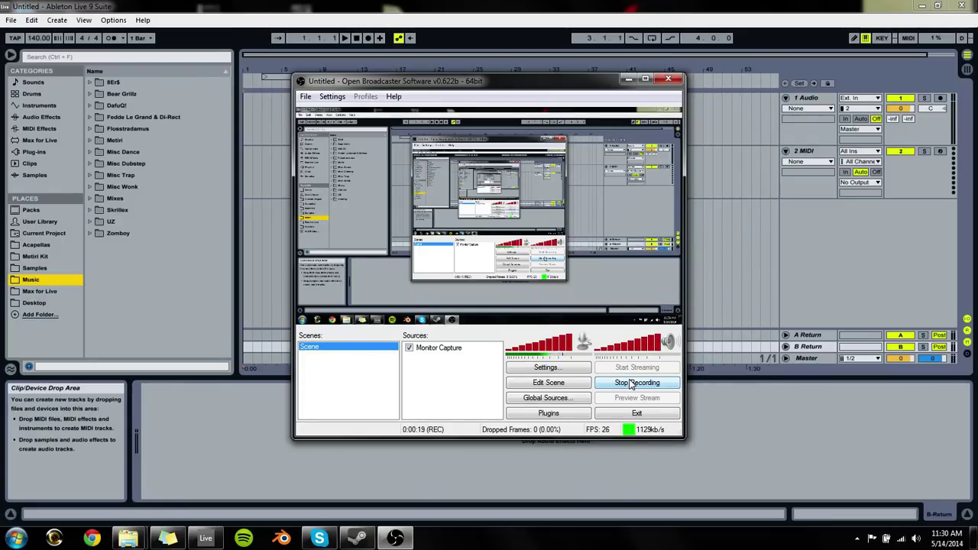
# Step: Place Lethal Bizzle - Pow [Metiri Remix].mp3 from the Metiri folder at the start of the 1 Audio track and open its sample display
pyautogui.click(107, 206)
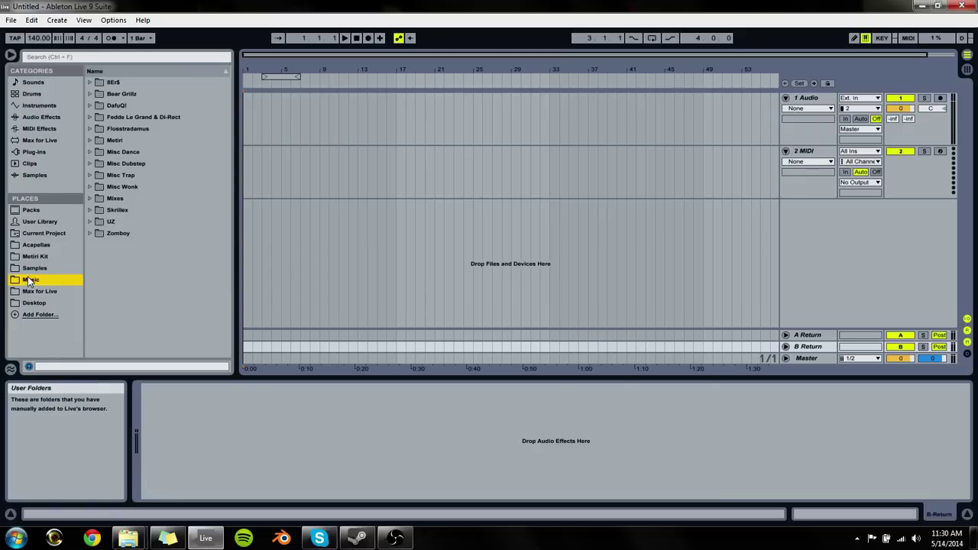
pyautogui.click(89, 140)
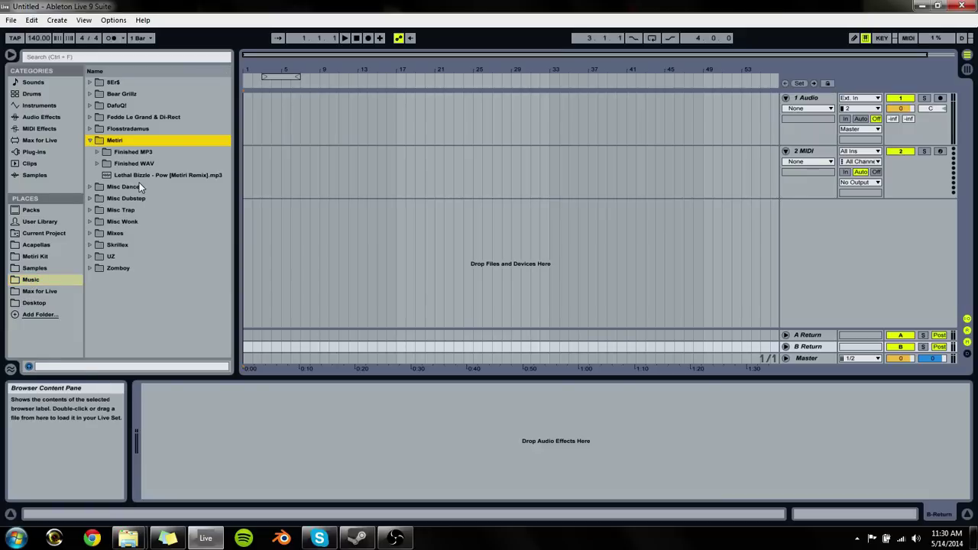
pyautogui.moveTo(141, 178); pyautogui.dragTo(247, 117)
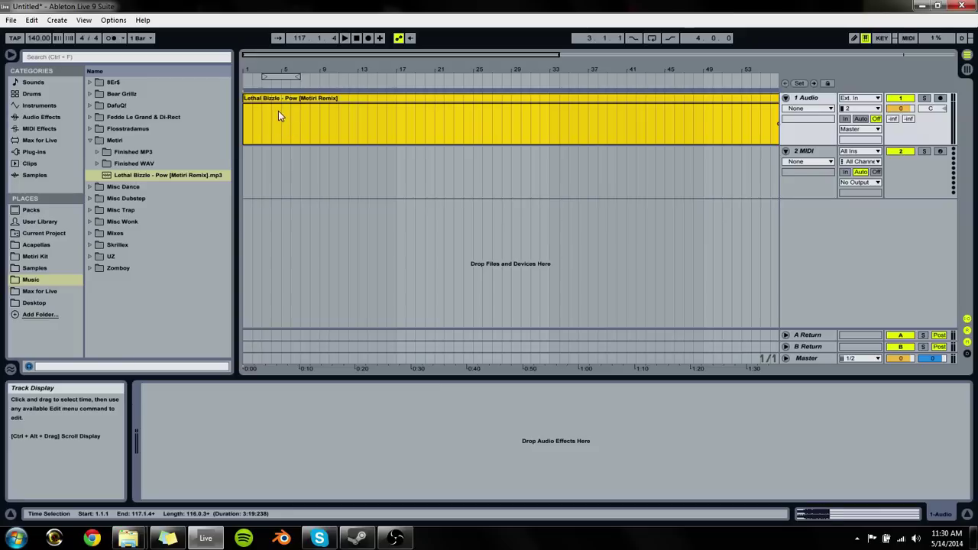
pyautogui.click(843, 518)
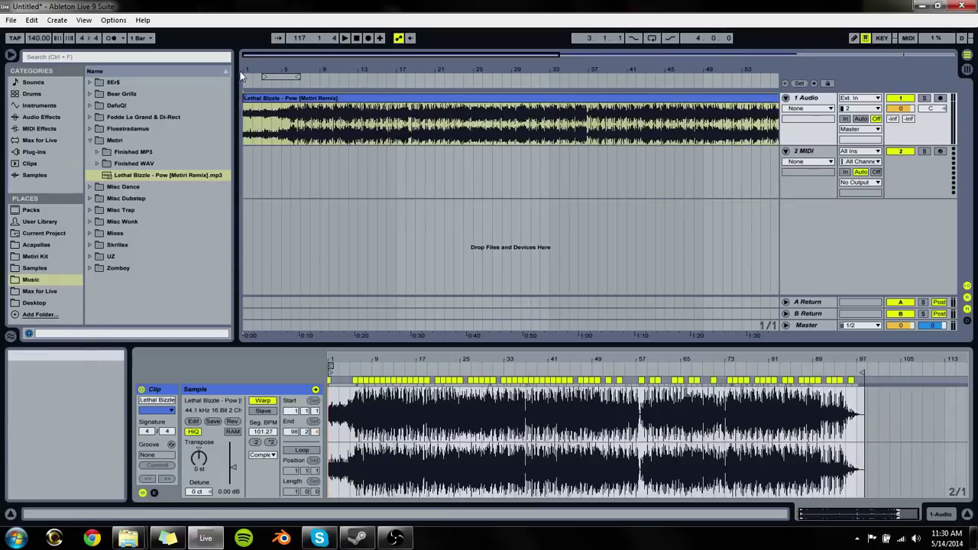
# Step: Play the opening of the imported clip to check its automatic warping
pyautogui.click(293, 99)
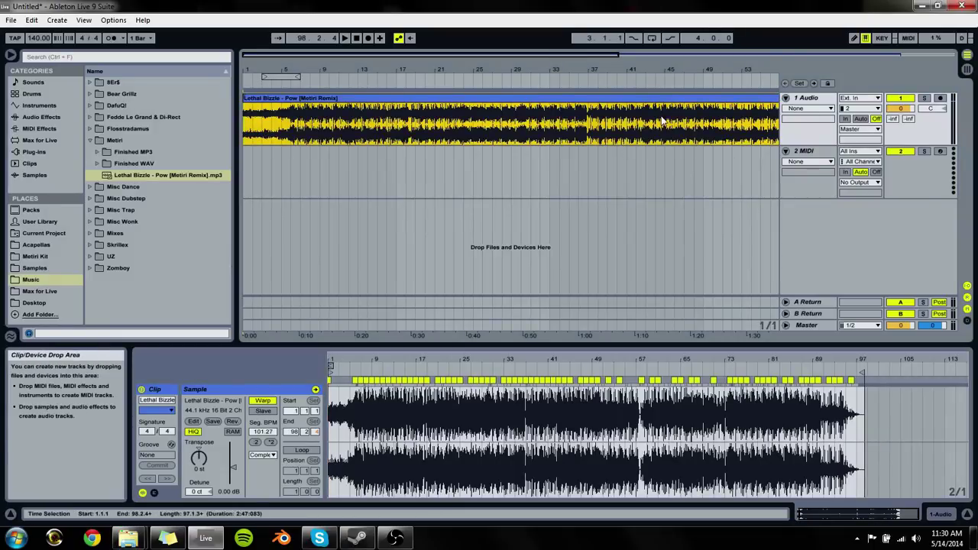
pyautogui.press('space')
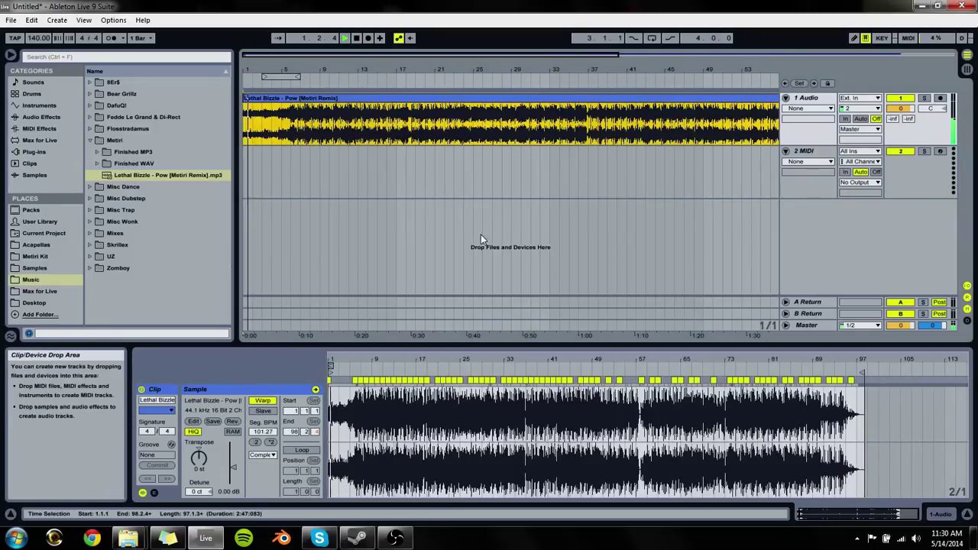
pyautogui.press('space')
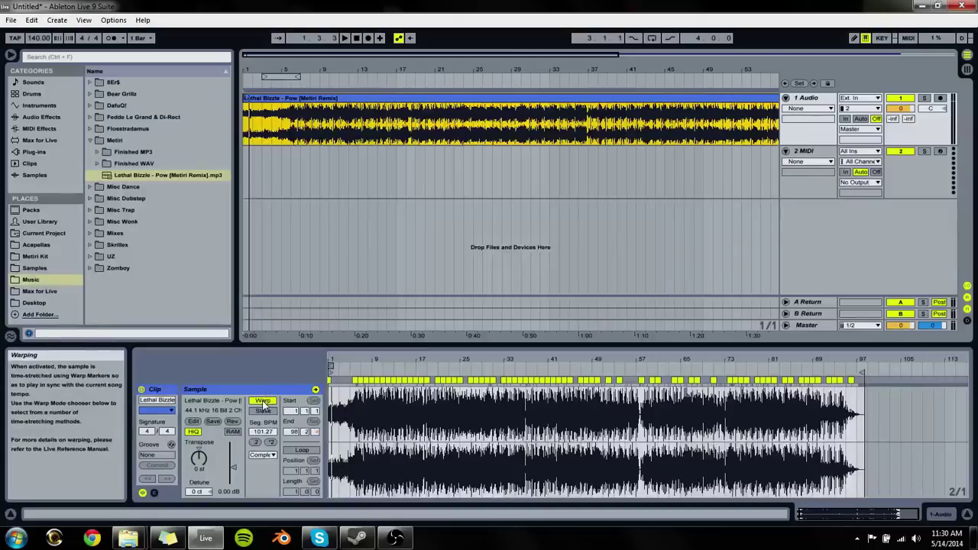
# Step: Reset the clip's automatic warp markers by switching Warp off and on again, with the sample start in view
pyautogui.click(263, 401)
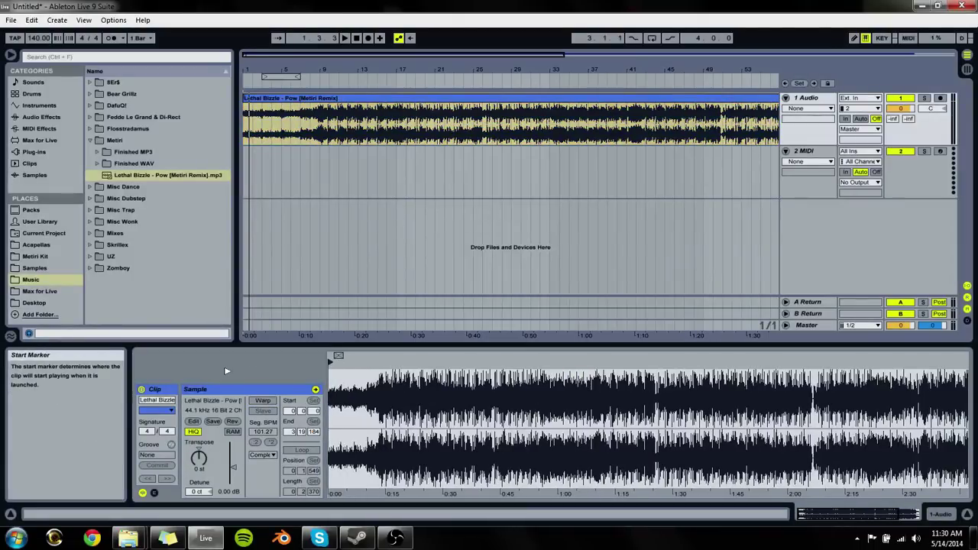
pyautogui.moveTo(567, 378); pyautogui.dragTo(567, 359)
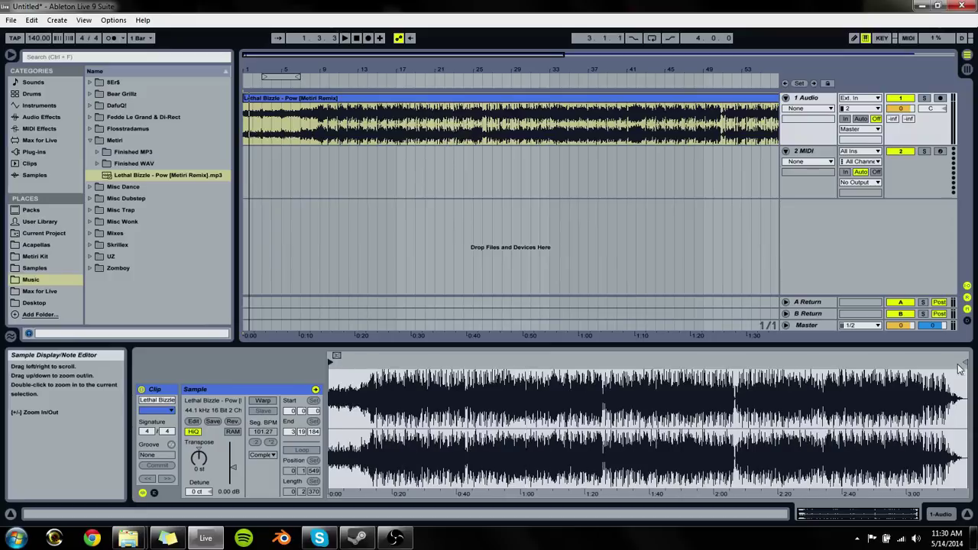
pyautogui.moveTo(359, 369); pyautogui.dragTo(359, 474)
pyautogui.moveTo(338, 354); pyautogui.dragTo(339, 344)
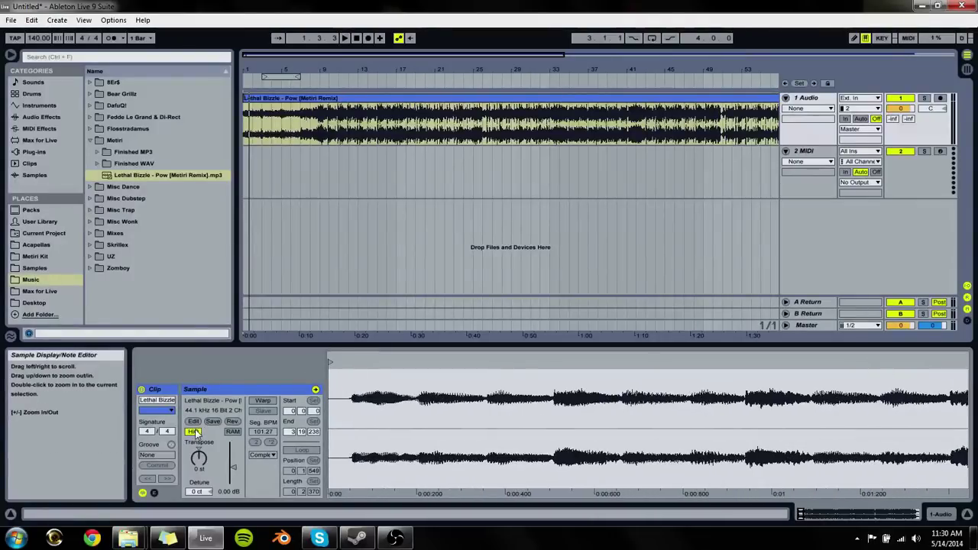
pyautogui.click(261, 402)
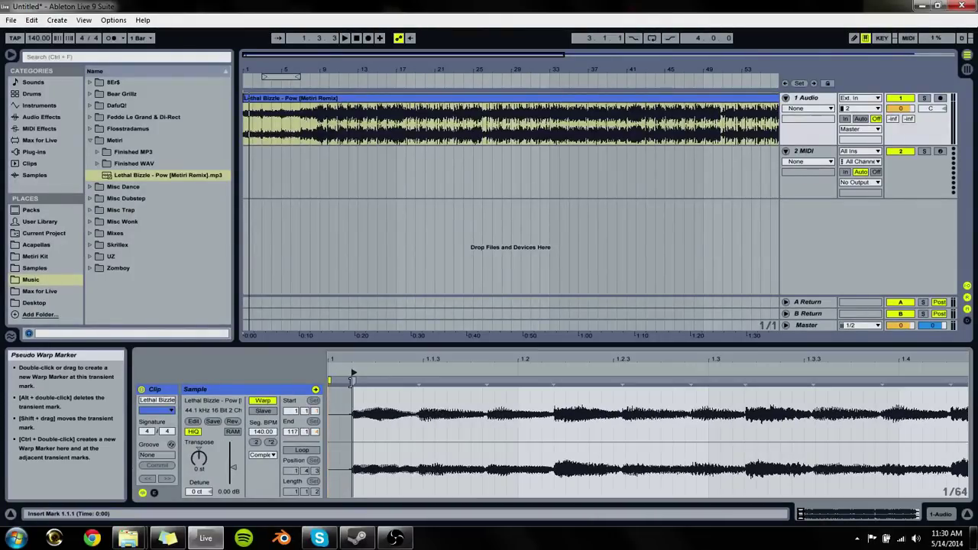
# Step: Add a warp marker at the sample's first transient and set 1.1.1 there
pyautogui.click(352, 380)
pyautogui.rightClick(352, 380)
pyautogui.press('Escape')
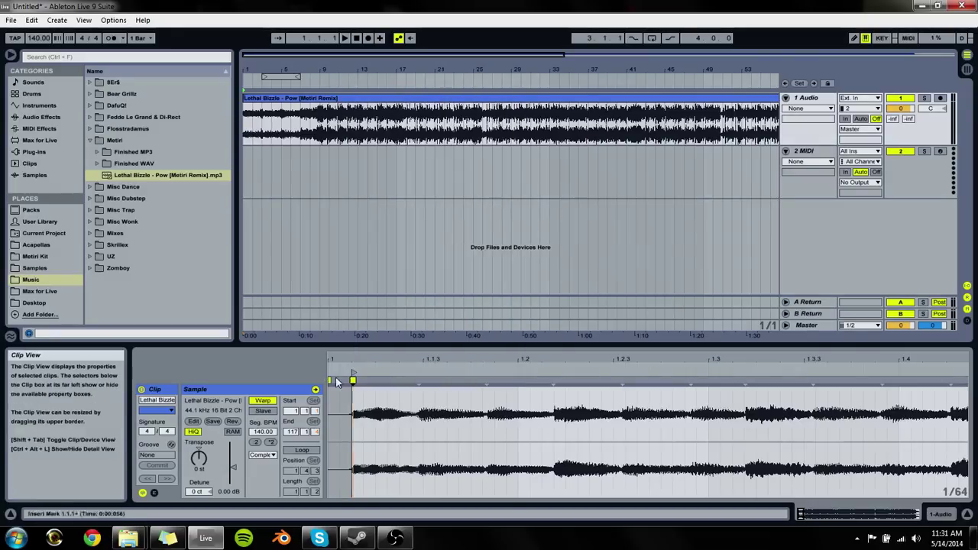
pyautogui.rightClick(352, 380)
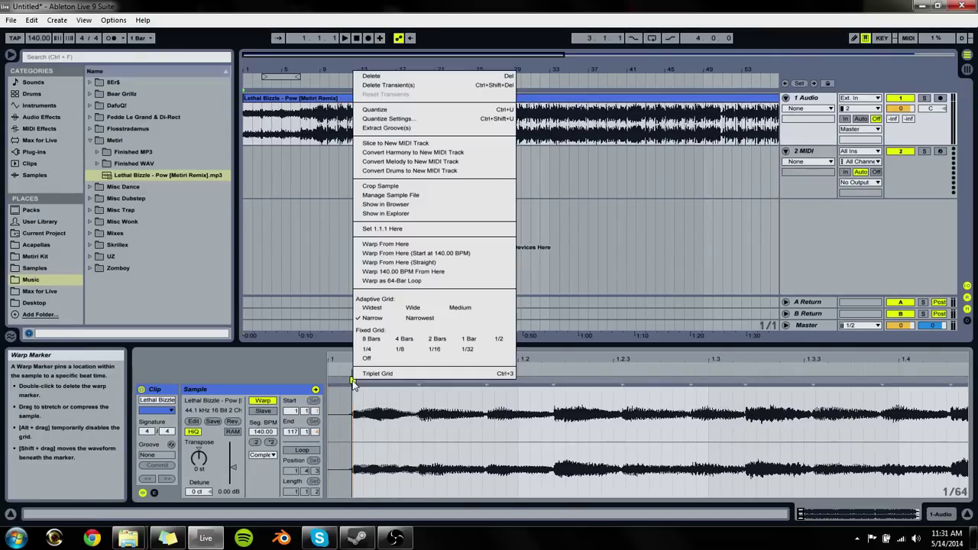
pyautogui.click(404, 229)
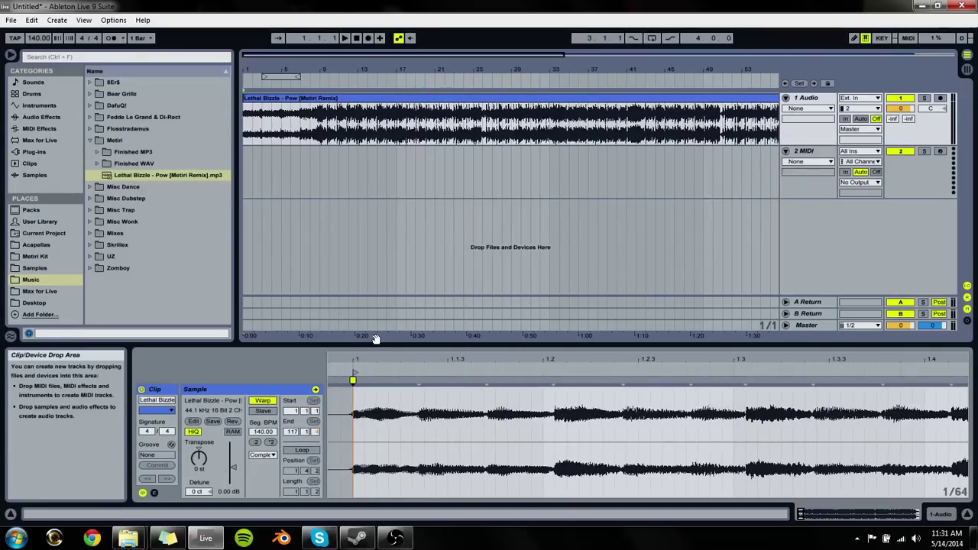
# Step: Warp the clip straight from the first warp marker using Warp From Here (Straight)
pyautogui.rightClick(353, 382)
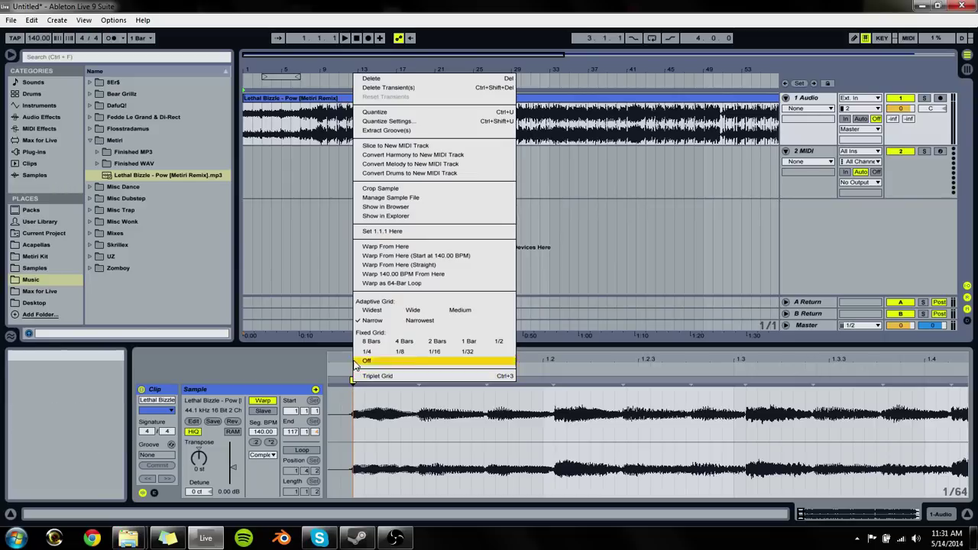
pyautogui.click(392, 264)
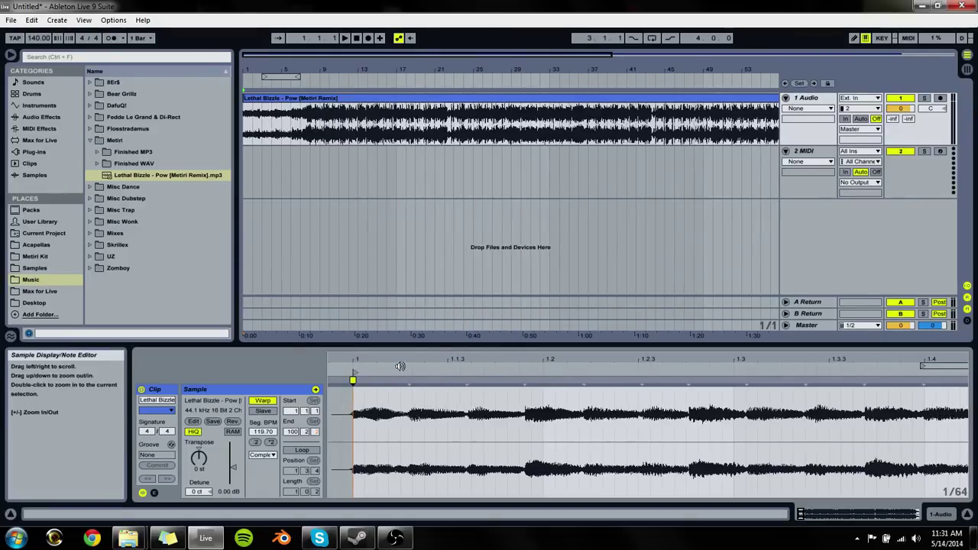
pyautogui.moveTo(400, 366); pyautogui.dragTo(356, 413)
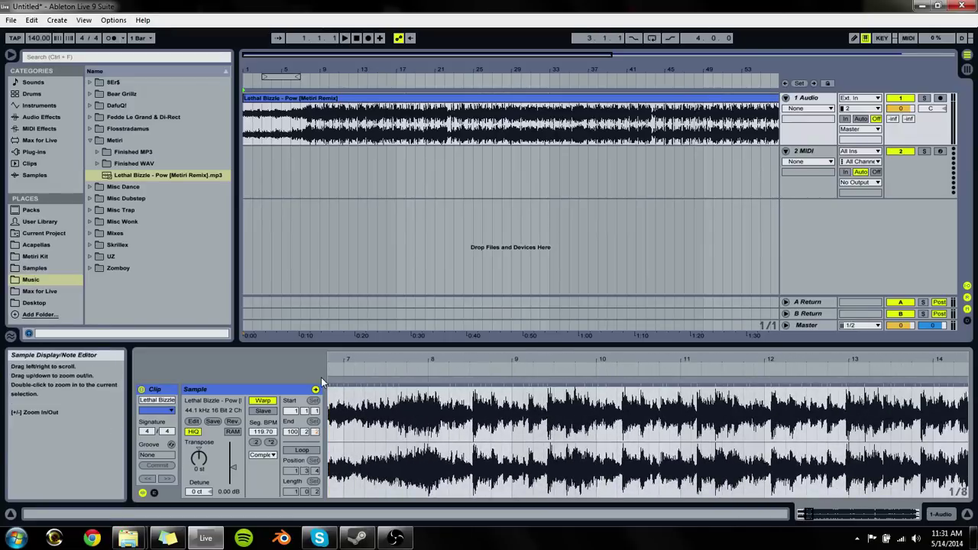
pyautogui.moveTo(421, 358); pyautogui.dragTo(421, 336)
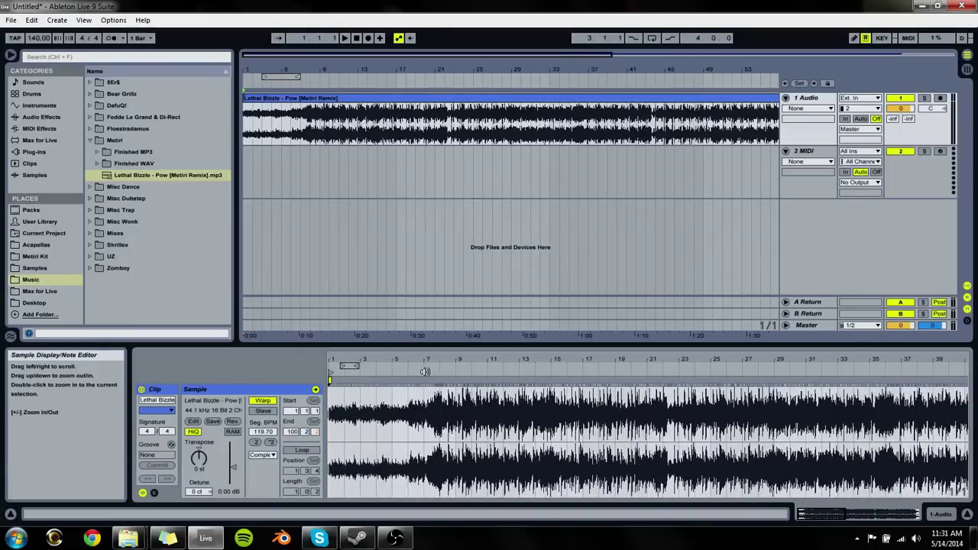
# Step: Enable the metronome and play the clip's intro up to the drop against it
pyautogui.click(111, 38)
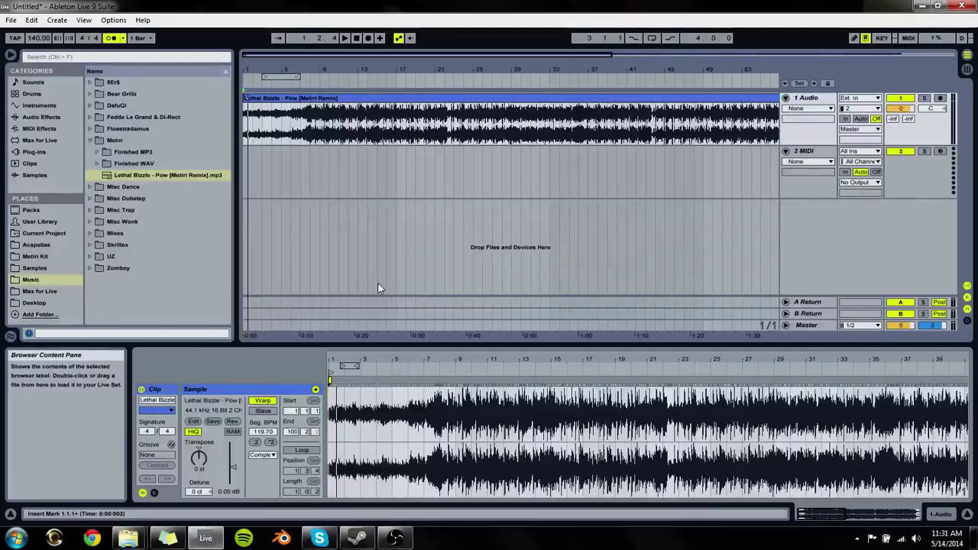
pyautogui.press('space')
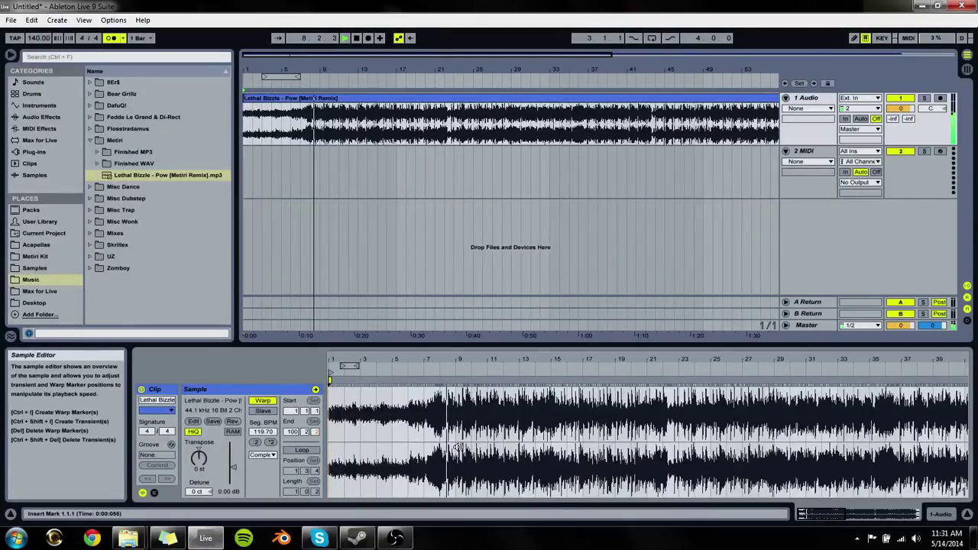
pyautogui.moveTo(374, 360); pyautogui.dragTo(366, 377)
pyautogui.click(338, 375)
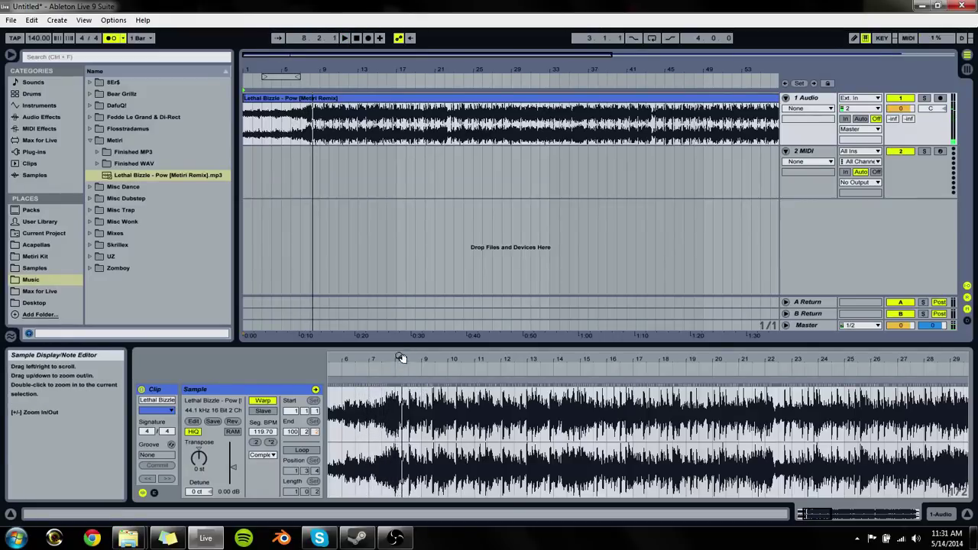
# Step: Add a warp marker at the first hit of the drop and align it with bar 9
pyautogui.moveTo(401, 359)
pyautogui.mouseDown()
pyautogui.moveTo(403, 373)
pyautogui.moveTo(563, 384)
pyautogui.moveTo(800, 380)
pyautogui.moveTo(762, 380)
pyautogui.mouseUp()
pyautogui.click(405, 402)
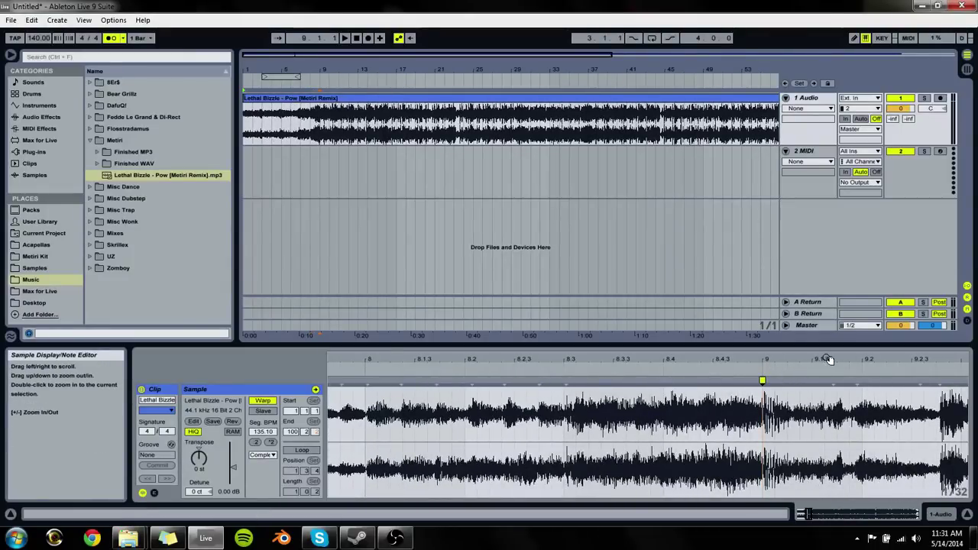
pyautogui.moveTo(827, 359)
pyautogui.mouseDown()
pyautogui.moveTo(828, 343)
pyautogui.moveTo(508, 303)
pyautogui.moveTo(494, 380)
pyautogui.mouseUp()
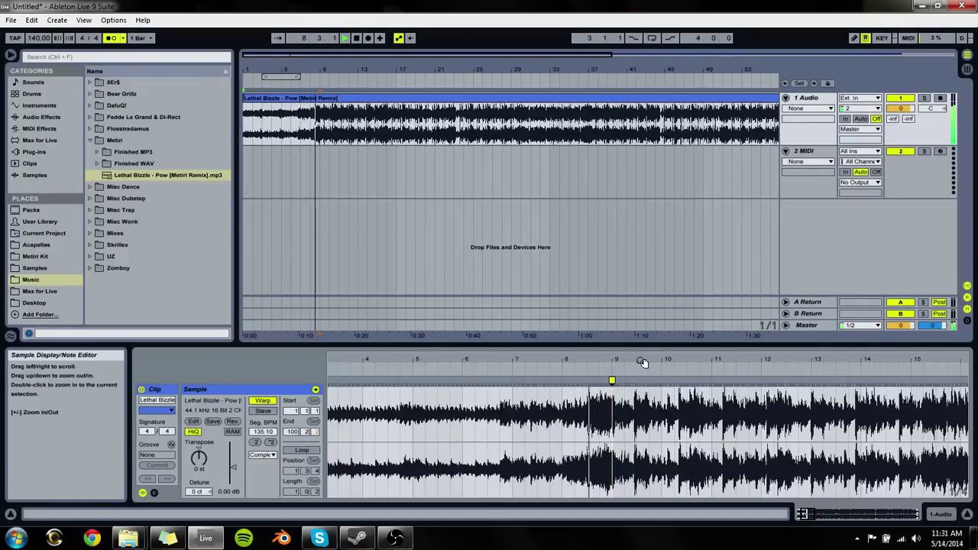
# Step: Pin the next strong hit to 9.3 with a warp marker and extend the clip's end to the sample's end at bar 112
pyautogui.moveTo(641, 361); pyautogui.dragTo(615, 380)
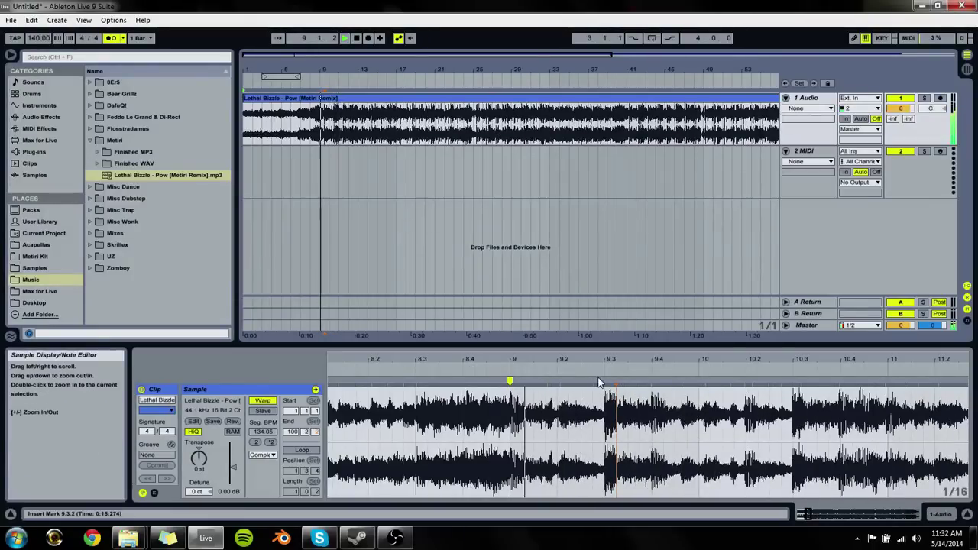
pyautogui.press('space')
pyautogui.moveTo(889, 381)
pyautogui.mouseDown()
pyautogui.moveTo(546, 382)
pyautogui.moveTo(618, 382)
pyautogui.moveTo(589, 383)
pyautogui.moveTo(606, 385)
pyautogui.mouseUp()
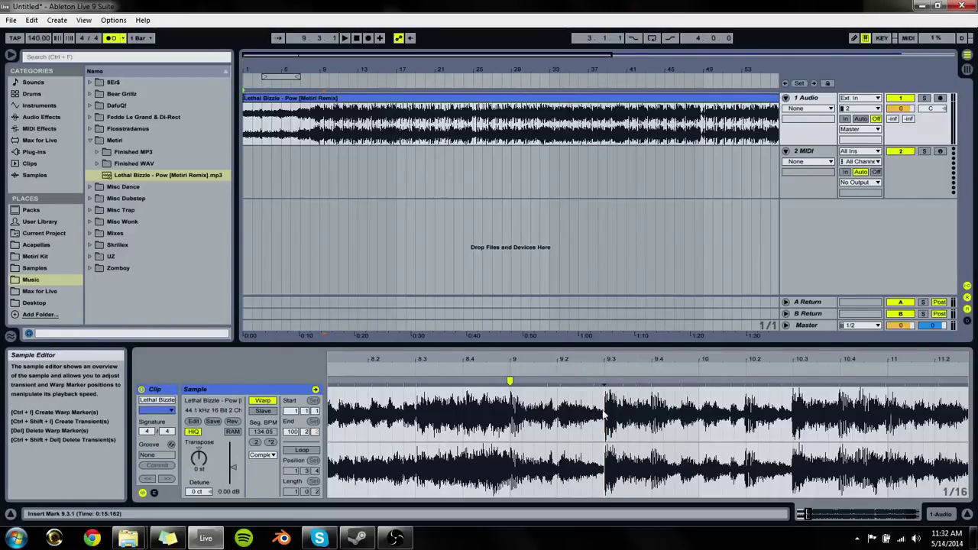
pyautogui.doubleClick(603, 382)
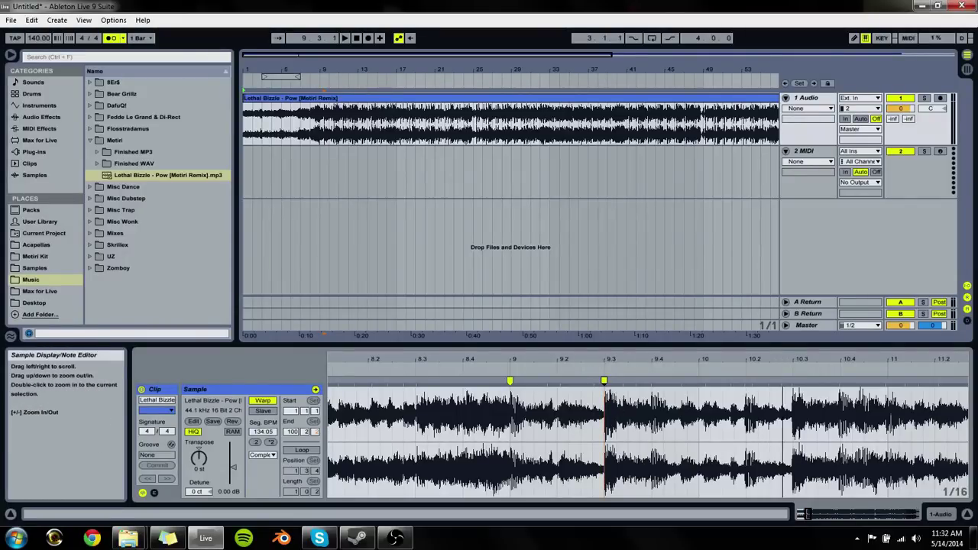
pyautogui.moveTo(878, 382)
pyautogui.mouseDown()
pyautogui.moveTo(878, 370)
pyautogui.moveTo(964, 372)
pyautogui.mouseUp()
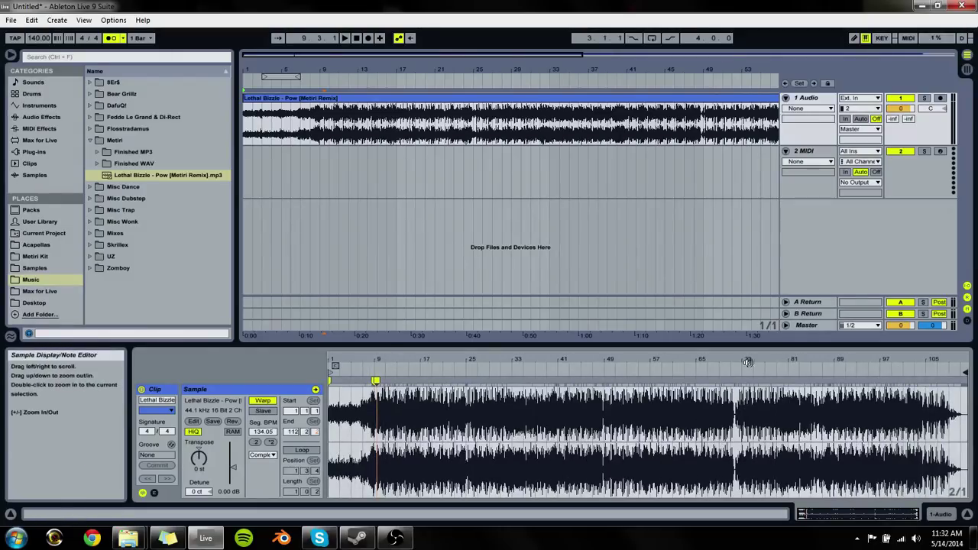
# Step: Add warp markers on the hits after the second breakdown, aligned with bars 73 and 74
pyautogui.moveTo(746, 361); pyautogui.dragTo(664, 381)
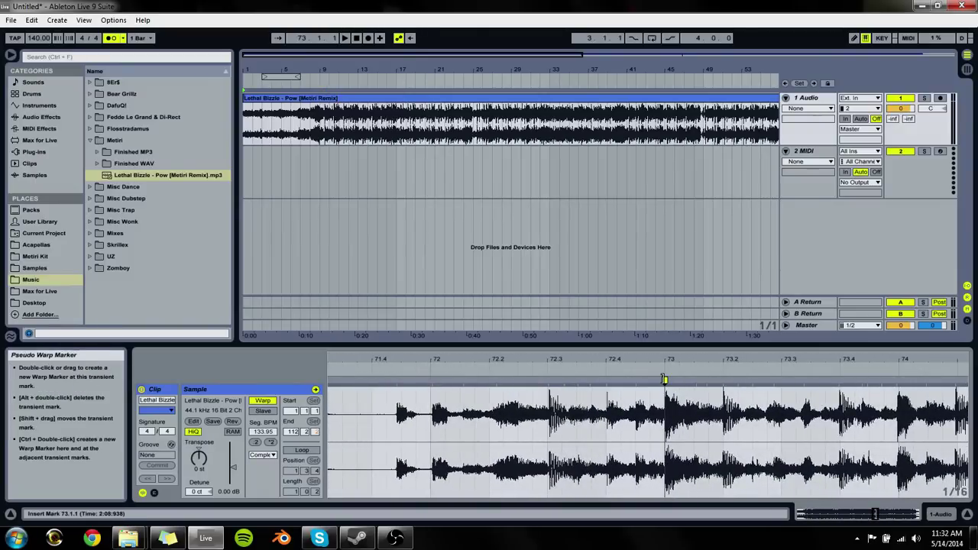
pyautogui.doubleClick(899, 379)
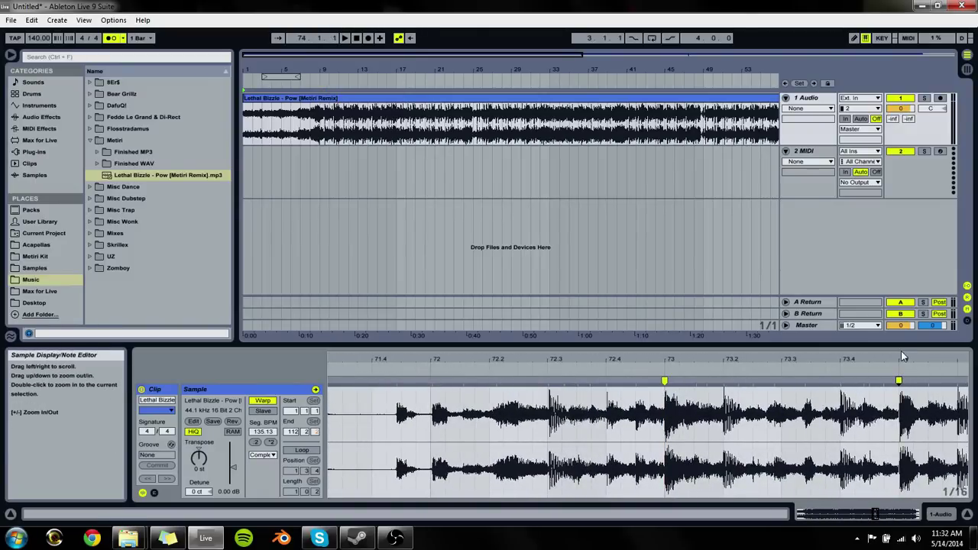
pyautogui.moveTo(901, 358); pyautogui.dragTo(745, 298)
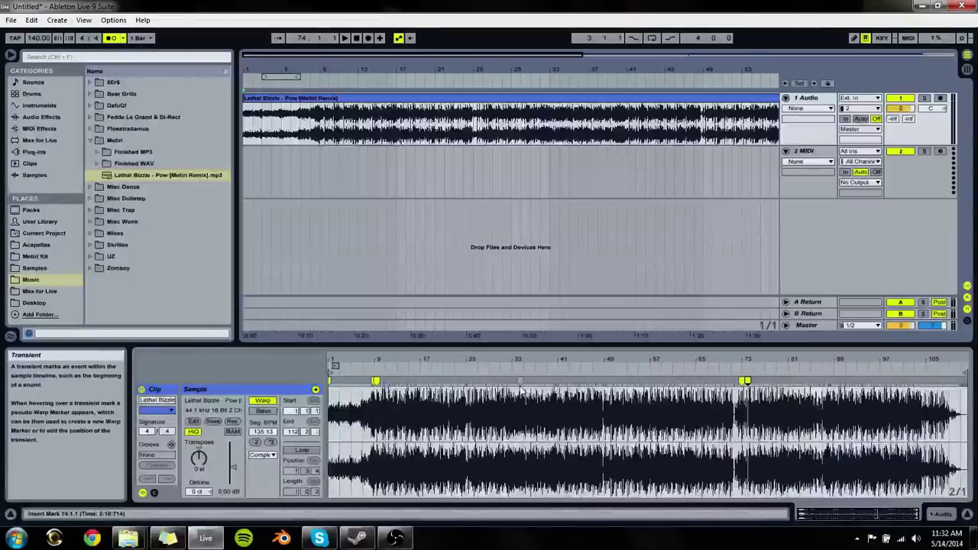
# Step: Examine the waveform around bars 40 to 49 and play that section against the metronome to check the grid alignment
pyautogui.moveTo(607, 361); pyautogui.dragTo(601, 379)
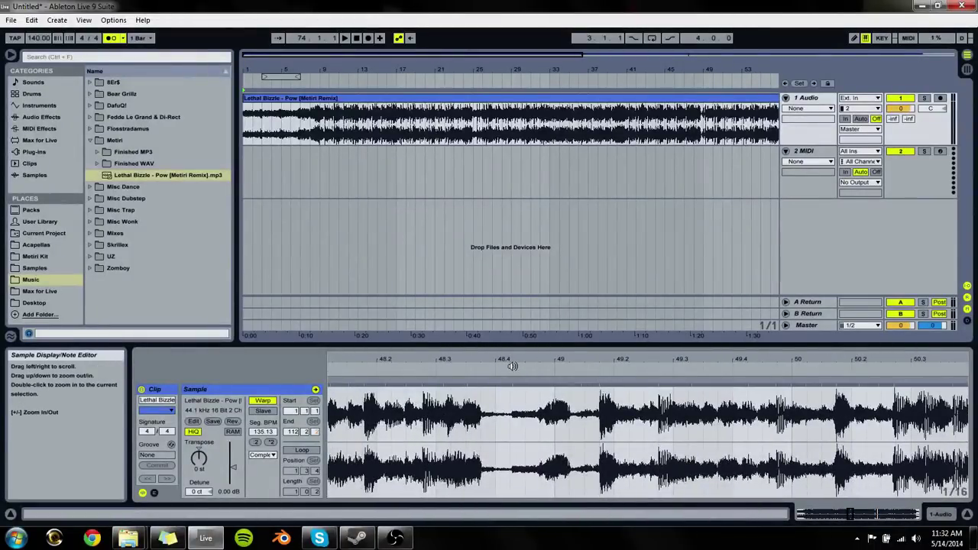
pyautogui.moveTo(554, 359); pyautogui.dragTo(699, 360)
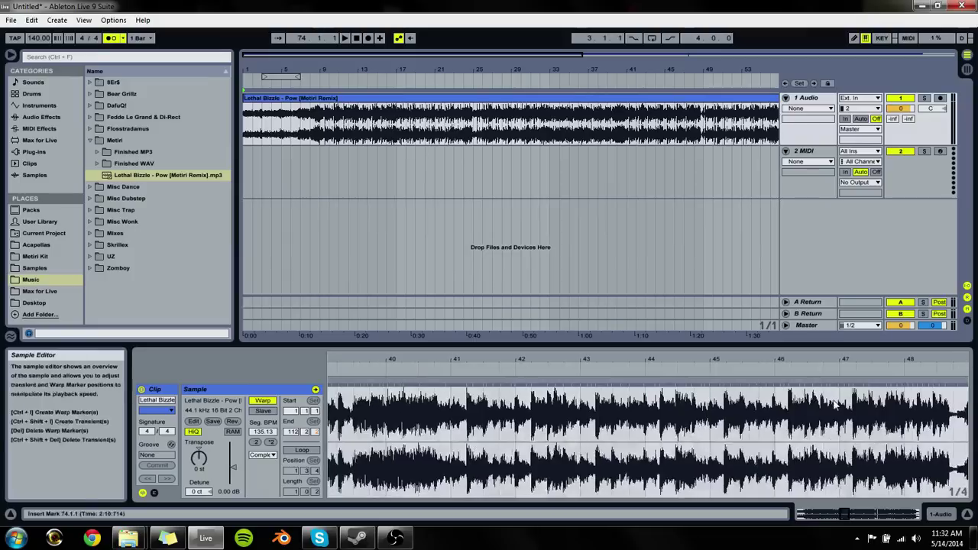
pyautogui.click(483, 381)
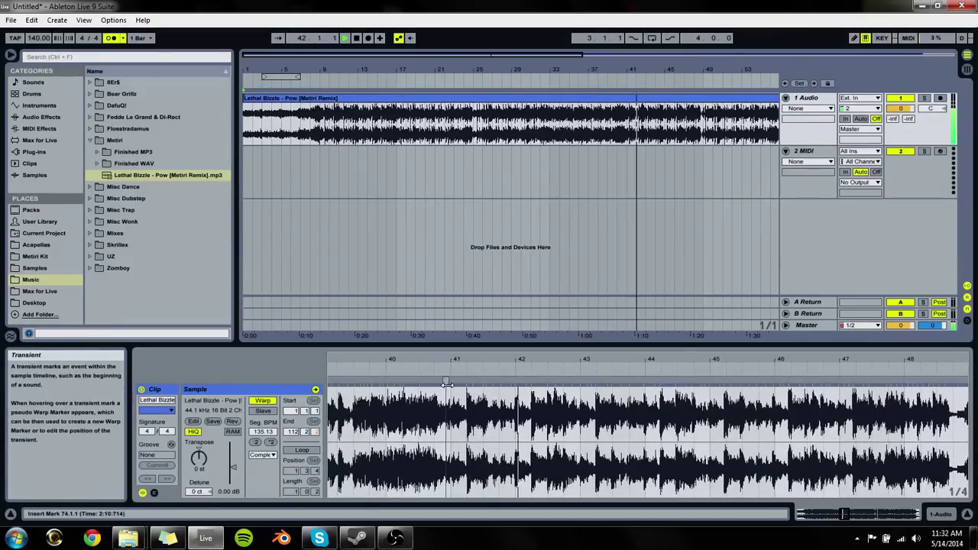
pyautogui.moveTo(447, 367); pyautogui.dragTo(447, 458)
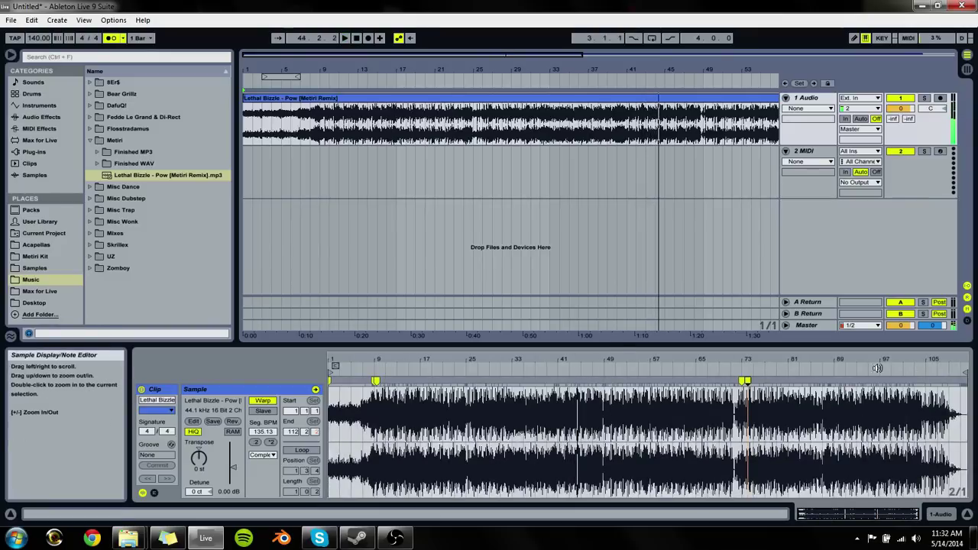
pyautogui.press('space')
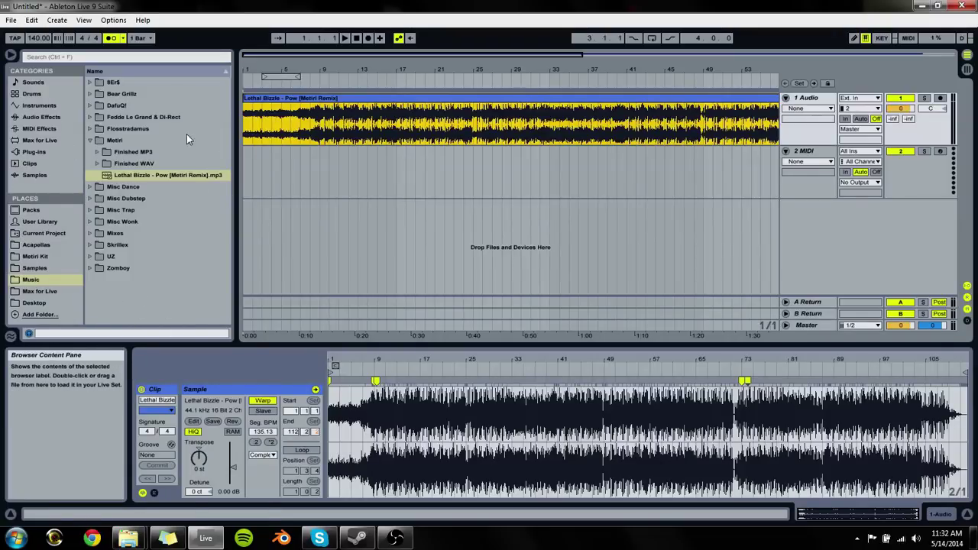
# Step: Play the opening of the warped track from bar 1
pyautogui.click(255, 126)
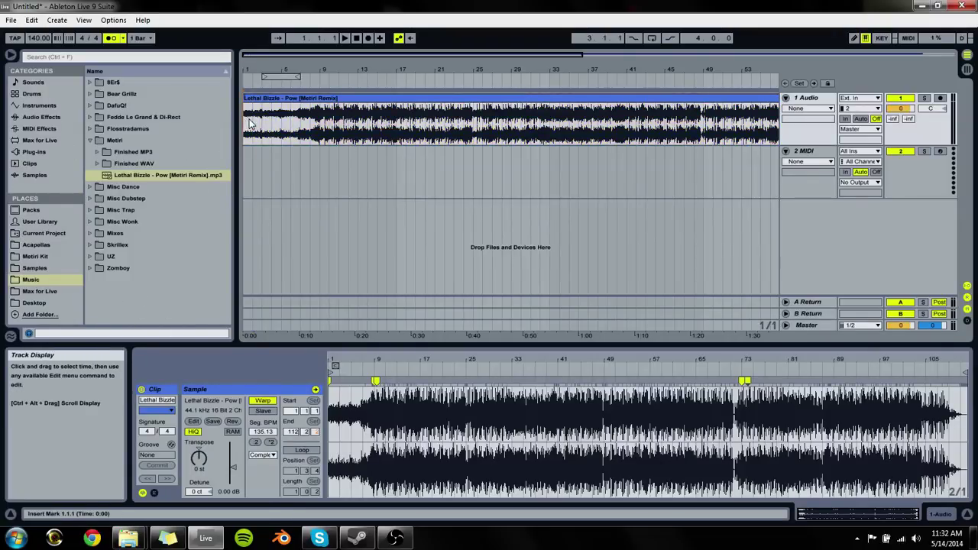
pyautogui.press('space')
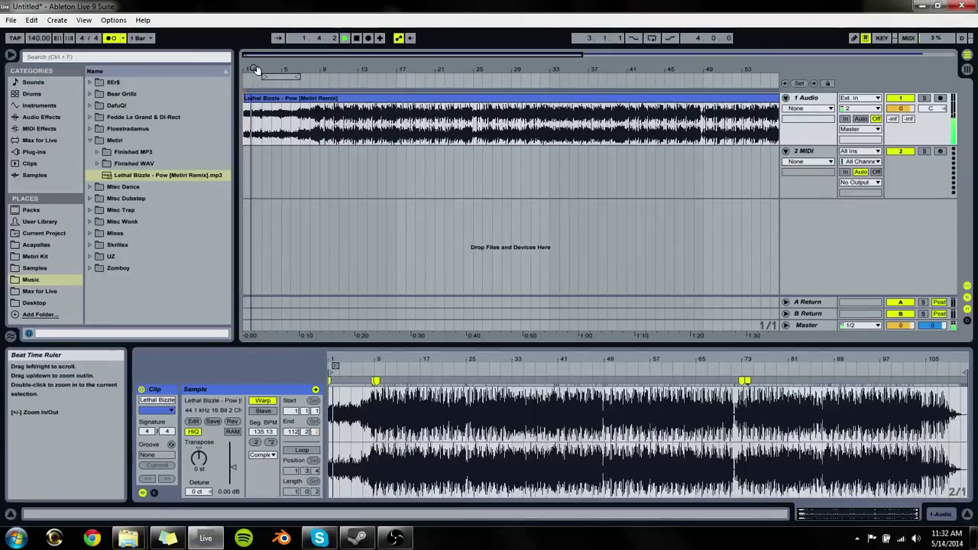
pyautogui.moveTo(254, 69); pyautogui.dragTo(247, 74)
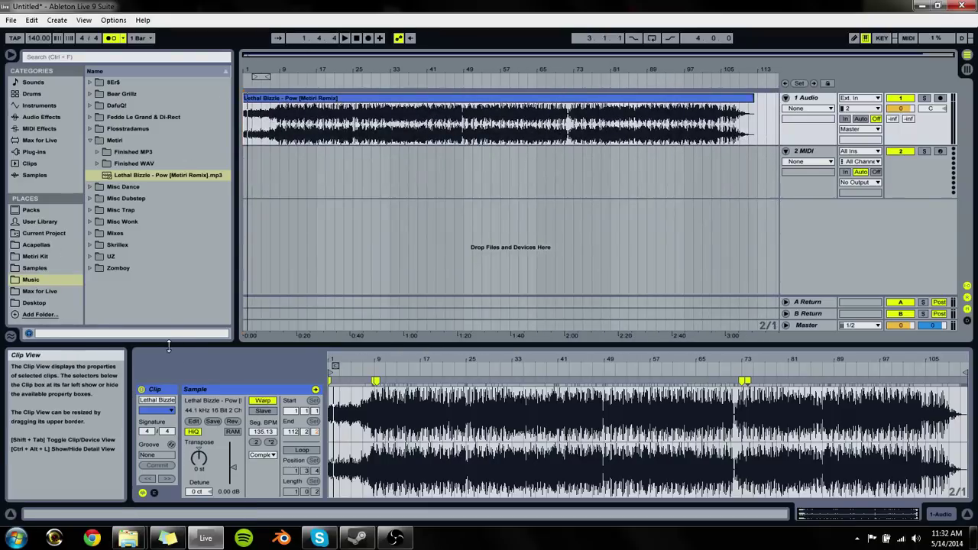
pyautogui.moveTo(175, 345); pyautogui.dragTo(175, 378)
# Step: Switch to the Windows Explorer window and open Music Making > Projects > Rap Beat Projects on Local Disk (D:)
pyautogui.moveTo(130, 543)
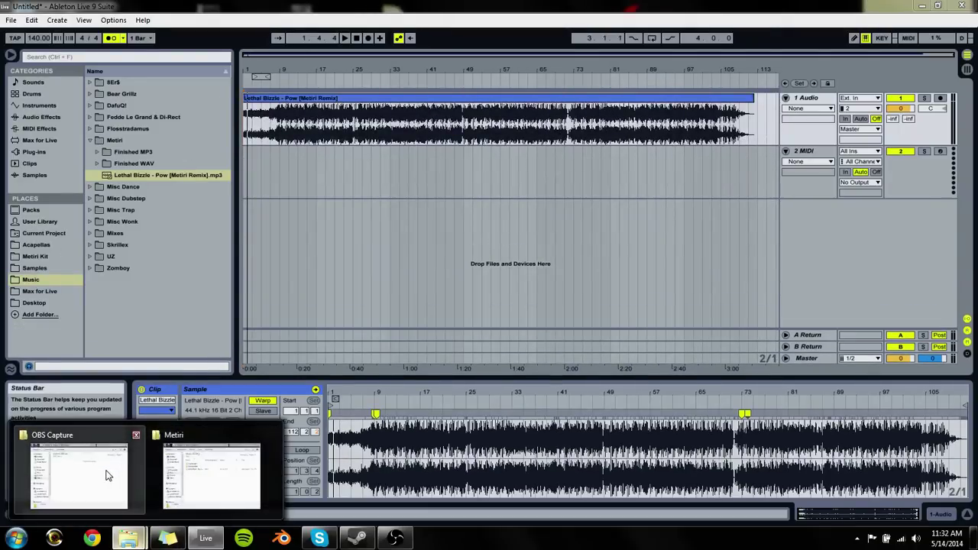
pyautogui.click(302, 470)
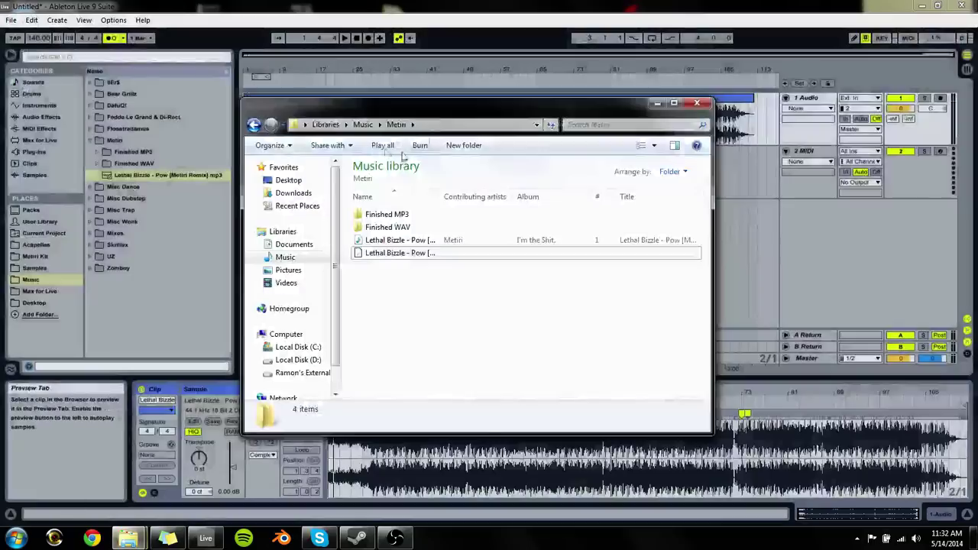
pyautogui.click(320, 361)
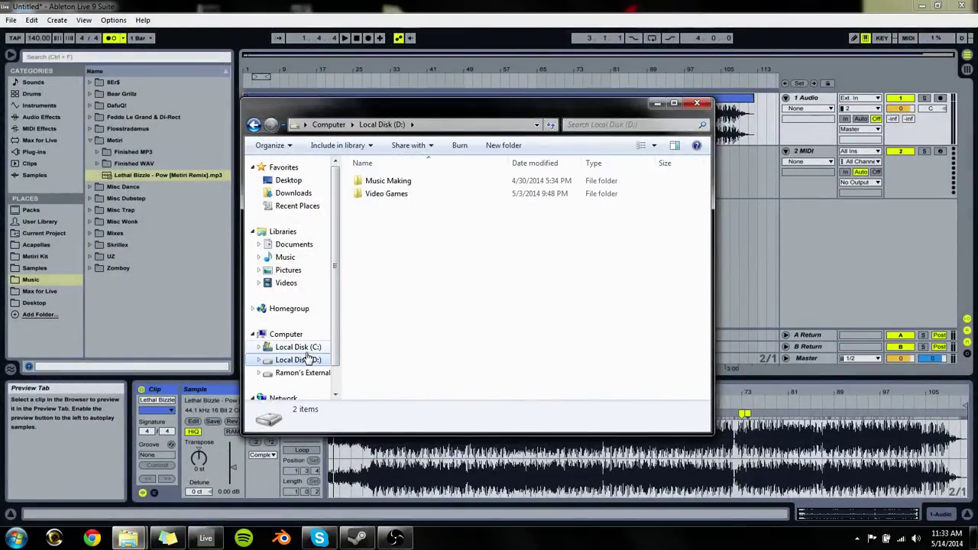
pyautogui.click(301, 348)
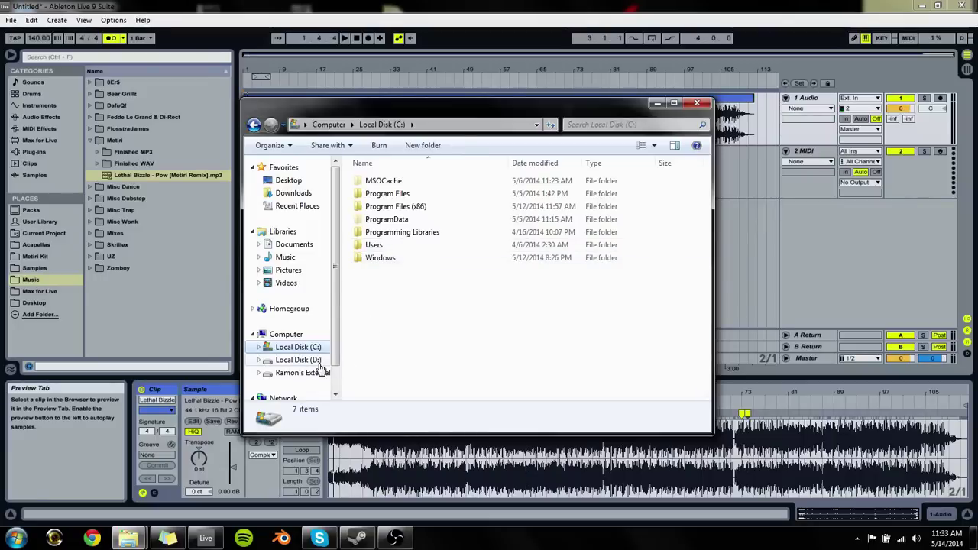
pyautogui.click(320, 363)
pyautogui.doubleClick(373, 184)
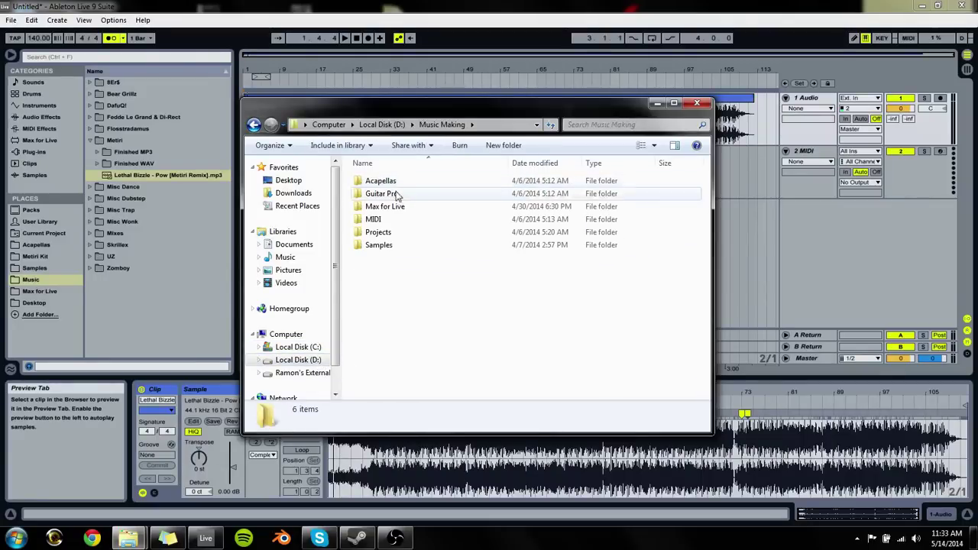
pyautogui.doubleClick(399, 231)
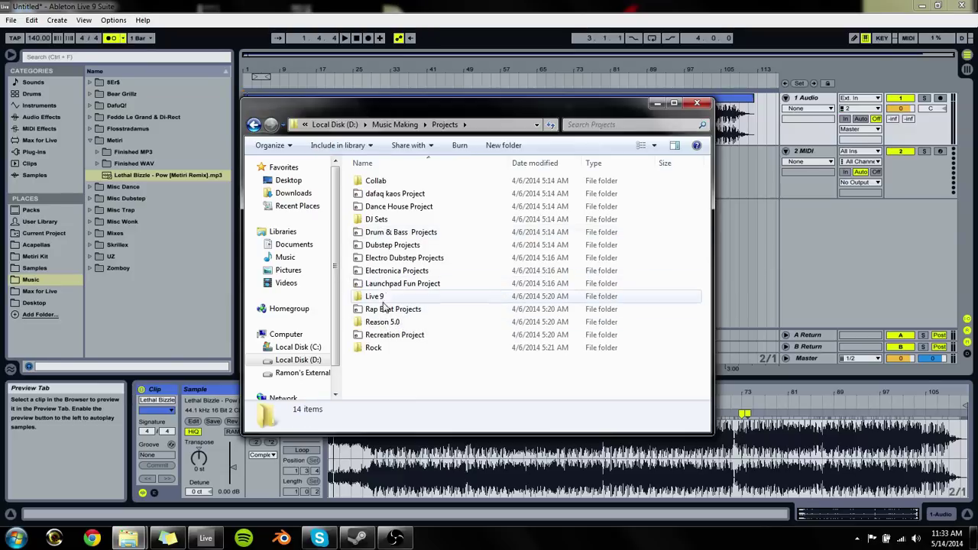
pyautogui.doubleClick(393, 308)
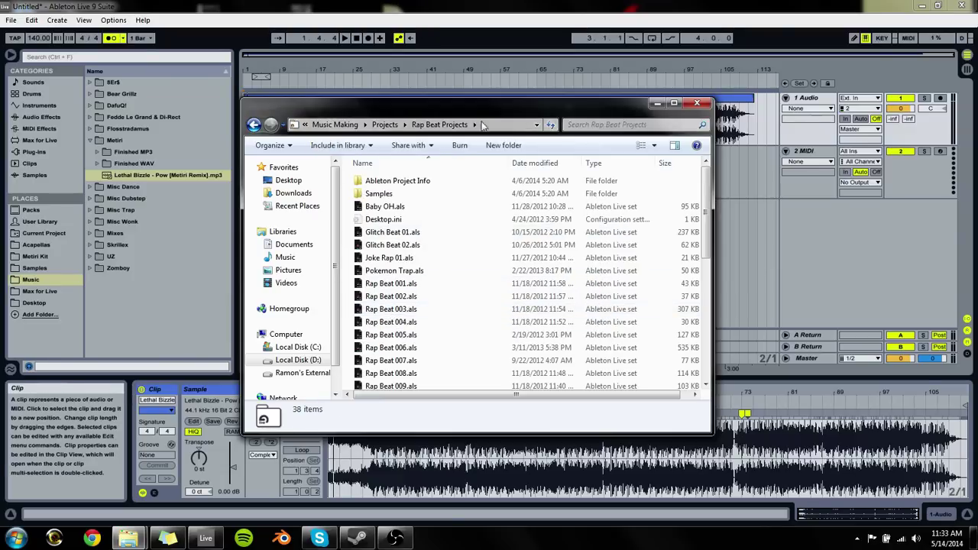
# Step: Try to import the Rap Beat 003.als set from Windows Explorer into the Ableton Live arrangement
pyautogui.moveTo(493, 110); pyautogui.dragTo(264, 77)
pyautogui.moveTo(164, 275); pyautogui.dragTo(649, 188)
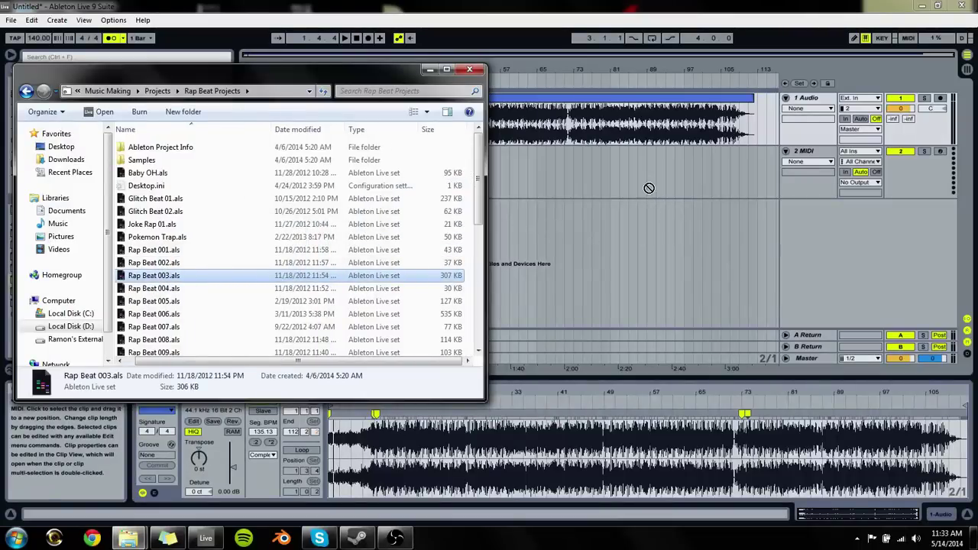
pyautogui.moveTo(671, 243); pyautogui.dragTo(751, 253)
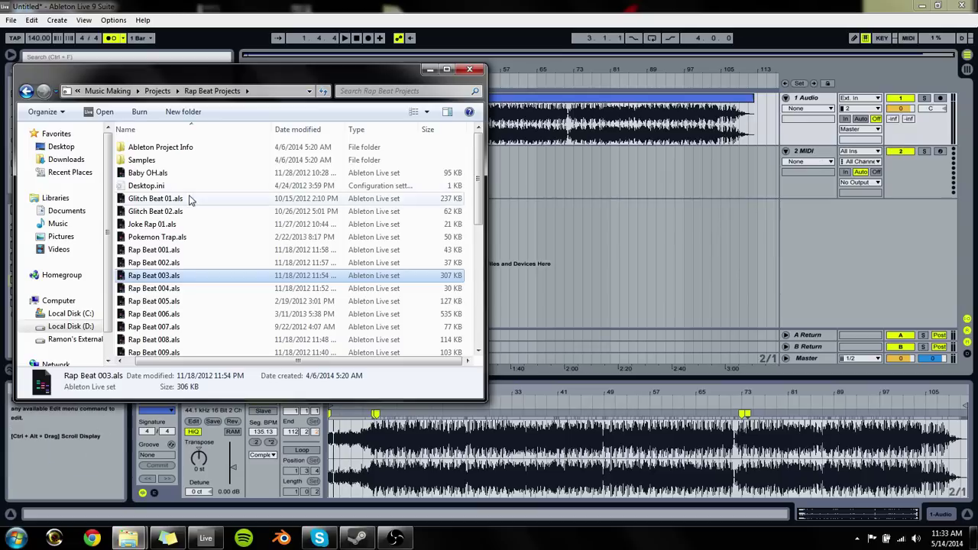
pyautogui.moveTo(655, 171); pyautogui.dragTo(593, 97)
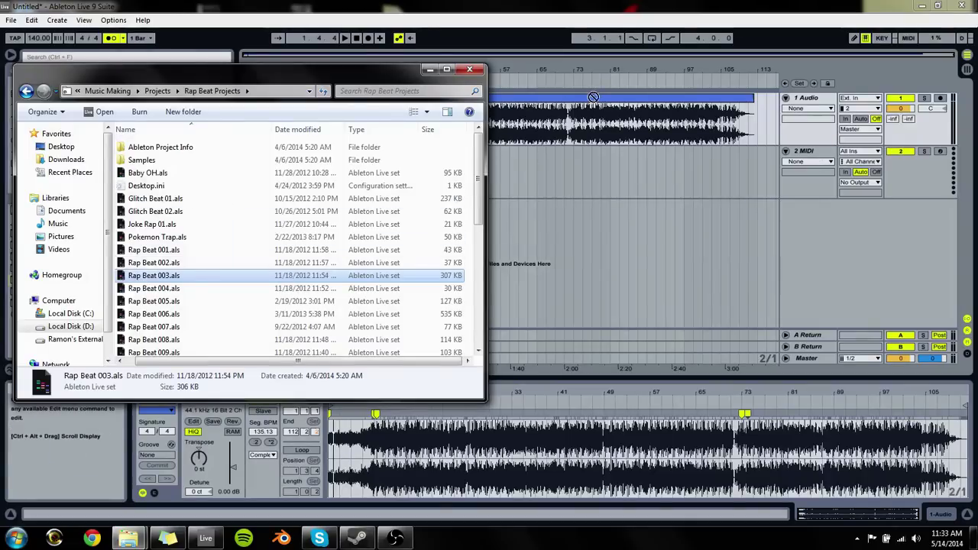
pyautogui.moveTo(368, 75); pyautogui.dragTo(802, 73)
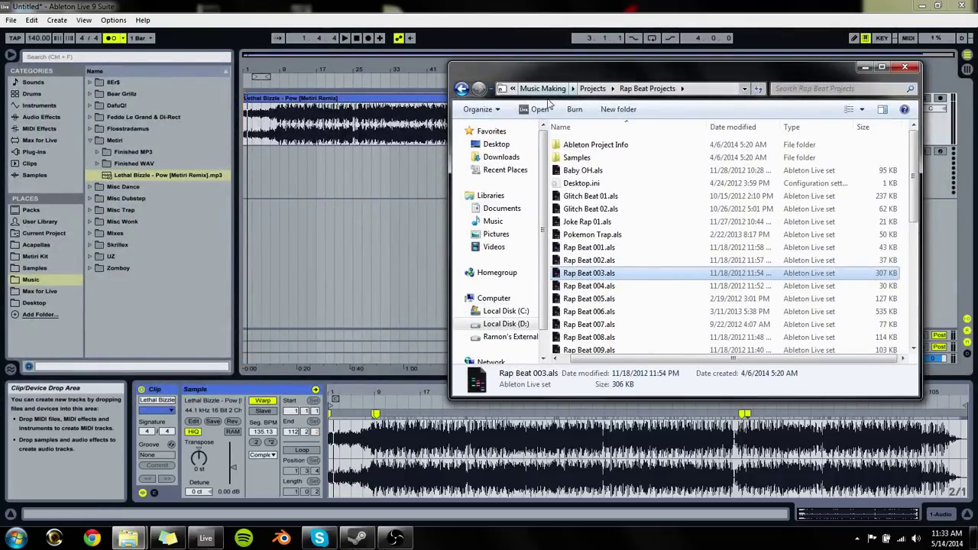
# Step: Add the Projects folder from Music Making on Local Disk (D:) to the browser's Places
pyautogui.click(50, 316)
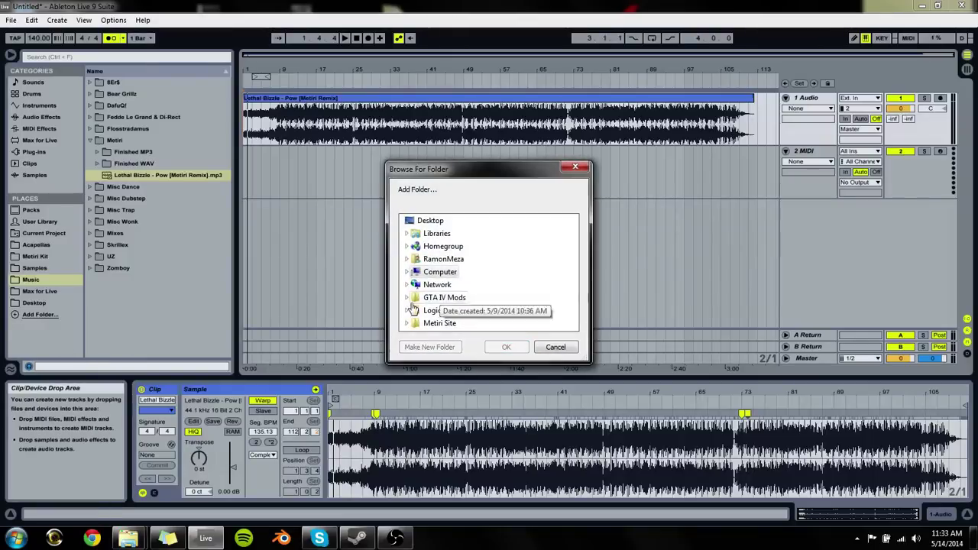
pyautogui.click(407, 272)
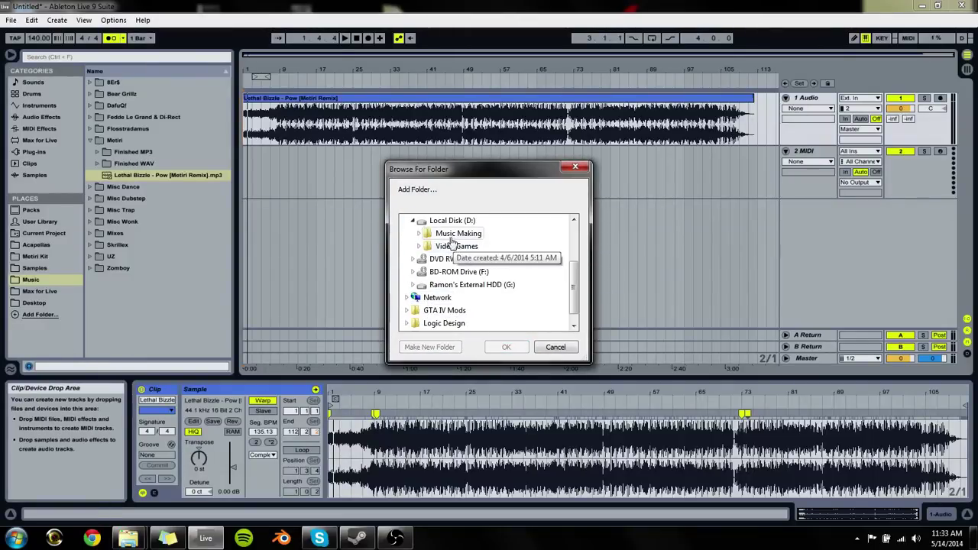
pyautogui.click(418, 233)
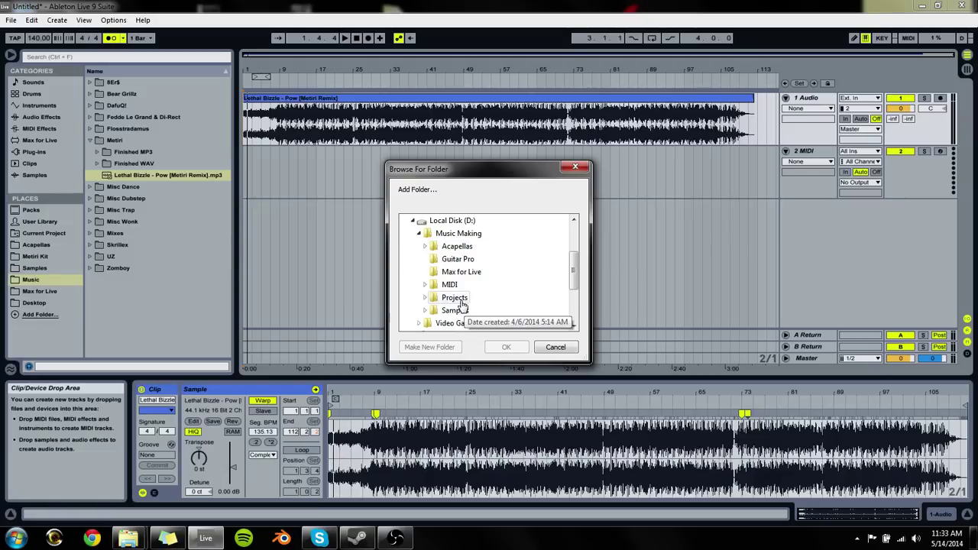
pyautogui.click(455, 298)
pyautogui.click(506, 347)
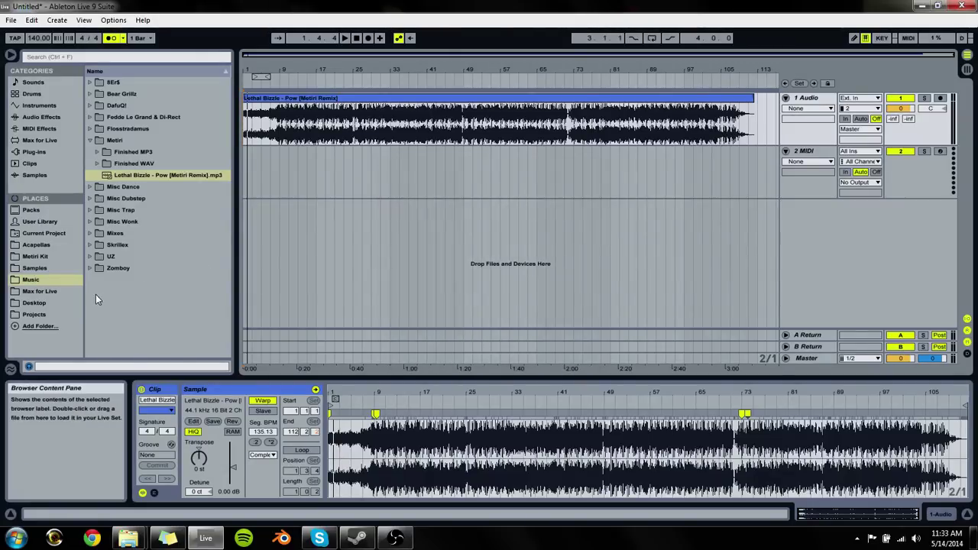
# Step: Browse the added Projects folder down to the Bells track inside the Rap Beat 003.als set of Rap Beat Projects
pyautogui.click(33, 314)
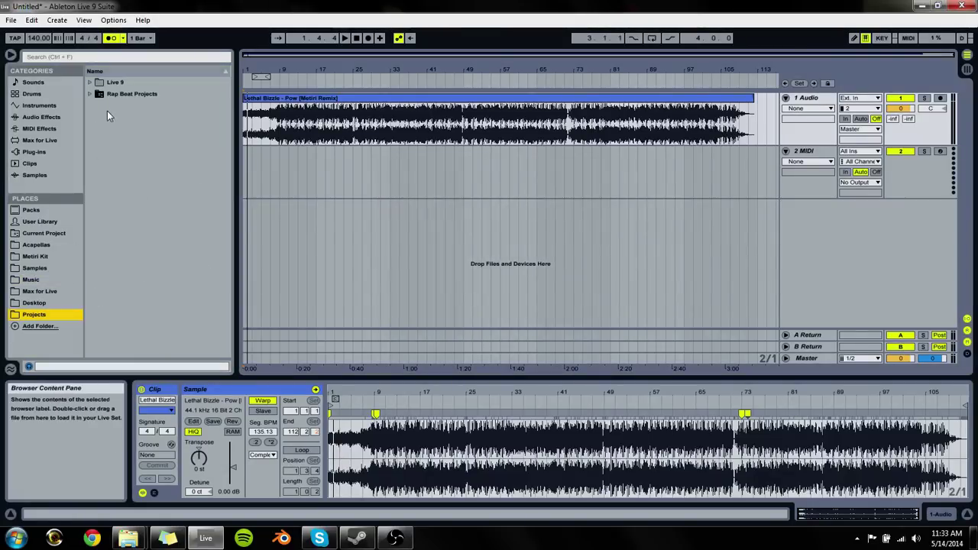
pyautogui.click(91, 94)
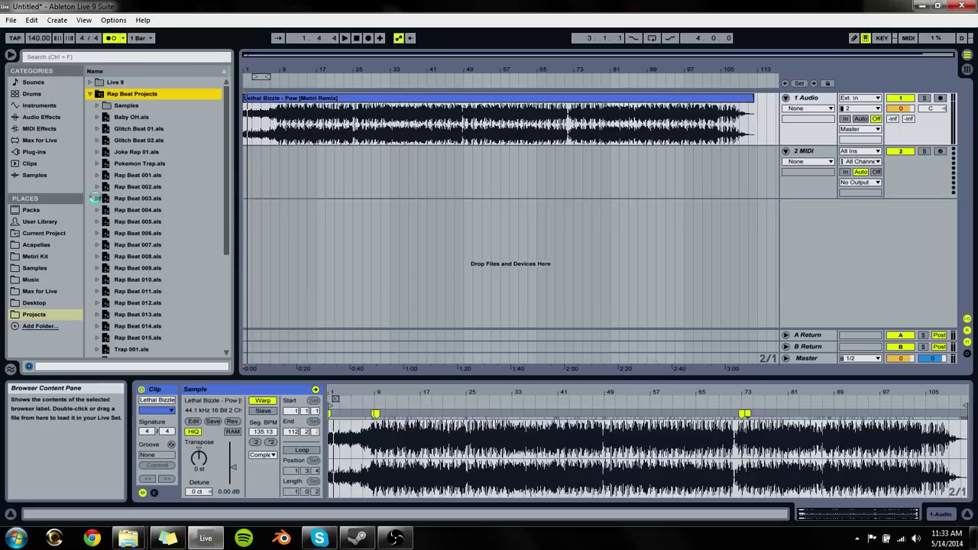
pyautogui.click(94, 198)
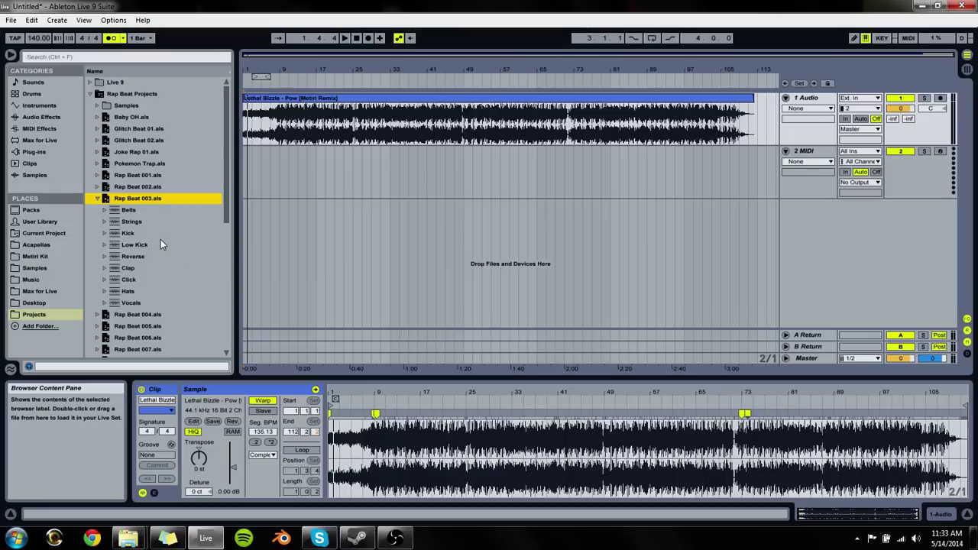
pyautogui.click(181, 209)
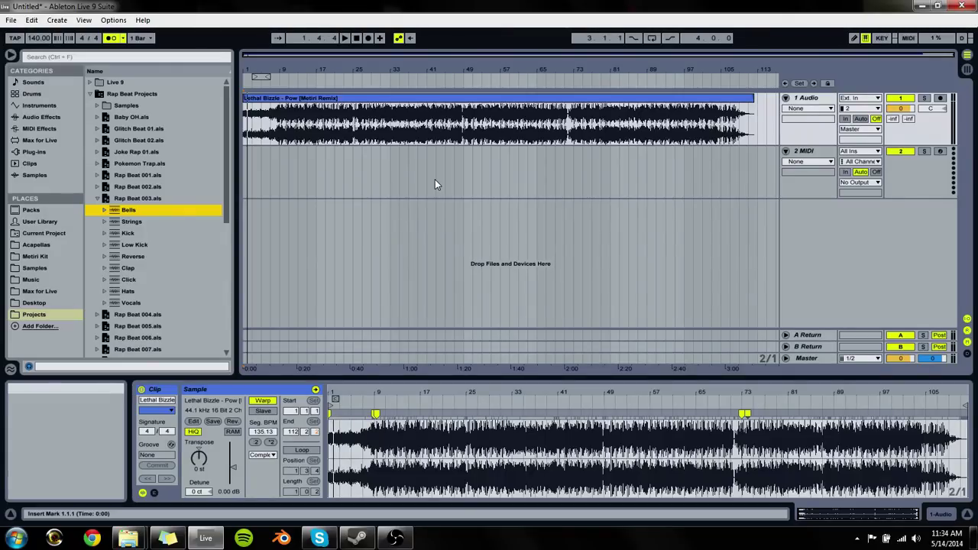
pyautogui.click(104, 210)
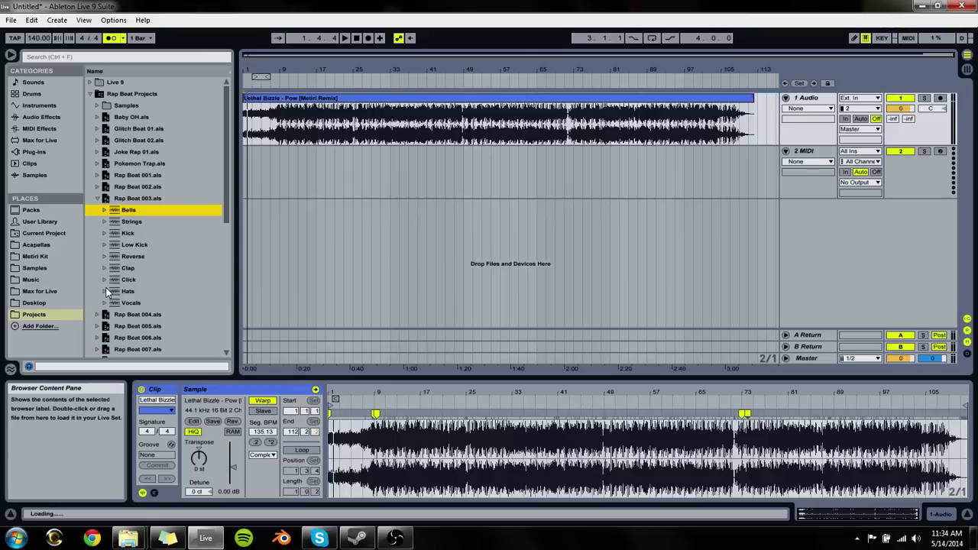
# Step: Select the Bells track in the browser and briefly play the arrangement from the start
pyautogui.click(347, 391)
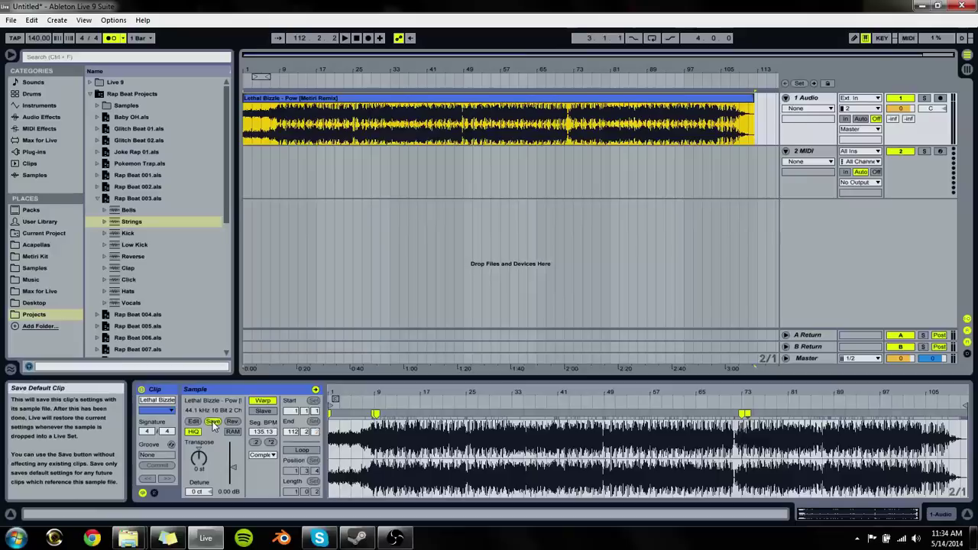
pyautogui.click(132, 209)
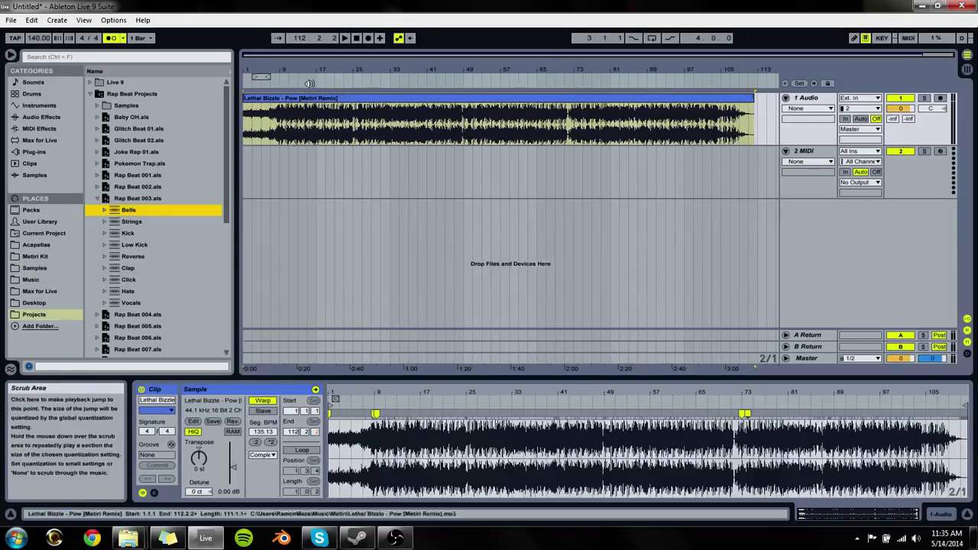
pyautogui.press('space')
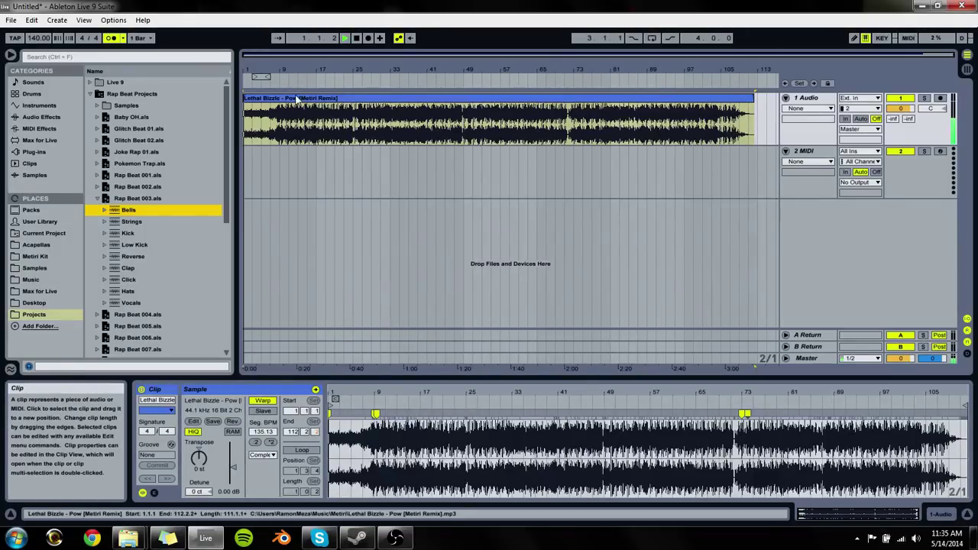
pyautogui.moveTo(252, 69); pyautogui.dragTo(252, 152)
# Step: Collapse the Rap Beat 003.als set and audition the samples in the project's Samples > Imported folder
pyautogui.click(97, 198)
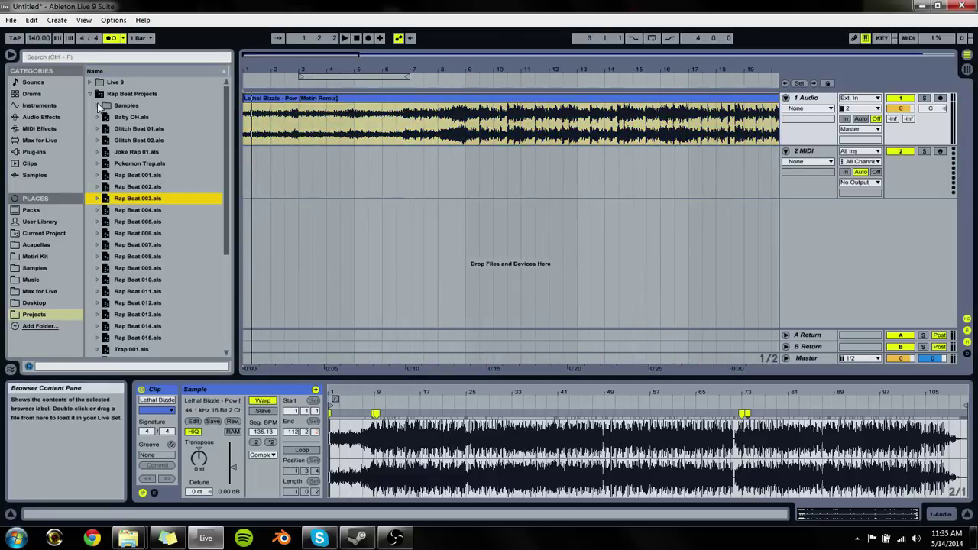
pyautogui.click(96, 105)
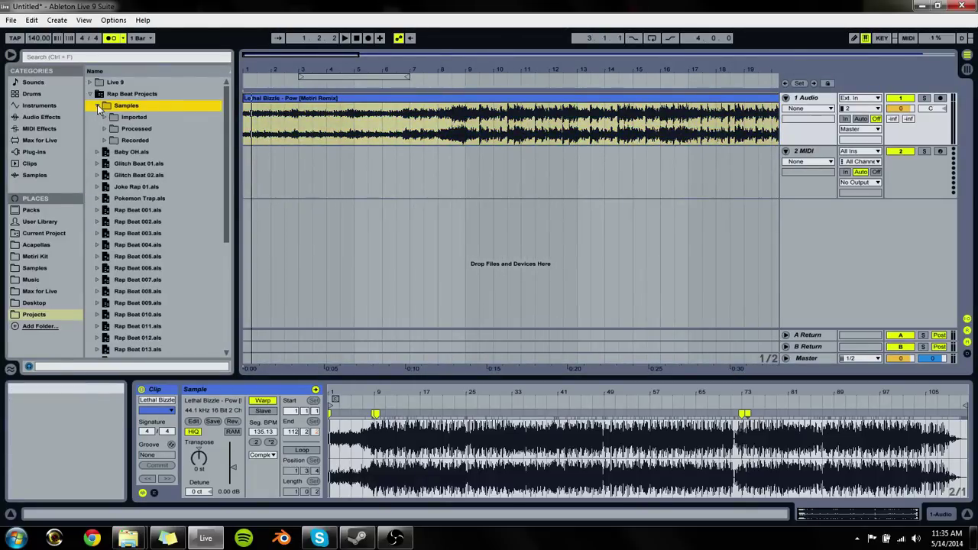
pyautogui.click(104, 117)
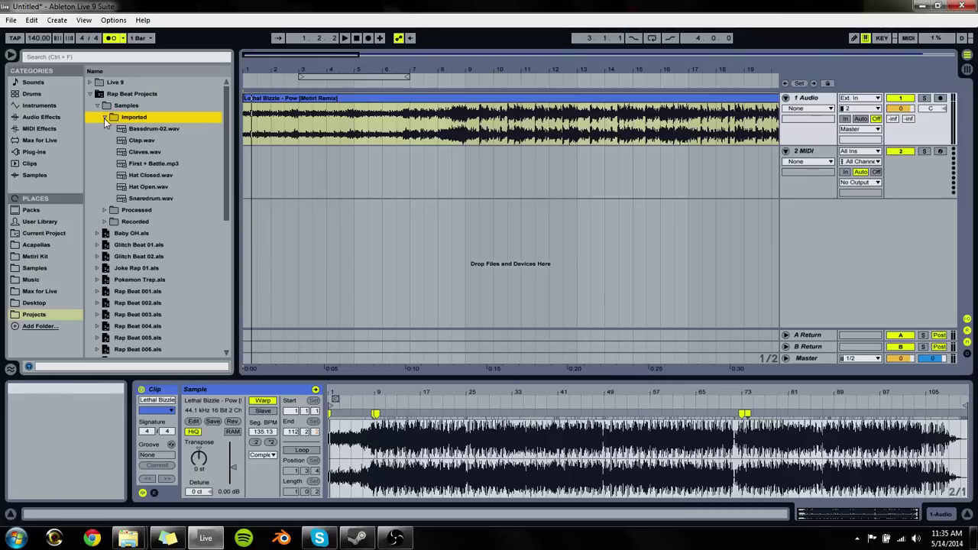
pyautogui.click(153, 198)
pyautogui.press('Up')
pyautogui.press('Up')
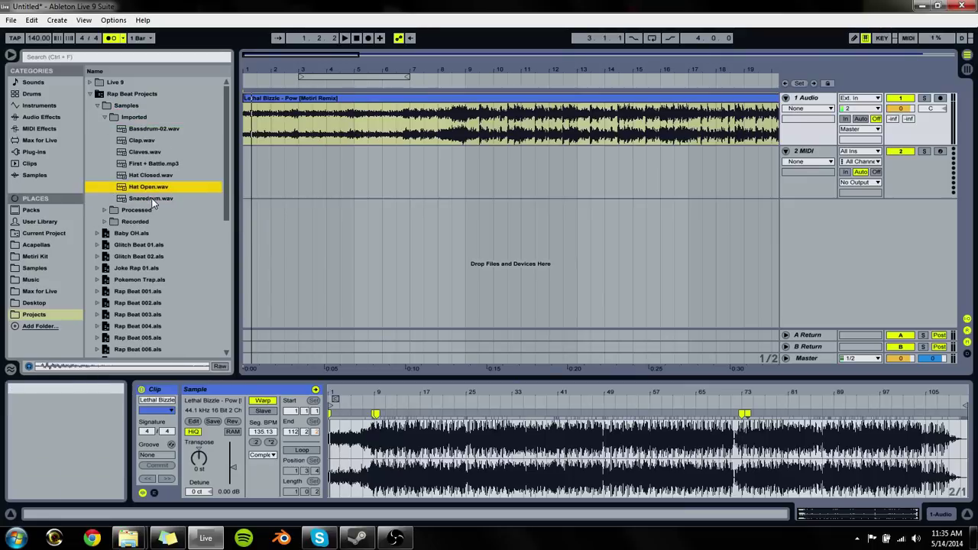
pyautogui.press('Up')
pyautogui.press('Up')
pyautogui.press('Up')
pyautogui.press('Down')
pyautogui.press('Down')
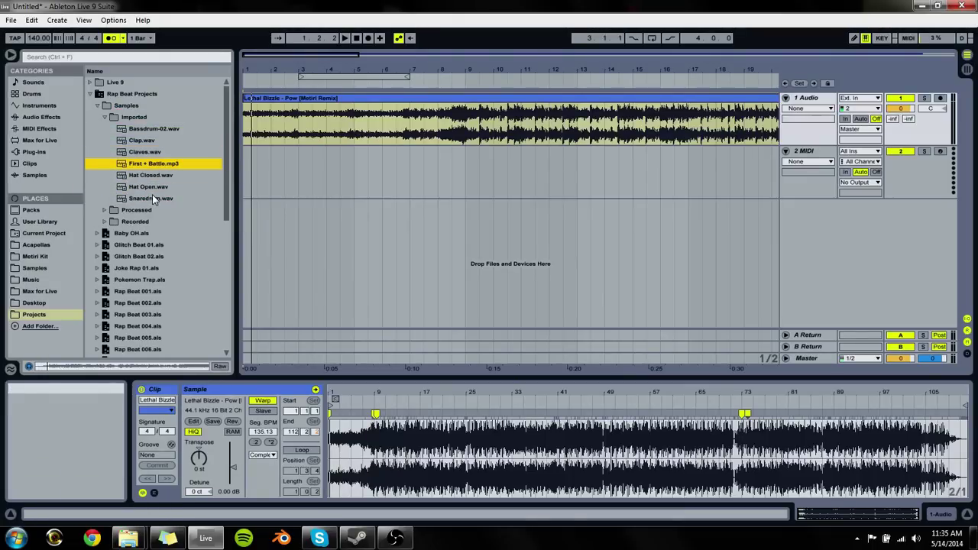
pyautogui.press('Up')
pyautogui.press('Up')
pyautogui.press('Up')
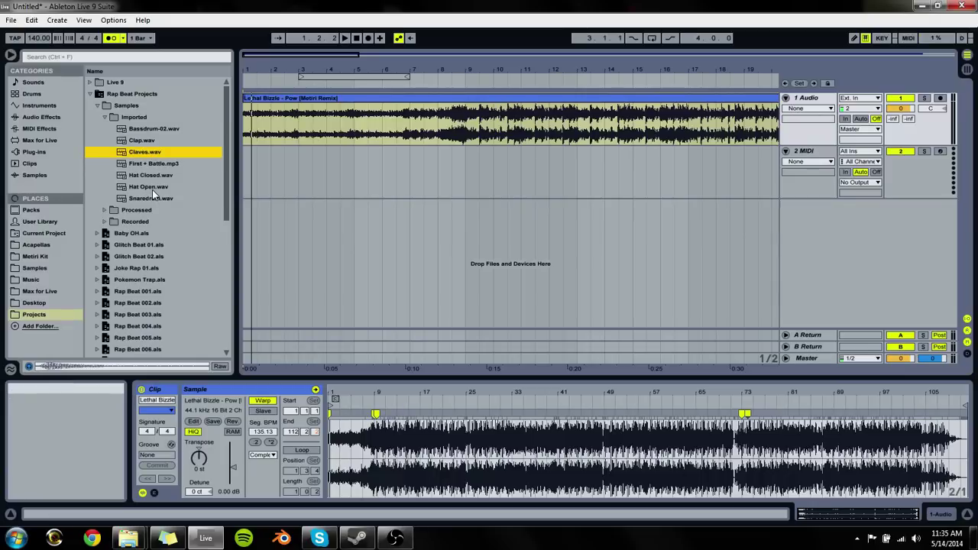
pyautogui.press('Up')
# Step: Audition the first samples in the Processed > Consolidate folder, ending on 21BL11m-1.wav
pyautogui.press('Left')
pyautogui.press('Down')
pyautogui.press('Right')
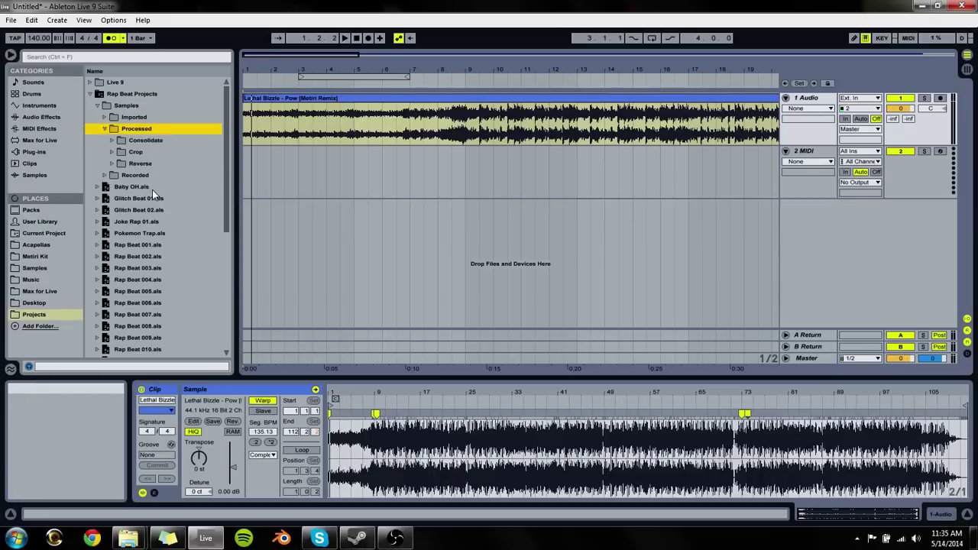
pyautogui.press('Down')
pyautogui.press('Right')
pyautogui.press('Down')
pyautogui.press('Down')
pyautogui.press('Down')
pyautogui.press('Down')
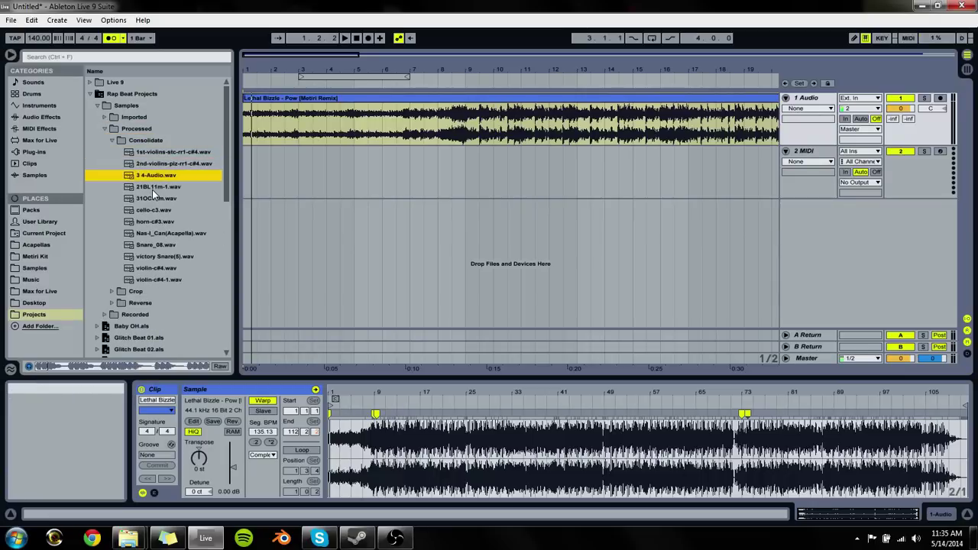
pyautogui.press('Up')
pyautogui.press('Down')
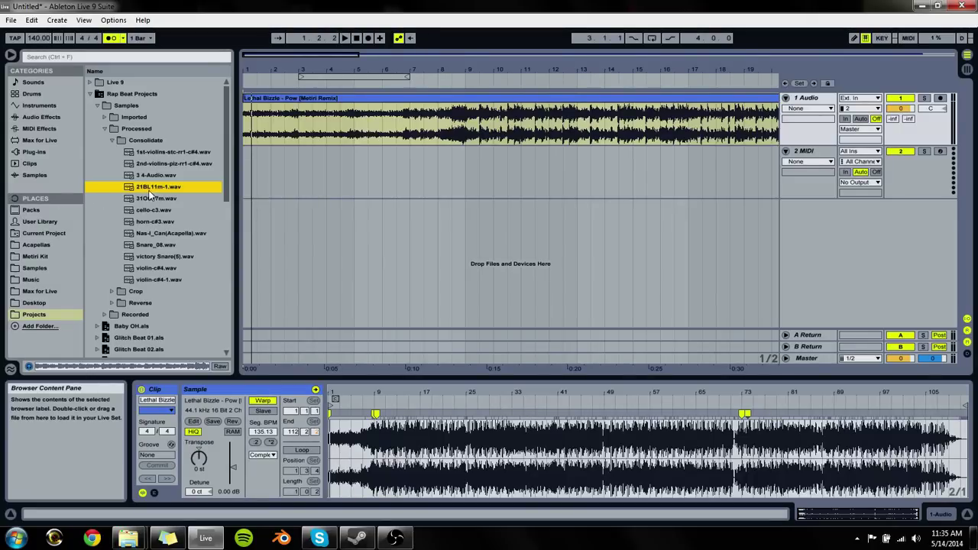
# Step: Search the Samples place for 21bl and expand the SoundPack folders down to 21BL11m.wav in MW1_INST
pyautogui.click(34, 268)
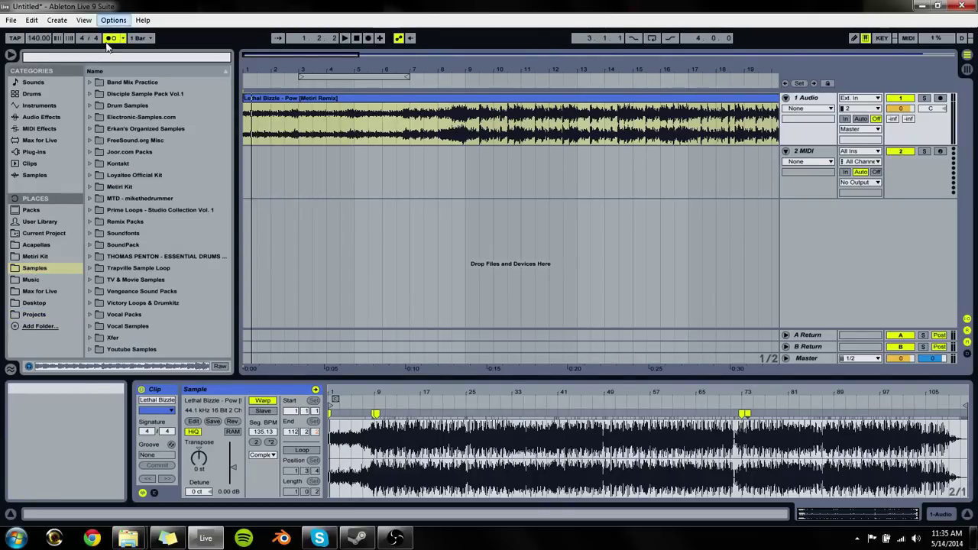
pyautogui.write('21bl')
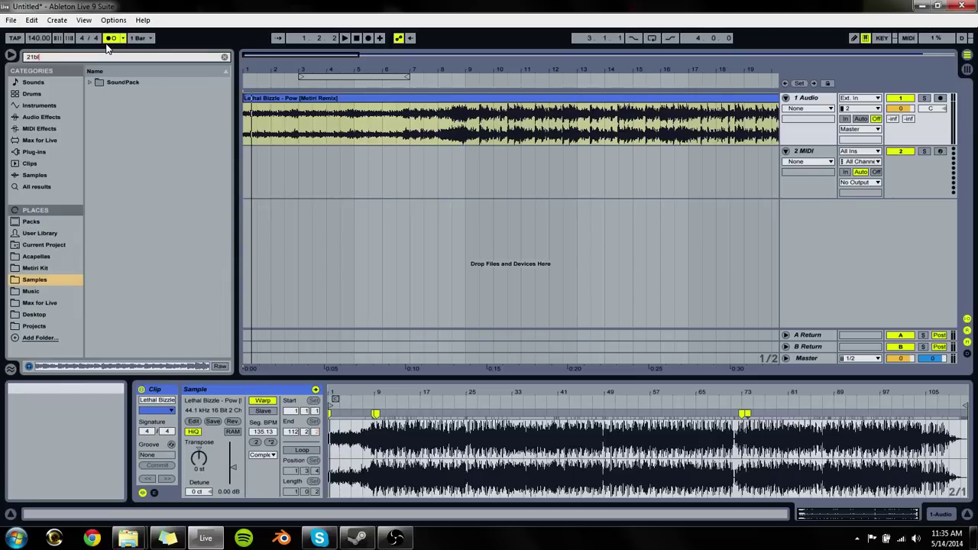
pyautogui.press('Down')
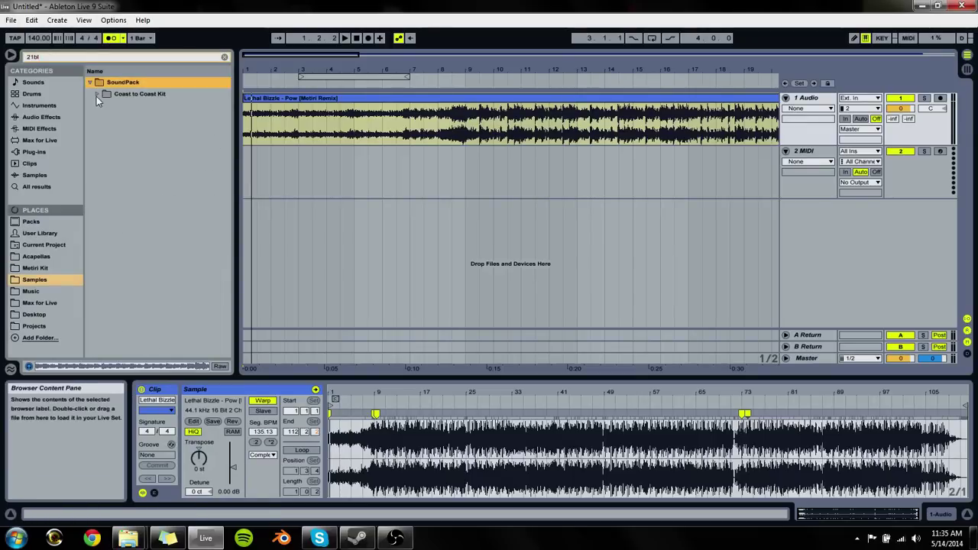
pyautogui.press('Down')
pyautogui.press('Right')
pyautogui.press('Down')
pyautogui.press('Right')
pyautogui.press('Down')
pyautogui.press('Right')
pyautogui.press('Down')
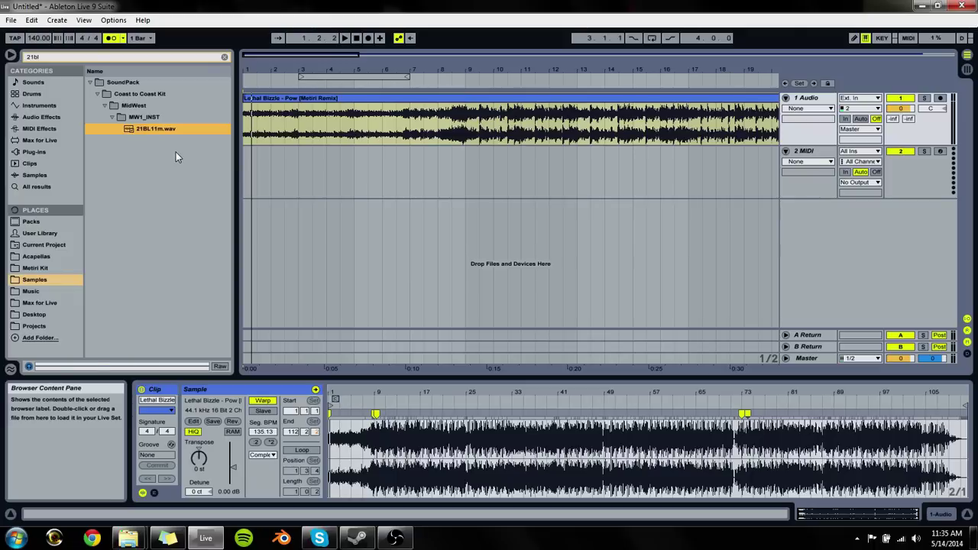
# Step: Place 21BL11m.wav at the start of the second track, raise its clip gain to 23.8 dB and start playback
pyautogui.moveTo(150, 132); pyautogui.dragTo(255, 190)
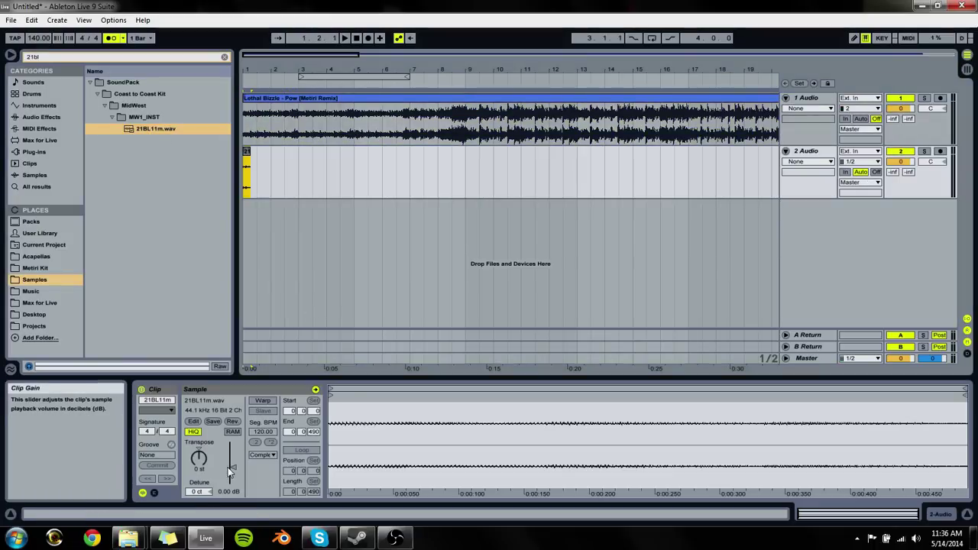
pyautogui.moveTo(233, 467); pyautogui.dragTo(233, 443)
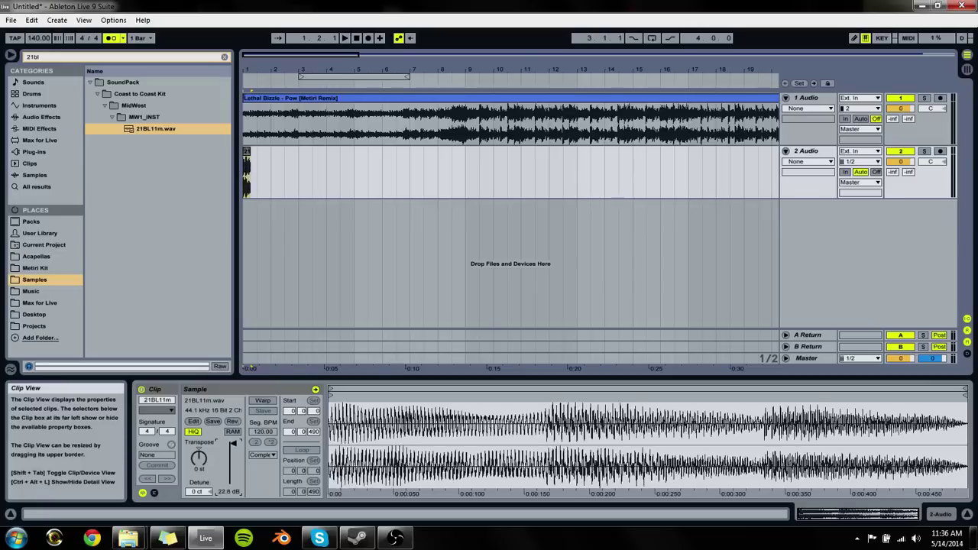
pyautogui.press('space')
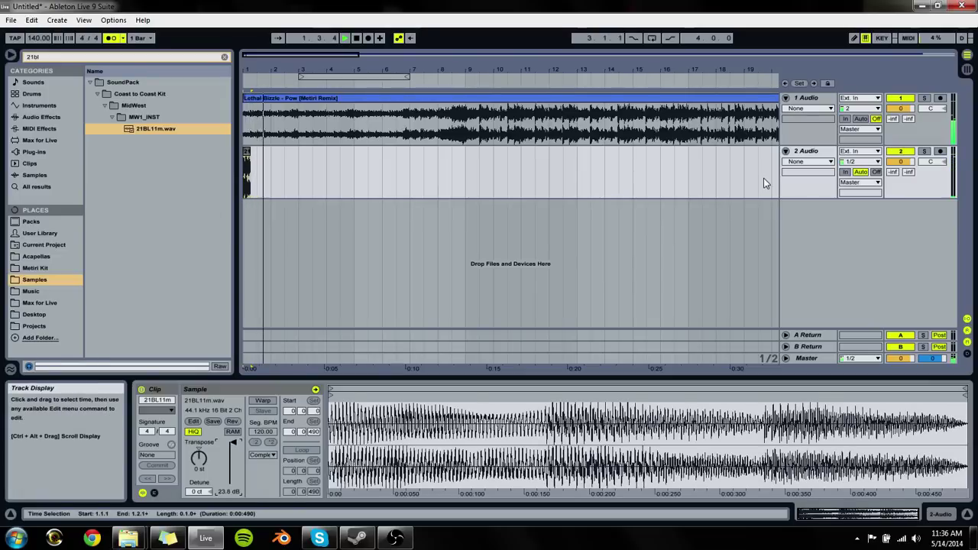
# Step: Mute the Lethal Bizzle - Pow track and play the 21BL11m clip on its own
pyautogui.click(899, 105)
pyautogui.press('space')
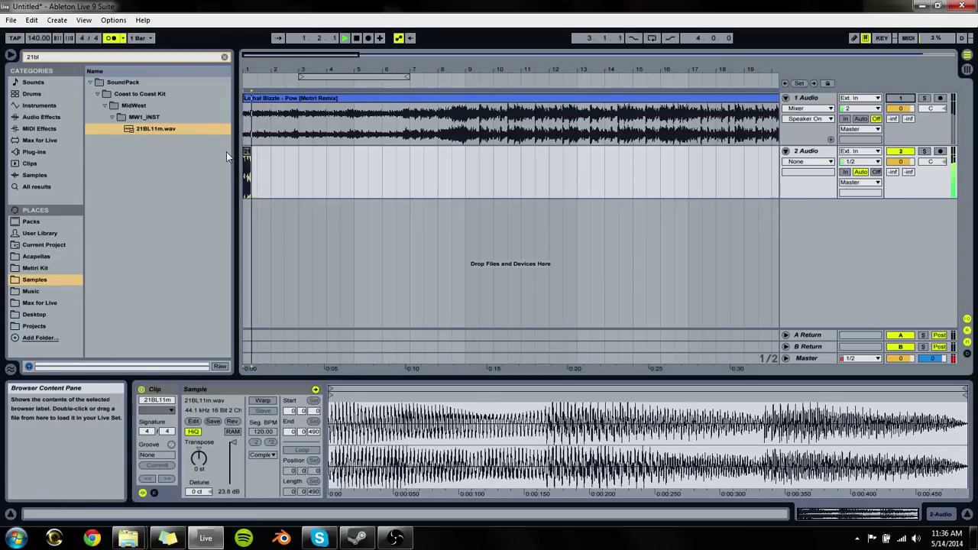
pyautogui.moveTo(264, 70); pyautogui.dragTo(293, 149)
pyautogui.press('space')
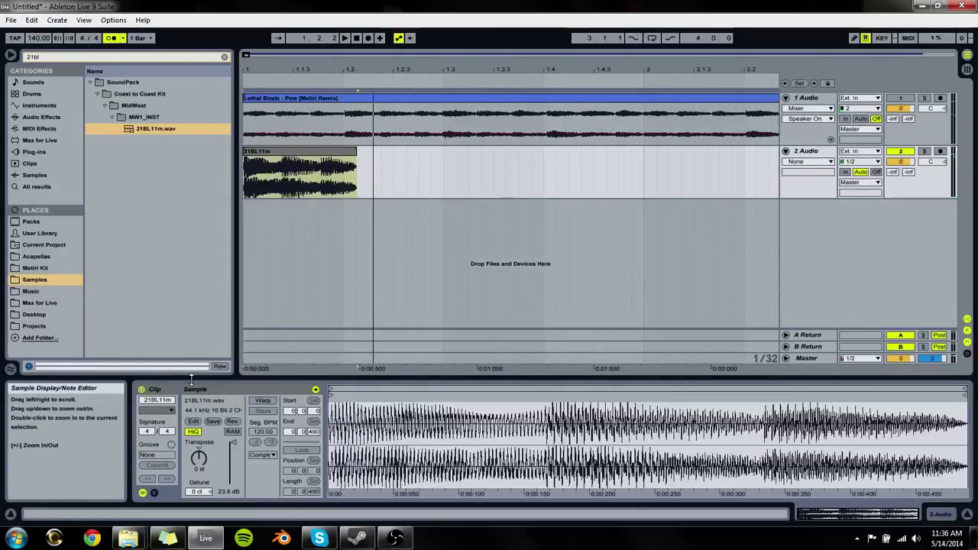
# Step: Turn on Warp for the 21BL11m clip and add warp markers that shift its two inner transients slightly earlier
pyautogui.click(262, 400)
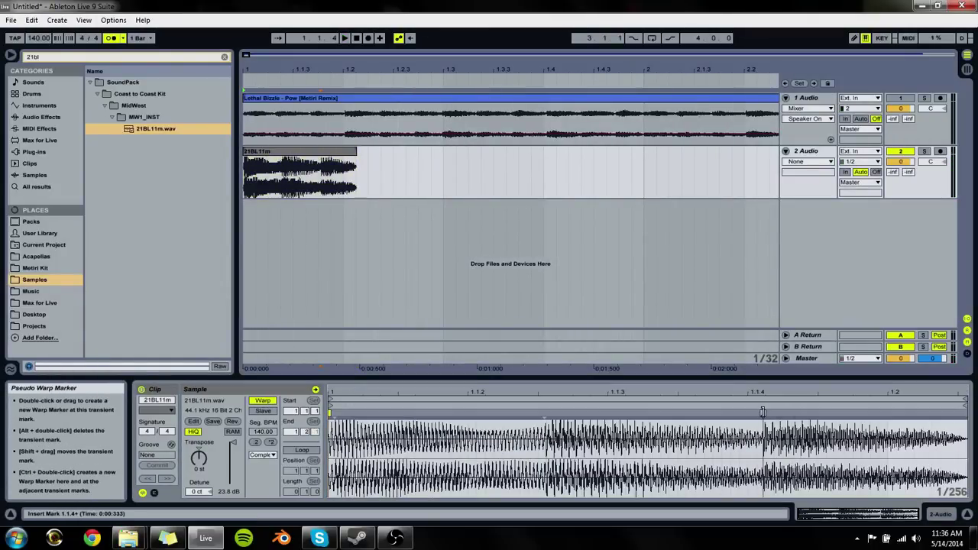
pyautogui.moveTo(758, 414); pyautogui.dragTo(748, 414)
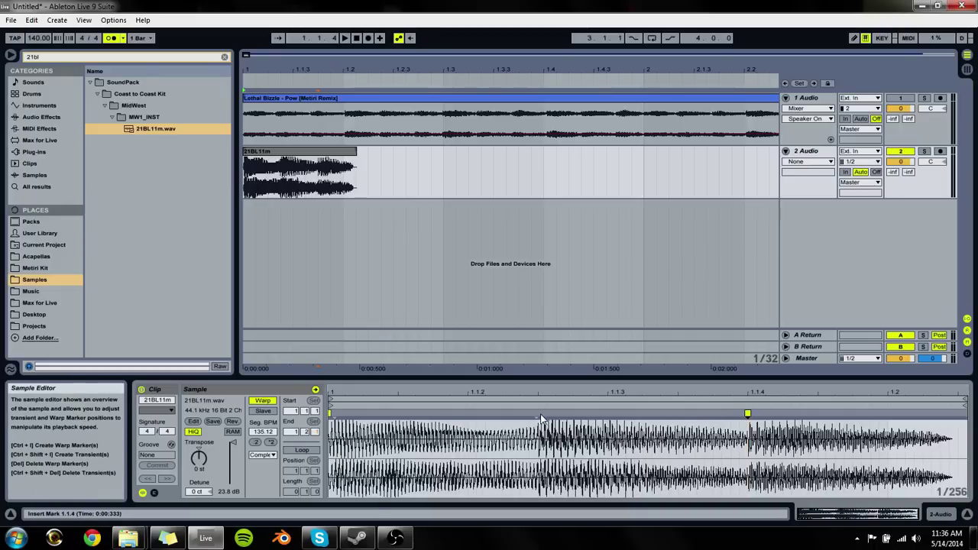
pyautogui.moveTo(542, 413); pyautogui.dragTo(538, 414)
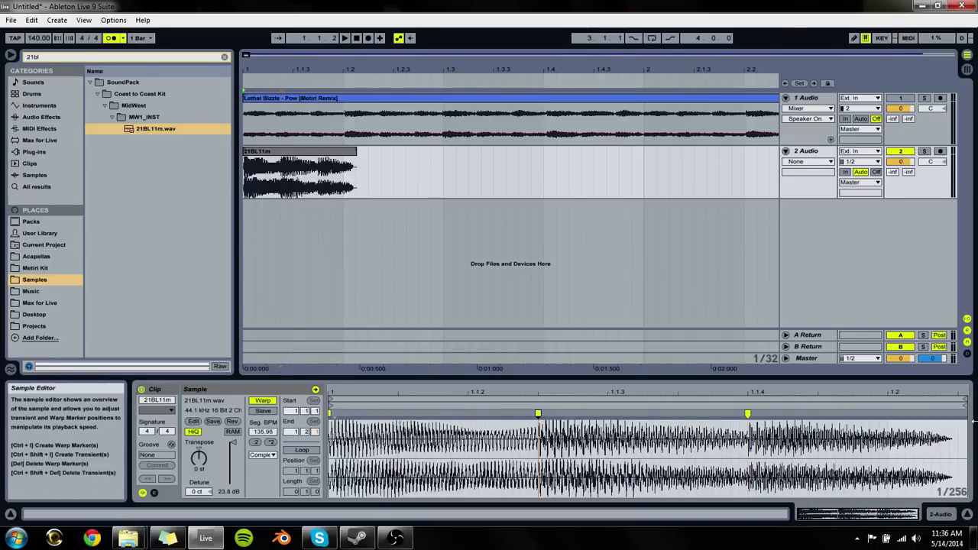
# Step: Shorten the 21BL11m clip to about one beat and pull the end of its audio in to the clip end with a warp marker
pyautogui.moveTo(963, 401); pyautogui.dragTo(886, 401)
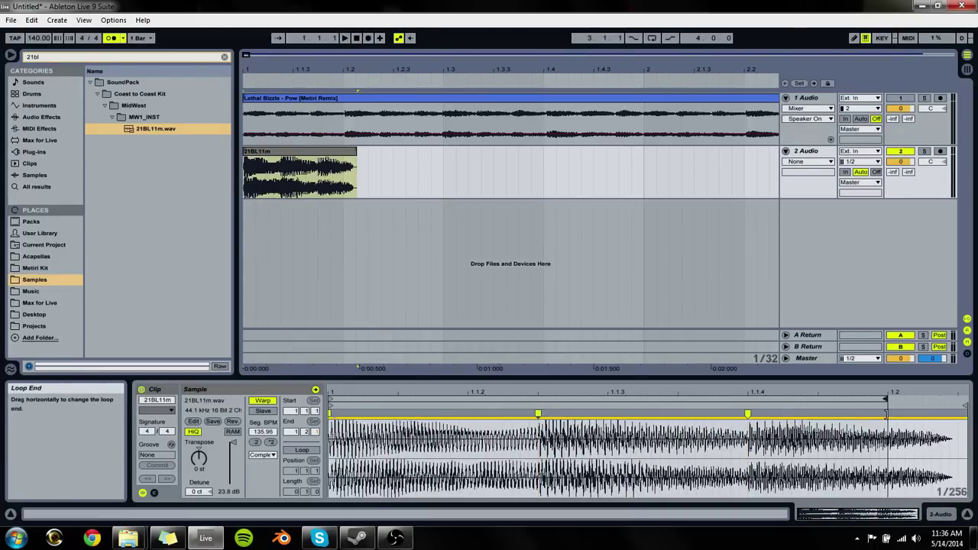
pyautogui.click(343, 162)
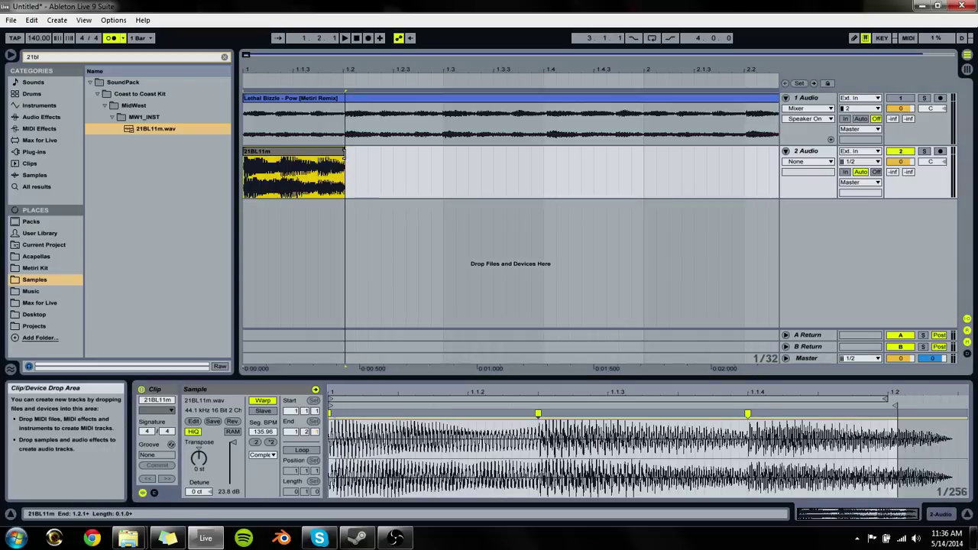
pyautogui.moveTo(950, 413); pyautogui.dragTo(897, 414)
# Step: Remove the original two inner warp markers from the 21BL11m clip and audition it
pyautogui.doubleClick(747, 413)
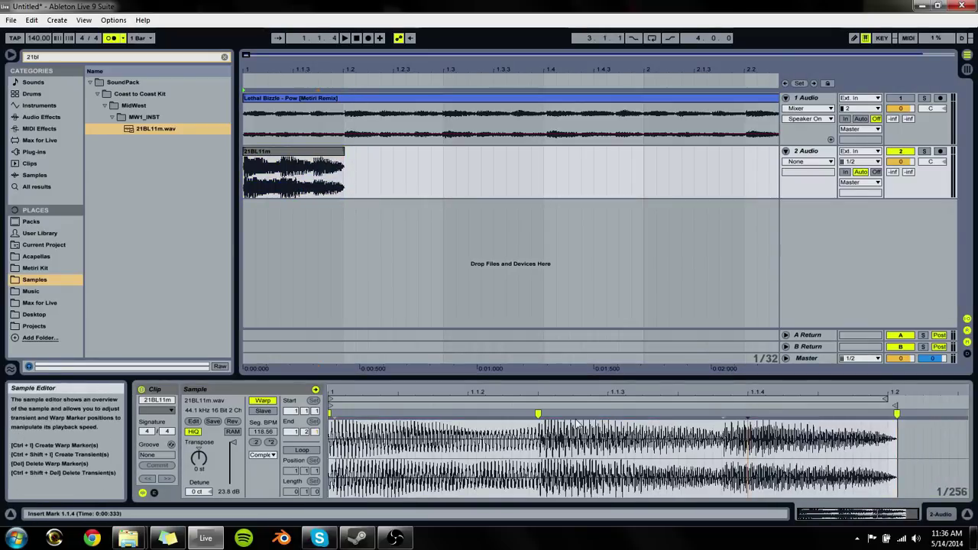
pyautogui.press('space')
pyautogui.doubleClick(538, 412)
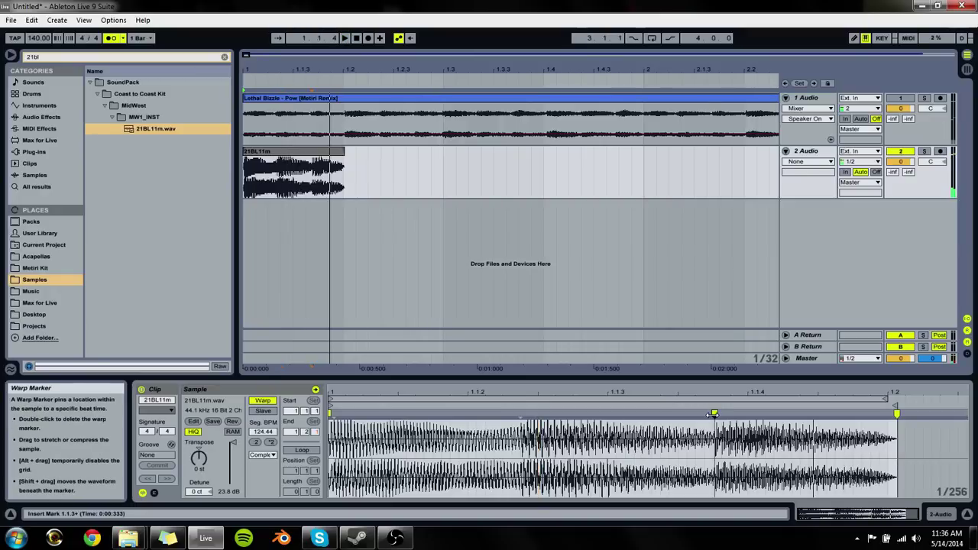
# Step: Switch the sample editor to a triplet grid, warp the two inner transients onto it and play the clip
pyautogui.rightClick(653, 416)
pyautogui.click(690, 411)
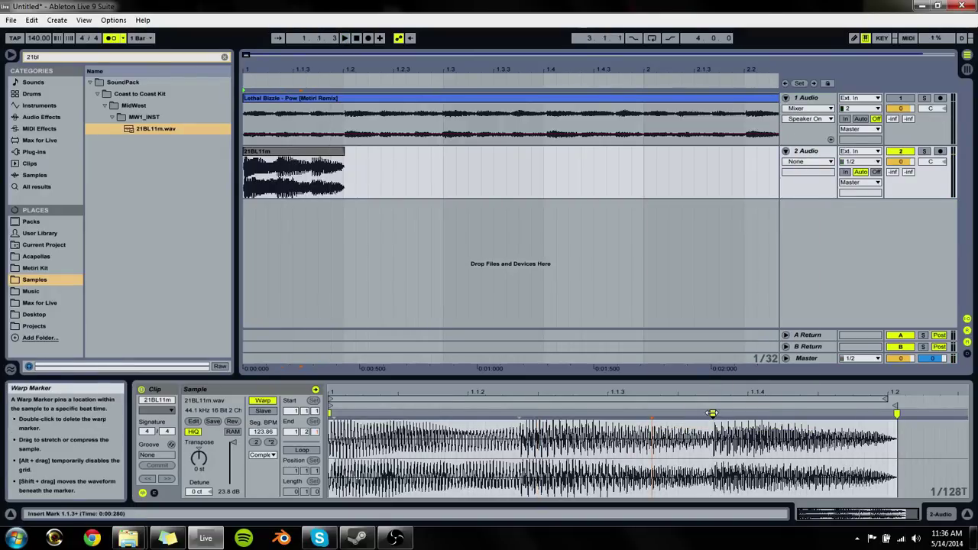
pyautogui.moveTo(525, 414); pyautogui.dragTo(517, 415)
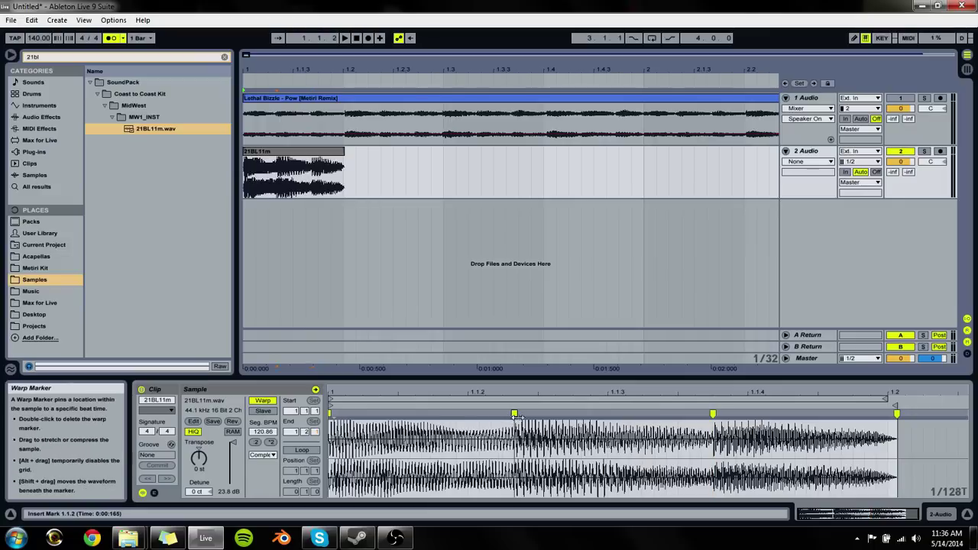
pyautogui.press('space')
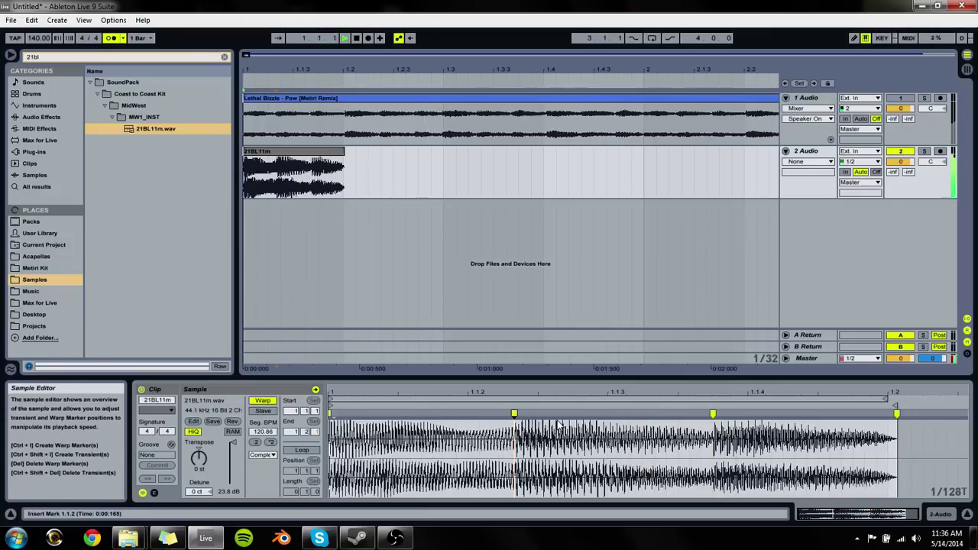
# Step: Trim the 21BL11m clip and its end warp marker to beat 1.2, and delete the two inner warp markers
pyautogui.click(334, 155)
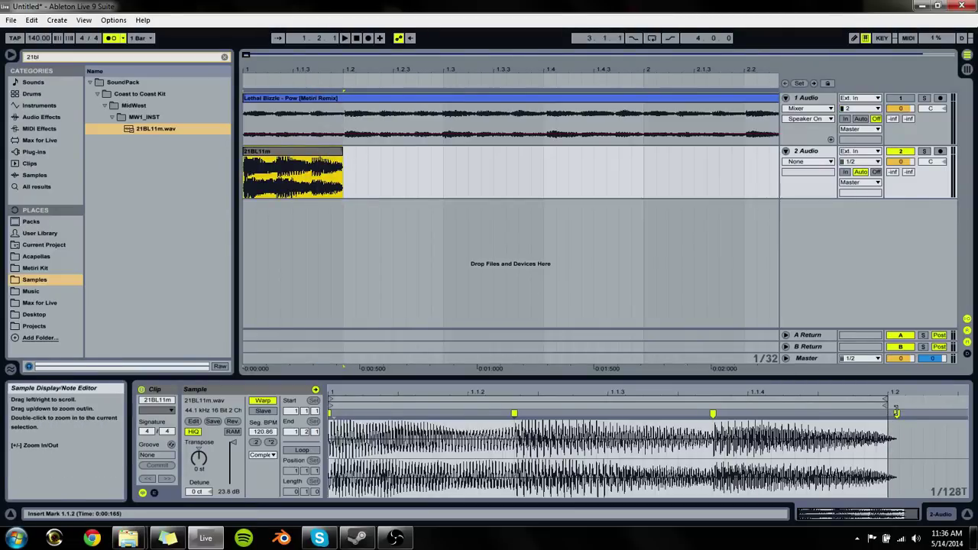
pyautogui.moveTo(894, 414); pyautogui.dragTo(887, 414)
pyautogui.doubleClick(712, 414)
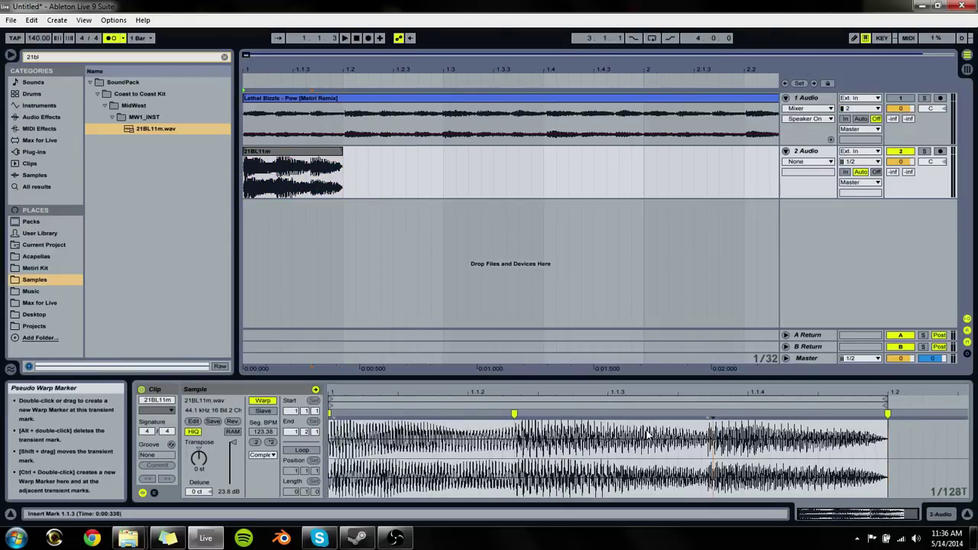
pyautogui.doubleClick(514, 414)
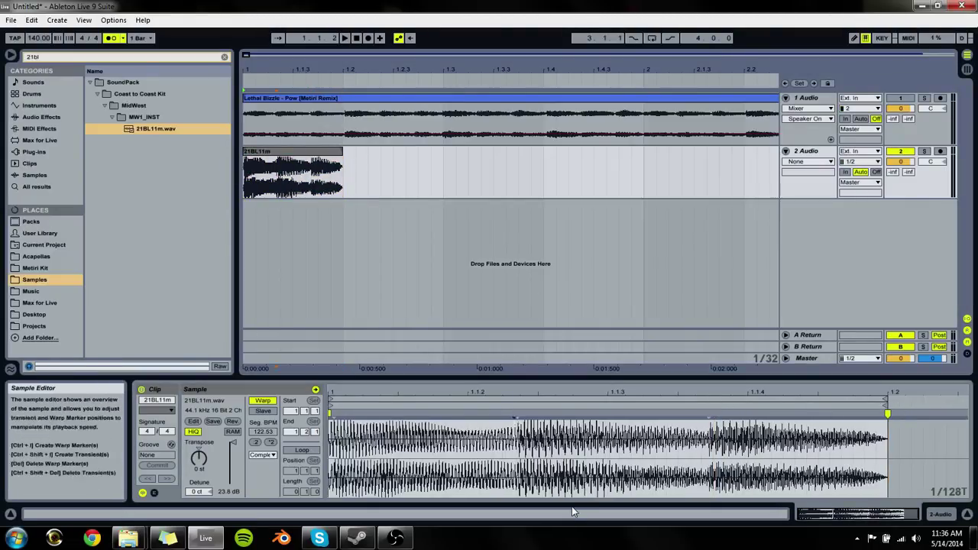
# Step: Add warp markers on the two inner transients again, align them to the triplet grid and play the clip
pyautogui.doubleClick(712, 414)
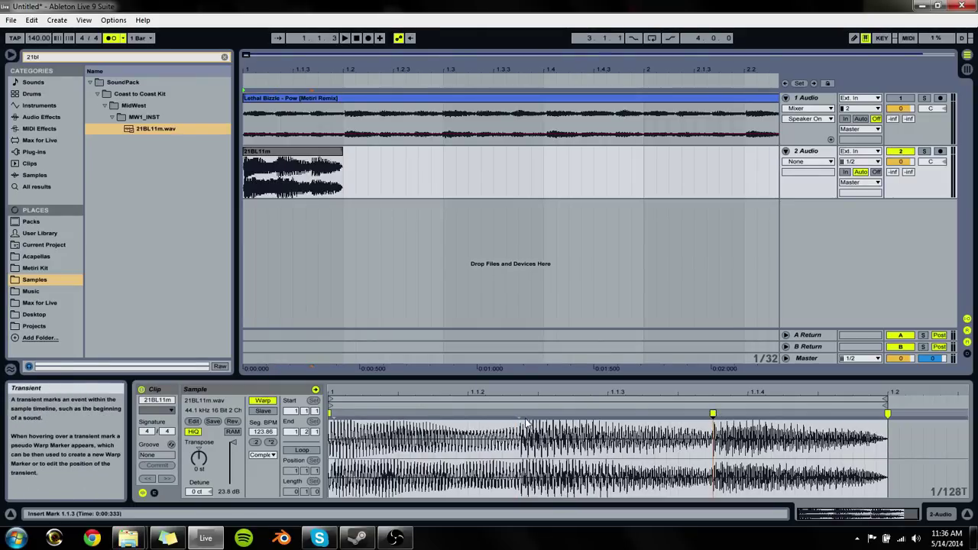
pyautogui.doubleClick(519, 414)
pyautogui.moveTo(518, 414); pyautogui.dragTo(514, 415)
pyautogui.press('space')
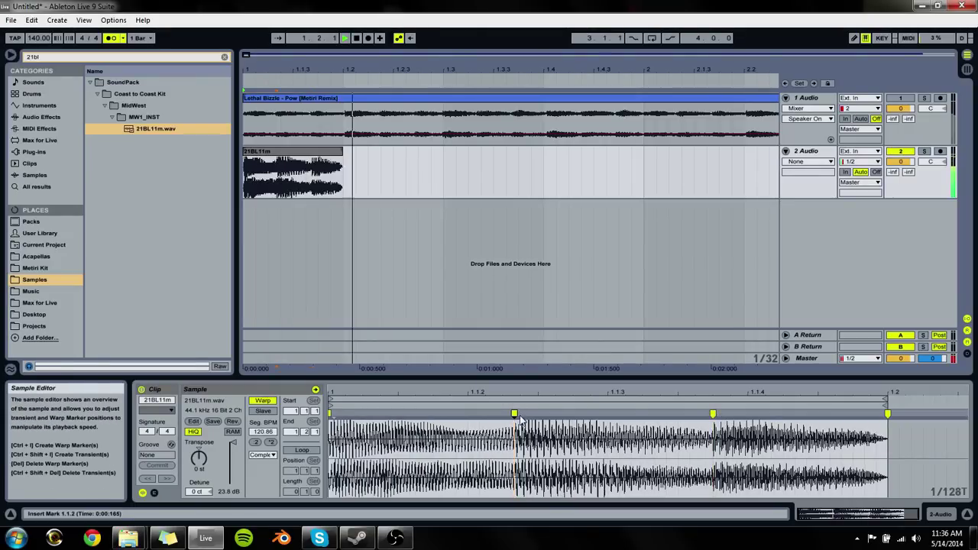
# Step: Duplicate the 21BL11m clip directly after itself and try transposing the copy to -6 st during playback
pyautogui.hotkey('ctrl', 'd')
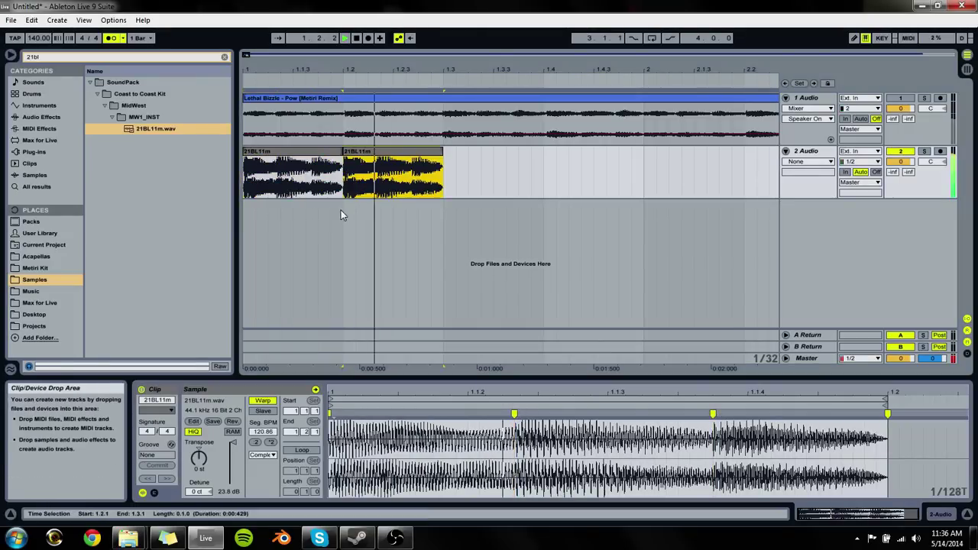
pyautogui.moveTo(206, 461); pyautogui.dragTo(205, 451)
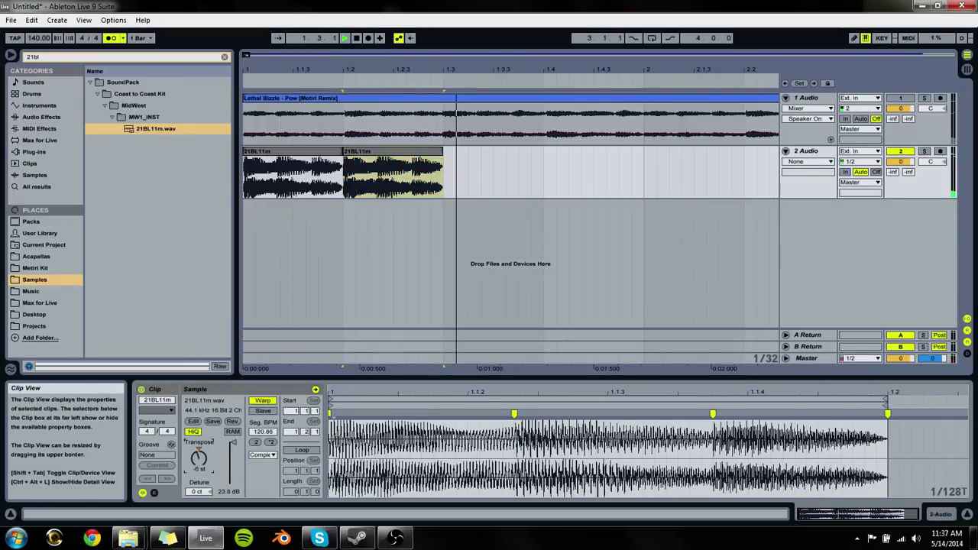
pyautogui.press('space')
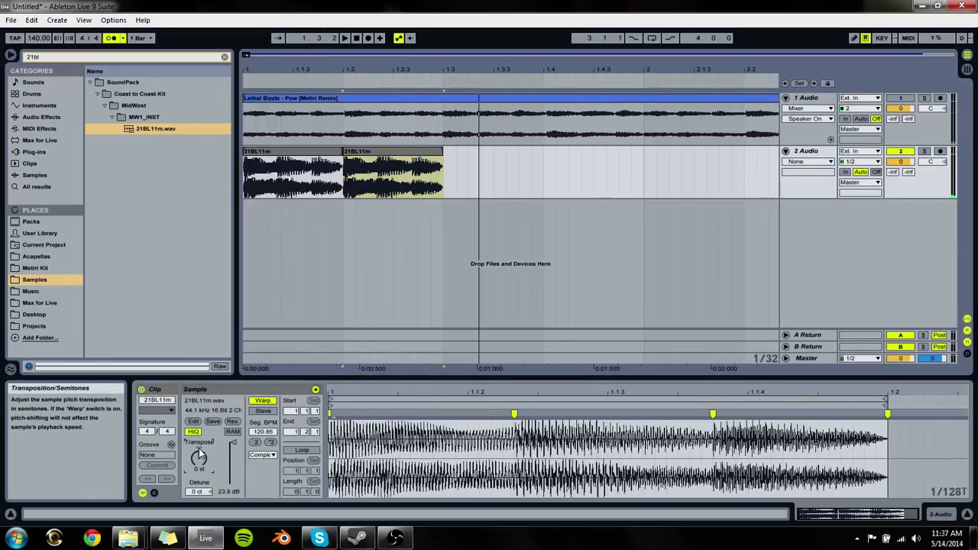
# Step: Select the second 21BL11m clip, play it and try reversing its sample
pyautogui.click(332, 152)
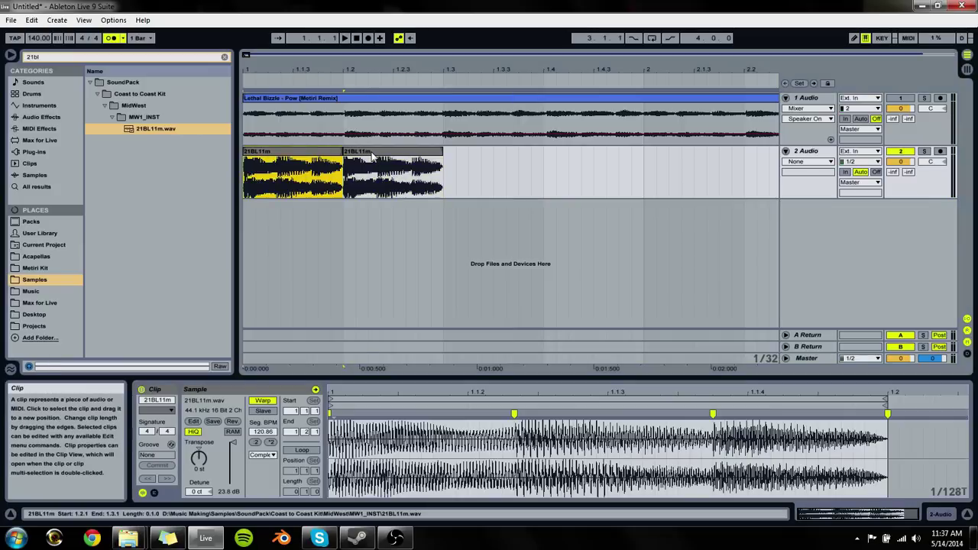
pyautogui.click(350, 164)
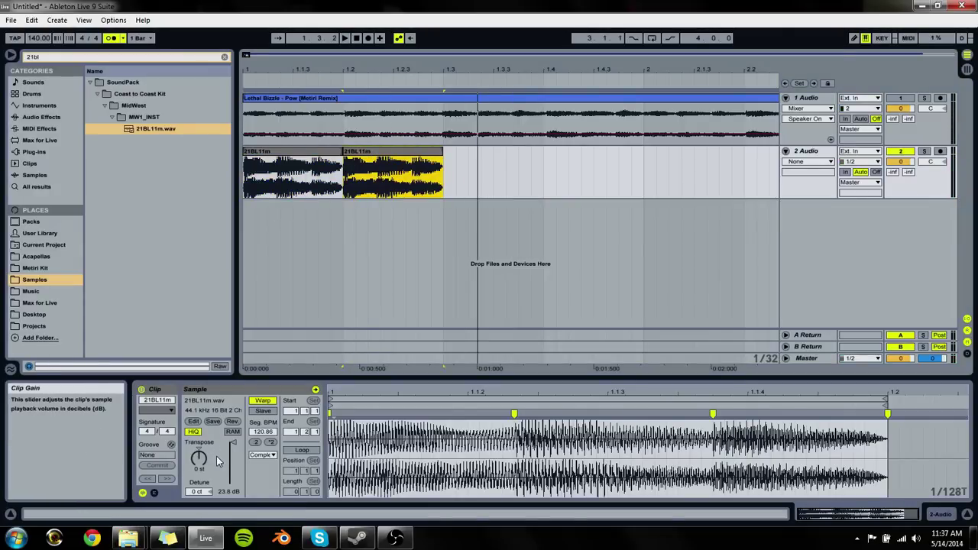
pyautogui.press('space')
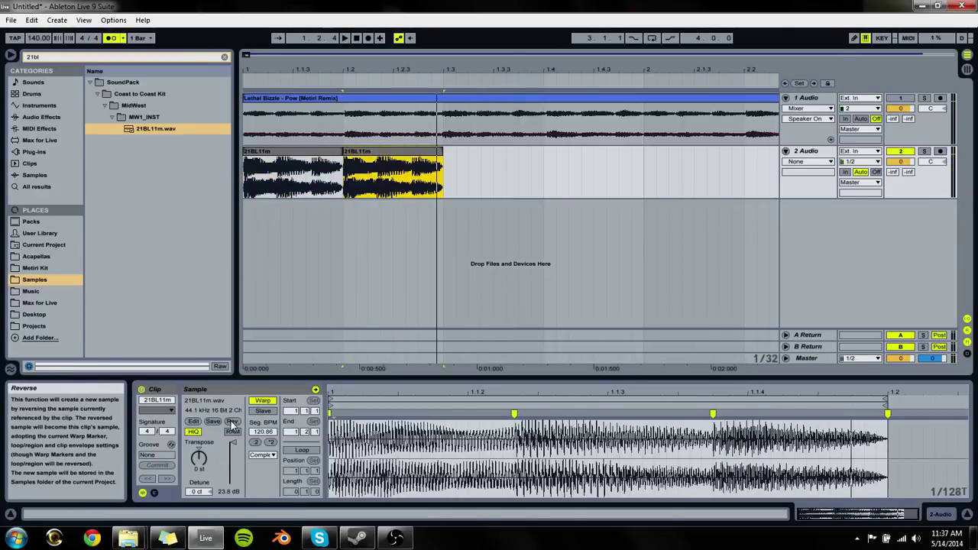
pyautogui.click(232, 421)
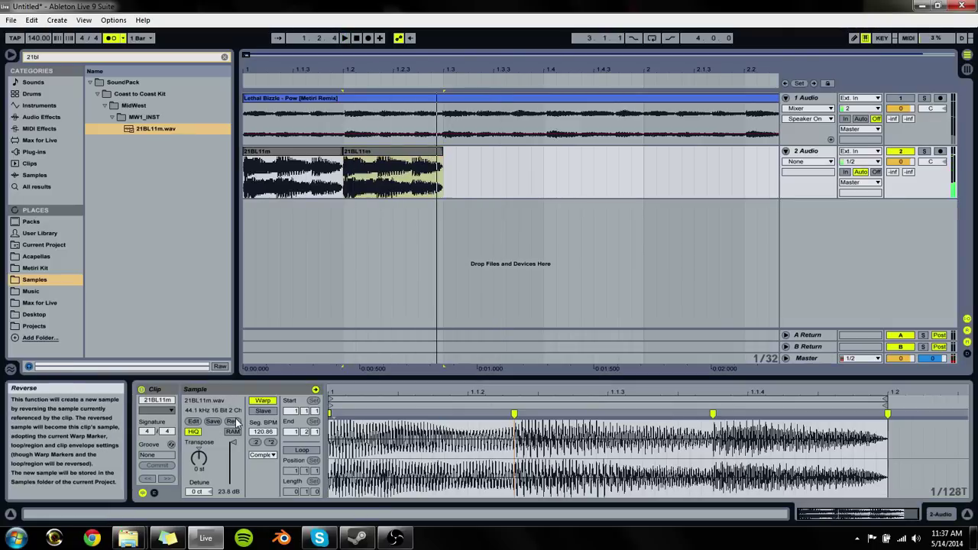
pyautogui.click(231, 421)
# Step: Play the arrangement from beat 1.2 and solo the Lethal Bizzle - Pow track
pyautogui.click(345, 114)
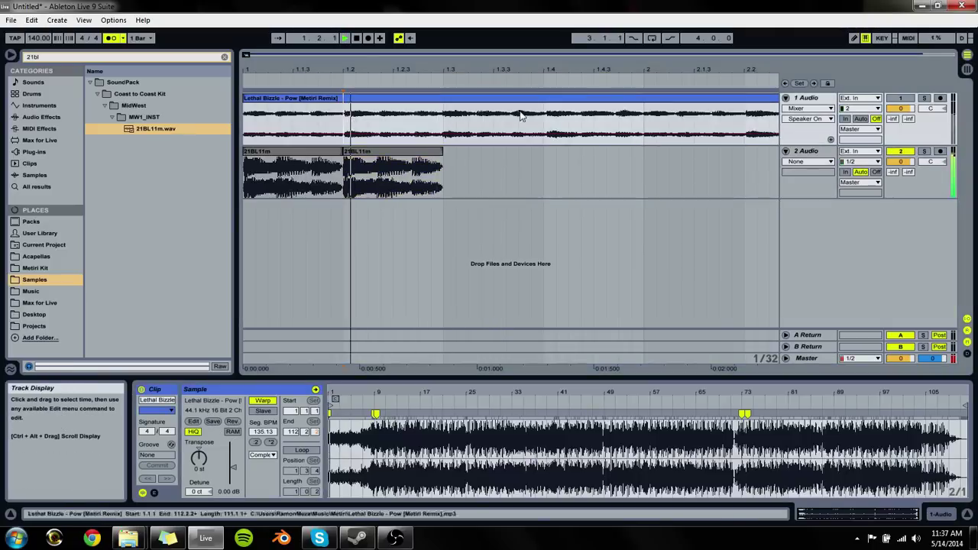
pyautogui.press('space')
pyautogui.click(925, 99)
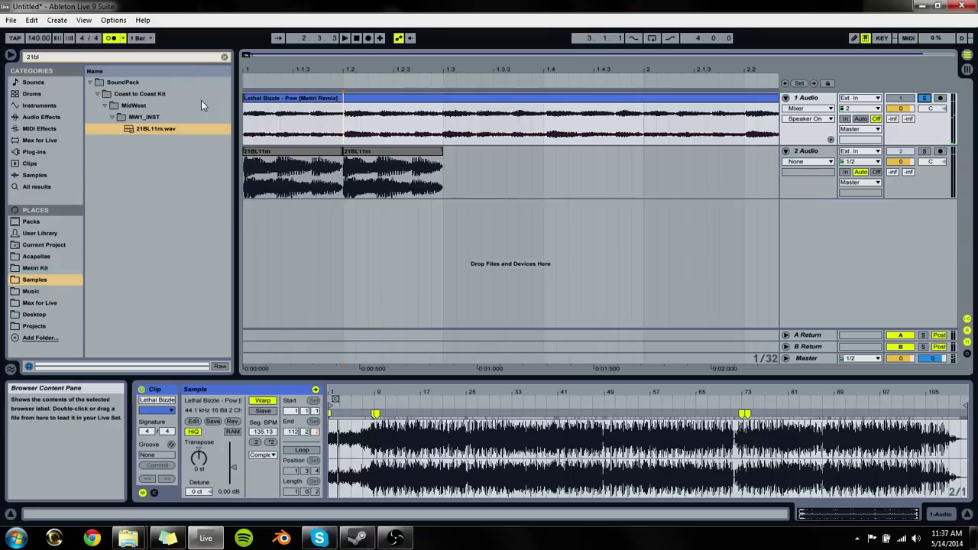
# Step: Clear the browser search and audition the MW1_INST samples from 01EP11m.wav to 04EP14m.wav
pyautogui.click(225, 56)
pyautogui.scroll(-5, 147, 254)
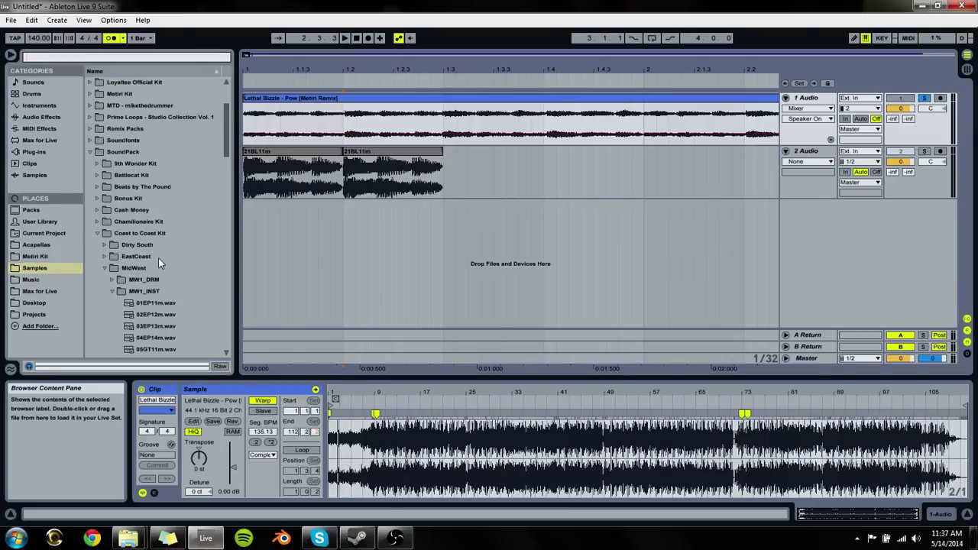
pyautogui.click(156, 291)
pyautogui.scroll(-1, 161, 290)
pyautogui.press('Down')
pyautogui.press('Down')
pyautogui.press('Down')
pyautogui.press('Down')
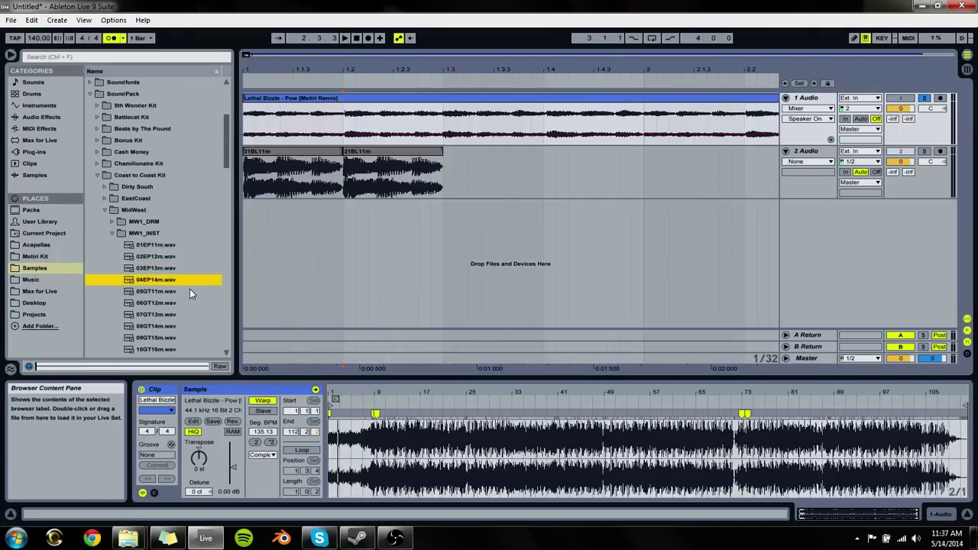
# Step: Audition the MW1_INST samples in sequence from 05GT11m.wav to 23BL13m.wav
pyautogui.press('Down')
pyautogui.press('Down')
pyautogui.press('Down')
pyautogui.press('Down')
pyautogui.press('Down')
pyautogui.press('Down')
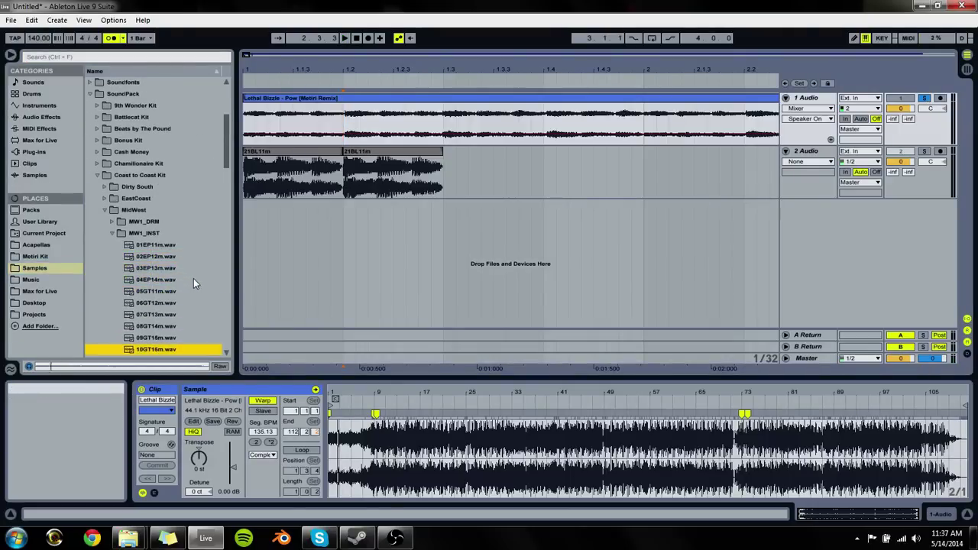
pyautogui.press('Down')
pyautogui.press('Down')
pyautogui.press('Down')
pyautogui.press('Down')
pyautogui.press('Down')
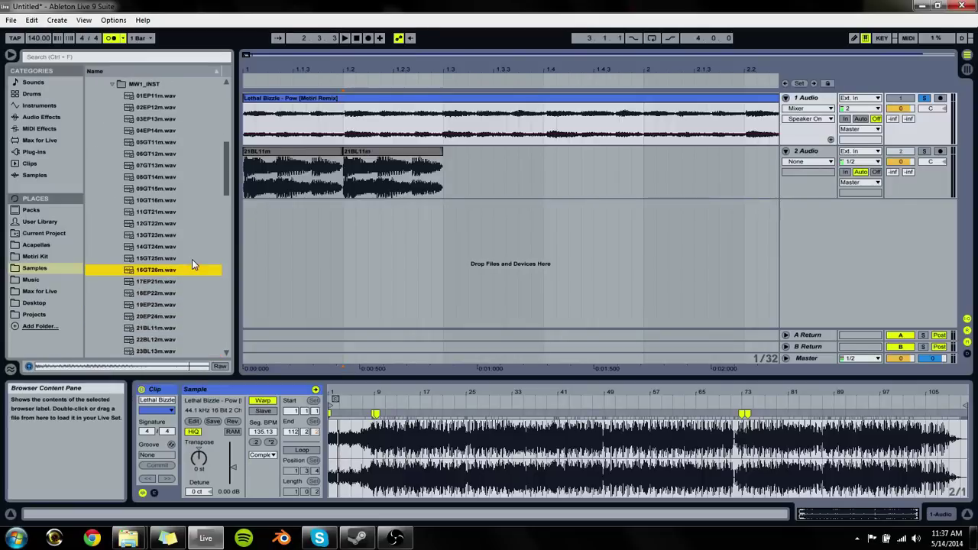
pyautogui.press('Down')
pyautogui.press('Down')
pyautogui.press('Down')
pyautogui.press('Down')
pyautogui.press('Down')
pyautogui.press('Down')
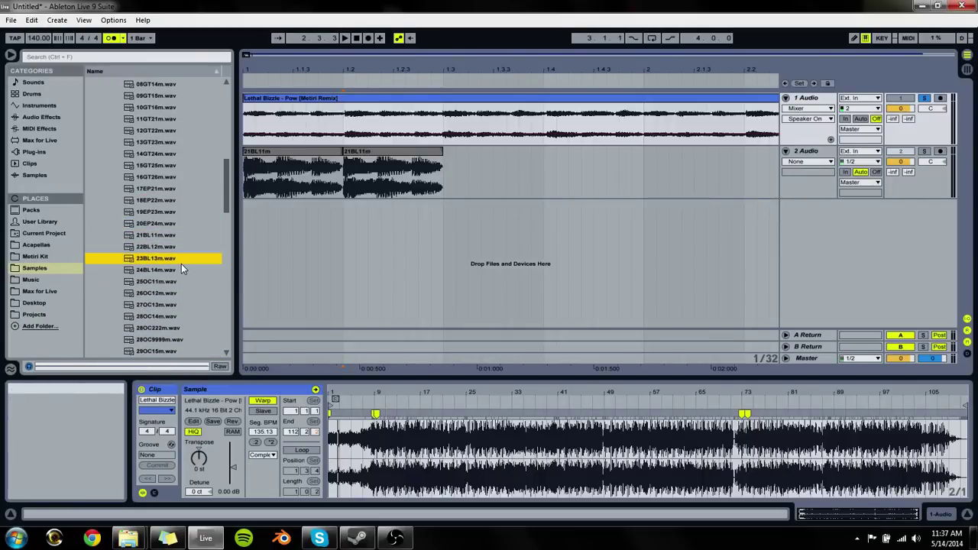
# Step: Audition the samples between 20EP24m.wav and 26OC12m.wav back and forth, ending on 22BL12m.wav
pyautogui.press('Down')
pyautogui.press('Down')
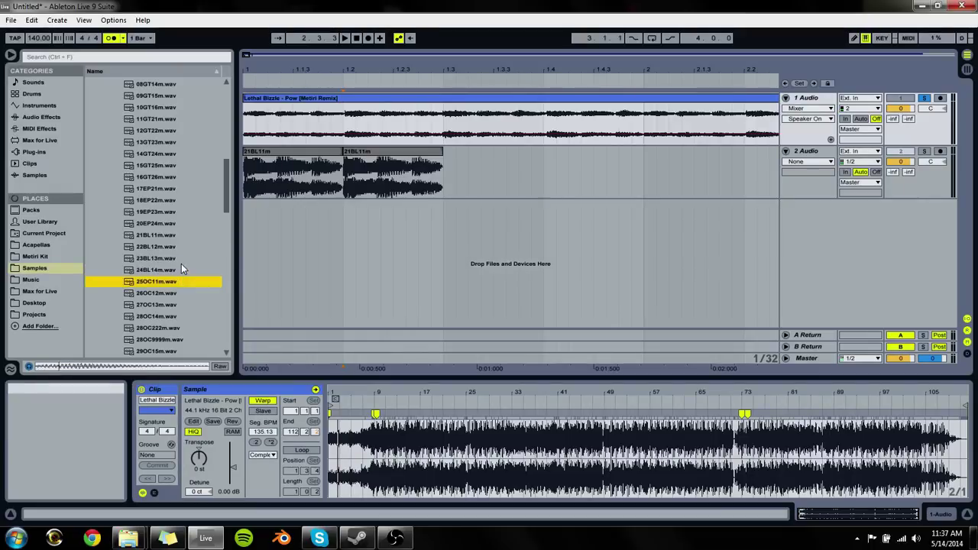
pyautogui.press('Up')
pyautogui.press('Down')
pyautogui.press('Down')
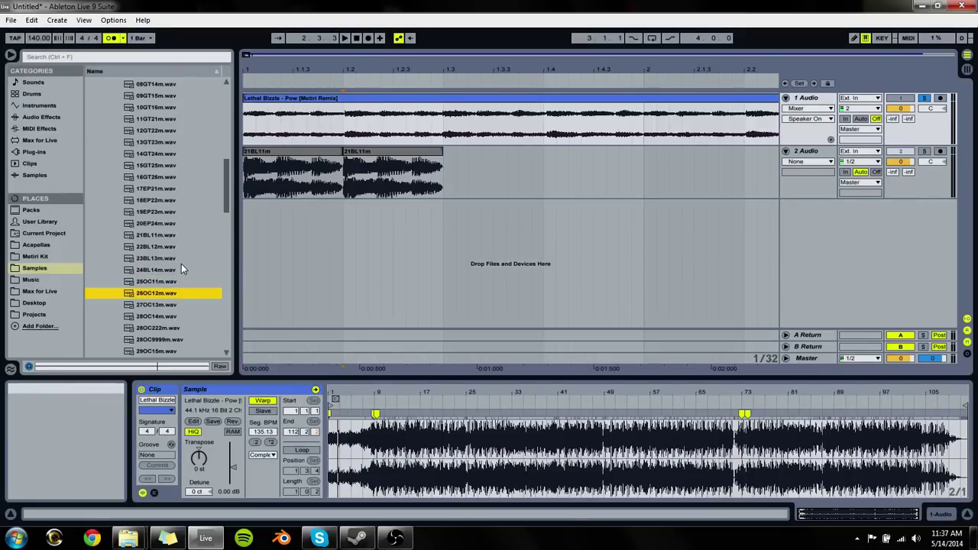
pyautogui.press('Up')
pyautogui.press('Up')
pyautogui.press('Up')
pyautogui.press('Up')
pyautogui.press('Up')
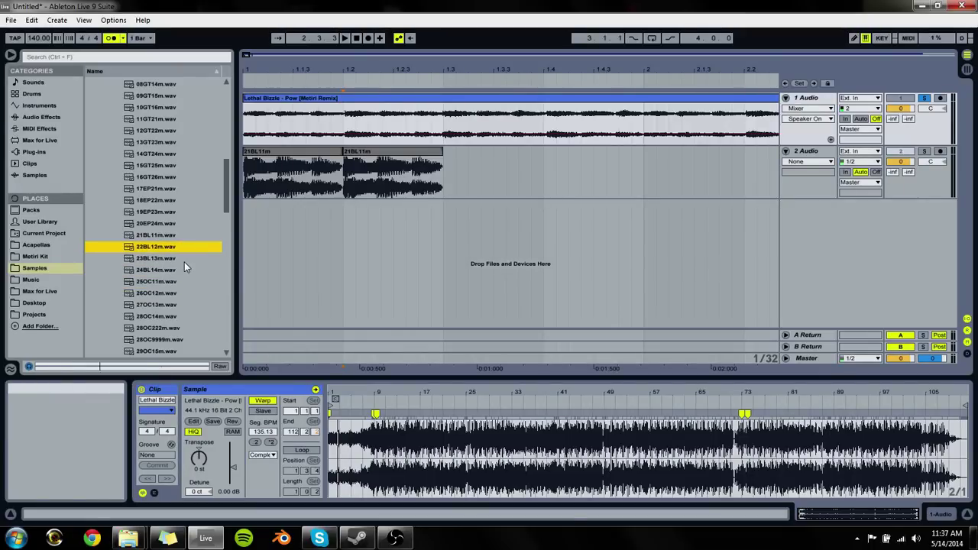
pyautogui.press('Up')
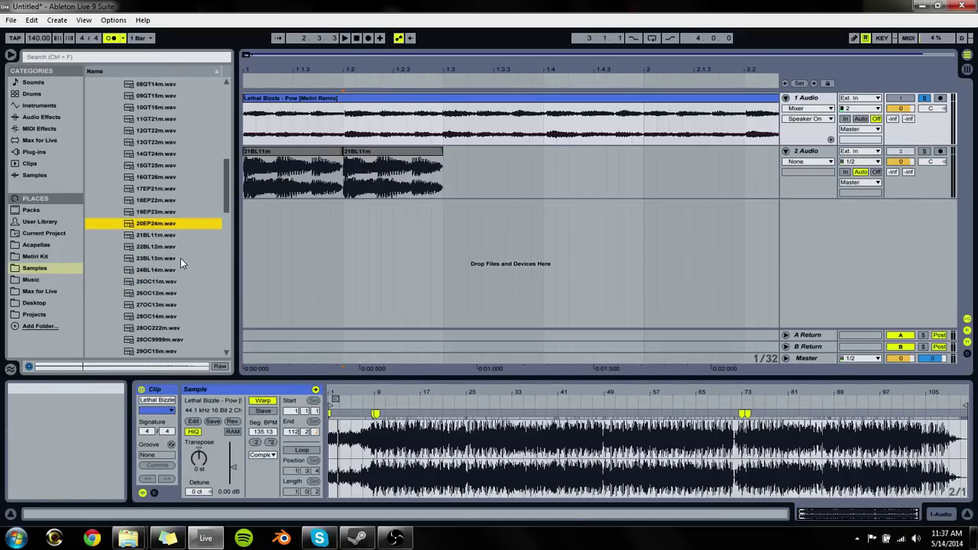
pyautogui.click(162, 237)
pyautogui.press('Down')
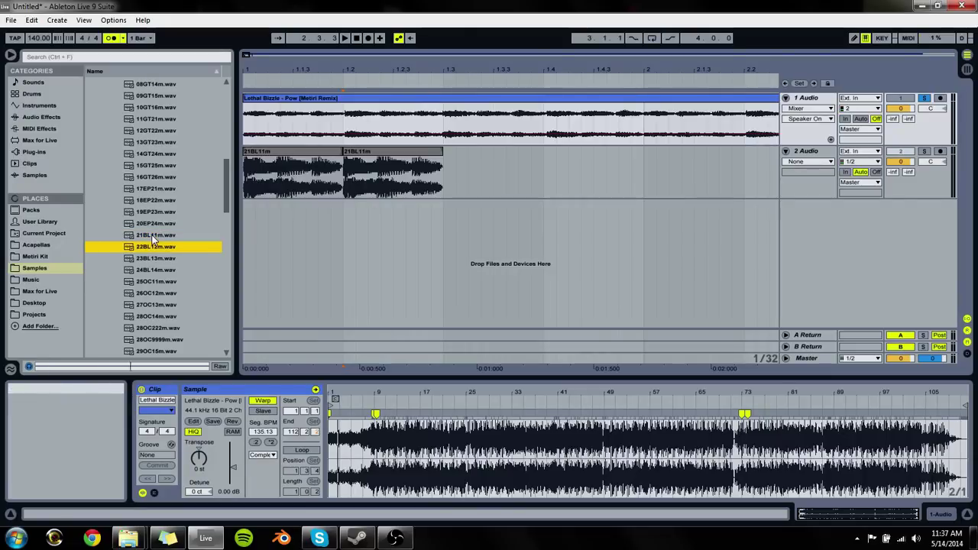
# Step: Play the first 21BL11m clip and delete the second 21BL11m clip beside it
pyautogui.click(311, 189)
pyautogui.press('space')
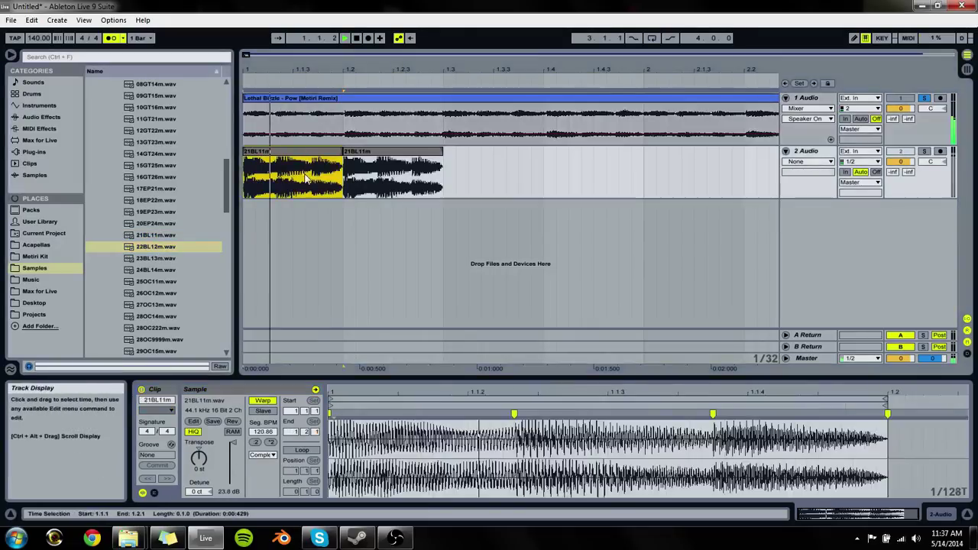
pyautogui.click(367, 158)
pyautogui.press('Delete')
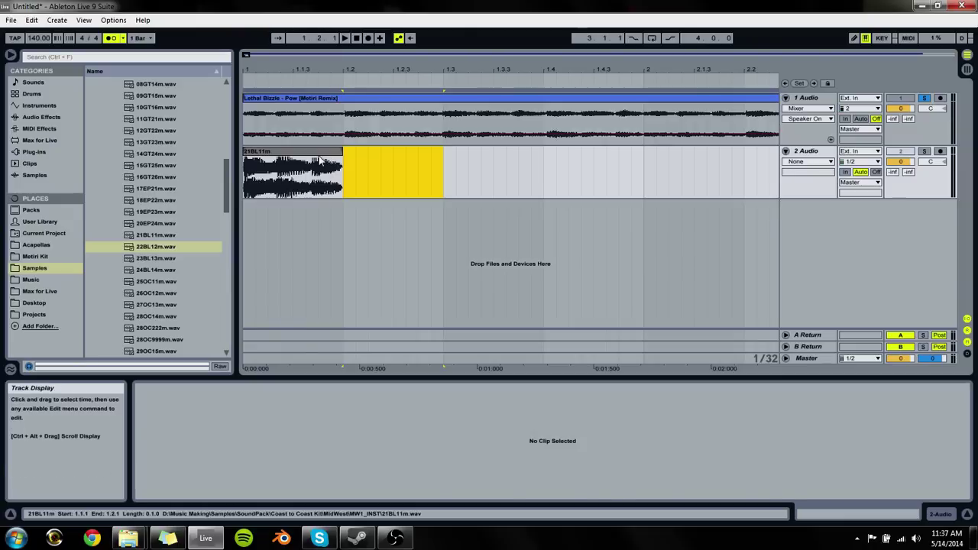
pyautogui.click(321, 158)
# Step: Place the 22BL12m.wav sample directly after the 21BL11m clip at beat 1.2 and raise its clip gain to 21.3 dB
pyautogui.click(159, 263)
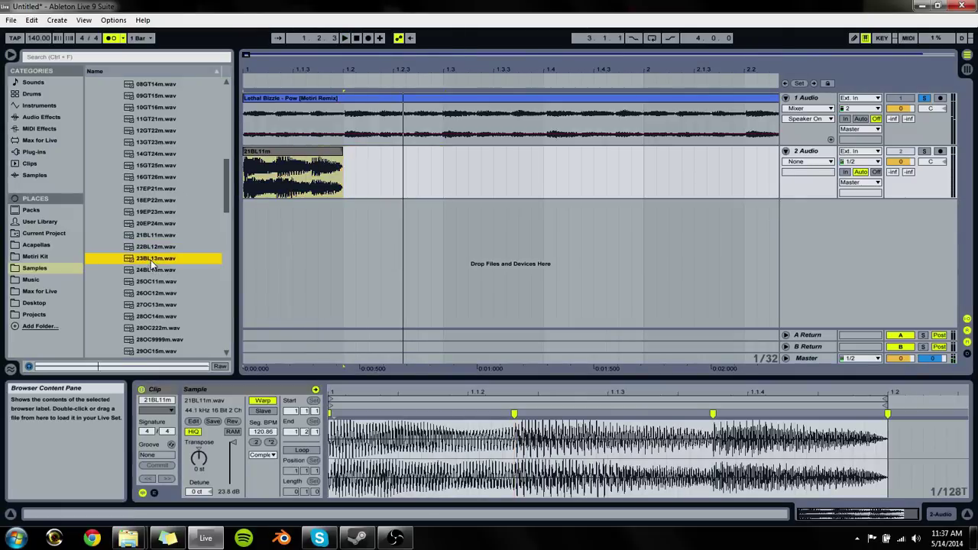
pyautogui.press('Down')
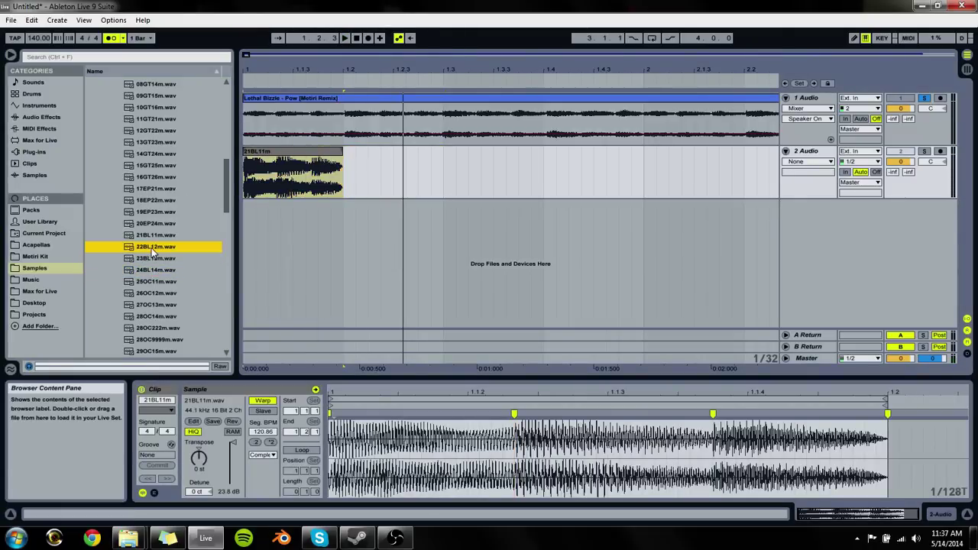
pyautogui.click(151, 237)
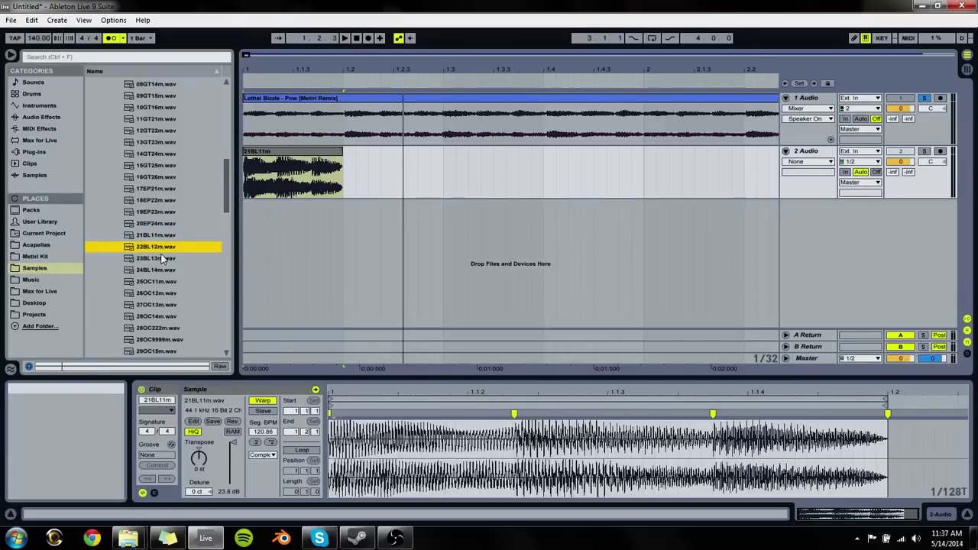
pyautogui.moveTo(158, 249); pyautogui.dragTo(348, 168)
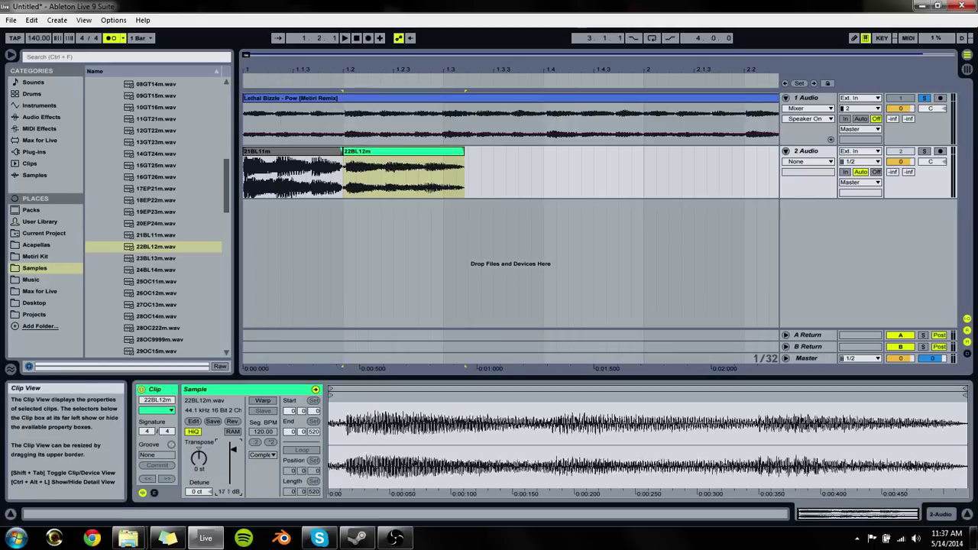
pyautogui.press('space')
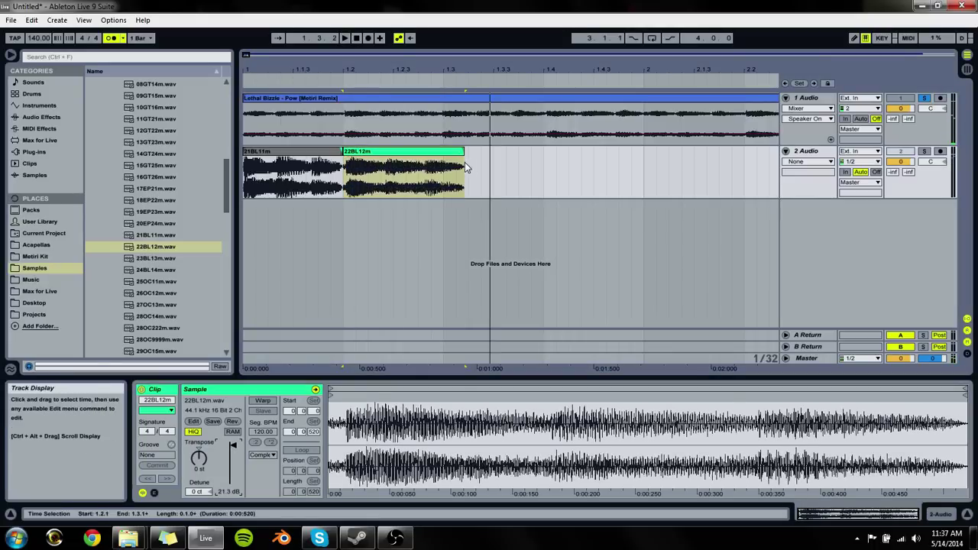
# Step: Trim the 22BL12m clip to end at beat 1.3 and turn on Warp for it
pyautogui.moveTo(464, 153); pyautogui.dragTo(440, 153)
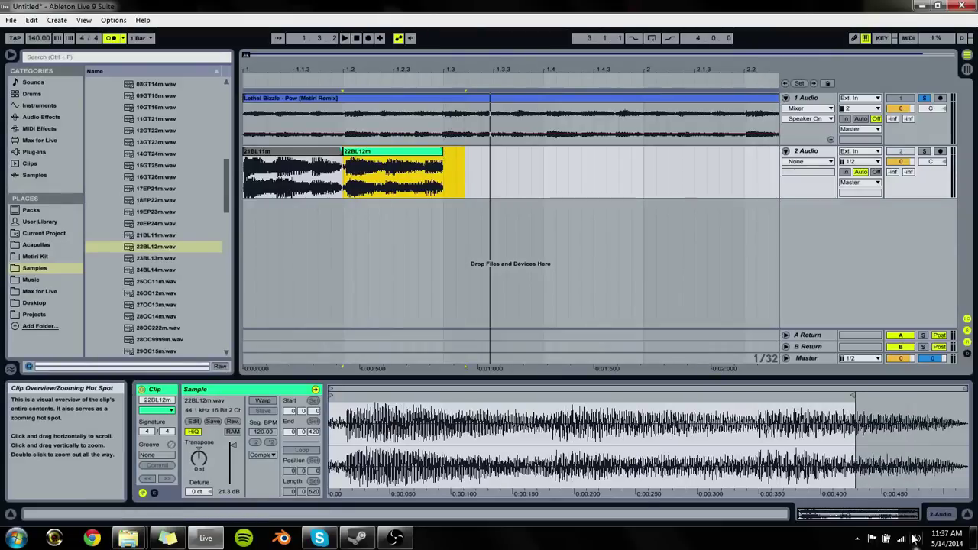
pyautogui.click(279, 400)
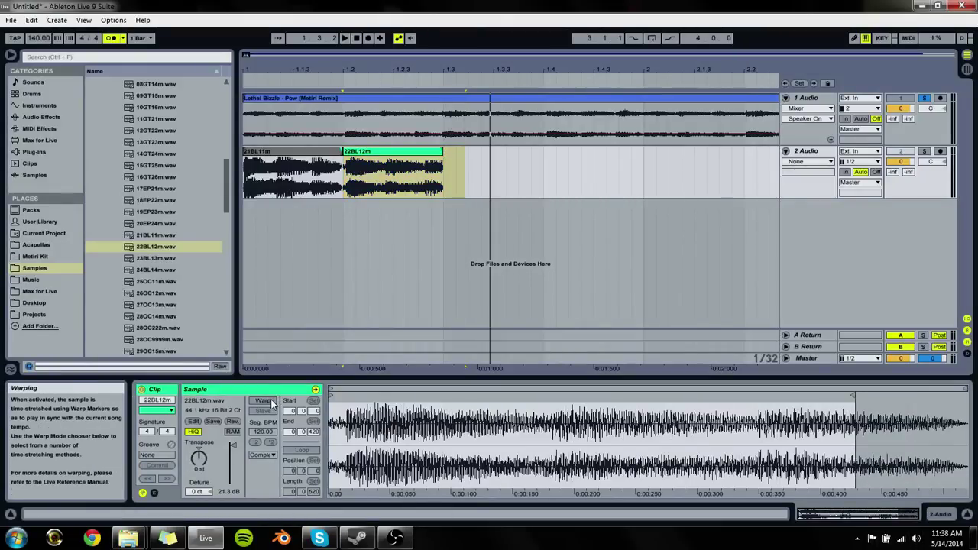
pyautogui.click(270, 402)
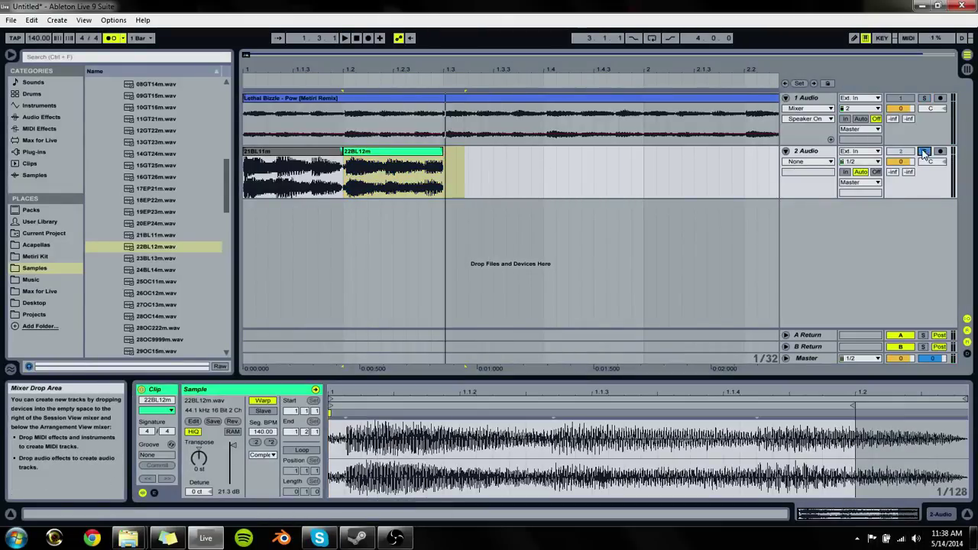
# Step: Solo the 2 Audio track in place of 1 Audio and play the 21BL11m and 22BL12m clips
pyautogui.click(290, 152)
pyautogui.click(392, 155)
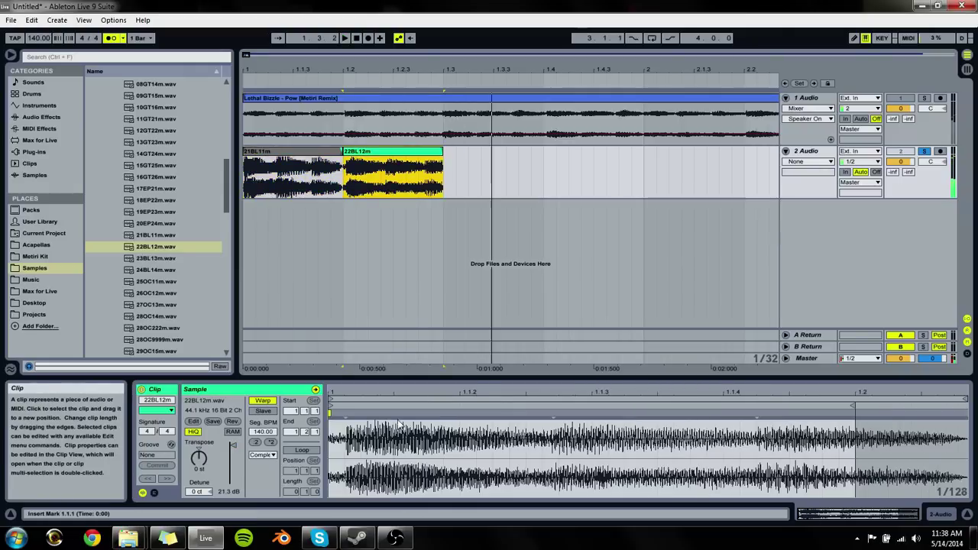
pyautogui.press('space')
# Step: Warp 22BL12m so its first transient sits on 1.1.1 and its end on 1.2, and add a warp marker at the third transient
pyautogui.click(343, 418)
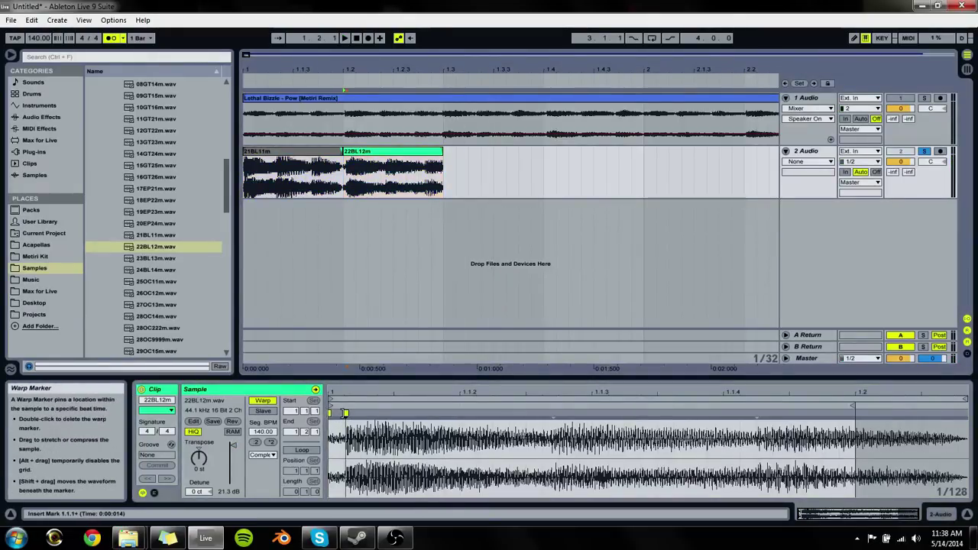
pyautogui.doubleClick(344, 416)
pyautogui.moveTo(344, 413)
pyautogui.mouseDown()
pyautogui.moveTo(470, 413)
pyautogui.moveTo(517, 382)
pyautogui.mouseUp()
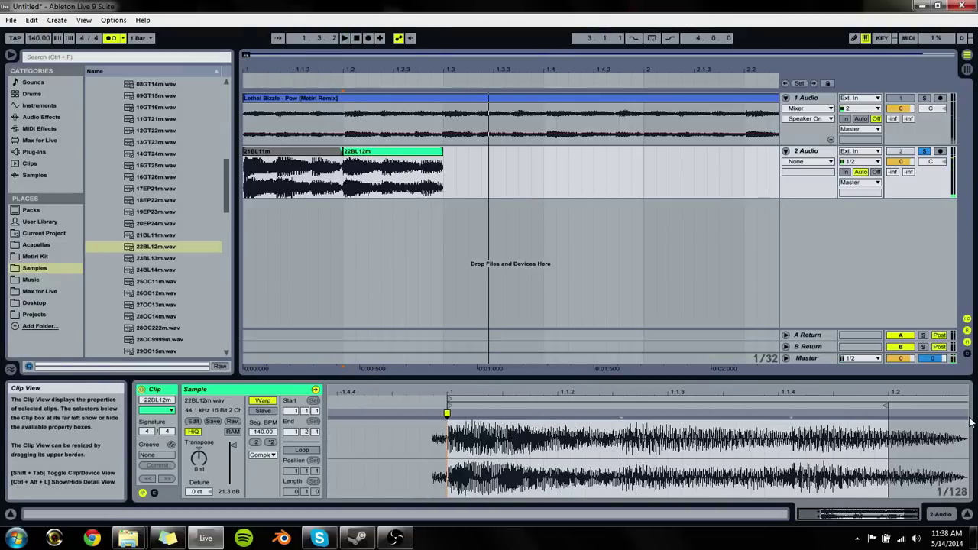
pyautogui.moveTo(969, 422); pyautogui.dragTo(888, 422)
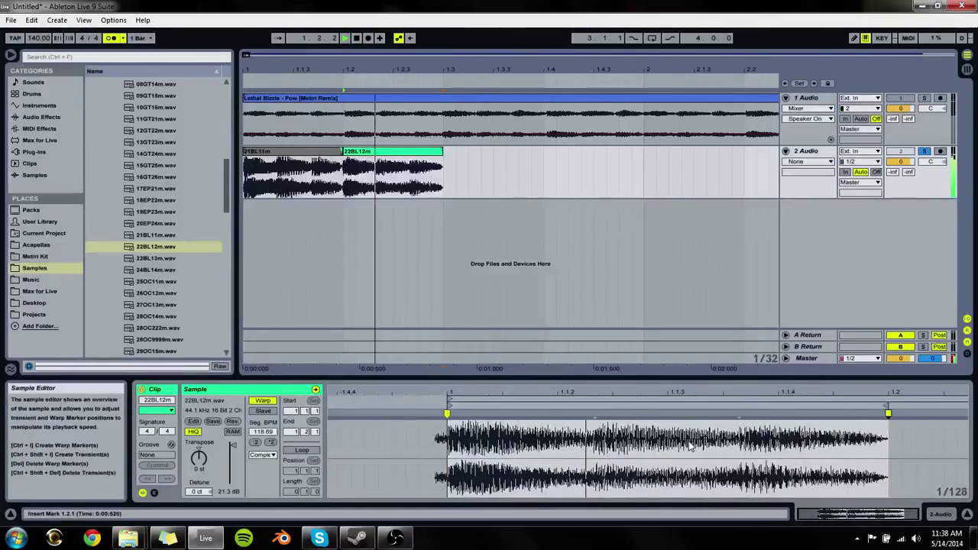
pyautogui.doubleClick(736, 422)
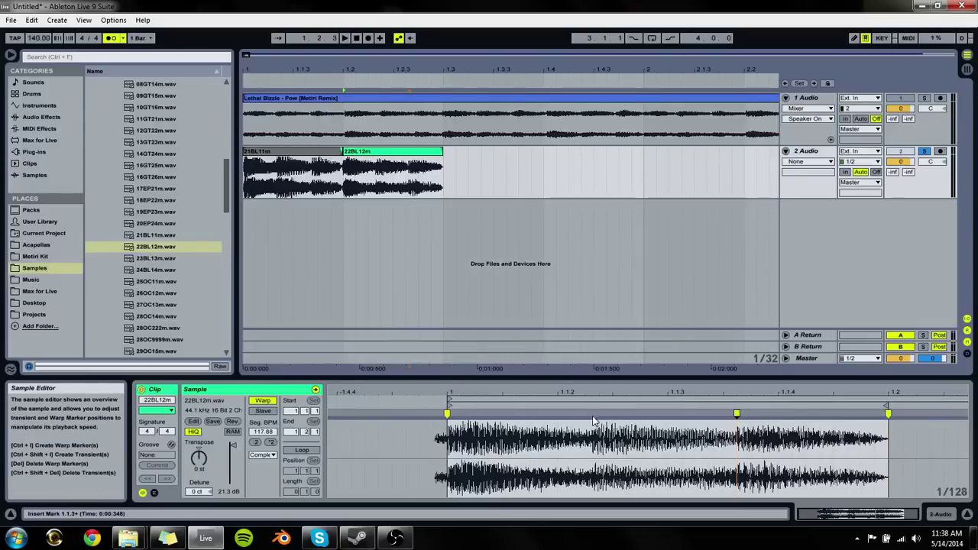
# Step: Play the arrangement from the 21BL11m clip to check the warped 22BL12m clip
pyautogui.click(317, 150)
pyautogui.press('space')
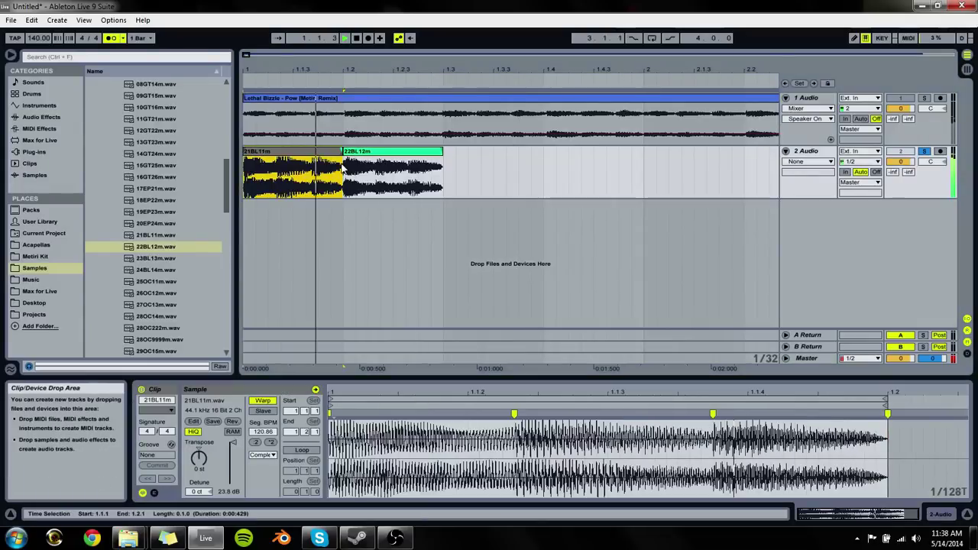
pyautogui.press('space')
# Step: Duplicate the 22BL12m clip directly after itself and try transposing the copy to -1 st
pyautogui.click(407, 155)
pyautogui.hotkey('ctrl', 'd')
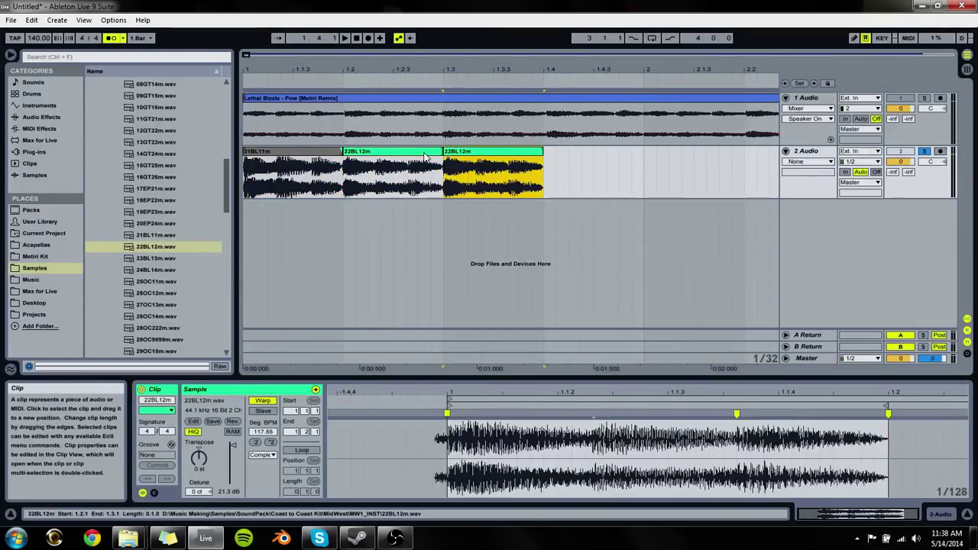
pyautogui.press('space')
pyautogui.click(294, 153)
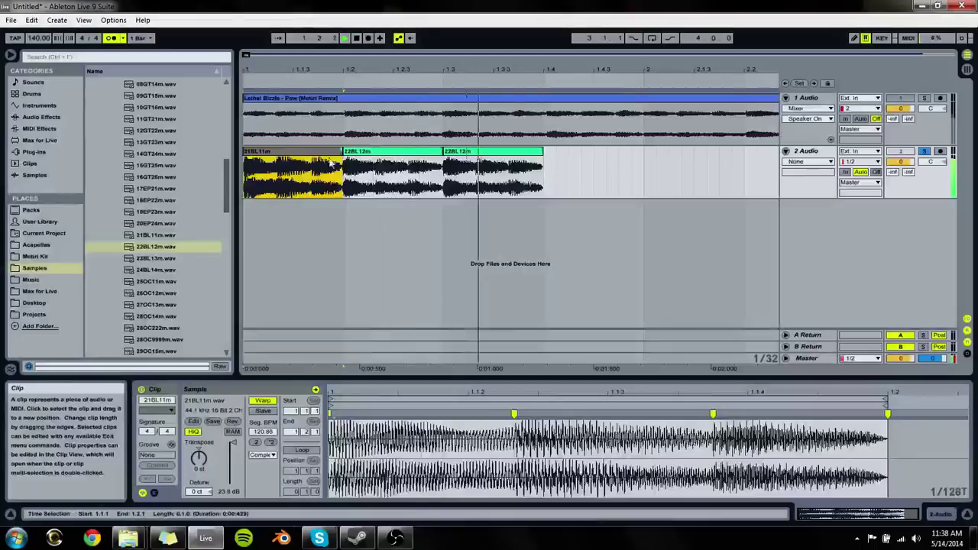
pyautogui.click(464, 153)
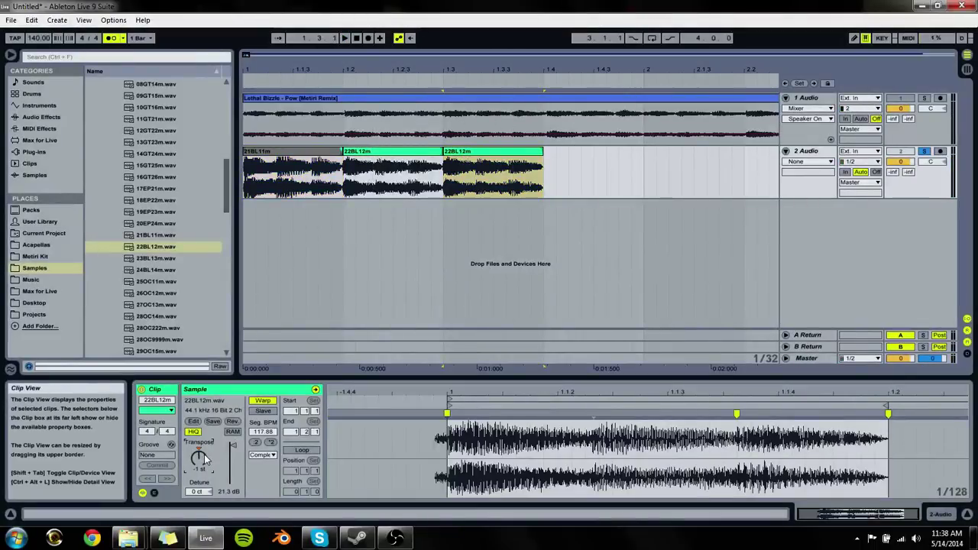
pyautogui.press('space')
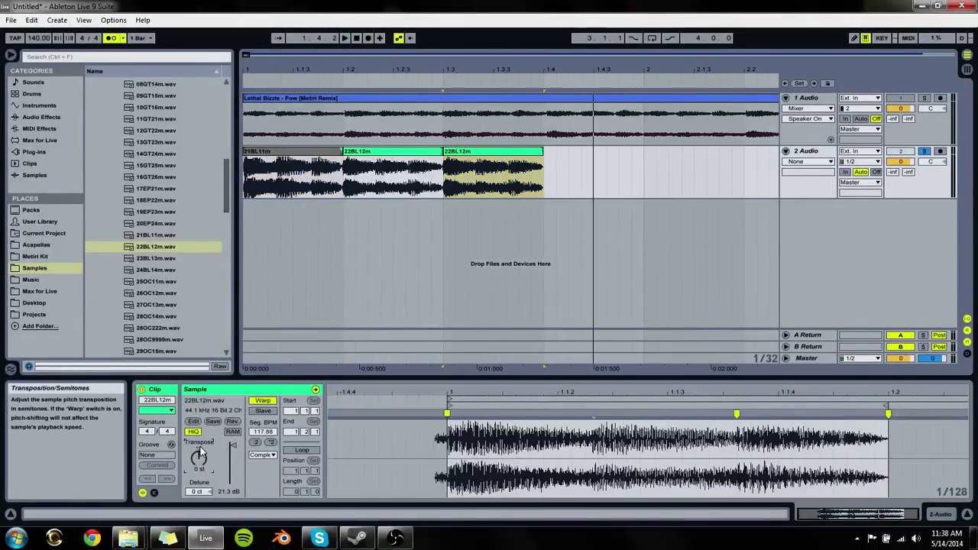
# Step: Place the 23BL13m.wav sample at beat 1.3 over the second 22BL12m clip and trim it to end at bar 2
pyautogui.click(162, 260)
pyautogui.moveTo(157, 261)
pyautogui.mouseDown()
pyautogui.moveTo(475, 168)
pyautogui.moveTo(445, 170)
pyautogui.mouseUp()
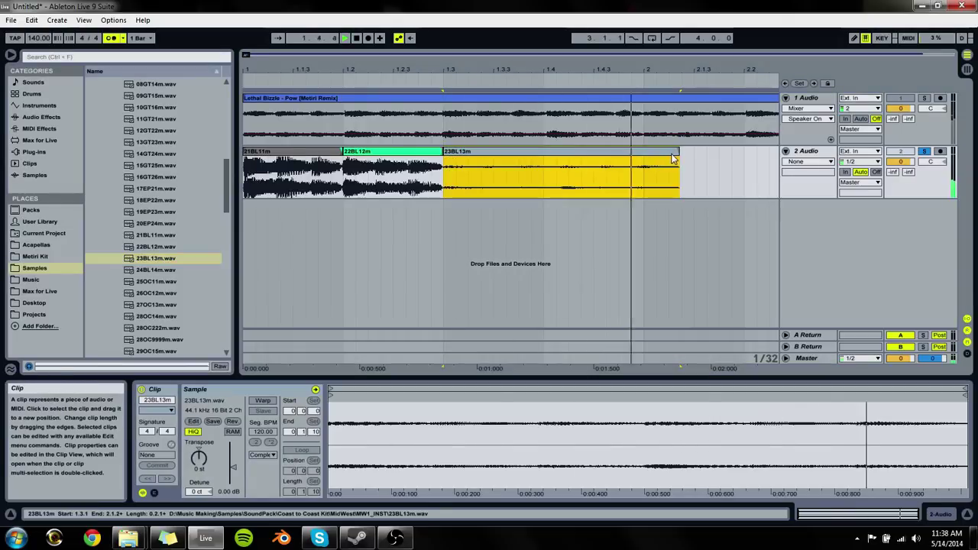
pyautogui.press('space')
pyautogui.moveTo(675, 152); pyautogui.dragTo(644, 155)
# Step: Clear the solo on the tracks, activate the 2 Audio track and play its clips from 21BL11m
pyautogui.click(421, 109)
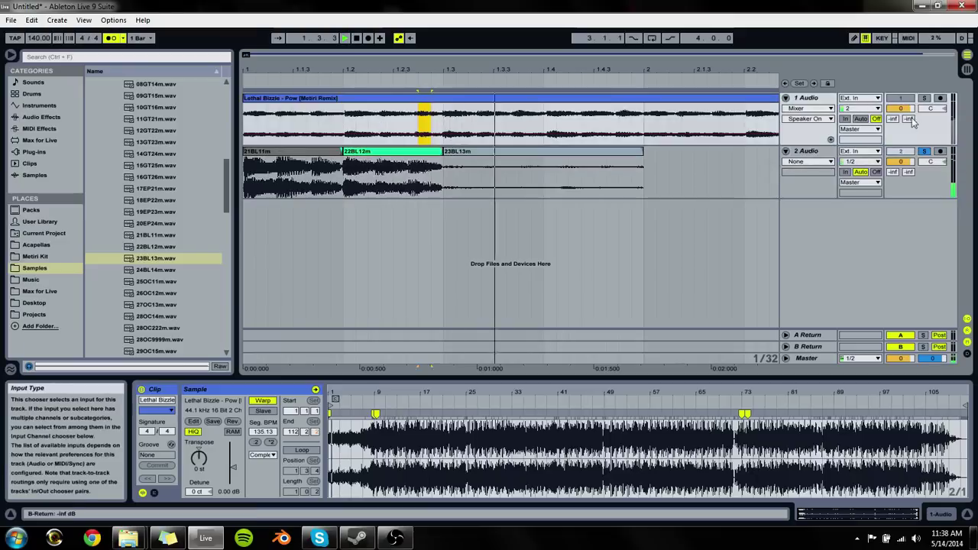
pyautogui.press('space')
pyautogui.click(924, 98)
pyautogui.press('space')
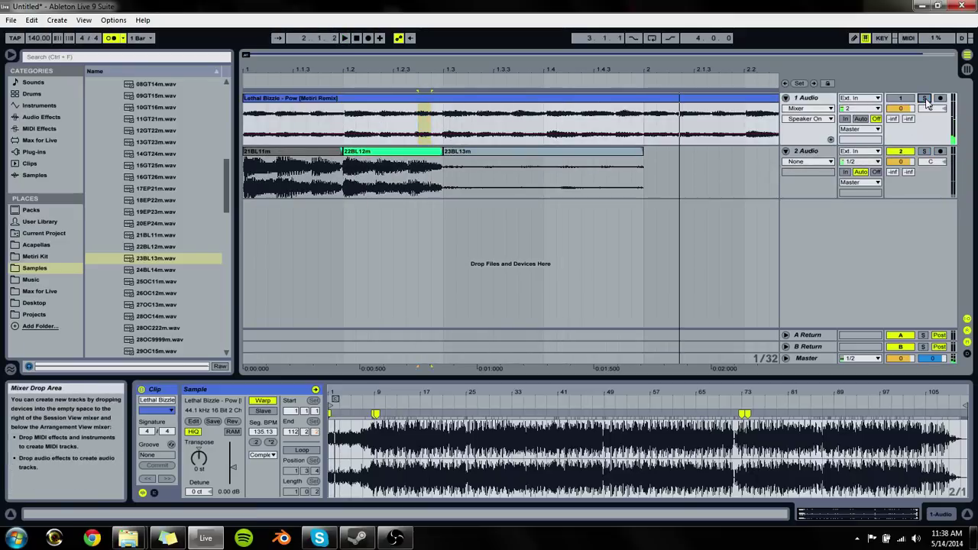
pyautogui.click(290, 152)
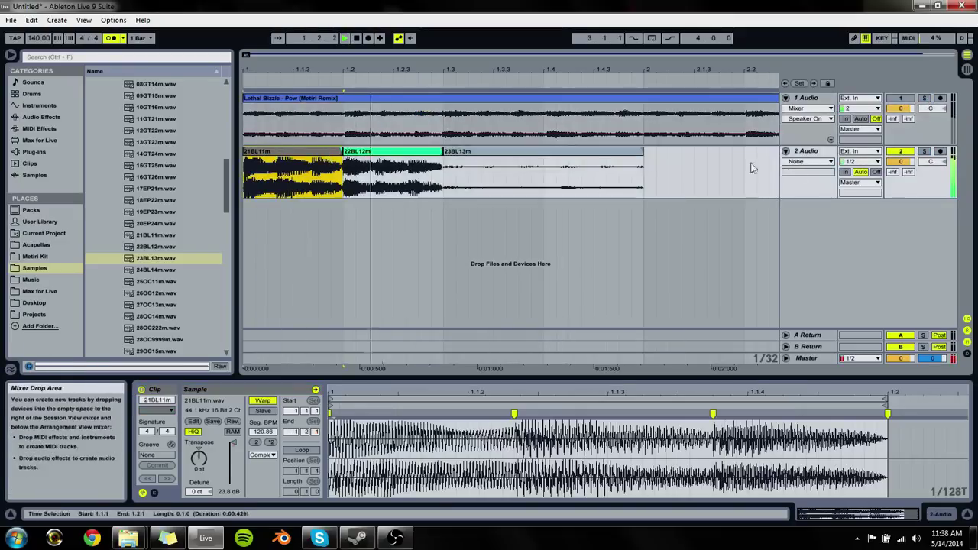
# Step: Raise the 23BL13m clip's gain to 21.8 dB and turn on Warp for it
pyautogui.click(634, 157)
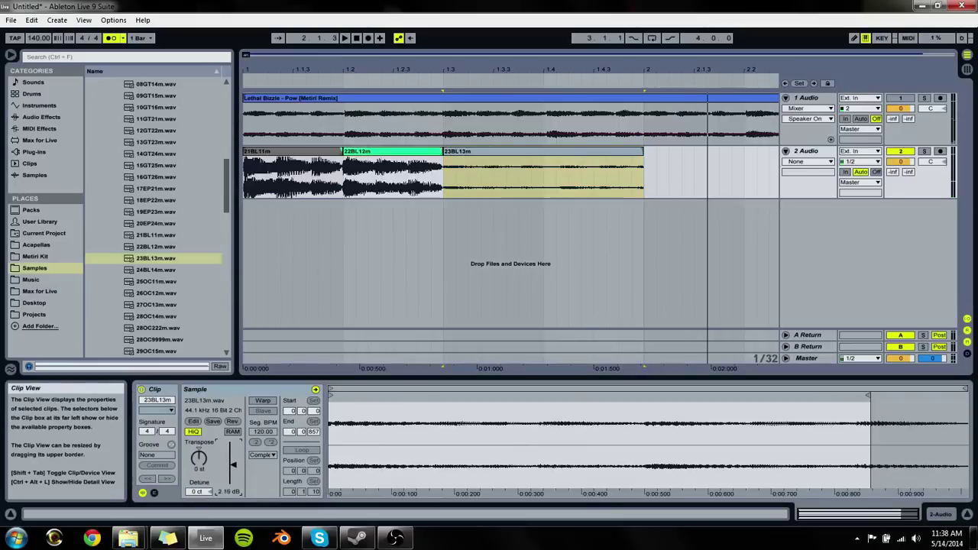
pyautogui.moveTo(232, 464); pyautogui.dragTo(232, 443)
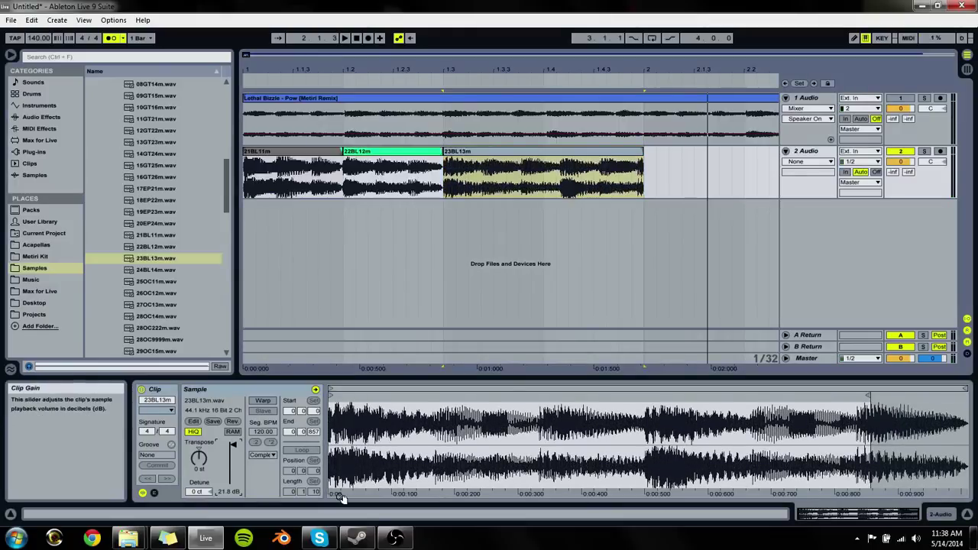
pyautogui.click(263, 401)
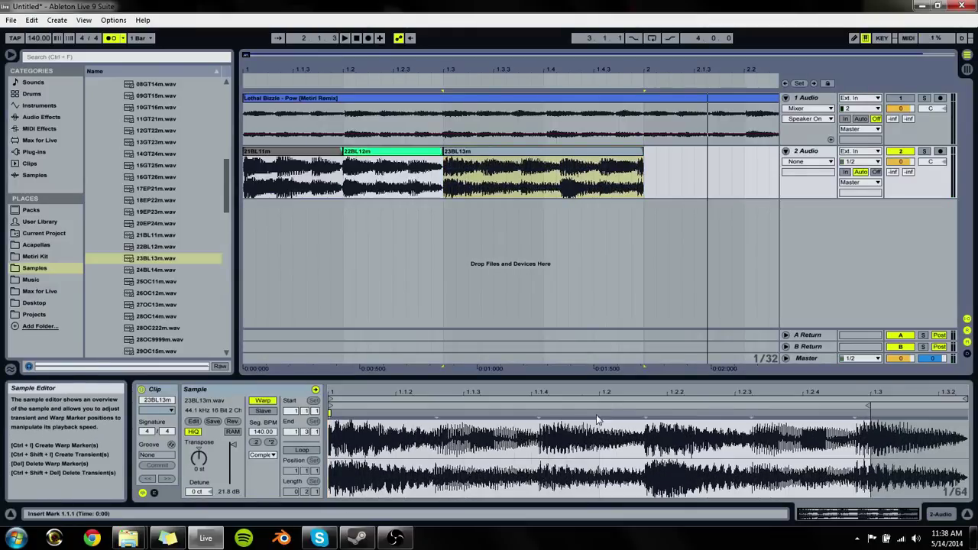
# Step: Pull the end of the 23BL13m sample to beat 1.3 and fix it there with a warp marker
pyautogui.moveTo(959, 419); pyautogui.dragTo(870, 411)
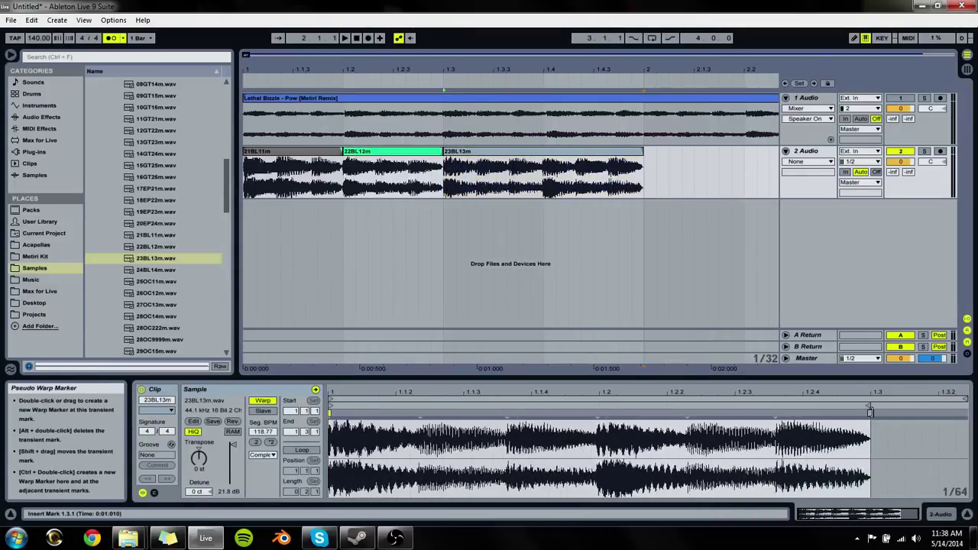
pyautogui.click(870, 413)
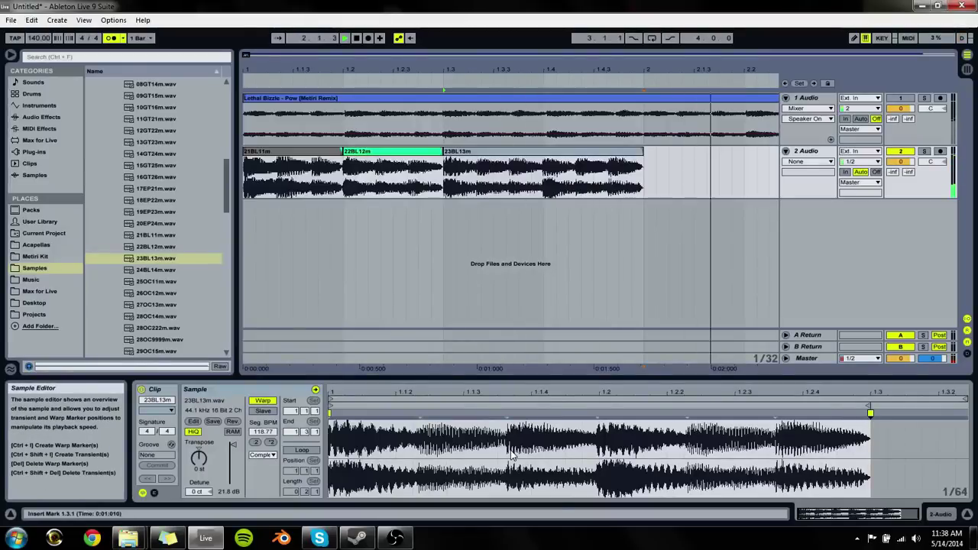
# Step: Duplicate the 21BL11m, 22BL12m and 23BL13m clips together so the copies fill bar 2
pyautogui.keyDown('shift'); pyautogui.click(252, 168); pyautogui.keyUp('shift')
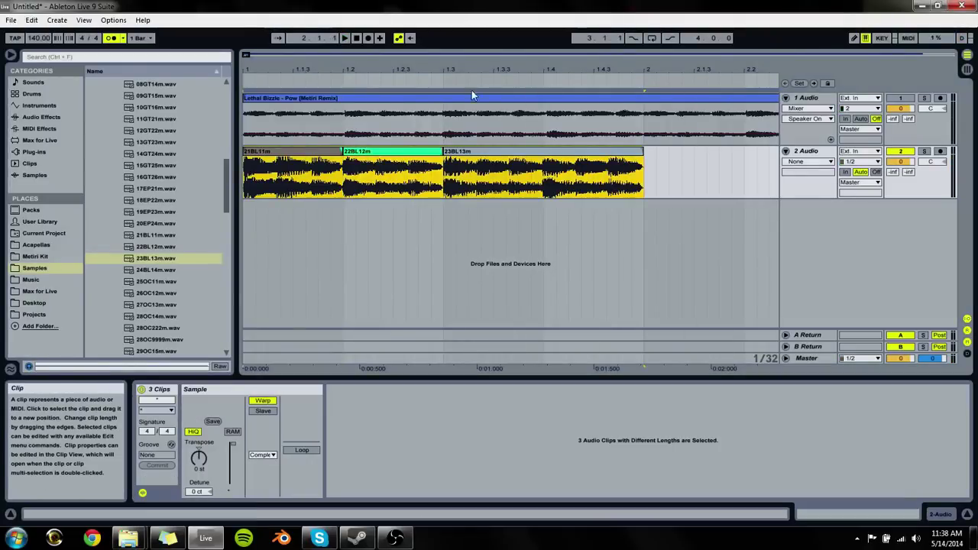
pyautogui.click(472, 88)
pyautogui.moveTo(471, 70); pyautogui.dragTo(462, 34)
pyautogui.hotkey('ctrl', 'd')
pyautogui.click(437, 165)
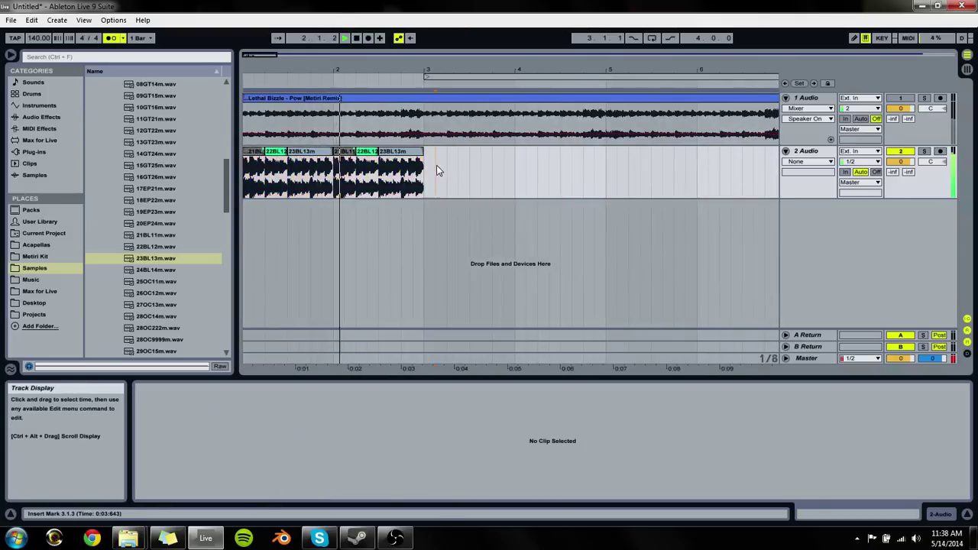
# Step: Shorten the second 23BL13m clip to end at beat 2.4 and place the 24BL14m.wav sample directly after it
pyautogui.moveTo(422, 156); pyautogui.dragTo(403, 157)
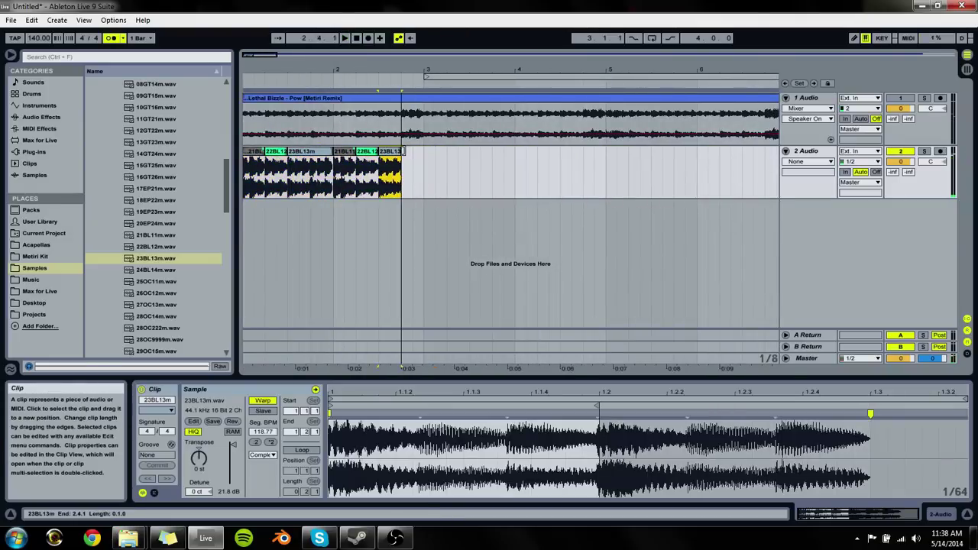
pyautogui.moveTo(175, 269); pyautogui.dragTo(292, 230)
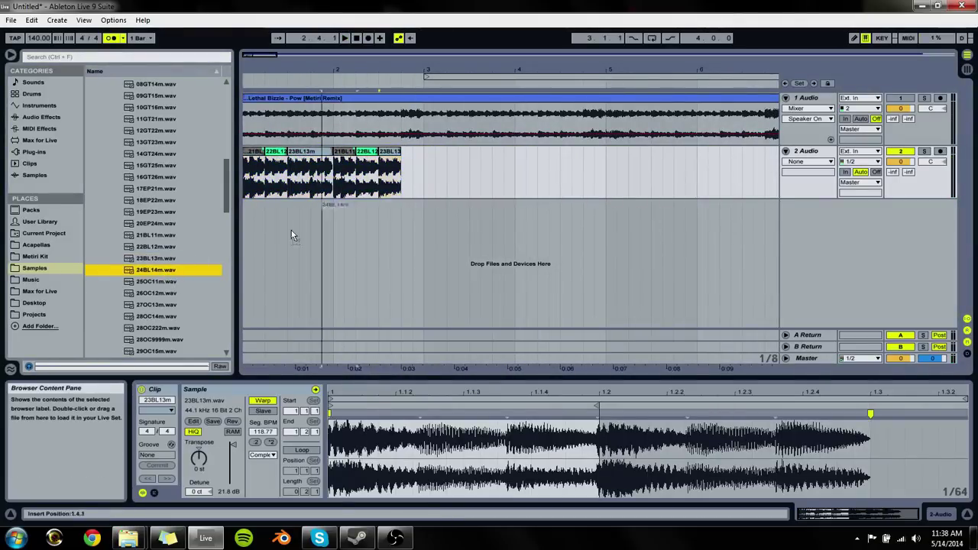
pyautogui.moveTo(408, 170); pyautogui.dragTo(407, 168)
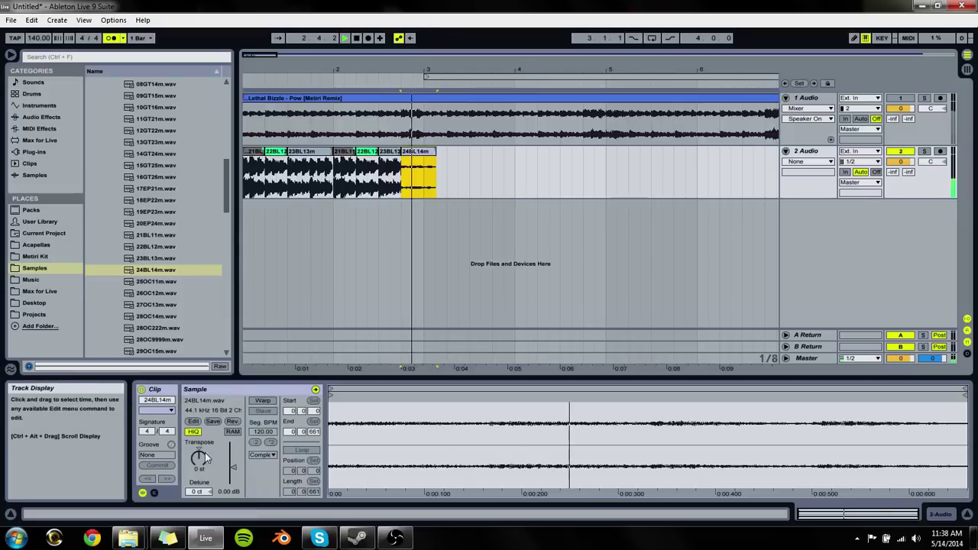
# Step: Raise the 24BL14m clip's gain to 18.3 dB and trim the clip to end at bar 3
pyautogui.moveTo(238, 464); pyautogui.dragTo(238, 447)
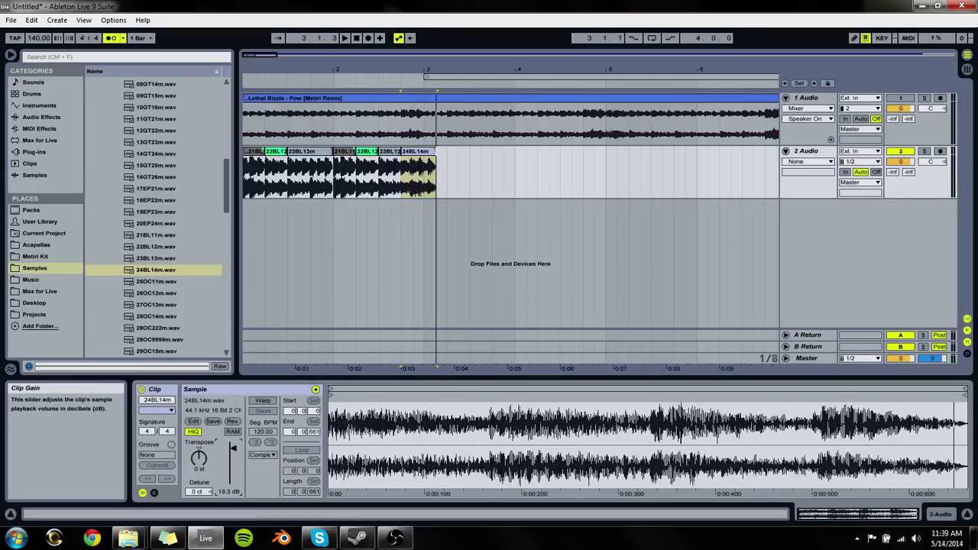
pyautogui.press('space')
pyautogui.click(419, 151)
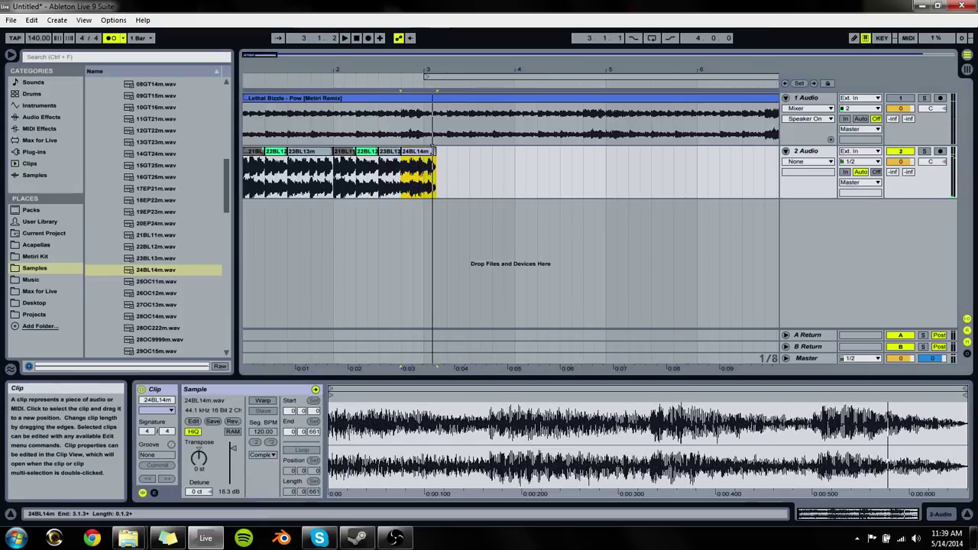
pyautogui.click(439, 161)
pyautogui.click(419, 156)
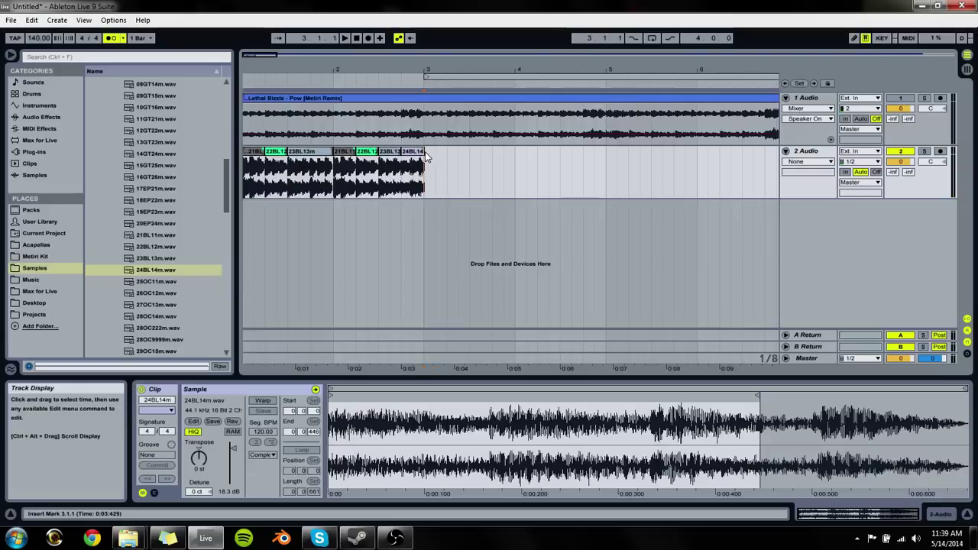
pyautogui.moveTo(438, 157); pyautogui.dragTo(424, 152)
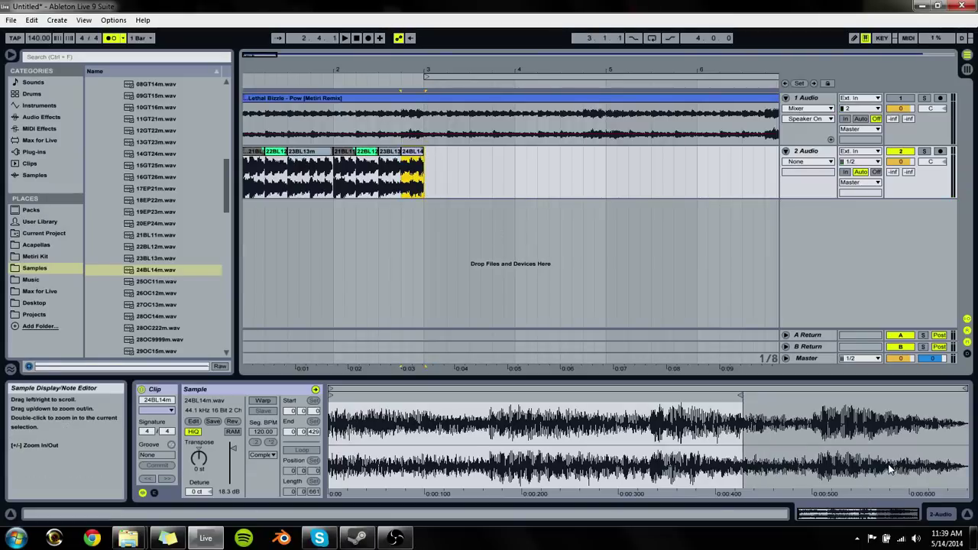
# Step: Turn on Warp for 24BL14m, pull its last hit's end to beat 1.2 with a warp marker, and play from the start
pyautogui.click(262, 400)
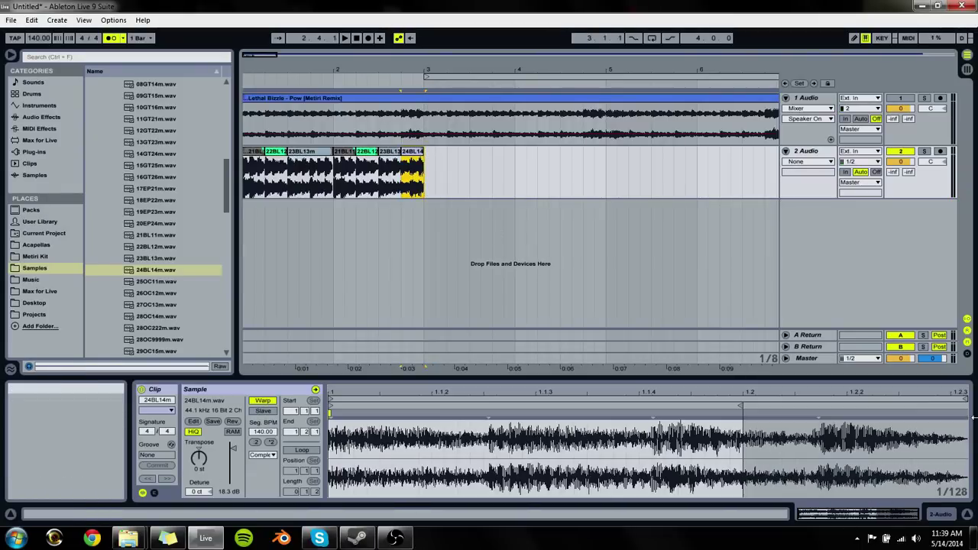
pyautogui.click(809, 420)
pyautogui.moveTo(810, 416); pyautogui.dragTo(742, 413)
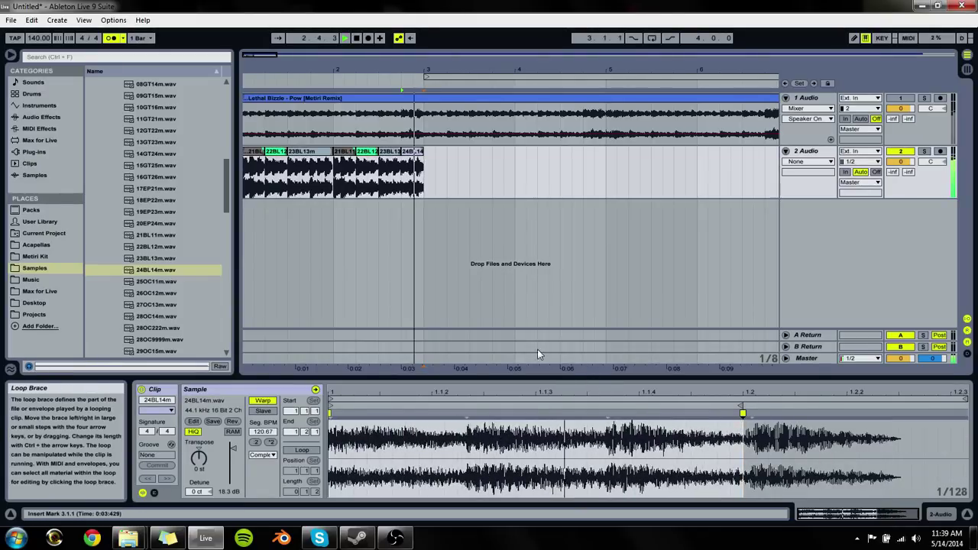
pyautogui.click(253, 172)
pyautogui.press('space')
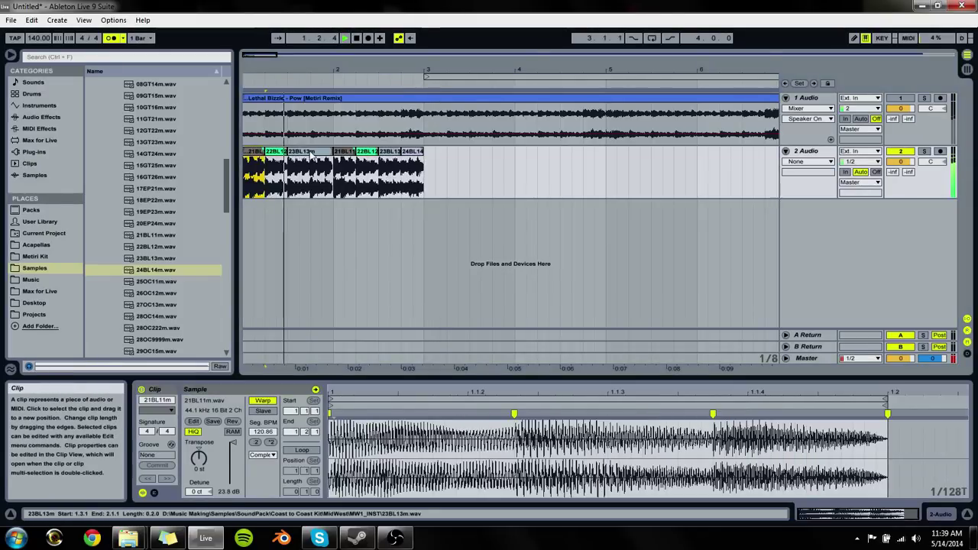
# Step: Consolidate all the clips on the 2 Audio track from bar 1 to bar 3 into a single clip
pyautogui.click(411, 176)
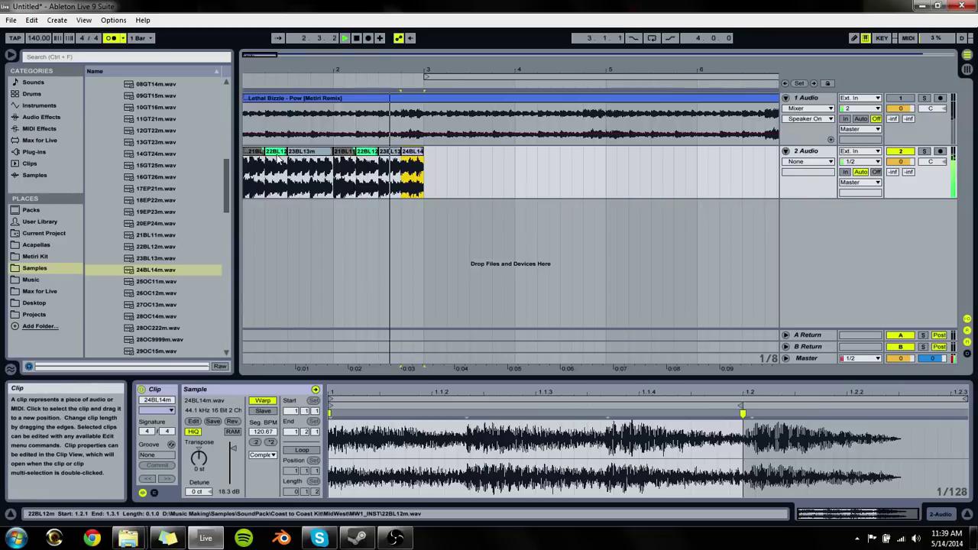
pyautogui.keyDown('shift'); pyautogui.click(252, 153); pyautogui.keyUp('shift')
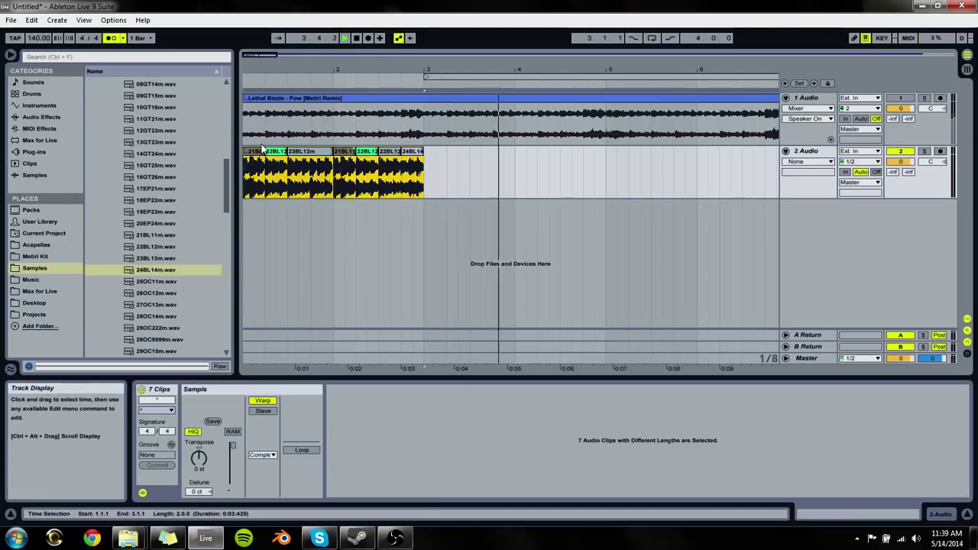
pyautogui.hotkey('ctrl', 'j')
pyautogui.click(470, 298)
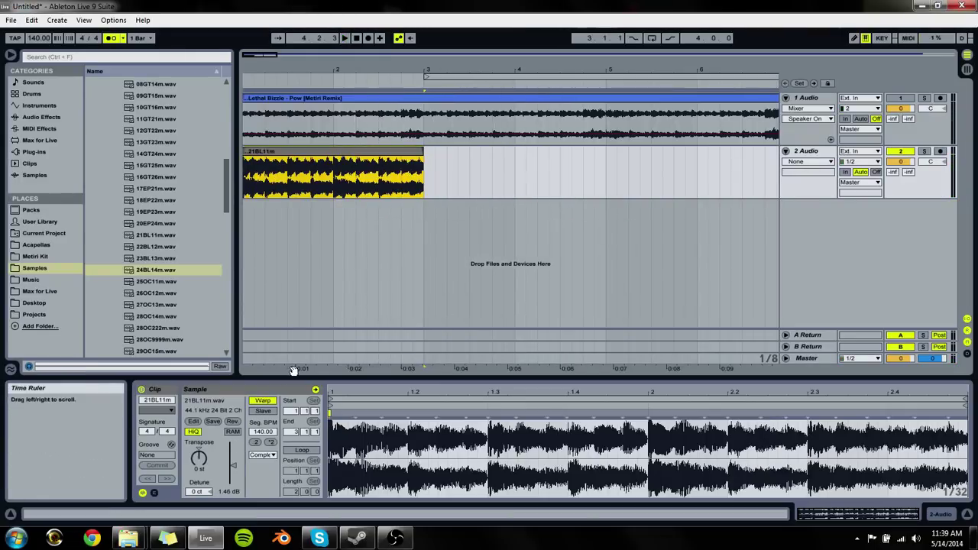
pyautogui.rightClick(370, 157)
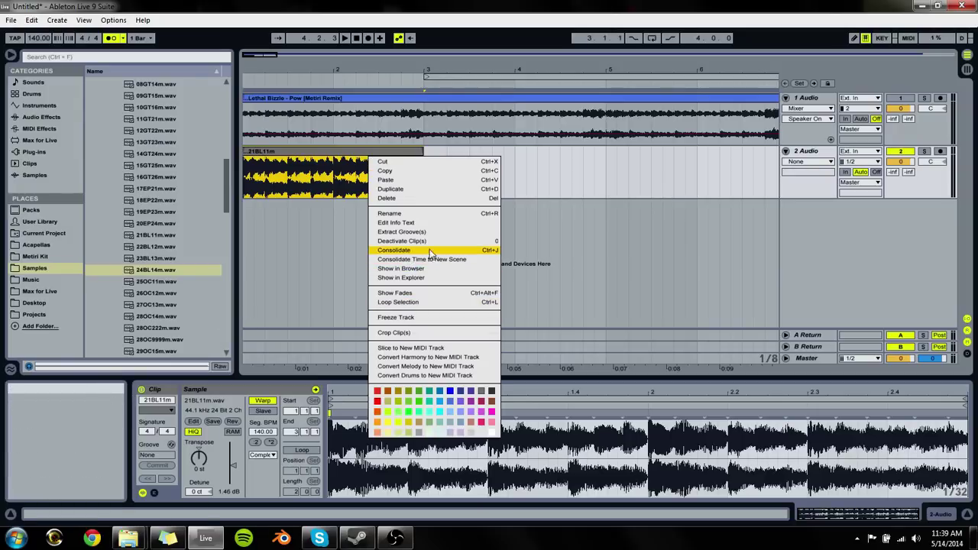
pyautogui.click(277, 159)
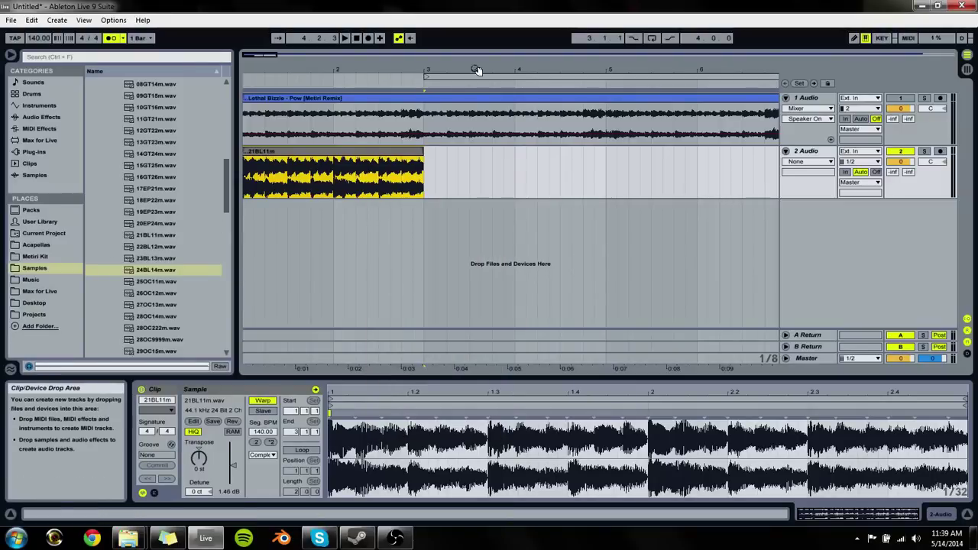
# Step: Turn on Loop for the consolidated 21BL11m clip and extend it to bar 9
pyautogui.click(303, 450)
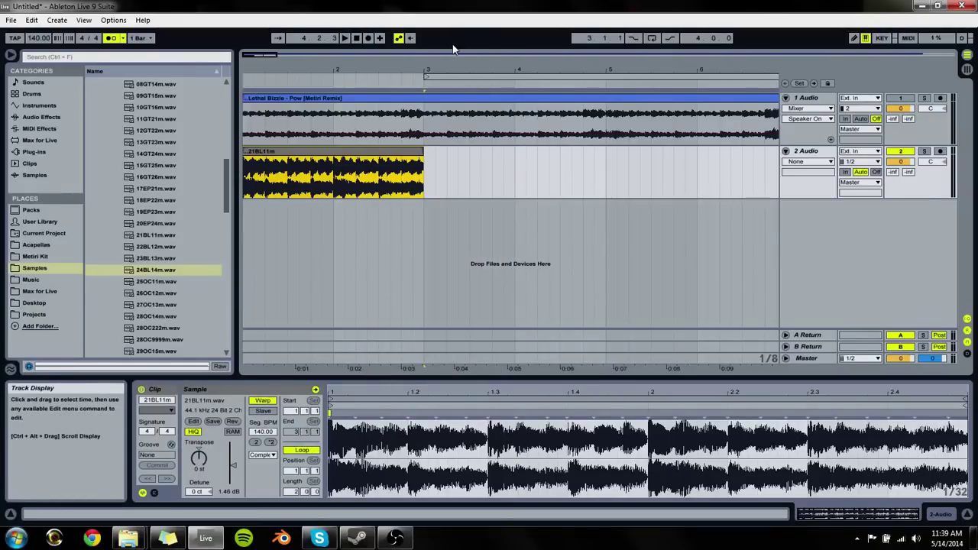
pyautogui.moveTo(455, 74); pyautogui.dragTo(456, 53)
pyautogui.press('space')
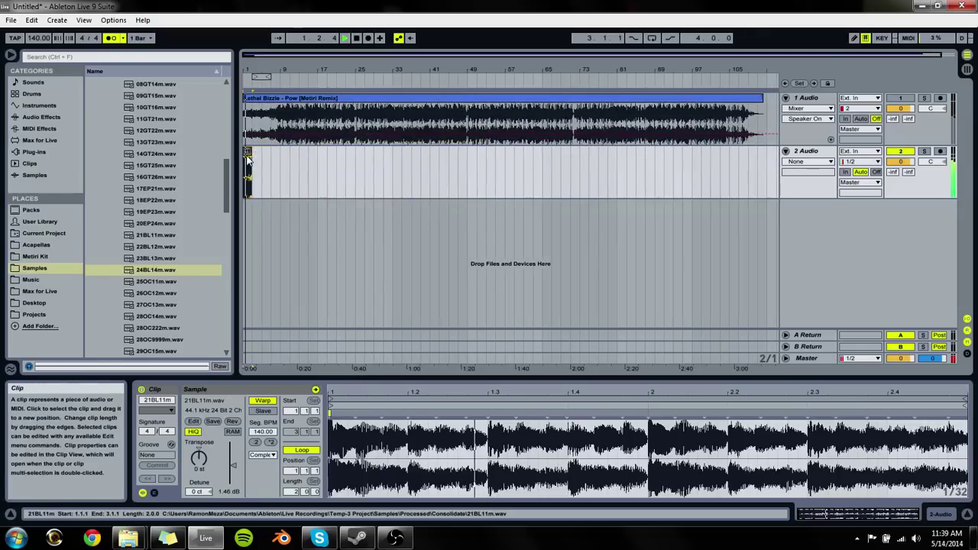
pyautogui.moveTo(261, 157); pyautogui.dragTo(279, 157)
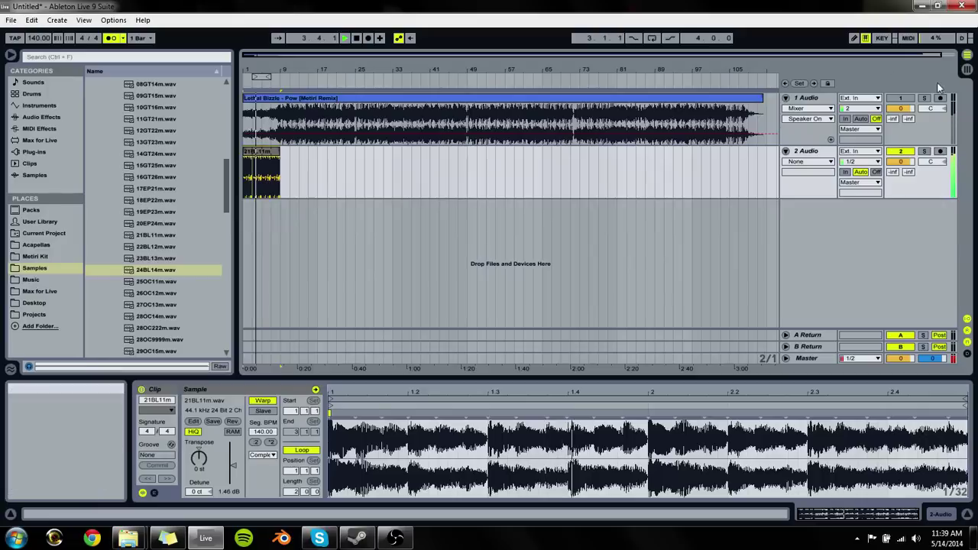
# Step: Duplicate the looped 21BL11m clip three times in a row, filling the 2 Audio track up to bar 33
pyautogui.moveTo(273, 78); pyautogui.dragTo(328, 149)
pyautogui.click(320, 154)
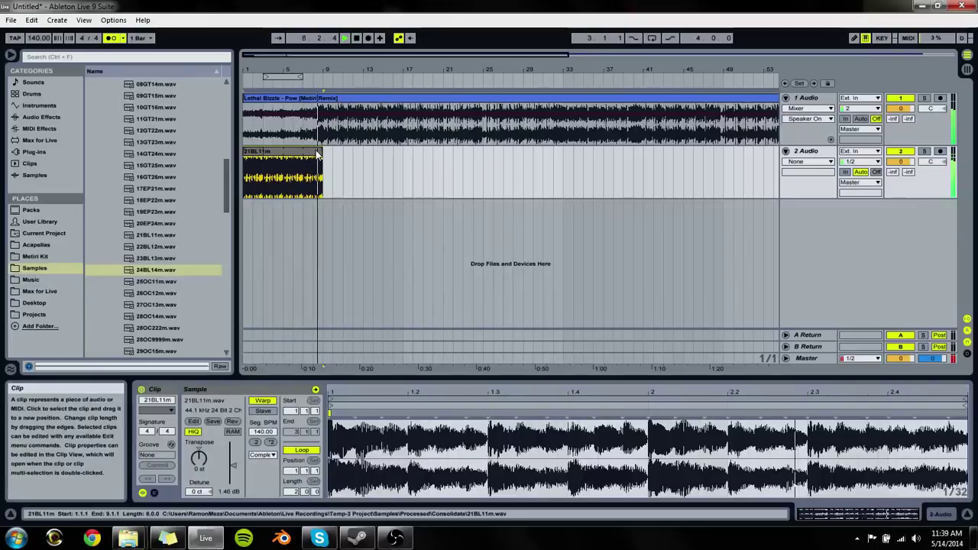
pyautogui.hotkey('ctrl', 'd')
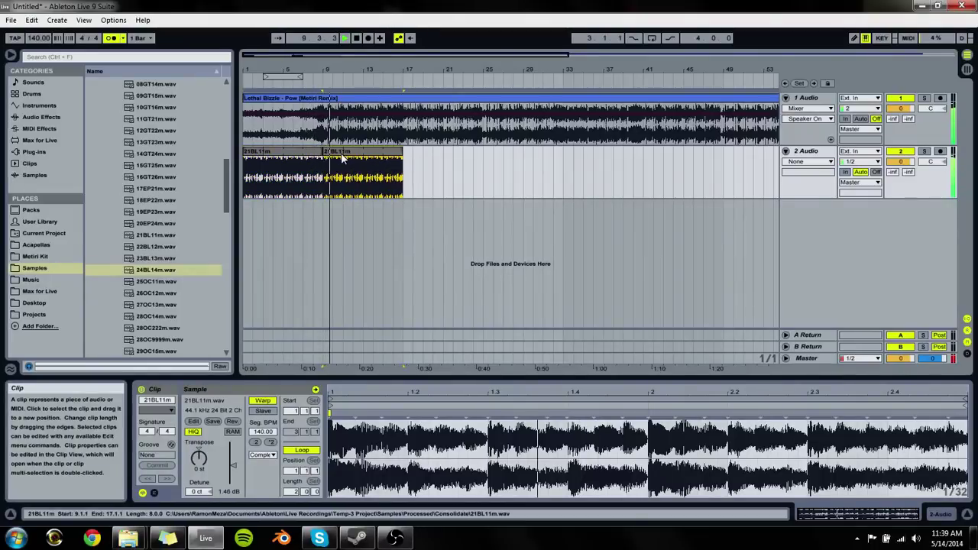
pyautogui.click(408, 141)
pyautogui.moveTo(402, 179); pyautogui.dragTo(245, 179)
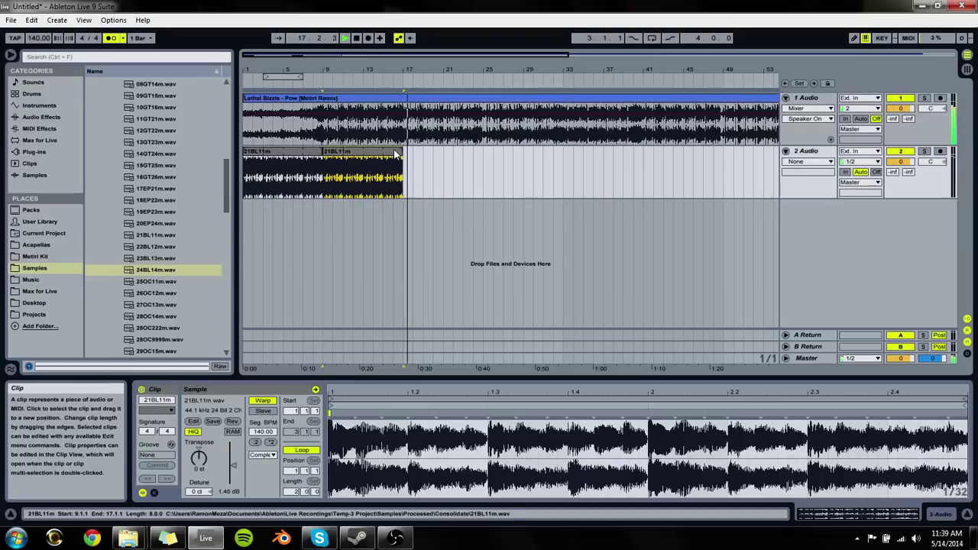
pyautogui.hotkey('ctrl', 'd')
pyautogui.click(485, 134)
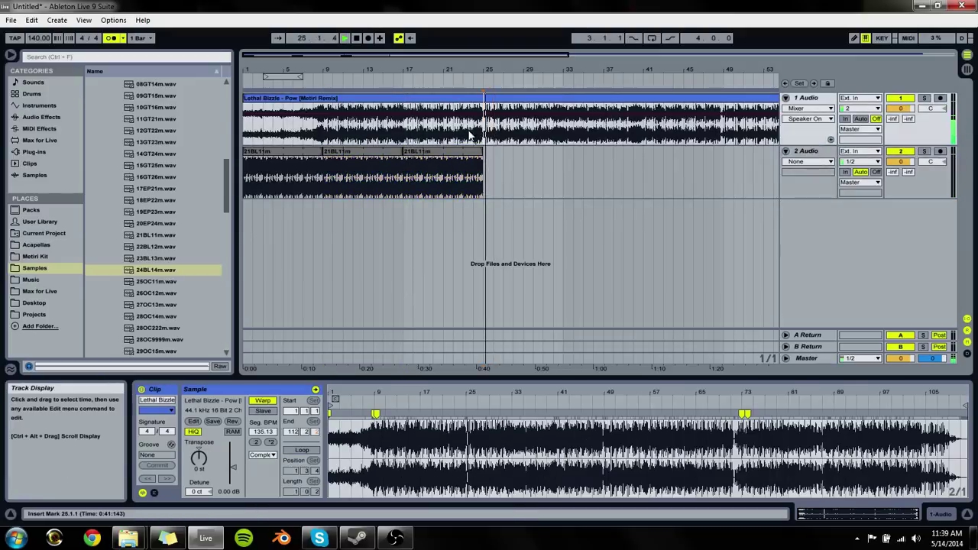
pyautogui.click(450, 154)
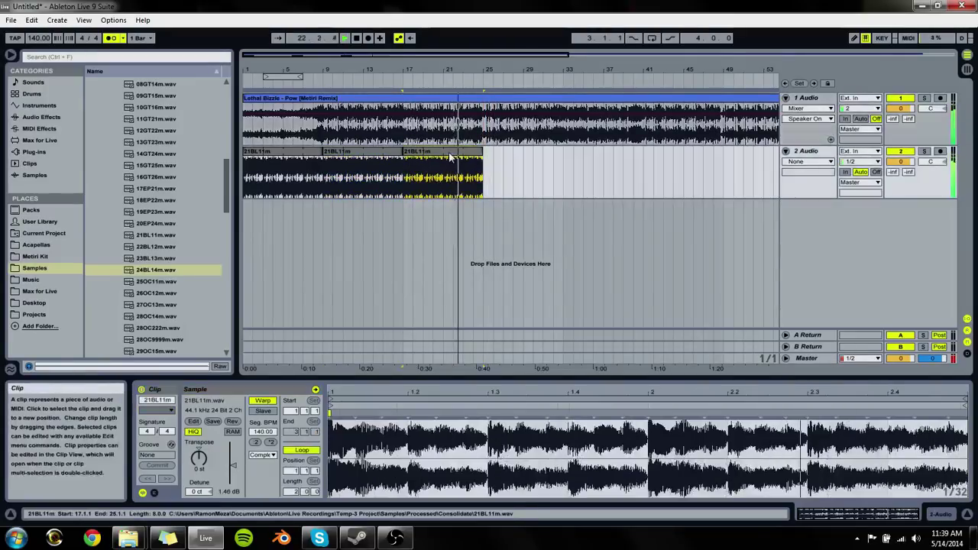
pyautogui.hotkey('ctrl', 'd')
# Step: Trim the start of the last 21BL11m clip to beat 25.3 and play both tracks from bar 25
pyautogui.click(486, 131)
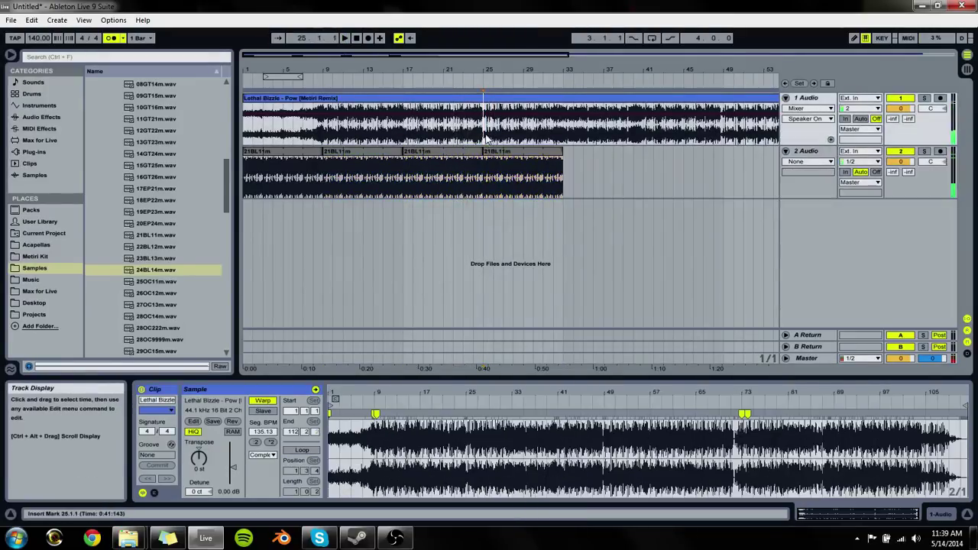
pyautogui.moveTo(497, 67); pyautogui.dragTo(480, 152)
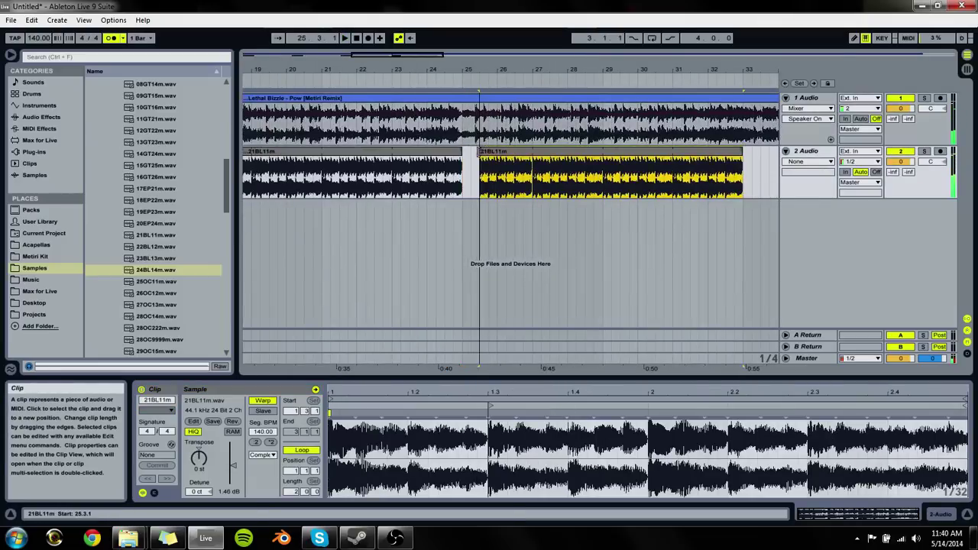
pyautogui.click(466, 141)
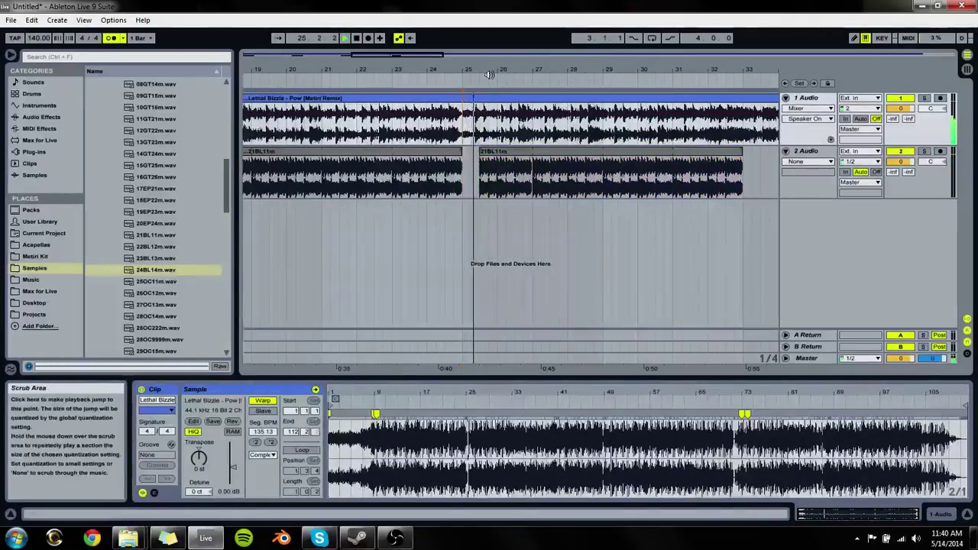
# Step: Add a warp marker at beat 25.3 in the Lethal Bizzle - Pow clip, aligning the hit after the break, and check playback
pyautogui.moveTo(487, 67); pyautogui.dragTo(494, 79)
pyautogui.click(504, 98)
pyautogui.press('space')
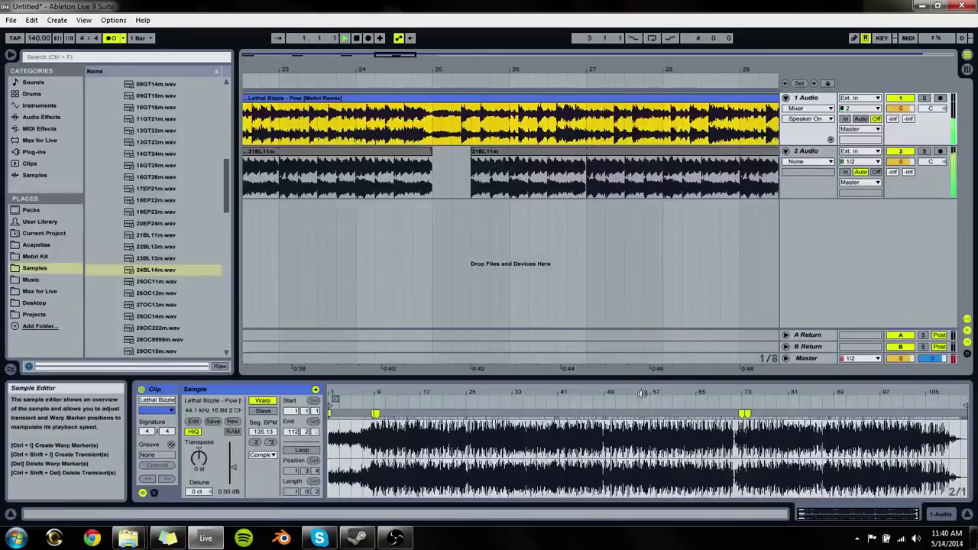
pyautogui.press('space')
pyautogui.click(420, 143)
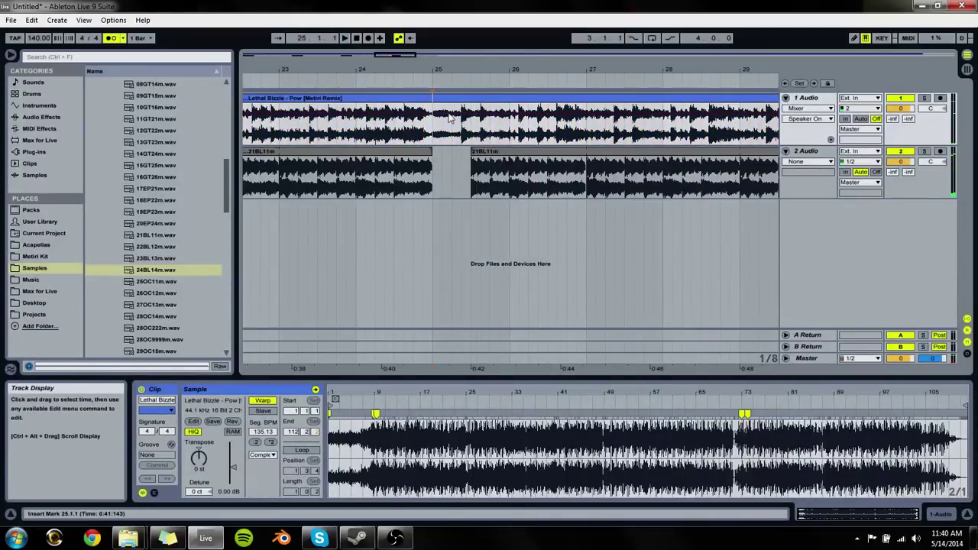
pyautogui.click(427, 97)
pyautogui.moveTo(474, 395); pyautogui.dragTo(476, 451)
pyautogui.click(433, 136)
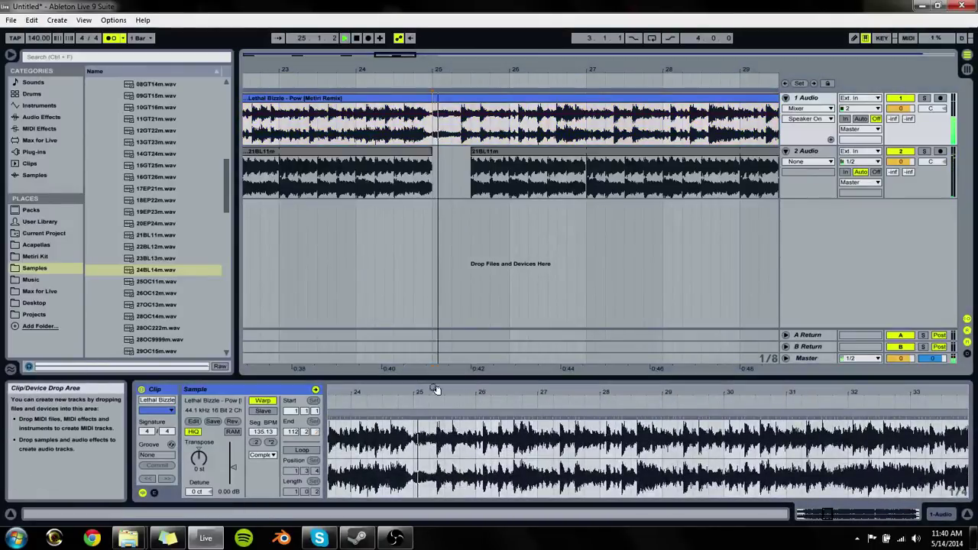
pyautogui.click(444, 414)
pyautogui.press('space')
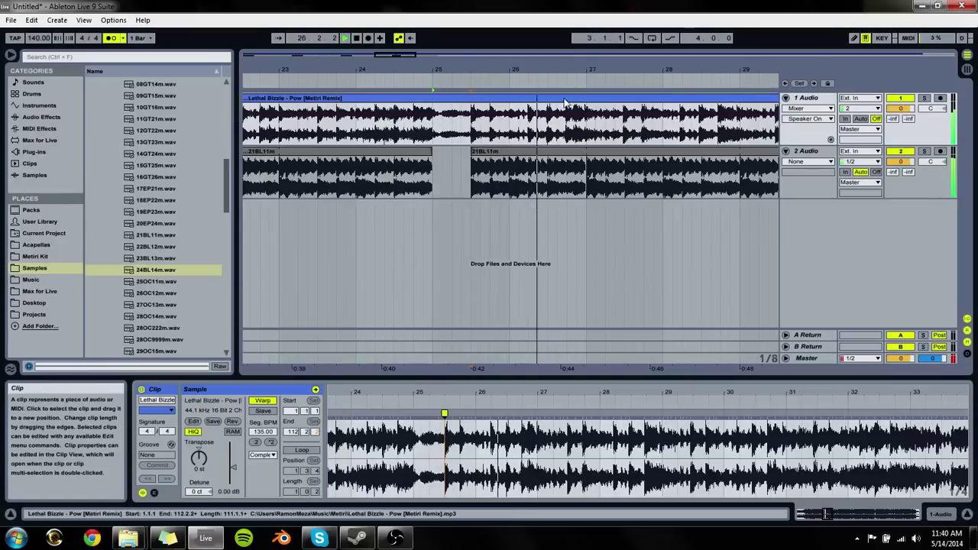
pyautogui.press('-')
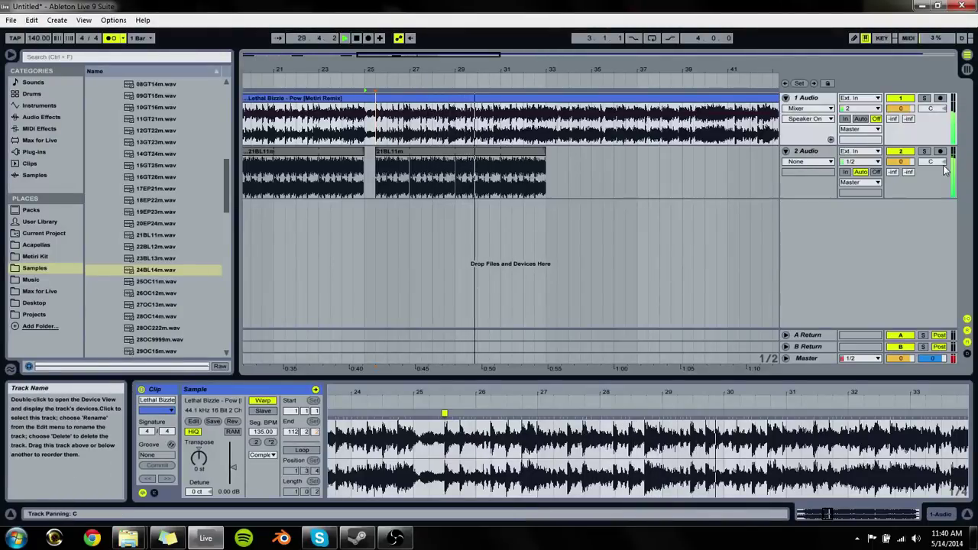
# Step: Set the 2 Audio track's volume to -13.0 dB and play from bar 41
pyautogui.moveTo(900, 161)
pyautogui.mouseDown()
pyautogui.moveTo(900, 184)
pyautogui.moveTo(901, 157)
pyautogui.mouseUp()
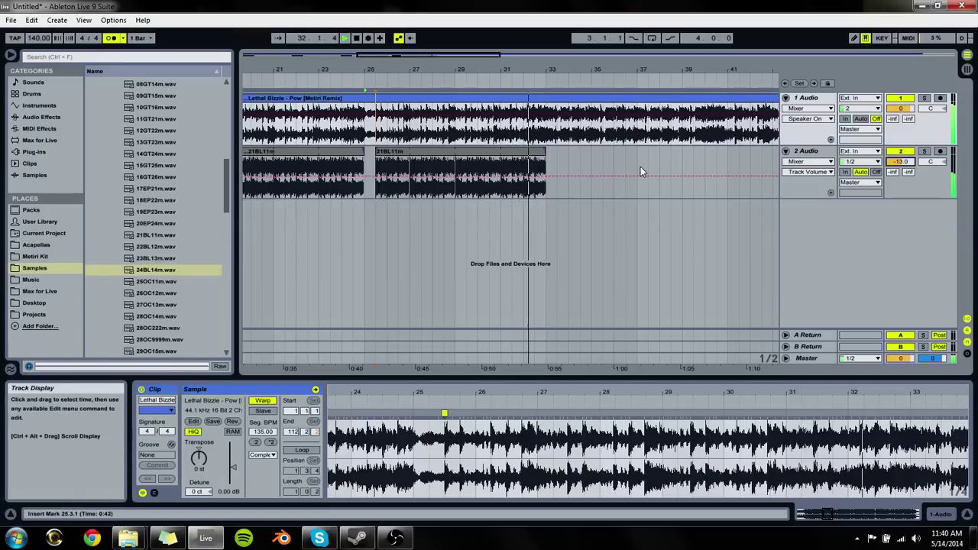
pyautogui.click(544, 152)
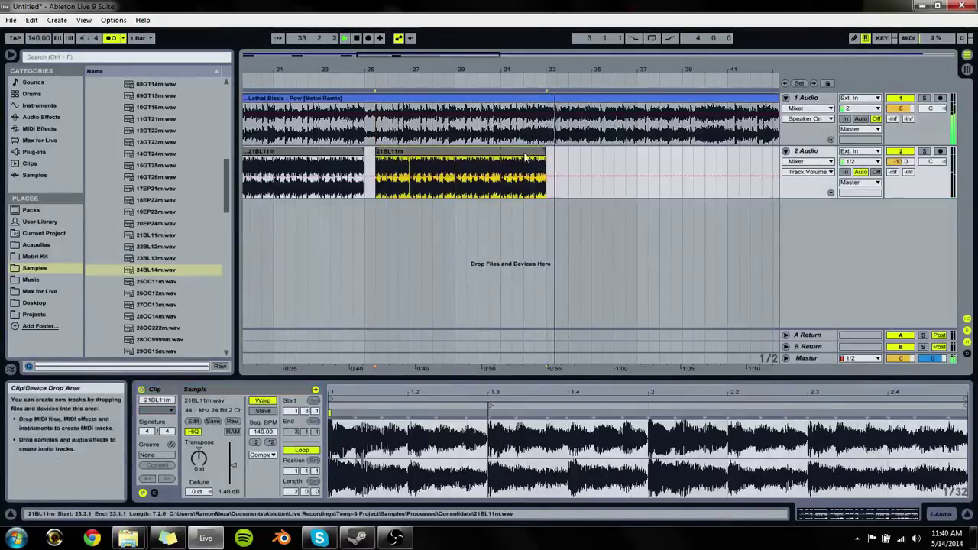
pyautogui.click(698, 160)
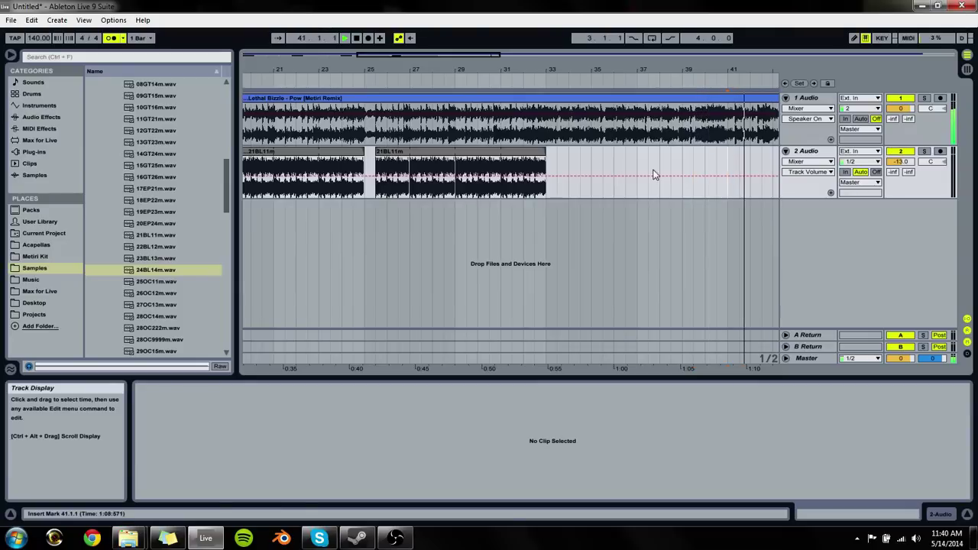
# Step: Copy the four 21BL11m clips from bars 1 to 33 so the copies start at bar 41 on 2 Audio
pyautogui.click(504, 152)
pyautogui.moveTo(416, 70); pyautogui.dragTo(417, 61)
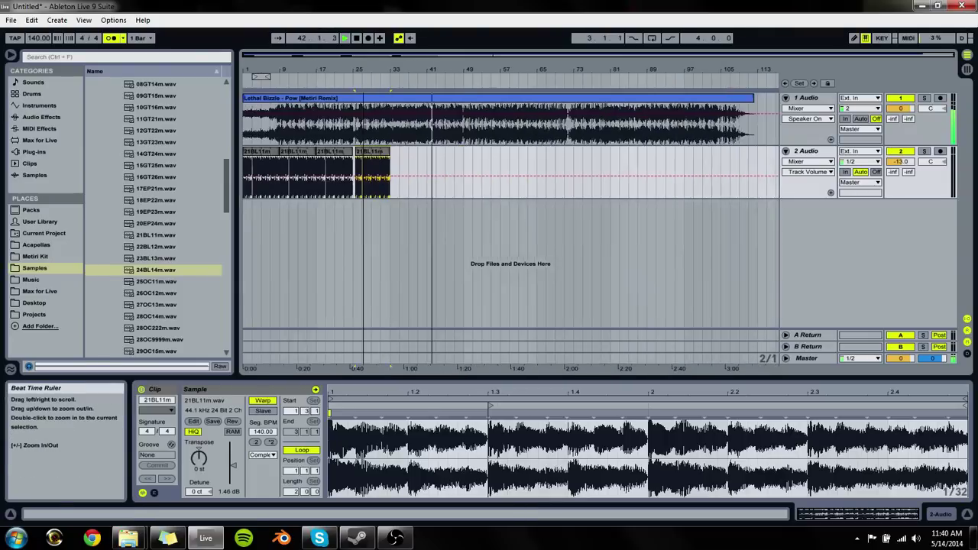
pyautogui.moveTo(245, 155); pyautogui.dragTo(428, 153)
# Step: Mute the 2 Audio track and play the Lethal Bizzle - Pow clip around the break at bar 49
pyautogui.click(419, 128)
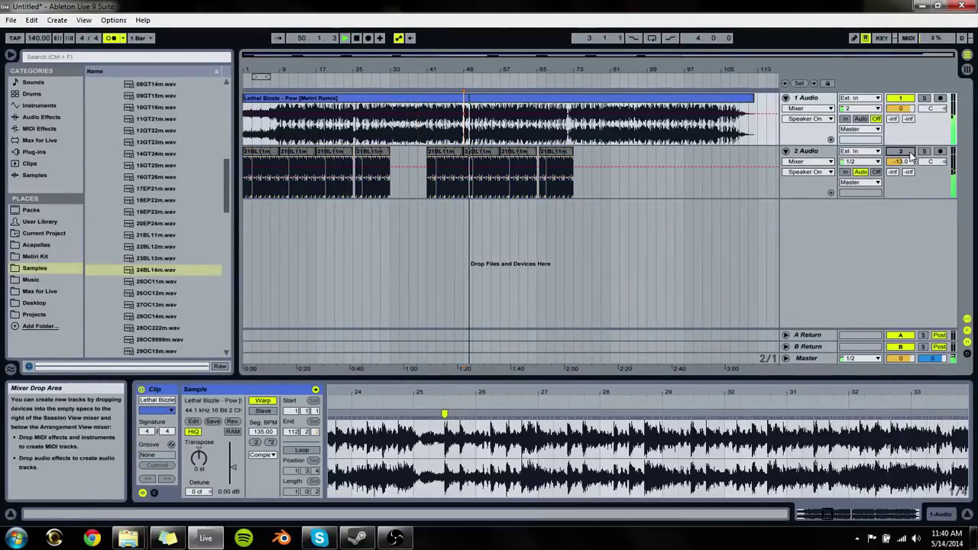
pyautogui.press('space')
pyautogui.press('+')
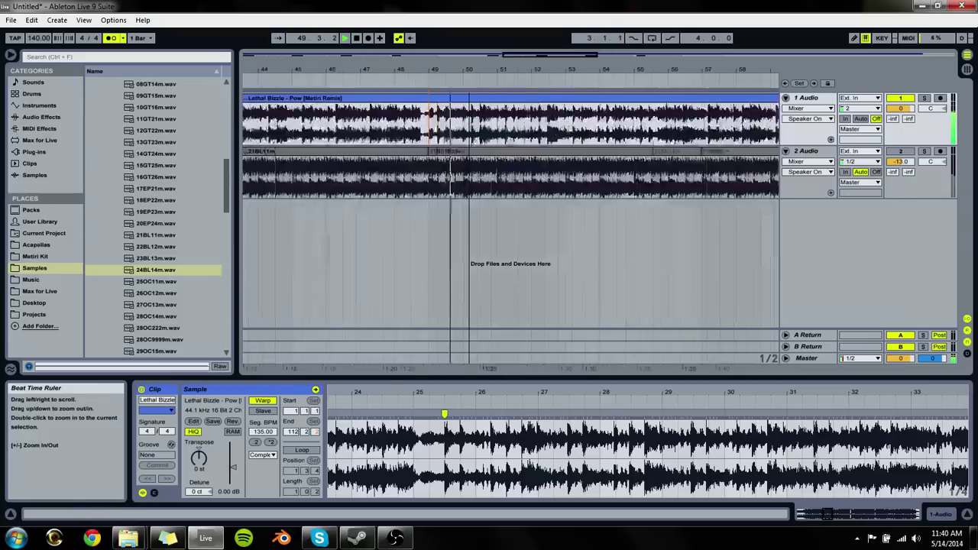
# Step: Trim the start of the second copied 21BL11m clip to beat 49.3 and play the track through the break
pyautogui.moveTo(411, 168); pyautogui.dragTo(433, 169)
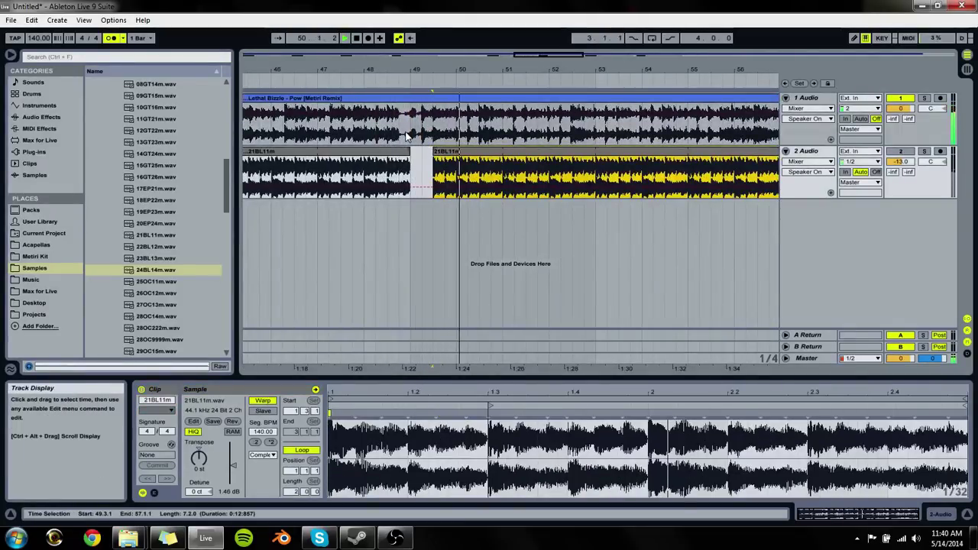
pyautogui.click(433, 122)
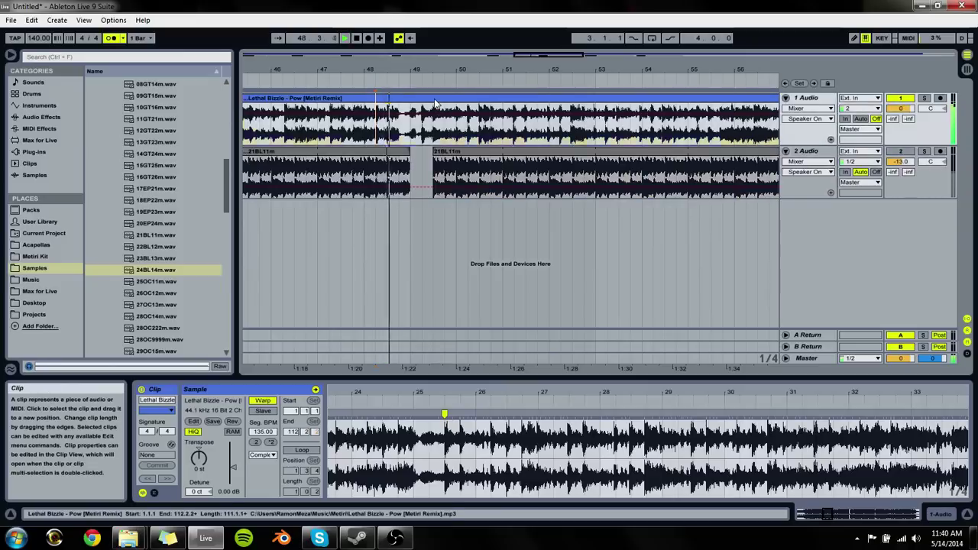
# Step: Delete the warp markers near bar 73 in the Lethal Bizzle - Pow clip and set one at beat 49.3 on the hit
pyautogui.moveTo(726, 396); pyautogui.dragTo(726, 359)
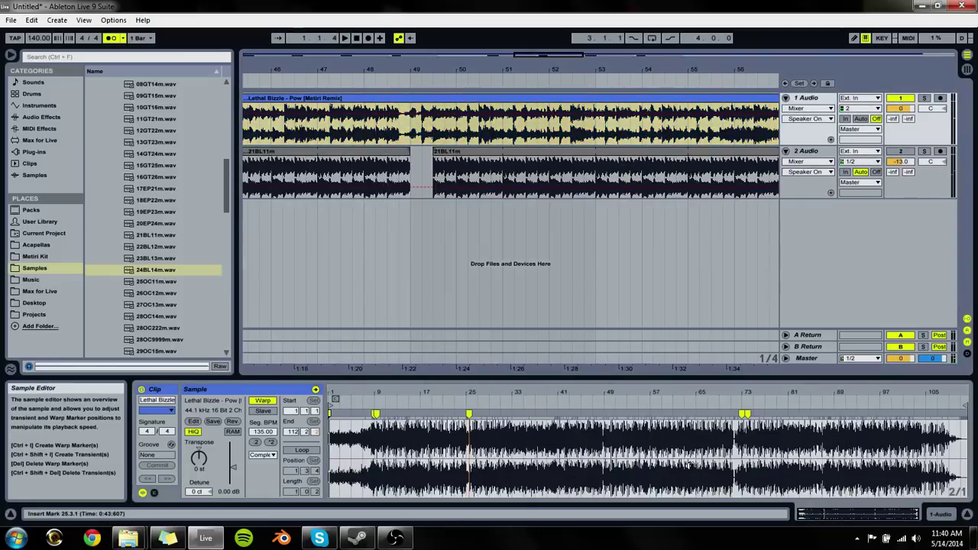
pyautogui.doubleClick(745, 413)
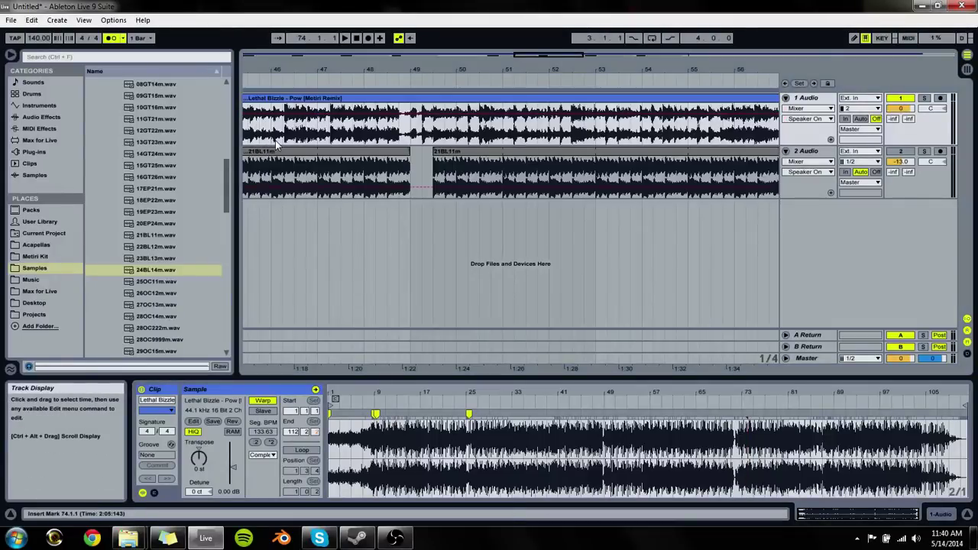
pyautogui.moveTo(611, 413)
pyautogui.mouseDown()
pyautogui.moveTo(556, 421)
pyautogui.moveTo(572, 414)
pyautogui.mouseUp()
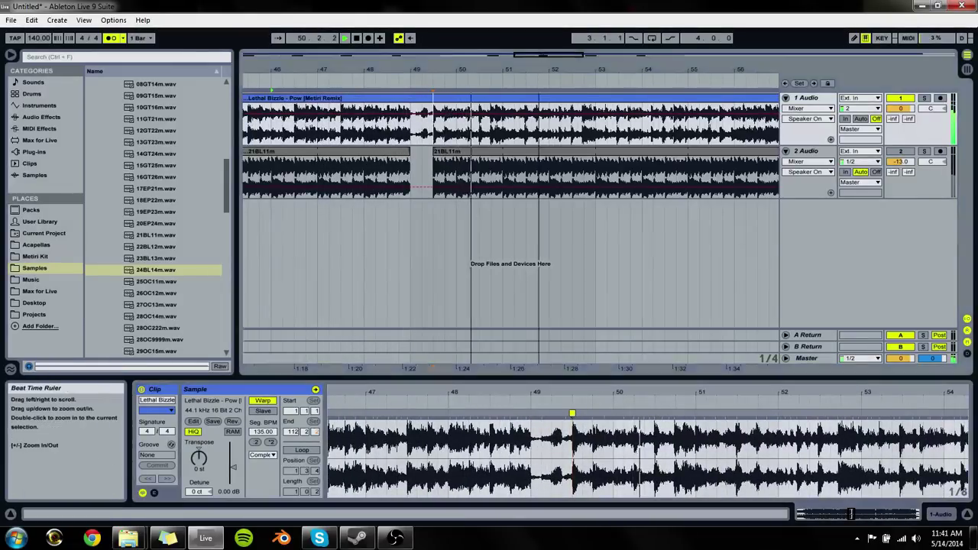
# Step: Extend the start of the last copied 21BL11m clip back to bar 65, closing the gap, and play from bar 66
pyautogui.moveTo(383, 69); pyautogui.dragTo(384, 114)
pyautogui.click(402, 140)
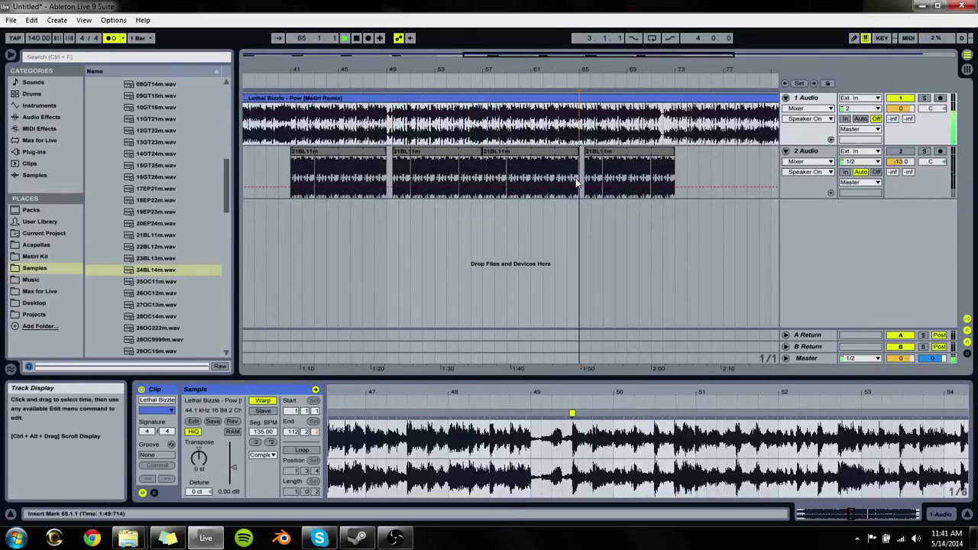
pyautogui.moveTo(578, 176)
pyautogui.mouseDown()
pyautogui.moveTo(674, 176)
pyautogui.moveTo(582, 176)
pyautogui.mouseUp()
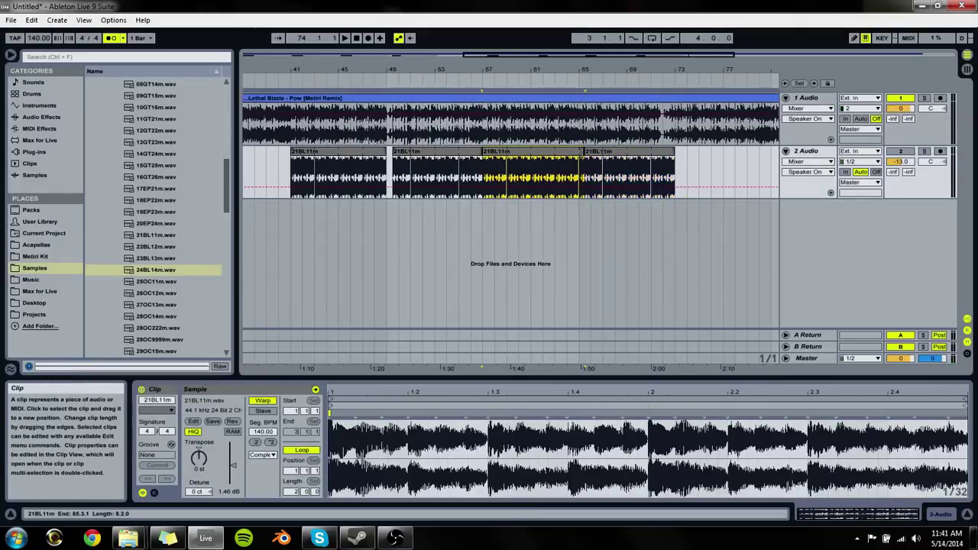
pyautogui.click(560, 138)
pyautogui.press('space')
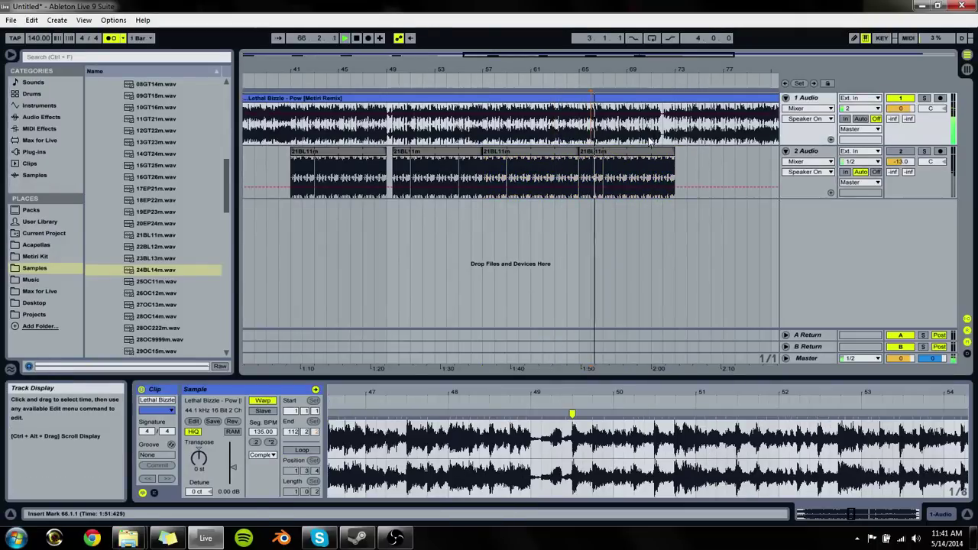
# Step: Trim the end of the last 21BL11m clip to beat 71.4 and check playback where the track's break begins
pyautogui.moveTo(674, 151); pyautogui.dragTo(651, 152)
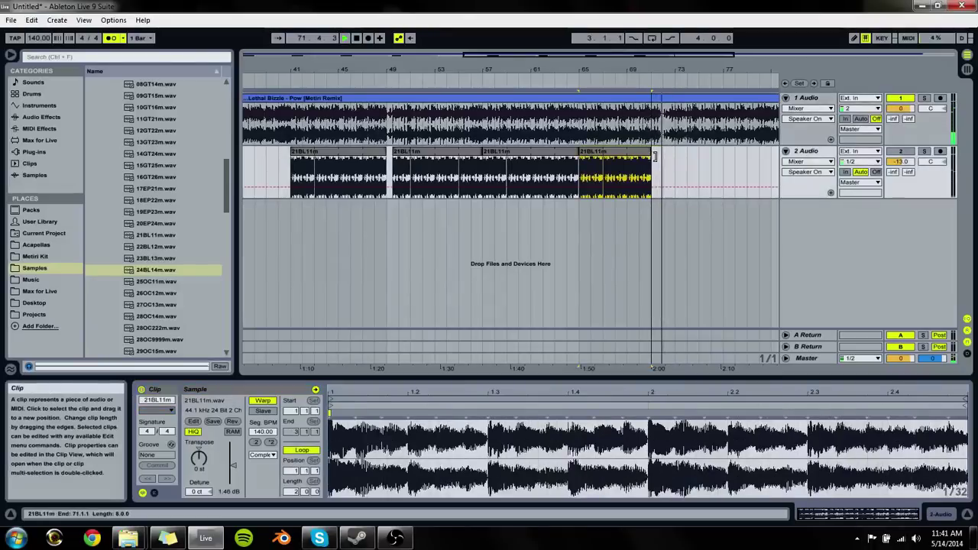
pyautogui.moveTo(667, 71); pyautogui.dragTo(569, 135)
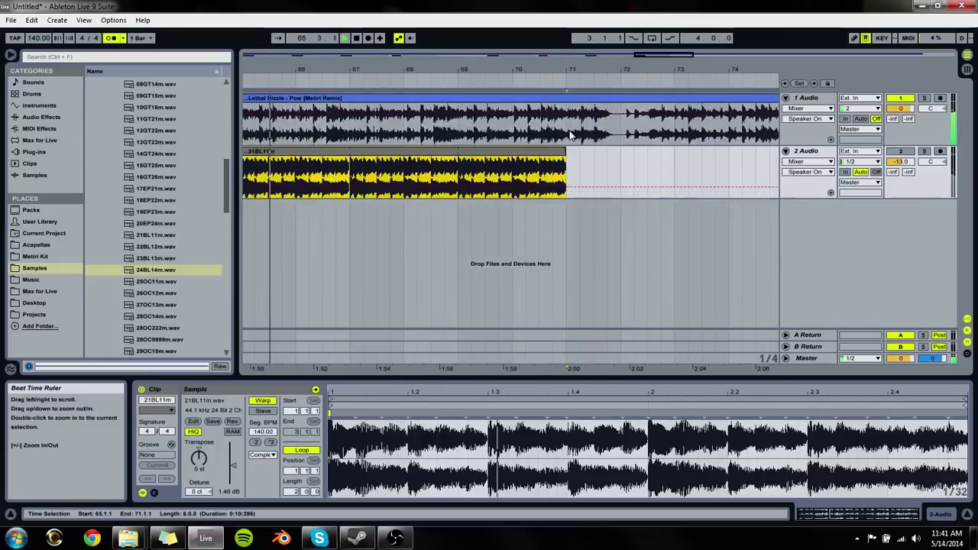
pyautogui.click(558, 137)
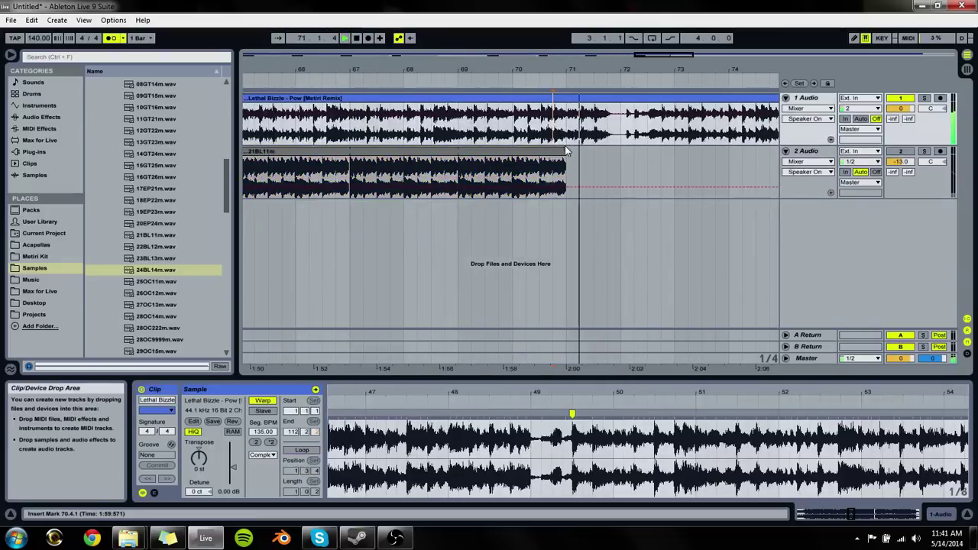
pyautogui.moveTo(566, 151); pyautogui.dragTo(608, 162)
pyautogui.click(569, 154)
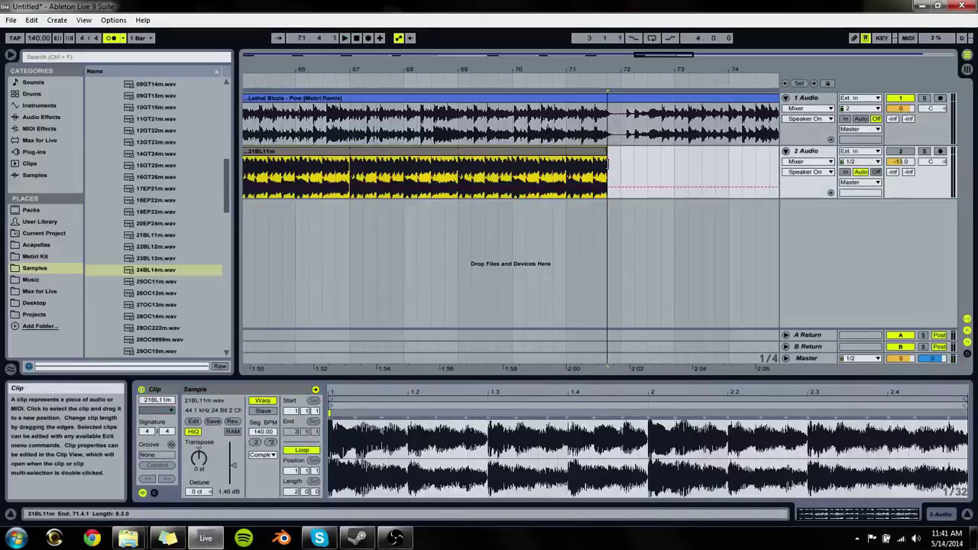
pyautogui.press('space')
pyautogui.click(612, 142)
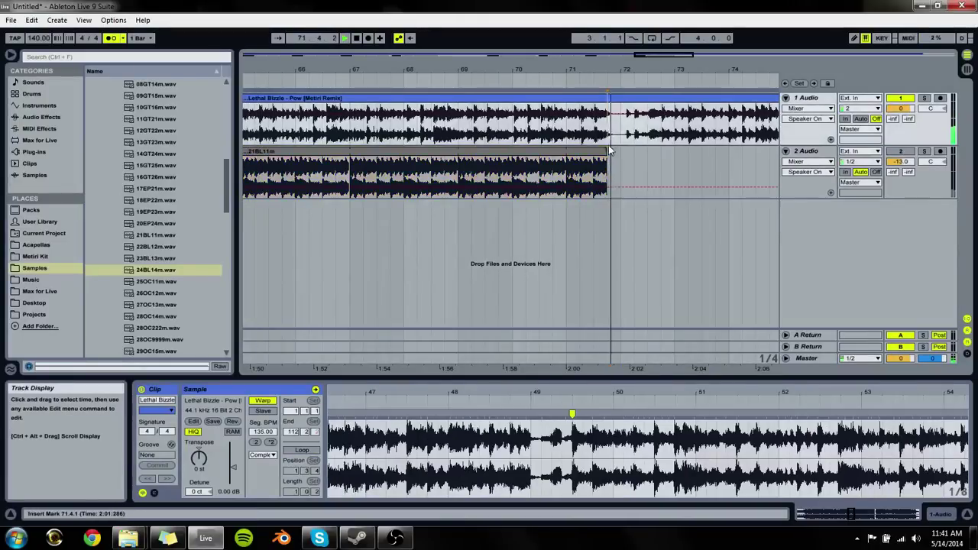
# Step: Add a warp marker at bar 73 in the Lethal Bizzle - Pow clip, aligning the hit after the break, and check playback
pyautogui.click(649, 161)
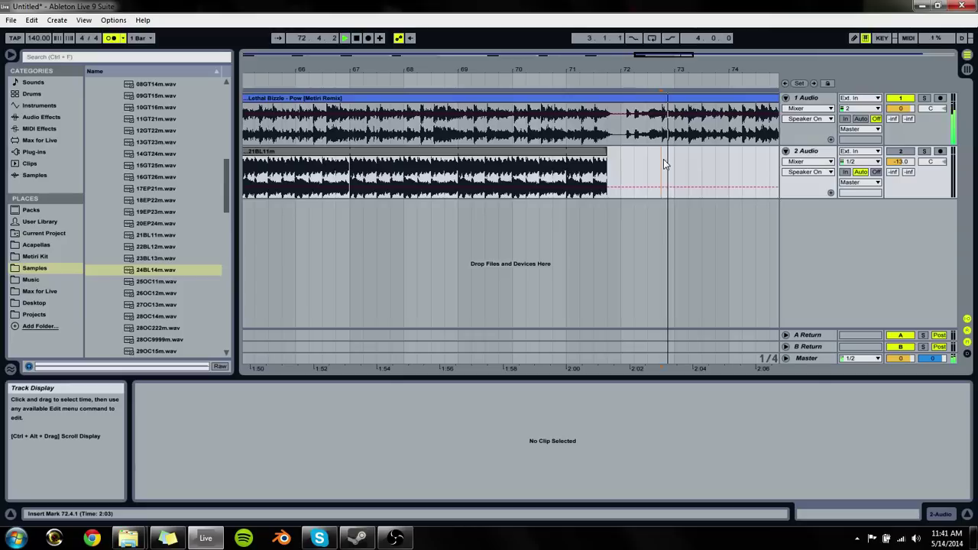
pyautogui.click(650, 101)
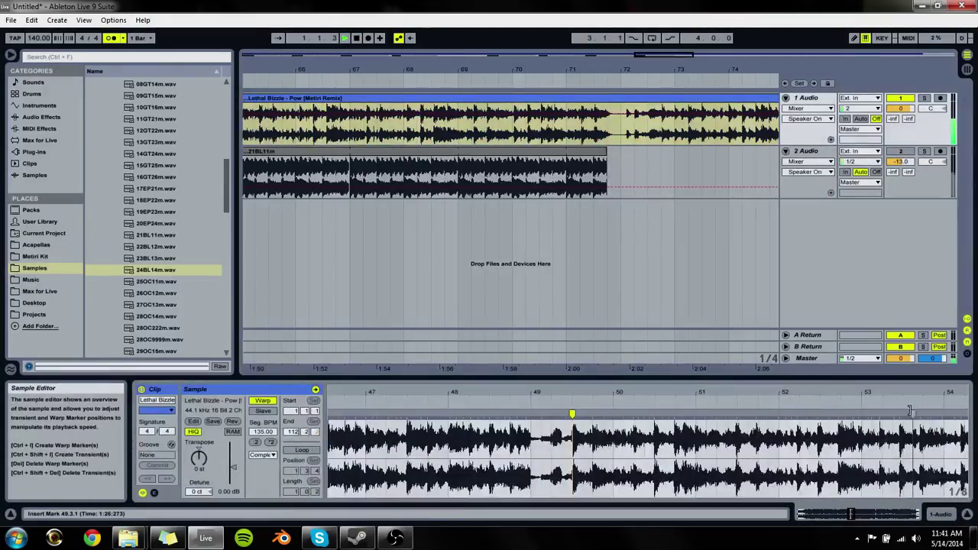
pyautogui.click(619, 144)
pyautogui.press('space')
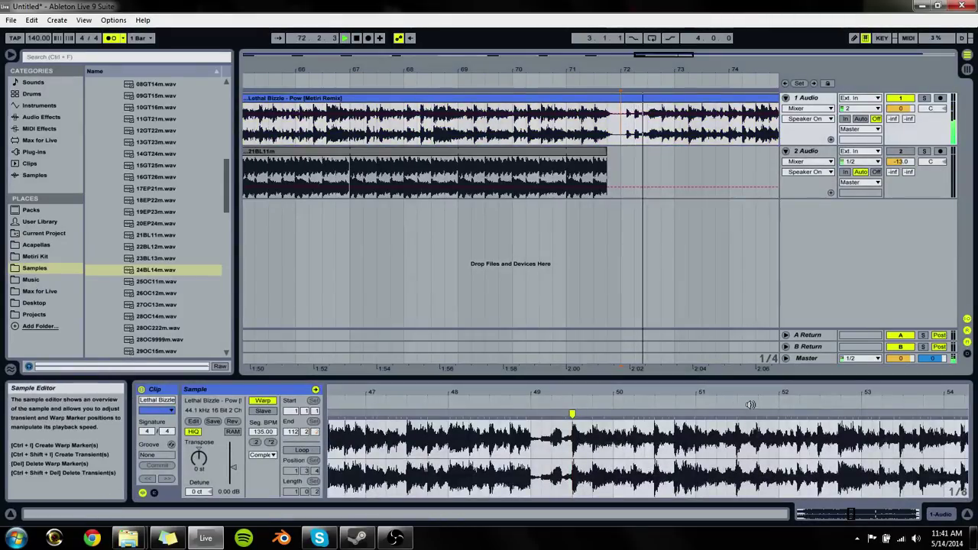
pyautogui.moveTo(382, 399); pyautogui.dragTo(380, 392)
pyautogui.click(823, 399)
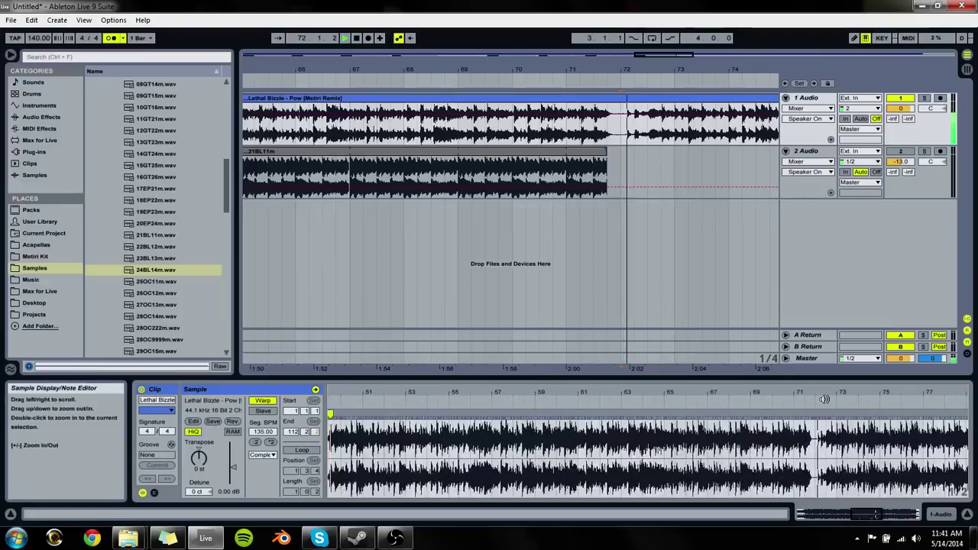
pyautogui.moveTo(842, 389)
pyautogui.mouseDown()
pyautogui.moveTo(839, 412)
pyautogui.moveTo(805, 413)
pyautogui.mouseUp()
pyautogui.press('space')
pyautogui.click(789, 417)
pyautogui.press('space')
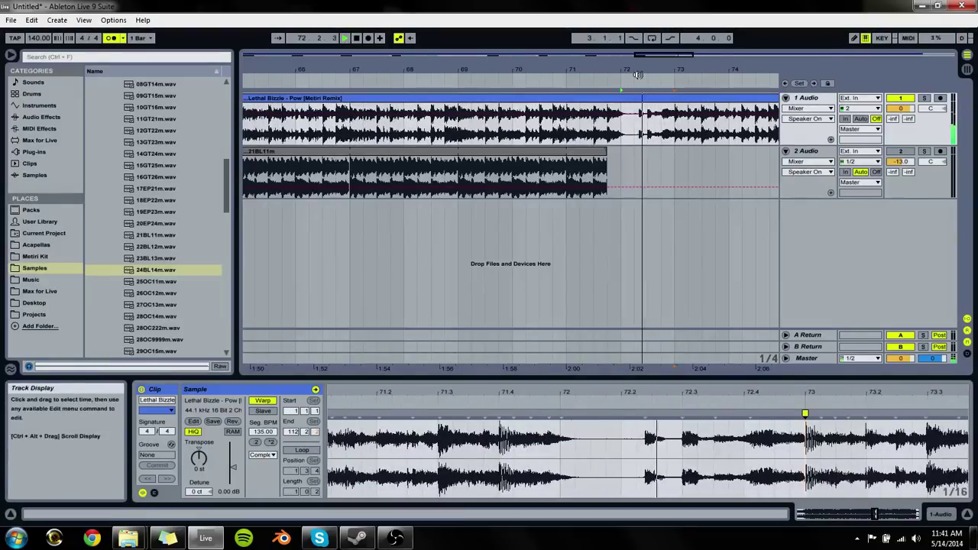
# Step: Extend the end of the last 21BL11m clip to bar 72 and play from beat 71.3
pyautogui.moveTo(643, 68); pyautogui.dragTo(643, 54)
pyautogui.click(581, 151)
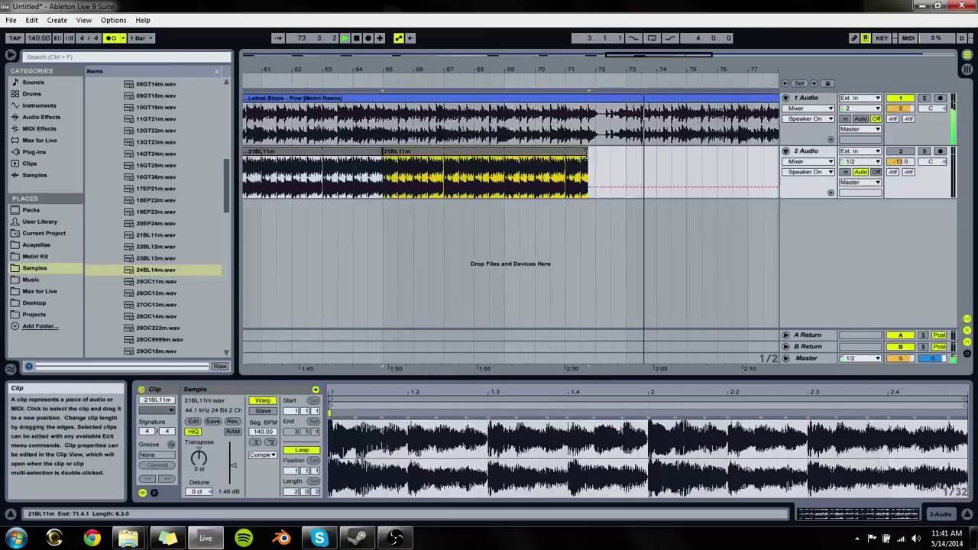
pyautogui.click(585, 136)
pyautogui.press('space')
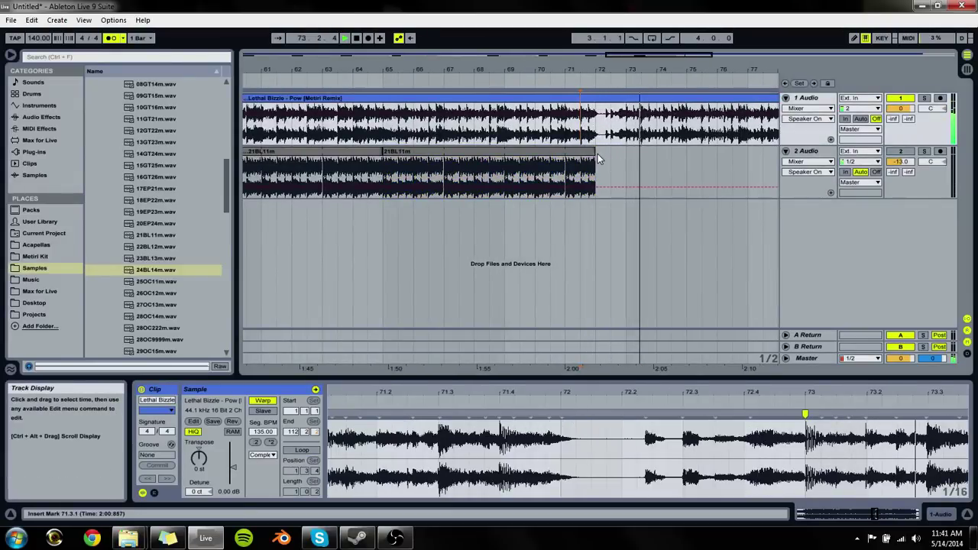
# Step: Duplicate the bar 65 to 73 section of 2 Audio, including the silent bar, placing the copy at bar 73
pyautogui.click(594, 154)
pyautogui.moveTo(625, 163); pyautogui.dragTo(523, 163)
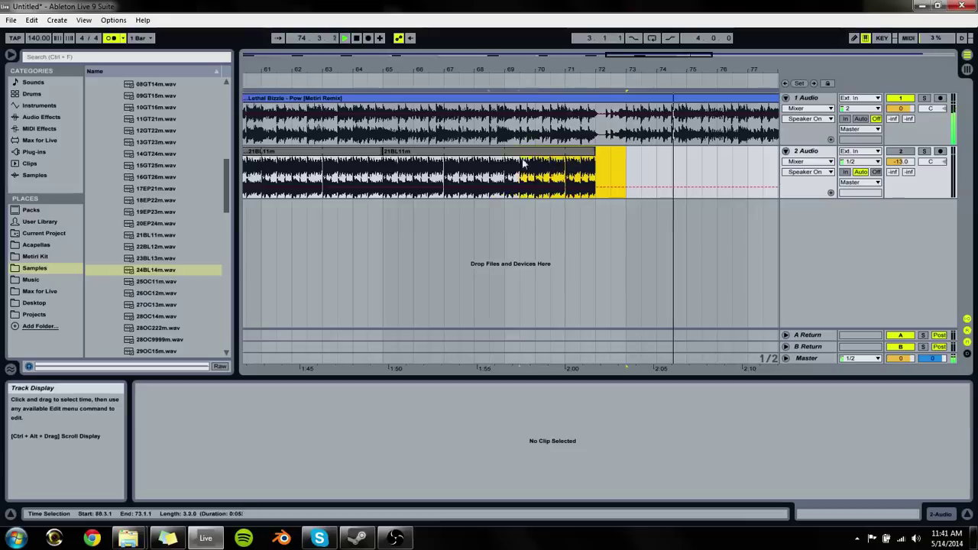
pyautogui.hotkey('ctrl', 'd')
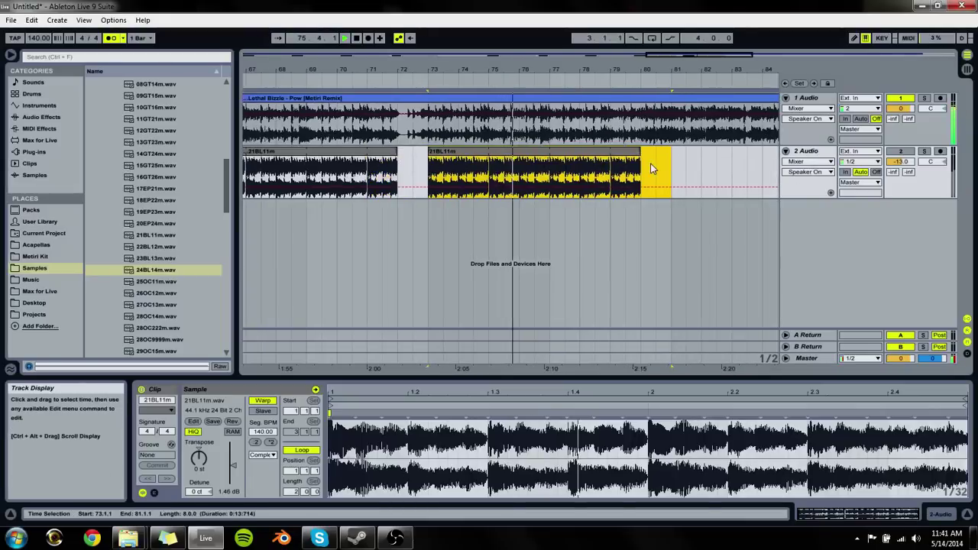
pyautogui.moveTo(690, 70); pyautogui.dragTo(686, 50)
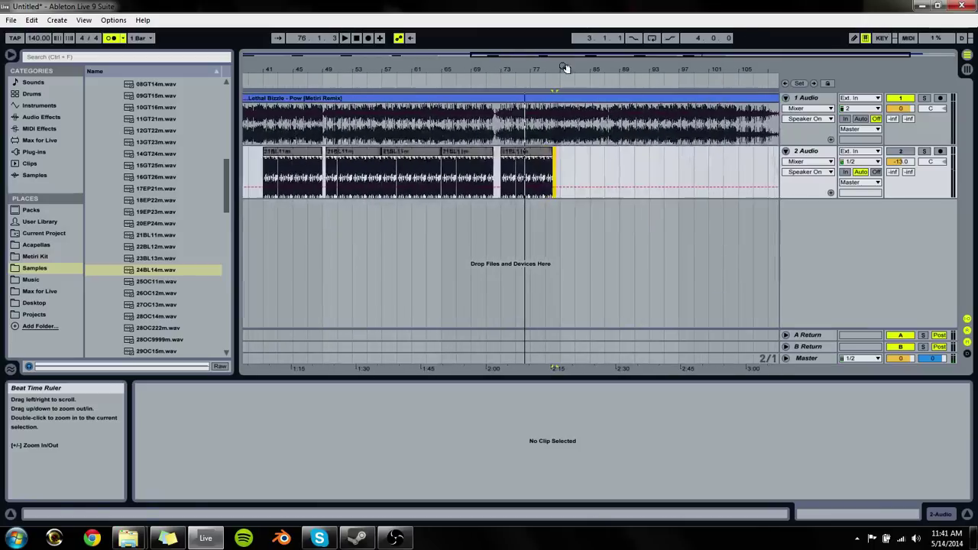
# Step: Extend the end of the 21BL11m clip at bar 73 to bar 81 and play the track from there
pyautogui.press('space')
pyautogui.click(604, 143)
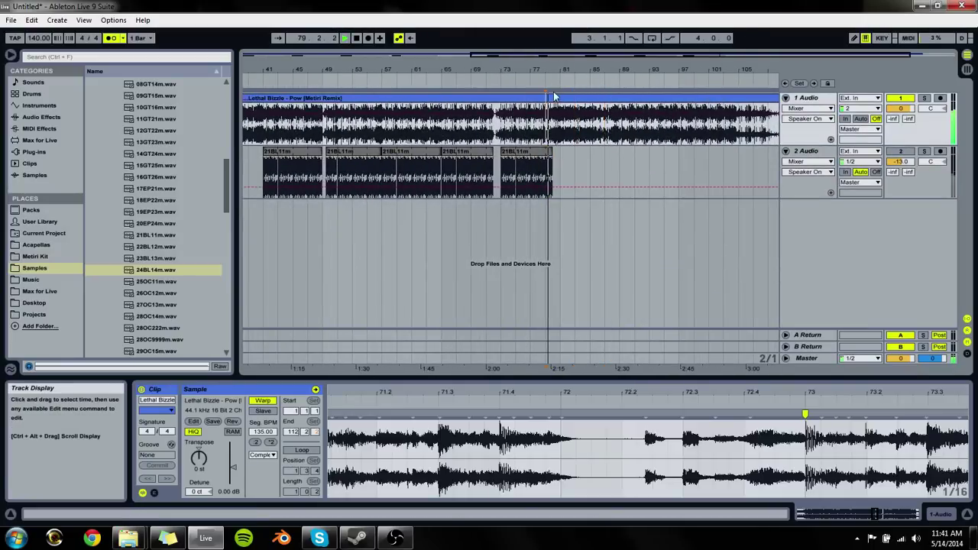
pyautogui.moveTo(554, 92); pyautogui.dragTo(555, 157)
pyautogui.click(557, 135)
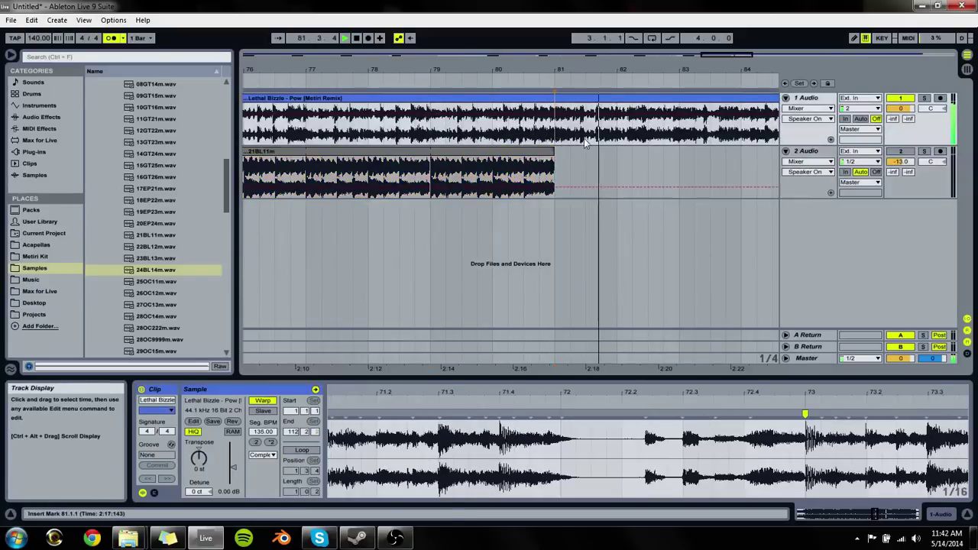
# Step: Play the track's build-up before bar 89 and copy the eight-bar 21BL11m clip from bar 73 to bar 89
pyautogui.moveTo(558, 69); pyautogui.dragTo(511, 144)
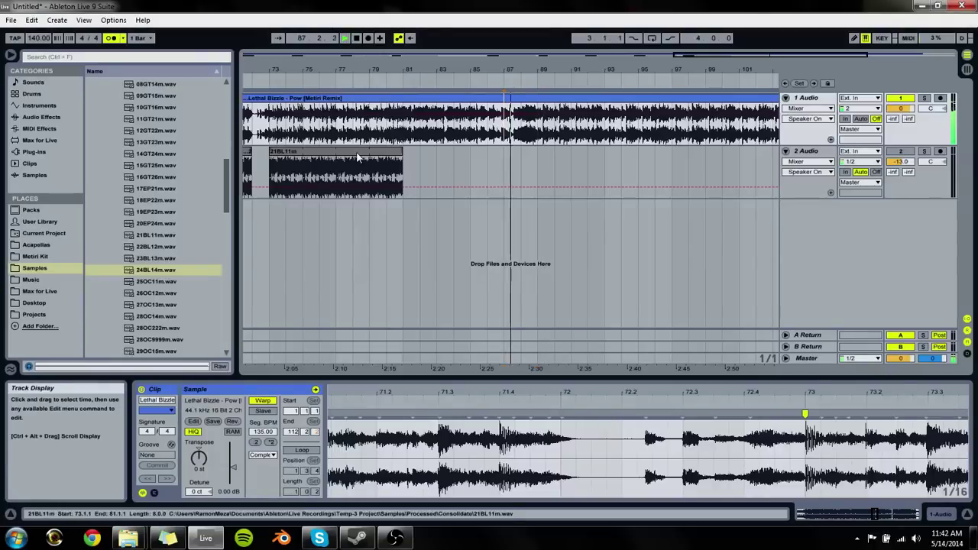
pyautogui.moveTo(323, 165); pyautogui.dragTo(596, 168)
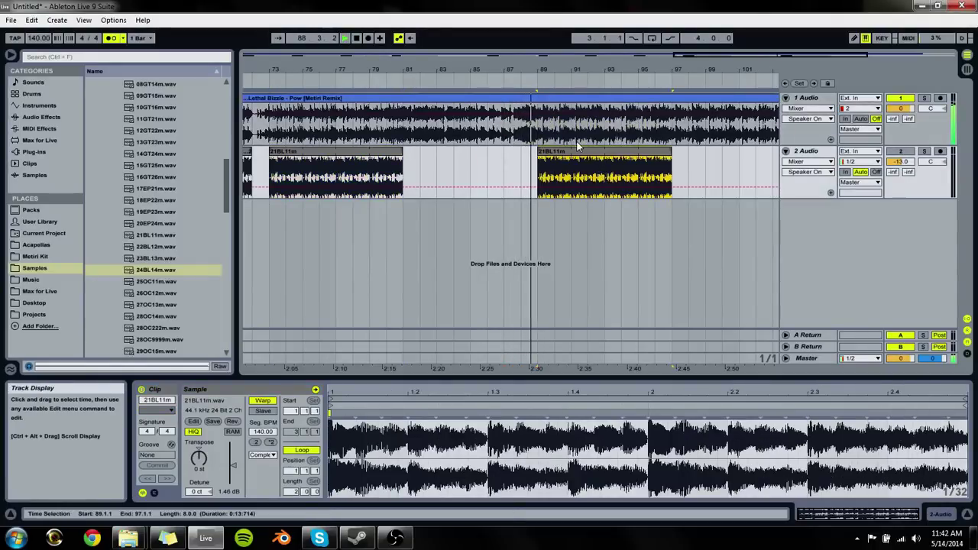
# Step: Play the track from bar 89 and examine how its waveform lines up with the grid there
pyautogui.moveTo(665, 69); pyautogui.dragTo(427, 70)
pyautogui.click(294, 139)
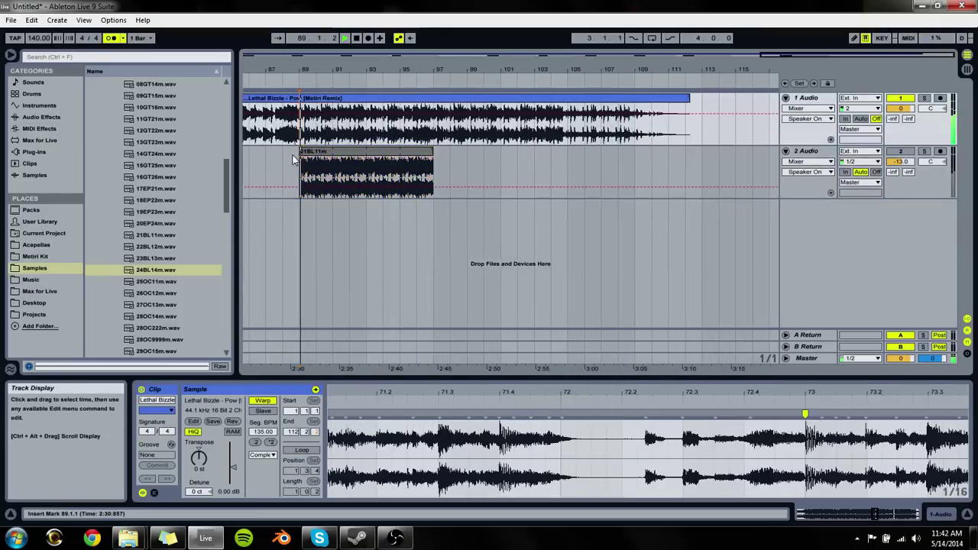
pyautogui.moveTo(715, 405)
pyautogui.mouseDown()
pyautogui.moveTo(715, 455)
pyautogui.moveTo(760, 413)
pyautogui.mouseUp()
pyautogui.press('space')
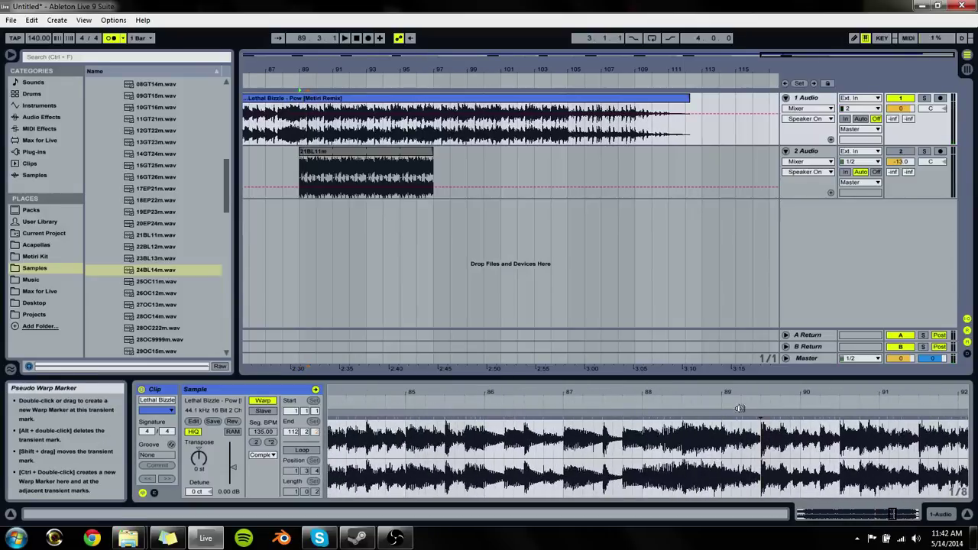
pyautogui.press('space')
# Step: Extend the end of the 21BL11m clip that starts at bar 89 to bar 113, playing the track's closing section
pyautogui.click(436, 149)
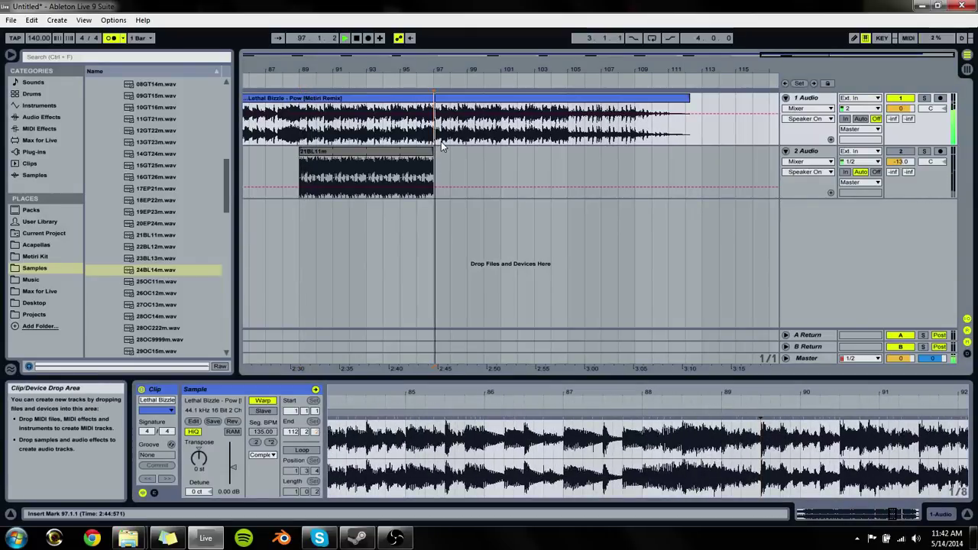
pyautogui.moveTo(435, 149); pyautogui.dragTo(633, 149)
pyautogui.click(568, 144)
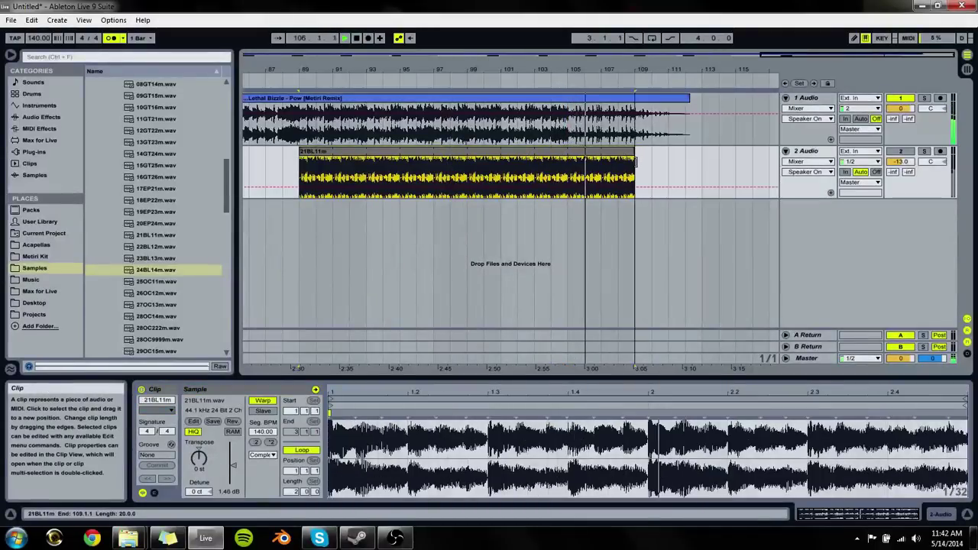
pyautogui.click(611, 145)
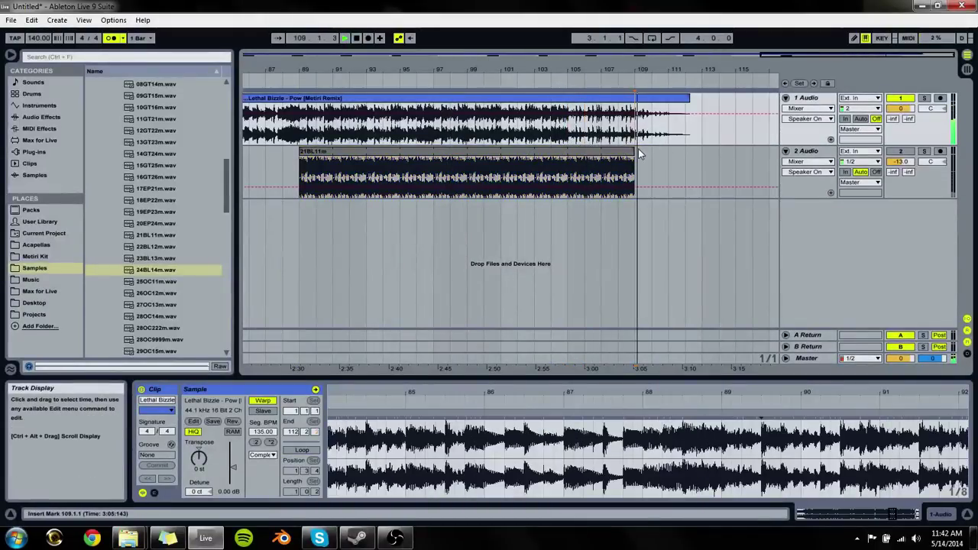
pyautogui.moveTo(638, 153); pyautogui.dragTo(701, 153)
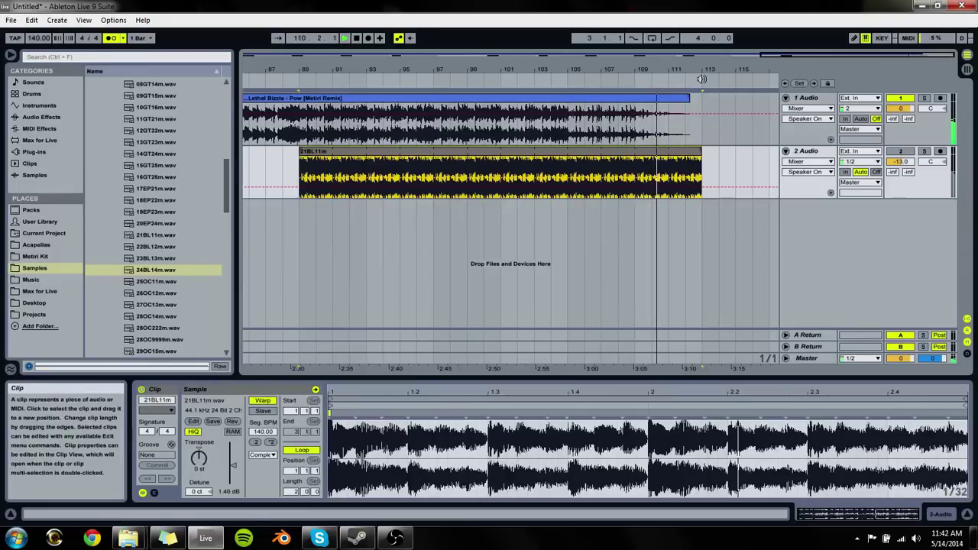
# Step: Fold both audio tracks in the arrangement and rename 2 Audio to Bell Loop
pyautogui.moveTo(701, 78); pyautogui.dragTo(707, 54)
pyautogui.click(738, 107)
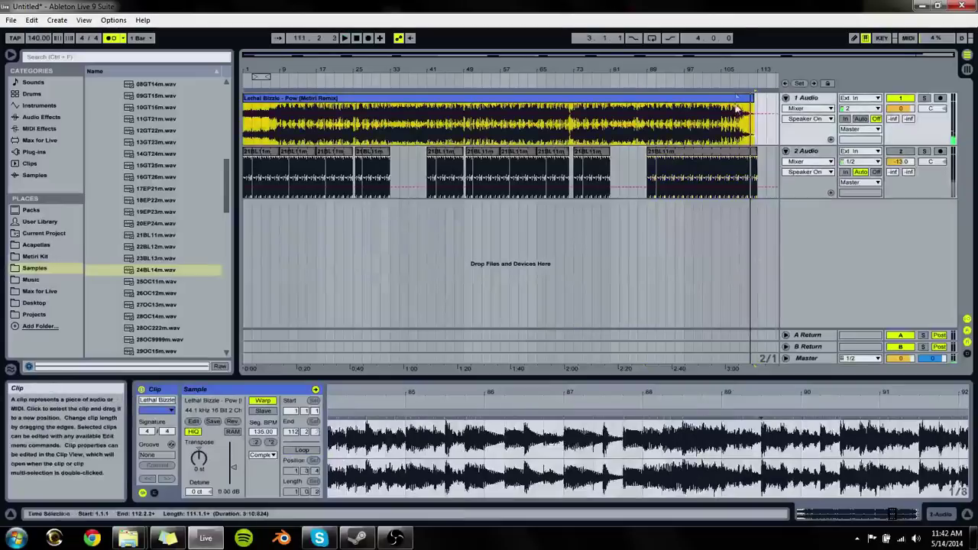
pyautogui.click(786, 98)
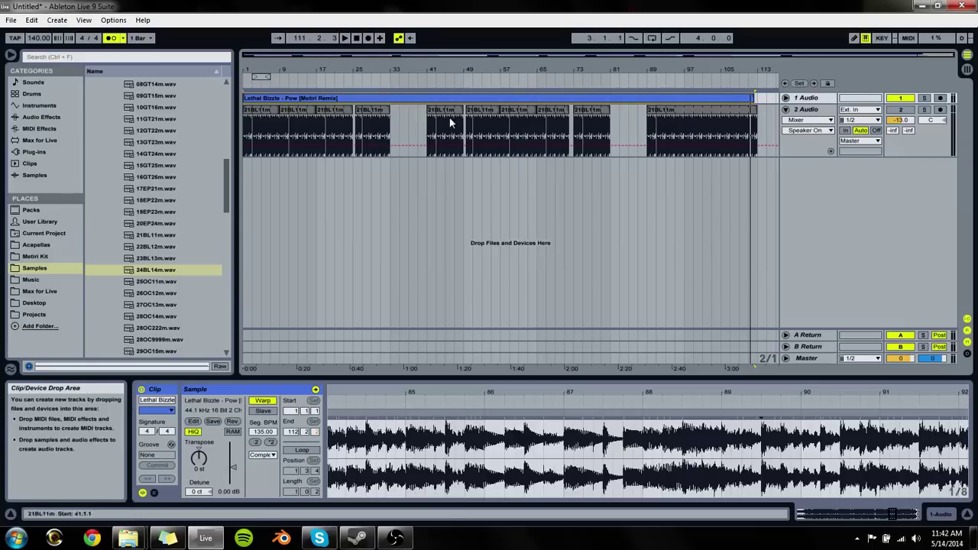
pyautogui.click(786, 109)
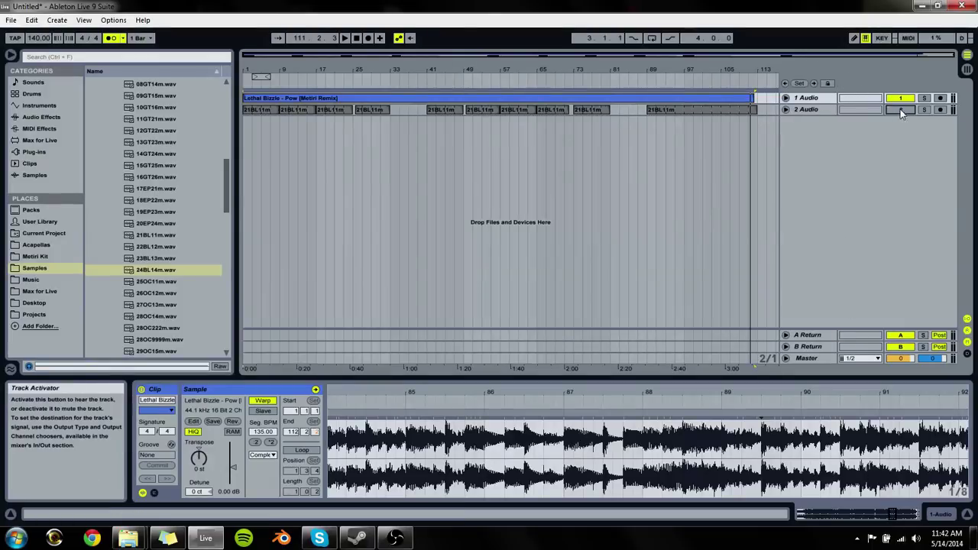
pyautogui.click(814, 111)
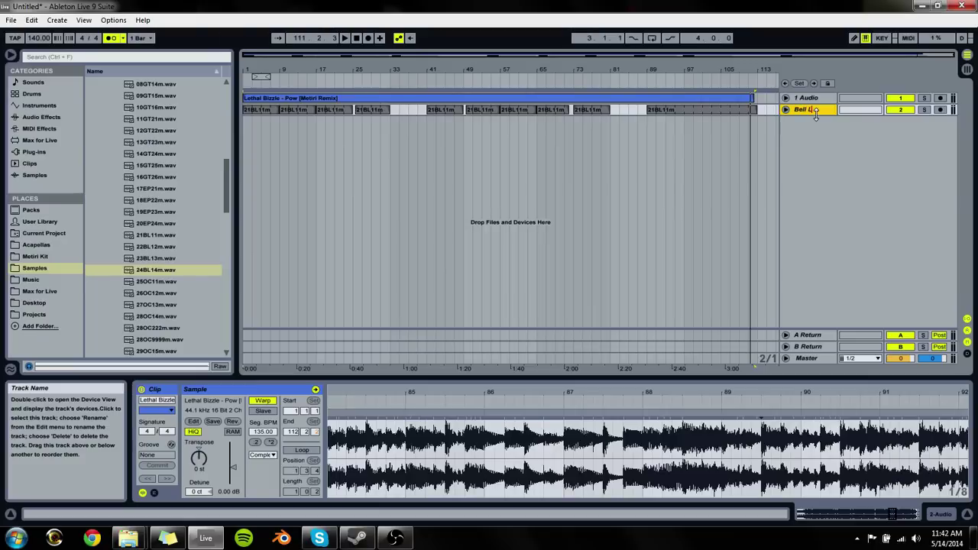
pyautogui.click(807, 98)
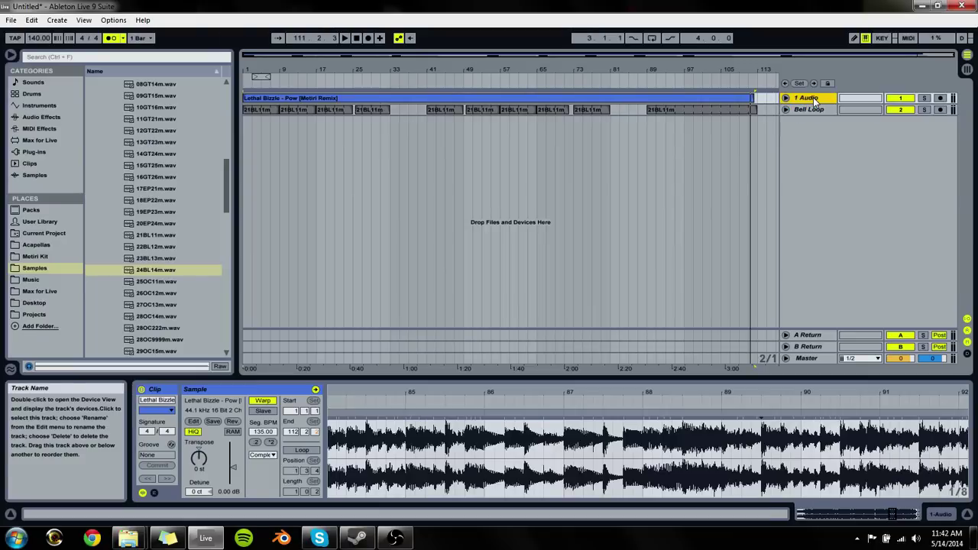
# Step: Unfold 1 Audio and load Lethal Bizzle- Pow Acapella.wav from the Acapellas folder onto a new audio track at bar 1
pyautogui.click(786, 98)
pyautogui.click(312, 140)
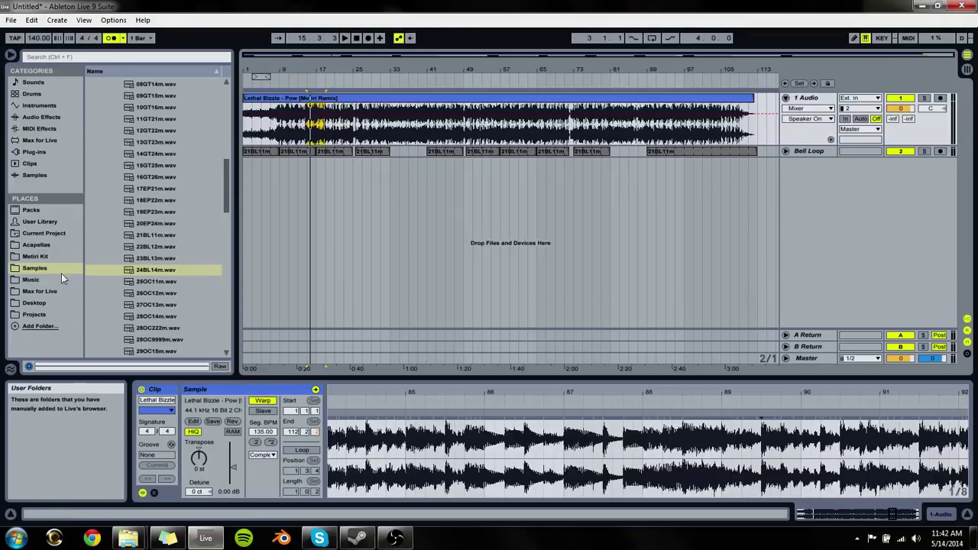
pyautogui.click(36, 246)
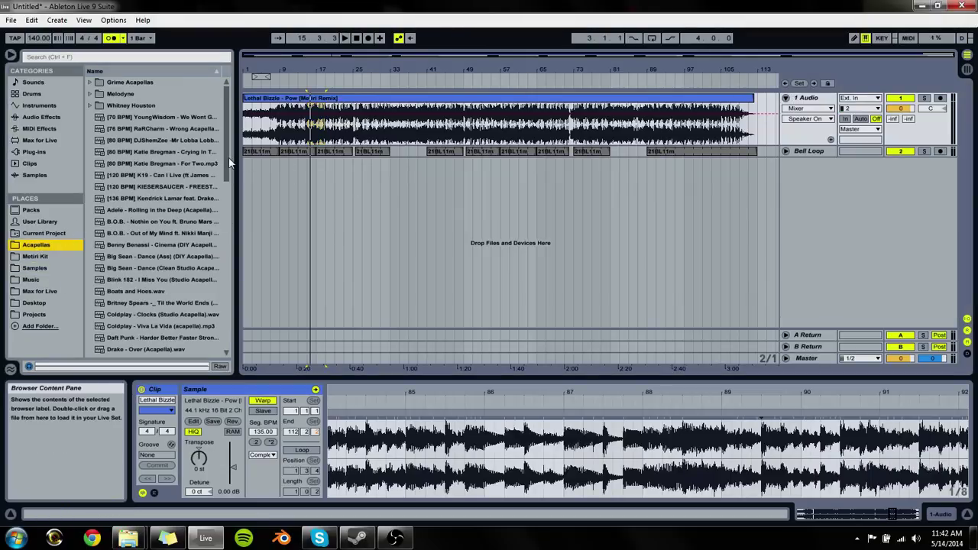
pyautogui.scroll(-7, 229, 163)
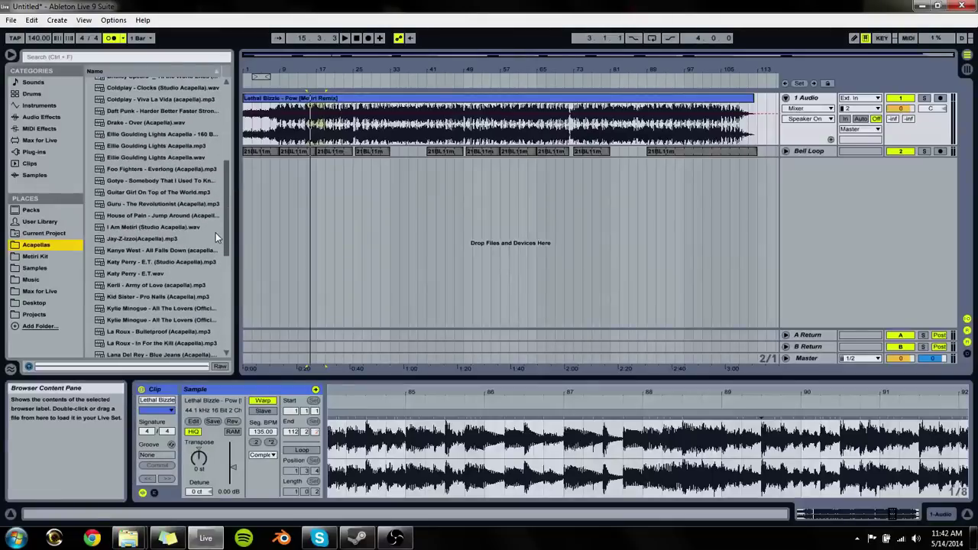
pyautogui.scroll(-2, 215, 233)
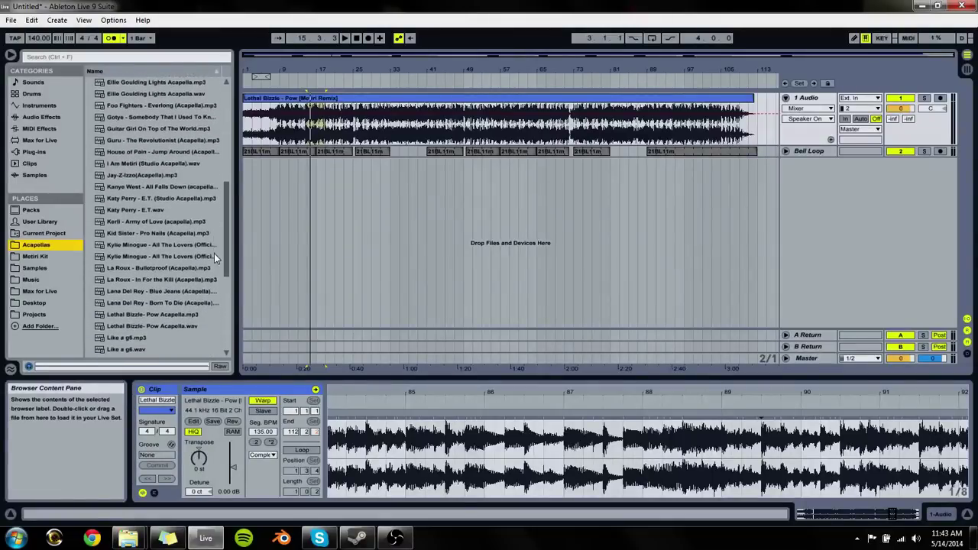
pyautogui.click(153, 309)
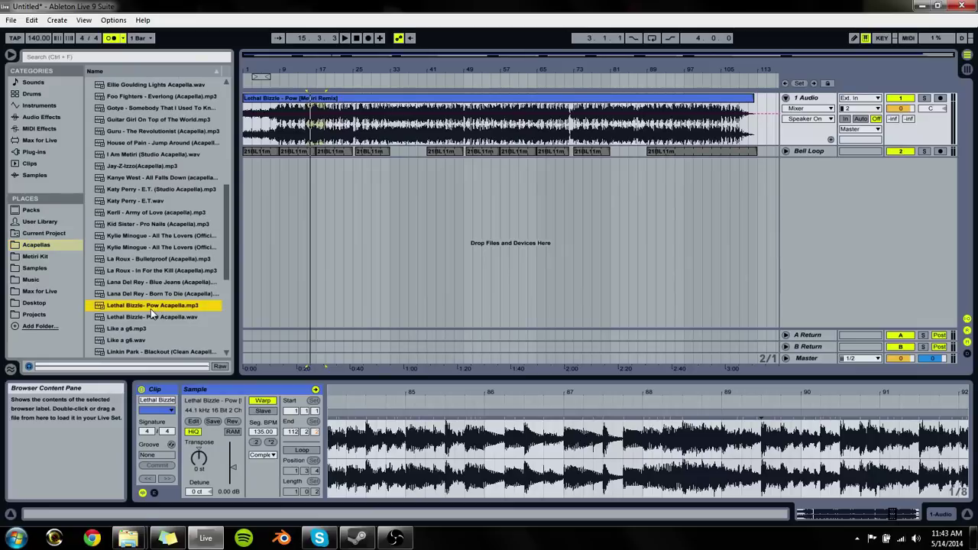
pyautogui.click(139, 314)
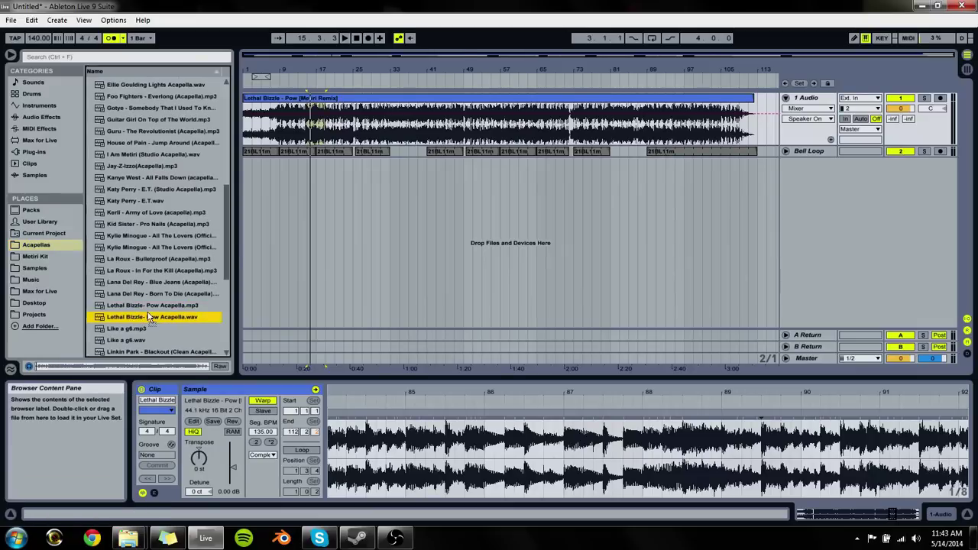
pyautogui.click(243, 201)
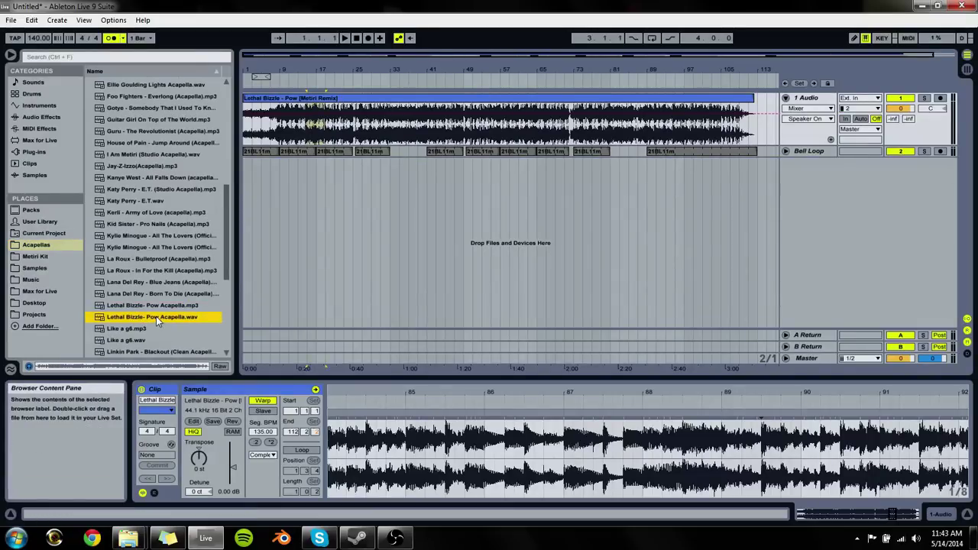
pyautogui.moveTo(156, 317); pyautogui.dragTo(245, 204)
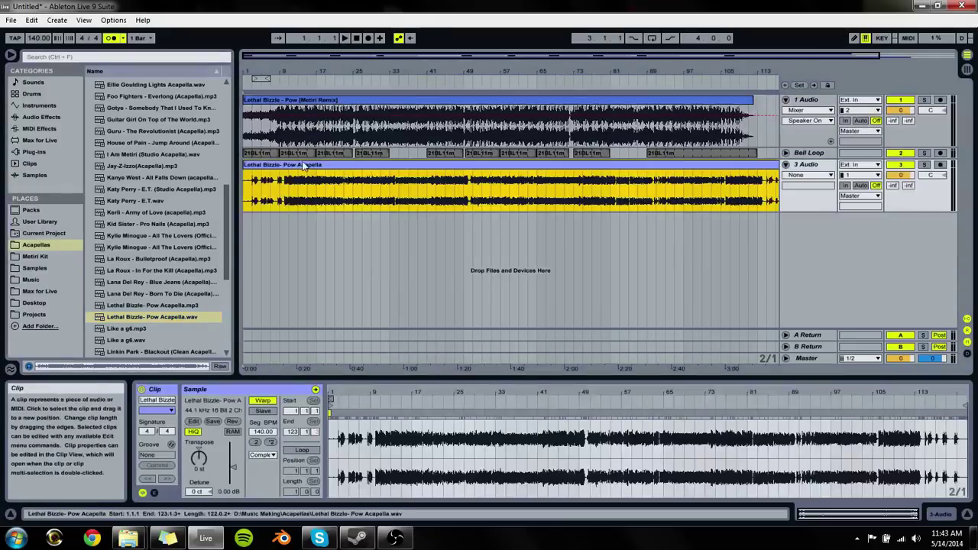
# Step: Set the acapella clip's gain to 5.81 dB and rename its track Vocals
pyautogui.moveTo(229, 468); pyautogui.dragTo(233, 458)
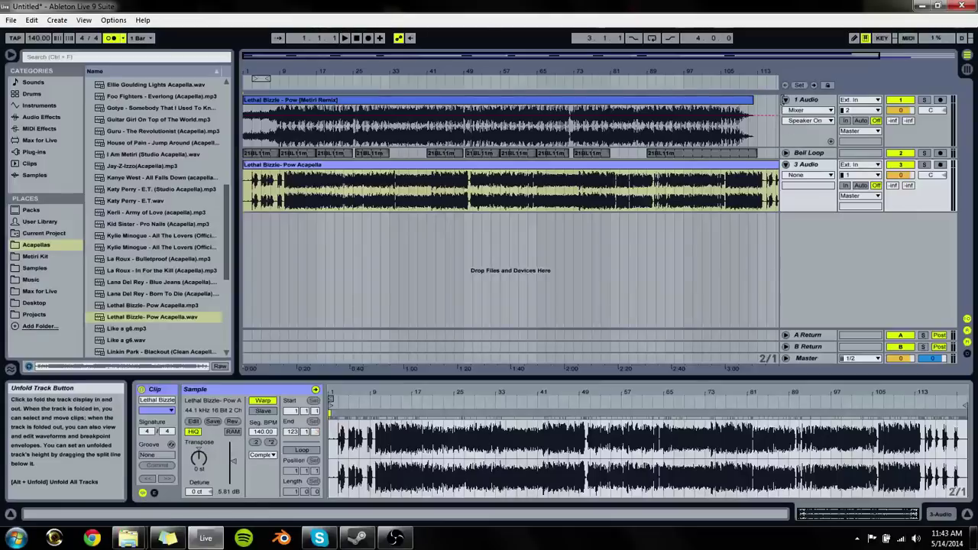
pyautogui.click(785, 100)
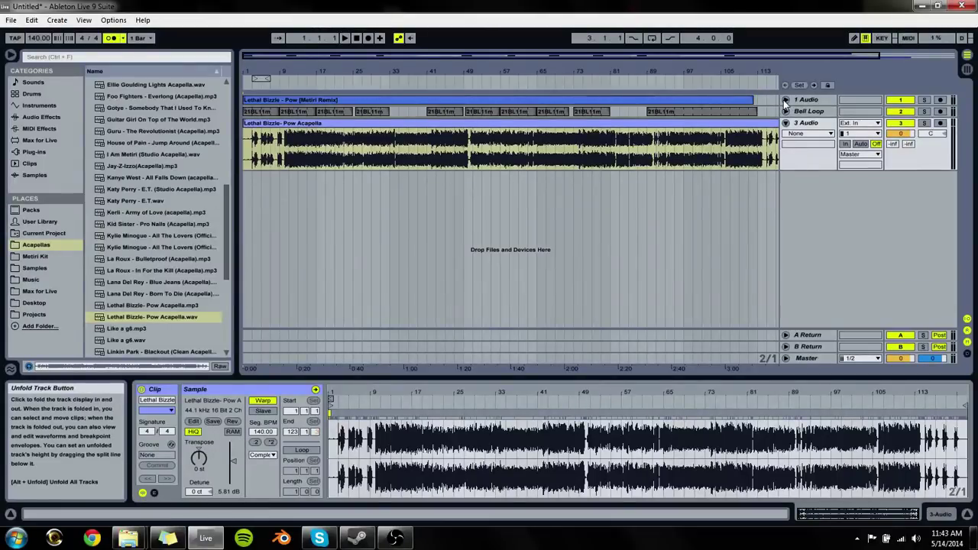
pyautogui.click(785, 124)
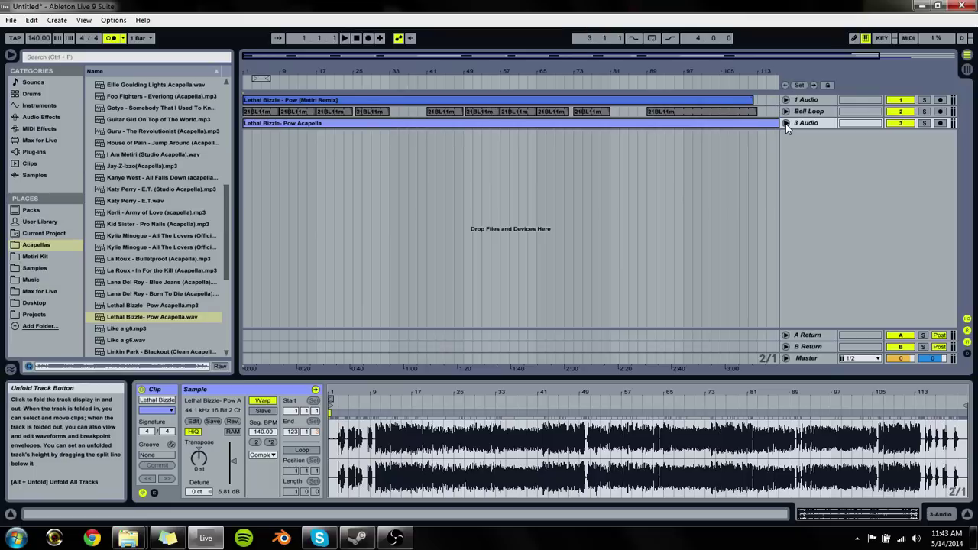
pyautogui.click(786, 123)
pyautogui.click(814, 129)
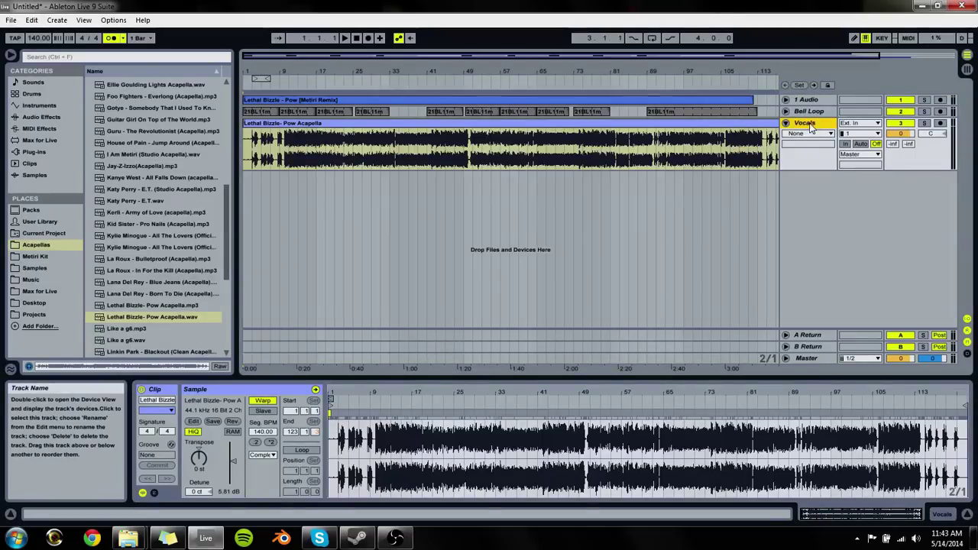
# Step: Move the Vocals track above Bell Loop and mute both tracks, leaving Bell Loop folded
pyautogui.moveTo(812, 129); pyautogui.dragTo(803, 104)
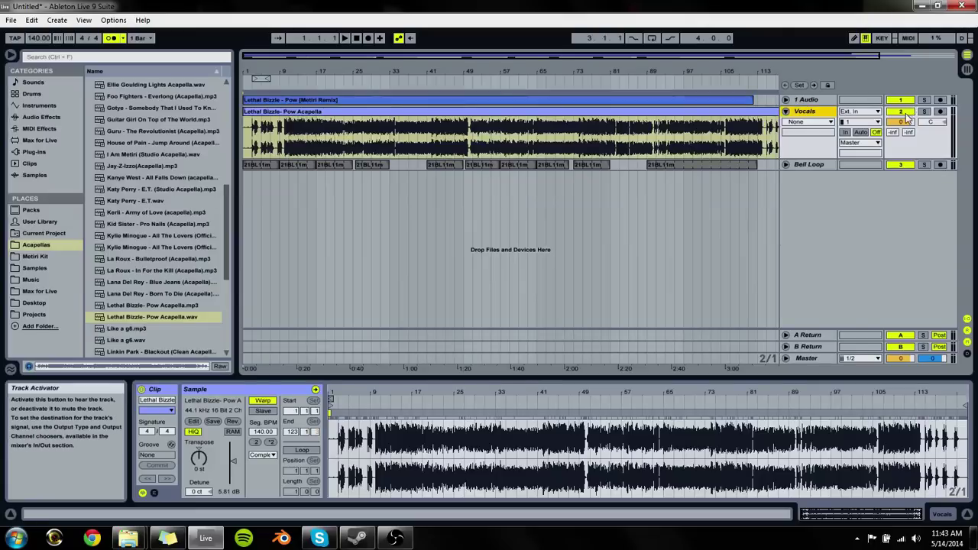
pyautogui.click(786, 99)
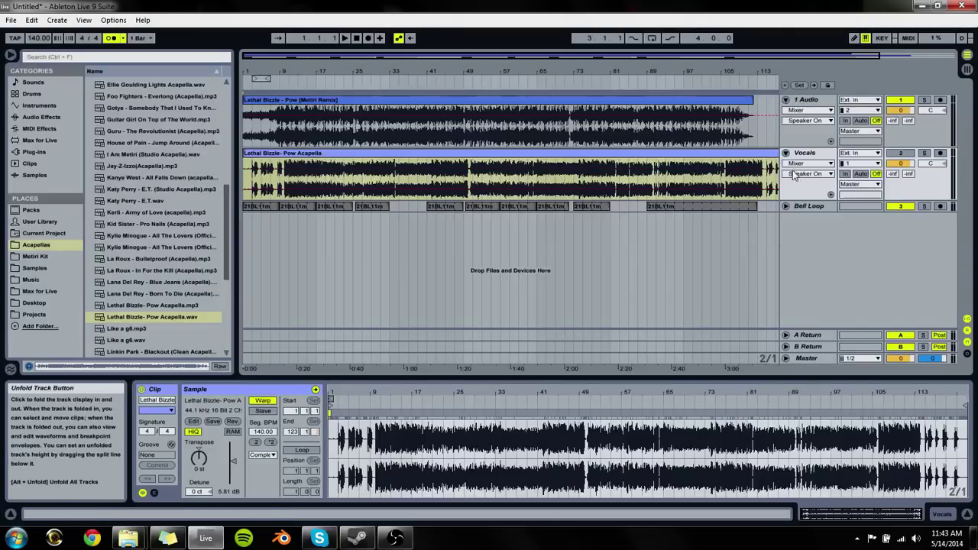
pyautogui.click(786, 206)
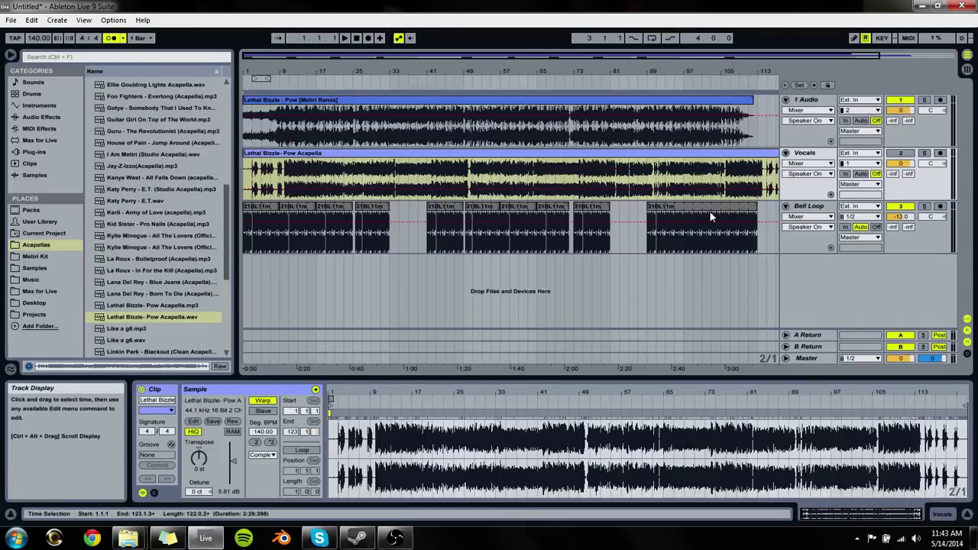
pyautogui.click(786, 206)
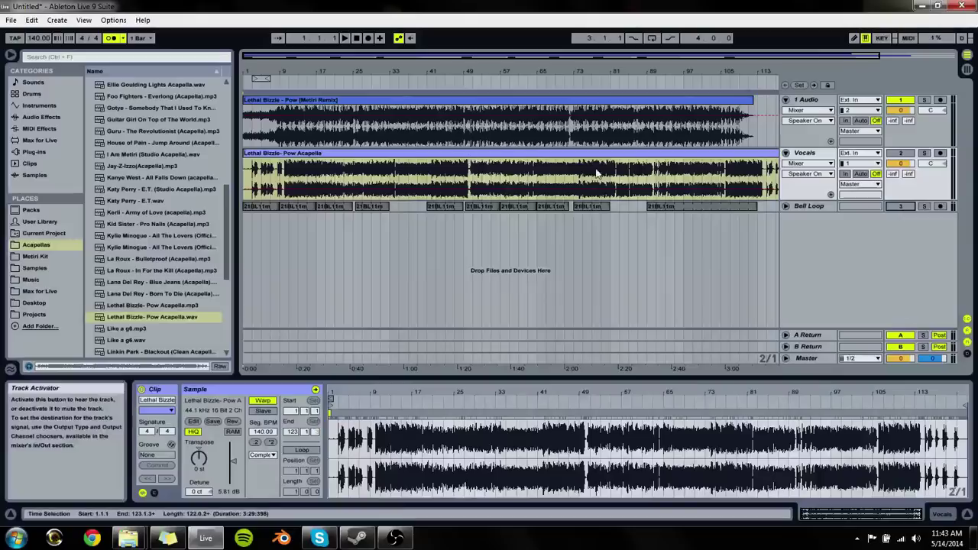
# Step: Solo the 1 Audio track and play it from bar 9
pyautogui.click(758, 75)
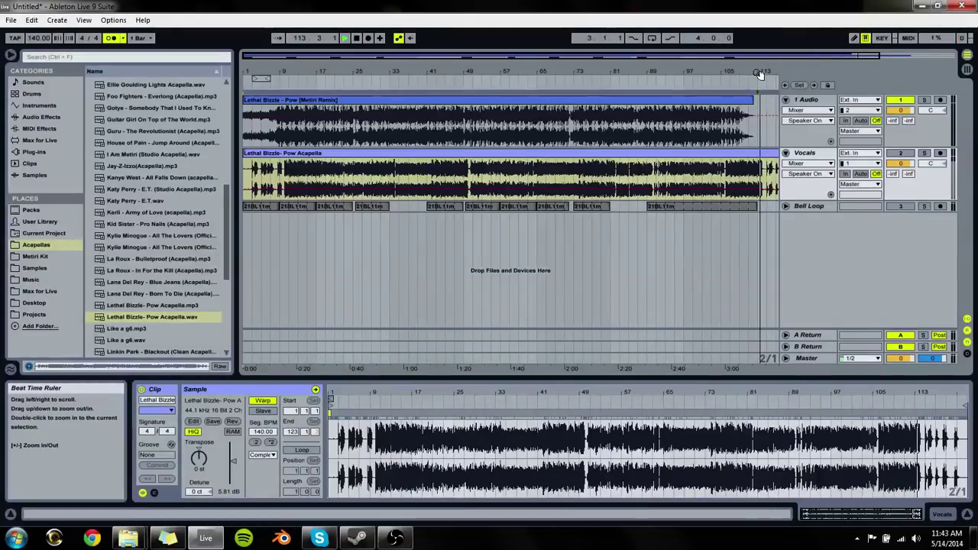
pyautogui.moveTo(759, 75); pyautogui.dragTo(759, 64)
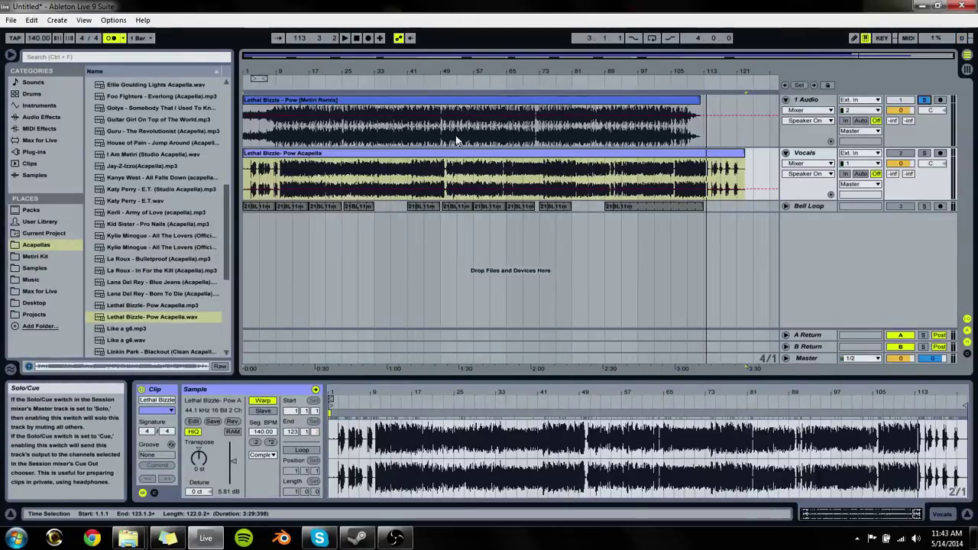
pyautogui.click(298, 146)
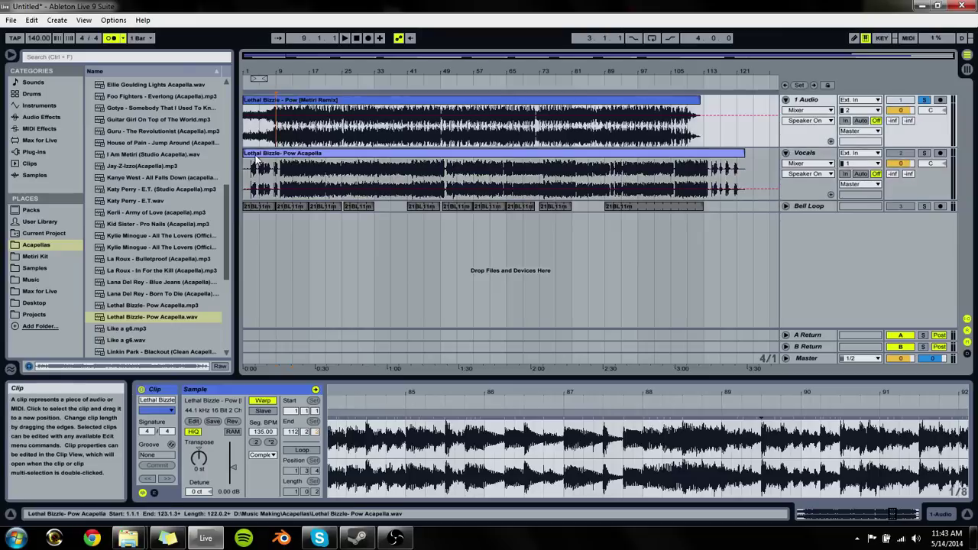
pyautogui.press('space')
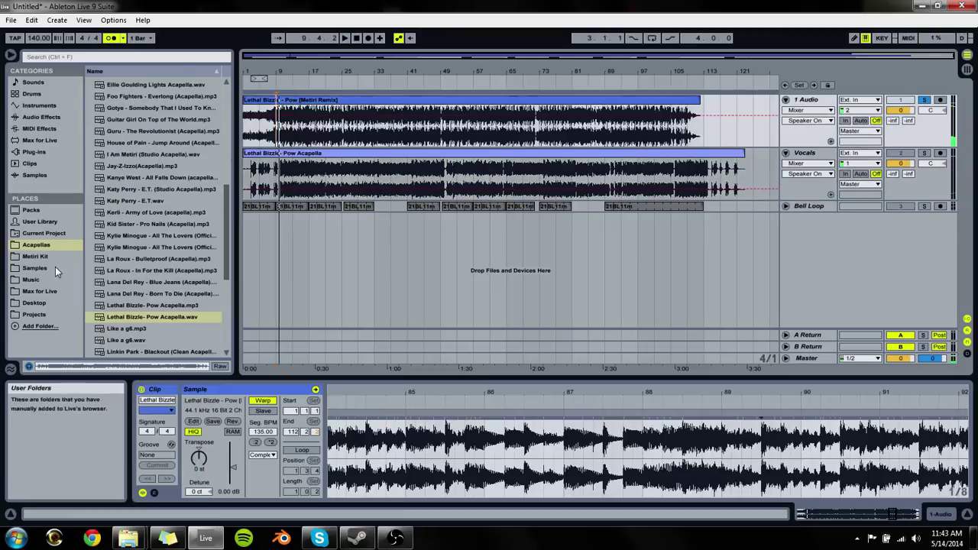
# Step: Place the 25OC11m.wav sample from the Samples folder at bar 13 on a new audio track and play the arrangement from bar 1
pyautogui.click(35, 268)
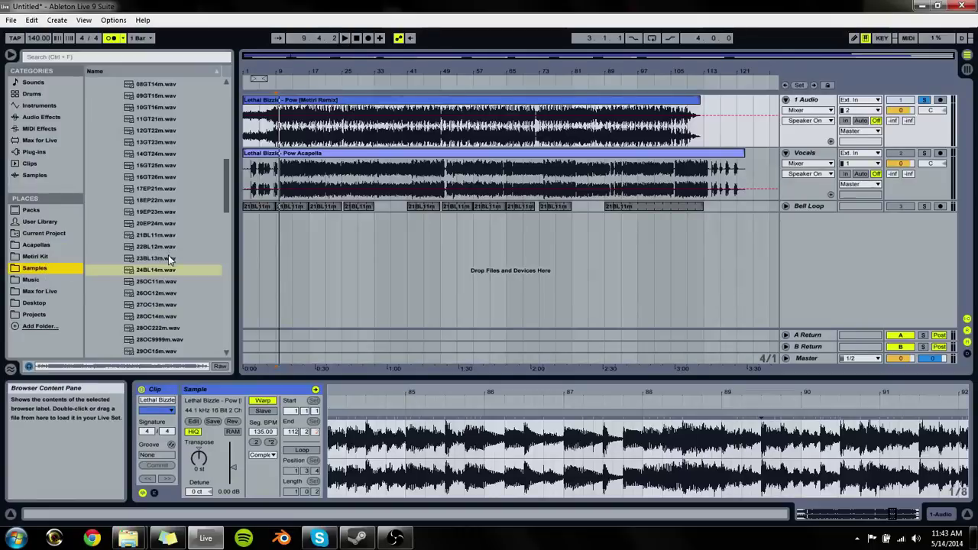
pyautogui.click(165, 282)
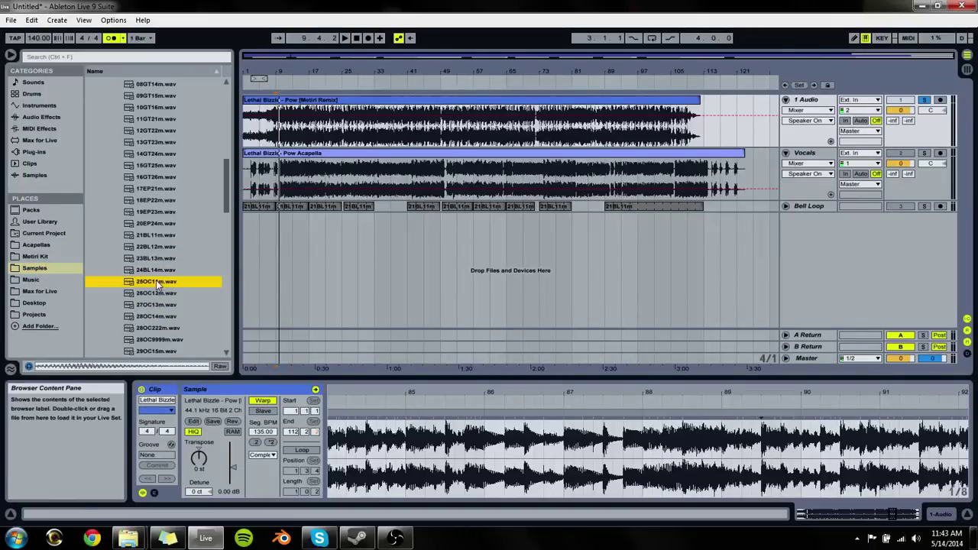
pyautogui.hotkey('ctrl', 't')
pyautogui.click(261, 229)
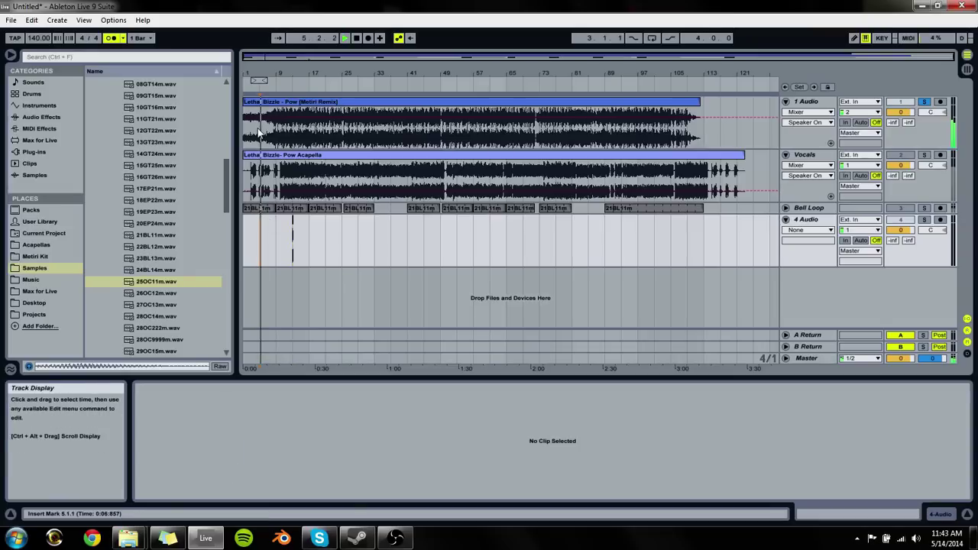
pyautogui.moveTo(256, 87); pyautogui.dragTo(258, 130)
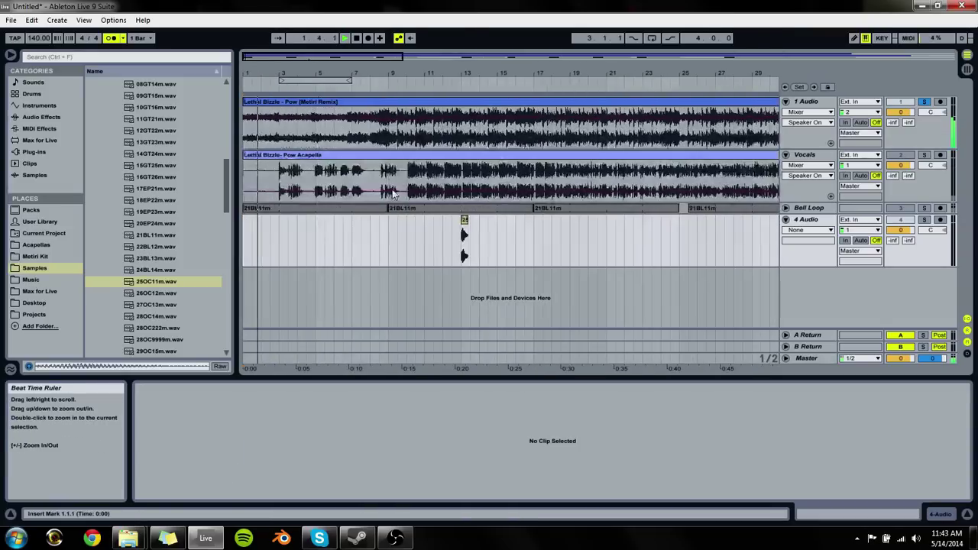
# Step: Move the 25OC11m clip on the 4 Audio track to bar 5 and duplicate its two-bar range to bar 7
pyautogui.click(465, 223)
pyautogui.moveTo(466, 227); pyautogui.dragTo(324, 238)
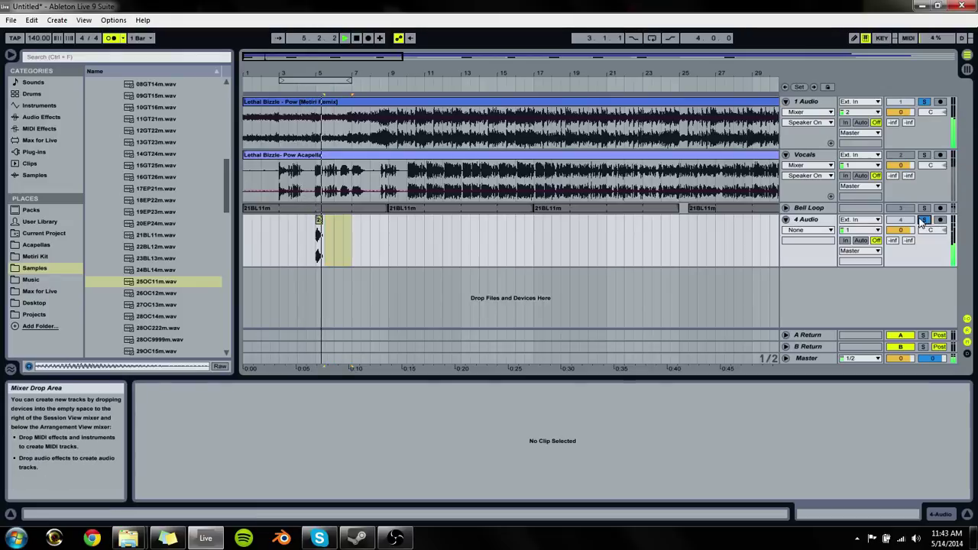
pyautogui.click(319, 236)
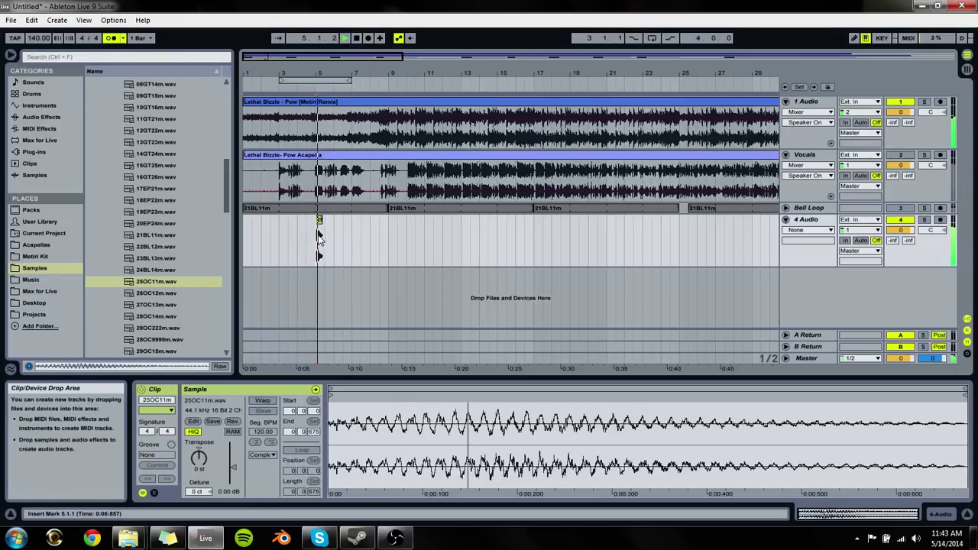
pyautogui.click(352, 231)
pyautogui.moveTo(352, 231); pyautogui.dragTo(316, 237)
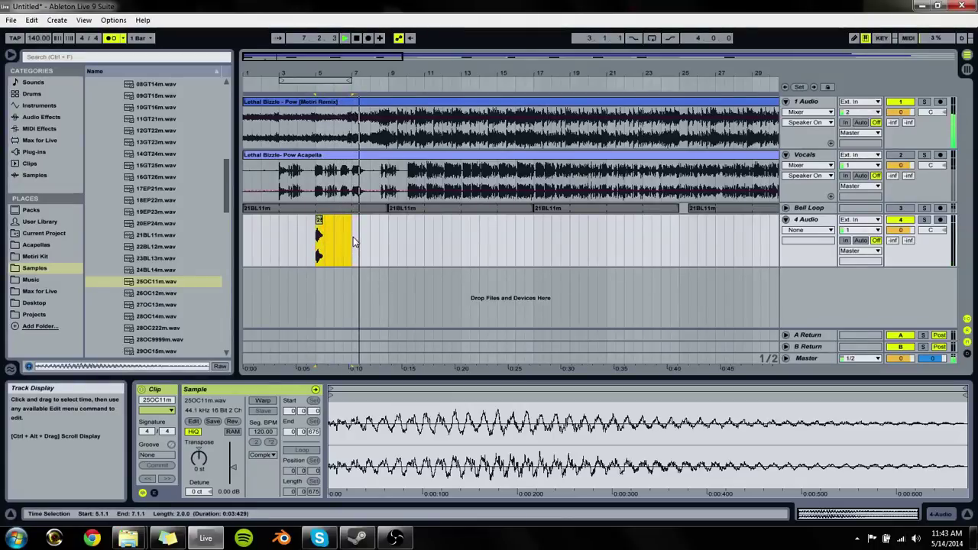
pyautogui.hotkey('ctrl', 'd')
pyautogui.click(384, 229)
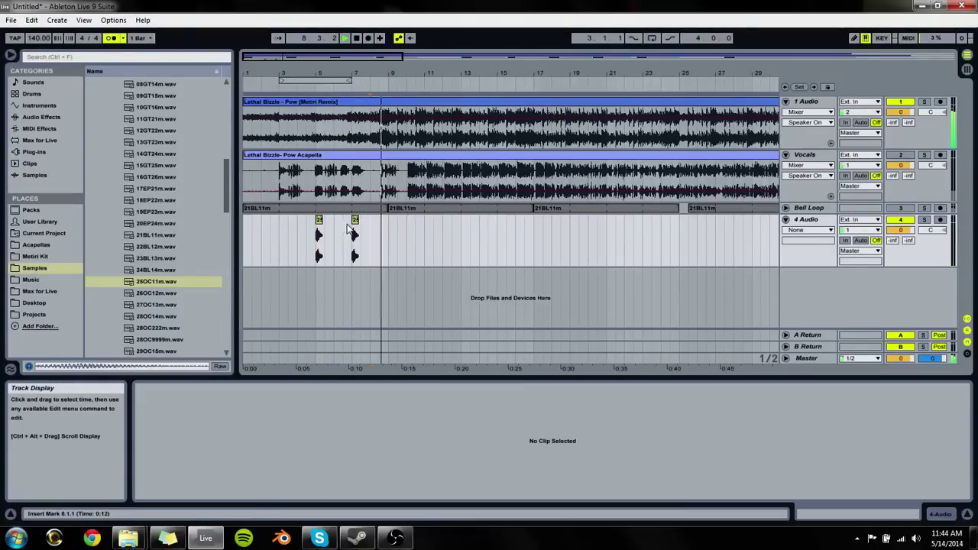
# Step: Copy the first beat of the 25OC11m clip at bar 7 to 6.4.1, directly before it, and play from there
pyautogui.moveTo(353, 76); pyautogui.dragTo(368, 122)
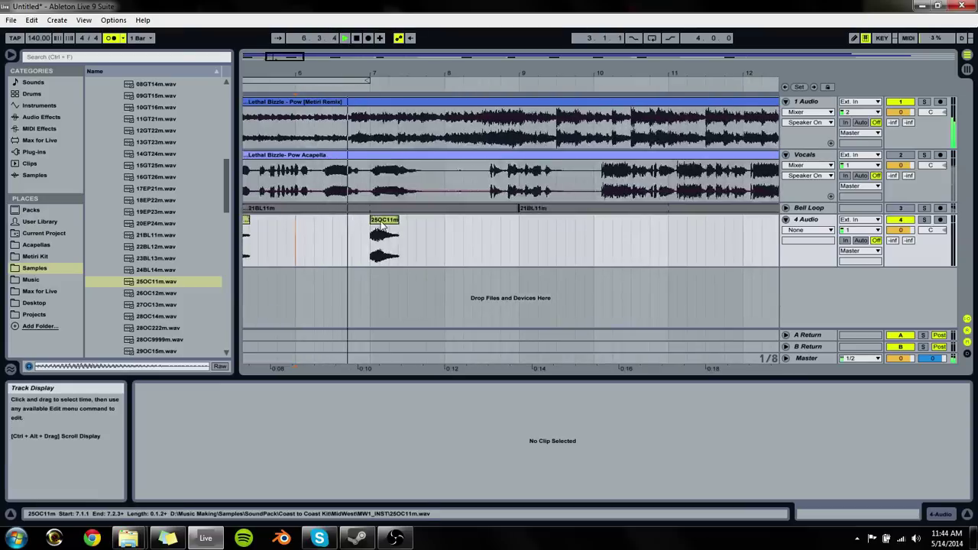
pyautogui.click(385, 228)
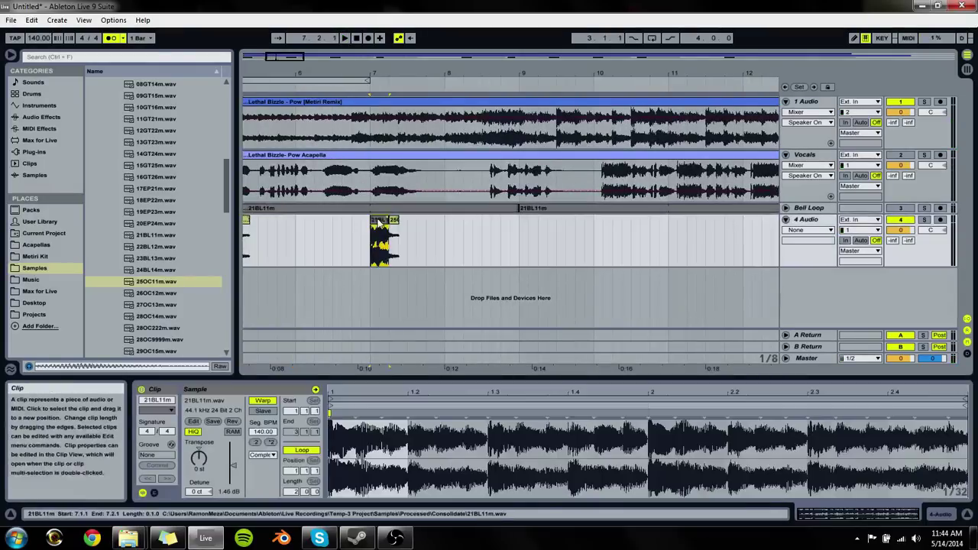
pyautogui.moveTo(377, 225); pyautogui.dragTo(357, 233)
pyautogui.click(375, 243)
pyautogui.press('space')
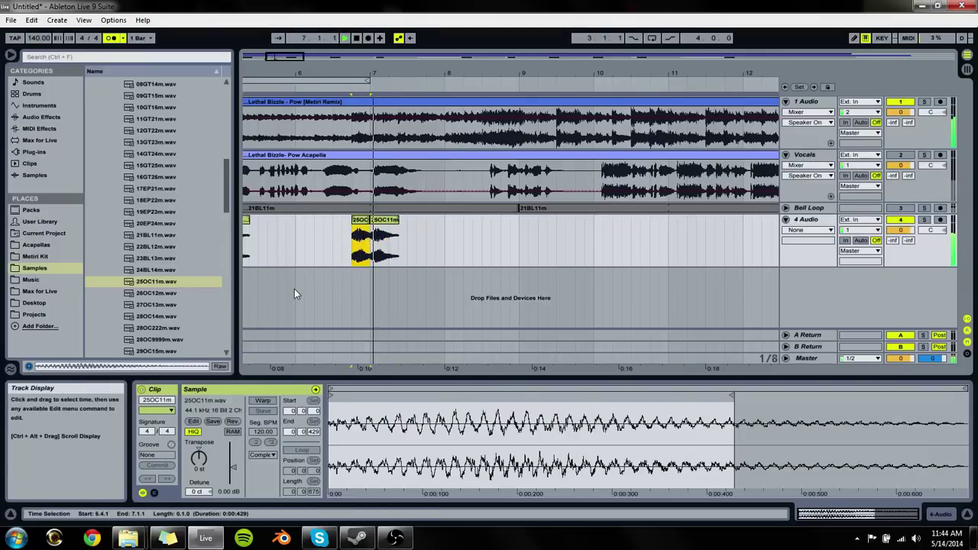
# Step: Transpose the short 25OC11m clip at 6.4.1 by 1 st, keep it ending against the bar 7 clip, and play the result
pyautogui.press('space')
pyautogui.press('space')
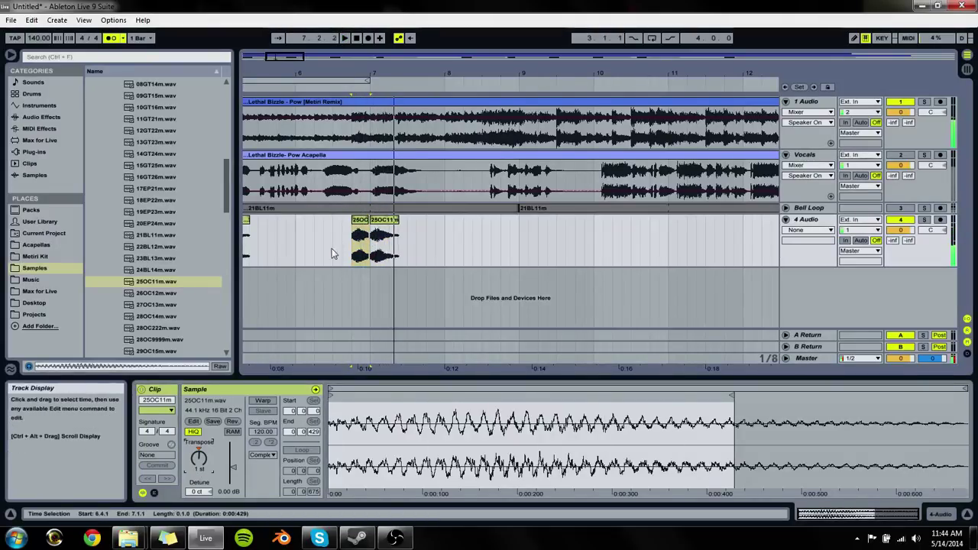
pyautogui.press('space')
pyautogui.click(384, 239)
pyautogui.click(360, 243)
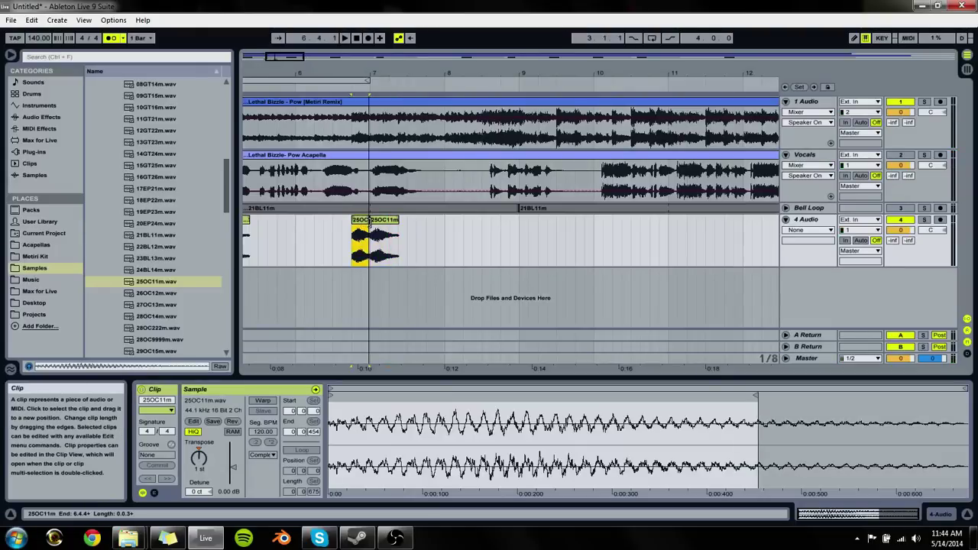
pyautogui.click(361, 220)
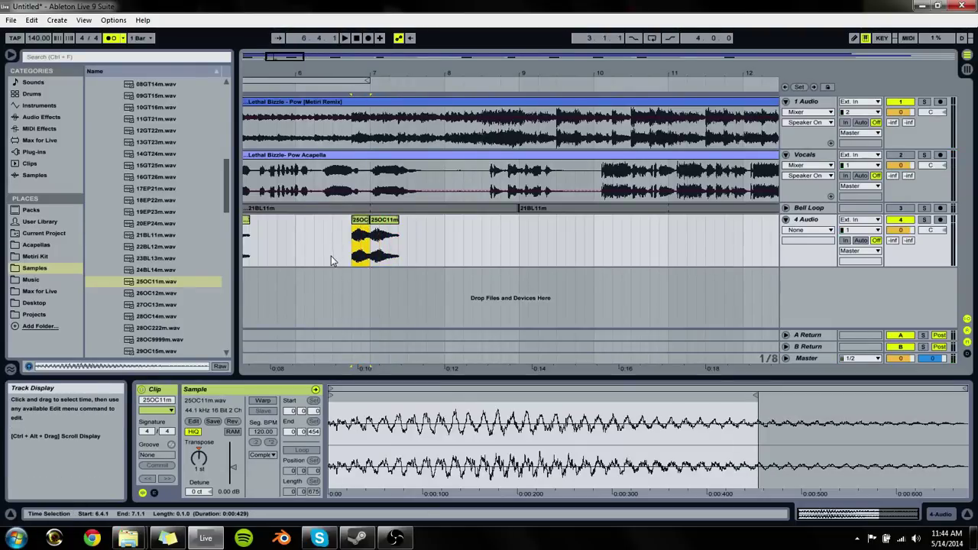
pyautogui.press('space')
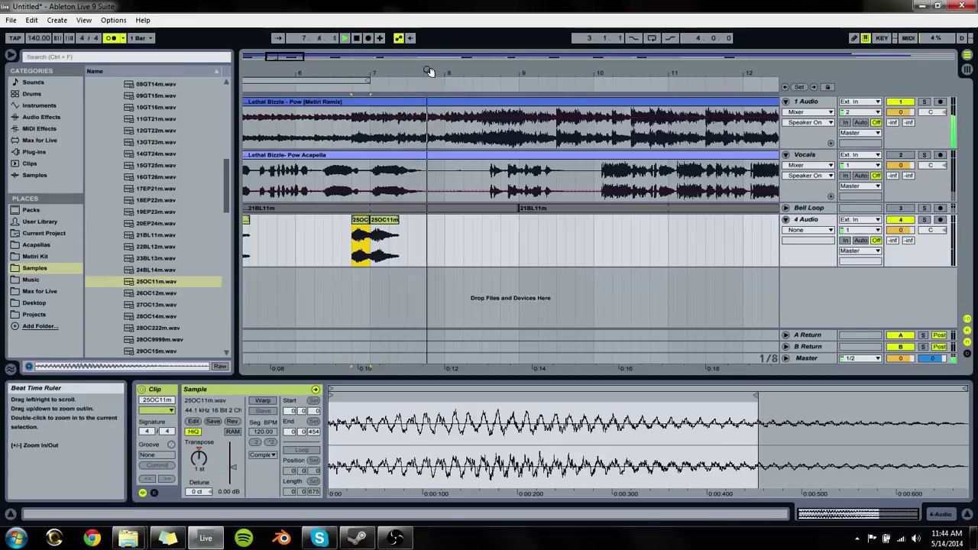
pyautogui.press('space')
# Step: Audition the neighbouring samples in the Samples folder from 24BL14m.wav to 32OC18m.wav to find the next sound
pyautogui.click(161, 294)
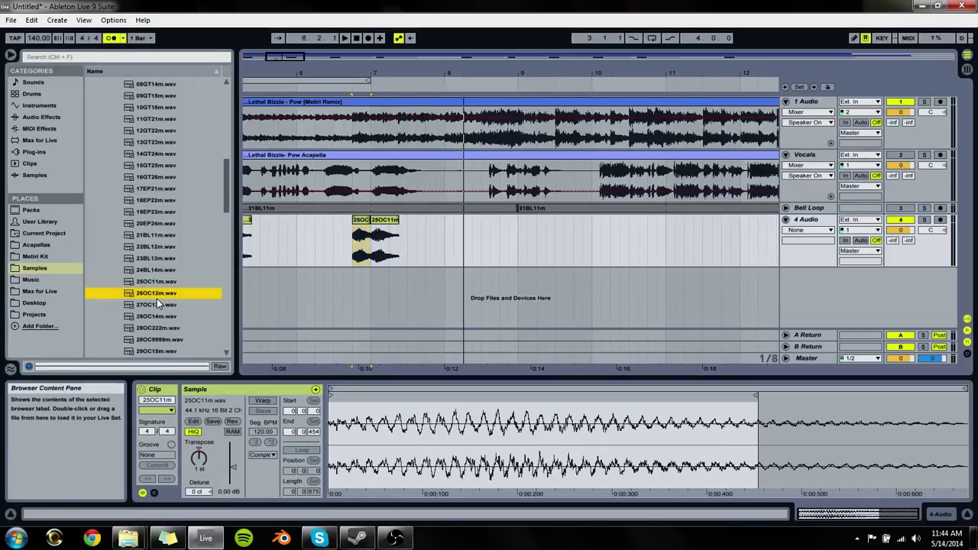
pyautogui.click(157, 303)
pyautogui.click(160, 315)
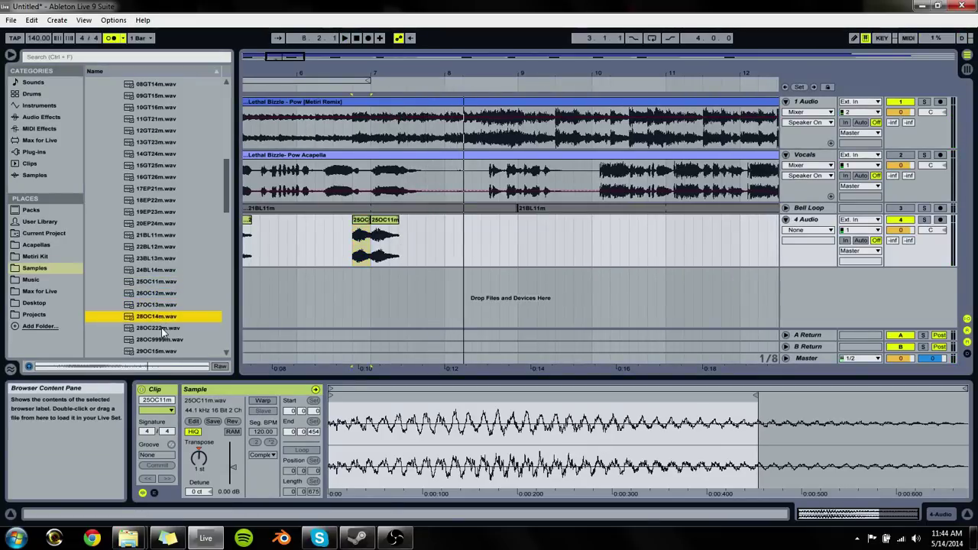
pyautogui.click(162, 329)
pyautogui.click(158, 340)
pyautogui.scroll(-2, 158, 336)
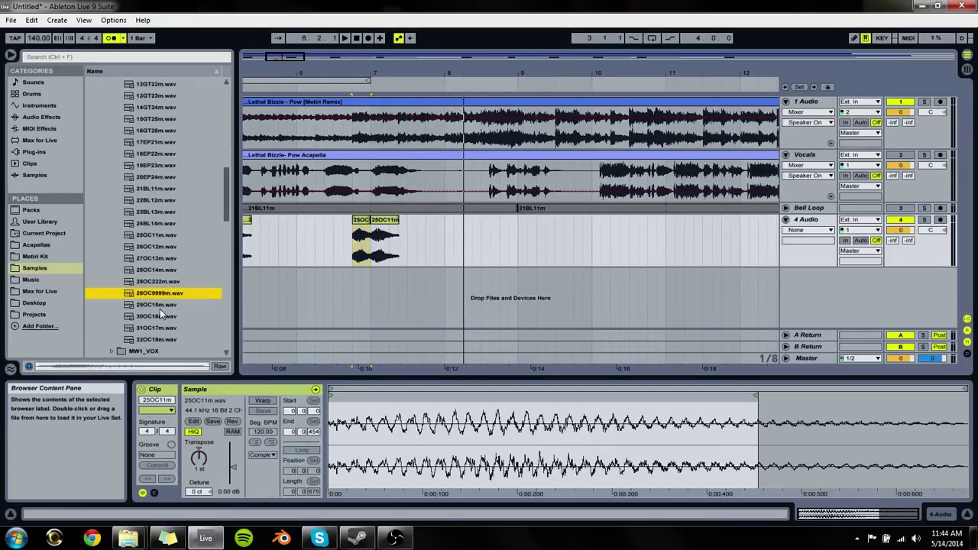
pyautogui.click(161, 305)
pyautogui.click(174, 318)
pyautogui.press('Down')
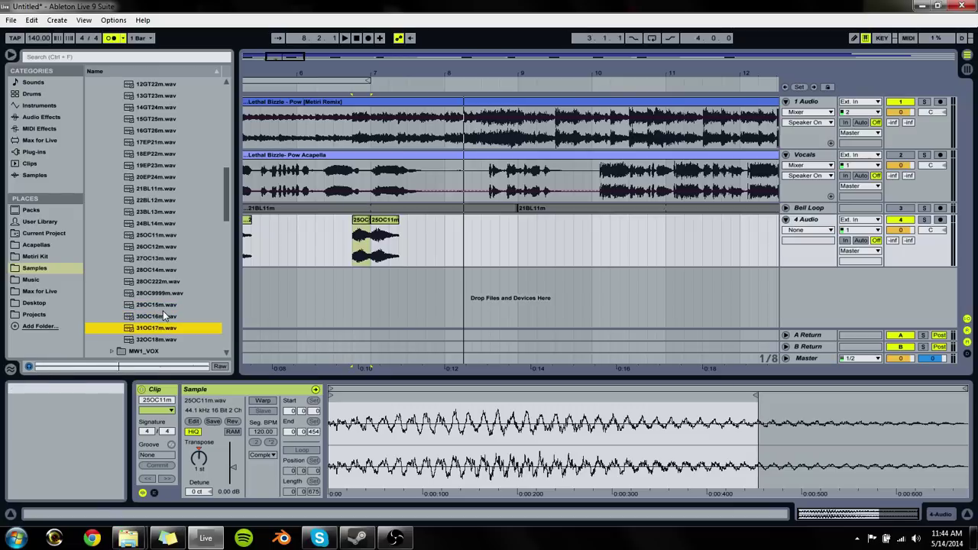
pyautogui.press('Down')
pyautogui.click(164, 246)
pyautogui.press('Up')
pyautogui.press('Up')
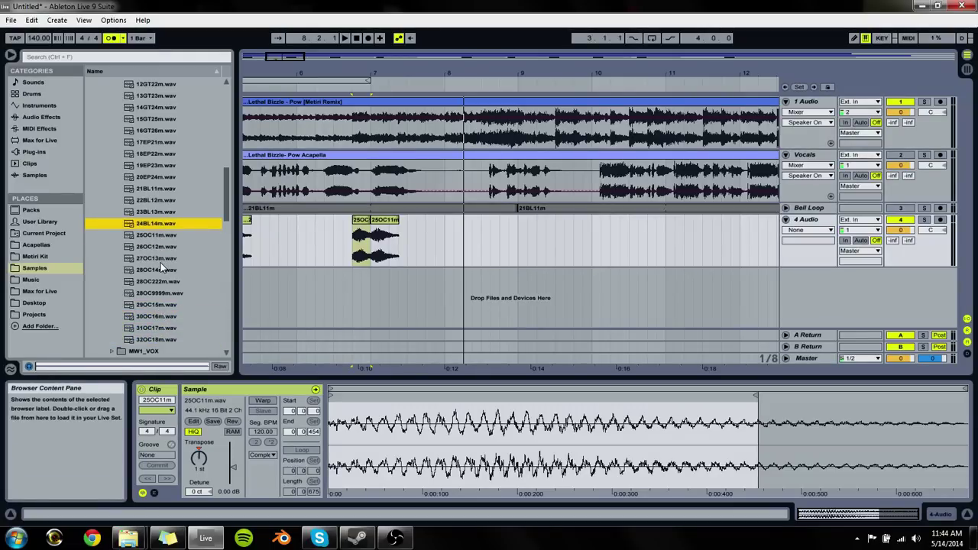
pyautogui.press('Down')
pyautogui.press('Down')
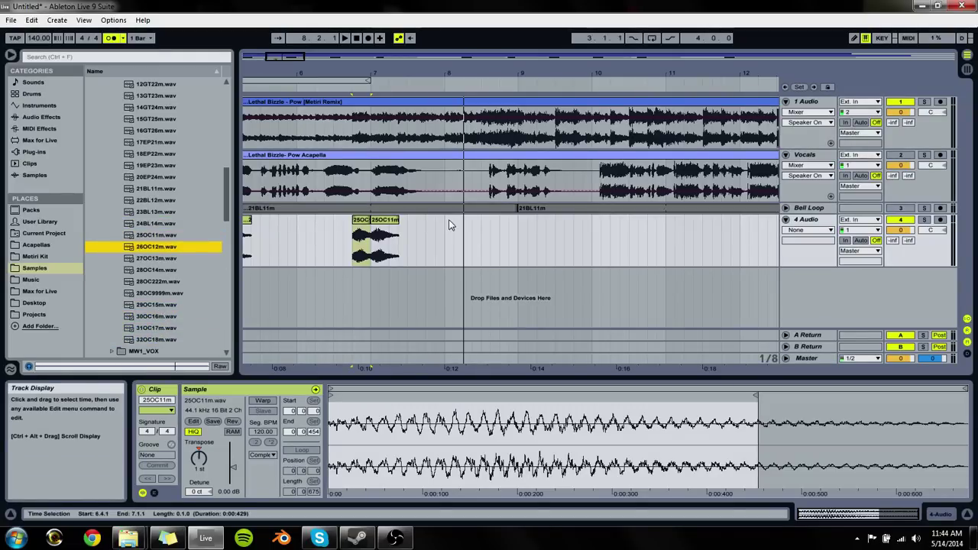
# Step: Play the arrangement leading into bar 8 and compare it with samples 27OC13m.wav through 31OC17m.wav
pyautogui.click(418, 236)
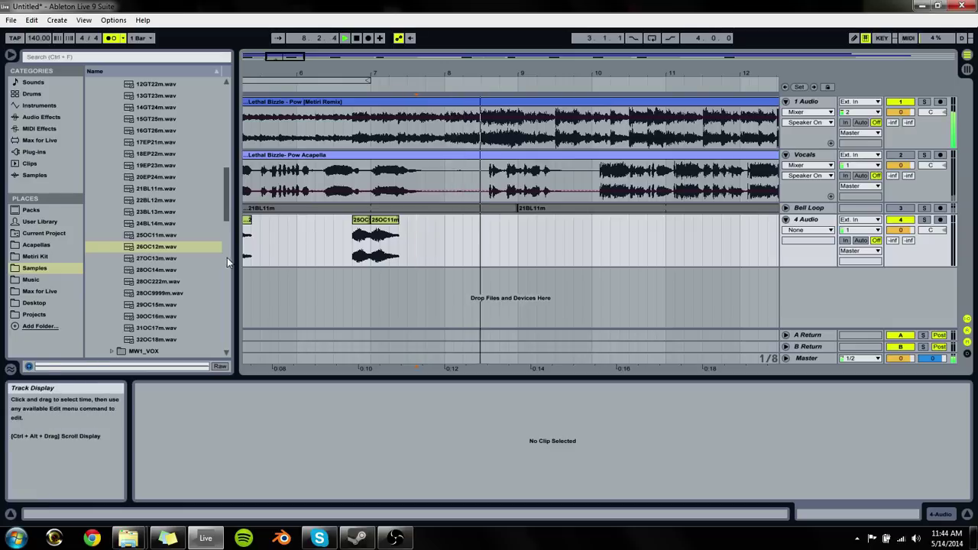
pyautogui.click(162, 259)
pyautogui.press('Down')
pyautogui.press('Down')
pyautogui.press('Down')
pyautogui.press('Down')
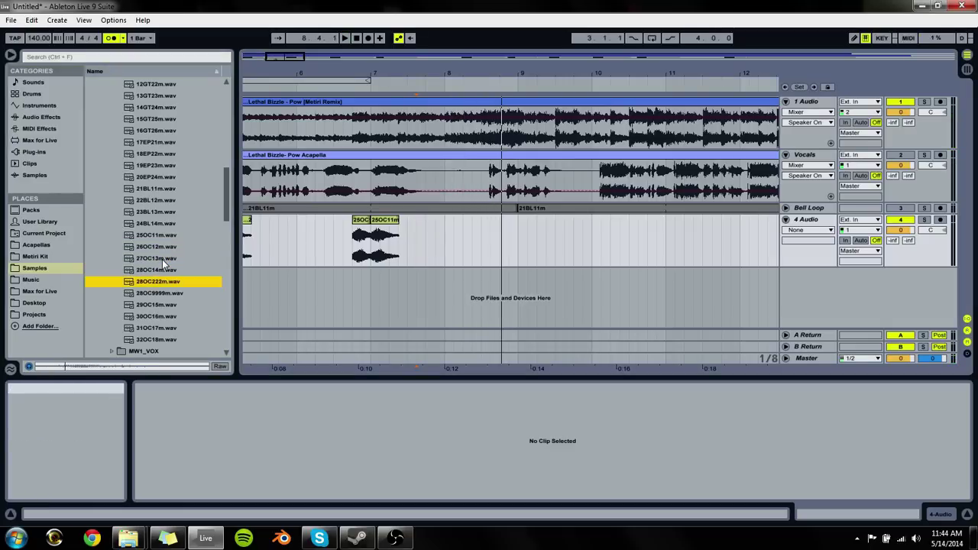
pyautogui.press('Down')
pyautogui.press('Down')
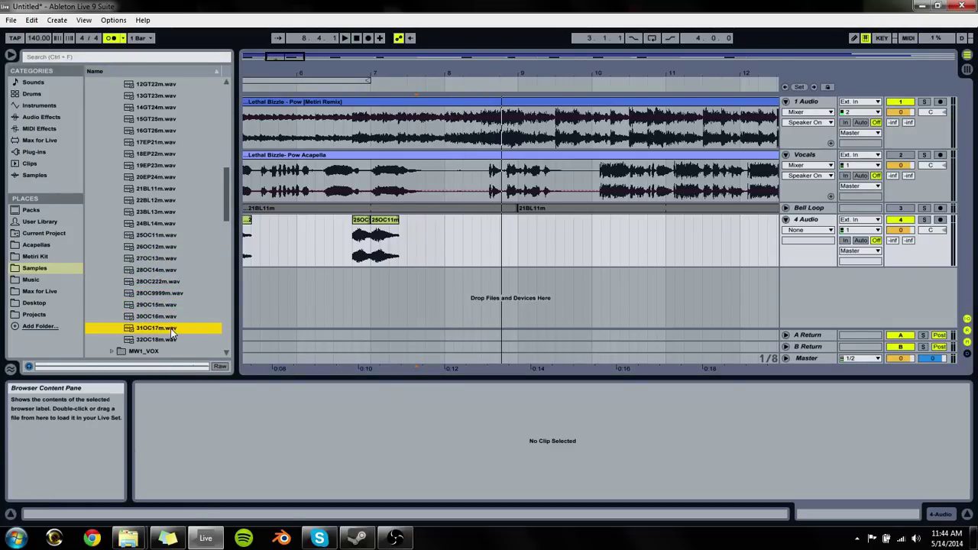
# Step: Place 31OC17m.wav at bar 8 on the 4 Audio track, set its clip gain to 15.4 dB and play it
pyautogui.moveTo(172, 330); pyautogui.dragTo(451, 246)
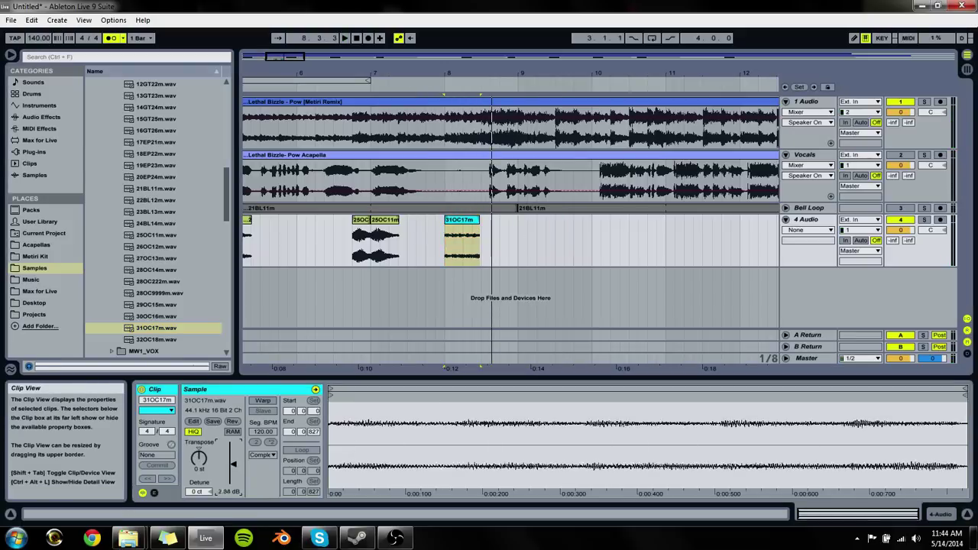
pyautogui.moveTo(235, 466); pyautogui.dragTo(236, 451)
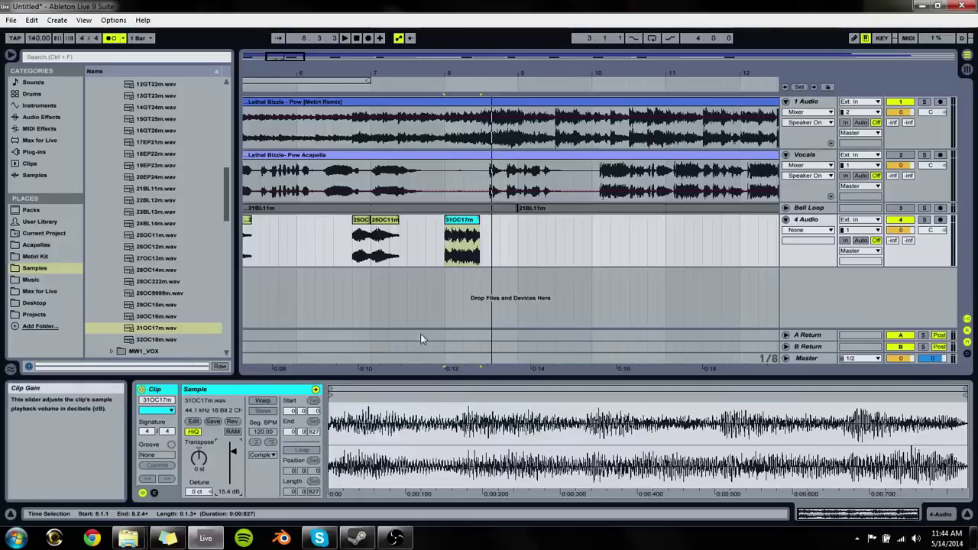
pyautogui.click(470, 220)
pyautogui.press('space')
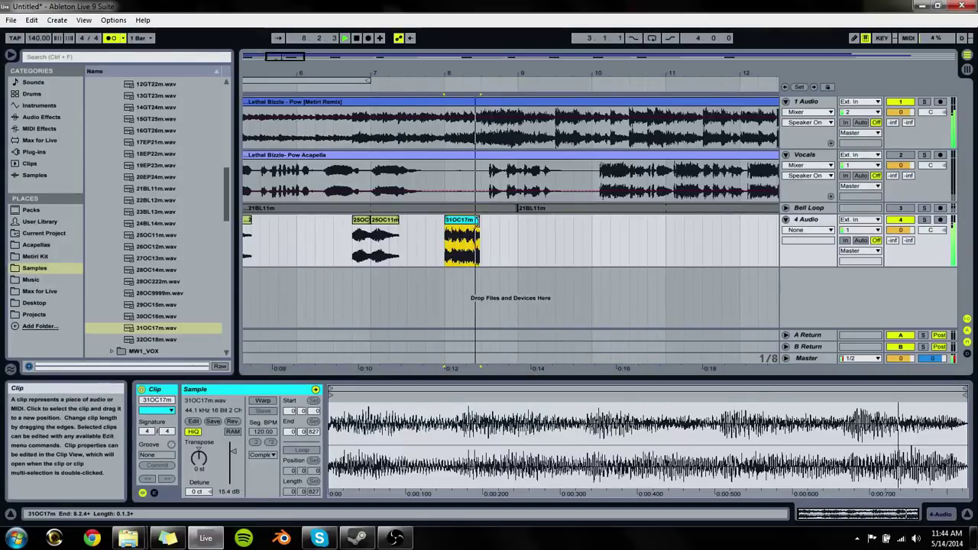
pyautogui.press('space')
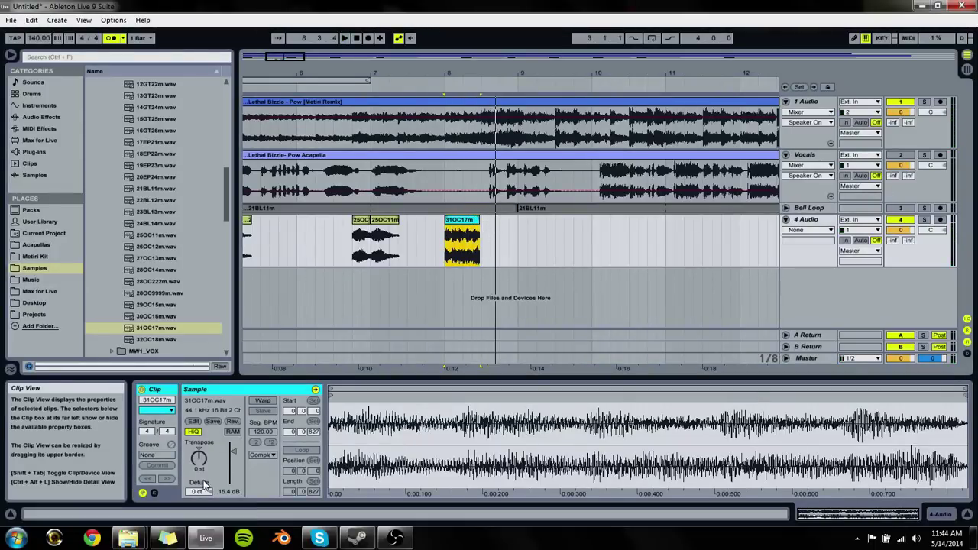
# Step: Turn on warping for the 31OC17m clip and change its segment tempo to 280 BPM
pyautogui.click(262, 401)
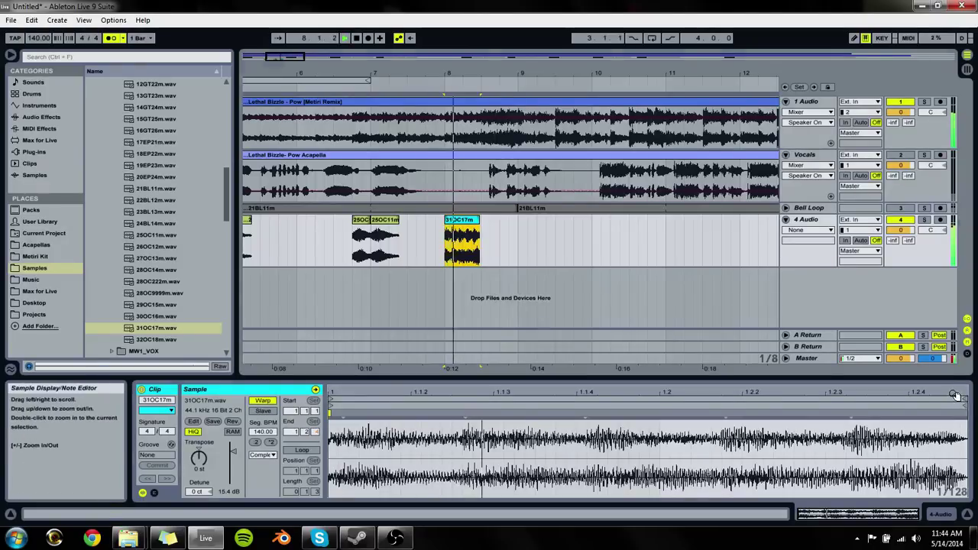
pyautogui.click(487, 244)
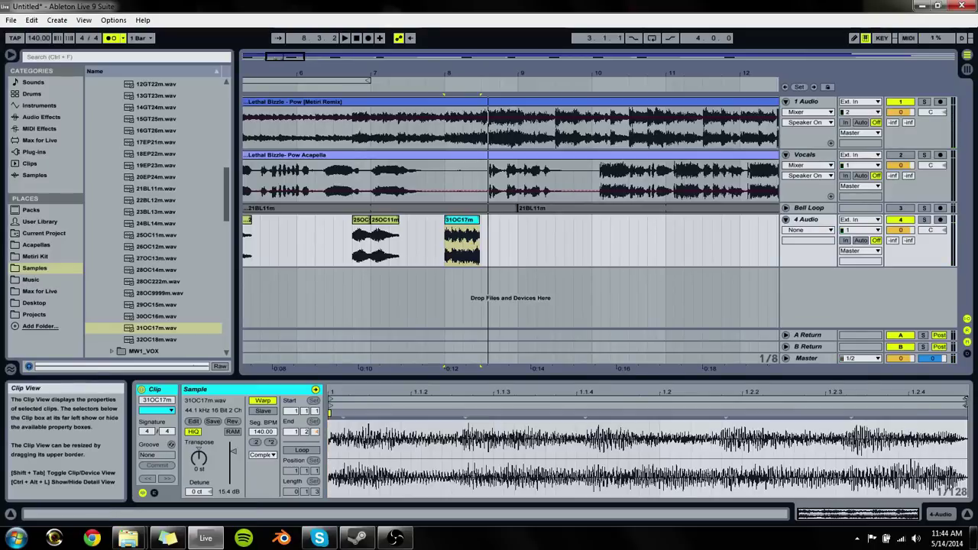
pyautogui.click(974, 399)
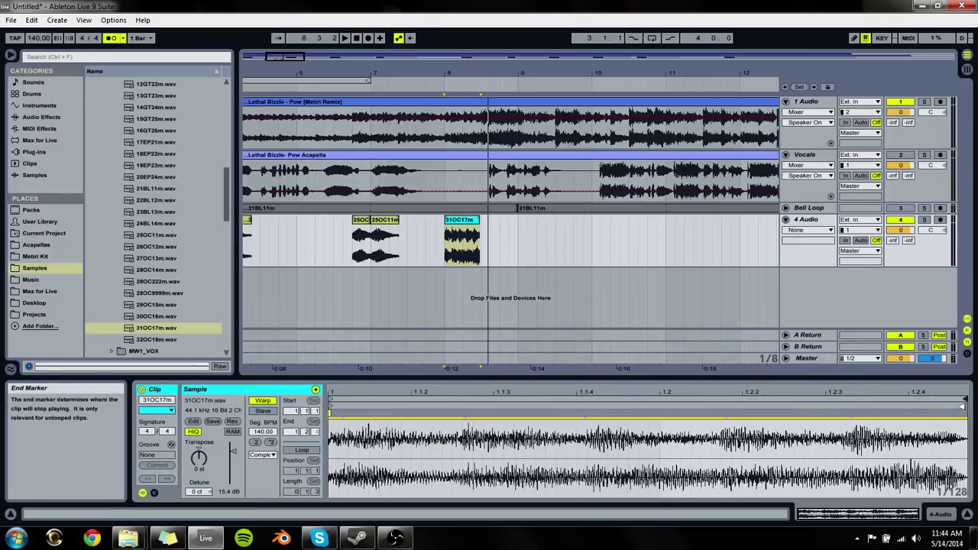
pyautogui.moveTo(967, 403); pyautogui.dragTo(964, 403)
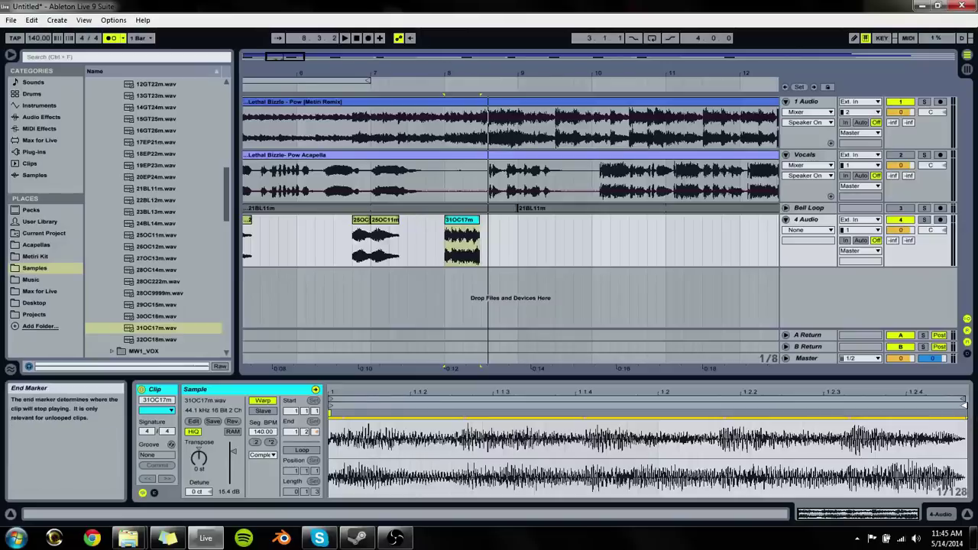
pyautogui.moveTo(969, 407)
pyautogui.mouseDown()
pyautogui.moveTo(841, 405)
pyautogui.moveTo(973, 417)
pyautogui.mouseUp()
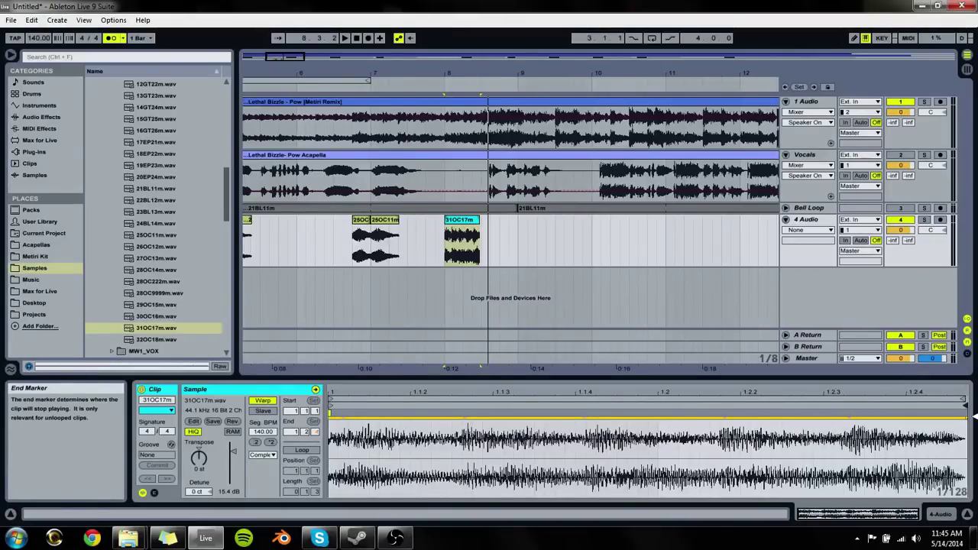
pyautogui.click(256, 442)
pyautogui.moveTo(870, 406); pyautogui.dragTo(795, 406)
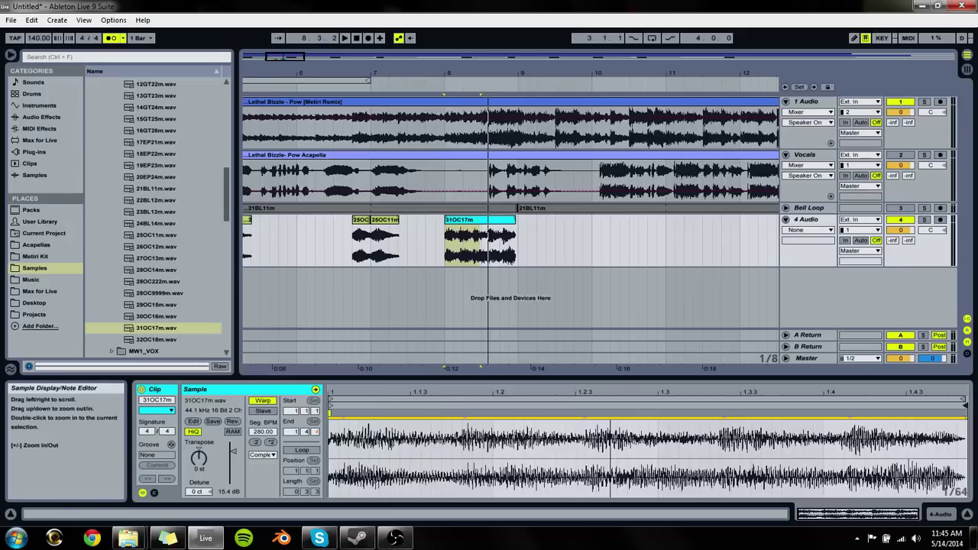
# Step: Shorten the 31OC17m clip to end at 8.3.1 and pull the sample's final warp marker back to 1.3.1
pyautogui.moveTo(515, 233); pyautogui.dragTo(480, 230)
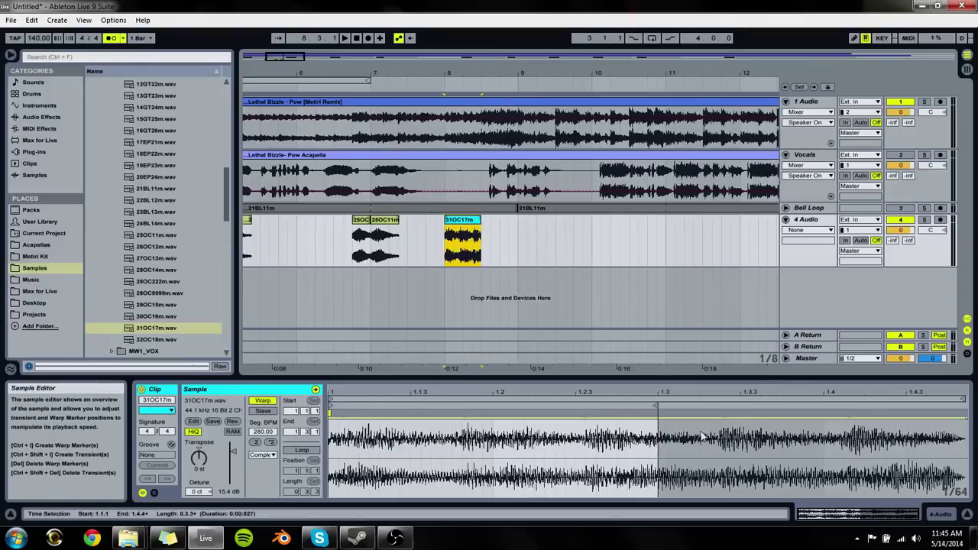
pyautogui.moveTo(962, 398); pyautogui.dragTo(635, 429)
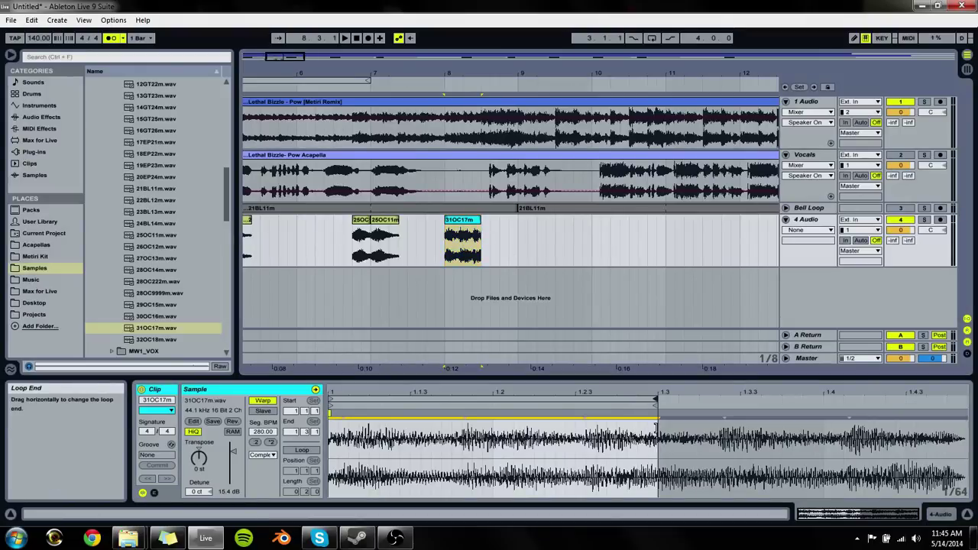
pyautogui.moveTo(964, 413); pyautogui.dragTo(657, 414)
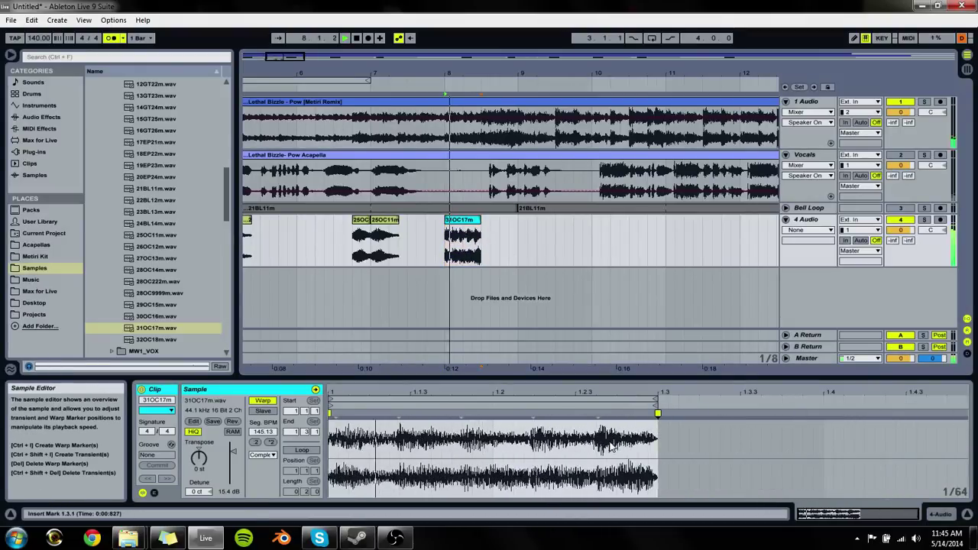
# Step: Solo the 4 Audio track and pull the 31OC17m clip's final warp marker back to 1.2.3
pyautogui.click(925, 220)
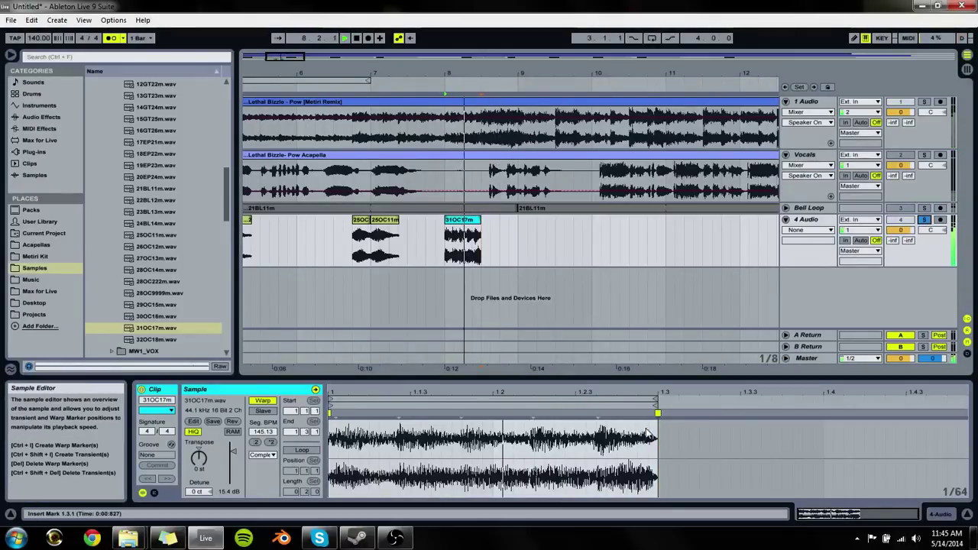
pyautogui.moveTo(656, 422)
pyautogui.mouseDown()
pyautogui.moveTo(557, 420)
pyautogui.moveTo(572, 421)
pyautogui.mouseUp()
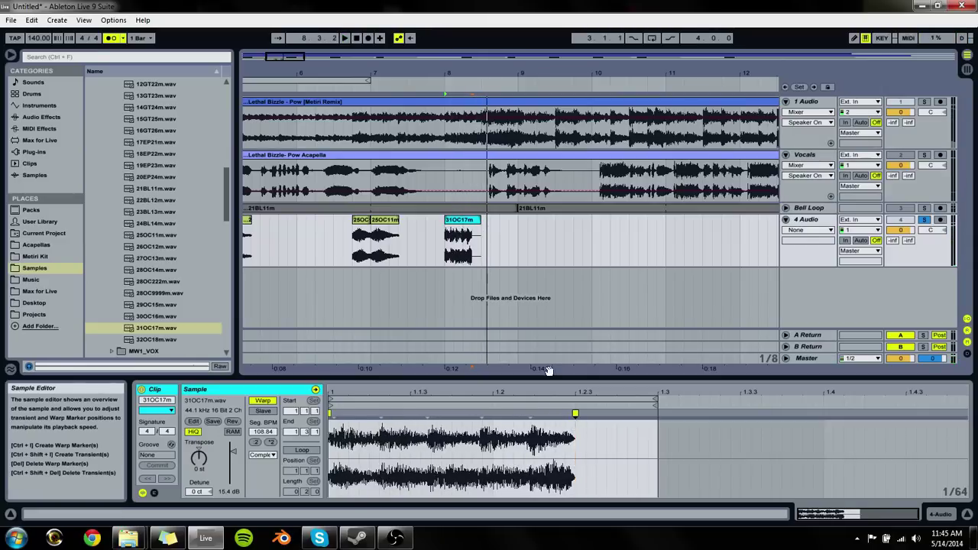
# Step: Try the 31OC17m clip's final warp marker at 1.2.4 against the soloed 1 Audio track and undo the move
pyautogui.press('space')
pyautogui.click(925, 102)
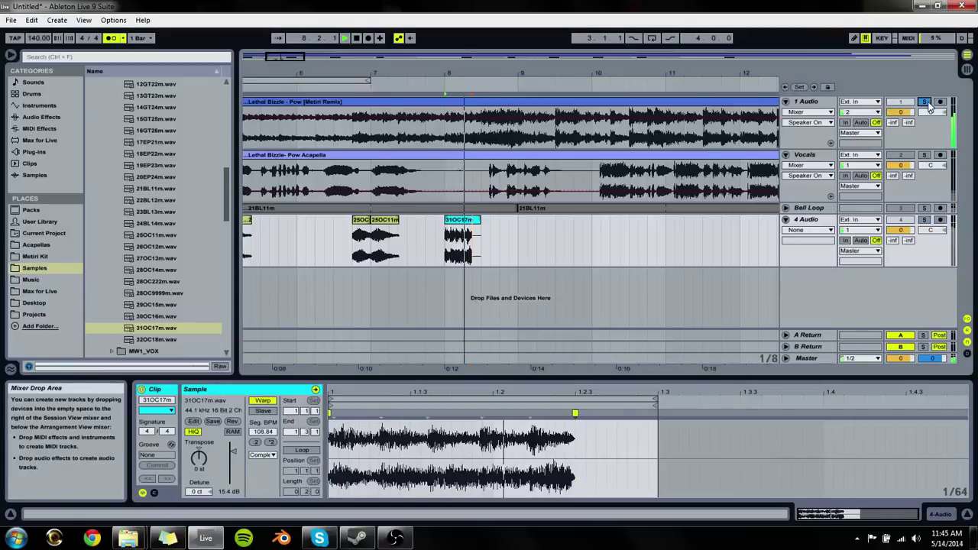
pyautogui.press('space')
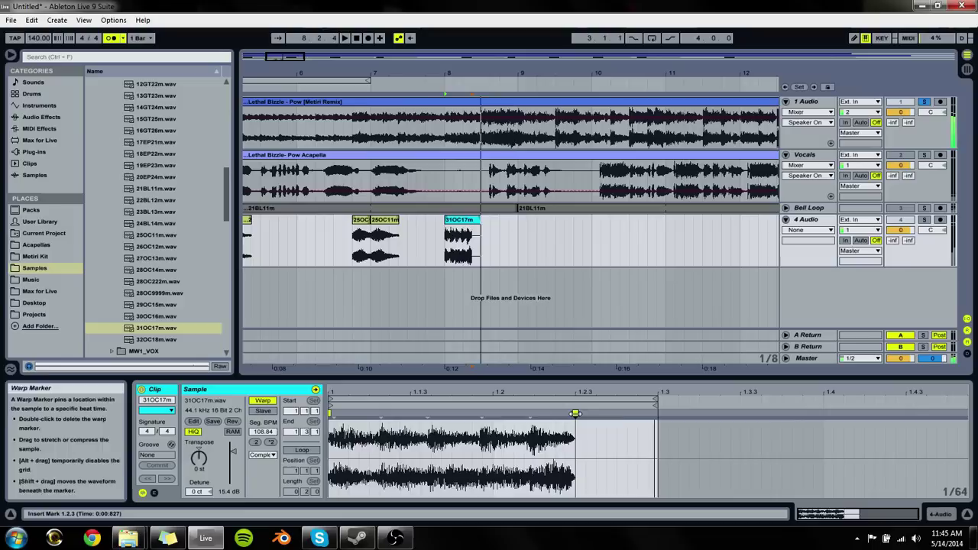
pyautogui.moveTo(575, 413); pyautogui.dragTo(627, 413)
pyautogui.press('space')
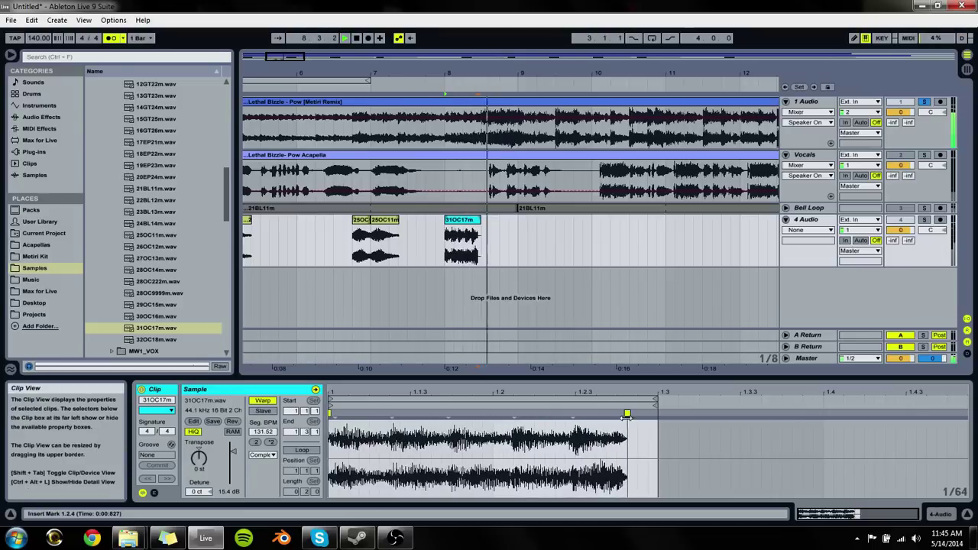
pyautogui.hotkey('ctrl', 'z')
pyautogui.hotkey('ctrl', 'z')
pyautogui.press('space')
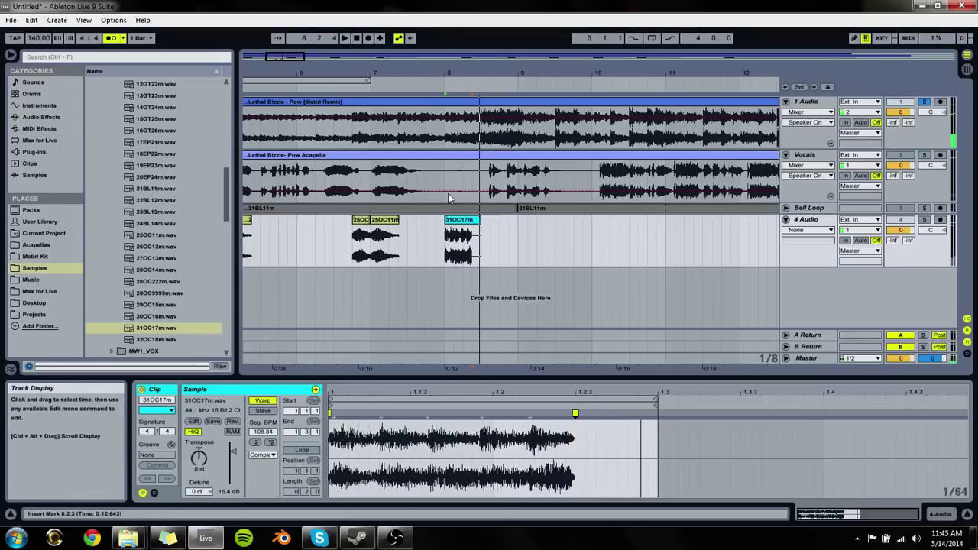
# Step: Solo the 4 Audio track, try warp markers at 1.2.1 and 1.1.2 in the 31OC17m sample, and delete both
pyautogui.click(463, 198)
pyautogui.press('space')
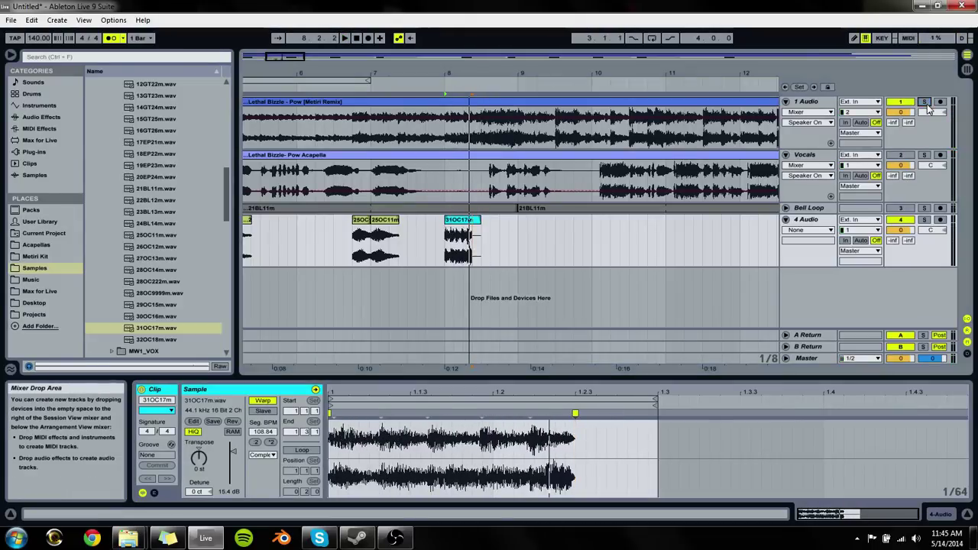
pyautogui.click(924, 220)
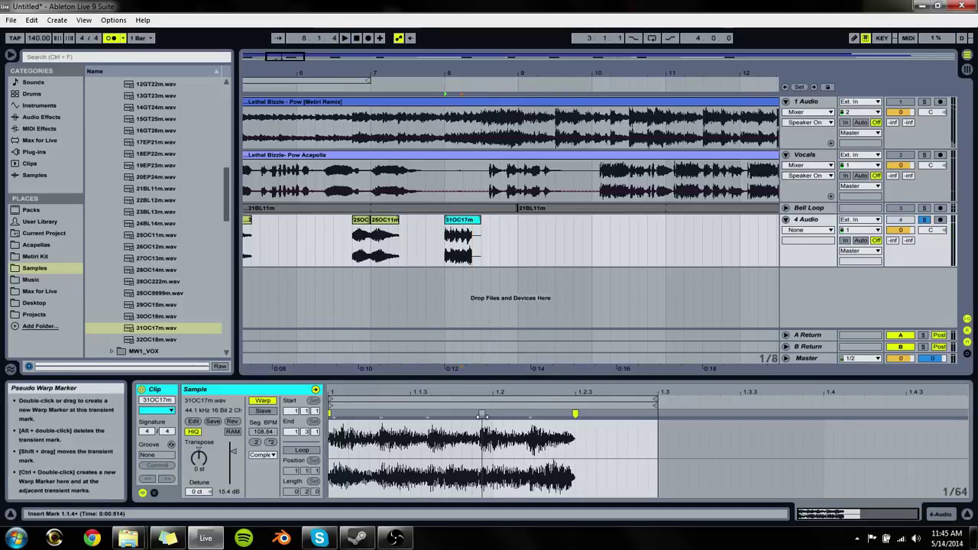
pyautogui.moveTo(504, 436); pyautogui.dragTo(492, 436)
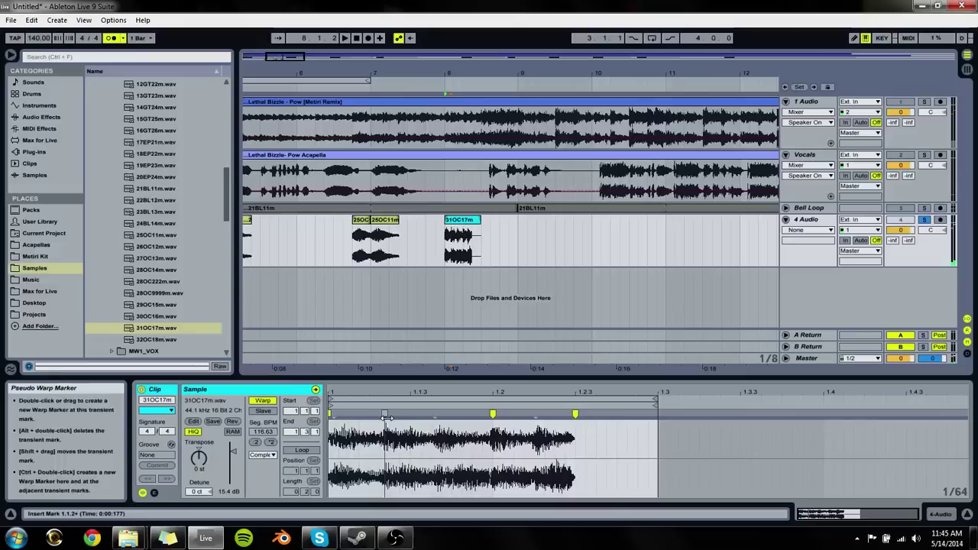
pyautogui.moveTo(384, 414); pyautogui.dragTo(370, 415)
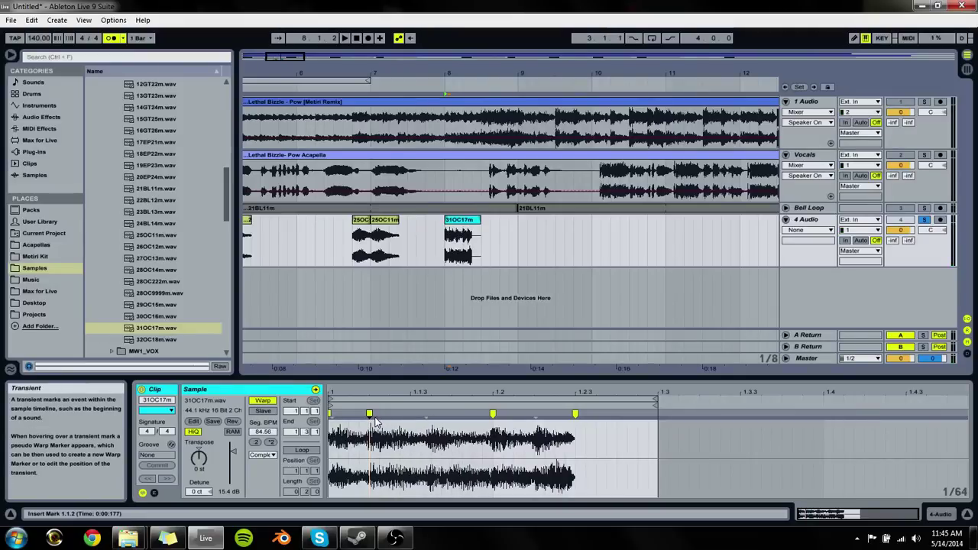
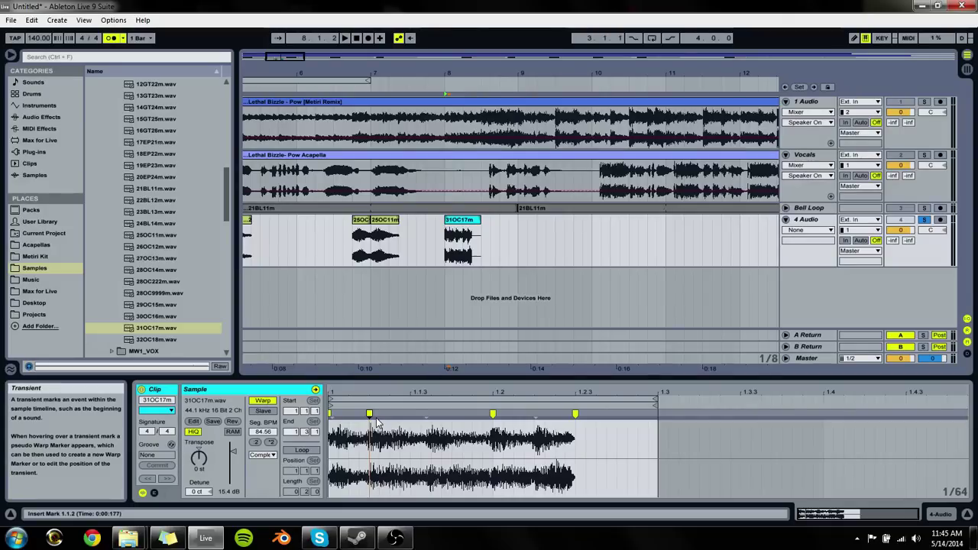
pyautogui.doubleClick(369, 413)
pyautogui.doubleClick(492, 413)
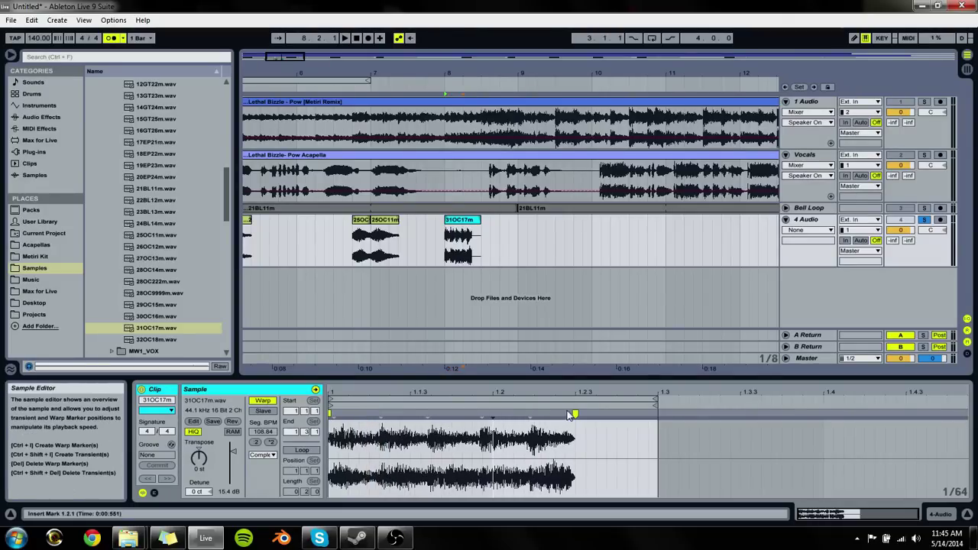
# Step: Warp the last transient of the 31OC17m sample to 1.2.3 in place of its final warp marker and play the clip
pyautogui.moveTo(533, 413)
pyautogui.mouseDown()
pyautogui.moveTo(649, 423)
pyautogui.moveTo(575, 416)
pyautogui.mouseUp()
pyautogui.press('space')
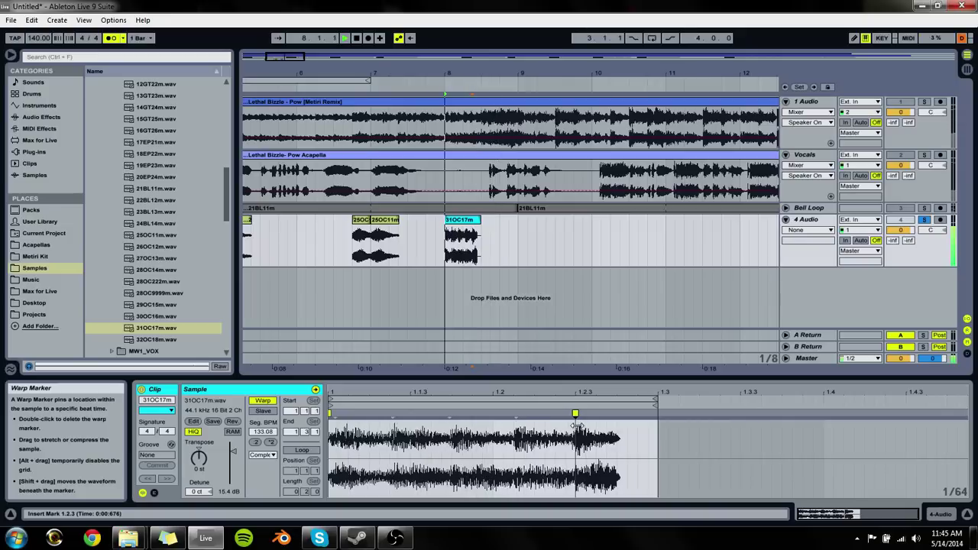
pyautogui.click(487, 238)
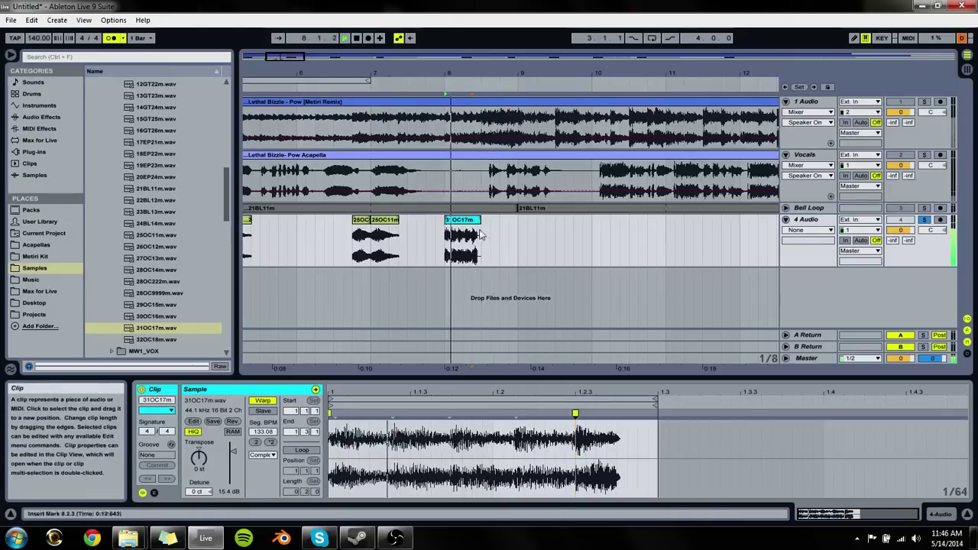
pyautogui.click(575, 439)
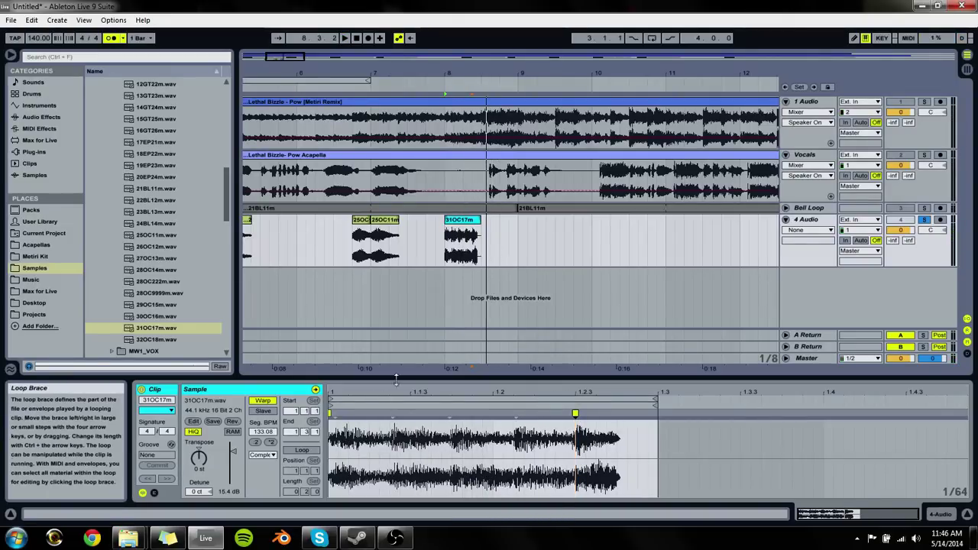
pyautogui.press('space')
# Step: Copy the 8.1.2 to 8.1.4 section of the 31OC17m clip to 8.2.4 and trim the copy's start to 8.3.1
pyautogui.press('+')
pyautogui.press('space')
pyautogui.press('+')
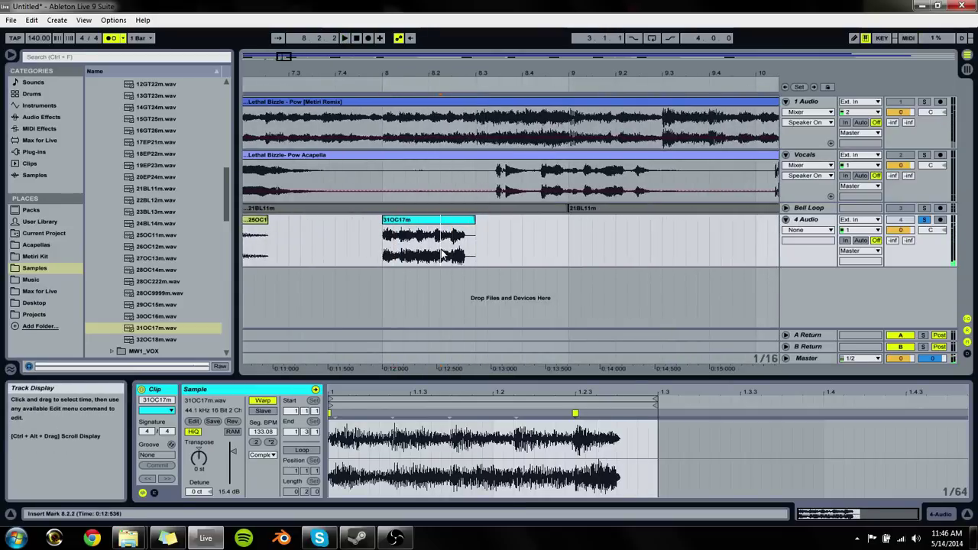
pyautogui.press('space')
pyautogui.click(433, 243)
pyautogui.click(416, 252)
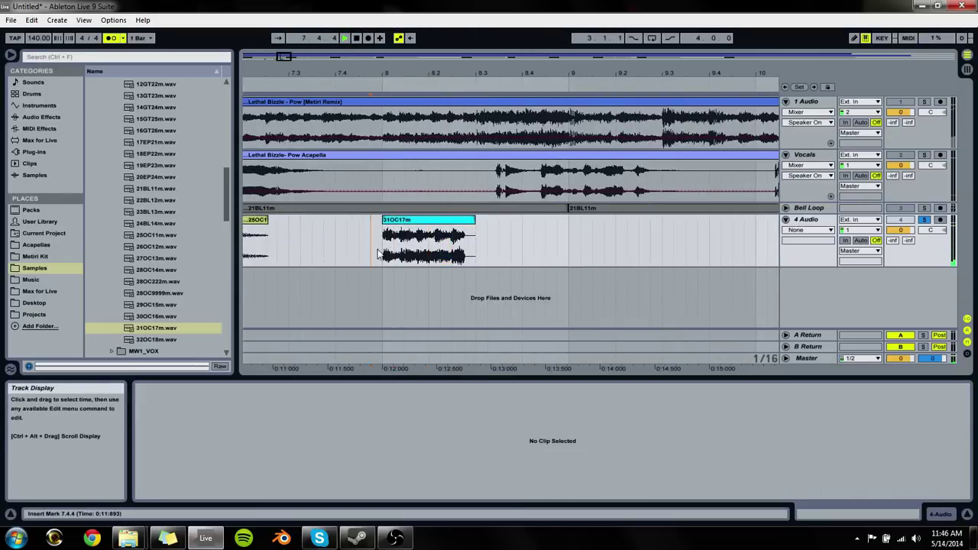
pyautogui.moveTo(397, 258); pyautogui.dragTo(410, 261)
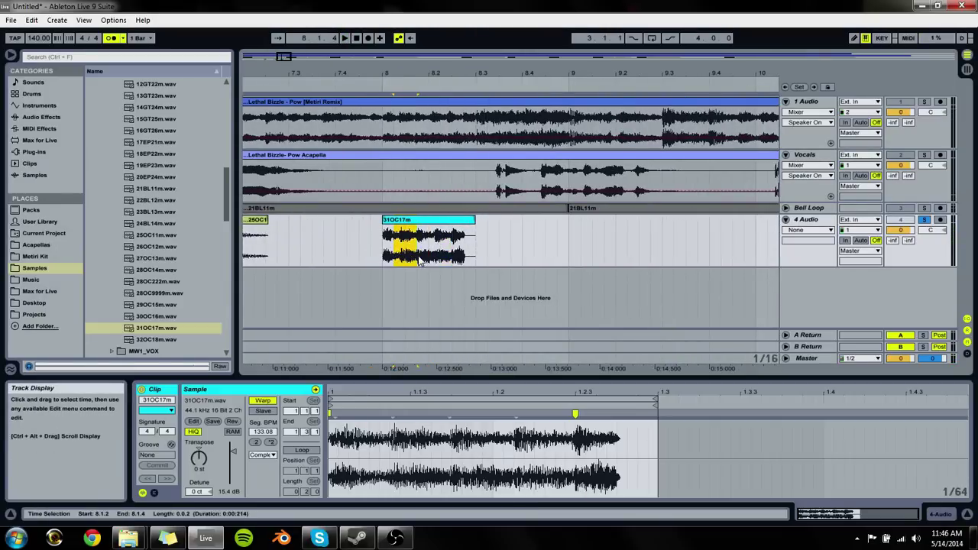
pyautogui.moveTo(467, 245); pyautogui.dragTo(475, 257)
pyautogui.press('space')
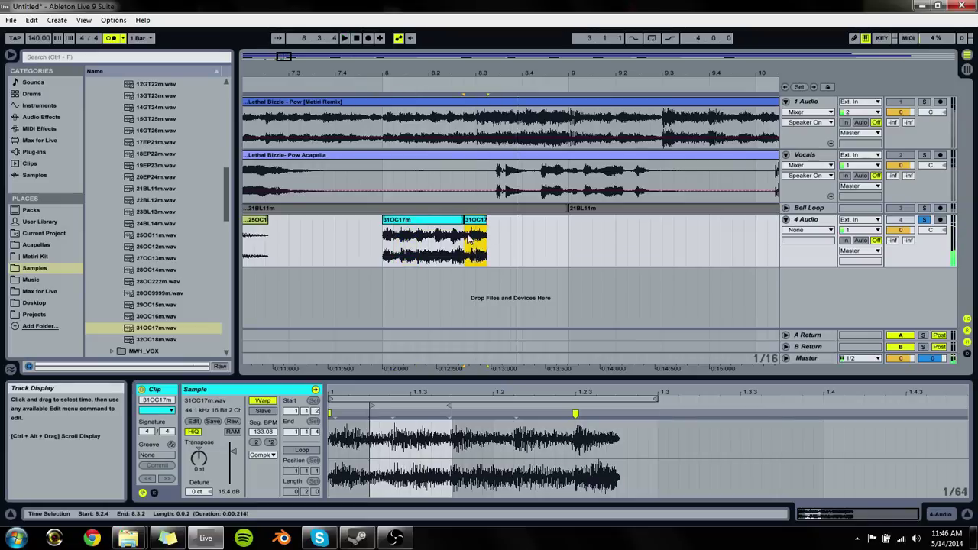
pyautogui.click(468, 233)
pyautogui.moveTo(467, 221); pyautogui.dragTo(475, 220)
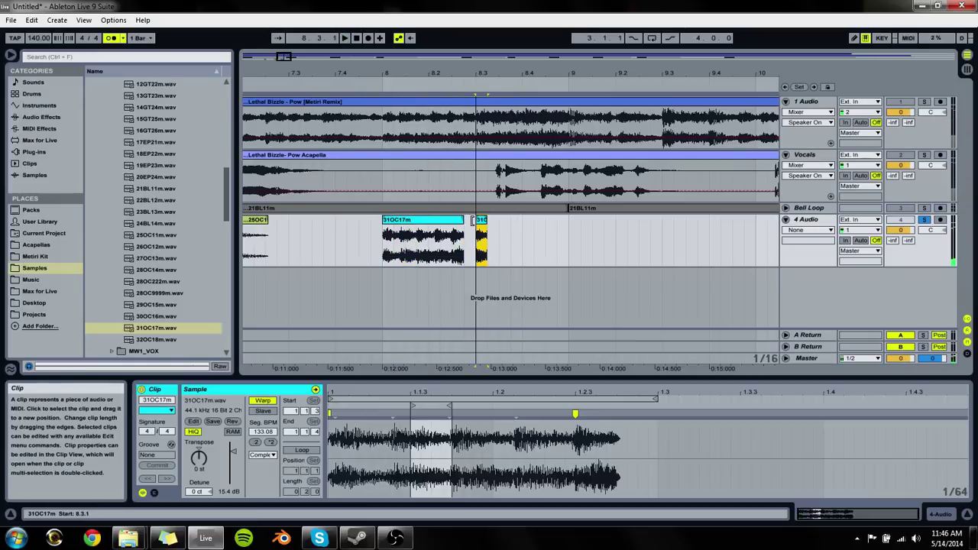
# Step: Start the copied slice on the transient after 1.1.2, pin warp markers there and at 1.1.4, and remove the one at 1.2.3
pyautogui.moveTo(410, 407); pyautogui.dragTo(391, 405)
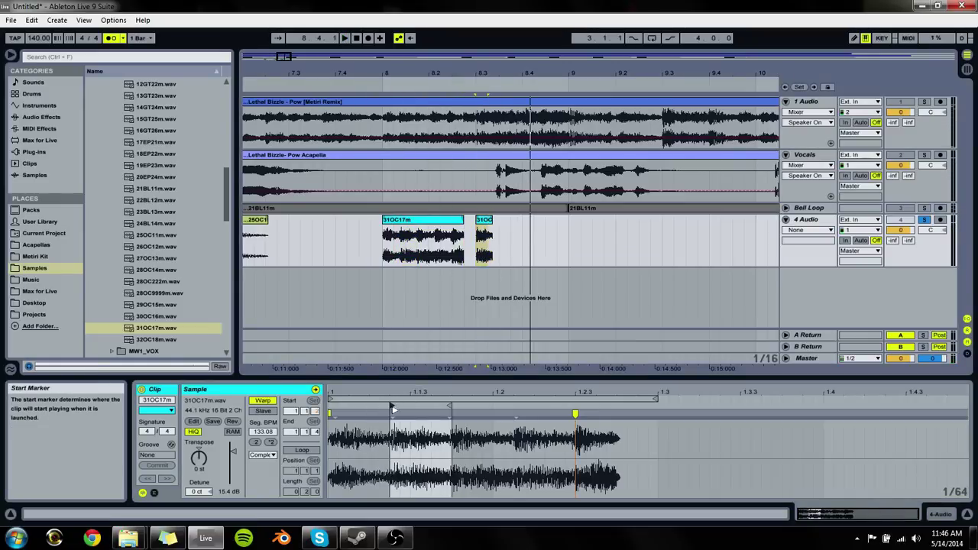
pyautogui.doubleClick(388, 414)
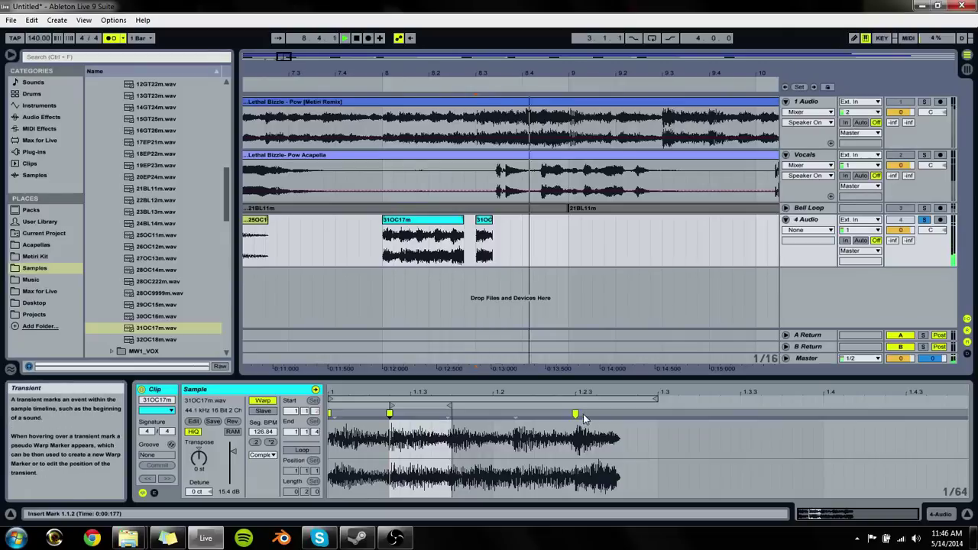
pyautogui.doubleClick(575, 413)
pyautogui.doubleClick(448, 414)
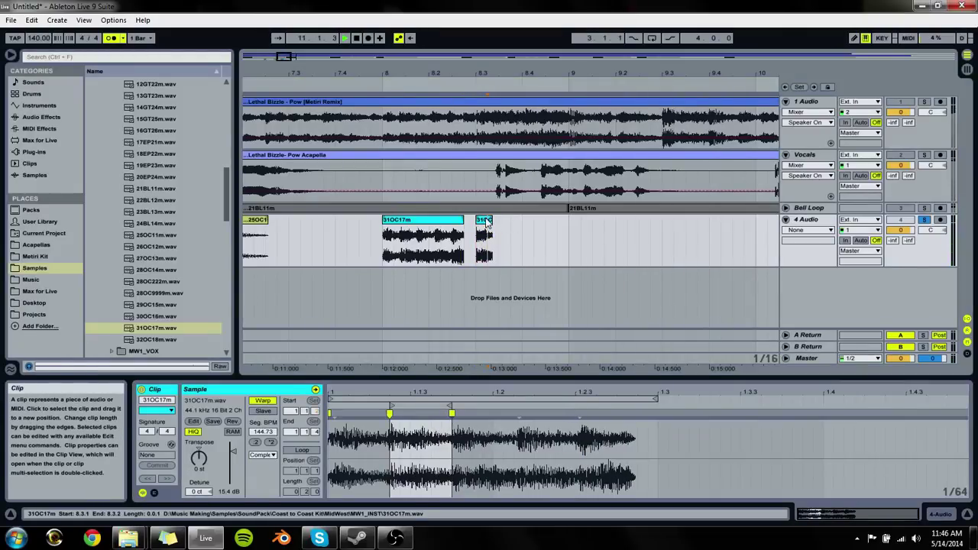
# Step: Undo the recent edits to the copied 31OC17m slice and delete the slice, keeping the main clip up to 8.2.4
pyautogui.hotkey('ctrl', 'z')
pyautogui.hotkey('ctrl', 'z')
pyautogui.hotkey('ctrl', 'z')
pyautogui.hotkey('ctrl', 'z')
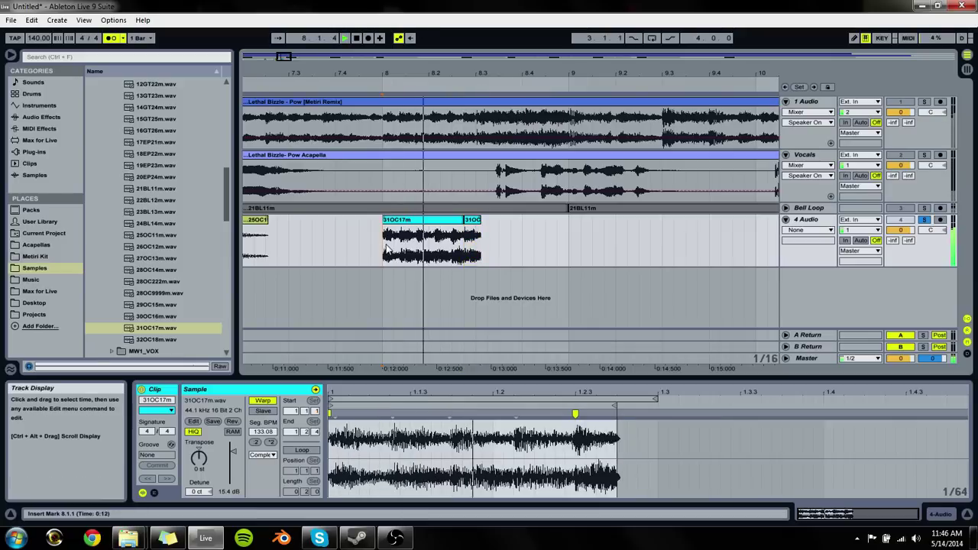
pyautogui.click(473, 221)
pyautogui.press('Delete')
# Step: Solo the 1 Audio track, play the finished remix from bar 8, and select 30OC16m.wav for comparison
pyautogui.click(421, 123)
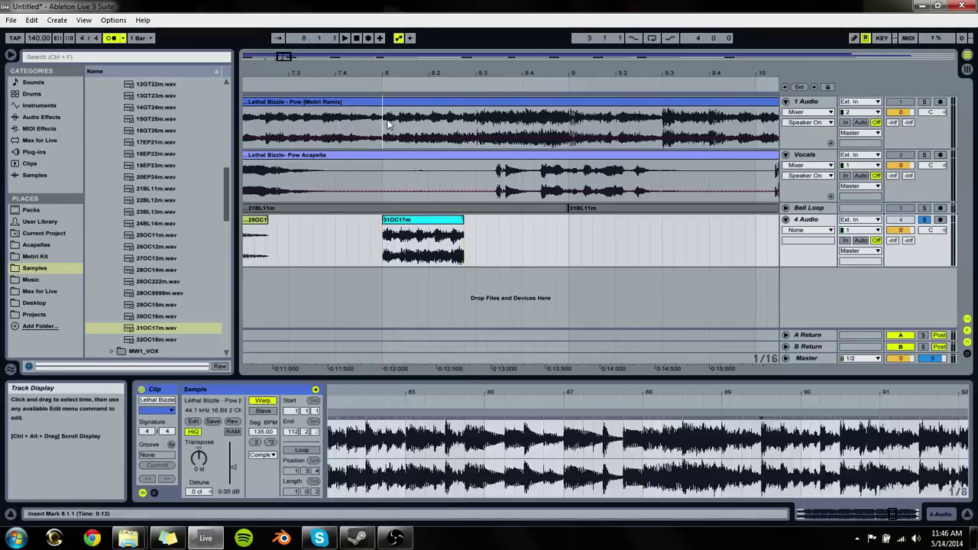
pyautogui.press('space')
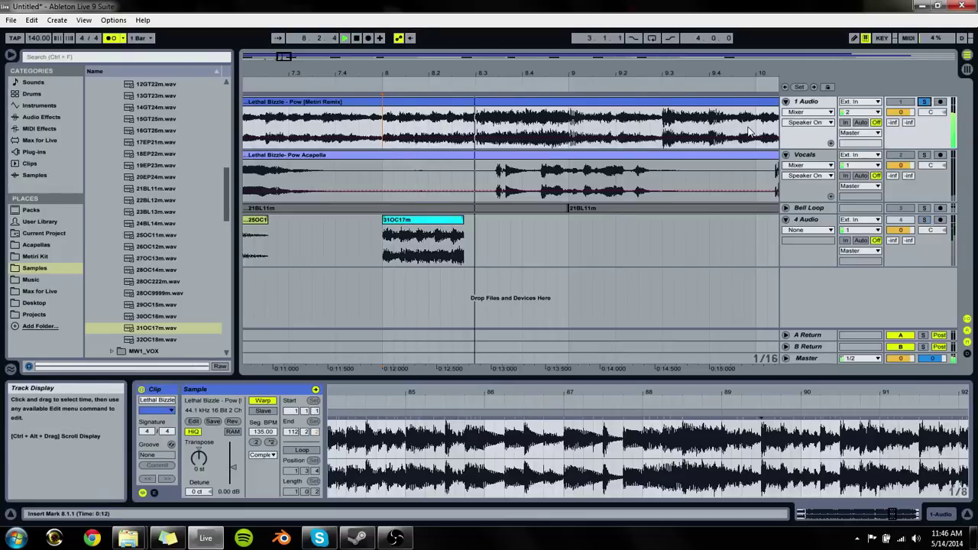
pyautogui.click(161, 318)
pyautogui.press('space')
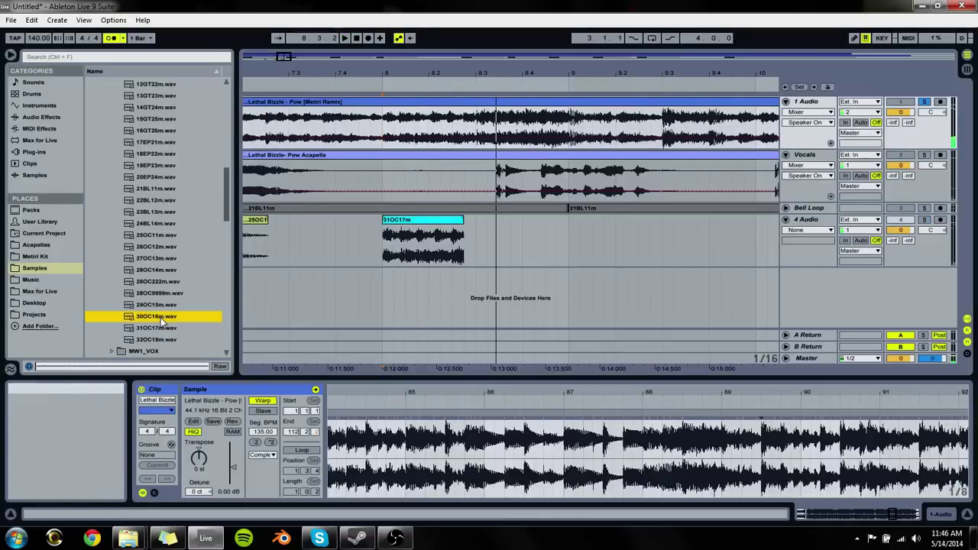
# Step: Audition the samples between 23BL13m.wav and 32OC18m.wav to find the one that matches the remix after bar 8
pyautogui.press('Up')
pyautogui.press('Up')
pyautogui.press('Up')
pyautogui.press('Up')
pyautogui.press('Up')
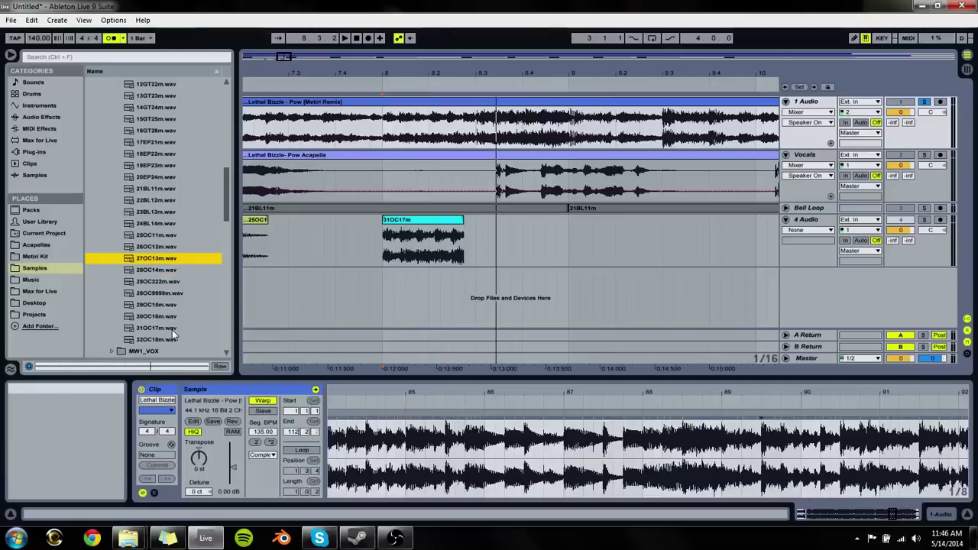
pyautogui.press('Up')
pyautogui.press('Up')
pyautogui.press('Up')
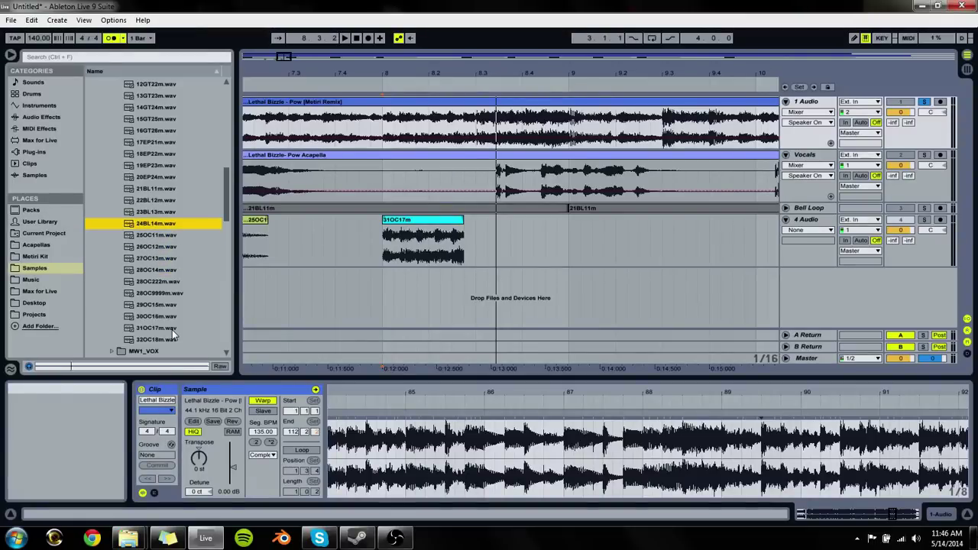
pyautogui.press('Up')
pyautogui.press('Down')
pyautogui.press('Down')
pyautogui.press('Down')
pyautogui.press('Down')
pyautogui.press('Down')
pyautogui.press('Down')
pyautogui.press('Down')
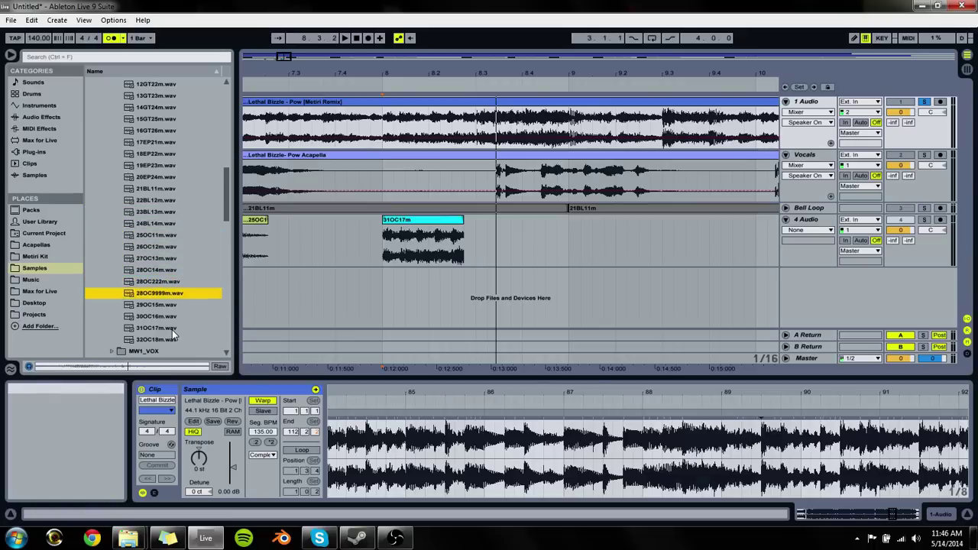
pyautogui.press('Down')
pyautogui.press('Down')
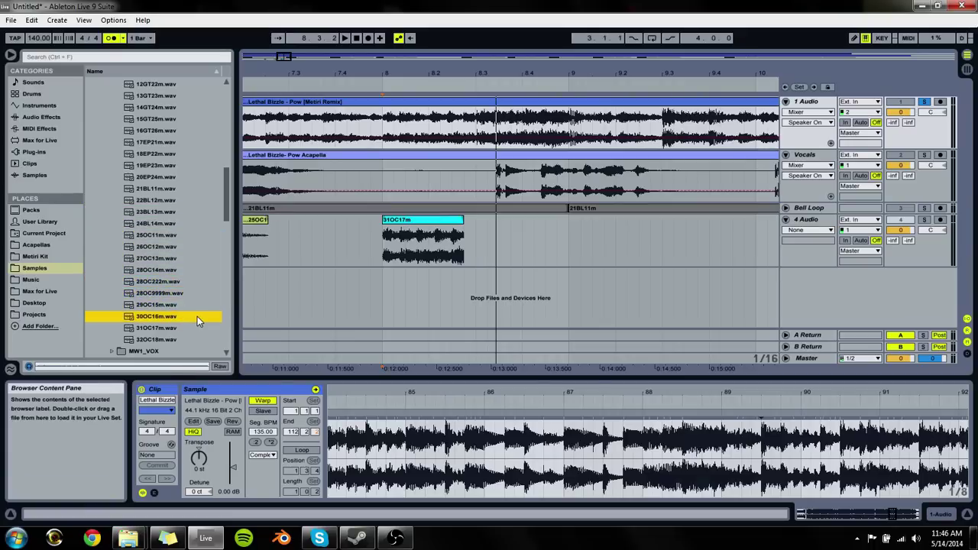
pyautogui.press('Down')
pyautogui.press('Up')
pyautogui.press('Up')
pyautogui.press('Up')
pyautogui.press('Up')
pyautogui.press('Up')
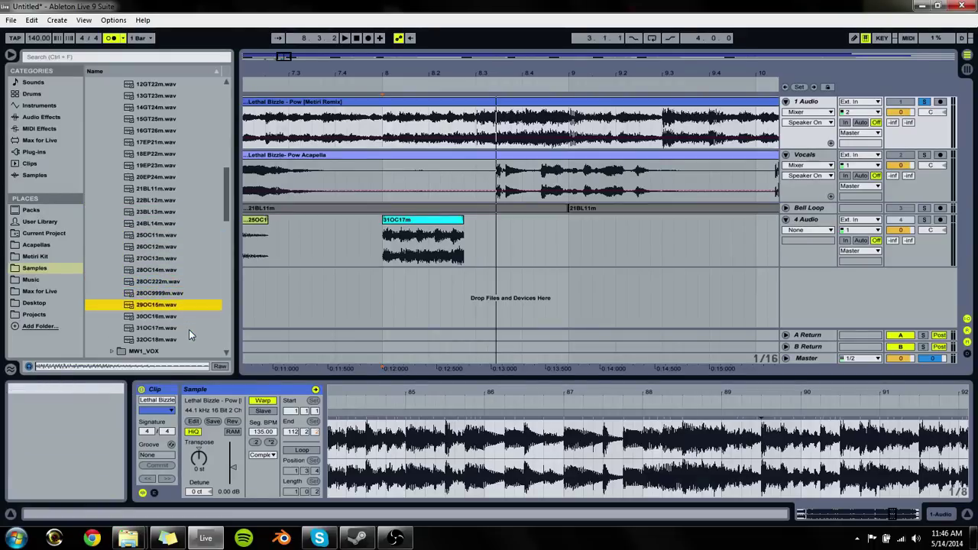
pyautogui.press('Up')
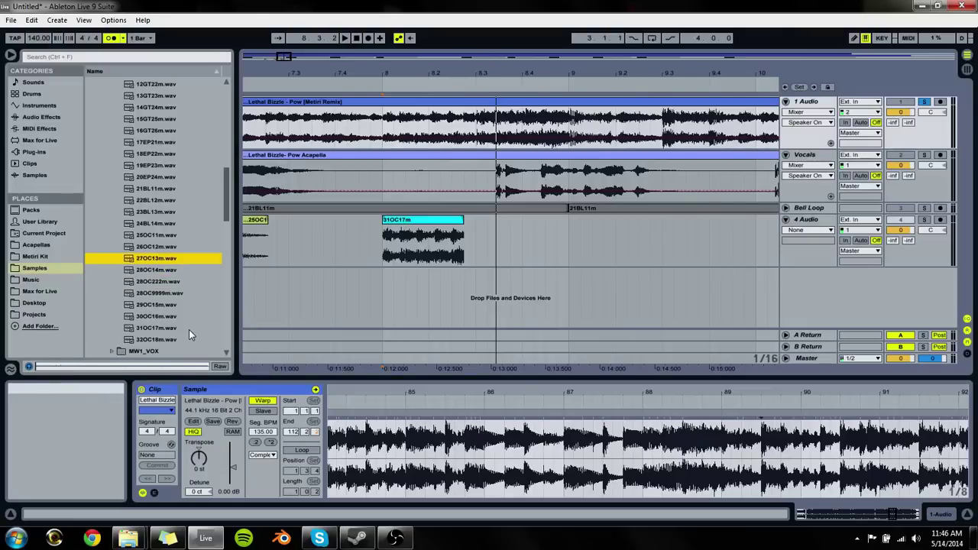
pyautogui.press('Up')
pyautogui.press('Down')
pyautogui.press('Down')
pyautogui.press('Down')
pyautogui.press('Down')
pyautogui.press('Down')
pyautogui.press('Down')
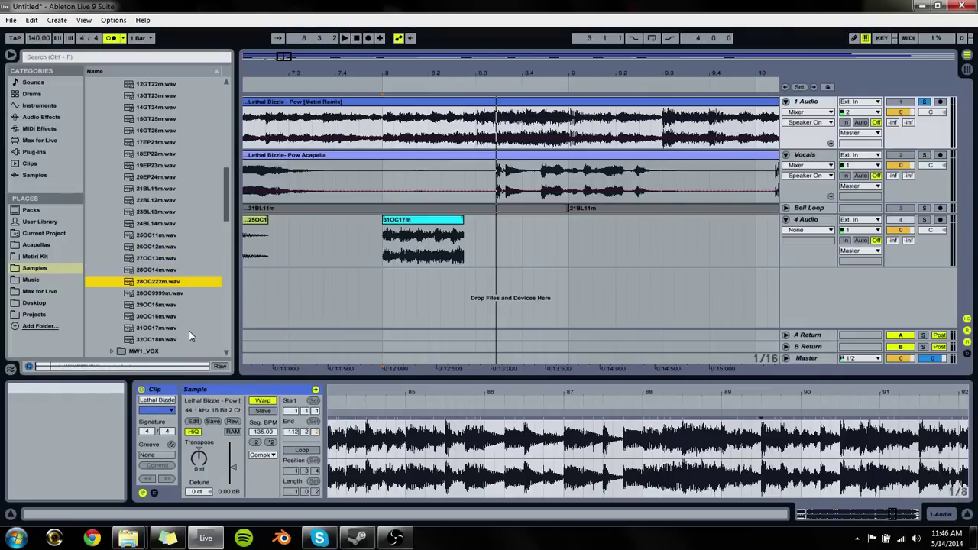
pyautogui.press('Down')
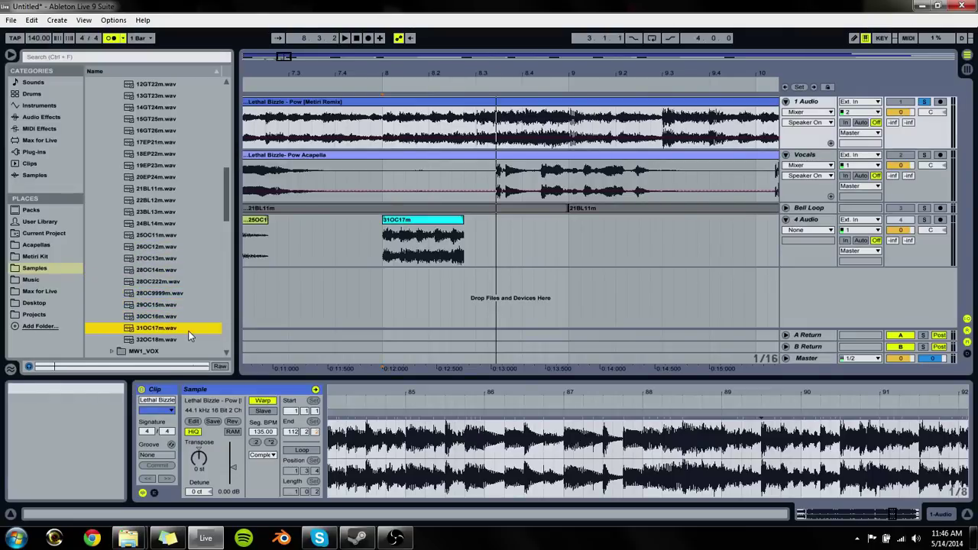
pyautogui.press('Down')
pyautogui.press('Up')
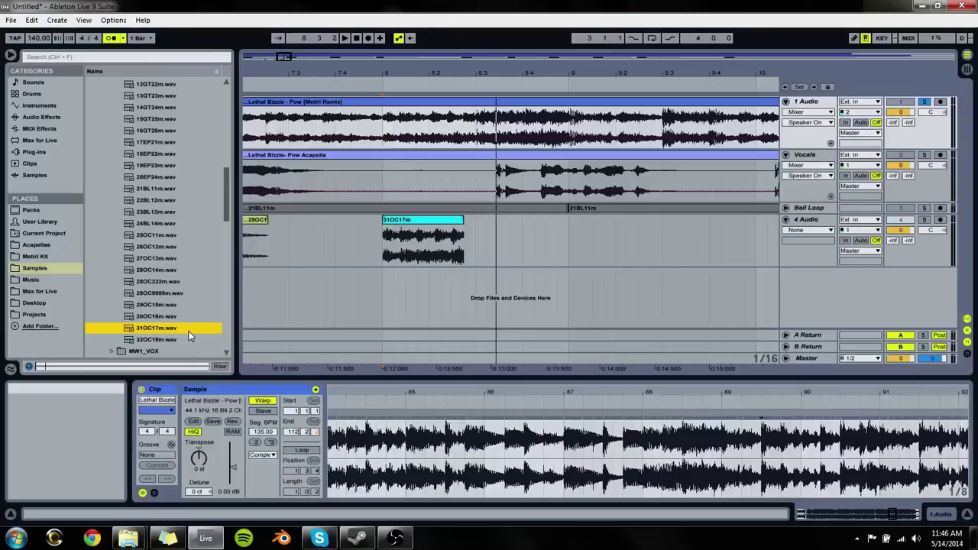
# Step: Place a fresh copy of 31OC17m.wav at bar 8 on the 4 Audio track, over the start of the existing clip
pyautogui.click(386, 254)
pyautogui.moveTo(386, 254); pyautogui.dragTo(421, 253)
pyautogui.hotkey('ctrl', 'e')
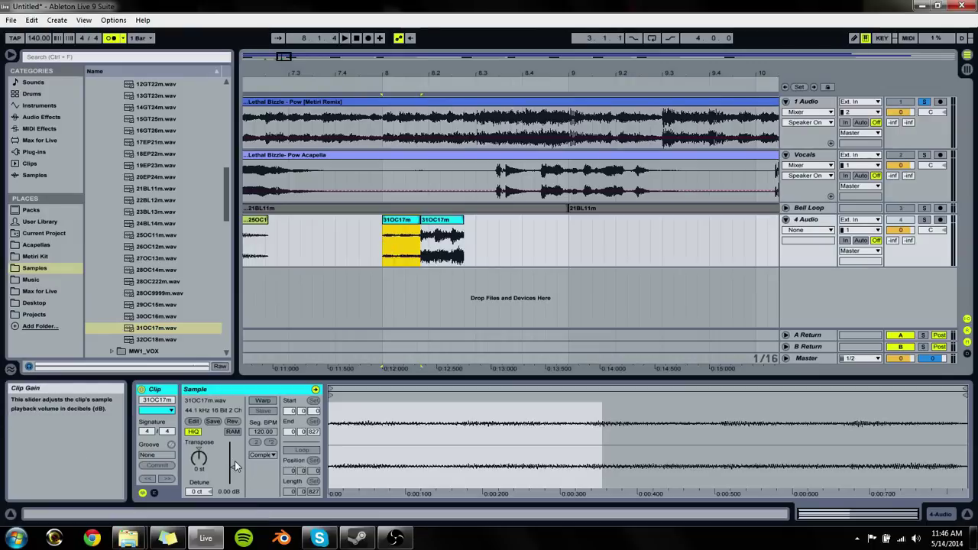
# Step: Play the fresh 31OC17m.wav copy with boosted gain, and undo both the boost and the copy's placement at bar 8
pyautogui.press('space')
pyautogui.press('space')
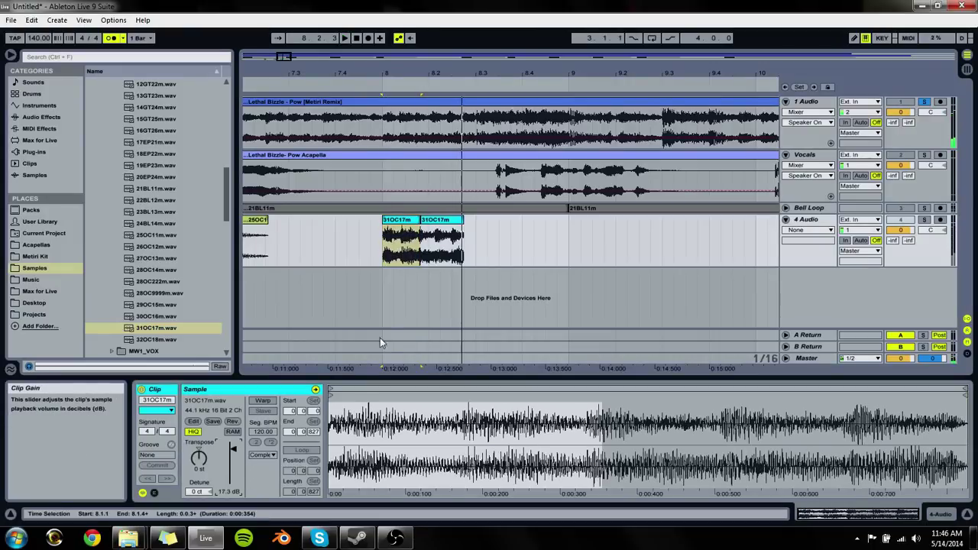
pyautogui.click(401, 241)
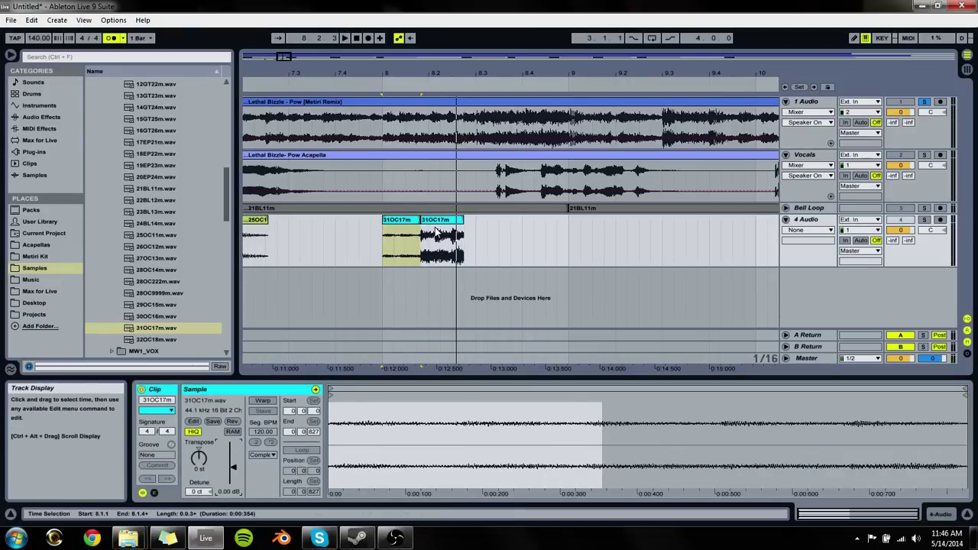
pyautogui.hotkey('ctrl', 'z')
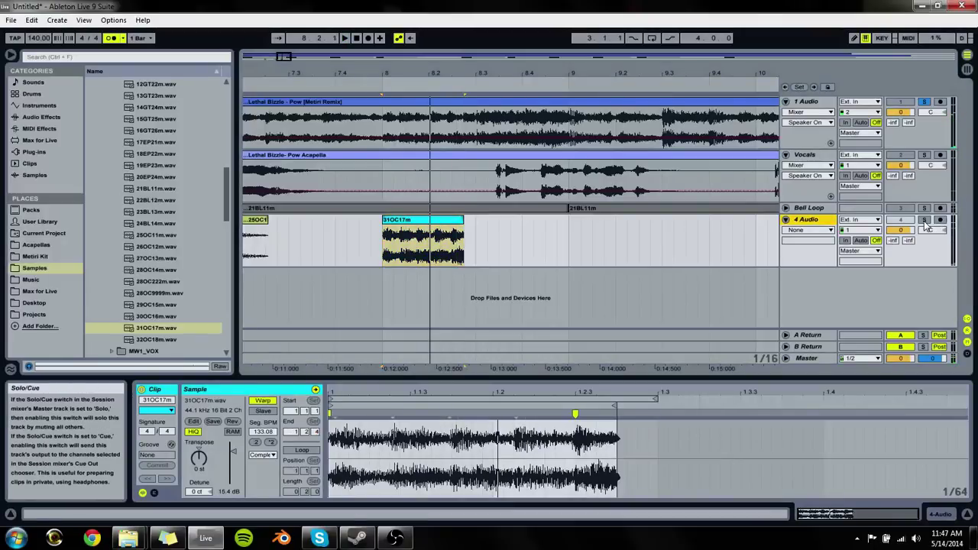
# Step: Set up a side-by-side comparison at 56 BPM with 4 Audio soloed and panned 50R and 1 Audio panned 45L
pyautogui.click(924, 220)
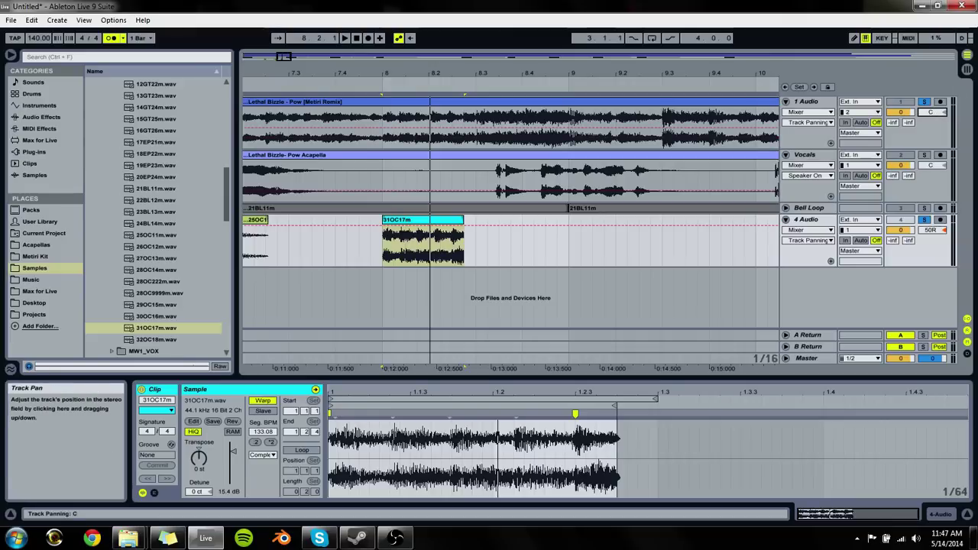
pyautogui.moveTo(930, 112); pyautogui.dragTo(913, 135)
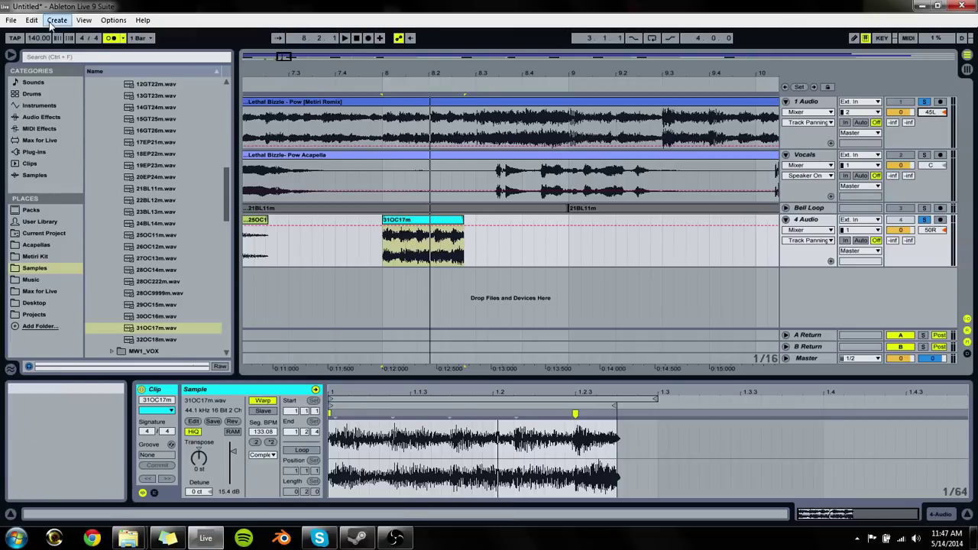
pyautogui.moveTo(38, 37); pyautogui.dragTo(38, 48)
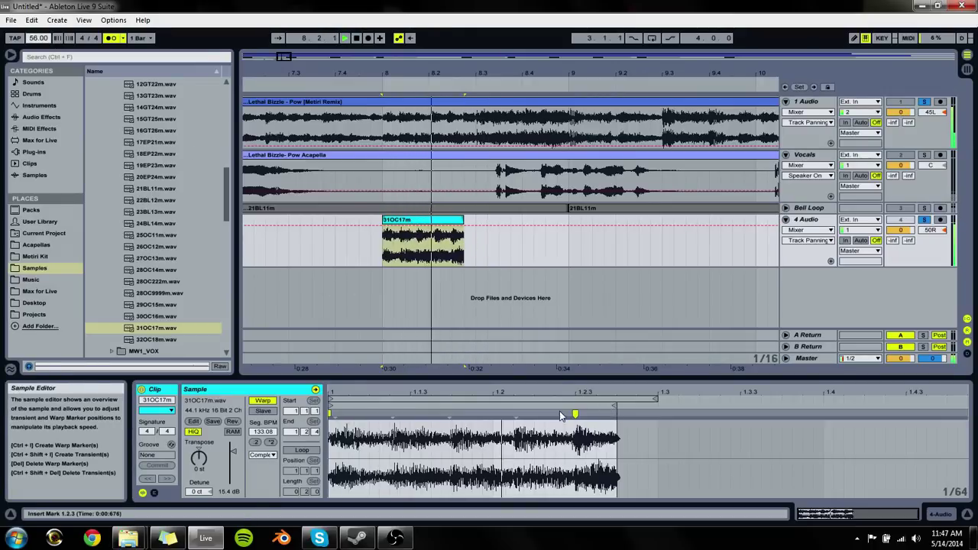
# Step: Extend the 31OC17m clip's end to 1.3.1 and compare it with the remix, playing again from 8.1.2
pyautogui.moveTo(614, 406)
pyautogui.mouseDown()
pyautogui.moveTo(656, 406)
pyautogui.moveTo(617, 408)
pyautogui.mouseUp()
pyautogui.press('space')
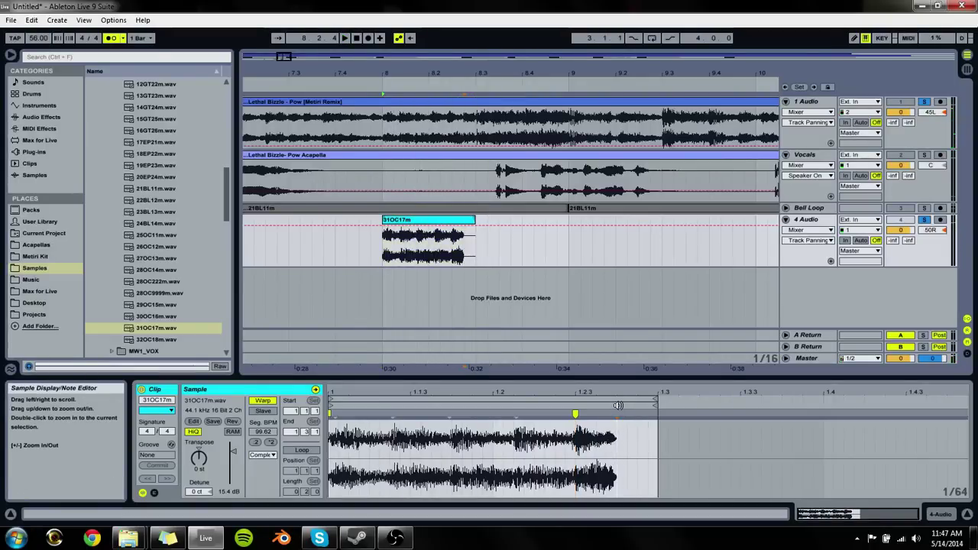
pyautogui.moveTo(468, 74); pyautogui.dragTo(471, 178)
pyautogui.press('space')
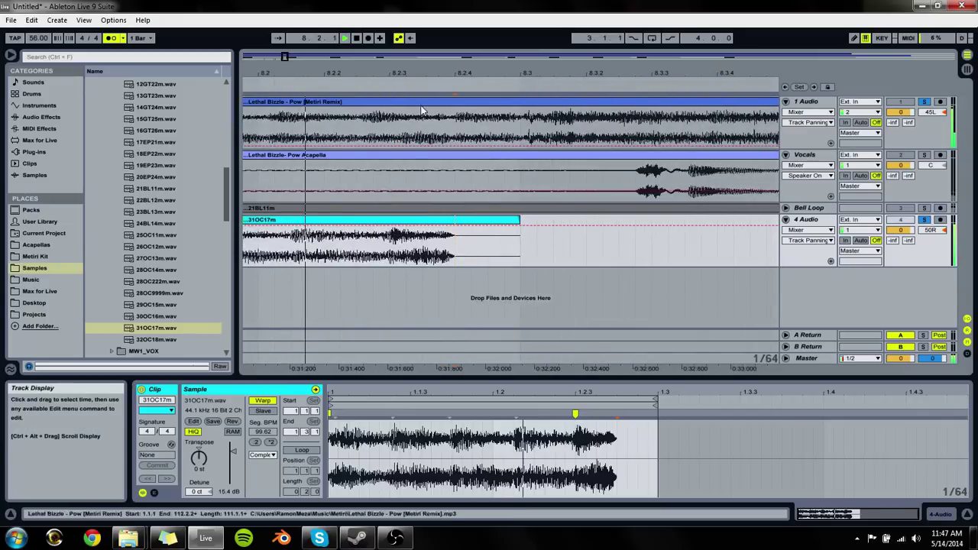
pyautogui.moveTo(441, 69); pyautogui.dragTo(432, 54)
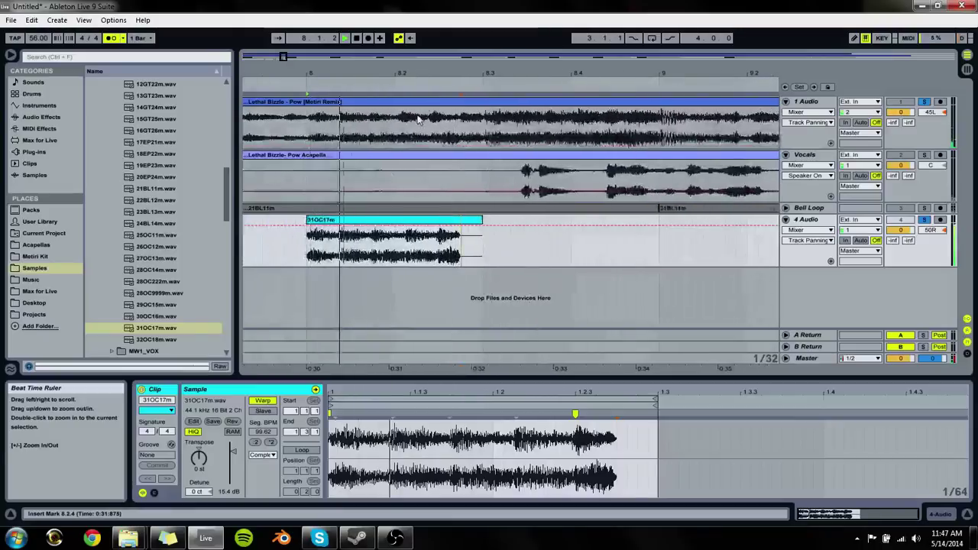
pyautogui.click(406, 259)
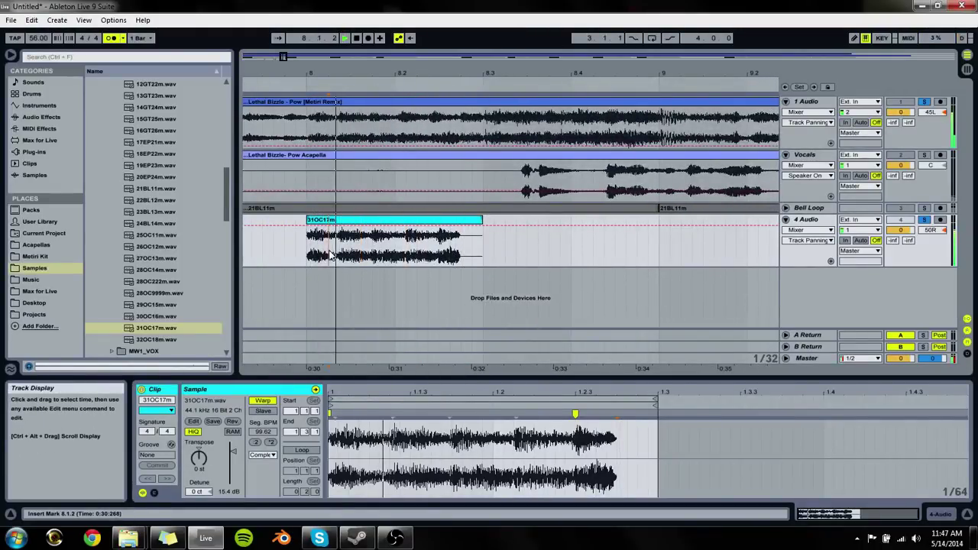
pyautogui.click(461, 254)
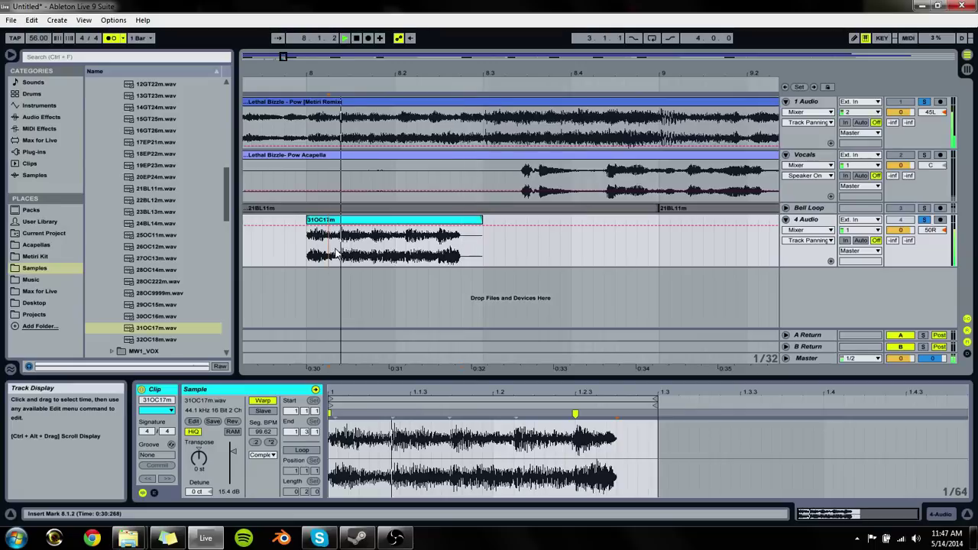
# Step: Copy the 31OC17m slice between about 8.1.2 and 8.1.4 to the clip's tail at 8.2.4, and play it from 8.1.2
pyautogui.moveTo(341, 255); pyautogui.dragTo(472, 237)
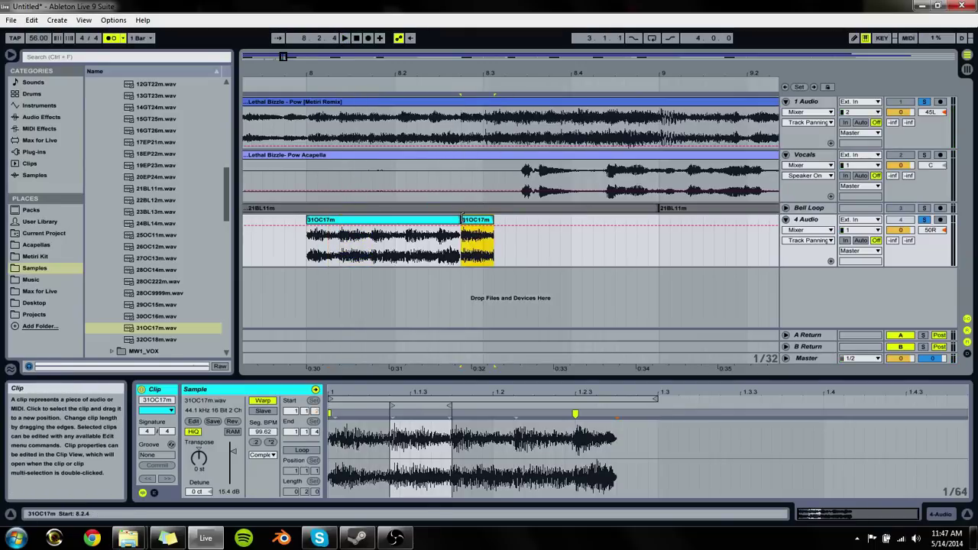
pyautogui.click(341, 262)
pyautogui.press('space')
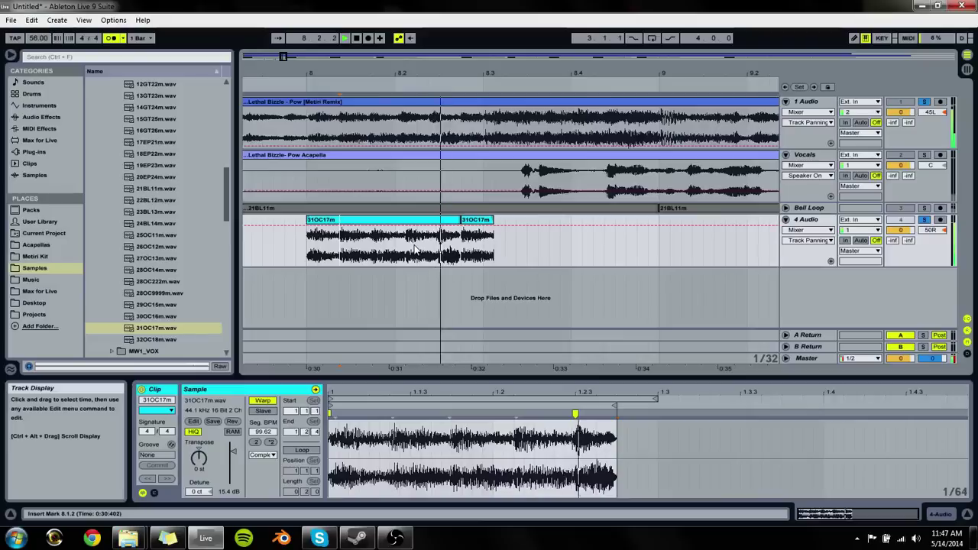
pyautogui.press('space')
# Step: Show fades on the 4 Audio track, crossfade the two 31OC17m clips where they join at 8.2.4, and play the join
pyautogui.click(397, 219)
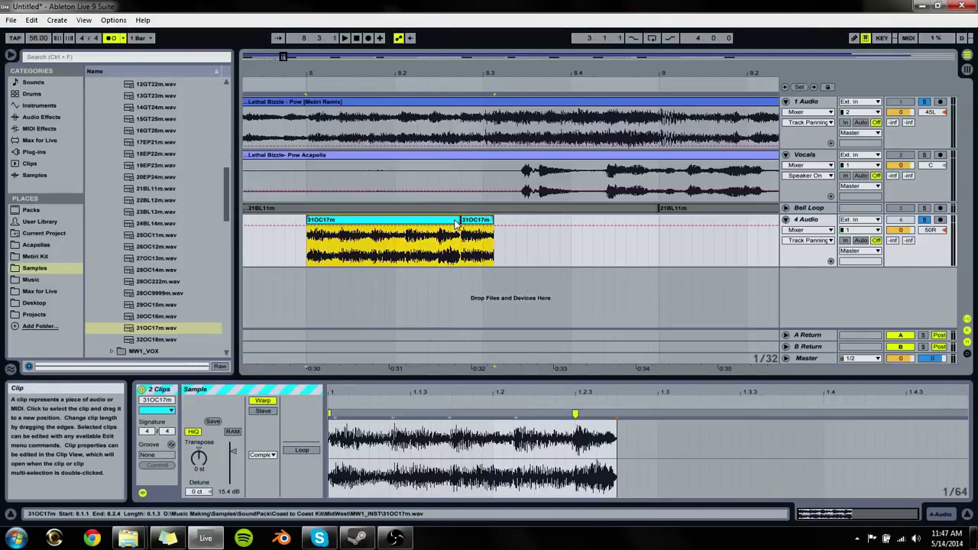
pyautogui.click(809, 230)
pyautogui.click(802, 240)
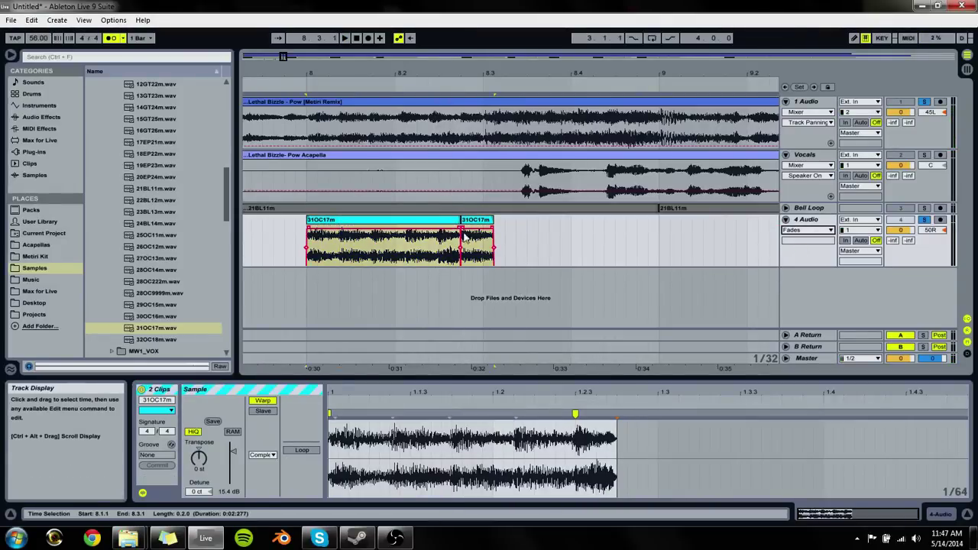
pyautogui.click(462, 229)
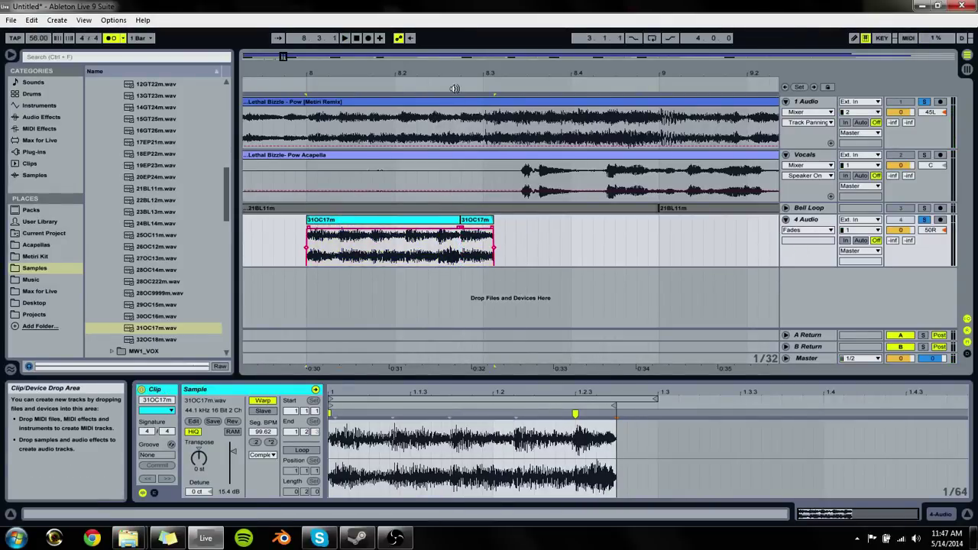
pyautogui.moveTo(459, 72); pyautogui.dragTo(463, 237)
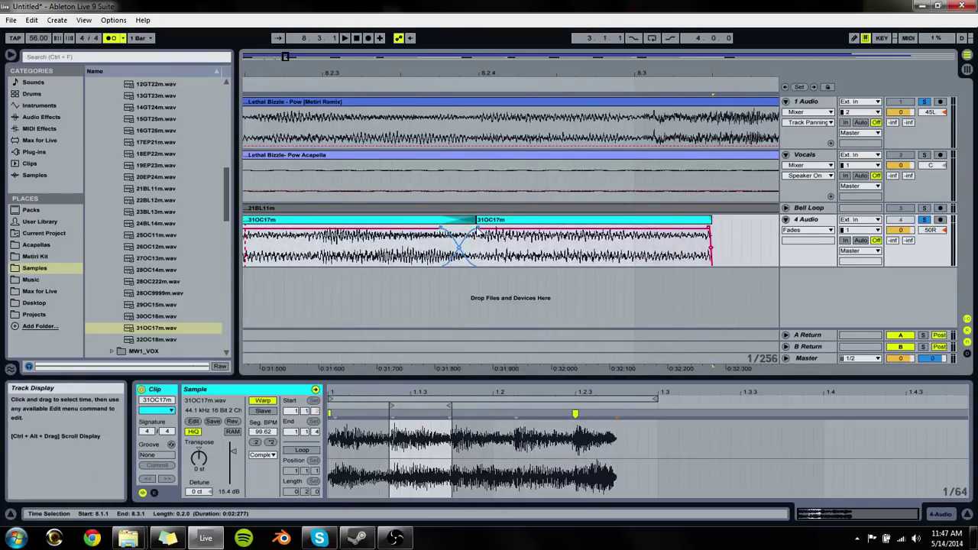
pyautogui.click(478, 233)
pyautogui.press('-')
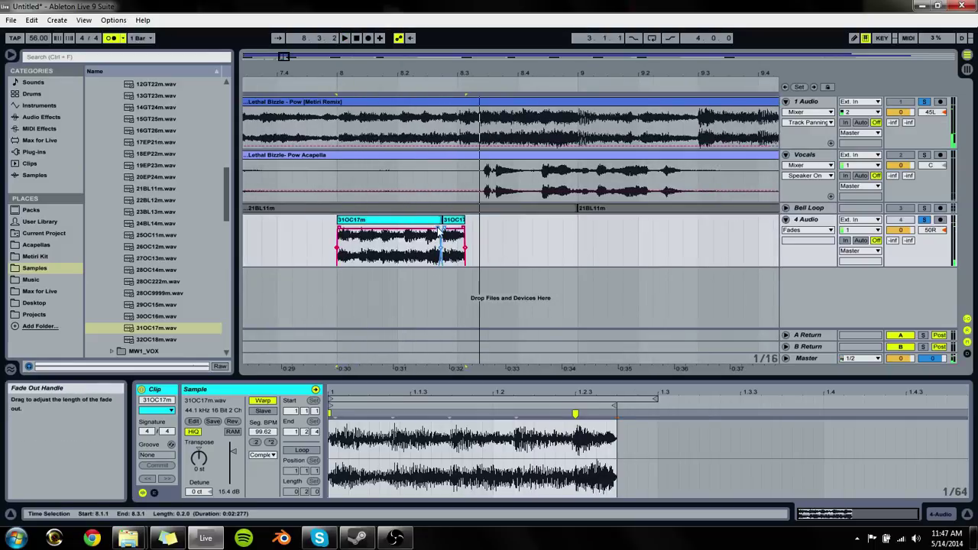
pyautogui.click(396, 243)
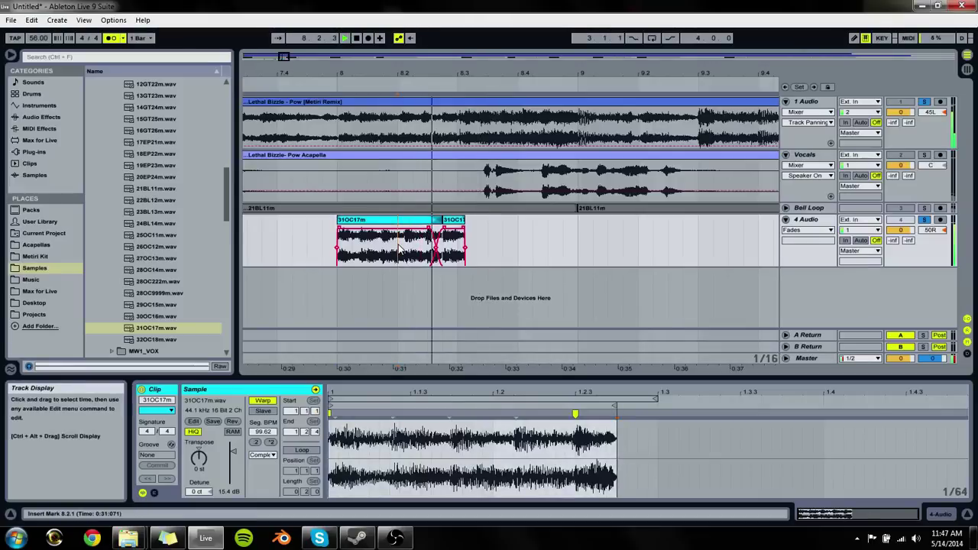
# Step: Add warp markers at the start and end of the copied slice, near 1.1.2 and 1.1.4, and replay from 8.1.4
pyautogui.click(390, 415)
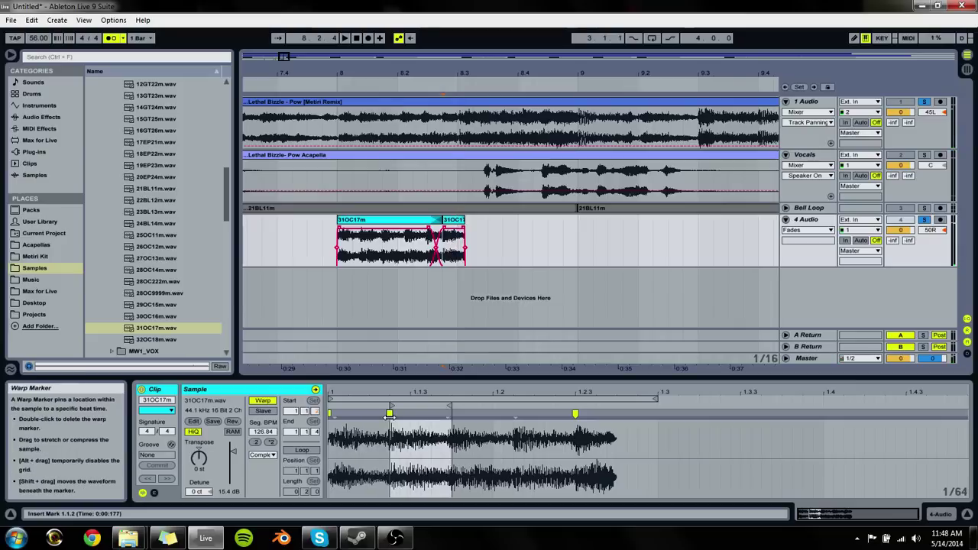
pyautogui.doubleClick(452, 414)
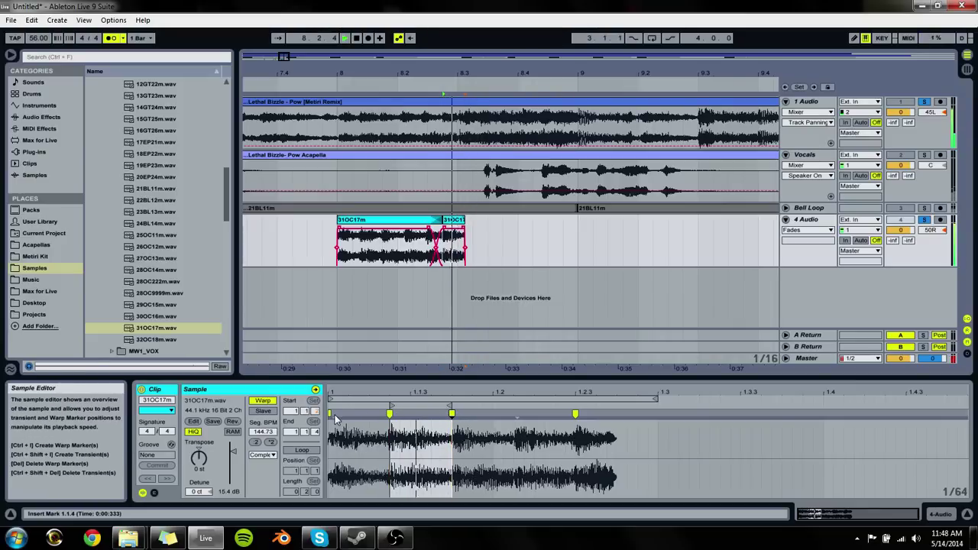
pyautogui.click(377, 243)
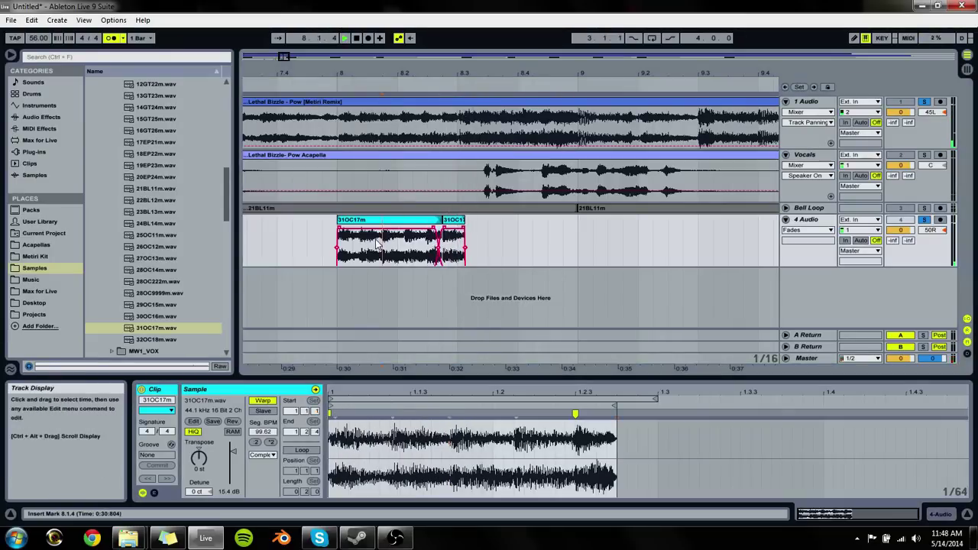
pyautogui.press('space')
pyautogui.press('space')
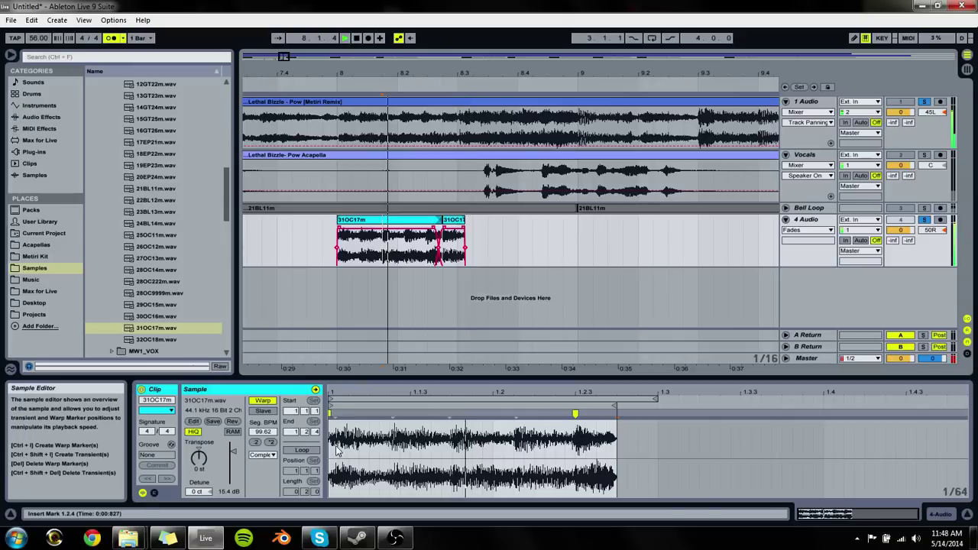
# Step: Try moving the copied slice's first warp marker later, undo the move, and replay the clips from 8.1.2
pyautogui.click(339, 418)
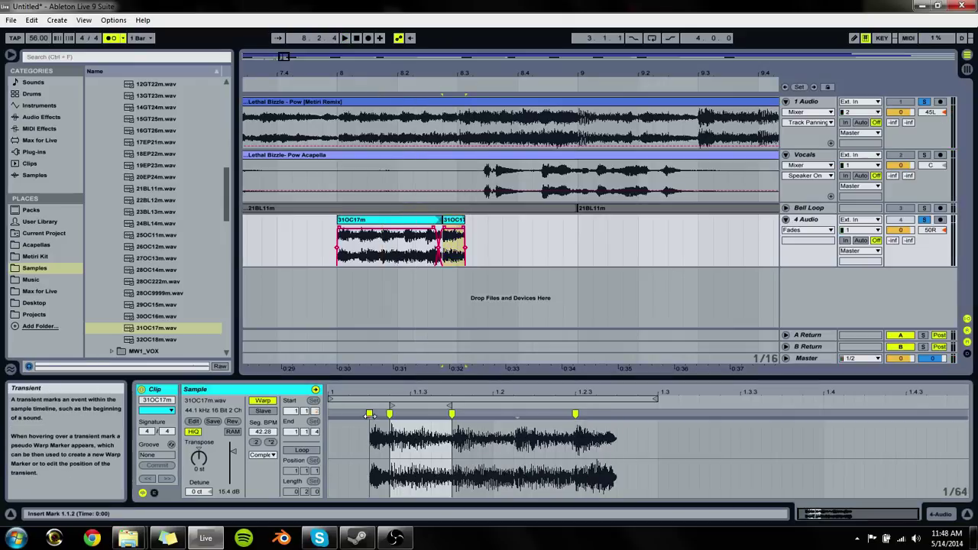
pyautogui.hotkey('ctrl', 'z')
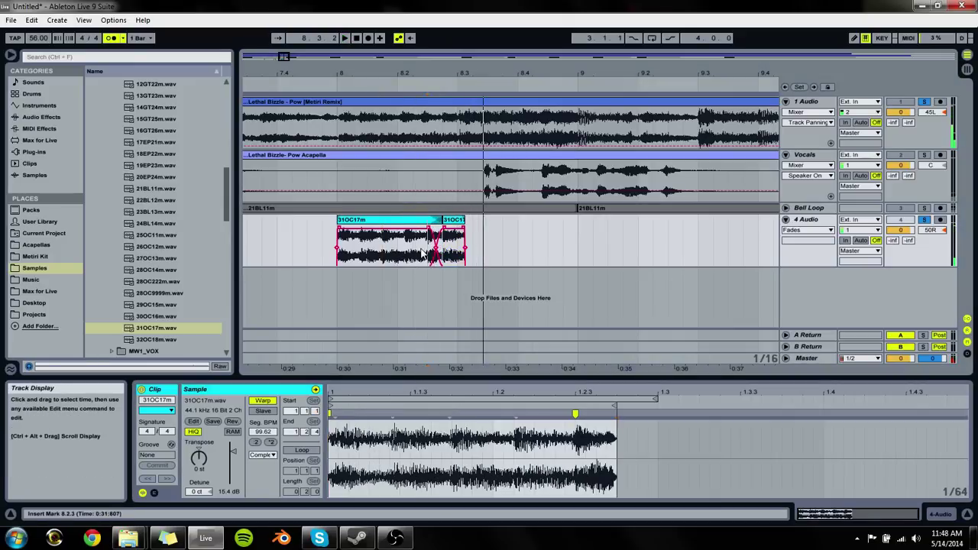
pyautogui.click(434, 255)
pyautogui.press('space')
pyautogui.click(364, 254)
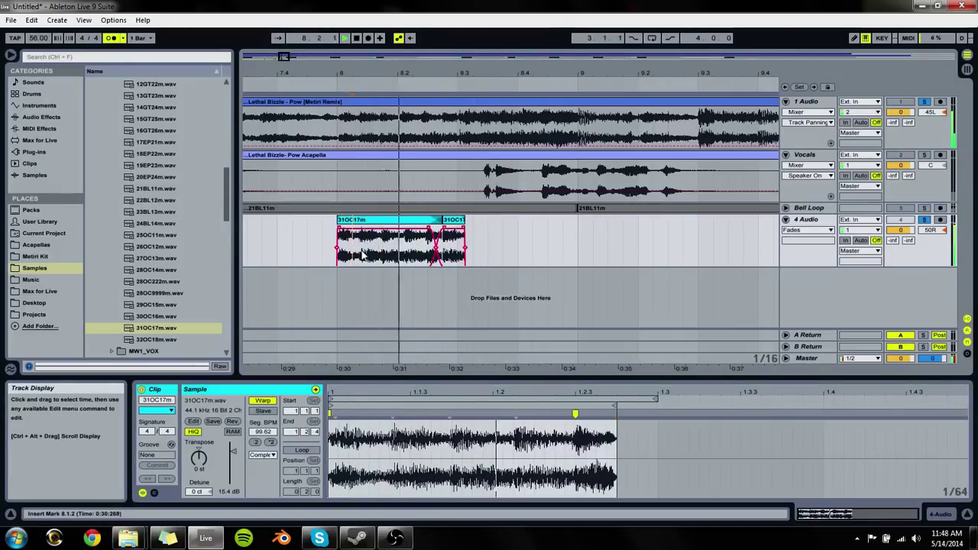
# Step: Shorten the crossfade between the two 31OC17m clips to a minimal length and play from 8.2.1
pyautogui.hotkey('ctrl', 'i')
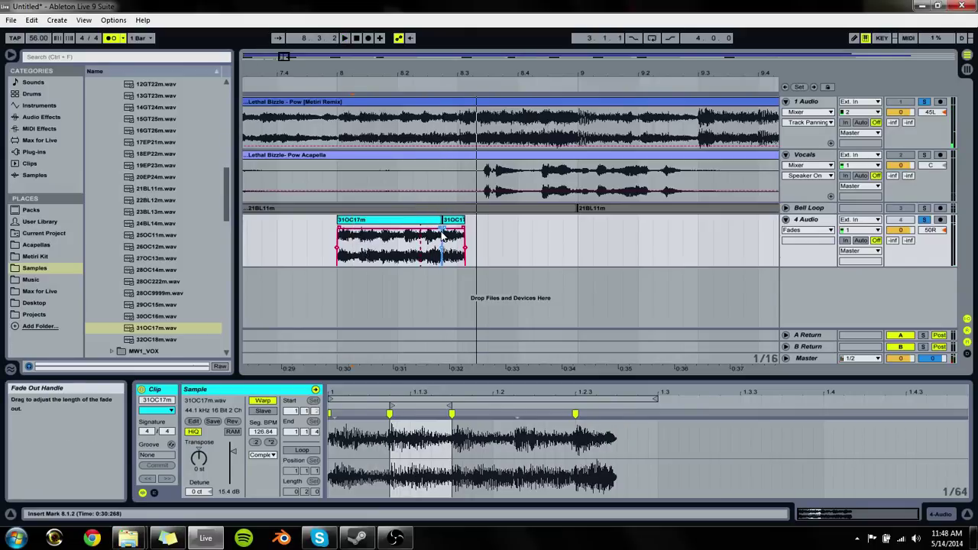
pyautogui.hotkey('ctrl', 'z')
pyautogui.click(397, 249)
pyautogui.press('space')
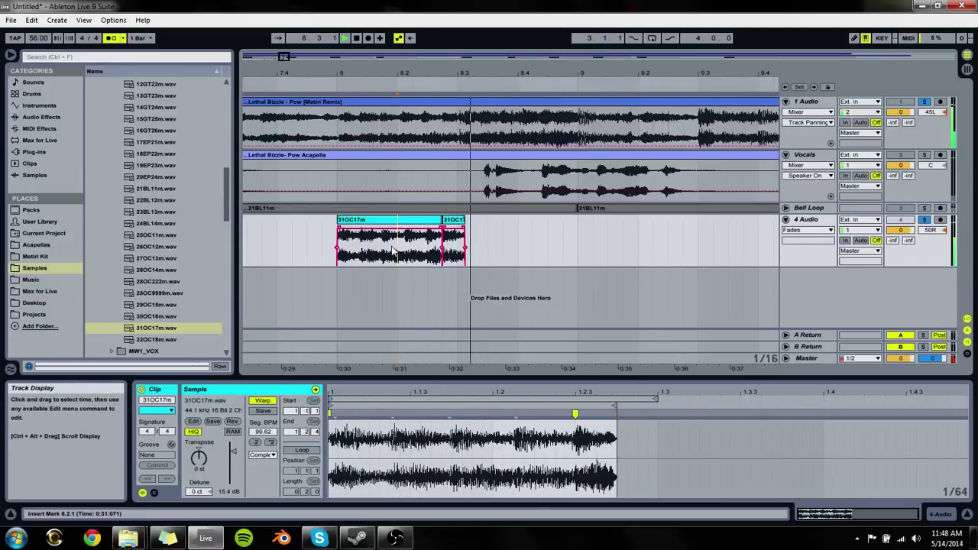
# Step: Shift the copied slice's 1.1.2 warp marker slightly later in the sample and play the result from 8.2.2
pyautogui.hotkey('ctrl', 'y')
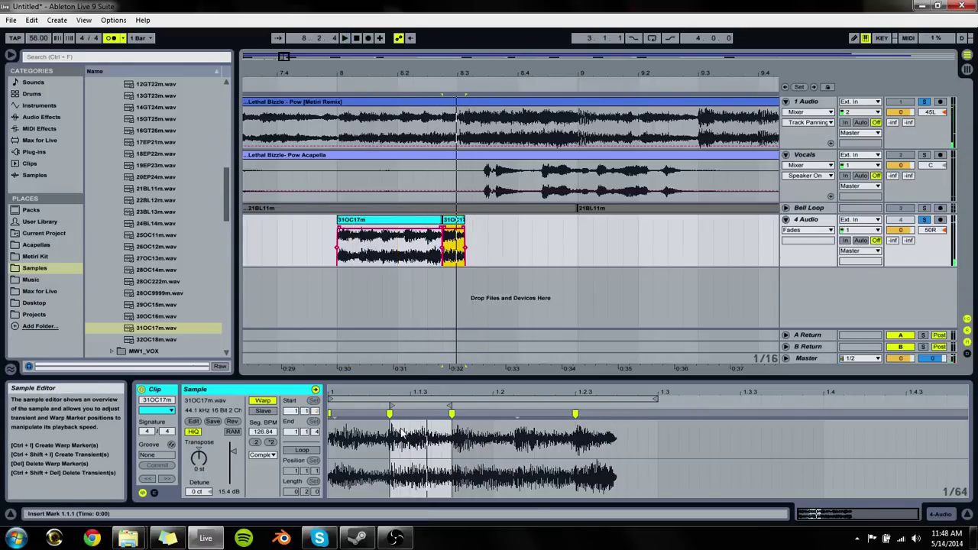
pyautogui.moveTo(390, 413)
pyautogui.mouseDown()
pyautogui.moveTo(427, 409)
pyautogui.moveTo(450, 426)
pyautogui.mouseUp()
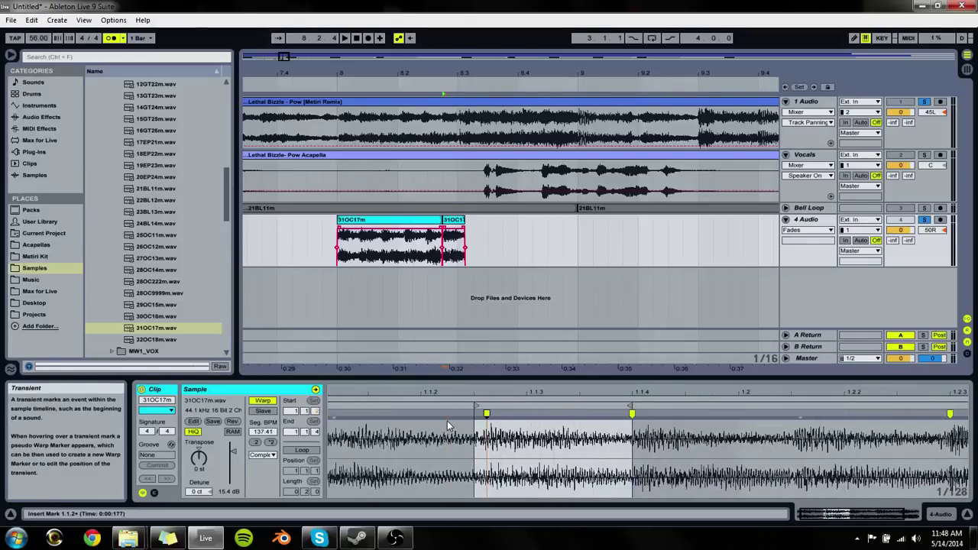
pyautogui.click(421, 236)
pyautogui.press('space')
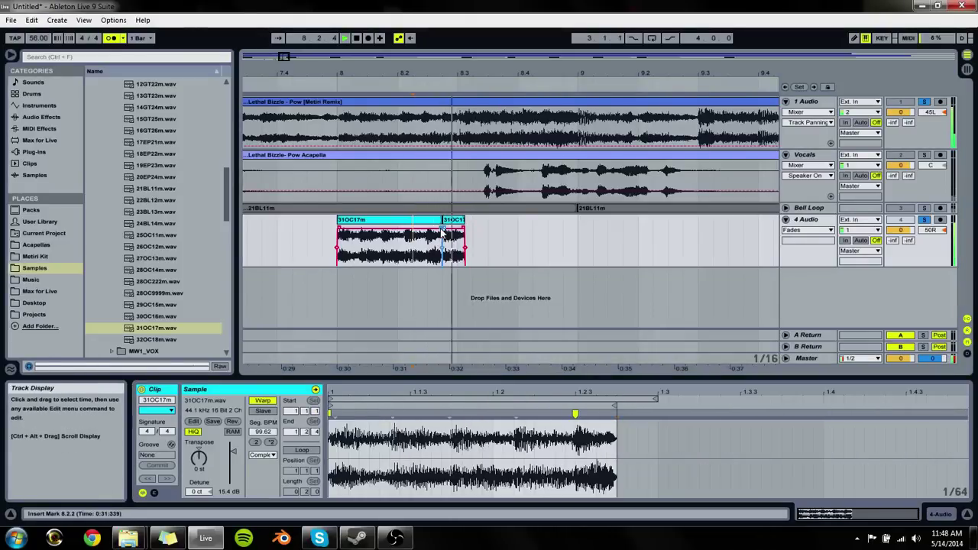
# Step: Lengthen the crossfade slightly where the copied slice meets the main 31OC17m clip, and play from 8.2.2
pyautogui.moveTo(453, 73); pyautogui.dragTo(453, 176)
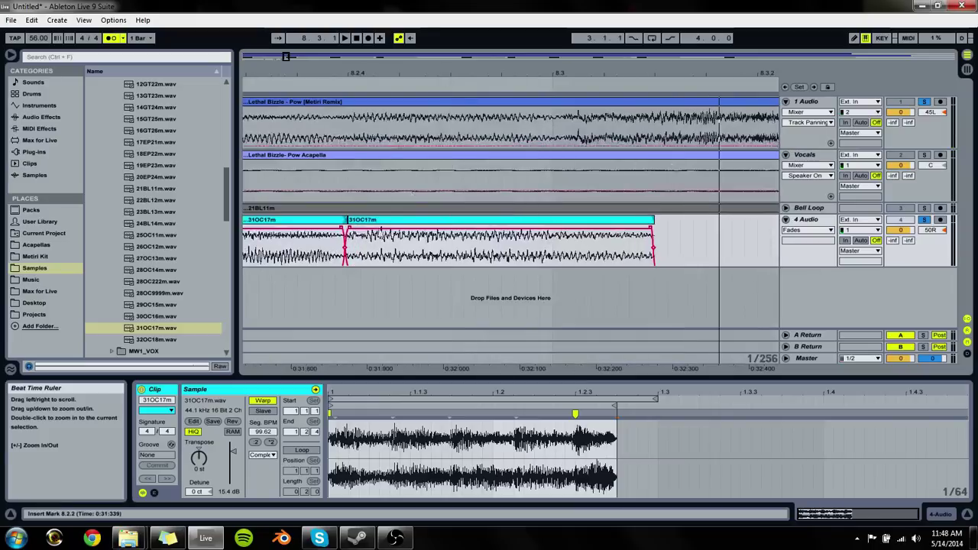
pyautogui.click(345, 233)
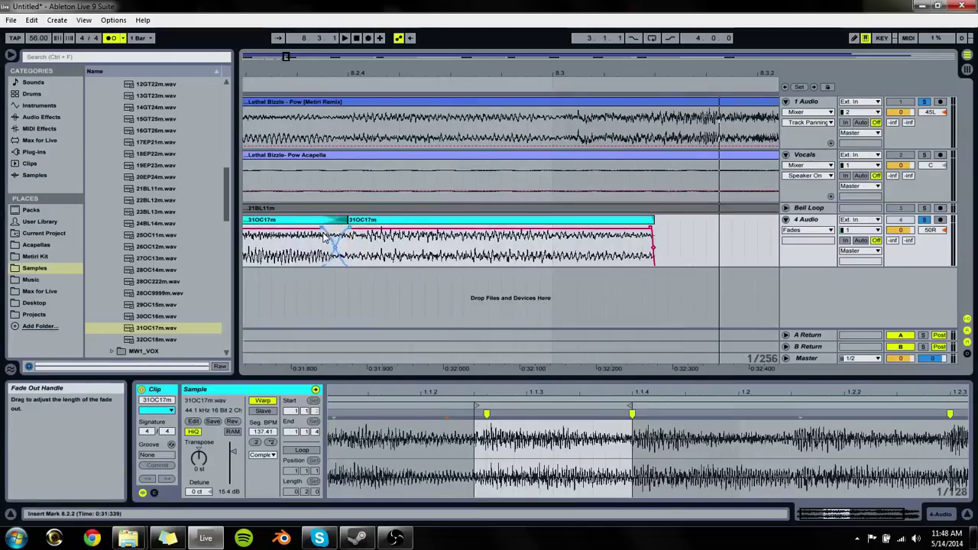
pyautogui.press('space')
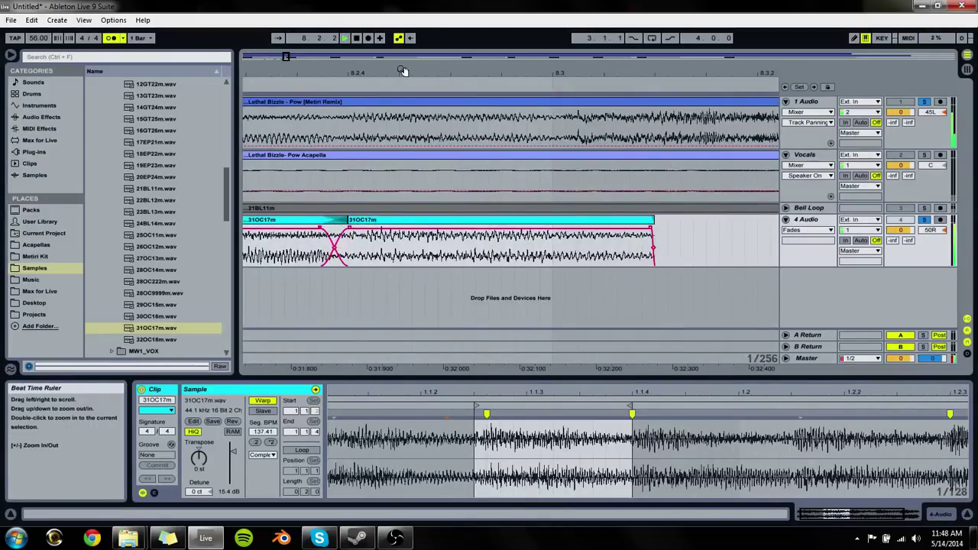
pyautogui.moveTo(403, 71); pyautogui.dragTo(405, 34)
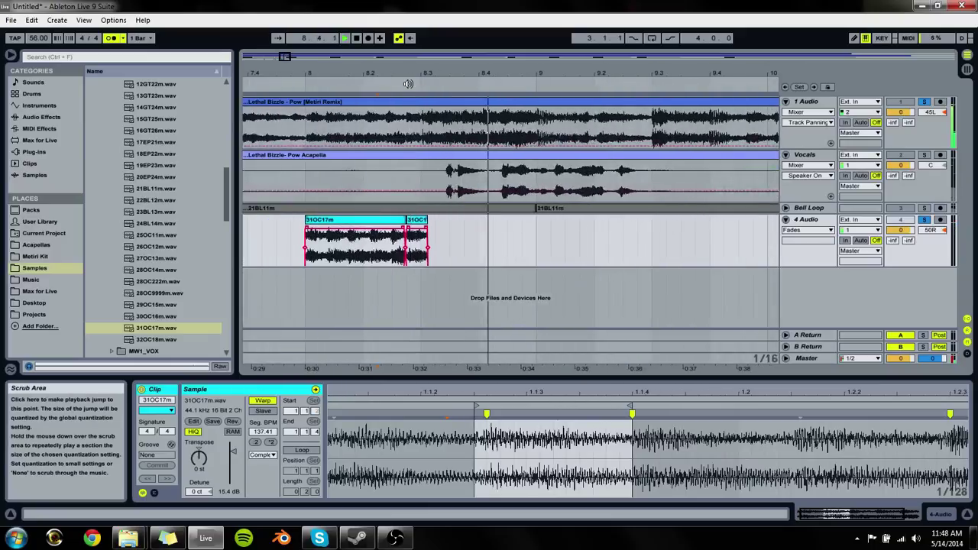
# Step: Play the 31OC17m clips from 8.1.1 and from the copied slice, and move the slice's first warp marker back to its clip start
pyautogui.moveTo(408, 83); pyautogui.dragTo(459, 168)
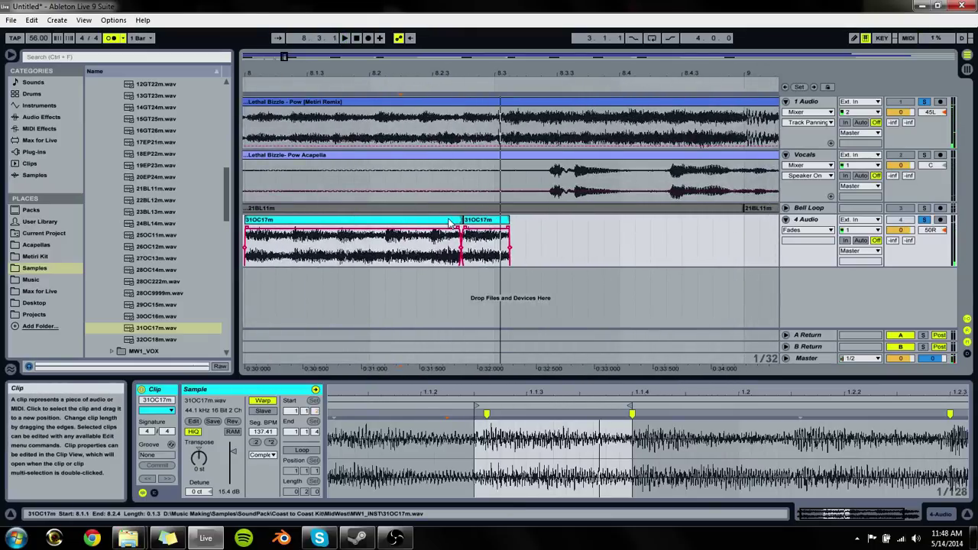
pyautogui.click(451, 223)
pyautogui.moveTo(931, 226); pyautogui.dragTo(948, 235)
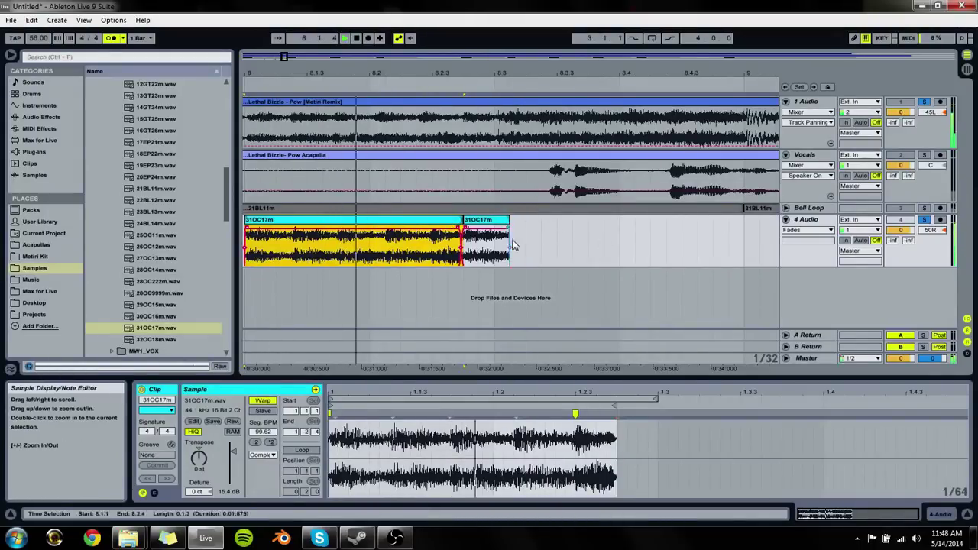
pyautogui.click(488, 230)
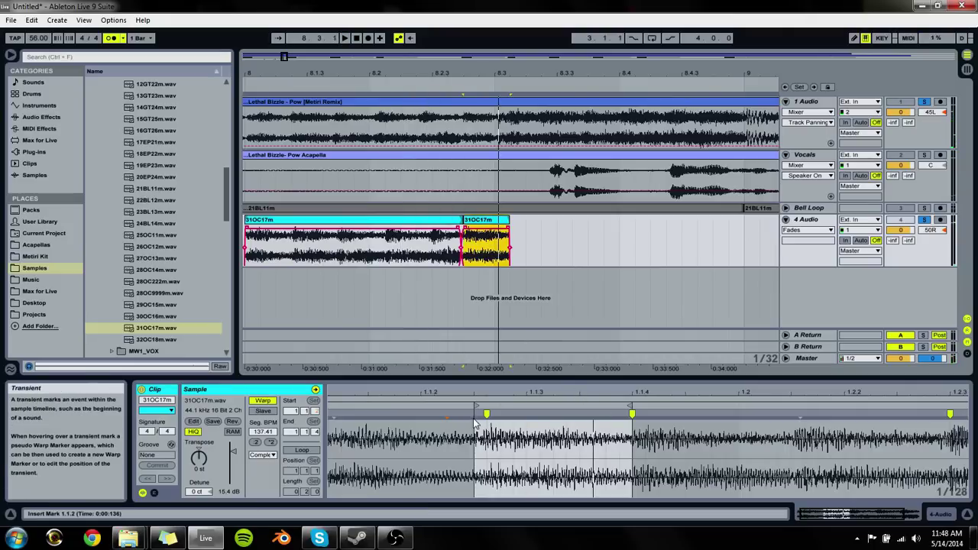
pyautogui.press('space')
pyautogui.moveTo(486, 414); pyautogui.dragTo(473, 413)
pyautogui.press('space')
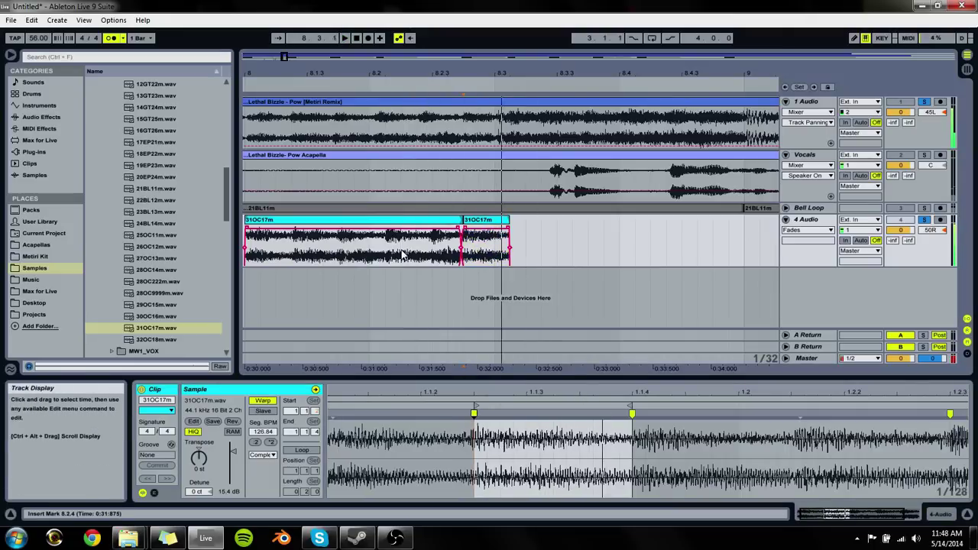
# Step: Lengthen the crossfade between the two 31OC17m clips and audition it from 8.2.2 and 8.2.1
pyautogui.click(402, 256)
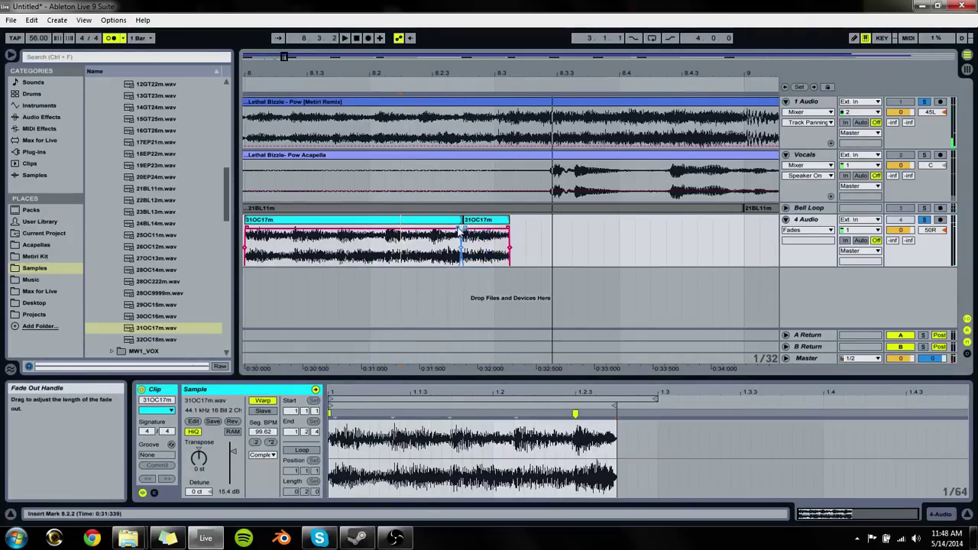
pyautogui.click(461, 237)
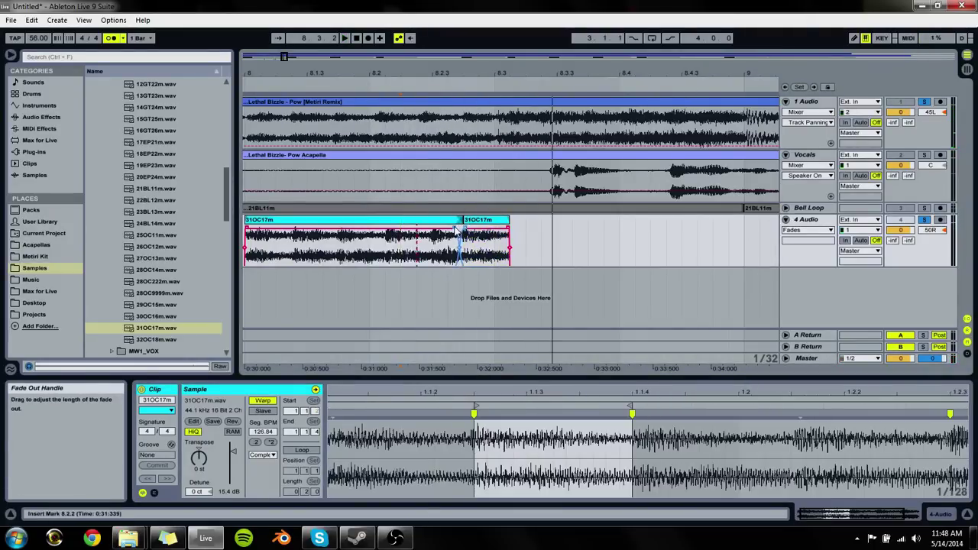
pyautogui.click(372, 249)
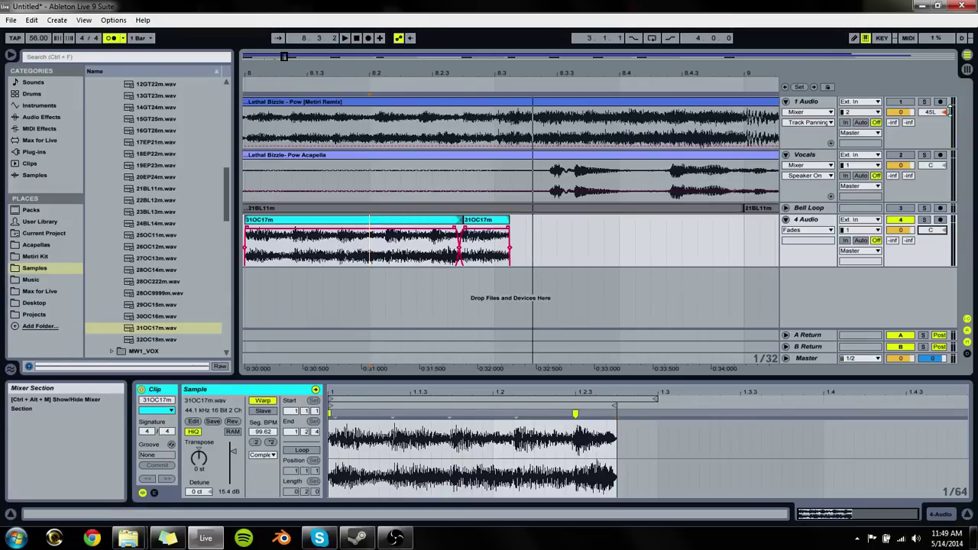
# Step: Reset the 1 Audio track's panning to centre and turn off record arming on the Vocals track
pyautogui.click(786, 102)
pyautogui.click(940, 113)
pyautogui.click(786, 102)
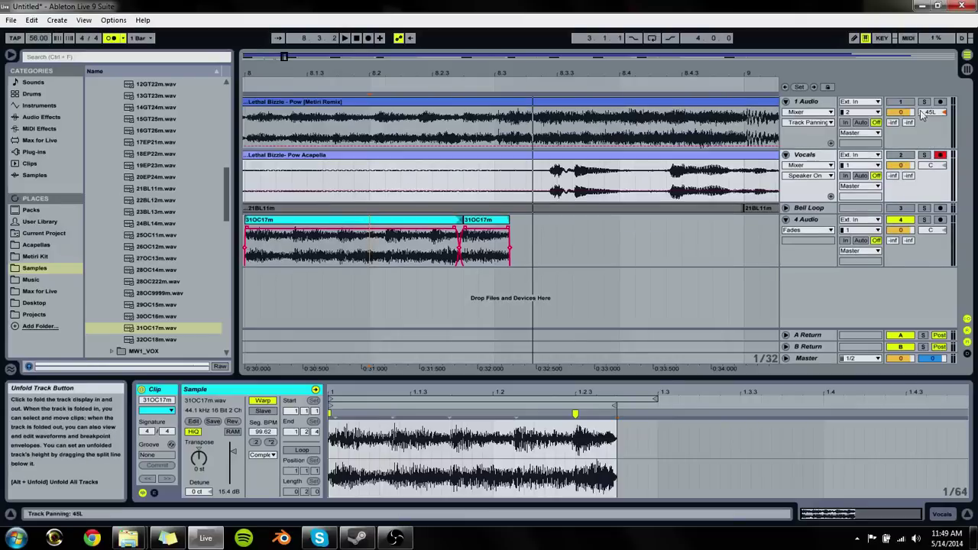
pyautogui.click(939, 155)
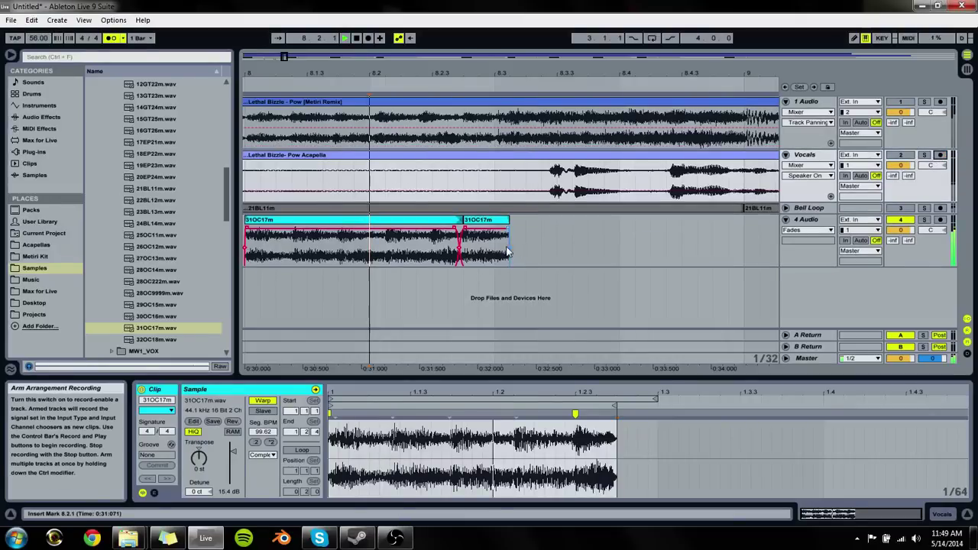
# Step: Play the main 31OC17m clip from 8.1.1 and set the tempo to 140 BPM
pyautogui.click(428, 221)
pyautogui.press('space')
pyautogui.click(37, 39)
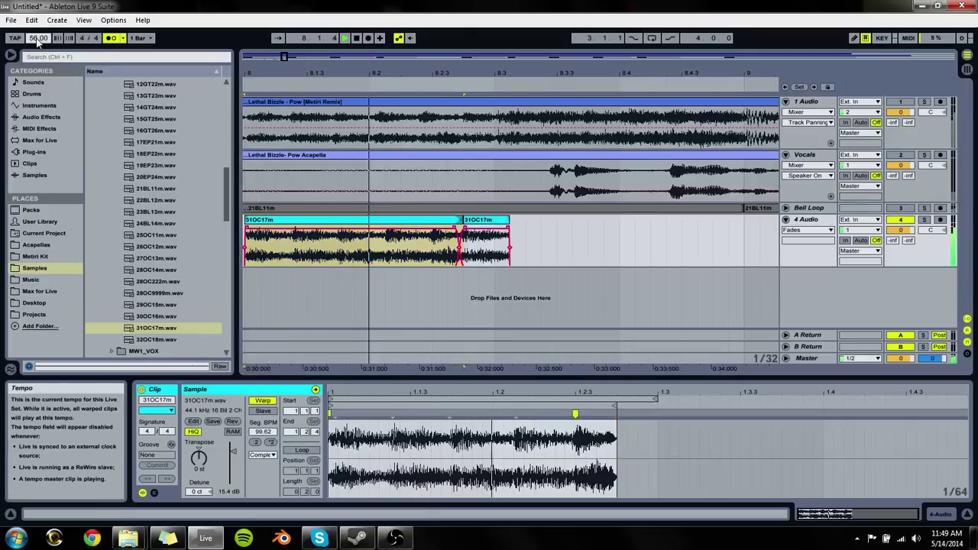
pyautogui.write('140')
pyautogui.press('Return')
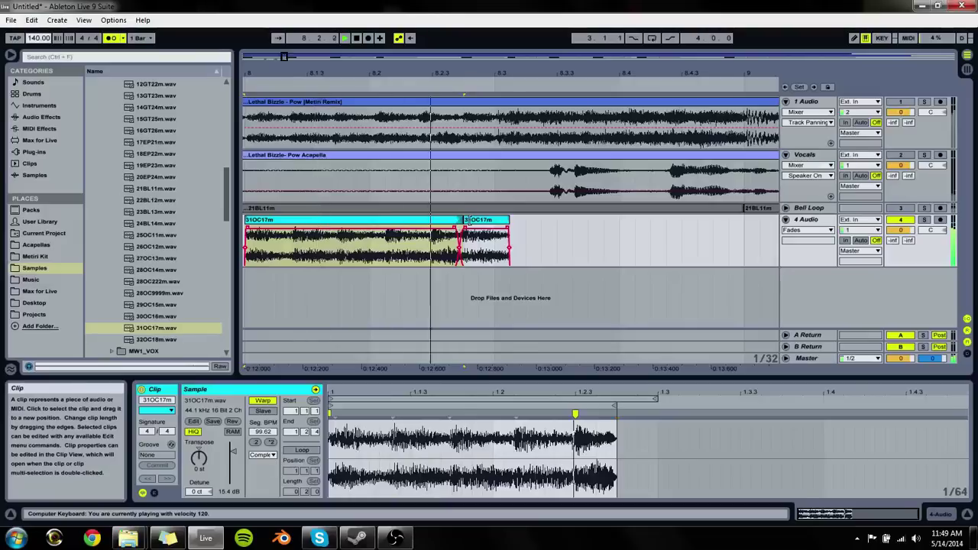
# Step: Shift the copied slice's first warp marker slightly past the clip start and play the slice
pyautogui.click(485, 241)
pyautogui.scroll(8, 473, 413)
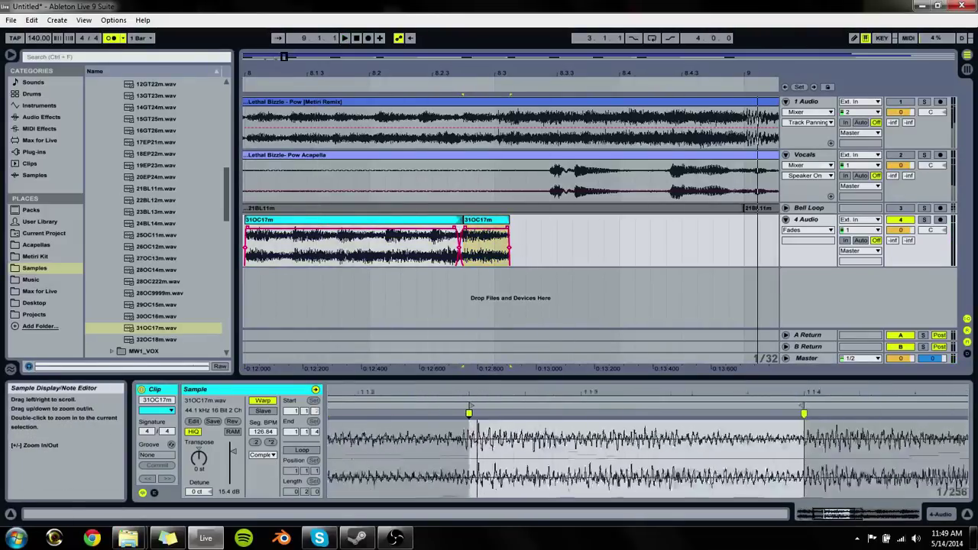
pyautogui.moveTo(444, 413); pyautogui.dragTo(513, 413)
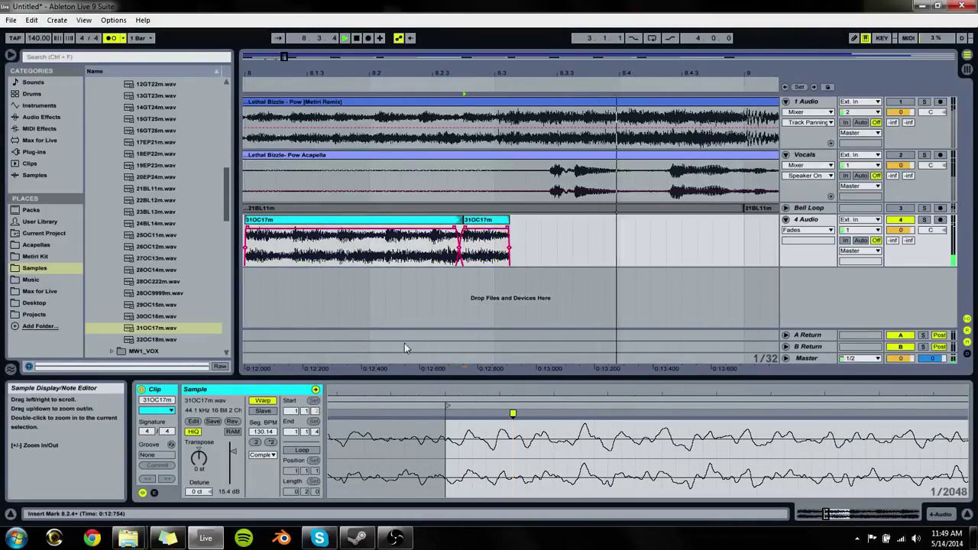
# Step: Shorten the crossfade between the two 31OC17m clips to a minimal length and replay from 8.1.3, 8.1.4 and 8.1.1
pyautogui.click(321, 246)
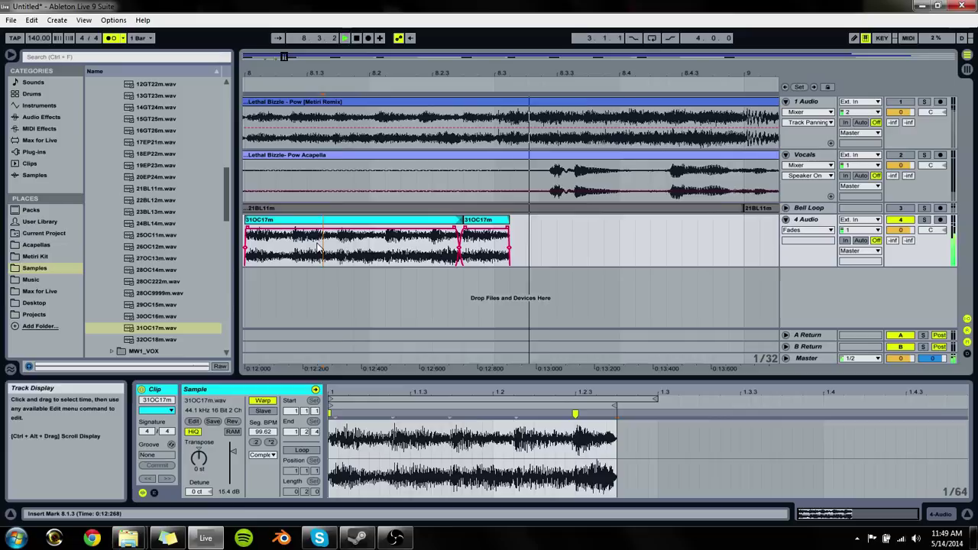
pyautogui.click(461, 233)
pyautogui.click(350, 258)
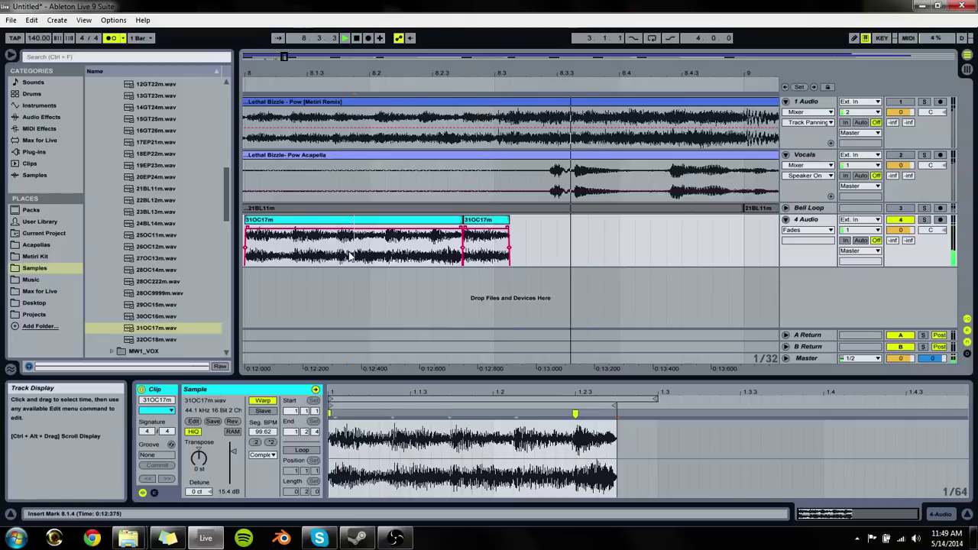
pyautogui.doubleClick(290, 243)
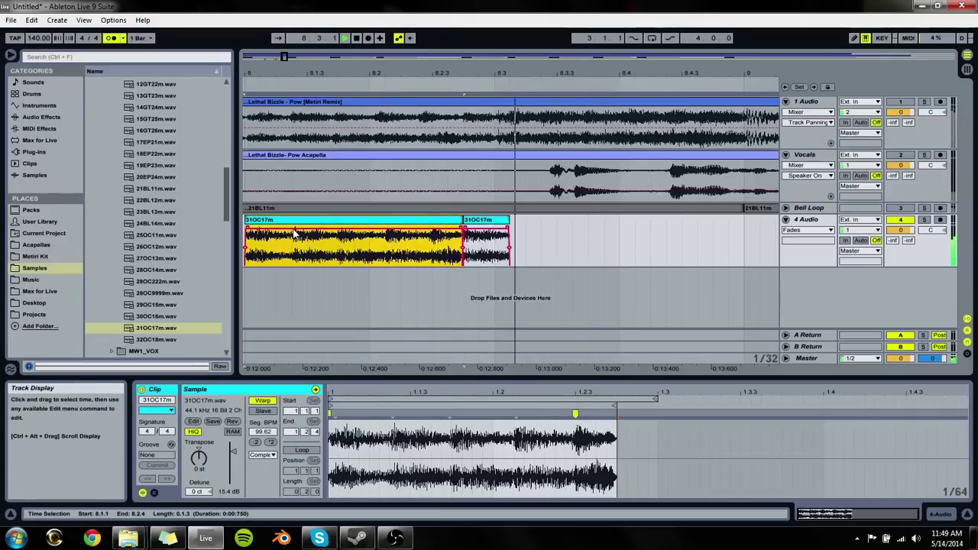
# Step: Trim the copied slice's end to 8.3.1, shift its second warp marker earlier and play the slice
pyautogui.click(489, 223)
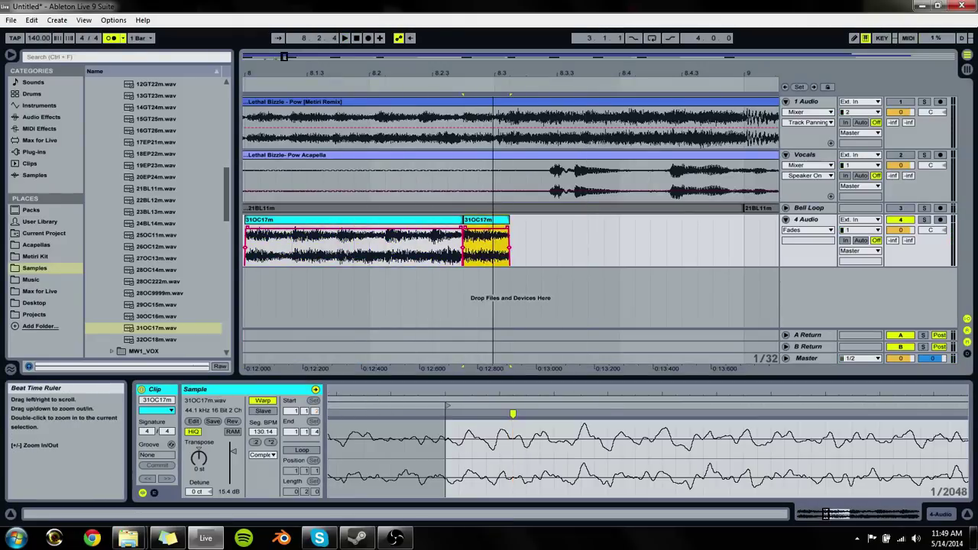
pyautogui.moveTo(495, 85); pyautogui.dragTo(495, 77)
pyautogui.click(490, 199)
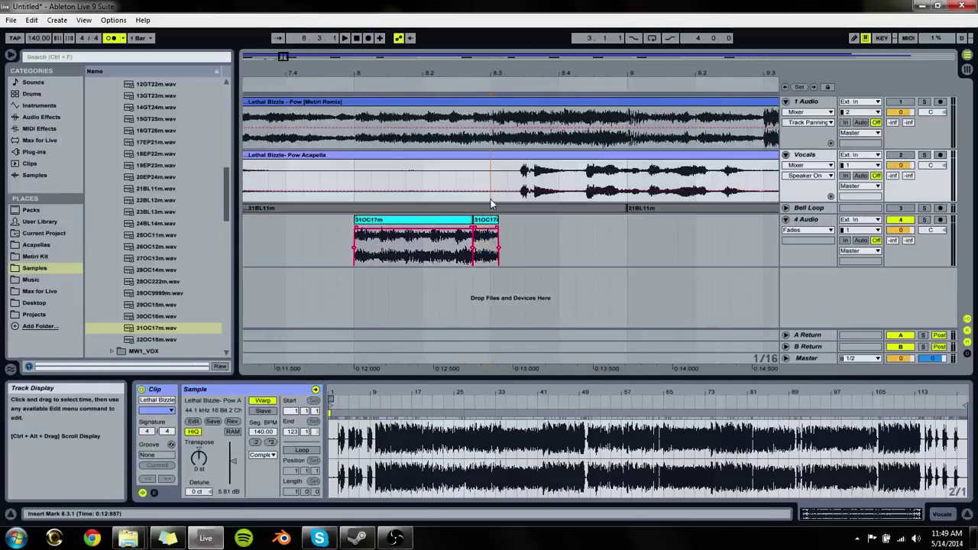
pyautogui.moveTo(476, 77); pyautogui.dragTo(477, 90)
pyautogui.click(470, 122)
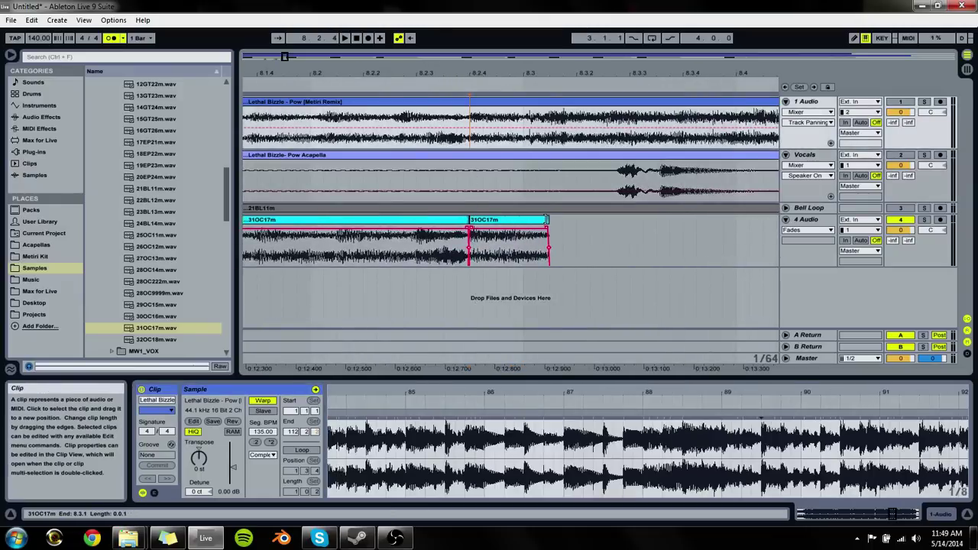
pyautogui.moveTo(546, 219); pyautogui.dragTo(534, 219)
pyautogui.press('space')
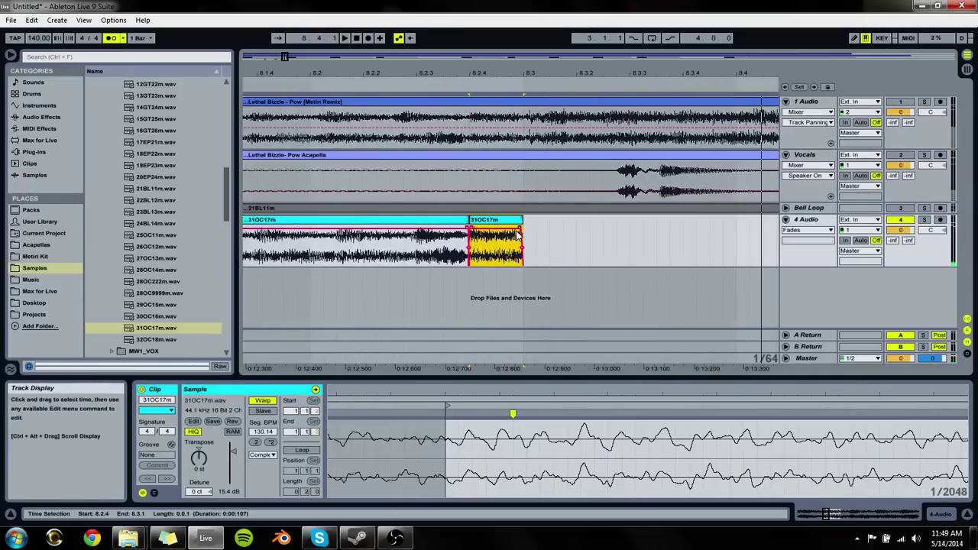
pyautogui.moveTo(601, 398); pyautogui.dragTo(603, 379)
pyautogui.moveTo(764, 415); pyautogui.dragTo(707, 418)
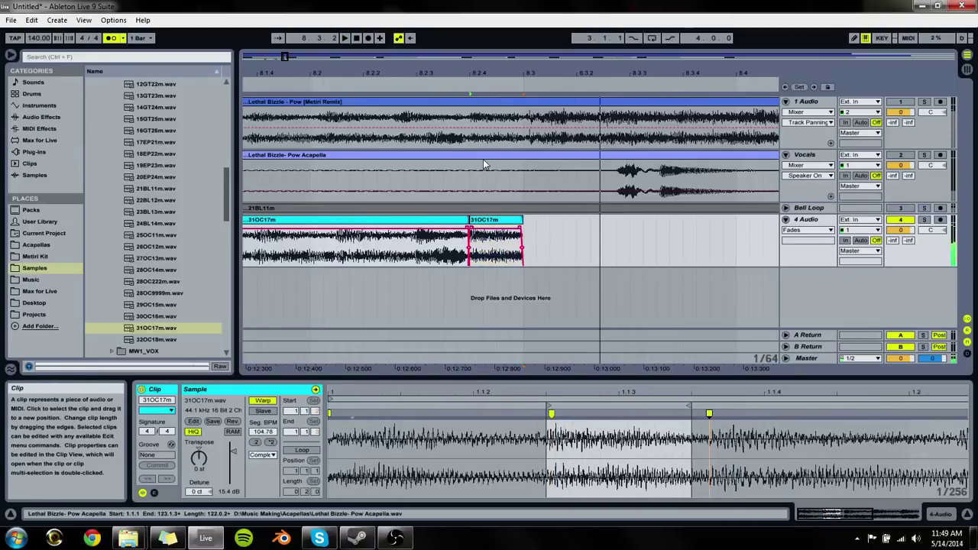
# Step: Duplicate both 31OC17m clips from 8.1.1 to 8.3.1 directly after themselves and play from 8.1.1
pyautogui.press('-')
pyautogui.press('-')
pyautogui.press('-')
pyautogui.click(511, 202)
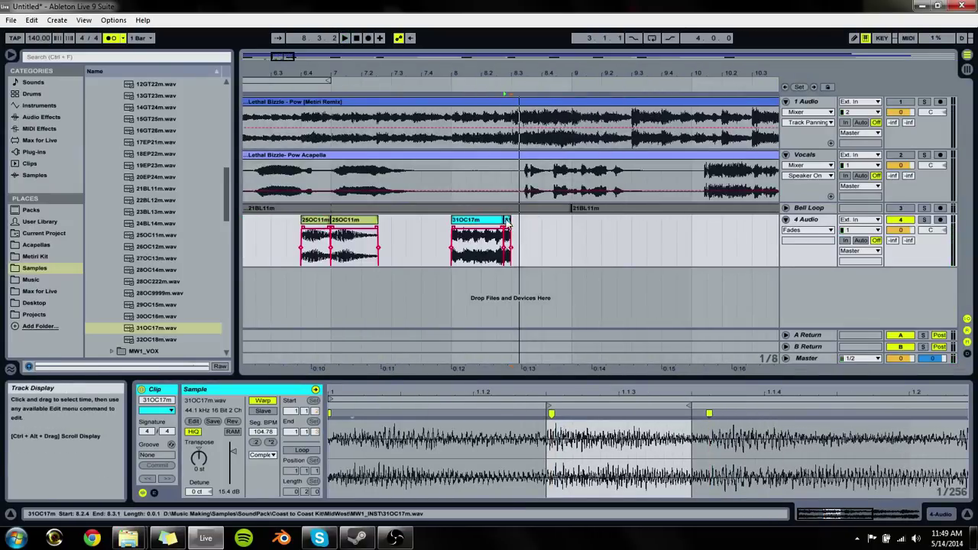
pyautogui.moveTo(510, 201); pyautogui.dragTo(452, 223)
pyautogui.hotkey('ctrl', 'd')
pyautogui.press('space')
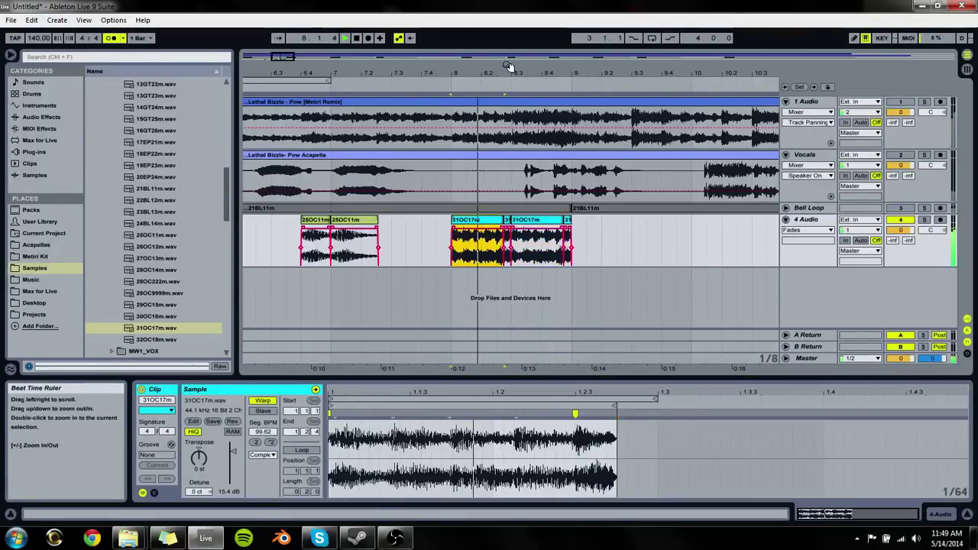
# Step: Solo the 1 Audio track and play the reference remix from around 8.1.2
pyautogui.moveTo(509, 61); pyautogui.dragTo(508, 67)
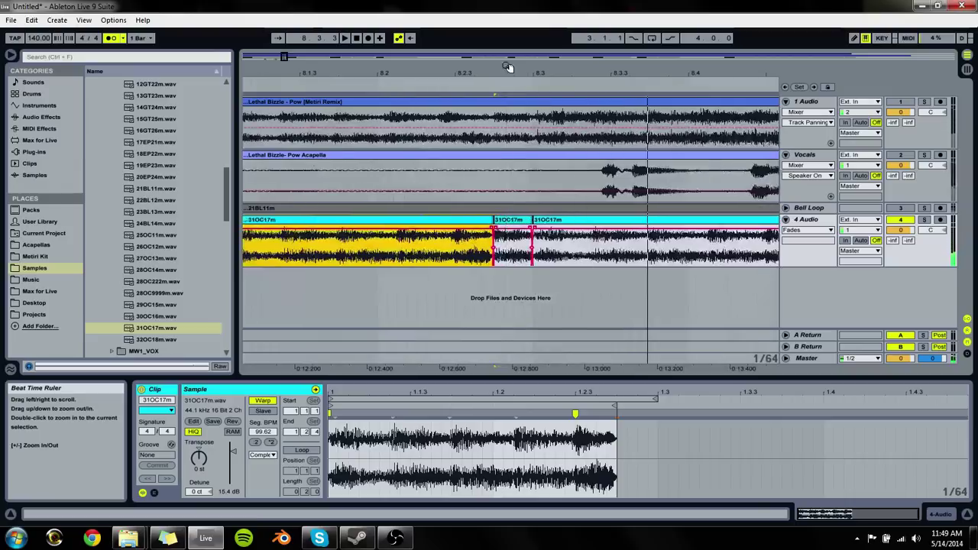
pyautogui.click(479, 145)
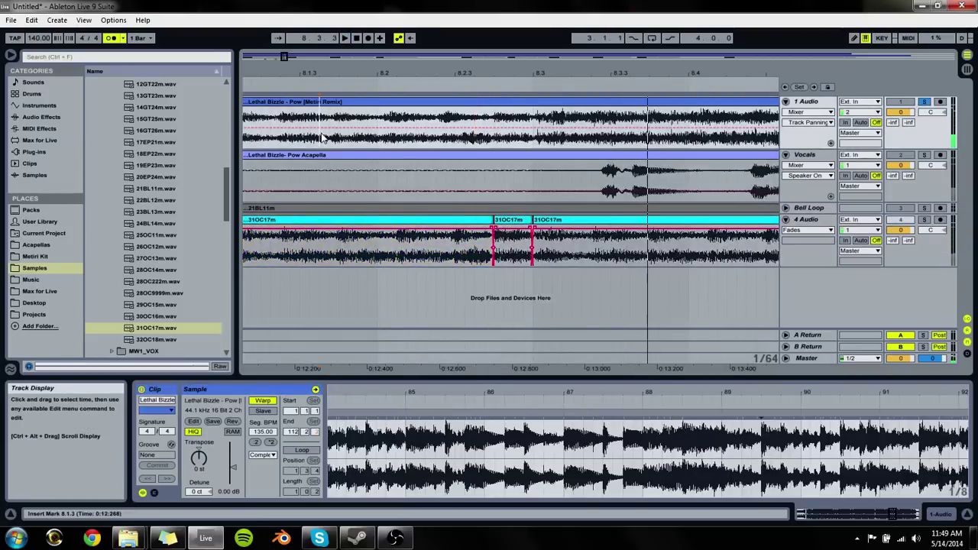
pyautogui.click(274, 145)
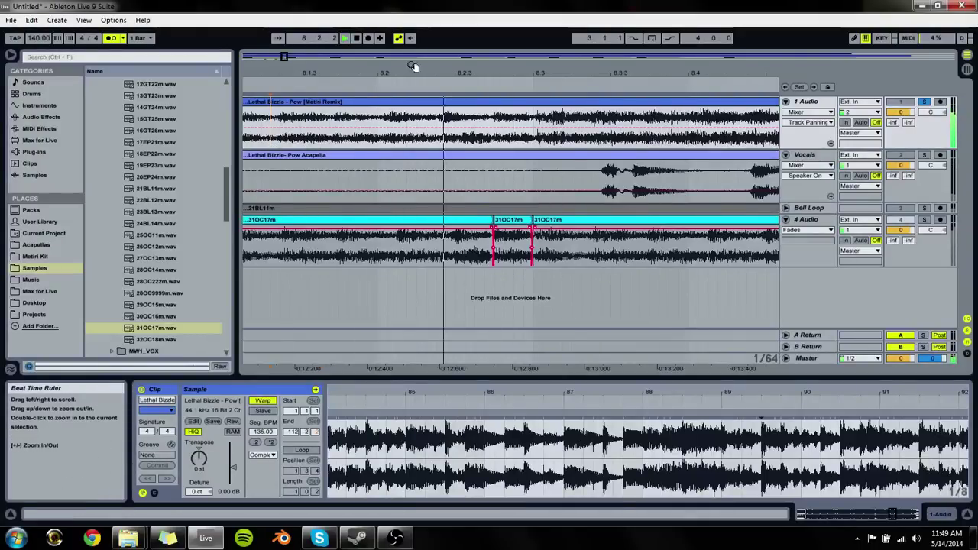
pyautogui.moveTo(507, 76); pyautogui.dragTo(505, 63)
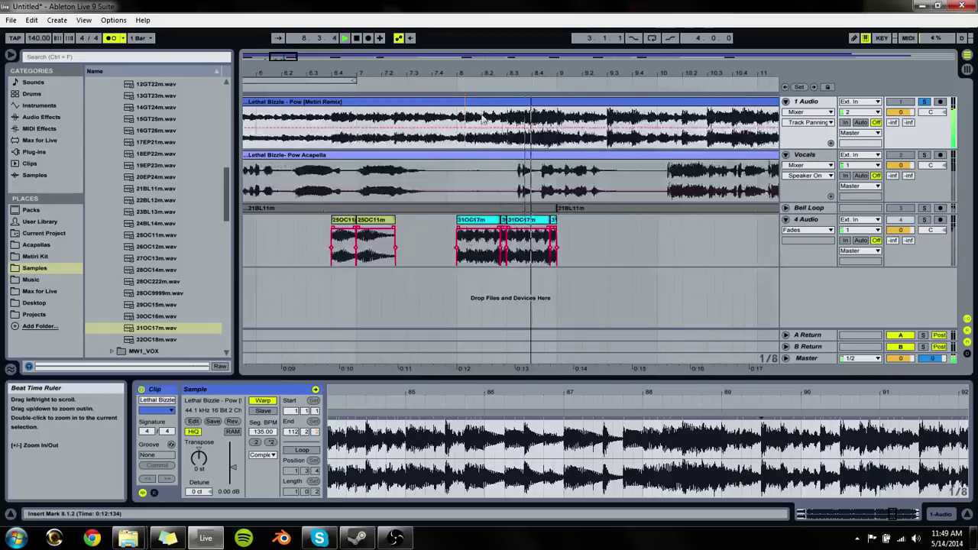
# Step: Play the 31OC17m clips from bar 8, comparing 4 Audio with 1 Audio and leaving 4 Audio soloed
pyautogui.click(456, 222)
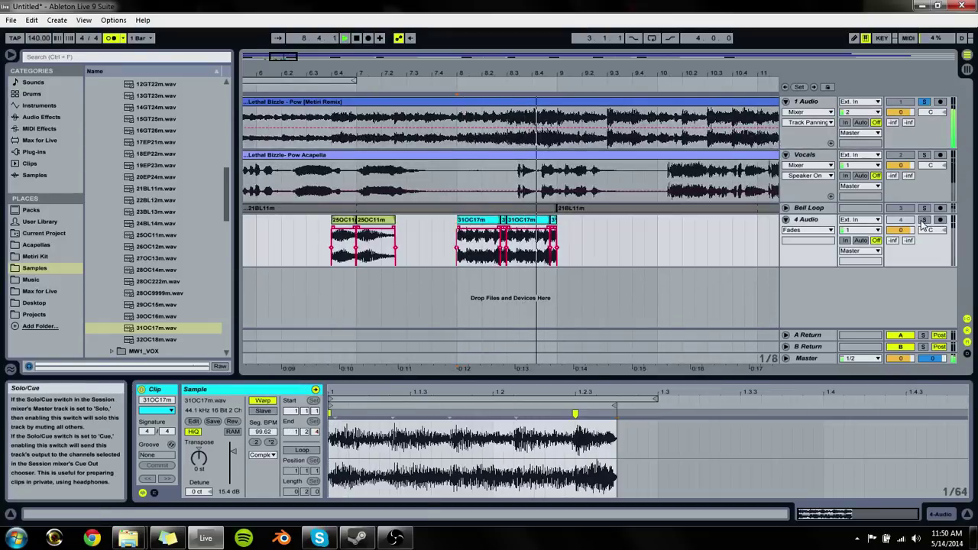
pyautogui.click(924, 220)
pyautogui.press('space')
pyautogui.click(900, 102)
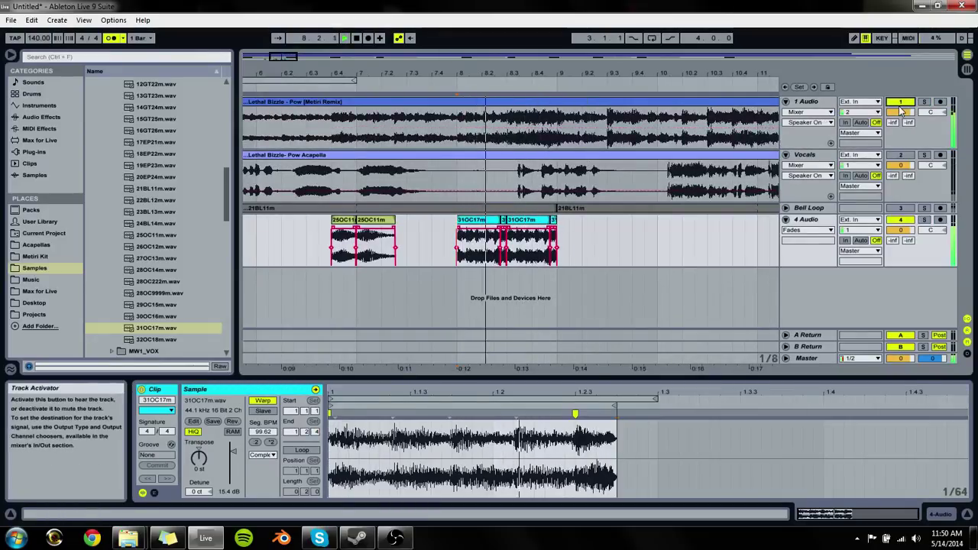
pyautogui.click(924, 220)
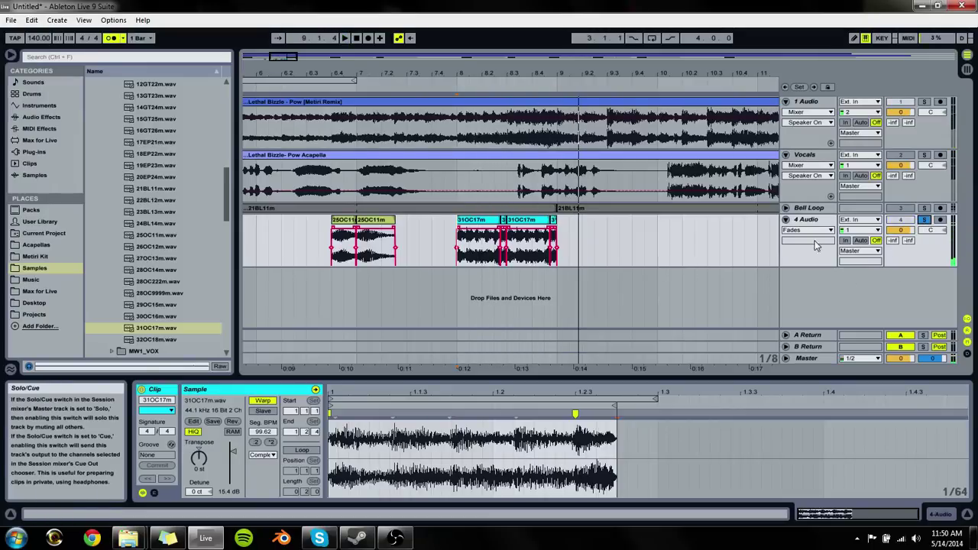
# Step: Switch the arrangement to a triplet grid around the short 31OC17m clip on 4 Audio
pyautogui.moveTo(501, 73); pyautogui.dragTo(530, 239)
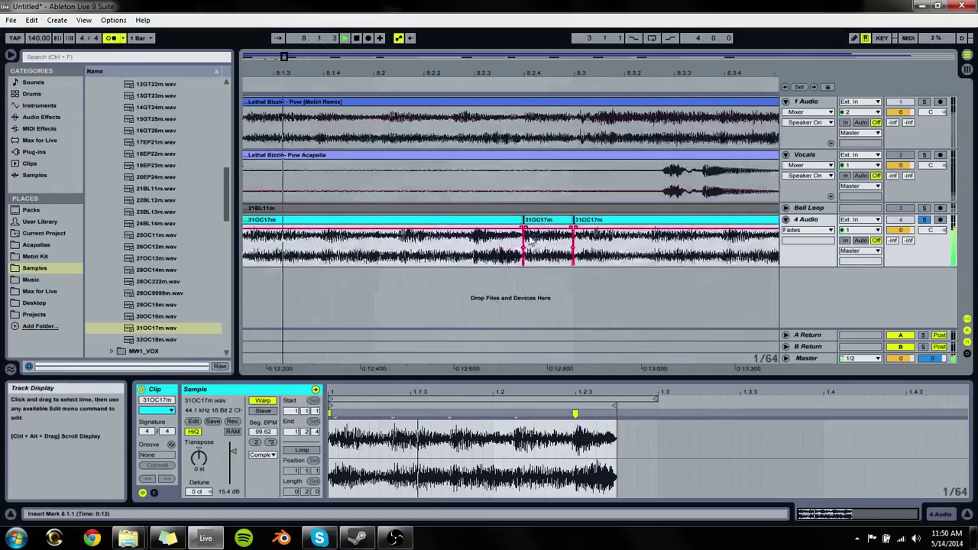
pyautogui.rightClick(530, 239)
pyautogui.click(528, 476)
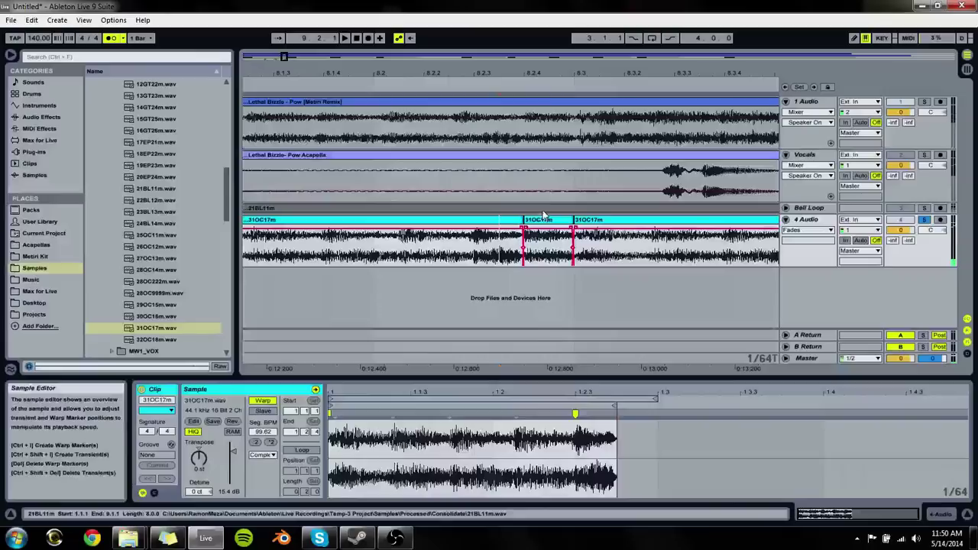
pyautogui.moveTo(539, 73); pyautogui.dragTo(529, 99)
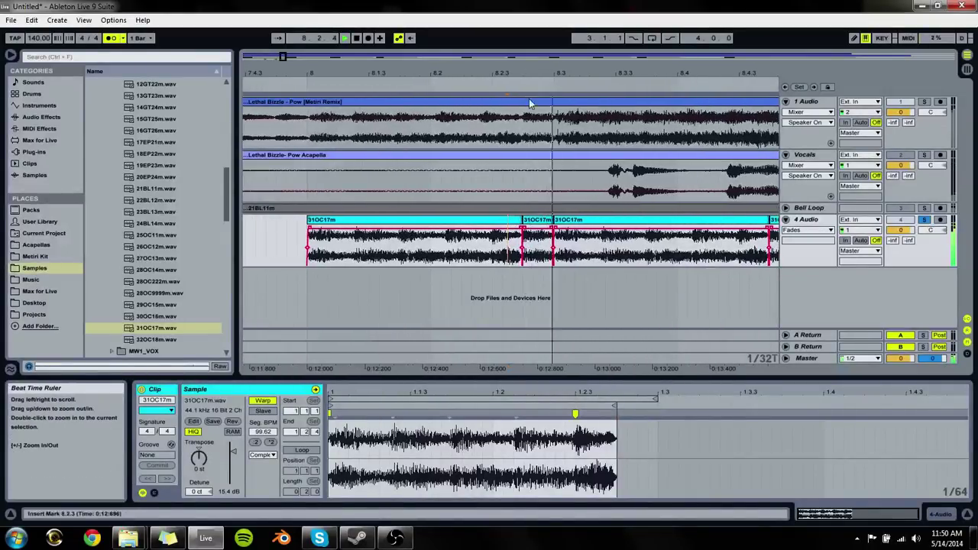
# Step: Try moving the short 31OC17m clip on 4 Audio to 8.2.3
pyautogui.click(464, 216)
pyautogui.click(538, 240)
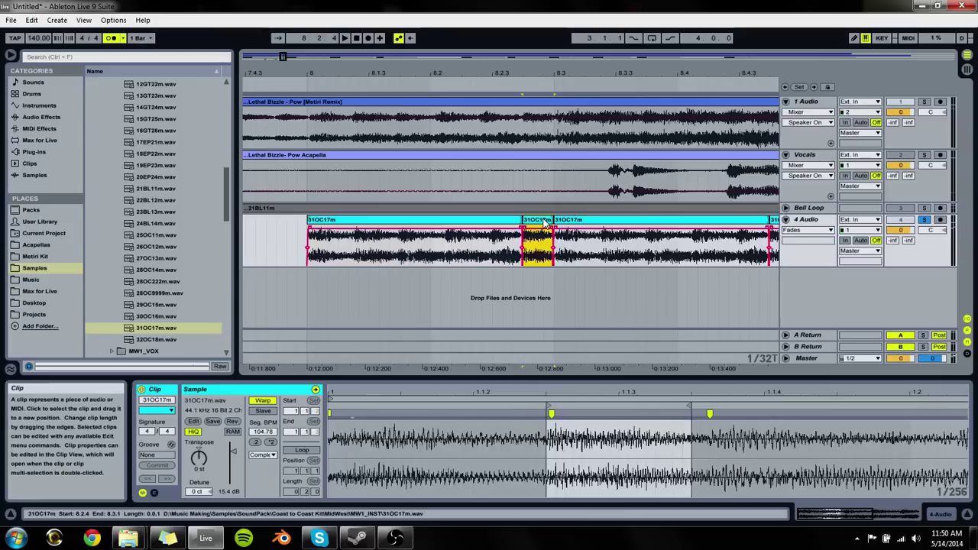
pyautogui.moveTo(522, 233); pyautogui.dragTo(481, 233)
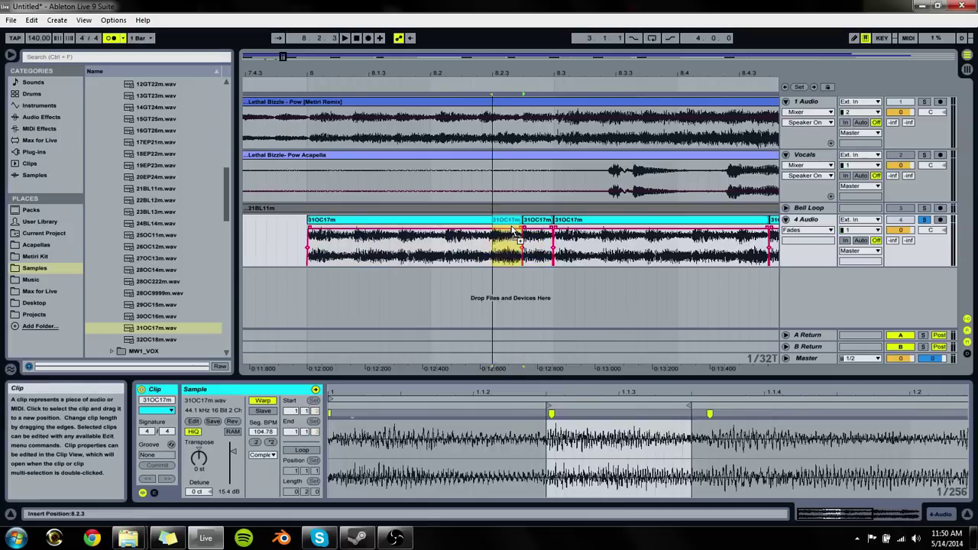
pyautogui.click(538, 241)
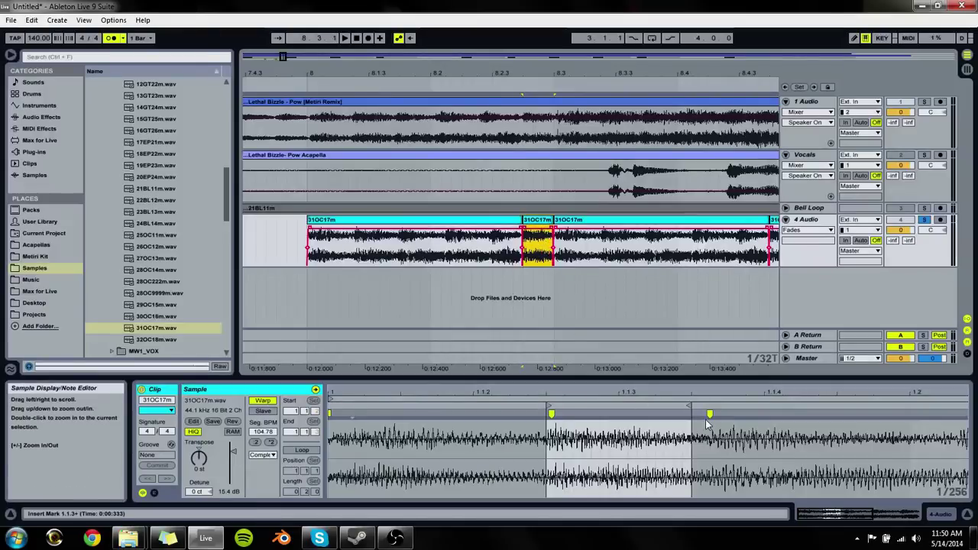
# Step: Move the short 31OC17m clip's second warp marker to the clip end at 1.1.3 and play the result
pyautogui.moveTo(709, 413); pyautogui.dragTo(691, 413)
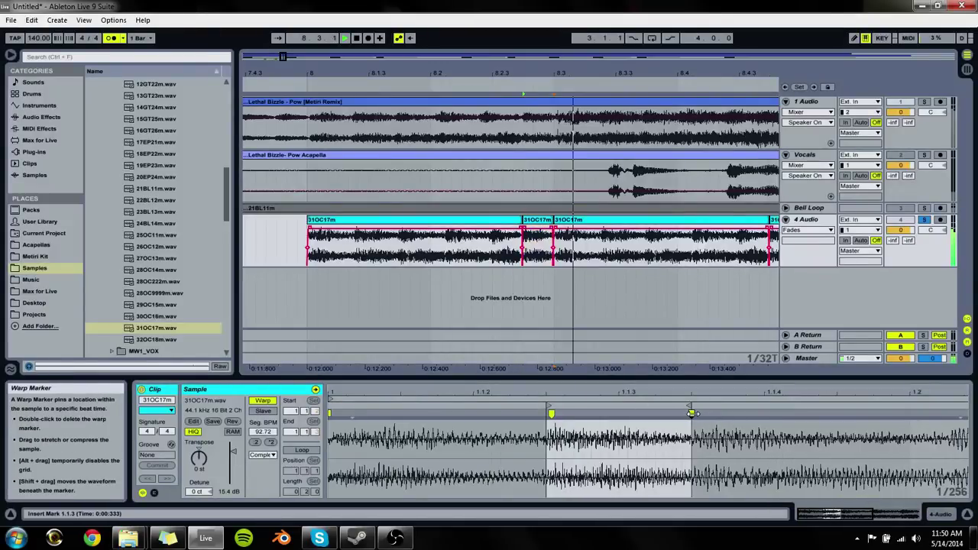
pyautogui.click(252, 251)
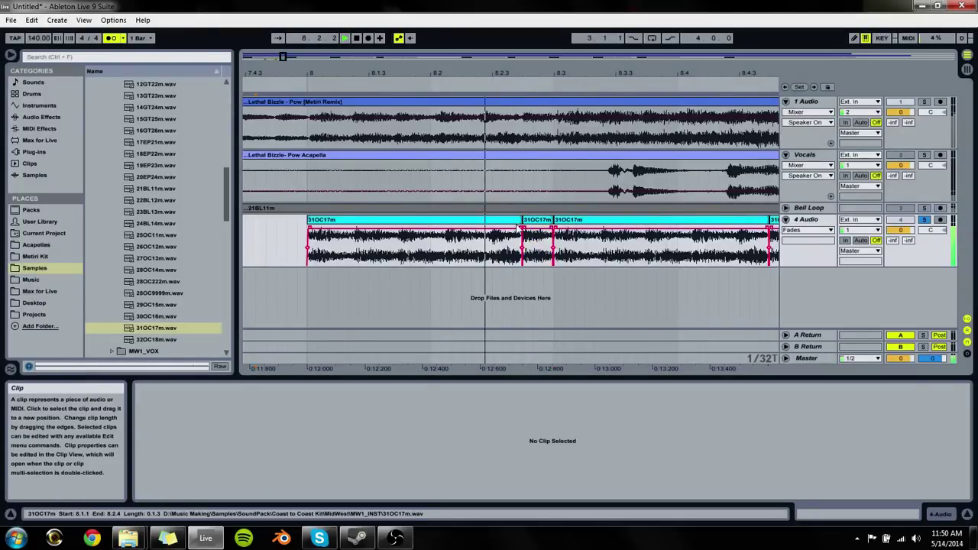
# Step: Extend the short 31OC17m clip's start to 8.2.3, align its first warp marker with 1.1.2 and play it
pyautogui.moveTo(521, 230); pyautogui.dragTo(514, 222)
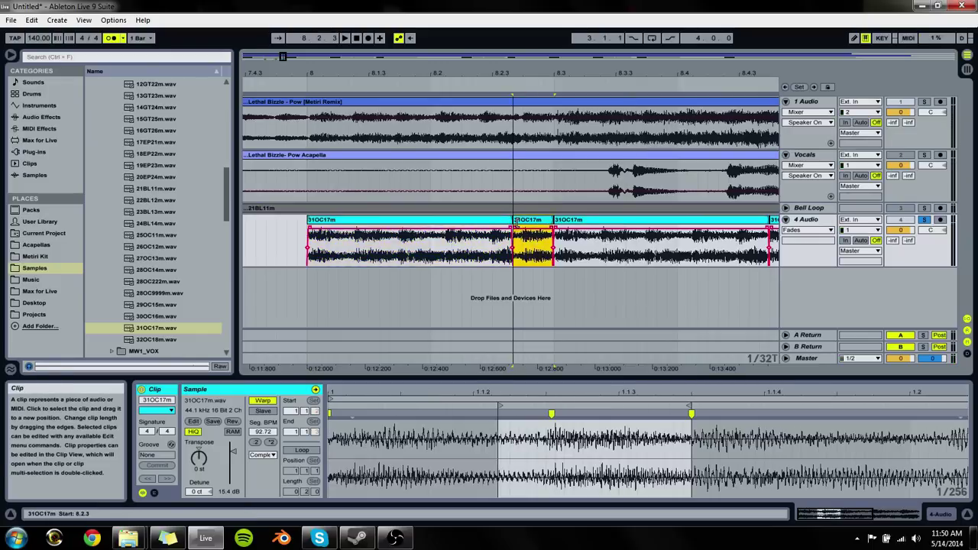
pyautogui.click(548, 413)
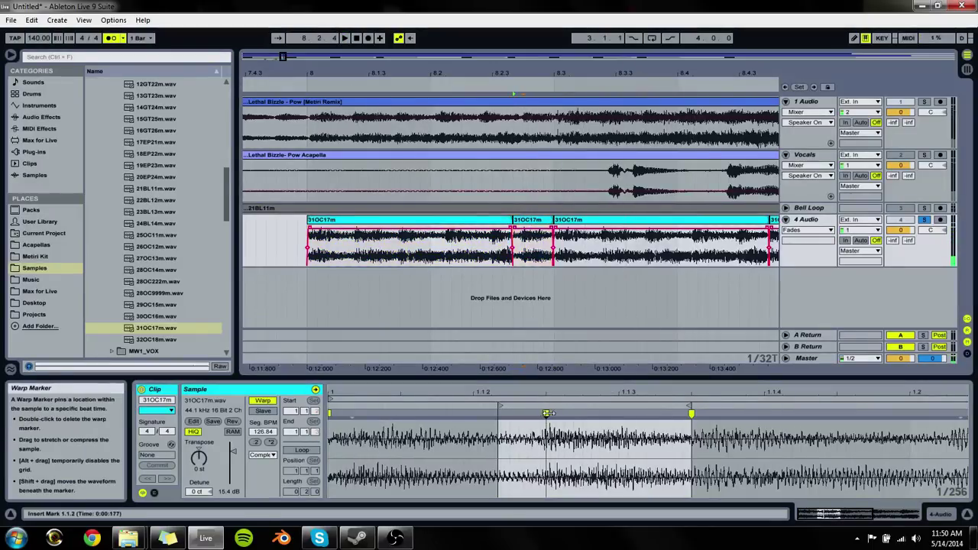
pyautogui.click(298, 252)
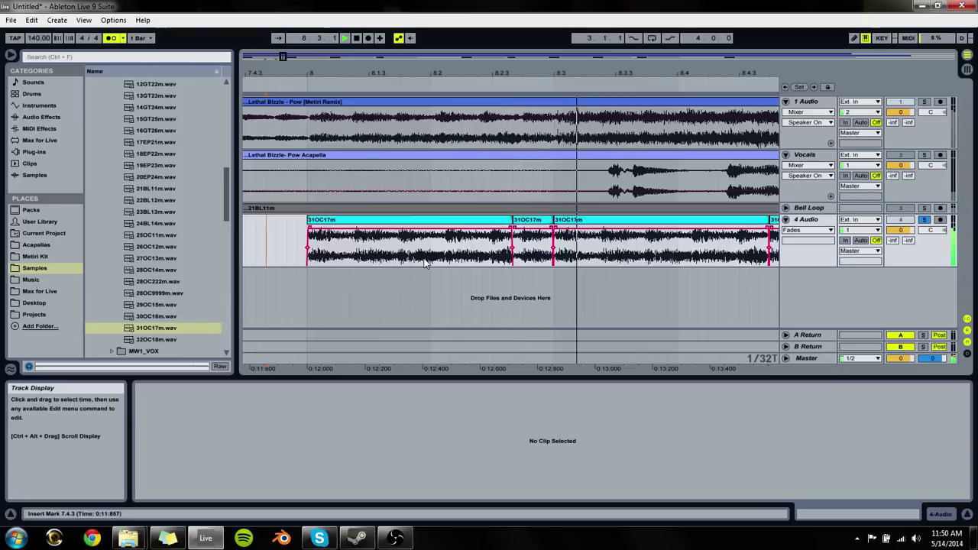
pyautogui.press('space')
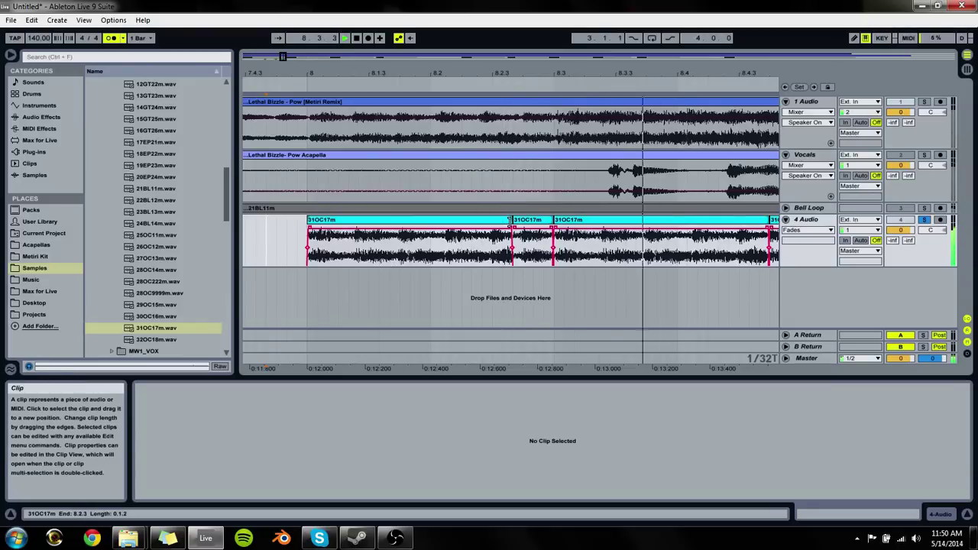
# Step: Audition the short middle 31OC17m clip, then delete it from 4 Audio and play from bar 8
pyautogui.click(523, 243)
pyautogui.click(522, 248)
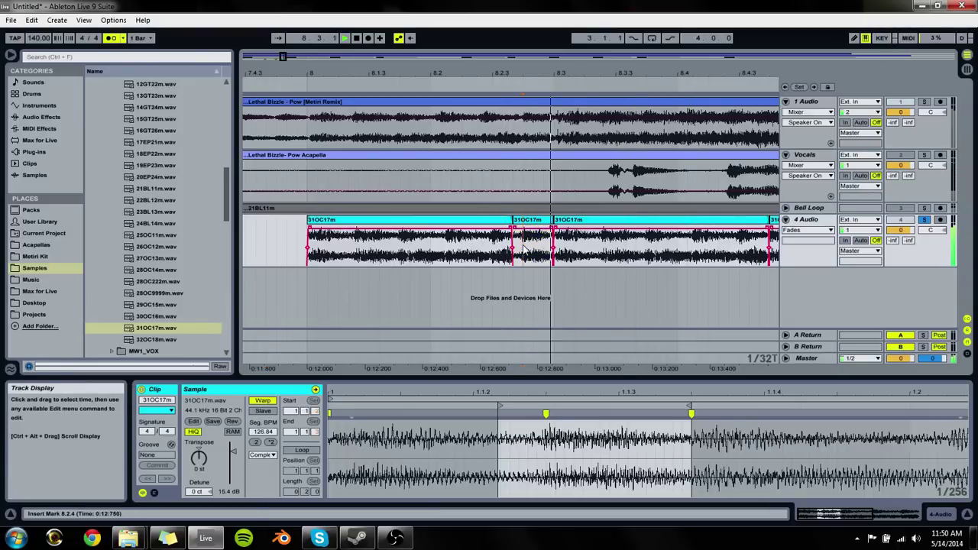
pyautogui.click(528, 221)
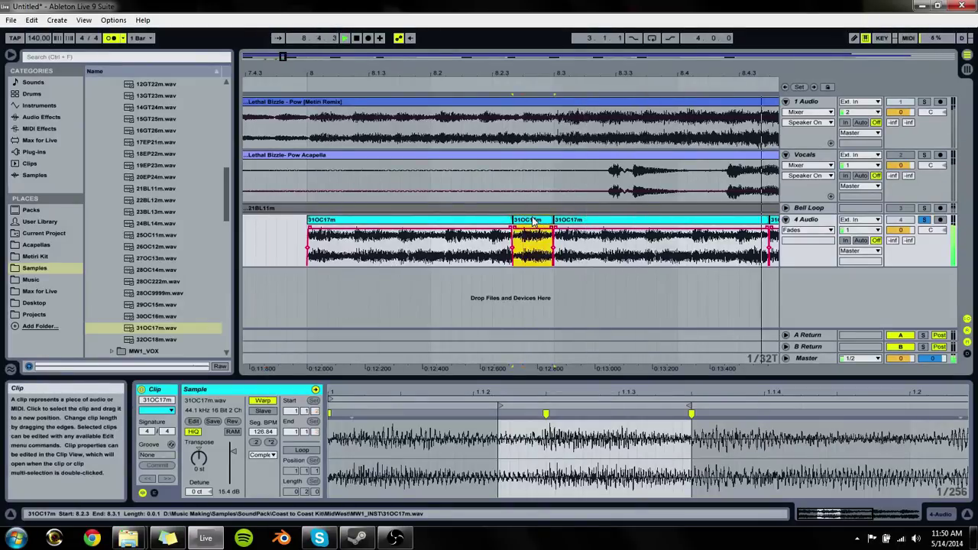
pyautogui.press('Delete')
pyautogui.click(427, 244)
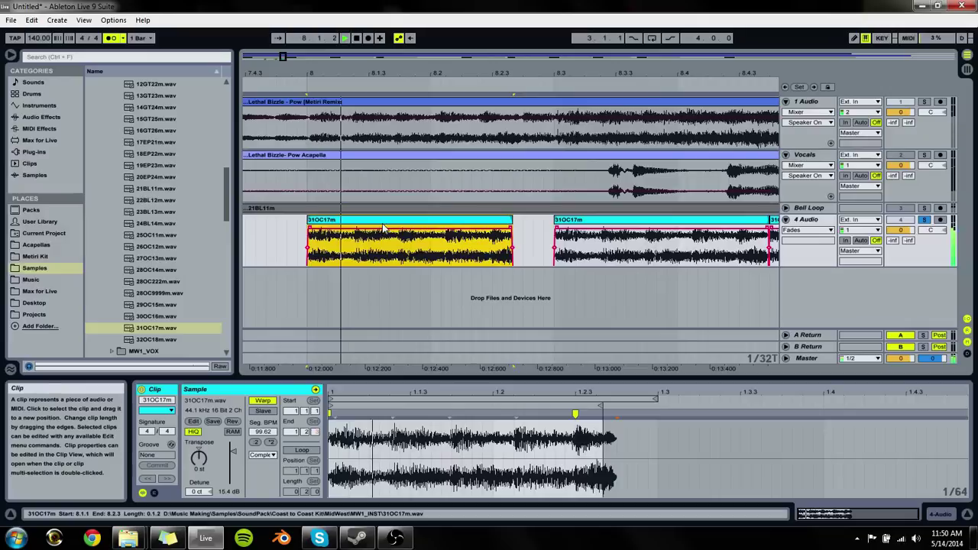
# Step: With 1 Audio soloed, copy its remix audio from 8.2.4 to 8.3.1 into the gap on 4 Audio
pyautogui.click(924, 102)
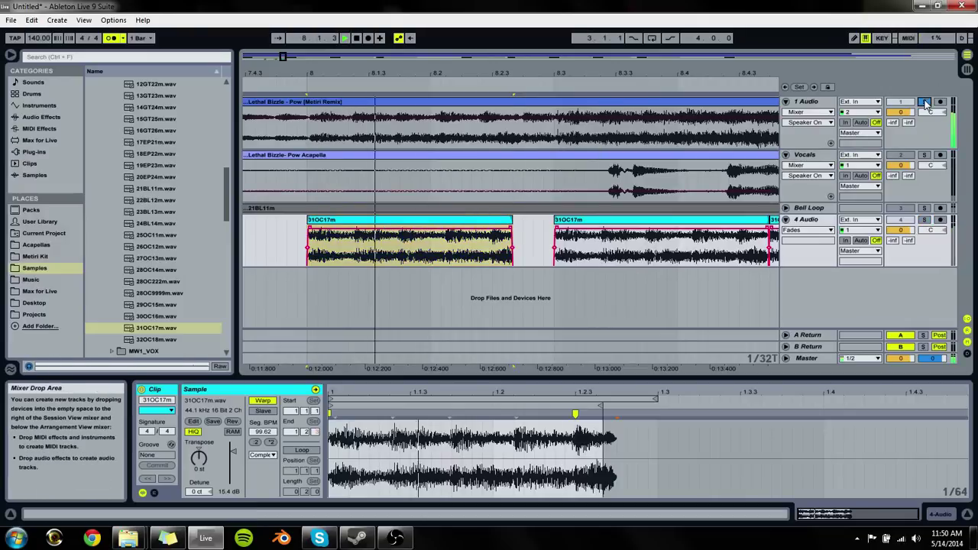
pyautogui.click(521, 226)
pyautogui.moveTo(528, 136); pyautogui.dragTo(523, 238)
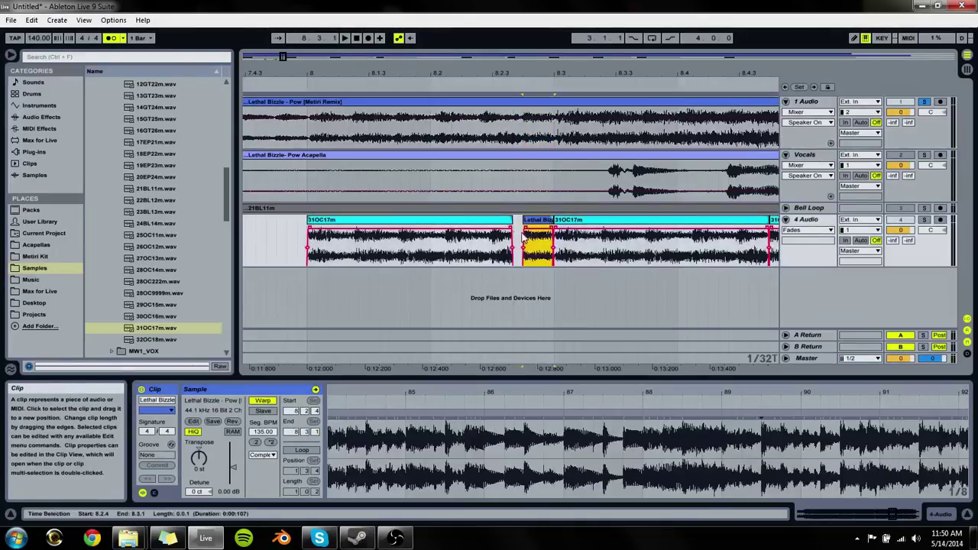
# Step: Extend the first 31OC17m clip to 8.2.4, crossfade it into the copied remix clip, and solo 4 Audio for playback
pyautogui.click(416, 256)
pyautogui.press('space')
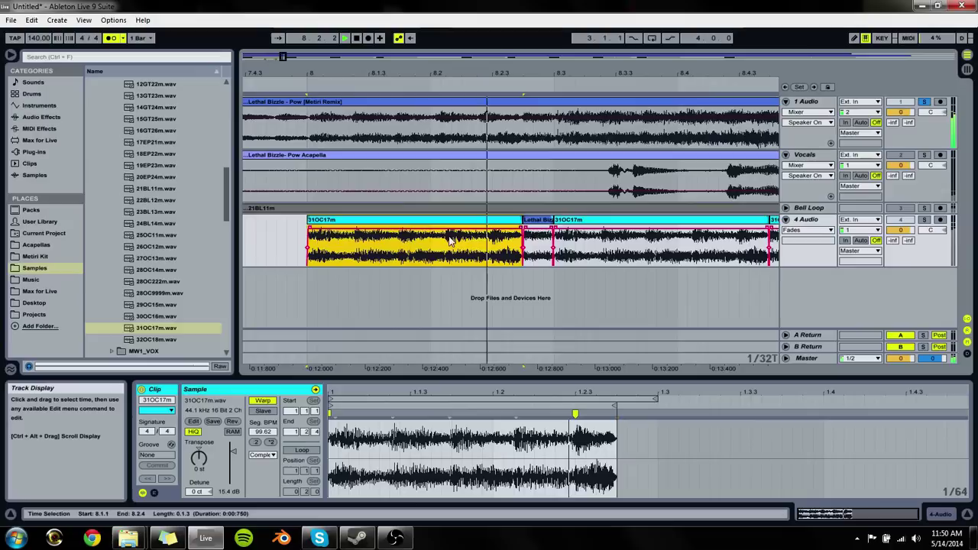
pyautogui.click(924, 220)
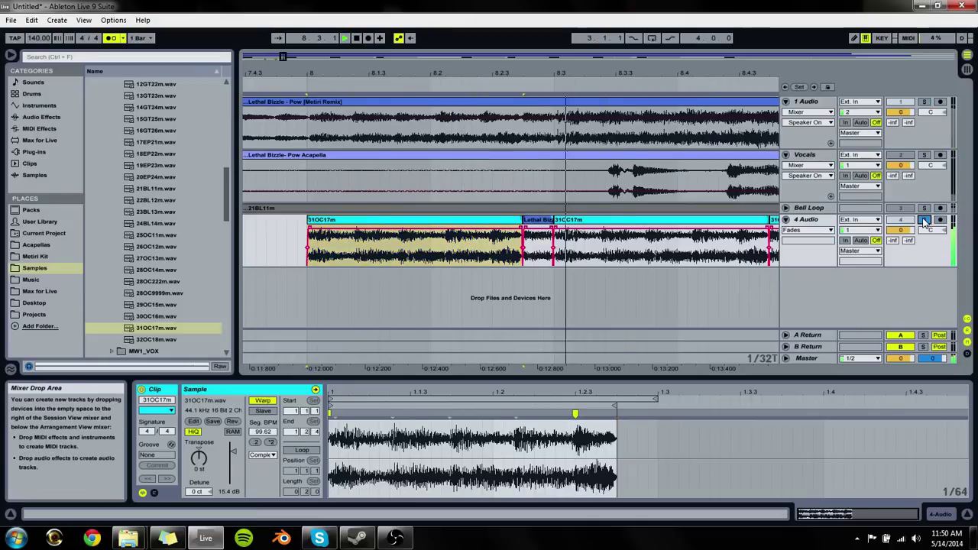
pyautogui.click(532, 230)
pyautogui.press('space')
# Step: Audition the samples between 22BL12m.wav and 28OC9999m.wav in the browser to find a matching sound
pyautogui.click(156, 269)
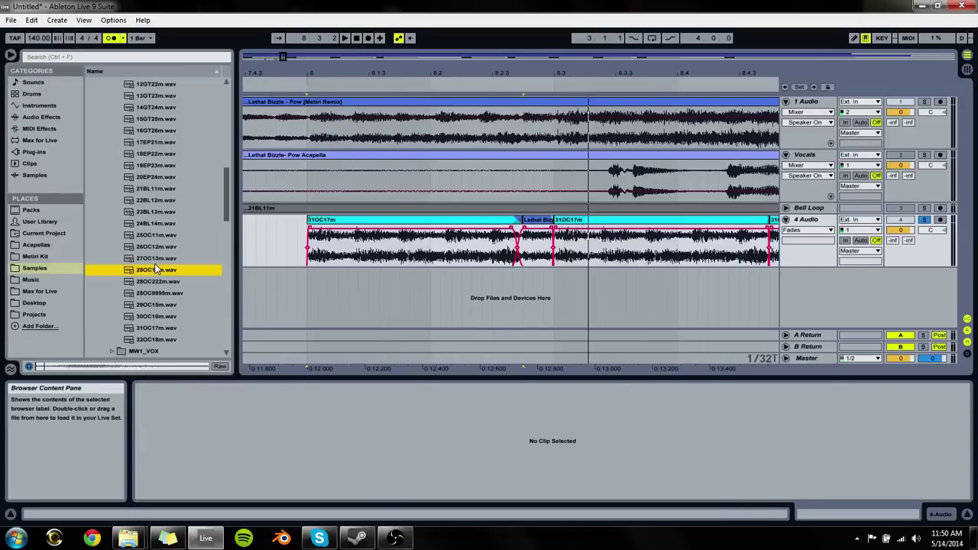
pyautogui.press('Up')
pyautogui.press('Up')
pyautogui.press('Up')
pyautogui.press('Up')
pyautogui.press('Up')
pyautogui.press('Up')
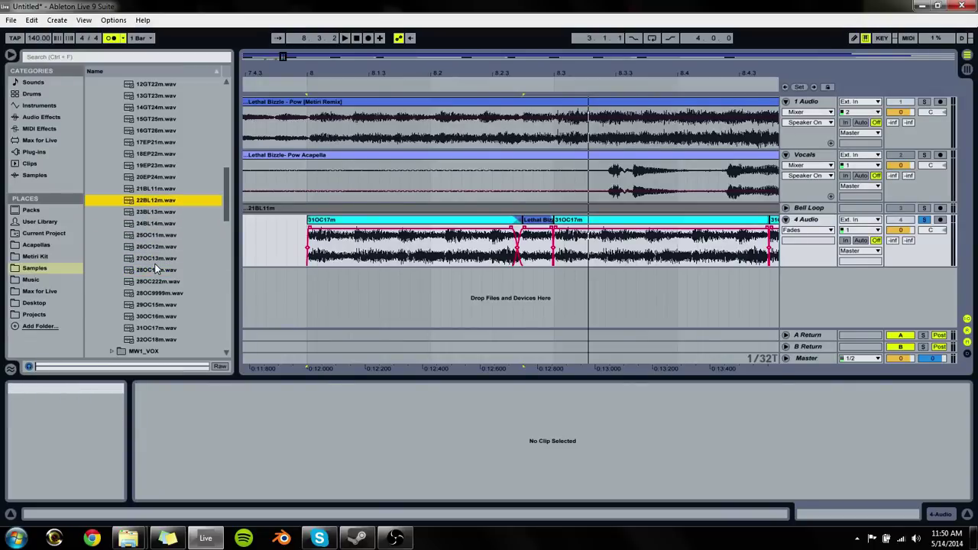
pyautogui.press('Down')
pyautogui.press('Down')
pyautogui.press('Down')
pyautogui.press('Down')
pyautogui.press('Down')
pyautogui.press('Down')
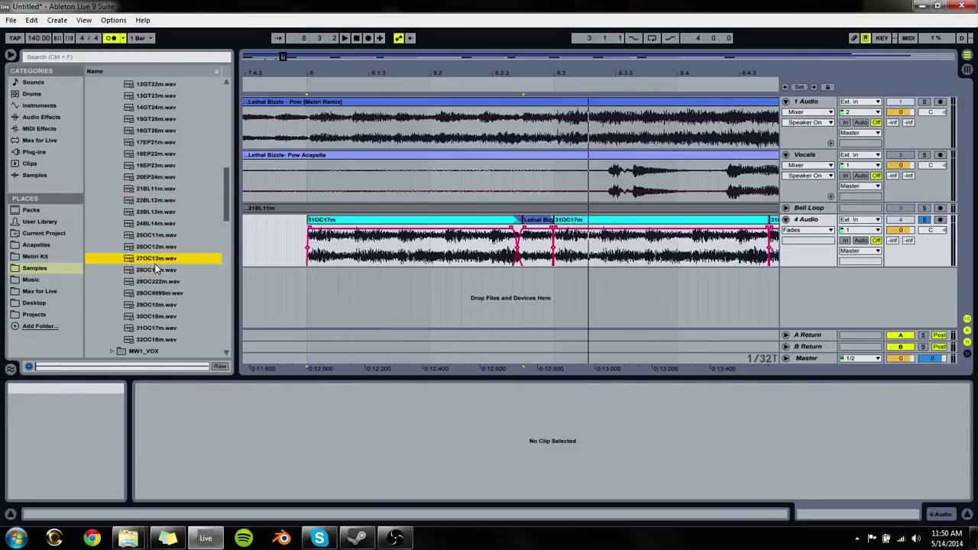
pyautogui.press('Up')
pyautogui.press('Down')
pyautogui.press('Down')
pyautogui.press('Down')
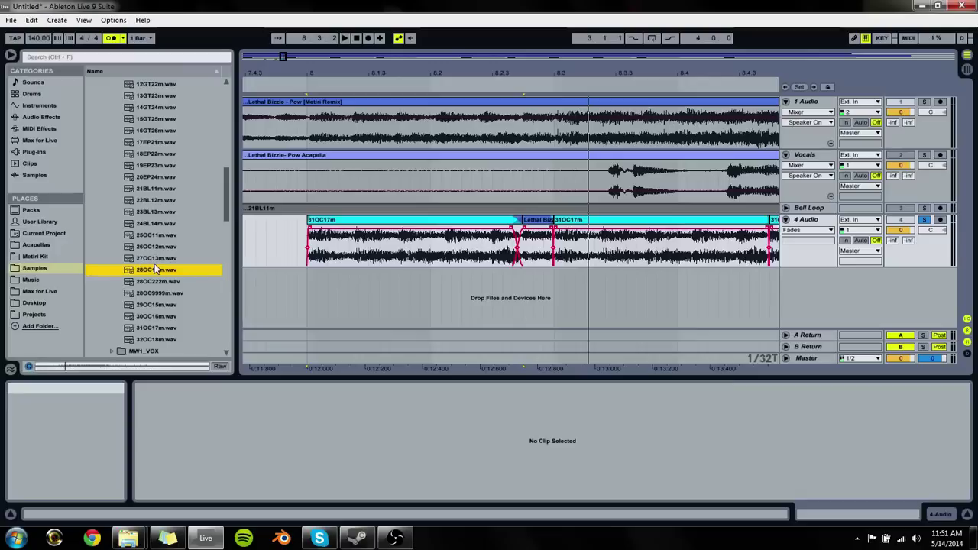
pyautogui.press('Down')
pyautogui.press('Up')
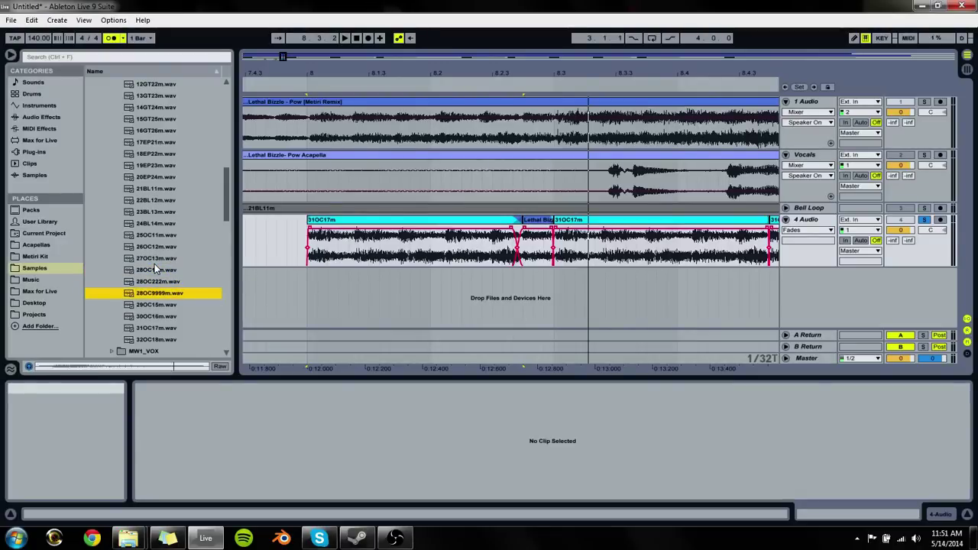
pyautogui.press('Up')
pyautogui.press('Down')
# Step: Place 28OC9999m.wav at 8.2.4 on 4 Audio, raise its clip gain and play it
pyautogui.click(556, 243)
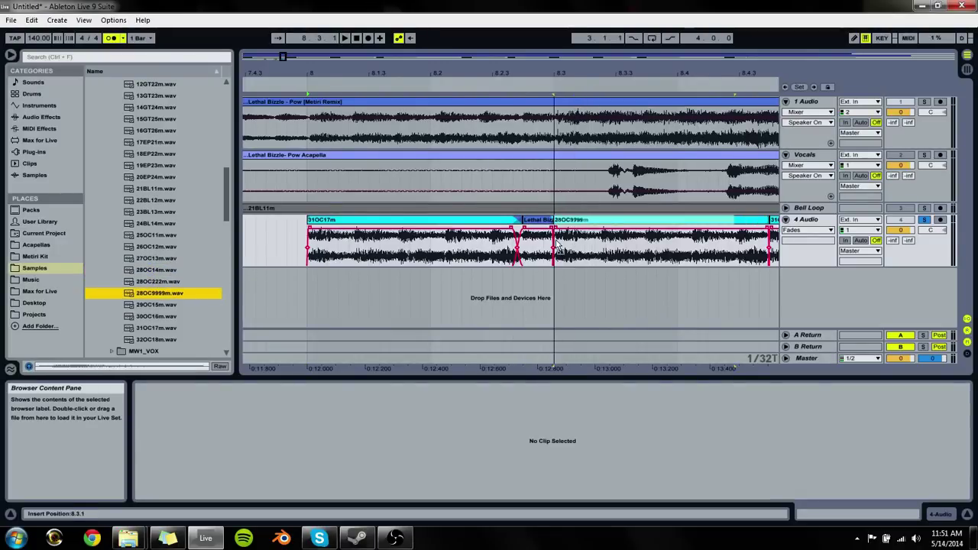
pyautogui.click(526, 243)
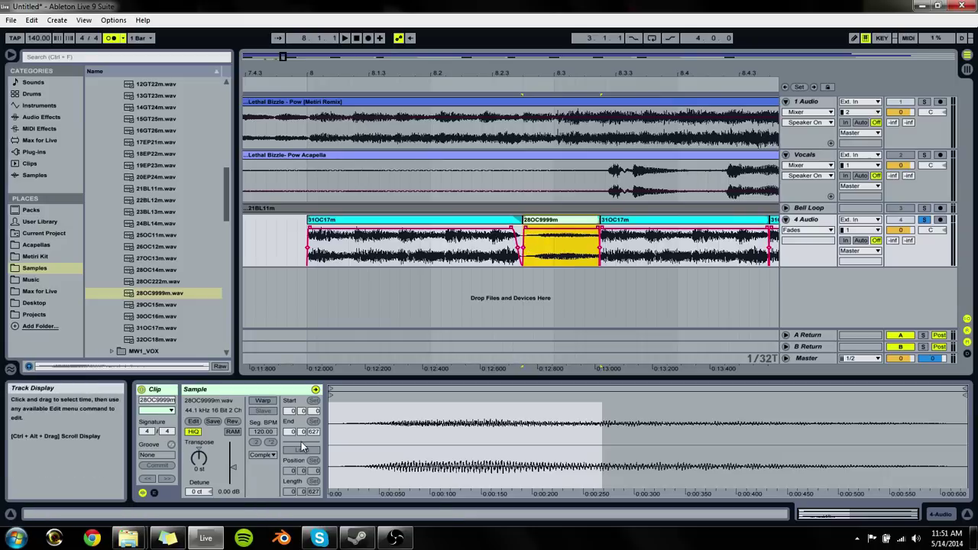
pyautogui.moveTo(232, 465); pyautogui.dragTo(231, 447)
pyautogui.press('space')
# Step: Remove the fade at the first 31OC17m clip's end and start the 28OC9999m clip at sample position 0:0:430, keeping it at 8.2.4
pyautogui.click(510, 235)
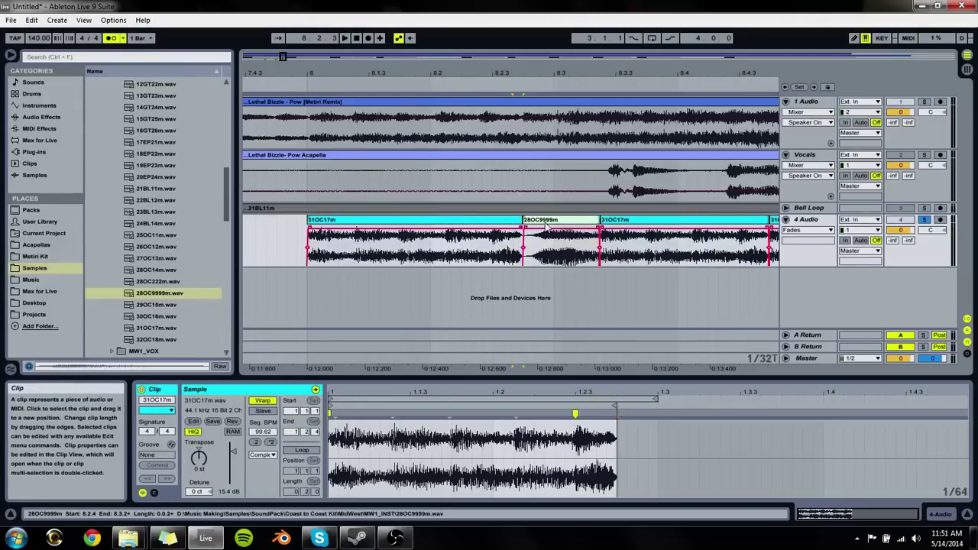
pyautogui.moveTo(525, 228)
pyautogui.mouseDown()
pyautogui.moveTo(542, 227)
pyautogui.moveTo(520, 227)
pyautogui.mouseUp()
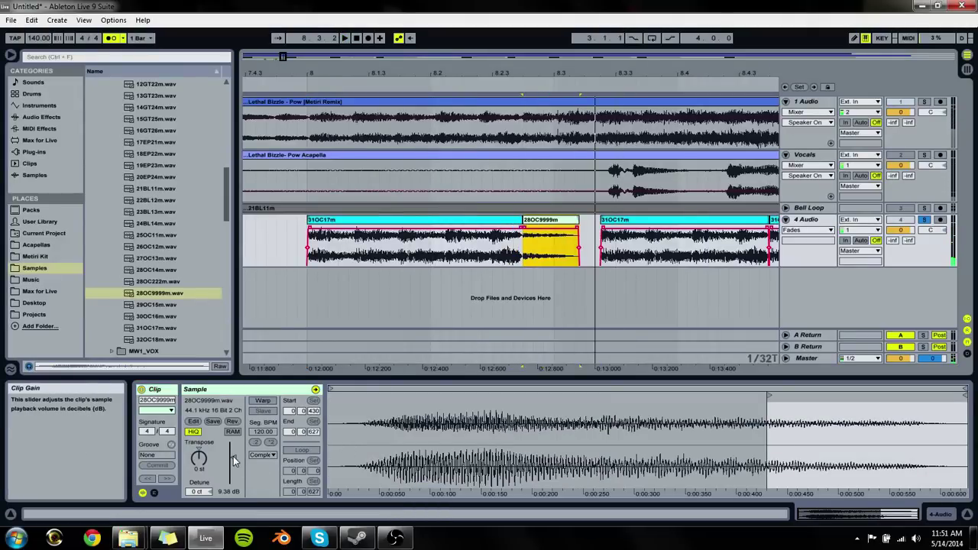
# Step: Start the 28OC9999m clip at its sample's beginning, enable Warp, compress its audio with warp markers, and shorten the clip to end at 8.3.1
pyautogui.moveTo(768, 398)
pyautogui.mouseDown()
pyautogui.moveTo(463, 405)
pyautogui.moveTo(330, 394)
pyautogui.mouseUp()
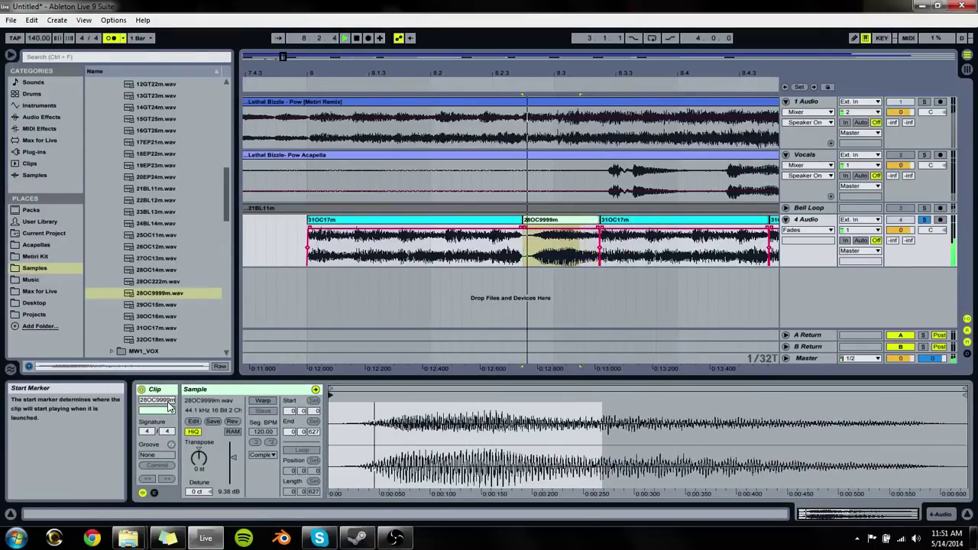
pyautogui.click(267, 403)
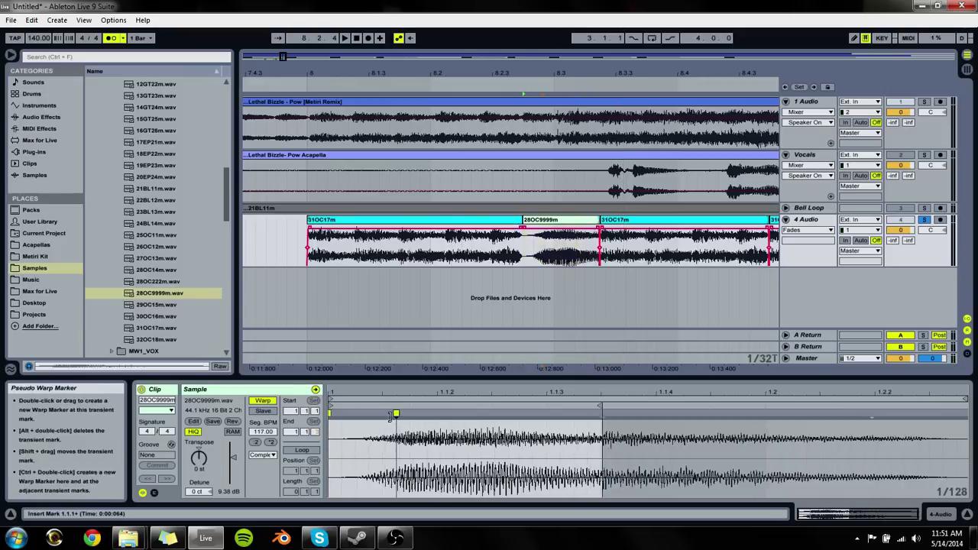
pyautogui.press('space')
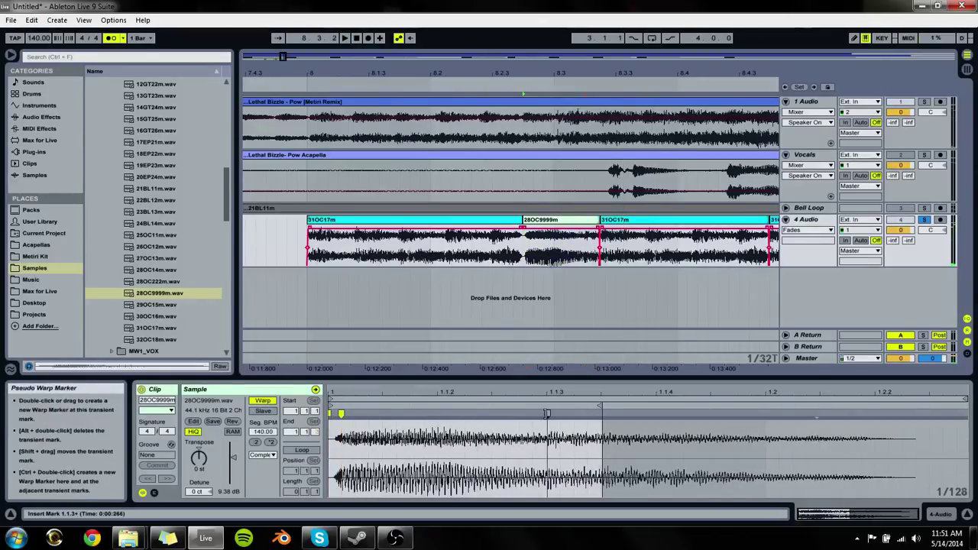
pyautogui.moveTo(599, 417)
pyautogui.mouseDown()
pyautogui.moveTo(463, 413)
pyautogui.moveTo(492, 414)
pyautogui.mouseUp()
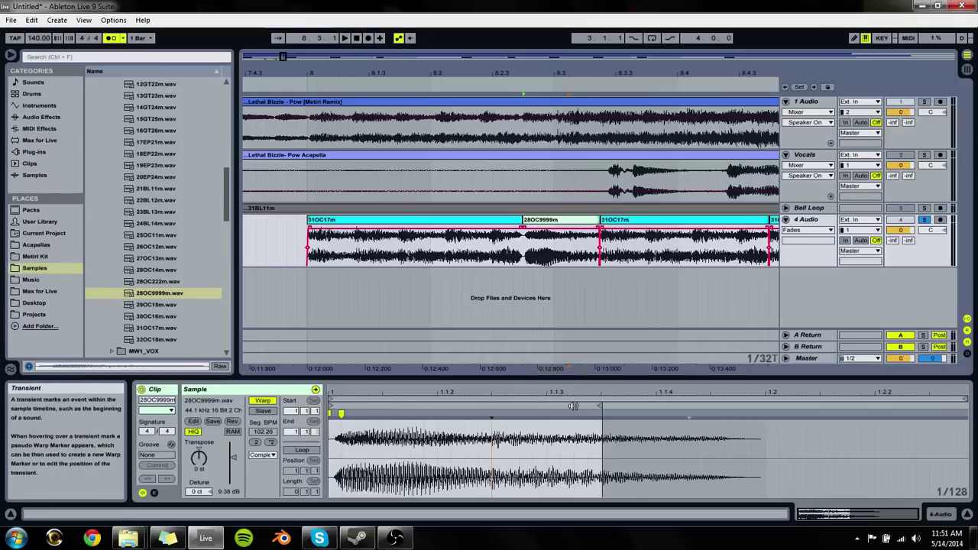
pyautogui.moveTo(601, 405); pyautogui.dragTo(437, 412)
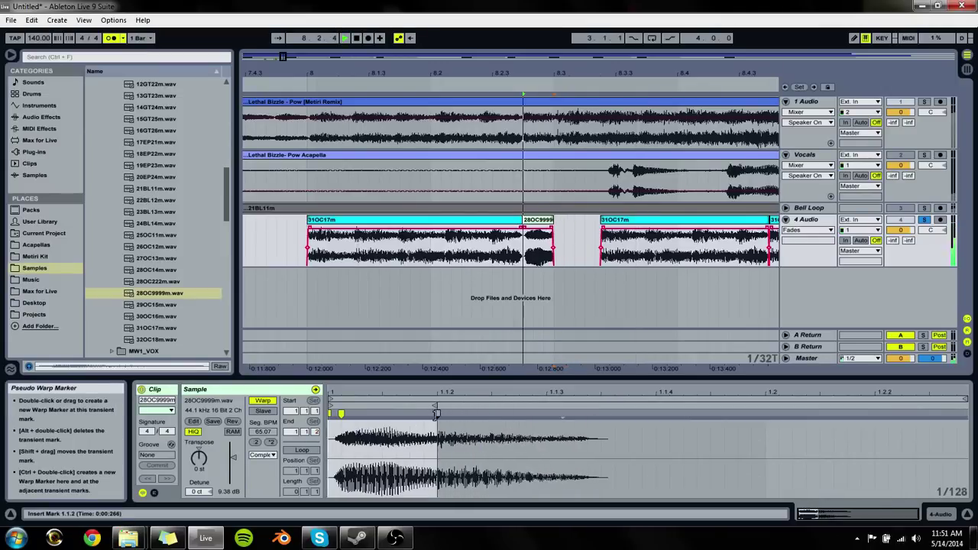
# Step: Play the 28OC9999m clip between 8.2.4 and 8.3.1, and delete it from 4 Audio
pyautogui.click(347, 223)
pyautogui.press('space')
pyautogui.click(533, 230)
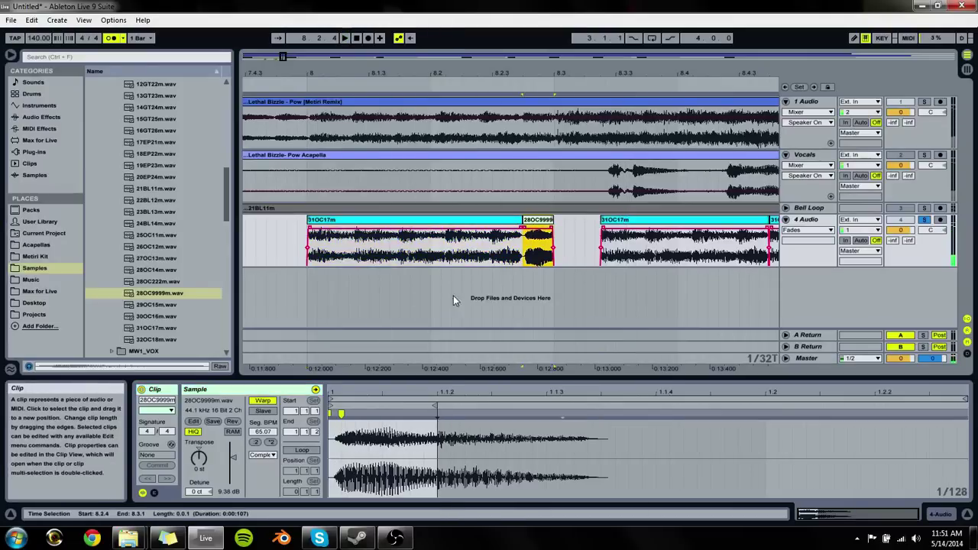
pyautogui.press('space')
pyautogui.press('Delete')
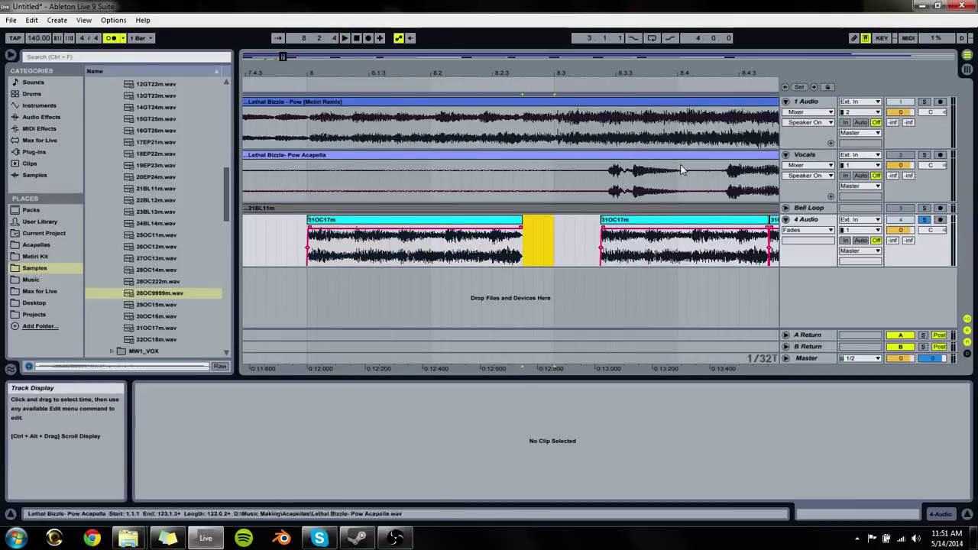
# Step: Select the two adjoining 31OC17m clips before bar 9 and play the 4 Audio sequence from 7.3.3
pyautogui.moveTo(671, 75); pyautogui.dragTo(657, 48)
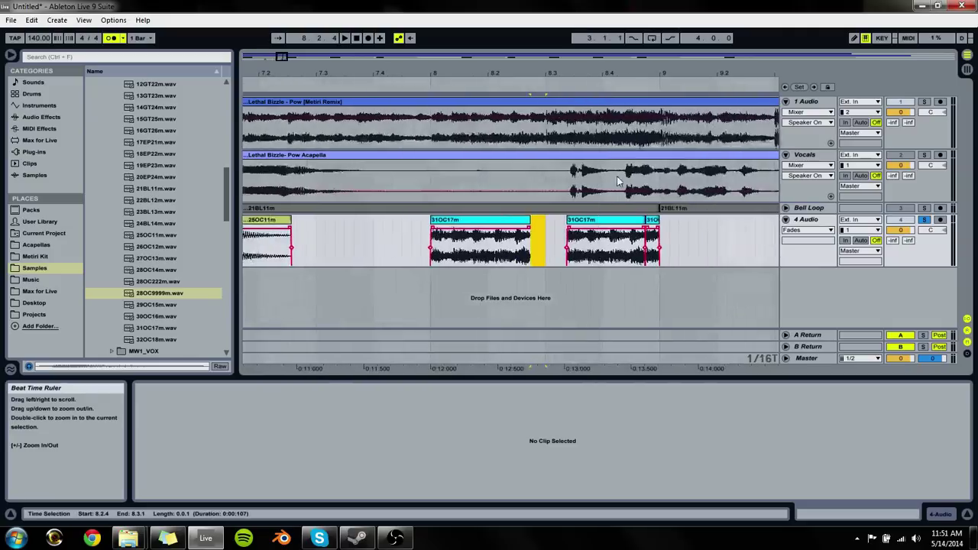
pyautogui.click(626, 216)
pyautogui.keyDown('ctrl'); pyautogui.click(482, 223); pyautogui.keyUp('ctrl')
pyautogui.moveTo(493, 230); pyautogui.dragTo(508, 232)
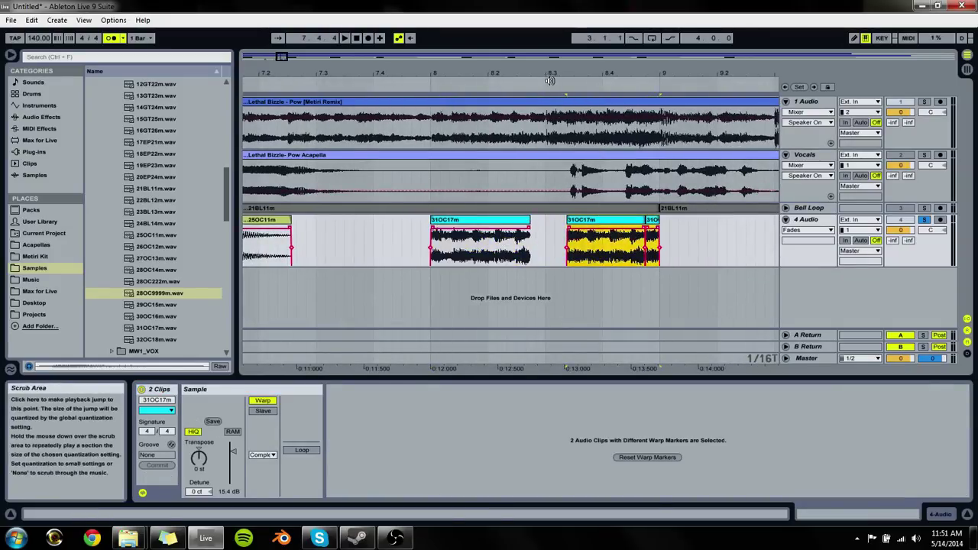
pyautogui.moveTo(549, 81); pyautogui.dragTo(539, 57)
pyautogui.click(493, 263)
pyautogui.press('space')
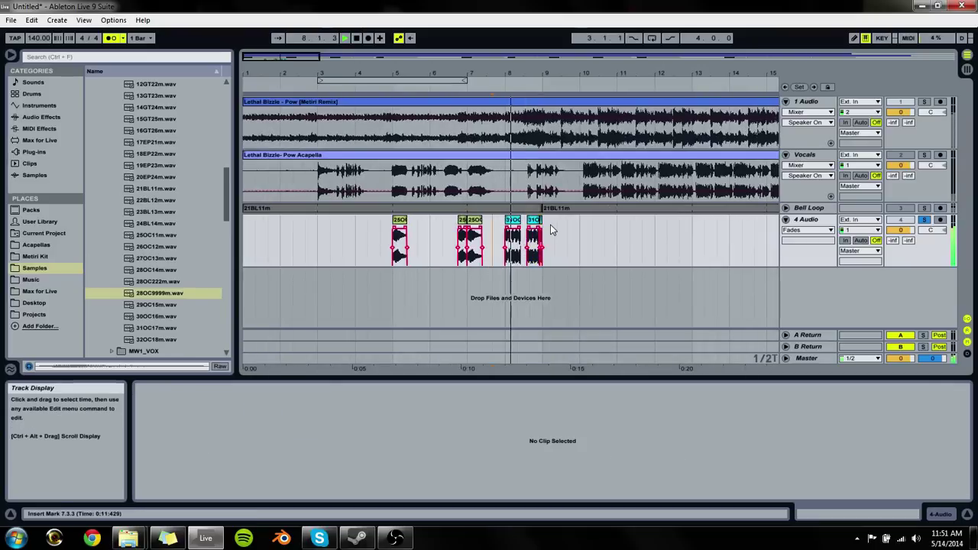
# Step: Try a copy of the two adjoining 31OC17m clips at 8.1.1, and clear 4 Audio between 8.1.1 and 8.2.4
pyautogui.click(533, 241)
pyautogui.keyDown('ctrl'); pyautogui.click(513, 237); pyautogui.keyUp('ctrl')
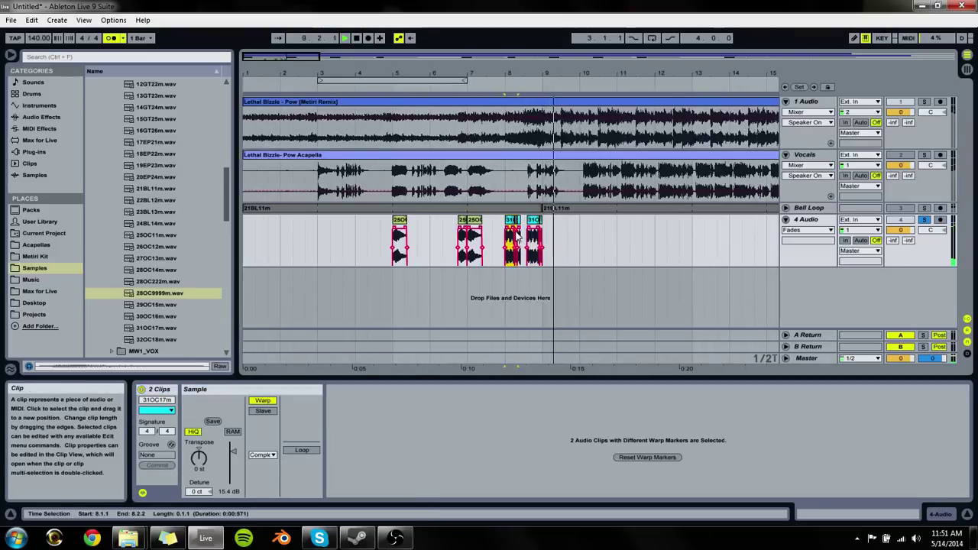
pyautogui.click(518, 238)
pyautogui.press('Delete')
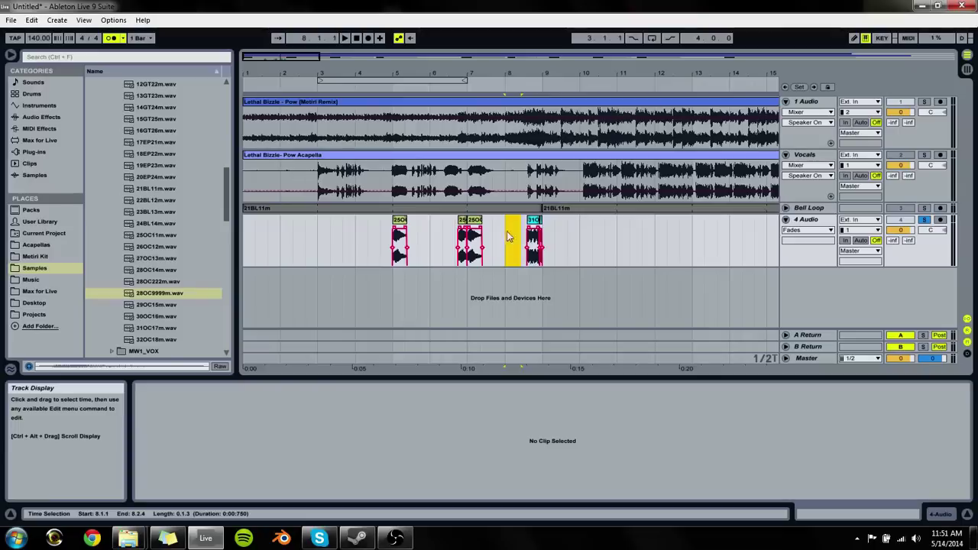
# Step: Extend the start of the remaining long 31OC17m clip back to 8.3.1 and play the pair up to 9.1.1
pyautogui.moveTo(533, 90); pyautogui.dragTo(533, 137)
pyautogui.click(535, 240)
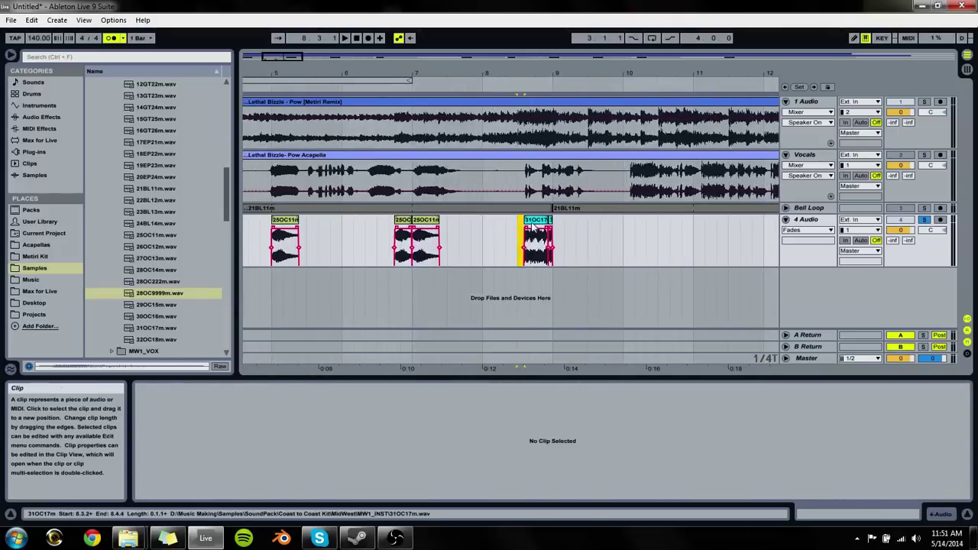
pyautogui.press('space')
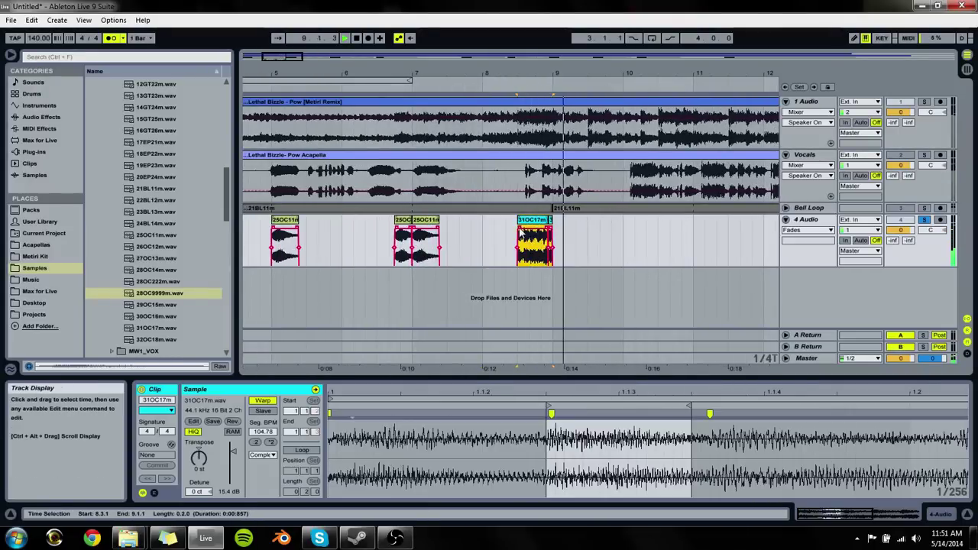
# Step: Copy the two 31OC17m clips from 8.3.1 to 8.1.1, filling the range up to 8.3.1, and play them
pyautogui.hotkey('shift', 'Up')
pyautogui.hotkey('ctrl', 'z')
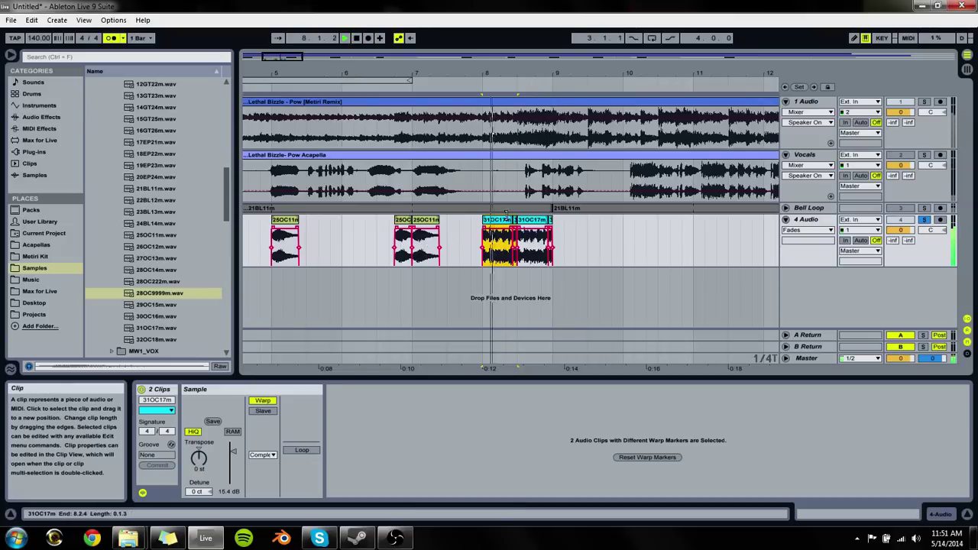
pyautogui.moveTo(544, 76); pyautogui.dragTo(546, 225)
pyautogui.press('space')
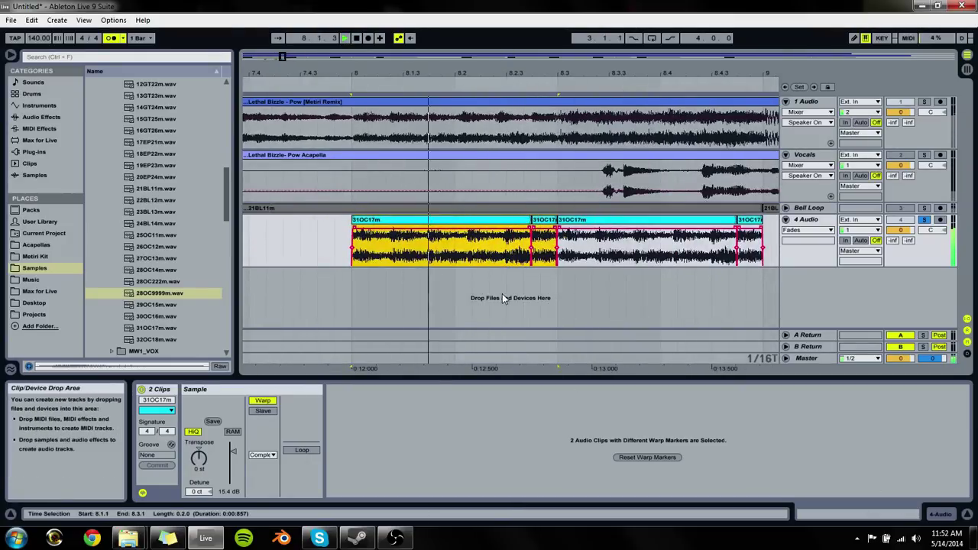
# Step: In the short 31OC17m clip before 8.3.1, shift the first highlighted warp marker slightly later and remove the marker following it
pyautogui.click(544, 258)
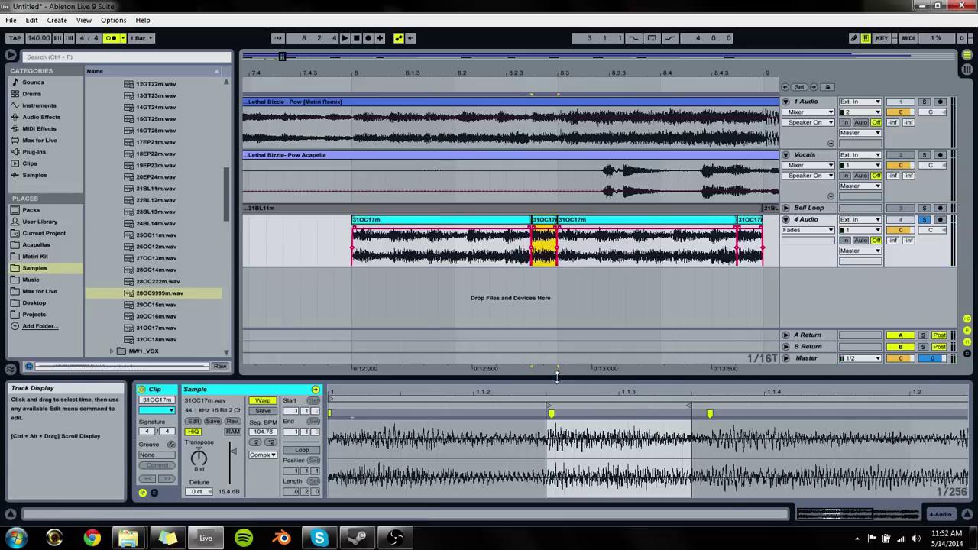
pyautogui.moveTo(551, 413); pyautogui.dragTo(554, 412)
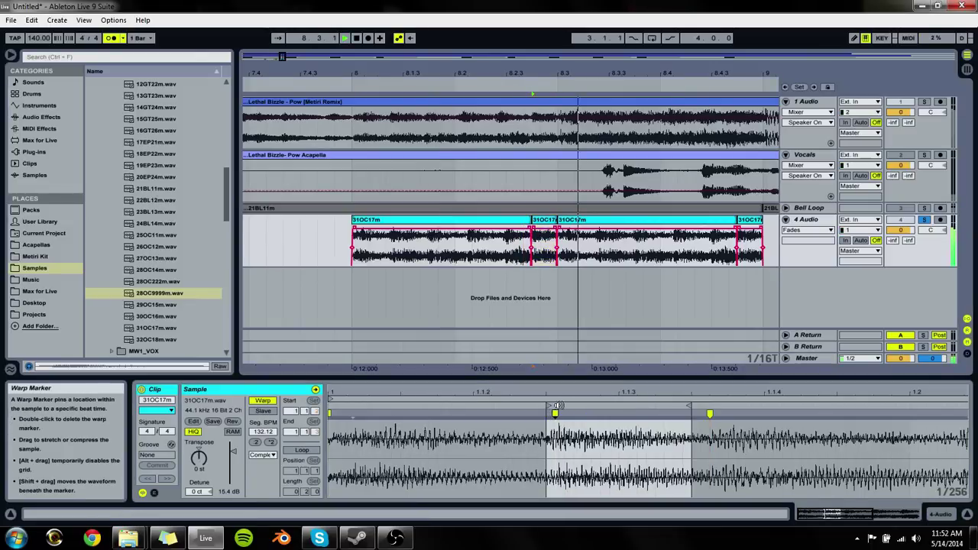
pyautogui.doubleClick(710, 412)
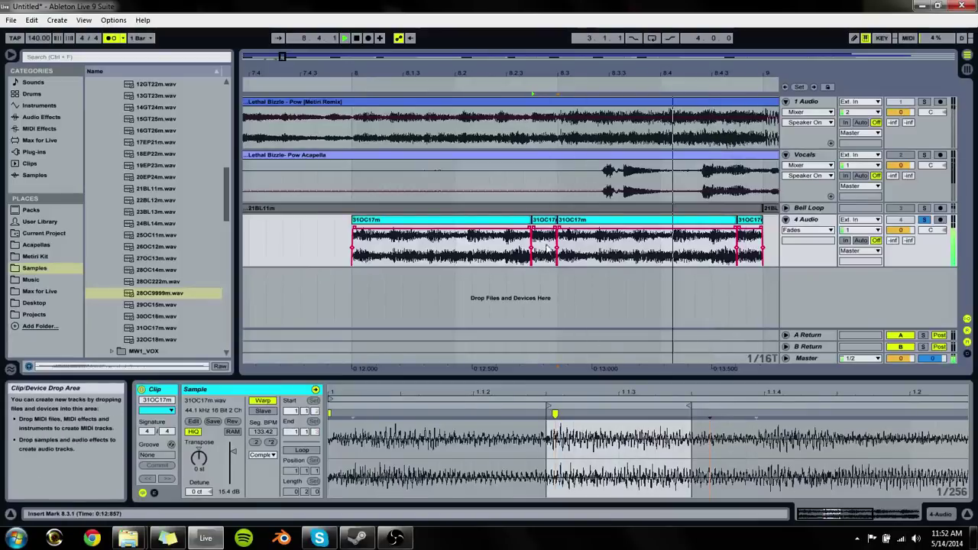
# Step: Try shifting the short 31OC17m clip earlier to start at 8.2.3, extend its end to 8.3.1, and play the transition
pyautogui.click(522, 222)
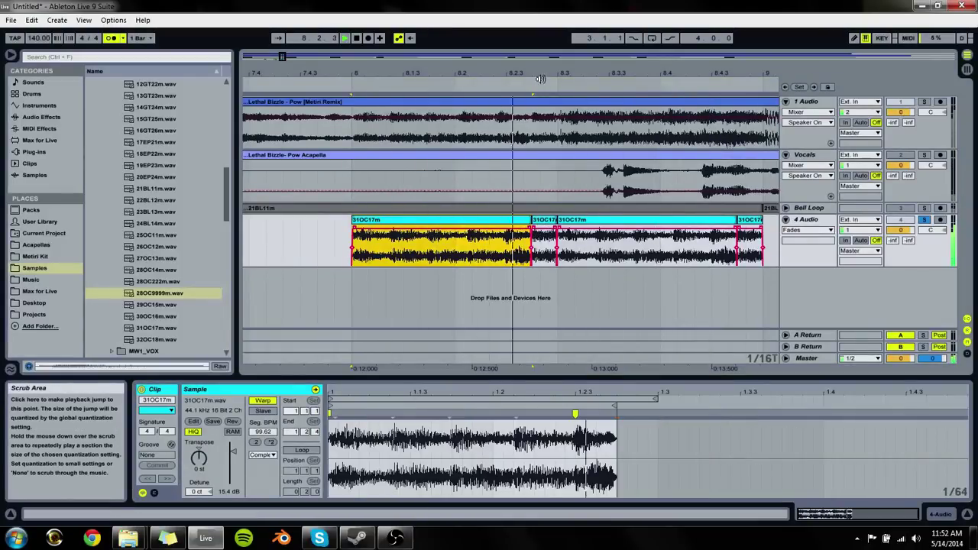
pyautogui.moveTo(533, 73); pyautogui.dragTo(533, 223)
pyautogui.click(504, 222)
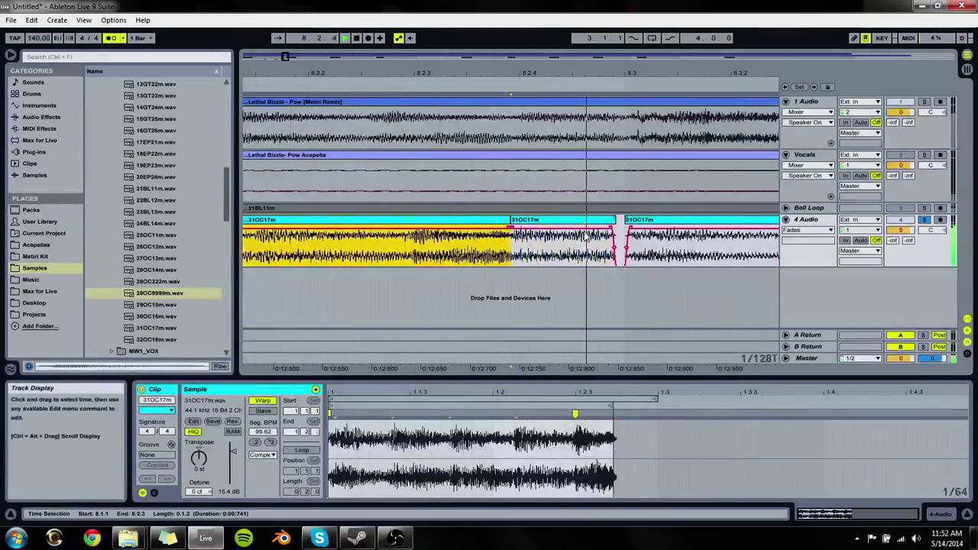
pyautogui.click(522, 230)
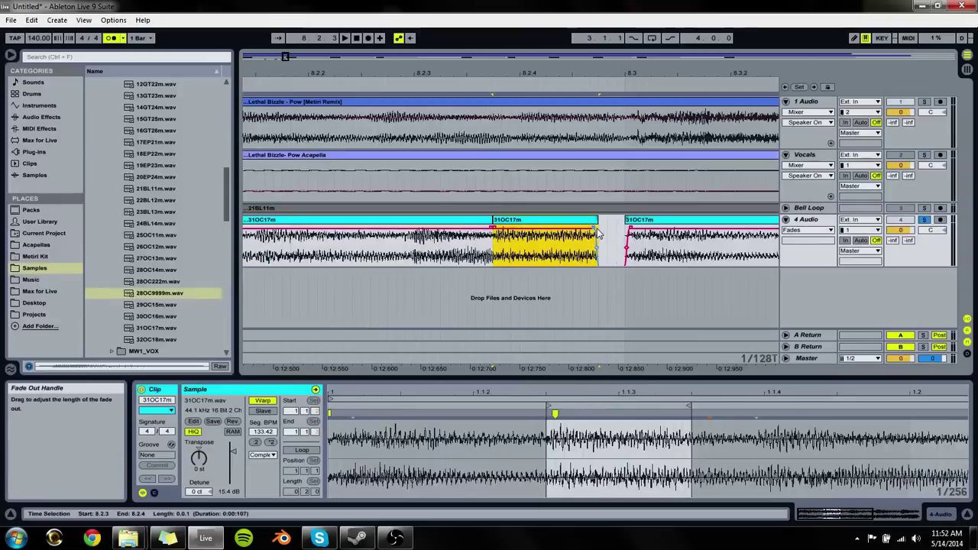
pyautogui.moveTo(615, 233); pyautogui.dragTo(625, 233)
pyautogui.click(450, 229)
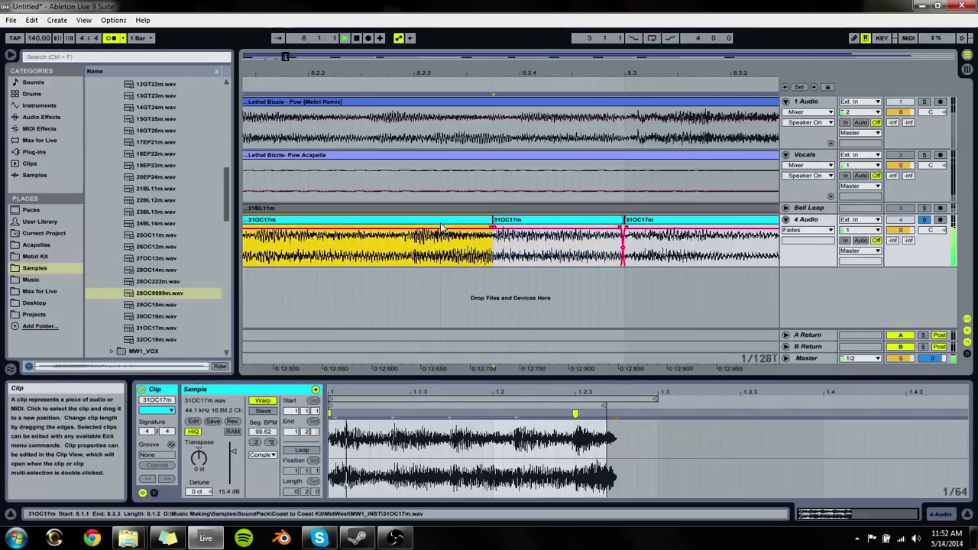
# Step: Shift the short 31OC17m clip still further ahead of 8.2.4, extend its end to 8.3.1 again, and play the result
pyautogui.click(502, 239)
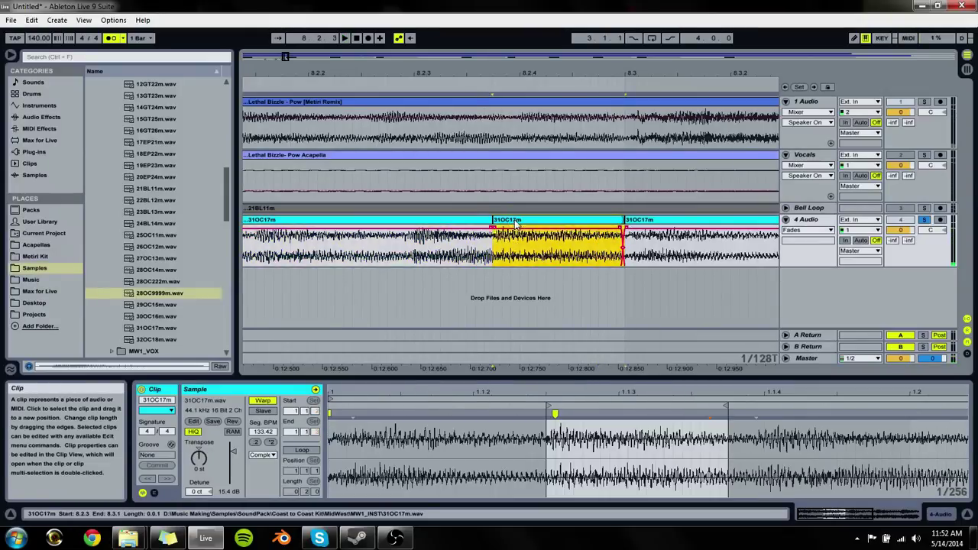
pyautogui.moveTo(492, 219); pyautogui.dragTo(464, 220)
pyautogui.moveTo(597, 233); pyautogui.dragTo(625, 233)
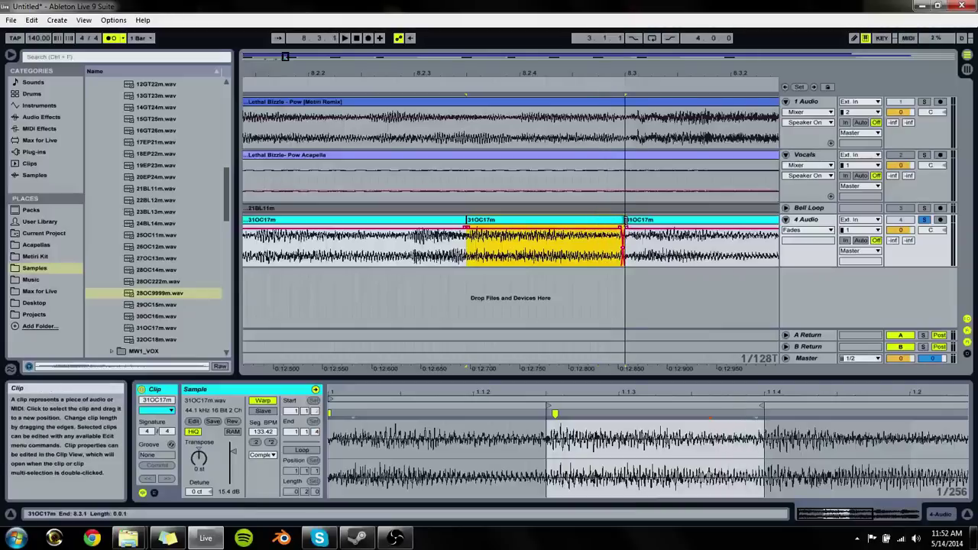
pyautogui.click(436, 223)
pyautogui.press('space')
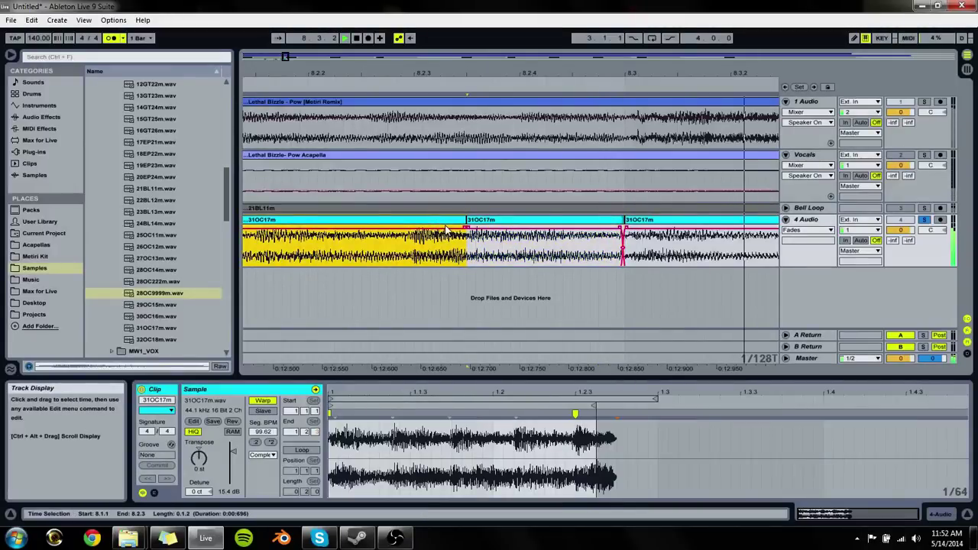
# Step: Undo the shifts of the short 31OC17m clip, restoring its start to 8.2.4 and its end to 8.3.1
pyautogui.click(491, 228)
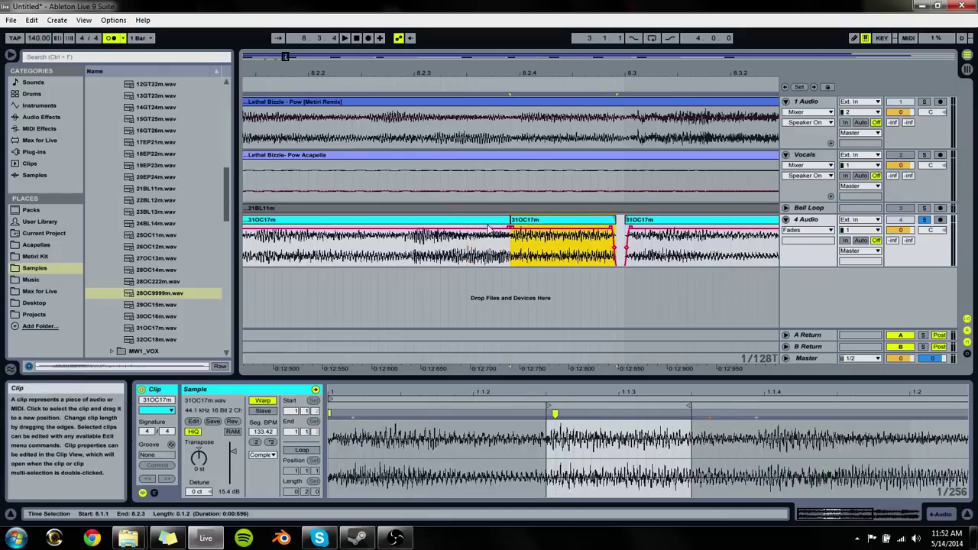
pyautogui.press('Right')
pyautogui.press('space')
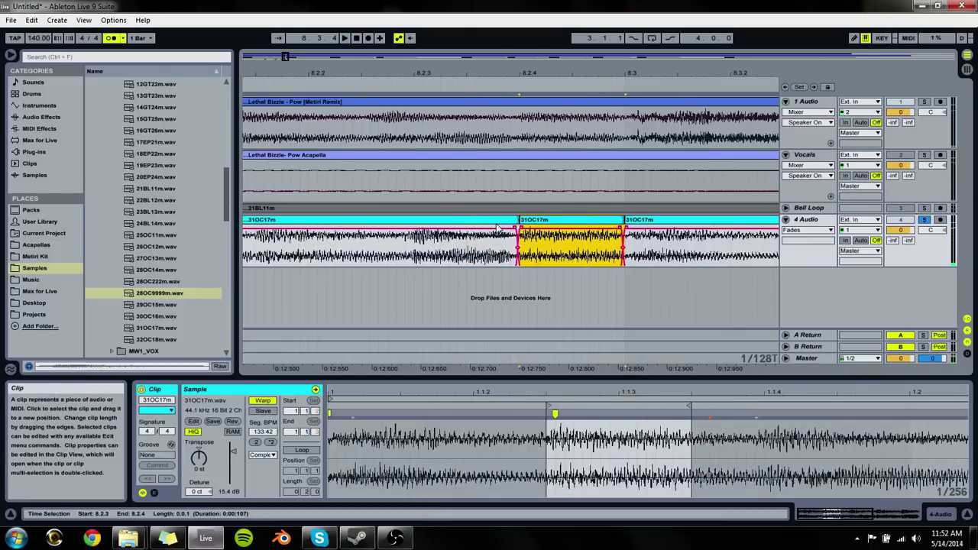
# Step: Crossfade the first 31OC17m clip into the short one before 8.2.4, remove the short clip's warp marker, and play it
pyautogui.click(496, 228)
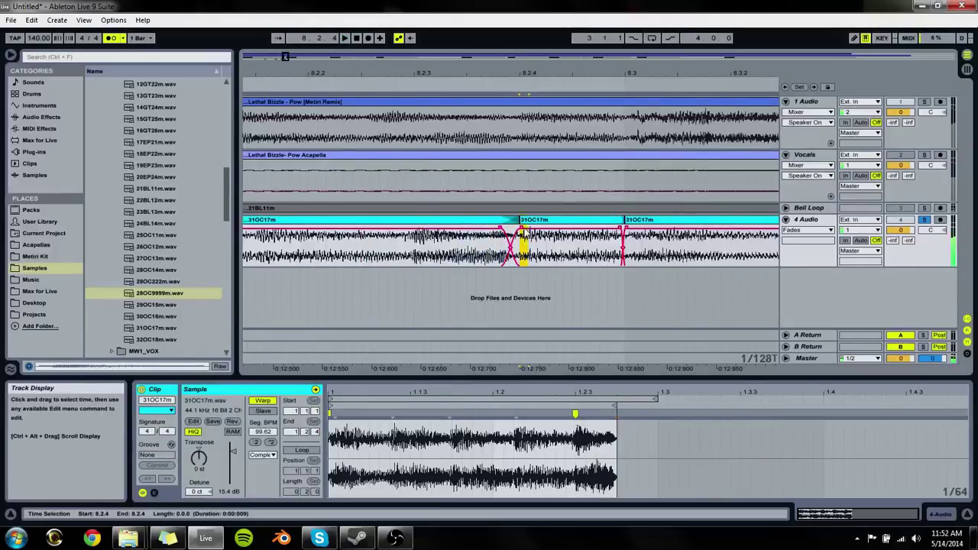
pyautogui.moveTo(526, 239); pyautogui.dragTo(623, 238)
pyautogui.click(553, 413)
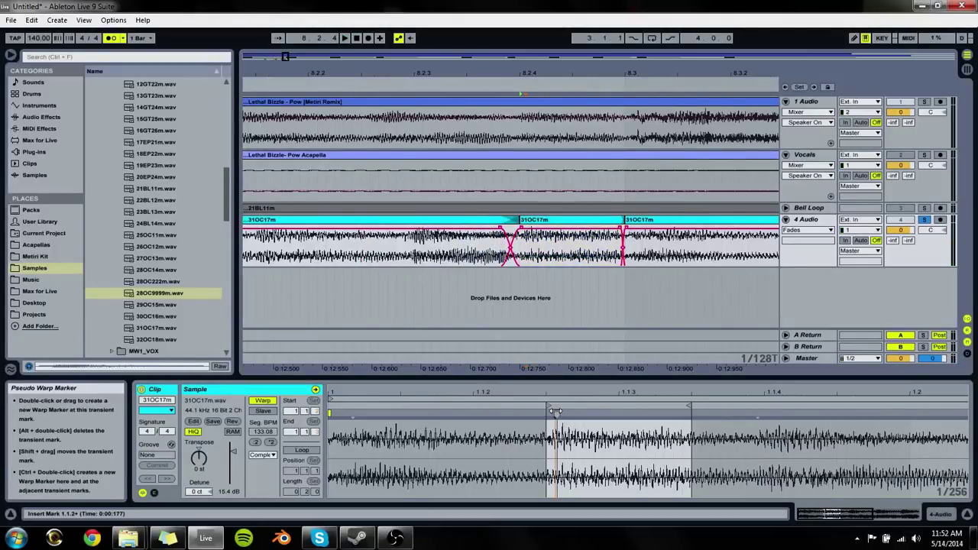
pyautogui.press('space')
pyautogui.moveTo(732, 394); pyautogui.dragTo(722, 378)
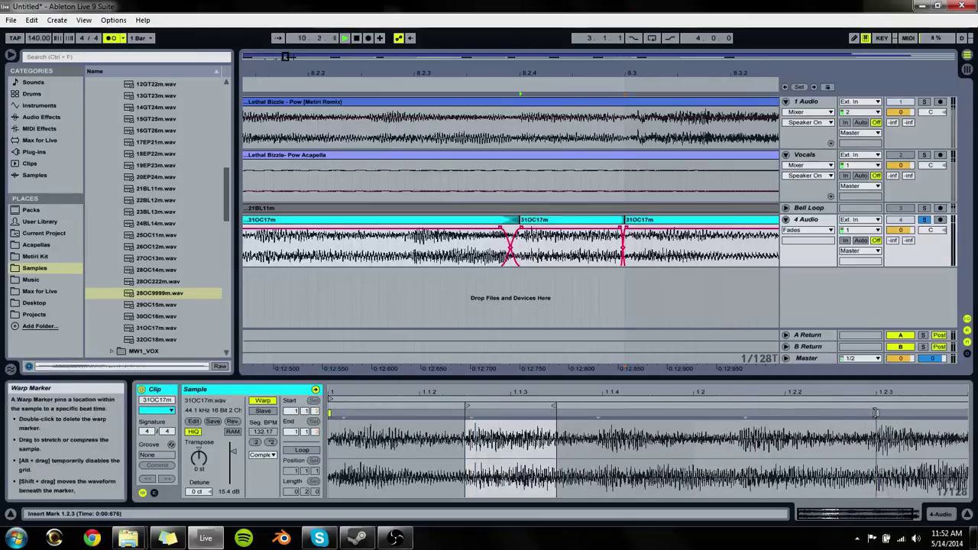
pyautogui.scroll(-1, 329, 432)
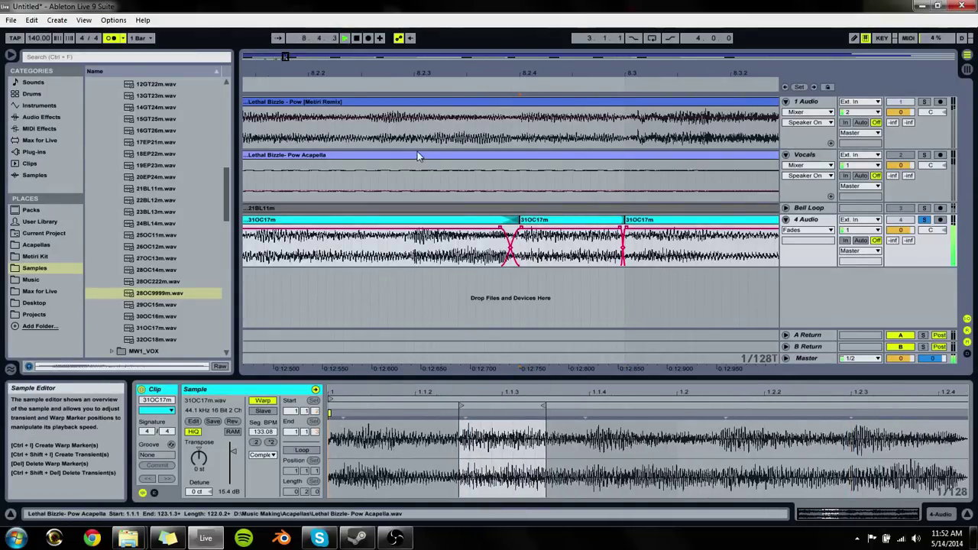
# Step: Remove the crossfade at 8.2.4 and give the short 31OC17m clip a longer fade-in reaching almost halfway through it
pyautogui.click(499, 228)
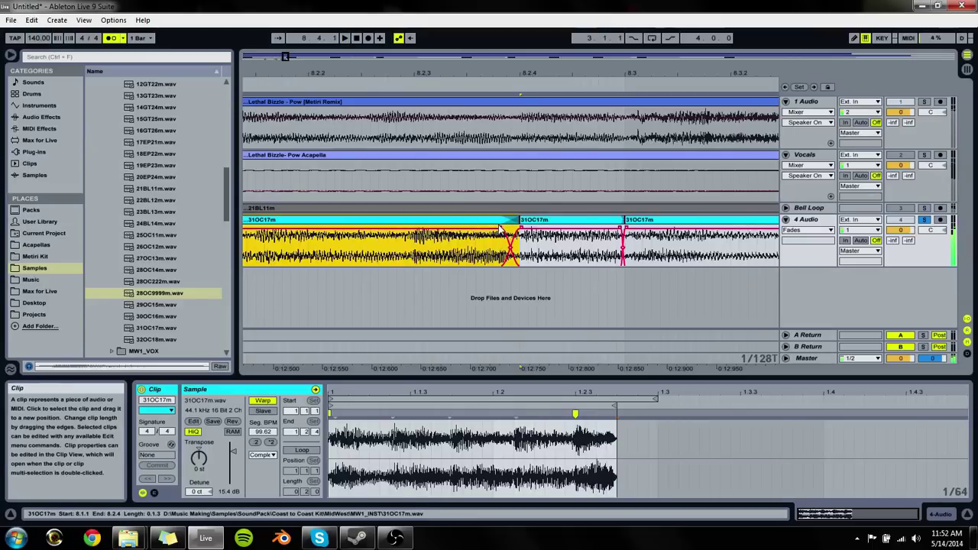
pyautogui.click(499, 228)
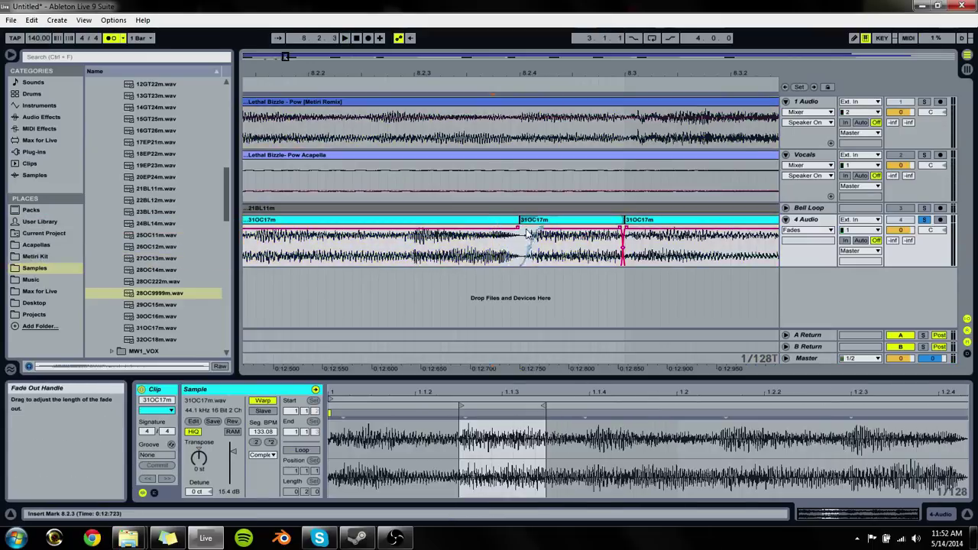
pyautogui.moveTo(527, 232); pyautogui.dragTo(565, 229)
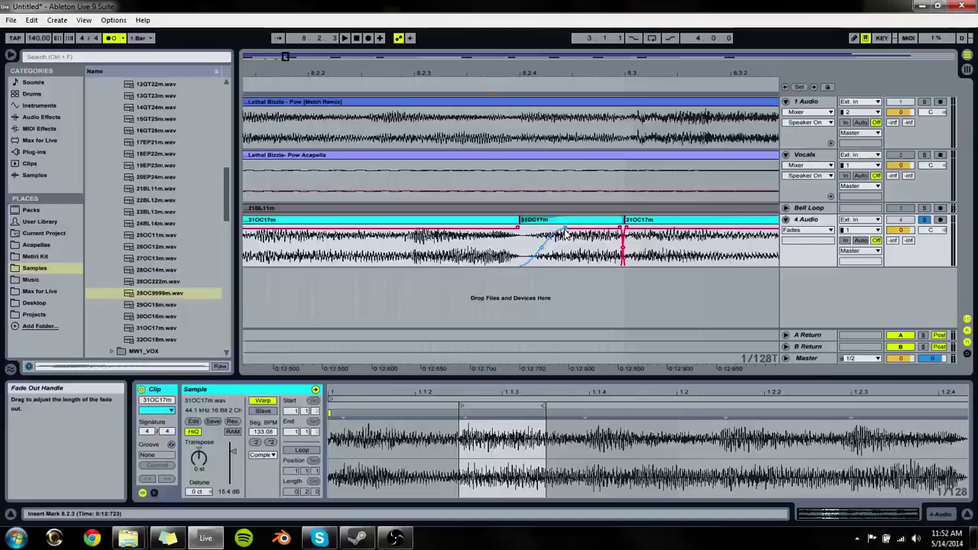
# Step: Remove the long fade-in from the short 31OC17m clip and stretch the first 31OC17m clip's tail with a warp marker moved to 1.2.4
pyautogui.click(520, 230)
pyautogui.press('space')
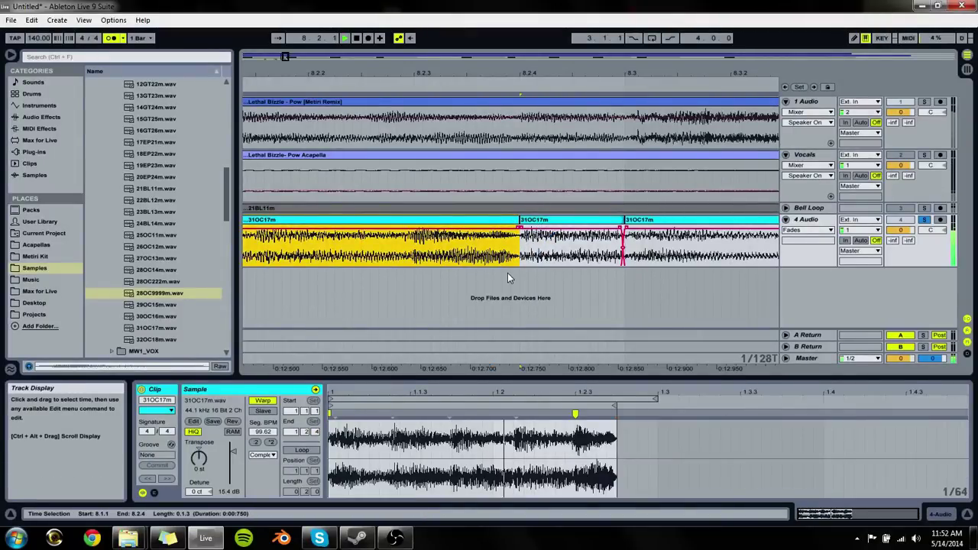
pyautogui.click(612, 417)
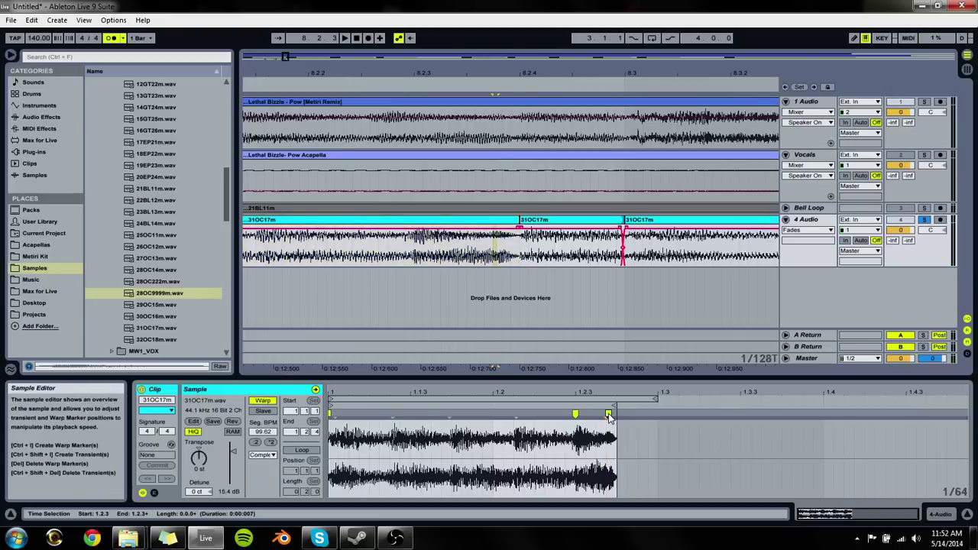
pyautogui.moveTo(609, 417); pyautogui.dragTo(616, 414)
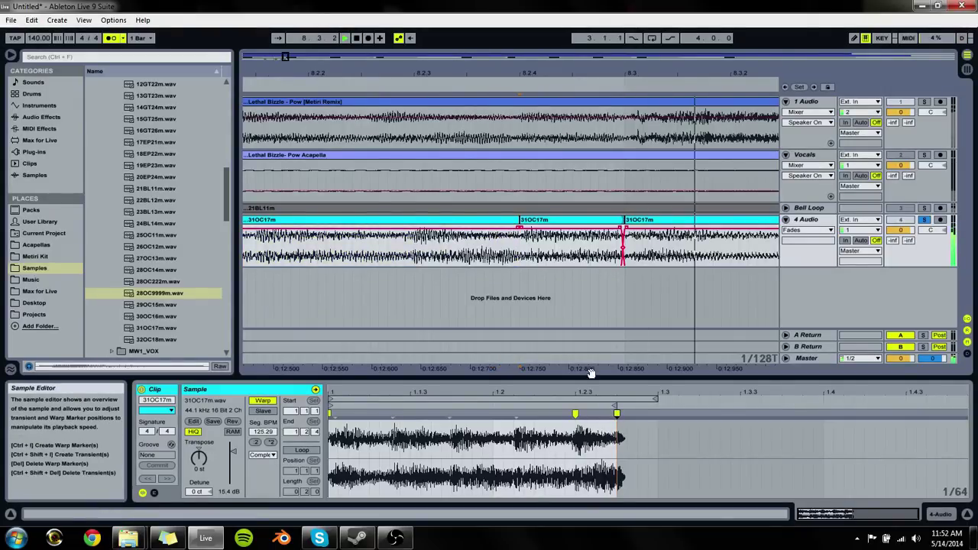
# Step: Crossfade the first two 31OC17m clips before 8.2.4 and duplicate the sequence from 8.1.1–8.3.1 to 8.3.1–9.1.1
pyautogui.click(517, 237)
pyautogui.click(516, 235)
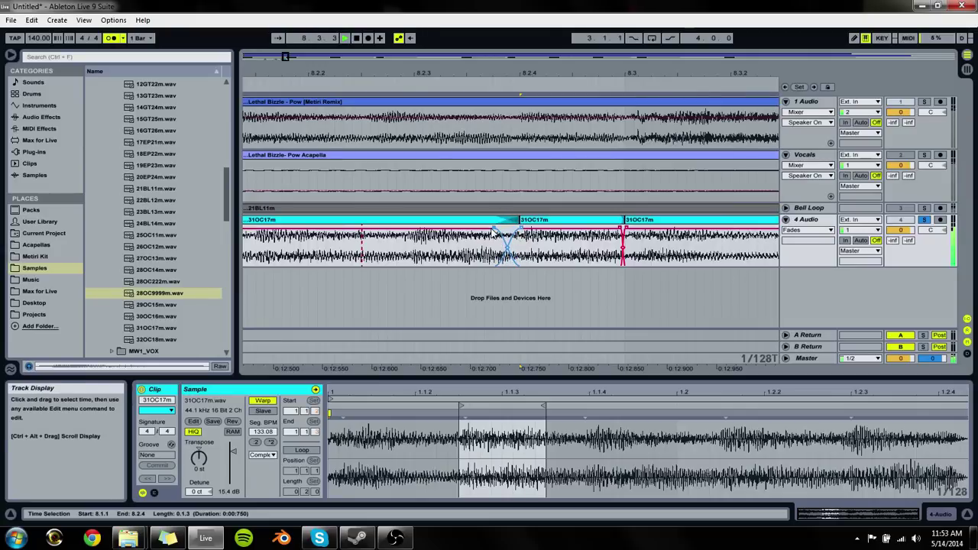
pyautogui.click(505, 233)
pyautogui.keyDown('shift'); pyautogui.click(534, 234); pyautogui.keyUp('shift')
pyautogui.hotkey('ctrl', 'd')
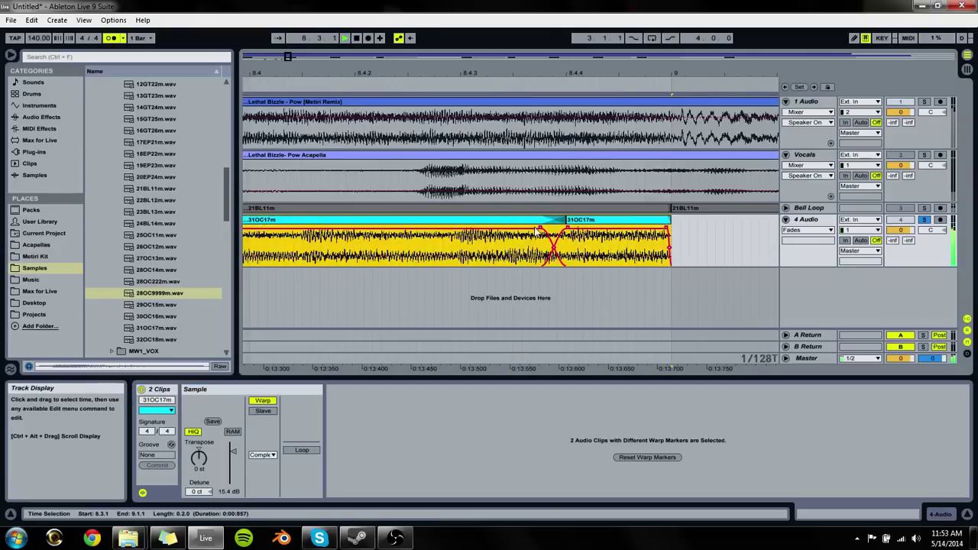
# Step: Listen from 5.1.1 with 4 Audio unsoloed and place a copy of the 25OC11m clip at 9.1.1
pyautogui.moveTo(520, 75); pyautogui.dragTo(520, 107)
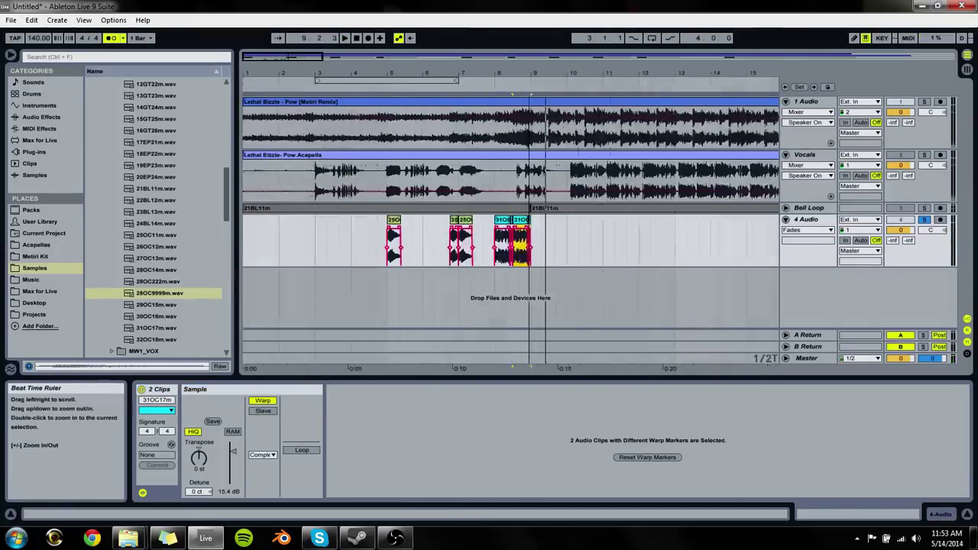
pyautogui.click(384, 255)
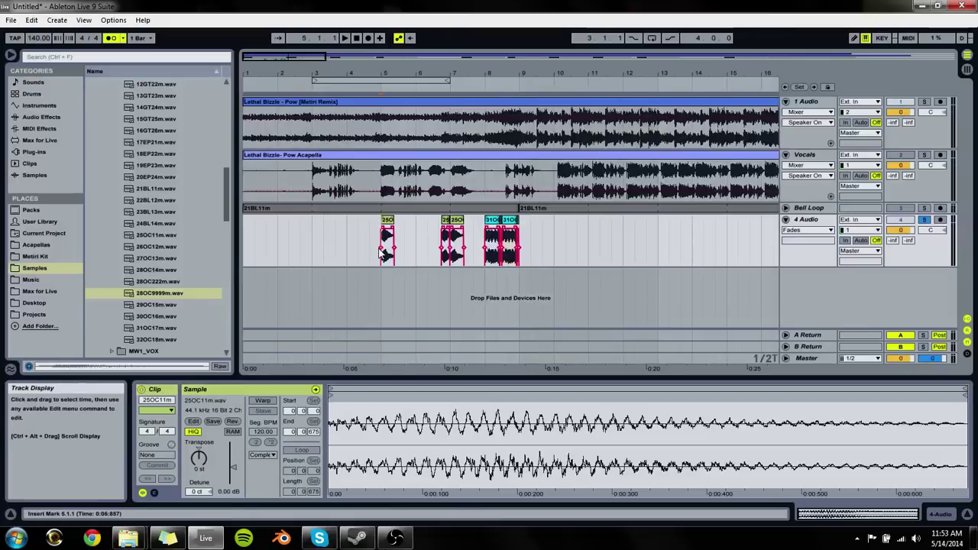
pyautogui.click(924, 219)
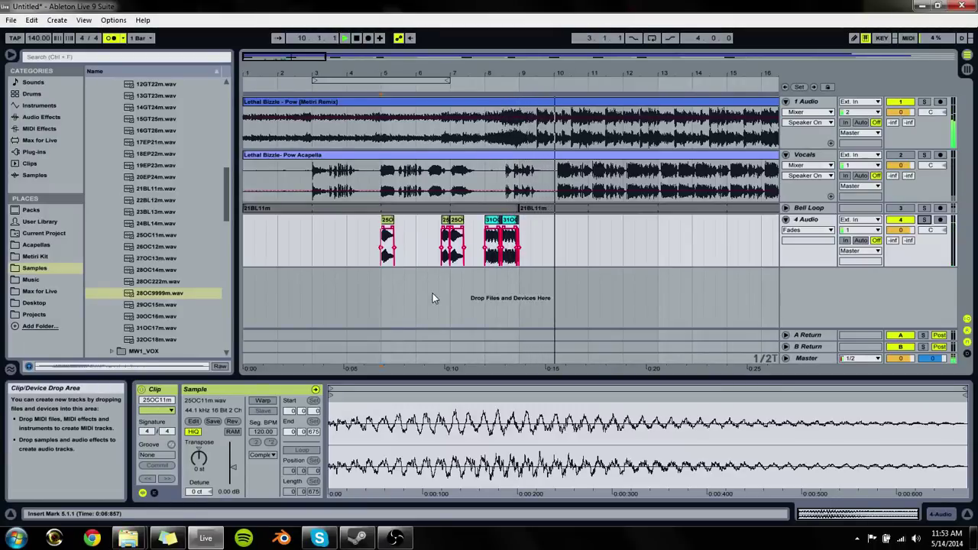
pyautogui.moveTo(447, 237); pyautogui.dragTo(527, 229)
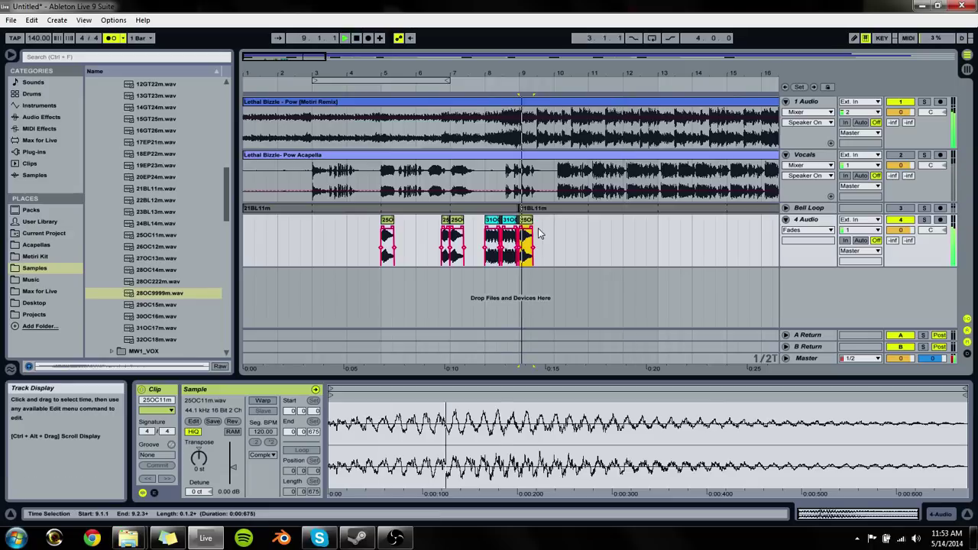
pyautogui.press('space')
# Step: Audition the OC samples from 29OC15m.wav to 32OC18m.wav and back up to 27OC13m.wav, and play the arrangement after the 9.1.1 clip
pyautogui.click(153, 304)
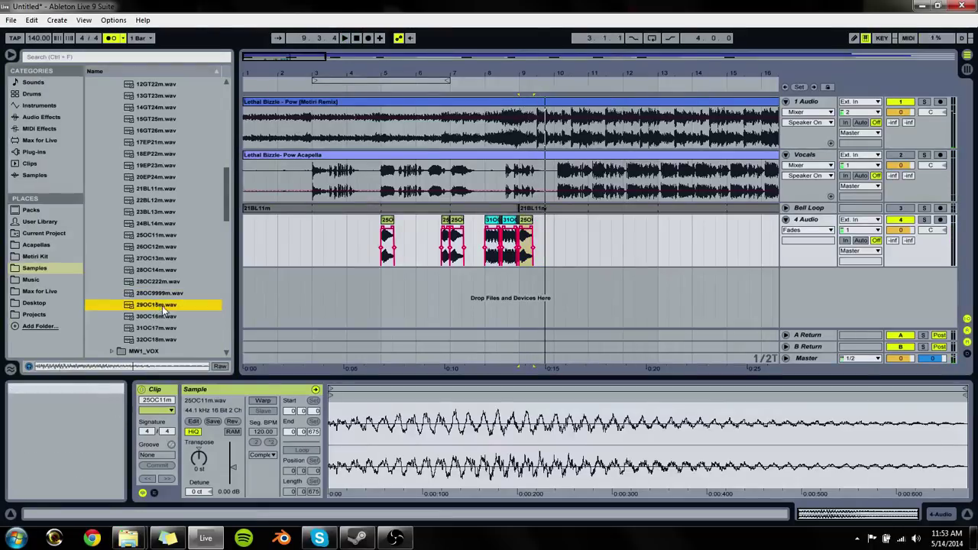
pyautogui.click(157, 315)
pyautogui.click(173, 328)
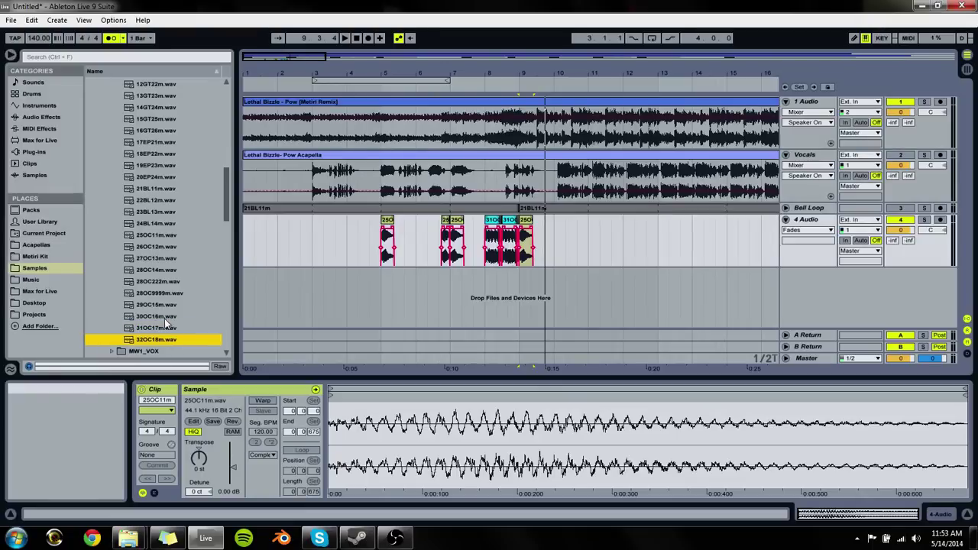
pyautogui.press('Up')
pyautogui.press('Up')
pyautogui.press('Up')
pyautogui.press('Up')
pyautogui.press('Up')
pyautogui.press('Up')
pyautogui.press('Up')
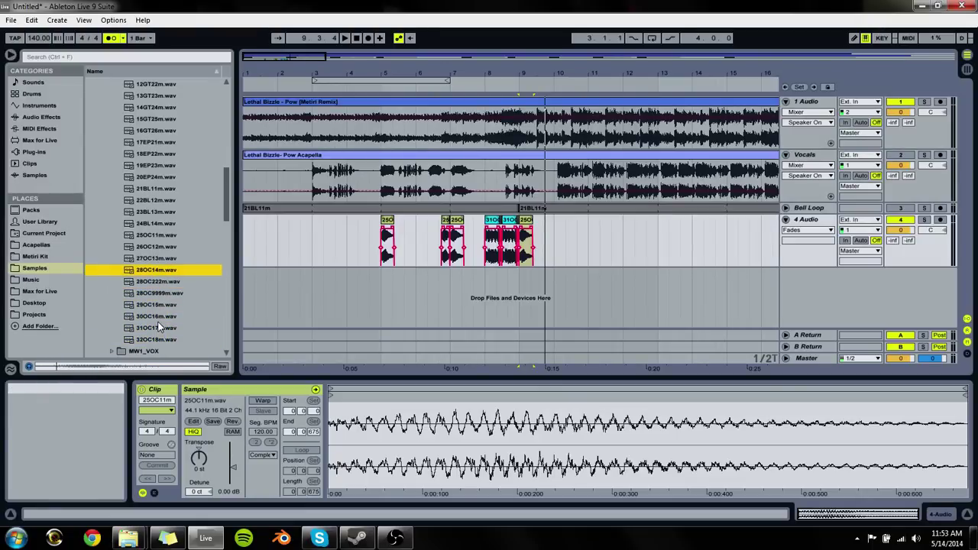
pyautogui.click(537, 246)
pyautogui.press('space')
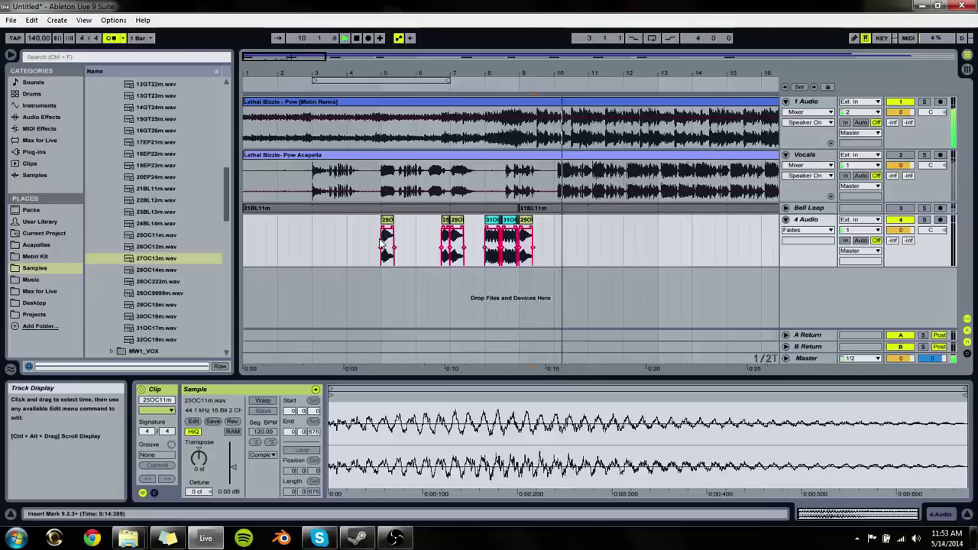
# Step: Audition the samples from 28OC9999m.wav to 32OC18m.wav and back up to 25OC11m.wav to find the next sound
pyautogui.click(171, 292)
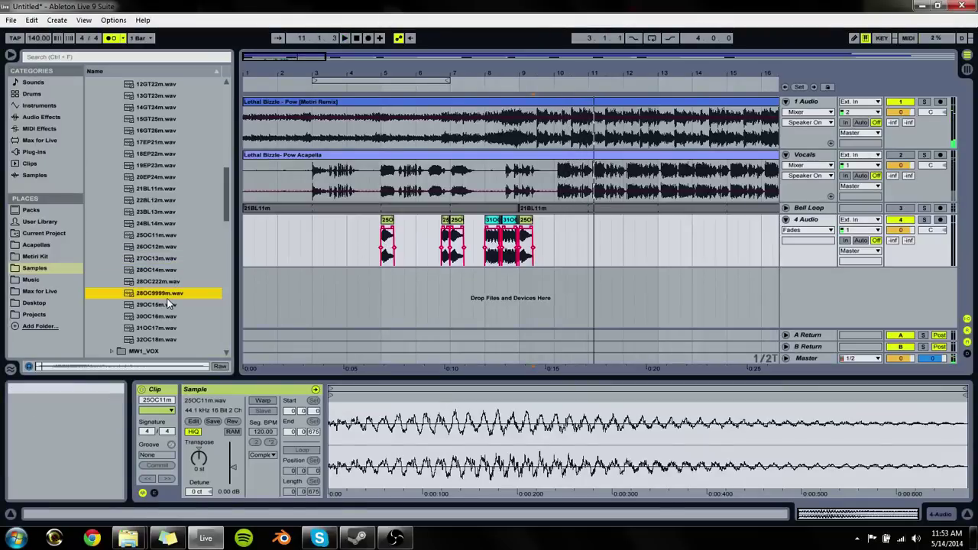
pyautogui.press('Down')
pyautogui.press('Down')
pyautogui.press('Down')
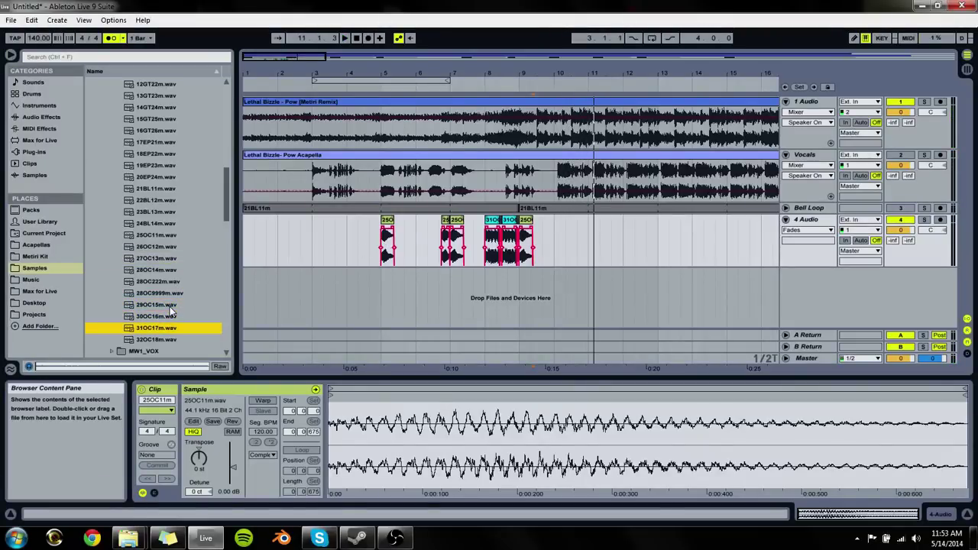
pyautogui.press('Down')
pyautogui.press('Up')
pyautogui.press('Up')
pyautogui.press('Up')
pyautogui.press('Up')
pyautogui.press('Up')
pyautogui.press('Up')
pyautogui.press('Up')
pyautogui.press('Up')
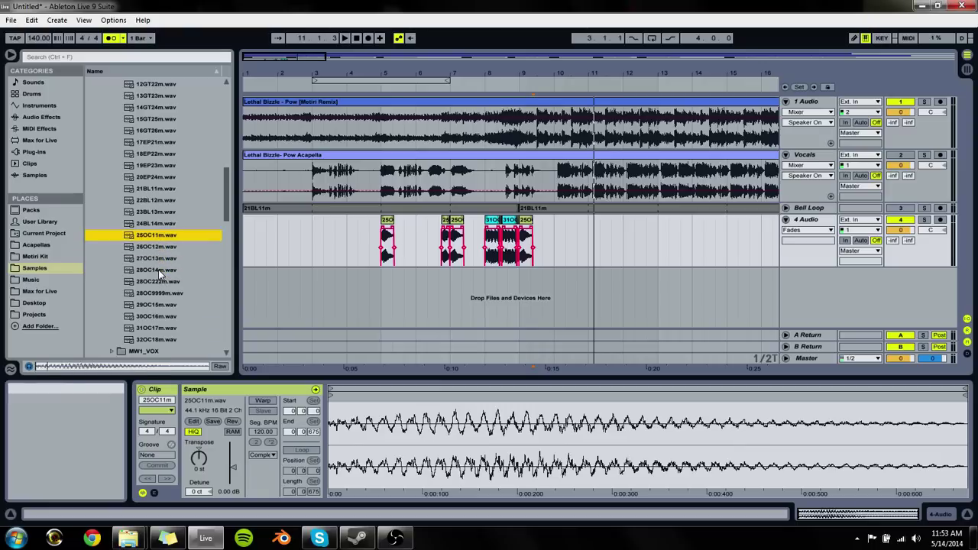
# Step: Add the 26OC12m.wav sample to 4 Audio and position it at 10.4.1
pyautogui.moveTo(165, 250); pyautogui.dragTo(579, 256)
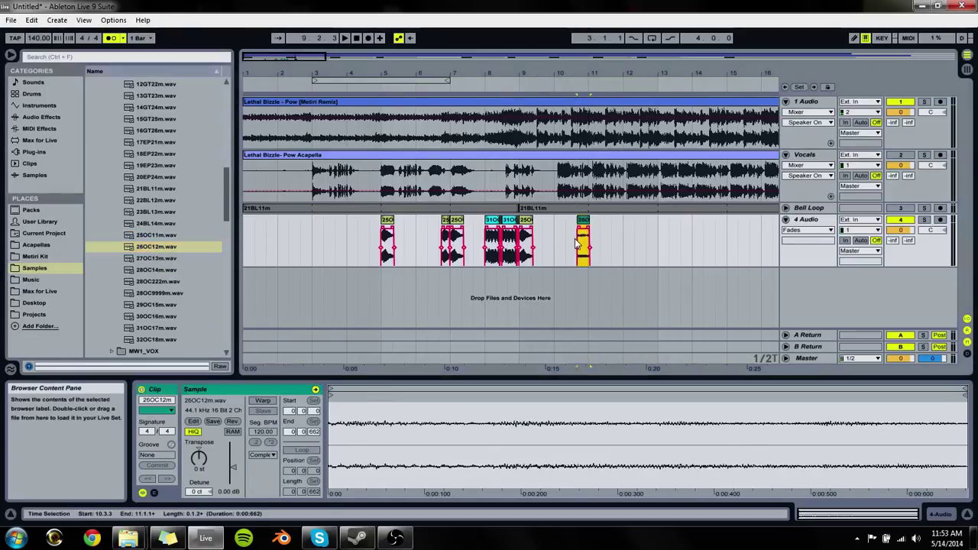
pyautogui.press('space')
pyautogui.click(567, 235)
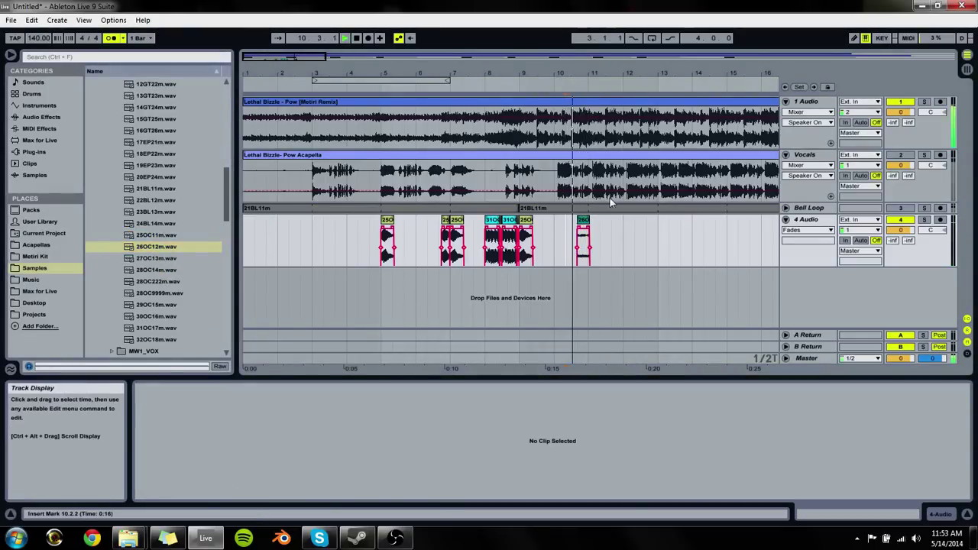
pyautogui.moveTo(593, 72); pyautogui.dragTo(593, 103)
pyautogui.click(578, 222)
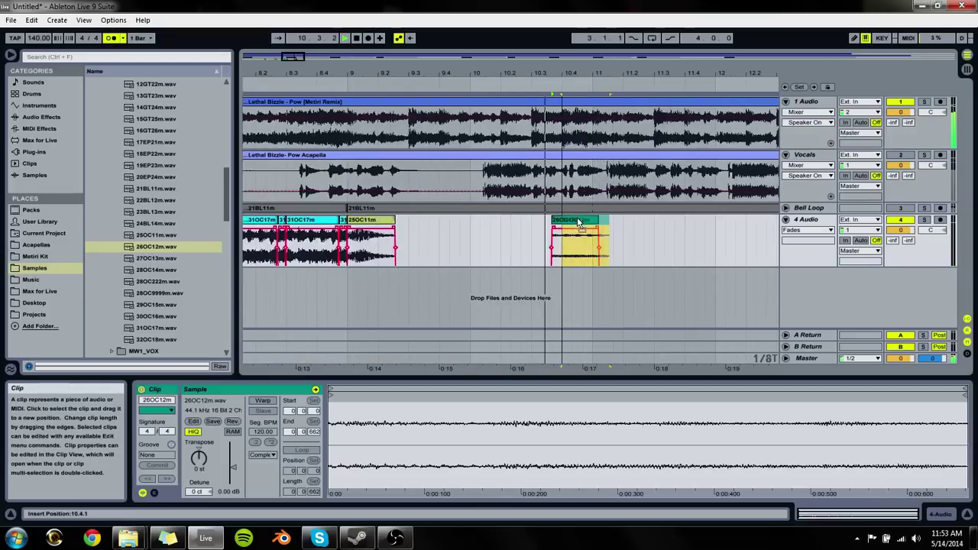
pyautogui.press('space')
# Step: Turn off the triplet grid and trim the end of the 26OC12m clip to 11.1.1
pyautogui.rightClick(439, 229)
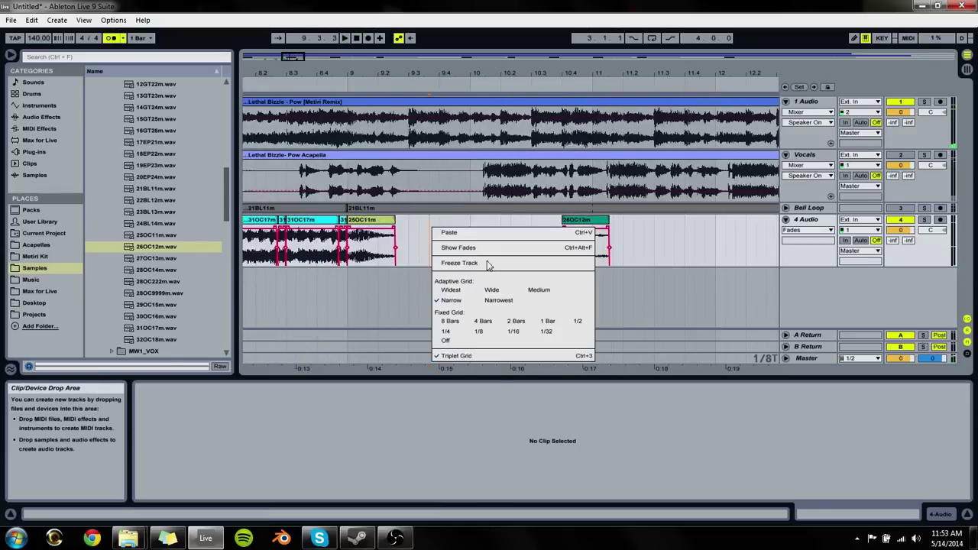
pyautogui.click(474, 356)
pyautogui.click(604, 221)
pyautogui.press('space')
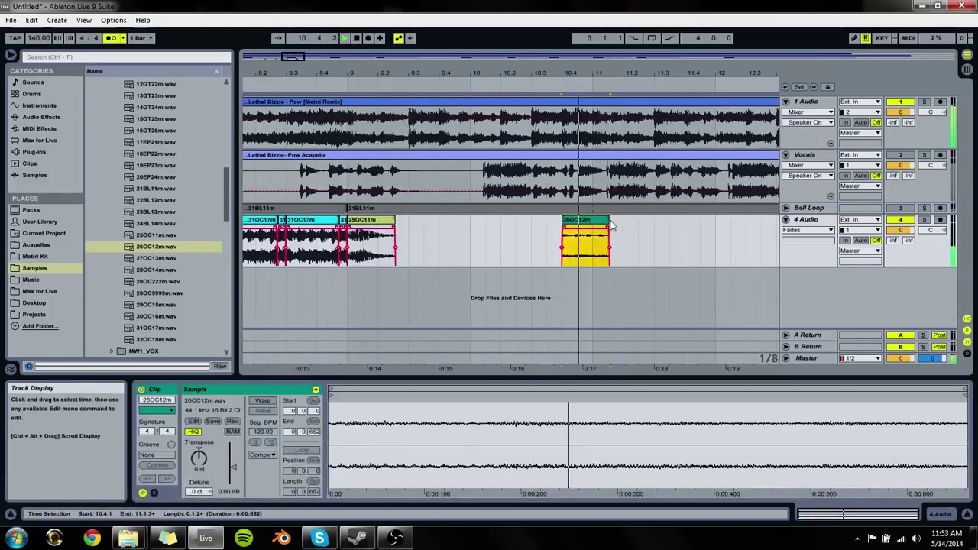
pyautogui.moveTo(609, 223); pyautogui.dragTo(592, 224)
# Step: Solo 4 Audio and raise the 26OC12m clip's gain to 17.8 dB, checking it by playing the clip
pyautogui.click(923, 219)
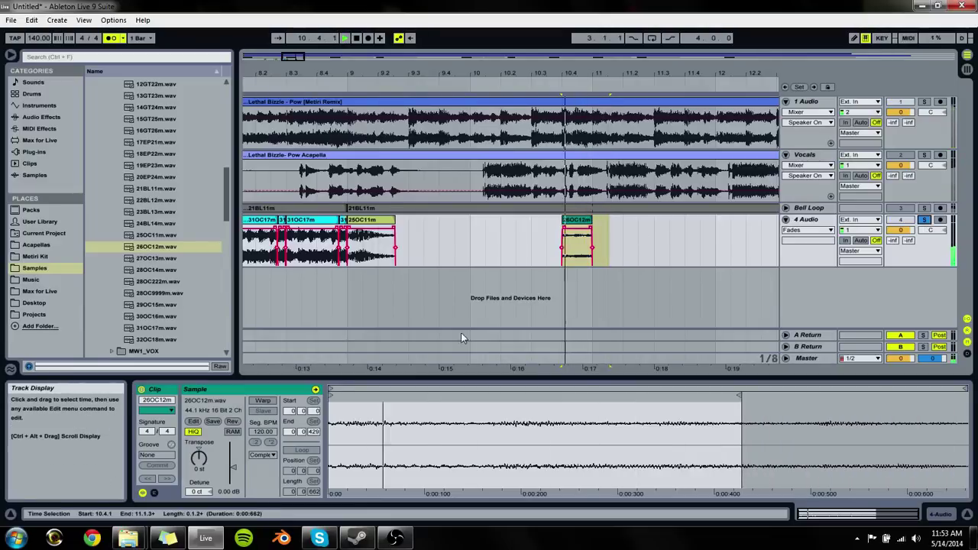
pyautogui.moveTo(233, 467); pyautogui.dragTo(233, 451)
pyautogui.press('space')
pyautogui.click(592, 230)
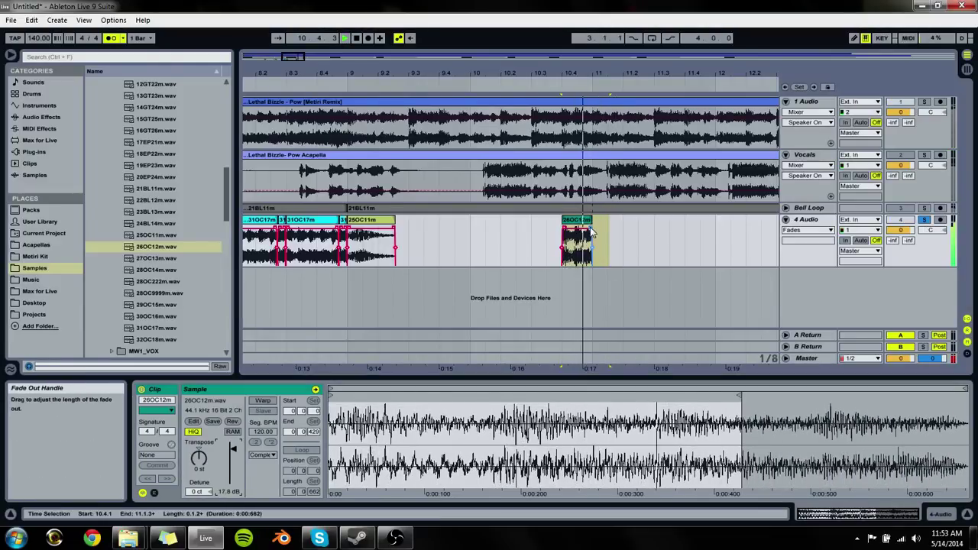
pyautogui.click(609, 253)
pyautogui.press('space')
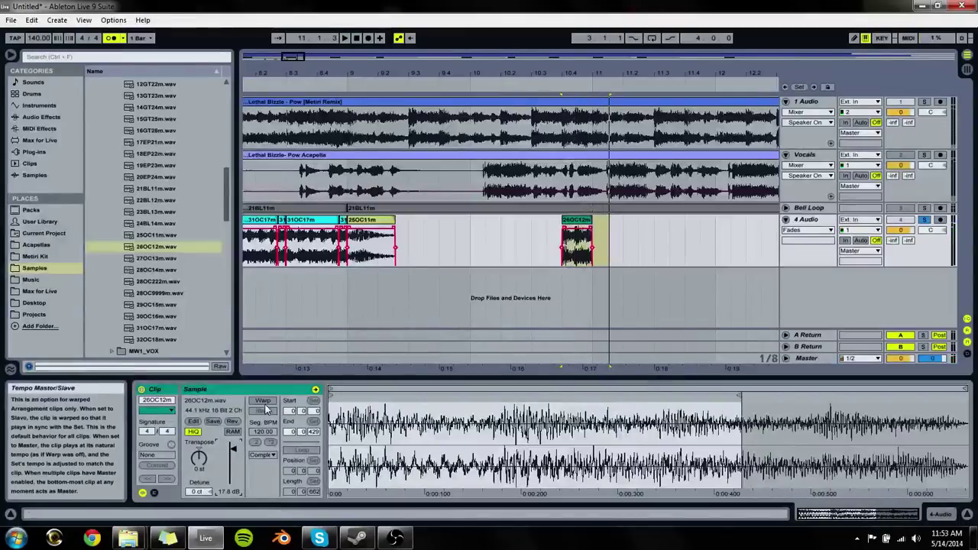
# Step: Enable warping on the 26OC12m clip and pull the transient beyond 1.2 slightly earlier with a warp marker, playing the result
pyautogui.click(264, 402)
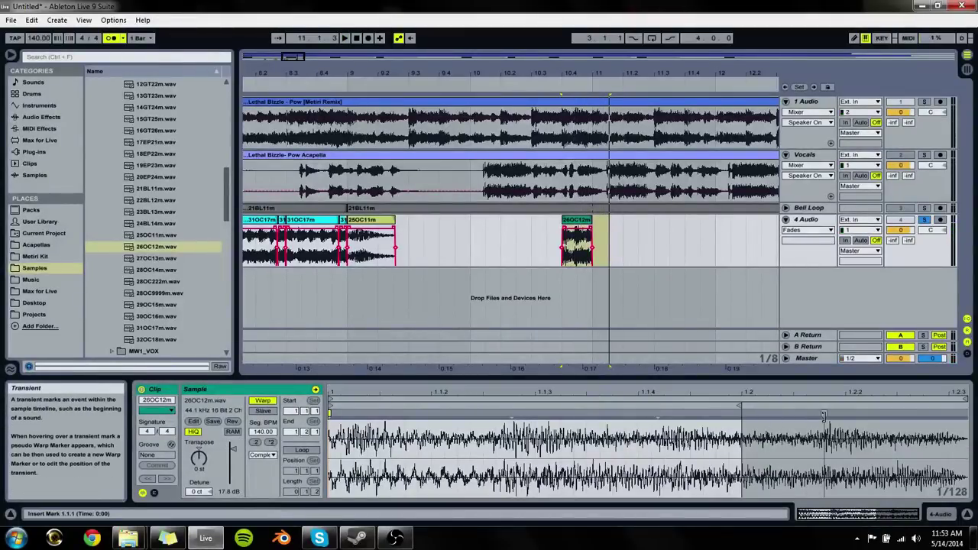
pyautogui.moveTo(821, 415); pyautogui.dragTo(792, 417)
pyautogui.press('space')
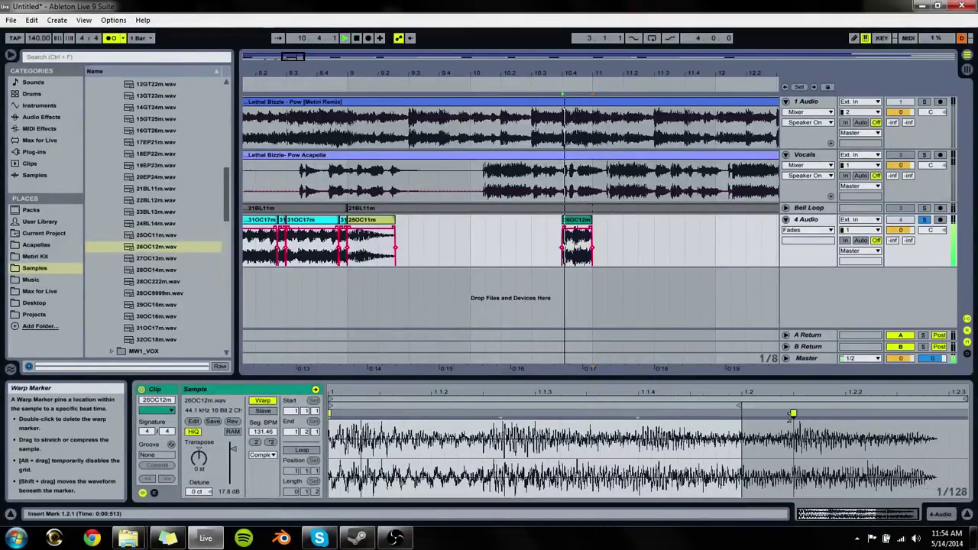
pyautogui.press('space')
# Step: Play from 10.1.1 with 4 Audio unsoloed and place a copy of the 25OC11m clip at 11.1.1
pyautogui.click(470, 252)
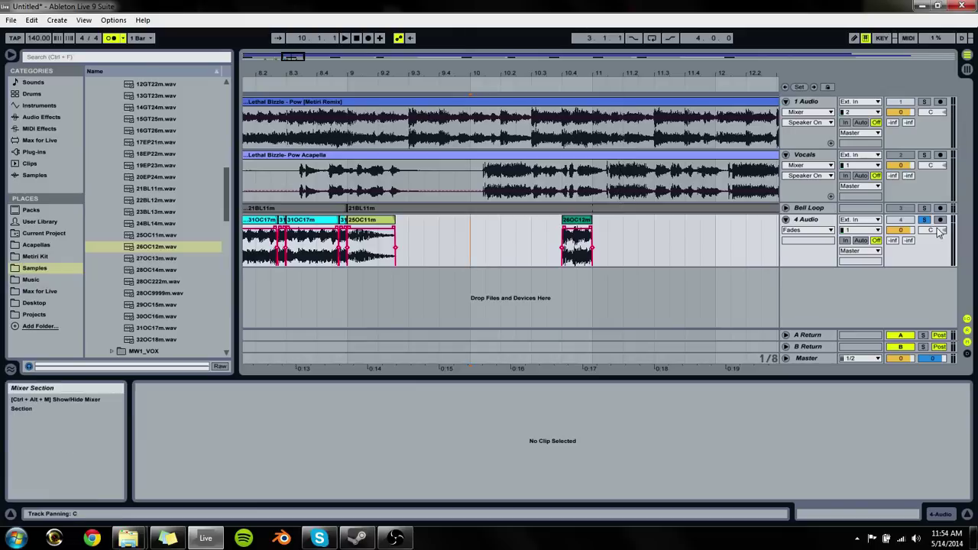
pyautogui.press('space')
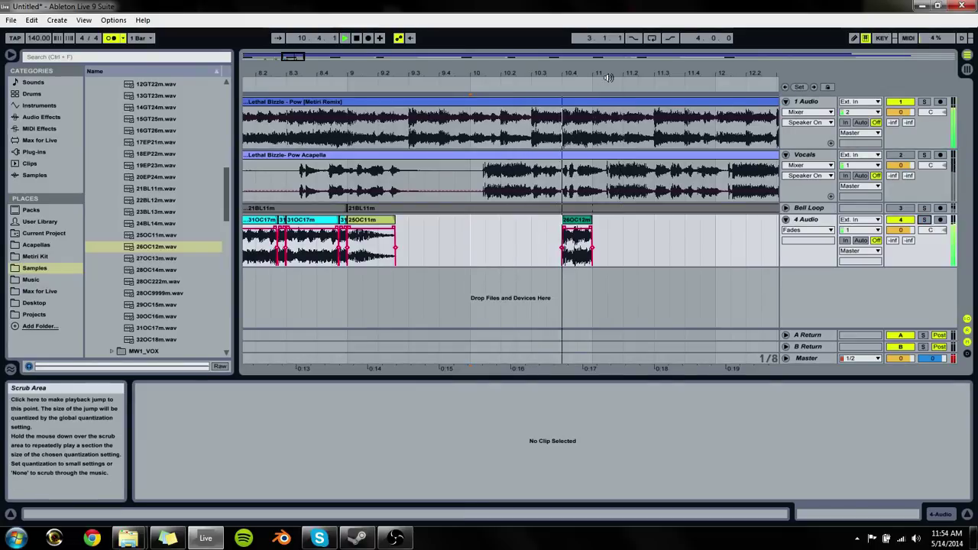
pyautogui.moveTo(443, 72); pyautogui.dragTo(478, 230)
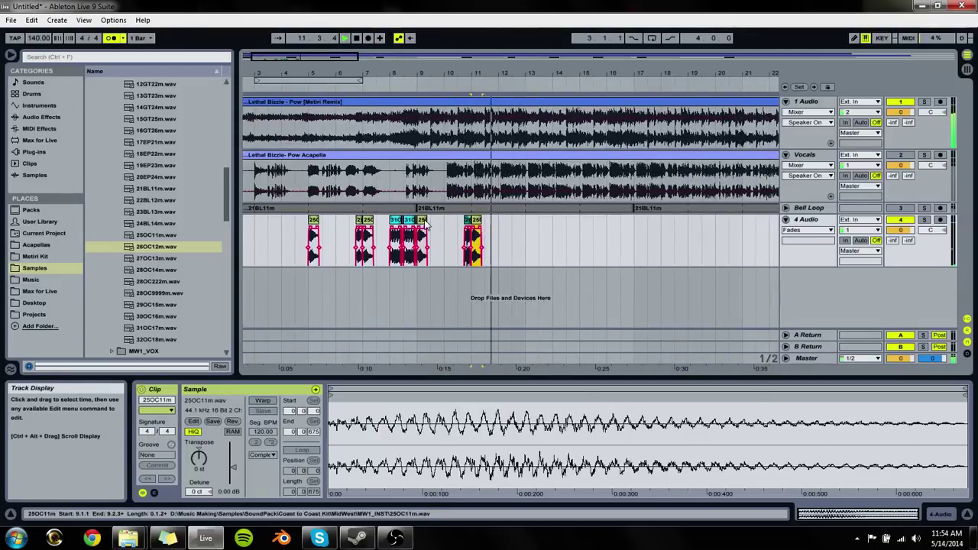
# Step: Add the 27OC13m.wav sample to 4 Audio and position it at 12.4.1
pyautogui.click(163, 260)
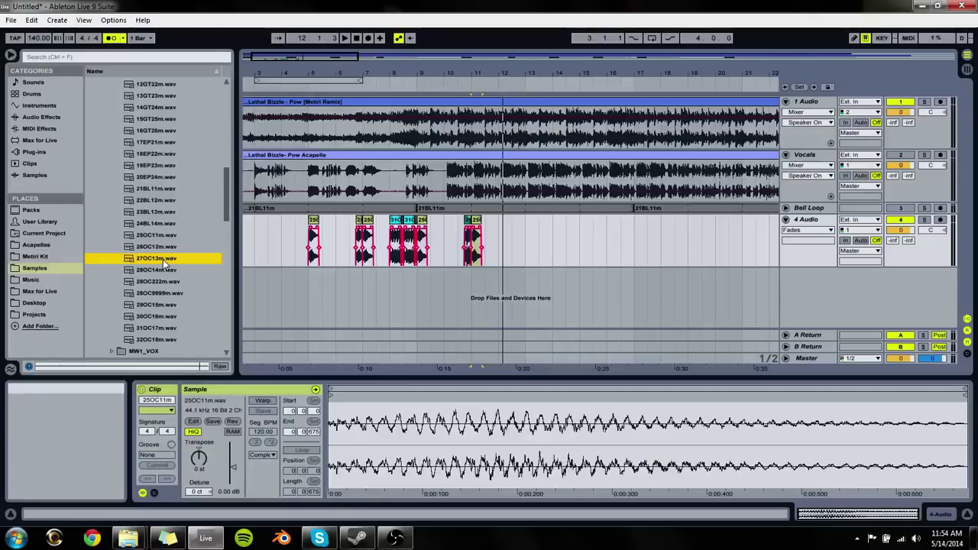
pyautogui.moveTo(514, 265); pyautogui.dragTo(515, 260)
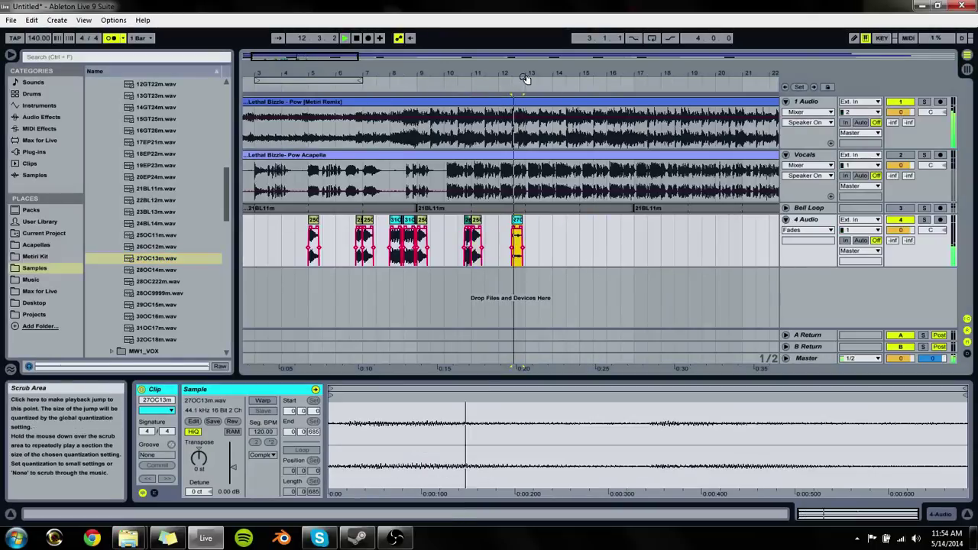
pyautogui.moveTo(526, 77); pyautogui.dragTo(526, 122)
pyautogui.moveTo(496, 221); pyautogui.dragTo(530, 222)
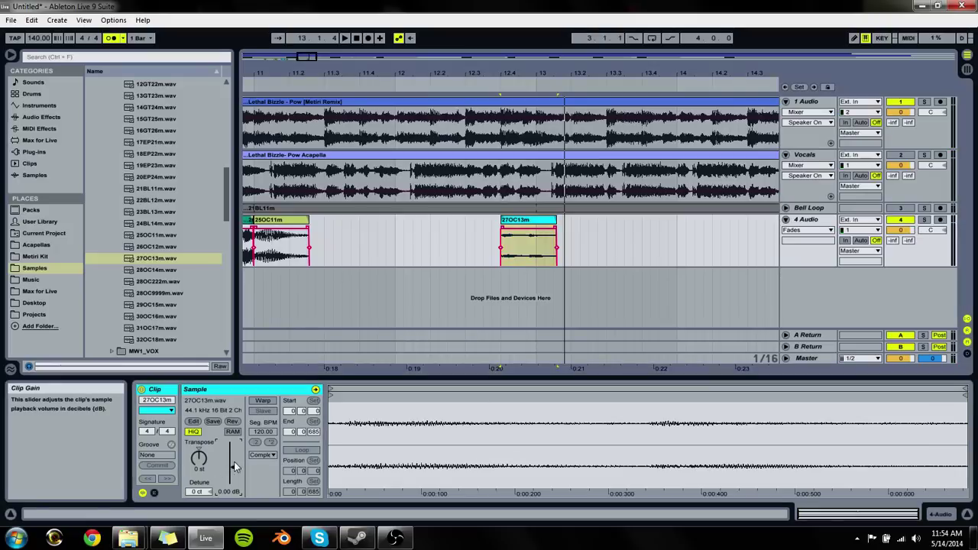
# Step: With 4 Audio soloed, raise the 27OC13m clip's gain to 18.6 dB and warp its second hit earlier to 1.1.4
pyautogui.moveTo(233, 467); pyautogui.dragTo(234, 445)
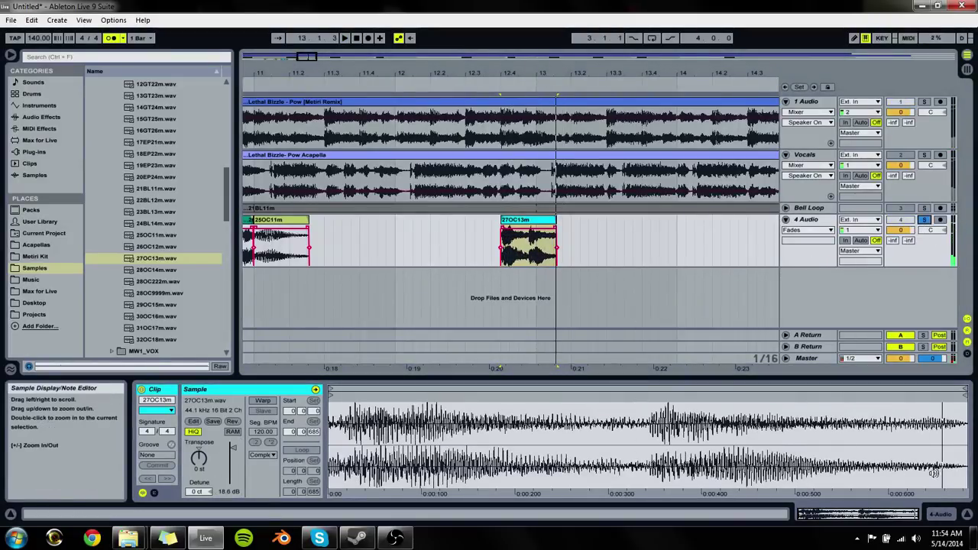
pyautogui.click(263, 401)
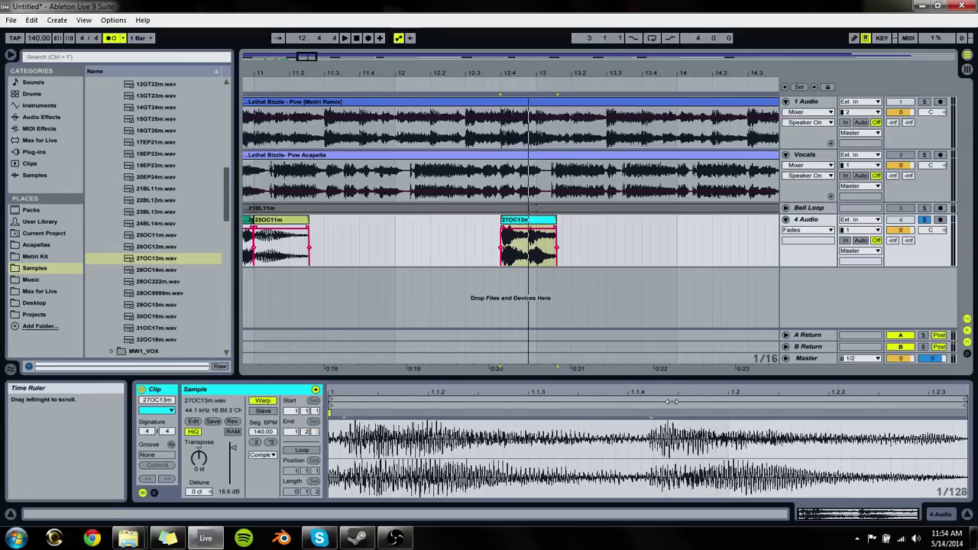
pyautogui.doubleClick(628, 412)
pyautogui.click(649, 418)
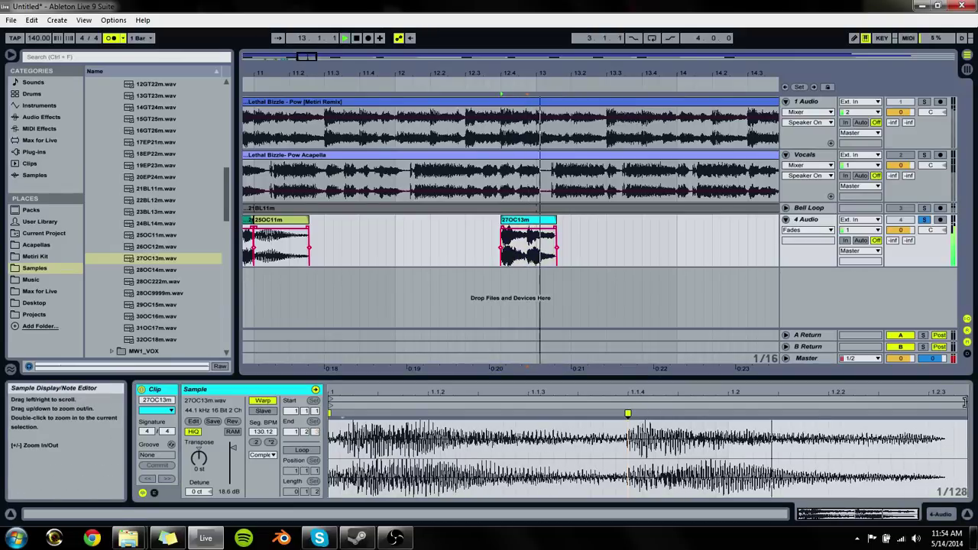
# Step: Trim the 27OC13m clip on 4 Audio so that it runs from 12.4.1 to 13.1.1
pyautogui.press('space')
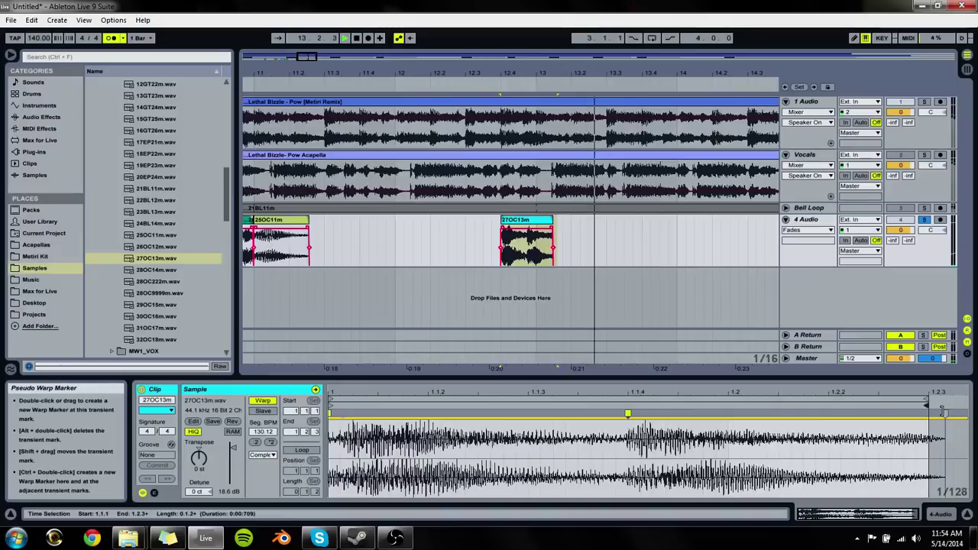
pyautogui.click(764, 451)
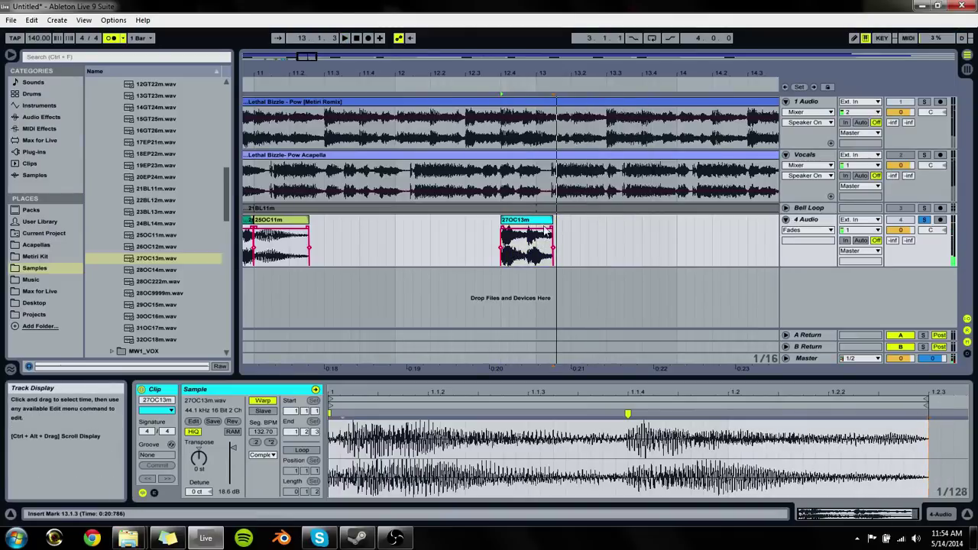
pyautogui.moveTo(545, 230); pyautogui.dragTo(530, 230)
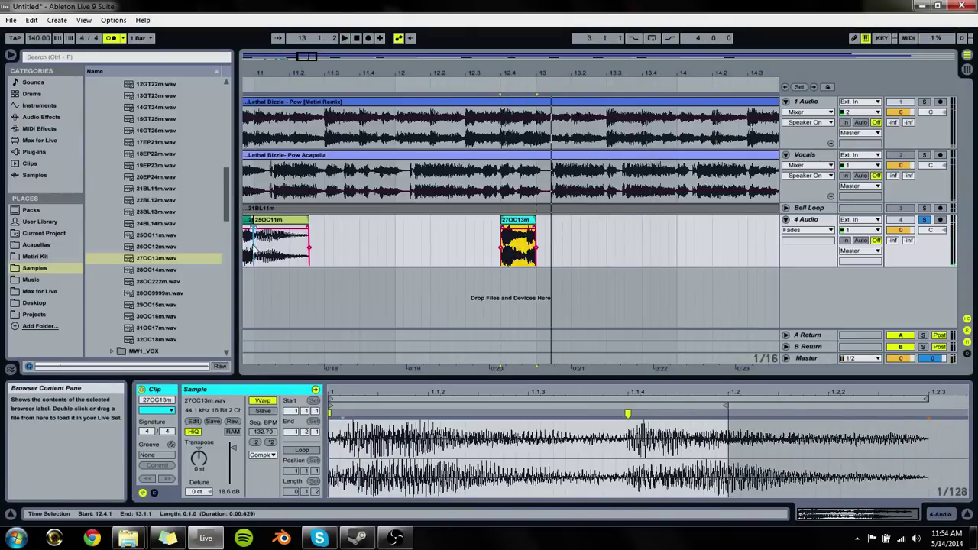
# Step: Duplicate the 4 Audio clips between 9.1.1 and 13.1.1 into the next four bars and play them with the track unsoloed
pyautogui.moveTo(393, 72); pyautogui.dragTo(393, 153)
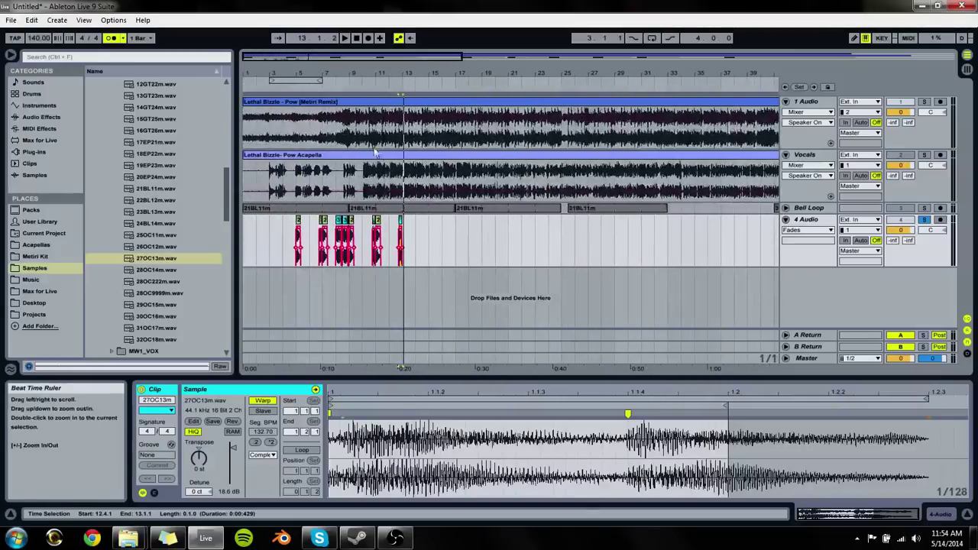
pyautogui.moveTo(408, 244); pyautogui.dragTo(354, 245)
pyautogui.hotkey('ctrl', 'd')
pyautogui.press('space')
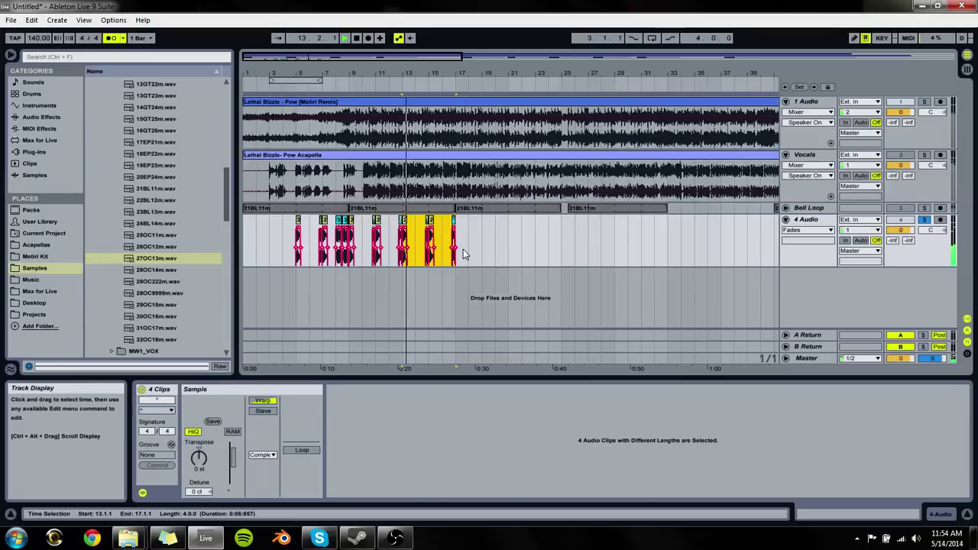
pyautogui.click(923, 221)
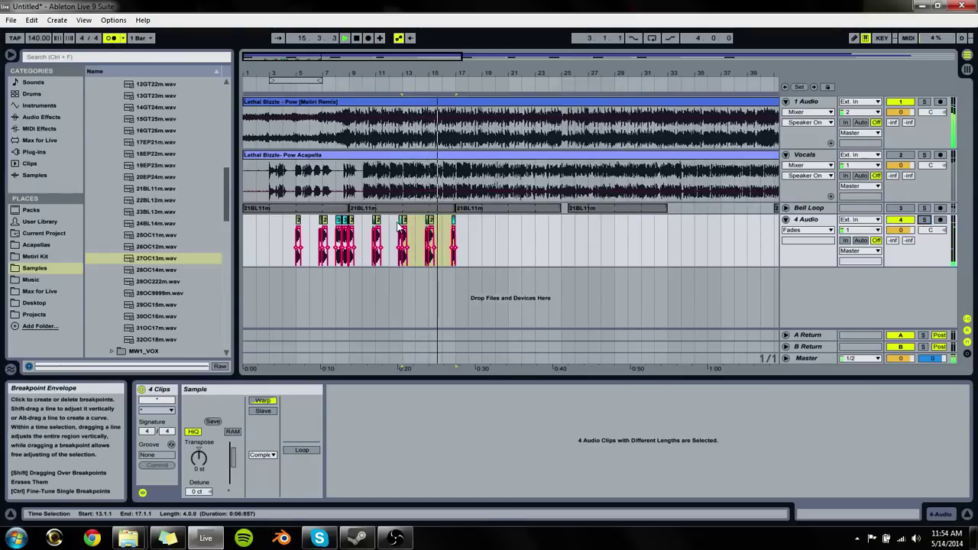
# Step: Replace the 27OC13m clip at 16.4.1 with a copy of bar 8's 31OC17m clips at 16.1.1 and play it
pyautogui.moveTo(467, 226); pyautogui.dragTo(452, 226)
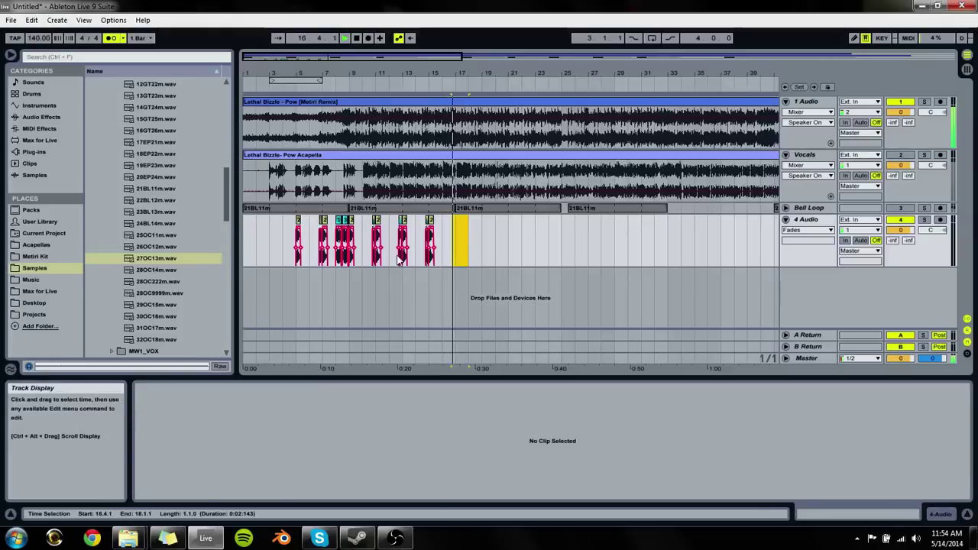
pyautogui.press('space')
pyautogui.click(345, 222)
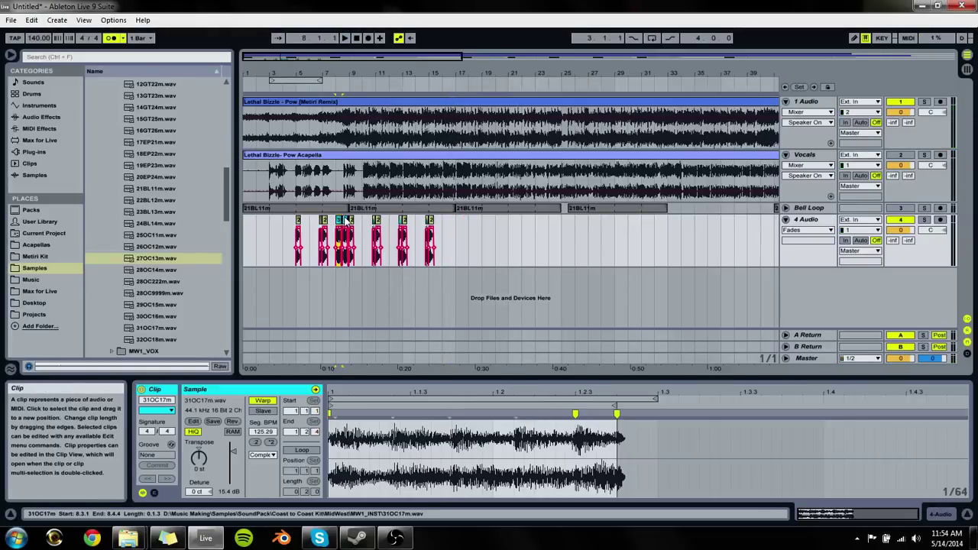
pyautogui.moveTo(345, 221); pyautogui.dragTo(356, 240)
pyautogui.moveTo(352, 75); pyautogui.dragTo(352, 111)
pyautogui.moveTo(416, 76); pyautogui.dragTo(591, 232)
pyautogui.click(553, 241)
pyautogui.hotkey('ctrl', 'v')
pyautogui.press('space')
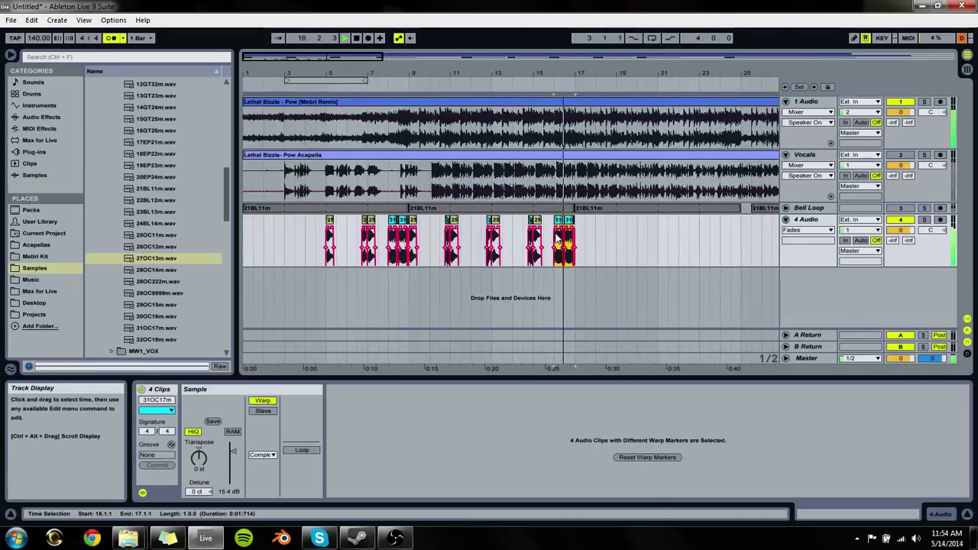
# Step: Duplicate the 4 Audio clips between 9.1.1 and 17.1.1 into the following eight bars
pyautogui.keyDown('shift'); pyautogui.click(425, 231); pyautogui.keyUp('shift')
pyautogui.hotkey('ctrl', 'd')
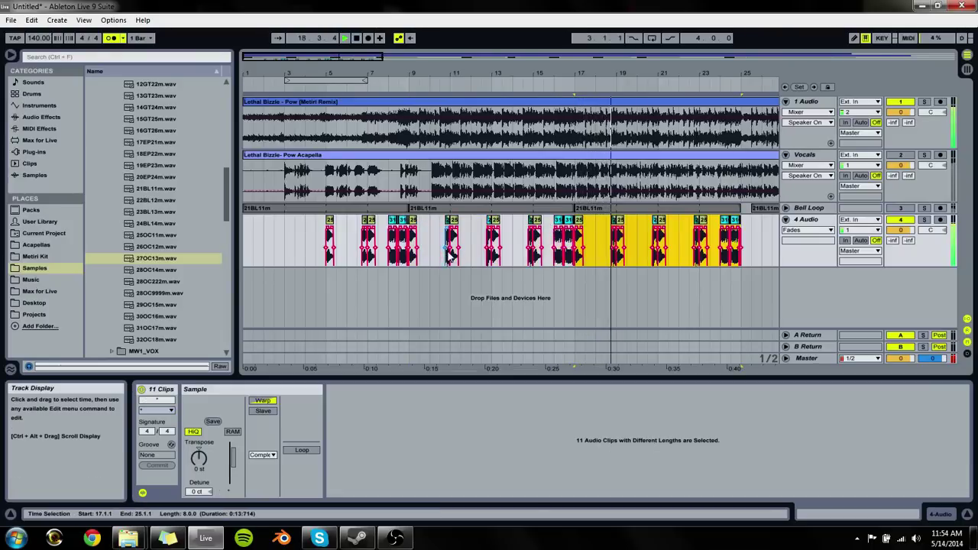
pyautogui.click(724, 243)
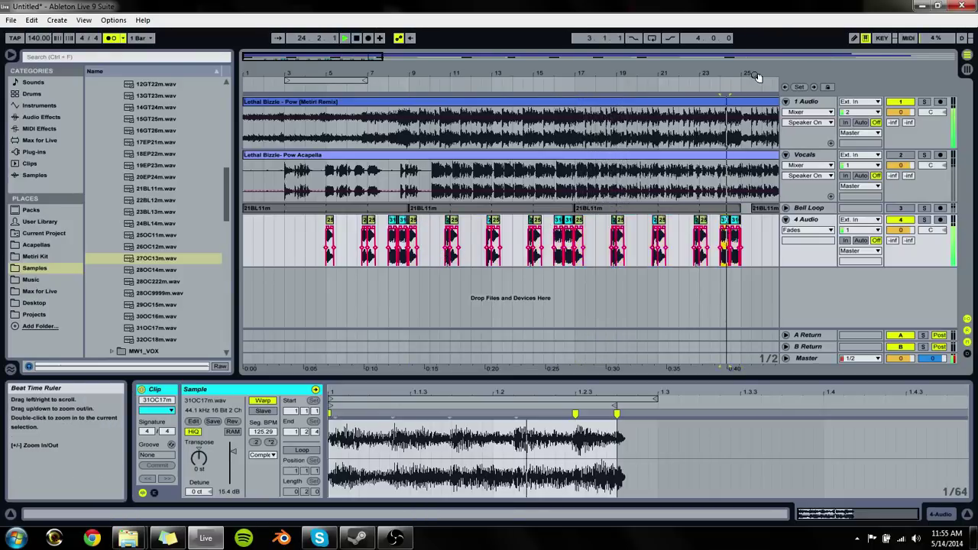
# Step: Duplicate the 4 Audio clips between 9.1.1 and 25.1.1 into the next 16 bars and delete the copied clip at 25.1.1
pyautogui.moveTo(756, 72); pyautogui.dragTo(535, 305)
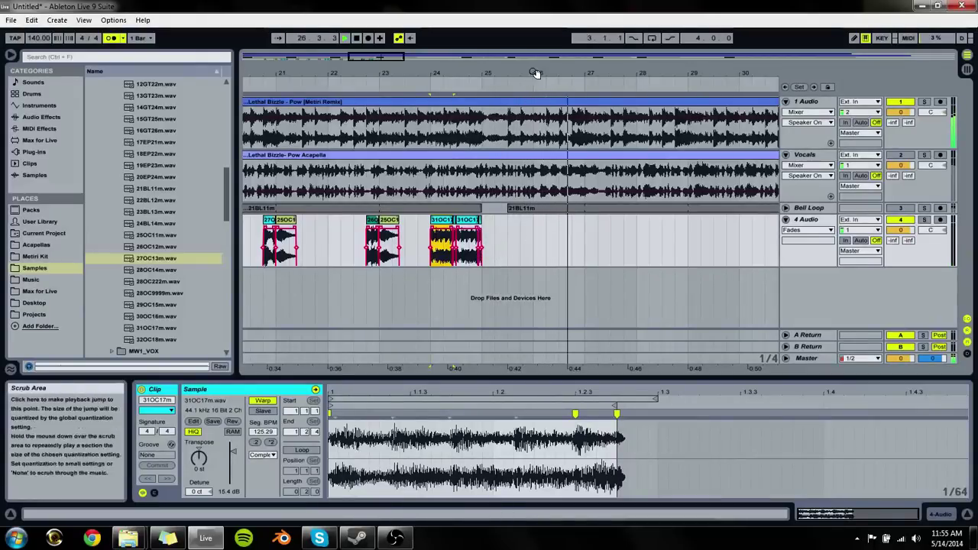
pyautogui.moveTo(535, 66); pyautogui.dragTo(535, 50)
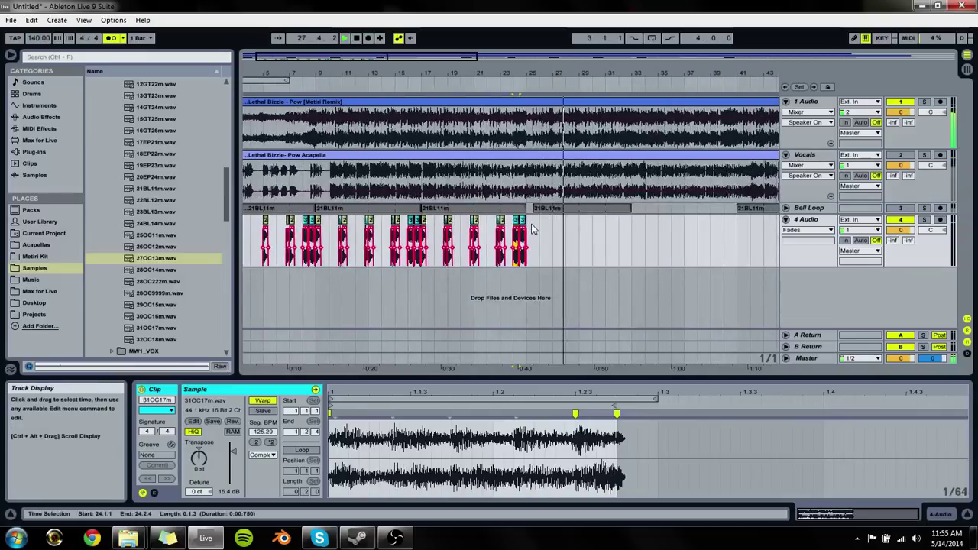
pyautogui.moveTo(532, 232); pyautogui.dragTo(320, 246)
pyautogui.hotkey('ctrl', 'd')
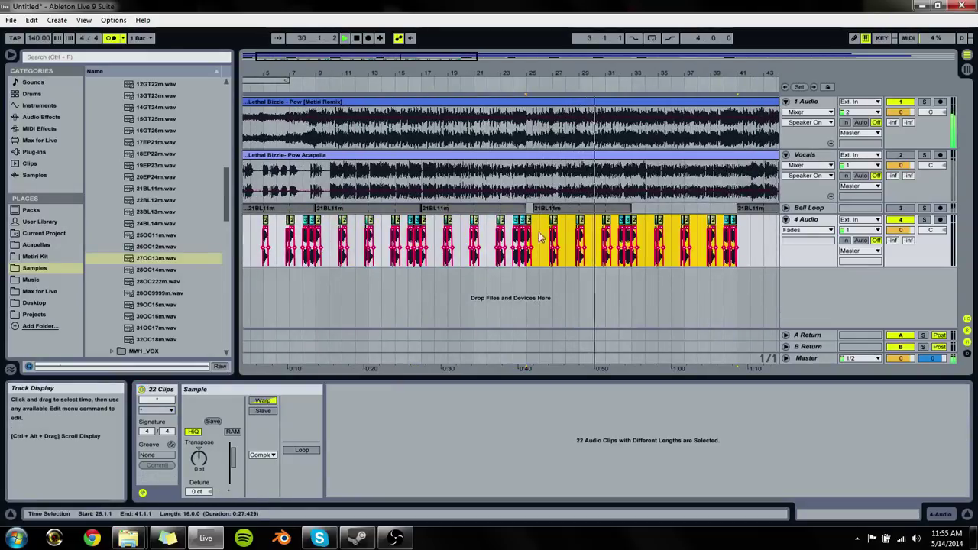
pyautogui.click(538, 224)
pyautogui.moveTo(538, 224); pyautogui.dragTo(532, 225)
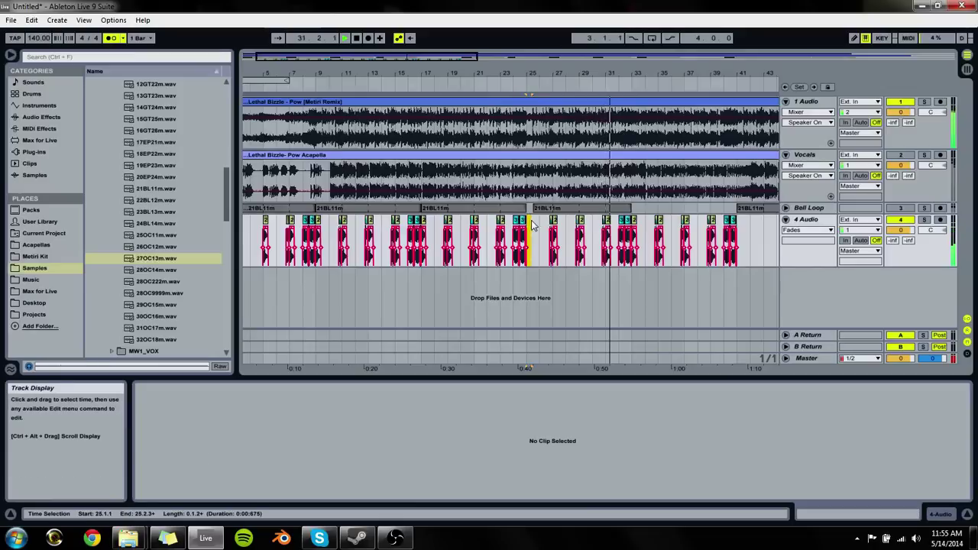
# Step: Try deleting the 4 Audio clips between 34.1.1 and 42.1.1
pyautogui.moveTo(644, 226); pyautogui.dragTo(749, 227)
pyautogui.press('Delete')
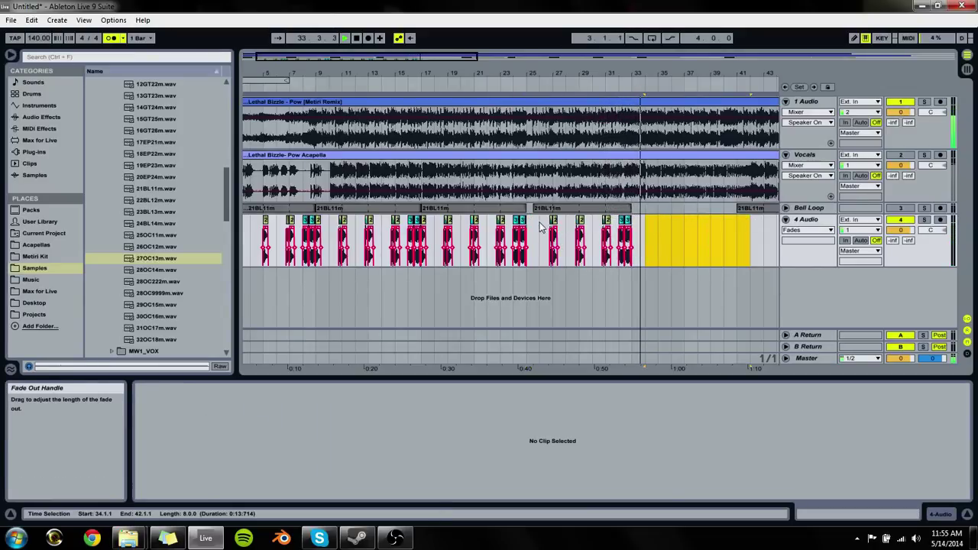
pyautogui.hotkey('ctrl', 'z')
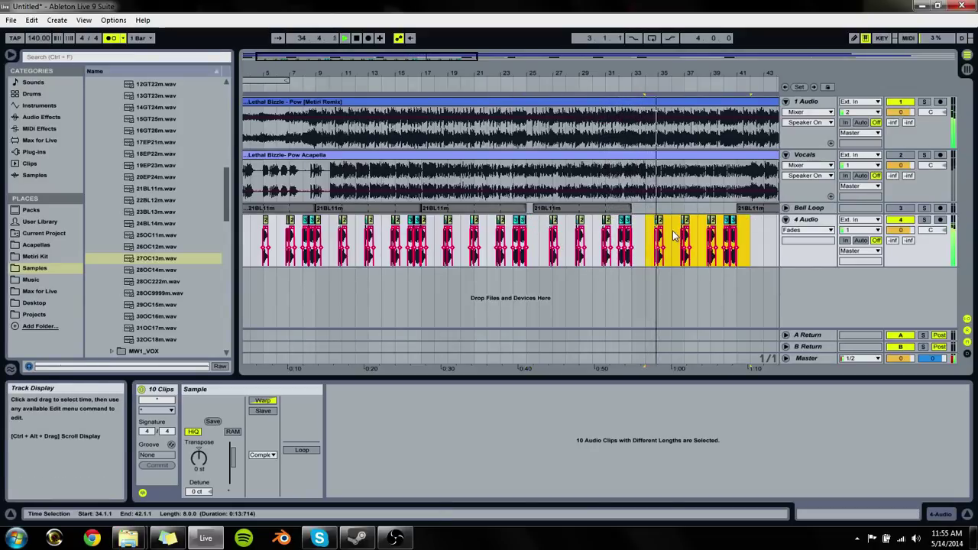
pyautogui.click(643, 235)
pyautogui.click(671, 236)
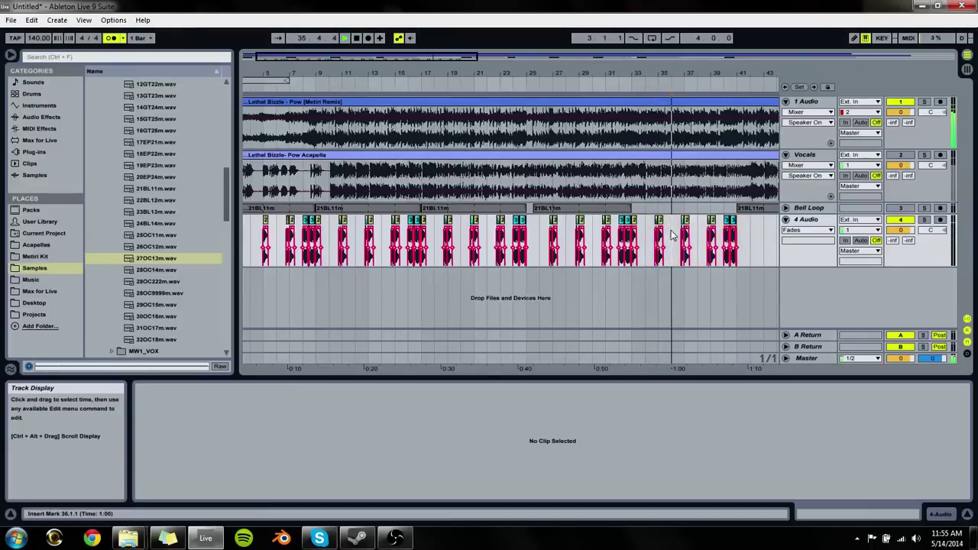
# Step: Deactivate 4 Audio, switch its lane from fades to mixer automation, and play the remix from 33.1.1
pyautogui.moveTo(695, 79); pyautogui.dragTo(581, 123)
pyautogui.click(806, 220)
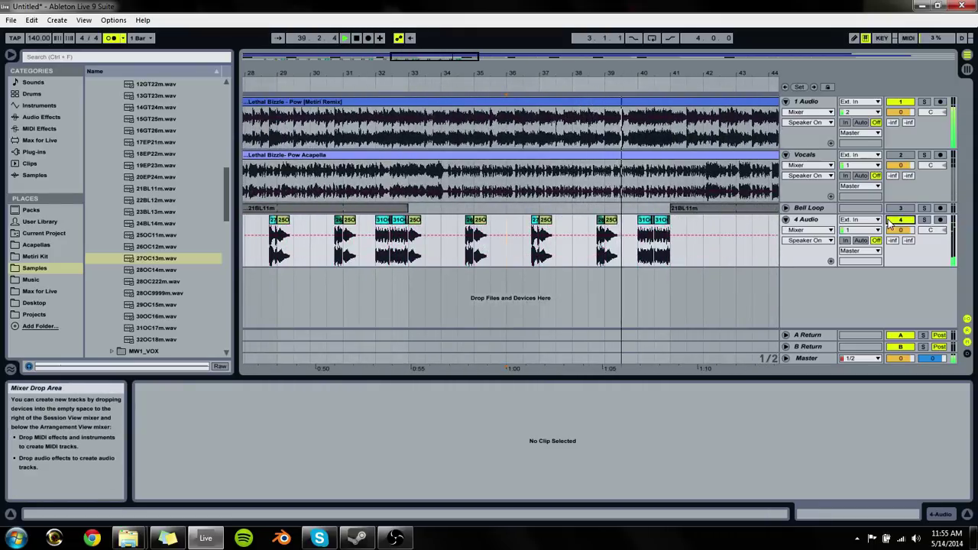
pyautogui.click(468, 238)
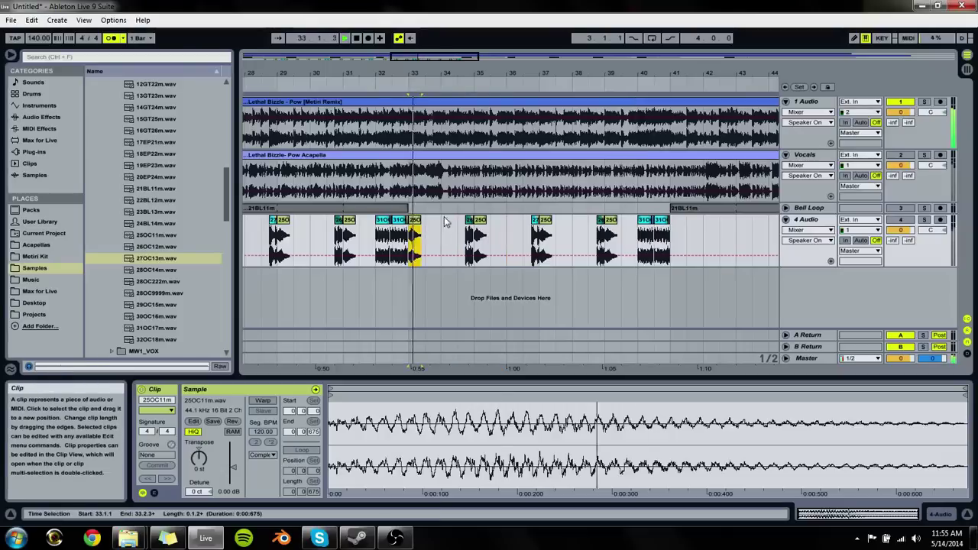
# Step: Try deleting the 26OC12m clip at 34.4.1 and the 27OC13m clip at 36.4.1
pyautogui.click(459, 238)
pyautogui.click(525, 224)
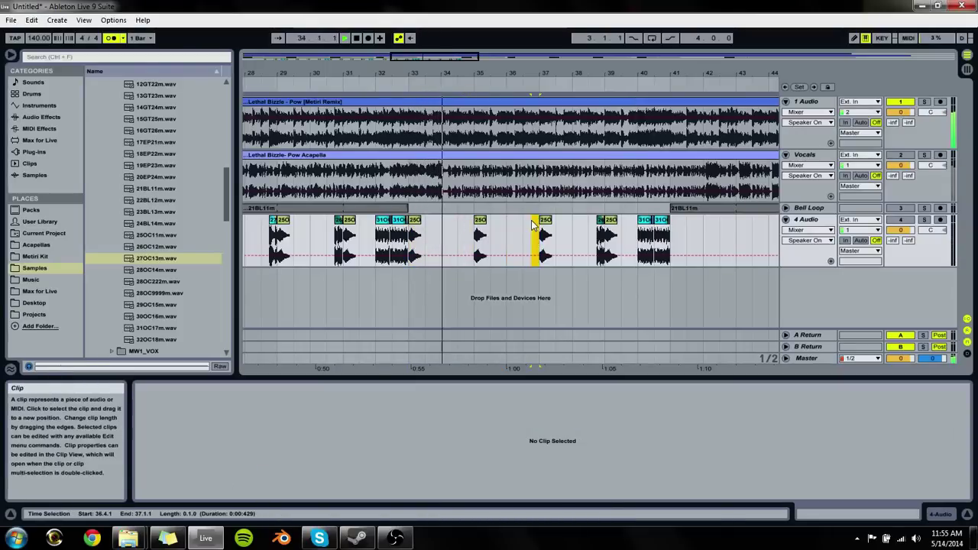
pyautogui.click(471, 233)
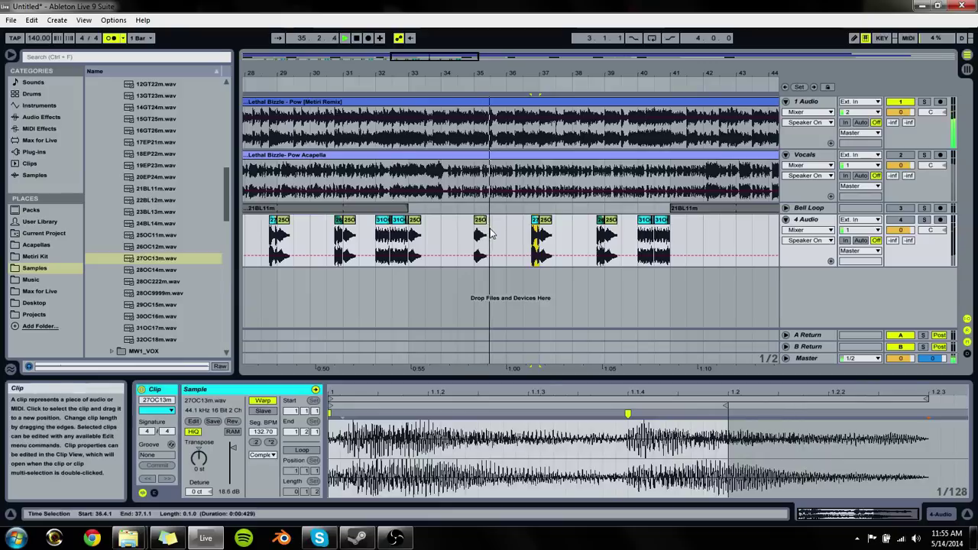
pyautogui.click(538, 225)
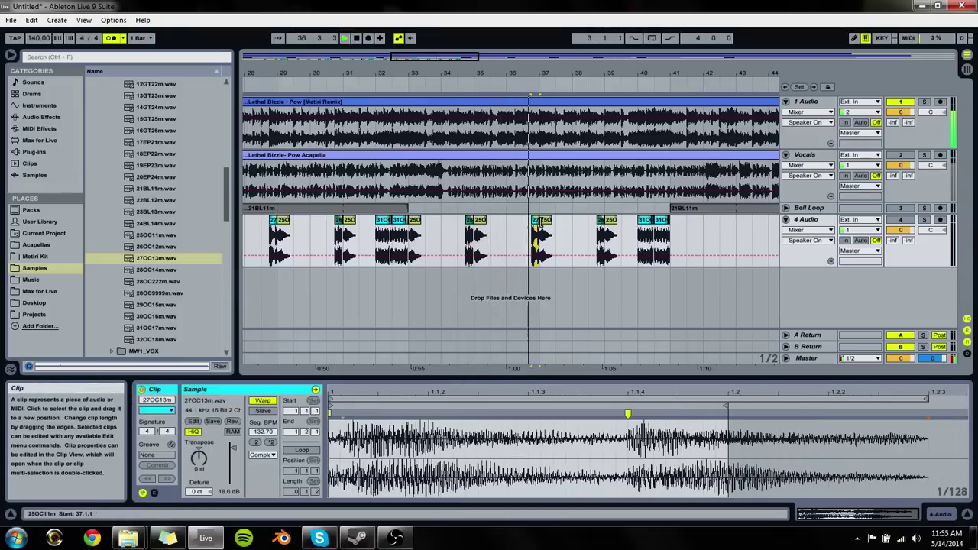
# Step: Replace the 26OC12m clip at 38.4.1 with a 25OC11m copy transposed up 1 semitone and trimmed before 39.1.1, then play from 39.1.1
pyautogui.click(607, 233)
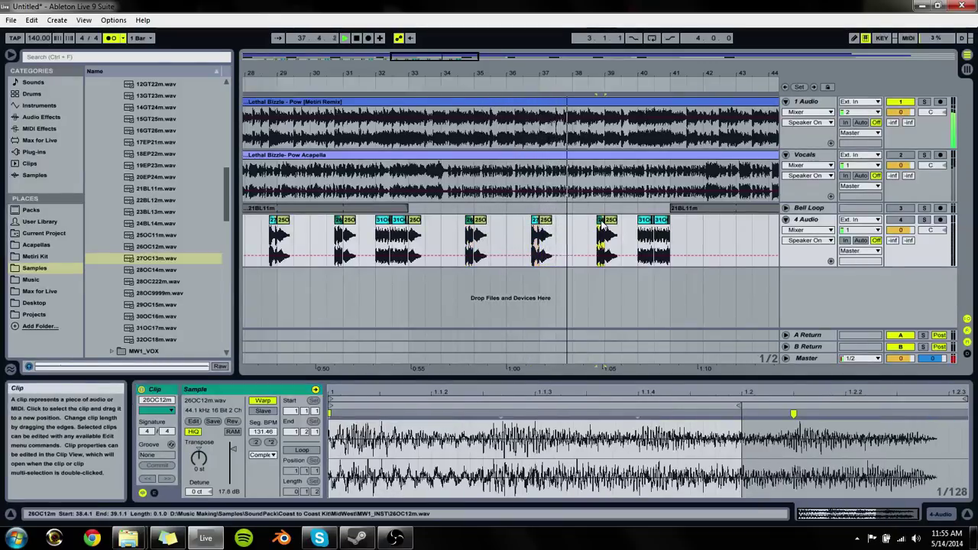
pyautogui.moveTo(618, 73); pyautogui.dragTo(615, 153)
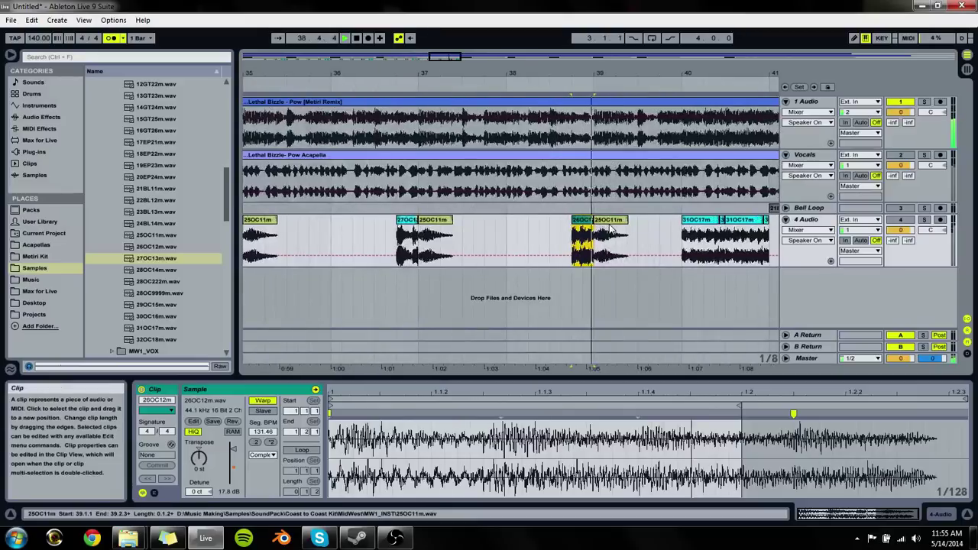
pyautogui.click(611, 221)
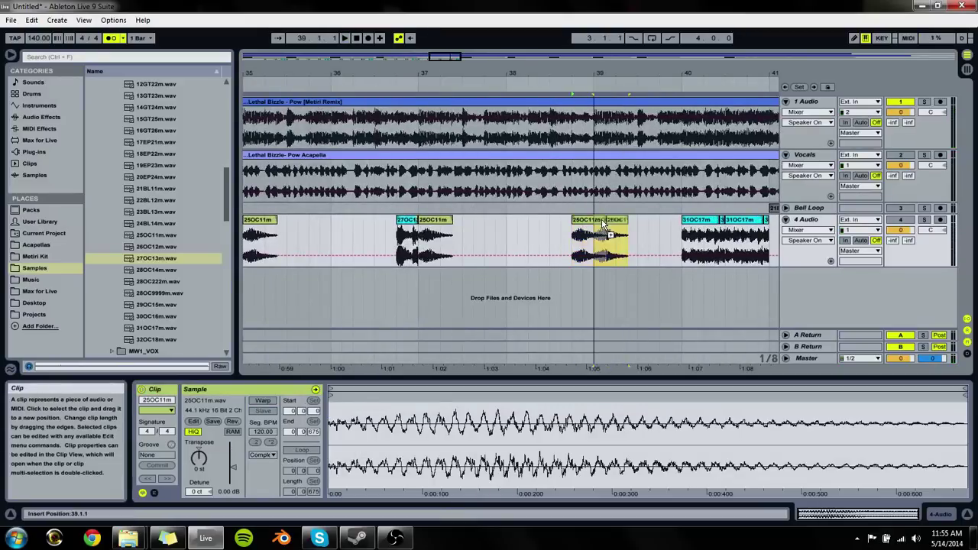
pyautogui.click(730, 395)
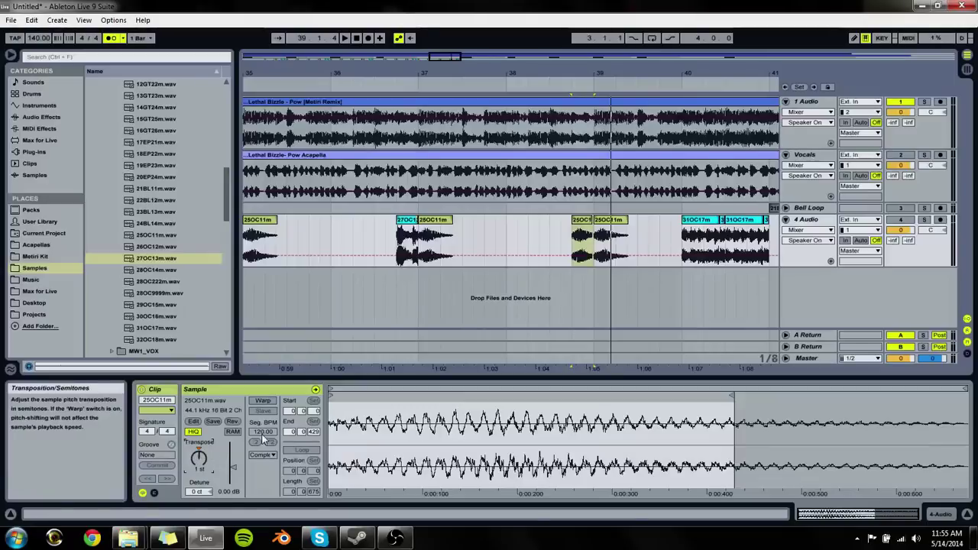
pyautogui.click(624, 236)
pyautogui.click(582, 221)
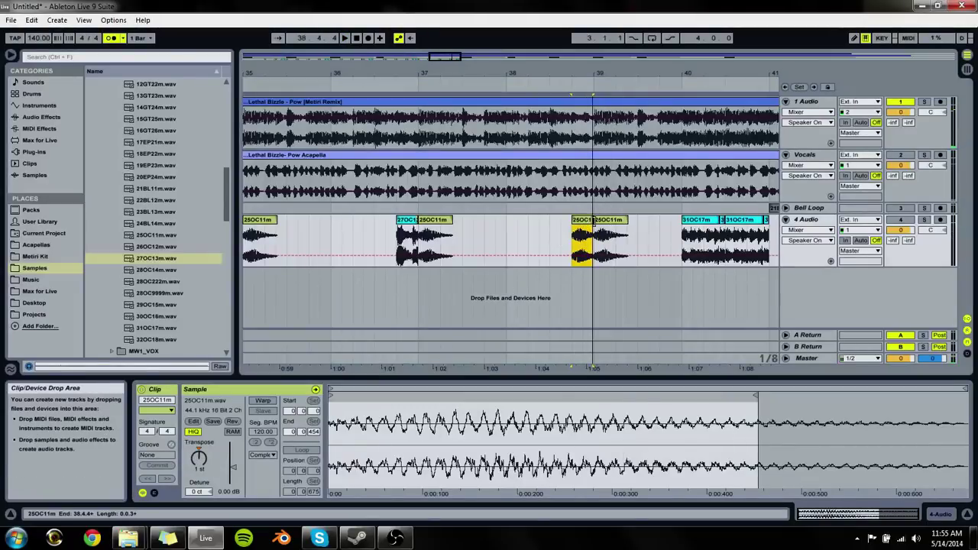
pyautogui.click(599, 233)
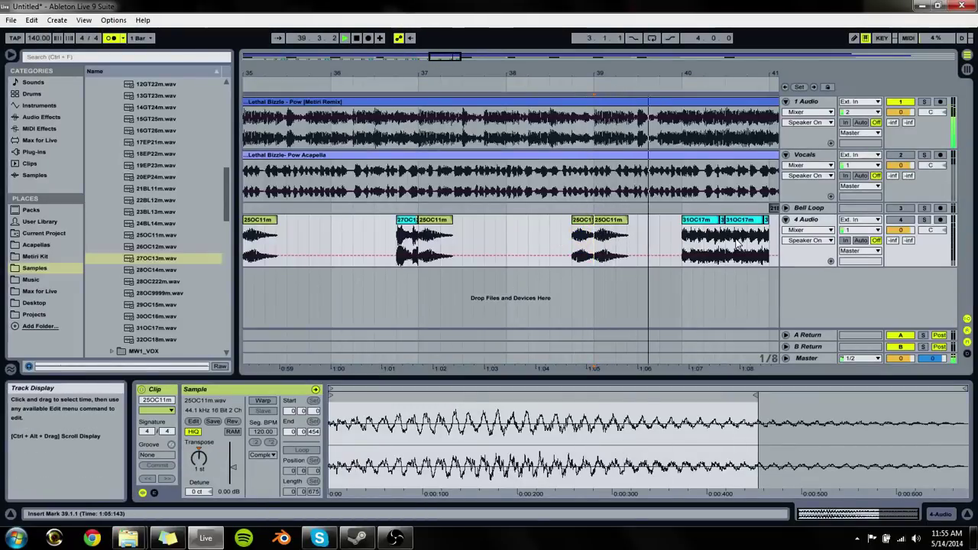
# Step: Copy the 4 Audio clips between 9.1.1 and 17.1.1 to 41.1.1
pyautogui.moveTo(730, 82); pyautogui.dragTo(730, 45)
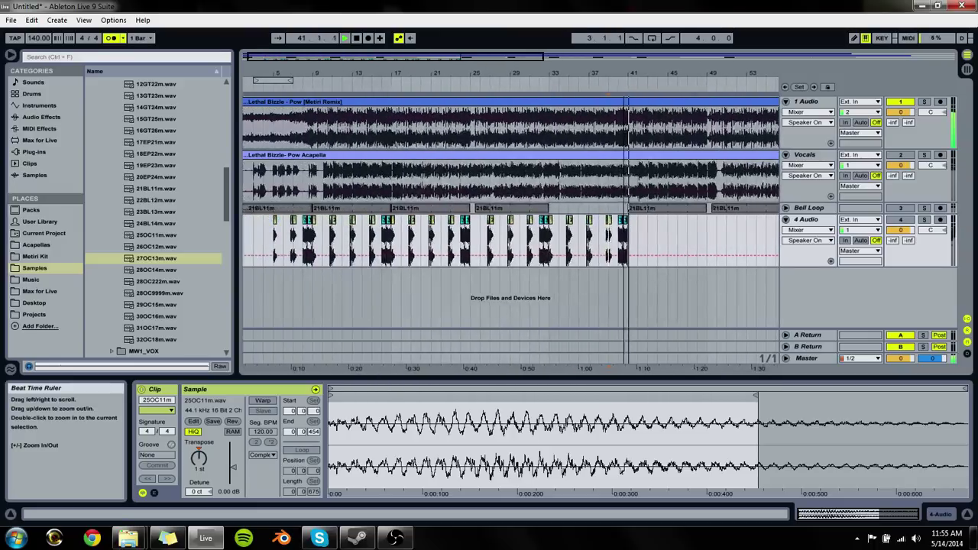
pyautogui.click(312, 235)
pyautogui.moveTo(324, 239); pyautogui.dragTo(393, 244)
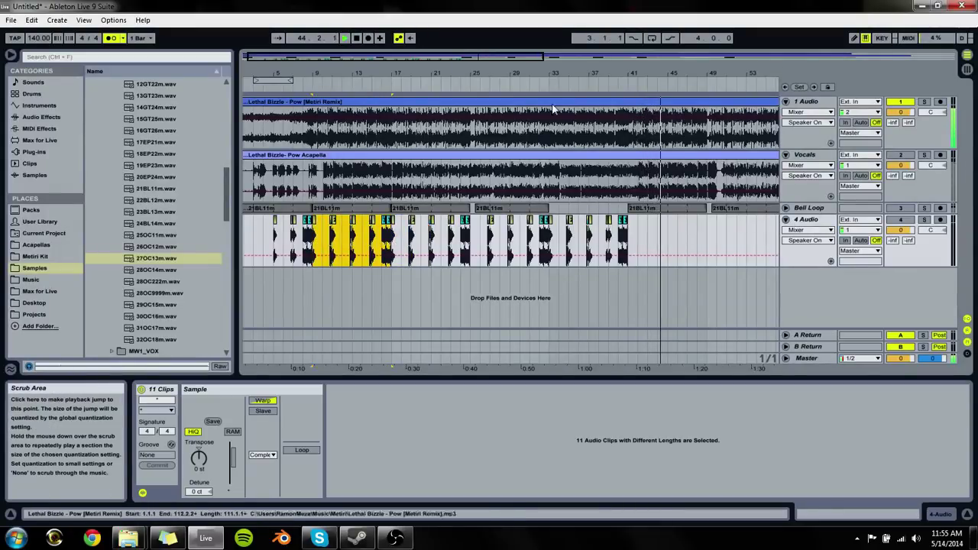
pyautogui.moveTo(638, 246); pyautogui.dragTo(709, 243)
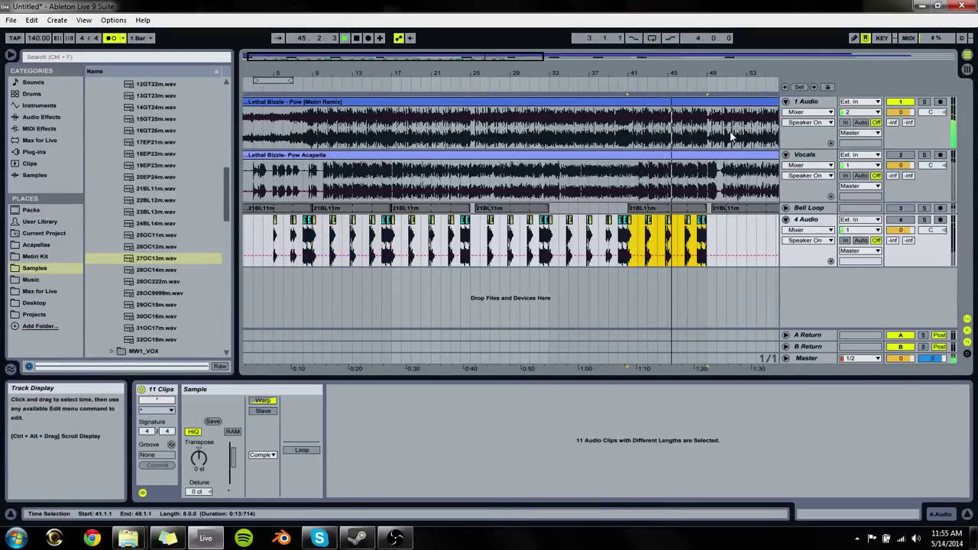
# Step: Duplicate the 4 Audio clips between 41.1.1 and 49.1.1 to 49.1.1 and delete the copied 25OC11m clip at 49.1.1
pyautogui.press('z')
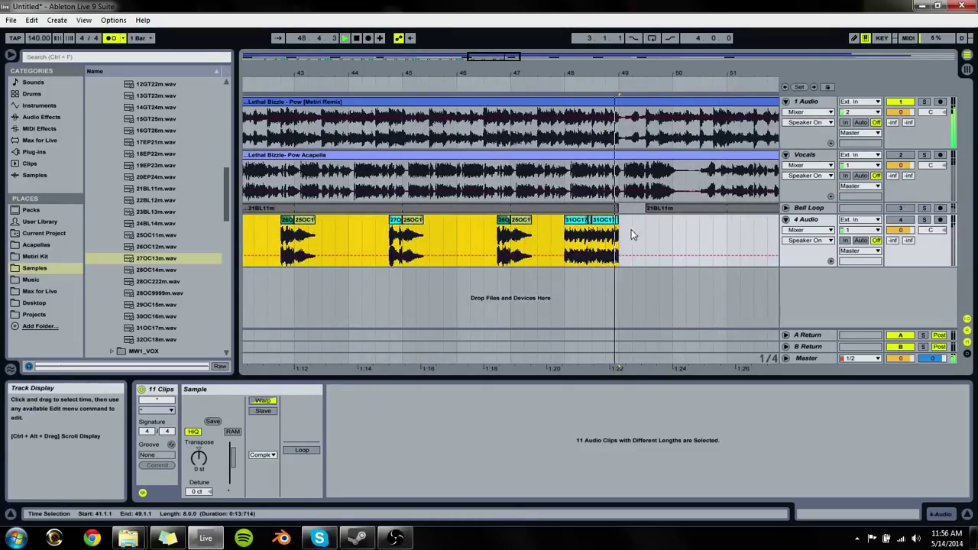
pyautogui.hotkey('ctrl', 'd')
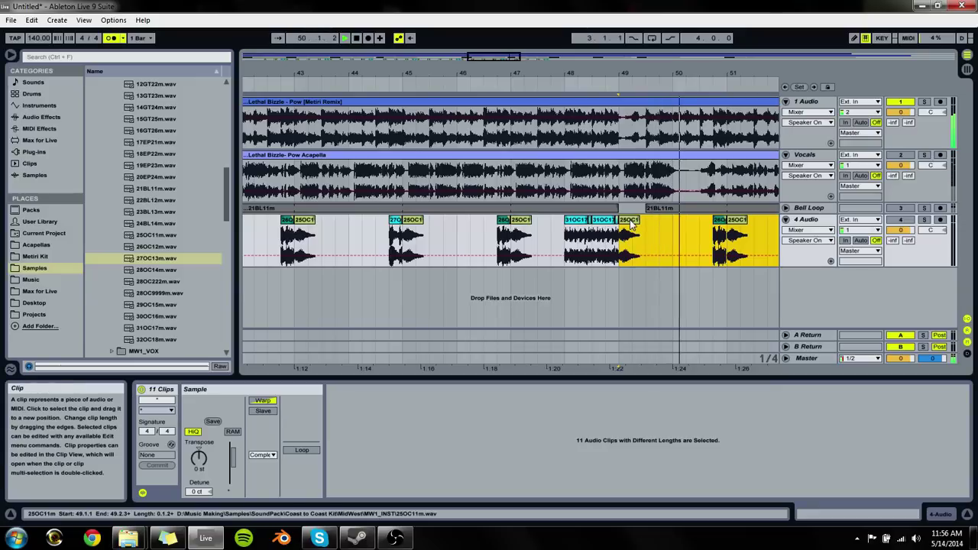
pyautogui.moveTo(619, 236); pyautogui.dragTo(640, 236)
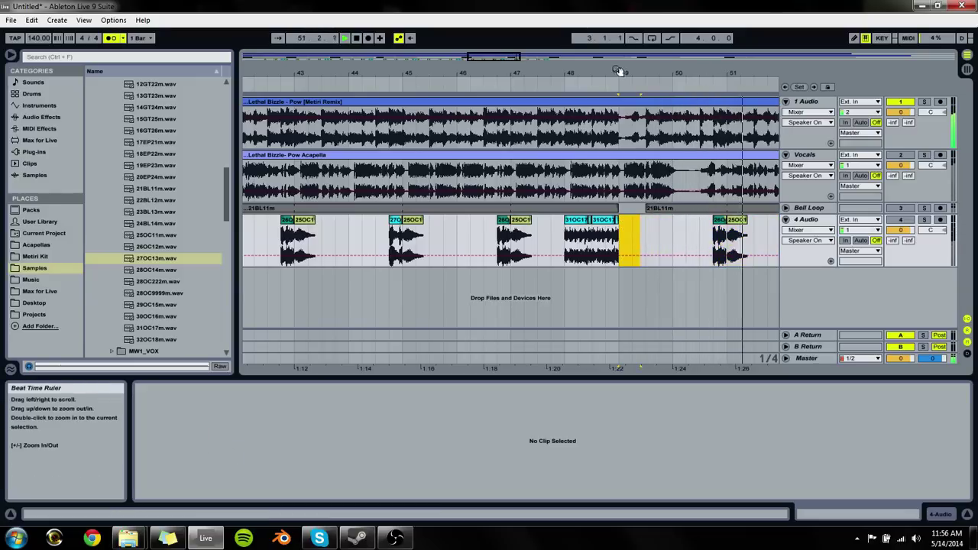
# Step: Paste the copied eight-bar chop pattern on 4 Audio at 57.1.1 and again at 65.1.1
pyautogui.moveTo(619, 72); pyautogui.dragTo(382, 94)
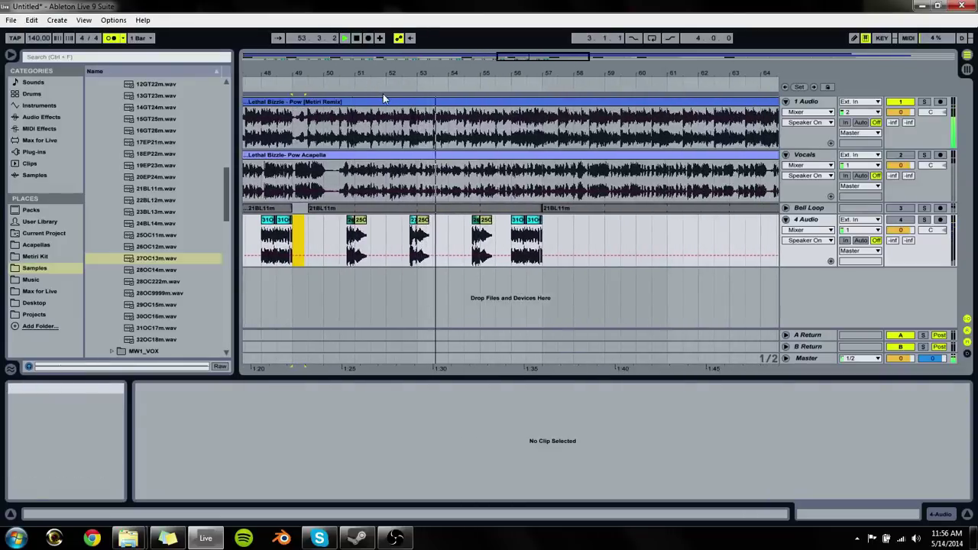
pyautogui.click(513, 247)
pyautogui.click(547, 243)
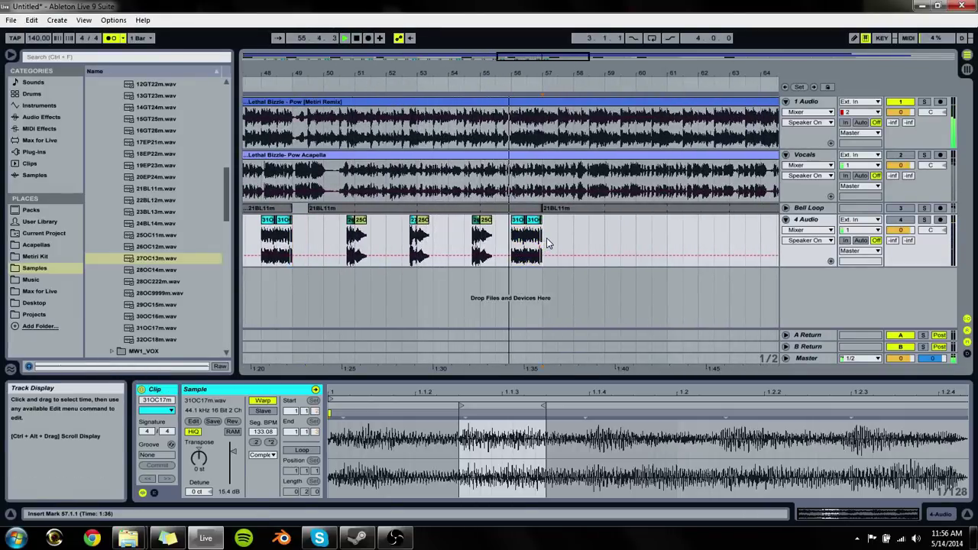
pyautogui.moveTo(544, 242); pyautogui.dragTo(412, 243)
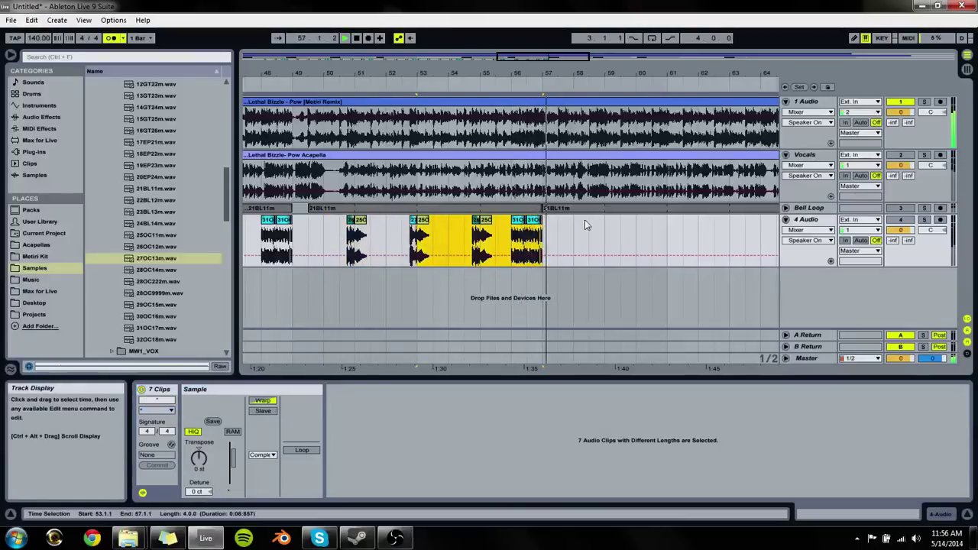
pyautogui.click(544, 237)
pyautogui.hotkey('ctrl', 'v')
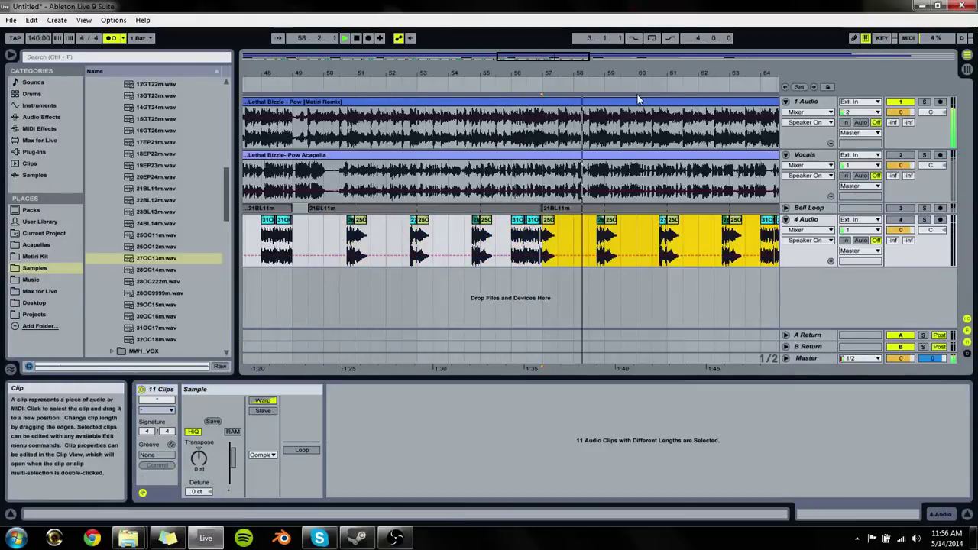
pyautogui.moveTo(649, 81)
pyautogui.mouseDown()
pyautogui.moveTo(649, 145)
pyautogui.moveTo(649, 85)
pyautogui.mouseUp()
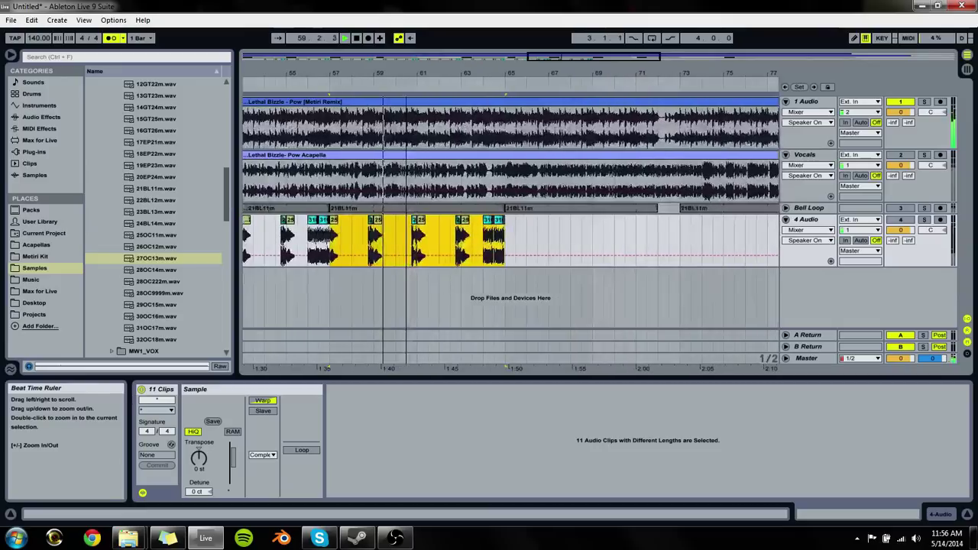
pyautogui.click(506, 238)
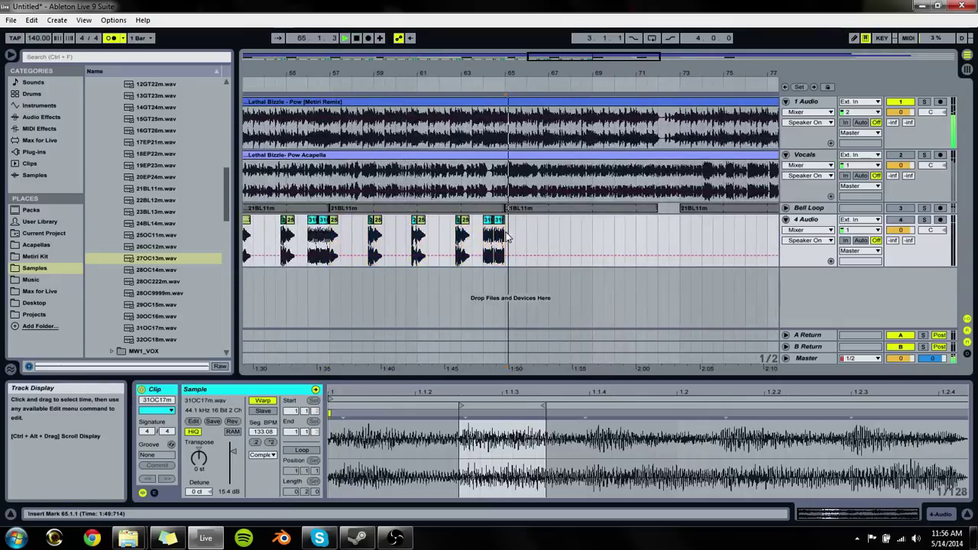
pyautogui.hotkey('ctrl', 'v')
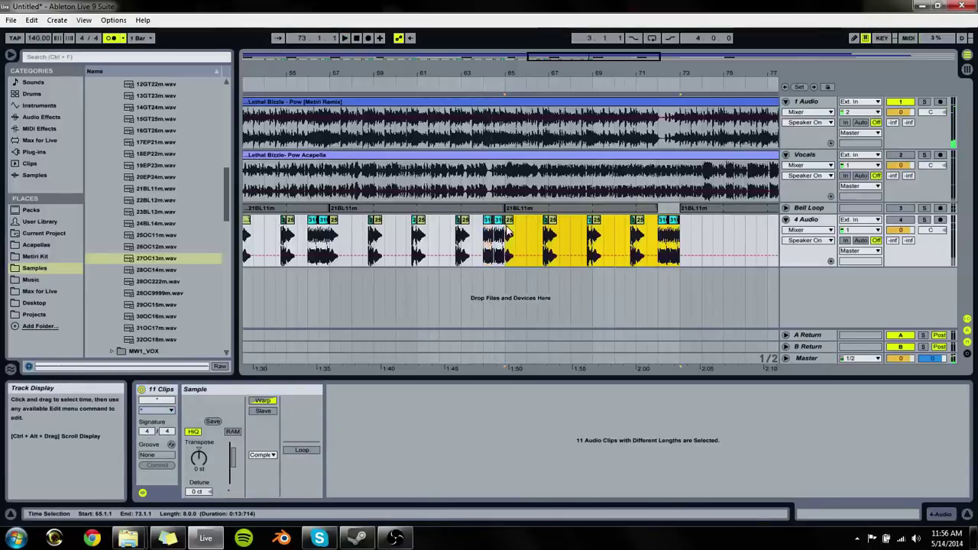
# Step: Delete the 31OC17m clips between 72.1.1 and 73.1.1 on 4 Audio
pyautogui.click(682, 236)
pyautogui.moveTo(651, 235); pyautogui.dragTo(687, 227)
pyautogui.press('space')
pyautogui.click(660, 226)
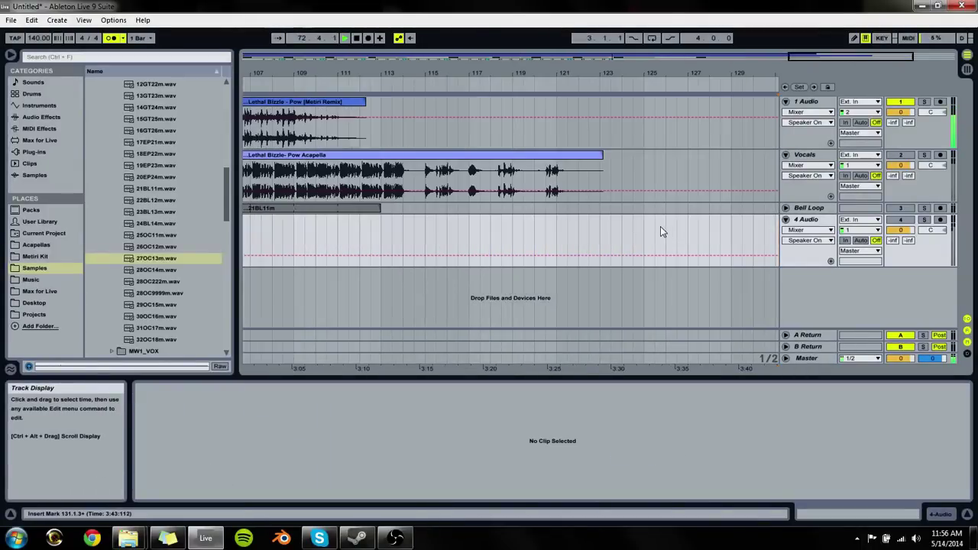
pyautogui.moveTo(646, 61); pyautogui.dragTo(535, 60)
pyautogui.moveTo(553, 241); pyautogui.dragTo(507, 241)
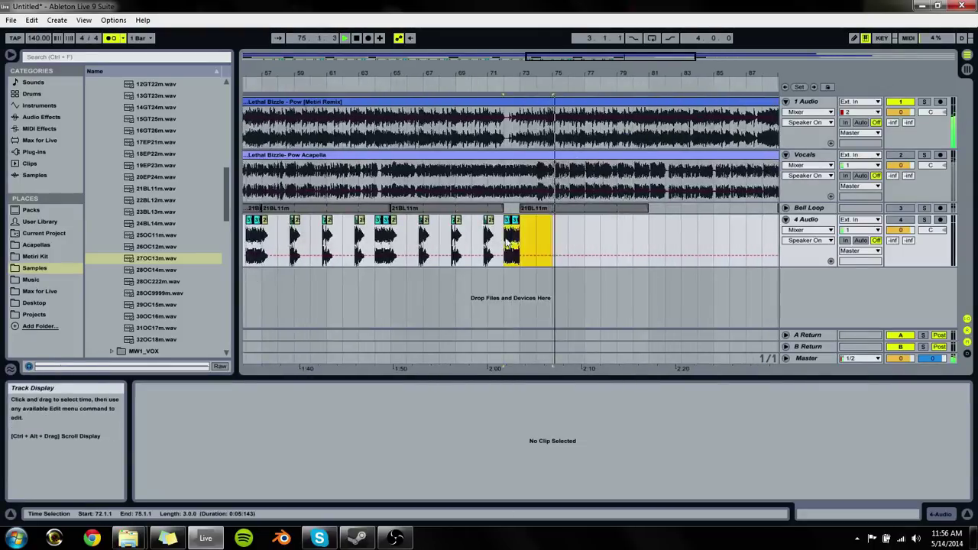
# Step: Replace the 26OC12m clip at 70.4.1 with a 25OC11m copy transposed up 1 semitone and ending at 71.1.1, then play from 70.4.1
pyautogui.click(489, 234)
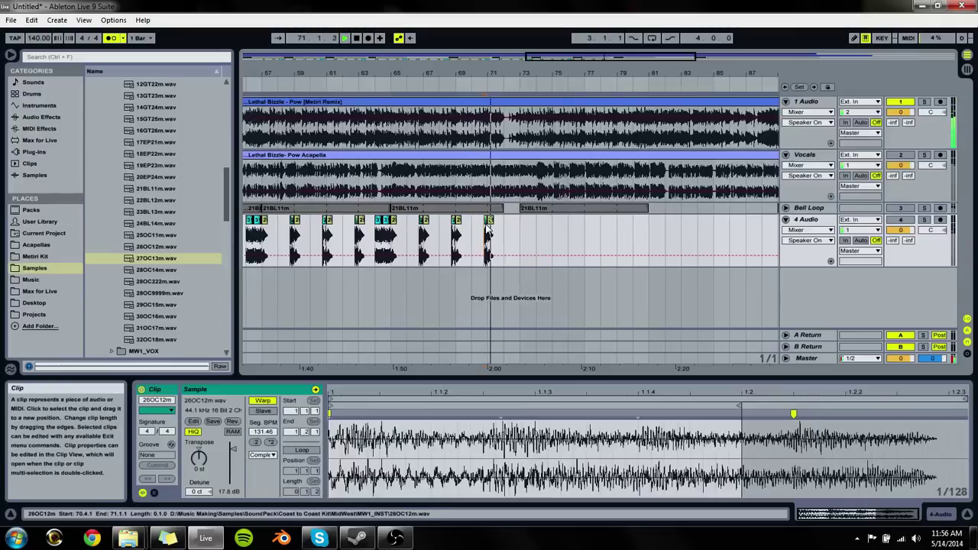
pyautogui.press('space')
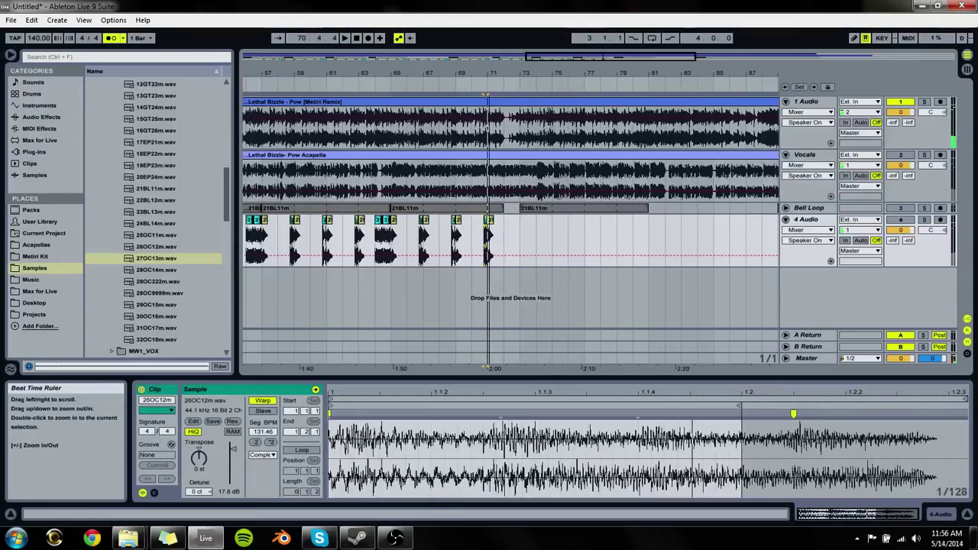
pyautogui.moveTo(489, 75); pyautogui.dragTo(508, 149)
pyautogui.click(528, 229)
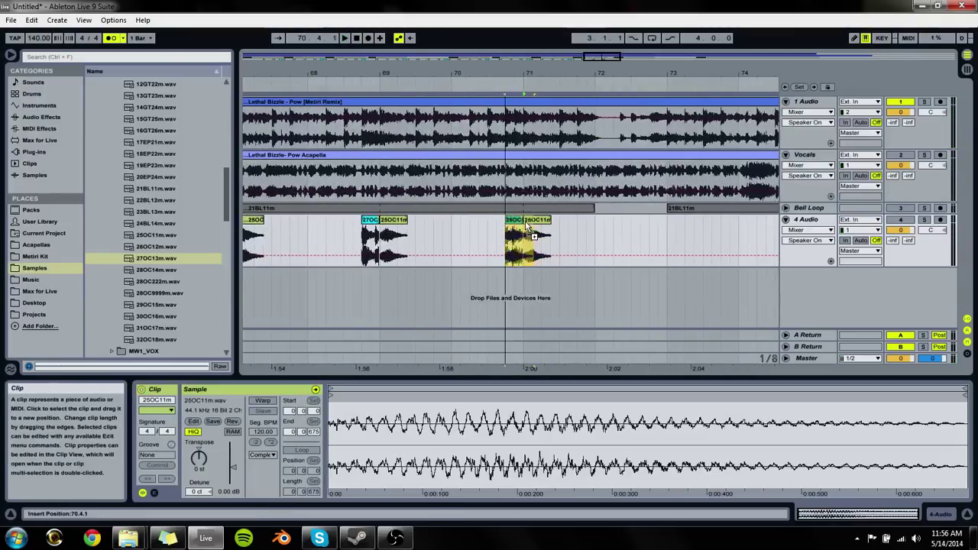
pyautogui.moveTo(526, 226); pyautogui.dragTo(512, 222)
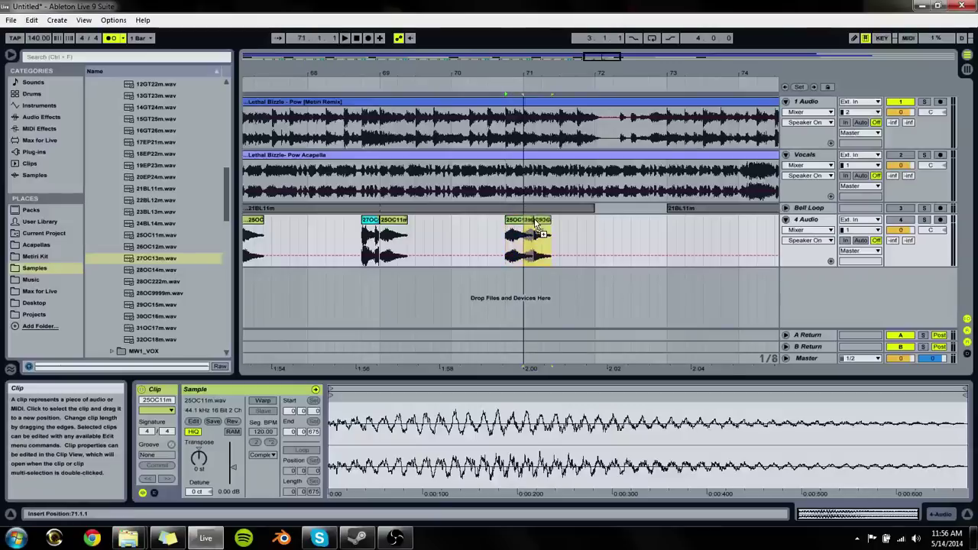
pyautogui.click(514, 233)
pyautogui.click(202, 466)
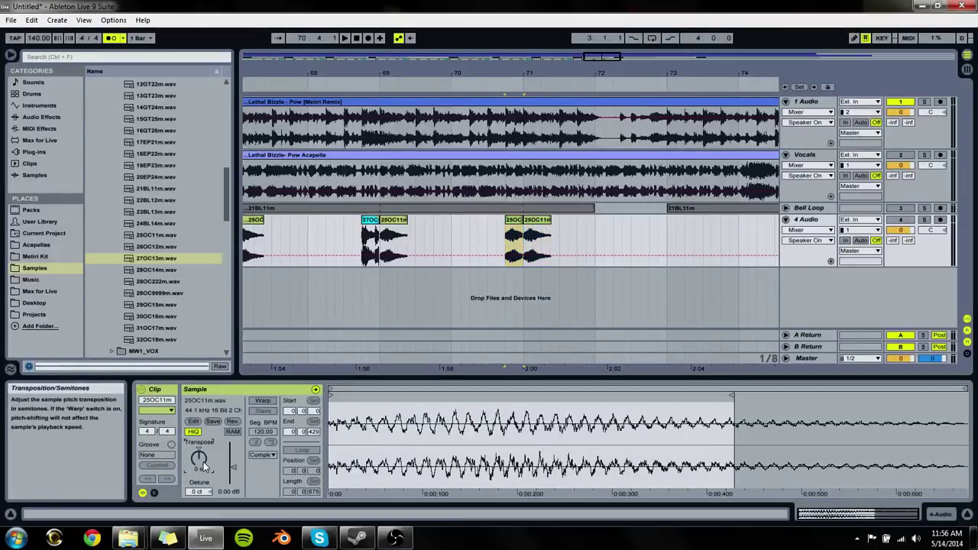
pyautogui.moveTo(520, 224); pyautogui.dragTo(525, 223)
pyautogui.click(505, 227)
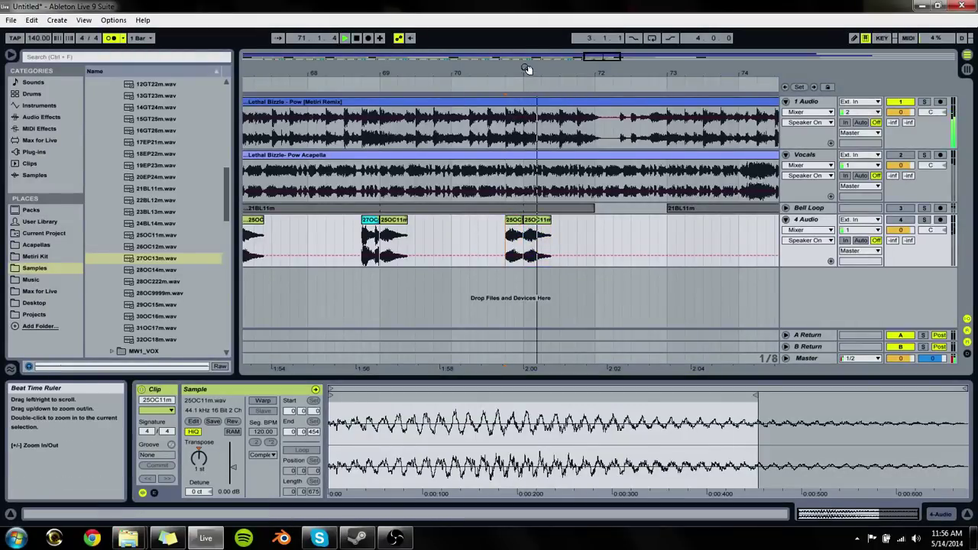
# Step: Audition the chops from 9.1.1 and replace the 26OC12m clip at 14.4.1 with a 25OC11m copy transposed up 1 semitone and extended to 15.1.1
pyautogui.moveTo(528, 71); pyautogui.dragTo(528, 38)
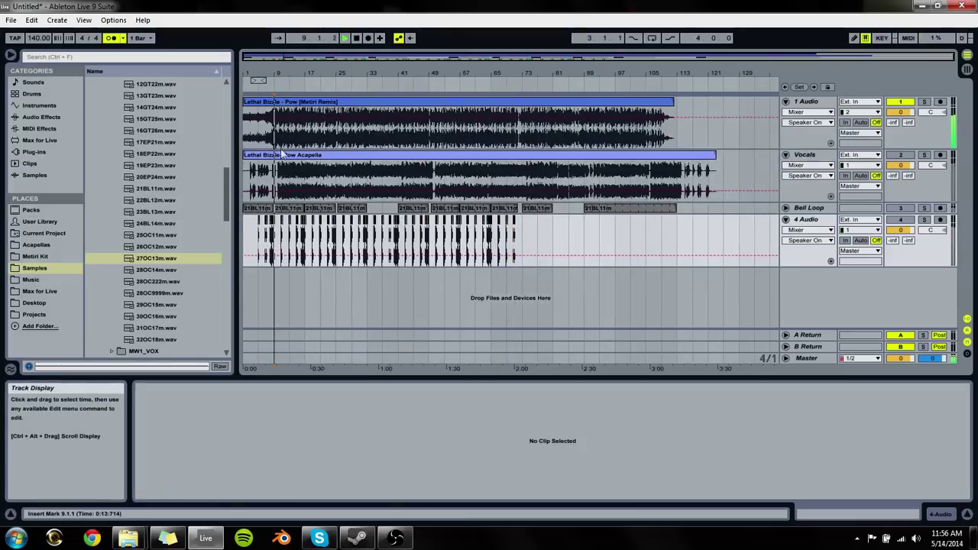
pyautogui.moveTo(360, 71); pyautogui.dragTo(373, 80)
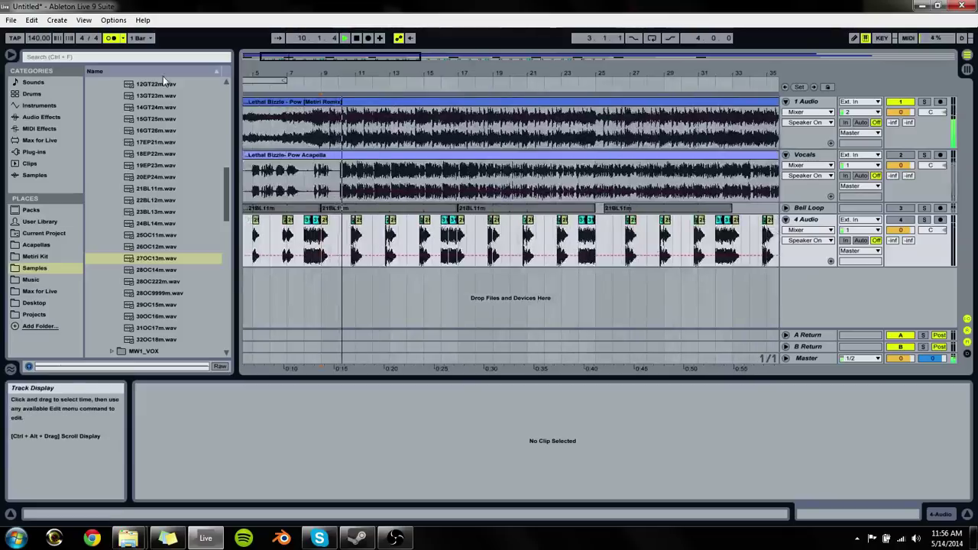
pyautogui.click(354, 243)
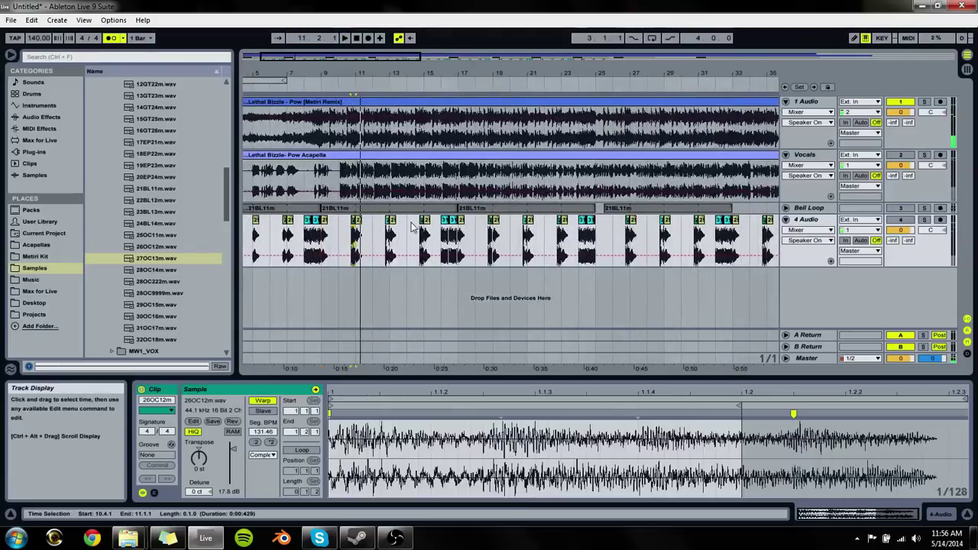
pyautogui.click(388, 243)
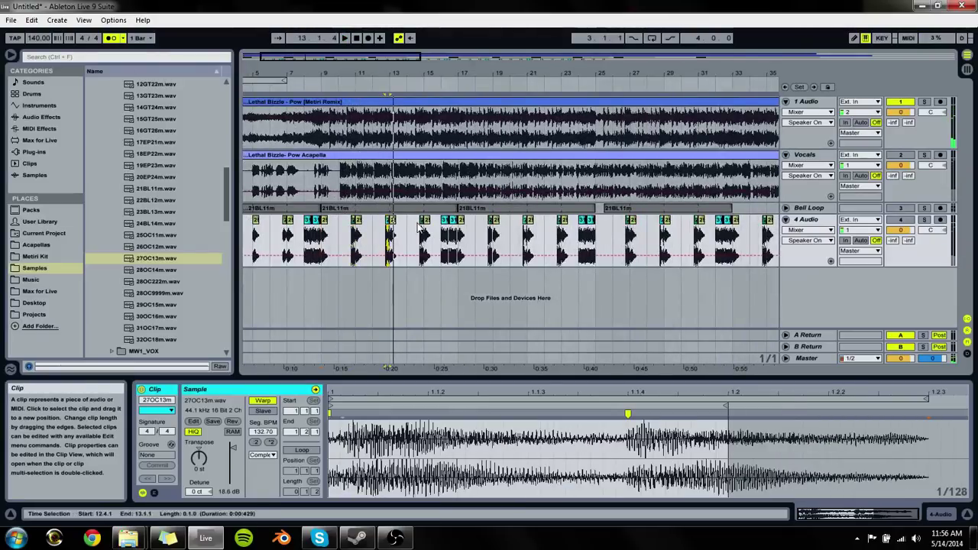
pyautogui.click(421, 229)
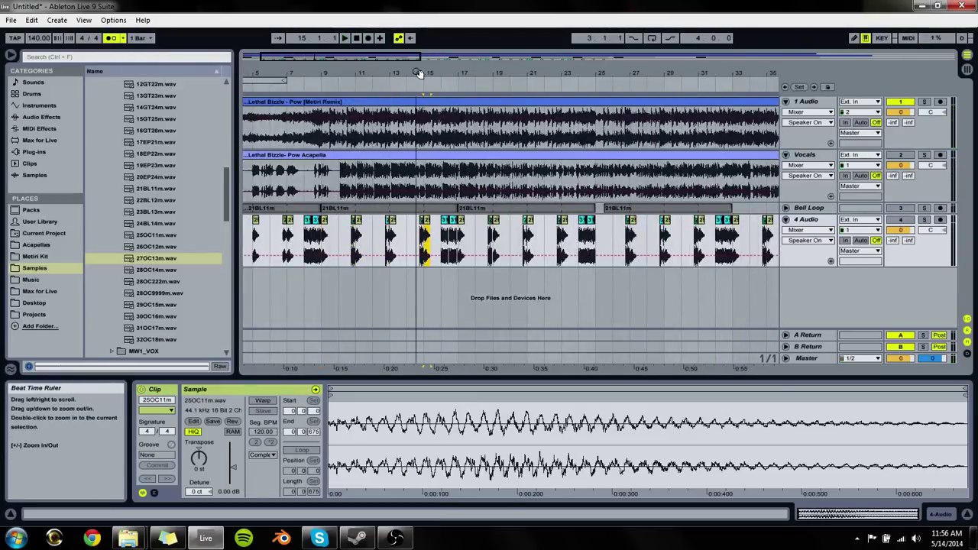
pyautogui.moveTo(418, 73); pyautogui.dragTo(436, 153)
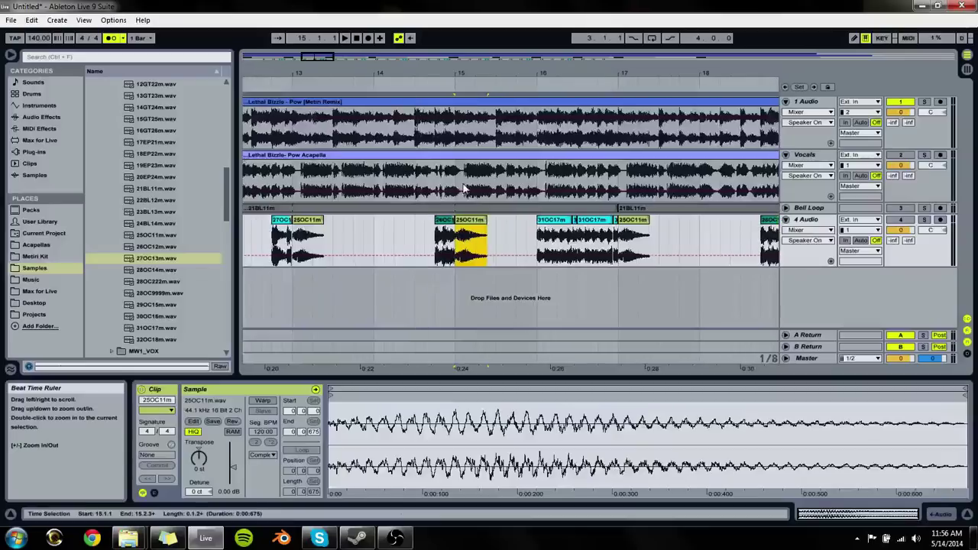
pyautogui.moveTo(440, 228); pyautogui.dragTo(457, 227)
pyautogui.click(441, 222)
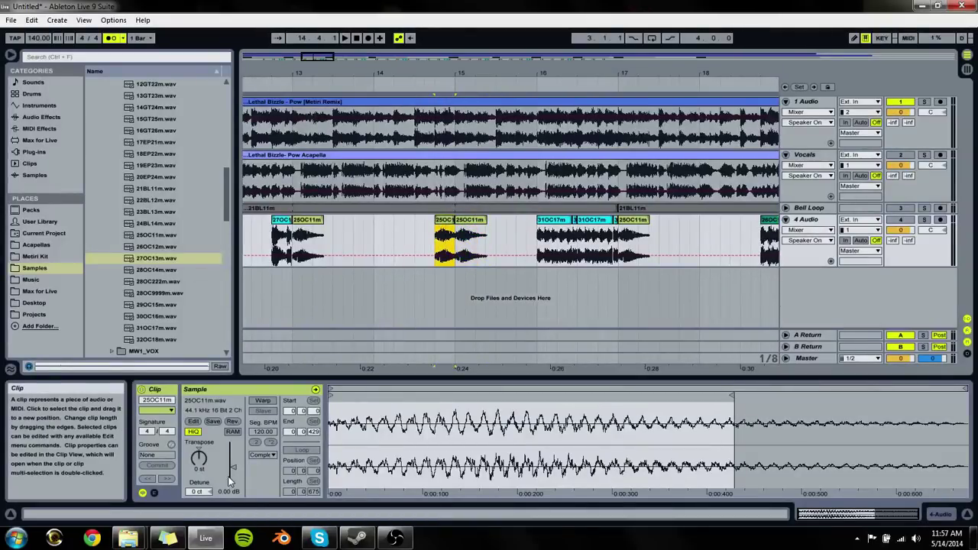
pyautogui.click(205, 456)
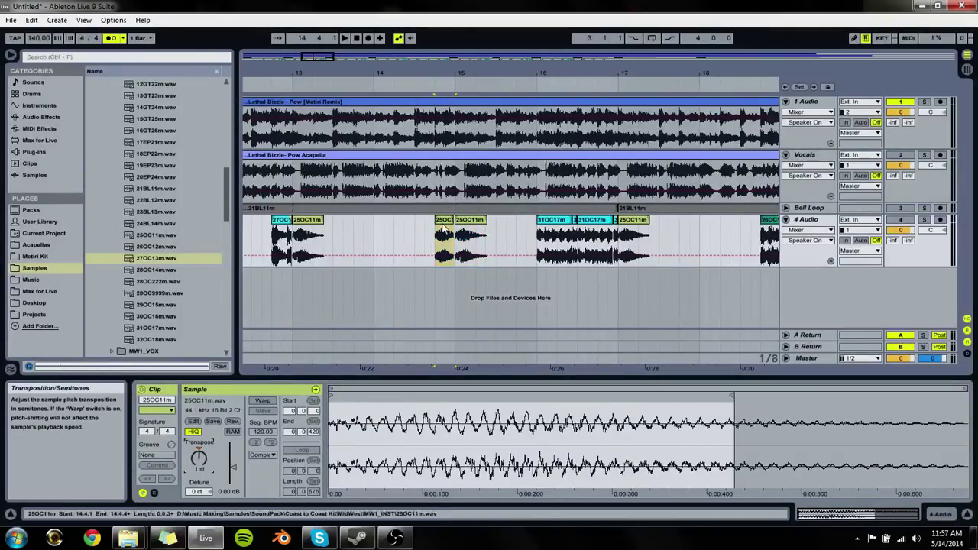
pyautogui.moveTo(454, 221); pyautogui.dragTo(455, 222)
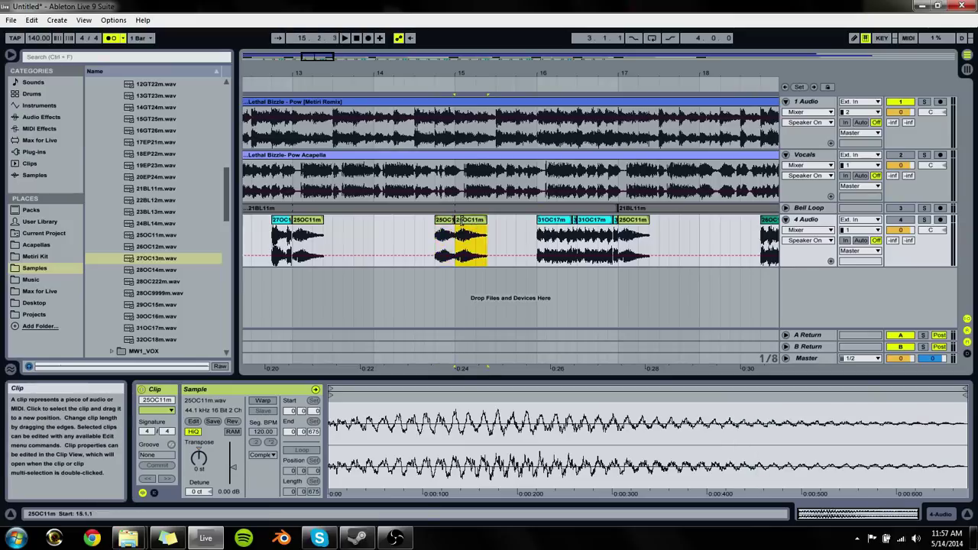
# Step: Copy the two 25OC11m clips starting at 14.4.1 over the 26OC12m chop at 22.4.1 and play from there
pyautogui.click(493, 232)
pyautogui.click(461, 233)
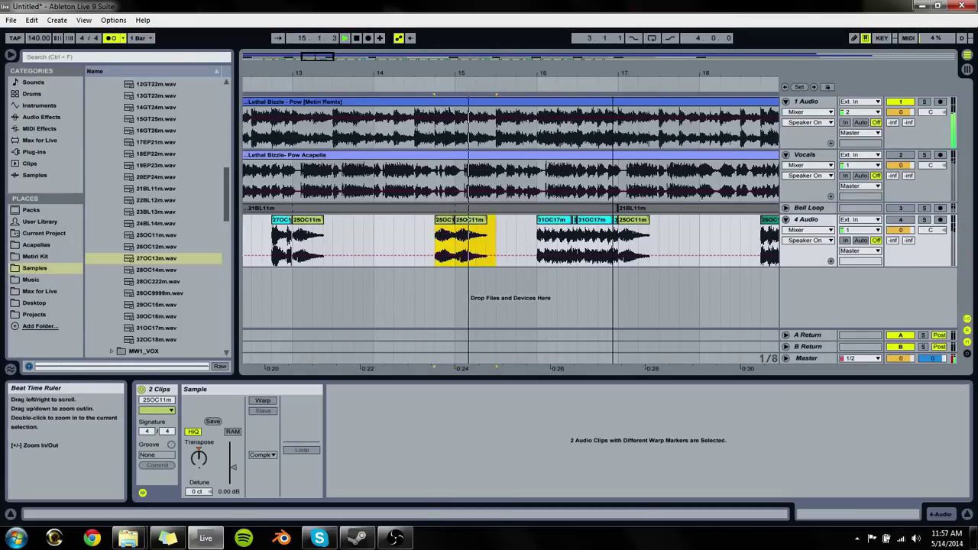
pyautogui.moveTo(470, 74); pyautogui.dragTo(398, 69)
pyautogui.click(510, 226)
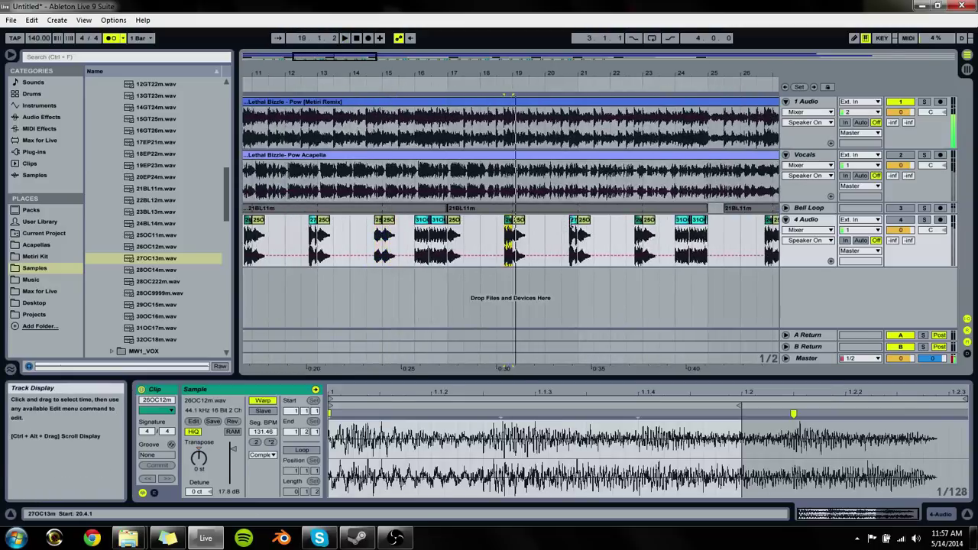
pyautogui.click(577, 225)
pyautogui.press('space')
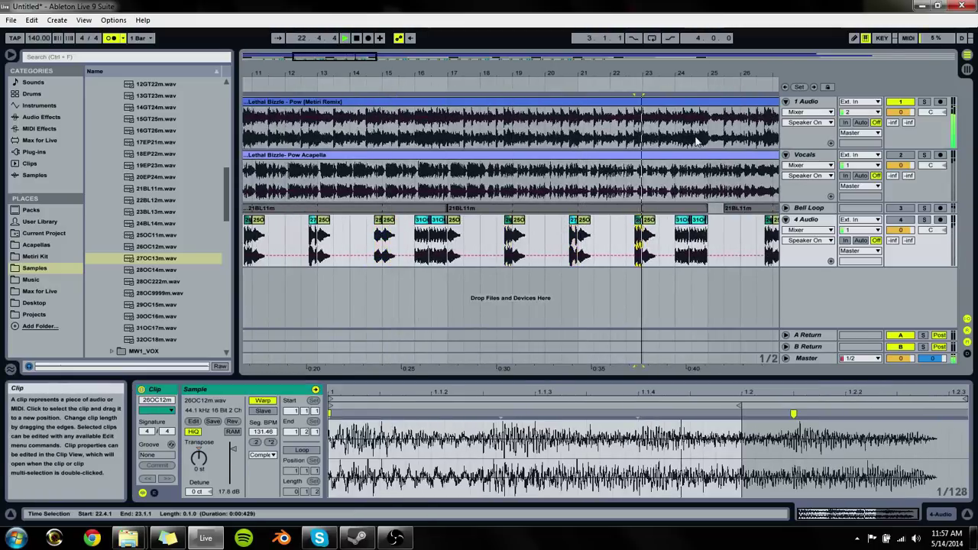
pyautogui.moveTo(637, 237); pyautogui.dragTo(644, 217)
pyautogui.click(642, 229)
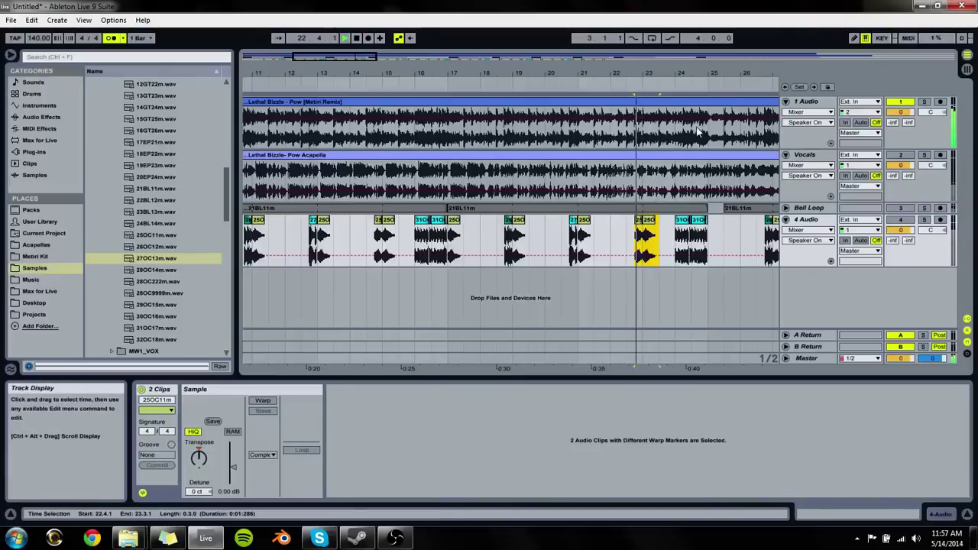
# Step: Paste the 25OC11m clip pair over the 26OC12m chop at 30.4.1 and play from there
pyautogui.moveTo(413, 74); pyautogui.dragTo(529, 224)
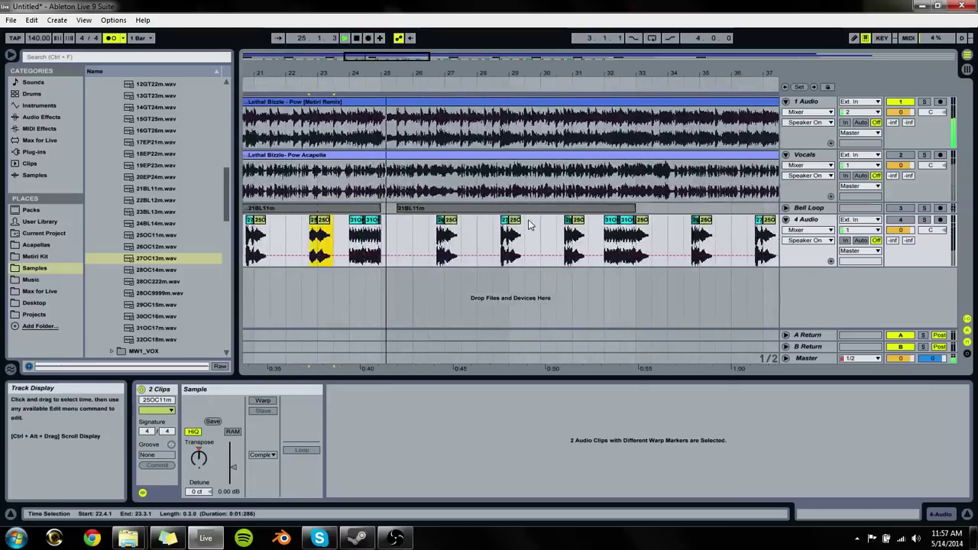
pyautogui.click(443, 230)
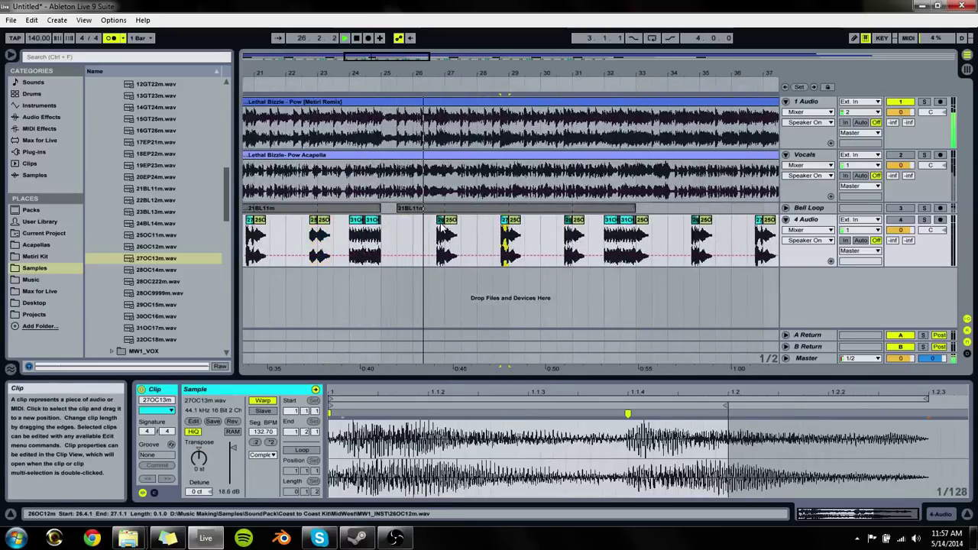
pyautogui.click(508, 226)
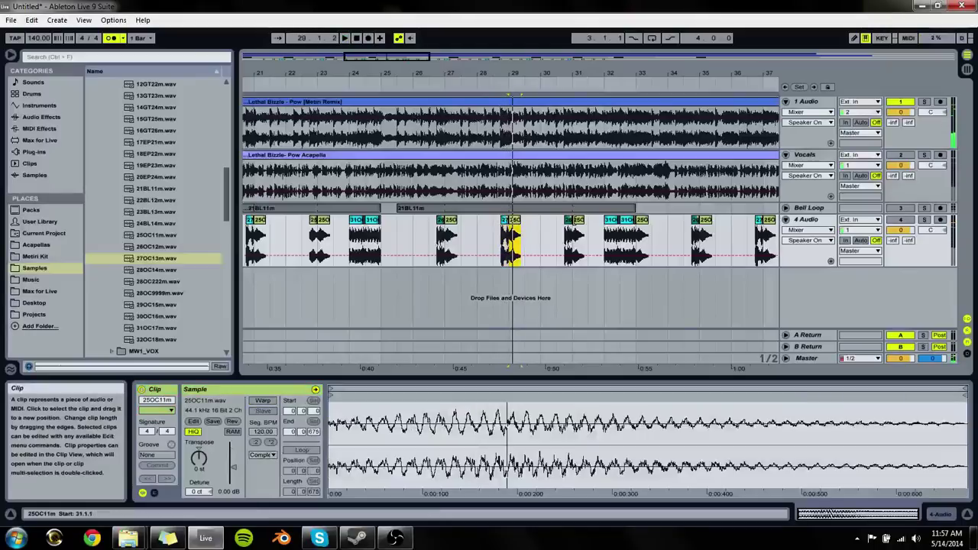
pyautogui.click(569, 227)
pyautogui.keyDown('shift'); pyautogui.click(577, 243); pyautogui.keyUp('shift')
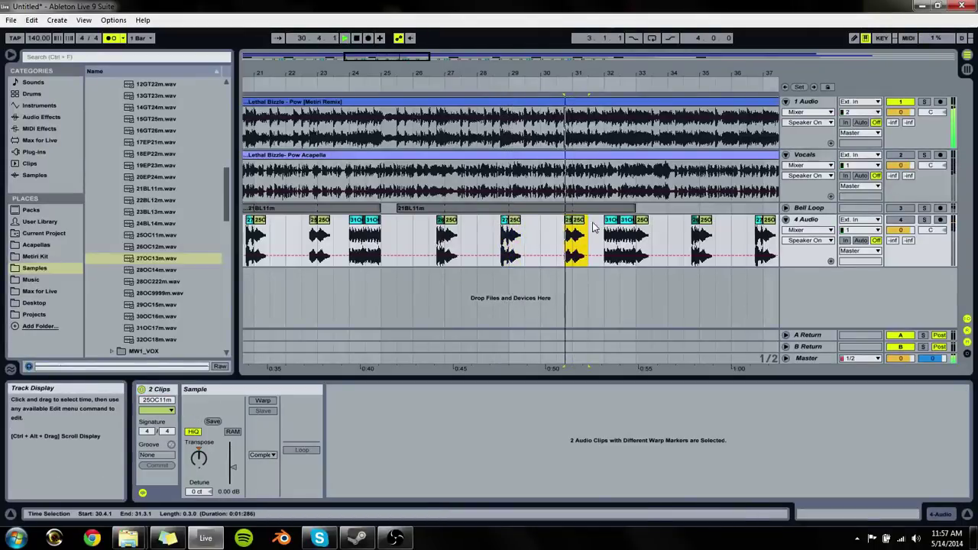
# Step: Paste the 25OC11m clip pair over the 26OC12m chops at 38.4.1 and 46.4.1, auditioning the hits between them
pyautogui.click(692, 226)
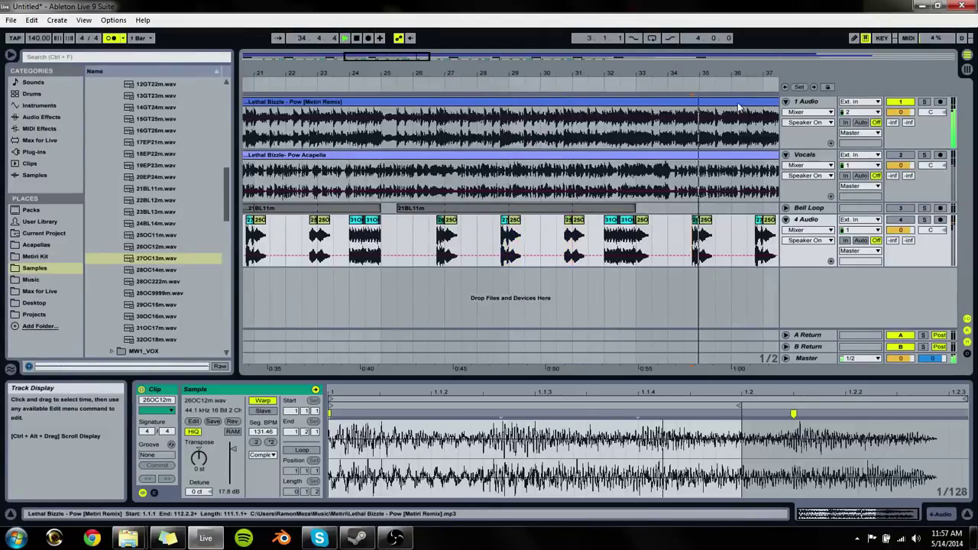
pyautogui.click(440, 237)
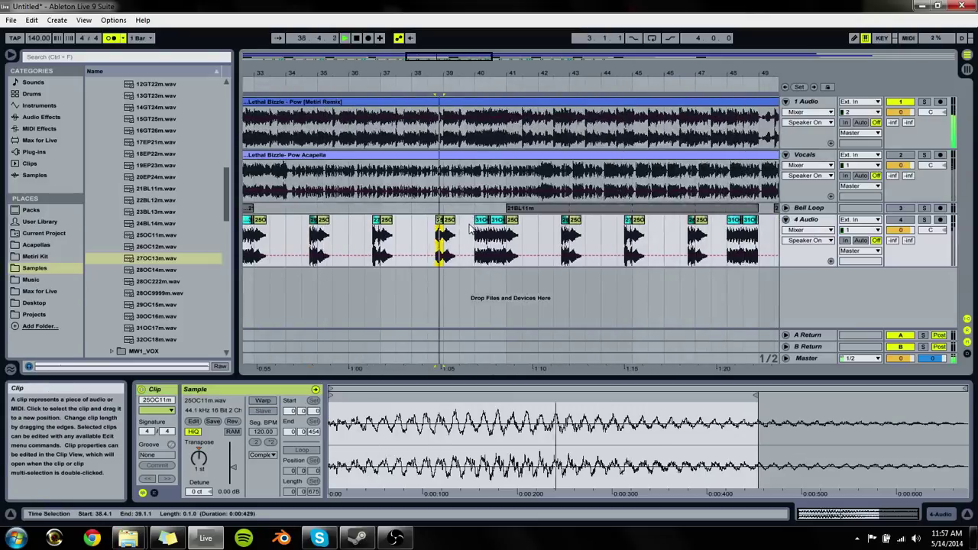
pyautogui.click(565, 237)
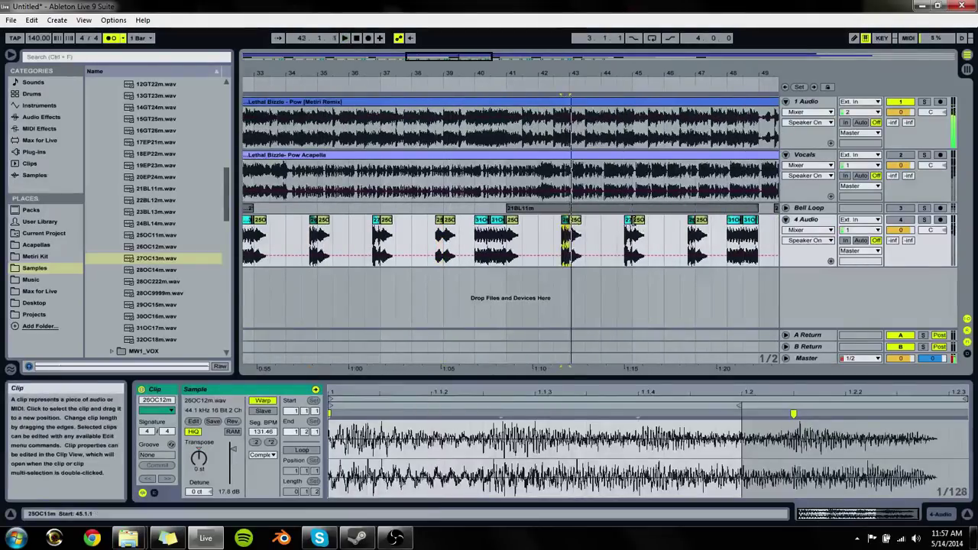
pyautogui.click(628, 237)
pyautogui.click(693, 239)
pyautogui.keyDown('shift'); pyautogui.click(705, 238); pyautogui.keyUp('shift')
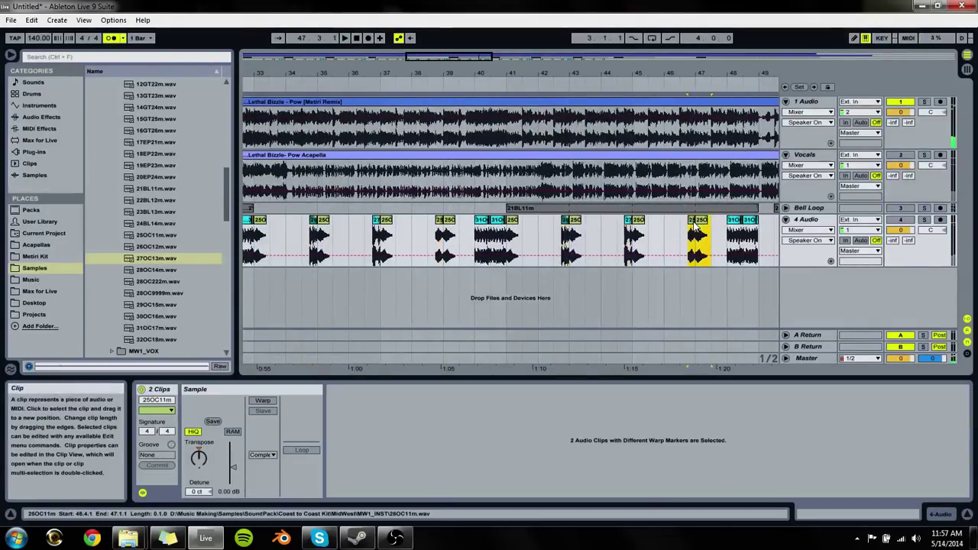
pyautogui.moveTo(716, 68); pyautogui.dragTo(281, 67)
pyautogui.press('space')
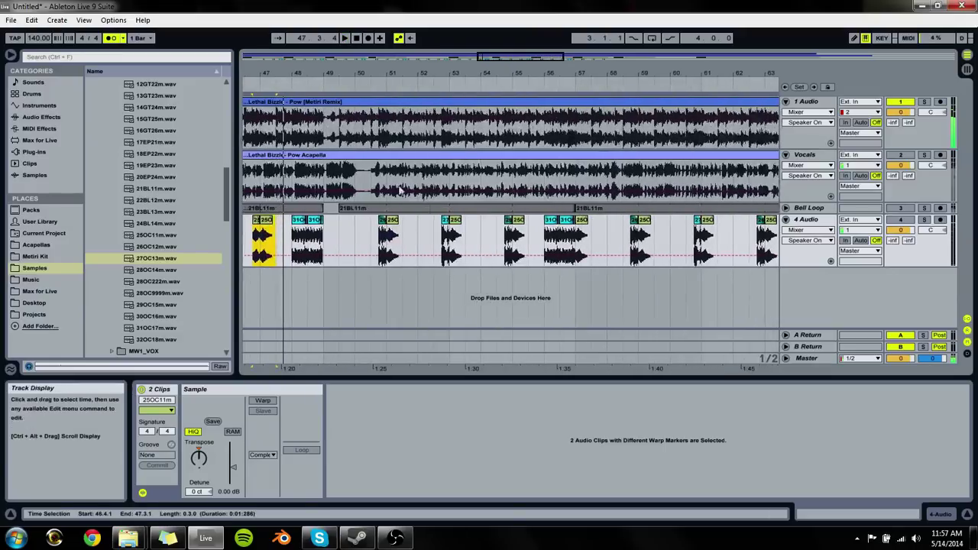
# Step: Paste the 25OC11m clip pair over the 26OC12m chops at 54.4.1 and 62.4.1 and play from the second one
pyautogui.click(508, 237)
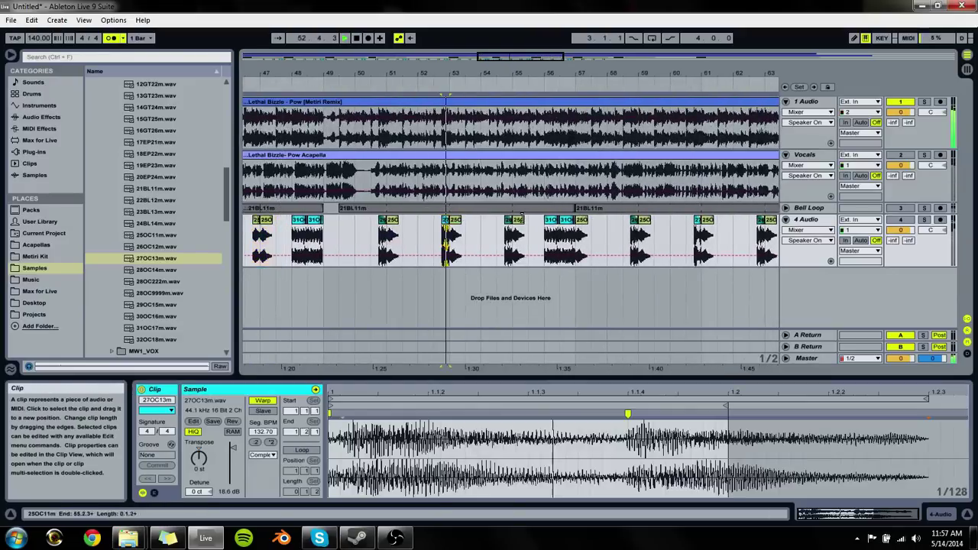
pyautogui.keyDown('shift'); pyautogui.click(519, 237); pyautogui.keyUp('shift')
pyautogui.click(763, 237)
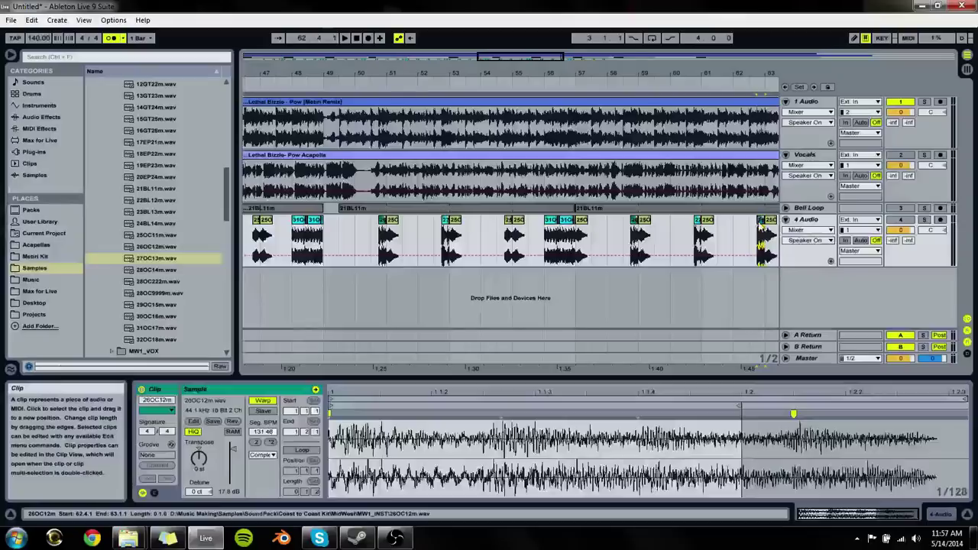
pyautogui.keyDown('shift'); pyautogui.click(771, 237); pyautogui.keyUp('shift')
pyautogui.press('space')
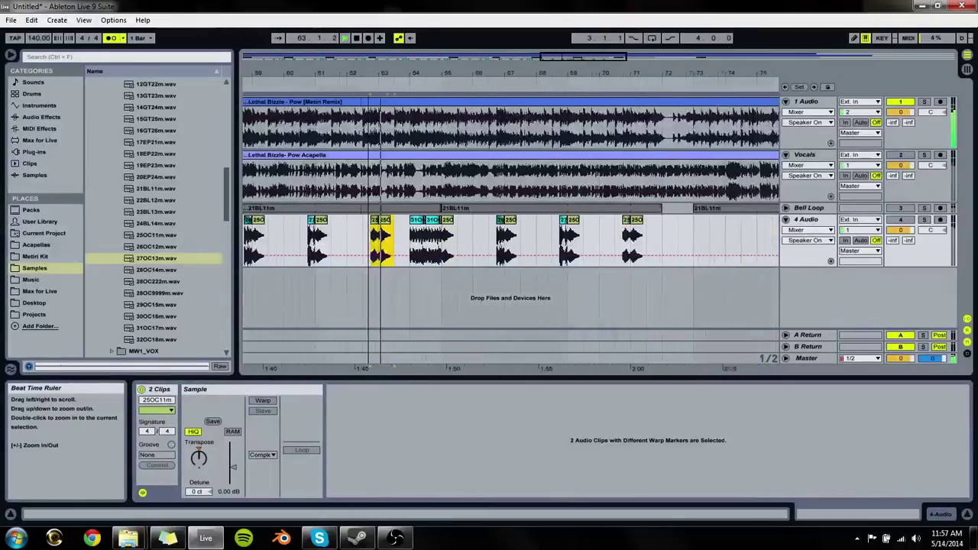
# Step: Audition the chops from 70.4.1, then copy the eight-bar 4 Audio section from 57.1.1 to 65.1.1 to 73.1.1
pyautogui.click(556, 237)
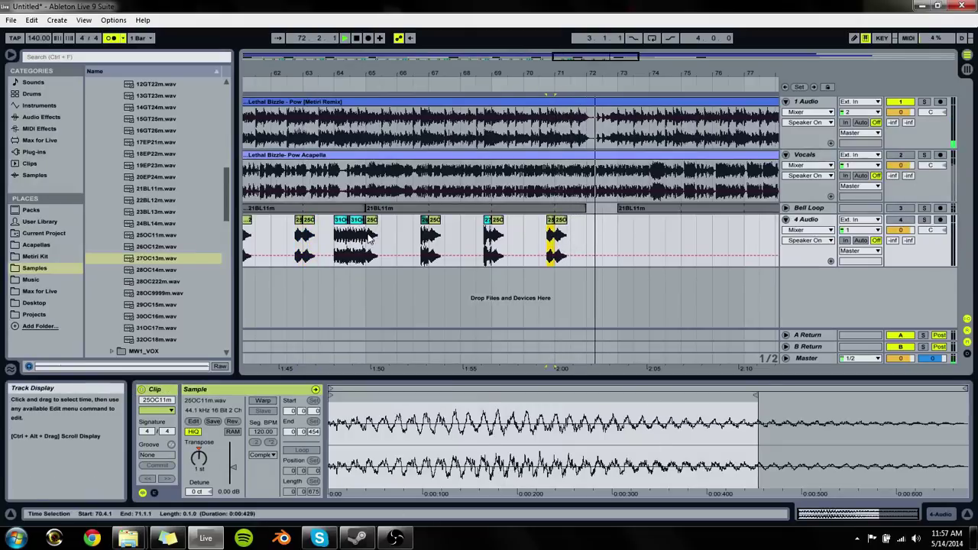
pyautogui.click(589, 243)
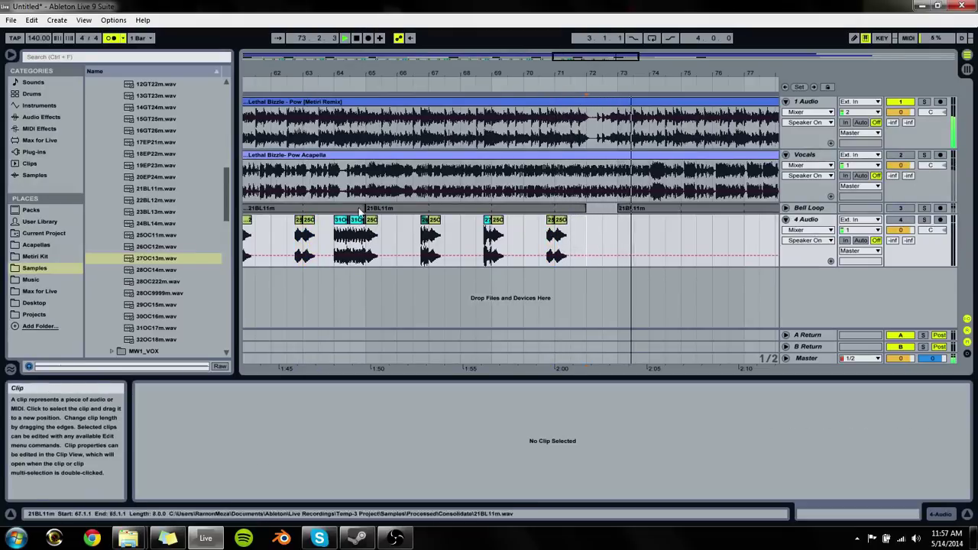
pyautogui.click(365, 238)
pyautogui.moveTo(344, 61); pyautogui.dragTo(344, 49)
pyautogui.moveTo(320, 238); pyautogui.dragTo(409, 238)
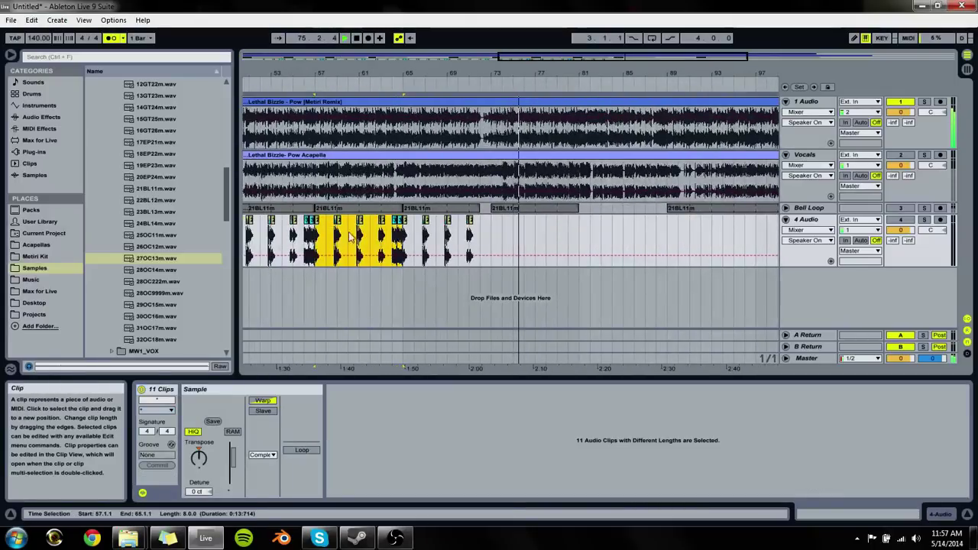
pyautogui.click(489, 237)
pyautogui.hotkey('ctrl', 'v')
pyautogui.hotkey('ctrl', 'z')
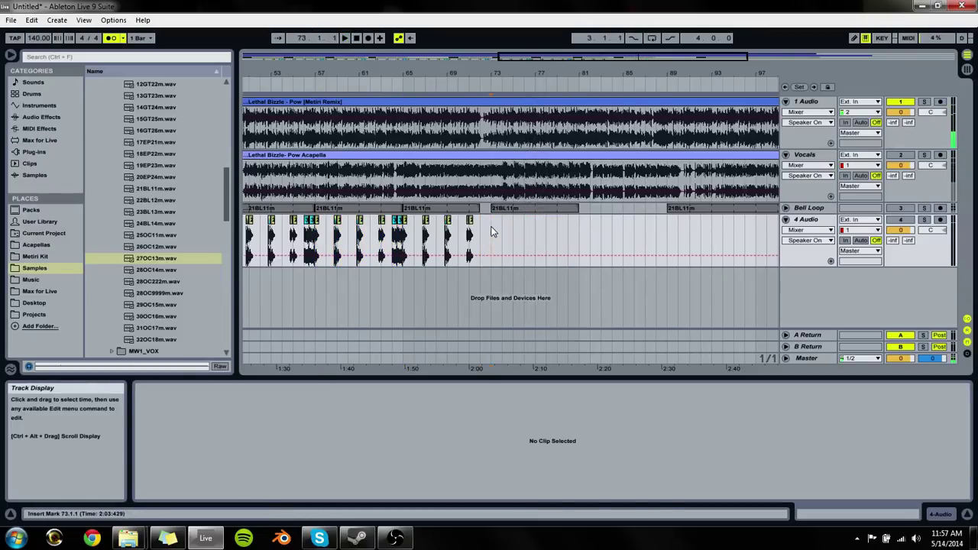
pyautogui.hotkey('ctrl', 'v')
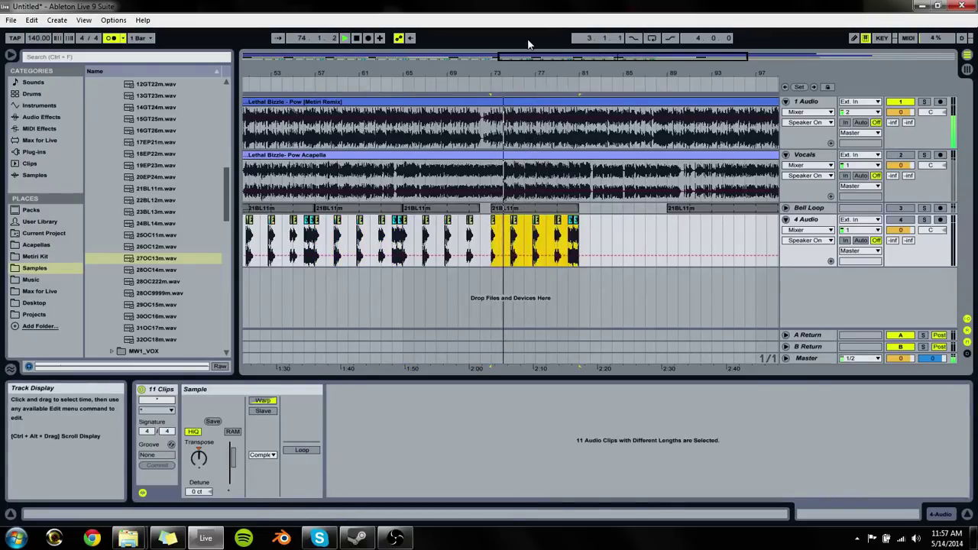
# Step: Audition the pasted chops near bars 78 to 80 and duplicate the 73.1.1–81.1.1 section to 81.1.1
pyautogui.moveTo(564, 77); pyautogui.dragTo(563, 100)
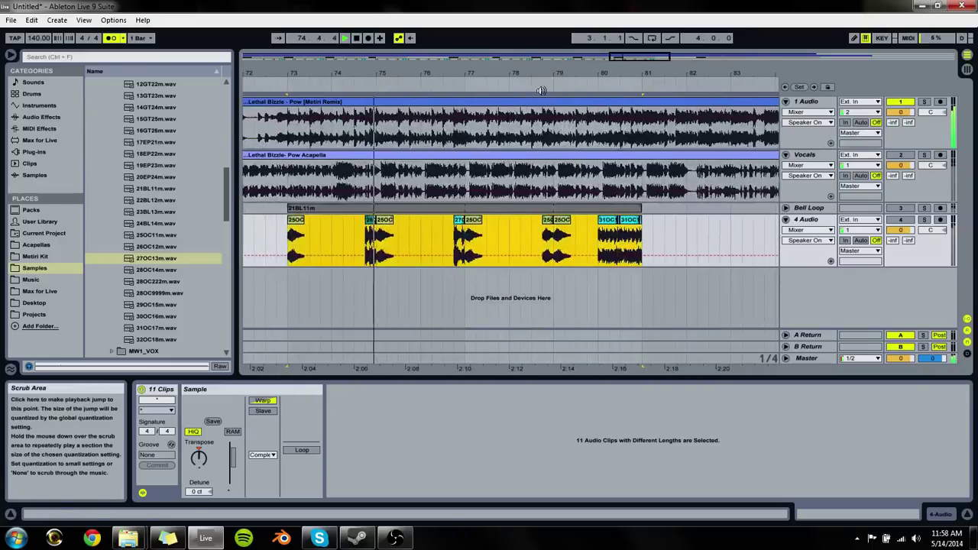
pyautogui.click(547, 225)
pyautogui.click(608, 229)
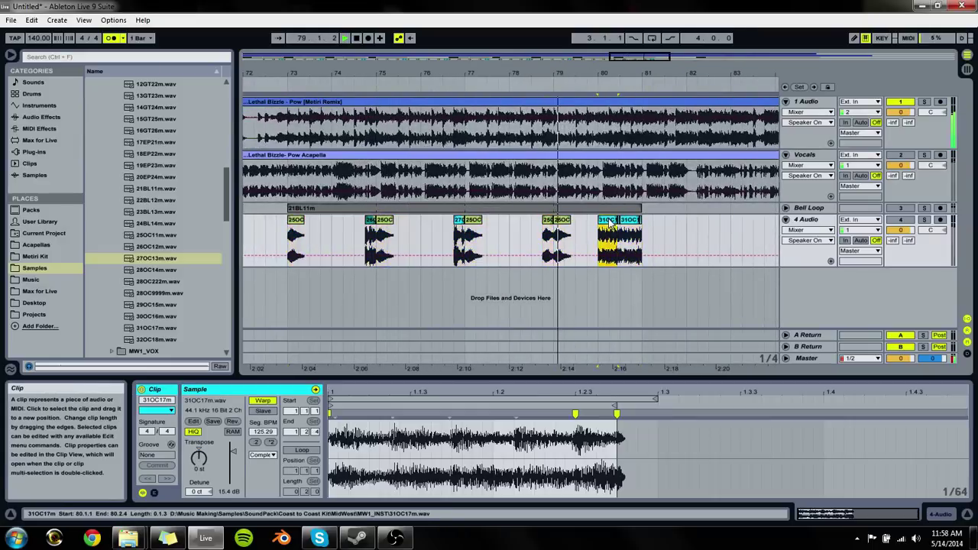
pyautogui.moveTo(648, 233); pyautogui.dragTo(286, 256)
pyautogui.hotkey('ctrl', 'd')
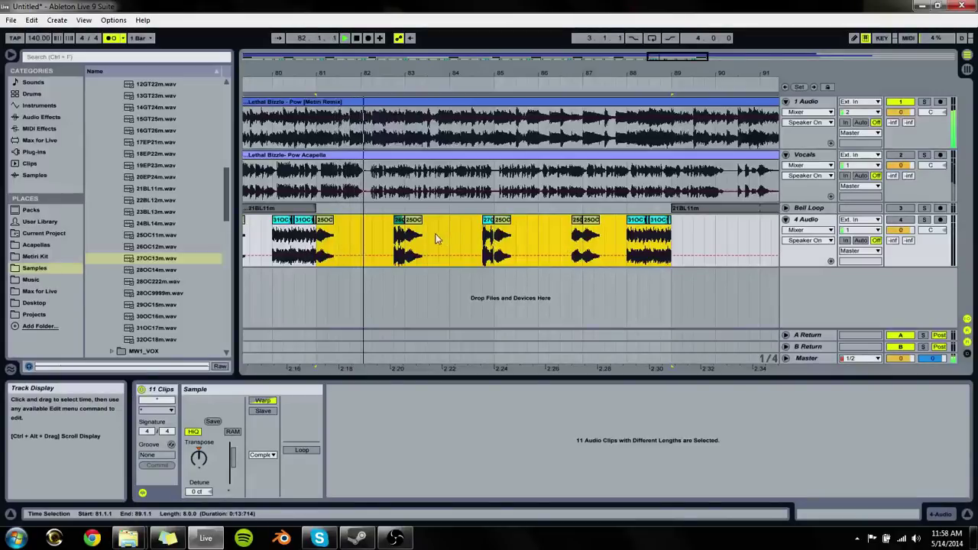
# Step: Audition the chops between bars 82 and 88 and duplicate the eight-bar section to 89.1.1
pyautogui.click(486, 241)
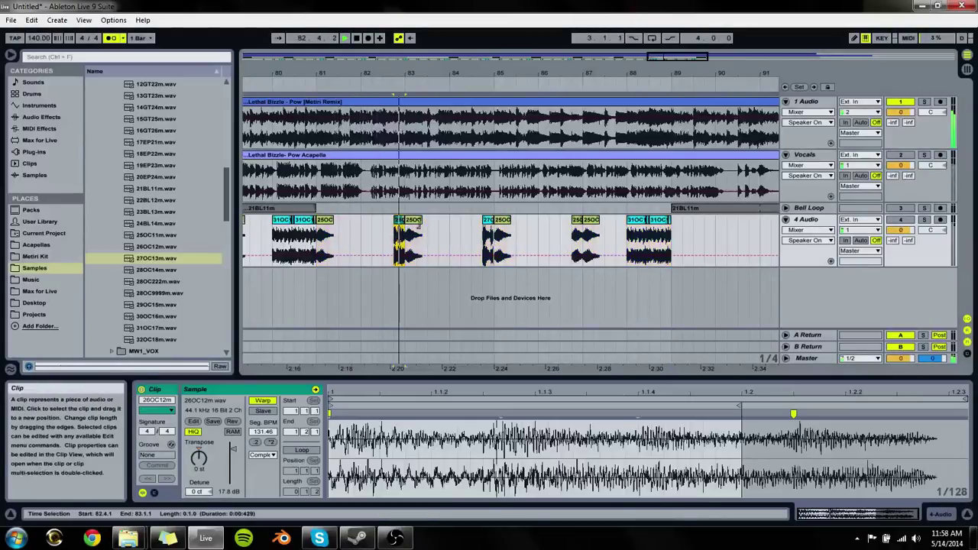
pyautogui.click(592, 226)
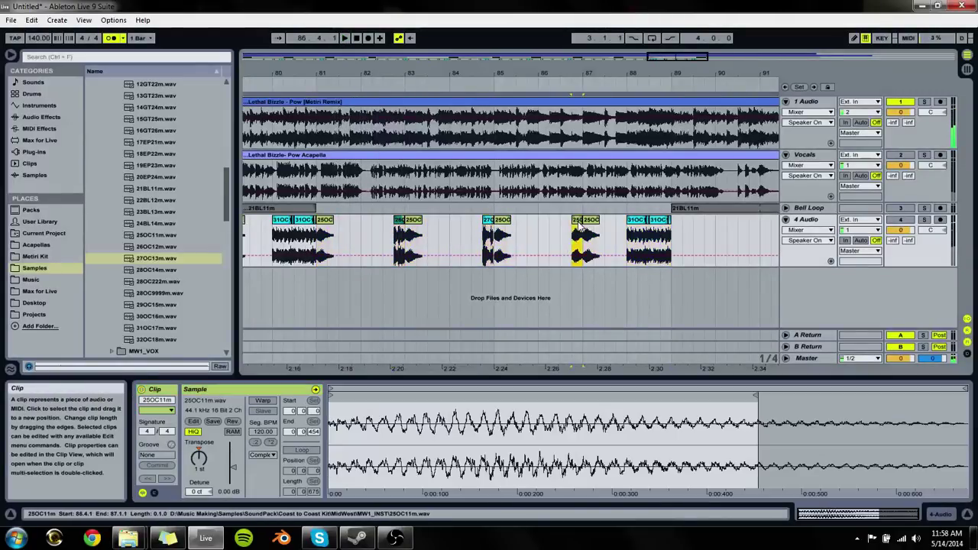
pyautogui.click(628, 229)
pyautogui.press('space')
pyautogui.moveTo(665, 73); pyautogui.dragTo(436, 73)
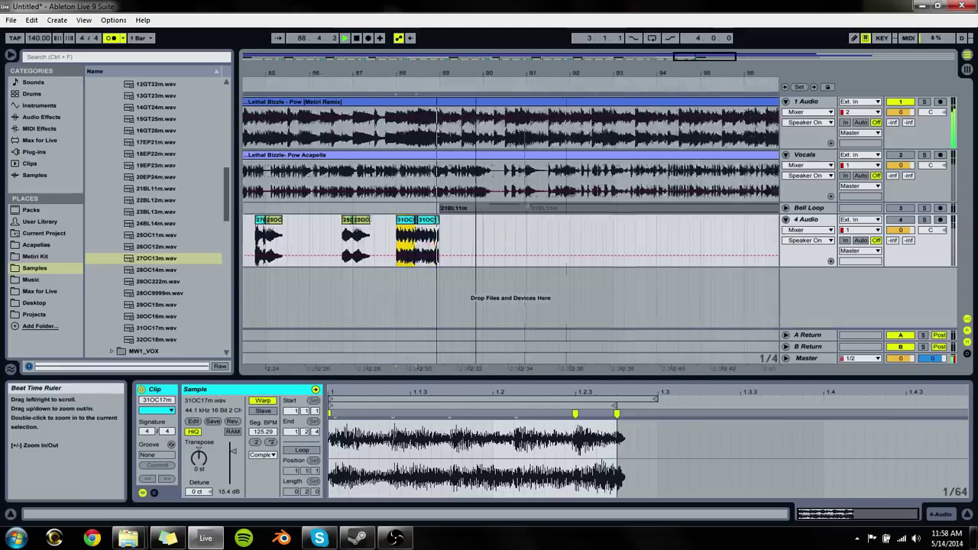
pyautogui.hotkey('ctrl', 'd')
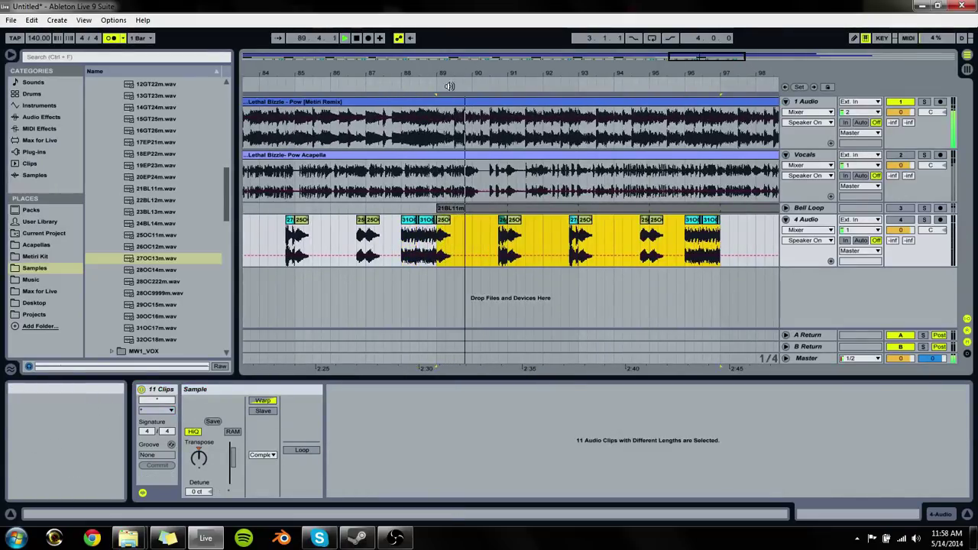
# Step: Audition the chop at 94.4.1 and duplicate the 89.1.1–97.1.1 section to 97.1.1
pyautogui.moveTo(439, 73); pyautogui.dragTo(463, 65)
pyautogui.click(490, 230)
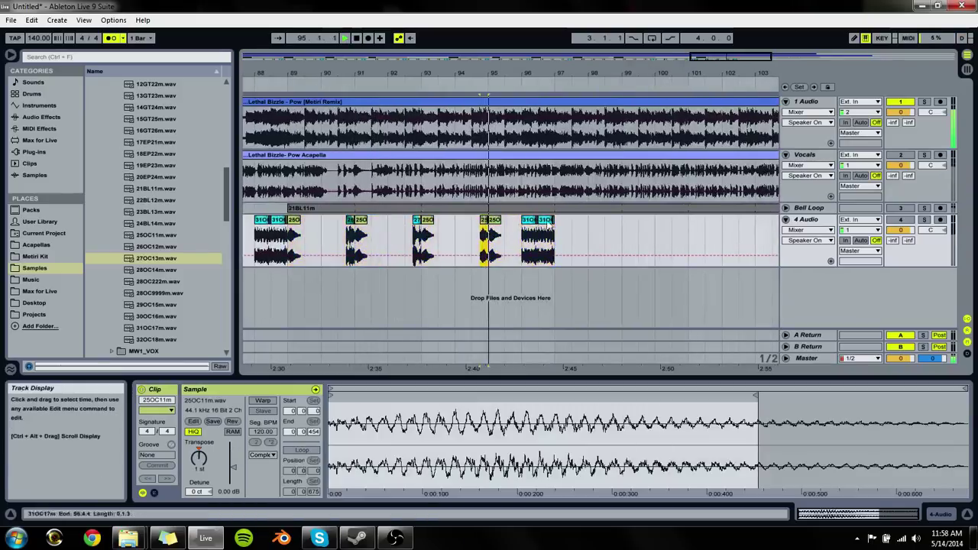
pyautogui.press('space')
pyautogui.moveTo(560, 229); pyautogui.dragTo(285, 252)
pyautogui.hotkey('ctrl', 'd')
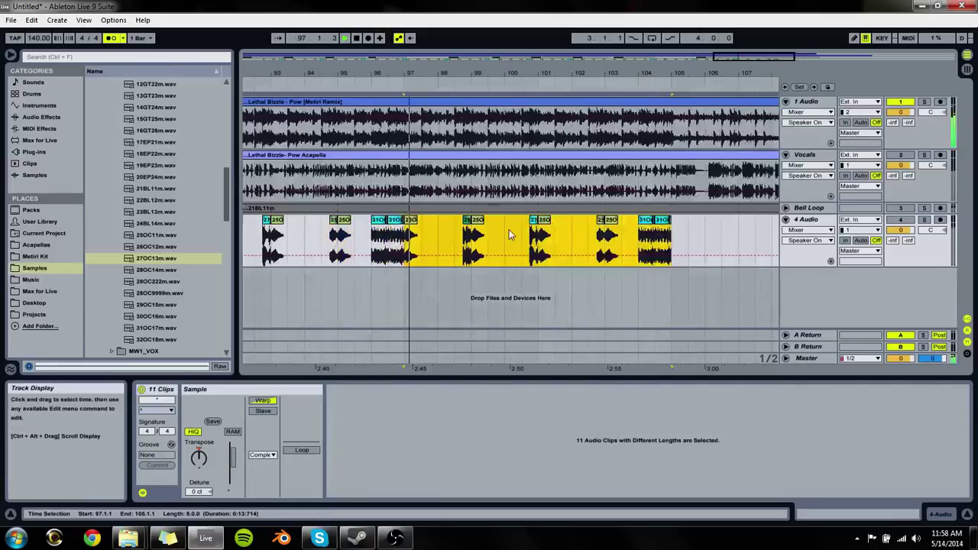
# Step: Audition the duplicated chops at 100.4.1 and 102.4.1 and the remix from 105.1.1 to check the ending
pyautogui.click(539, 229)
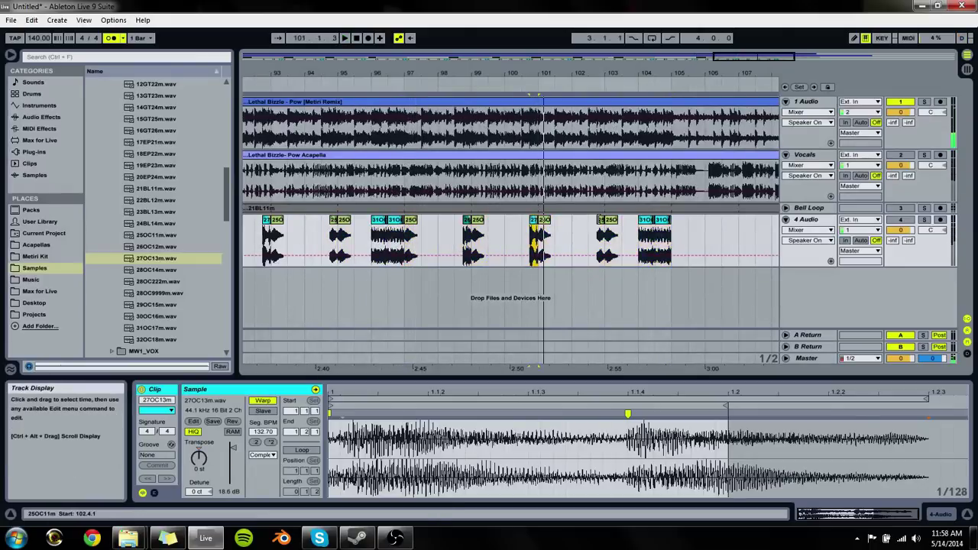
pyautogui.click(604, 229)
pyautogui.press('space')
pyautogui.click(676, 231)
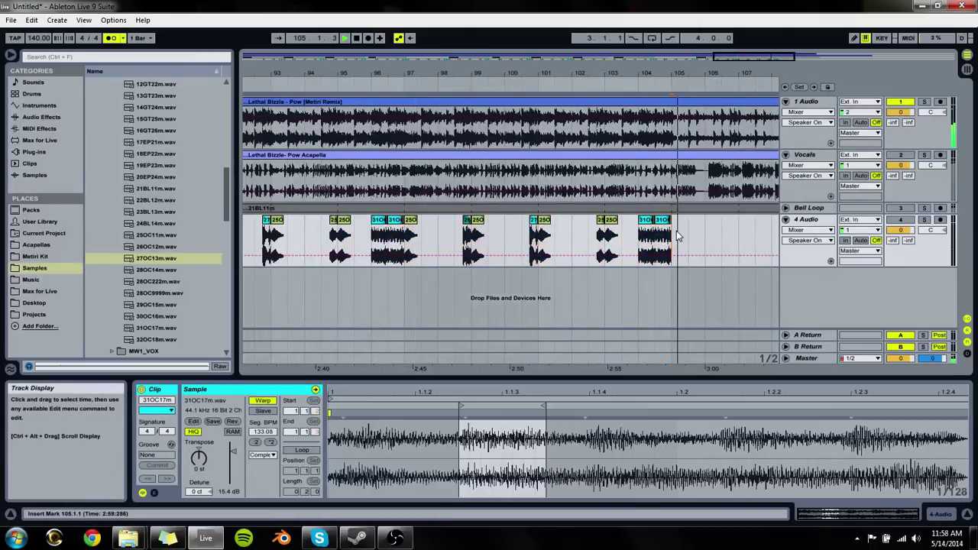
pyautogui.moveTo(670, 78); pyautogui.dragTo(671, 71)
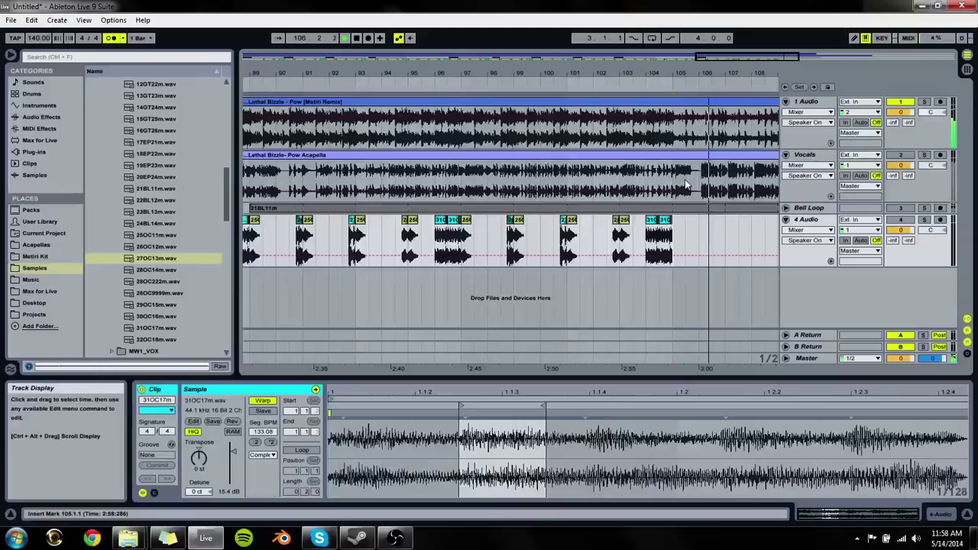
# Step: Rename the 4 Audio track as Horn Hits
pyautogui.click(818, 220)
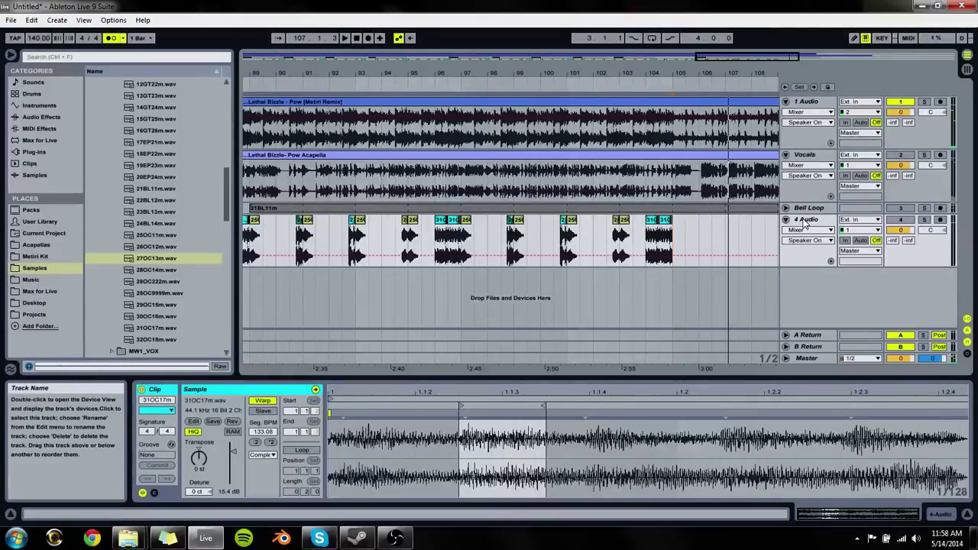
pyautogui.hotkey('ctrl', 'f')
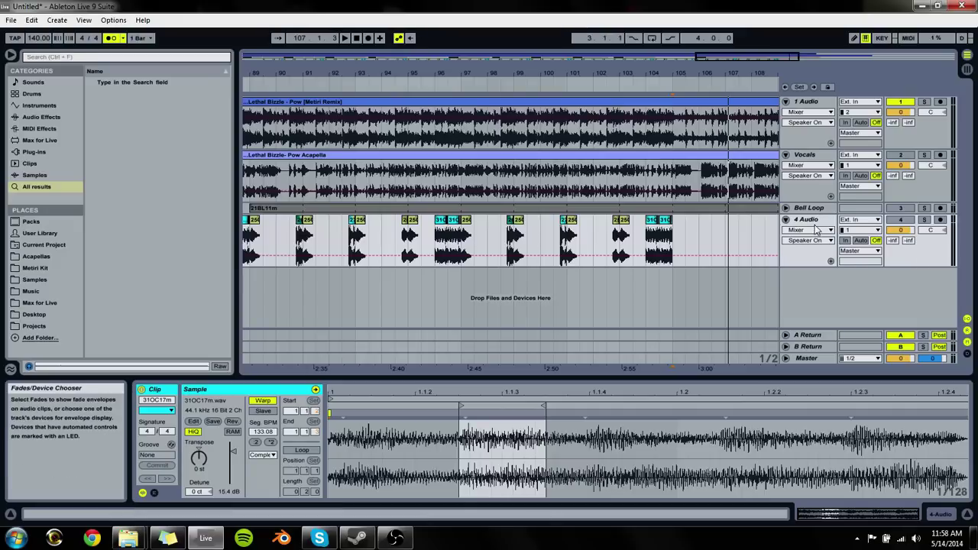
pyautogui.click(826, 219)
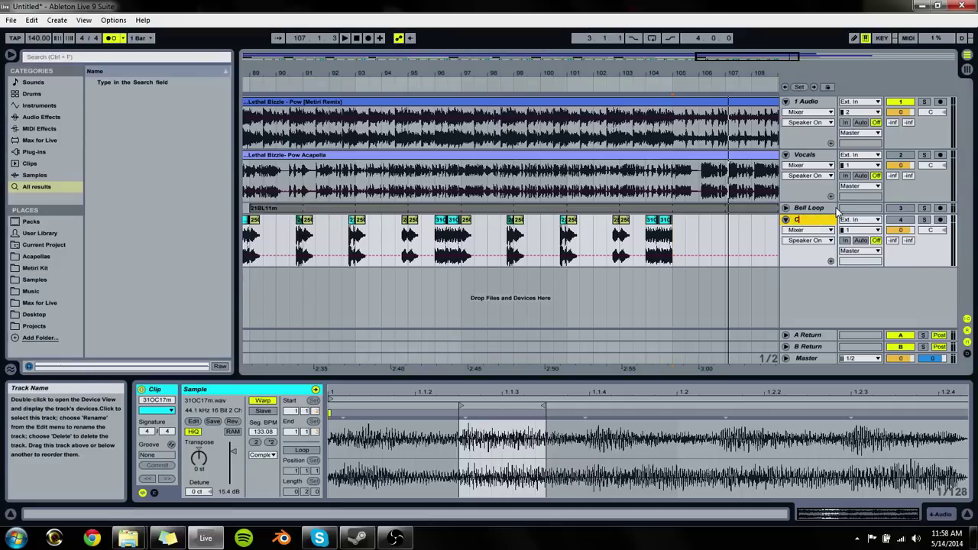
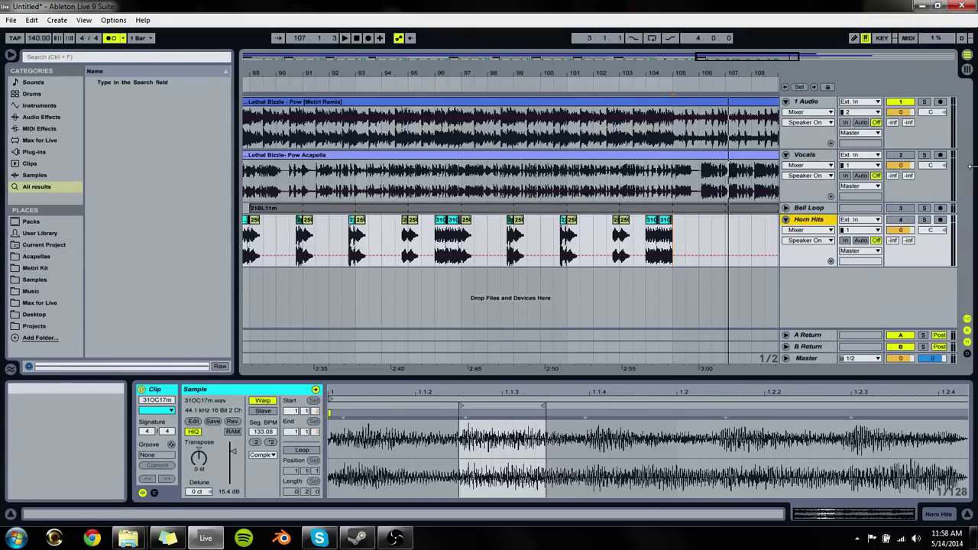
# Step: Fold the Vocals and Horn Hits tracks and play the remix from about bar 9
pyautogui.click(786, 155)
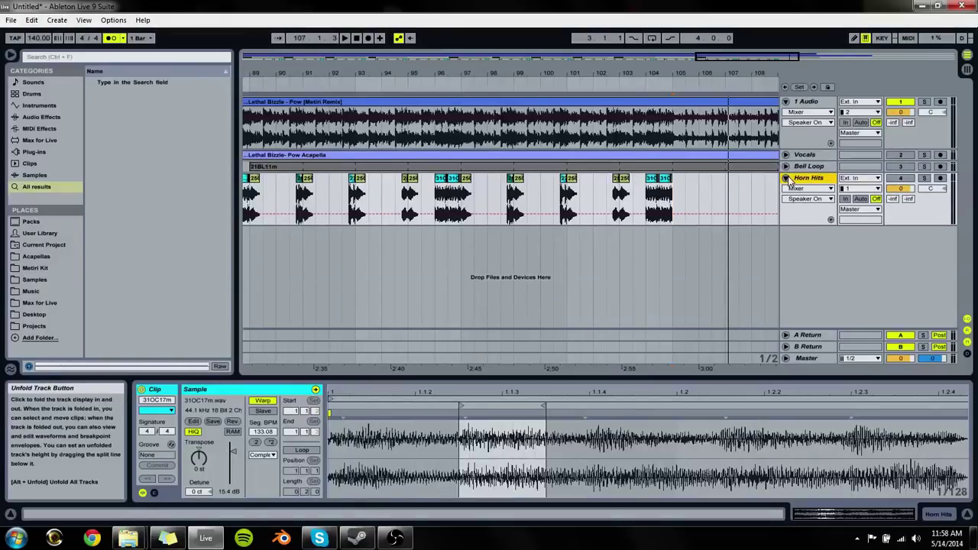
pyautogui.moveTo(548, 80); pyautogui.dragTo(549, 69)
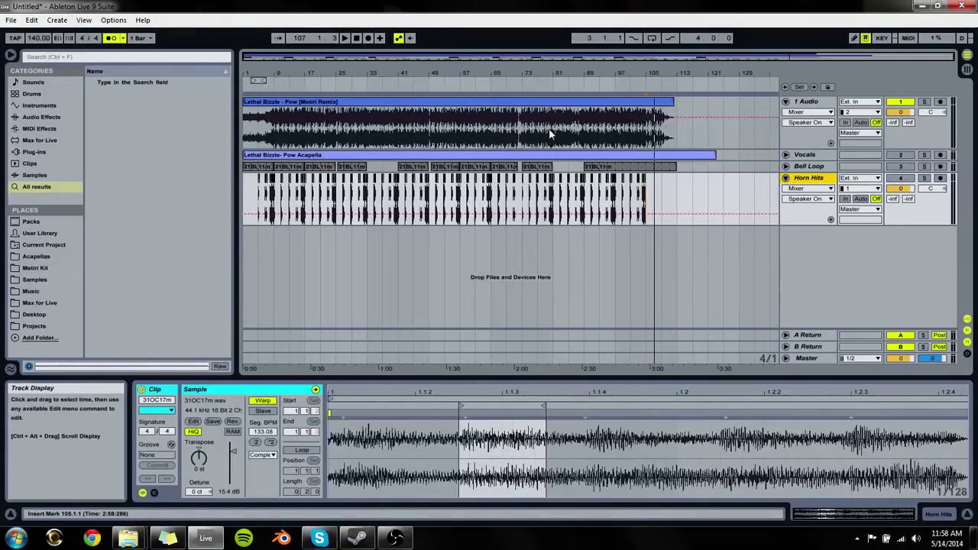
pyautogui.click(274, 128)
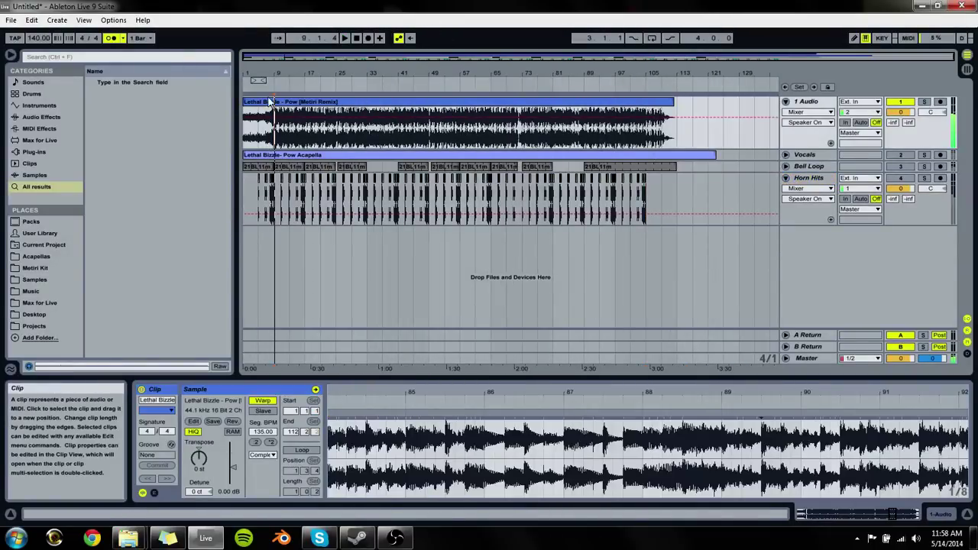
pyautogui.press('+')
pyautogui.press('+')
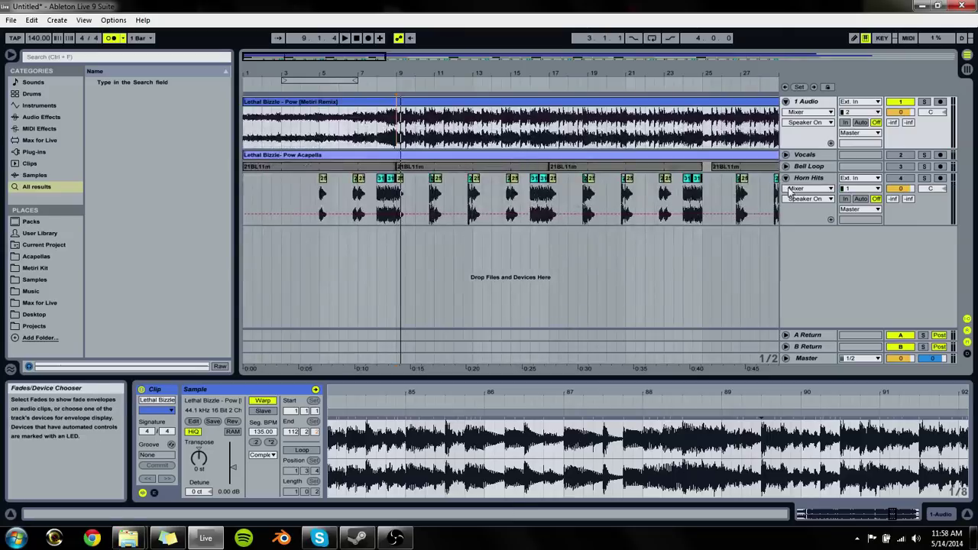
pyautogui.click(787, 178)
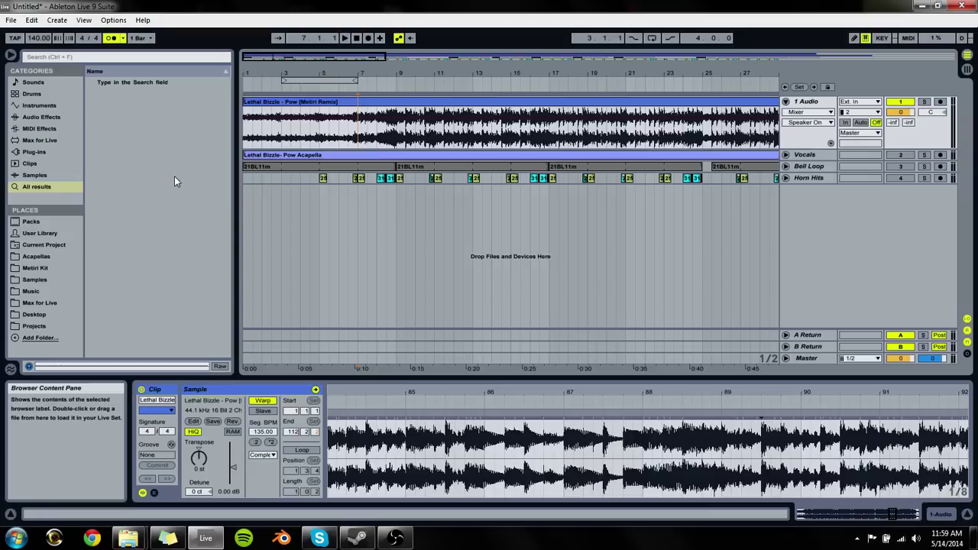
# Step: Switch to the Open Broadcaster Software window
pyautogui.click(395, 538)
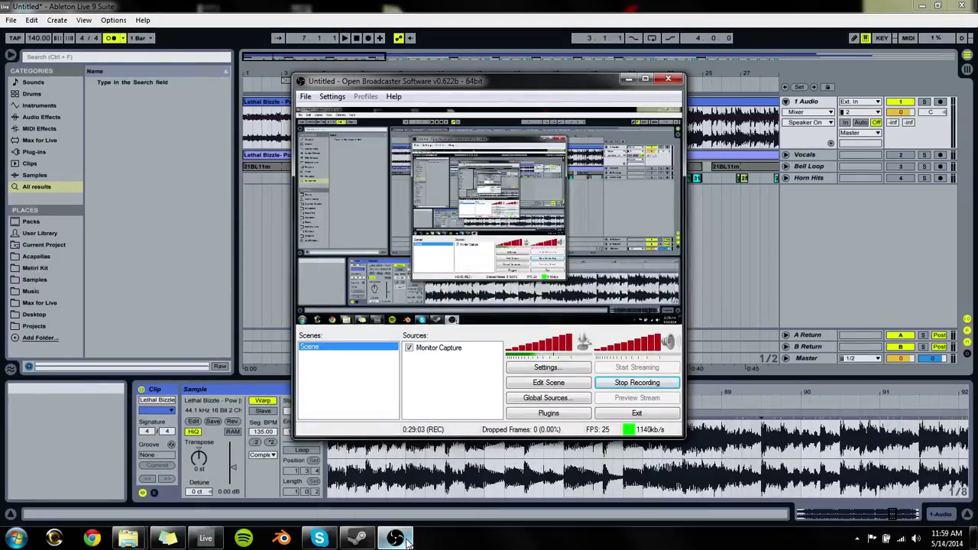
# Step: Switch back to Ableton Live and expand the Drum Samples folder within the Samples place
pyautogui.click(397, 538)
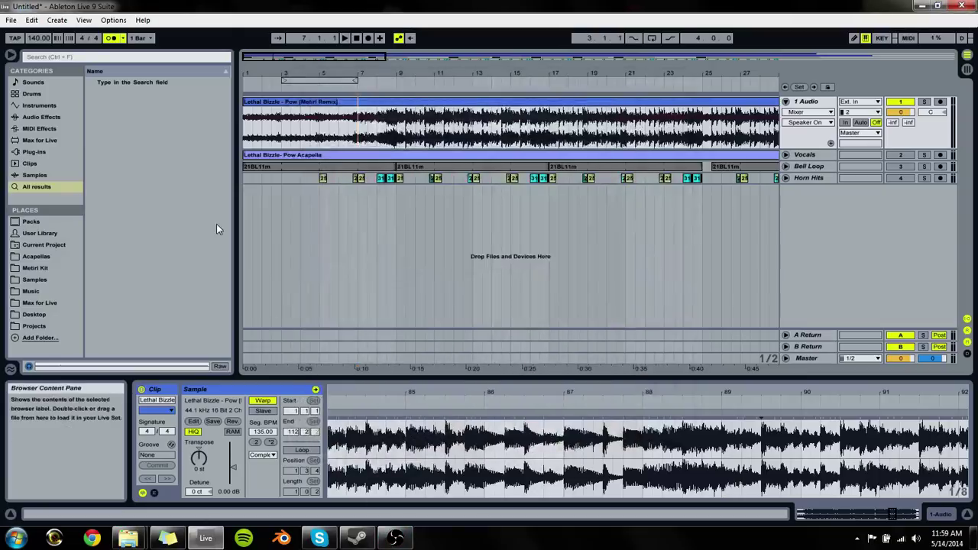
pyautogui.click(36, 279)
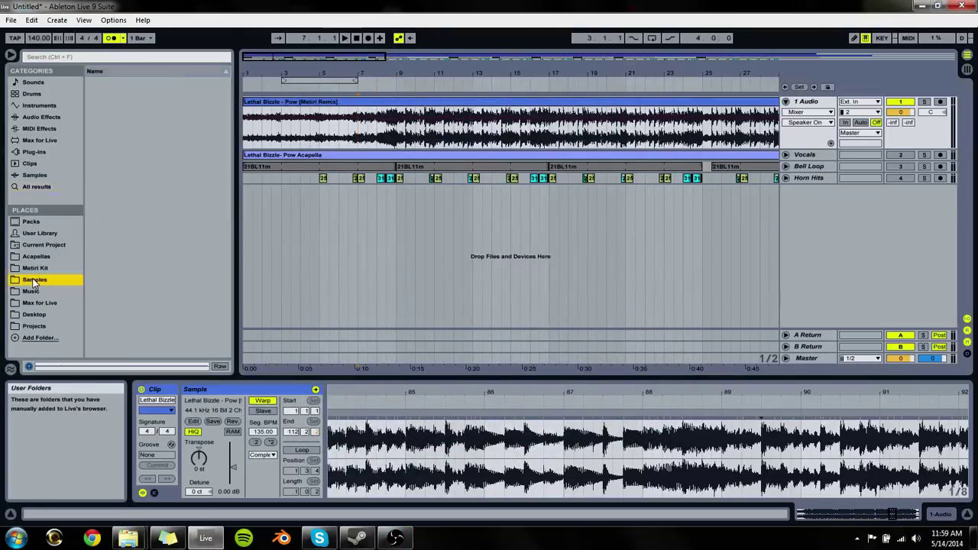
pyautogui.scroll(-2, 190, 208)
pyautogui.press('Down')
pyautogui.press('Down')
pyautogui.press('Down')
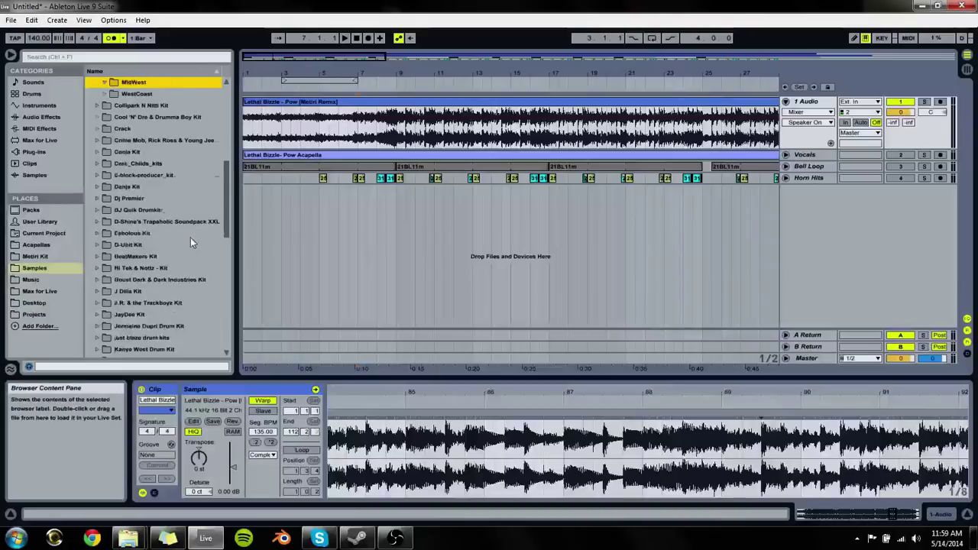
pyautogui.scroll(-5, 162, 230)
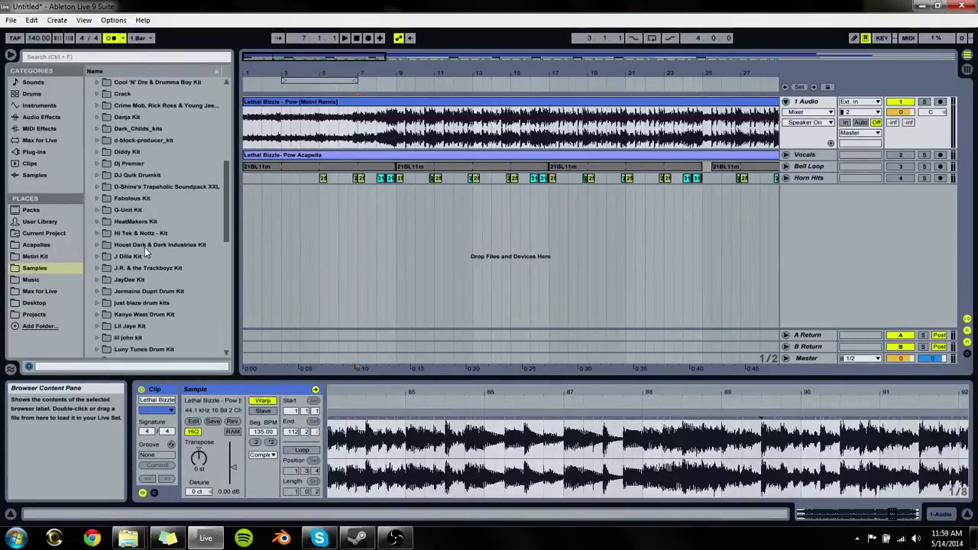
pyautogui.click(151, 246)
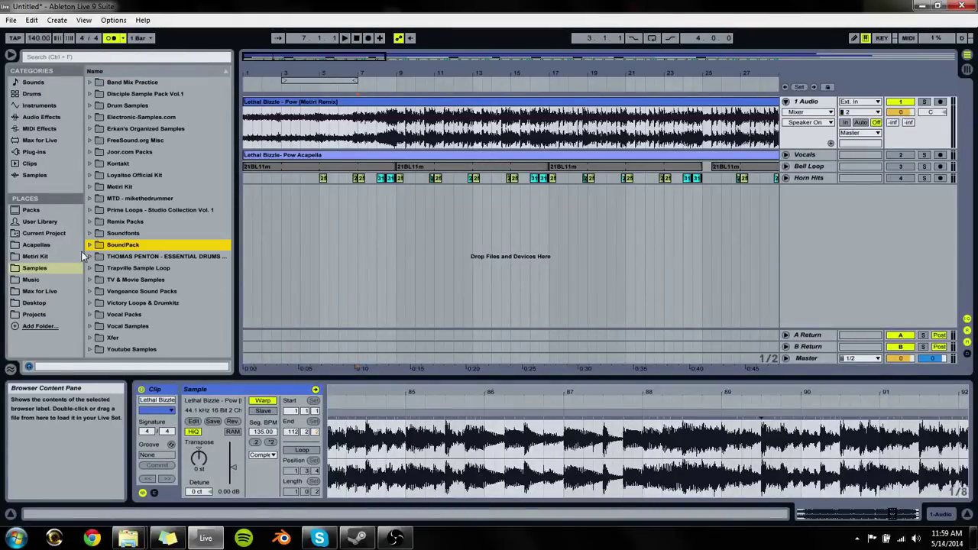
pyautogui.click(120, 105)
pyautogui.press('Right')
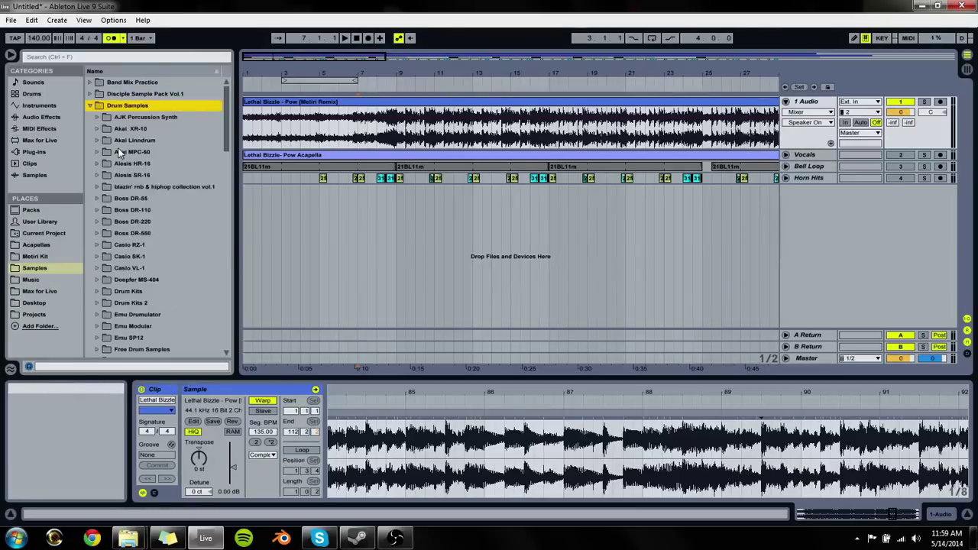
# Step: Expand the Lex Luger Kit folder inside Drum Samples and select its Kicks (30) subfolder
pyautogui.press('Left')
pyautogui.press('Right')
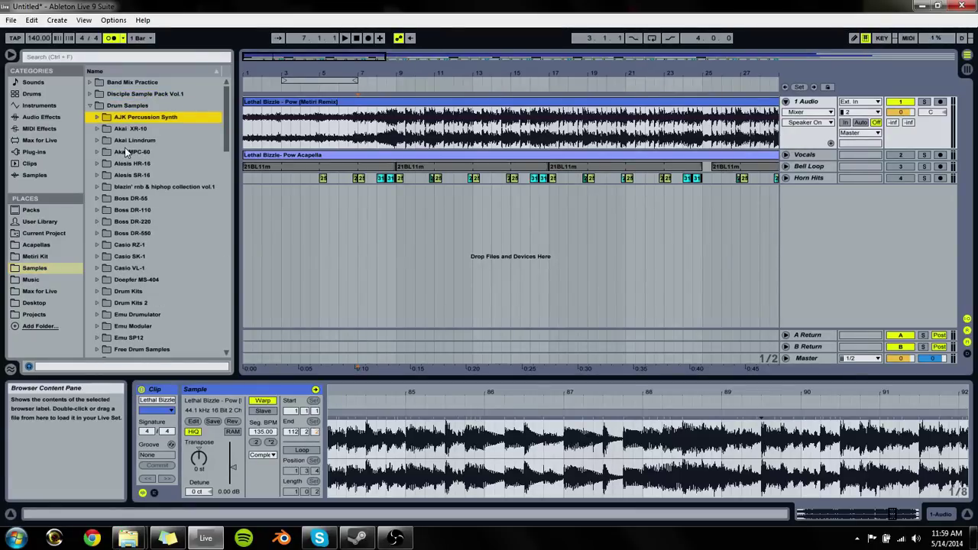
pyautogui.scroll(-5, 172, 289)
pyautogui.scroll(-3, 172, 289)
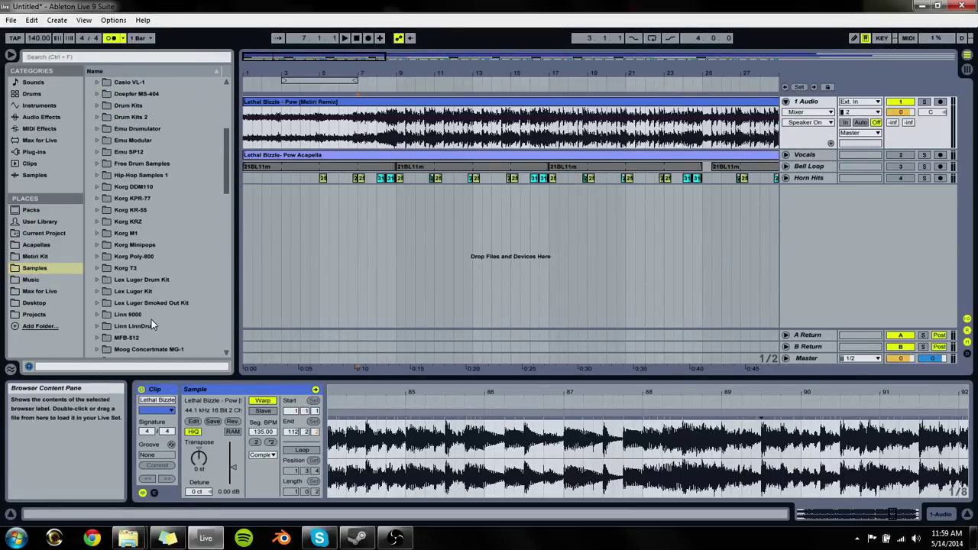
pyautogui.press('Right')
pyautogui.press('Down')
pyautogui.press('Down')
pyautogui.press('Down')
pyautogui.press('Down')
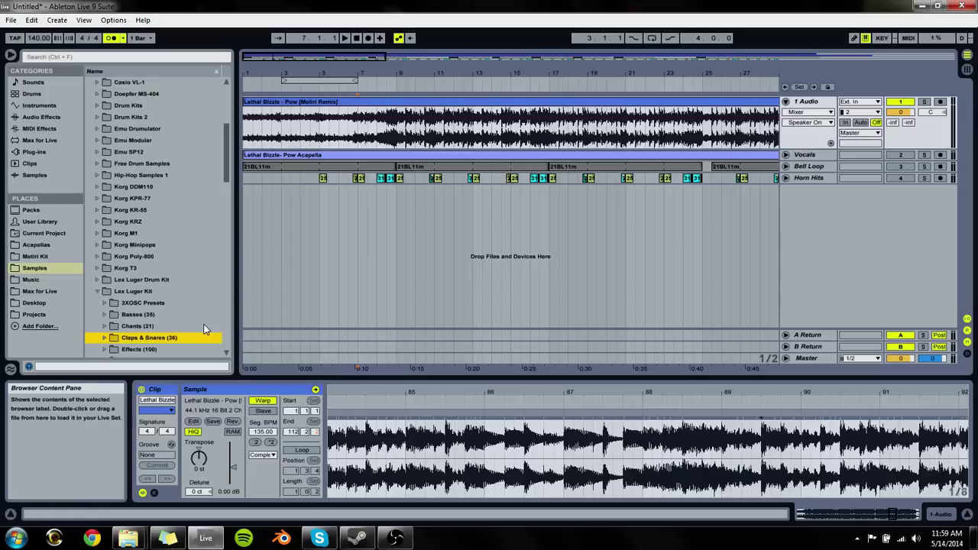
pyautogui.scroll(-1, 204, 328)
pyautogui.scroll(-2, 204, 324)
pyautogui.press('Down')
pyautogui.press('Down')
pyautogui.press('Down')
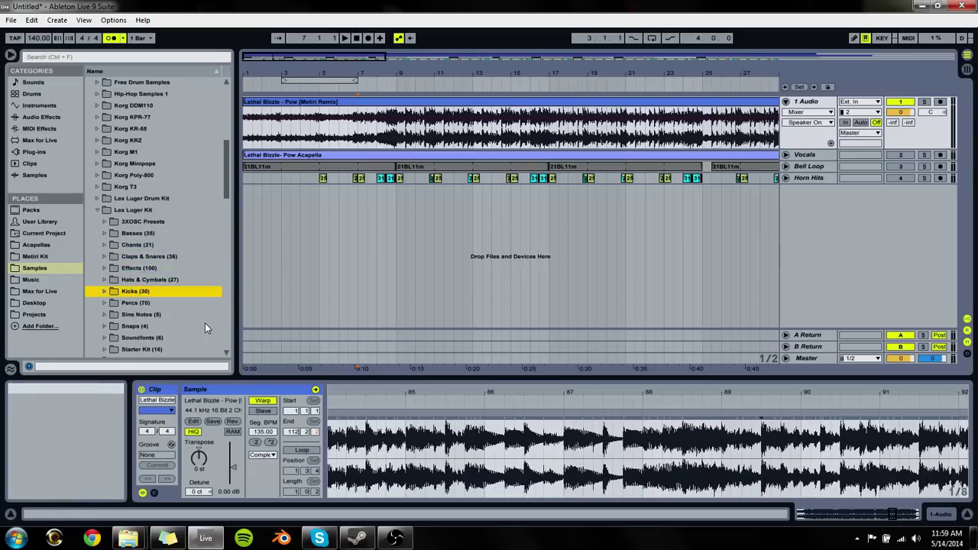
# Step: Expand the Kicks folder and audition the samples from Kick_01.wav to Kick_13.wav
pyautogui.press('Right')
pyautogui.press('Down')
pyautogui.press('Down')
pyautogui.press('Down')
pyautogui.press('Down')
pyautogui.press('Down')
pyautogui.press('Down')
pyautogui.press('Down')
pyautogui.press('Down')
pyautogui.press('Down')
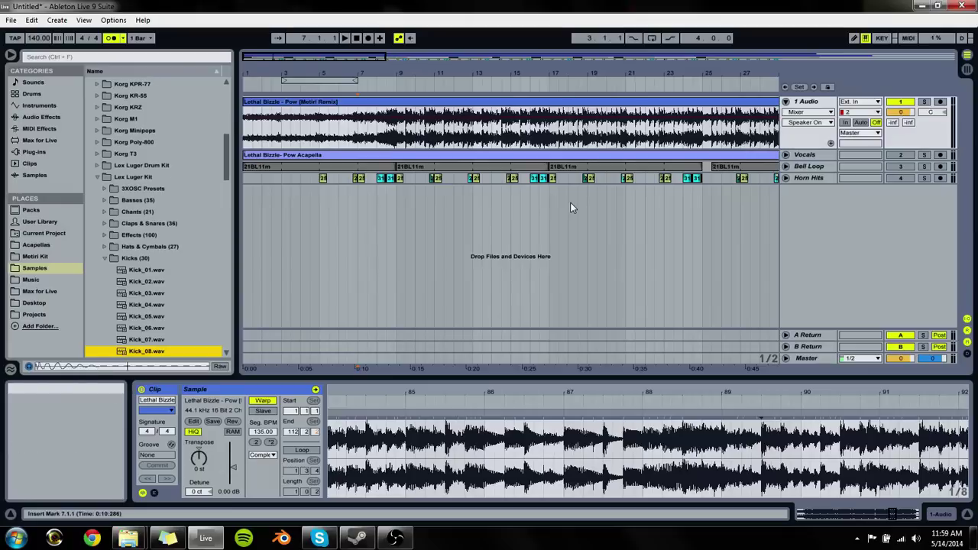
pyautogui.press('Down')
pyautogui.press('Down')
pyautogui.press('Down')
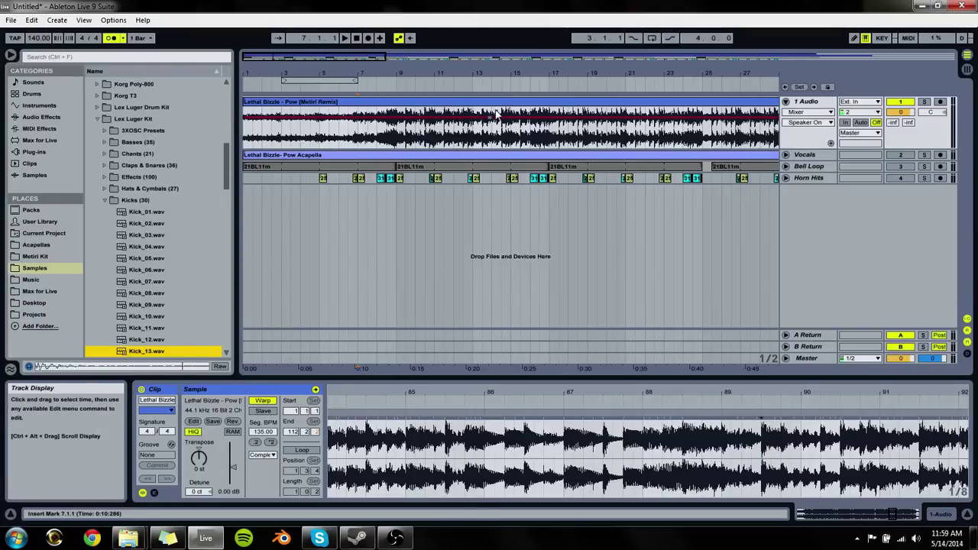
# Step: Play the remix from 9.1.1 to compare its kick with Kick_12.wav, and stop playback
pyautogui.click(285, 191)
pyautogui.click(392, 185)
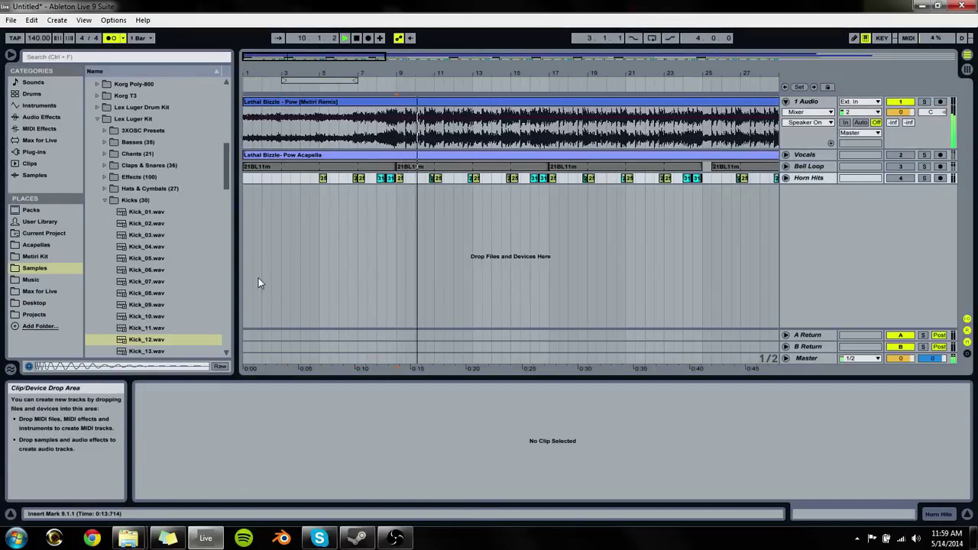
pyautogui.click(162, 341)
pyautogui.press('space')
# Step: Audition the remaining kick samples from Kick_13.wav through Kick_27.wav
pyautogui.press('Down')
pyautogui.press('Down')
pyautogui.press('Down')
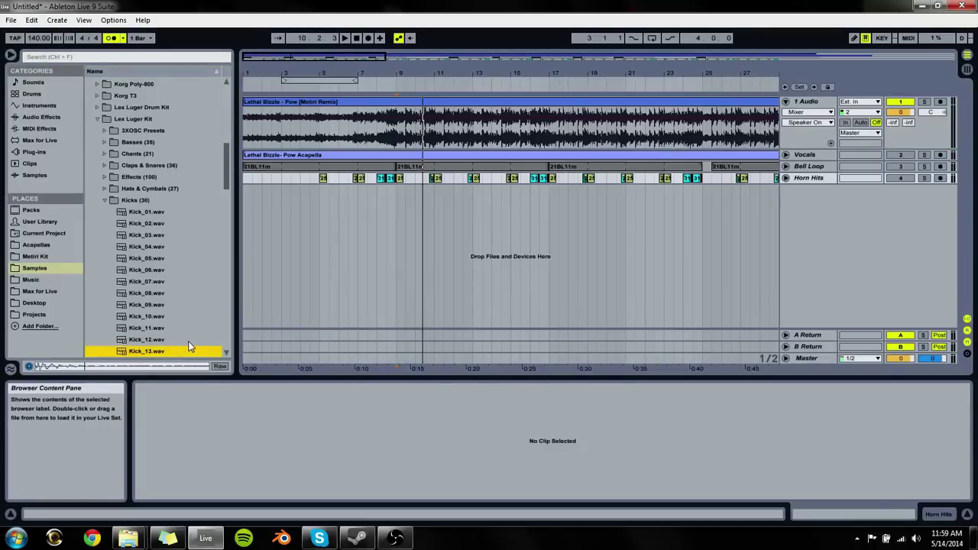
pyautogui.press('Down')
pyautogui.press('Down')
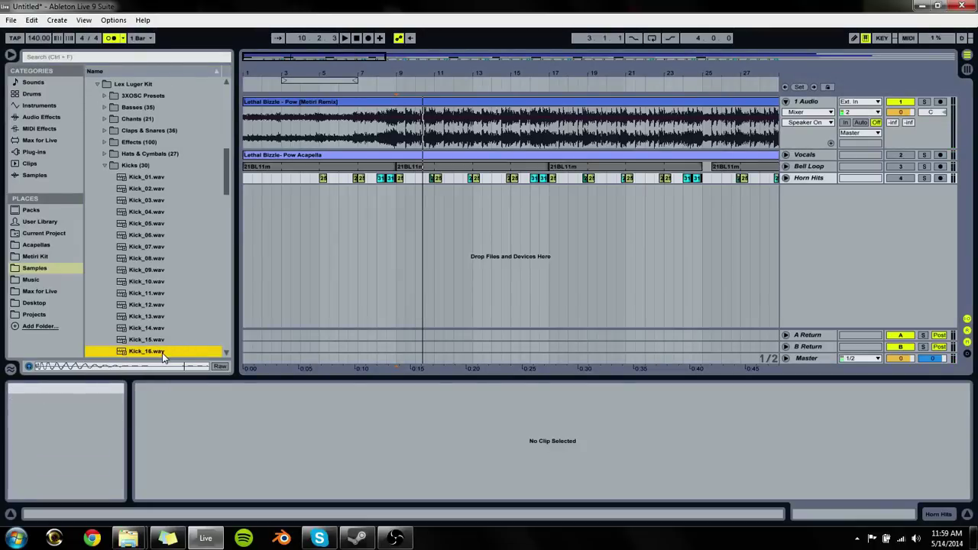
pyautogui.press('Down')
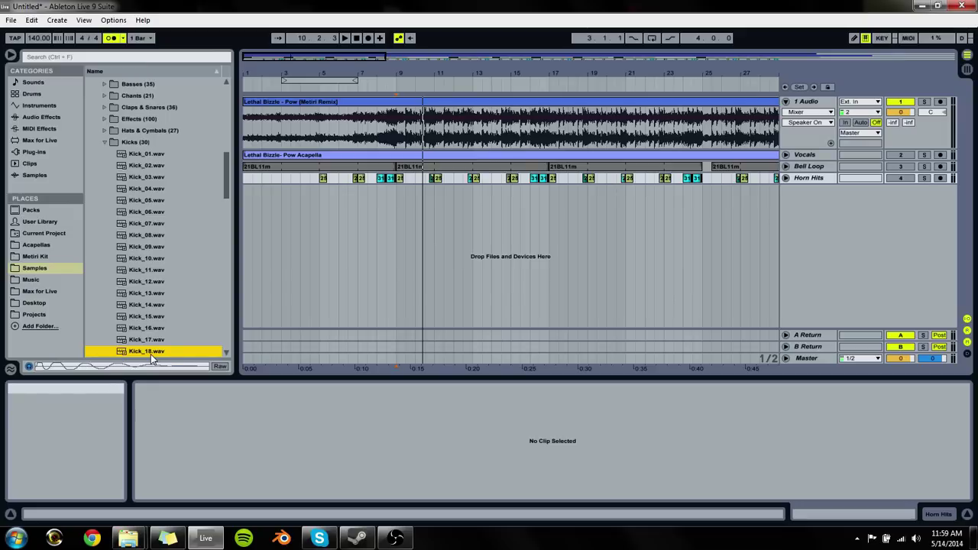
pyautogui.press('Down')
pyautogui.press('Down')
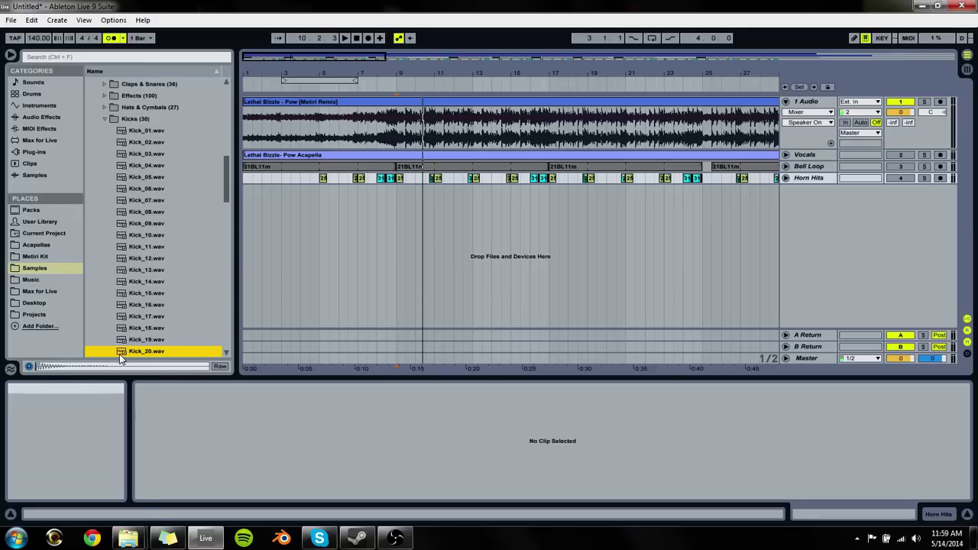
pyautogui.press('Down')
pyautogui.press('Down')
pyautogui.press('Down')
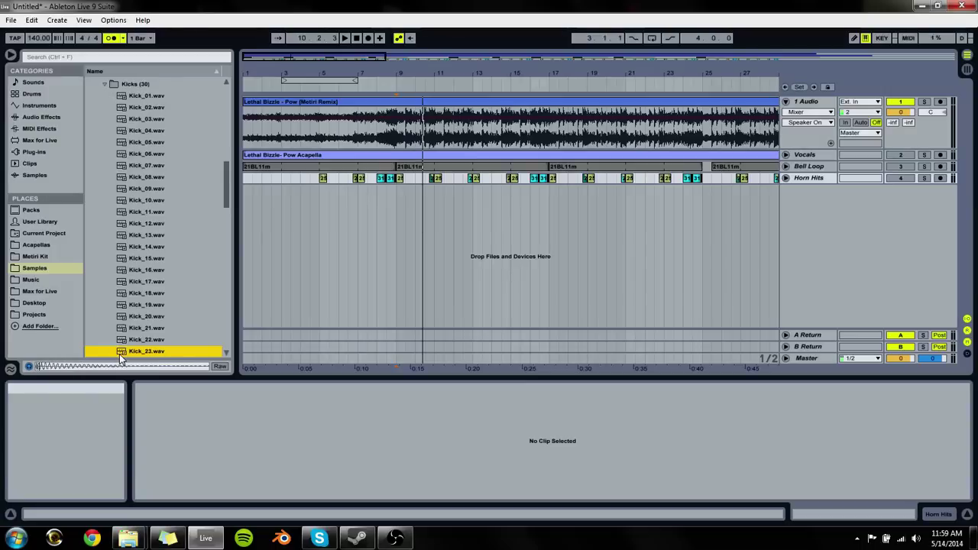
pyautogui.press('Down')
pyautogui.press('Down')
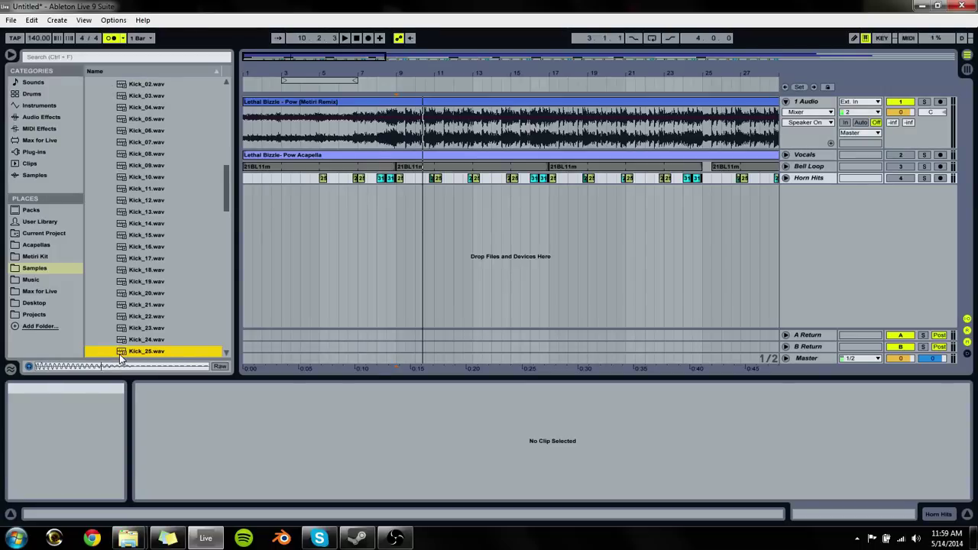
pyautogui.press('Down')
pyautogui.press('Down')
# Step: Place Kick_27.wav at 9.1.1 on a new audio track below Horn Hits and solo that track
pyautogui.scroll(-1, 151, 348)
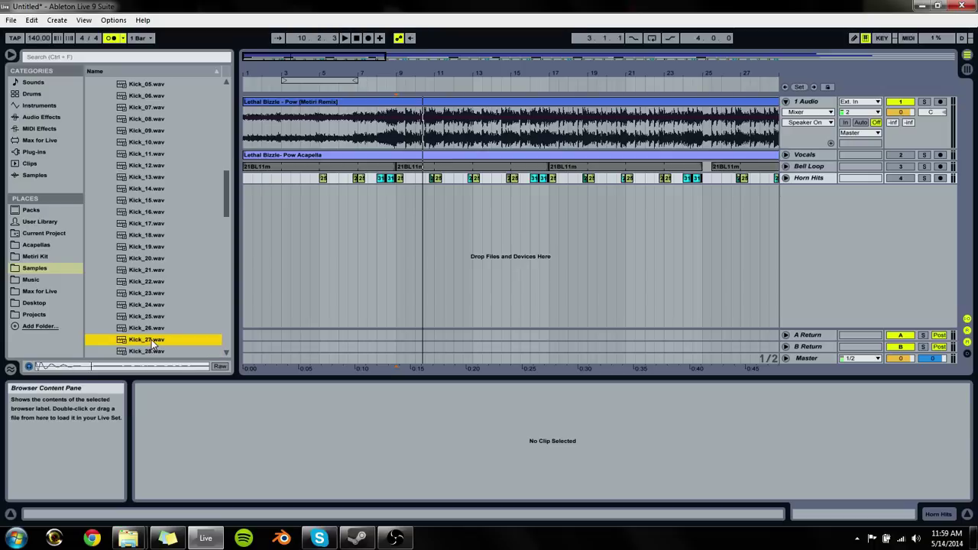
pyautogui.moveTo(317, 258); pyautogui.dragTo(402, 223)
pyautogui.moveTo(404, 66); pyautogui.dragTo(404, 84)
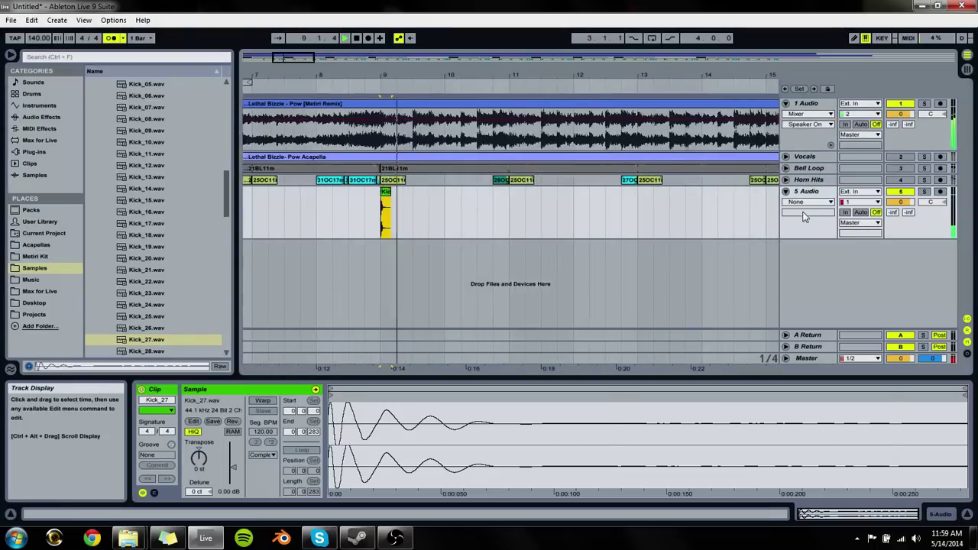
pyautogui.press('space')
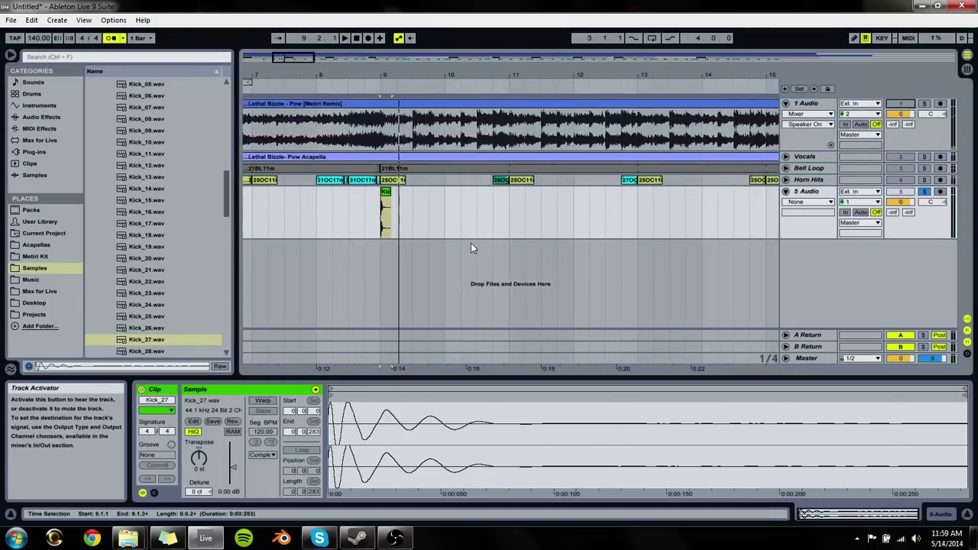
# Step: Try raising the Kick_27 clip gain to about 18 dB, reset it to 0 dB and play the clip
pyautogui.click(387, 228)
pyautogui.moveTo(232, 468)
pyautogui.mouseDown()
pyautogui.moveTo(239, 459)
pyautogui.moveTo(226, 452)
pyautogui.mouseUp()
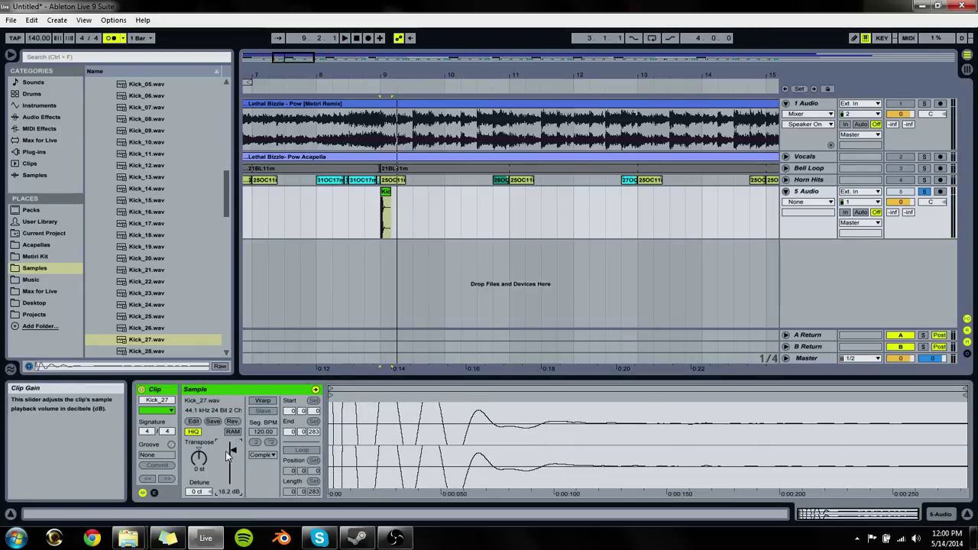
pyautogui.write('0')
pyautogui.press('Return')
pyautogui.press('space')
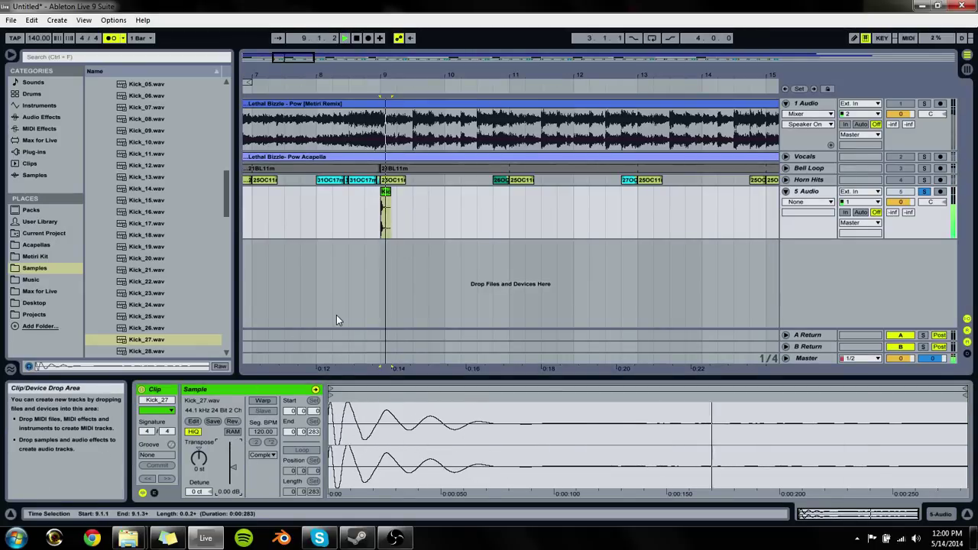
# Step: Show fades on the 5 Audio track, shorten the Kick_27 clip to about 107 ms and give it a fade-out
pyautogui.click(808, 201)
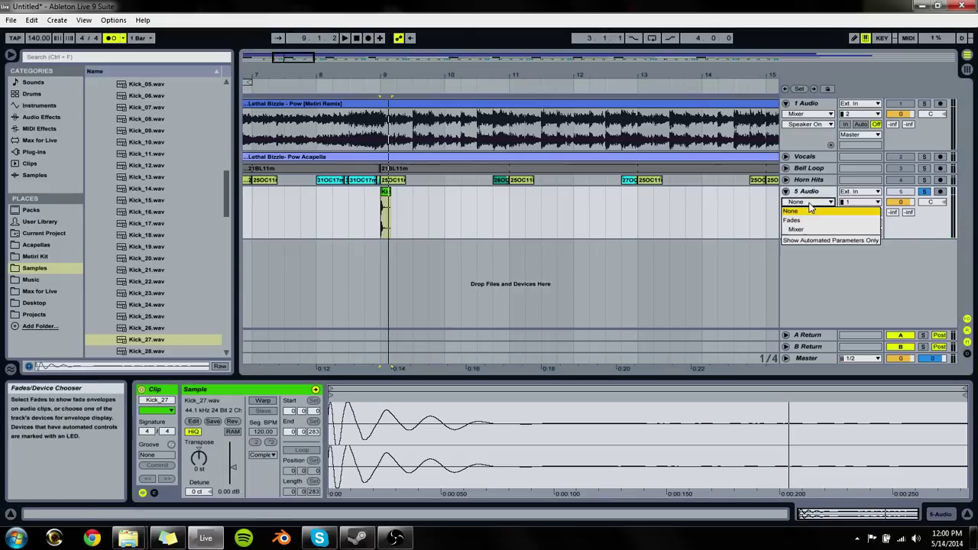
pyautogui.click(799, 218)
pyautogui.moveTo(385, 74); pyautogui.dragTo(386, 107)
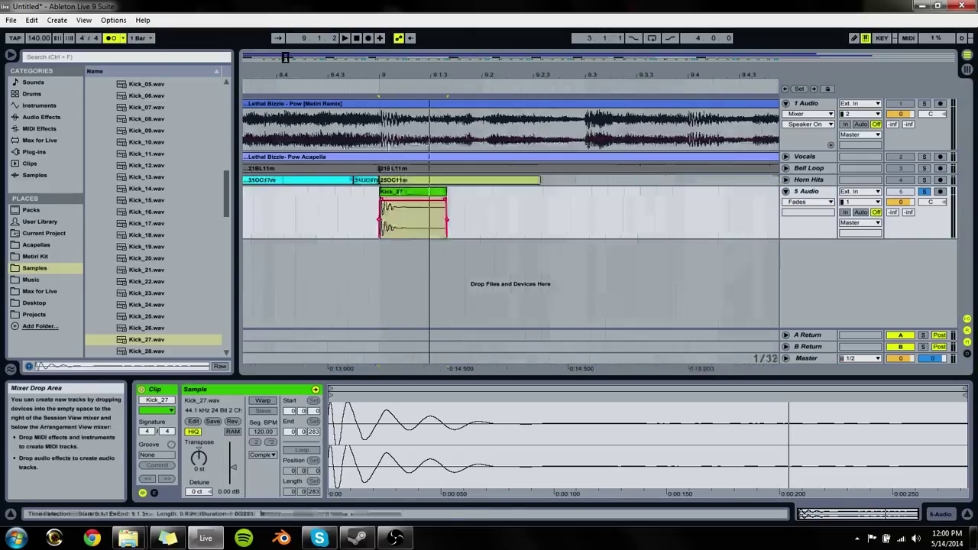
pyautogui.moveTo(450, 200); pyautogui.dragTo(405, 205)
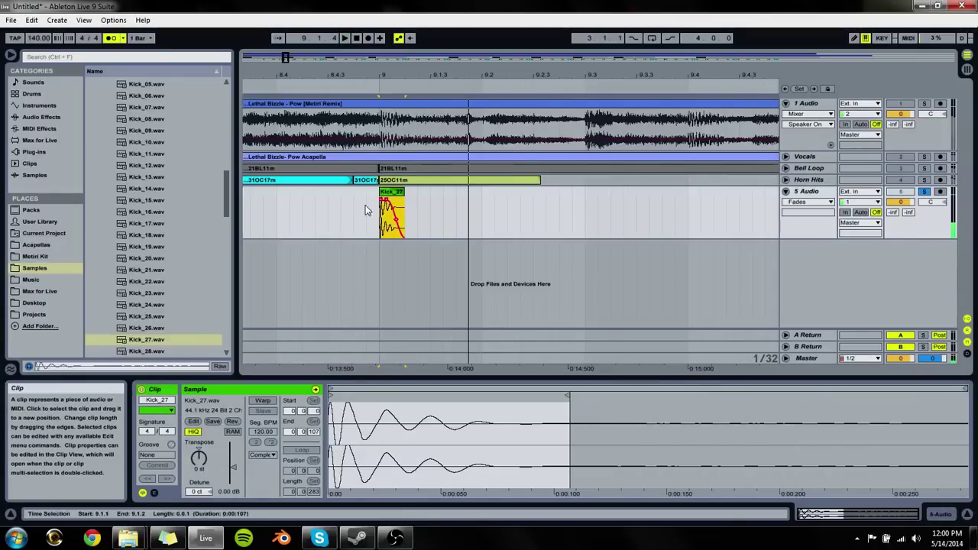
# Step: Audition the kicks from Kick_25.wav back to Kick_19.wav and place Kick_19.wav at 9.1.1 on a new audio track
pyautogui.click(157, 317)
pyautogui.press('Up')
pyautogui.press('Up')
pyautogui.press('Up')
pyautogui.press('Up')
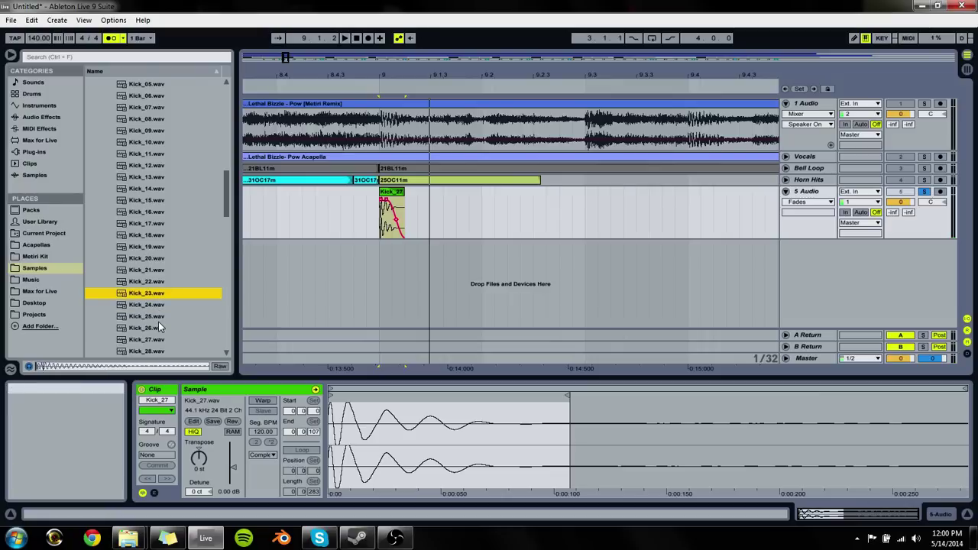
pyautogui.press('Up')
pyautogui.press('Up')
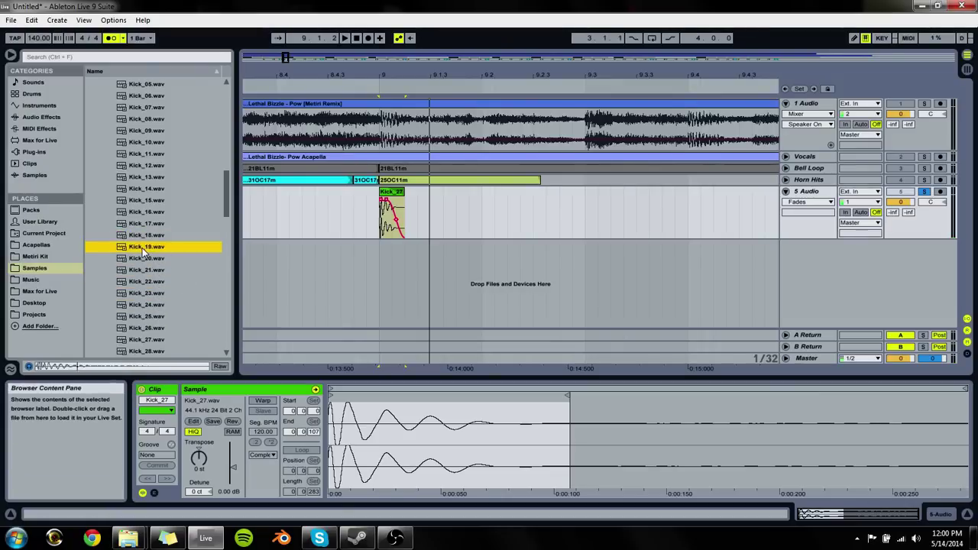
pyautogui.moveTo(143, 252); pyautogui.dragTo(389, 260)
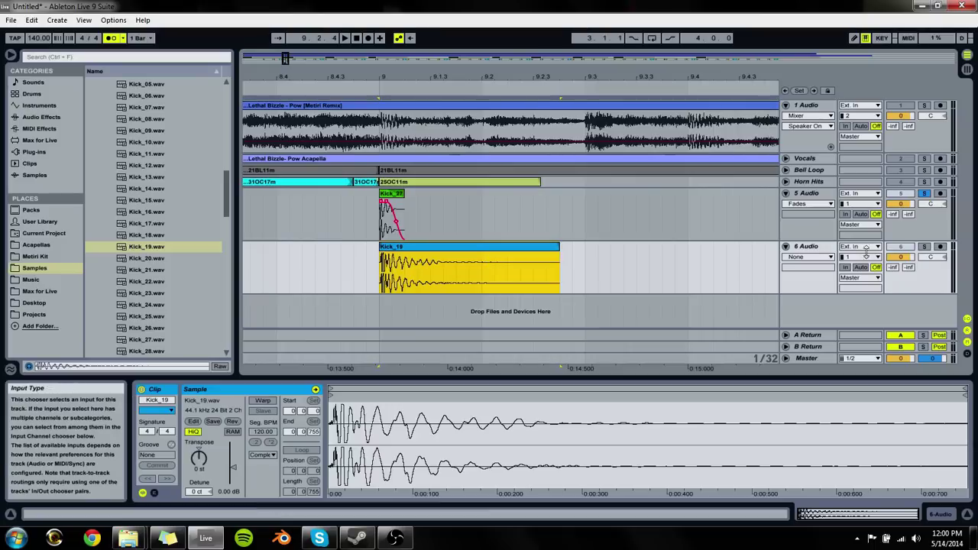
# Step: Show fades on the 6 Audio track, trim the Kick_19 clip to about 214 ms and add a fade-out
pyautogui.click(808, 257)
pyautogui.click(807, 268)
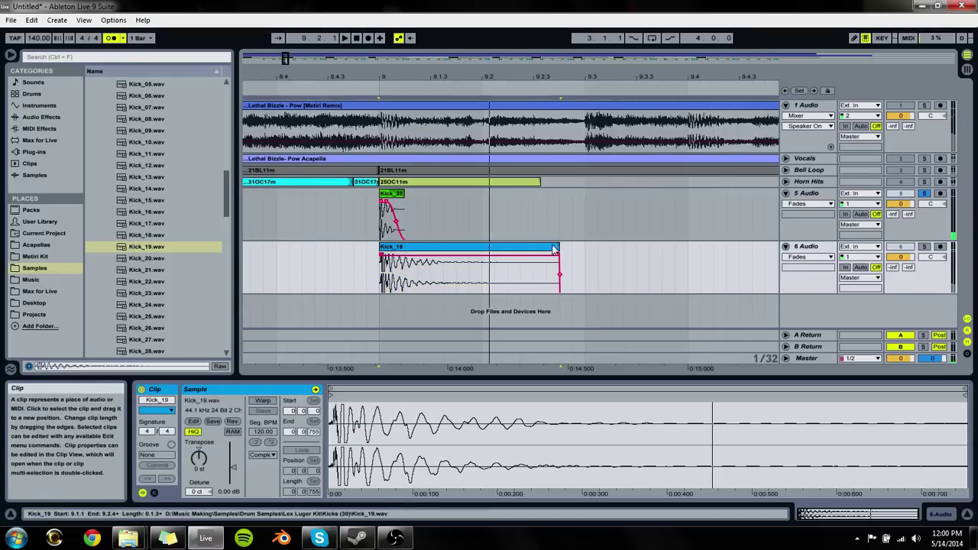
pyautogui.moveTo(555, 251); pyautogui.dragTo(432, 275)
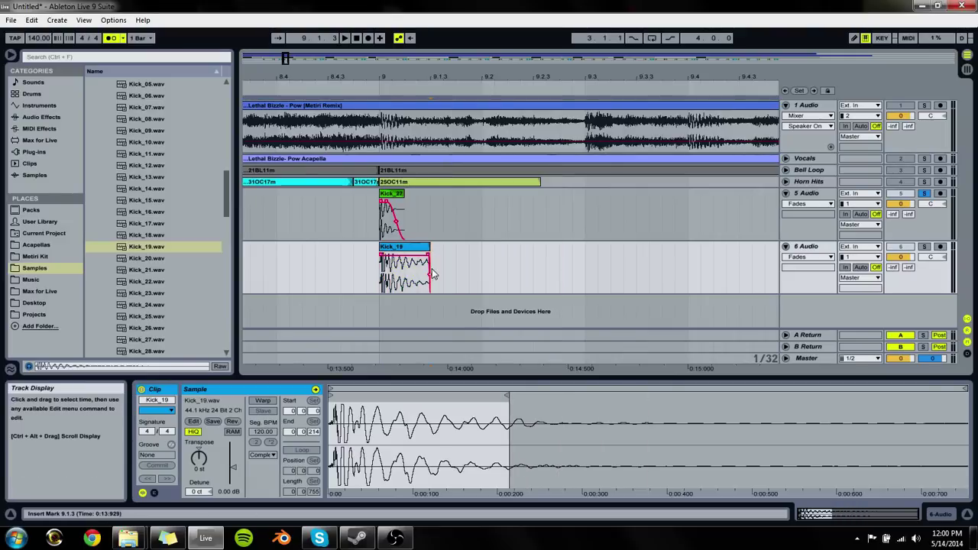
pyautogui.click(401, 263)
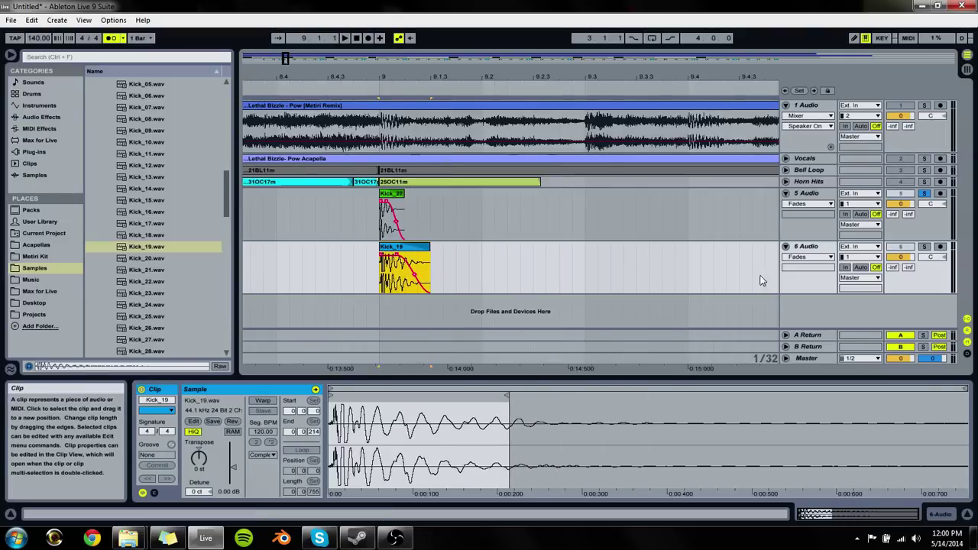
# Step: With 6 Audio soloed, trim about 54 ms off the Kick_19 clip's start with a fade-in and move the clip to 9.1.1
pyautogui.click(924, 246)
pyautogui.press('space')
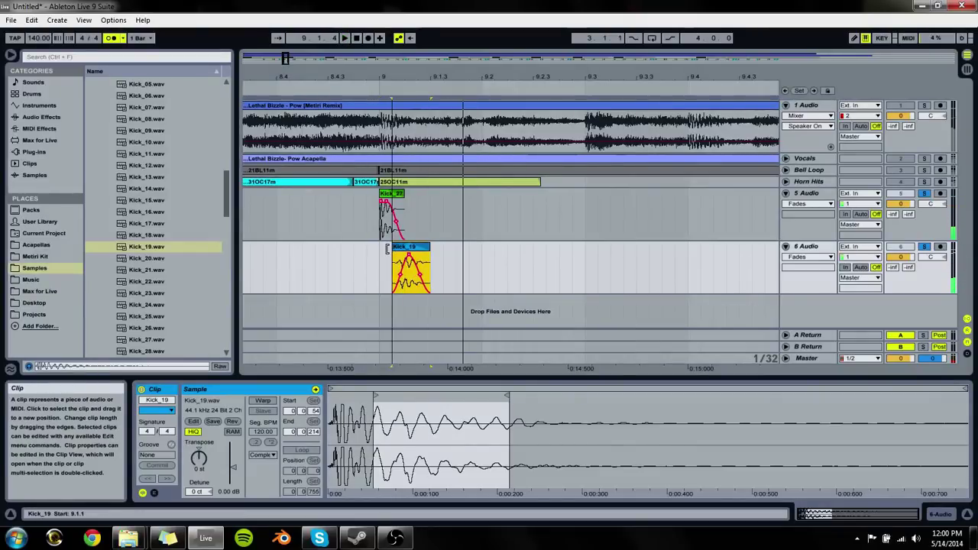
pyautogui.press('Delete')
pyautogui.moveTo(405, 247); pyautogui.dragTo(393, 247)
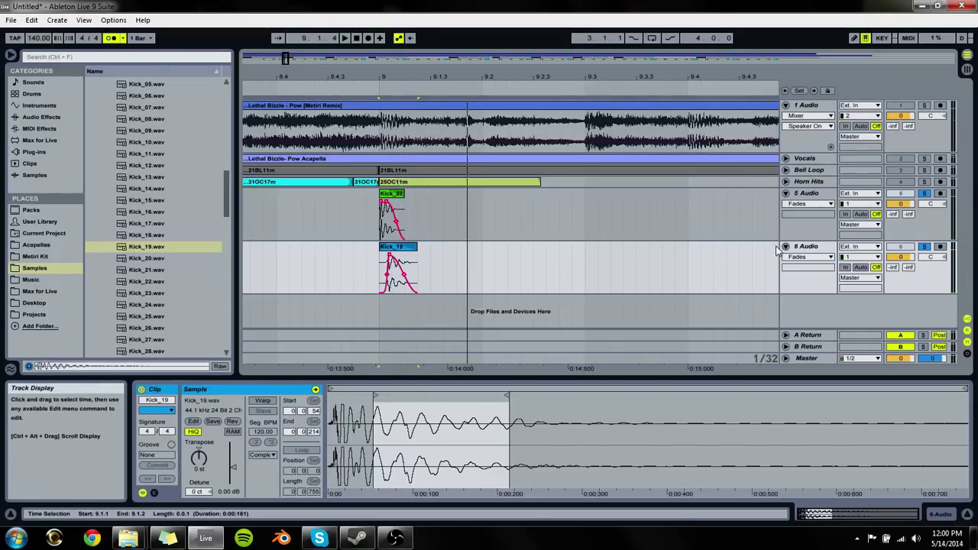
# Step: Add an EQ Eight to both the 5 Audio and 6 Audio kick tracks and play the layered kick
pyautogui.click(38, 129)
pyautogui.click(41, 116)
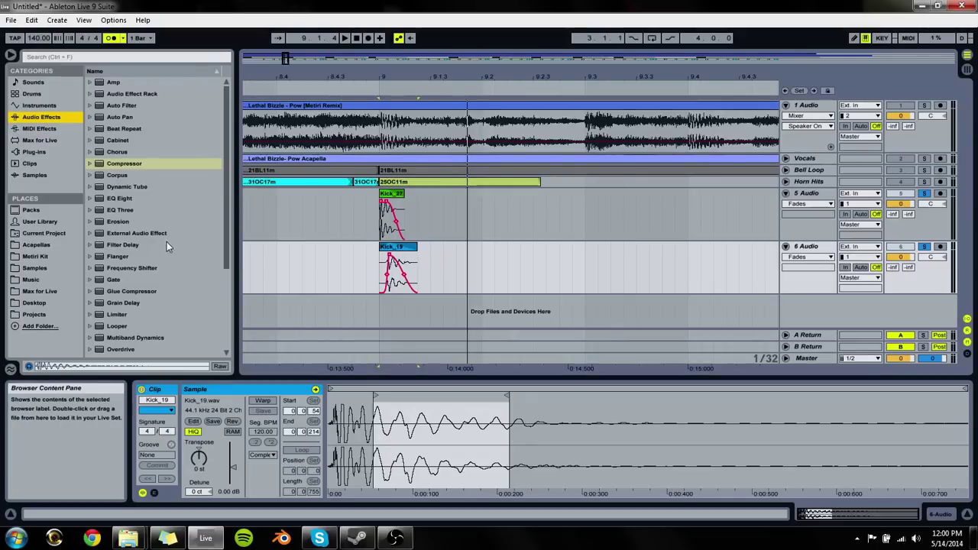
pyautogui.click(134, 200)
pyautogui.doubleClick(125, 200)
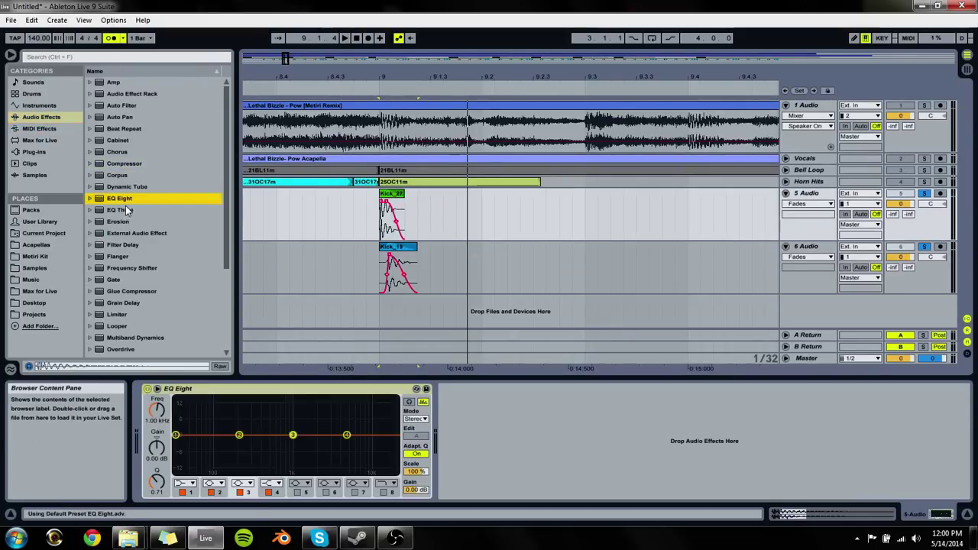
pyautogui.click(487, 285)
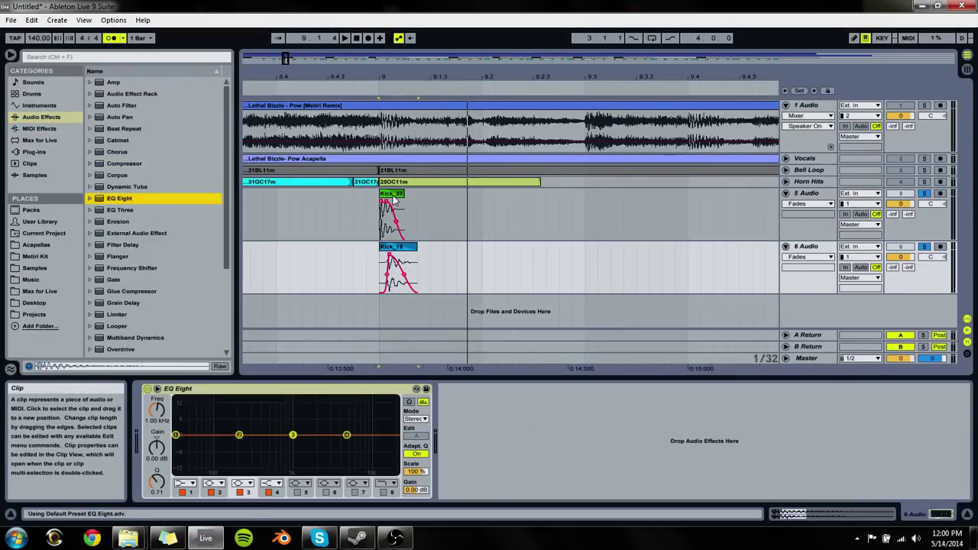
pyautogui.click(295, 437)
pyautogui.click(413, 262)
pyautogui.press('space')
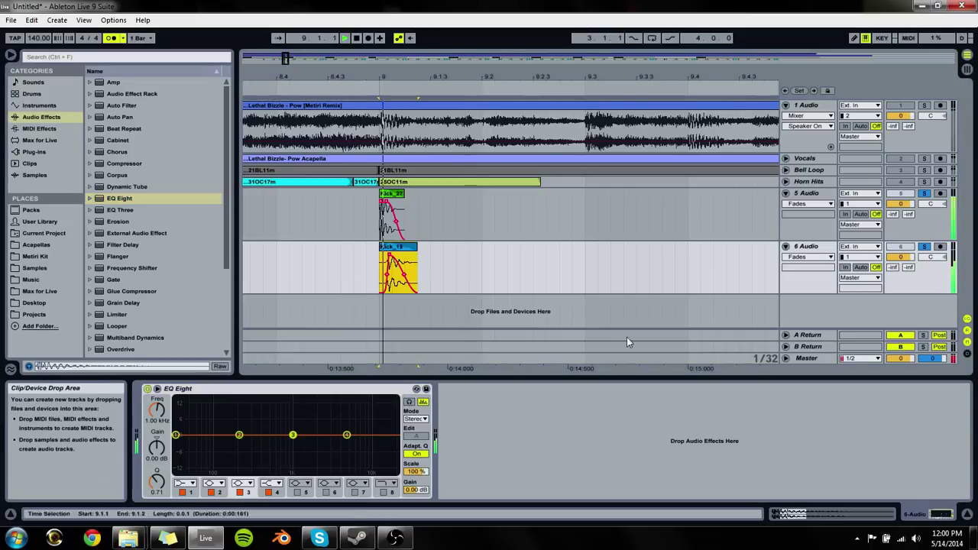
pyautogui.press('space')
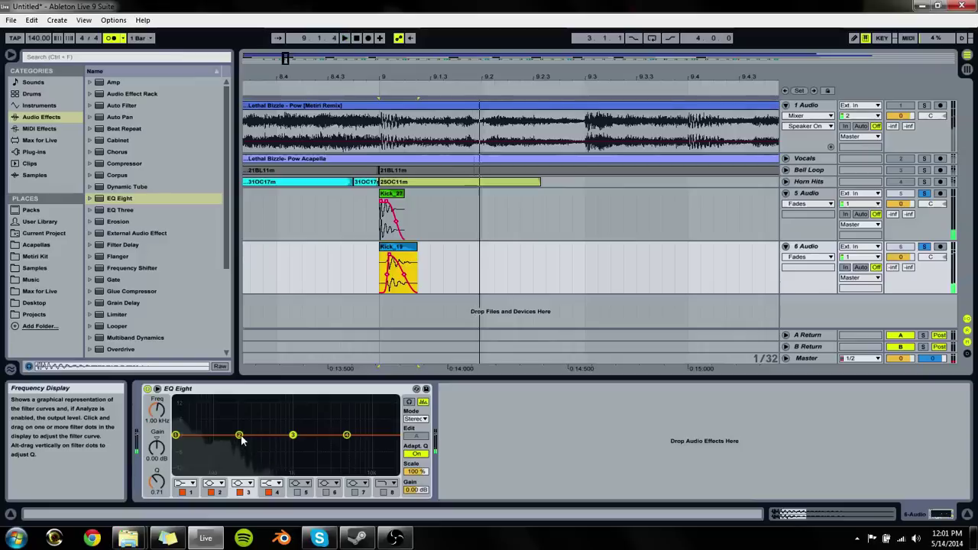
# Step: Change band 2 of 6 Audio's EQ Eight to a steep low cut at 114 Hz with a Q of 0.63
pyautogui.click(214, 483)
pyautogui.click(220, 419)
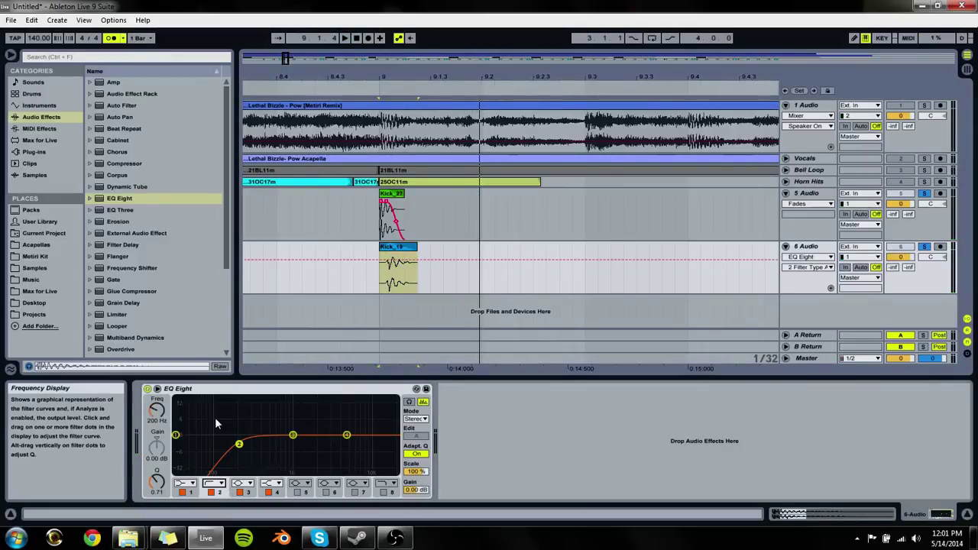
pyautogui.press('space')
pyautogui.moveTo(240, 443); pyautogui.dragTo(219, 445)
pyautogui.click(215, 483)
pyautogui.click(214, 413)
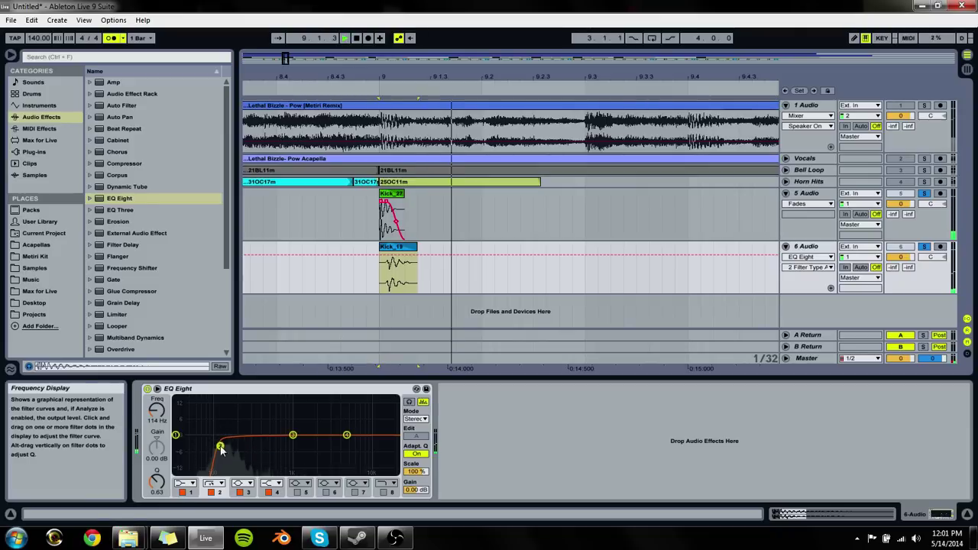
# Step: Shape band 2 of 5 Audio's EQ Eight into a narrow low-end boost of about 3 dB around 48 Hz
pyautogui.click(388, 214)
pyautogui.moveTo(239, 435); pyautogui.dragTo(190, 416)
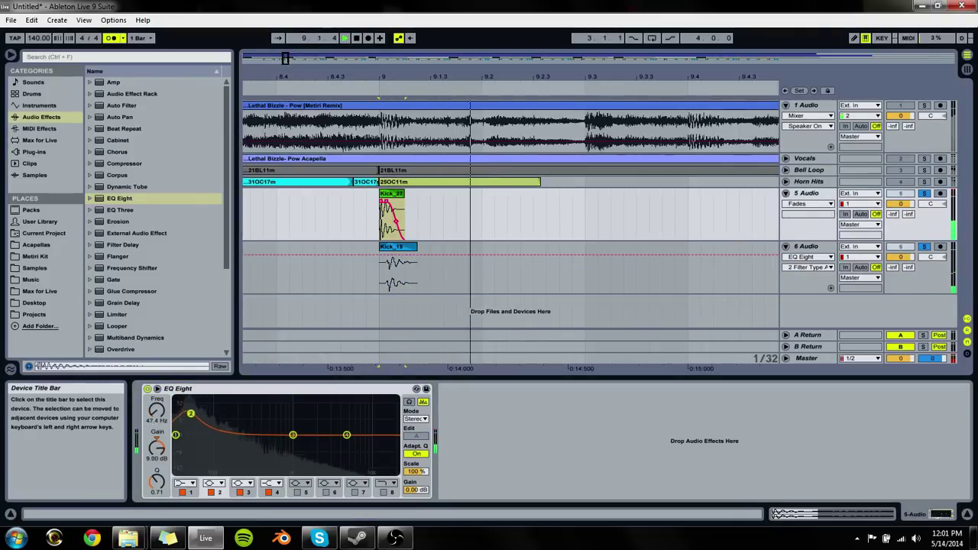
pyautogui.moveTo(156, 481); pyautogui.dragTo(157, 451)
pyautogui.moveTo(190, 417); pyautogui.dragTo(192, 426)
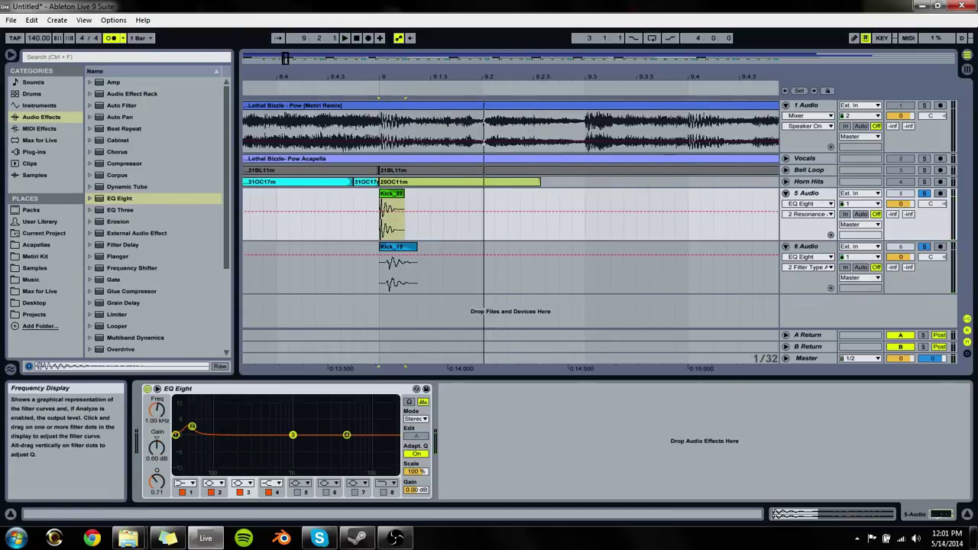
# Step: Change band 3 of 5 Audio's EQ Eight to a steep high cut at 197 Hz with a Q of 0.51
pyautogui.moveTo(276, 454); pyautogui.dragTo(238, 449)
pyautogui.click(242, 483)
pyautogui.click(246, 478)
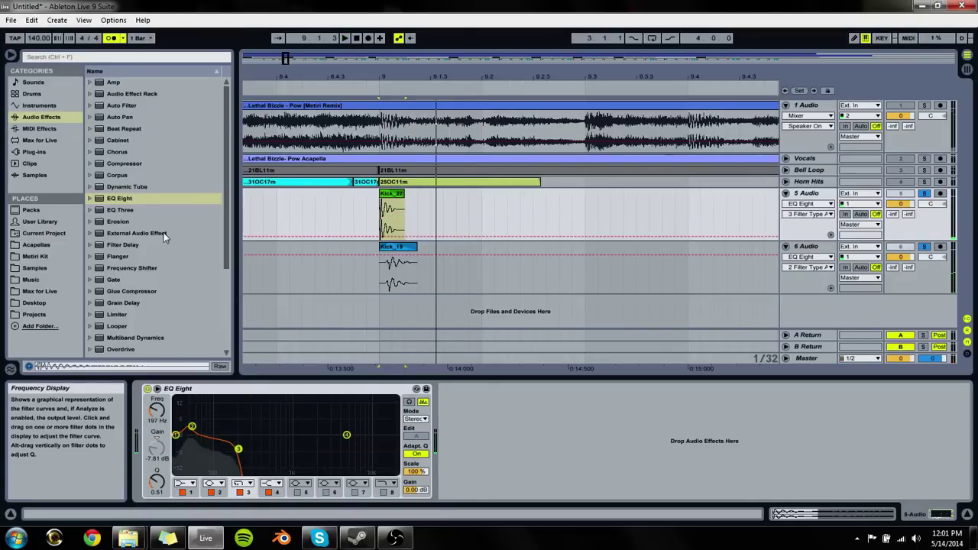
# Step: Add a Gate after the EQ Eight on 5 Audio and solo that track
pyautogui.click(116, 280)
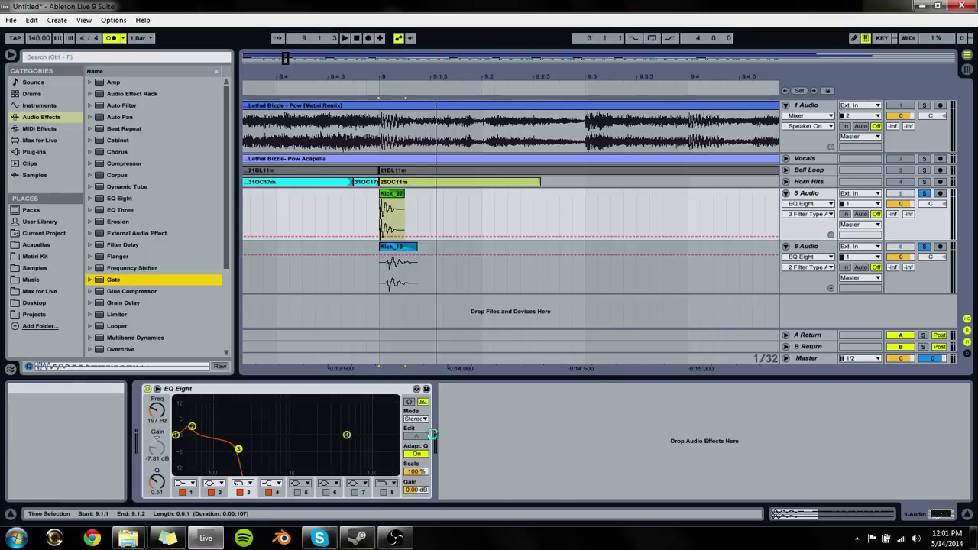
pyautogui.moveTo(432, 434); pyautogui.dragTo(434, 436)
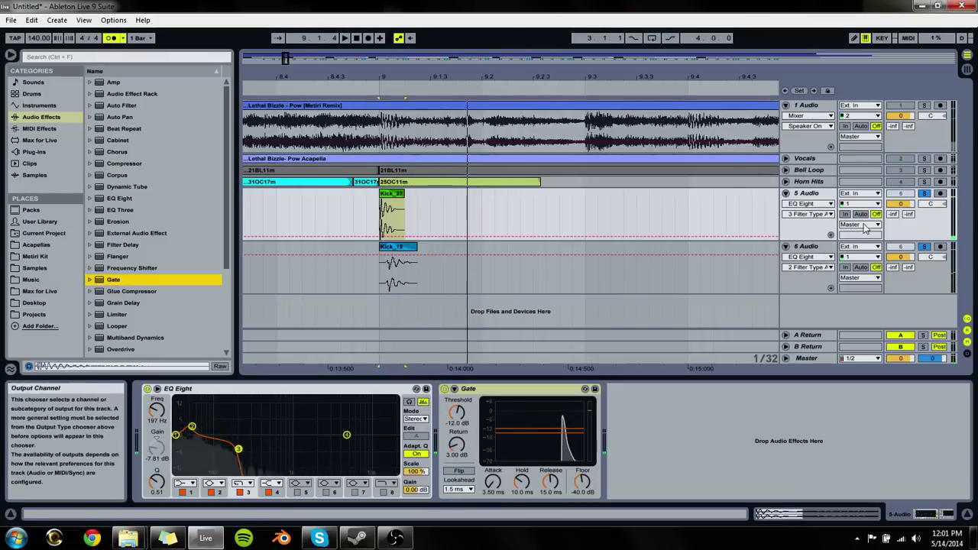
pyautogui.click(924, 194)
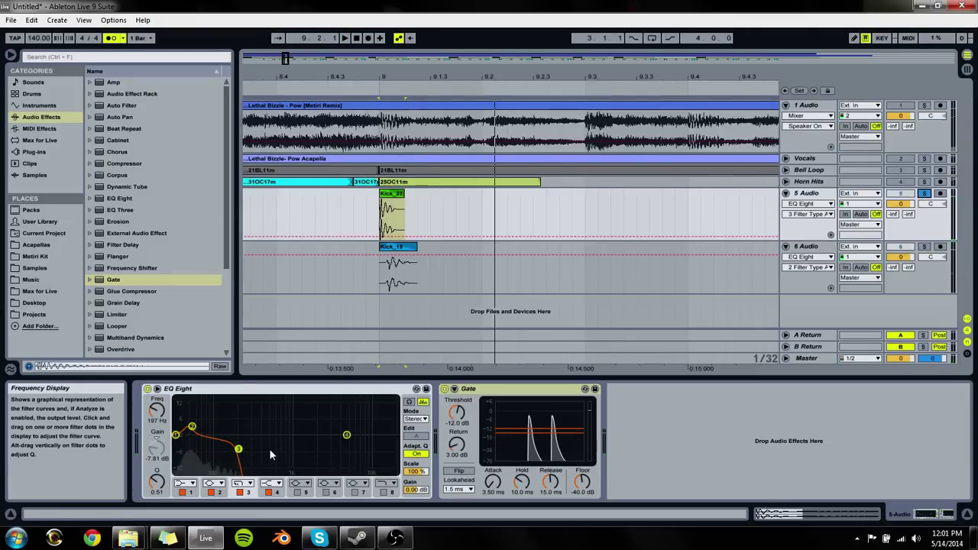
# Step: Set the Gate on 5 Audio to a -12.4 dB threshold, 6.67 dB return and 2.64 ms release during playback
pyautogui.moveTo(456, 412)
pyautogui.mouseDown()
pyautogui.moveTo(456, 401)
pyautogui.moveTo(456, 489)
pyautogui.moveTo(457, 432)
pyautogui.mouseUp()
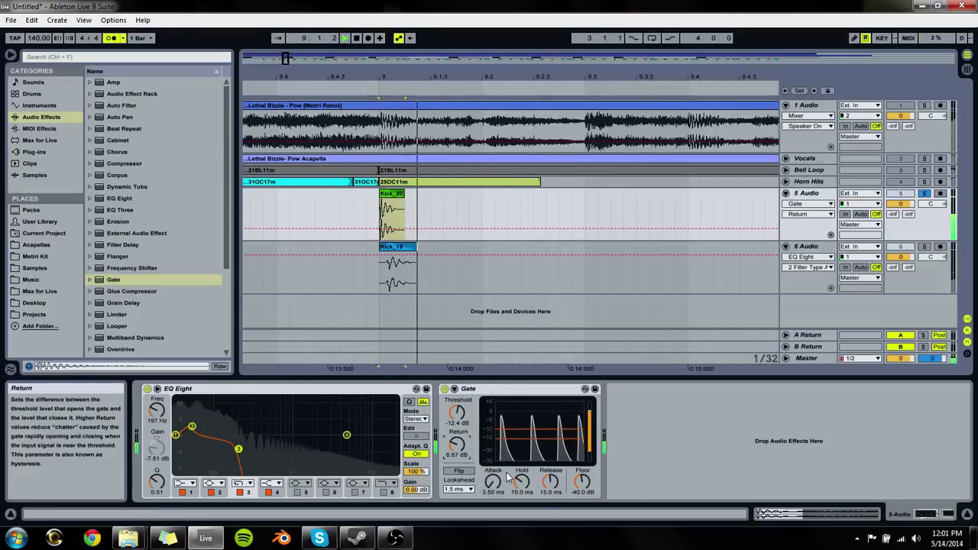
pyautogui.moveTo(564, 480); pyautogui.dragTo(564, 505)
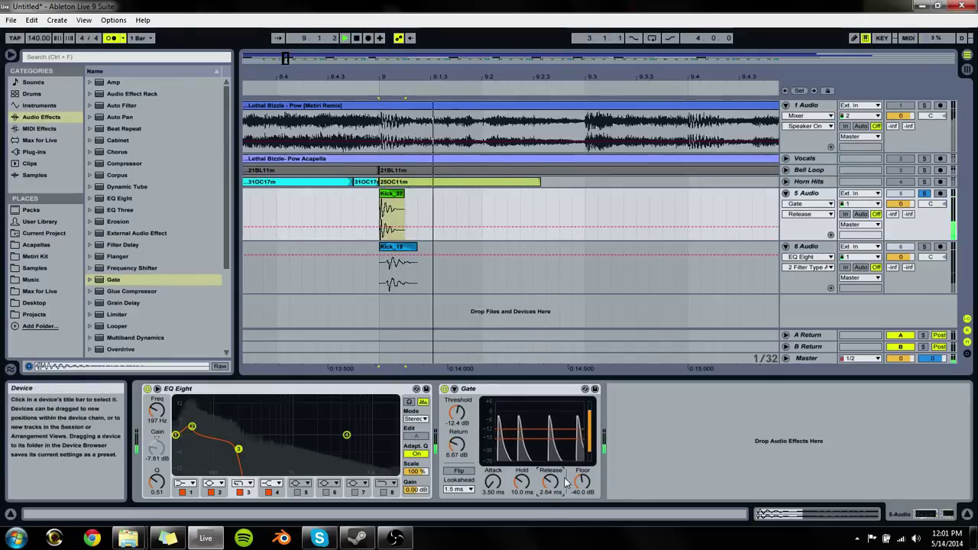
pyautogui.press('space')
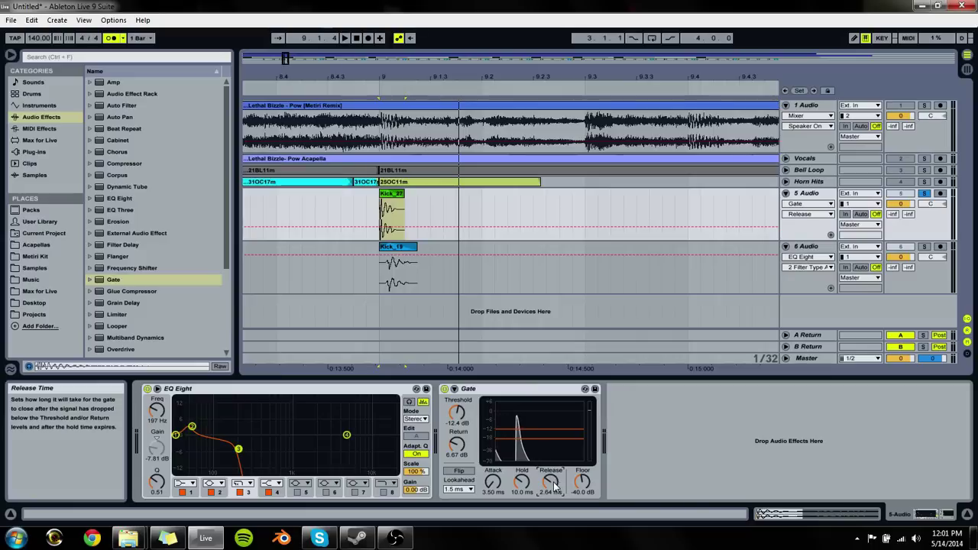
# Step: Set the Gate's attack to 0.02 ms and play the gated Kick_27 clip
pyautogui.moveTo(493, 482); pyautogui.dragTo(493, 520)
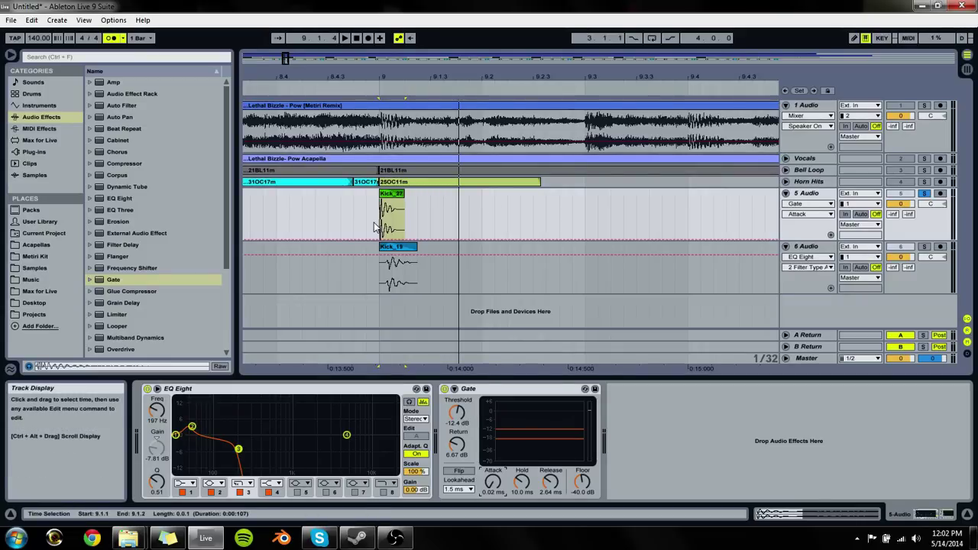
pyautogui.press('space')
pyautogui.press('space')
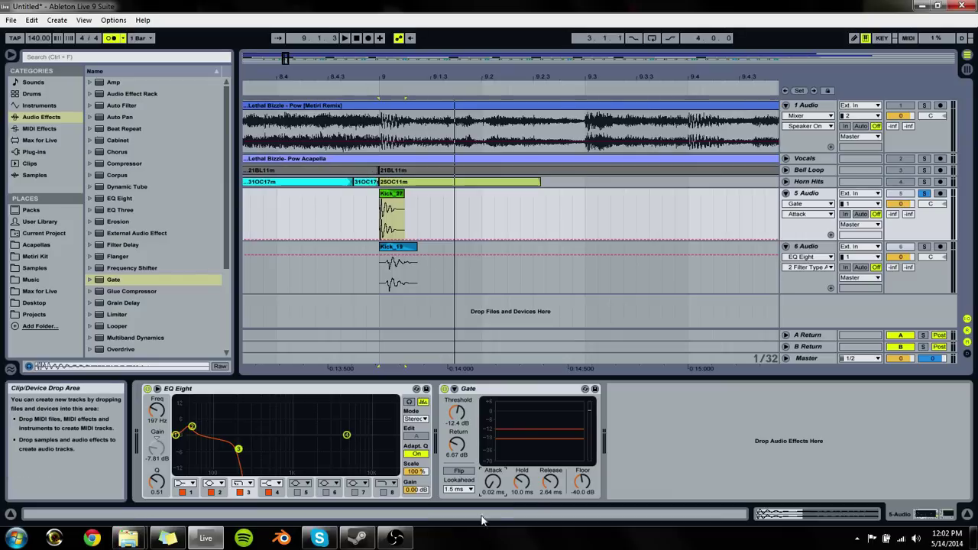
pyautogui.press('space')
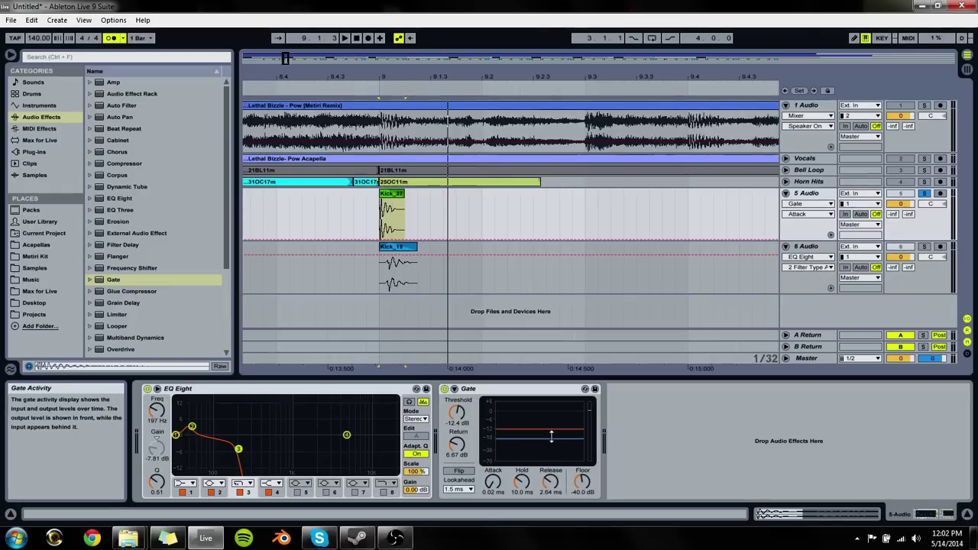
# Step: Lower the Gate's return to 5.69 dB and play Kick_27 through it again
pyautogui.moveTo(553, 439); pyautogui.dragTo(553, 435)
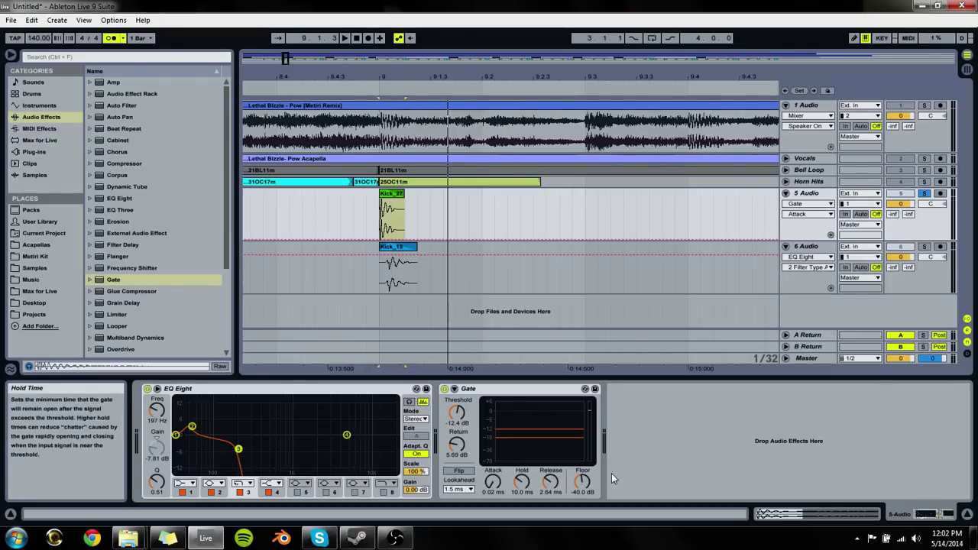
pyautogui.click(550, 482)
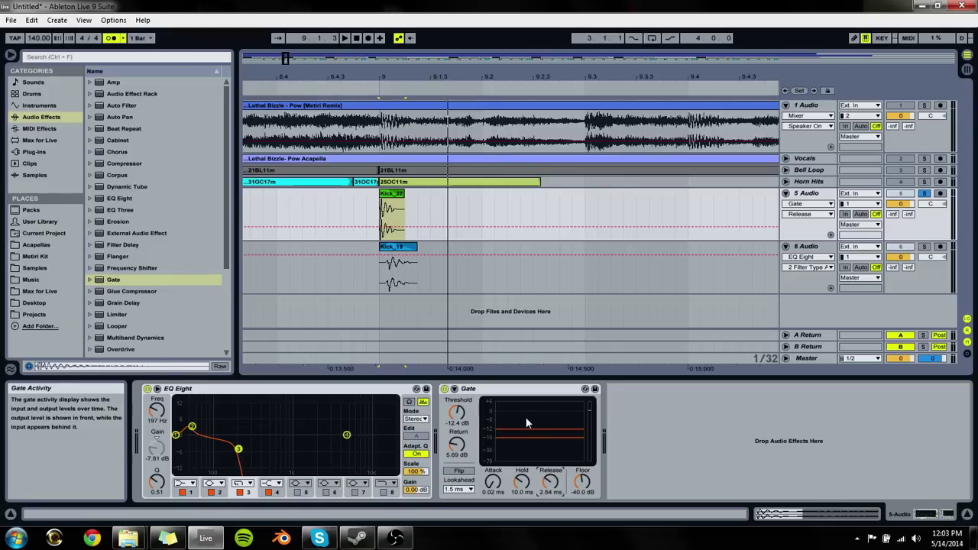
pyautogui.press('space')
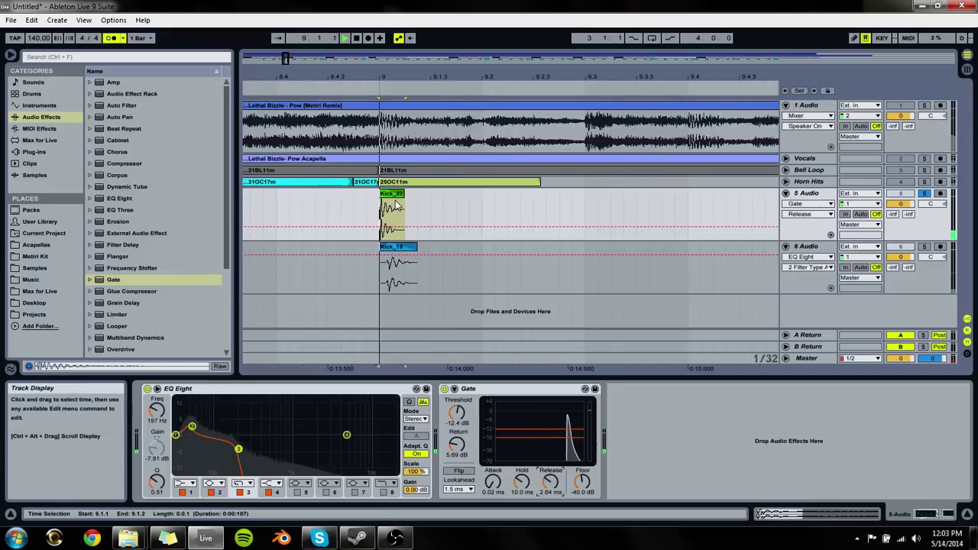
pyautogui.click(494, 481)
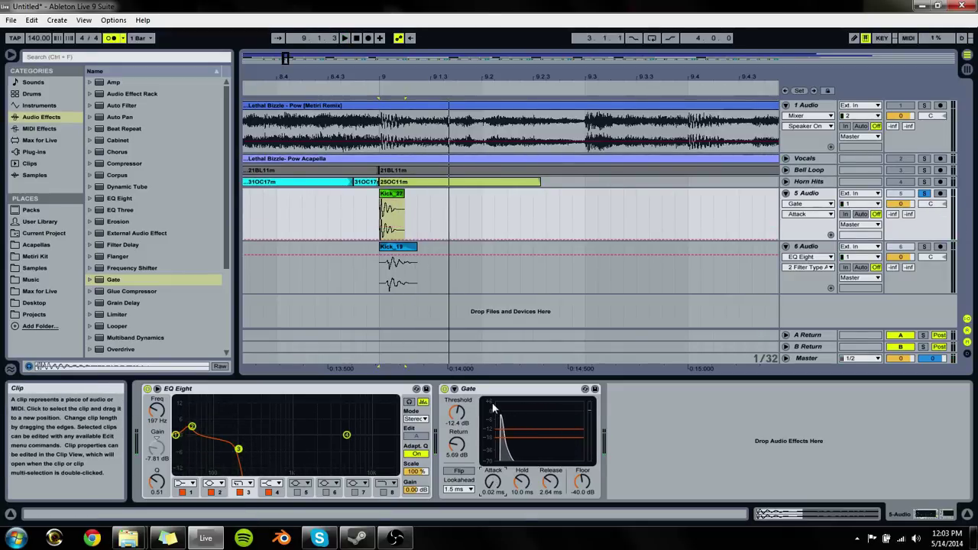
# Step: In 6 Audio's EQ Eight, dip band 3 by 6.57 dB at 623 Hz and raise band 4 by 2.36 dB at 4.02 kHz
pyautogui.click(390, 243)
pyautogui.click(390, 246)
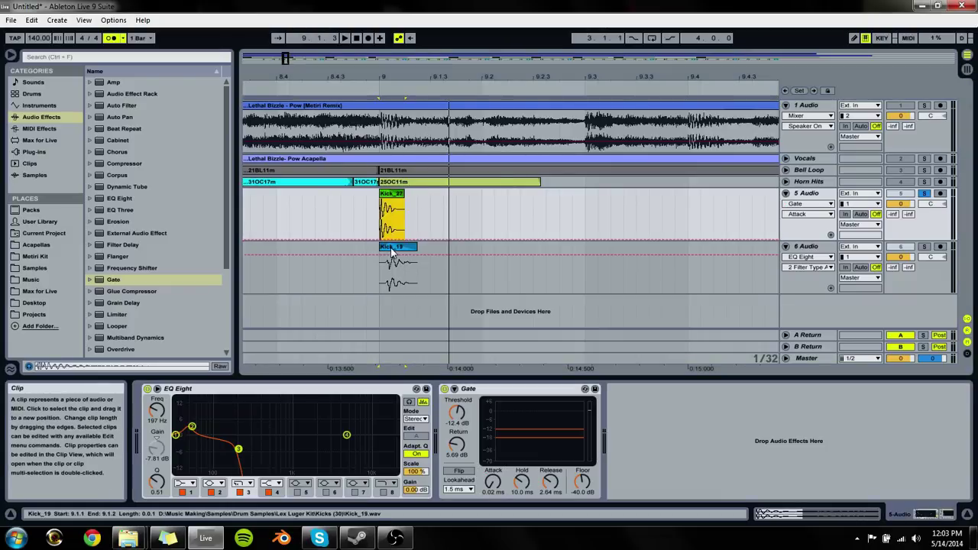
pyautogui.click(391, 252)
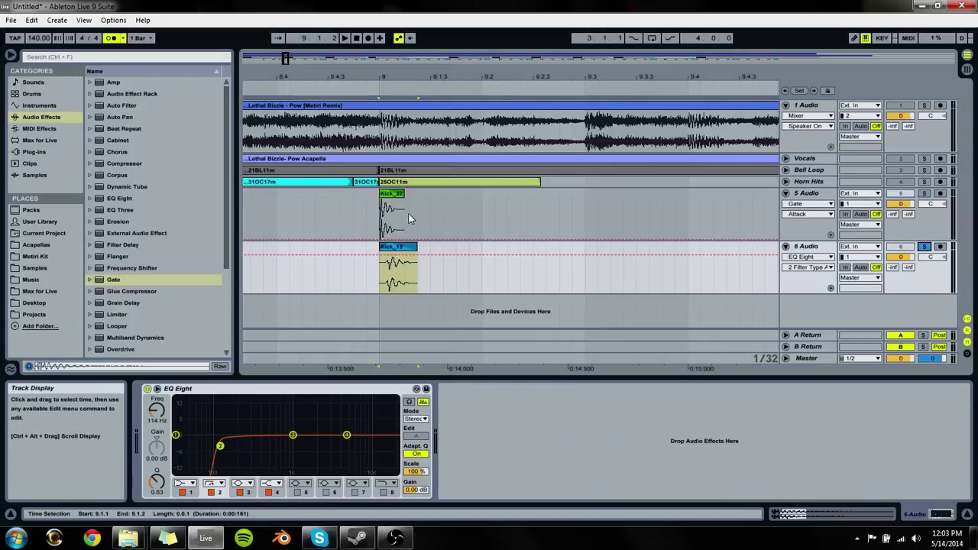
pyautogui.press('space')
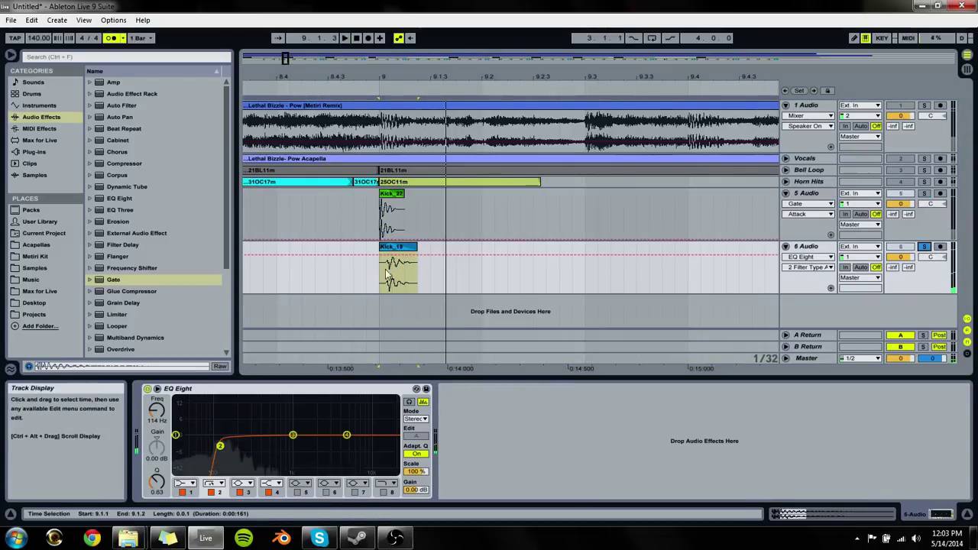
pyautogui.moveTo(292, 435); pyautogui.dragTo(276, 451)
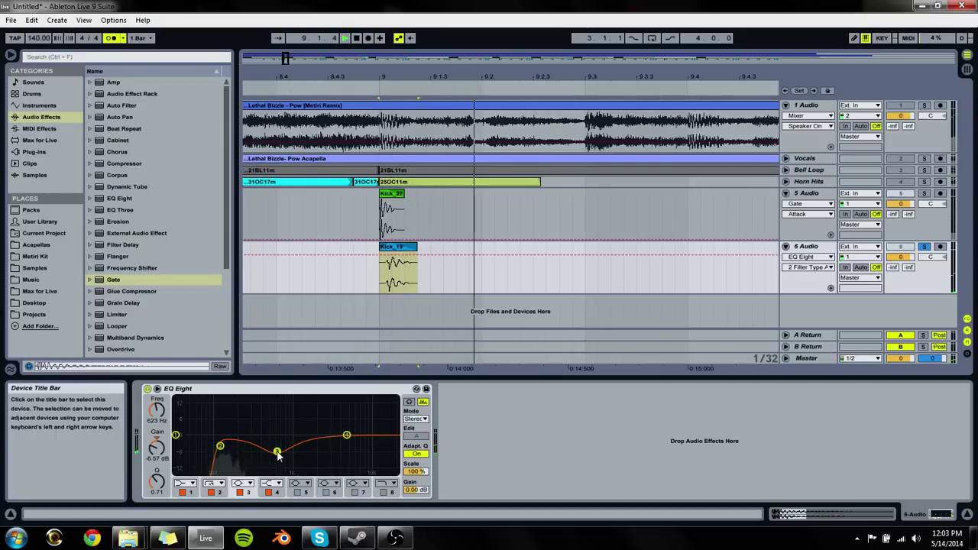
pyautogui.moveTo(340, 405); pyautogui.dragTo(340, 430)
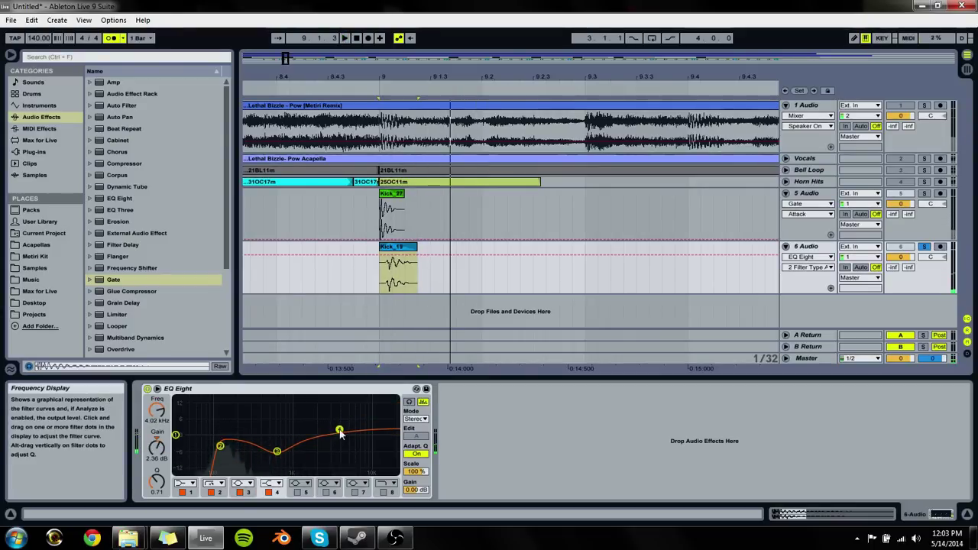
# Step: Enable band 8 of 6 Audio's EQ Eight as a high cut at 16.1 kHz with a Q of 0.63
pyautogui.click(383, 492)
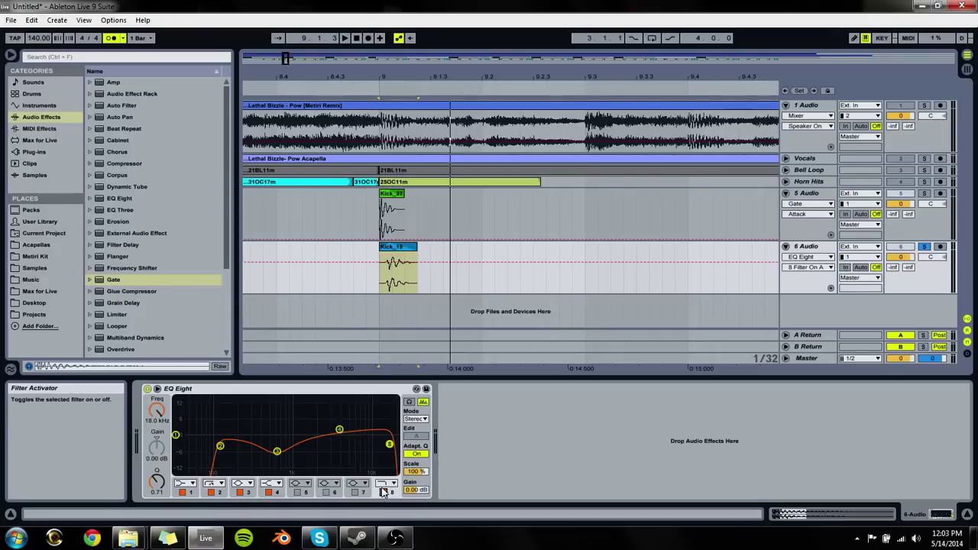
pyautogui.press('space')
pyautogui.moveTo(391, 434)
pyautogui.mouseDown()
pyautogui.moveTo(357, 443)
pyautogui.moveTo(381, 445)
pyautogui.mouseUp()
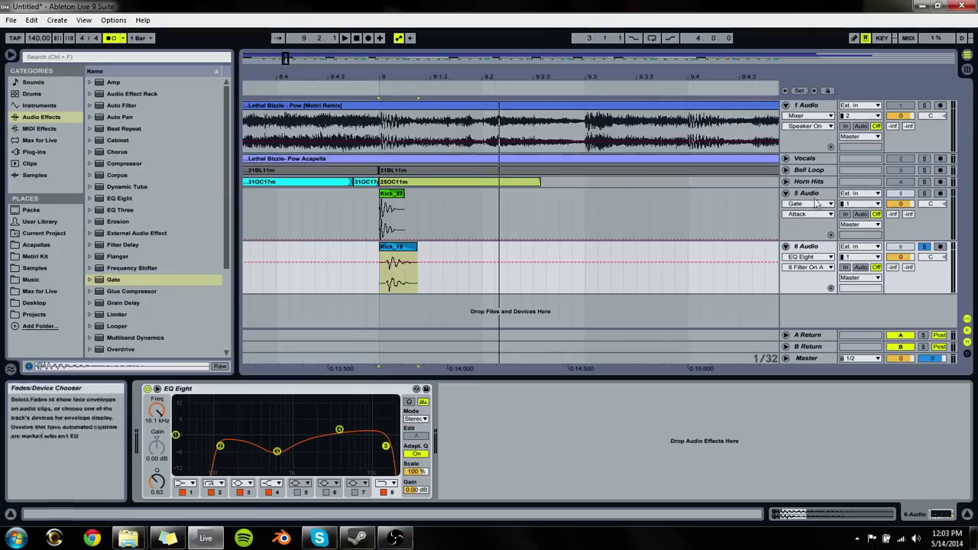
# Step: Group the 5 Audio and 6 Audio tracks with their solos off and name the group Kick
pyautogui.click(923, 194)
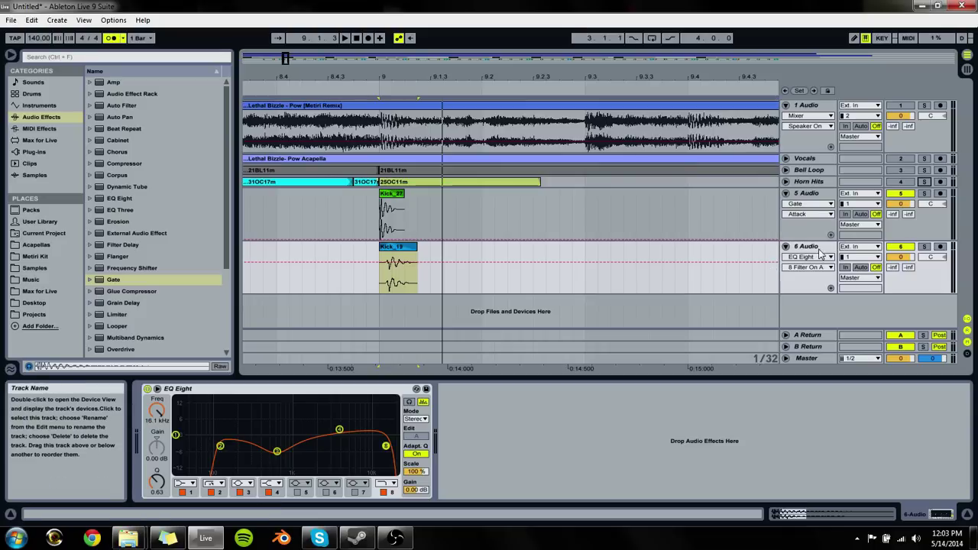
pyautogui.click(808, 195)
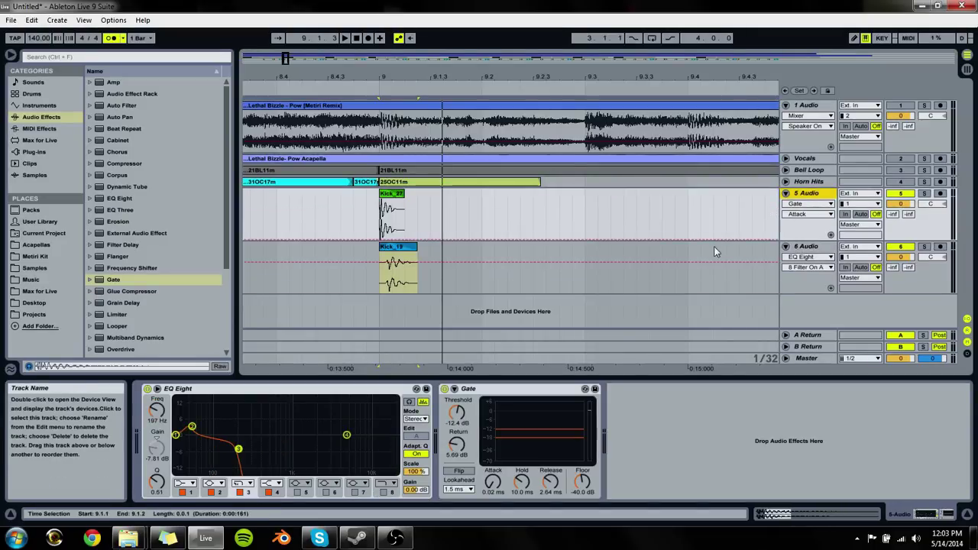
pyautogui.click(812, 249)
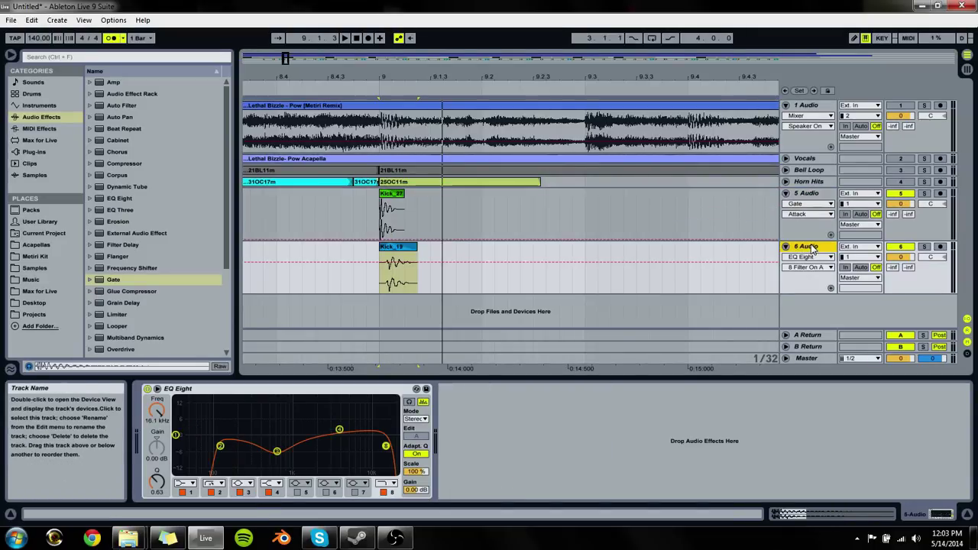
pyautogui.click(809, 195)
pyautogui.hotkey('ctrl', 'g')
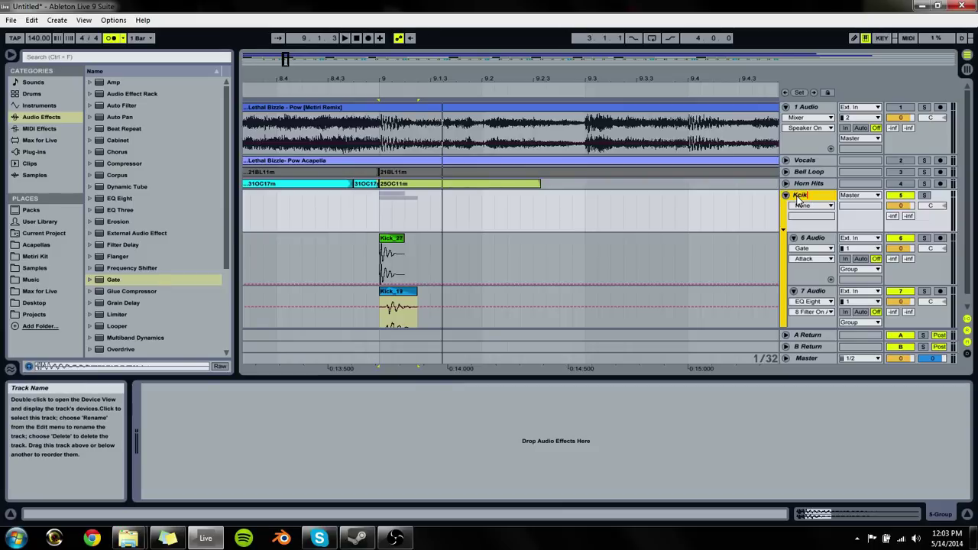
pyautogui.press('Return')
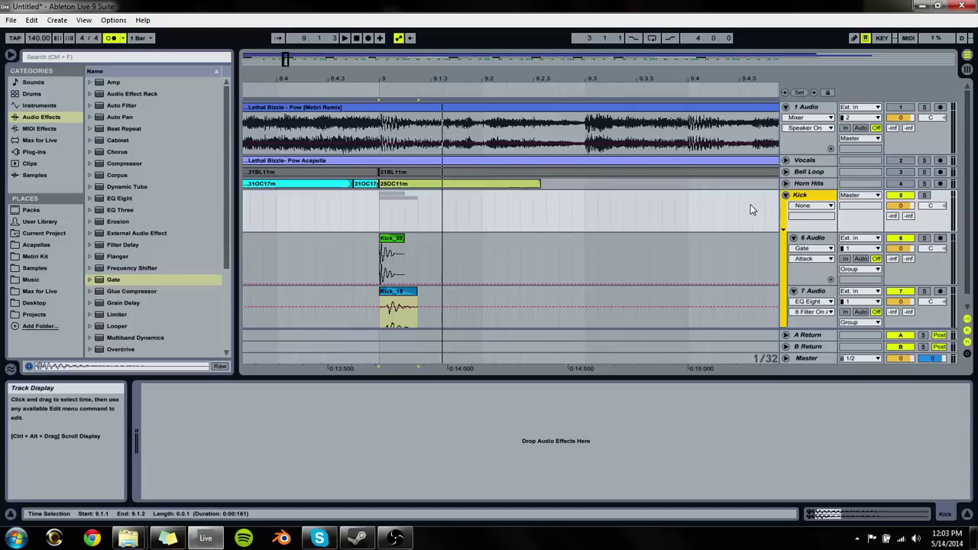
# Step: Loop playback over the beat from 9.1.1 to 9.2.1 that holds the layered kick
pyautogui.moveTo(444, 260); pyautogui.dragTo(404, 258)
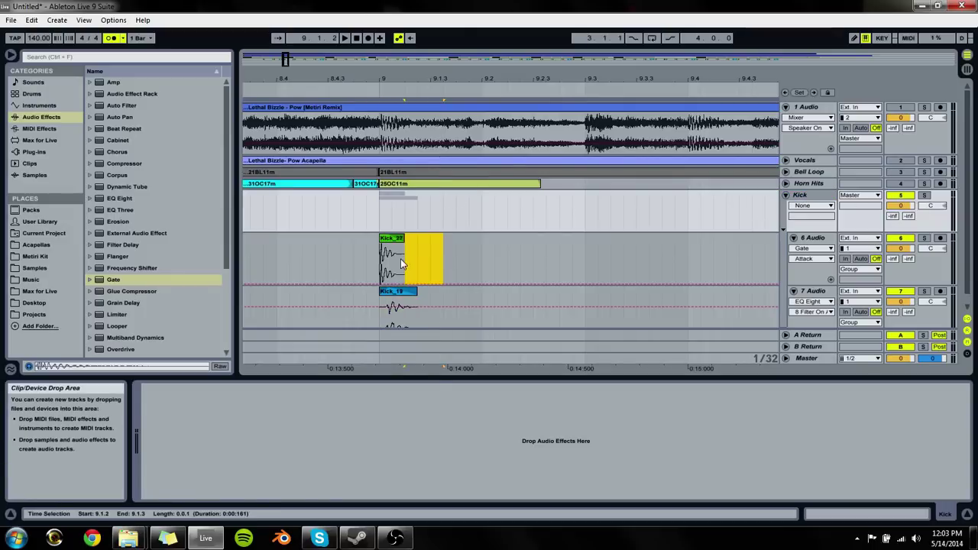
pyautogui.moveTo(479, 255); pyautogui.dragTo(380, 258)
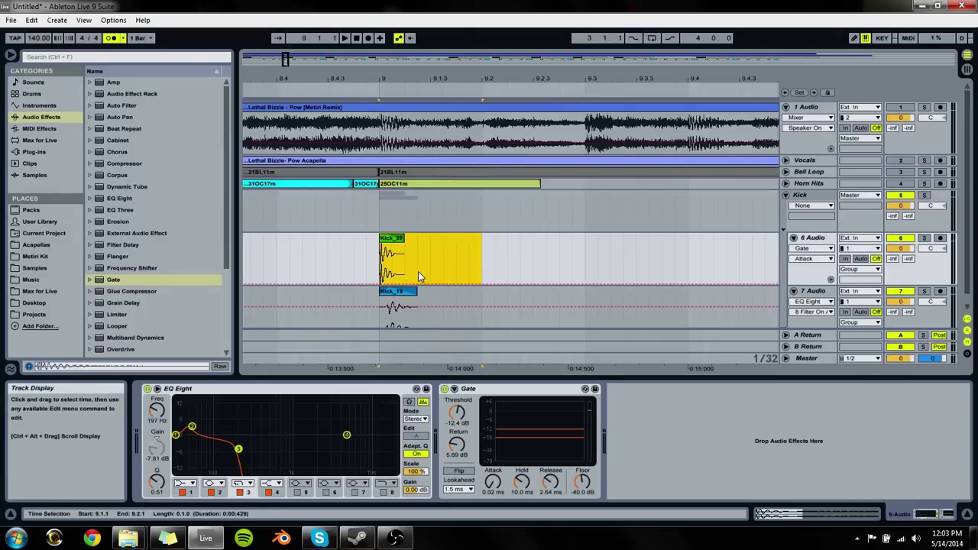
pyautogui.hotkey('ctrl', 'l')
pyautogui.click(349, 90)
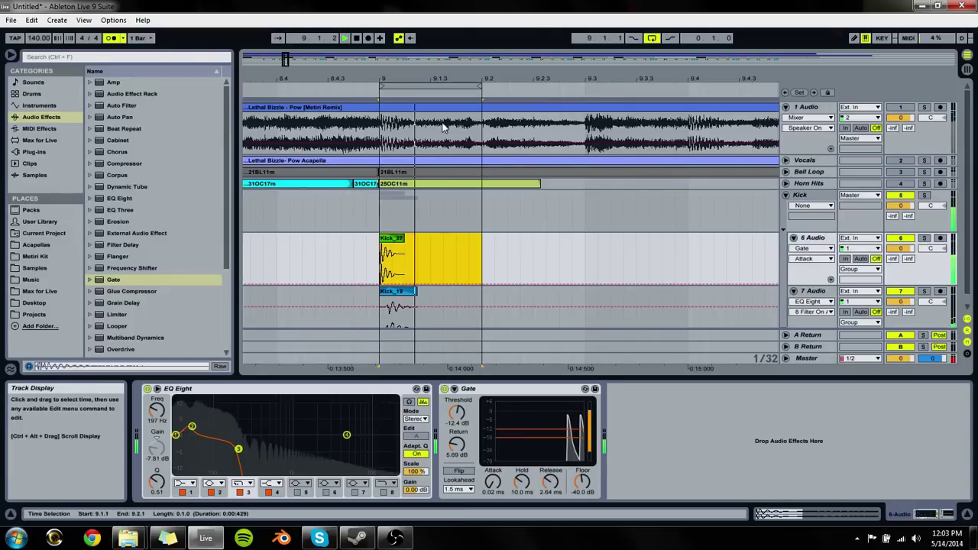
# Step: Turn off the metronome and fold the 6 Audio track, leaving 7 Audio unfolded
pyautogui.click(793, 291)
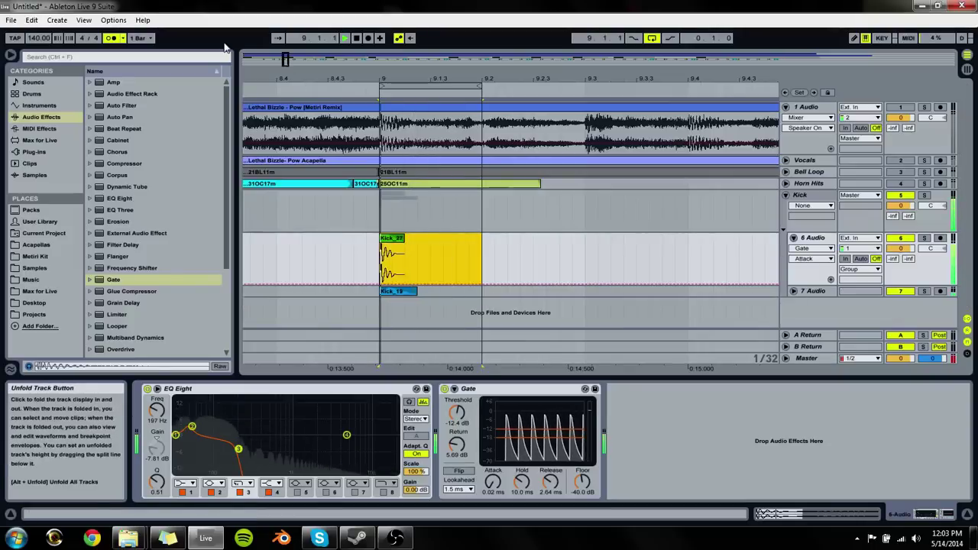
pyautogui.click(793, 237)
pyautogui.click(793, 250)
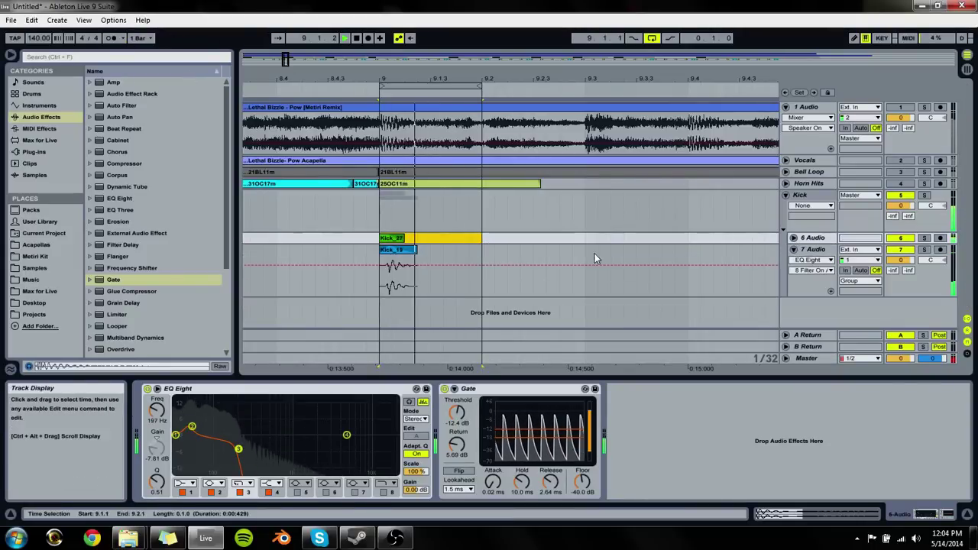
# Step: Dip band 3 of 7 Audio's EQ Eight to -10.0 dB at 519 Hz and move 6 Audio's band 3 high cut to 228 Hz
pyautogui.click(400, 328)
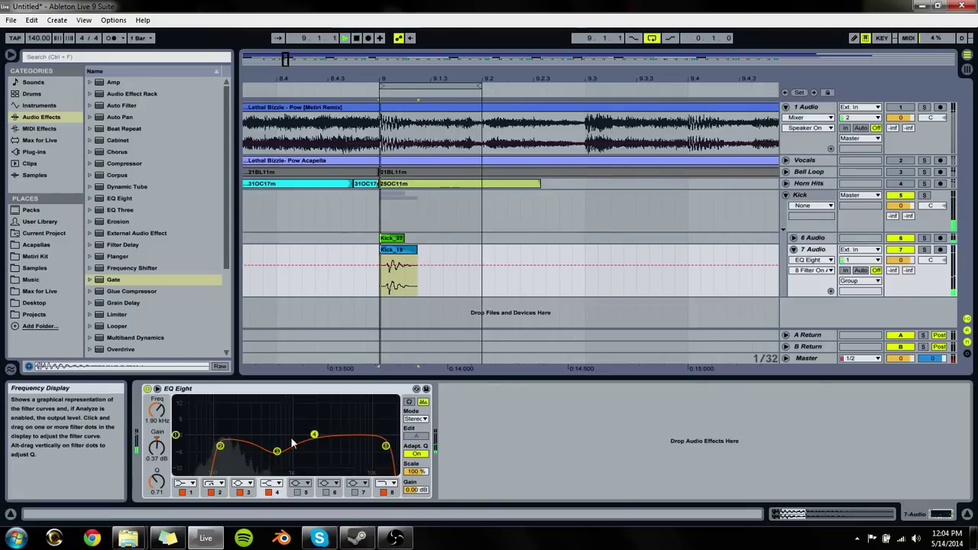
pyautogui.moveTo(277, 451)
pyautogui.mouseDown()
pyautogui.moveTo(284, 398)
pyautogui.moveTo(250, 398)
pyautogui.moveTo(229, 419)
pyautogui.moveTo(271, 459)
pyautogui.mouseUp()
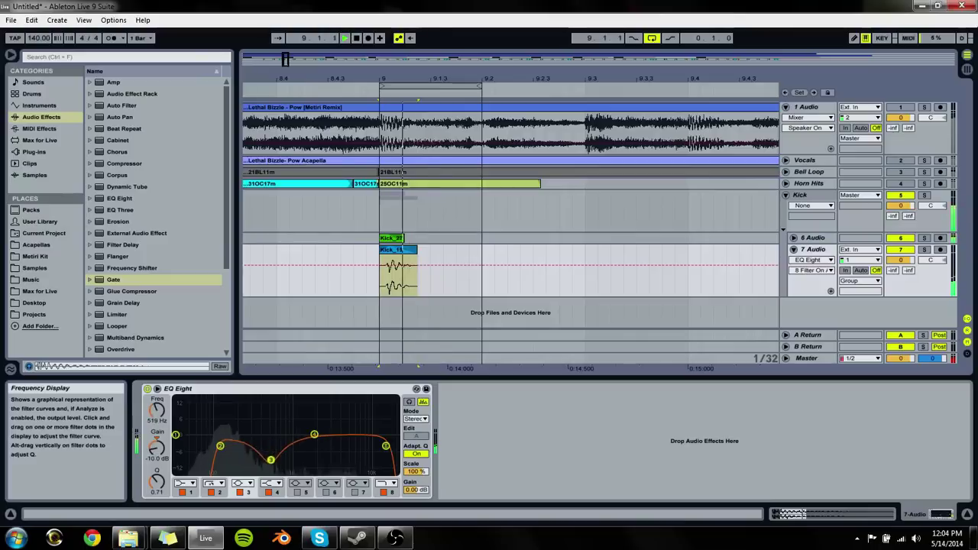
pyautogui.click(396, 238)
pyautogui.moveTo(239, 449)
pyautogui.mouseDown()
pyautogui.moveTo(226, 448)
pyautogui.moveTo(243, 449)
pyautogui.mouseUp()
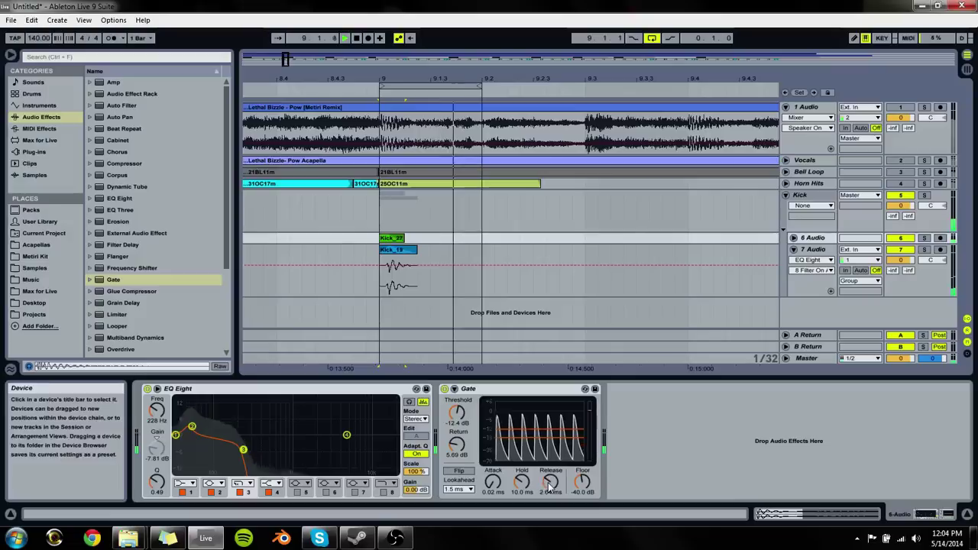
# Step: Set 6 Audio's Gate to a -14.0 dB threshold, 5.08 ms release and -inf dB floor
pyautogui.moveTo(550, 481)
pyautogui.mouseDown()
pyautogui.moveTo(551, 504)
pyautogui.moveTo(551, 478)
pyautogui.moveTo(550, 496)
pyautogui.mouseUp()
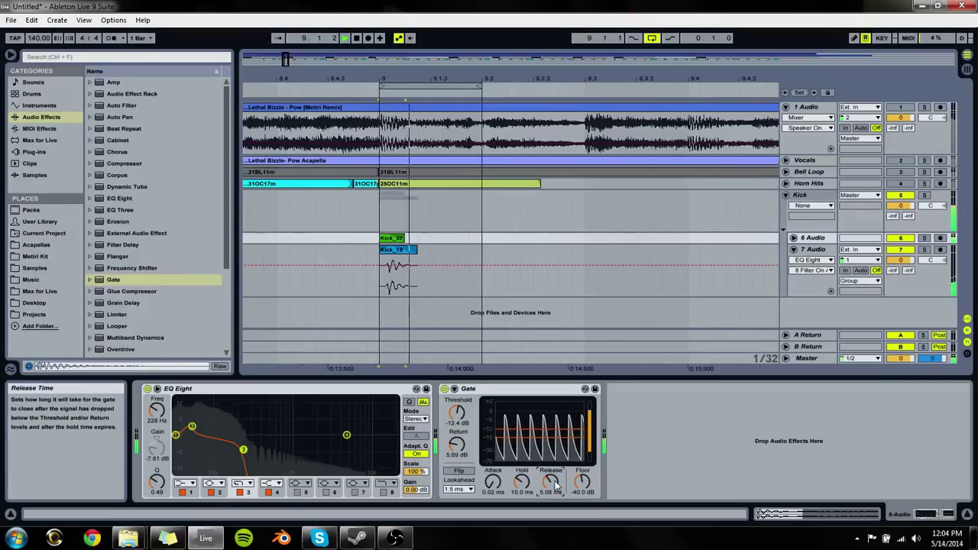
pyautogui.moveTo(457, 412)
pyautogui.mouseDown()
pyautogui.moveTo(457, 432)
pyautogui.moveTo(457, 416)
pyautogui.mouseUp()
pyautogui.moveTo(521, 481); pyautogui.dragTo(492, 468)
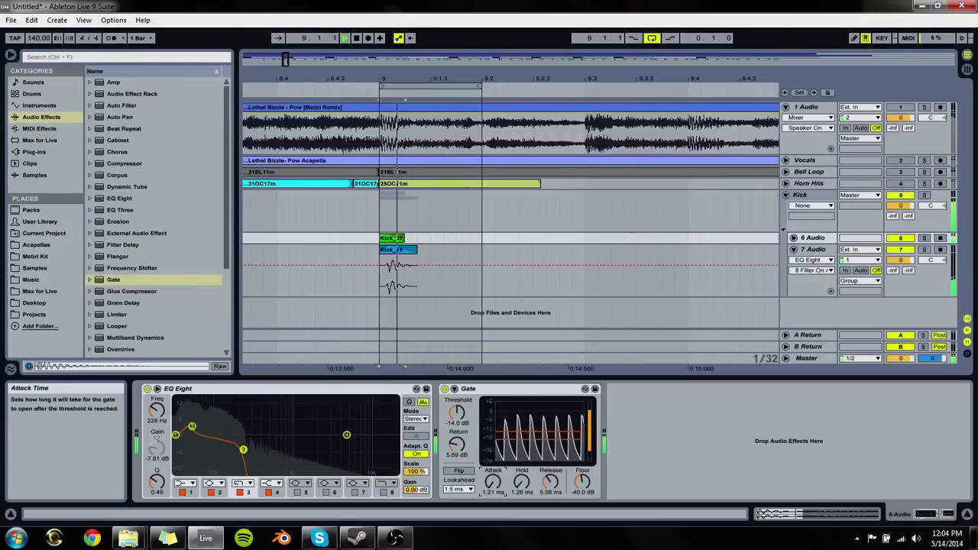
pyautogui.click(582, 483)
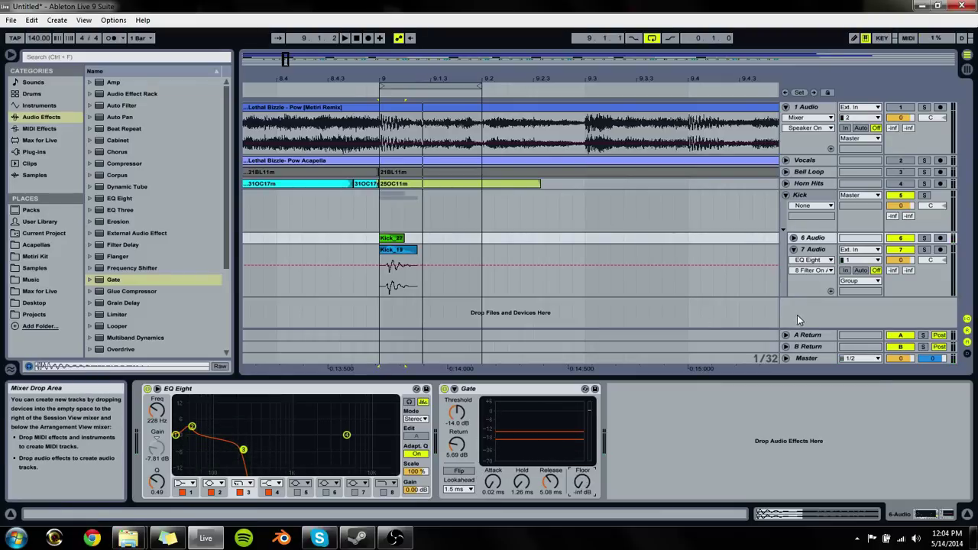
# Step: Balance the kick layers in the Session mixer by setting 6 Audio and 7 Audio to -1.8 dB each
pyautogui.press('Tab')
pyautogui.press('space')
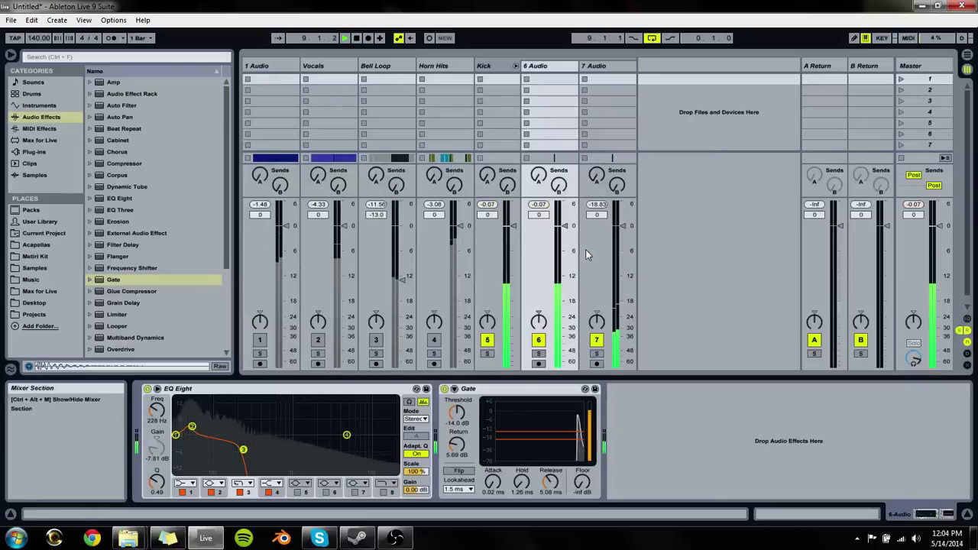
pyautogui.moveTo(565, 227); pyautogui.dragTo(565, 301)
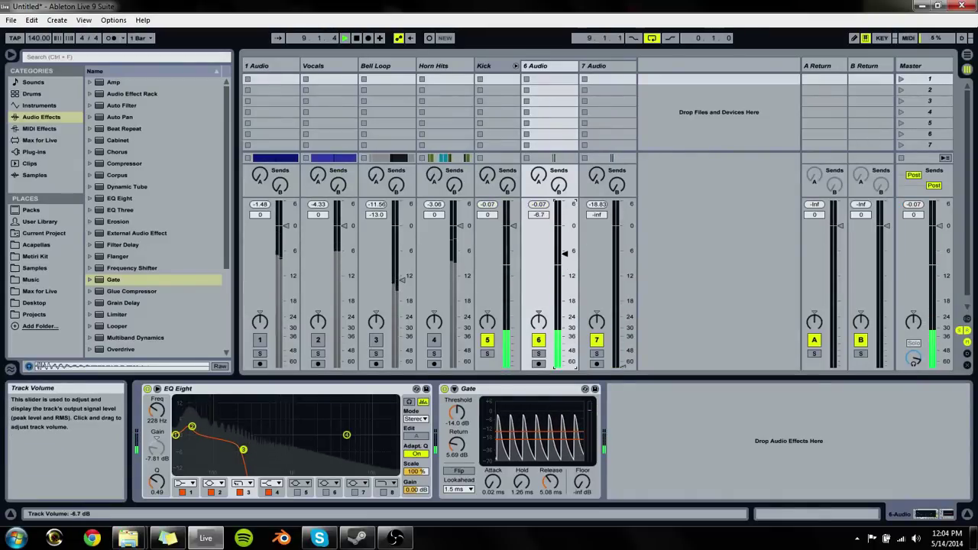
pyautogui.moveTo(615, 306)
pyautogui.mouseDown()
pyautogui.moveTo(622, 240)
pyautogui.moveTo(565, 232)
pyautogui.mouseUp()
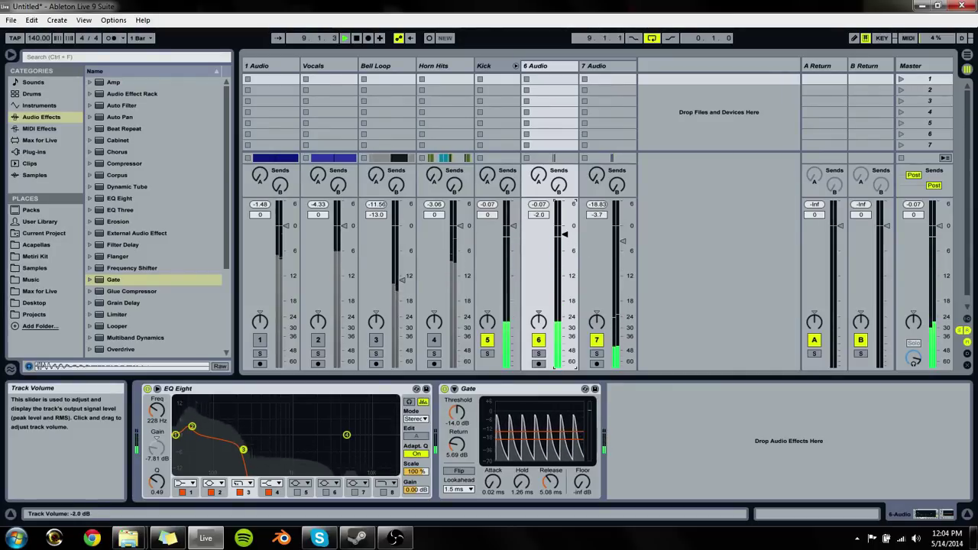
pyautogui.moveTo(622, 240); pyautogui.dragTo(623, 226)
# Step: Add a Compressor to the Kick group and lower its threshold to -16.4 dB
pyautogui.click(493, 66)
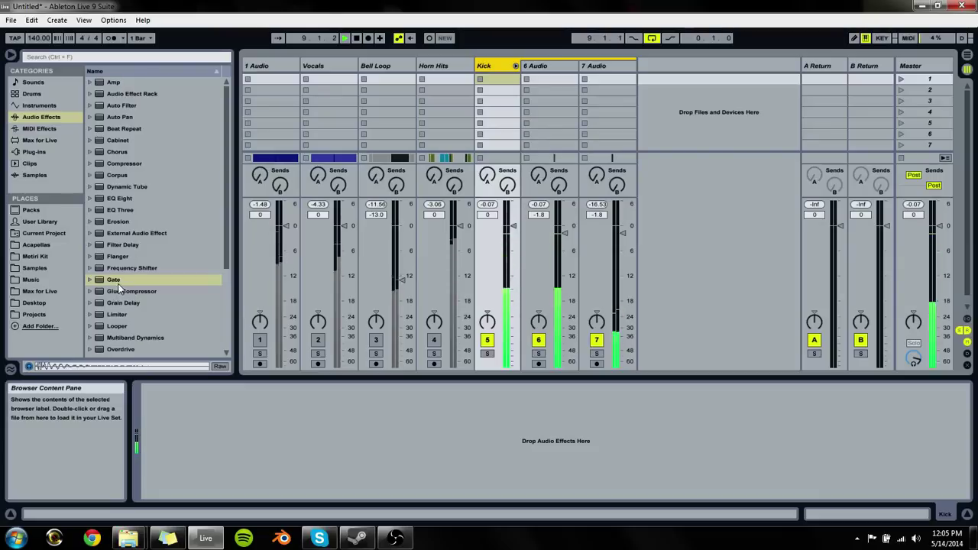
pyautogui.moveTo(126, 165); pyautogui.dragTo(480, 80)
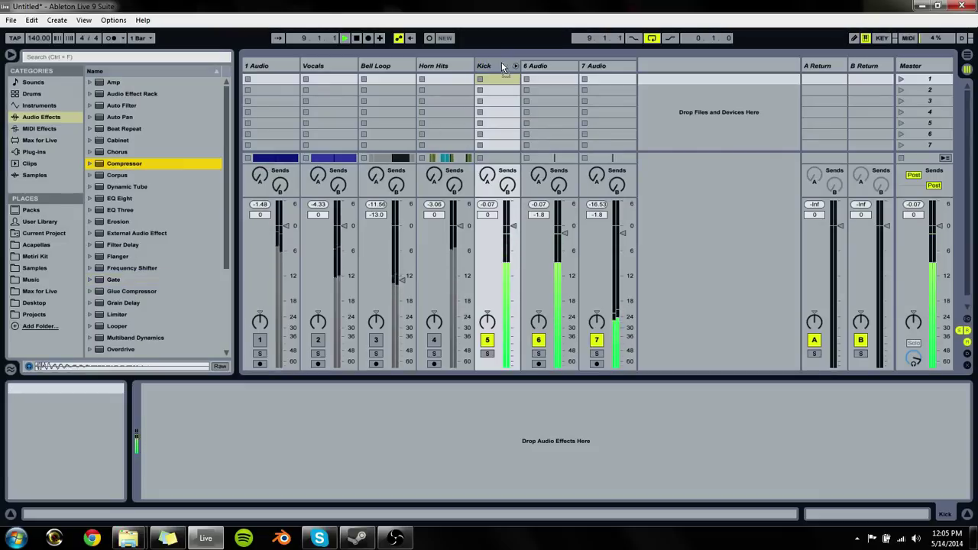
pyautogui.moveTo(288, 278); pyautogui.dragTo(285, 439)
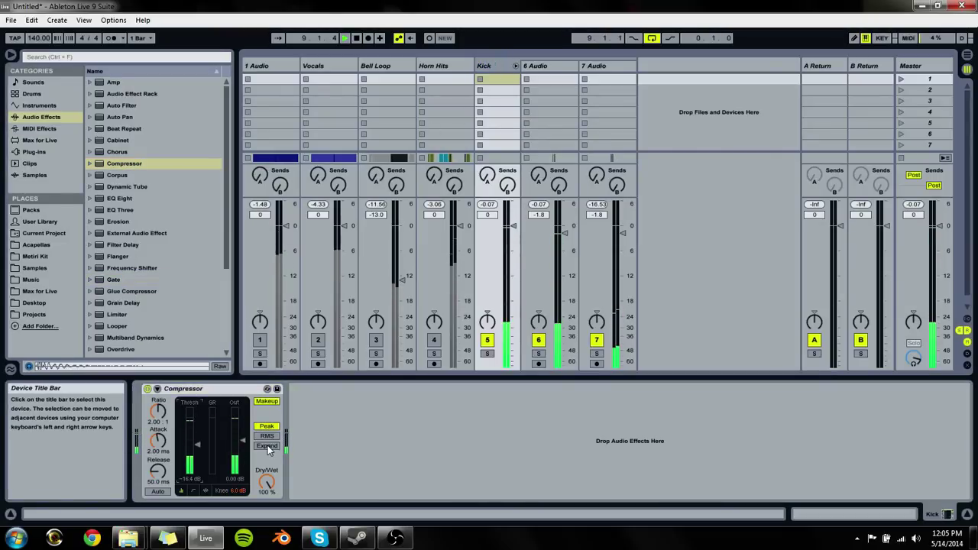
# Step: Set the Compressor to RMS with a 3.23:1 ratio, -2.97 dB output, 0.27 ms attack and 174 ms release
pyautogui.click(268, 435)
pyautogui.moveTo(157, 412); pyautogui.dragTo(158, 401)
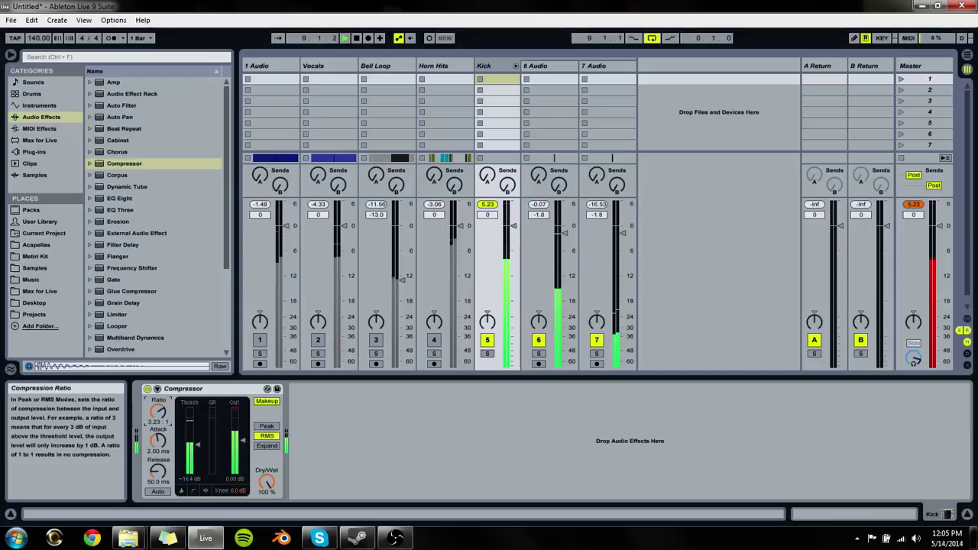
pyautogui.moveTo(244, 442); pyautogui.dragTo(244, 456)
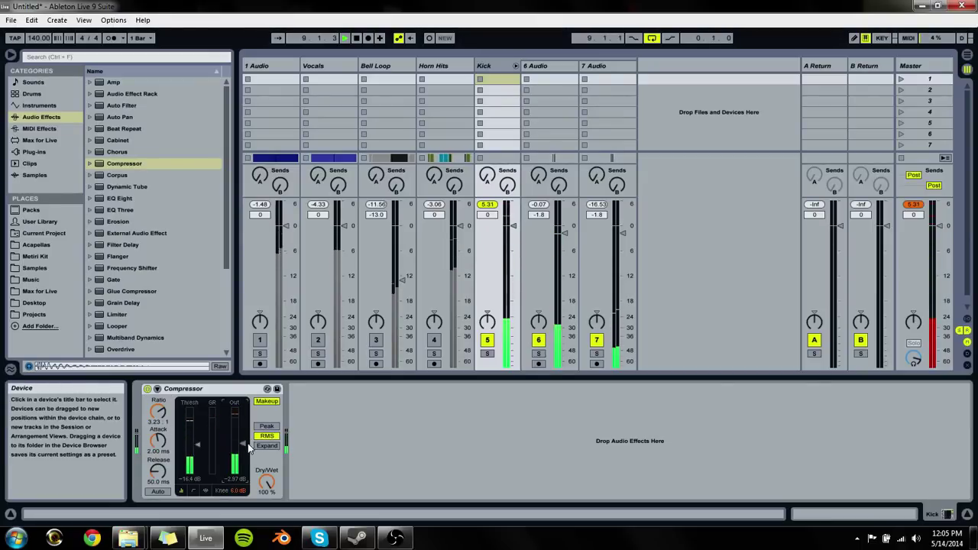
pyautogui.moveTo(158, 441); pyautogui.dragTo(157, 447)
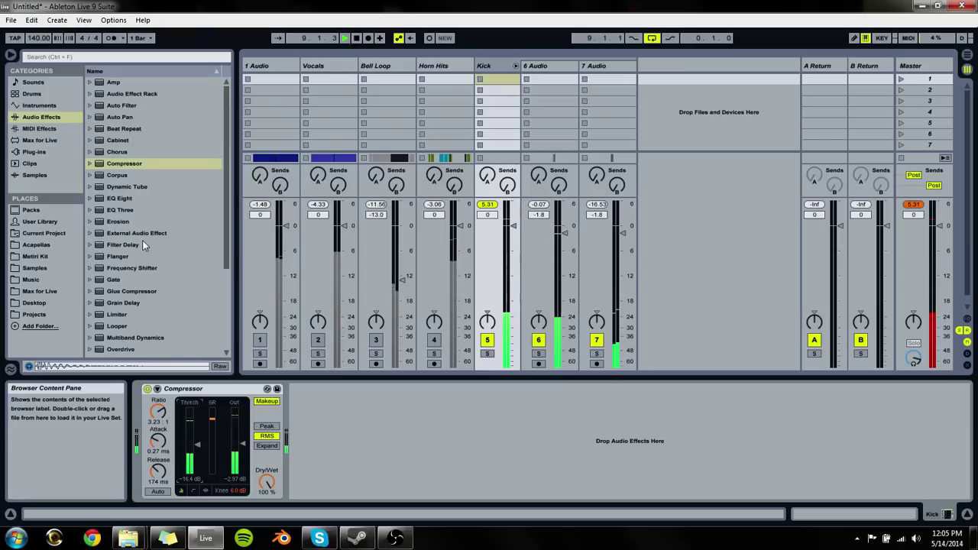
# Step: Add an EQ Eight after the Kick group's Compressor and raise band 3 by 2.11 dB at 5.59 kHz
pyautogui.scroll(-1, 141, 337)
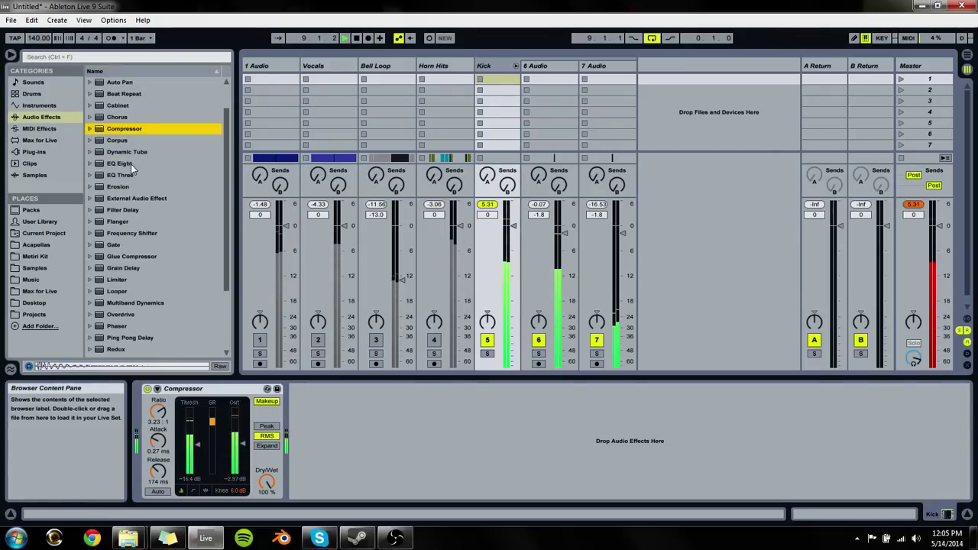
pyautogui.moveTo(121, 165); pyautogui.dragTo(367, 424)
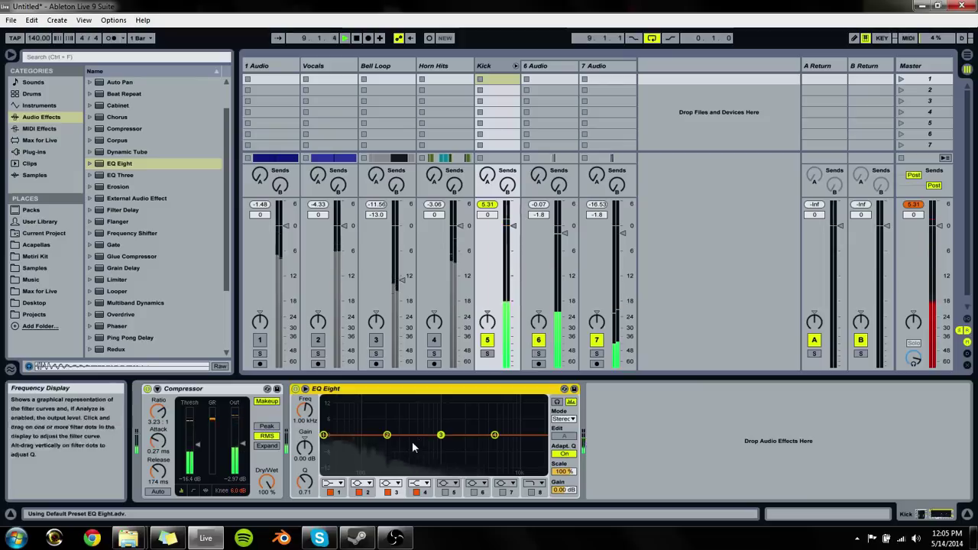
pyautogui.moveTo(439, 438); pyautogui.dragTo(429, 449)
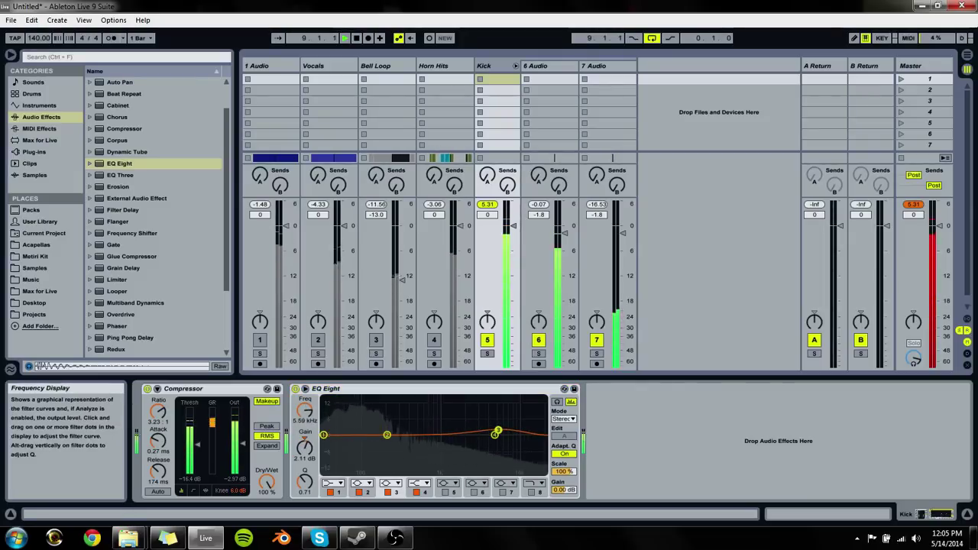
# Step: Disable band 4 of the Kick group's EQ Eight and dip band 2 to -11.3 dB at 180 Hz with a Q of 1.40
pyautogui.moveTo(495, 434); pyautogui.dragTo(404, 449)
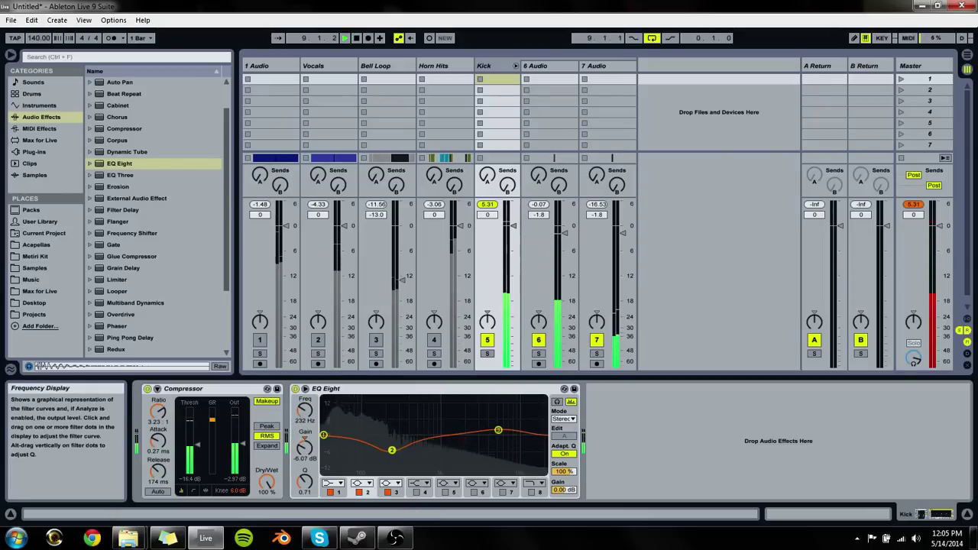
pyautogui.moveTo(304, 480); pyautogui.dragTo(304, 475)
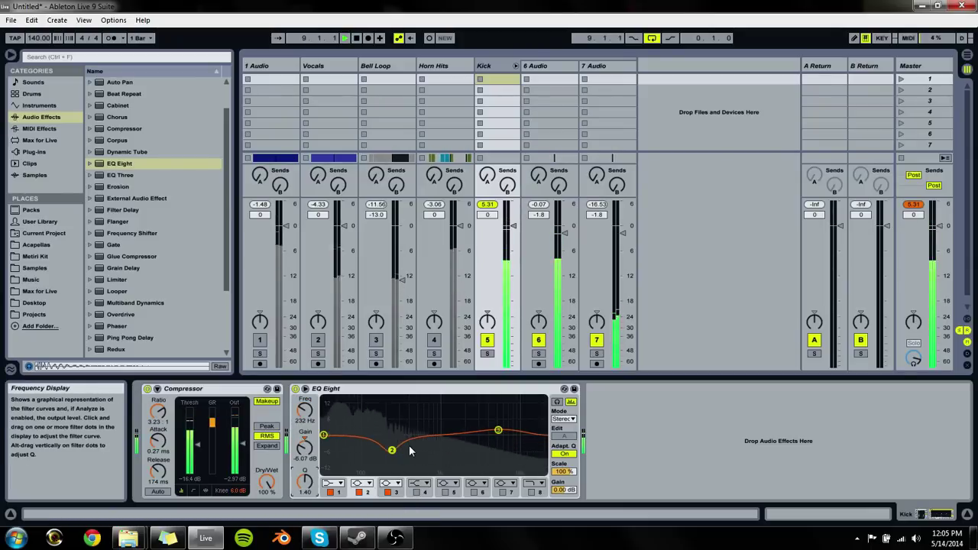
pyautogui.moveTo(381, 458); pyautogui.dragTo(376, 463)
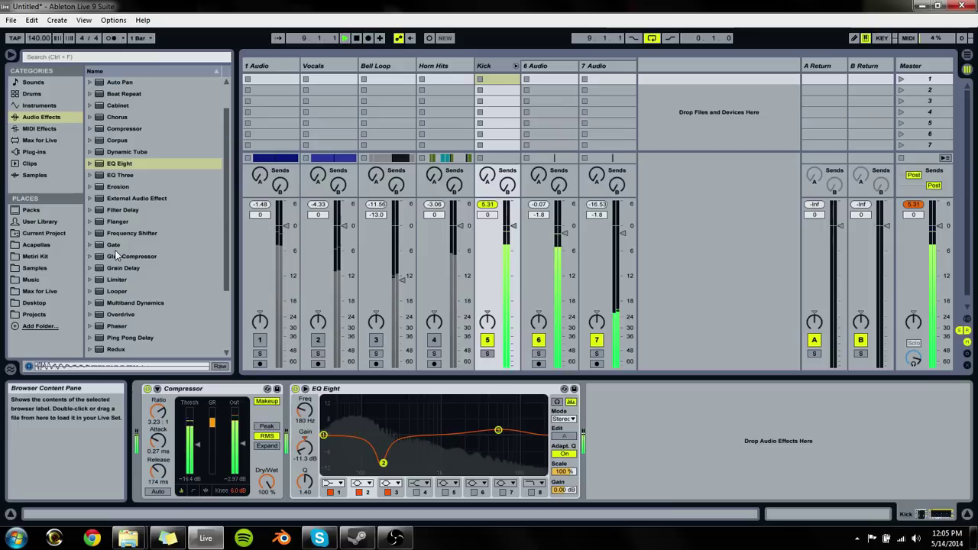
# Step: Insert a Saturator between the Compressor and EQ Eight with 4.50 dB drive and 58.7% dry/wet
pyautogui.scroll(-3, 156, 338)
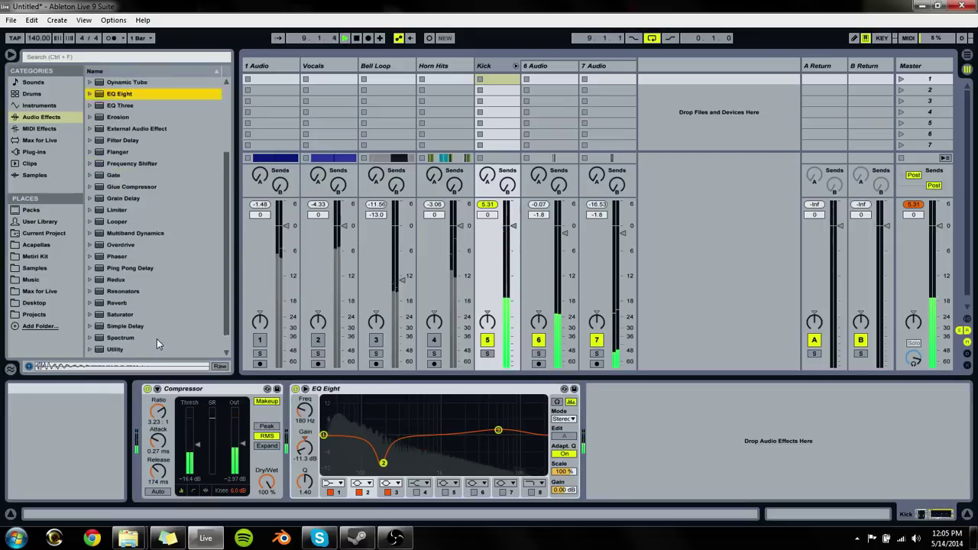
pyautogui.click(136, 303)
pyautogui.moveTo(302, 419); pyautogui.dragTo(302, 417)
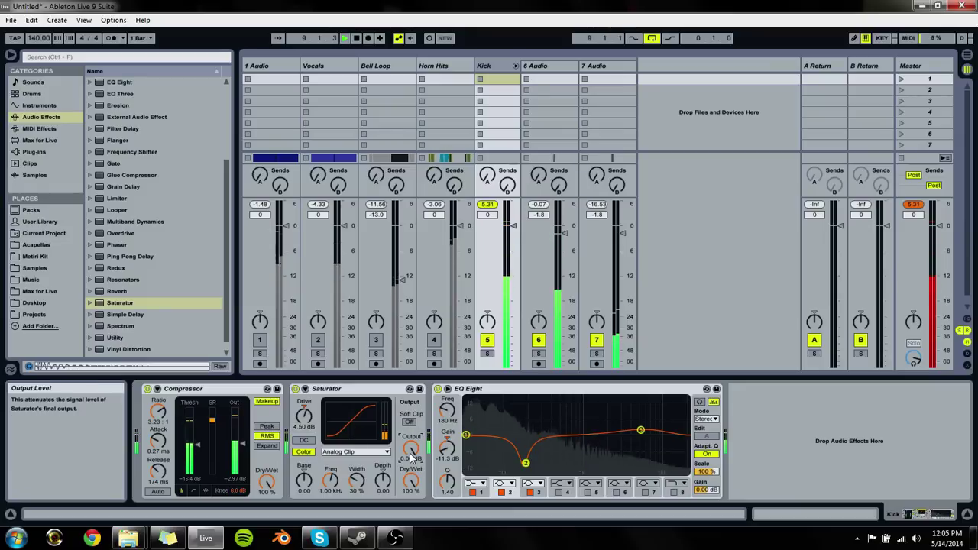
pyautogui.moveTo(411, 480); pyautogui.dragTo(411, 480)
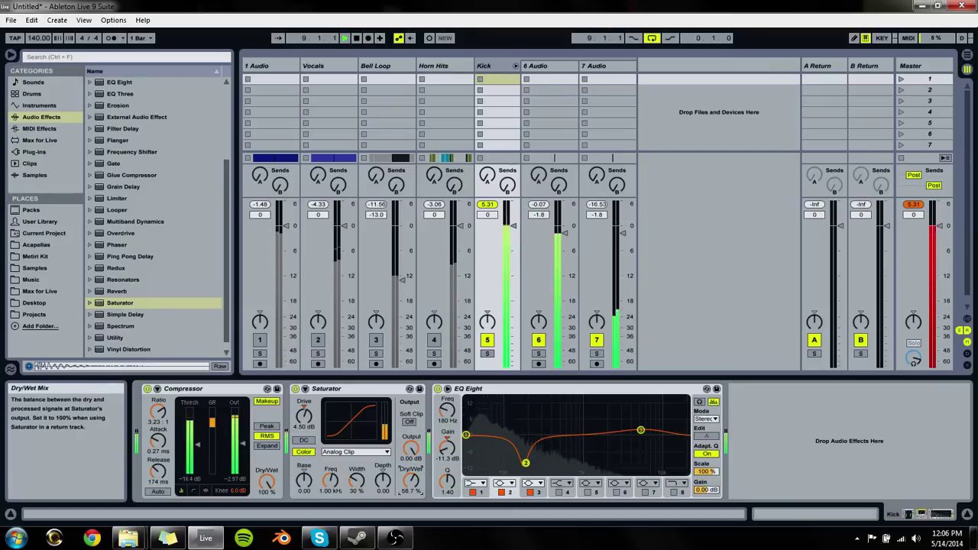
# Step: Switch the Saturator to Medium Curve with 1.14 dB drive and 42.1% dry/wet
pyautogui.click(374, 452)
pyautogui.click(347, 484)
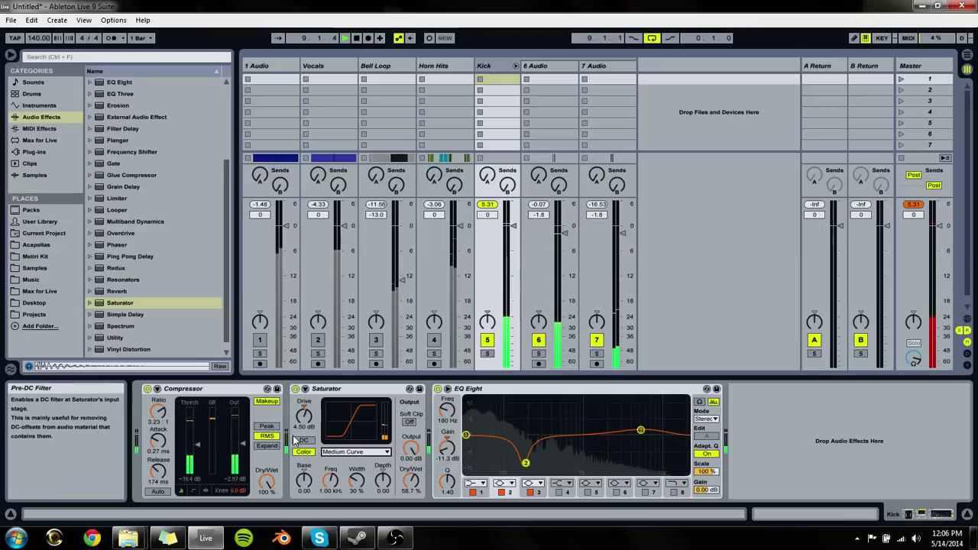
pyautogui.moveTo(303, 415); pyautogui.dragTo(303, 432)
pyautogui.moveTo(411, 480); pyautogui.dragTo(411, 494)
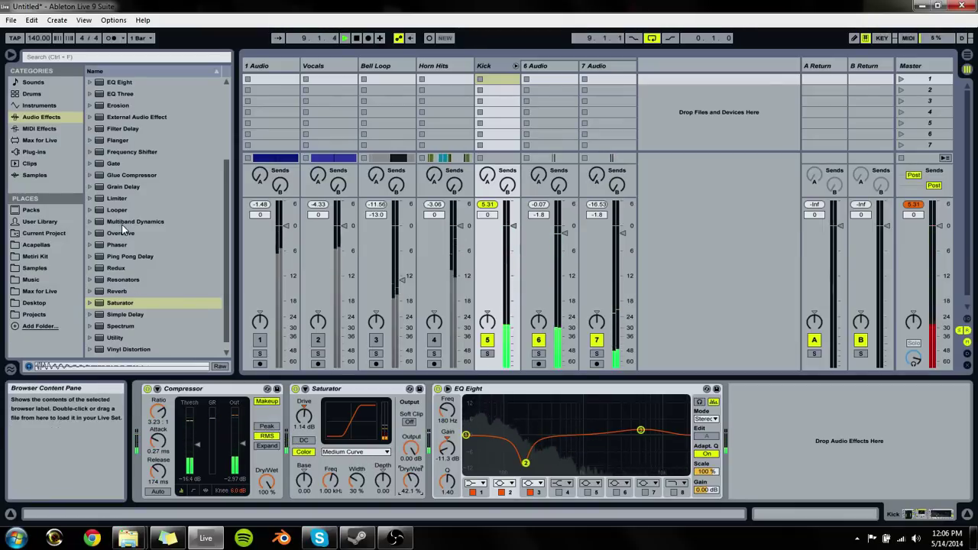
# Step: Add a Limiter after the EQ Eight at the end of the Kick group's effect chain
pyautogui.scroll(-1, 123, 229)
pyautogui.moveTo(122, 184); pyautogui.dragTo(173, 197)
pyautogui.moveTo(728, 428); pyautogui.dragTo(730, 429)
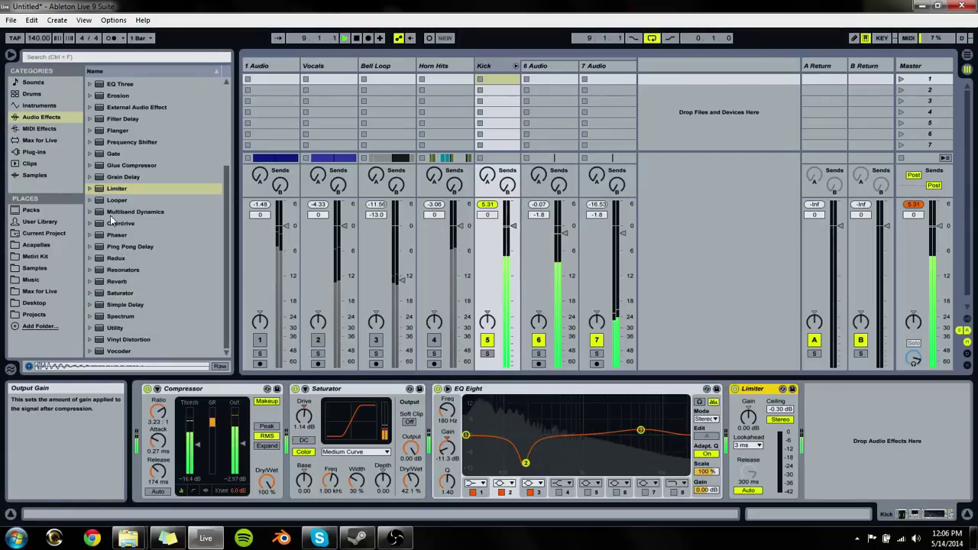
# Step: Raise the global output gain of the Kick group's EQ Eight to 4.31 dB
pyautogui.scroll(1, 122, 137)
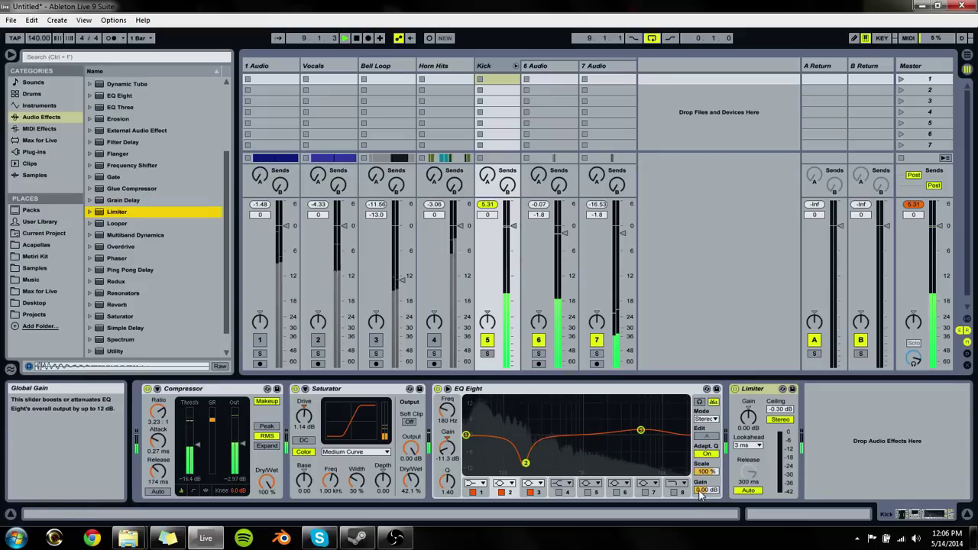
pyautogui.moveTo(706, 489)
pyautogui.mouseDown()
pyautogui.moveTo(706, 480)
pyautogui.moveTo(706, 499)
pyautogui.mouseUp()
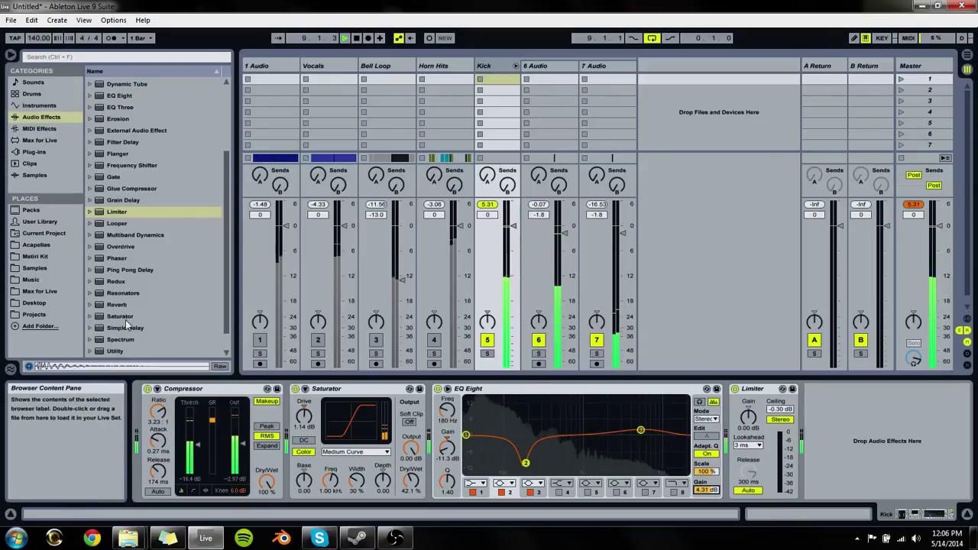
pyautogui.scroll(3, 121, 230)
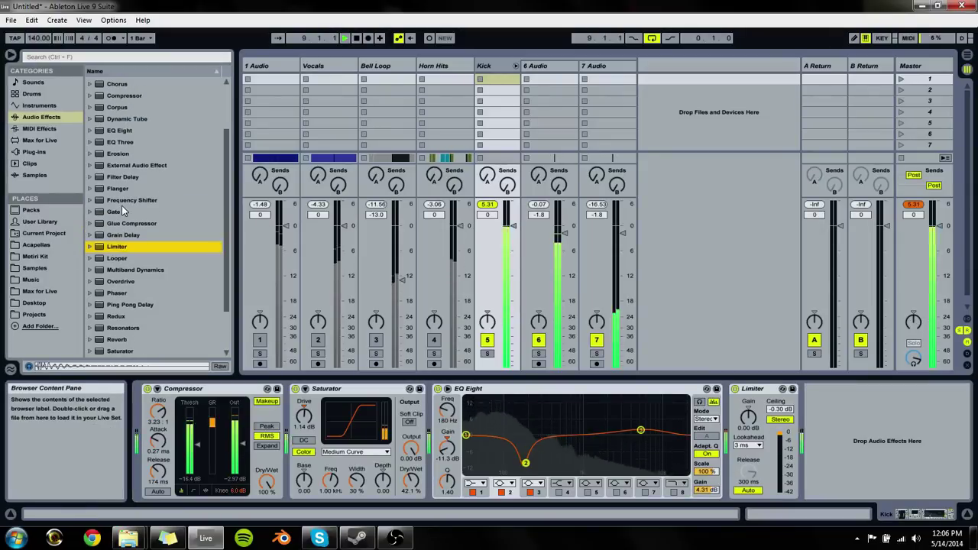
# Step: Insert a Gate between the EQ Eight and Limiter with -17.8 dB threshold, 171 ms release and -inf dB floor
pyautogui.moveTo(114, 211); pyautogui.dragTo(783, 508)
pyautogui.moveTo(840, 480)
pyautogui.mouseDown()
pyautogui.moveTo(840, 501)
pyautogui.moveTo(841, 466)
pyautogui.mouseUp()
pyautogui.moveTo(748, 413); pyautogui.dragTo(748, 428)
pyautogui.moveTo(840, 480); pyautogui.dragTo(841, 443)
pyautogui.moveTo(872, 482); pyautogui.dragTo(872, 505)
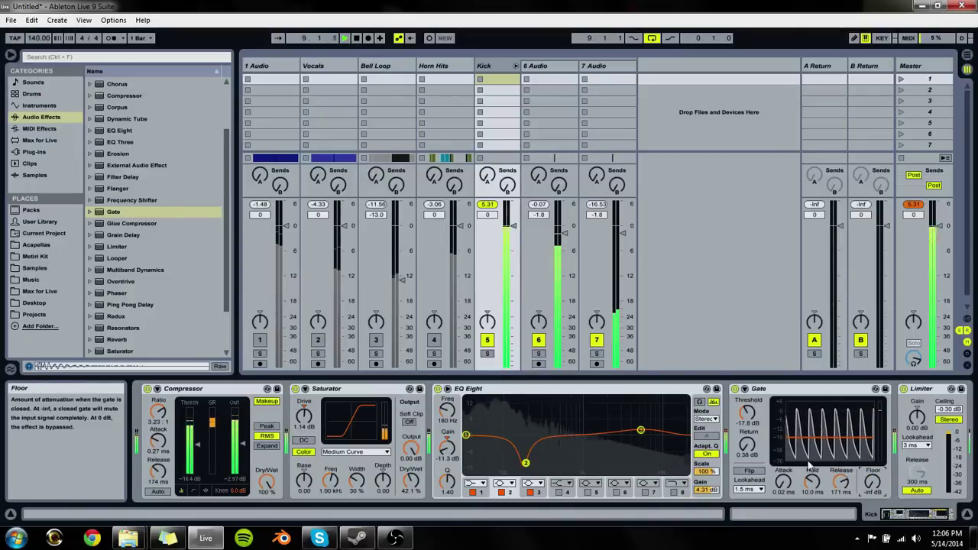
# Step: Play back the kick and set the Gate's return to 7.05 dB and its release to 123 ms
pyautogui.press('space')
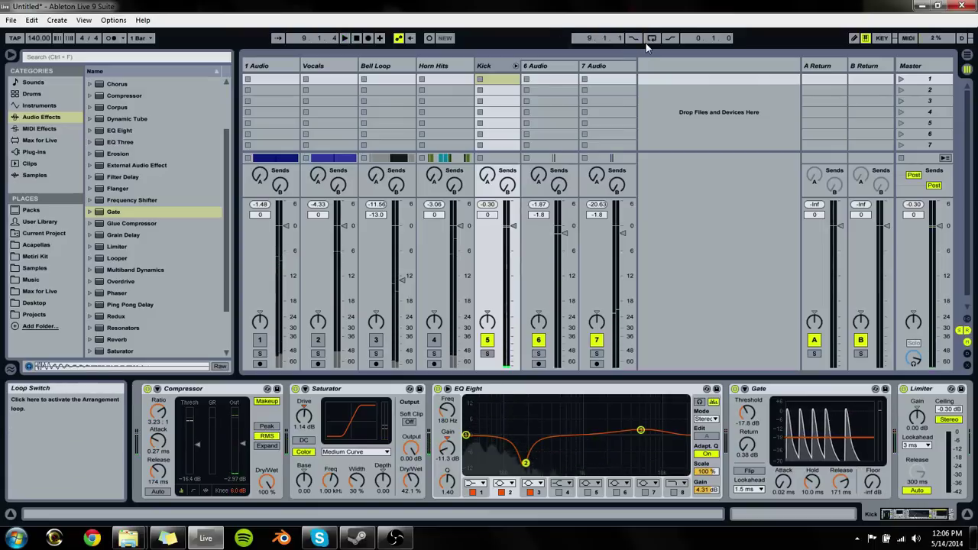
pyautogui.press('space')
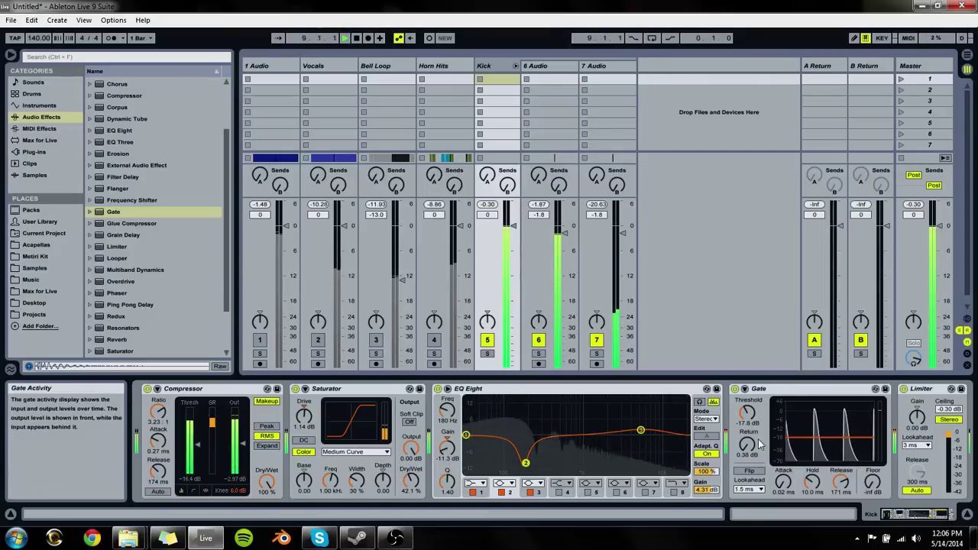
pyautogui.moveTo(758, 445); pyautogui.dragTo(759, 428)
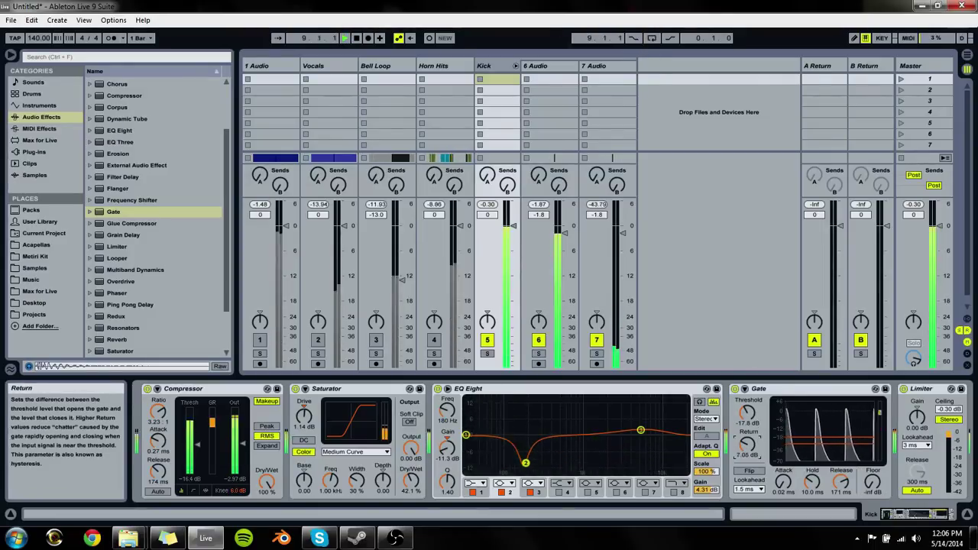
pyautogui.moveTo(840, 480)
pyautogui.mouseDown()
pyautogui.moveTo(840, 493)
pyautogui.moveTo(841, 479)
pyautogui.mouseUp()
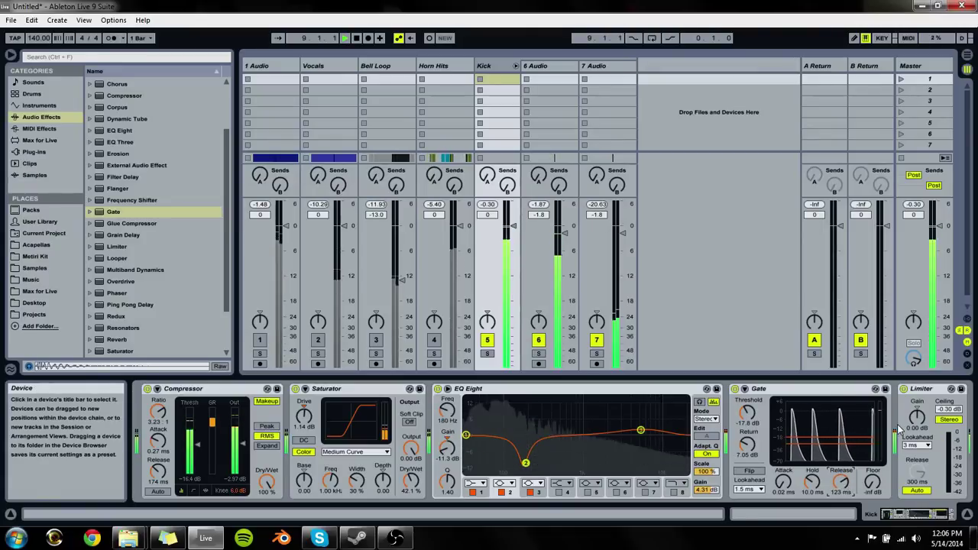
pyautogui.press('space')
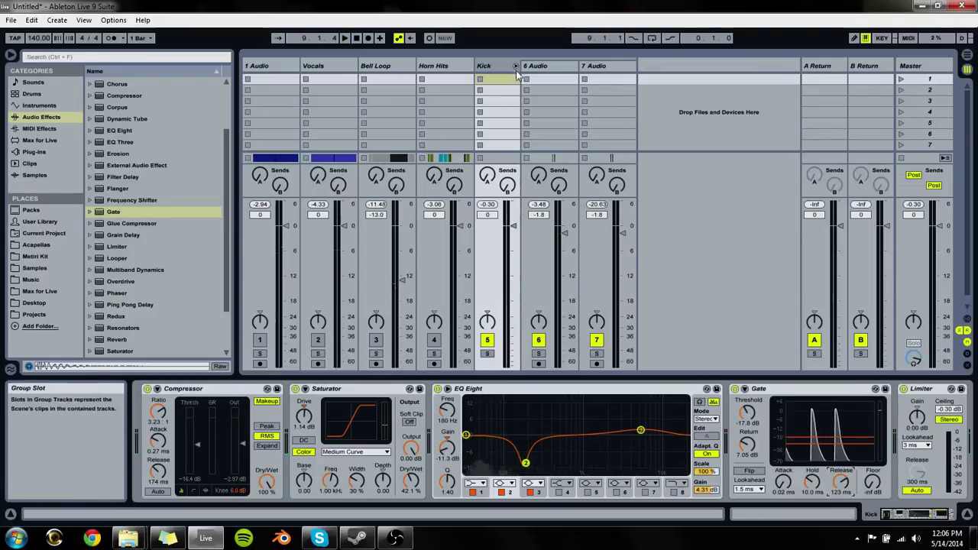
# Step: Add an audio track below the Kick group in the arrangement and set its audio input to Kick
pyautogui.press('Tab')
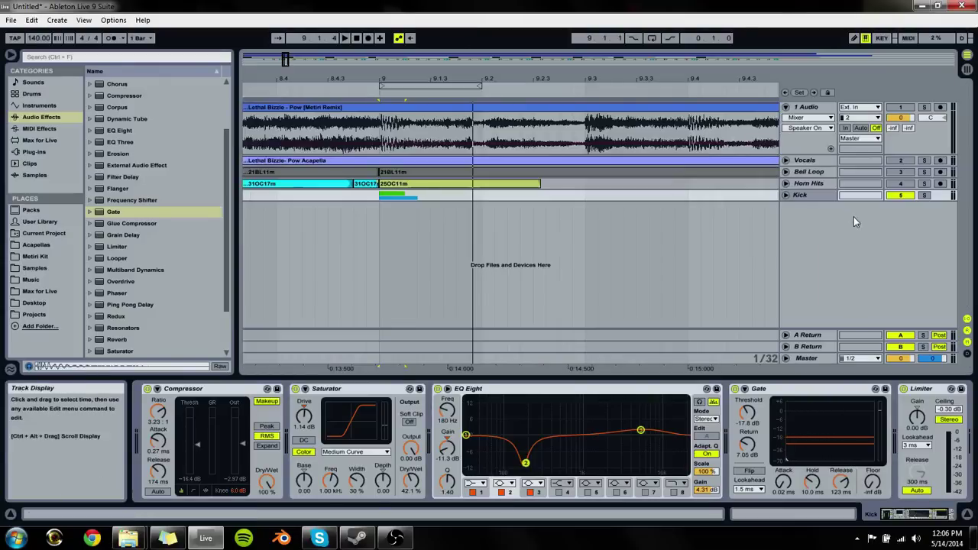
pyautogui.hotkey('ctrl', 't')
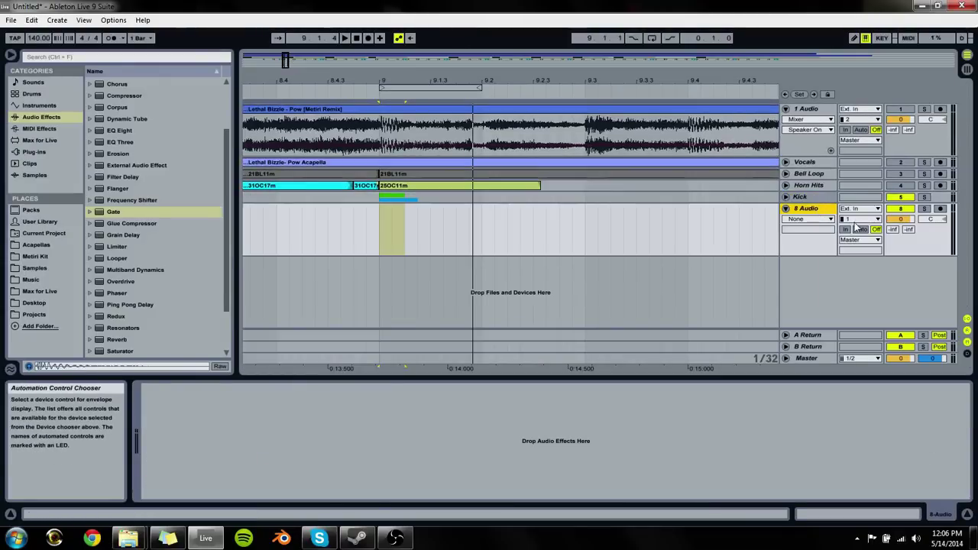
pyautogui.click(804, 219)
pyautogui.click(798, 220)
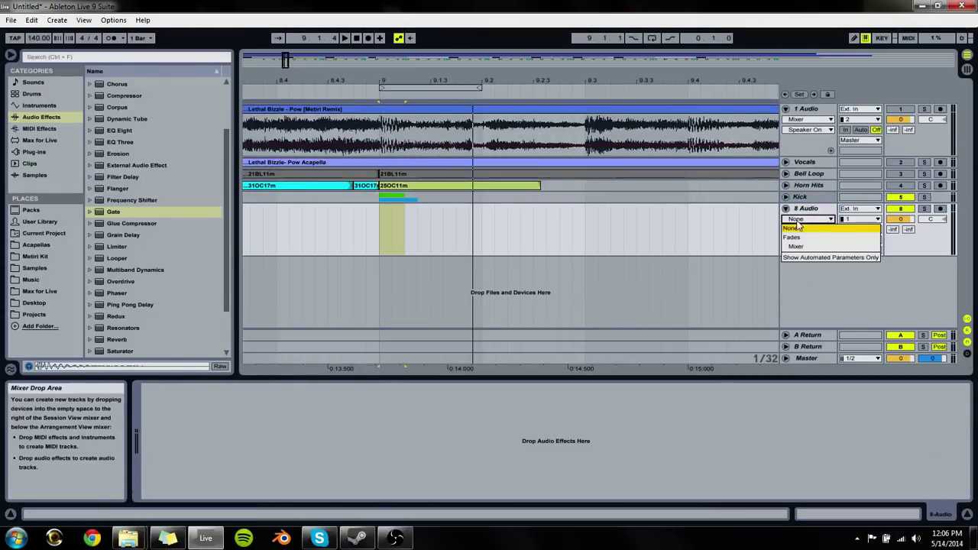
pyautogui.click(800, 228)
pyautogui.click(806, 209)
pyautogui.click(800, 198)
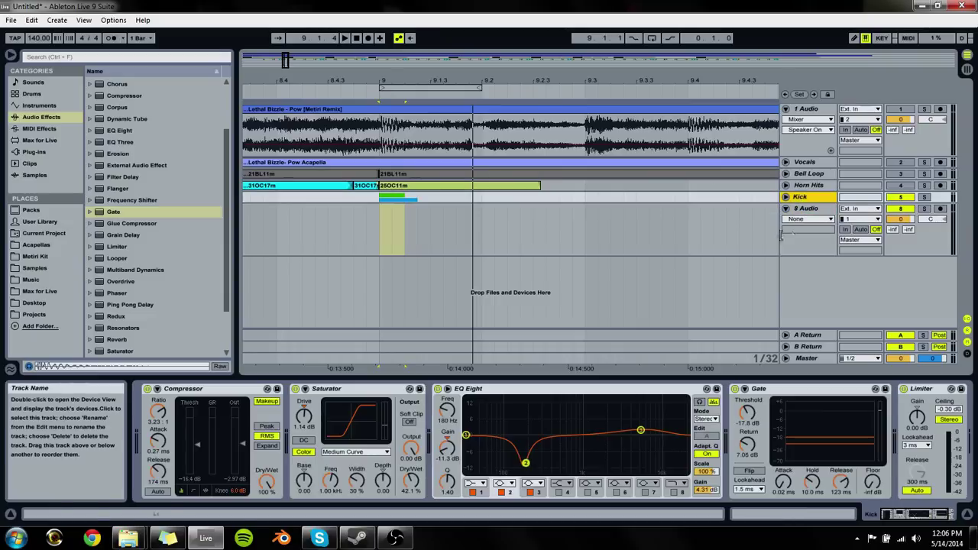
pyautogui.click(806, 210)
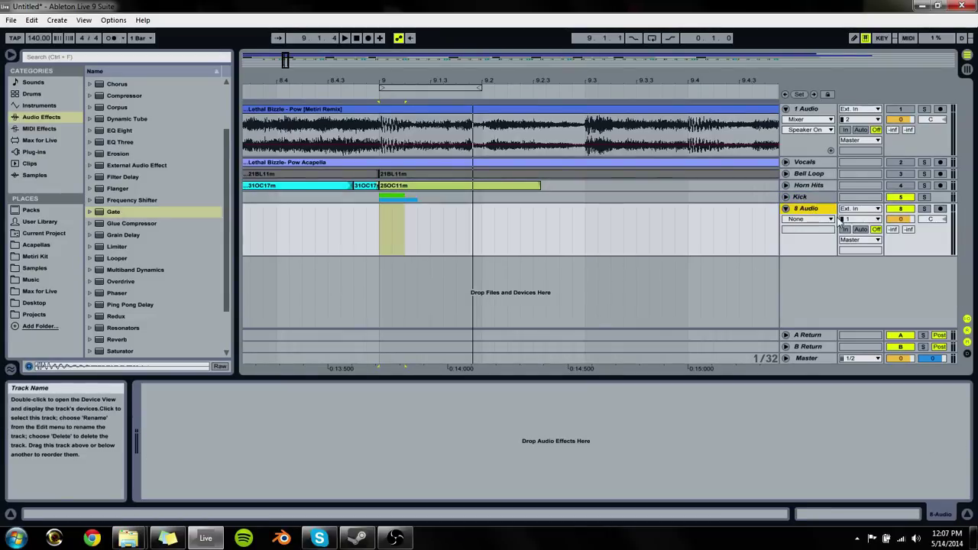
pyautogui.click(798, 219)
pyautogui.click(806, 217)
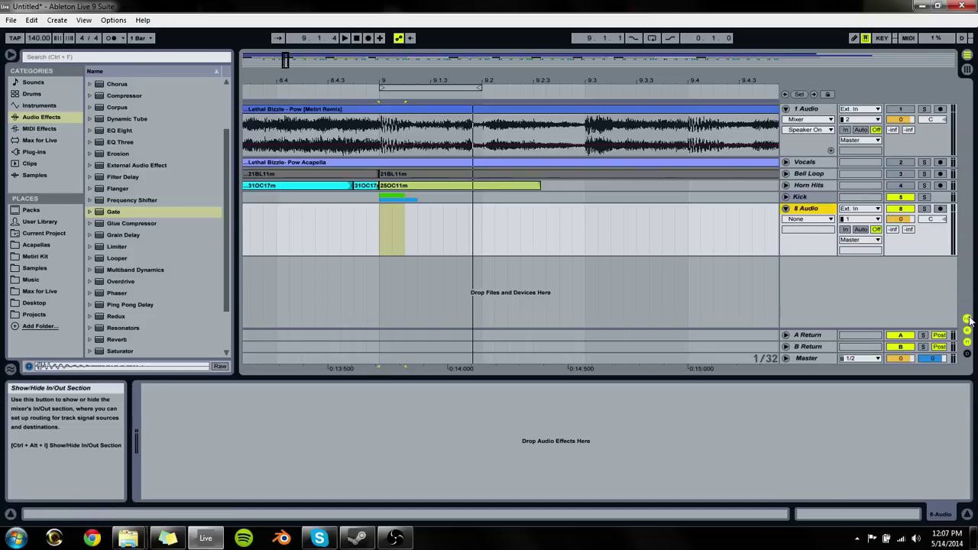
pyautogui.click(862, 209)
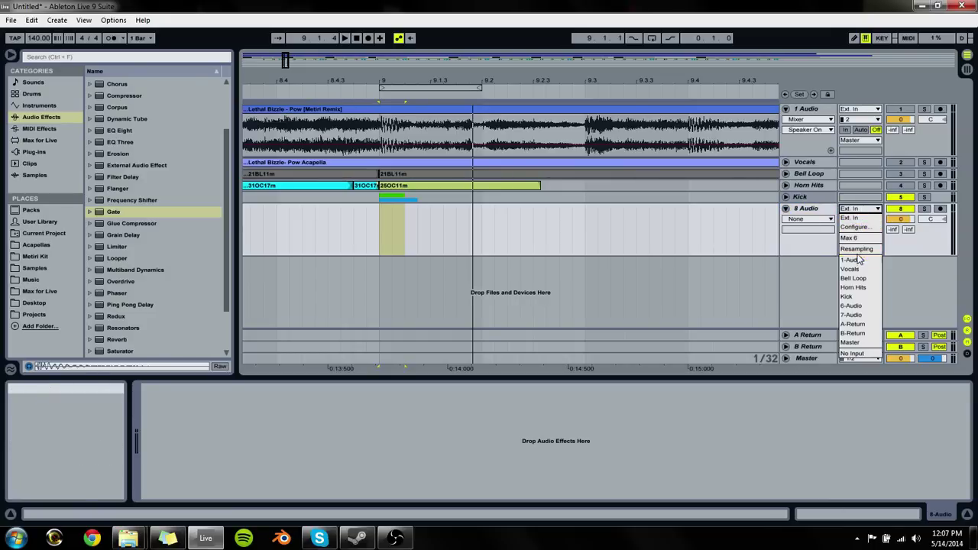
pyautogui.click(859, 298)
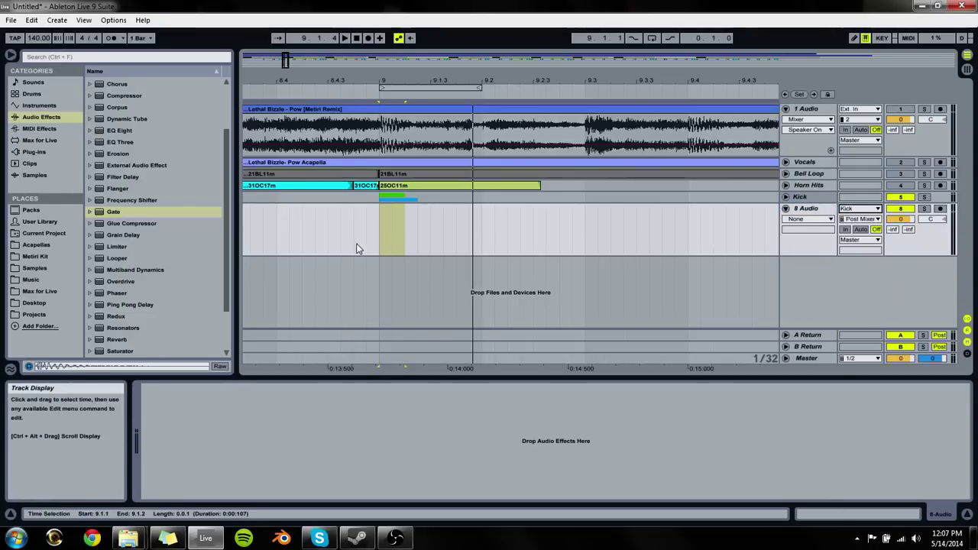
# Step: Arm the new audio track and record the Kick group's output from 9.1.1 to 9.2.1 with punch-out enabled
pyautogui.click(947, 213)
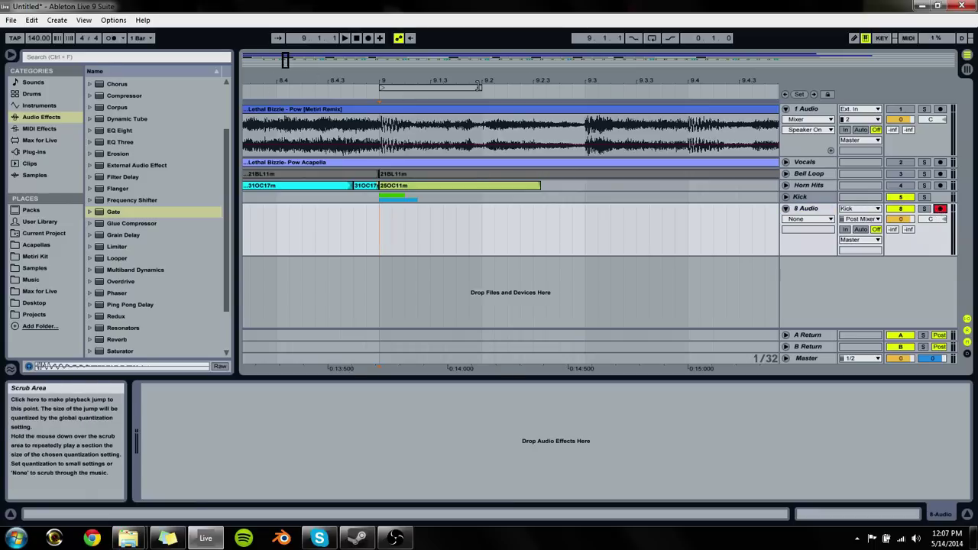
pyautogui.click(443, 89)
pyautogui.click(669, 38)
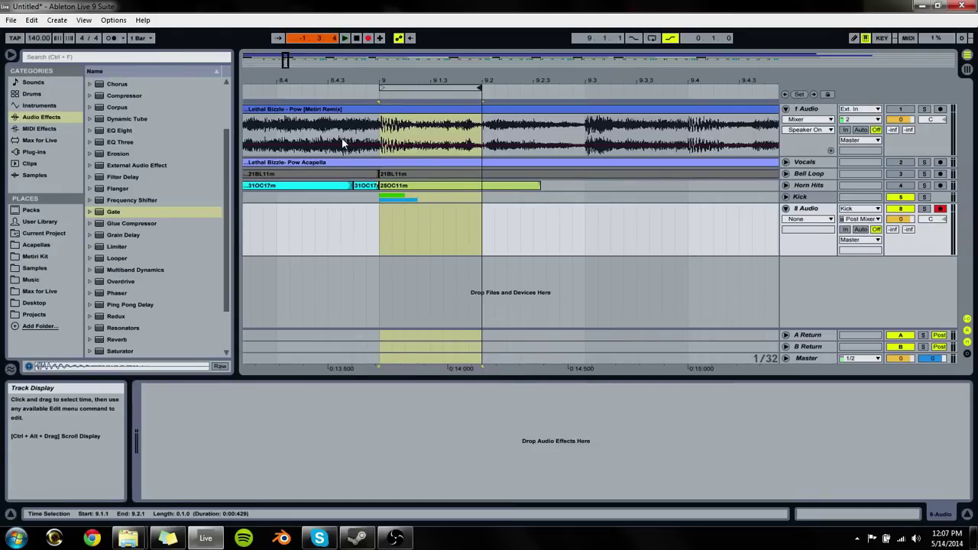
pyautogui.press('space')
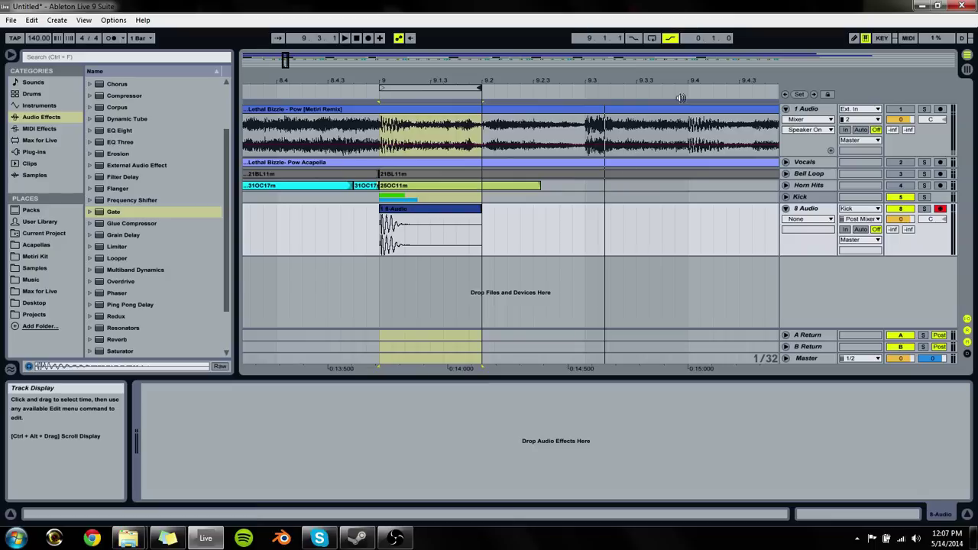
# Step: Trim the end of the recorded kick clip to a length of 161 ms and give it a short fade-out
pyautogui.moveTo(479, 228); pyautogui.dragTo(430, 228)
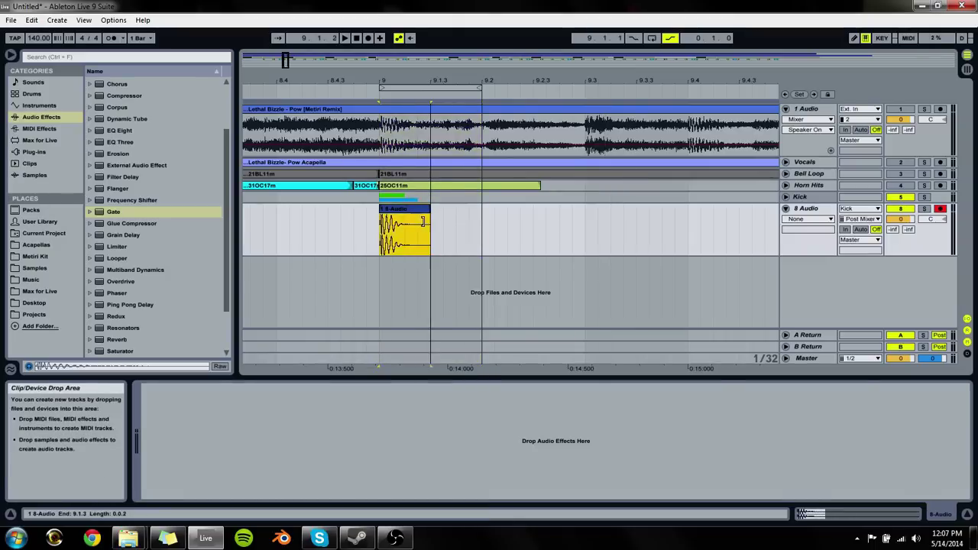
pyautogui.rightClick(420, 210)
pyautogui.click(797, 230)
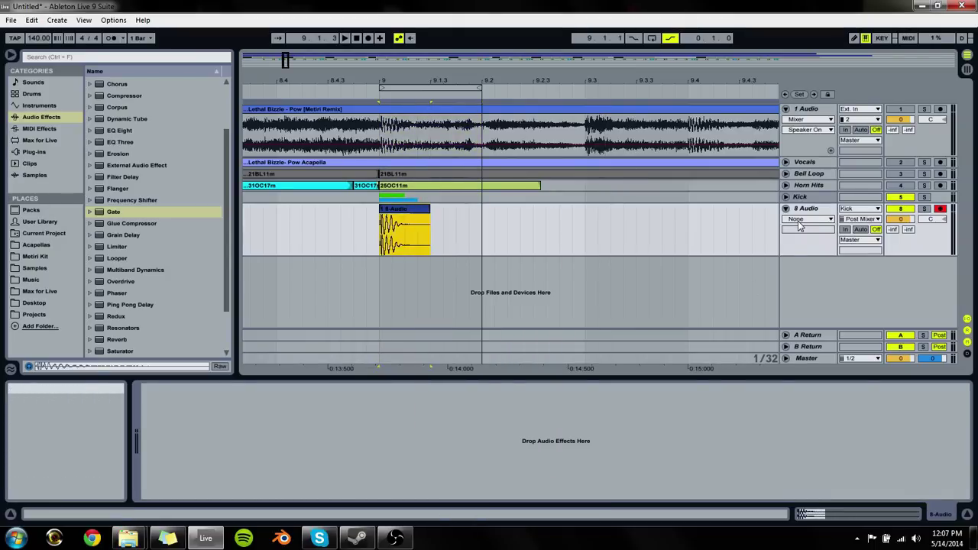
pyautogui.click(808, 219)
pyautogui.click(798, 241)
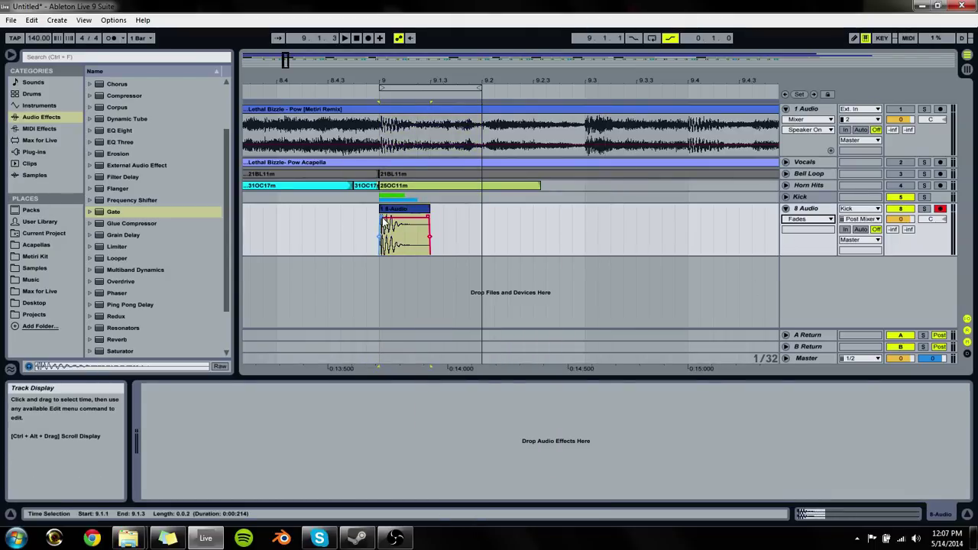
pyautogui.click(384, 219)
pyautogui.moveTo(428, 214); pyautogui.dragTo(405, 226)
pyautogui.click(407, 221)
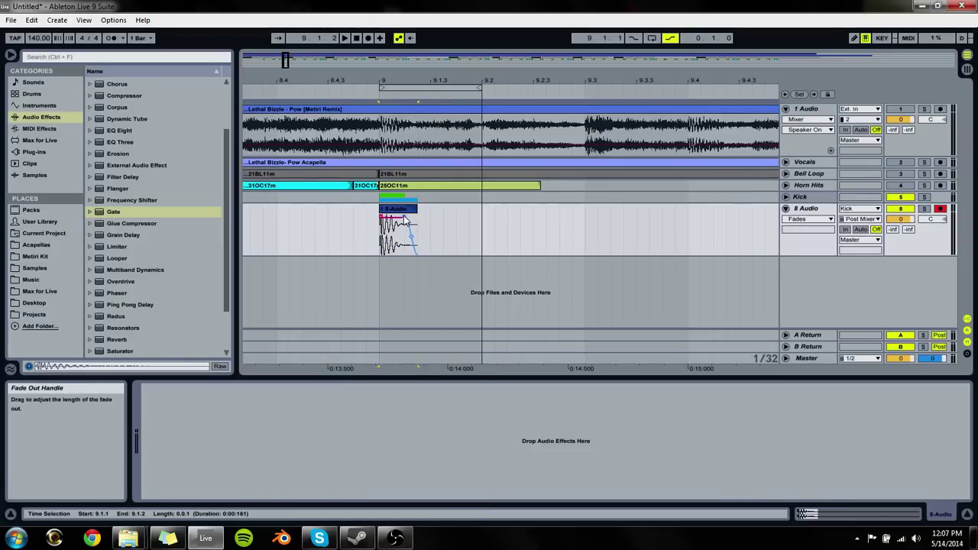
# Step: Crop the faded kick recording and consolidate it into a new clip
pyautogui.rightClick(407, 222)
pyautogui.rightClick(398, 213)
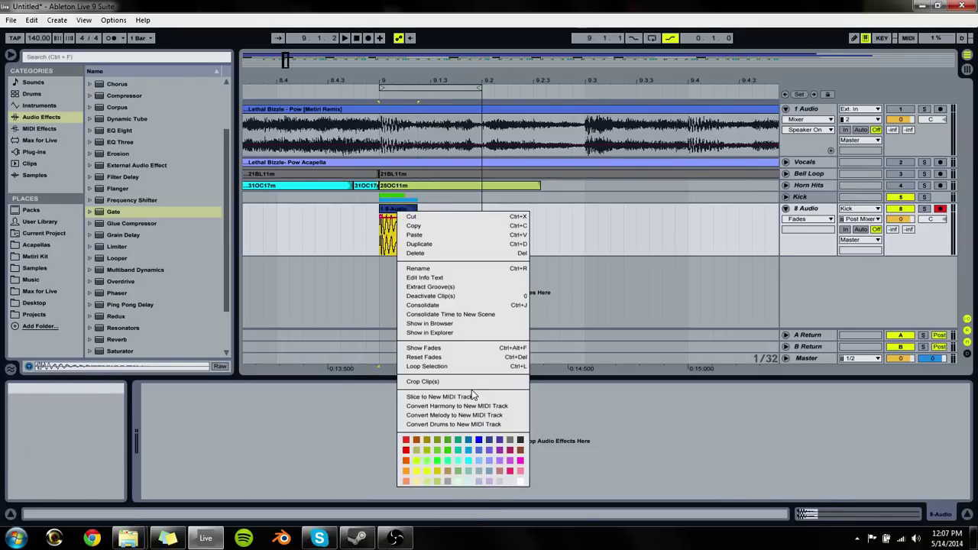
pyautogui.click(444, 382)
pyautogui.rightClick(398, 213)
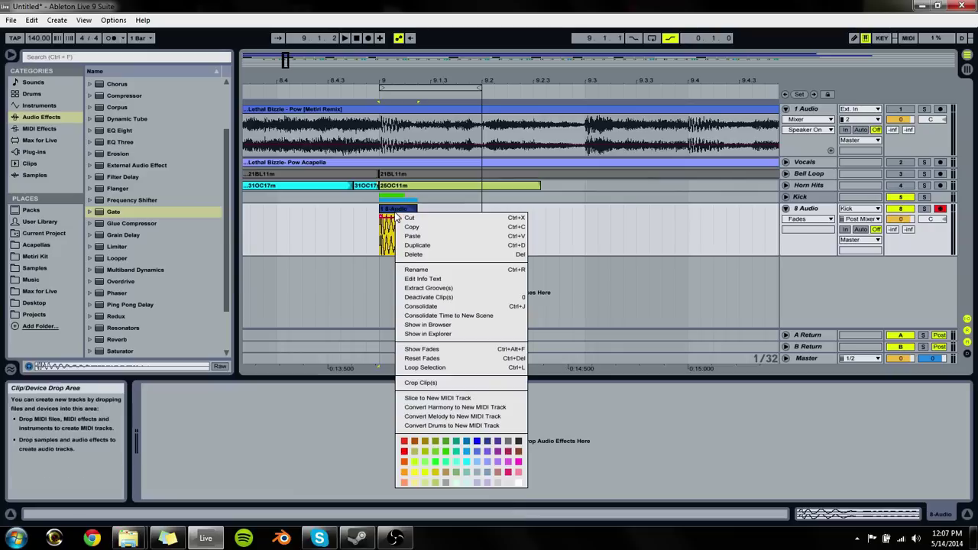
pyautogui.click(432, 307)
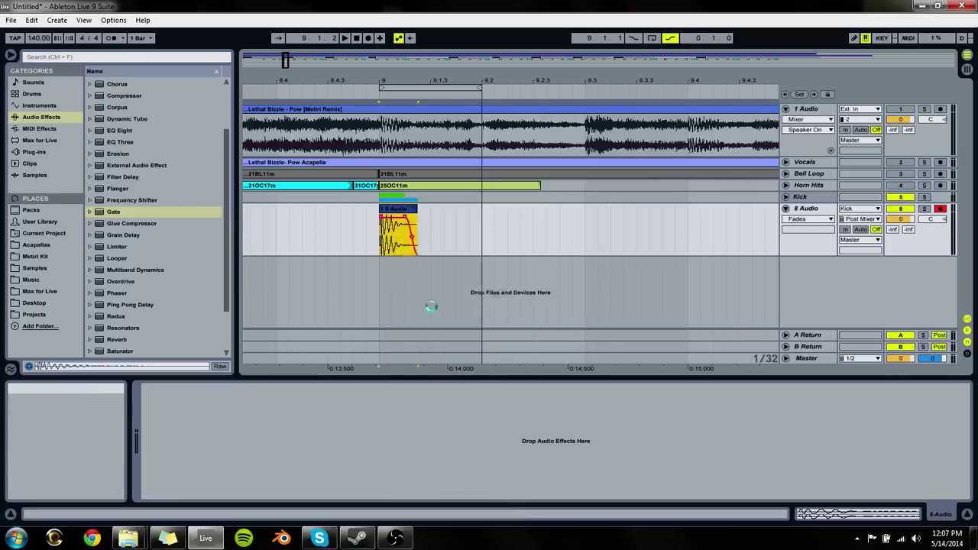
# Step: Rename the consolidated clip Kick and delete the original Kick group
pyautogui.click(386, 214)
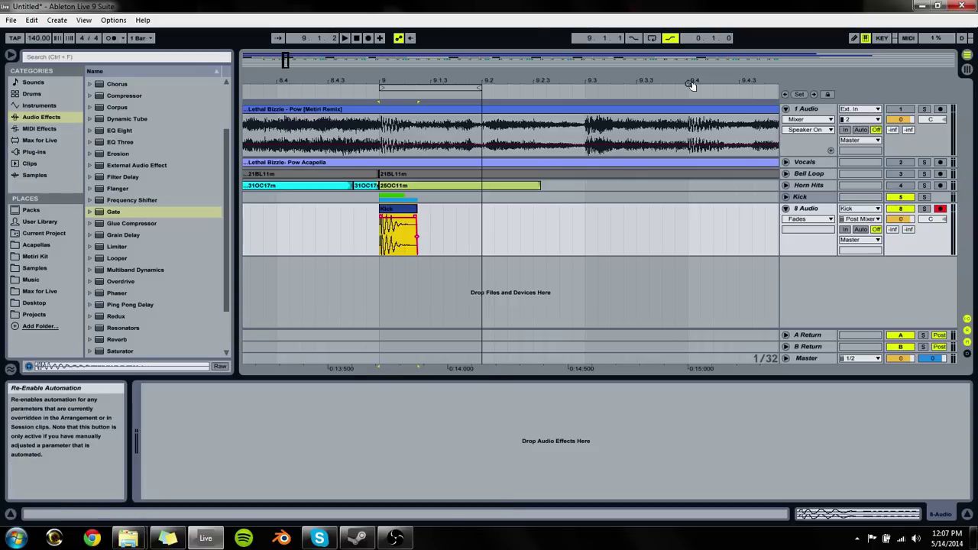
pyautogui.click(799, 196)
pyautogui.press('Delete')
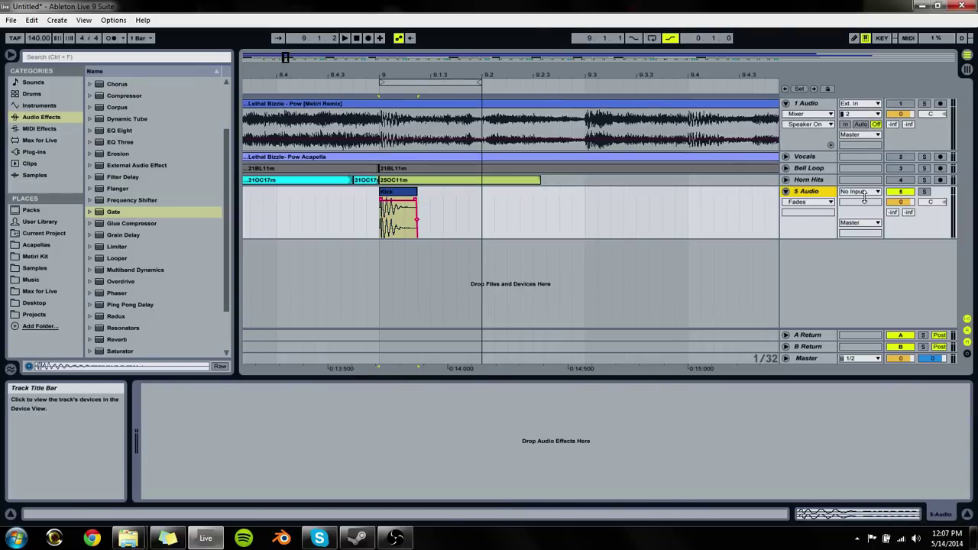
# Step: Add a fade-out to the end of the Kick clip and rename its track Kick
pyautogui.click(411, 196)
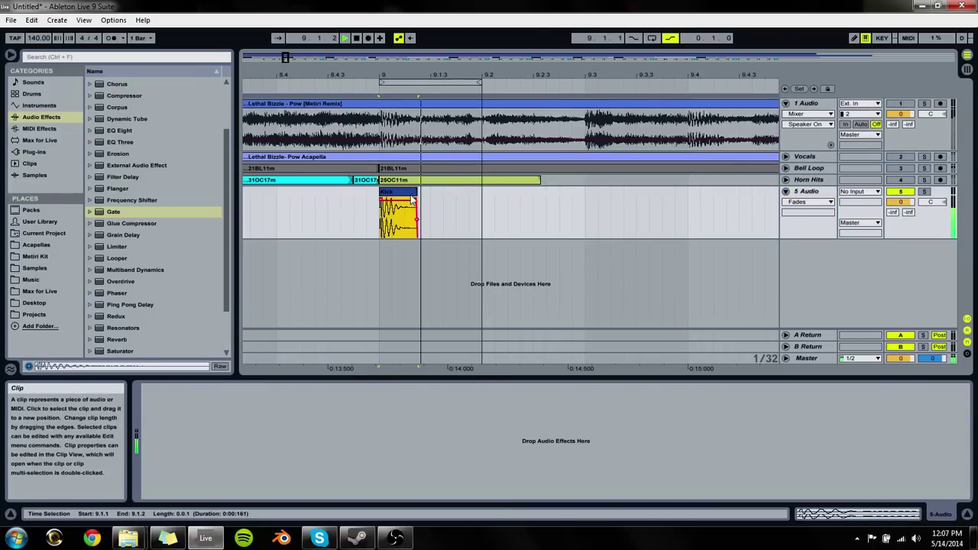
pyautogui.moveTo(417, 199); pyautogui.dragTo(407, 201)
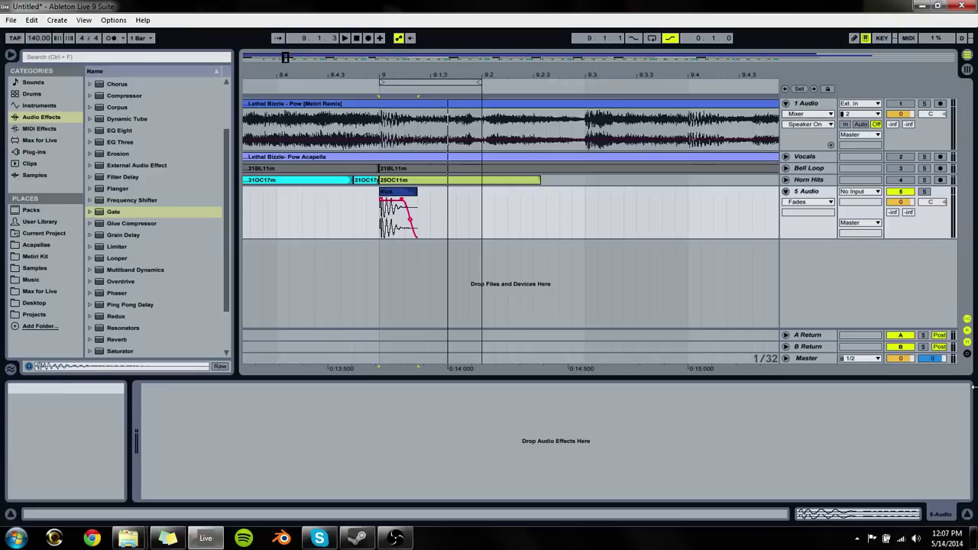
pyautogui.click(821, 192)
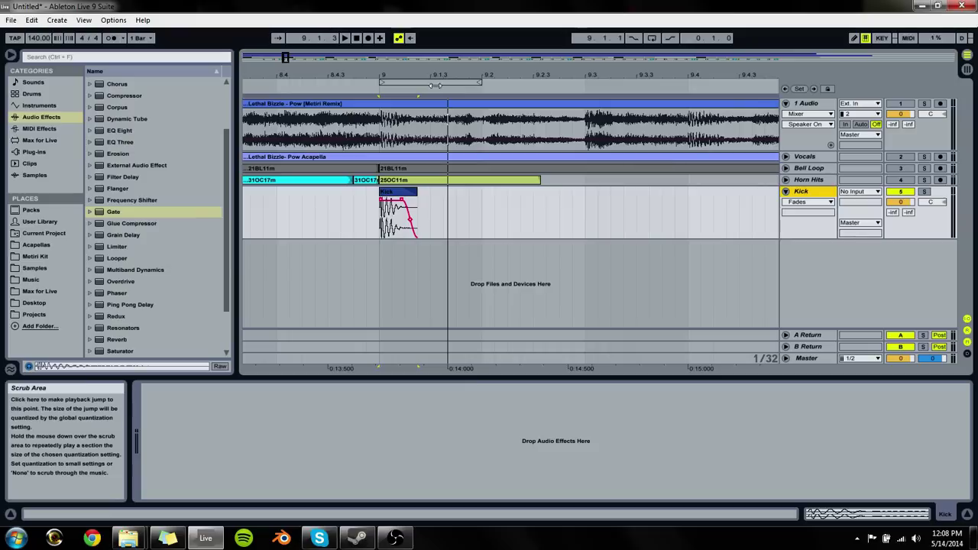
# Step: Activate the 1 Audio reference track and play it together with the Kick clip from 9.1.1
pyautogui.moveTo(436, 81); pyautogui.dragTo(321, 114)
pyautogui.click(901, 103)
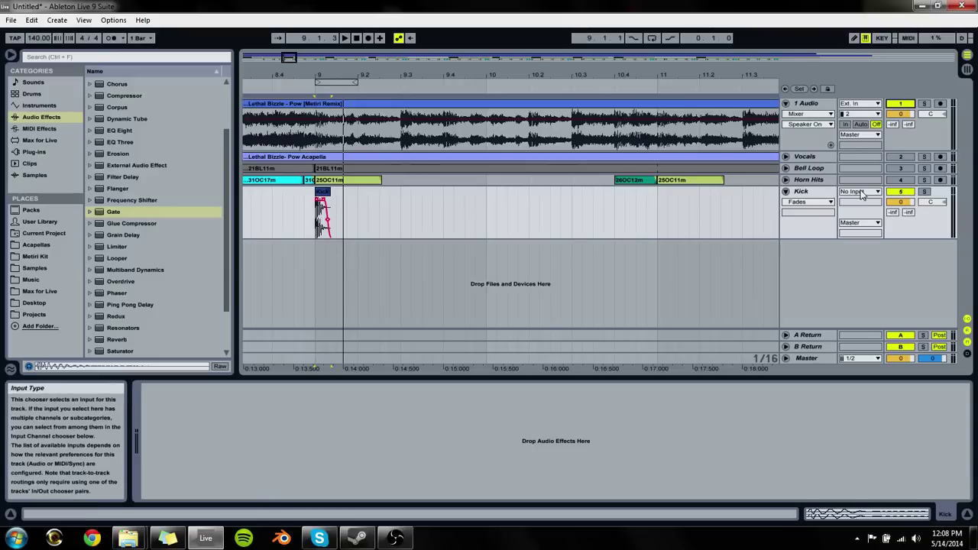
pyautogui.click(322, 192)
pyautogui.press('space')
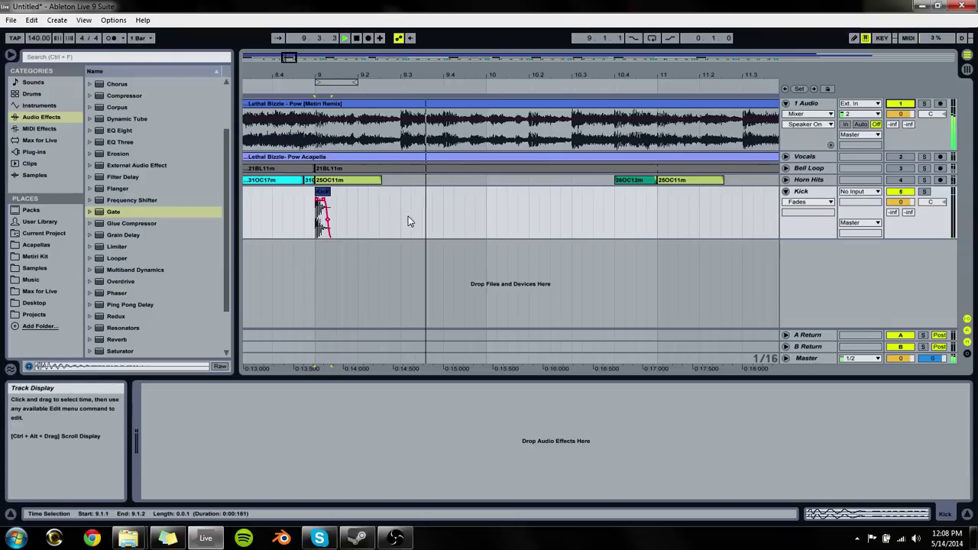
pyautogui.press('space')
# Step: Duplicate the Kick clip to 9.4.1, 10.2.1 and 10.4.1, matching the kick hits of the reference track
pyautogui.moveTo(442, 228); pyautogui.dragTo(296, 223)
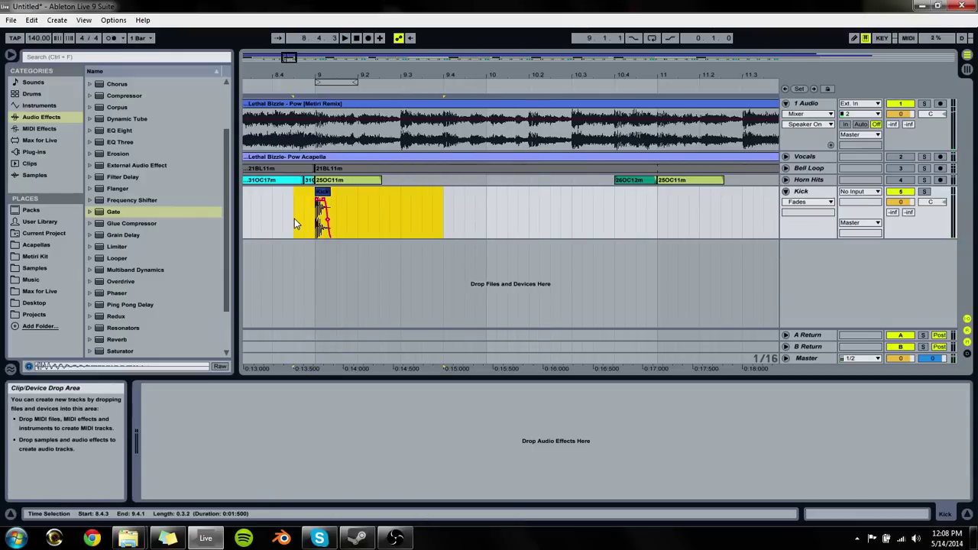
pyautogui.hotkey('ctrl', 'd')
pyautogui.press('space')
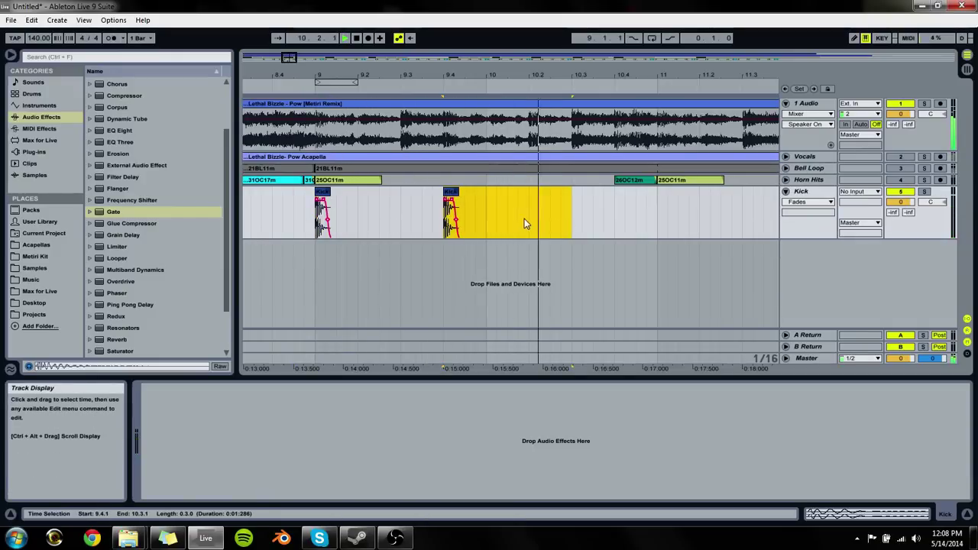
pyautogui.moveTo(525, 219); pyautogui.dragTo(449, 221)
pyautogui.hotkey('ctrl', 'd')
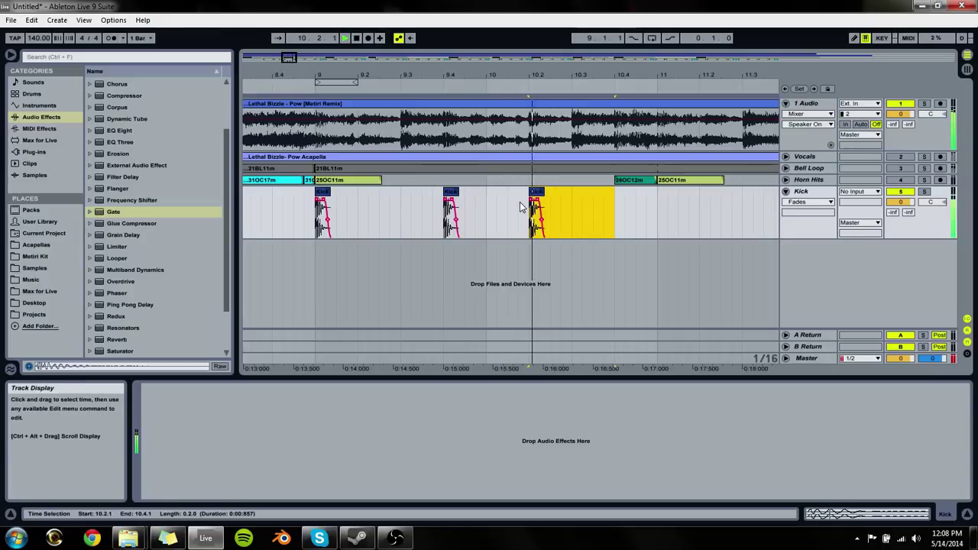
pyautogui.hotkey('ctrl', 'd')
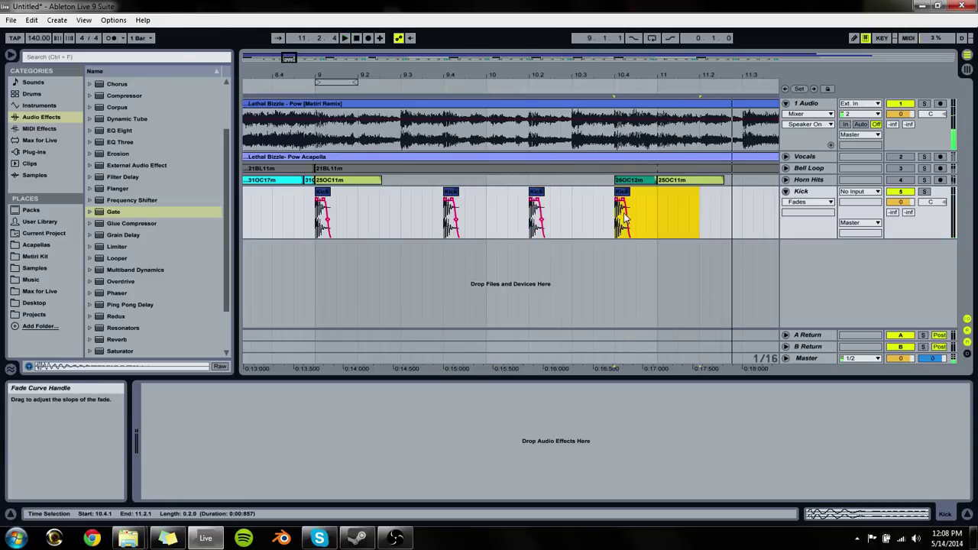
# Step: Duplicate the last Kick clip to 10.4.3 and play it against the reference track
pyautogui.press('space')
pyautogui.click(617, 197)
pyautogui.press('space')
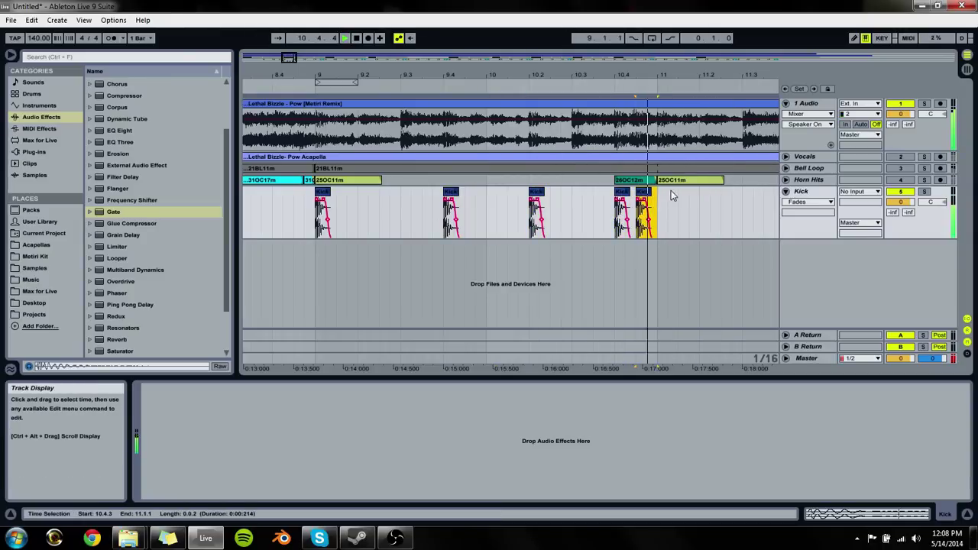
# Step: Duplicate the two-bar kick pattern from 9.1.1 to 11.1.1 and delete the final Kick clip before 13.1.1
pyautogui.moveTo(550, 79); pyautogui.dragTo(550, 74)
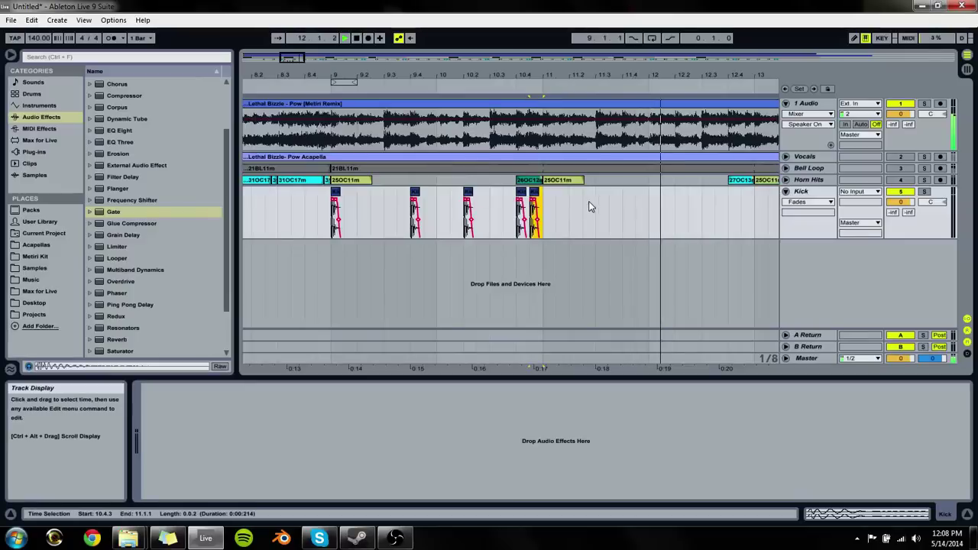
pyautogui.moveTo(544, 210); pyautogui.dragTo(345, 214)
pyautogui.hotkey('ctrl', 'd')
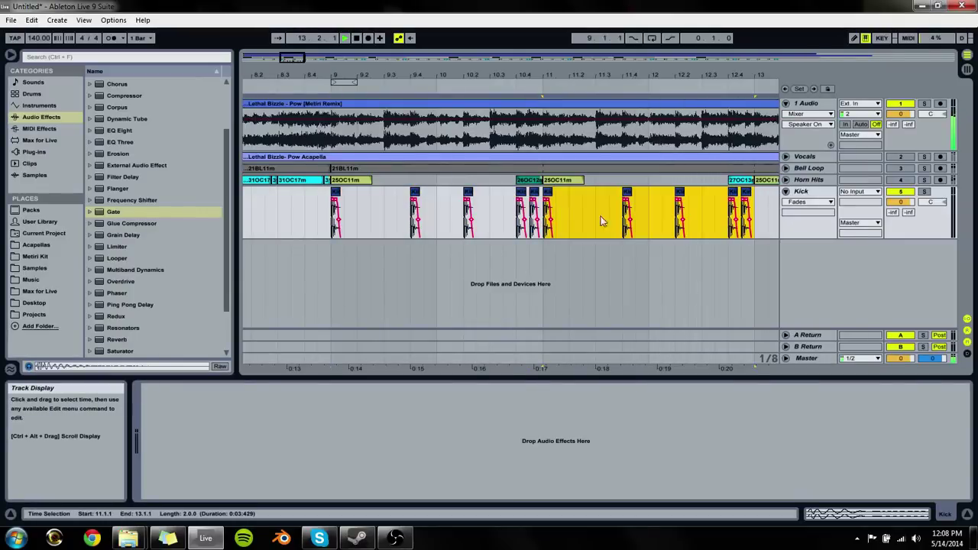
pyautogui.press('Delete')
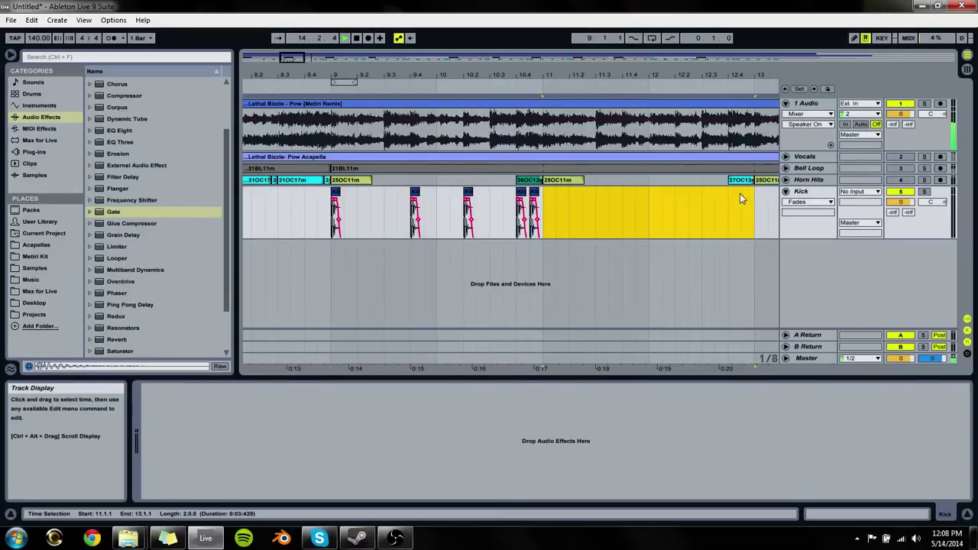
pyautogui.hotkey('ctrl', 'z')
pyautogui.click(748, 200)
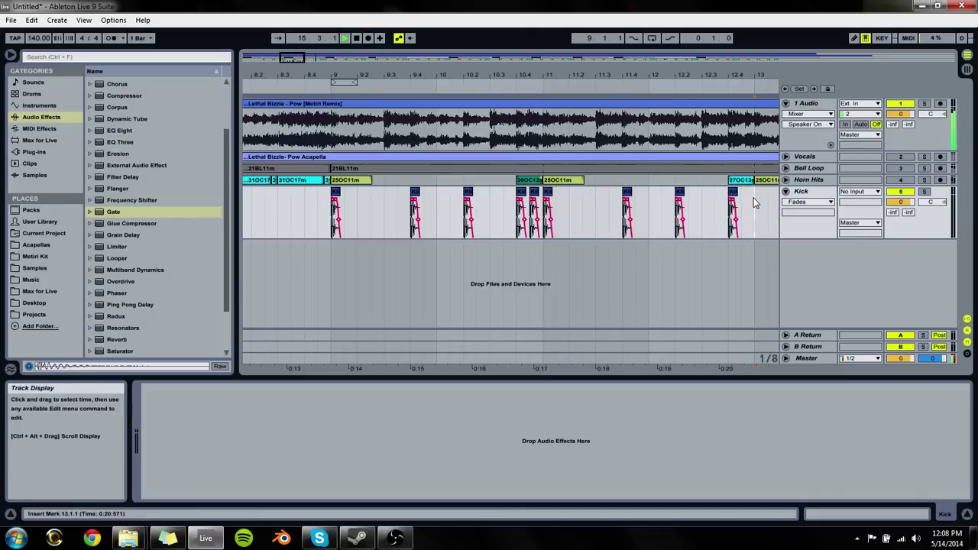
# Step: Duplicate the four-bar kick pattern to 13.1.1 and the whole eight-bar pattern from 9.1.1 to 17.1.1
pyautogui.moveTo(753, 202); pyautogui.dragTo(334, 229)
pyautogui.hotkey('ctrl', 'd')
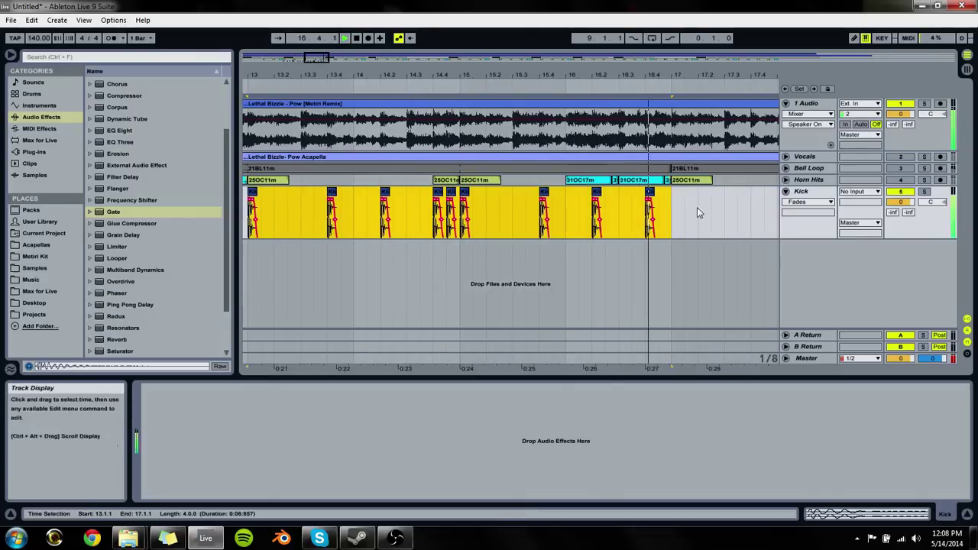
pyautogui.press('-')
pyautogui.press('-')
pyautogui.press('-')
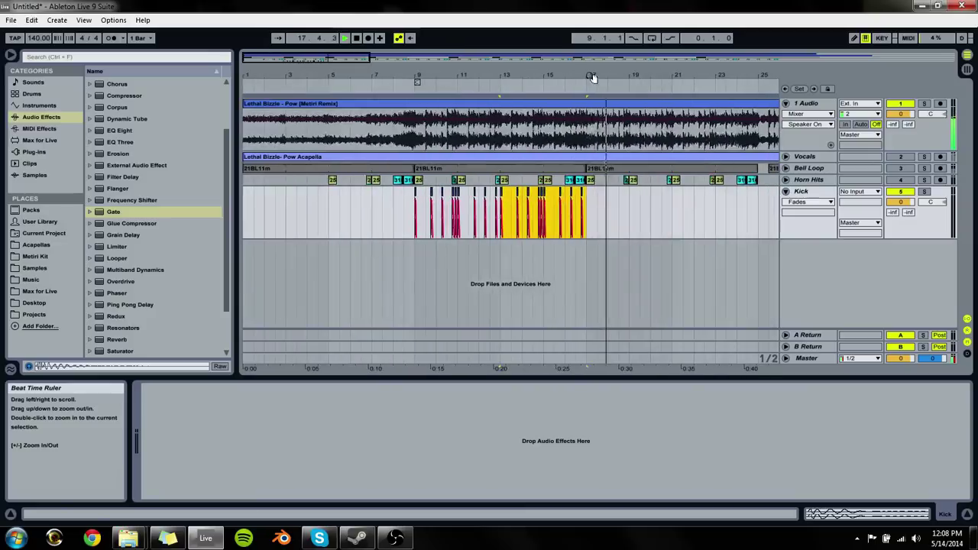
pyautogui.keyDown('shift'); pyautogui.click(414, 212); pyautogui.keyUp('shift')
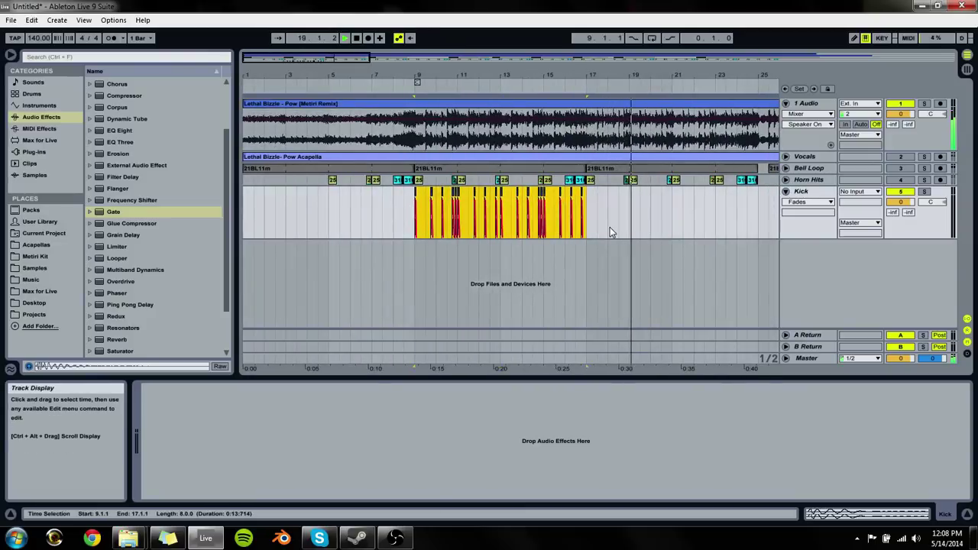
pyautogui.hotkey('ctrl', 'd')
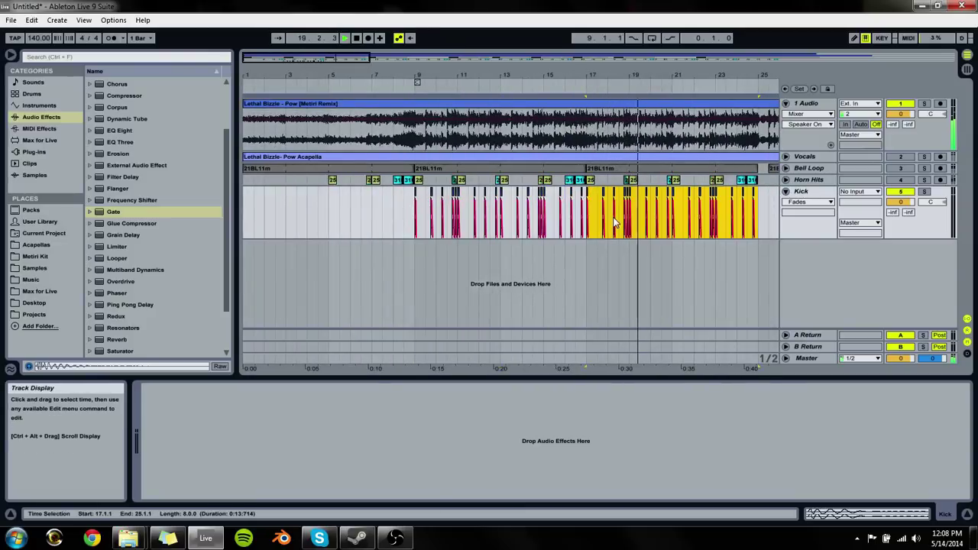
# Step: Deactivate the Kick track and duplicate its 16-bar pattern from 9.1.1 to 25.1.1
pyautogui.click(909, 196)
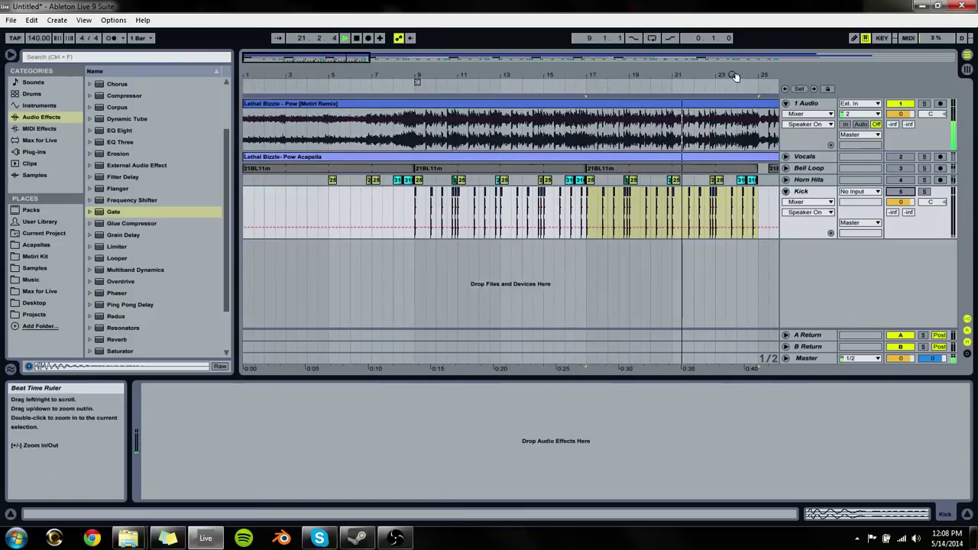
pyautogui.moveTo(734, 76); pyautogui.dragTo(547, 80)
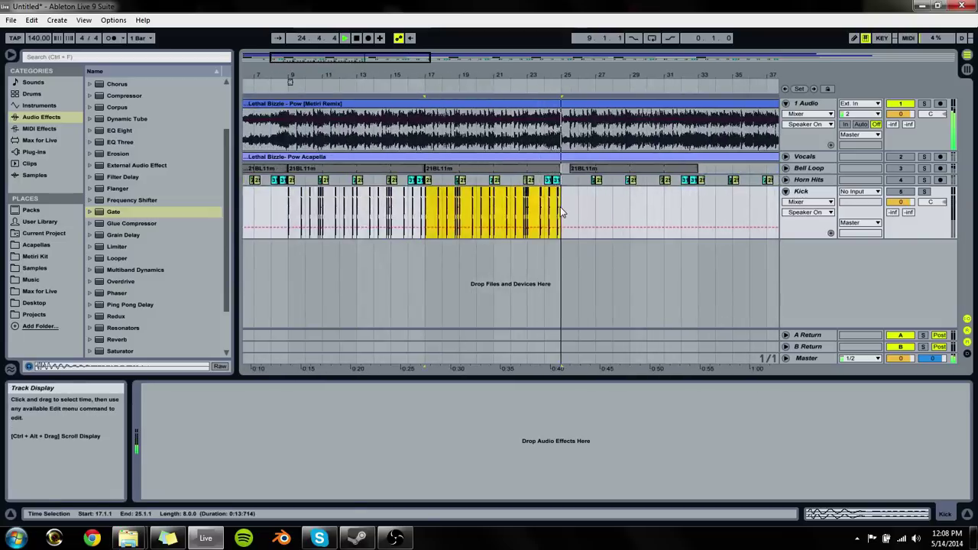
pyautogui.moveTo(561, 212); pyautogui.dragTo(288, 214)
pyautogui.hotkey('ctrl', 'd')
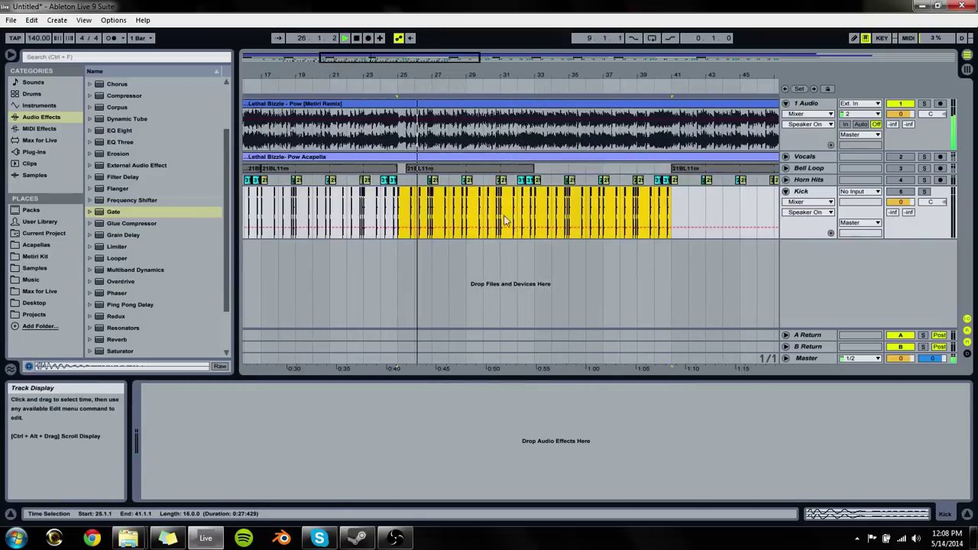
# Step: Delete the Kick clip at 25.1.1 and follow playback of the reference track up to bar 33
pyautogui.click(398, 207)
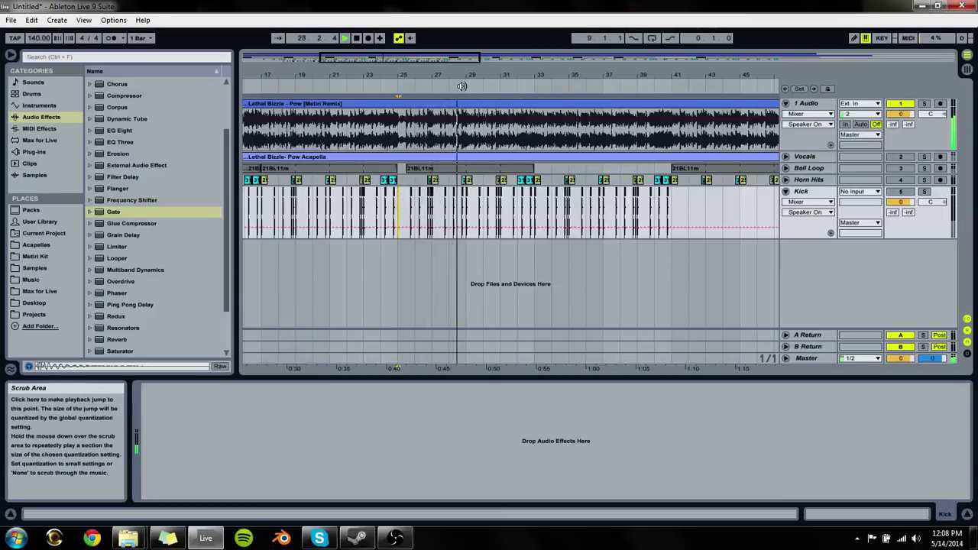
pyautogui.press('+')
pyautogui.press('+')
pyautogui.press('+')
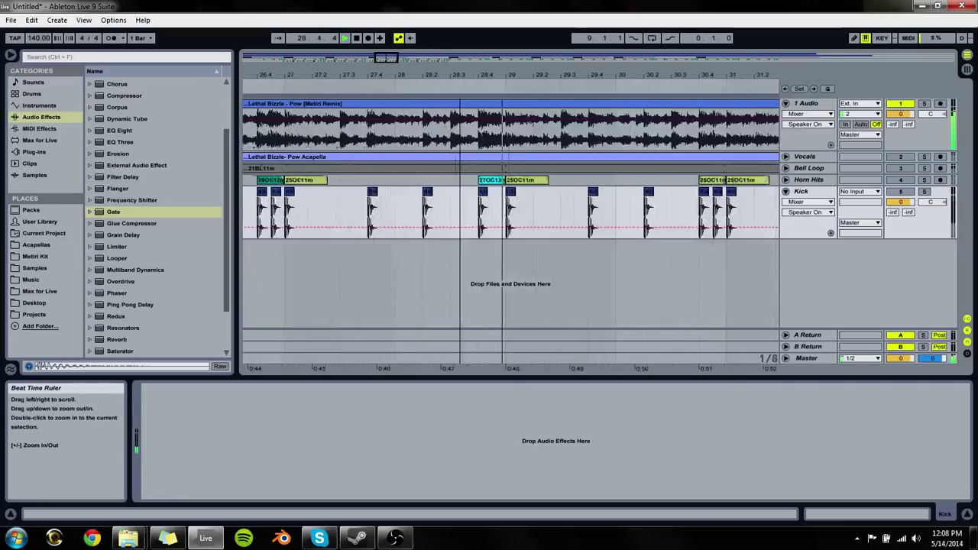
pyautogui.click(280, 38)
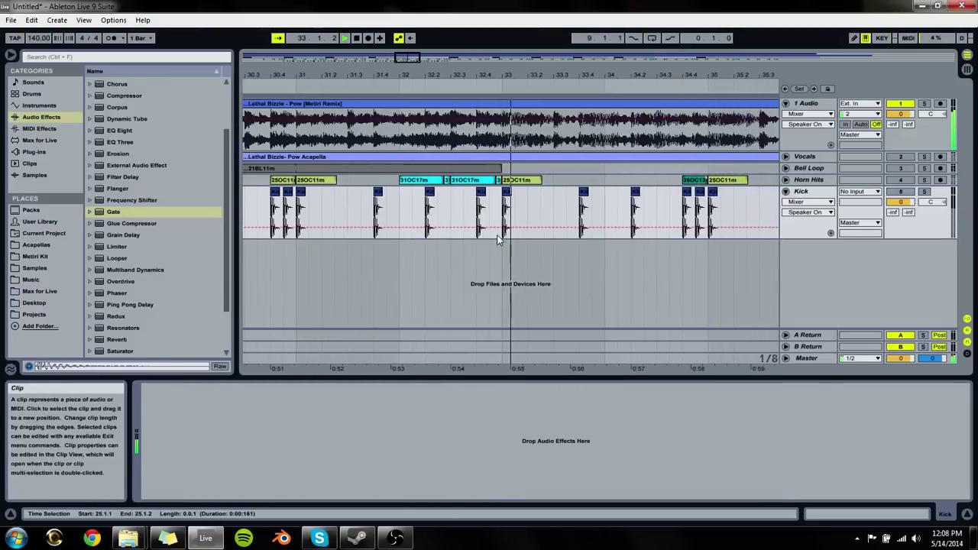
pyautogui.hotkey('ctrl', 'shift', 'f')
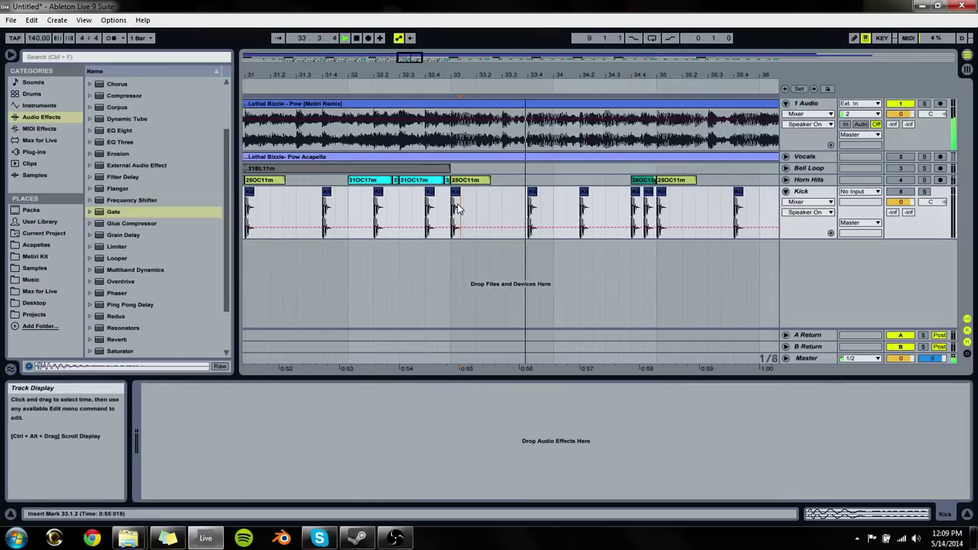
# Step: Add a locator named 808 and place it at the start of bar 33
pyautogui.rightClick(453, 74)
pyautogui.click(459, 115)
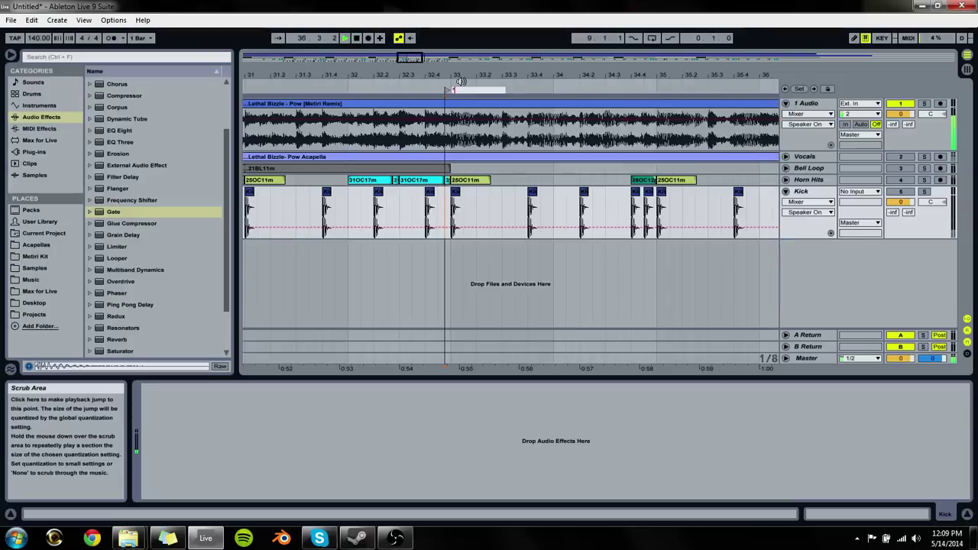
pyautogui.press('Return')
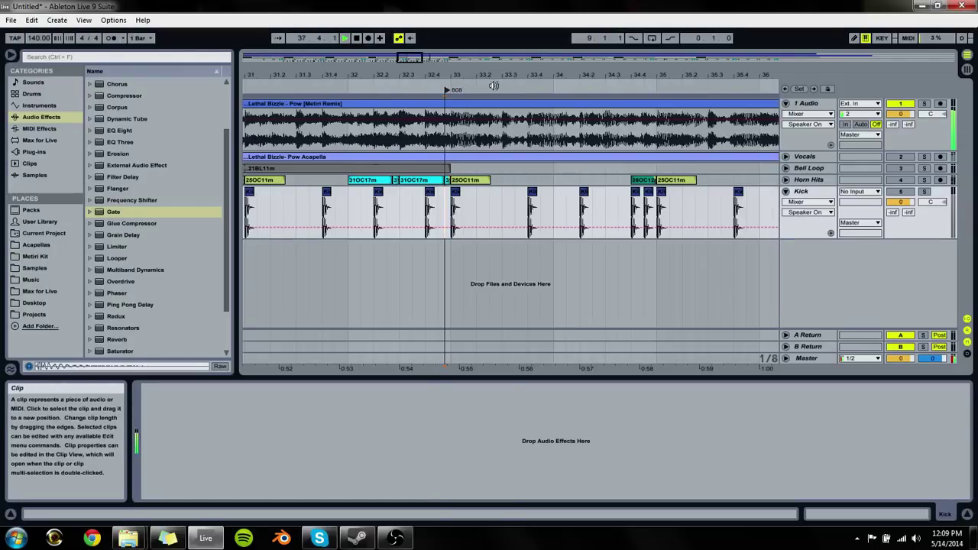
pyautogui.moveTo(448, 92); pyautogui.dragTo(453, 91)
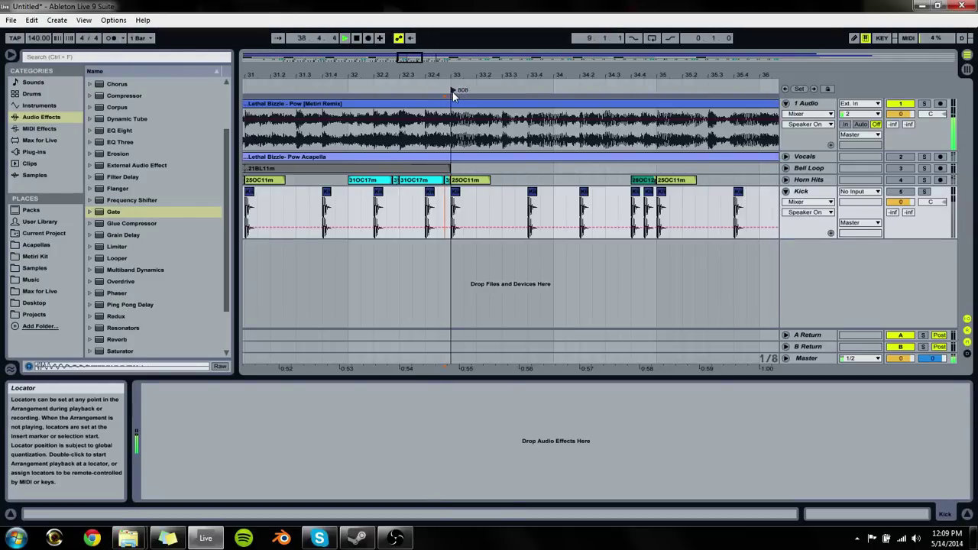
# Step: Cut the Kick clips between bars 33 and 41 and paste them at 41.1.1
pyautogui.press('-')
pyautogui.press('-')
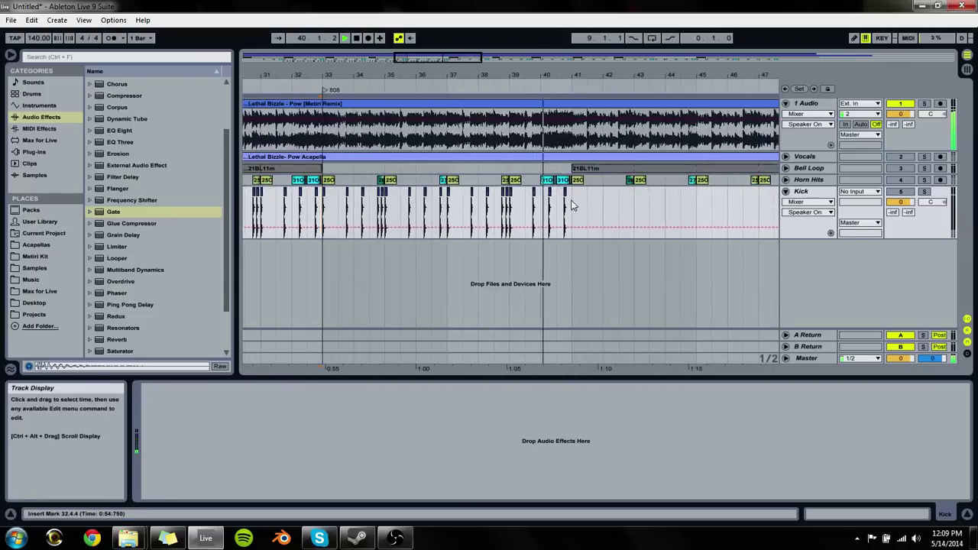
pyautogui.moveTo(572, 213); pyautogui.dragTo(323, 213)
pyautogui.hotkey('ctrl', 'x')
pyautogui.click(576, 207)
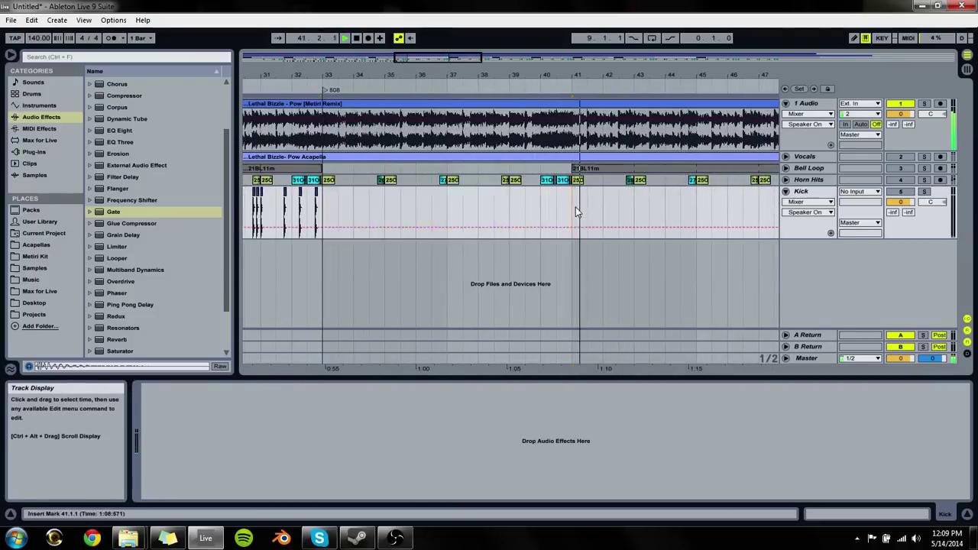
pyautogui.hotkey('ctrl', 'v')
pyautogui.click(628, 217)
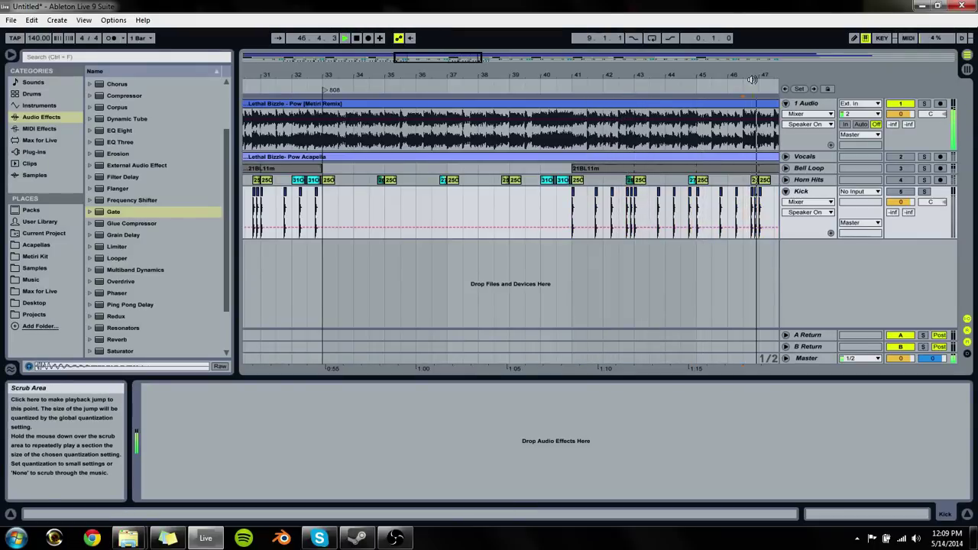
# Step: Select the eight bars of Kick clips from 41.1.1 to 49.1.1
pyautogui.moveTo(764, 76); pyautogui.dragTo(909, 103)
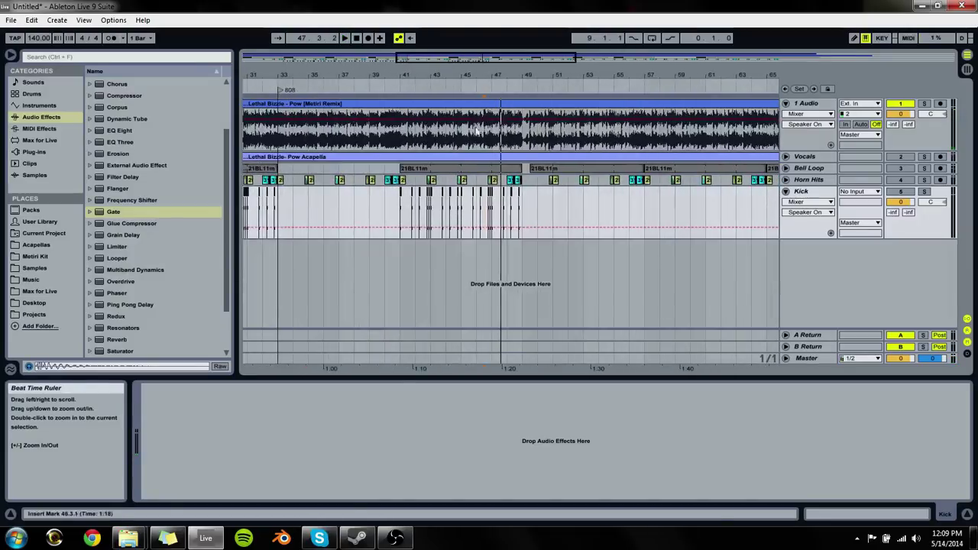
pyautogui.click(520, 206)
pyautogui.moveTo(524, 208); pyautogui.dragTo(401, 208)
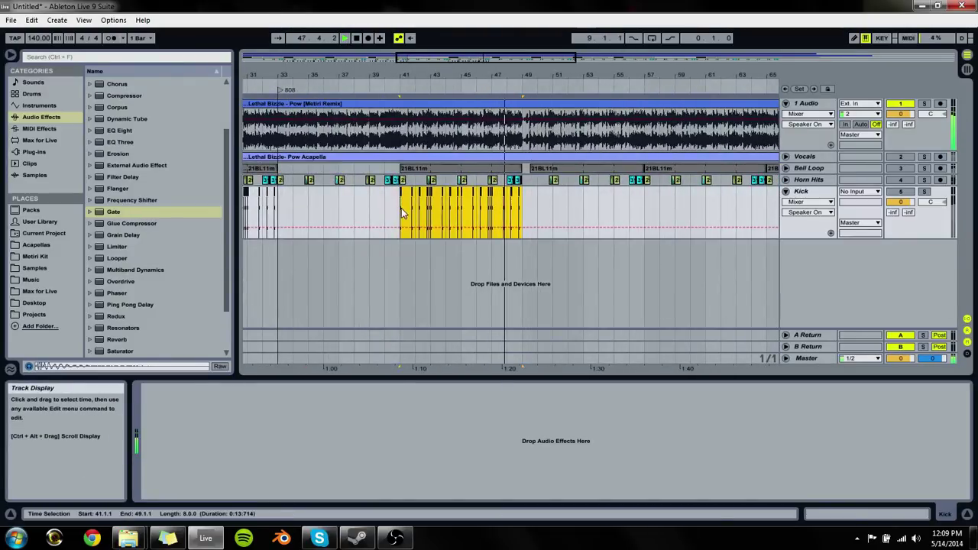
# Step: Duplicate the Kick track's pattern from bars 41–49 to start at bar 49, and delete the kick on the downbeat of bar 49
pyautogui.hotkey('ctrl', 'd')
pyautogui.click(524, 199)
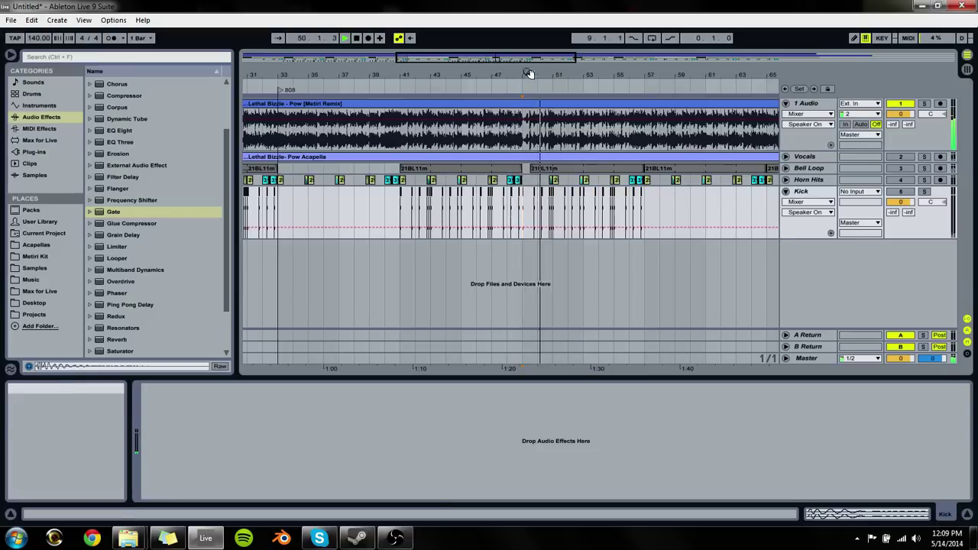
pyautogui.moveTo(531, 71); pyautogui.dragTo(535, 107)
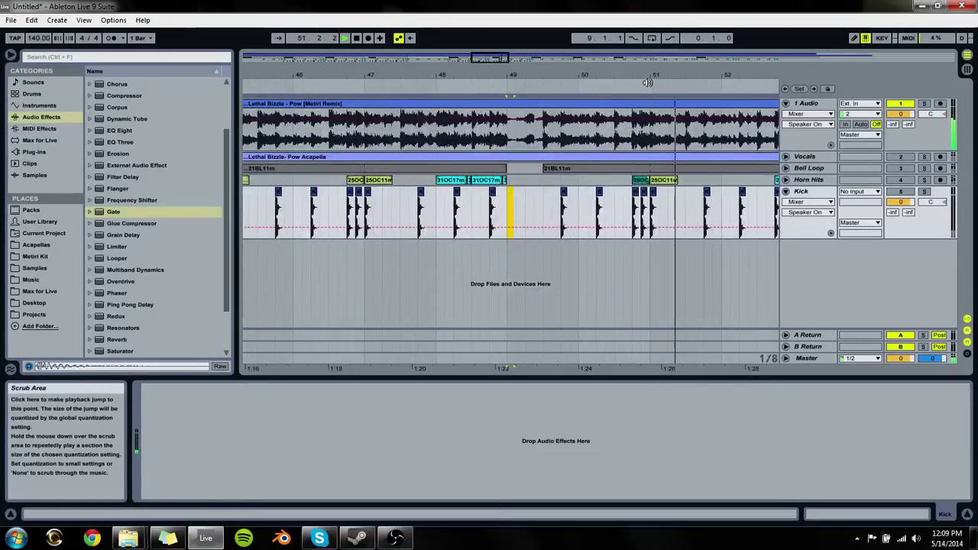
pyautogui.moveTo(615, 68); pyautogui.dragTo(608, 47)
# Step: Copy the kick pattern from bars 41–49 and paste it on the Kick track at bar 57
pyautogui.click(433, 208)
pyautogui.moveTo(433, 208); pyautogui.dragTo(319, 208)
pyautogui.moveTo(433, 219); pyautogui.dragTo(297, 216)
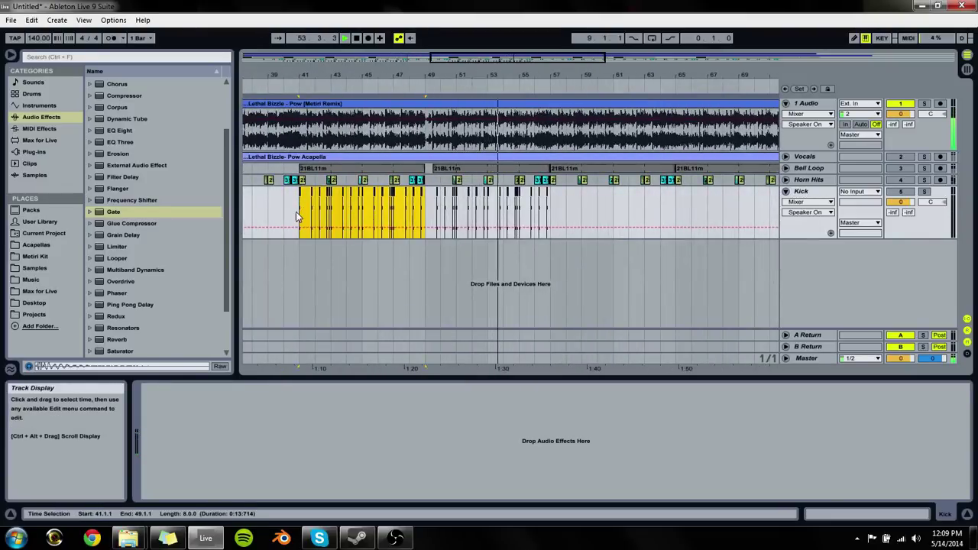
pyautogui.click(548, 216)
pyautogui.hotkey('ctrl', 'v')
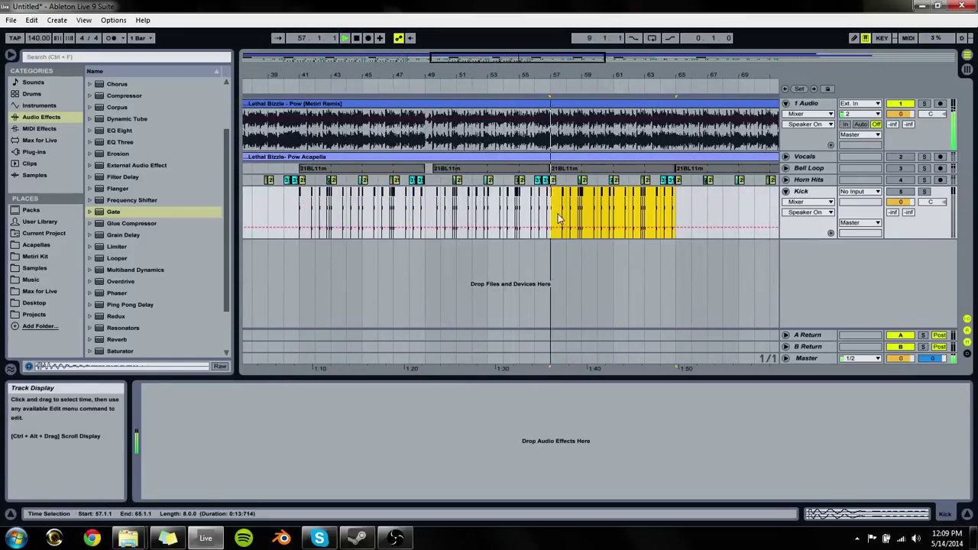
# Step: Paste the same eight-bar kick pattern on the Kick track at bar 65
pyautogui.click(682, 204)
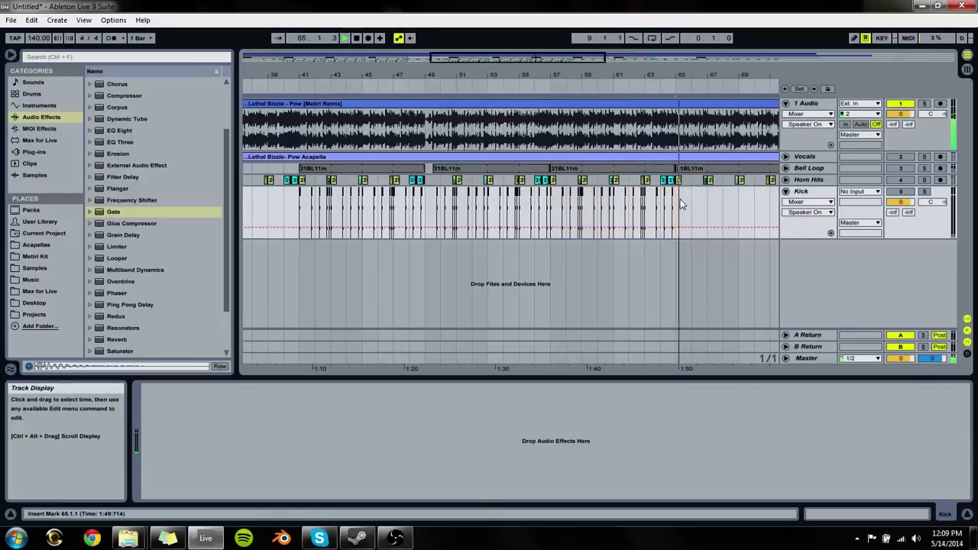
pyautogui.hotkey('ctrl', 'v')
pyautogui.moveTo(683, 74); pyautogui.dragTo(375, 74)
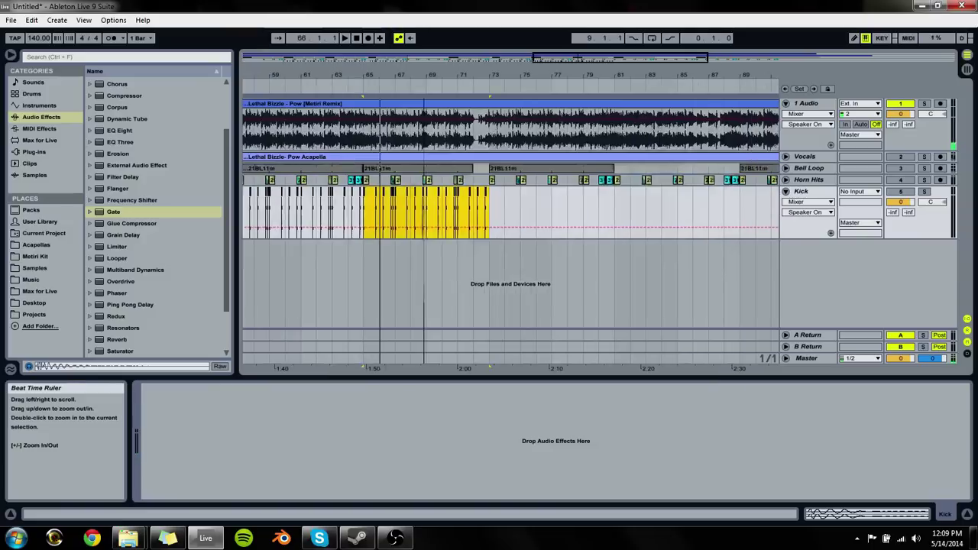
# Step: Delete the kicks in bar 72 and paste the eight-bar kick pattern at bar 73
pyautogui.click(474, 202)
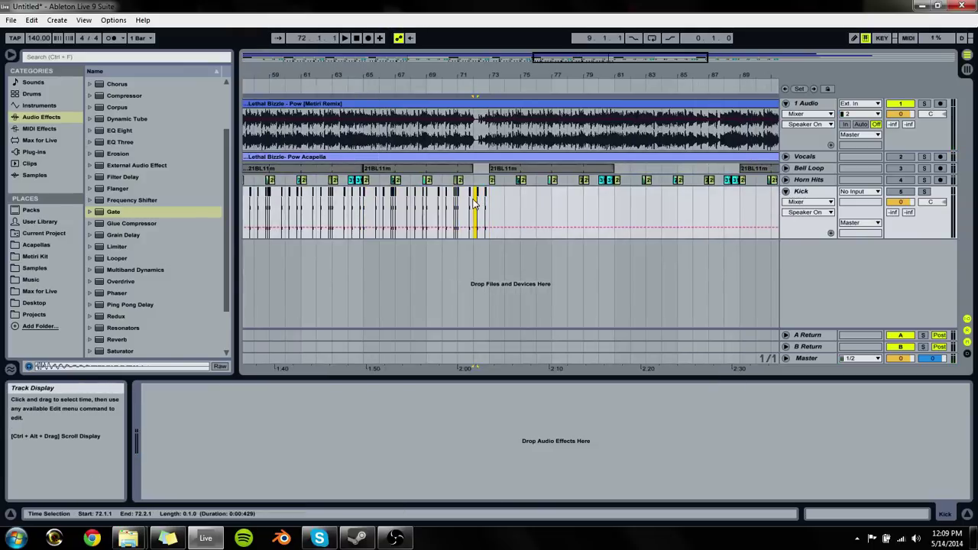
pyautogui.click(485, 203)
pyautogui.click(492, 208)
pyautogui.hotkey('ctrl', 'v')
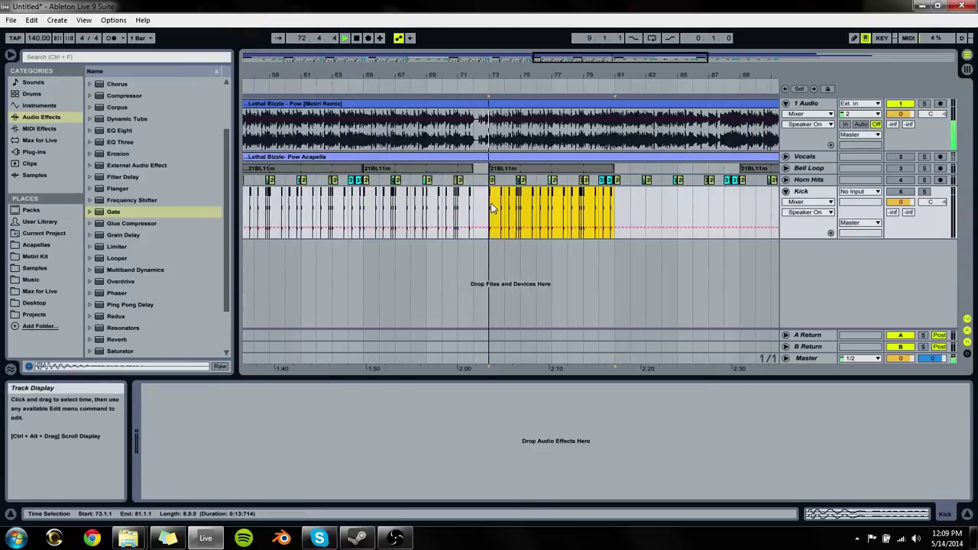
pyautogui.click(616, 205)
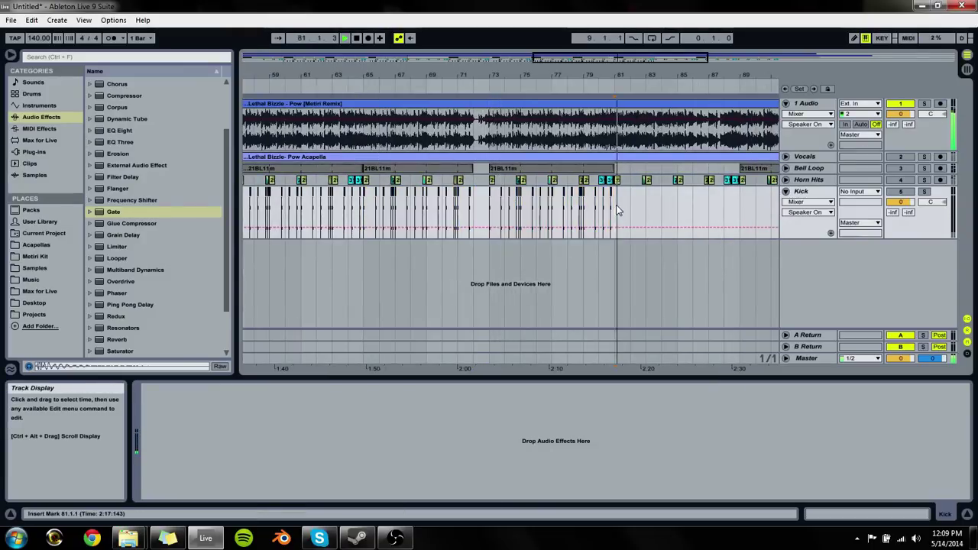
pyautogui.hotkey('ctrl', 'v')
pyautogui.hotkey('ctrl', 'z')
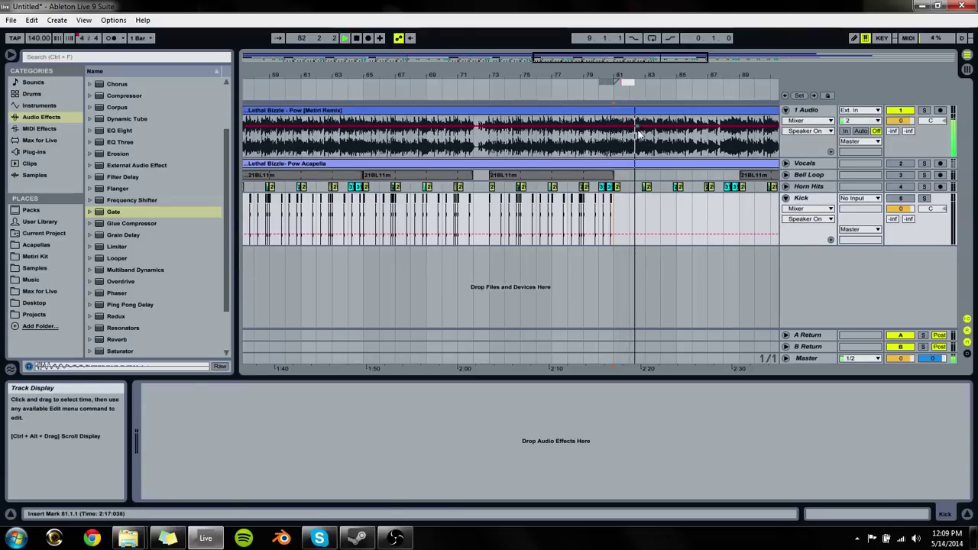
# Step: Add a locator named 808 at bar 81 of the arrangement
pyautogui.rightClick(616, 91)
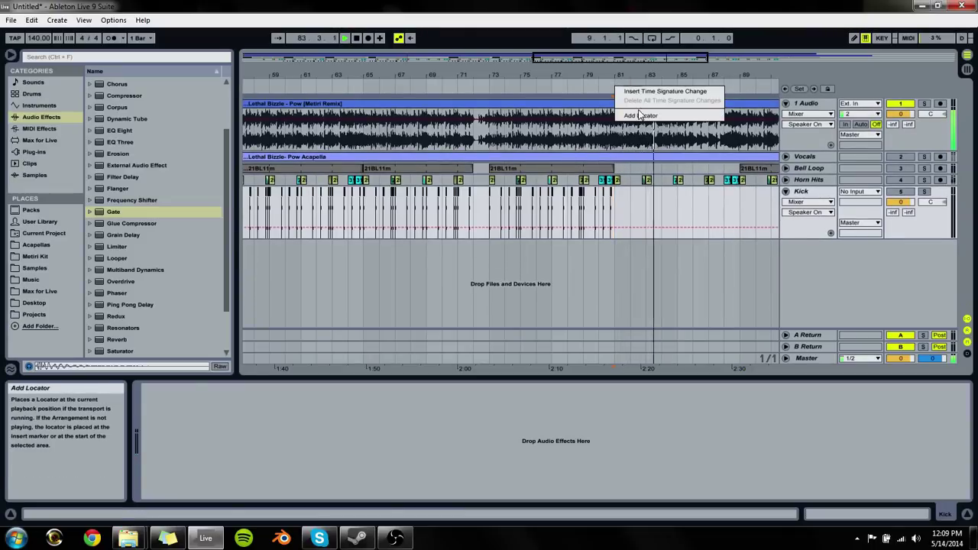
pyautogui.click(639, 115)
pyautogui.rightClick(616, 89)
pyautogui.click(633, 115)
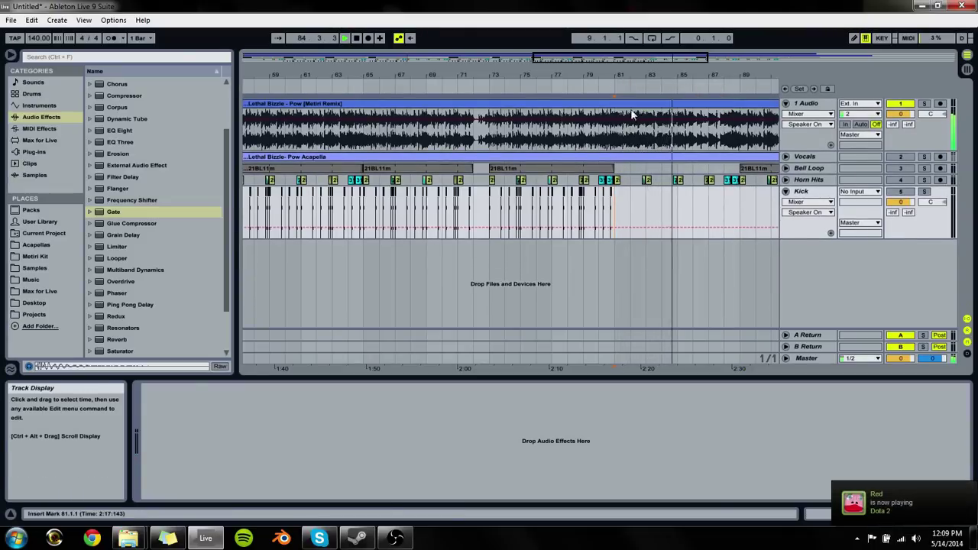
pyautogui.rightClick(616, 89)
pyautogui.click(634, 115)
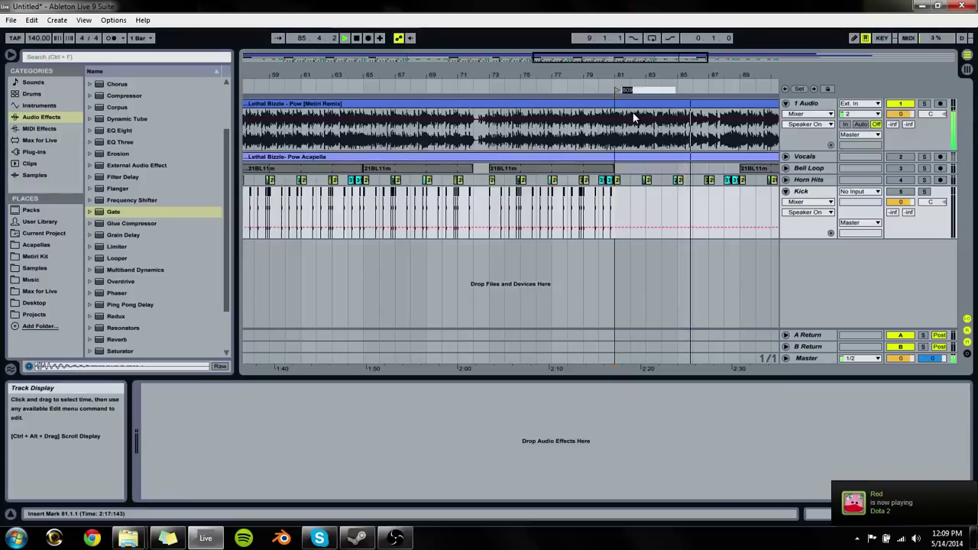
pyautogui.press('Return')
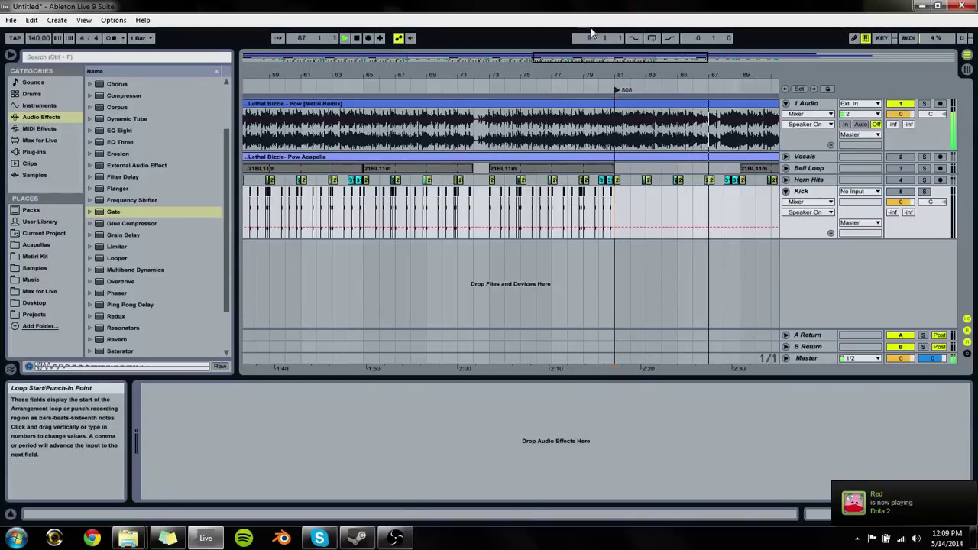
# Step: Paste the eight-bar kick pattern at bar 89 and duplicate it twice to fill the Kick track up to bar 113
pyautogui.moveTo(620, 59); pyautogui.dragTo(634, 115)
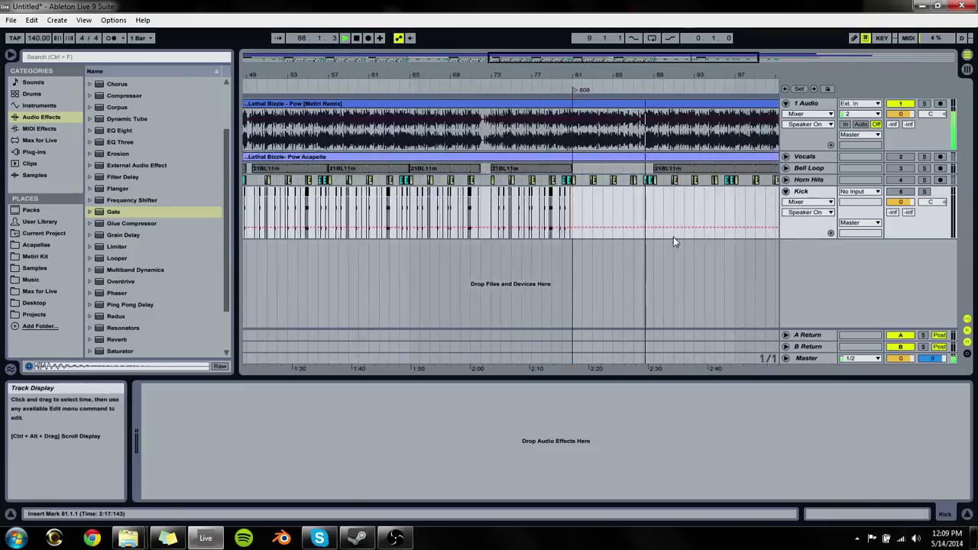
pyautogui.hotkey('ctrl', 'v')
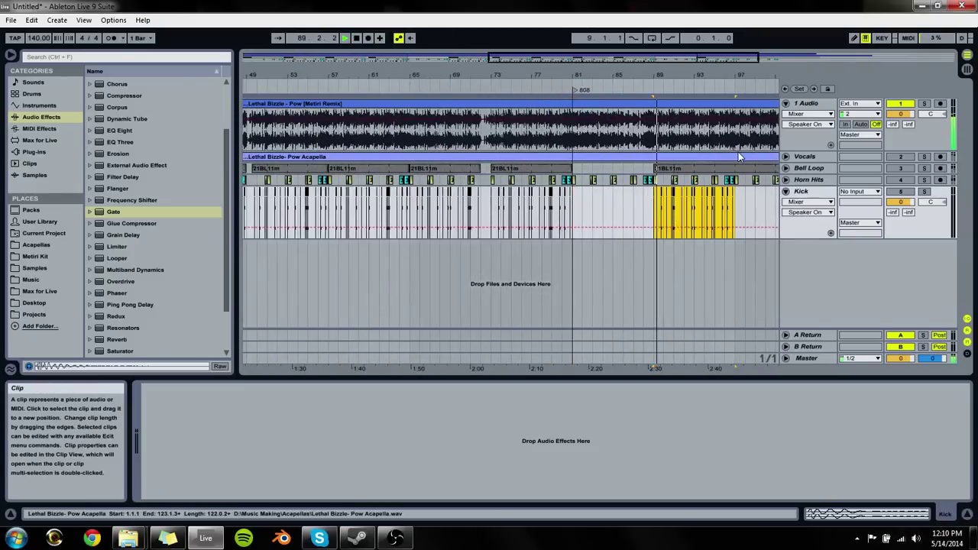
pyautogui.moveTo(706, 77); pyautogui.dragTo(464, 76)
pyautogui.hotkey('ctrl', 'd')
pyautogui.hotkey('ctrl', 'd')
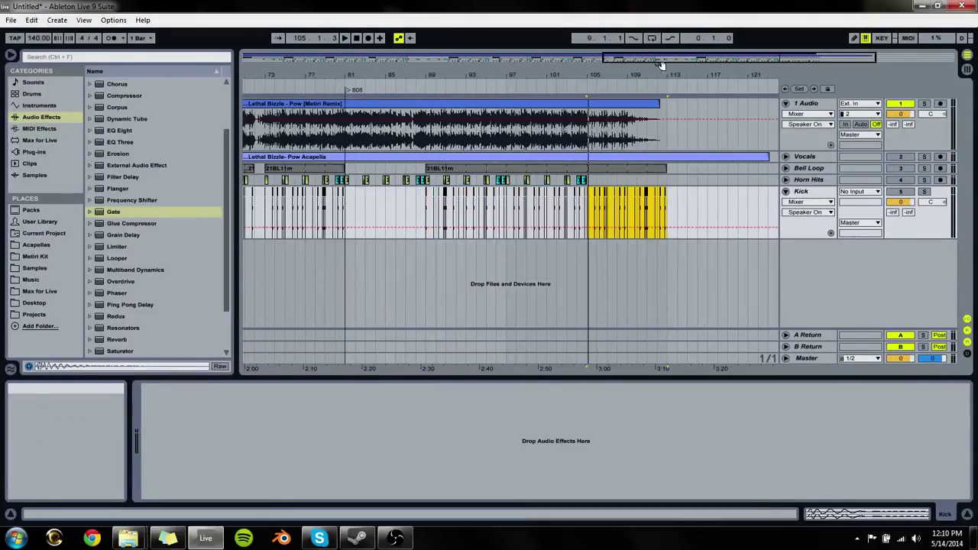
pyautogui.moveTo(659, 60)
pyautogui.mouseDown()
pyautogui.moveTo(437, 60)
pyautogui.moveTo(433, 39)
pyautogui.mouseUp()
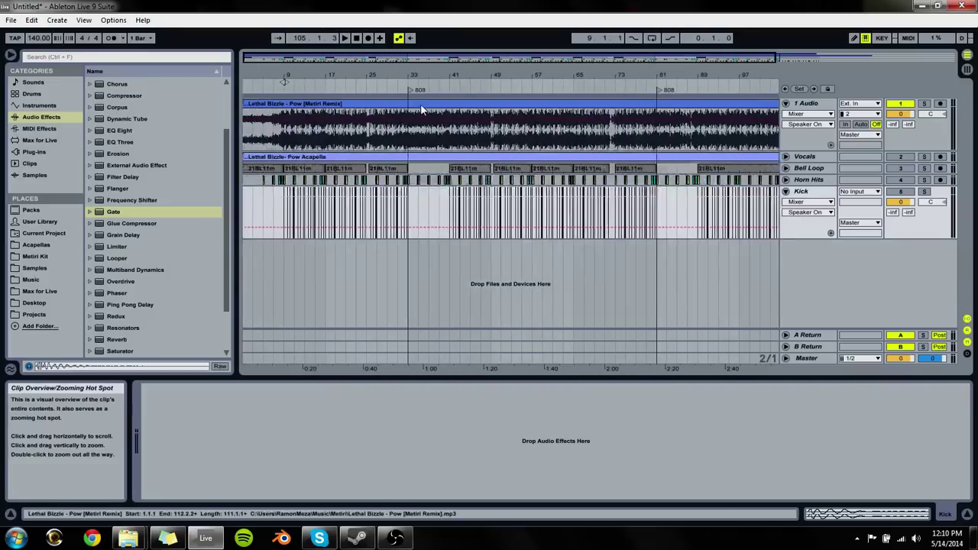
pyautogui.rightClick(464, 88)
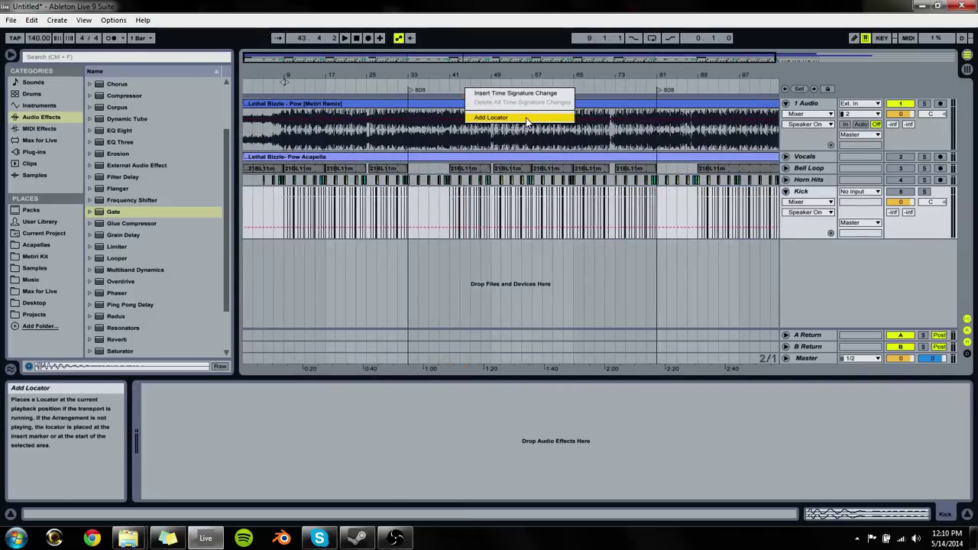
pyautogui.click(425, 65)
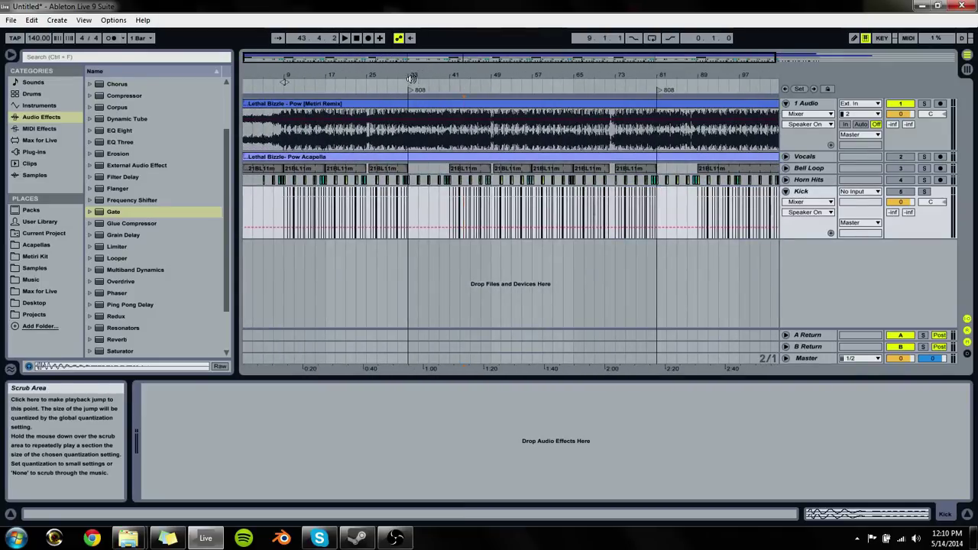
# Step: Set the arrangement loop region to start at bar 1 with a length of 8 bars, and fold the Kick track
pyautogui.moveTo(425, 75); pyautogui.dragTo(573, 85)
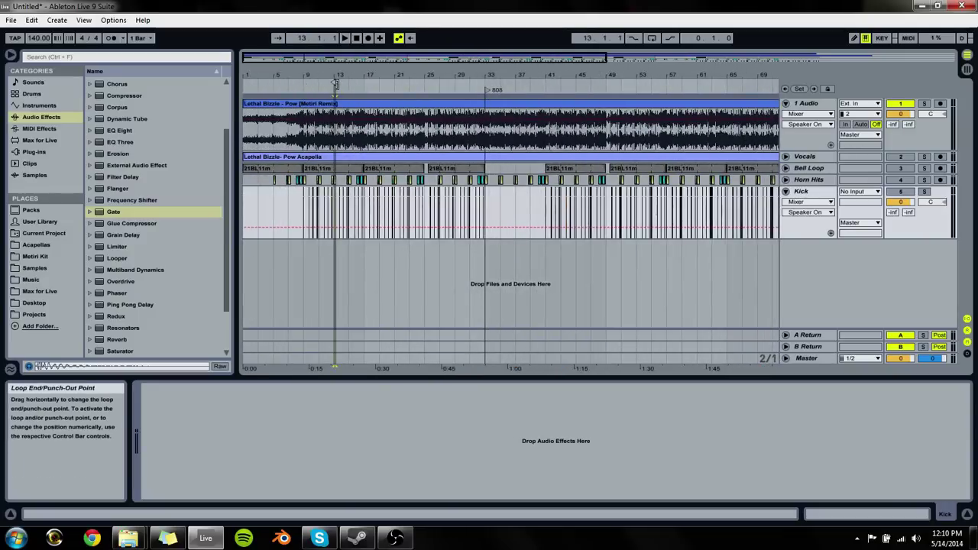
pyautogui.moveTo(334, 83); pyautogui.dragTo(221, 97)
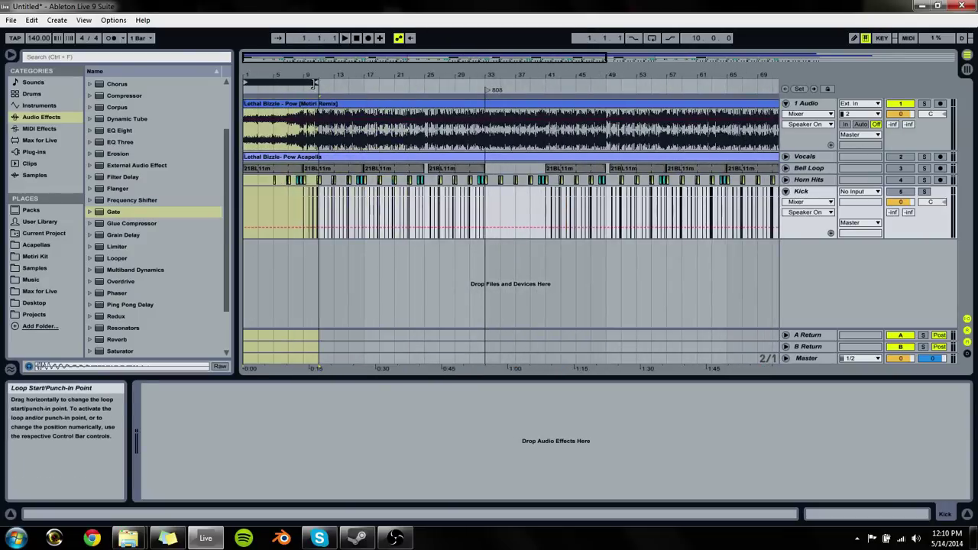
pyautogui.moveTo(313, 84); pyautogui.dragTo(303, 84)
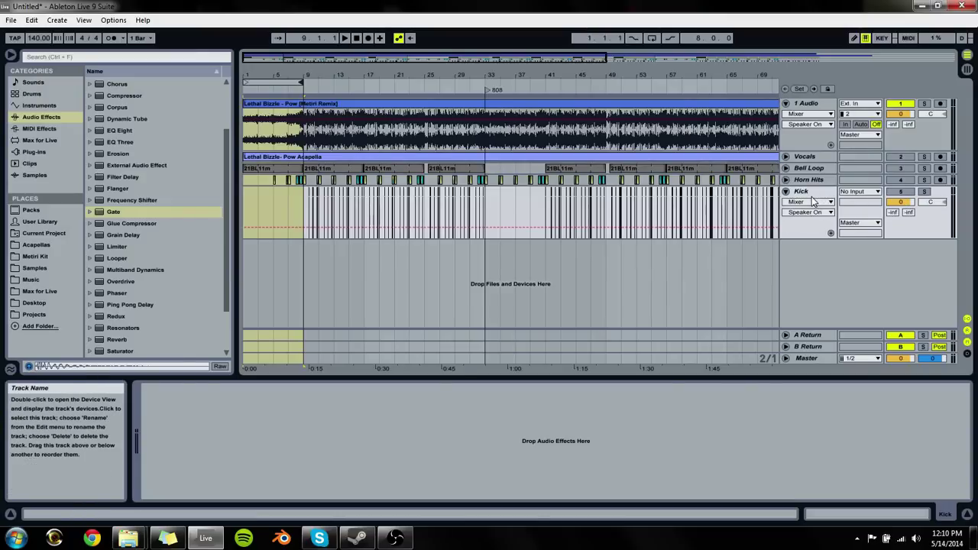
pyautogui.click(787, 191)
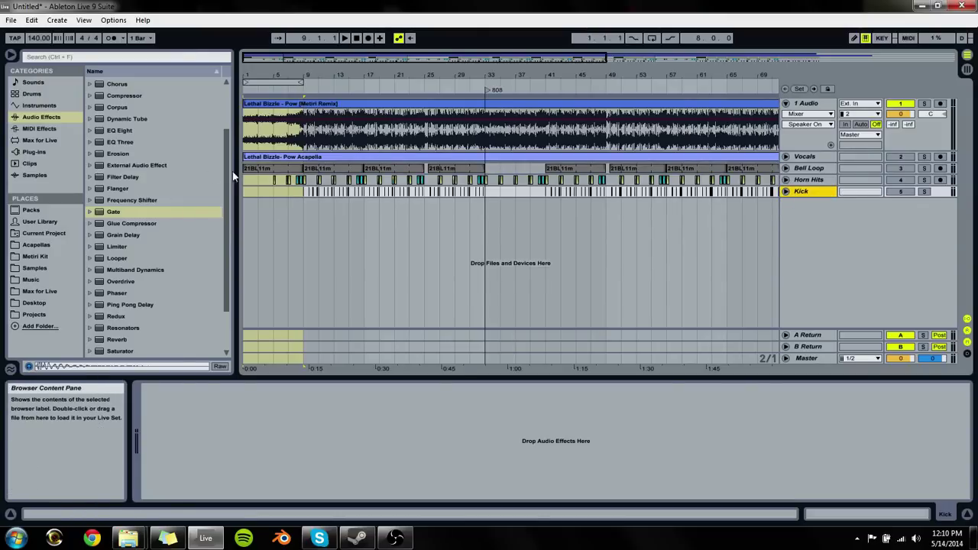
# Step: Locate the Claps & Snares folder within the Samples place in the browser and expand it
pyautogui.click(44, 259)
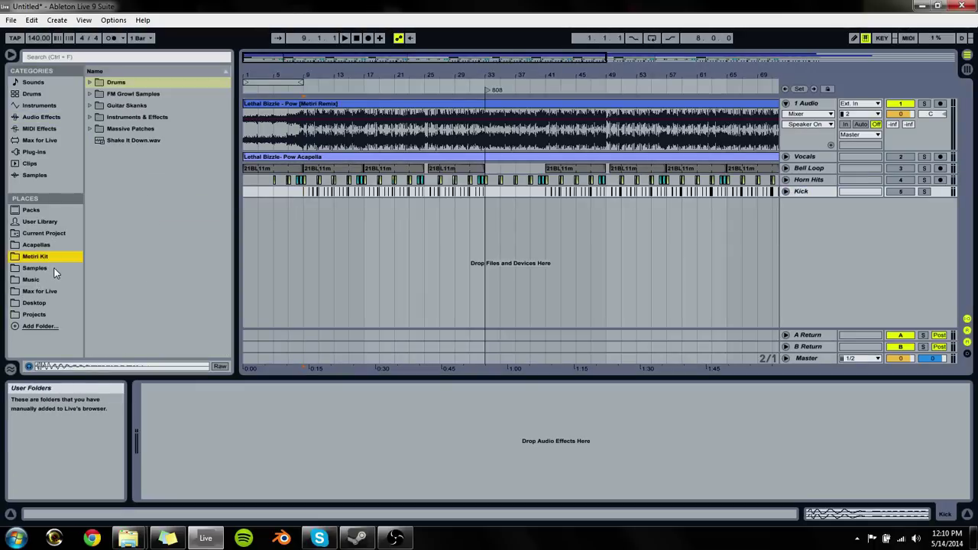
pyautogui.click(53, 267)
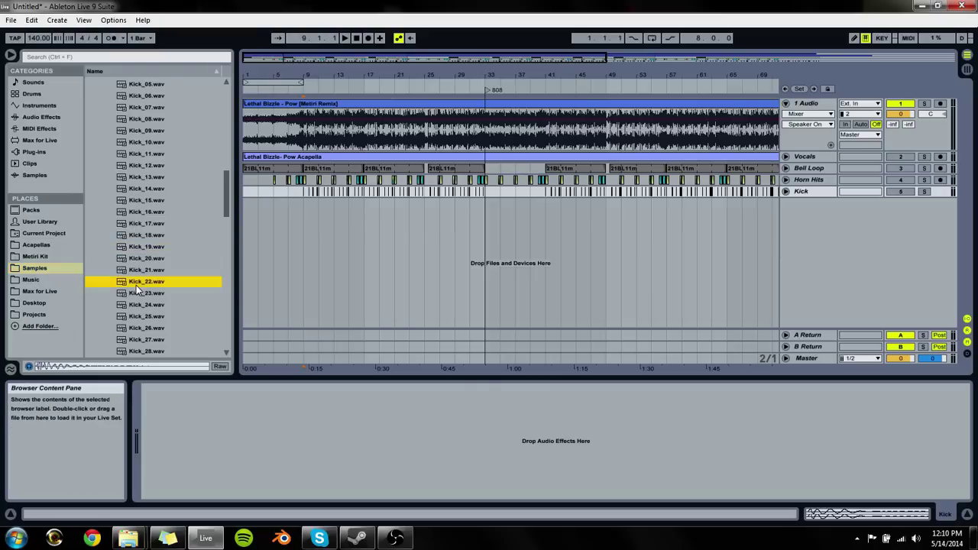
pyautogui.press('Left')
pyautogui.press('Down')
pyautogui.press('Down')
pyautogui.press('Down')
pyautogui.press('Down')
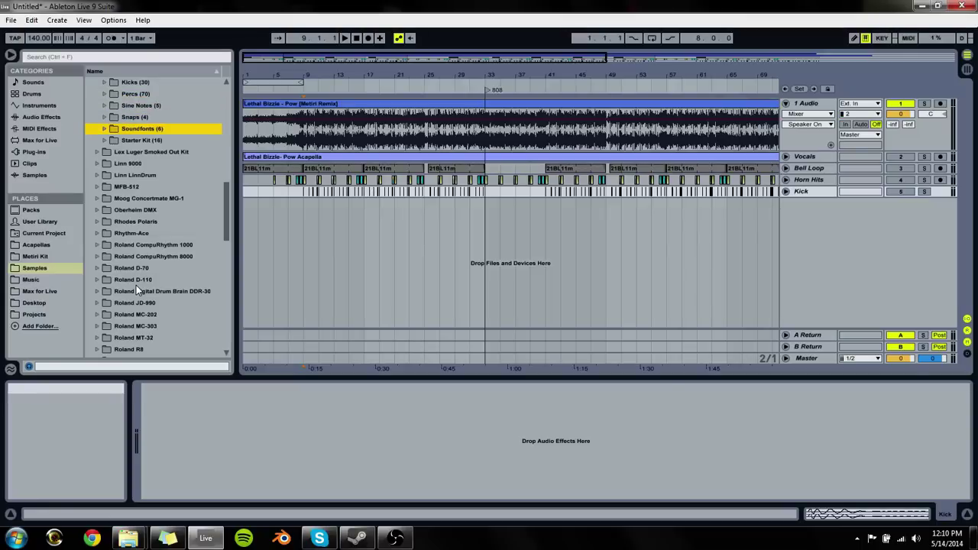
pyautogui.press('Up')
pyautogui.press('Up')
pyautogui.press('Up')
pyautogui.press('Up')
pyautogui.press('Up')
pyautogui.press('Up')
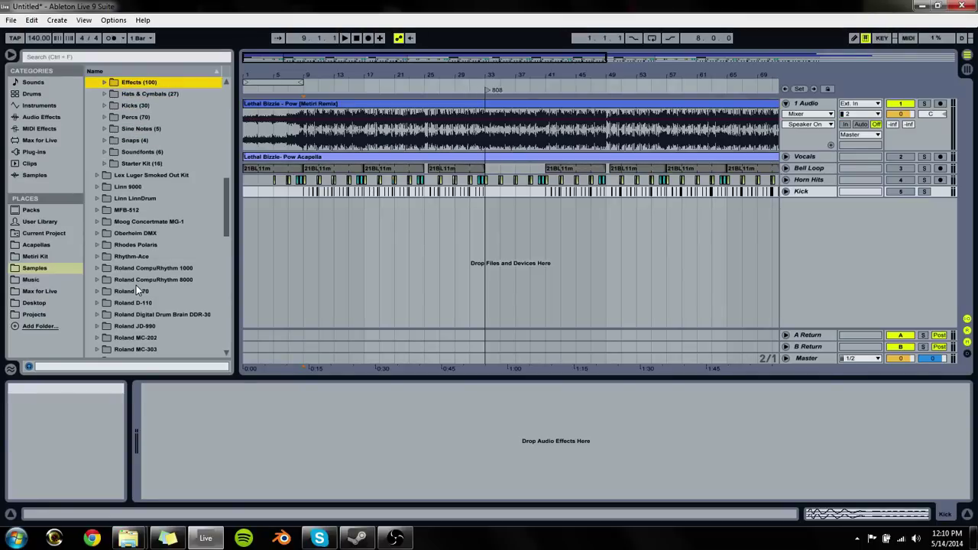
pyautogui.press('Down')
pyautogui.press('Up')
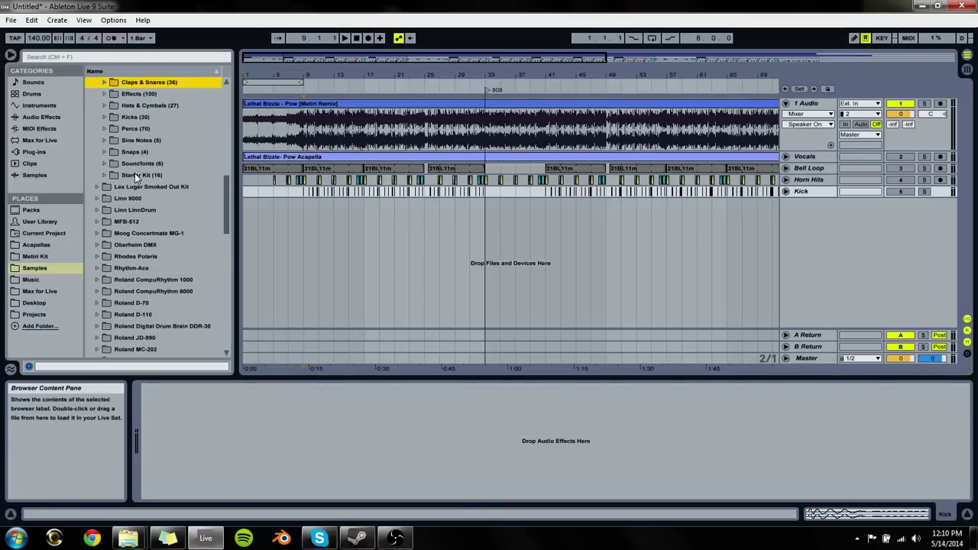
pyautogui.press('Up')
pyautogui.press('Right')
# Step: Audition the clap samples and the first snare samples in the Claps & Snares folder, through Snare_10.wav
pyautogui.press('Down')
pyautogui.press('Down')
pyautogui.press('Down')
pyautogui.press('Down')
pyautogui.press('Down')
pyautogui.press('Down')
pyautogui.press('Down')
pyautogui.press('Down')
pyautogui.press('Down')
pyautogui.press('Down')
pyautogui.press('Down')
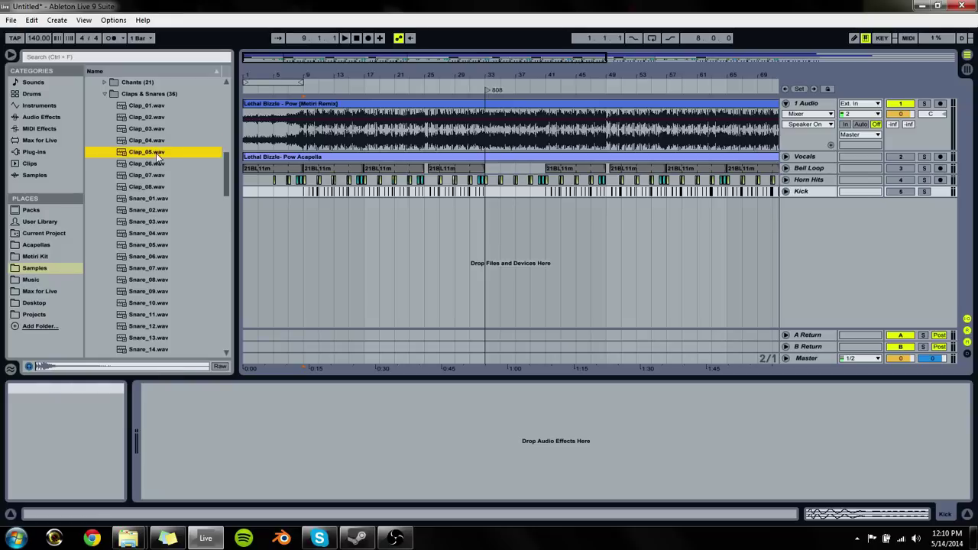
pyautogui.press('Down')
pyautogui.press('Down')
pyautogui.press('Down')
pyautogui.press('Down')
pyautogui.press('Down')
pyautogui.press('Down')
pyautogui.press('Down')
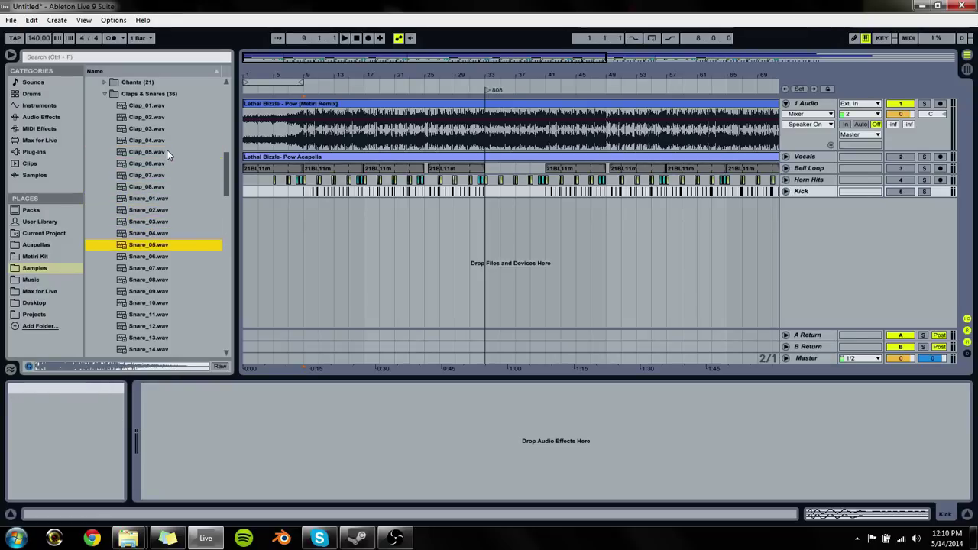
# Step: Play the original remix track briefly from bar 11 as a listening reference
pyautogui.click(320, 142)
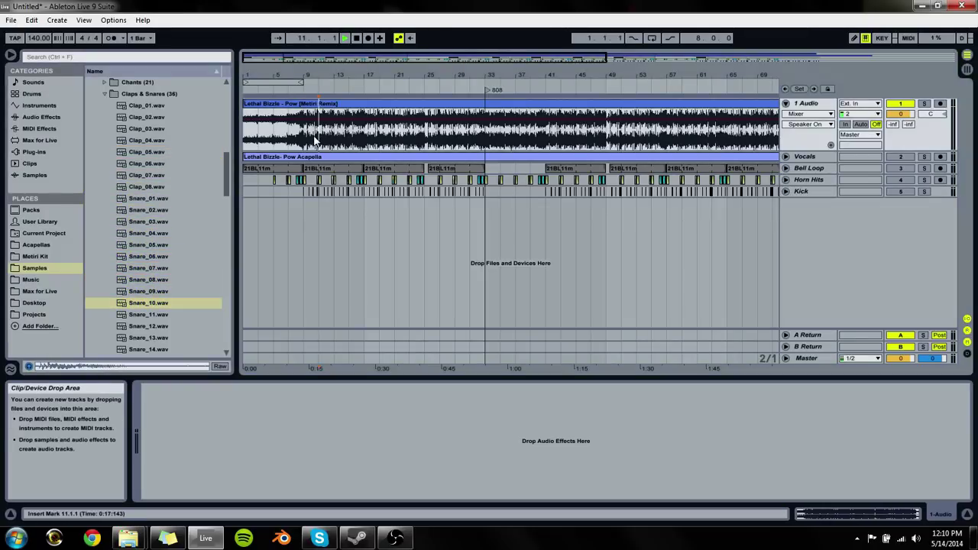
pyautogui.press('space')
pyautogui.press('space')
# Step: Audition the remaining plain snare samples in the Claps & Snares folder, from Snare_12.wav through Snare_17.wav
pyautogui.click(169, 326)
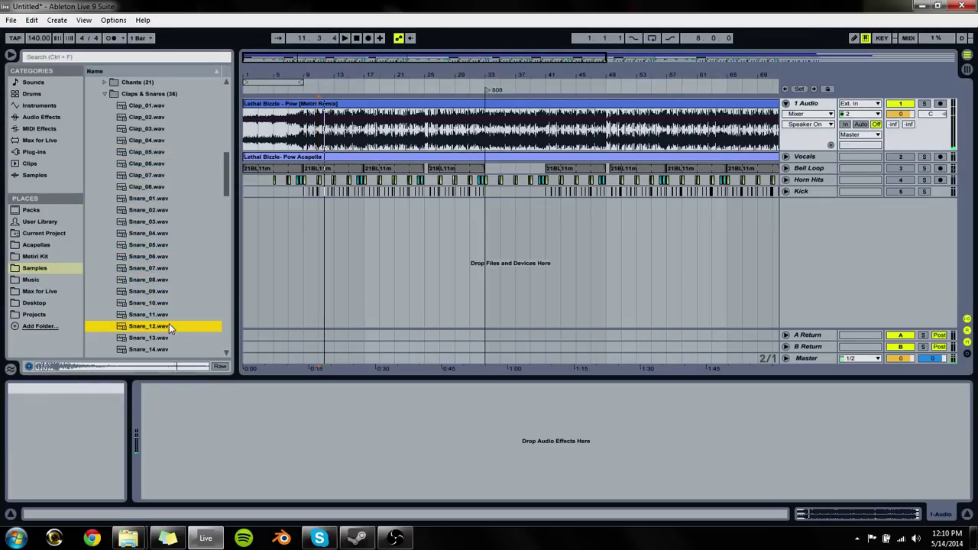
pyautogui.press('Down')
pyautogui.press('Down')
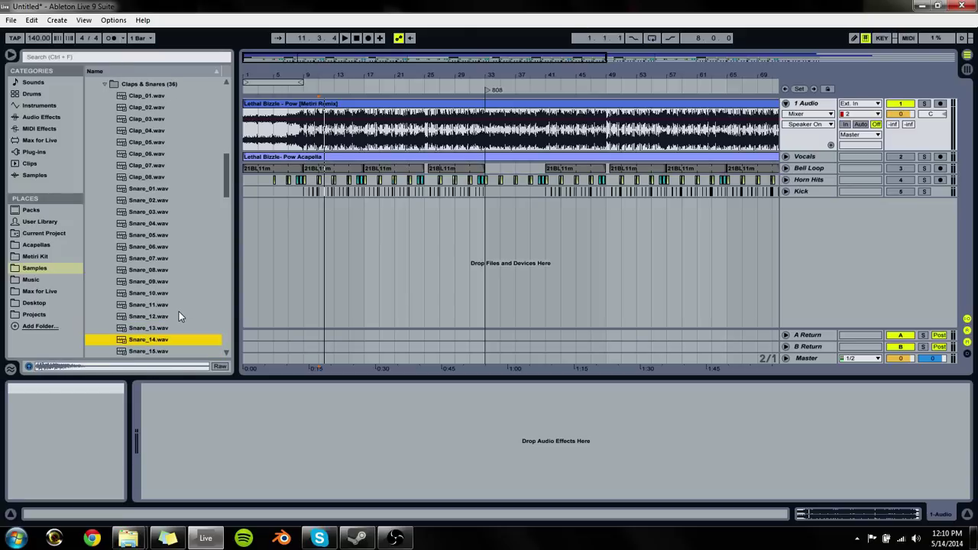
pyautogui.press('Up')
pyautogui.press('Down')
pyautogui.press('Down')
pyautogui.press('Down')
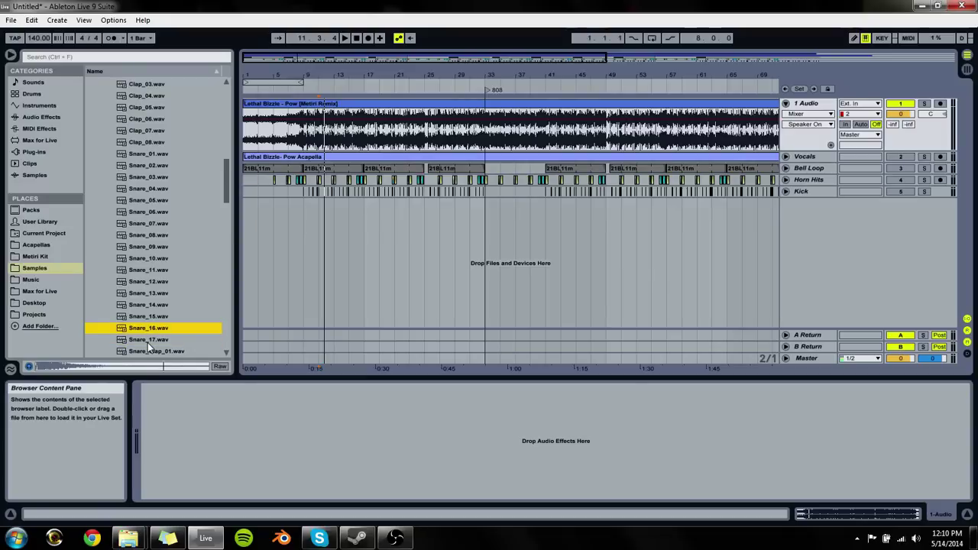
pyautogui.press('Down')
# Step: Audition the Snare_Clap samples in the Claps & Snares folder, from Snare_Clap_01.wav through Snare_Clap_09tri.wav
pyautogui.press('Down')
pyautogui.press('Down')
pyautogui.press('Down')
pyautogui.press('Down')
pyautogui.press('Down')
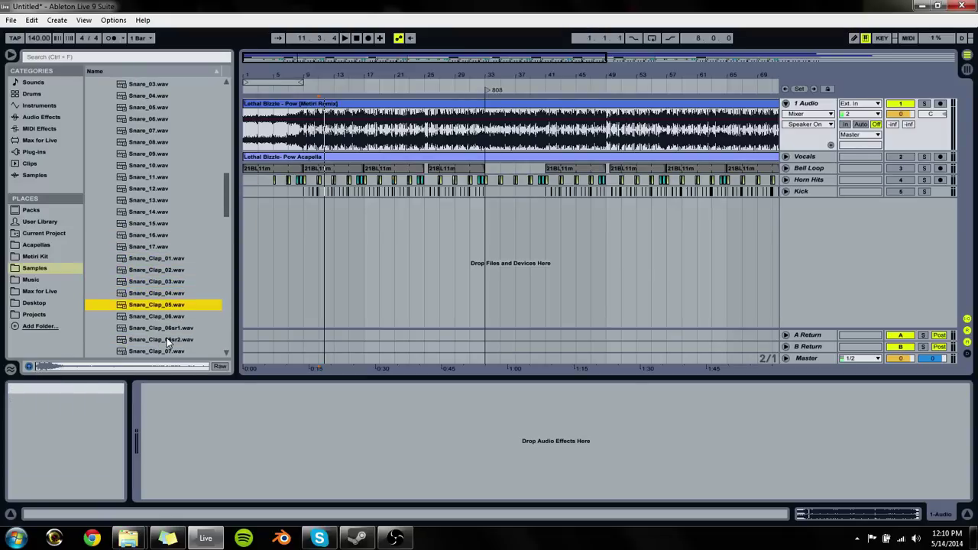
pyautogui.press('Down')
pyautogui.press('Down')
pyautogui.press('Down')
pyautogui.press('Down')
pyautogui.press('Down')
pyautogui.press('Down')
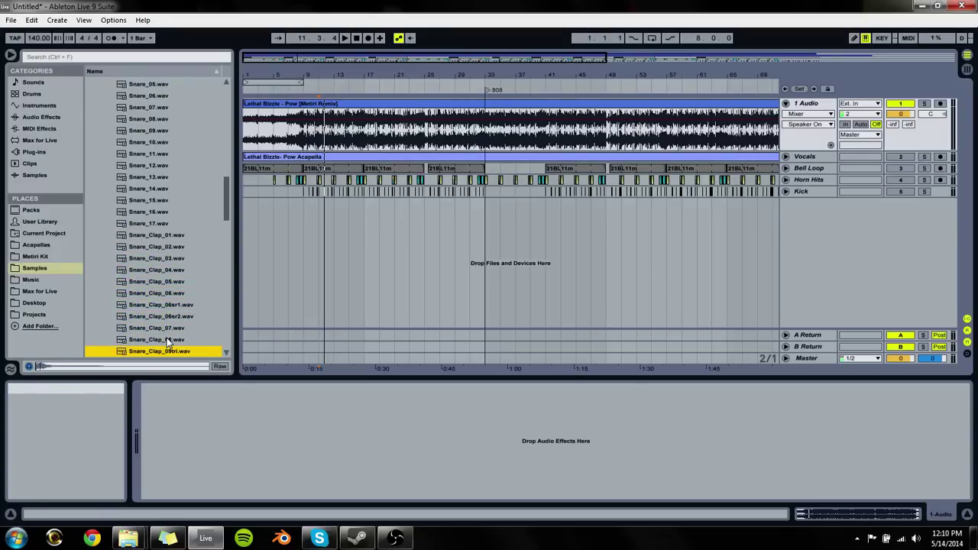
pyautogui.press('Up')
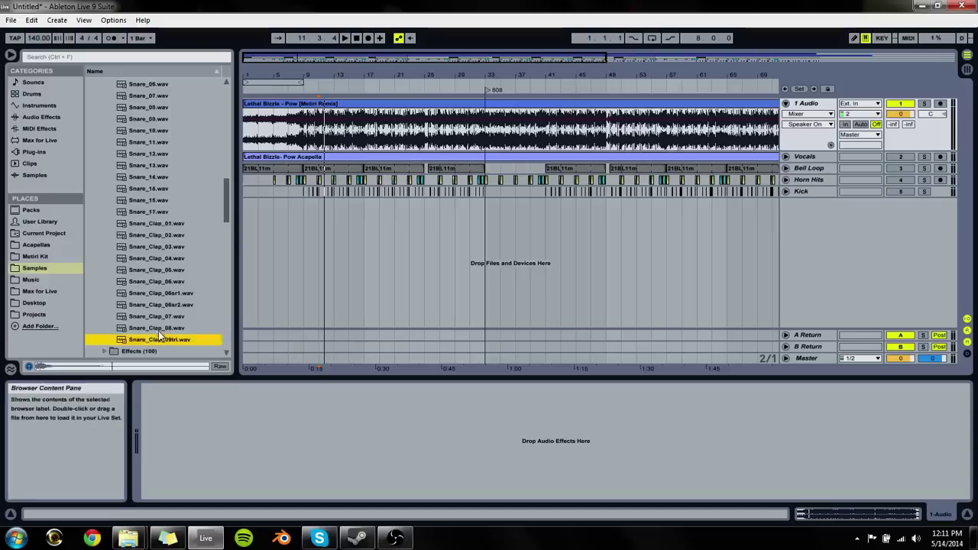
# Step: Audition the clap samples Clap_01.wav through Clap_07.wav again, in both directions
pyautogui.scroll(4, 153, 306)
pyautogui.scroll(5, 153, 206)
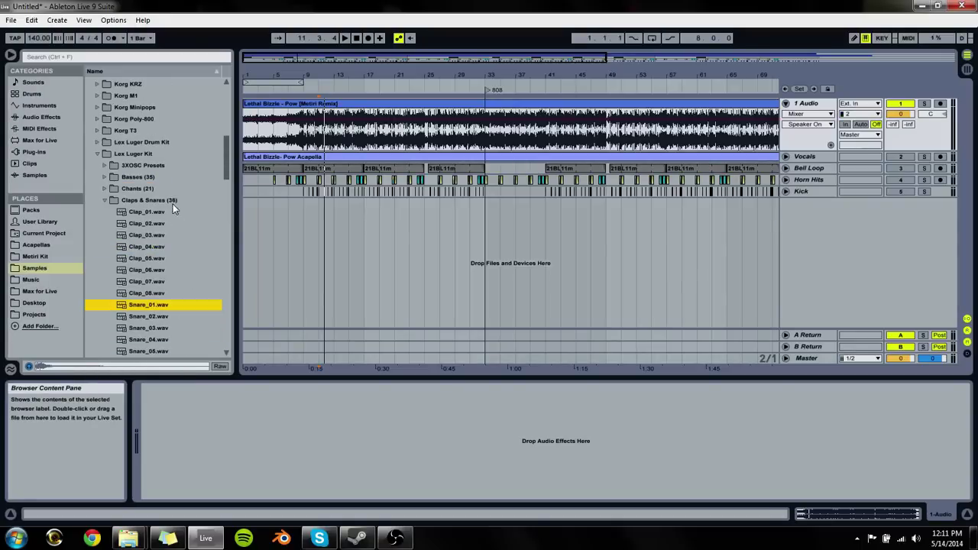
pyautogui.click(173, 202)
pyautogui.press('Down')
pyautogui.press('Down')
pyautogui.press('Down')
pyautogui.press('Down')
pyautogui.press('Down')
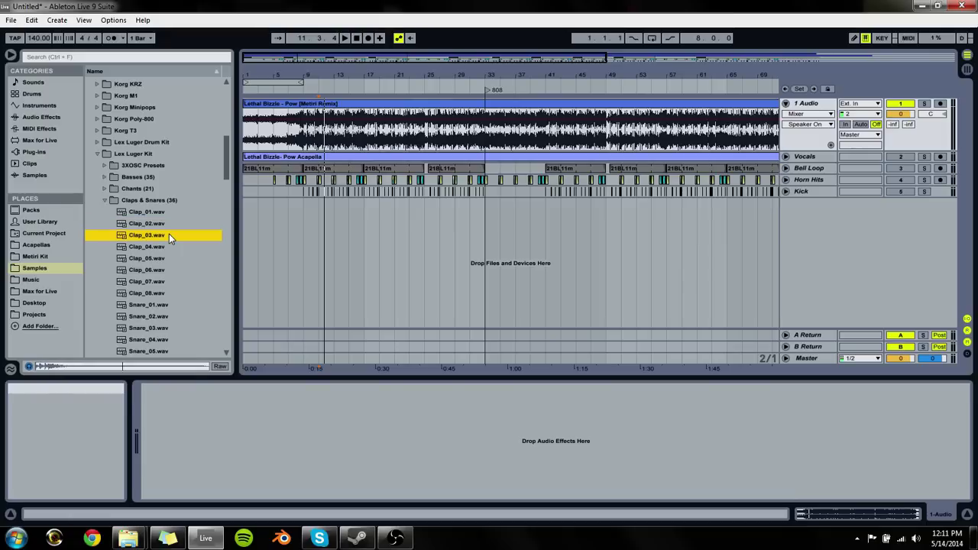
pyautogui.press('Down')
pyautogui.press('Down')
pyautogui.press('Down')
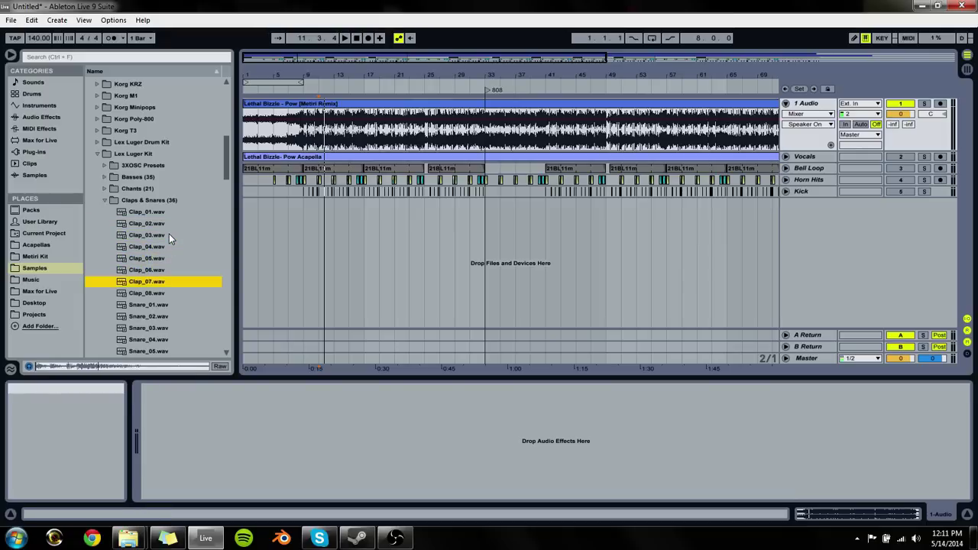
pyautogui.press('Up')
pyautogui.press('Up')
pyautogui.press('Up')
pyautogui.press('Up')
pyautogui.press('Up')
pyautogui.press('Up')
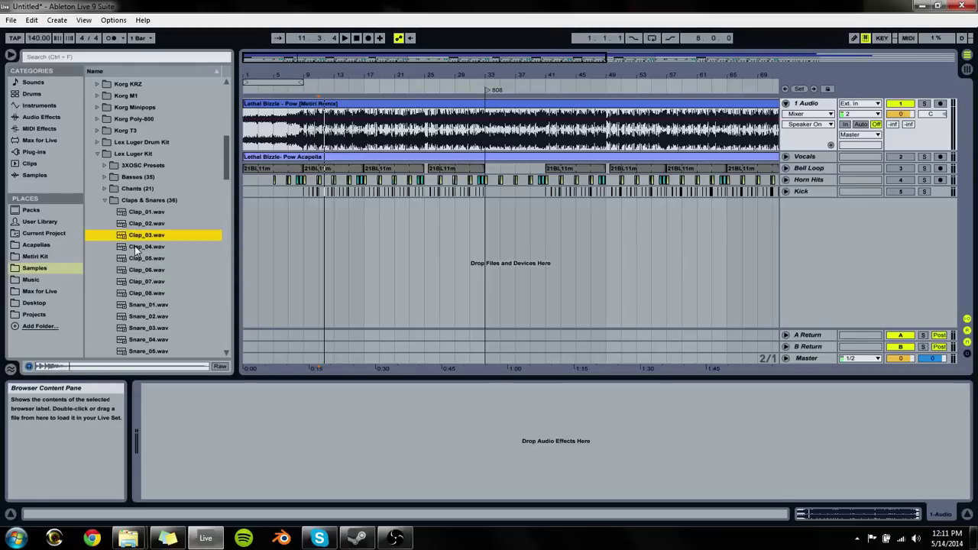
pyautogui.press('Up')
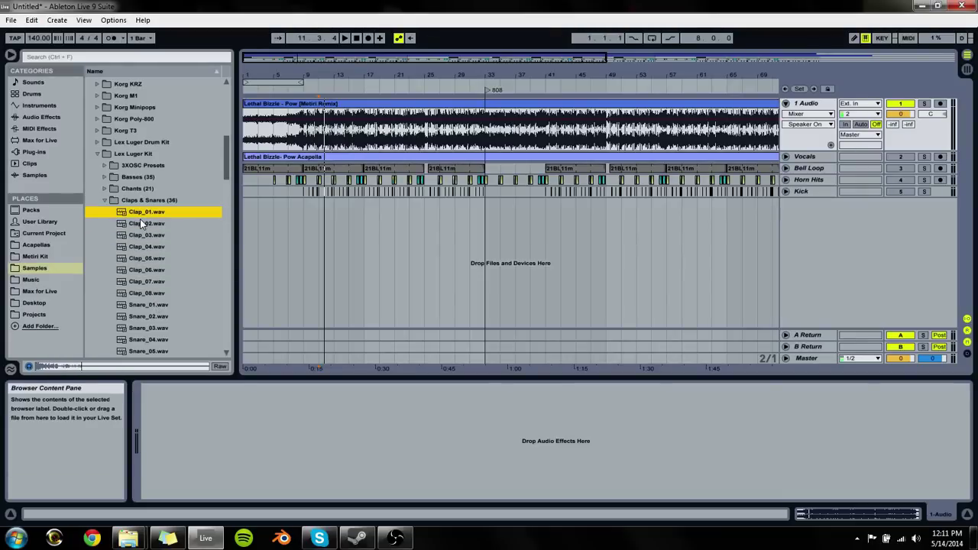
# Step: Play the original remix from bar 7 and compare its clap with Clap_03.wav and Clap_02.wav
pyautogui.click(291, 215)
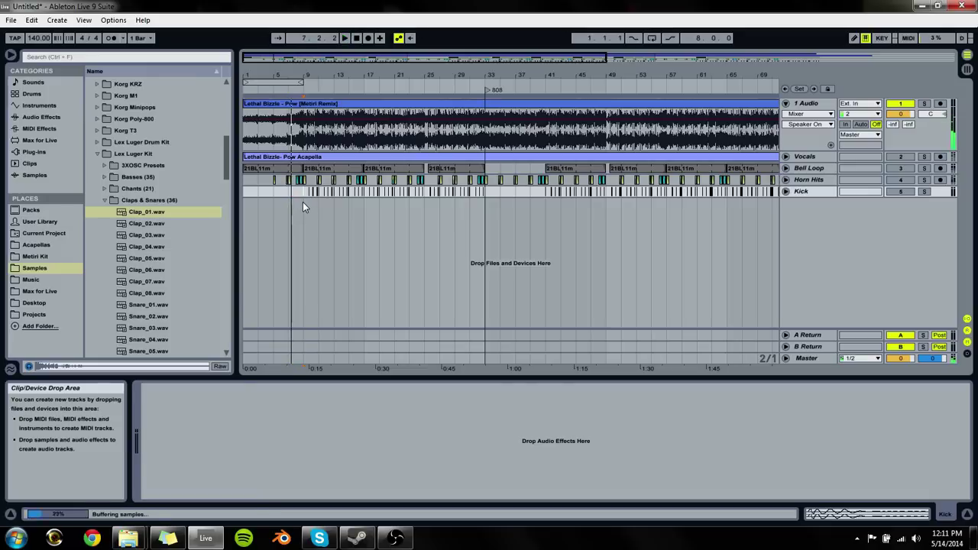
pyautogui.click(156, 231)
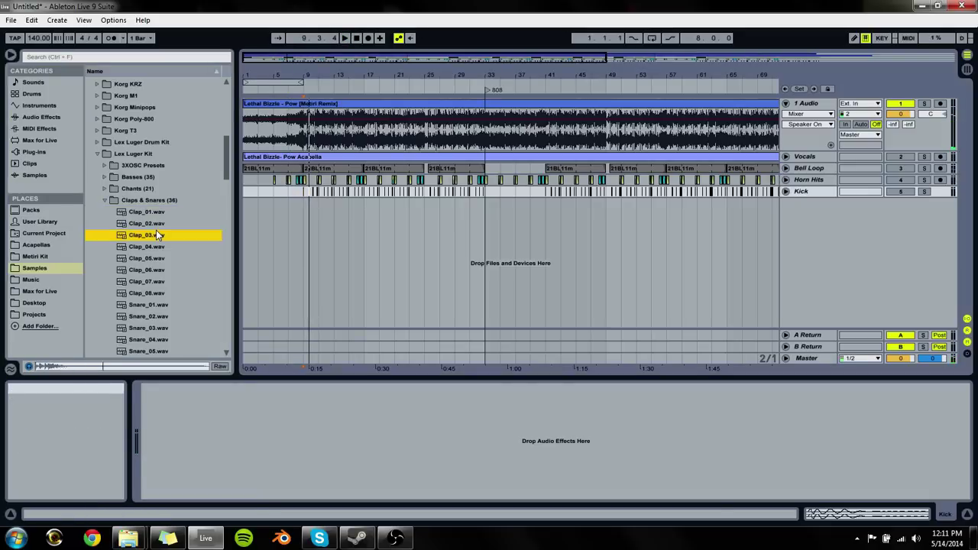
pyautogui.click(156, 228)
pyautogui.press('space')
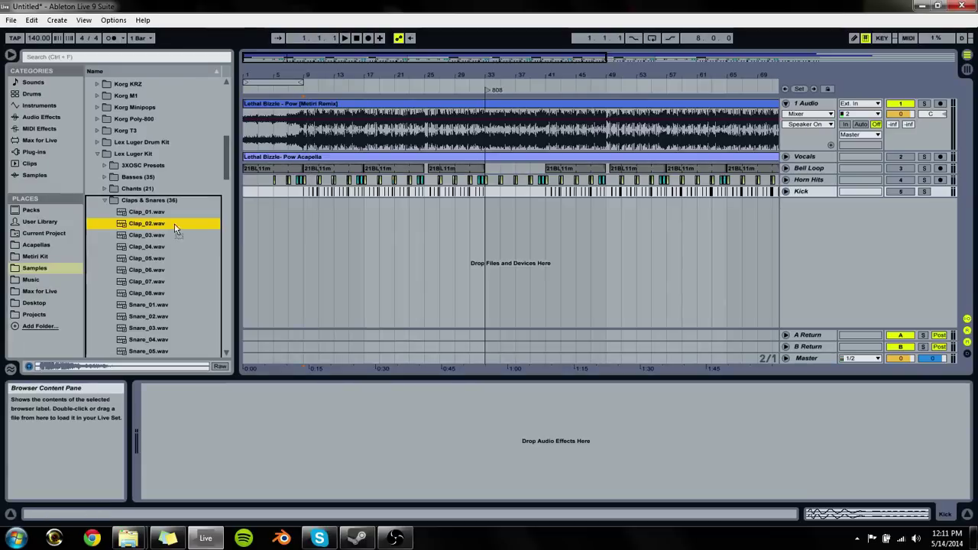
# Step: Place Clap_03.wav on a new audio track below Kick, move the clip to 9.3.1, and play from bar 9
pyautogui.click(148, 236)
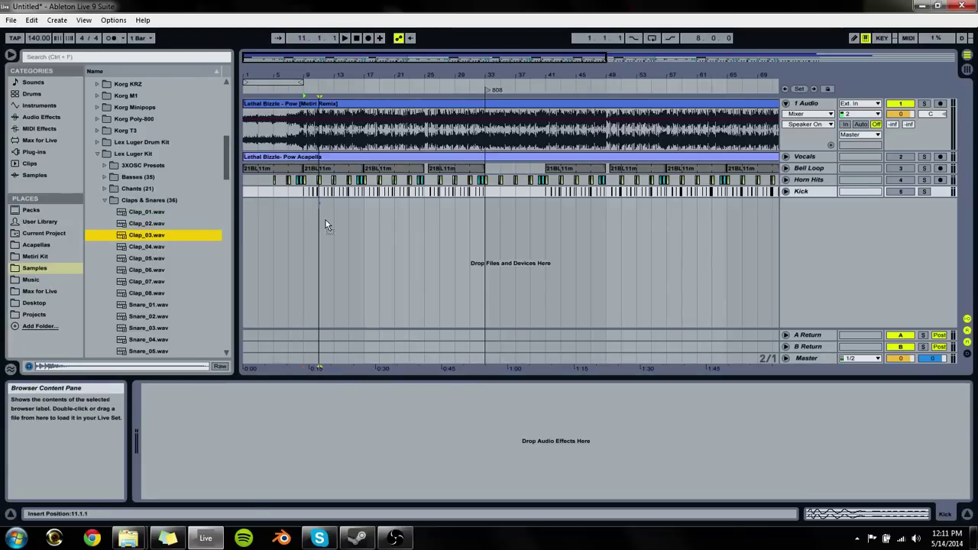
pyautogui.press('Return')
pyautogui.press('+')
pyautogui.press('+')
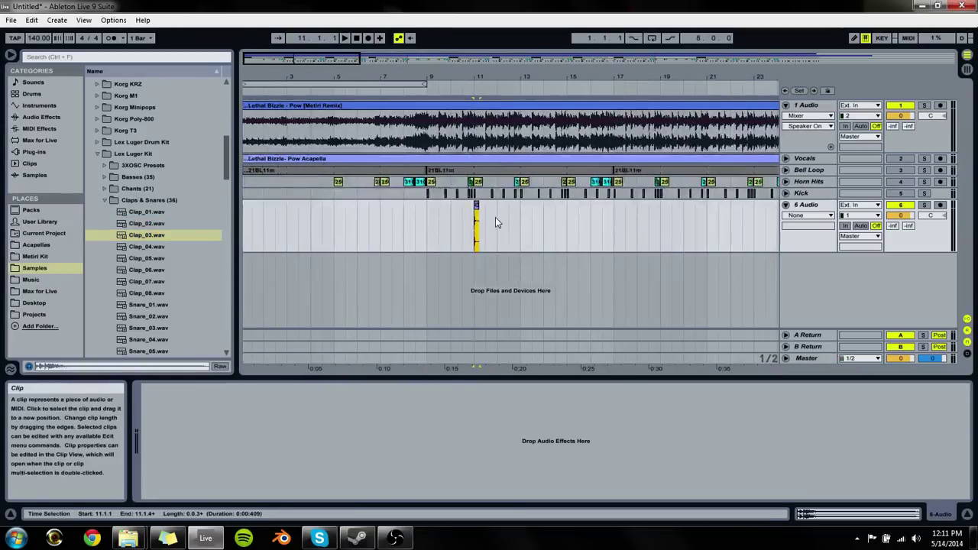
pyautogui.moveTo(495, 218); pyautogui.dragTo(444, 214)
pyautogui.click(477, 206)
pyautogui.click(427, 225)
pyautogui.press('space')
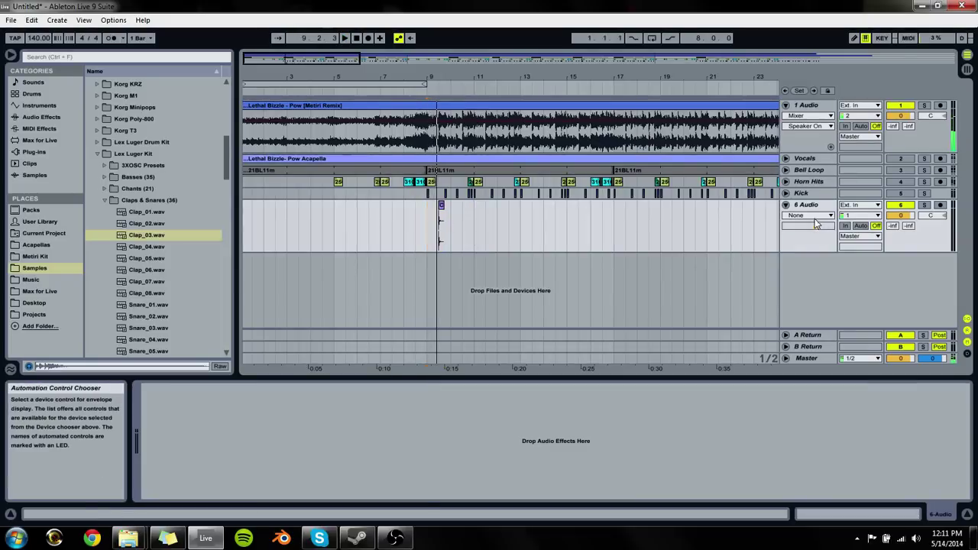
# Step: Show fades on the new clap track and the Kick track, and fold the Kick track again
pyautogui.click(815, 219)
pyautogui.click(790, 234)
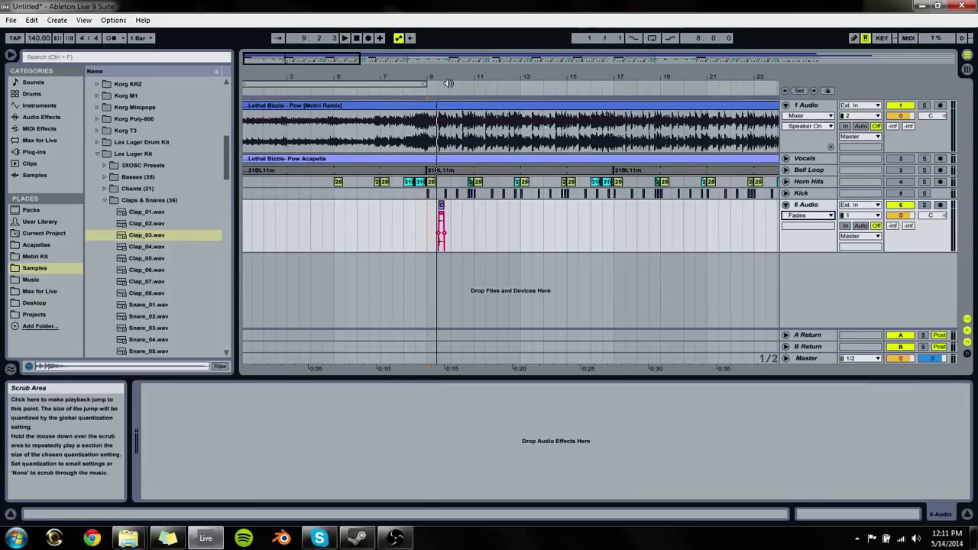
pyautogui.press('+')
pyautogui.click(786, 194)
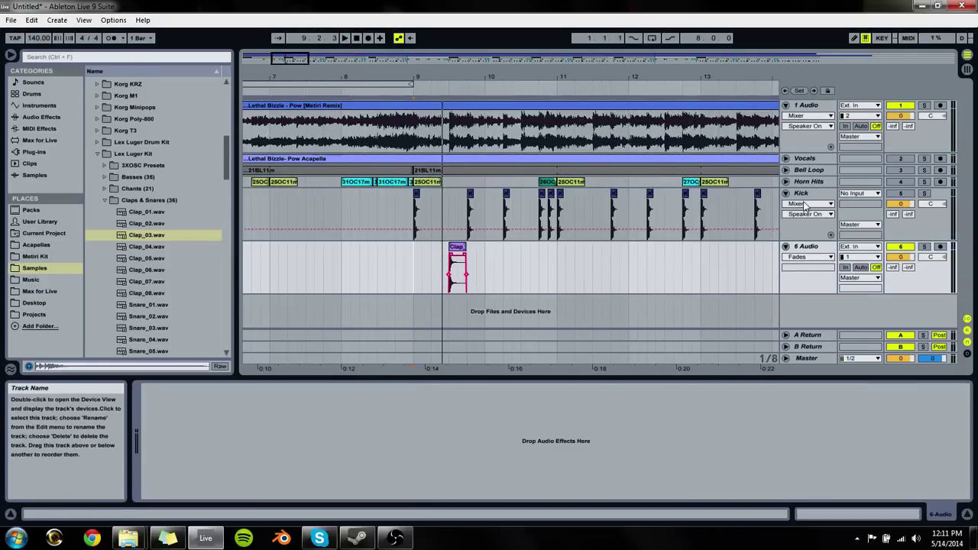
pyautogui.click(809, 203)
pyautogui.click(798, 220)
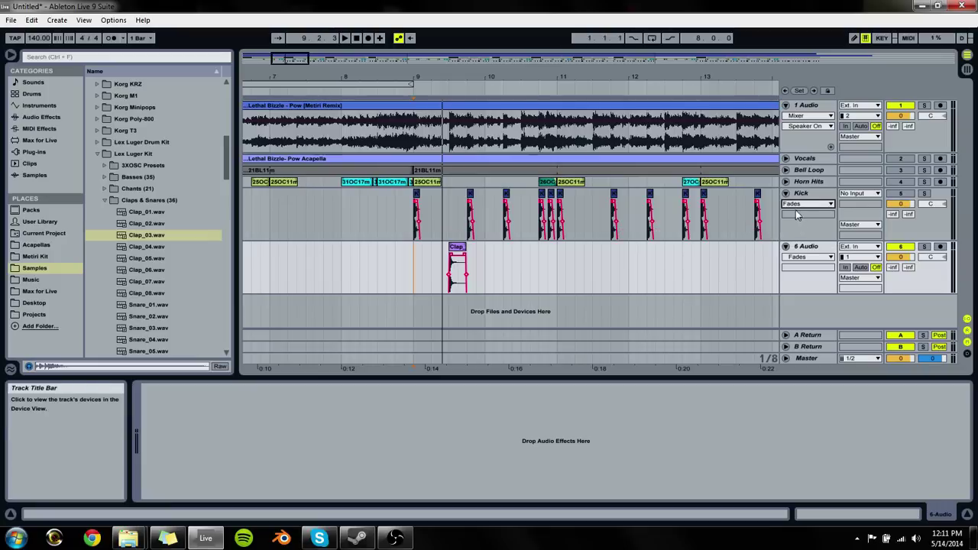
pyautogui.click(786, 194)
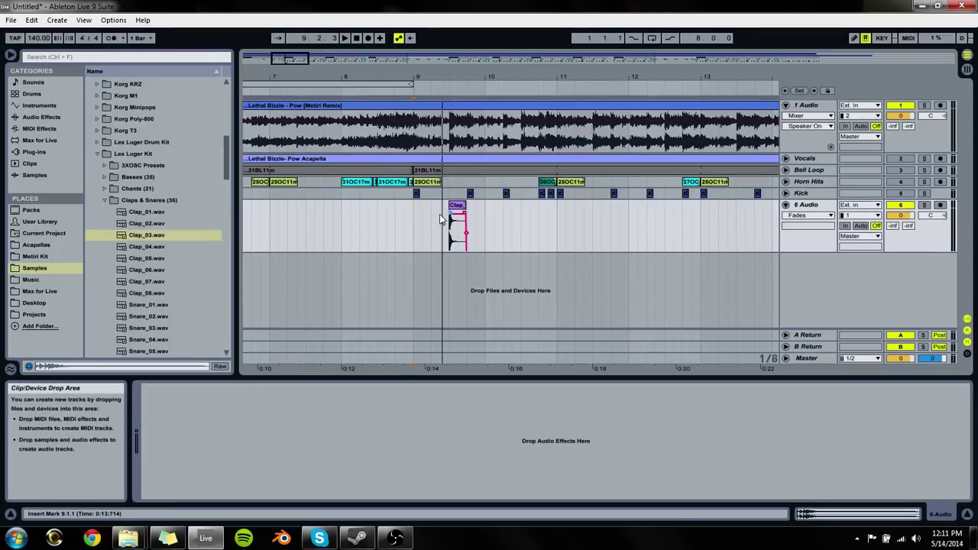
# Step: Lengthen the clap clip's fade-out, duplicate the clip one bar on at 10.3.1, and play both claps against the remix
pyautogui.click(457, 222)
pyautogui.click(464, 218)
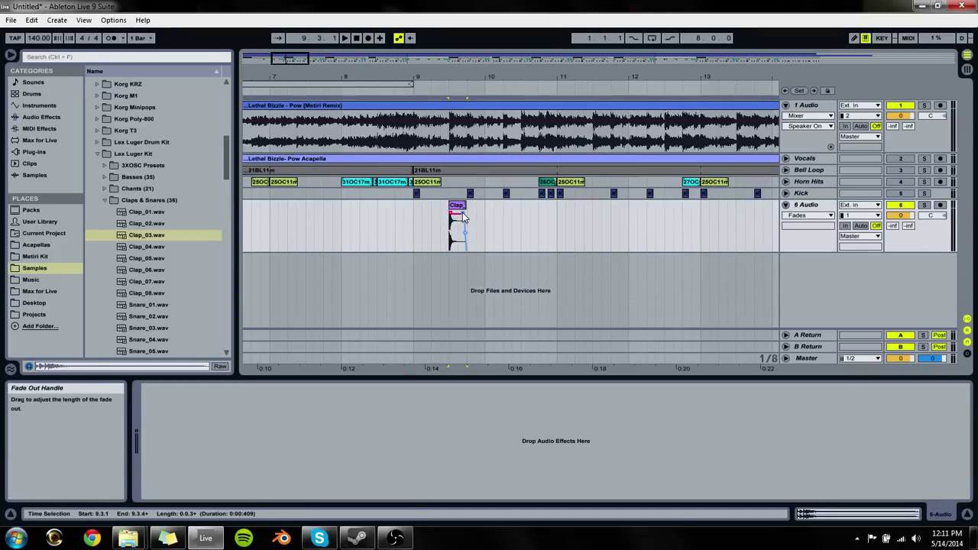
pyautogui.moveTo(483, 221); pyautogui.dragTo(451, 224)
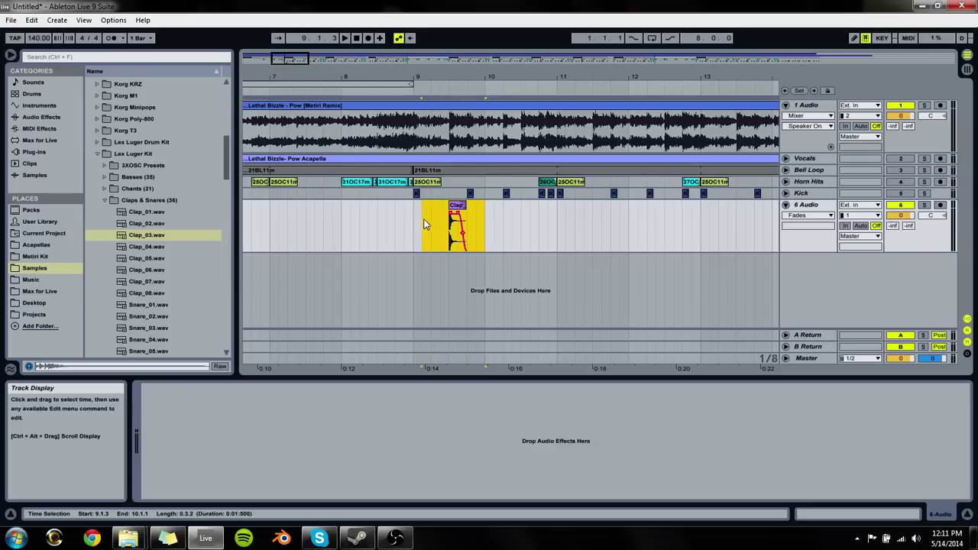
pyautogui.hotkey('ctrl', 'd')
pyautogui.click(397, 227)
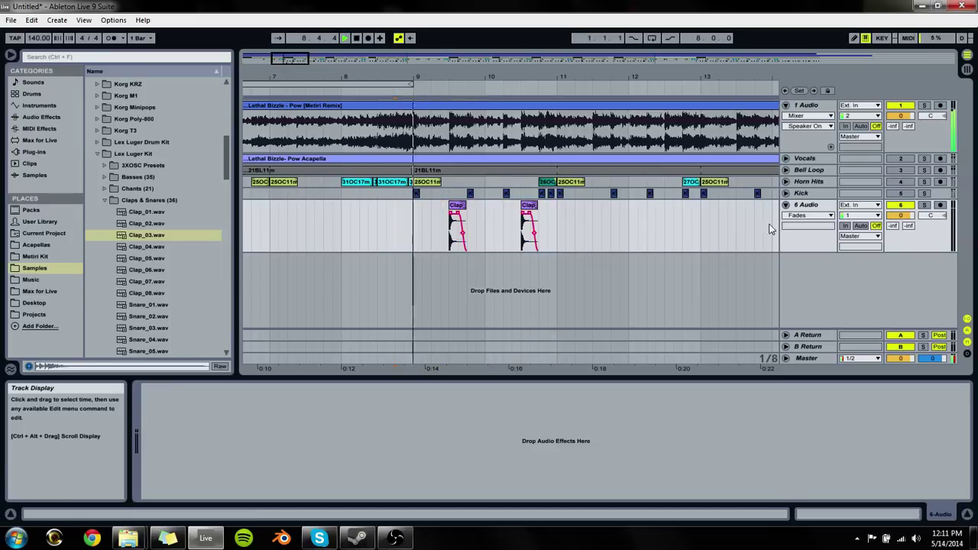
pyautogui.press('space')
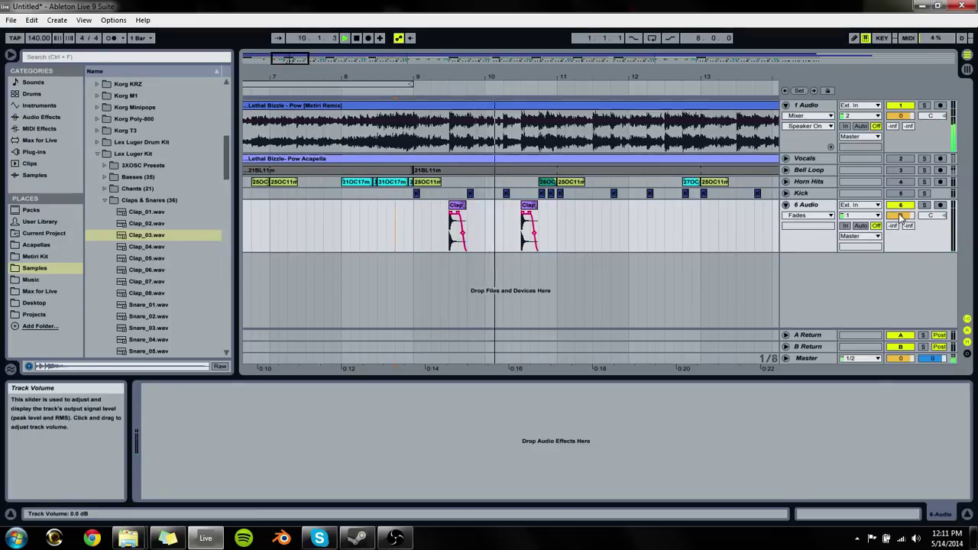
# Step: Audition the snare samples Snare_03.wav through Snare_05.wav
pyautogui.click(173, 328)
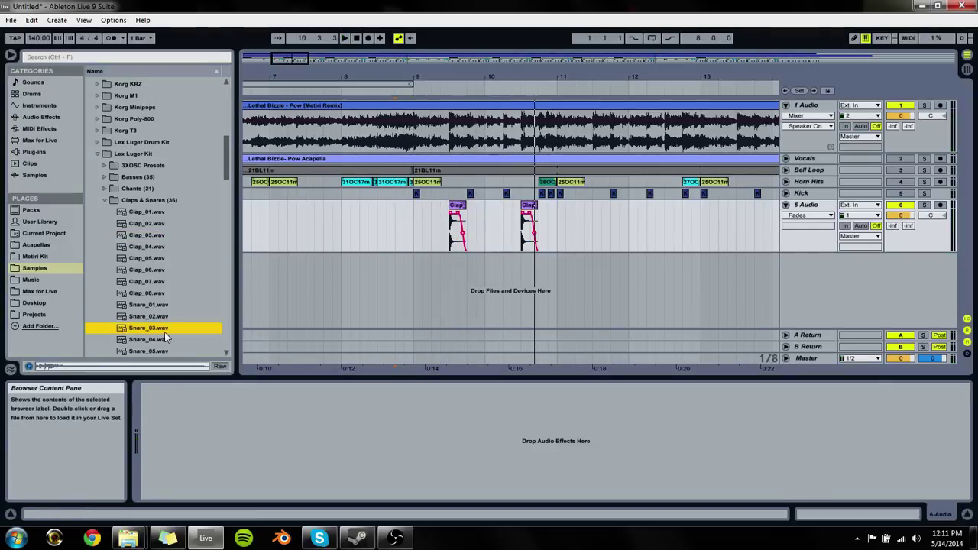
pyautogui.press('Down')
pyautogui.press('Down')
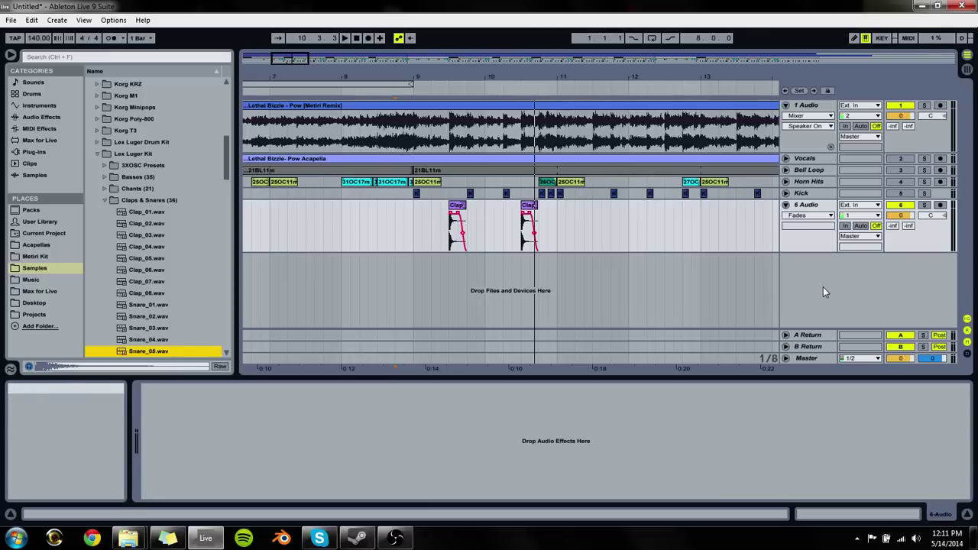
# Step: Rename the clap track as Clap and add two audio tracks below it, named Snare and Roll Snare
pyautogui.click(808, 207)
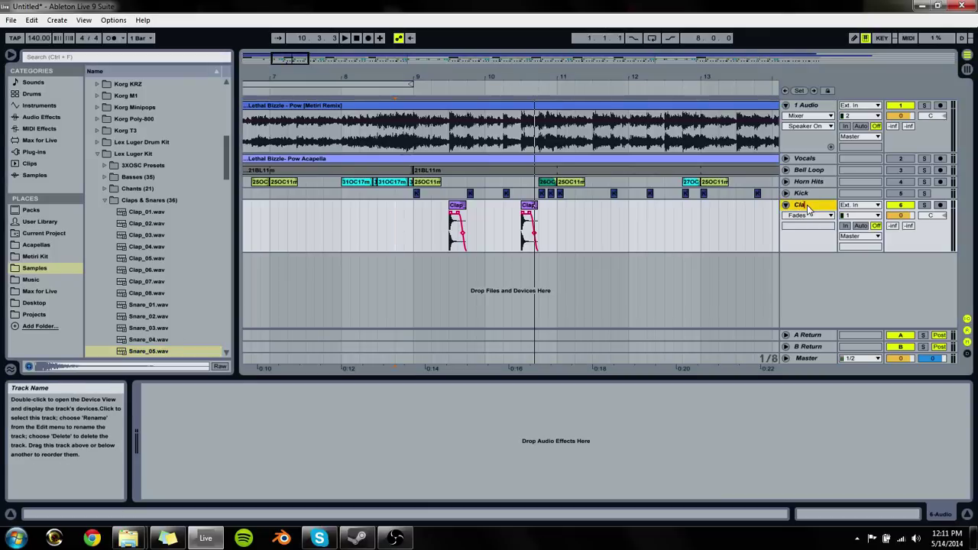
pyautogui.press('Down')
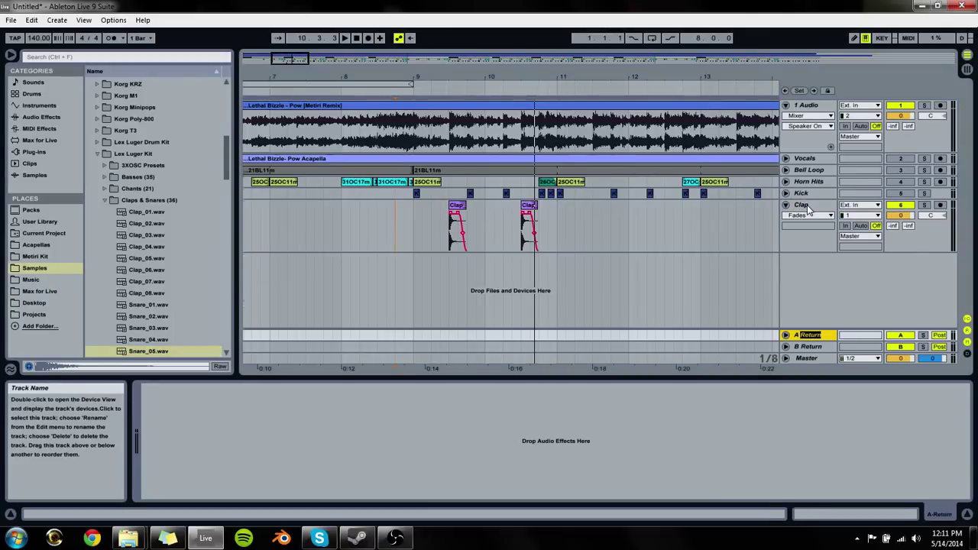
pyautogui.hotkey('ctrl', 't')
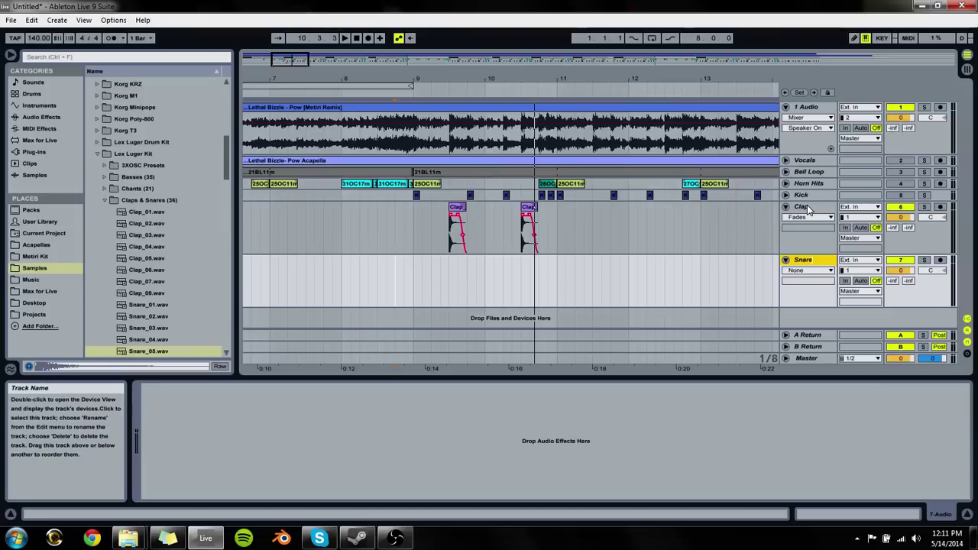
pyautogui.press('Escape')
pyautogui.hotkey('ctrl', 't')
pyautogui.hotkey('ctrl', 'r')
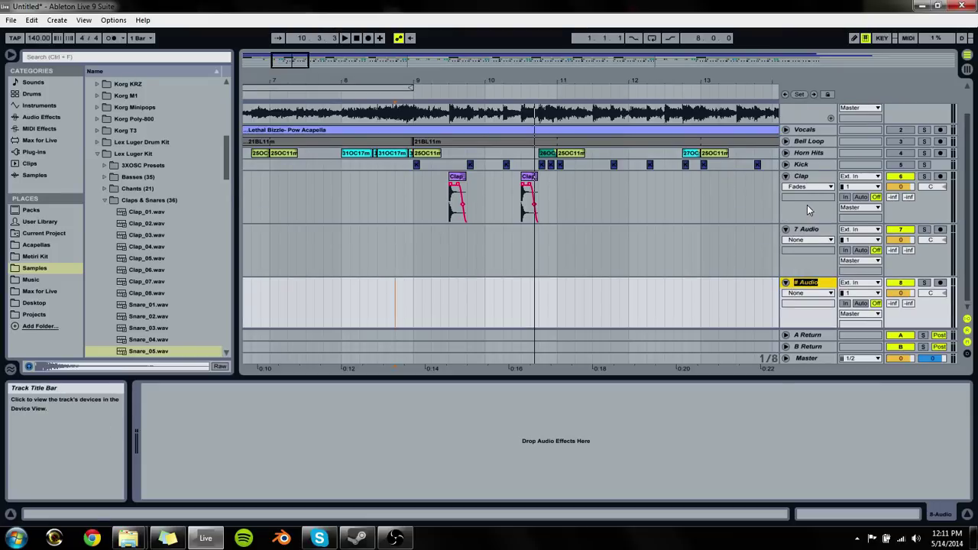
pyautogui.write('Roll Snare')
pyautogui.press('Return')
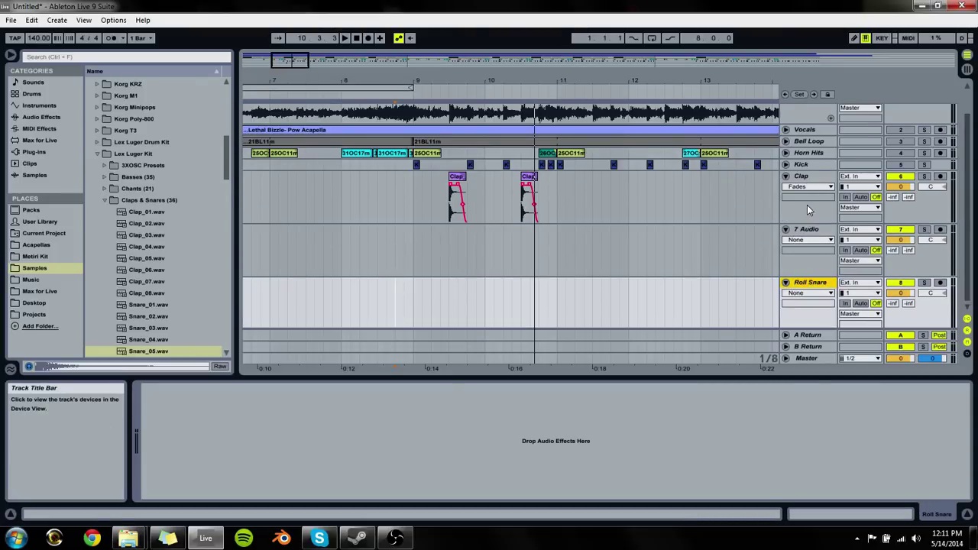
pyautogui.click(805, 235)
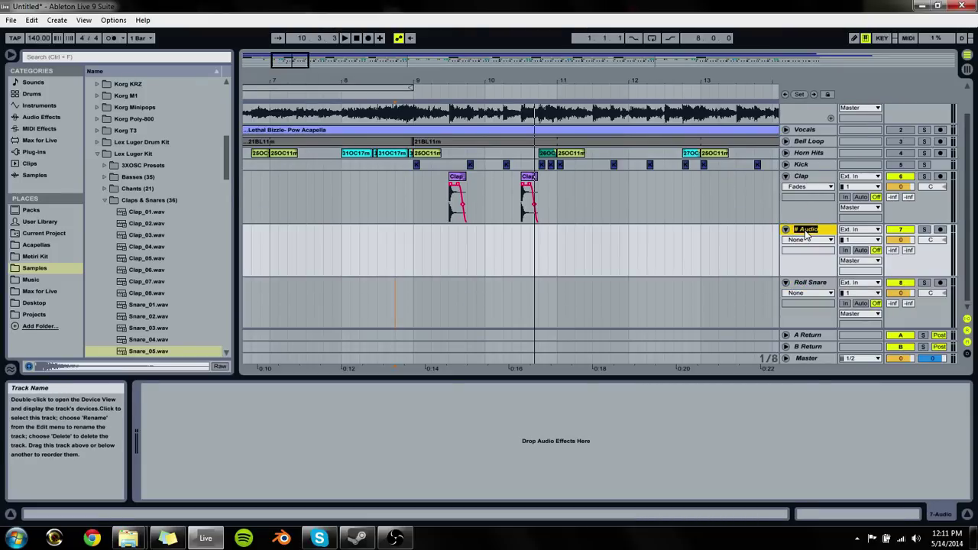
pyautogui.write('Snare')
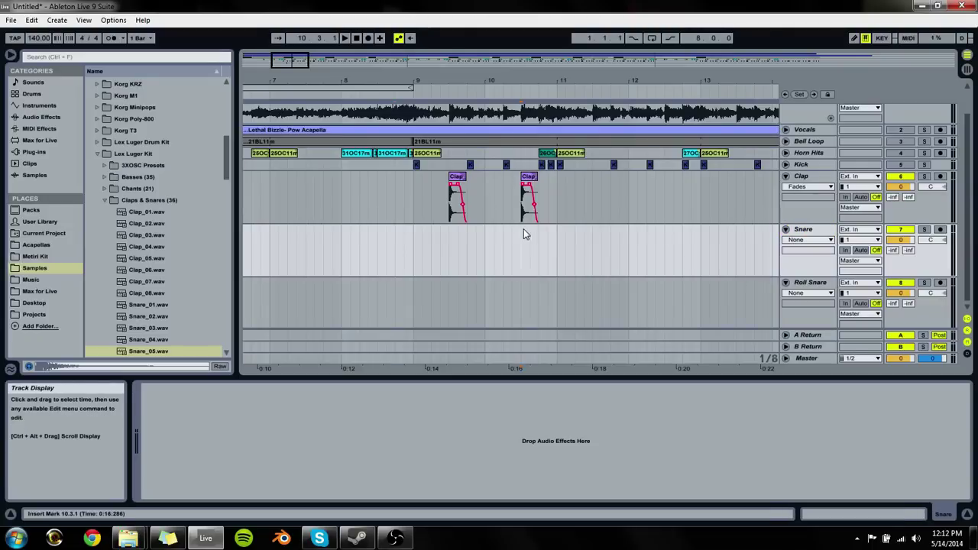
# Step: Audition the remaining snare samples from Snare_06.wav through Snare_16.wav in the Claps & Snares folder
pyautogui.scroll(-2, 199, 336)
pyautogui.click(199, 338)
pyautogui.scroll(-2, 199, 334)
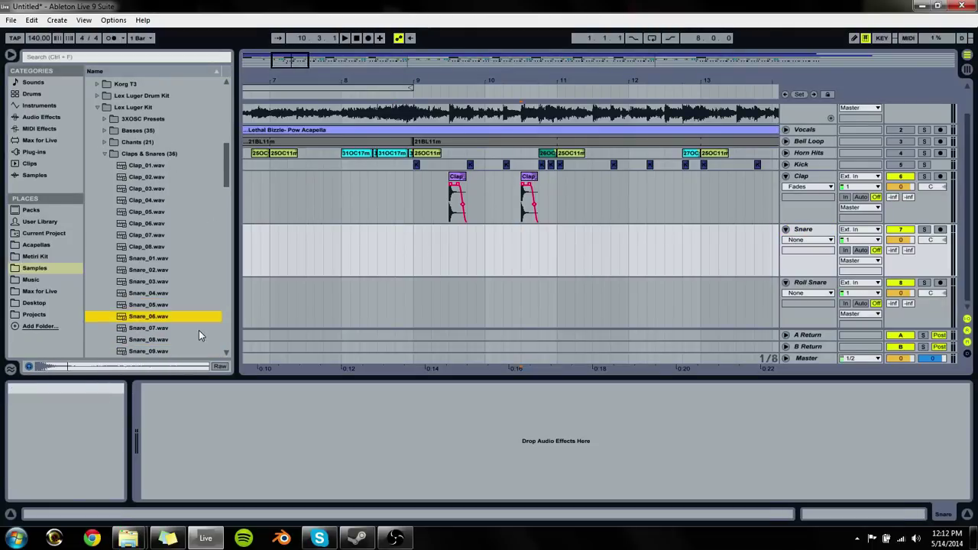
pyautogui.scroll(-4, 198, 330)
pyautogui.click(151, 328)
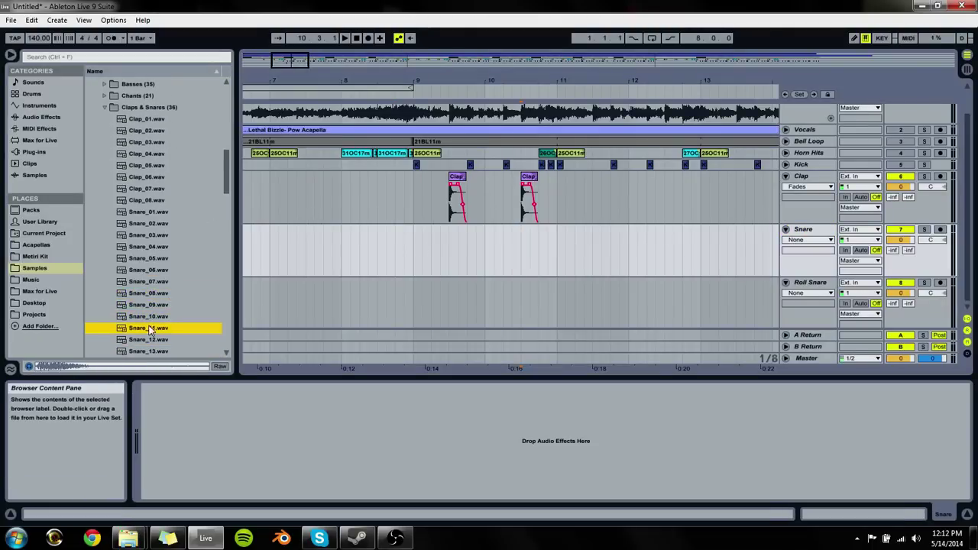
pyautogui.click(153, 339)
pyautogui.click(159, 350)
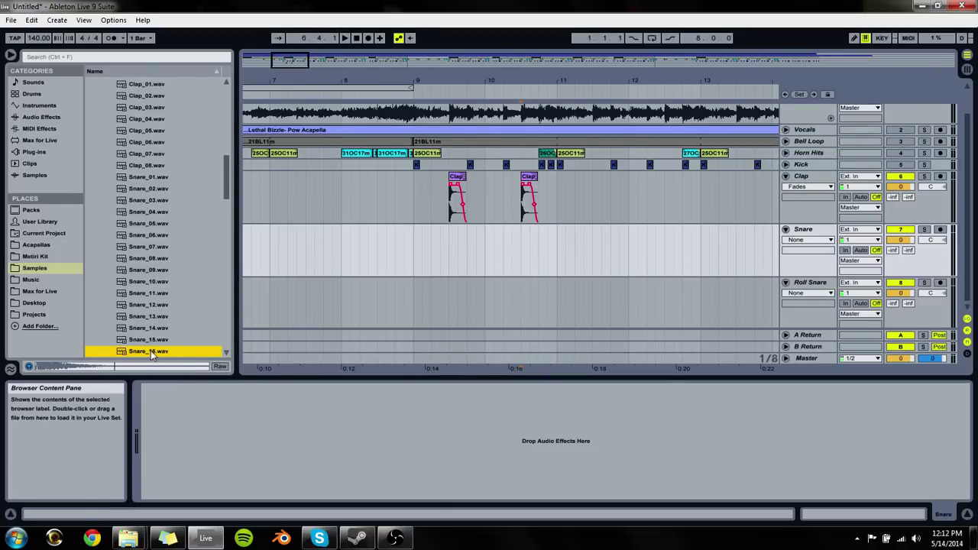
# Step: Place Snare_16.wav on the Snare track at 9.3.1, in line with the first clap, and show the track's fades
pyautogui.moveTo(166, 350); pyautogui.dragTo(453, 256)
pyautogui.click(798, 240)
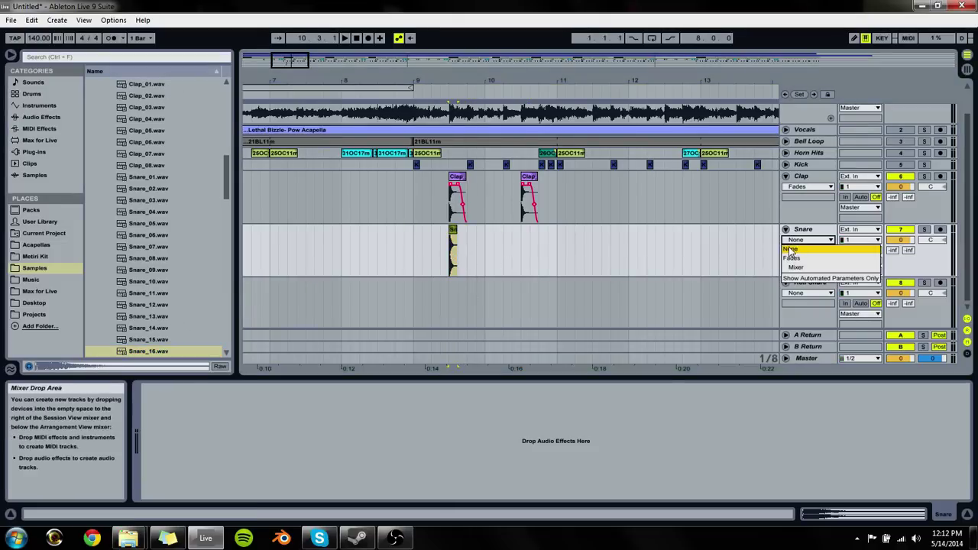
pyautogui.click(790, 249)
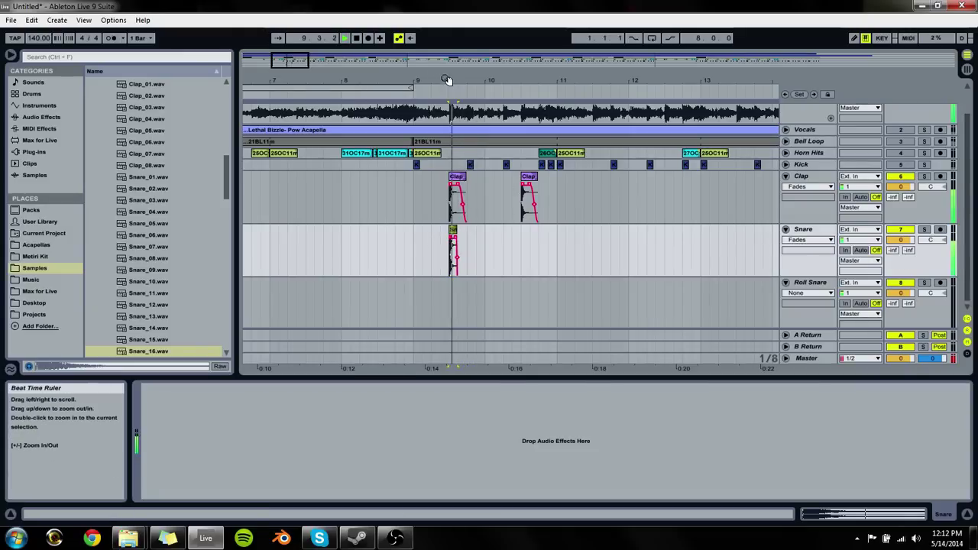
# Step: Listen to the snare with the clap and lengthen the snare clip's fade-out to cover most of the hit
pyautogui.moveTo(448, 81); pyautogui.dragTo(447, 80)
pyautogui.click(482, 231)
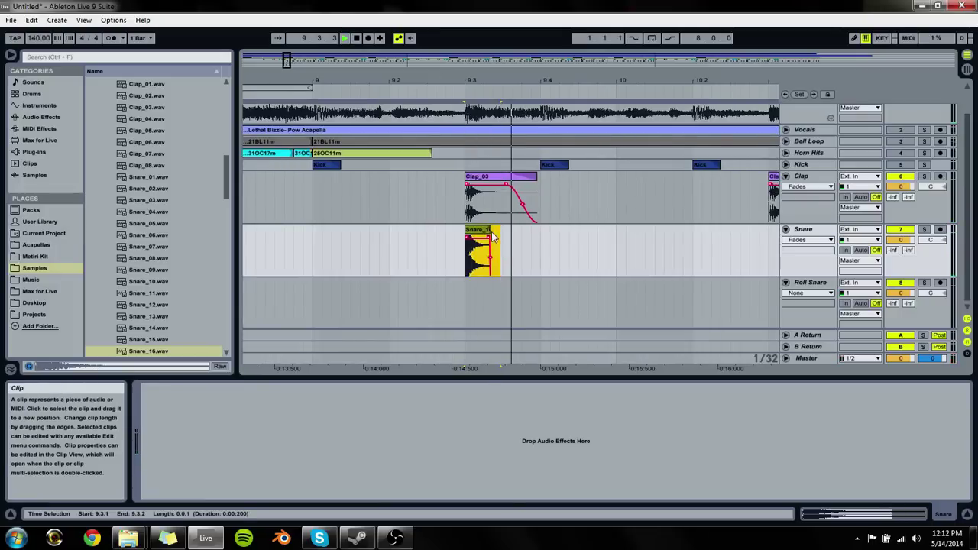
pyautogui.press('space')
pyautogui.moveTo(489, 231); pyautogui.dragTo(468, 234)
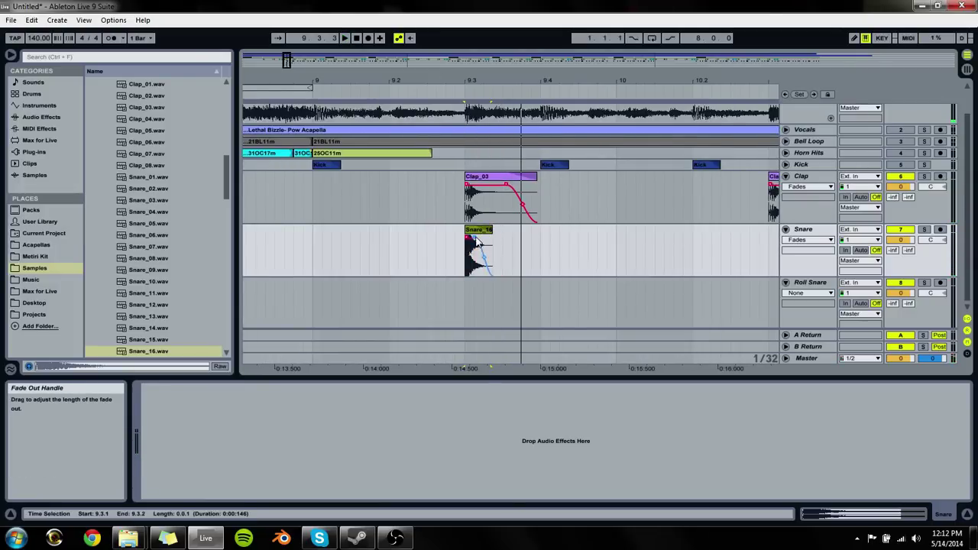
# Step: Set the Snare track's volume to -3.3 and duplicate the snare's bar so a second hit falls at 10.3.1
pyautogui.moveTo(901, 240); pyautogui.dragTo(901, 246)
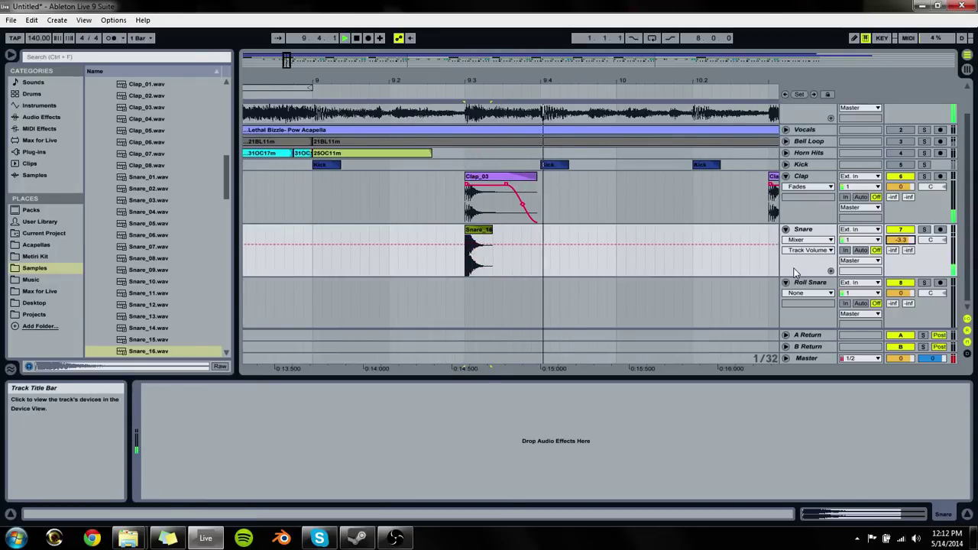
pyautogui.moveTo(616, 259); pyautogui.dragTo(312, 270)
pyautogui.hotkey('ctrl', 'd')
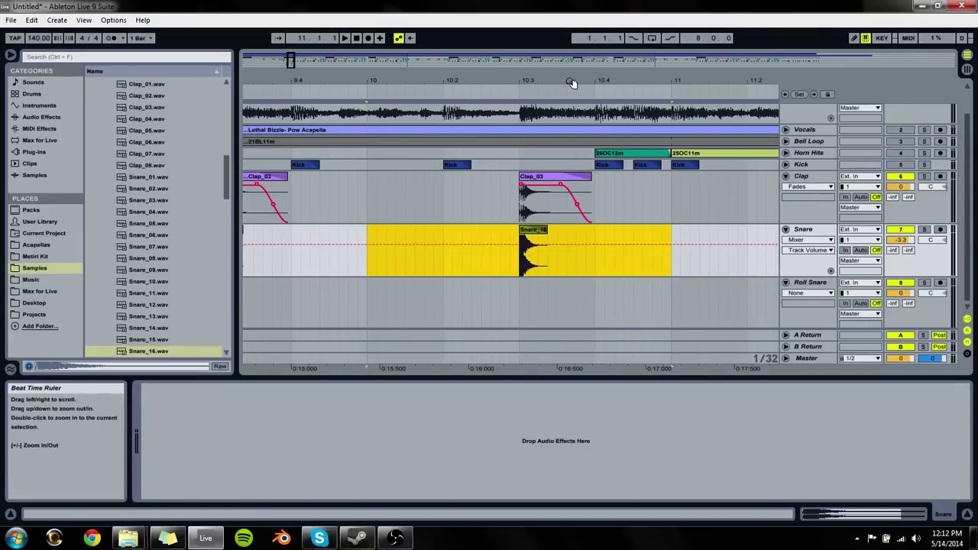
# Step: Repeat the two-bar clap and snare pattern on both tracks from bar 11 until it reaches the end of the kick arrangement
pyautogui.press('-')
pyautogui.press('-')
pyautogui.press('-')
pyautogui.keyDown('shift'); pyautogui.click(511, 204); pyautogui.keyUp('shift')
pyautogui.hotkey('ctrl', 'd')
pyautogui.hotkey('ctrl', 'd')
pyautogui.hotkey('ctrl', 'd')
pyautogui.hotkey('ctrl', 'd')
pyautogui.hotkey('ctrl', 'd')
pyautogui.hotkey('ctrl', 'd')
pyautogui.hotkey('ctrl', 'd')
pyautogui.hotkey('ctrl', 'd')
pyautogui.hotkey('ctrl', 'd')
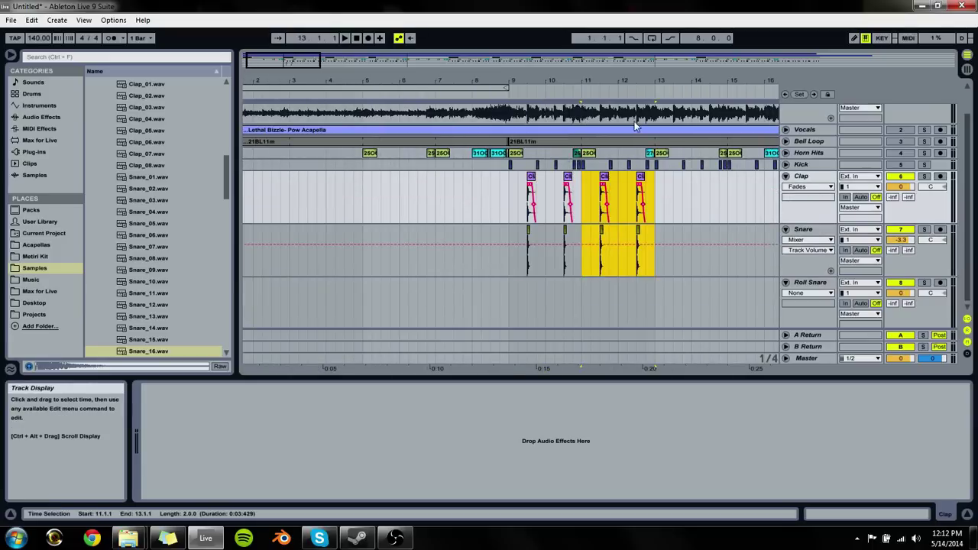
pyautogui.hotkey('ctrl', 'd')
pyautogui.hotkey('ctrl', 'd')
pyautogui.hotkey('ctrl', 'd')
pyautogui.hotkey('ctrl', 'd')
pyautogui.hotkey('ctrl', 'd')
pyautogui.hotkey('ctrl', 'd')
pyautogui.hotkey('ctrl', 'd')
pyautogui.hotkey('ctrl', 'd')
pyautogui.hotkey('ctrl', 'd')
pyautogui.hotkey('ctrl', 'd')
pyautogui.hotkey('ctrl', 'd')
pyautogui.hotkey('ctrl', 'd')
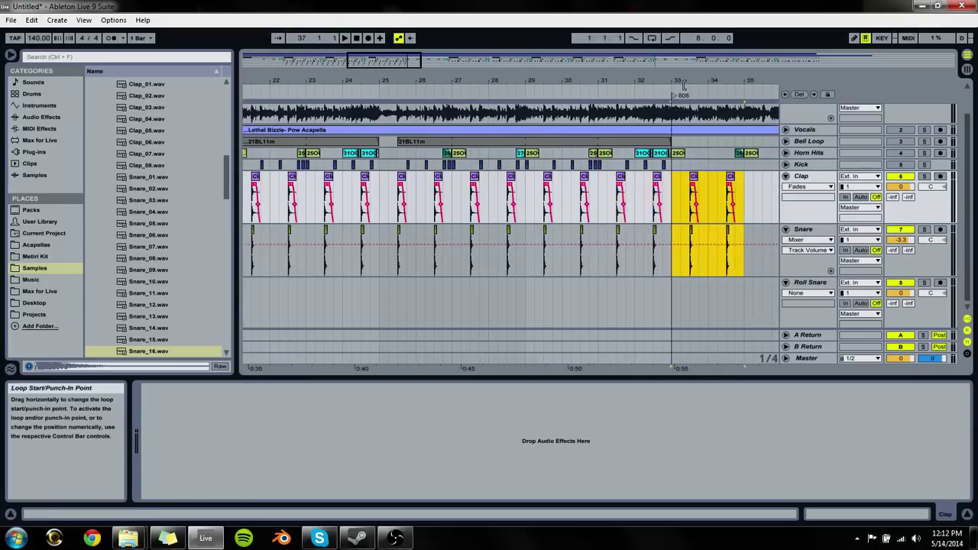
pyautogui.hotkey('ctrl', 'd')
pyautogui.hotkey('ctrl', 'd')
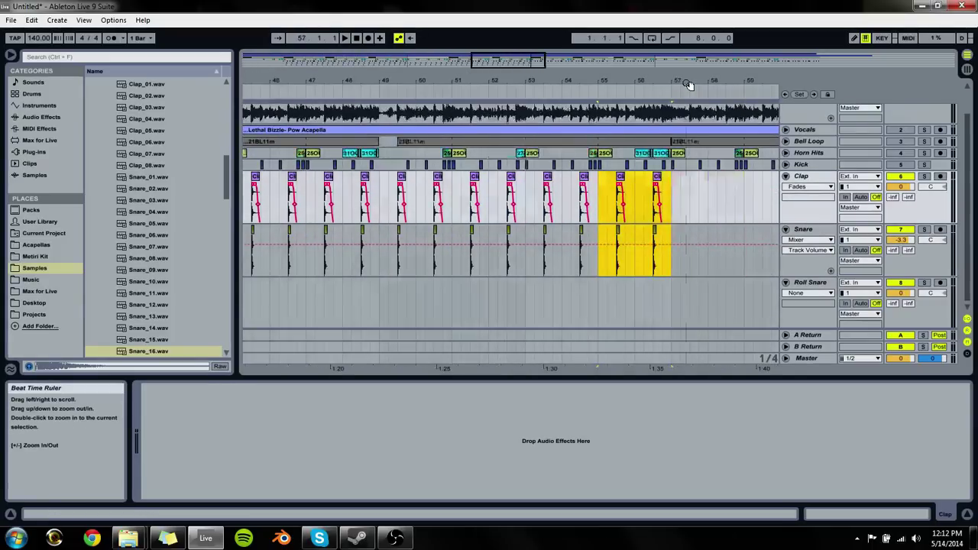
pyautogui.press('-')
pyautogui.press('-')
pyautogui.press('-')
pyautogui.press('-')
pyautogui.hotkey('ctrl', 'd')
pyautogui.hotkey('ctrl', 'd')
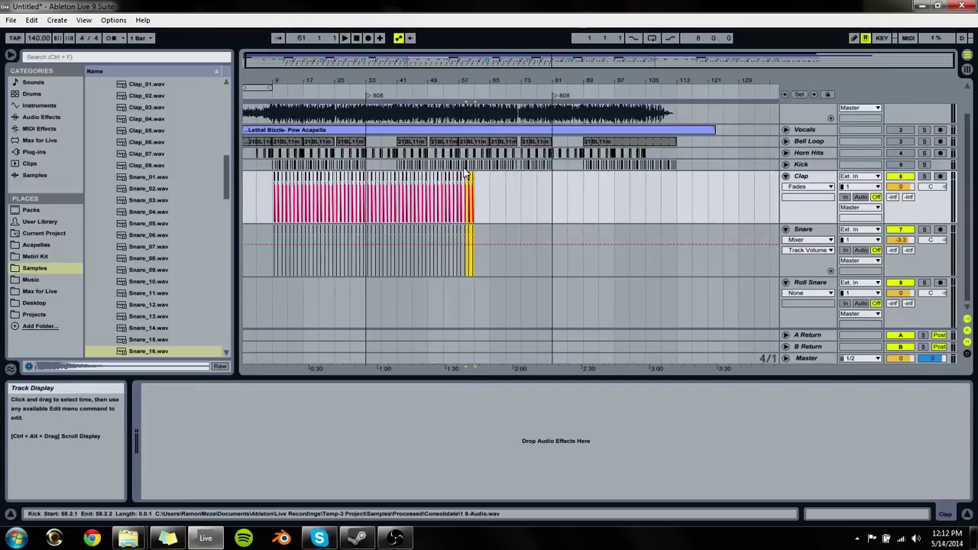
pyautogui.hotkey('ctrl', 'd')
pyautogui.hotkey('ctrl', 'd')
pyautogui.hotkey('ctrl', 'd')
pyautogui.hotkey('ctrl', 'd')
pyautogui.hotkey('ctrl', 'd')
pyautogui.hotkey('ctrl', 'd')
pyautogui.hotkey('ctrl', 'd')
pyautogui.hotkey('ctrl', 'd')
pyautogui.hotkey('ctrl', 'd')
pyautogui.hotkey('ctrl', 'd')
pyautogui.hotkey('ctrl', 'd')
pyautogui.hotkey('ctrl', 'd')
pyautogui.hotkey('ctrl', 'd')
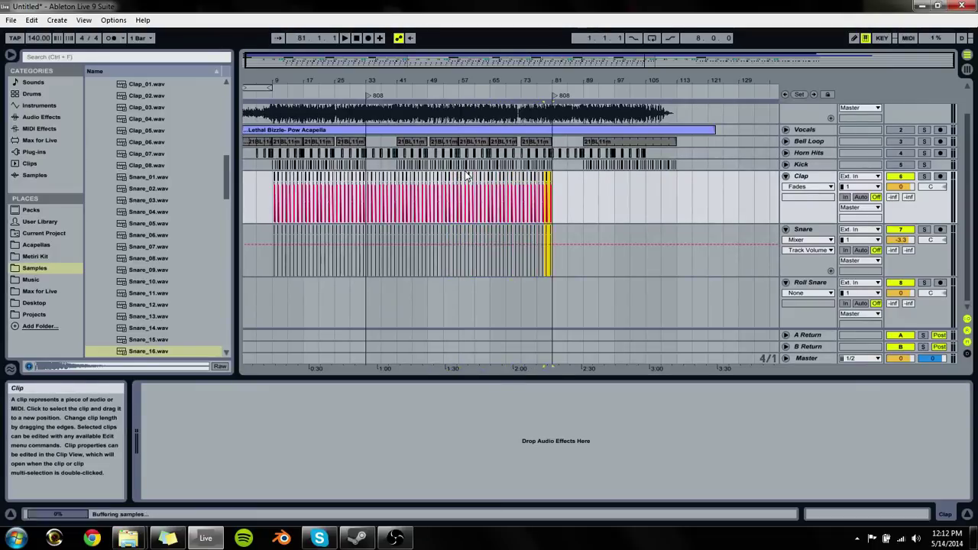
pyautogui.hotkey('ctrl', 'd')
pyautogui.hotkey('ctrl', 'd')
pyautogui.hotkey('ctrl', 'd')
pyautogui.hotkey('ctrl', 'd')
pyautogui.hotkey('ctrl', 'd')
pyautogui.hotkey('ctrl', 'd')
pyautogui.hotkey('ctrl', 'd')
pyautogui.hotkey('ctrl', 'd')
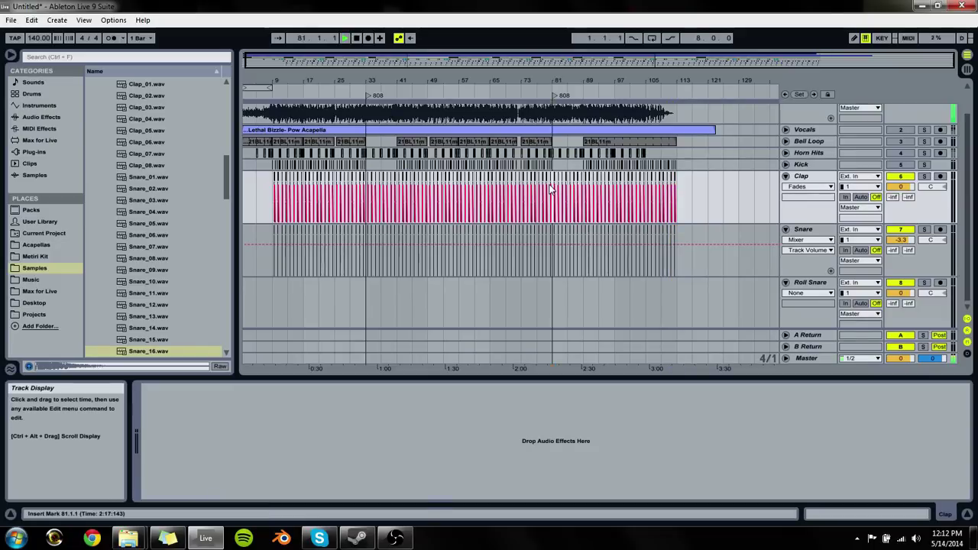
# Step: Play the arrangement at the 808 locators at bars 81 and 33 to check the claps and snares there
pyautogui.click(552, 95)
pyautogui.press('+')
pyautogui.press('+')
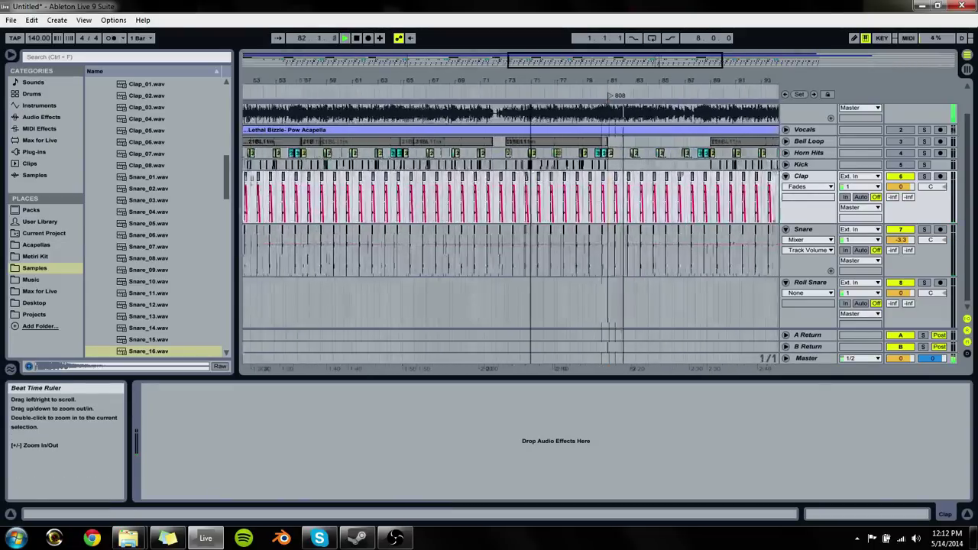
pyautogui.press('space')
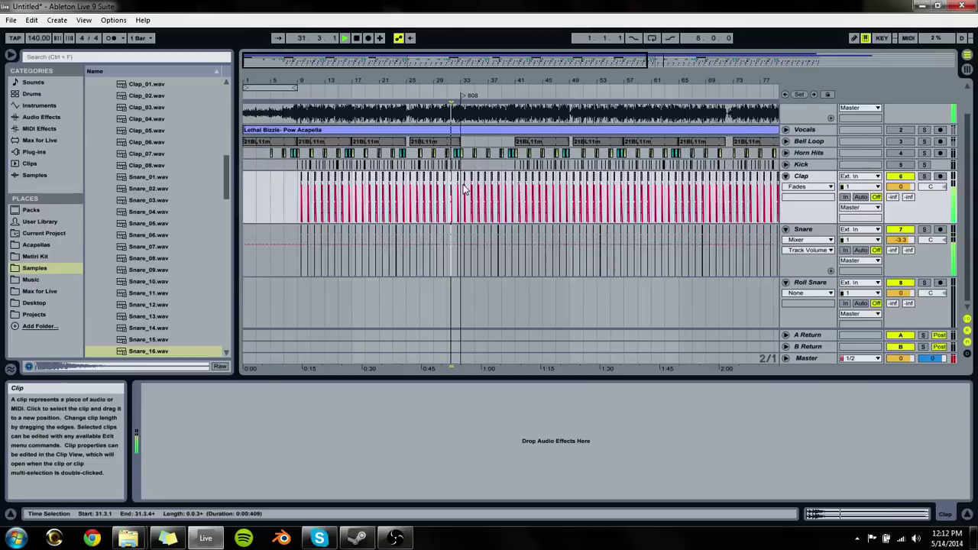
pyautogui.click(460, 190)
pyautogui.press('space')
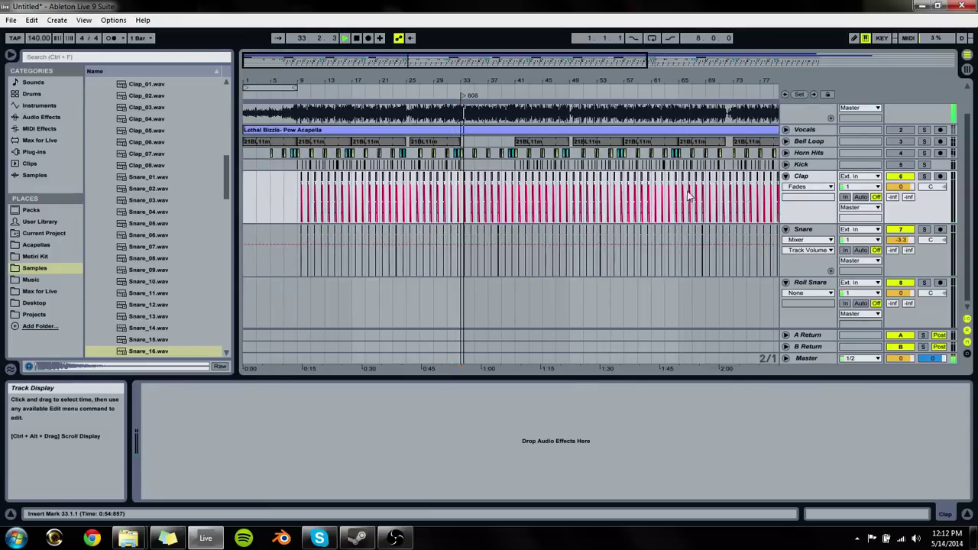
# Step: Compare the section after bar 33 with the Clap and Snare tracks muted and active, and listen to the Clap track soloed
pyautogui.click(900, 176)
pyautogui.click(900, 229)
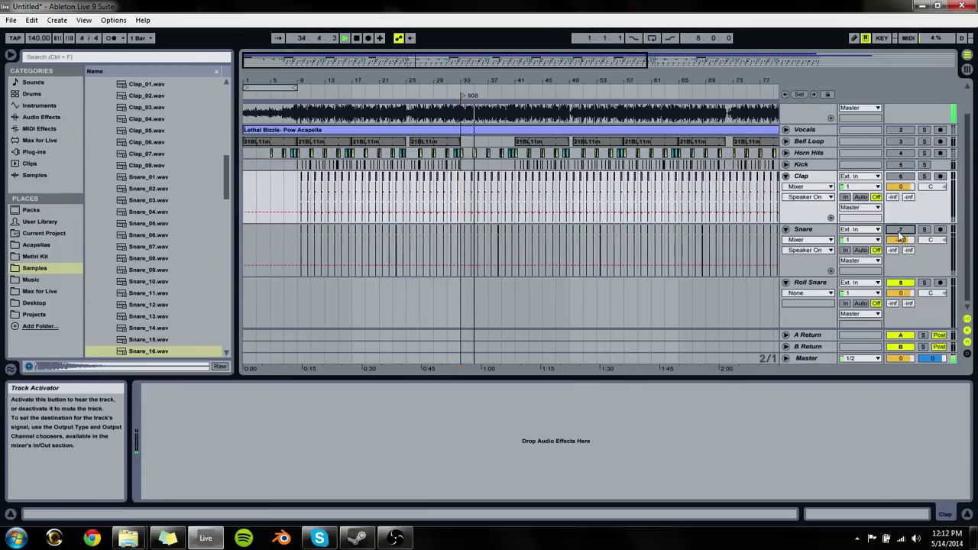
pyautogui.click(900, 230)
pyautogui.click(900, 177)
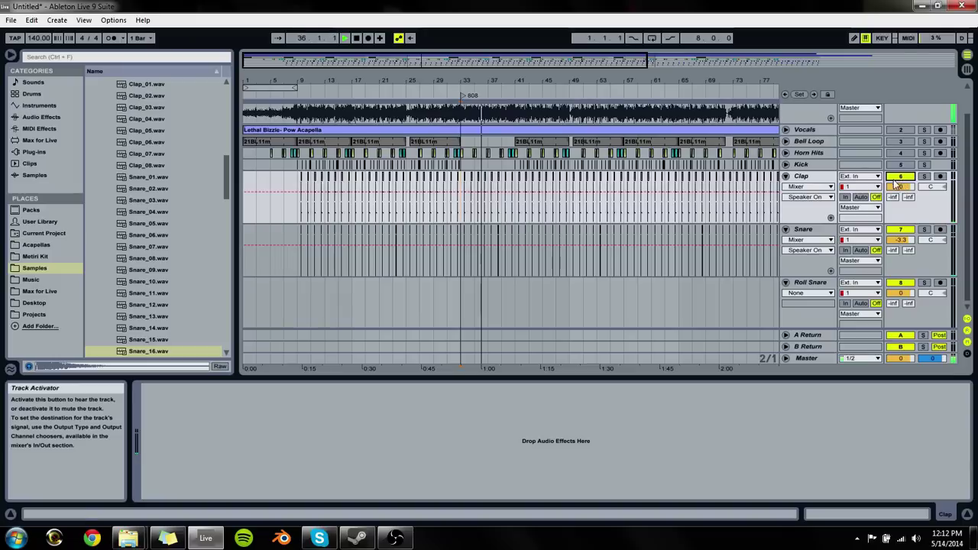
pyautogui.click(924, 229)
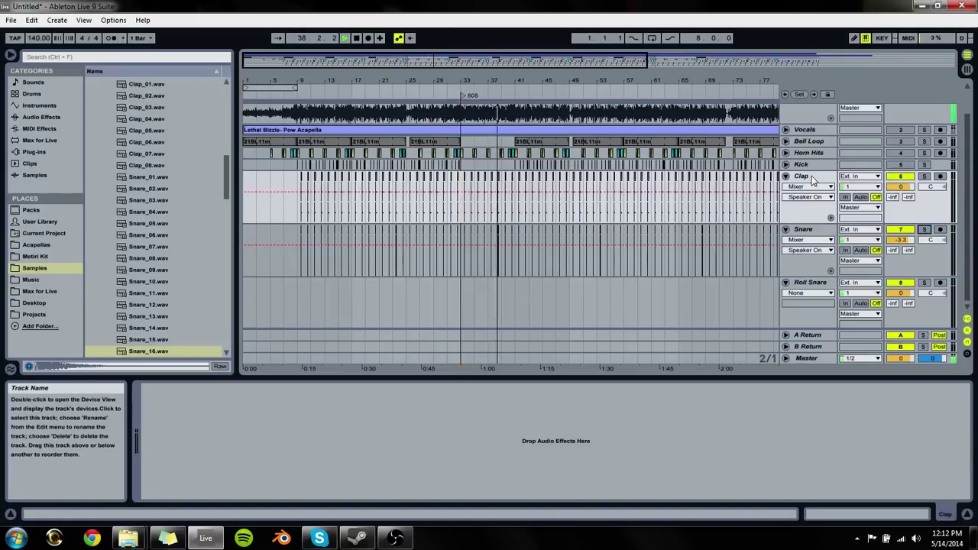
pyautogui.click(925, 177)
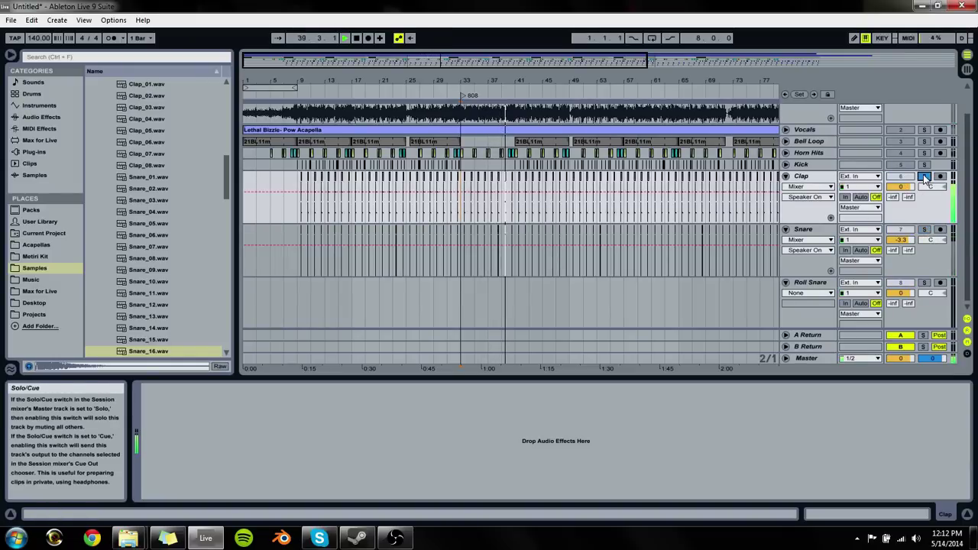
pyautogui.click(925, 176)
# Step: Fold the Clap and Snare tracks and move the Snare track above the Clap track
pyautogui.click(785, 176)
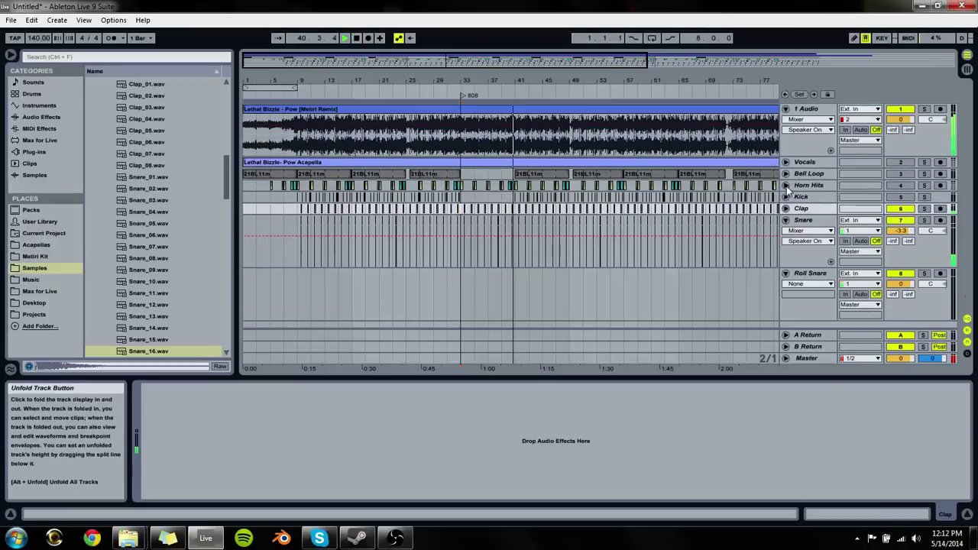
pyautogui.click(785, 220)
pyautogui.click(803, 220)
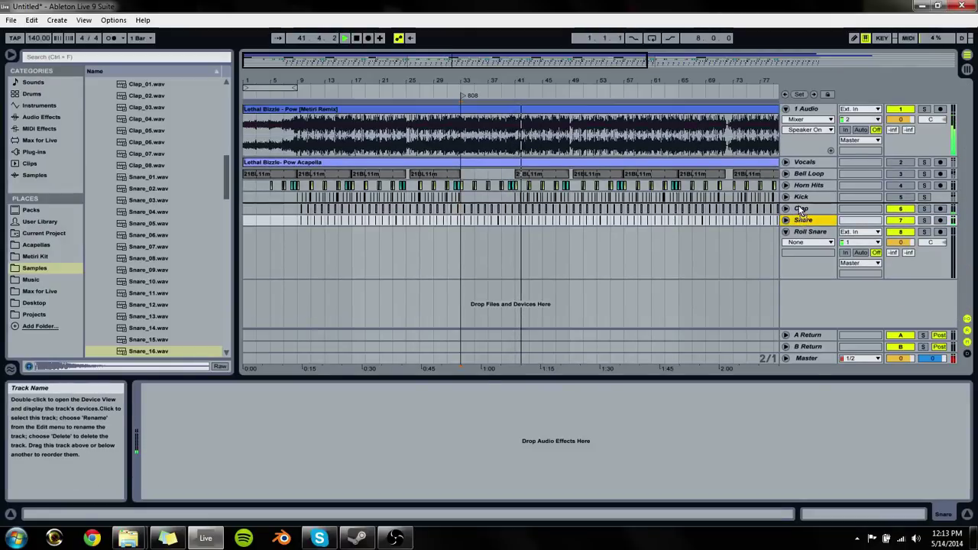
pyautogui.moveTo(803, 220); pyautogui.dragTo(803, 208)
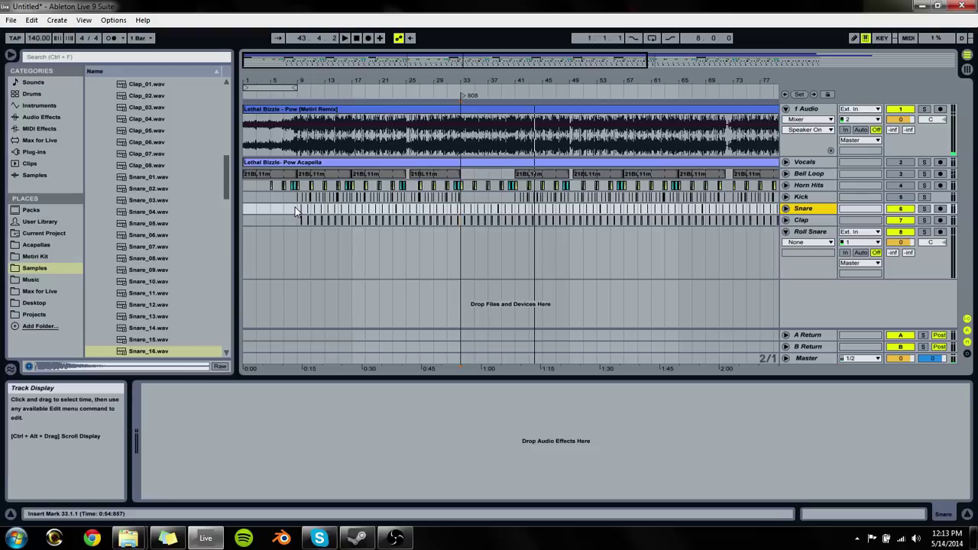
# Step: Reactivate the Kick, Horn Hits, Bell Loop and Vocals tracks, and fold and mute the 1 Audio track
pyautogui.click(900, 197)
pyautogui.click(899, 185)
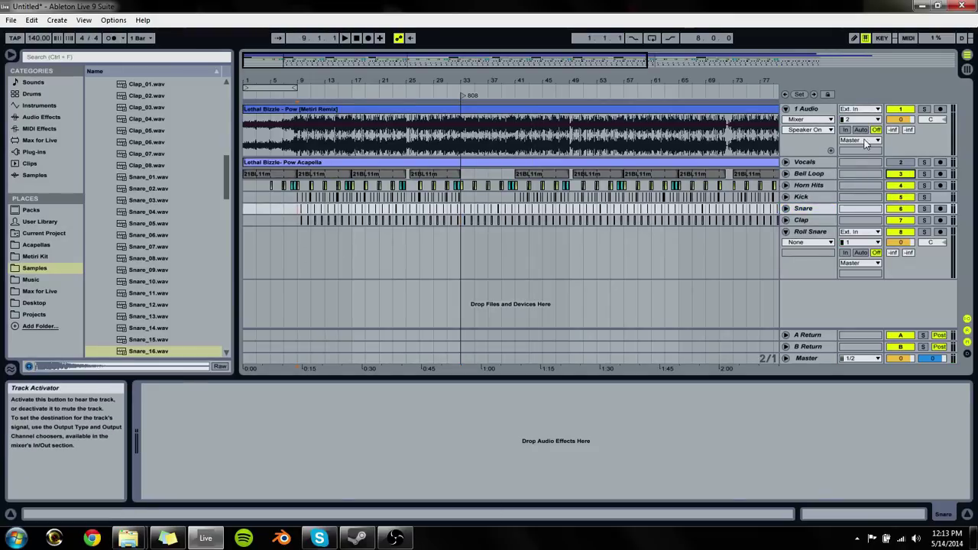
pyautogui.click(785, 109)
pyautogui.click(899, 109)
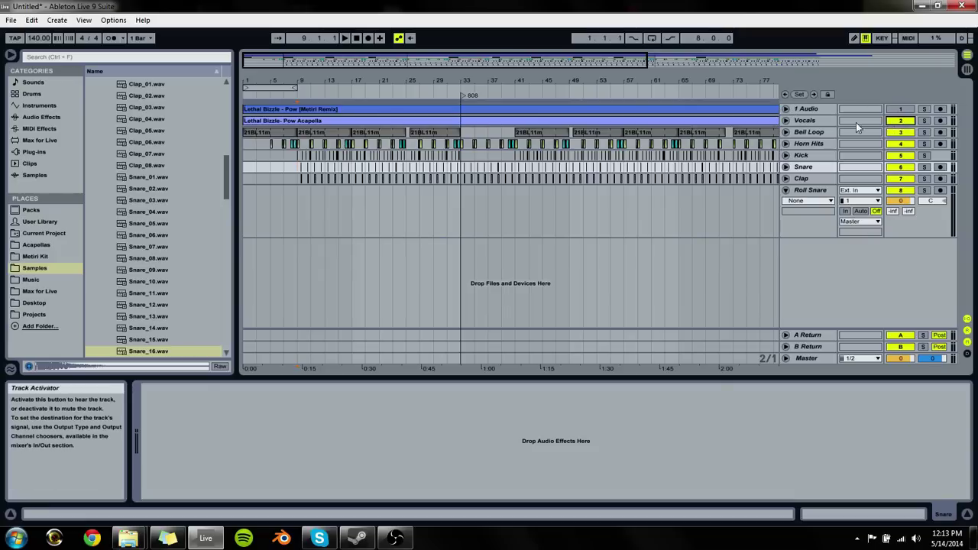
# Step: Play the arrangement from the start with the Vocals track unfolded, and turn on Warp for the acapella clip
pyautogui.click(802, 120)
pyautogui.click(785, 119)
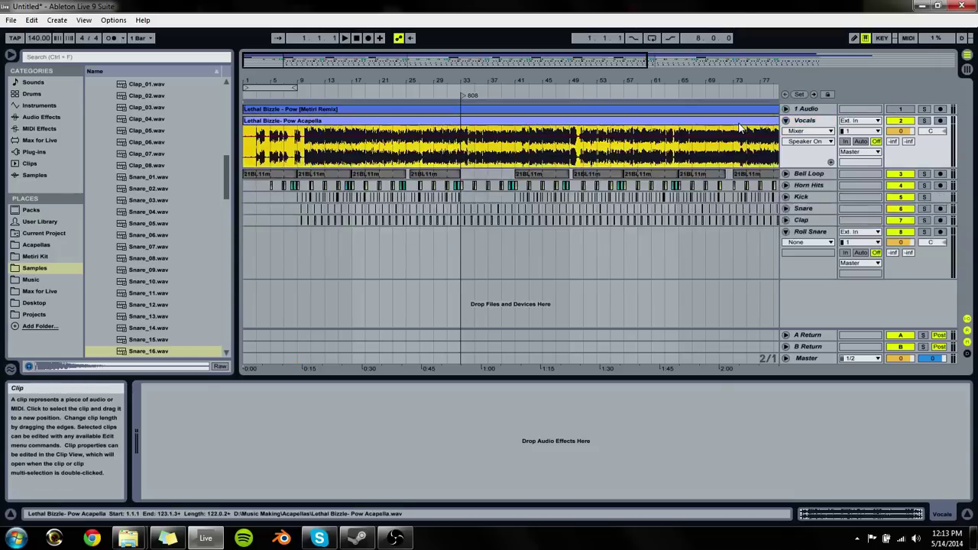
pyautogui.click(247, 162)
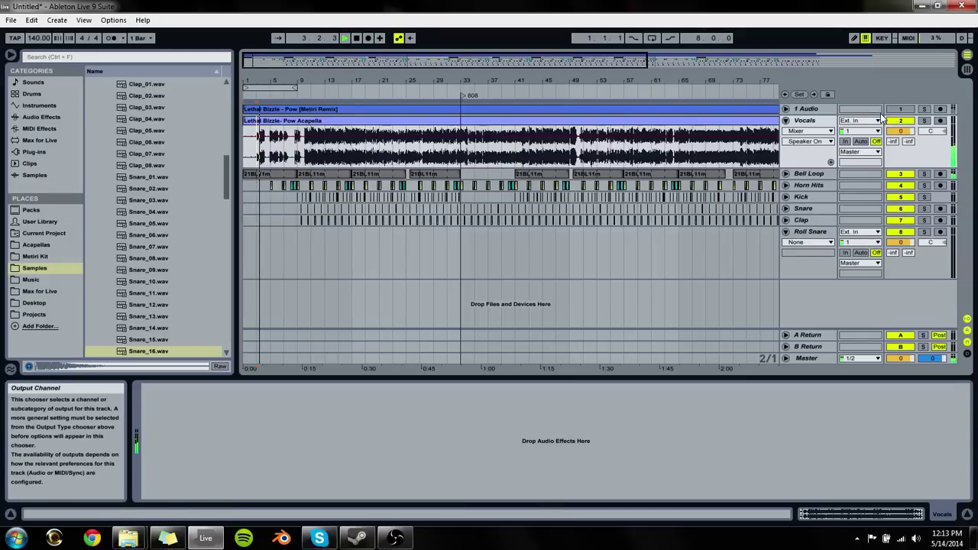
pyautogui.click(246, 120)
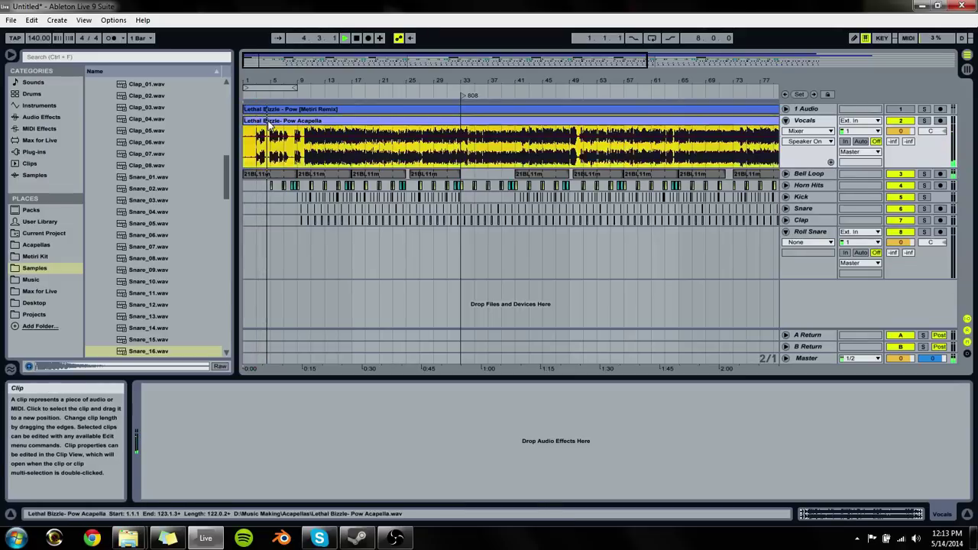
pyautogui.hotkey('shift', 'Tab')
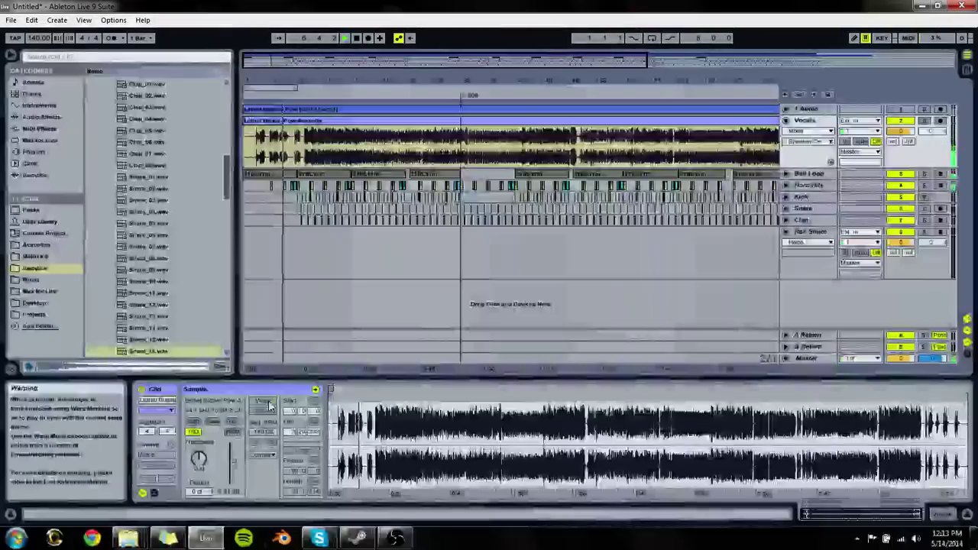
pyautogui.click(267, 405)
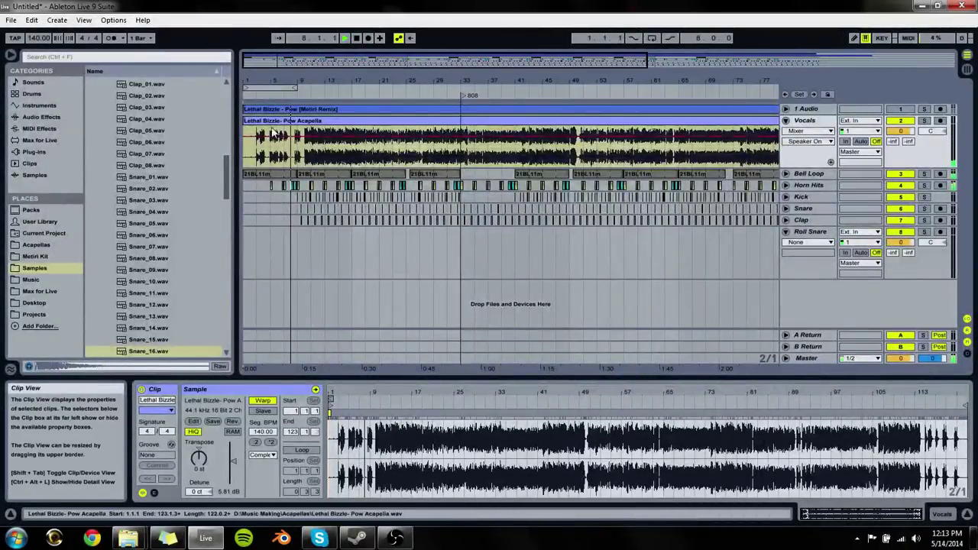
# Step: Trim the start of the acapella clip to 8.1.1 and move the clip to begin at 4.1.1
pyautogui.moveTo(245, 121); pyautogui.dragTo(286, 123)
pyautogui.moveTo(295, 84); pyautogui.dragTo(296, 110)
pyautogui.moveTo(357, 122)
pyautogui.mouseDown()
pyautogui.moveTo(372, 123)
pyautogui.moveTo(338, 122)
pyautogui.mouseUp()
# Step: Play the moved vocals, then unfold and solo the 1 Audio track to hear where the remix's vocals enter
pyautogui.press('space')
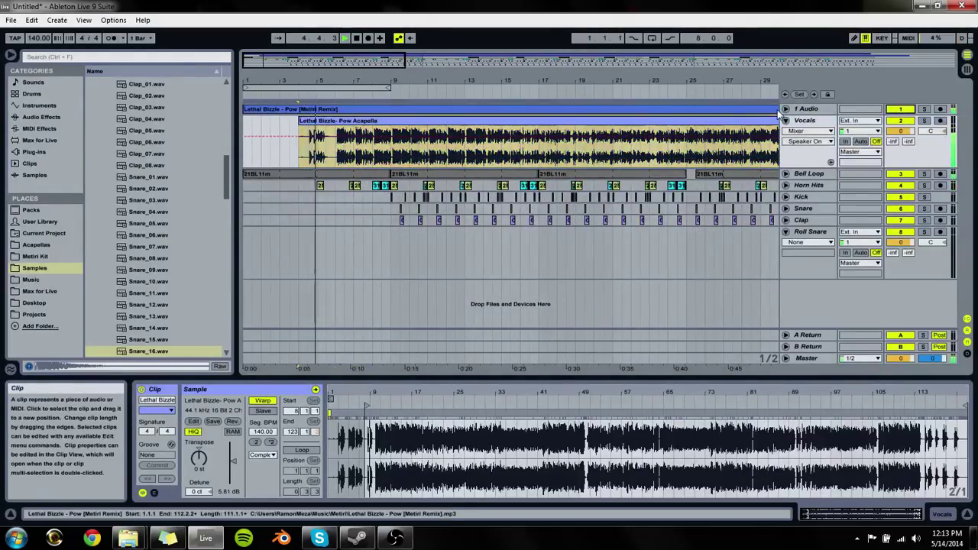
pyautogui.click(786, 109)
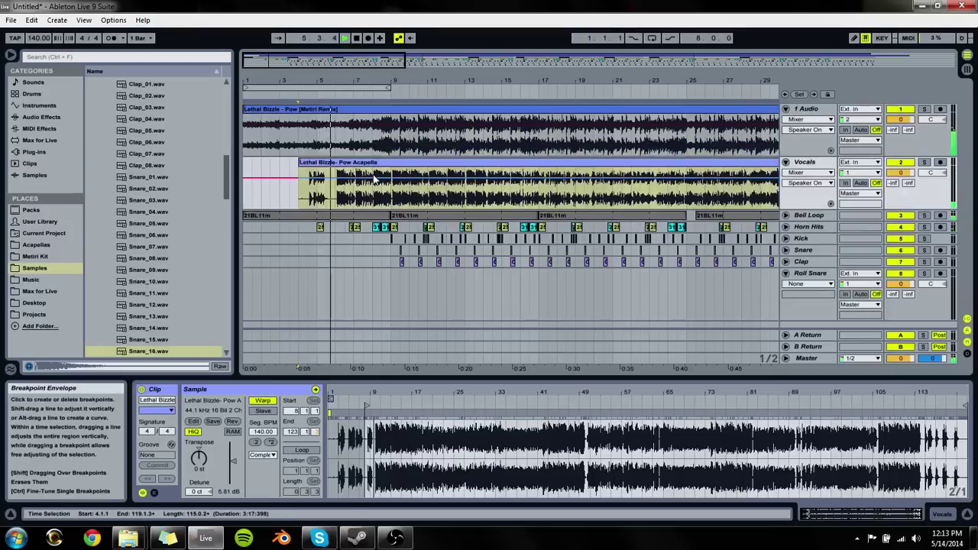
pyautogui.click(924, 108)
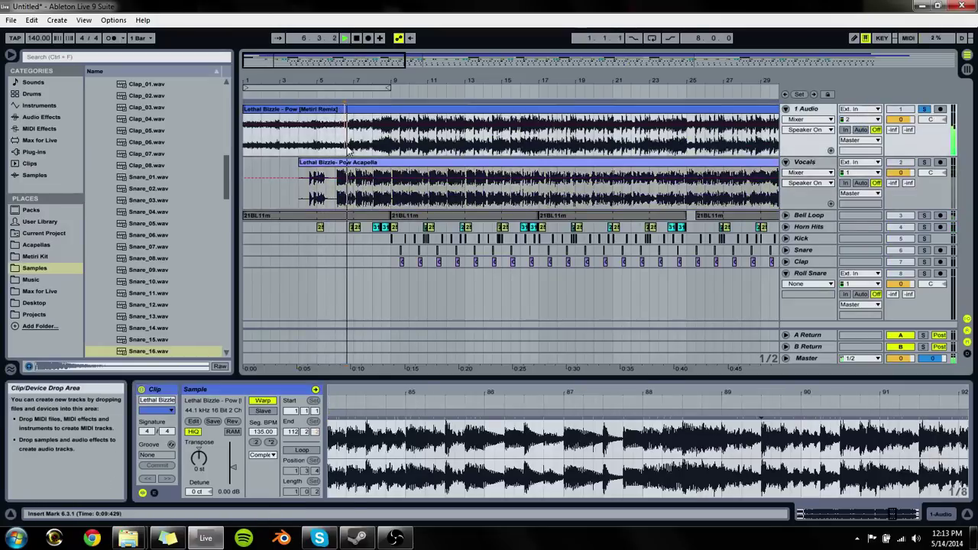
# Step: Move the acapella clip to begin at 6.3.1, then stop playback and unsolo the 1 Audio track
pyautogui.moveTo(350, 165)
pyautogui.mouseDown()
pyautogui.moveTo(413, 165)
pyautogui.moveTo(400, 164)
pyautogui.mouseUp()
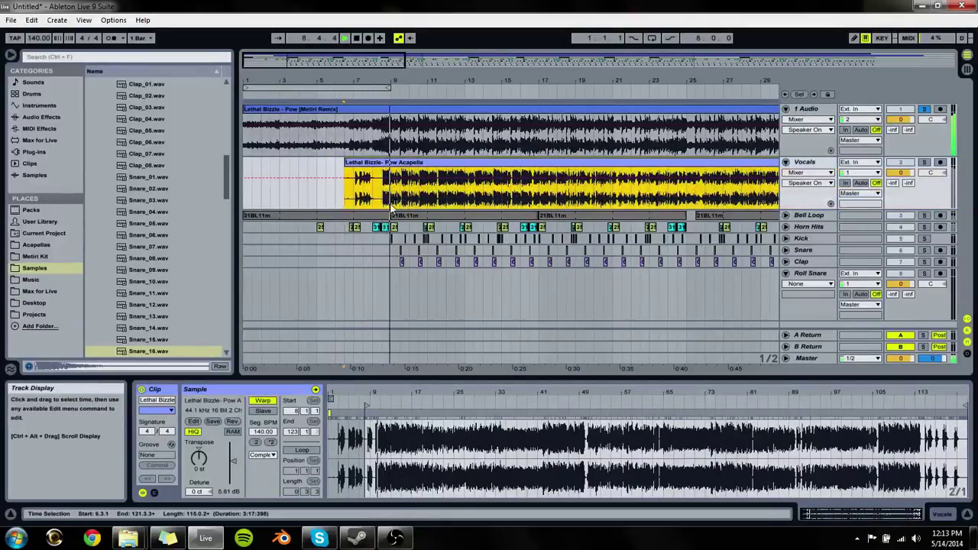
pyautogui.click(967, 182)
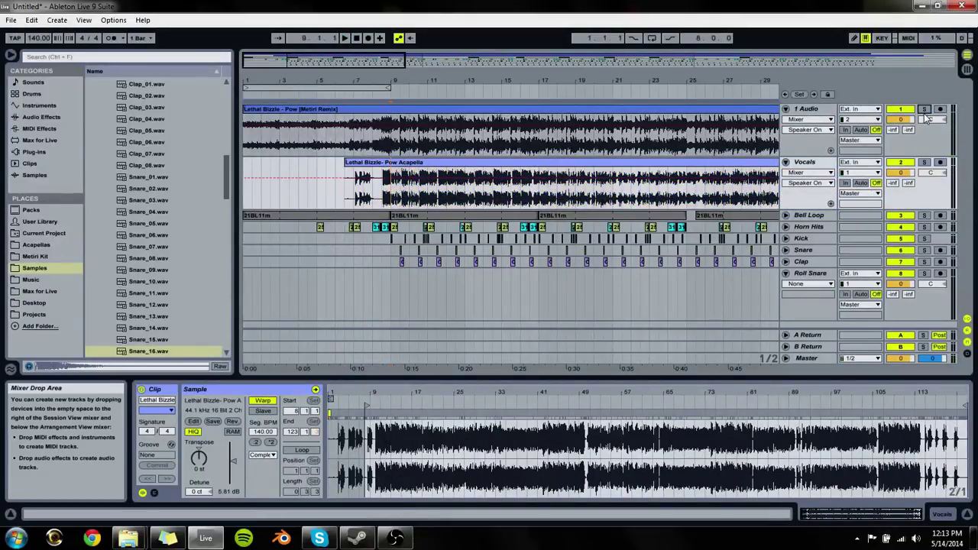
# Step: Duplicate the Vocals track twice and cut the first Vocals clip so only the intro phrase up to 8.3.1 remains
pyautogui.doubleClick(804, 163)
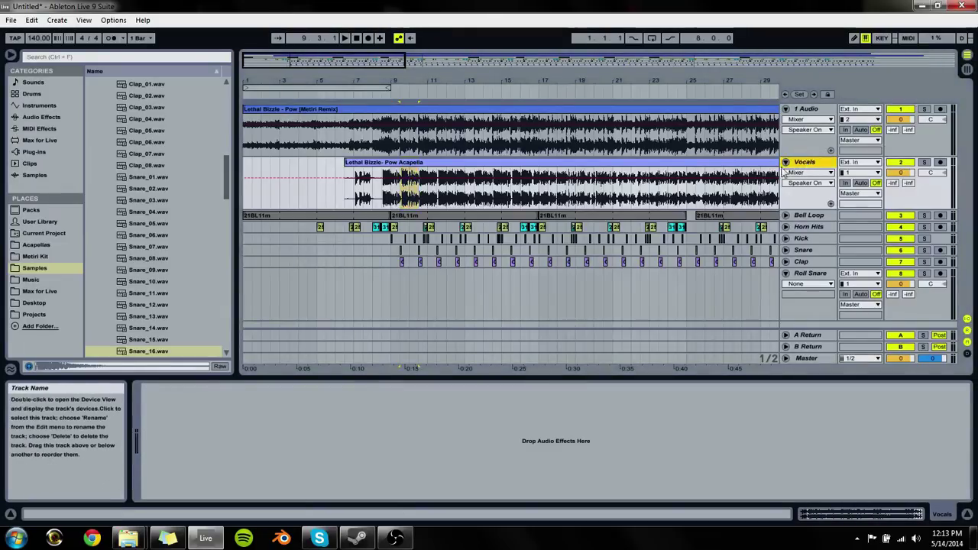
pyautogui.hotkey('ctrl', 'd')
pyautogui.hotkey('ctrl', 'd')
pyautogui.moveTo(385, 197); pyautogui.dragTo(776, 200)
pyautogui.press('Delete')
# Step: Trim the second Vocals track's clip to start at 8.3.1 and the third one's to start at 25.3.1
pyautogui.doubleClick(348, 219)
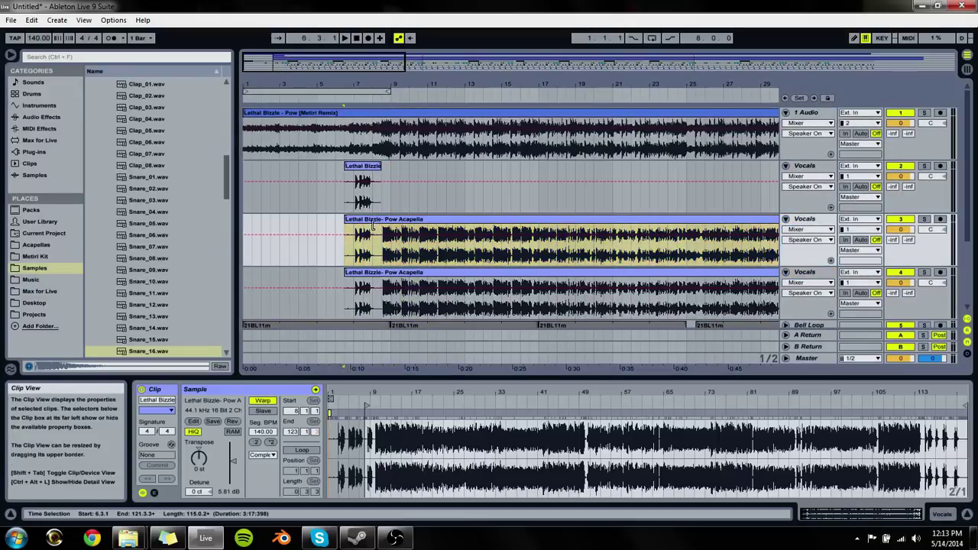
pyautogui.moveTo(345, 233); pyautogui.dragTo(374, 233)
pyautogui.press('Delete')
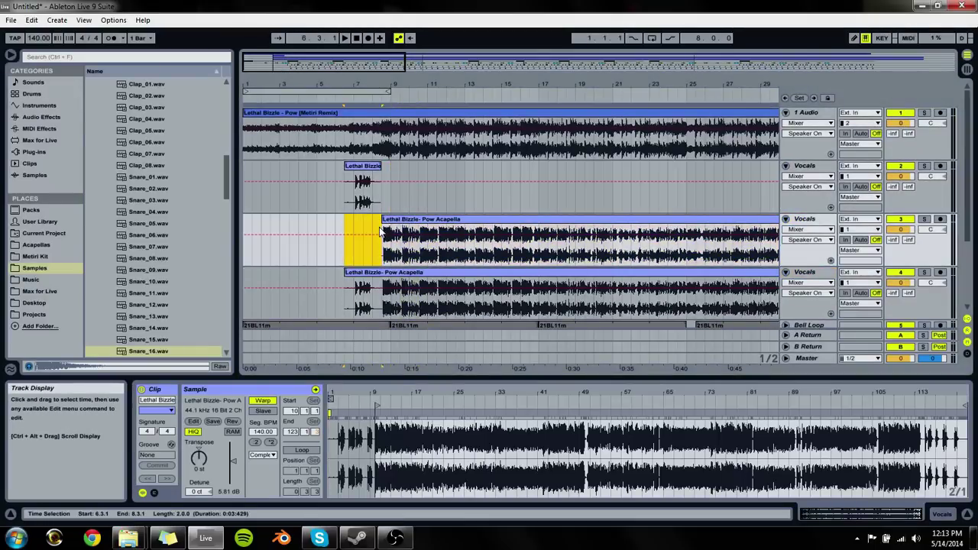
pyautogui.moveTo(345, 274); pyautogui.dragTo(695, 275)
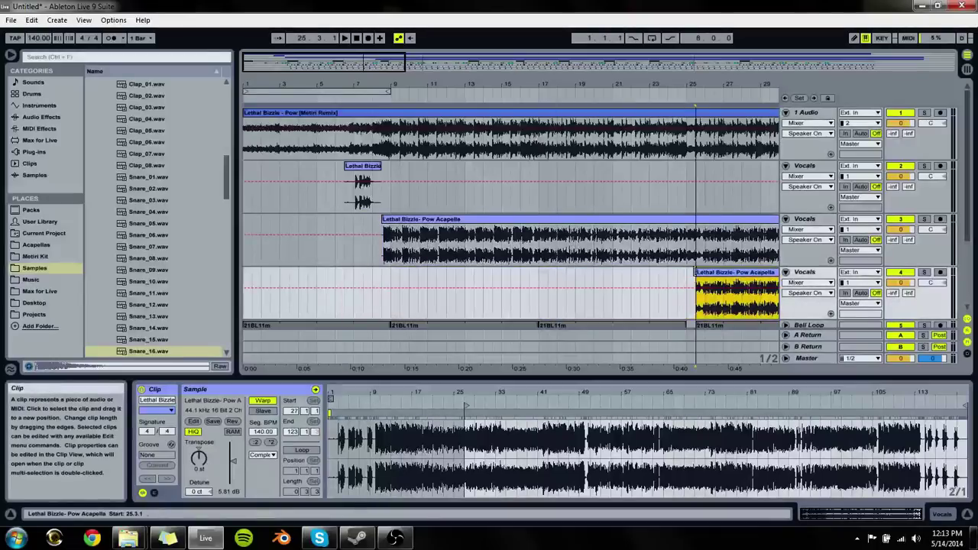
# Step: Rename the three Vocals tracks, in order, as Intro, Verse 1 and Verse 2
pyautogui.click(804, 273)
pyautogui.click(815, 220)
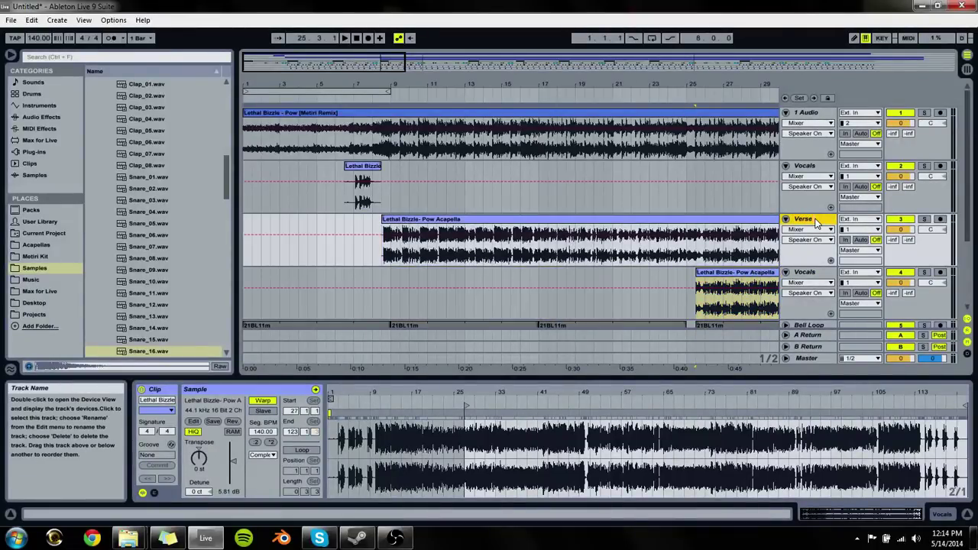
pyautogui.press('Tab')
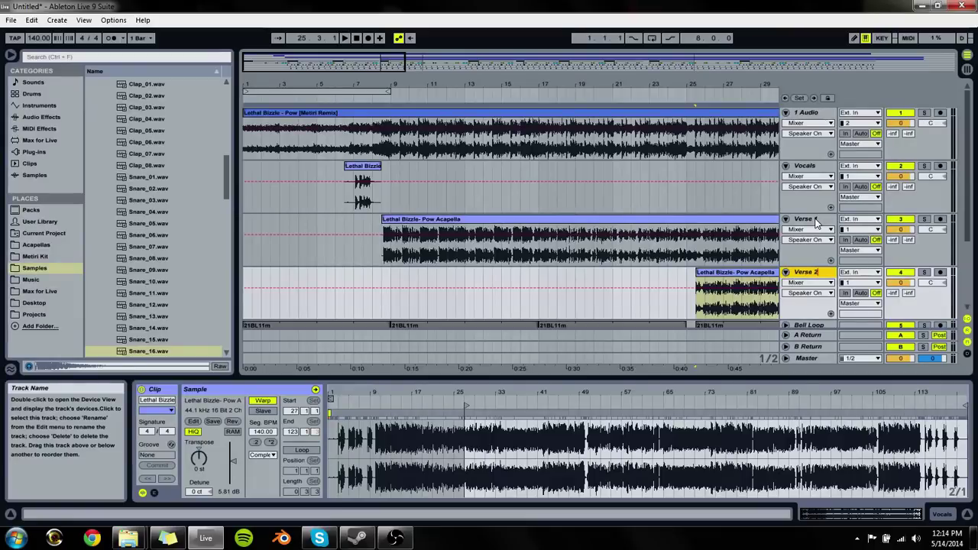
pyautogui.click(836, 168)
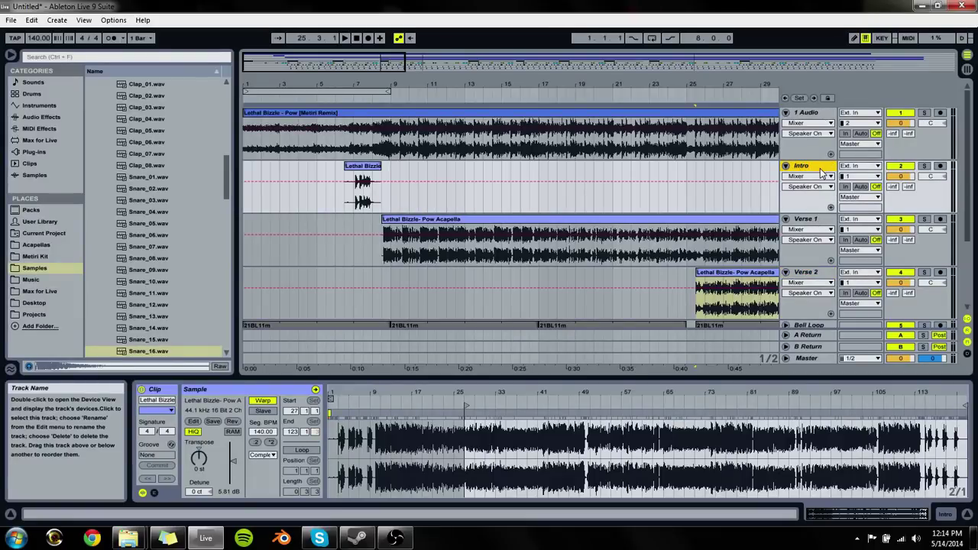
# Step: Duplicate the Intro track as Chorus and resize the copied clip to span 8.3.1 to 18.1.1
pyautogui.hotkey('ctrl', 'd')
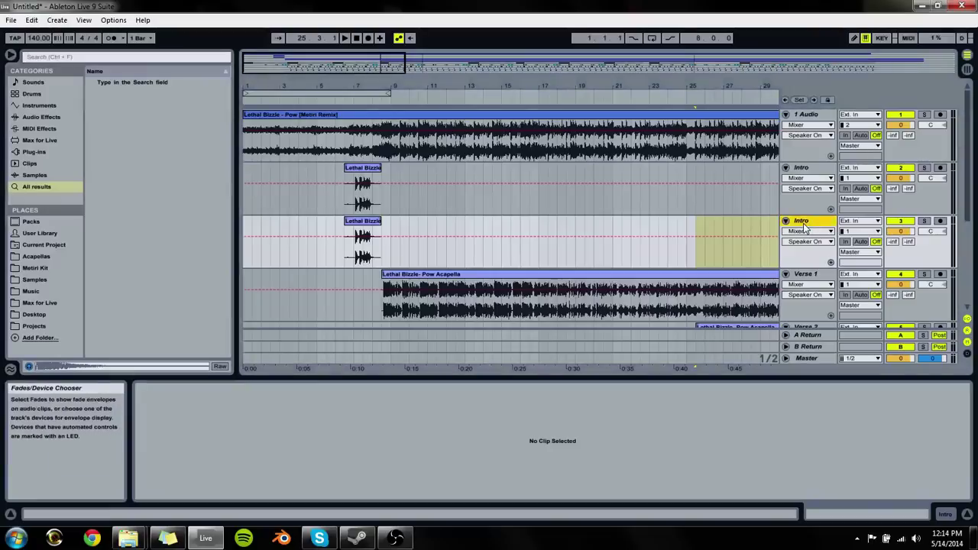
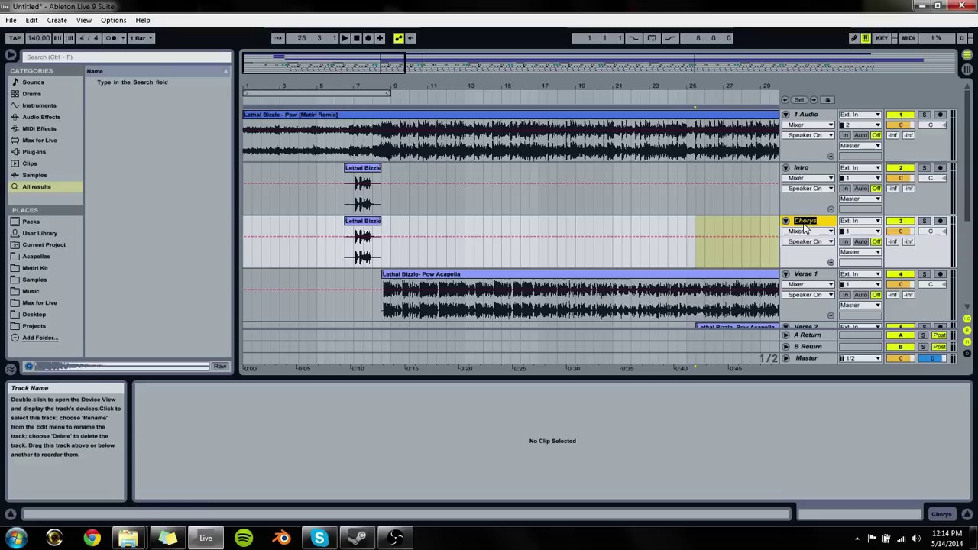
pyautogui.press('Return')
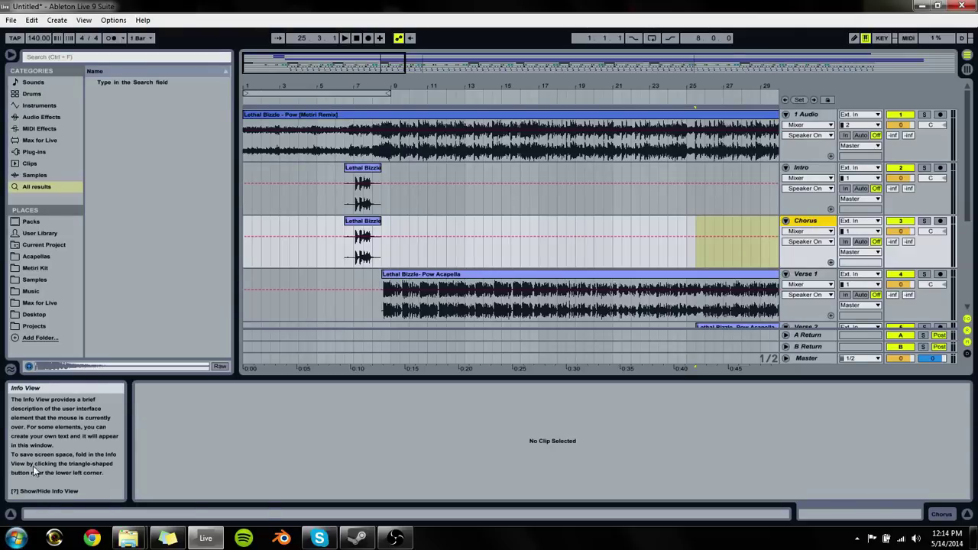
pyautogui.moveTo(381, 229); pyautogui.dragTo(557, 230)
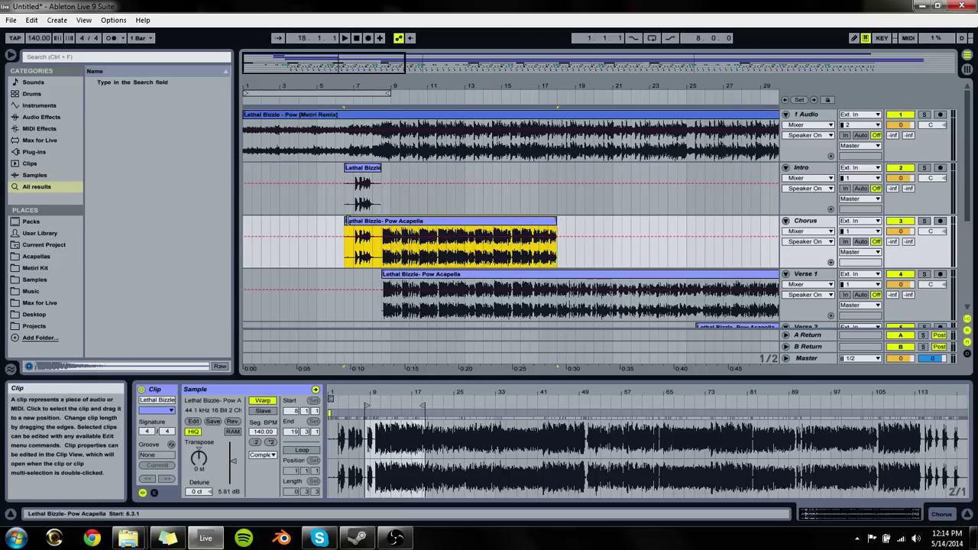
pyautogui.moveTo(345, 229); pyautogui.dragTo(381, 230)
# Step: Trim the Verse 1 clip to start at 21.1.1 and the Verse 2 clip to start at 49.3.1
pyautogui.click(395, 286)
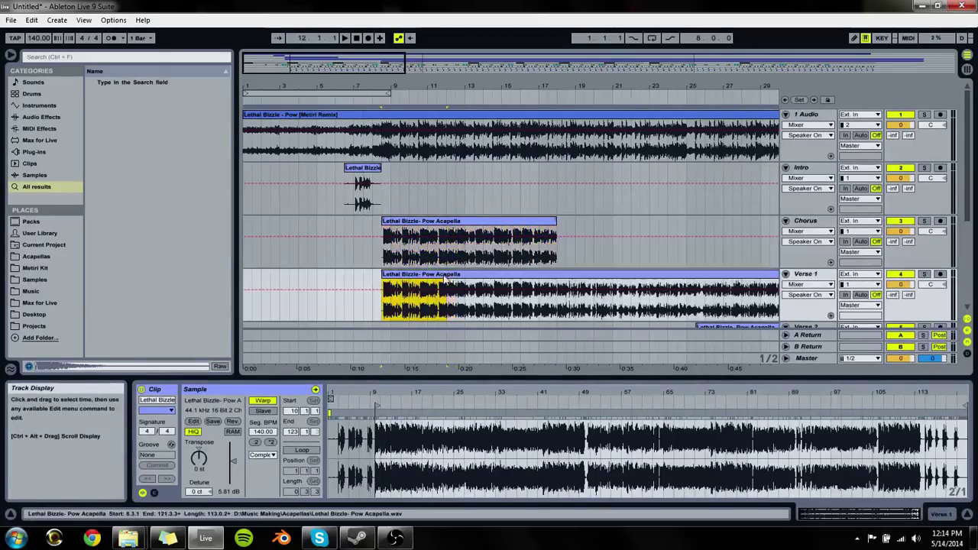
pyautogui.moveTo(382, 286); pyautogui.dragTo(618, 286)
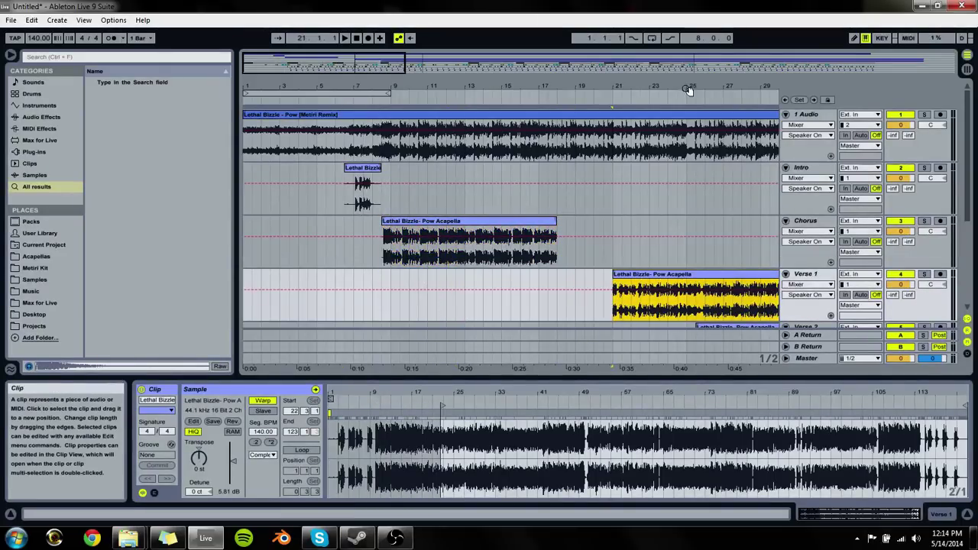
pyautogui.moveTo(374, 87); pyautogui.dragTo(374, 119)
pyautogui.scroll(-3, 379, 230)
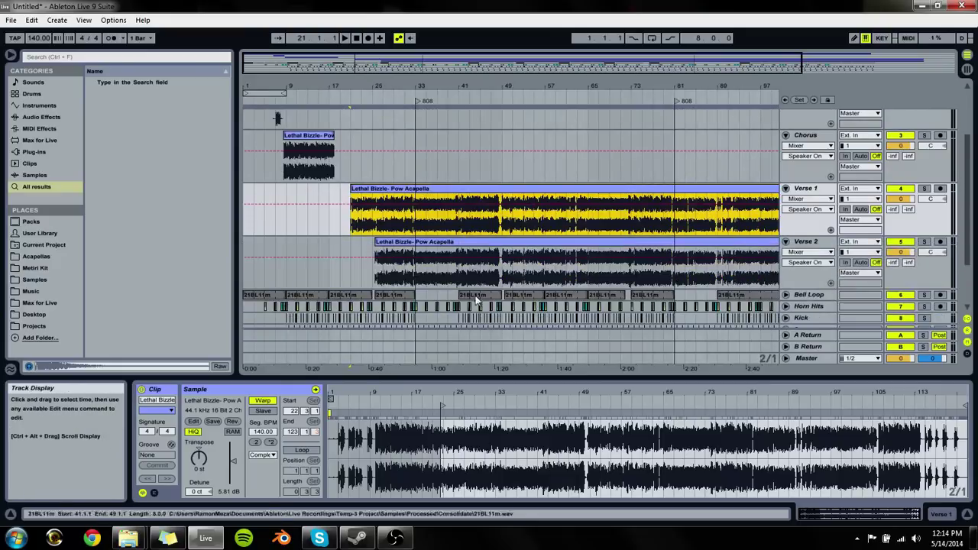
pyautogui.moveTo(376, 241); pyautogui.dragTo(504, 241)
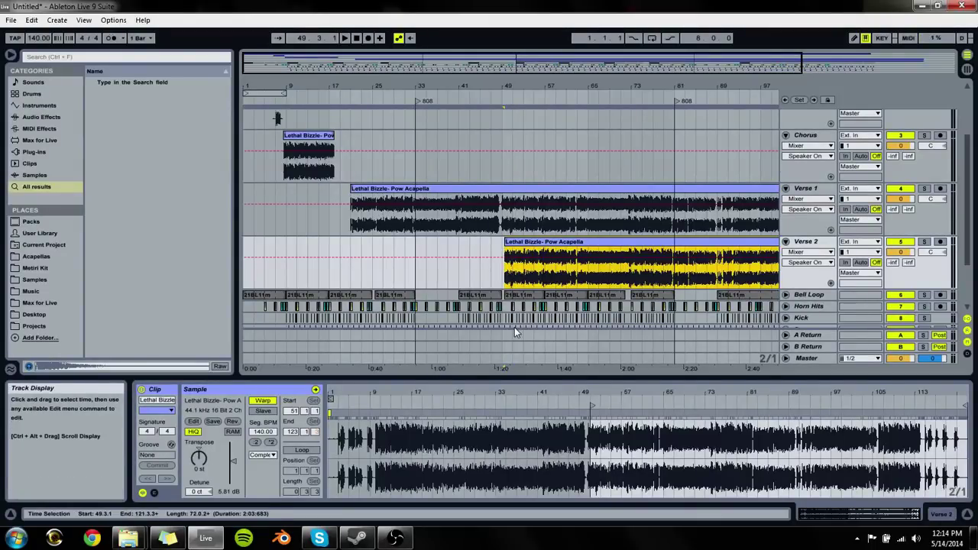
# Step: Group the Intro, Chorus, Verse 1 and Verse 2 tracks and name the group Vocals
pyautogui.scroll(2, 774, 165)
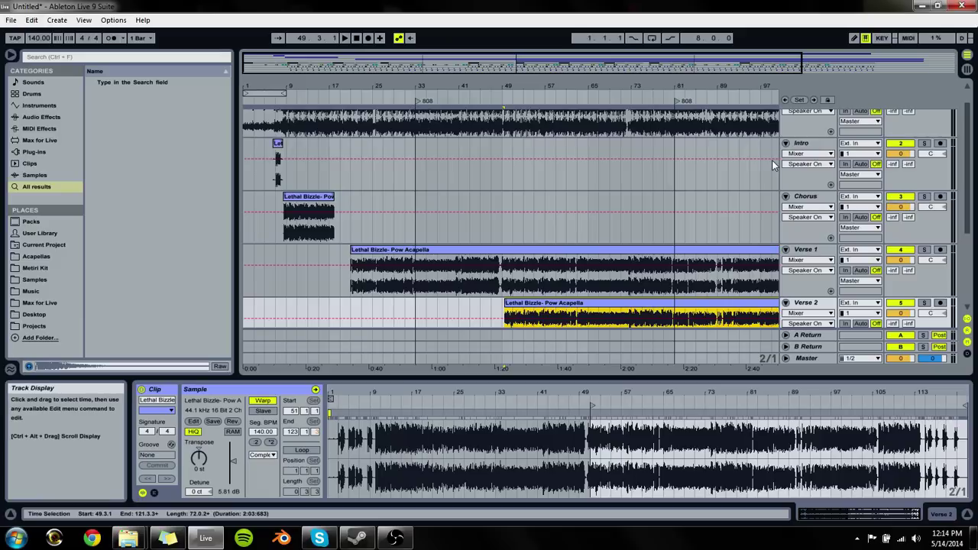
pyautogui.click(811, 199)
pyautogui.click(815, 149)
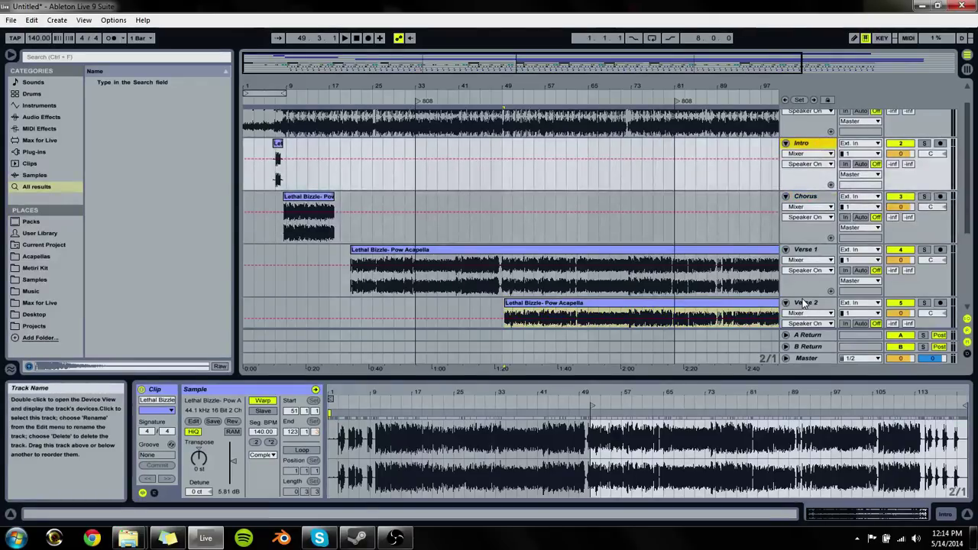
pyautogui.scroll(-2, 804, 304)
pyautogui.keyDown('shift'); pyautogui.click(812, 257); pyautogui.keyUp('shift')
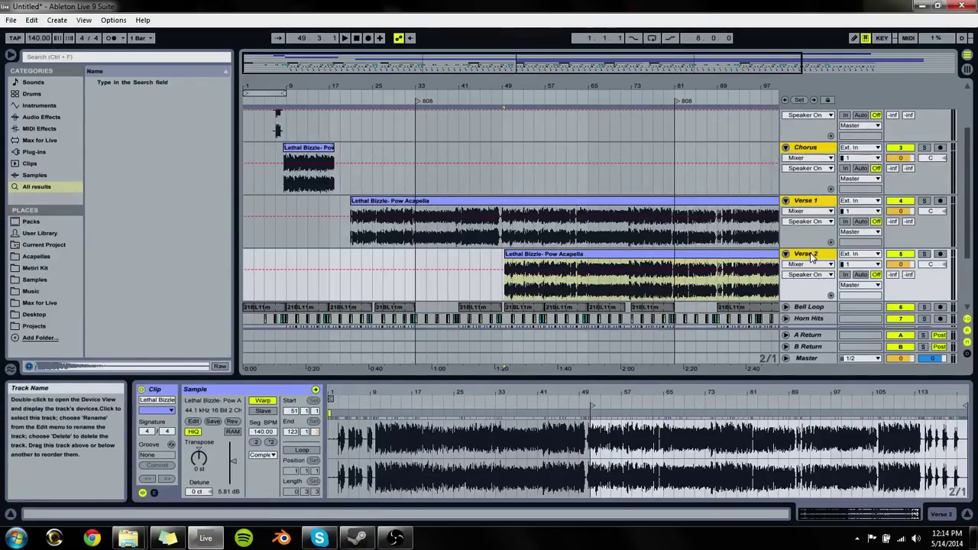
pyautogui.hotkey('ctrl', 'g')
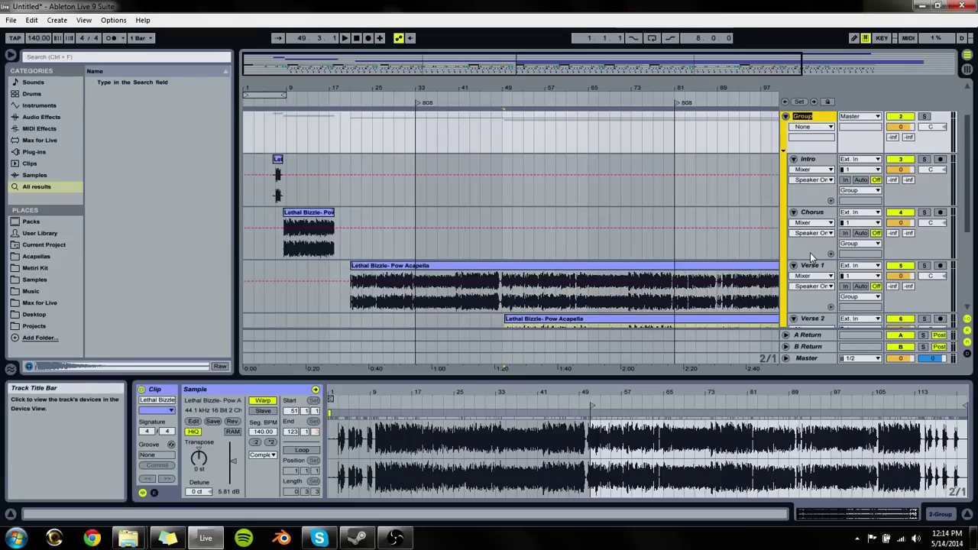
pyautogui.write('Vocals')
# Step: Fold the Intro, Chorus, Verse 1 and Verse 2 tracks inside the Vocals group
pyautogui.click(814, 214)
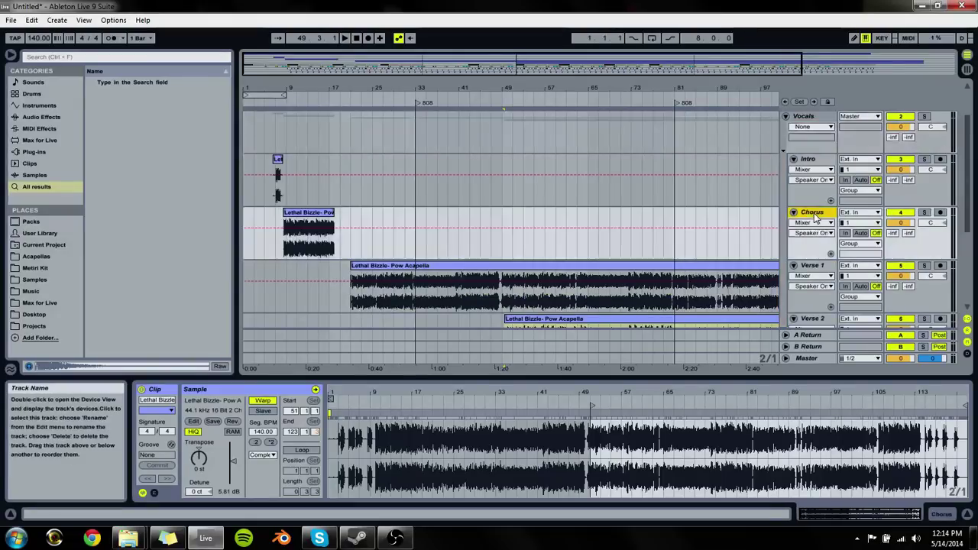
pyautogui.keyDown('shift'); pyautogui.click(812, 268); pyautogui.keyUp('shift')
pyautogui.press('Left')
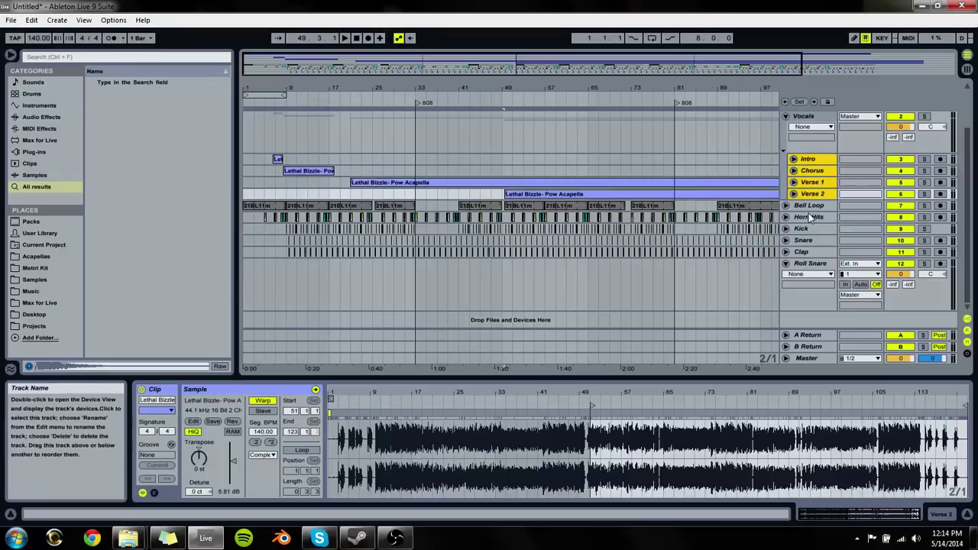
# Step: Group the Bell Loop and Horn Hits tracks as Instrumental and fold the group
pyautogui.click(810, 205)
pyautogui.keyDown('shift'); pyautogui.click(812, 217); pyautogui.keyUp('shift')
pyautogui.hotkey('ctrl', 'g')
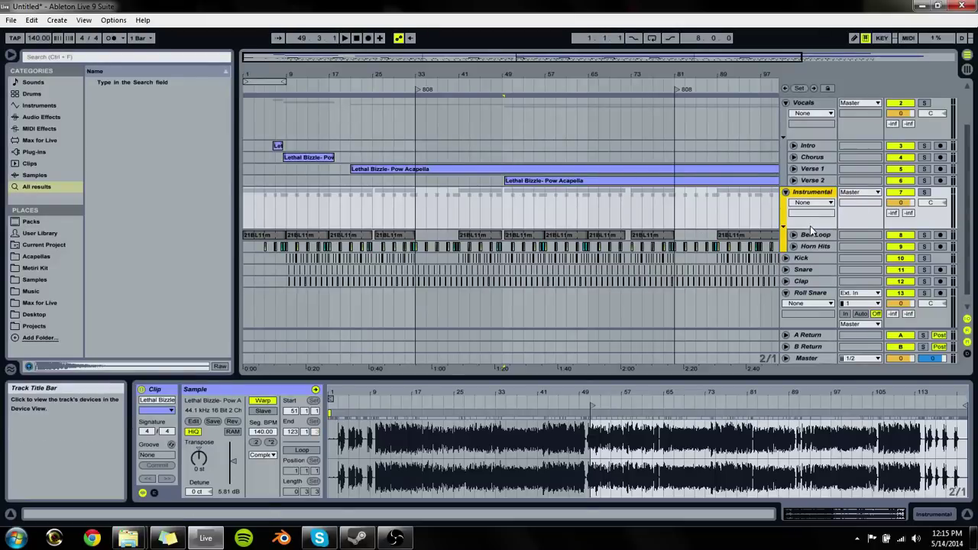
pyautogui.click(786, 193)
# Step: Group the Kick, Snare, Clap and Roll Snare tracks and name the group Drums
pyautogui.click(802, 205)
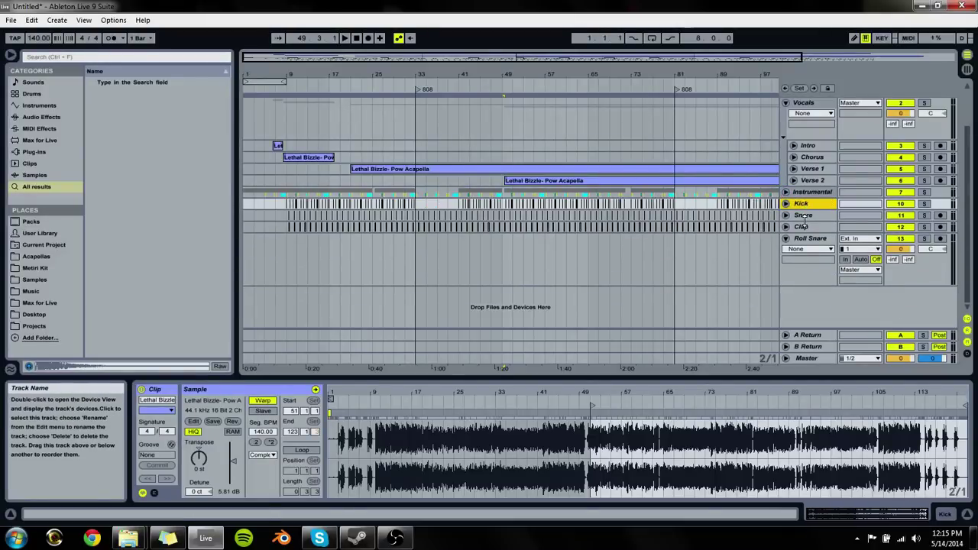
pyautogui.keyDown('shift'); pyautogui.click(806, 240); pyautogui.keyUp('shift')
pyautogui.hotkey('ctrl', 'g')
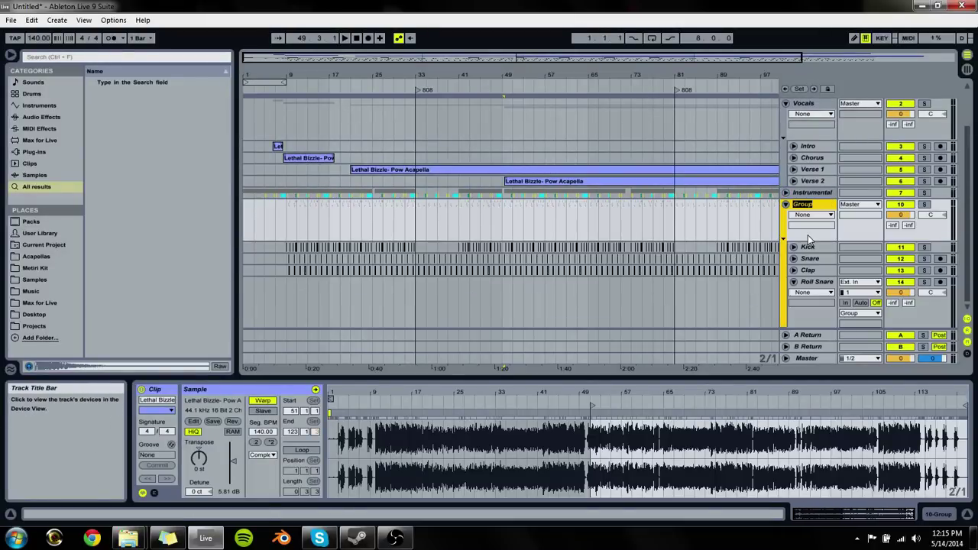
pyautogui.write('Drums')
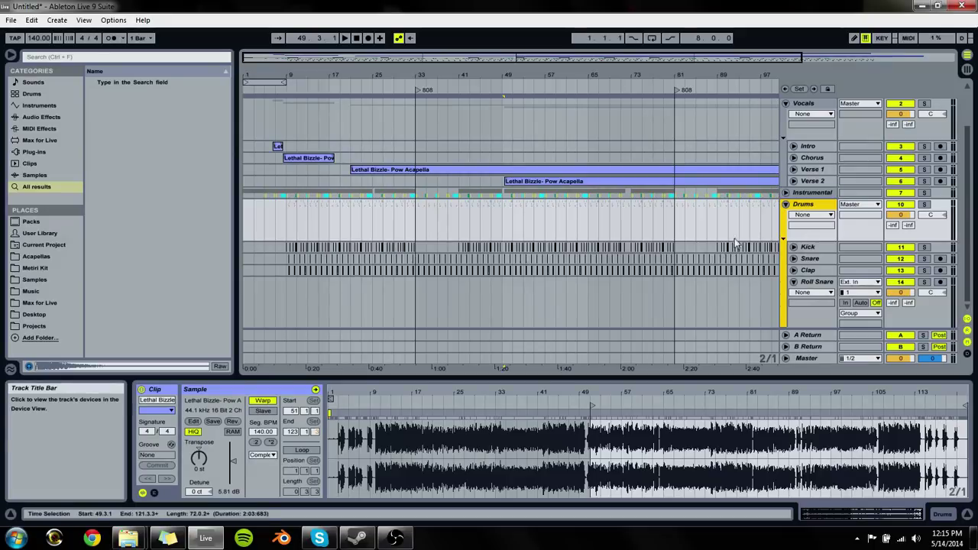
# Step: Fold the Roll Snare track, the Drums group and the Vocals group
pyautogui.click(794, 282)
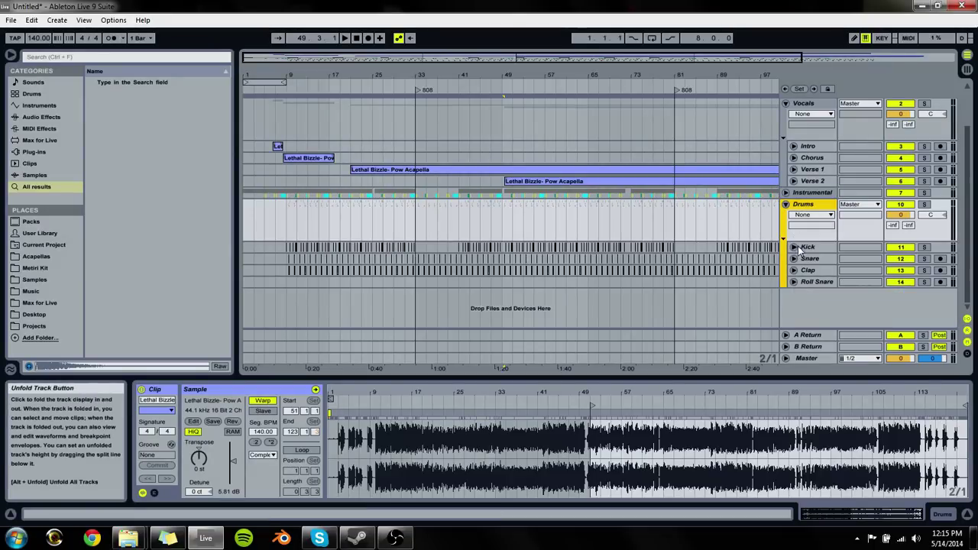
pyautogui.scroll(2, 799, 251)
pyautogui.click(785, 257)
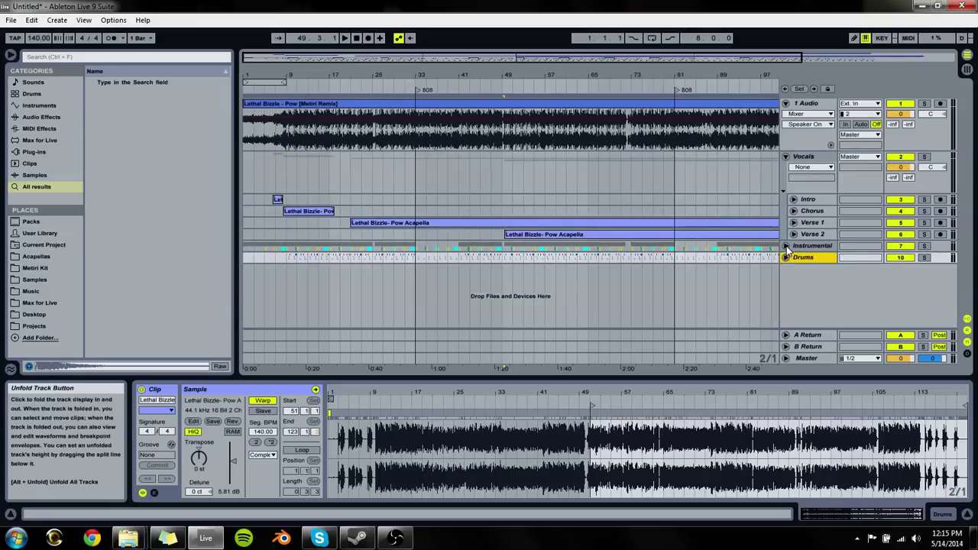
pyautogui.click(786, 246)
pyautogui.click(786, 246)
pyautogui.click(804, 200)
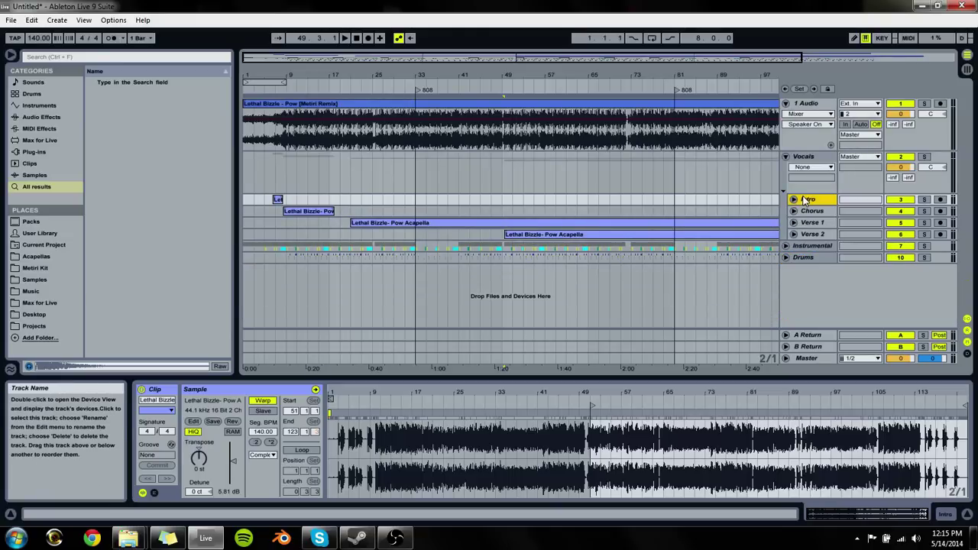
pyautogui.click(807, 191)
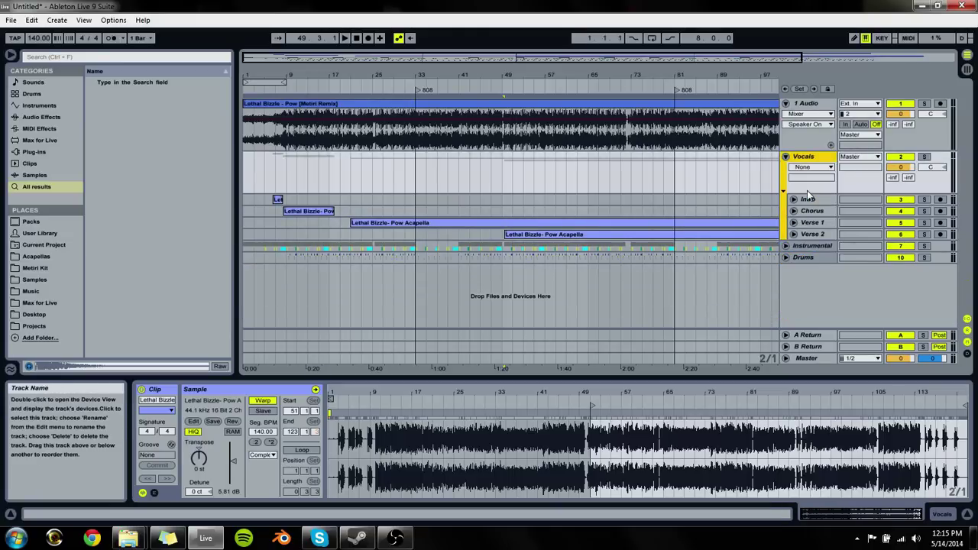
pyautogui.click(786, 156)
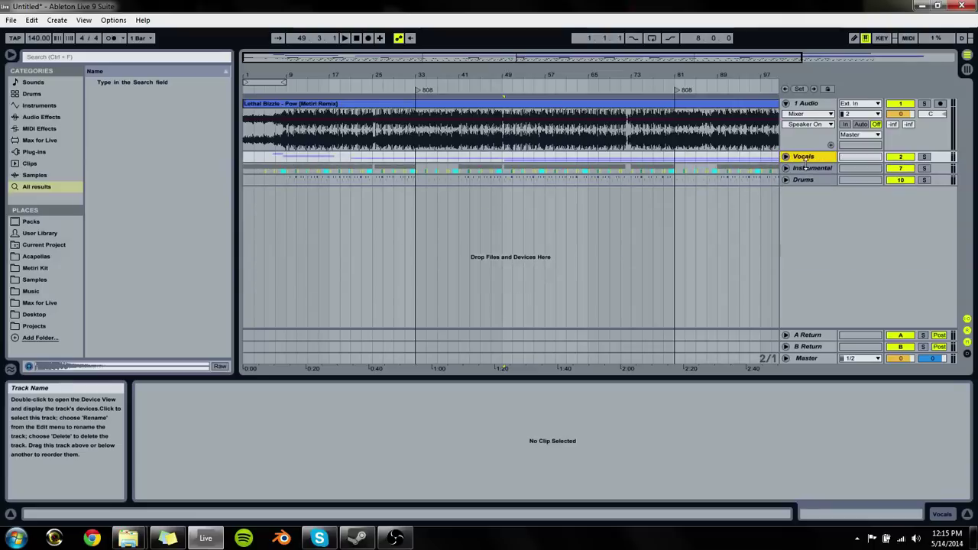
# Step: Rename the 1 Audio track as Original and leave it unfolded
pyautogui.click(808, 103)
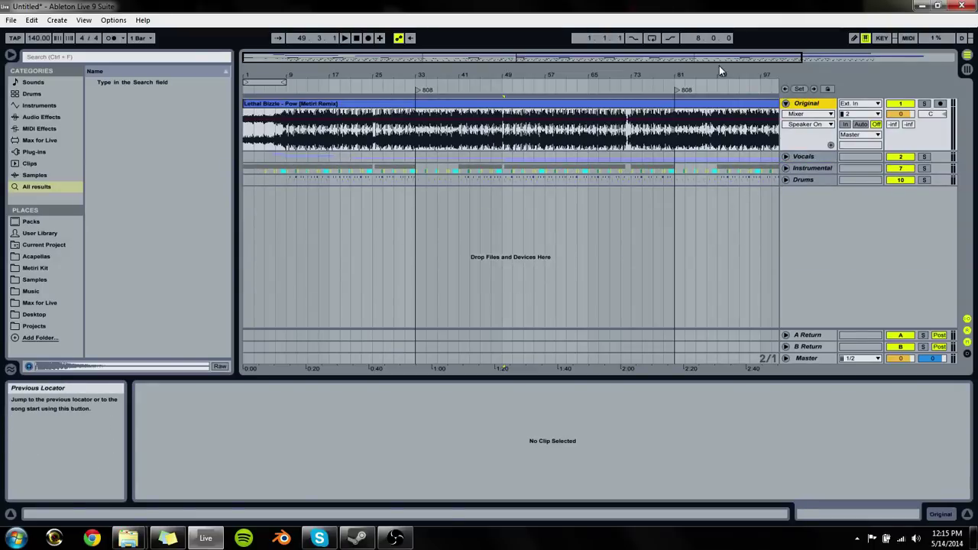
pyautogui.click(785, 105)
pyautogui.click(786, 104)
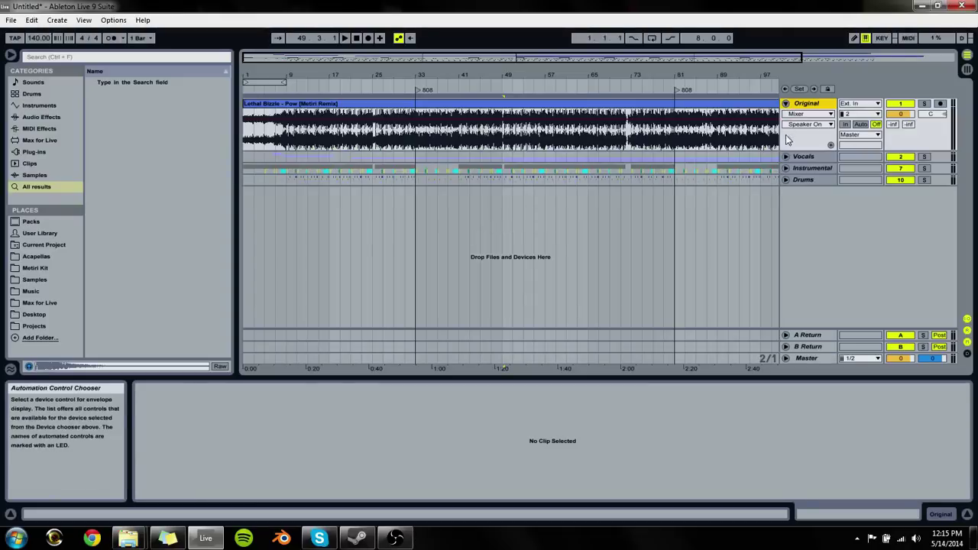
# Step: Unfold the Vocals group and select the acapella clip on the Chorus track
pyautogui.click(786, 157)
pyautogui.click(261, 188)
pyautogui.click(314, 190)
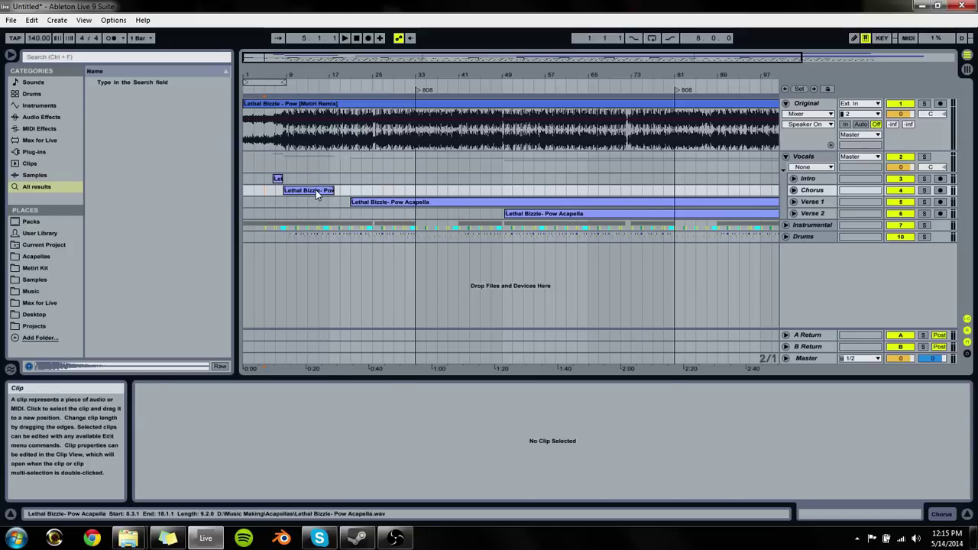
# Step: Deactivate the Chorus, Verse 1 and Verse 2 tracks and extend the Intro clip's end to 9.1.1
pyautogui.keyDown('shift'); pyautogui.click(866, 197); pyautogui.keyUp('shift')
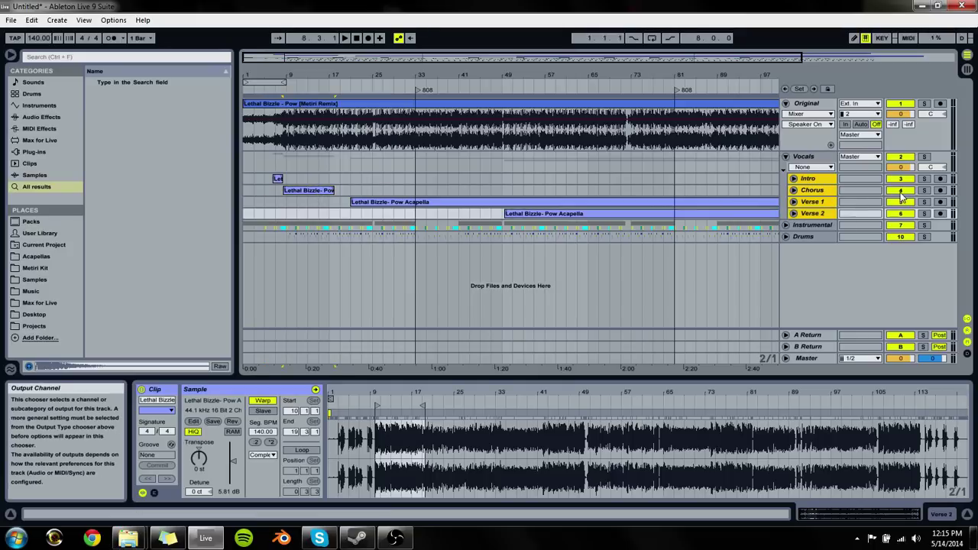
pyautogui.click(892, 181)
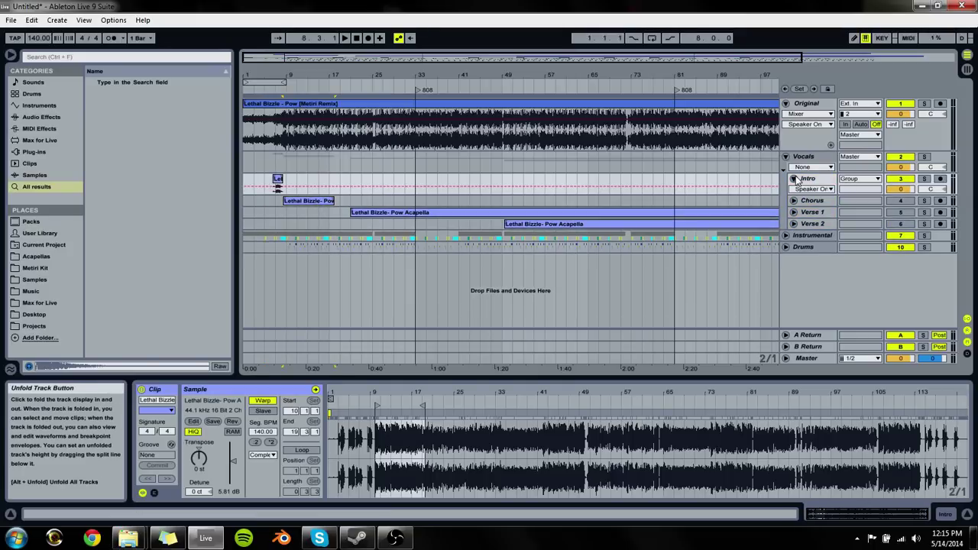
pyautogui.click(272, 70)
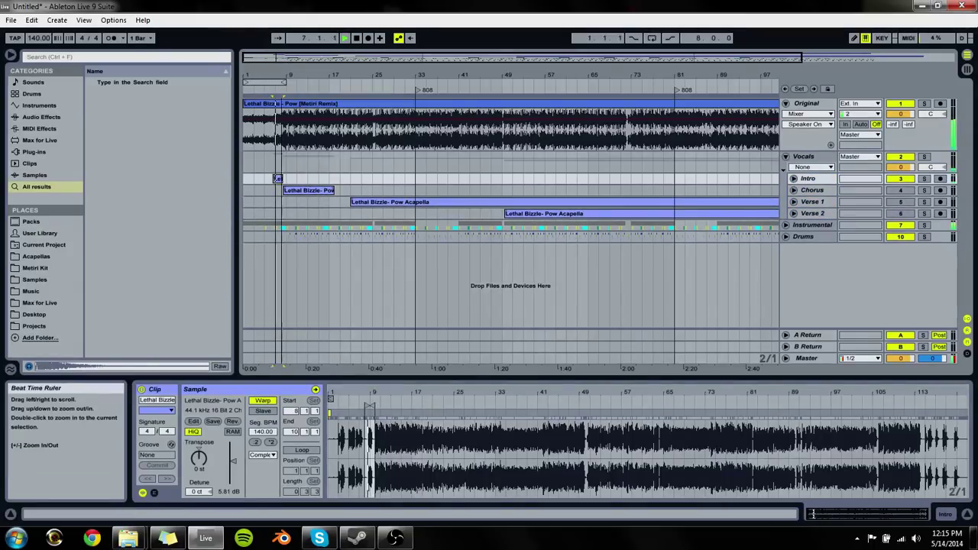
pyautogui.moveTo(271, 68); pyautogui.dragTo(274, 153)
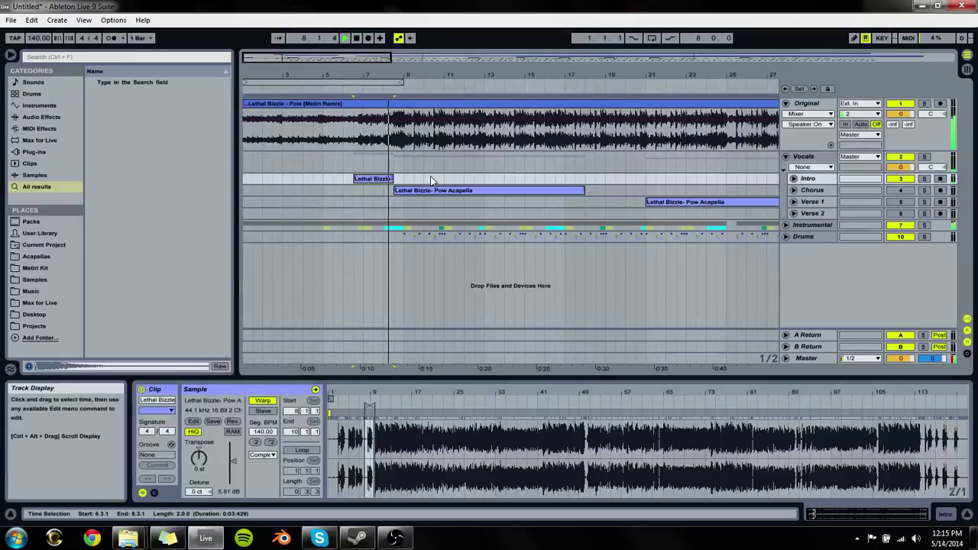
pyautogui.moveTo(395, 190)
pyautogui.mouseDown()
pyautogui.moveTo(434, 190)
pyautogui.moveTo(403, 184)
pyautogui.mouseUp()
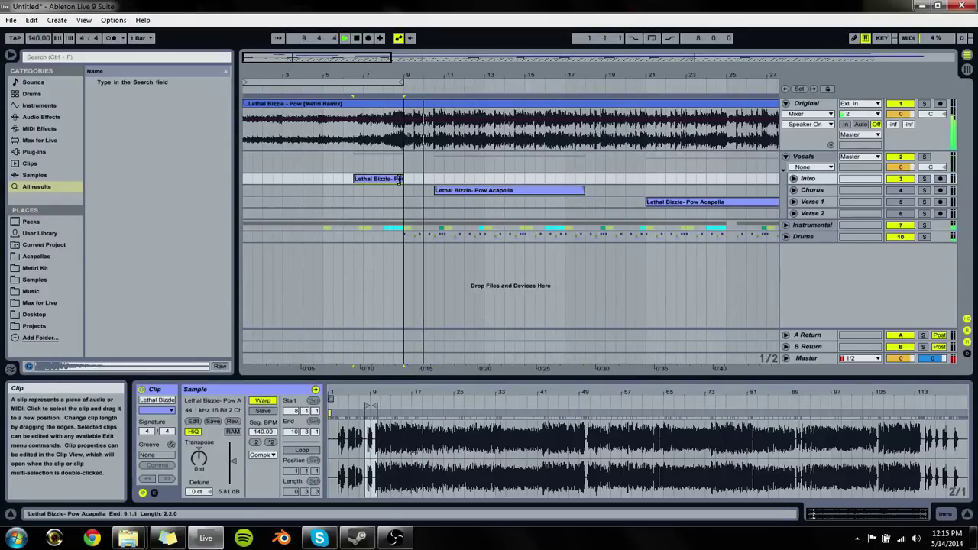
# Step: Unfold the Intro track and, with the metronome on, trim the start of its clip to 7.1.1
pyautogui.click(797, 181)
pyautogui.click(794, 179)
pyautogui.moveTo(390, 74); pyautogui.dragTo(409, 145)
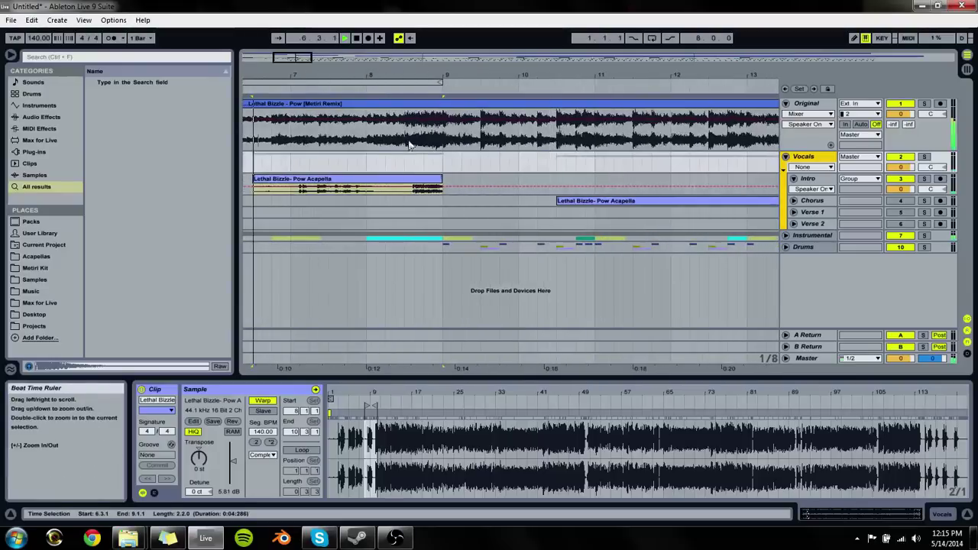
pyautogui.click(795, 180)
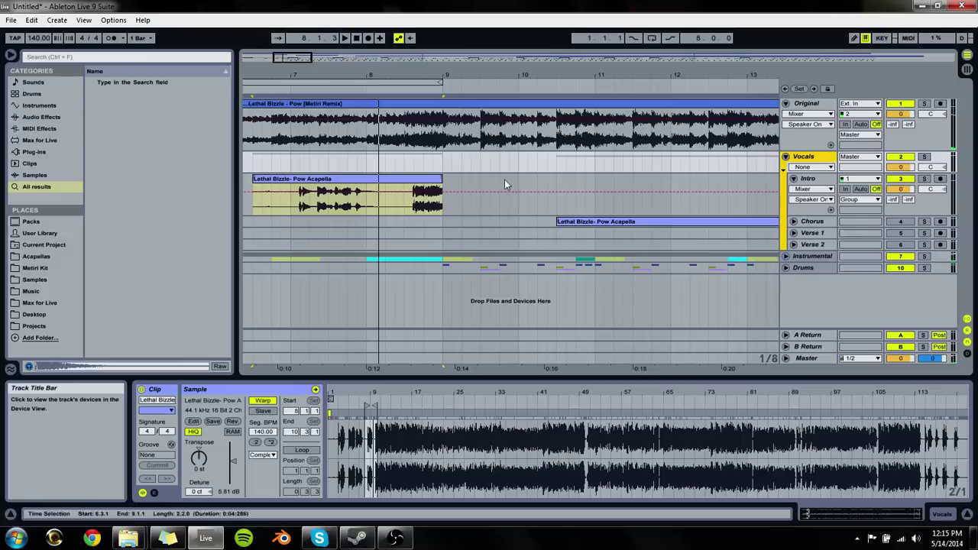
pyautogui.click(110, 37)
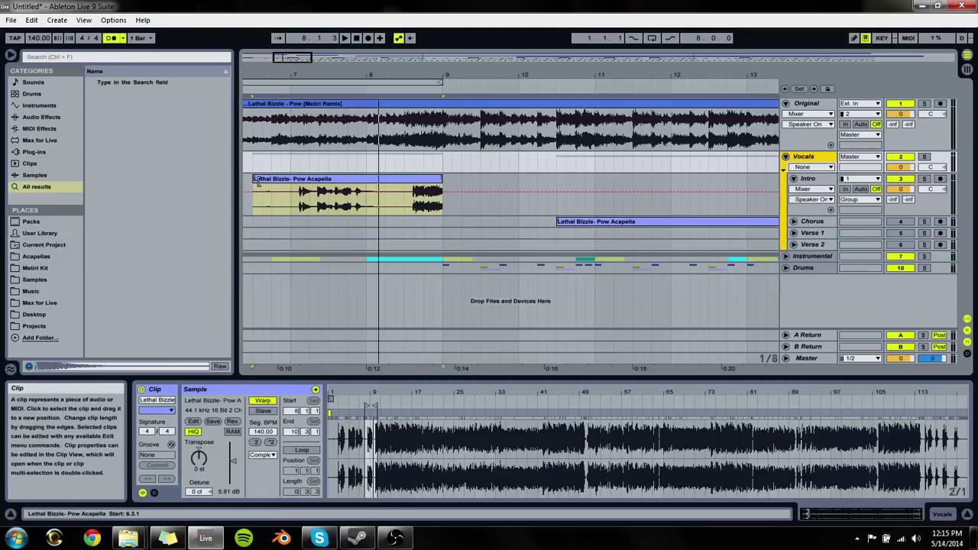
pyautogui.moveTo(258, 184); pyautogui.dragTo(291, 184)
pyautogui.press('space')
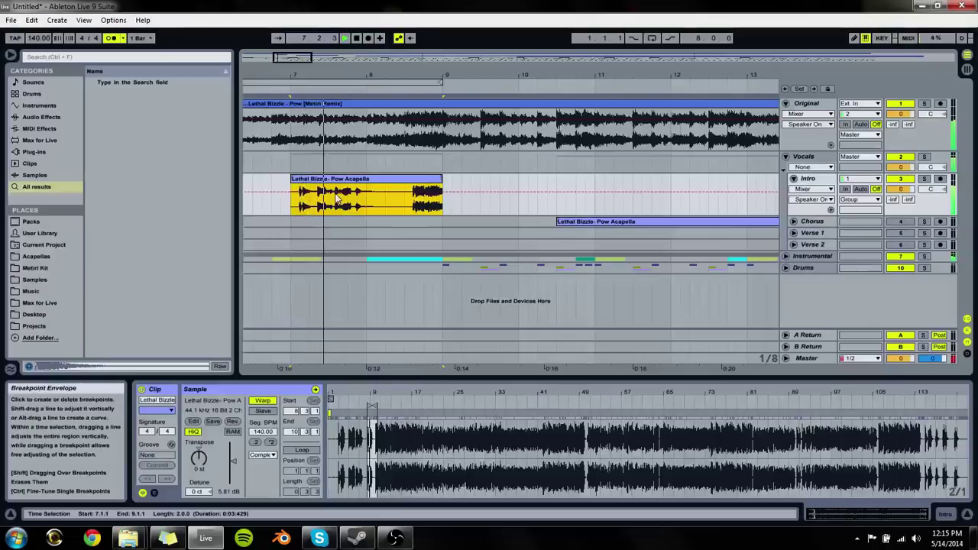
# Step: Add a warp marker just before the Intro clip's first vocal transient, shift it slightly earlier and check the timing by playback
pyautogui.moveTo(373, 393)
pyautogui.mouseDown()
pyautogui.moveTo(373, 440)
pyautogui.moveTo(663, 416)
pyautogui.mouseUp()
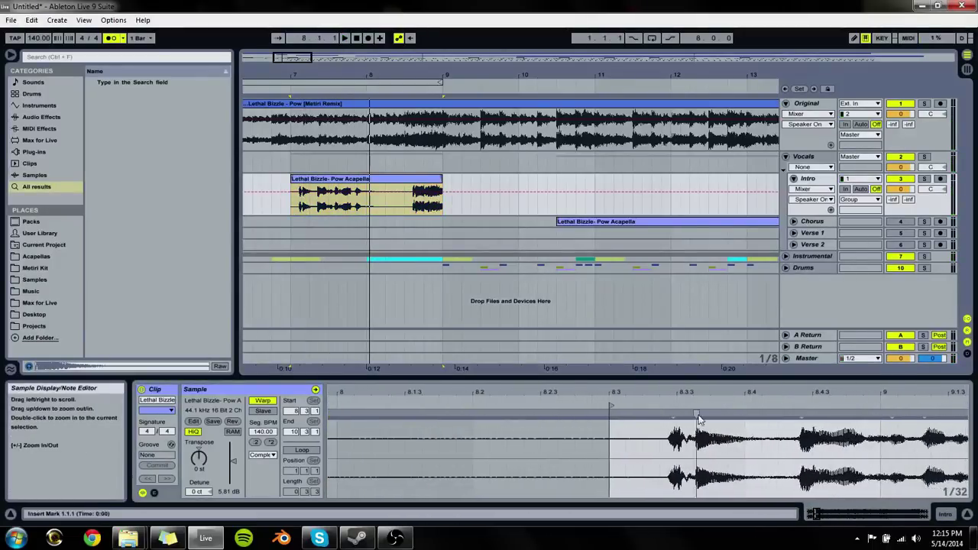
pyautogui.doubleClick(659, 414)
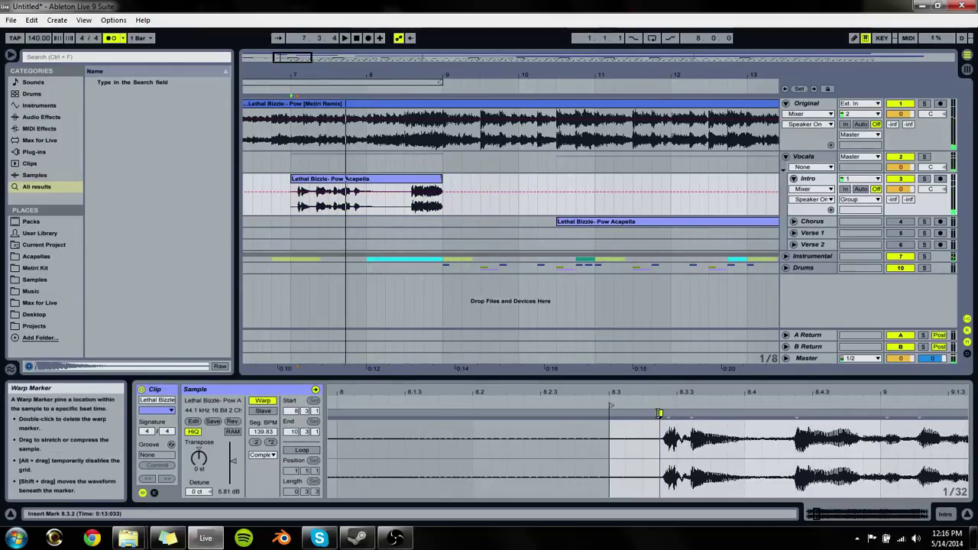
pyautogui.scroll(4, 657, 415)
pyautogui.moveTo(658, 415); pyautogui.dragTo(646, 415)
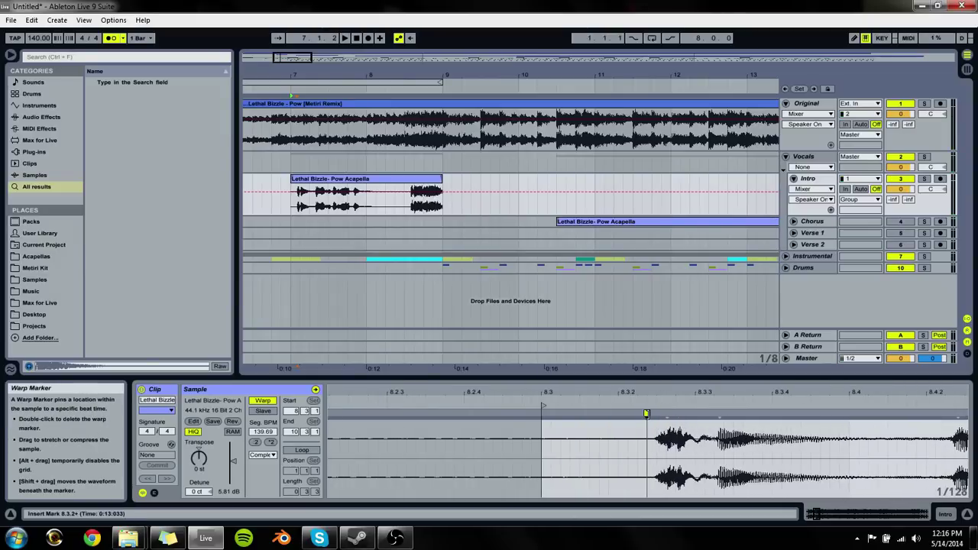
pyautogui.press('space')
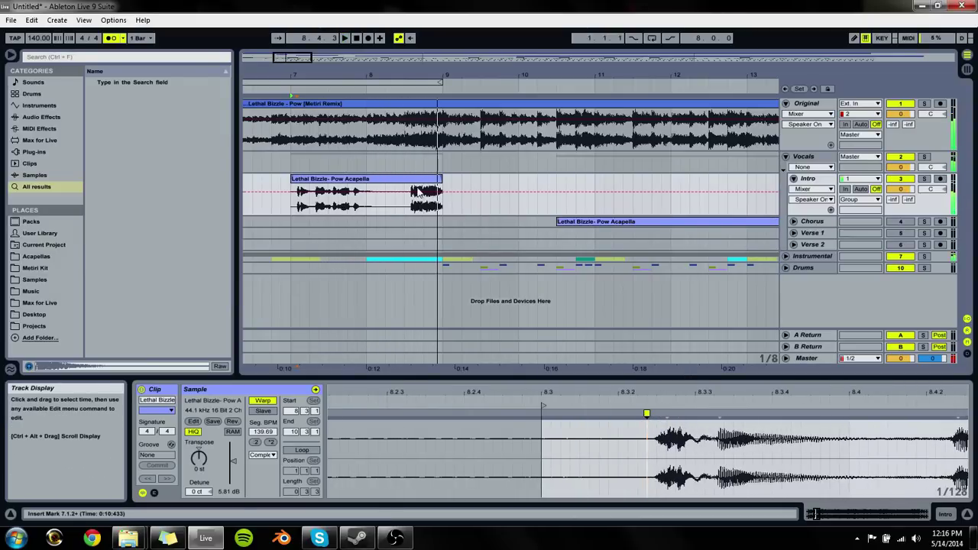
pyautogui.press('space')
# Step: Split the Intro clip in the silent gap at 8.2.3 and shift the second part earlier so its trimmed start sits at 8.2.3
pyautogui.moveTo(854, 398); pyautogui.dragTo(521, 384)
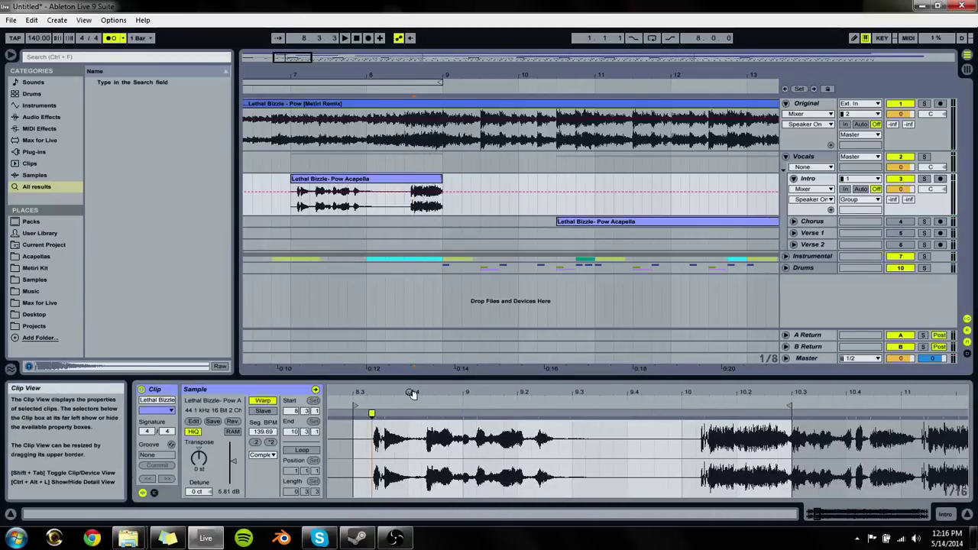
pyautogui.click(395, 208)
pyautogui.hotkey('ctrl', 'e')
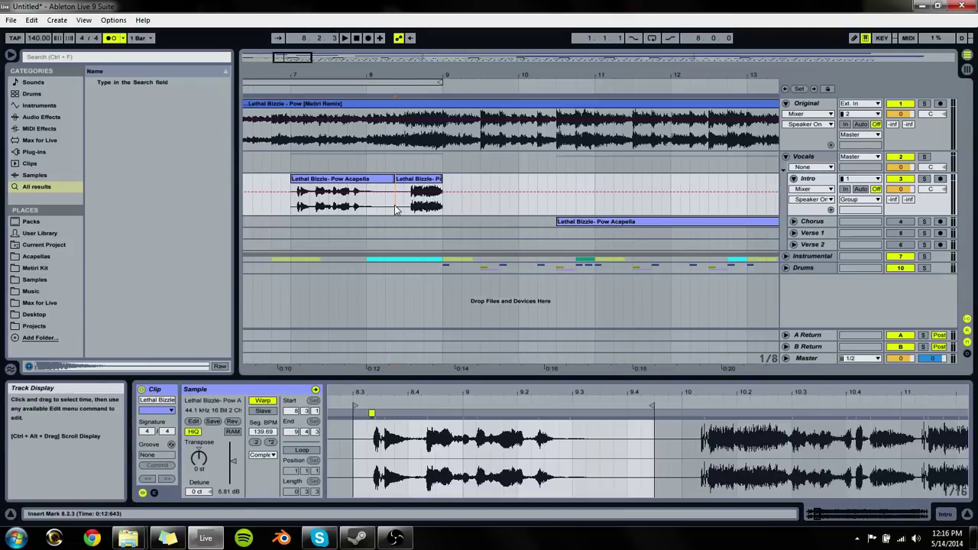
pyautogui.moveTo(395, 191); pyautogui.dragTo(410, 181)
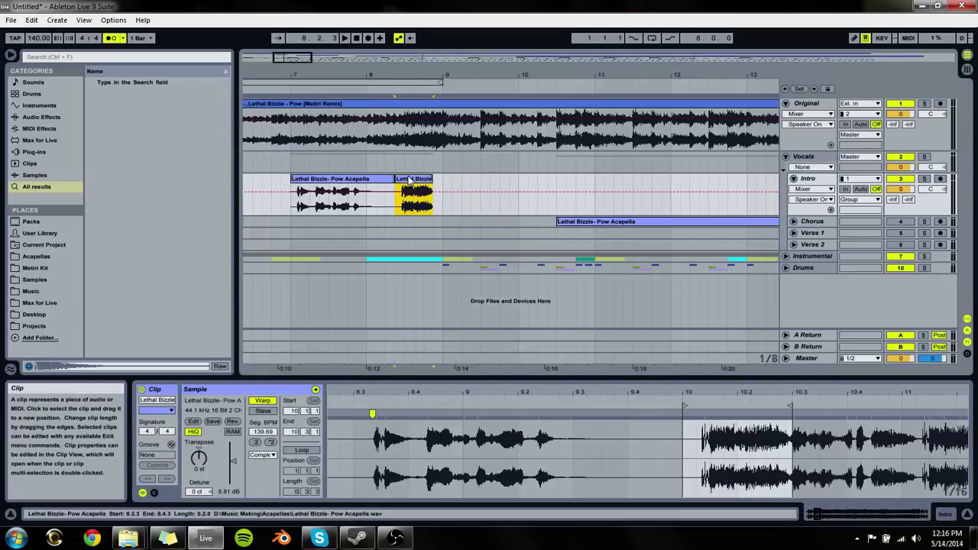
pyautogui.press('space')
pyautogui.press('space')
pyautogui.press('space')
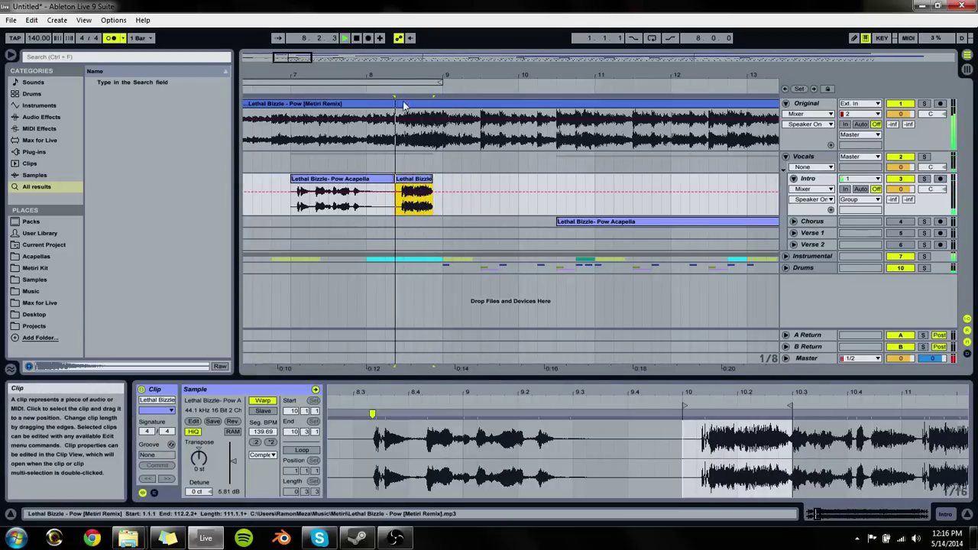
# Step: Solo the Intro track and shorten the second Intro clip to end at 8.4.2, checking it by playback
pyautogui.press('+')
pyautogui.press('+')
pyautogui.press('space')
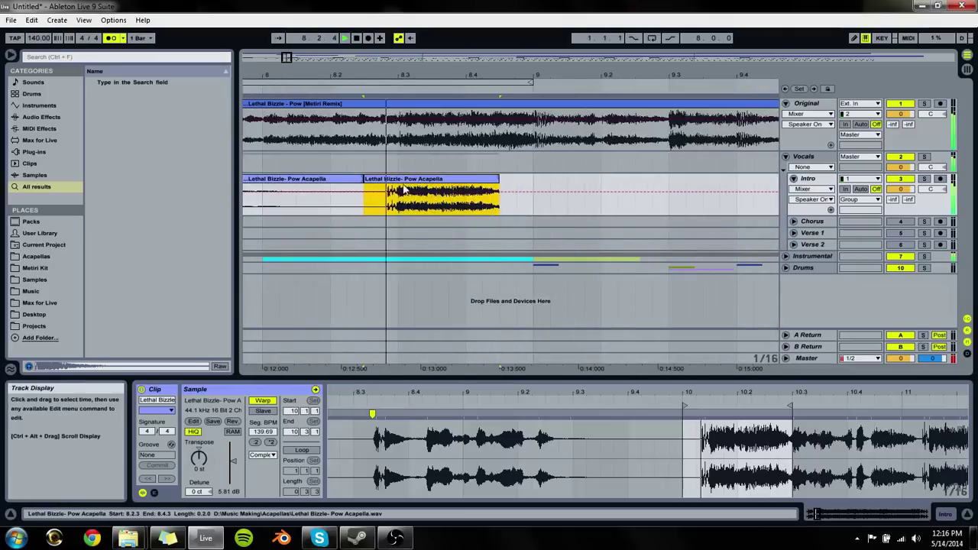
pyautogui.click(924, 179)
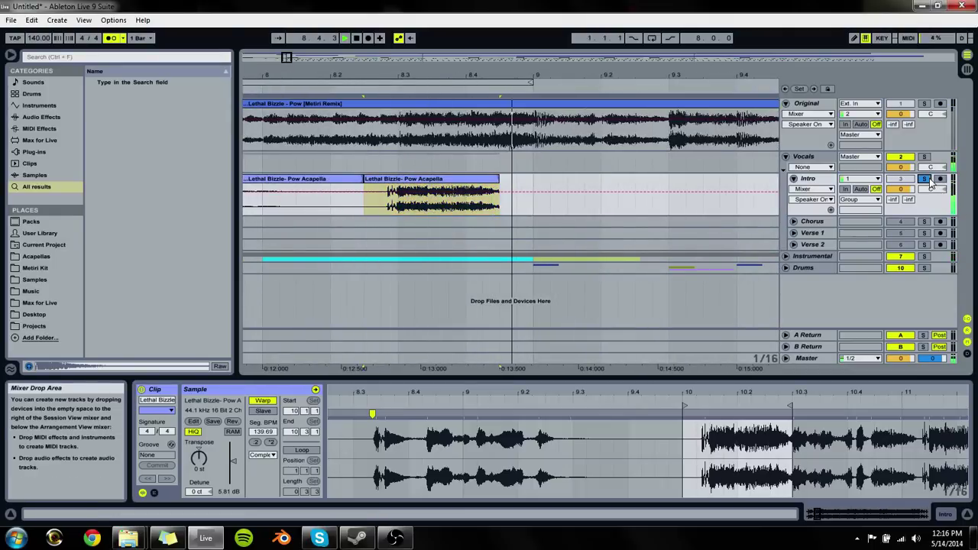
pyautogui.moveTo(500, 181); pyautogui.dragTo(482, 180)
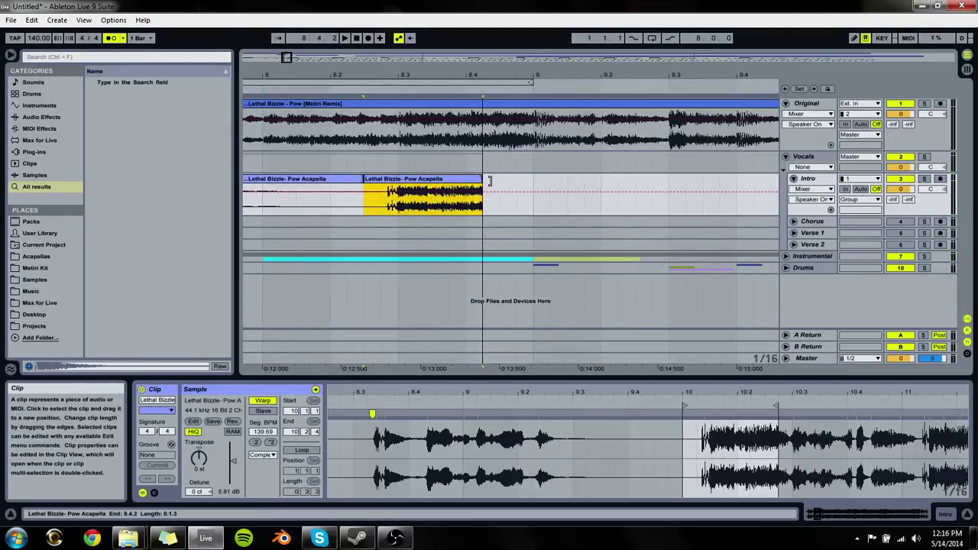
pyautogui.press('space')
pyautogui.click(925, 178)
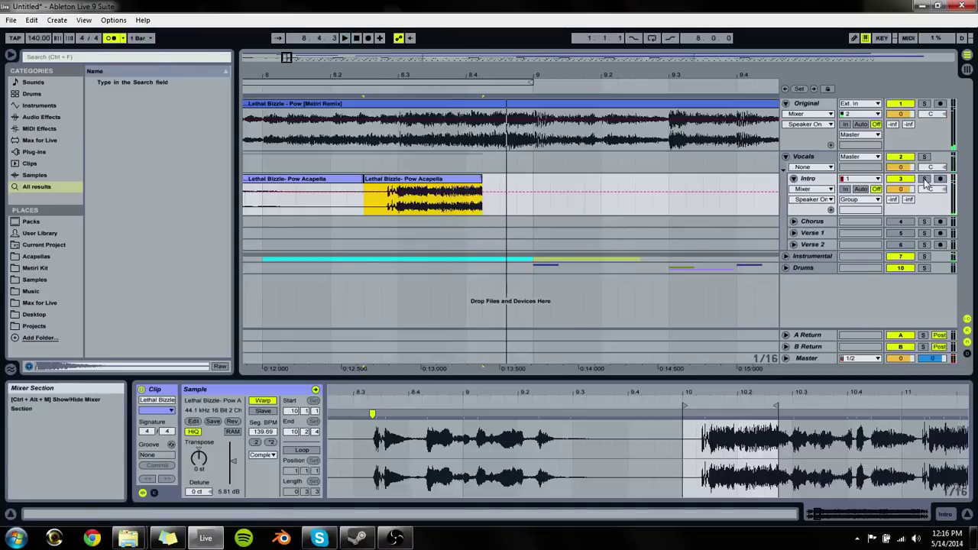
pyautogui.press('space')
# Step: Show the Intro track's fades and give the second Intro clip a long fade-out with the clip ending at 8.4.3
pyautogui.click(812, 189)
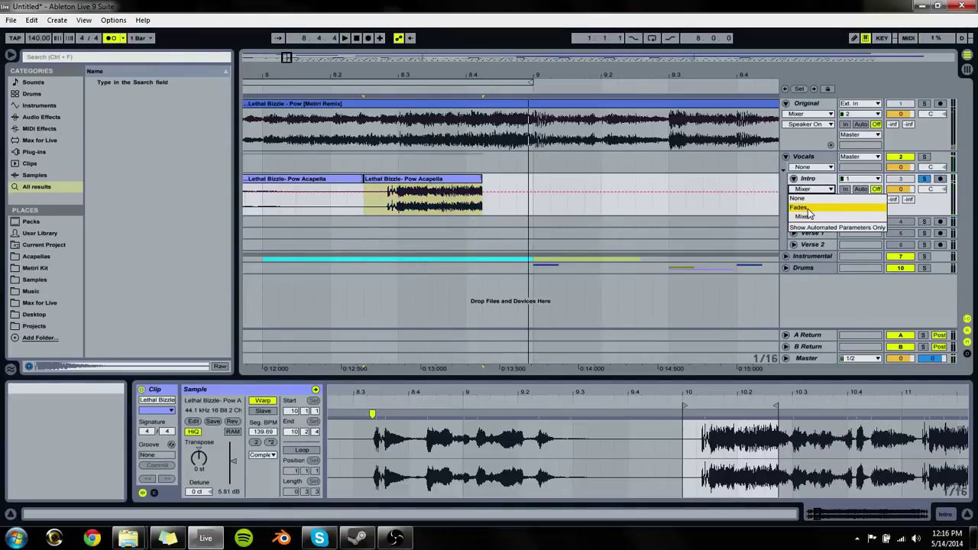
pyautogui.click(812, 205)
pyautogui.moveTo(483, 188); pyautogui.dragTo(532, 182)
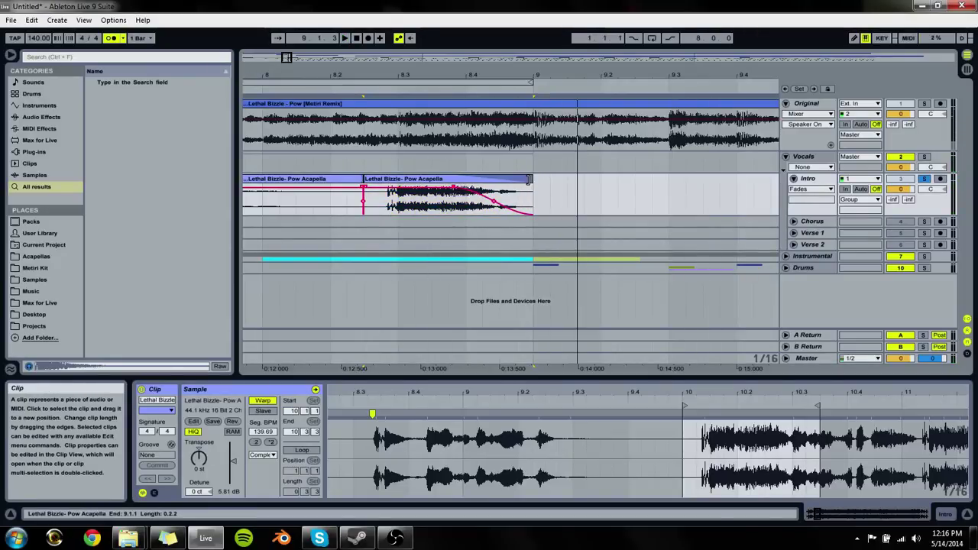
pyautogui.moveTo(533, 182); pyautogui.dragTo(489, 182)
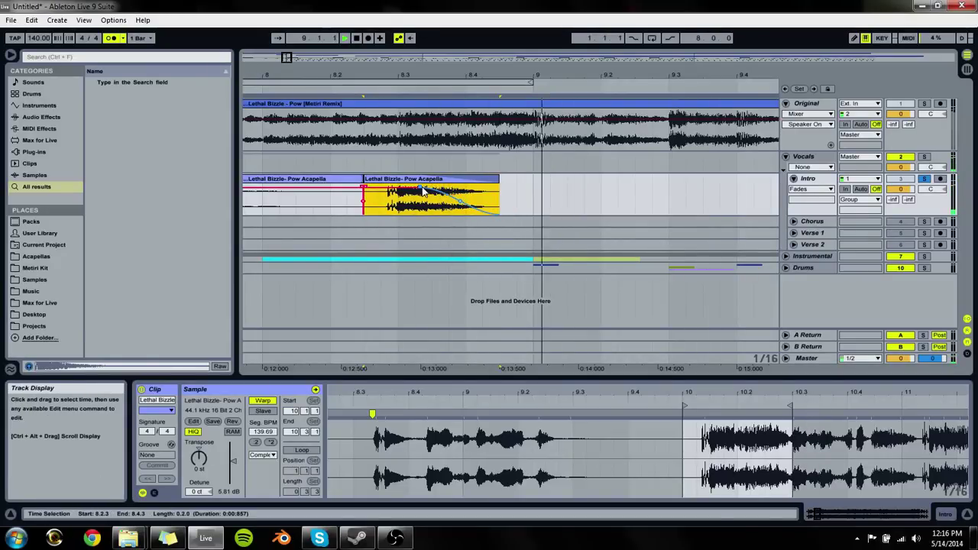
pyautogui.press('space')
pyautogui.press('space')
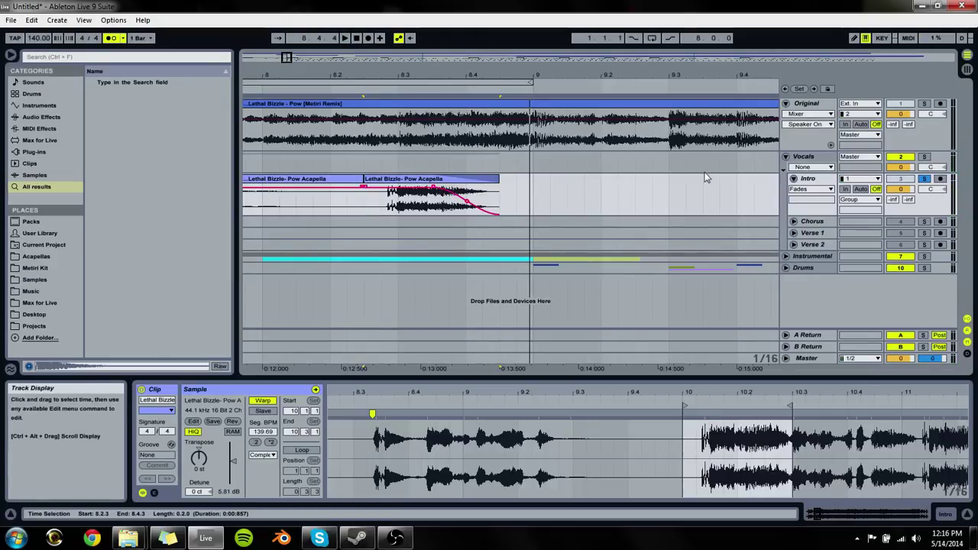
# Step: Activate and unfold the Chorus track
pyautogui.moveTo(669, 76); pyautogui.dragTo(670, 31)
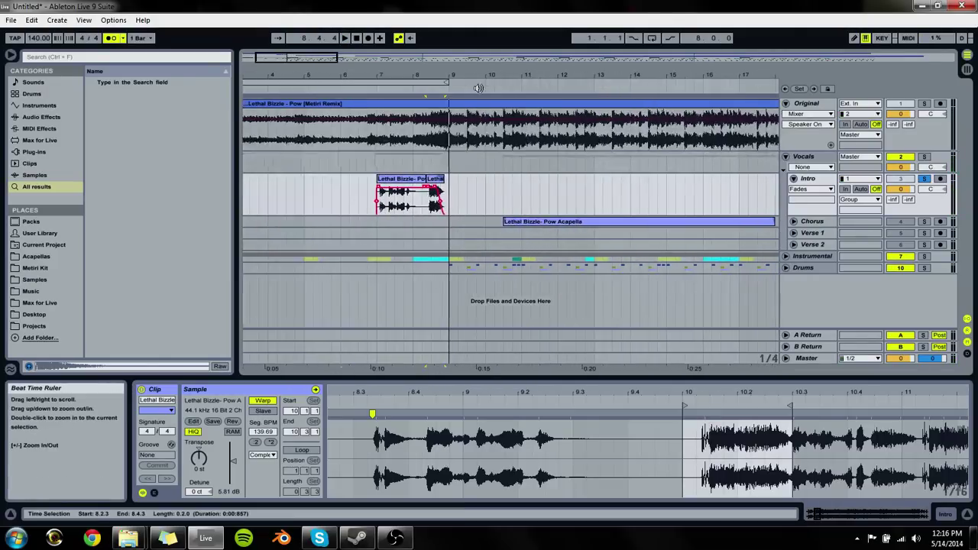
pyautogui.click(528, 223)
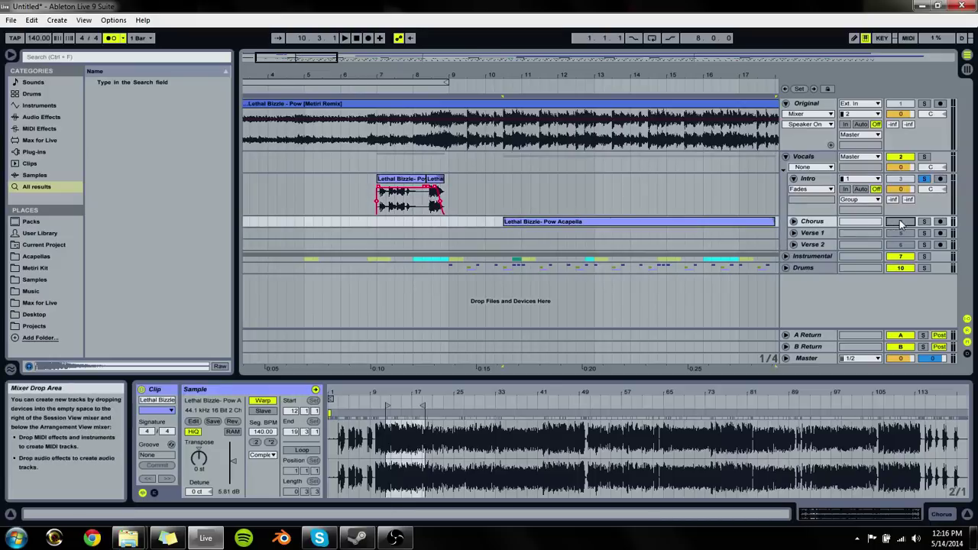
pyautogui.click(793, 221)
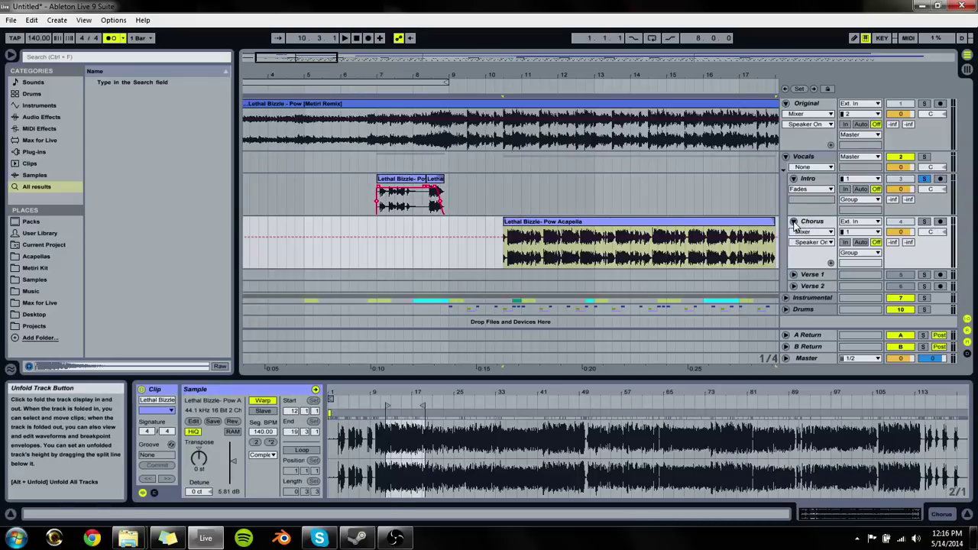
# Step: Try moving the Chorus clip to start at 9.2.1 and extending its start back to 8.2.1
pyautogui.click(422, 217)
pyautogui.moveTo(538, 233); pyautogui.dragTo(495, 233)
pyautogui.click(410, 227)
pyautogui.press('space')
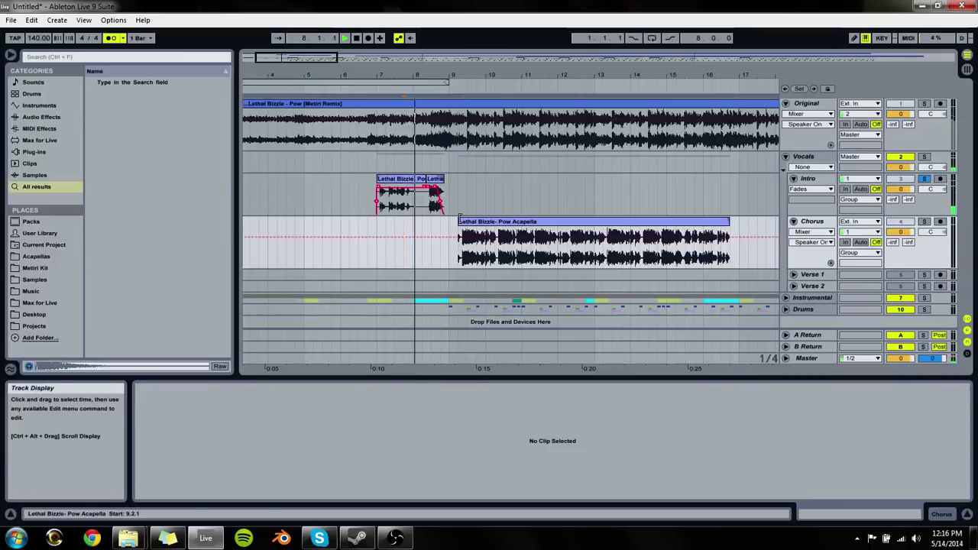
pyautogui.moveTo(459, 221); pyautogui.dragTo(443, 223)
pyautogui.press('space')
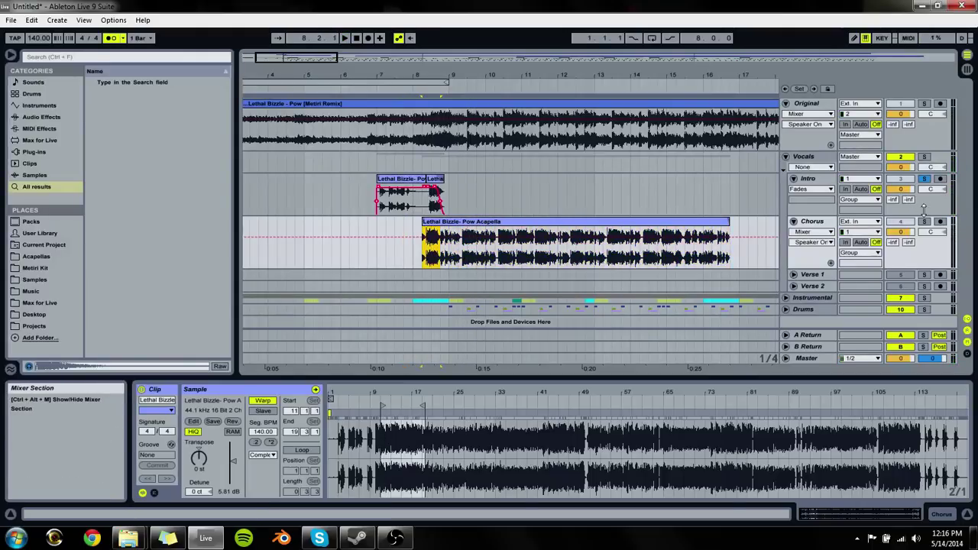
# Step: Solo the Vocals group instead of the Intro track and return the Chorus clip to its former position, with its start extended to 8.4.3
pyautogui.click(924, 178)
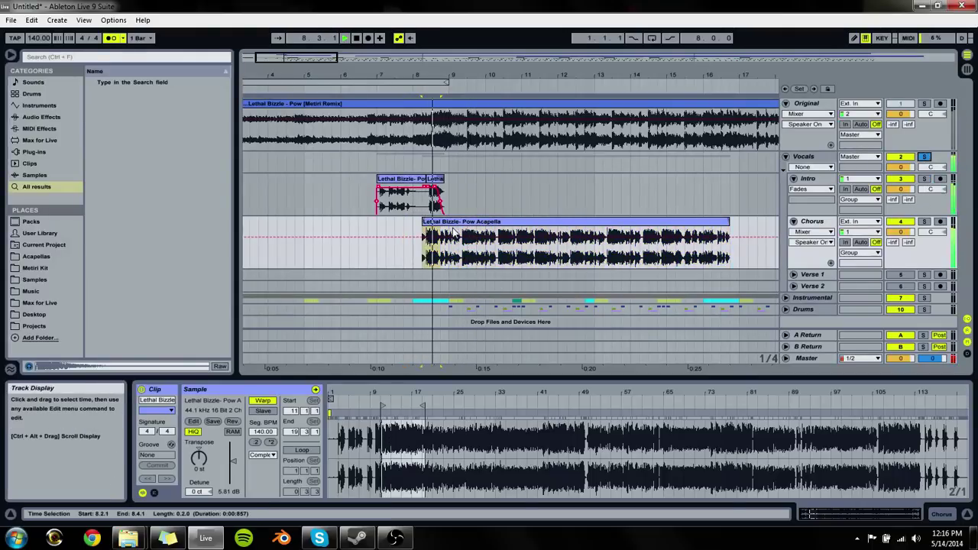
pyautogui.moveTo(426, 227)
pyautogui.mouseDown()
pyautogui.moveTo(471, 227)
pyautogui.moveTo(420, 226)
pyautogui.moveTo(445, 226)
pyautogui.mouseUp()
pyautogui.press('space')
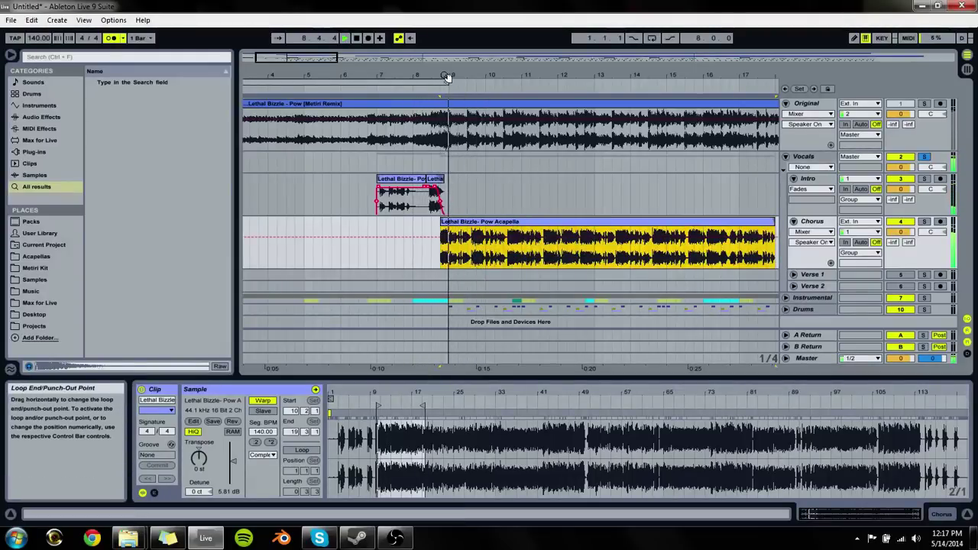
pyautogui.moveTo(447, 77); pyautogui.dragTo(448, 115)
pyautogui.moveTo(451, 77); pyautogui.dragTo(442, 226)
pyautogui.press('space')
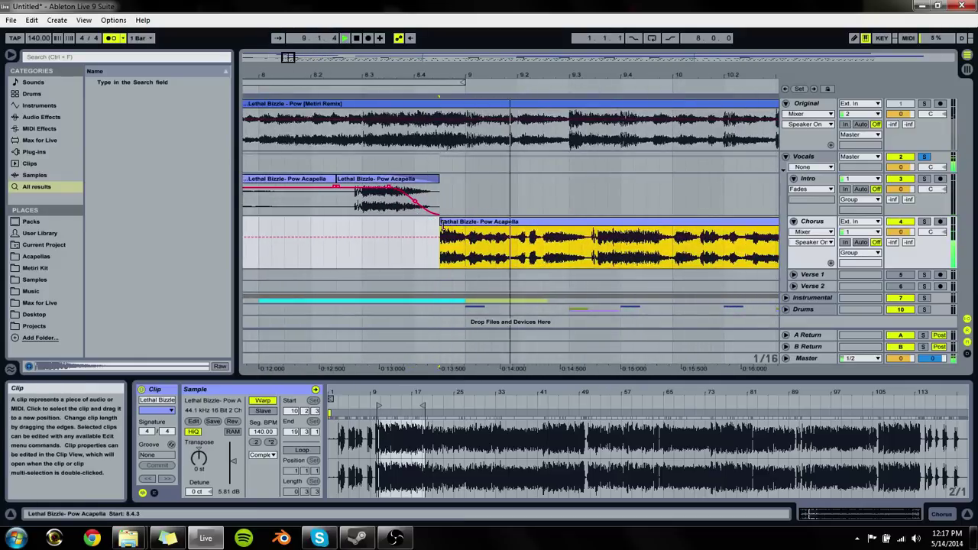
pyautogui.press('space')
# Step: Show the fades on the Chorus track's clip
pyautogui.click(482, 245)
pyautogui.click(811, 231)
pyautogui.click(812, 246)
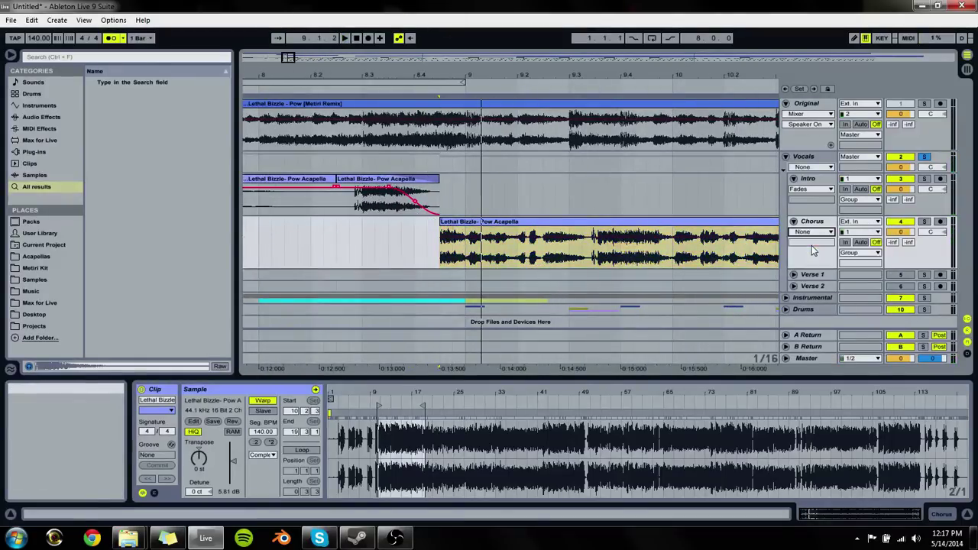
pyautogui.click(810, 231)
pyautogui.click(811, 255)
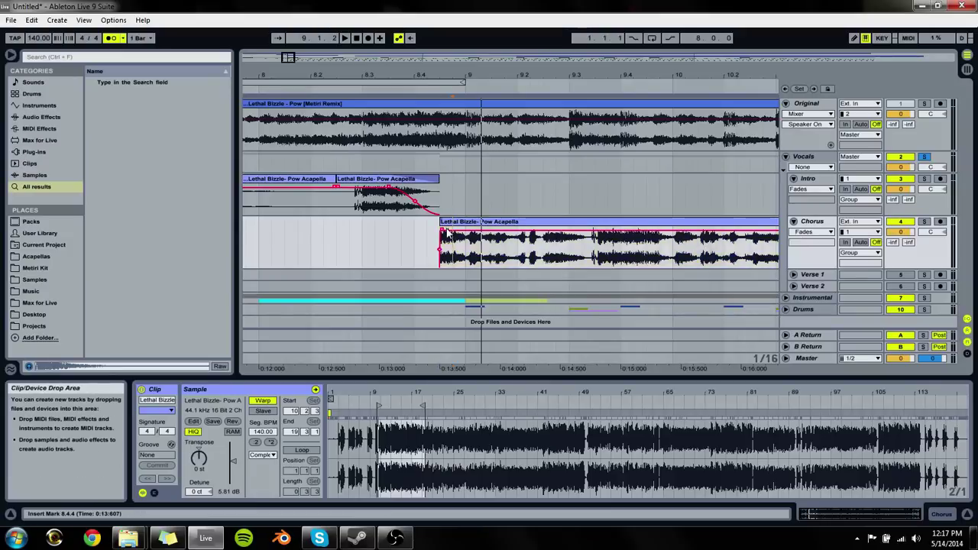
# Step: Try a longer fade-in on the Chorus clip, remove it again and trim the clip's start to 9.1.1
pyautogui.click(452, 237)
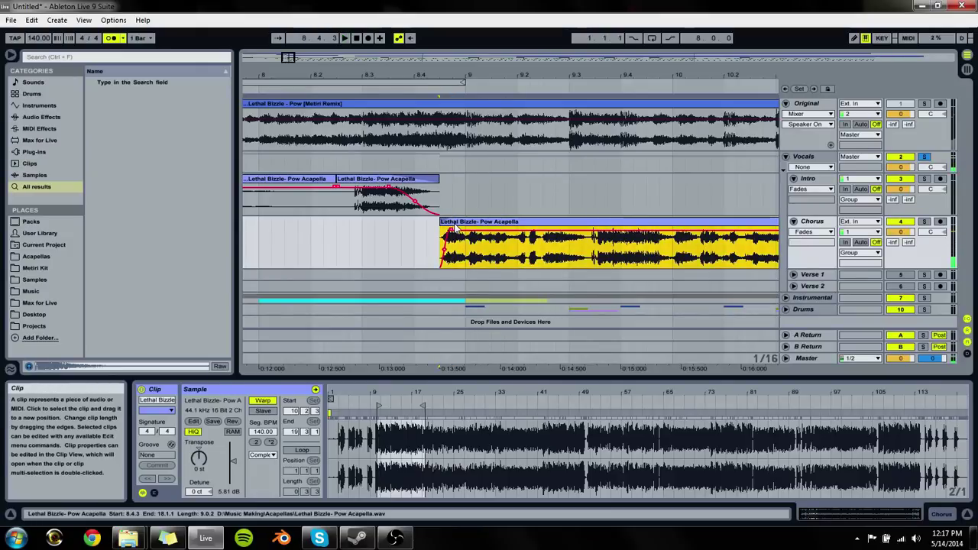
pyautogui.press('space')
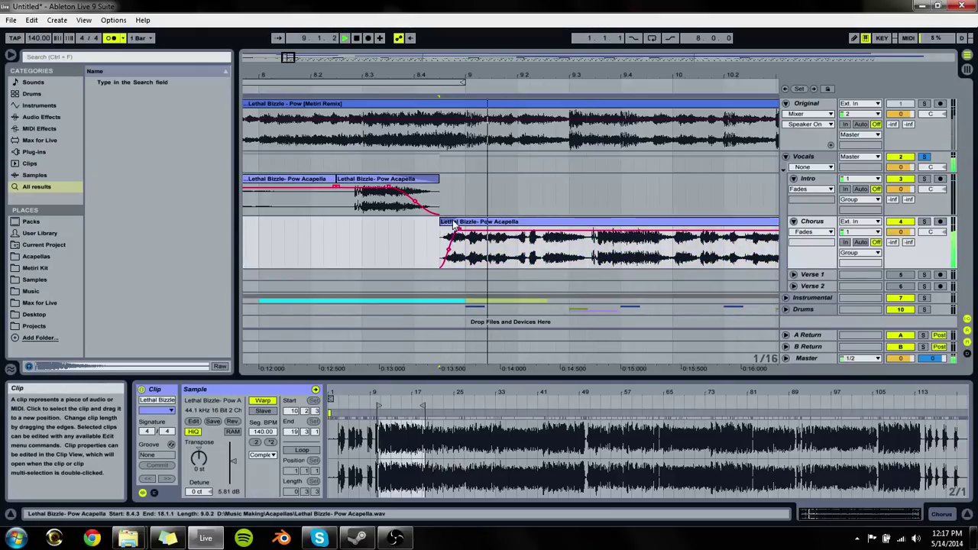
pyautogui.click(472, 236)
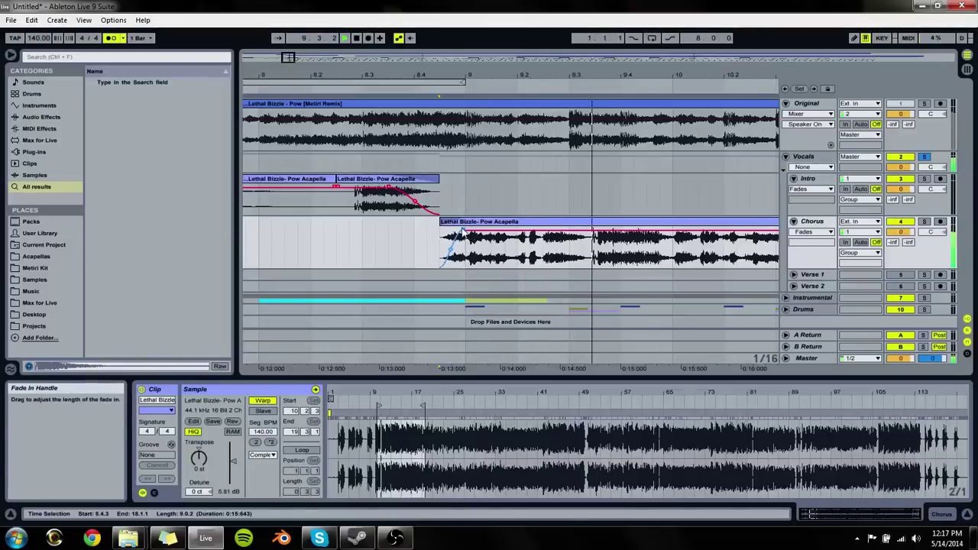
pyautogui.moveTo(460, 230); pyautogui.dragTo(475, 232)
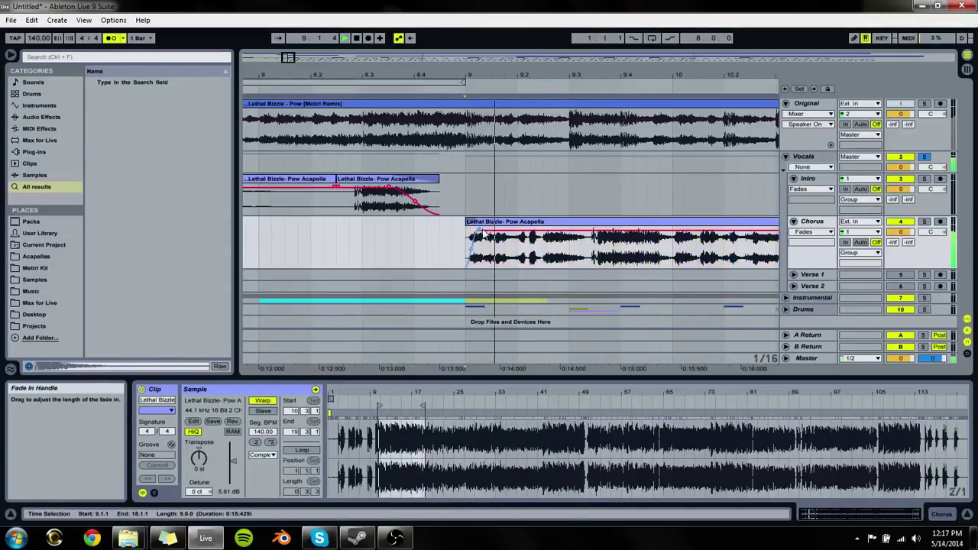
pyautogui.click(479, 227)
pyautogui.press('space')
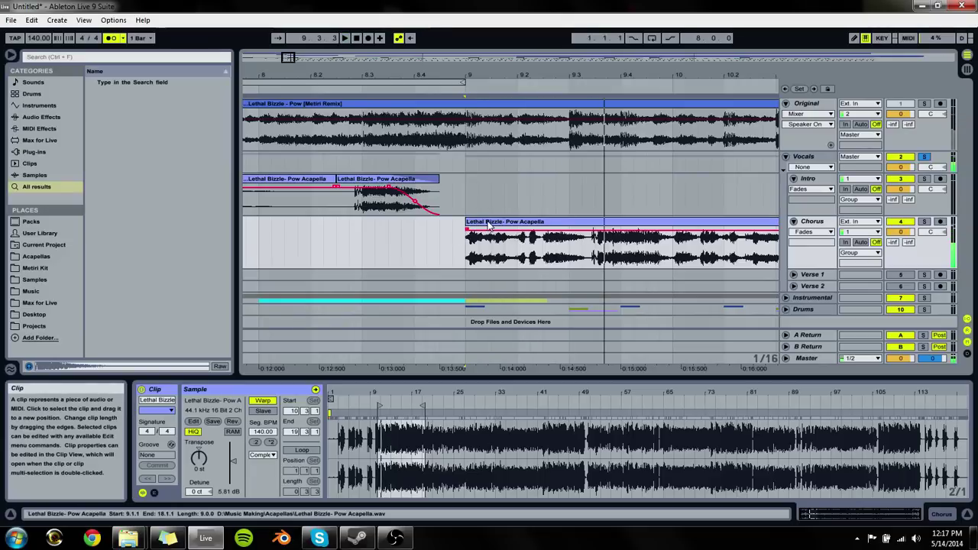
pyautogui.click(490, 221)
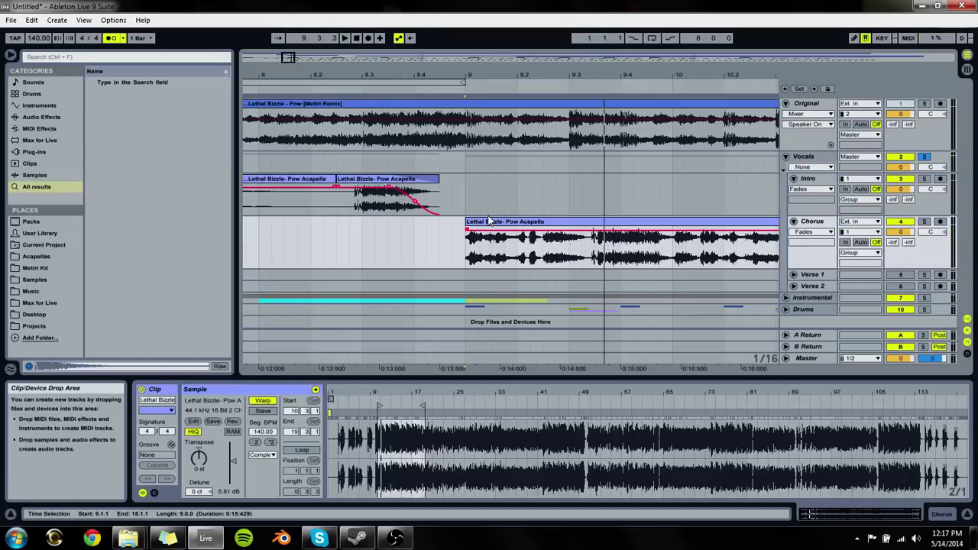
# Step: Unsolo the Vocals group and play the transition into the Chorus clip from 8.2.3
pyautogui.click(340, 237)
pyautogui.press('space')
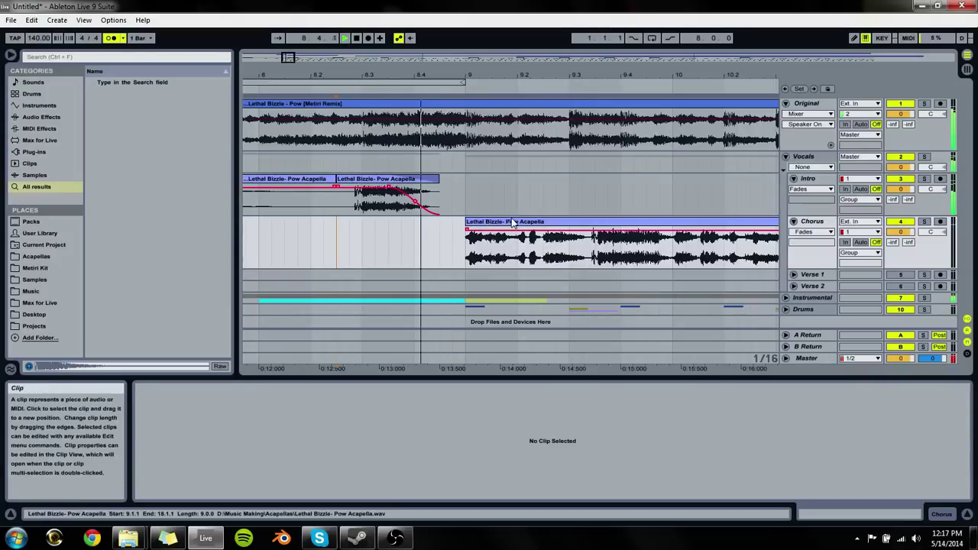
pyautogui.press('space')
# Step: Deactivate the Original track and move the Chorus clip to start at 8.4.3, after trying 8.3.3 and 8.4.2
pyautogui.moveTo(527, 229); pyautogui.dragTo(451, 227)
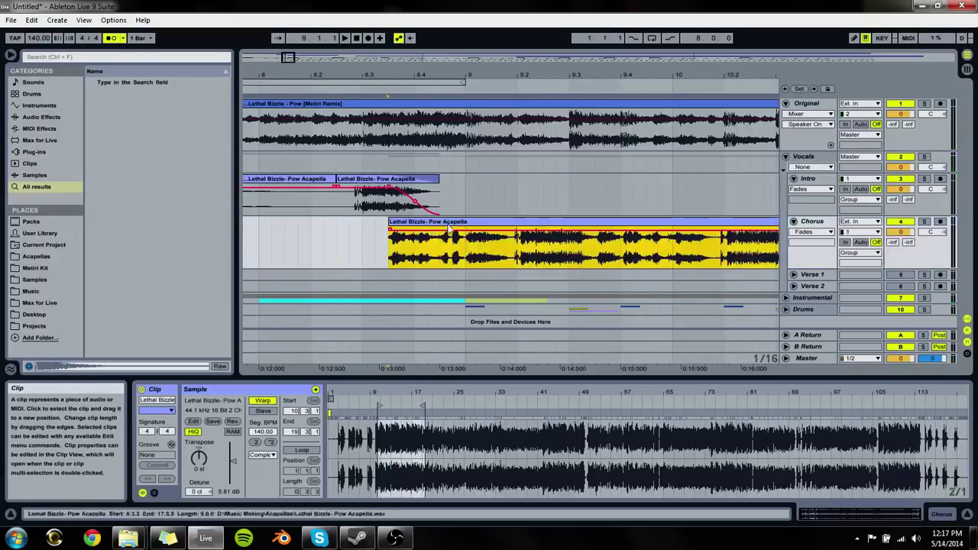
pyautogui.press('space')
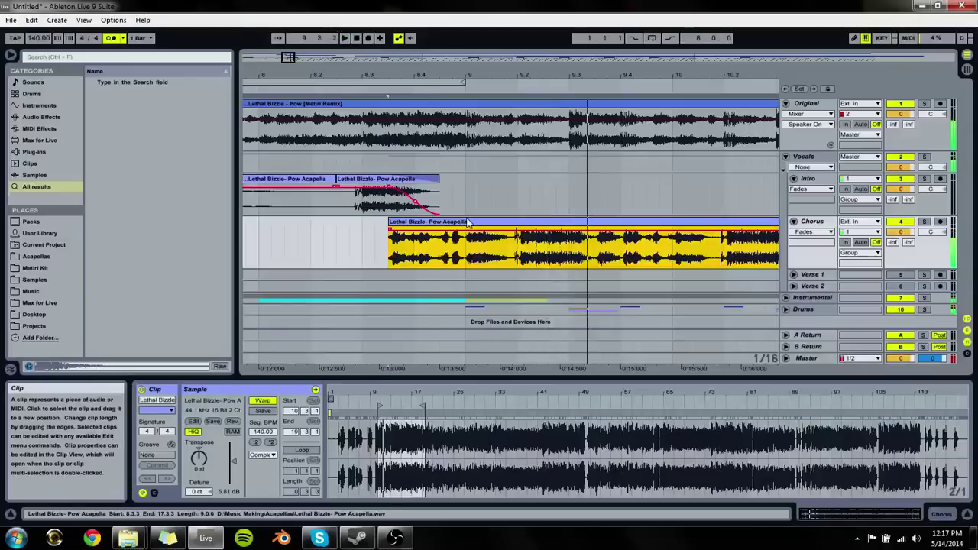
pyautogui.moveTo(459, 222); pyautogui.dragTo(497, 221)
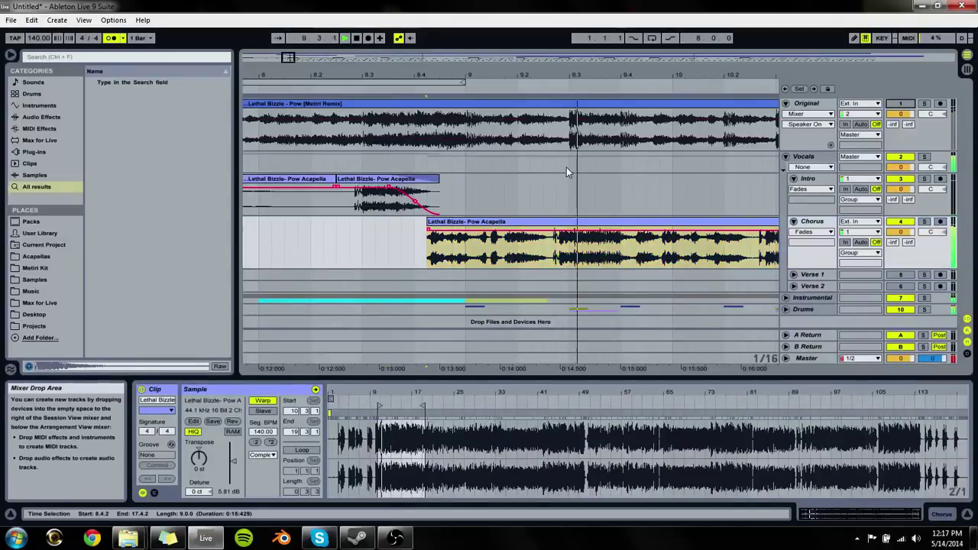
pyautogui.click(290, 263)
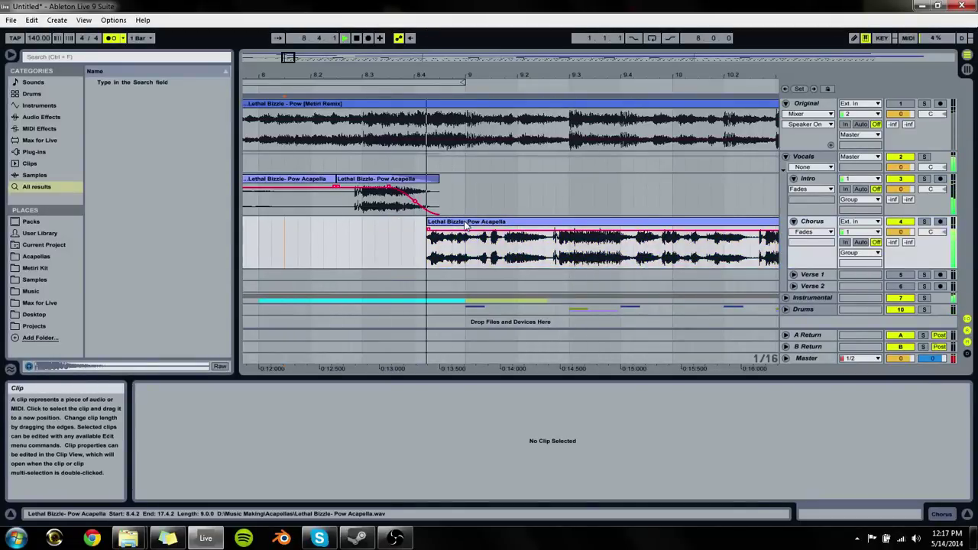
pyautogui.moveTo(466, 225); pyautogui.dragTo(479, 224)
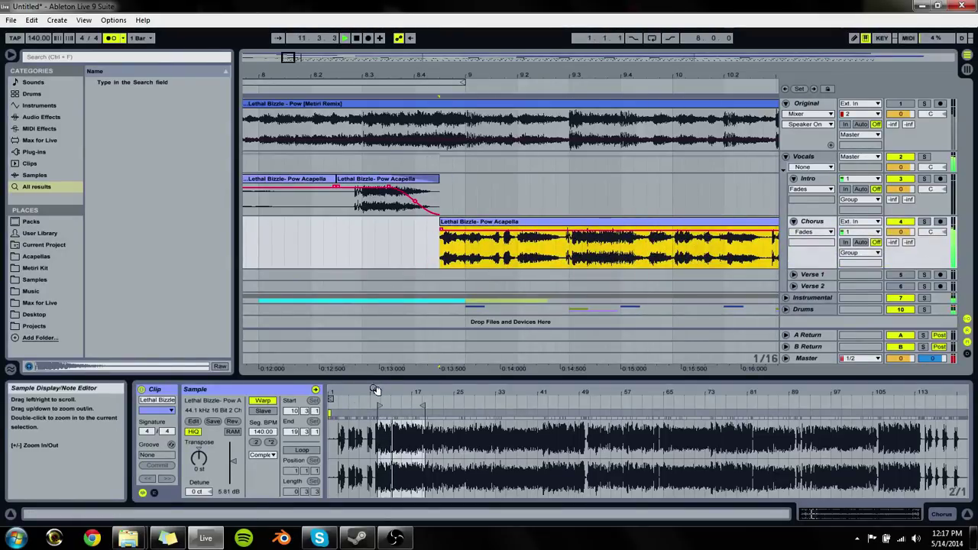
# Step: Play the Chorus clip and examine its sample waveform from its start marker through bars 17 to 19
pyautogui.moveTo(392, 394); pyautogui.dragTo(502, 451)
pyautogui.click(474, 416)
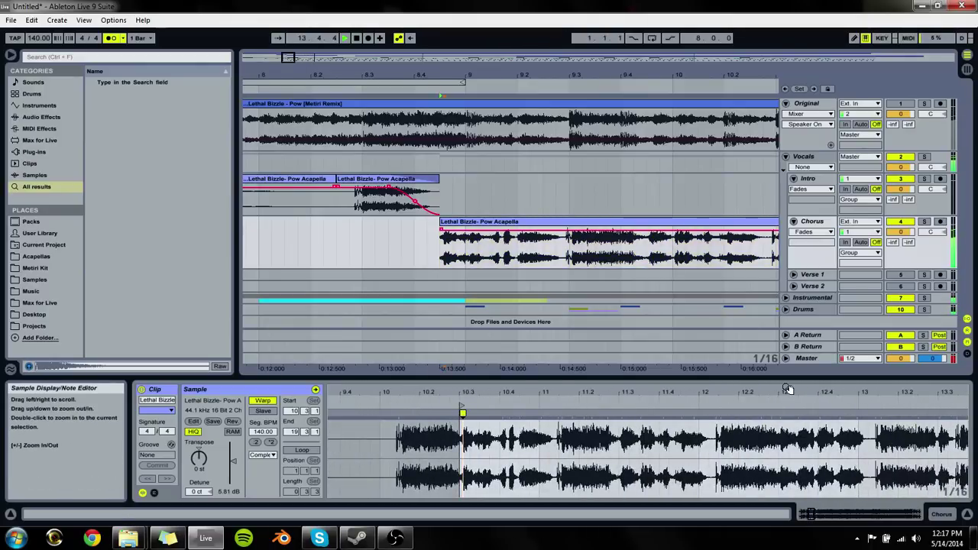
pyautogui.moveTo(787, 390); pyautogui.dragTo(602, 396)
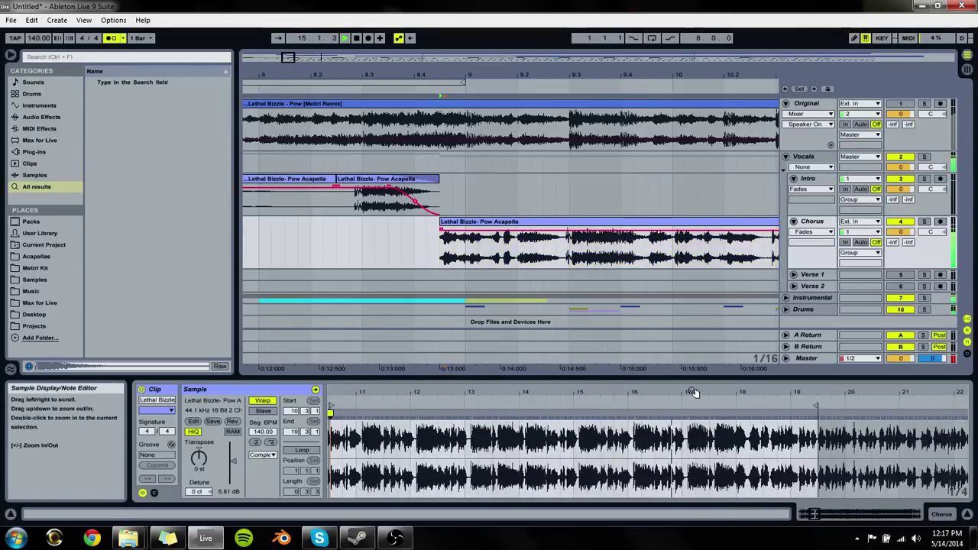
pyautogui.moveTo(692, 392); pyautogui.dragTo(692, 417)
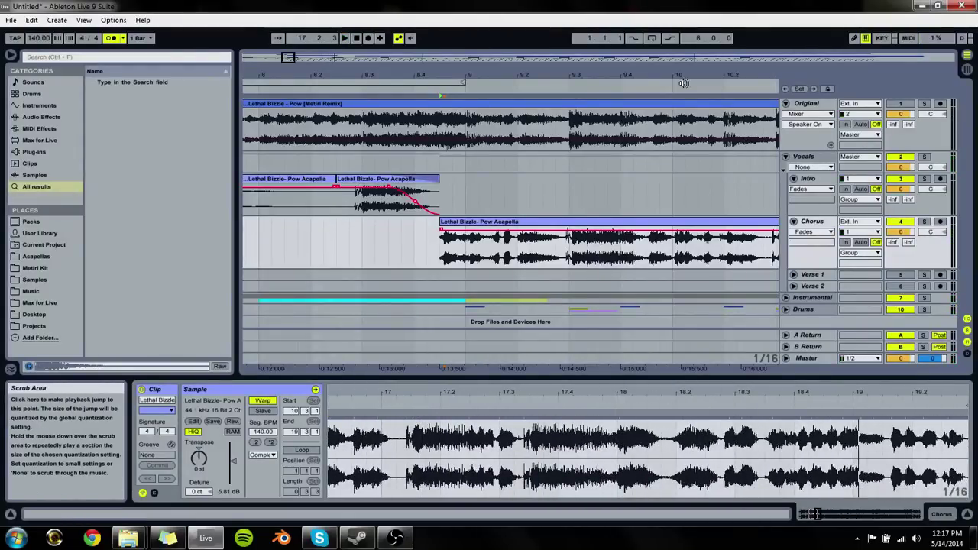
# Step: Try ending the Chorus clip at 16.2.3 and at 17.1.1, playing back each cut
pyautogui.moveTo(497, 75); pyautogui.dragTo(495, 53)
pyautogui.click(452, 263)
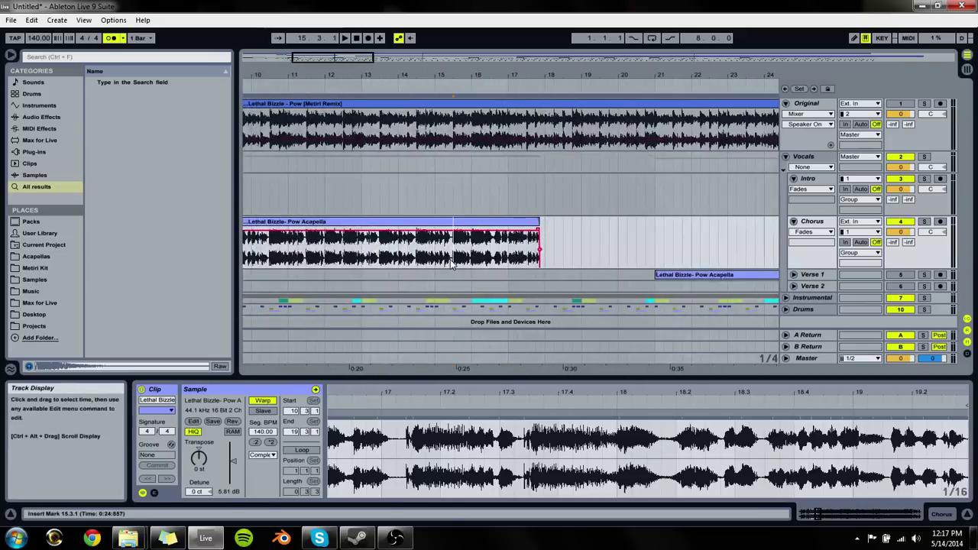
pyautogui.moveTo(539, 237); pyautogui.dragTo(484, 233)
pyautogui.click(462, 243)
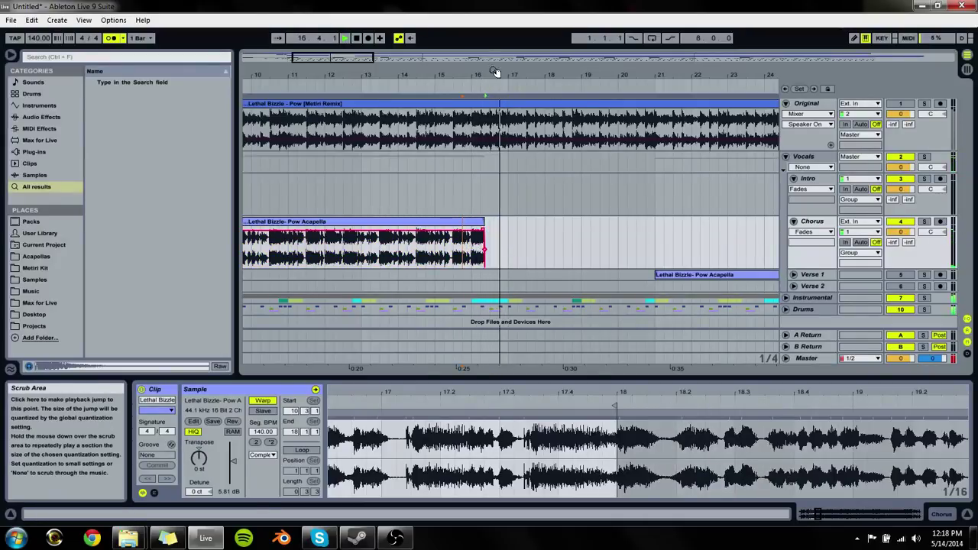
pyautogui.moveTo(493, 77); pyautogui.dragTo(486, 174)
pyautogui.moveTo(464, 243); pyautogui.dragTo(536, 243)
pyautogui.click(409, 240)
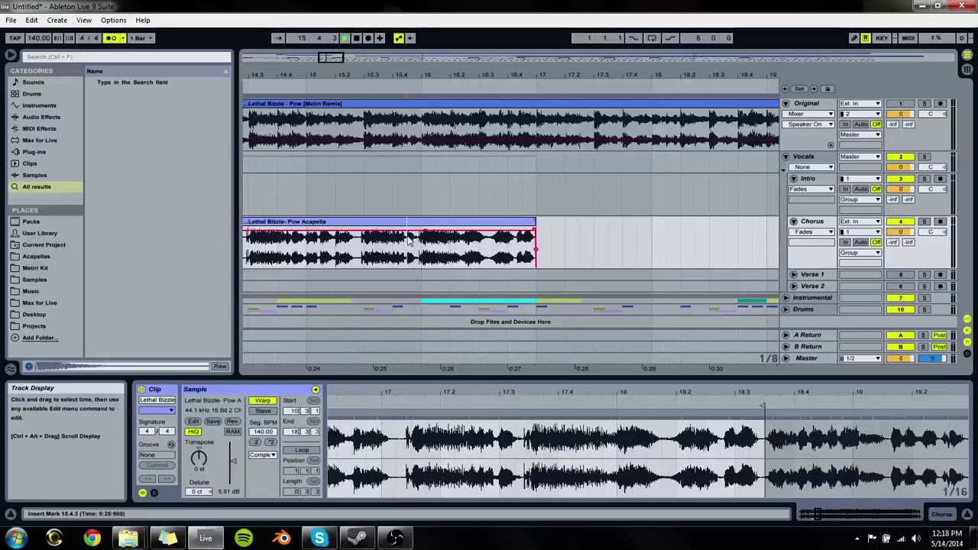
pyautogui.click(527, 243)
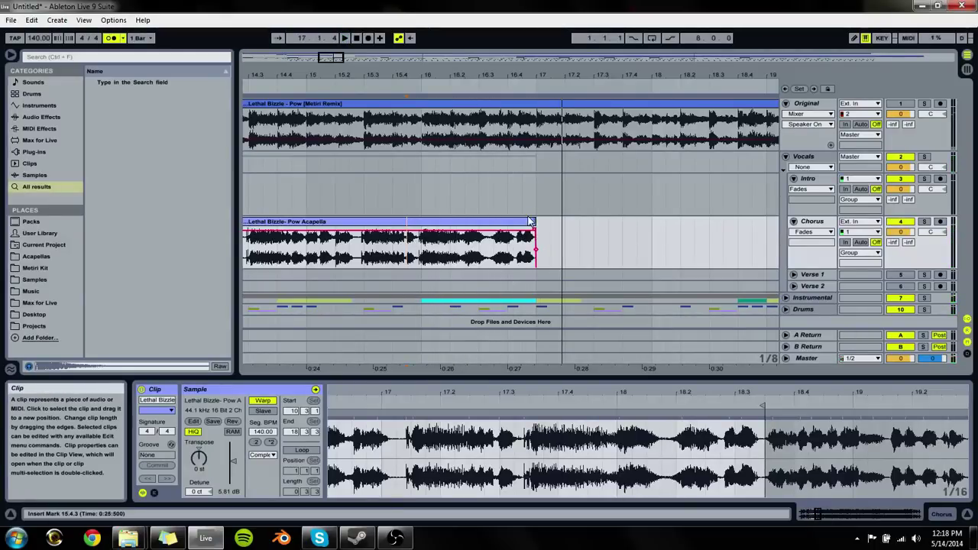
# Step: Shorten the Chorus clip to end at 16.3.3, give it a short fade-out and play it from bar 16
pyautogui.scroll(2, 558, 185)
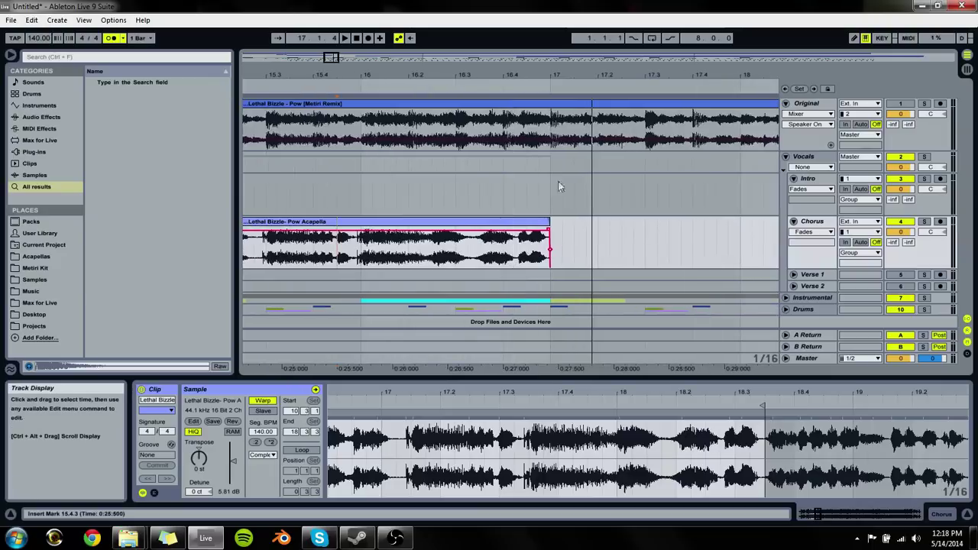
pyautogui.click(547, 222)
pyautogui.moveTo(548, 222); pyautogui.dragTo(460, 232)
pyautogui.click(373, 260)
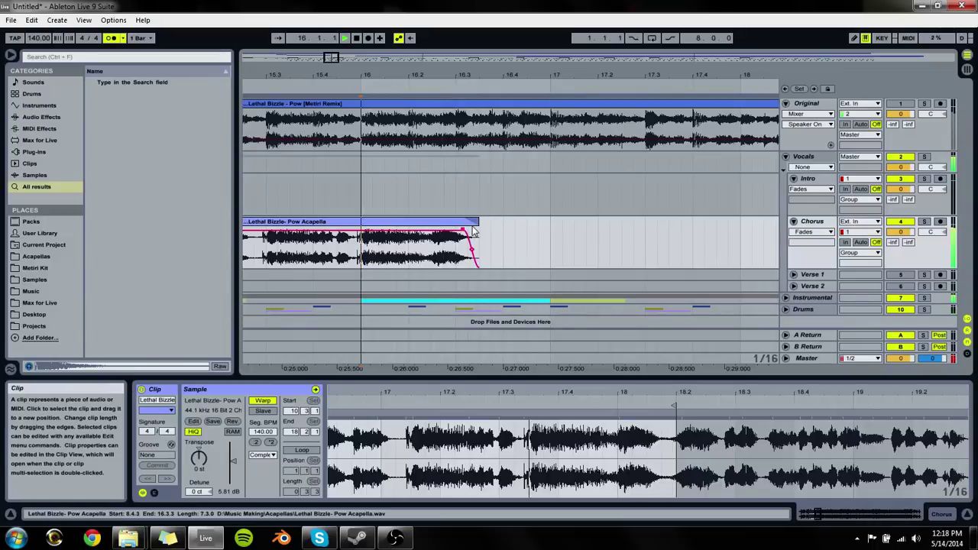
pyautogui.click(473, 230)
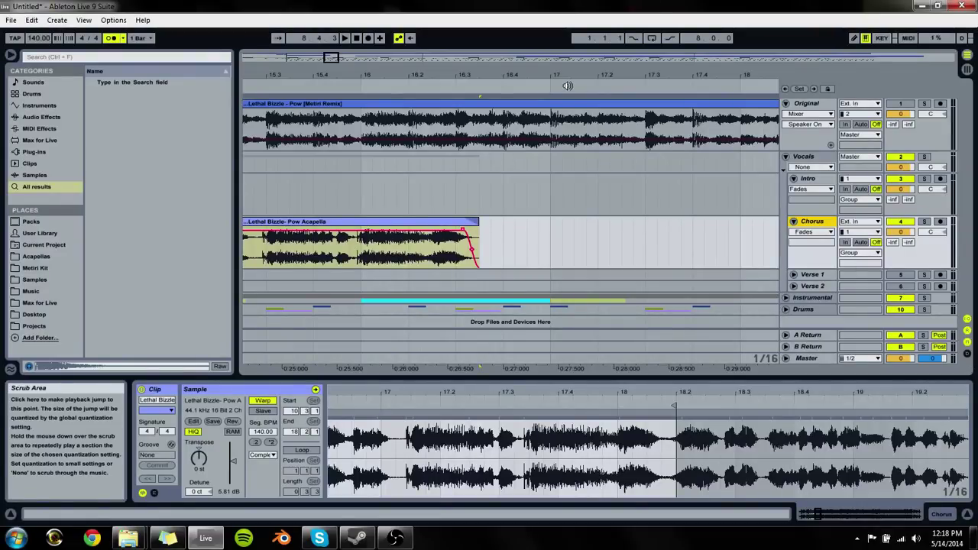
# Step: Copy the Chorus clip onto the Verse 1 track and delete the old long acapella clips from Verse 1 and Verse 2
pyautogui.moveTo(370, 230); pyautogui.dragTo(367, 269)
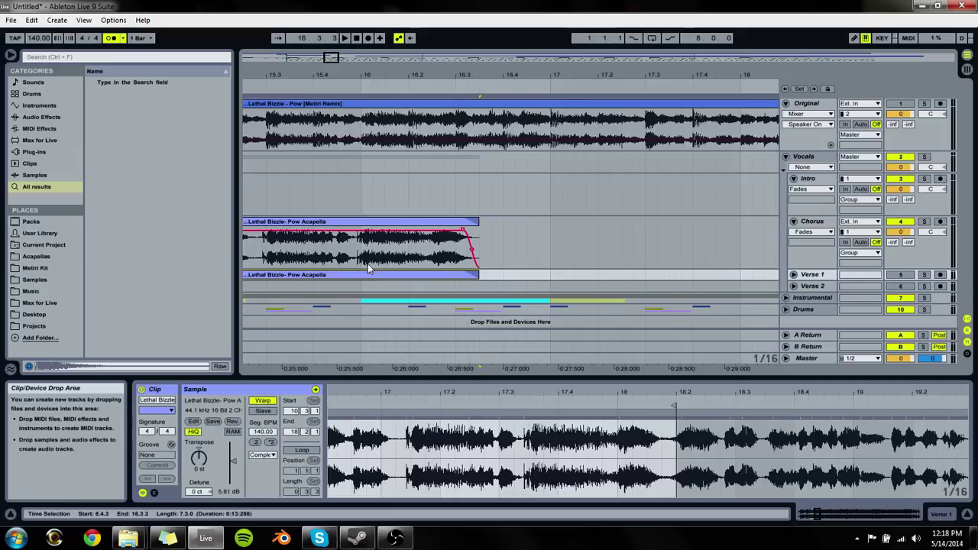
pyautogui.moveTo(552, 75); pyautogui.dragTo(552, 130)
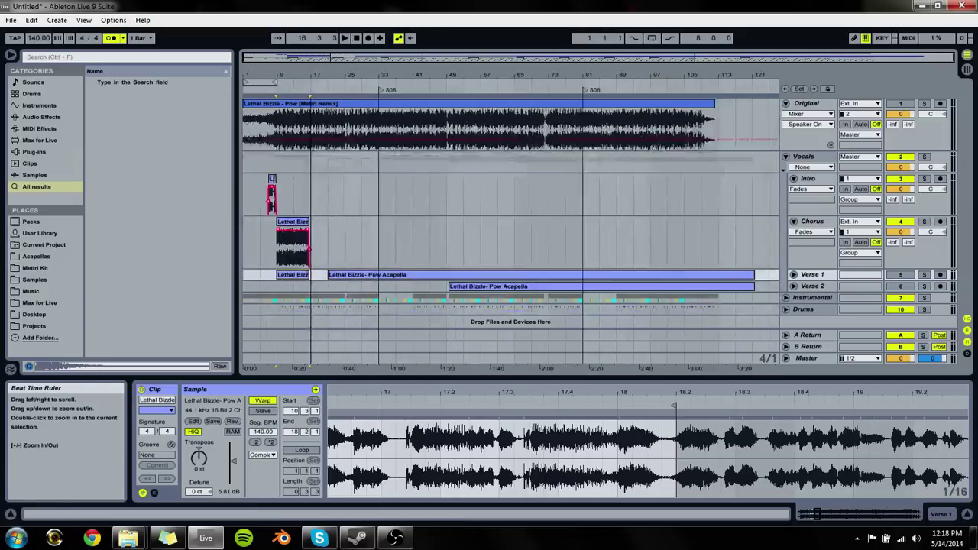
pyautogui.press('Delete')
pyautogui.click(489, 286)
pyautogui.press('Delete')
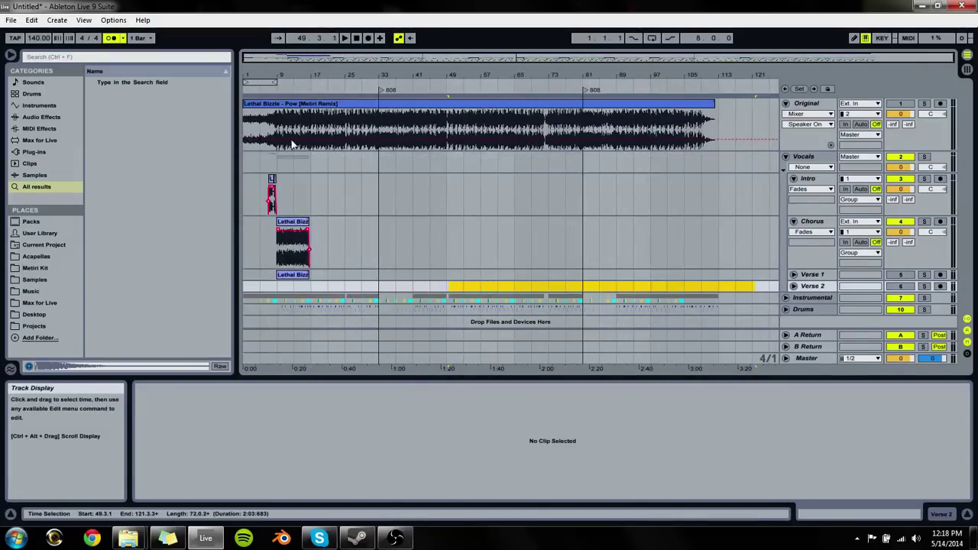
# Step: Trim and extend the copied Verse 1 clip so it runs from 16.3.3 to 17.1.3
pyautogui.moveTo(297, 75); pyautogui.dragTo(306, 72)
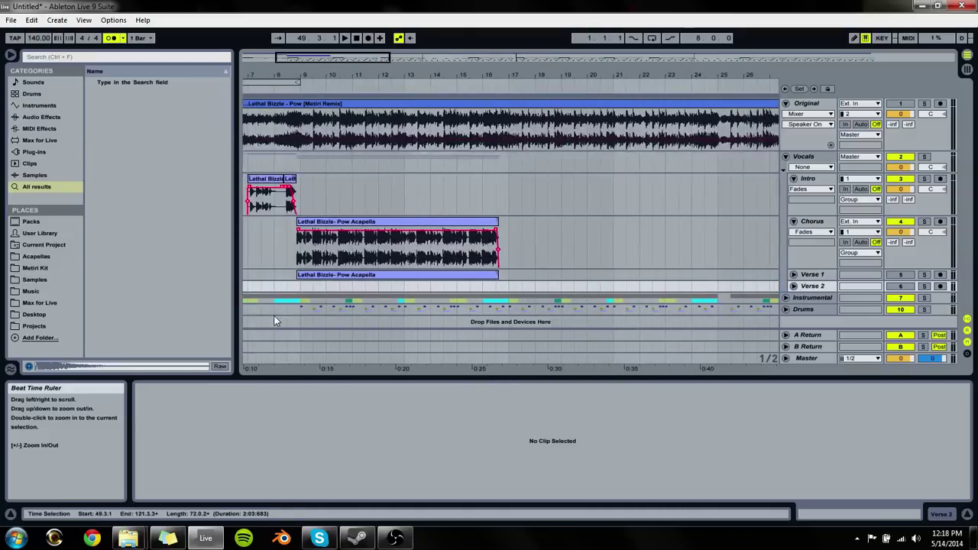
pyautogui.click(301, 274)
pyautogui.click(497, 275)
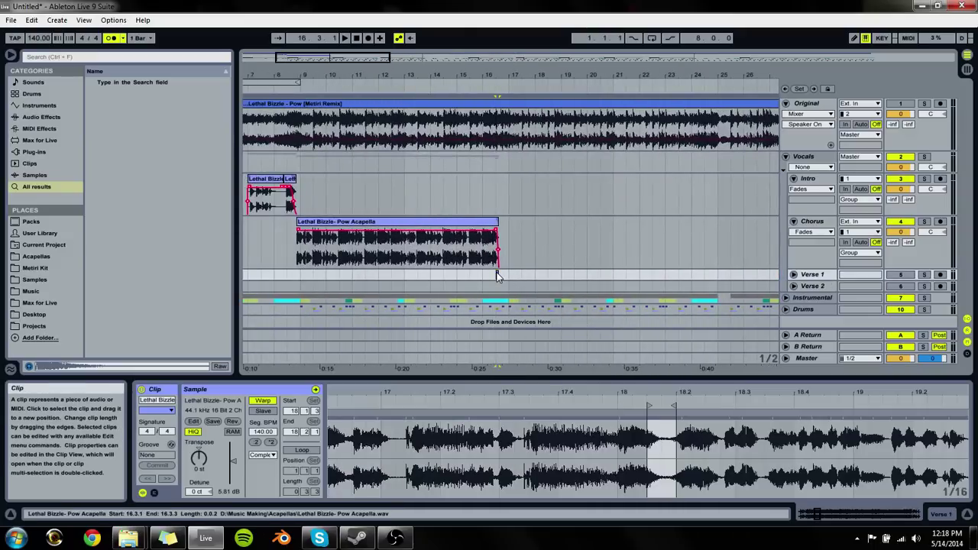
pyautogui.moveTo(502, 82); pyautogui.dragTo(502, 107)
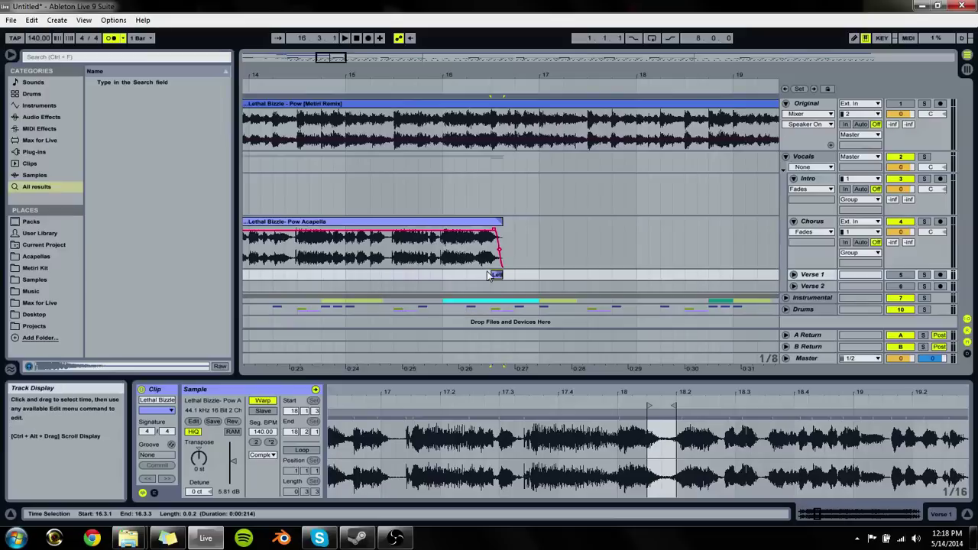
pyautogui.moveTo(504, 275); pyautogui.dragTo(552, 275)
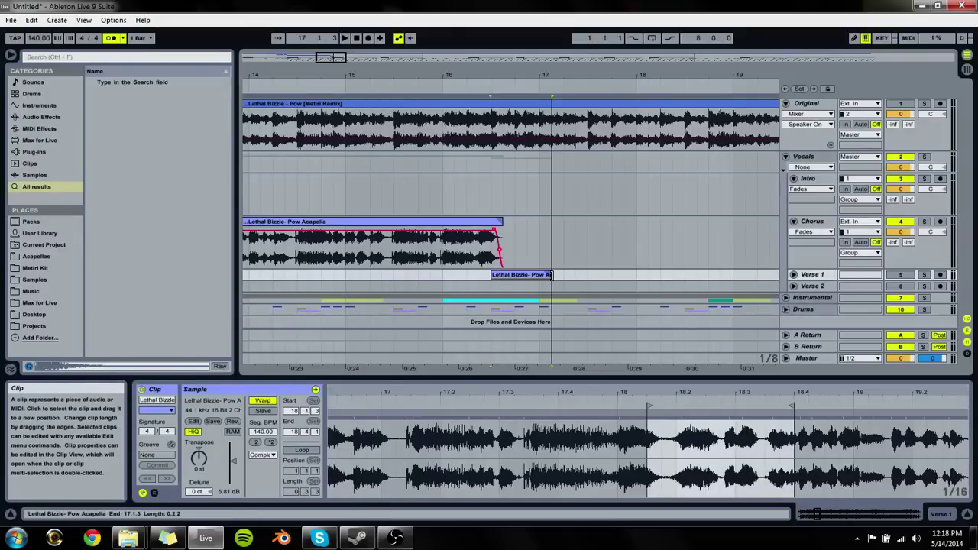
pyautogui.moveTo(493, 272); pyautogui.dragTo(504, 274)
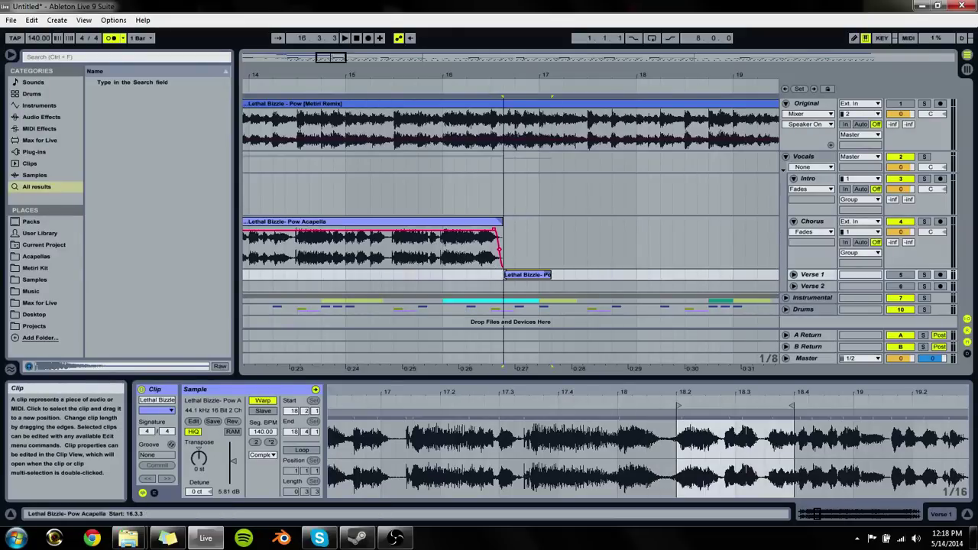
# Step: Activate and unfold the Verse 1 track, show its fades and add a short fade-out to its clip
pyautogui.click(793, 275)
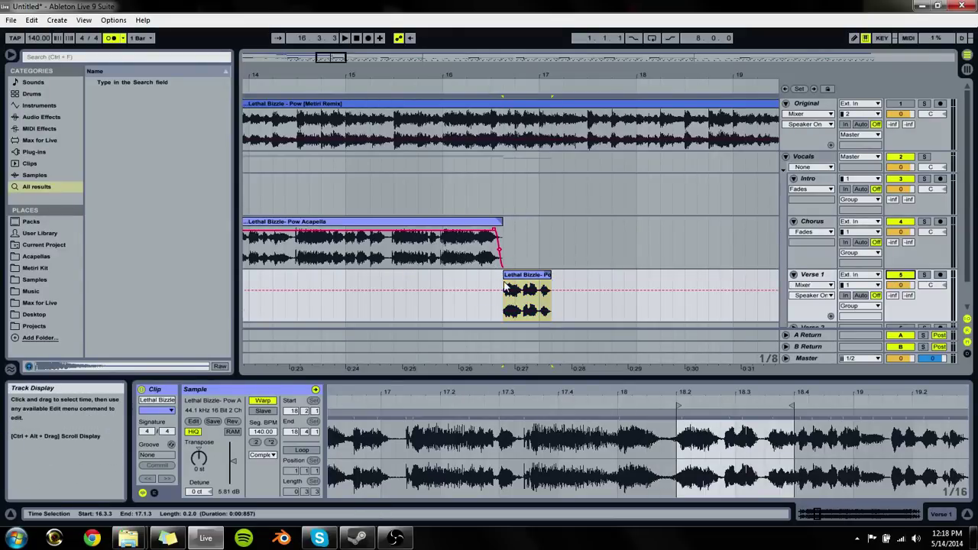
pyautogui.moveTo(506, 287)
pyautogui.mouseDown()
pyautogui.moveTo(494, 287)
pyautogui.moveTo(504, 286)
pyautogui.mouseUp()
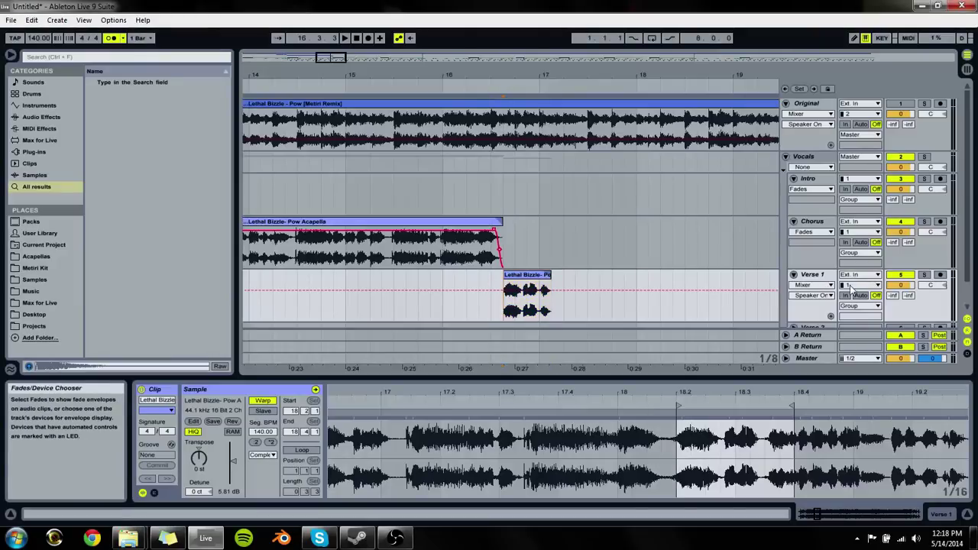
pyautogui.click(810, 285)
pyautogui.click(803, 305)
pyautogui.press('+')
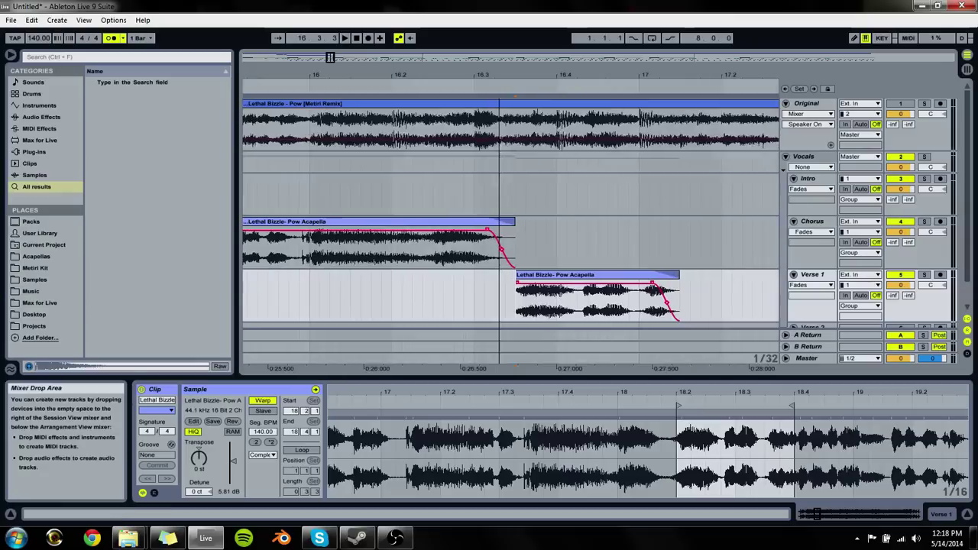
# Step: Extend the Verse 1 clip's start back to about 16.3.2, add a short fade-in and play the transition
pyautogui.moveTo(534, 298); pyautogui.dragTo(512, 298)
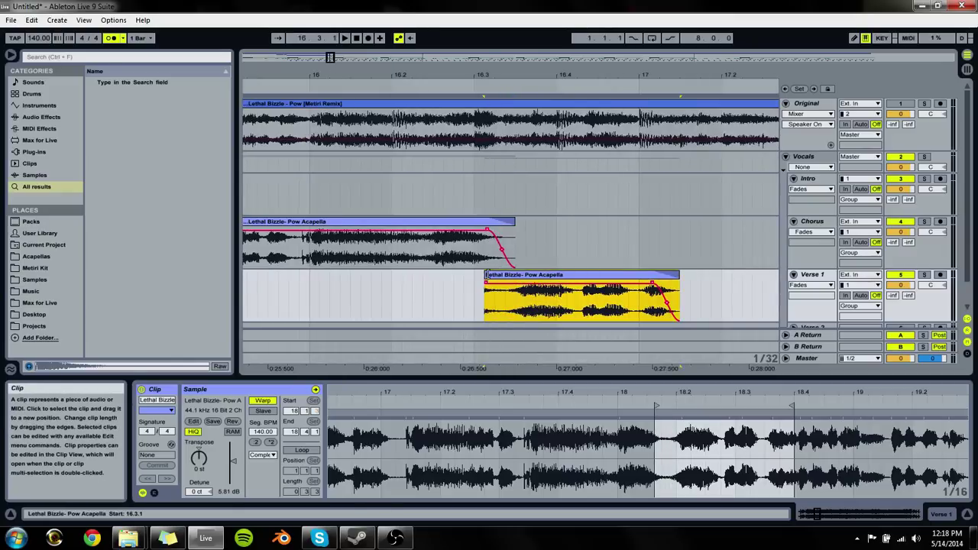
pyautogui.click(503, 287)
pyautogui.click(419, 285)
pyautogui.press('space')
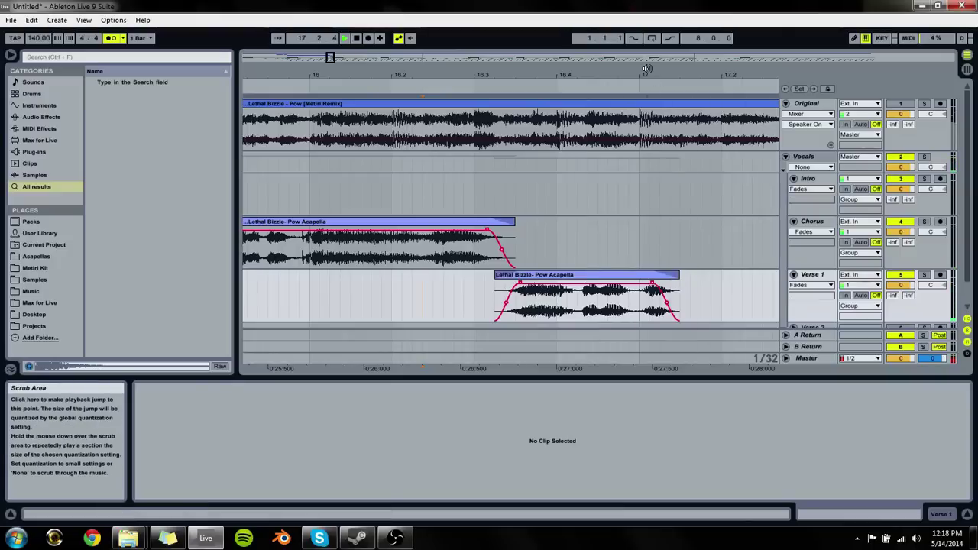
# Step: Extend the Verse 1 clip's end to 47.1.1 and play the lengthened clip from its start
pyautogui.moveTo(646, 74); pyautogui.dragTo(646, 39)
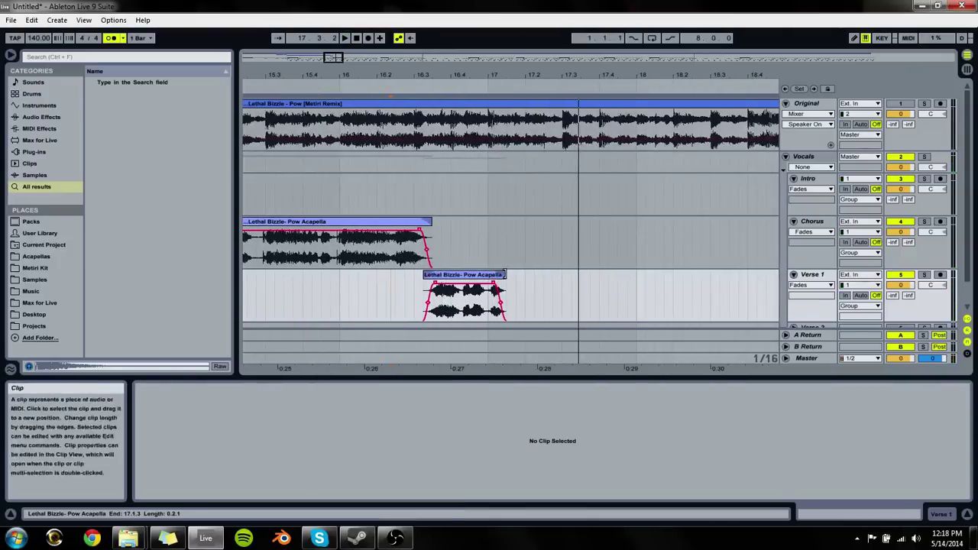
pyautogui.moveTo(503, 302); pyautogui.dragTo(776, 301)
pyautogui.moveTo(656, 72); pyautogui.dragTo(656, 23)
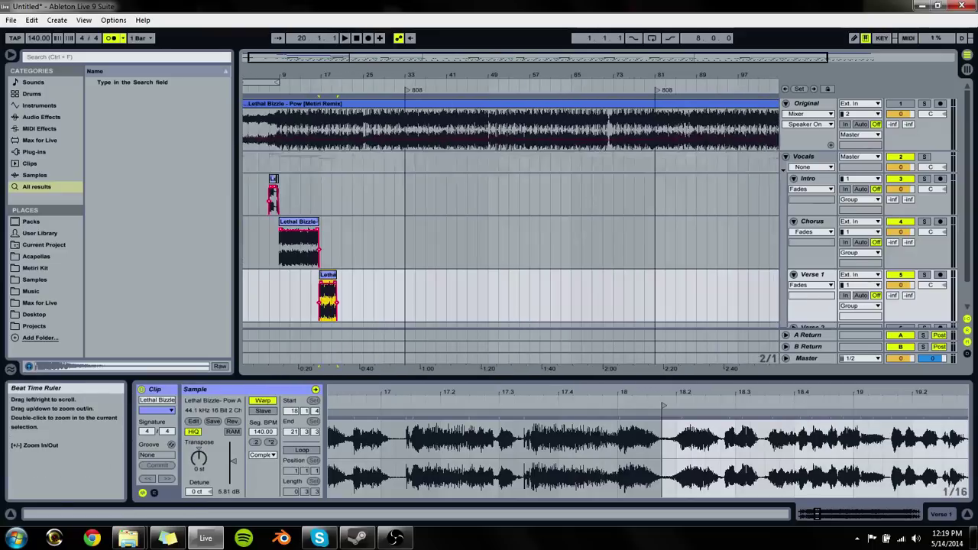
pyautogui.click(273, 315)
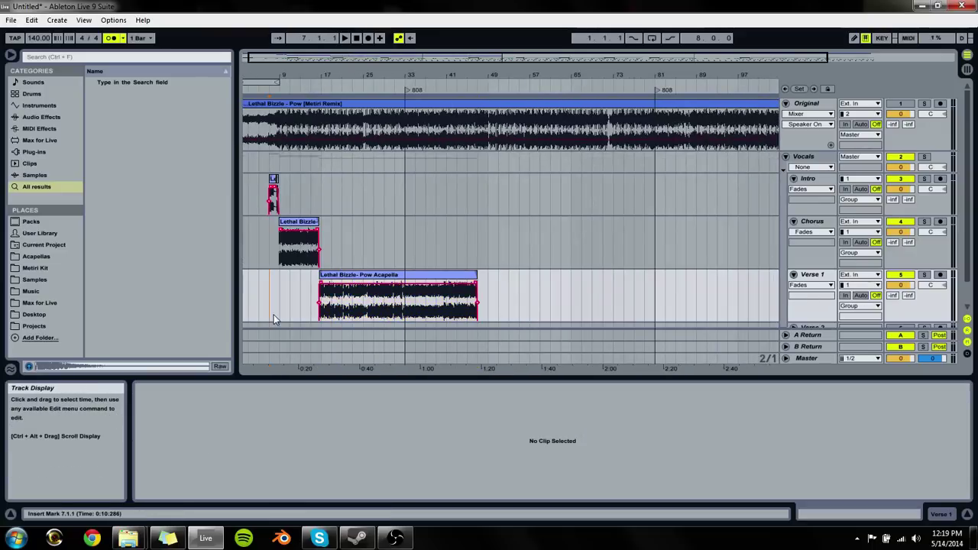
pyautogui.click(319, 318)
pyautogui.moveTo(360, 81); pyautogui.dragTo(455, 242)
pyautogui.click(478, 273)
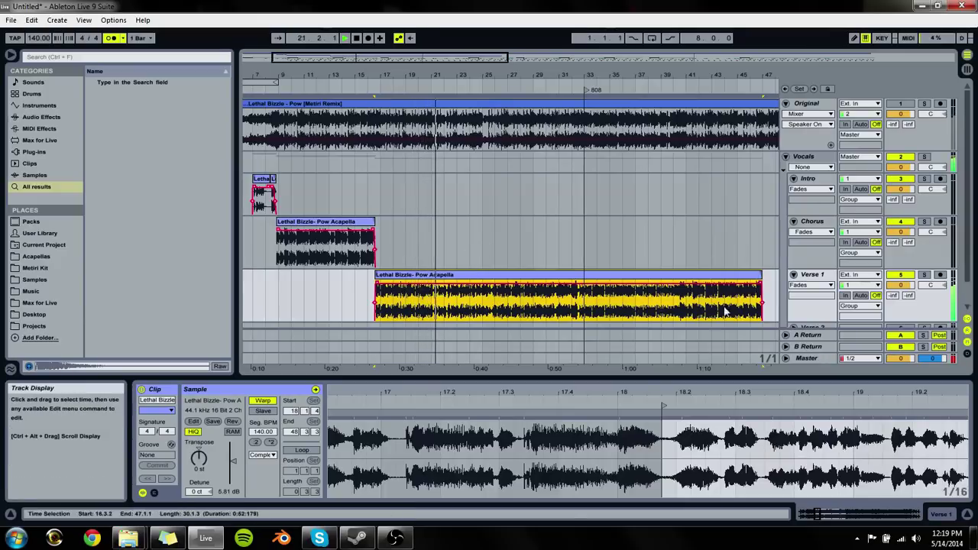
# Step: Add a warp marker at 26.1.1 in the Verse 1 clip's sample and stop playback
pyautogui.moveTo(655, 395); pyautogui.dragTo(589, 427)
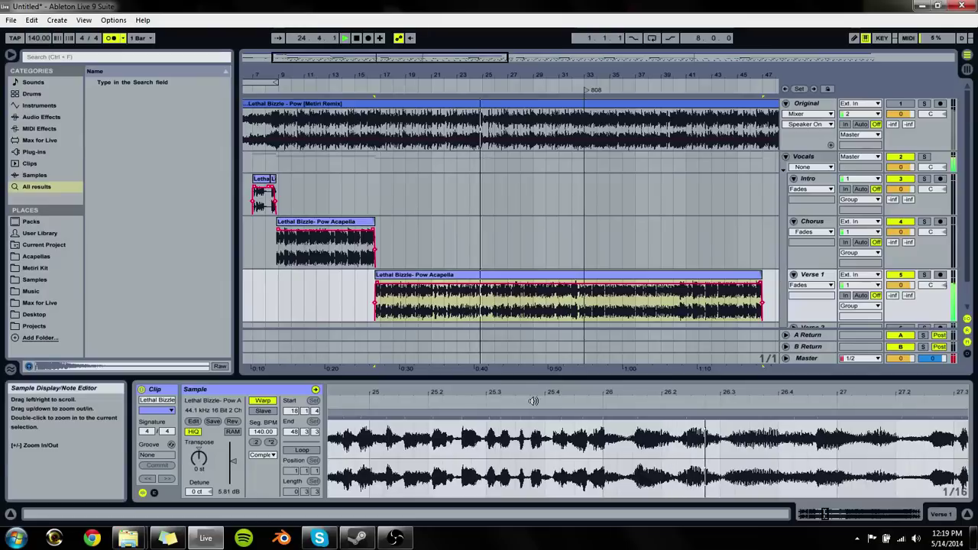
pyautogui.doubleClick(602, 416)
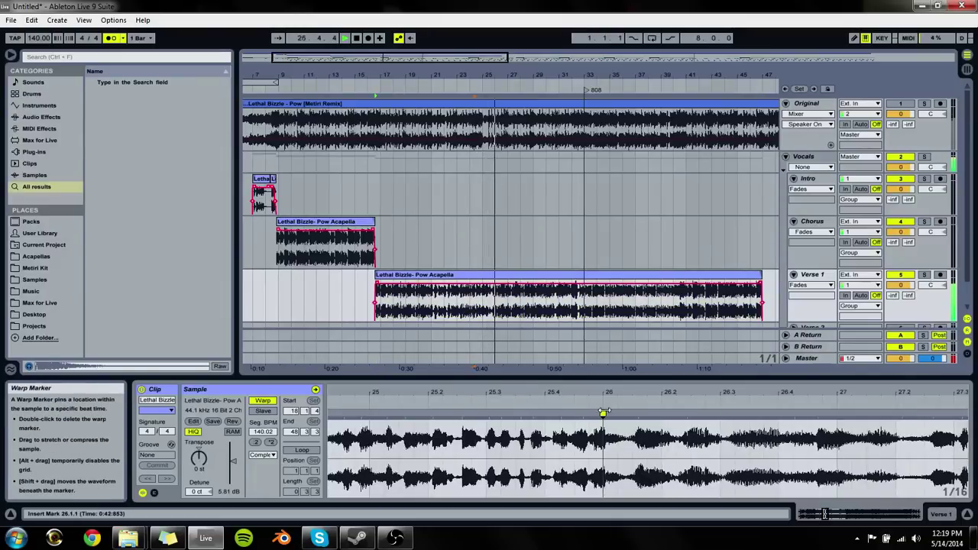
pyautogui.press('space')
# Step: Solo the Original track and play it around bar 24 to compare its timing with the Verse 1 vocals
pyautogui.click(472, 290)
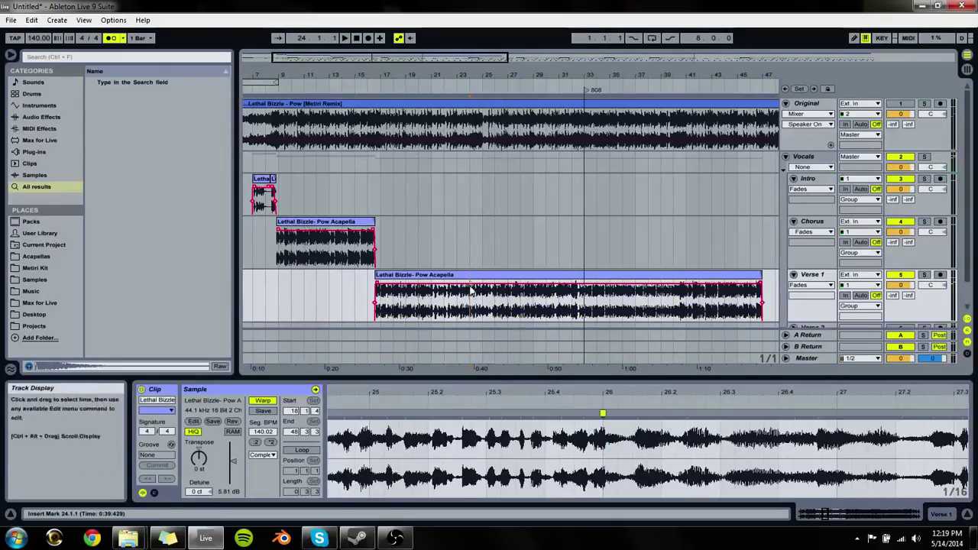
pyautogui.click(923, 103)
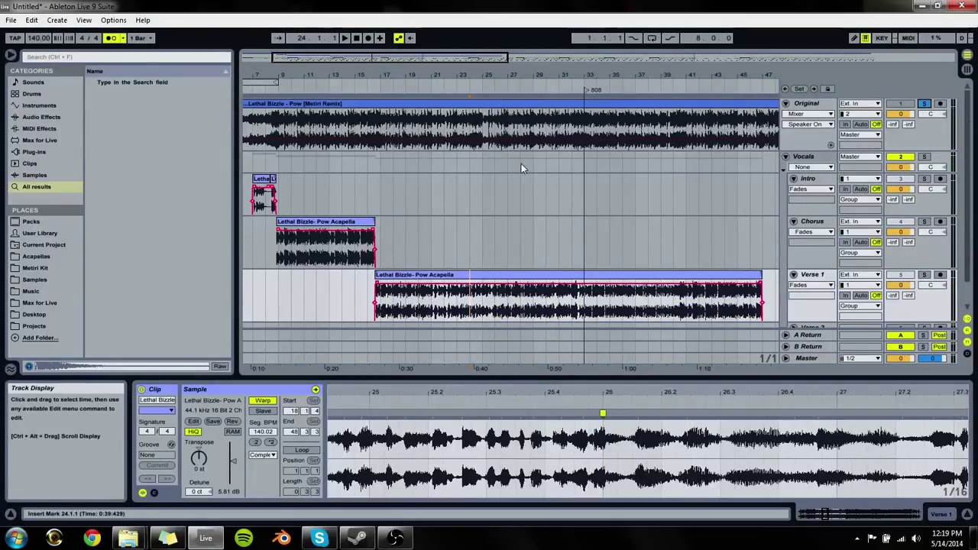
pyautogui.click(466, 131)
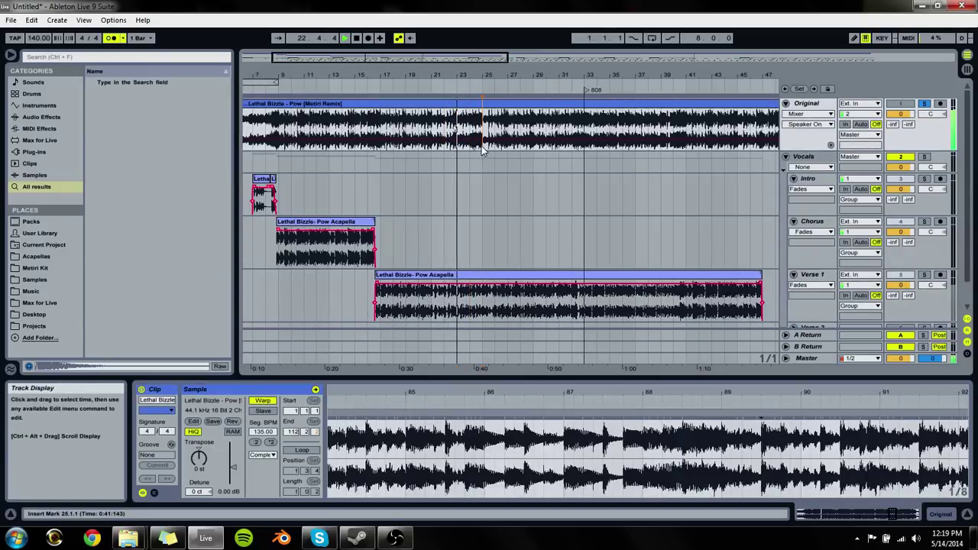
pyautogui.press('space')
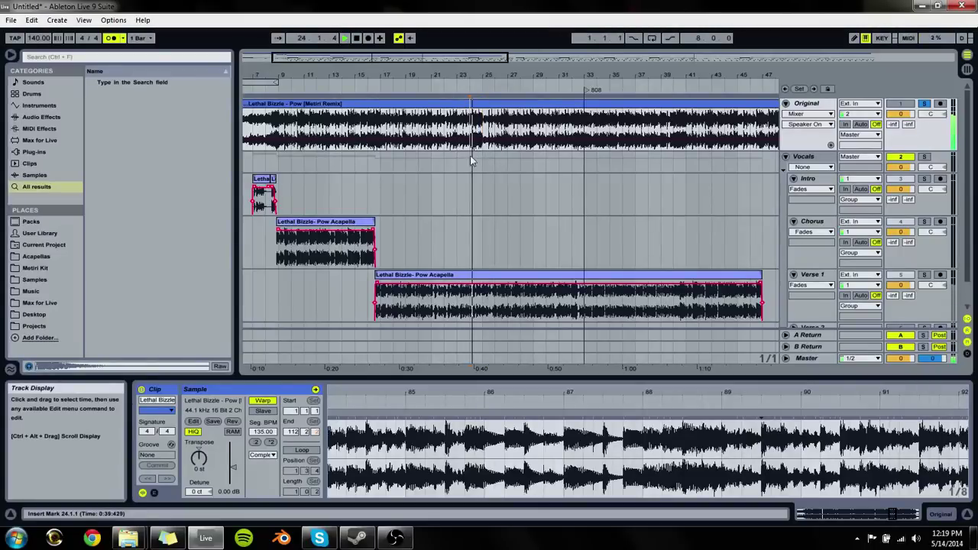
pyautogui.click(480, 293)
pyautogui.press('space')
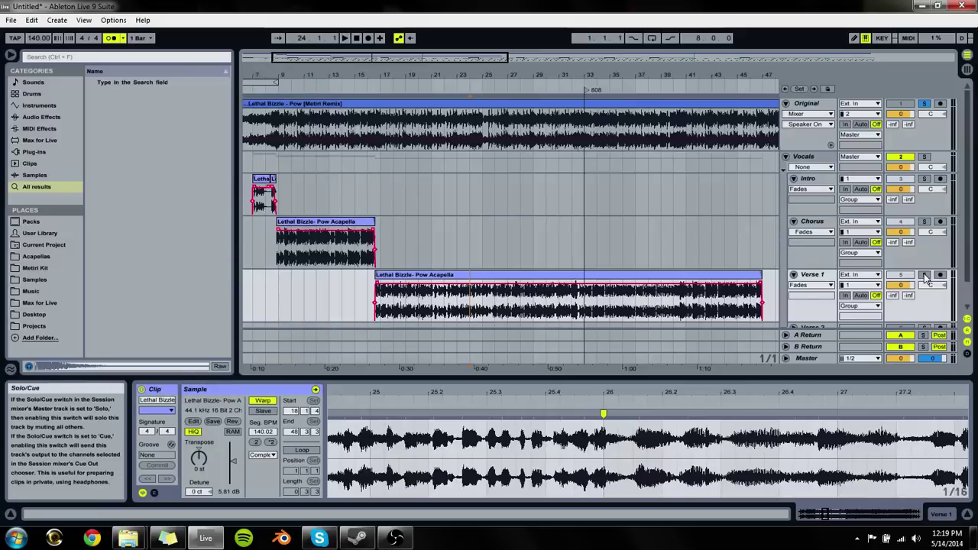
# Step: Unsolo the Original track and listen to the Verse 1 vocals from about bar 27
pyautogui.click(507, 308)
pyautogui.press('space')
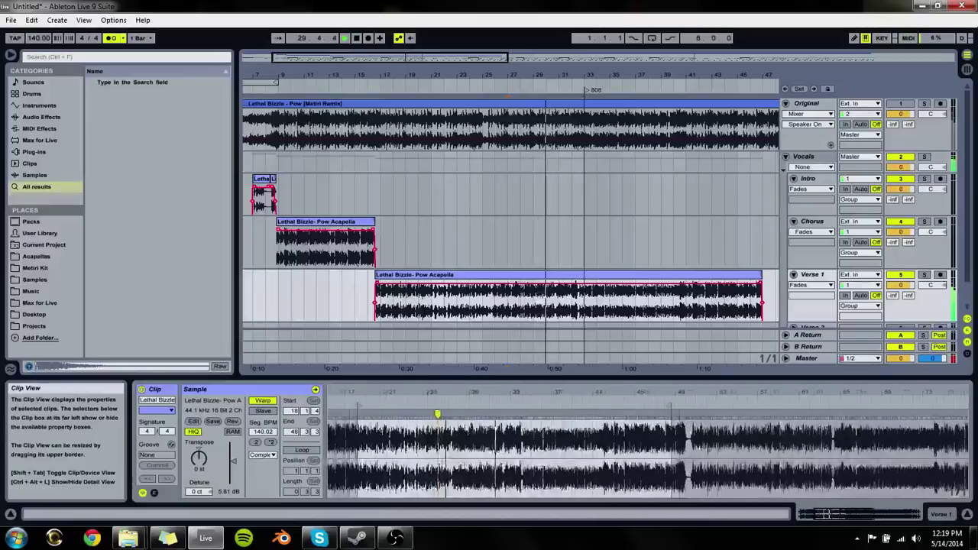
pyautogui.press('space')
pyautogui.press('space')
# Step: Set the Verse 1 clip's sample end to 50.1.1 and play the clip around its warp marker
pyautogui.click(432, 275)
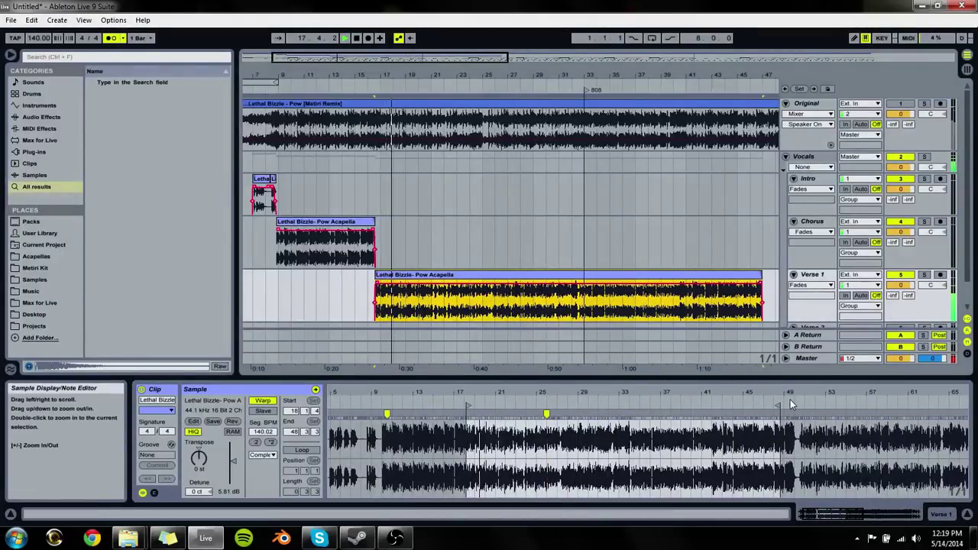
pyautogui.moveTo(783, 405); pyautogui.dragTo(792, 405)
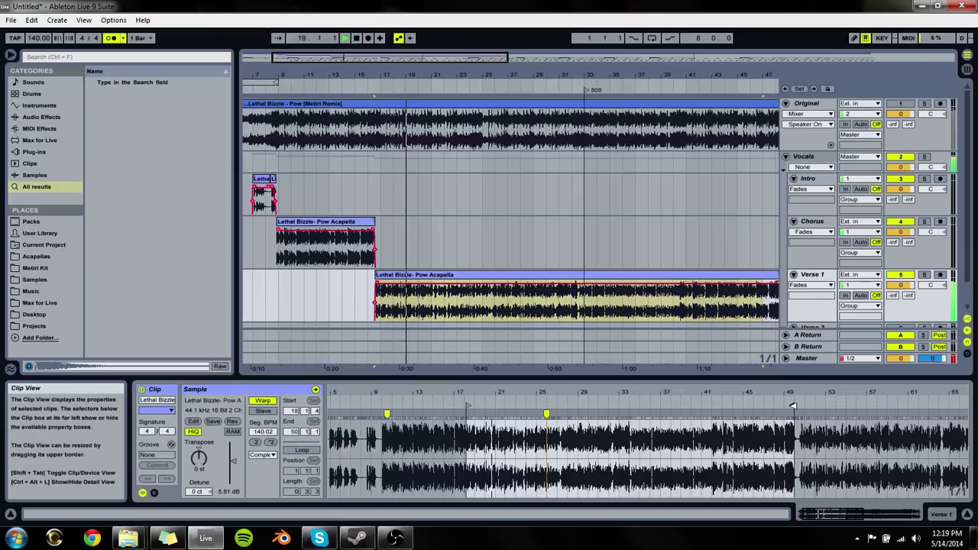
pyautogui.moveTo(548, 397); pyautogui.dragTo(554, 447)
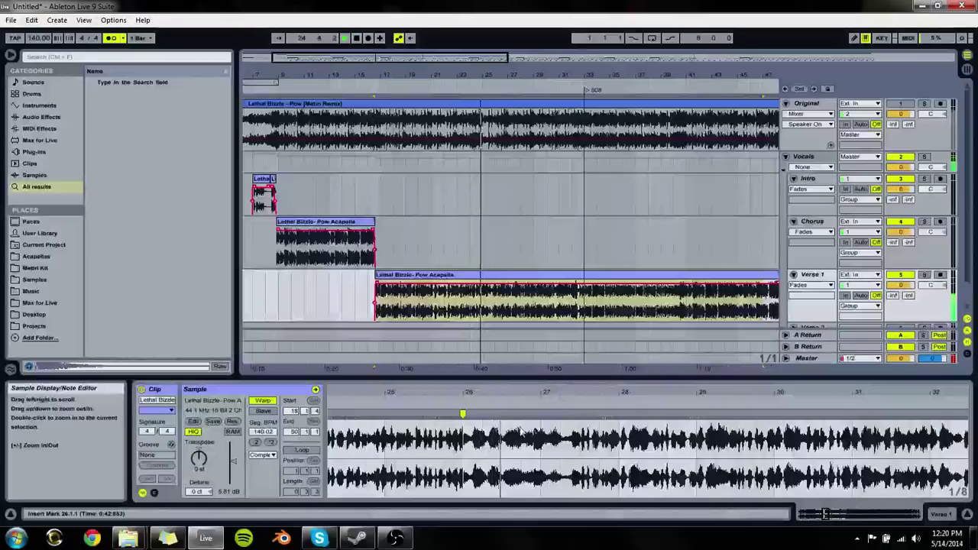
# Step: Split the Verse 1 clip at 24.1.1 and play from the split
pyautogui.click(469, 306)
pyautogui.hotkey('ctrl', 'e')
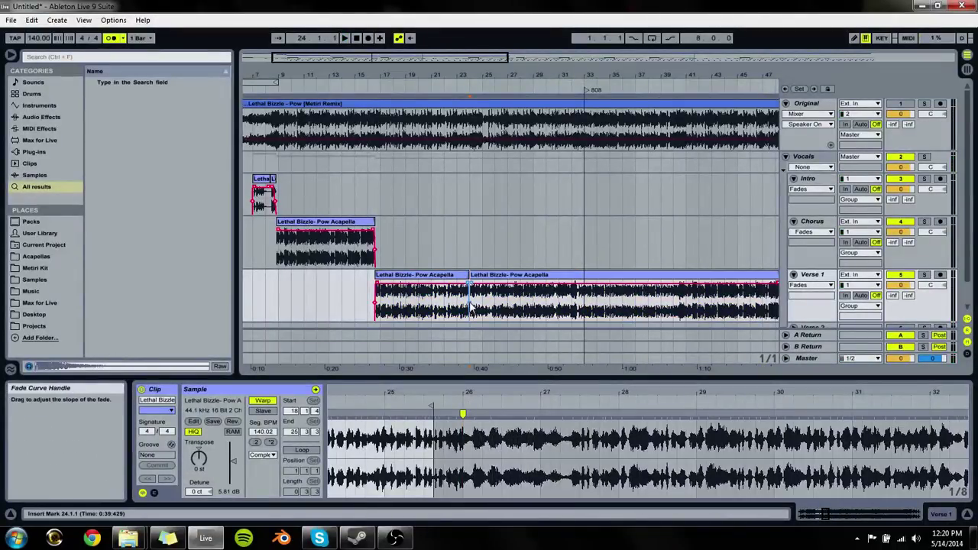
pyautogui.press('space')
# Step: Move the split between the two Verse 1 clips to 24.3.1 and add a short fade-out to the first clip
pyautogui.moveTo(474, 78); pyautogui.dragTo(481, 176)
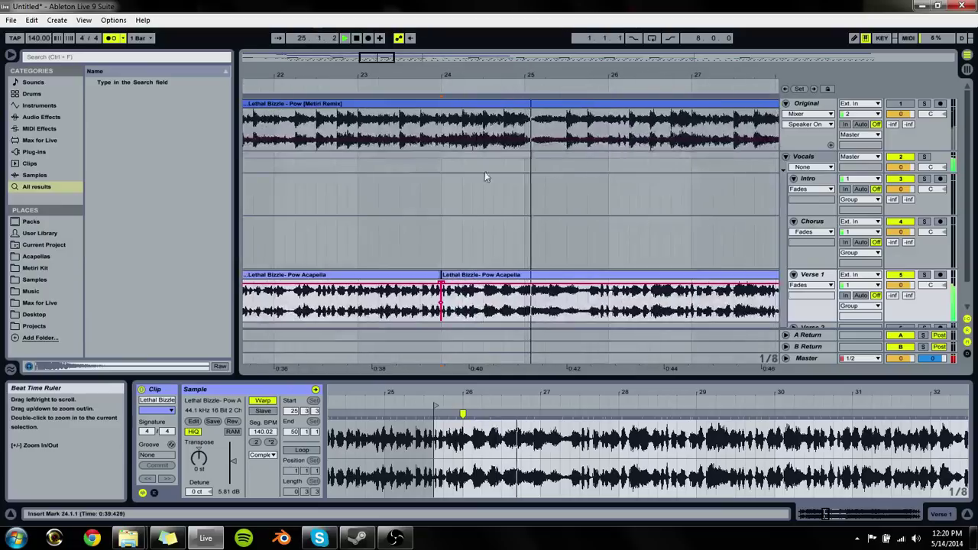
pyautogui.moveTo(444, 276); pyautogui.dragTo(481, 278)
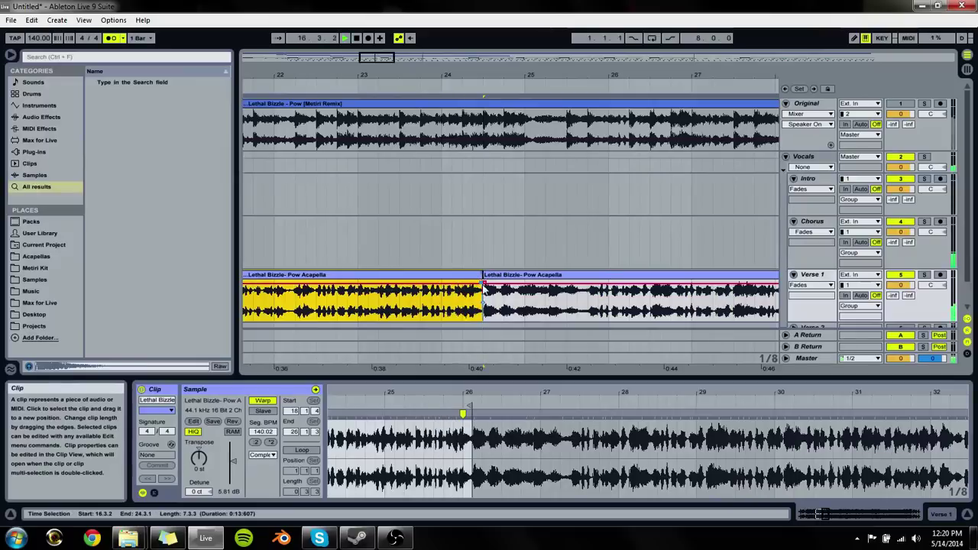
pyautogui.click(480, 291)
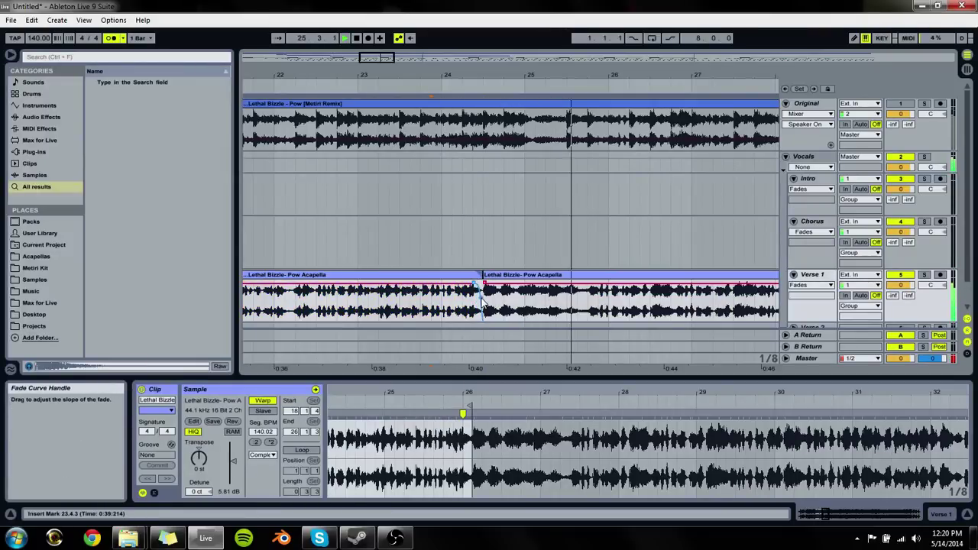
# Step: Separate the vocal phrase from 24.3.1 to 25.4.1 onto the Intro track and place the remainder on Verse 1 at about 26.3.1
pyautogui.moveTo(488, 288); pyautogui.dragTo(521, 260)
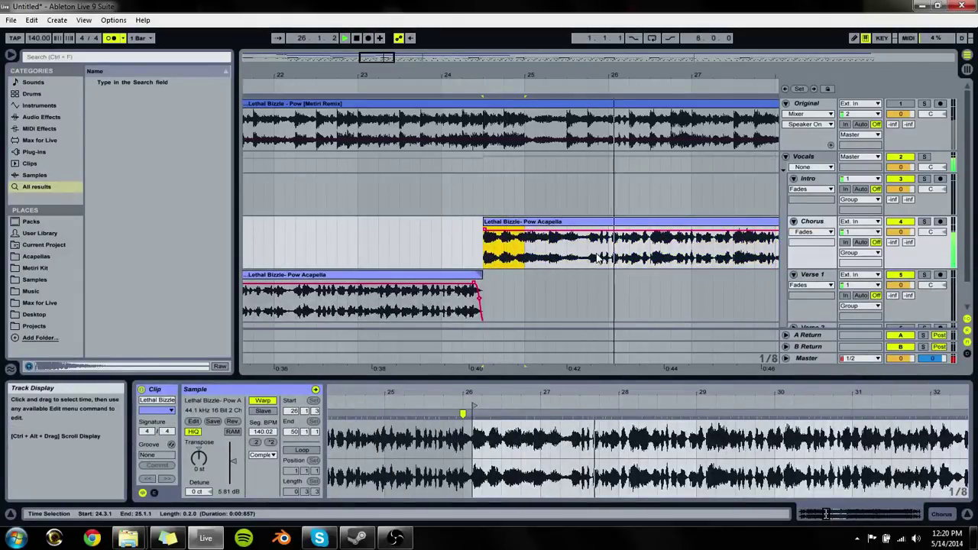
pyautogui.click(503, 223)
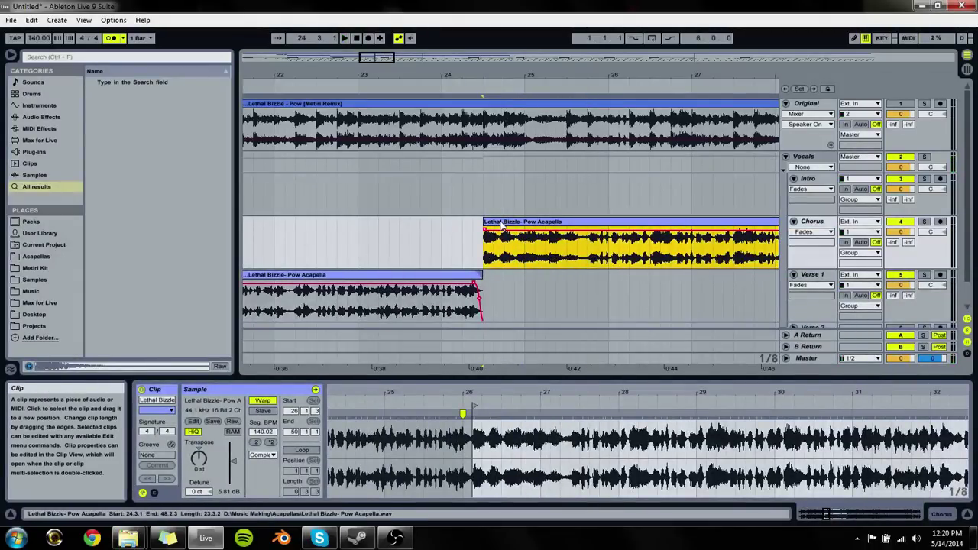
pyautogui.moveTo(587, 245); pyautogui.dragTo(483, 245)
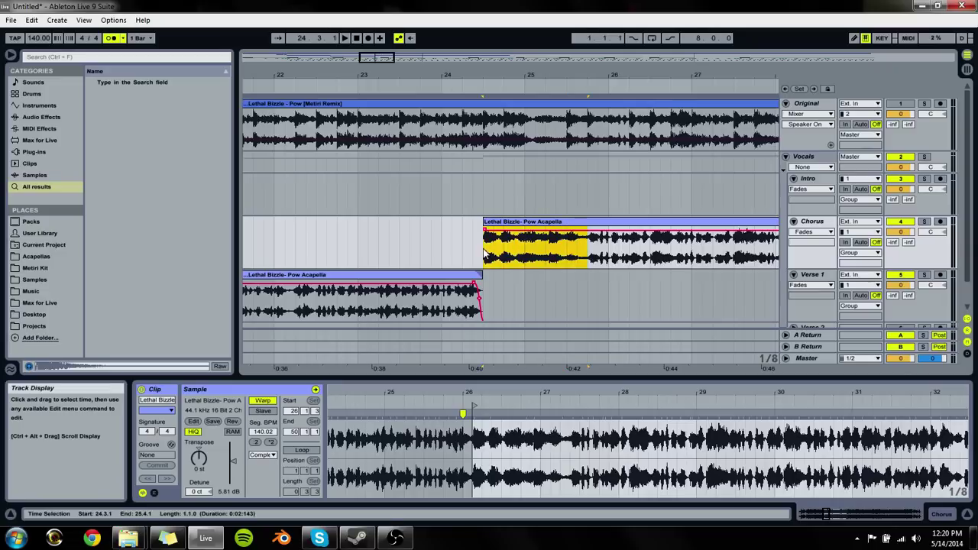
pyautogui.moveTo(535, 221); pyautogui.dragTo(535, 179)
pyautogui.moveTo(588, 222); pyautogui.dragTo(652, 275)
# Step: Shift the phrase on the Intro track to start at 24.4.1, checking its timing against the soloed Original track
pyautogui.click(410, 258)
pyautogui.press('space')
pyautogui.moveTo(489, 187); pyautogui.dragTo(504, 187)
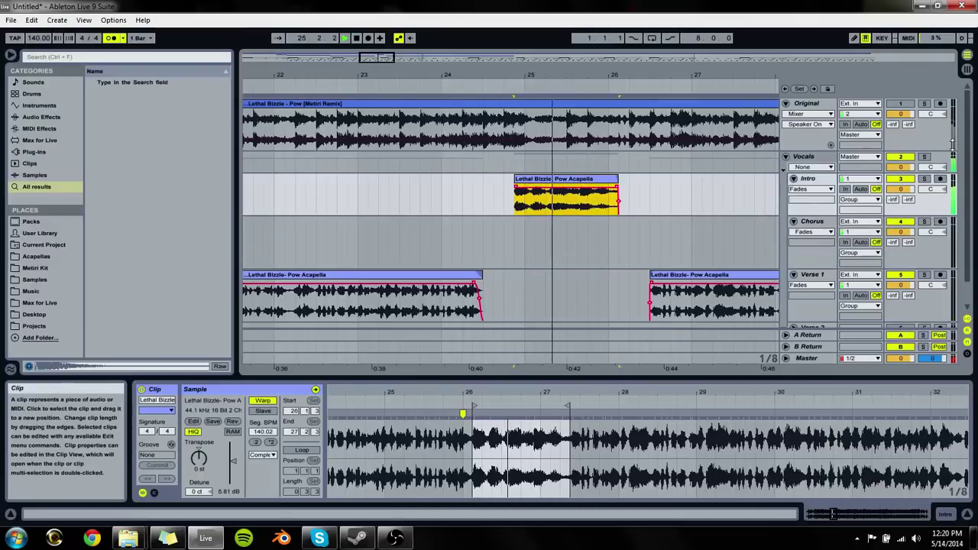
pyautogui.click(924, 104)
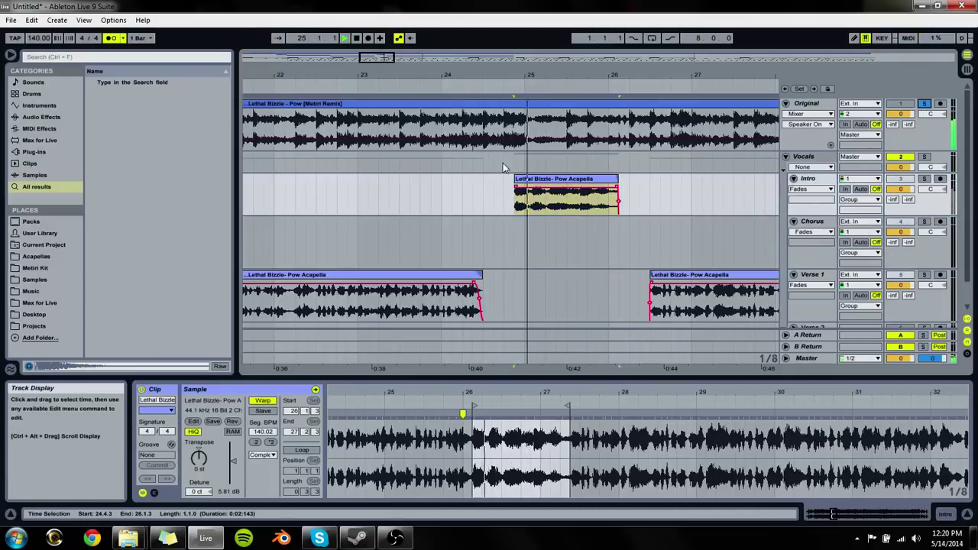
pyautogui.moveTo(587, 178); pyautogui.dragTo(578, 185)
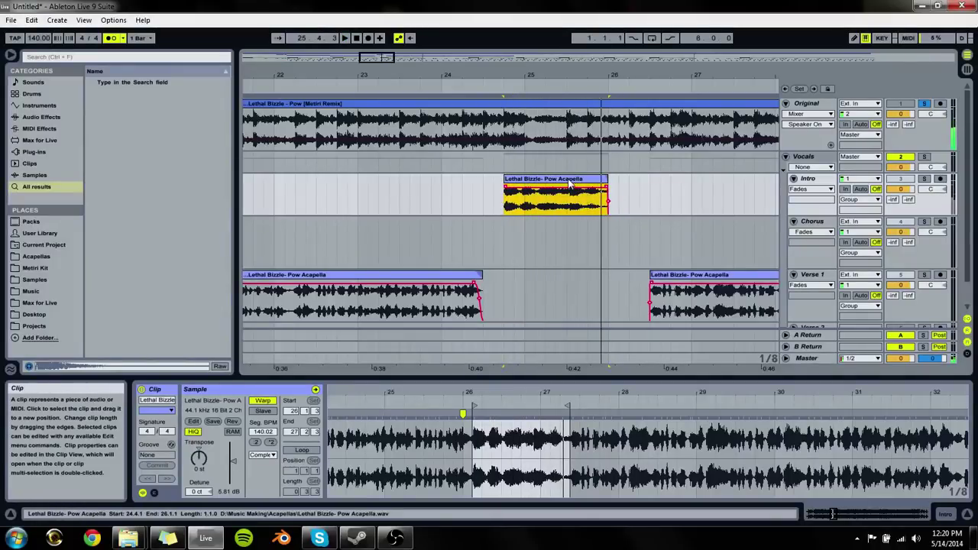
pyautogui.press('space')
pyautogui.click(926, 107)
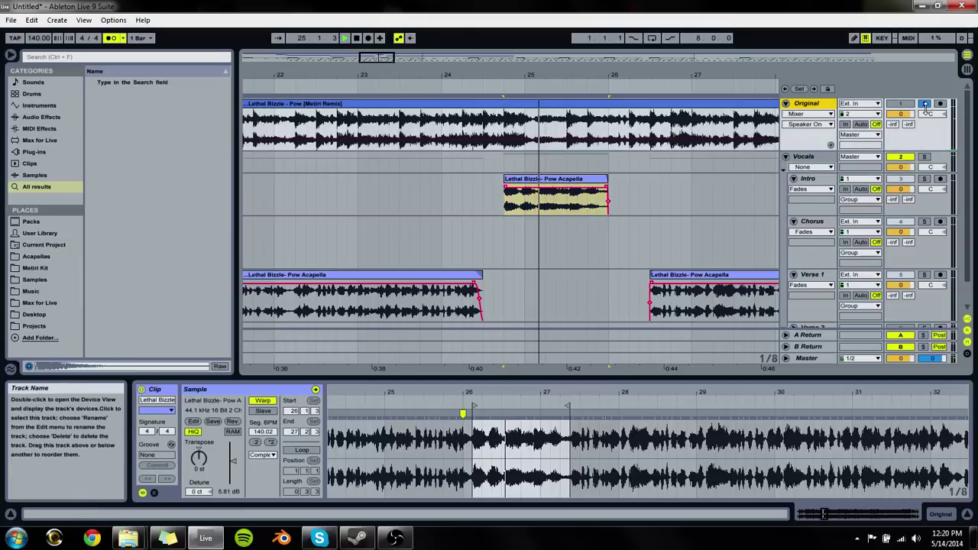
pyautogui.click(926, 107)
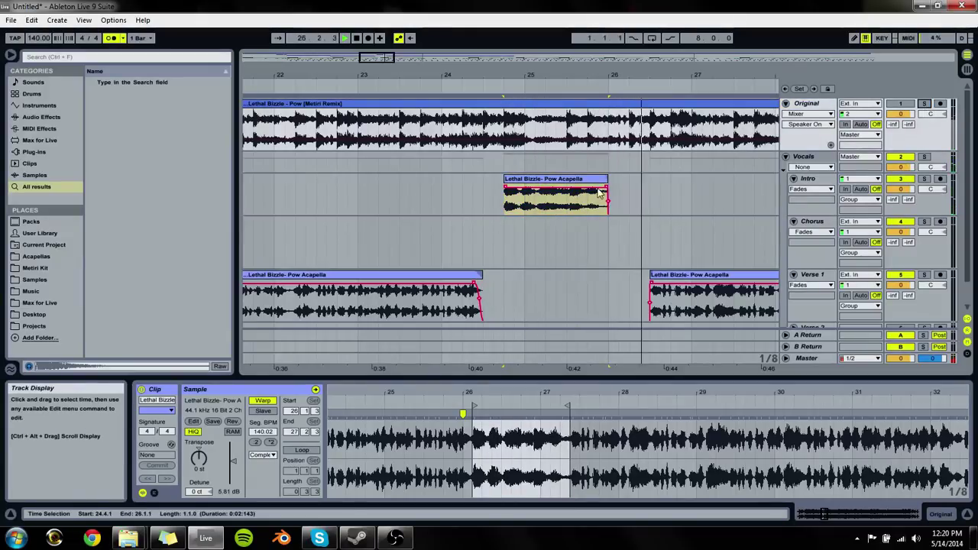
# Step: Add a short fade-out to the Intro track's phrase ending at 26.1.1 and play it
pyautogui.moveTo(609, 192); pyautogui.dragTo(598, 189)
pyautogui.click(535, 181)
pyautogui.press('space')
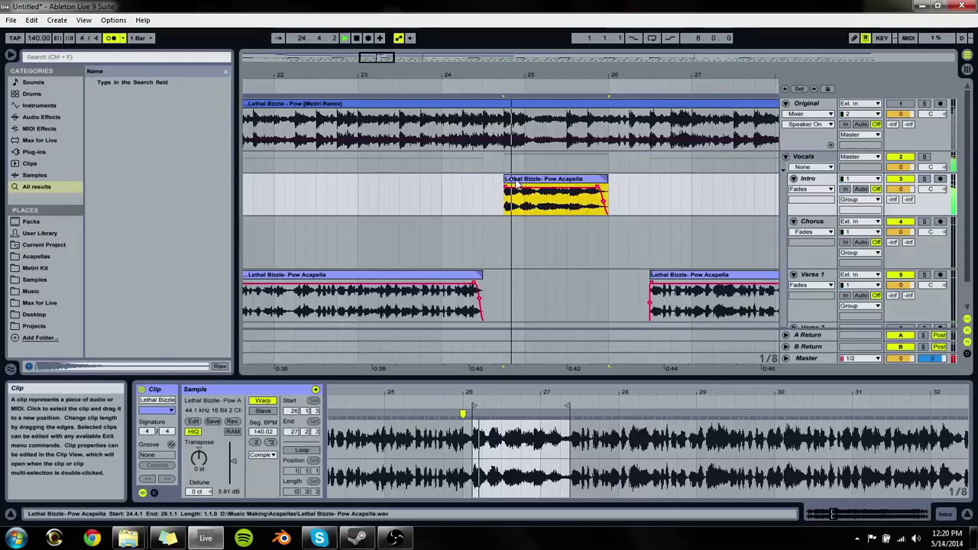
# Step: Move the second Verse 1 clip to start at 26.1.1 and add a short fade-in
pyautogui.moveTo(650, 294); pyautogui.dragTo(609, 290)
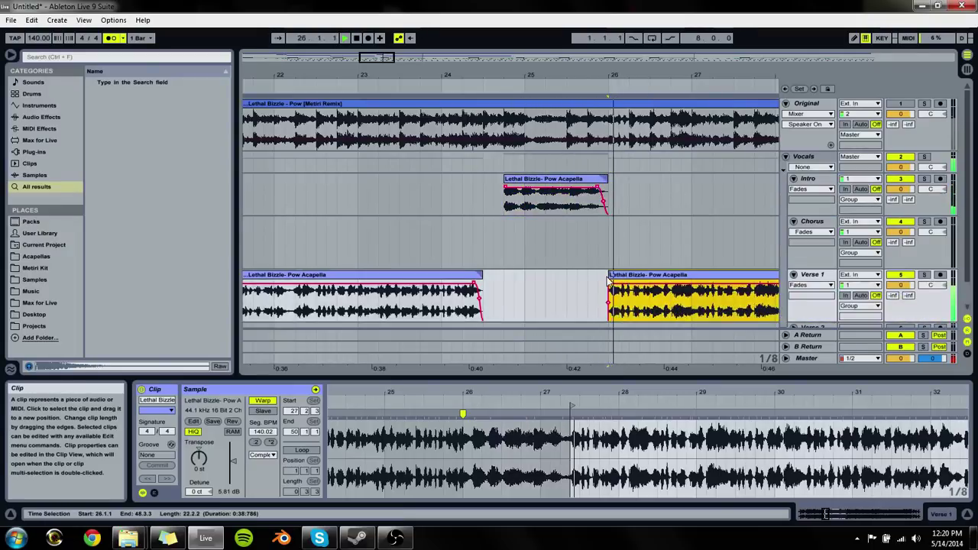
pyautogui.click(623, 79)
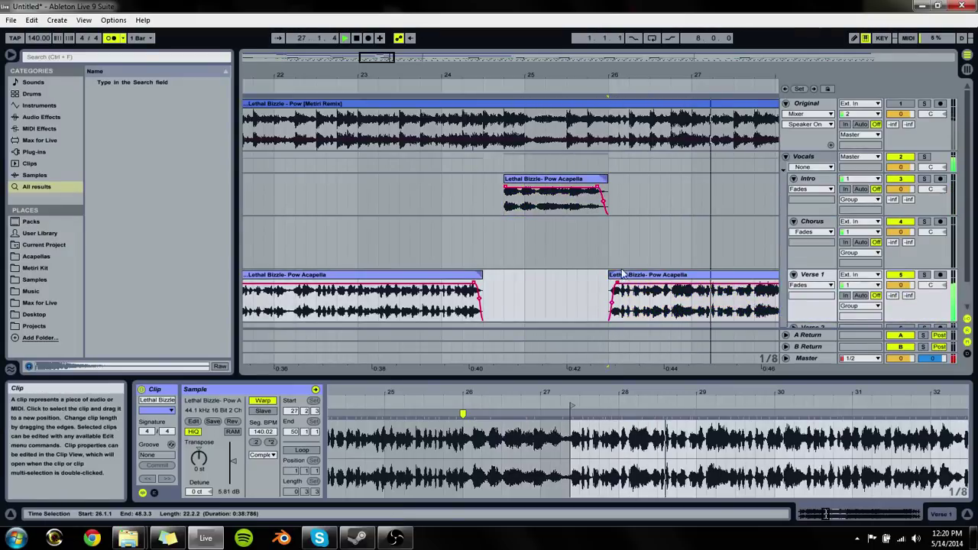
# Step: Try nudging the second Verse 1 clip's start to 25.4.4 and listen to its timing
pyautogui.moveTo(624, 79); pyautogui.dragTo(570, 138)
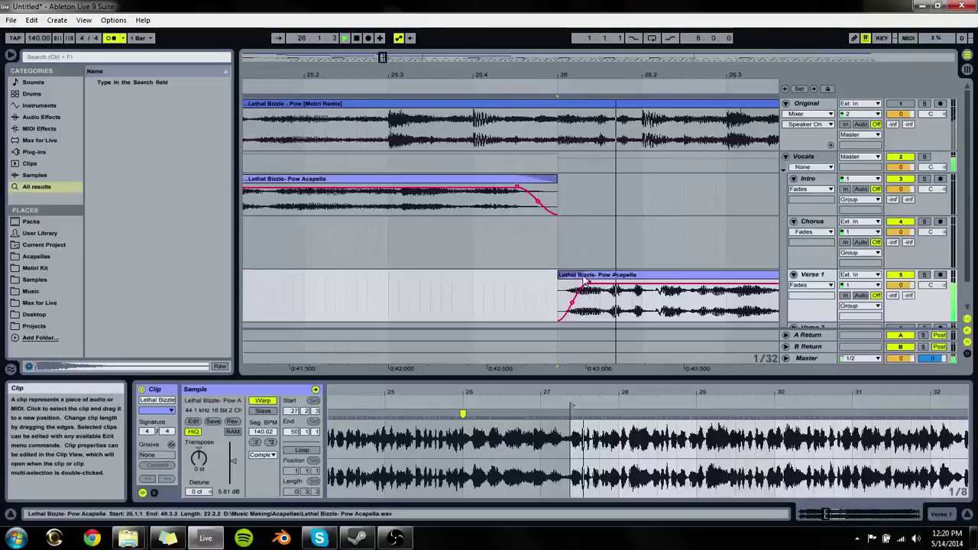
pyautogui.click(564, 280)
pyautogui.moveTo(637, 77); pyautogui.dragTo(397, 48)
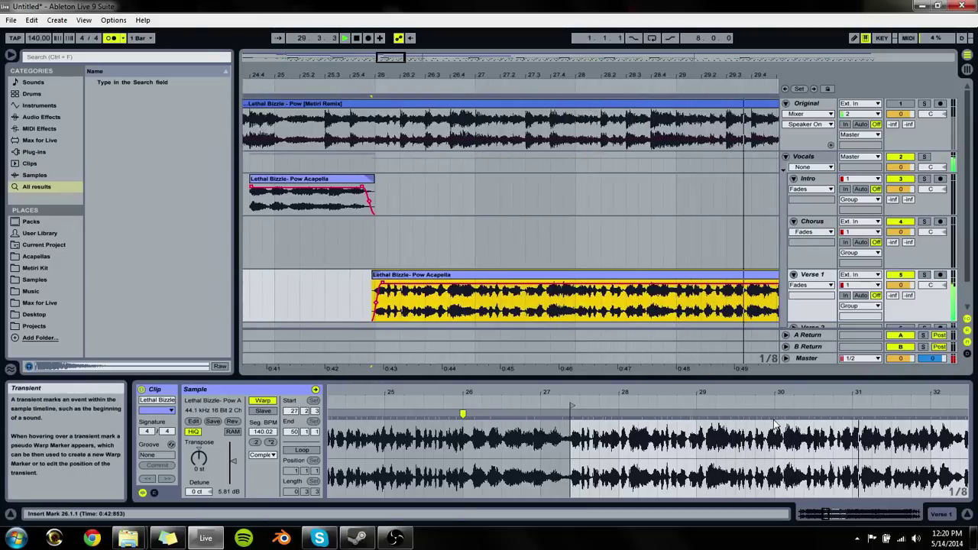
pyautogui.click(619, 409)
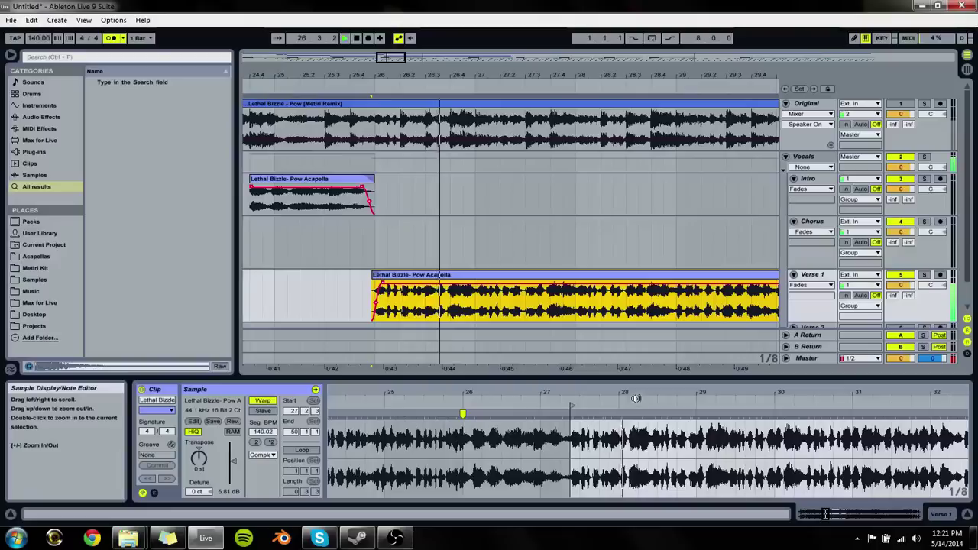
pyautogui.moveTo(633, 392); pyautogui.dragTo(630, 432)
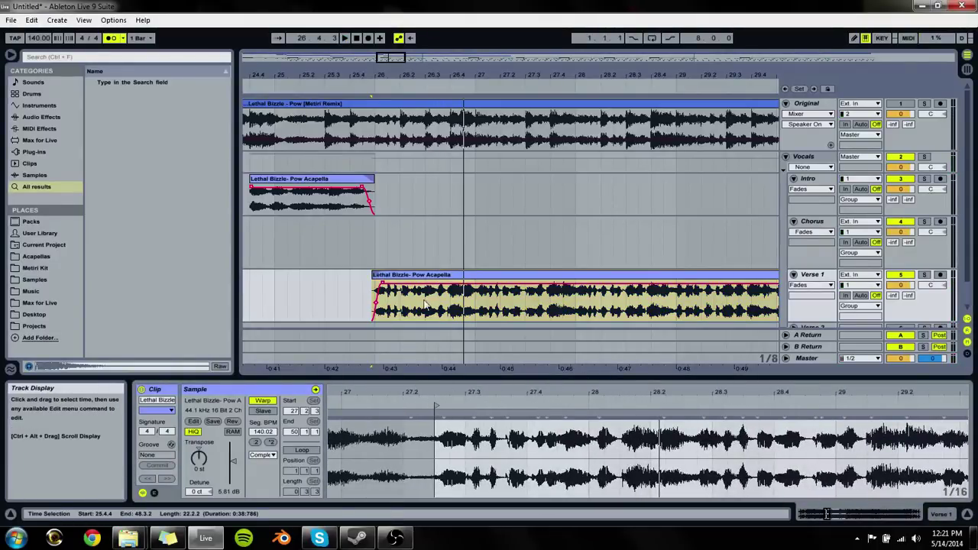
# Step: Move the second Verse 1 clip back to start at 26.1.1 and play it
pyautogui.click(415, 277)
pyautogui.moveTo(415, 277); pyautogui.dragTo(418, 278)
pyautogui.press('space')
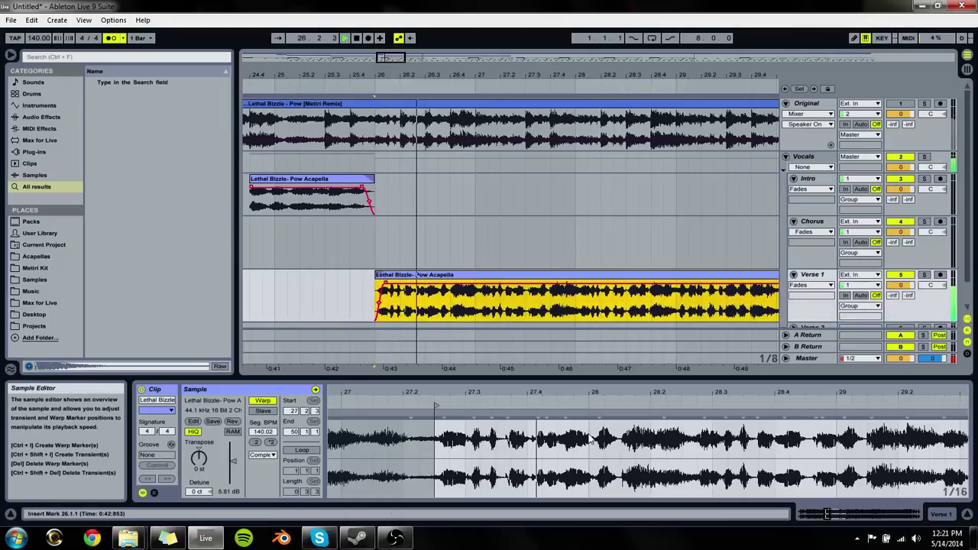
# Step: Set the second Verse 1 clip's 1.1.1 position at its start and pin it with a warp marker
pyautogui.rightClick(437, 419)
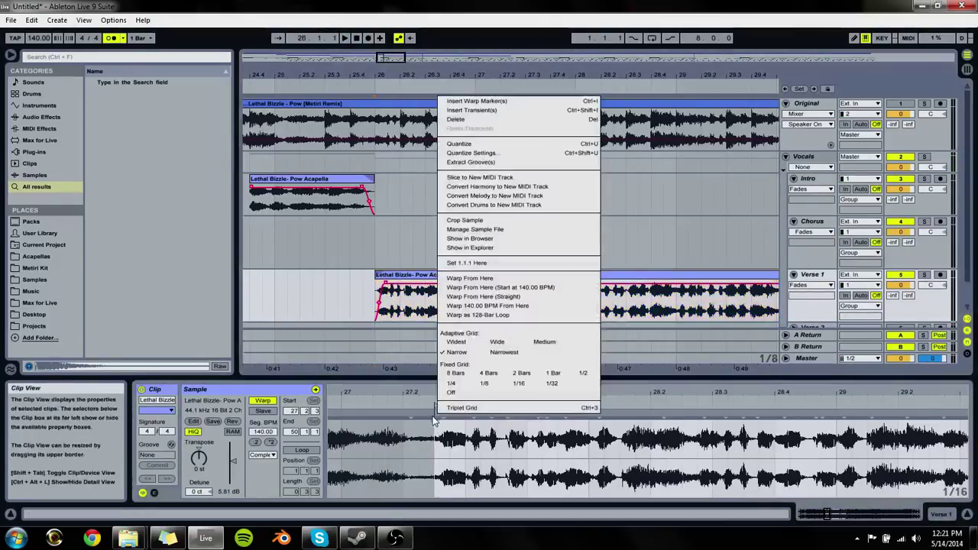
pyautogui.click(463, 263)
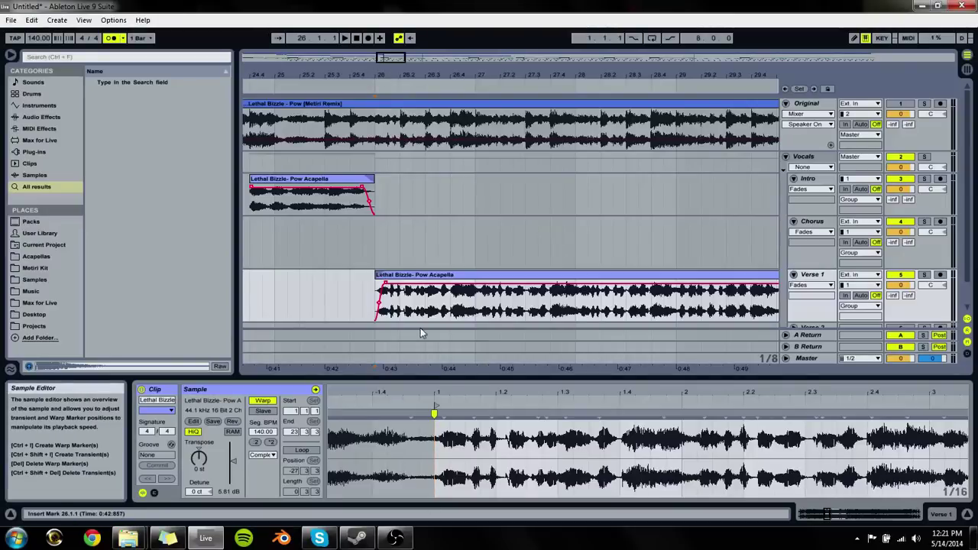
pyautogui.doubleClick(434, 412)
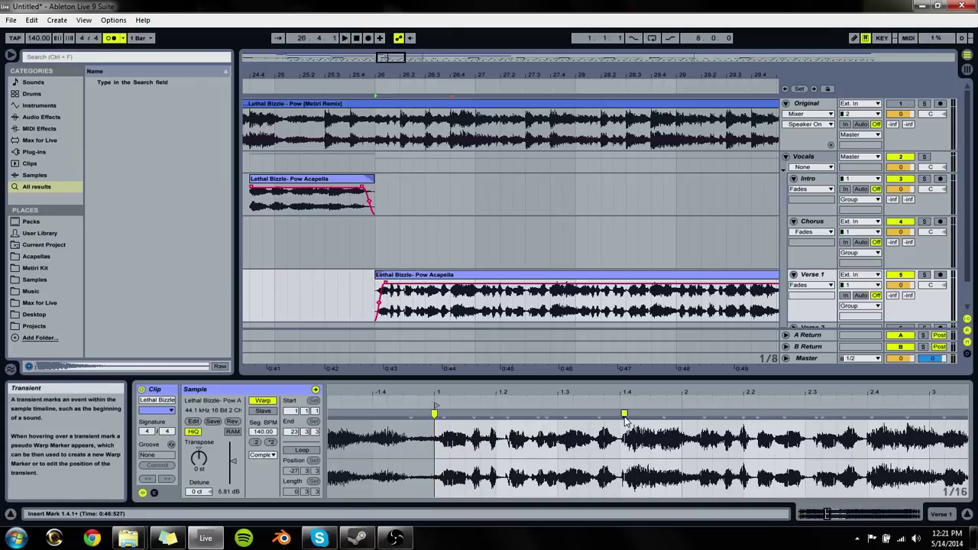
# Step: Add warp markers on the vocal transients near 1.4, 2.4 and 3.4, aligning them to those beats
pyautogui.moveTo(625, 419); pyautogui.dragTo(620, 418)
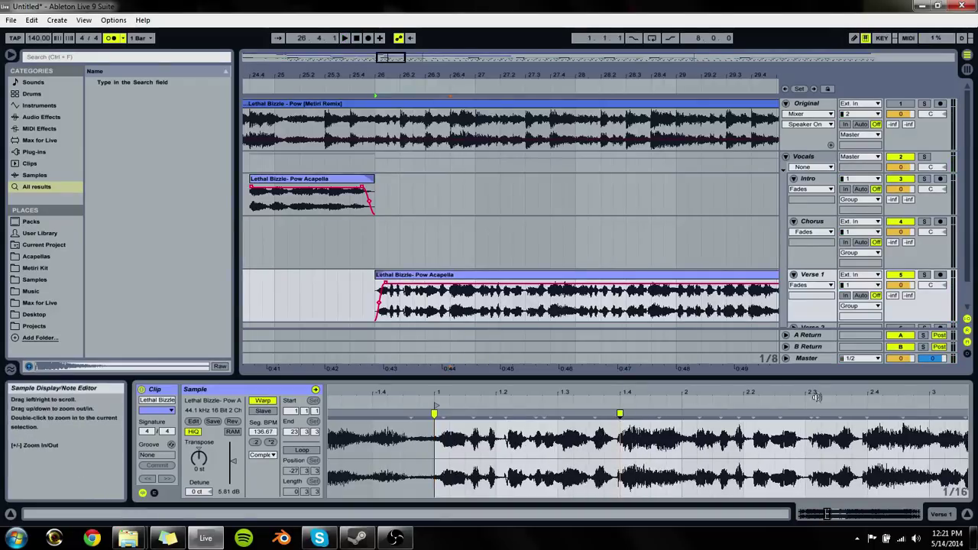
pyautogui.doubleClick(868, 415)
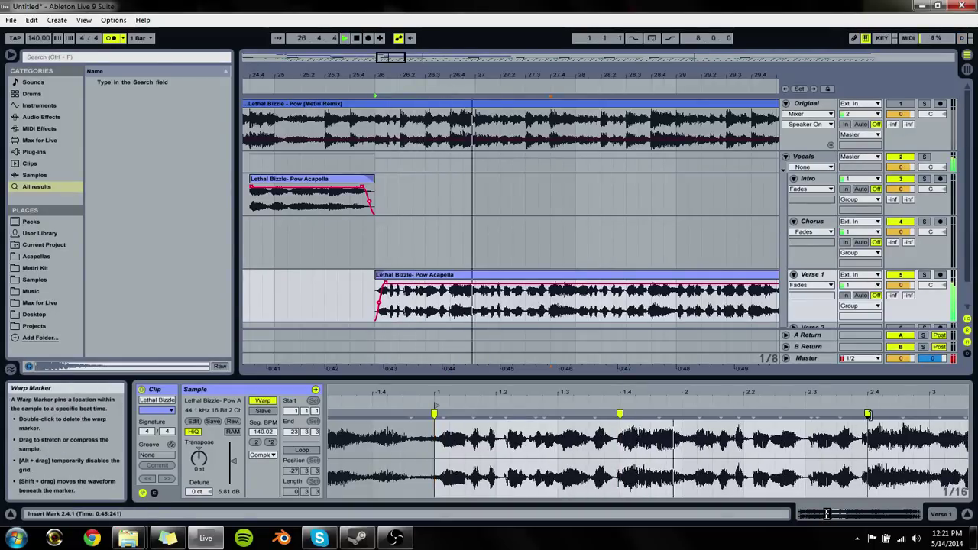
pyautogui.moveTo(765, 397); pyautogui.dragTo(459, 393)
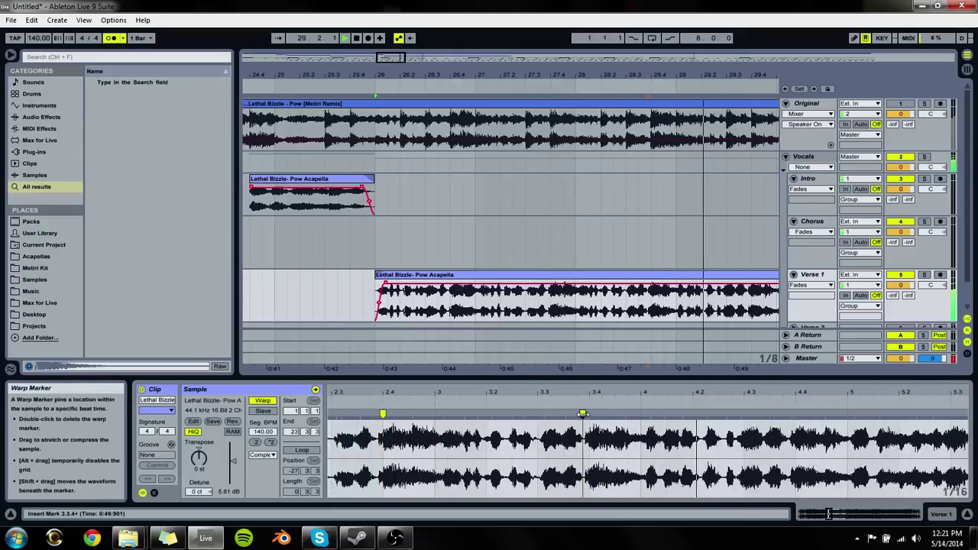
pyautogui.moveTo(588, 395)
pyautogui.mouseDown()
pyautogui.moveTo(589, 418)
pyautogui.moveTo(577, 413)
pyautogui.moveTo(599, 414)
pyautogui.mouseUp()
pyautogui.moveTo(825, 405); pyautogui.dragTo(824, 390)
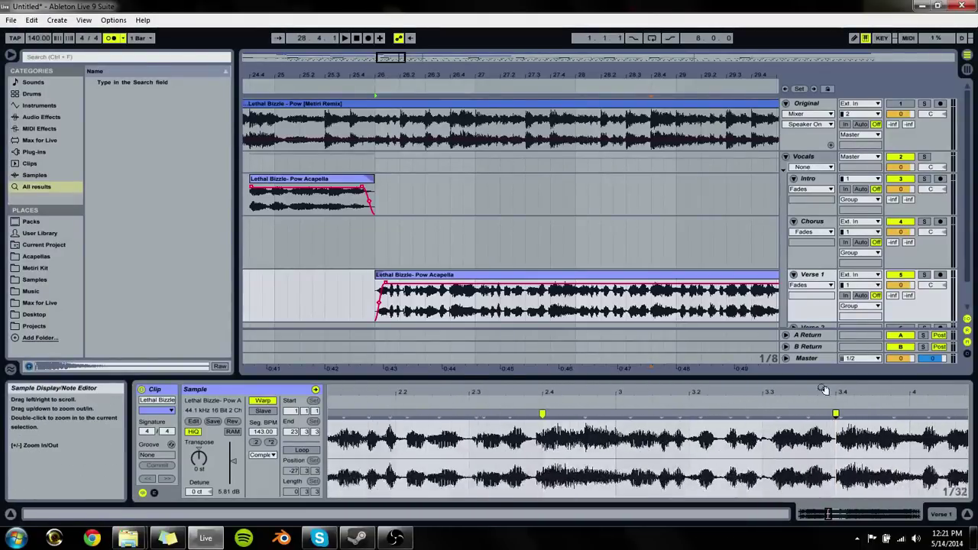
# Step: Re-place the 2.4 warp marker on the exact vocal onset, and realign the marker at beat 1.4
pyautogui.doubleClick(543, 414)
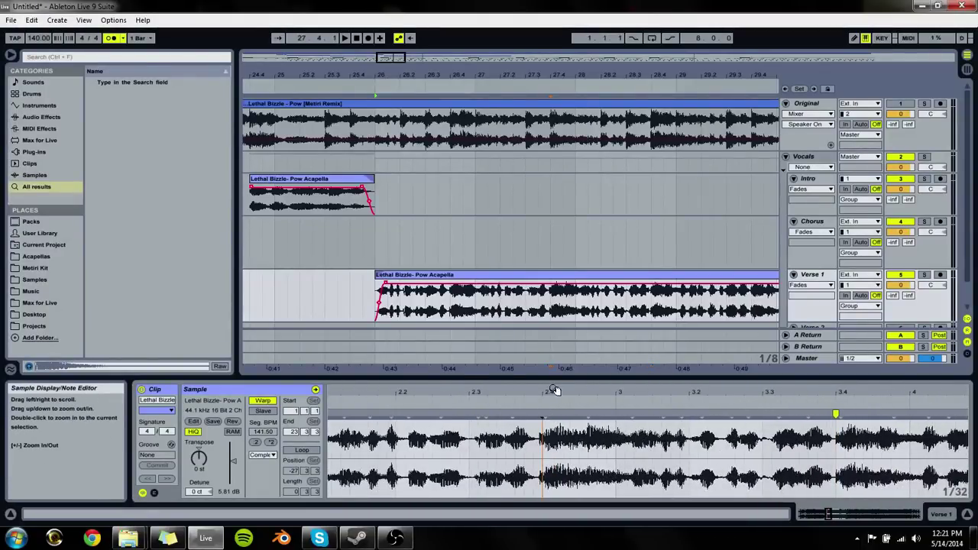
pyautogui.press('+')
pyautogui.press('+')
pyautogui.doubleClick(541, 416)
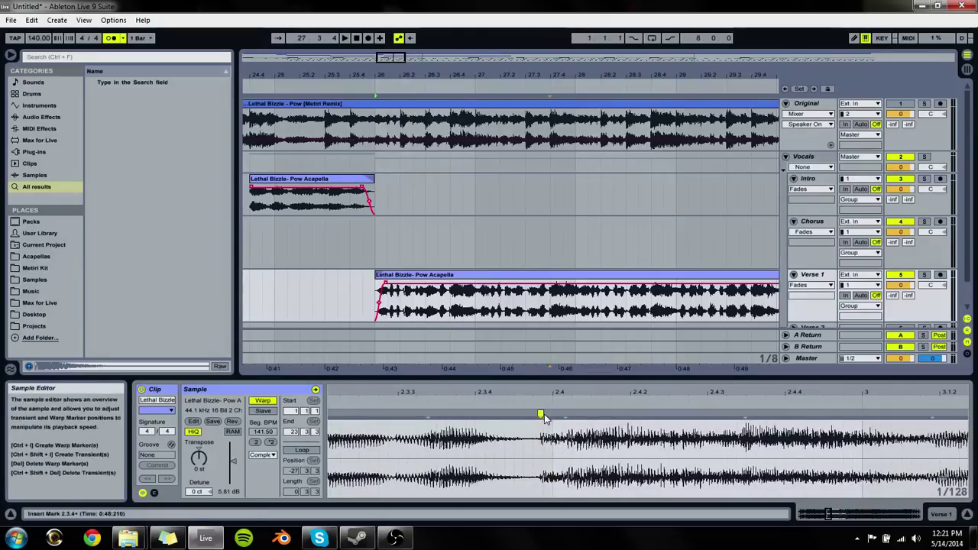
pyautogui.moveTo(543, 414)
pyautogui.mouseDown()
pyautogui.moveTo(563, 413)
pyautogui.moveTo(553, 414)
pyautogui.moveTo(554, 366)
pyautogui.mouseUp()
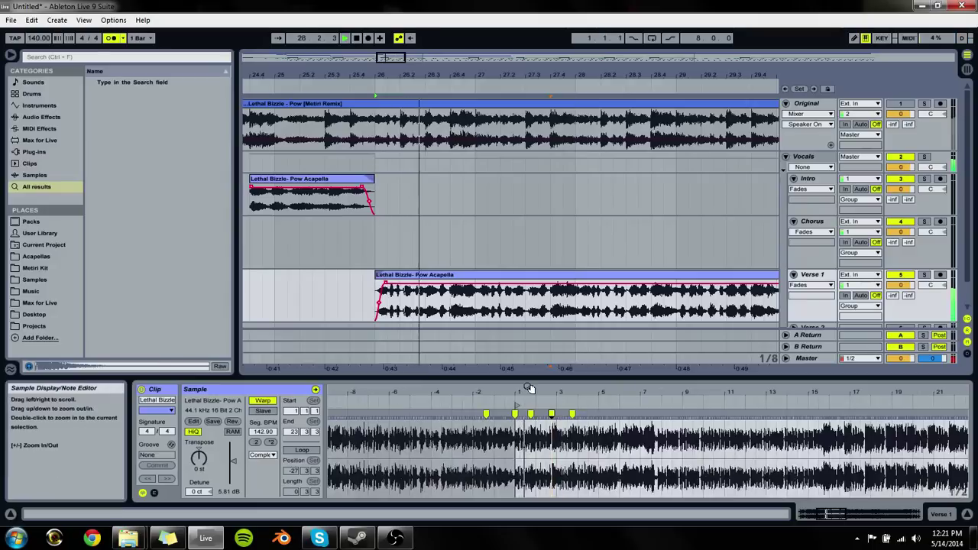
pyautogui.moveTo(501, 405); pyautogui.dragTo(783, 447)
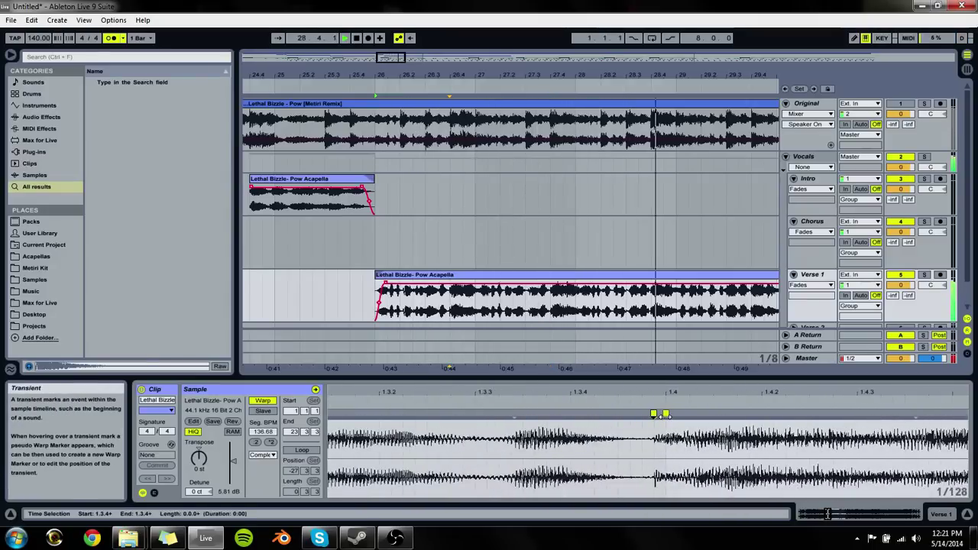
pyautogui.moveTo(651, 414)
pyautogui.mouseDown()
pyautogui.moveTo(666, 414)
pyautogui.moveTo(565, 390)
pyautogui.moveTo(466, 386)
pyautogui.moveTo(372, 398)
pyautogui.moveTo(463, 411)
pyautogui.mouseUp()
# Step: Add warp markers at 5.4 and 4.4 in the second Verse 1 clip while playing it
pyautogui.doubleClick(454, 415)
pyautogui.press('-')
pyautogui.press('space')
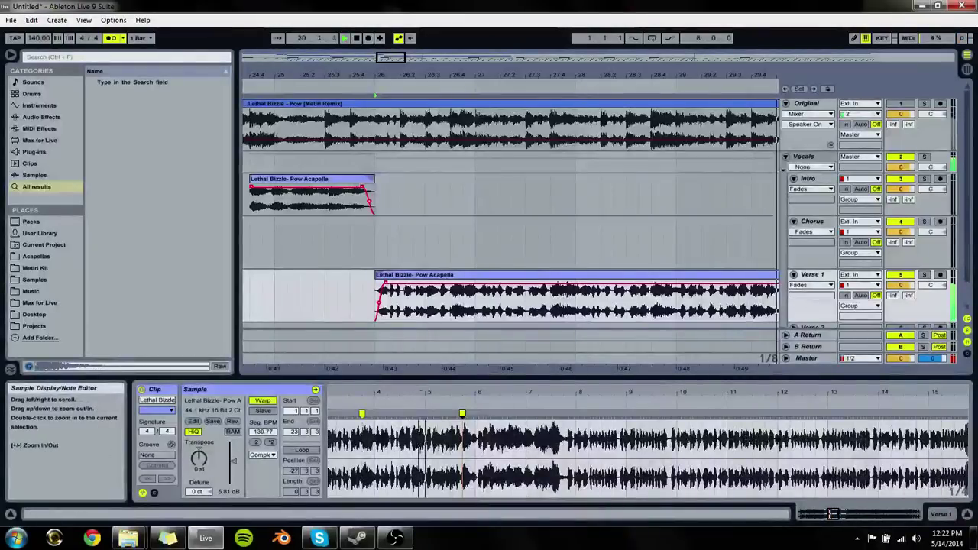
pyautogui.press('+')
pyautogui.press('+')
pyautogui.press('+')
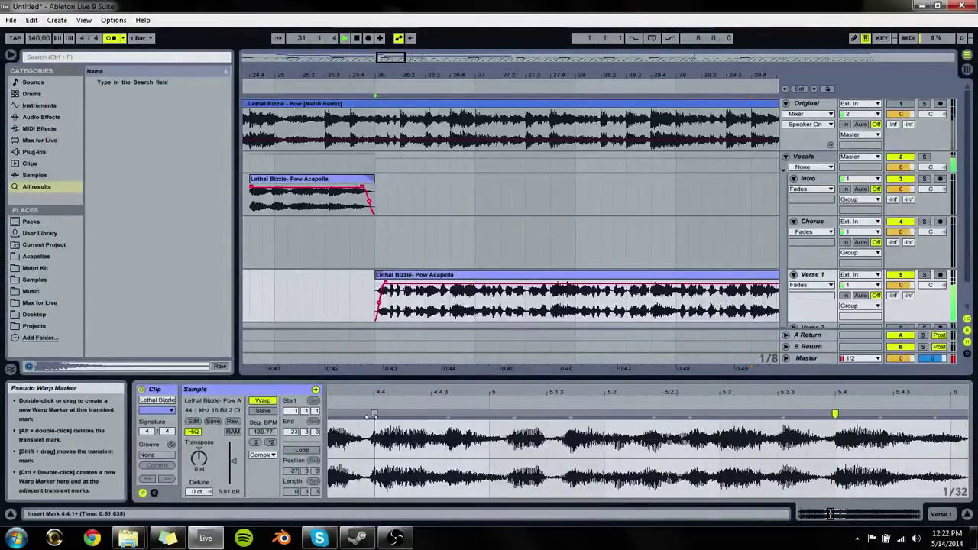
pyautogui.doubleClick(374, 416)
pyautogui.press('-')
pyautogui.press('-')
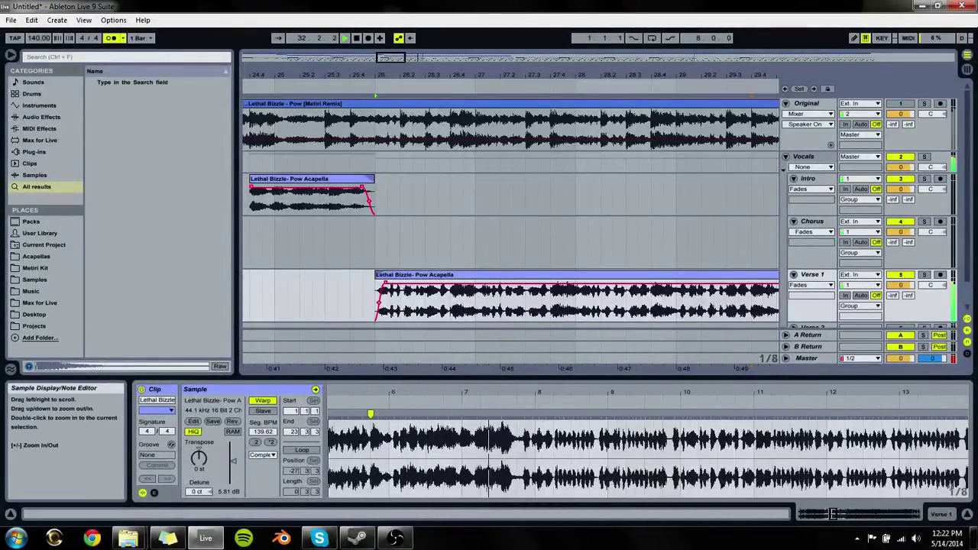
# Step: Pull the vocal transient just before bar 8 onto 8.1.1 with a warp marker and check playback
pyautogui.click(533, 416)
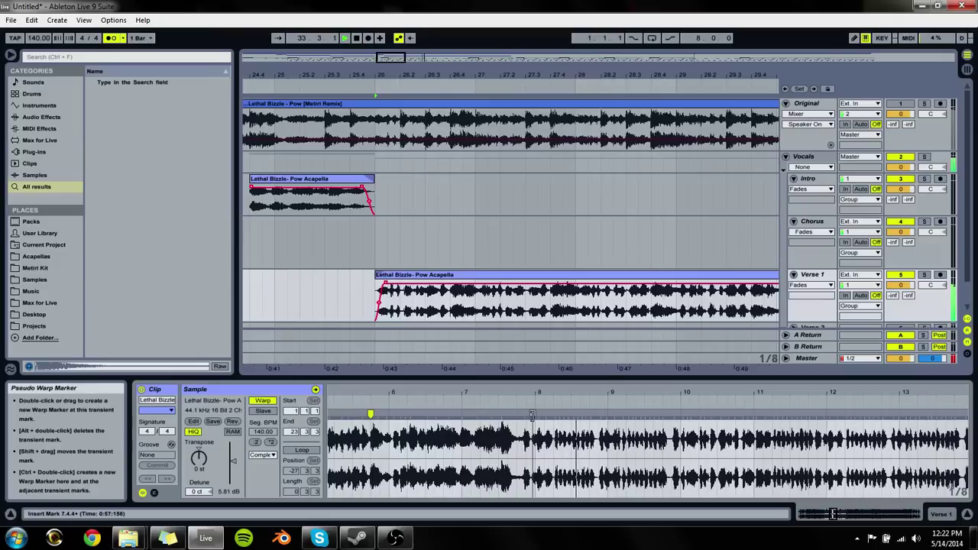
pyautogui.moveTo(533, 417); pyautogui.dragTo(535, 415)
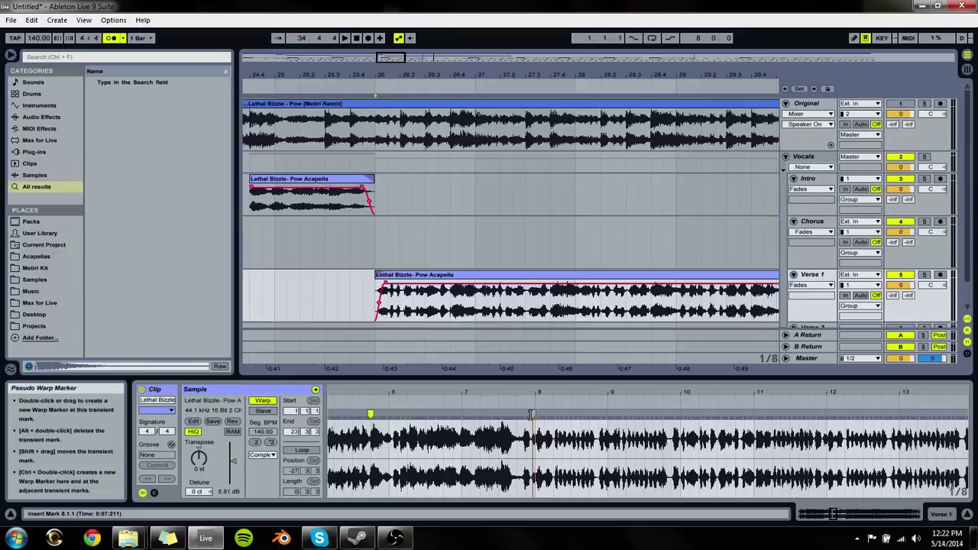
pyautogui.moveTo(535, 415); pyautogui.dragTo(536, 415)
pyautogui.press('space')
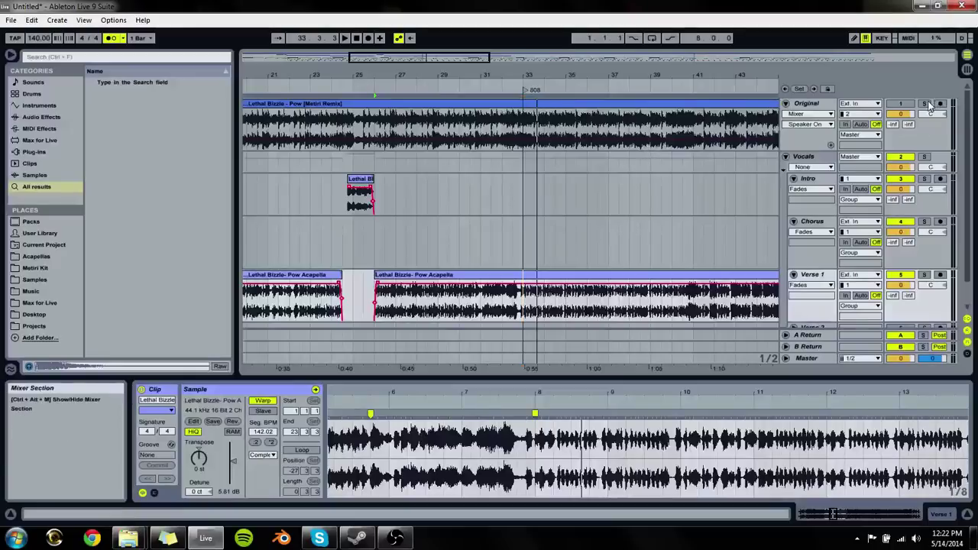
# Step: Compare the soloed Original track with the vocals around the 808 locator at bar 33
pyautogui.click(924, 103)
pyautogui.moveTo(514, 119); pyautogui.dragTo(503, 119)
pyautogui.press('space')
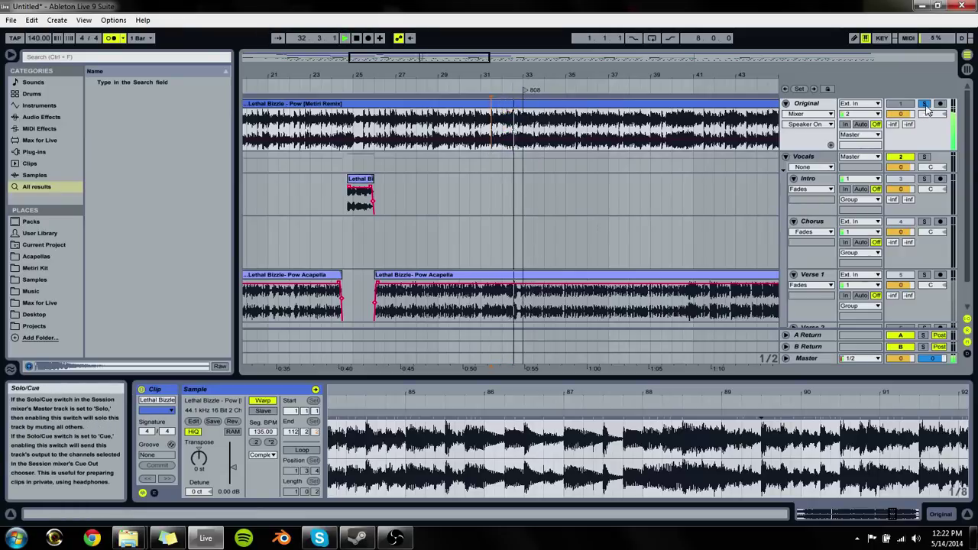
pyautogui.click(502, 263)
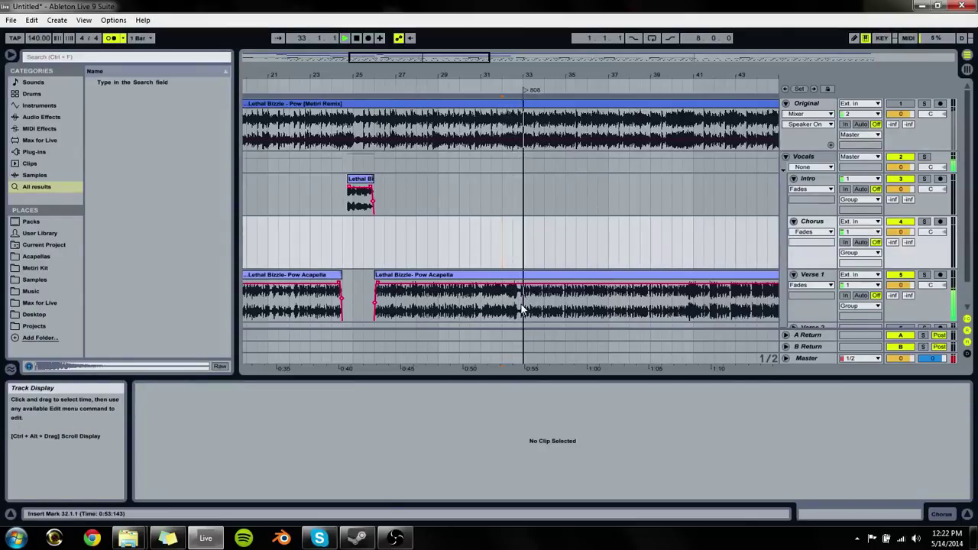
pyautogui.click(516, 113)
pyautogui.press('space')
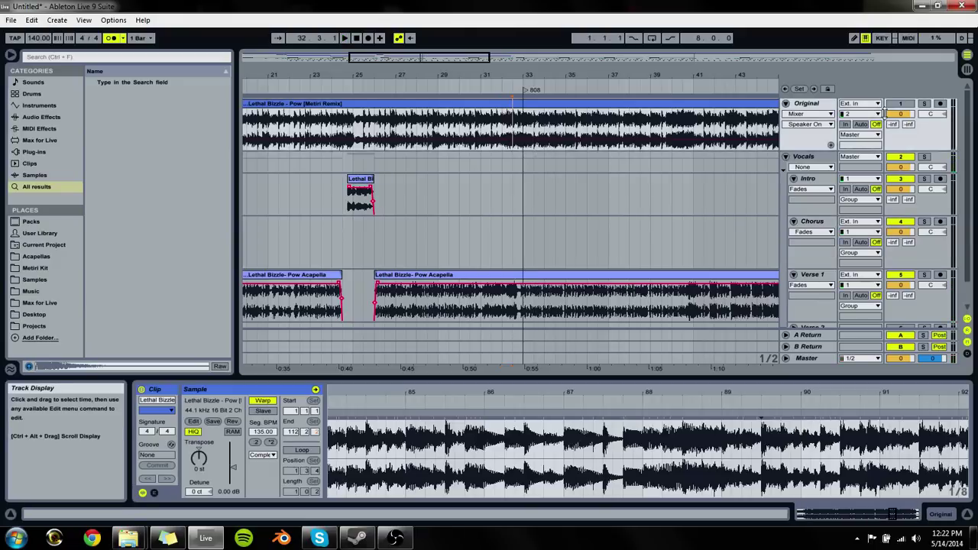
pyautogui.press('space')
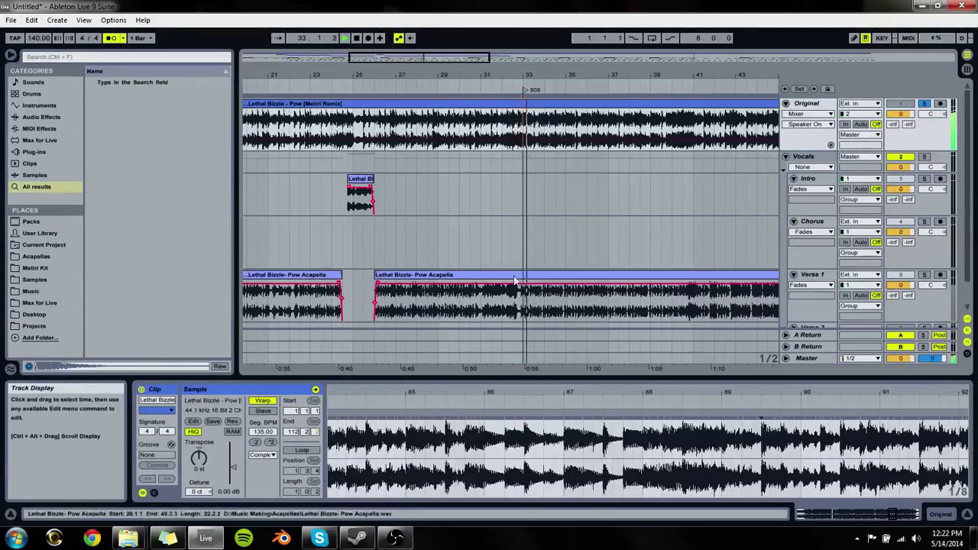
pyautogui.click(924, 104)
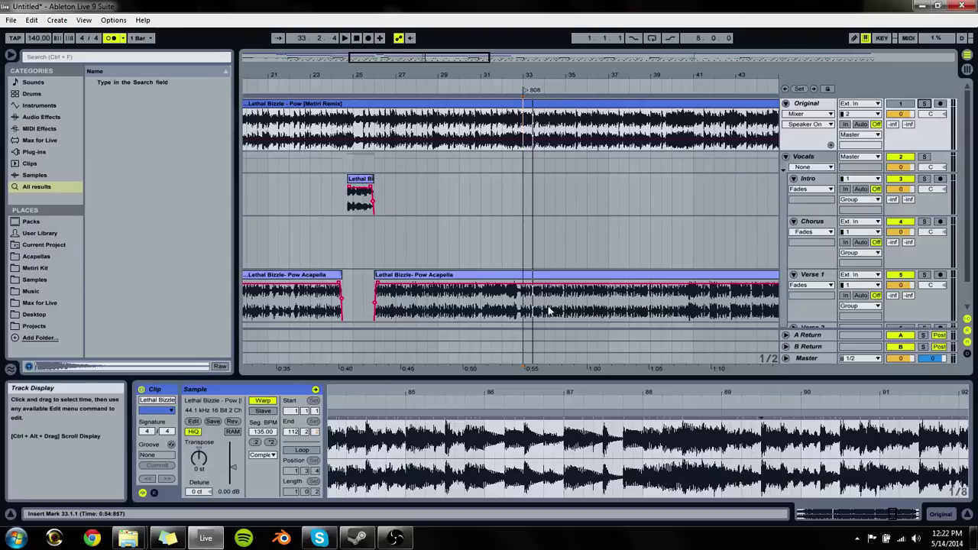
pyautogui.press('space')
# Step: Open the second Verse 1 clip and check its timing around the warp marker at 8.1.1
pyautogui.click(527, 274)
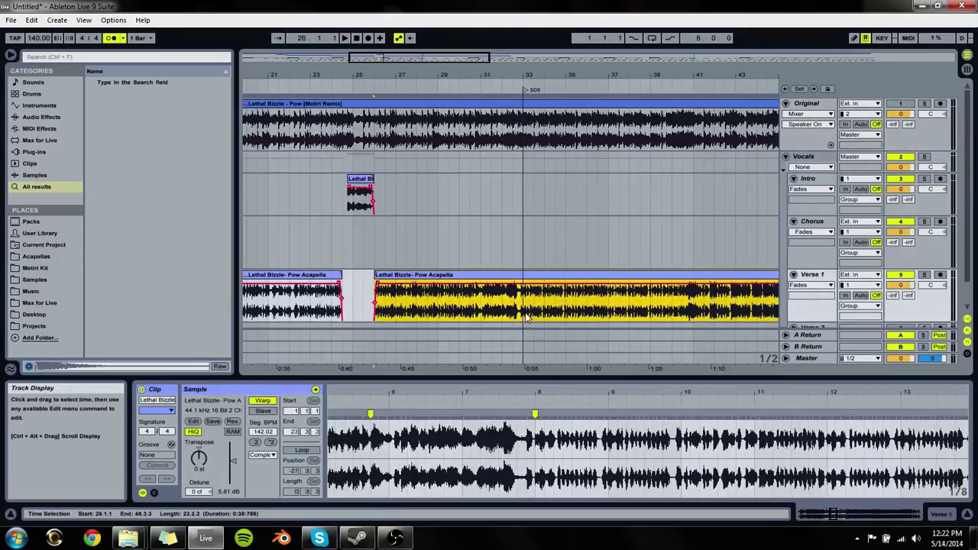
pyautogui.click(539, 398)
pyautogui.press('space')
pyautogui.moveTo(534, 393); pyautogui.dragTo(513, 414)
pyautogui.click(513, 424)
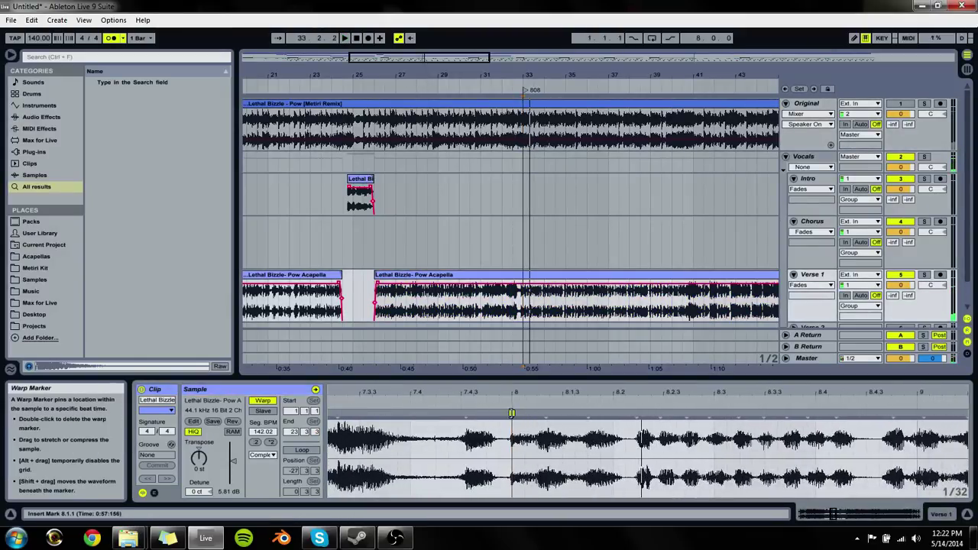
pyautogui.press('space')
pyautogui.click(545, 419)
pyautogui.click(516, 417)
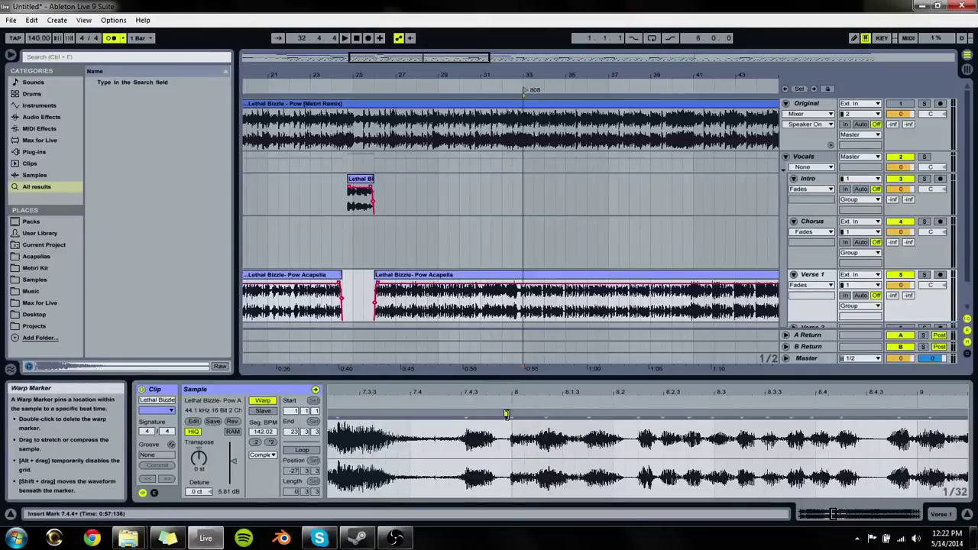
pyautogui.doubleClick(512, 413)
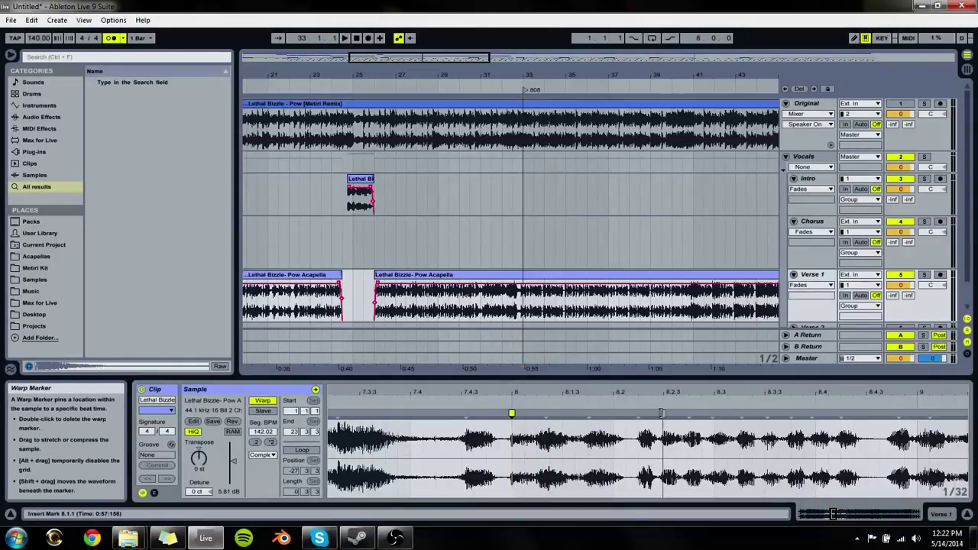
# Step: Warp the vocal transient just after 8.2.2 back to beat 8.2 and play the result
pyautogui.moveTo(638, 414); pyautogui.dragTo(614, 414)
pyautogui.press('space')
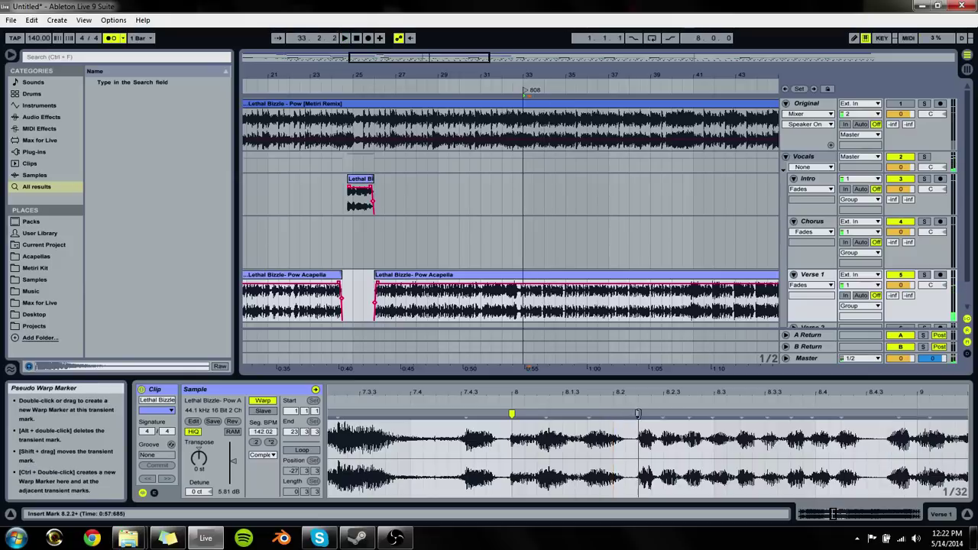
pyautogui.press('space')
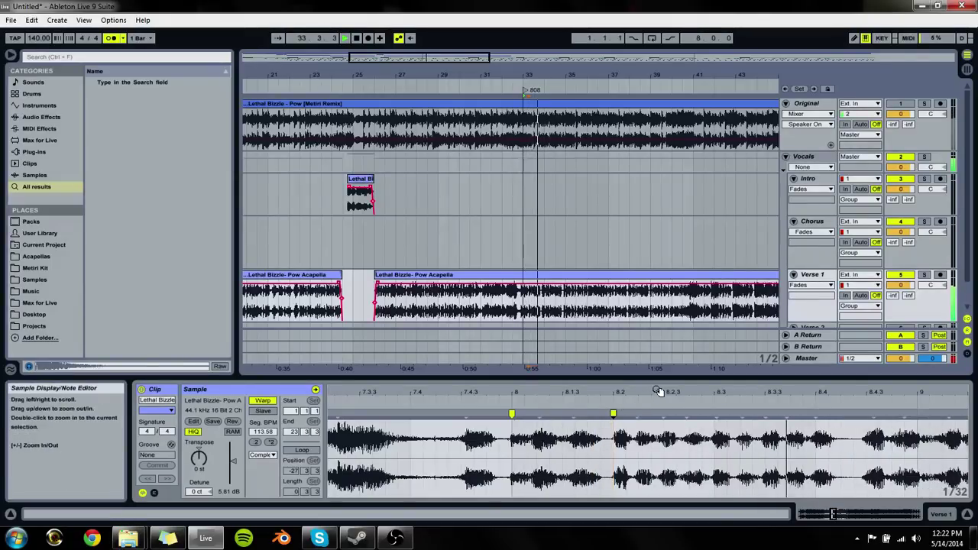
# Step: Add warp markers at bars 10, 11 and 12 and at 15.4 in the second Verse 1 clip
pyautogui.moveTo(659, 392); pyautogui.dragTo(649, 343)
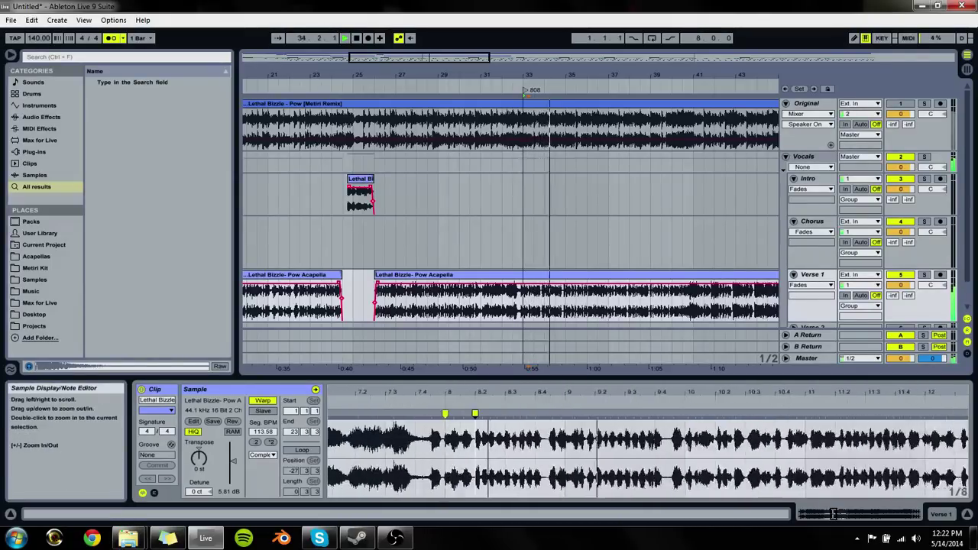
pyautogui.doubleClick(664, 415)
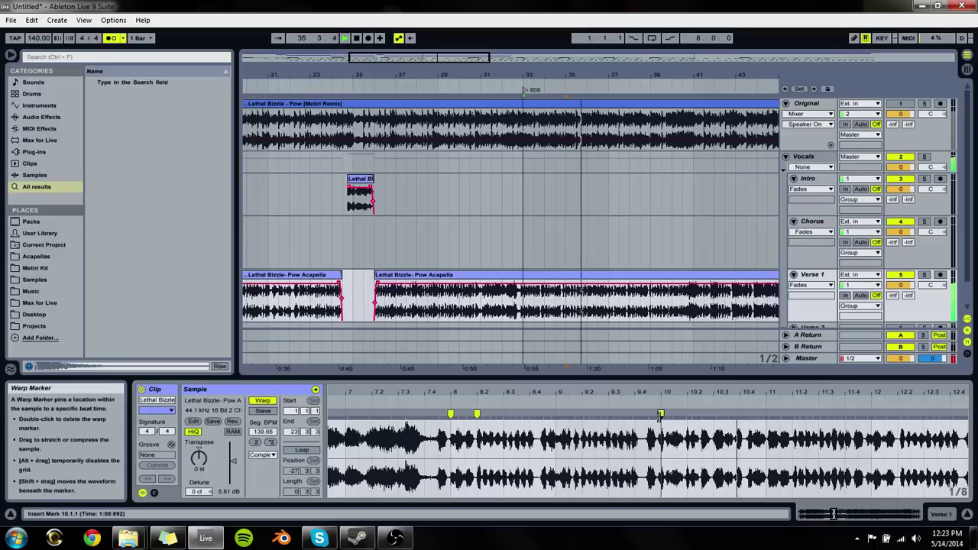
pyautogui.doubleClick(768, 415)
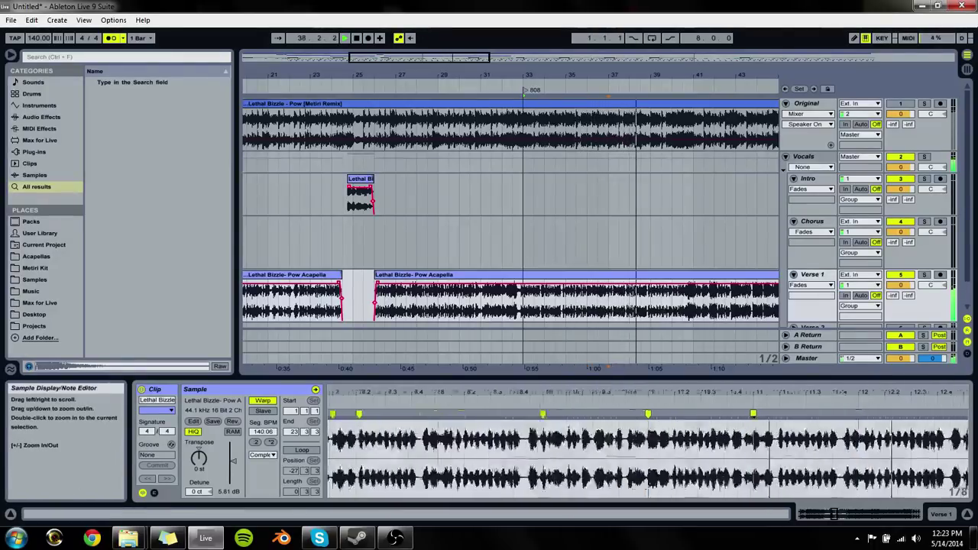
pyautogui.doubleClick(650, 415)
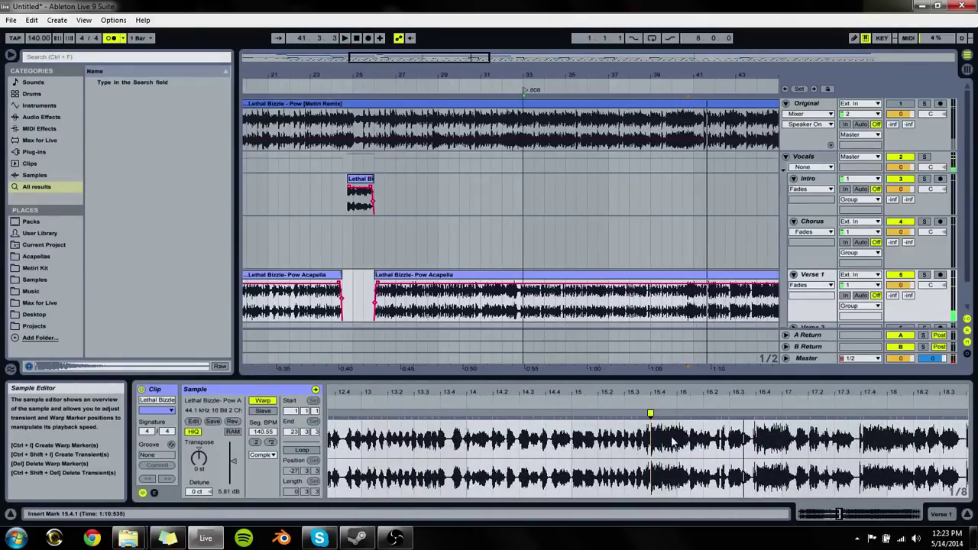
# Step: Play the vocals from 39.3.1 and split the second Verse 1 clip at 41.1.1
pyautogui.click(665, 89)
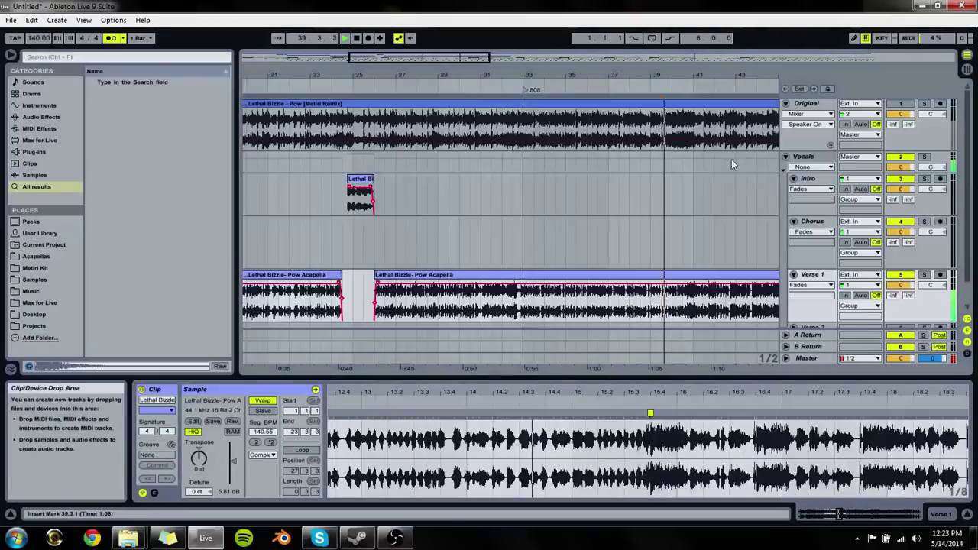
pyautogui.moveTo(722, 74); pyautogui.dragTo(541, 267)
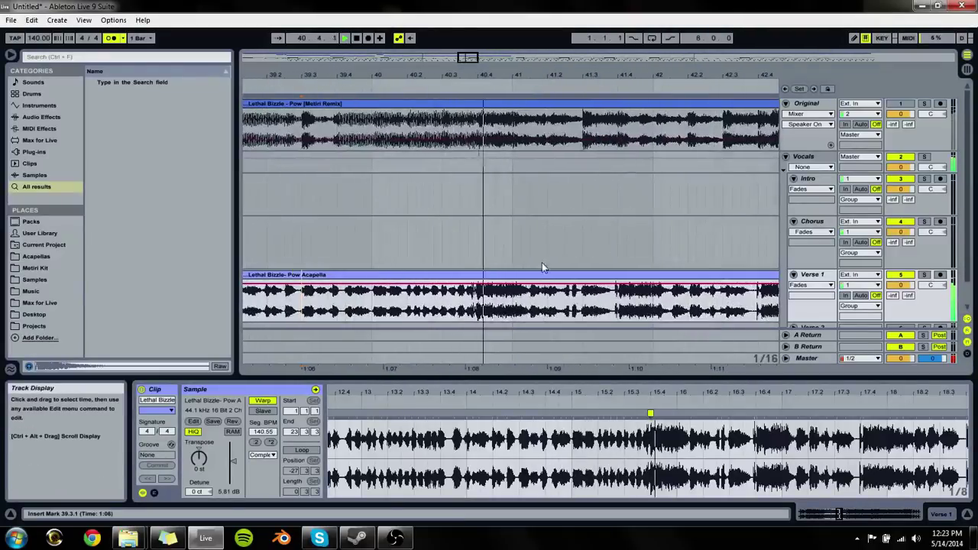
pyautogui.click(515, 311)
pyautogui.press('space')
pyautogui.hotkey('ctrl', 'e')
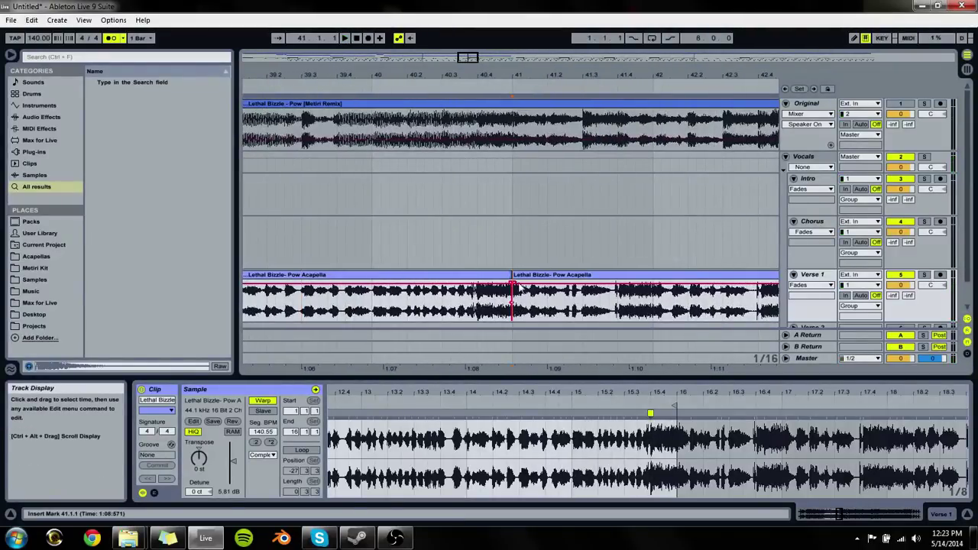
# Step: Delete the Verse 1 audio after 41.1.1, play the ending and finish the remaining clip with a short fade-out
pyautogui.click(519, 302)
pyautogui.press('Delete')
pyautogui.click(470, 295)
pyautogui.press('space')
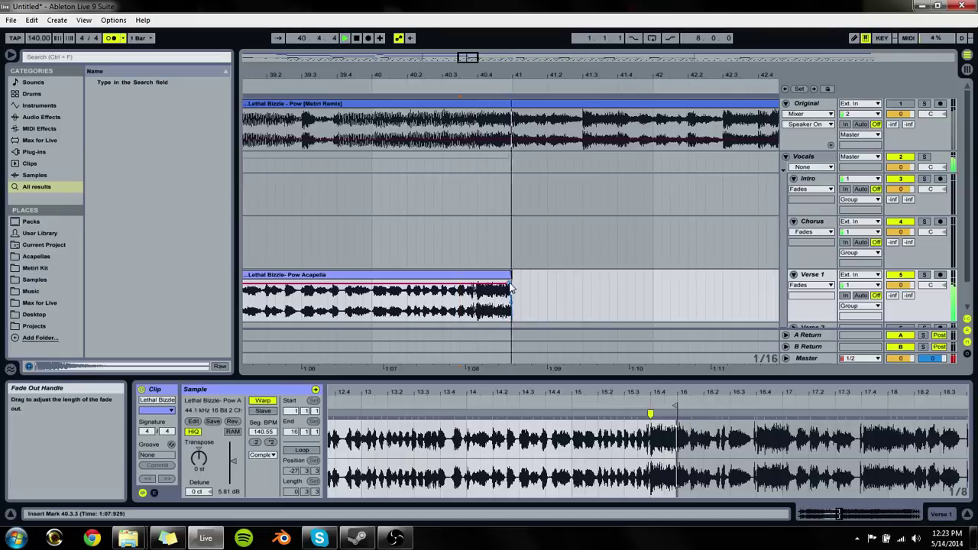
pyautogui.moveTo(512, 287)
pyautogui.mouseDown()
pyautogui.moveTo(520, 287)
pyautogui.moveTo(507, 302)
pyautogui.mouseUp()
# Step: Copy the Intro and Chorus clips between bars 5 and 17 and paste them at 37.1.1
pyautogui.moveTo(457, 77); pyautogui.dragTo(457, 53)
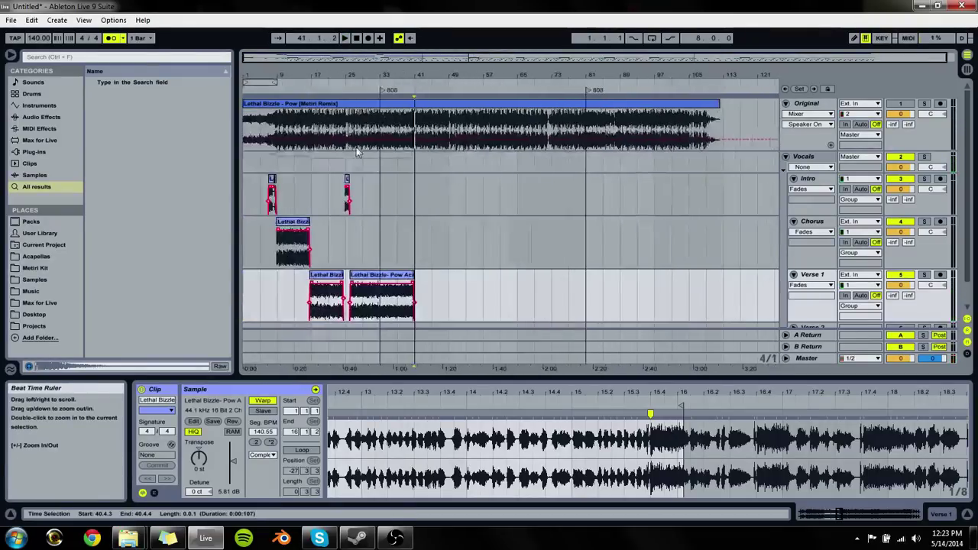
pyautogui.click(285, 190)
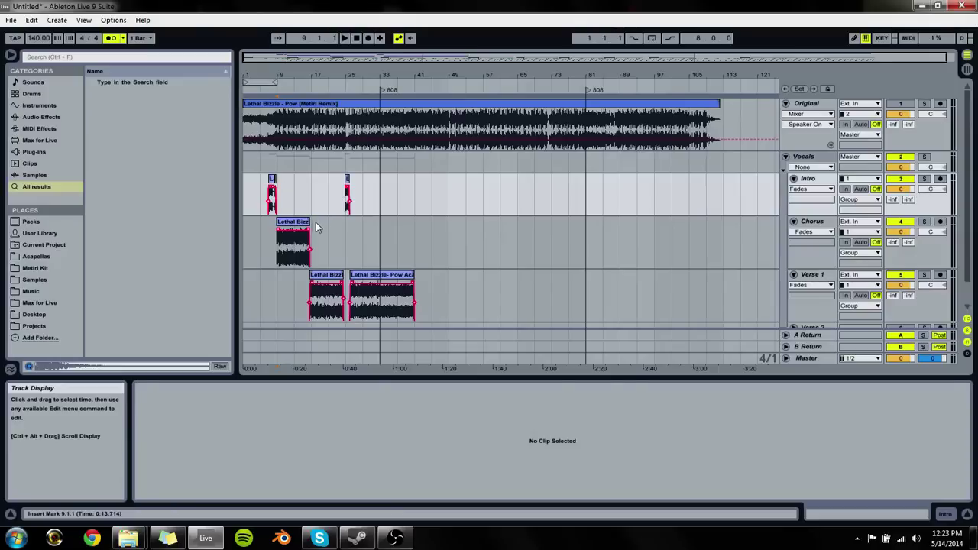
pyautogui.moveTo(316, 223); pyautogui.dragTo(262, 196)
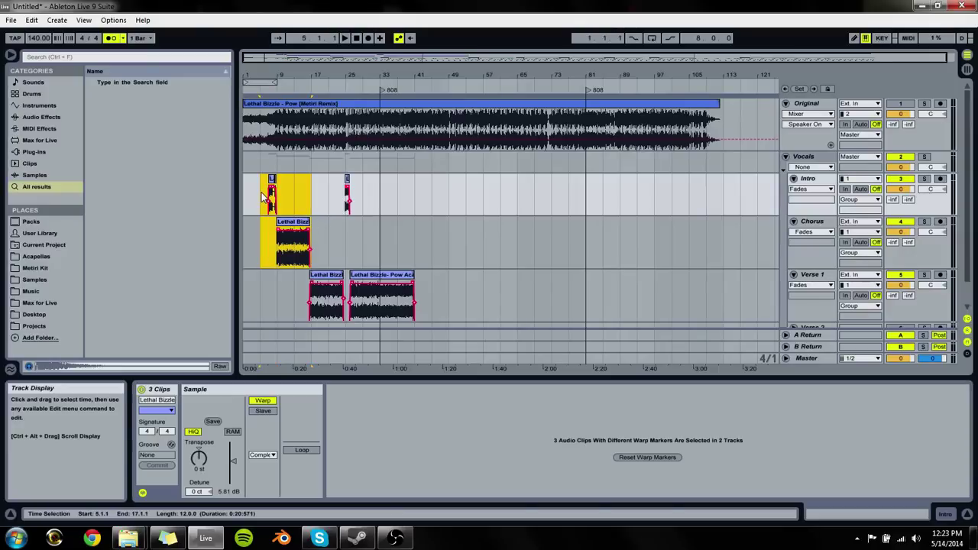
pyautogui.hotkey('ctrl', 'c')
pyautogui.click(400, 192)
pyautogui.hotkey('ctrl', 'v')
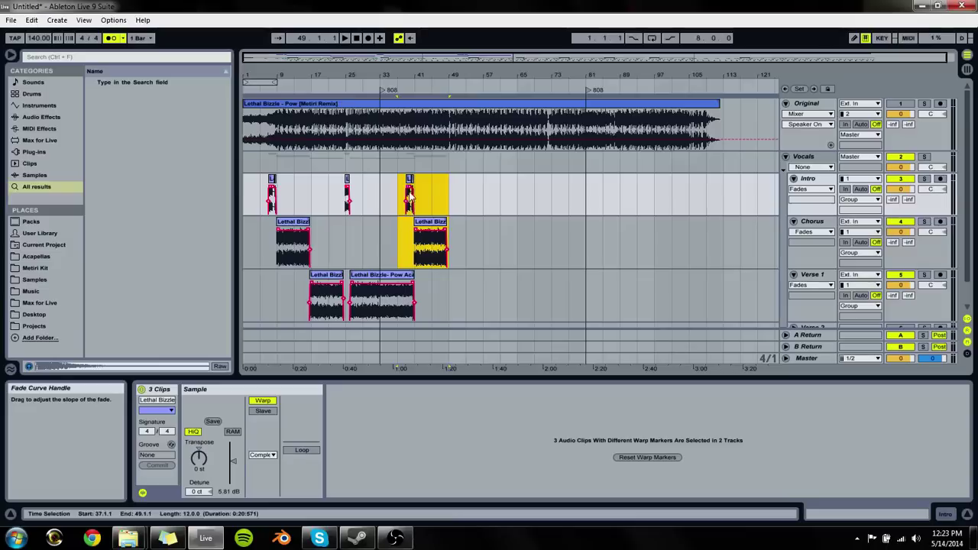
# Step: Delete the first pasted Intro clip, from 39.1.1 to 40.2.3, and play the arrangement from 39.3.1
pyautogui.moveTo(410, 86); pyautogui.dragTo(393, 169)
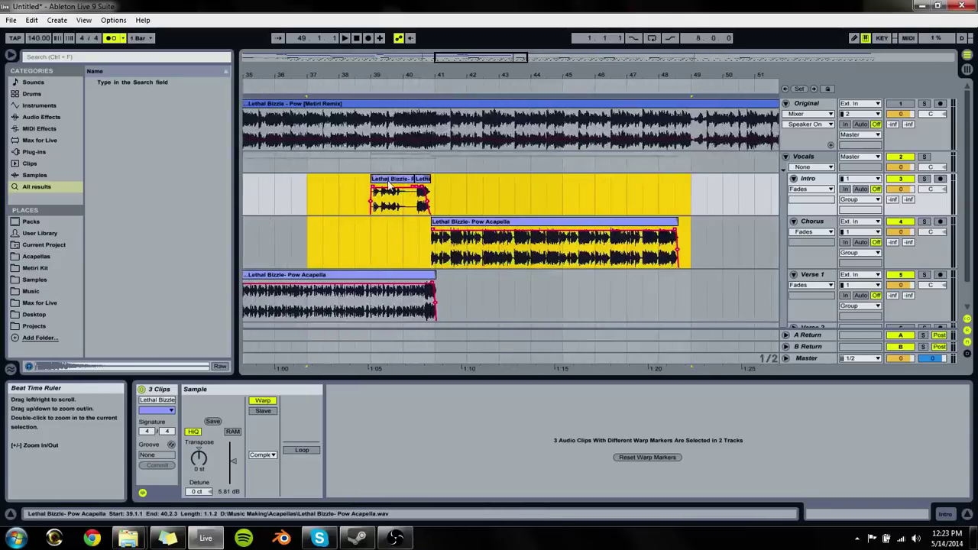
pyautogui.click(390, 182)
pyautogui.press('Delete')
pyautogui.click(386, 228)
pyautogui.press('space')
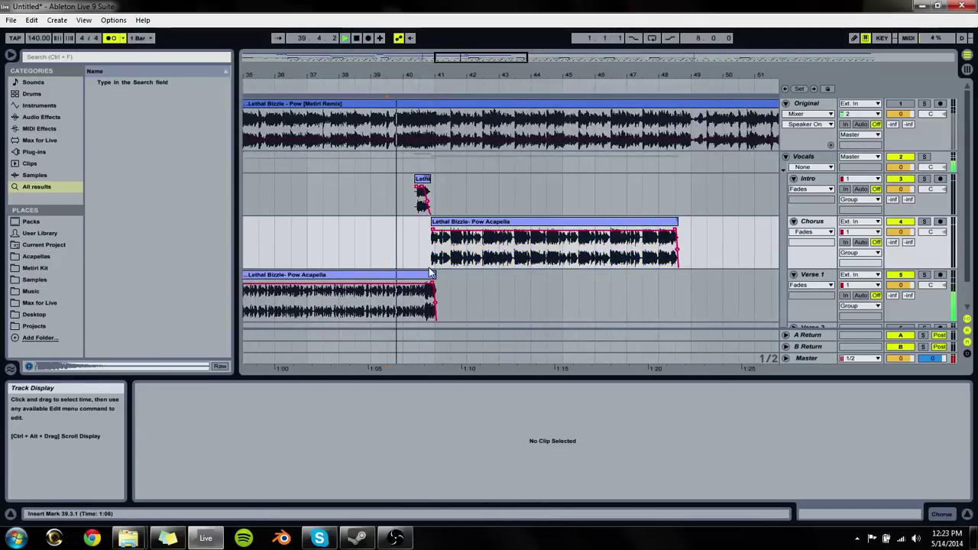
# Step: Trim the end of the second Verse 1 clip to 40.2.1 and play the vocals leading up to it
pyautogui.moveTo(412, 74); pyautogui.dragTo(413, 123)
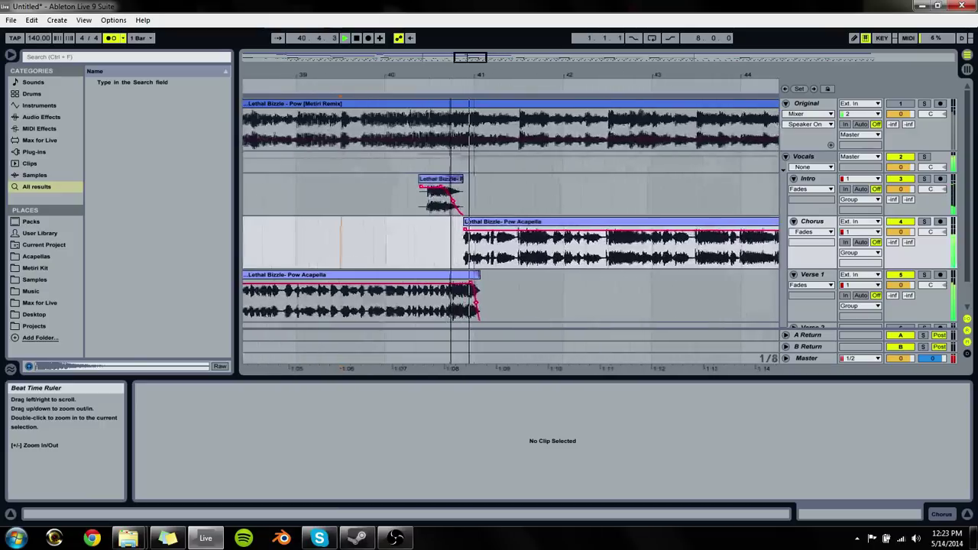
pyautogui.moveTo(481, 279); pyautogui.dragTo(408, 275)
pyautogui.click(409, 287)
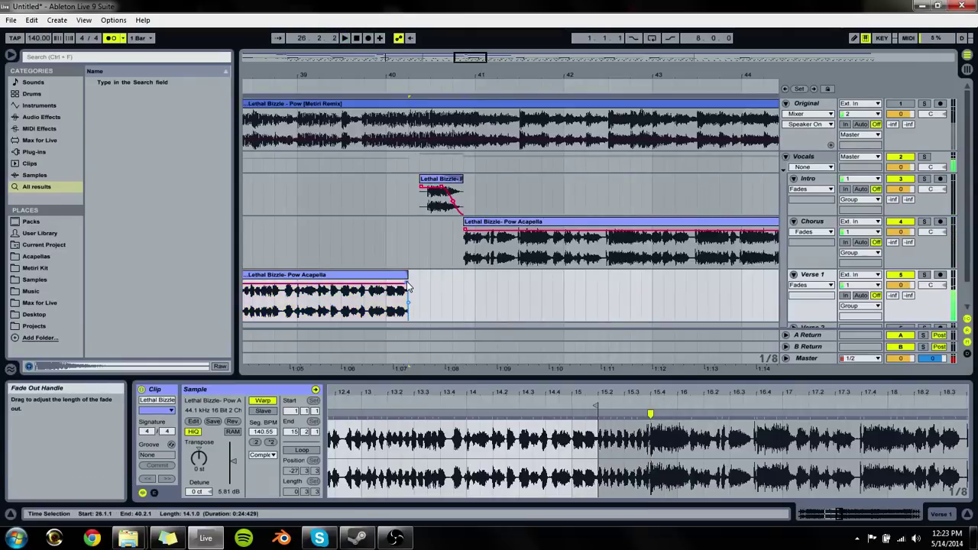
pyautogui.click(260, 313)
pyautogui.press('space')
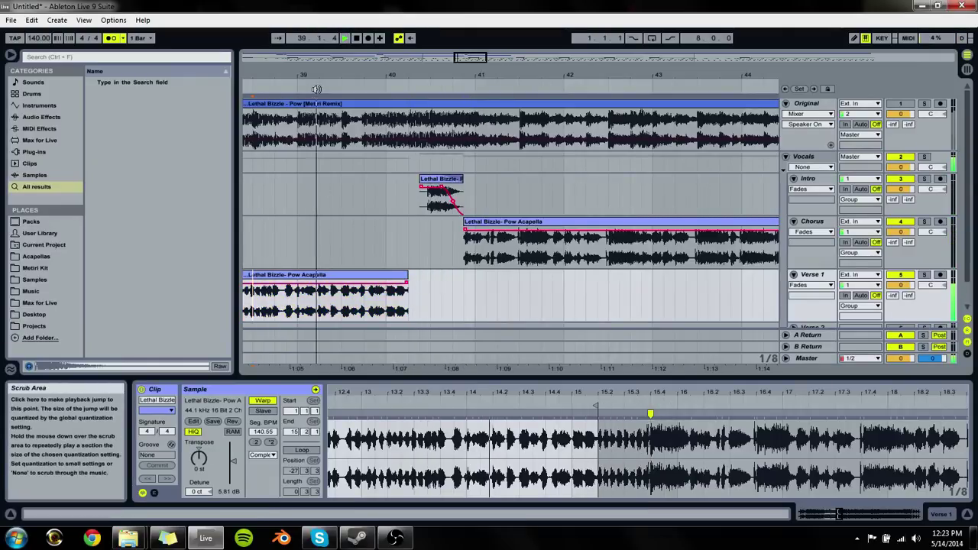
# Step: Play the vocals from 38.1.1, split the second Verse 1 clip at 33.1.1 and listen from the split
pyautogui.moveTo(291, 368); pyautogui.dragTo(403, 237)
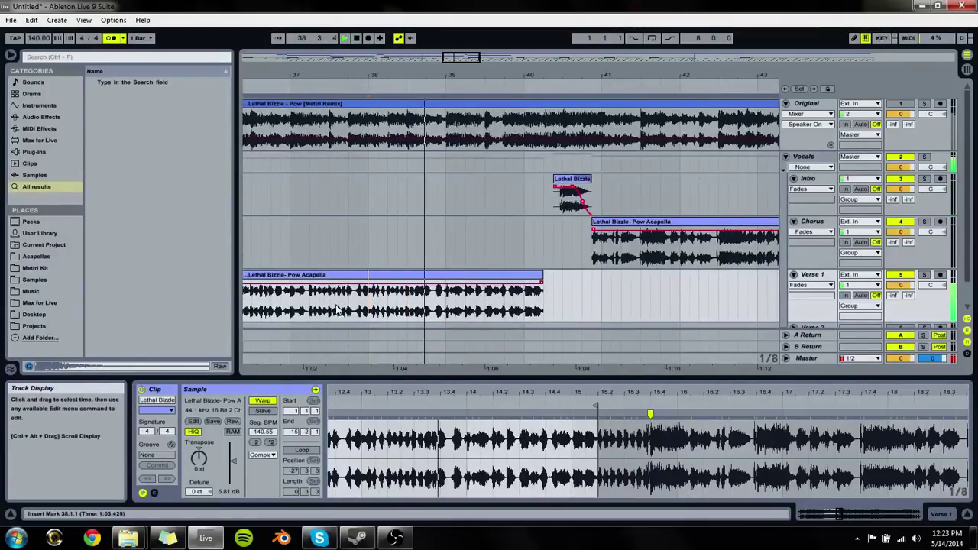
pyautogui.click(290, 275)
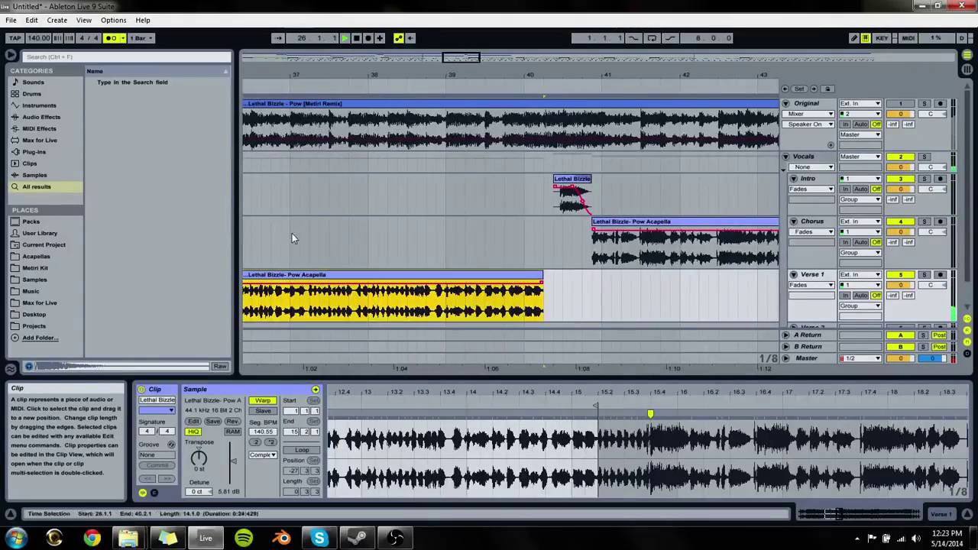
pyautogui.moveTo(349, 77); pyautogui.dragTo(360, 55)
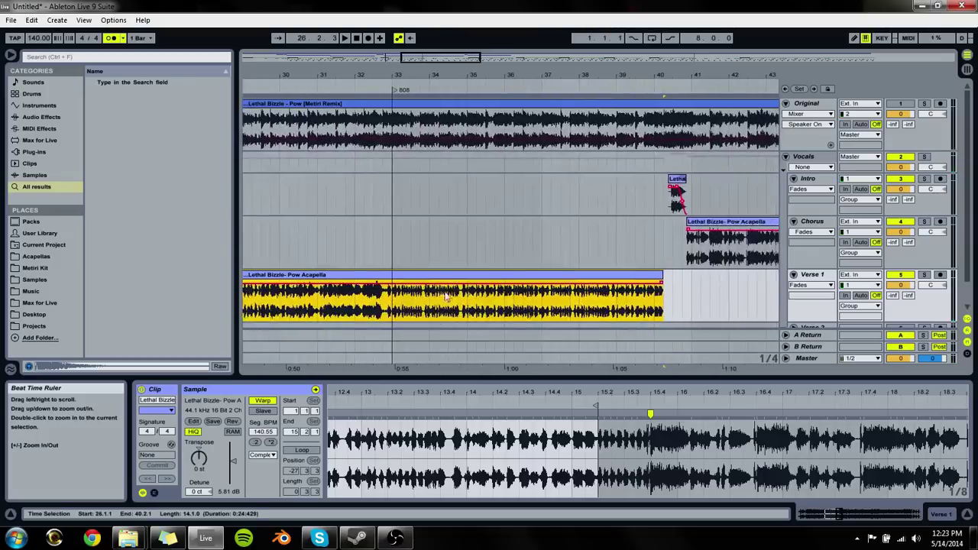
pyautogui.click(395, 318)
pyautogui.press('space')
pyautogui.hotkey('ctrl', 'e')
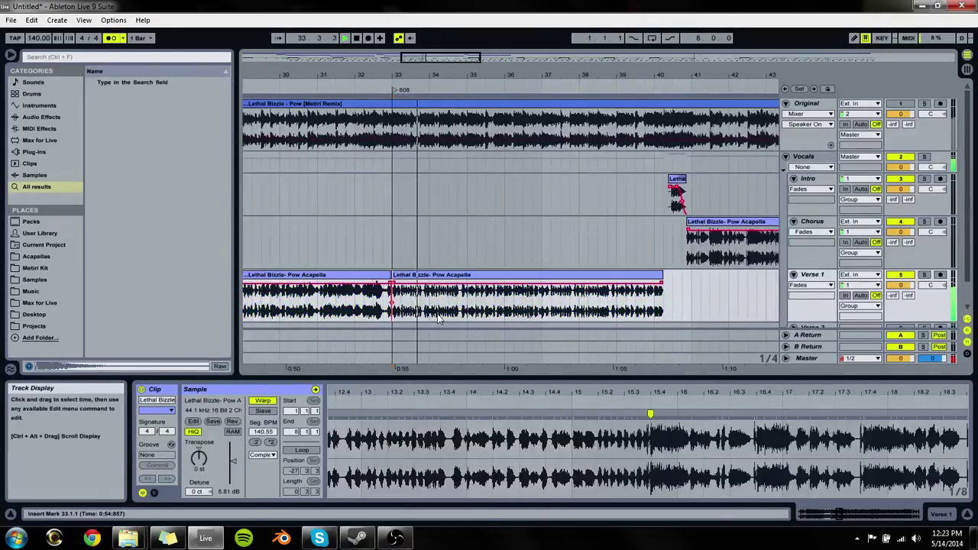
pyautogui.press('space')
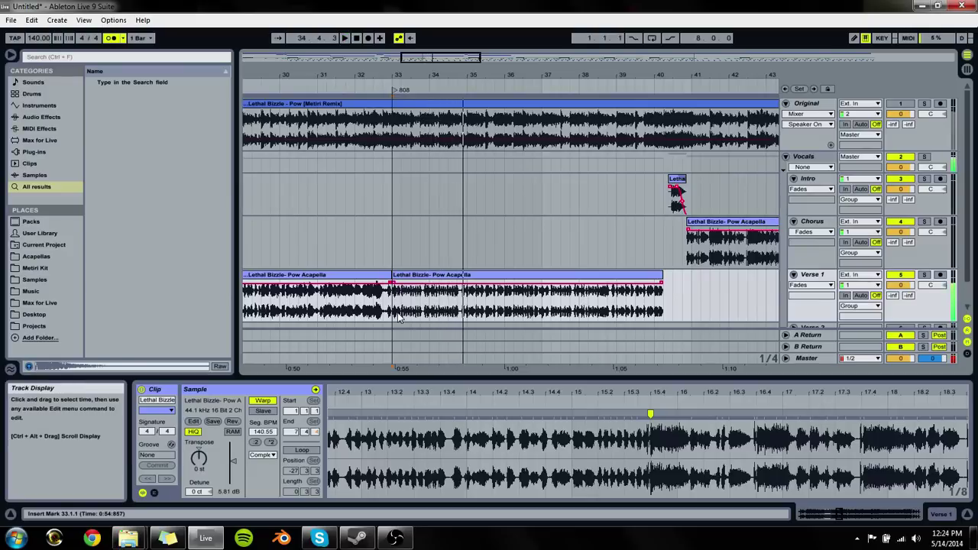
# Step: Copy the Verse 1 phrase starting at 33.2.1 to 40.2.1 and trim the copy's end to 40.4.2
pyautogui.moveTo(398, 318); pyautogui.dragTo(417, 318)
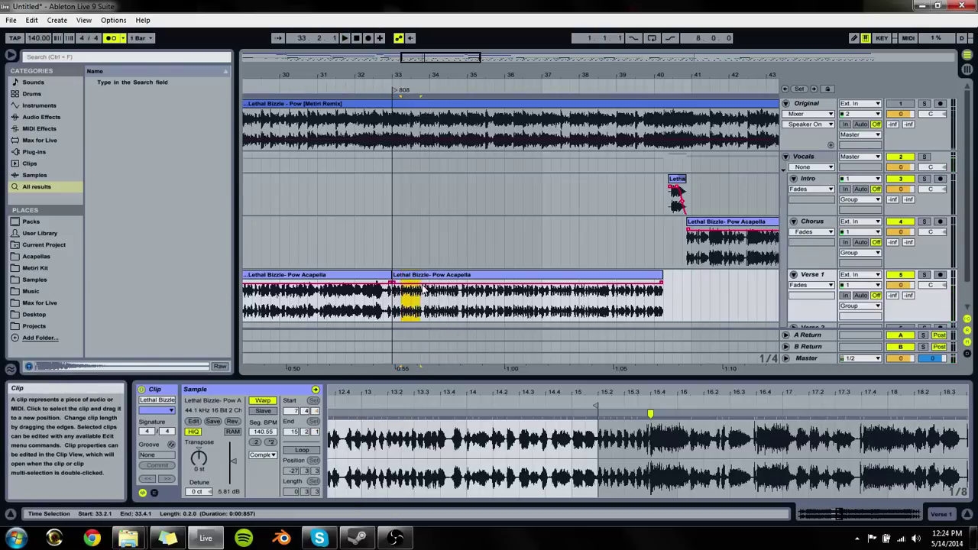
pyautogui.moveTo(420, 282); pyautogui.dragTo(701, 277)
pyautogui.moveTo(711, 73); pyautogui.dragTo(710, 152)
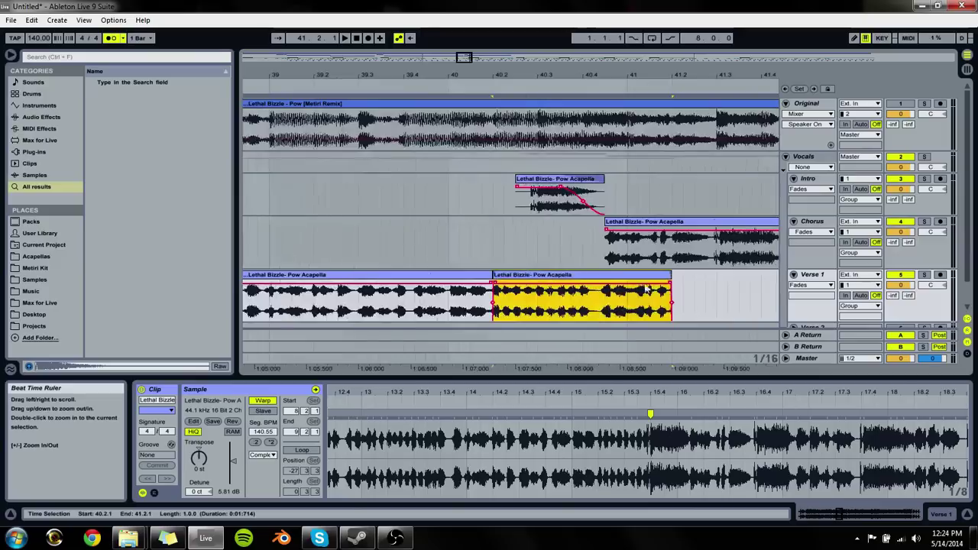
pyautogui.moveTo(666, 284); pyautogui.dragTo(593, 284)
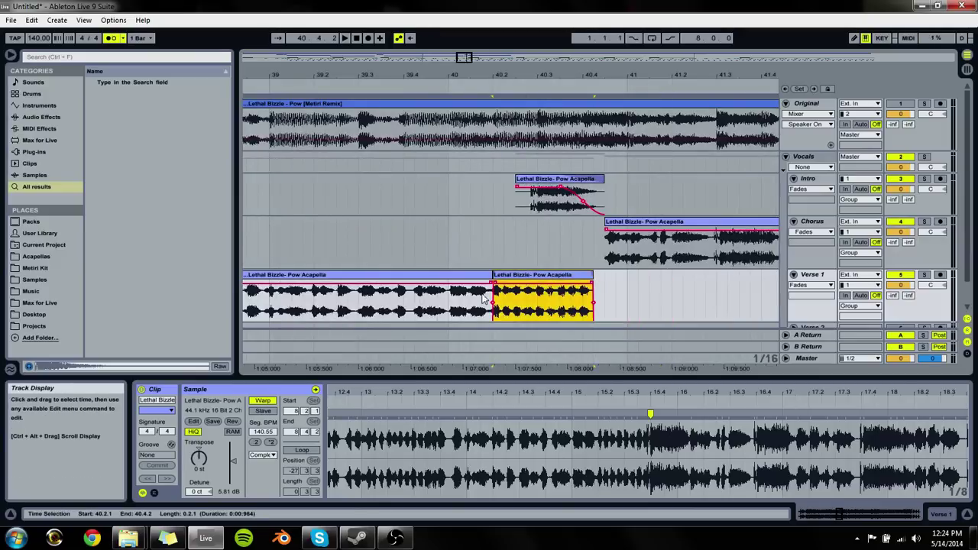
# Step: Crossfade the Verse 1 clips around 40.2.1 and play the transition from 39.3.3
pyautogui.click(494, 285)
pyautogui.moveTo(494, 286)
pyautogui.mouseDown()
pyautogui.moveTo(484, 287)
pyautogui.moveTo(499, 287)
pyautogui.mouseUp()
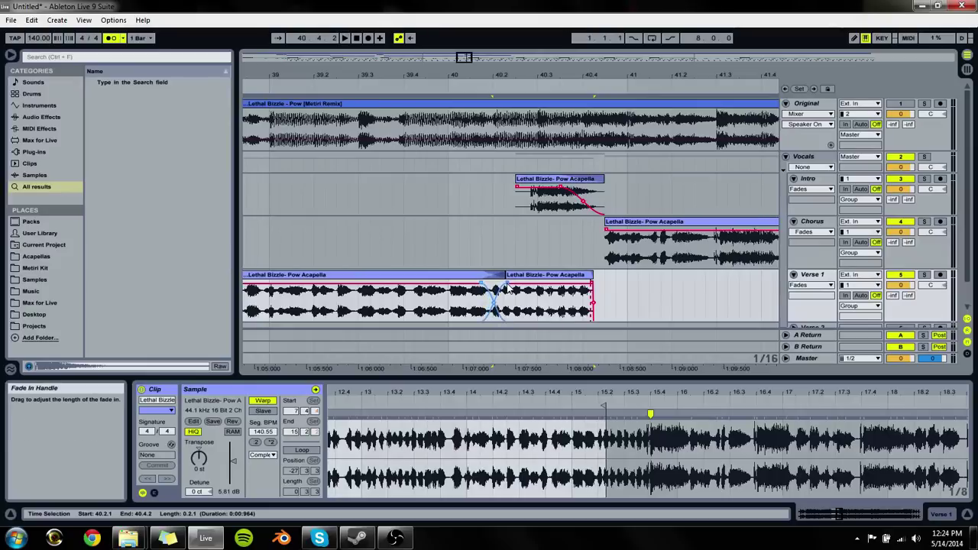
pyautogui.click(488, 285)
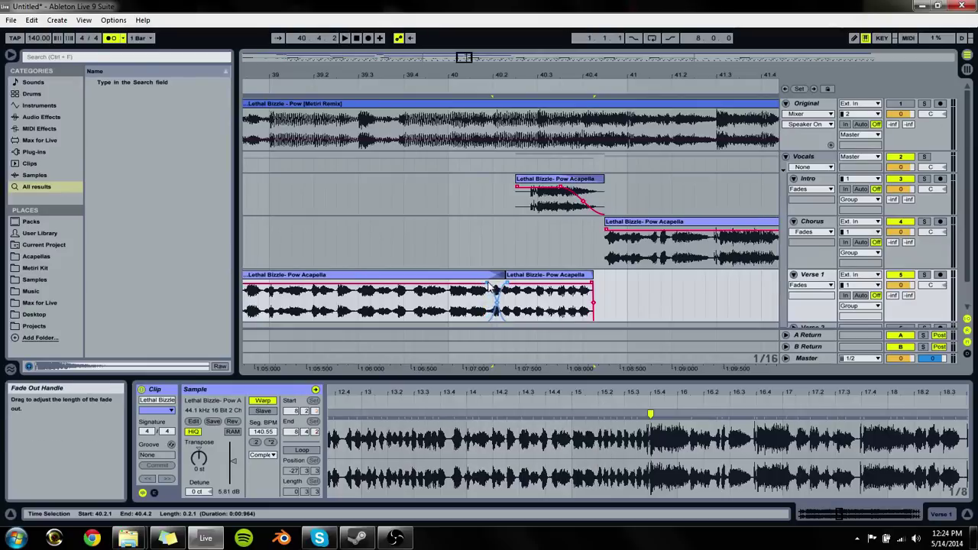
pyautogui.click(381, 298)
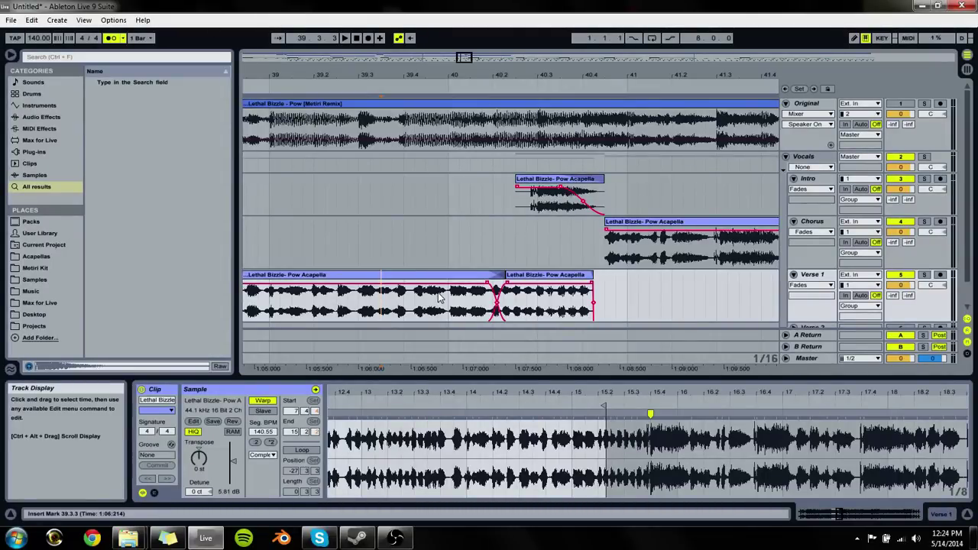
pyautogui.press('space')
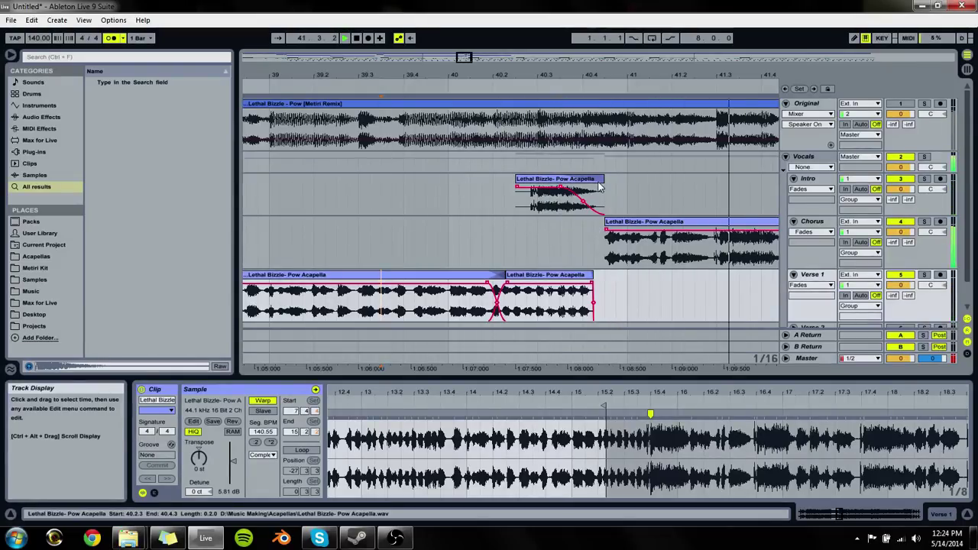
pyautogui.press('space')
# Step: Move the pasted Intro clip to 40.3.1 and on to 40.3.3, playing the transition after each move
pyautogui.click(575, 187)
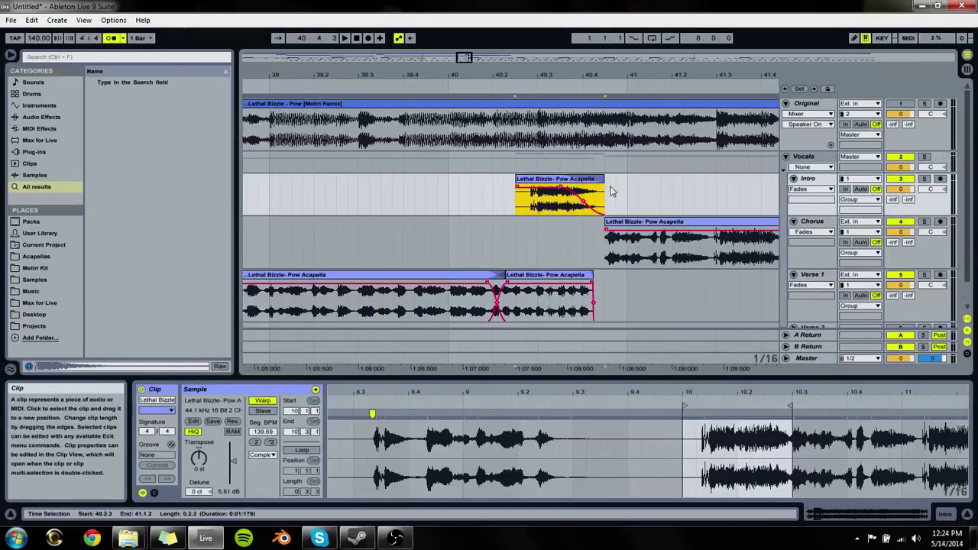
pyautogui.moveTo(584, 191)
pyautogui.mouseDown()
pyautogui.moveTo(598, 191)
pyautogui.moveTo(582, 195)
pyautogui.mouseUp()
pyautogui.click(560, 191)
pyautogui.press('space')
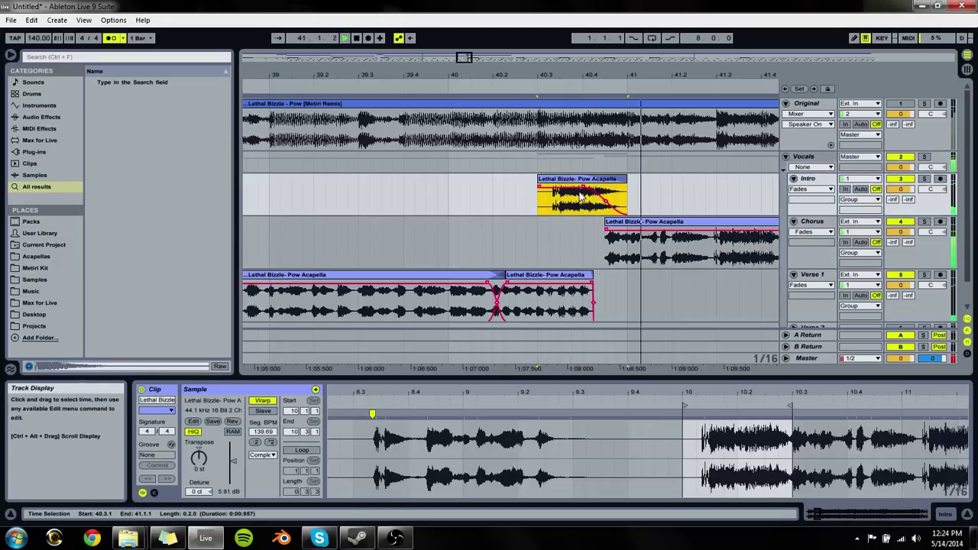
pyautogui.click(443, 211)
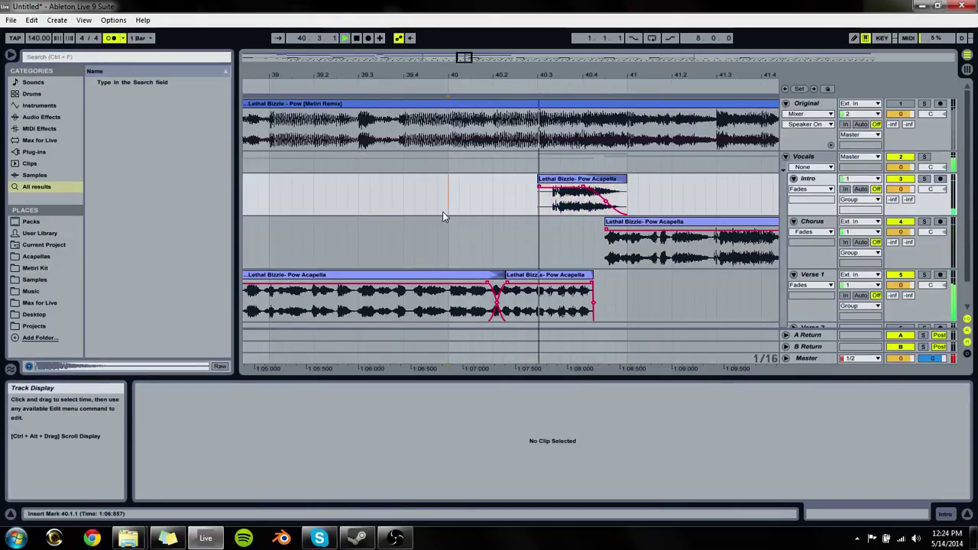
pyautogui.moveTo(581, 192); pyautogui.dragTo(603, 193)
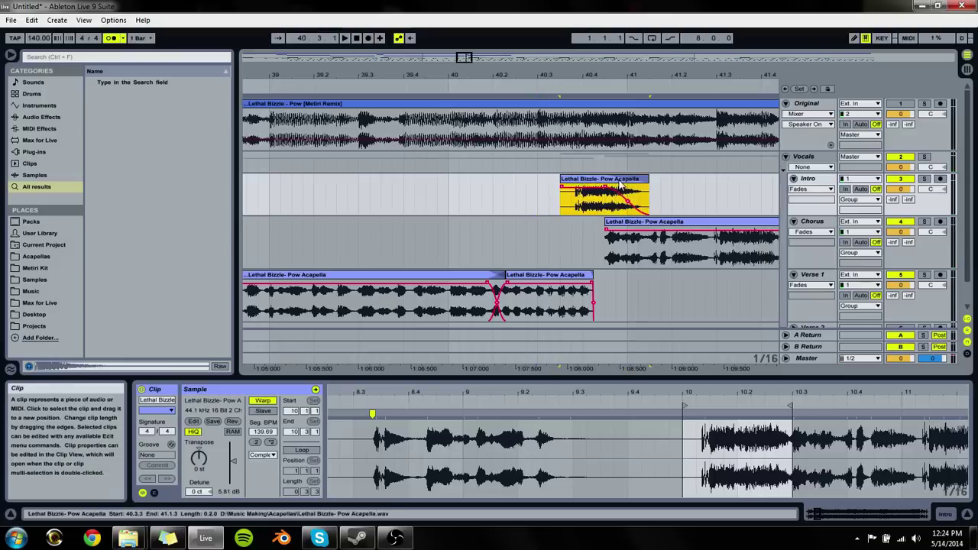
pyautogui.click(365, 205)
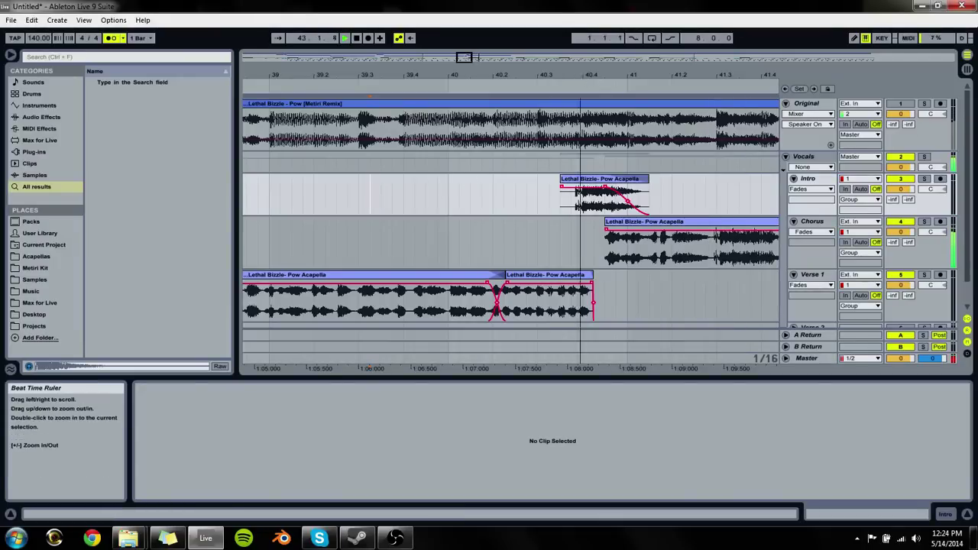
# Step: Copy the Chorus vocal between 41.2.4 and 41.4.3 onto the Intro track at 40.3.4 and remove the leftover audio before it
pyautogui.moveTo(580, 74); pyautogui.dragTo(458, 76)
pyautogui.click(558, 259)
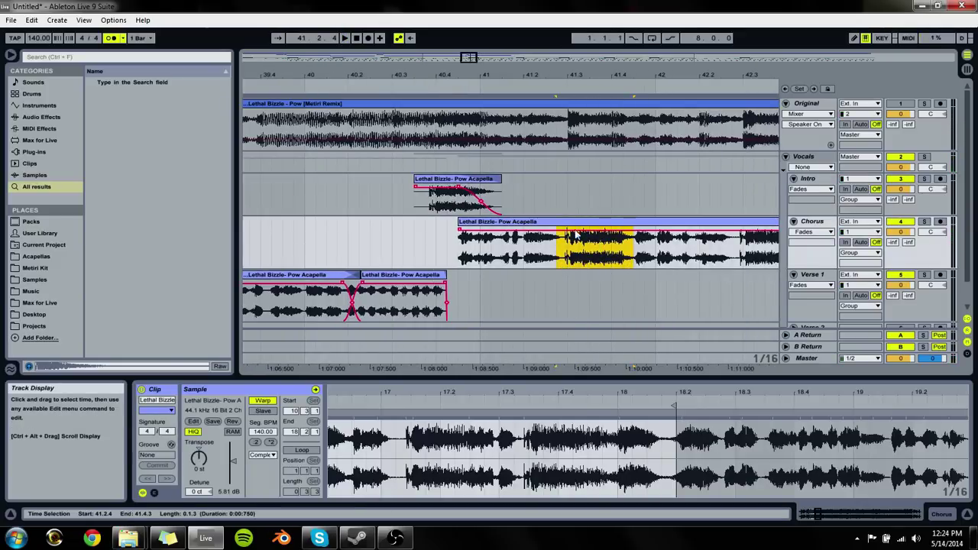
pyautogui.moveTo(463, 187); pyautogui.dragTo(429, 184)
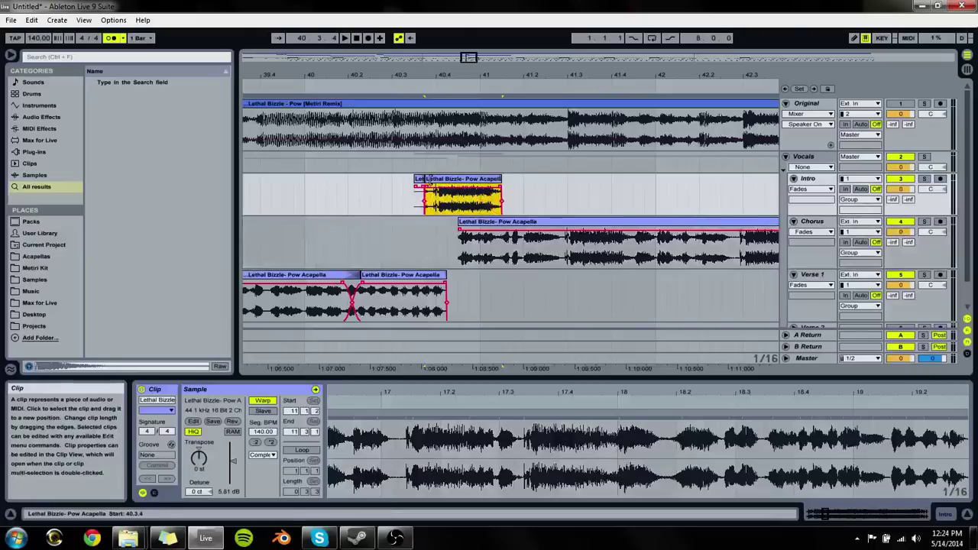
pyautogui.moveTo(432, 77); pyautogui.dragTo(429, 130)
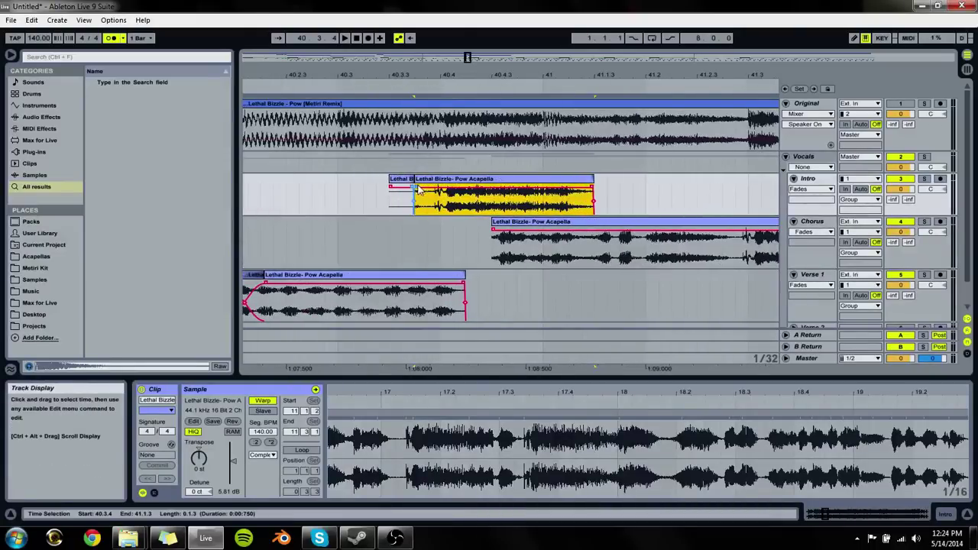
pyautogui.moveTo(416, 190); pyautogui.dragTo(426, 183)
pyautogui.press('Delete')
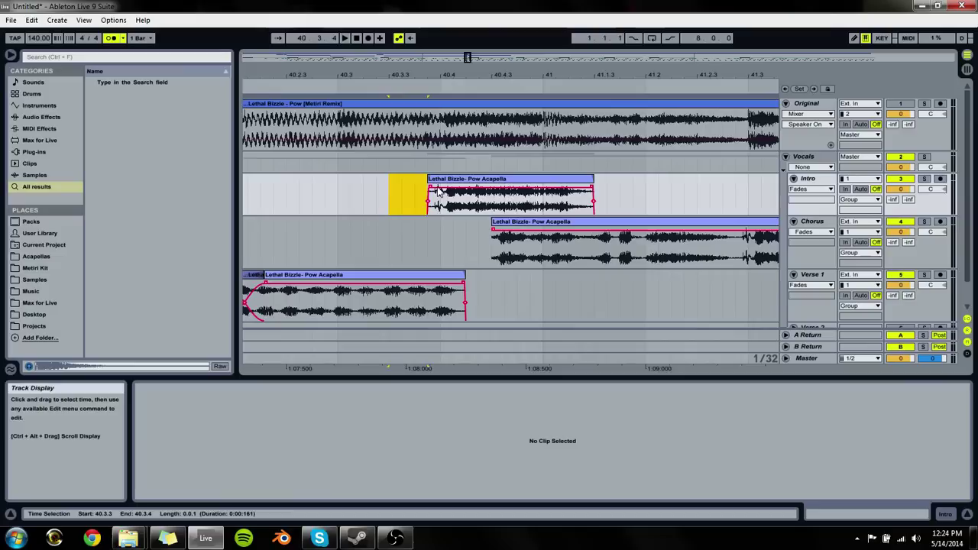
# Step: Fade in the copied Intro clip, move its start to 40.3.4 and extend its end to 41.1.3 with a fade-out
pyautogui.click(371, 186)
pyautogui.press('space')
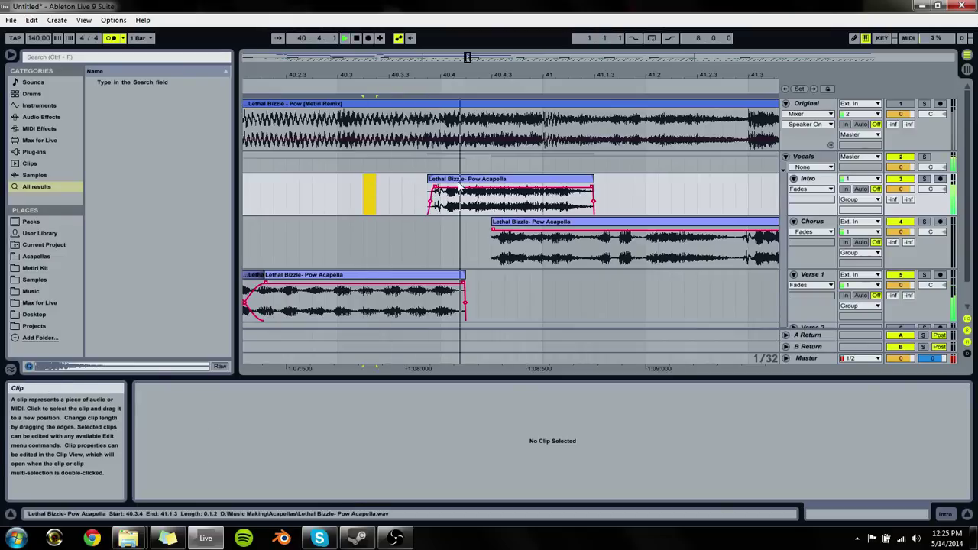
pyautogui.click(460, 183)
pyautogui.moveTo(460, 183); pyautogui.dragTo(447, 183)
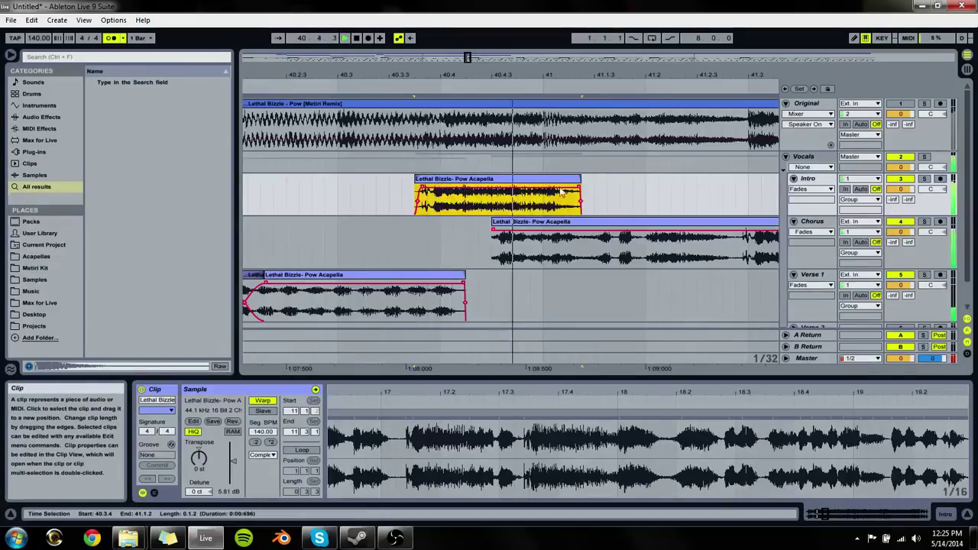
pyautogui.moveTo(580, 193)
pyautogui.mouseDown()
pyautogui.moveTo(569, 197)
pyautogui.moveTo(580, 183)
pyautogui.moveTo(646, 183)
pyautogui.moveTo(595, 184)
pyautogui.mouseUp()
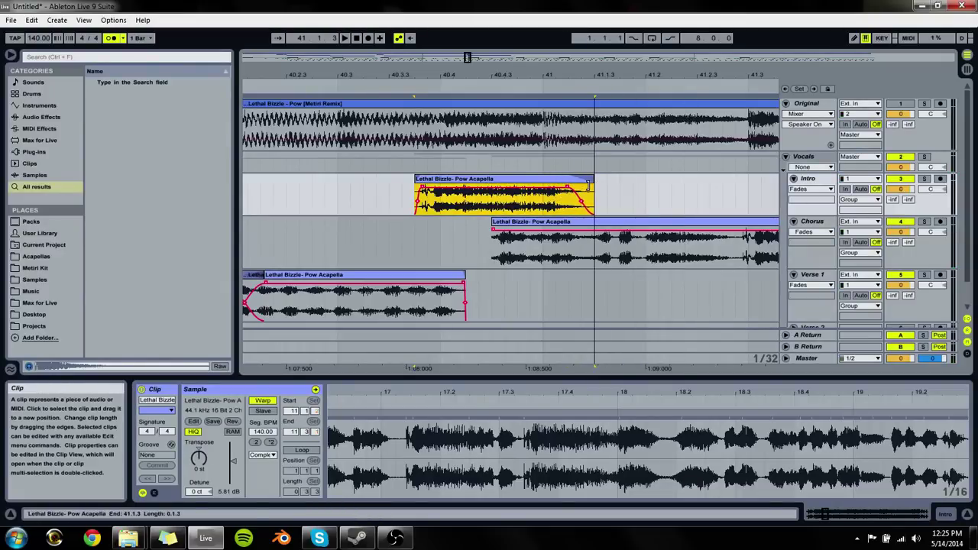
# Step: Solo the Intro track, try shortening its clip to end at 41.1.2, and play the result
pyautogui.click(924, 178)
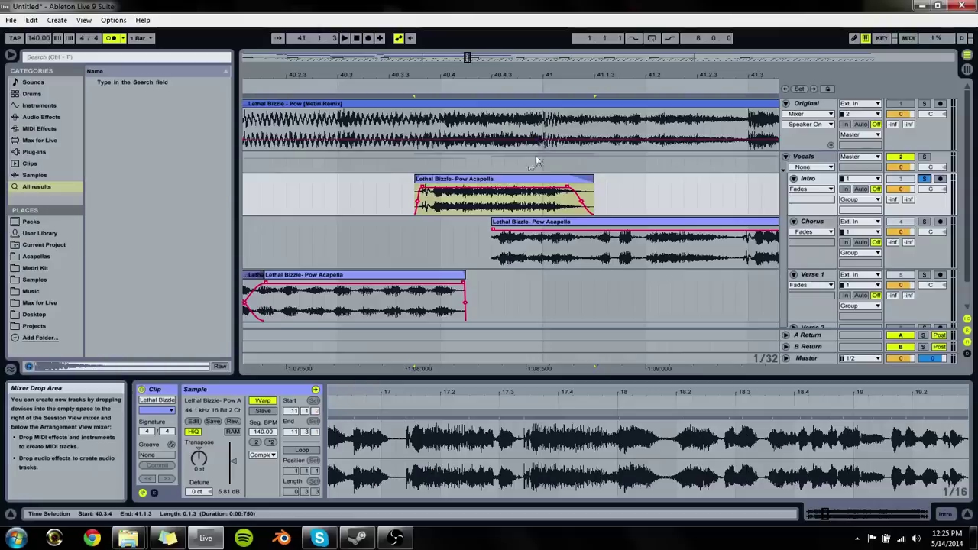
pyautogui.click(585, 191)
pyautogui.press('space')
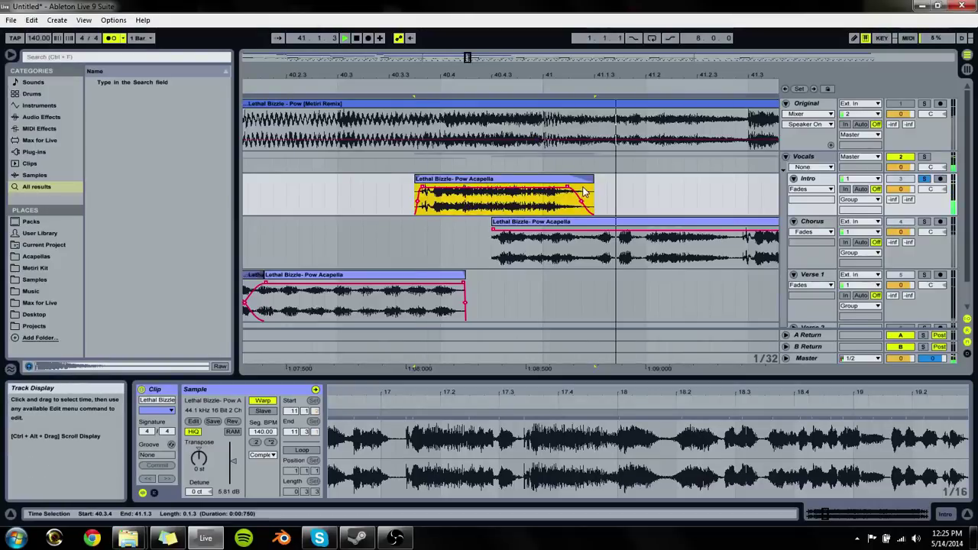
pyautogui.moveTo(593, 191); pyautogui.dragTo(580, 191)
pyautogui.press('space')
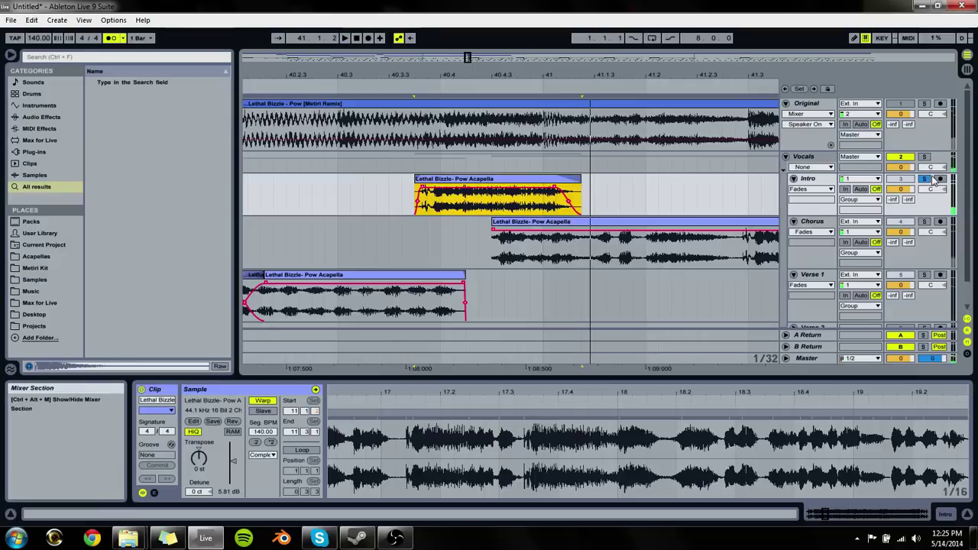
pyautogui.click(924, 178)
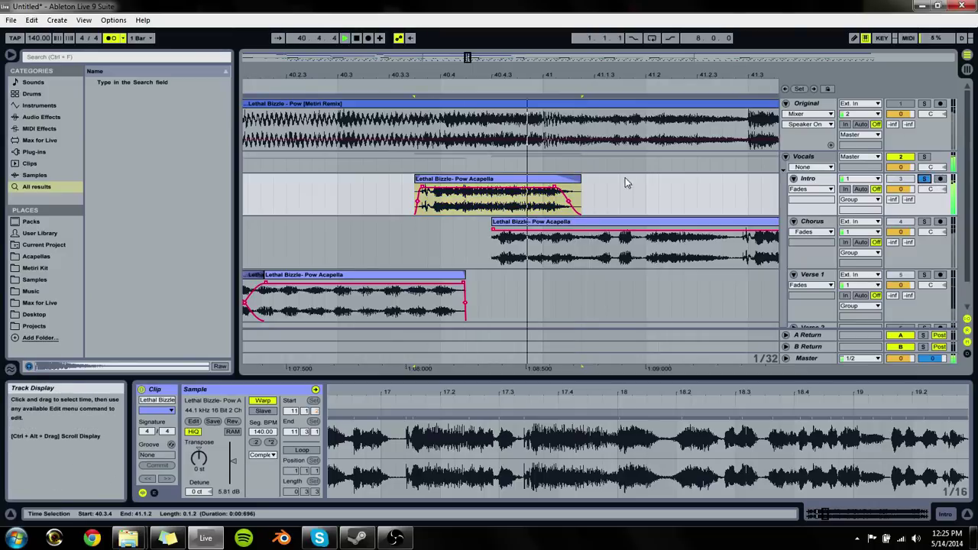
pyautogui.press('space')
# Step: Undo the edits on the copied Intro clip back to the earlier faded clip at 40.3.1 and play it
pyautogui.hotkey('ctrl', 'z')
pyautogui.hotkey('ctrl', 'z')
pyautogui.hotkey('ctrl', 'z')
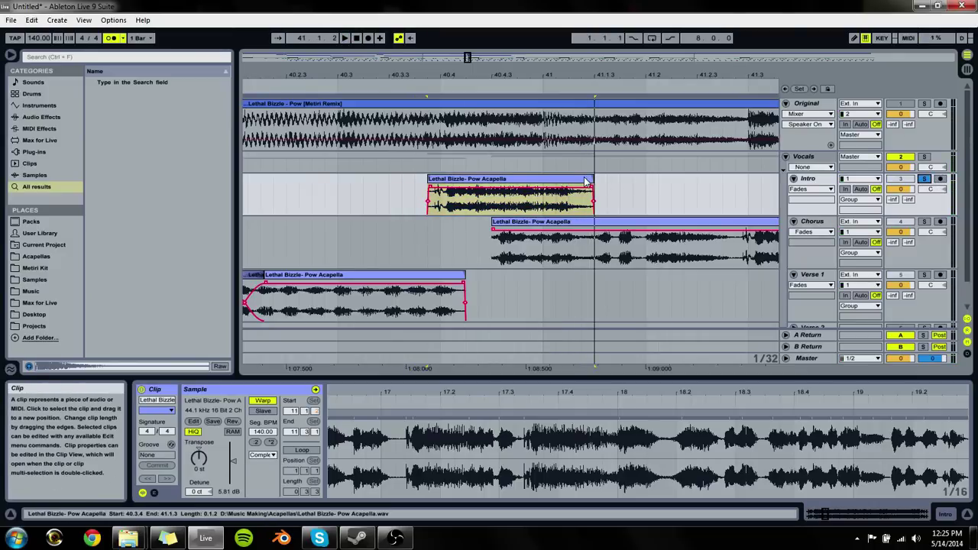
pyautogui.hotkey('ctrl', 'z')
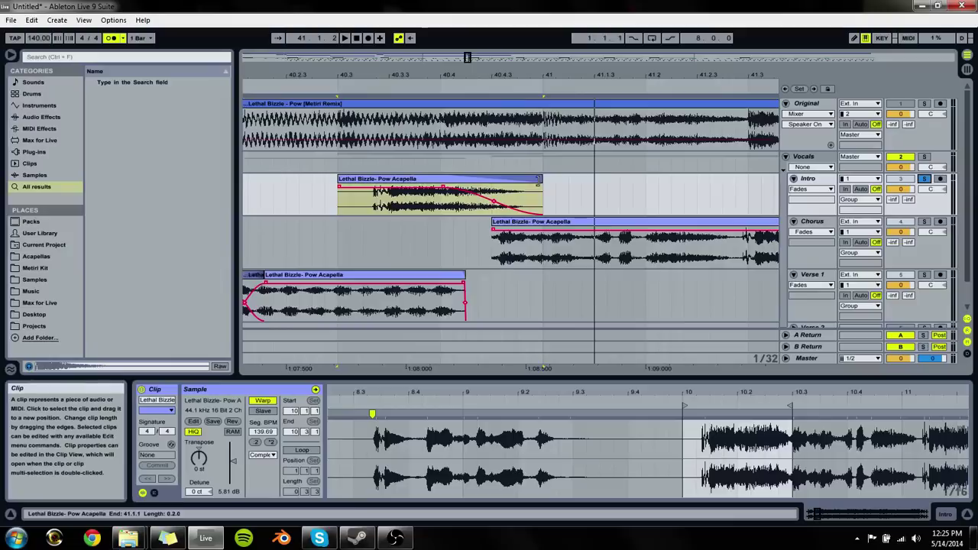
pyautogui.press('space')
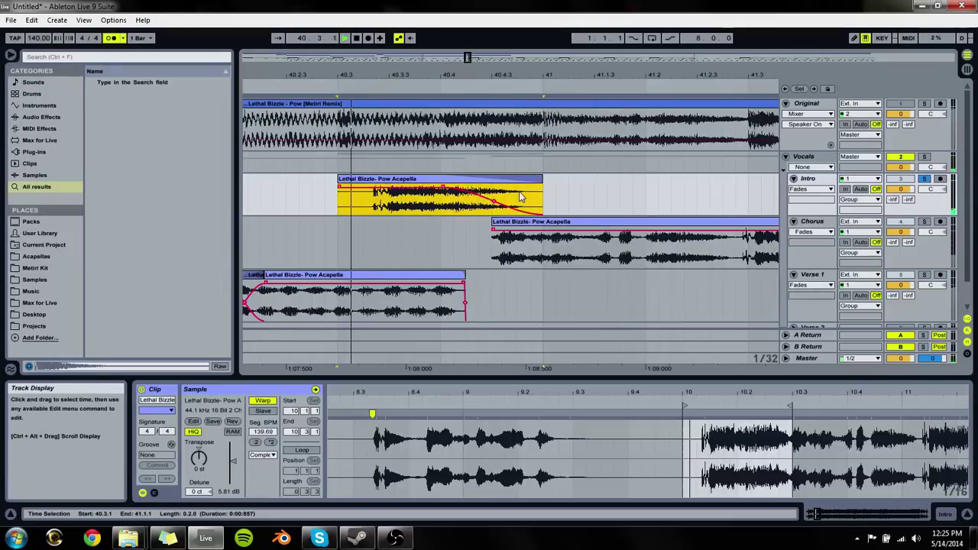
# Step: Trim the start of the Intro clip, fade it in, move it to 40.3.4 and unsolo the track
pyautogui.moveTo(340, 194); pyautogui.dragTo(355, 191)
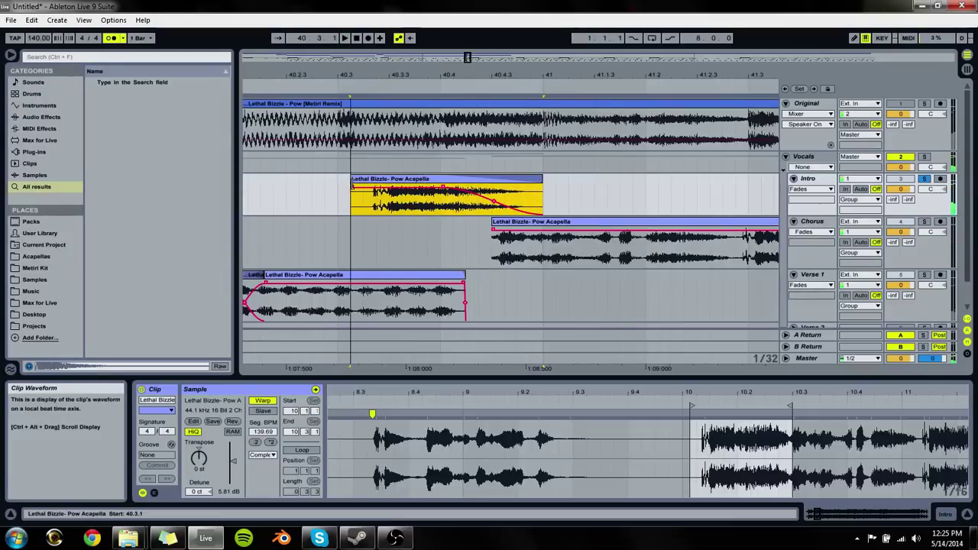
pyautogui.moveTo(440, 188); pyautogui.dragTo(491, 188)
pyautogui.click(332, 197)
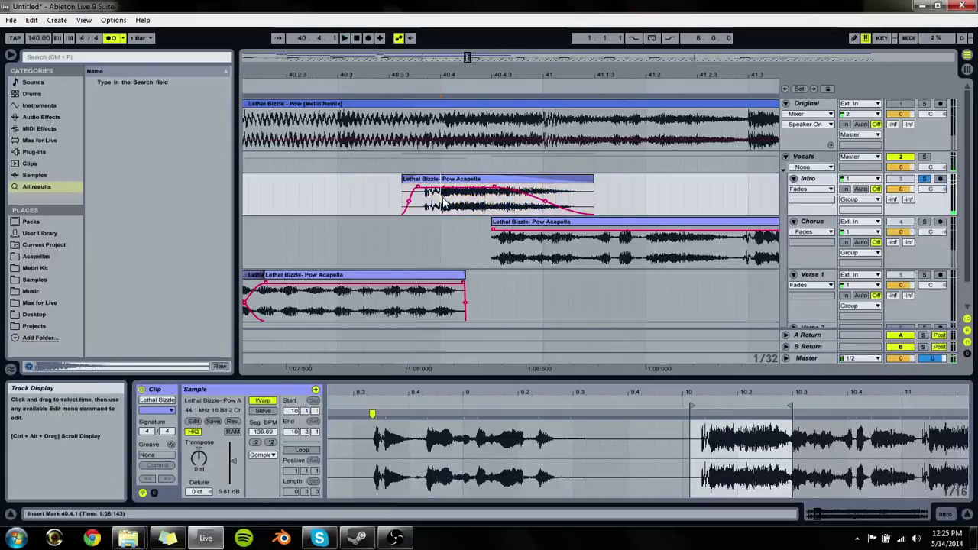
pyautogui.moveTo(415, 197); pyautogui.dragTo(427, 198)
pyautogui.click(924, 179)
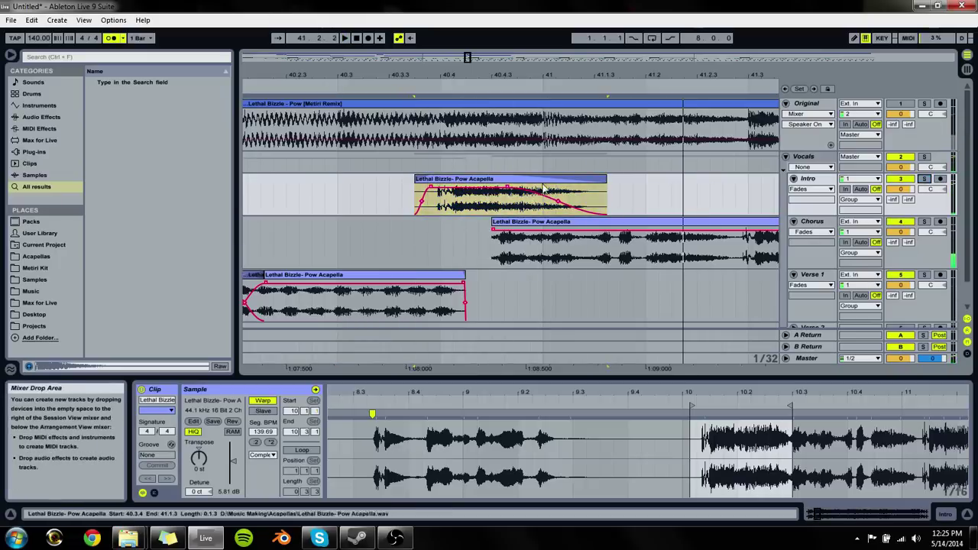
# Step: Play the verse-to-chorus transition with all vocal tracks, including once from 39.2.1
pyautogui.click(332, 185)
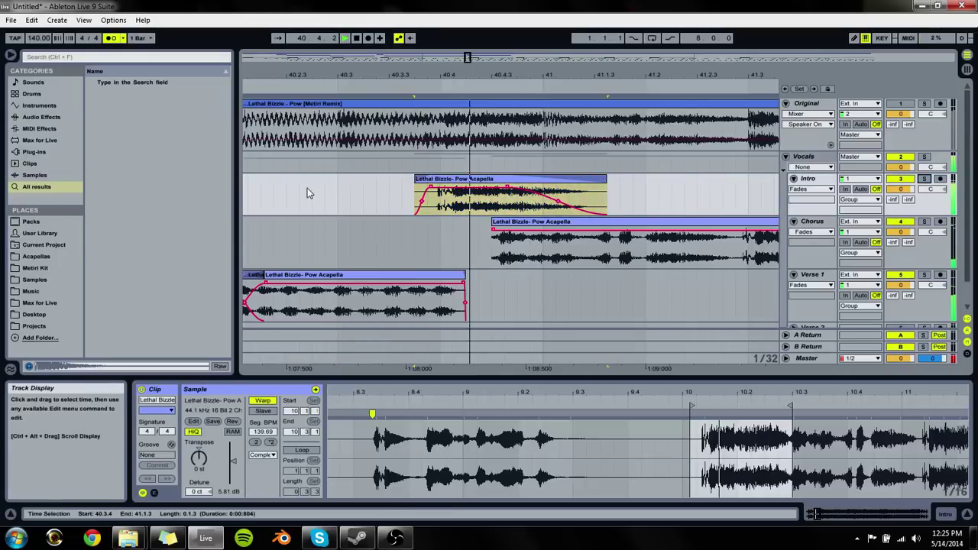
pyautogui.moveTo(417, 75); pyautogui.dragTo(419, 62)
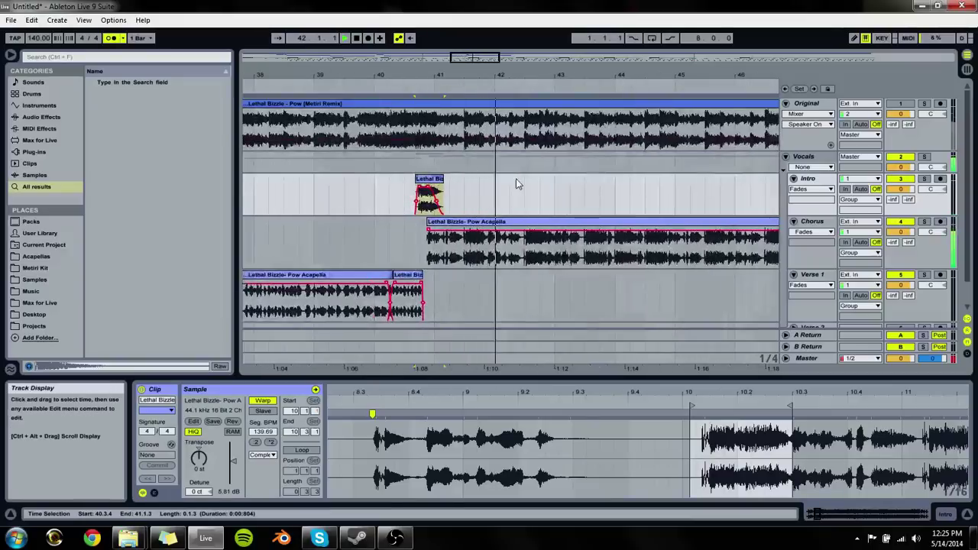
pyautogui.press('space')
pyautogui.click(325, 217)
pyautogui.press('space')
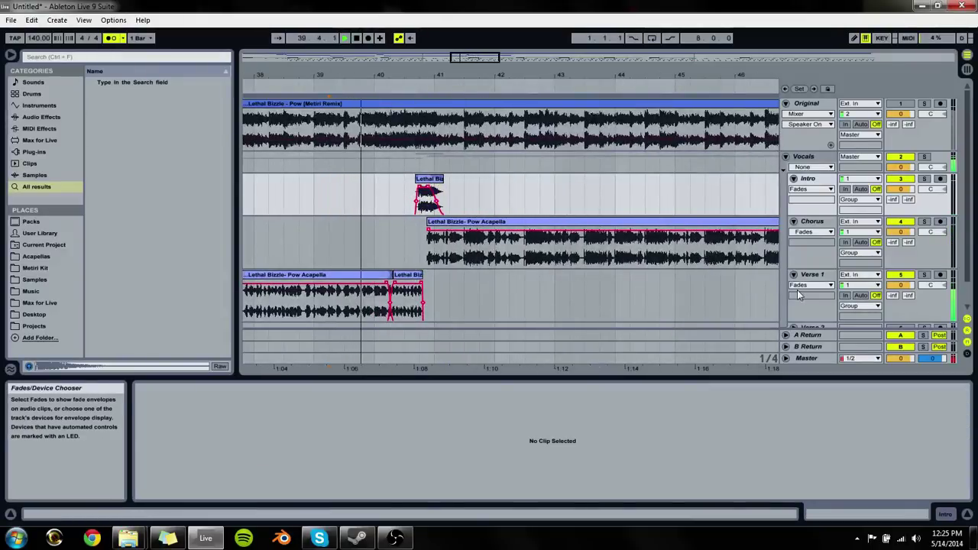
# Step: Collapse Verse 1, unfold Verse 2 and copy the Verse 1 clip starting at 33.1.1 onto the Verse 2 track
pyautogui.click(793, 274)
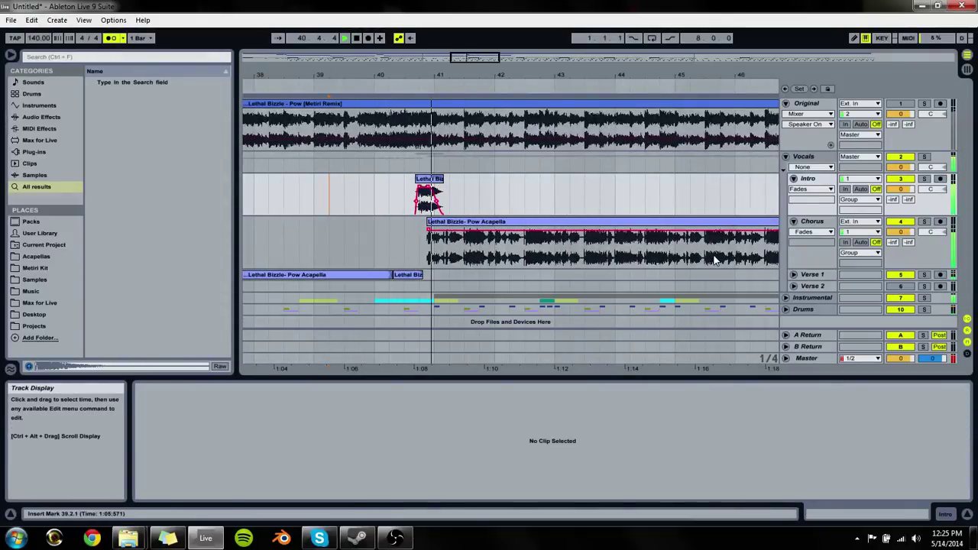
pyautogui.moveTo(474, 58); pyautogui.dragTo(506, 103)
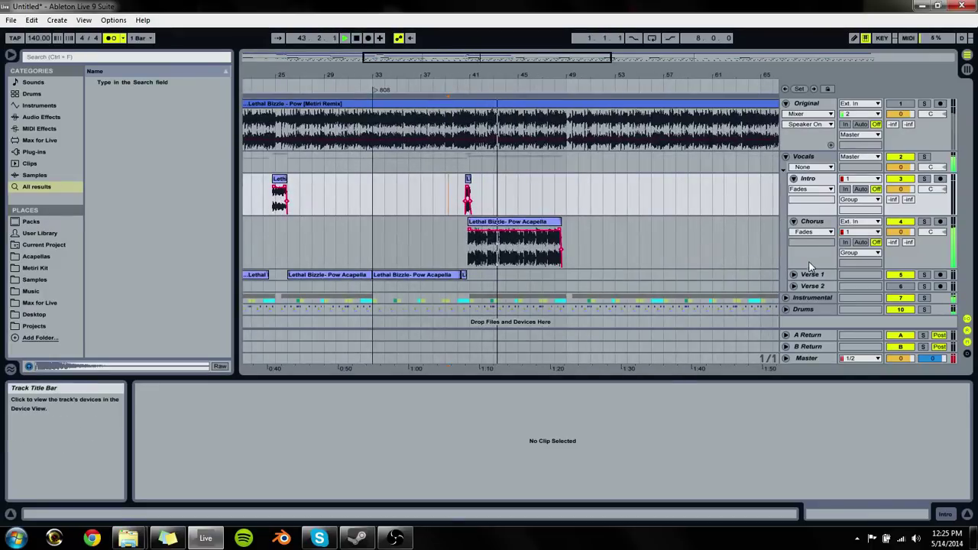
pyautogui.click(793, 287)
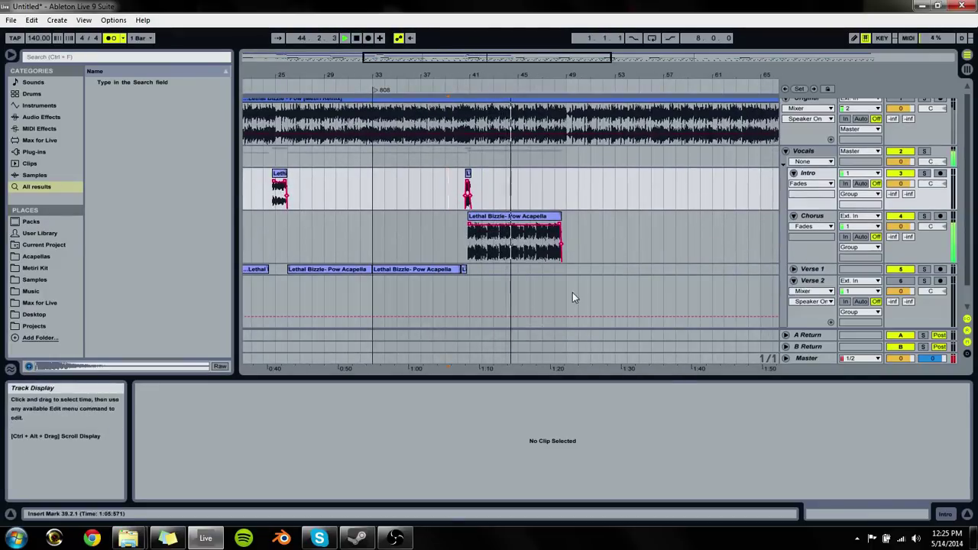
pyautogui.click(445, 275)
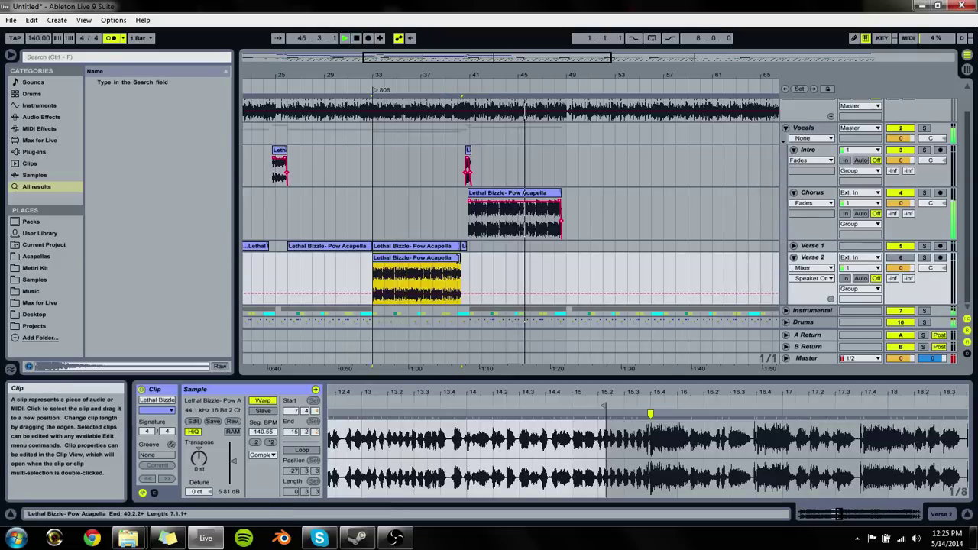
# Step: Extend the Verse 2 clip's end to 52.2.2, trim its start to 47.1.1 and unmute the track
pyautogui.moveTo(460, 279); pyautogui.dragTo(606, 279)
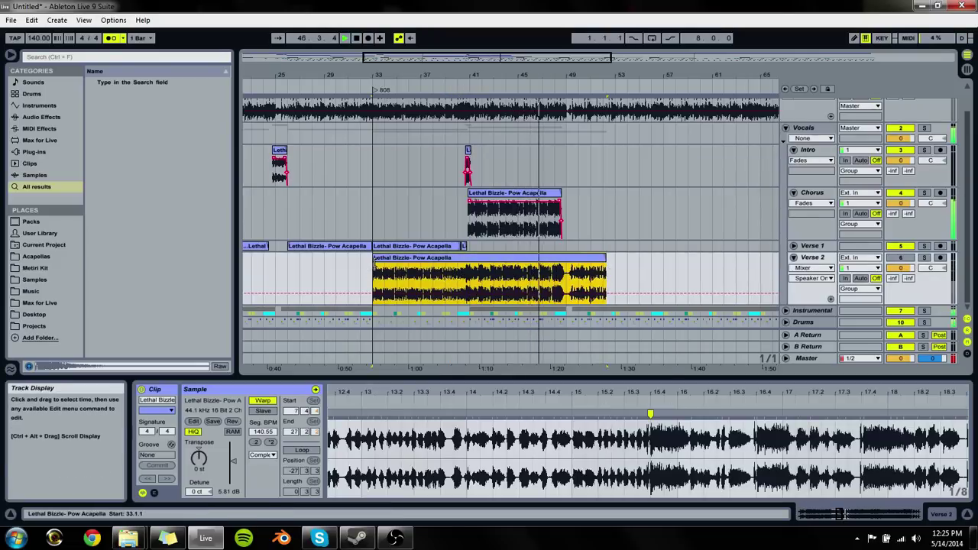
pyautogui.moveTo(373, 275); pyautogui.dragTo(545, 259)
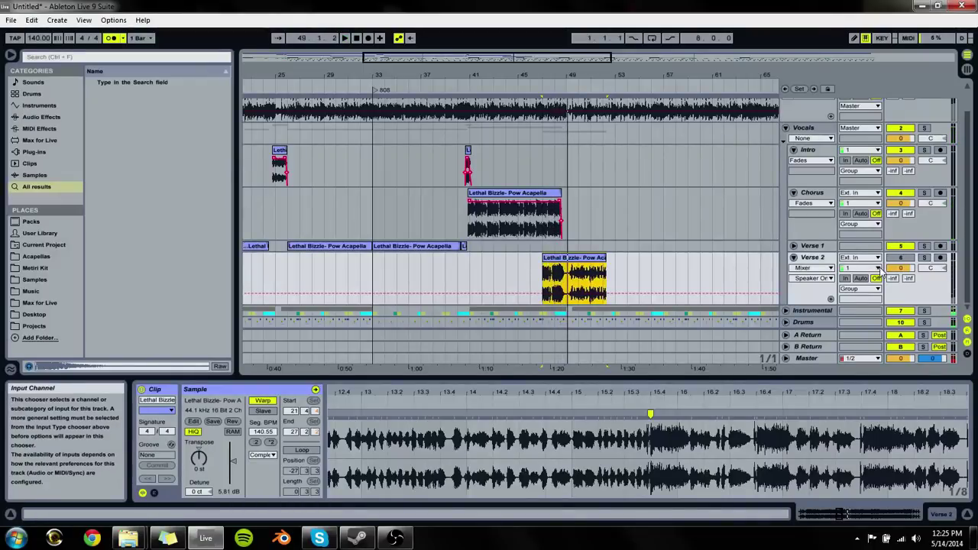
pyautogui.click(548, 106)
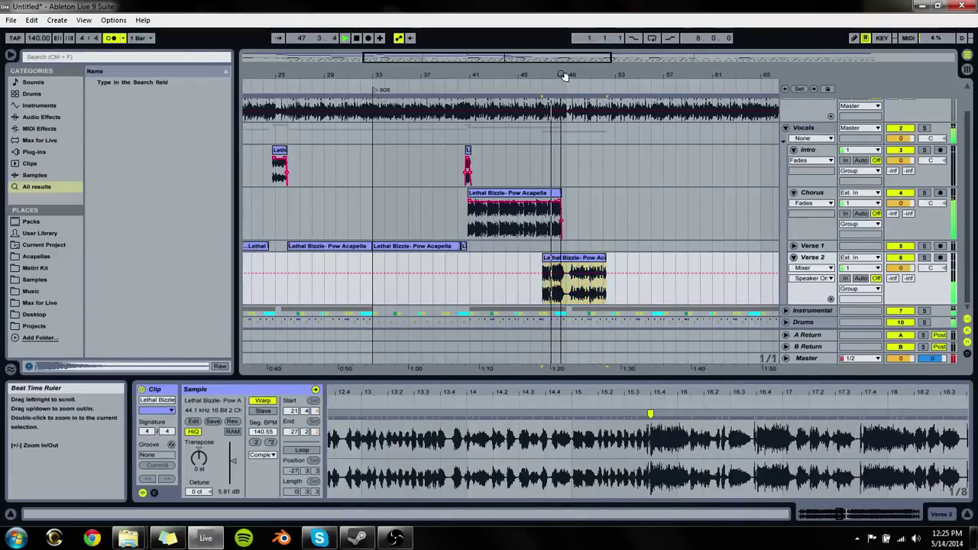
# Step: Shorten the Chorus clip to end at 48.1.1 and play the passage from 46.4.1
pyautogui.press('+')
pyautogui.press('+')
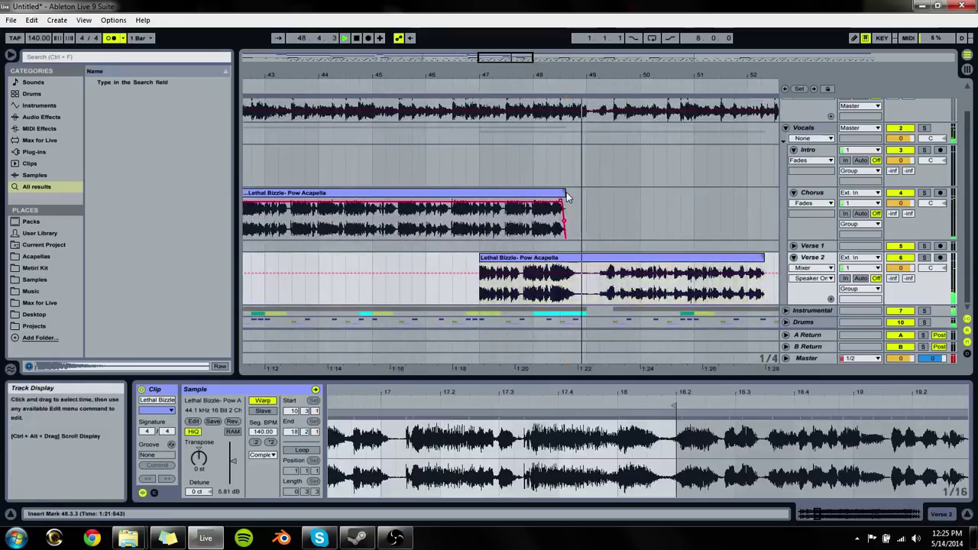
pyautogui.moveTo(564, 214); pyautogui.dragTo(533, 214)
pyautogui.click(460, 257)
pyautogui.press('space')
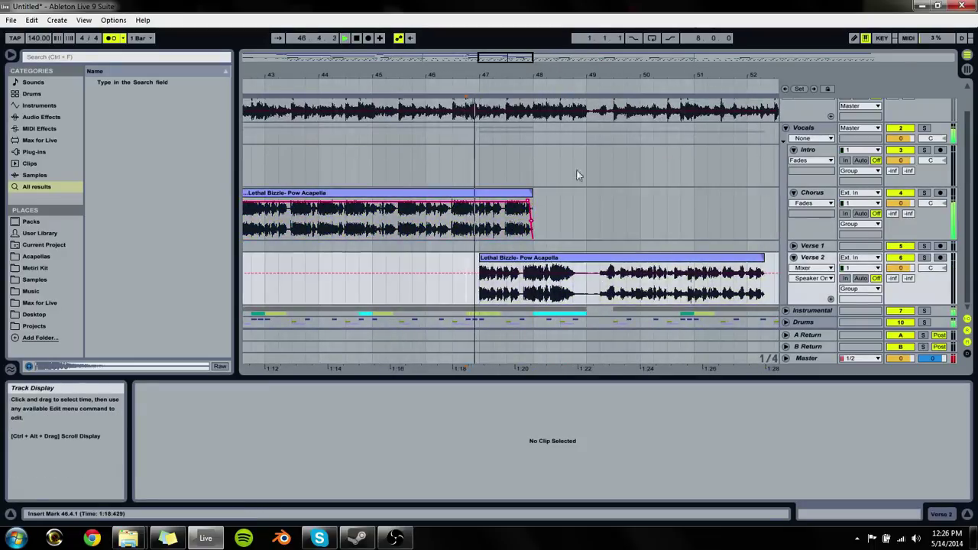
# Step: Compare the end of the chorus around bar 47 by playing it with Original soloed and with Verse 2 soloed
pyautogui.scroll(1, 840, 191)
pyautogui.click(923, 103)
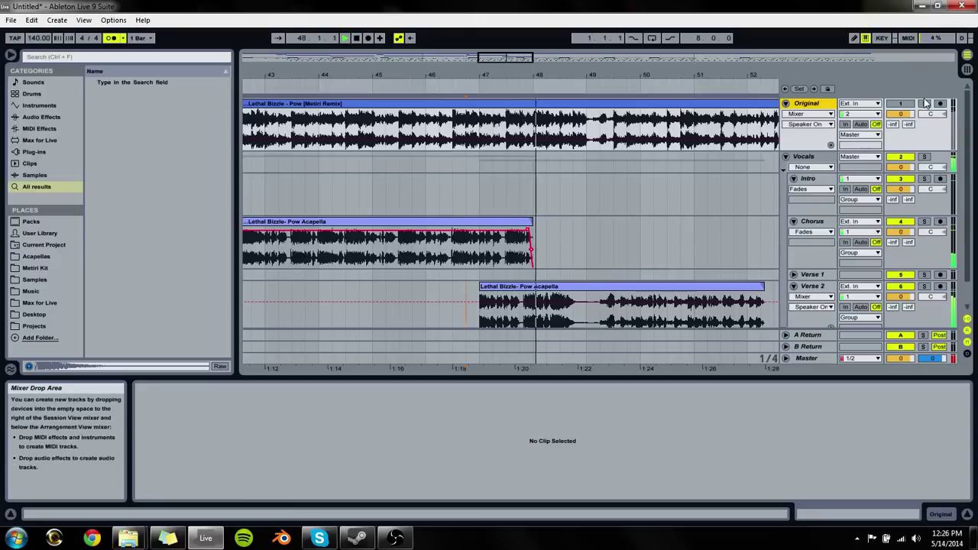
pyautogui.click(506, 184)
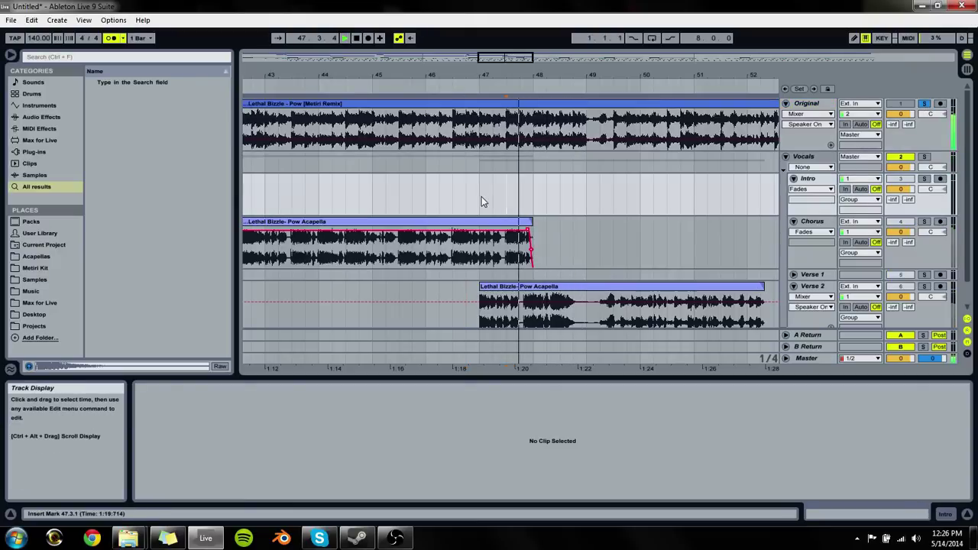
pyautogui.click(462, 191)
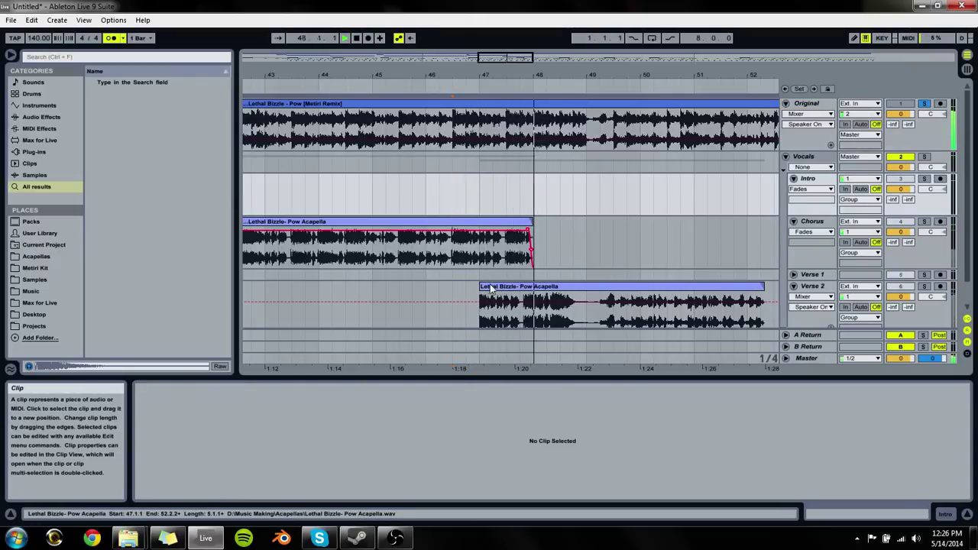
pyautogui.click(924, 286)
pyautogui.click(475, 304)
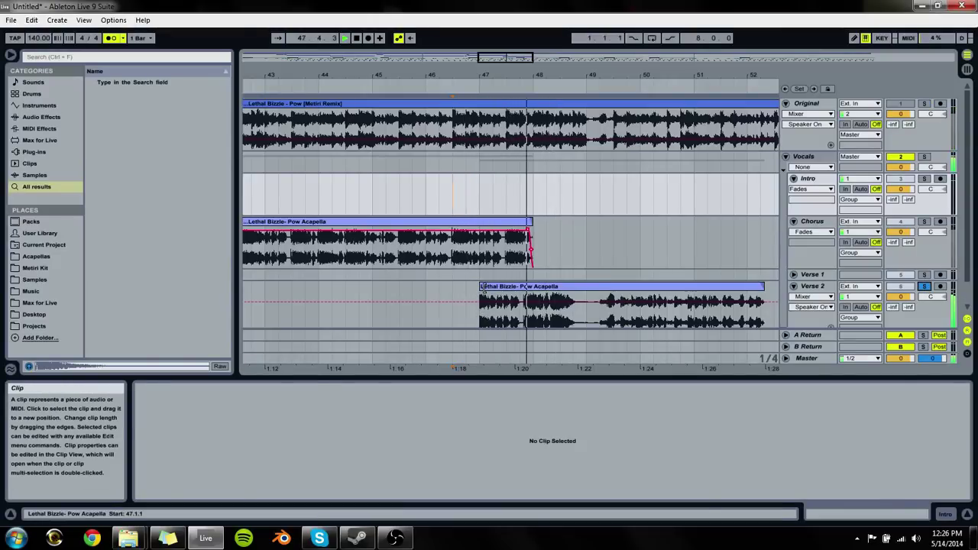
# Step: Trim the Verse 2 clip's start to 47.4.1, move its section up to 49.1.1 onto Chorus at 48.3.1, and play from 44.4.1
pyautogui.moveTo(483, 288); pyautogui.dragTo(534, 289)
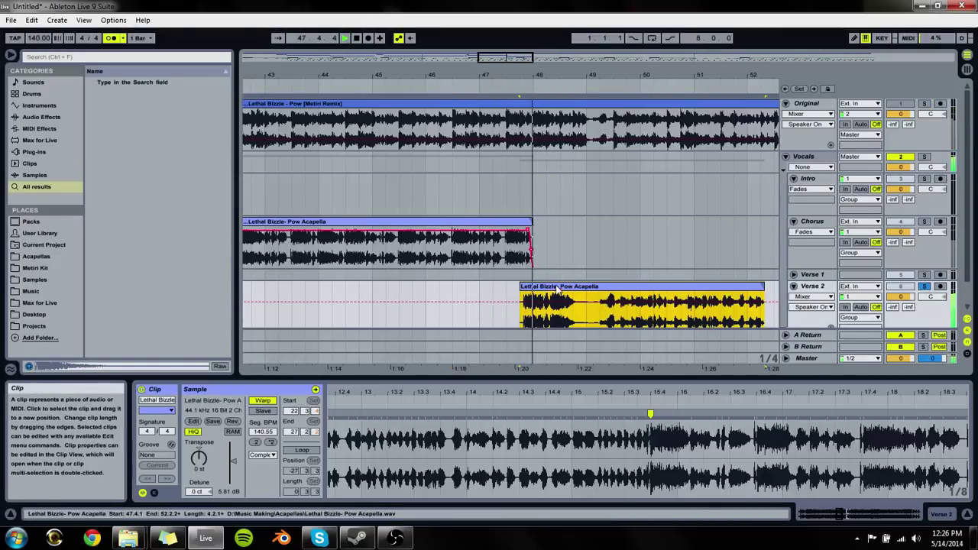
pyautogui.click(541, 317)
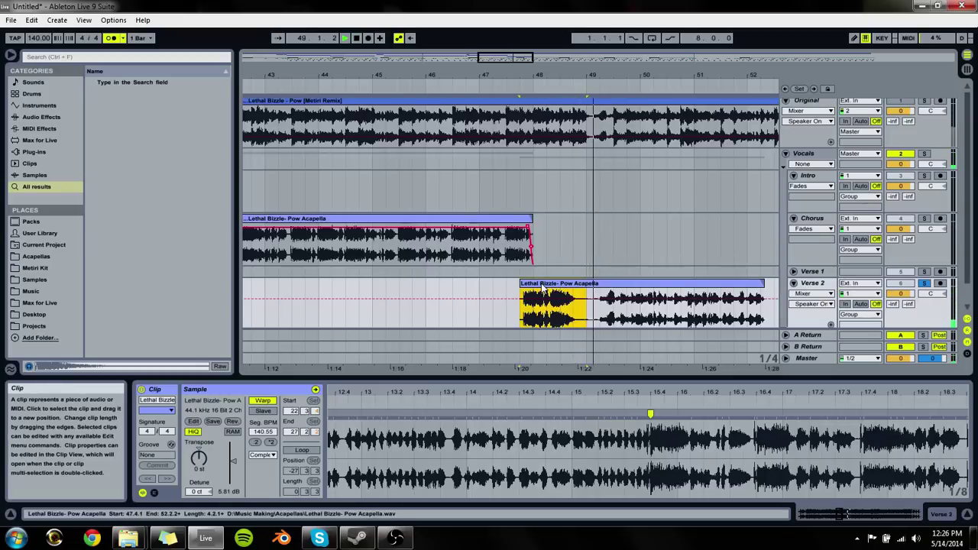
pyautogui.moveTo(550, 305); pyautogui.dragTo(590, 241)
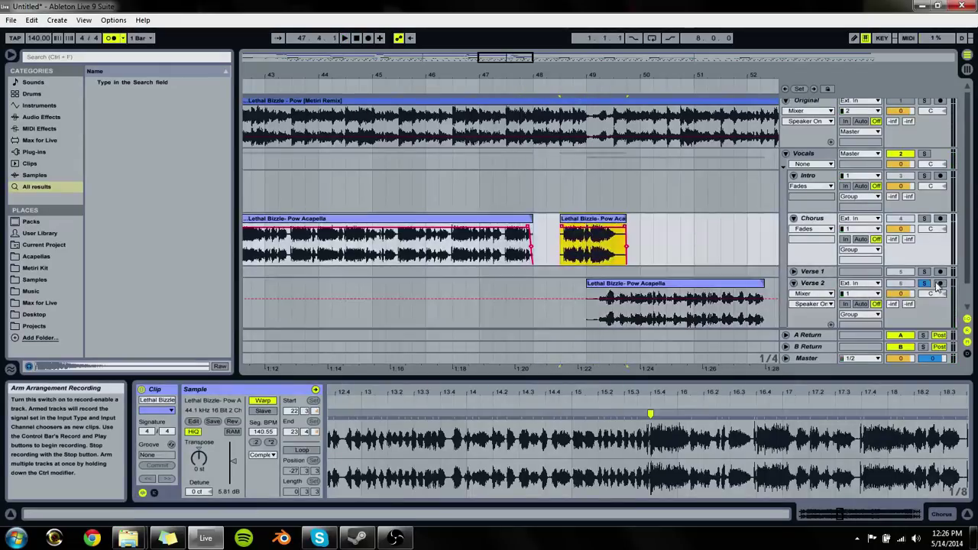
pyautogui.click(361, 201)
pyautogui.press('space')
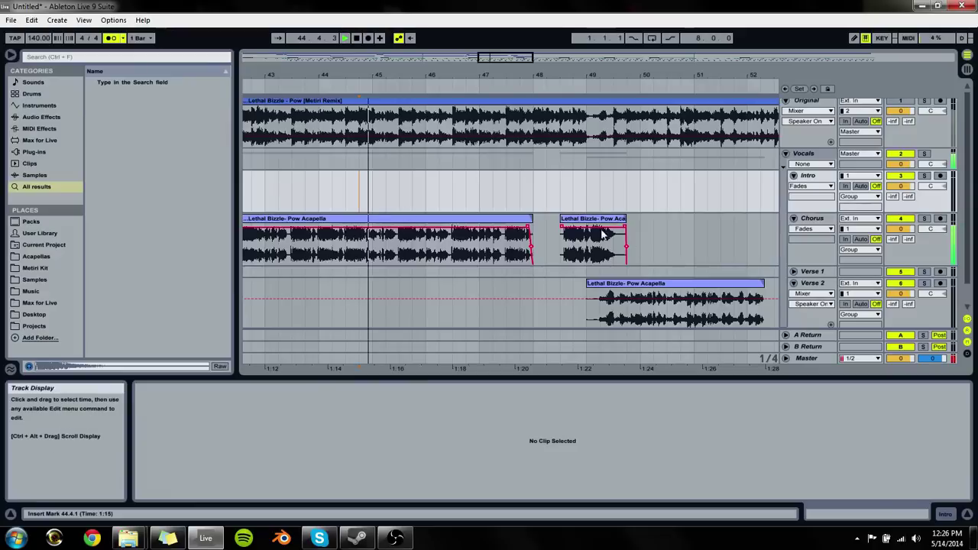
# Step: Move the short split Chorus clip onto the Intro track at 47.2.3
pyautogui.moveTo(595, 228); pyautogui.dragTo(575, 224)
pyautogui.moveTo(532, 74); pyautogui.dragTo(532, 107)
pyautogui.press('space')
pyautogui.moveTo(648, 233); pyautogui.dragTo(436, 191)
pyautogui.moveTo(436, 74); pyautogui.dragTo(436, 134)
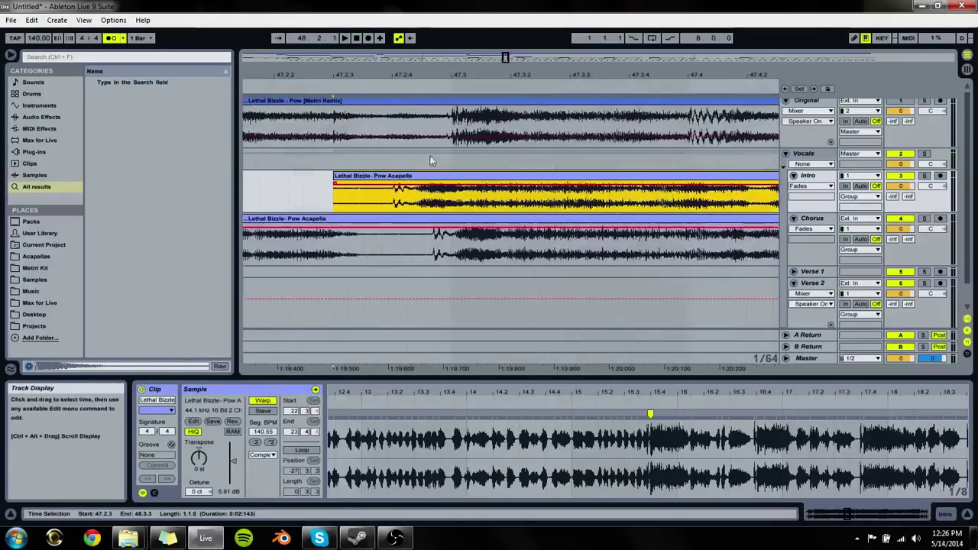
# Step: Align the Intro clip's waveform with the Chorus vocal just before 47.3, and remove its quiet lead-in up to 47.2.4 with a short fade-in
pyautogui.moveTo(422, 183); pyautogui.dragTo(466, 183)
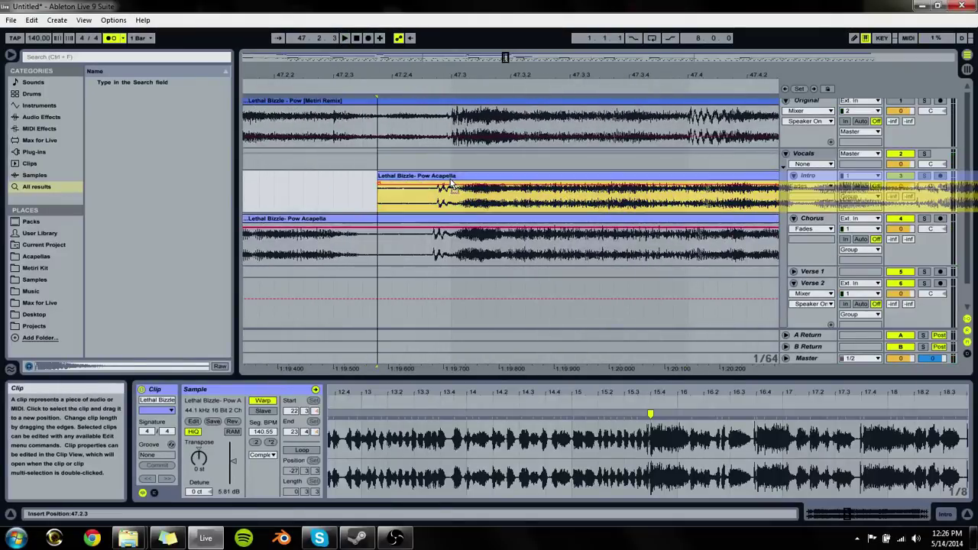
pyautogui.moveTo(451, 75); pyautogui.dragTo(451, 115)
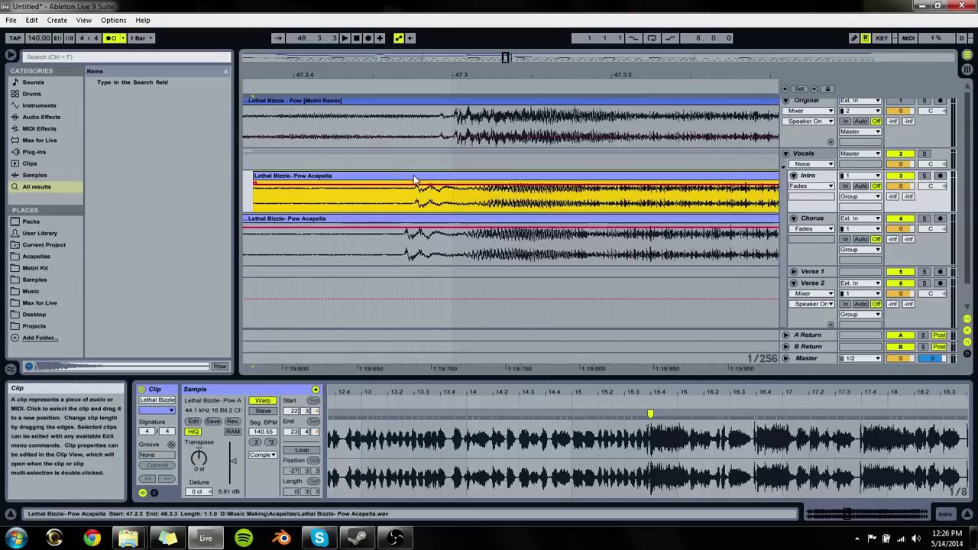
pyautogui.moveTo(416, 181); pyautogui.dragTo(402, 177)
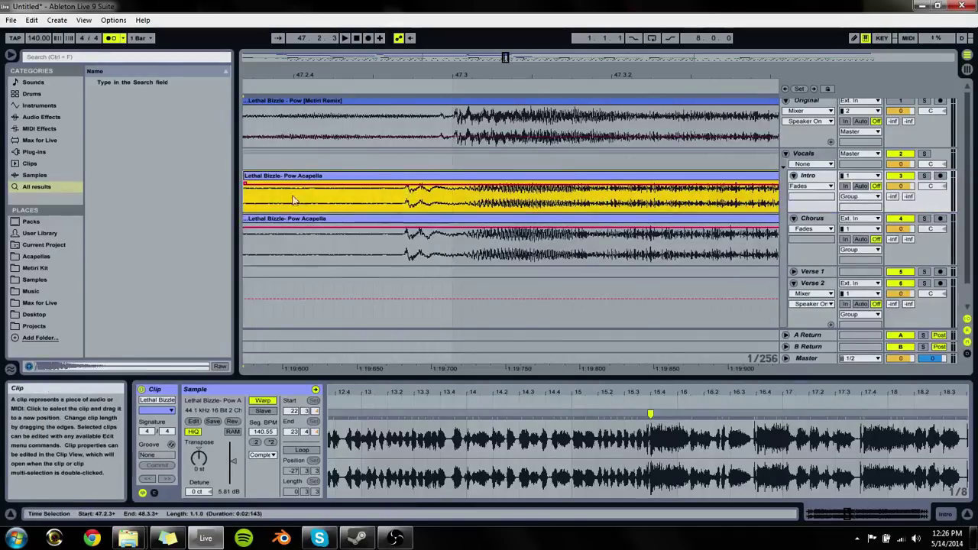
pyautogui.click(408, 202)
pyautogui.click(388, 200)
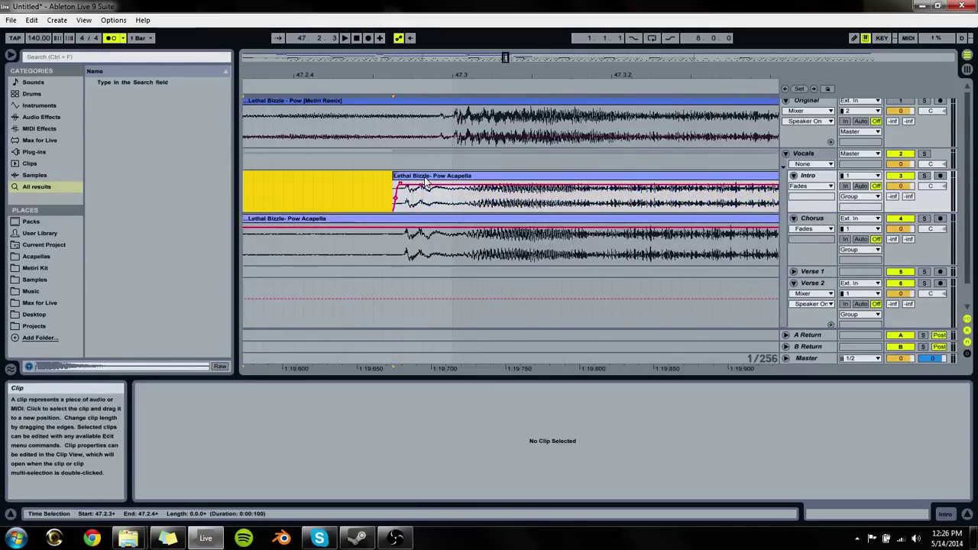
# Step: Move the trimmed Intro clip down onto the Chorus track just before 47.3 and crossfade it with the preceding Chorus clip
pyautogui.press('Delete')
pyautogui.moveTo(425, 200); pyautogui.dragTo(334, 234)
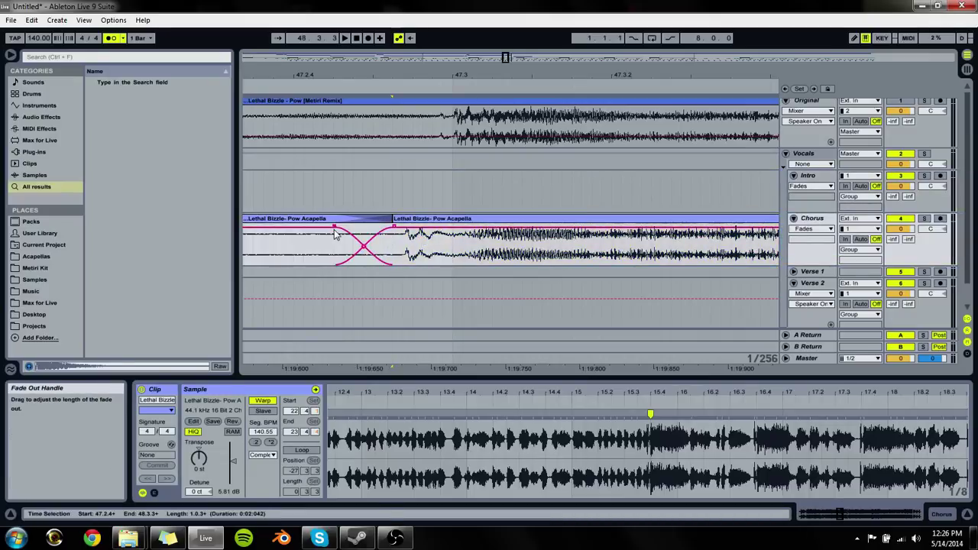
pyautogui.click(333, 234)
pyautogui.press('space')
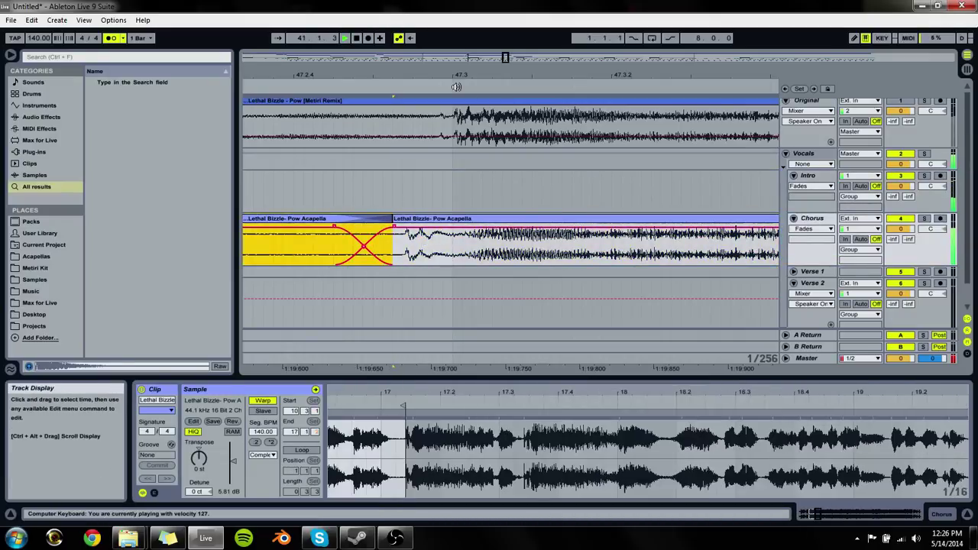
# Step: Extend the short Chorus clip's end to just before 48.4.1, keeping a fade-out over its tail
pyautogui.moveTo(463, 82); pyautogui.dragTo(464, 78)
pyautogui.click(453, 241)
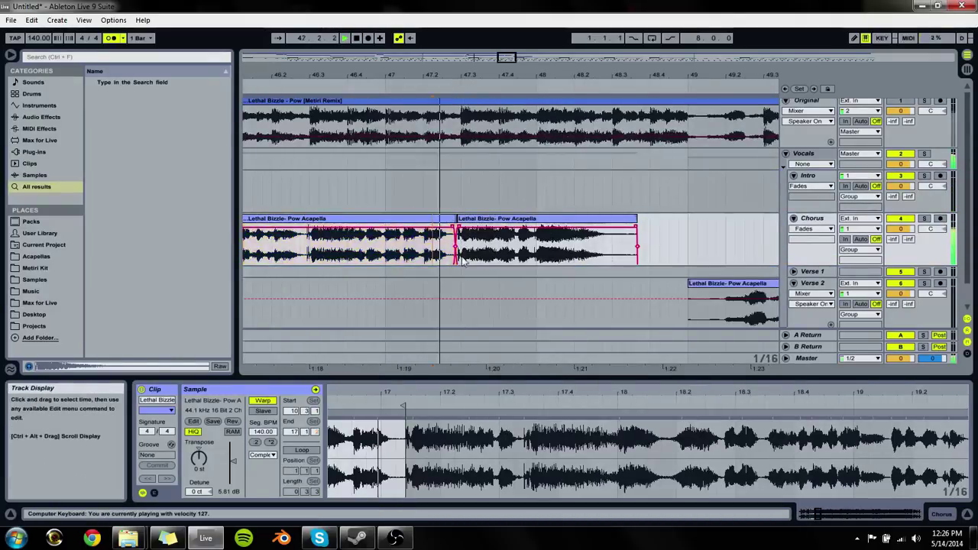
pyautogui.moveTo(637, 231)
pyautogui.mouseDown()
pyautogui.moveTo(608, 241)
pyautogui.moveTo(636, 248)
pyautogui.moveTo(694, 239)
pyautogui.moveTo(647, 235)
pyautogui.mouseUp()
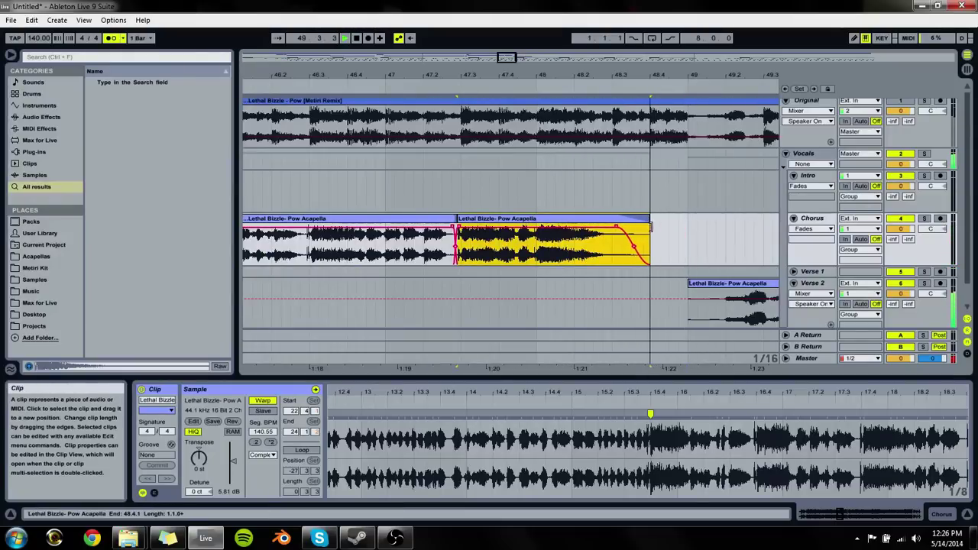
# Step: Add a warp marker near 24.3.3 in the Verse 2 clip's sample and pull it back to 24.3
pyautogui.click(702, 289)
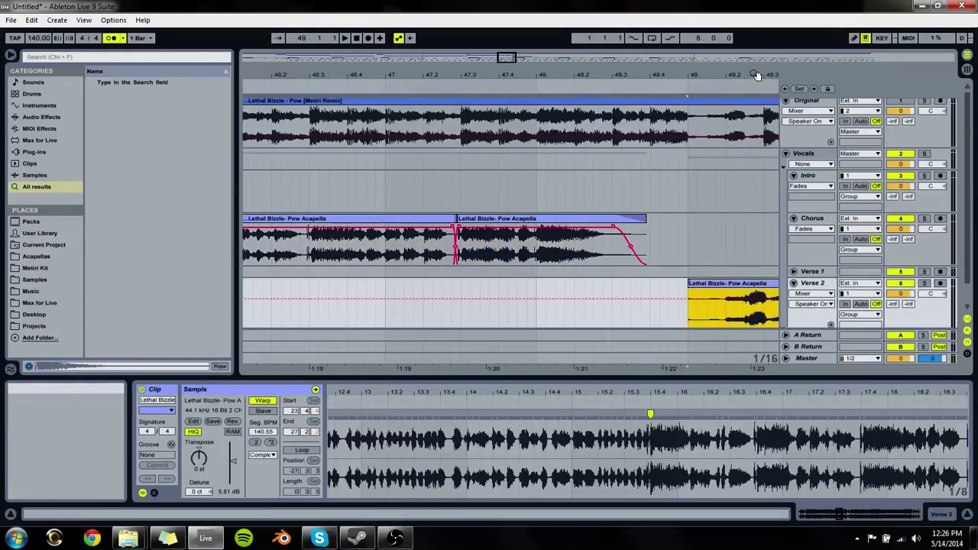
pyautogui.moveTo(534, 74); pyautogui.dragTo(535, 65)
pyautogui.press('space')
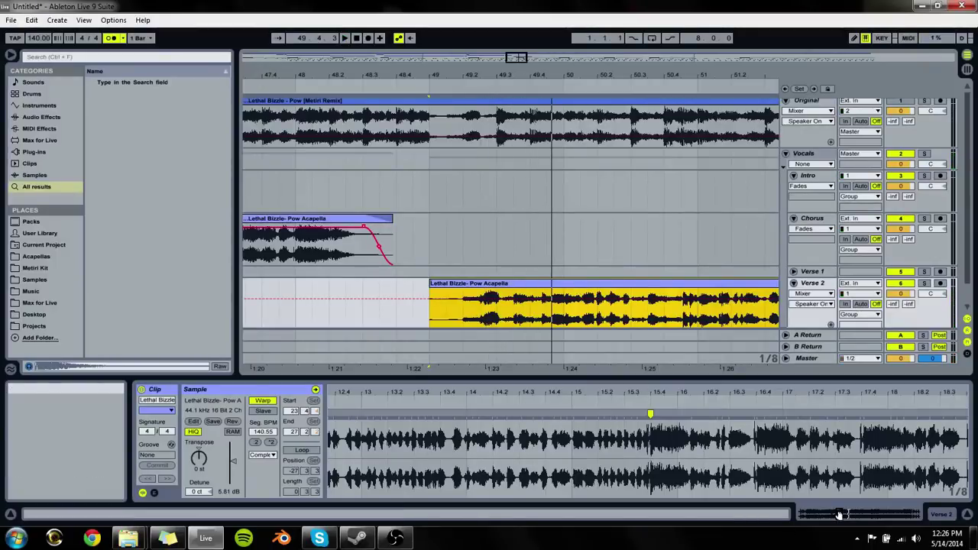
pyautogui.moveTo(612, 394); pyautogui.dragTo(611, 440)
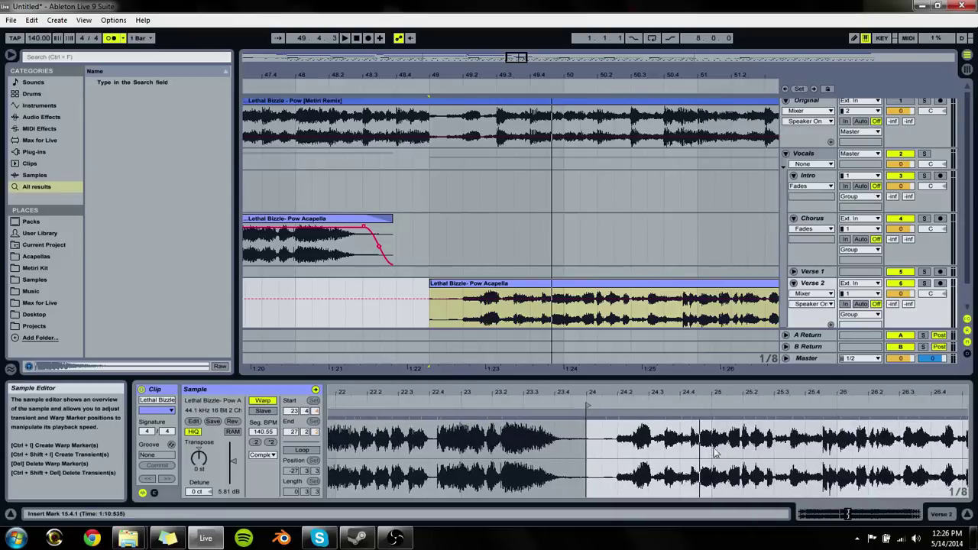
pyautogui.click(664, 413)
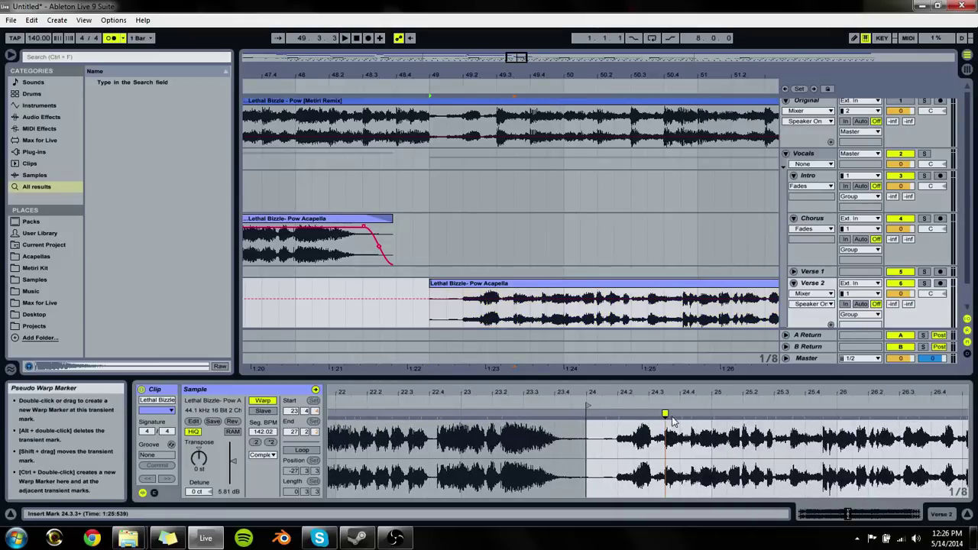
pyautogui.moveTo(664, 413); pyautogui.dragTo(648, 414)
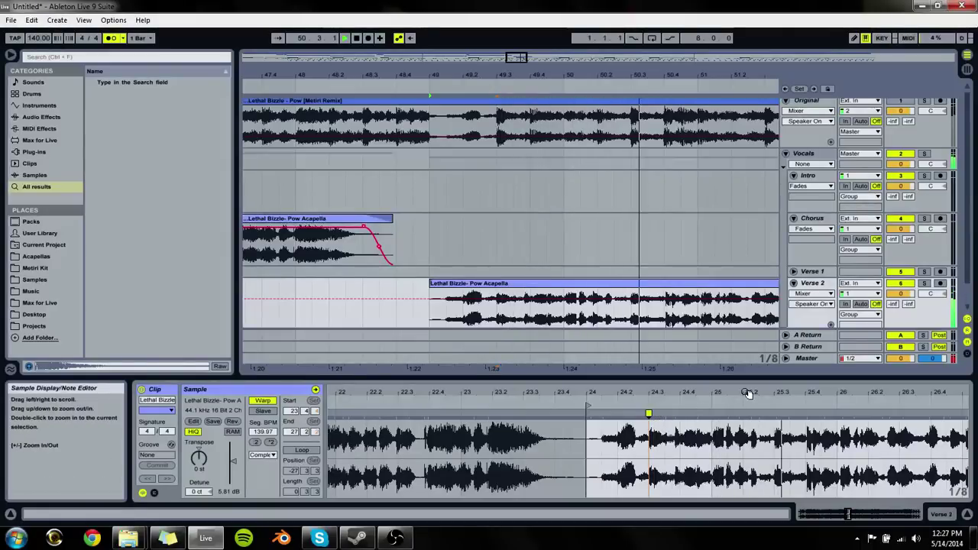
# Step: Extend the end of the Verse 2 clip past bar 69 to bring in the rest of the verse
pyautogui.moveTo(712, 407); pyautogui.dragTo(699, 290)
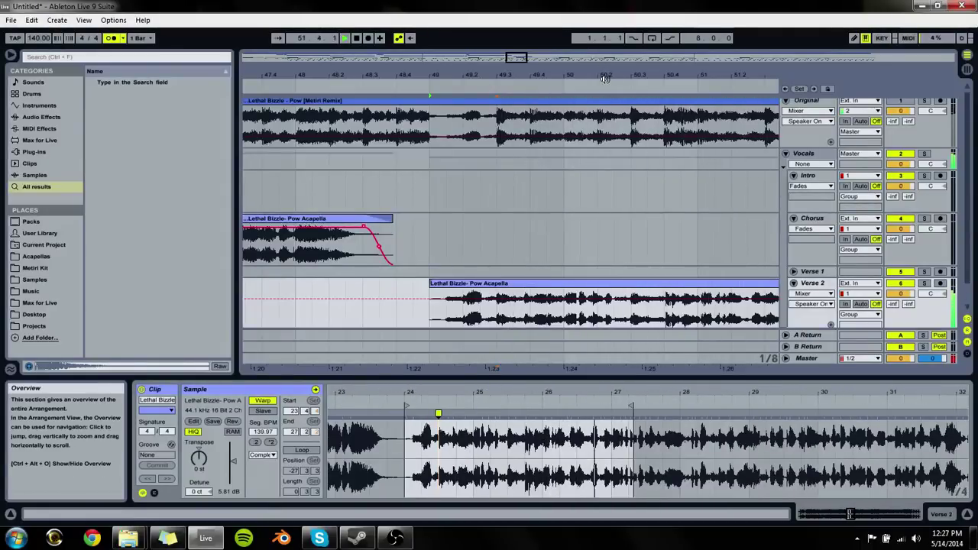
pyautogui.moveTo(535, 74); pyautogui.dragTo(534, 46)
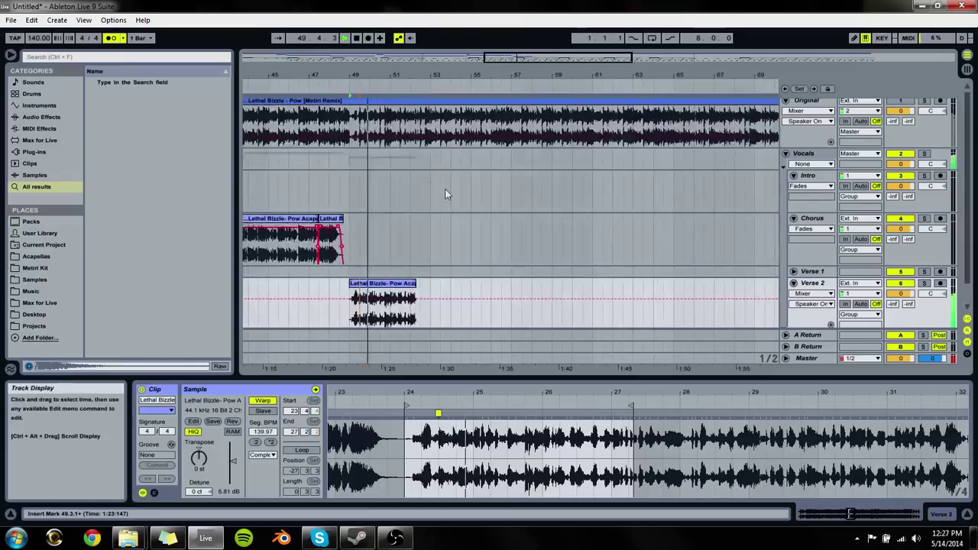
pyautogui.moveTo(411, 298); pyautogui.dragTo(761, 289)
# Step: Try to align the vocal at about 28.1 in the Verse 2 sample with a warp marker
pyautogui.click(686, 414)
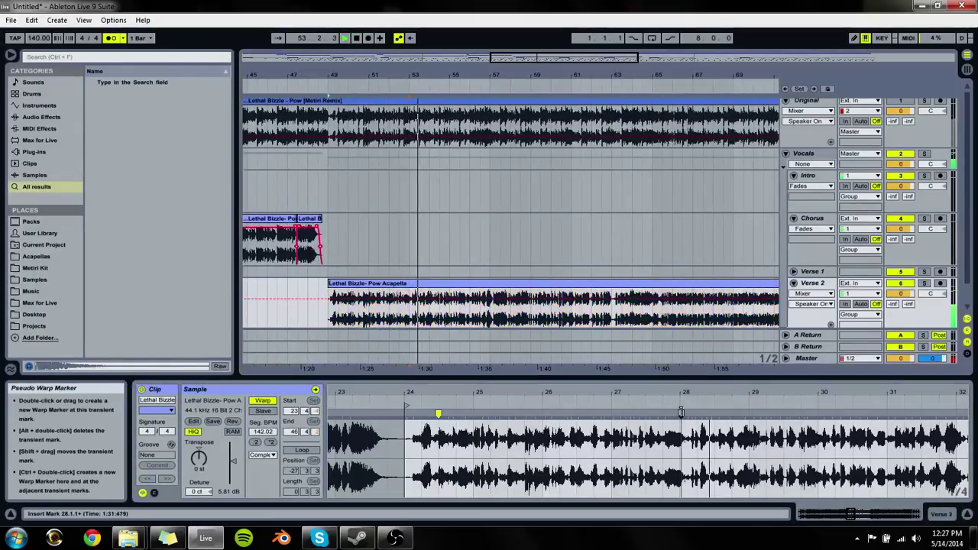
pyautogui.moveTo(686, 413); pyautogui.dragTo(684, 412)
pyautogui.doubleClick(682, 412)
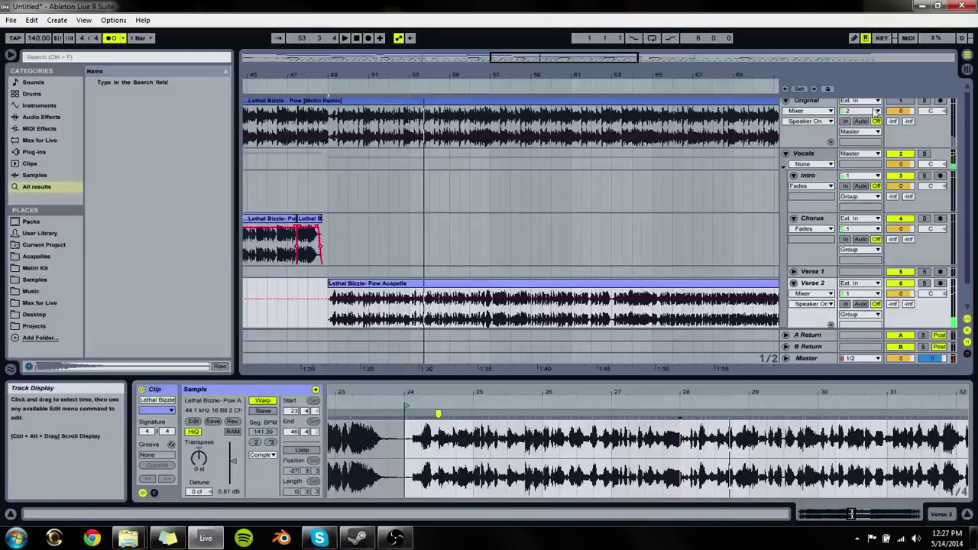
# Step: Play from bar 49 with Original and Verse 2 soloed, and align the Verse 2 vocal with warp markers at 27.1.1, 29.1.1 and 31.1.1
pyautogui.click(333, 79)
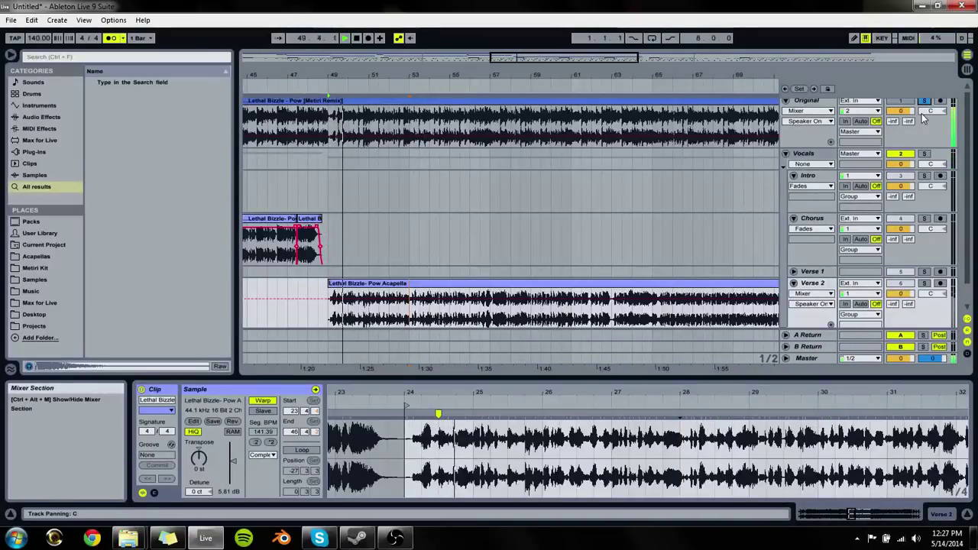
pyautogui.click(924, 283)
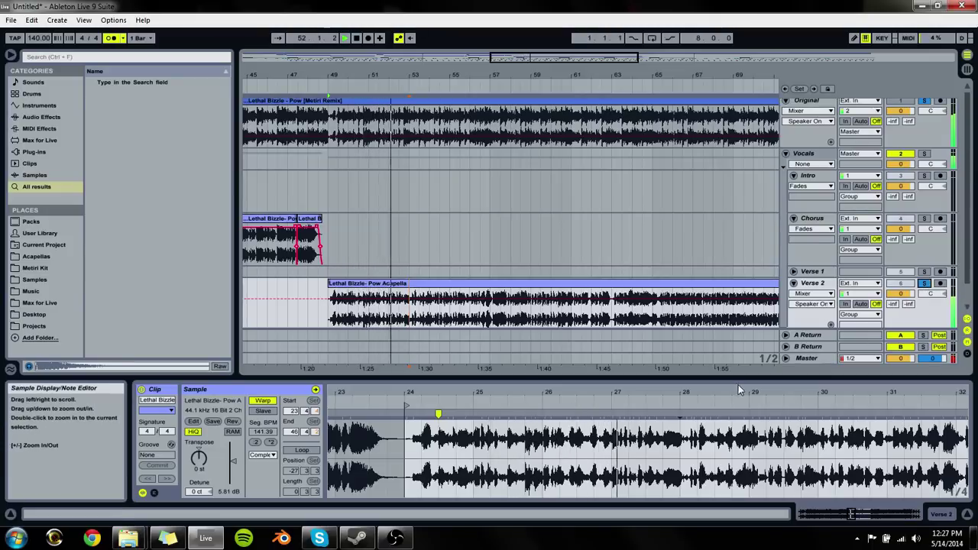
pyautogui.doubleClick(613, 413)
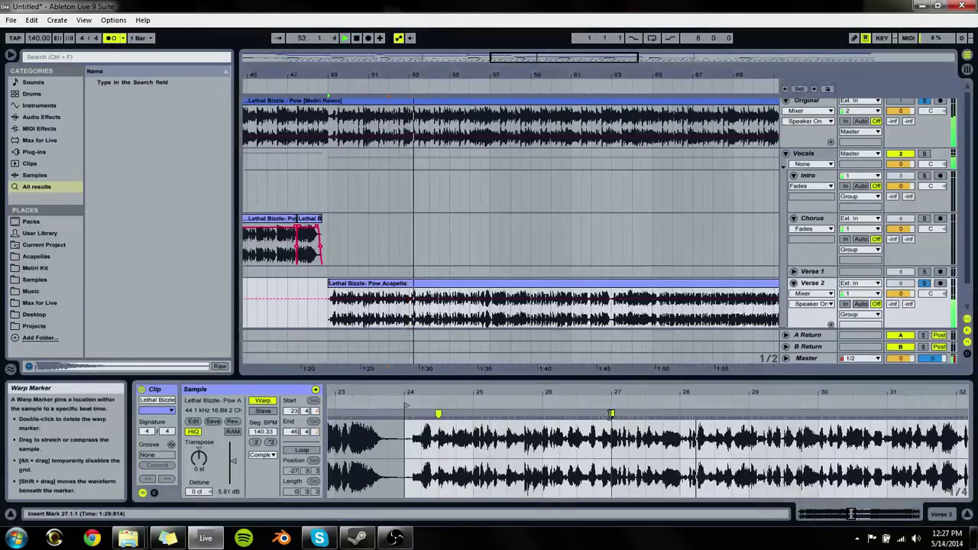
pyautogui.doubleClick(759, 413)
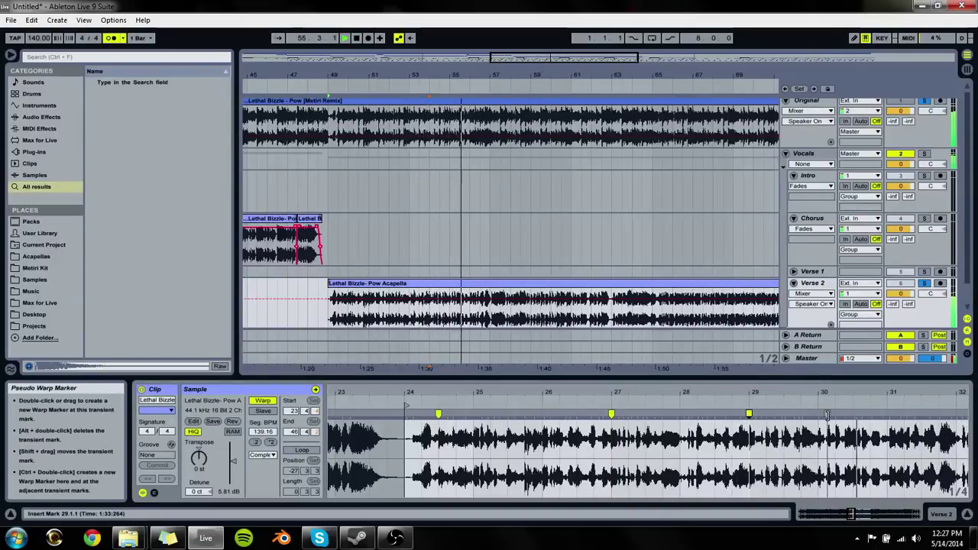
pyautogui.doubleClick(888, 416)
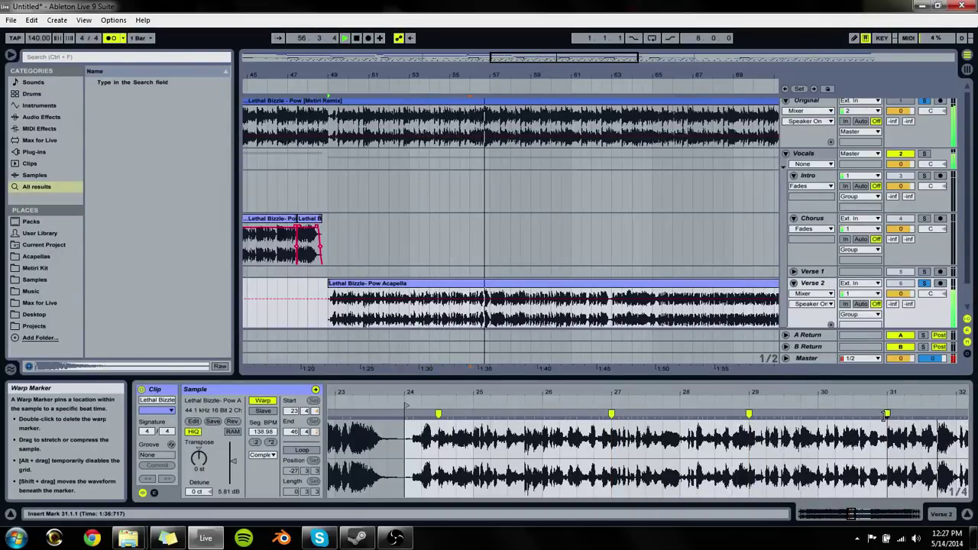
# Step: Compare the passage around bar 57 by playing it with only Original soloed and with all tracks unsoloed
pyautogui.moveTo(906, 389); pyautogui.dragTo(519, 386)
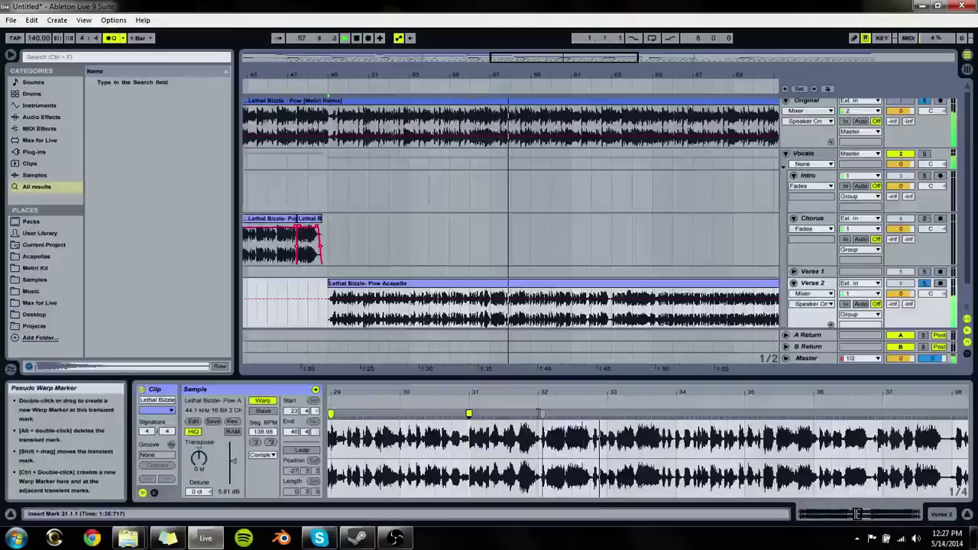
pyautogui.click(924, 284)
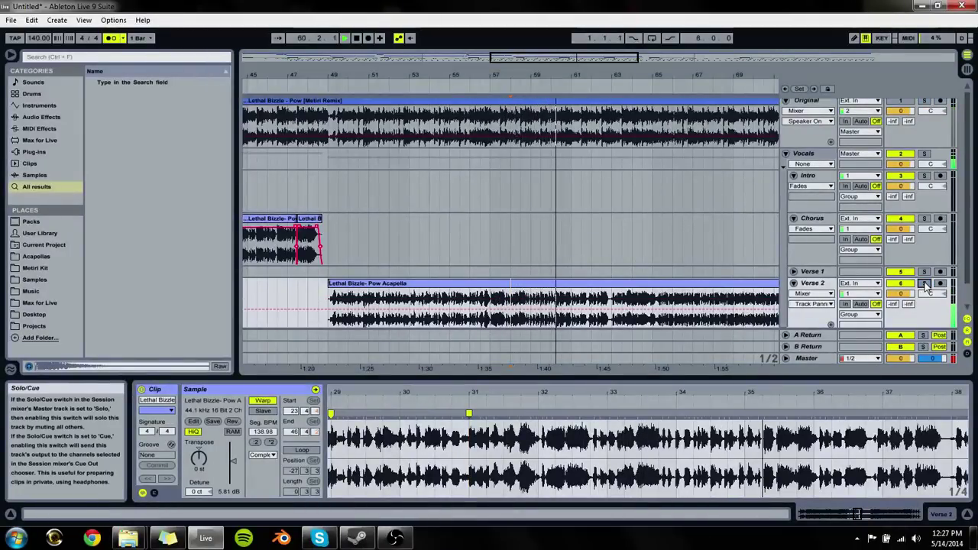
pyautogui.click(923, 100)
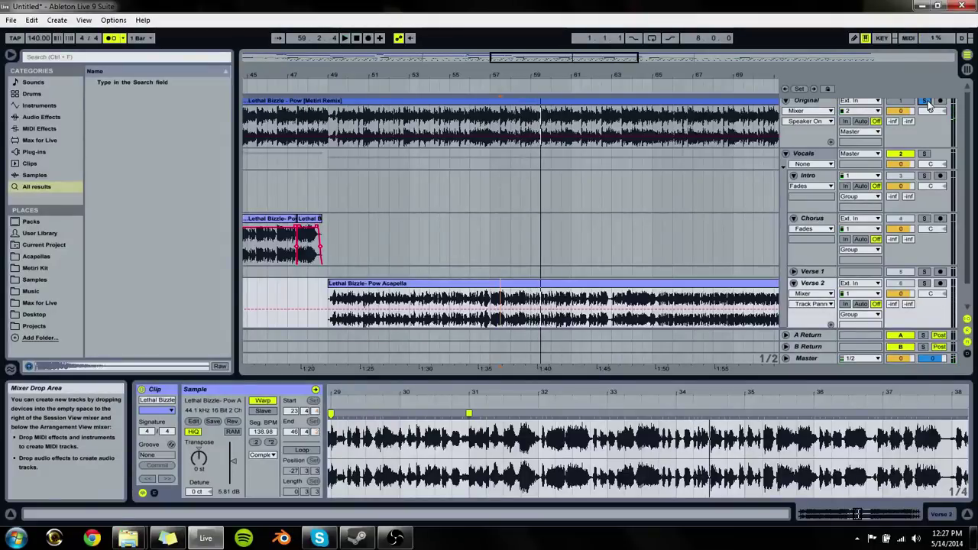
pyautogui.press('space')
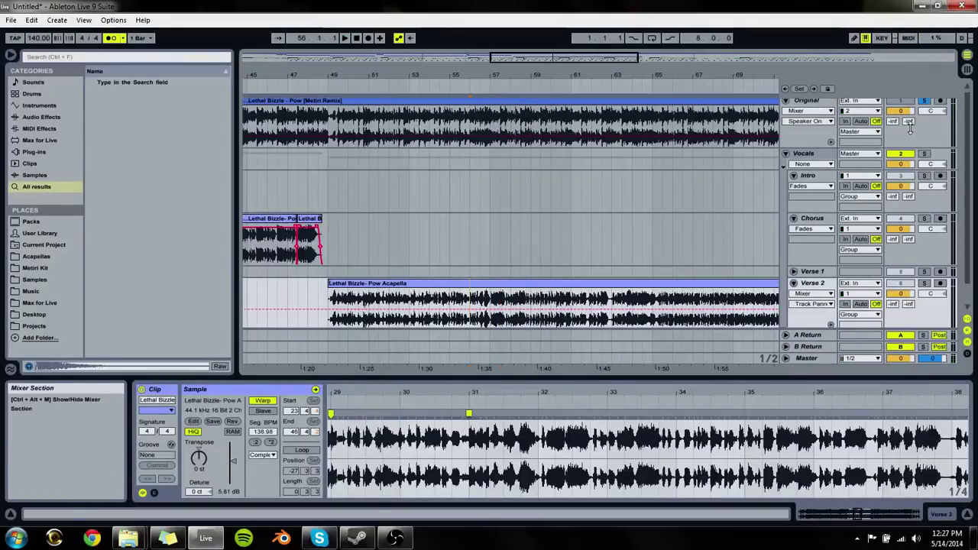
pyautogui.press('space')
pyautogui.click(924, 101)
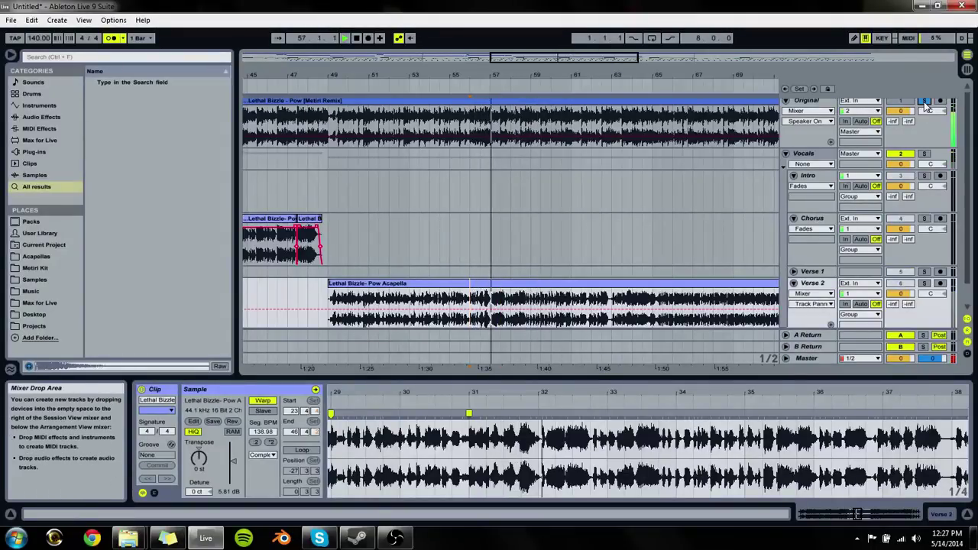
pyautogui.click(480, 195)
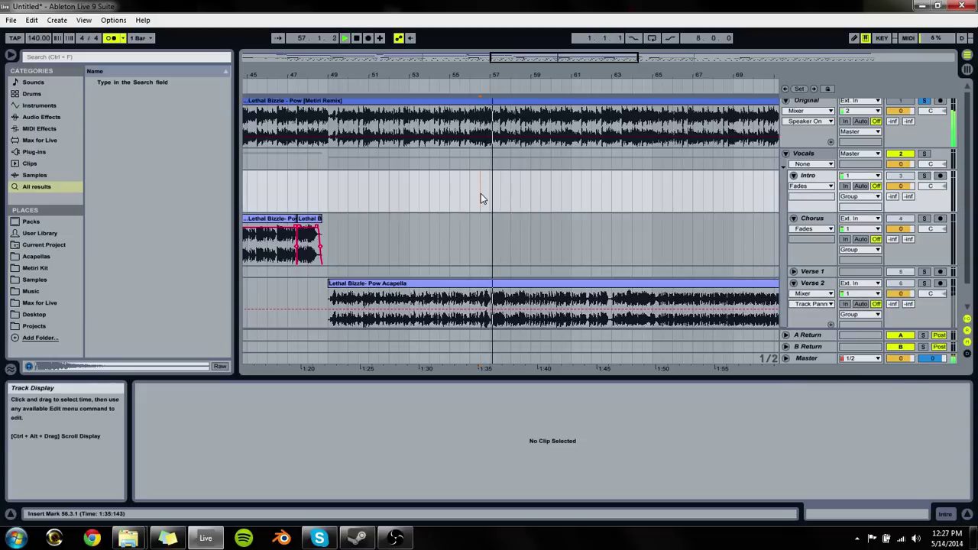
pyautogui.press('space')
pyautogui.press('space')
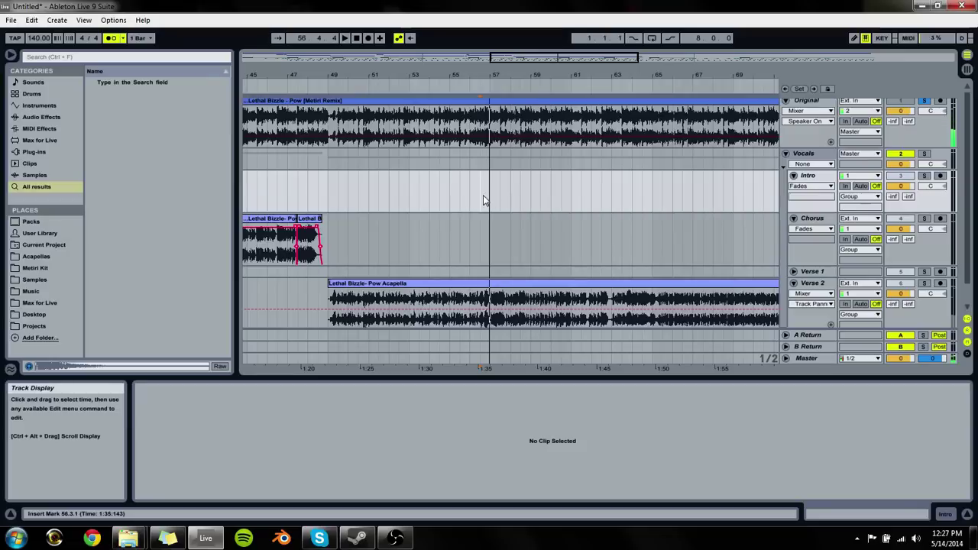
pyautogui.click(924, 101)
# Step: Stop playback and split the Verse 2 clip at 57.1.1
pyautogui.press('space')
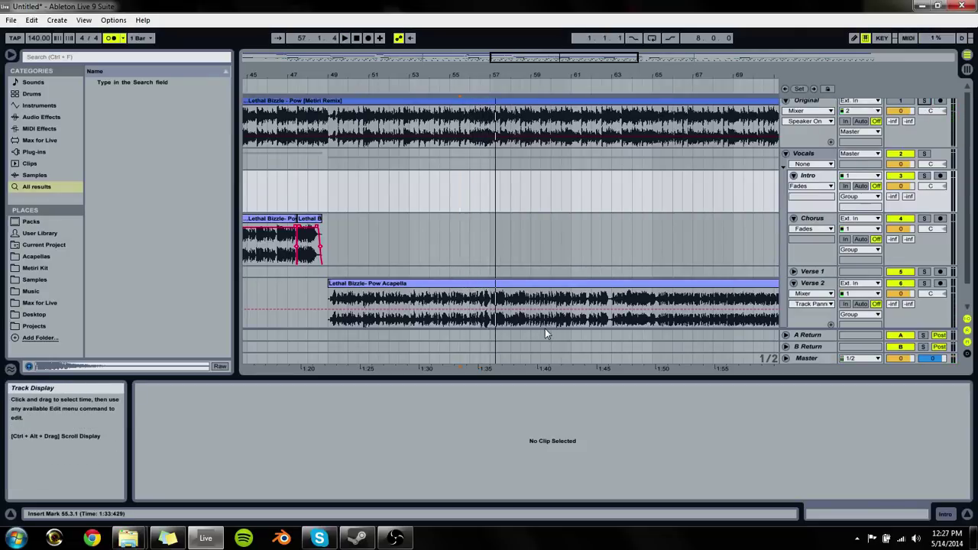
pyautogui.click(493, 325)
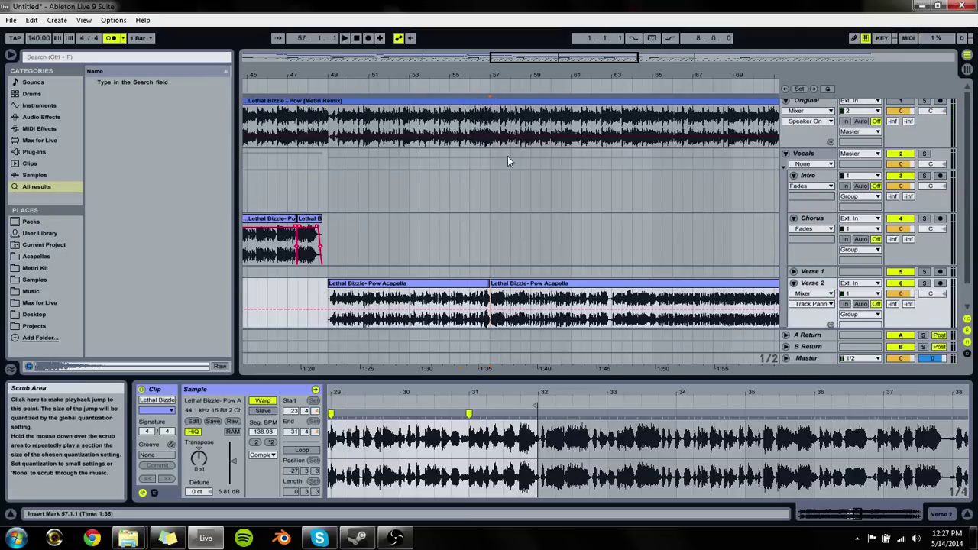
# Step: Split the Verse 2 vocal clip at bar 57, delete the part after it, and audition the remaining clip
pyautogui.hotkey('ctrl', 'e')
pyautogui.press('Delete')
pyautogui.click(471, 283)
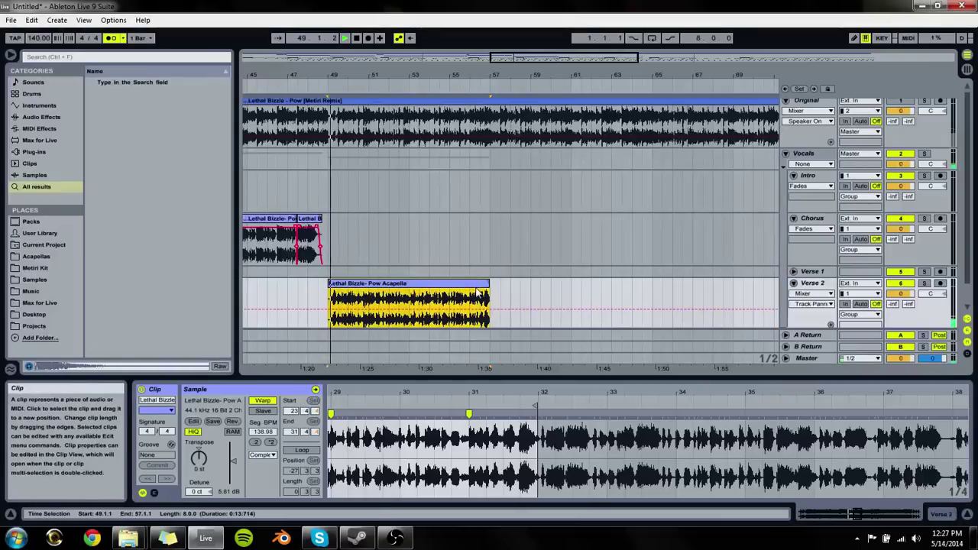
pyautogui.click(471, 302)
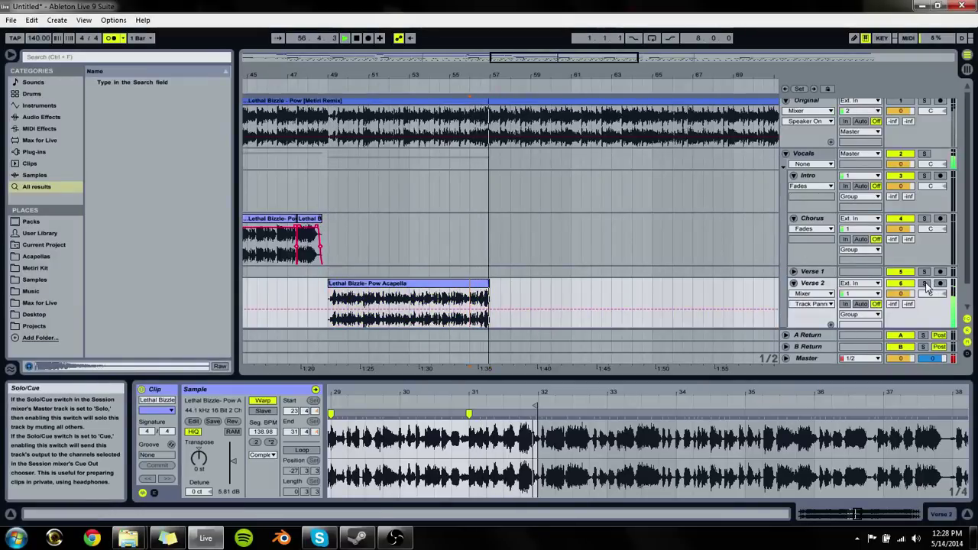
# Step: Copy the Chorus track section from bar 40 to bar 49, paste it at bar 56, and play the transition
pyautogui.moveTo(413, 70); pyautogui.dragTo(474, 42)
pyautogui.moveTo(506, 249); pyautogui.dragTo(389, 262)
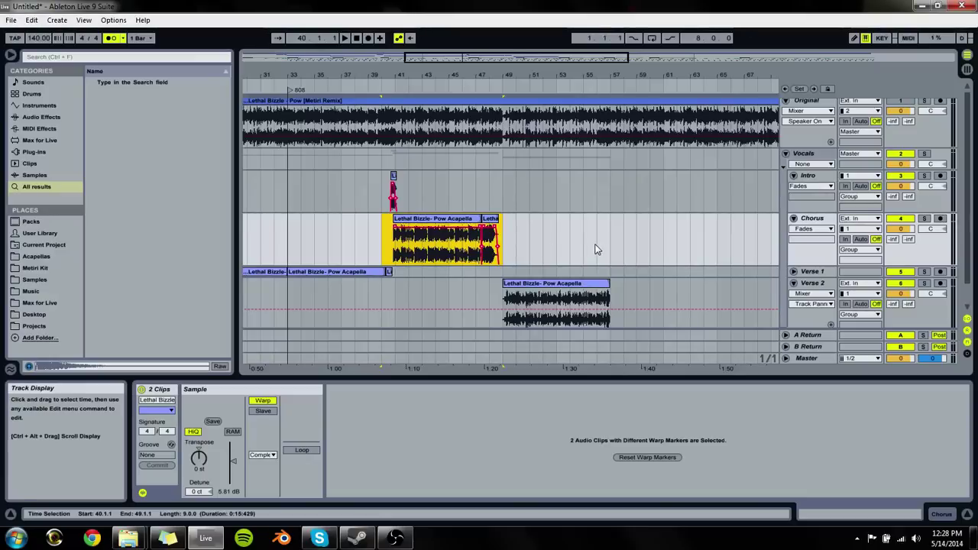
pyautogui.hotkey('ctrl', 'c')
pyautogui.click(598, 253)
pyautogui.hotkey('ctrl', 'v')
pyautogui.click(598, 253)
pyautogui.press('space')
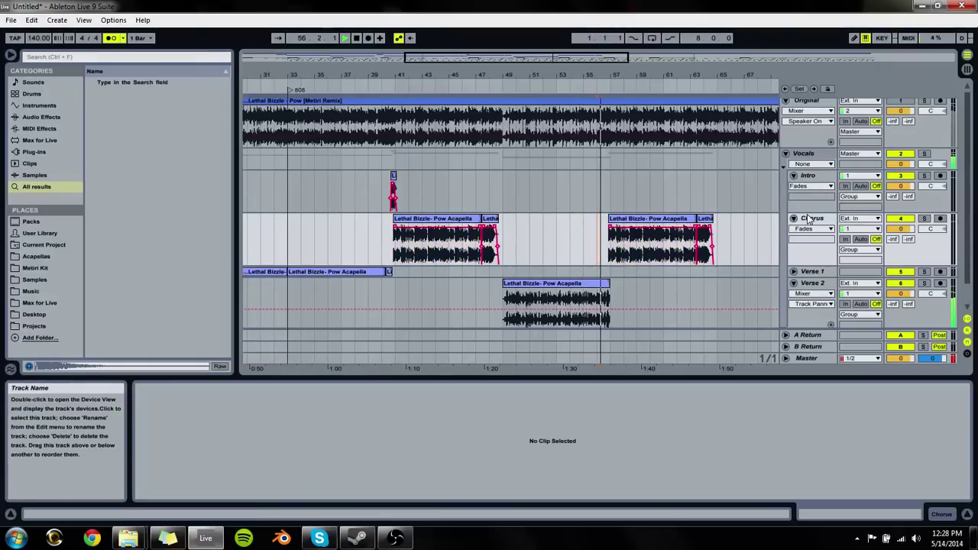
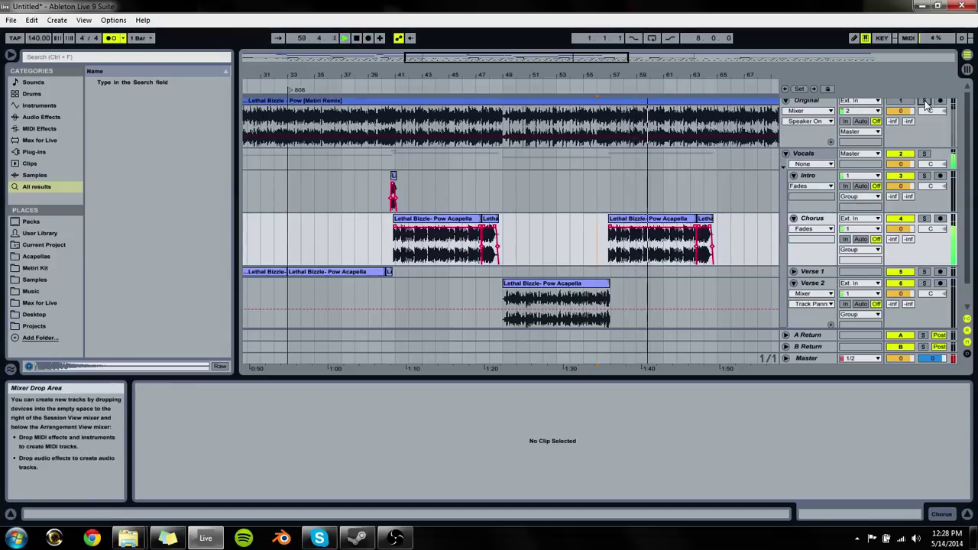
# Step: Show the fades on the Verse 2 track, add a short fade-out at the clip's end, and audition it with Vocals soloed
pyautogui.click(812, 293)
pyautogui.click(803, 310)
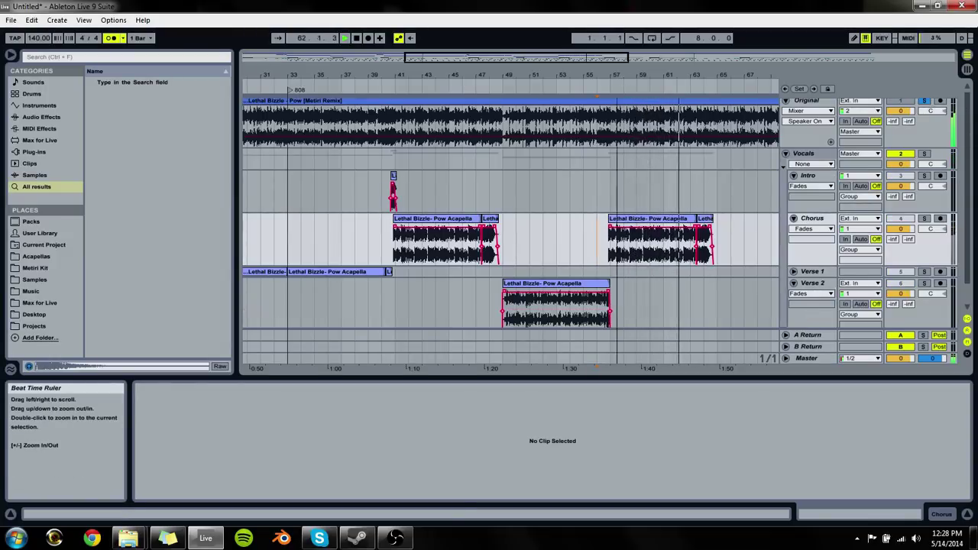
pyautogui.scroll(5, 533, 290)
pyautogui.moveTo(533, 285); pyautogui.dragTo(516, 290)
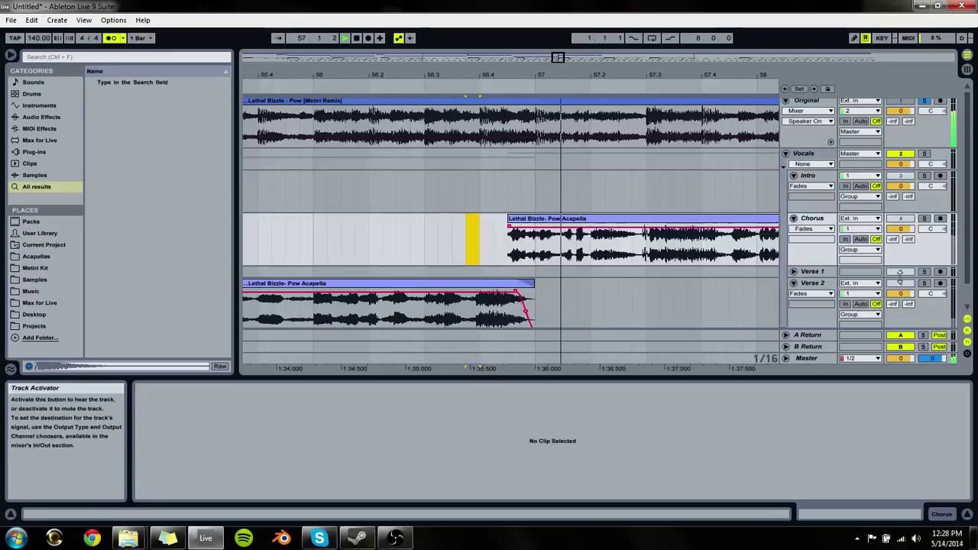
pyautogui.click(928, 164)
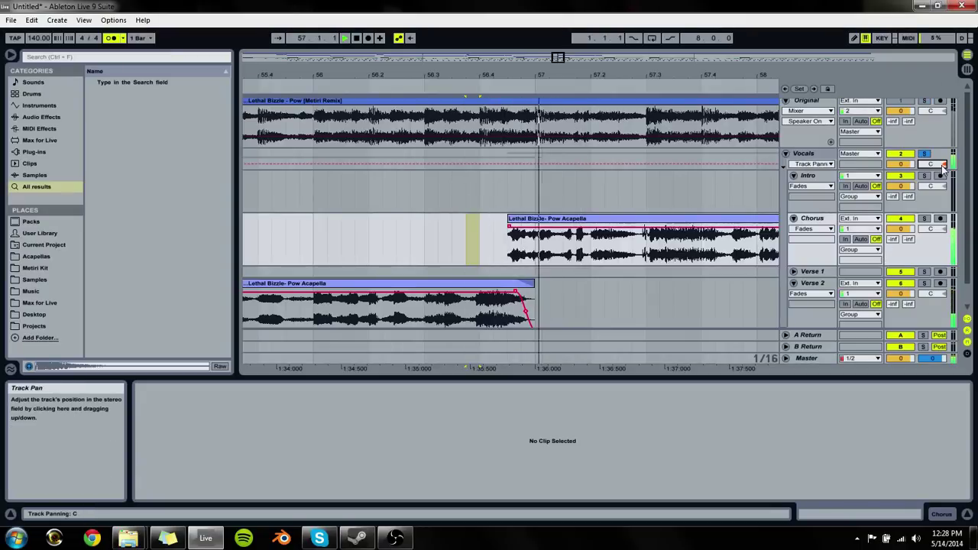
pyautogui.click(467, 289)
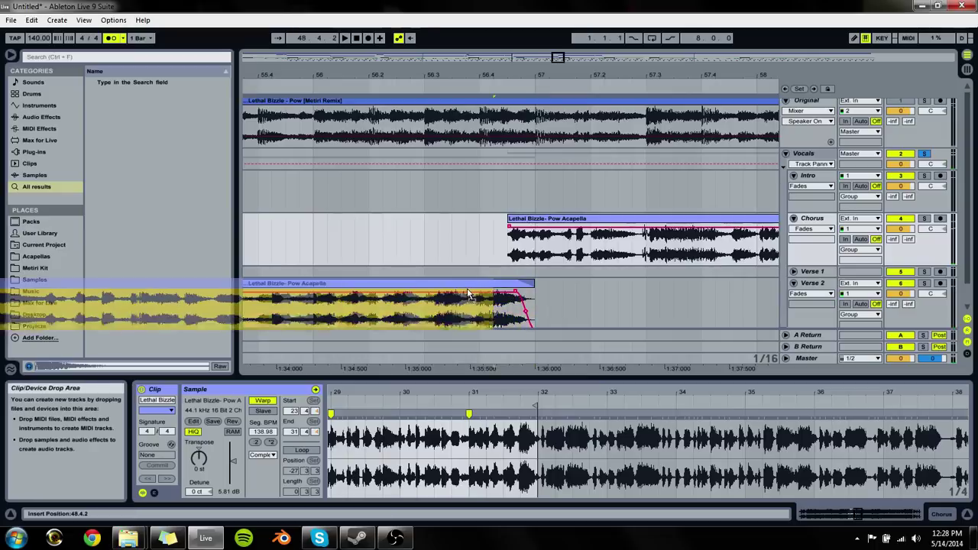
pyautogui.click(426, 272)
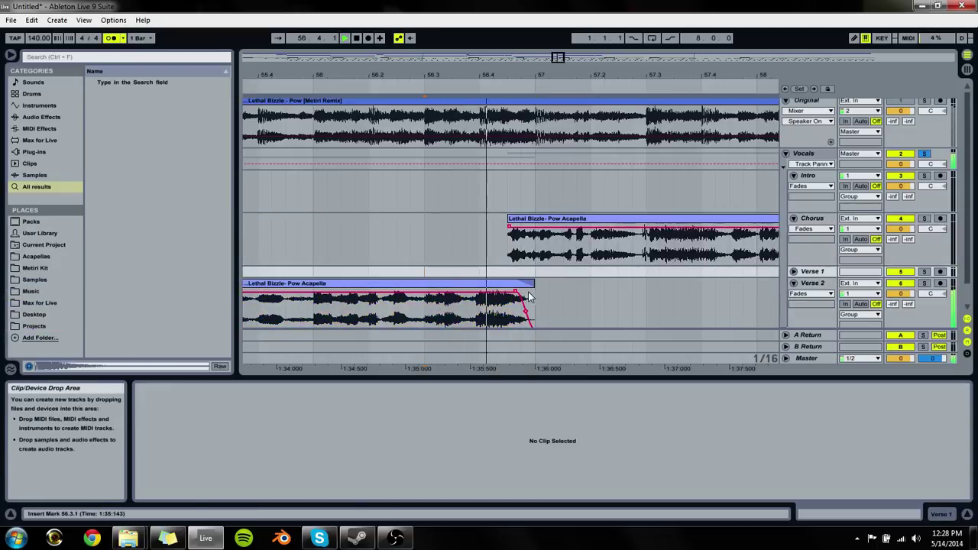
# Step: Try ending the Verse 2 clip at 56.4.1 with different fade-out lengths
pyautogui.moveTo(515, 292); pyautogui.dragTo(474, 294)
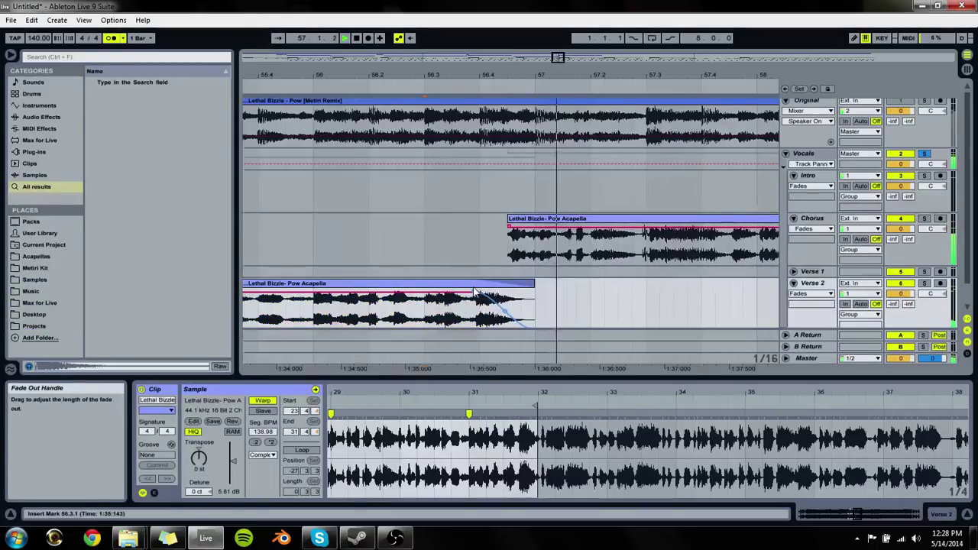
pyautogui.moveTo(534, 294); pyautogui.dragTo(479, 294)
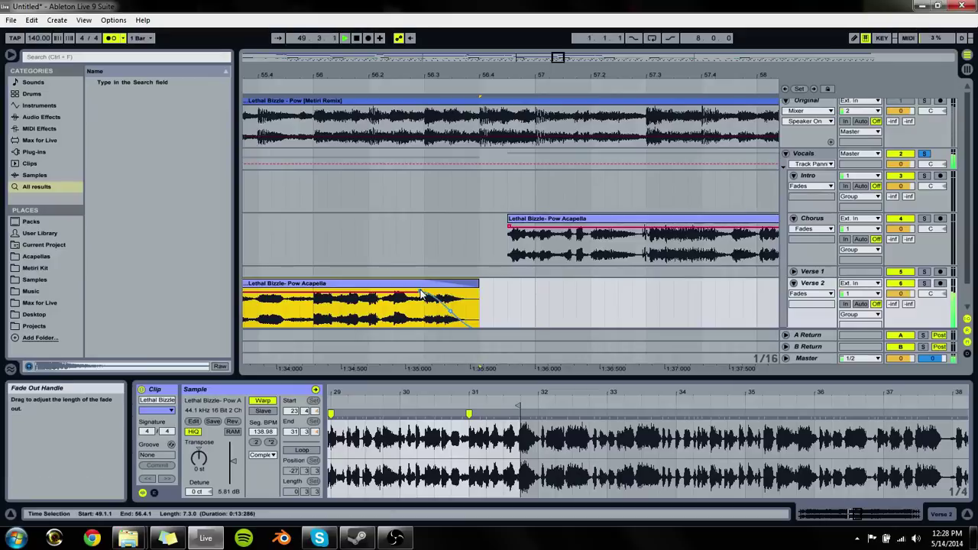
pyautogui.click(321, 309)
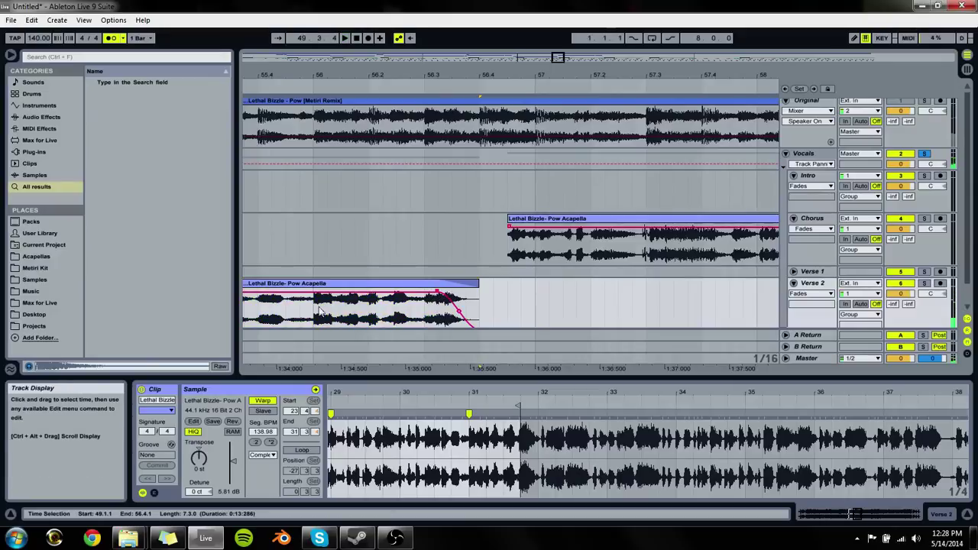
pyautogui.click(442, 297)
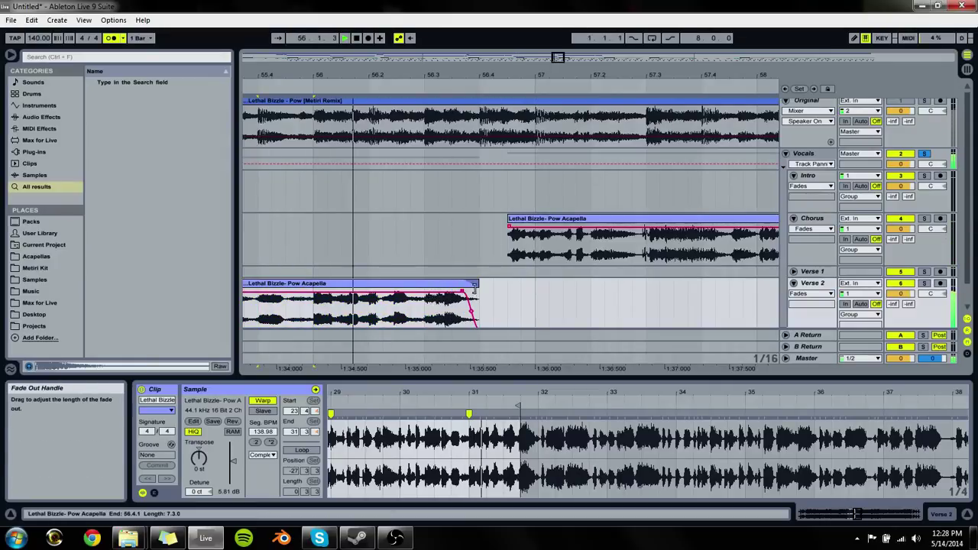
# Step: Extend the Verse 2 clip back to 57.1.1, give it a short fade-out, and audition the transition into the chorus
pyautogui.moveTo(478, 294); pyautogui.dragTo(535, 291)
pyautogui.click(505, 296)
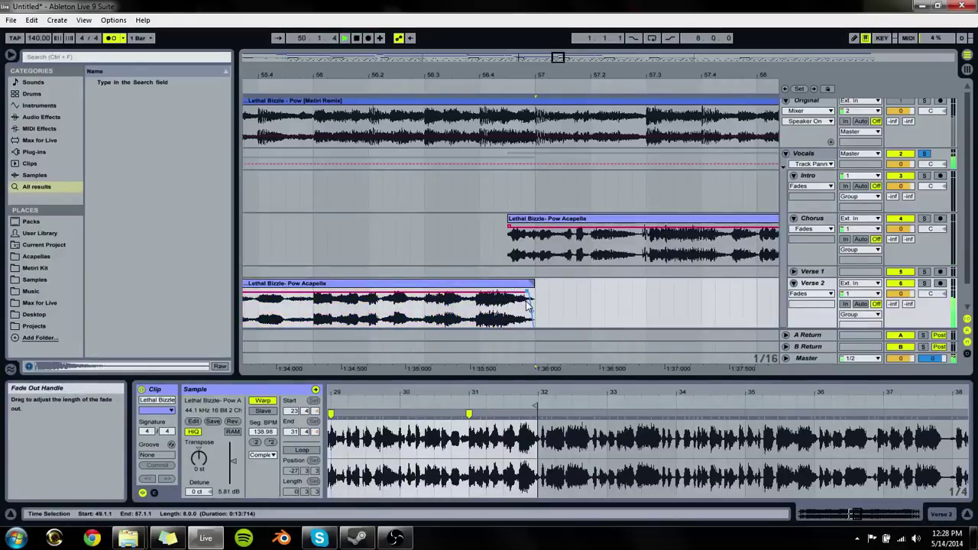
pyautogui.click(465, 327)
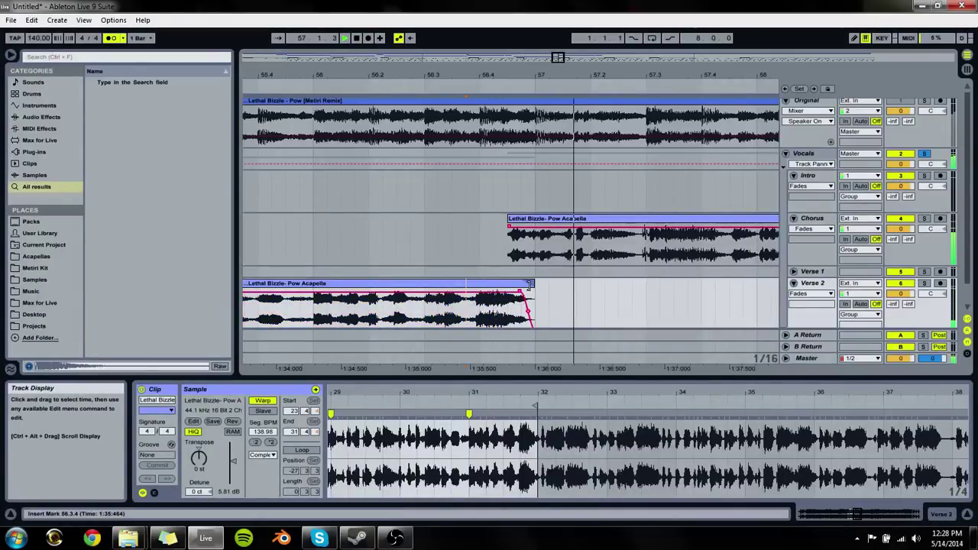
pyautogui.scroll(1, 851, 186)
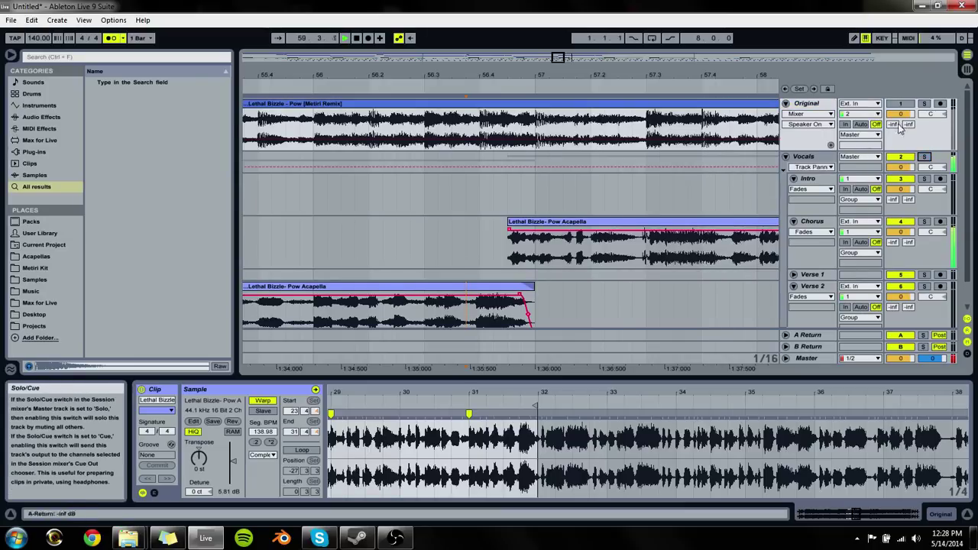
# Step: Play the second chorus and compare it with the soloed Original track
pyautogui.moveTo(468, 74); pyautogui.dragTo(510, 281)
pyautogui.click(537, 190)
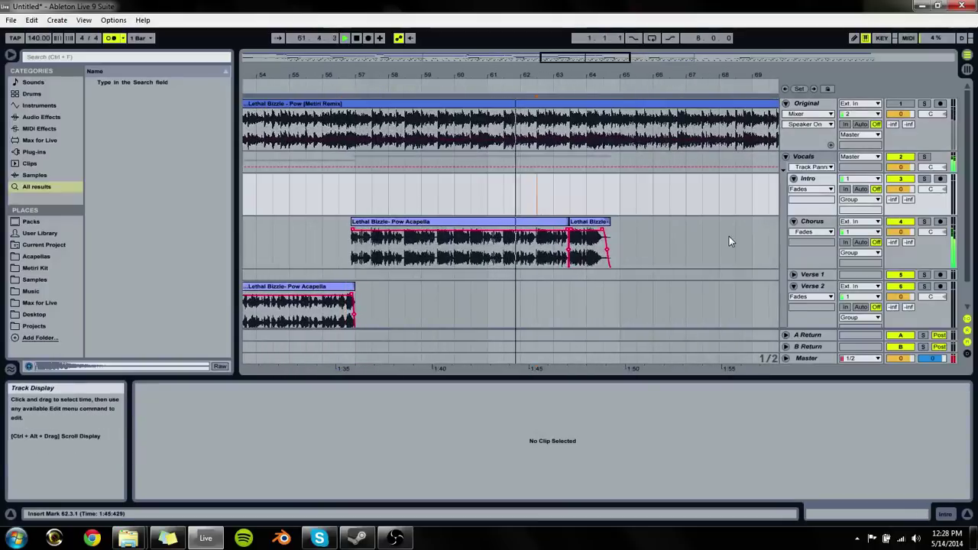
pyautogui.click(924, 103)
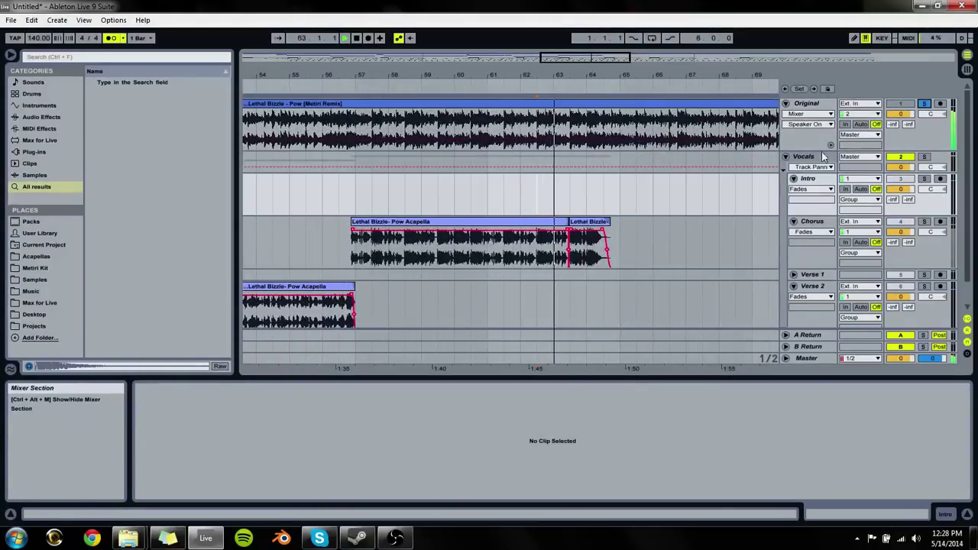
# Step: Try deleting the short tail clip of the second chorus and extending the main chorus clip to 65.1.1
pyautogui.click(588, 221)
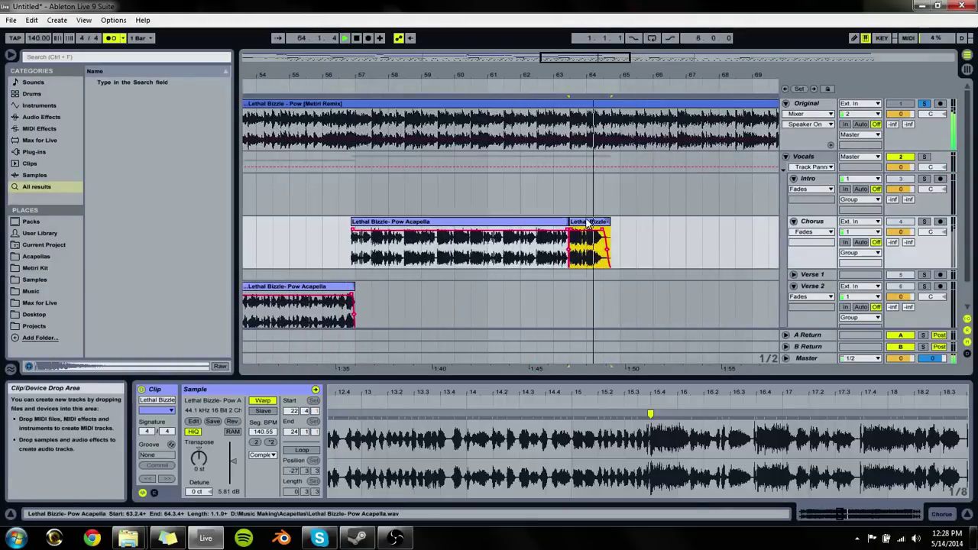
pyautogui.press('Delete')
pyautogui.click(550, 244)
pyautogui.moveTo(568, 221); pyautogui.dragTo(620, 221)
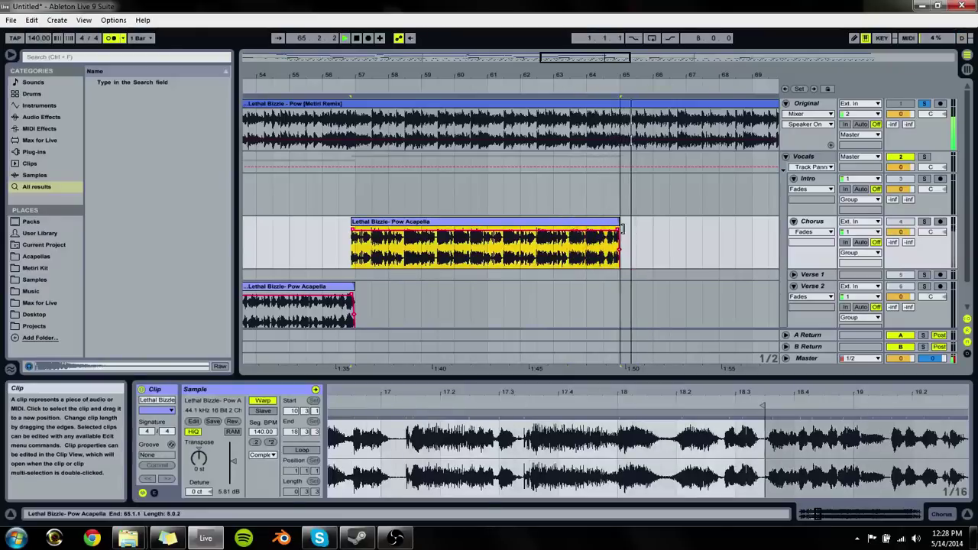
pyautogui.moveTo(578, 80); pyautogui.dragTo(581, 53)
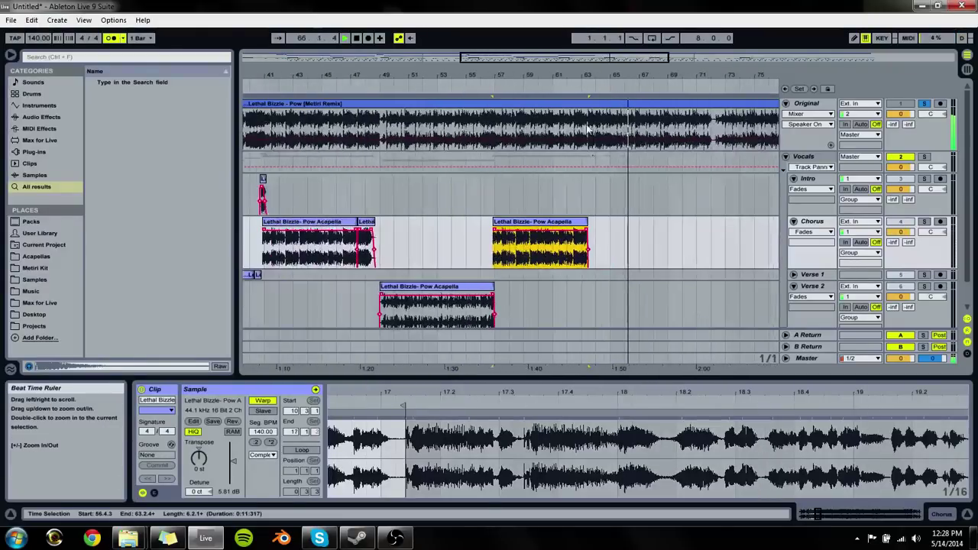
# Step: Audition the end of the second chorus, comparing the vocals with the Original track by soloing
pyautogui.click(596, 230)
pyautogui.click(580, 204)
pyautogui.press('space')
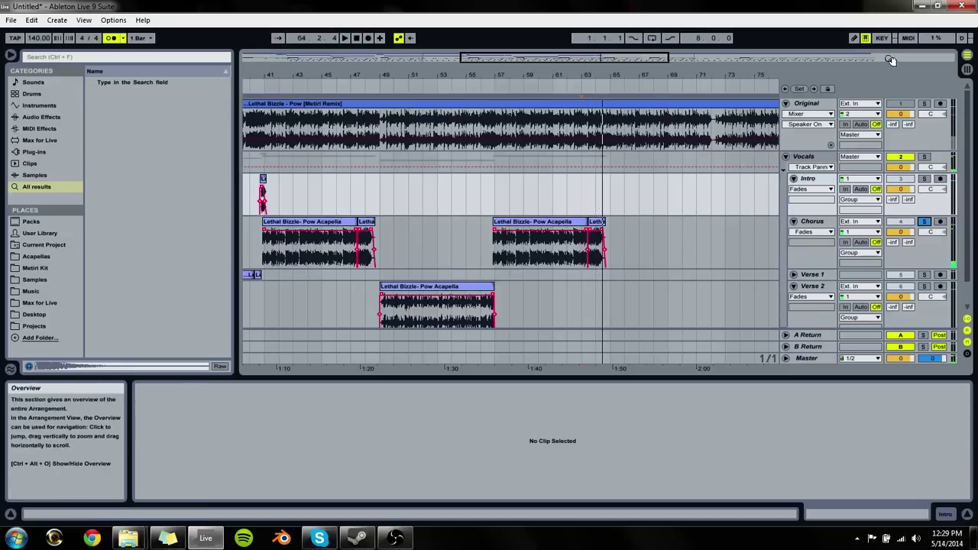
pyautogui.click(924, 103)
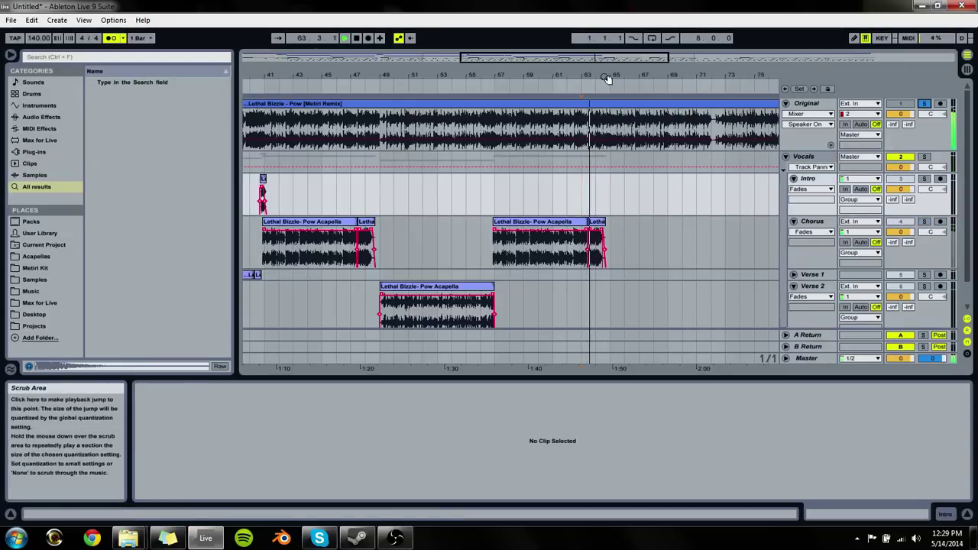
pyautogui.moveTo(604, 70); pyautogui.dragTo(607, 74)
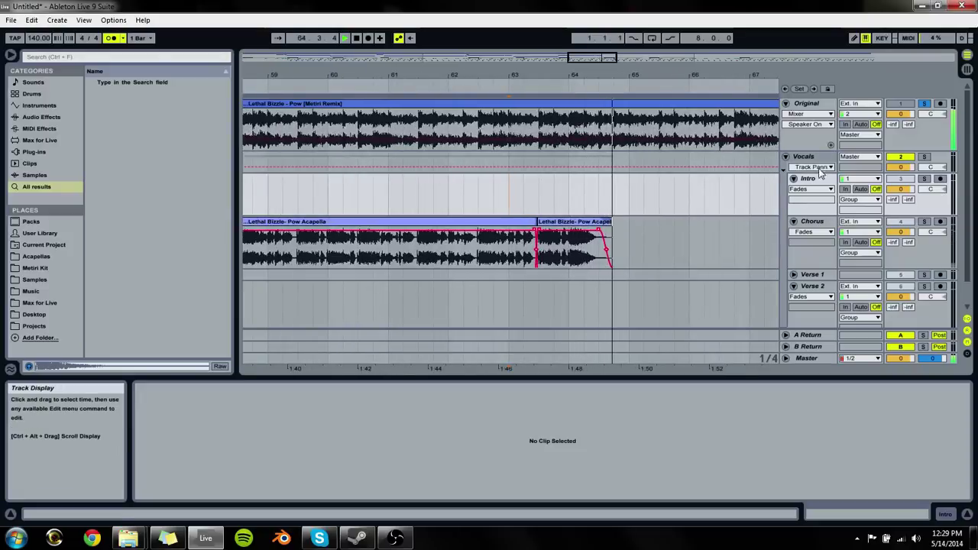
pyautogui.click(924, 103)
pyautogui.press('space')
pyautogui.click(939, 103)
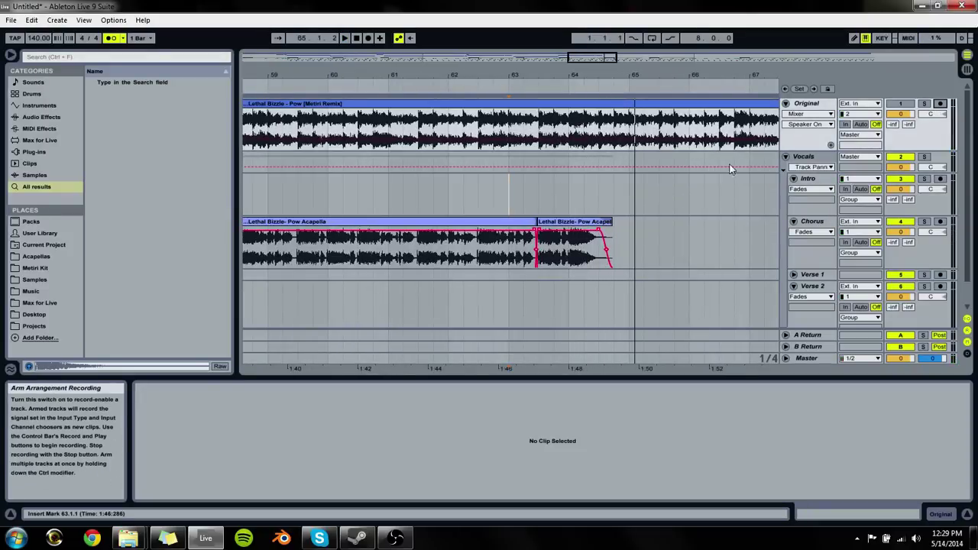
pyautogui.click(478, 193)
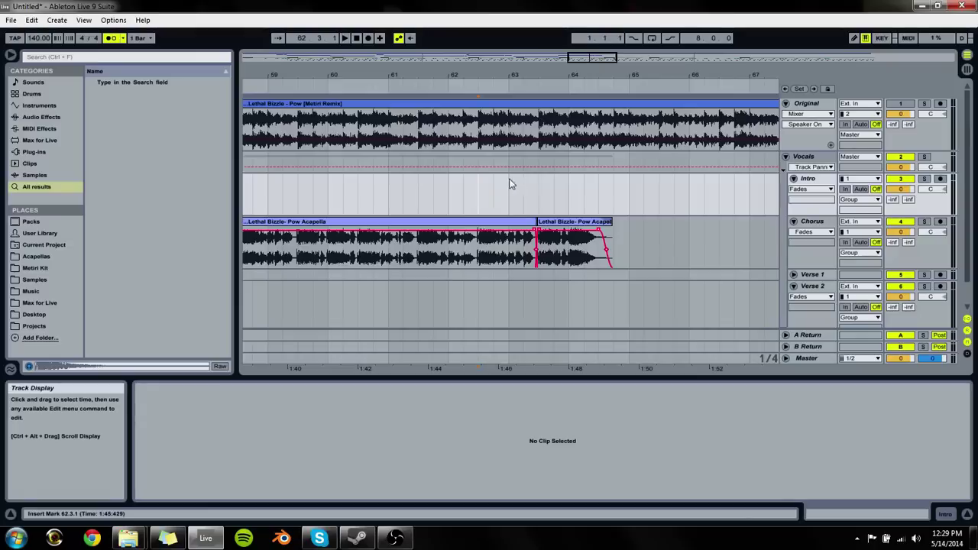
pyautogui.press('space')
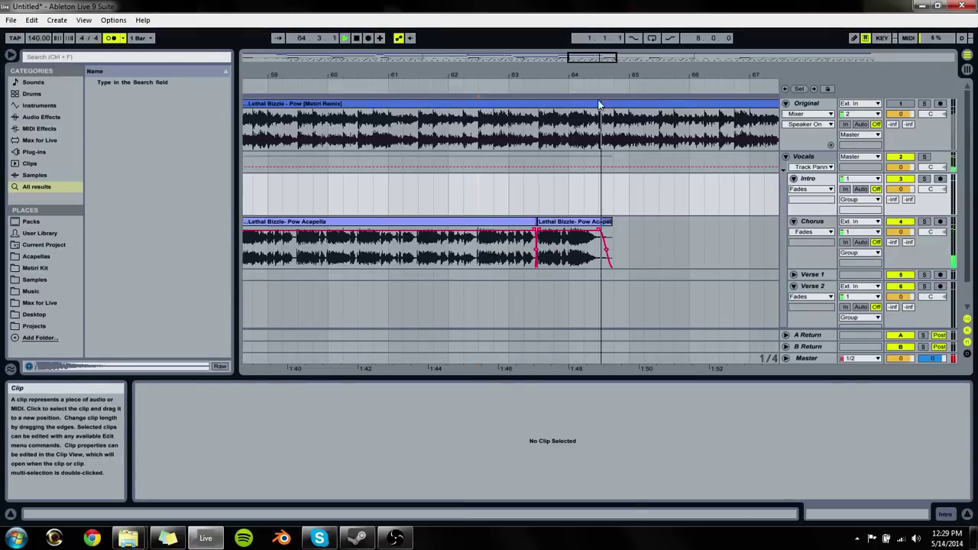
# Step: Duplicate the Verse 2 vocal clip to bar 57 and add an audio track named Verse 3 below the Verse 2 track
pyautogui.moveTo(608, 71); pyautogui.dragTo(609, 80)
pyautogui.scroll(-2, 541, 265)
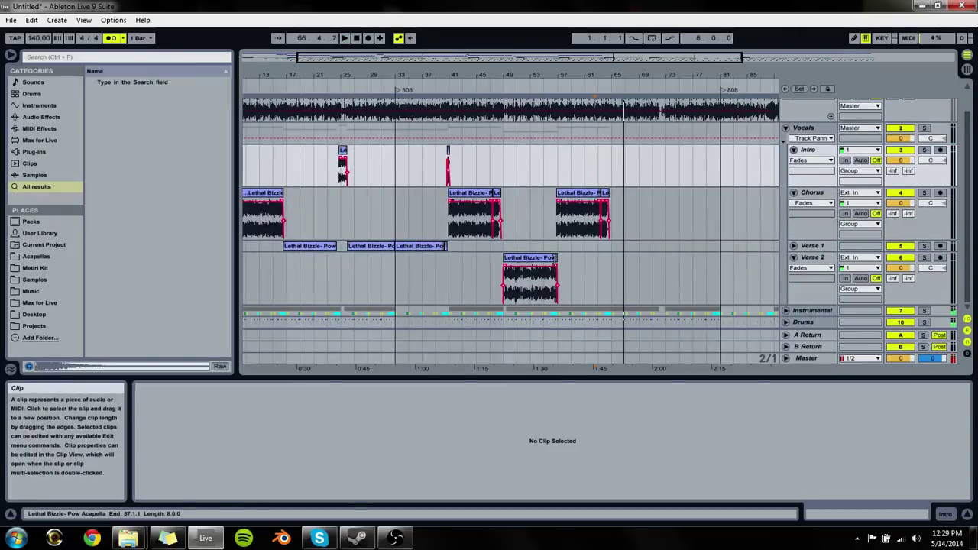
pyautogui.click(555, 260)
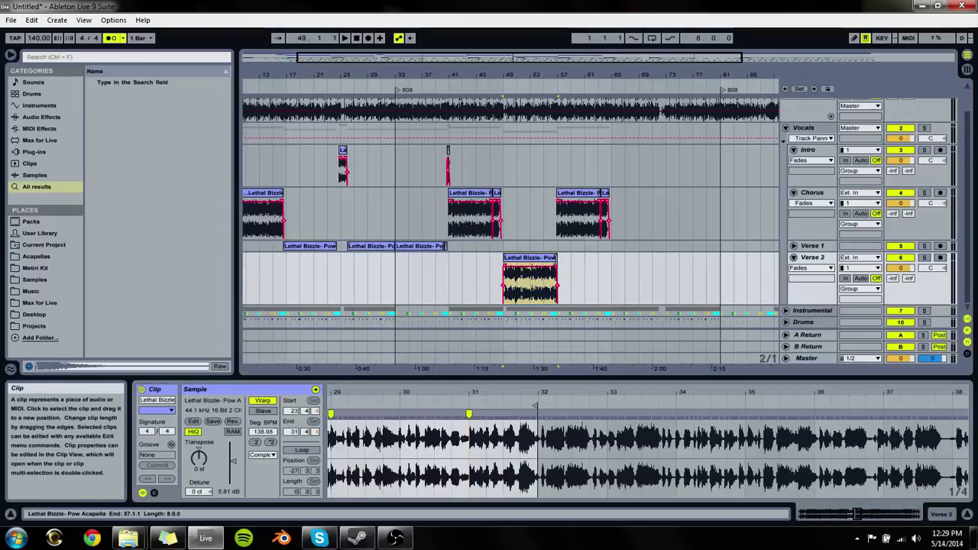
pyautogui.hotkey('ctrl', 'd')
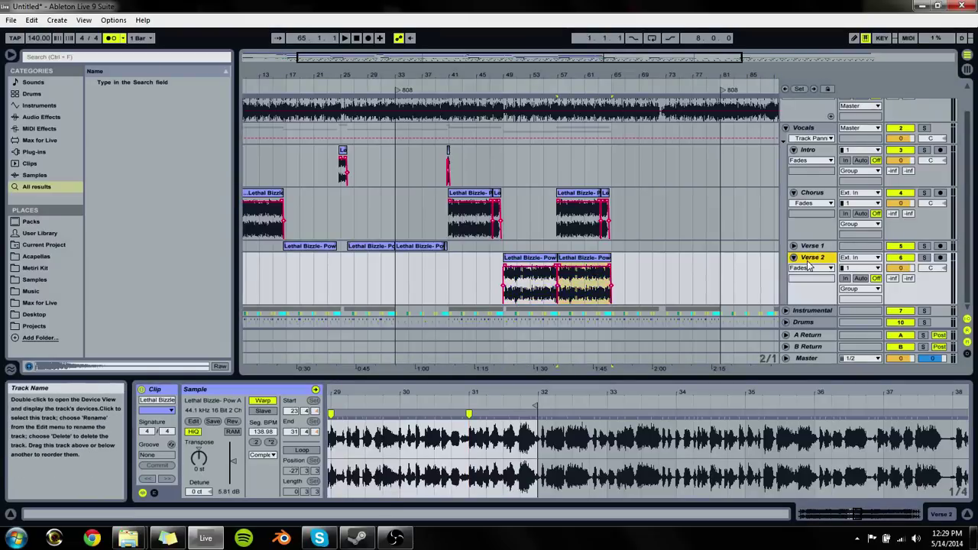
pyautogui.hotkey('ctrl', 't')
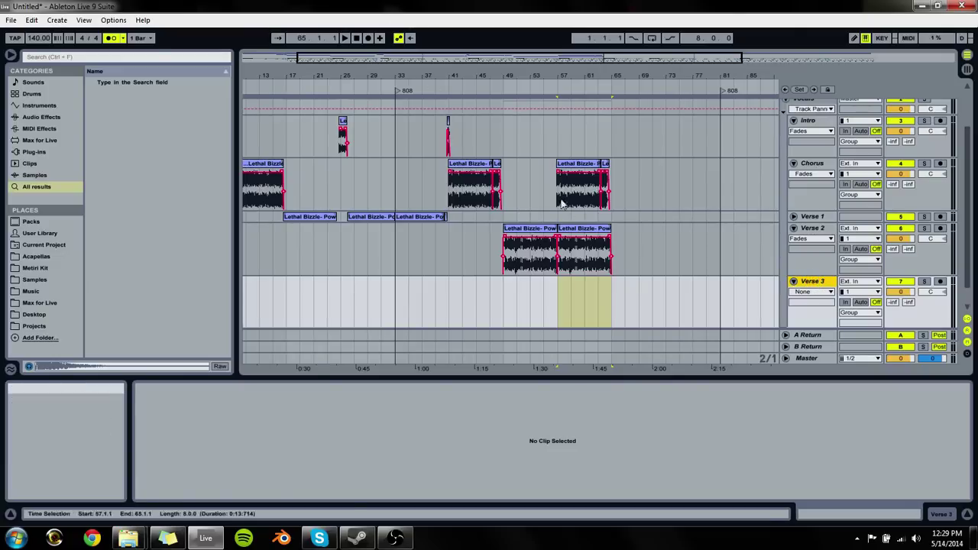
# Step: Move the duplicated vocal clip to the Verse 3 track, size it to run from bar 65 to bar 81, and audition it soloed
pyautogui.moveTo(584, 244); pyautogui.dragTo(719, 290)
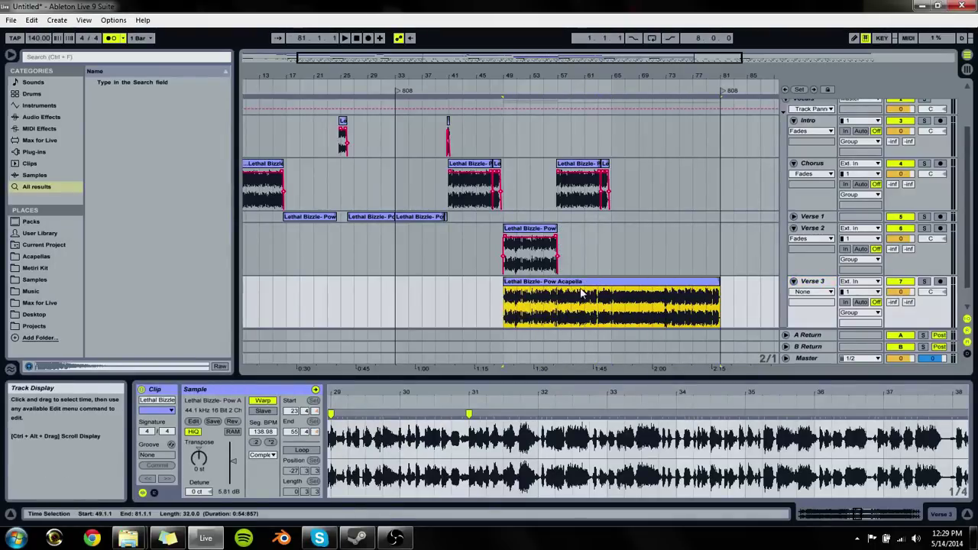
pyautogui.press('space')
pyautogui.moveTo(504, 290); pyautogui.dragTo(612, 294)
pyautogui.click(643, 285)
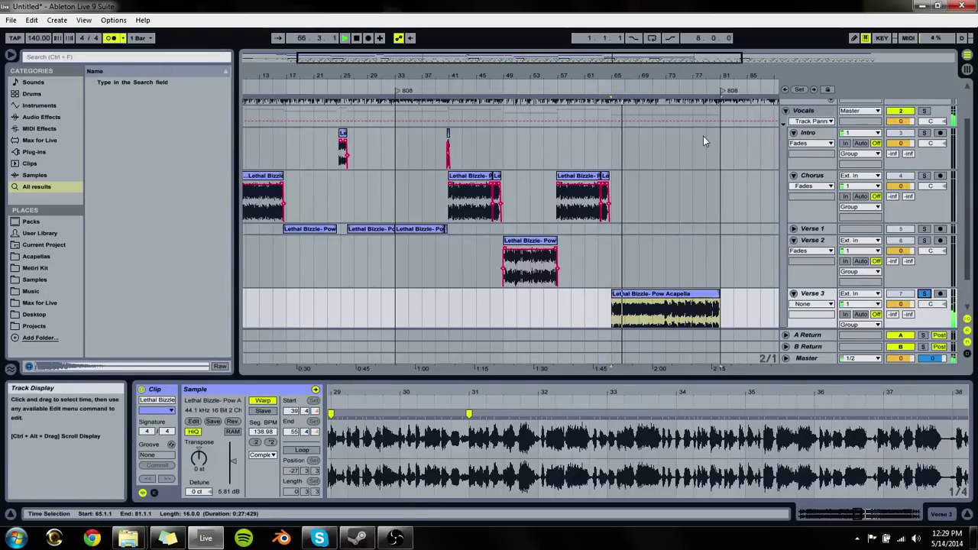
pyautogui.moveTo(726, 75); pyautogui.dragTo(569, 251)
pyautogui.scroll(-2, 569, 251)
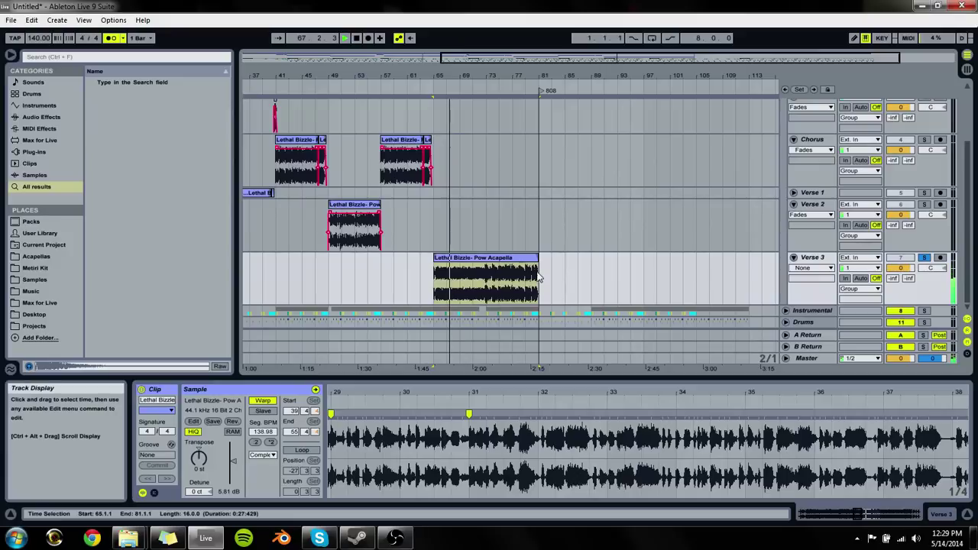
# Step: Extend the Verse 3 vocal clip to bar 105, trim its start to bar 81, move it to bar 67, and audition the lead-in
pyautogui.click(487, 264)
pyautogui.moveTo(441, 261); pyautogui.dragTo(695, 257)
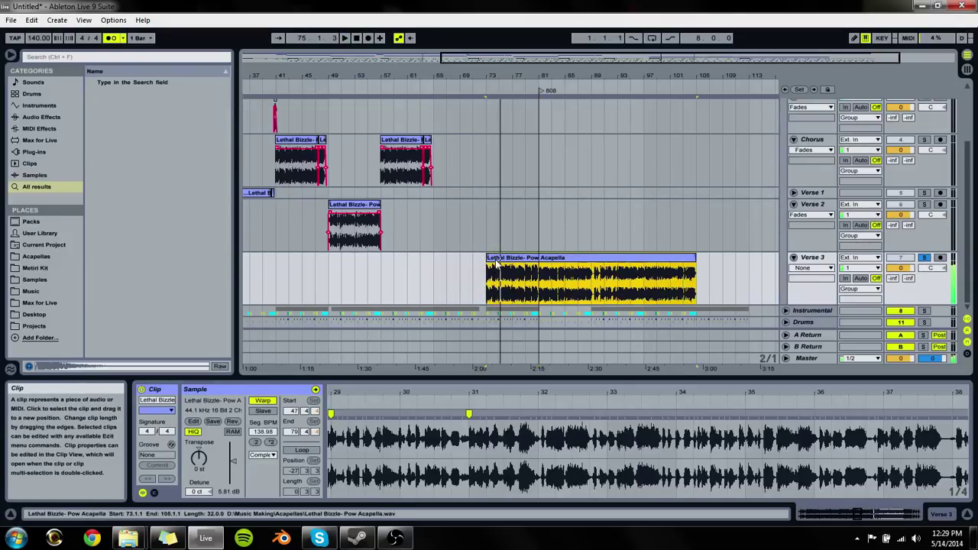
pyautogui.moveTo(490, 258)
pyautogui.mouseDown()
pyautogui.moveTo(543, 262)
pyautogui.moveTo(482, 260)
pyautogui.mouseUp()
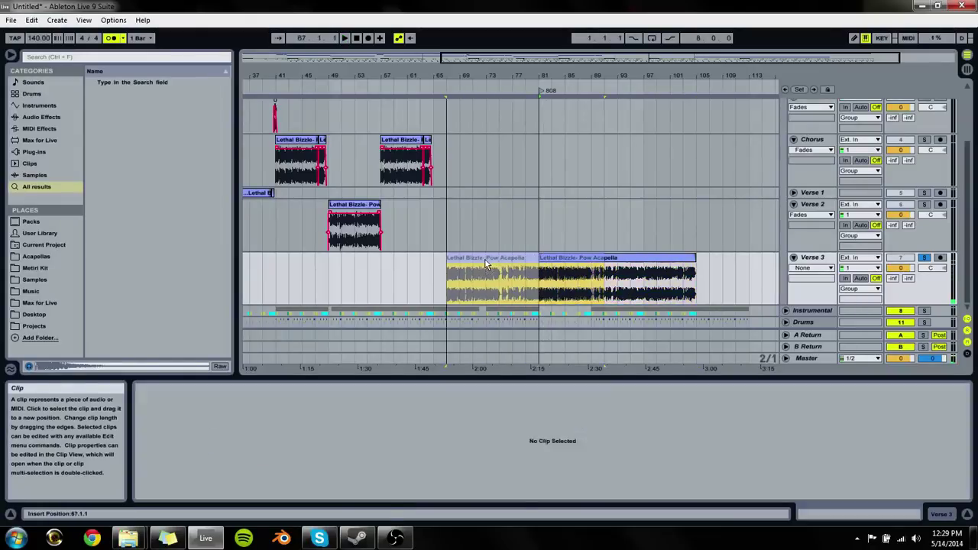
pyautogui.click(416, 265)
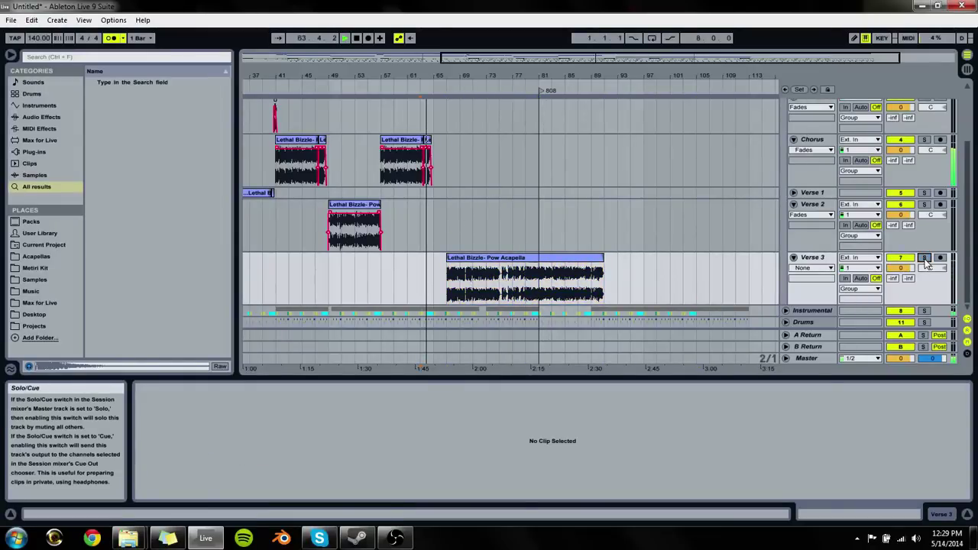
# Step: Move the Verse 3 clip to start at 65.1.1 and audition it through to the vocal break at bar 73
pyautogui.moveTo(450, 74); pyautogui.dragTo(458, 134)
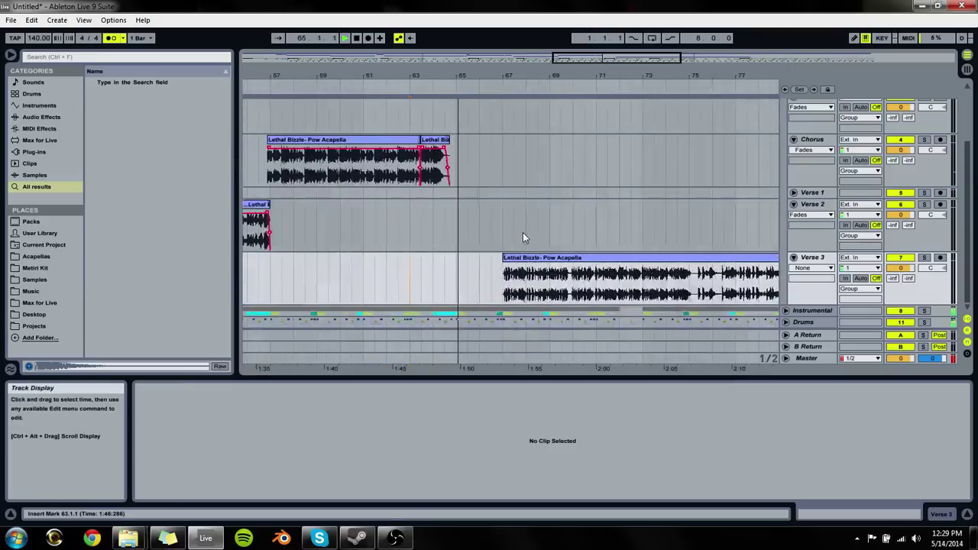
pyautogui.moveTo(527, 257); pyautogui.dragTo(483, 260)
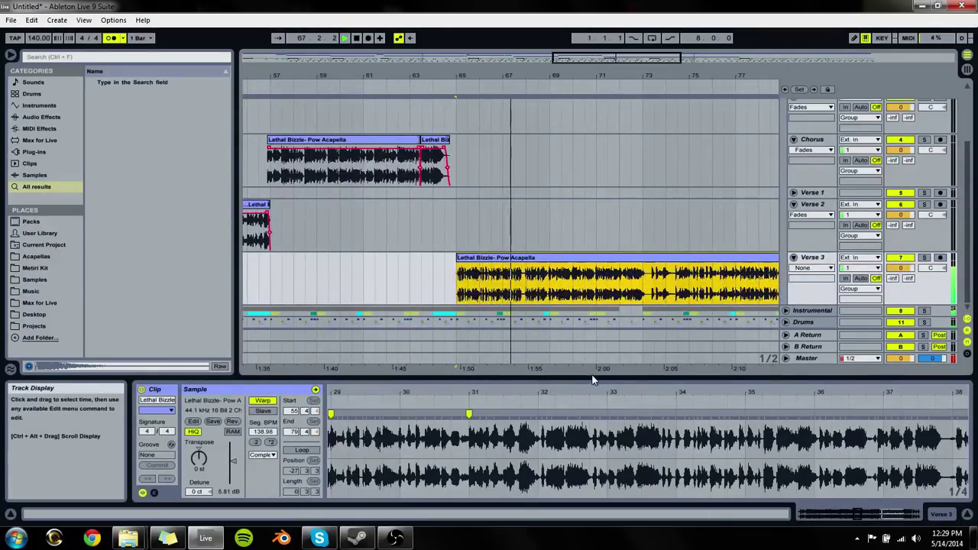
pyautogui.moveTo(611, 392); pyautogui.dragTo(882, 513)
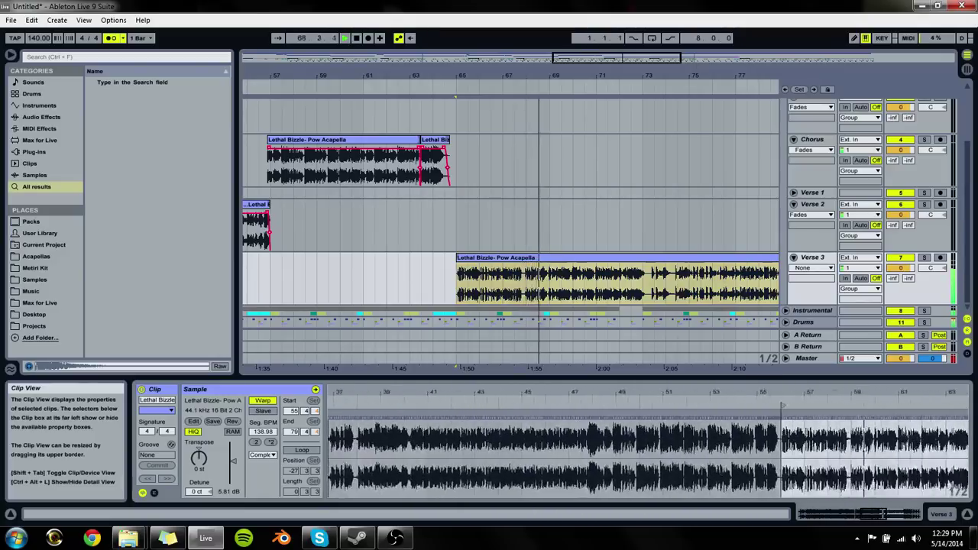
pyautogui.click(654, 293)
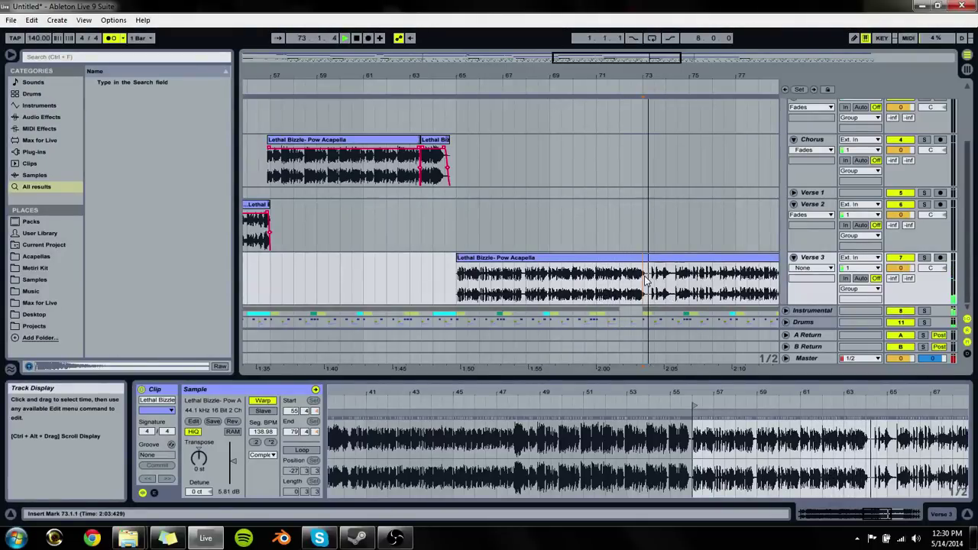
# Step: Fold the Intro, Chorus and Verse 2 tracks to bring the Original and Verse 3 tracks together
pyautogui.scroll(5, 816, 230)
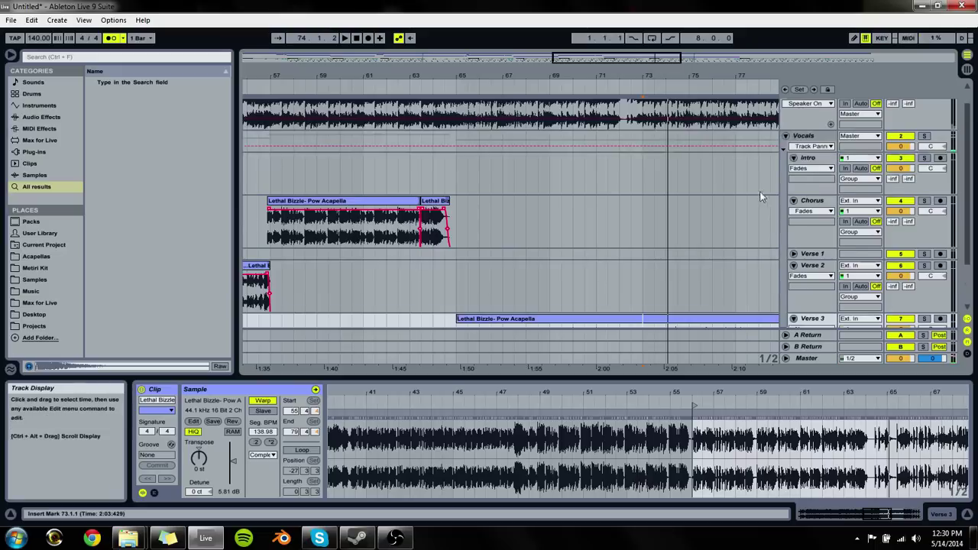
pyautogui.scroll(-2, 829, 210)
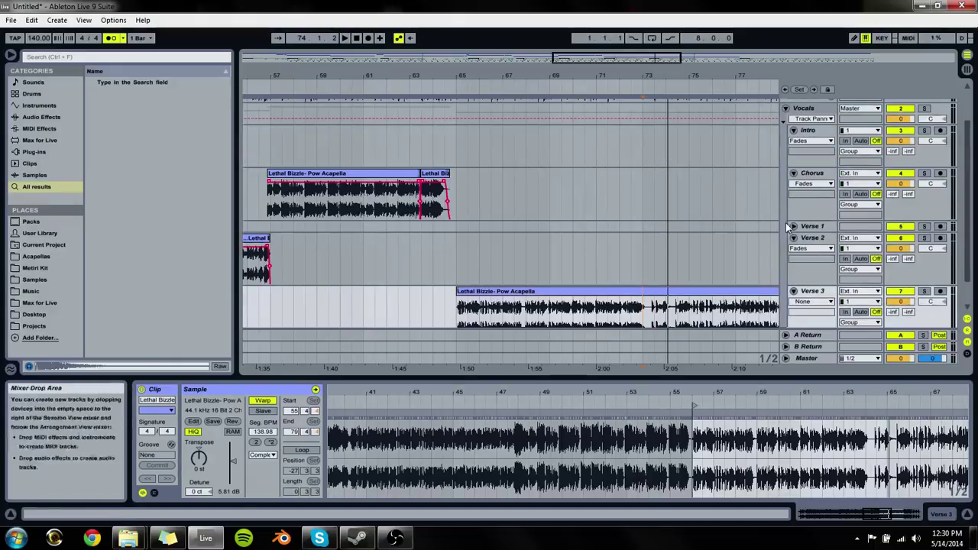
pyautogui.click(812, 259)
pyautogui.click(793, 174)
pyautogui.click(793, 131)
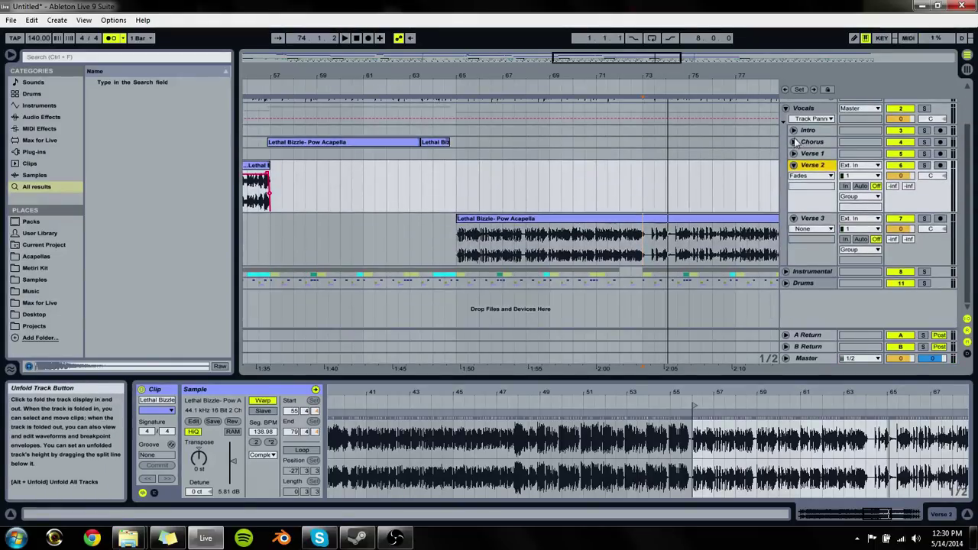
pyautogui.click(793, 164)
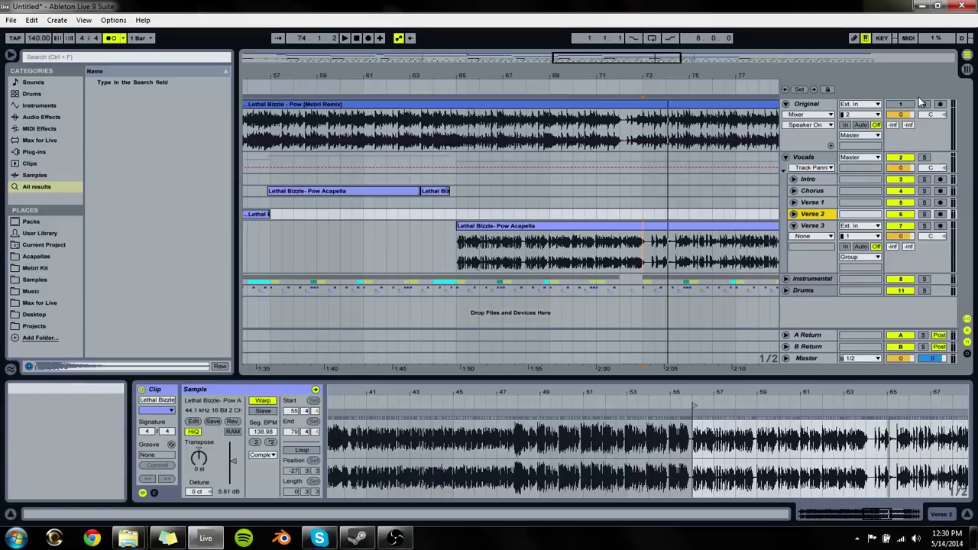
# Step: Solo the Original and Verse 3 tracks, compare them from bar 65, and mark the phrase from 73.1.1 to 74.3.1
pyautogui.click(925, 105)
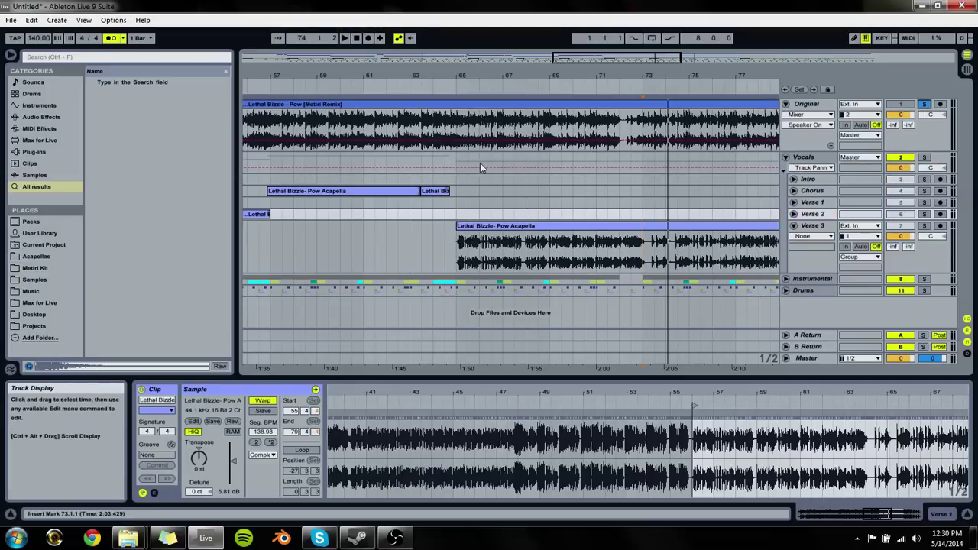
pyautogui.click(498, 227)
pyautogui.press('space')
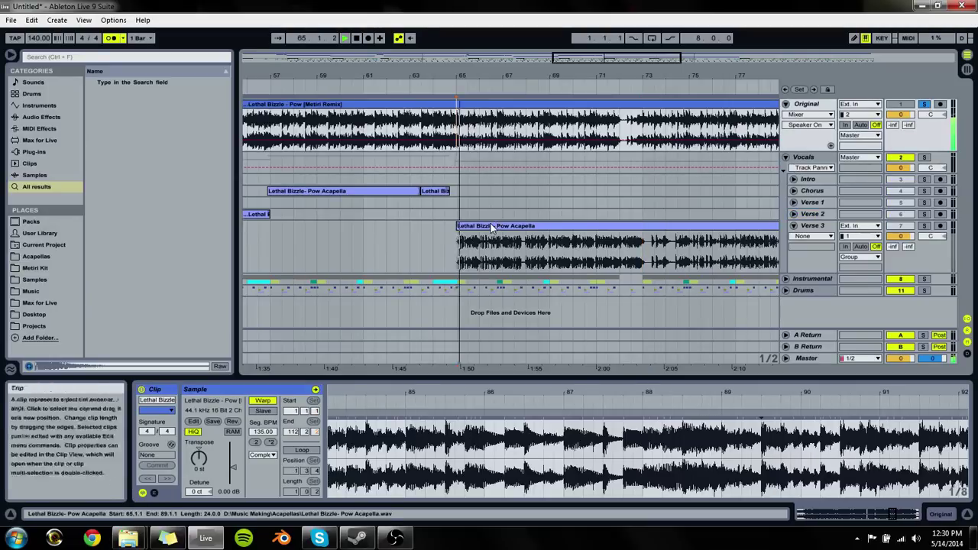
pyautogui.click(500, 227)
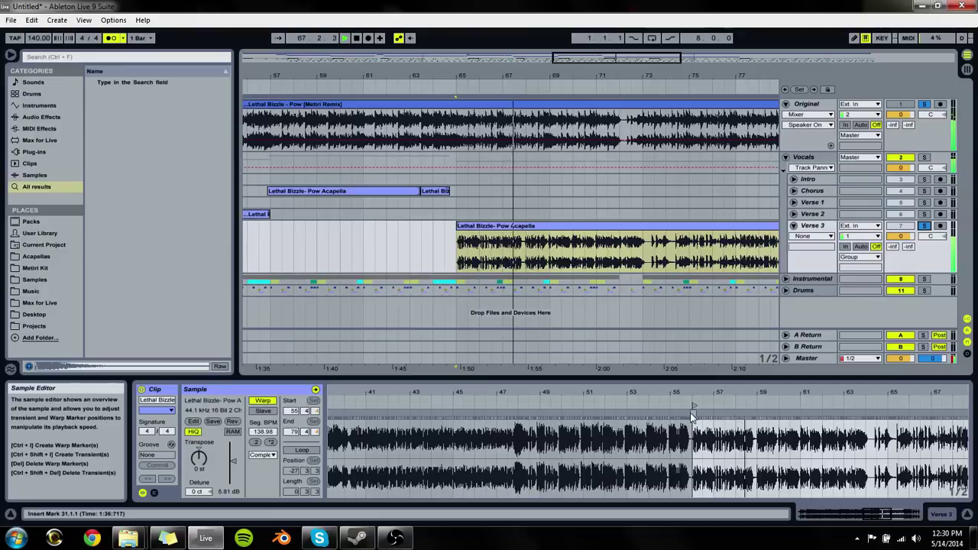
pyautogui.moveTo(644, 256); pyautogui.dragTo(656, 259)
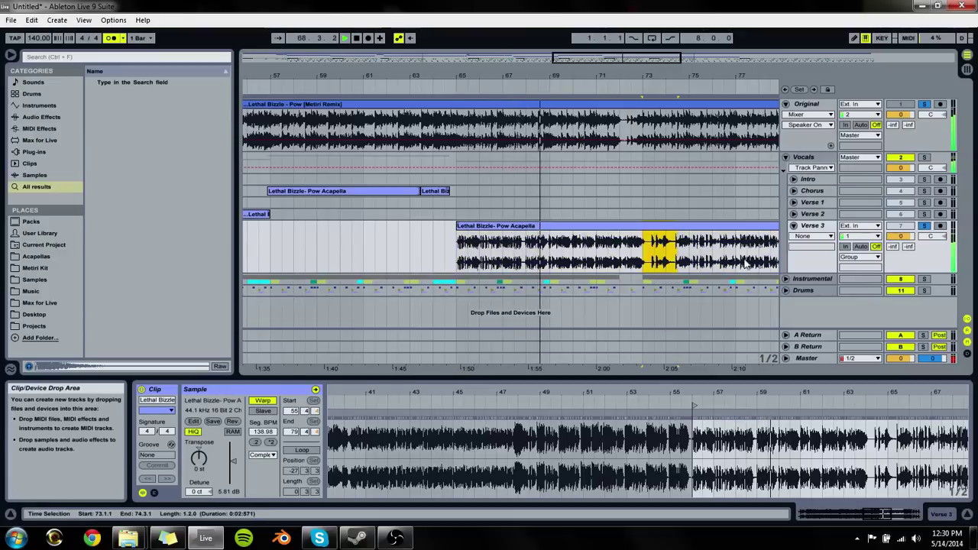
# Step: Duplicate the Verse 3 track and name the two copies Verse 3a and Verse 3b
pyautogui.click(818, 227)
pyautogui.hotkey('ctrl', 'd')
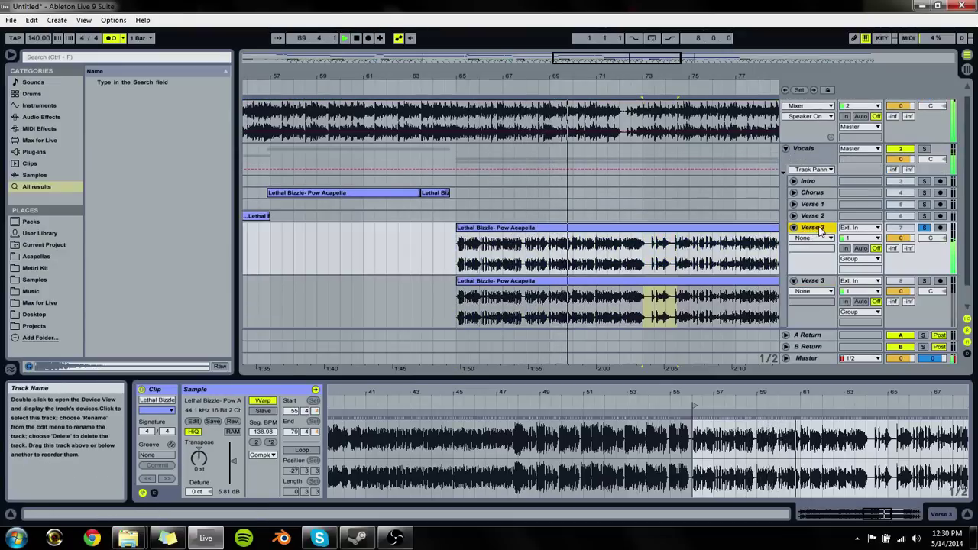
pyautogui.write('a')
pyautogui.press('Return')
pyautogui.click(810, 280)
pyautogui.hotkey('ctrl', 'r')
pyautogui.write('Verse 3b')
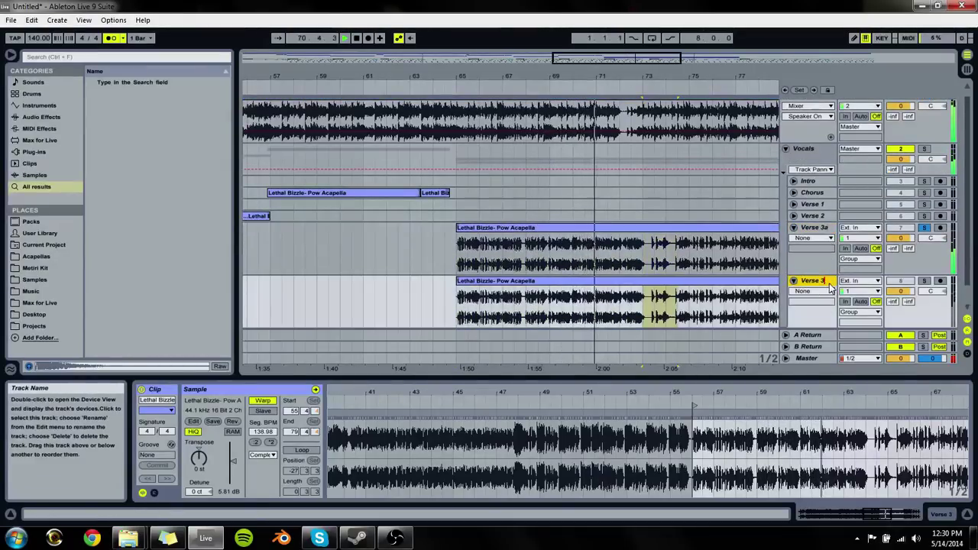
pyautogui.press('Return')
# Step: Trim the Verse 3b clip to begin at the phrase from bar 73, move it to just after bar 72, and audition the passage
pyautogui.moveTo(458, 294); pyautogui.dragTo(610, 290)
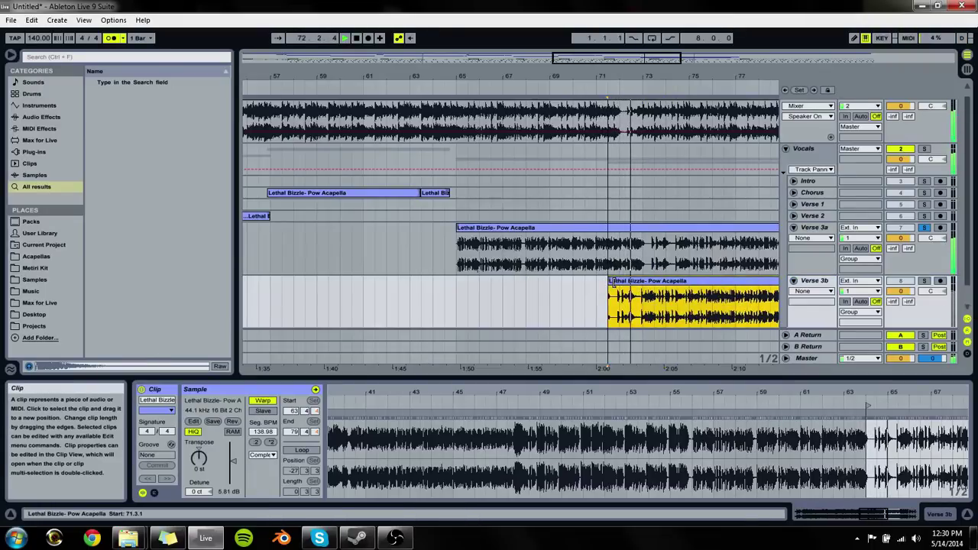
pyautogui.moveTo(636, 86); pyautogui.dragTo(673, 294)
pyautogui.click(585, 304)
pyautogui.press('space')
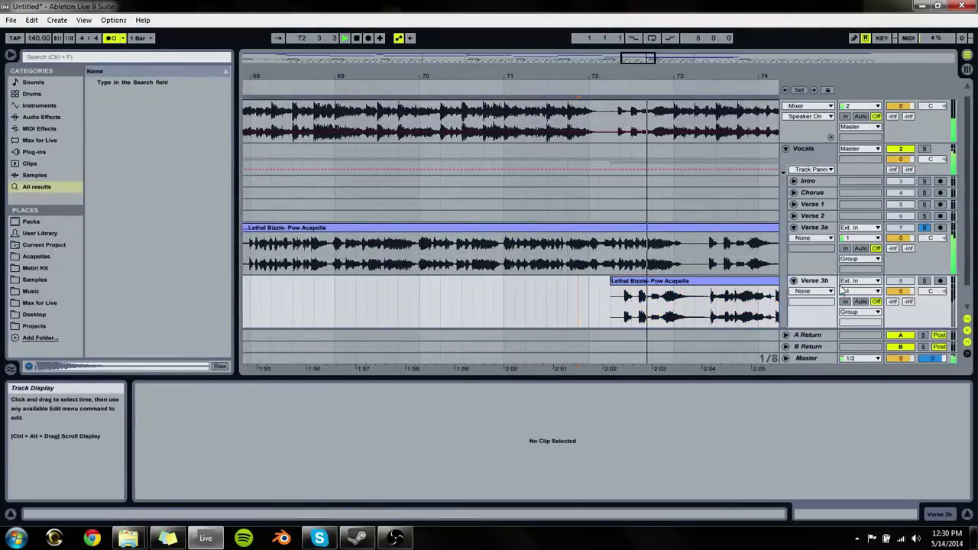
# Step: Split the Verse 3a clip at 72.1.3 and delete the part after the split
pyautogui.click(684, 267)
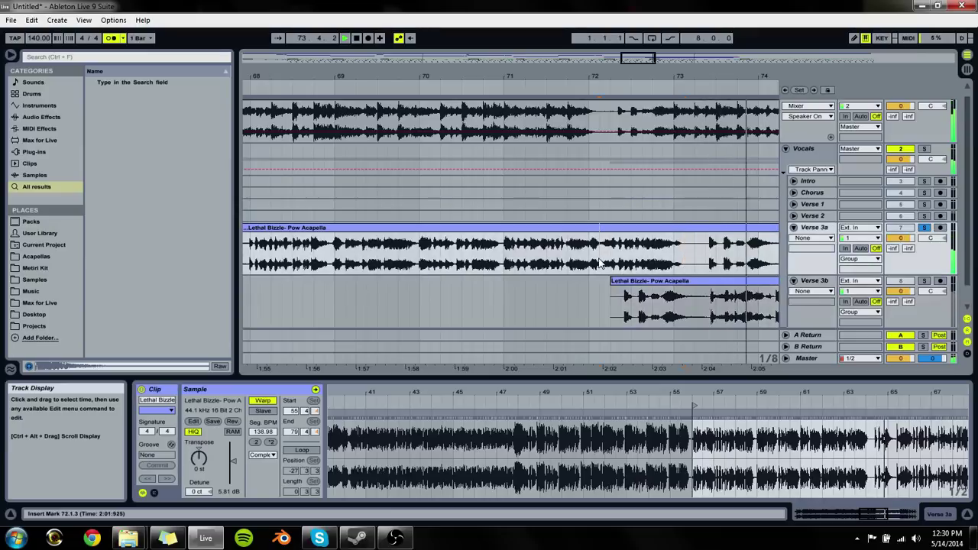
pyautogui.hotkey('ctrl', 'e')
pyautogui.click(606, 229)
pyautogui.press('Delete')
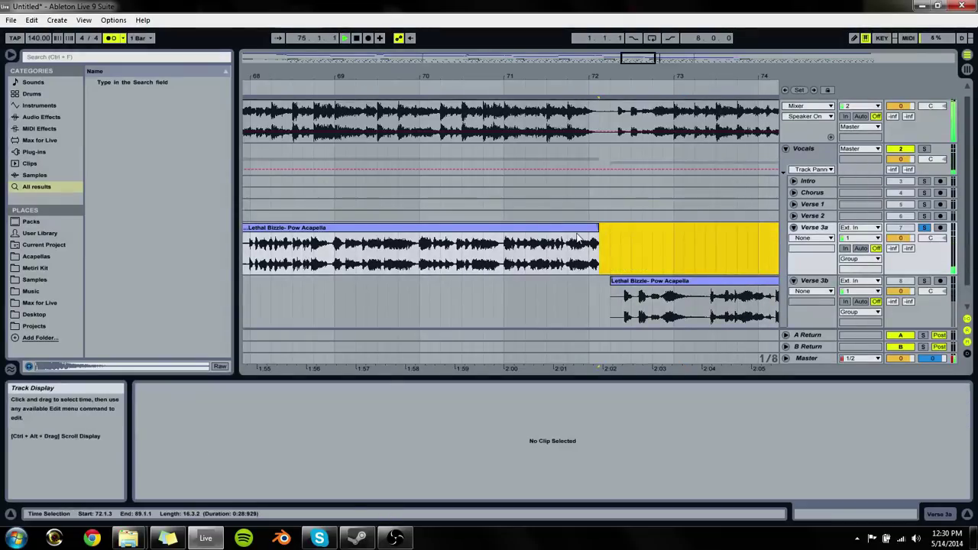
# Step: Audition the shortened Verse 3a clip from 65.1.1 and from 69.1.1 against the Original track
pyautogui.click(577, 236)
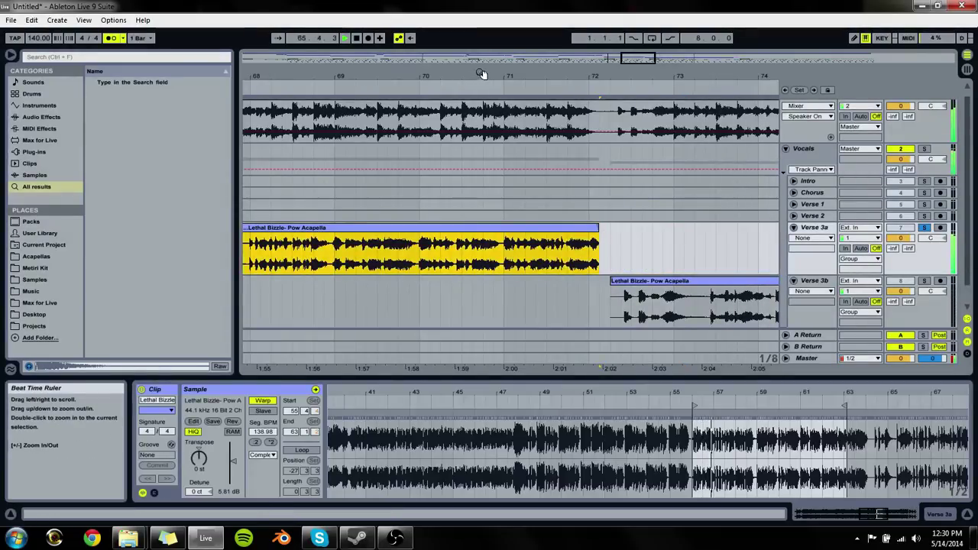
pyautogui.moveTo(481, 74); pyautogui.dragTo(535, 57)
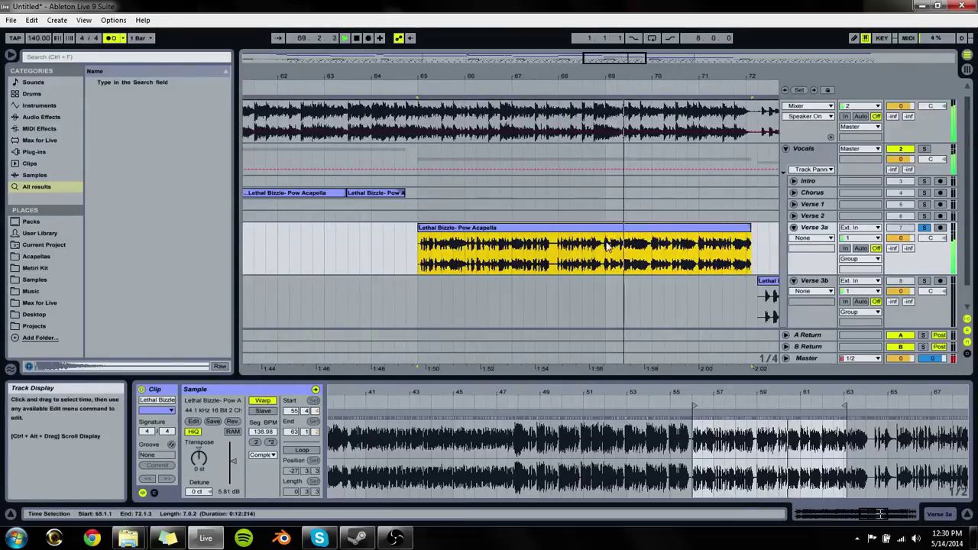
pyautogui.click(607, 246)
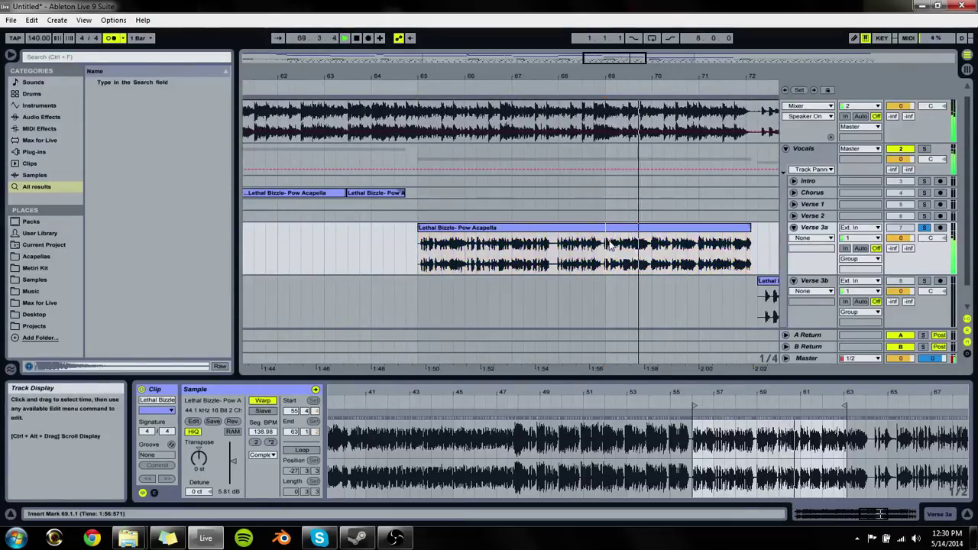
pyautogui.click(461, 229)
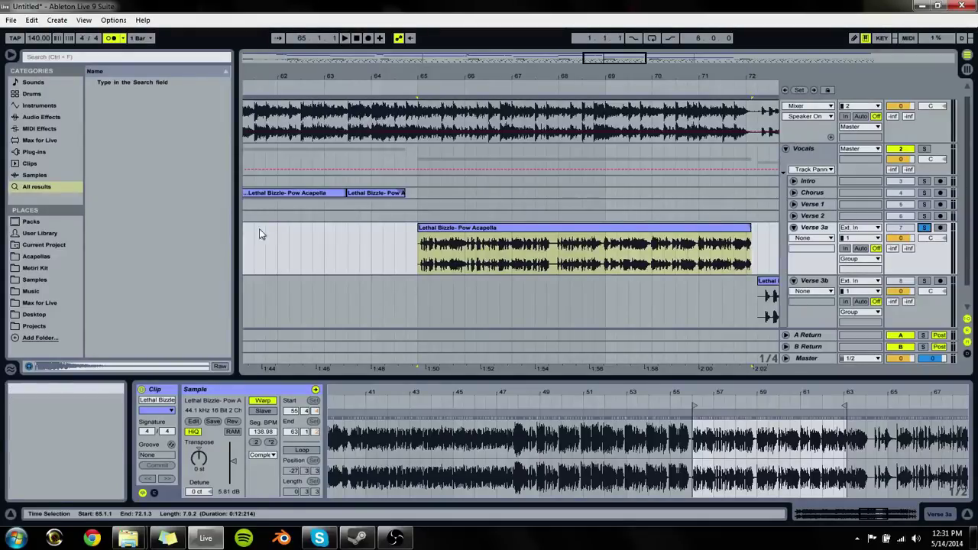
# Step: Turn off the solos and audition the transition from the chorus into Verse 3a, starting at bar 63
pyautogui.click(333, 245)
pyautogui.press('space')
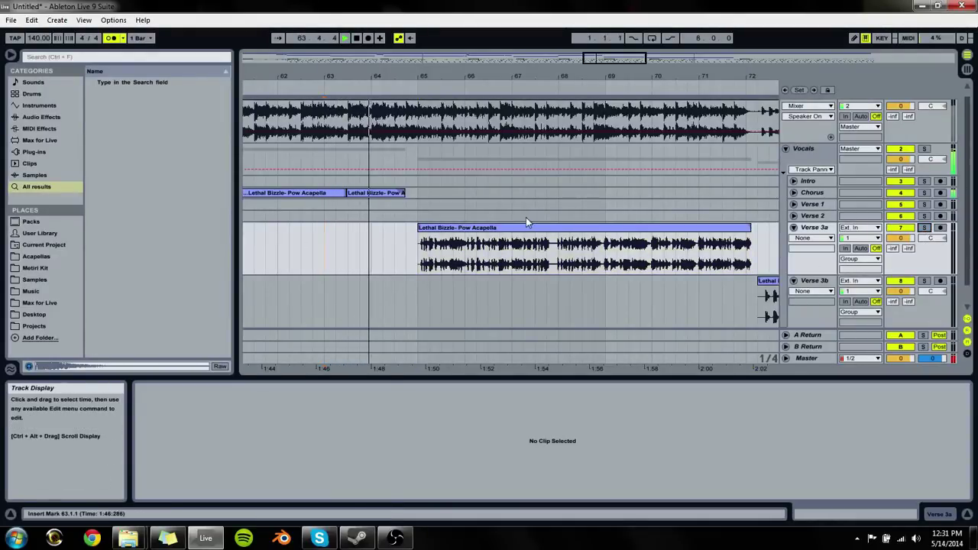
pyautogui.click(525, 222)
pyautogui.scroll(-1, 663, 282)
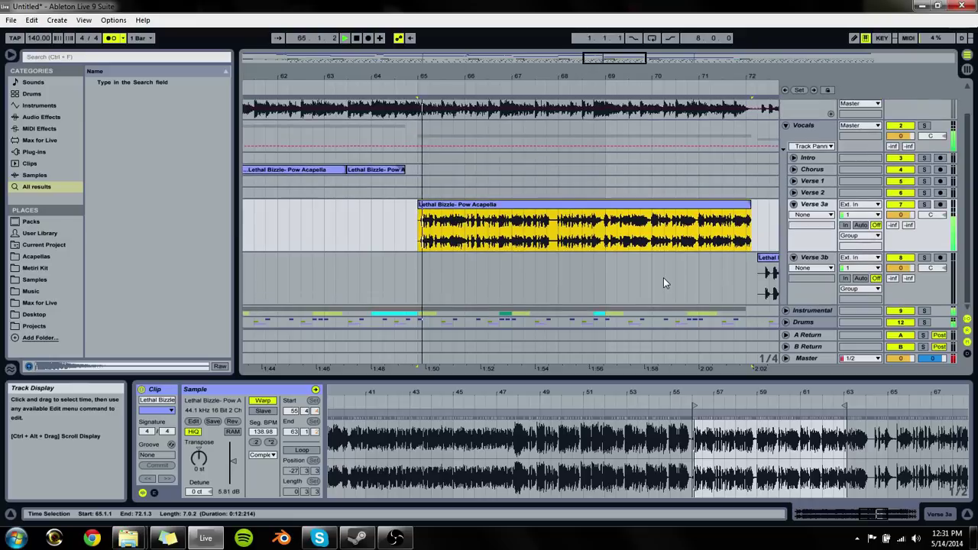
pyautogui.moveTo(673, 398); pyautogui.dragTo(649, 426)
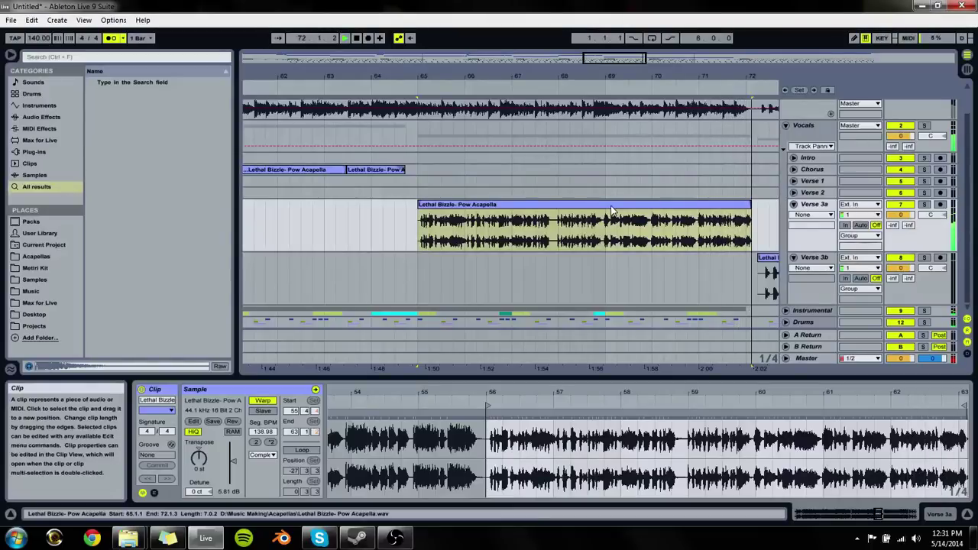
# Step: Stop playback and extend the end of the Verse 3a clip to 73.2.3
pyautogui.press('space')
pyautogui.moveTo(750, 205); pyautogui.dragTo(778, 205)
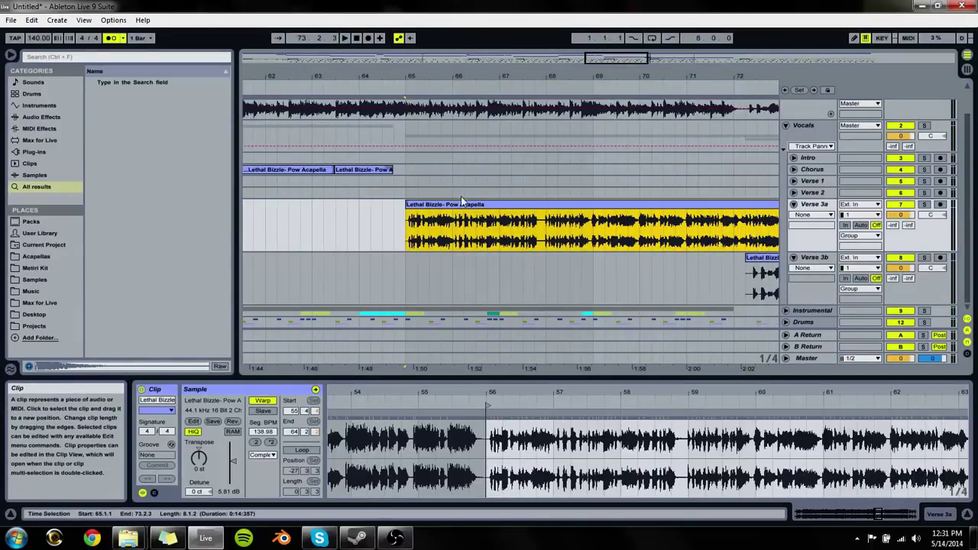
# Step: Try starting the Verse 3a clip at 64.2.1 and at 64.4.1, auditioning each from bar 63, and return it to 65.1.1
pyautogui.moveTo(466, 208); pyautogui.dragTo(354, 208)
pyautogui.click(352, 205)
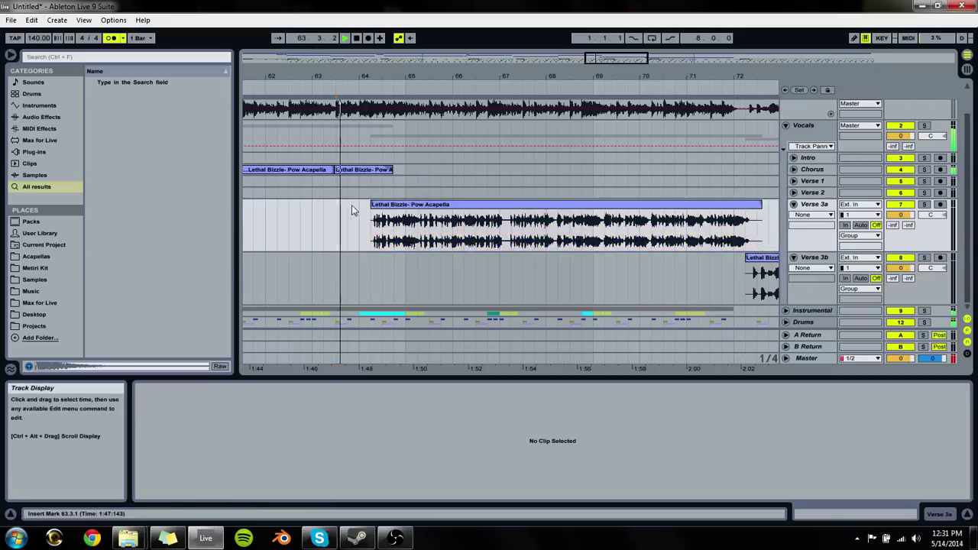
pyautogui.press('space')
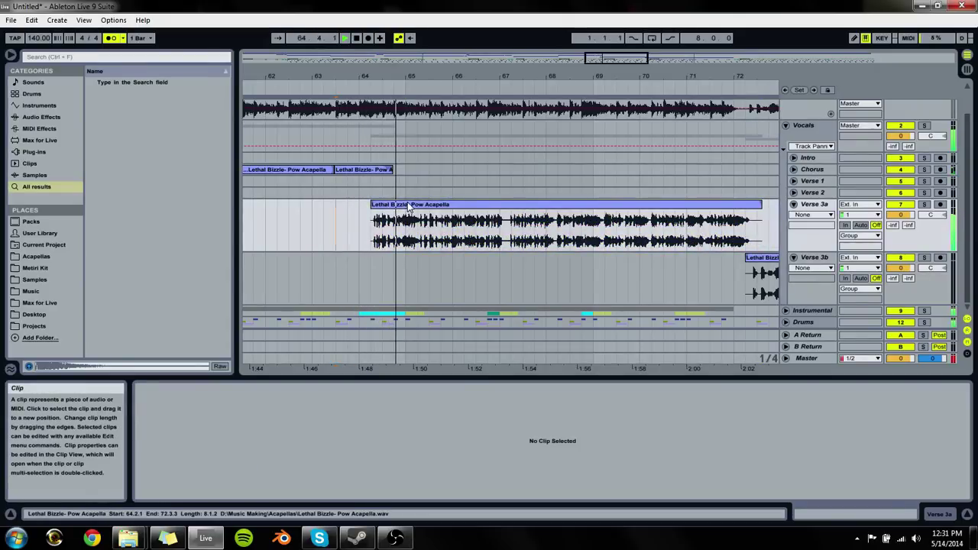
pyautogui.moveTo(408, 206); pyautogui.dragTo(431, 206)
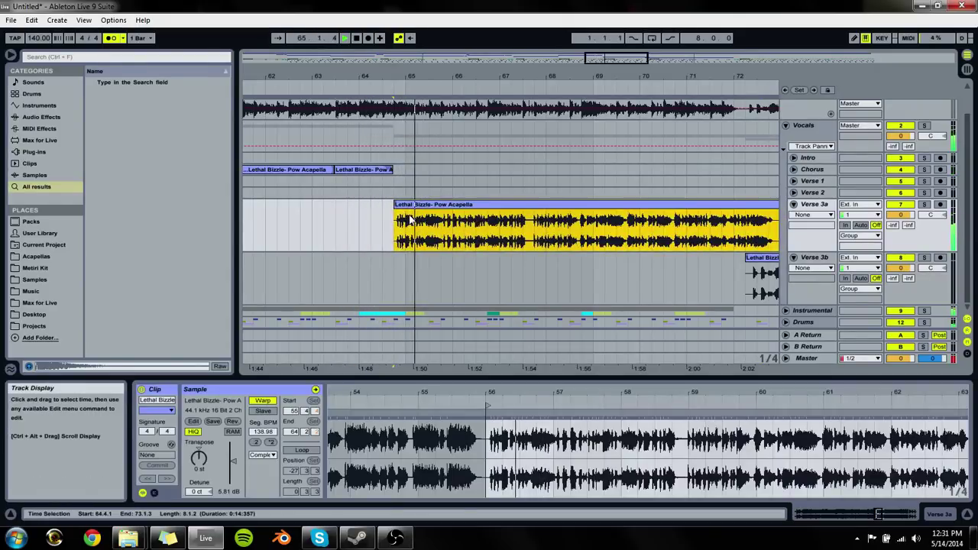
pyautogui.click(344, 221)
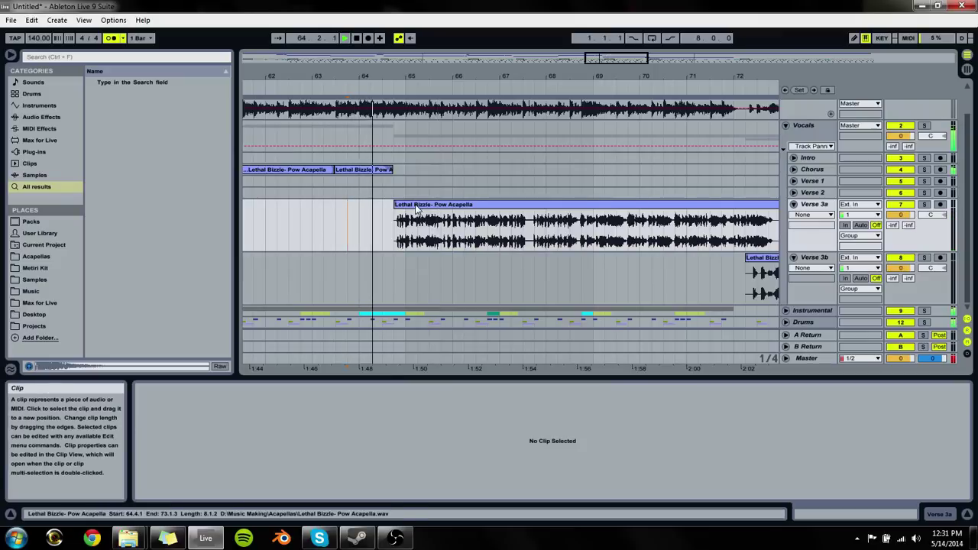
pyautogui.moveTo(412, 76); pyautogui.dragTo(432, 210)
pyautogui.click(392, 210)
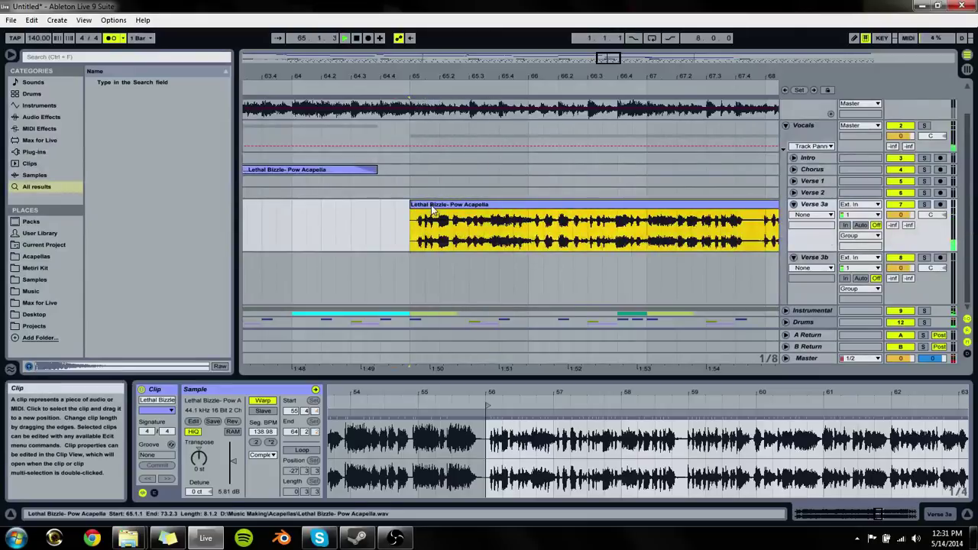
# Step: Add a warp marker at bar 56 of the Verse 3a sample and align the first vocal sound with the clip start
pyautogui.doubleClick(487, 414)
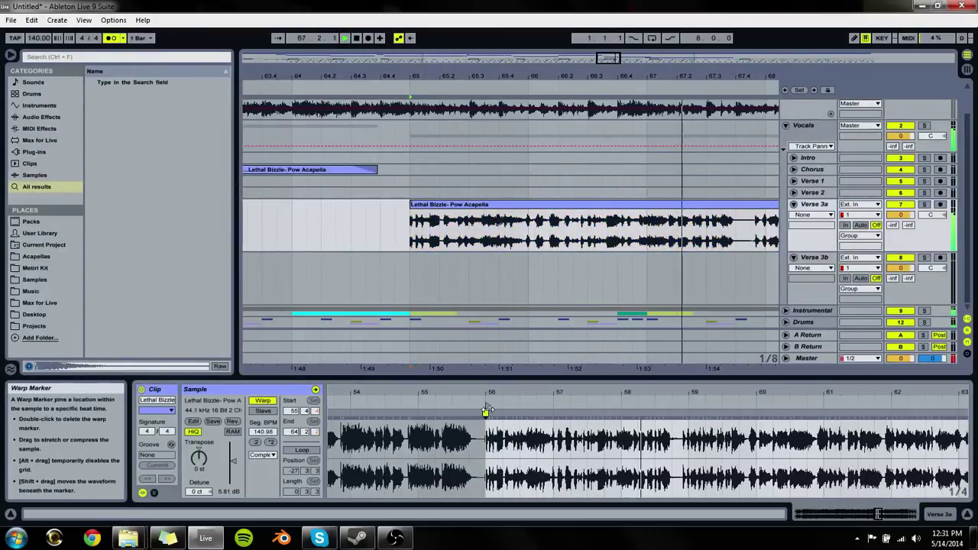
# Step: Extend the start of the Verse 3a clip to 64.4.3 and shift the clip back so it starts at 65.1.1
pyautogui.moveTo(421, 210); pyautogui.dragTo(406, 211)
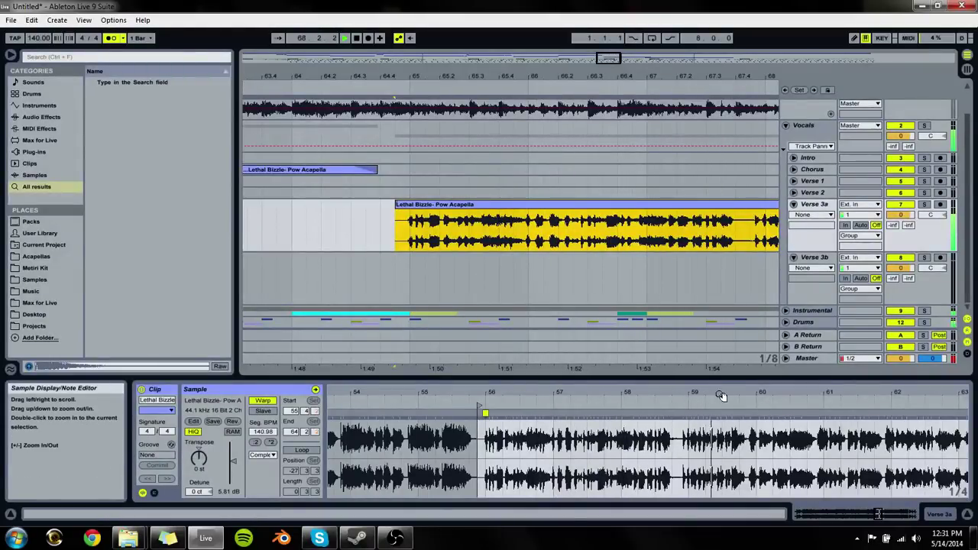
pyautogui.moveTo(730, 392); pyautogui.dragTo(562, 398)
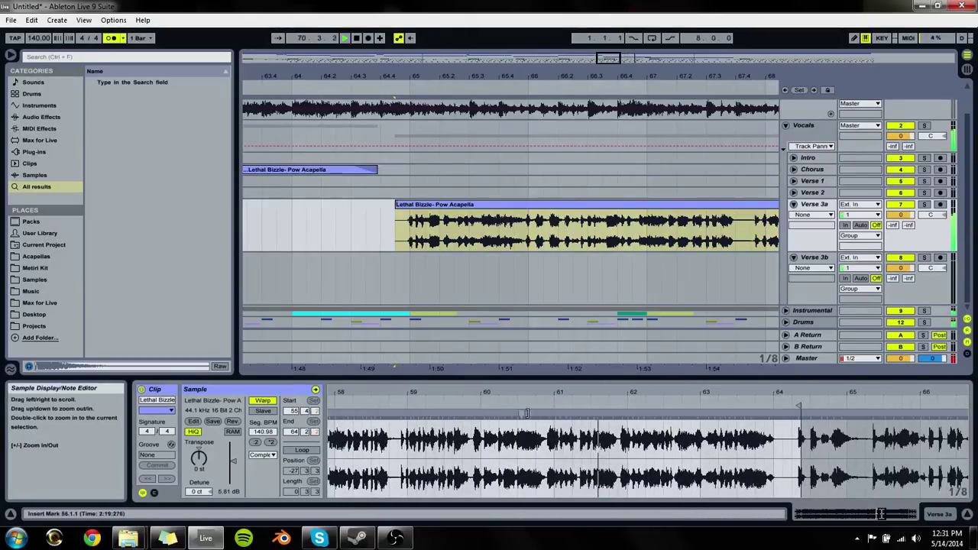
pyautogui.moveTo(416, 216)
pyautogui.mouseDown()
pyautogui.moveTo(353, 217)
pyautogui.moveTo(432, 218)
pyautogui.mouseUp()
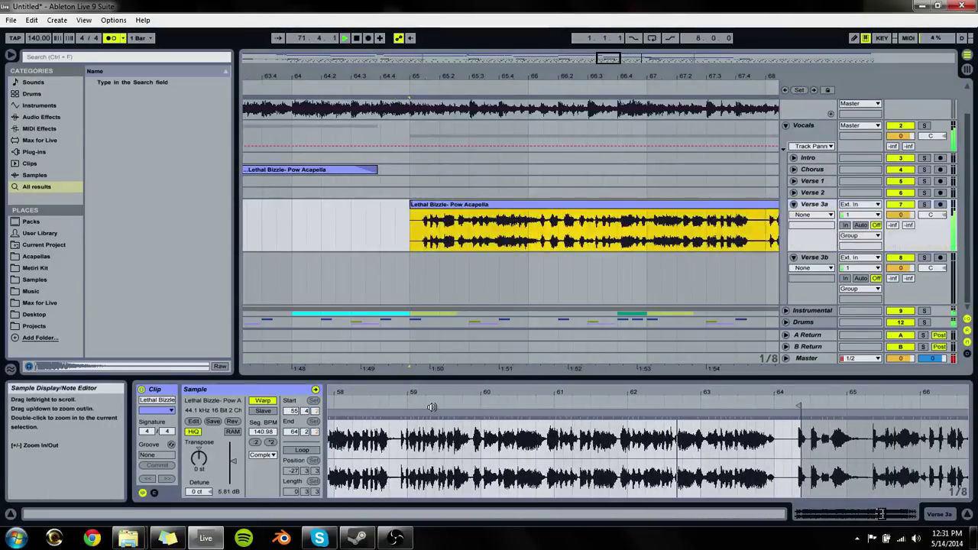
pyautogui.moveTo(489, 399)
pyautogui.mouseDown()
pyautogui.moveTo(523, 409)
pyautogui.moveTo(450, 184)
pyautogui.mouseUp()
pyautogui.click(522, 422)
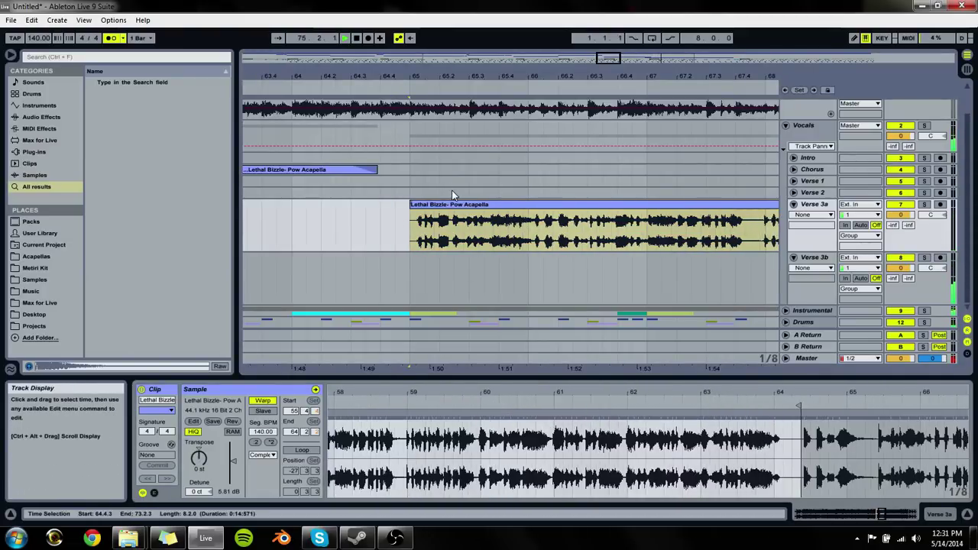
# Step: Add warp markers at bars 59 and 62 of the Verse 3a sample and align the vocal sounds with them
pyautogui.click(447, 203)
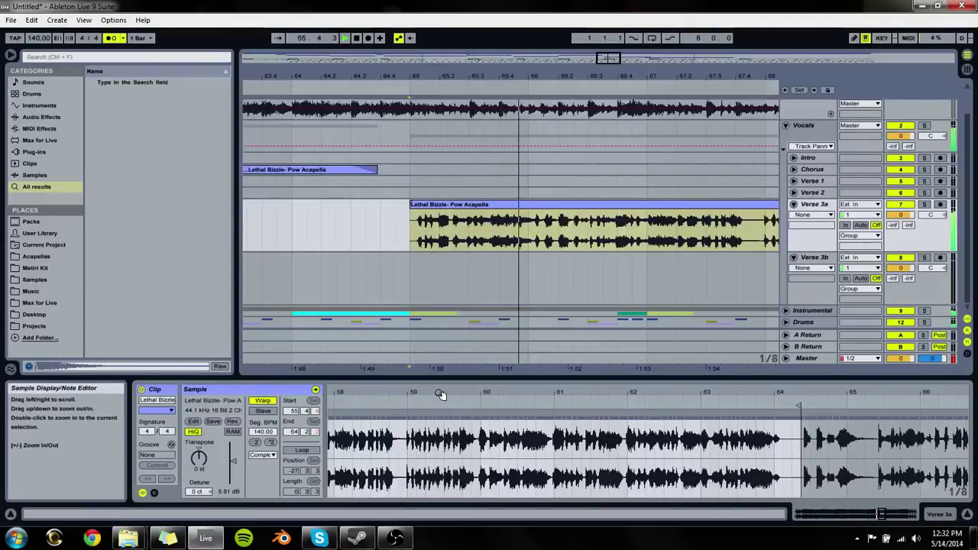
pyautogui.click(410, 413)
pyautogui.doubleClick(406, 412)
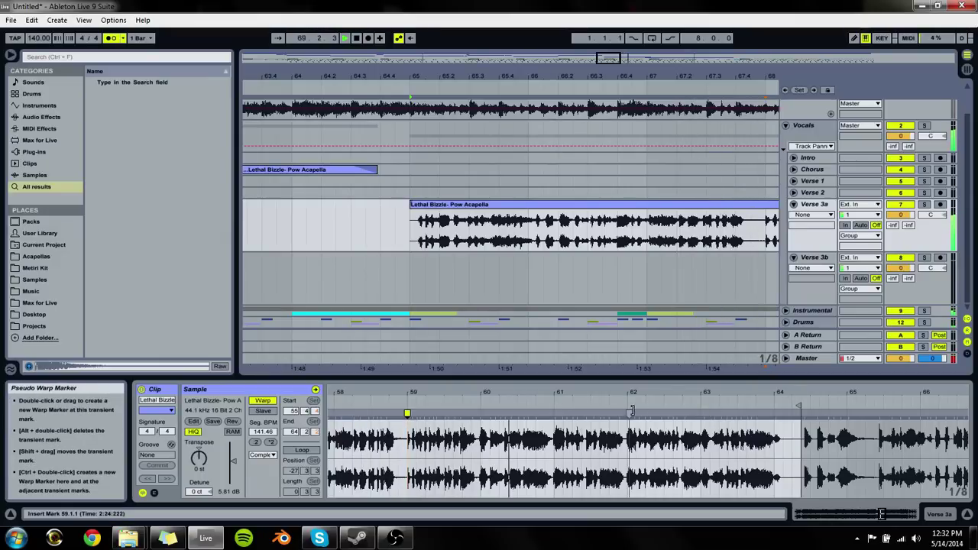
pyautogui.moveTo(628, 414)
pyautogui.mouseDown()
pyautogui.moveTo(618, 413)
pyautogui.moveTo(627, 413)
pyautogui.mouseUp()
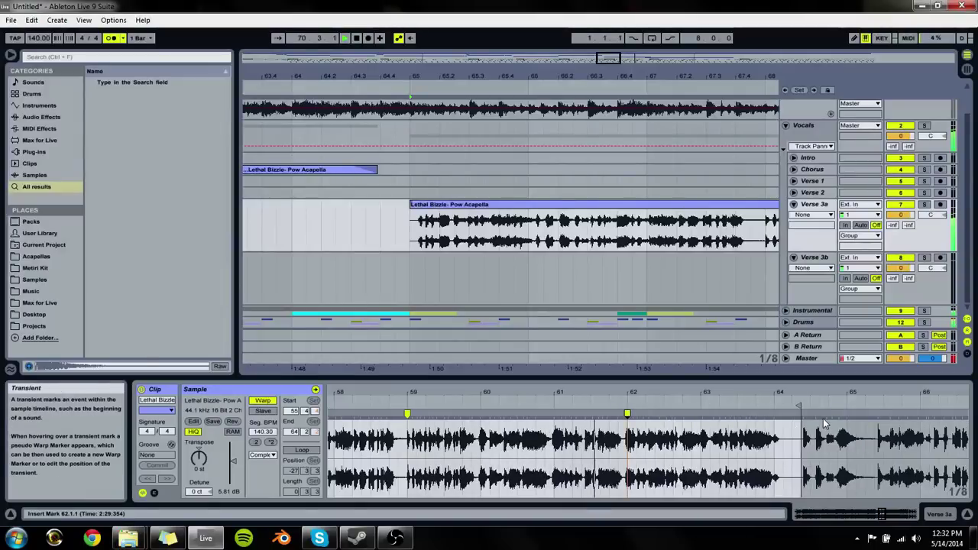
# Step: Pull the Verse 3a clip's end back to 64.1.3 in the sample and delete its section from 72.1.3 to 73.1.3
pyautogui.moveTo(799, 405); pyautogui.dragTo(779, 406)
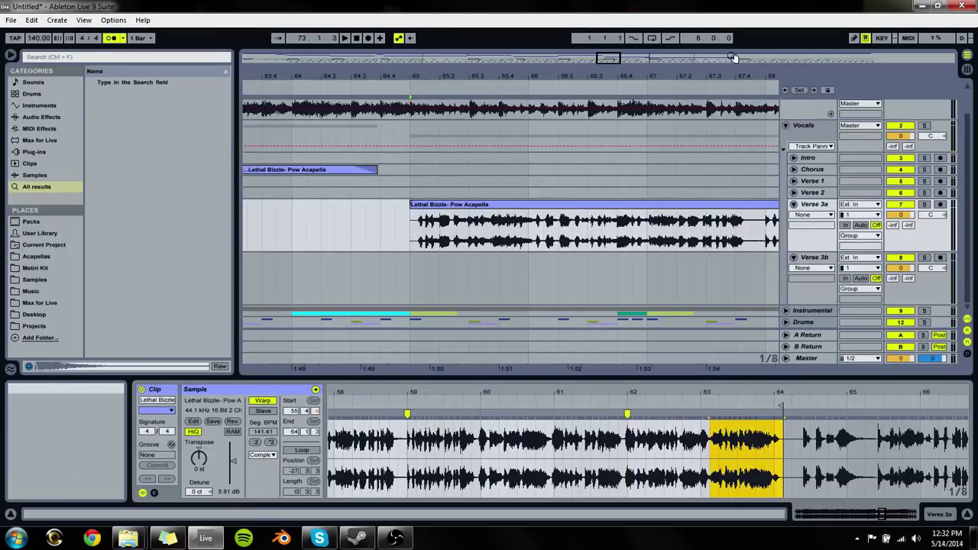
pyautogui.press('space')
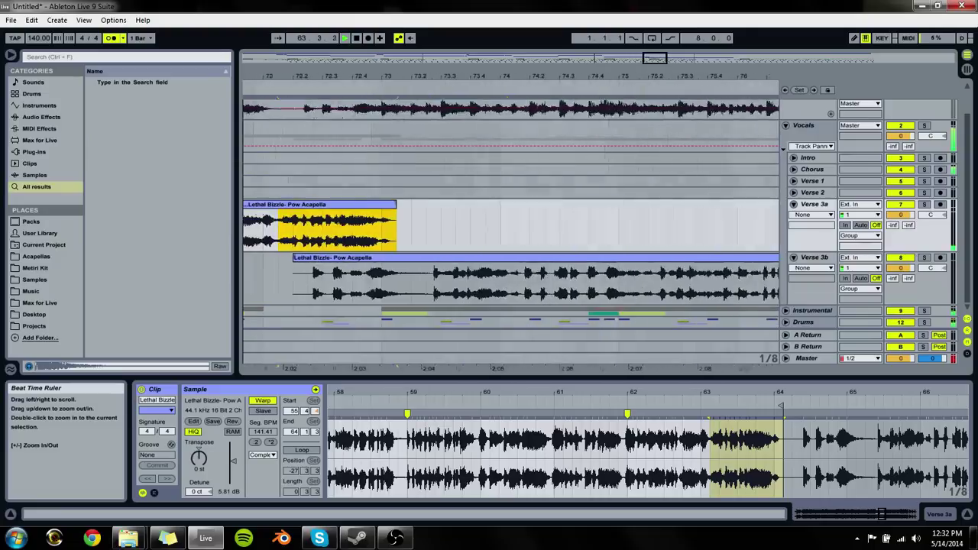
pyautogui.press('Delete')
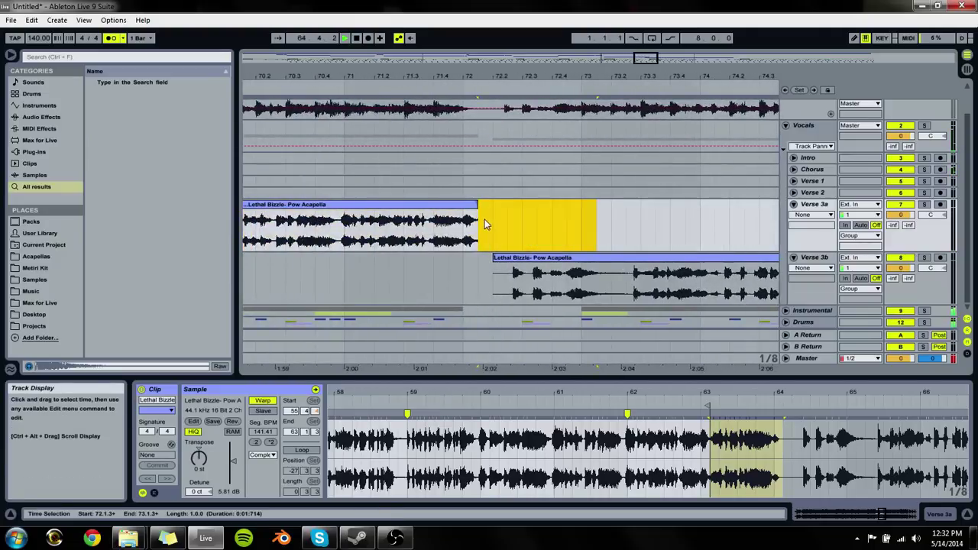
# Step: Show the fades on Verse 3a and add a short fade-out at the end of its clip
pyautogui.click(810, 215)
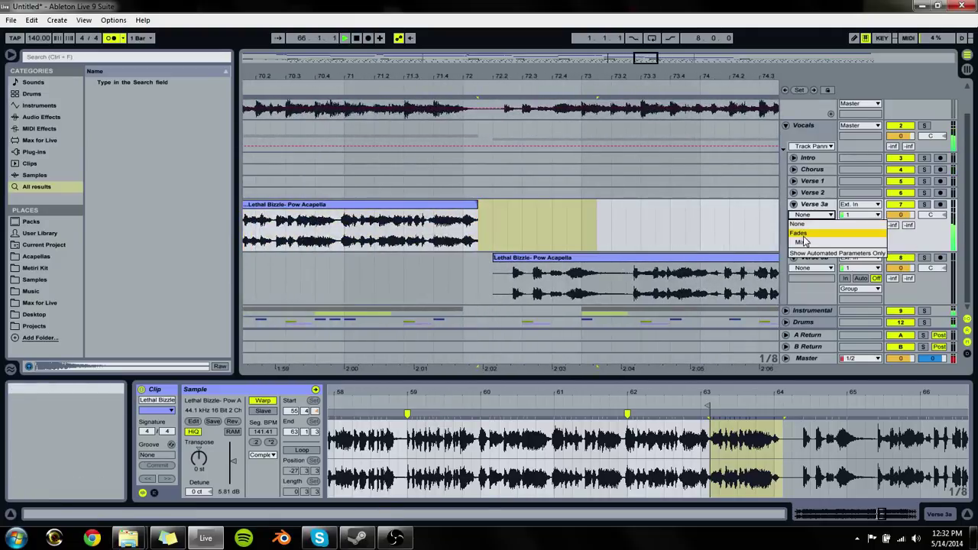
pyautogui.click(811, 226)
pyautogui.click(472, 219)
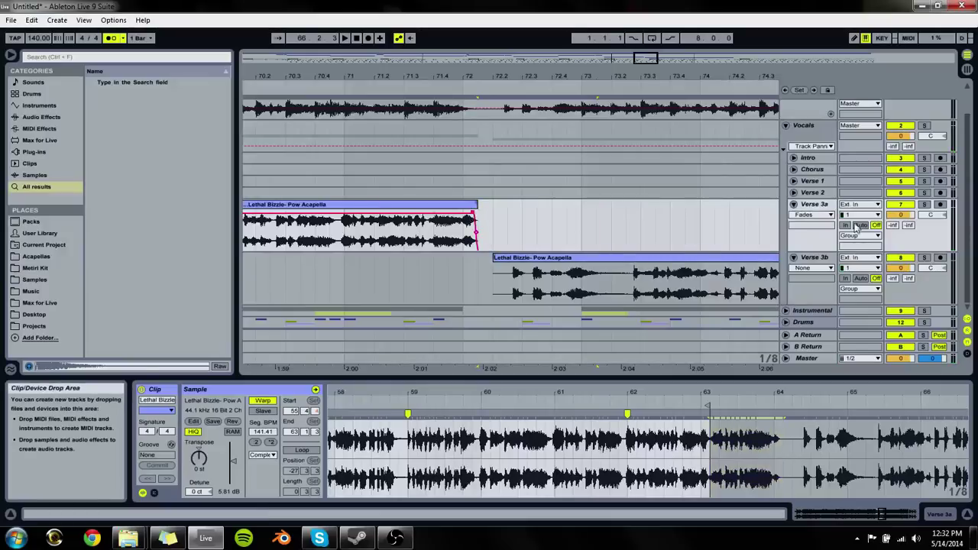
# Step: Insert an audio track below Verse 3a and place the vocal tail from 71.4.3 to 72.1.3 on it
pyautogui.click(835, 205)
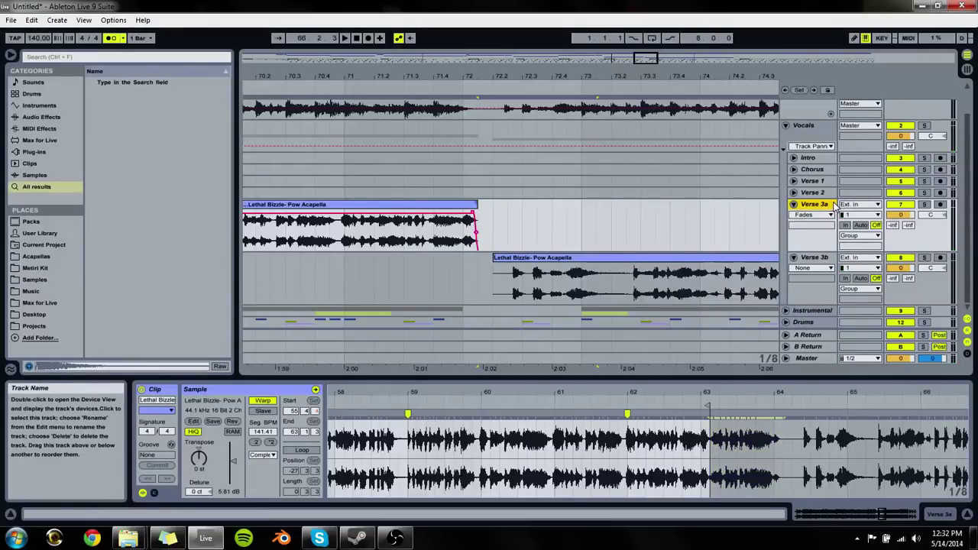
pyautogui.hotkey('ctrl', 't')
pyautogui.moveTo(486, 222); pyautogui.dragTo(478, 262)
# Step: Show the fades on the 8 Audio track, trim the tail clip's start to 71.4.4 and lengthen its fade-in
pyautogui.click(803, 269)
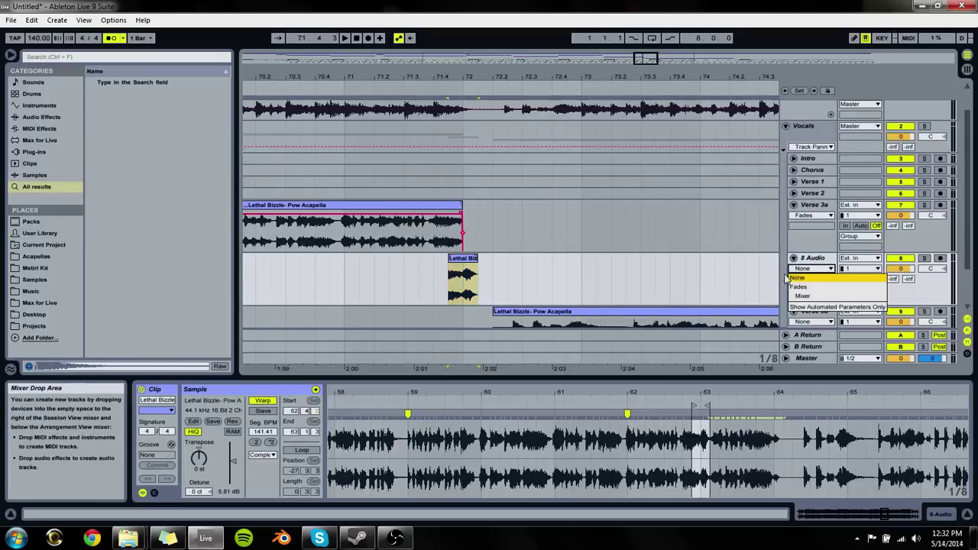
pyautogui.click(798, 287)
pyautogui.moveTo(456, 80); pyautogui.dragTo(456, 94)
pyautogui.click(470, 275)
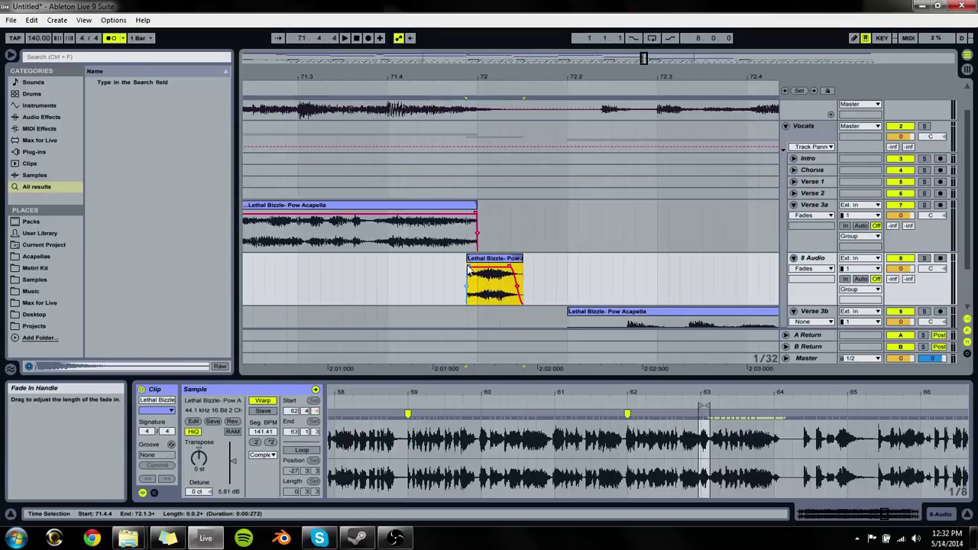
pyautogui.moveTo(468, 281); pyautogui.dragTo(455, 281)
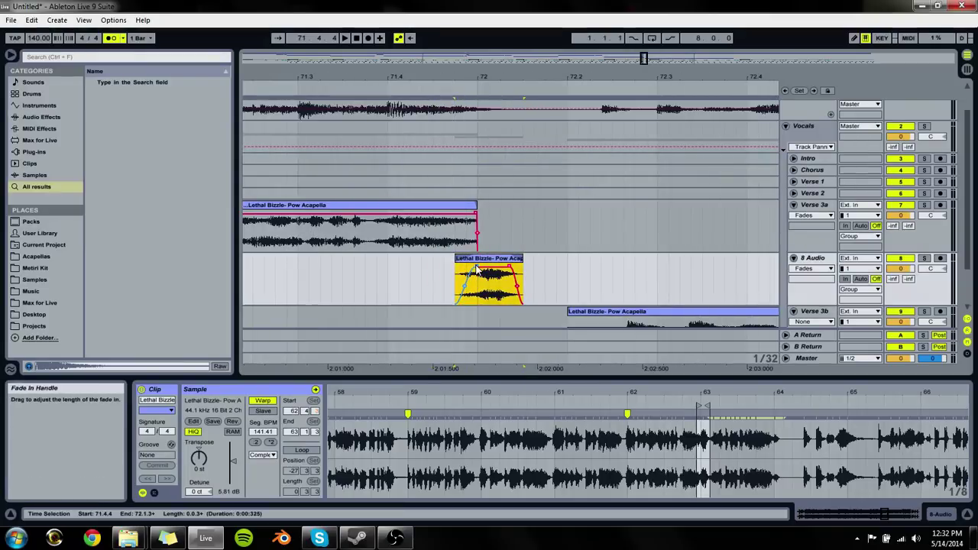
# Step: Lengthen the Verse 3a clip's fade-out to overlap the tail's fade-in and audition the crossfade from 71.3.4
pyautogui.moveTo(476, 213); pyautogui.dragTo(450, 221)
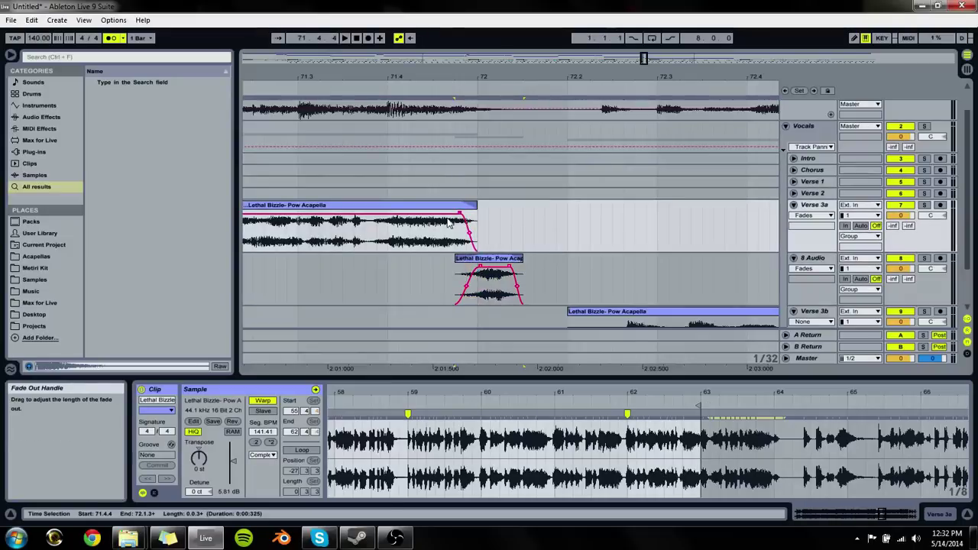
pyautogui.click(333, 265)
pyautogui.click(460, 220)
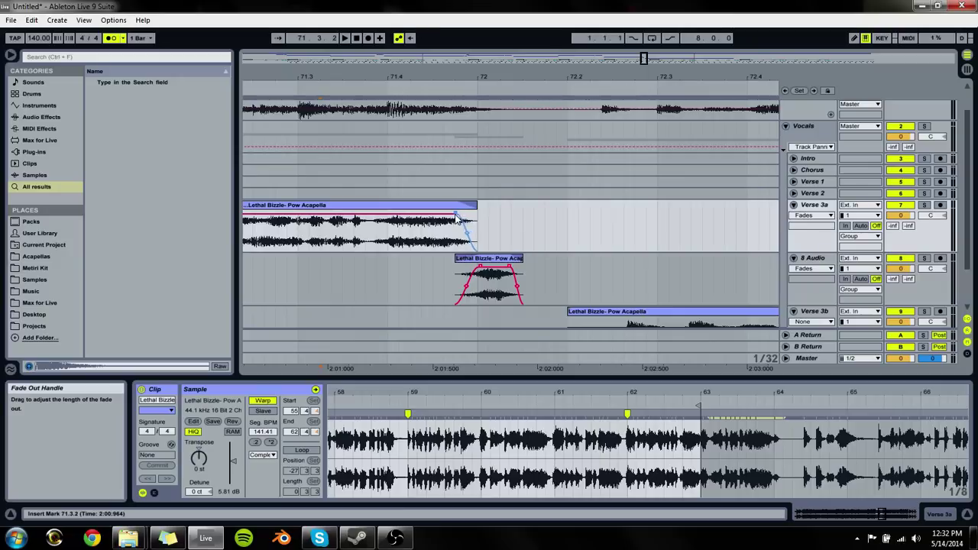
pyautogui.click(364, 264)
pyautogui.press('space')
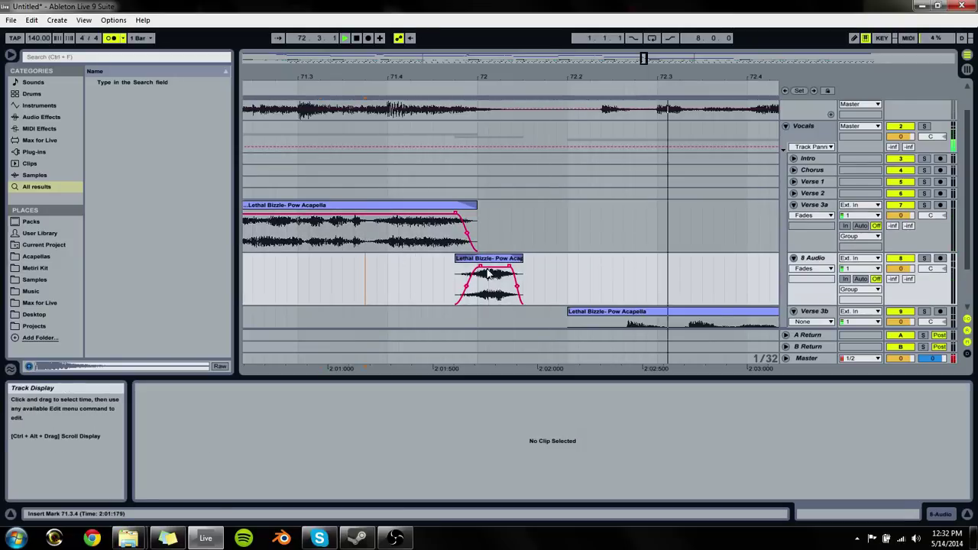
# Step: Stop playback, extend the end of the tail clip, lengthen its fade-out and audition it from the clip start
pyautogui.press('space')
pyautogui.moveTo(524, 268)
pyautogui.mouseDown()
pyautogui.moveTo(559, 266)
pyautogui.moveTo(510, 269)
pyautogui.mouseUp()
pyautogui.click(453, 279)
pyautogui.press('space')
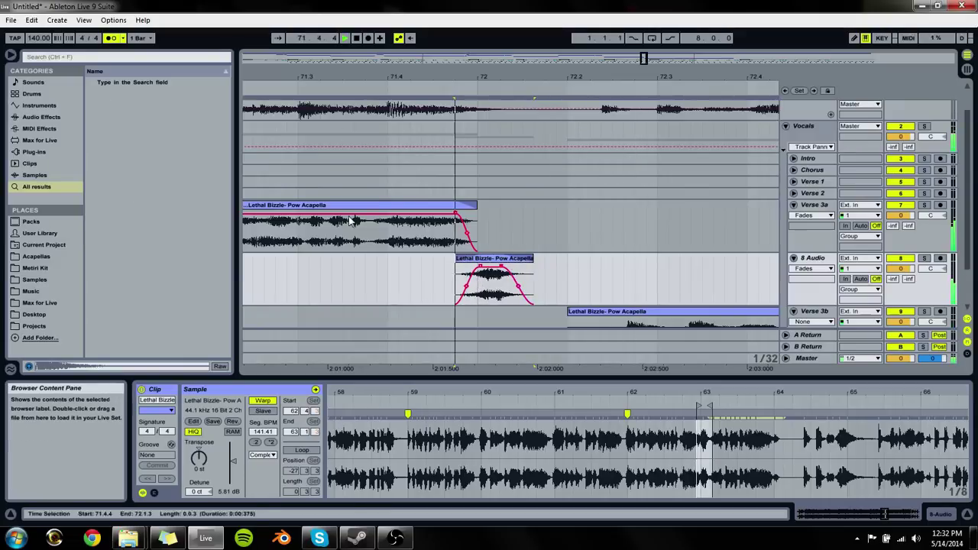
# Step: Solo the 8 Audio track and audition the vocal tail on its own
pyautogui.scroll(2, 814, 272)
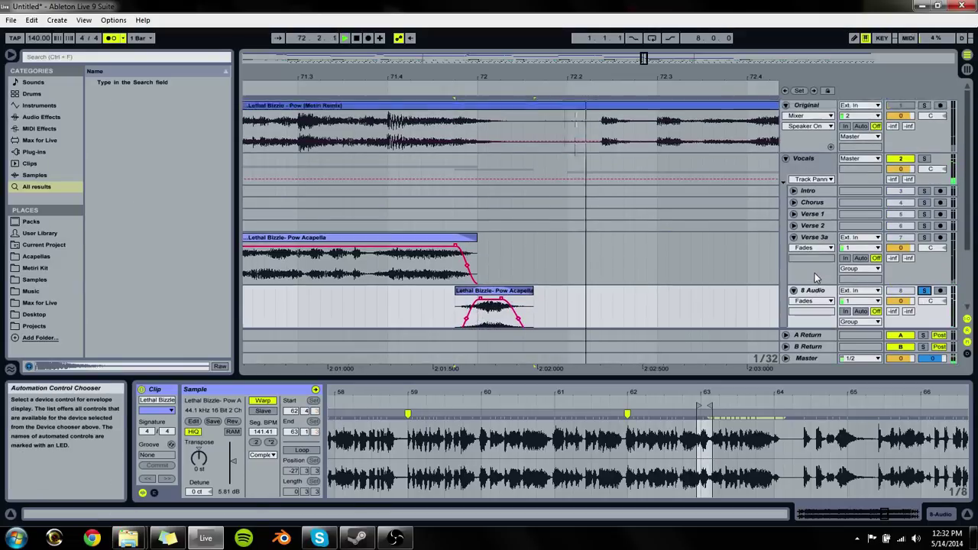
pyautogui.scroll(-5, 816, 261)
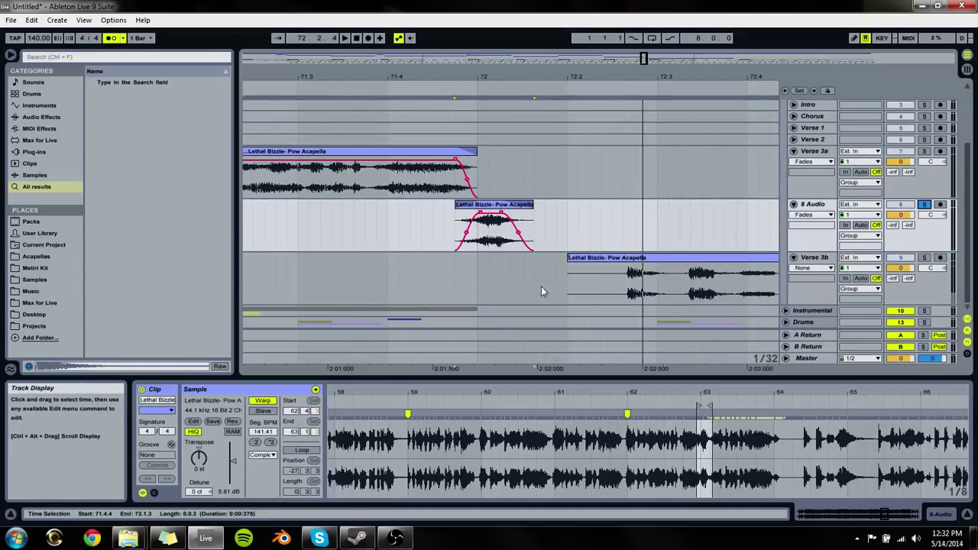
pyautogui.scroll(3, 461, 130)
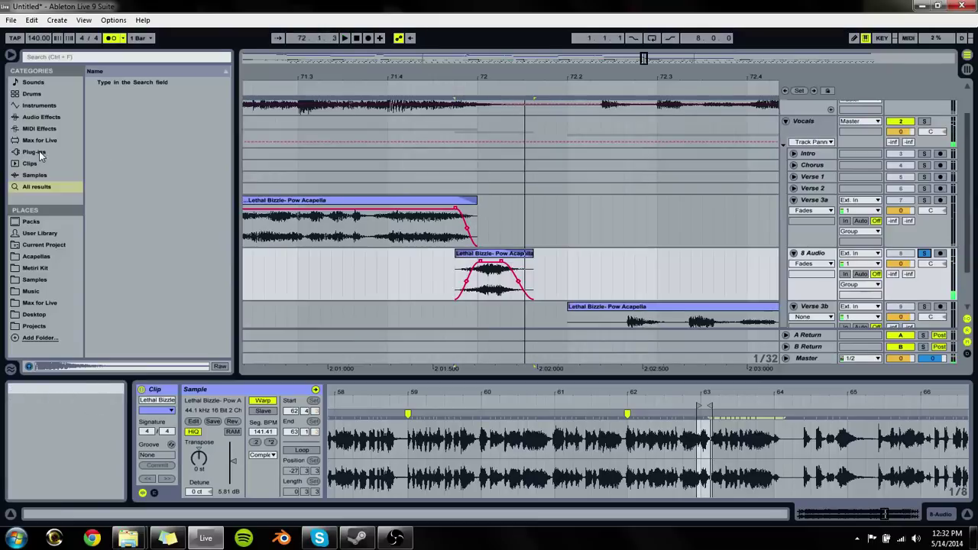
# Step: Find Simple Delay among the audio effects and add it to the 8 Audio track
pyautogui.click(39, 151)
pyautogui.click(58, 128)
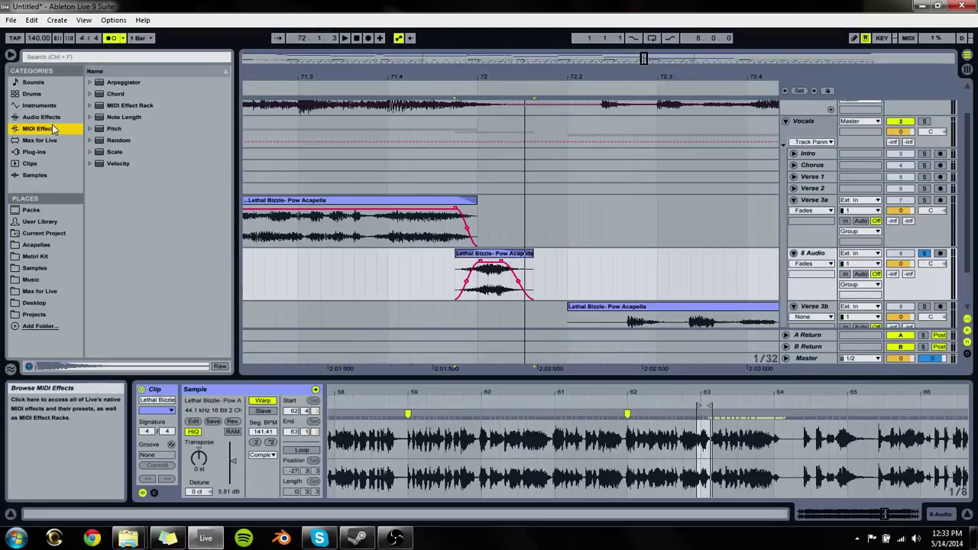
pyautogui.click(49, 119)
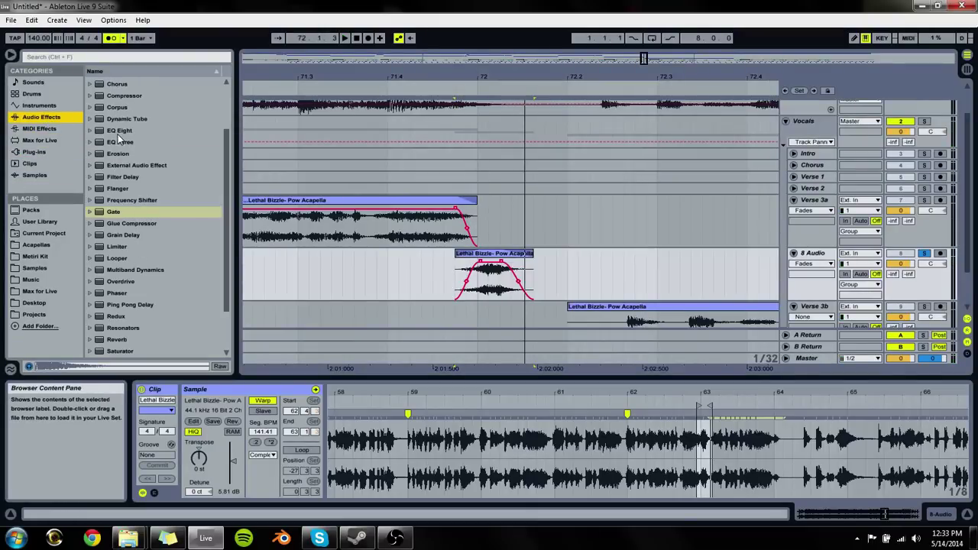
pyautogui.scroll(-3, 120, 147)
pyautogui.click(129, 304)
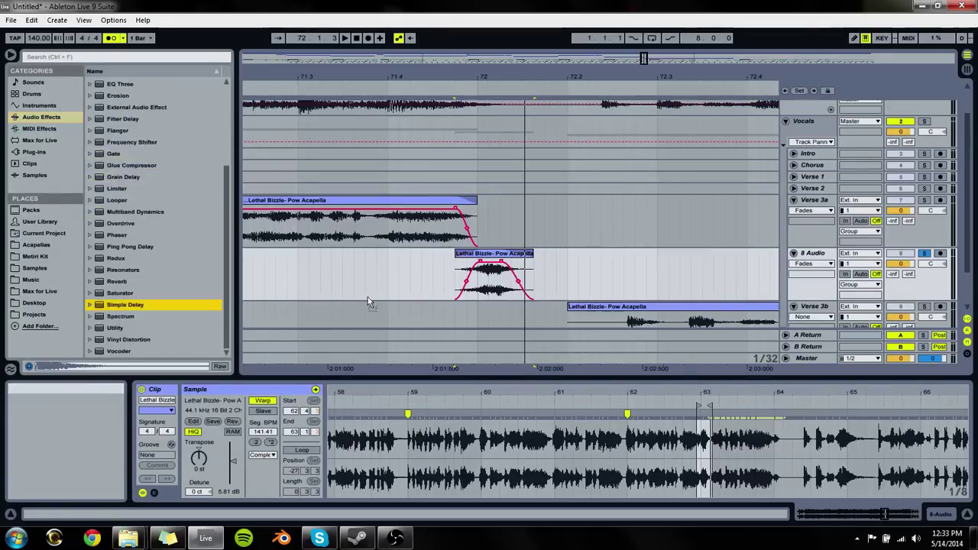
pyautogui.moveTo(461, 283); pyautogui.dragTo(463, 281)
# Step: Set the Simple Delay to 25% feedback, 20% dry/wet and a right delay time of 4 while auditioning the tail
pyautogui.press('space')
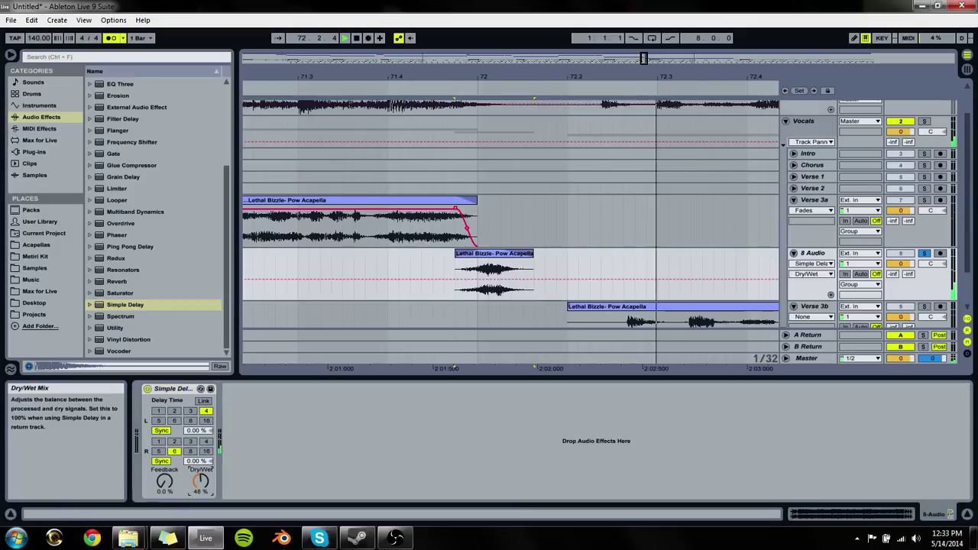
pyautogui.moveTo(164, 482); pyautogui.dragTo(174, 441)
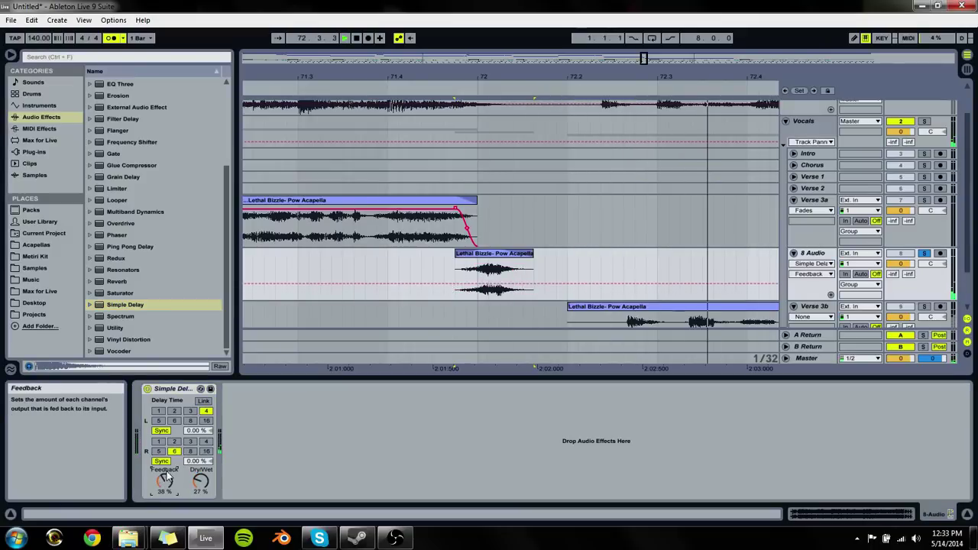
pyautogui.moveTo(195, 447); pyautogui.dragTo(200, 489)
pyautogui.press('space')
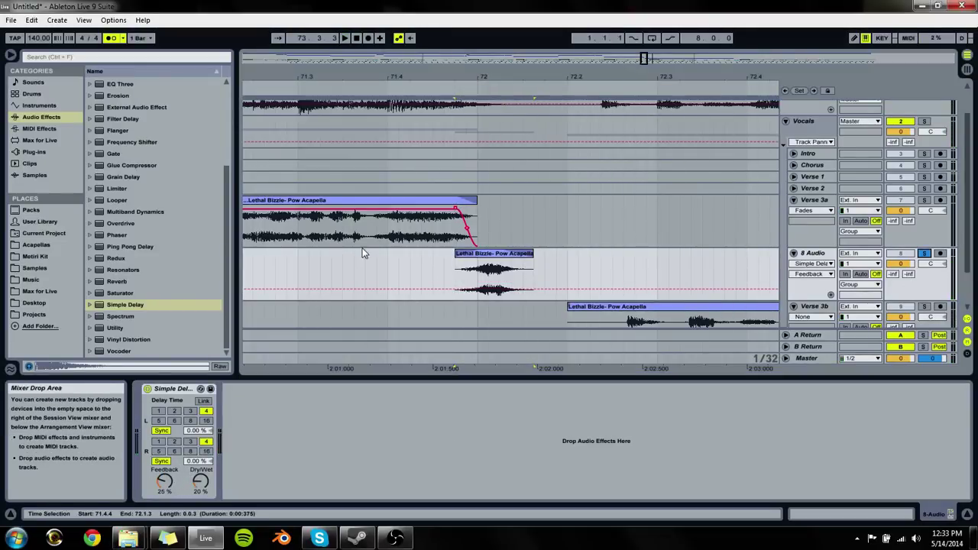
# Step: Turn off the 8 Audio solo and audition the end of Verse 3a with the delayed tail in the full mix
pyautogui.click(287, 233)
pyautogui.press('space')
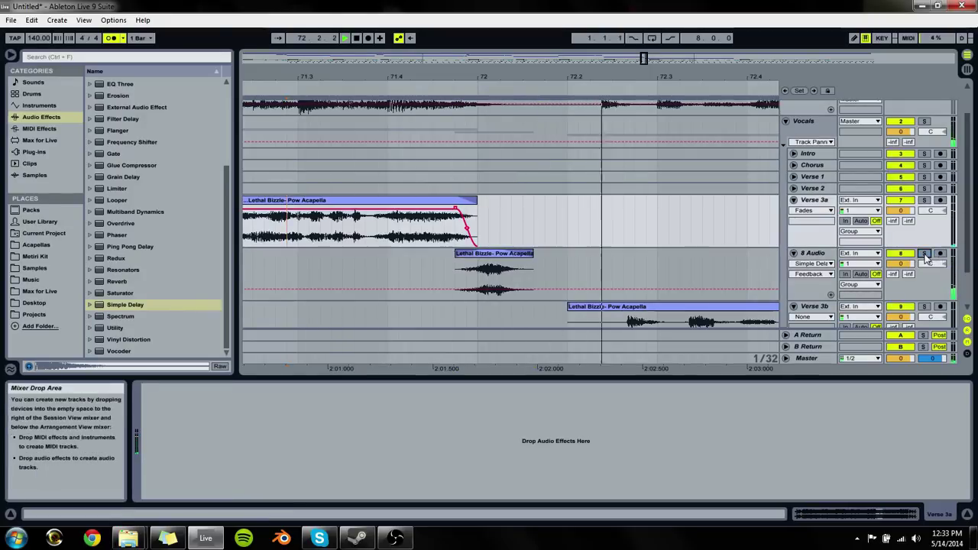
pyautogui.click(348, 273)
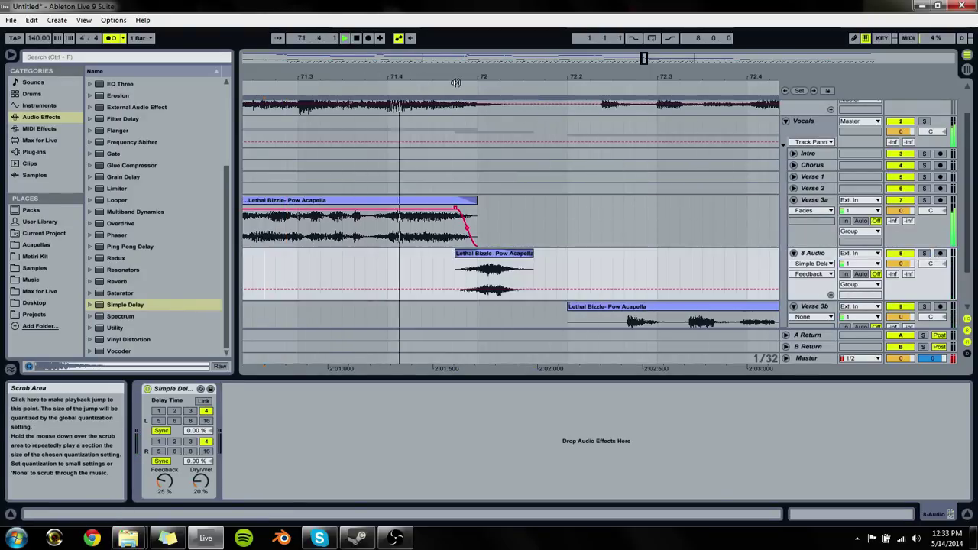
# Step: Play from the start of the Verse 3b clip at 72.2.1 and solo the Original track to compare the timing
pyautogui.moveTo(465, 78); pyautogui.dragTo(469, 74)
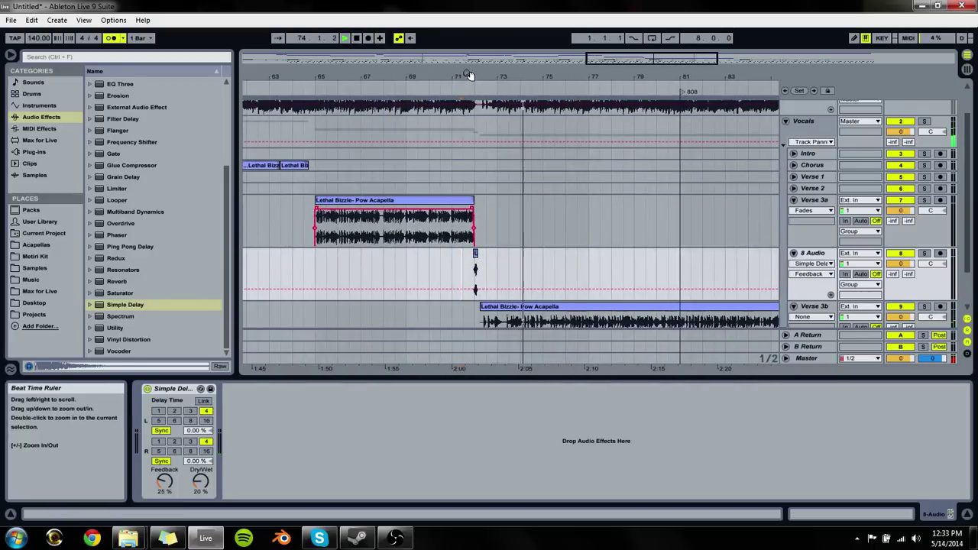
pyautogui.click(489, 314)
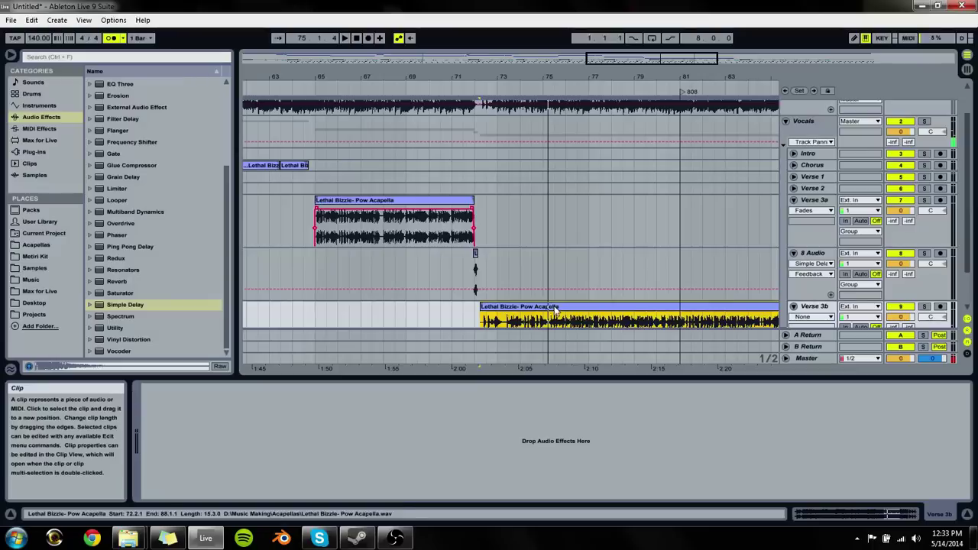
pyautogui.scroll(2, 909, 107)
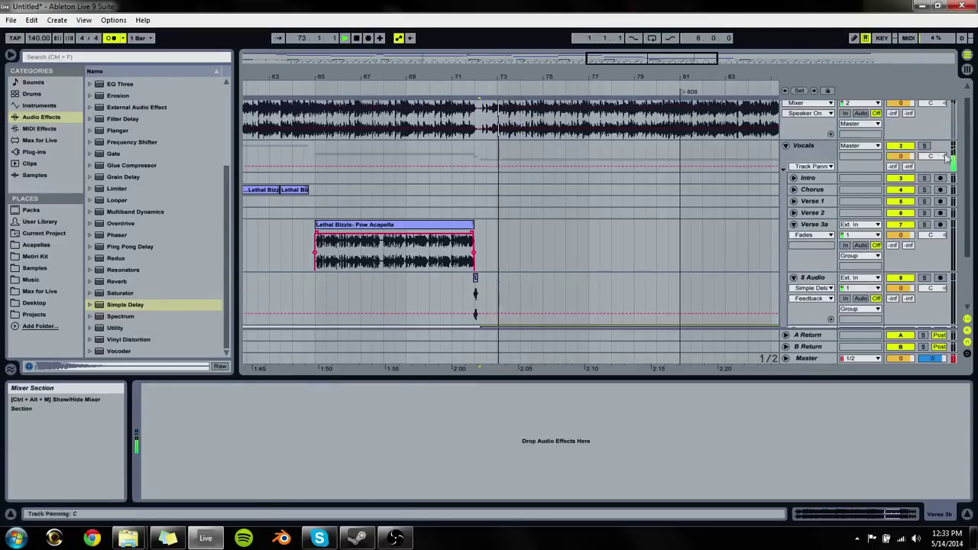
pyautogui.click(923, 105)
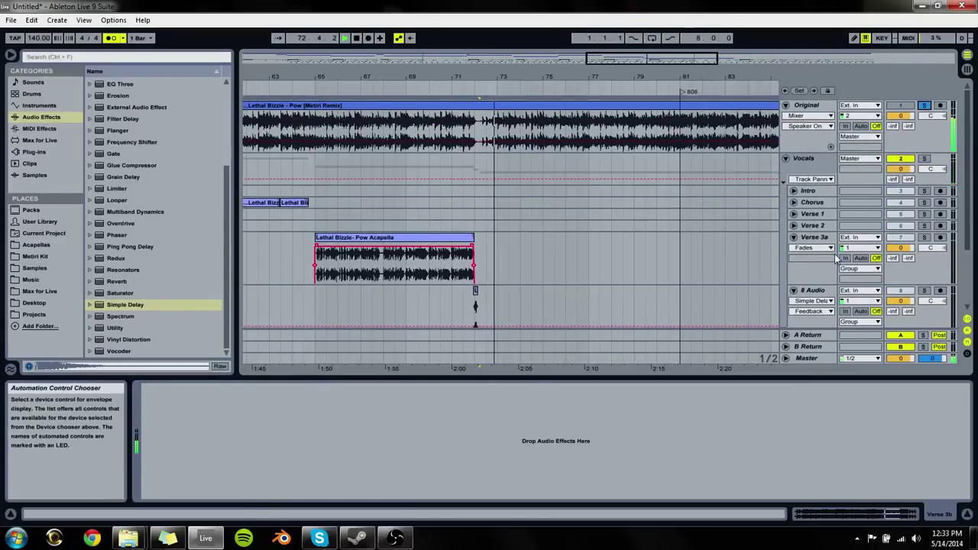
# Step: Fold the Verse 3a track and solo the Vocals group alongside the Original to compare the start of Verse 3b
pyautogui.click(793, 237)
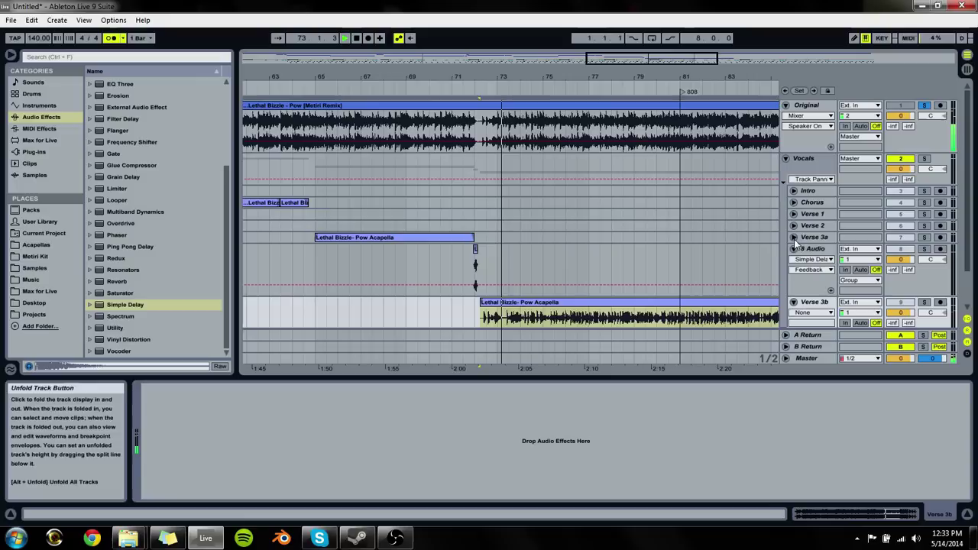
pyautogui.click(923, 158)
pyautogui.click(479, 269)
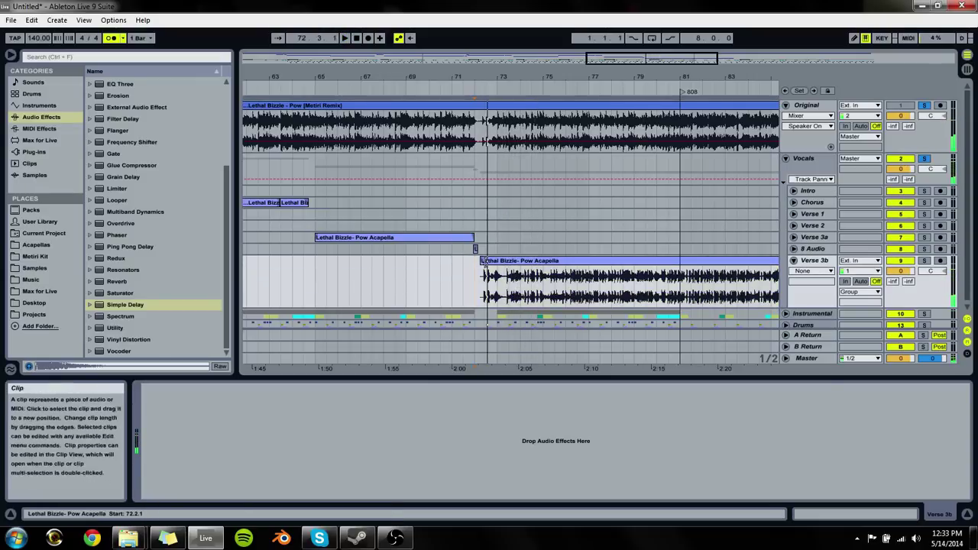
pyautogui.moveTo(491, 78); pyautogui.dragTo(492, 201)
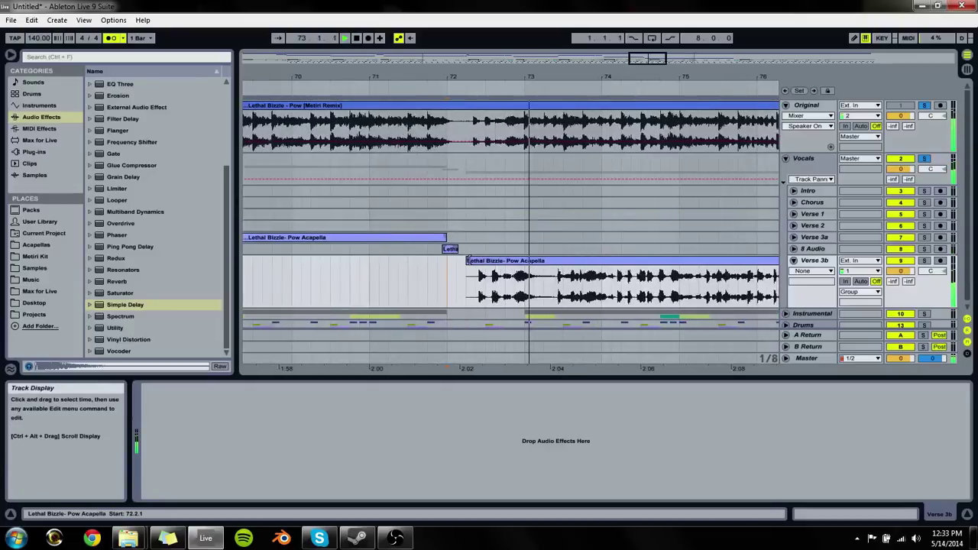
pyautogui.press('space')
# Step: Extend the start of the Verse 3b clip back to 72.1.1 and play from there
pyautogui.moveTo(466, 264)
pyautogui.mouseDown()
pyautogui.moveTo(443, 263)
pyautogui.moveTo(458, 269)
pyautogui.mouseUp()
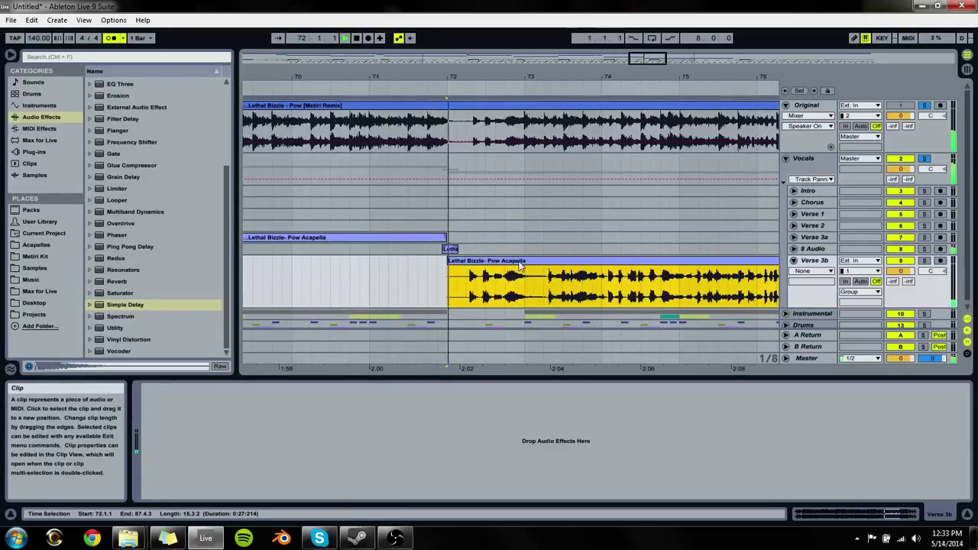
pyautogui.click(458, 163)
pyautogui.press('space')
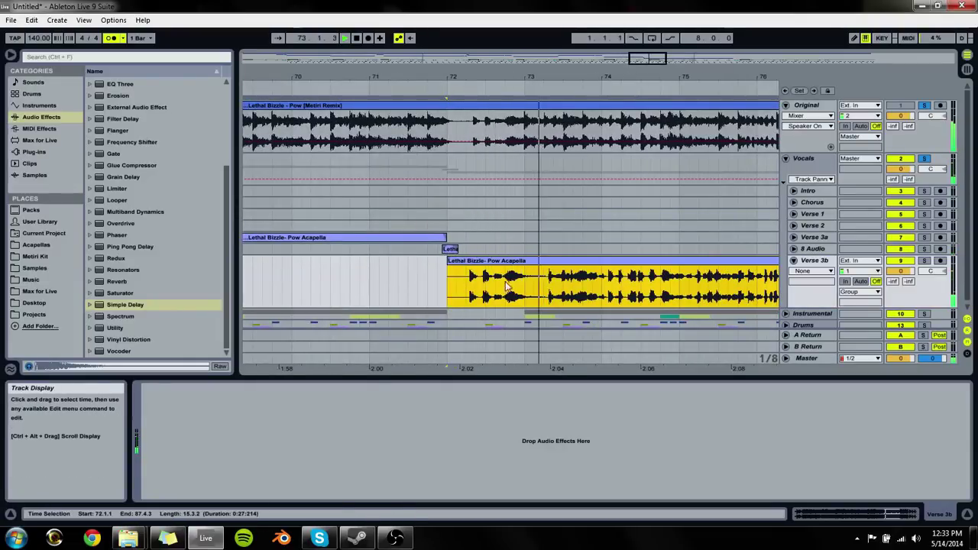
# Step: Open the Verse 3b clip's waveform and add warp markers at 64.2.4, about 65.2.3 and 66.1.3 to match the Original
pyautogui.doubleClick(505, 284)
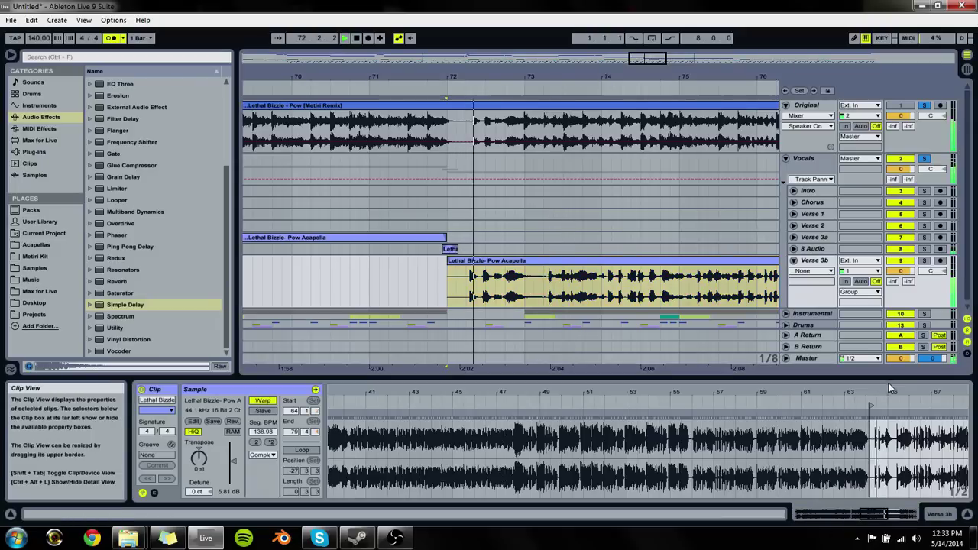
pyautogui.moveTo(891, 390)
pyautogui.mouseDown()
pyautogui.moveTo(625, 402)
pyautogui.moveTo(600, 415)
pyautogui.mouseUp()
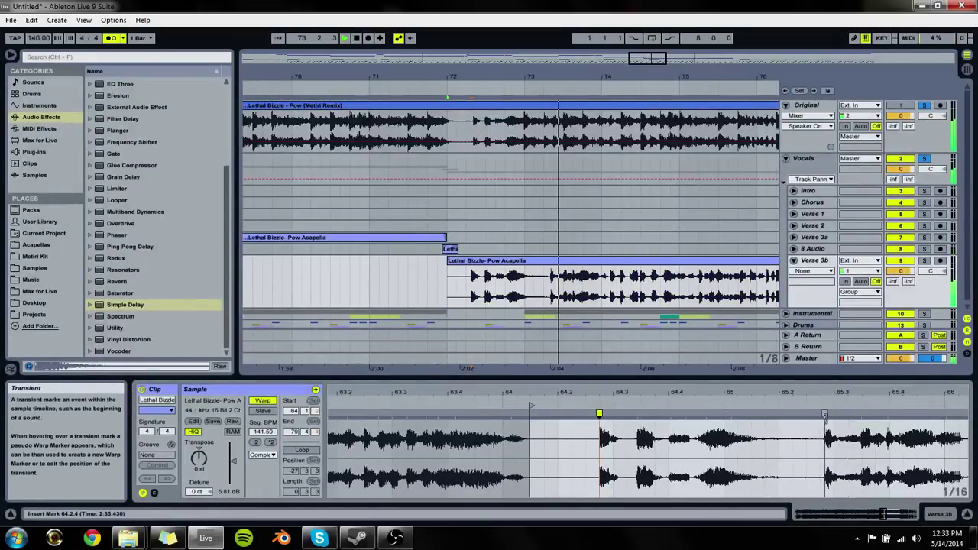
pyautogui.moveTo(824, 417); pyautogui.dragTo(834, 415)
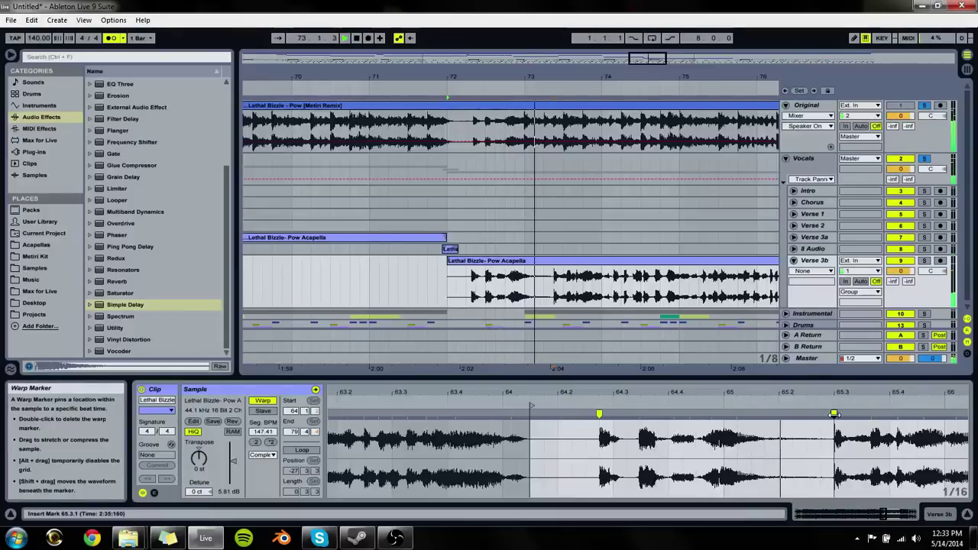
pyautogui.moveTo(834, 414); pyautogui.dragTo(806, 414)
pyautogui.press('space')
pyautogui.press('space')
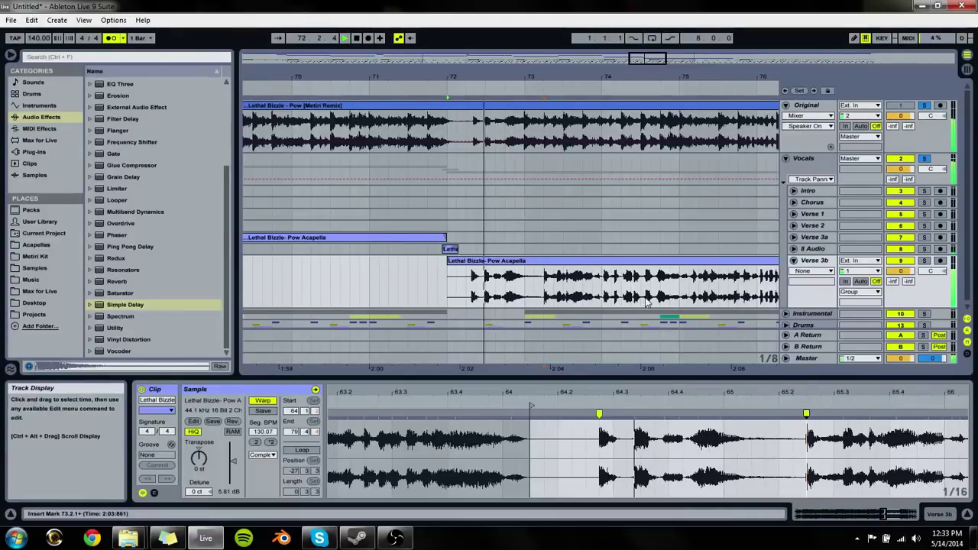
pyautogui.doubleClick(804, 416)
pyautogui.scroll(-2, 764, 428)
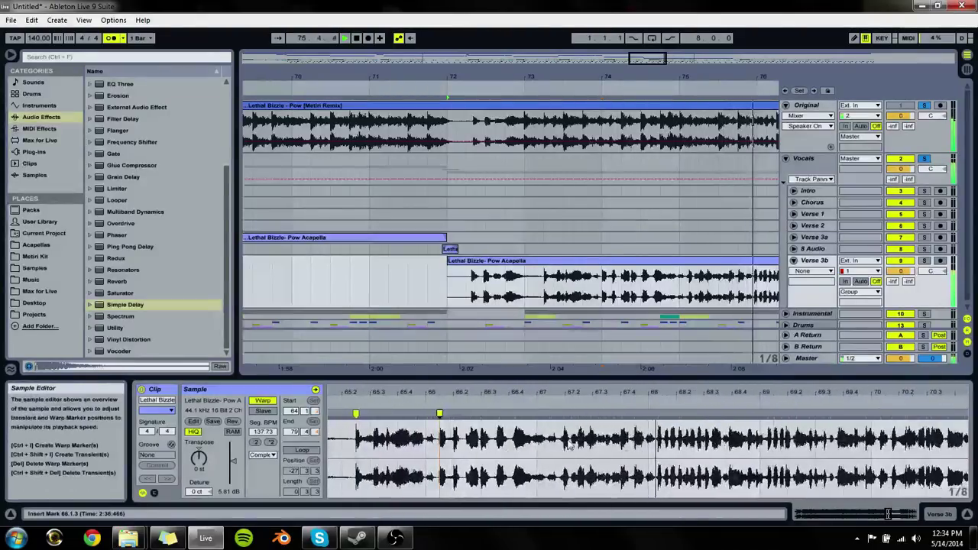
# Step: Try a warp marker at 68.1.1 in the Verse 3b clip, shift it to 67.4.3 and delete it
pyautogui.moveTo(659, 413); pyautogui.dragTo(649, 415)
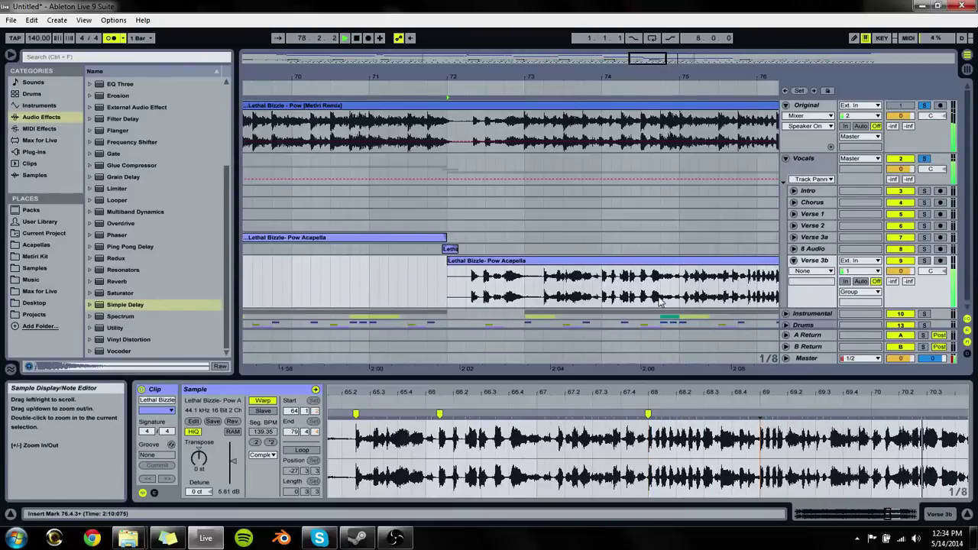
pyautogui.click(601, 292)
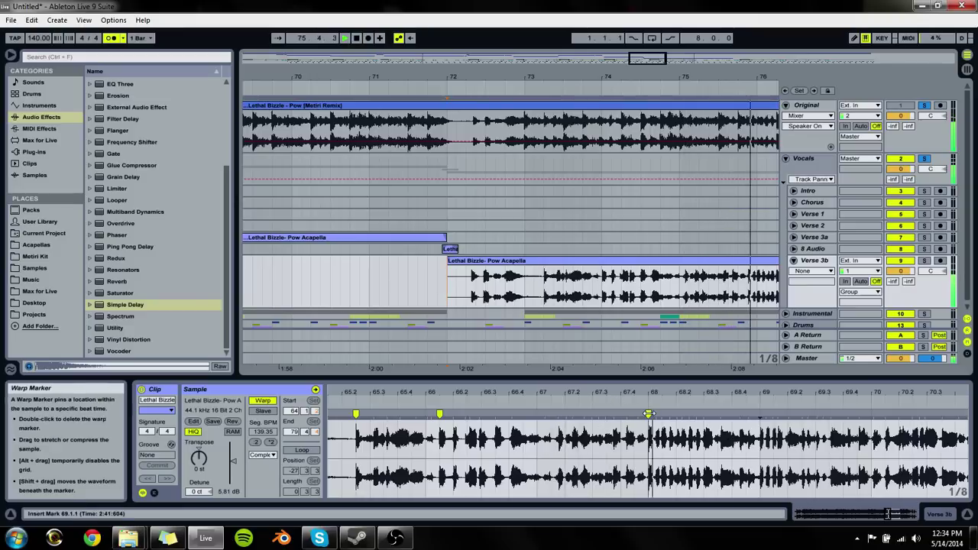
pyautogui.moveTo(644, 412); pyautogui.dragTo(635, 413)
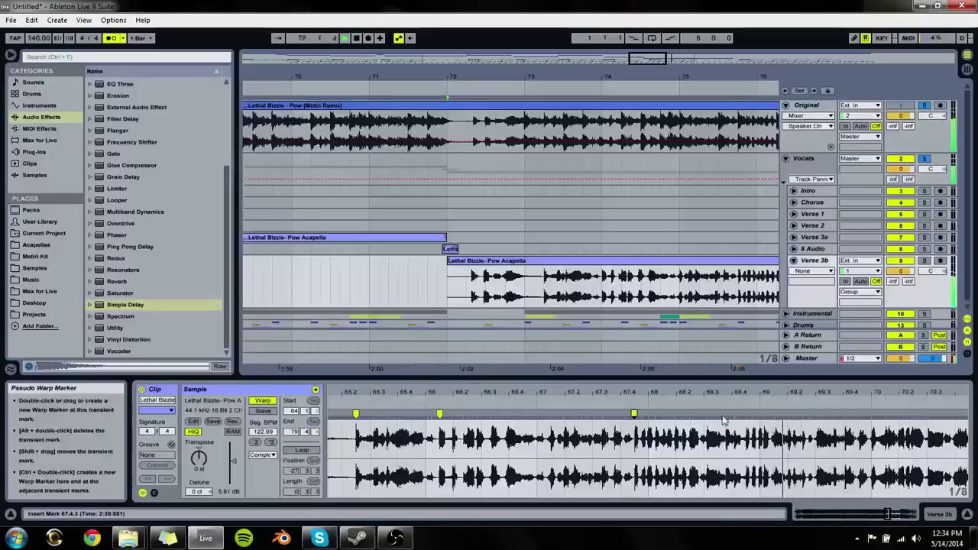
pyautogui.doubleClick(635, 413)
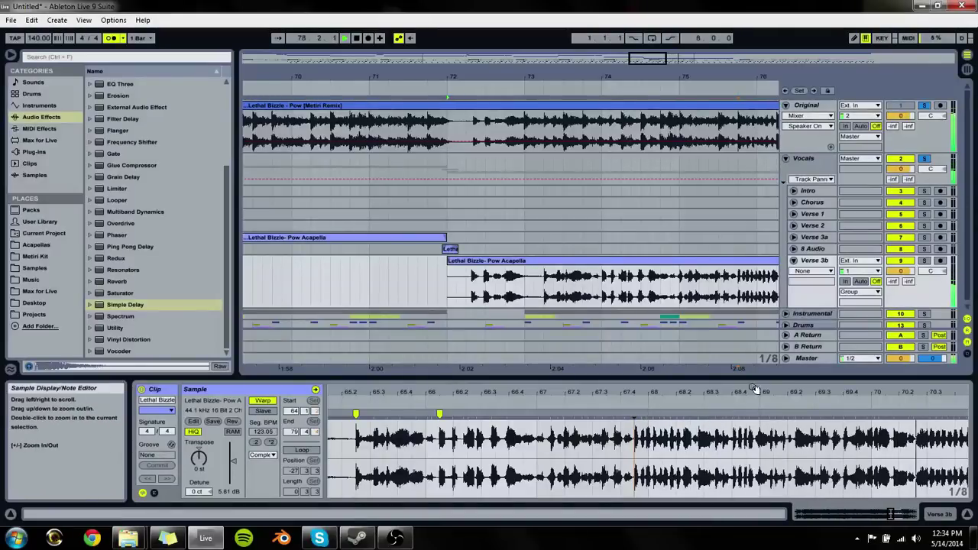
# Step: Try warping further phrases of the Verse 3b sample to 72.1.1 and 73.1.1
pyautogui.moveTo(829, 391); pyautogui.dragTo(421, 390)
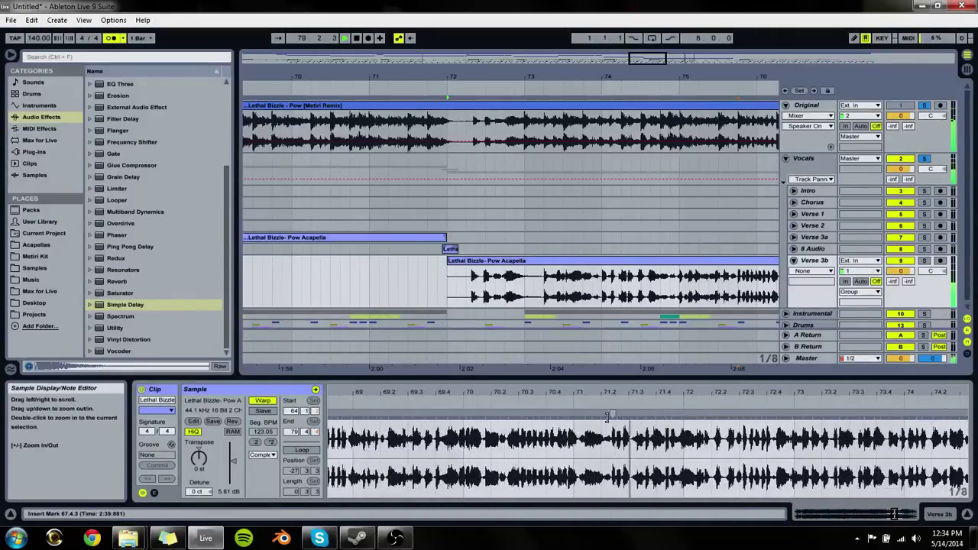
pyautogui.doubleClick(684, 413)
pyautogui.moveTo(693, 402); pyautogui.dragTo(324, 396)
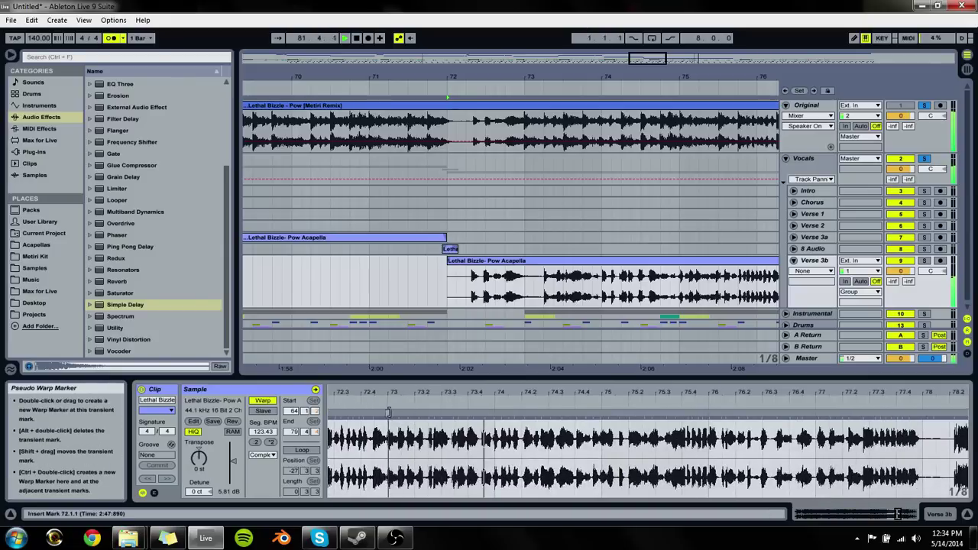
pyautogui.moveTo(386, 412); pyautogui.dragTo(387, 414)
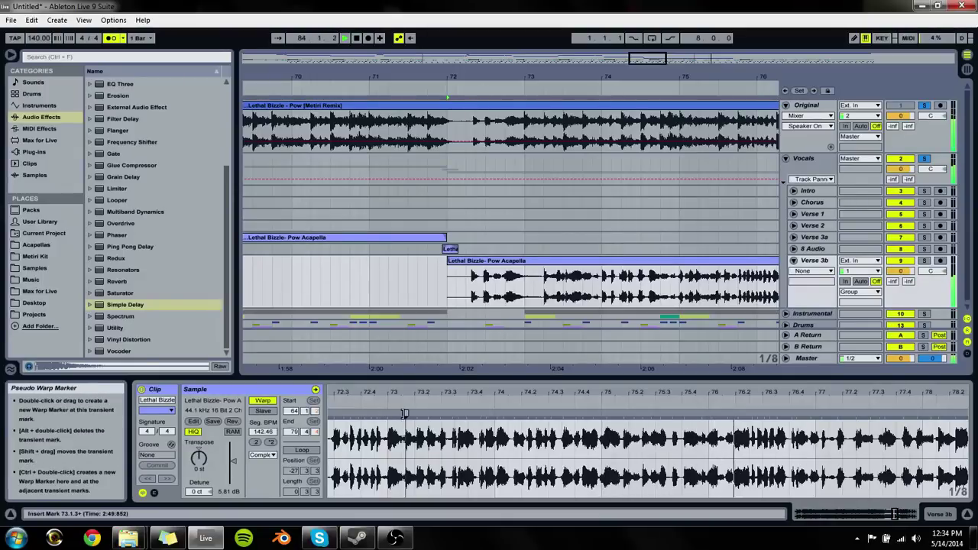
pyautogui.moveTo(405, 413); pyautogui.dragTo(419, 414)
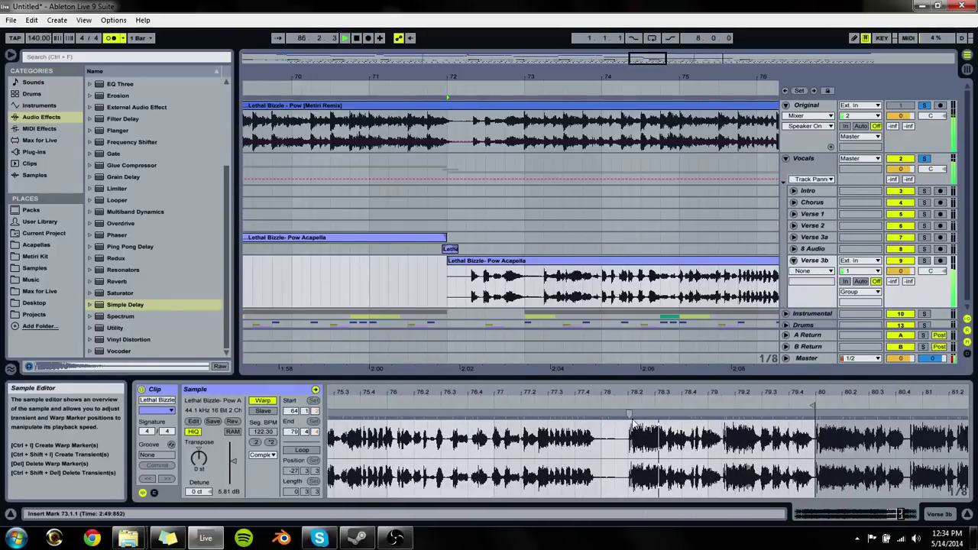
# Step: Try stretching the phrase after the pause near 78.2 to 80.1.1 and replay the clip from 72.1.1
pyautogui.moveTo(628, 414); pyautogui.dragTo(815, 414)
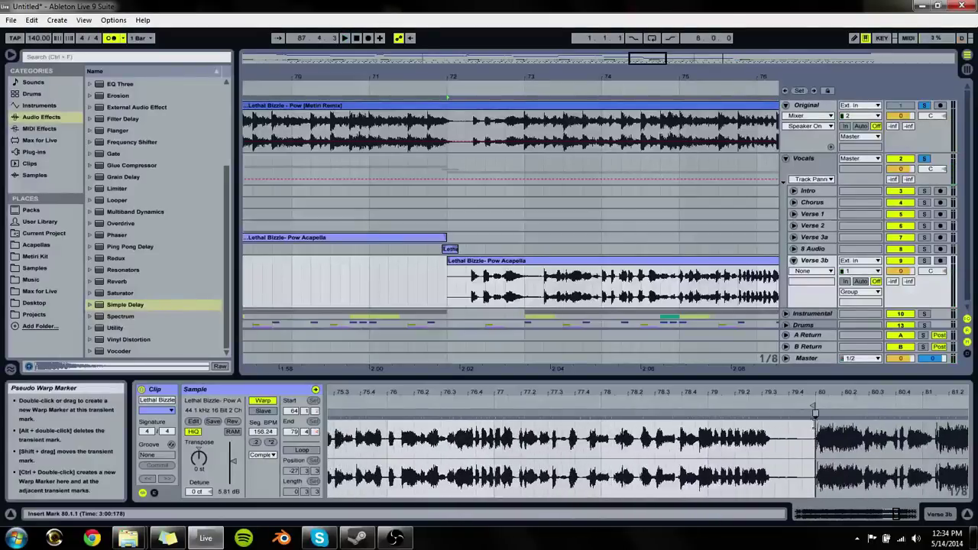
pyautogui.press('space')
pyautogui.press('space')
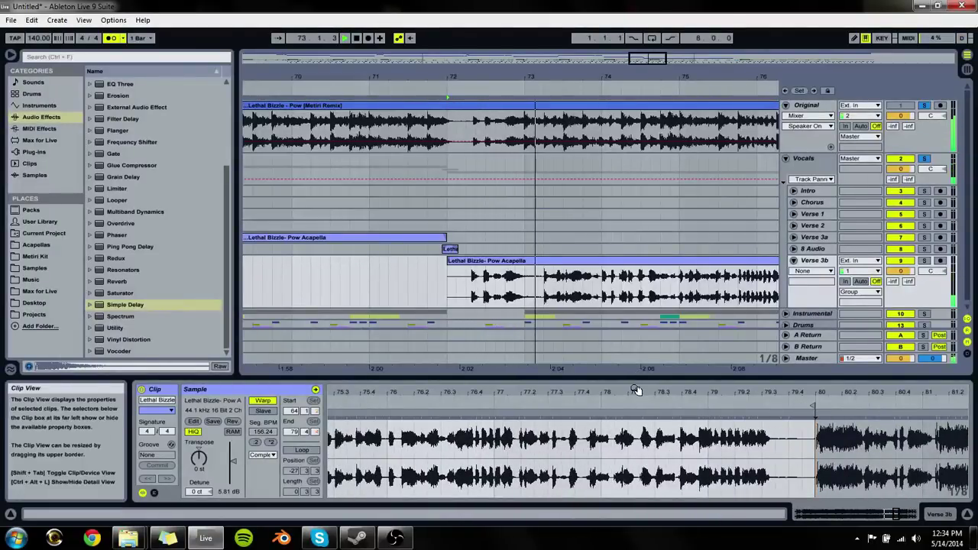
# Step: Unsolo the Original and Vocals, remove the warp marker near 71.2 and move the phrase after the pause to the clip's end marker
pyautogui.moveTo(634, 392); pyautogui.dragTo(974, 210)
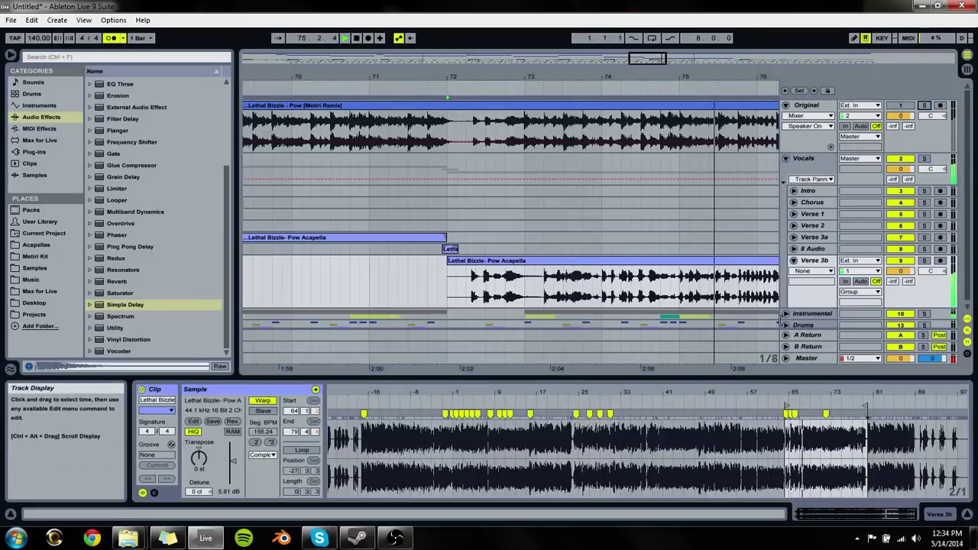
pyautogui.moveTo(826, 413); pyautogui.dragTo(893, 513)
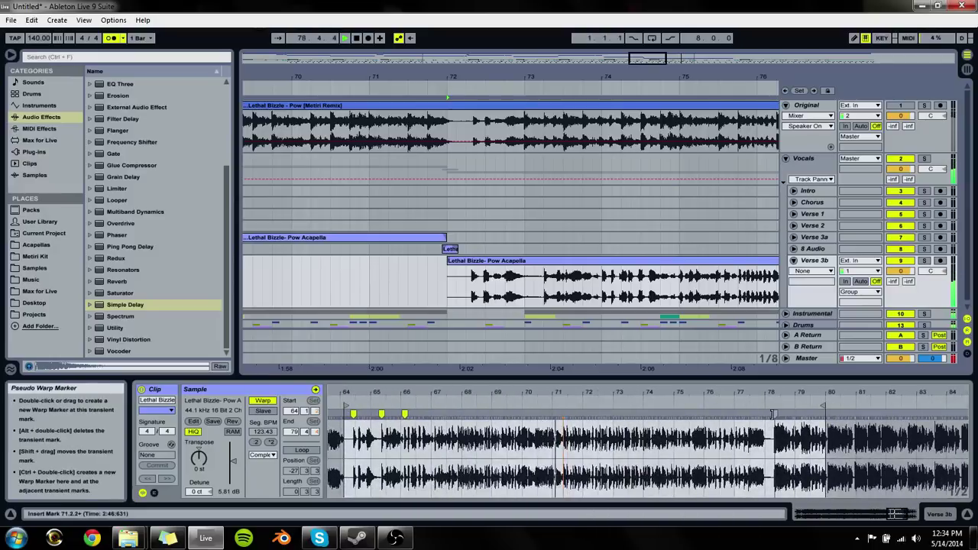
pyautogui.moveTo(830, 413); pyautogui.dragTo(825, 413)
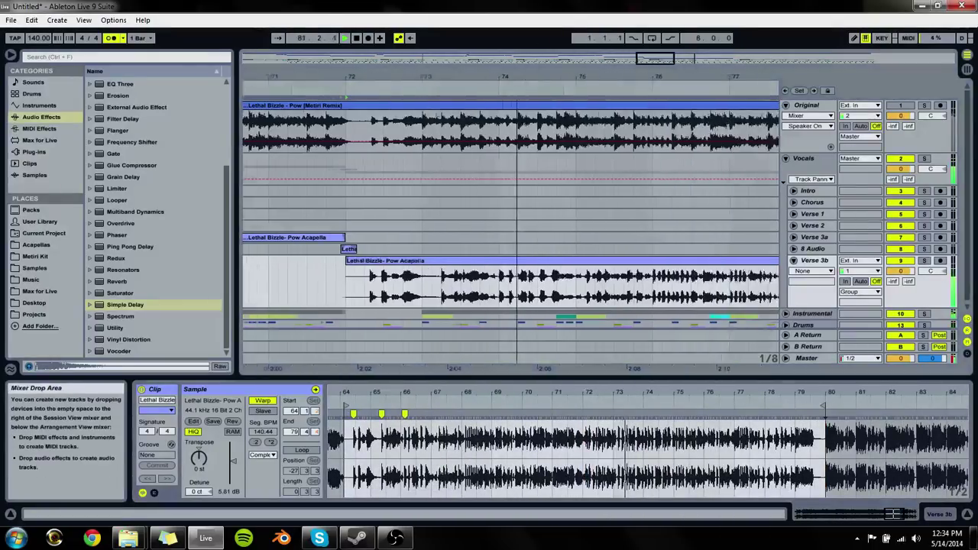
# Step: Audition the Verse 3b clip around the 808 locator to check the vocal timing against the instrumental
pyautogui.press('-')
pyautogui.press('-')
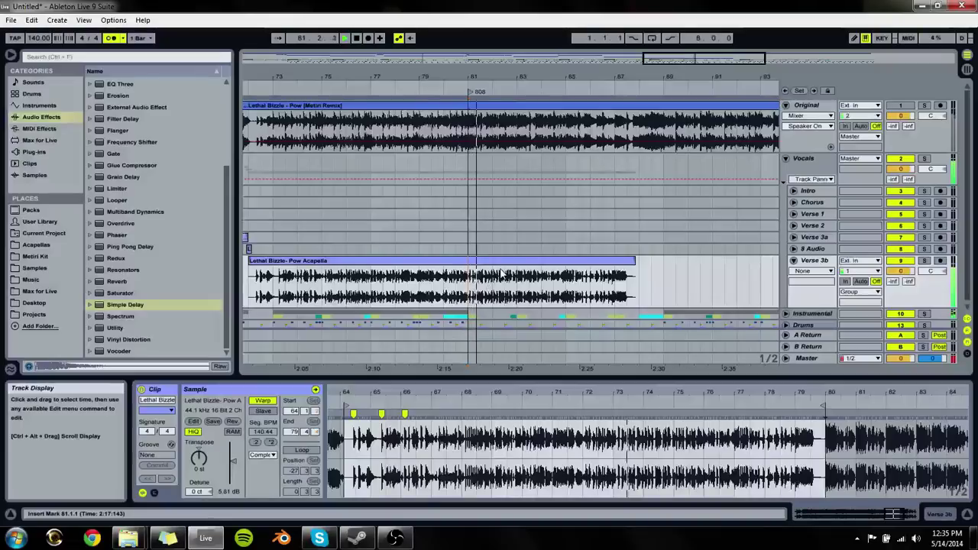
pyautogui.press('space')
pyautogui.press('space')
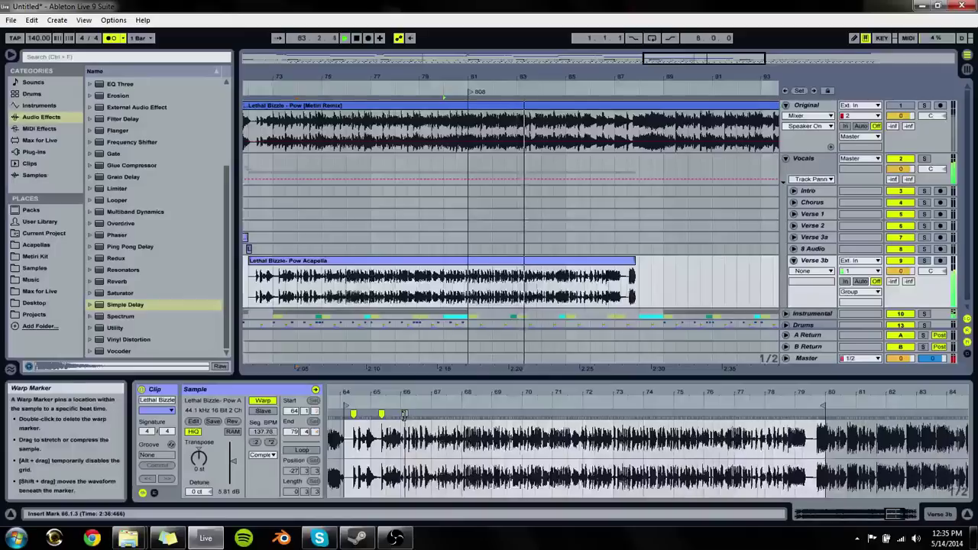
# Step: Delete the warp markers near 65.2.3 and 66.1.3 in the Verse 3b clip and replay the section before the 808 locator
pyautogui.doubleClick(382, 414)
pyautogui.press('space')
pyautogui.press('space')
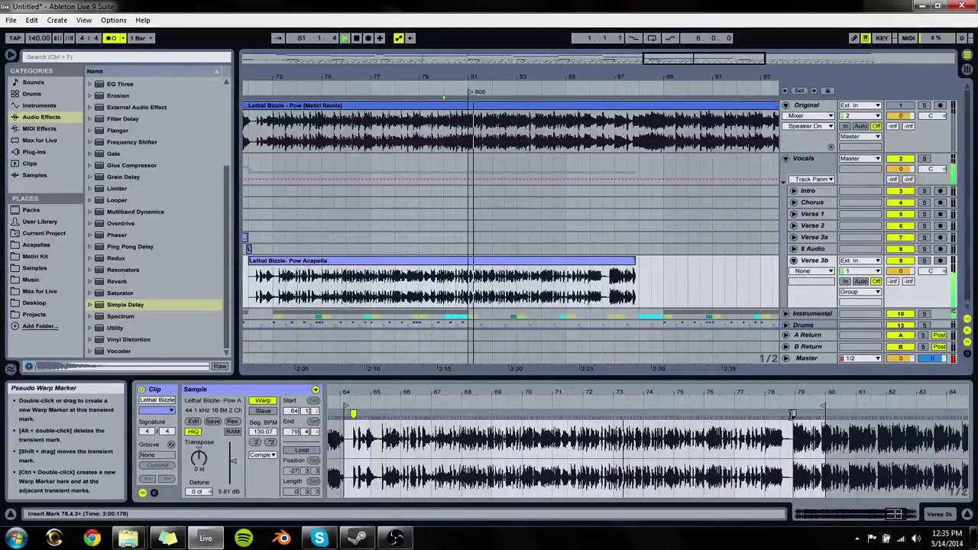
# Step: Pull the sample's transient at 78.4.3 earlier and trim the Verse 3b clip to end at 86.3.1
pyautogui.moveTo(793, 414)
pyautogui.mouseDown()
pyautogui.moveTo(764, 414)
pyautogui.moveTo(794, 414)
pyautogui.moveTo(779, 414)
pyautogui.mouseUp()
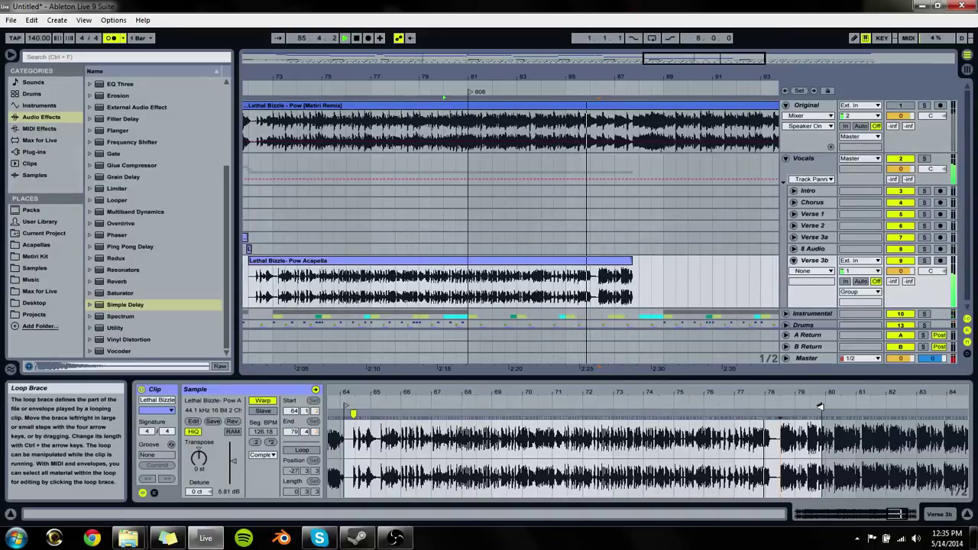
pyautogui.moveTo(823, 406); pyautogui.dragTo(776, 406)
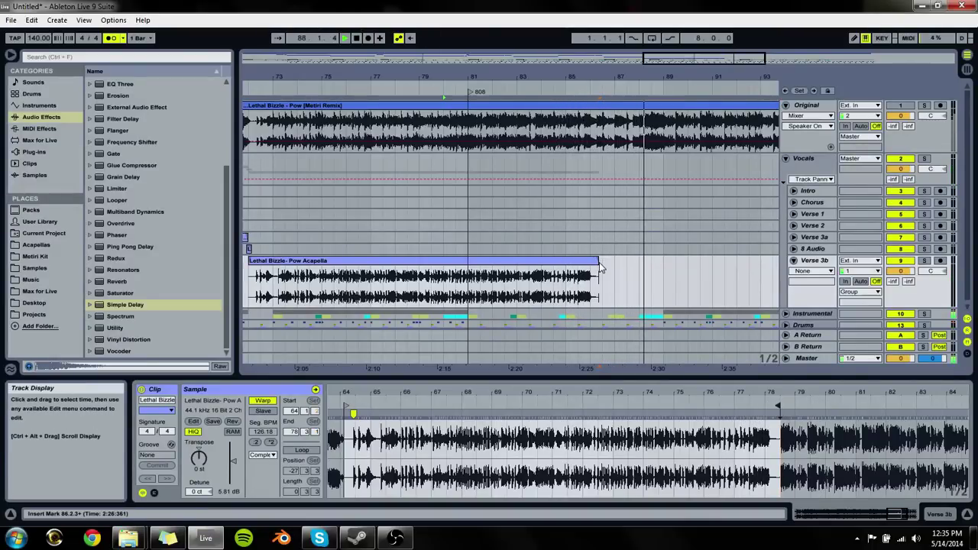
pyautogui.moveTo(598, 265); pyautogui.dragTo(605, 271)
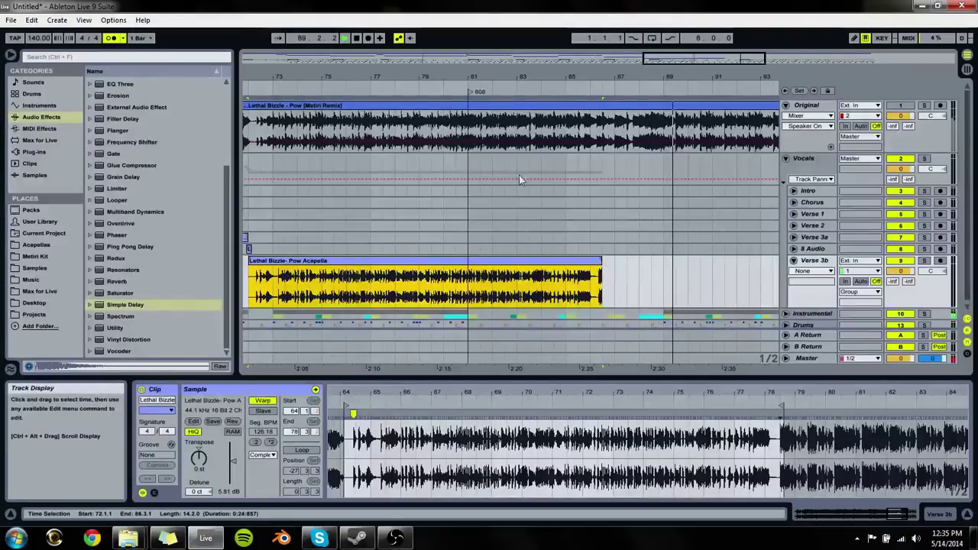
# Step: Play from the 808 locator with the Original track enabled and shorten the Verse 3b clip to end at about 86.1.3
pyautogui.click(461, 287)
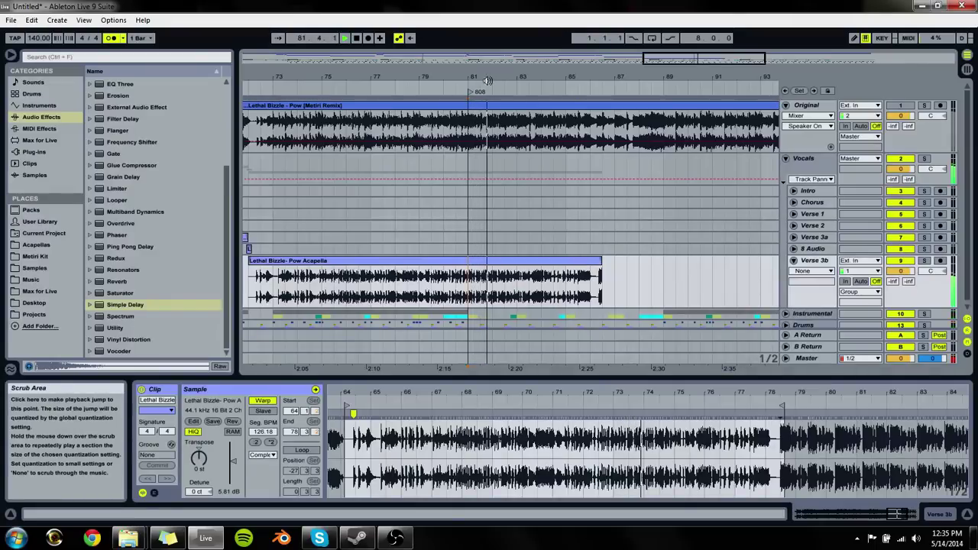
pyautogui.click(901, 105)
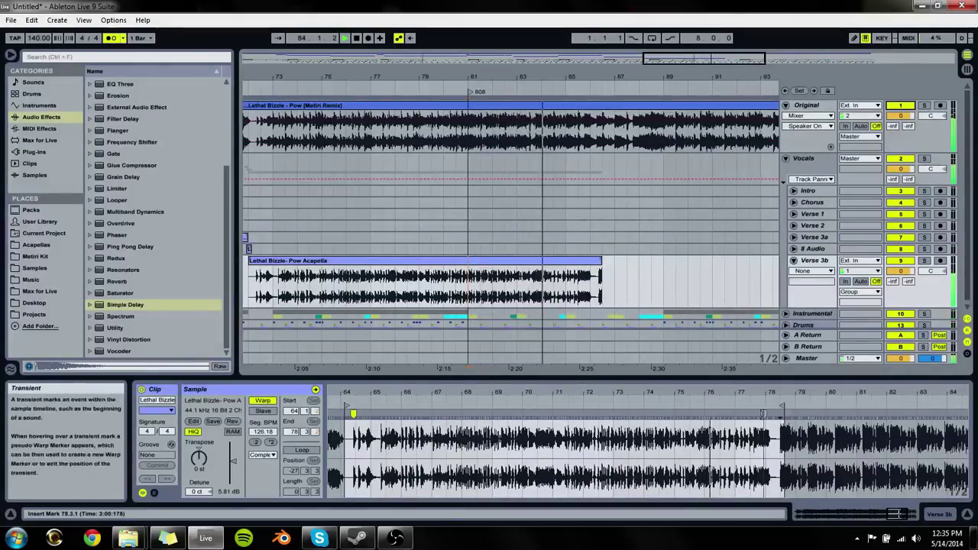
pyautogui.moveTo(780, 411); pyautogui.dragTo(772, 405)
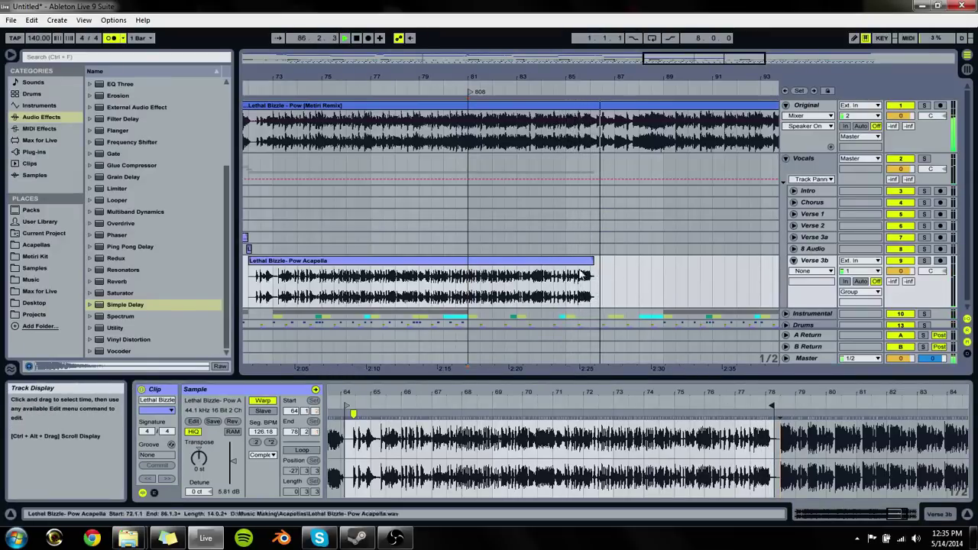
# Step: Turn off warping for the Verse 3b clip and audition it again from its start
pyautogui.click(340, 263)
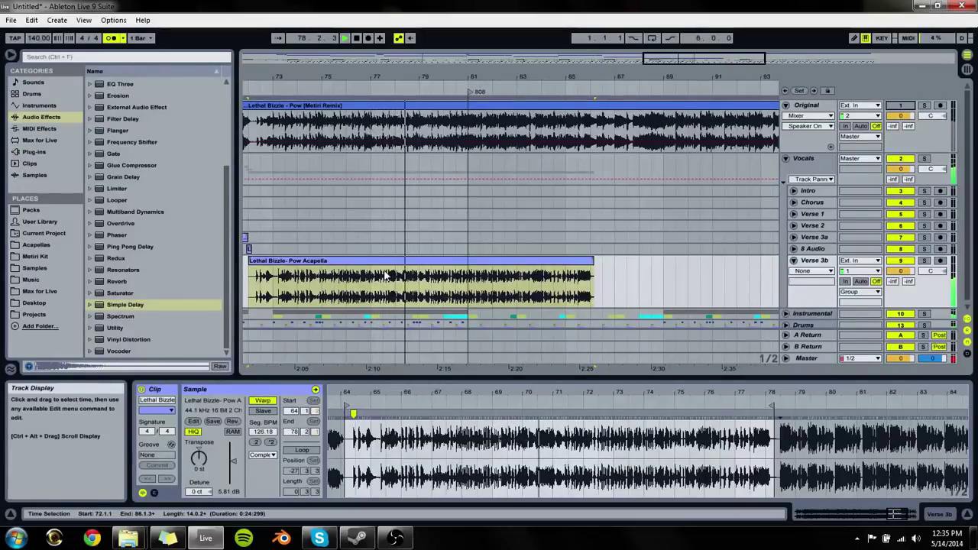
pyautogui.click(262, 400)
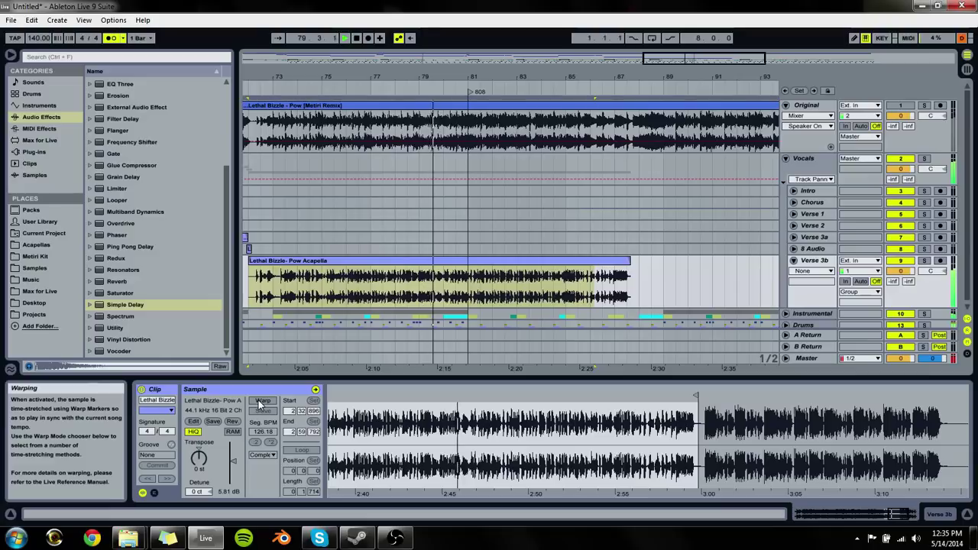
pyautogui.click(262, 303)
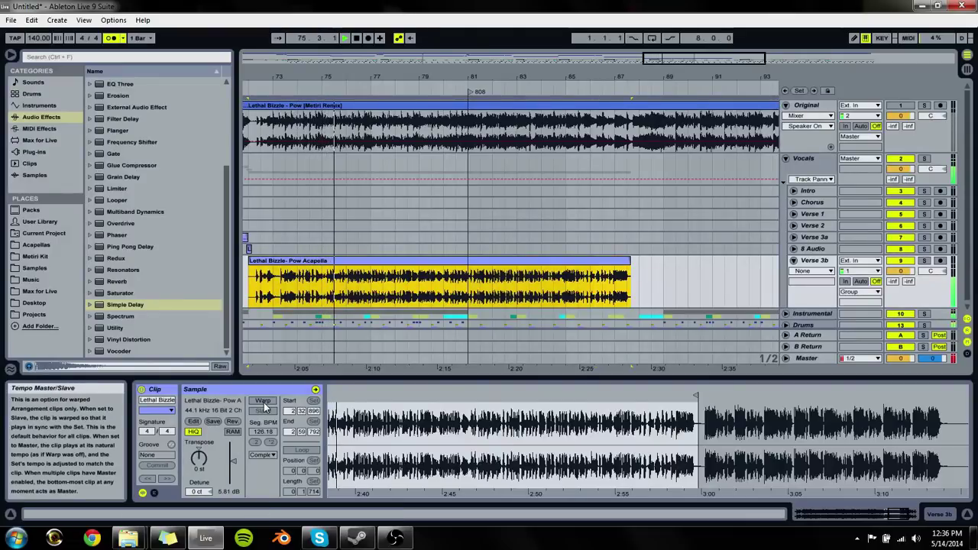
# Step: Turn warping back on for the Verse 3b clip with its previous warp markers and audition it from 73.1.1
pyautogui.click(262, 401)
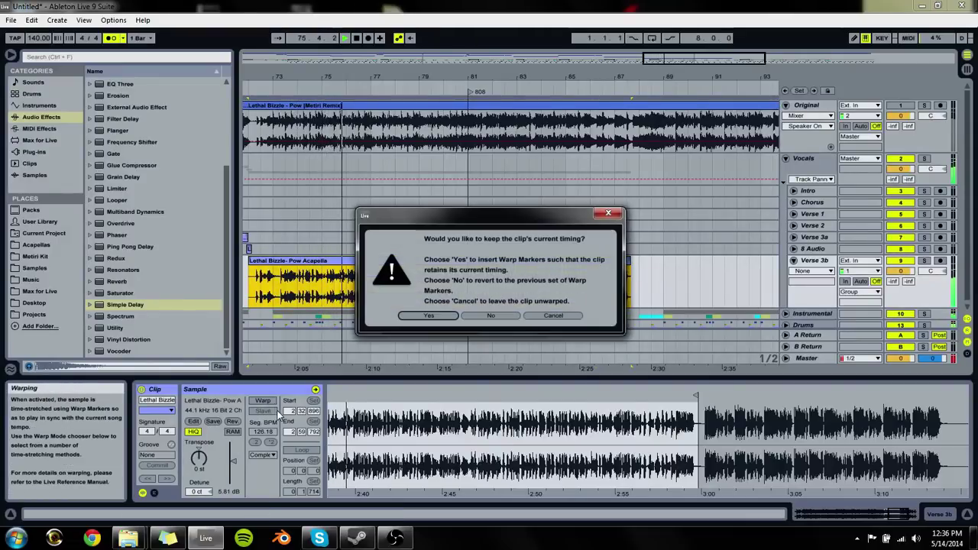
pyautogui.click(474, 314)
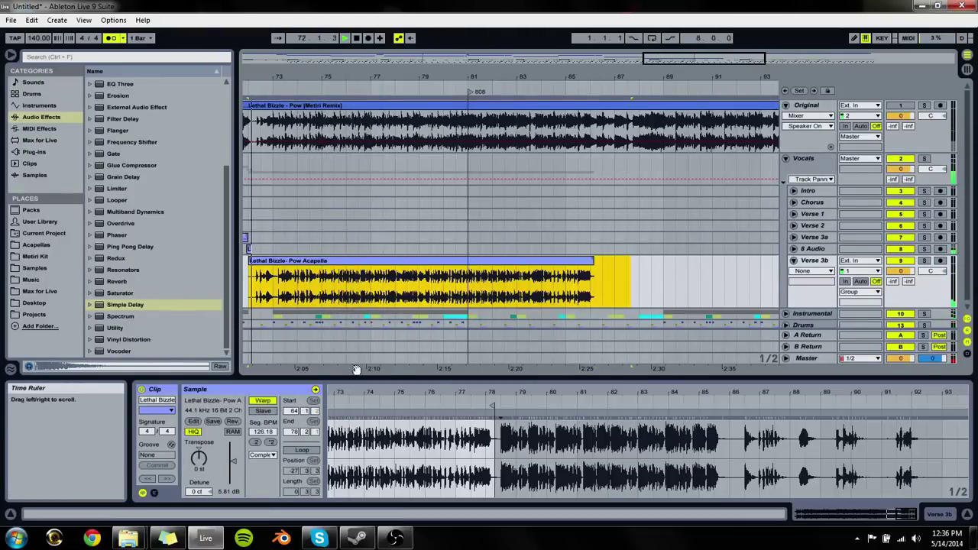
pyautogui.moveTo(348, 391); pyautogui.dragTo(811, 391)
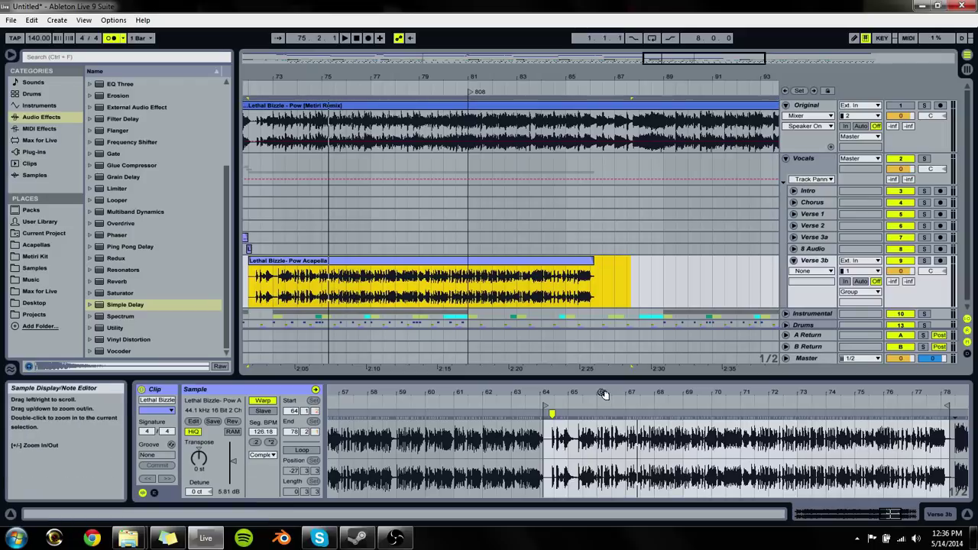
pyautogui.moveTo(606, 396); pyautogui.dragTo(848, 399)
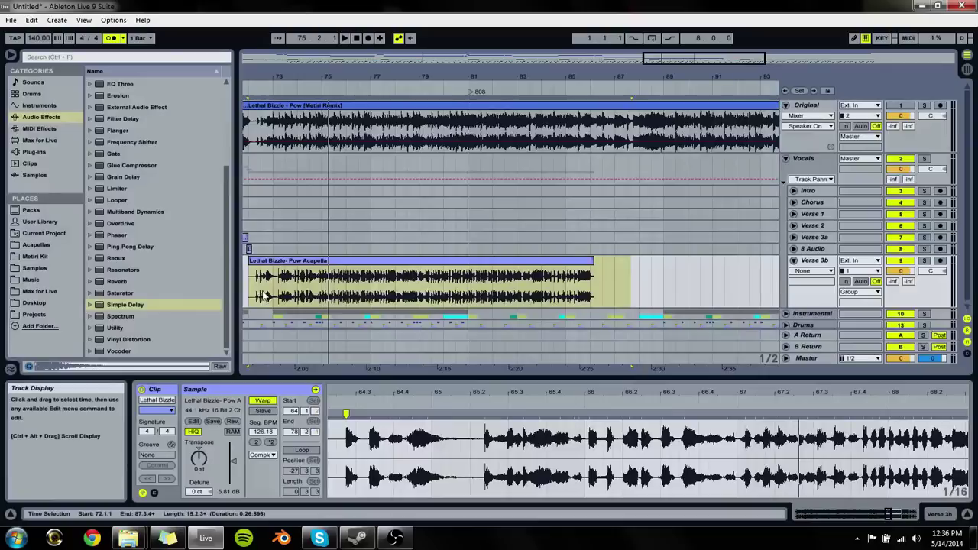
pyautogui.click(277, 298)
pyautogui.press('space')
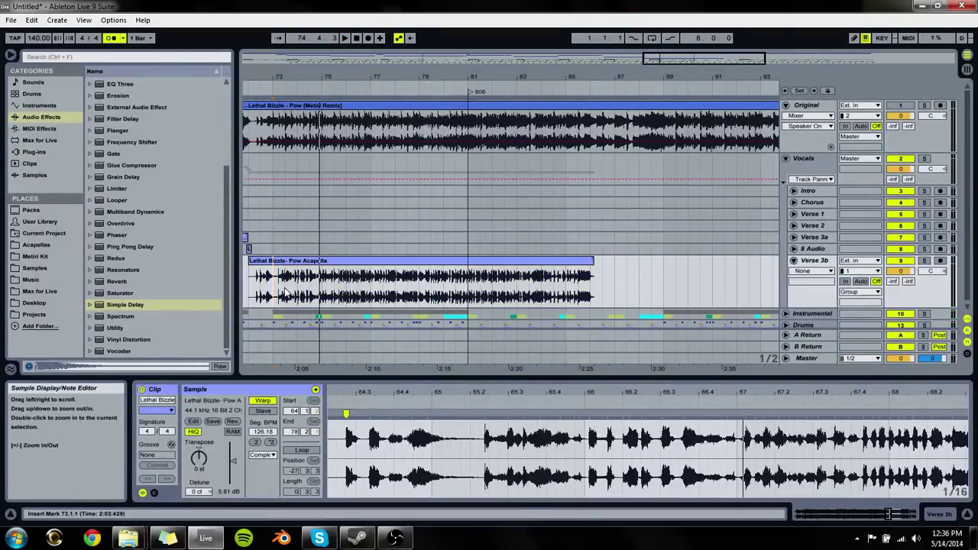
pyautogui.press('space')
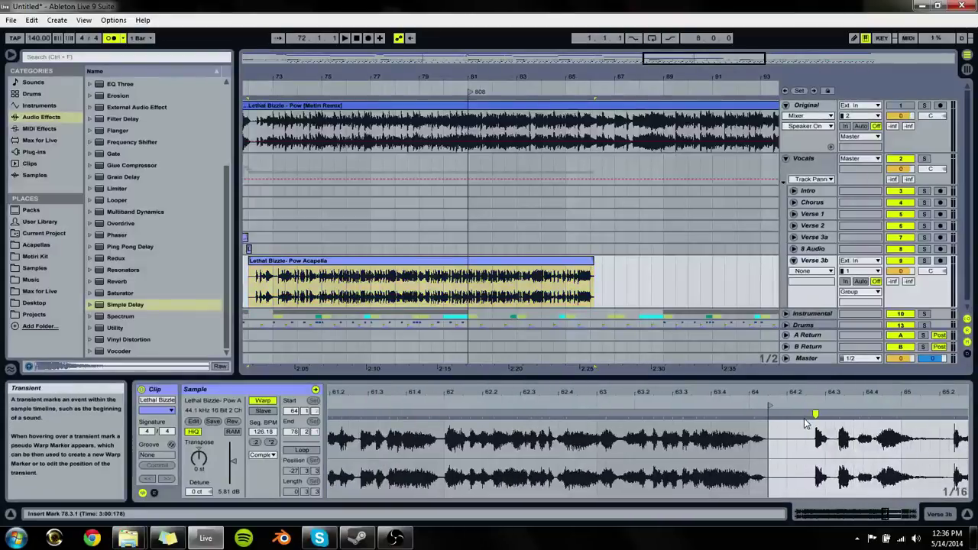
# Step: Add a warp marker at the start of the Verse 3b clip, set 1.1.1 there, and audition it
pyautogui.click(768, 415)
pyautogui.rightClick(769, 417)
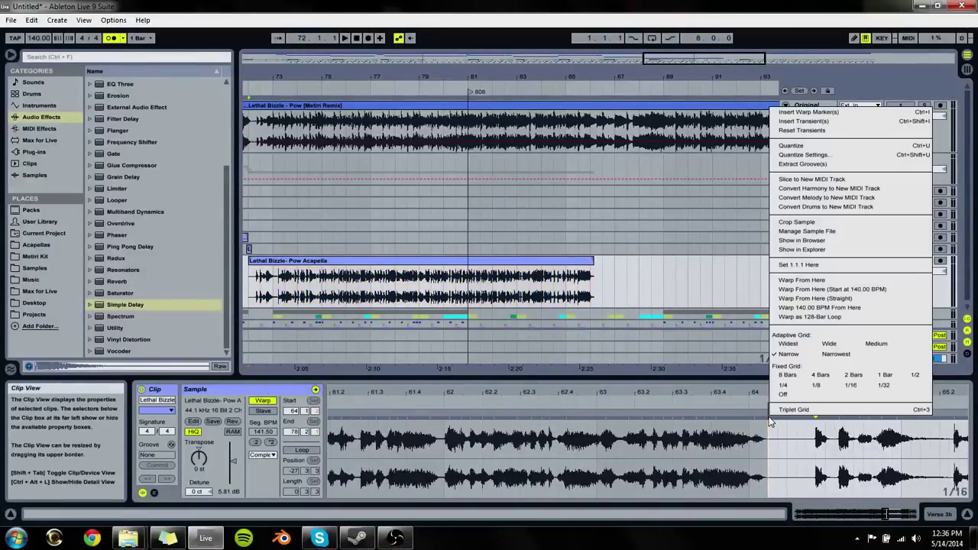
pyautogui.click(799, 265)
pyautogui.press('space')
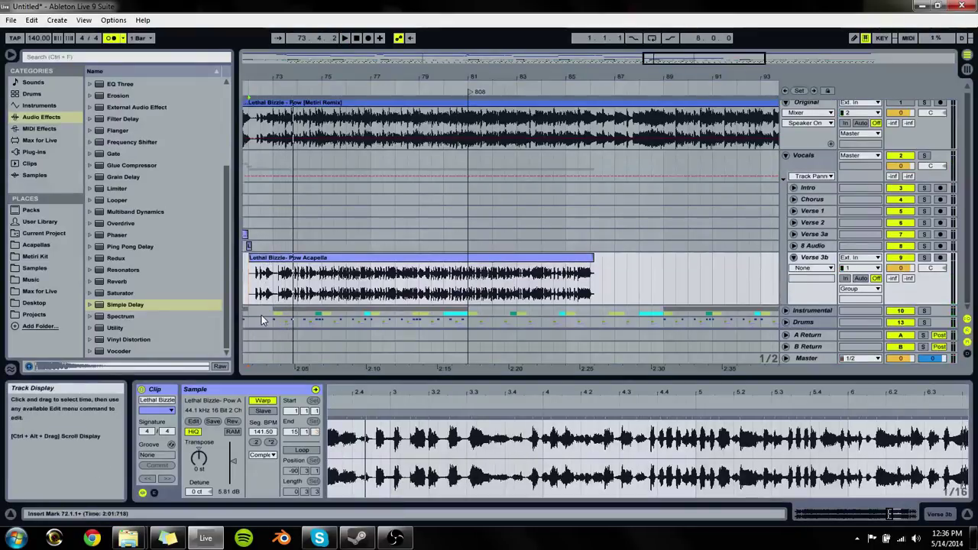
# Step: Unfold the Drums group, delete the snare and clap clips at 72.3, and replay Verse 3b from its start
pyautogui.click(785, 322)
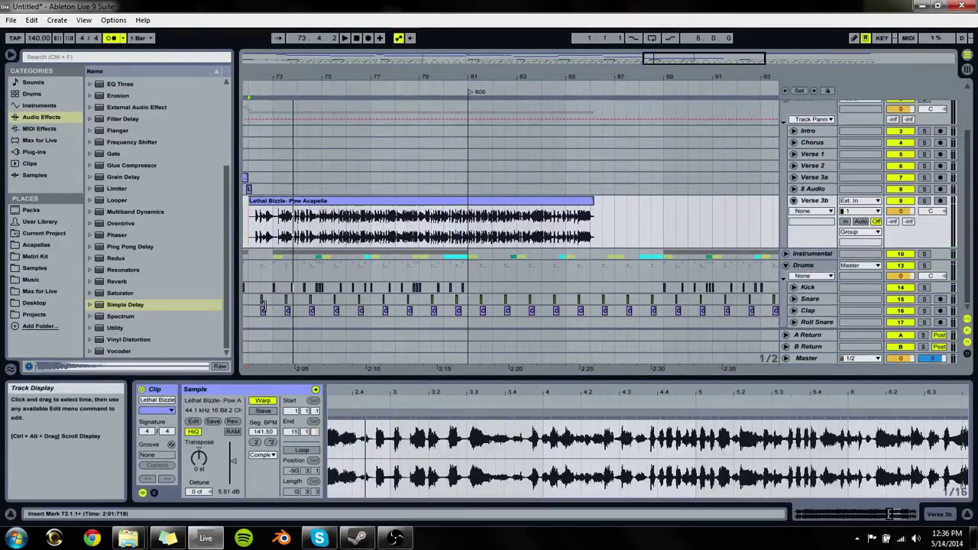
pyautogui.moveTo(269, 311); pyautogui.dragTo(257, 300)
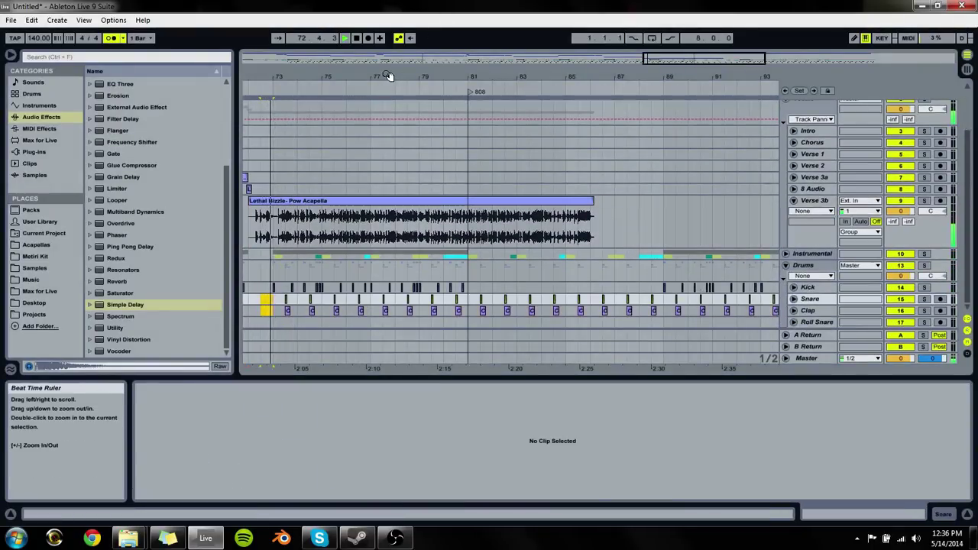
pyautogui.moveTo(535, 76); pyautogui.dragTo(534, 54)
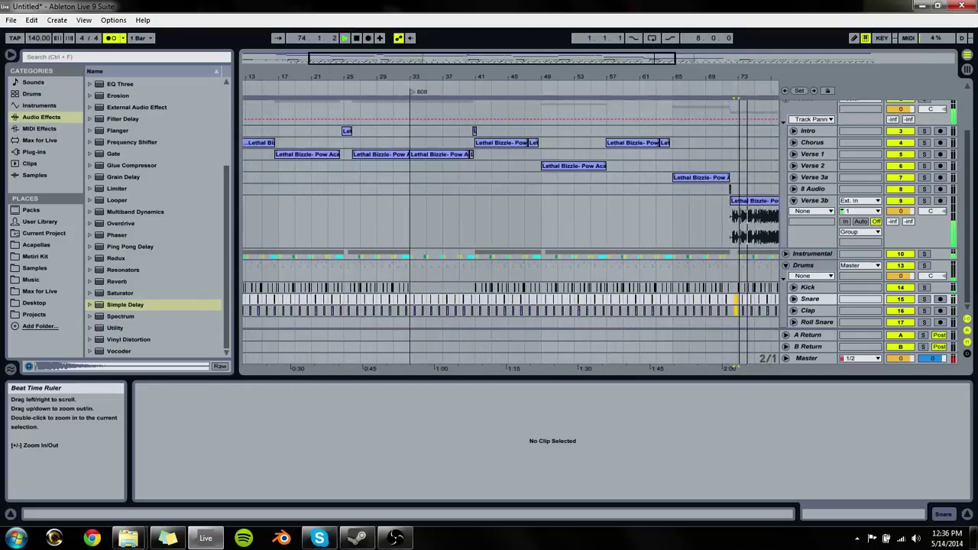
pyautogui.click(398, 233)
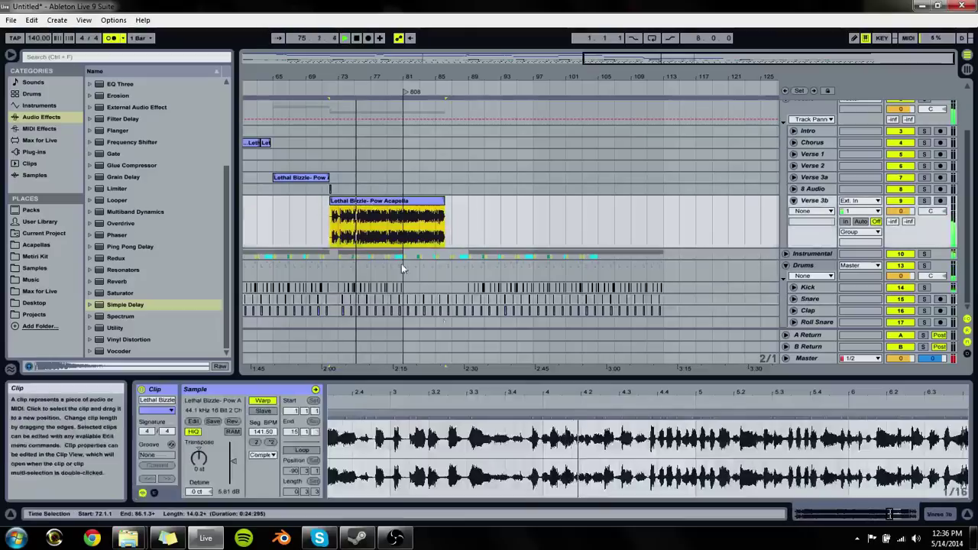
pyautogui.press('space')
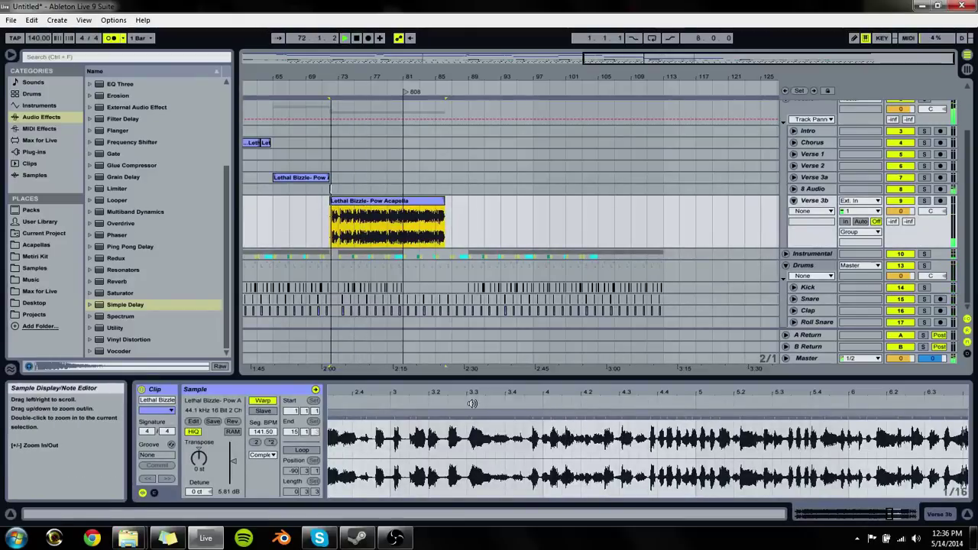
# Step: Pull transients in the Verse 3b sample onto 3.3.1, 2.2 and bar 4 with warp markers while auditioning
pyautogui.click(351, 178)
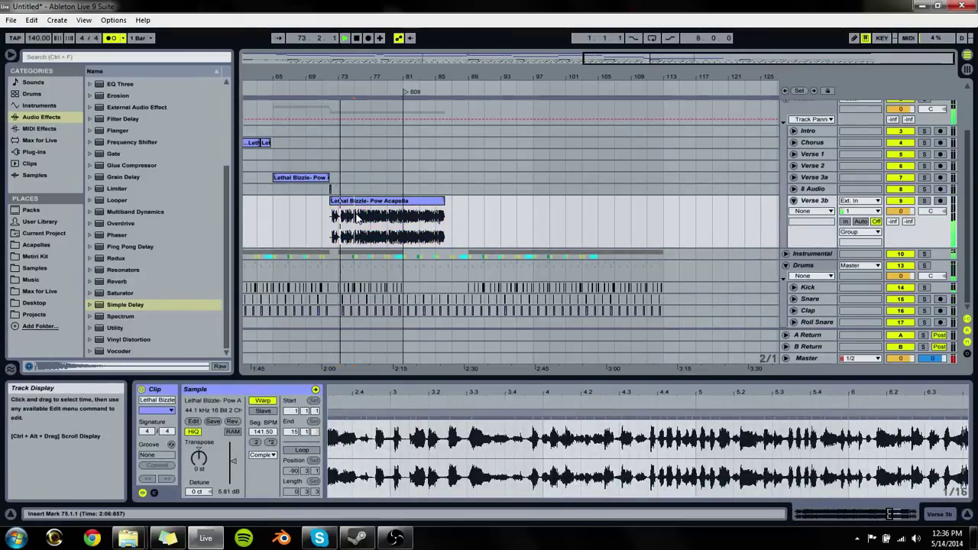
pyautogui.moveTo(343, 72); pyautogui.dragTo(398, 227)
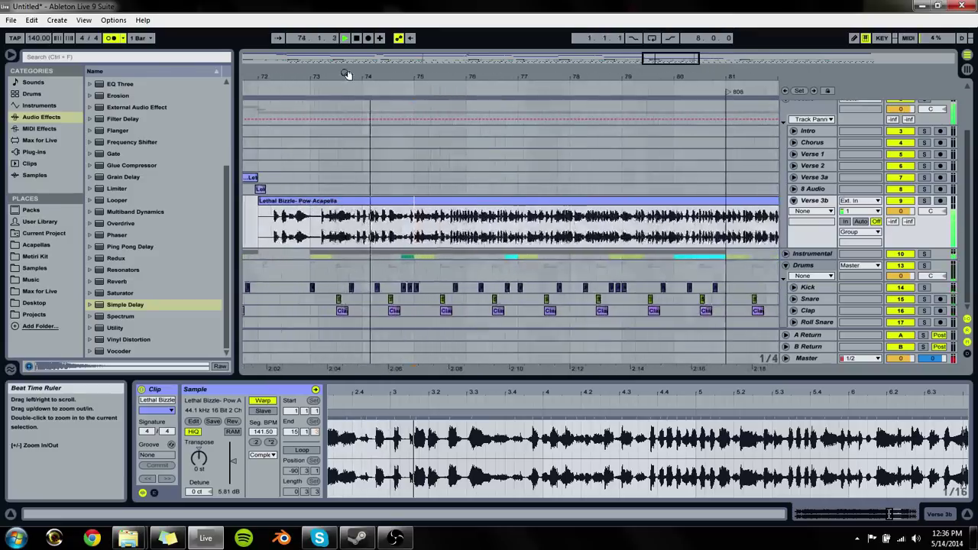
pyautogui.click(407, 232)
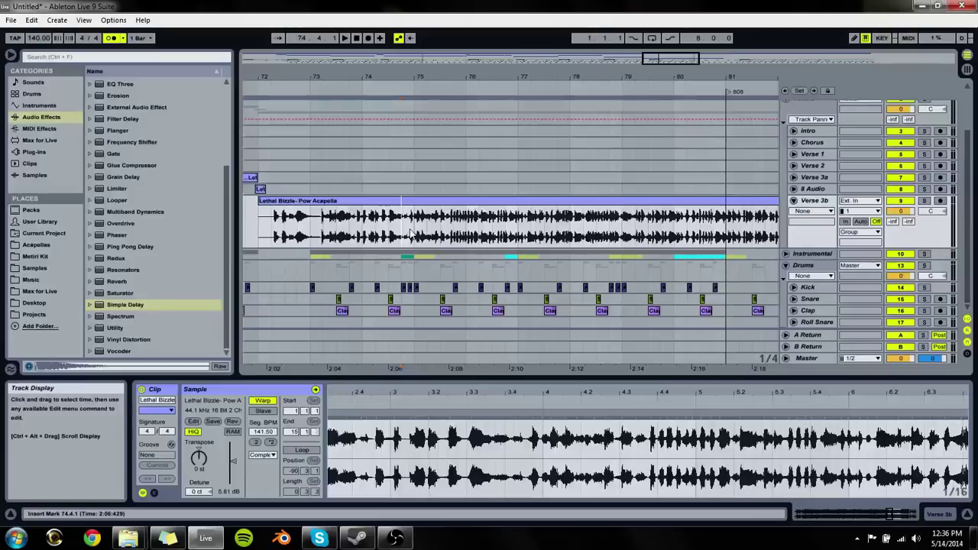
pyautogui.doubleClick(386, 217)
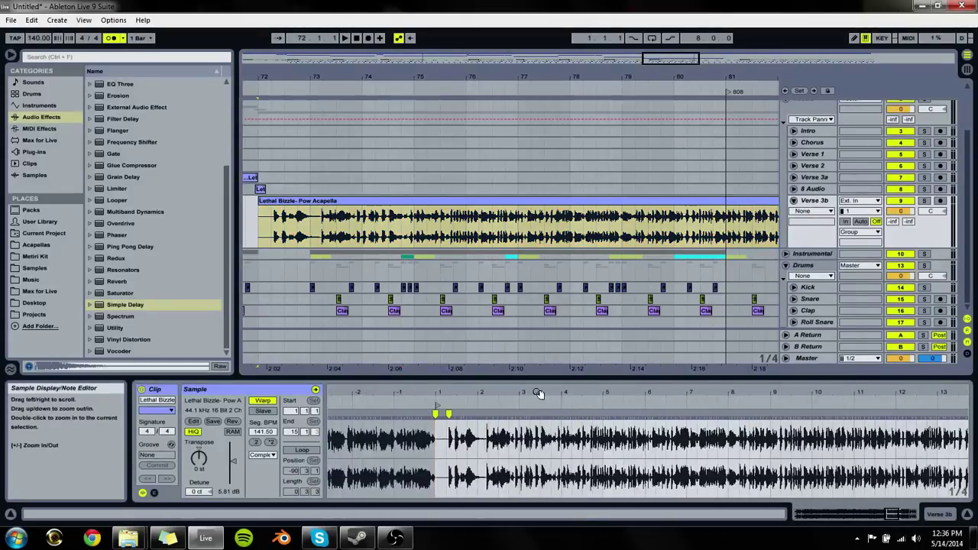
pyautogui.moveTo(508, 394); pyautogui.dragTo(560, 430)
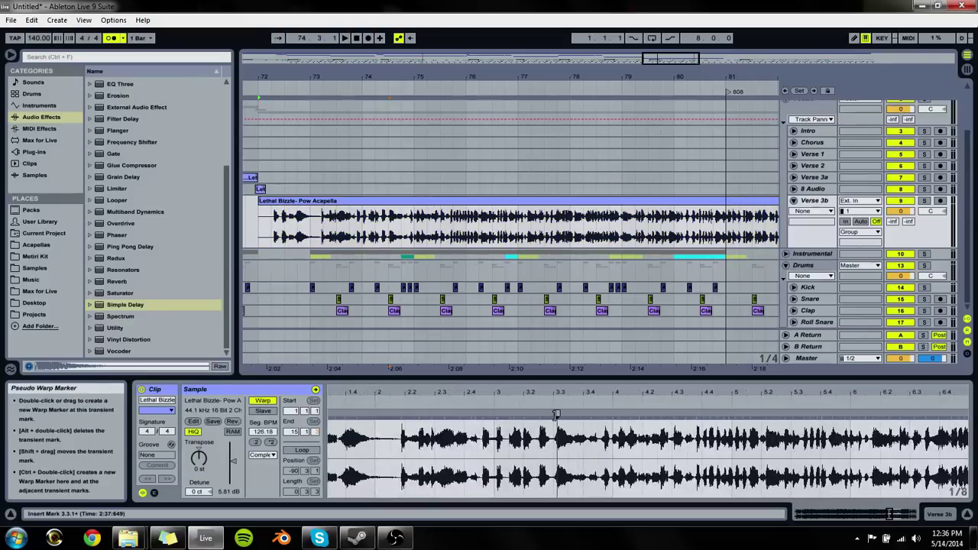
pyautogui.moveTo(556, 414); pyautogui.dragTo(553, 414)
pyautogui.press('space')
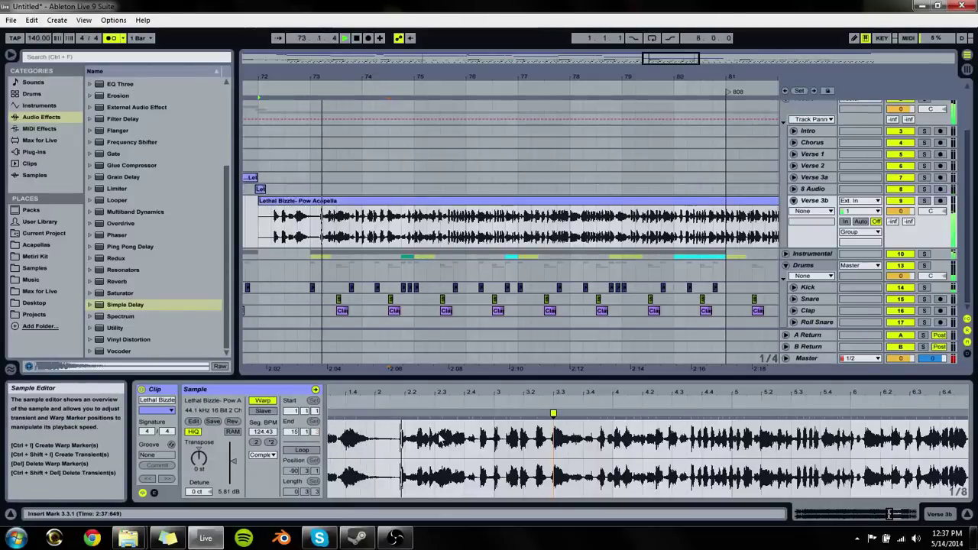
pyautogui.moveTo(399, 414)
pyautogui.mouseDown()
pyautogui.moveTo(418, 414)
pyautogui.moveTo(404, 414)
pyautogui.mouseUp()
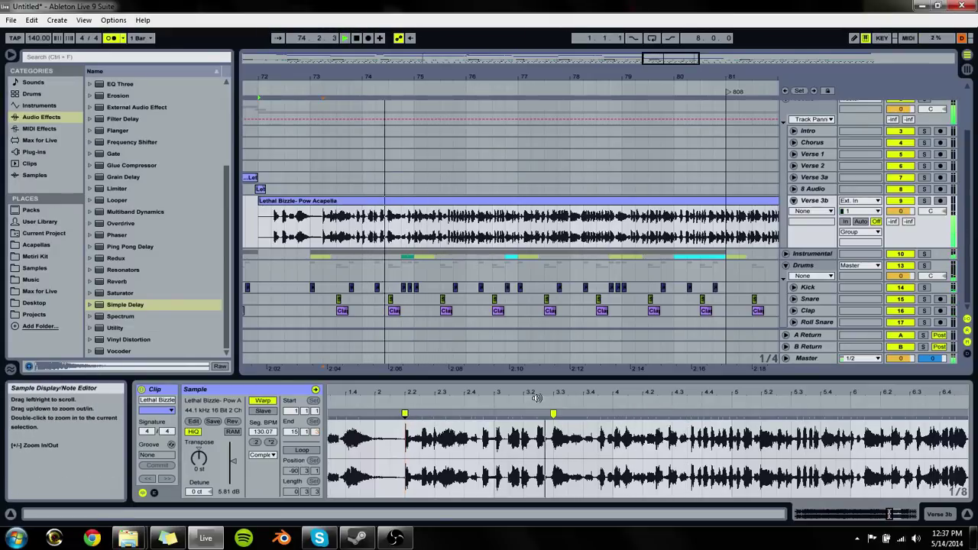
pyautogui.moveTo(580, 414); pyautogui.dragTo(612, 414)
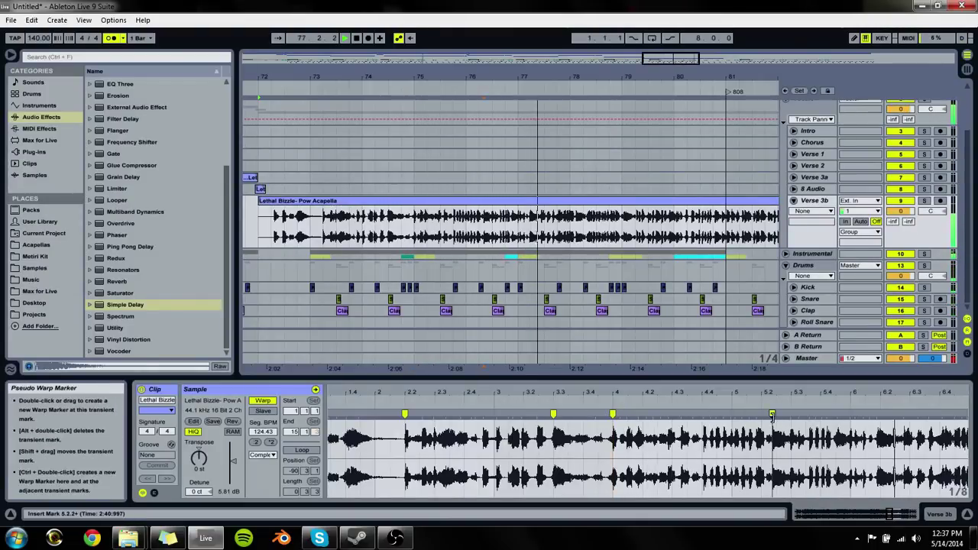
# Step: Try warp markers at 5.3.1 and bar 10 in the Verse 3b sample, and remove both
pyautogui.moveTo(703, 413); pyautogui.dragTo(790, 415)
pyautogui.moveTo(596, 416); pyautogui.dragTo(595, 405)
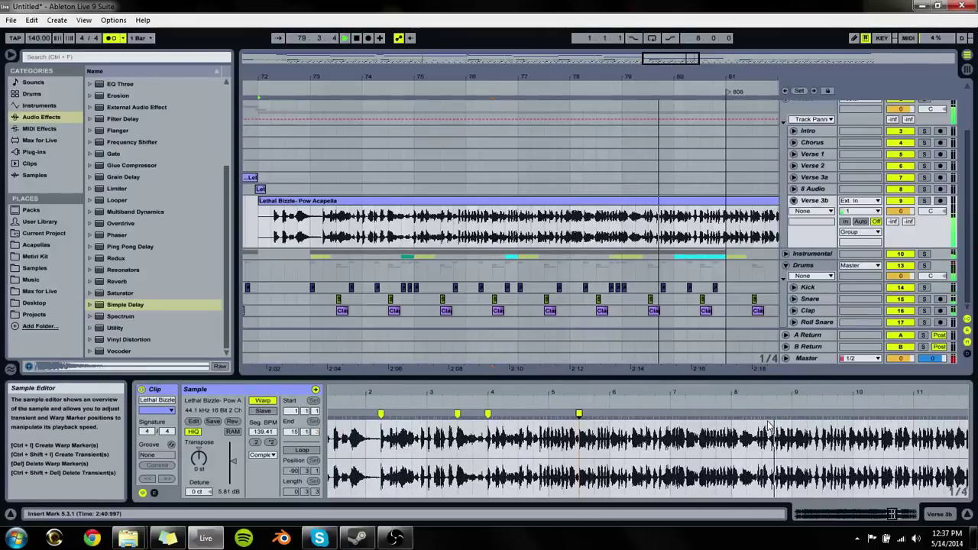
pyautogui.doubleClick(855, 414)
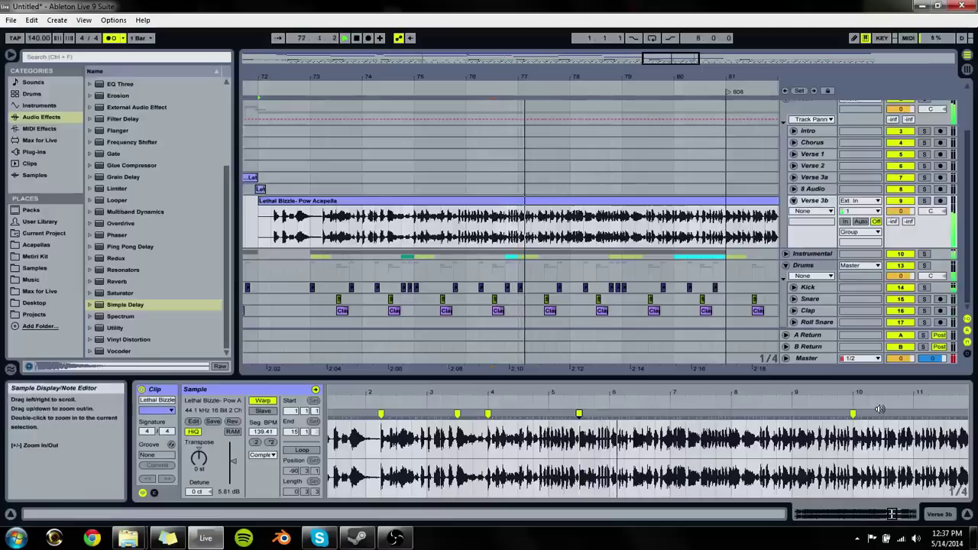
pyautogui.doubleClick(853, 413)
pyautogui.doubleClick(579, 414)
pyautogui.press('space')
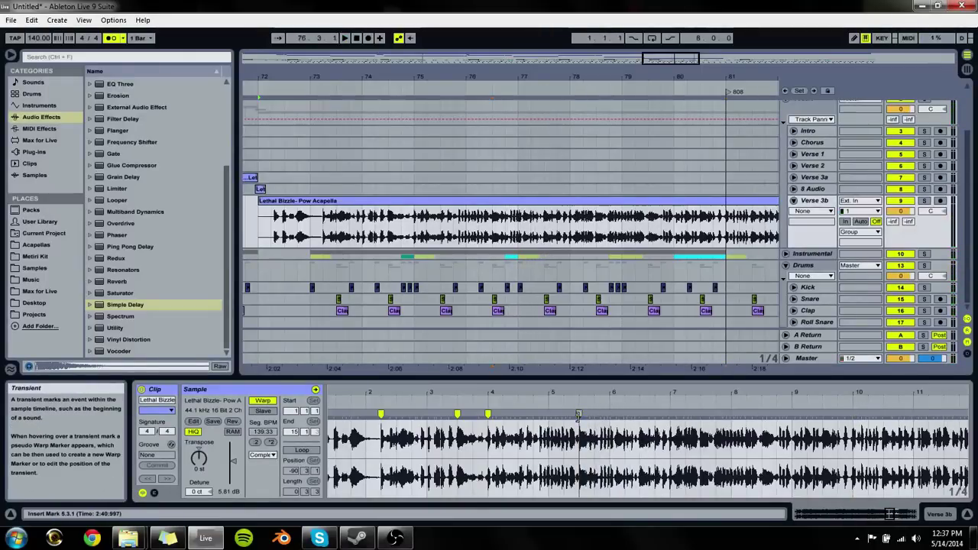
# Step: Play Verse 3b around bars 75 and 76 up close to examine the vocal's timing against the drums
pyautogui.click(444, 233)
pyautogui.press('space')
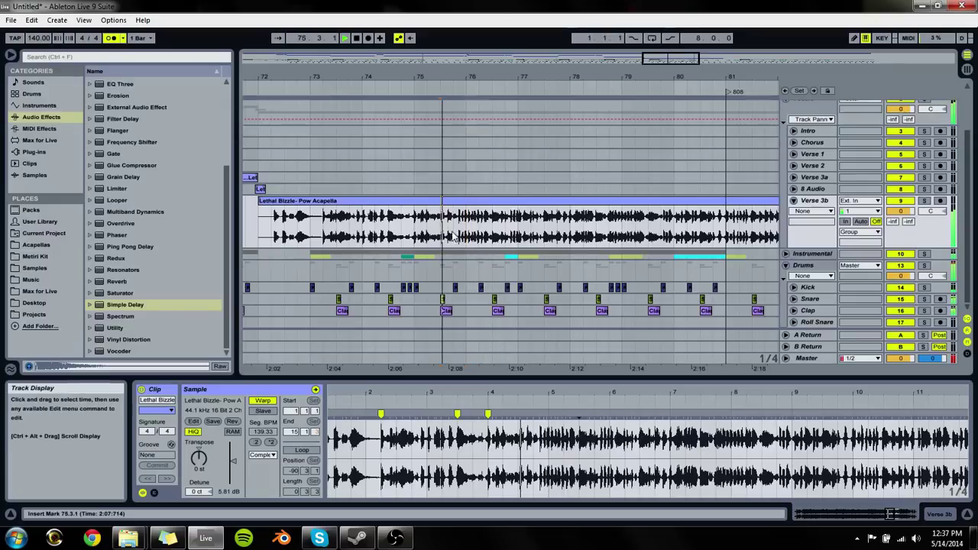
pyautogui.moveTo(449, 76); pyautogui.dragTo(449, 115)
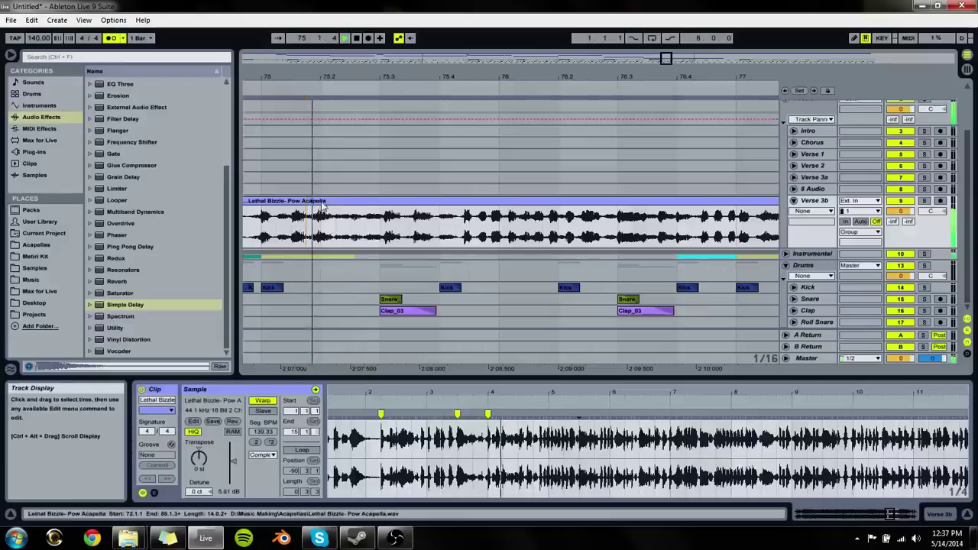
pyautogui.click(382, 200)
pyautogui.press('space')
pyautogui.moveTo(369, 80); pyautogui.dragTo(368, 46)
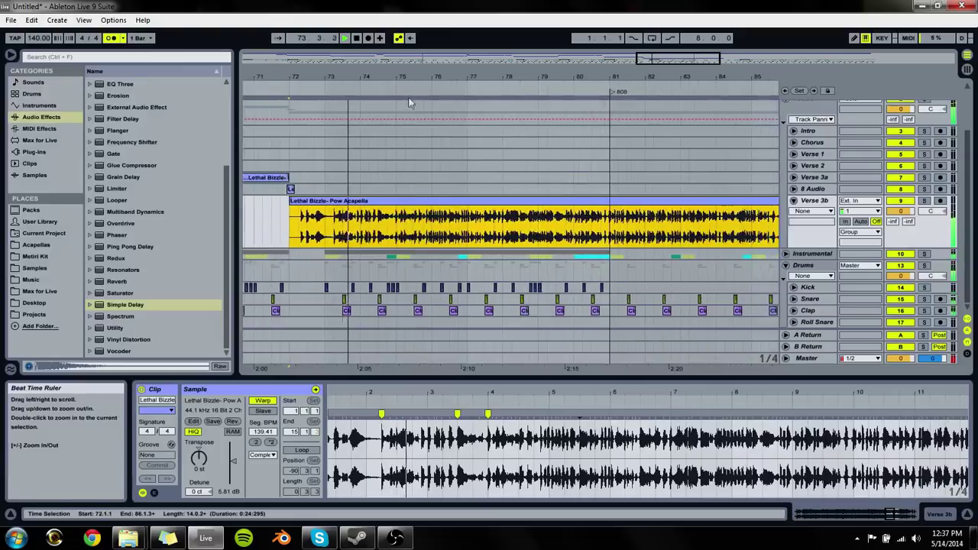
pyautogui.moveTo(425, 81); pyautogui.dragTo(474, 189)
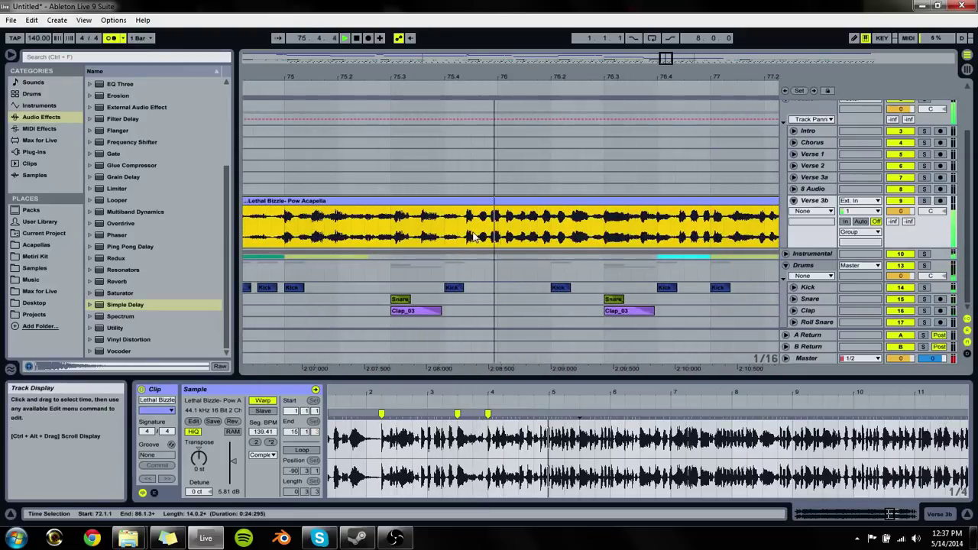
pyautogui.press('space')
# Step: Split the Verse 3b clip just after 75.4, place the second part at bar 76, and play across the gap
pyautogui.click(461, 235)
pyautogui.moveTo(453, 76); pyautogui.dragTo(593, 222)
pyautogui.hotkey('ctrl', 'e')
pyautogui.click(302, 227)
pyautogui.press('space')
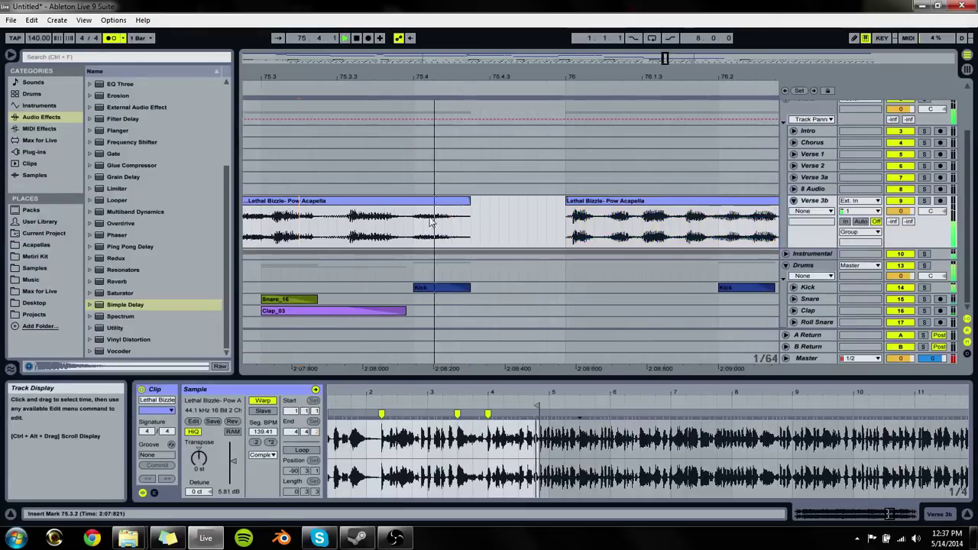
# Step: Trim the first part of Verse 3b to end at 75.4.1 and audition the cut
pyautogui.moveTo(470, 202); pyautogui.dragTo(413, 201)
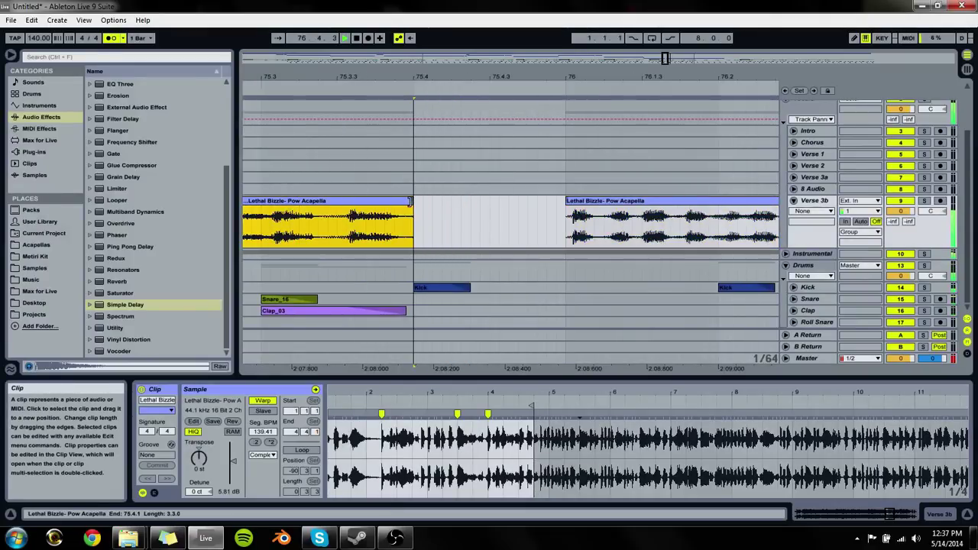
pyautogui.click(428, 222)
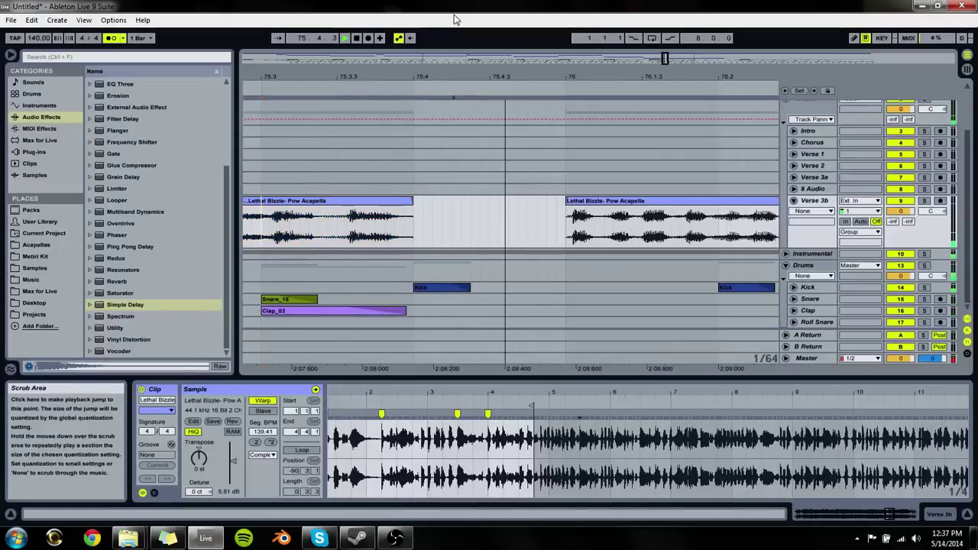
pyautogui.moveTo(424, 75); pyautogui.dragTo(519, 139)
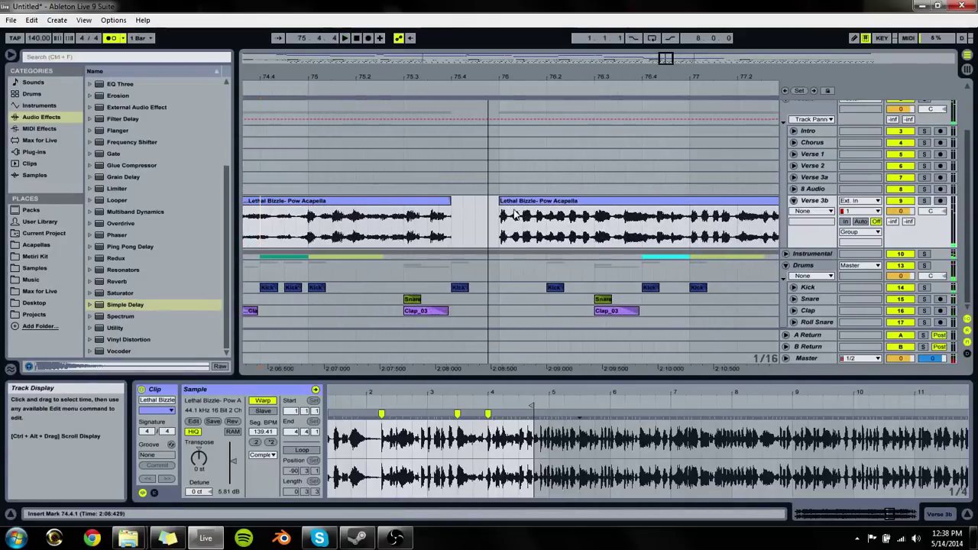
# Step: Move the second part of Verse 3b to start at 75.4.1 and play it through past the 808 locator
pyautogui.moveTo(527, 201); pyautogui.dragTo(479, 201)
pyautogui.click(348, 242)
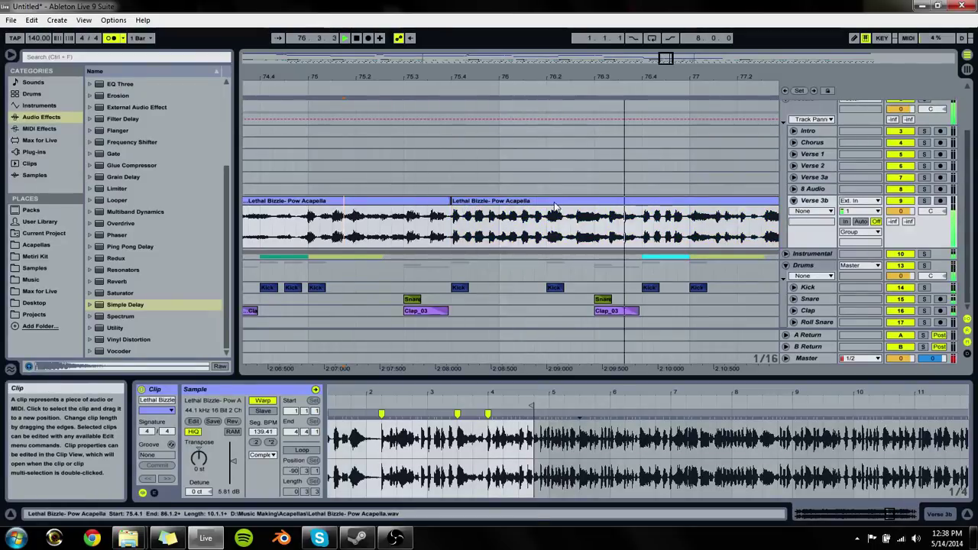
pyautogui.moveTo(663, 76); pyautogui.dragTo(313, 78)
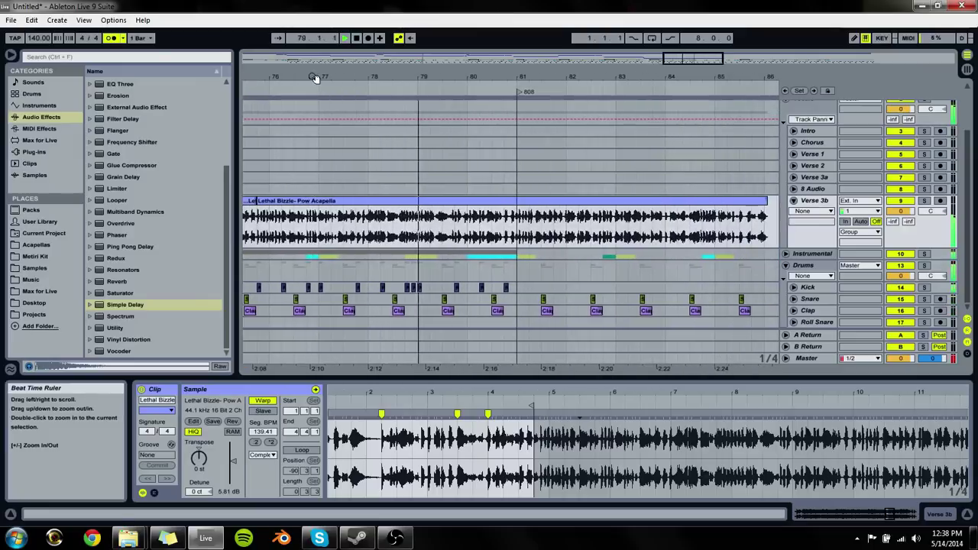
pyautogui.click(520, 229)
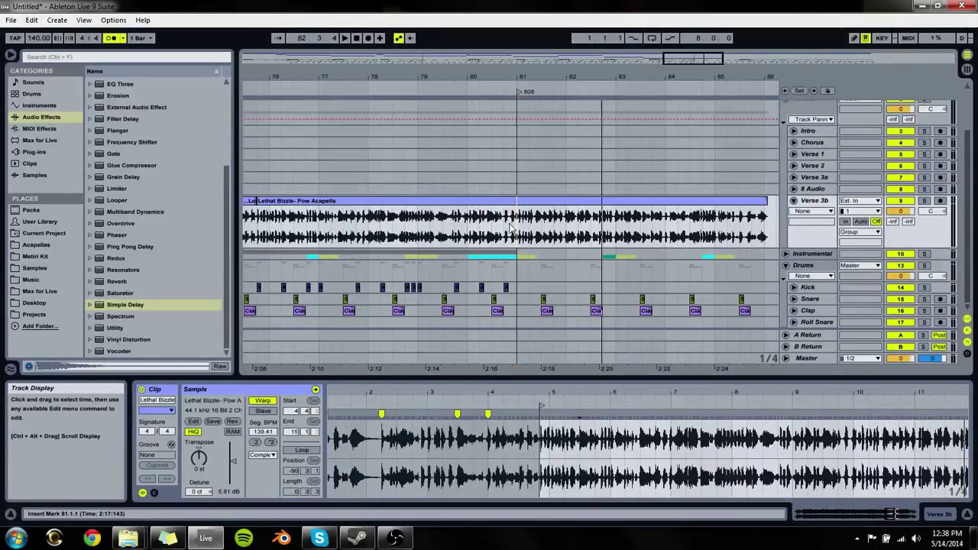
# Step: Play Verse 3b across the cut at 75.4 to check its timing, and show the second part's sample
pyautogui.moveTo(715, 55)
pyautogui.mouseDown()
pyautogui.moveTo(676, 36)
pyautogui.moveTo(703, 65)
pyautogui.mouseUp()
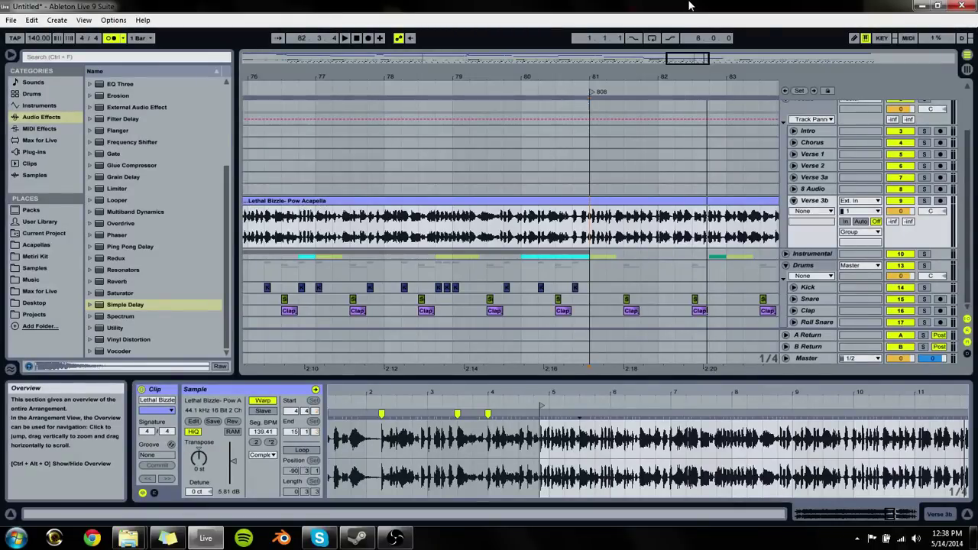
pyautogui.moveTo(687, 58); pyautogui.dragTo(662, 61)
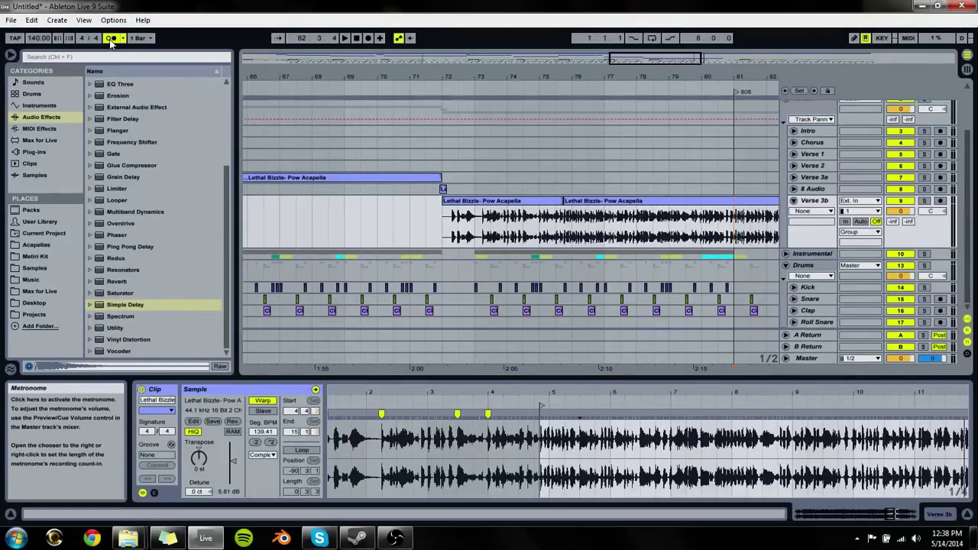
pyautogui.click(430, 210)
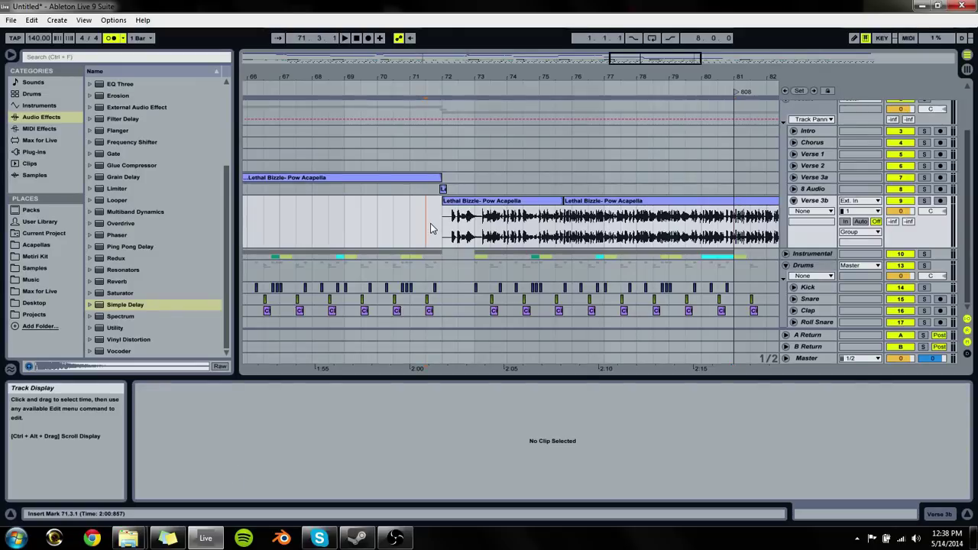
pyautogui.click(558, 232)
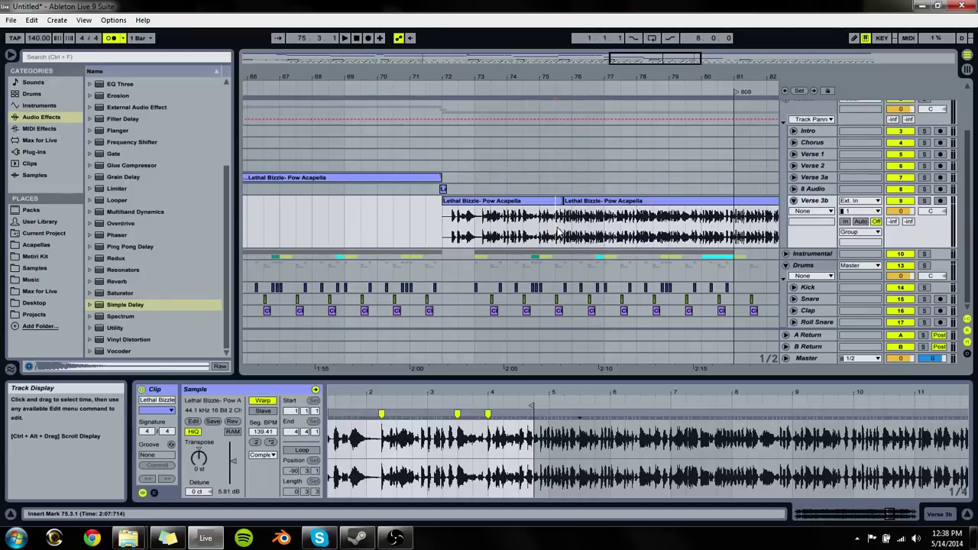
pyautogui.moveTo(568, 81); pyautogui.dragTo(535, 241)
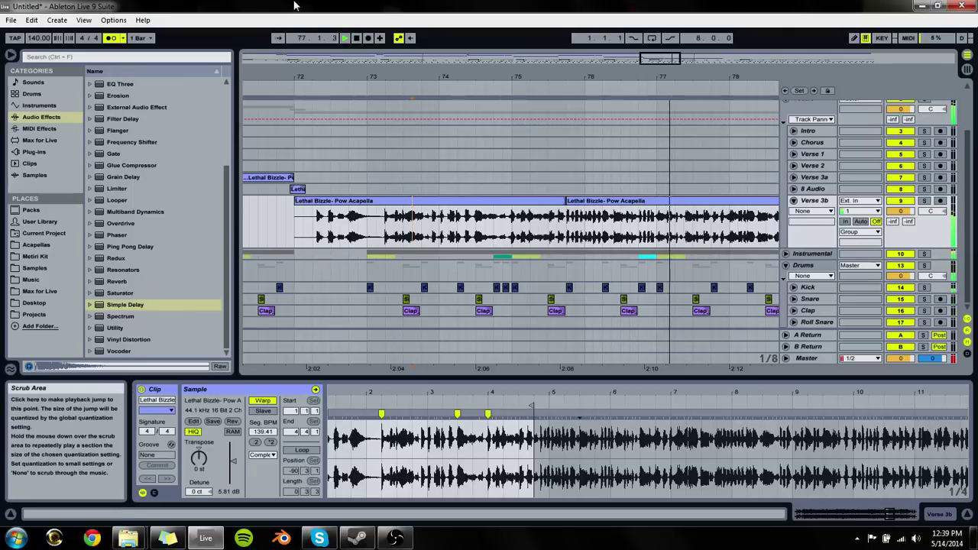
pyautogui.click(574, 201)
pyautogui.click(590, 221)
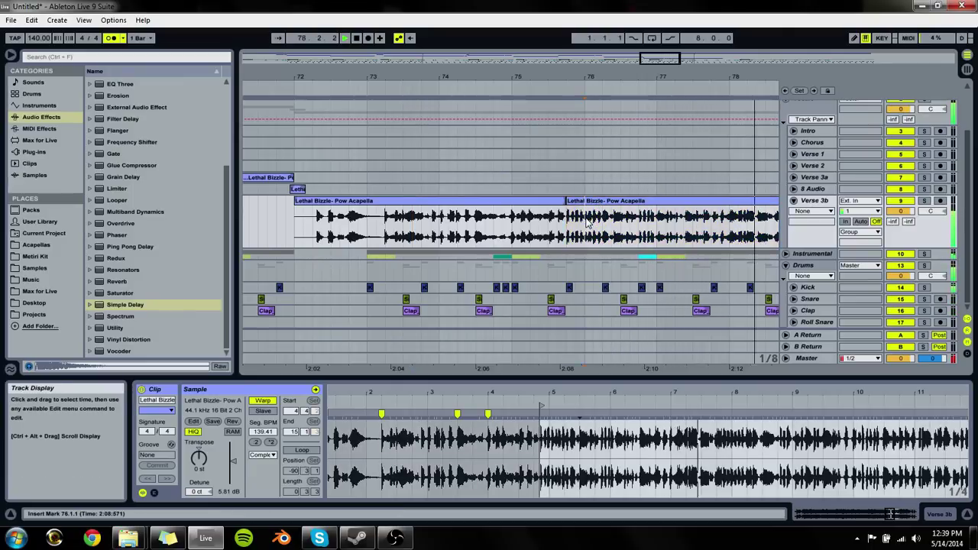
# Step: Try to reset the second Verse 3b part's 1.1.1 position to the transient near 5.3 in its sample
pyautogui.rightClick(581, 424)
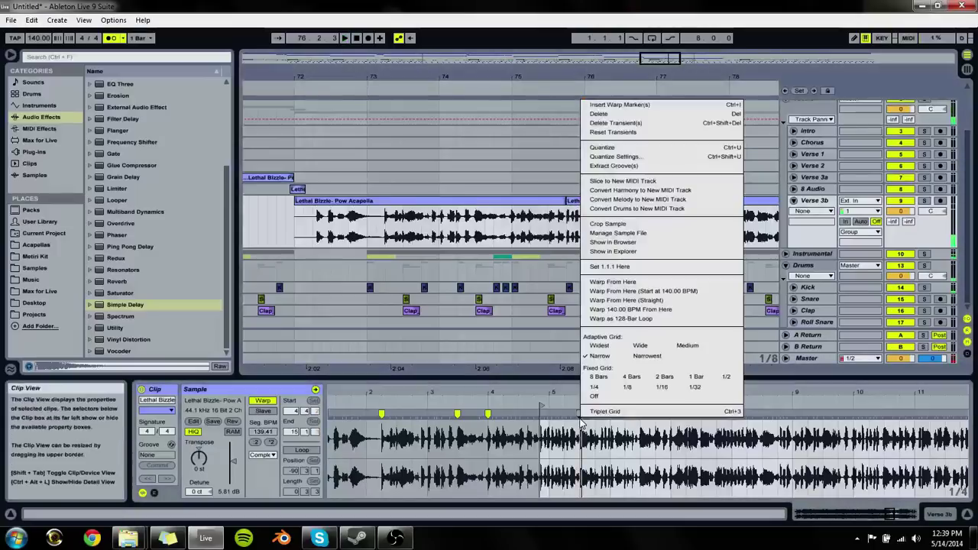
pyautogui.click(596, 326)
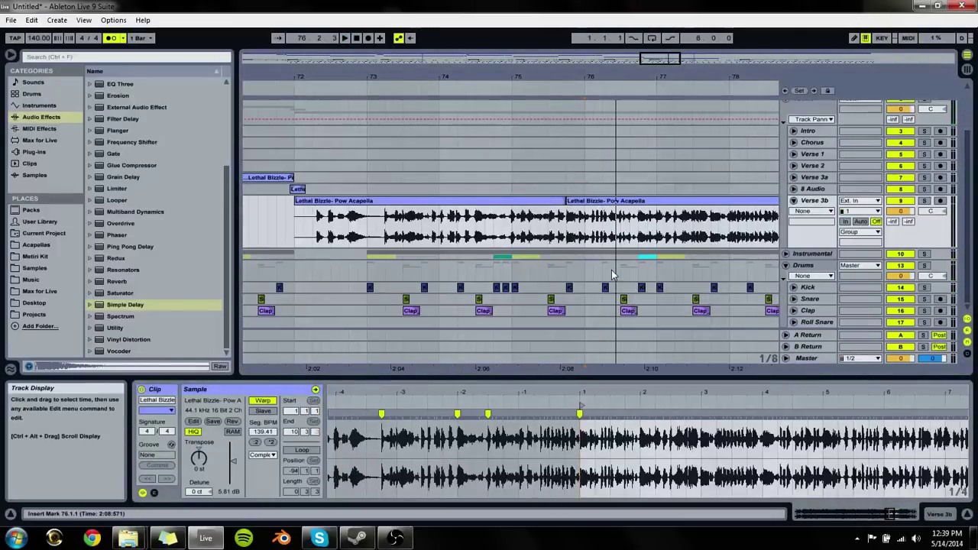
pyautogui.click(580, 237)
pyautogui.press('space')
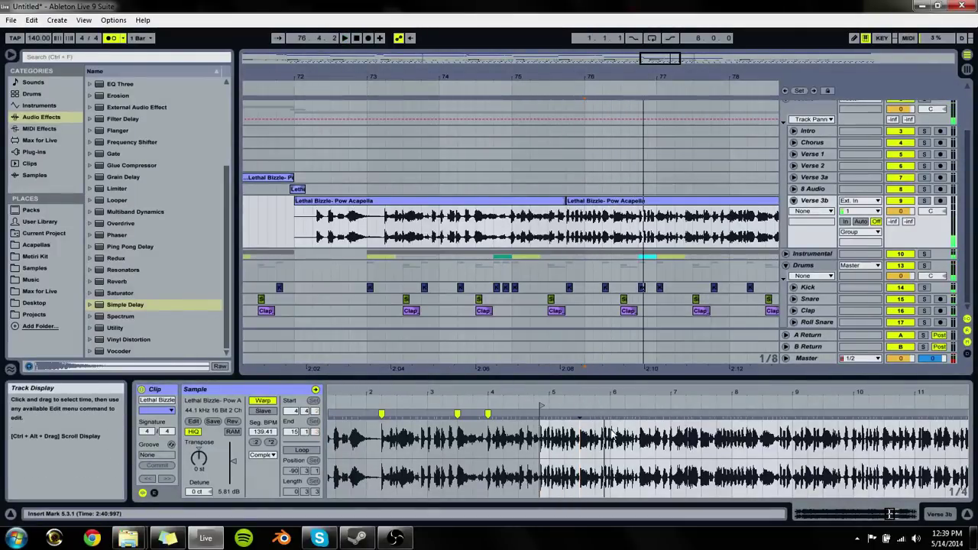
# Step: Set 1.1.1 at the transient near 5.3 in the second part's sample, keep the original clip start, and play across the cut
pyautogui.rightClick(583, 418)
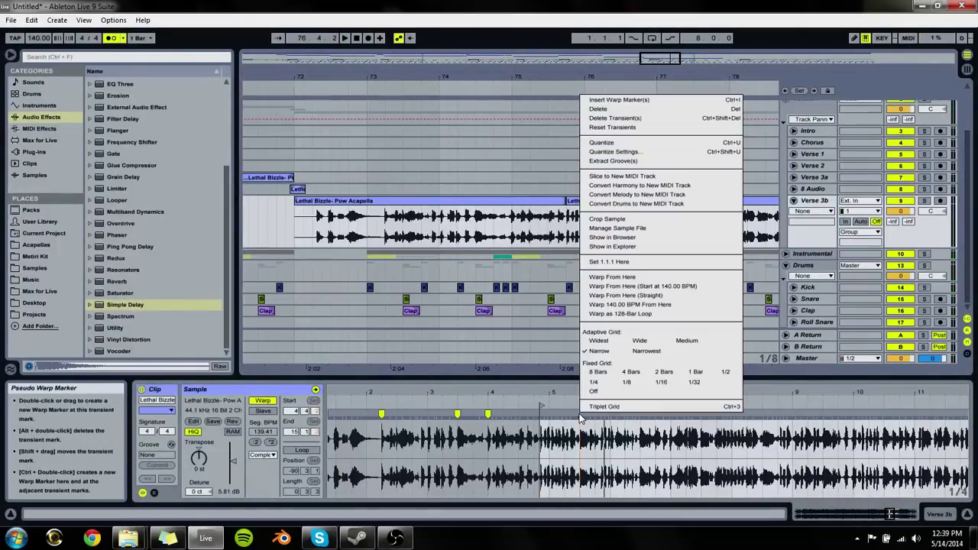
pyautogui.click(604, 262)
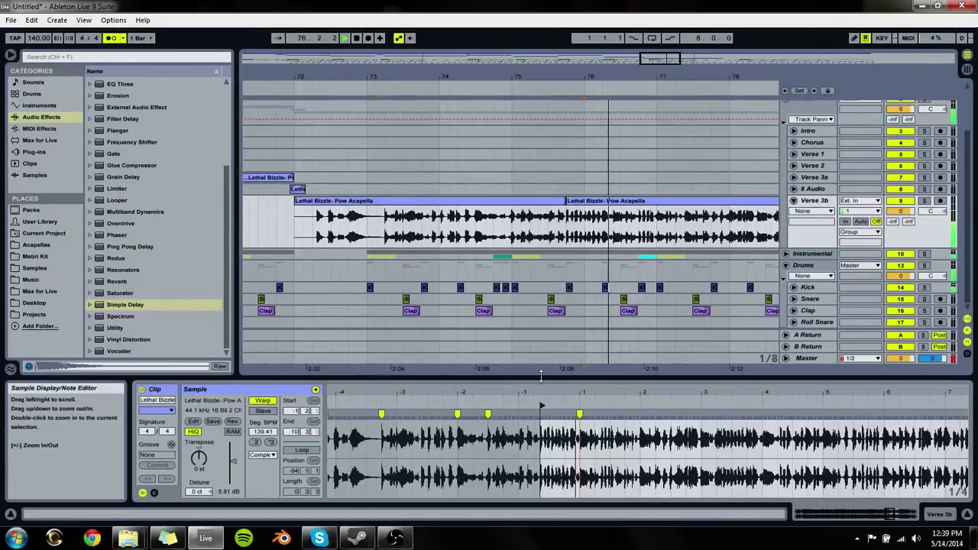
pyautogui.click(544, 229)
pyautogui.press('space')
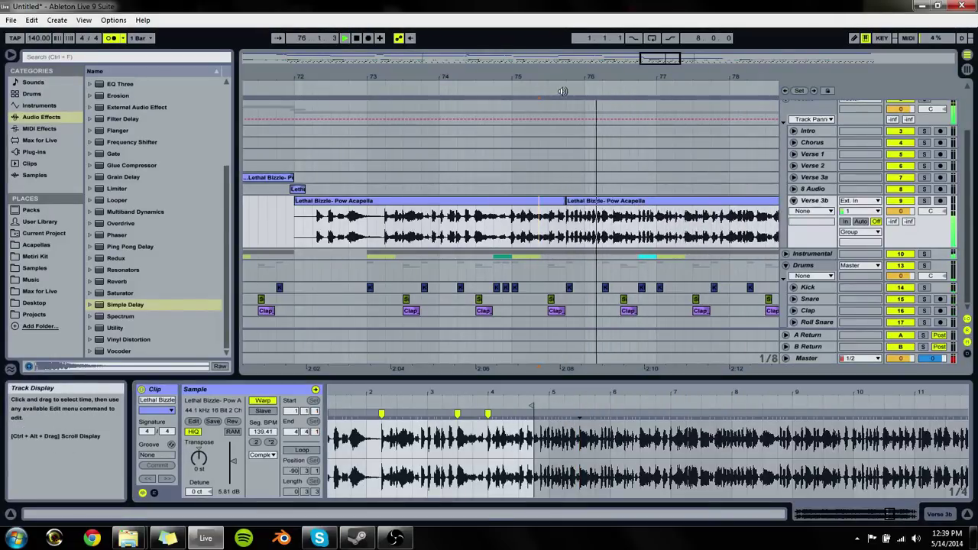
# Step: Display Fades on the Verse 3b track, lengthen the crossfade at the 75.4 cut, and play across it
pyautogui.moveTo(563, 91); pyautogui.dragTo(563, 152)
pyautogui.click(810, 211)
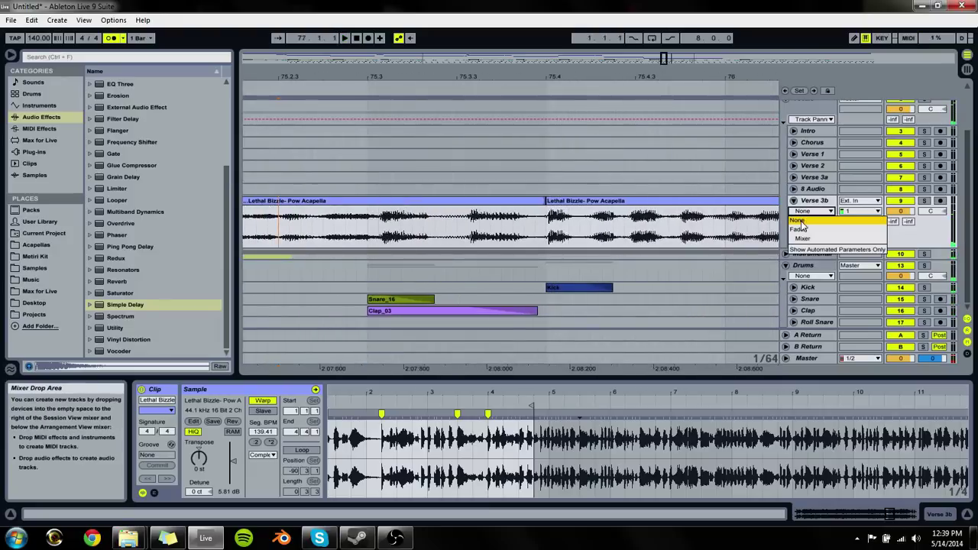
pyautogui.click(798, 229)
pyautogui.click(535, 214)
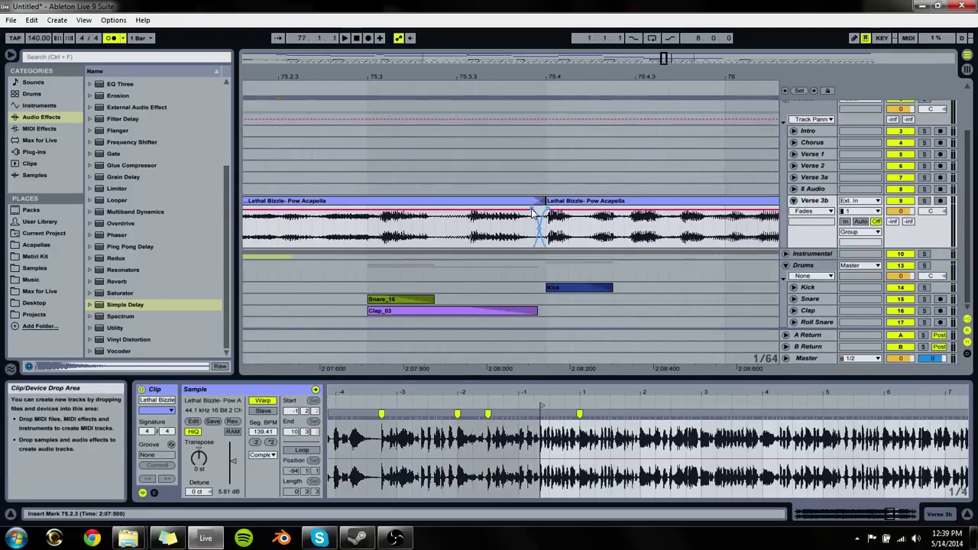
pyautogui.press('space')
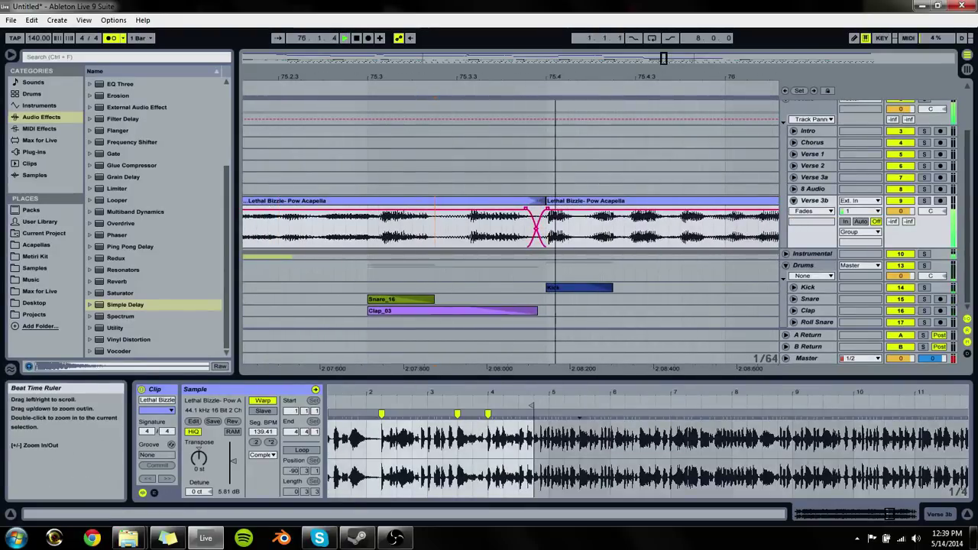
pyautogui.press('-')
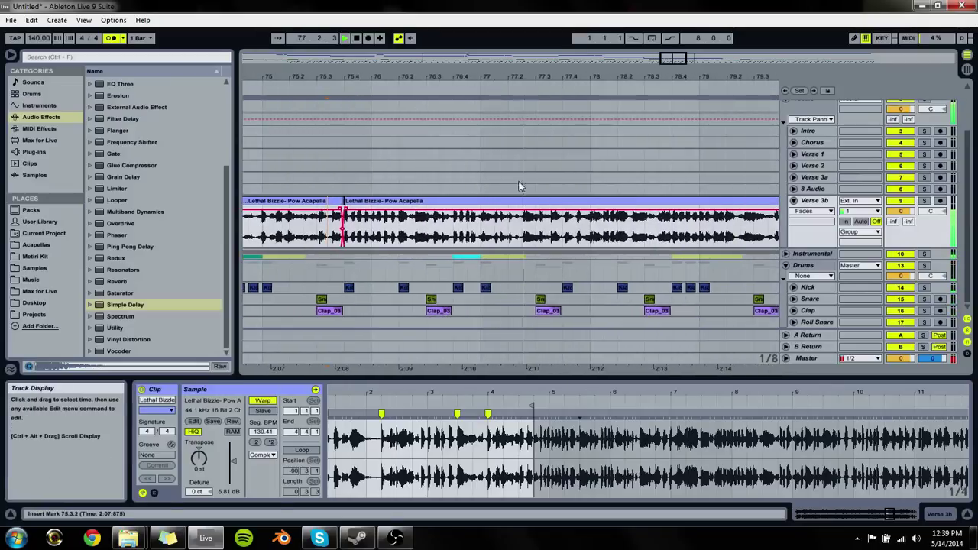
# Step: Add warp markers at 3.1.1, 5.1.1 and 6.1.1 in the sample of the second Verse 3b part
pyautogui.click(535, 201)
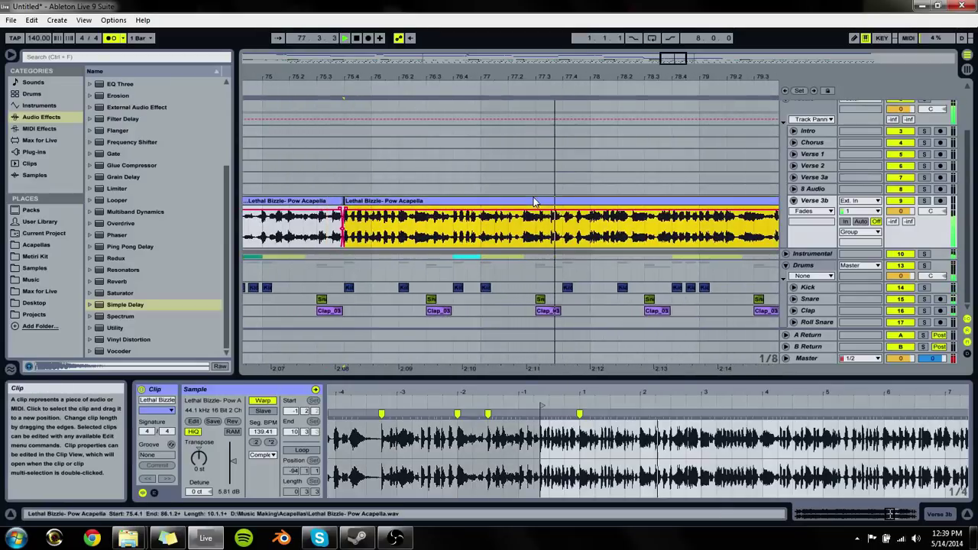
pyautogui.click(700, 413)
pyautogui.doubleClick(700, 413)
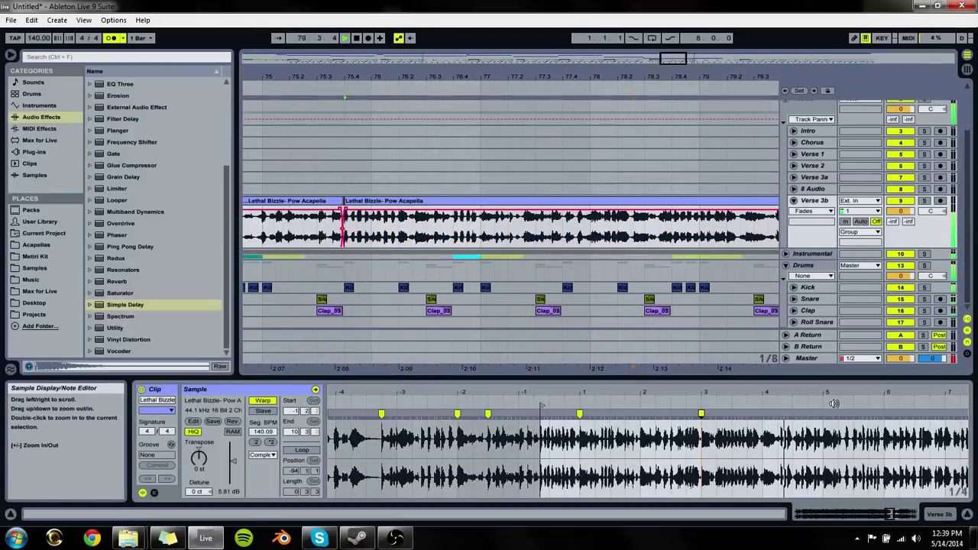
pyautogui.moveTo(828, 395); pyautogui.dragTo(713, 398)
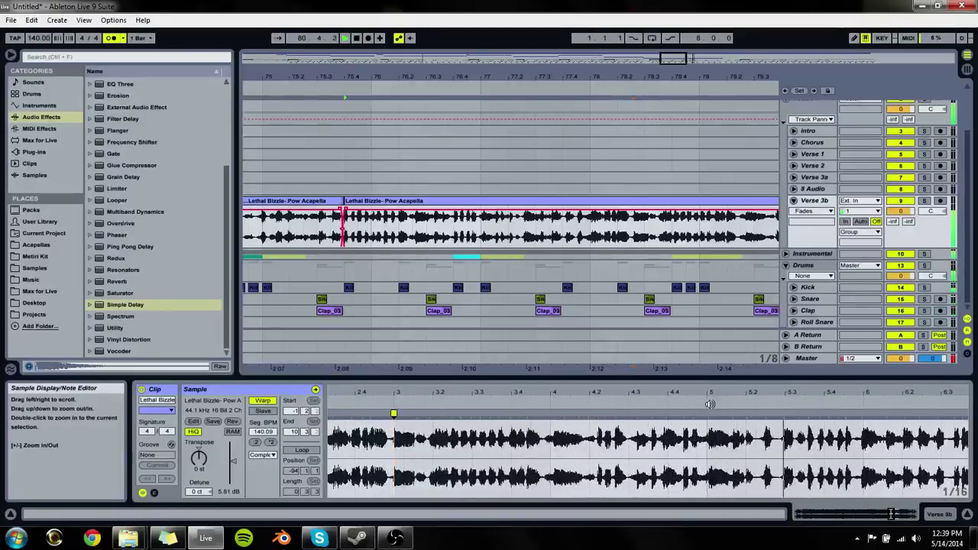
pyautogui.doubleClick(707, 414)
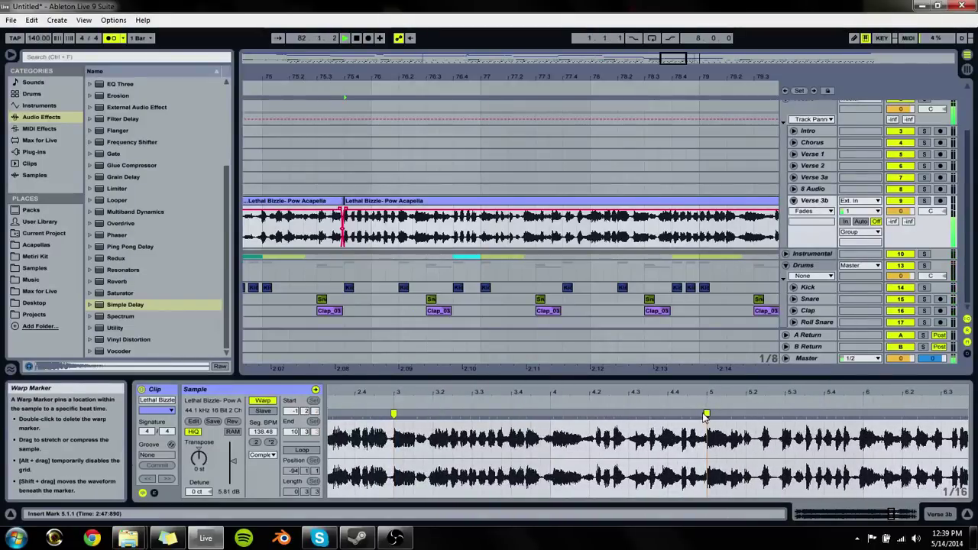
pyautogui.click(866, 428)
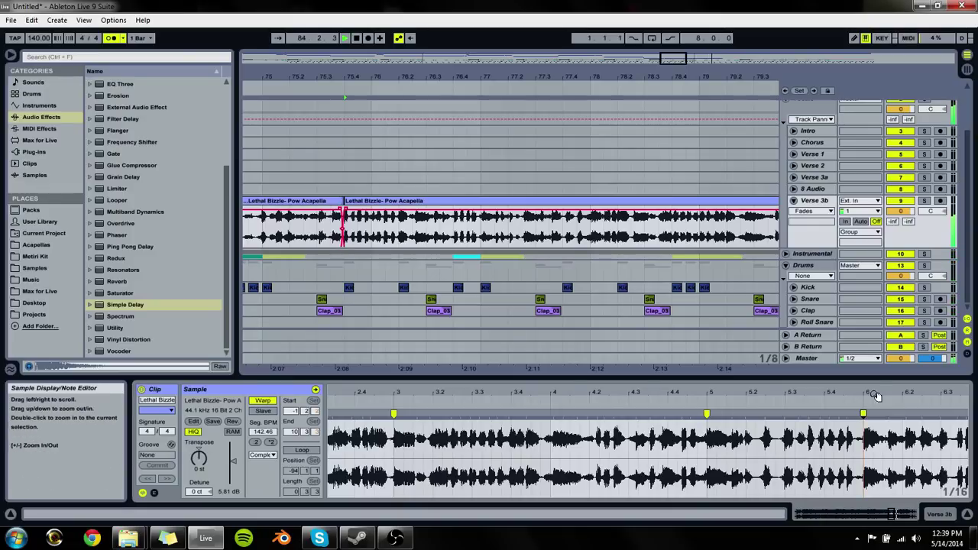
# Step: Extend the end of the second Verse 3b part to 12.1.1 in its sample and play it from bar 77
pyautogui.moveTo(892, 516); pyautogui.dragTo(903, 513)
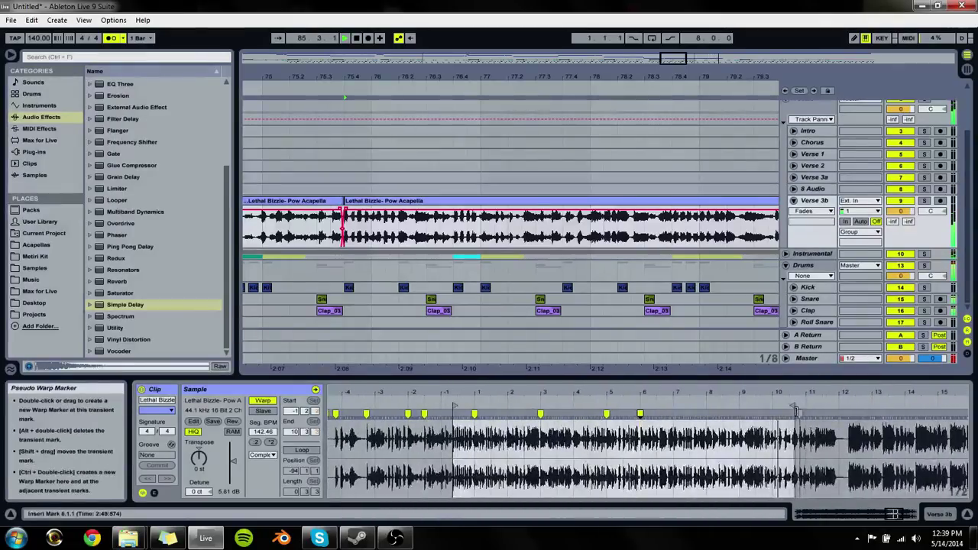
pyautogui.moveTo(794, 411); pyautogui.dragTo(838, 411)
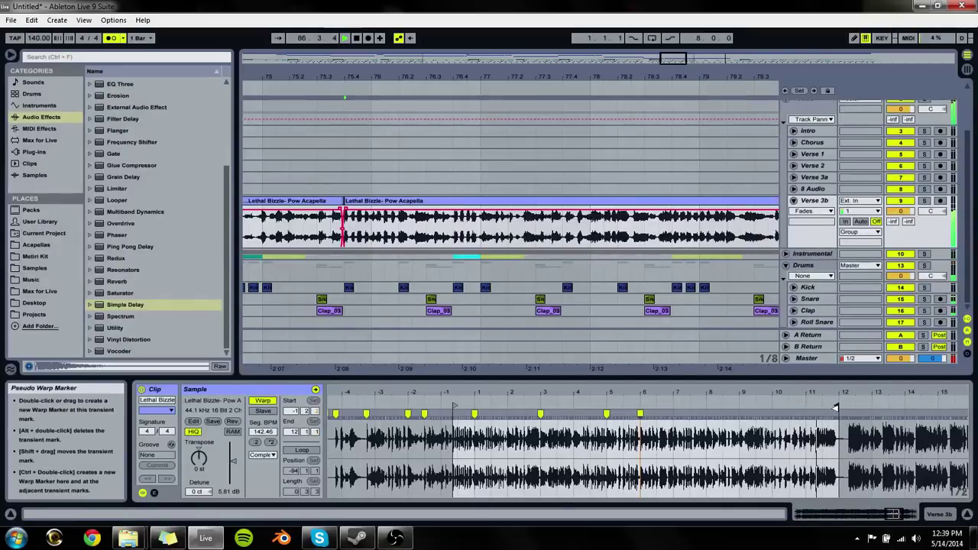
pyautogui.click(477, 241)
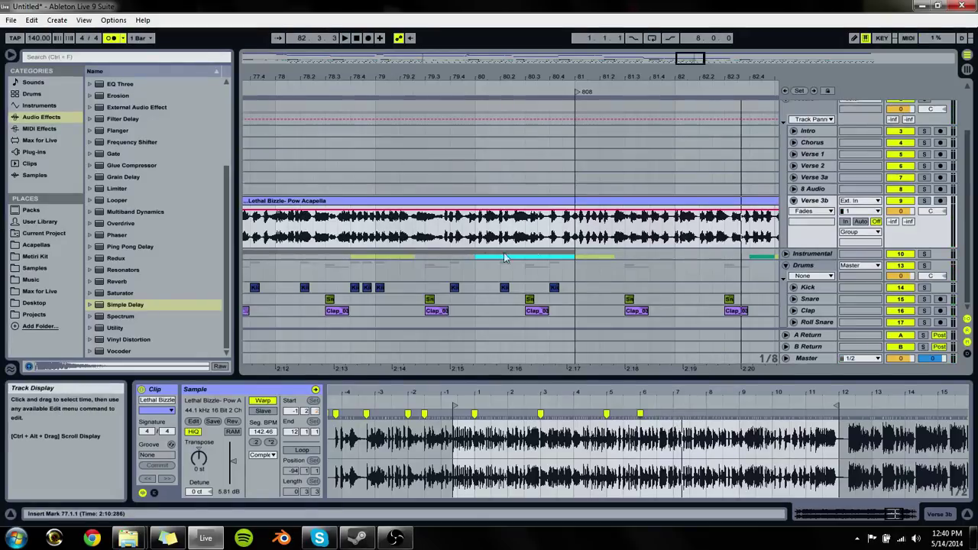
# Step: Play the second Verse 3b part from its start at 75.4, then replay from 78.4.3 to check the timing around bar 79
pyautogui.click(290, 201)
pyautogui.click(387, 93)
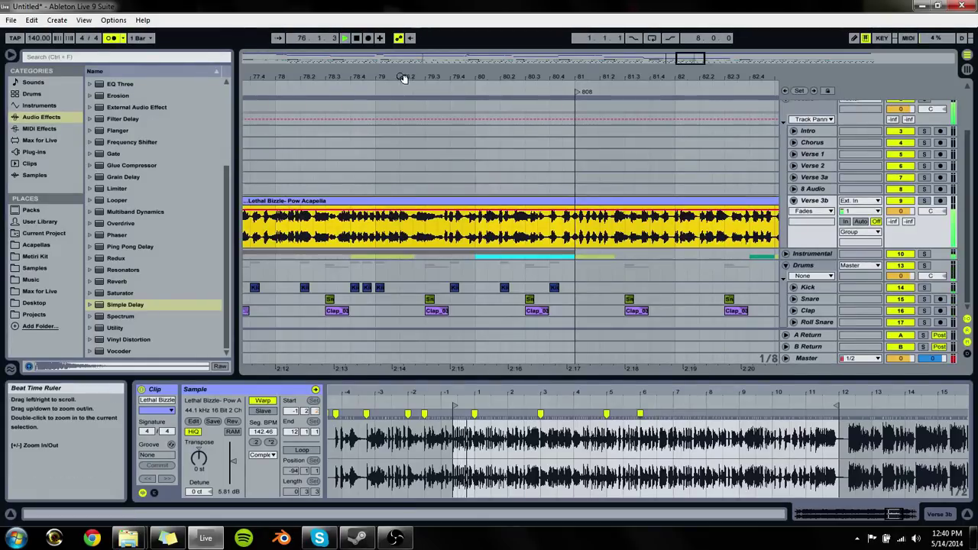
pyautogui.moveTo(399, 76); pyautogui.dragTo(671, 76)
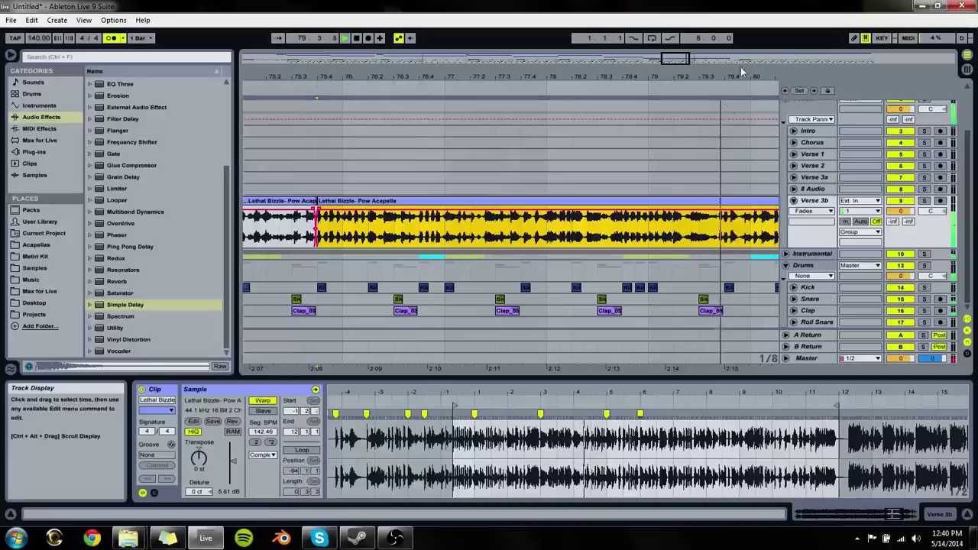
pyautogui.moveTo(737, 76); pyautogui.dragTo(451, 79)
pyautogui.click(357, 254)
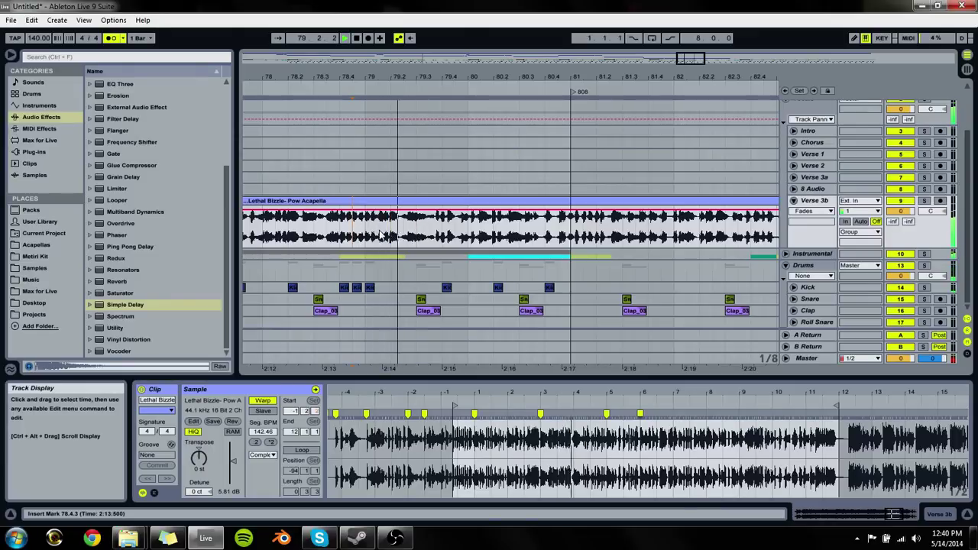
# Step: Split the Verse 3b clip at 79.3.4 and play up to the new cut
pyautogui.moveTo(432, 79); pyautogui.dragTo(412, 207)
pyautogui.click(446, 222)
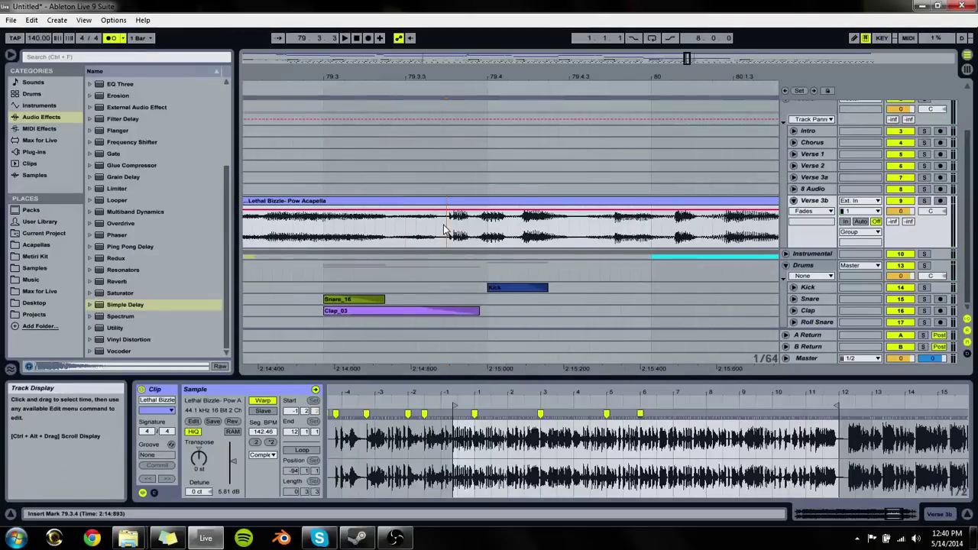
pyautogui.hotkey('ctrl', 'e')
pyautogui.moveTo(459, 81)
pyautogui.mouseDown()
pyautogui.moveTo(463, 73)
pyautogui.moveTo(447, 72)
pyautogui.mouseUp()
pyautogui.click(278, 241)
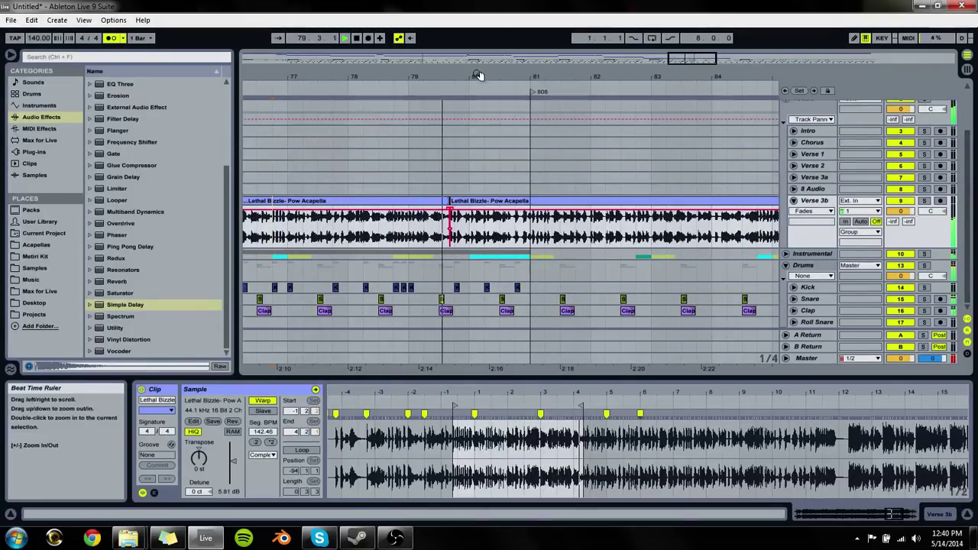
# Step: Trim the part before the new cut to end at 79.3.3 and move the following part against it with a short crossfade
pyautogui.moveTo(477, 74); pyautogui.dragTo(477, 202)
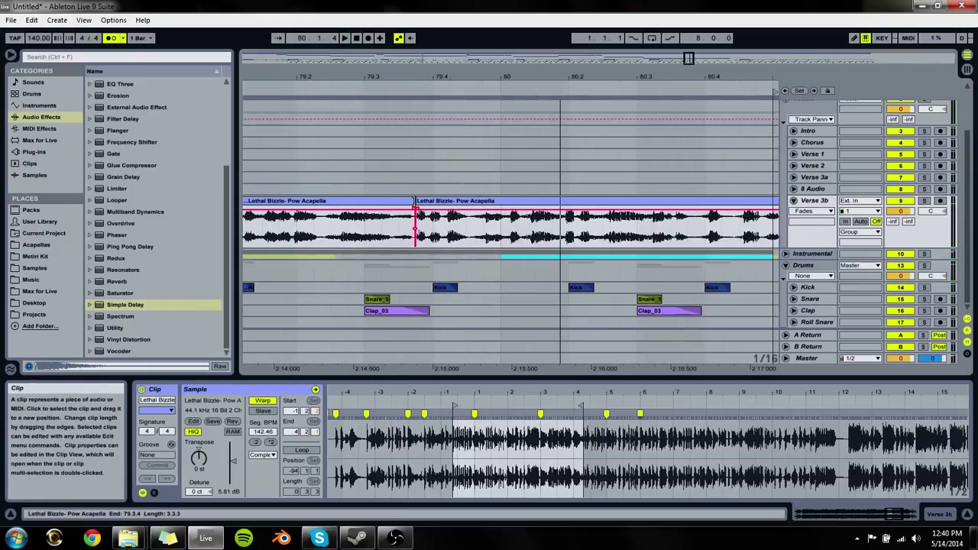
pyautogui.moveTo(415, 208); pyautogui.dragTo(398, 214)
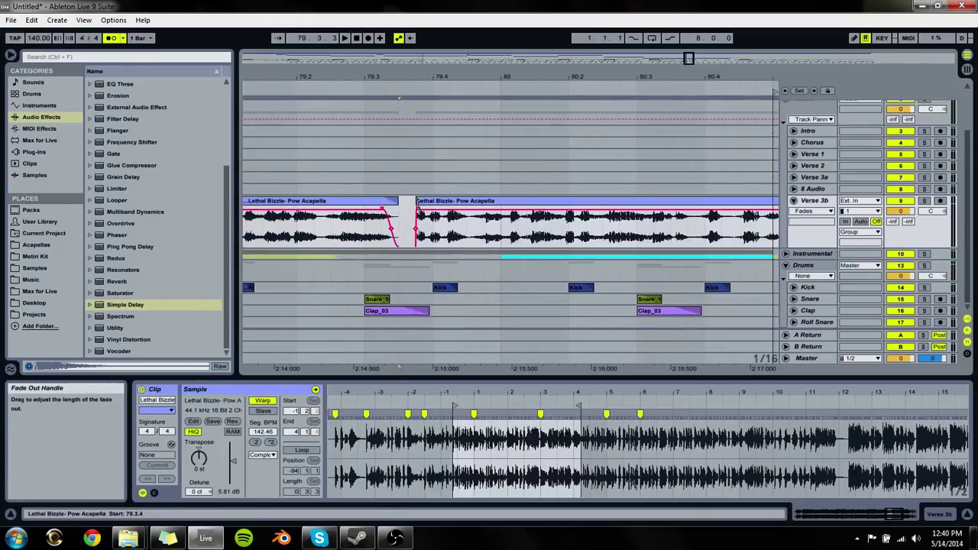
pyautogui.click(418, 209)
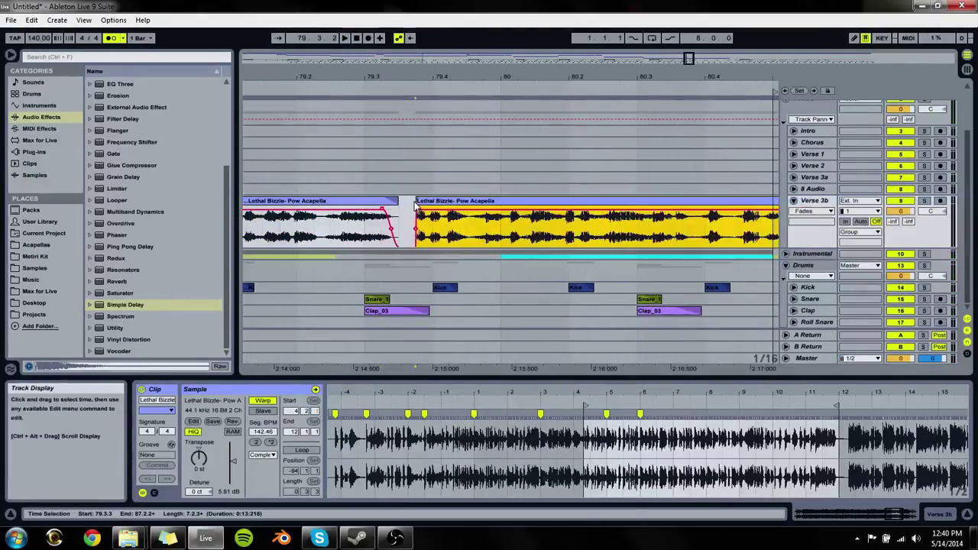
pyautogui.moveTo(417, 206); pyautogui.dragTo(389, 214)
# Step: Play across the 79.3.3 join past the end of Verse 3b, and select the part starting at 75.4
pyautogui.click(341, 231)
pyautogui.press('space')
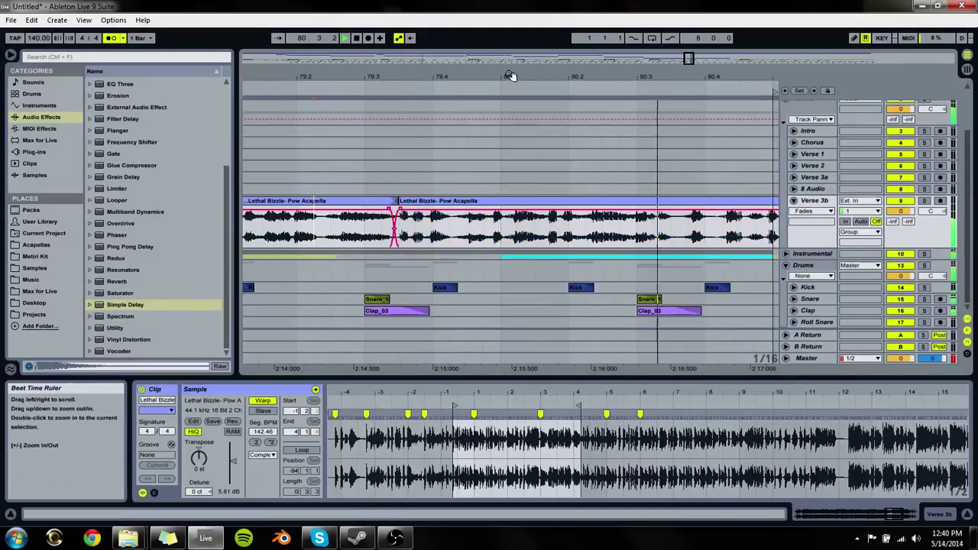
pyautogui.moveTo(510, 76); pyautogui.dragTo(510, 38)
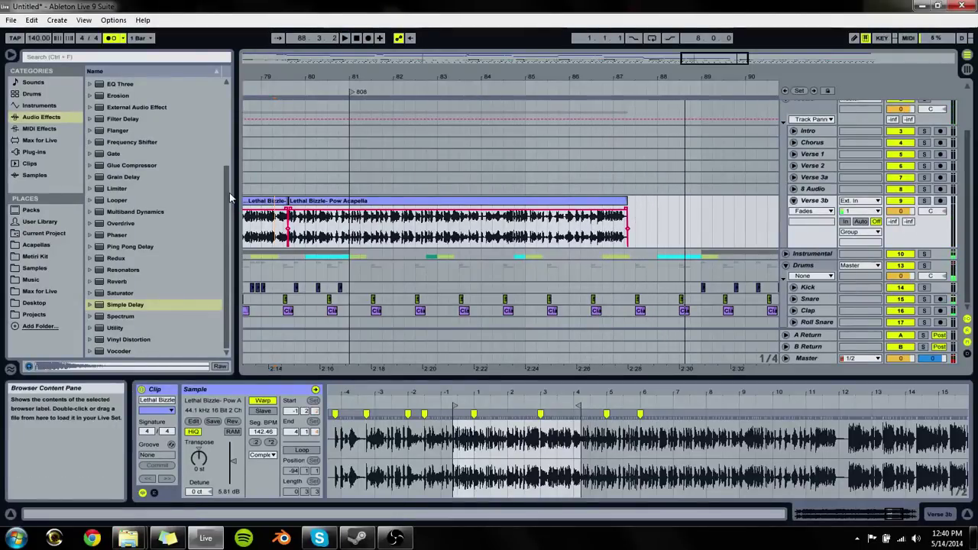
pyautogui.moveTo(289, 222); pyautogui.dragTo(243, 221)
pyautogui.press('space')
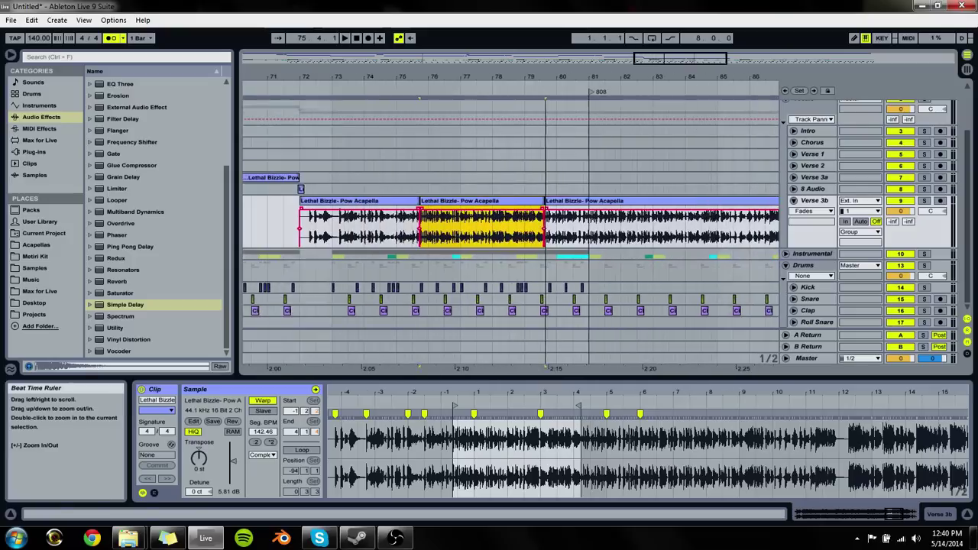
# Step: Play the first Verse 3b part from 72.1.1 and lengthen the fade-in at its start
pyautogui.click(375, 220)
pyautogui.press('space')
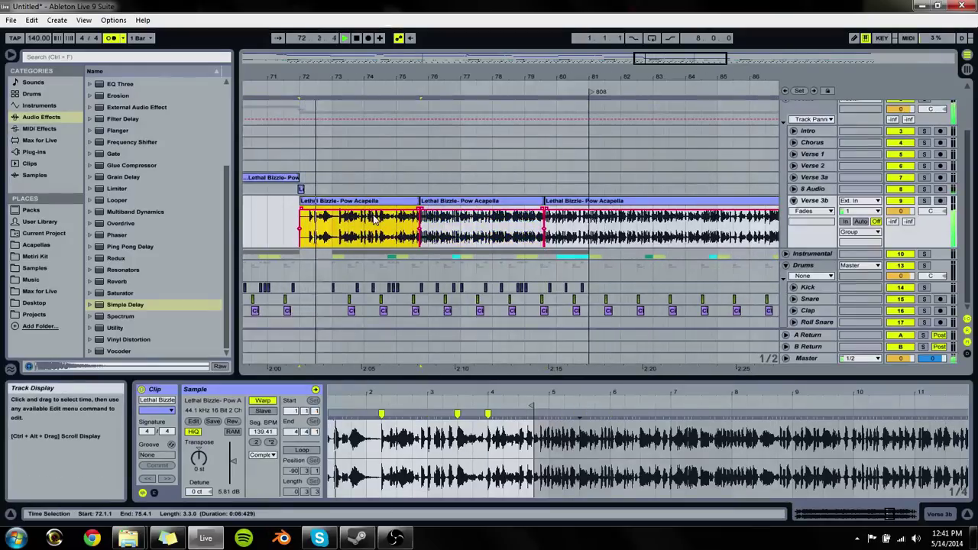
pyautogui.moveTo(302, 214); pyautogui.dragTo(312, 214)
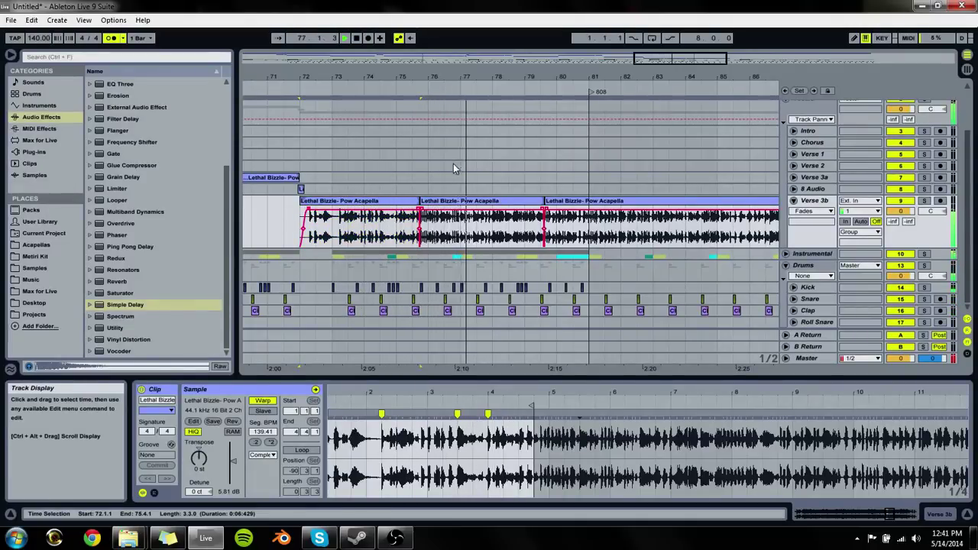
pyautogui.moveTo(569, 76); pyautogui.dragTo(570, 115)
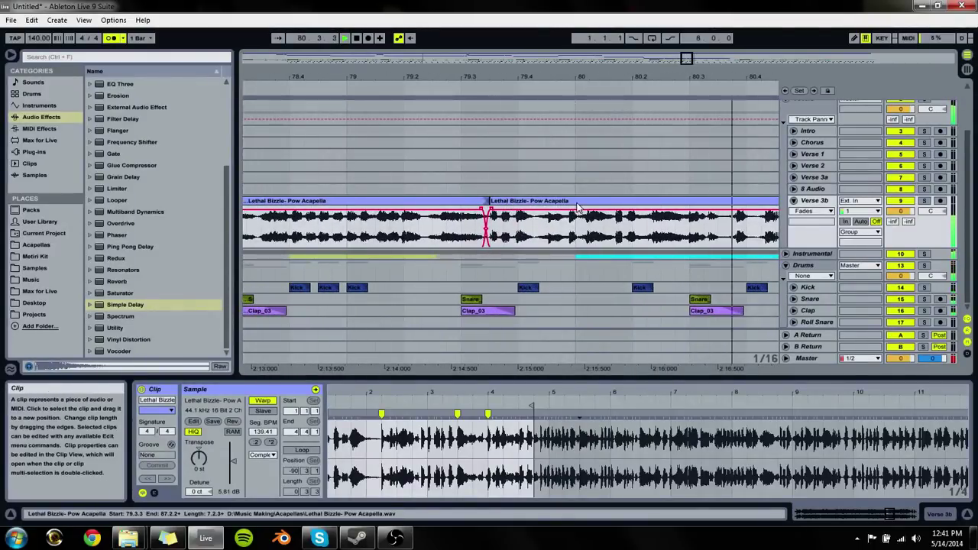
# Step: Delete the warp marker at 6.1.1 from the Verse 3b part starting at 79.3.3 and play that part
pyautogui.click(509, 201)
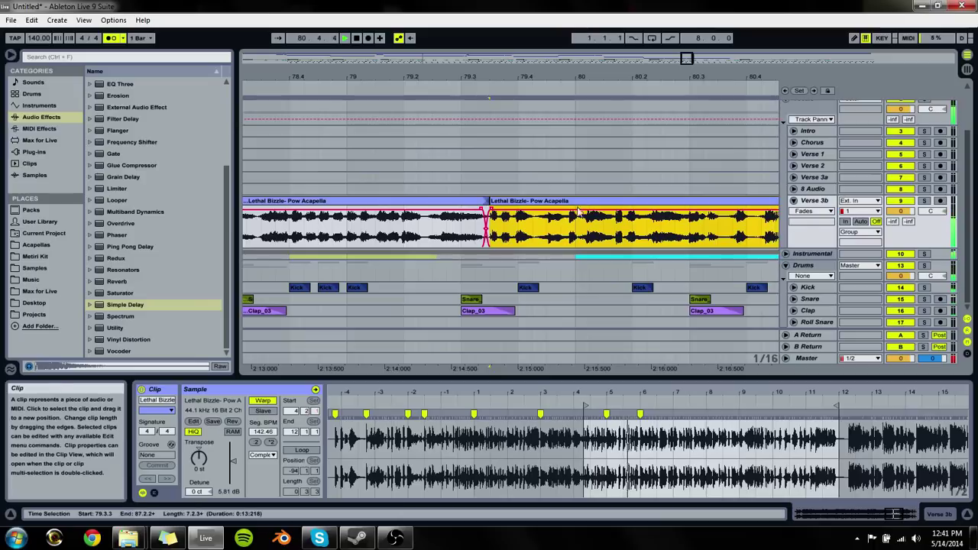
pyautogui.click(606, 413)
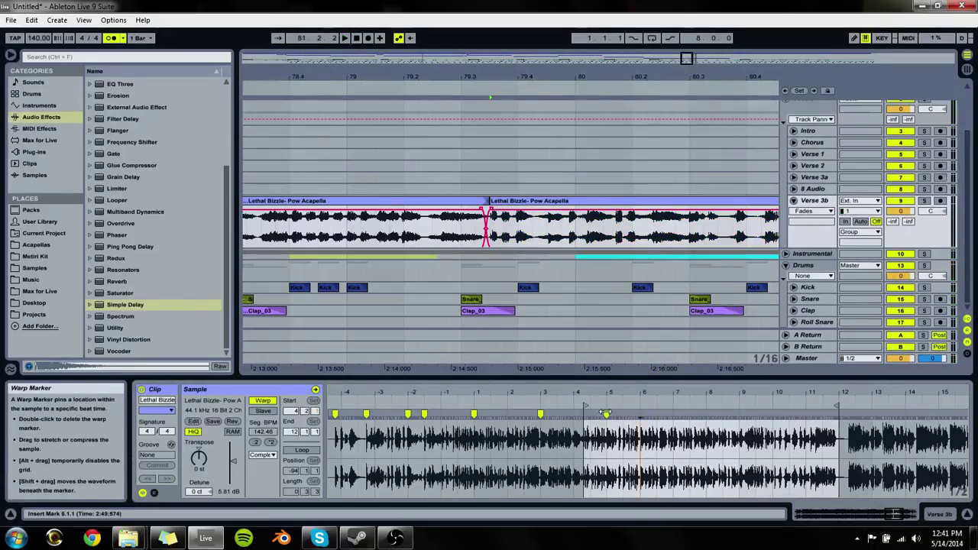
pyautogui.press('Delete')
pyautogui.press('space')
pyautogui.moveTo(639, 392)
pyautogui.mouseDown()
pyautogui.moveTo(639, 409)
pyautogui.moveTo(608, 413)
pyautogui.mouseUp()
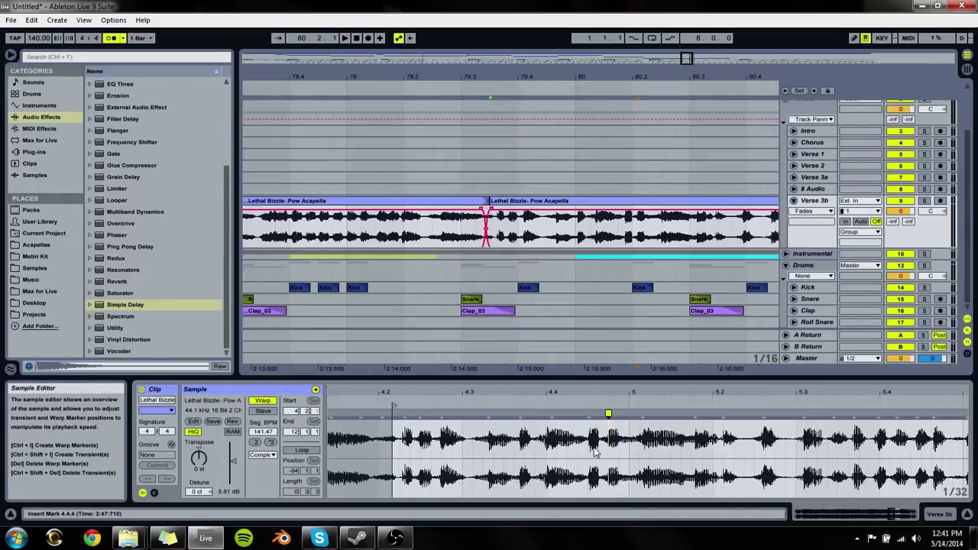
# Step: Try moving the warp marker at 4.4.4 to 4.4.3, and undo the move
pyautogui.moveTo(608, 414)
pyautogui.mouseDown()
pyautogui.moveTo(597, 414)
pyautogui.moveTo(609, 413)
pyautogui.mouseUp()
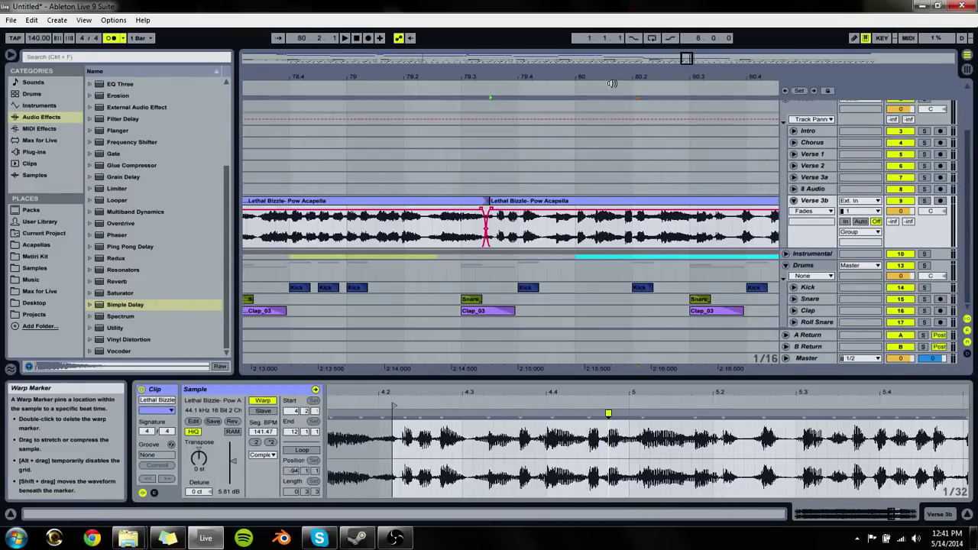
pyautogui.click(609, 414)
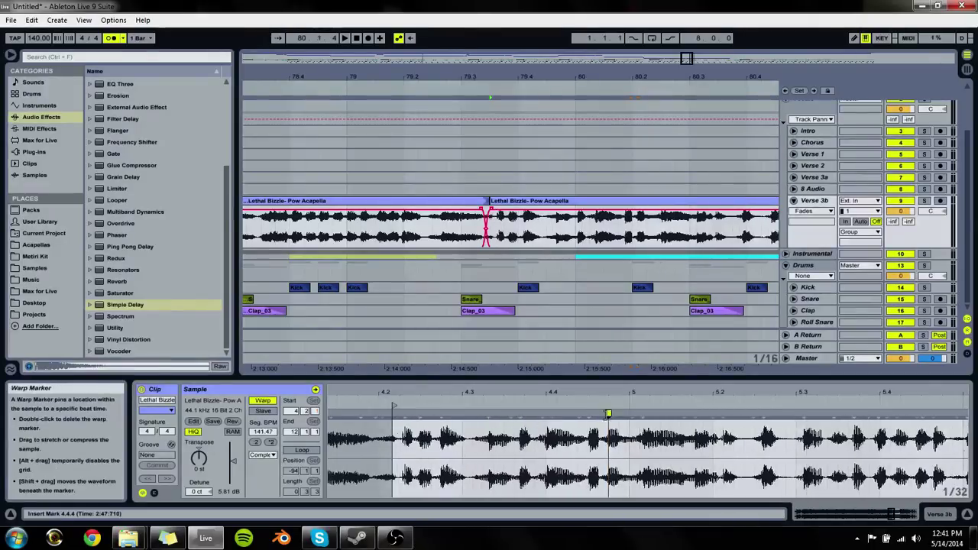
pyautogui.moveTo(609, 414); pyautogui.dragTo(546, 413)
pyautogui.hotkey('ctrl', 'z')
pyautogui.hotkey('ctrl', 'z')
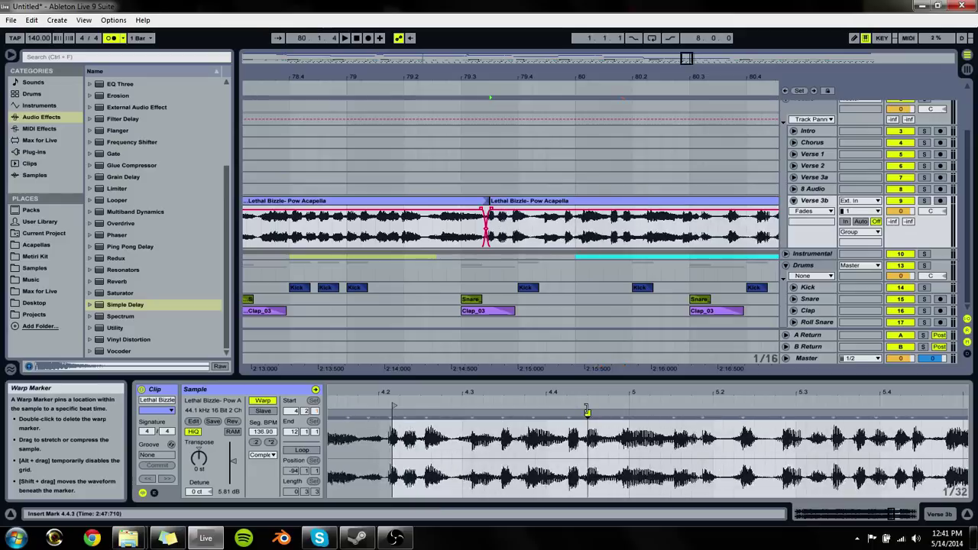
# Step: Remove the warp marker at 4.4.4 from the part starting at 79.3.3 and play around bar 80 to find the downbeat
pyautogui.press('space')
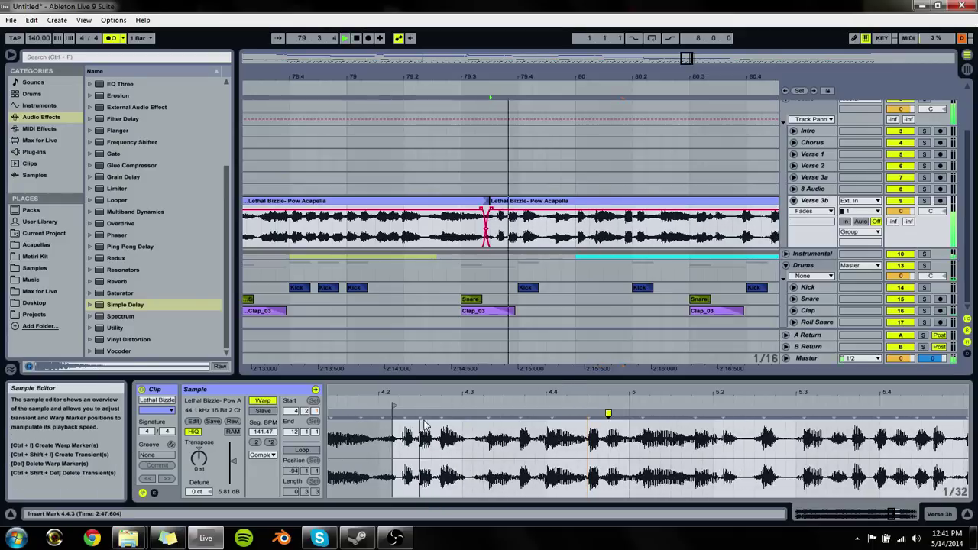
pyautogui.hotkey('ctrl', 'z')
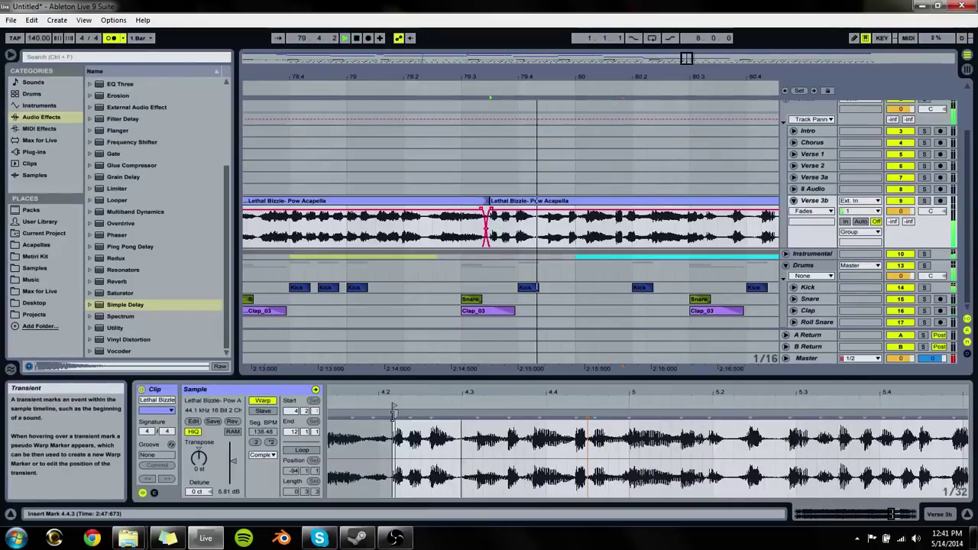
pyautogui.click(509, 204)
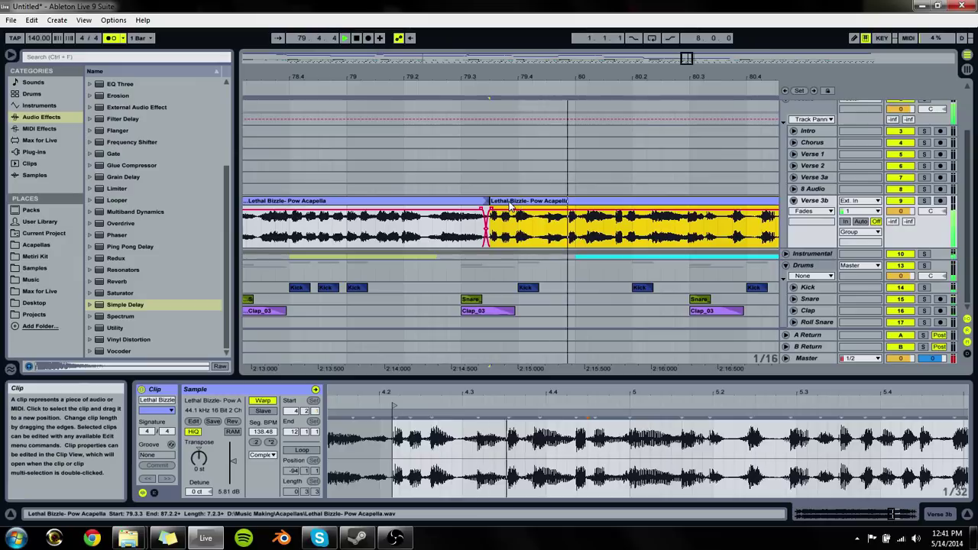
pyautogui.click(550, 178)
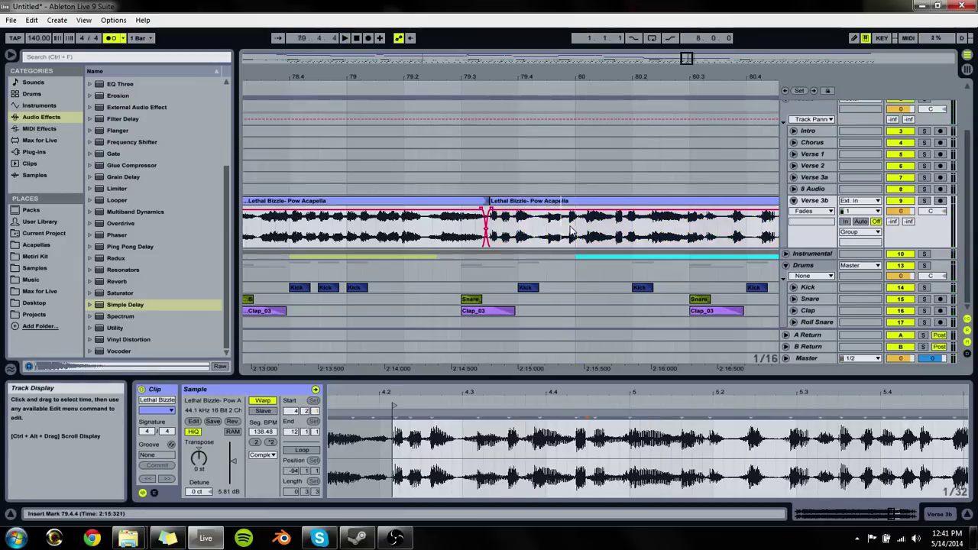
pyautogui.press('space')
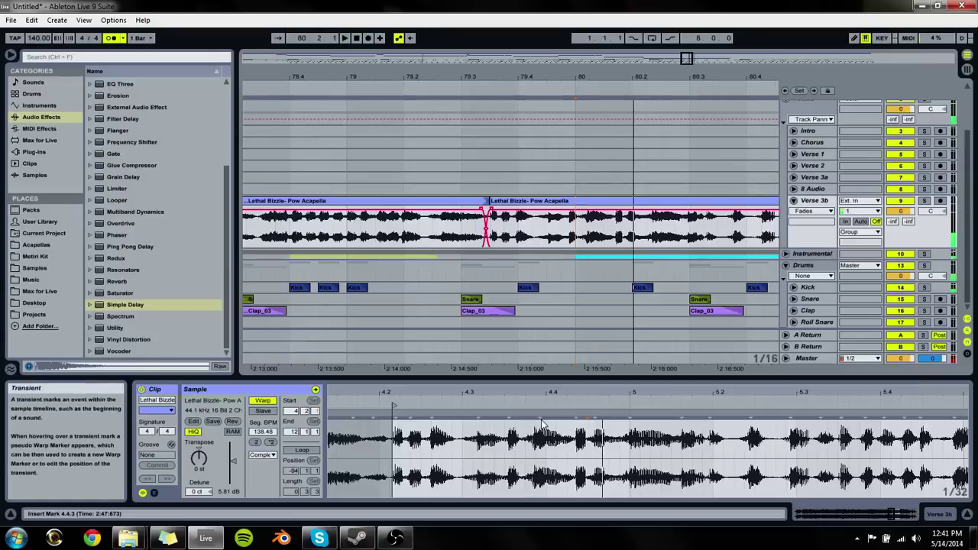
pyautogui.press('space')
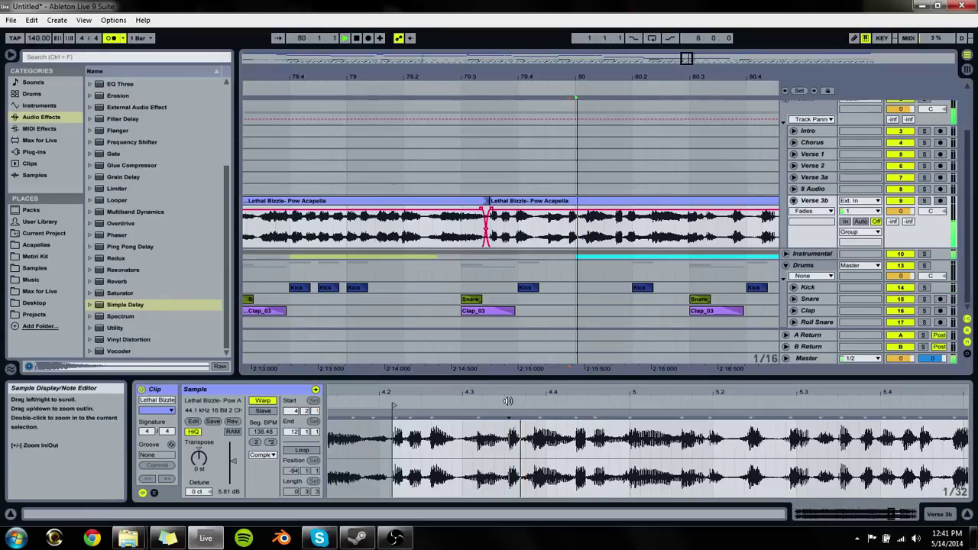
pyautogui.press('space')
# Step: Set 1.1.1 at 4.3.3 in the sample, align that downbeat with 80.1.1, and extend the part's start back to 79.3.3
pyautogui.rightClick(505, 402)
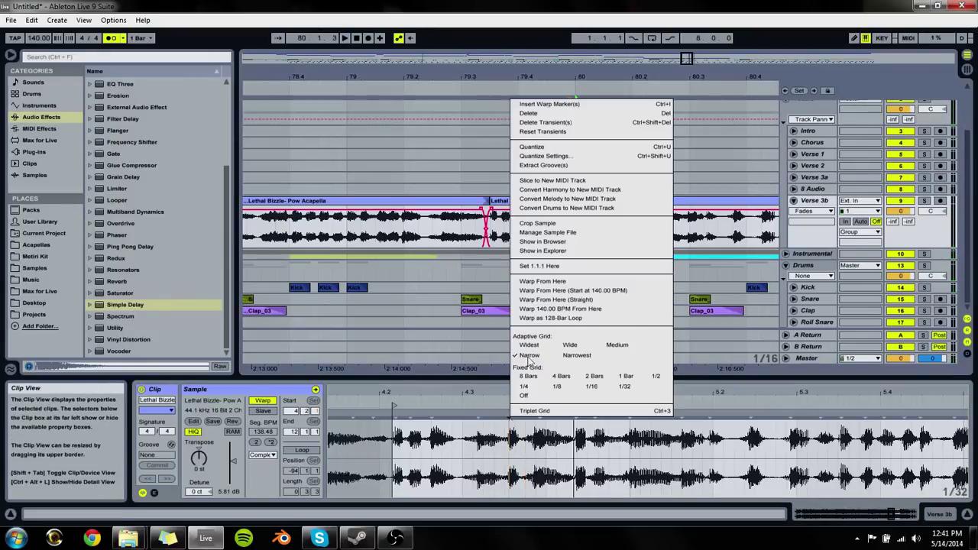
pyautogui.click(555, 269)
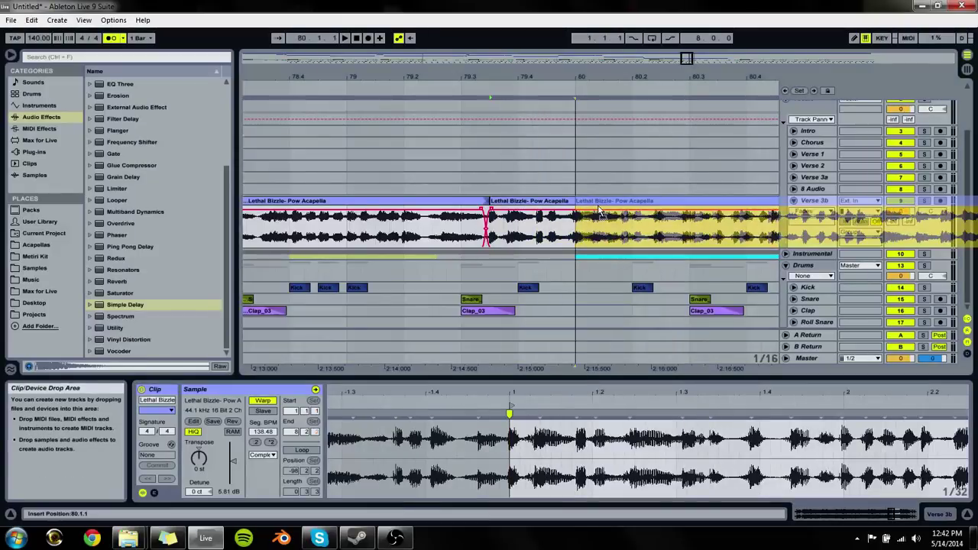
pyautogui.moveTo(490, 220)
pyautogui.mouseDown()
pyautogui.moveTo(575, 220)
pyautogui.moveTo(490, 208)
pyautogui.mouseUp()
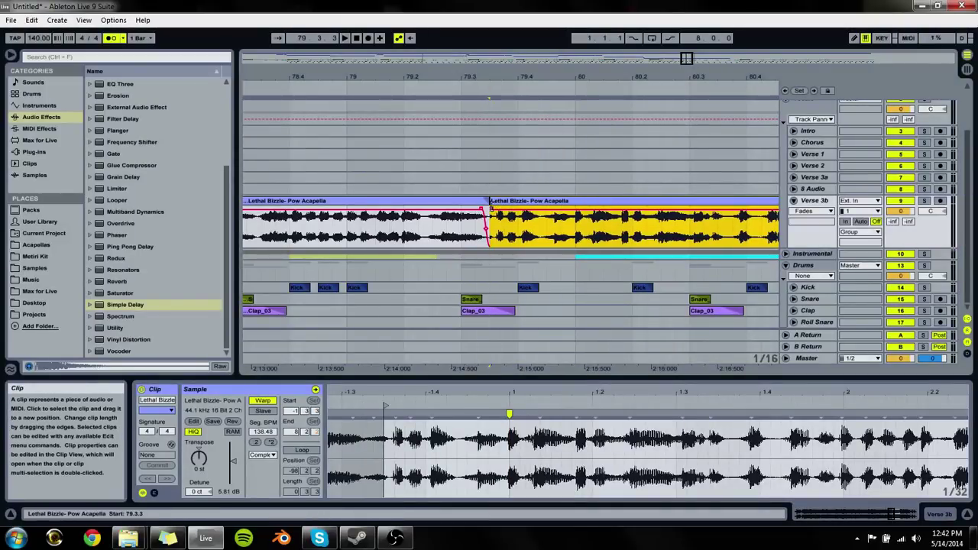
# Step: Extend the preceding Verse 3b part to 79.3.4 and crossfade it into the following part
pyautogui.moveTo(488, 210); pyautogui.dragTo(502, 210)
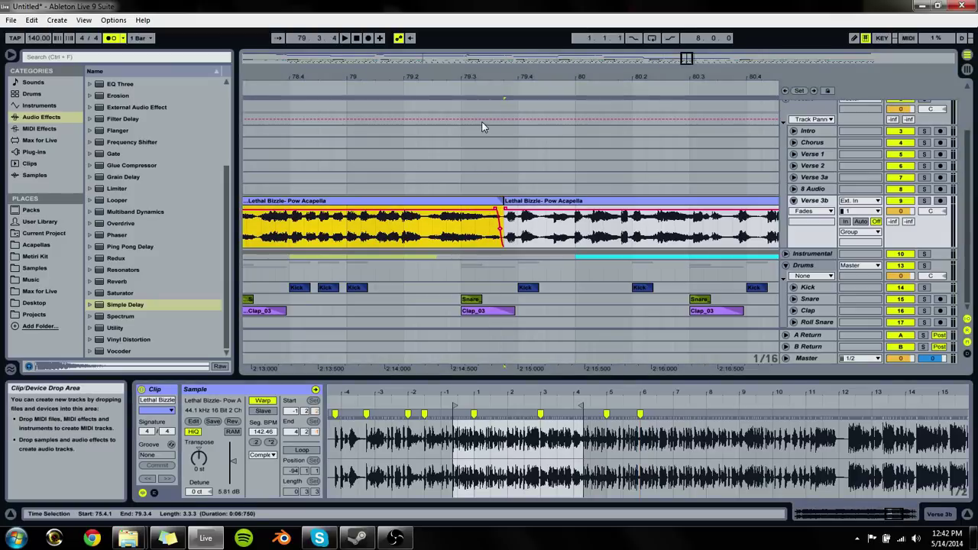
pyautogui.click(501, 58)
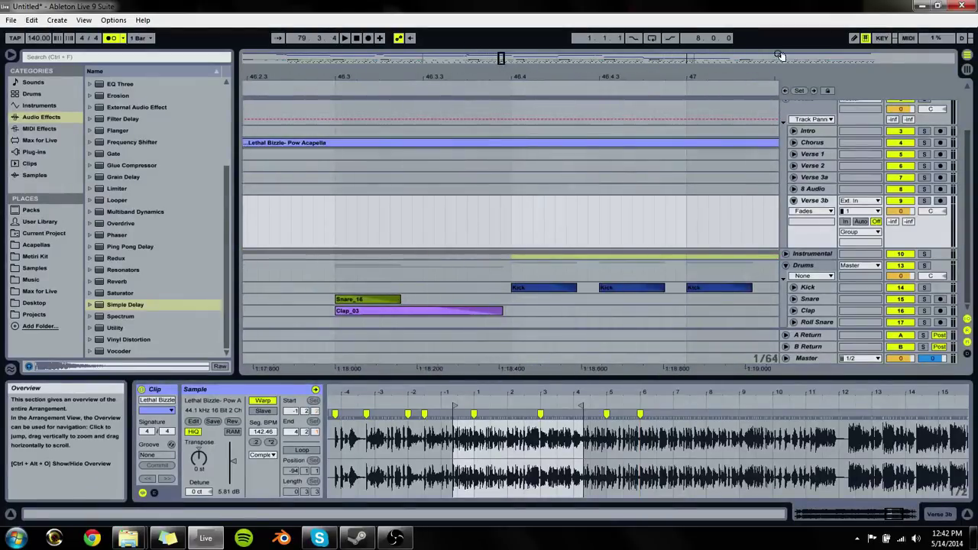
pyautogui.moveTo(780, 55); pyautogui.dragTo(684, 58)
pyautogui.moveTo(615, 211); pyautogui.dragTo(604, 212)
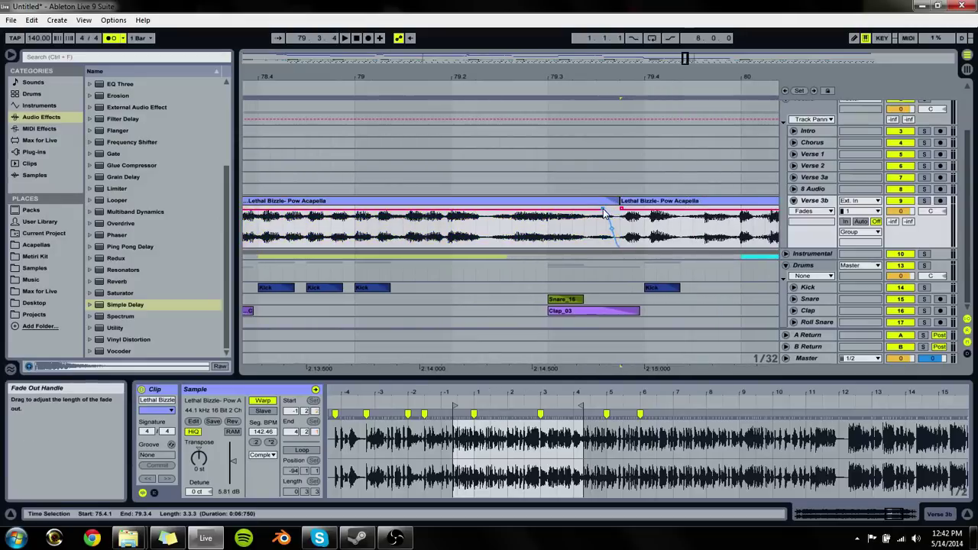
pyautogui.click(620, 211)
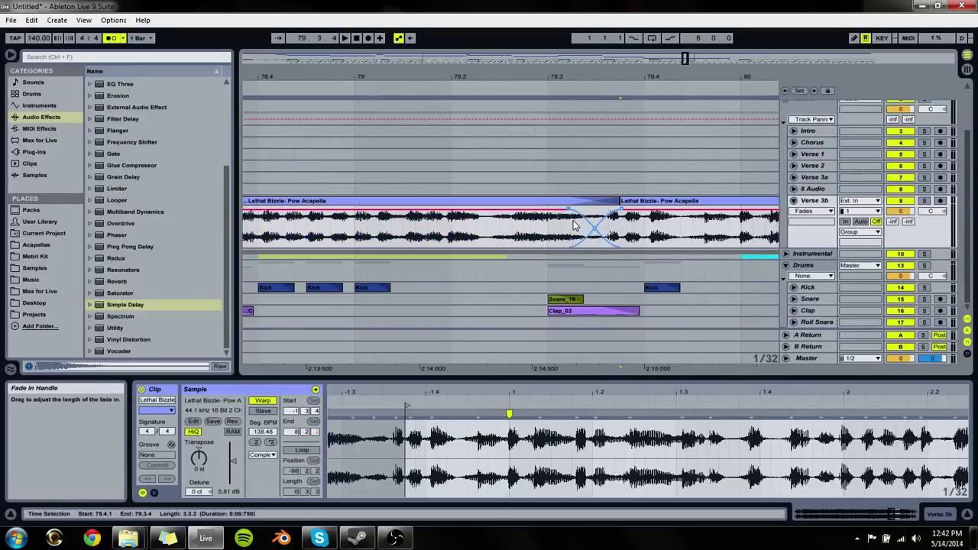
# Step: Trim the preceding part's end to 79.3.3 and extend the following part back to meet it with a crossfade
pyautogui.click(624, 226)
pyautogui.click(600, 225)
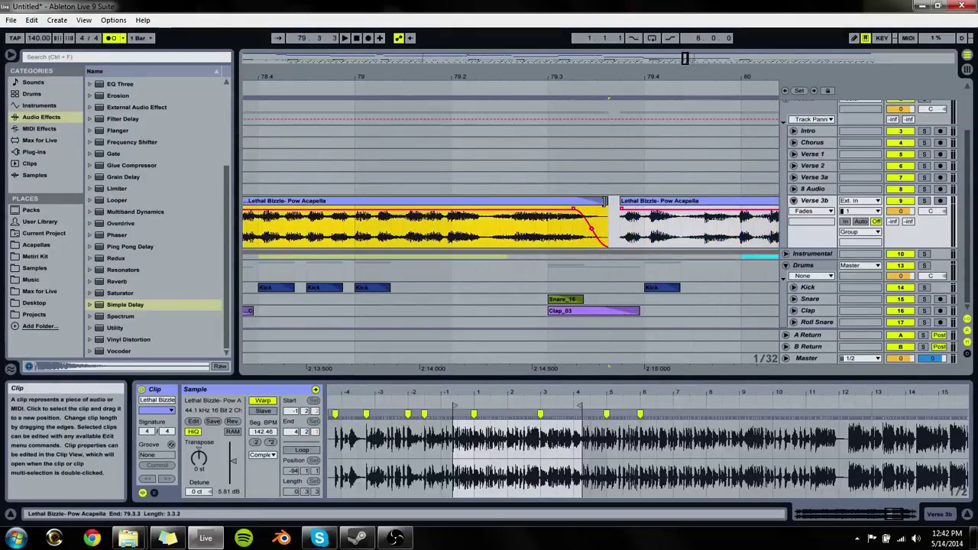
pyautogui.moveTo(620, 201); pyautogui.dragTo(594, 216)
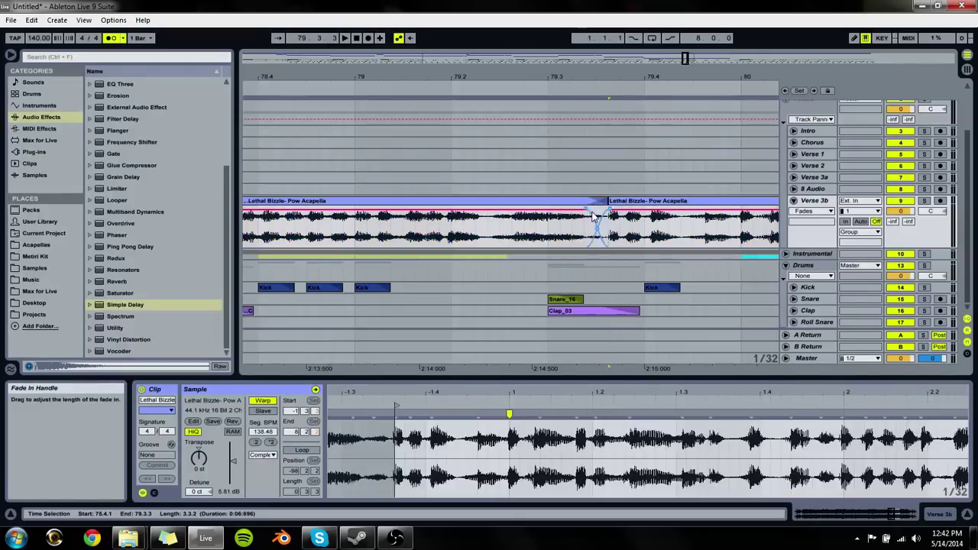
# Step: Play from 79.1.3 across the 79.3.3 join and listen through to the end of Verse 3b
pyautogui.click(416, 233)
pyautogui.press('space')
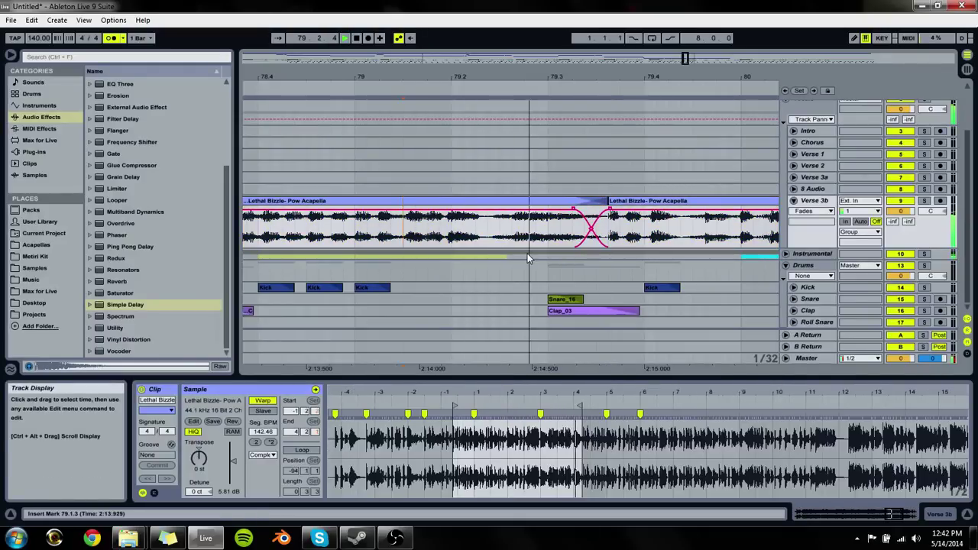
pyautogui.moveTo(683, 58); pyautogui.dragTo(683, 46)
pyautogui.click(578, 227)
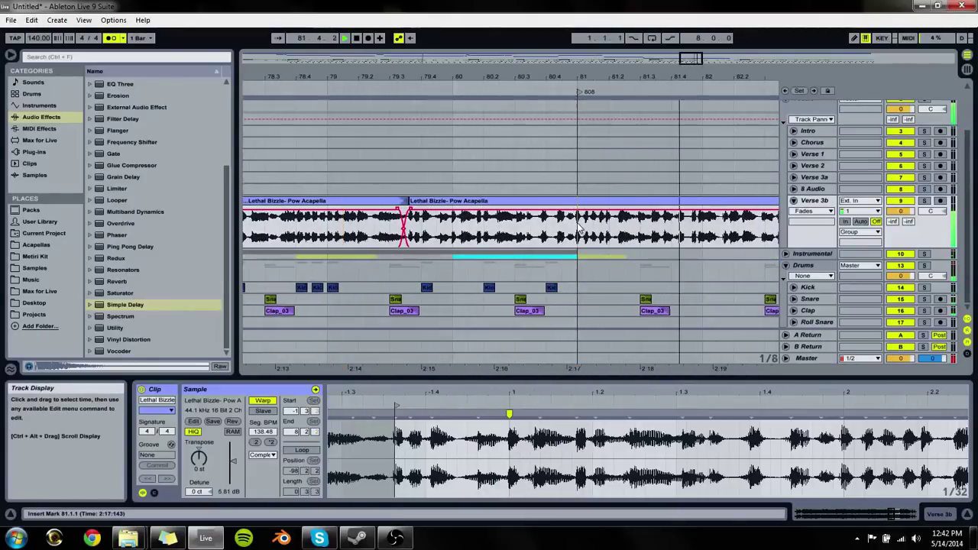
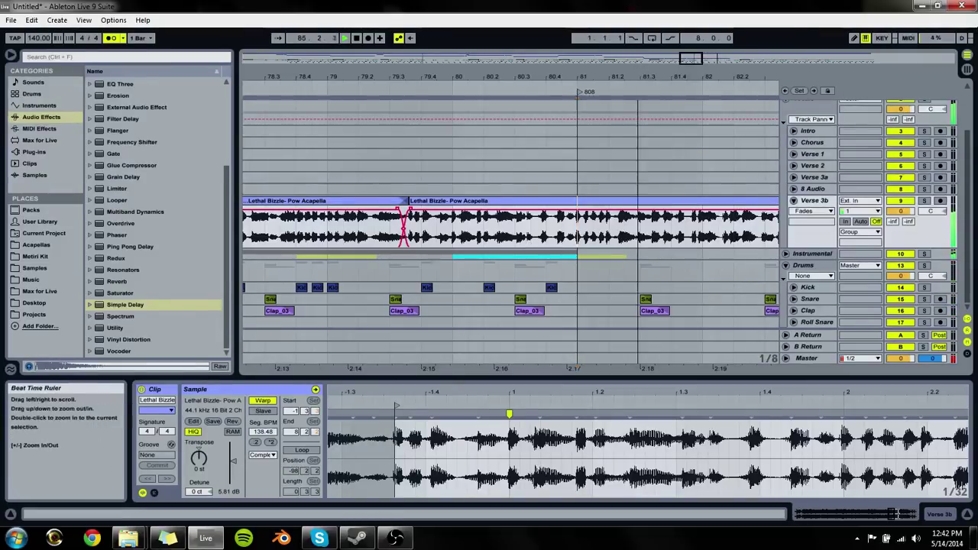
pyautogui.moveTo(282, 77); pyautogui.dragTo(283, 55)
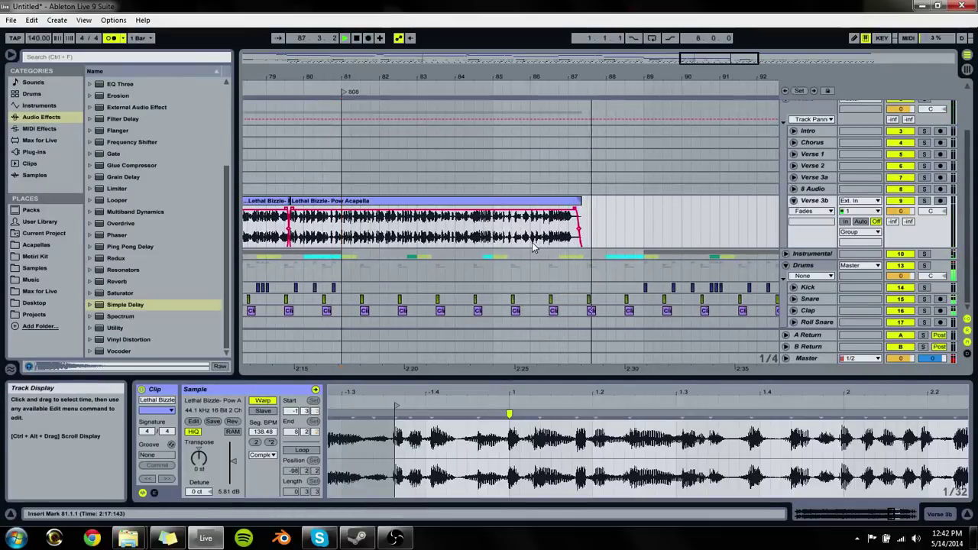
# Step: Insert a new audio track directly below Verse 3b and replay the verse's ending from 86.1.1
pyautogui.click(814, 202)
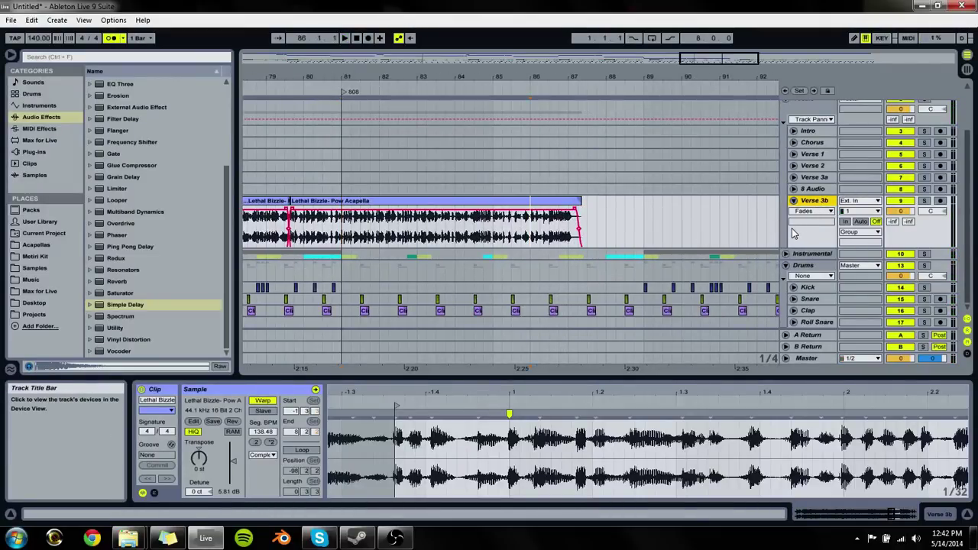
pyautogui.hotkey('ctrl', 't')
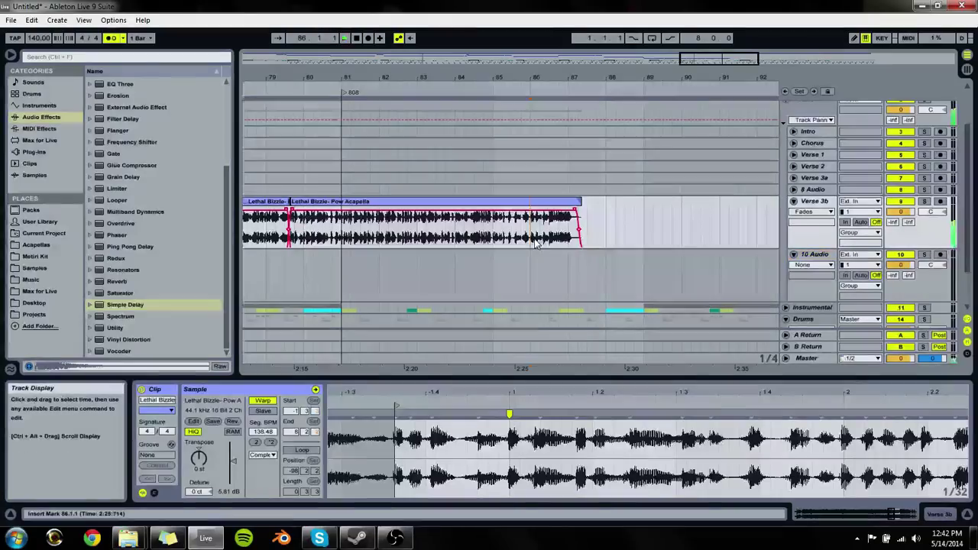
pyautogui.press('space')
# Step: Copy the closing phrase of Verse 3b, from just after 86.3.2 to the clip's end, onto the new audio track at the same time
pyautogui.moveTo(559, 74); pyautogui.dragTo(565, 122)
pyautogui.moveTo(697, 229); pyautogui.dragTo(462, 231)
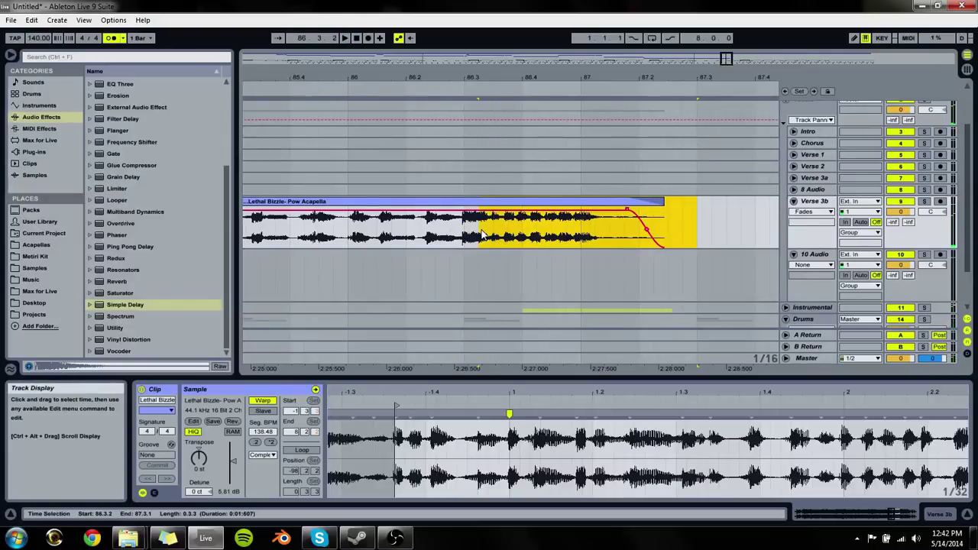
pyautogui.moveTo(503, 218); pyautogui.dragTo(506, 269)
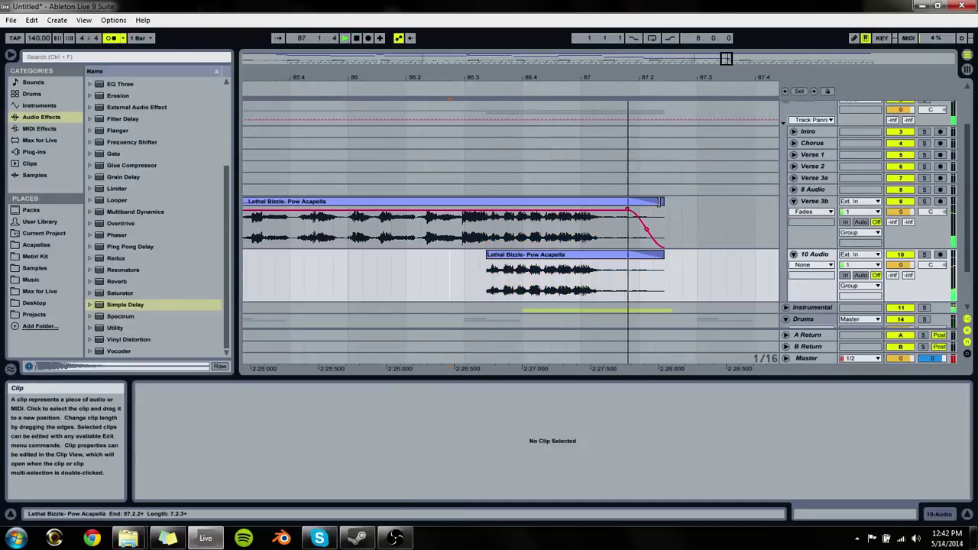
# Step: Delete the copied closing phrase from Verse 3b and extend the copy's start on the new track back to 86.3.2
pyautogui.click(493, 254)
pyautogui.press('Up')
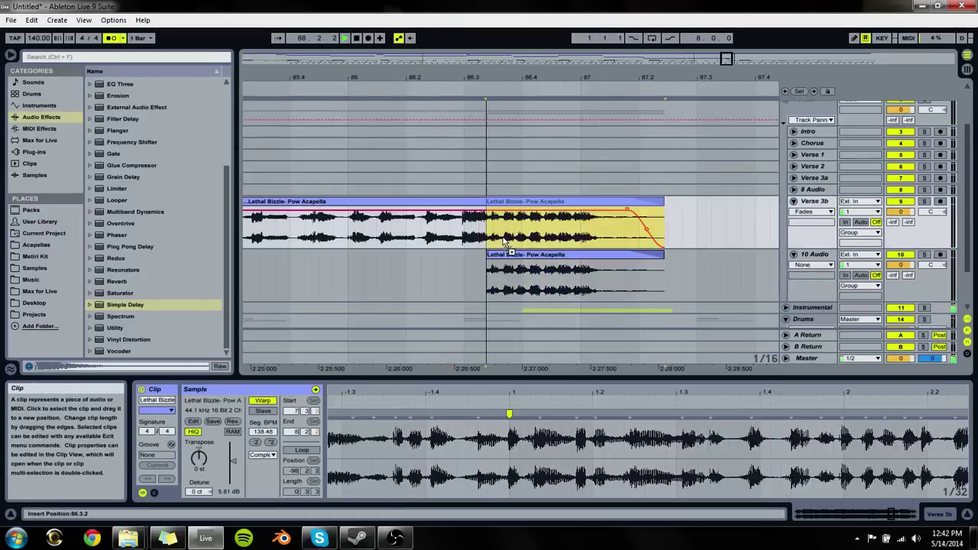
pyautogui.press('Delete')
pyautogui.click(489, 215)
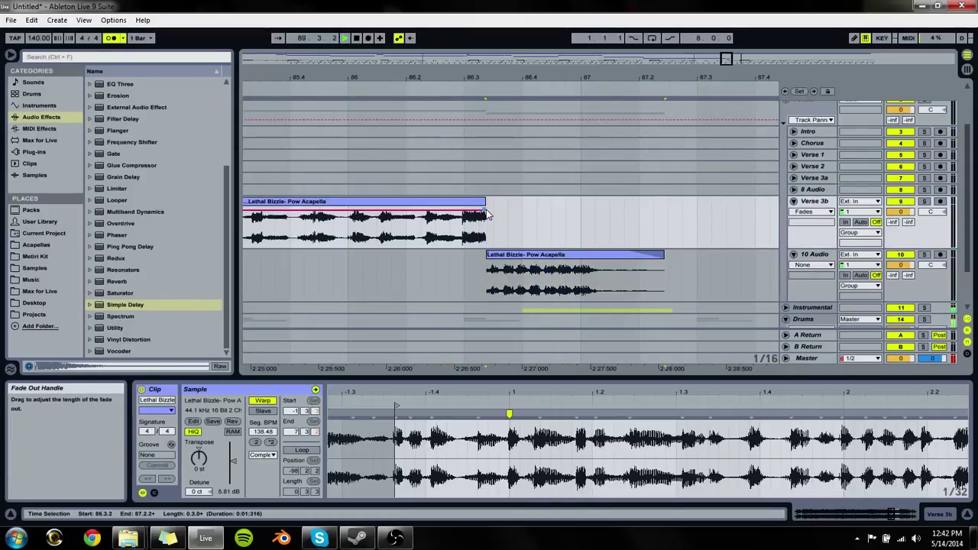
pyautogui.moveTo(493, 254); pyautogui.dragTo(486, 254)
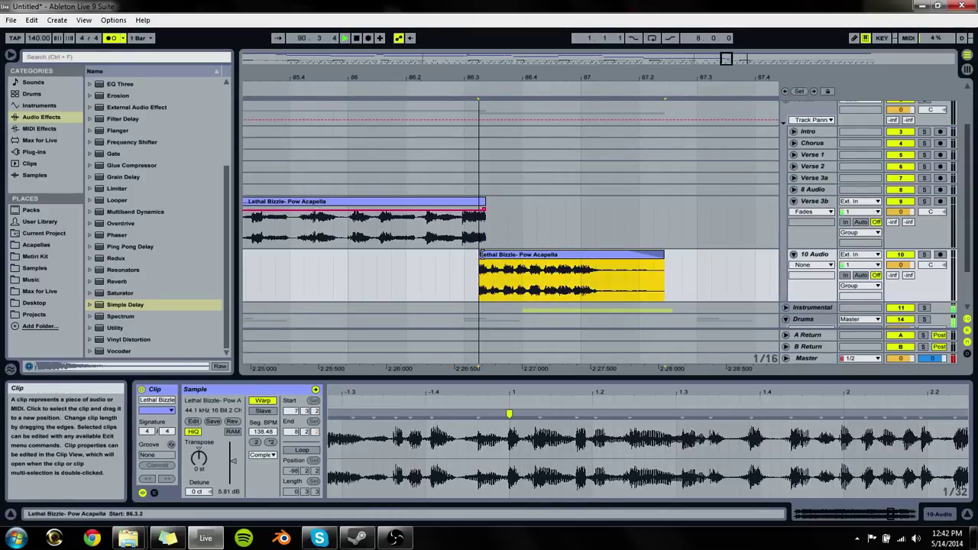
# Step: Show the fades on 10 Audio and add short fades where Verse 3b ends and the closing phrase begins
pyautogui.click(818, 265)
pyautogui.click(818, 274)
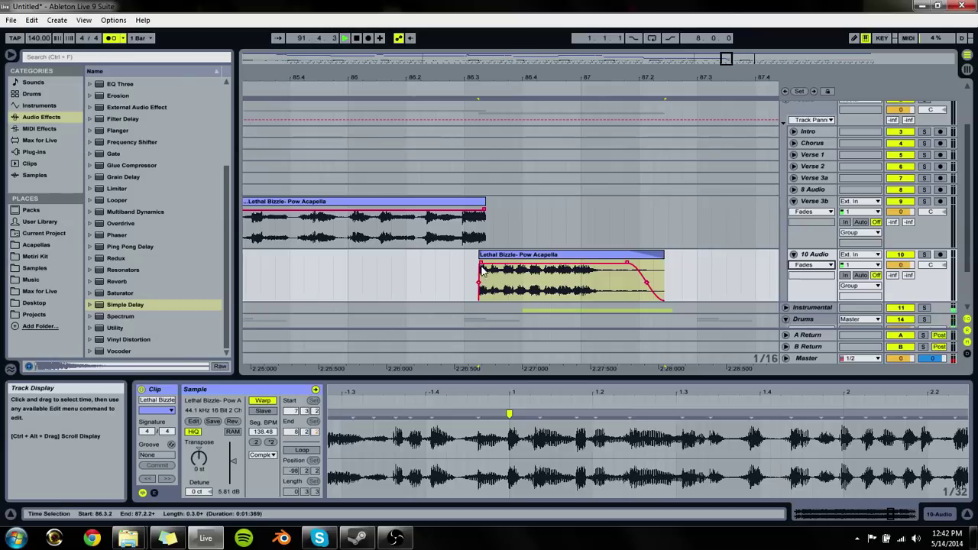
pyautogui.click(434, 238)
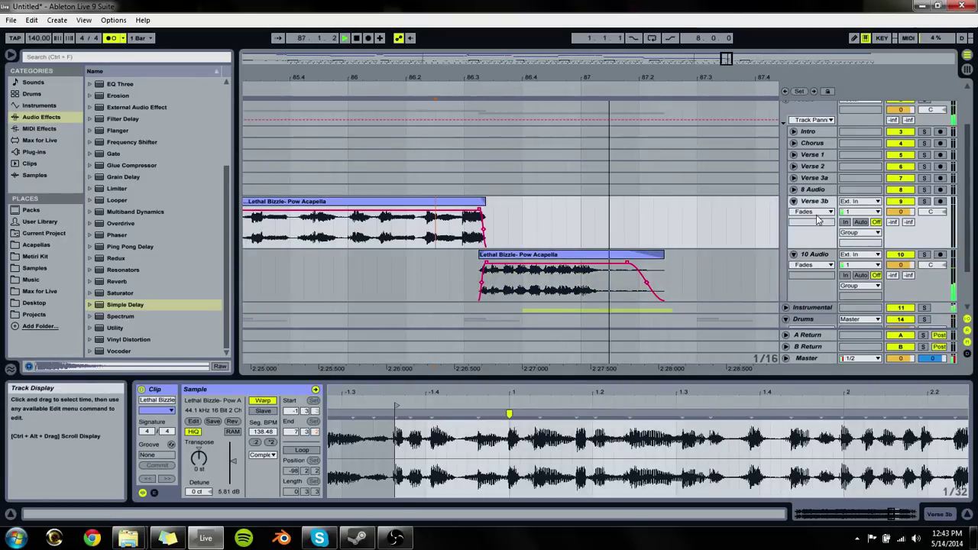
# Step: Copy the Simple Delay effect from the 8 Audio track onto the 10 Audio track
pyautogui.click(814, 189)
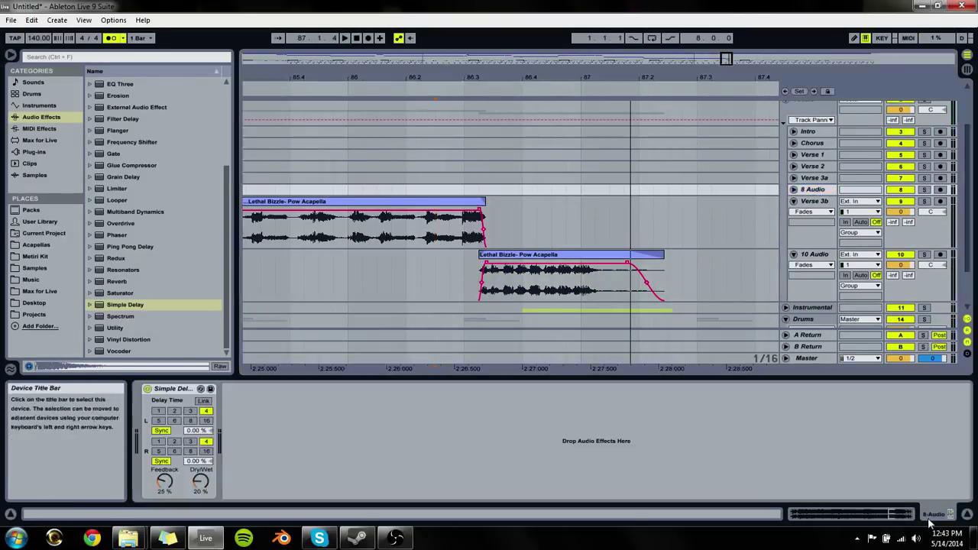
pyautogui.click(934, 513)
pyautogui.click(814, 254)
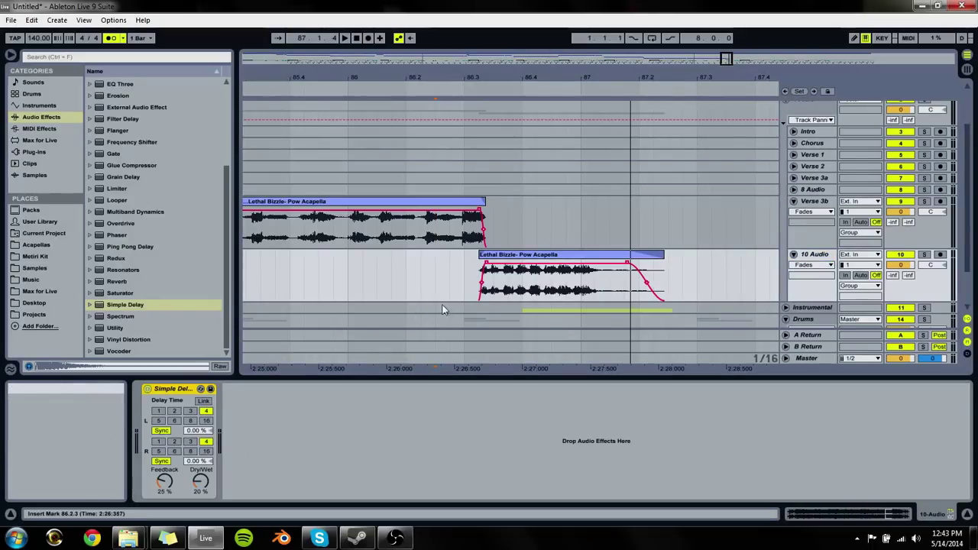
# Step: Play the delayed closing phrase from 85.4.3 and extend its clip on 10 Audio to end at 87.2.4
pyautogui.click(321, 275)
pyautogui.press('space')
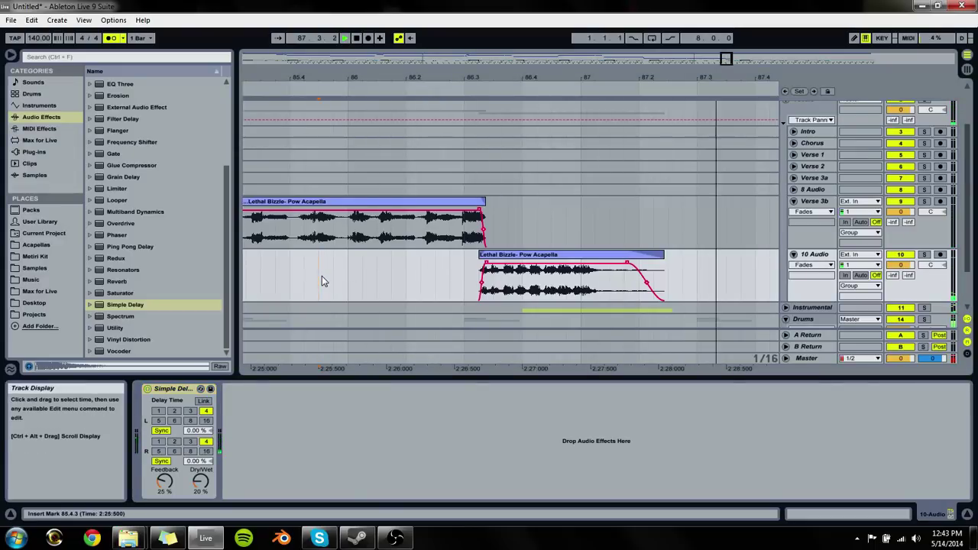
pyautogui.moveTo(662, 255); pyautogui.dragTo(682, 258)
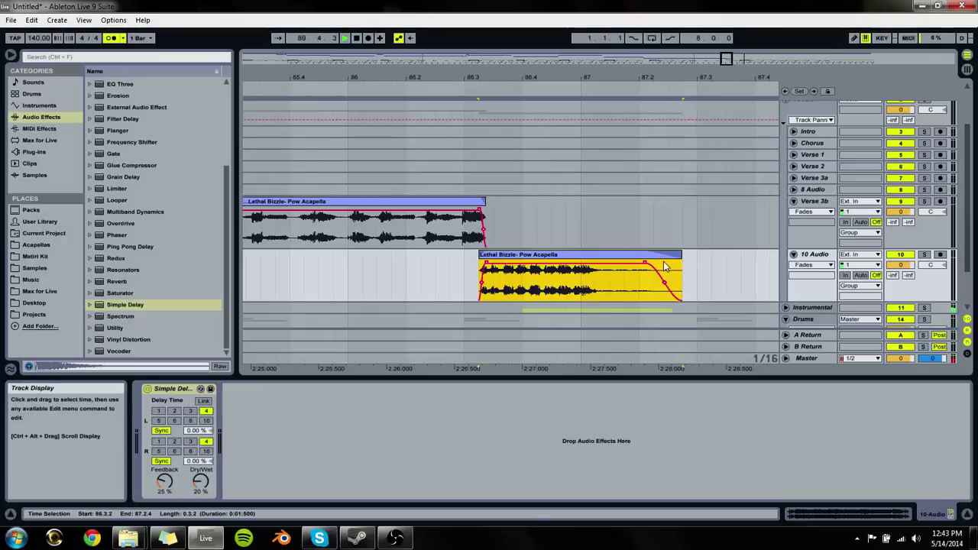
pyautogui.click(642, 270)
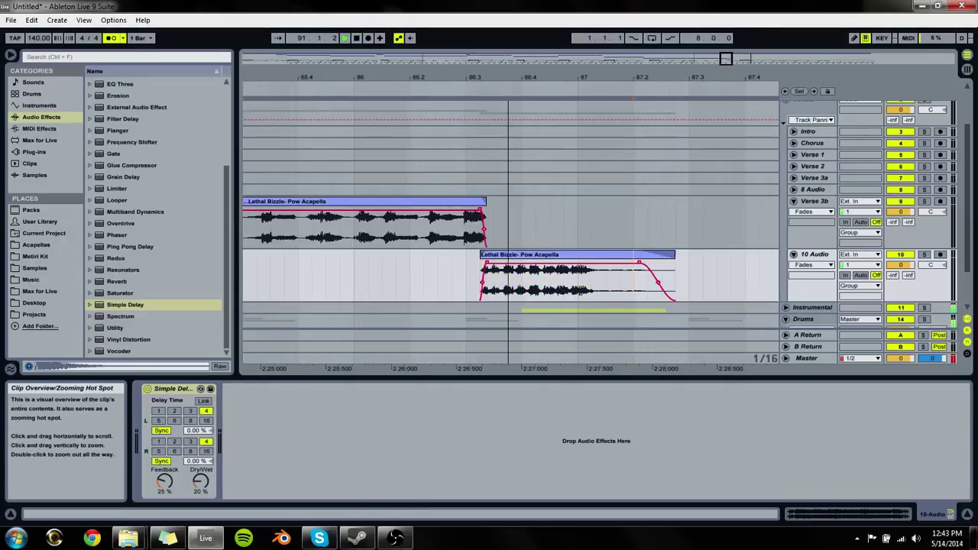
# Step: Play the end of Verse 3b from 85.1.1 with the Original track switched on
pyautogui.moveTo(722, 61); pyautogui.dragTo(731, 107)
pyautogui.scroll(3, 730, 107)
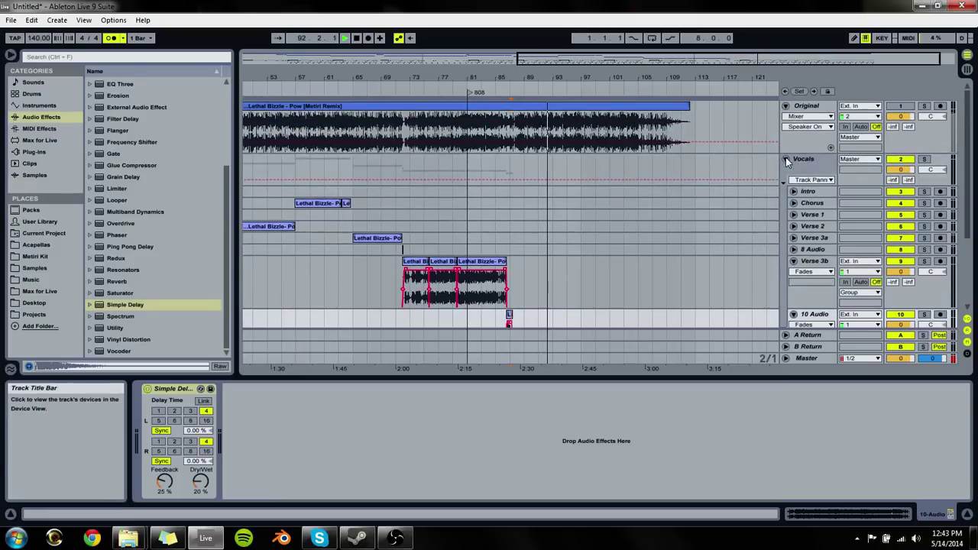
pyautogui.click(495, 129)
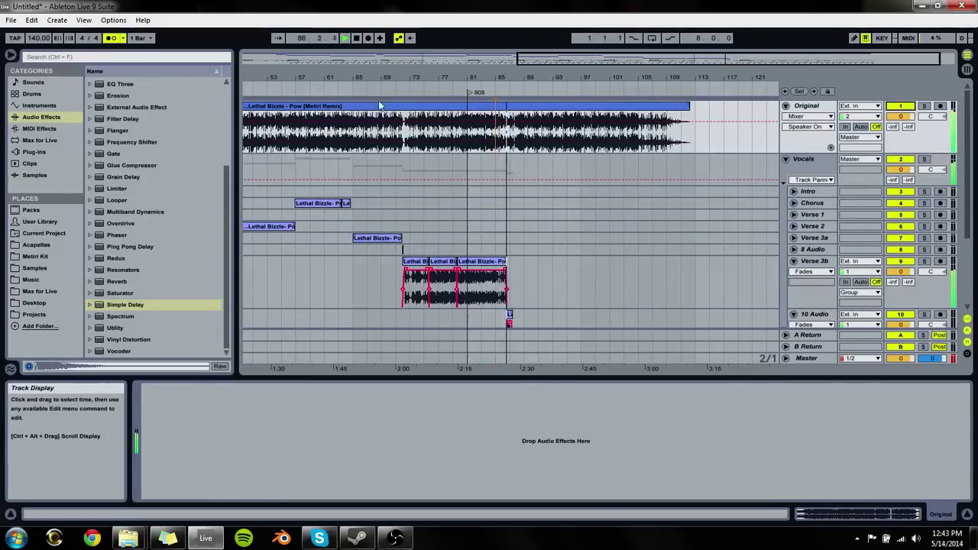
# Step: Copy the Intro and Chorus clips between 39.1.1 and 49.1.1 and paste them at 87.1.1
pyautogui.moveTo(344, 76); pyautogui.dragTo(496, 77)
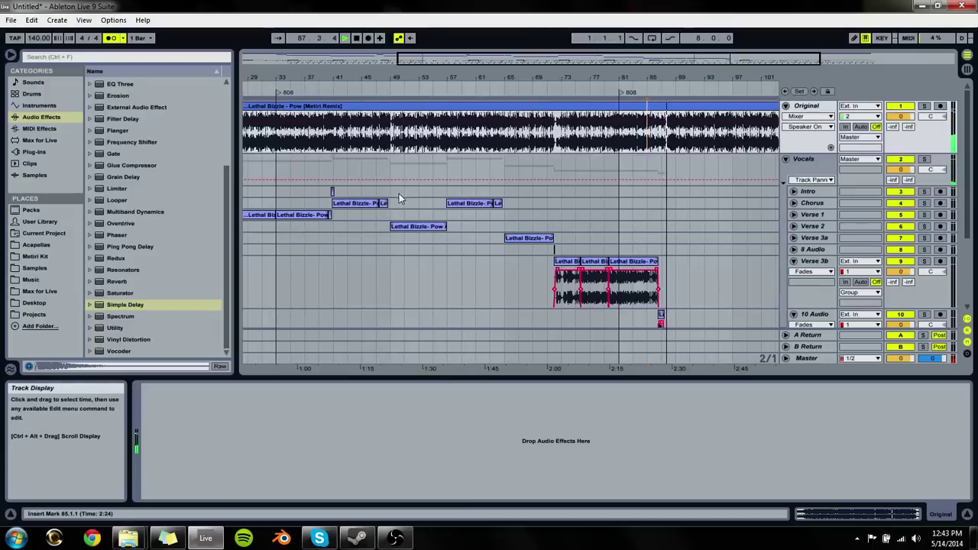
pyautogui.moveTo(321, 191); pyautogui.dragTo(389, 191)
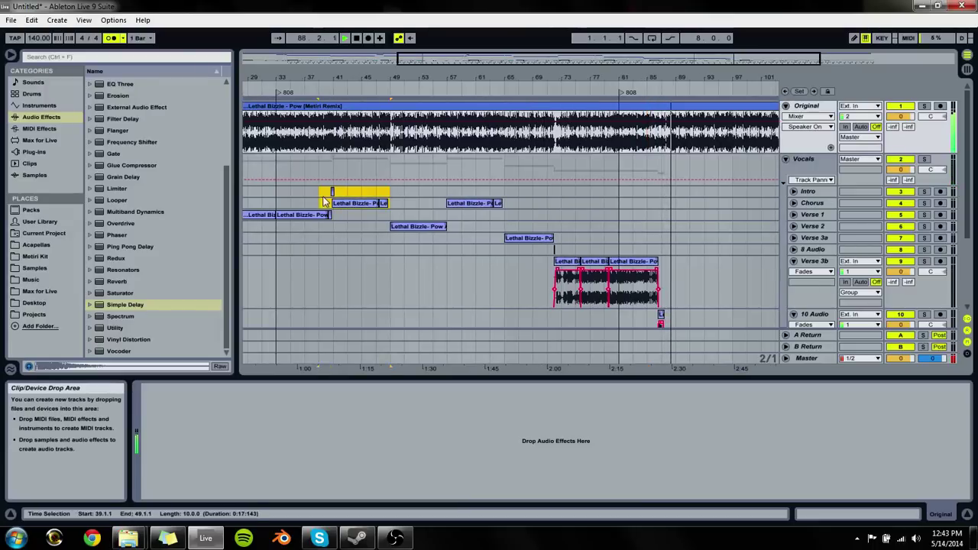
pyautogui.click(664, 193)
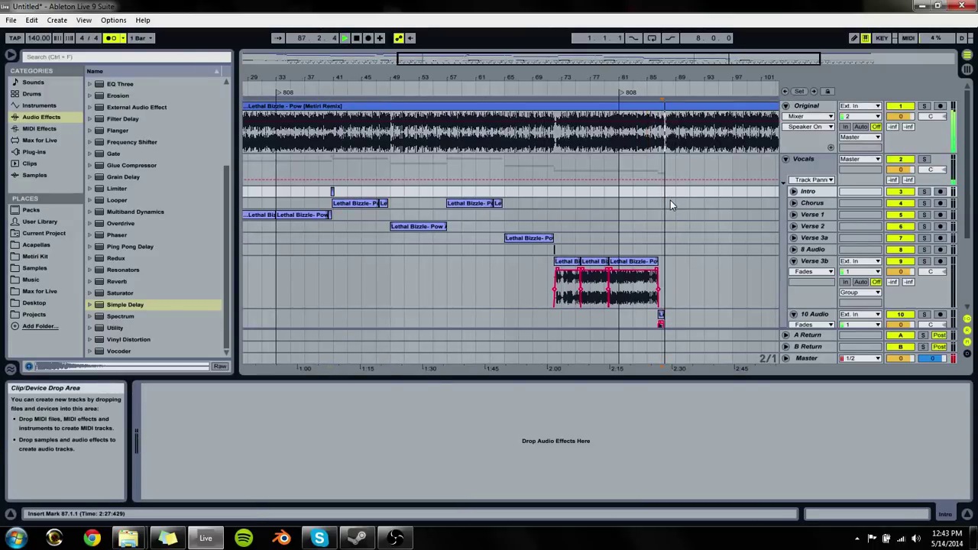
pyautogui.hotkey('ctrl', 'v')
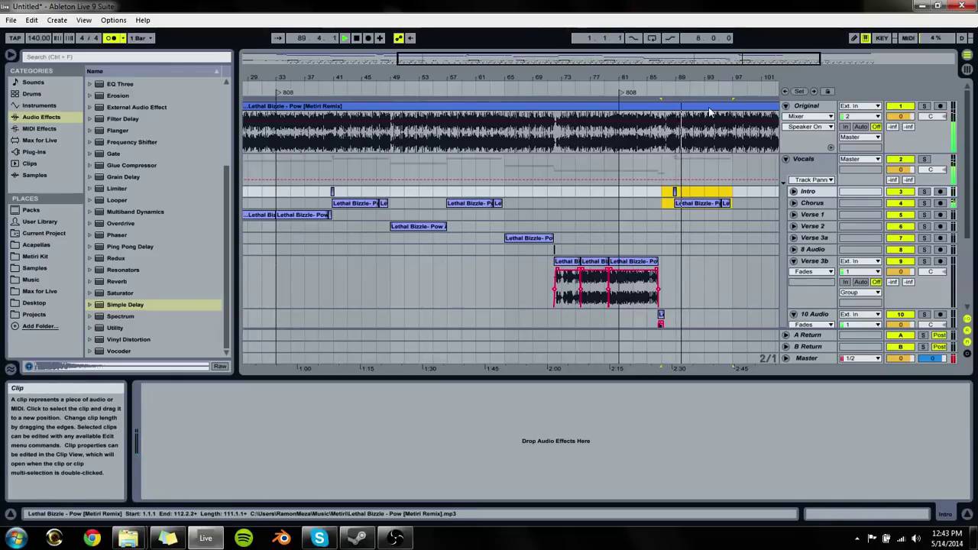
# Step: Mute the Original track and listen through the pasted chorus, checking the split near its end
pyautogui.click(901, 106)
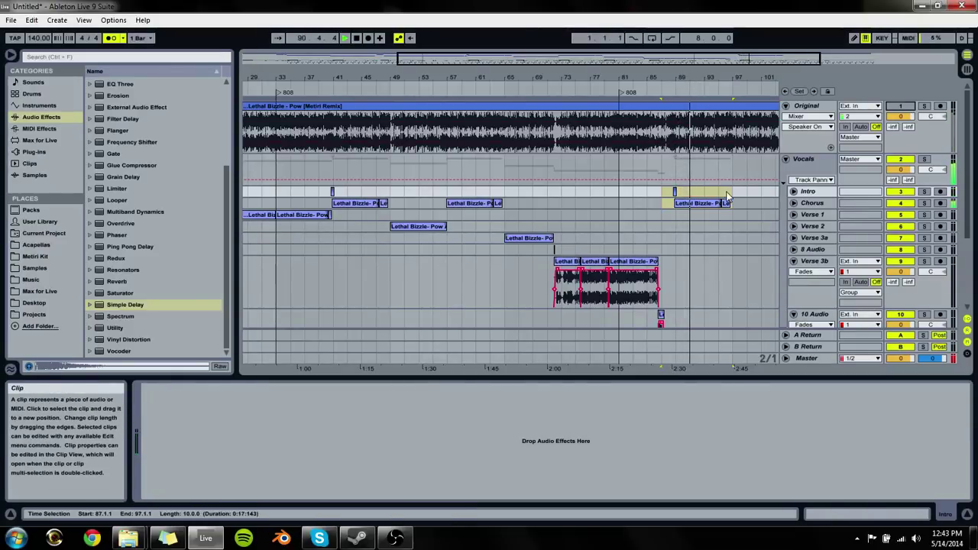
pyautogui.keyDown('shift'); pyautogui.click(764, 202); pyautogui.keyUp('shift')
pyautogui.click(728, 202)
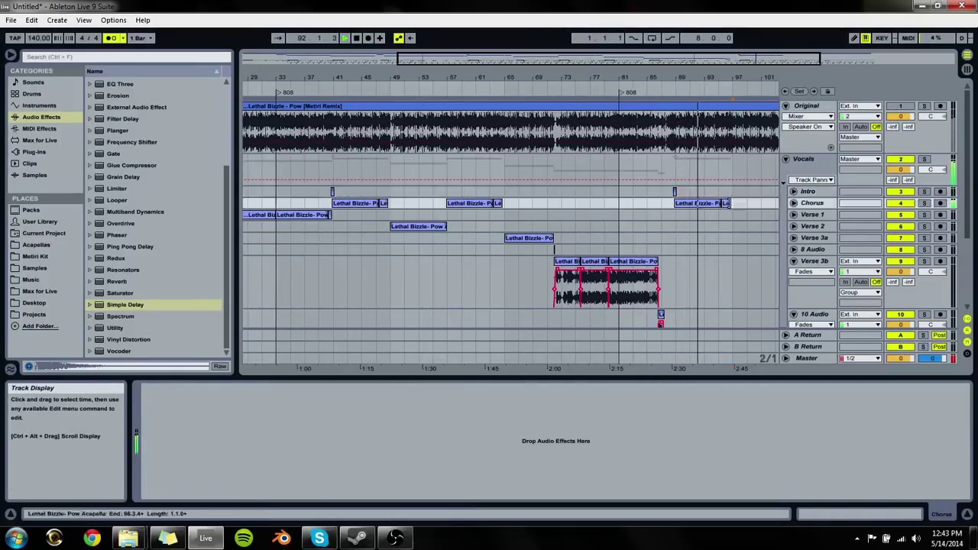
pyautogui.moveTo(676, 77); pyautogui.dragTo(672, 153)
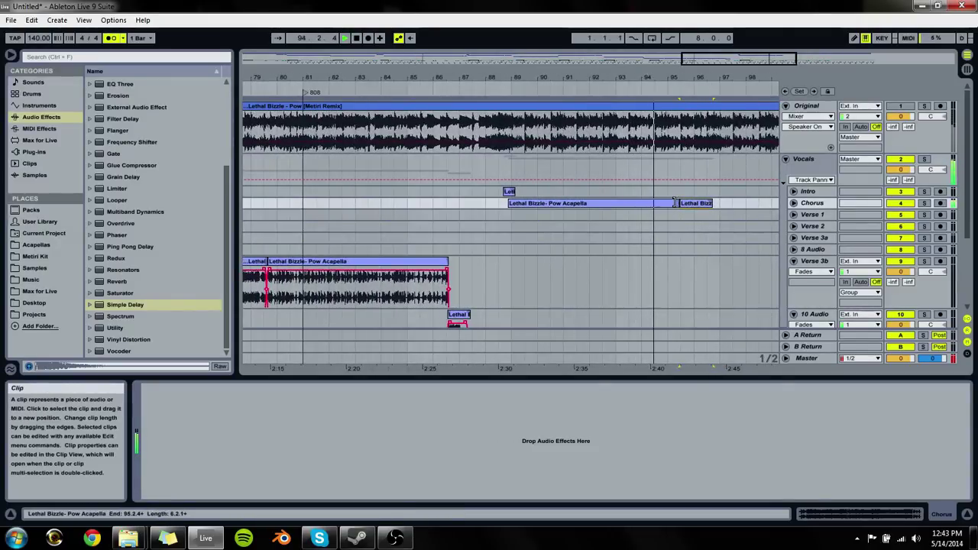
# Step: Solo the Vocals group and play the chorus around bar 41 through to its split near 47.2.4
pyautogui.moveTo(739, 58); pyautogui.dragTo(489, 46)
pyautogui.click(924, 159)
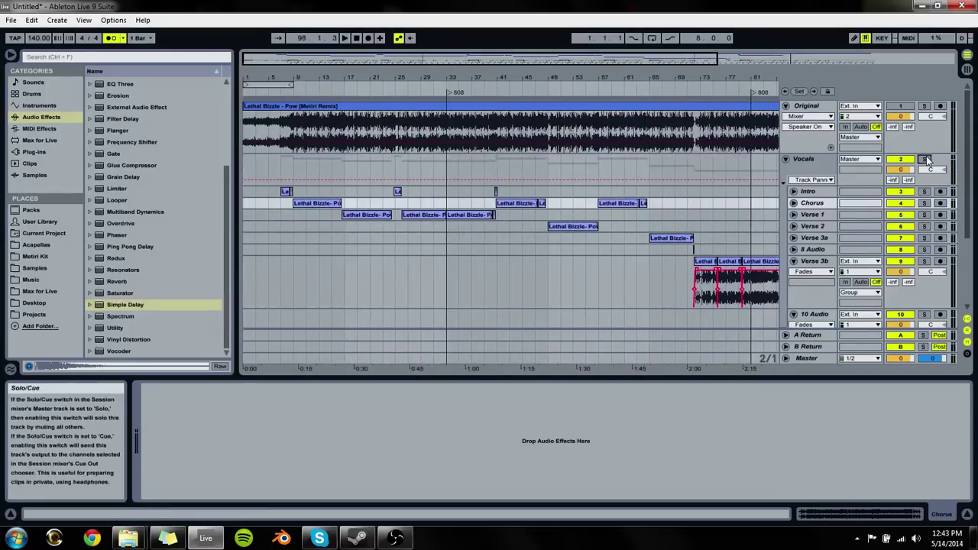
pyautogui.click(511, 207)
pyautogui.click(509, 204)
pyautogui.press('space')
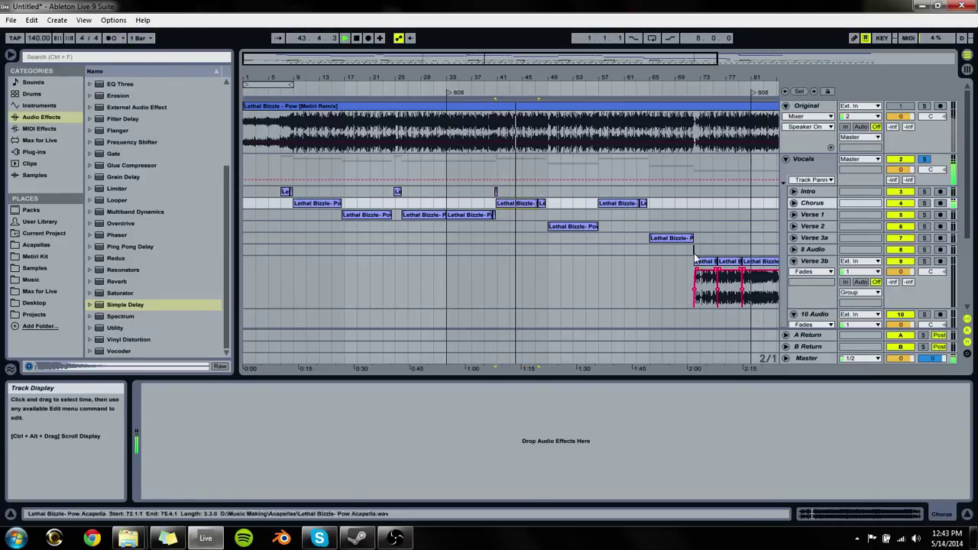
pyautogui.click(717, 274)
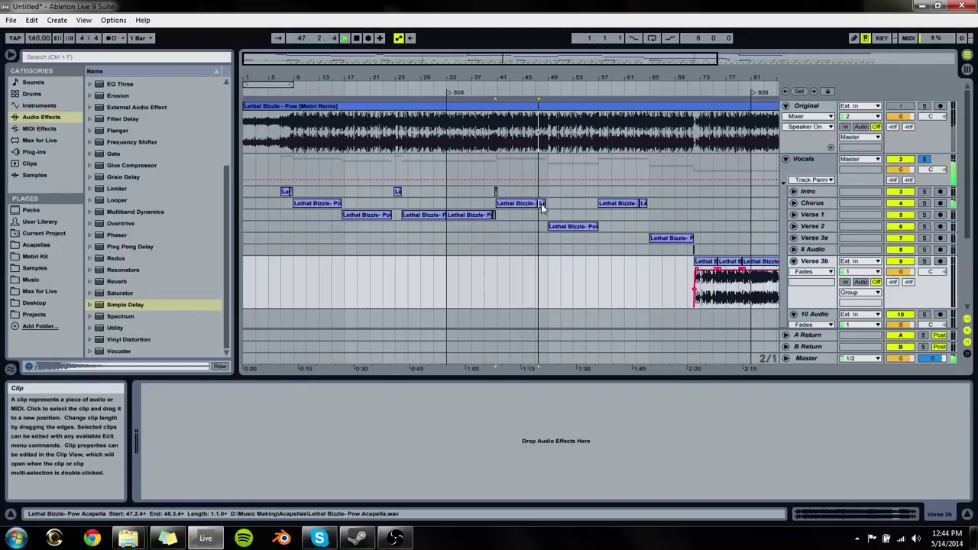
pyautogui.press('space')
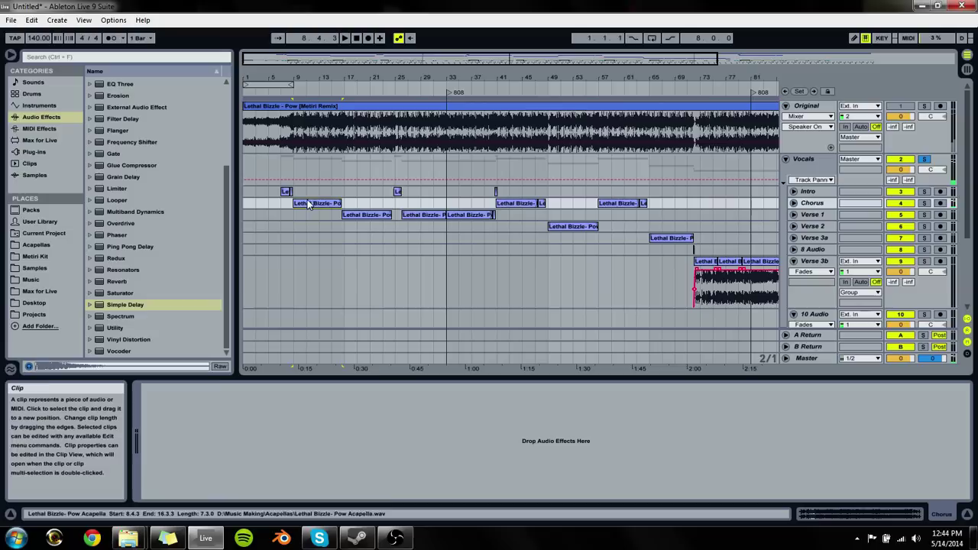
# Step: Play the ending of the first Chorus clip from 15.1.1 for comparison
pyautogui.click(294, 202)
pyautogui.click(330, 192)
pyautogui.press('space')
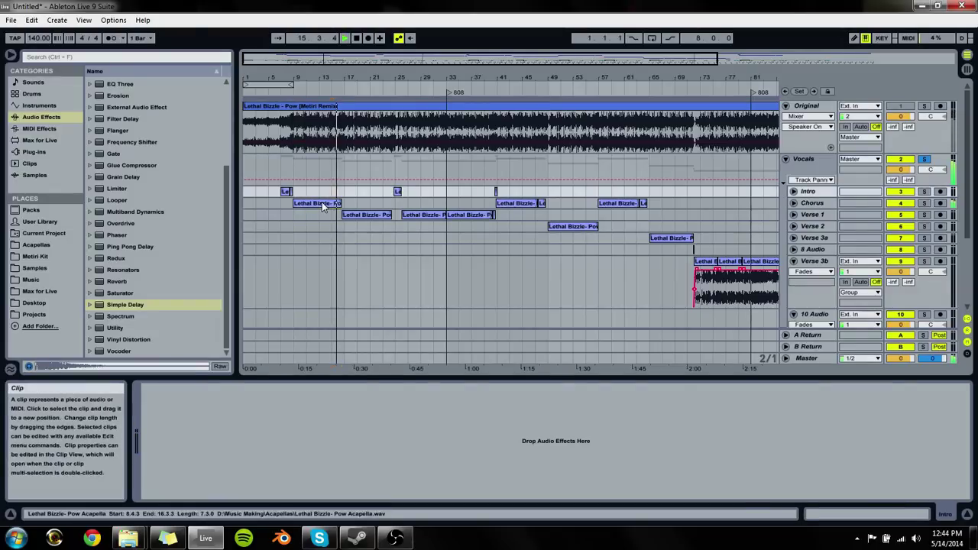
pyautogui.click(322, 202)
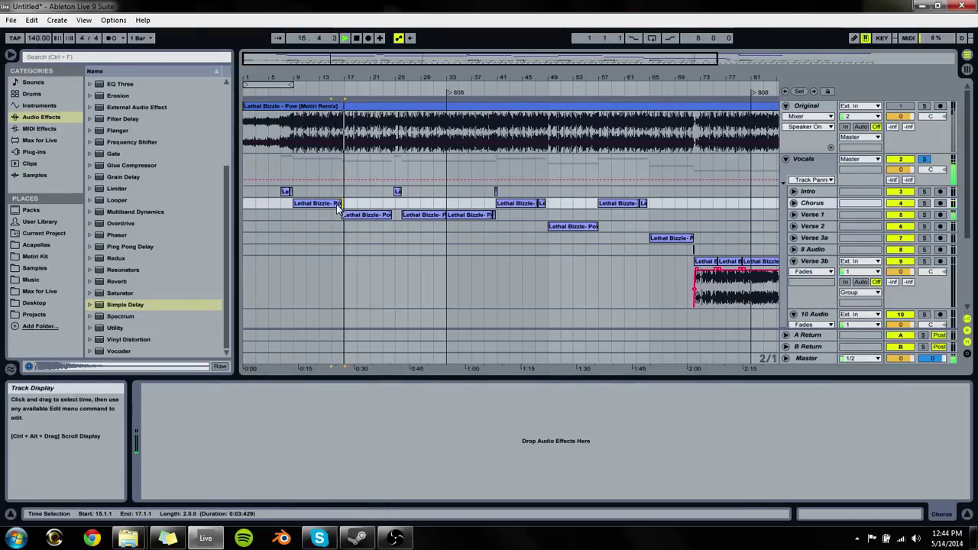
# Step: Try pasting the Intro and Chorus section from 5.1.1 to 17.1.1 at 87.1.1 and at 85.1.1
pyautogui.moveTo(344, 192); pyautogui.dragTo(269, 197)
pyautogui.moveTo(290, 81); pyautogui.dragTo(543, 82)
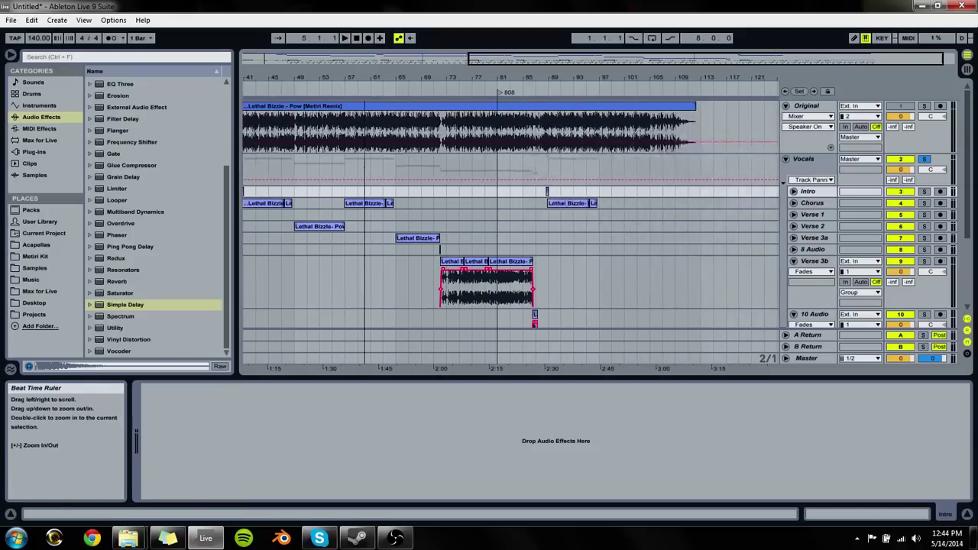
pyautogui.click(550, 202)
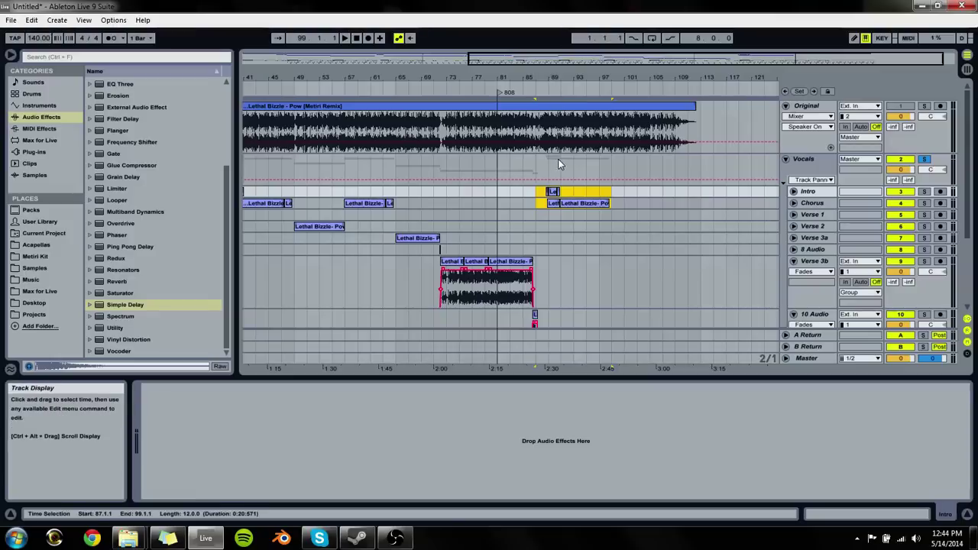
pyautogui.moveTo(526, 200); pyautogui.dragTo(604, 200)
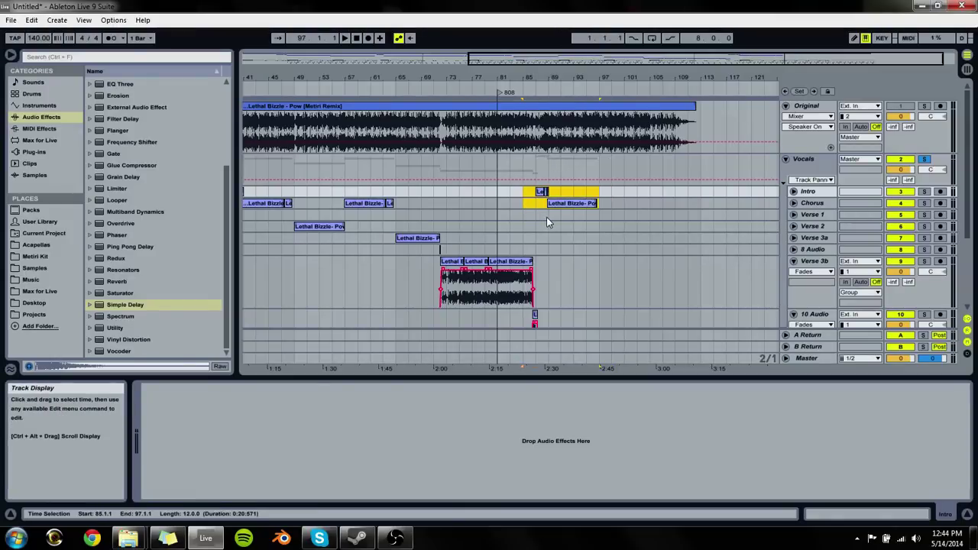
# Step: Copy the first Chorus clip over the pasted chorus at 88.4.3 and play it with the Vocals group unsoloed
pyautogui.moveTo(504, 81); pyautogui.dragTo(266, 81)
pyautogui.click(317, 207)
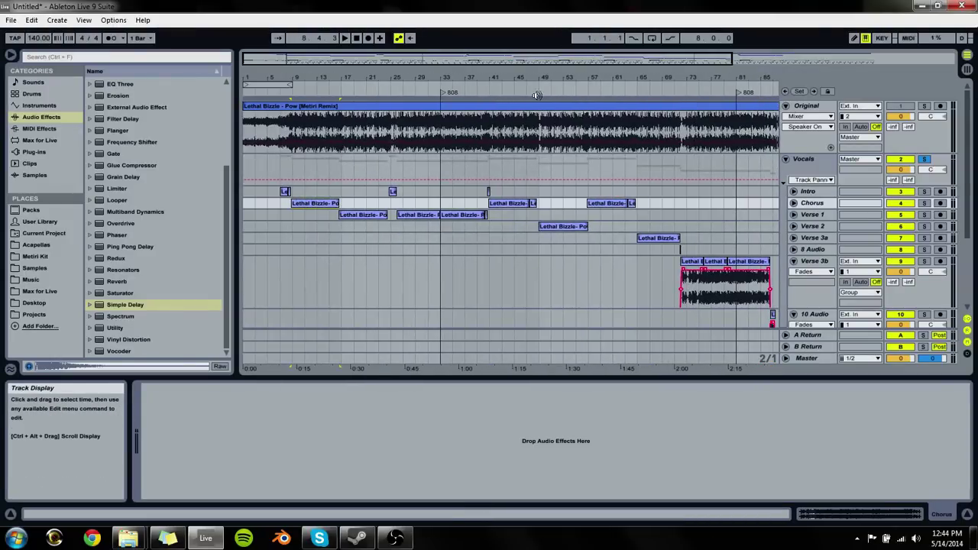
pyautogui.hscroll(5, 504, 208)
pyautogui.click(560, 205)
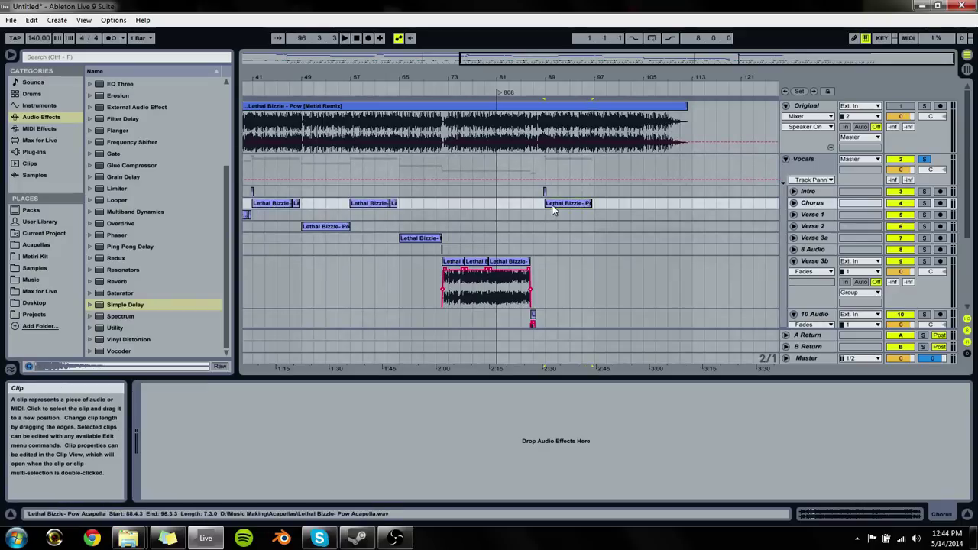
pyautogui.press('space')
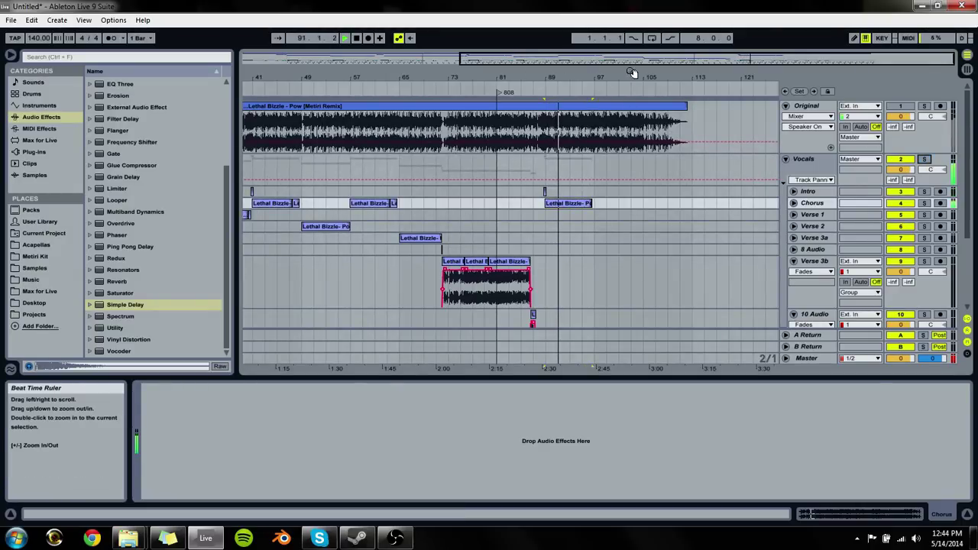
# Step: Unfold the Chorus track, extend the last Chorus clip over the leftover fragment to 96.4.1, and lengthen its fade-out
pyautogui.moveTo(618, 77); pyautogui.dragTo(617, 130)
pyautogui.moveTo(479, 368); pyautogui.dragTo(474, 376)
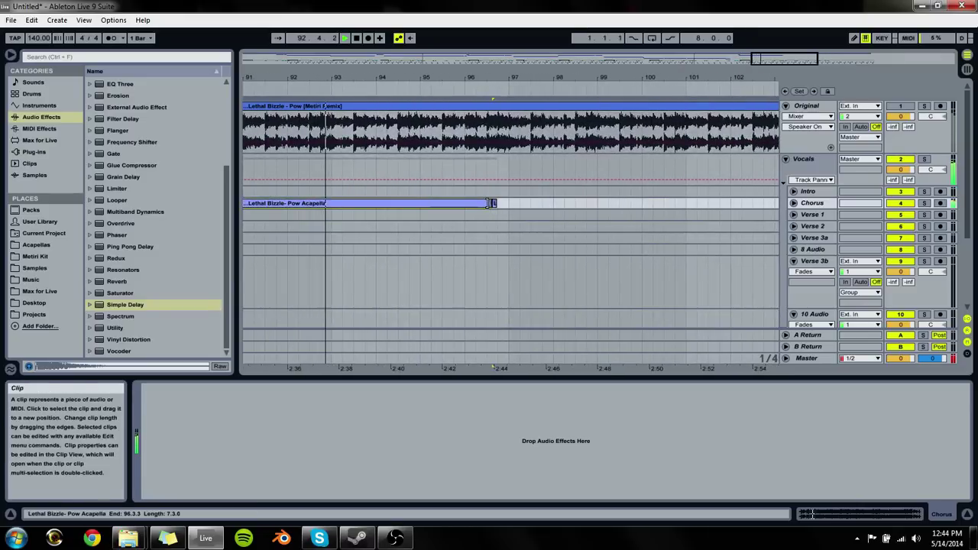
pyautogui.click(793, 203)
pyautogui.moveTo(495, 213); pyautogui.dragTo(491, 207)
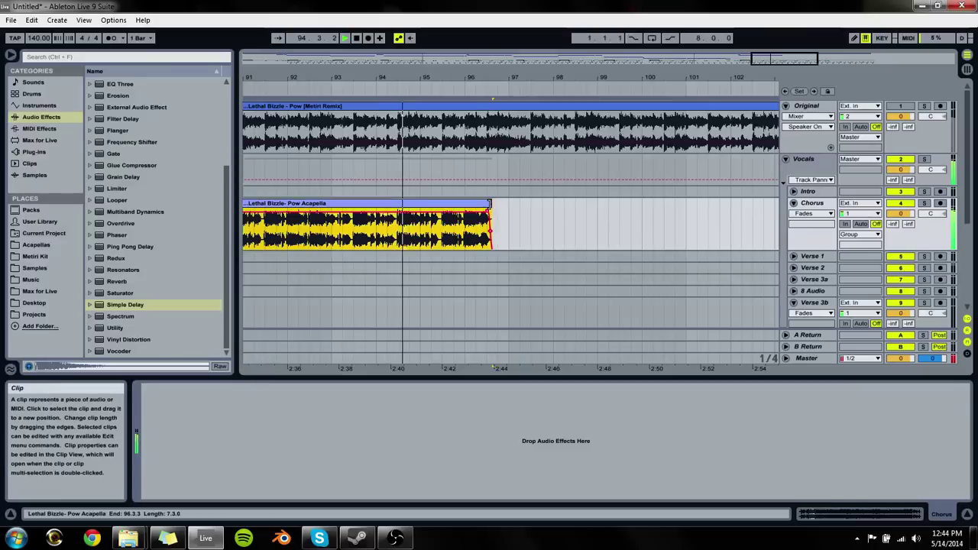
pyautogui.click(490, 211)
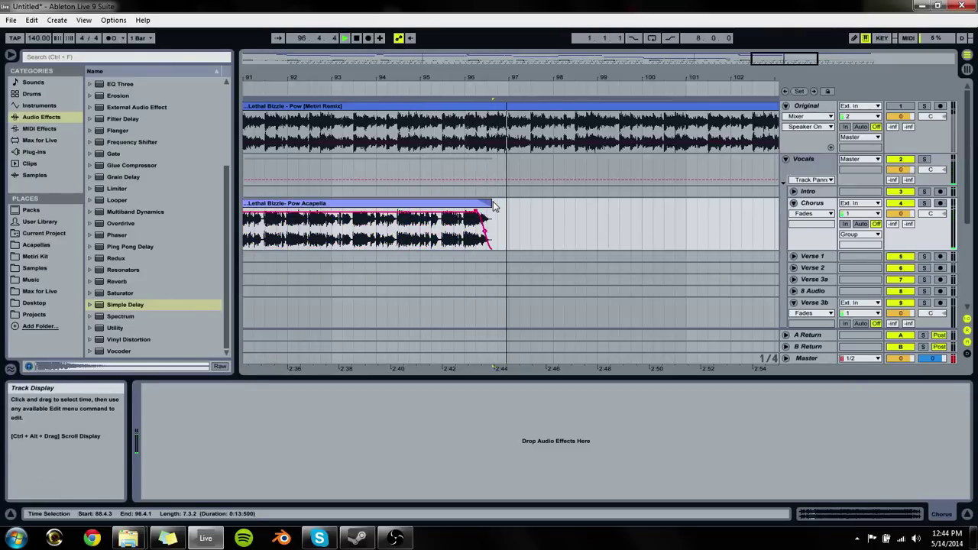
# Step: Trim the end of the last Chorus clip to 96.1.1 and shorten its fade-out
pyautogui.moveTo(492, 203); pyautogui.dragTo(474, 214)
pyautogui.click(474, 214)
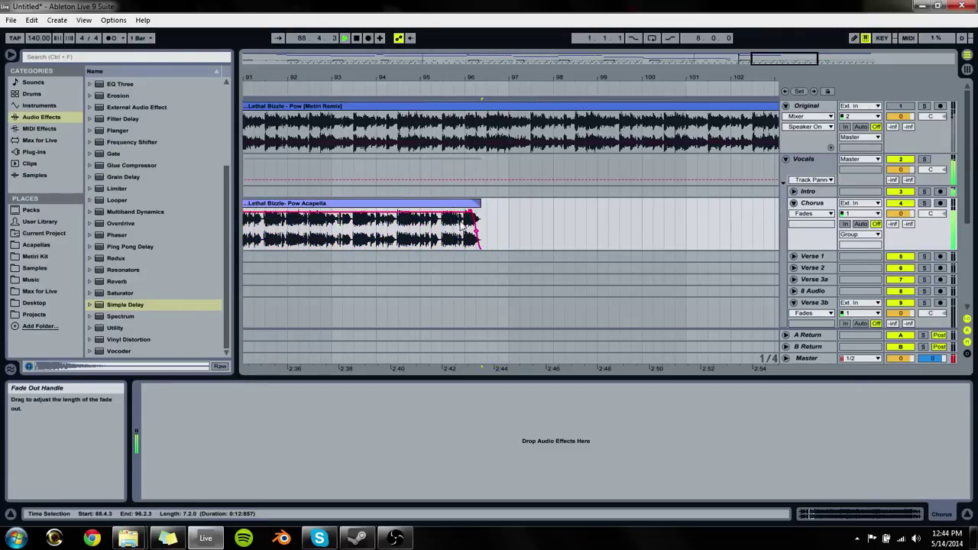
pyautogui.moveTo(474, 210); pyautogui.dragTo(460, 219)
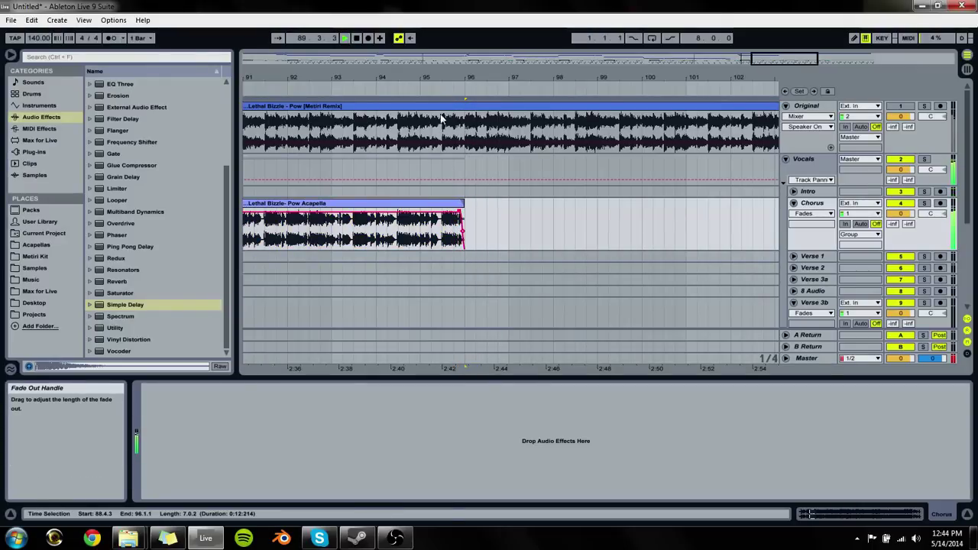
# Step: Copy the Intro clip at the start of the last chorus to just before 96.1.1 on the same track
pyautogui.moveTo(443, 76); pyautogui.dragTo(634, 74)
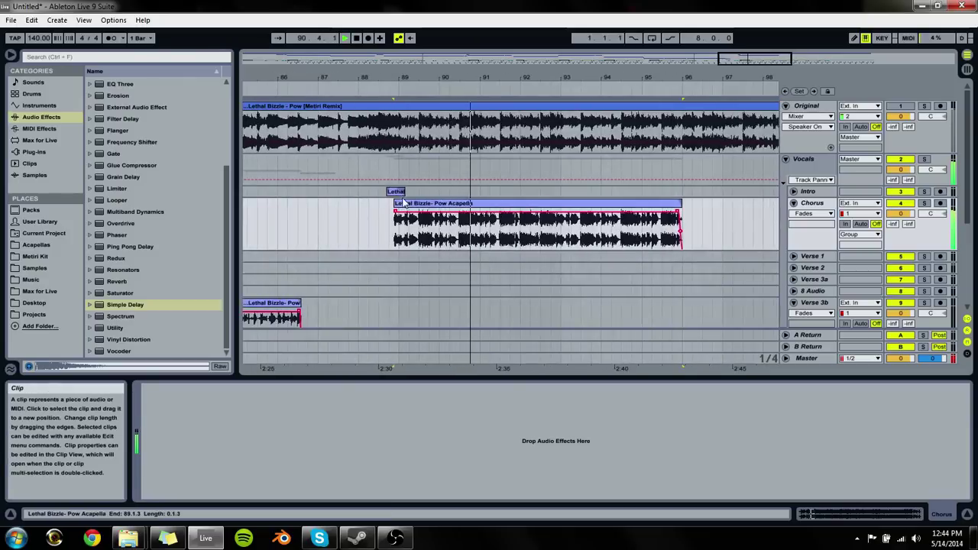
pyautogui.moveTo(397, 192); pyautogui.dragTo(688, 193)
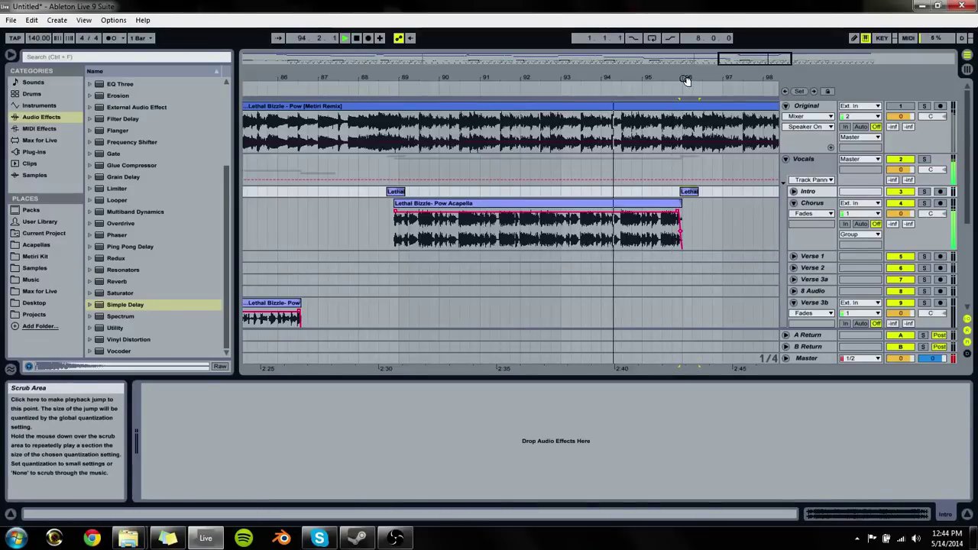
# Step: Move the last Chorus clip one sixteenth note earlier so that it ends at 96.1.1
pyautogui.moveTo(686, 81); pyautogui.dragTo(682, 206)
pyautogui.click(682, 207)
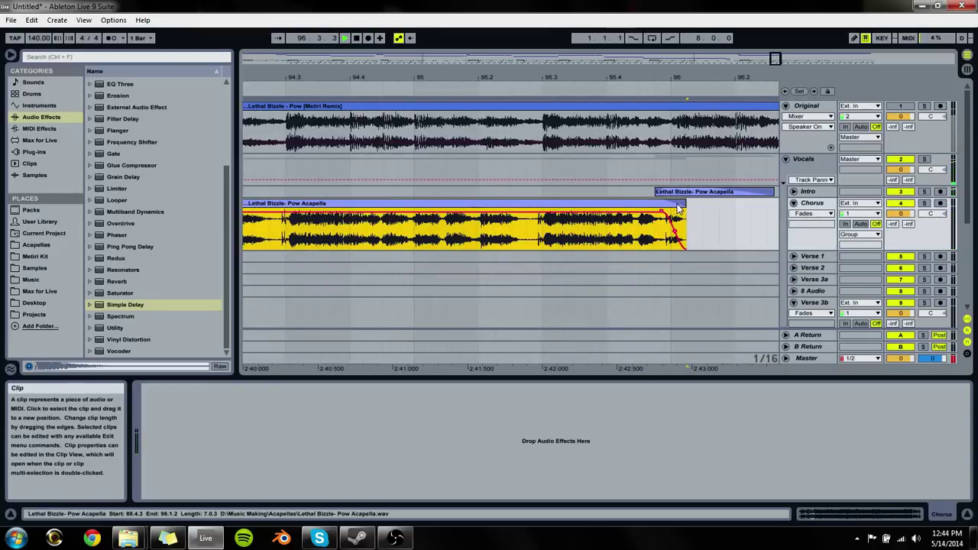
pyautogui.moveTo(684, 214); pyautogui.dragTo(670, 214)
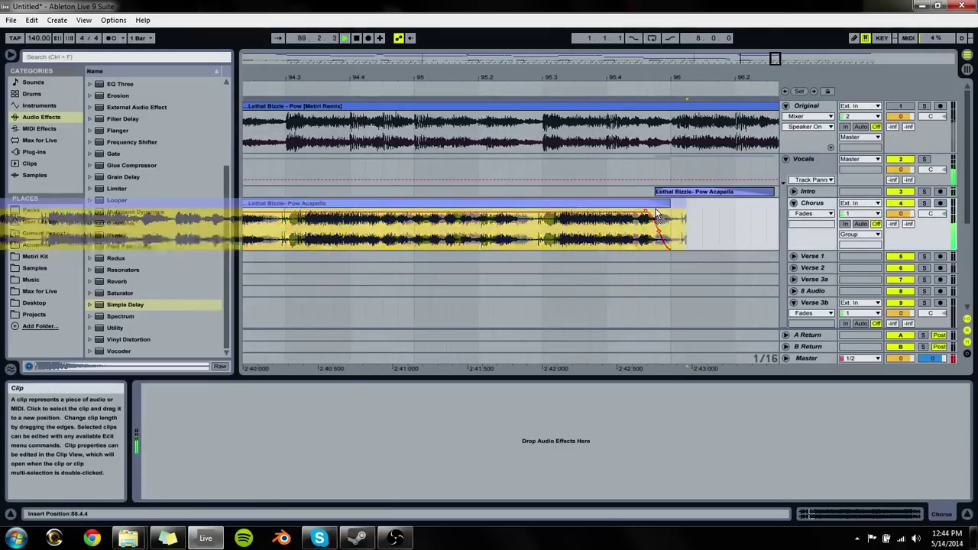
# Step: Unfold the Intro track and play the transition from the last chorus into the closing Intro clip
pyautogui.click(625, 194)
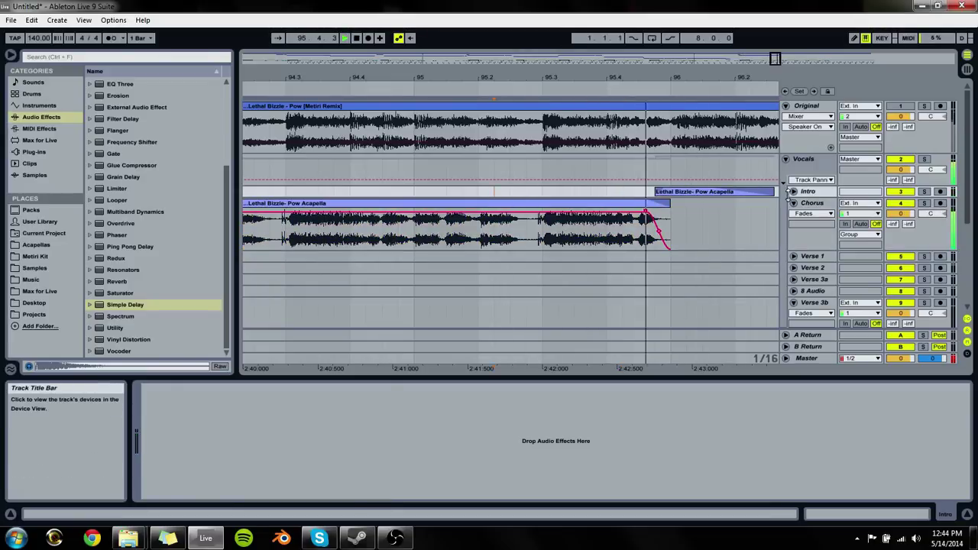
pyautogui.moveTo(683, 198); pyautogui.dragTo(683, 208)
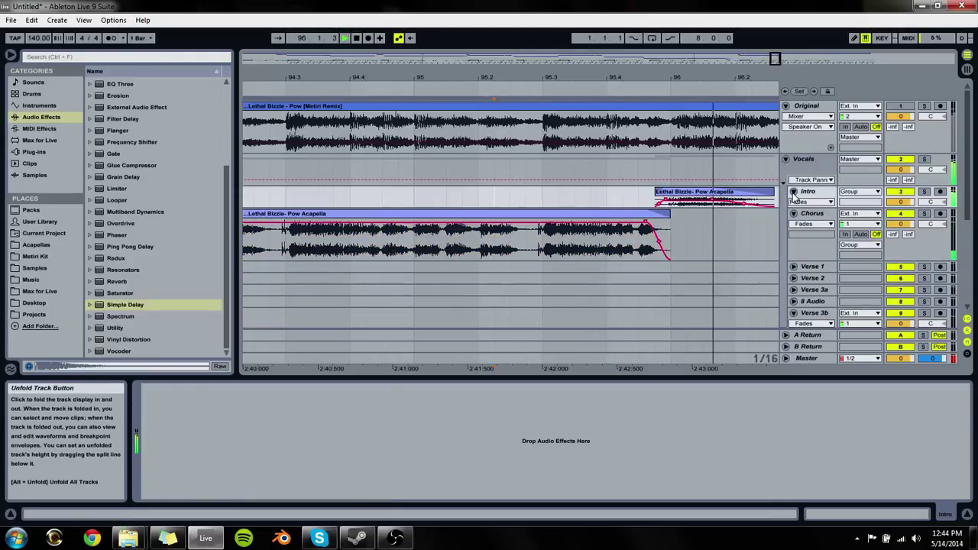
pyautogui.click(661, 200)
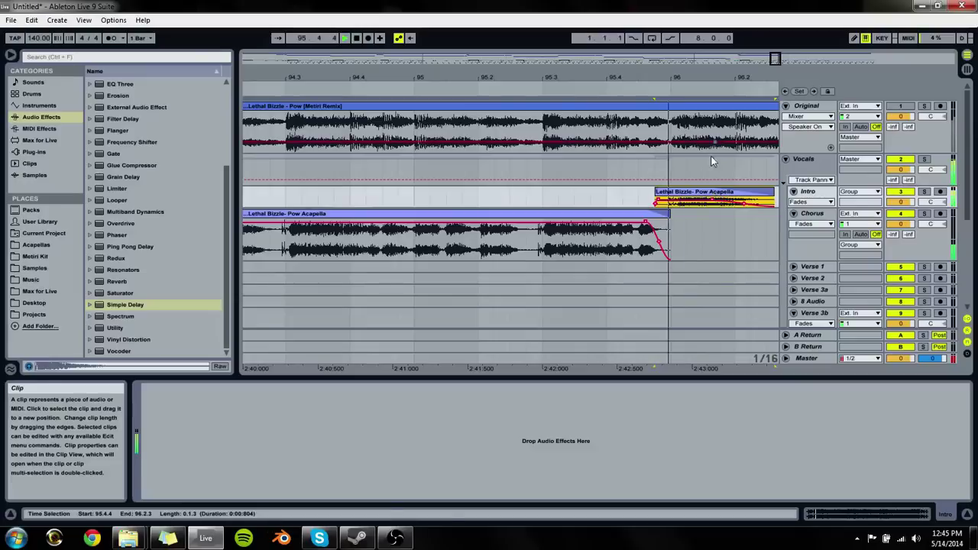
# Step: Fold the Intro, Chorus and Verse 3b tracks inside the Vocals group
pyautogui.moveTo(738, 76); pyautogui.dragTo(738, 64)
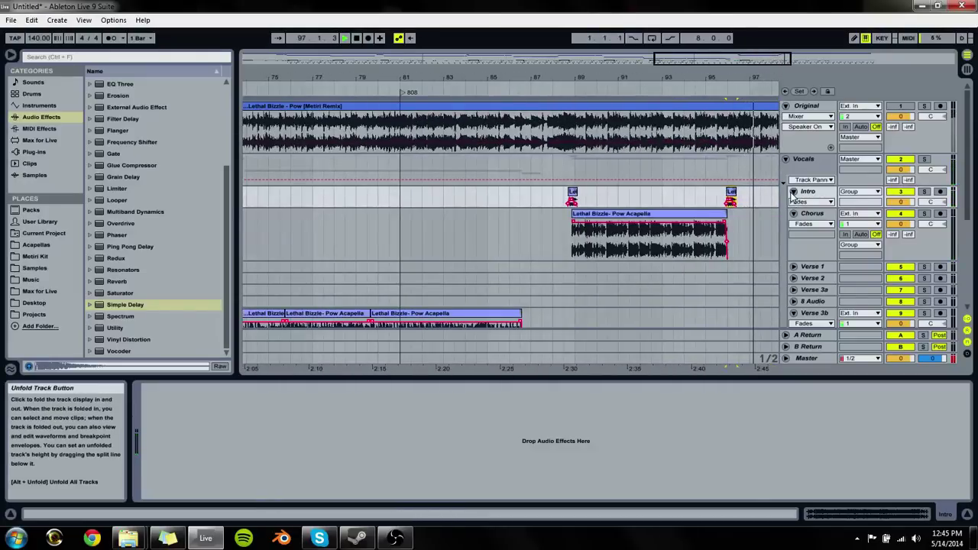
pyautogui.click(792, 192)
pyautogui.click(793, 192)
pyautogui.click(786, 160)
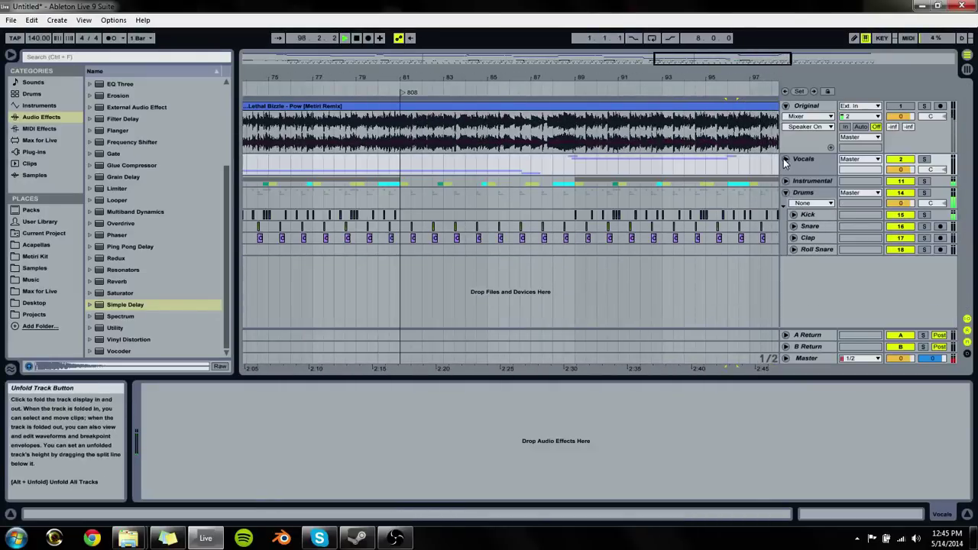
pyautogui.click(785, 159)
pyautogui.click(794, 261)
pyautogui.click(793, 273)
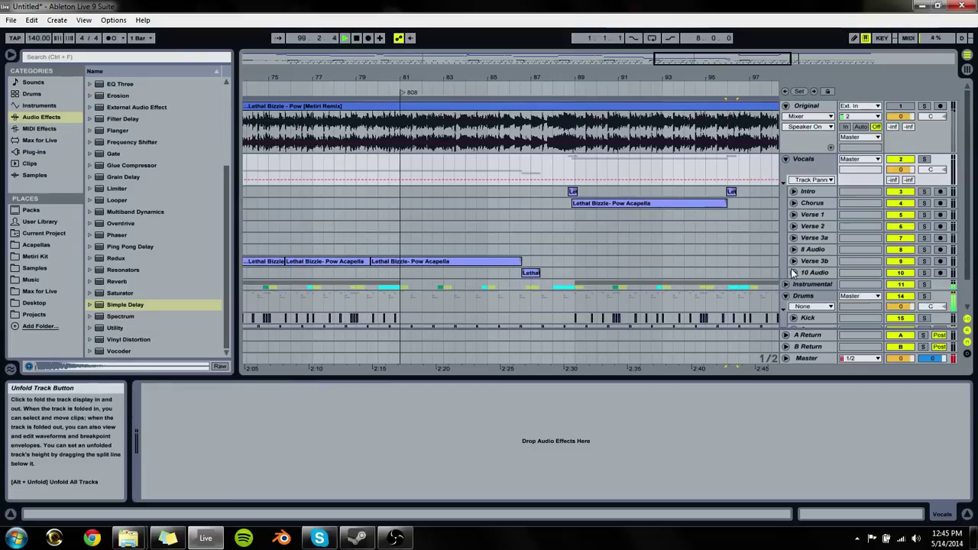
# Step: Play the clip on the 10 Audio track and rename that track M&M's Delay
pyautogui.doubleClick(680, 59)
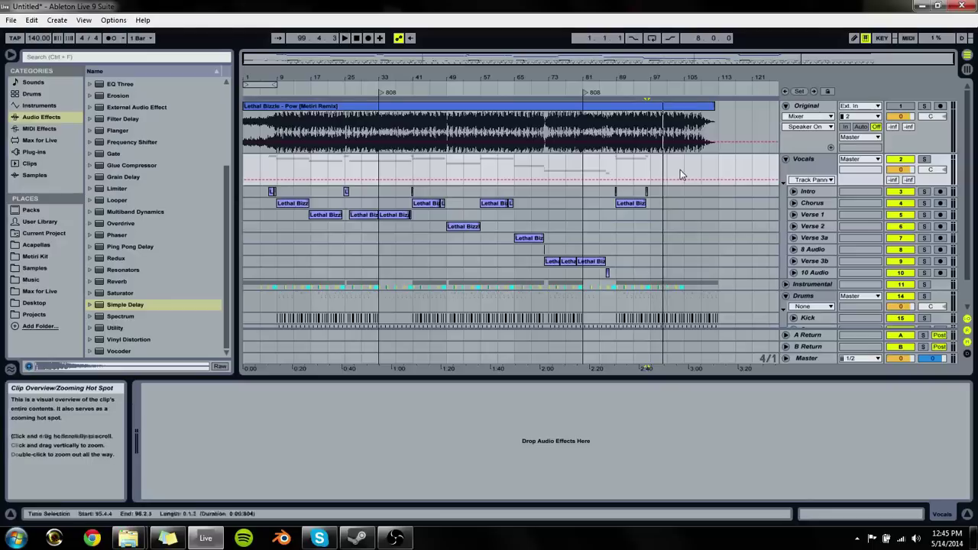
pyautogui.click(608, 271)
pyautogui.press('space')
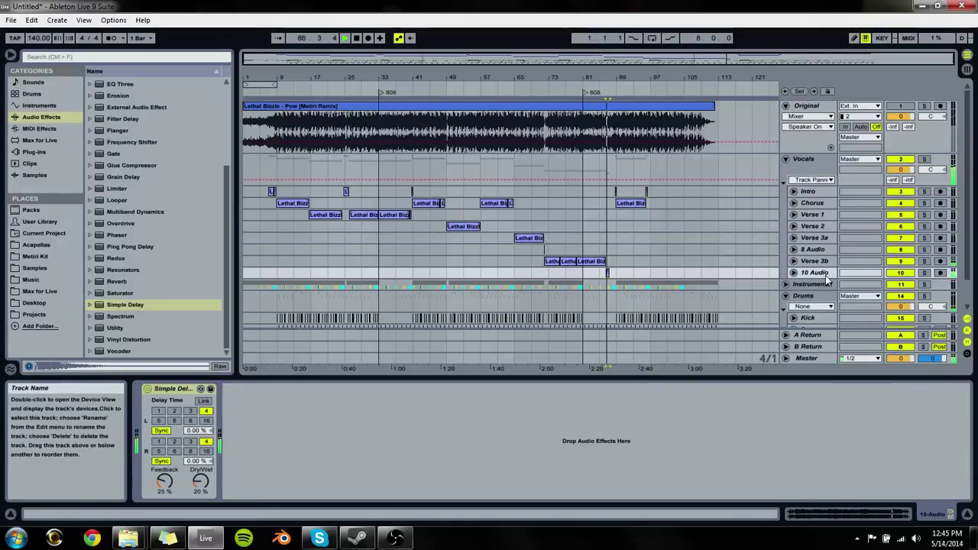
pyautogui.press('space')
pyautogui.hotkey('ctrl', 'r')
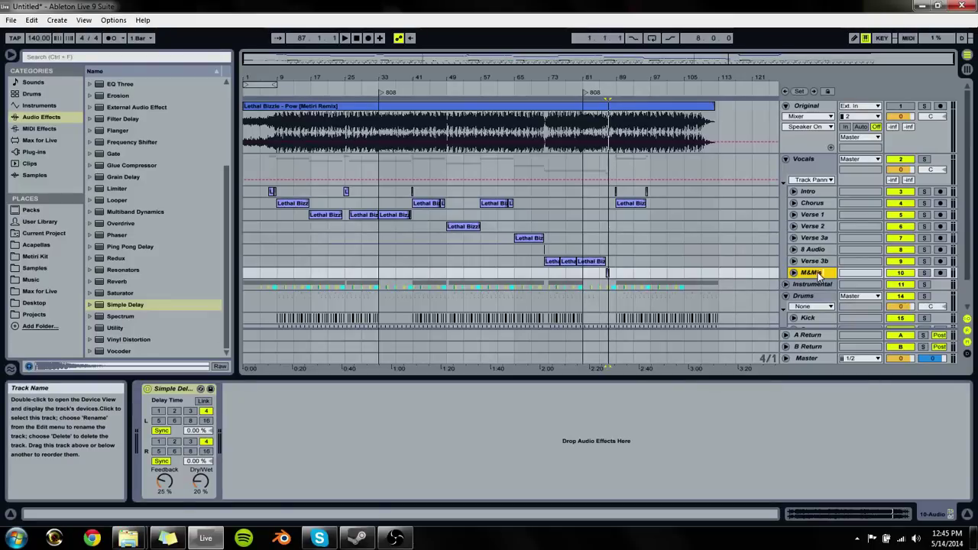
# Step: Play the short clip on the 8 Audio track around bar 72 and rename that track Yes! Delay
pyautogui.press('Up')
pyautogui.press('Up')
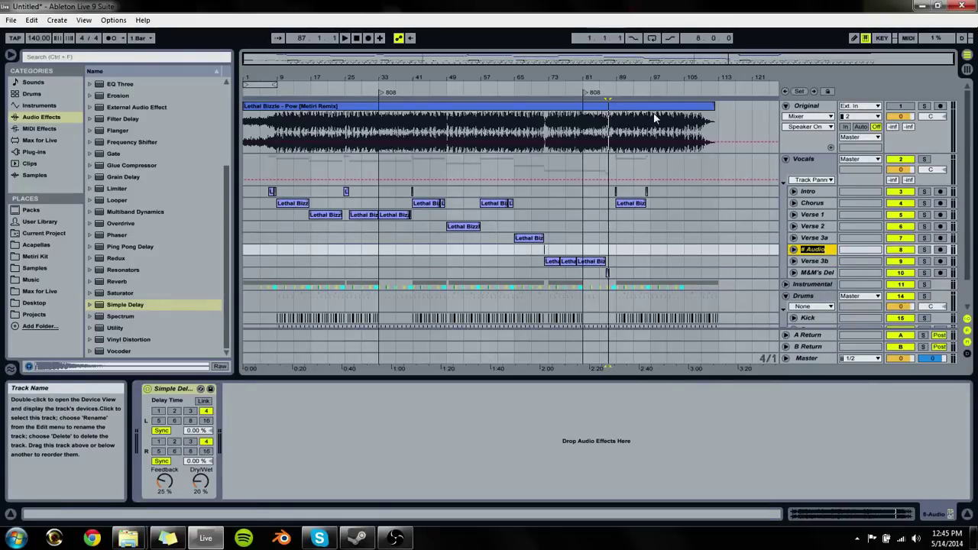
pyautogui.moveTo(553, 78); pyautogui.dragTo(553, 107)
pyautogui.press('space')
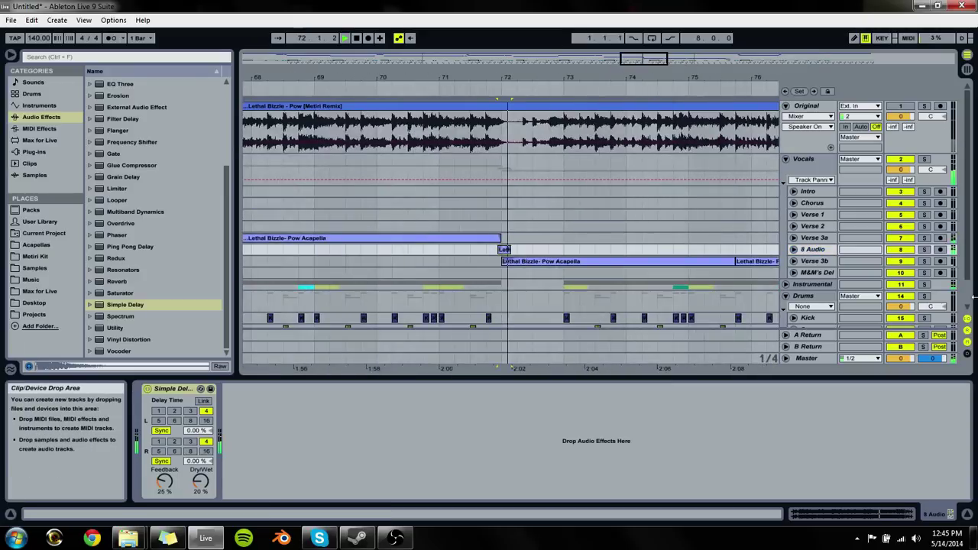
pyautogui.hotkey('ctrl', 'r')
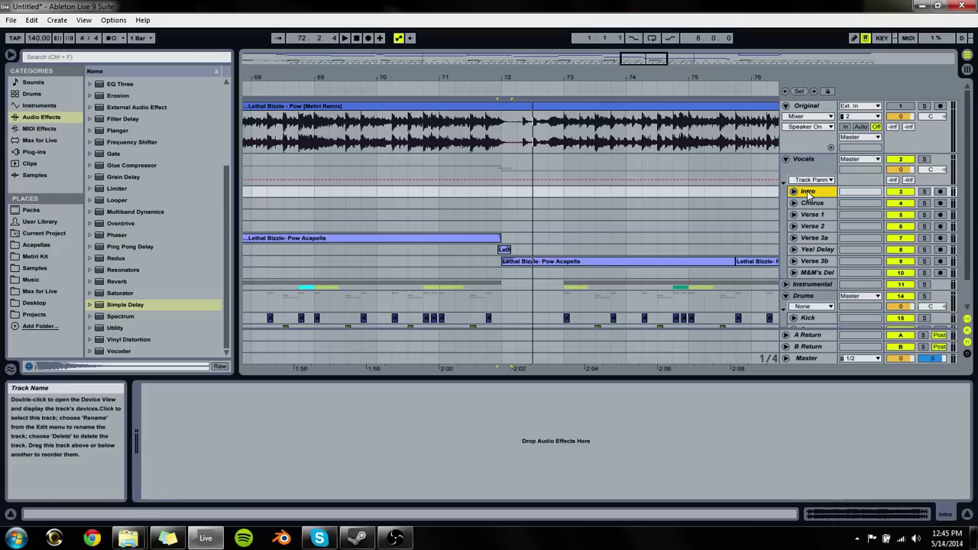
# Step: Colour the Vocals group track cyan
pyautogui.click(798, 165)
pyautogui.rightClick(797, 165)
pyautogui.click(869, 309)
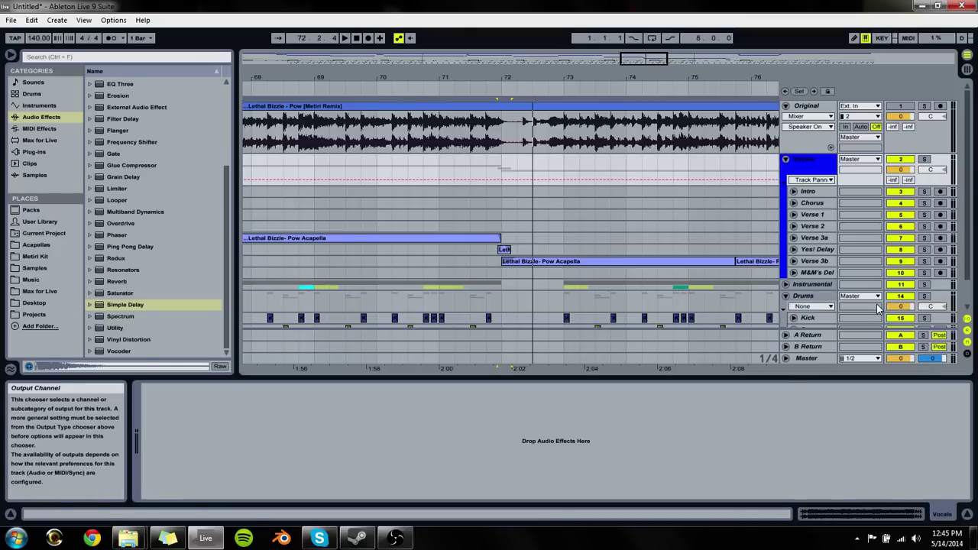
pyautogui.rightClick(795, 159)
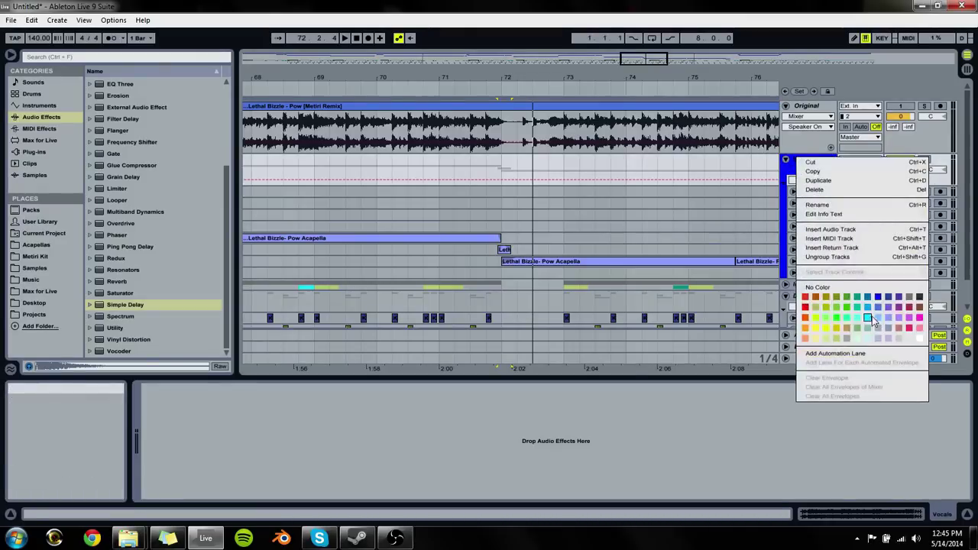
pyautogui.click(836, 354)
# Step: Colour all clips on the vocal tracks from Intro to M&M's Delay cyan and fold the Vocals group
pyautogui.moveTo(792, 58); pyautogui.dragTo(792, 152)
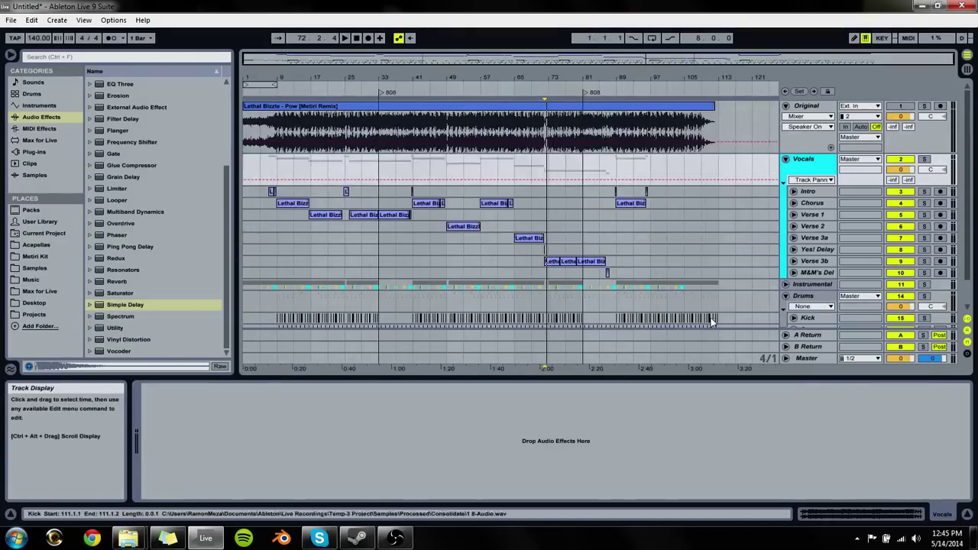
pyautogui.moveTo(721, 270); pyautogui.dragTo(106, 195)
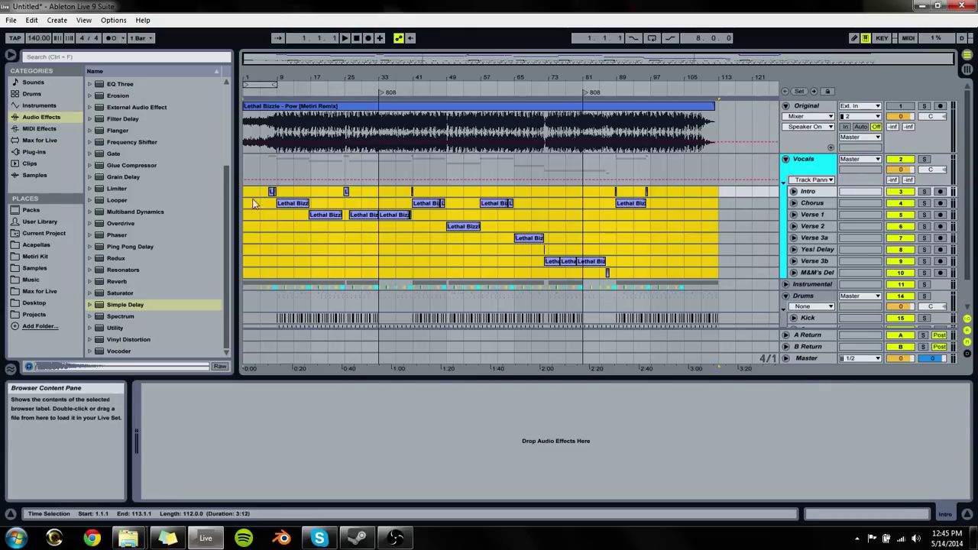
pyautogui.rightClick(276, 201)
pyautogui.rightClick(452, 227)
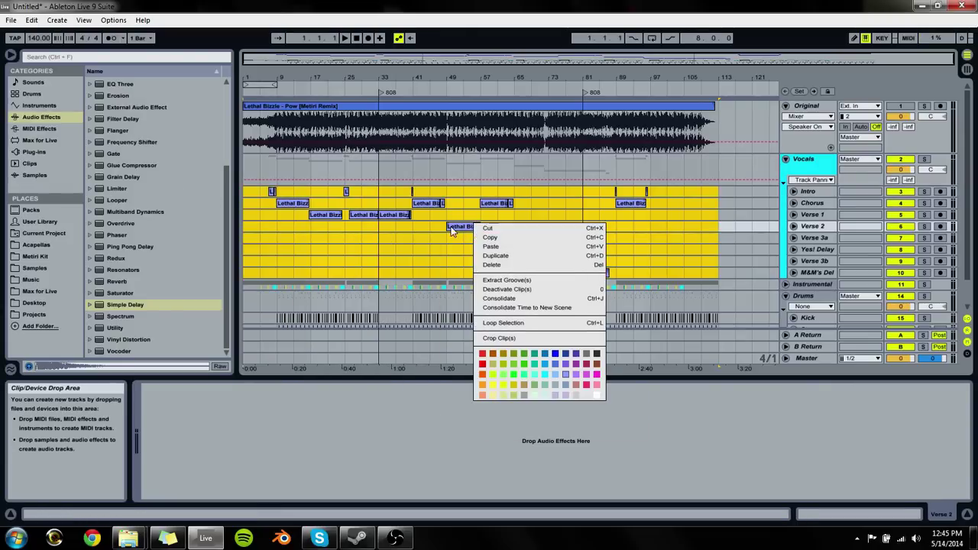
pyautogui.click(523, 380)
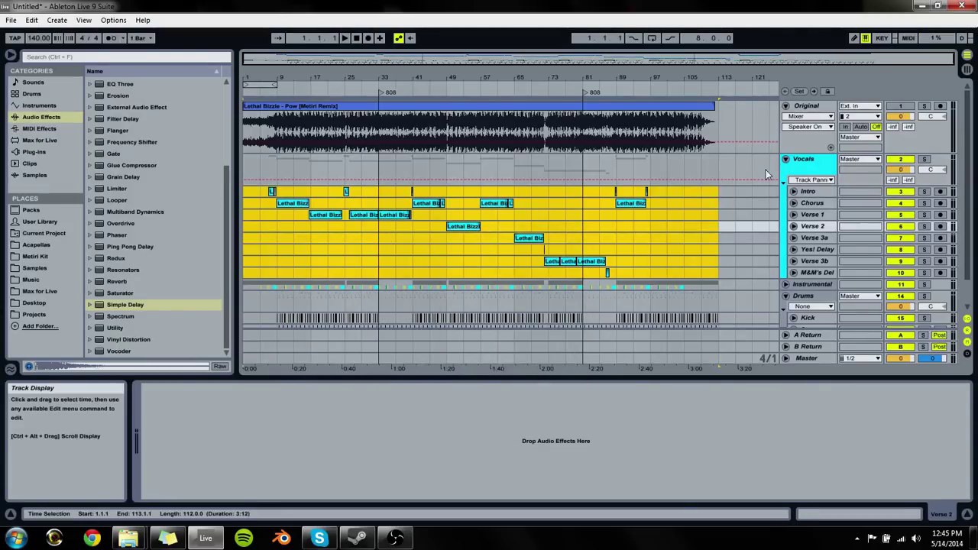
pyautogui.click(804, 160)
pyautogui.click(786, 160)
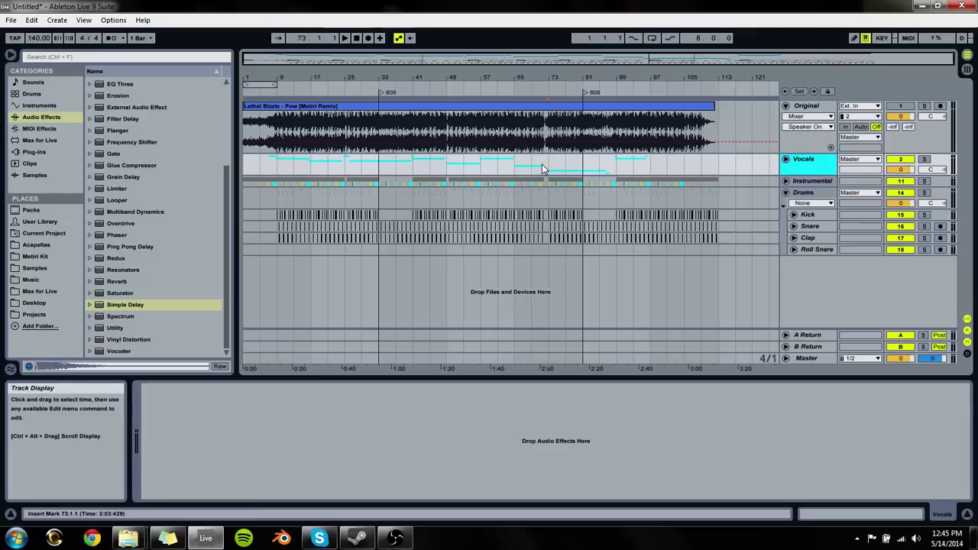
# Step: Colour the Instrumental group and all of its Bell Loop and Horn Hits clips red
pyautogui.rightClick(807, 182)
pyautogui.click(817, 329)
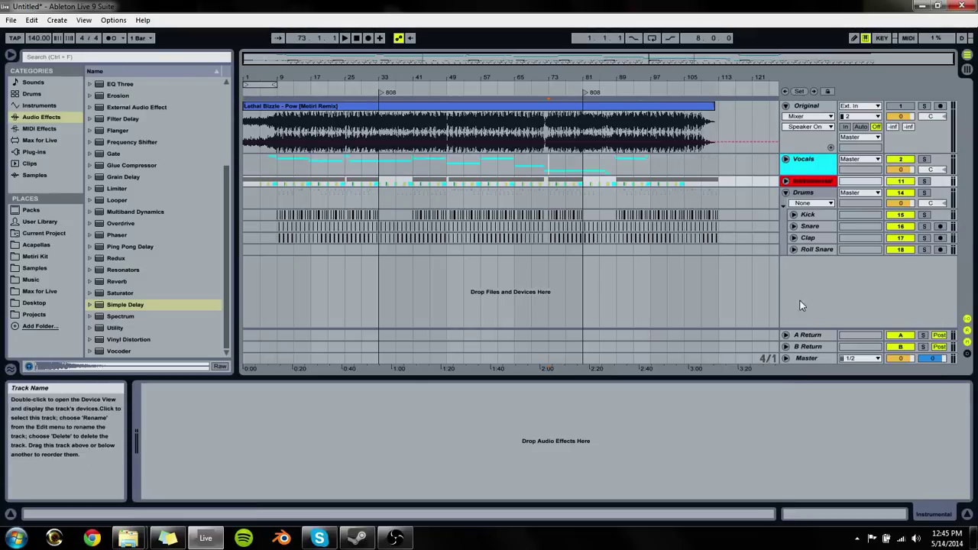
pyautogui.click(785, 182)
pyautogui.moveTo(737, 227); pyautogui.dragTo(205, 203)
pyautogui.rightClick(280, 203)
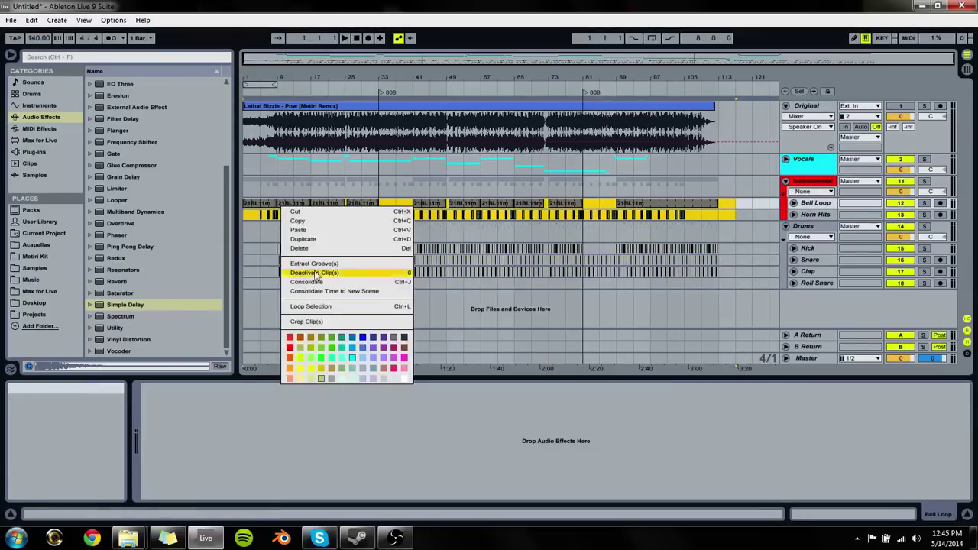
pyautogui.click(290, 345)
pyautogui.rightClick(345, 217)
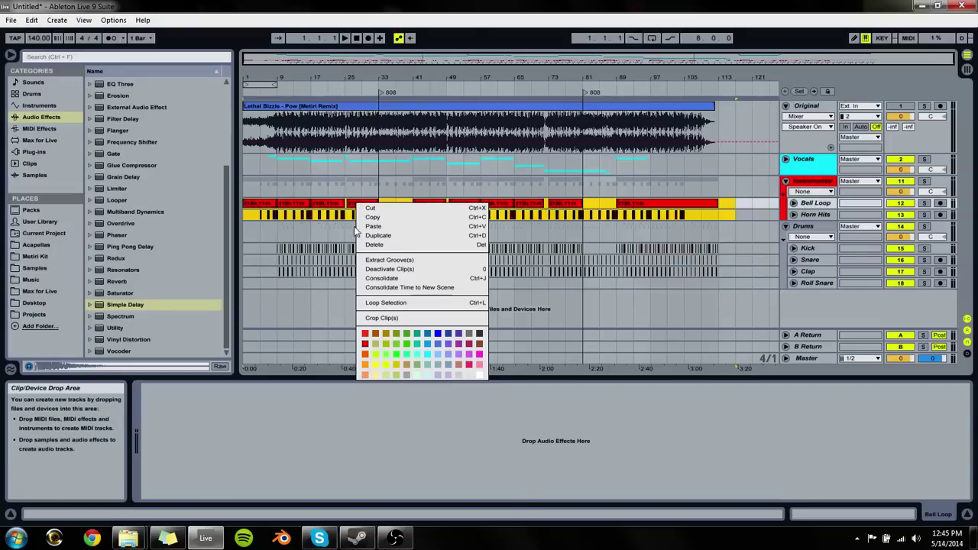
pyautogui.click(368, 331)
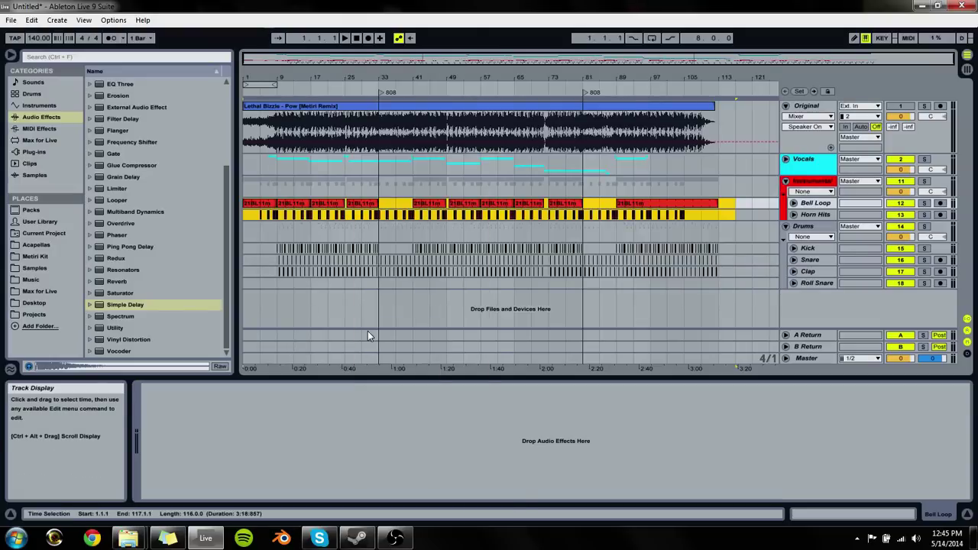
# Step: Apply a matching red shade to the Instrumental group and its clips, and fold the group
pyautogui.rightClick(830, 182)
pyautogui.click(840, 329)
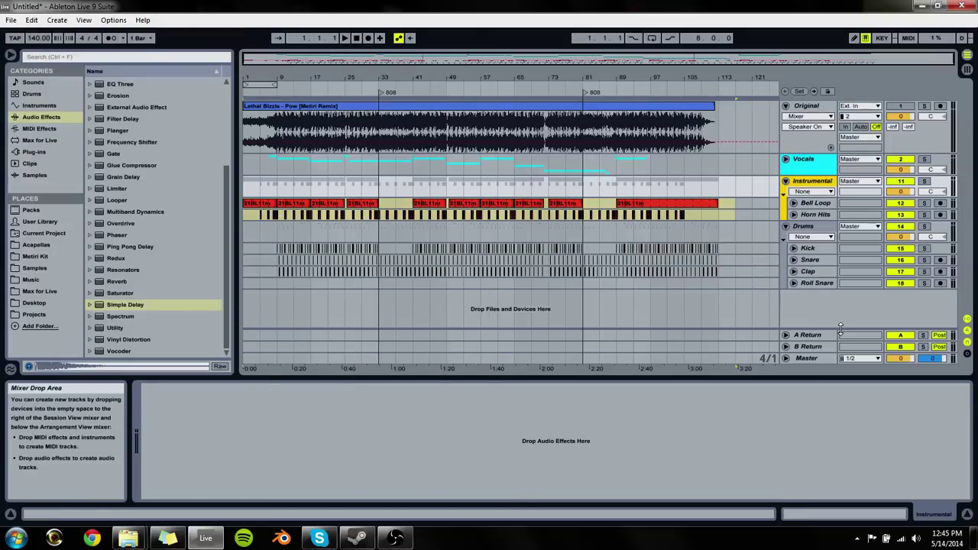
pyautogui.rightClick(710, 193)
pyautogui.click(717, 348)
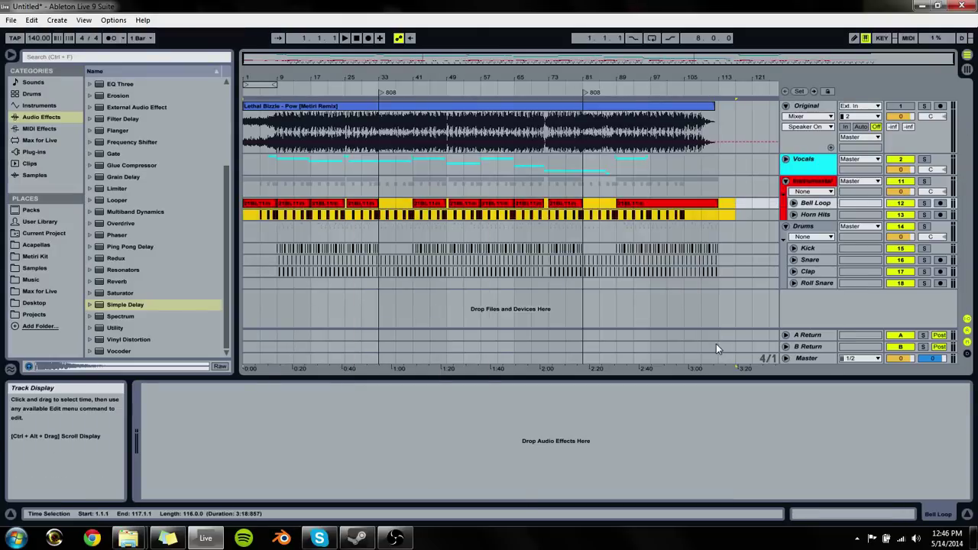
pyautogui.rightClick(810, 183)
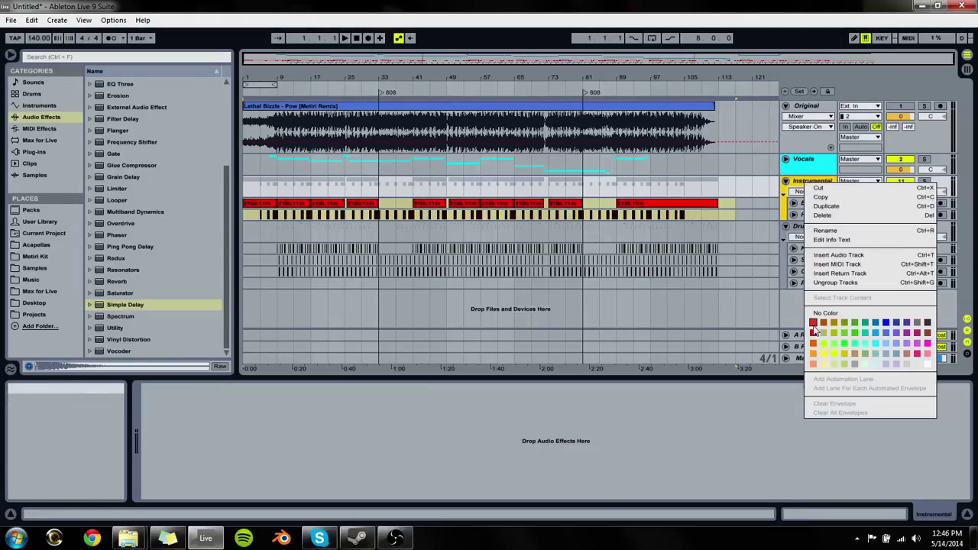
pyautogui.click(813, 323)
pyautogui.rightClick(783, 192)
pyautogui.click(703, 335)
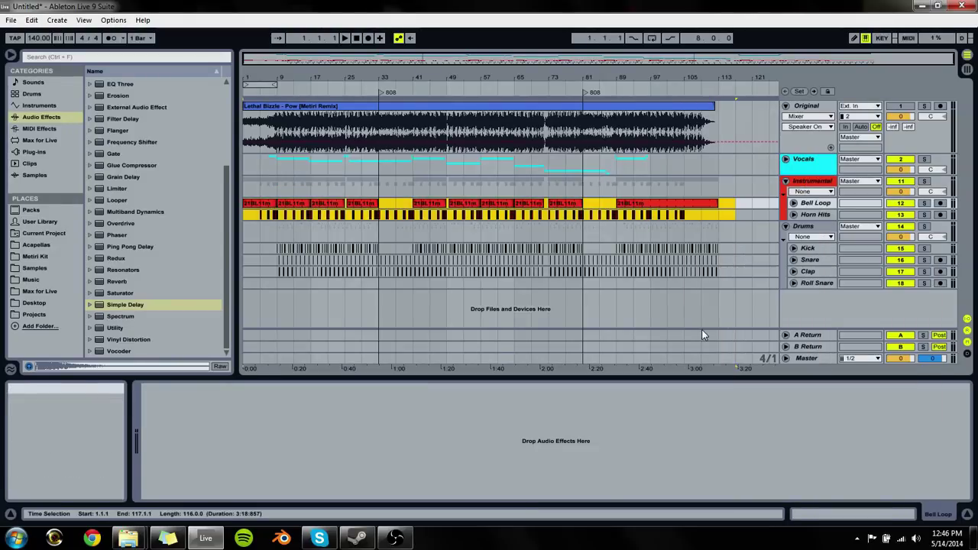
pyautogui.click(784, 183)
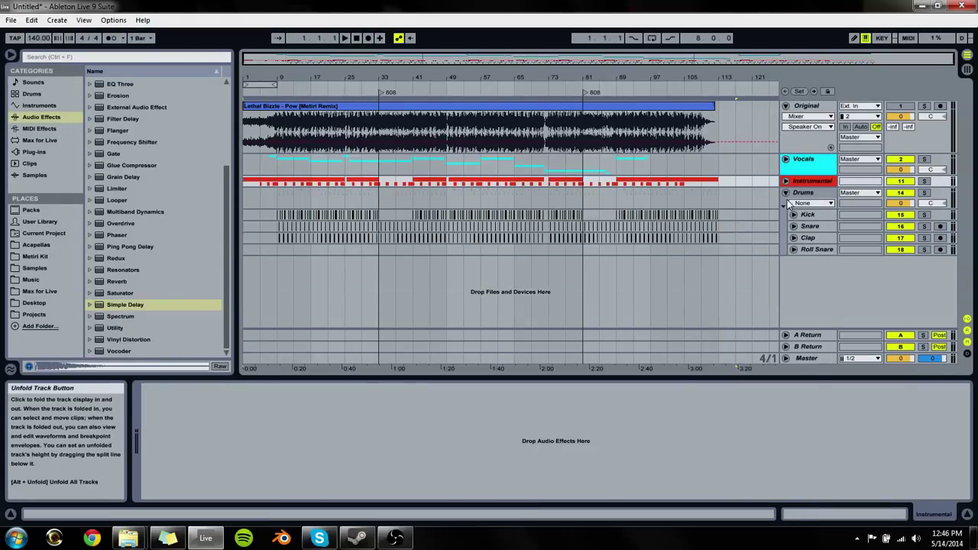
# Step: Colour the Drums group and all of its Kick, Snare, Clap and Roll Snare clips green
pyautogui.rightClick(789, 194)
pyautogui.click(860, 347)
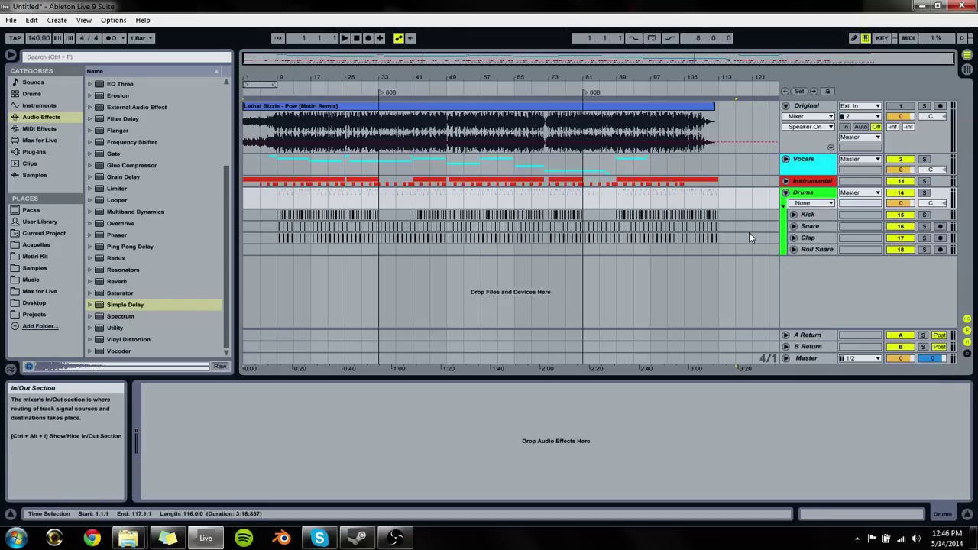
pyautogui.moveTo(748, 237); pyautogui.dragTo(247, 219)
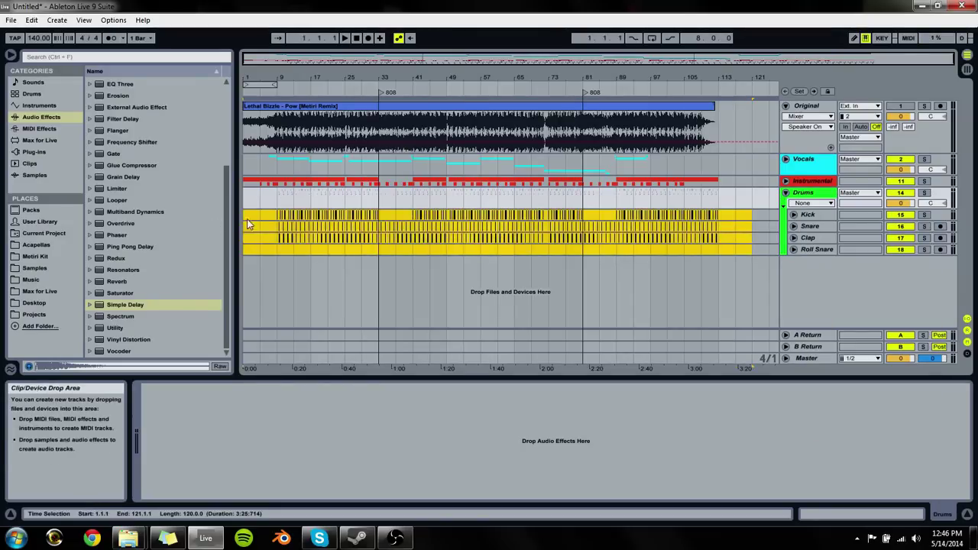
pyautogui.rightClick(418, 214)
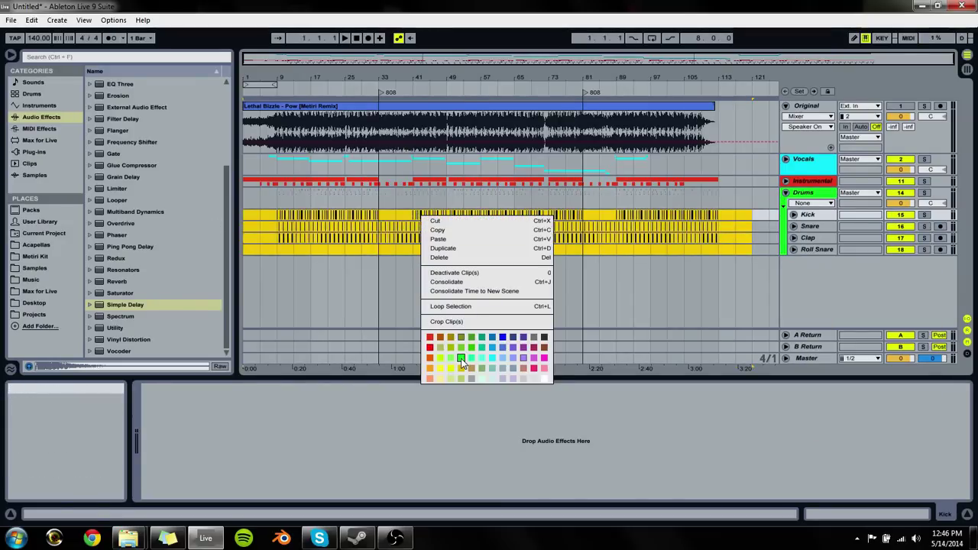
pyautogui.press('Escape')
pyautogui.click(808, 181)
# Step: Start saving the Live set and choose Projects > Live 9 > Old Projects as the destination folder
pyautogui.hotkey('ctrl', 's')
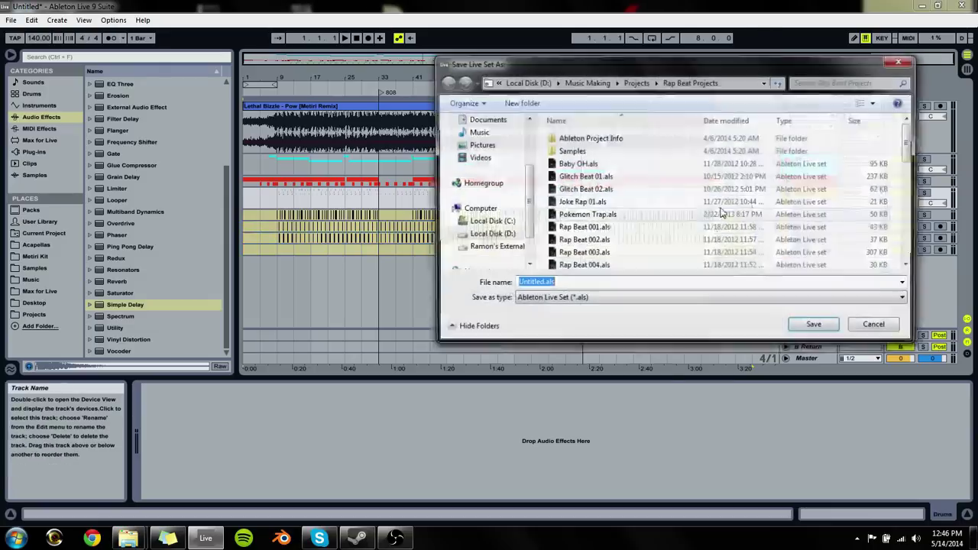
pyautogui.click(637, 83)
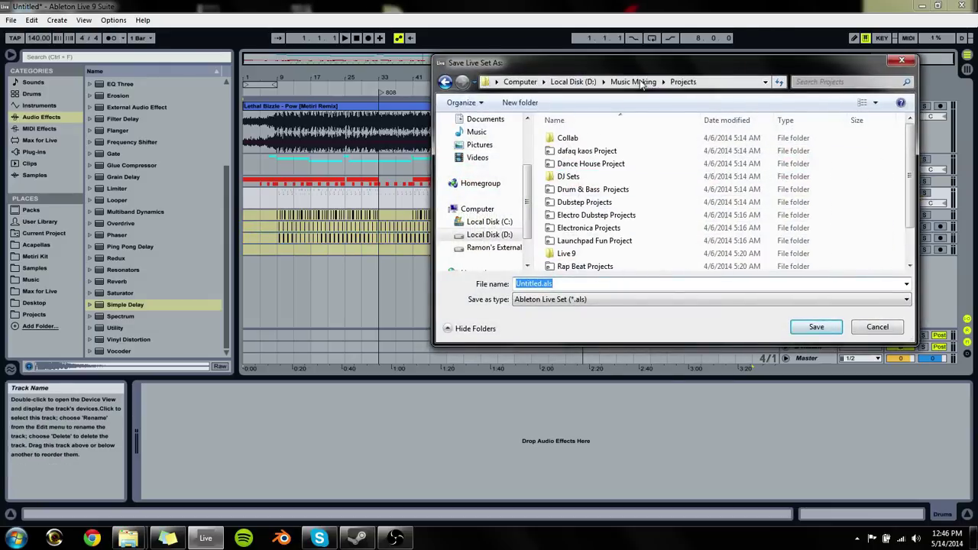
pyautogui.doubleClick(565, 253)
pyautogui.scroll(-2, 580, 230)
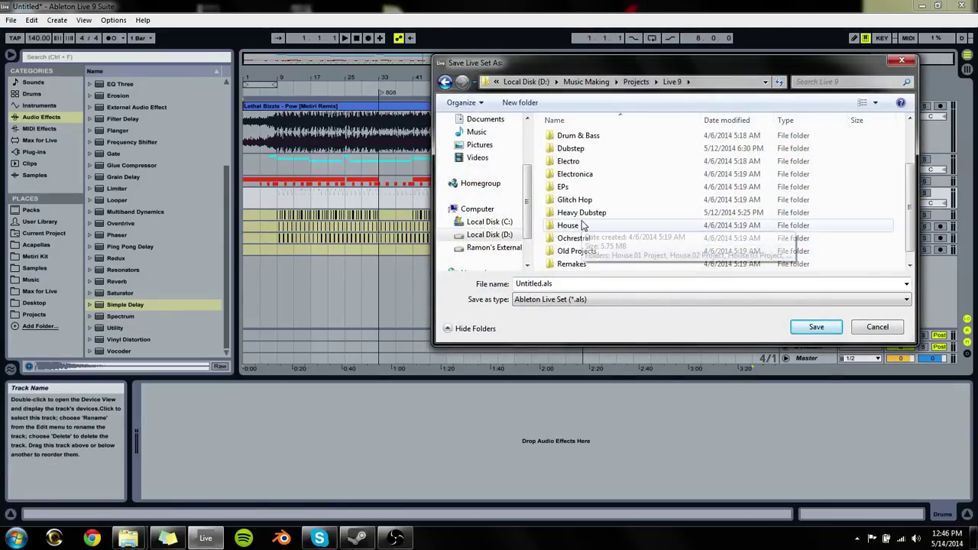
pyautogui.scroll(-1, 582, 258)
pyautogui.doubleClick(582, 252)
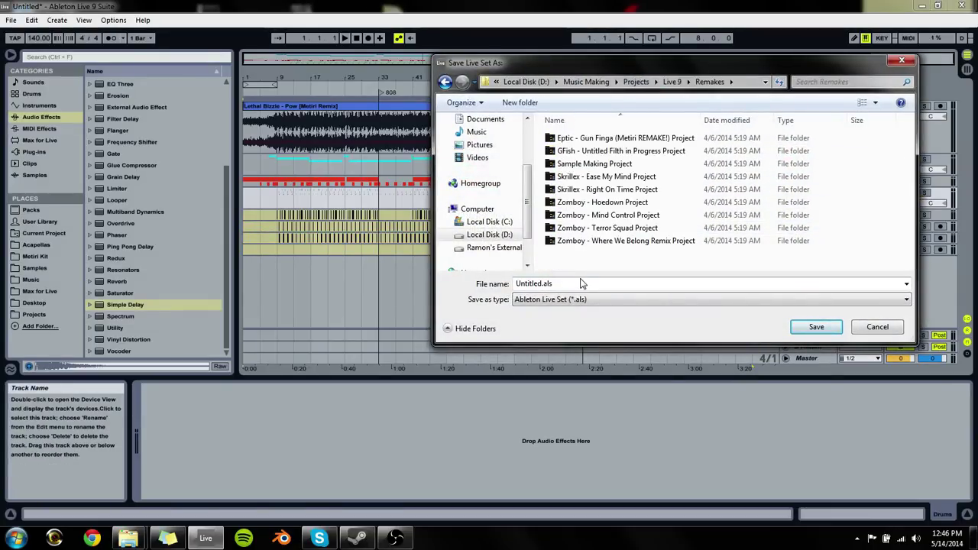
pyautogui.click(672, 82)
pyautogui.scroll(-2, 599, 256)
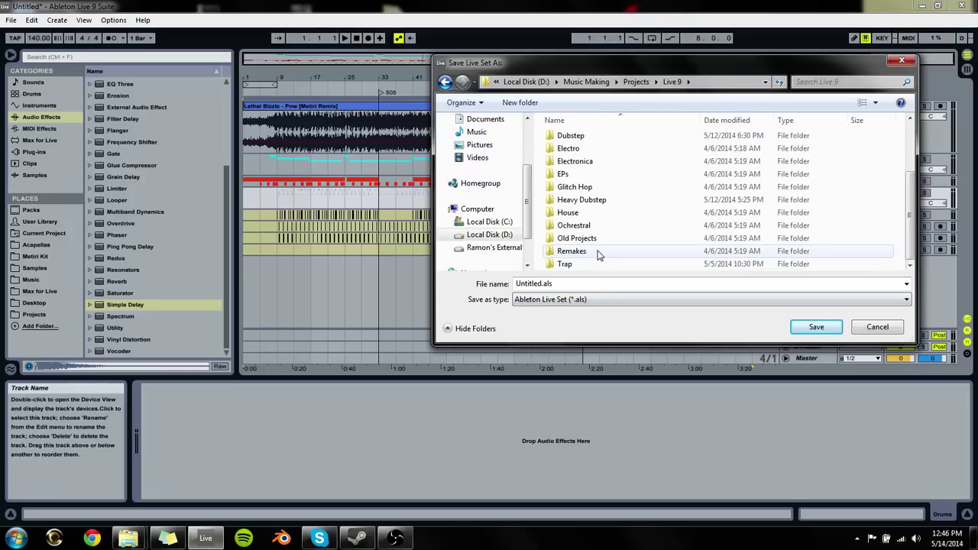
pyautogui.click(585, 241)
pyautogui.doubleClick(585, 246)
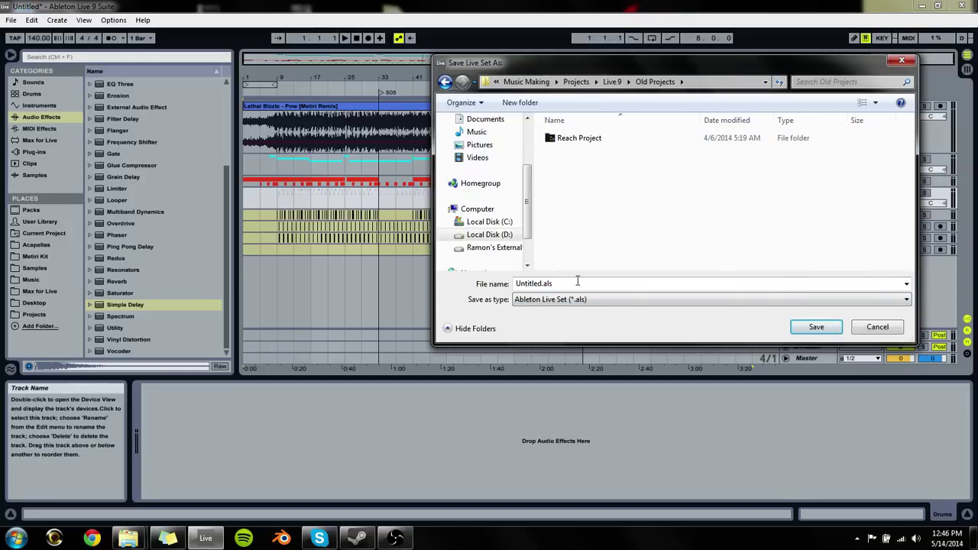
# Step: Save the set under the name "Lethal Bizzle - Pow! 2011 (Metiri Remix)"
pyautogui.write('L')
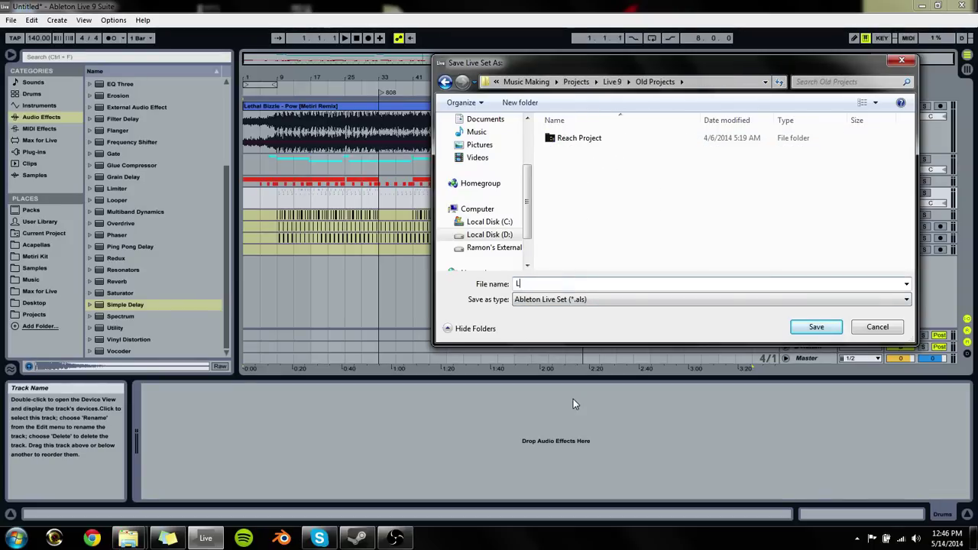
pyautogui.write('ethal Bizzle - Pow! 2011')
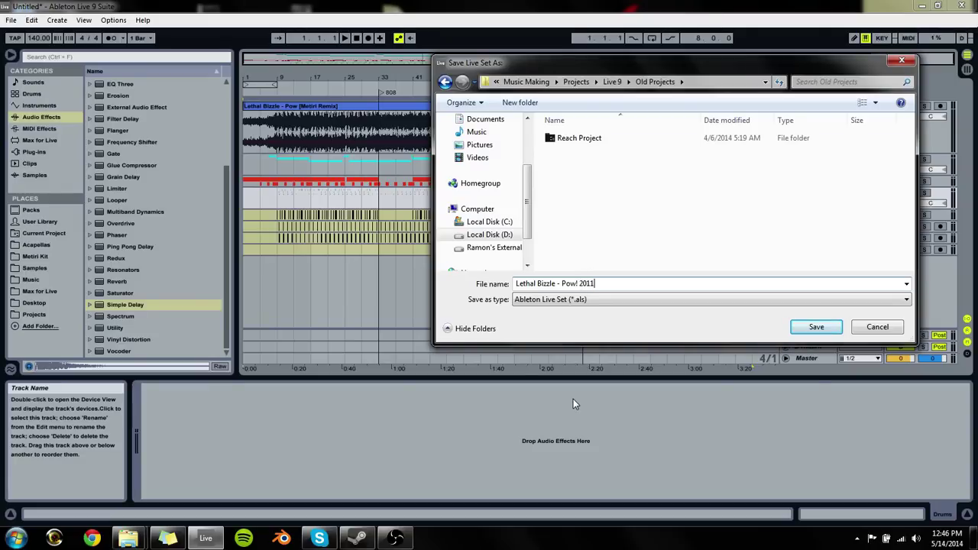
pyautogui.write(' (Rem')
pyautogui.press('BackSpace')
pyautogui.press('BackSpace')
pyautogui.press('BackSpace')
pyautogui.write('M')
pyautogui.press('Menu')
pyautogui.click(614, 283)
pyautogui.press('Return')
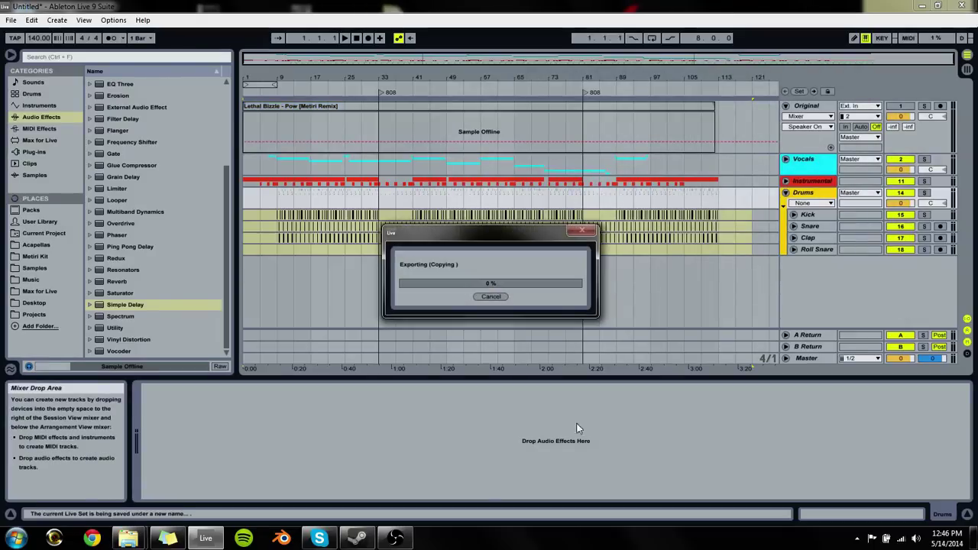
# Step: Glance at the screen recorder, return to Live and delete the temporary project files
pyautogui.click(397, 539)
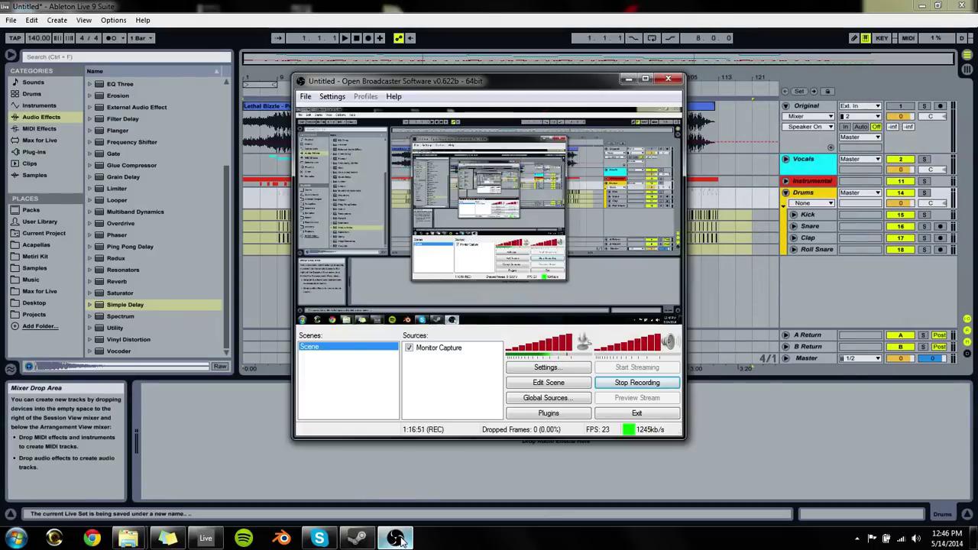
pyautogui.click(398, 539)
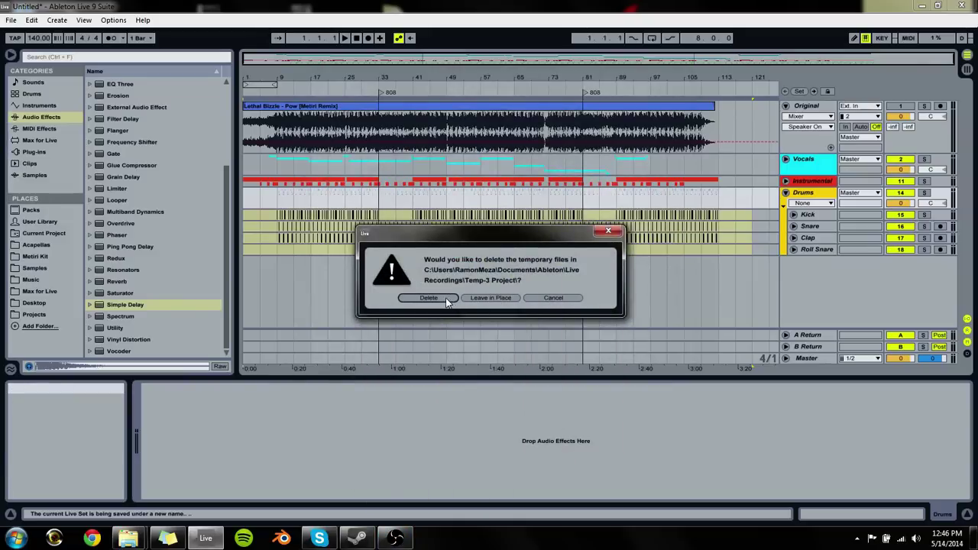
pyautogui.click(429, 298)
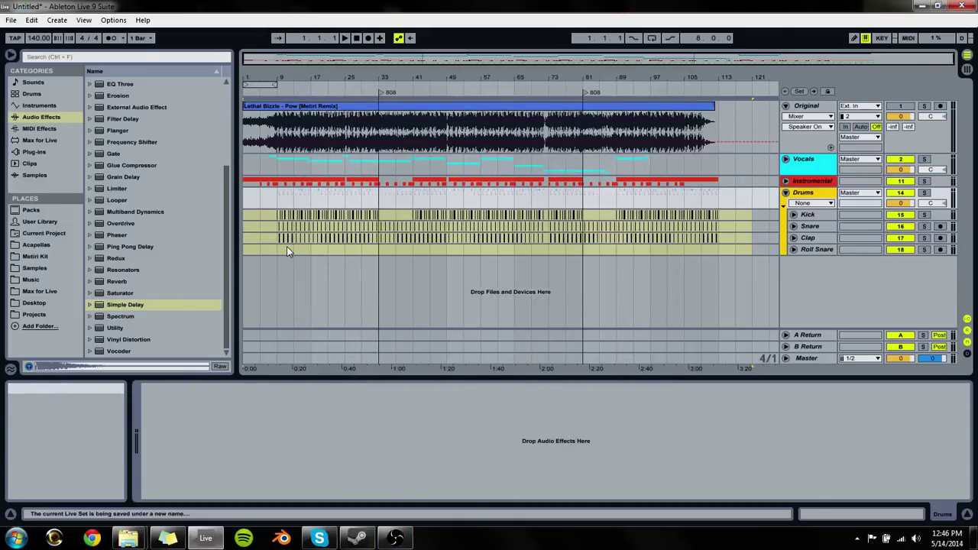
# Step: Play the arrangement from bar 9 and place the insert marker at bar 33, the first 808 locator
pyautogui.click(278, 249)
pyautogui.press('space')
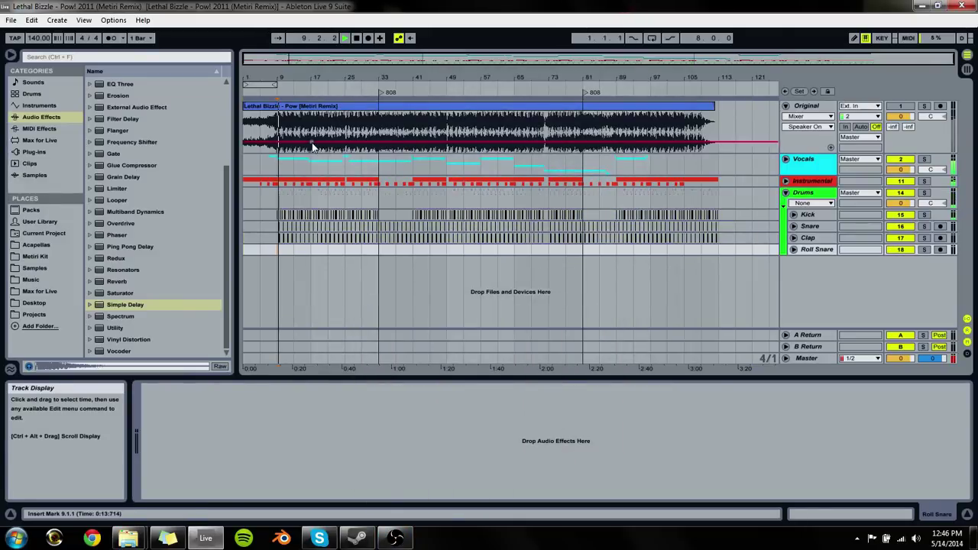
pyautogui.click(377, 250)
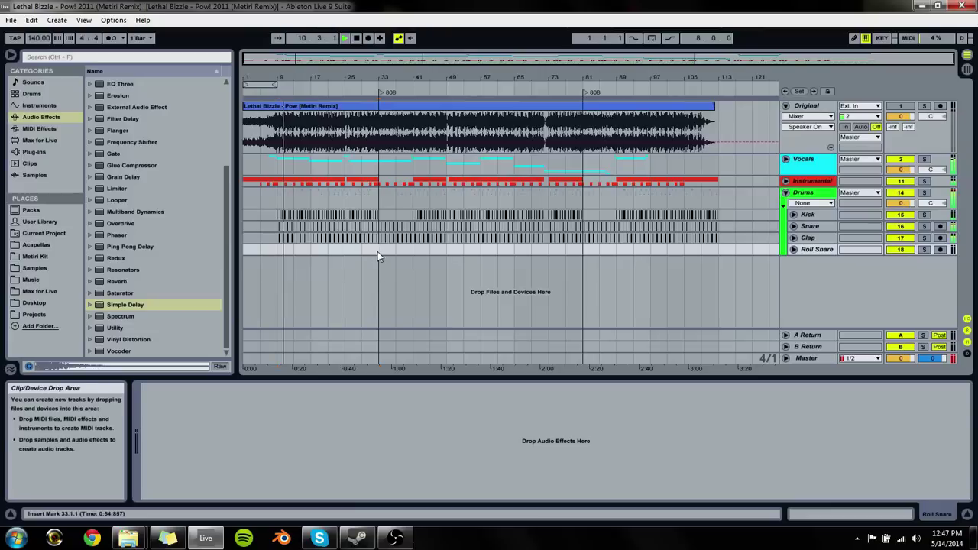
# Step: Add a MIDI track named "808 Kick" to the Drums group and place it above the Kick track
pyautogui.click(811, 215)
pyautogui.hotkey('ctrl', 'shift', 't')
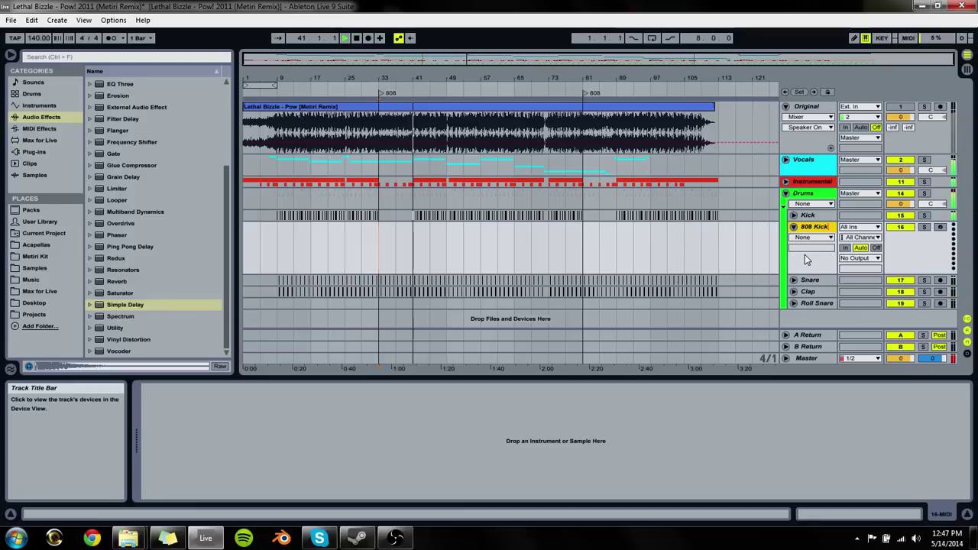
pyautogui.press('space')
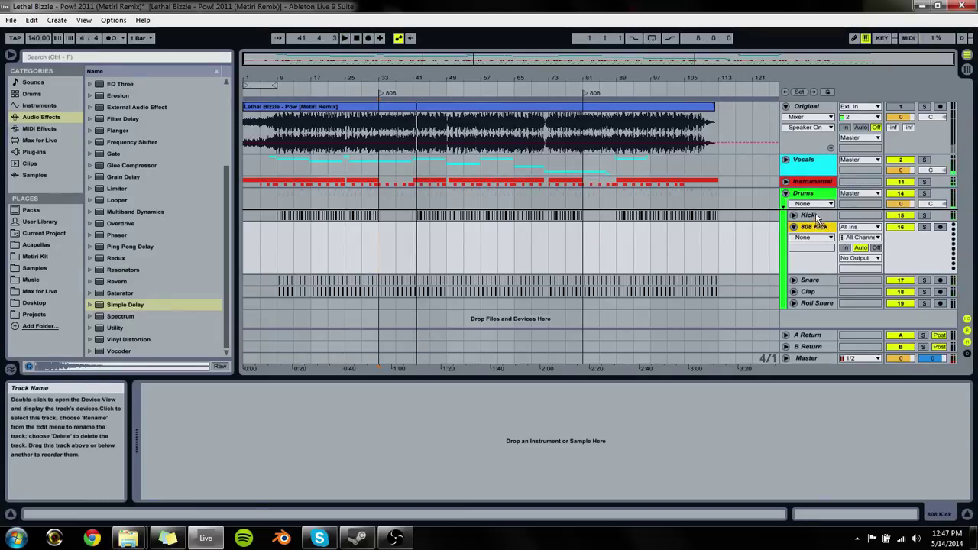
pyautogui.moveTo(820, 234); pyautogui.dragTo(816, 218)
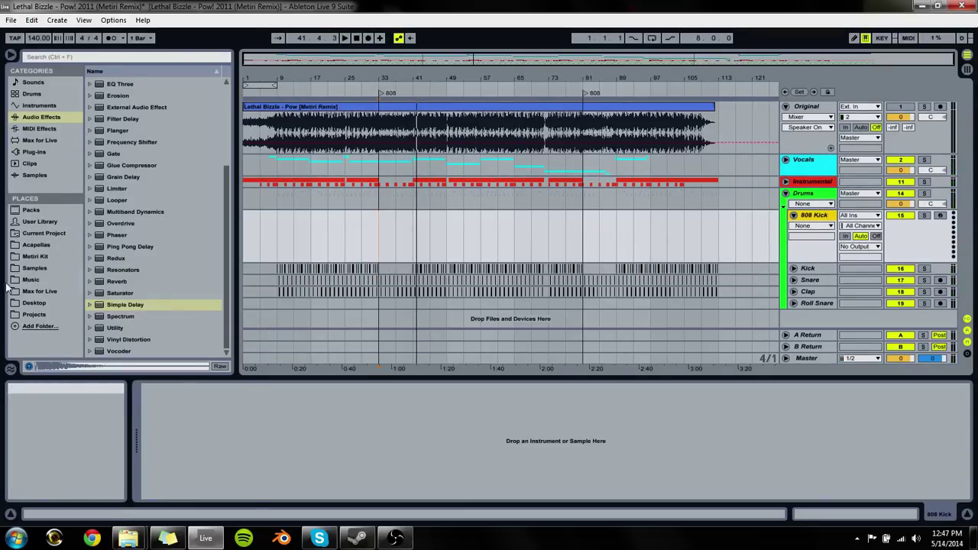
# Step: Find Operator among the instruments in the browser and load it onto the 808 Kick track
pyautogui.click(34, 151)
pyautogui.click(36, 140)
pyautogui.click(38, 128)
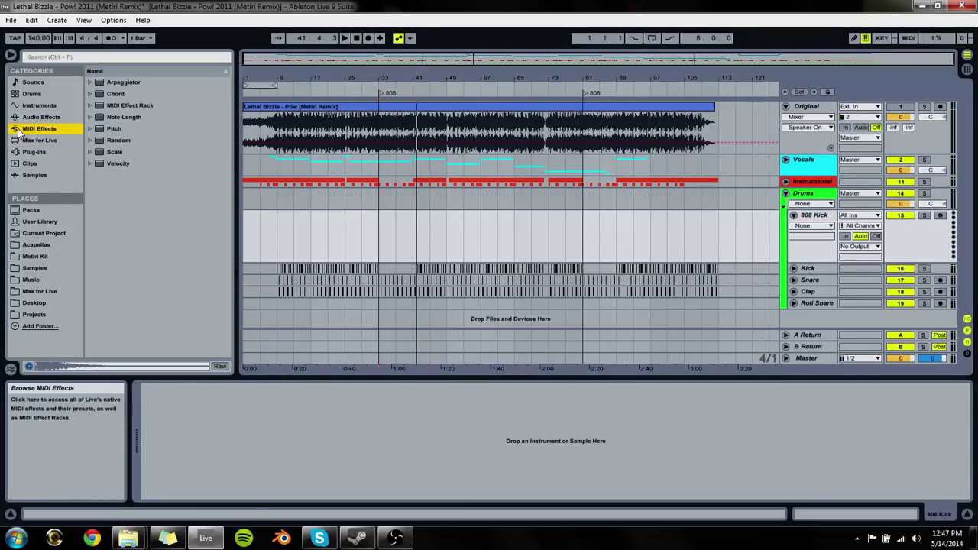
pyautogui.click(42, 106)
pyautogui.click(42, 115)
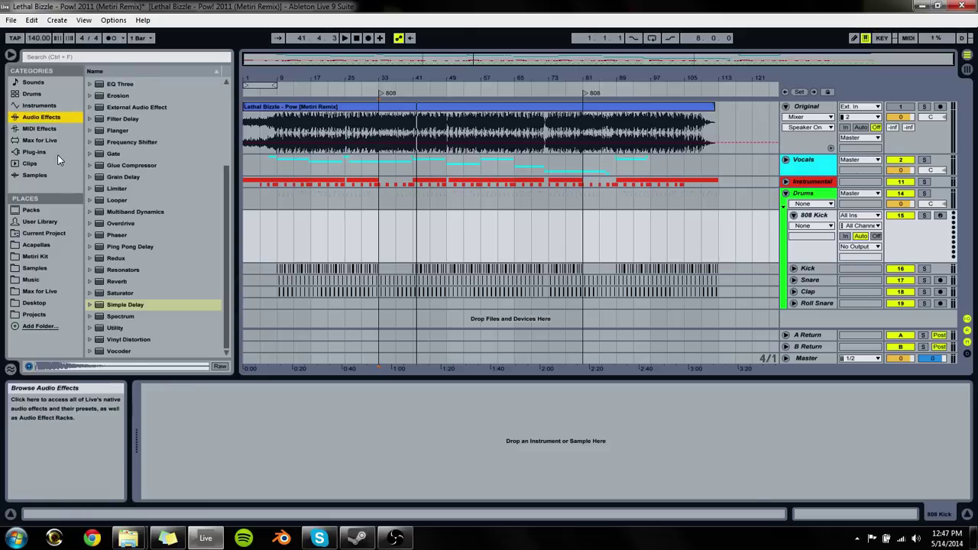
pyautogui.click(40, 105)
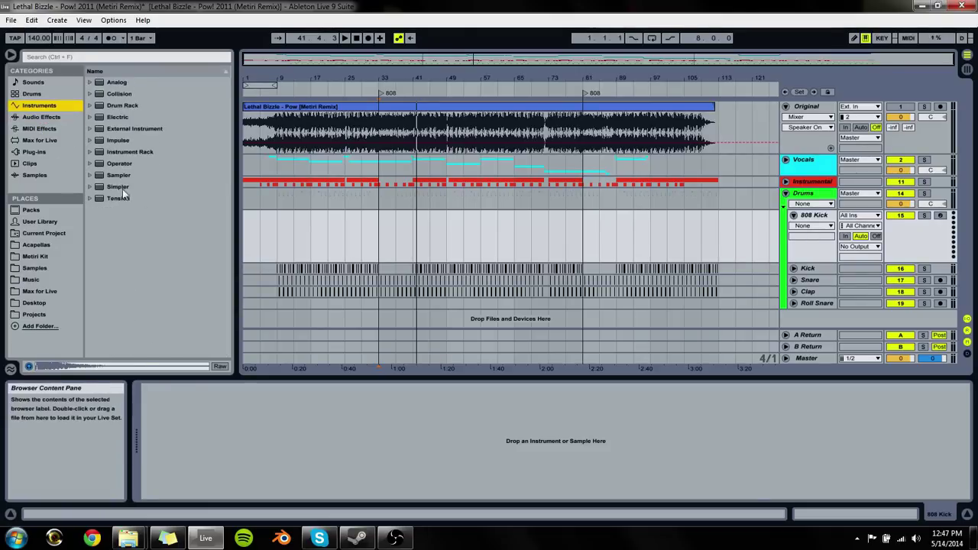
pyautogui.moveTo(122, 163); pyautogui.dragTo(381, 241)
# Step: Insert a two-bar MIDI clip at bar 33 on the 808 Kick track and extend it to bar 41
pyautogui.moveTo(381, 96); pyautogui.dragTo(396, 354)
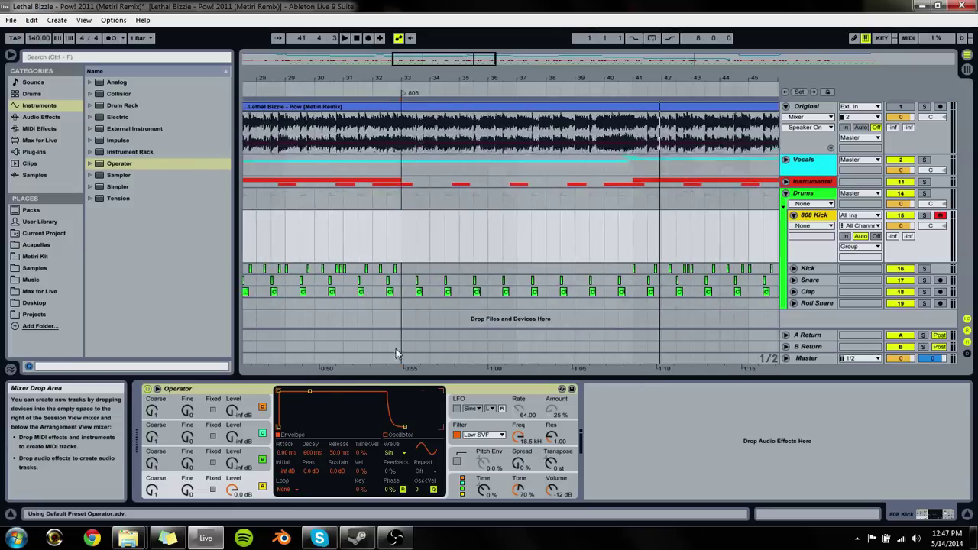
pyautogui.moveTo(398, 246); pyautogui.dragTo(416, 246)
pyautogui.press('space')
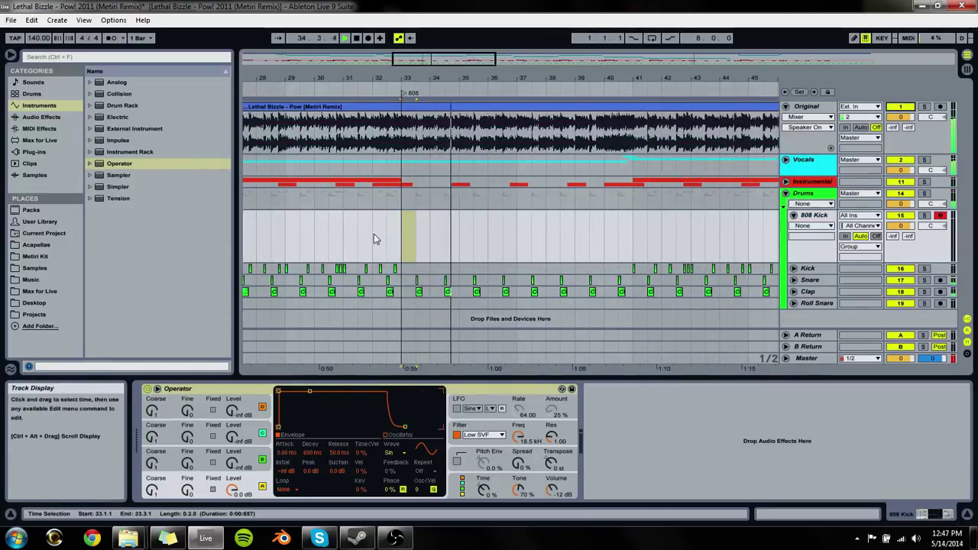
pyautogui.moveTo(402, 245); pyautogui.dragTo(461, 251)
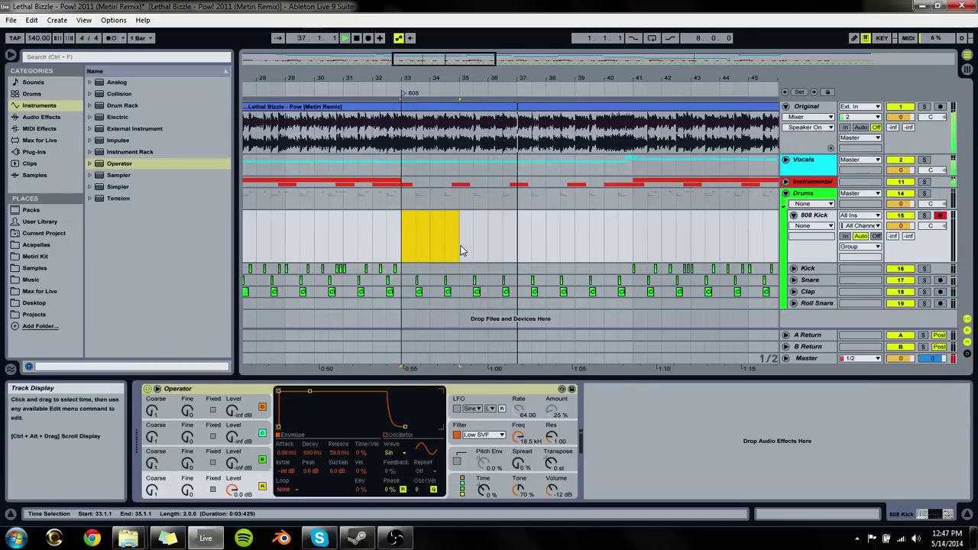
pyautogui.hotkey('ctrl', 'shift', 'm')
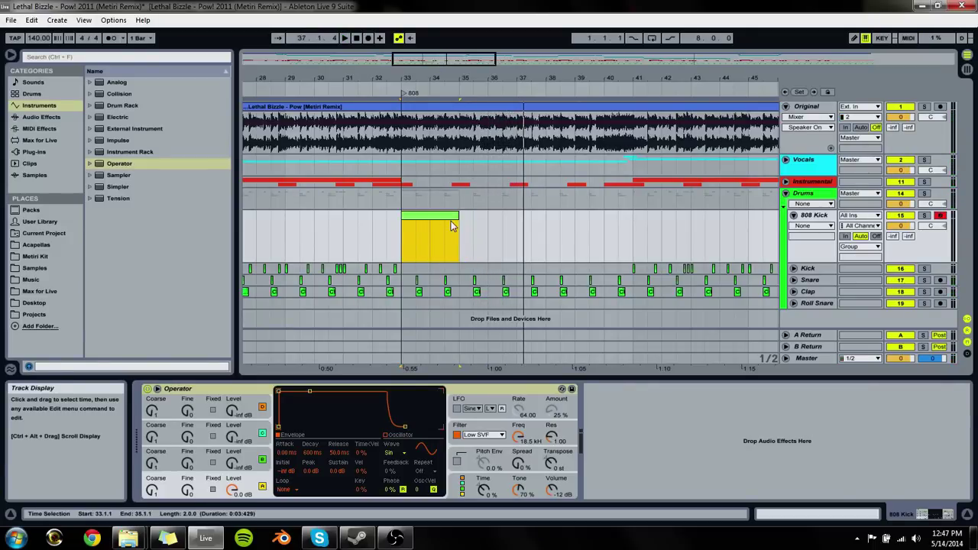
pyautogui.moveTo(459, 240); pyautogui.dragTo(633, 243)
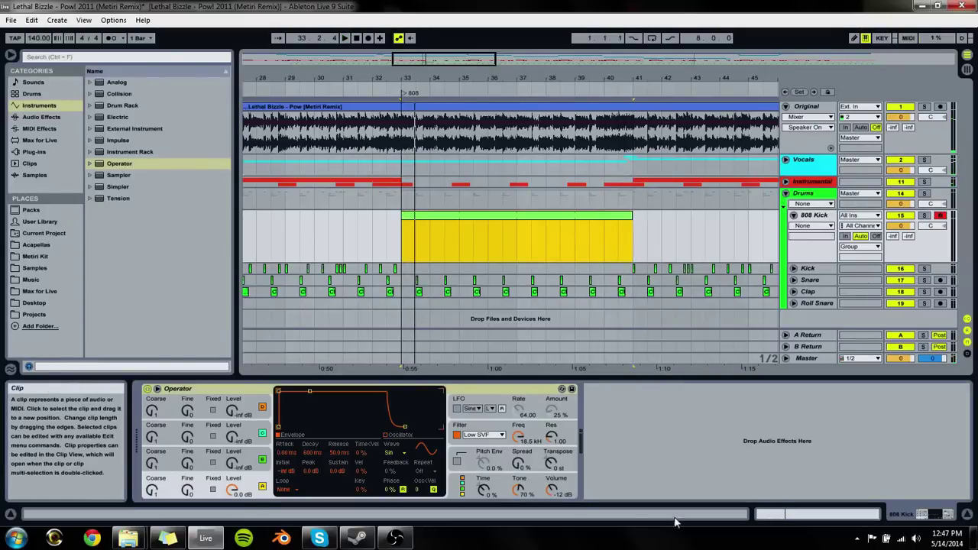
# Step: Open the 808 Kick clip's notes and draw an F3 note from 1.1.1, lengthening it to three beats
pyautogui.hotkey('shift', 'Tab')
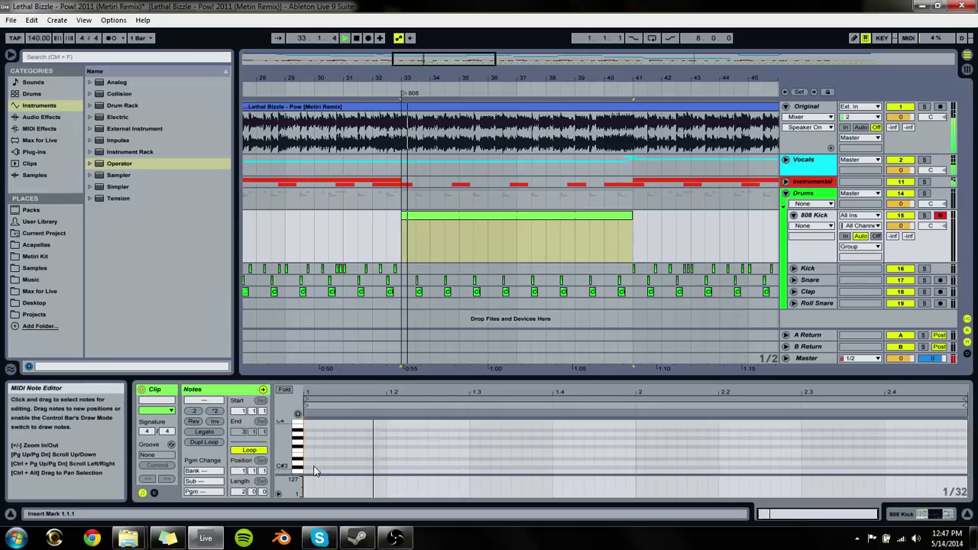
pyautogui.moveTo(312, 451); pyautogui.dragTo(394, 453)
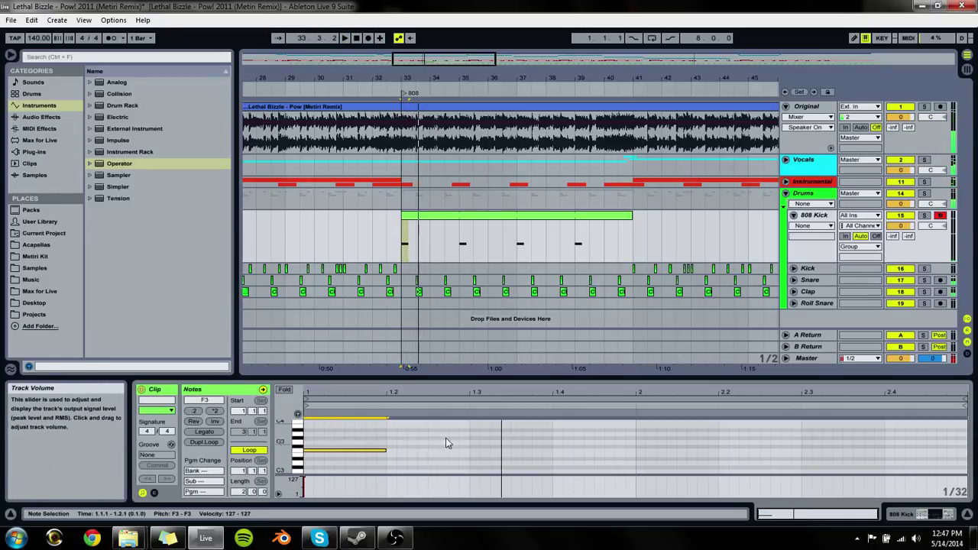
pyautogui.moveTo(386, 450); pyautogui.dragTo(562, 460)
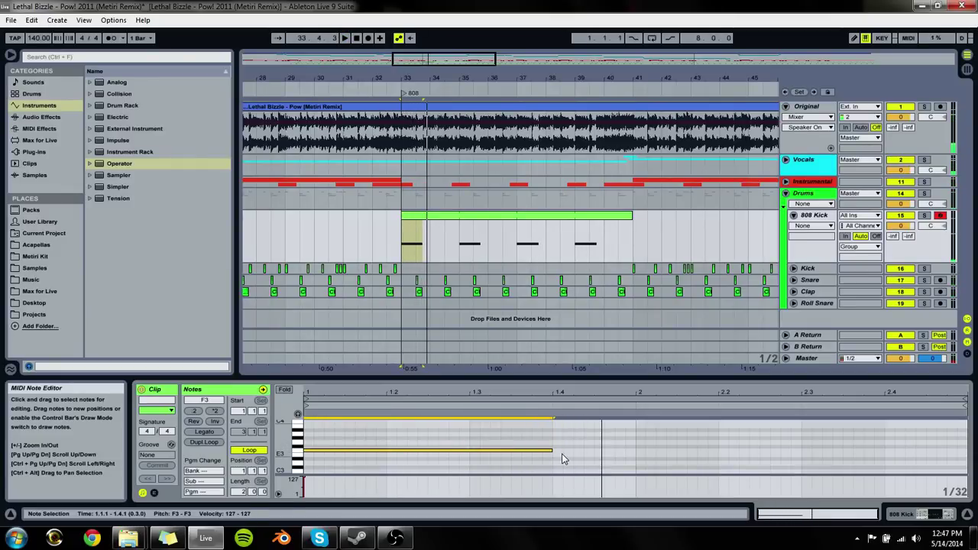
# Step: Transpose the 808 Kick note down to C3 and play the section from bar 33
pyautogui.press('Down')
pyautogui.press('Down')
pyautogui.press('Down')
pyautogui.press('Down')
pyautogui.press('space')
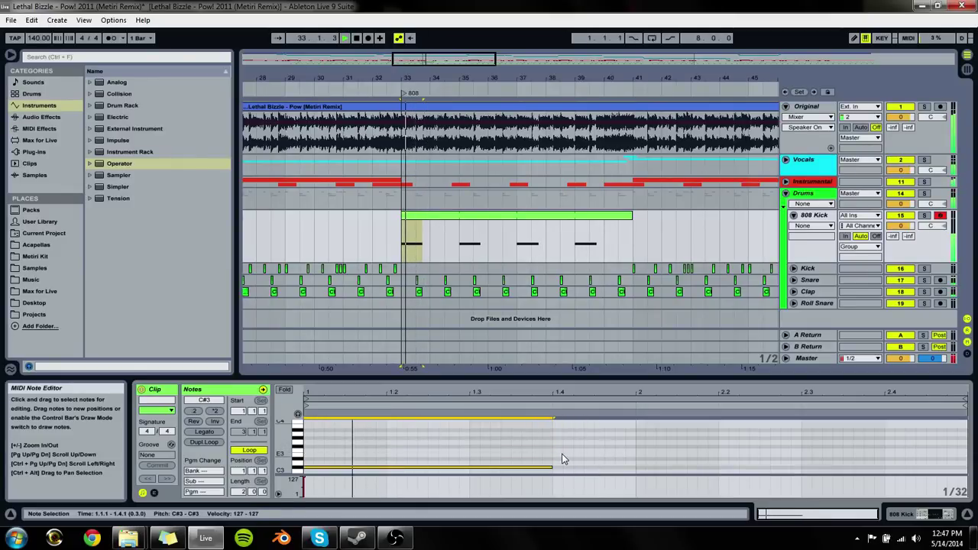
pyautogui.press('Down')
# Step: Duplicate the C3 note twice and shift the last copy earlier to start at 2.2.1
pyautogui.hotkey('ctrl', 'd')
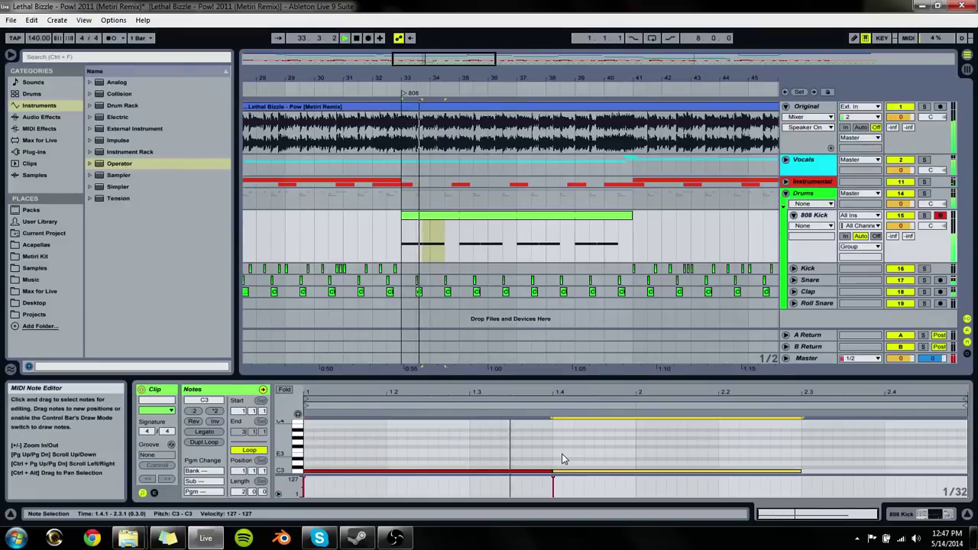
pyautogui.hotkey('ctrl', 'd')
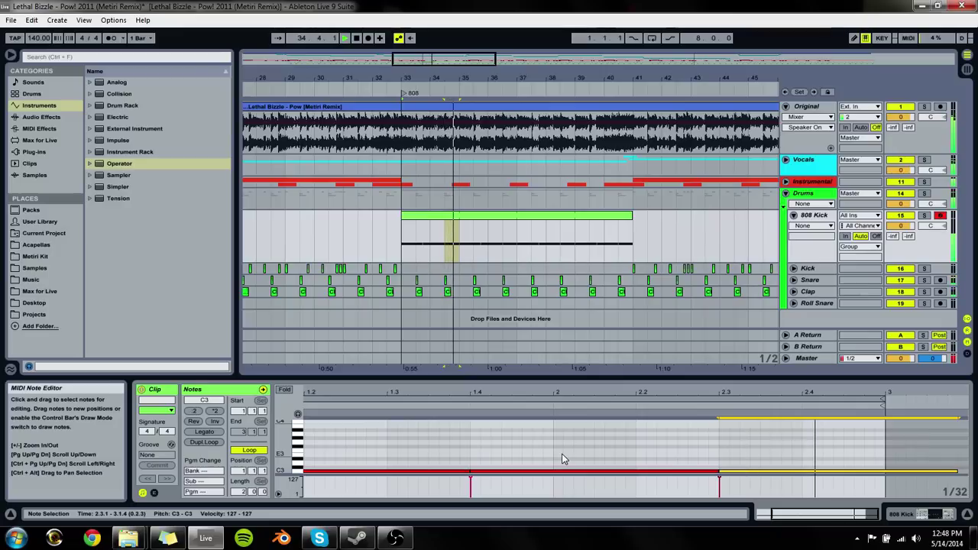
pyautogui.press('Left')
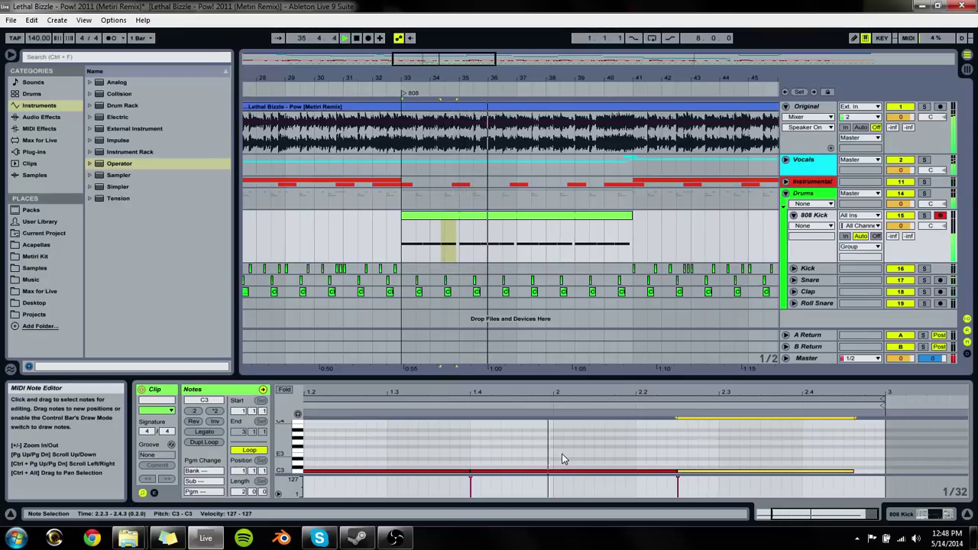
pyautogui.press('Left')
pyautogui.press('Left')
pyautogui.press('Left')
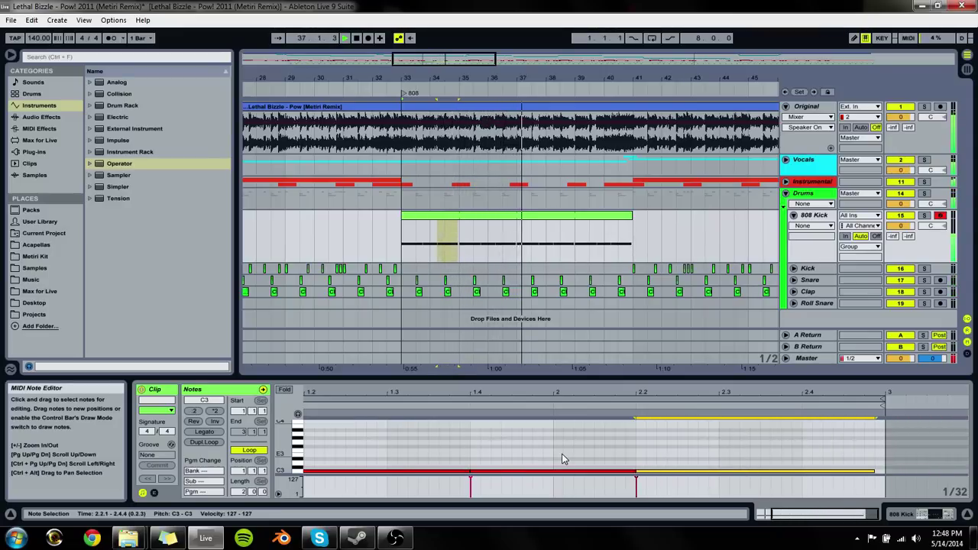
# Step: Shorten all the C3 notes in the 808 Kick clip together until the last one ends at 2.3.2
pyautogui.hotkey('ctrl', 'a')
pyautogui.hotkey('shift', 'Left')
pyautogui.hotkey('shift', 'Left')
pyautogui.hotkey('shift', 'Left')
pyautogui.hotkey('shift', 'Left')
pyautogui.hotkey('shift', 'Left')
pyautogui.hotkey('shift', 'Left')
pyautogui.hotkey('shift', 'Left')
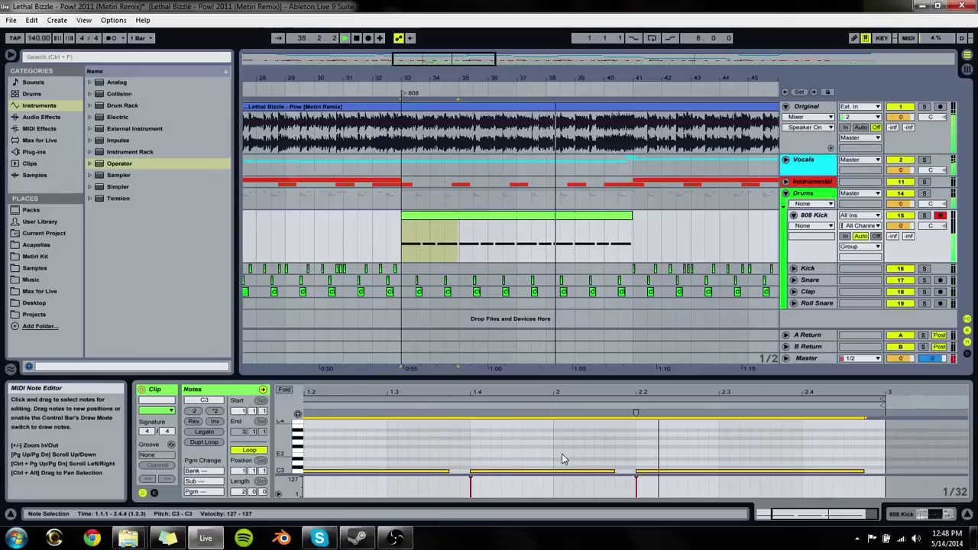
pyautogui.hotkey('shift', 'Left')
pyautogui.hotkey('shift', 'Left')
pyautogui.hotkey('shift', 'Left')
pyautogui.hotkey('shift', 'Left')
pyautogui.hotkey('shift', 'Left')
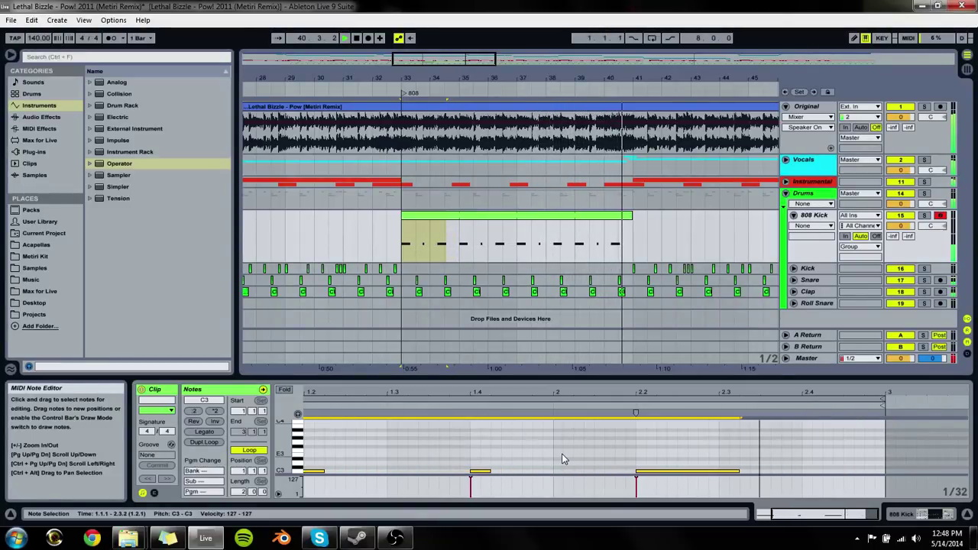
# Step: Set all three C3 notes in the 808 Kick clip to an equal length of half a beat
pyautogui.moveTo(592, 404); pyautogui.dragTo(592, 395)
pyautogui.click(555, 461)
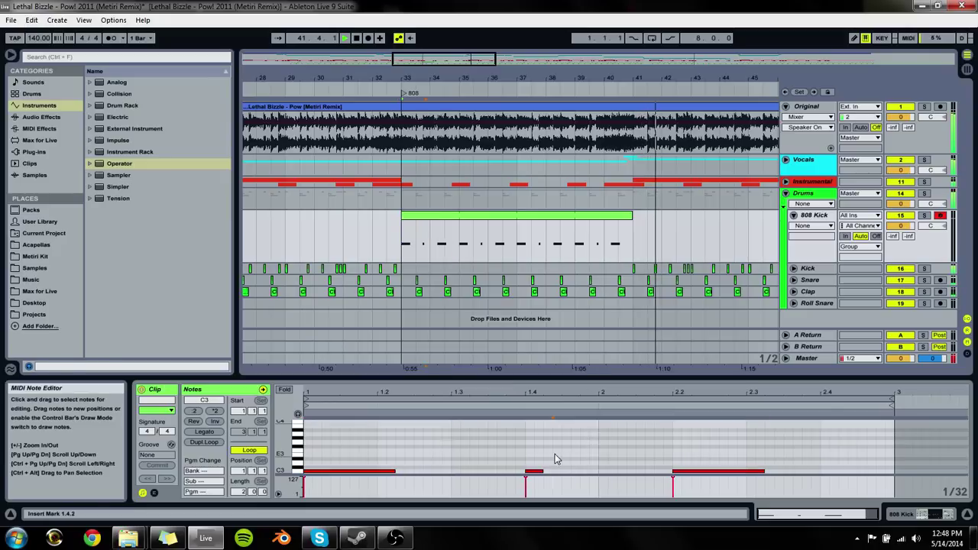
pyautogui.click(325, 472)
pyautogui.moveTo(325, 489); pyautogui.dragTo(310, 443)
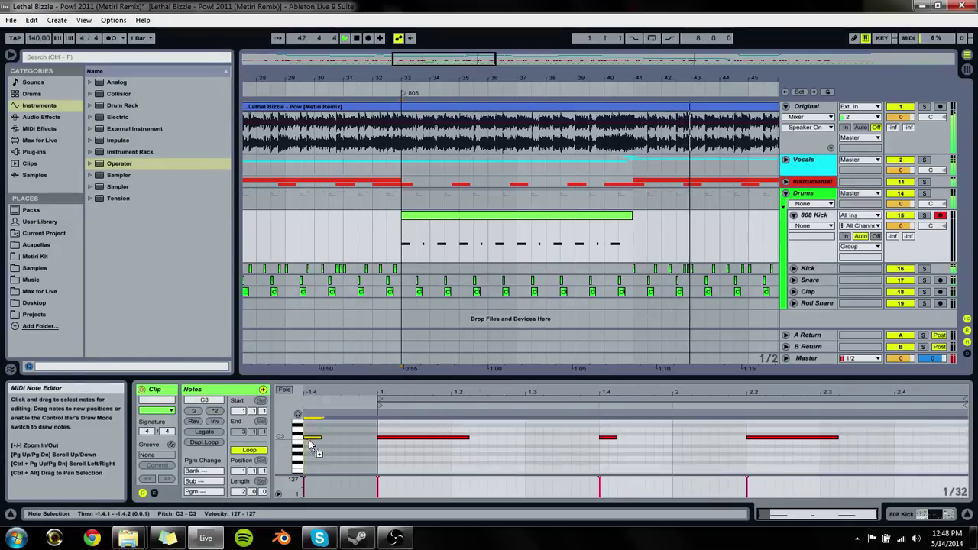
pyautogui.doubleClick(586, 447)
pyautogui.moveTo(586, 451); pyautogui.dragTo(385, 445)
pyautogui.hotkey('ctrl', 'a')
pyautogui.hotkey('shift', 'Right')
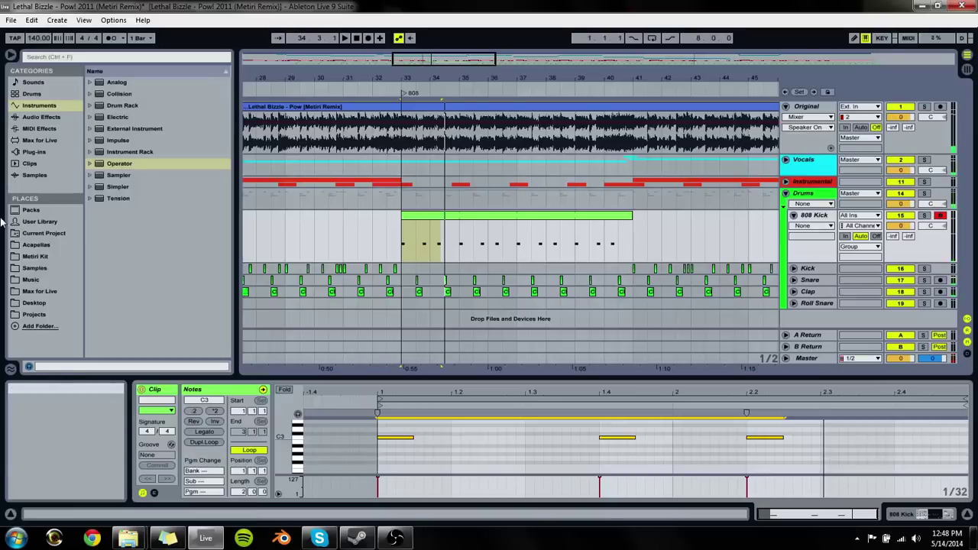
# Step: Solo the Drums group and loop playback over the 808 Kick clip from bar 33 to bar 41
pyautogui.click(477, 221)
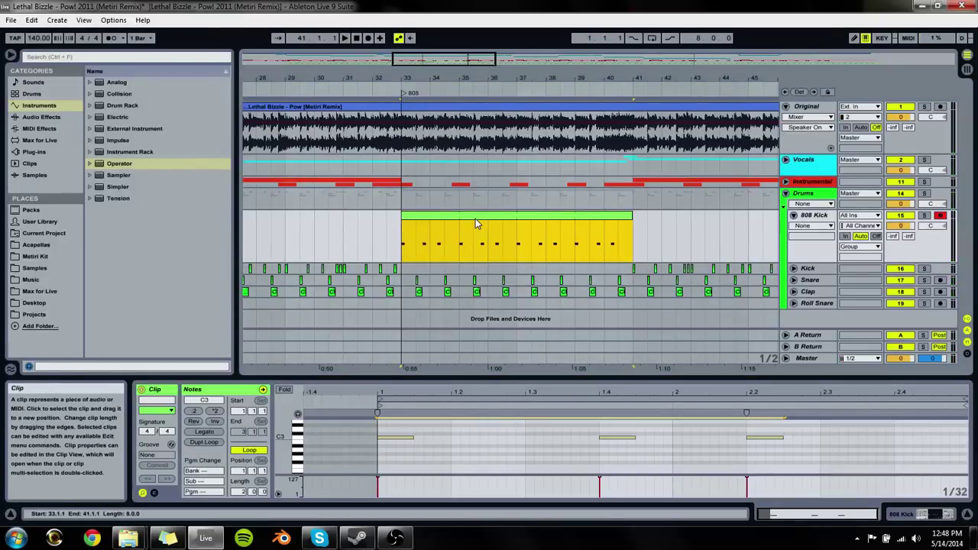
pyautogui.click(924, 193)
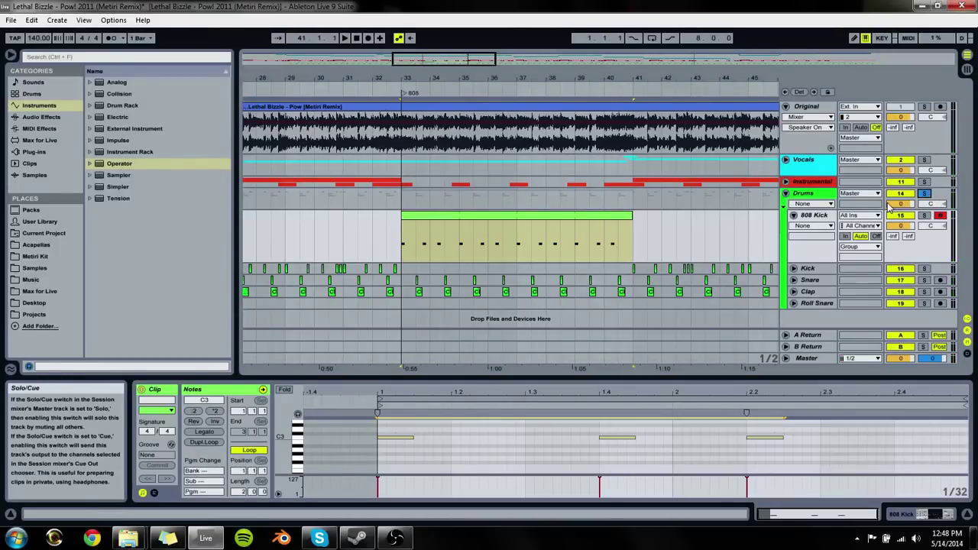
pyautogui.click(598, 217)
pyautogui.press('space')
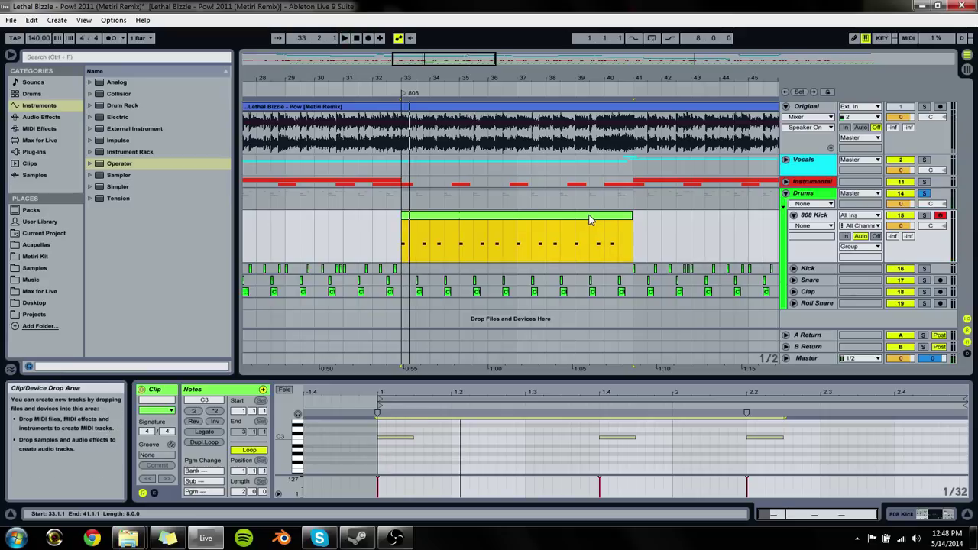
pyautogui.hotkey('ctrl', 'l')
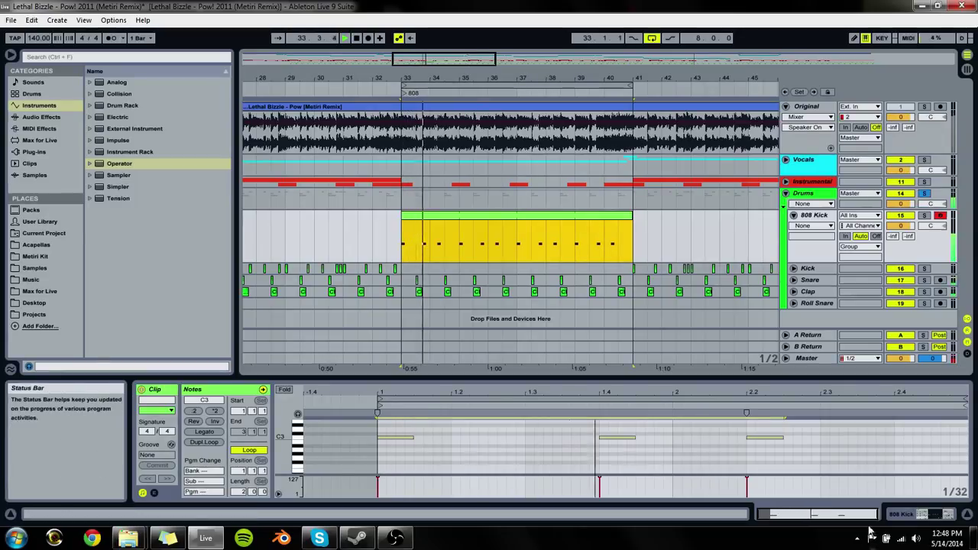
# Step: Set Operator's oscillator A coarse frequency to 0.5 and transpose all 808 Kick notes down two octaves to C1
pyautogui.hotkey('shift', 'Tab')
pyautogui.click(152, 487)
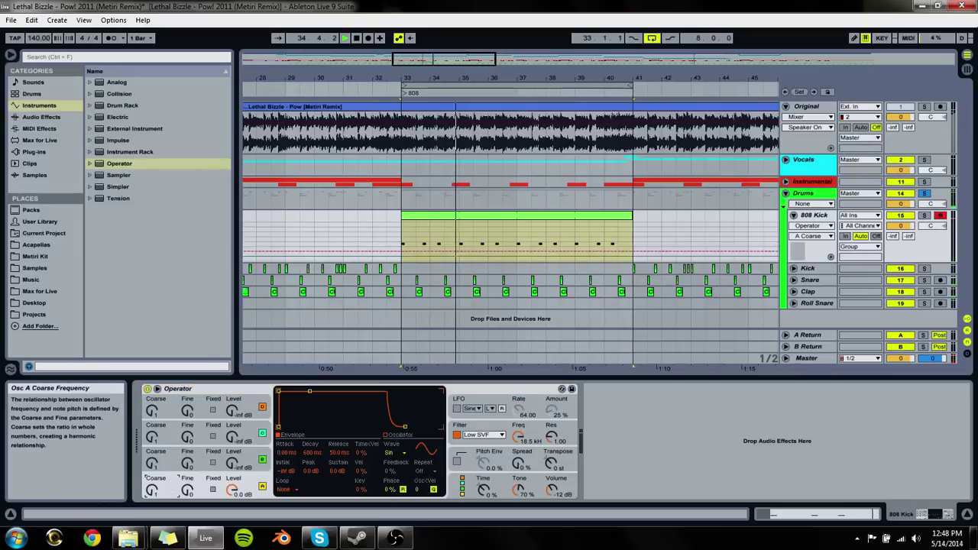
pyautogui.doubleClick(489, 236)
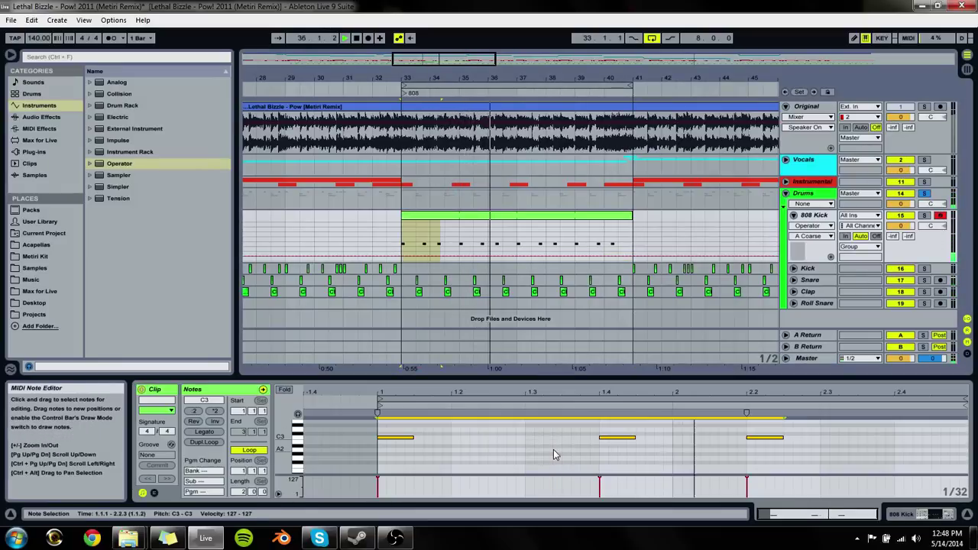
pyautogui.hotkey('shift', 'Down')
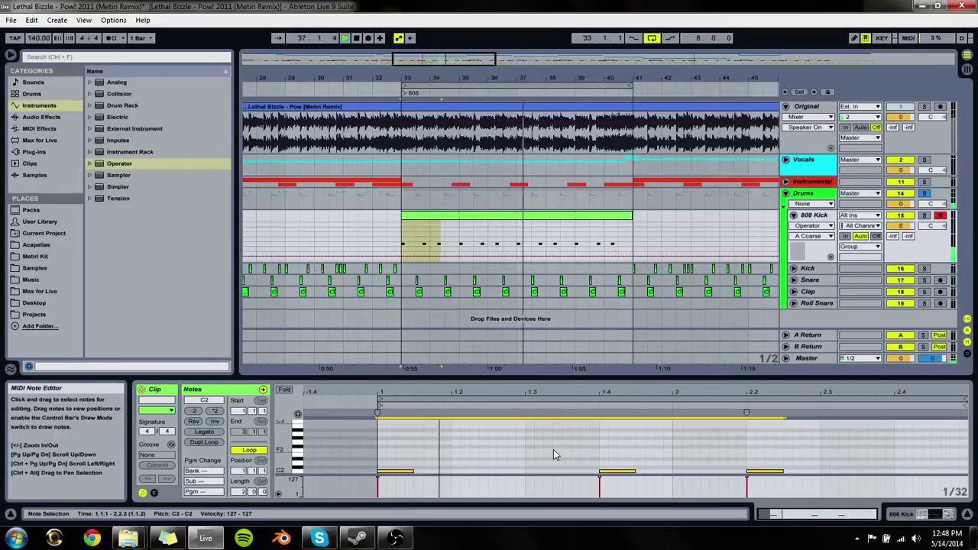
pyautogui.hotkey('shift', 'Down')
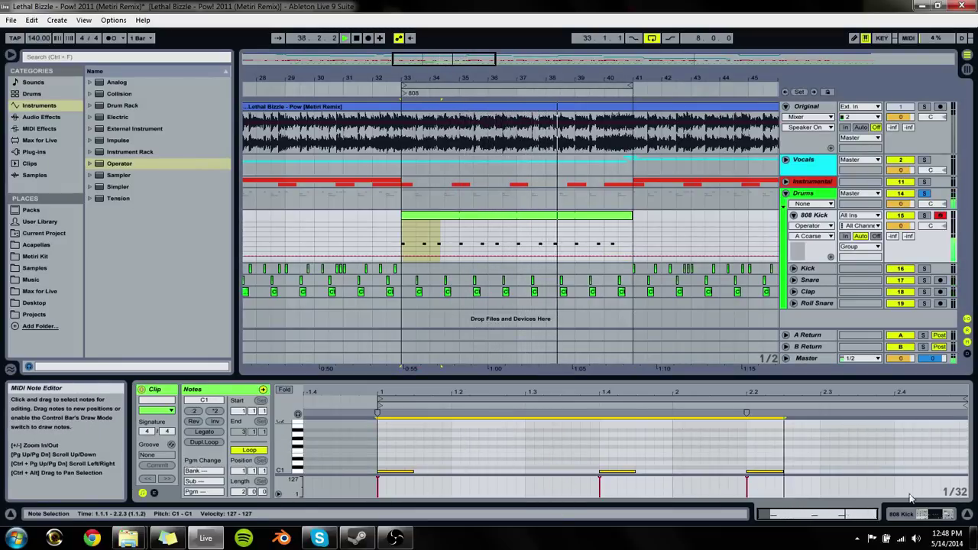
# Step: Play the looped section and lengthen the release of Operator's oscillator A volume envelope to 3.23 s
pyautogui.hotkey('shift', 'Tab')
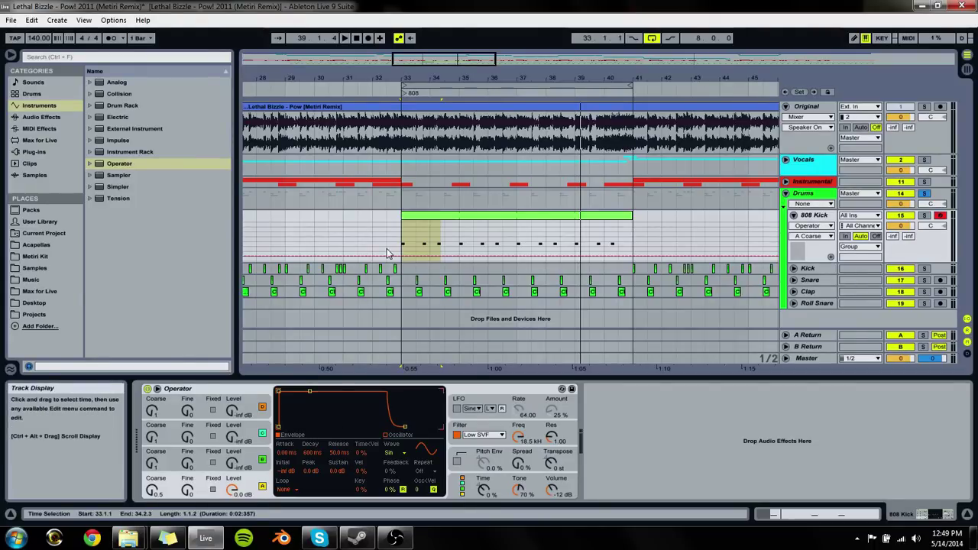
pyautogui.press('space')
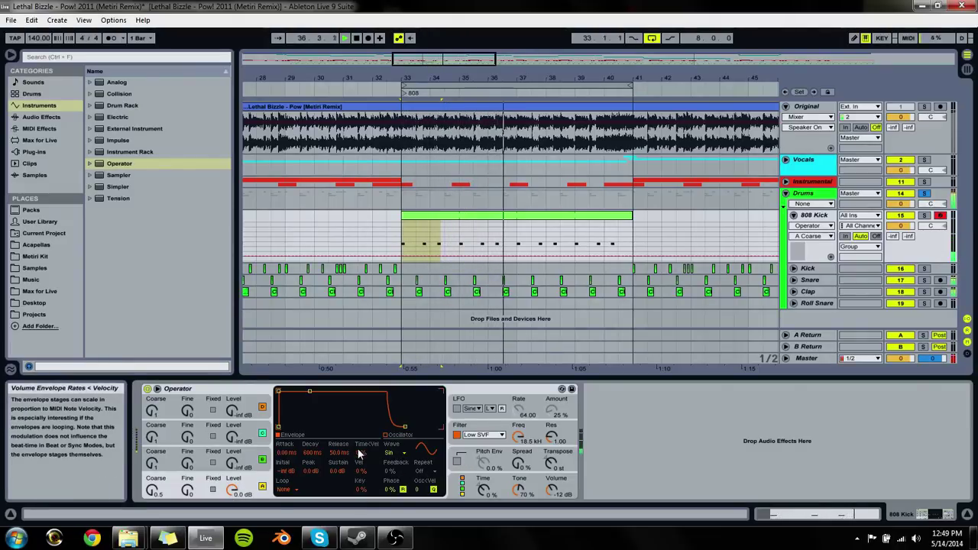
pyautogui.moveTo(337, 453)
pyautogui.mouseDown()
pyautogui.moveTo(337, 428)
pyautogui.moveTo(337, 440)
pyautogui.mouseUp()
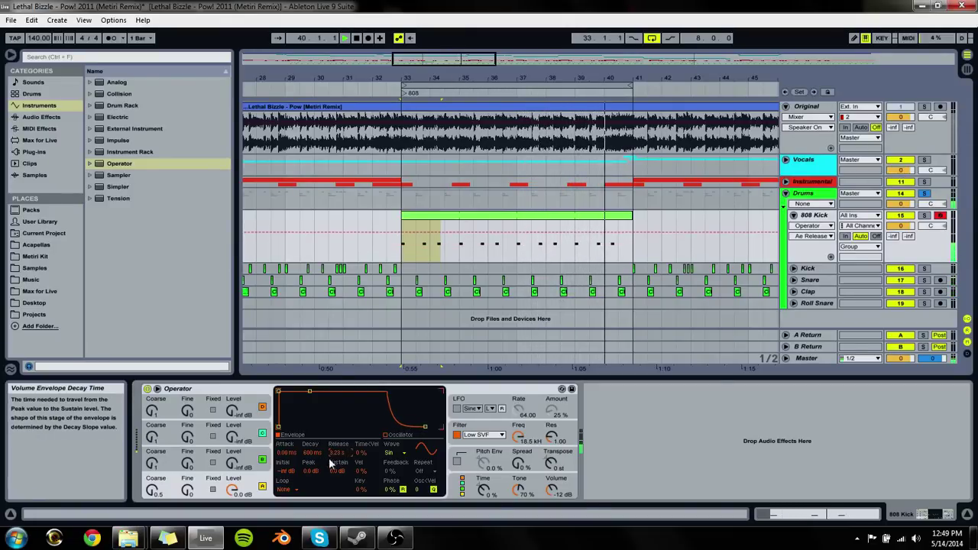
# Step: Enable Operator's pitch envelope at 100 % with a peak of +36 st and a decay of 174 ms
pyautogui.click(458, 461)
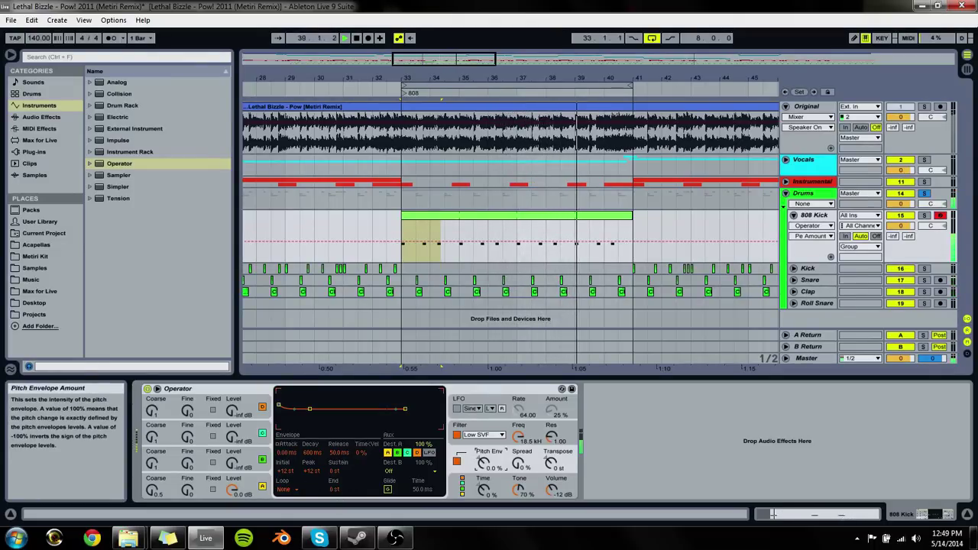
pyautogui.moveTo(481, 463); pyautogui.dragTo(482, 436)
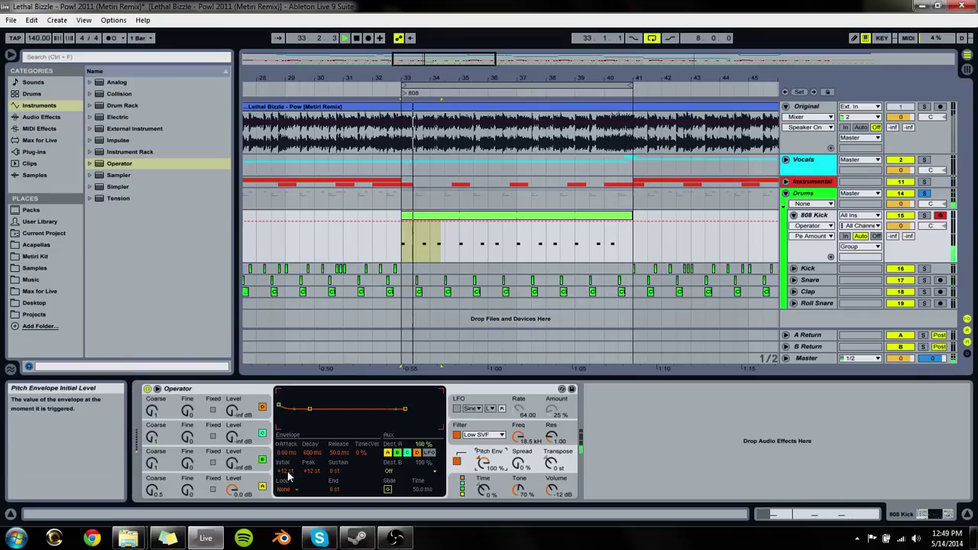
pyautogui.moveTo(309, 470); pyautogui.dragTo(309, 443)
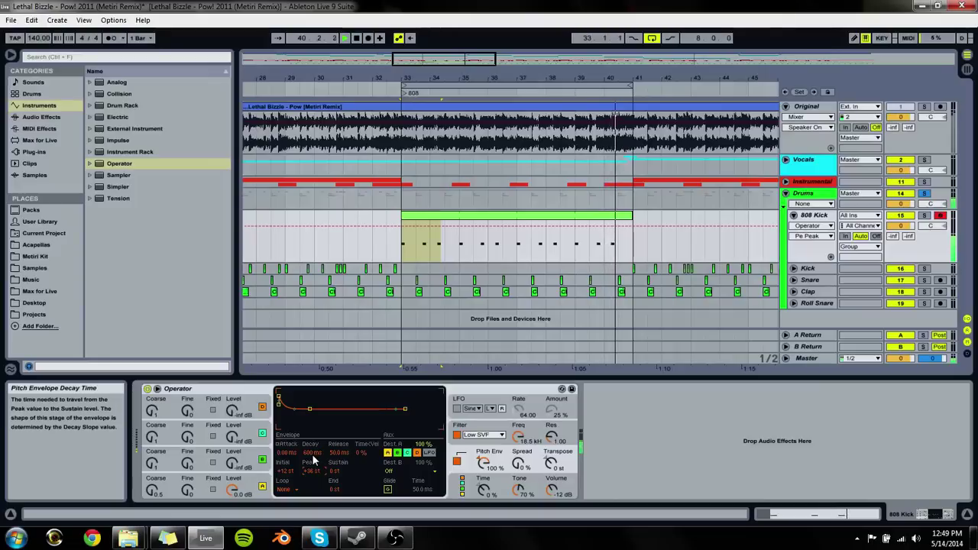
pyautogui.moveTo(312, 454)
pyautogui.mouseDown()
pyautogui.moveTo(311, 477)
pyautogui.moveTo(312, 467)
pyautogui.mouseUp()
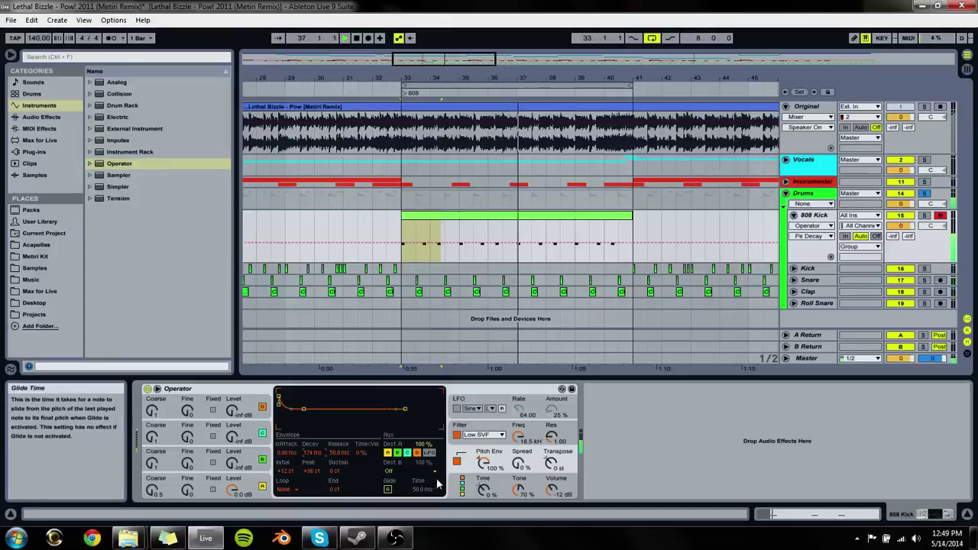
pyautogui.click(502, 483)
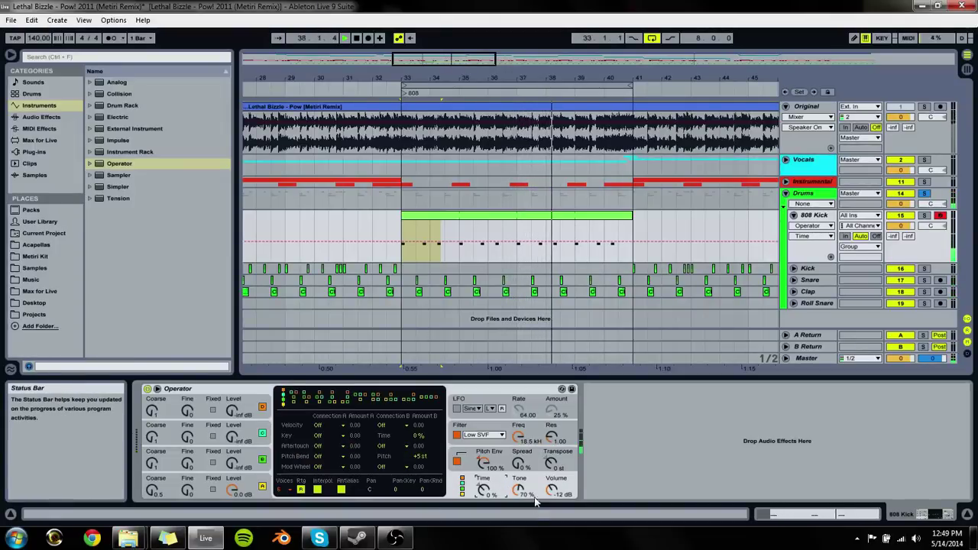
pyautogui.click(523, 463)
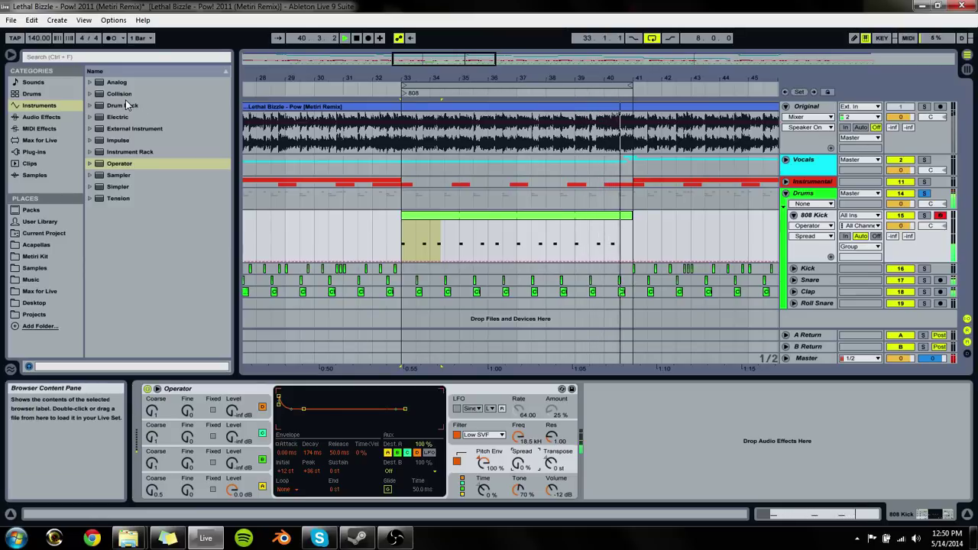
pyautogui.click(229, 389)
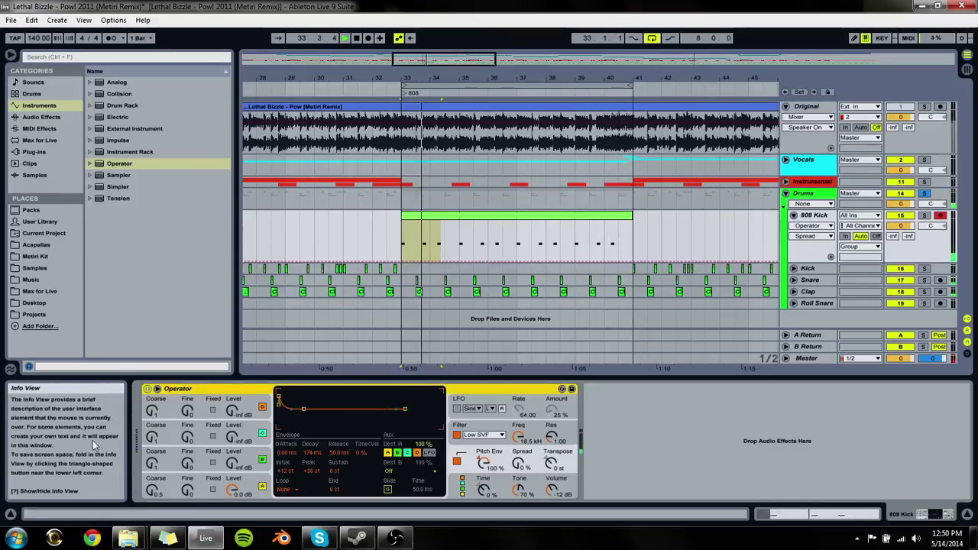
# Step: Raise the level of Operator's oscillator B to -26 dB
pyautogui.click(233, 463)
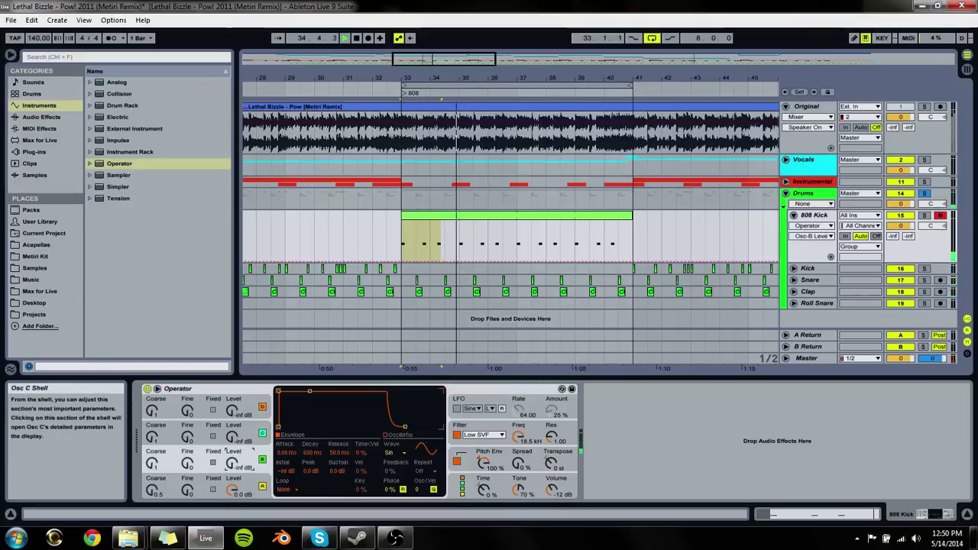
pyautogui.moveTo(232, 463); pyautogui.dragTo(232, 435)
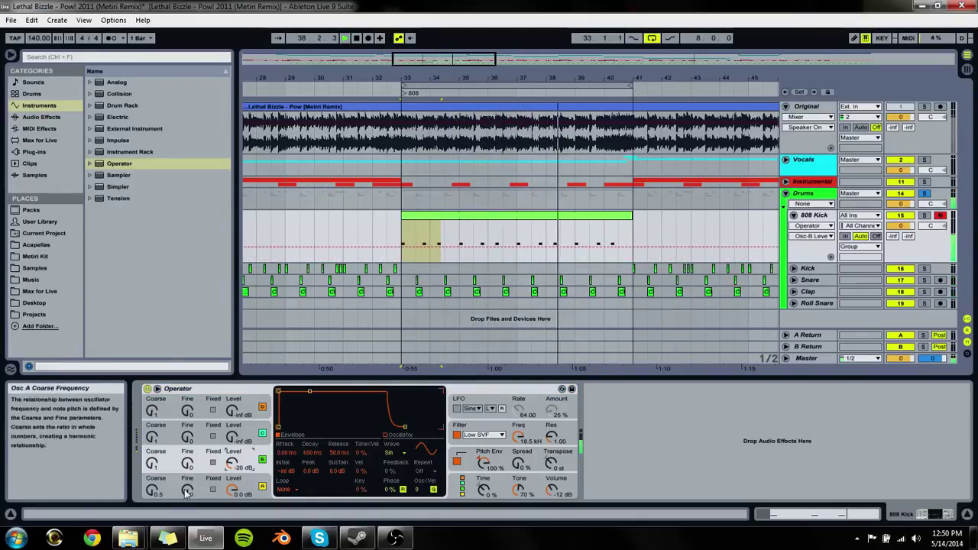
# Step: Turn oscillator B's level down to -inf dB and show oscillator A's envelope settings
pyautogui.moveTo(233, 455); pyautogui.dragTo(231, 468)
pyautogui.click(217, 478)
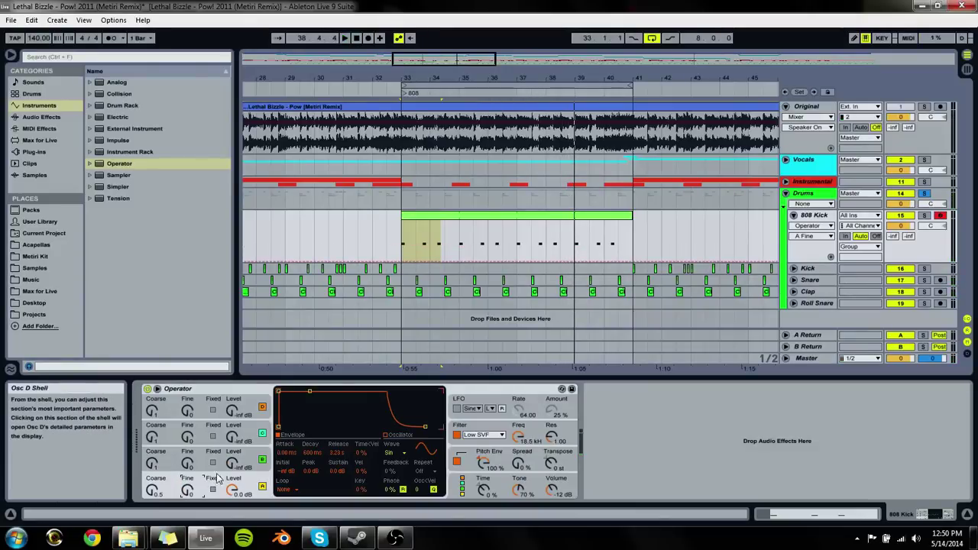
pyautogui.rightClick(364, 453)
pyautogui.click(364, 453)
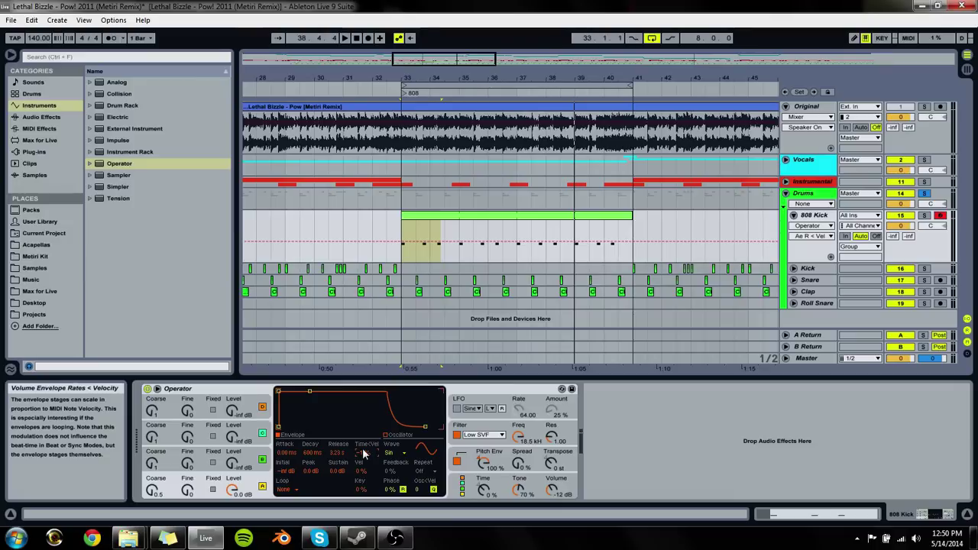
# Step: Audition the Triangle, Square D and Saw 32 waveforms on oscillator A during playback
pyautogui.click(393, 454)
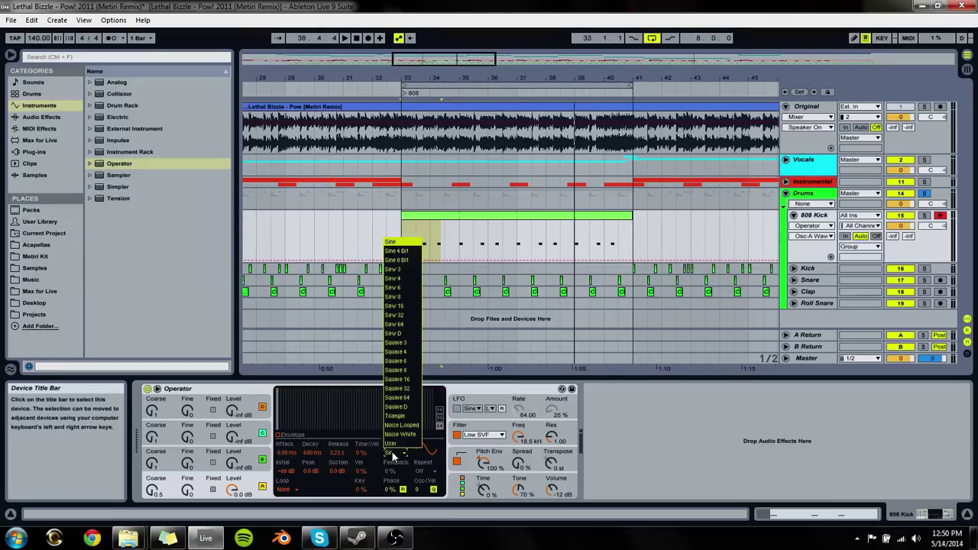
pyautogui.click(394, 416)
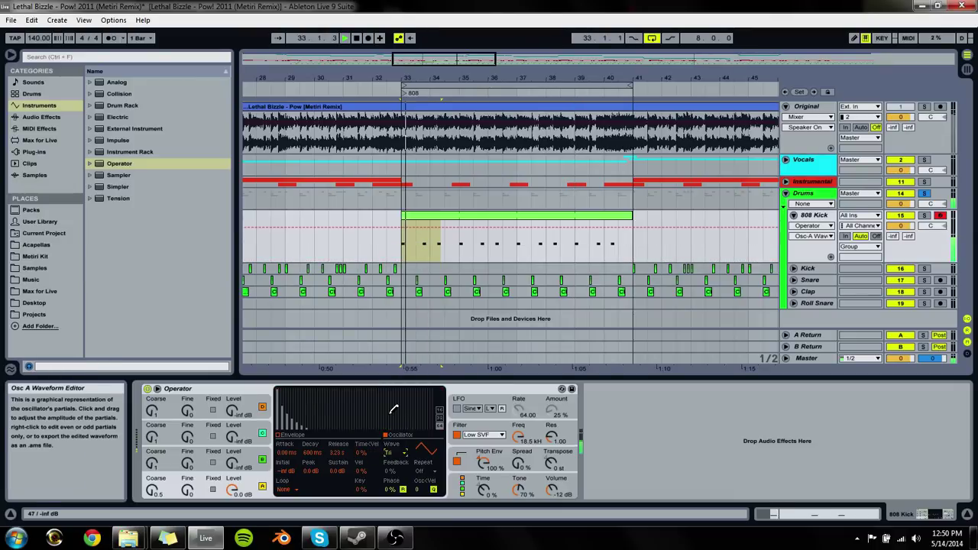
pyautogui.click(399, 452)
pyautogui.click(396, 407)
pyautogui.click(395, 454)
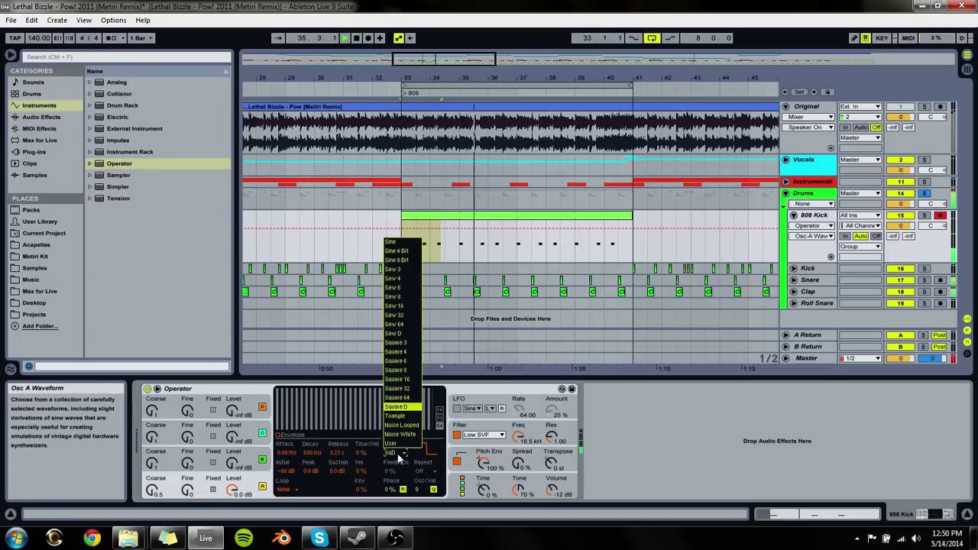
pyautogui.click(394, 315)
pyautogui.click(395, 453)
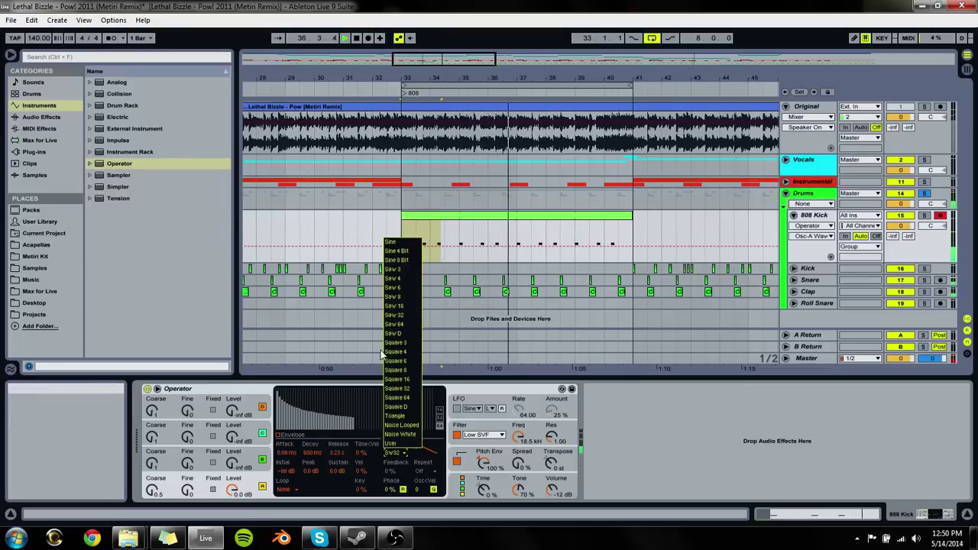
# Step: Try the Saw 3, Sine 8 Bit and Sine 4 Bit waveforms on oscillator A, and return it to Sine
pyautogui.click(394, 269)
pyautogui.click(395, 453)
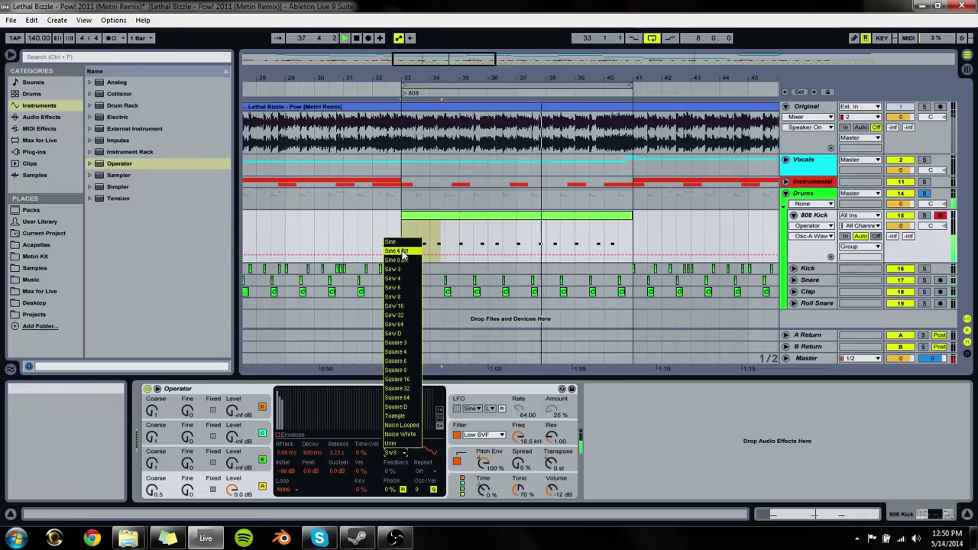
pyautogui.click(399, 259)
pyautogui.click(395, 453)
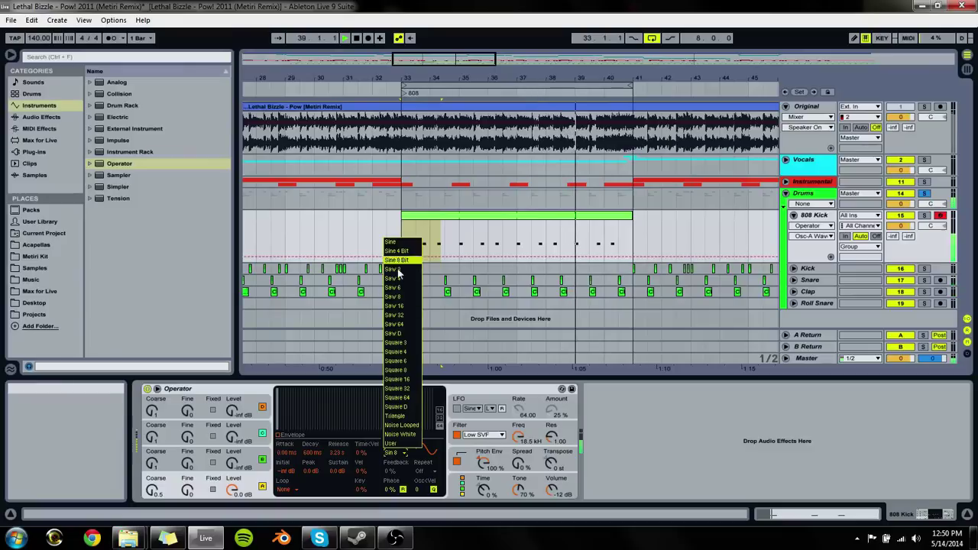
pyautogui.click(396, 351)
pyautogui.click(395, 453)
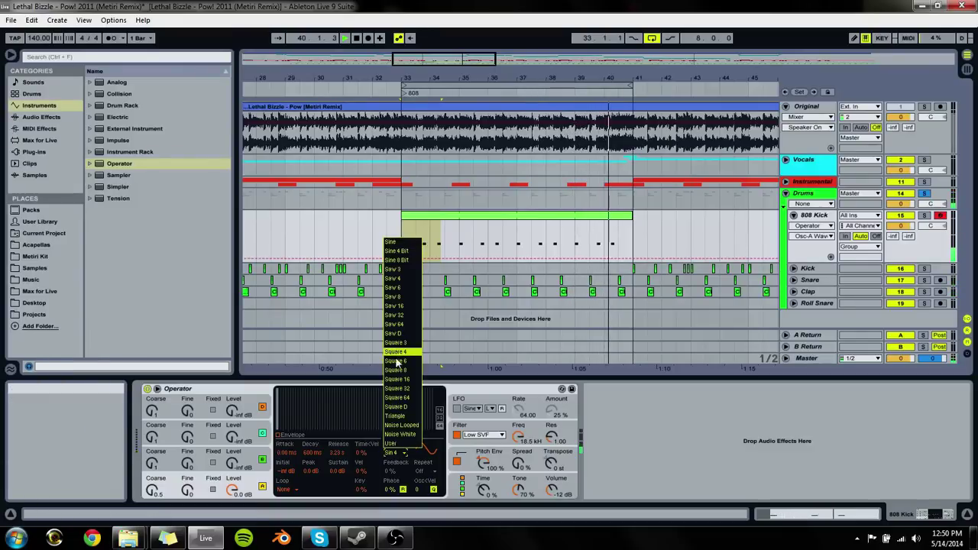
pyautogui.click(390, 243)
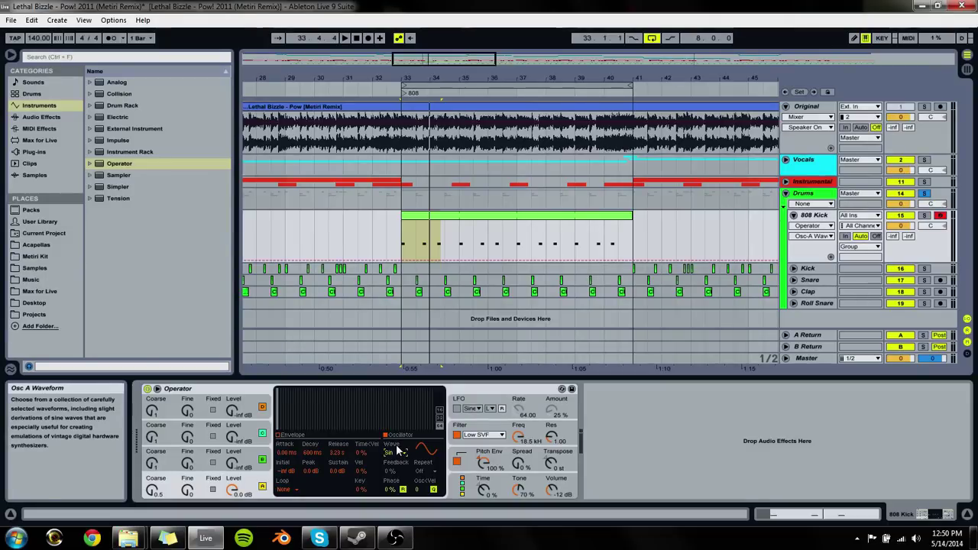
# Step: Copy all of oscillator A's settings to oscillator B
pyautogui.rightClick(327, 455)
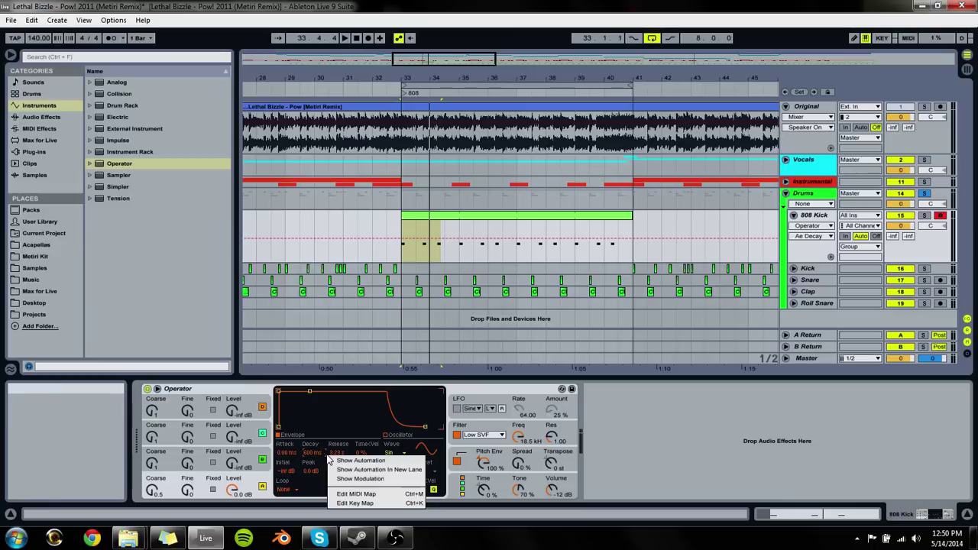
pyautogui.rightClick(319, 478)
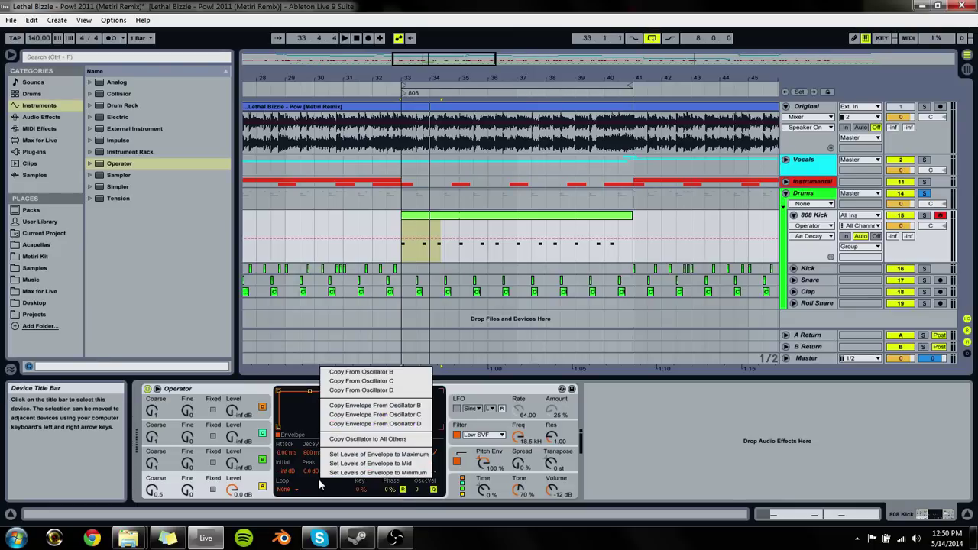
pyautogui.click(174, 467)
pyautogui.click(172, 463)
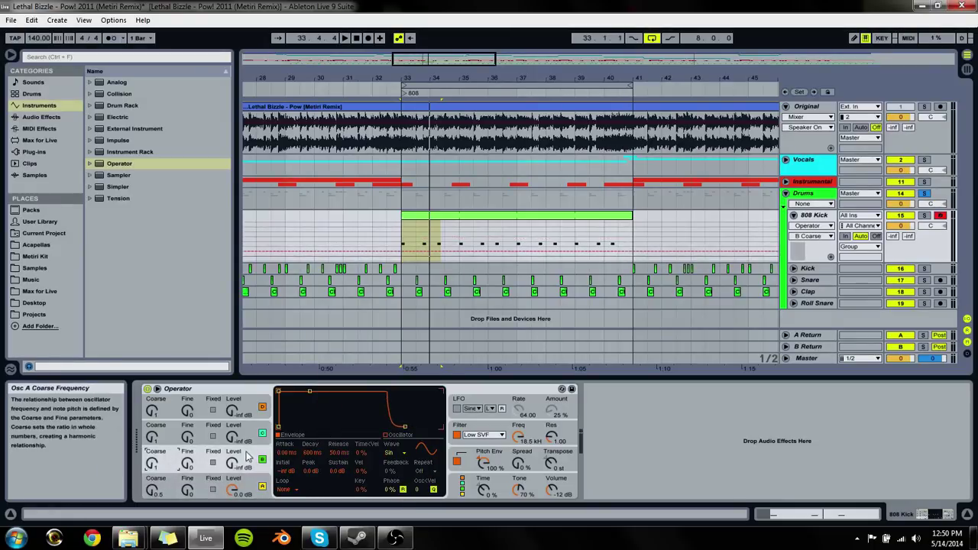
pyautogui.rightClick(362, 410)
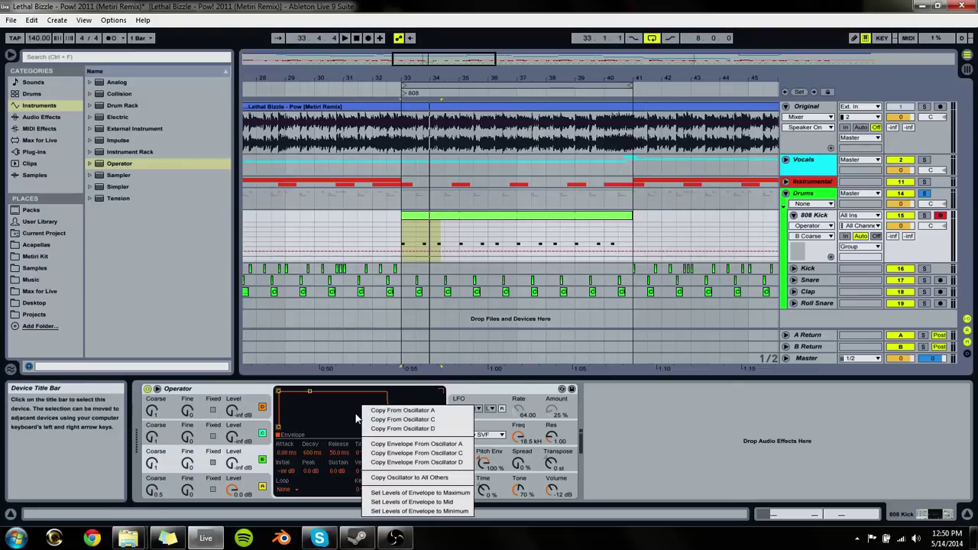
pyautogui.click(416, 415)
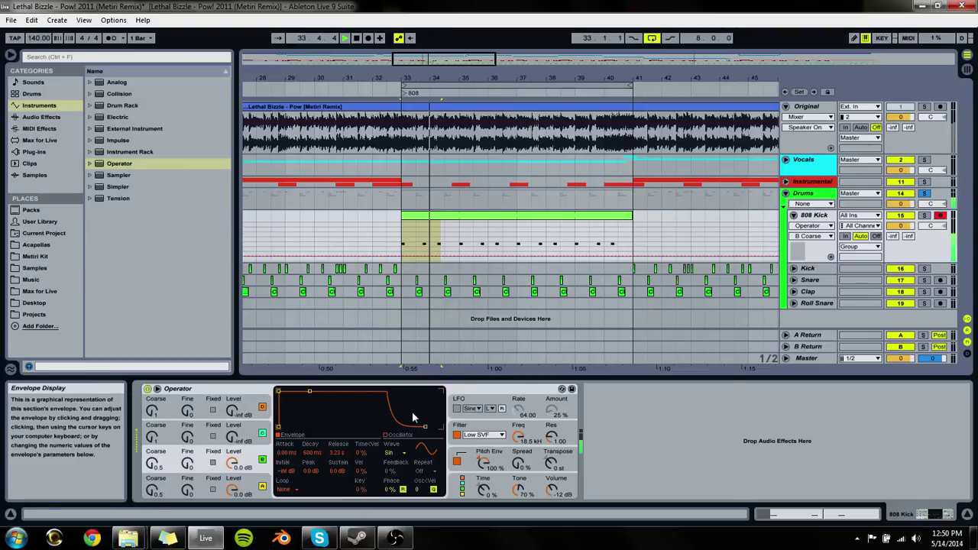
# Step: Play the loop and set oscillator B's level to -14 dB
pyautogui.press('space')
pyautogui.moveTo(232, 469)
pyautogui.mouseDown()
pyautogui.moveTo(232, 480)
pyautogui.moveTo(231, 453)
pyautogui.mouseUp()
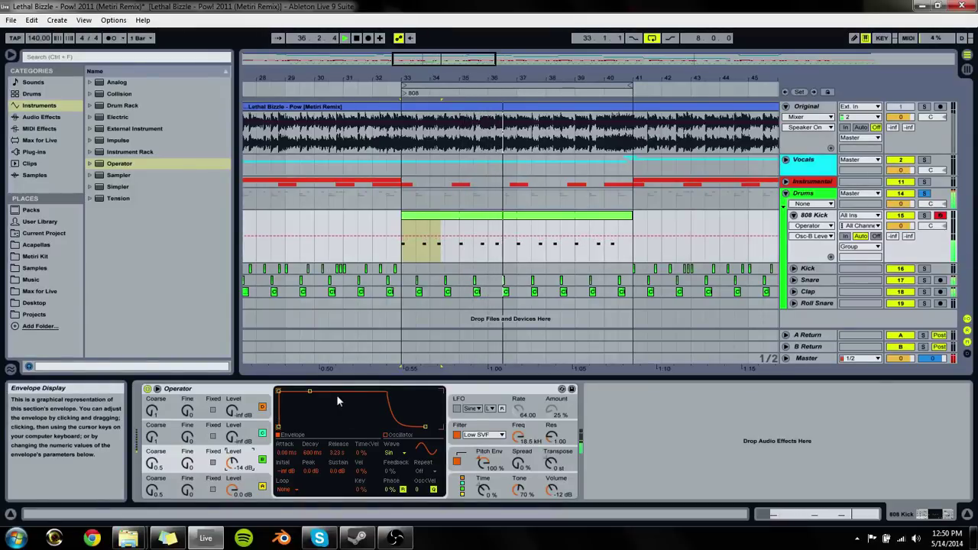
pyautogui.rightClick(331, 419)
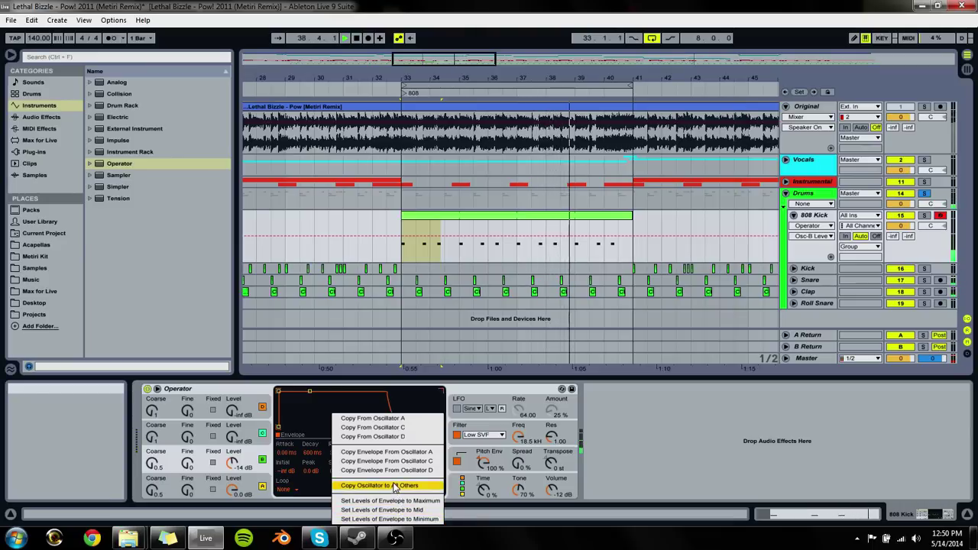
pyautogui.click(392, 510)
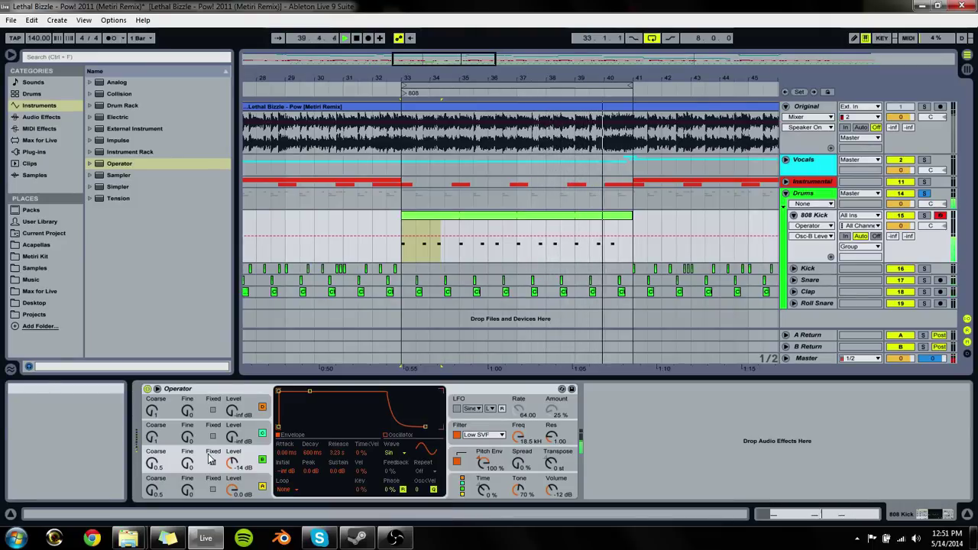
# Step: Try the Triangle waveform on oscillator B with its coarse frequency at 24 and at 0.5
pyautogui.click(392, 452)
pyautogui.click(400, 416)
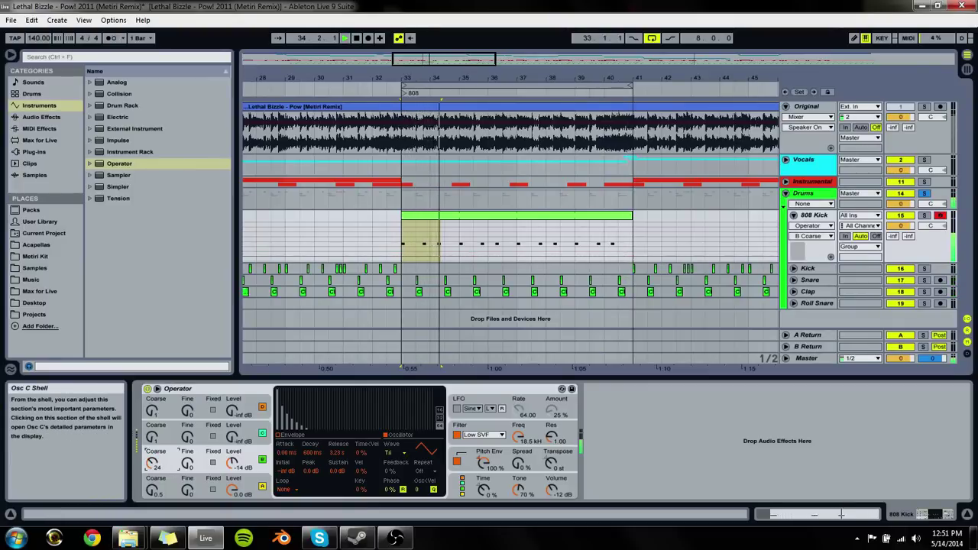
pyautogui.moveTo(152, 462); pyautogui.dragTo(151, 474)
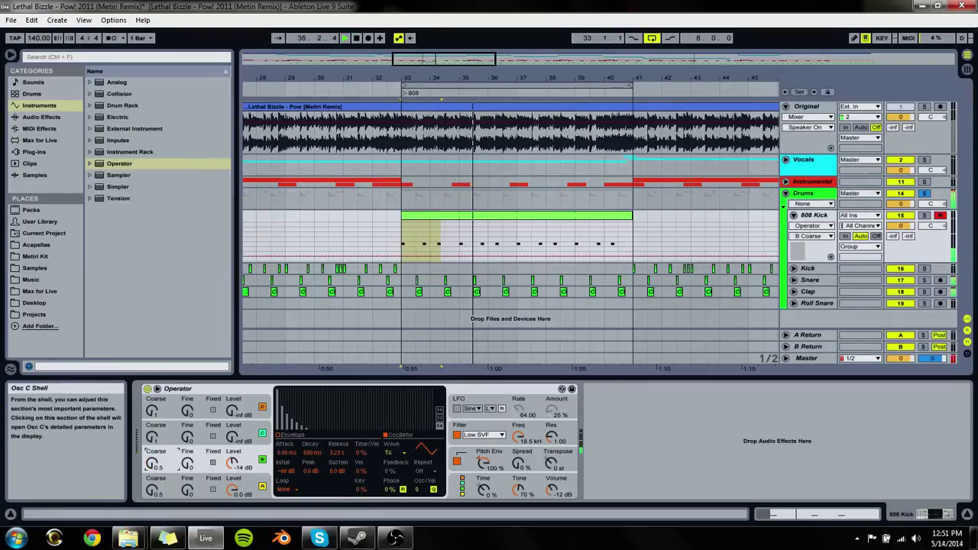
# Step: Try the Noise Looped and Noise White waveforms on oscillator B
pyautogui.click(389, 450)
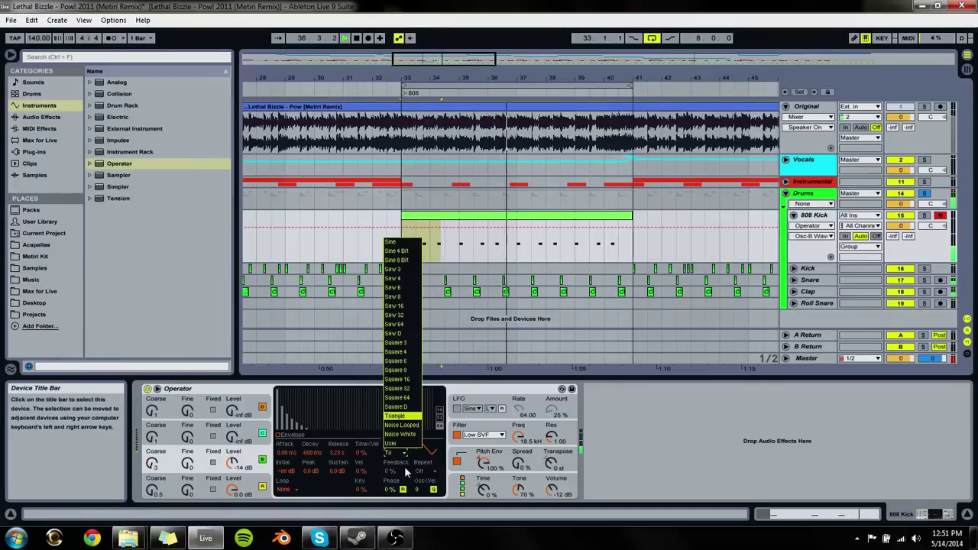
pyautogui.click(403, 430)
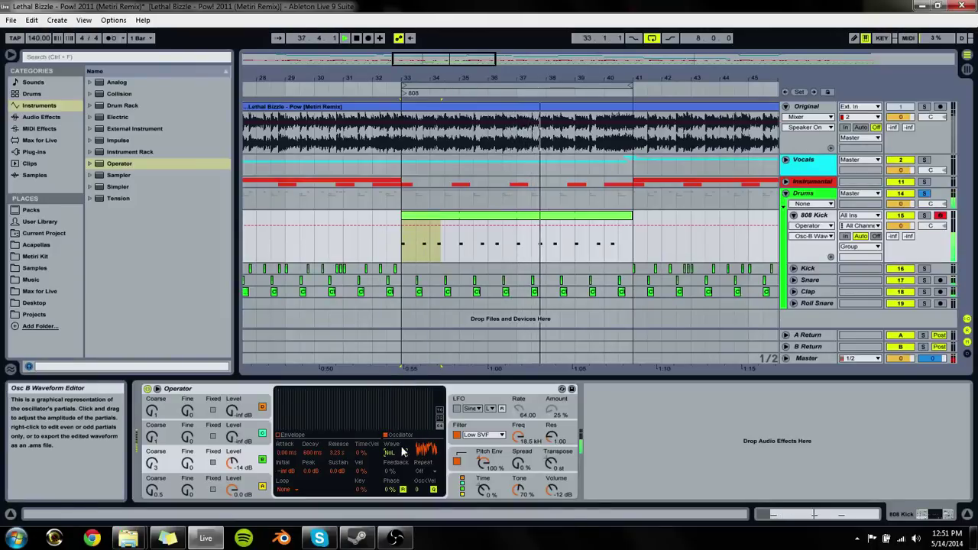
pyautogui.click(402, 453)
pyautogui.click(396, 436)
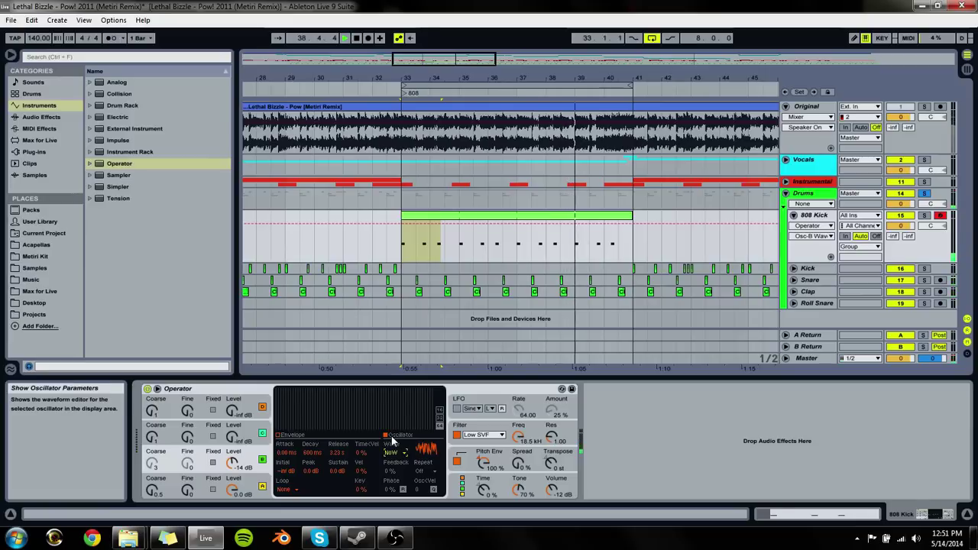
# Step: Shape oscillator B's envelope with -inf dB sustain and a decay of about 116 ms, and set its coarse frequency to 0.5
pyautogui.click(292, 447)
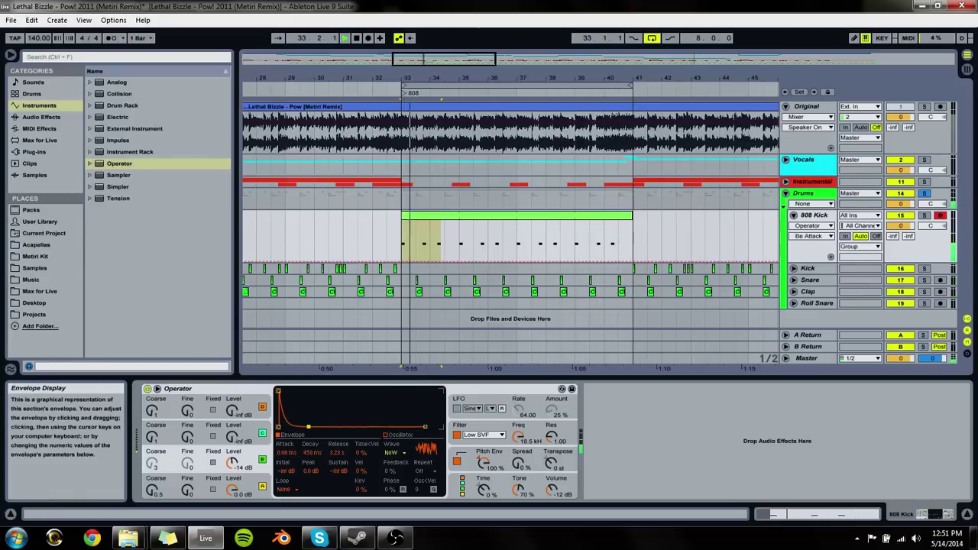
pyautogui.moveTo(308, 426); pyautogui.dragTo(295, 427)
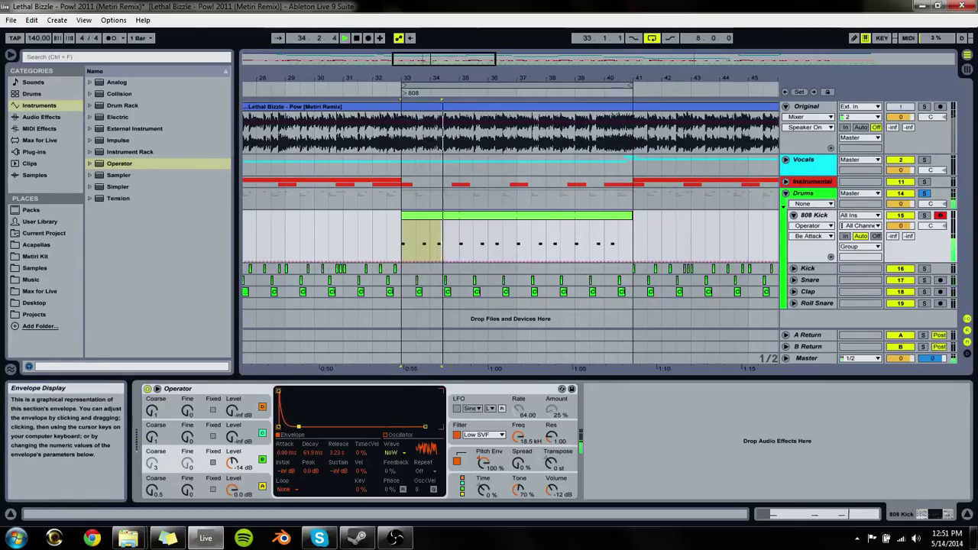
pyautogui.moveTo(157, 465); pyautogui.dragTo(156, 481)
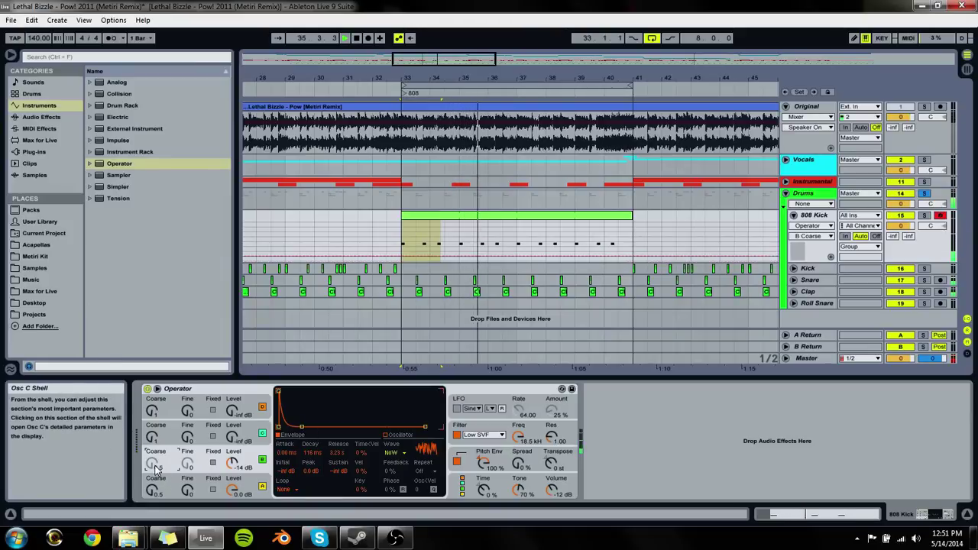
# Step: Switch oscillator B to the Noise Looped waveform and set its level to -18 dB
pyautogui.moveTo(224, 468); pyautogui.dragTo(224, 447)
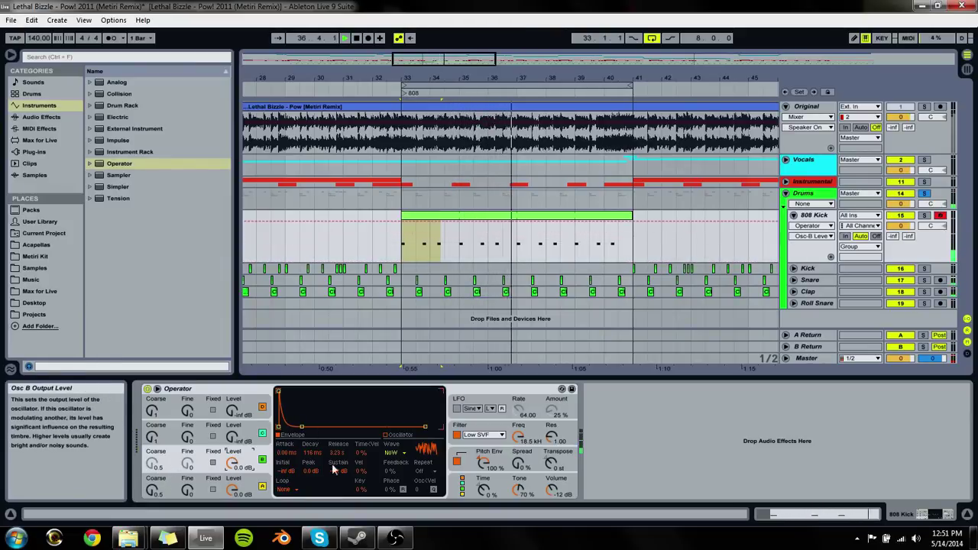
pyautogui.click(398, 452)
pyautogui.click(403, 418)
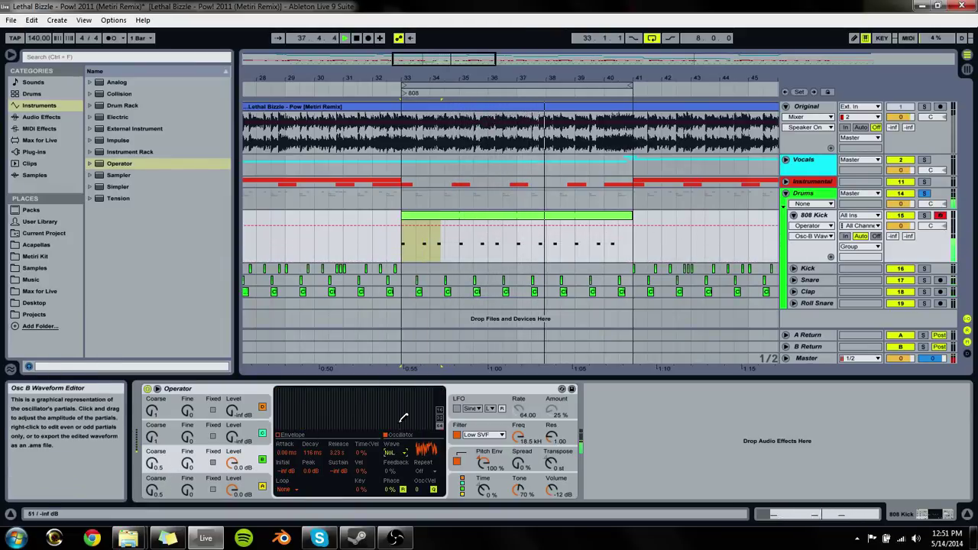
pyautogui.moveTo(232, 463)
pyautogui.mouseDown()
pyautogui.moveTo(232, 486)
pyautogui.moveTo(232, 477)
pyautogui.mouseUp()
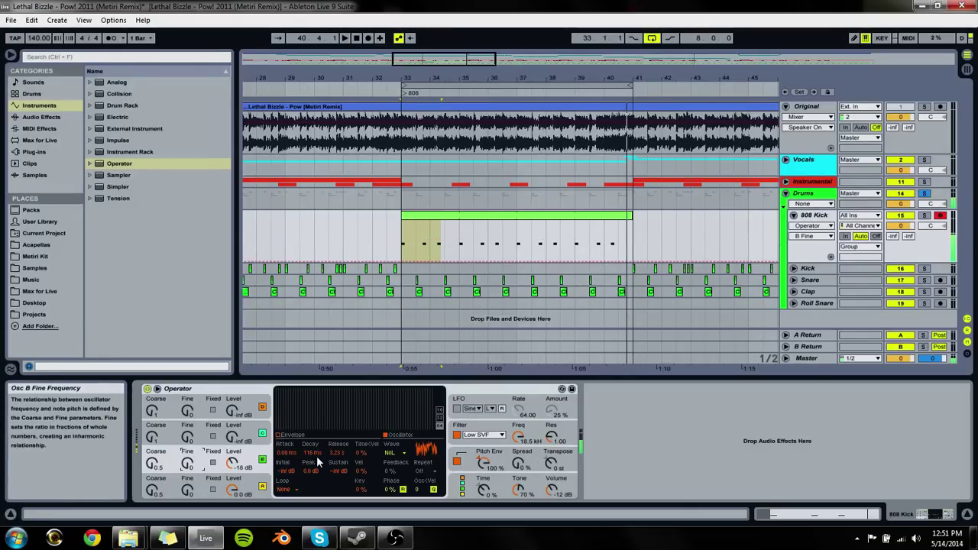
# Step: Set oscillator B's envelope release to 1.00 ms and its decay to 291 ms
pyautogui.moveTo(310, 453); pyautogui.dragTo(330, 497)
pyautogui.moveTo(314, 452); pyautogui.dragTo(314, 428)
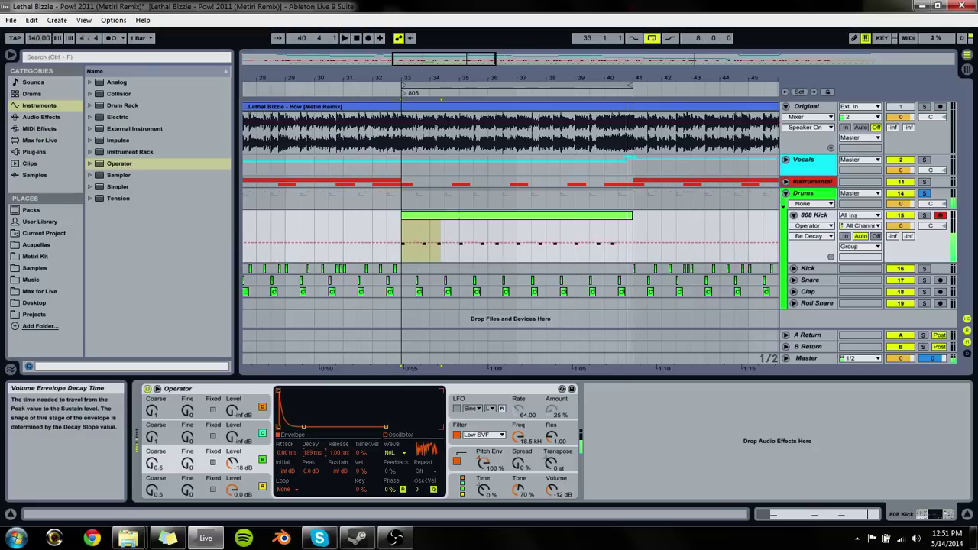
# Step: Limit the pitch envelope to oscillator A by switching off its other oscillator destinations, and play the loop
pyautogui.click(478, 456)
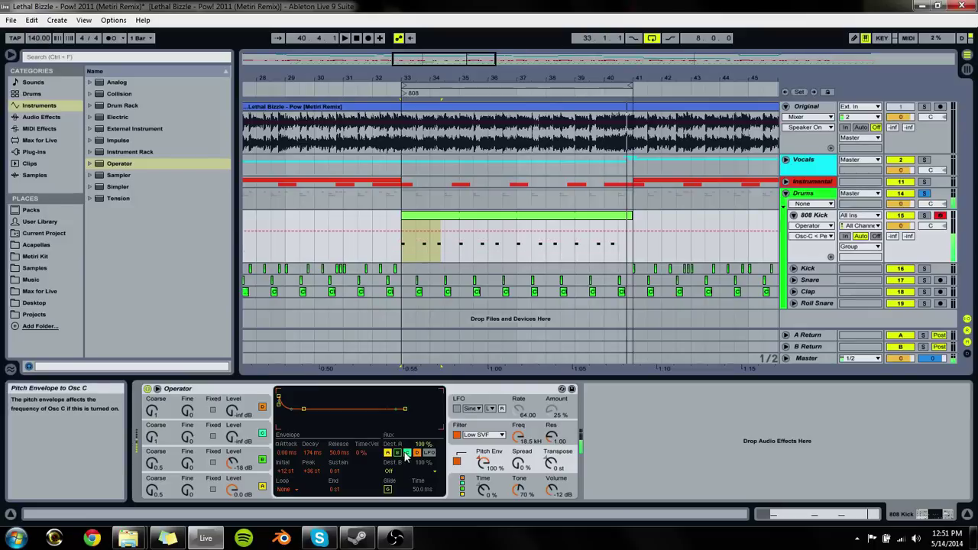
pyautogui.click(417, 453)
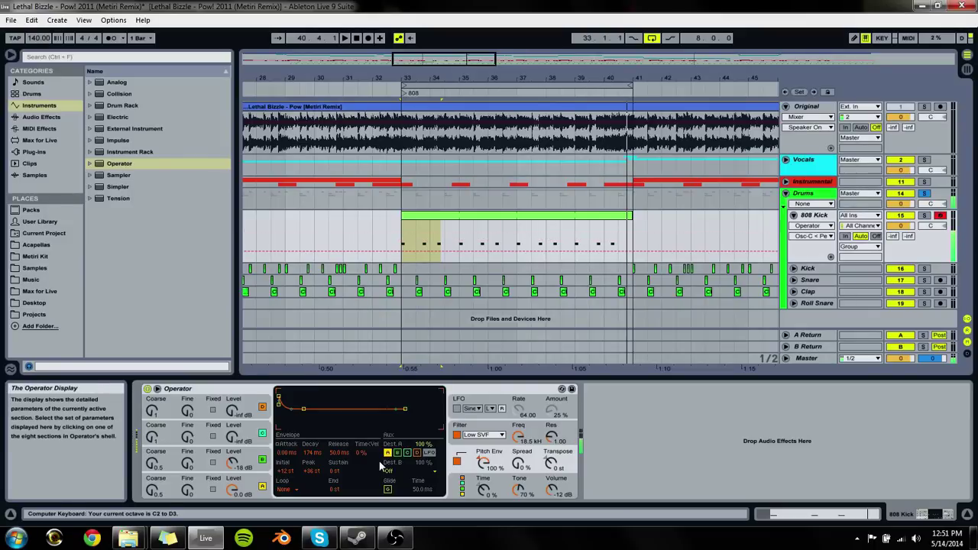
pyautogui.press('x')
pyautogui.press('space')
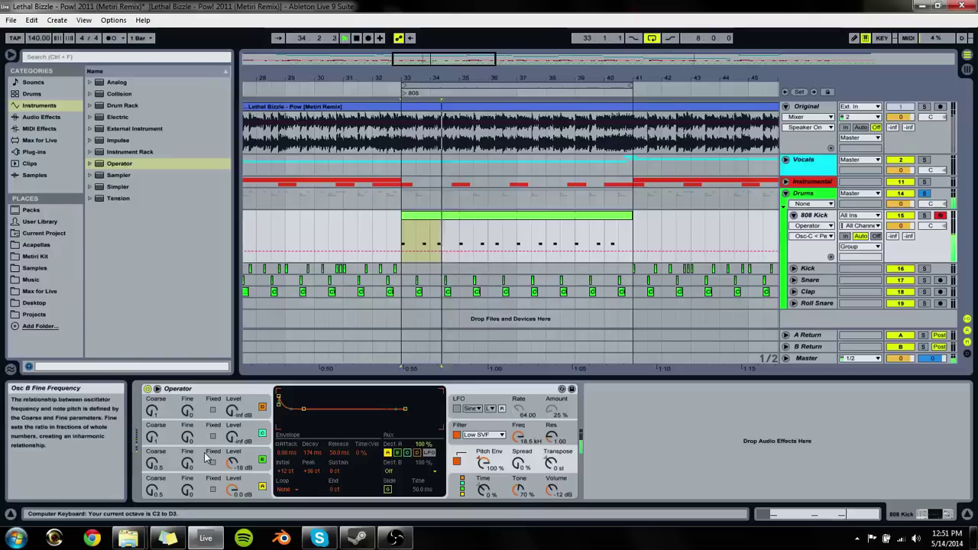
# Step: Check oscillator B's envelope and switch the pitch envelope back on for oscillator B
pyautogui.click(237, 454)
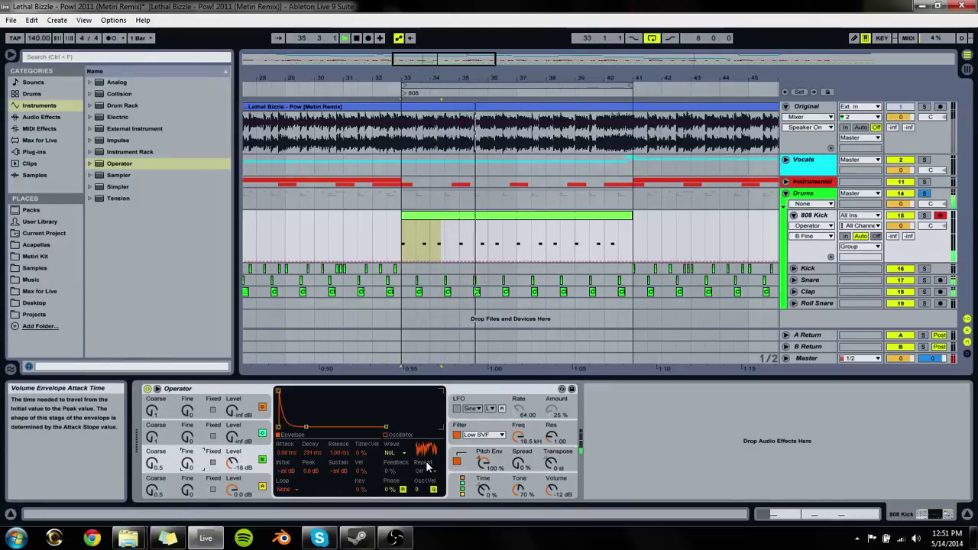
pyautogui.click(456, 457)
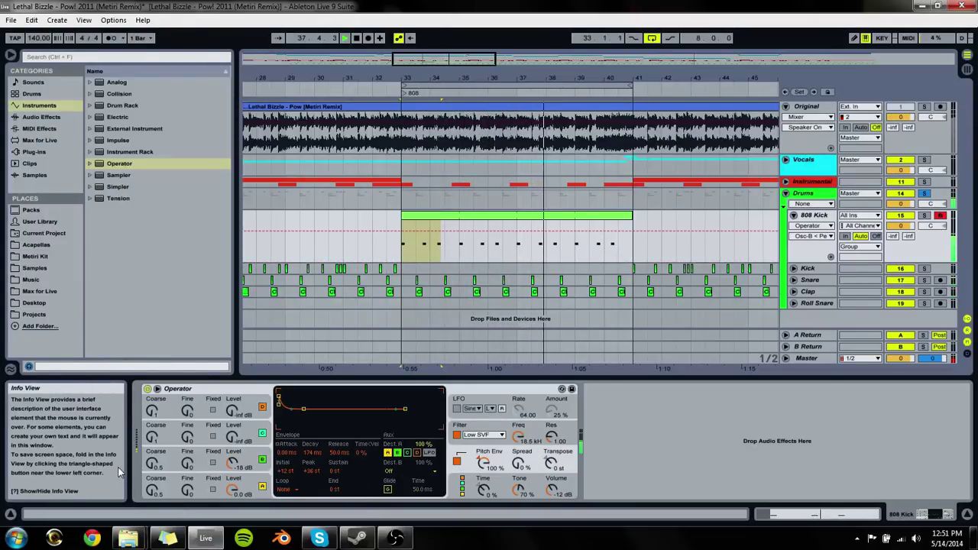
# Step: Set oscillator A's coarse tuning to 2 and transpose all notes in the 808 Kick clip from C1 down to C-1
pyautogui.click(152, 482)
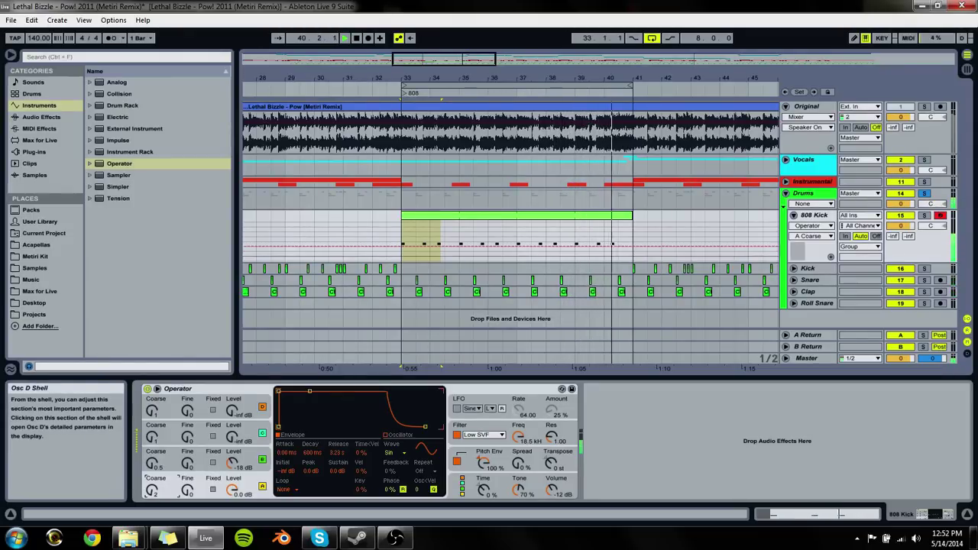
pyautogui.click(420, 215)
pyautogui.press('space')
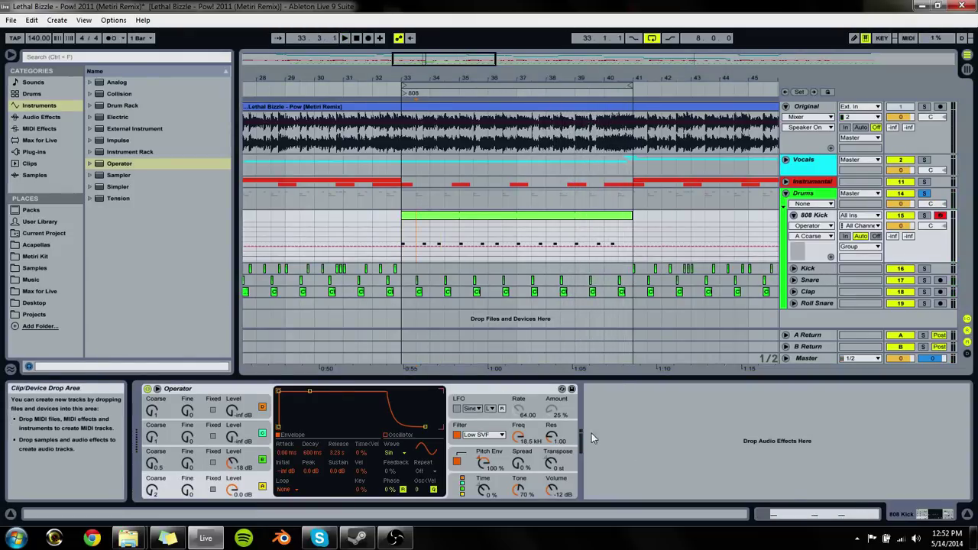
pyautogui.hotkey('shift', 'Tab')
pyautogui.click(736, 426)
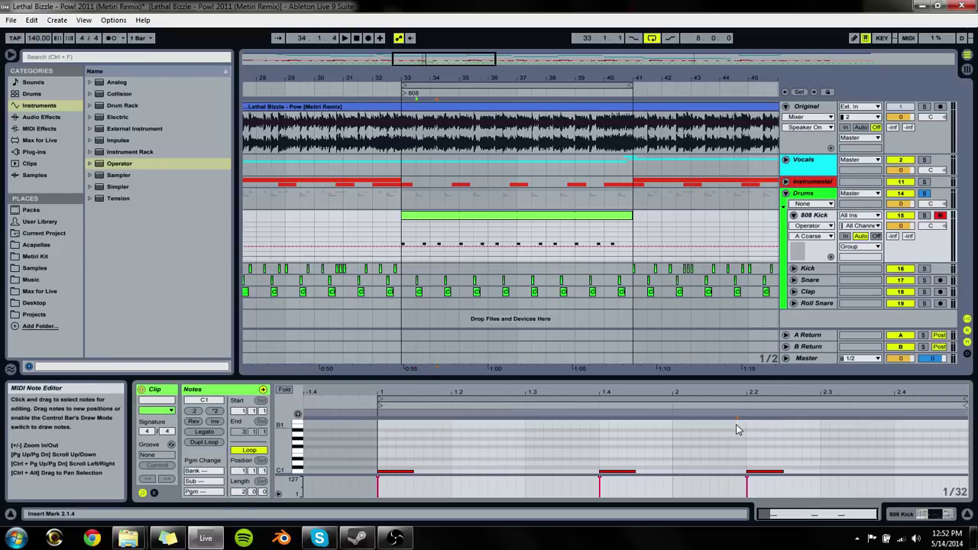
pyautogui.hotkey('ctrl', 'a')
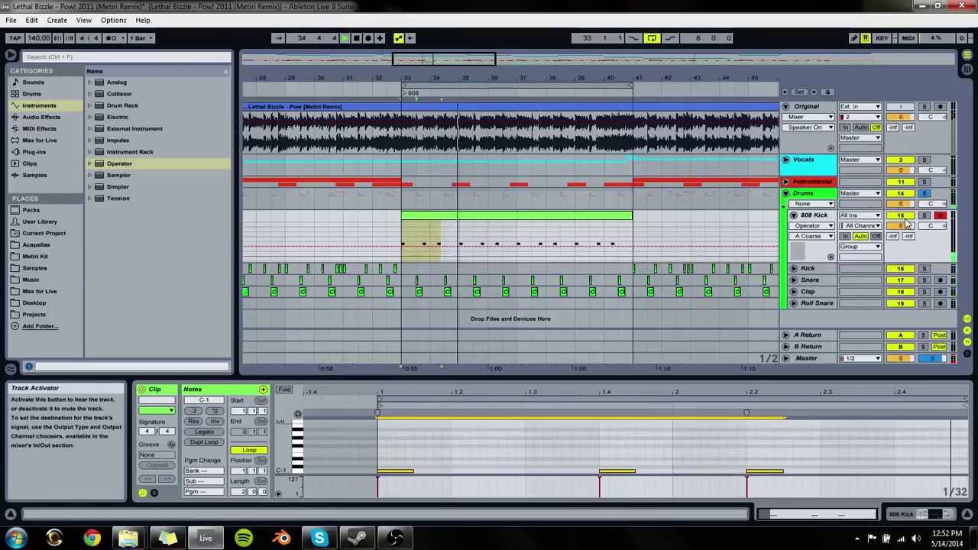
pyautogui.hotkey('shift', 'Tab')
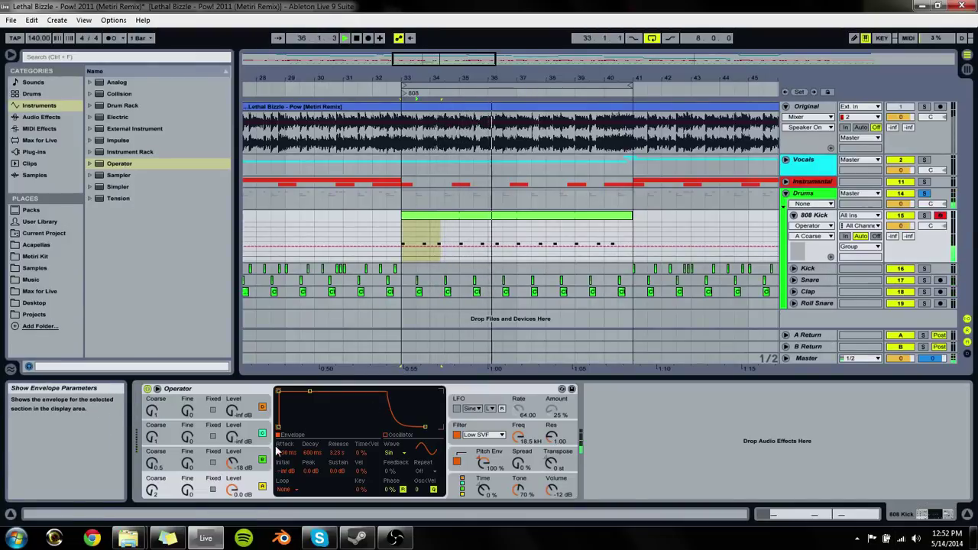
# Step: Raise oscillator B's level to -15 dB and compare the kick with oscillator B off and on
pyautogui.moveTo(232, 463)
pyautogui.mouseDown()
pyautogui.moveTo(231, 436)
pyautogui.moveTo(232, 481)
pyautogui.moveTo(231, 461)
pyautogui.mouseUp()
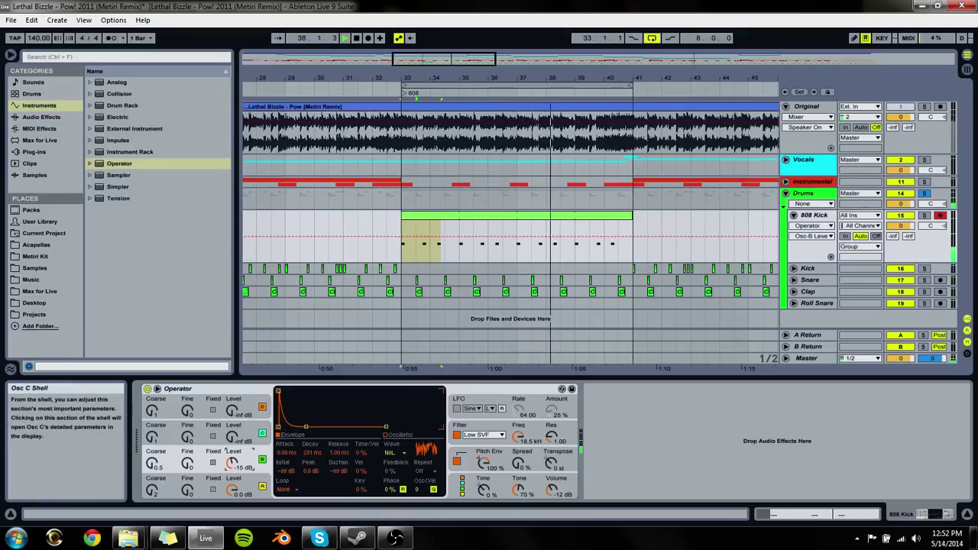
pyautogui.click(262, 460)
pyautogui.press('space')
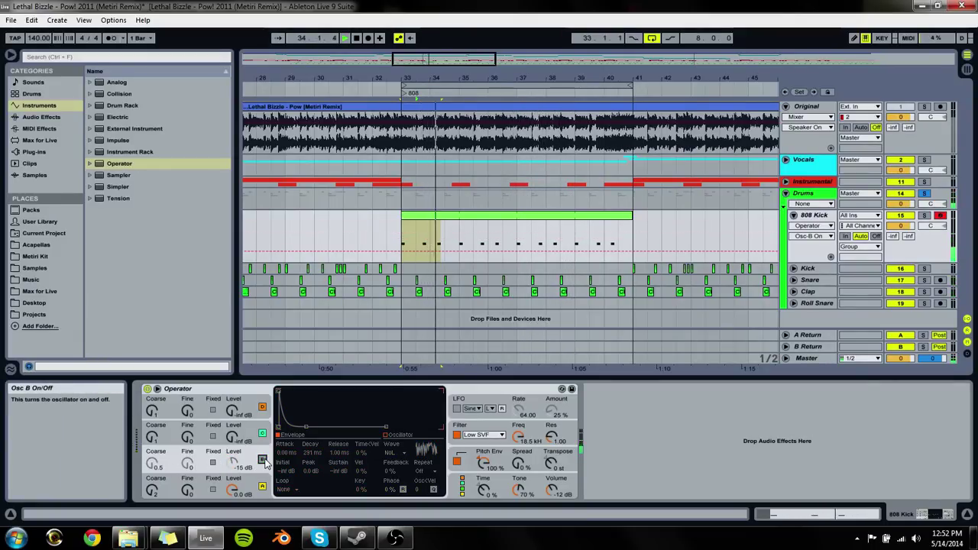
pyautogui.click(262, 460)
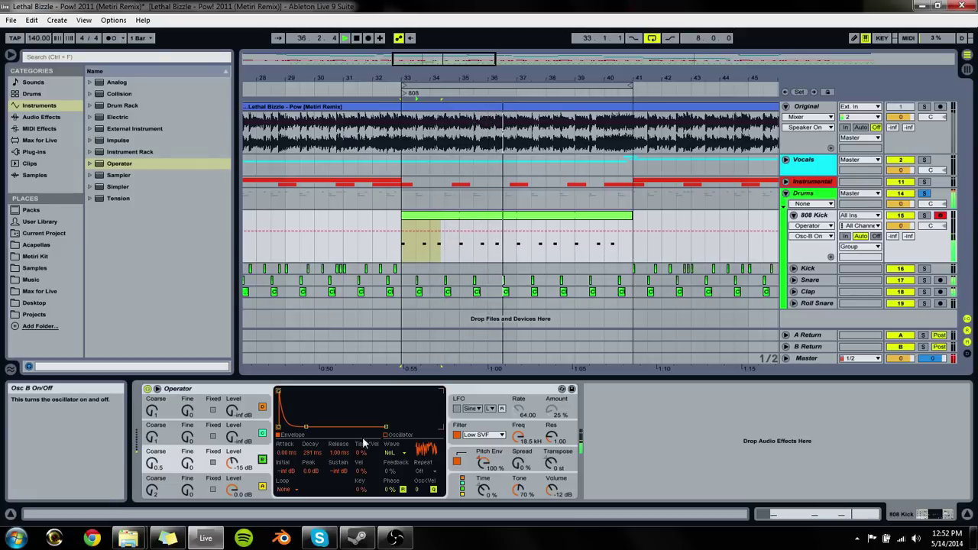
# Step: Set oscillator B's level to -20 dB and Operator's filter to 4.91 kHz with a resonance of 1.94
pyautogui.moveTo(231, 462); pyautogui.dragTo(232, 467)
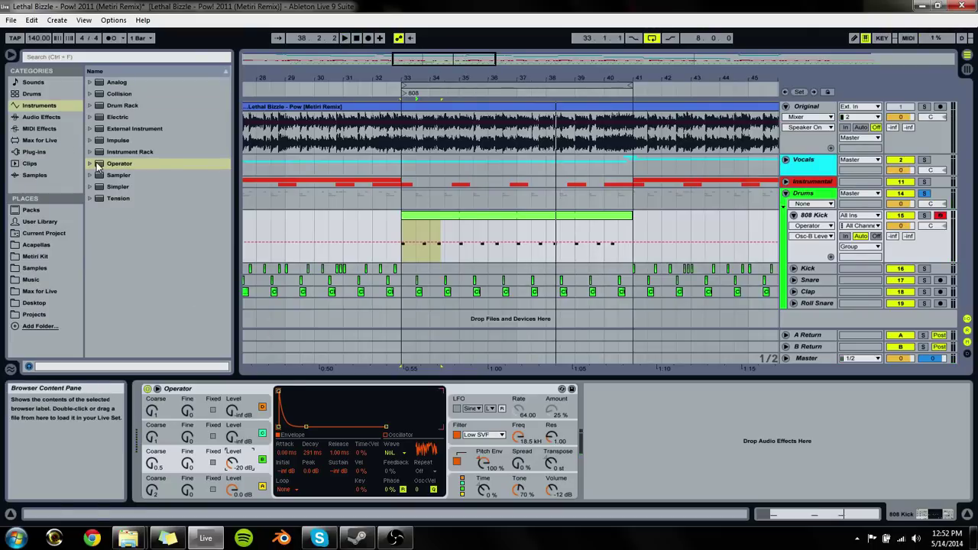
pyautogui.moveTo(551, 440)
pyautogui.mouseDown()
pyautogui.moveTo(519, 435)
pyautogui.moveTo(546, 450)
pyautogui.mouseUp()
pyautogui.press('space')
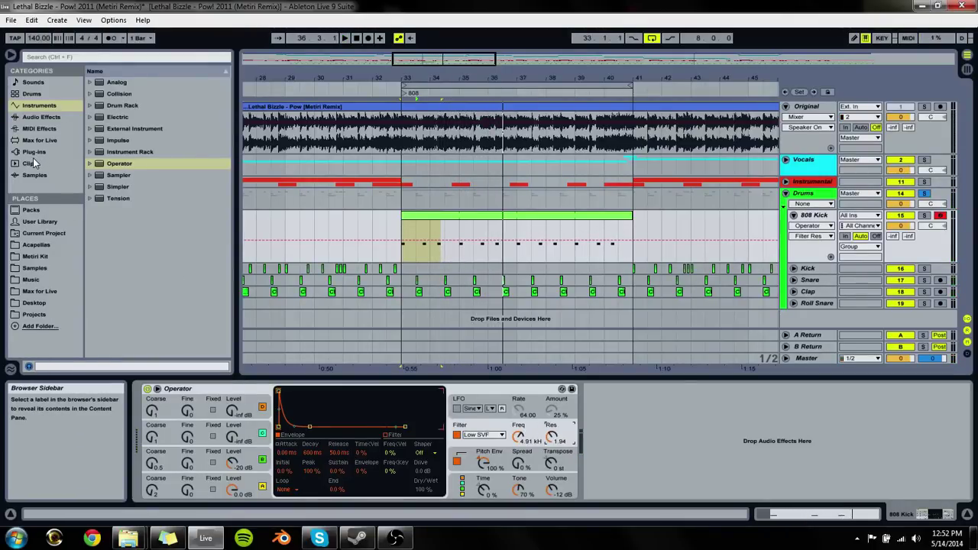
# Step: Add a Utility with 0% width after Operator and set oscillator B's level to -24 dB while the loop plays
pyautogui.click(40, 129)
pyautogui.click(42, 117)
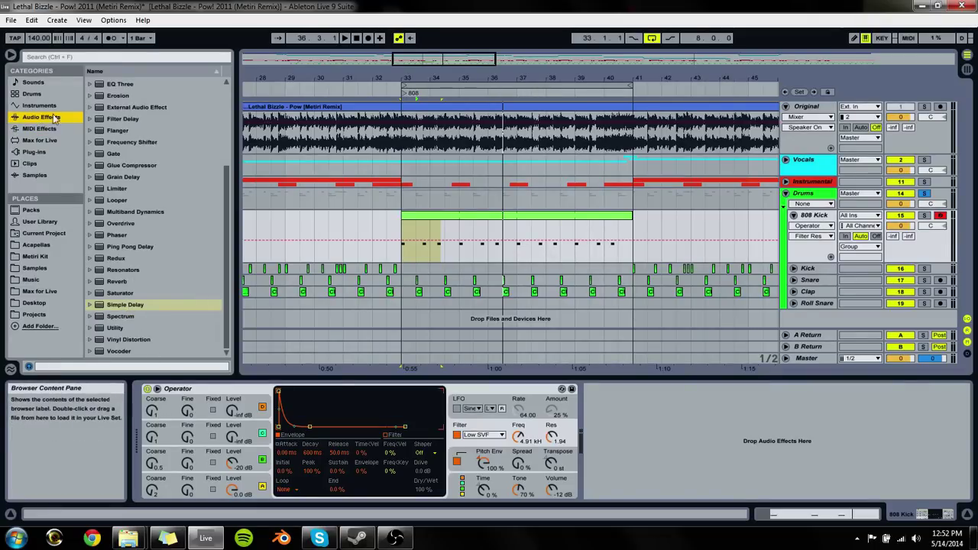
pyautogui.moveTo(114, 328); pyautogui.dragTo(689, 417)
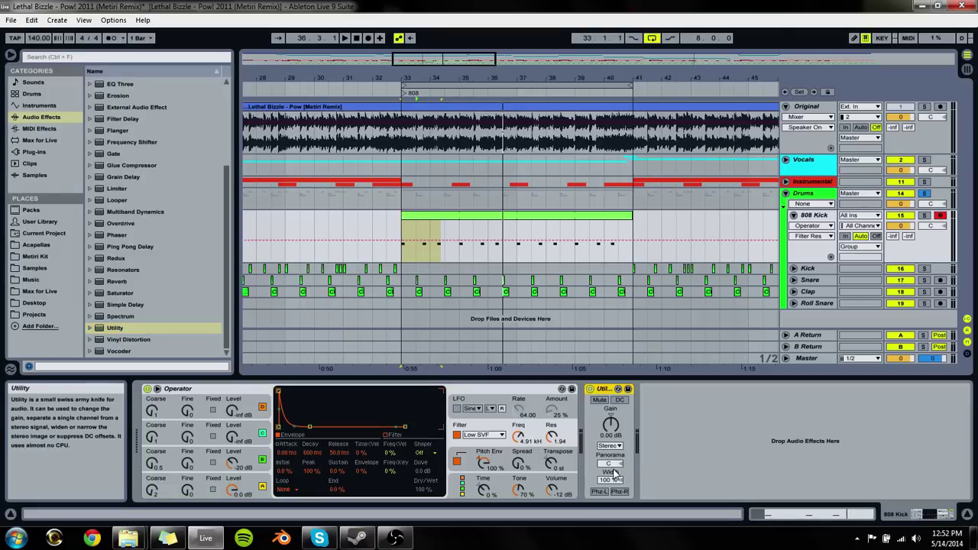
pyautogui.moveTo(614, 474); pyautogui.dragTo(615, 520)
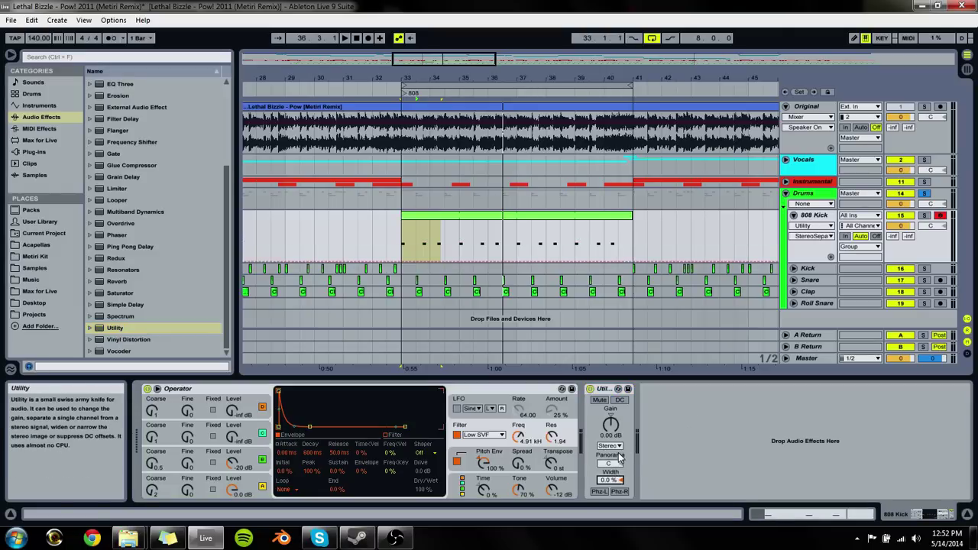
pyautogui.press('space')
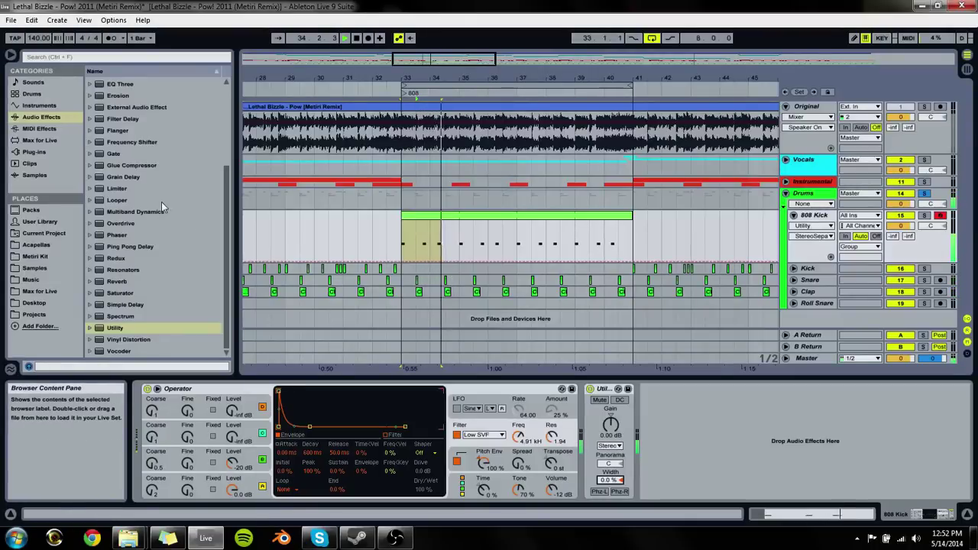
pyautogui.moveTo(232, 463); pyautogui.dragTo(233, 466)
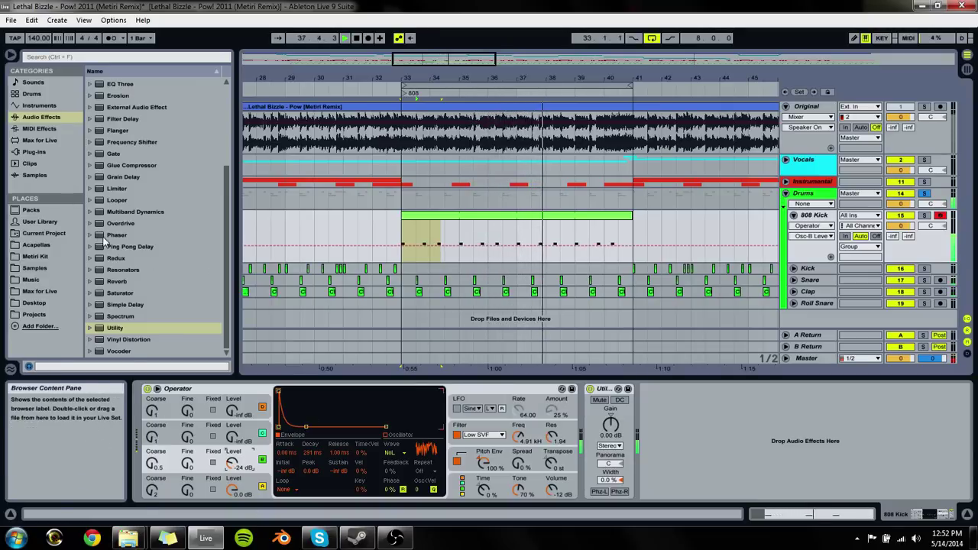
# Step: Insert an EQ Eight between Operator and Utility and pull band 3 down about 5.8 dB at 1.02 kHz
pyautogui.scroll(5, 155, 219)
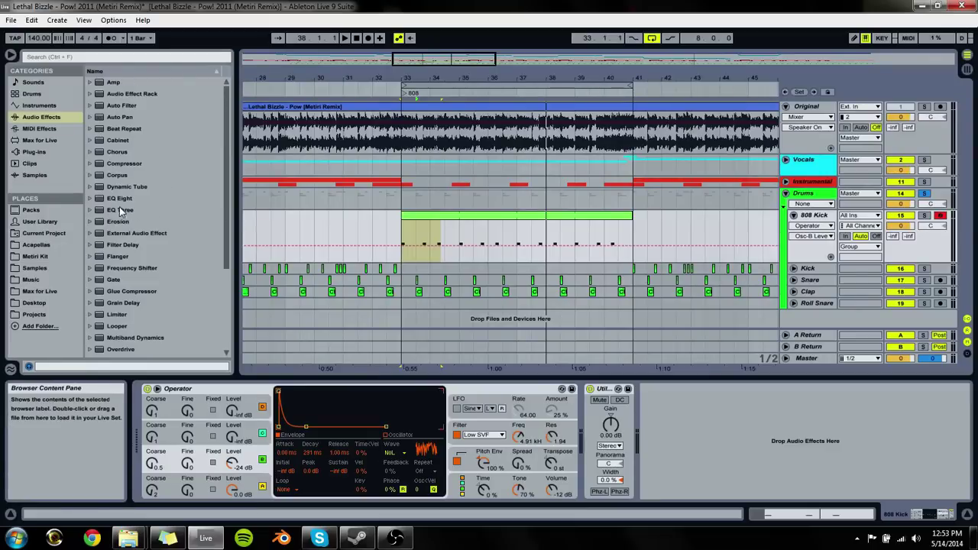
pyautogui.moveTo(119, 198)
pyautogui.mouseDown()
pyautogui.moveTo(558, 456)
pyautogui.moveTo(581, 450)
pyautogui.mouseUp()
pyautogui.press('space')
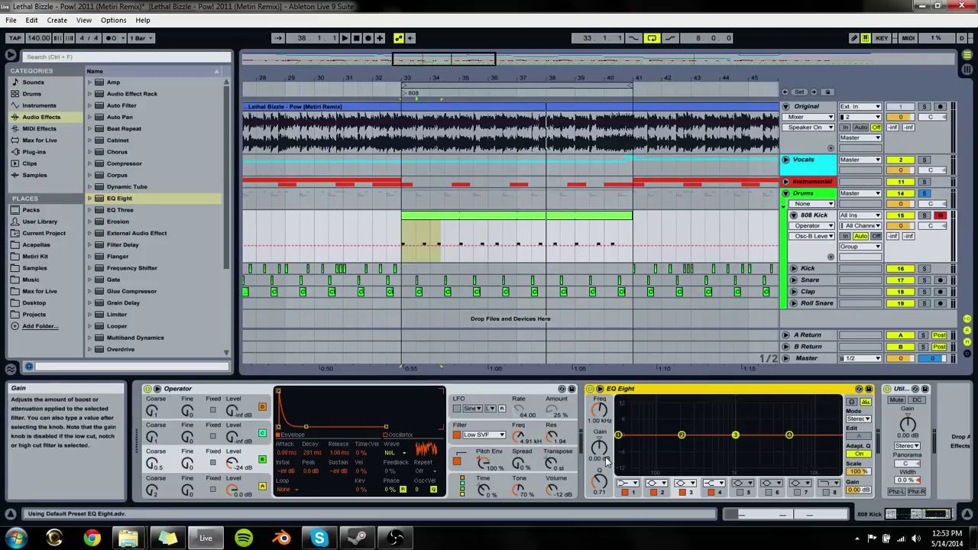
pyautogui.moveTo(735, 435); pyautogui.dragTo(736, 449)
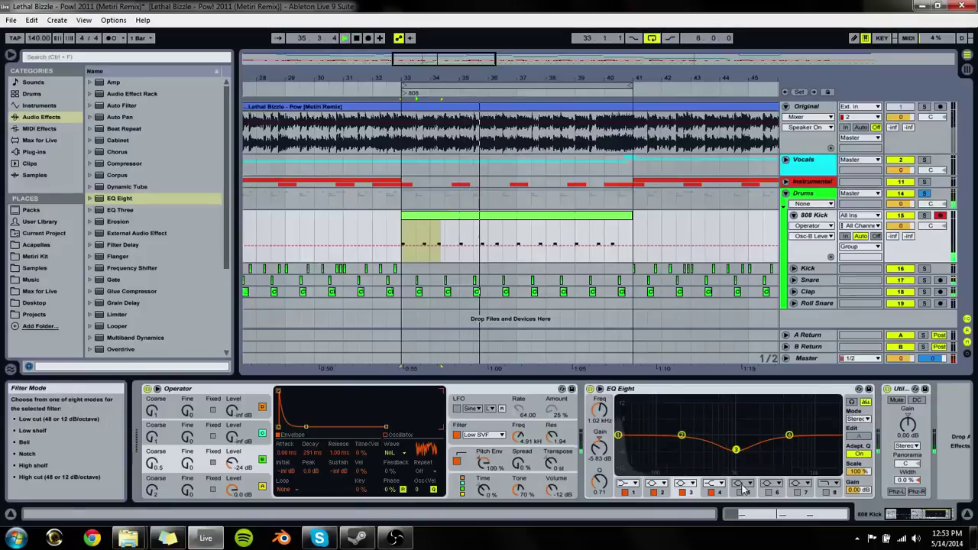
# Step: Make EQ Eight's band 4 a high cut above 10 kHz, lower band 2 slightly and set band 3 to -6.57 dB
pyautogui.click(715, 483)
pyautogui.click(711, 474)
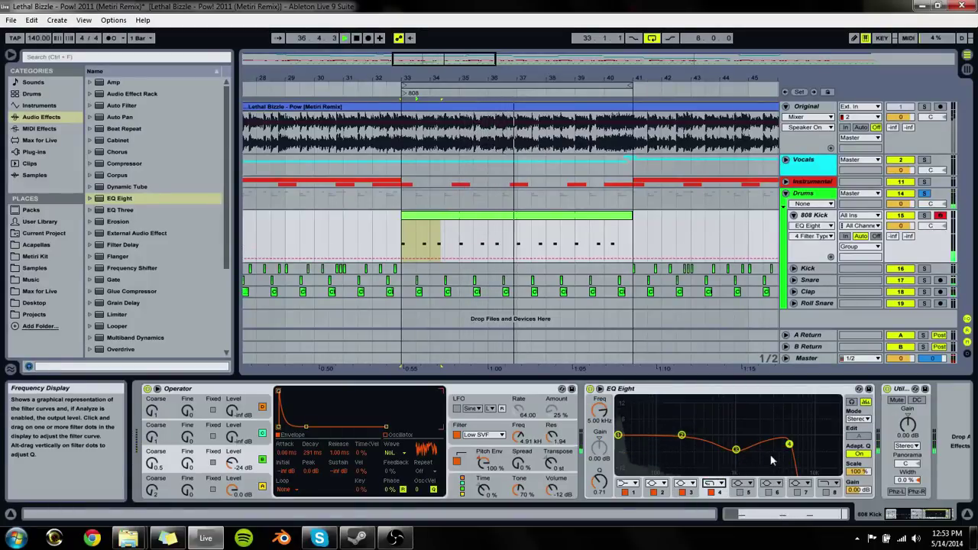
pyautogui.moveTo(788, 435); pyautogui.dragTo(829, 449)
pyautogui.moveTo(682, 435); pyautogui.dragTo(733, 449)
pyautogui.press('space')
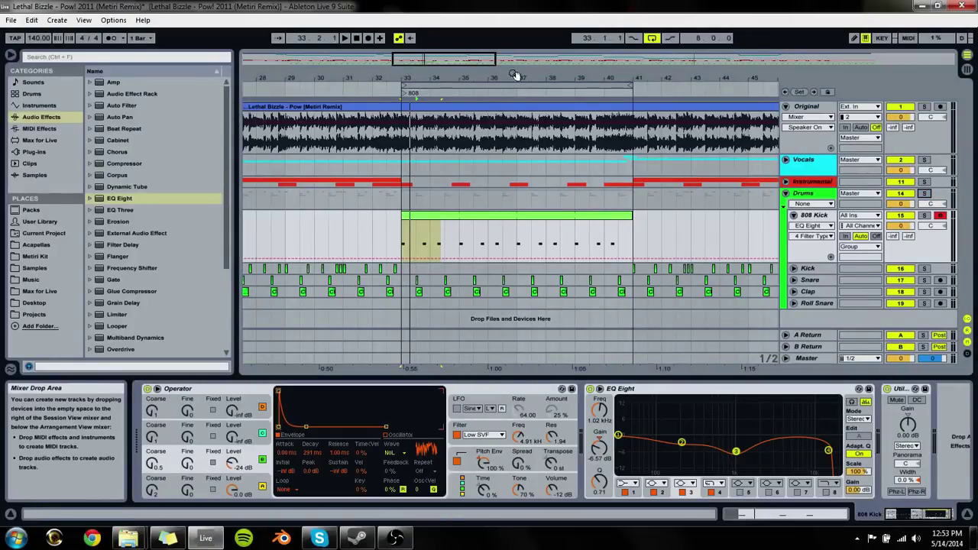
# Step: Copy the 808 Kick clip to the second 808 marker at bar 81 and play back the first 808 section
pyautogui.moveTo(493, 368); pyautogui.dragTo(492, 321)
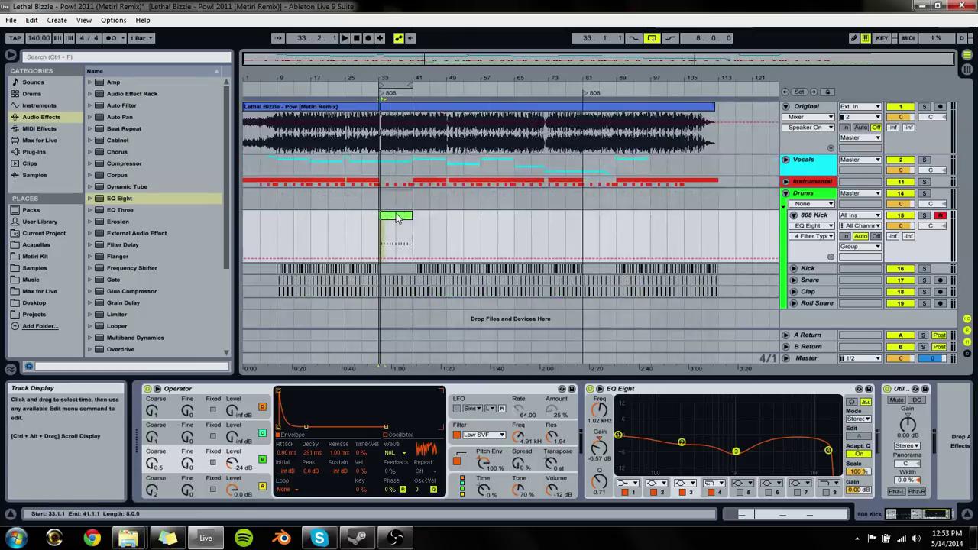
pyautogui.click(391, 221)
pyautogui.moveTo(597, 224); pyautogui.dragTo(597, 224)
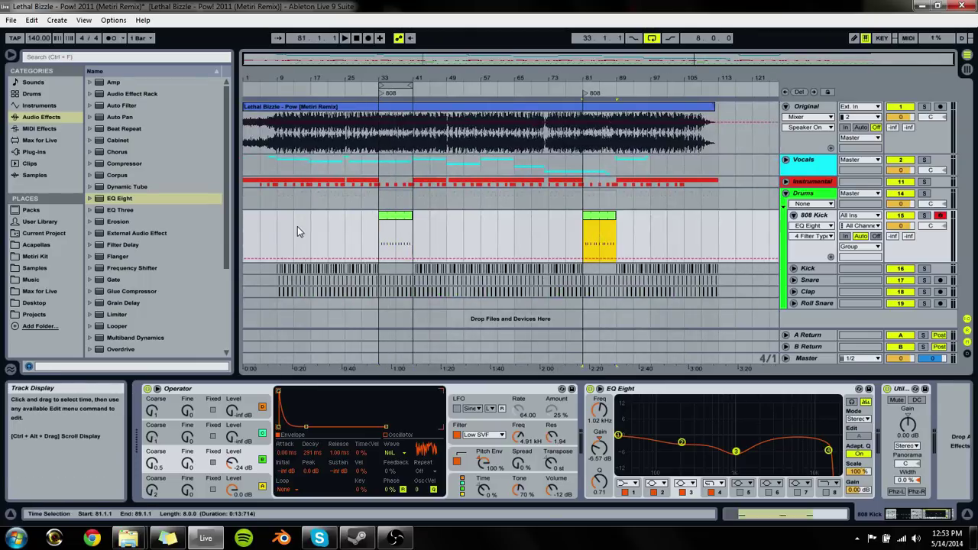
pyautogui.press('space')
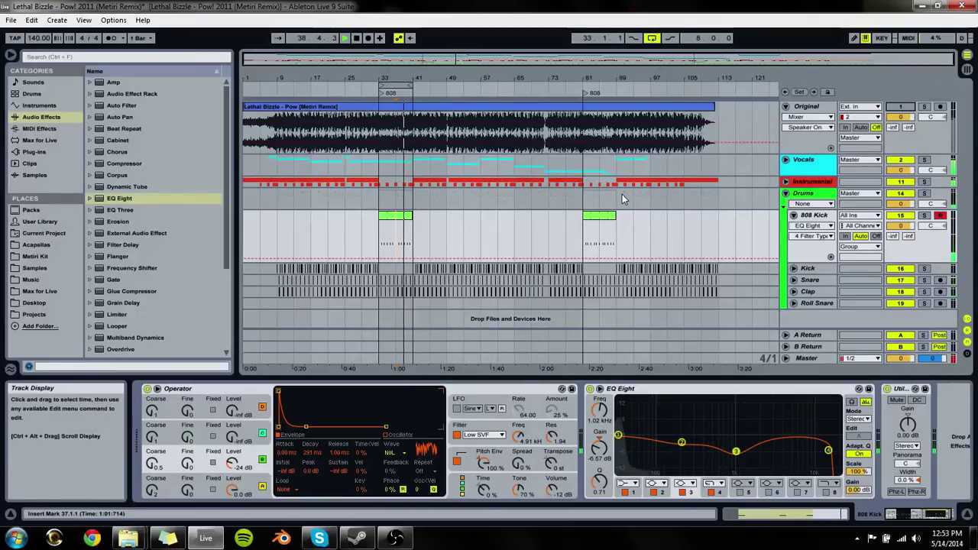
pyautogui.click(396, 240)
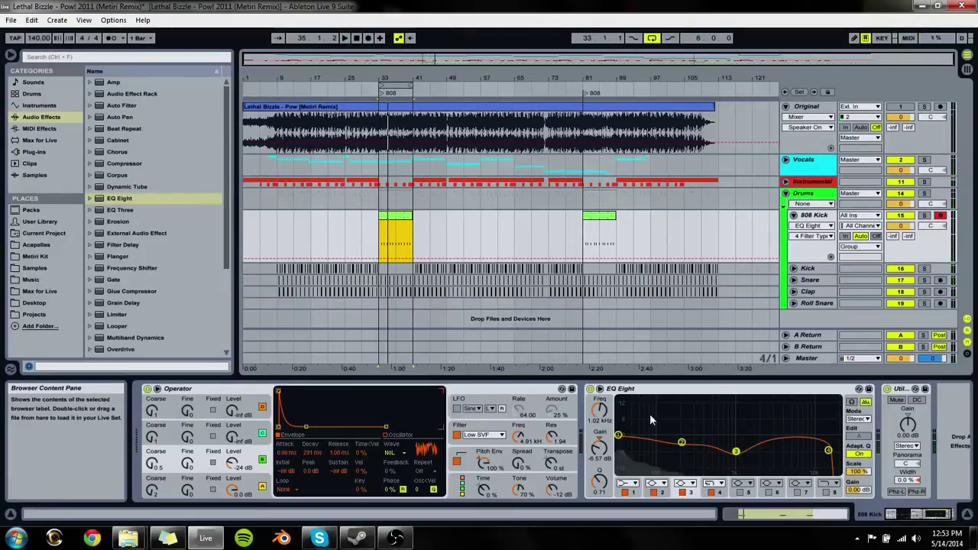
# Step: Insert a Compressor after Operator with ratio 2.63:1, attack 0.07 ms, release 241 ms, threshold -24.7 dB and output gain 8.26 dB
pyautogui.moveTo(120, 164); pyautogui.dragTo(569, 410)
pyautogui.press('space')
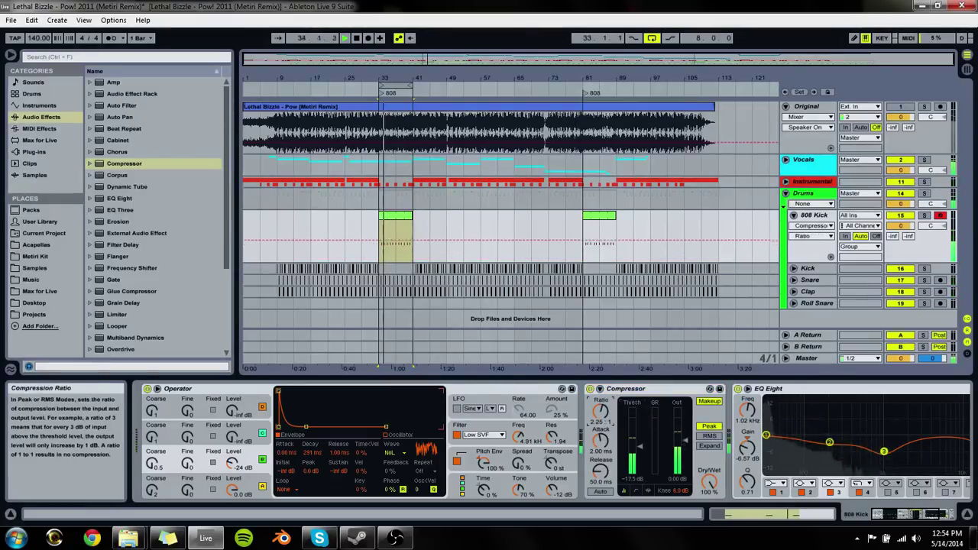
pyautogui.moveTo(600, 410); pyautogui.dragTo(600, 399)
pyautogui.moveTo(600, 470); pyautogui.dragTo(677, 435)
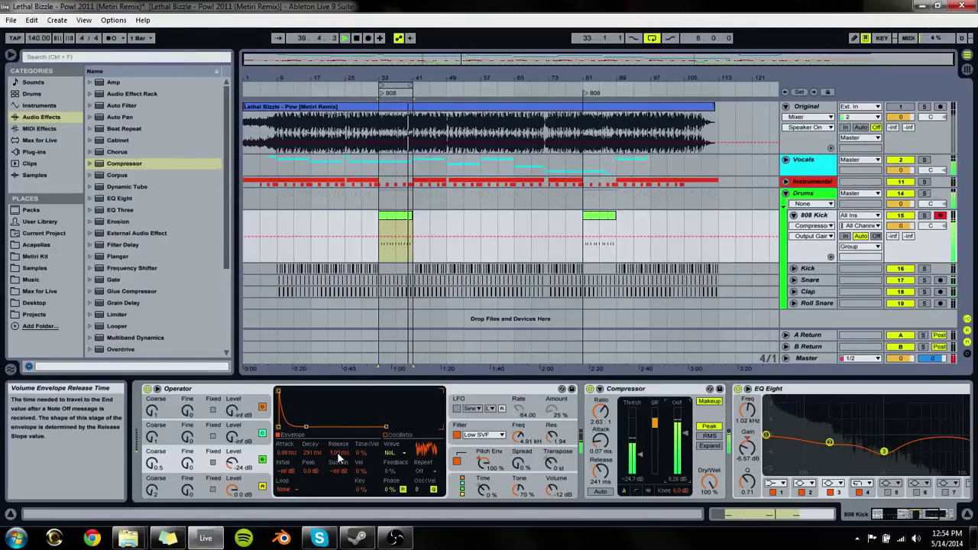
# Step: Set oscillator A's envelope release to 1.93 s, listen to the 808 section and stop playback
pyautogui.moveTo(312, 453); pyautogui.dragTo(339, 428)
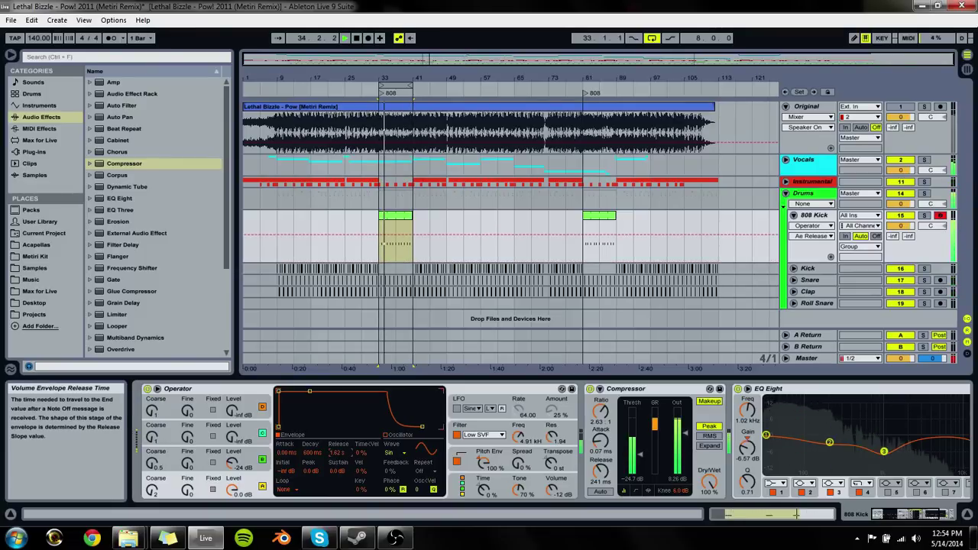
pyautogui.moveTo(338, 428); pyautogui.dragTo(333, 453)
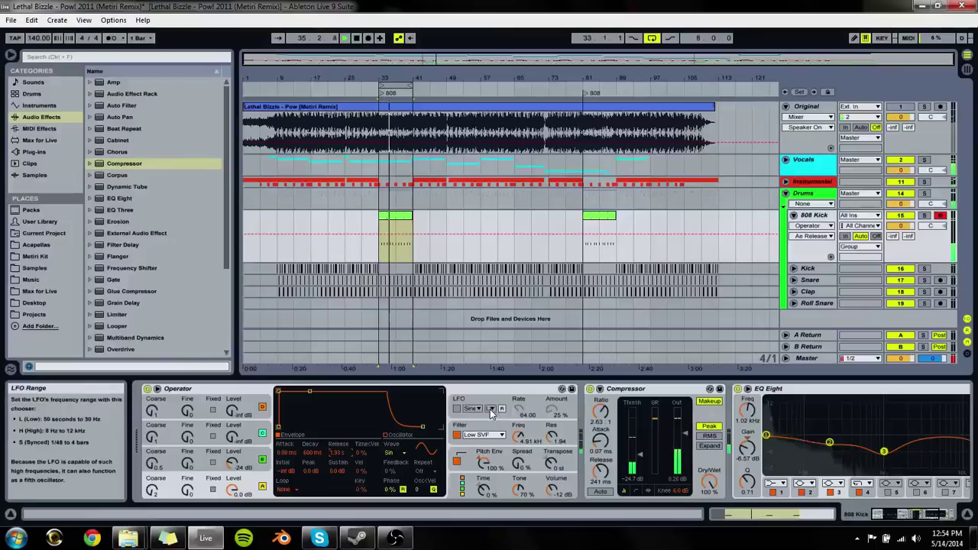
pyautogui.click(408, 219)
pyautogui.press('space')
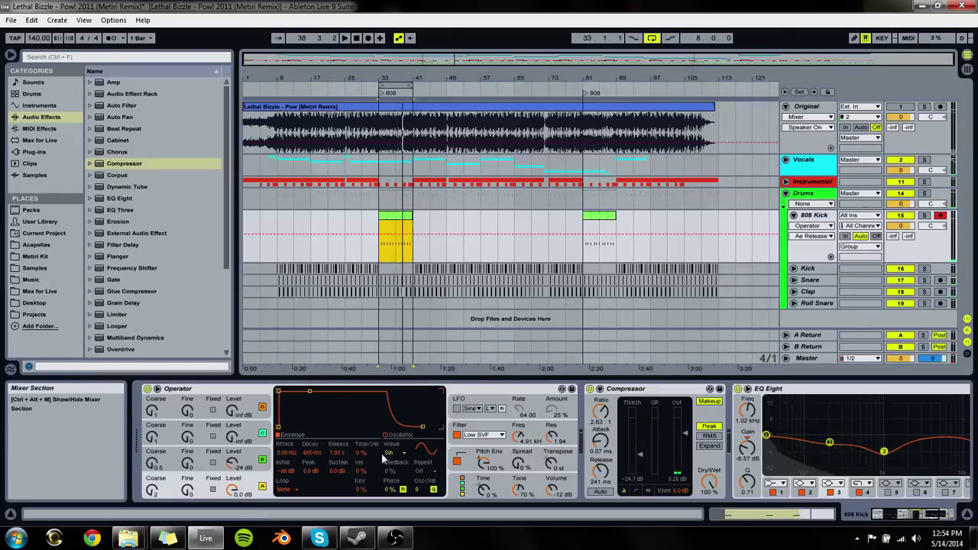
# Step: Switch the Compressor to RMS mode and set its output gain to 3.63 dB while listening to the loop
pyautogui.click(703, 437)
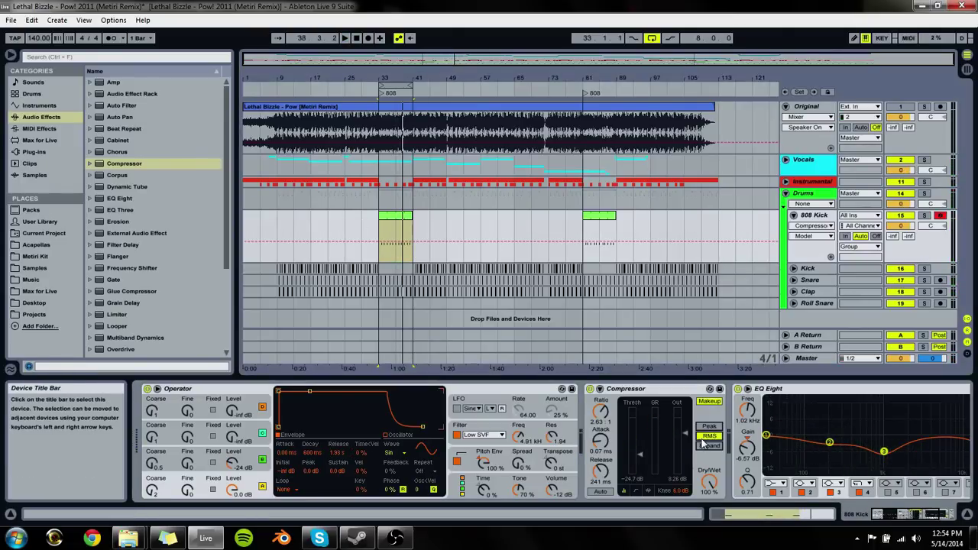
pyautogui.press('space')
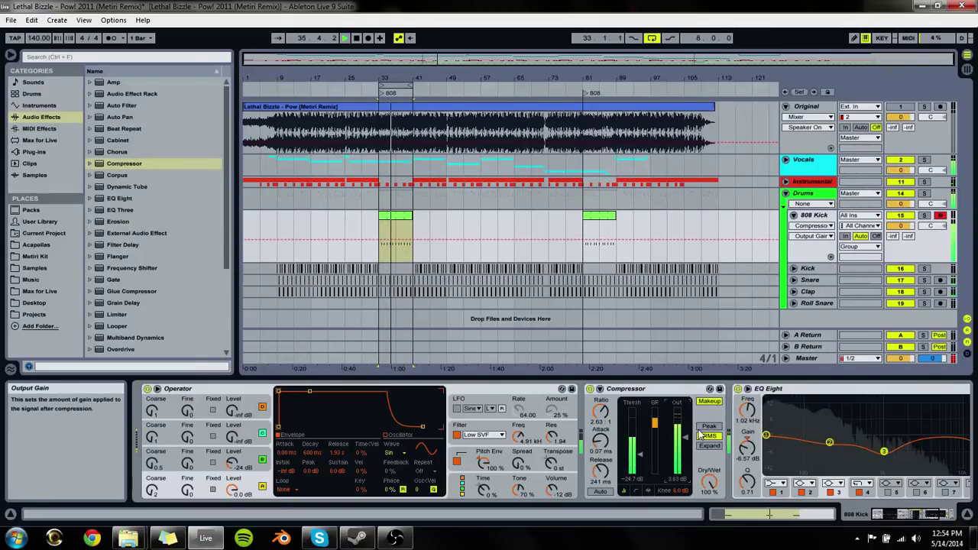
pyautogui.press('space')
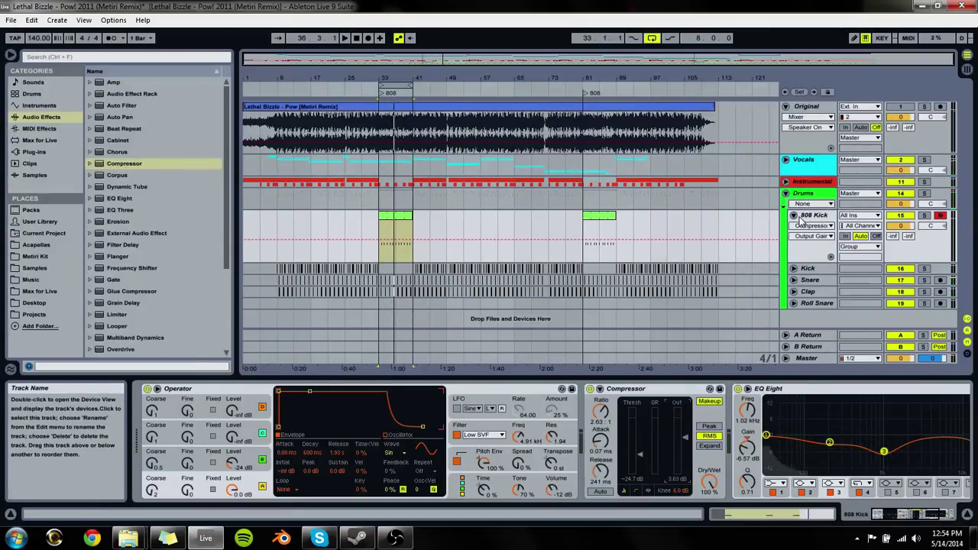
# Step: Collapse the 808 Kick track and the Drums group, move Drums above Instrumental, and play from bar 29
pyautogui.click(793, 214)
pyautogui.click(786, 194)
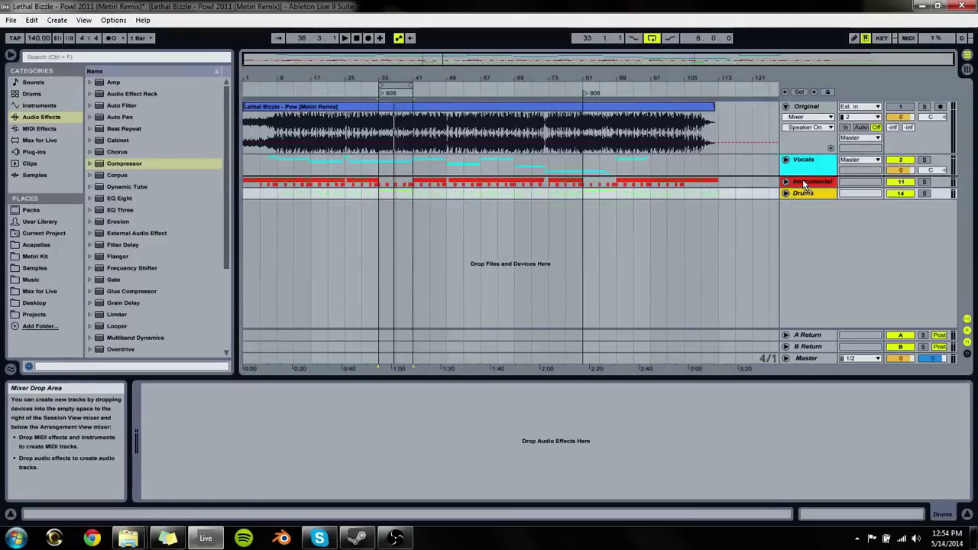
pyautogui.moveTo(405, 200); pyautogui.dragTo(398, 184)
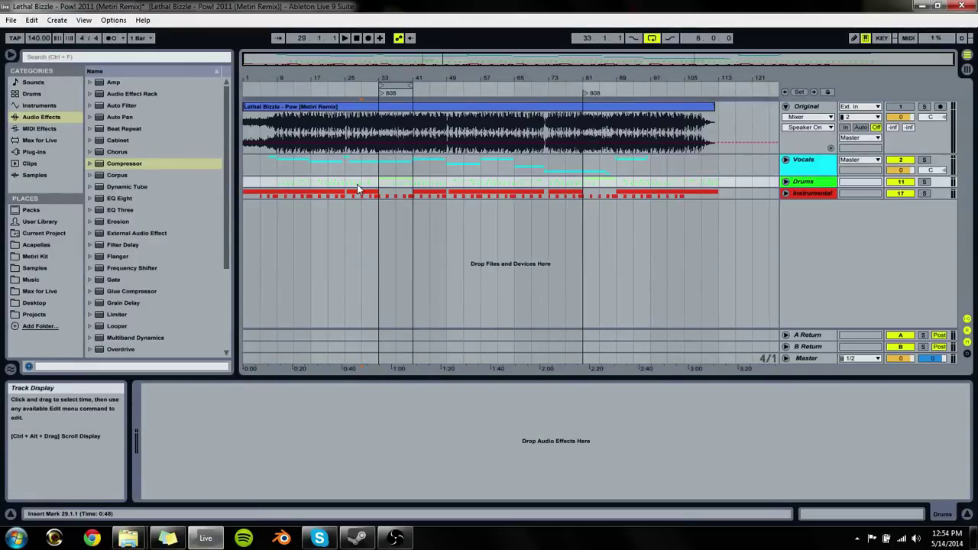
pyautogui.click(361, 186)
pyautogui.press('space')
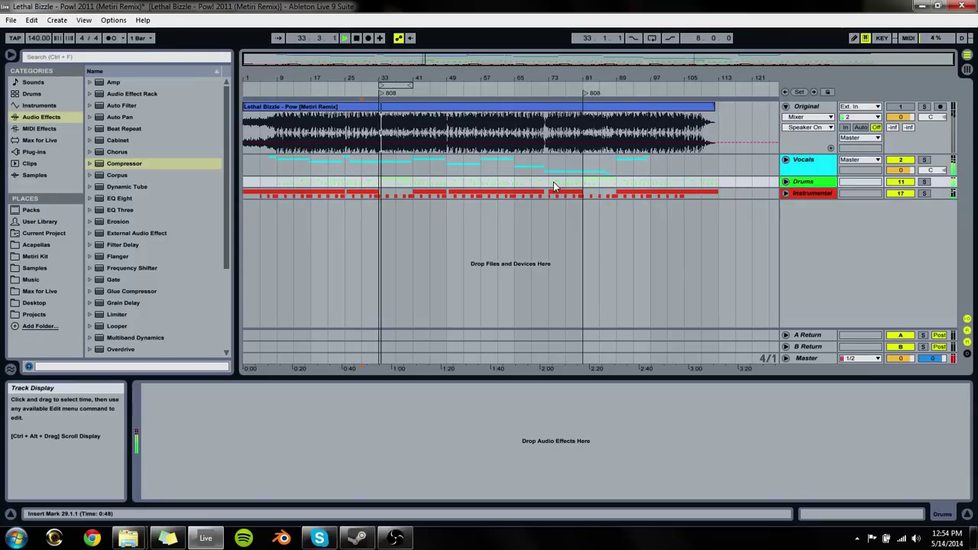
# Step: Expand the Drums group, set the 808 Kick's oscillator A envelope release to 2.49 s while listening, and save the set
pyautogui.click(786, 181)
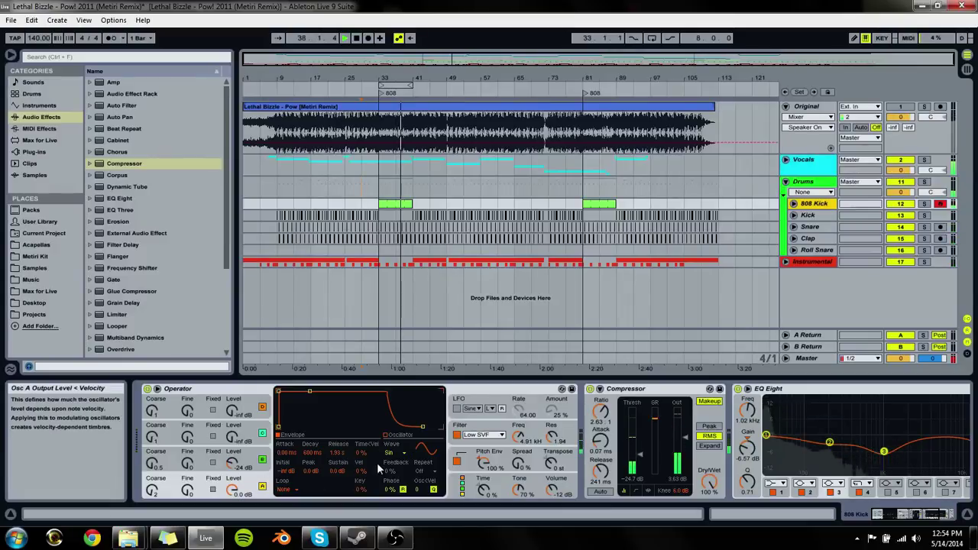
pyautogui.moveTo(338, 459); pyautogui.dragTo(339, 458)
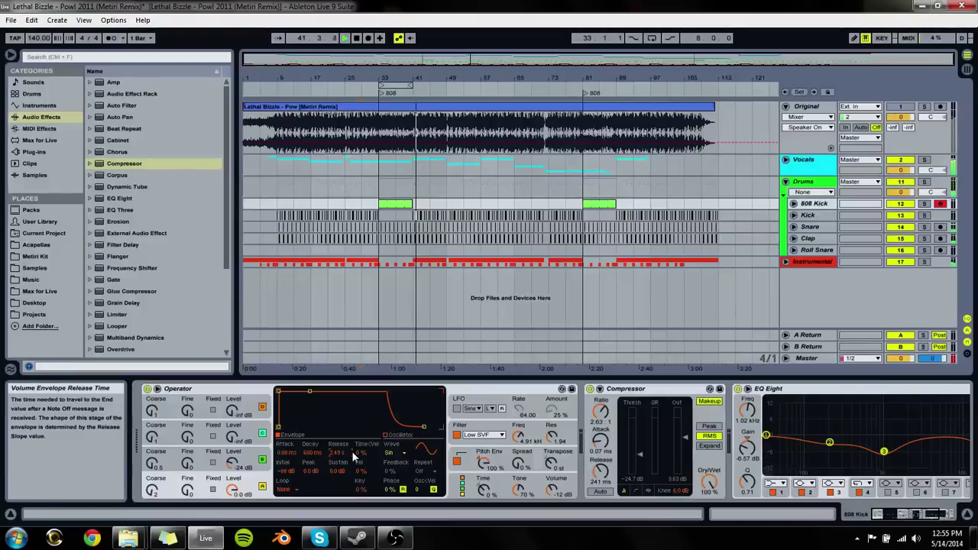
pyautogui.hotkey('ctrl', 's')
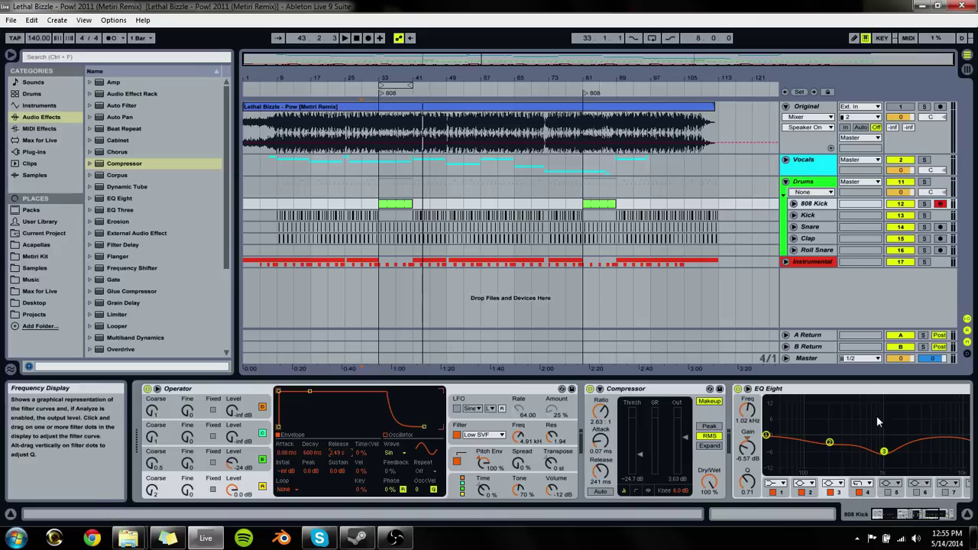
pyautogui.doubleClick(716, 392)
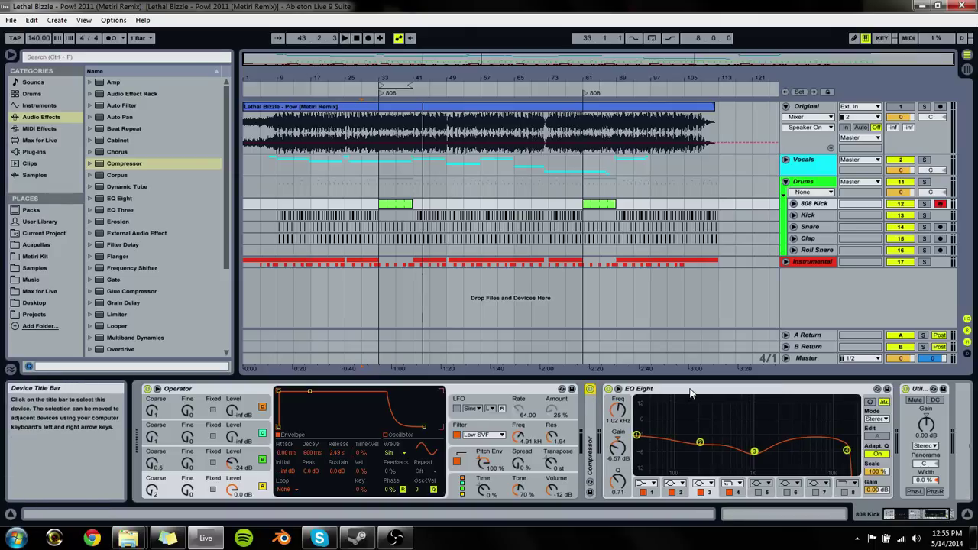
pyautogui.doubleClick(593, 411)
pyautogui.click(786, 182)
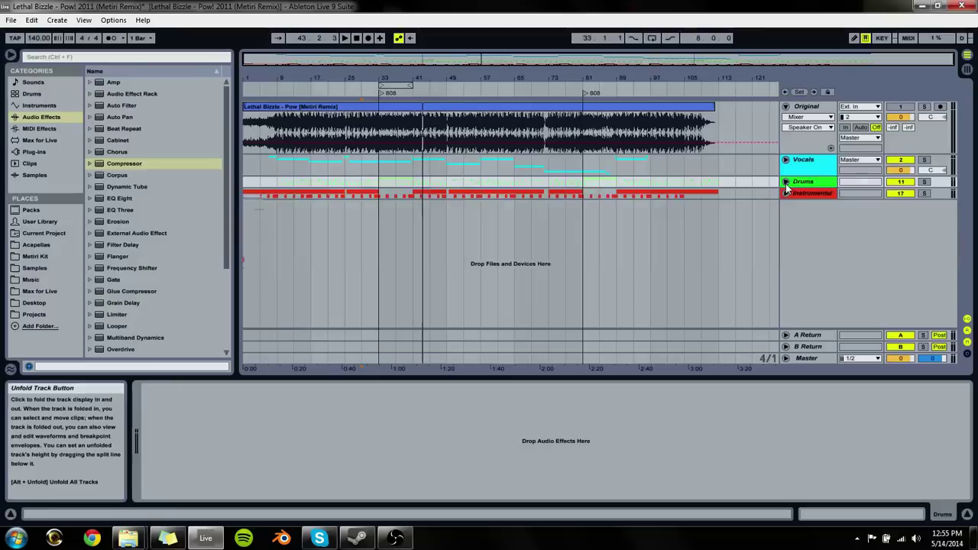
pyautogui.click(785, 183)
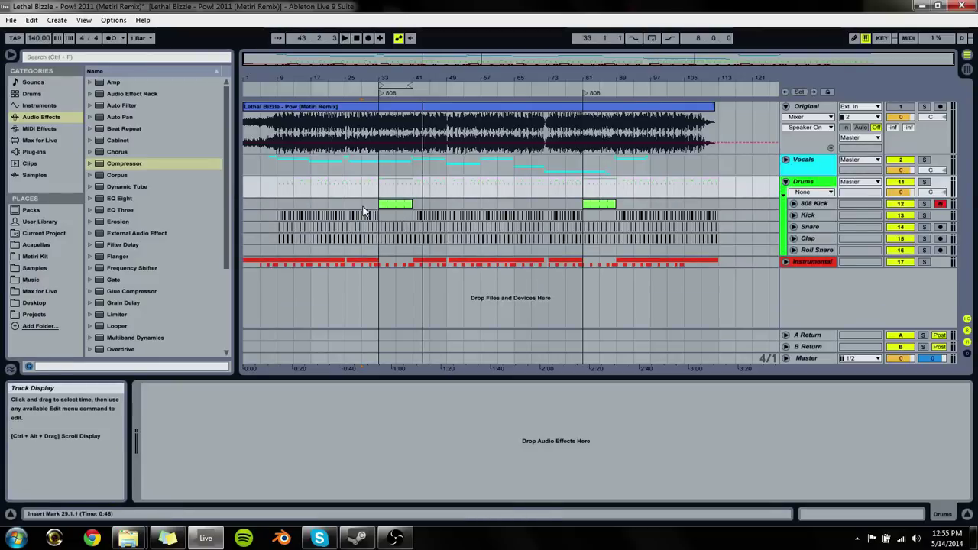
pyautogui.click(435, 205)
pyautogui.hotkey('ctrl', 'a')
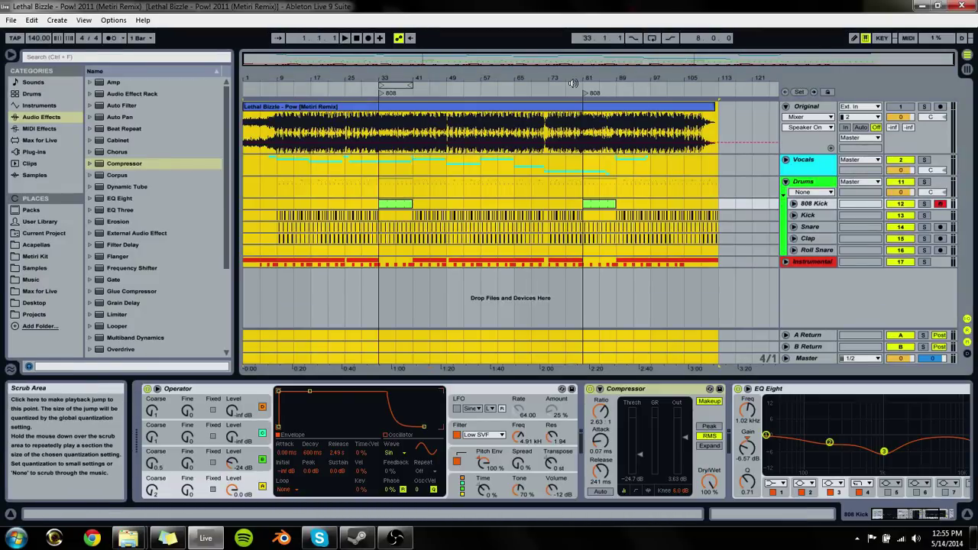
pyautogui.click(369, 215)
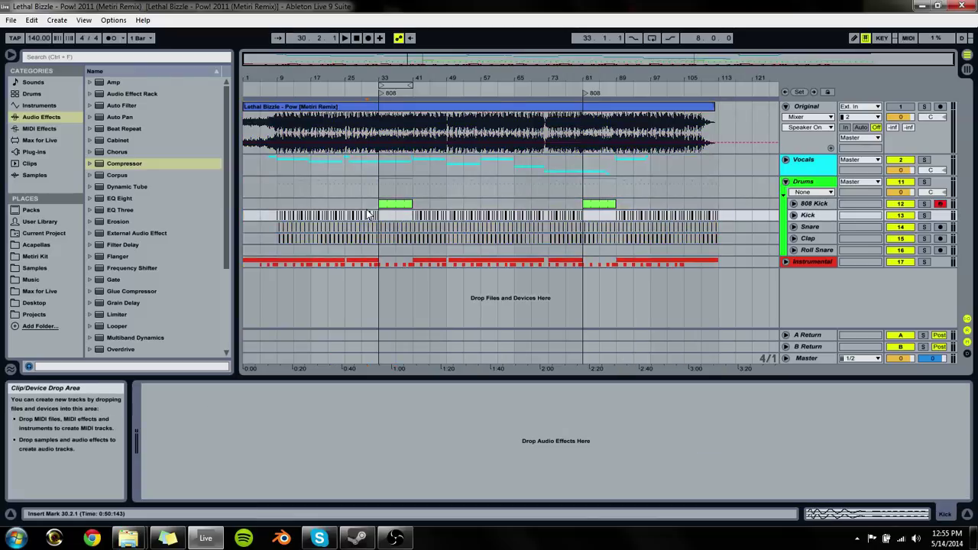
pyautogui.click(275, 203)
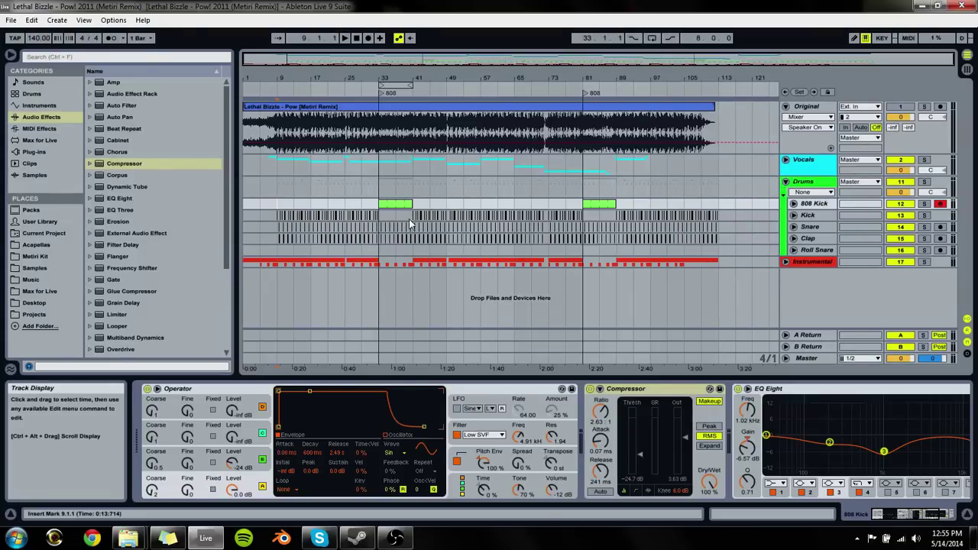
pyautogui.click(798, 262)
pyautogui.click(784, 262)
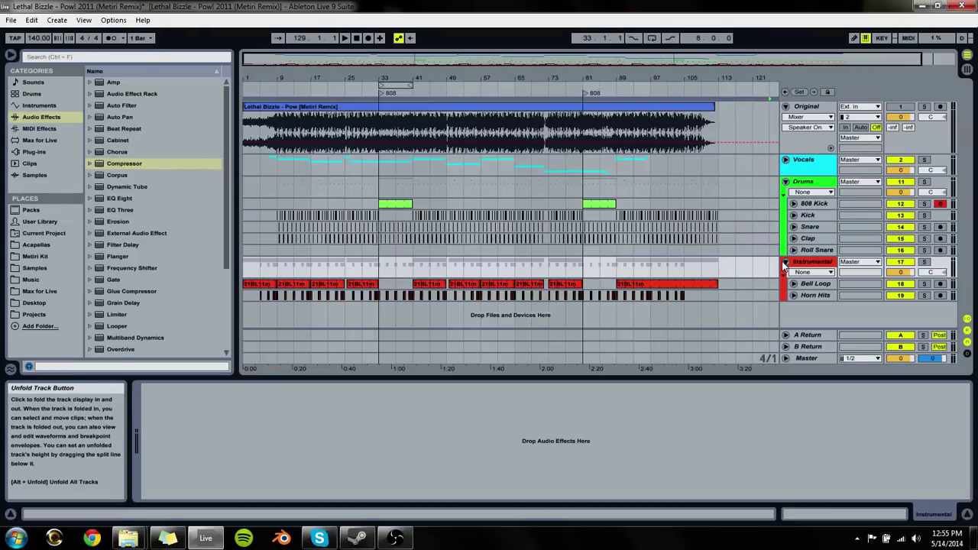
pyautogui.click(784, 262)
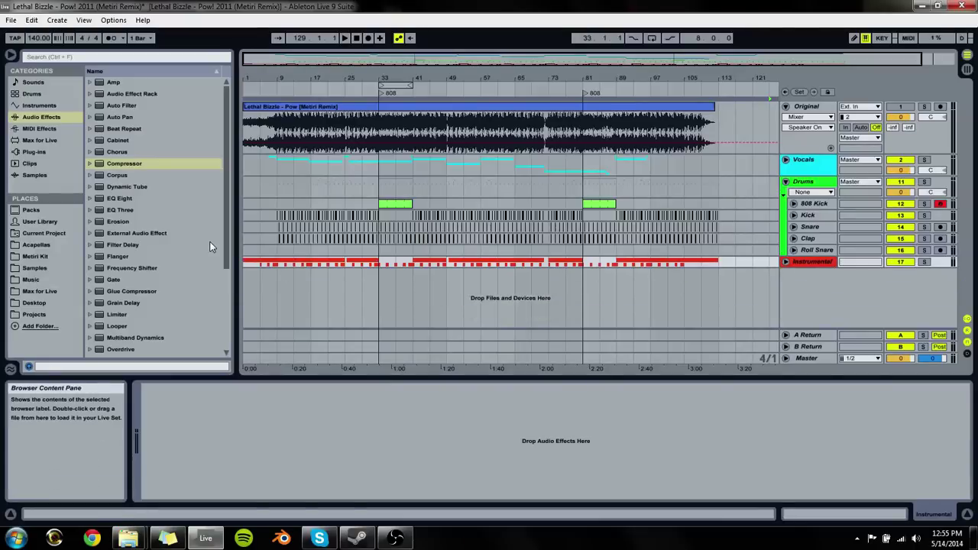
# Step: Solo the Original track and listen from bar 5 and again just before the drums enter at bar 9
pyautogui.click(263, 250)
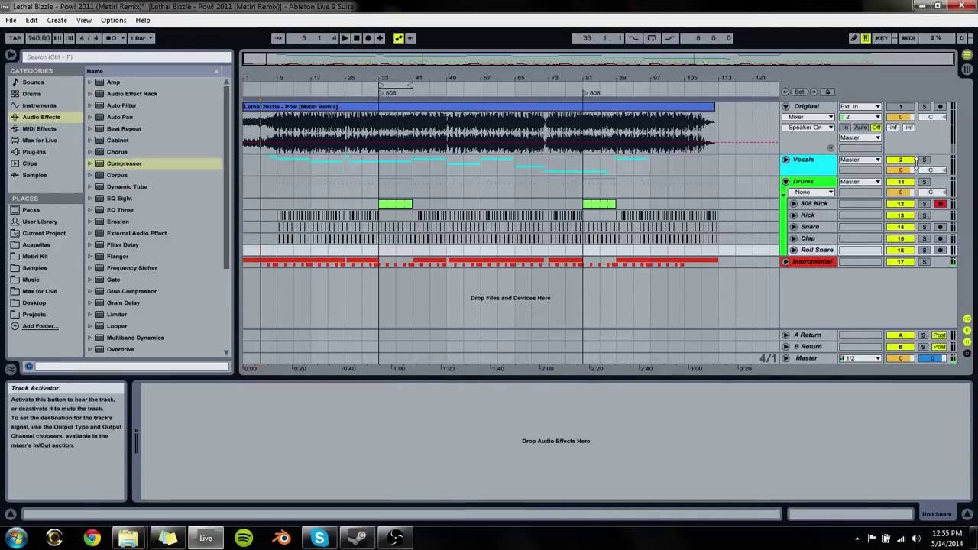
pyautogui.click(924, 106)
pyautogui.press('space')
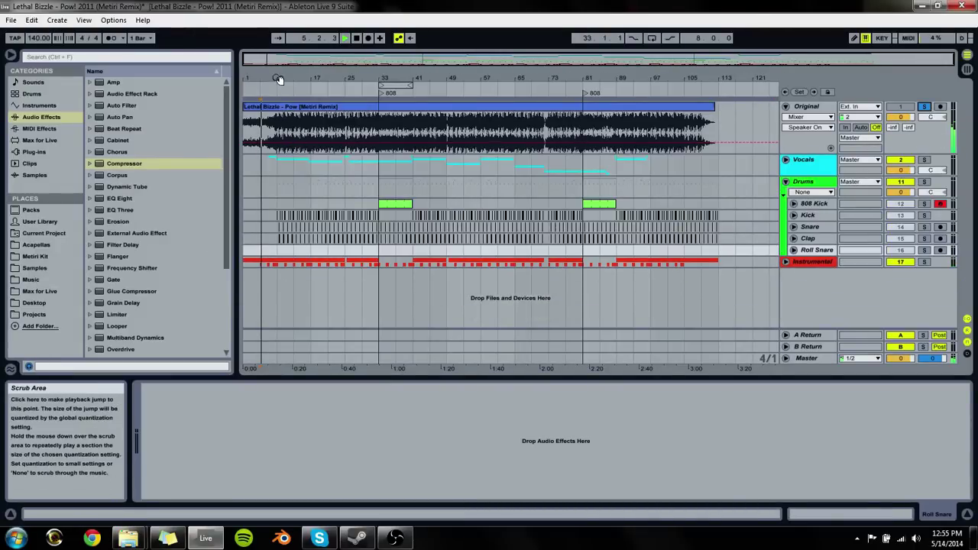
pyautogui.moveTo(281, 78); pyautogui.dragTo(355, 170)
pyautogui.press('space')
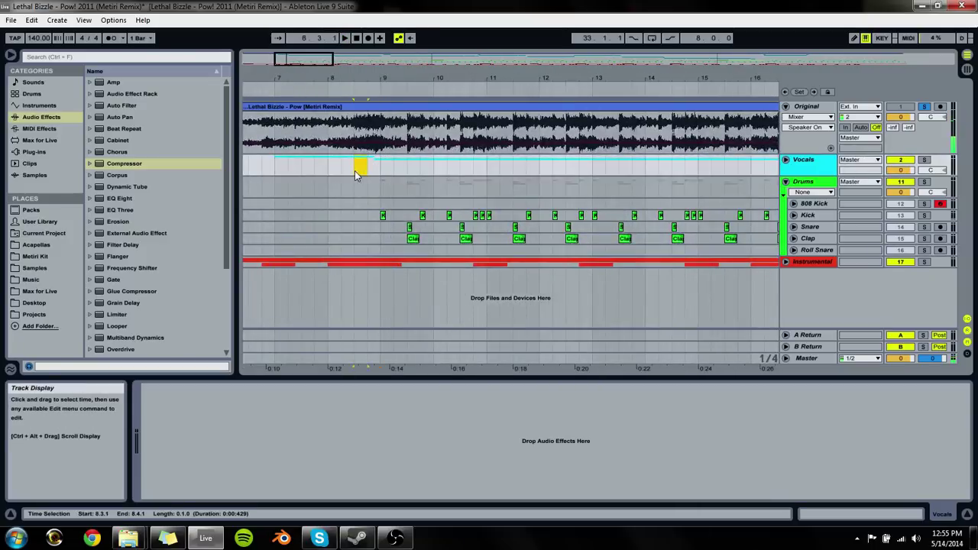
pyautogui.click(321, 191)
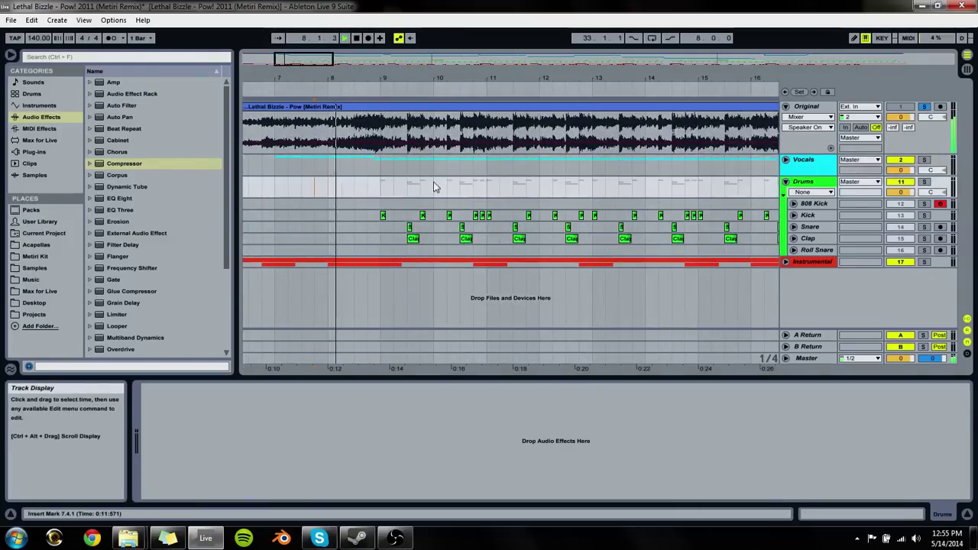
# Step: Turn off the Original track's solo and insert a new audio track below Roll Snare in the Drums group
pyautogui.click(813, 251)
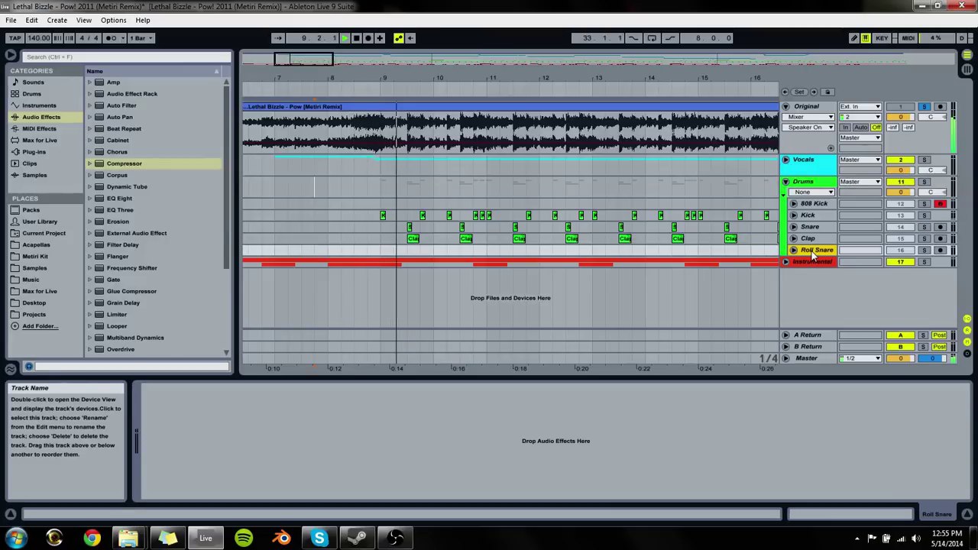
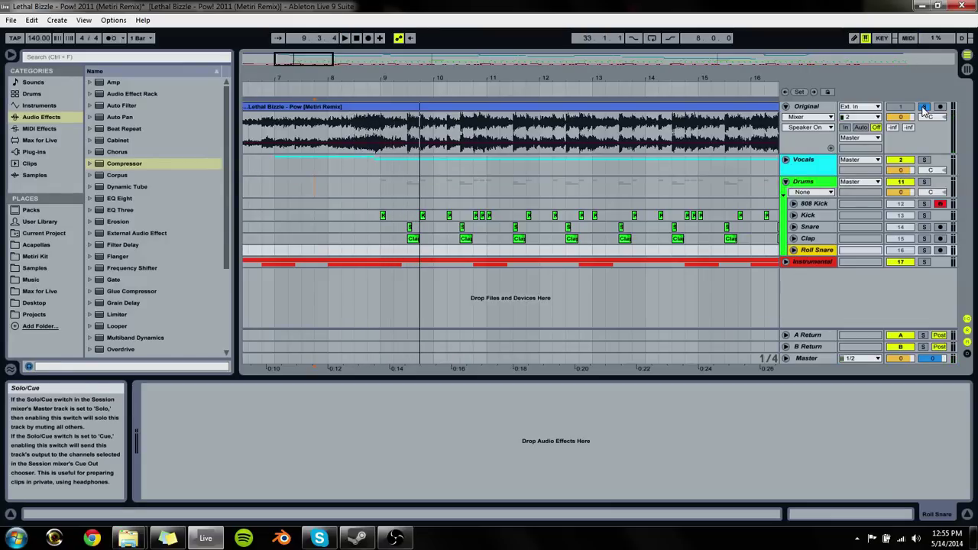
pyautogui.click(787, 237)
pyautogui.hotkey('ctrl', 't')
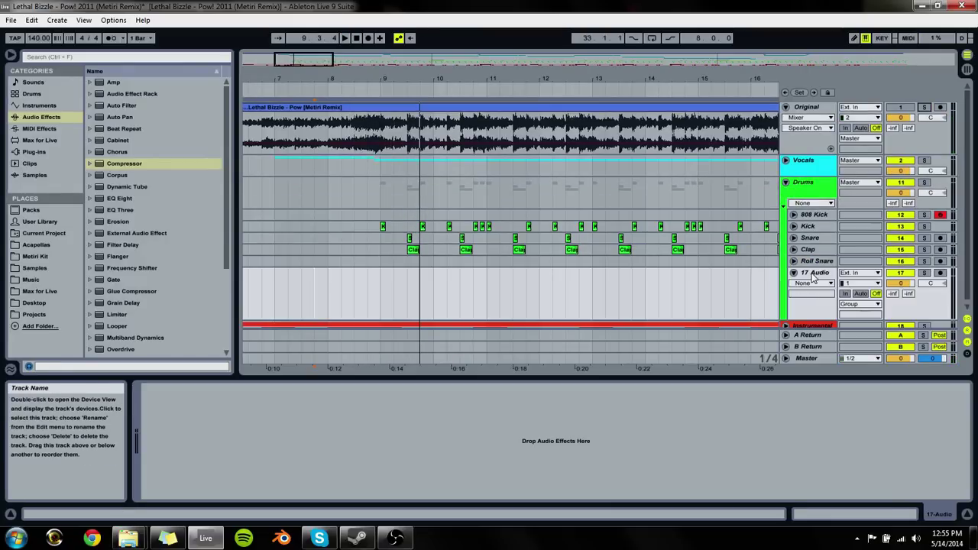
# Step: Look through the Desktop, Music and Samples places for percussion, and audition the samples in the Snaps folder
pyautogui.click(33, 302)
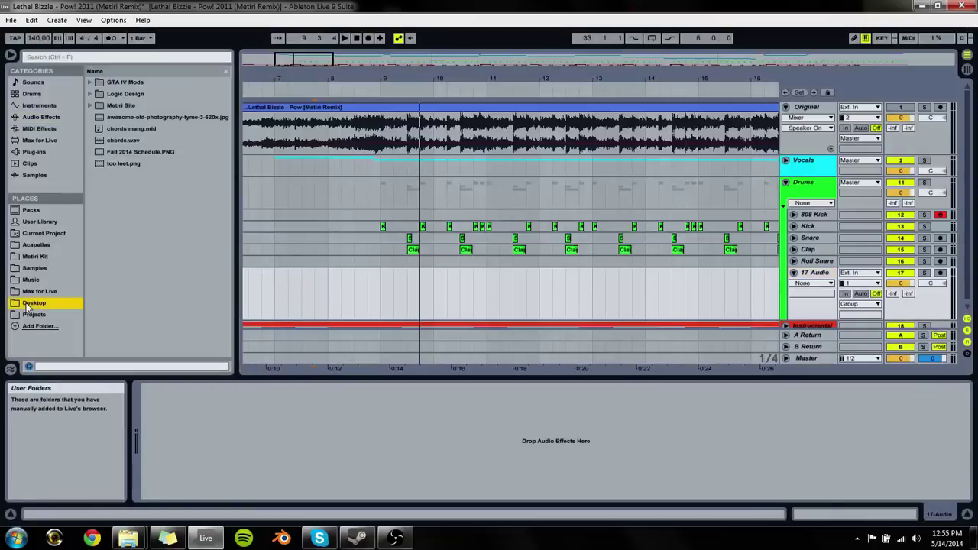
pyautogui.click(30, 280)
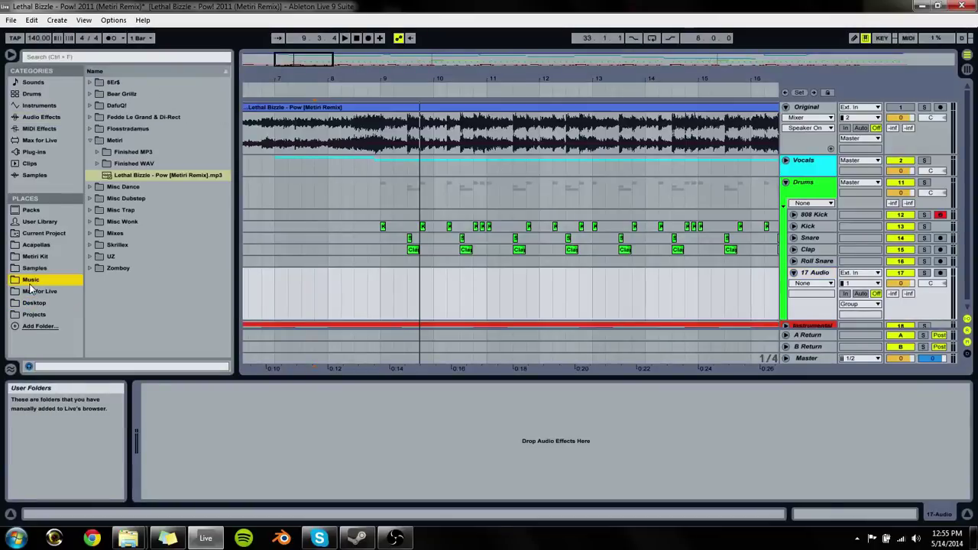
pyautogui.click(109, 143)
pyautogui.click(34, 269)
pyautogui.press('Down')
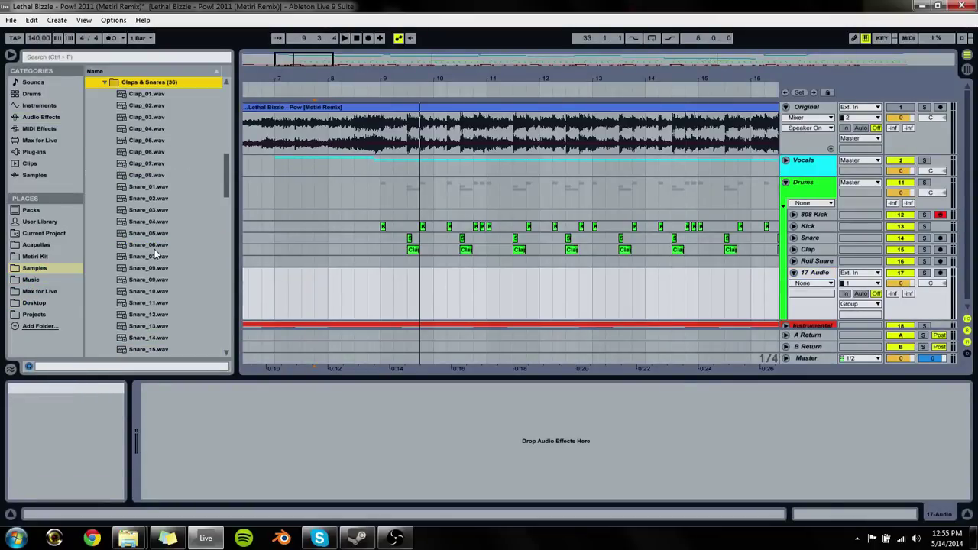
pyautogui.press('Left')
pyautogui.press('Down')
pyautogui.press('Down')
pyautogui.press('Down')
pyautogui.press('Down')
pyautogui.press('Down')
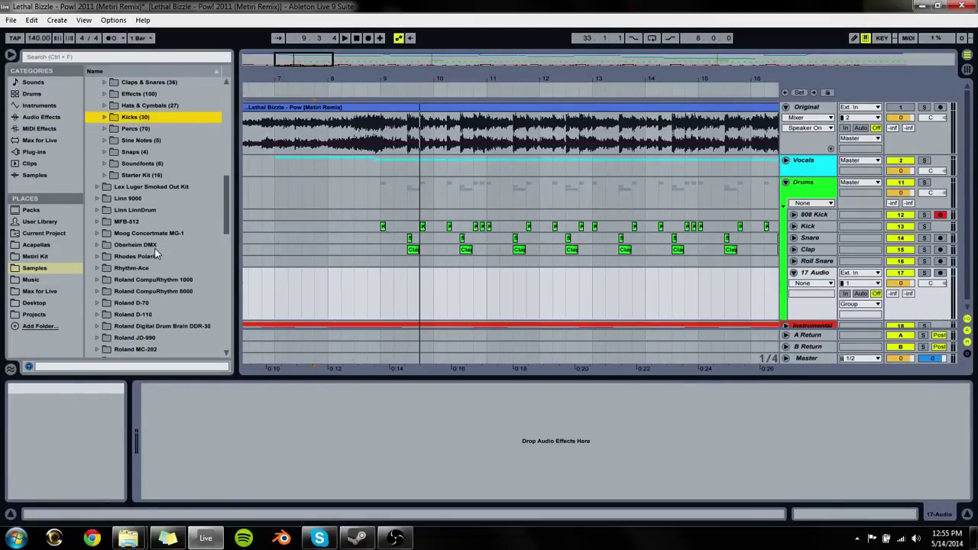
pyautogui.press('Right')
pyautogui.press('Down')
pyautogui.press('Down')
pyautogui.press('Down')
pyautogui.press('Down')
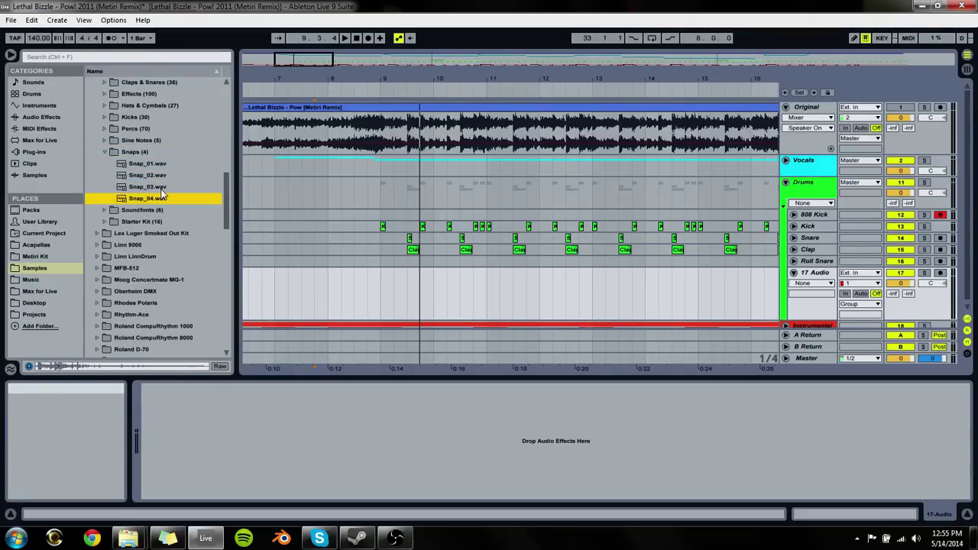
# Step: Check the Soundfonts folder and audition the Lex cymbal, hat, kick and SFX samples in the Starter Kit folder
pyautogui.press('Down')
pyautogui.press('Up')
pyautogui.press('Left')
pyautogui.press('Left')
pyautogui.press('Down')
pyautogui.press('Right')
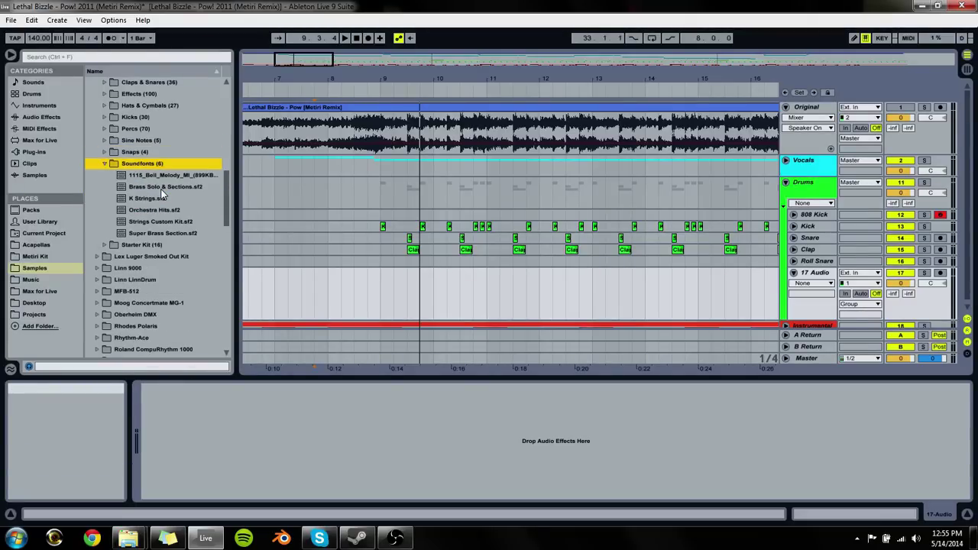
pyautogui.press('Down')
pyautogui.press('Up')
pyautogui.press('Left')
pyautogui.press('Down')
pyautogui.press('Right')
pyautogui.press('Down')
pyautogui.press('Down')
pyautogui.press('Down')
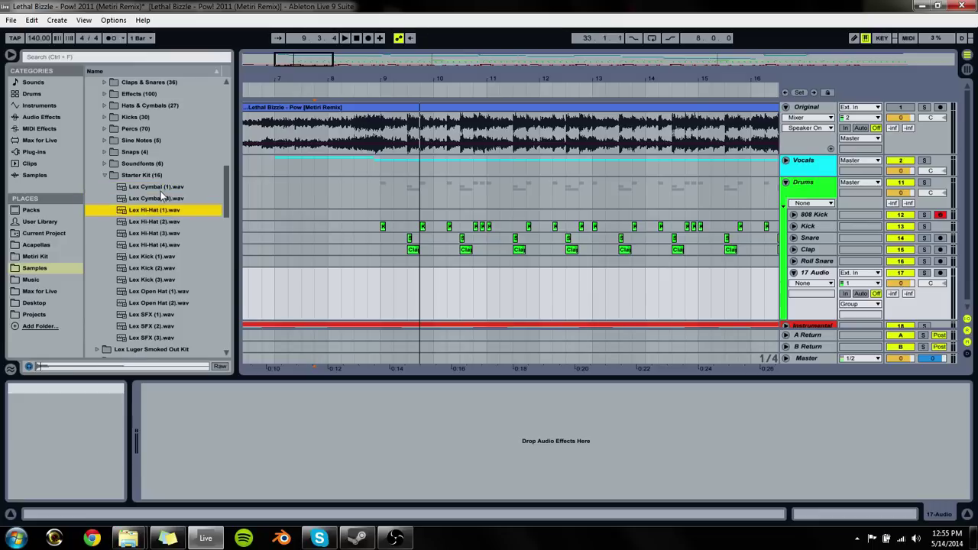
pyautogui.press('Down')
pyautogui.press('Down')
pyautogui.press('Down')
pyautogui.press('Down')
pyautogui.press('Down')
pyautogui.press('Down')
pyautogui.press('Down')
pyautogui.press('Down')
pyautogui.press('Down')
pyautogui.press('Down')
pyautogui.press('Down')
pyautogui.press('Up')
pyautogui.press('Up')
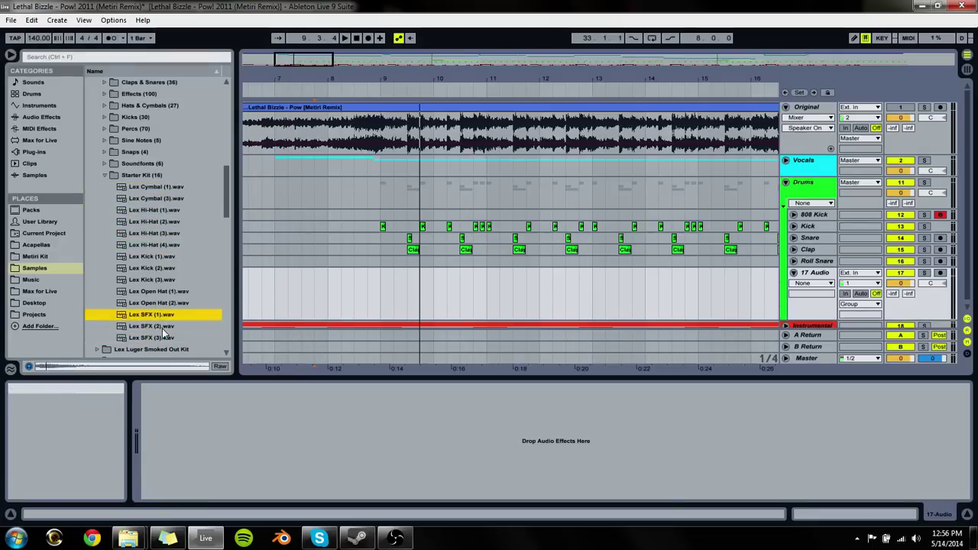
# Step: Recheck the Snaps folder and examine the contents of the Sine Notes folder
pyautogui.press('Left')
pyautogui.press('Left')
pyautogui.press('Up')
pyautogui.press('Up')
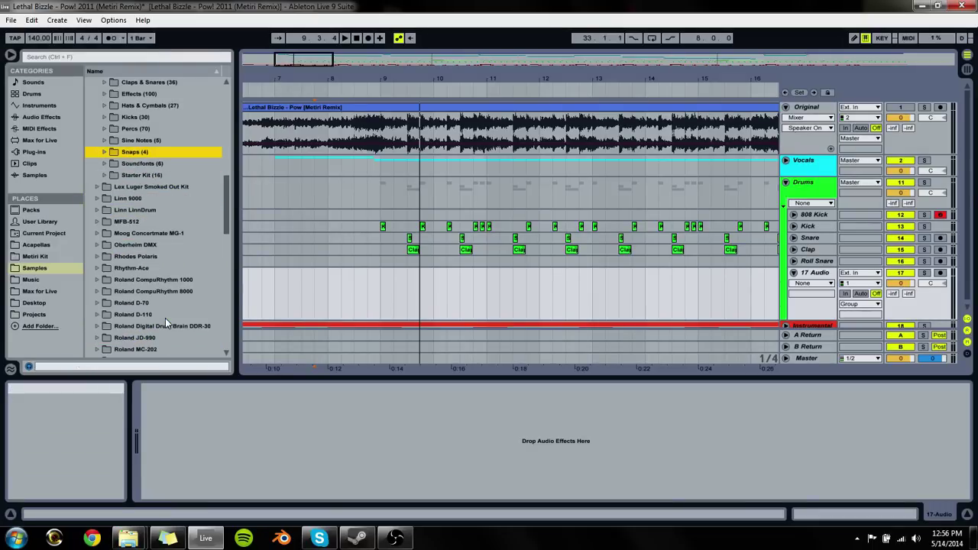
pyautogui.press('Right')
pyautogui.press('Down')
pyautogui.press('Left')
pyautogui.press('Left')
pyautogui.press('Up')
pyautogui.press('Right')
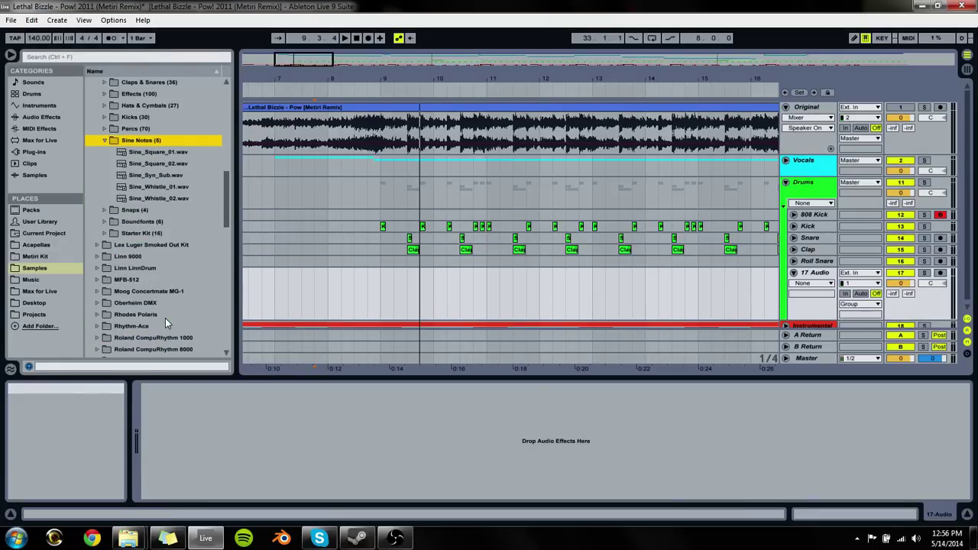
# Step: Audition the samples in the Percs folder from 808_Clave.wav through Cowbell_03.wav
pyautogui.press('Up')
pyautogui.press('Right')
pyautogui.press('Down')
pyautogui.press('Down')
pyautogui.press('Down')
pyautogui.press('Down')
pyautogui.press('Down')
pyautogui.press('Down')
pyautogui.press('Down')
pyautogui.press('Down')
pyautogui.press('Down')
pyautogui.press('Down')
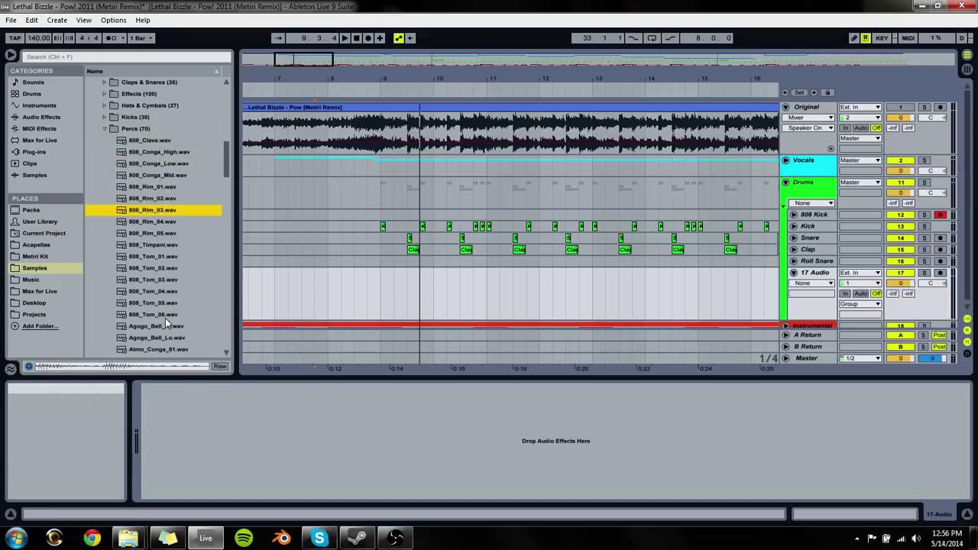
pyautogui.press('Down')
pyautogui.press('Down')
pyautogui.press('Down')
pyautogui.press('Down')
pyautogui.press('Down')
pyautogui.press('Down')
pyautogui.press('Down')
pyautogui.press('Down')
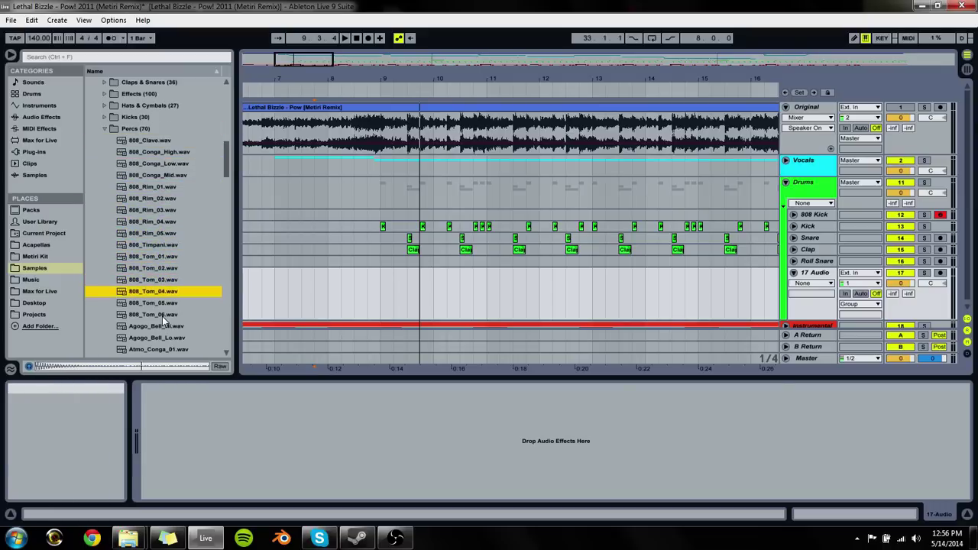
pyautogui.press('Down')
pyautogui.press('Down')
pyautogui.press('Down')
pyautogui.press('Down')
pyautogui.press('Down')
pyautogui.press('Down')
pyautogui.press('Down')
pyautogui.press('Down')
pyautogui.press('Down')
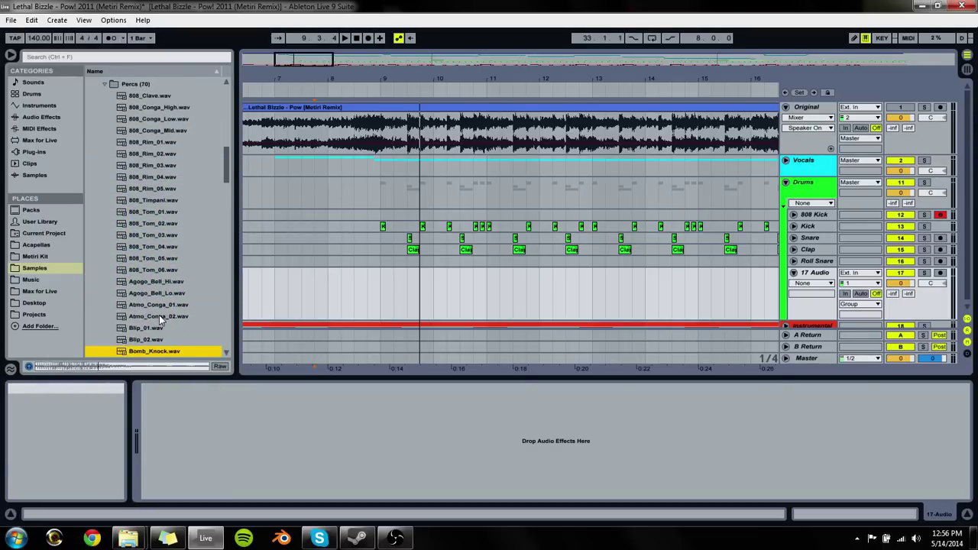
pyautogui.press('Down')
pyautogui.press('Down')
pyautogui.press('Down')
pyautogui.press('Down')
pyautogui.press('Down')
pyautogui.press('Down')
pyautogui.press('Down')
pyautogui.press('Down')
pyautogui.press('Down')
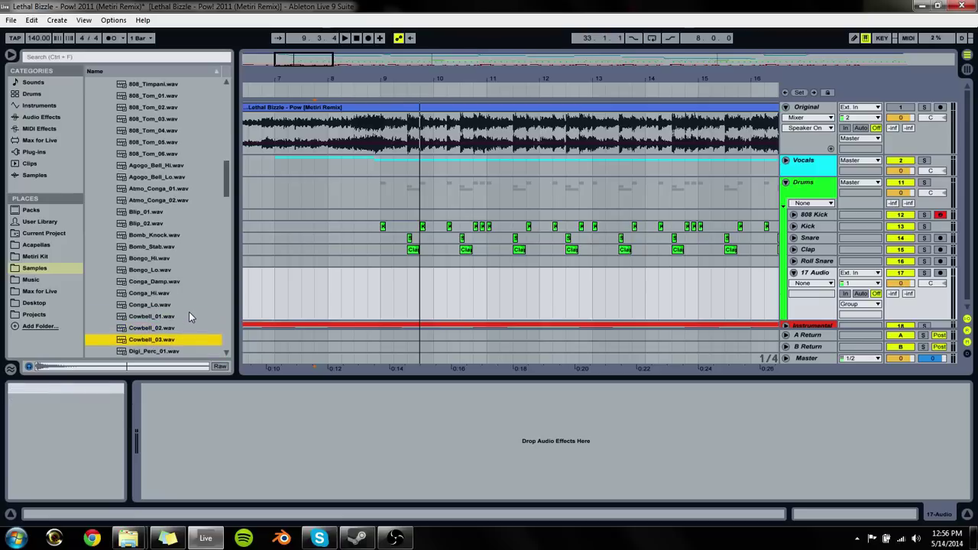
# Step: Audition the Digi_Perc and Ethnic samples down to Knock_Perc.wav, and listen to the arrangement from bar 9
pyautogui.press('Down')
pyautogui.press('Down')
pyautogui.press('Down')
pyautogui.press('Down')
pyautogui.press('Down')
pyautogui.press('Down')
pyautogui.press('Down')
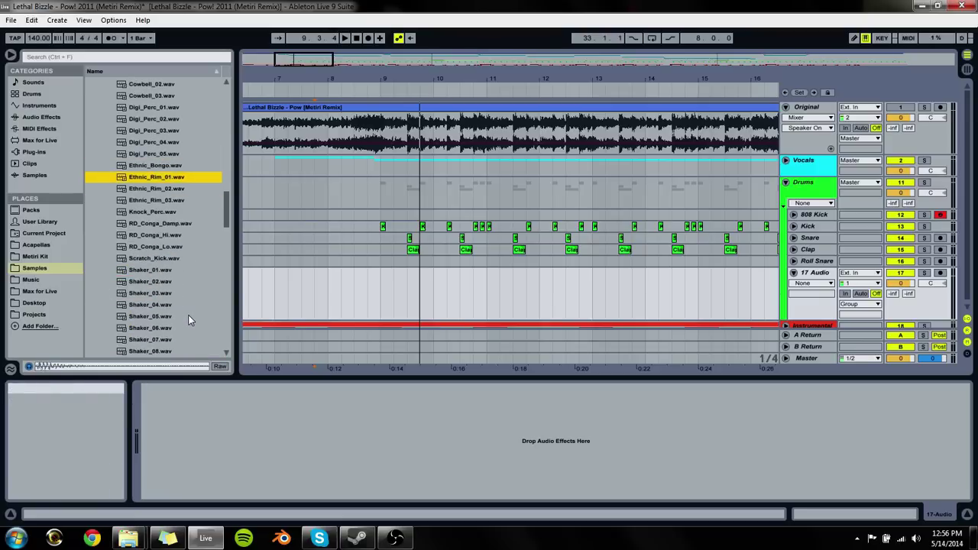
pyautogui.press('Up')
pyautogui.click(382, 303)
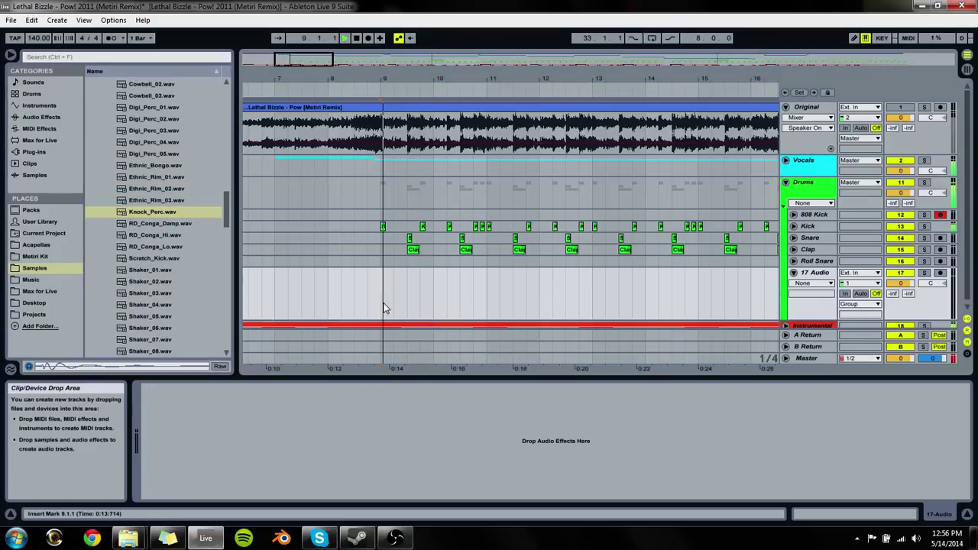
pyautogui.press('space')
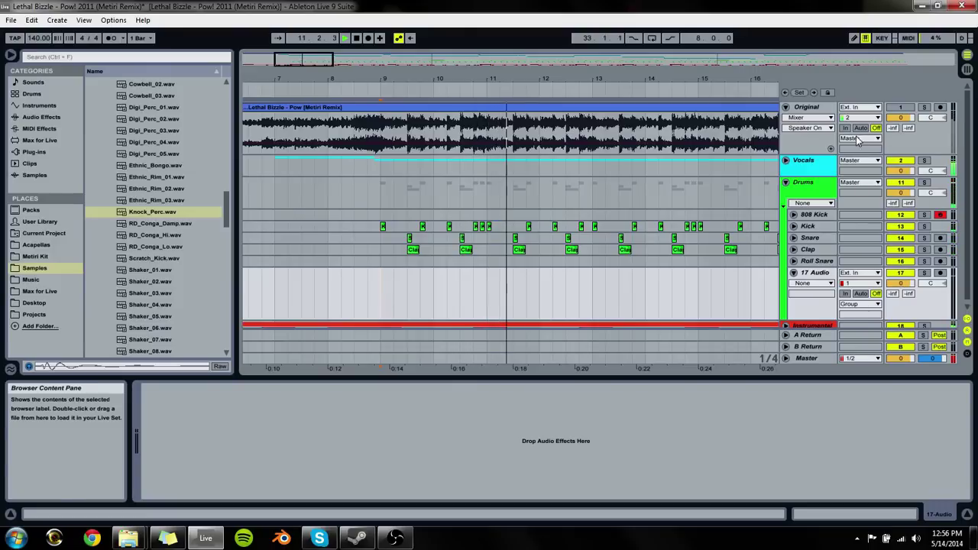
# Step: Solo the Original track and listen to it from bar 9
pyautogui.press('space')
pyautogui.click(924, 107)
pyautogui.press('space')
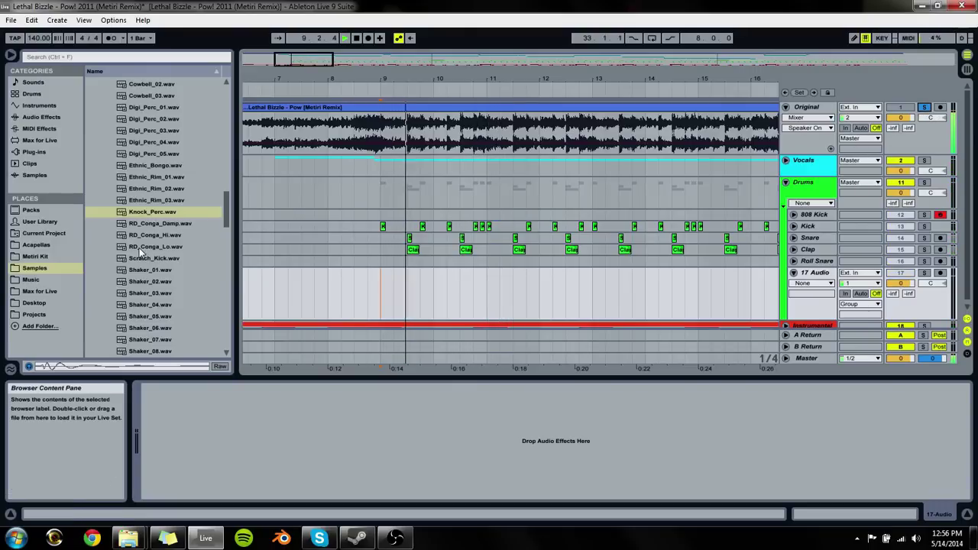
pyautogui.press('space')
# Step: Audition the shaker, sleigh bell, tambourine and tom samples from Shaker_01.wav down to Wood_Block.wav
pyautogui.click(140, 269)
pyautogui.press('Down')
pyautogui.press('Down')
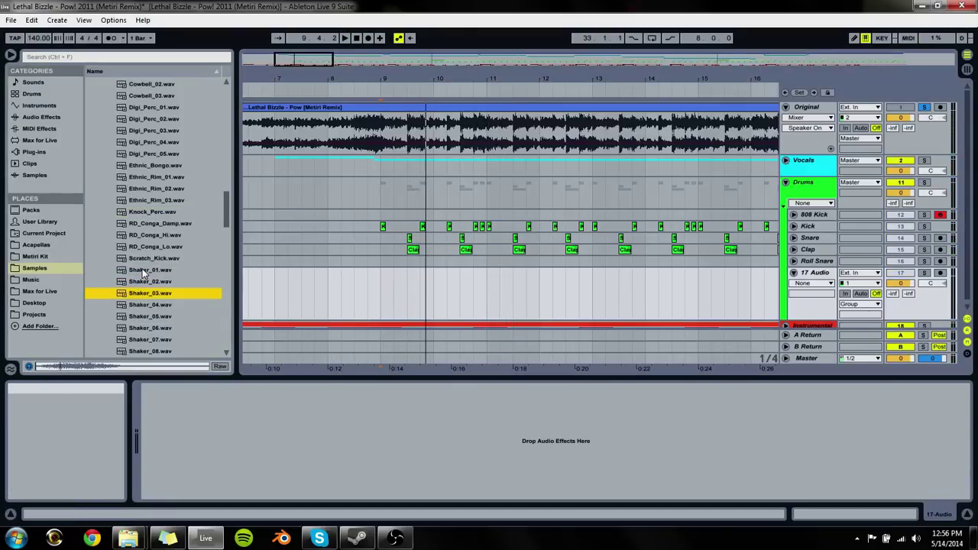
pyautogui.press('Down')
pyautogui.press('Down')
pyautogui.press('Down')
pyautogui.press('Down')
pyautogui.press('Down')
pyautogui.press('Down')
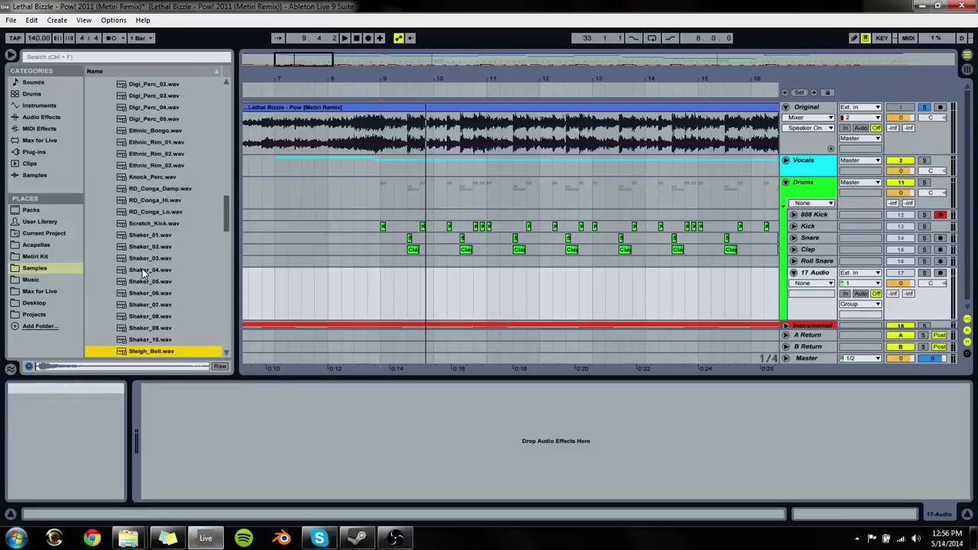
pyautogui.press('Down')
pyautogui.press('Down')
pyautogui.press('Down')
pyautogui.press('Down')
pyautogui.press('Down')
pyautogui.press('Down')
pyautogui.press('Down')
pyautogui.press('Down')
pyautogui.press('Down')
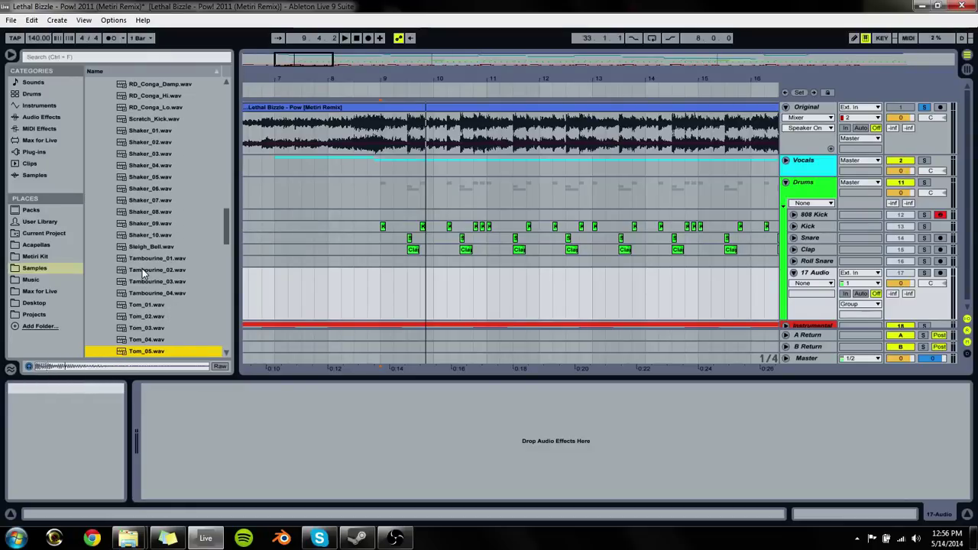
pyautogui.press('Down')
pyautogui.press('Down')
pyautogui.press('Down')
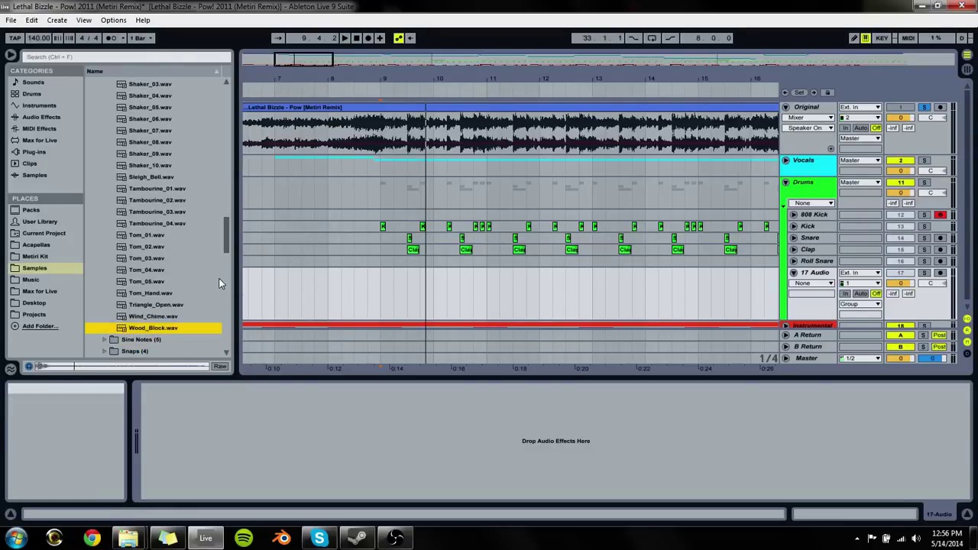
# Step: Audition 808_Rim_02.wav and 808_Rim_01.wav, and place 808_Rim_01.wav at 9.1.1 on the 17 Audio track
pyautogui.moveTo(226, 247); pyautogui.dragTo(185, 182)
pyautogui.click(182, 181)
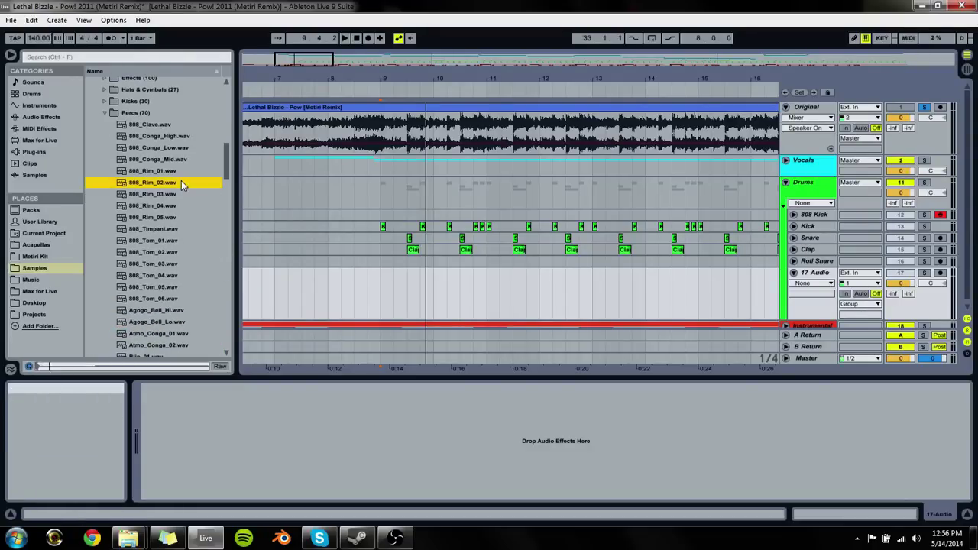
pyautogui.click(170, 171)
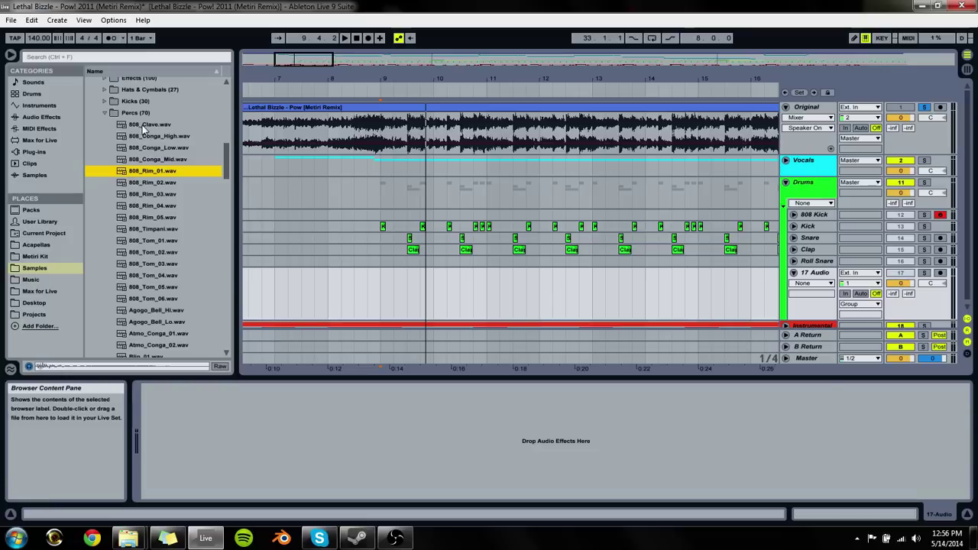
pyautogui.click(159, 173)
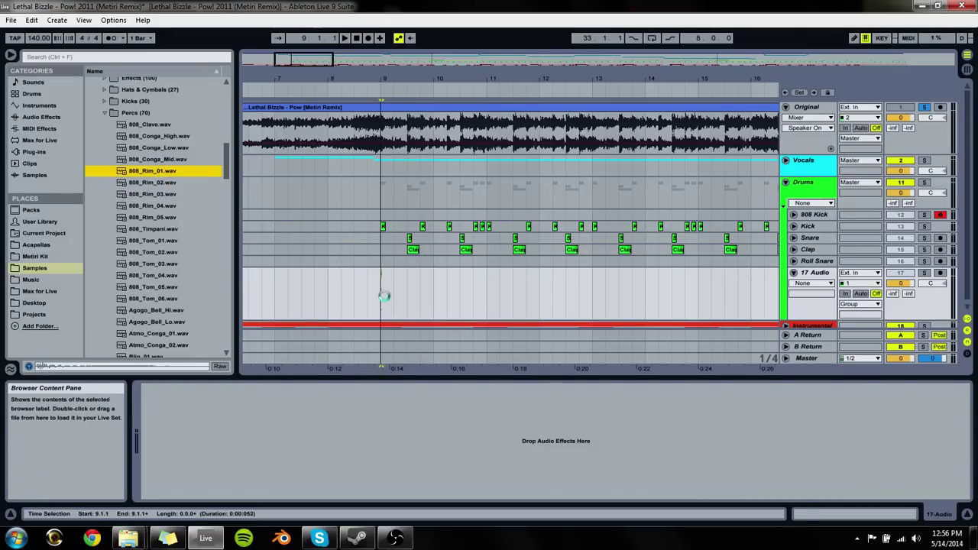
pyautogui.click(381, 295)
# Step: Play the arrangement from before bar 9 and set the 17 Audio track to show Fades
pyautogui.press('space')
pyautogui.click(810, 283)
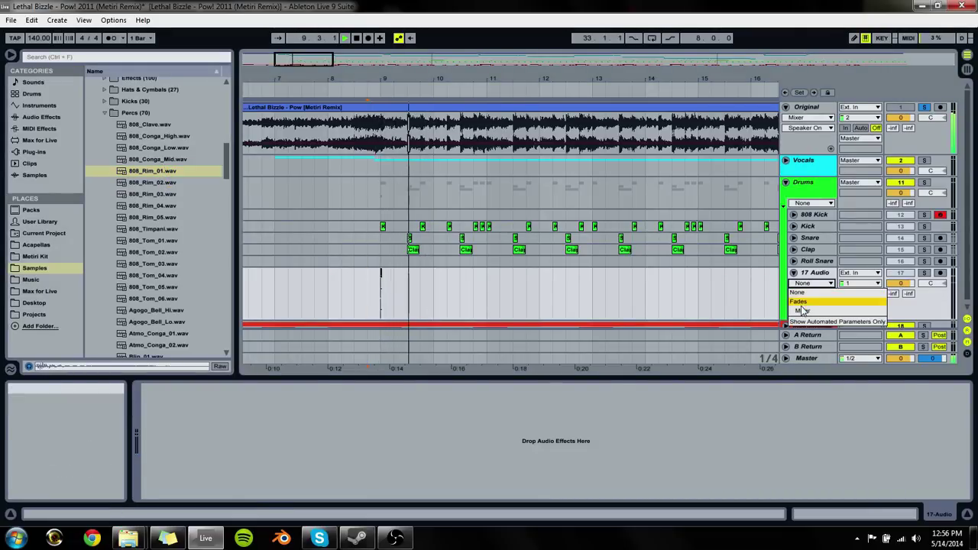
pyautogui.click(800, 303)
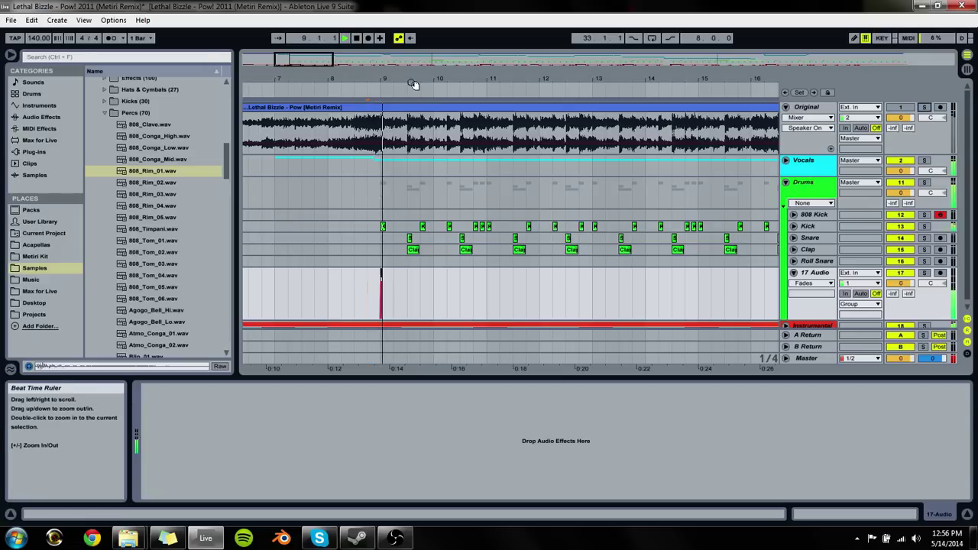
# Step: Rearrange the rim clip into hits at 9.2.1, 9.2.3 and 9.3.1, and play from before bar 9
pyautogui.press('space')
pyautogui.press('+')
pyautogui.press('+')
pyautogui.press('+')
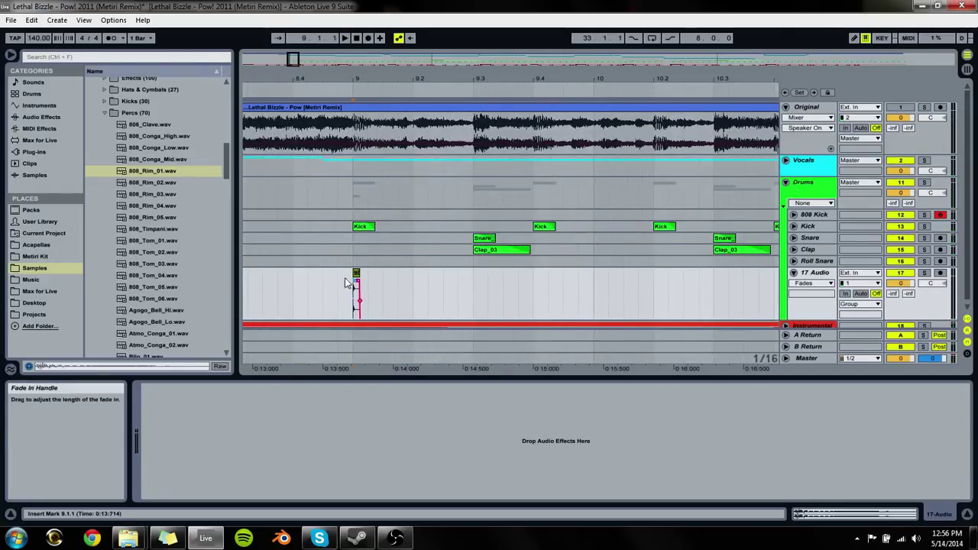
pyautogui.moveTo(356, 281); pyautogui.dragTo(468, 290)
pyautogui.click(265, 253)
pyautogui.press('space')
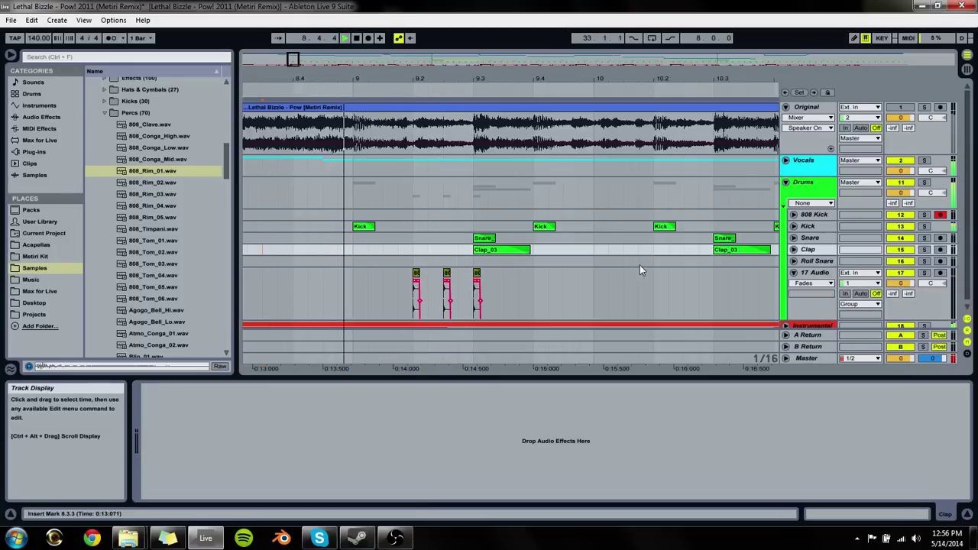
# Step: Move the third rim hit to 9.3.3 and listen to the pattern from the start of bar 9
pyautogui.moveTo(479, 282); pyautogui.dragTo(506, 284)
pyautogui.press('space')
pyautogui.moveTo(373, 305); pyautogui.dragTo(379, 269)
pyautogui.press('space')
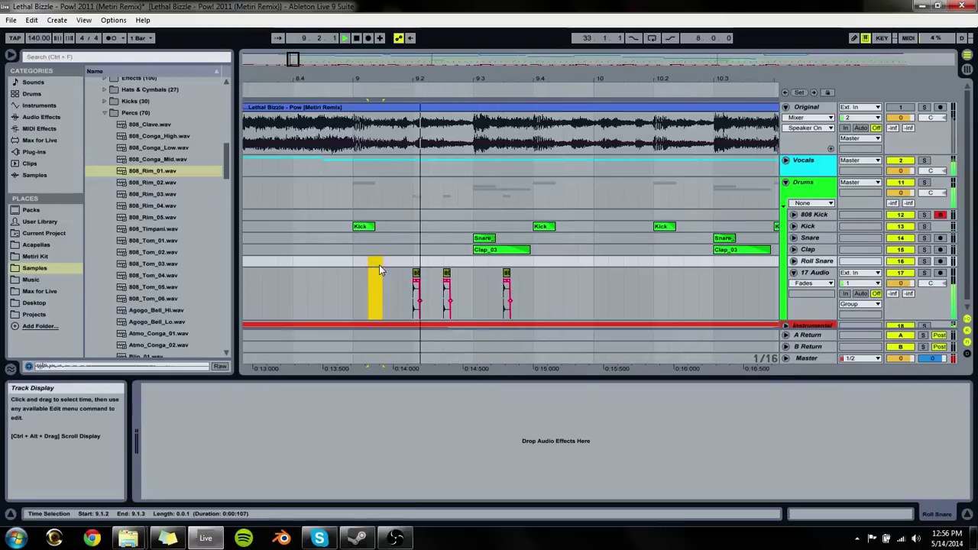
# Step: Copy the rim hit to 9.4.3 and replay the pattern from bar 9
pyautogui.moveTo(510, 275); pyautogui.dragTo(569, 275)
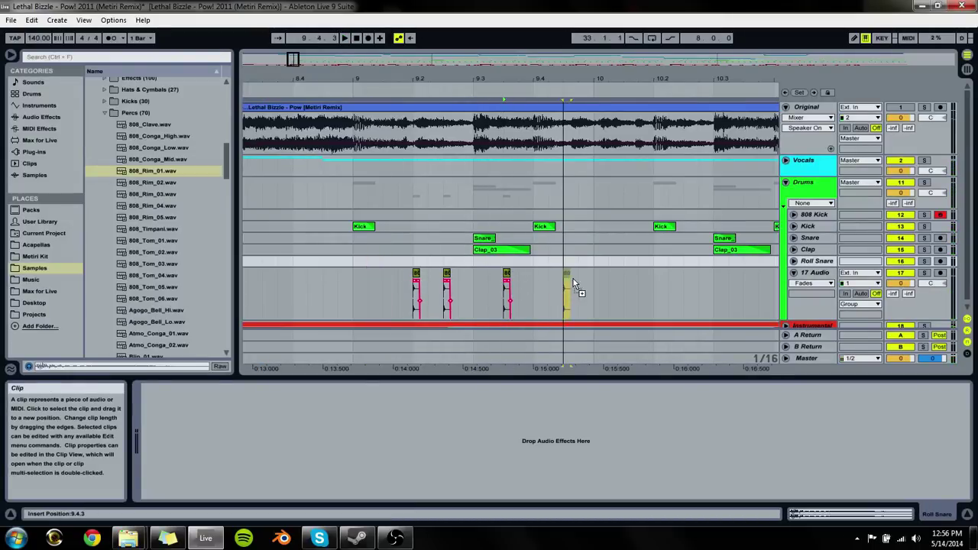
pyautogui.click(351, 279)
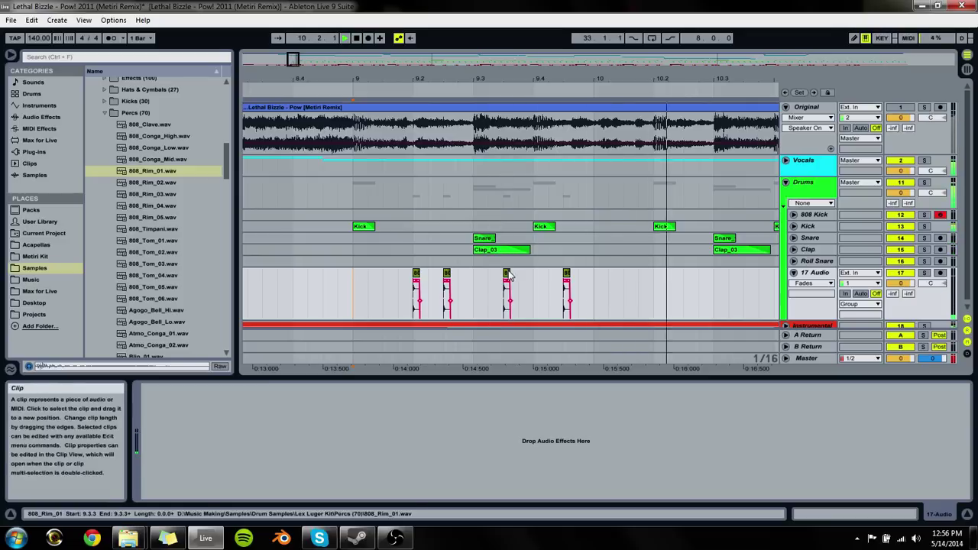
pyautogui.click(589, 285)
pyautogui.press('space')
pyautogui.press('space')
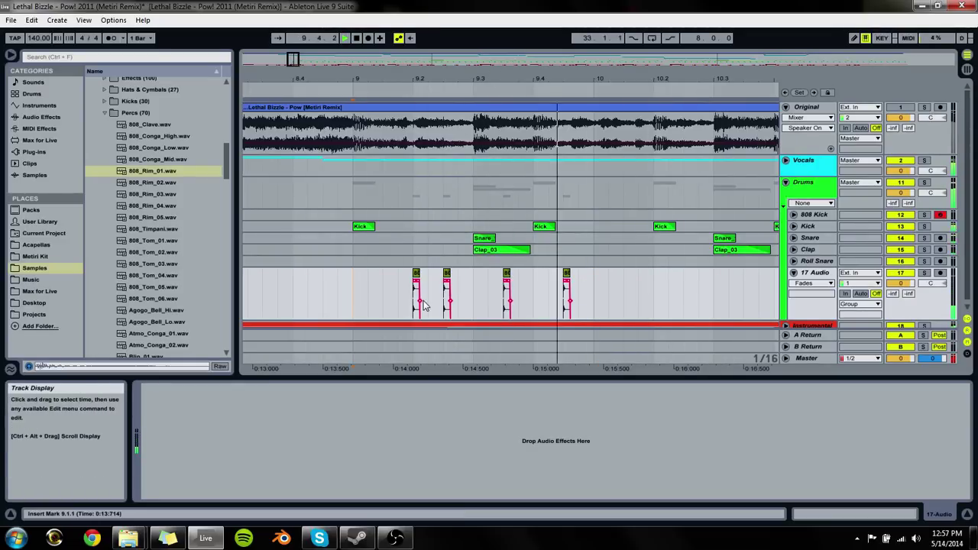
# Step: Add rim hits at 10.2.3 and 10.2.4, and listen to the pattern from 8.4.3
pyautogui.click(591, 286)
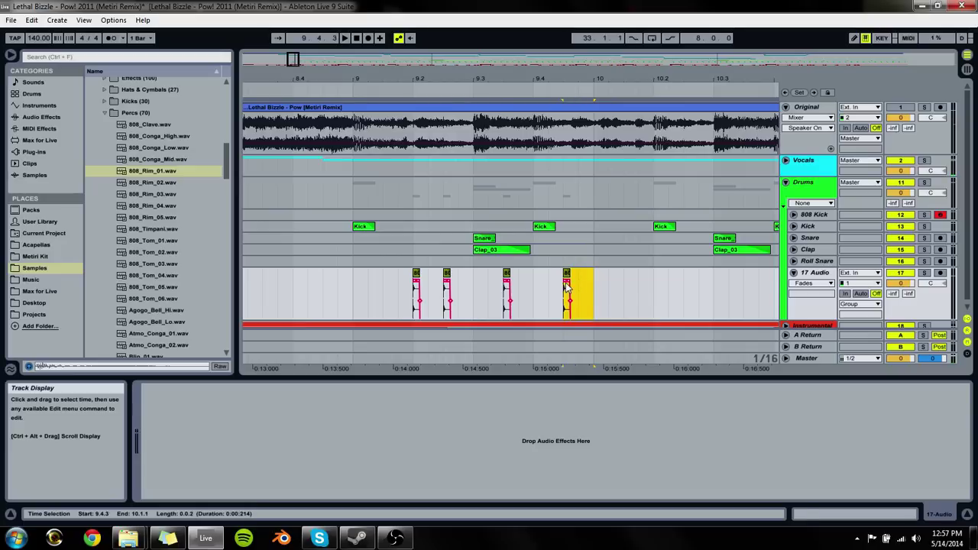
pyautogui.moveTo(591, 285); pyautogui.dragTo(705, 274)
pyautogui.press('space')
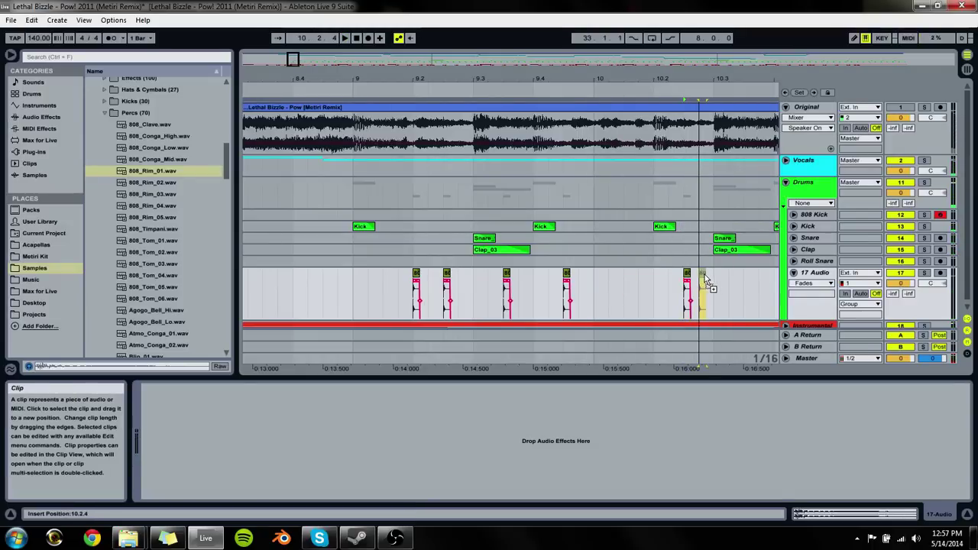
pyautogui.click(637, 271)
pyautogui.click(328, 275)
pyautogui.press('space')
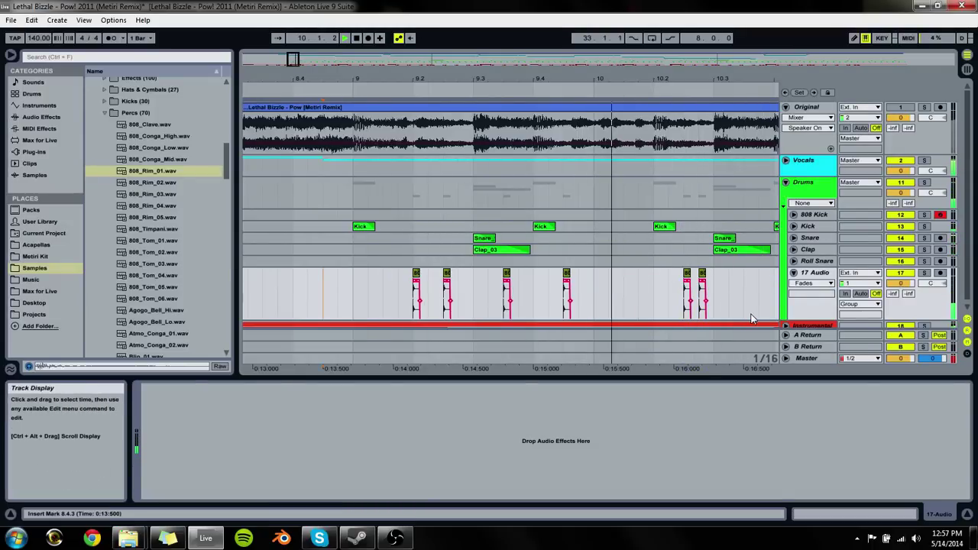
pyautogui.press('space')
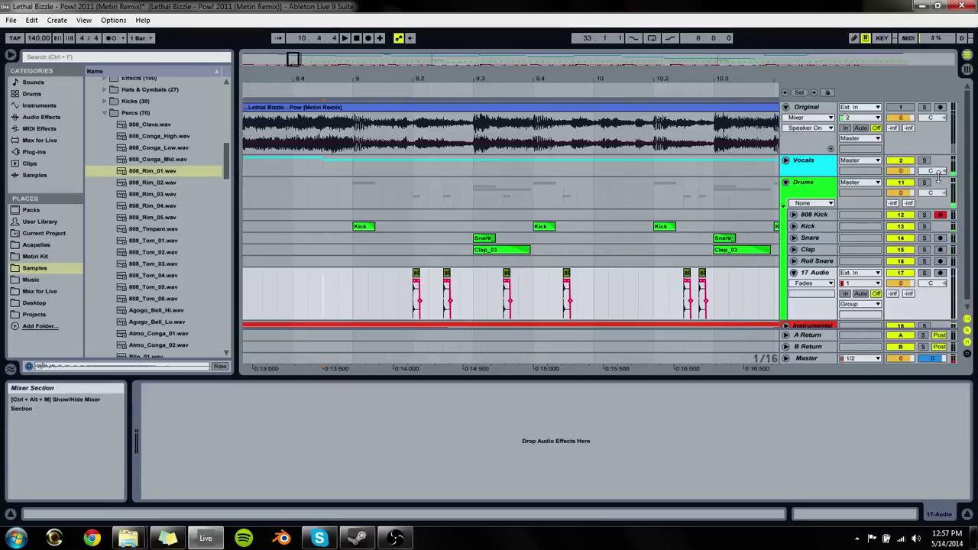
# Step: Solo the Drums group and play the drum pattern from just before bar 9
pyautogui.click(924, 182)
pyautogui.press('space')
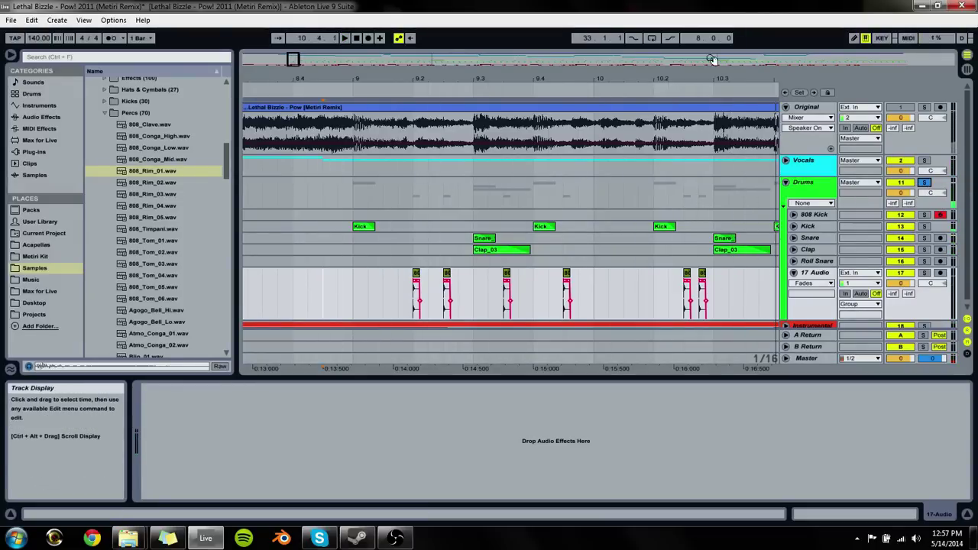
pyautogui.moveTo(718, 78); pyautogui.dragTo(625, 72)
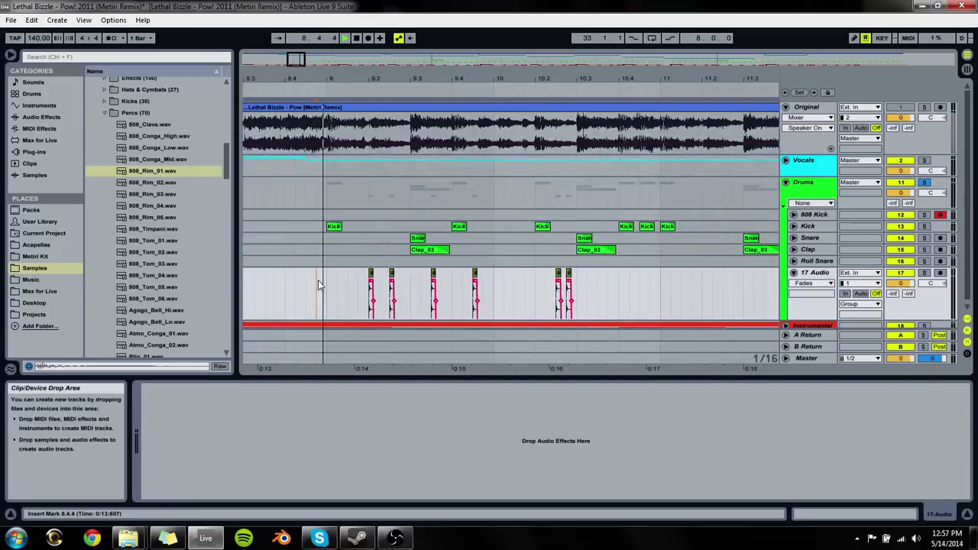
# Step: Copy the rim hit to 10.3.3 and 10.4.2, and play from 10.2.3
pyautogui.click(568, 276)
pyautogui.moveTo(571, 280); pyautogui.dragTo(631, 286)
pyautogui.click(627, 280)
pyautogui.click(564, 291)
pyautogui.press('space')
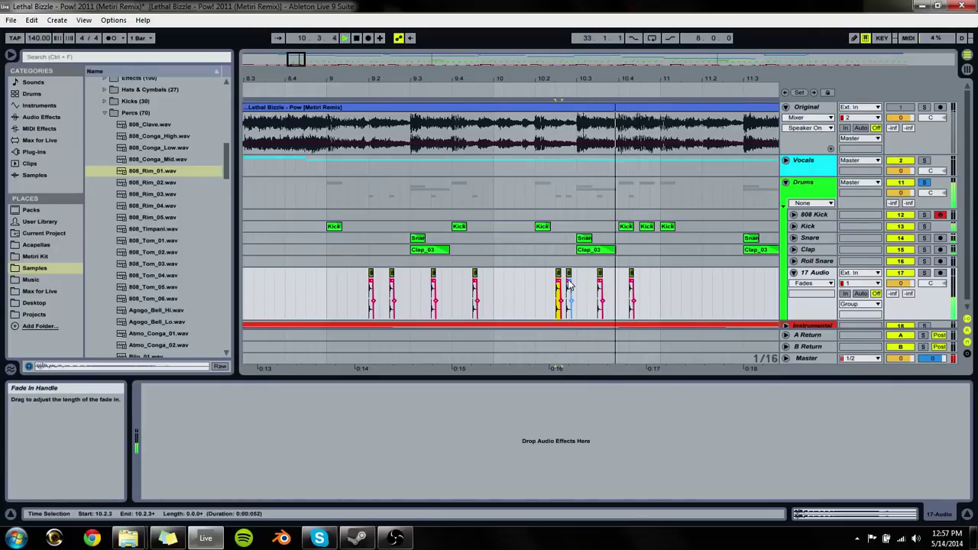
# Step: Duplicate the two-bar rim pattern from 9.1.1 to 11.1.1 into the following two bars
pyautogui.click(333, 286)
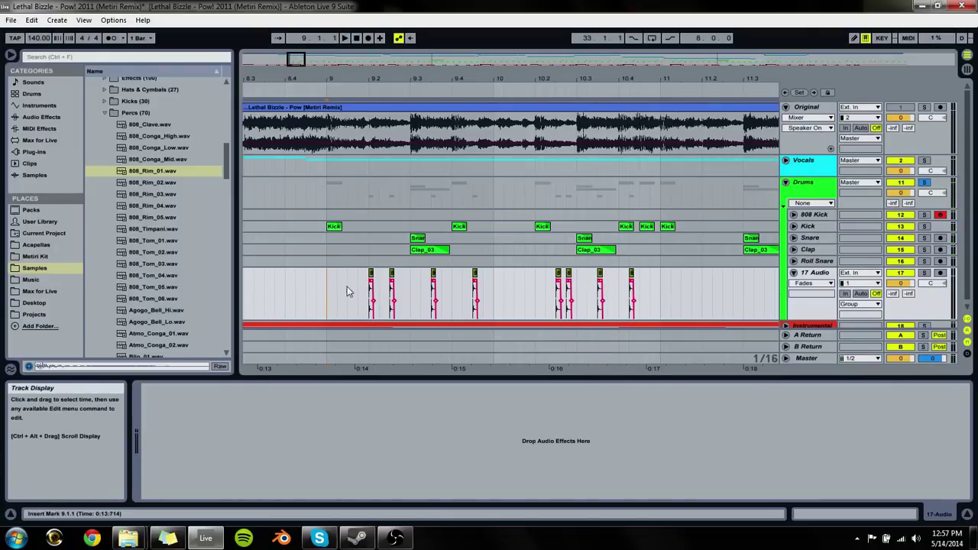
pyautogui.moveTo(662, 295); pyautogui.dragTo(314, 316)
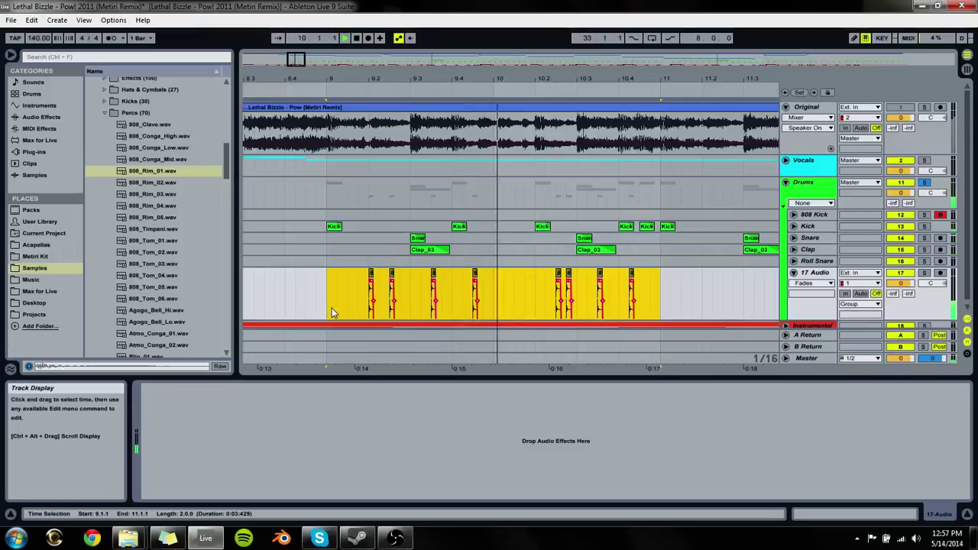
pyautogui.hotkey('ctrl', 'd')
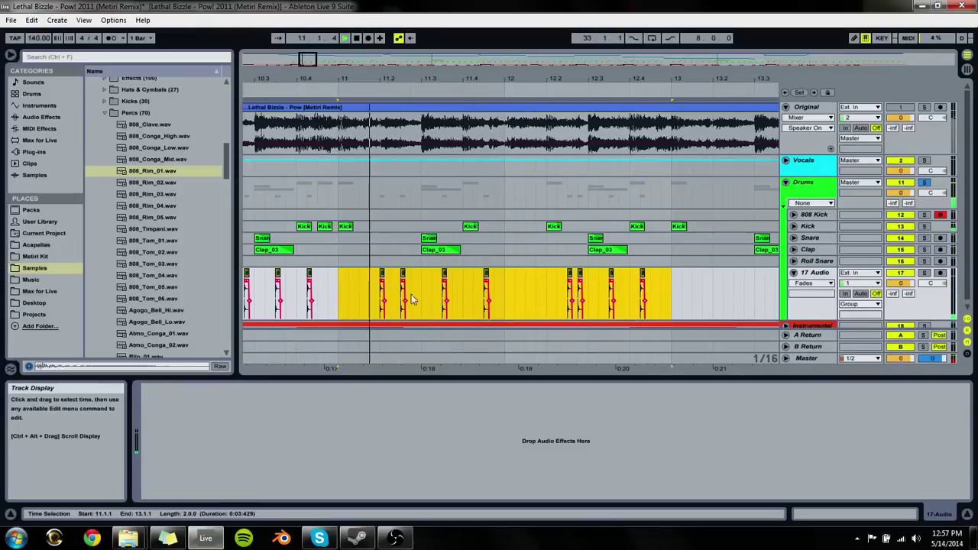
# Step: Move the rim hit at 12.2.3 to 12.1.3 and listen to the change from bar 11
pyautogui.click(569, 294)
pyautogui.press('space')
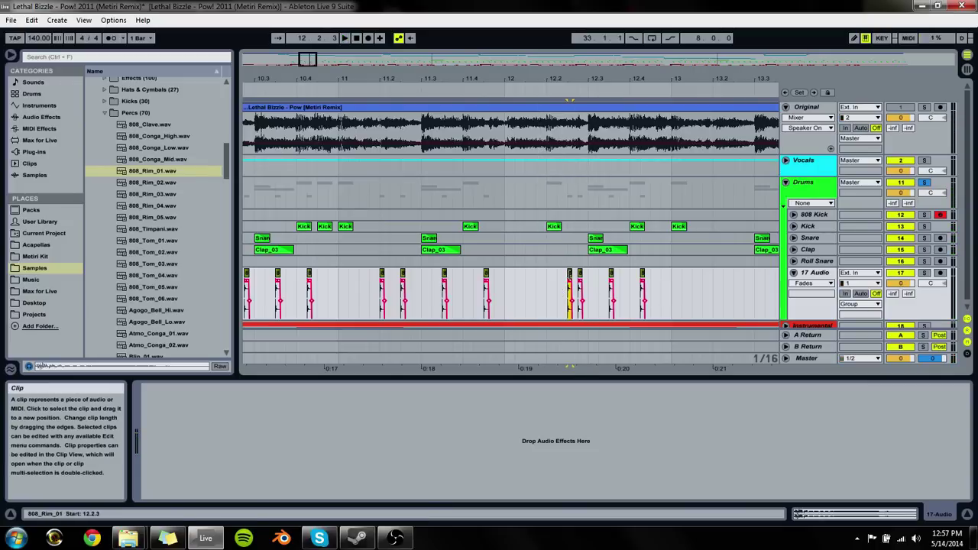
pyautogui.moveTo(572, 281); pyautogui.dragTo(527, 281)
pyautogui.press('space')
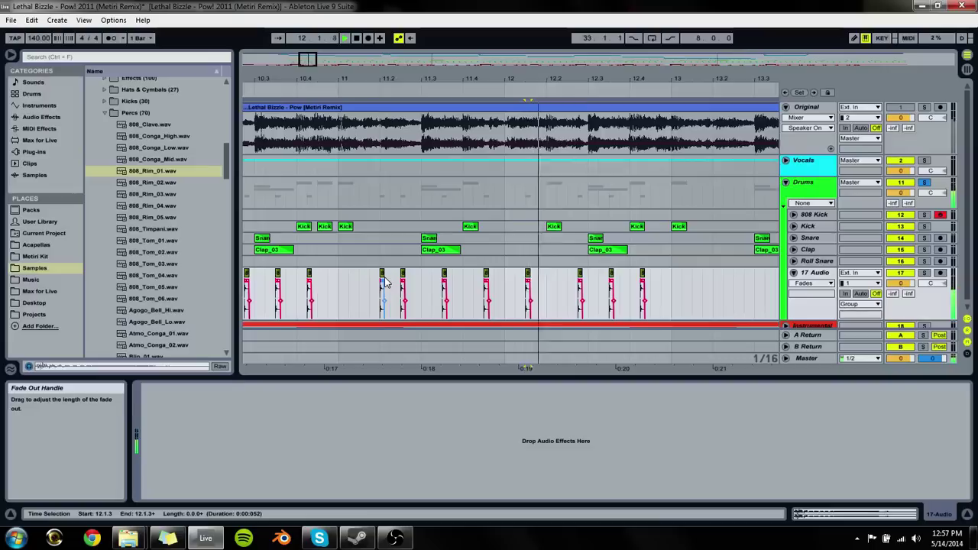
pyautogui.click(365, 281)
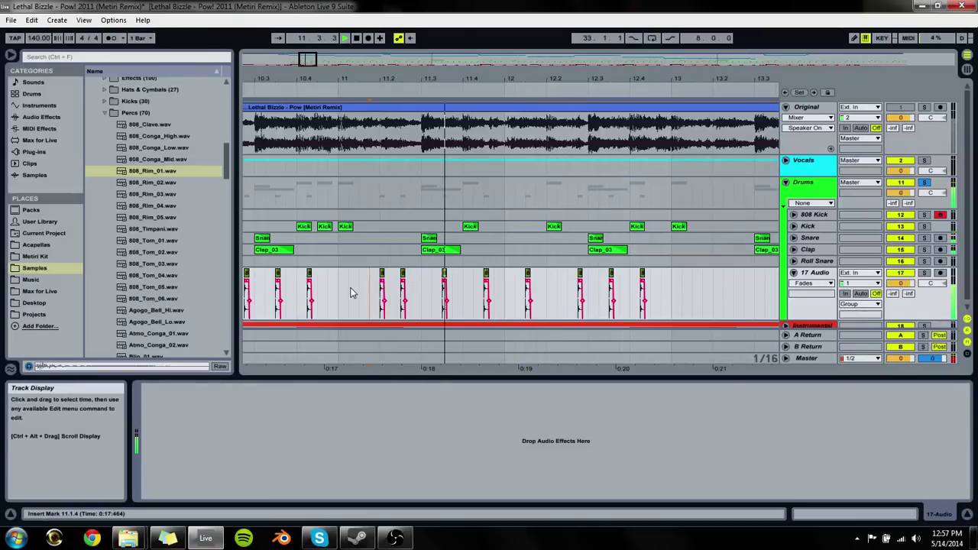
# Step: Add rim hits at 12.4.3 and 12.4.4, and play the pattern from 11.1.1
pyautogui.press('space')
pyautogui.moveTo(642, 284); pyautogui.dragTo(664, 281)
pyautogui.click(632, 279)
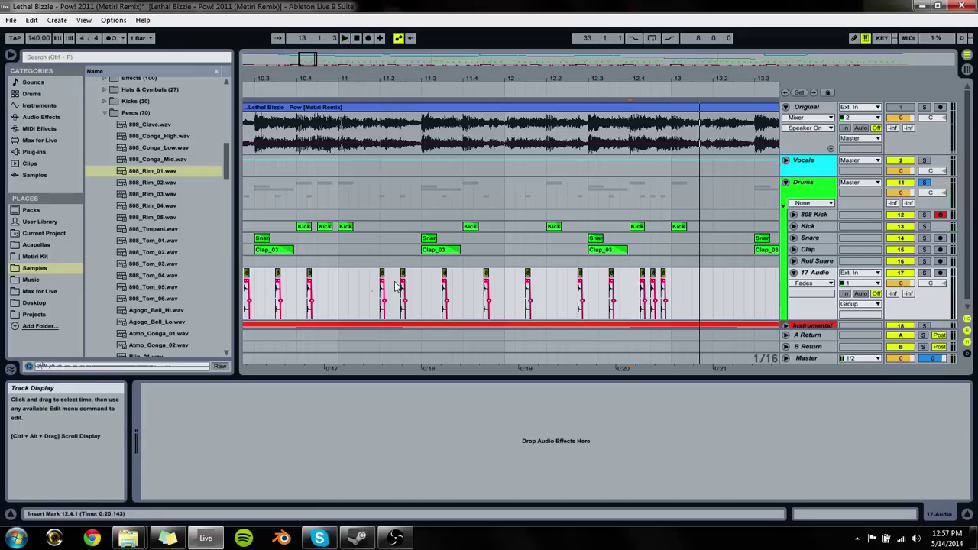
pyautogui.click(343, 285)
pyautogui.press('space')
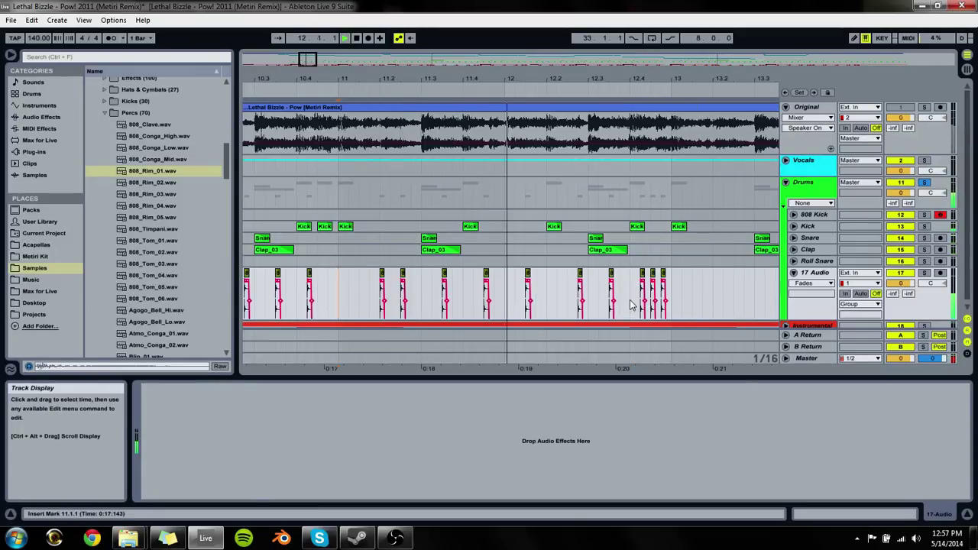
# Step: Duplicate the four-bar rim pattern from 9.1.1 to 13.1.1 into the following four bars
pyautogui.moveTo(628, 78); pyautogui.dragTo(628, 42)
pyautogui.press('space')
pyautogui.moveTo(648, 280); pyautogui.dragTo(376, 300)
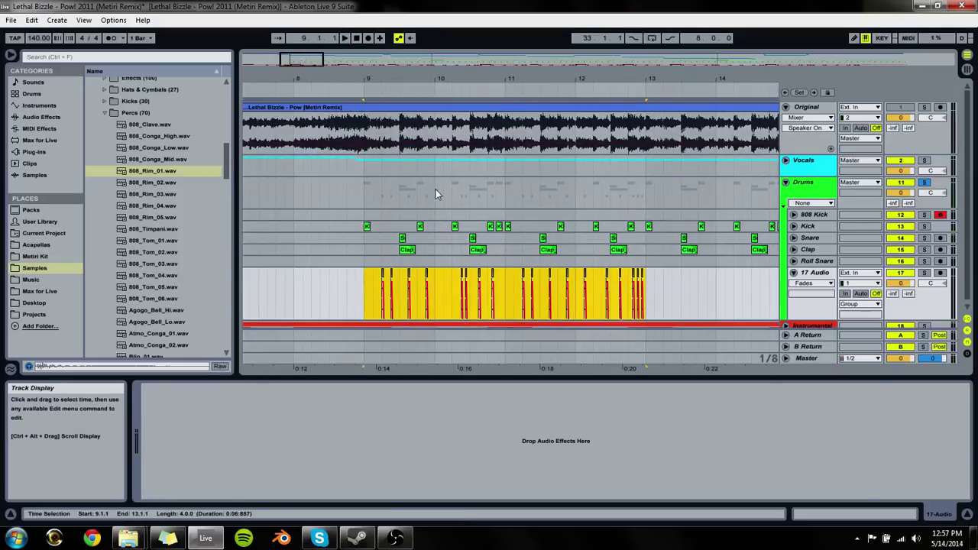
pyautogui.hotkey('ctrl', 'd')
# Step: Duplicate the eight-bar rim pattern ending at 17.1.1 twice, filling the 17 Audio track up to bar 33
pyautogui.moveTo(392, 78); pyautogui.dragTo(391, 47)
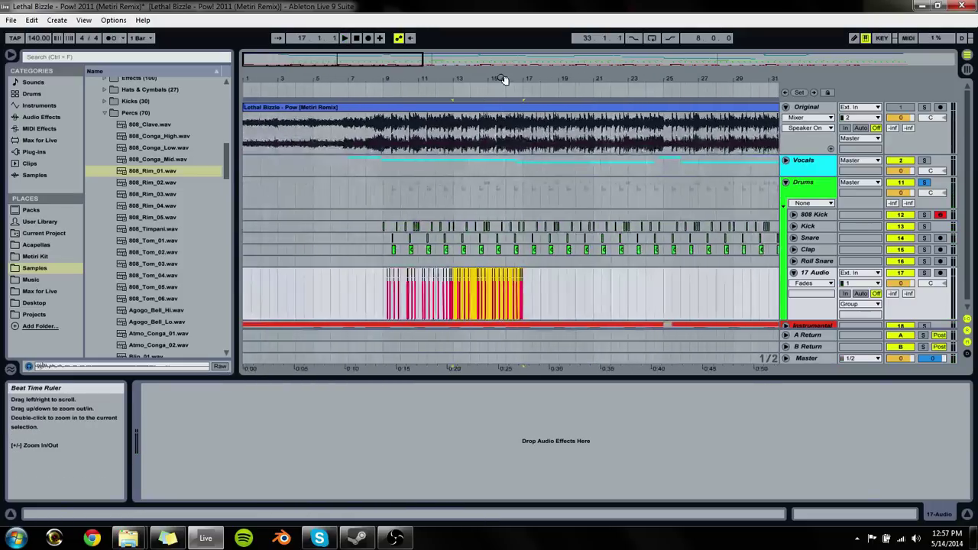
pyautogui.keyDown('shift'); pyautogui.click(375, 294); pyautogui.keyUp('shift')
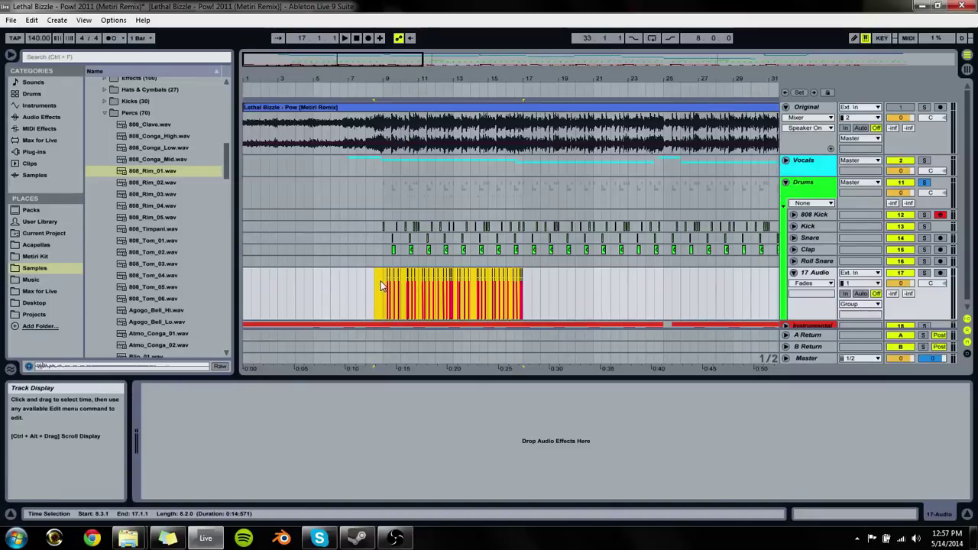
pyautogui.hotkey('ctrl', 'd')
pyautogui.moveTo(529, 78); pyautogui.dragTo(456, 147)
pyautogui.hotkey('ctrl', 'd')
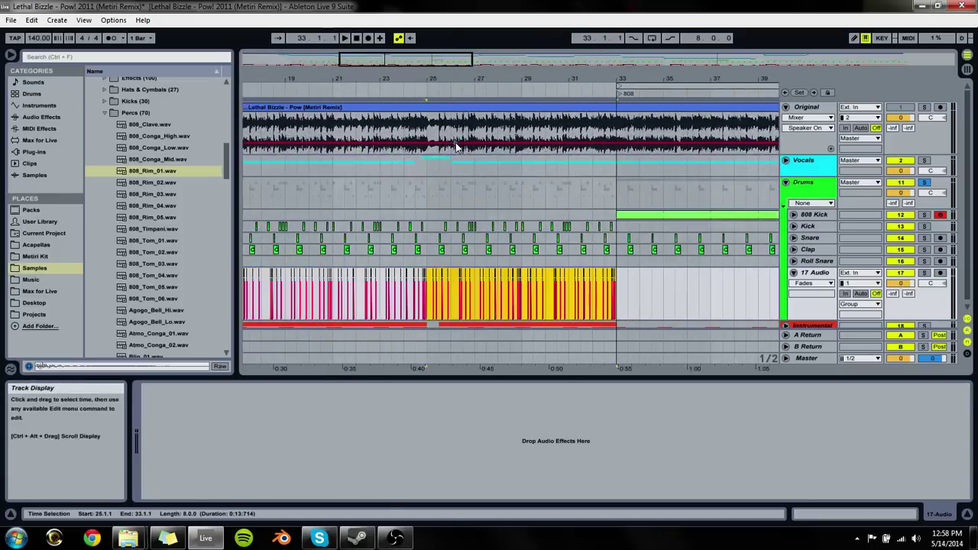
# Step: Copy the whole rim pattern ending at 33.1.1 on the 17 Audio track and paste it at 41.1.1
pyautogui.moveTo(619, 81)
pyautogui.mouseDown()
pyautogui.moveTo(489, 76)
pyautogui.moveTo(356, 266)
pyautogui.moveTo(414, 299)
pyautogui.mouseUp()
pyautogui.click(316, 299)
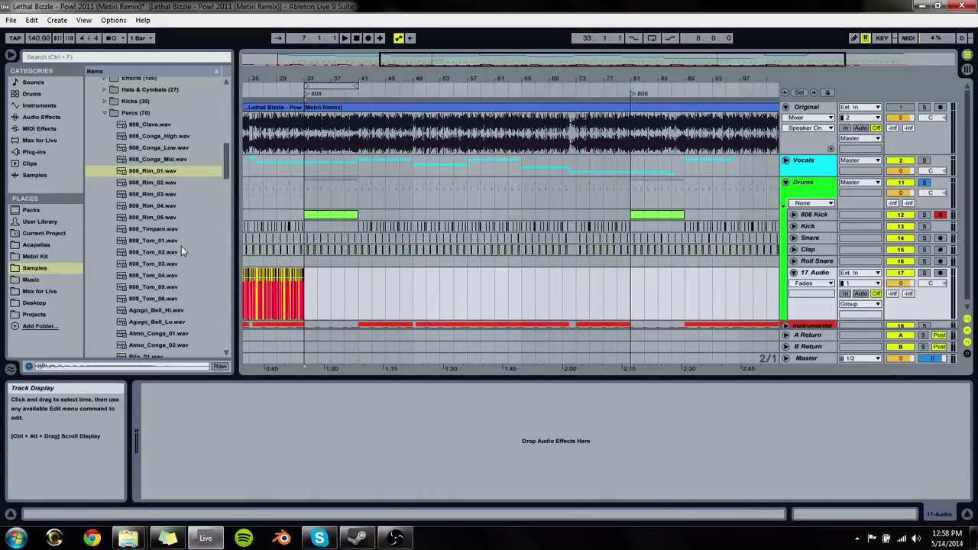
pyautogui.moveTo(308, 80); pyautogui.dragTo(458, 83)
pyautogui.keyDown('shift'); pyautogui.click(283, 302); pyautogui.keyUp('shift')
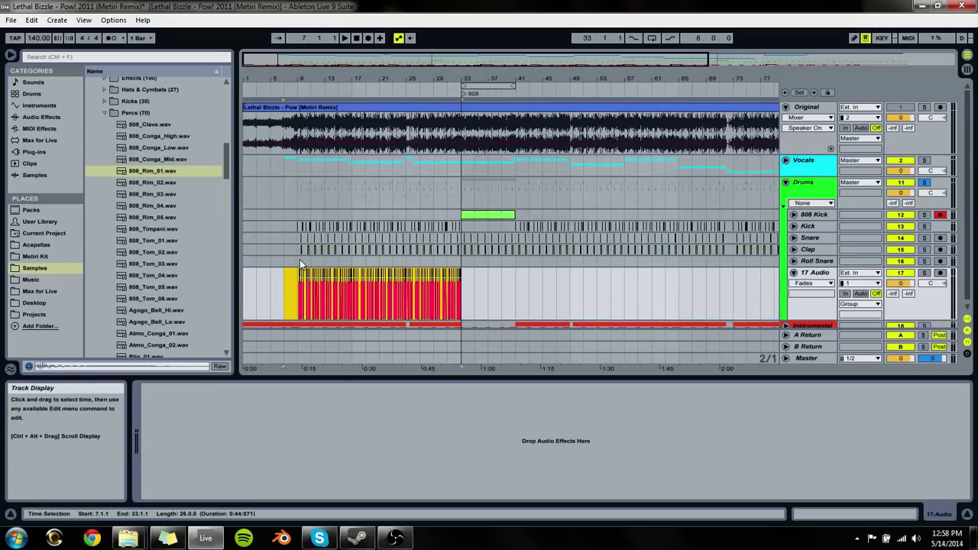
pyautogui.click(515, 292)
pyautogui.hotkey('ctrl', 'v')
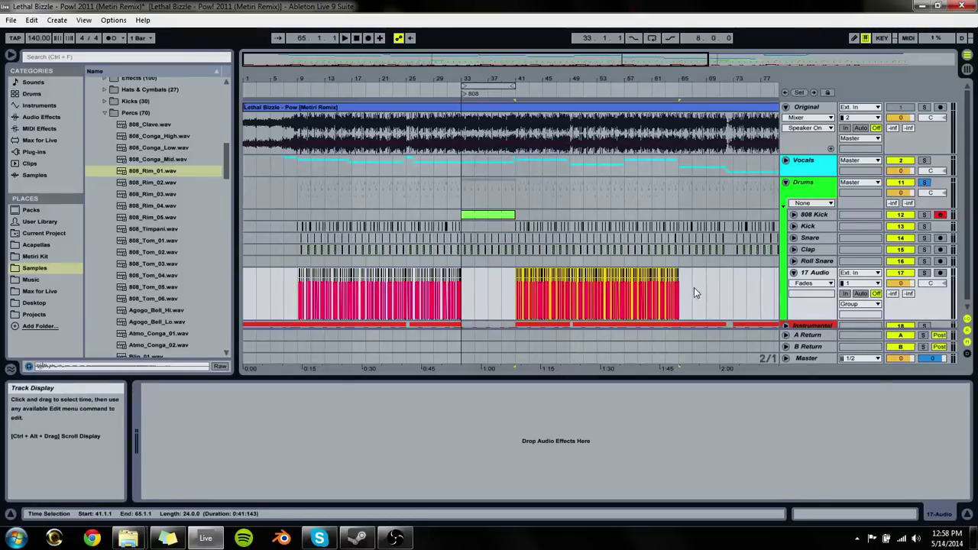
# Step: Paste the 24-bar rim pattern again at 65.1.1 and delete the part running past 81.1.1
pyautogui.moveTo(752, 80); pyautogui.dragTo(564, 80)
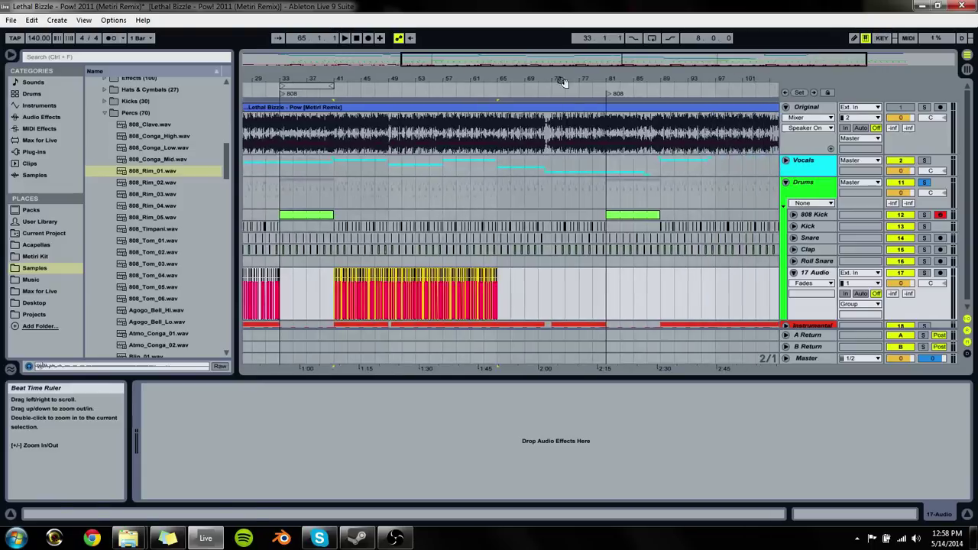
pyautogui.click(502, 293)
pyautogui.hotkey('ctrl', 'v')
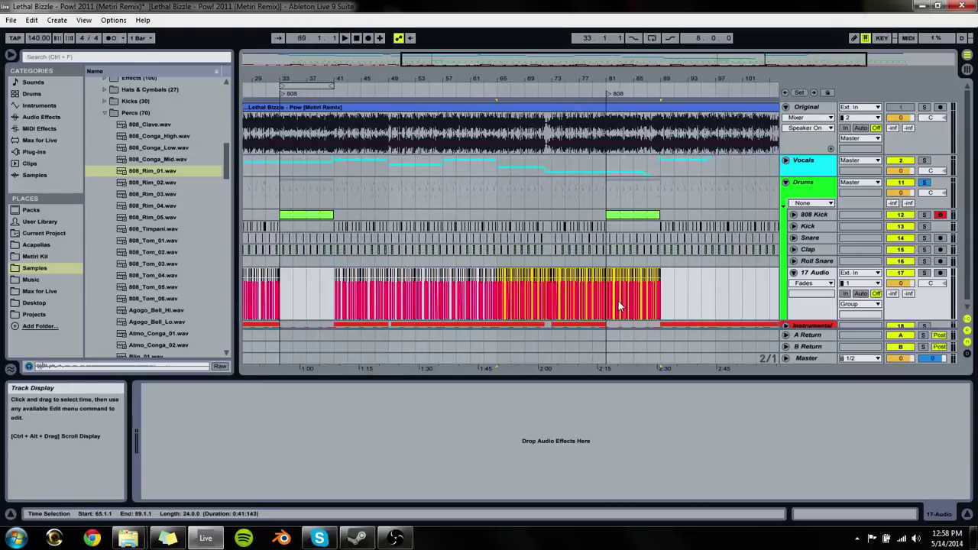
pyautogui.moveTo(700, 301); pyautogui.dragTo(609, 303)
pyautogui.press('Delete')
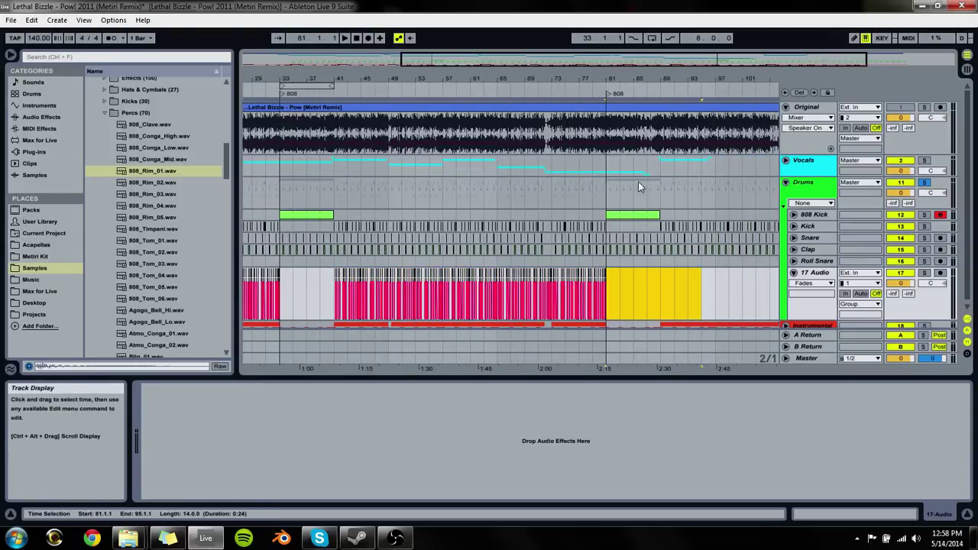
# Step: Paste the rim pattern at 89.1.1 and delete its hits from 105.1.1 onward
pyautogui.moveTo(622, 79)
pyautogui.mouseDown()
pyautogui.moveTo(622, 130)
pyautogui.moveTo(622, 61)
pyautogui.mouseUp()
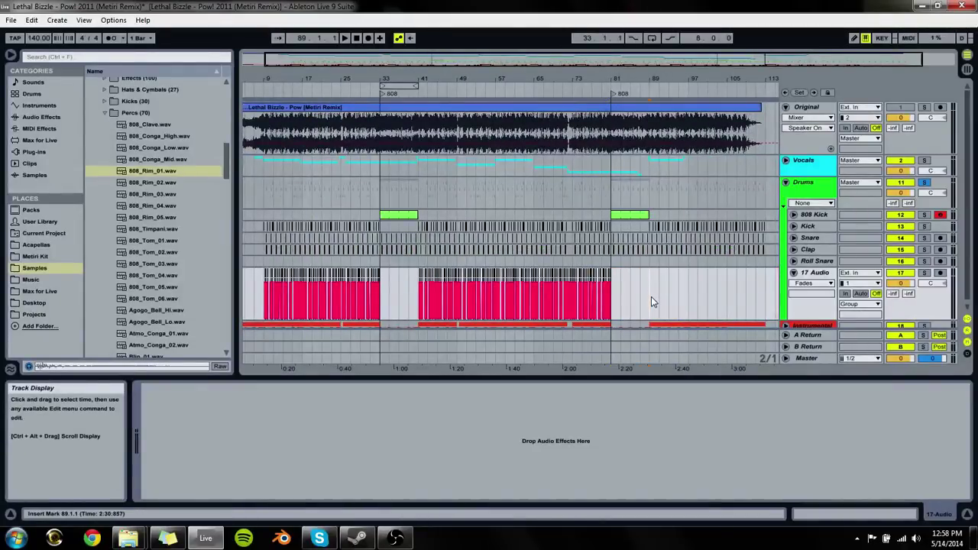
pyautogui.hotkey('ctrl', 'v')
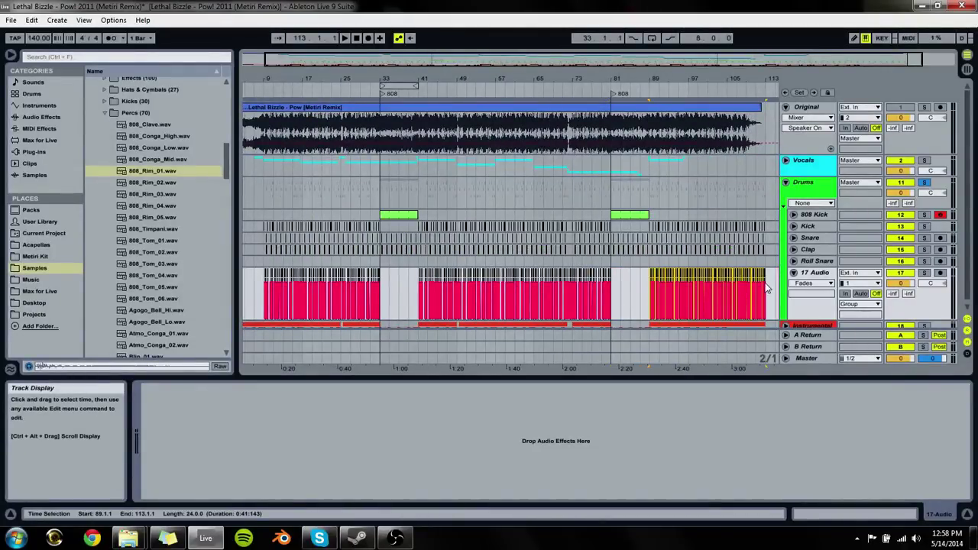
pyautogui.press('space')
pyautogui.moveTo(773, 292); pyautogui.dragTo(753, 294)
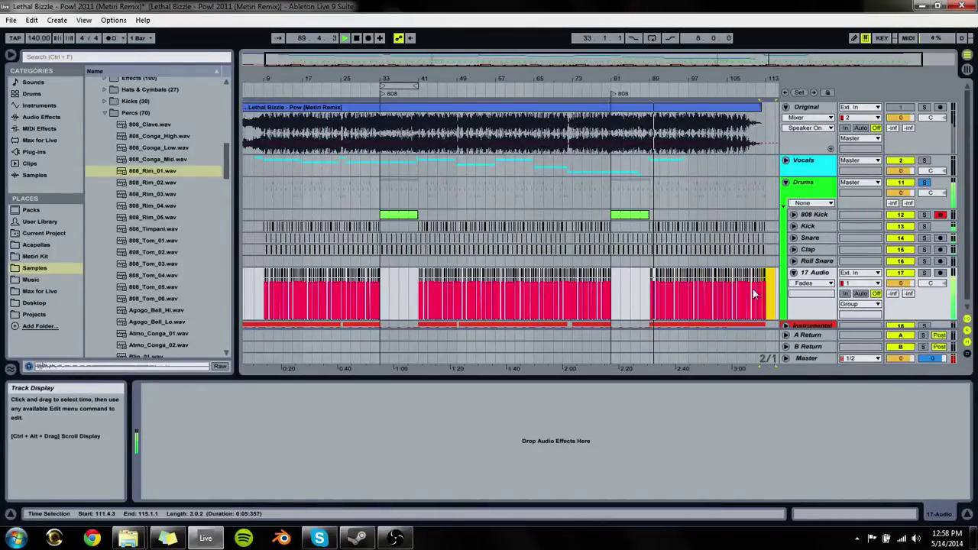
pyautogui.moveTo(734, 79); pyautogui.dragTo(587, 315)
pyautogui.press('Delete')
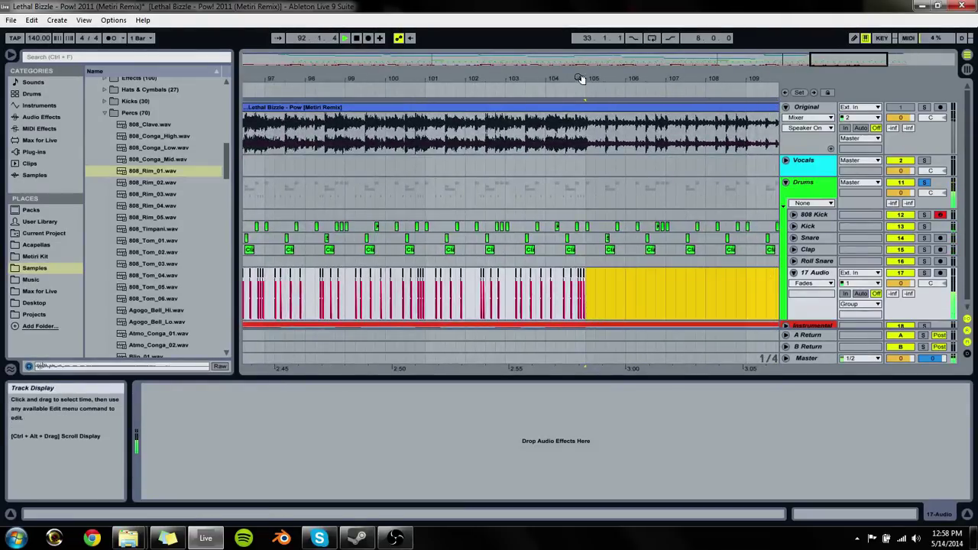
# Step: Lower the 17 Audio track's volume to -21.0 dB with the Drums solo off, and play from 7.1.1
pyautogui.moveTo(585, 81); pyautogui.dragTo(592, 15)
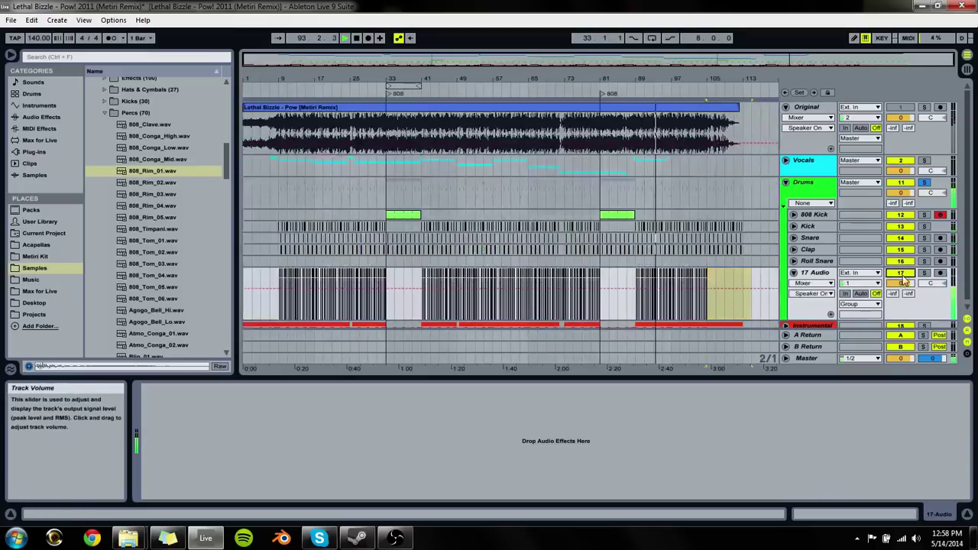
pyautogui.moveTo(904, 282); pyautogui.dragTo(904, 301)
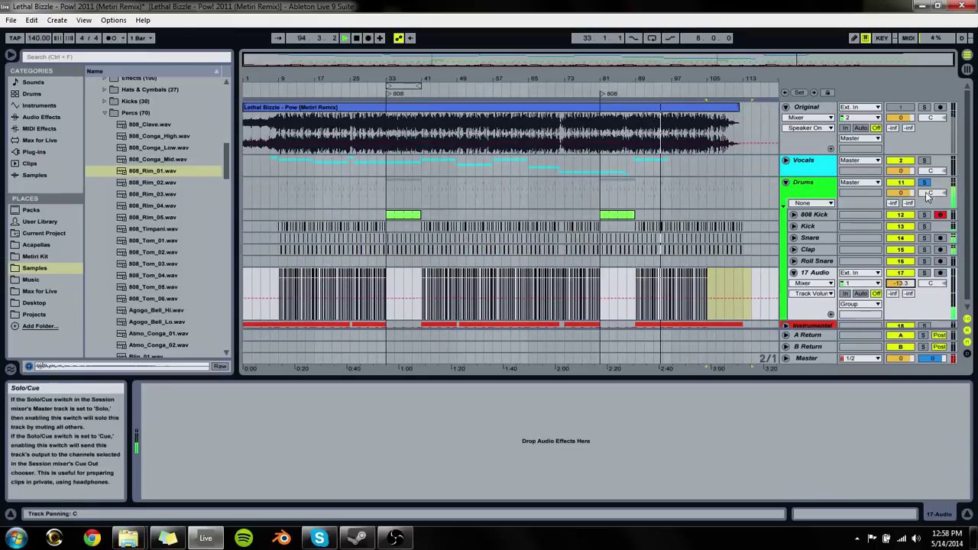
pyautogui.moveTo(902, 283); pyautogui.dragTo(901, 306)
pyautogui.click(265, 277)
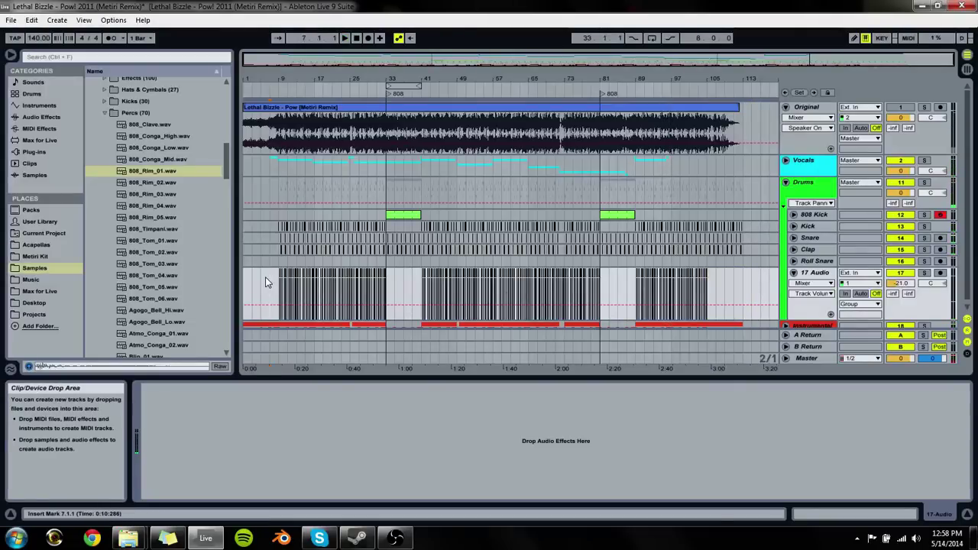
pyautogui.press('space')
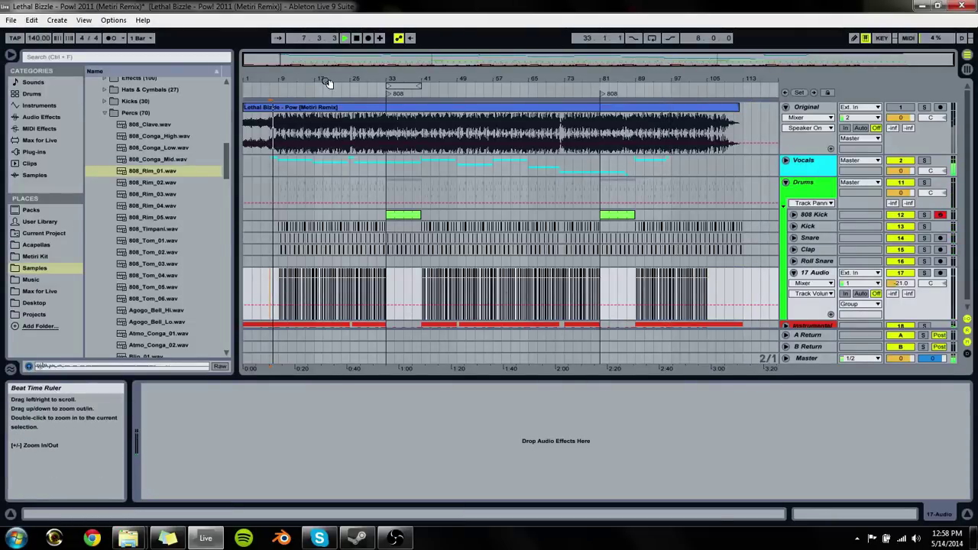
# Step: Delete the rim hits on the 17 Audio track from 17.1.1 up to 33.1.1
pyautogui.moveTo(327, 81); pyautogui.dragTo(474, 244)
pyautogui.click(426, 268)
pyautogui.press('space')
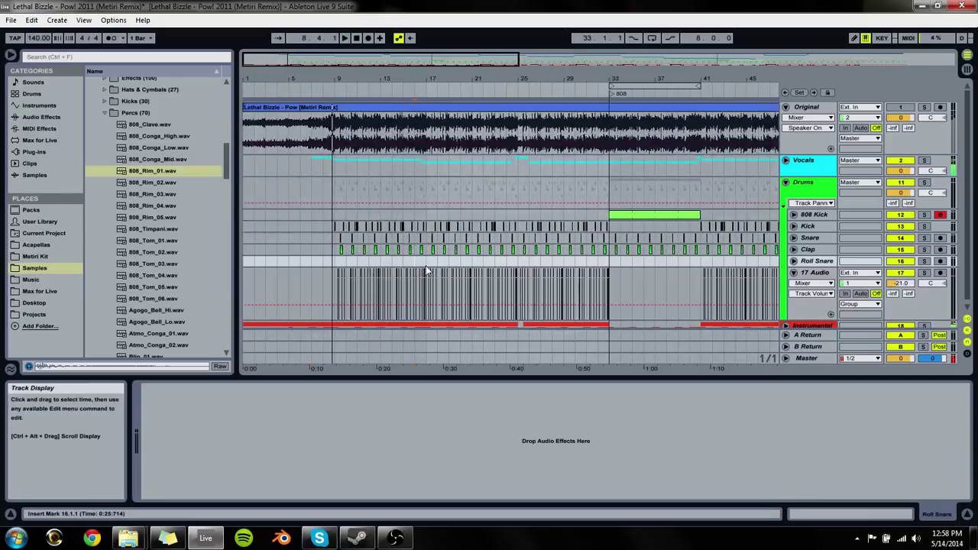
pyautogui.moveTo(609, 289); pyautogui.dragTo(426, 294)
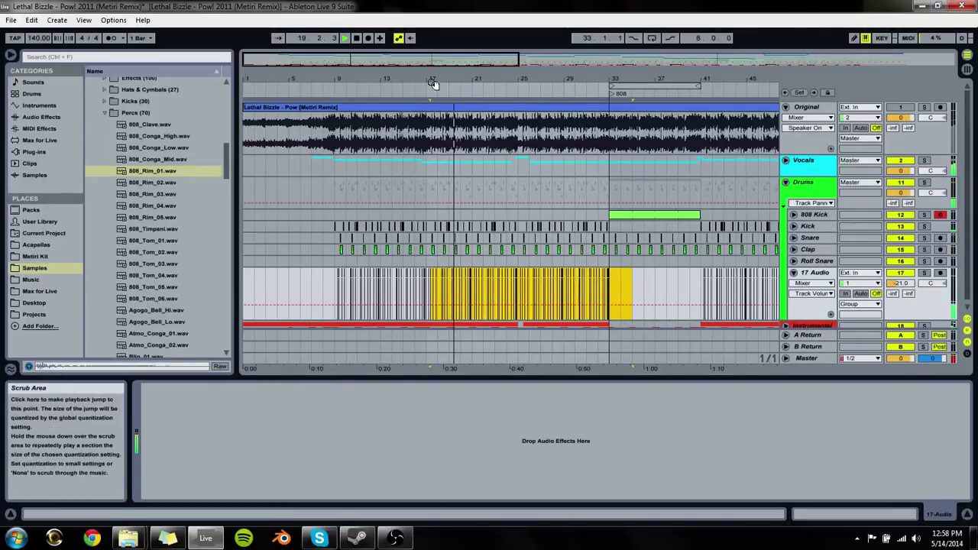
pyautogui.moveTo(433, 81); pyautogui.dragTo(433, 107)
pyautogui.moveTo(409, 291); pyautogui.dragTo(435, 288)
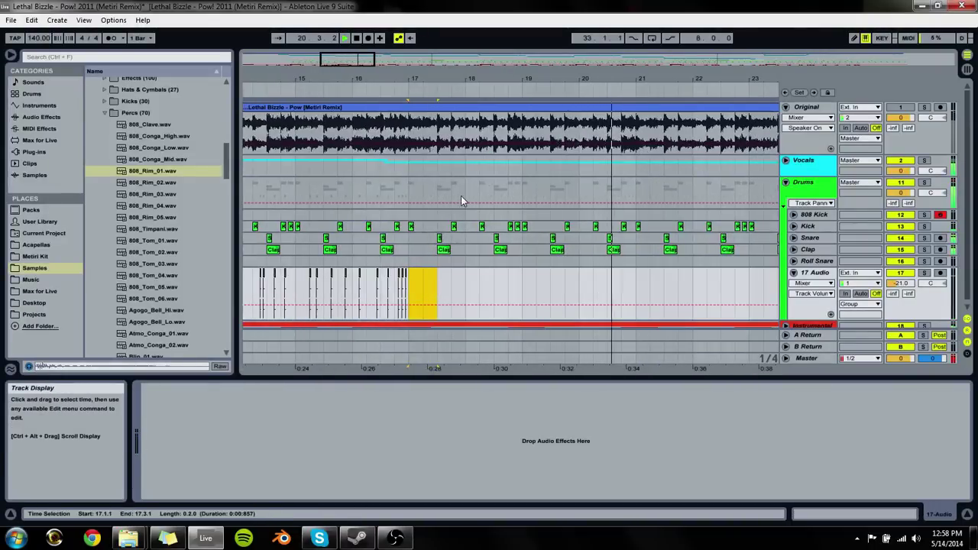
# Step: Listen to the rim pattern from 41.1.1 and delete its hits from 49.1.1 to 57.1.1
pyautogui.moveTo(540, 95)
pyautogui.mouseDown()
pyautogui.moveTo(535, 45)
pyautogui.moveTo(535, 77)
pyautogui.mouseUp()
pyautogui.click(538, 293)
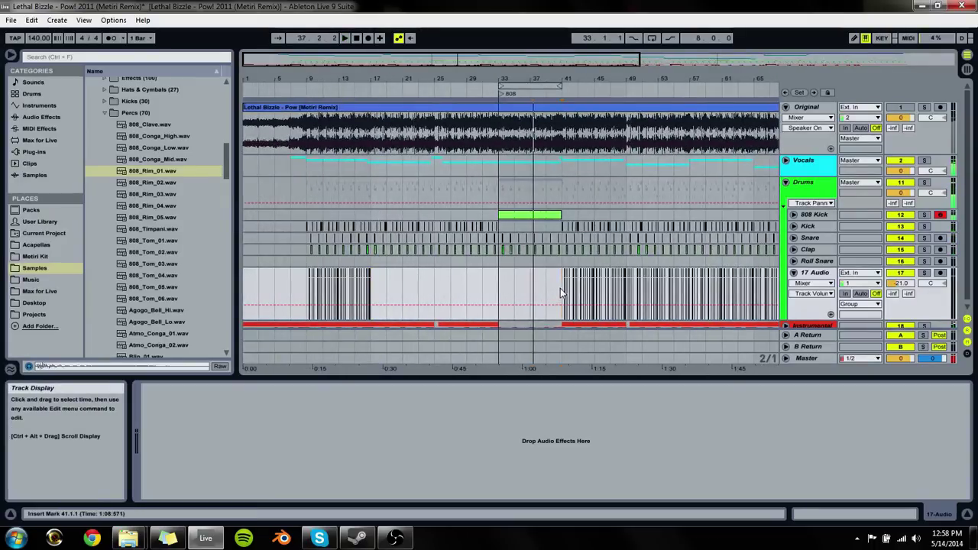
pyautogui.click(560, 288)
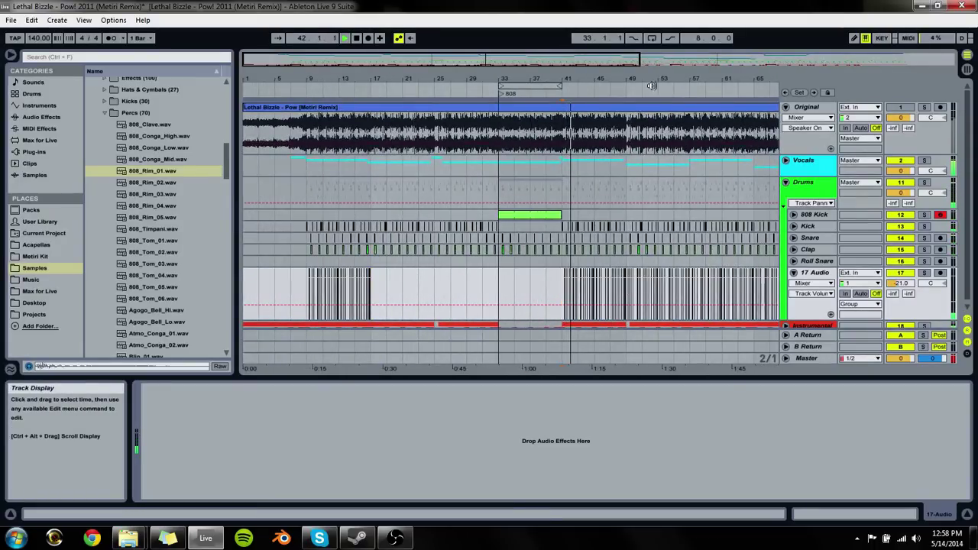
pyautogui.moveTo(651, 86); pyautogui.dragTo(648, 146)
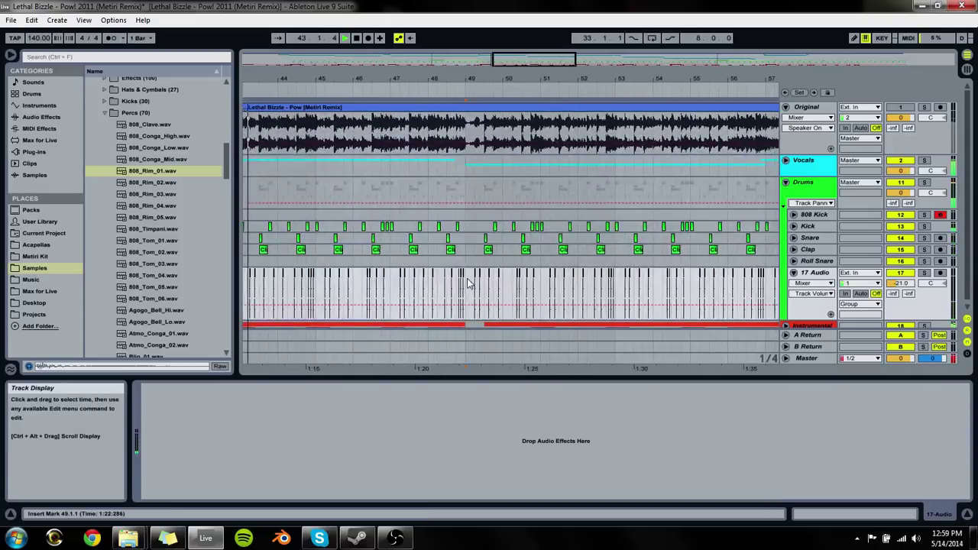
pyautogui.moveTo(469, 282); pyautogui.dragTo(762, 288)
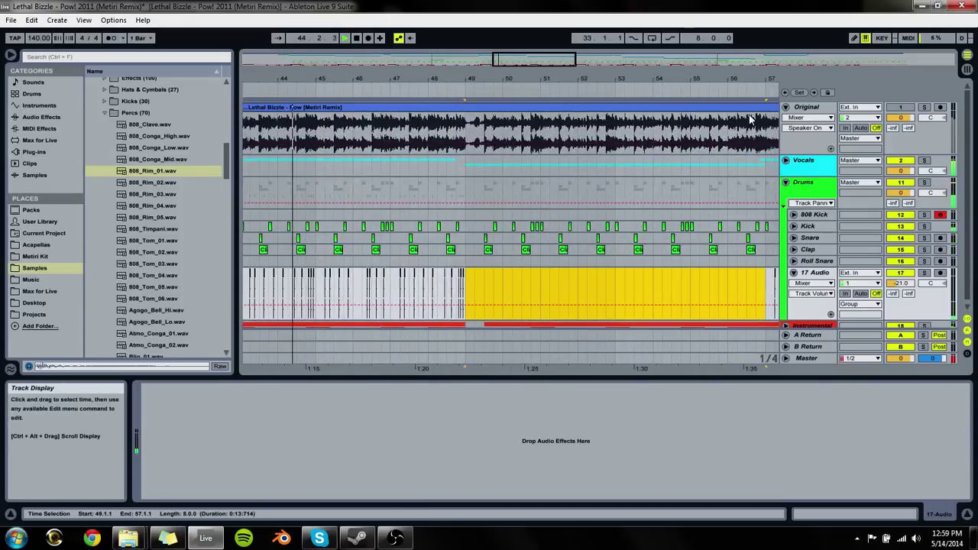
# Step: Play from 57.1.1 and raise the 17 Audio track's volume to -11.5 dB
pyautogui.click(770, 255)
pyautogui.moveTo(902, 283); pyautogui.dragTo(901, 263)
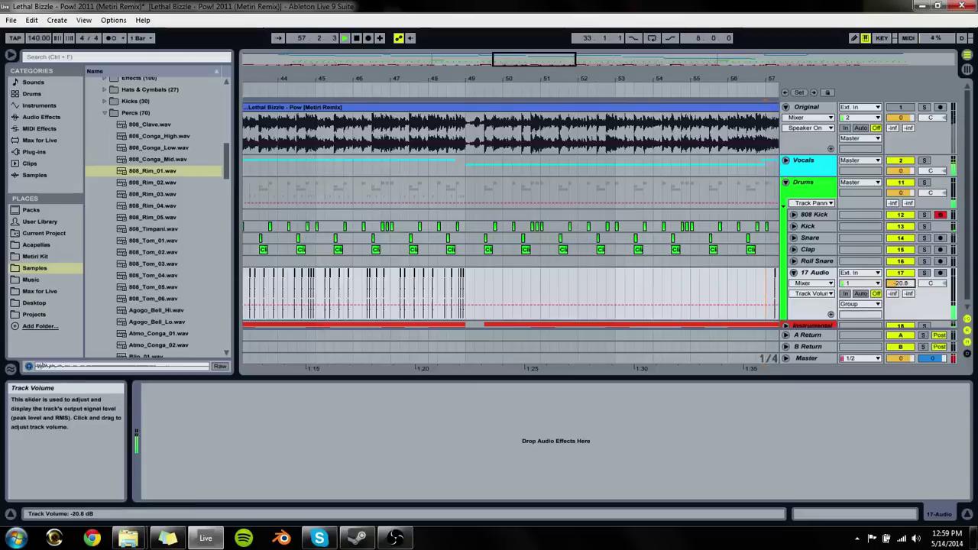
# Step: Delete the rim hits on the 17 Audio track from 65.2.1 up to 81.1.1, and play from 89.1.1
pyautogui.moveTo(535, 78); pyautogui.dragTo(535, 63)
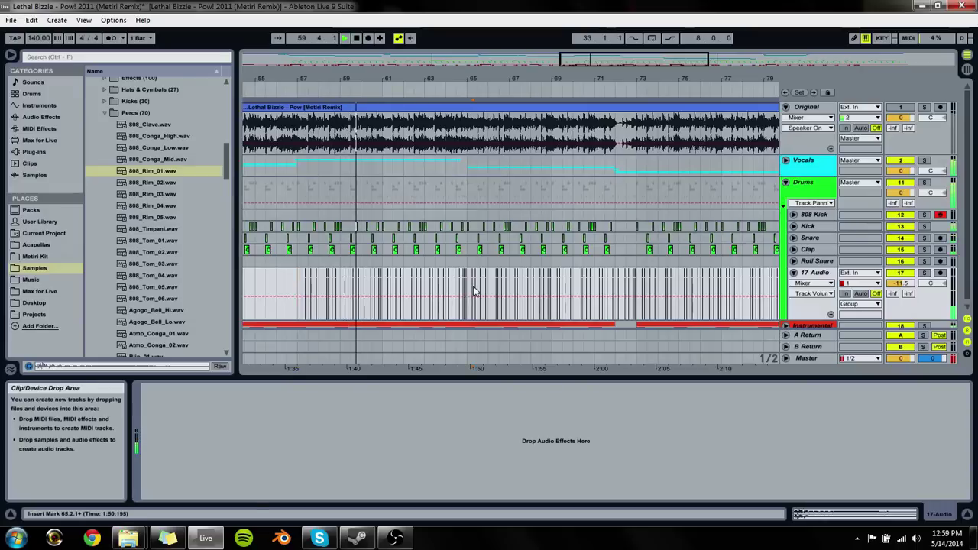
pyautogui.moveTo(472, 294); pyautogui.dragTo(619, 306)
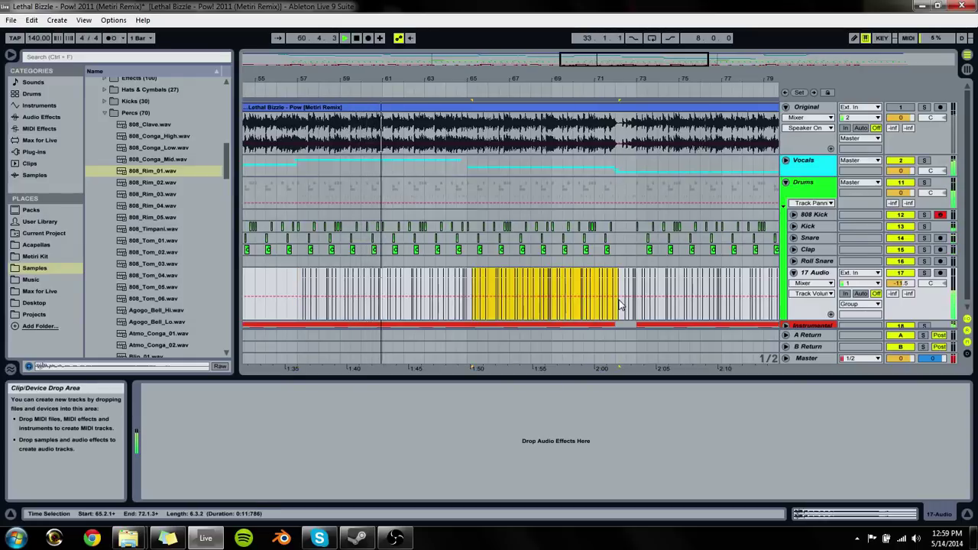
pyautogui.press('Delete')
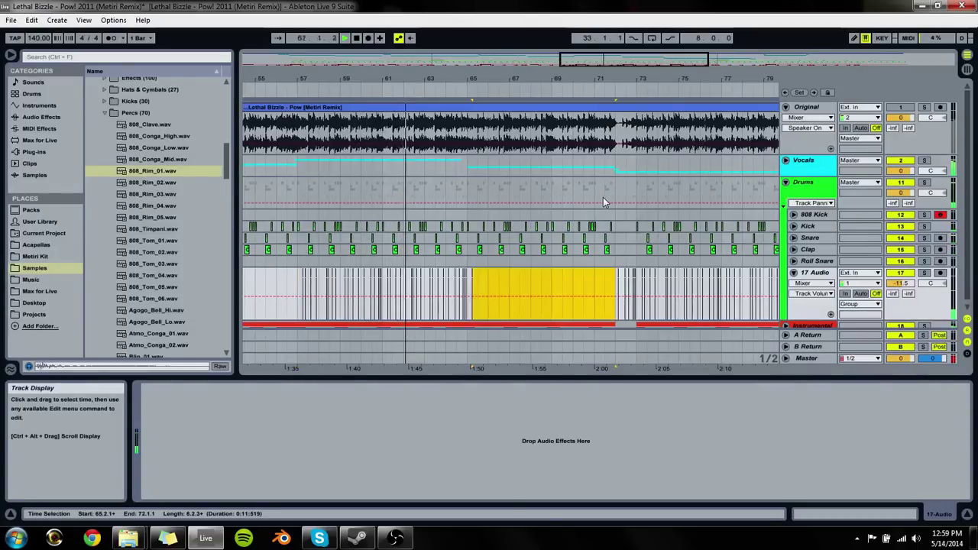
pyautogui.click(605, 197)
pyautogui.moveTo(638, 267); pyautogui.dragTo(757, 294)
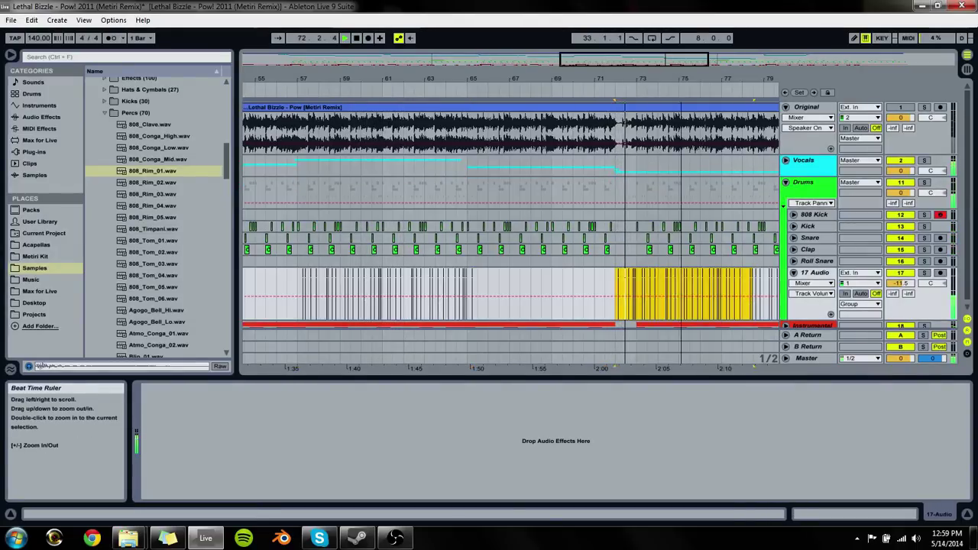
pyautogui.moveTo(696, 79); pyautogui.dragTo(275, 79)
pyautogui.moveTo(421, 309); pyautogui.dragTo(313, 306)
pyautogui.click(557, 286)
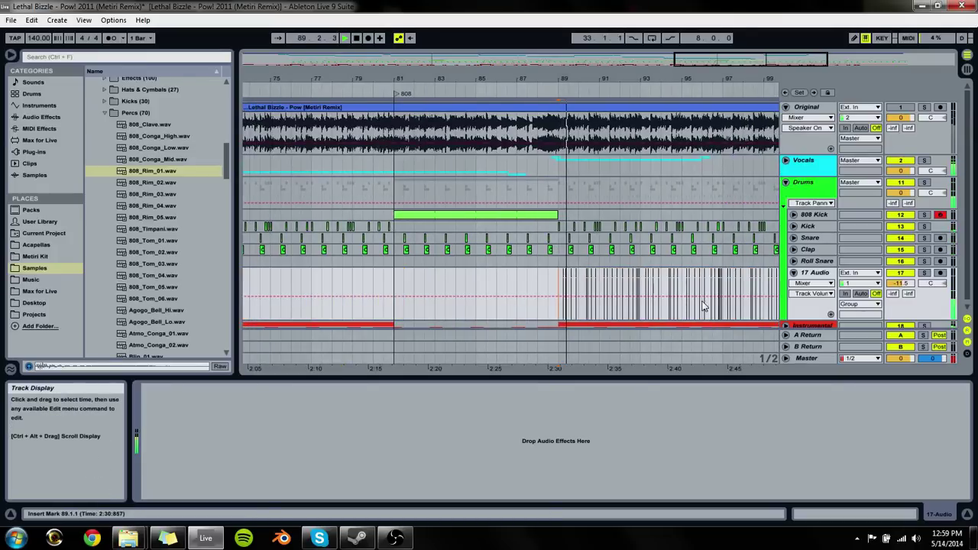
# Step: Rename the 17 Audio track to Click and fold it
pyautogui.moveTo(696, 311); pyautogui.dragTo(668, 323)
pyautogui.click(679, 312)
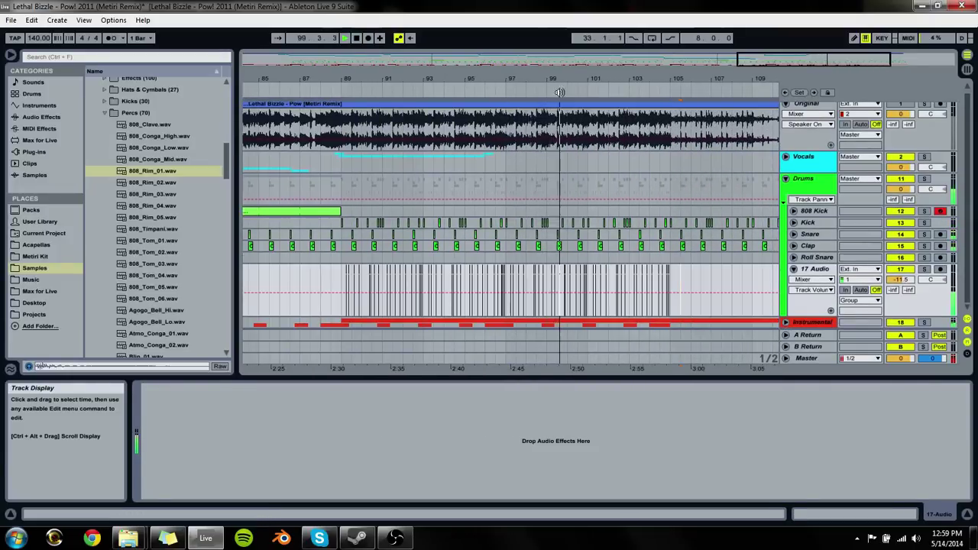
pyautogui.press('-')
pyautogui.press('-')
pyautogui.press('-')
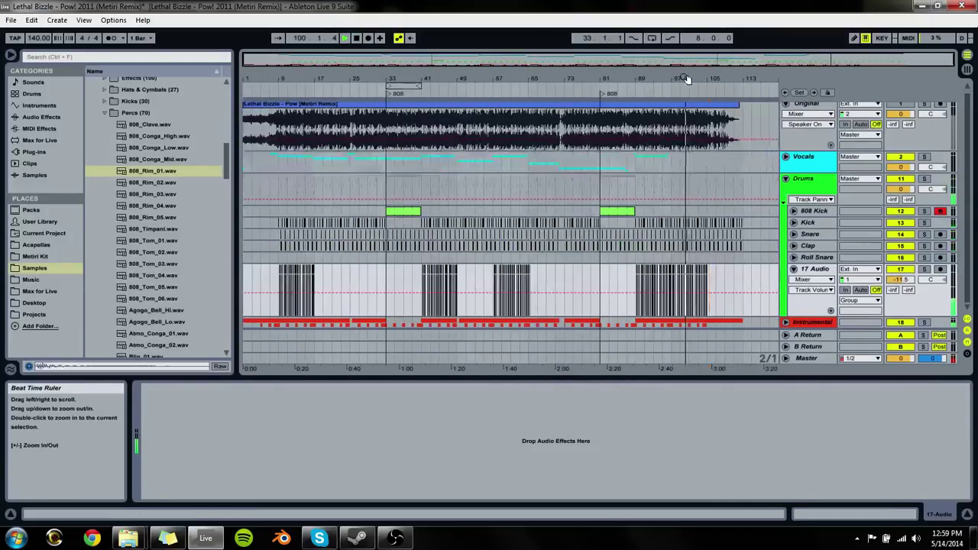
pyautogui.click(793, 269)
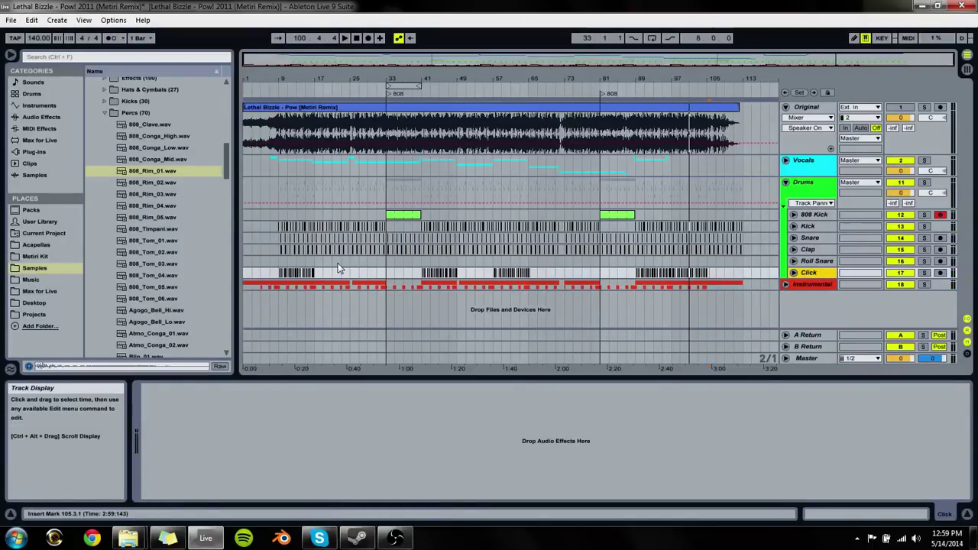
# Step: Play the arrangement from 7.1.1 with the Vocals group soloed, and unfold the group's tracks
pyautogui.click(272, 275)
pyautogui.press('space')
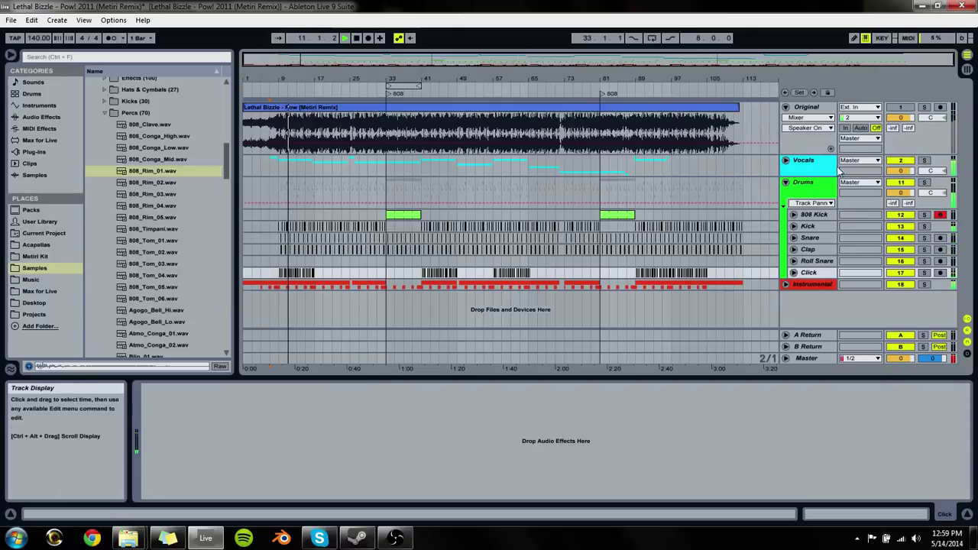
pyautogui.click(924, 160)
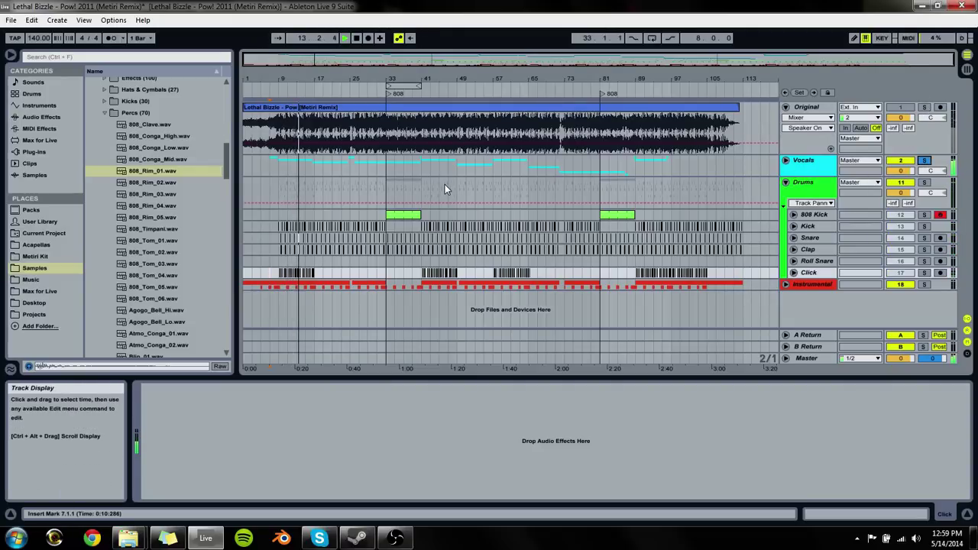
pyautogui.click(786, 160)
pyautogui.press('space')
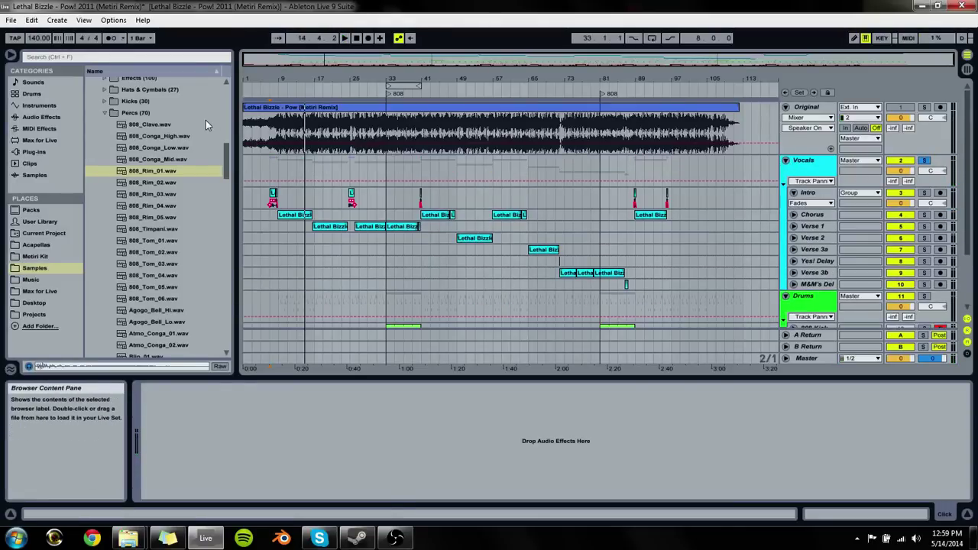
# Step: Enlarge the Intro track's lane and play its second vocal clip from 8.2.3
pyautogui.moveTo(282, 78); pyautogui.dragTo(787, 126)
pyautogui.moveTo(824, 209); pyautogui.dragTo(824, 314)
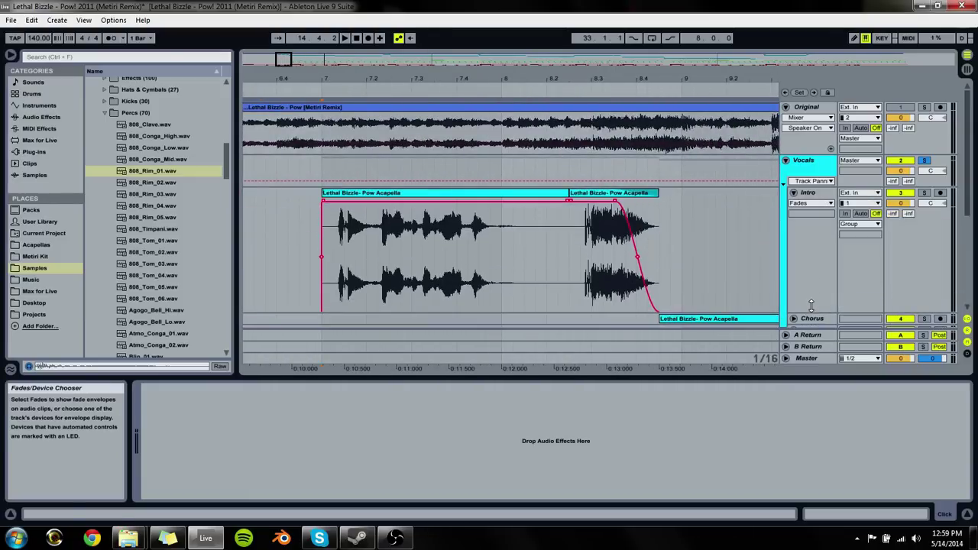
pyautogui.moveTo(607, 78); pyautogui.dragTo(607, 111)
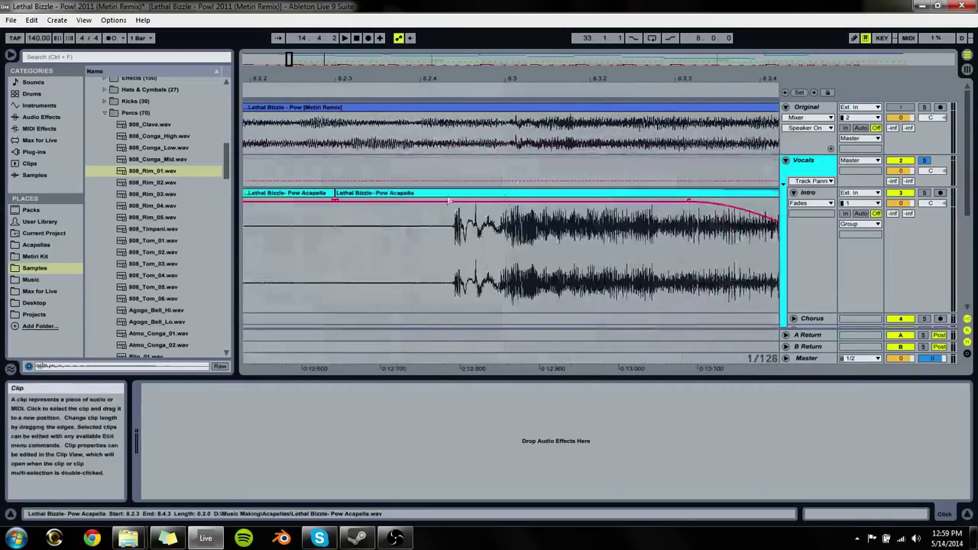
pyautogui.moveTo(337, 205)
pyautogui.mouseDown()
pyautogui.moveTo(480, 201)
pyautogui.moveTo(334, 200)
pyautogui.mouseUp()
pyautogui.click(407, 100)
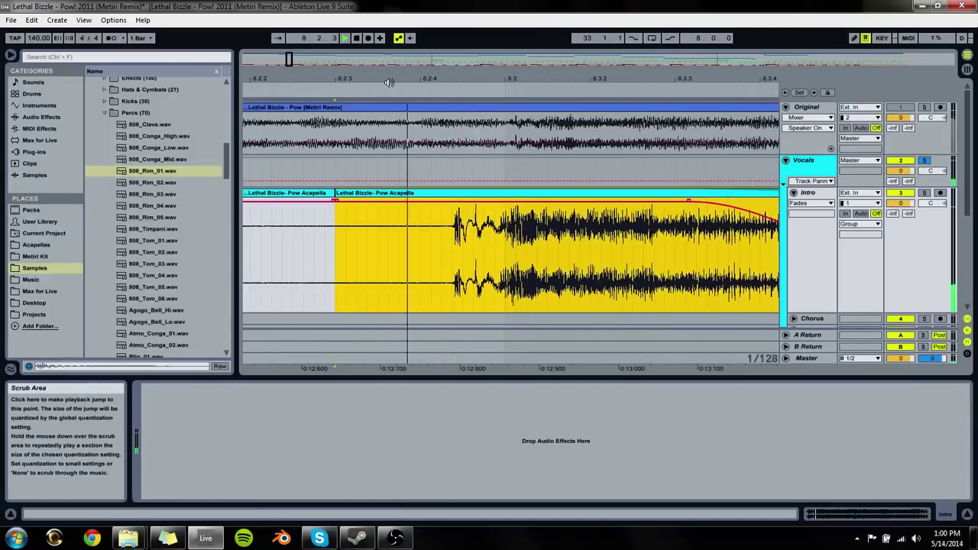
pyautogui.press('-')
pyautogui.press('-')
pyautogui.press('-')
pyautogui.press('-')
pyautogui.press('-')
pyautogui.press('-')
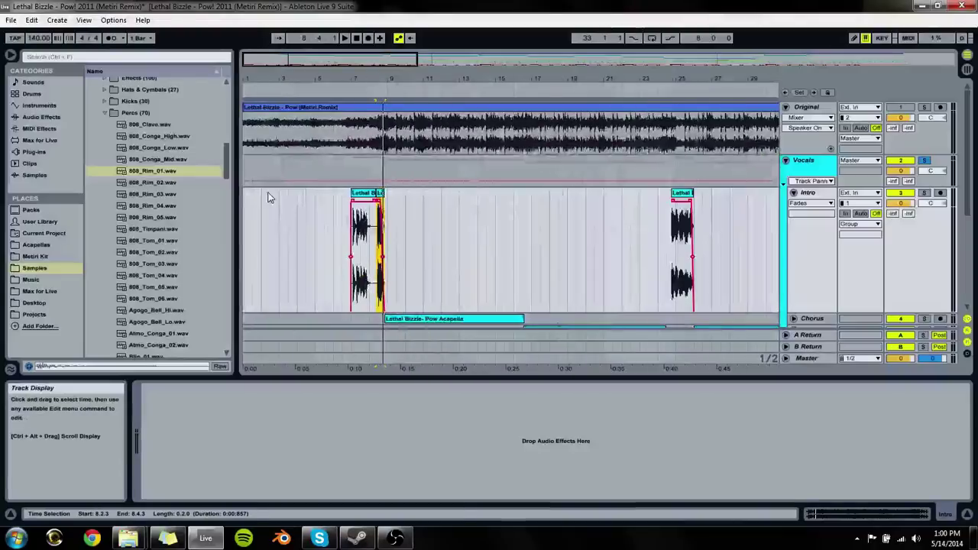
pyautogui.press('space')
# Step: Add the iZotope Alloy 2 plug-in to the Vocals group
pyautogui.click(30, 117)
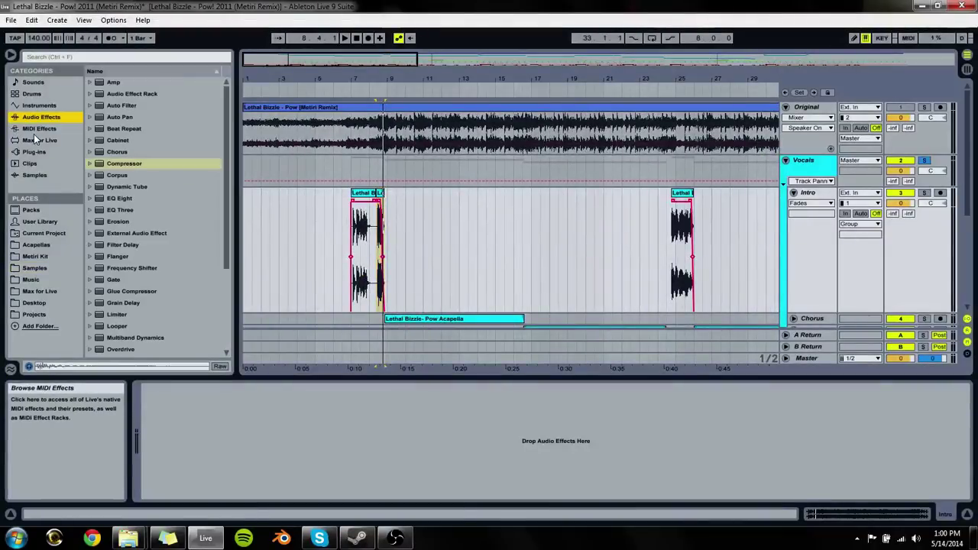
pyautogui.click(32, 152)
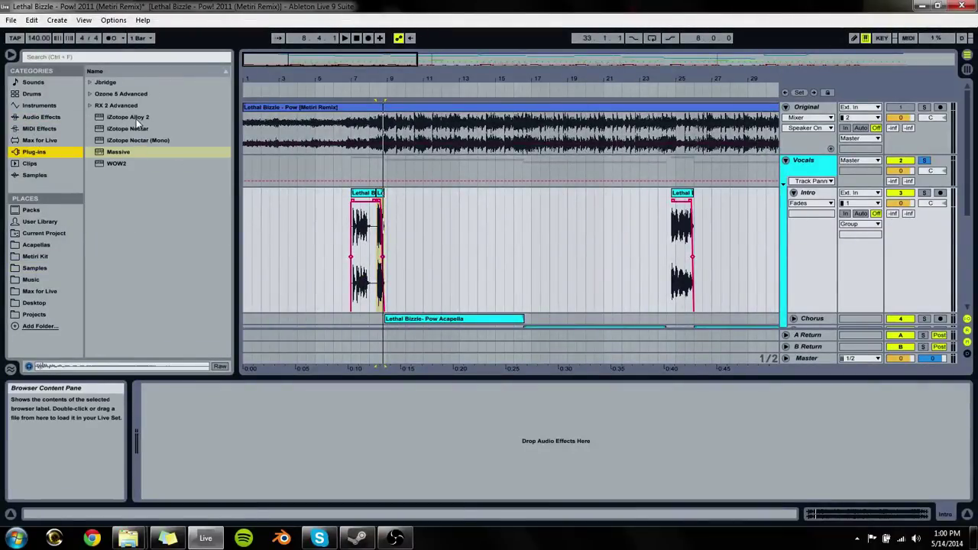
pyautogui.moveTo(127, 117); pyautogui.dragTo(417, 96)
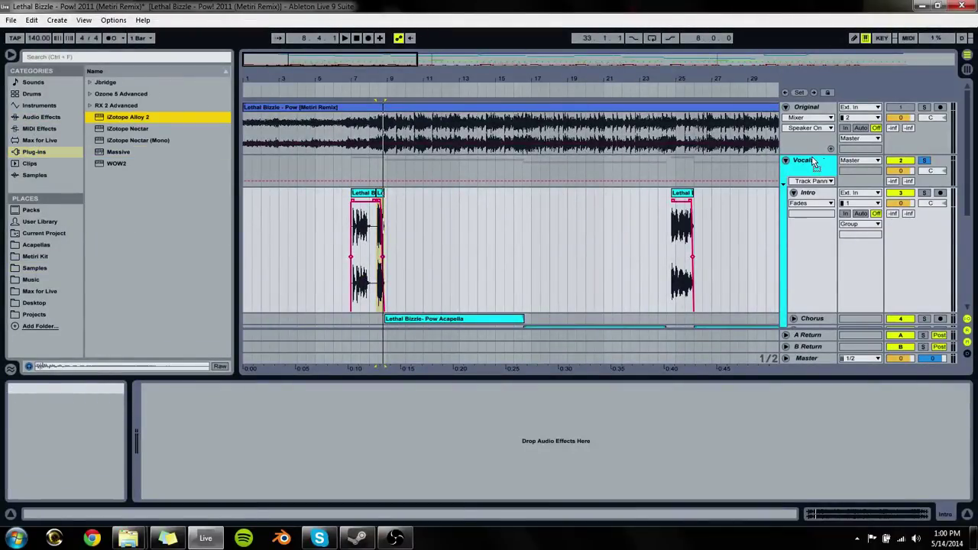
pyautogui.moveTo(815, 164); pyautogui.dragTo(812, 169)
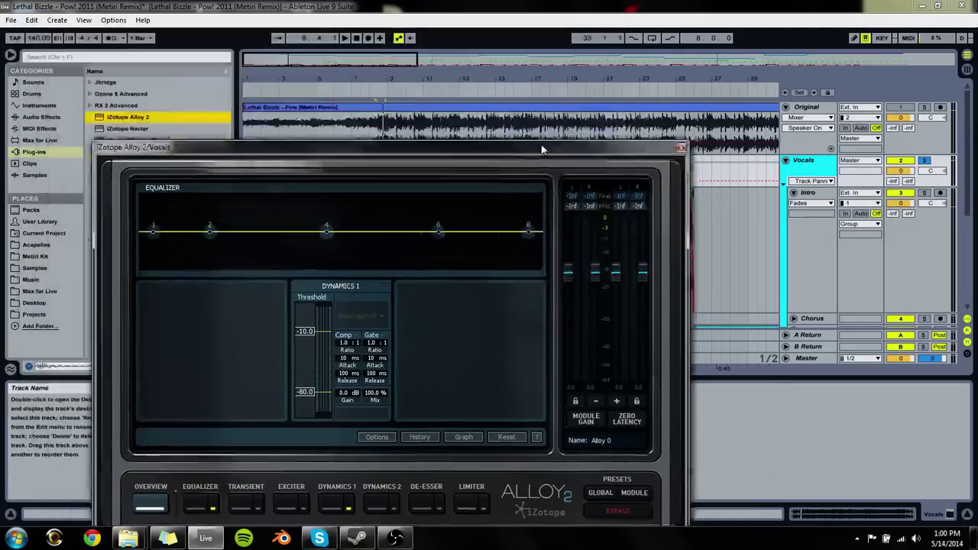
# Step: Enable Alloy 2's De-Esser on the Vocals group and set its threshold to -29.3 while playing the vocals
pyautogui.moveTo(531, 148); pyautogui.dragTo(892, 55)
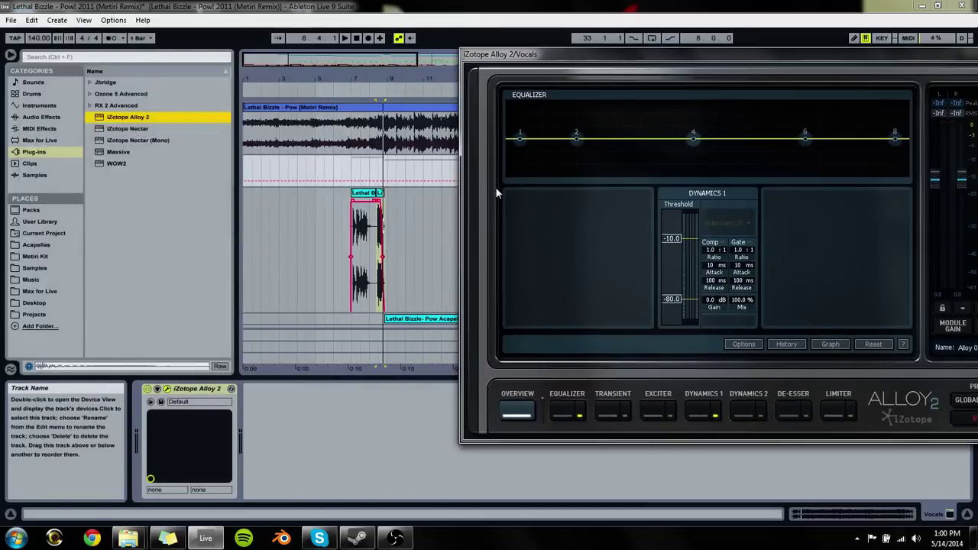
pyautogui.moveTo(381, 229); pyautogui.dragTo(389, 229)
pyautogui.click(792, 415)
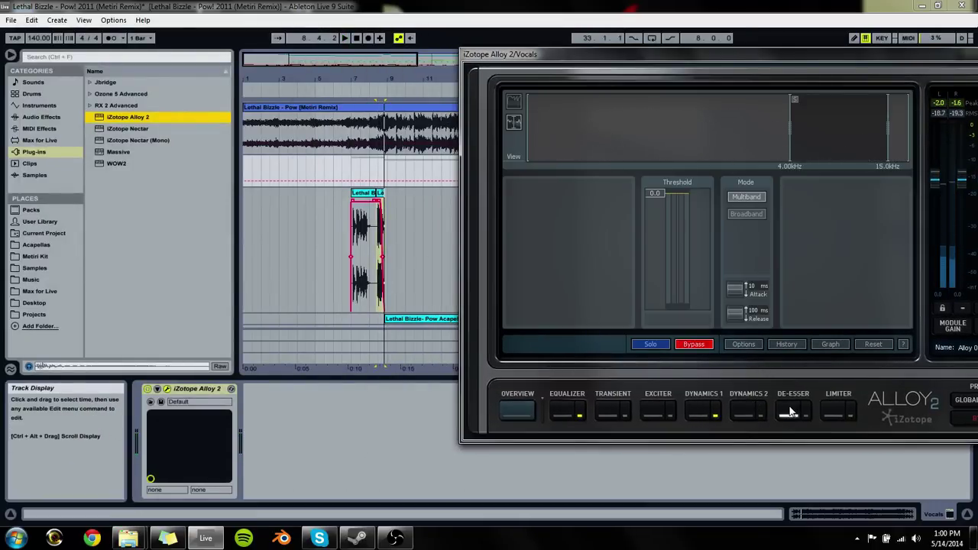
pyautogui.click(806, 416)
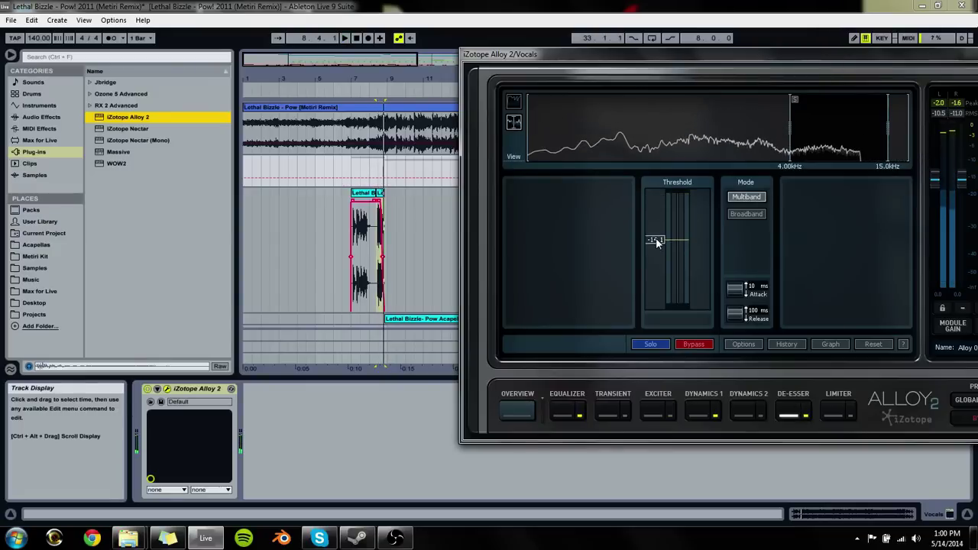
pyautogui.moveTo(655, 242); pyautogui.dragTo(655, 262)
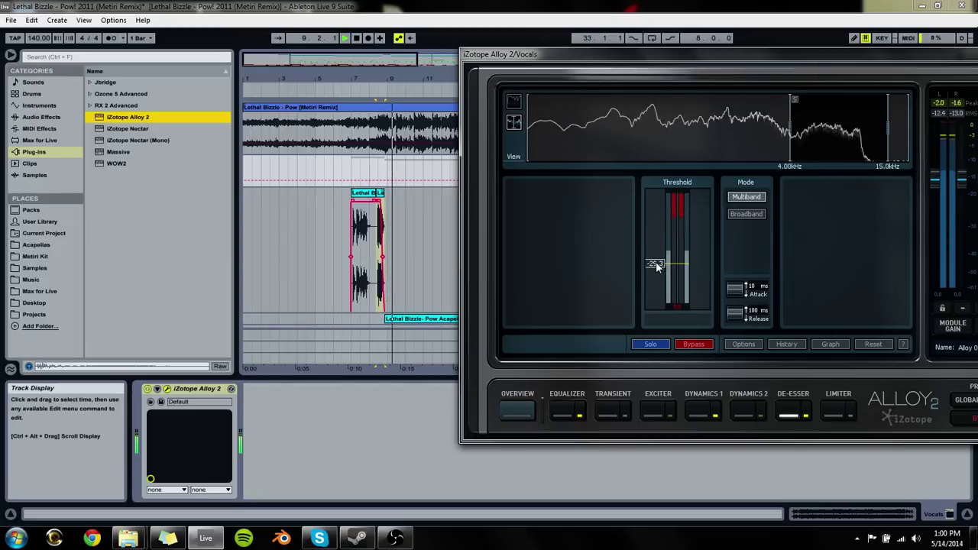
pyautogui.moveTo(960, 61); pyautogui.dragTo(772, 88)
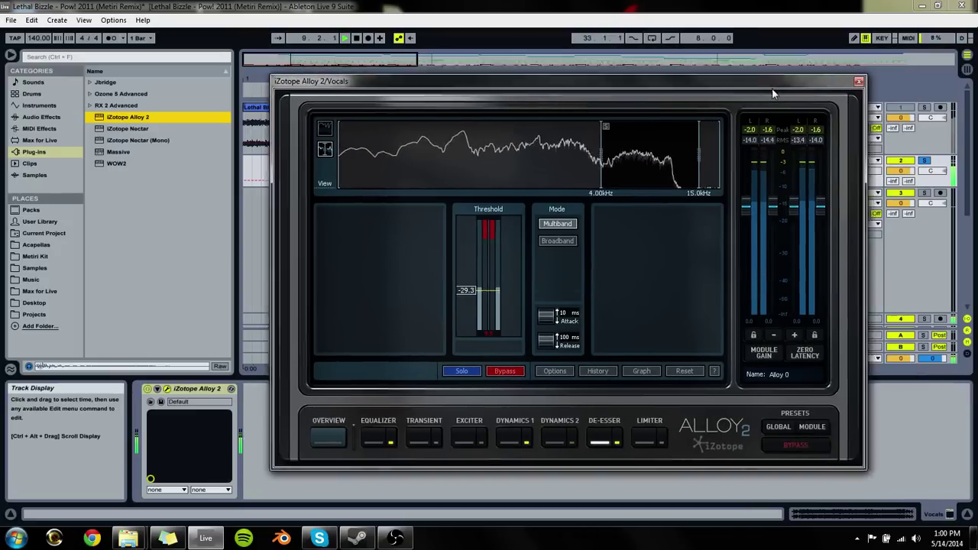
pyautogui.hotkey('ctrl', 'alt', 'p')
pyautogui.press('space')
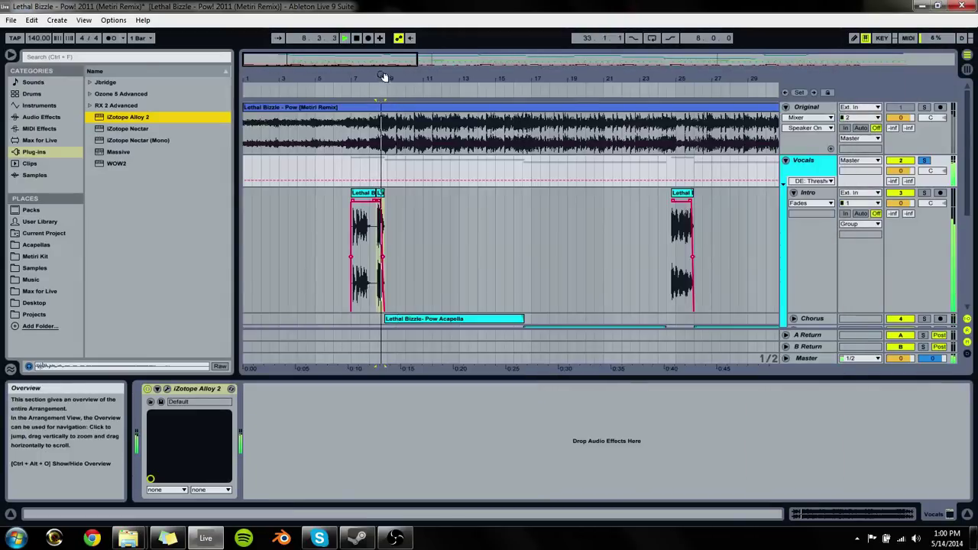
# Step: Extend the first Chorus clip's start back to 8.4.1 with a fade-in, and shorten the overlapping Intro clip's fade-out
pyautogui.press('z')
pyautogui.scroll(-1, 413, 308)
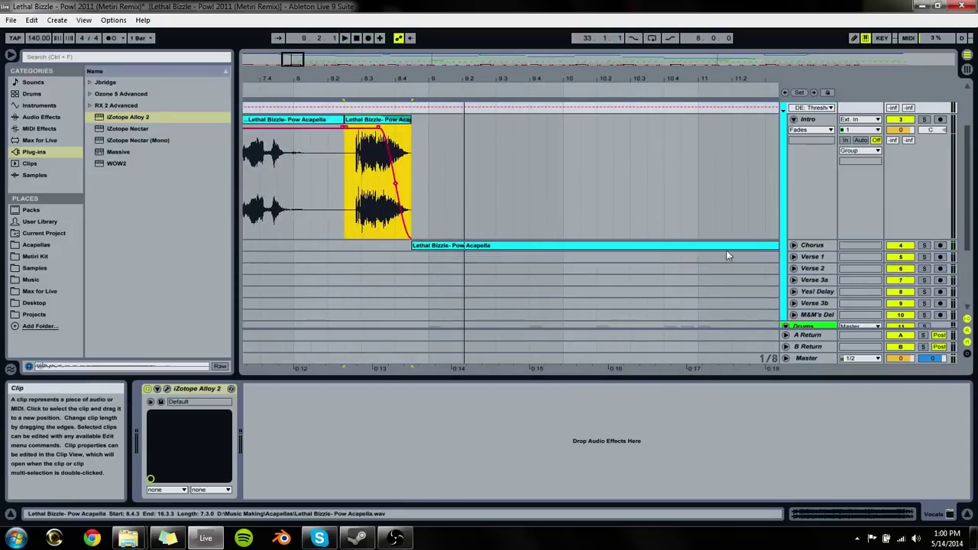
pyautogui.click(793, 245)
pyautogui.moveTo(412, 249)
pyautogui.mouseDown()
pyautogui.moveTo(354, 248)
pyautogui.moveTo(411, 252)
pyautogui.mouseUp()
pyautogui.click(338, 255)
pyautogui.click(375, 262)
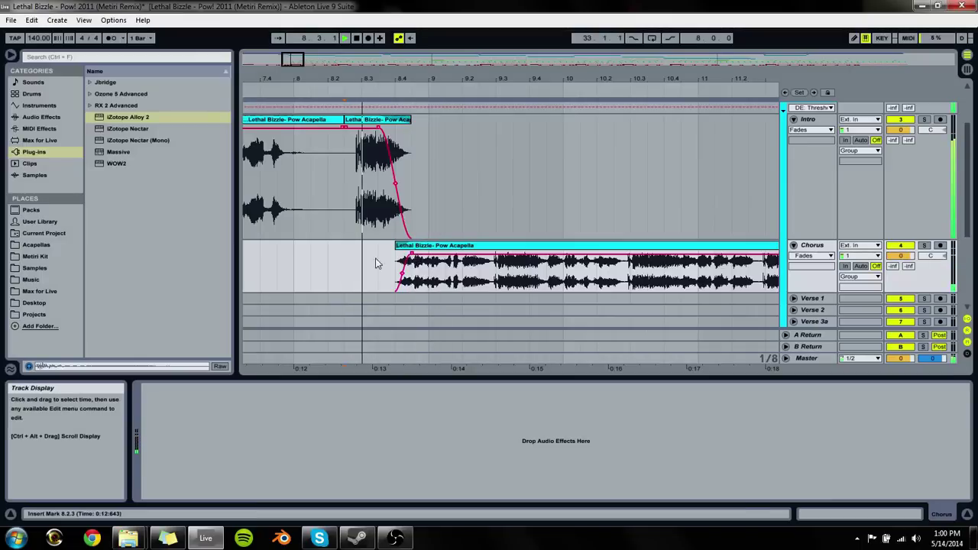
pyautogui.click(389, 129)
pyautogui.press('space')
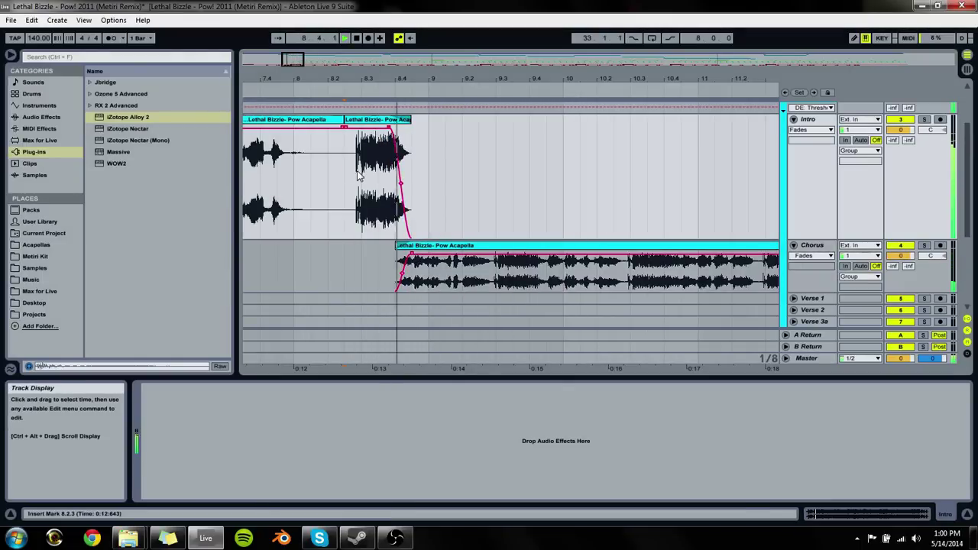
# Step: Play the Intro track's vocal clips from 8.2.3 and from 24.4.1
pyautogui.moveTo(382, 78); pyautogui.dragTo(359, 23)
pyautogui.click(346, 120)
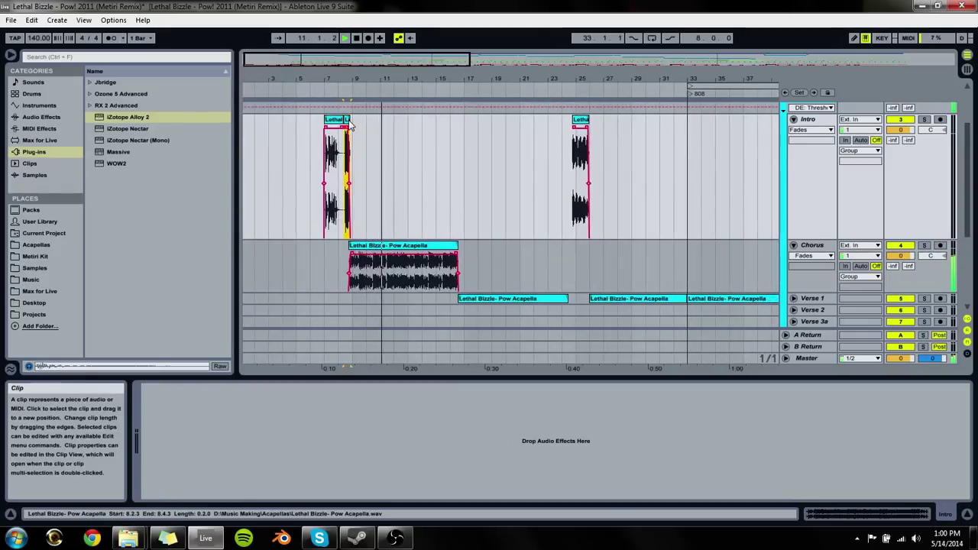
pyautogui.click(581, 120)
pyautogui.press('space')
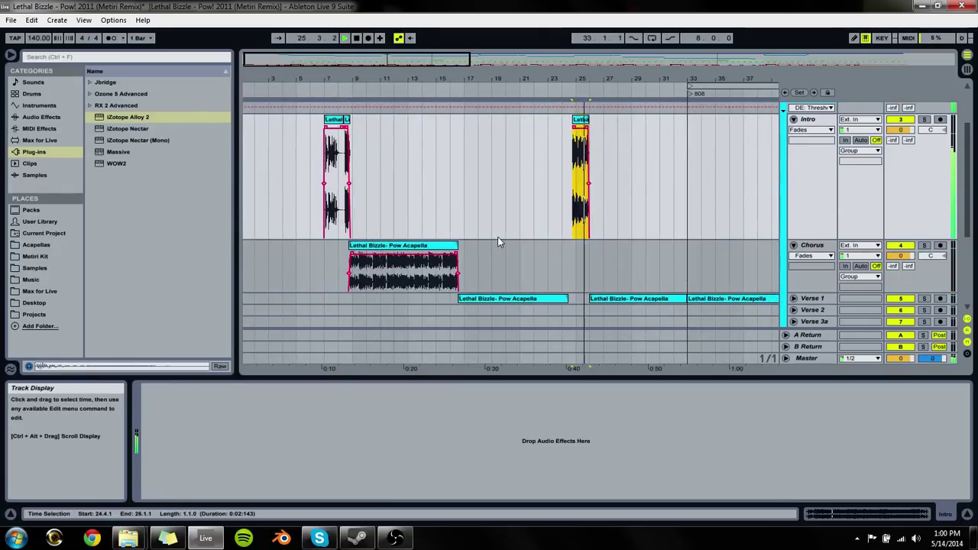
# Step: Create an audio track named Well, Well, Well below Chorus and move the Intro clip at 24.4.1 onto it
pyautogui.click(794, 120)
pyautogui.click(811, 132)
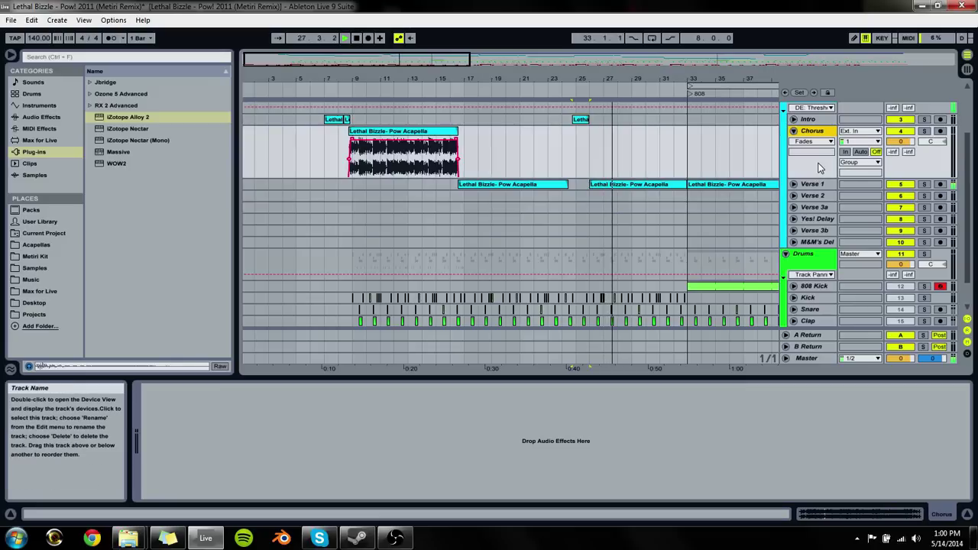
pyautogui.hotkey('ctrl', 't')
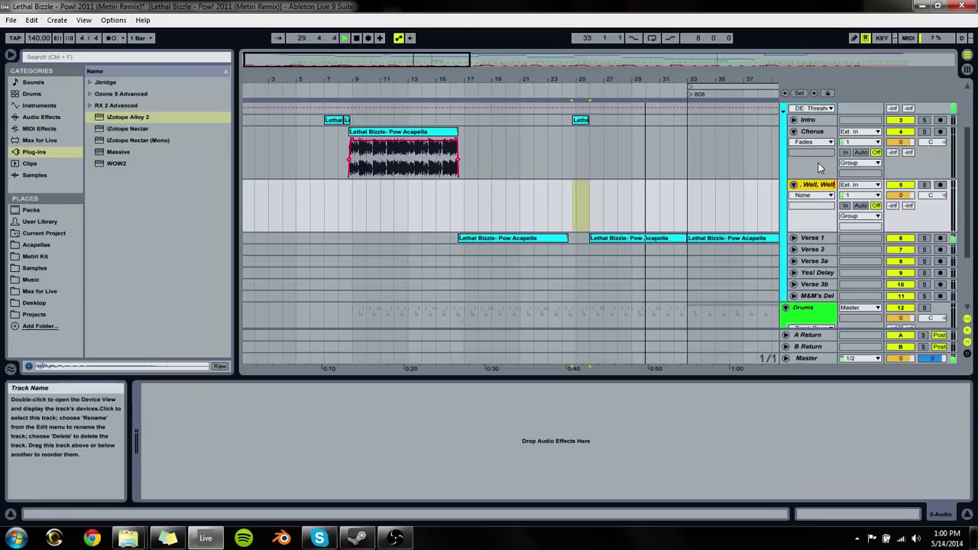
pyautogui.moveTo(584, 122); pyautogui.dragTo(582, 139)
pyautogui.moveTo(581, 199); pyautogui.dragTo(581, 201)
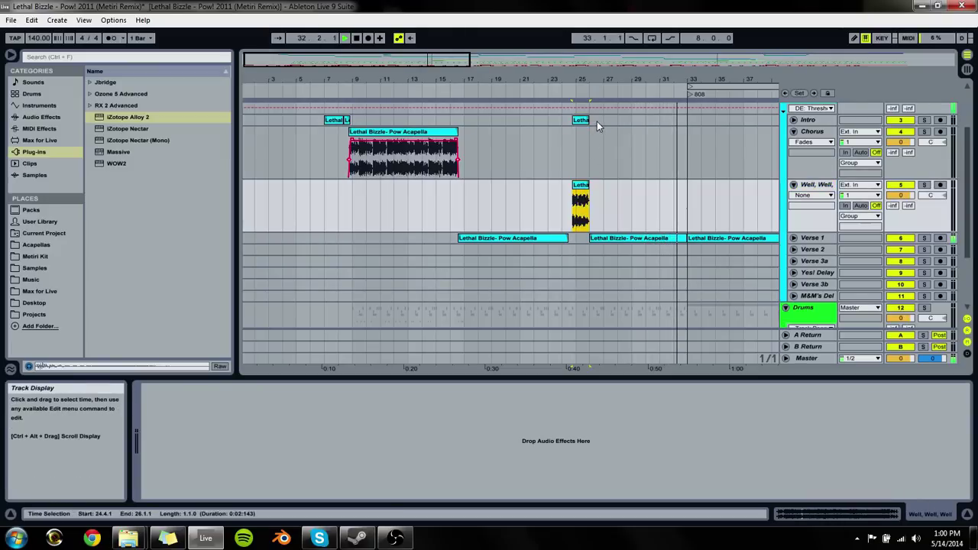
pyautogui.moveTo(597, 122); pyautogui.dragTo(566, 123)
# Step: Play the short Intro clip at 40.3.4 leading into the second chorus
pyautogui.moveTo(683, 81); pyautogui.dragTo(429, 81)
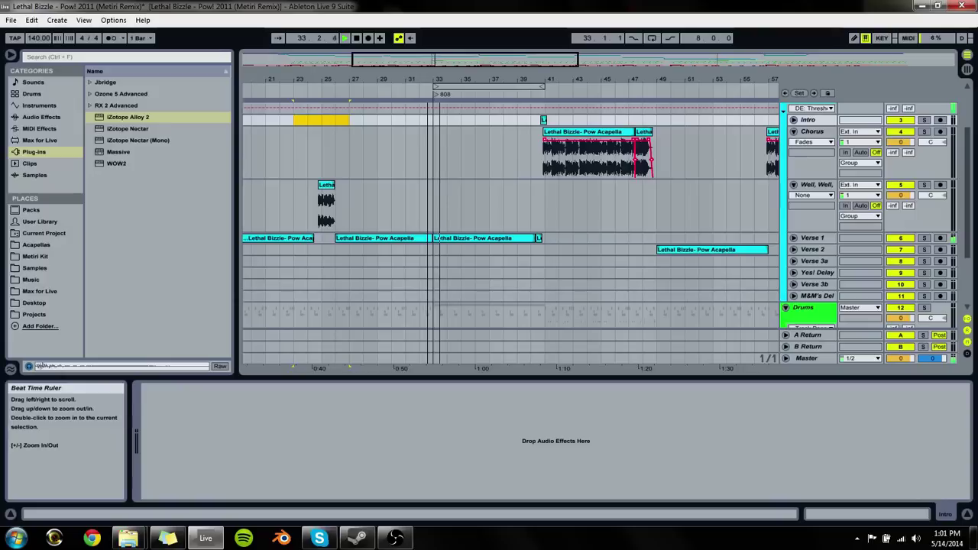
pyautogui.click(543, 120)
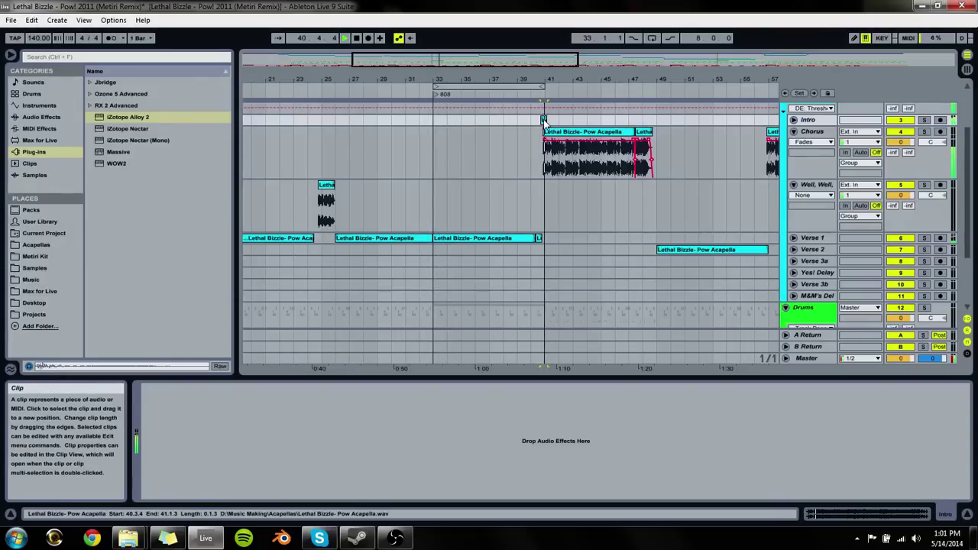
pyautogui.moveTo(366, 81); pyautogui.dragTo(359, 53)
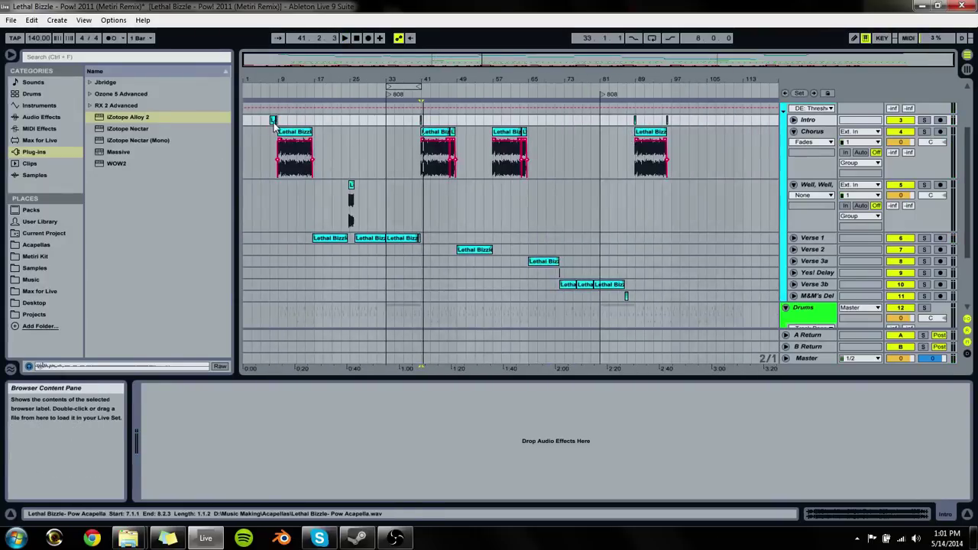
# Step: Try to copy the Intro and Chorus section from 8.2.3 to 13.2.3 over the second chorus at 40.3.4
pyautogui.click(274, 123)
pyautogui.keyDown('shift'); pyautogui.click(294, 133); pyautogui.keyUp('shift')
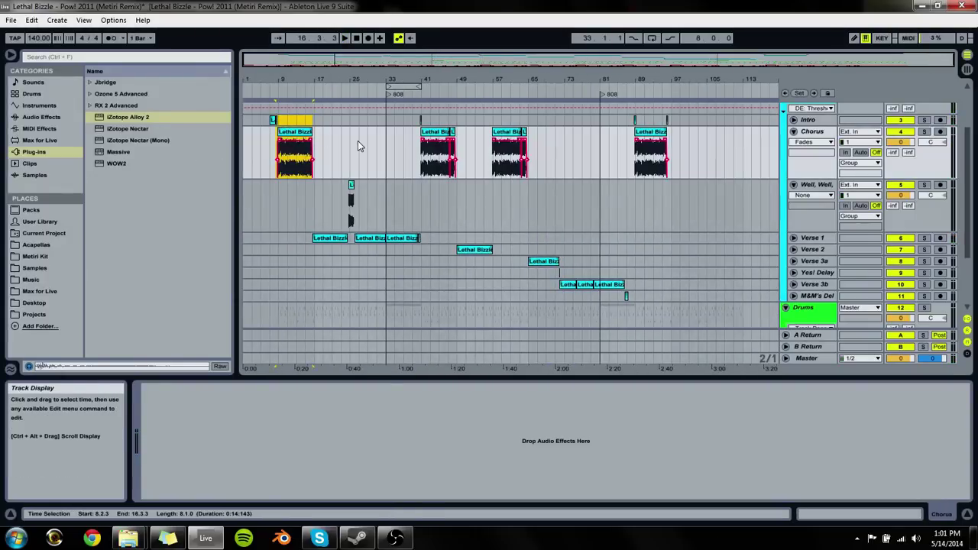
pyautogui.moveTo(435, 80); pyautogui.dragTo(436, 130)
pyautogui.click(395, 120)
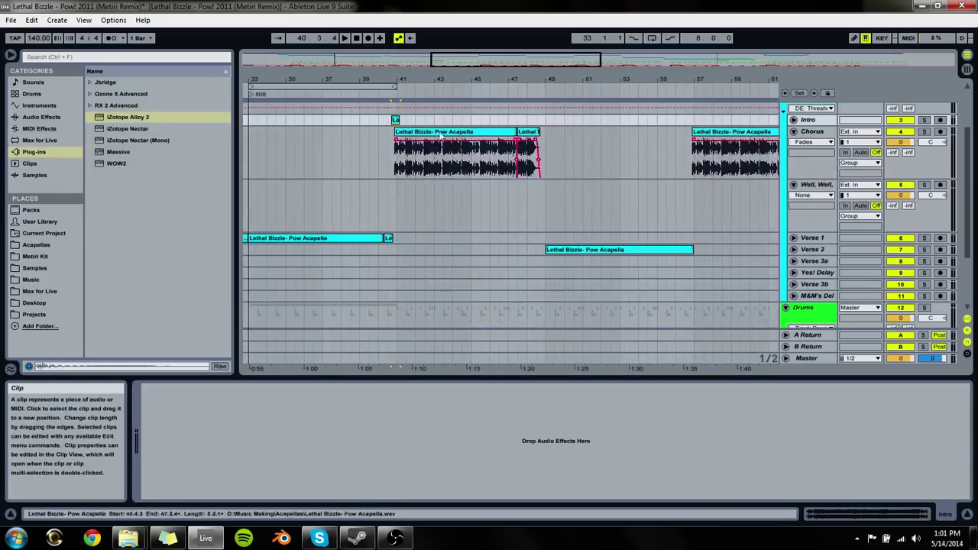
pyautogui.keyDown('shift'); pyautogui.click(541, 149); pyautogui.keyUp('shift')
pyautogui.hotkey('ctrl', 'z')
pyautogui.click(394, 101)
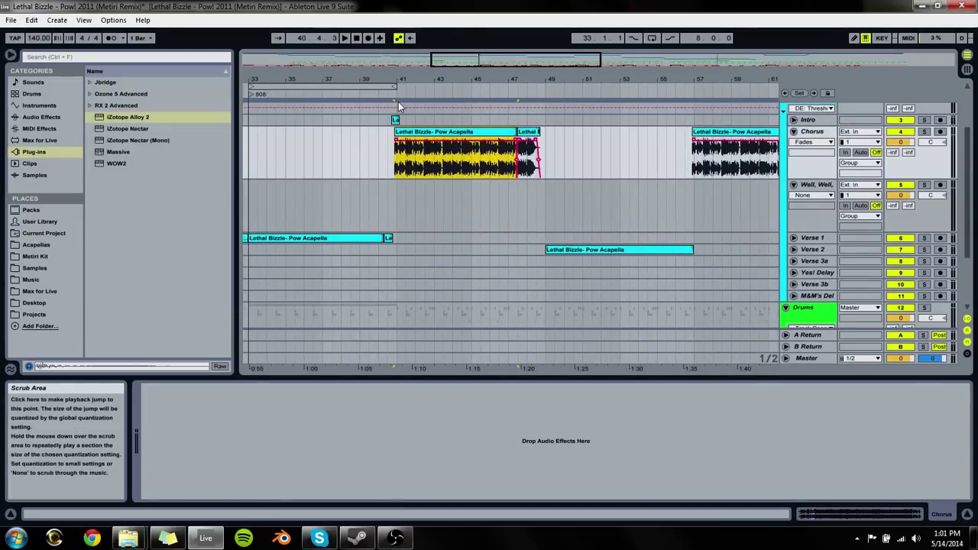
pyautogui.moveTo(435, 79); pyautogui.dragTo(489, 75)
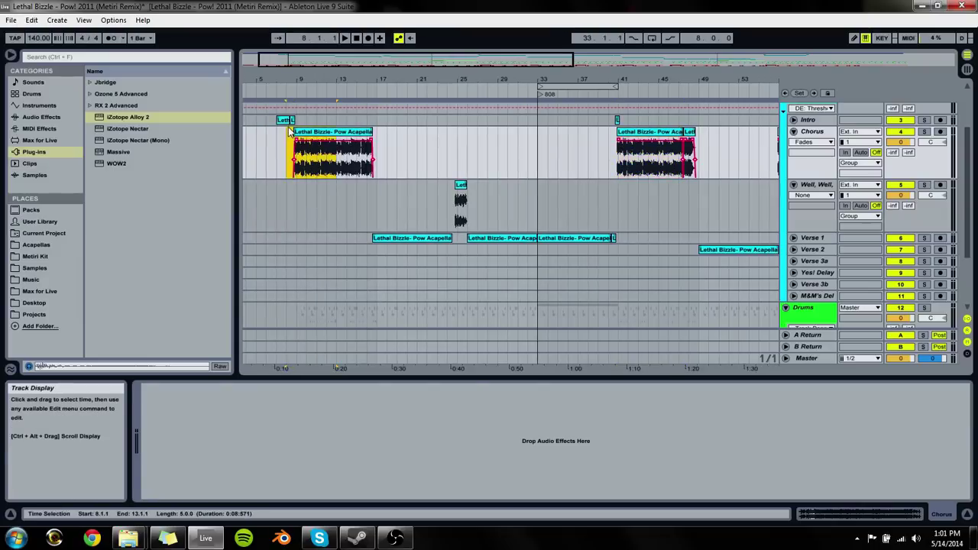
pyautogui.moveTo(290, 131); pyautogui.dragTo(363, 182)
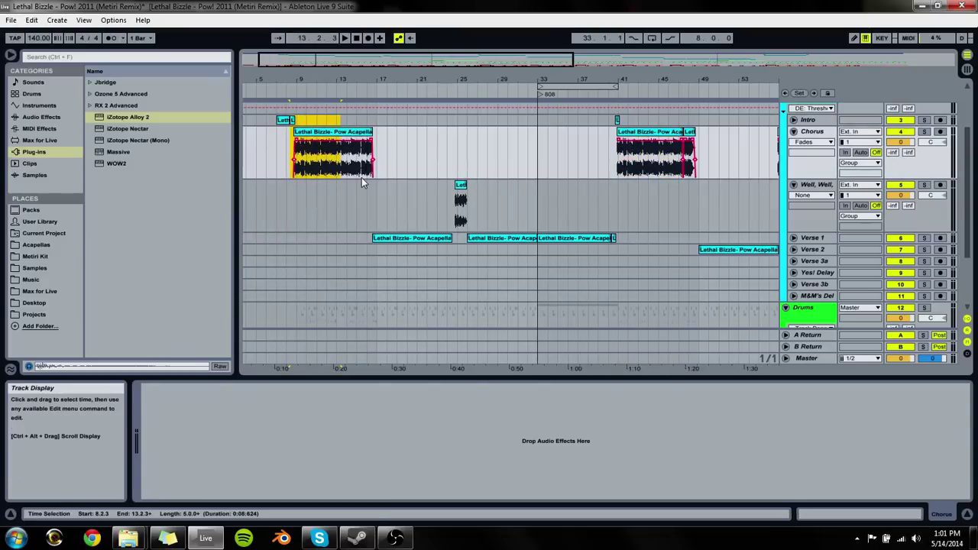
pyautogui.moveTo(617, 122); pyautogui.dragTo(666, 137)
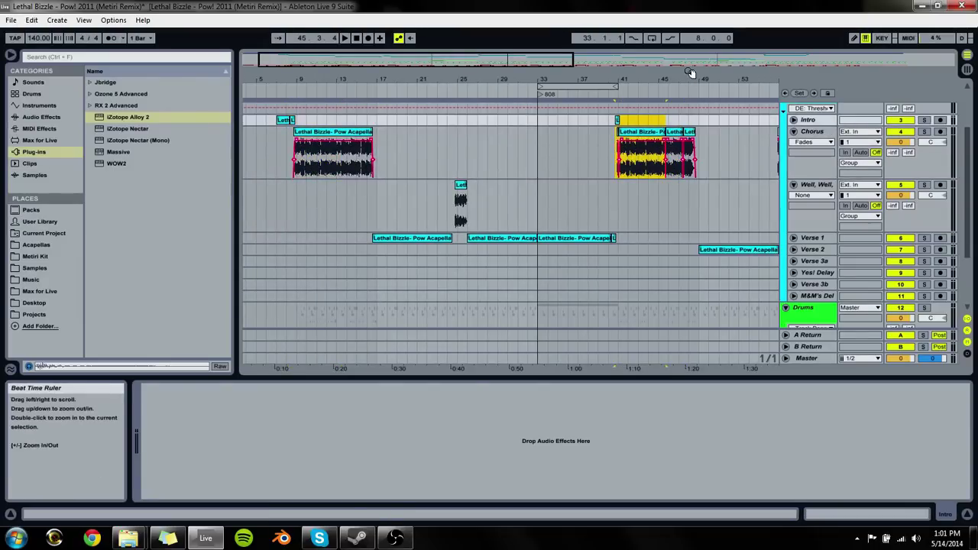
pyautogui.moveTo(688, 73); pyautogui.dragTo(403, 199)
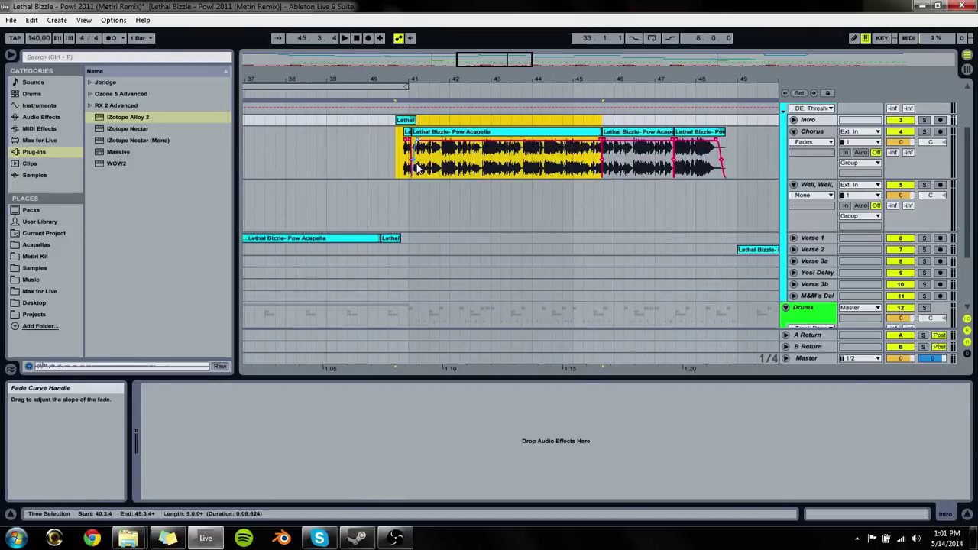
# Step: Play the Intro-to-Chorus transition from 40.3.4 and compare it with the first one from 8.3.1
pyautogui.press('space')
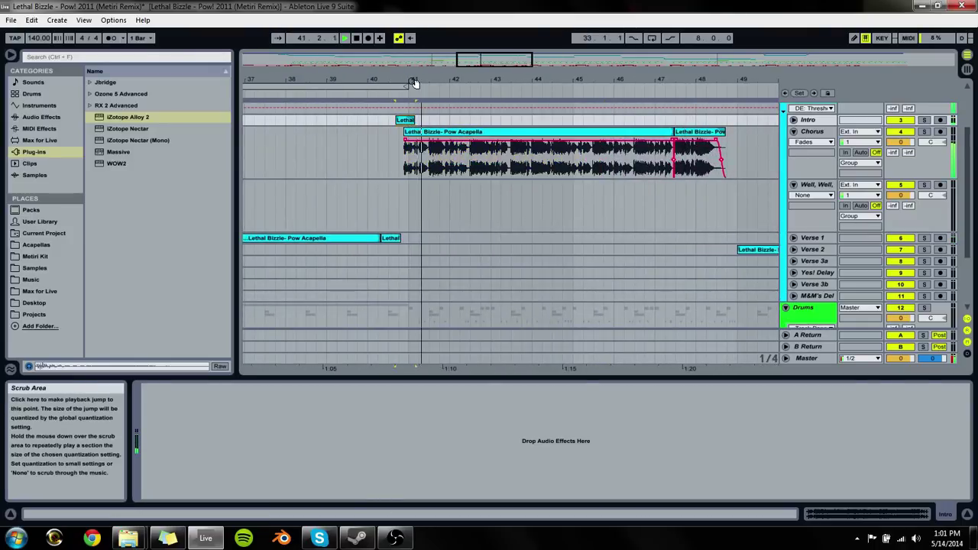
pyautogui.moveTo(413, 76); pyautogui.dragTo(413, 129)
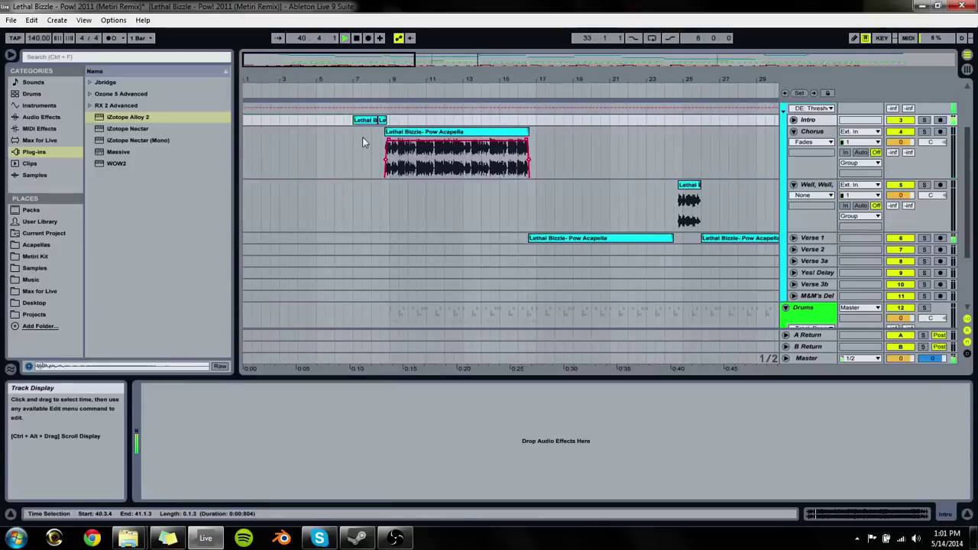
pyautogui.click(386, 145)
pyautogui.click(381, 136)
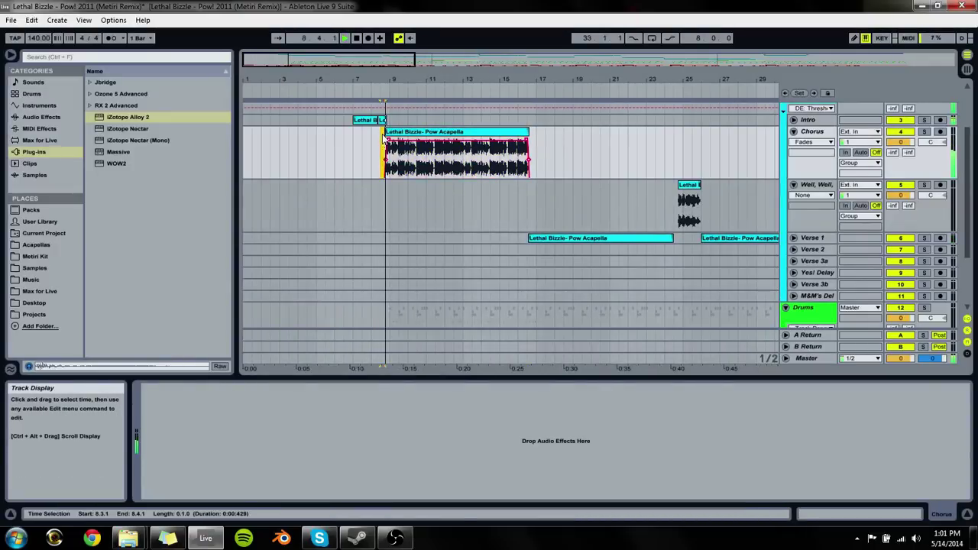
# Step: Try to copy the Intro and Chorus section from 8.3.1 to 17.1.1 over the second chorus at 40.4.3
pyautogui.moveTo(384, 136); pyautogui.dragTo(543, 124)
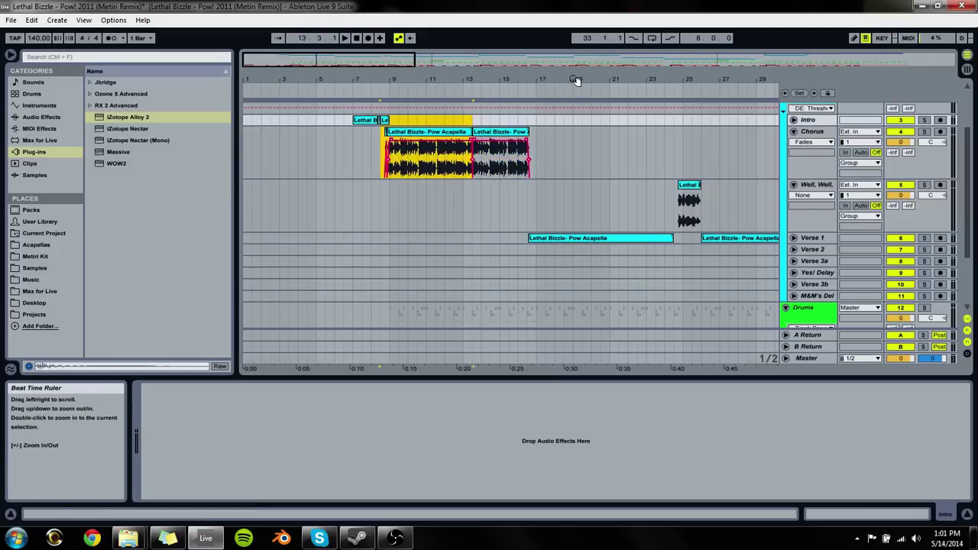
pyautogui.click(418, 143)
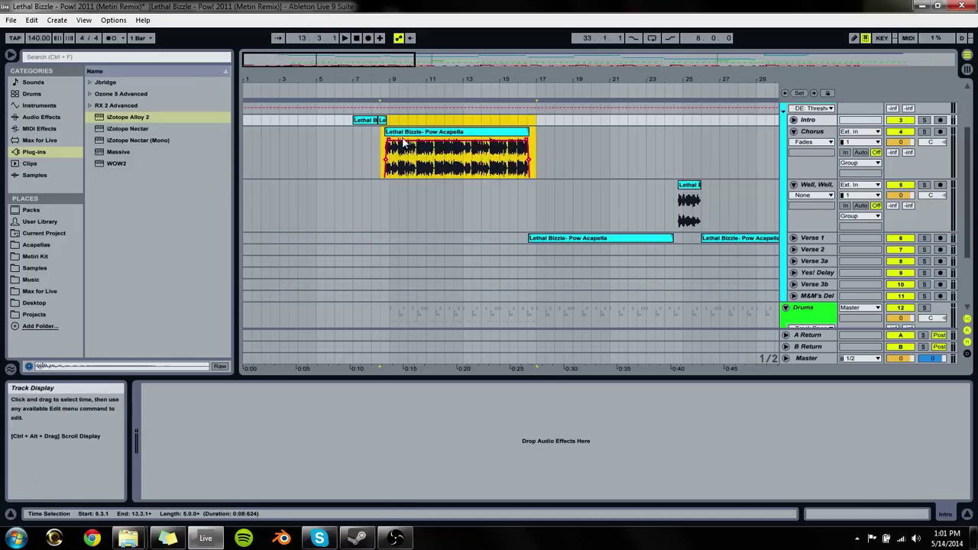
pyautogui.moveTo(598, 85); pyautogui.dragTo(367, 114)
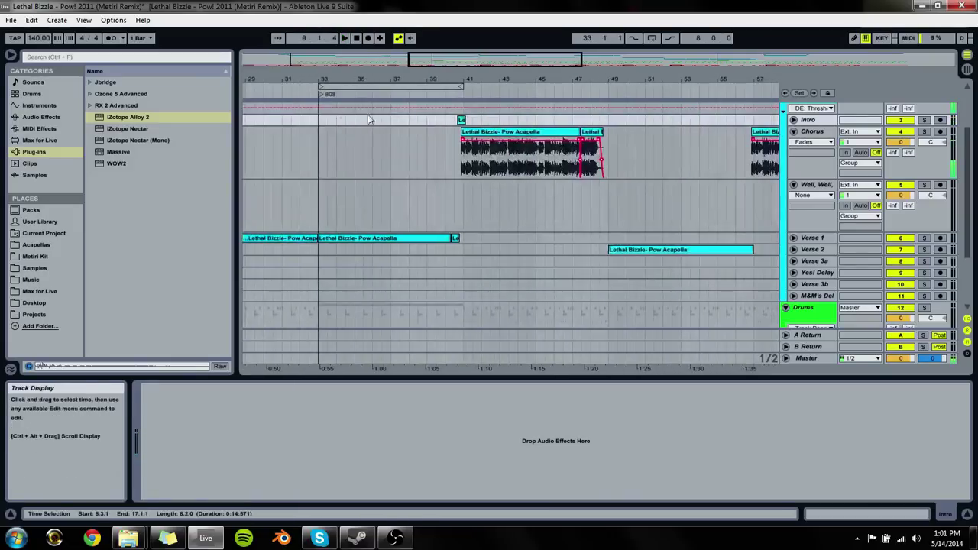
pyautogui.moveTo(465, 83); pyautogui.dragTo(456, 184)
pyautogui.press('space')
pyautogui.click(456, 131)
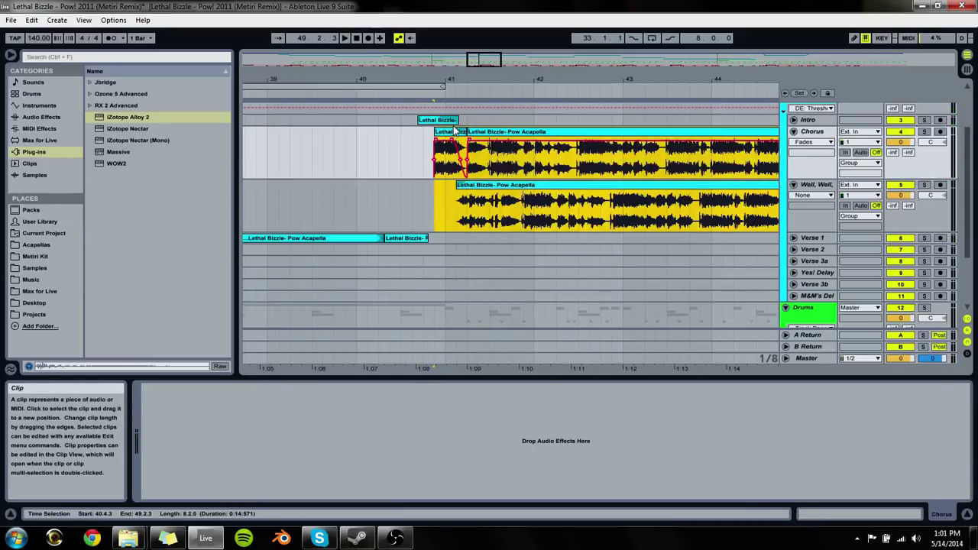
pyautogui.hotkey('ctrl', 'z')
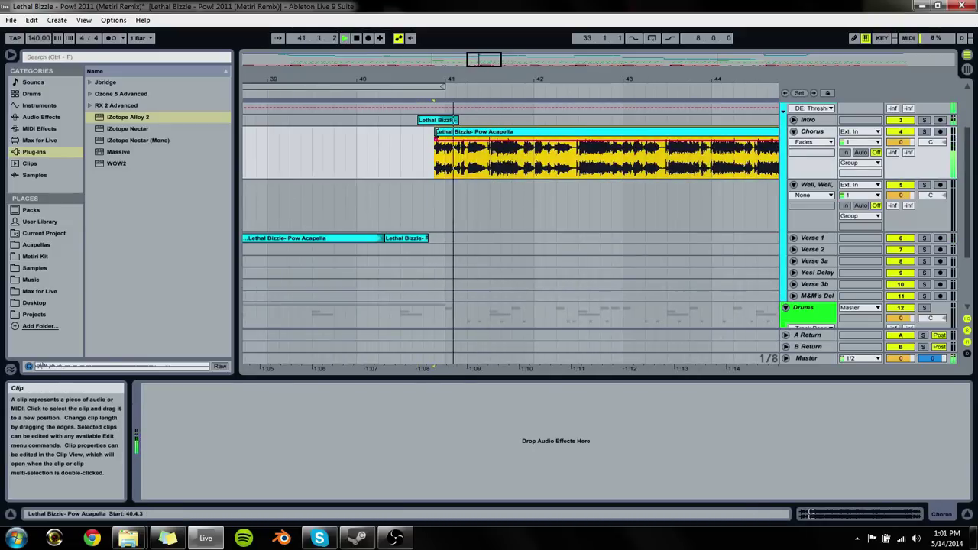
# Step: Play the transition into the second chorus and shorten the overlapping Intro clip so it ends at 41.1.3
pyautogui.press('space')
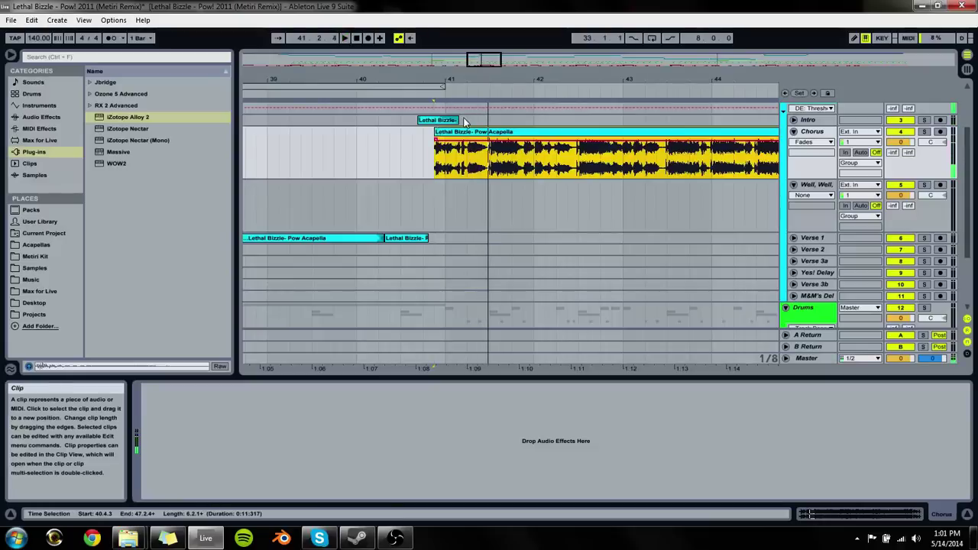
pyautogui.moveTo(459, 120); pyautogui.dragTo(455, 118)
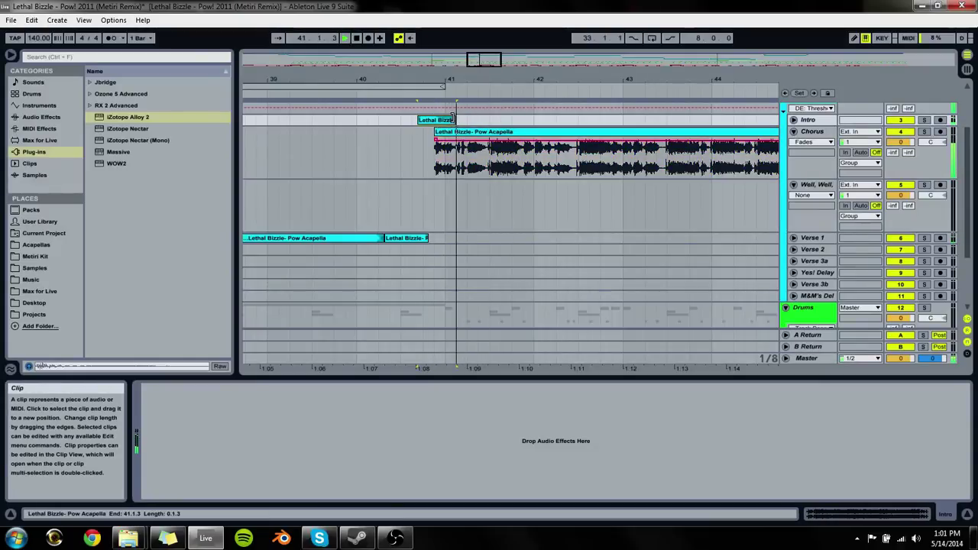
pyautogui.doubleClick(469, 79)
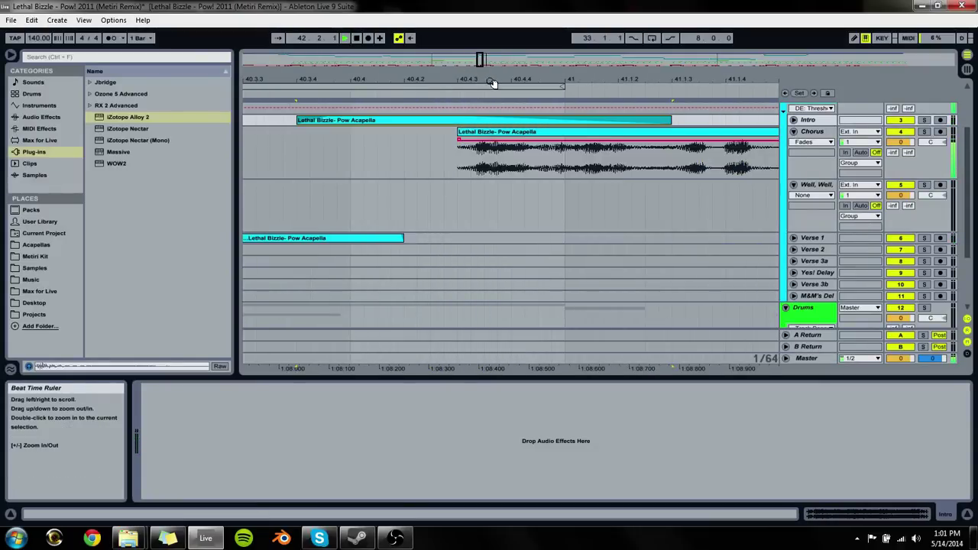
# Step: Play the transition from Verse 2 into the third chorus from 56.4.1
pyautogui.moveTo(493, 82); pyautogui.dragTo(493, 55)
pyautogui.click(730, 131)
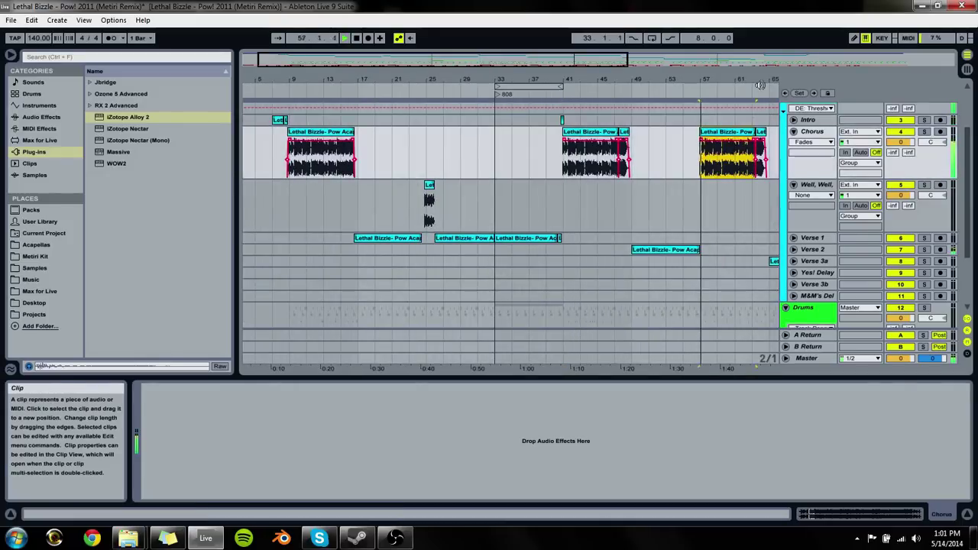
pyautogui.moveTo(760, 85)
pyautogui.mouseDown()
pyautogui.moveTo(555, 133)
pyautogui.moveTo(568, 145)
pyautogui.mouseUp()
pyautogui.press('space')
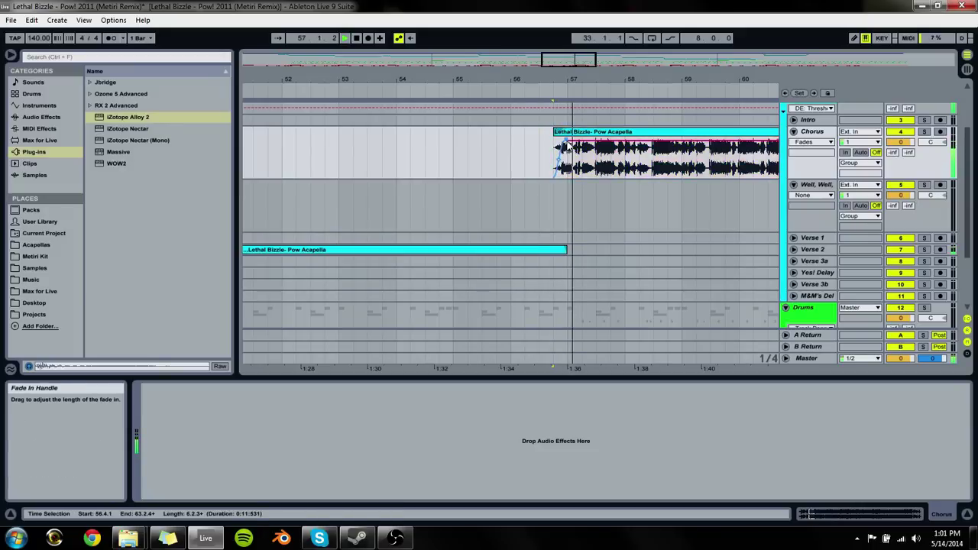
pyautogui.click(563, 145)
pyautogui.moveTo(570, 84); pyautogui.dragTo(570, 115)
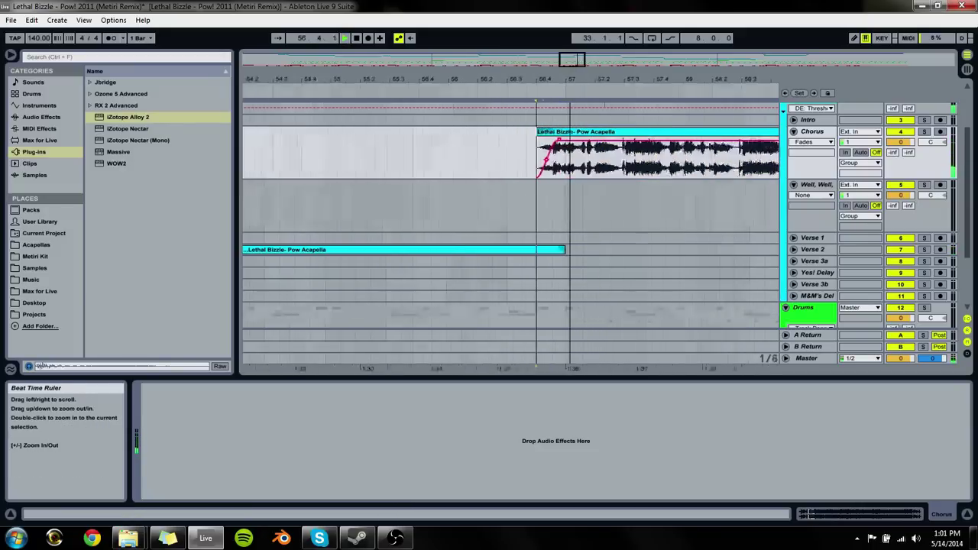
pyautogui.press('space')
# Step: Try trimming the start of the third Chorus clip to 56.4.3 and play the transition
pyautogui.click(535, 149)
pyautogui.moveTo(534, 149); pyautogui.dragTo(560, 142)
pyautogui.press('space')
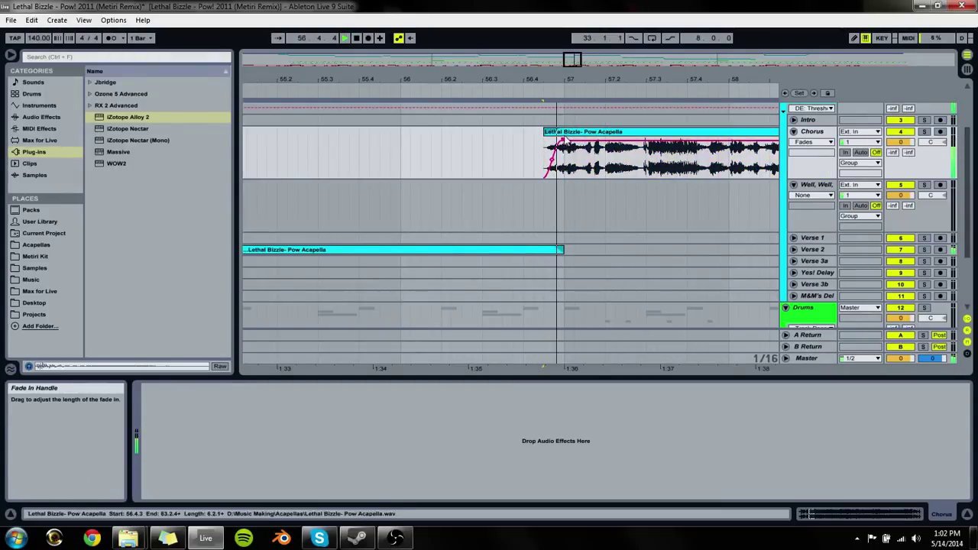
# Step: Set the third Chorus clip's start to 56.4.2 with a short fade-in over the end of Verse 2
pyautogui.moveTo(609, 81); pyautogui.dragTo(521, 54)
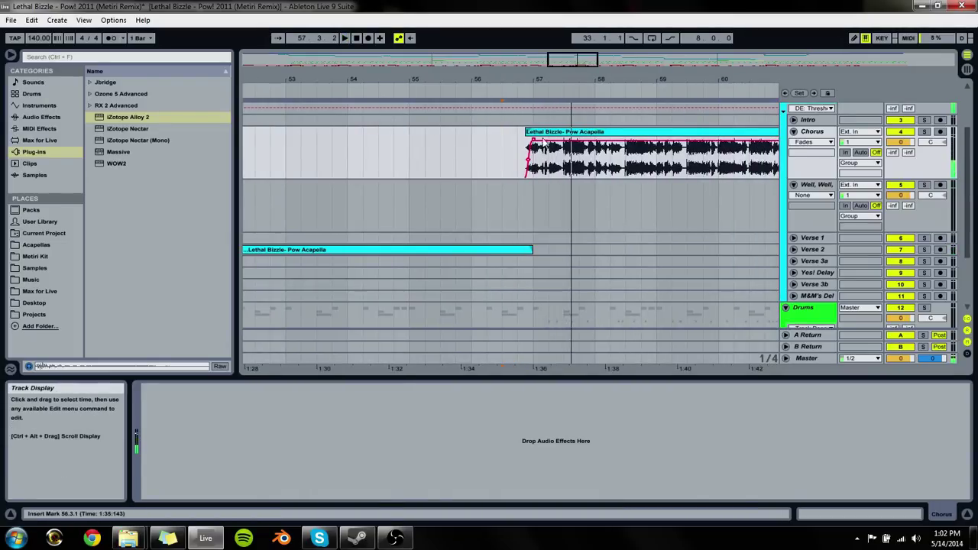
pyautogui.moveTo(527, 147); pyautogui.dragTo(519, 147)
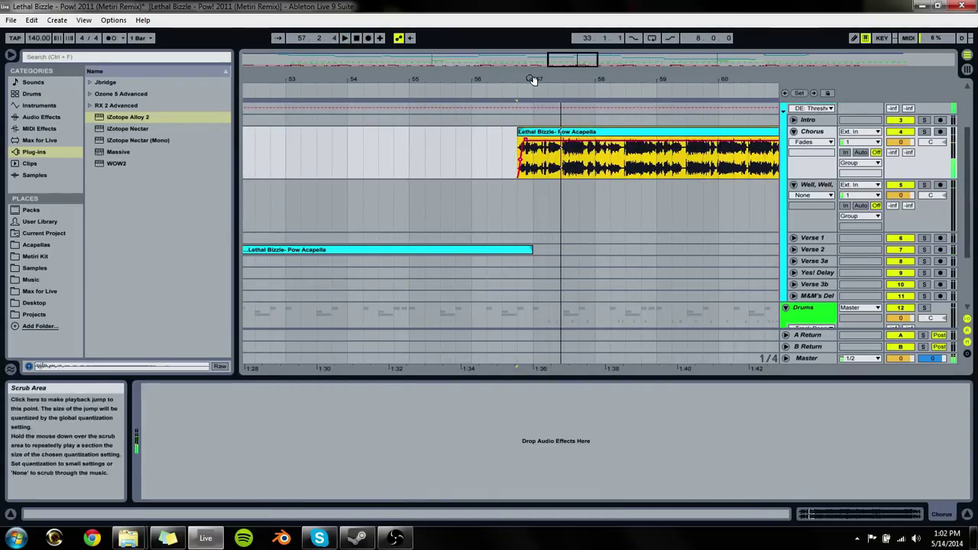
pyautogui.moveTo(536, 79); pyautogui.dragTo(469, 141)
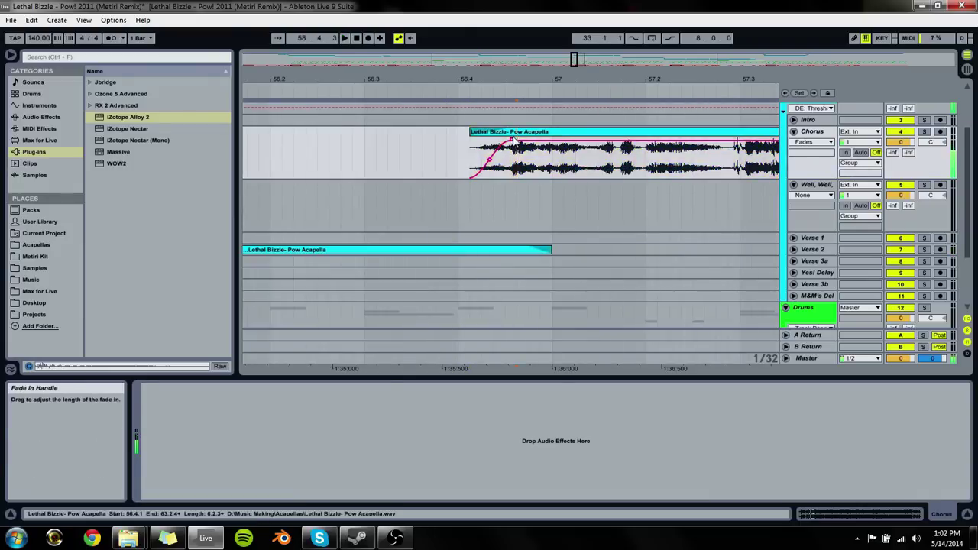
pyautogui.click(520, 147)
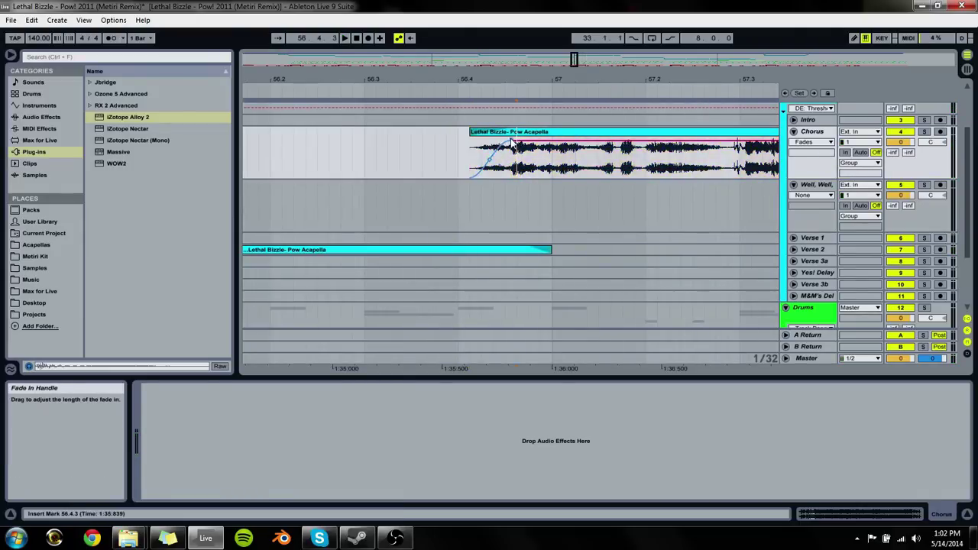
pyautogui.moveTo(471, 131); pyautogui.dragTo(493, 131)
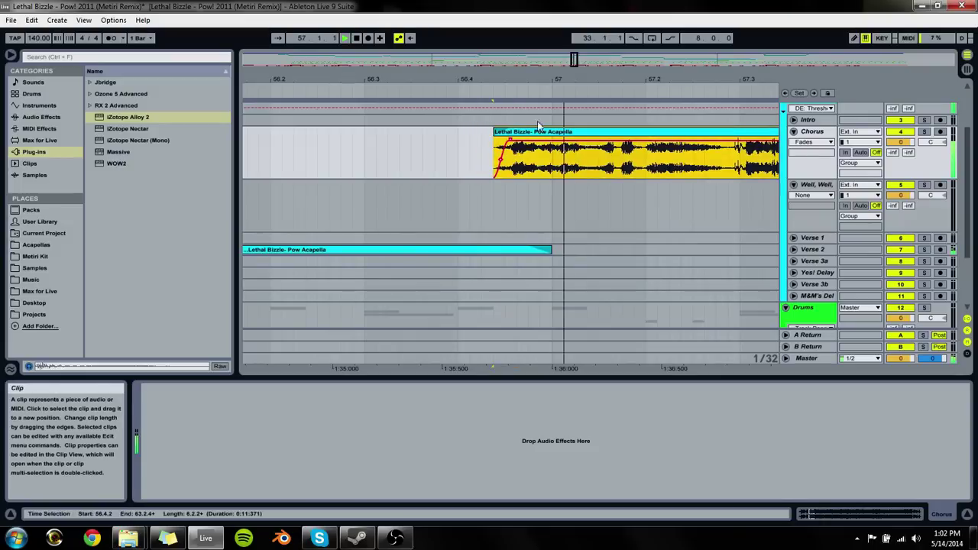
# Step: Trim the end of the third chorus's main clip to just before its closing clip and give it a short fade-out
pyautogui.moveTo(539, 79); pyautogui.dragTo(541, 38)
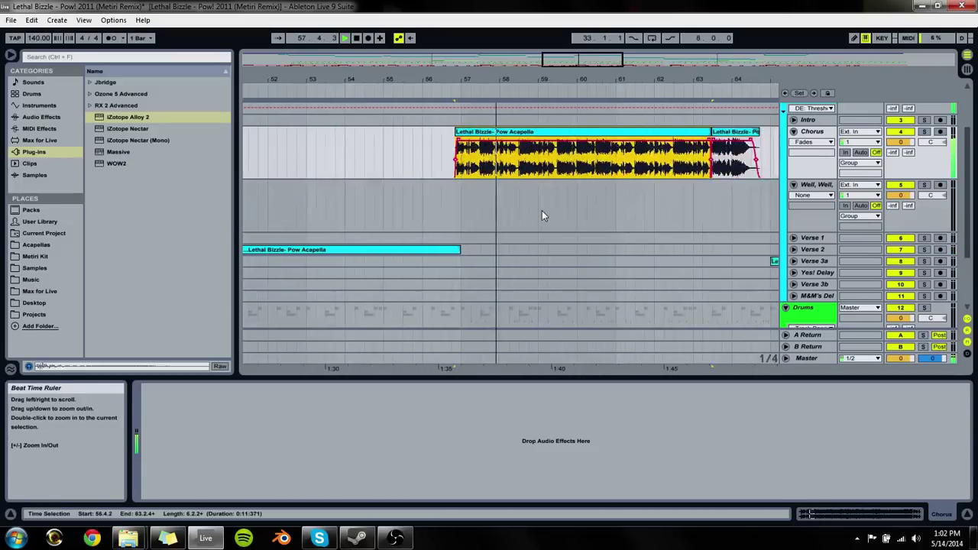
pyautogui.click(704, 174)
pyautogui.moveTo(735, 79); pyautogui.dragTo(551, 152)
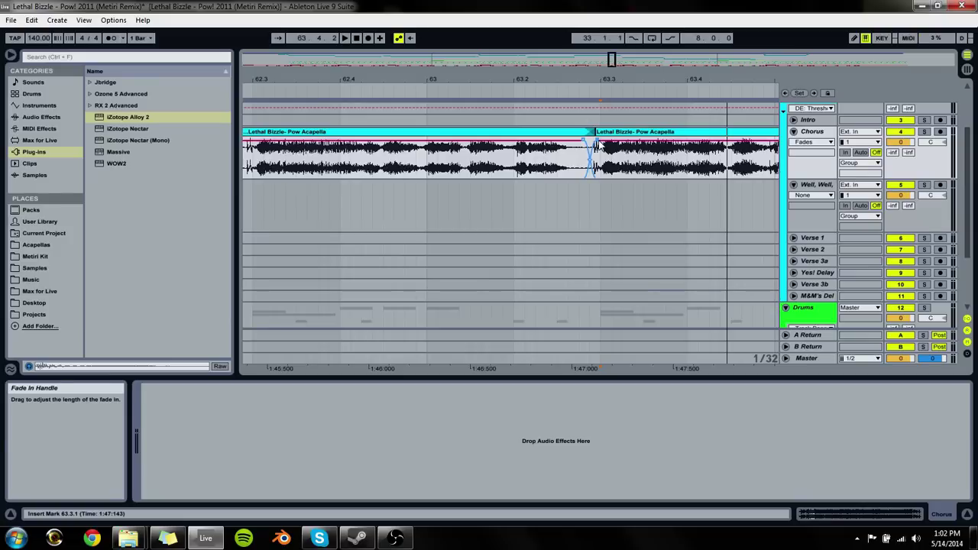
pyautogui.click(594, 133)
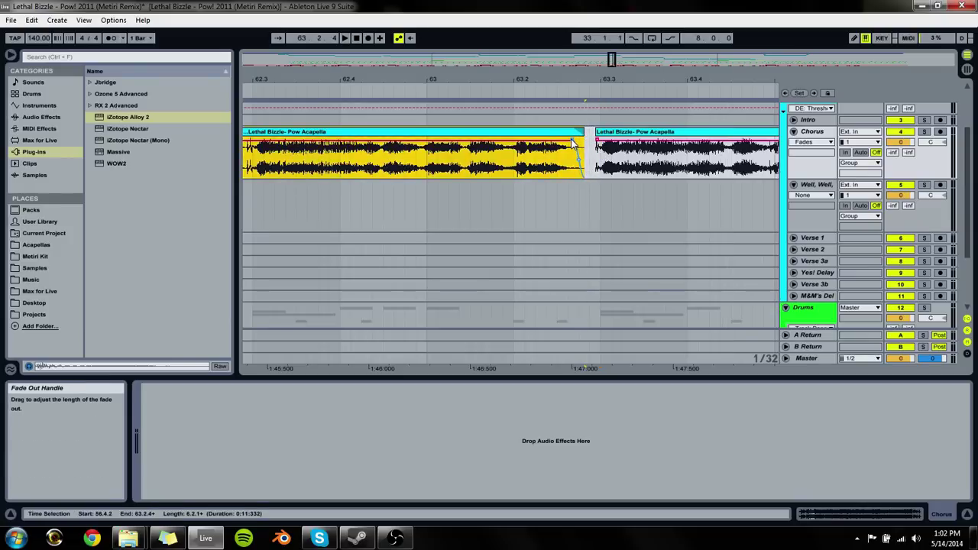
# Step: Give the third chorus's closing clip a short fade-in, extend its start to 63.2.4, and play the join
pyautogui.click(600, 144)
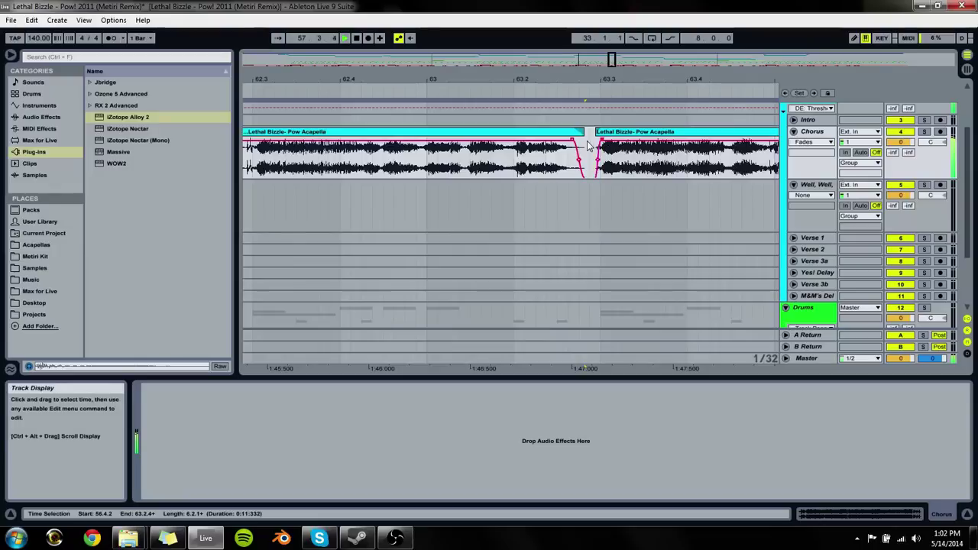
pyautogui.moveTo(601, 150); pyautogui.dragTo(595, 144)
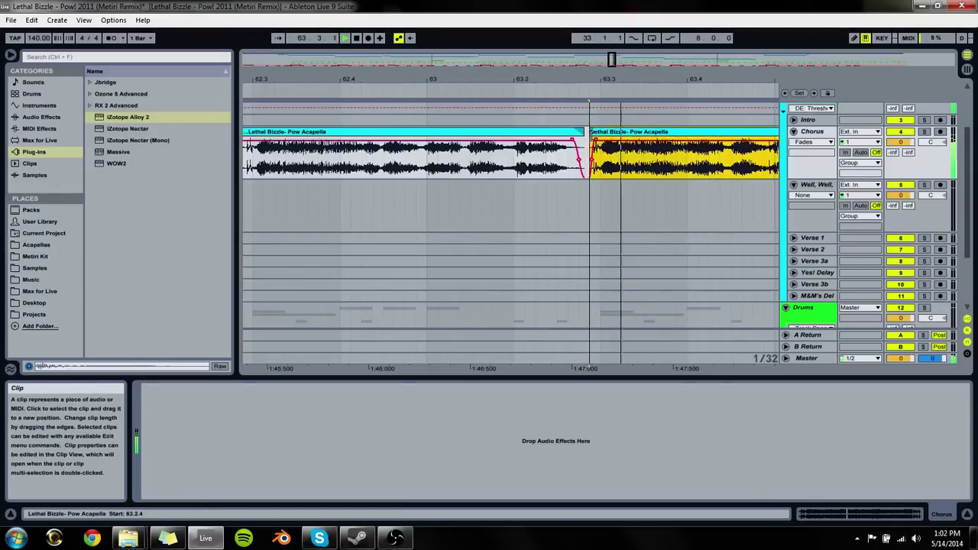
pyautogui.click(598, 145)
pyautogui.press('space')
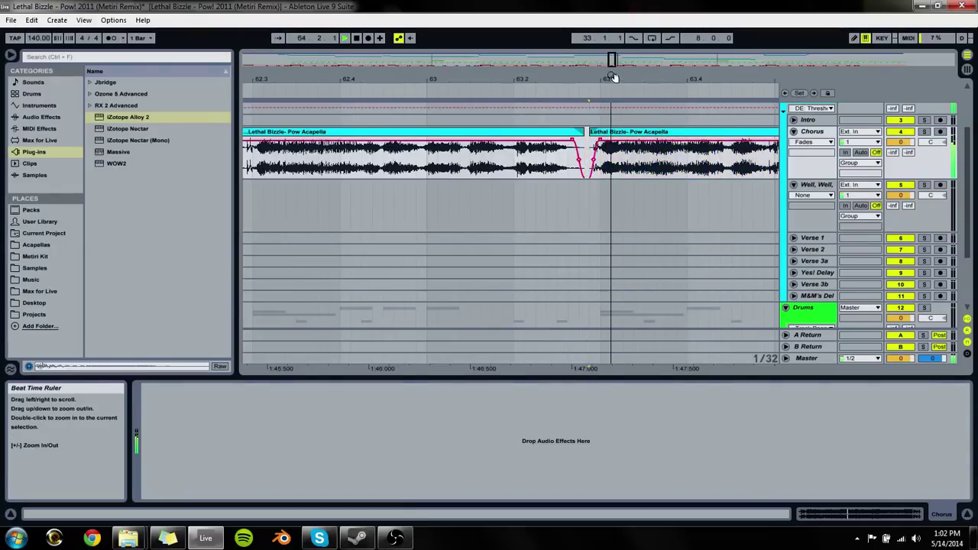
# Step: Collapse the Chorus track and play the short Intro clip leading into the last chorus at bar 89
pyautogui.moveTo(612, 79); pyautogui.dragTo(473, 109)
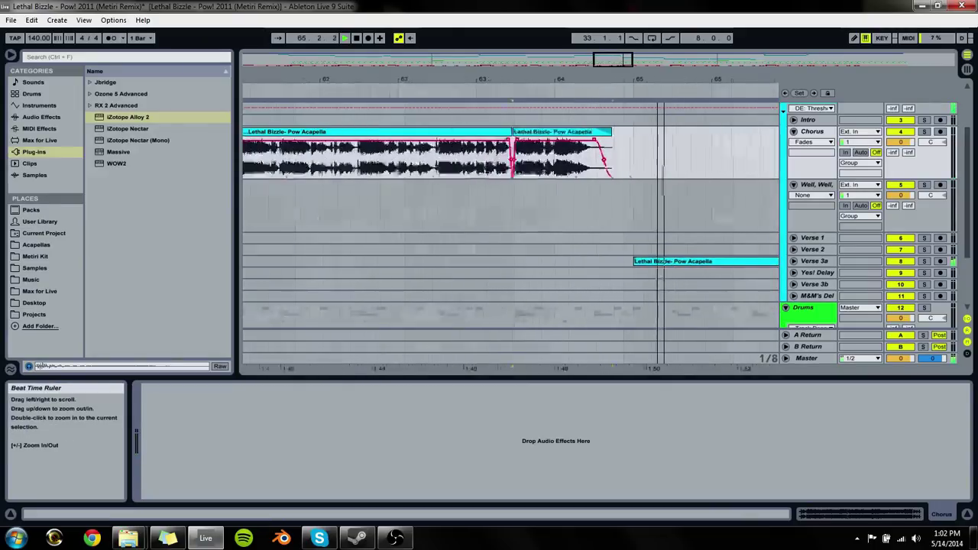
pyautogui.press('-')
pyautogui.press('-')
pyautogui.press('-')
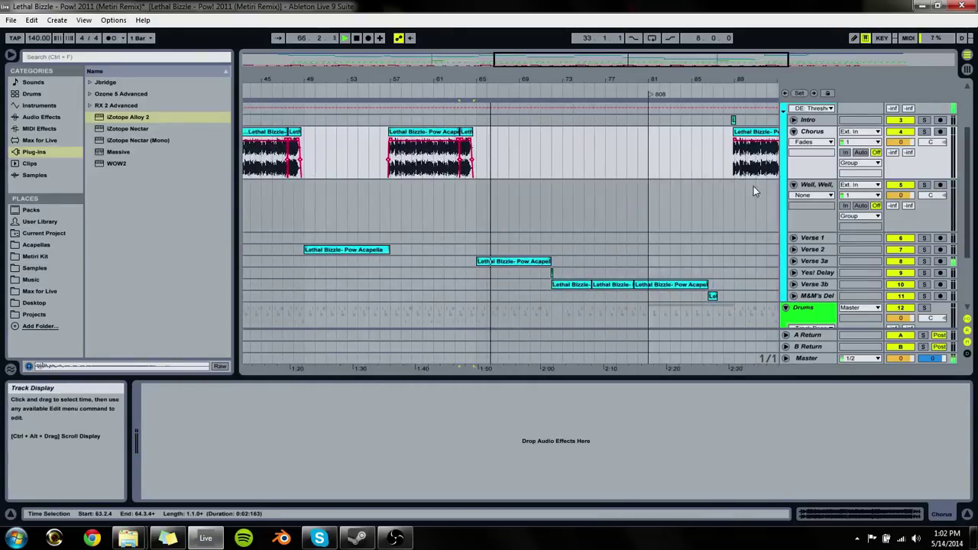
pyautogui.click(793, 131)
pyautogui.click(735, 120)
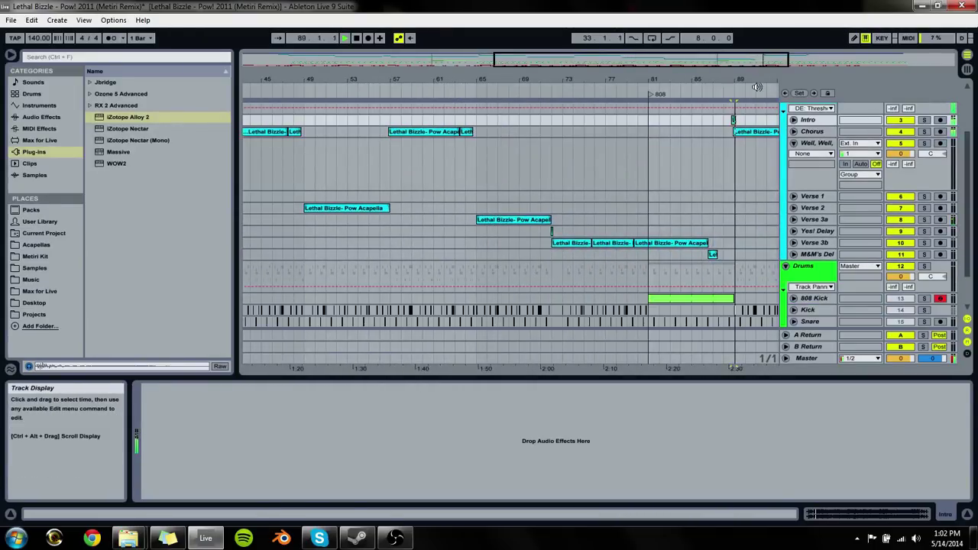
pyautogui.moveTo(569, 79); pyautogui.dragTo(571, 64)
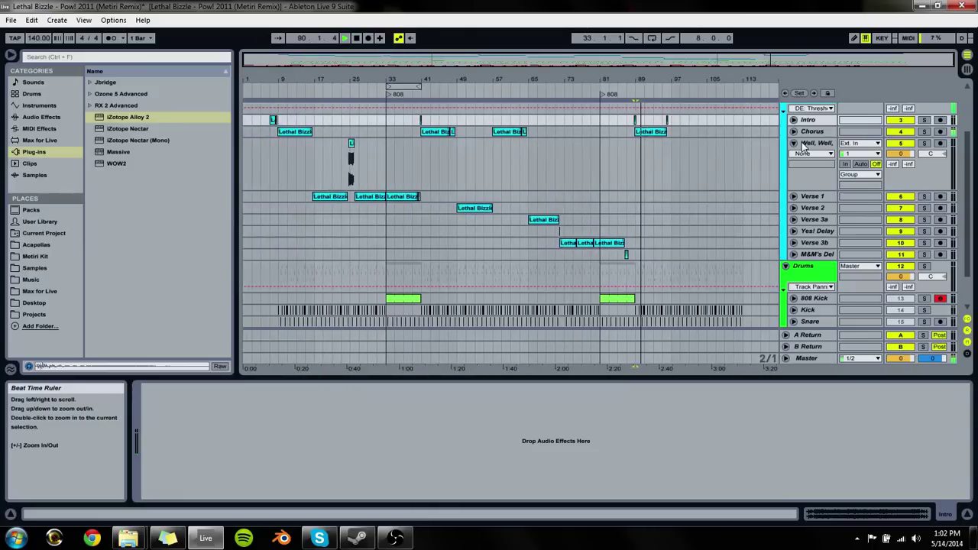
# Step: Play the final Intro clip from 95.4.4 and collapse the Well, Well, Well track
pyautogui.click(670, 124)
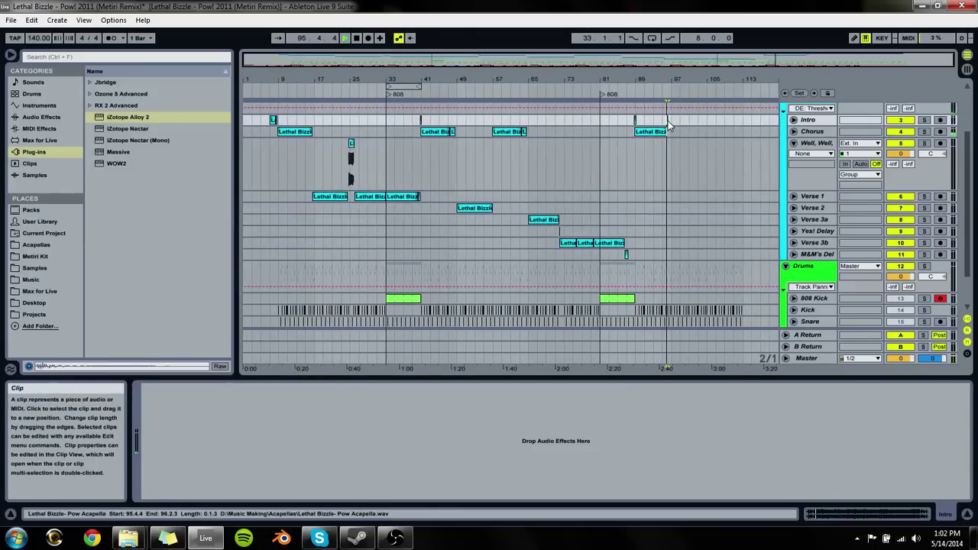
pyautogui.press('space')
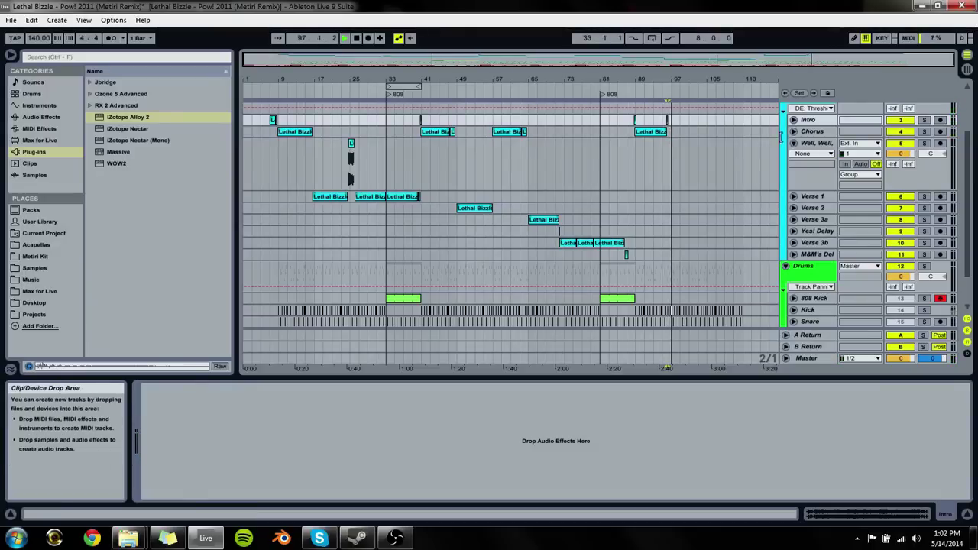
pyautogui.click(793, 143)
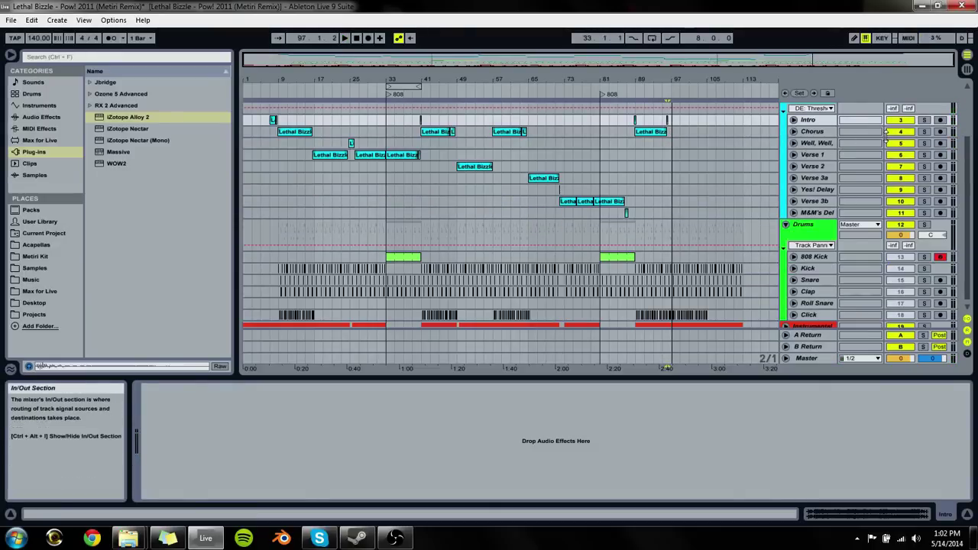
# Step: Play the song from the first Intro clip at 7.1.1 and select the Vocals group
pyautogui.scroll(4, 787, 114)
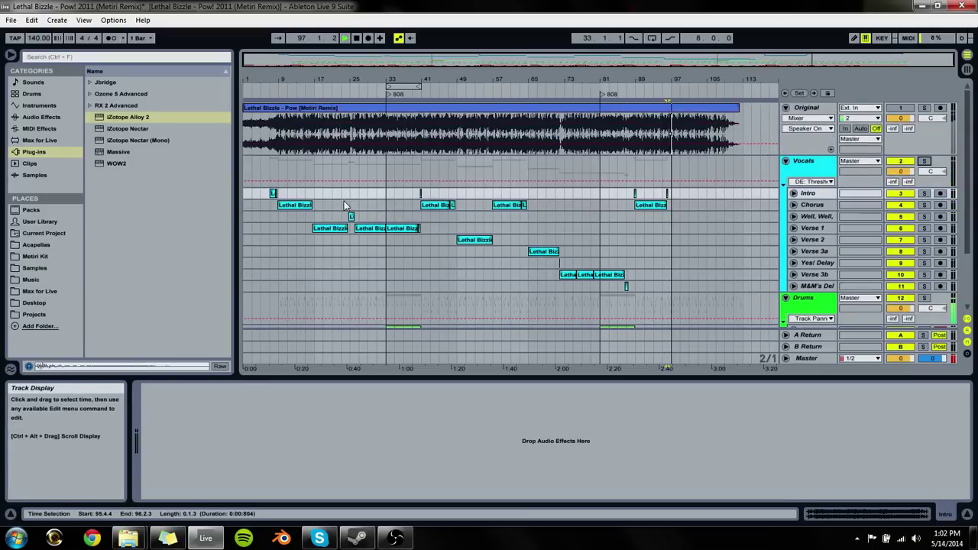
pyautogui.click(274, 194)
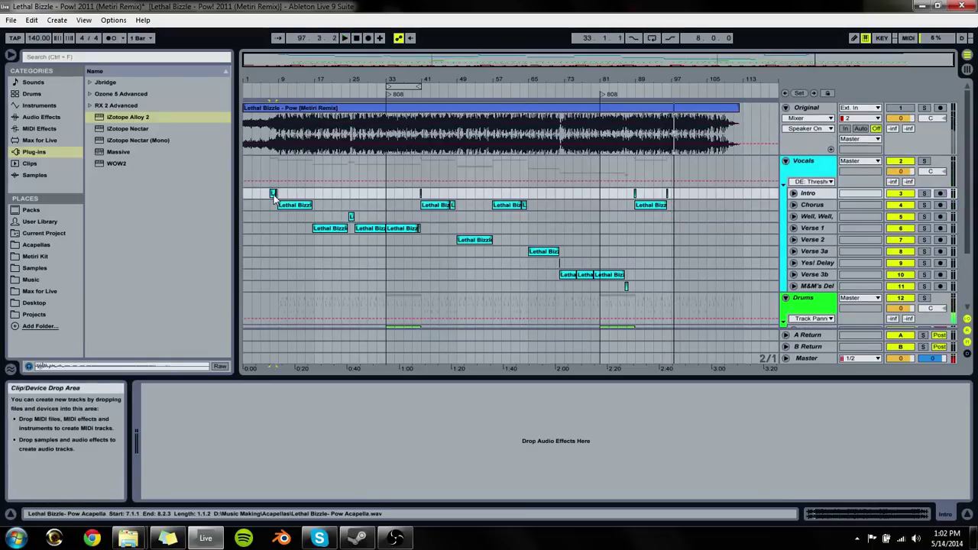
pyautogui.click(412, 176)
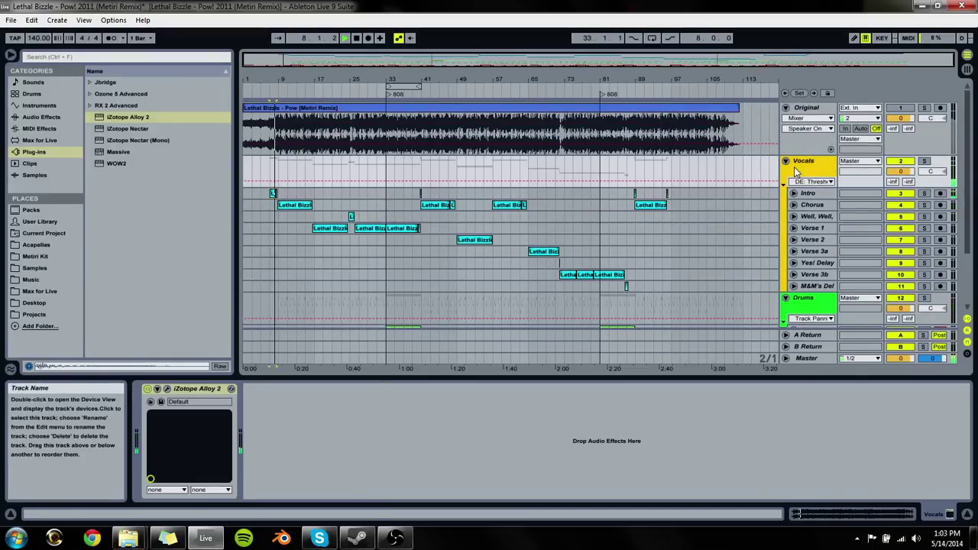
# Step: In the Vocals group's Alloy 2, raise the de-esser threshold to nearly 0 and set the Transient attack to -3.6 and sustain to 4.7
pyautogui.click(168, 390)
pyautogui.moveTo(451, 250)
pyautogui.mouseDown()
pyautogui.moveTo(434, 290)
pyautogui.moveTo(434, 222)
pyautogui.mouseUp()
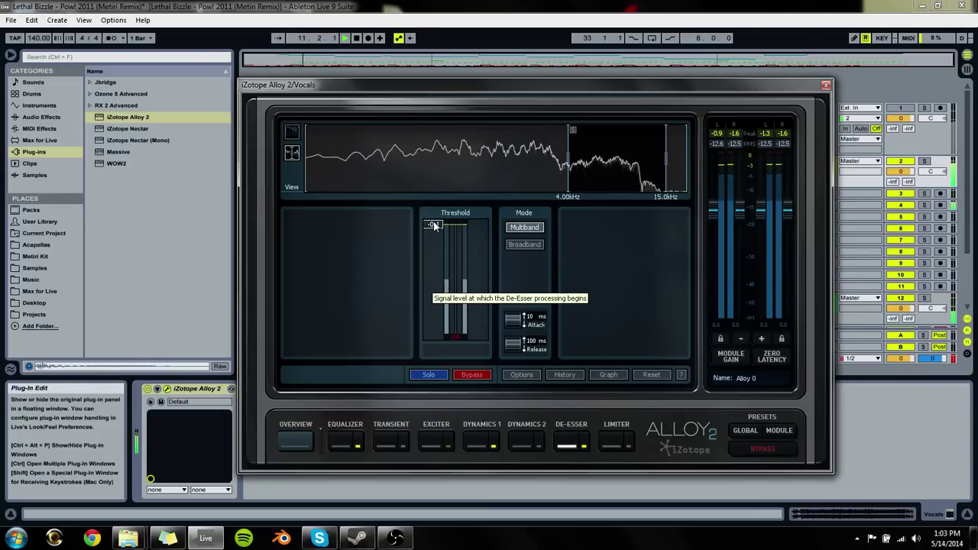
pyautogui.click(385, 444)
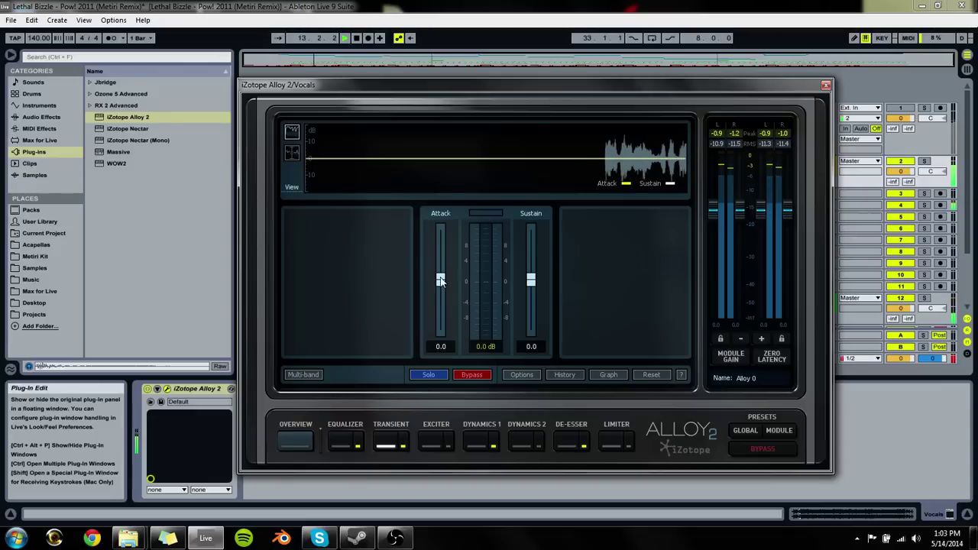
pyautogui.moveTo(441, 280)
pyautogui.mouseDown()
pyautogui.moveTo(440, 314)
pyautogui.moveTo(439, 296)
pyautogui.mouseUp()
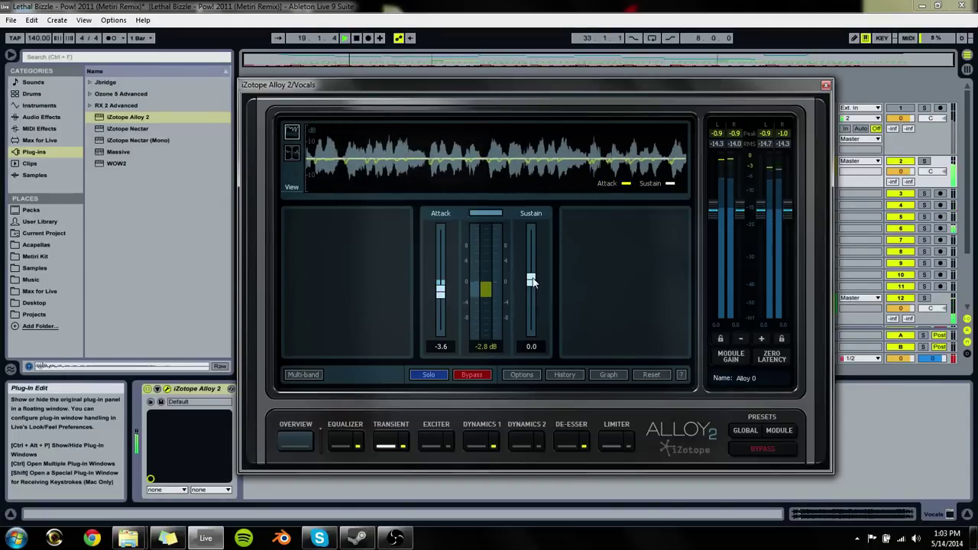
pyautogui.moveTo(533, 283)
pyautogui.mouseDown()
pyautogui.moveTo(536, 252)
pyautogui.moveTo(530, 267)
pyautogui.mouseUp()
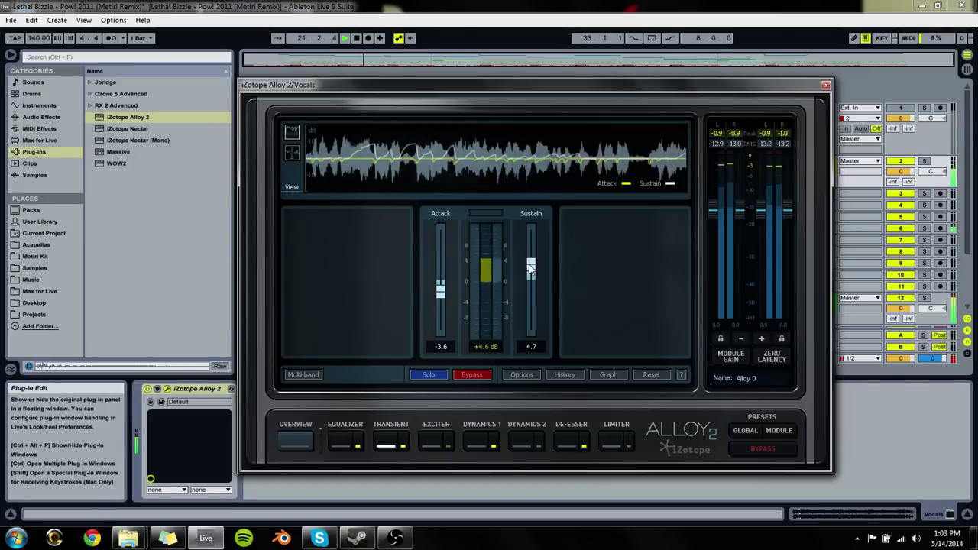
pyautogui.press('space')
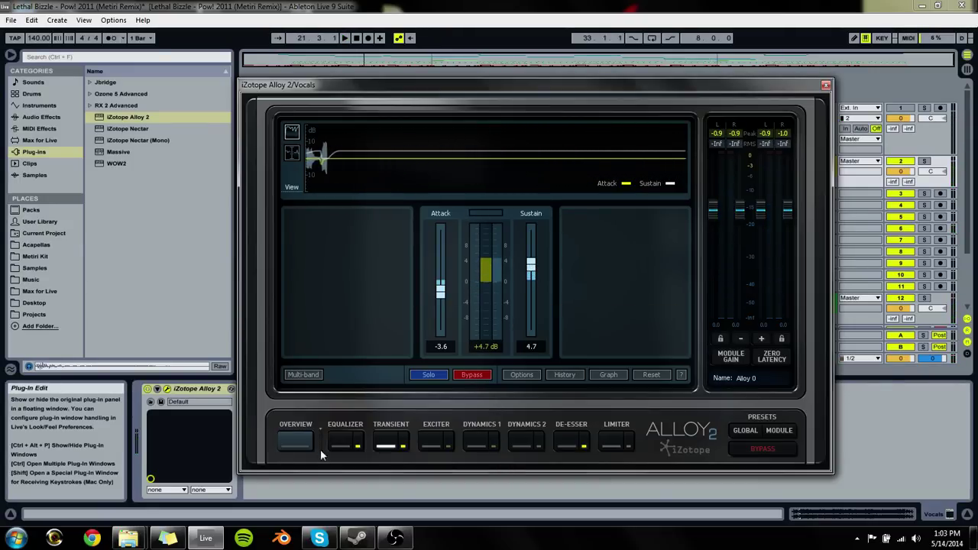
# Step: Switch off Alloy 2's equalizer and de-esser modules, return to the Transient module and close the plug-in window
pyautogui.click(562, 442)
pyautogui.click(387, 442)
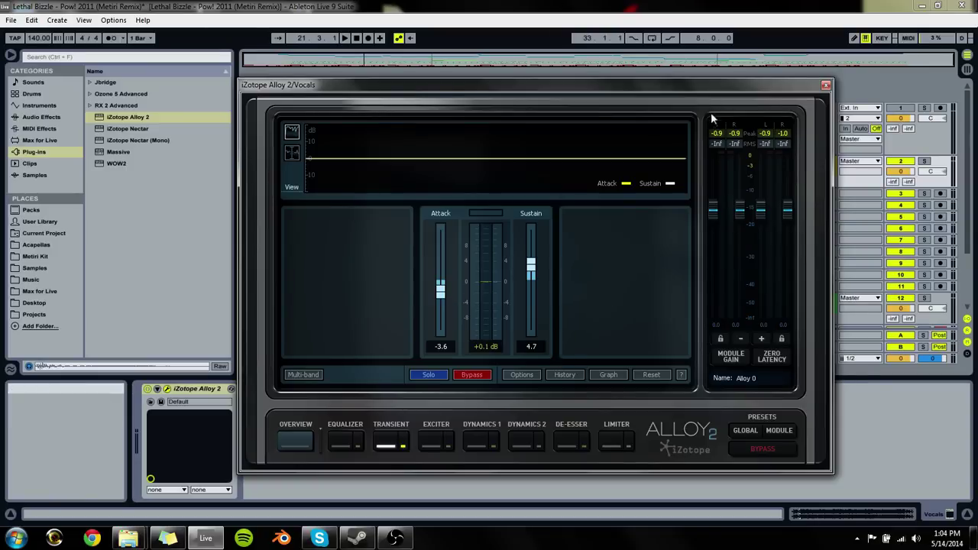
pyautogui.click(825, 86)
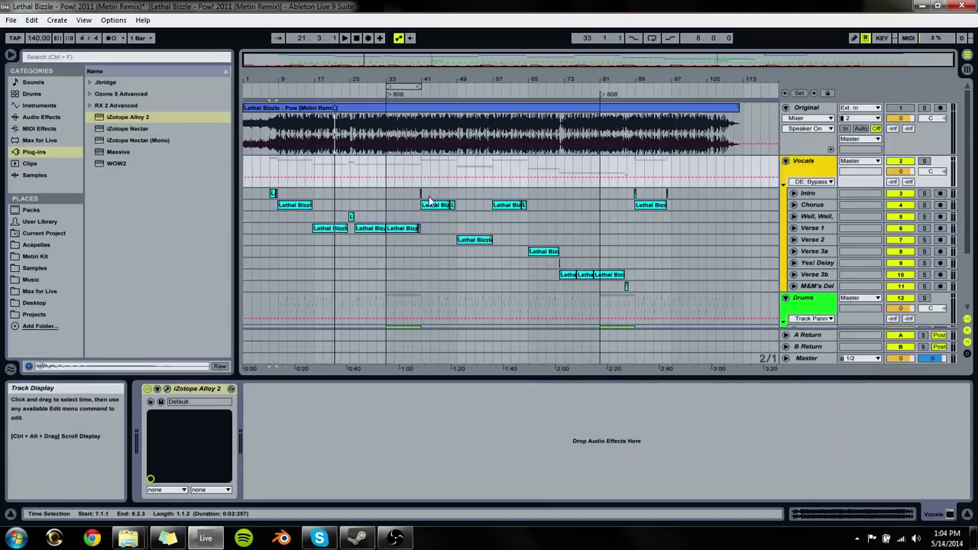
# Step: Play the transition into the second chorus from the short Intro clip just before bar 41
pyautogui.click(420, 198)
pyautogui.press('space')
pyautogui.press('space')
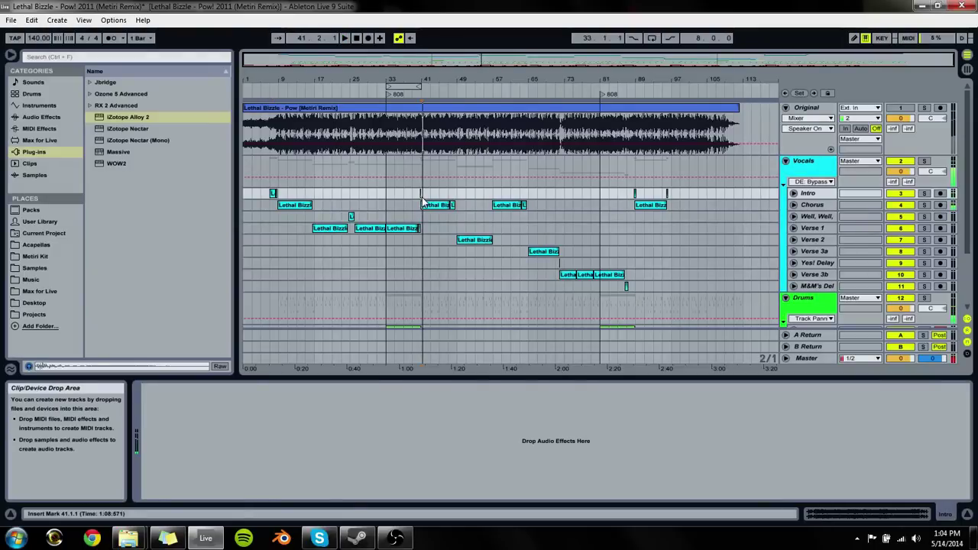
pyautogui.click(422, 204)
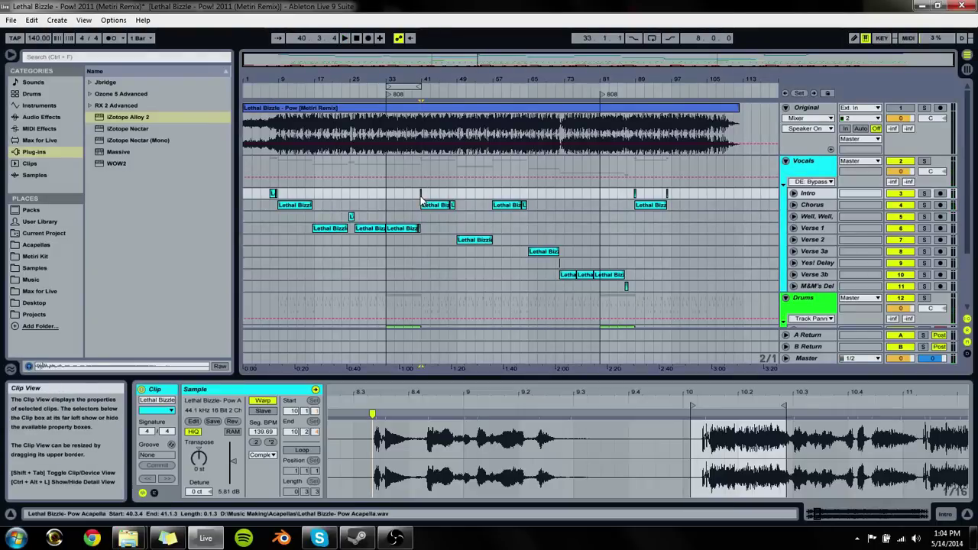
pyautogui.click(422, 86)
pyautogui.moveTo(424, 79); pyautogui.dragTo(739, 172)
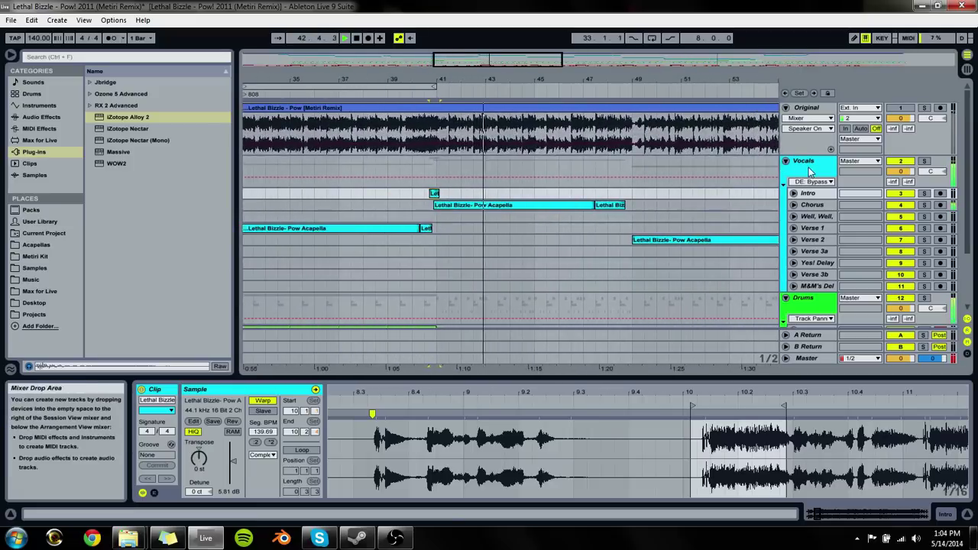
# Step: Copy the Alloy 2 device from the Vocals group onto the Chorus track
pyautogui.click(573, 206)
pyautogui.hotkey('shift', 'Tab')
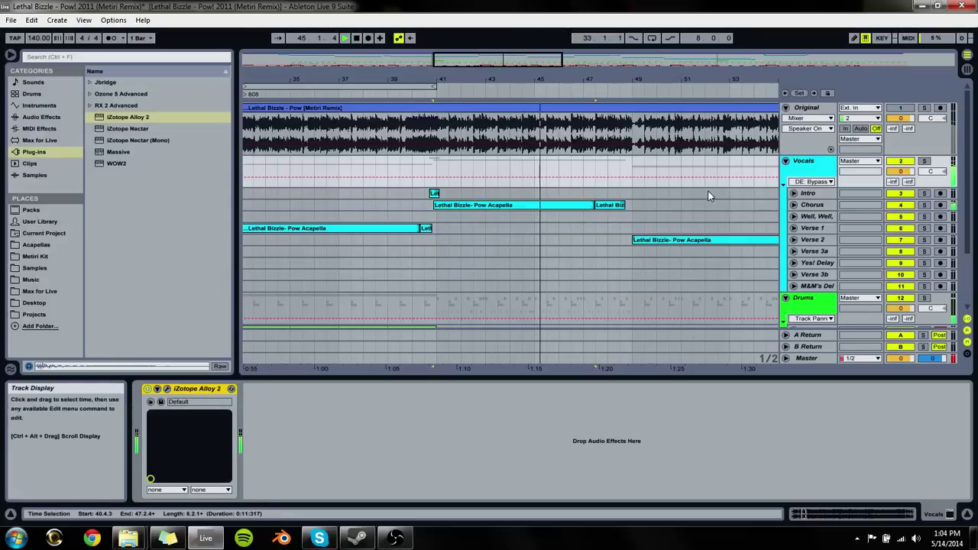
pyautogui.click(692, 205)
pyautogui.click(511, 204)
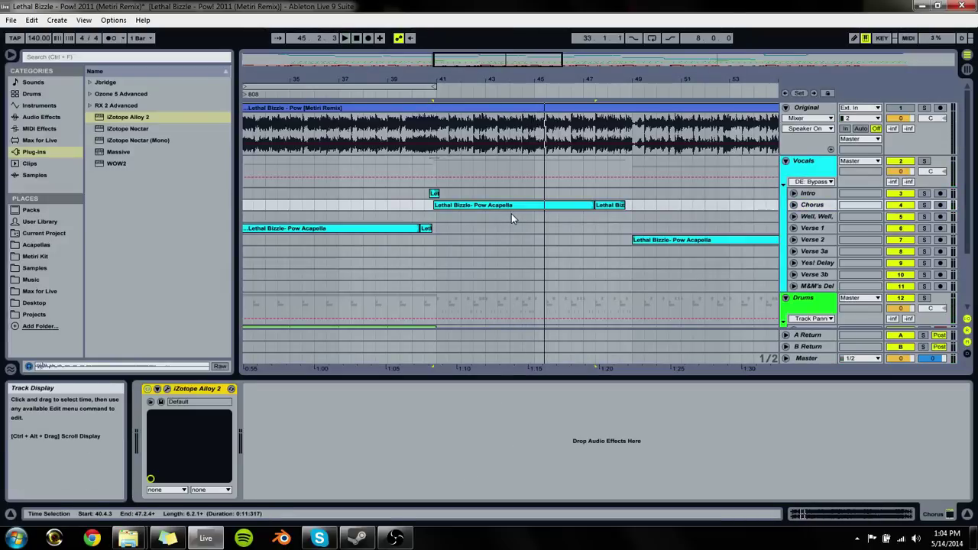
# Step: While the second chorus plays, set the Chorus track's Alloy 2 Transient attack to -15.0 and sustain to 0.0, and close the plug-in window
pyautogui.press('space')
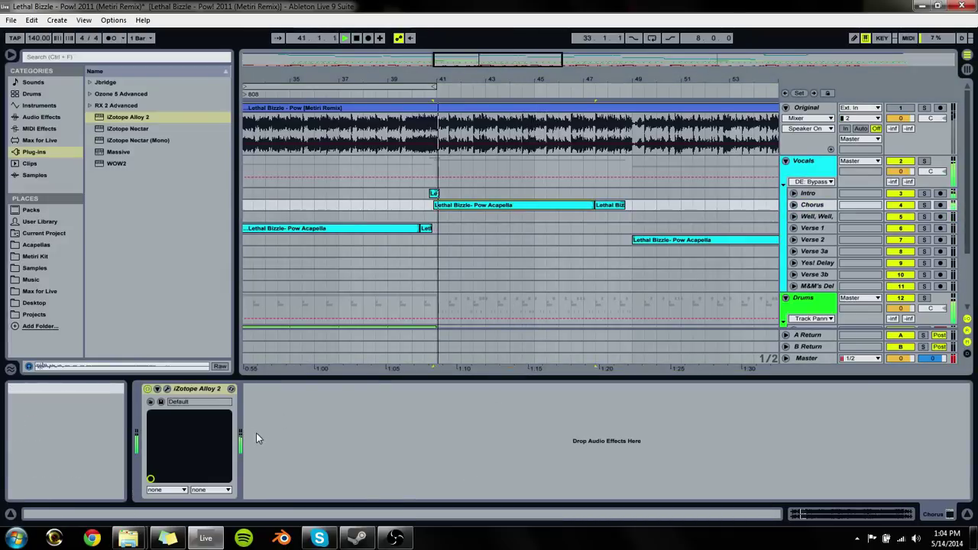
pyautogui.click(167, 389)
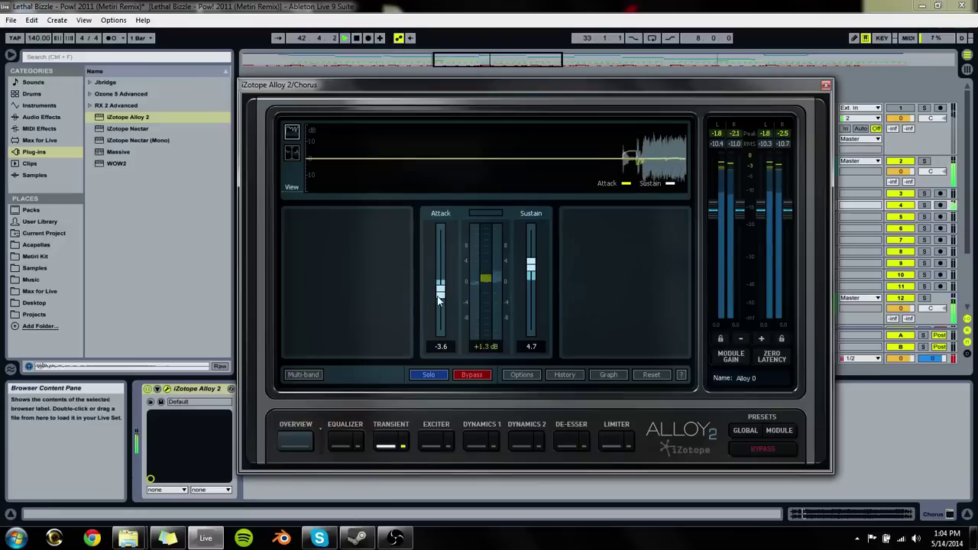
pyautogui.moveTo(440, 289); pyautogui.dragTo(440, 351)
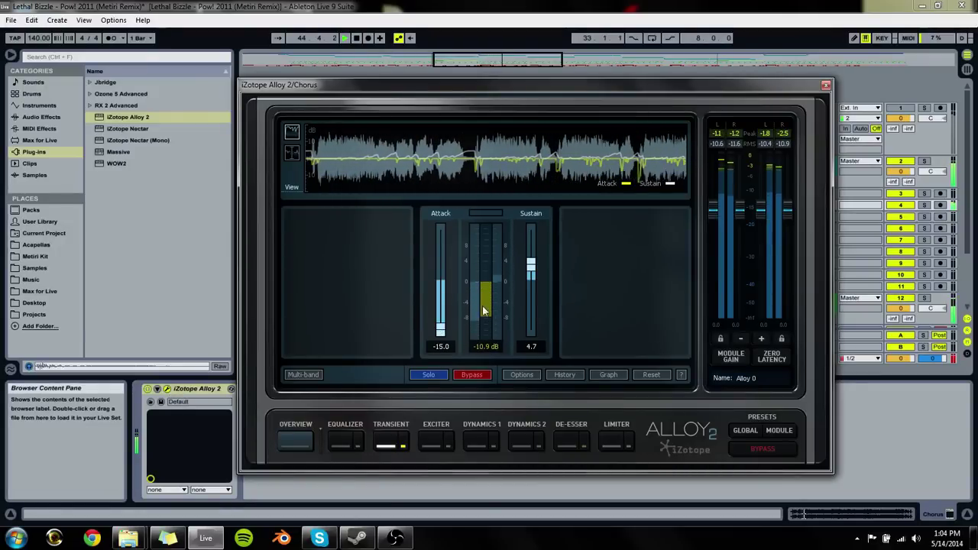
pyautogui.click(440, 330)
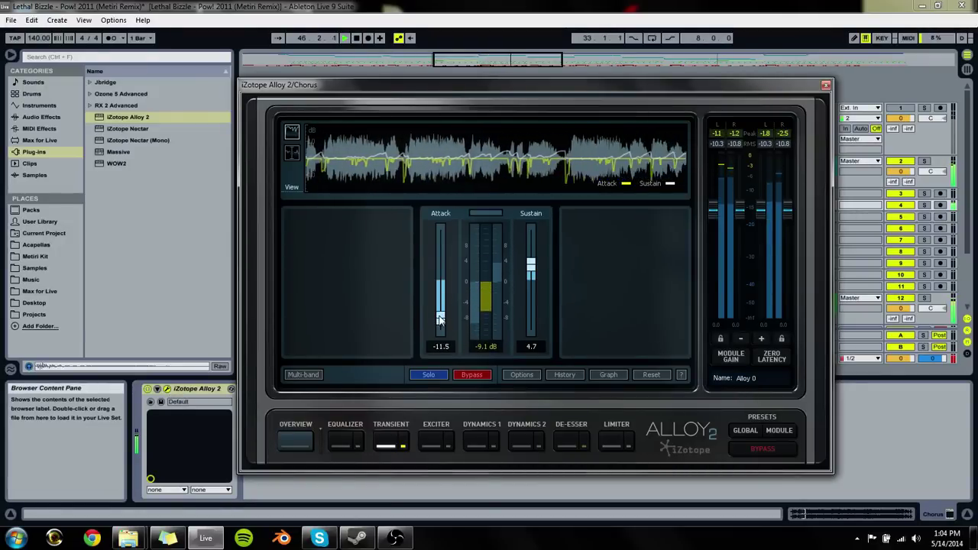
pyautogui.moveTo(441, 330); pyautogui.dragTo(445, 356)
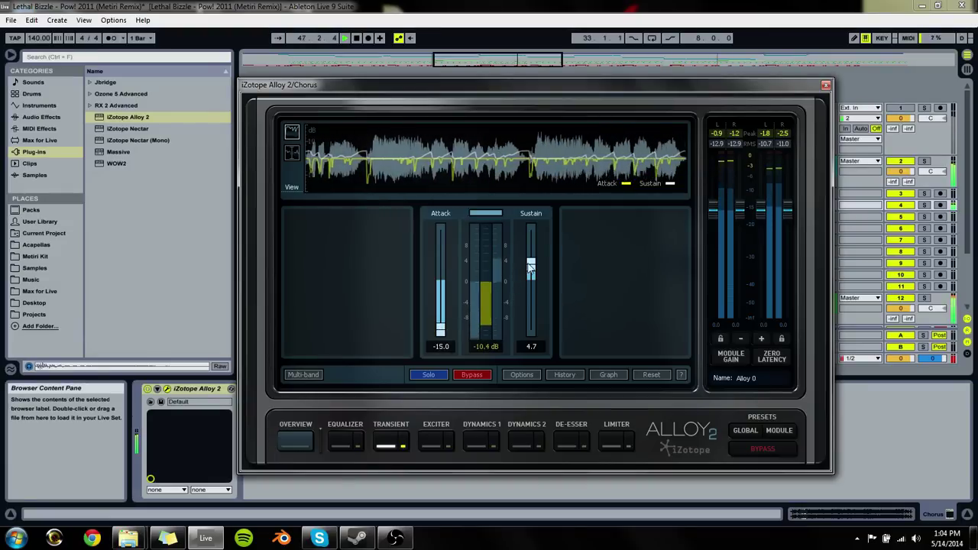
pyautogui.moveTo(531, 265)
pyautogui.mouseDown()
pyautogui.moveTo(530, 249)
pyautogui.moveTo(531, 280)
pyautogui.mouseUp()
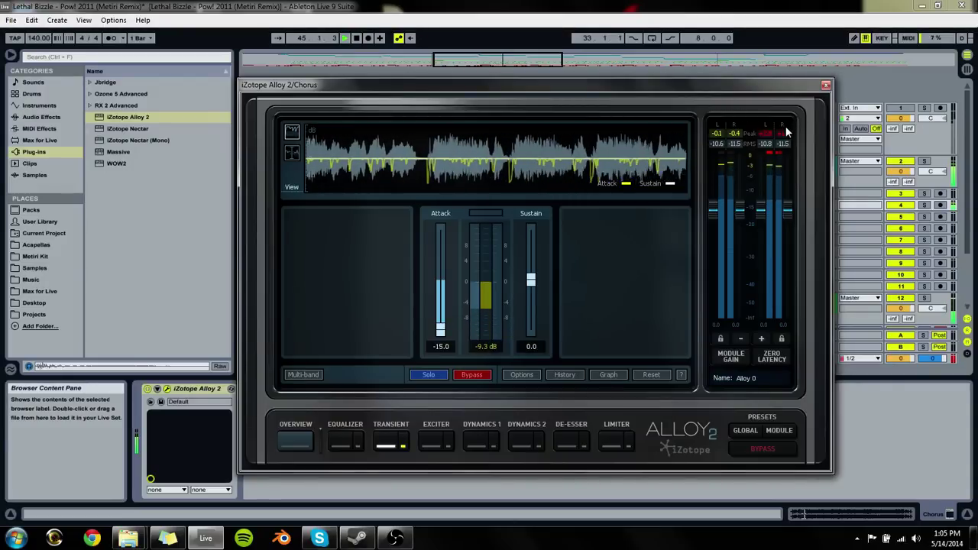
pyautogui.click(825, 85)
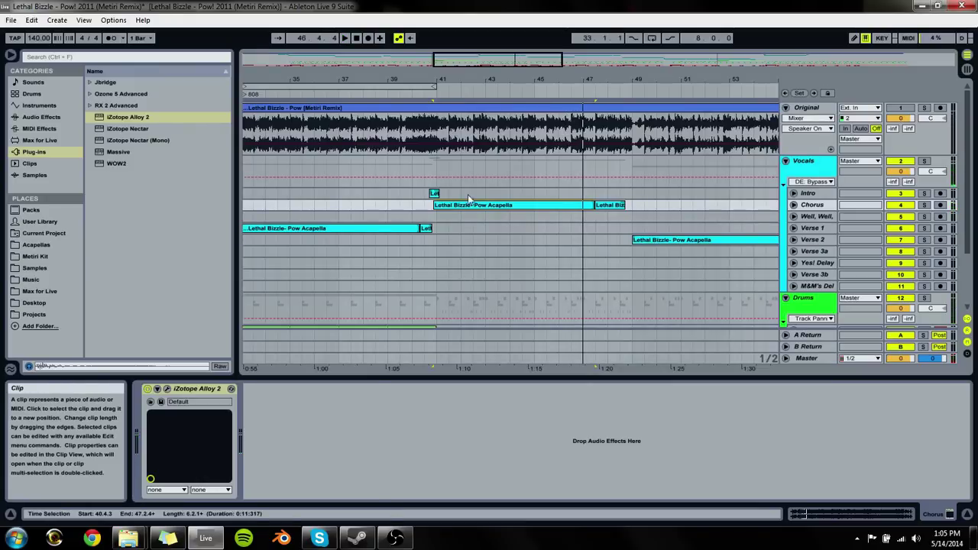
# Step: Collapse the Vocals group and add an EQ Eight after its Alloy 2
pyautogui.moveTo(442, 58); pyautogui.dragTo(437, 60)
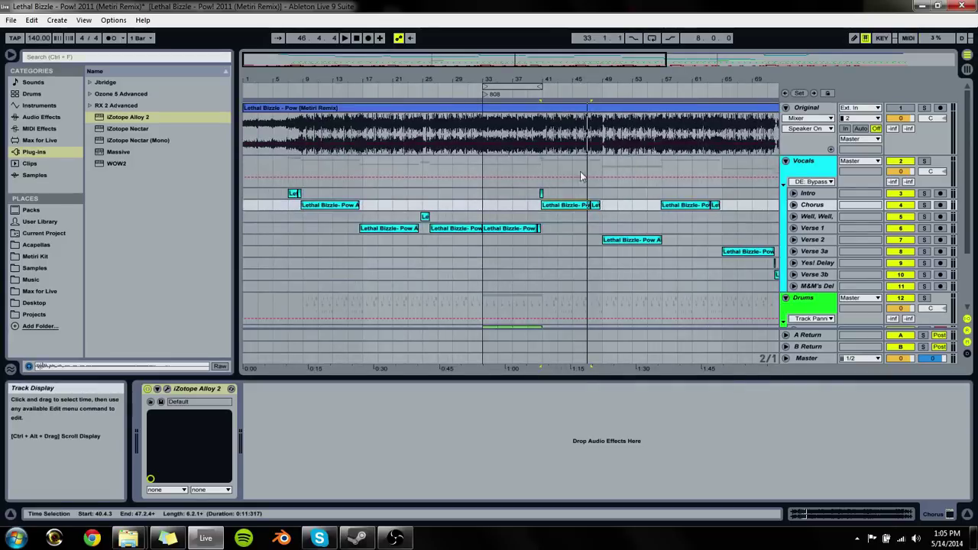
pyautogui.click(595, 204)
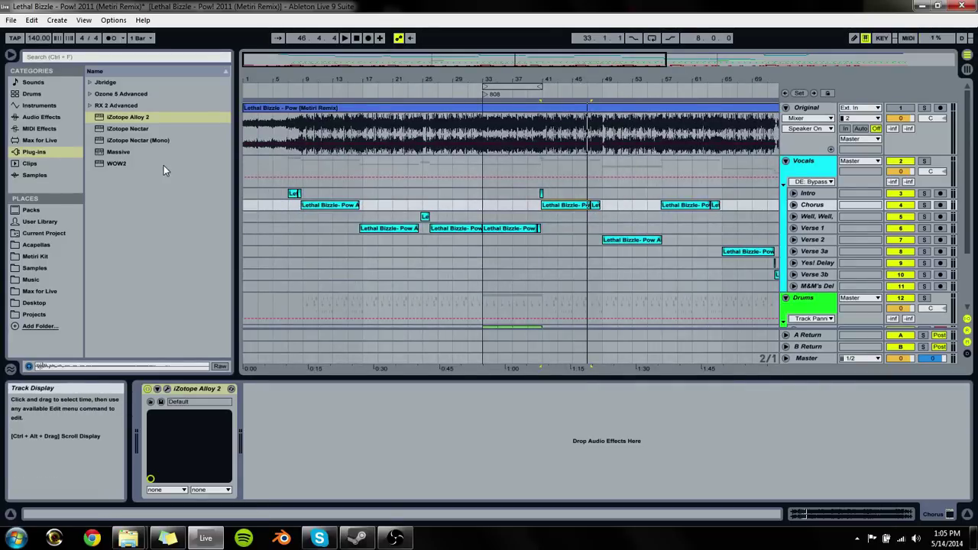
pyautogui.click(802, 164)
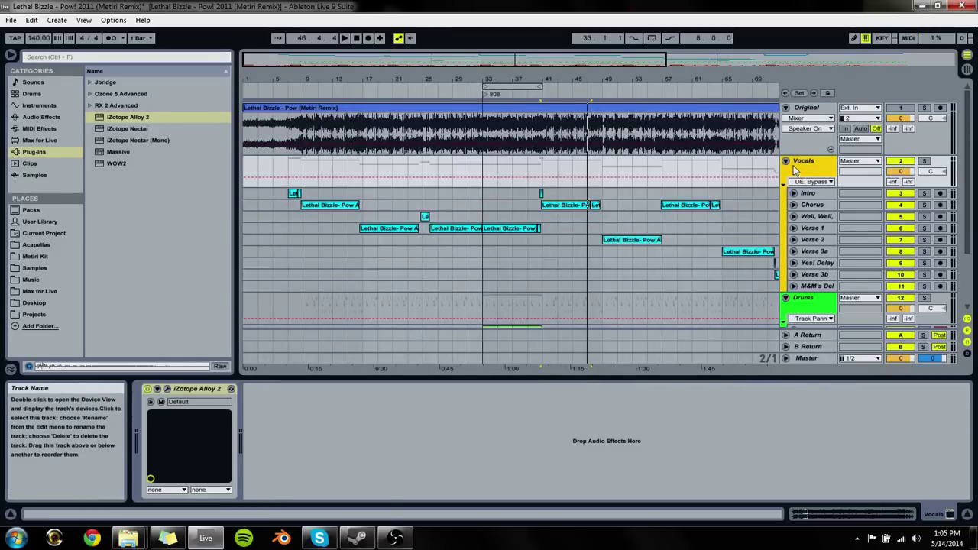
pyautogui.click(786, 161)
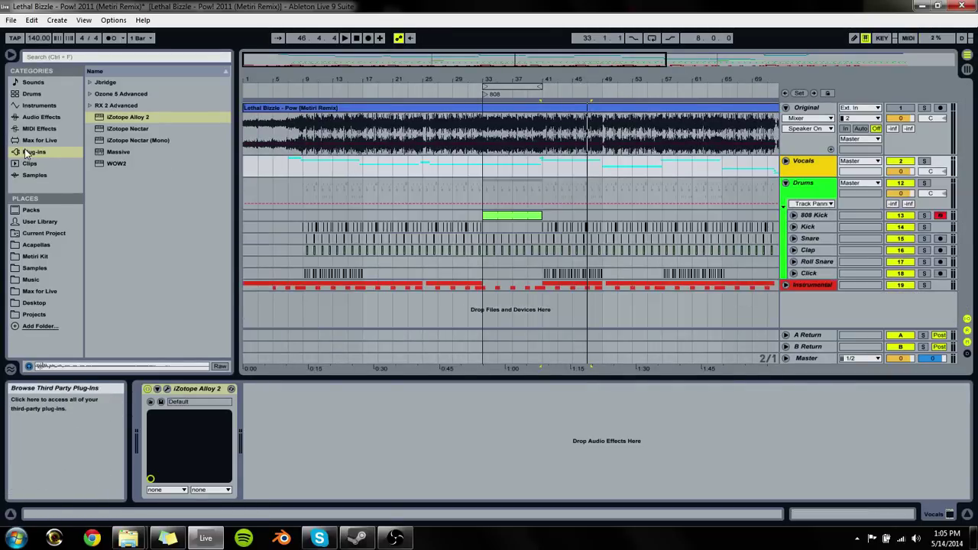
pyautogui.click(32, 118)
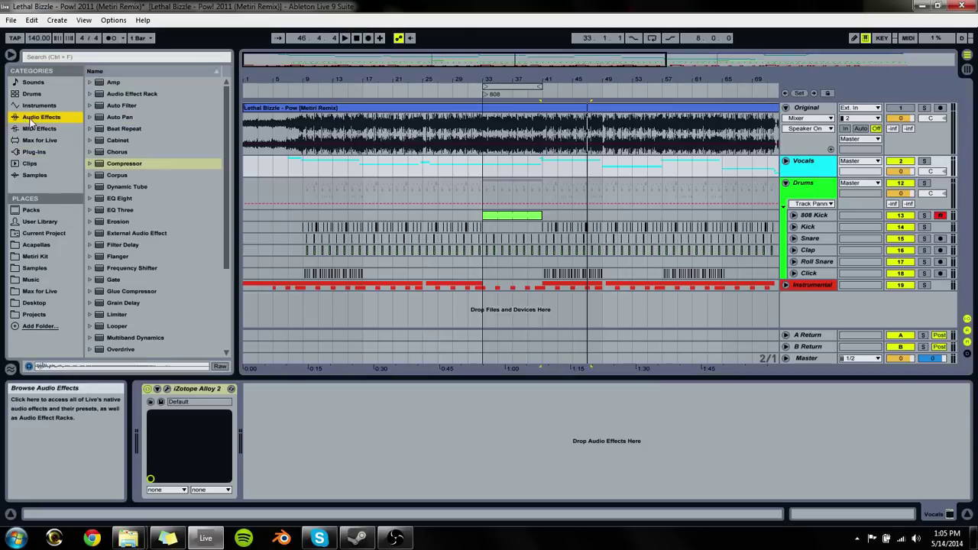
pyautogui.doubleClick(116, 198)
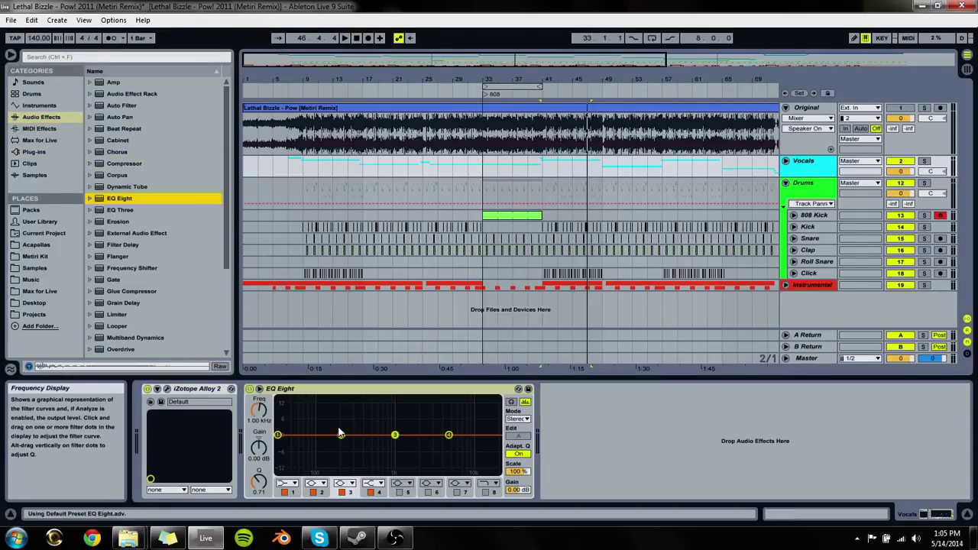
# Step: Change EQ Eight's band 1 to a low cut at 111 Hz and play the chorus
pyautogui.click(341, 435)
pyautogui.click(341, 436)
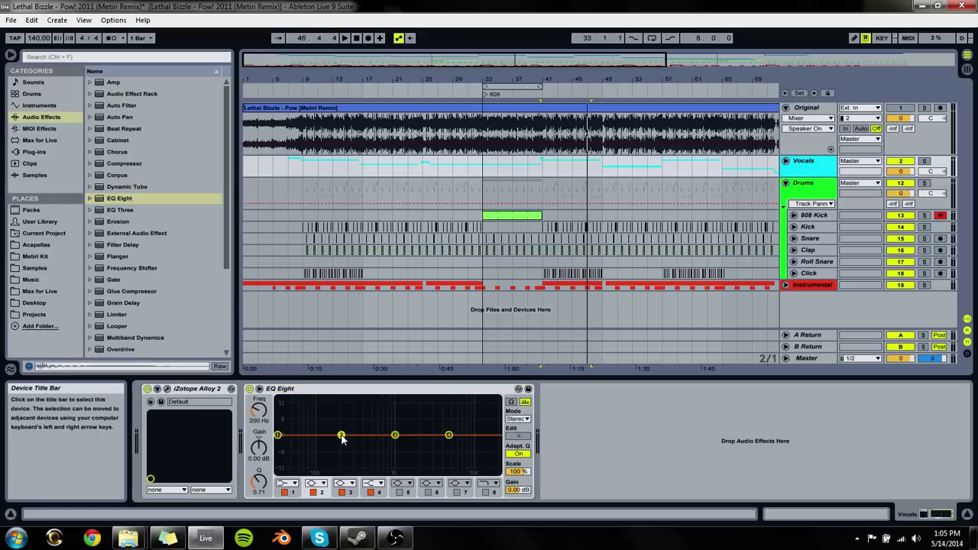
pyautogui.click(287, 483)
pyautogui.click(293, 412)
pyautogui.moveTo(259, 413); pyautogui.dragTo(259, 390)
pyautogui.press('space')
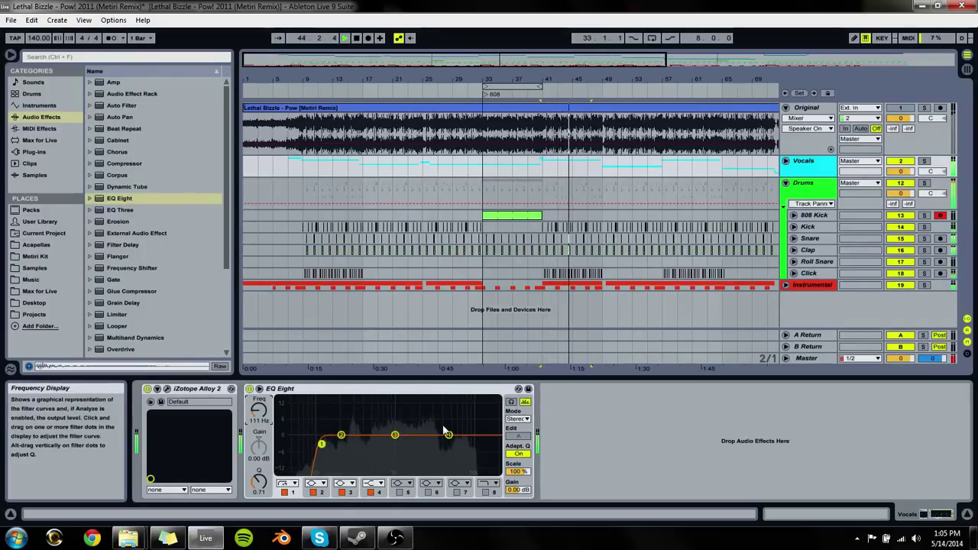
# Step: Boost the vocals' low mids, dip them around 1 kHz, and raise EQ Eight's band 4 by 2.60 dB at 4.57 kHz
pyautogui.click(449, 434)
pyautogui.moveTo(449, 435); pyautogui.dragTo(395, 444)
pyautogui.click(395, 435)
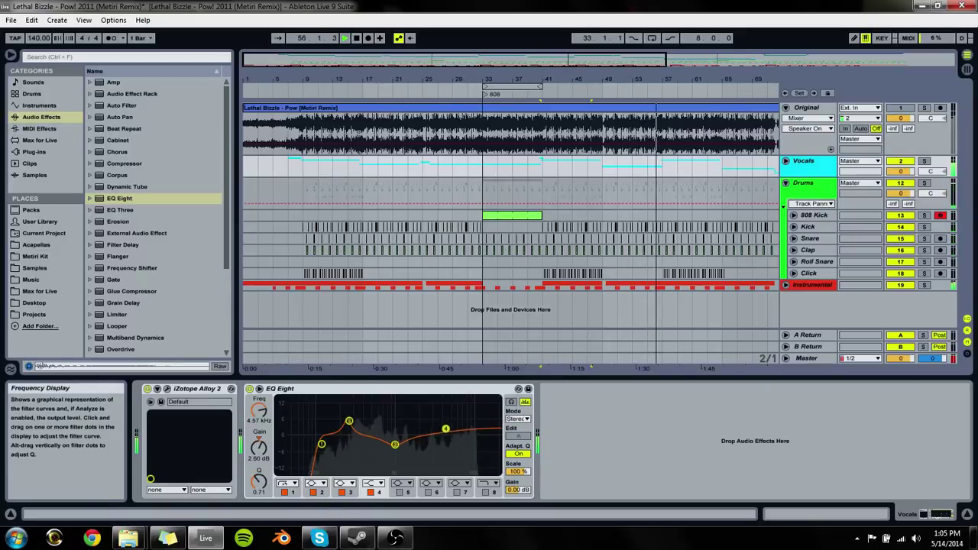
# Step: Enable EQ Eight's band 8 as a high cut at 16.1 kHz
pyautogui.click(484, 483)
pyautogui.click(484, 464)
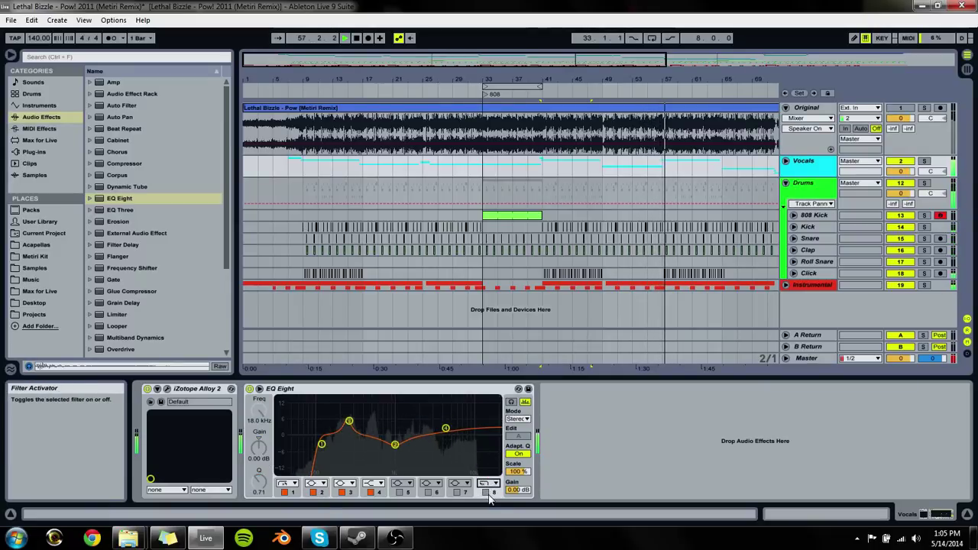
pyautogui.click(484, 493)
pyautogui.moveTo(492, 447)
pyautogui.mouseDown()
pyautogui.moveTo(462, 447)
pyautogui.moveTo(489, 445)
pyautogui.mouseUp()
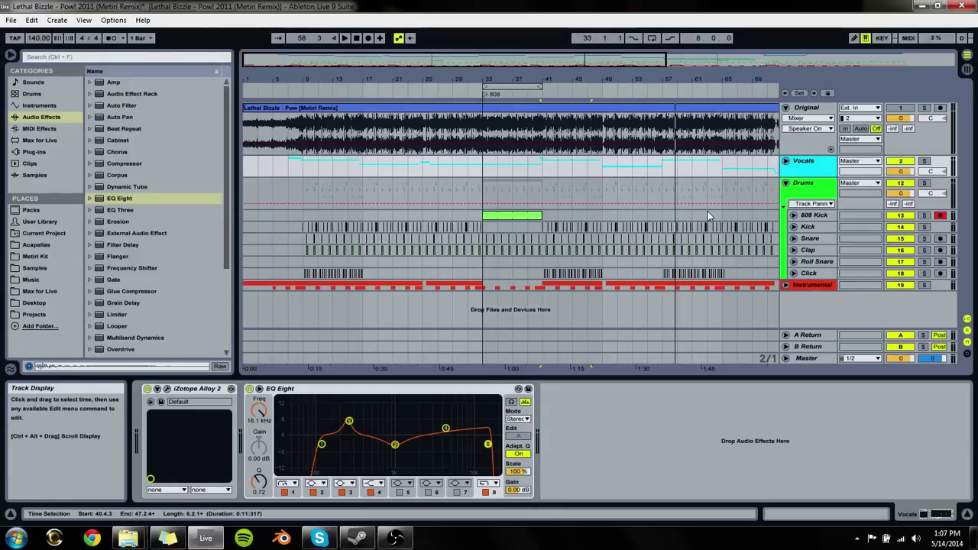
# Step: Add a Utility after EQ Eight on the Vocals group and set its width to 70% while the chorus plays
pyautogui.scroll(-3, 144, 298)
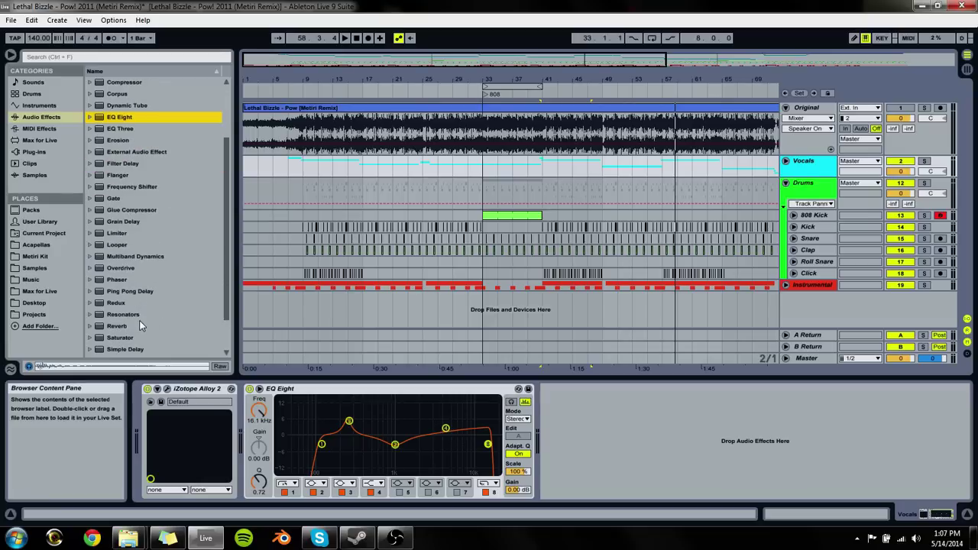
pyautogui.scroll(-2, 122, 330)
pyautogui.moveTo(123, 328); pyautogui.dragTo(581, 434)
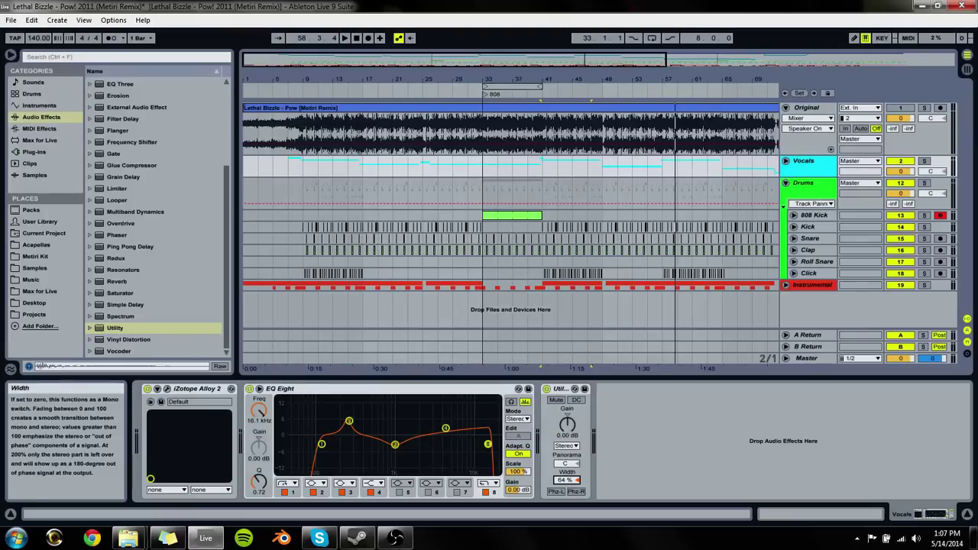
pyautogui.press('Up')
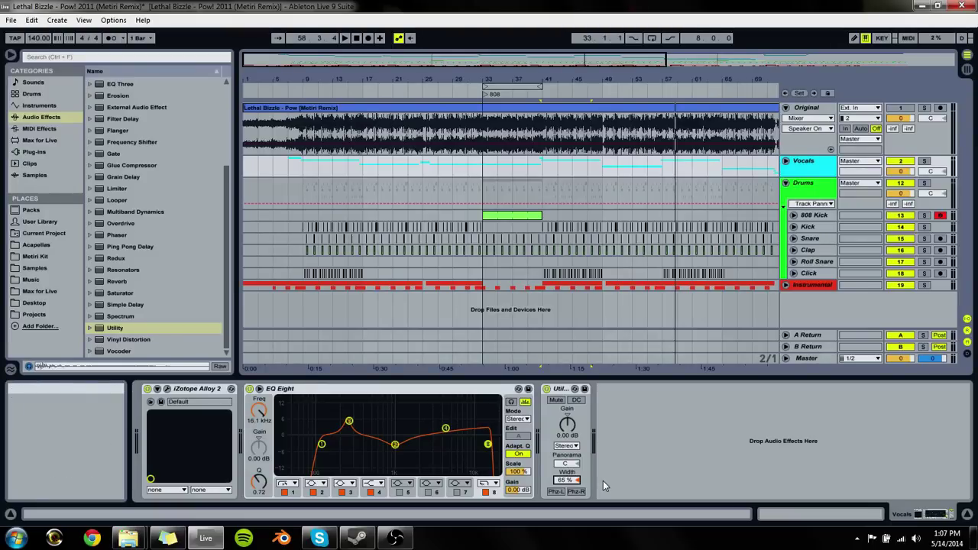
pyautogui.press('space')
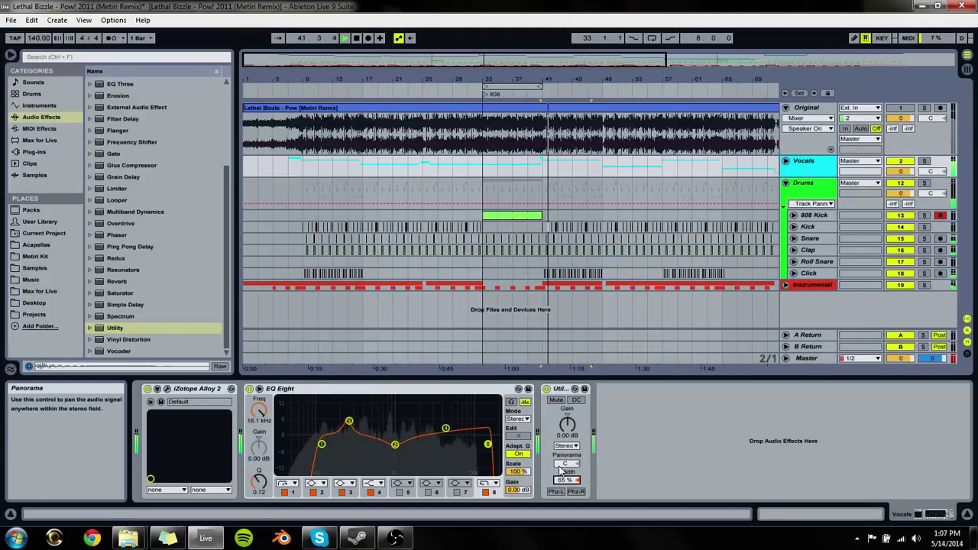
pyautogui.moveTo(567, 480)
pyautogui.mouseDown()
pyautogui.moveTo(567, 529)
pyautogui.moveTo(566, 476)
pyautogui.mouseUp()
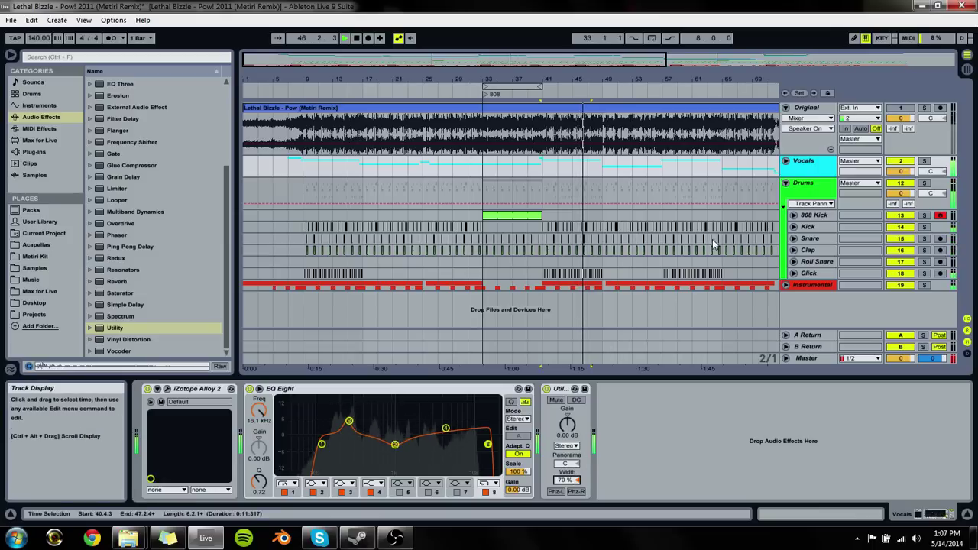
# Step: Unfold the Vocals group, switch off Alloy 2 on the Chorus track, and play the chorus
pyautogui.click(813, 197)
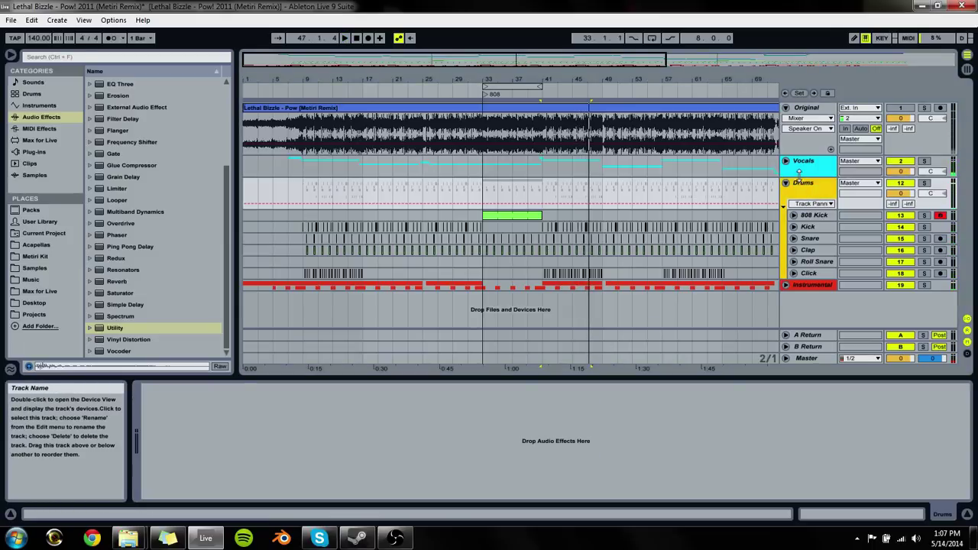
pyautogui.click(798, 170)
pyautogui.click(785, 161)
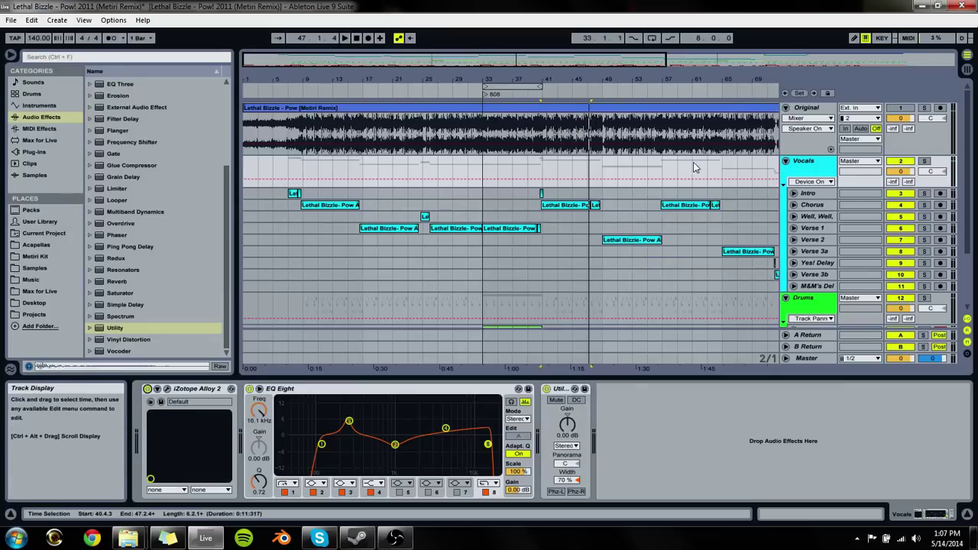
pyautogui.click(813, 204)
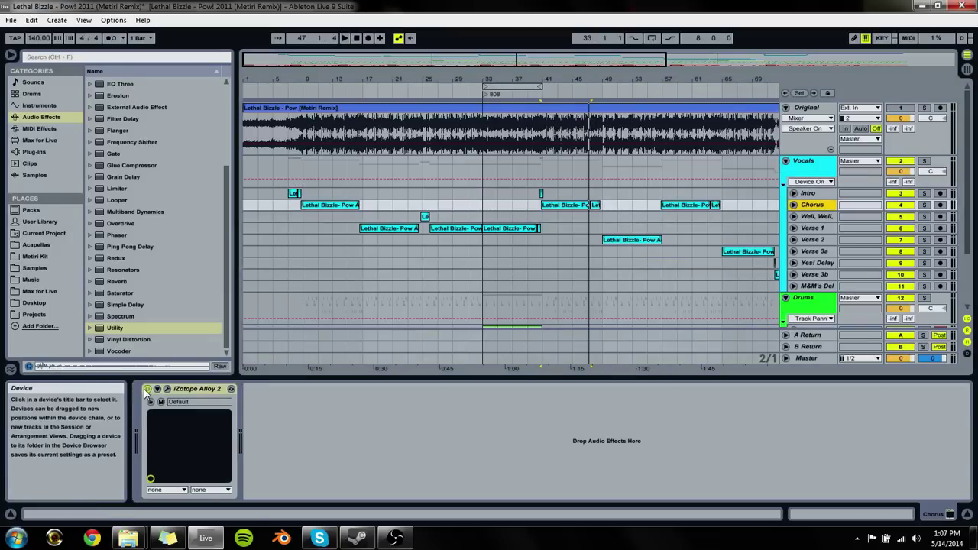
pyautogui.press('space')
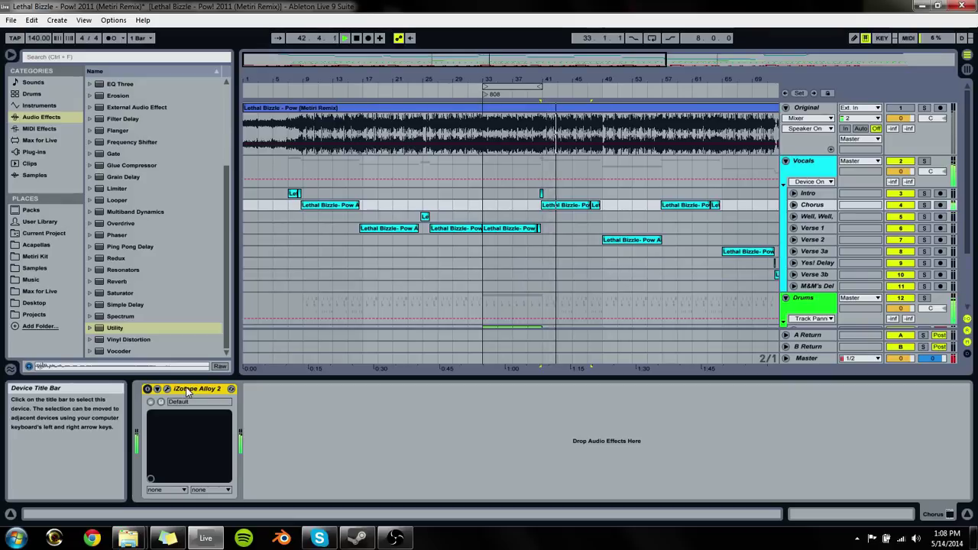
# Step: Delete Alloy 2 from the Chorus track, undo the deletion, and save the set
pyautogui.press('Delete')
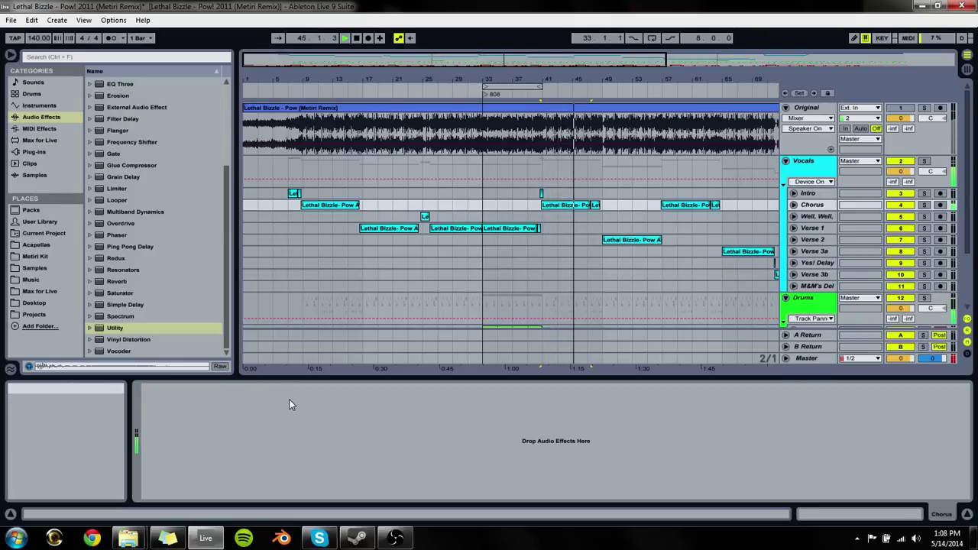
pyautogui.hotkey('ctrl', 'z')
pyautogui.hotkey('ctrl', 's')
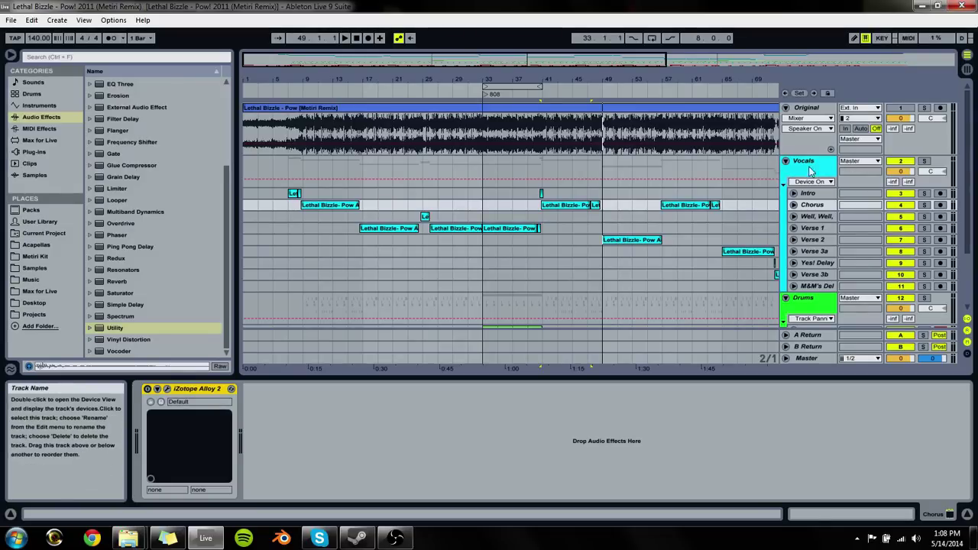
# Step: Fold the Vocals group and Original track, and add an audio track named Crash below Click in the Drums group
pyautogui.click(785, 161)
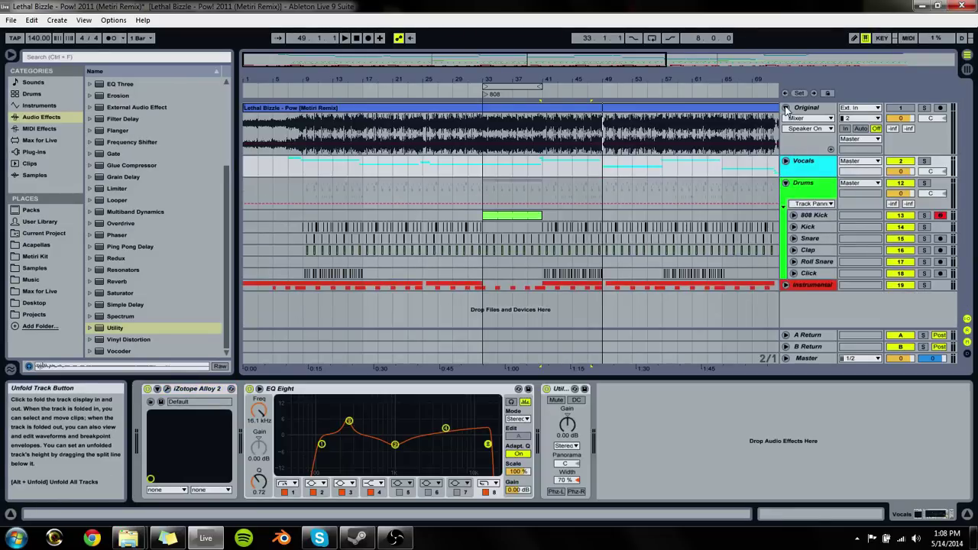
pyautogui.click(785, 108)
pyautogui.click(866, 230)
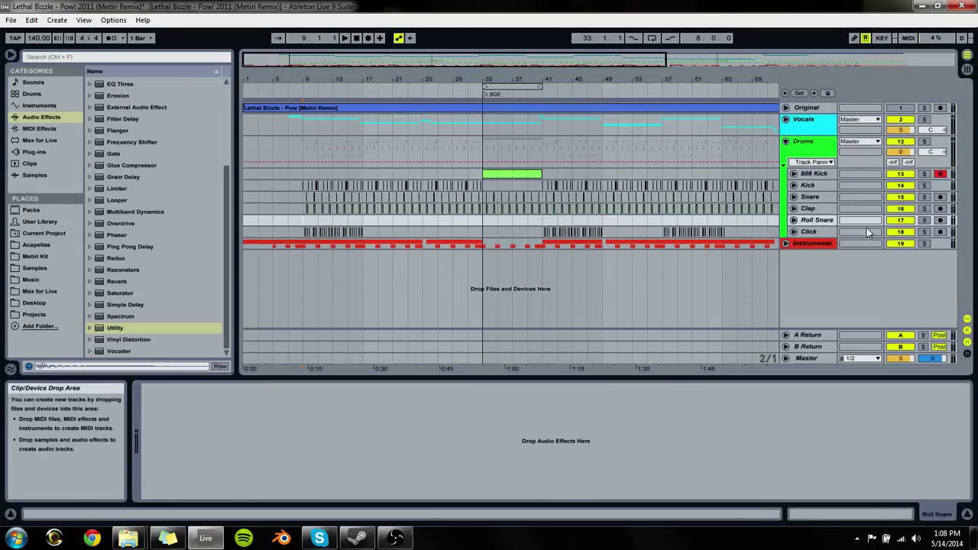
pyautogui.hotkey('ctrl', 't')
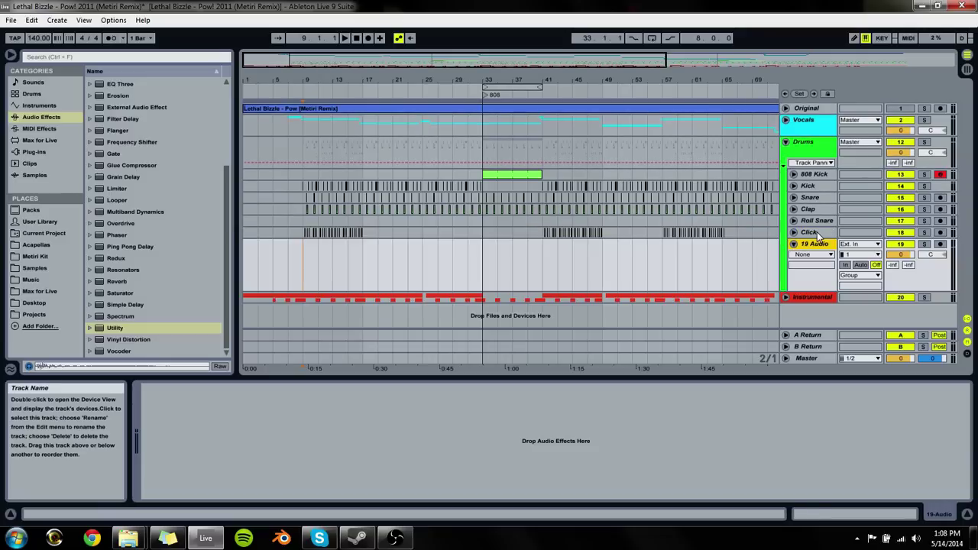
pyautogui.hotkey('ctrl', 'r')
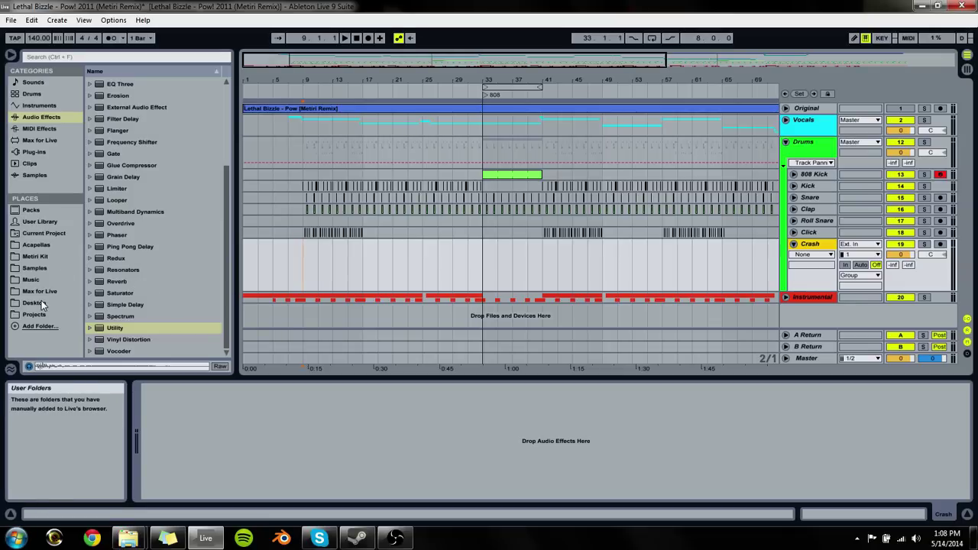
# Step: Look through the Metiri Kit, Acapellas, Samples and Music folders for a crash sample
pyautogui.click(34, 281)
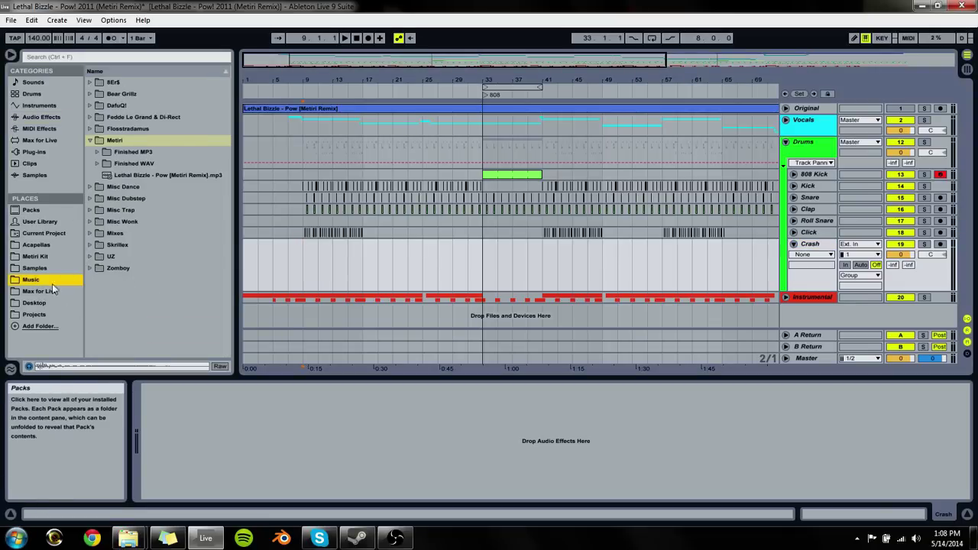
pyautogui.click(42, 257)
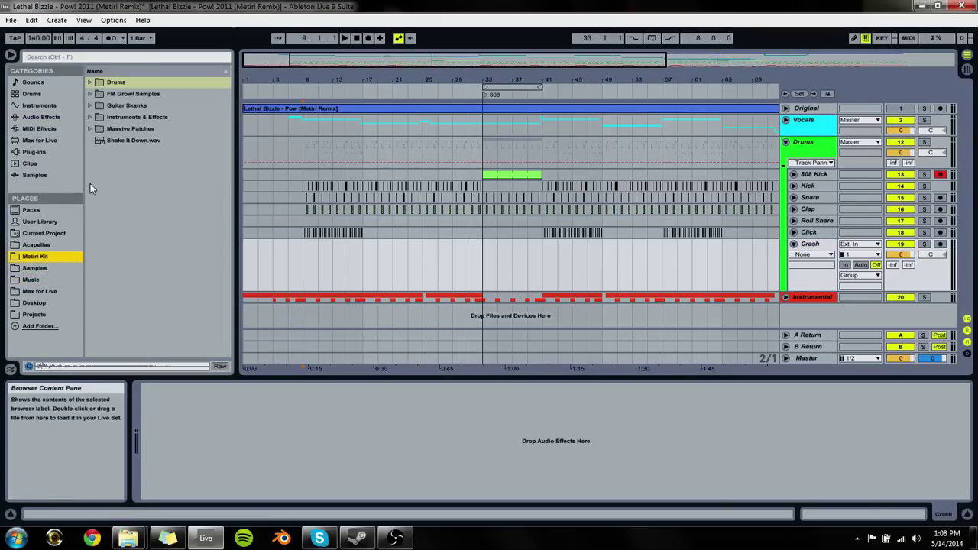
pyautogui.click(46, 244)
pyautogui.click(54, 269)
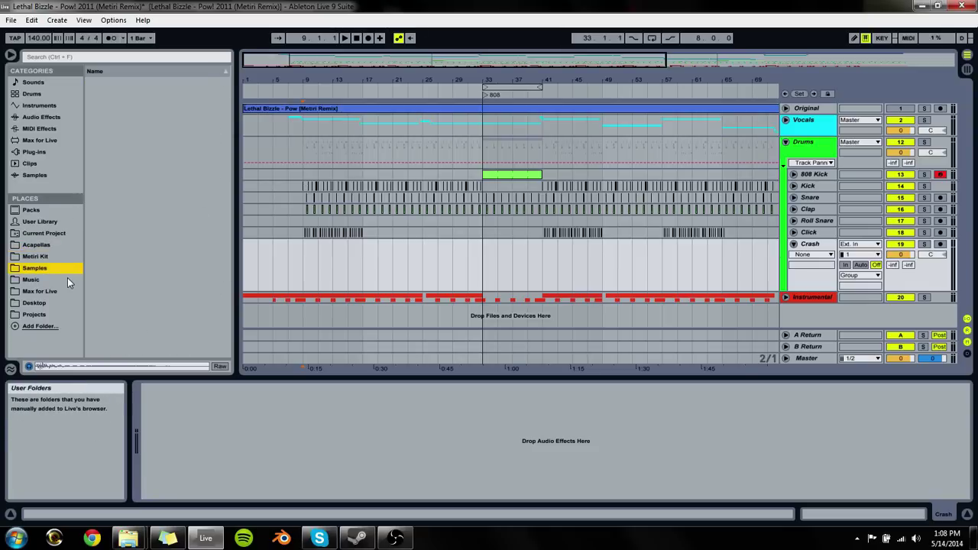
pyautogui.click(67, 280)
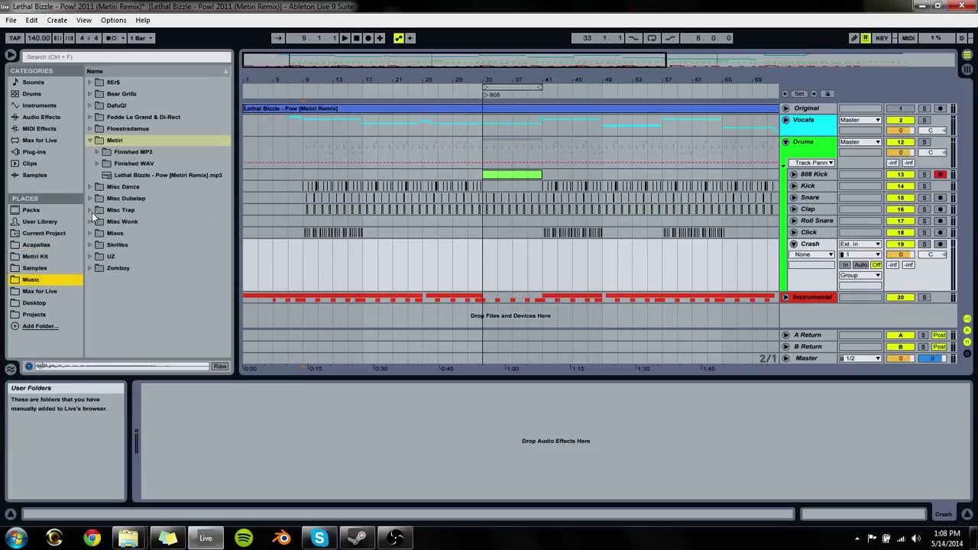
pyautogui.doubleClick(120, 152)
pyautogui.press('Left')
pyautogui.press('Left')
pyautogui.press('Left')
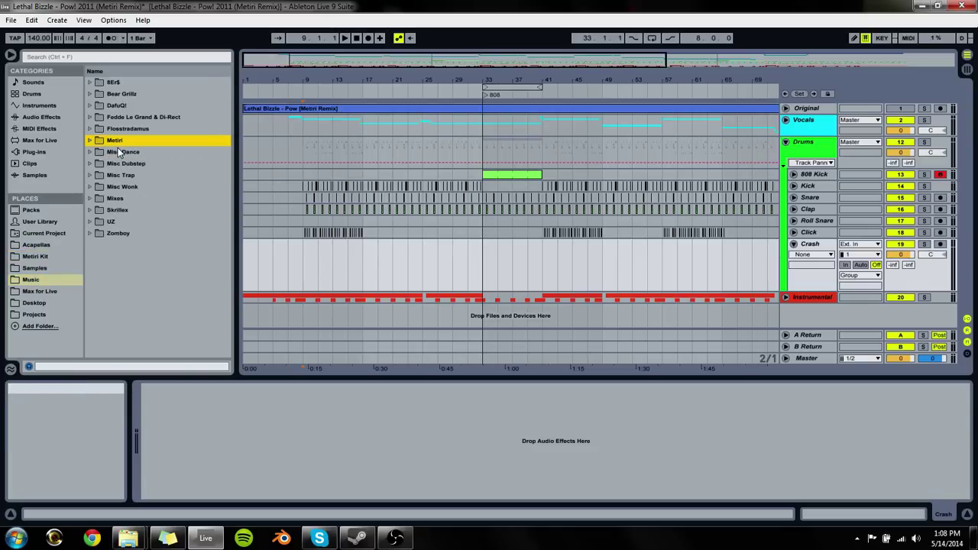
pyautogui.press('Right')
pyautogui.press('Down')
pyautogui.press('Left')
pyautogui.press('Left')
pyautogui.press('Up')
pyautogui.press('Up')
pyautogui.press('Up')
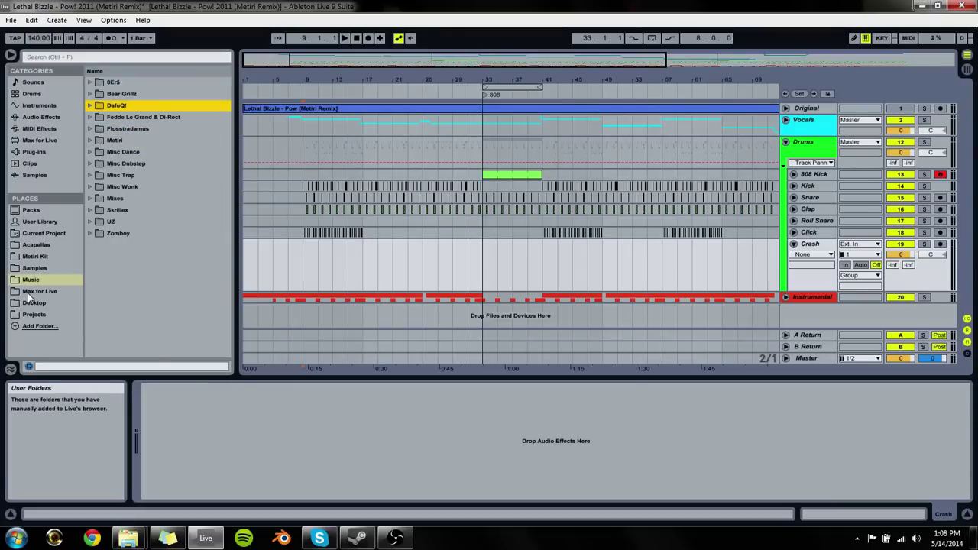
# Step: Open the Hats & Cymbals folder in the Samples library and audition its two crash samples
pyautogui.click(35, 268)
pyautogui.press('Left')
pyautogui.press('Down')
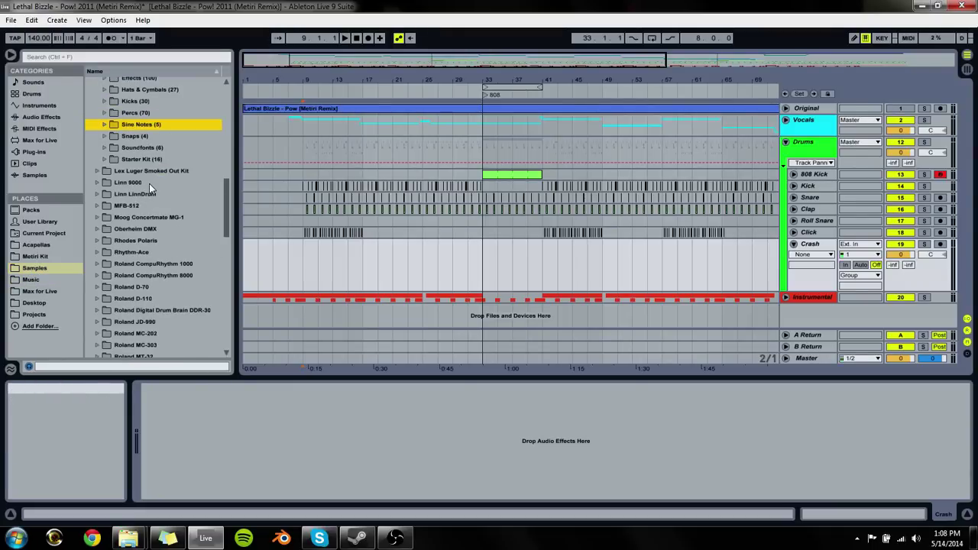
pyautogui.press('Down')
pyautogui.press('Up')
pyautogui.press('Up')
pyautogui.press('Up')
pyautogui.press('Up')
pyautogui.press('Right')
pyautogui.press('Down')
pyautogui.press('Down')
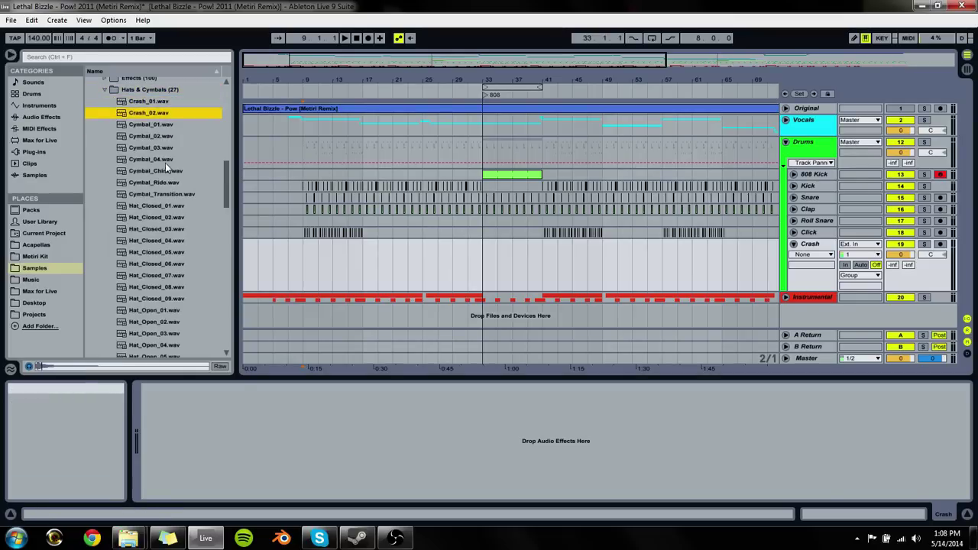
# Step: Audition the cymbal samples through Cymbal_Transition.wav and go back up to Crash_01.wav
pyautogui.press('Down')
pyautogui.press('Down')
pyautogui.press('Down')
pyautogui.press('Down')
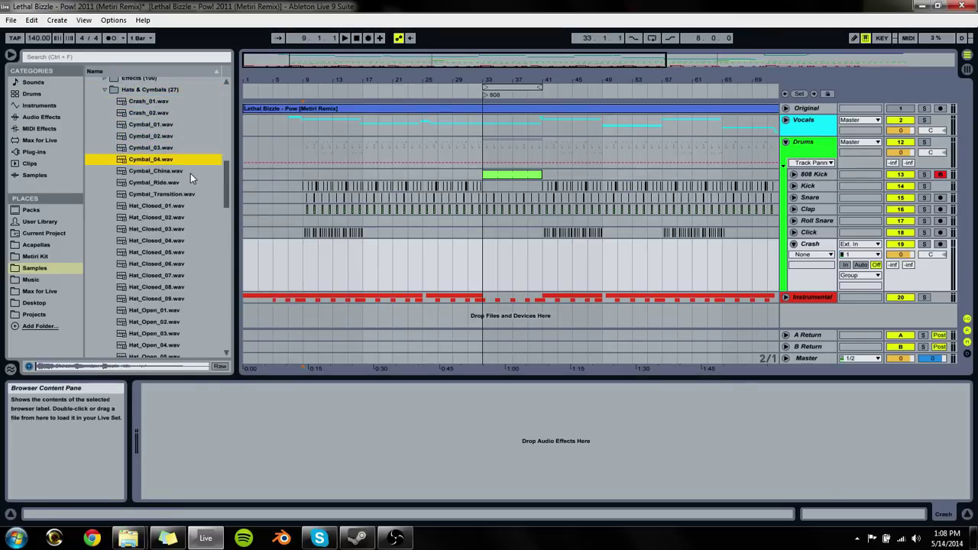
pyautogui.press('Down')
pyautogui.press('Down')
pyautogui.press('Down')
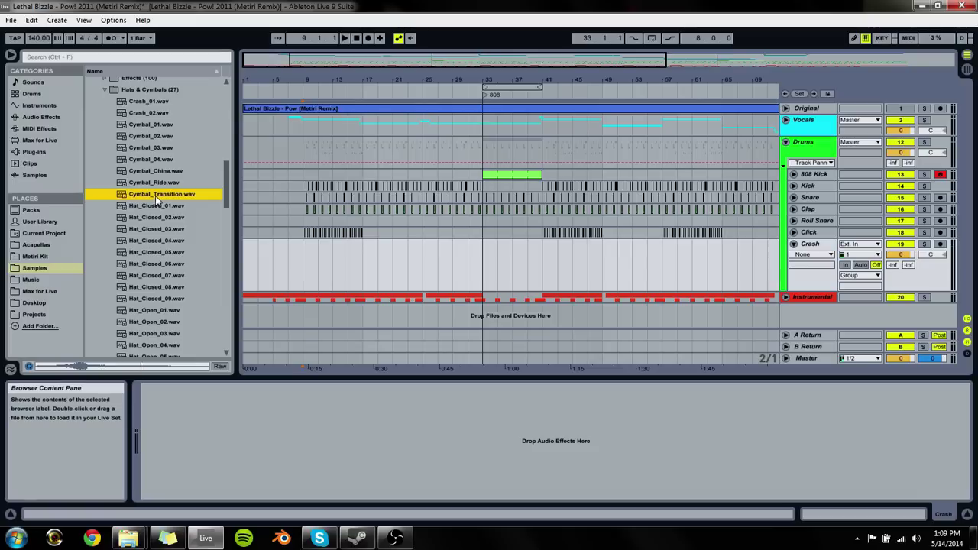
pyautogui.press('Up')
pyautogui.press('Up')
pyautogui.press('Up')
pyautogui.press('Up')
pyautogui.press('Up')
pyautogui.press('Up')
pyautogui.press('Up')
pyautogui.press('Up')
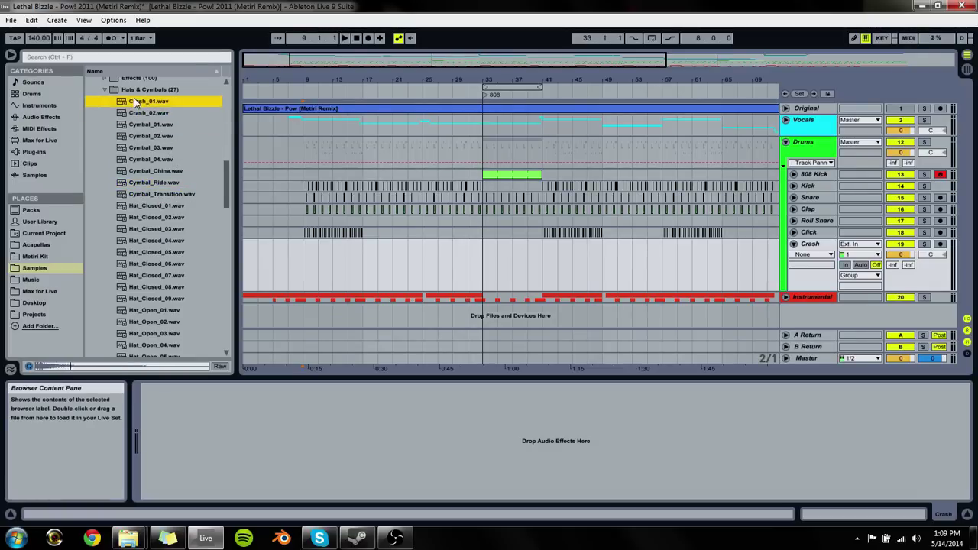
# Step: Collapse the Drum Samples folder and expand the Loyaltee Official Kit folder
pyautogui.press('Left')
pyautogui.press('Left')
pyautogui.press('Left')
pyautogui.press('Left')
pyautogui.press('Left')
pyautogui.press('Left')
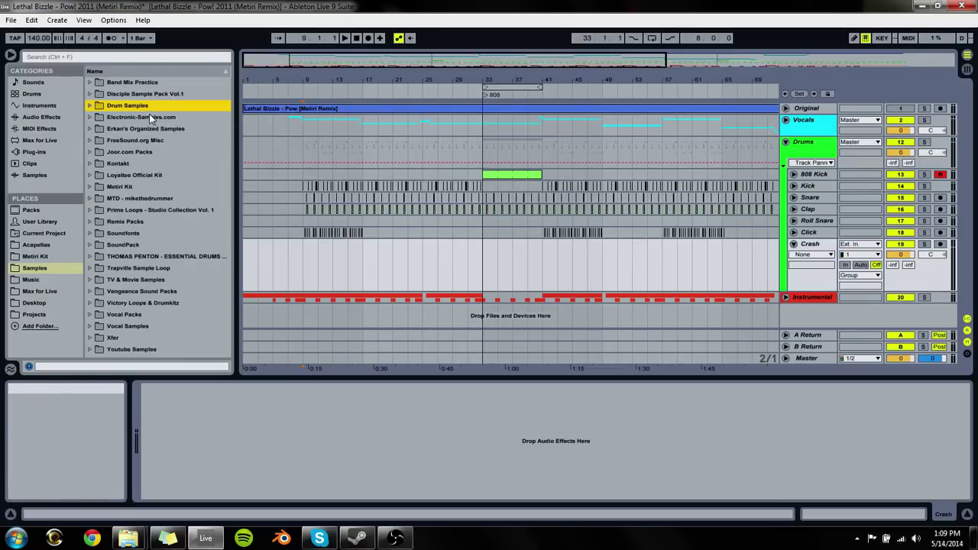
pyautogui.press('Down')
pyautogui.press('Down')
pyautogui.press('Down')
pyautogui.press('Down')
pyautogui.press('Down')
pyautogui.press('Down')
pyautogui.press('Right')
pyautogui.press('Down')
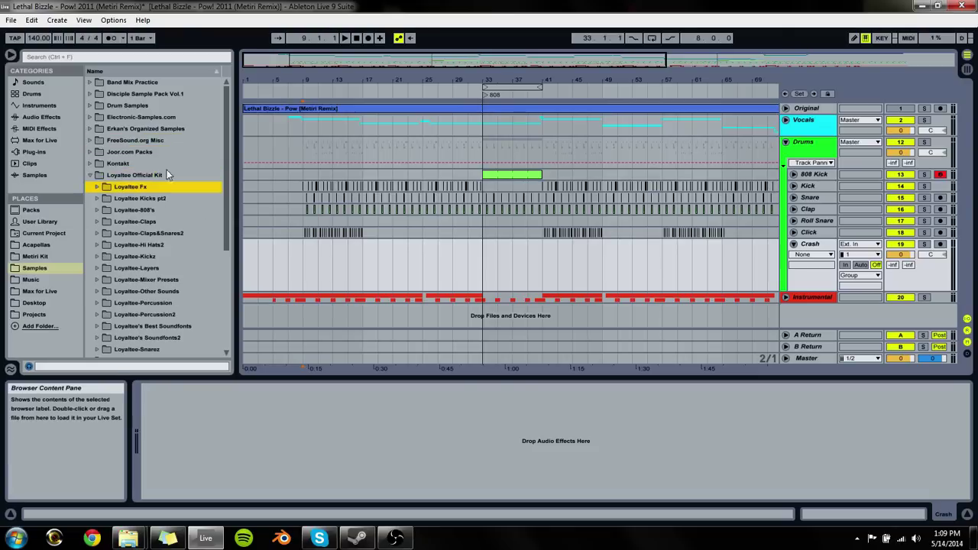
# Step: Look through the Loyaltee Official Kit's subfolders for cymbal sounds, ending at Loyaltee-Hi Hats2
pyautogui.scroll(-1, 176, 195)
pyautogui.press('Down')
pyautogui.press('Down')
pyautogui.press('Down')
pyautogui.press('Down')
pyautogui.press('Down')
pyautogui.press('Down')
pyautogui.press('Down')
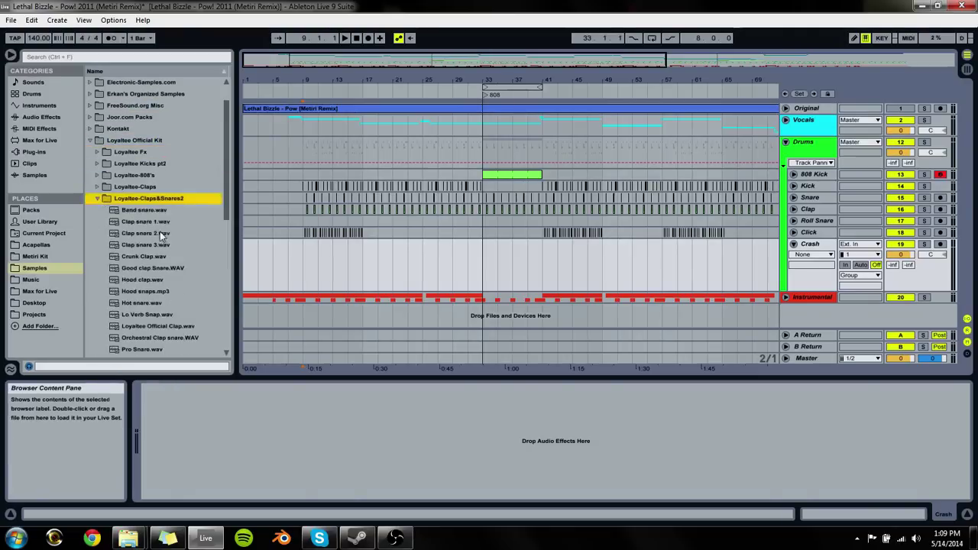
pyautogui.press('Down')
pyautogui.press('Down')
pyautogui.press('Down')
pyautogui.press('Down')
pyautogui.press('Down')
pyautogui.press('Down')
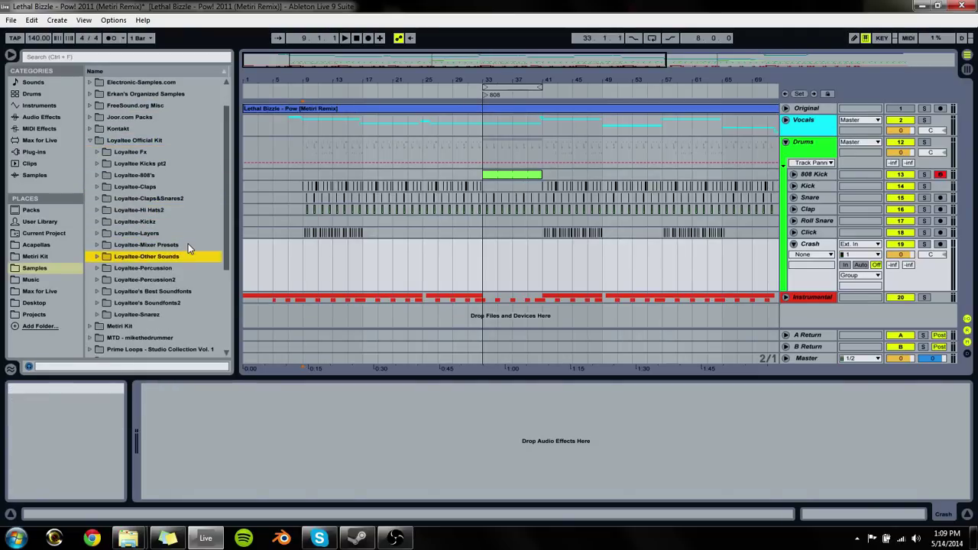
pyautogui.press('Up')
pyautogui.press('Up')
pyautogui.press('Up')
pyautogui.press('Up')
pyautogui.press('Up')
pyautogui.press('Up')
pyautogui.press('Up')
pyautogui.press('Up')
pyautogui.press('Up')
pyautogui.press('Up')
pyautogui.press('Up')
pyautogui.press('Up')
pyautogui.press('Up')
pyautogui.press('Up')
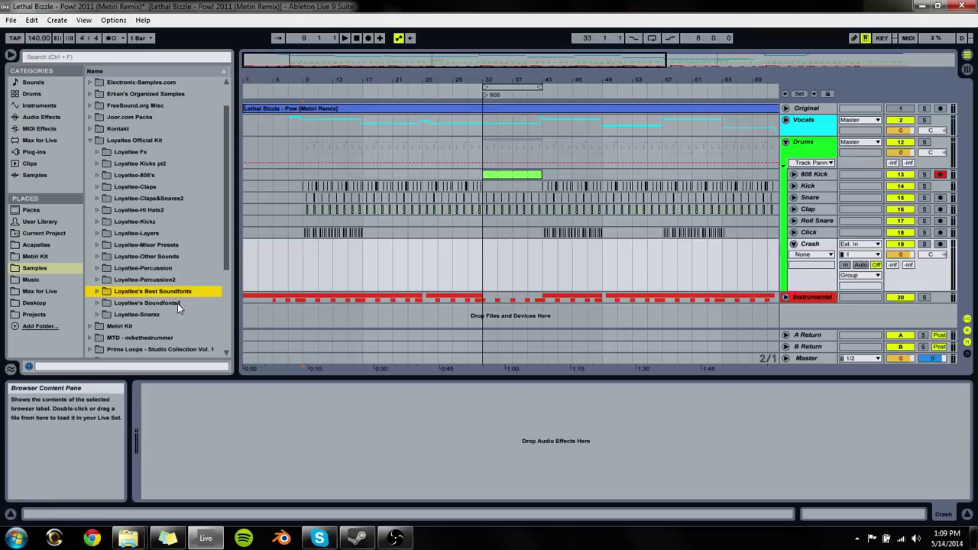
pyautogui.press('Down')
pyautogui.press('Down')
pyautogui.press('Down')
pyautogui.press('Down')
pyautogui.press('Down')
pyautogui.press('Down')
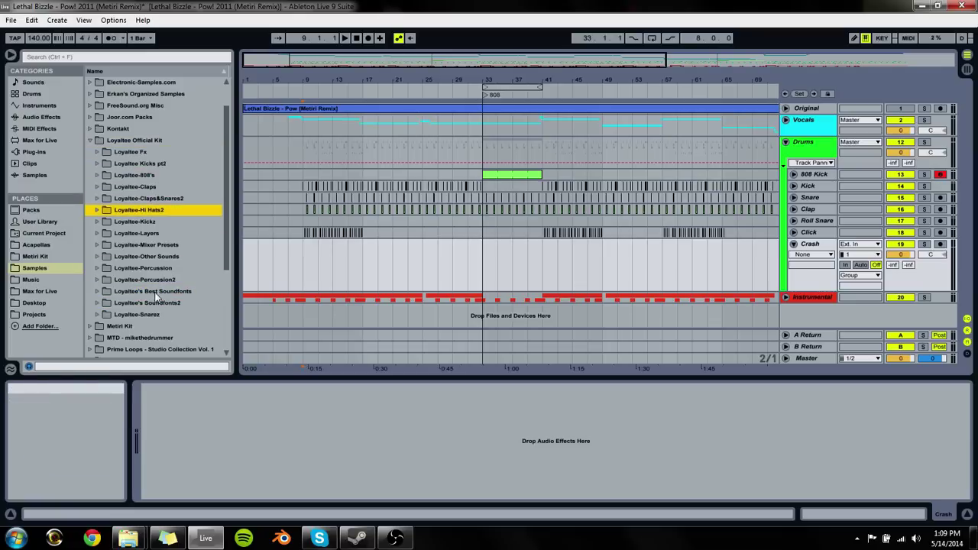
# Step: Audition the first samples in Loyaltee-Hi Hats2 and collapse that folder
pyautogui.press('Right')
pyautogui.press('Down')
pyautogui.press('Down')
pyautogui.press('Down')
pyautogui.press('Down')
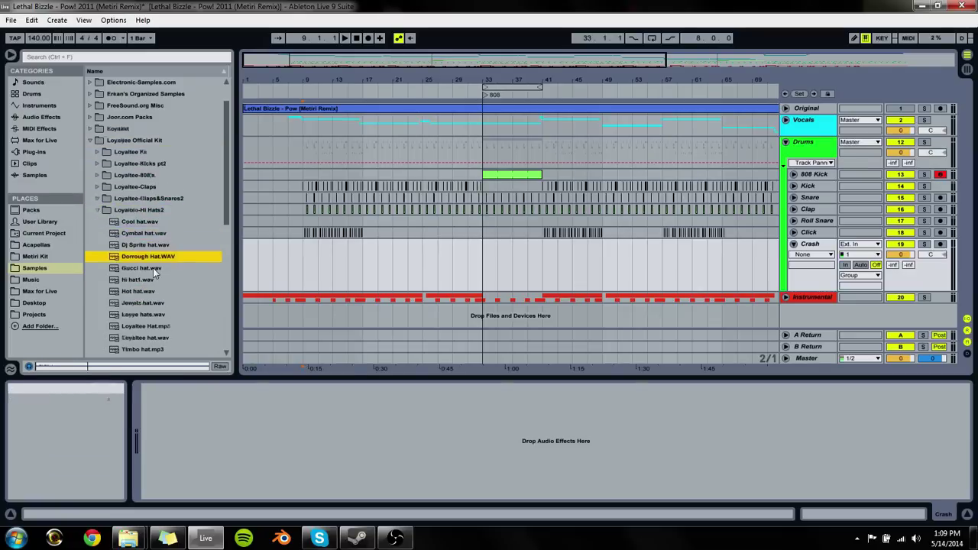
pyautogui.scroll(-3, 184, 287)
pyautogui.press('Left')
pyautogui.press('Left')
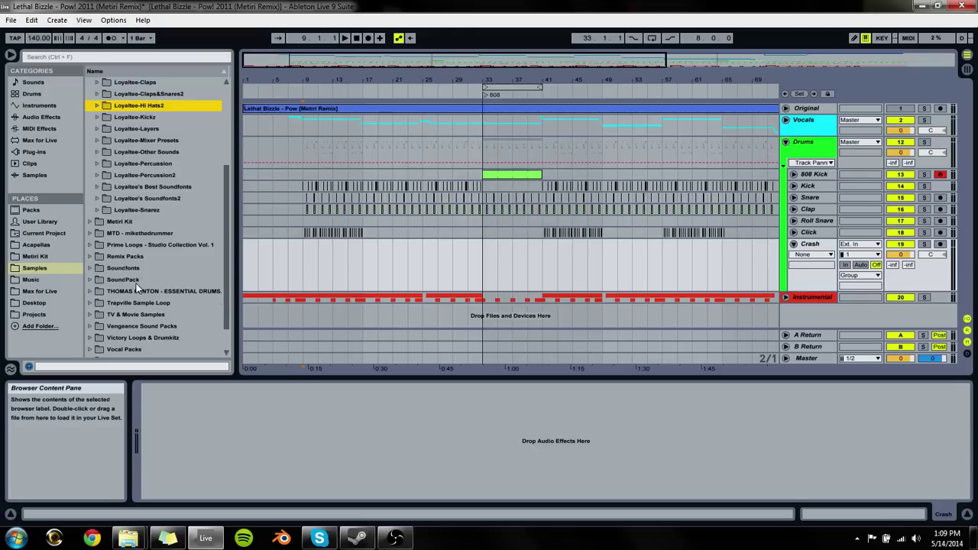
# Step: Expand Vengeance Sound Packs and its Vengeance Trap Essentials Vol 1 folder to find the VTR1 Cymbals folder
pyautogui.scroll(-1, 137, 285)
pyautogui.click(140, 295)
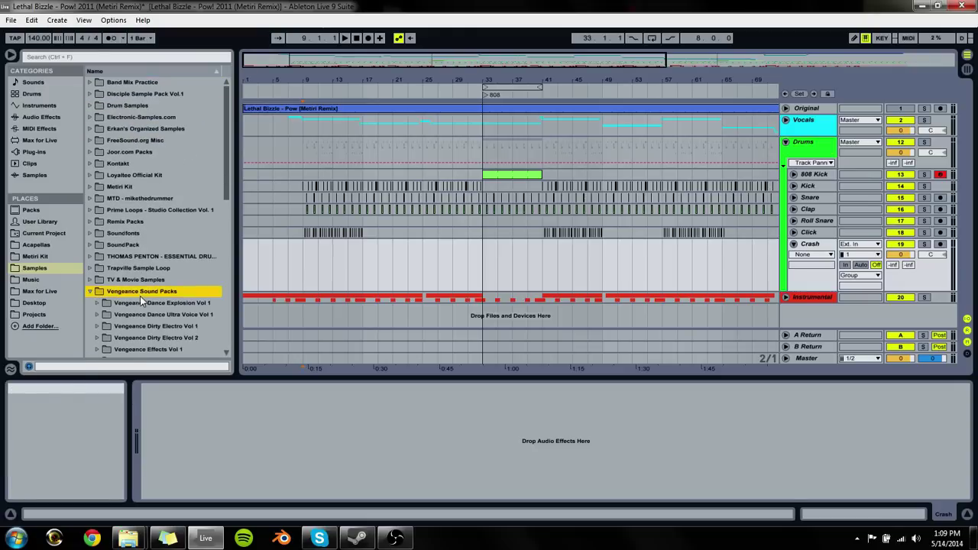
pyautogui.scroll(-8, 182, 262)
pyautogui.scroll(-2, 176, 349)
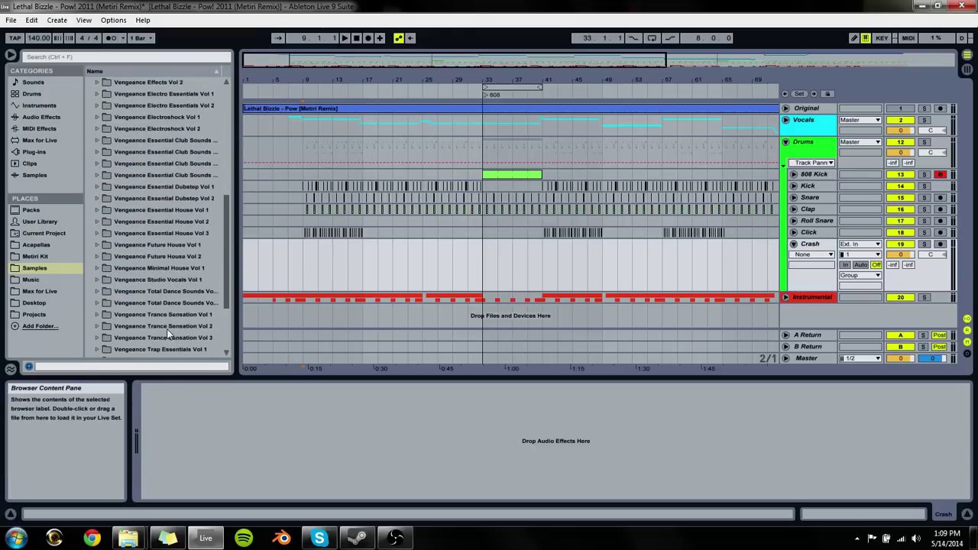
pyautogui.click(185, 349)
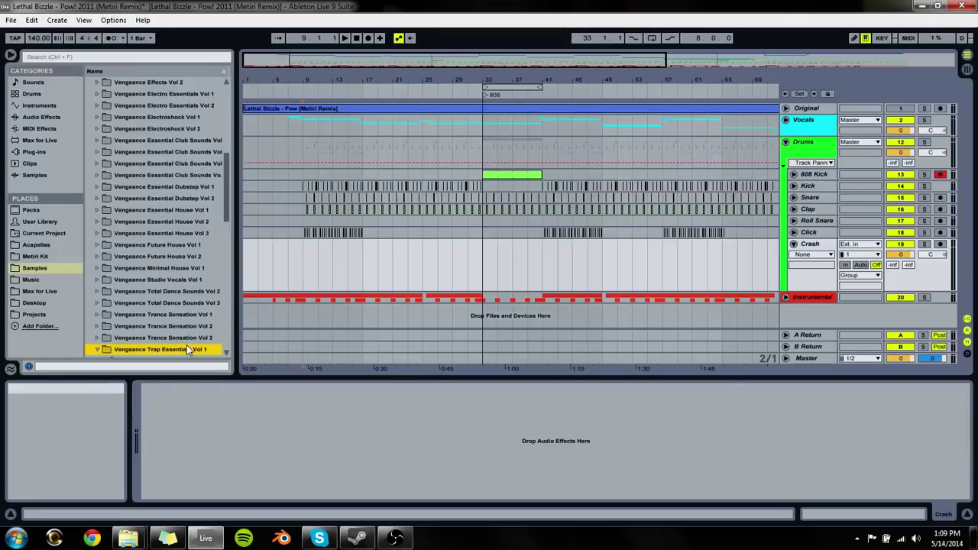
pyautogui.scroll(-8, 187, 336)
pyautogui.scroll(-4, 186, 333)
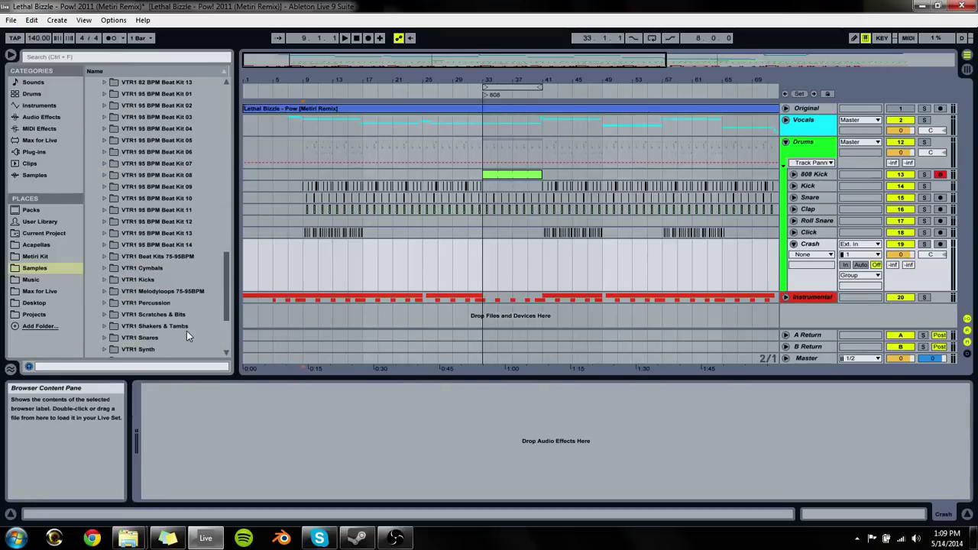
# Step: Open the VTR1 Crash folder inside VTR1 Cymbals and audition its crash samples, ending on VTR1 Crash 04.wav
pyautogui.doubleClick(147, 269)
pyautogui.click(157, 280)
pyautogui.doubleClick(169, 295)
pyautogui.click(181, 305)
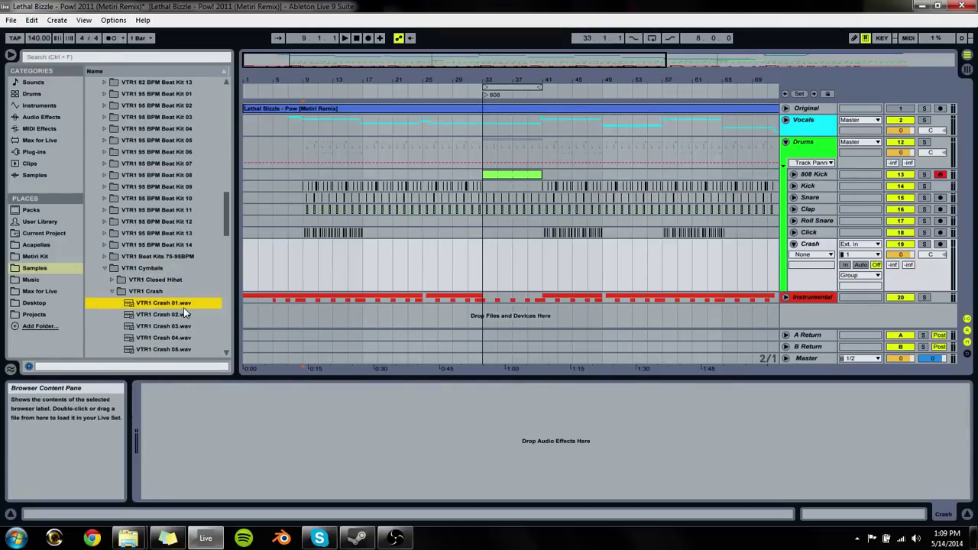
pyautogui.press('Down')
pyautogui.press('Down')
pyautogui.press('Down')
pyautogui.press('Down')
pyautogui.press('Down')
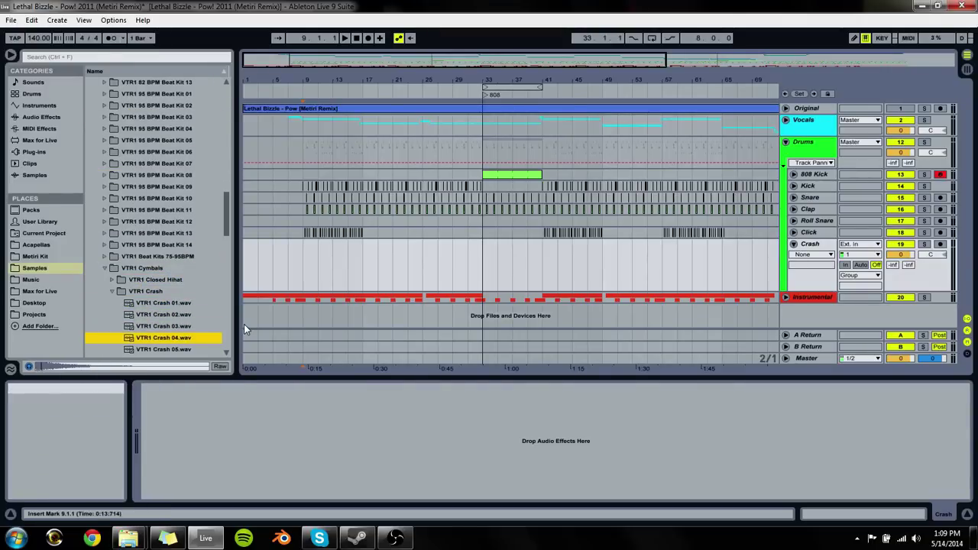
# Step: Audition the remaining crash samples through VTR1 Crash 09.wav and collapse the folders back up to Vengeance Sound Packs
pyautogui.press('Down')
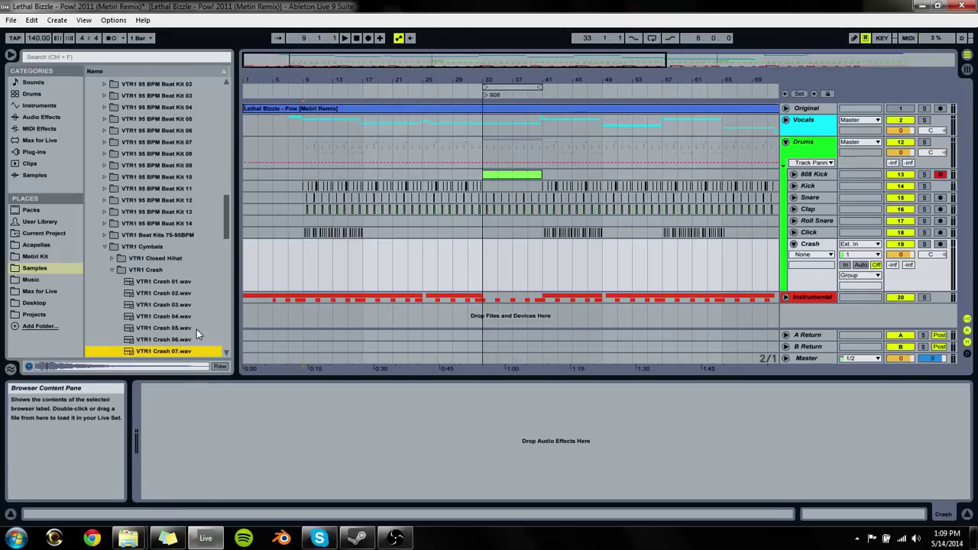
pyautogui.press('Down')
pyautogui.press('Down')
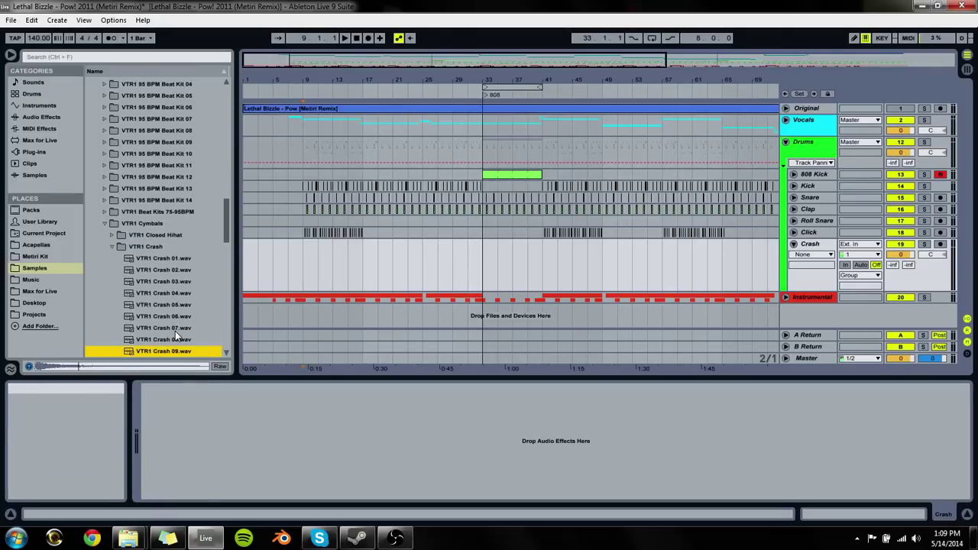
pyautogui.press('Left')
pyautogui.press('Left')
pyautogui.press('Left')
pyautogui.press('Left')
pyautogui.press('Left')
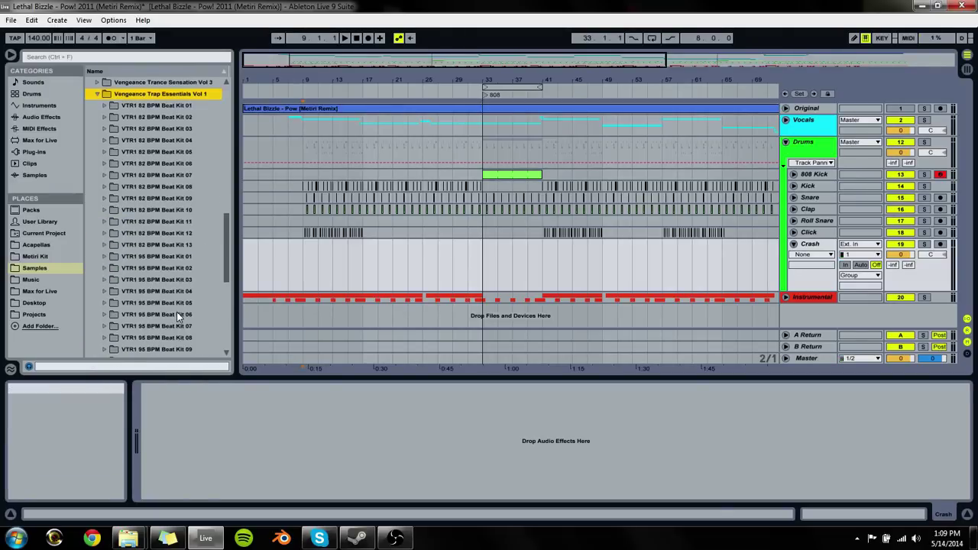
pyautogui.press('Left')
pyautogui.press('Left')
pyautogui.press('Left')
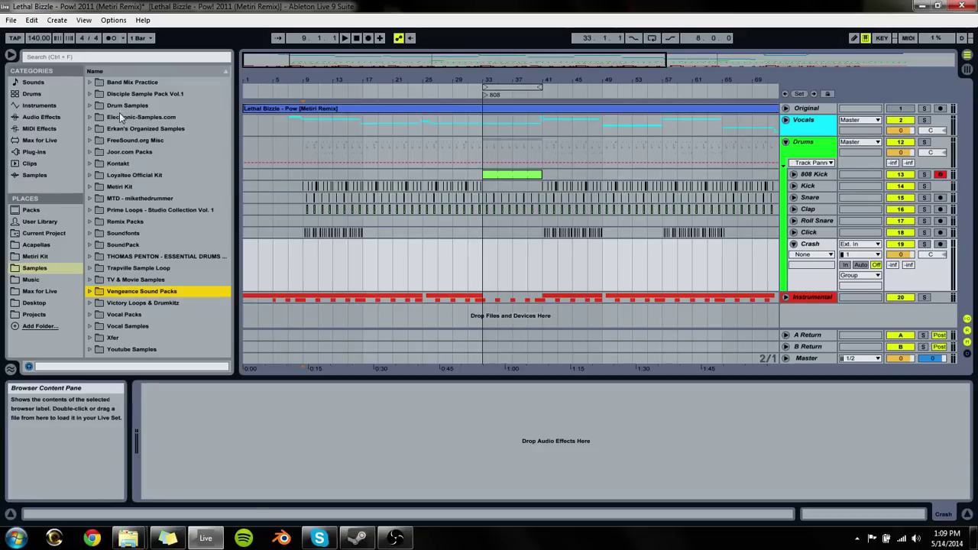
# Step: Expand the Drum Samples folder and open the Lex Luger Drum Kit folder inside it
pyautogui.press('Right')
pyautogui.scroll(-5, 150, 206)
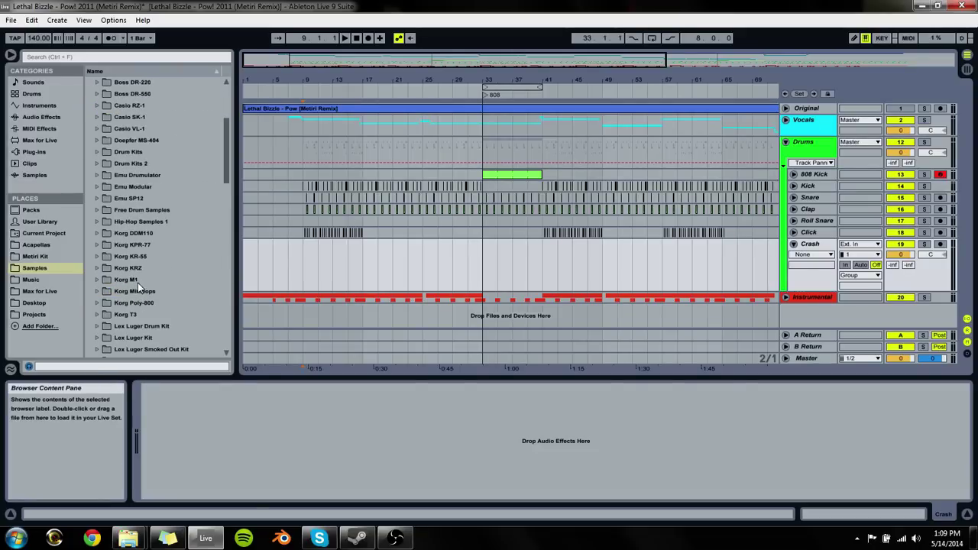
pyautogui.scroll(-2, 145, 286)
pyautogui.click(144, 281)
pyautogui.press('Right')
pyautogui.press('Down')
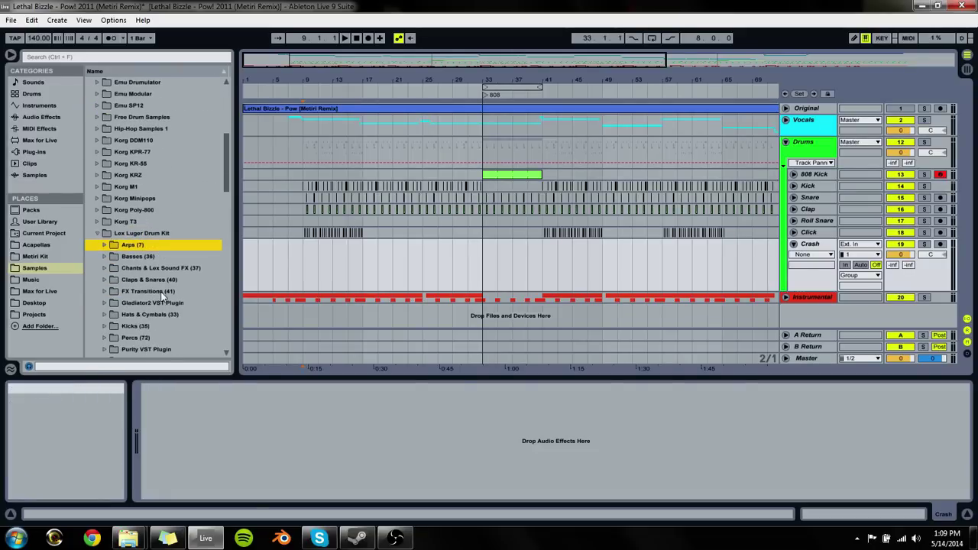
# Step: Find the Hats & Cymbals (33) folder in the Lex Luger Drum Kit and expand it
pyautogui.press('Down')
pyautogui.press('Down')
pyautogui.press('Down')
pyautogui.press('Down')
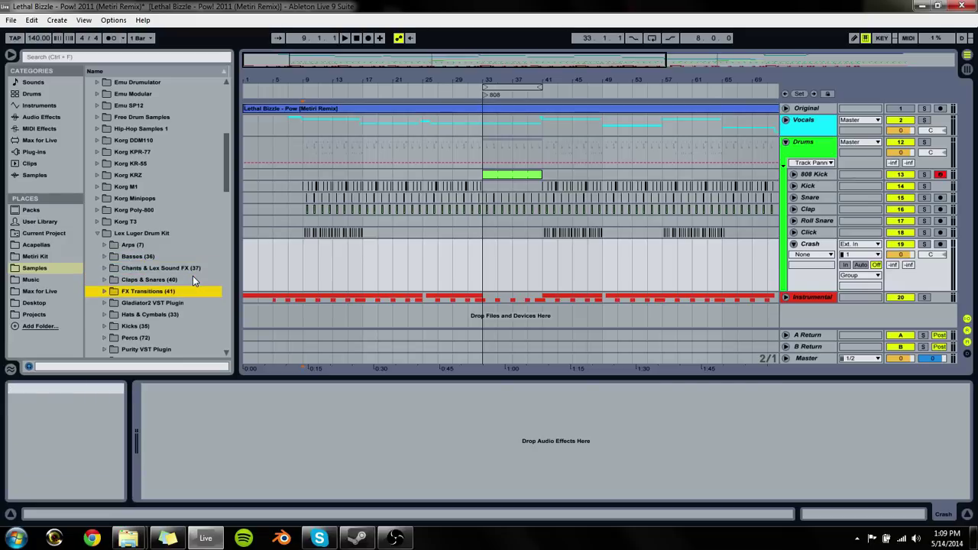
pyautogui.press('Down')
pyautogui.press('Down')
pyautogui.press('Down')
pyautogui.press('Up')
pyautogui.press('Right')
# Step: Audition the crash and cymbal samples in Hats & Cymbals from Crash_01.wav to Cymbal_Transition.wav
pyautogui.press('Down')
pyautogui.press('Down')
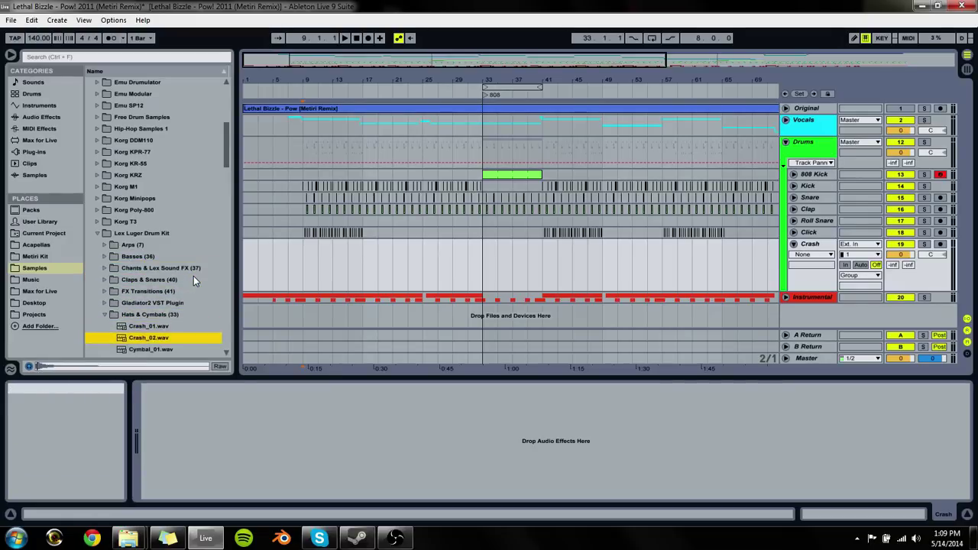
pyautogui.press('Down')
pyautogui.press('Down')
pyautogui.press('Down')
pyautogui.press('Down')
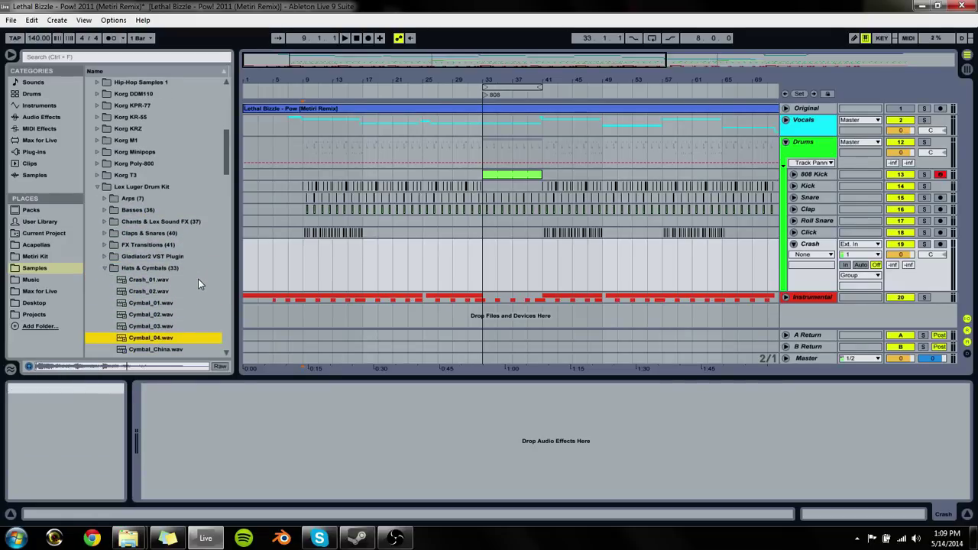
pyautogui.press('Down')
pyautogui.press('Down')
pyautogui.press('Down')
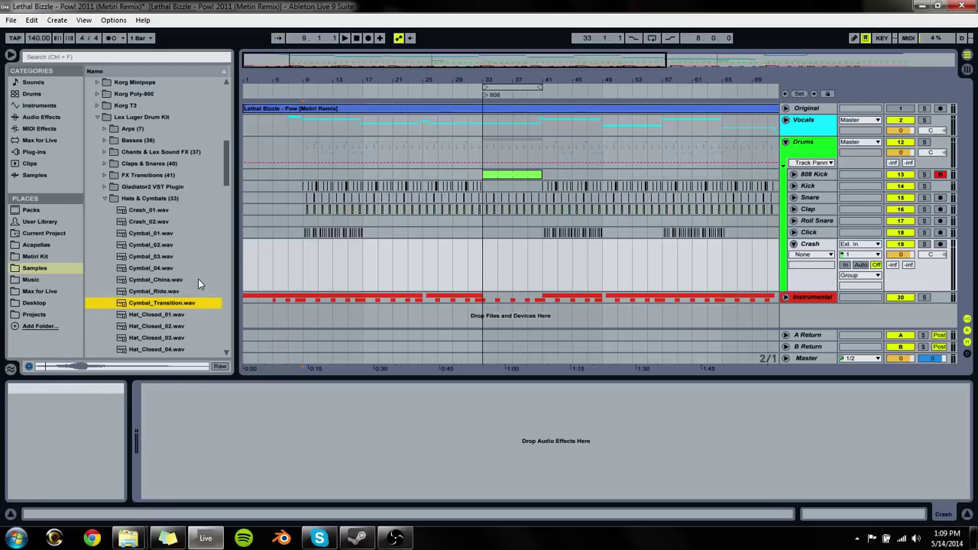
# Step: Go back up through the cymbal samples and place Crash_01.wav on the Crash track at bar 9
pyautogui.press('Up')
pyautogui.press('Up')
pyautogui.press('Up')
pyautogui.press('Up')
pyautogui.press('Up')
pyautogui.press('Up')
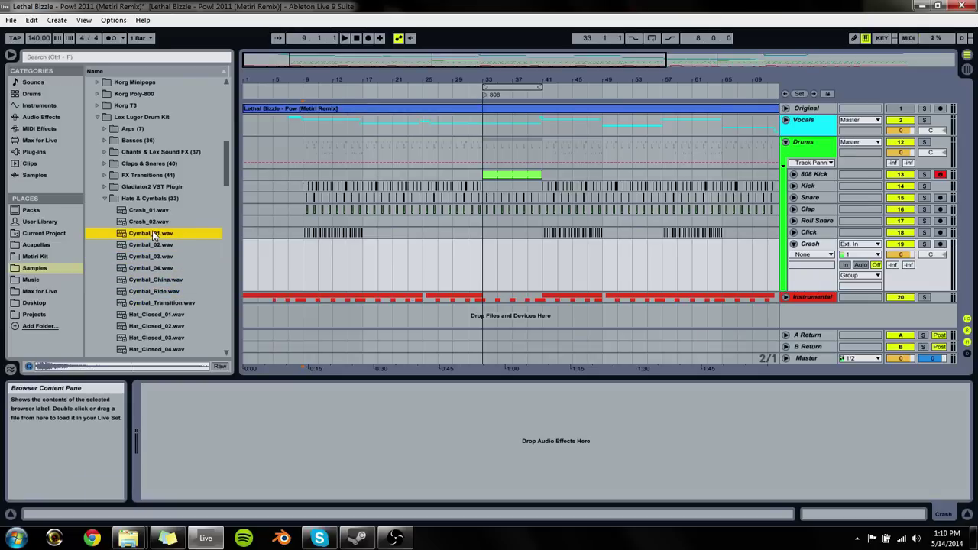
pyautogui.press('Up')
pyautogui.press('Up')
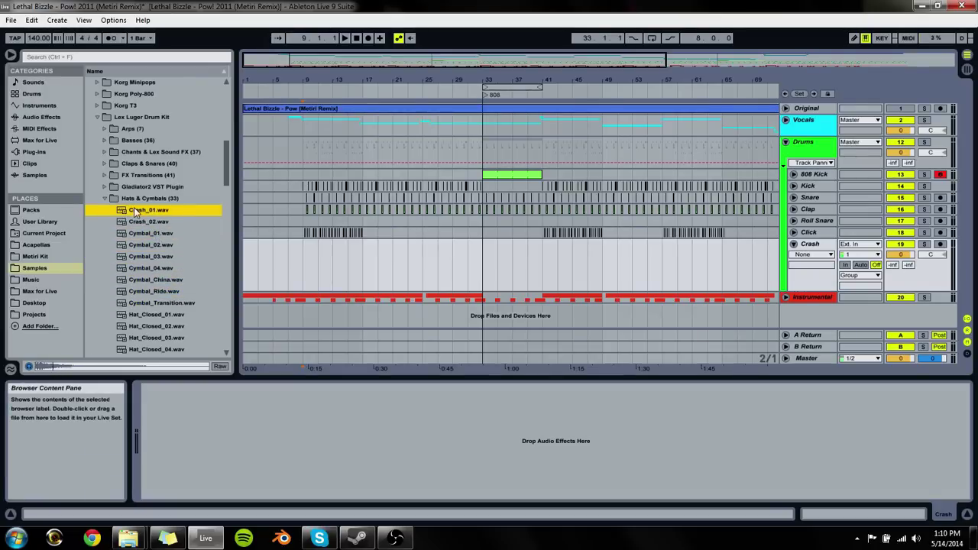
pyautogui.moveTo(135, 213); pyautogui.dragTo(308, 260)
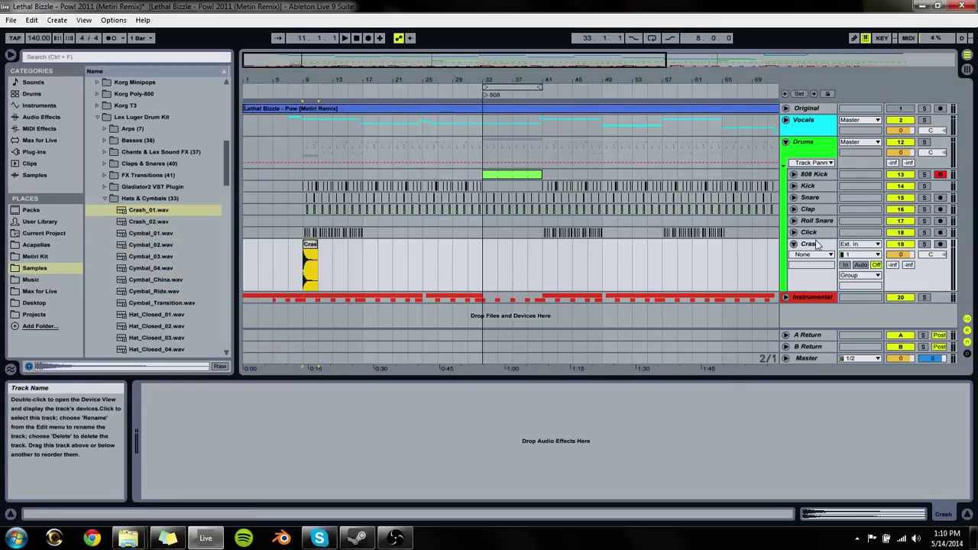
# Step: Turn off Warp for the Crash_01 clip and show the Crash track's fades at the clip's start
pyautogui.hotkey('shift', 'Tab')
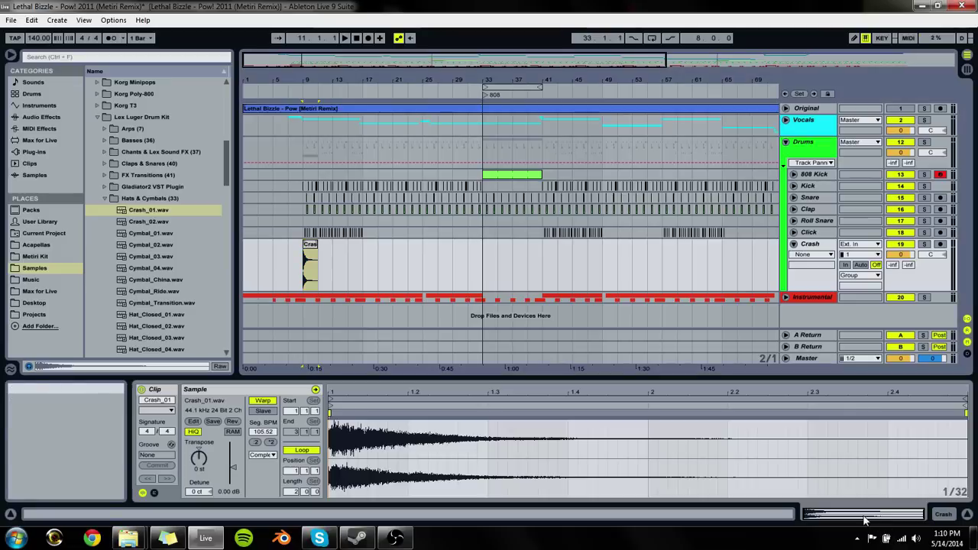
pyautogui.click(263, 401)
pyautogui.click(812, 254)
pyautogui.click(800, 273)
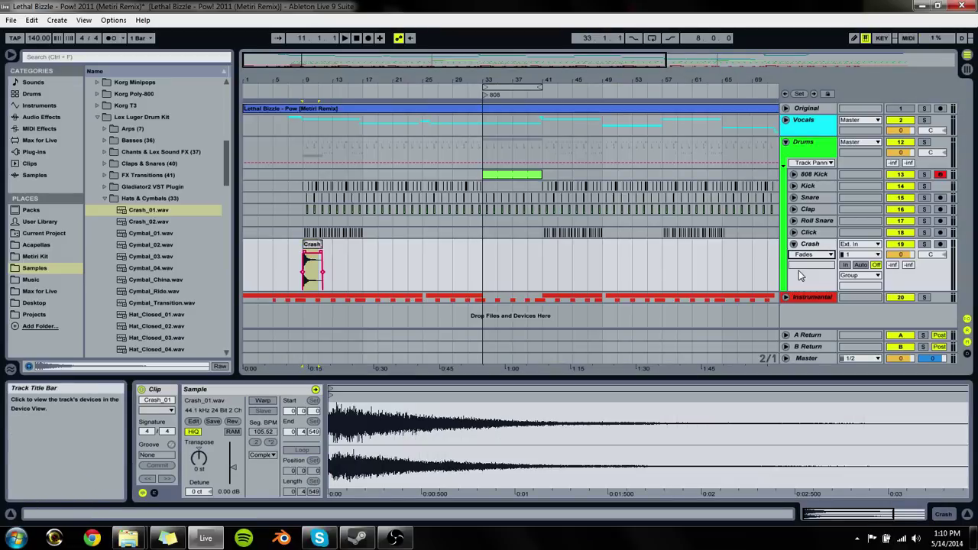
pyautogui.press('z')
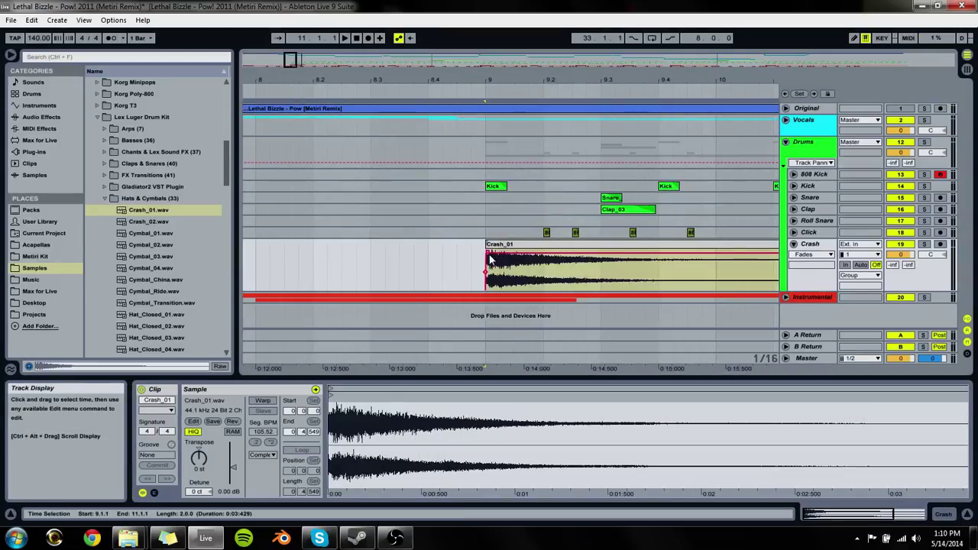
# Step: Lower the Crash track's volume to -14.5 dB and duplicate the track
pyautogui.press('a')
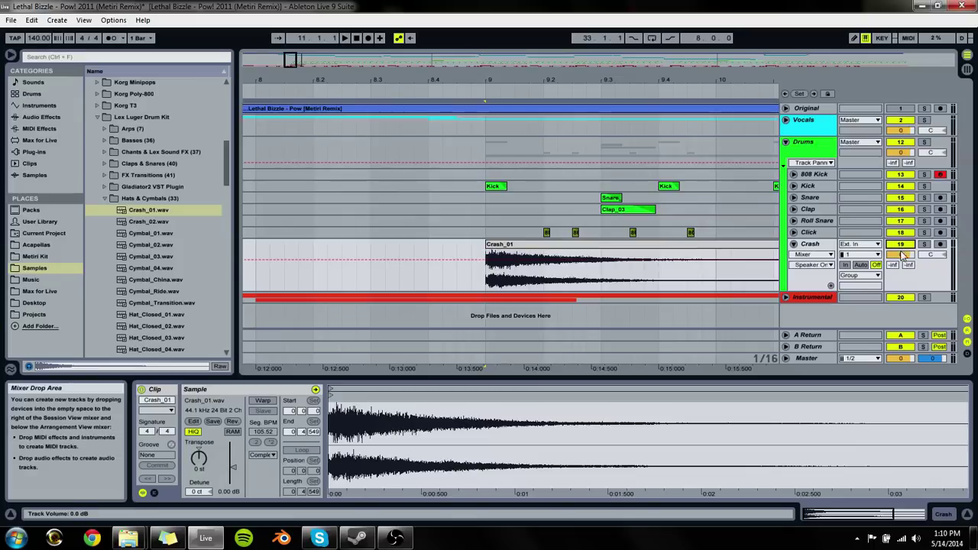
pyautogui.moveTo(903, 256); pyautogui.dragTo(901, 277)
pyautogui.click(811, 254)
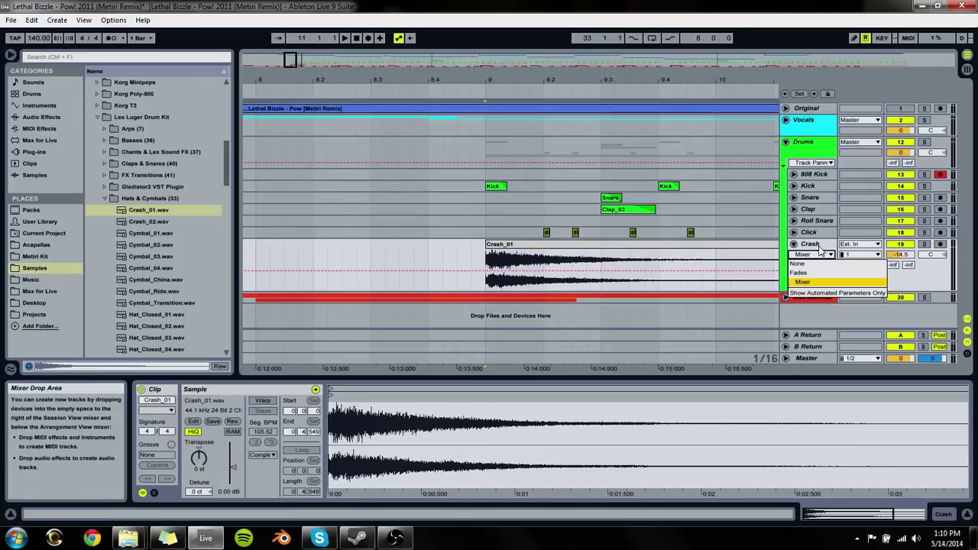
pyautogui.click(818, 248)
pyautogui.hotkey('ctrl', 'd')
# Step: Rename the two crash tracks as Crash L and Crash R
pyautogui.click(816, 234)
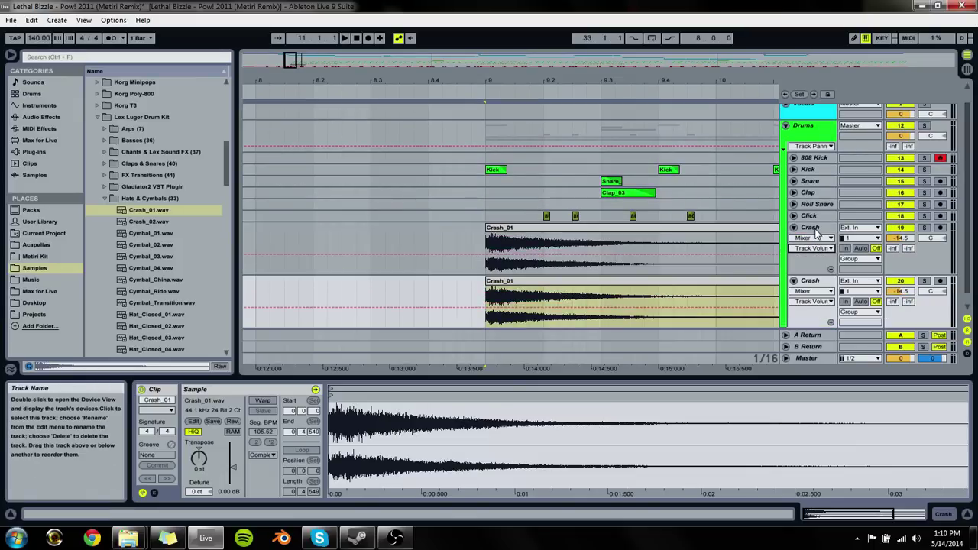
pyautogui.click(816, 234)
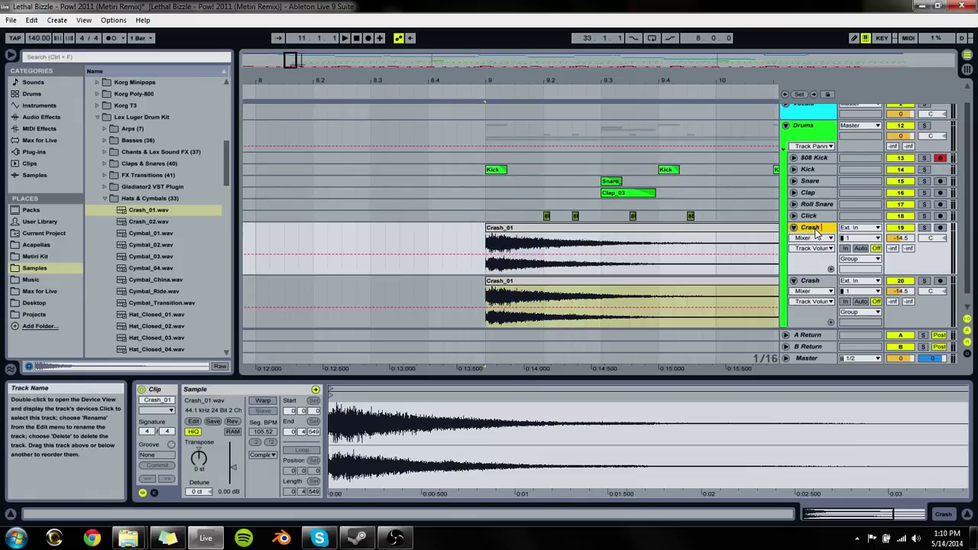
pyautogui.press('Tab')
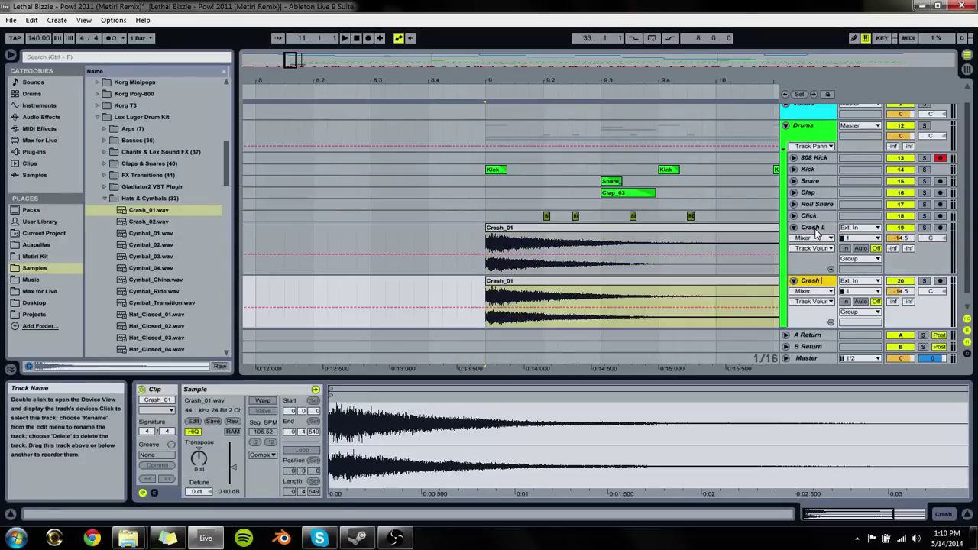
# Step: Pan the Crash L track to 24L and the Crash R track to 24R
pyautogui.moveTo(930, 237); pyautogui.dragTo(930, 244)
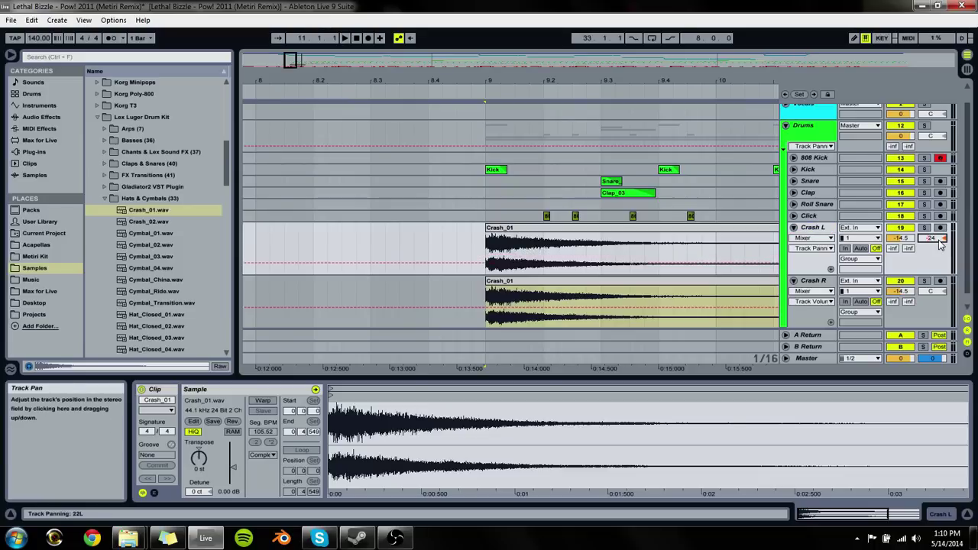
pyautogui.moveTo(940, 245); pyautogui.dragTo(940, 246)
pyautogui.press('Tab')
pyautogui.press('Tab')
pyautogui.click(941, 317)
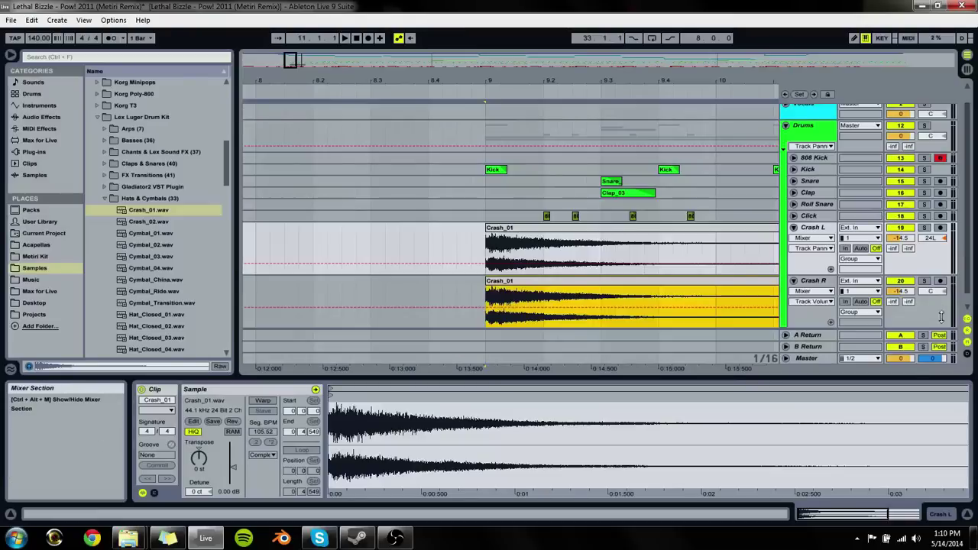
pyautogui.click(939, 296)
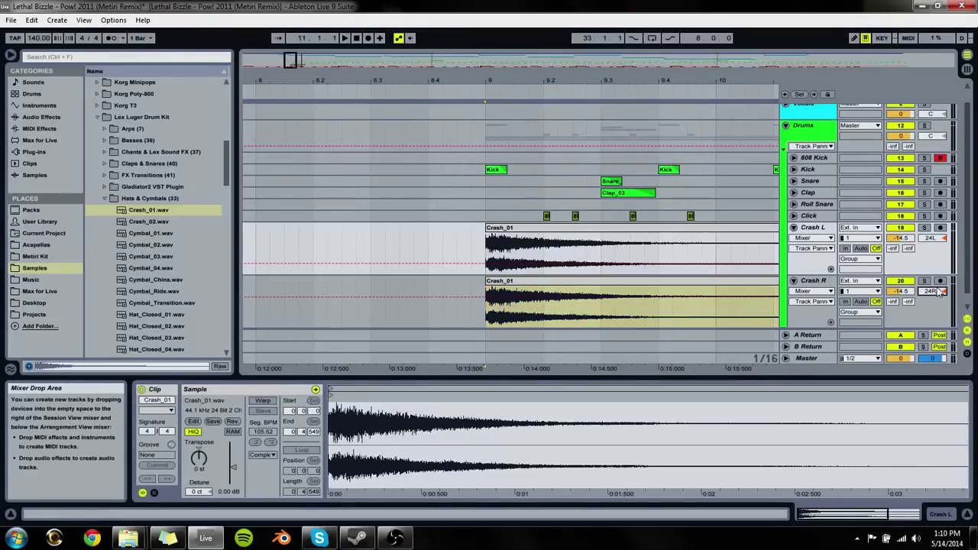
# Step: Replace the duplicated Crash_01 clip on the Crash R track with Crash_02.wav, placed at bar 17
pyautogui.click(631, 280)
pyautogui.press('Delete')
pyautogui.press('space')
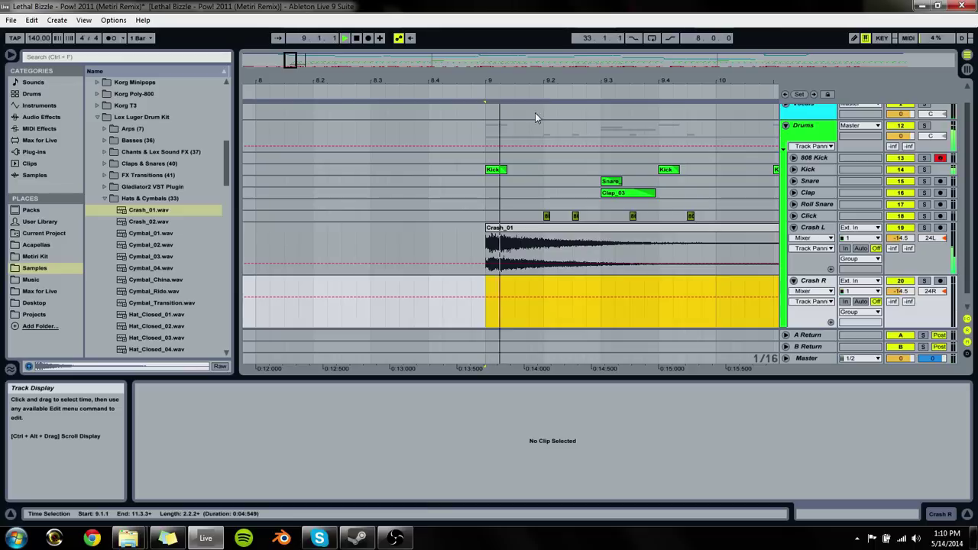
pyautogui.moveTo(535, 80); pyautogui.dragTo(522, 295)
pyautogui.press('space')
pyautogui.click(155, 223)
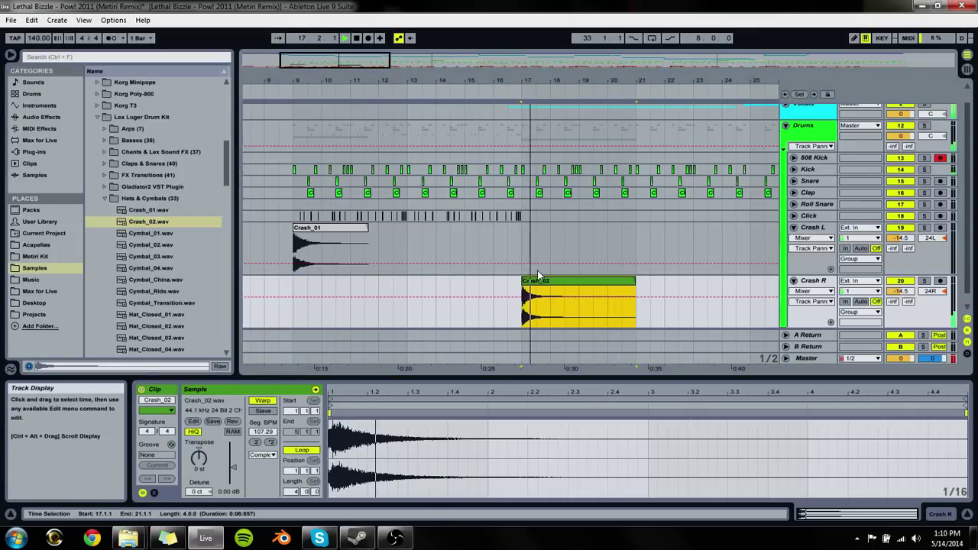
# Step: Play the arrangement from bar 9 to hear the crash with the drums
pyautogui.click(443, 288)
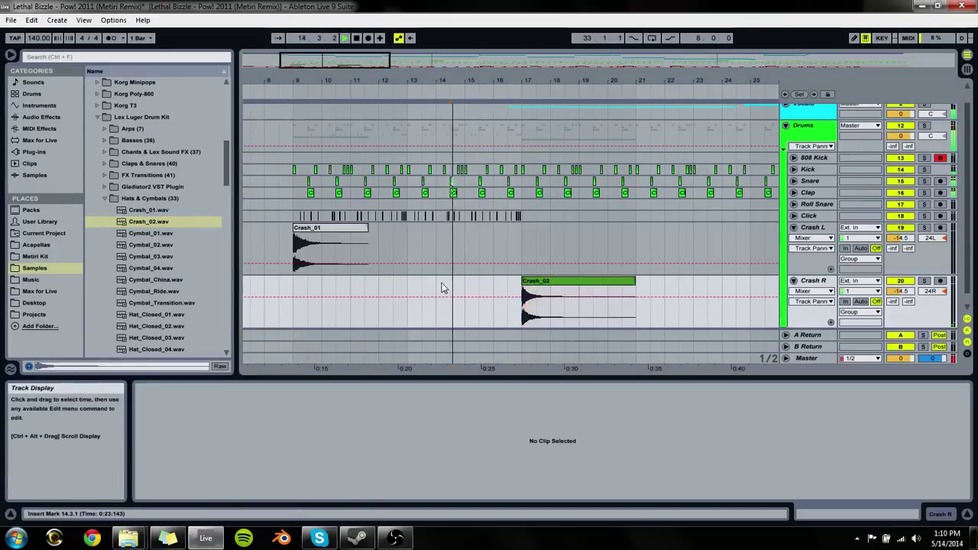
pyautogui.click(294, 285)
pyautogui.press('space')
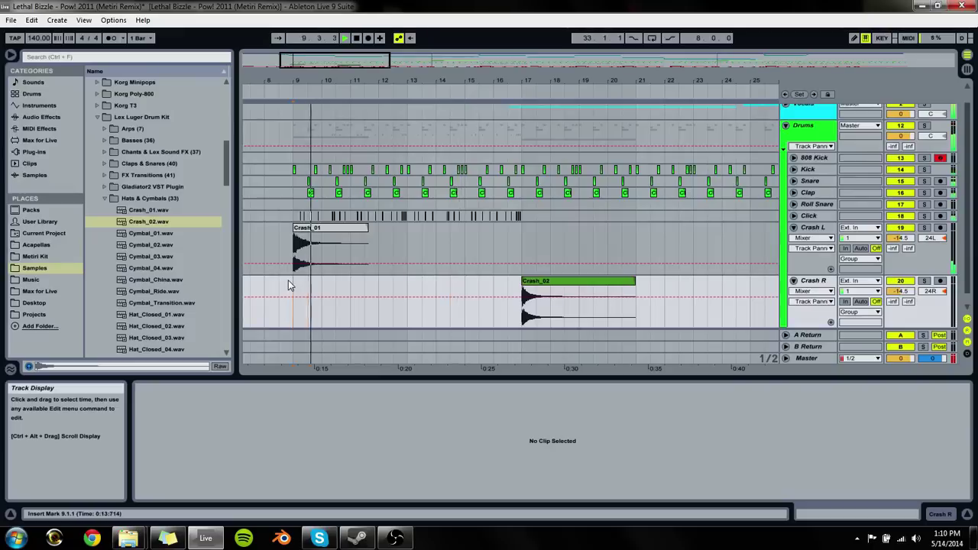
# Step: Fold the Crash R and Crash L tracks to their compact height
pyautogui.click(793, 280)
pyautogui.click(799, 255)
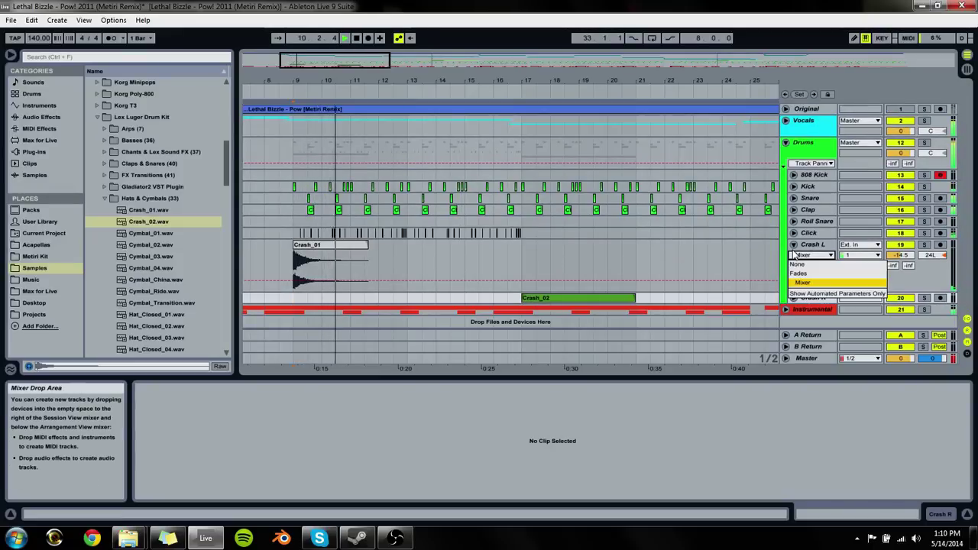
pyautogui.click(793, 243)
pyautogui.click(793, 244)
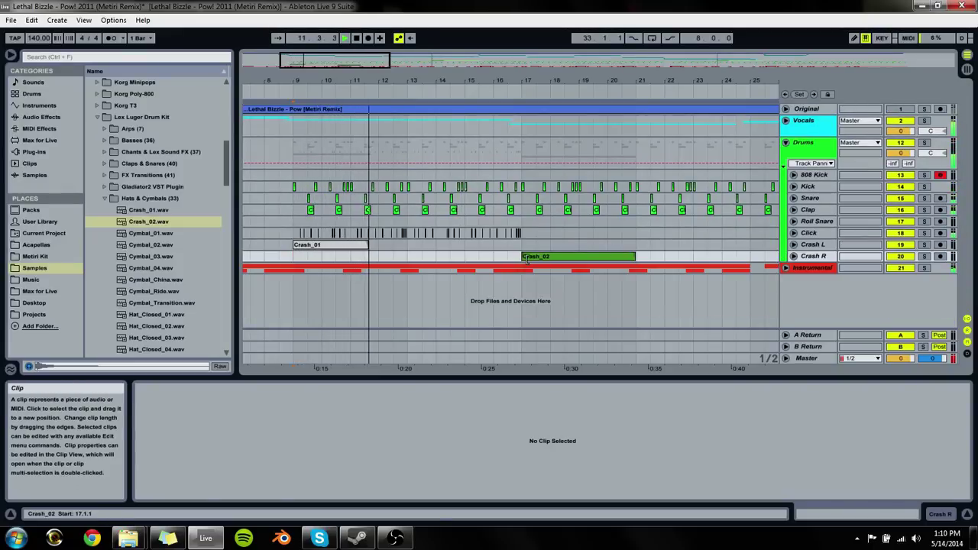
# Step: Inspect the two crash clips together and turn off Warp for the Crash_02 clip
pyautogui.click(527, 258)
pyautogui.click(334, 246)
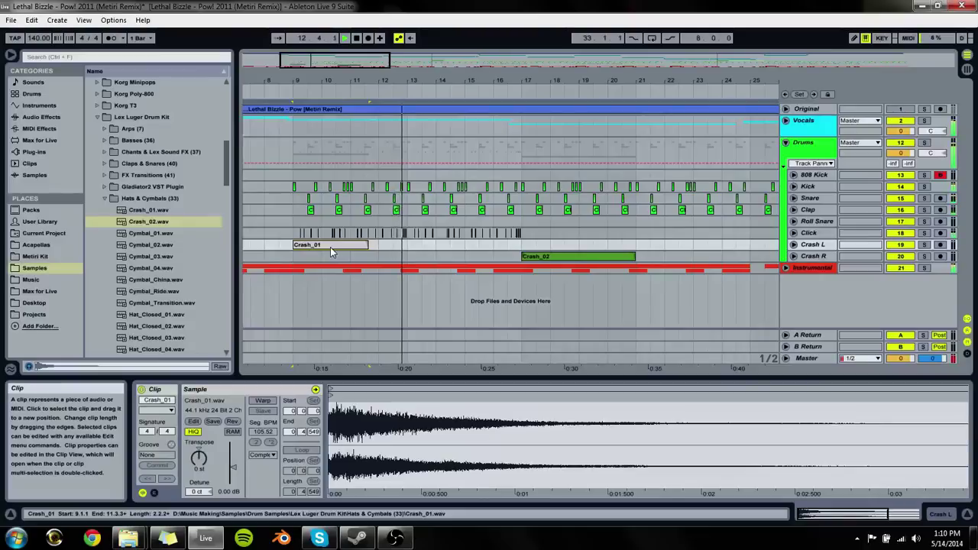
pyautogui.keyDown('shift'); pyautogui.click(617, 255); pyautogui.keyUp('shift')
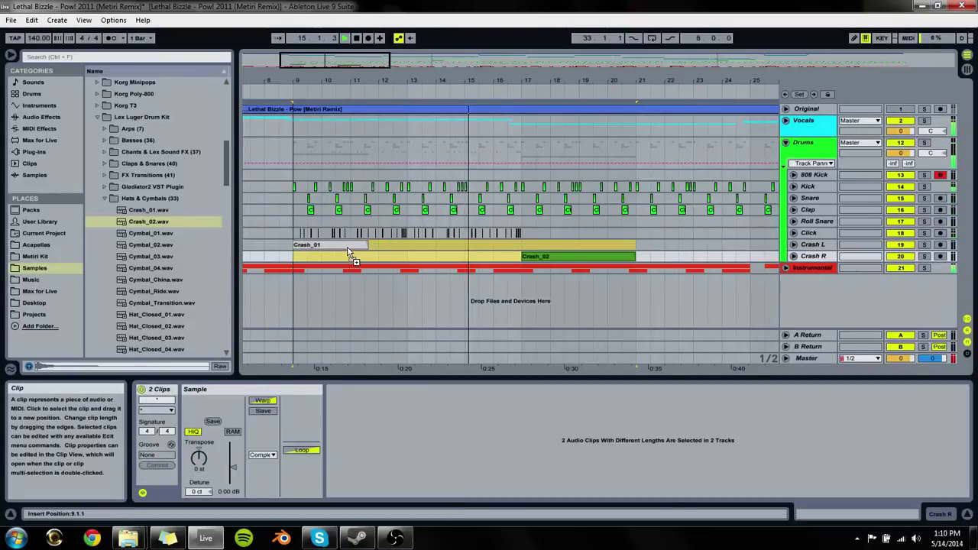
pyautogui.moveTo(550, 83); pyautogui.dragTo(435, 258)
pyautogui.click(403, 258)
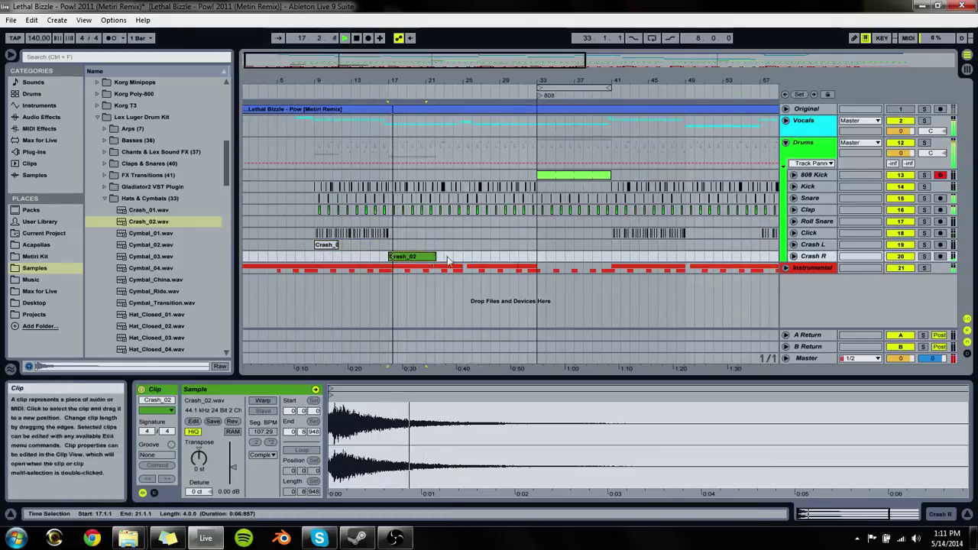
# Step: Unfold the Crash R track, show its fades and adjust the fade at the Crash_02 clip's start
pyautogui.click(794, 256)
pyautogui.click(813, 266)
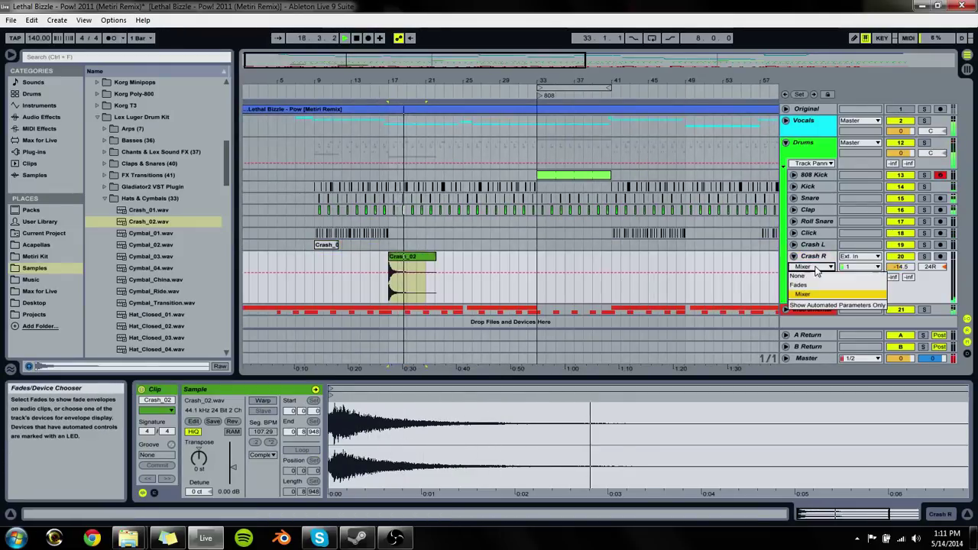
pyautogui.click(799, 284)
pyautogui.moveTo(392, 269); pyautogui.dragTo(373, 263)
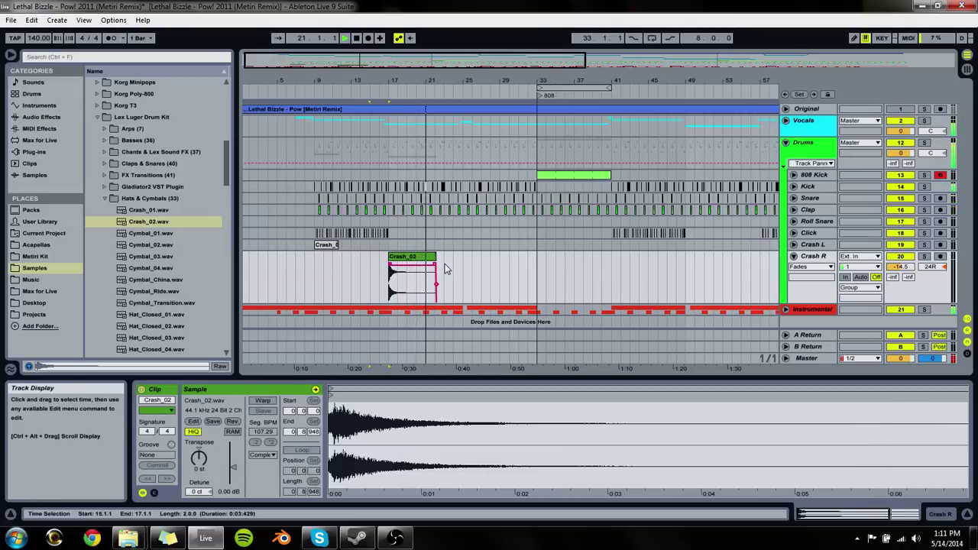
# Step: Duplicate the 16-bar crash section starting at bar 9 on Crash L and Crash R so the copy starts at bar 25
pyautogui.click(454, 266)
pyautogui.moveTo(454, 266)
pyautogui.mouseDown()
pyautogui.moveTo(308, 255)
pyautogui.moveTo(470, 258)
pyautogui.mouseUp()
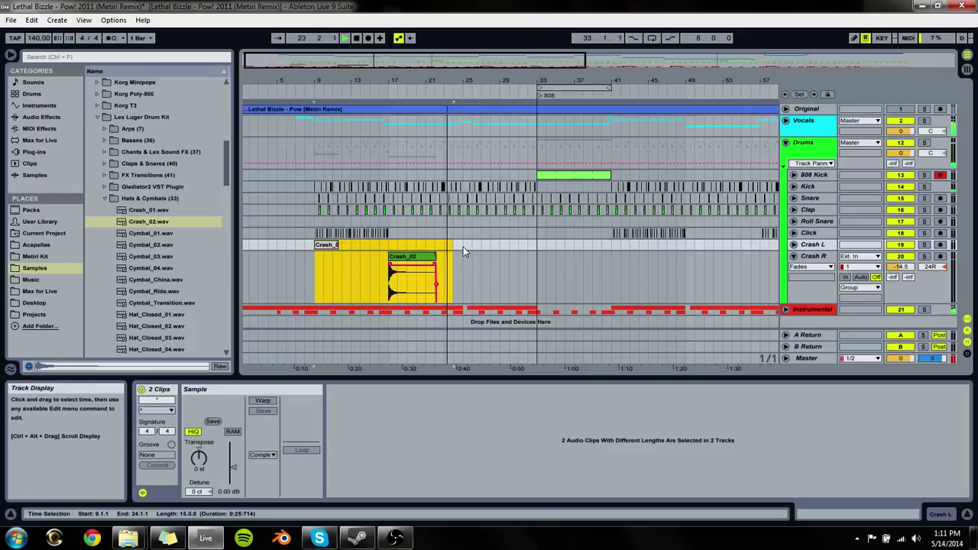
pyautogui.hotkey('ctrl', 'd')
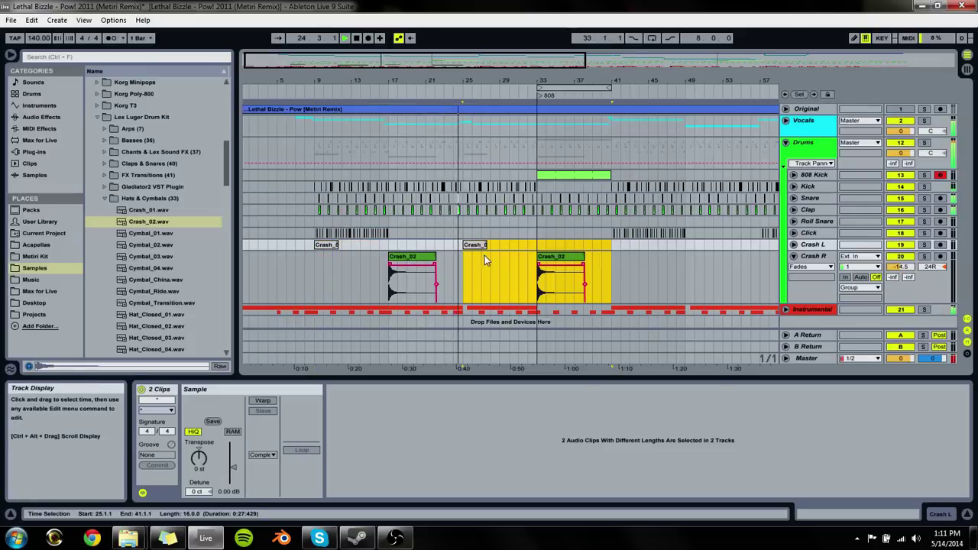
pyautogui.click(483, 262)
pyautogui.click(477, 245)
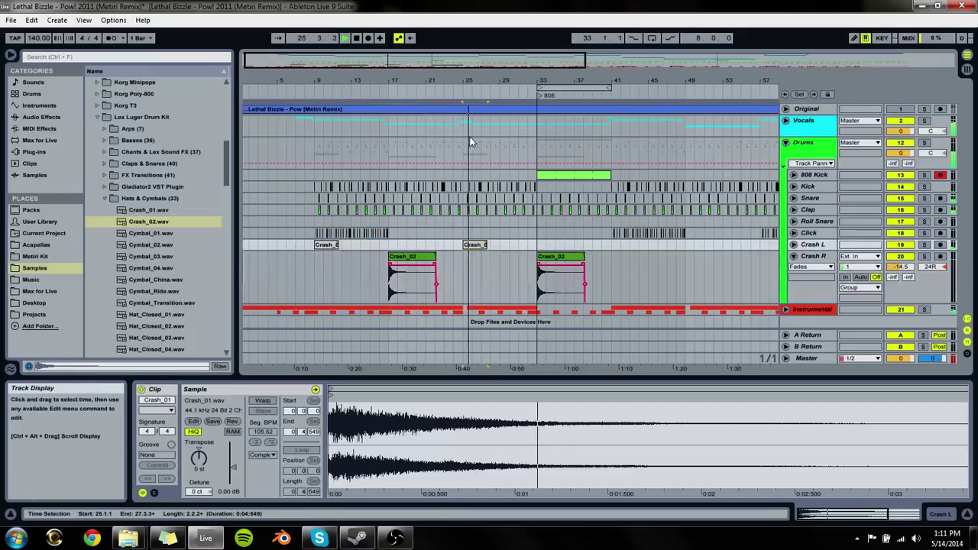
# Step: Copy bars 9 to 25 of Crash L and Crash R, paste them at bar 41 and play from bar 49
pyautogui.moveTo(451, 81); pyautogui.dragTo(498, 246)
pyautogui.click(437, 248)
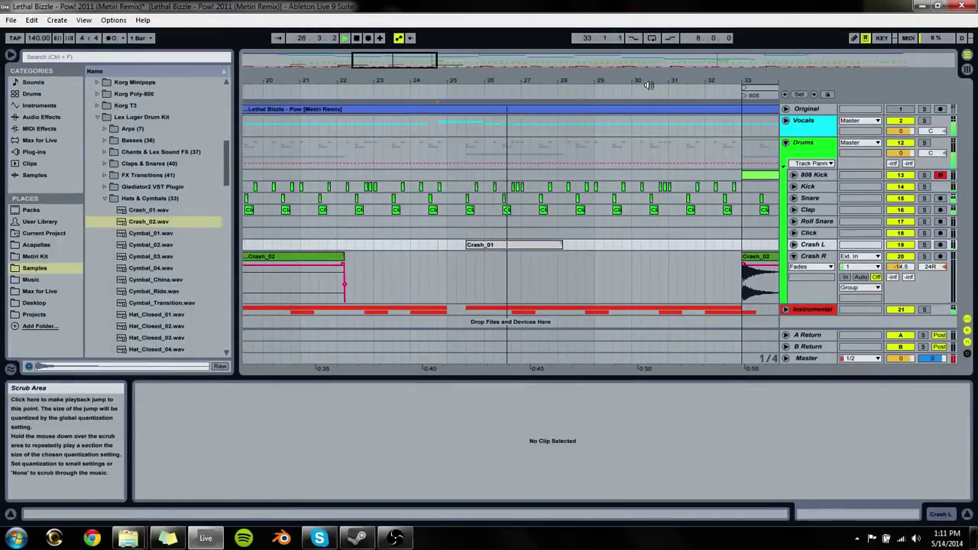
pyautogui.moveTo(505, 81); pyautogui.dragTo(497, 57)
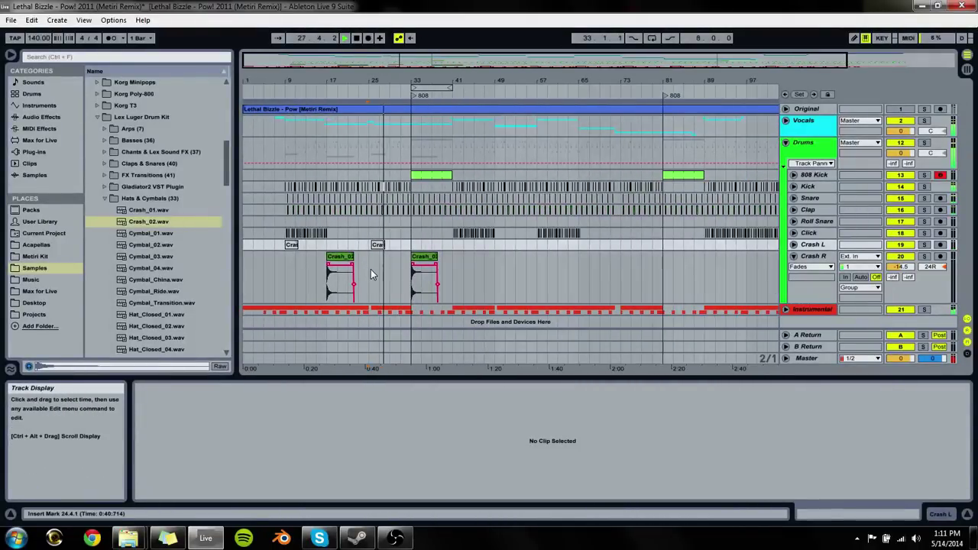
pyautogui.moveTo(371, 269); pyautogui.dragTo(285, 247)
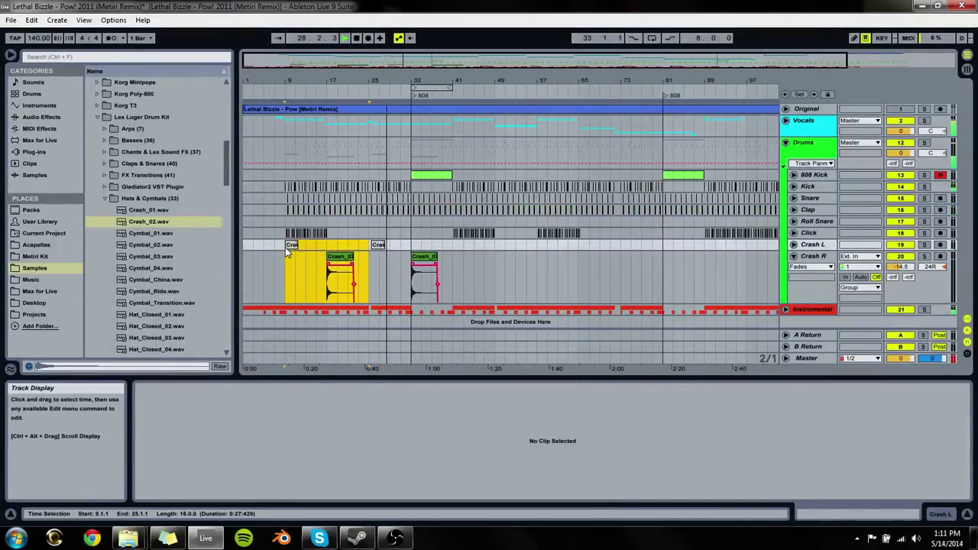
pyautogui.click(409, 246)
pyautogui.click(455, 246)
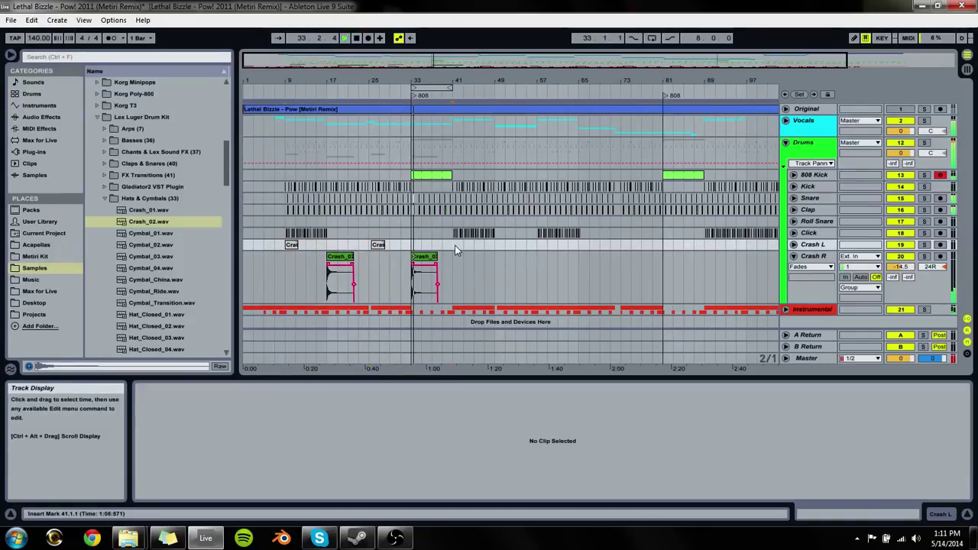
pyautogui.hotkey('ctrl', 'v')
pyautogui.click(497, 250)
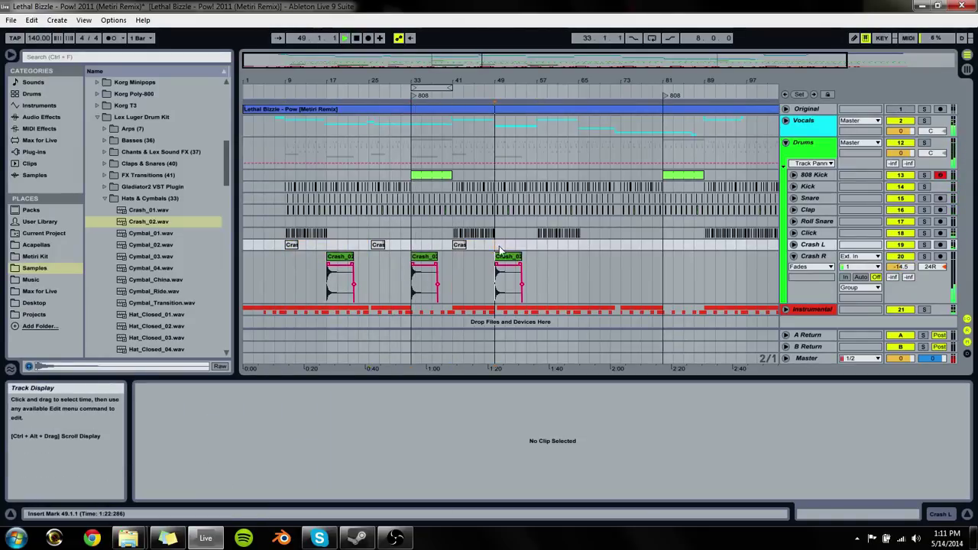
# Step: Move the Crash_02 clip at bar 49 on Crash R to 49.3.1
pyautogui.moveTo(509, 92); pyautogui.dragTo(497, 152)
pyautogui.click(470, 260)
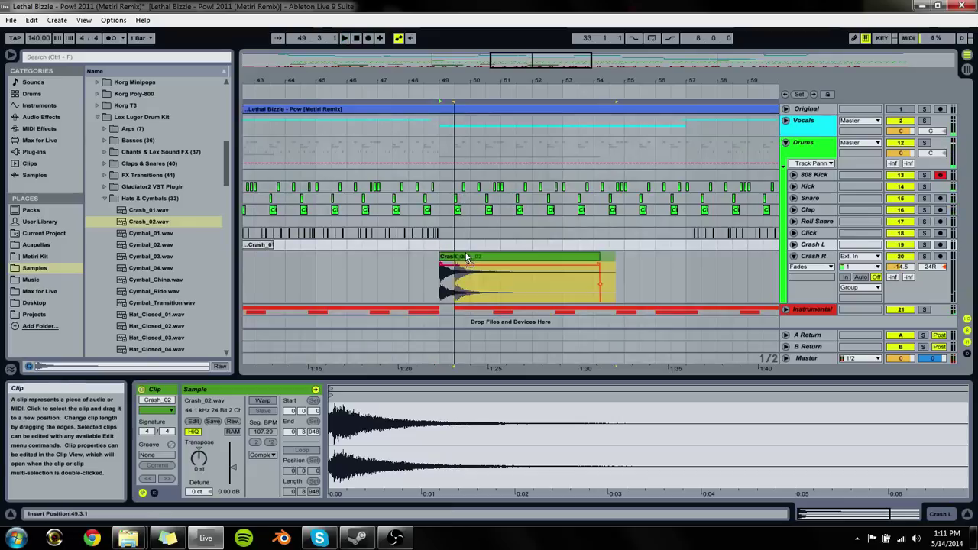
pyautogui.press('-')
pyautogui.press('-')
pyautogui.press('-')
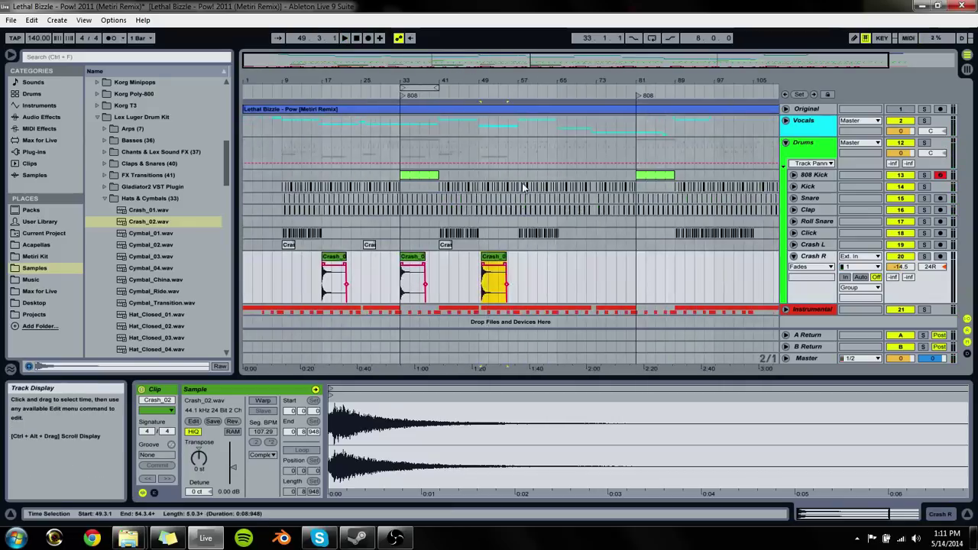
# Step: Paste the copied crash section at bar 57 on both crash tracks and audition the crashes at bars 57 and 65
pyautogui.click(517, 246)
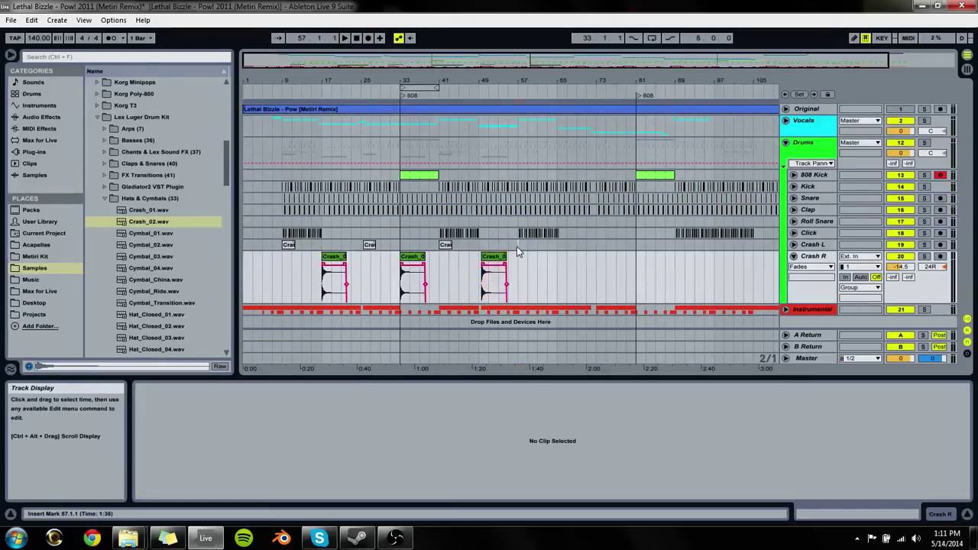
pyautogui.hotkey('ctrl', 'v')
pyautogui.press('space')
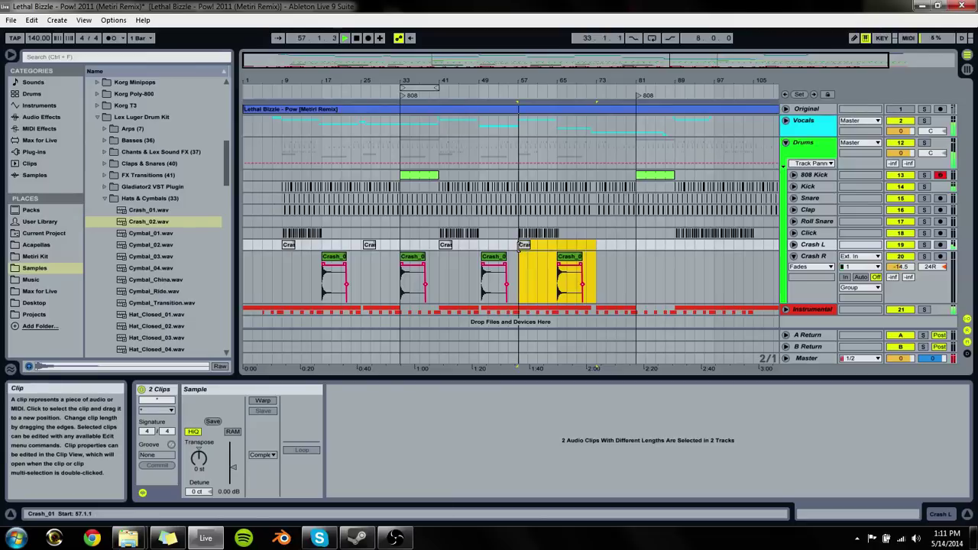
pyautogui.click(558, 246)
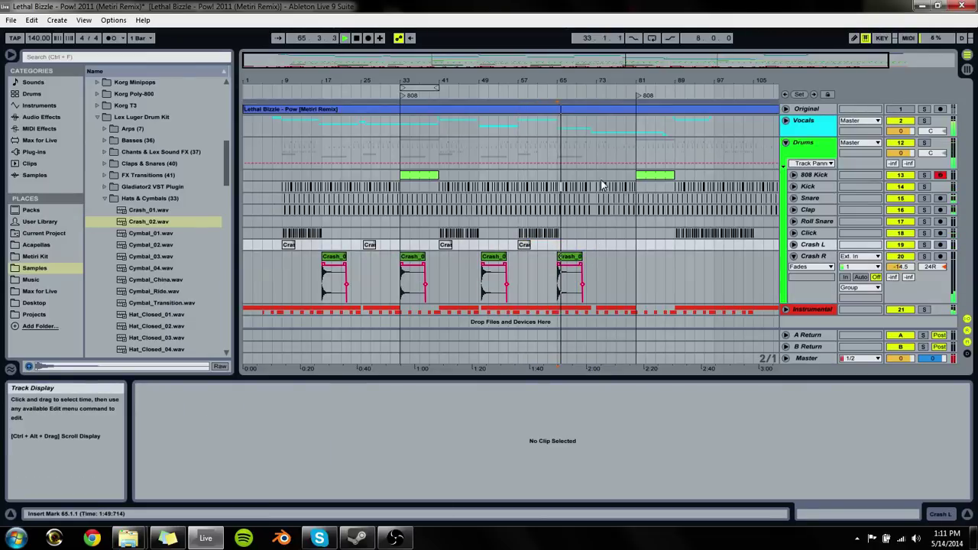
# Step: Paste the crash section at bar 73 on Crash L and Crash R and play from there
pyautogui.moveTo(593, 86); pyautogui.dragTo(583, 220)
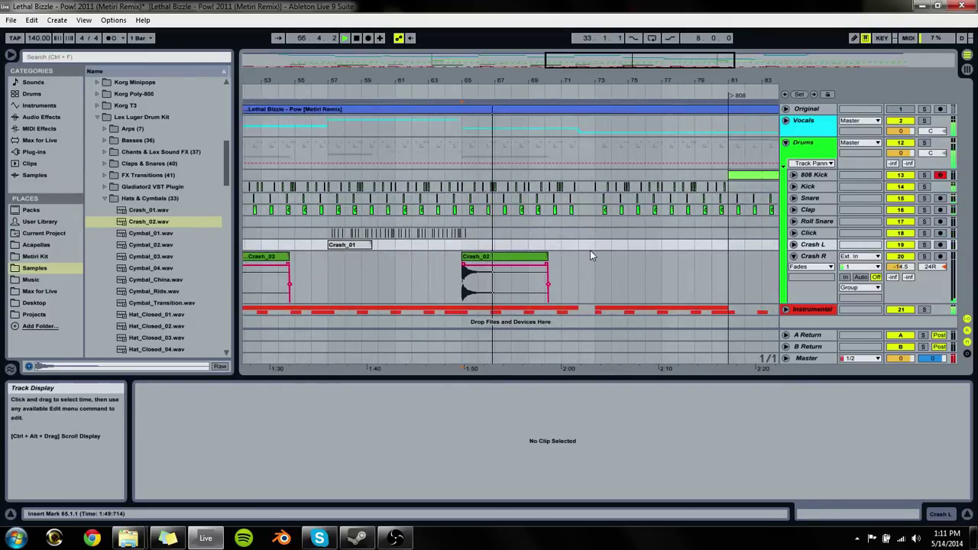
pyautogui.click(595, 247)
pyautogui.hotkey('ctrl', 'v')
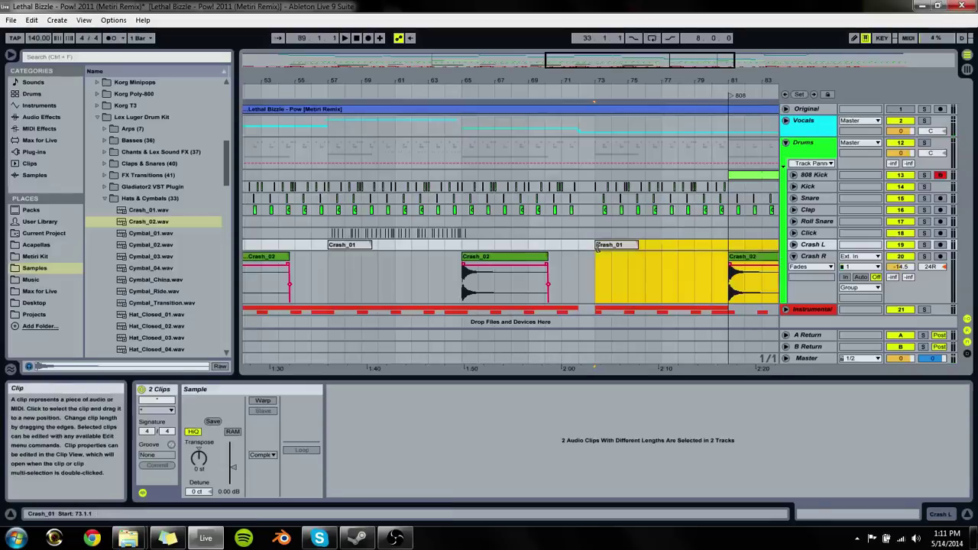
pyautogui.press('space')
# Step: Check the Crash_02 clip at bar 81, paste the crash section at bar 89 and select the crash at bar 97
pyautogui.moveTo(603, 83); pyautogui.dragTo(588, 66)
pyautogui.click(473, 257)
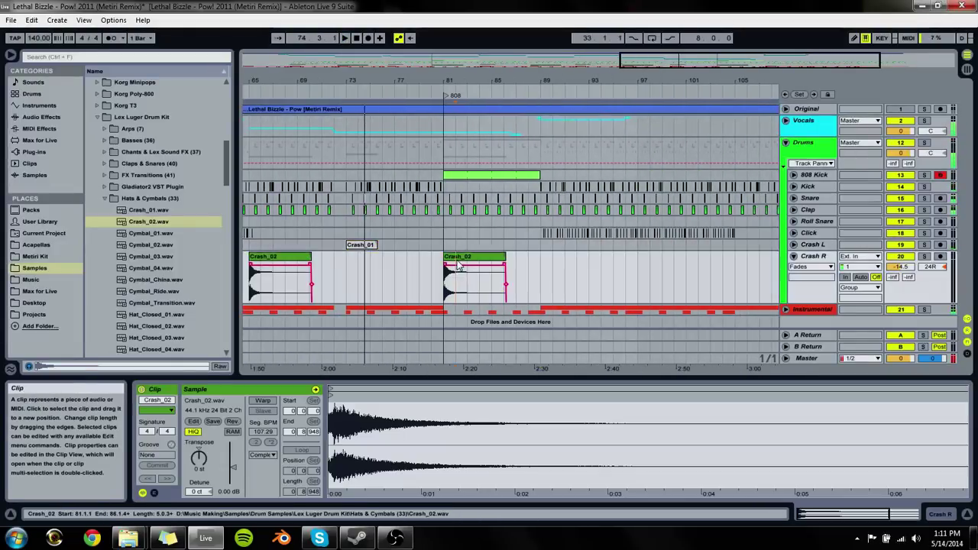
pyautogui.click(541, 249)
pyautogui.hotkey('ctrl', 'v')
pyautogui.click(641, 272)
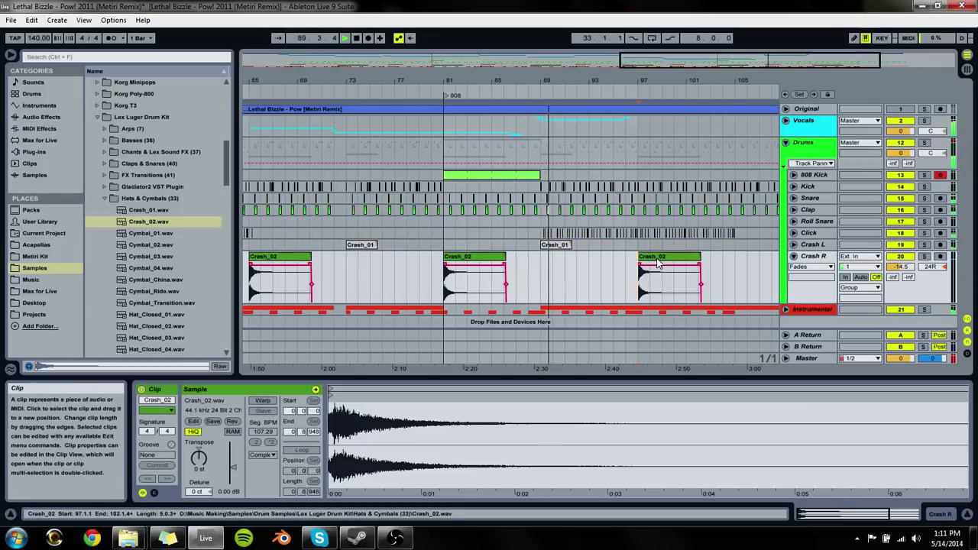
# Step: Paste the crash section at bar 105 on the two crash tracks
pyautogui.moveTo(497, 79); pyautogui.dragTo(535, 95)
pyautogui.click(618, 252)
pyautogui.hotkey('ctrl', 'v')
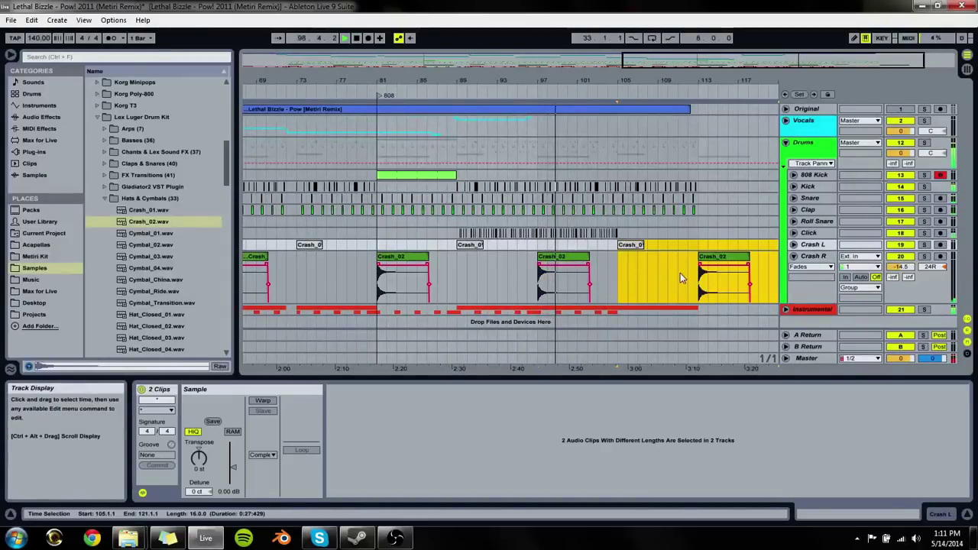
pyautogui.click(680, 272)
pyautogui.click(718, 273)
pyautogui.press('Delete')
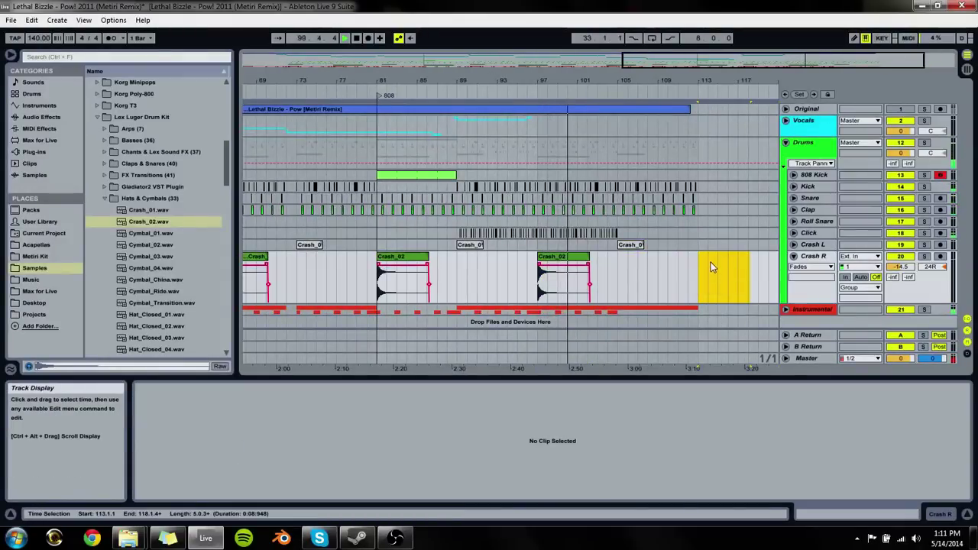
pyautogui.hotkey('ctrl', 'z')
# Step: Add a kick clip at bar 113 on the Kick track, aligned with the final crash
pyautogui.press('+')
pyautogui.press('+')
pyautogui.press('+')
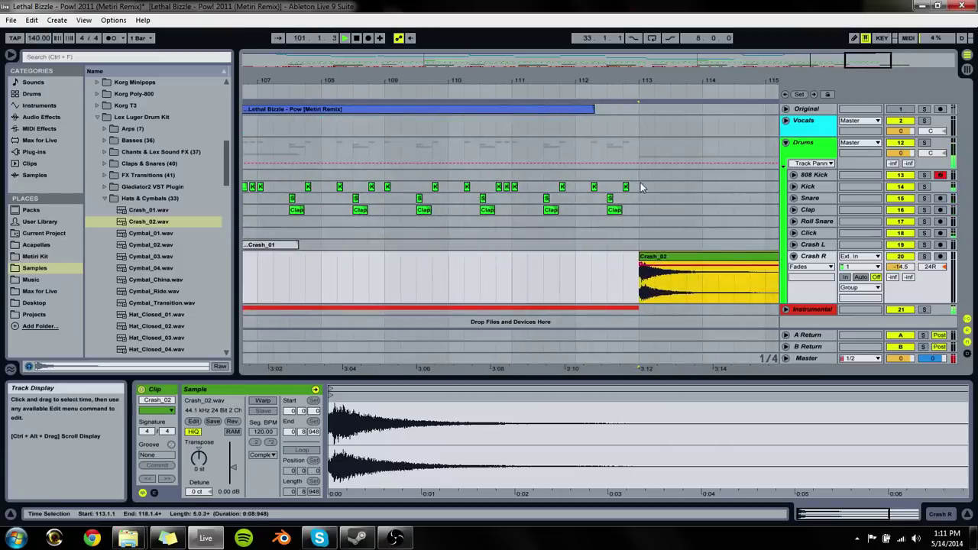
pyautogui.click(642, 187)
pyautogui.click(634, 199)
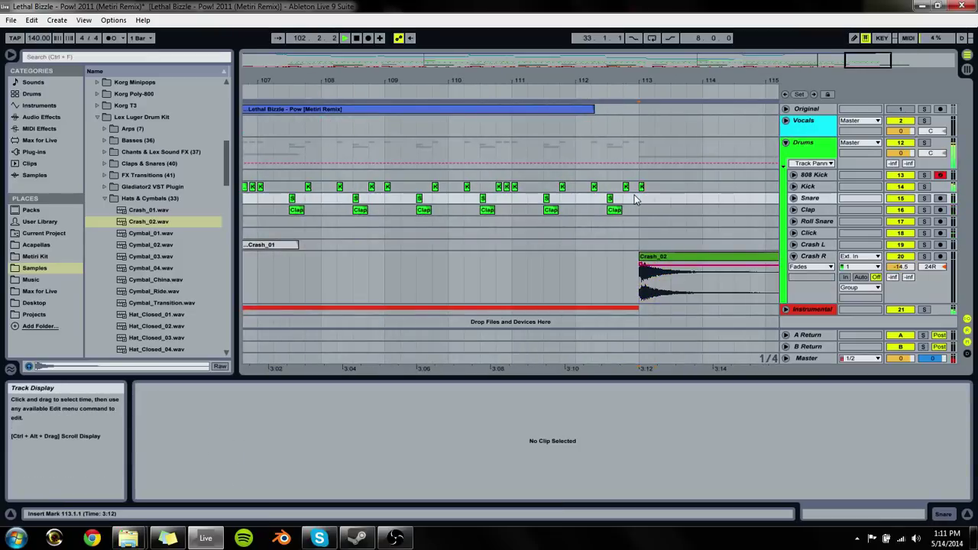
pyautogui.moveTo(634, 83); pyautogui.dragTo(634, 55)
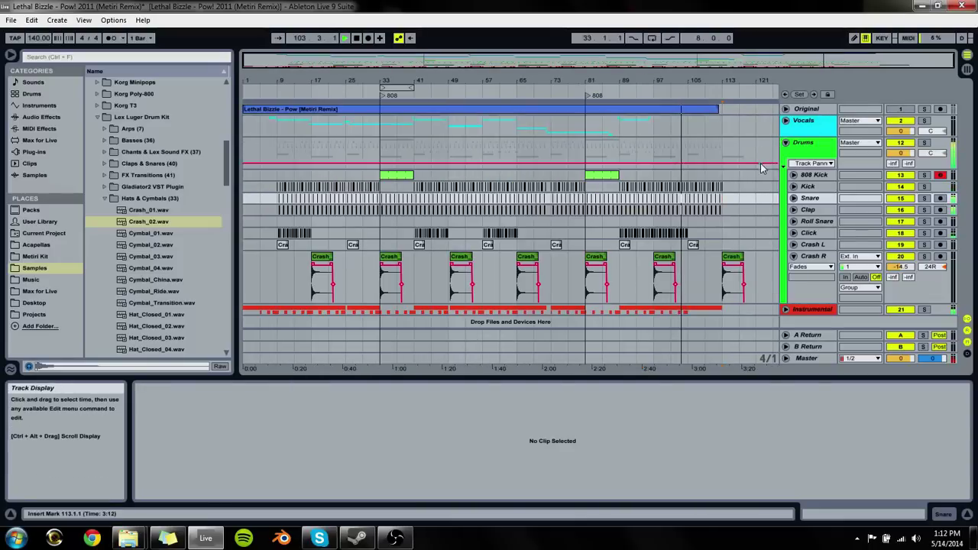
# Step: Fold the Crash R track and unfold the Instrumental group to show its Bell Loop and Horn Hits near bar 105
pyautogui.click(794, 257)
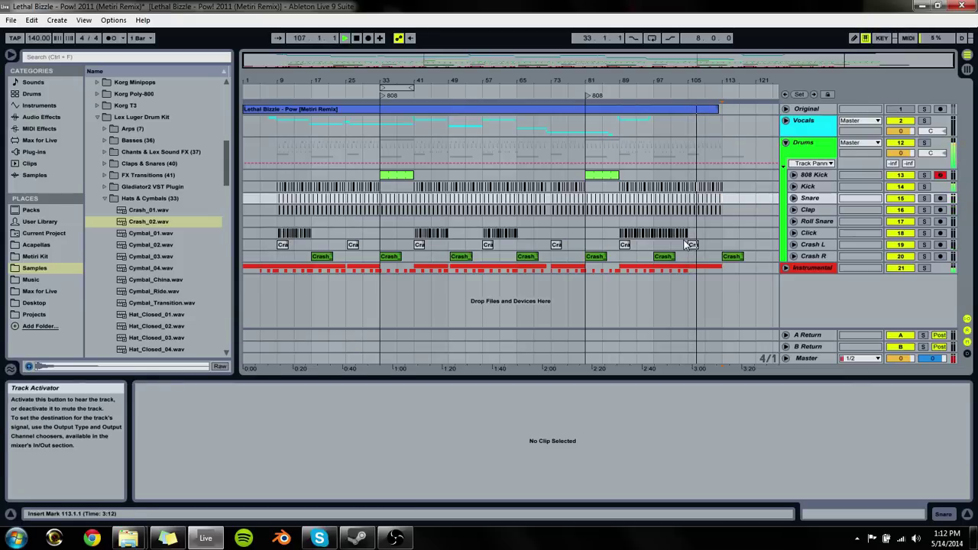
pyautogui.click(798, 267)
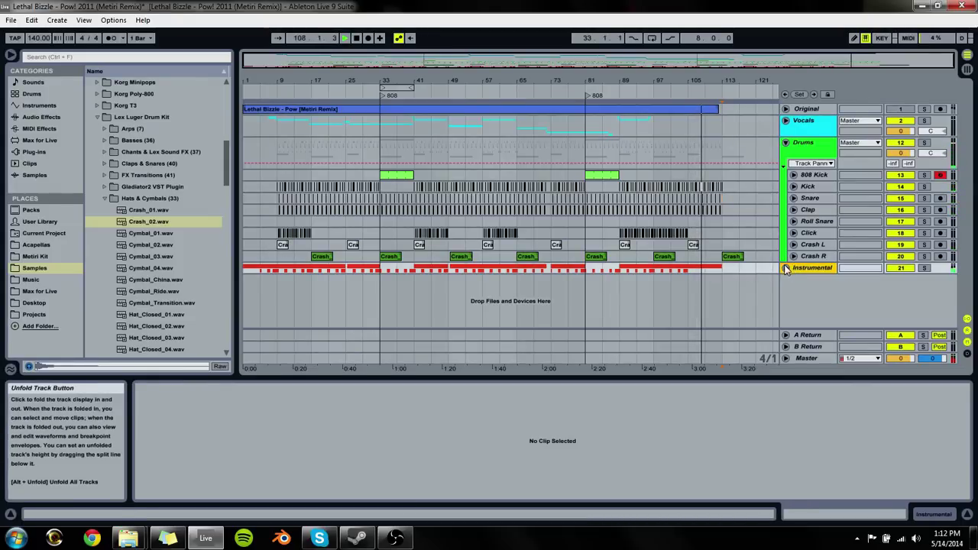
pyautogui.click(786, 268)
pyautogui.moveTo(720, 85); pyautogui.dragTo(718, 134)
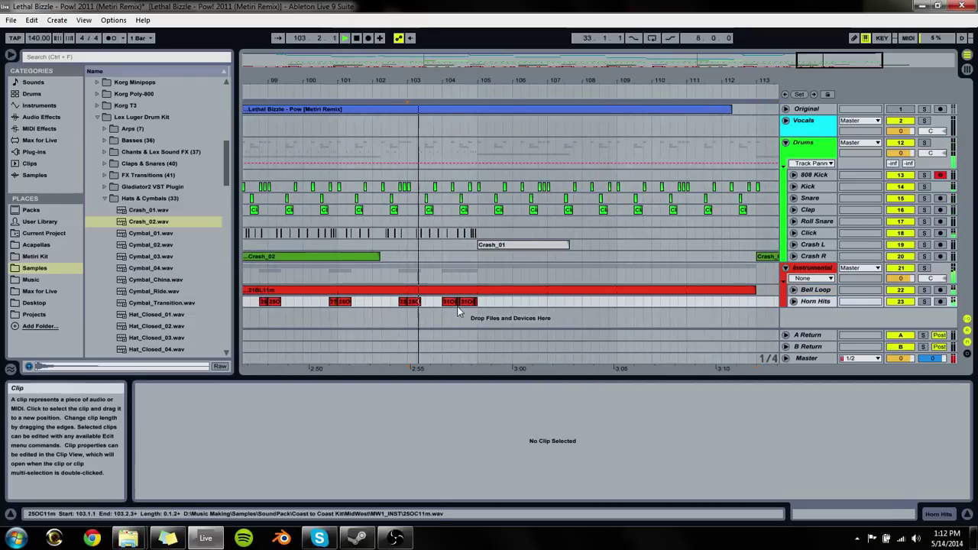
# Step: Place a 25OC11m horn hit at bar 105 on the Horn Hits track and save the Live set
pyautogui.click(535, 291)
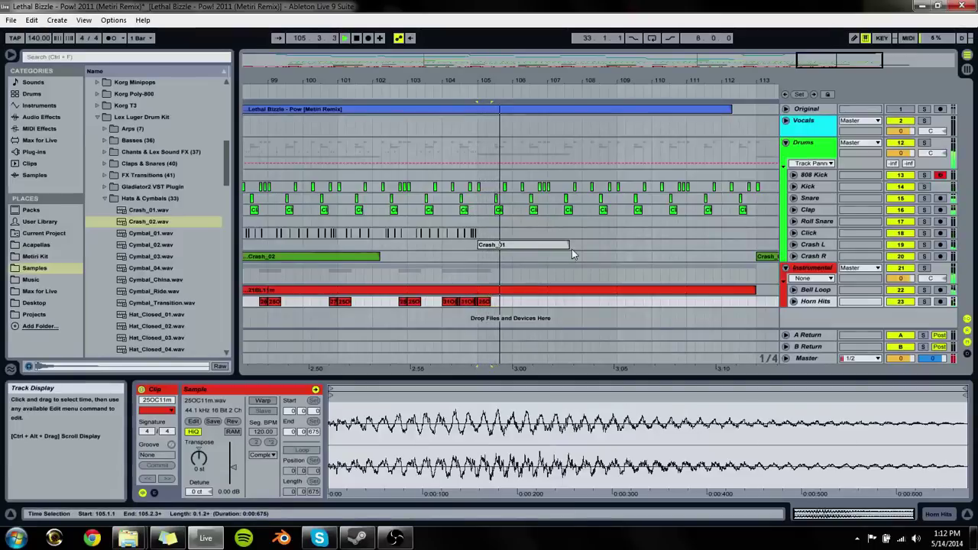
pyautogui.moveTo(658, 80); pyautogui.dragTo(657, 152)
pyautogui.hotkey('ctrl', 's')
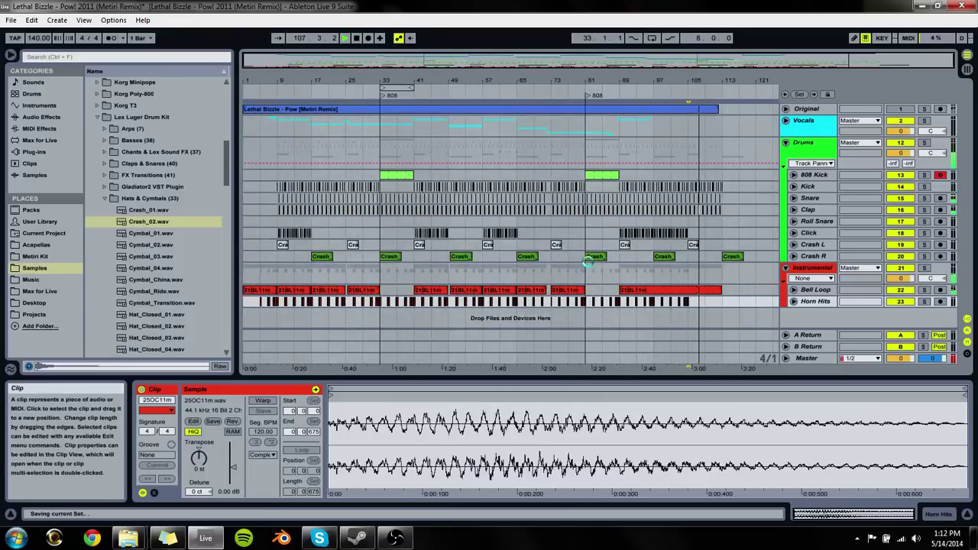
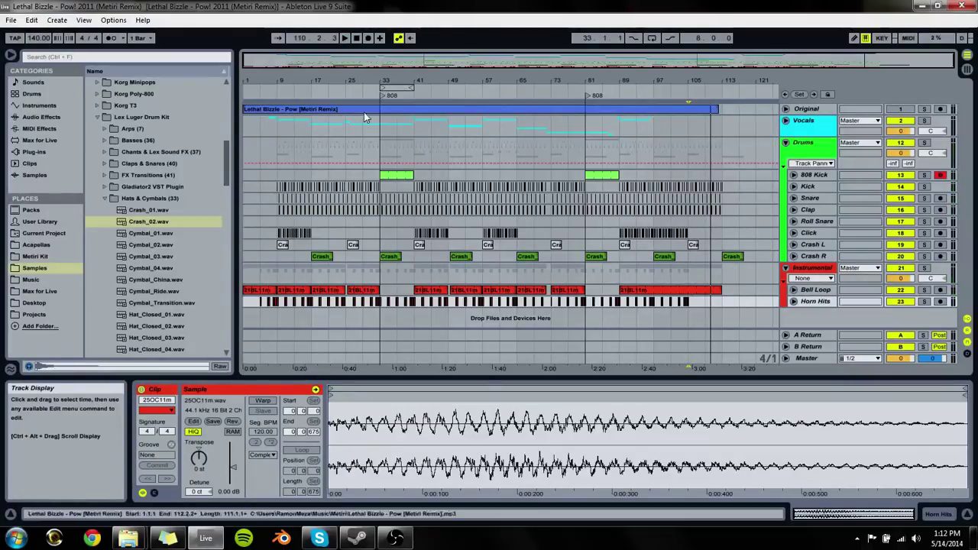
# Step: Insert a new audio track in the Drums group between the Click and Crash L tracks
pyautogui.click(392, 81)
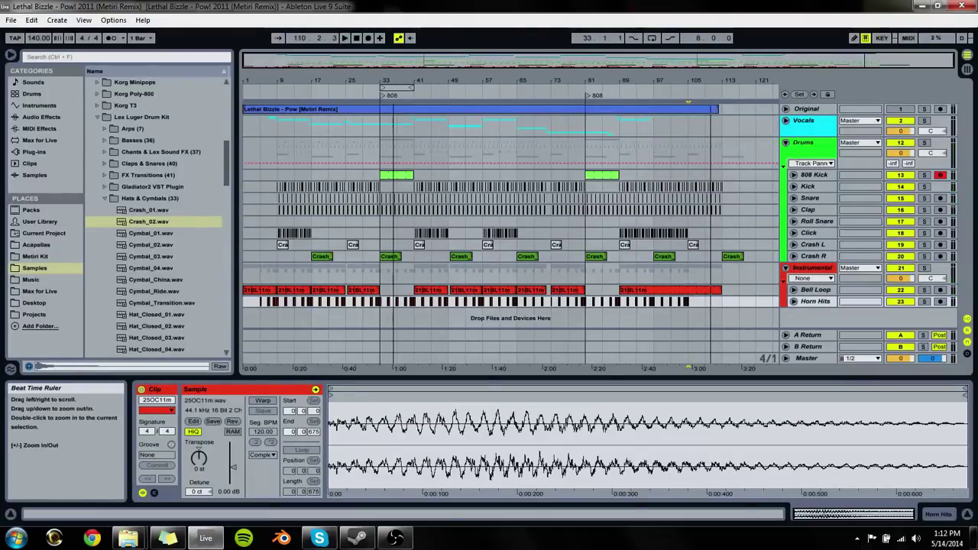
pyautogui.click(804, 257)
pyautogui.click(802, 240)
pyautogui.hotkey('ctrl', 't')
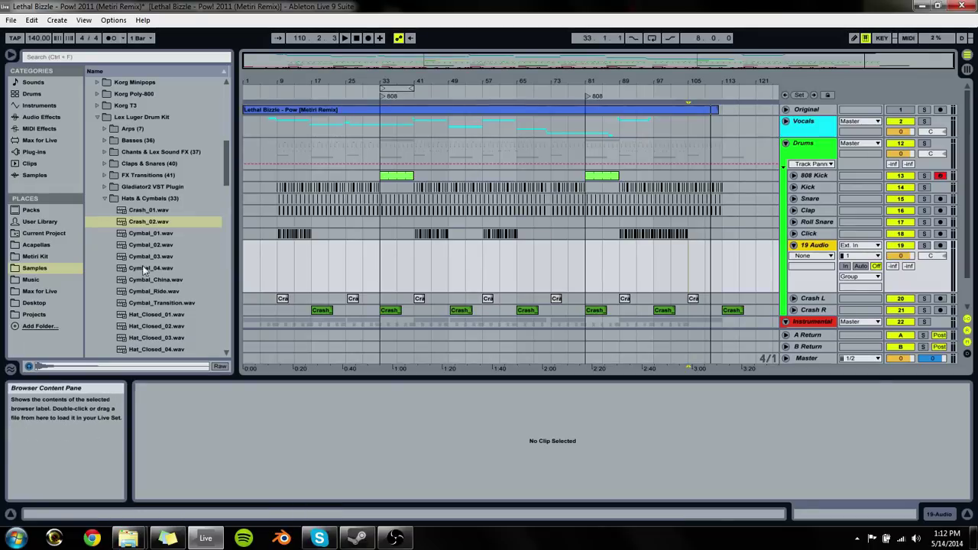
# Step: Audition closed hat and cymbal samples in the Hats & Cymbals folder, including Cymbal_03.wav, for a ride sound
pyautogui.click(166, 314)
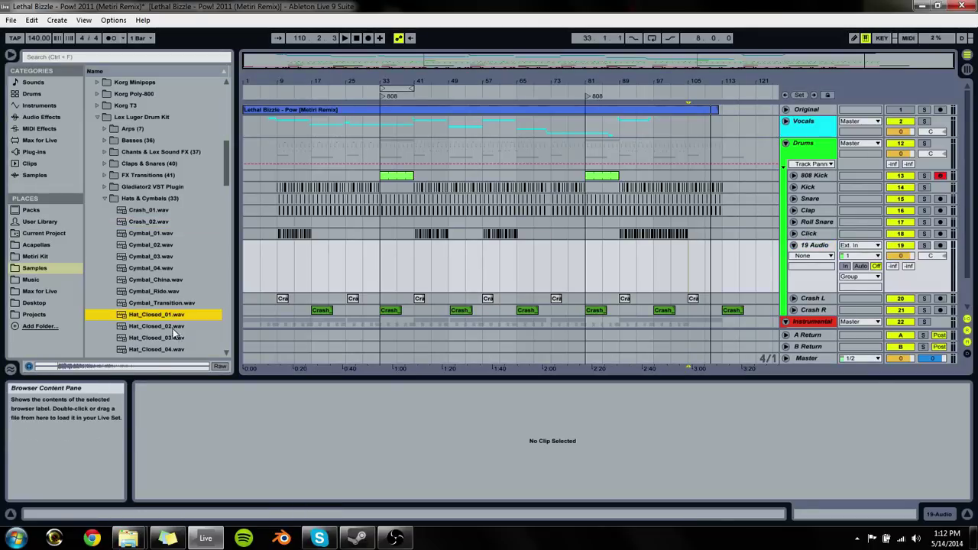
pyautogui.press('Up')
pyautogui.press('Up')
pyautogui.press('Left')
pyautogui.press('Left')
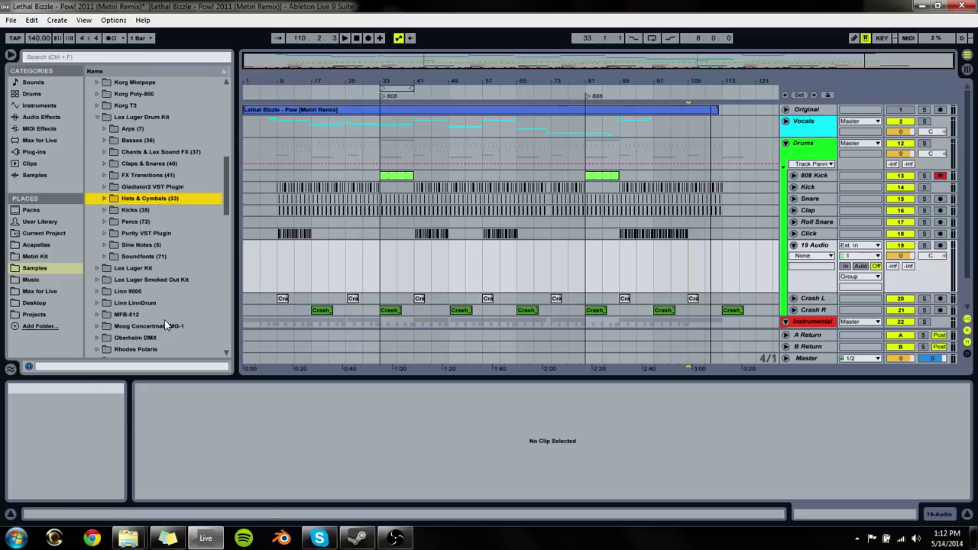
pyautogui.click(281, 300)
pyautogui.doubleClick(150, 203)
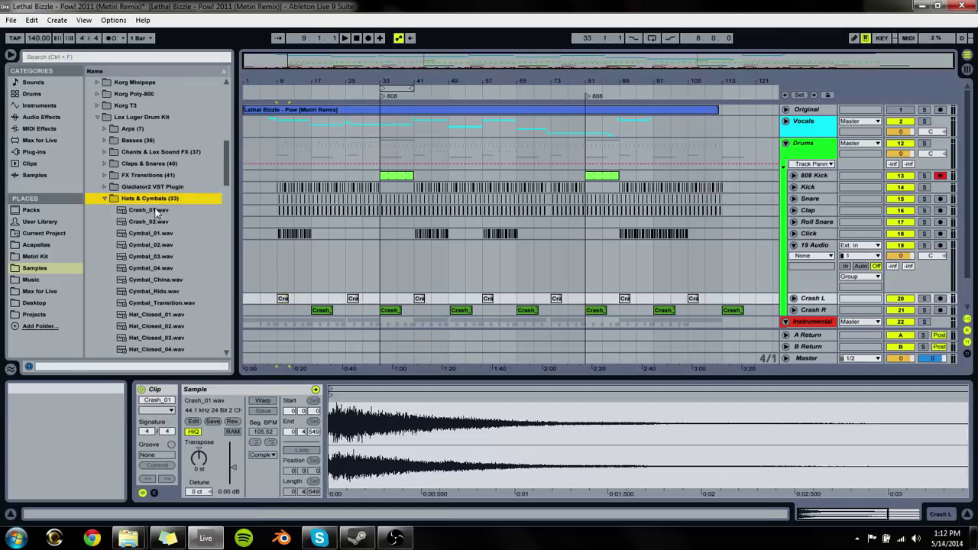
pyautogui.click(160, 241)
pyautogui.press('Down')
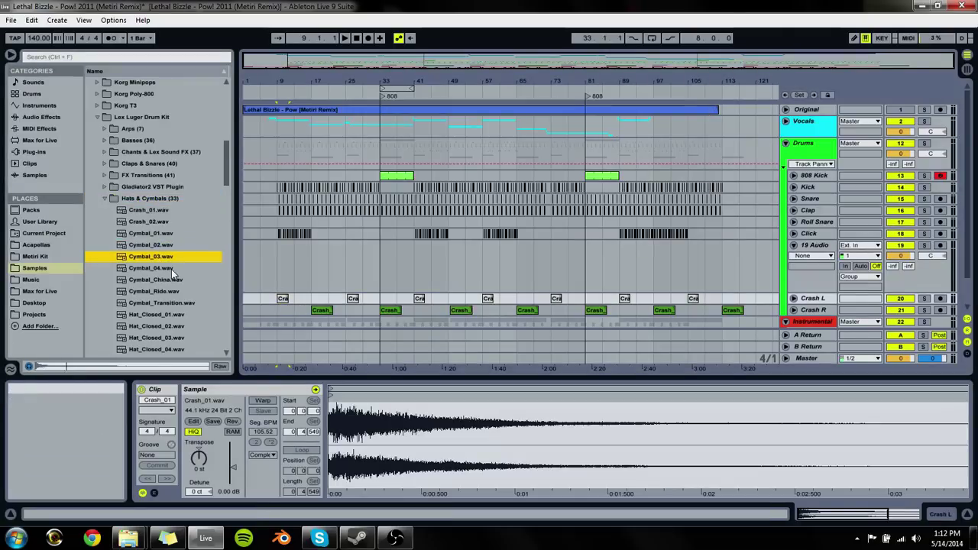
# Step: Rename the new audio track as Ride and place the Cymbal_03.wav sample on it at bar 21
pyautogui.click(819, 247)
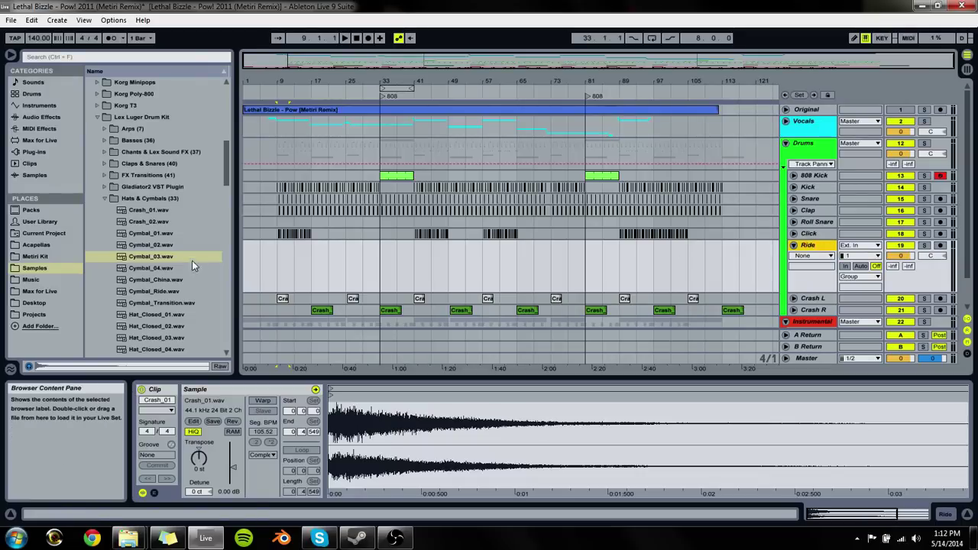
pyautogui.moveTo(192, 261); pyautogui.dragTo(330, 268)
pyautogui.click(272, 273)
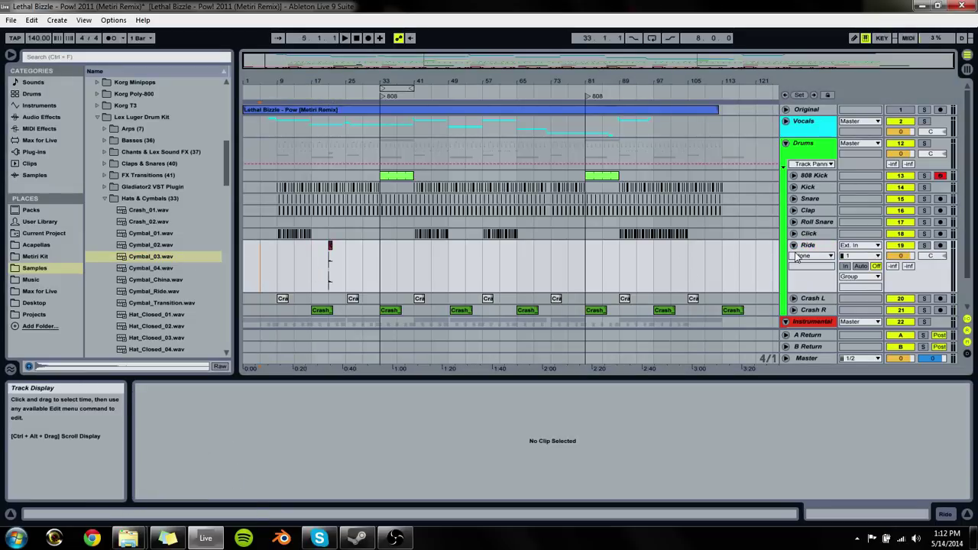
# Step: Turn off warping for the Cymbal_03 clip on the Ride track
pyautogui.click(330, 264)
pyautogui.moveTo(333, 85); pyautogui.dragTo(540, 122)
pyautogui.click(525, 263)
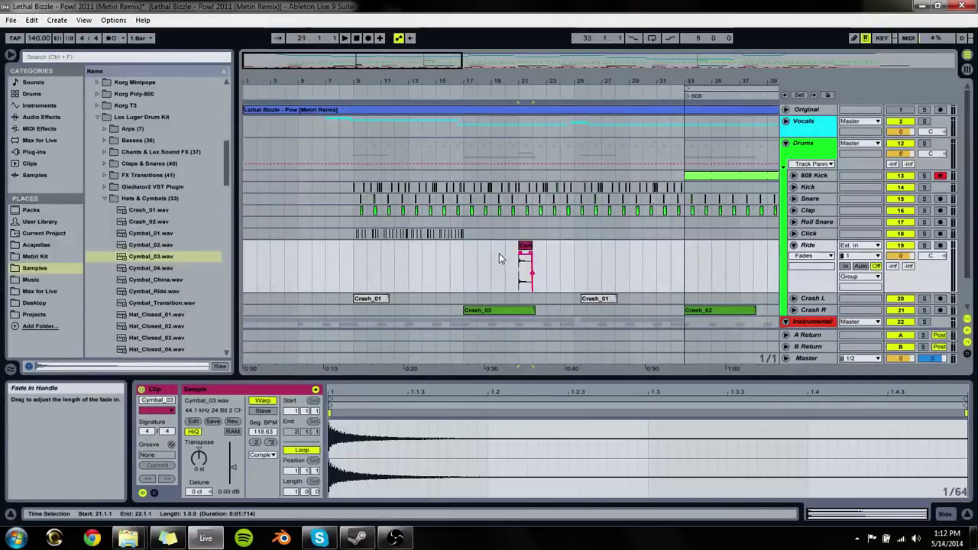
pyautogui.click(262, 400)
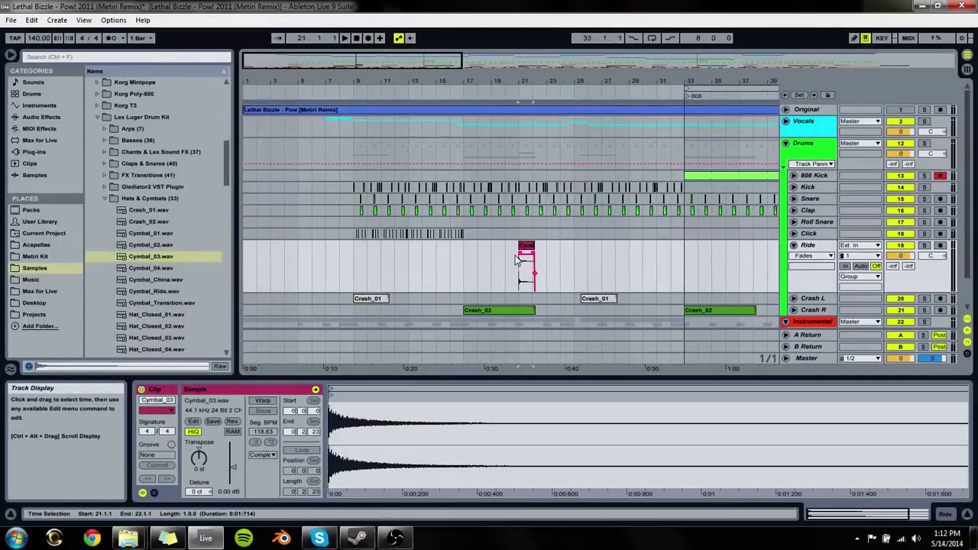
# Step: Move the Cymbal_03 clip to position 9.2.1 on the Ride track and play the section from bar 9
pyautogui.click(382, 264)
pyautogui.click(357, 264)
pyautogui.press('space')
pyautogui.click(514, 255)
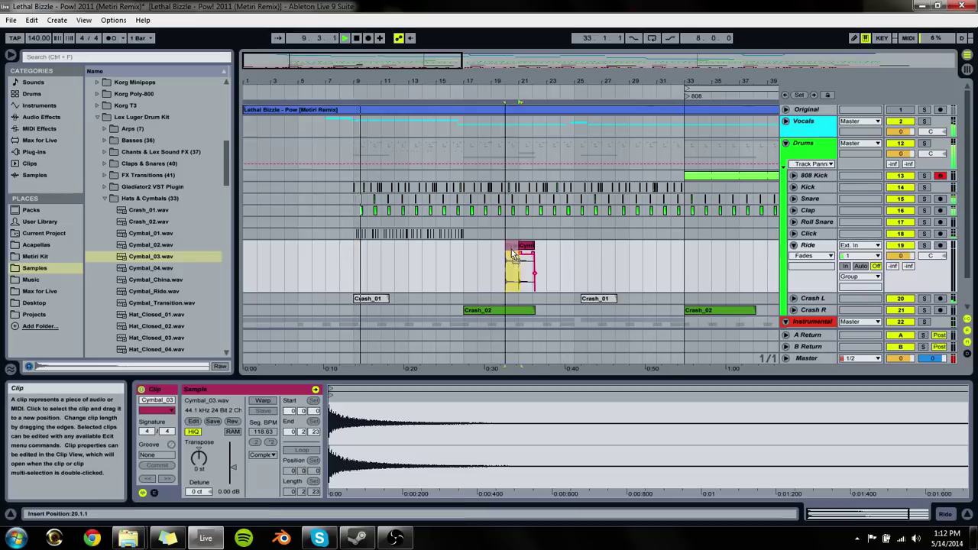
pyautogui.moveTo(513, 255); pyautogui.dragTo(376, 260)
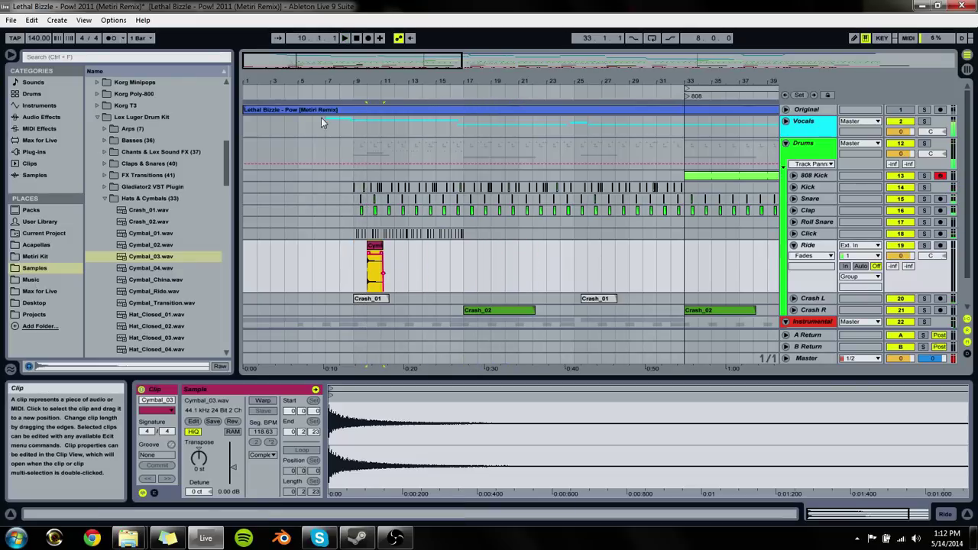
pyautogui.moveTo(372, 80); pyautogui.dragTo(372, 107)
pyautogui.click(344, 250)
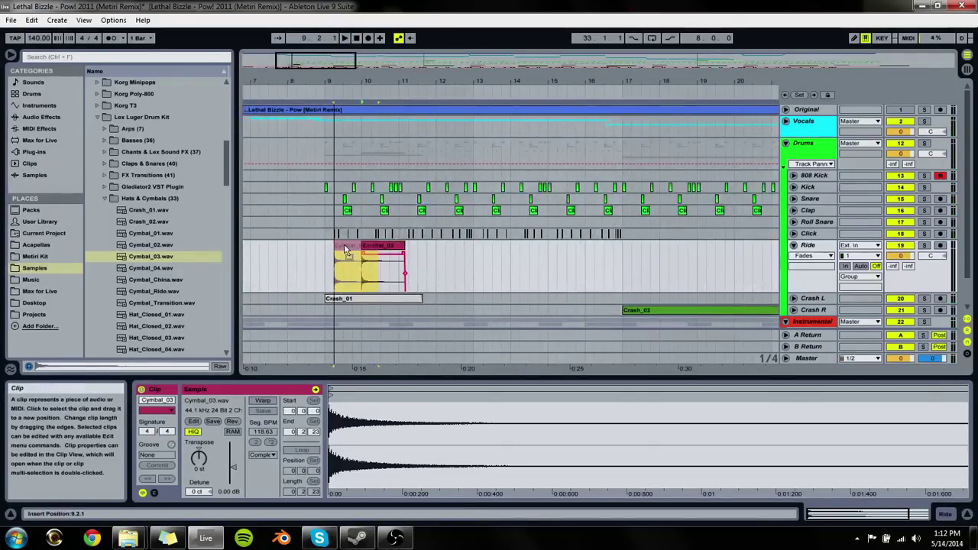
pyautogui.moveTo(344, 250); pyautogui.dragTo(359, 260)
pyautogui.click(323, 259)
pyautogui.press('space')
# Step: Repeat the Cymbal_03 clip every two beats from 9.2.1 to 17.2.1, making a row of 16 ride hits
pyautogui.click(353, 247)
pyautogui.hotkey('ctrl', 'd')
pyautogui.hotkey('ctrl', 'd')
pyautogui.hotkey('ctrl', 'd')
pyautogui.hotkey('ctrl', 'd')
pyautogui.hotkey('ctrl', 'd')
pyautogui.hotkey('ctrl', 'd')
pyautogui.hotkey('ctrl', 'd')
pyautogui.hotkey('ctrl', 'd')
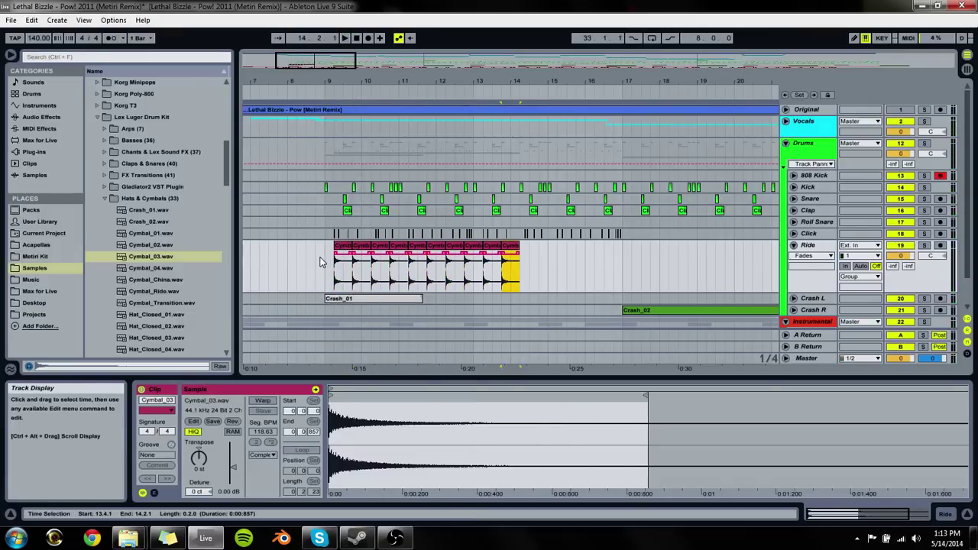
pyautogui.hotkey('ctrl', 'd')
pyautogui.hotkey('ctrl', 'd')
pyautogui.hotkey('ctrl', 'd')
pyautogui.hotkey('ctrl', 'd')
pyautogui.hotkey('ctrl', 'd')
pyautogui.hotkey('ctrl', 'd')
# Step: Extend the last ride clip so its tail rings out, and set the Ride track volume to -3.3
pyautogui.click(307, 259)
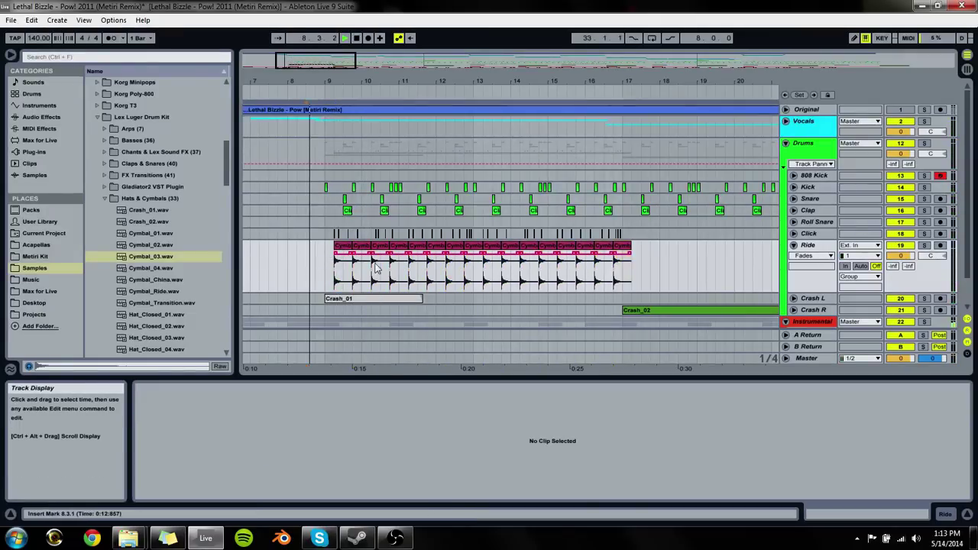
pyautogui.click(623, 263)
pyautogui.moveTo(632, 264)
pyautogui.mouseDown()
pyautogui.moveTo(657, 263)
pyautogui.moveTo(650, 260)
pyautogui.mouseUp()
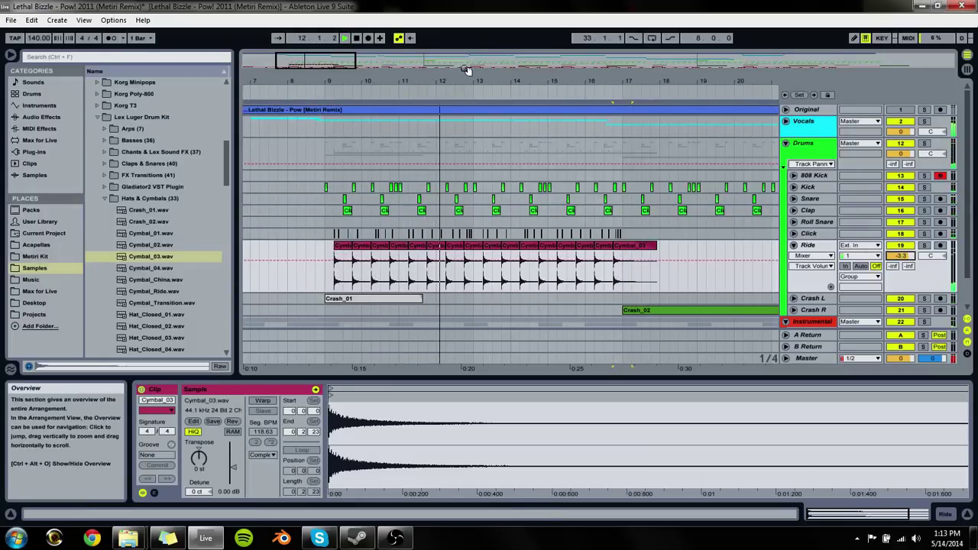
# Step: Copy the ride pattern from bars 9 to 19 and paste it at bar 33, under the first 808 section
pyautogui.moveTo(454, 80); pyautogui.dragTo(454, 61)
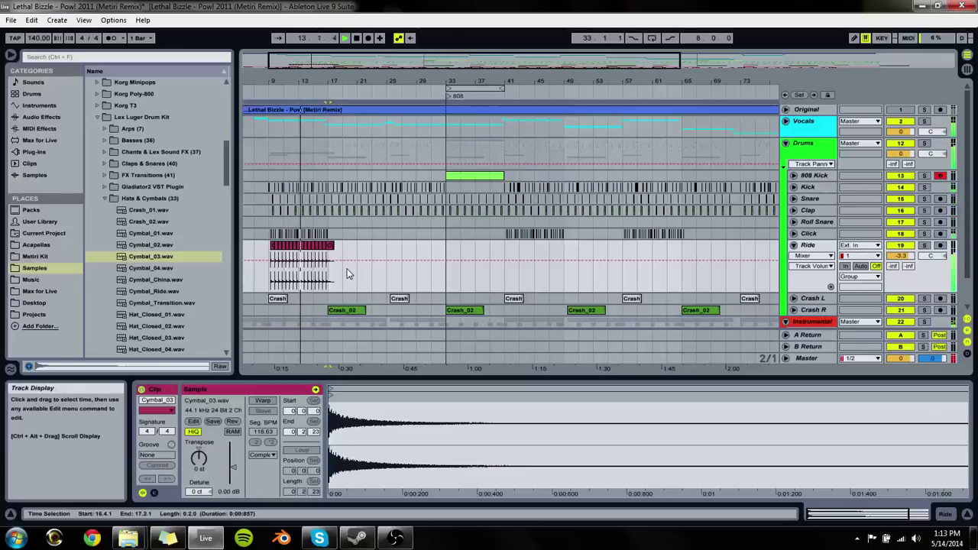
pyautogui.moveTo(344, 273); pyautogui.dragTo(260, 267)
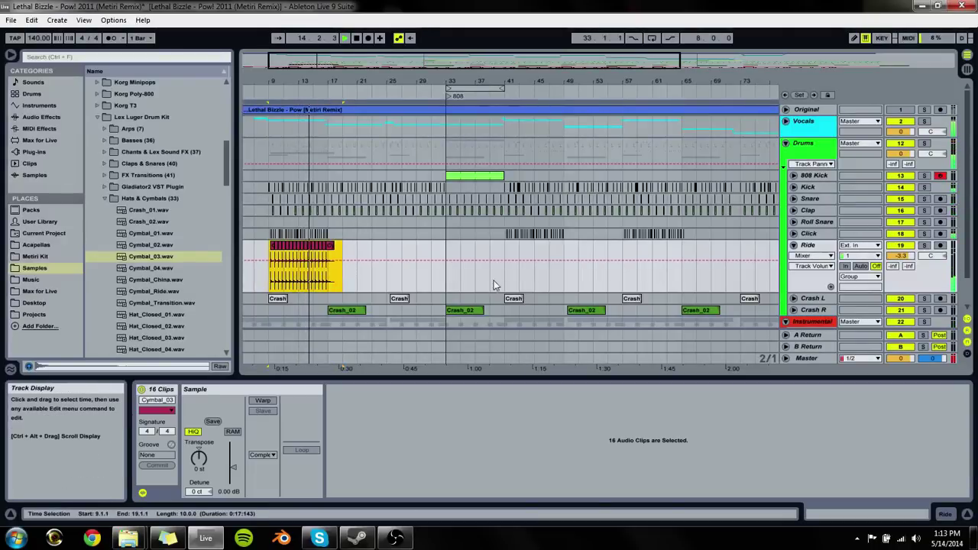
pyautogui.click(447, 275)
pyautogui.hotkey('ctrl', 'v')
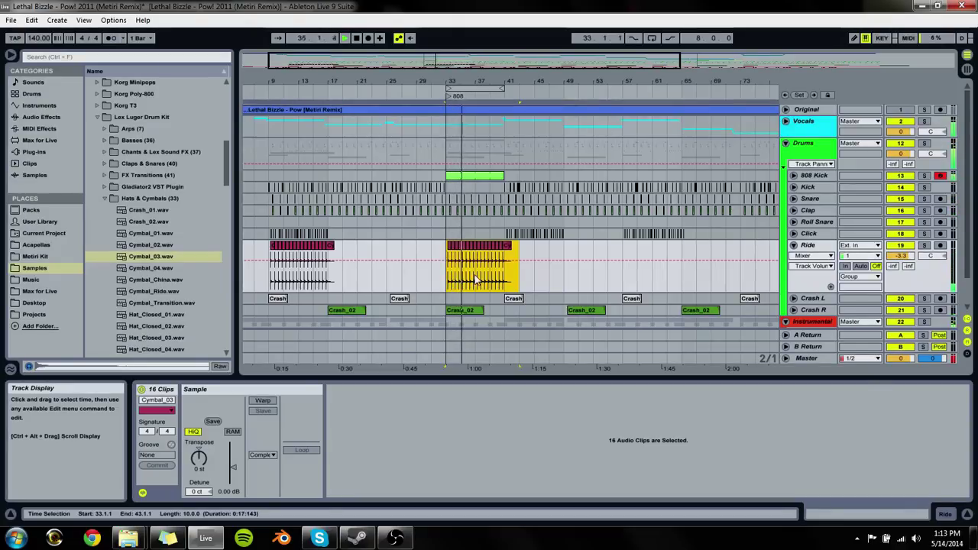
# Step: Move the original ride pattern from bar 9 to the second 808 section at bar 81, and fold the Ride track
pyautogui.moveTo(426, 275); pyautogui.dragTo(271, 275)
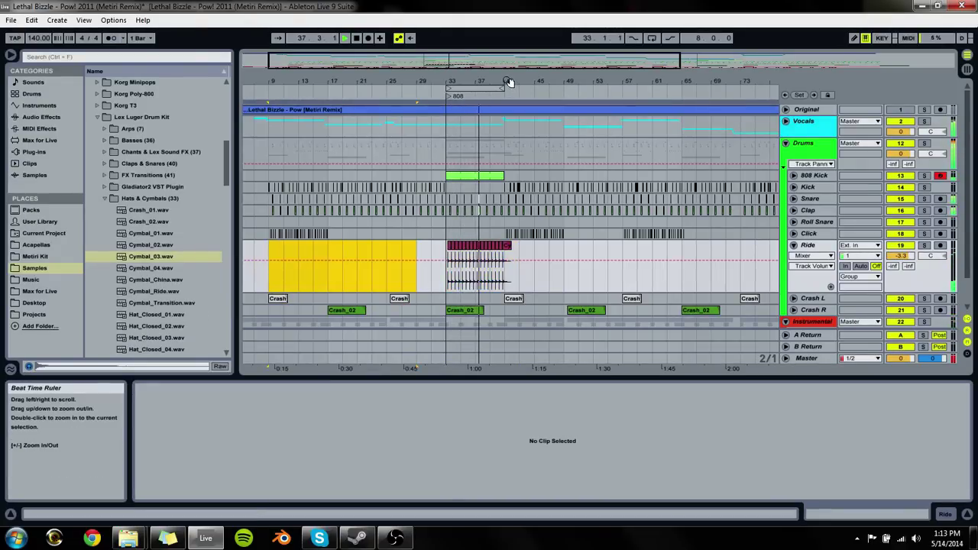
pyautogui.moveTo(490, 83); pyautogui.dragTo(493, 103)
pyautogui.click(586, 281)
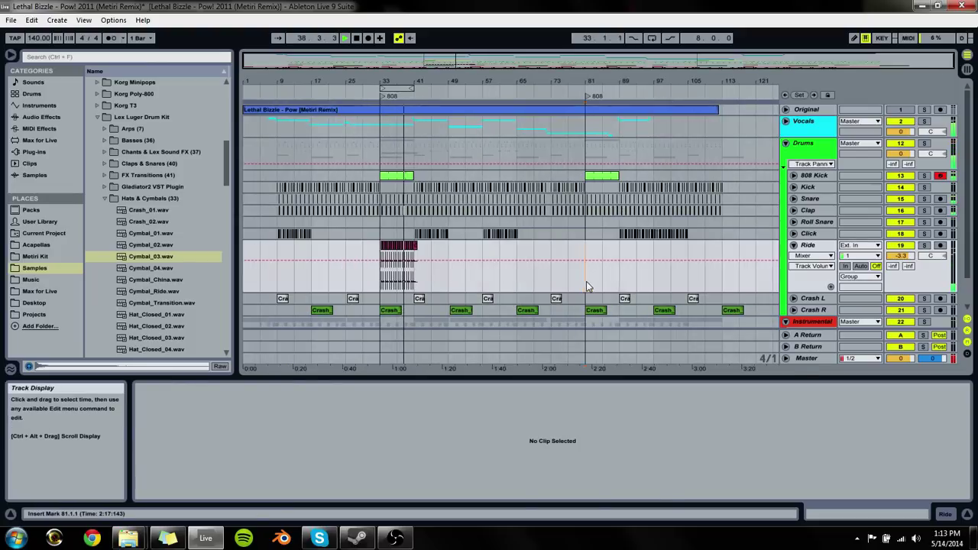
pyautogui.hotkey('ctrl', 'v')
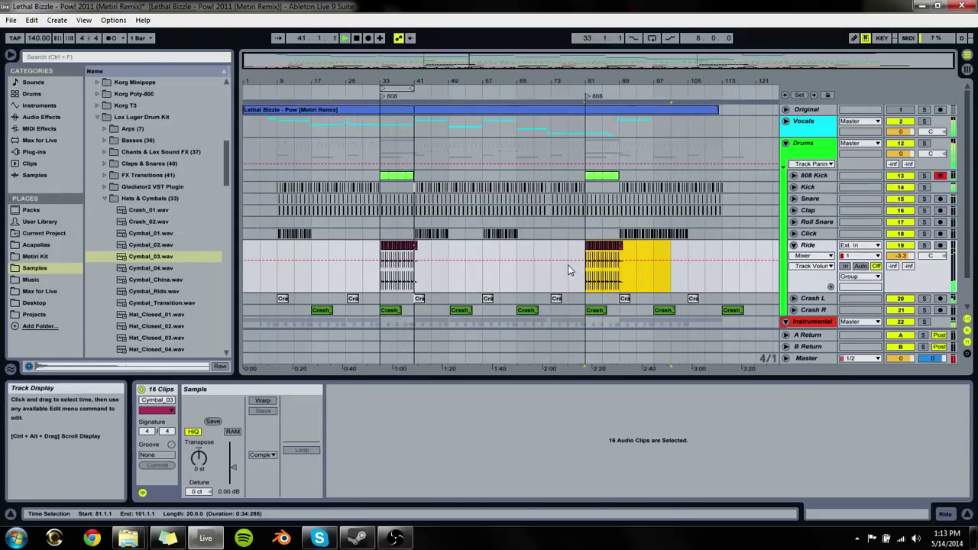
pyautogui.click(794, 246)
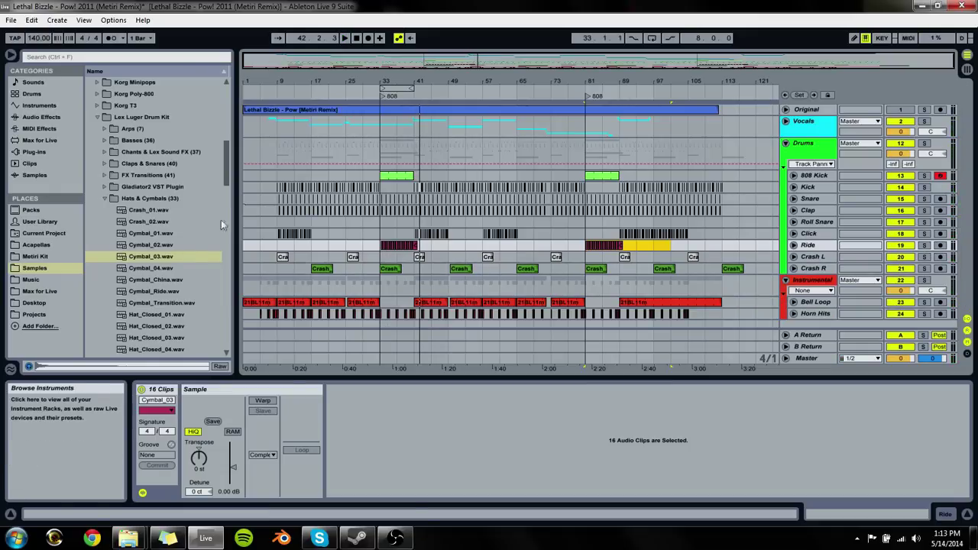
# Step: Audition the crash samples in the Hats & Cymbals folder, and collapse the Lex Luger Drum Kit folder
pyautogui.click(153, 221)
pyautogui.click(160, 212)
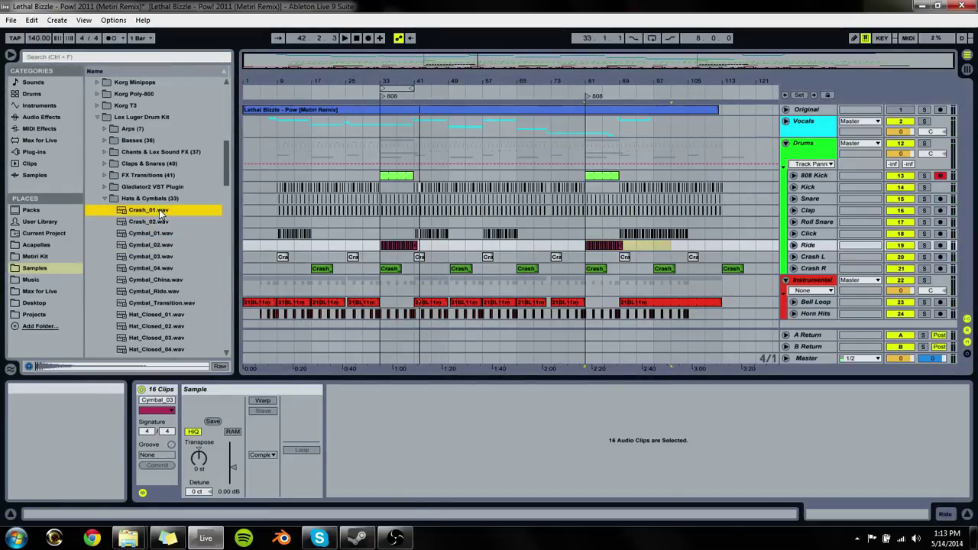
pyautogui.press('Left')
pyautogui.press('Left')
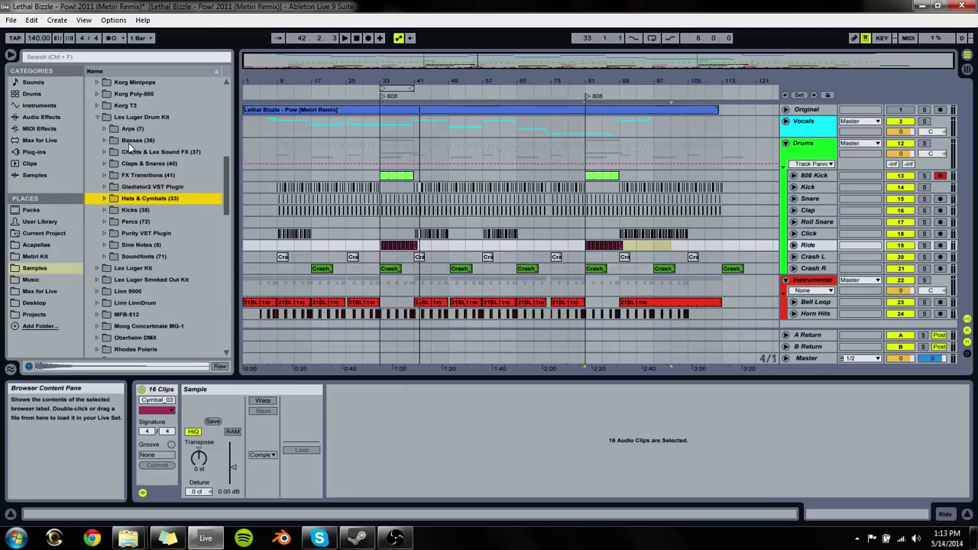
pyautogui.press('Left')
pyautogui.press('Left')
pyautogui.press('Down')
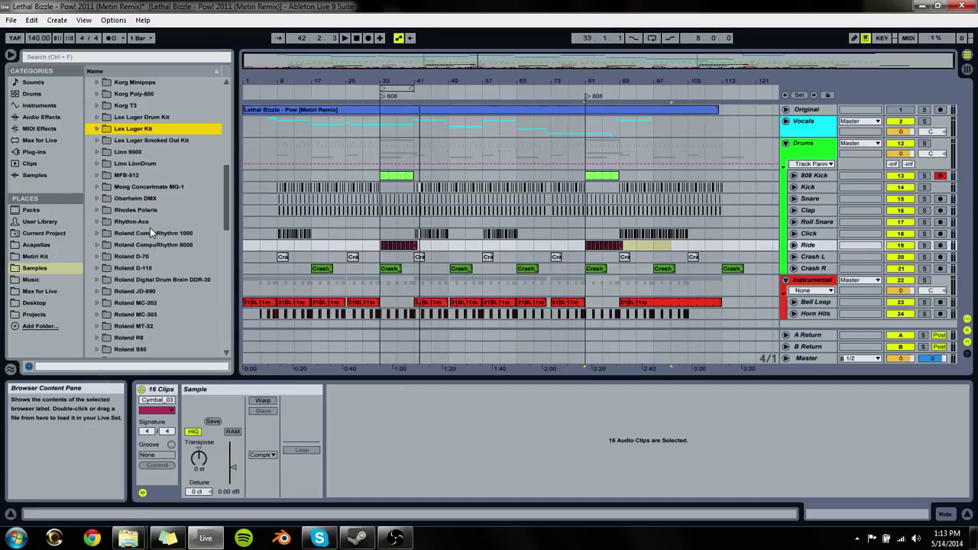
# Step: Audition the Agogo and Crash samples in the Roland MT-32 folder, and collapse that folder
pyautogui.scroll(-2, 145, 234)
pyautogui.click(157, 280)
pyautogui.press('Right')
pyautogui.press('Down')
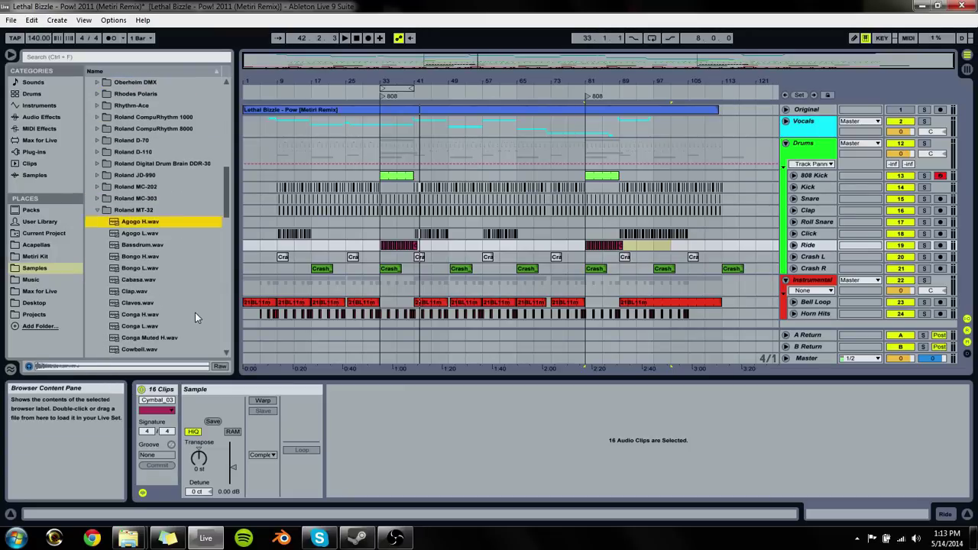
pyautogui.press('Down')
pyautogui.scroll(-2, 159, 314)
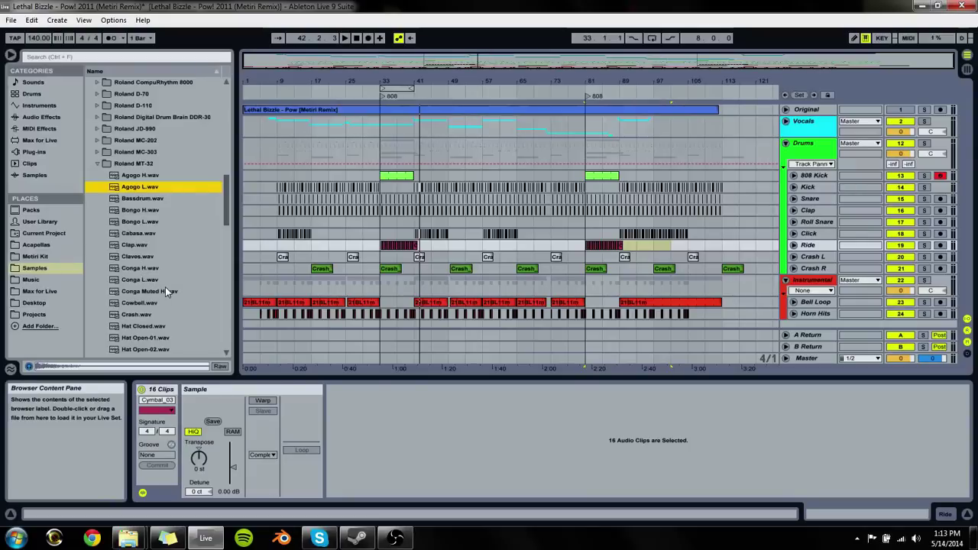
pyautogui.click(138, 316)
pyautogui.press('Left')
pyautogui.press('Left')
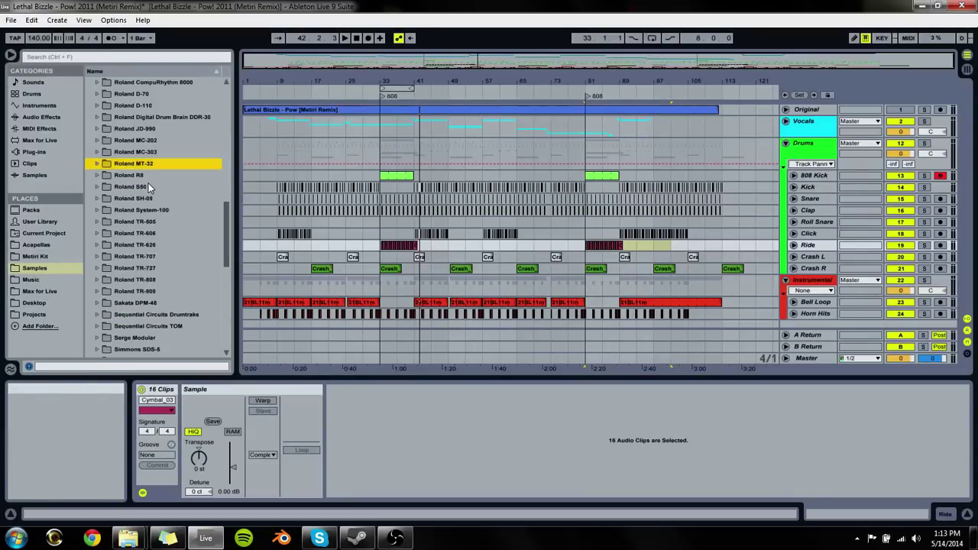
# Step: Collapse the Drum Samples folder and expand the Crash Samples subfolder of the organized samples collection
pyautogui.press('Left')
pyautogui.press('Left')
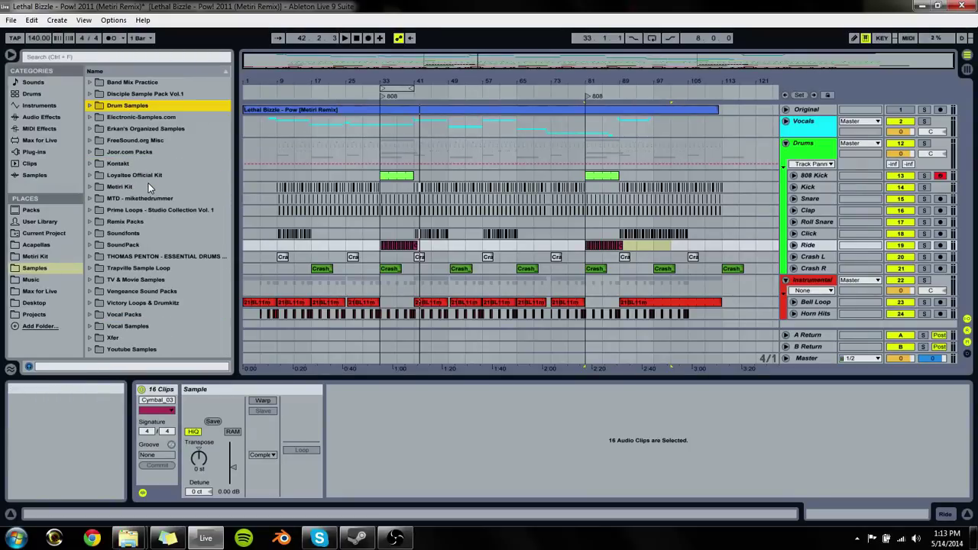
pyautogui.click(141, 127)
pyautogui.press('Right')
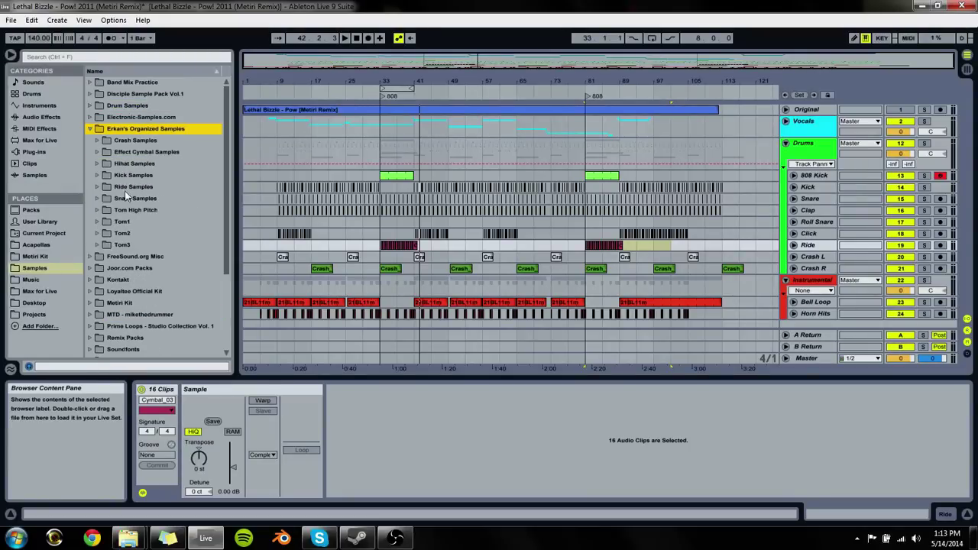
pyautogui.click(138, 143)
pyautogui.press('Right')
pyautogui.press('Down')
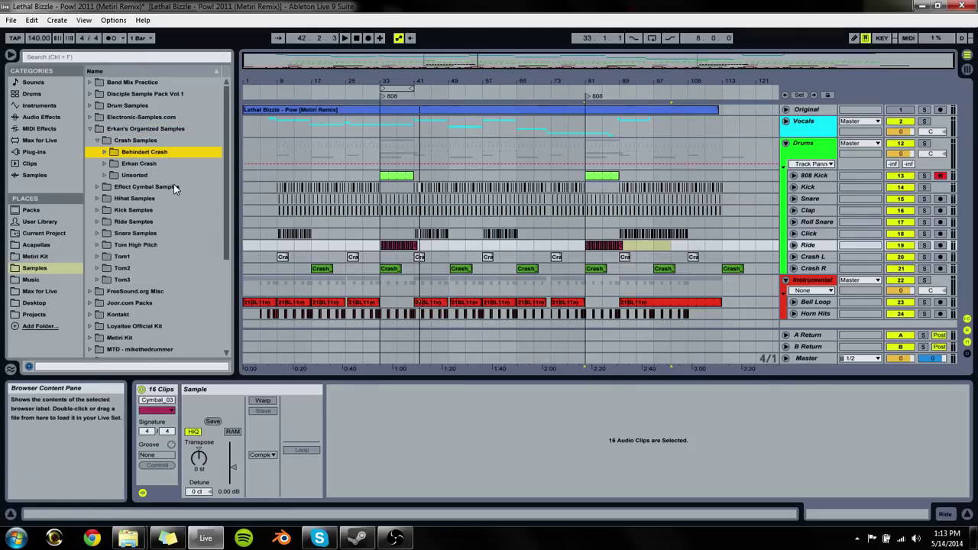
# Step: Audition the samples in the Behindert Crash folder, and collapse that folder
pyautogui.press('Right')
pyautogui.press('Down')
pyautogui.press('Down')
pyautogui.press('Down')
pyautogui.press('Down')
pyautogui.press('Down')
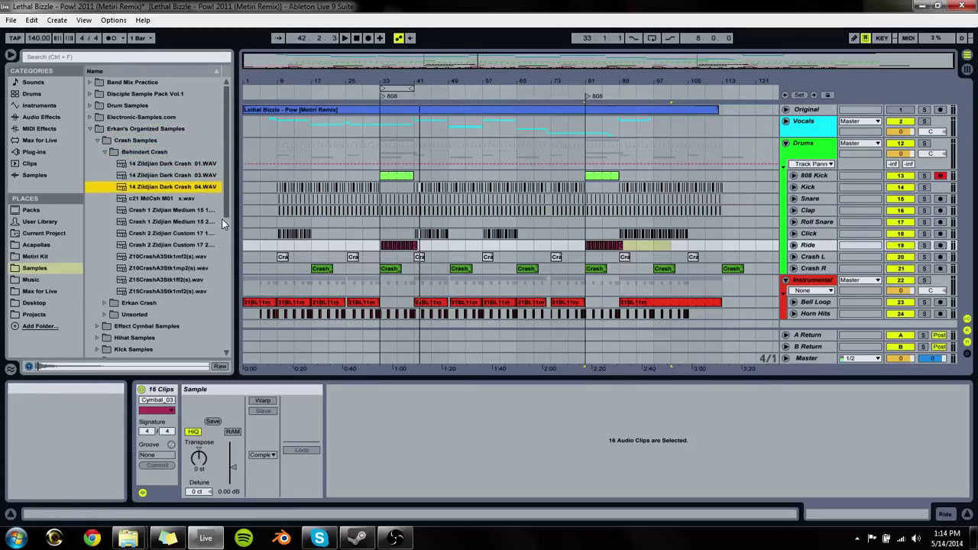
pyautogui.press('Down')
pyautogui.press('Down')
pyautogui.press('Down')
pyautogui.press('Down')
pyautogui.press('Down')
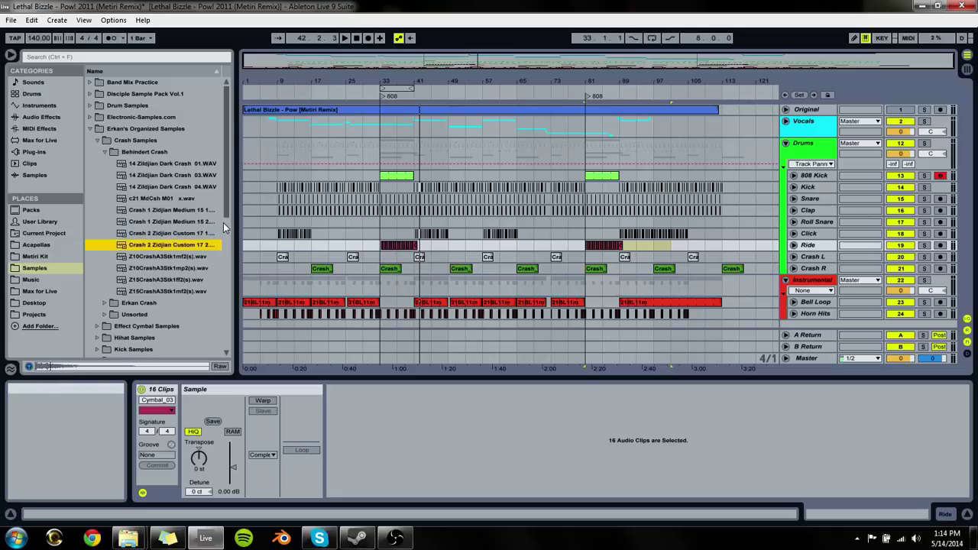
pyautogui.press('Down')
pyautogui.press('Down')
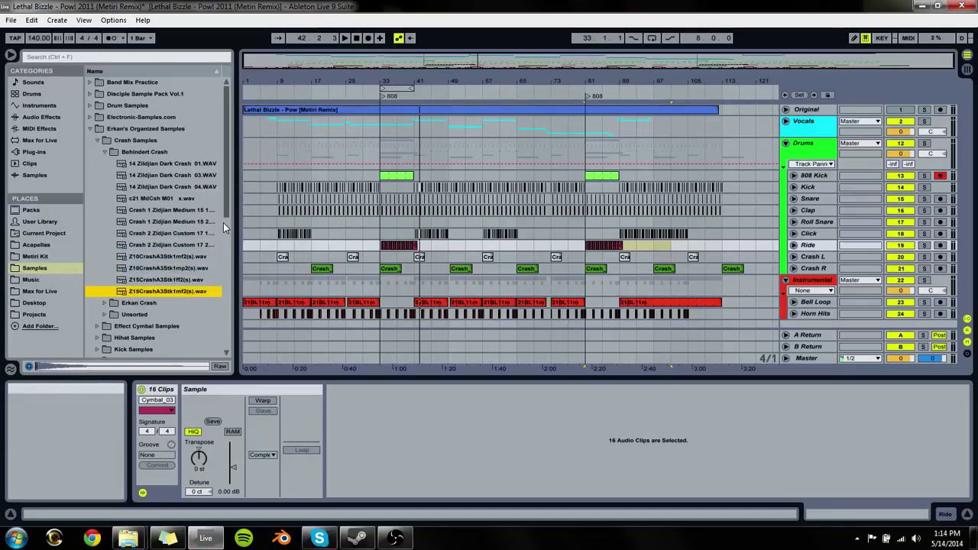
pyautogui.press('Left')
pyautogui.press('Left')
# Step: Expand the Erkan Crash folder, audition the Istanbul Radiant 17 Crash samples, and collapse that subfolder
pyautogui.press('Down')
pyautogui.press('Right')
pyautogui.press('Down')
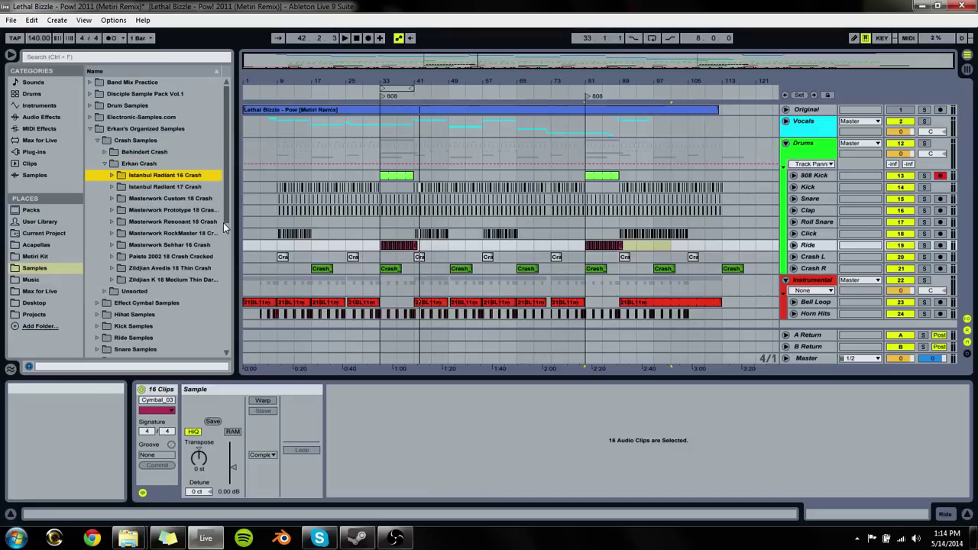
pyautogui.press('Down')
pyautogui.press('Right')
pyautogui.press('Down')
pyautogui.press('Down')
pyautogui.press('Down')
pyautogui.press('Down')
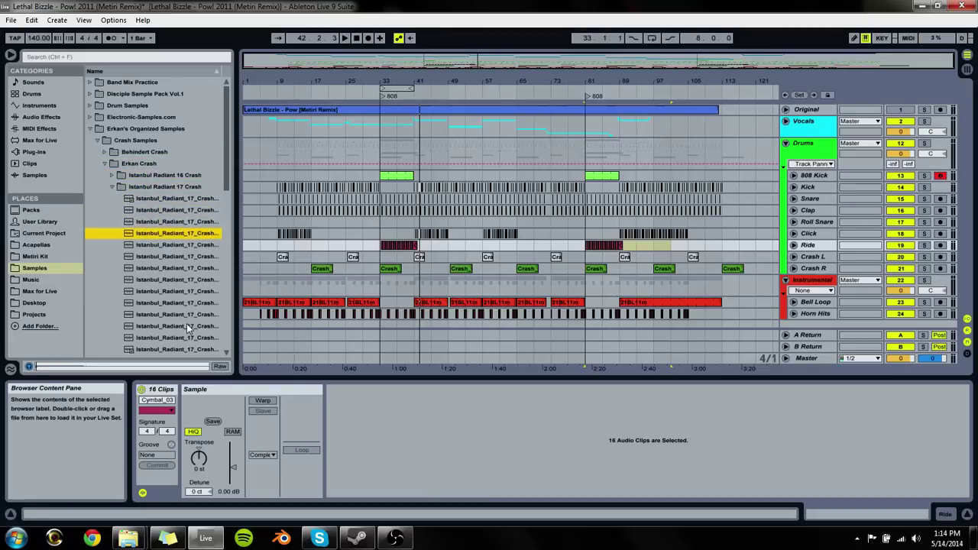
pyautogui.click(187, 326)
pyautogui.press('Left')
pyautogui.press('Left')
# Step: Audition the Masterwork Custom 18 Crash and Masterwork Prototype 18 Crash samples, collapsing each subfolder
pyautogui.press('Down')
pyautogui.press('Right')
pyautogui.press('Down')
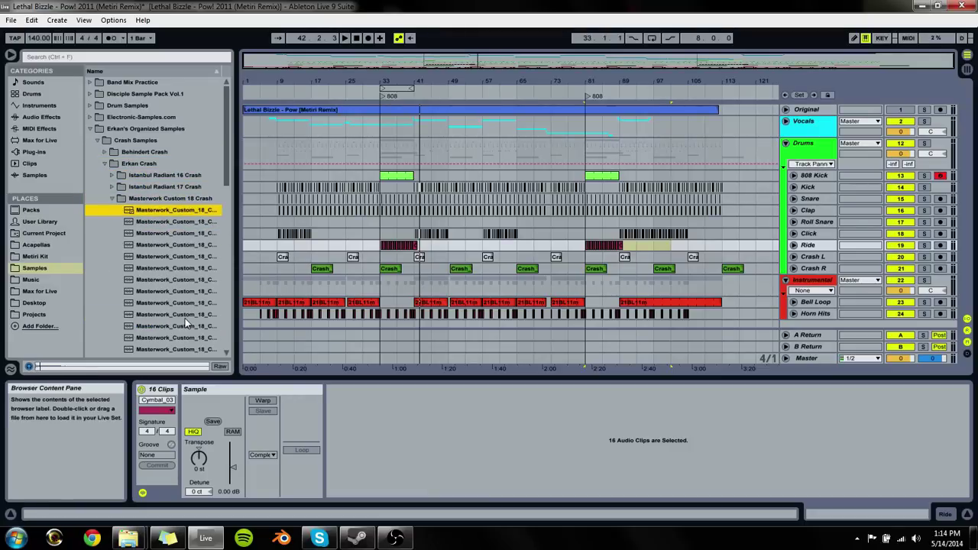
pyautogui.click(186, 316)
pyautogui.press('Left')
pyautogui.press('Left')
pyautogui.press('Down')
pyautogui.press('Right')
pyautogui.press('Down')
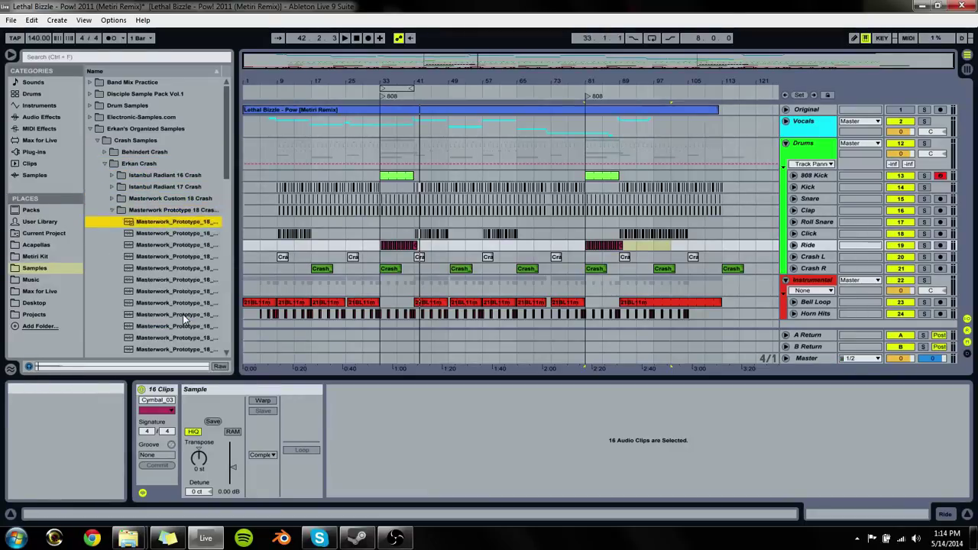
pyautogui.click(183, 314)
pyautogui.press('Left')
pyautogui.press('Left')
# Step: Audition the Zildjian K 18 Medium Thin Dark crash samples, and collapse that subfolder and the Erkan Crash folder
pyautogui.press('Down')
pyautogui.press('Down')
pyautogui.press('Down')
pyautogui.press('Down')
pyautogui.press('Down')
pyautogui.press('Down')
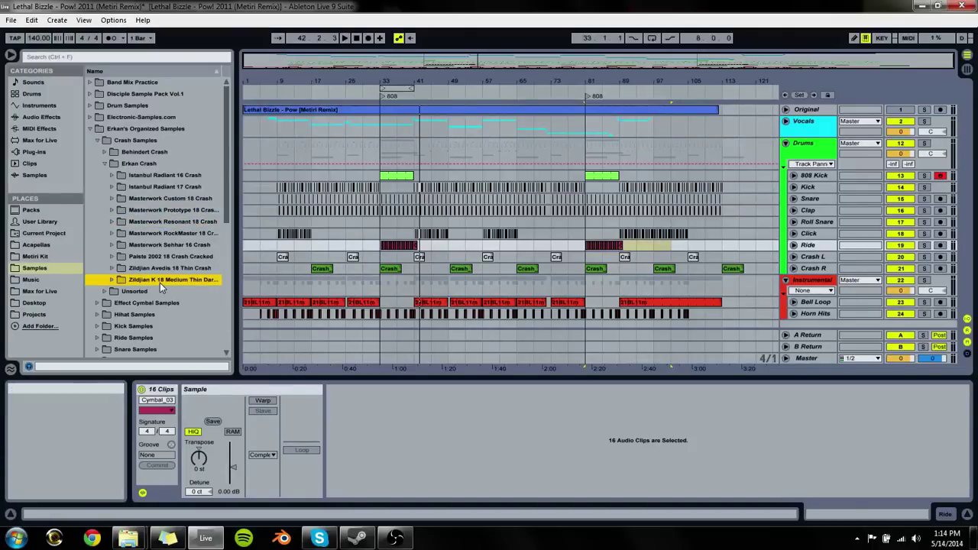
pyautogui.press('Right')
pyautogui.press('Down')
pyautogui.scroll(-5, 187, 306)
pyautogui.click(184, 316)
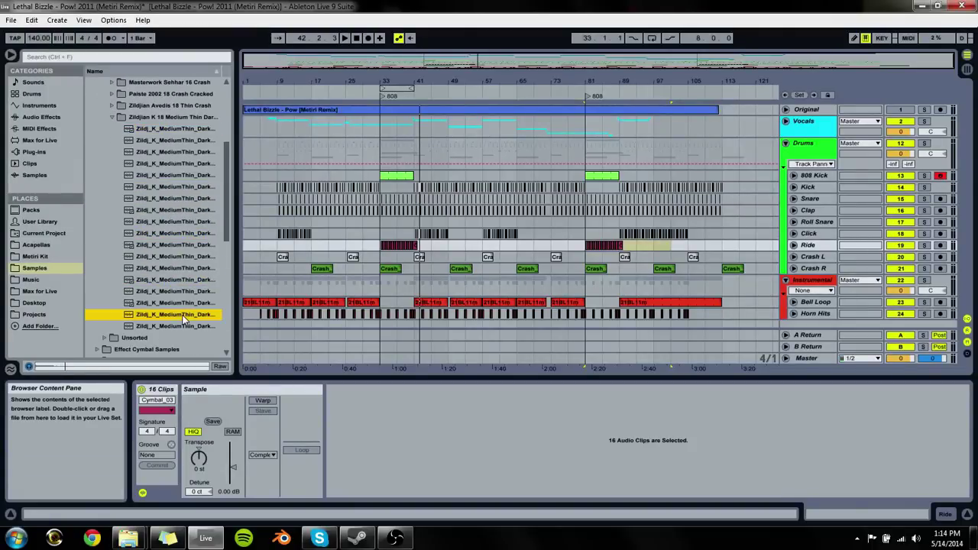
pyautogui.press('Down')
pyautogui.press('Left')
pyautogui.press('Left')
pyautogui.press('Left')
pyautogui.press('Left')
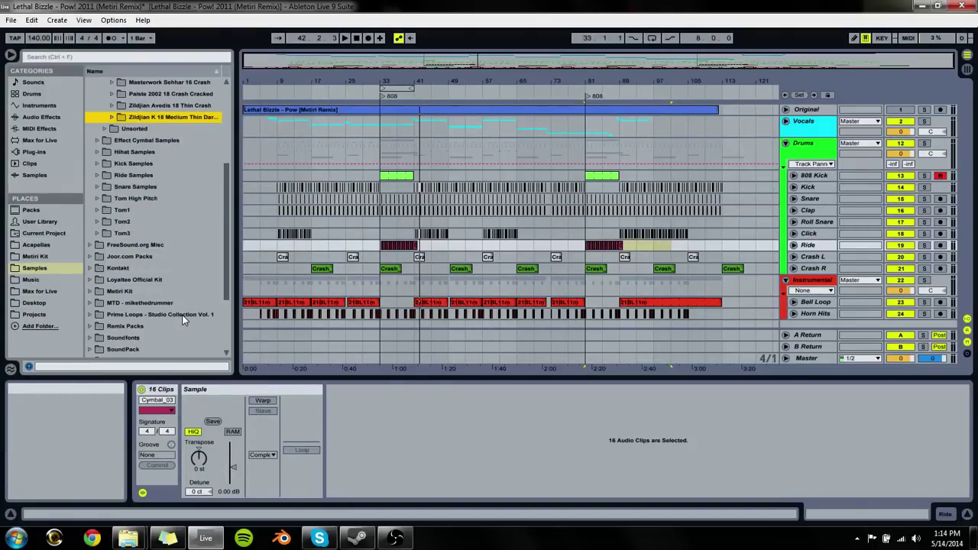
# Step: Expand the Unsorted crash folder and audition its samples from CRSH3 H.wav to CRSH4 H.wav
pyautogui.press('Down')
pyautogui.press('Right')
pyautogui.press('Down')
pyautogui.press('Down')
pyautogui.press('Down')
pyautogui.press('Down')
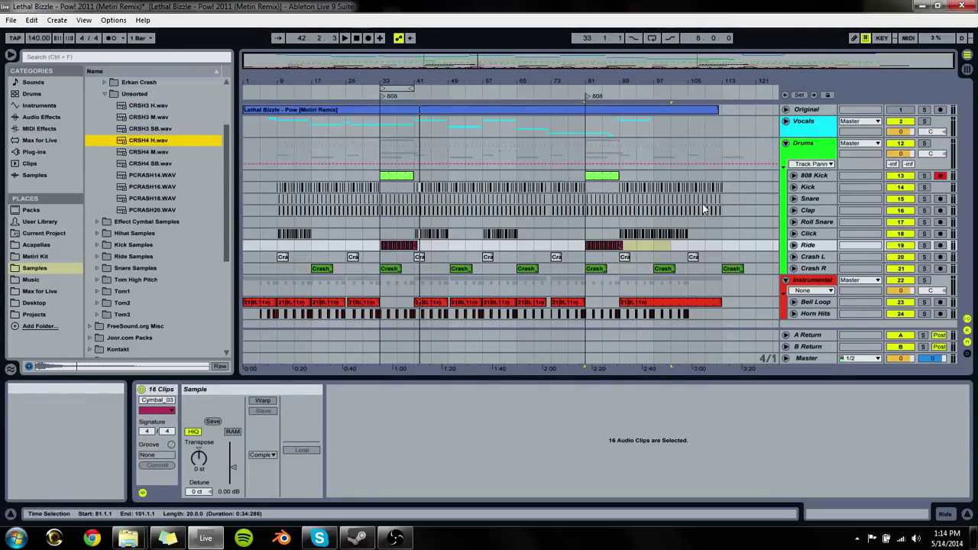
# Step: Insert a new audio track below Crash R in the Drums group
pyautogui.click(811, 268)
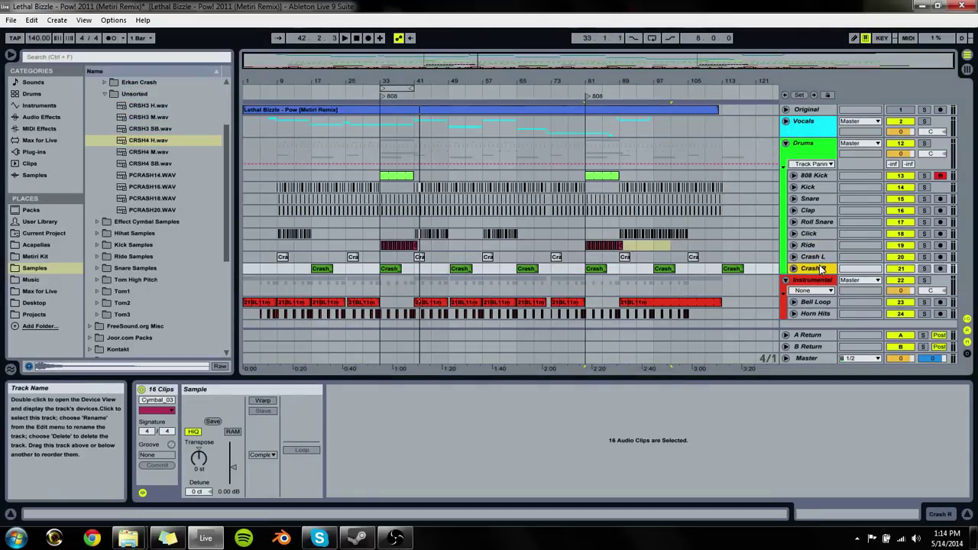
pyautogui.hotkey('ctrl', 'z')
# Step: Audition the remaining CRSH4 and PCRASH samples in the Unsorted folder, and replay CRSH4 M.wav and CRSH4 H.wav
pyautogui.click(147, 154)
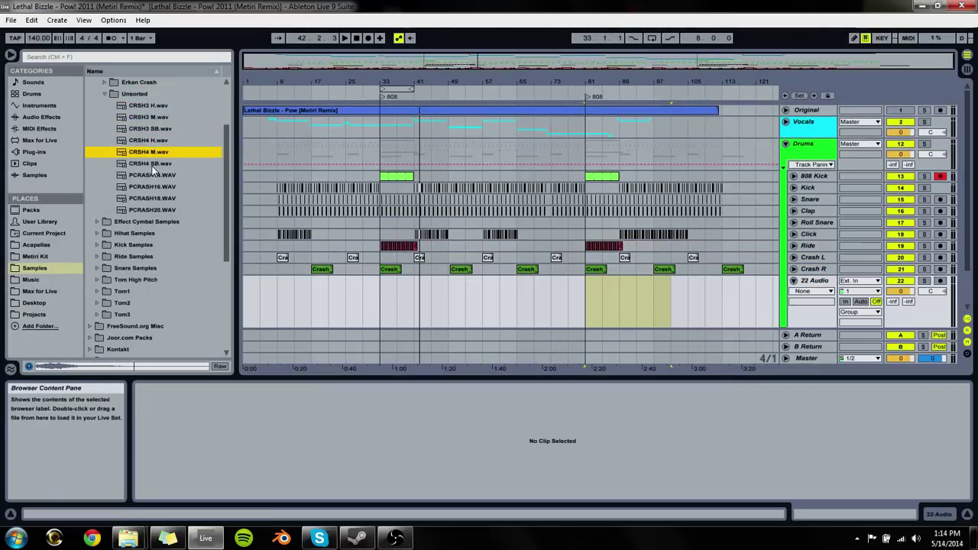
pyautogui.click(154, 165)
pyautogui.click(153, 176)
pyautogui.click(155, 186)
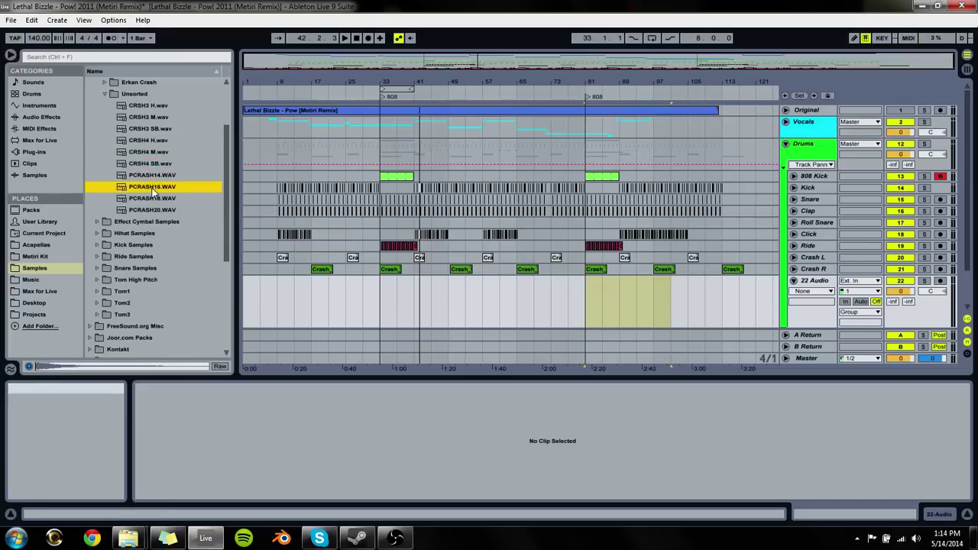
pyautogui.click(156, 198)
pyautogui.click(153, 208)
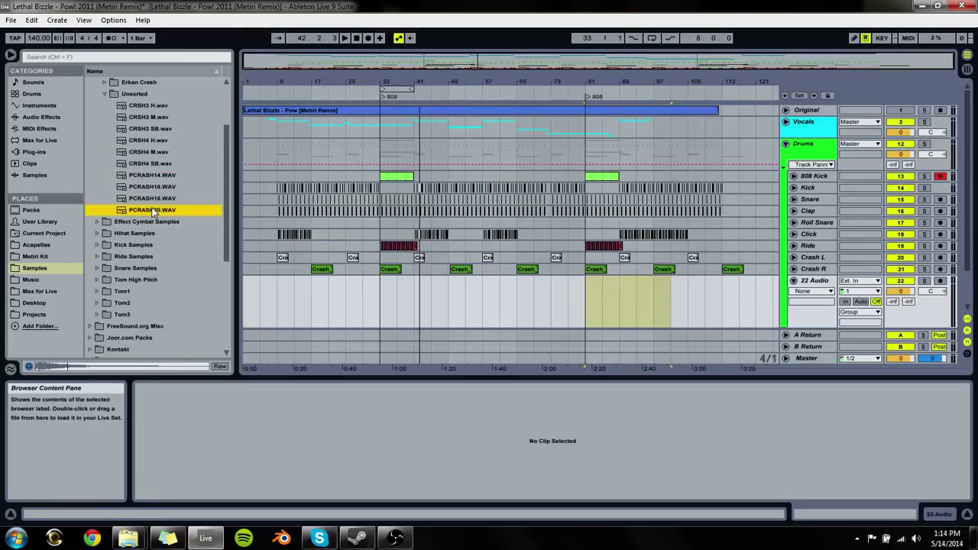
pyautogui.click(152, 152)
pyautogui.click(150, 141)
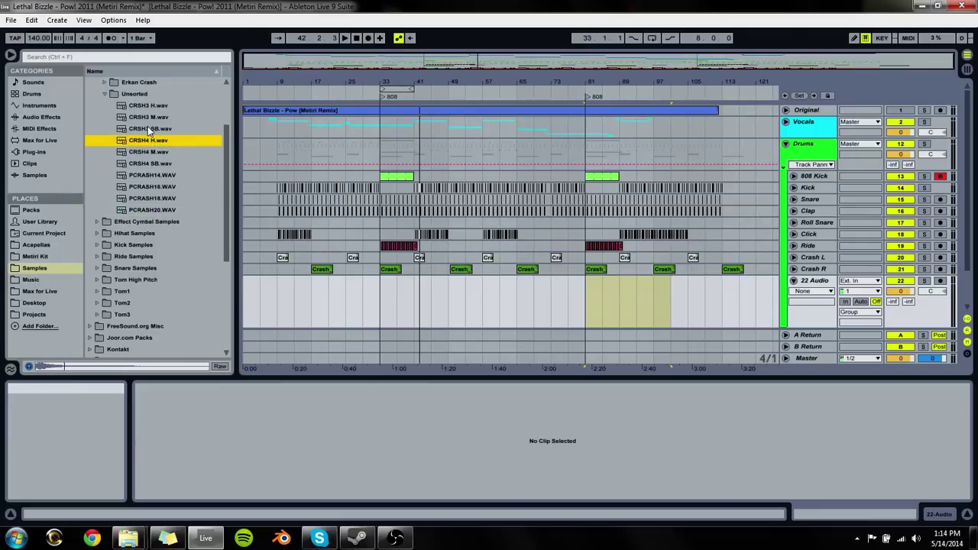
# Step: Place CRSH3 H.wav on the new audio track at bar 5 and turn off its warping
pyautogui.click(150, 107)
pyautogui.moveTo(143, 112); pyautogui.dragTo(263, 306)
pyautogui.click(263, 401)
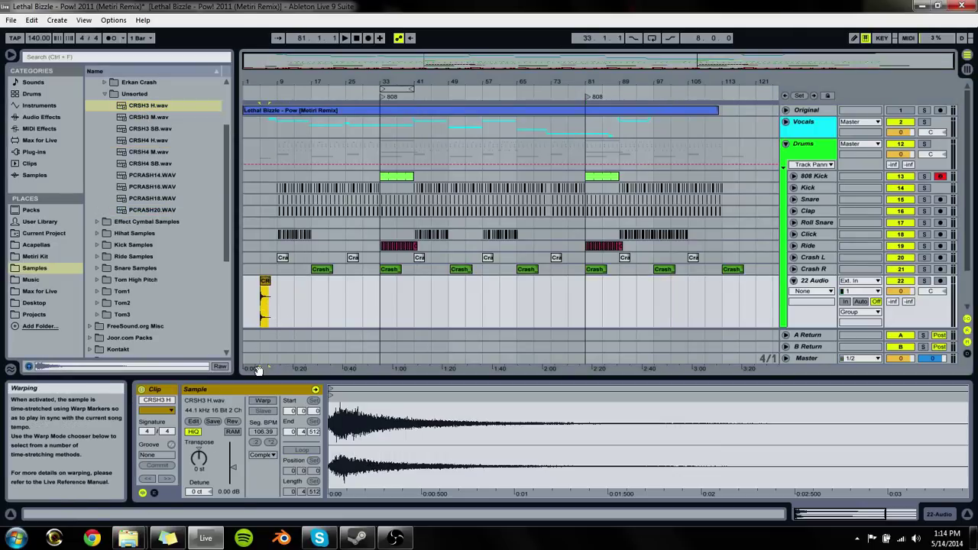
# Step: Show the fades on the new audio track and reverse the CRSH3 H clip
pyautogui.click(263, 309)
pyautogui.click(812, 292)
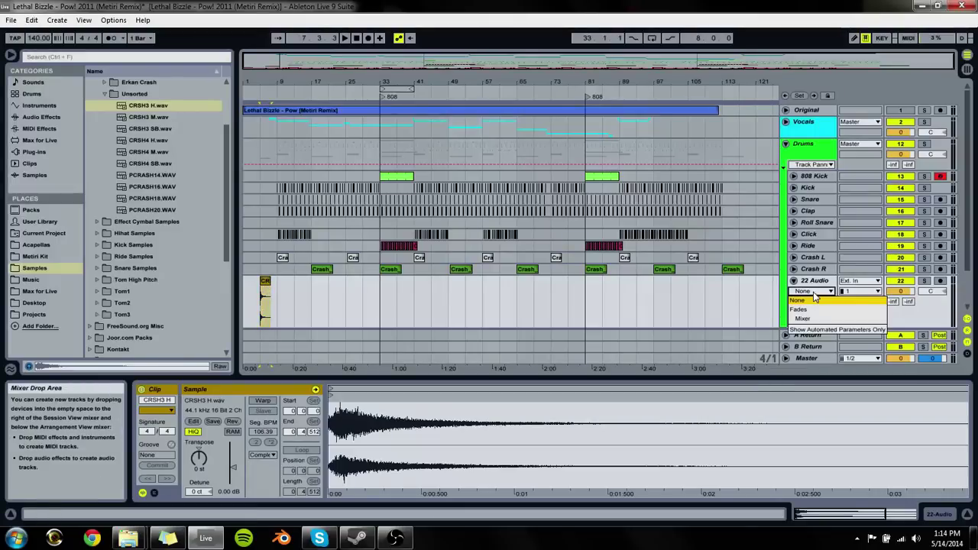
pyautogui.click(812, 305)
pyautogui.click(310, 290)
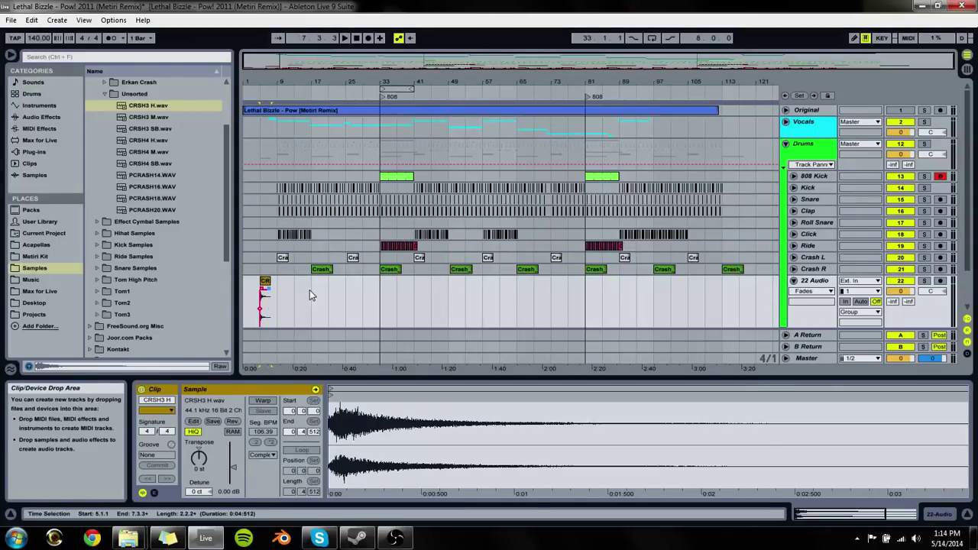
pyautogui.click(233, 422)
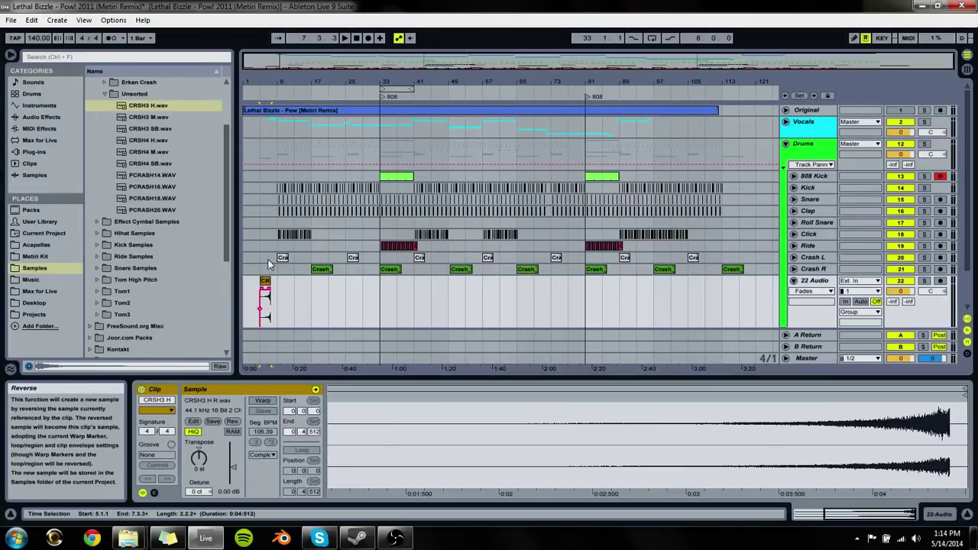
# Step: Play back the reversed crash, and warp the clip with its segment tempo doubled to 280 BPM
pyautogui.moveTo(264, 98); pyautogui.dragTo(217, 220)
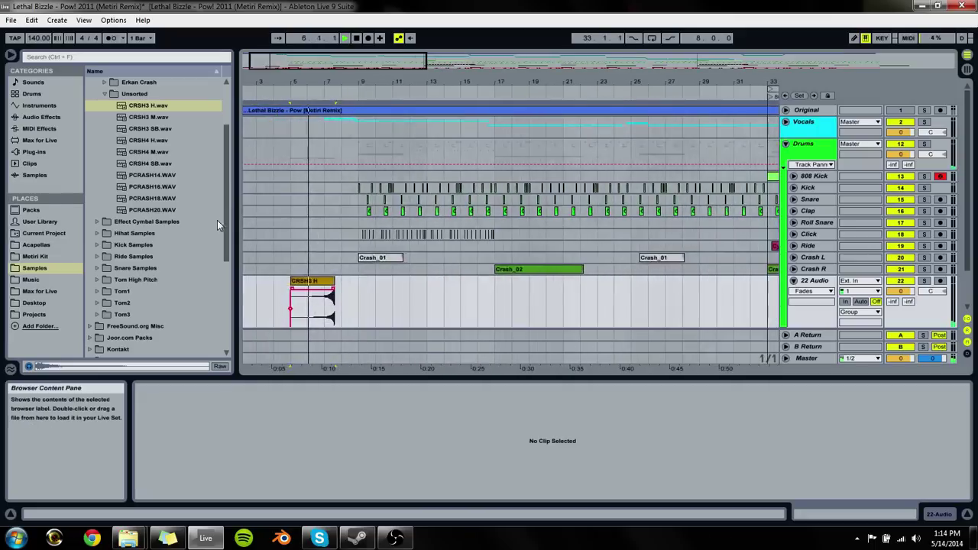
pyautogui.click(938, 514)
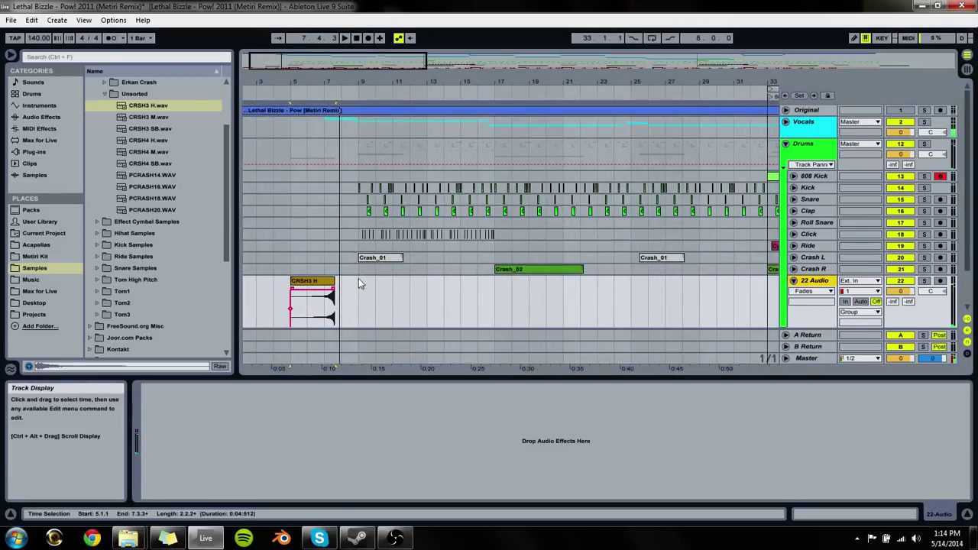
pyautogui.click(313, 306)
pyautogui.hotkey('shift', 'Tab')
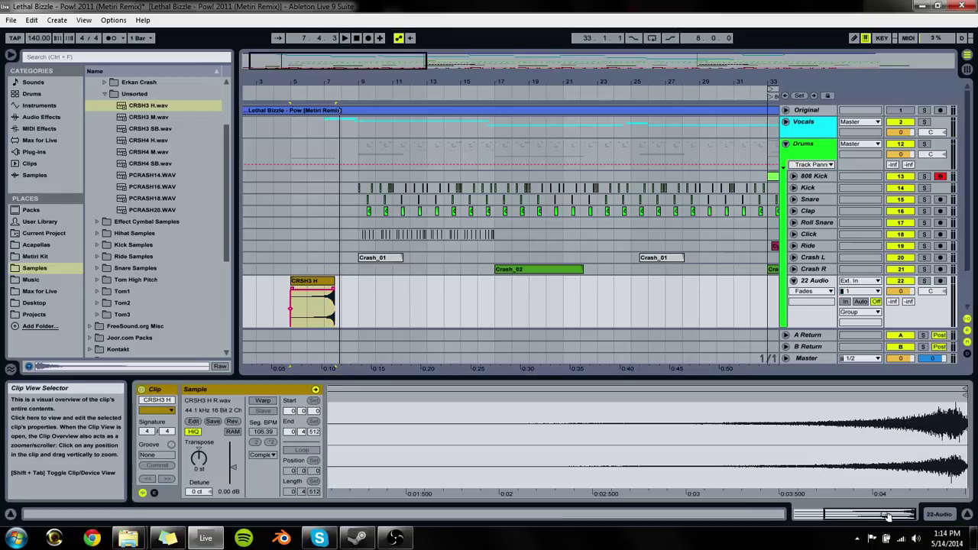
pyautogui.click(262, 401)
pyautogui.click(269, 441)
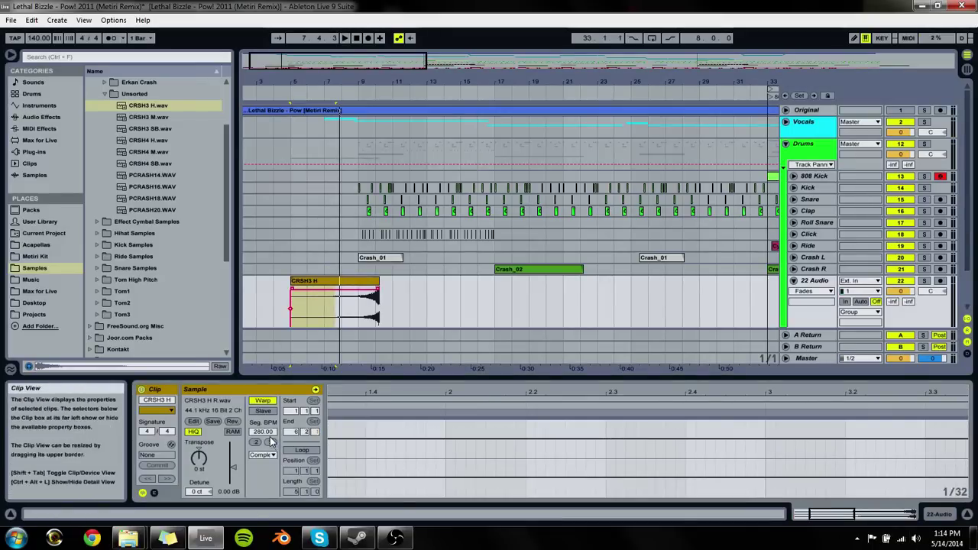
# Step: Warp the reversed crash's peak back to clip position 5, and trim the clip's end to bar 9
pyautogui.click(350, 282)
pyautogui.click(911, 517)
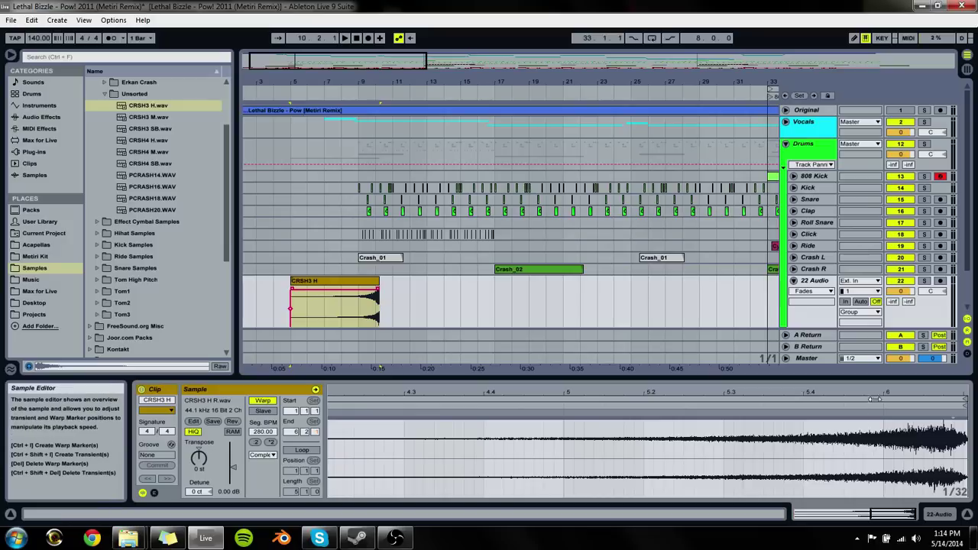
pyautogui.moveTo(952, 415); pyautogui.dragTo(562, 413)
pyautogui.click(328, 306)
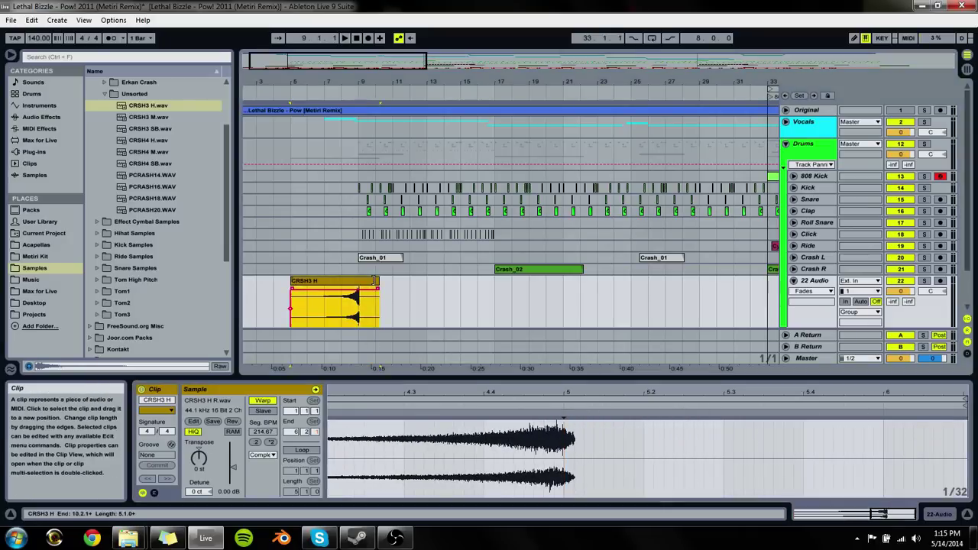
pyautogui.moveTo(378, 305); pyautogui.dragTo(358, 305)
# Step: Fade the reversed crash in over its whole length, and nudge its end warp marker slightly later during playback
pyautogui.moveTo(293, 287); pyautogui.dragTo(386, 287)
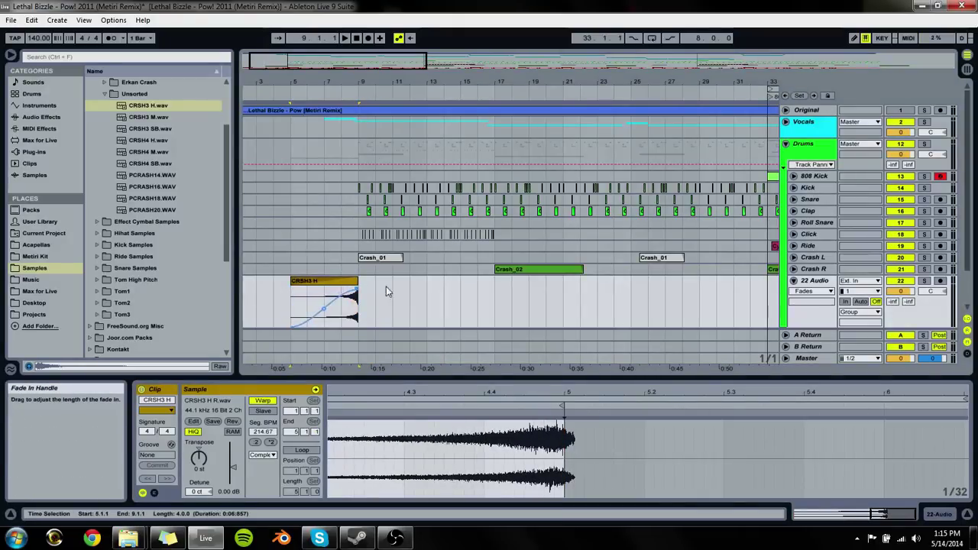
pyautogui.press('space')
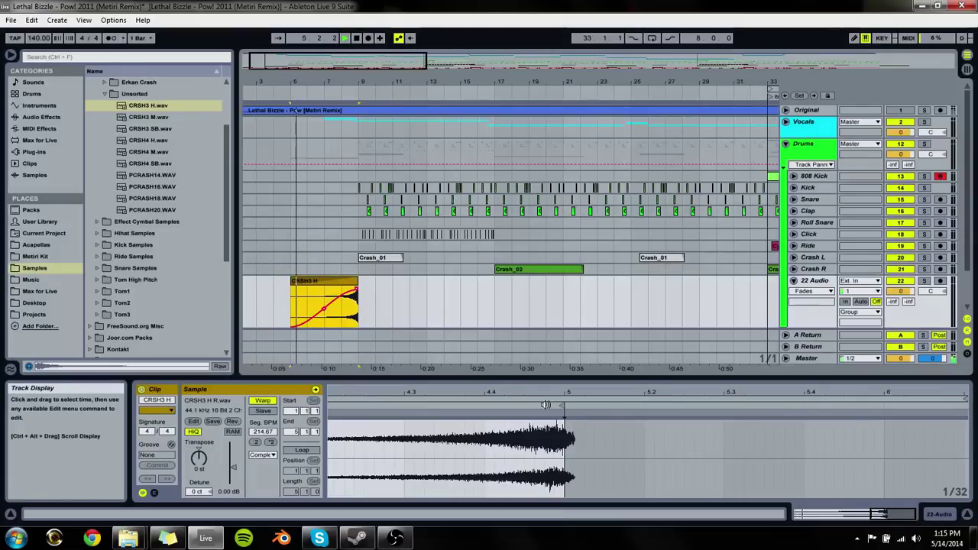
pyautogui.moveTo(564, 414); pyautogui.dragTo(569, 414)
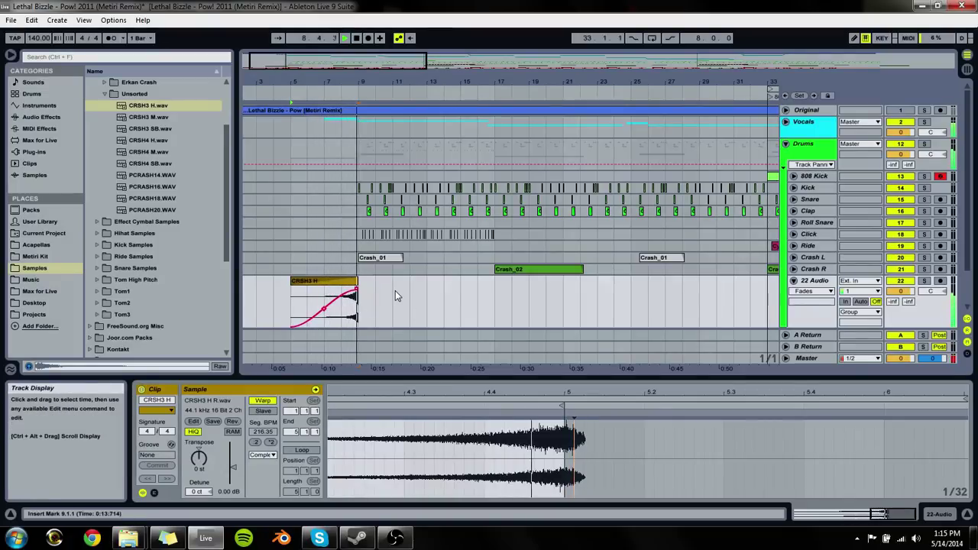
pyautogui.press('space')
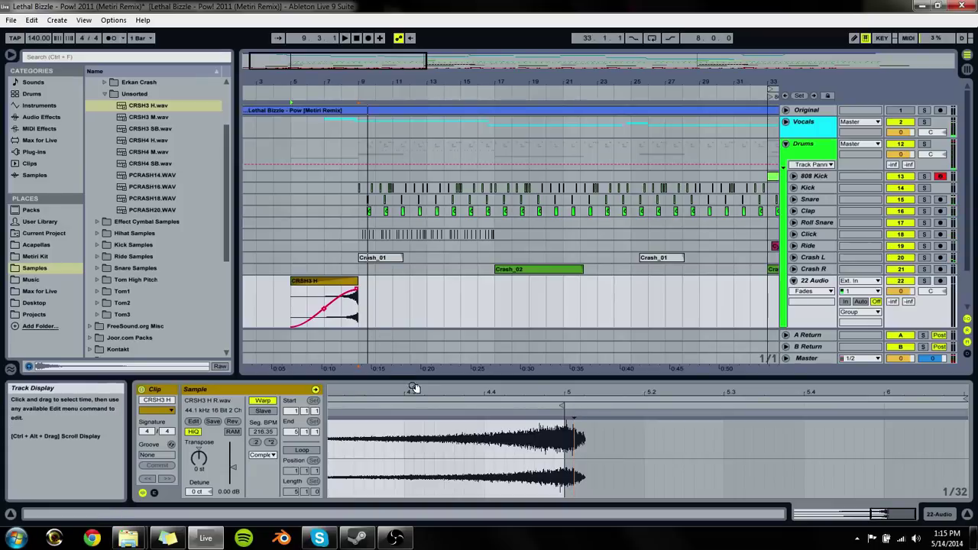
# Step: Set the new track's volume to -6.0 dB and crop the reversed crash clip
pyautogui.moveTo(901, 291); pyautogui.dragTo(902, 302)
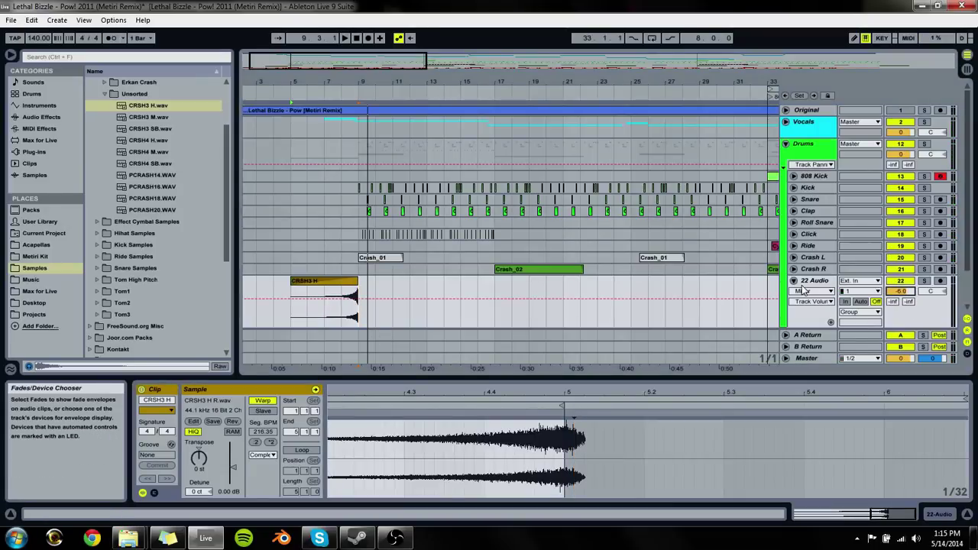
pyautogui.rightClick(348, 294)
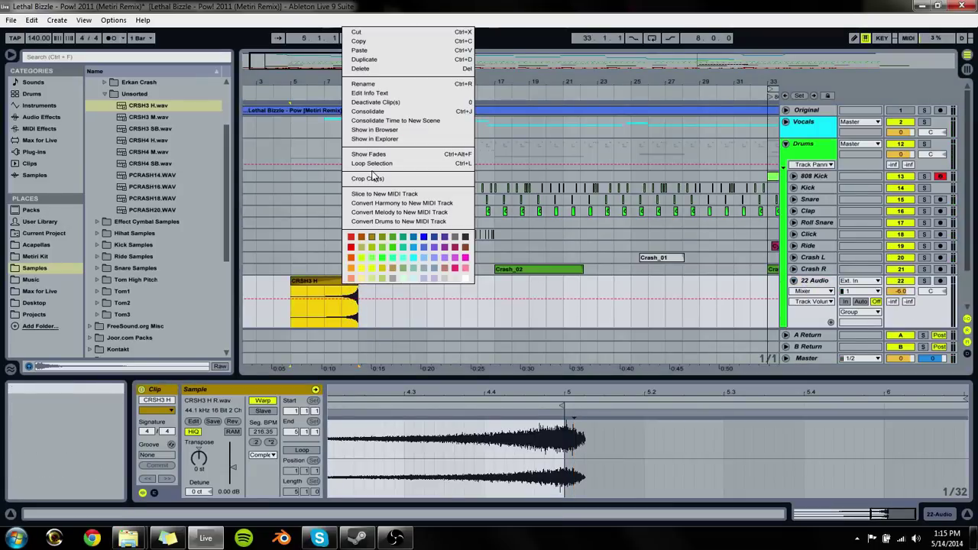
pyautogui.press('Escape')
# Step: Rename the new audio track as Reverse and lower its volume to -9.0 dB during playback
pyautogui.click(817, 283)
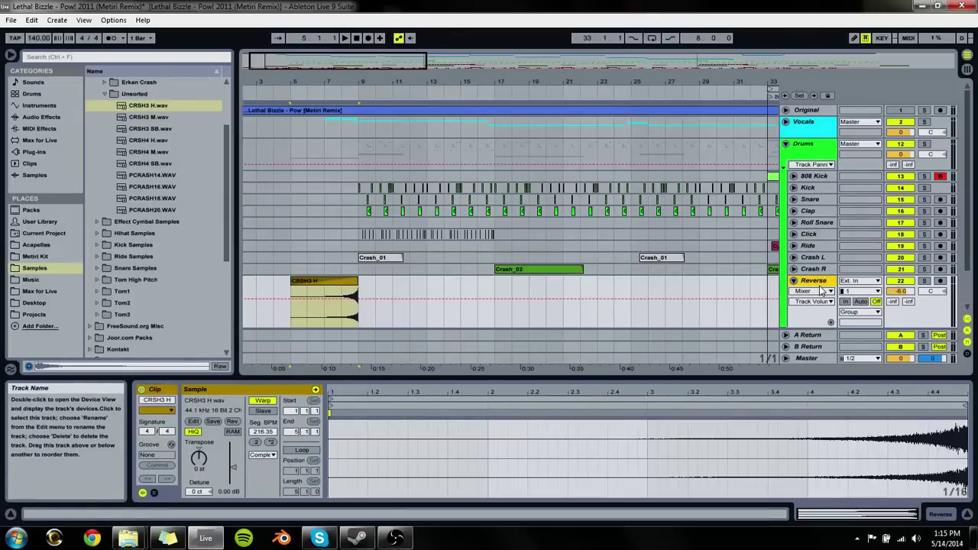
pyautogui.press('space')
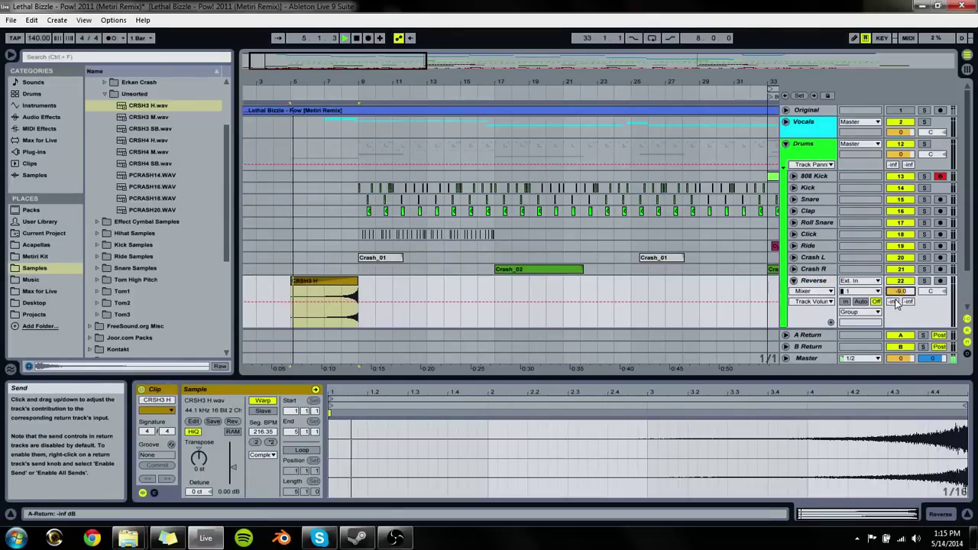
pyautogui.moveTo(665, 85); pyautogui.dragTo(665, 63)
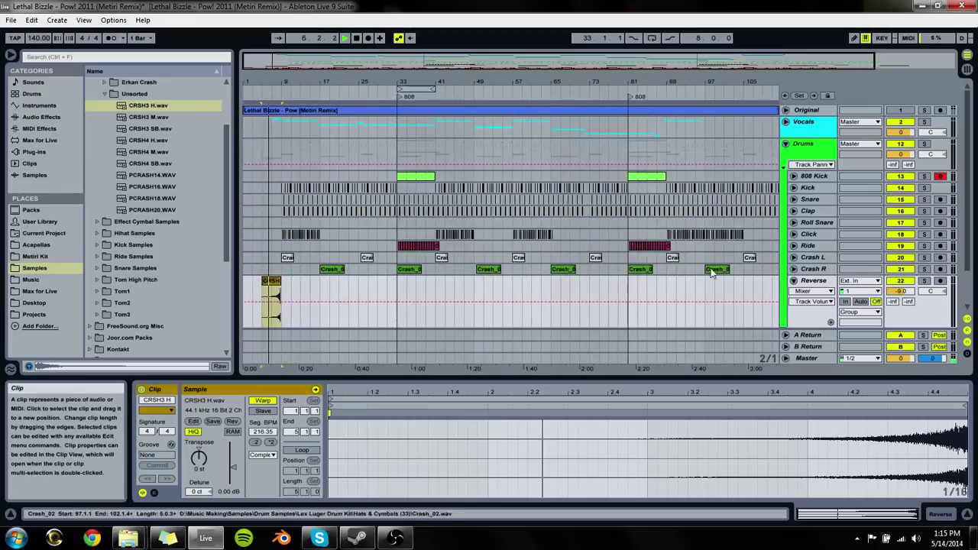
# Step: Fold the Reverse track and copy its reversed crash clip to bar 37, leading into bar 41
pyautogui.click(793, 281)
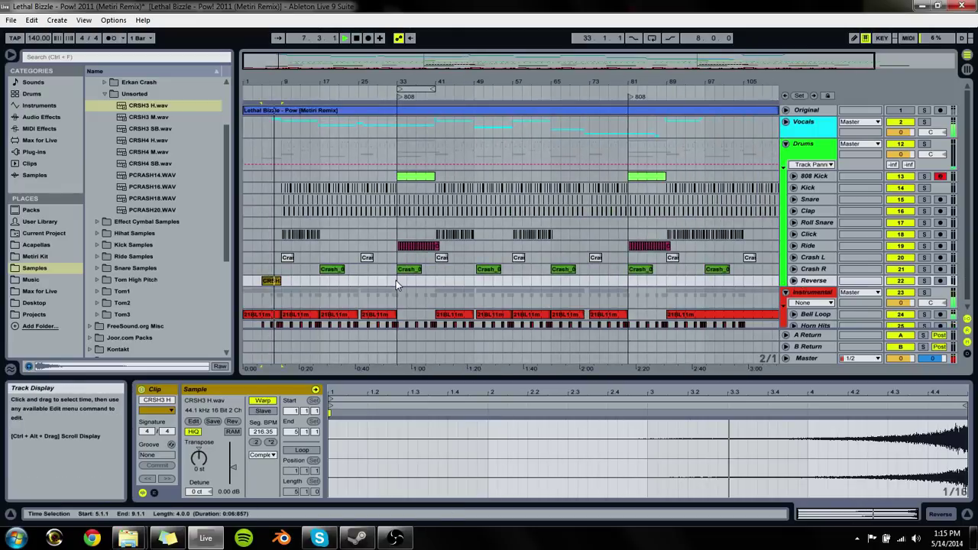
pyautogui.click(394, 280)
pyautogui.click(273, 280)
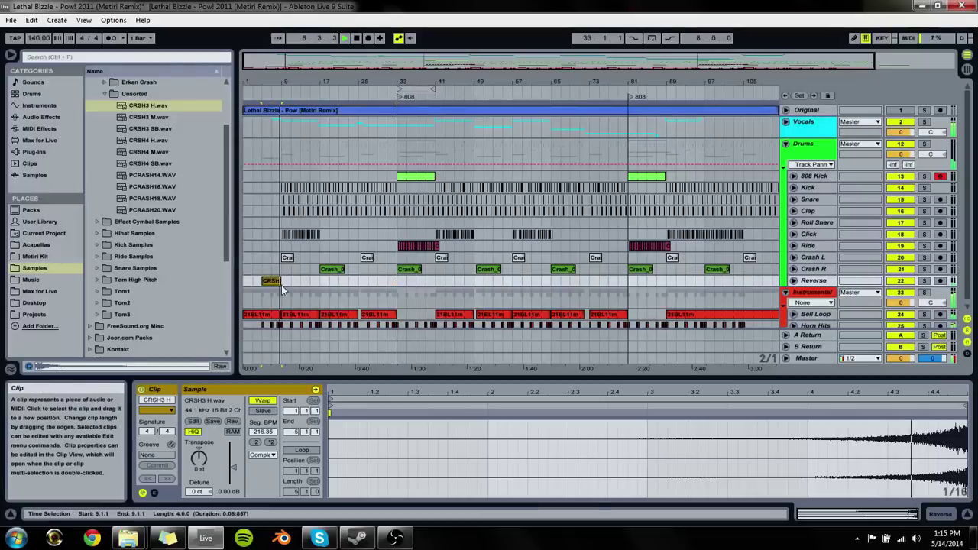
pyautogui.moveTo(268, 282); pyautogui.dragTo(422, 281)
pyautogui.click(425, 97)
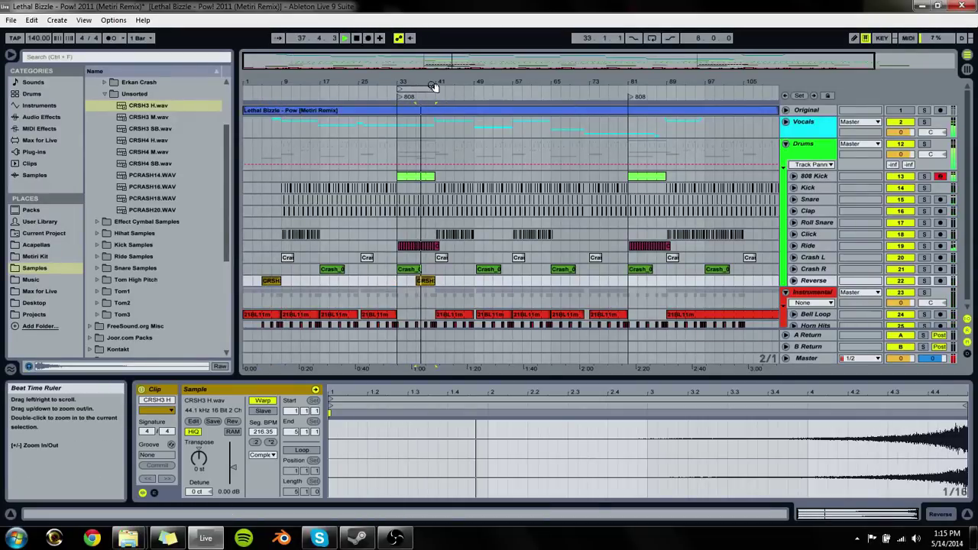
pyautogui.moveTo(432, 86); pyautogui.dragTo(461, 86)
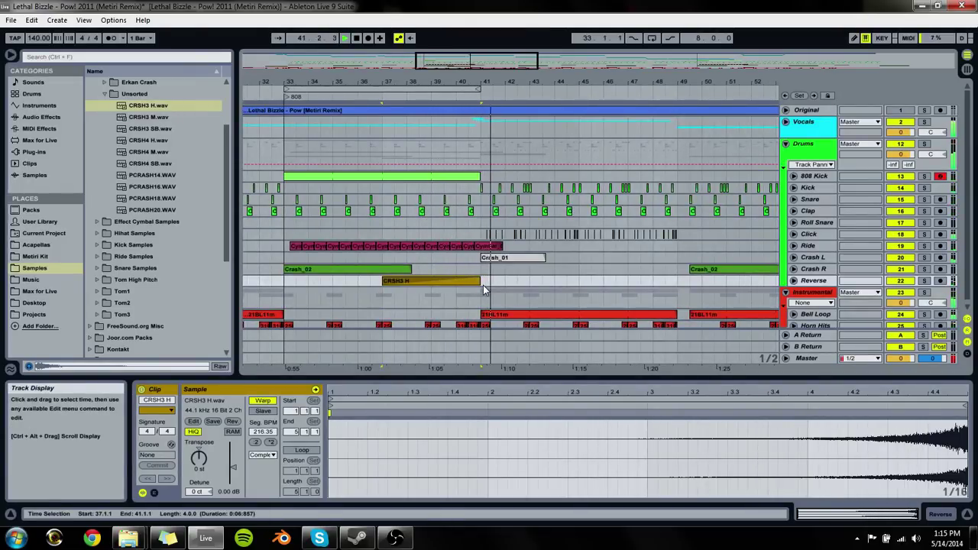
pyautogui.moveTo(537, 83); pyautogui.dragTo(538, 123)
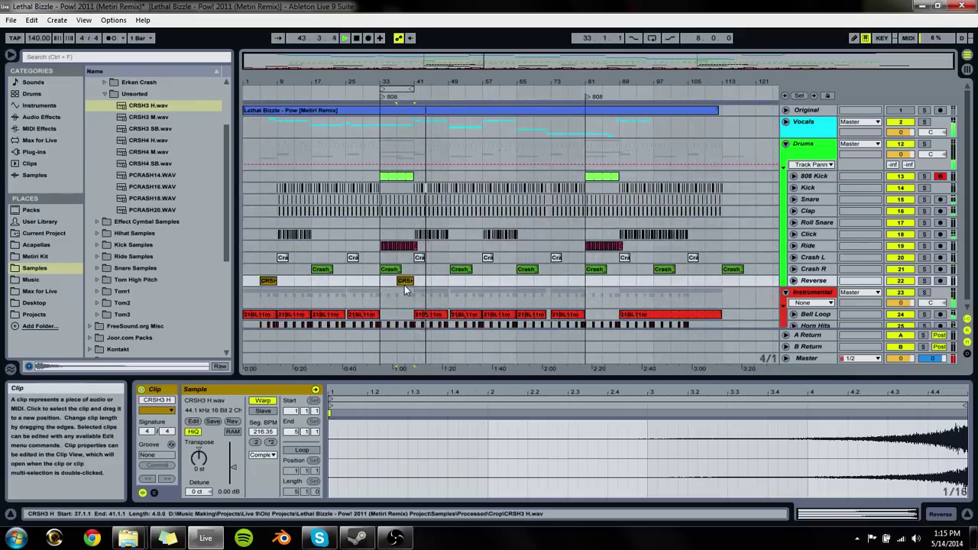
# Step: Copy the reversed crash clip on the Reverse track to bars 53, 85, 101 and 109
pyautogui.moveTo(404, 285); pyautogui.dragTo(473, 285)
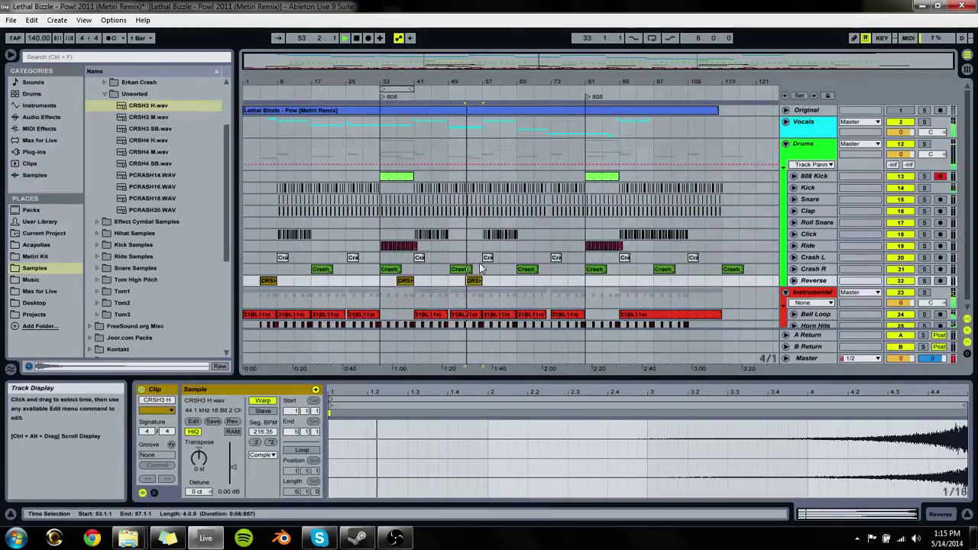
pyautogui.click(484, 251)
pyautogui.click(476, 284)
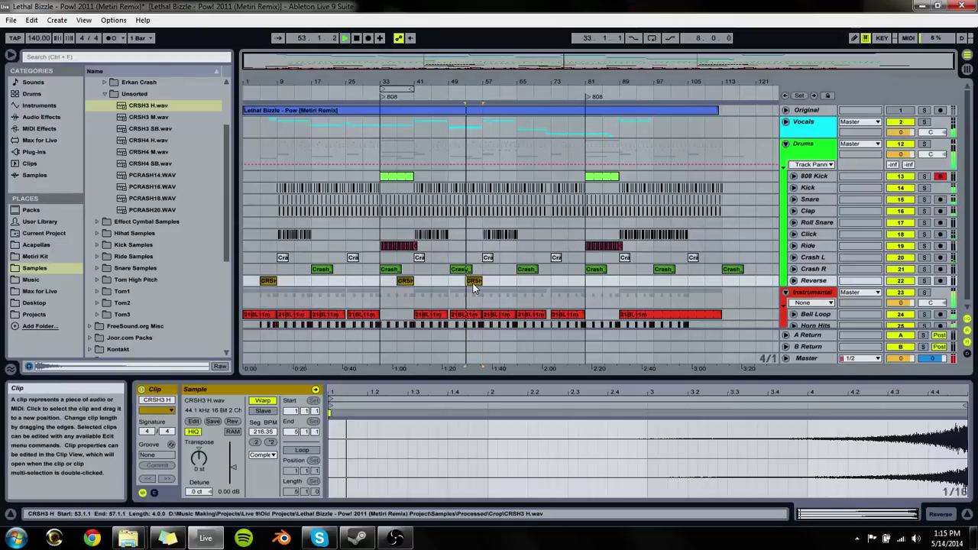
pyautogui.moveTo(474, 284); pyautogui.dragTo(676, 279)
pyautogui.press('space')
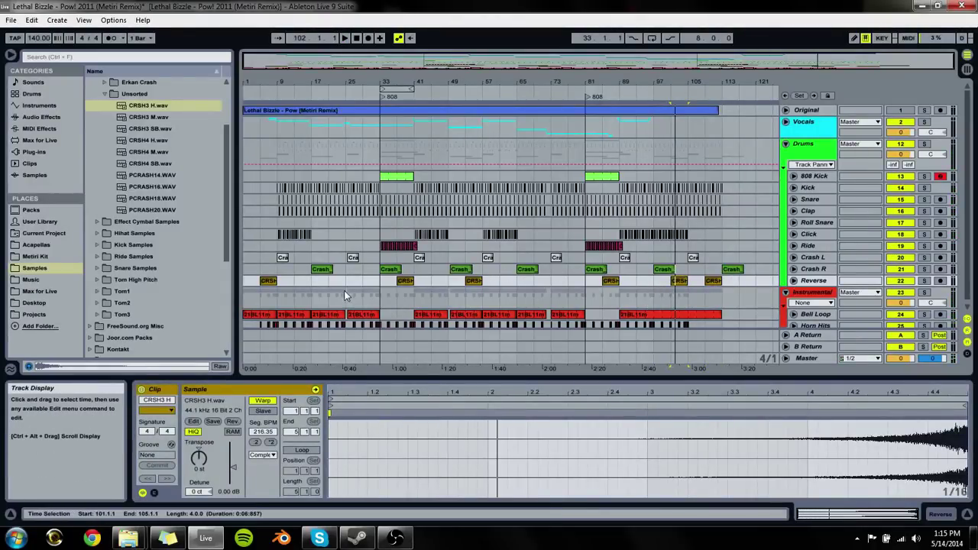
pyautogui.click(345, 296)
# Step: Compare the soloed Original track around bars 29 to 33 with the full remix played from the reversed crash at bar 53
pyautogui.click(375, 156)
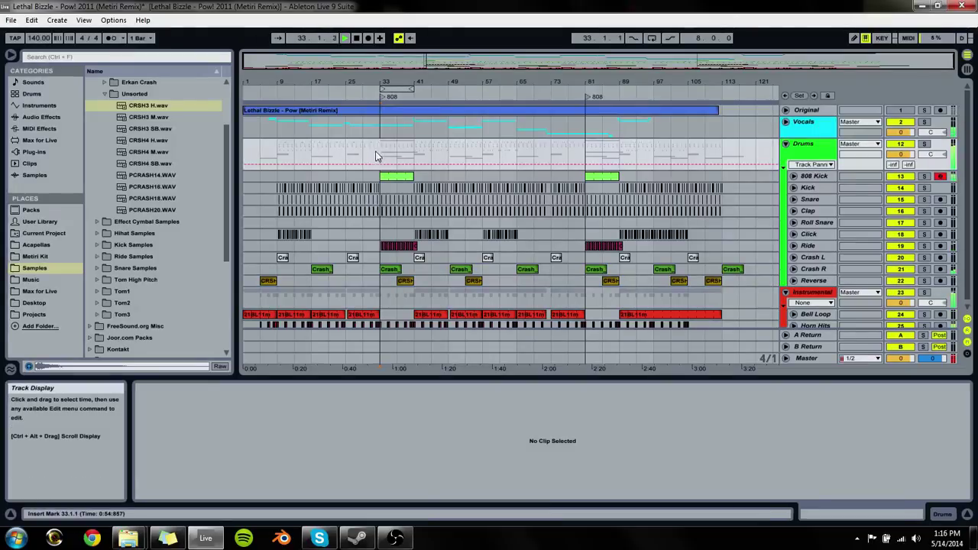
pyautogui.click(361, 146)
pyautogui.click(923, 111)
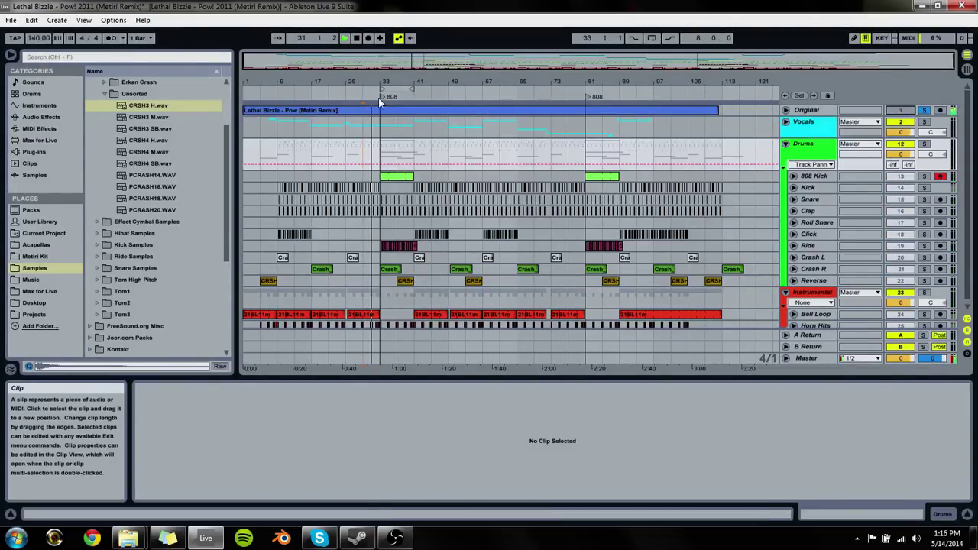
pyautogui.moveTo(383, 81); pyautogui.dragTo(434, 84)
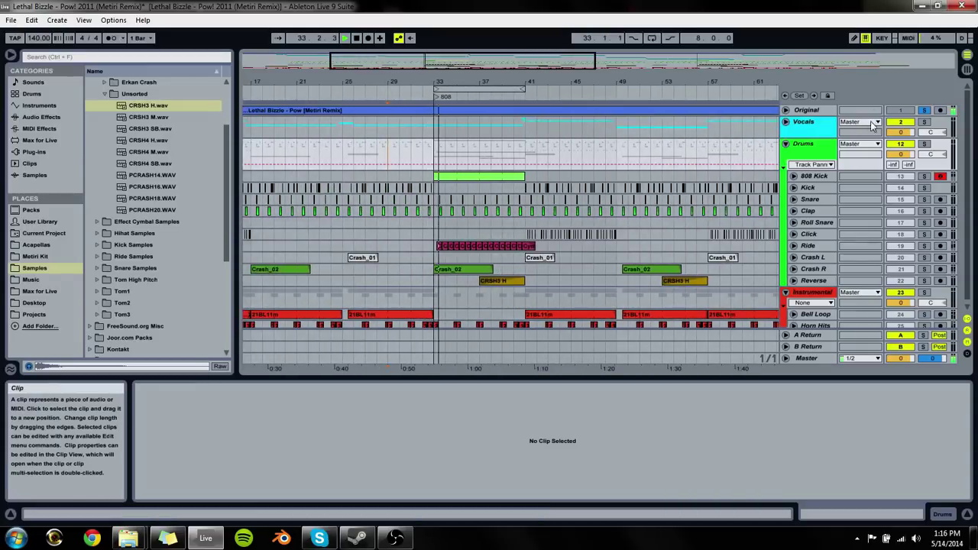
pyautogui.click(674, 281)
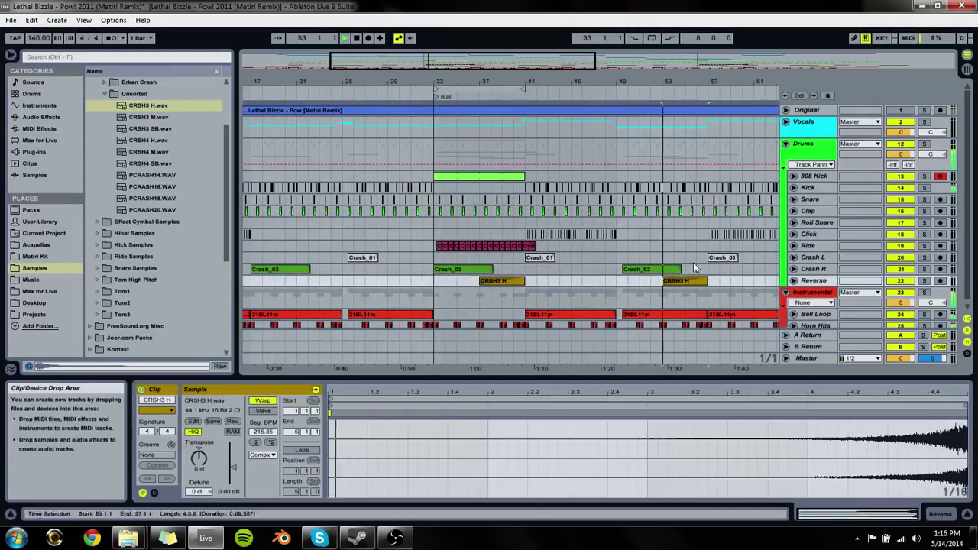
pyautogui.press('-')
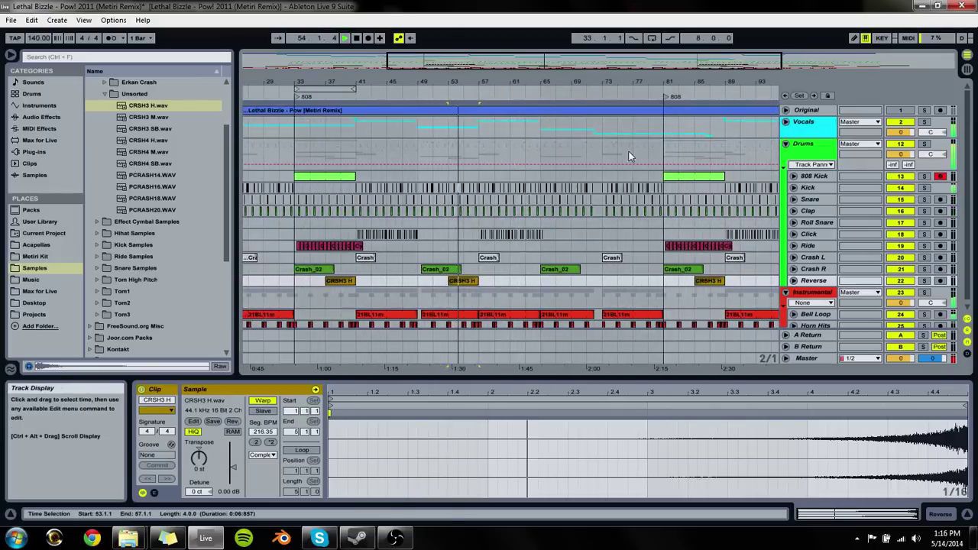
pyautogui.press('-')
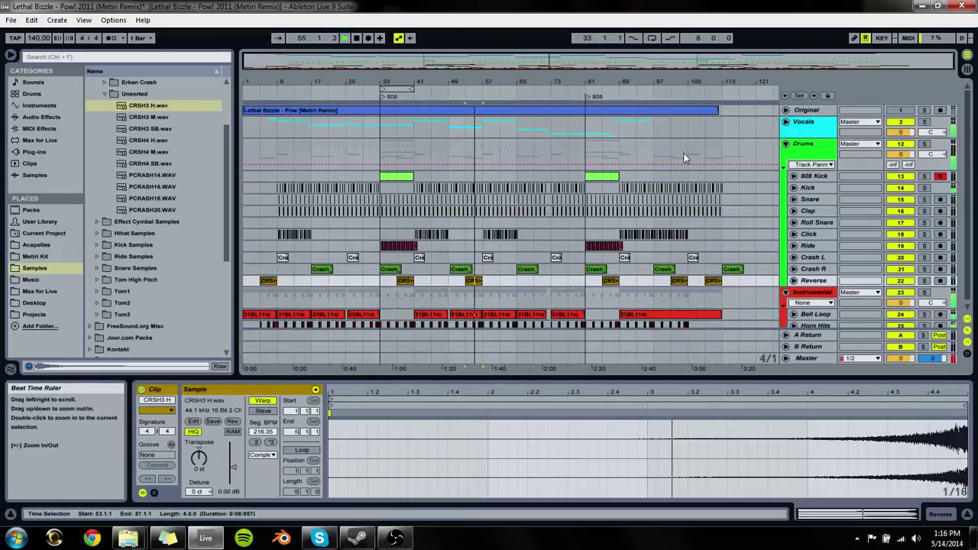
# Step: Save the set and tidy the view by folding the Drums group and the Unsorted sample folder
pyautogui.click(786, 143)
pyautogui.hotkey('ctrl', 's')
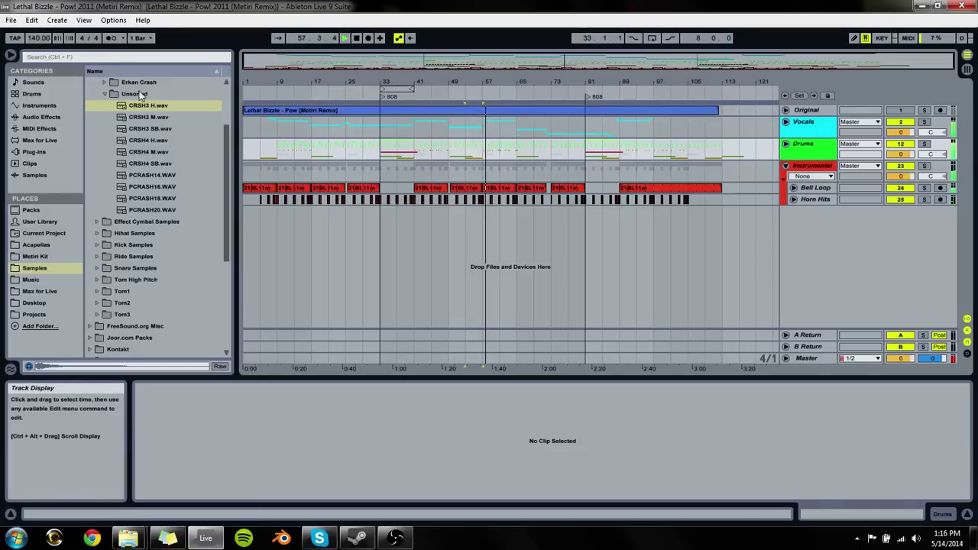
pyautogui.click(105, 94)
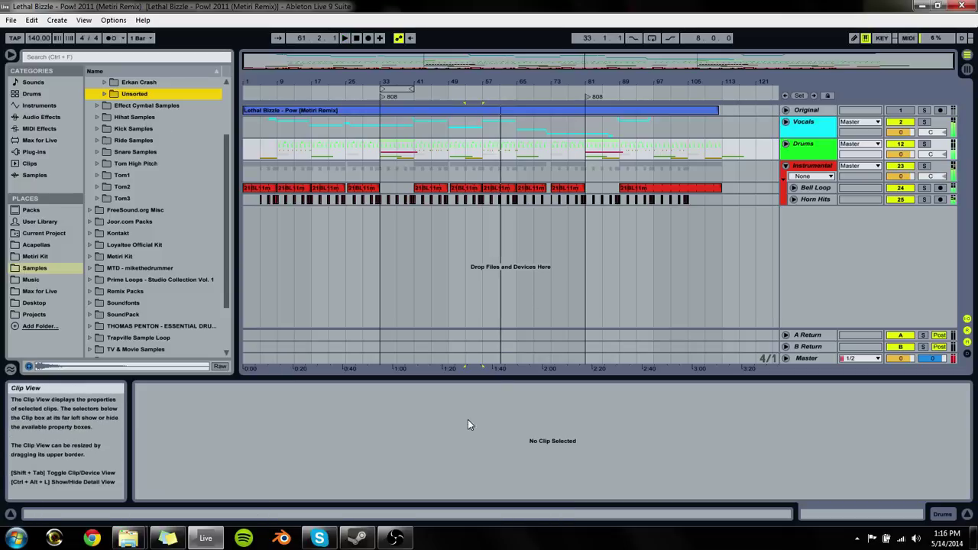
pyautogui.click(398, 540)
pyautogui.click(398, 539)
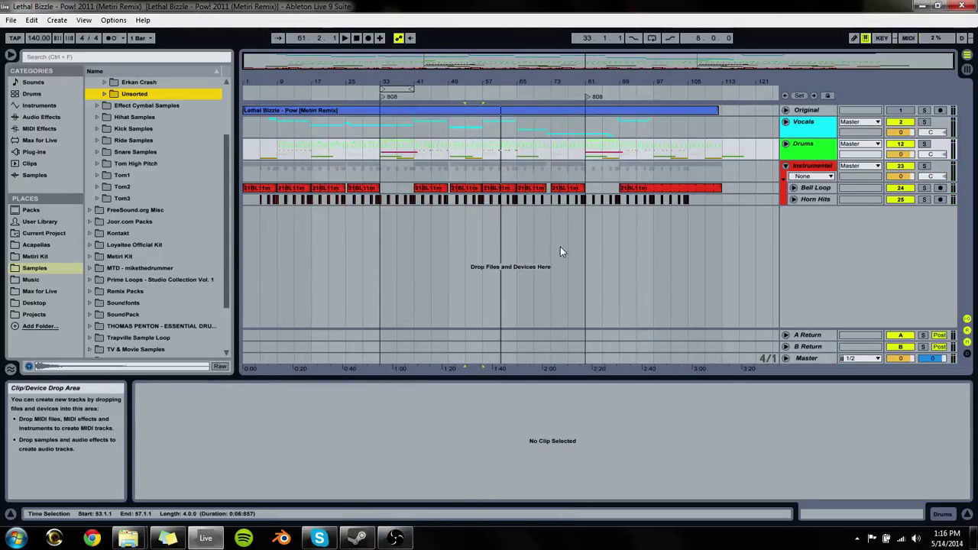
# Step: Fold the Instrumental group and color all clips on the Click, Ride, Crash L, Crash R and Reverse tracks bright green
pyautogui.click(599, 226)
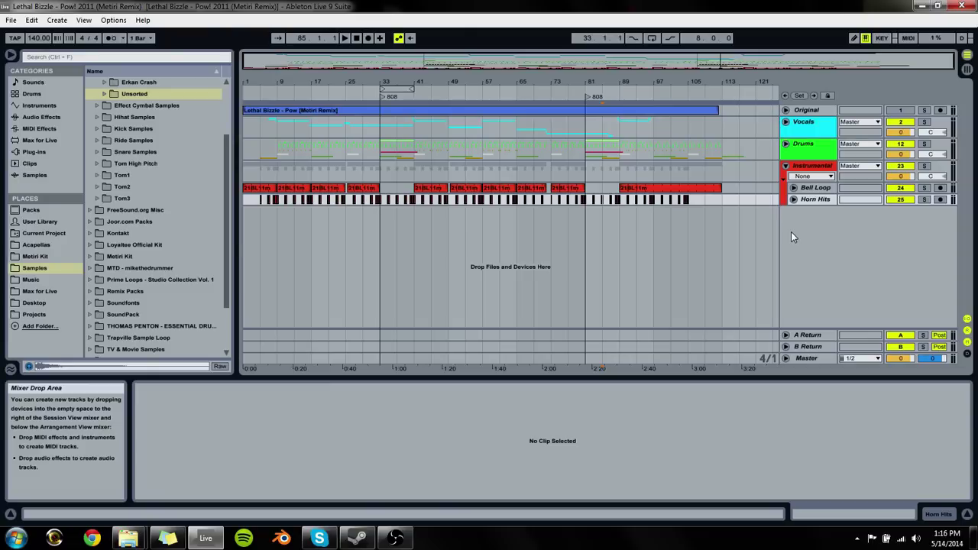
pyautogui.click(786, 166)
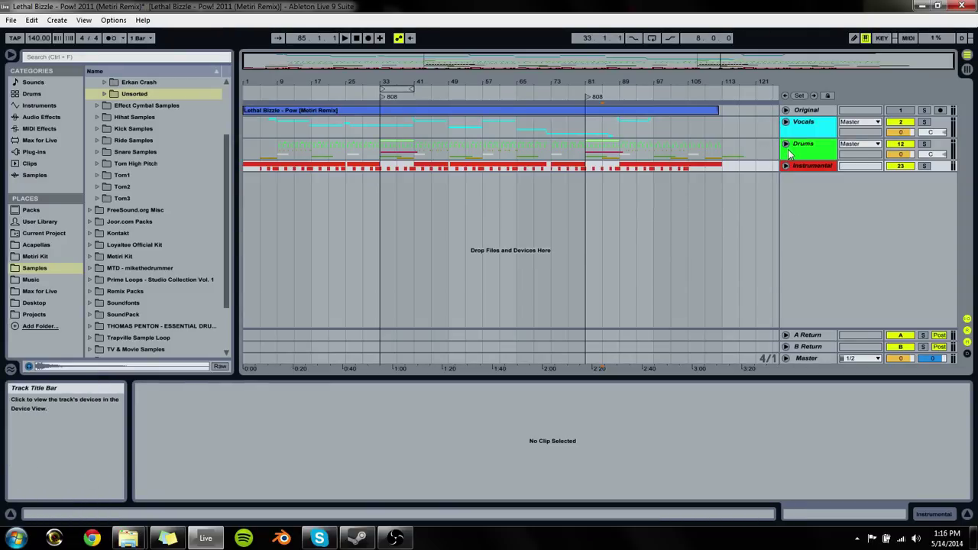
pyautogui.click(785, 143)
pyautogui.moveTo(771, 285); pyautogui.dragTo(118, 235)
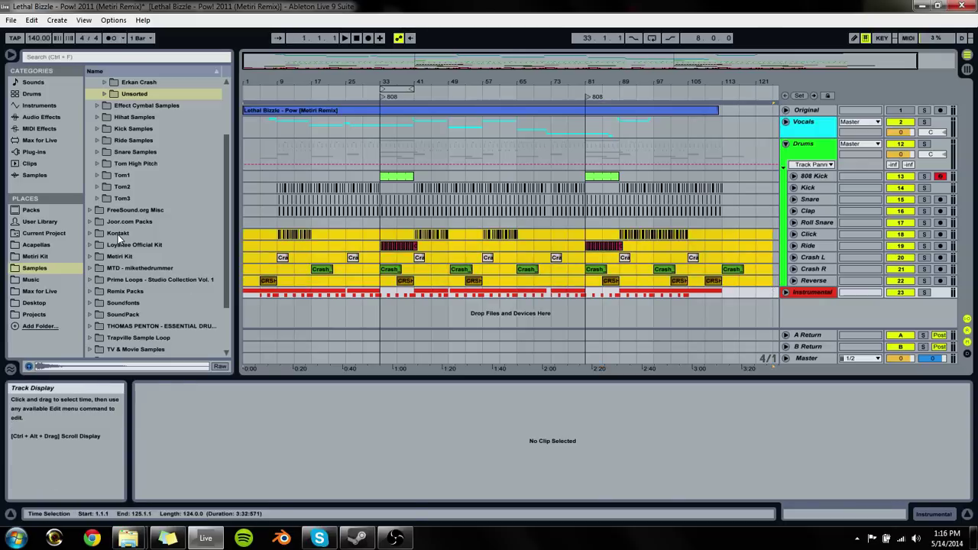
pyautogui.rightClick(401, 246)
pyautogui.click(411, 380)
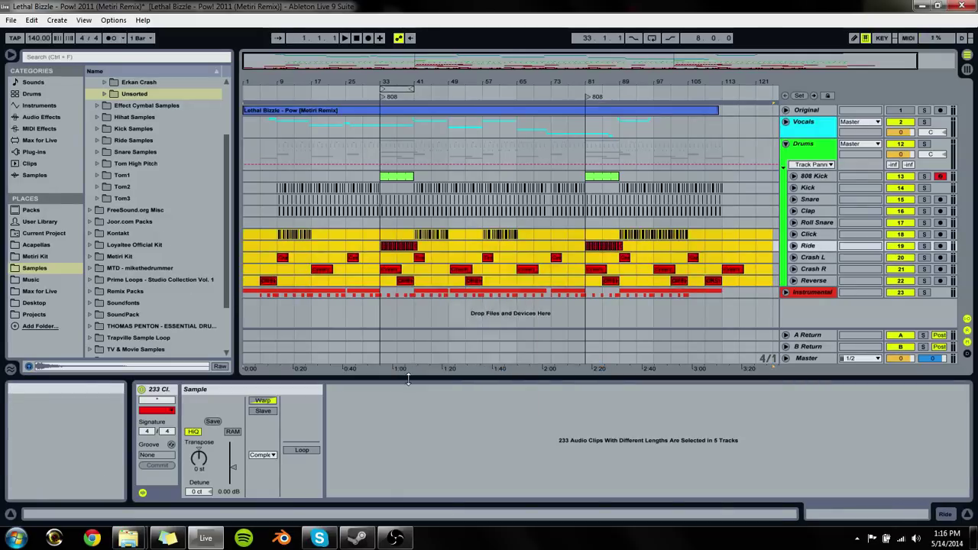
pyautogui.rightClick(519, 262)
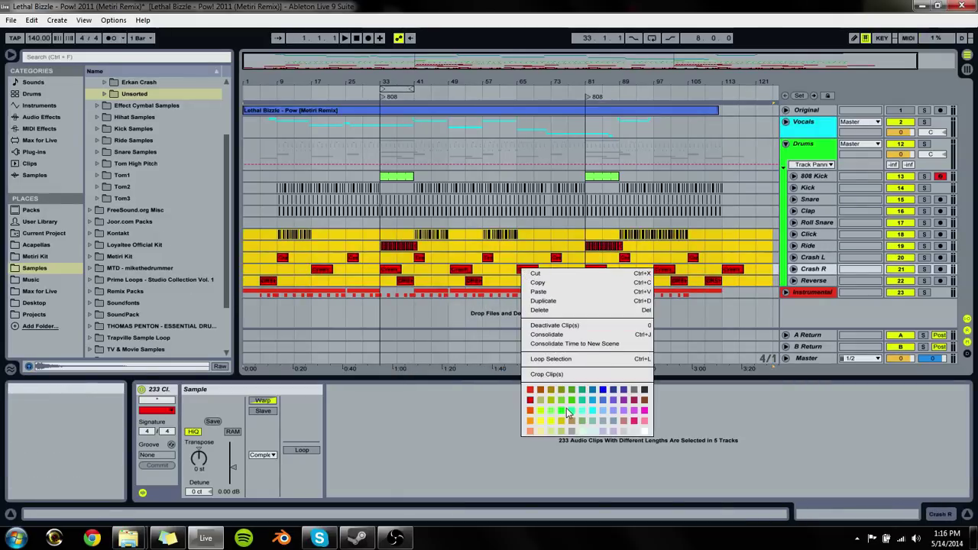
pyautogui.click(567, 408)
pyautogui.click(688, 224)
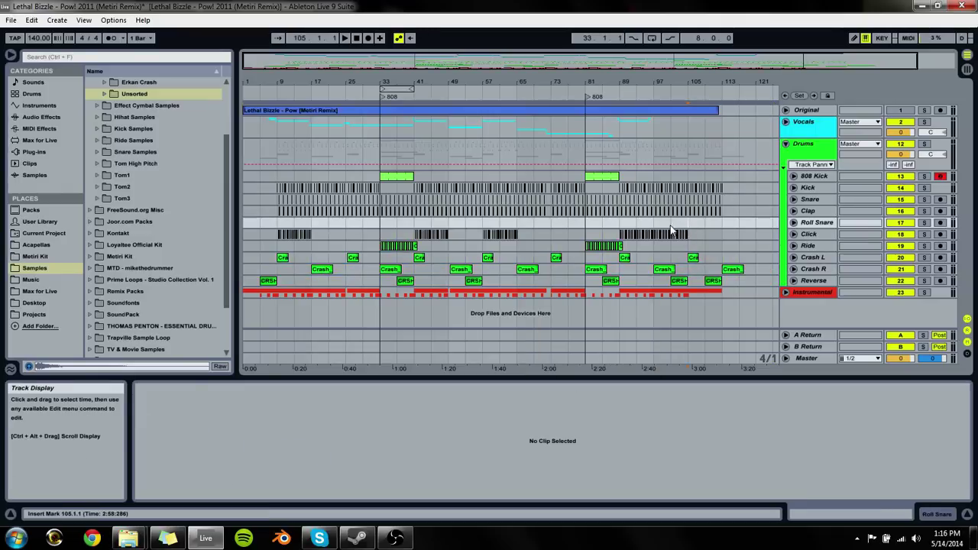
# Step: Insert a new MIDI track between the Click and Ride tracks and load the Impulse instrument on it
pyautogui.click(811, 236)
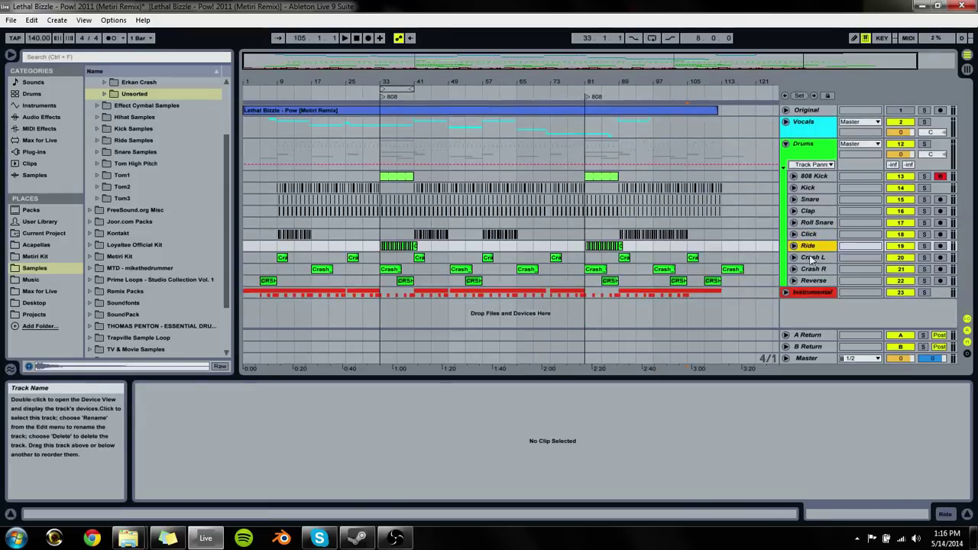
pyautogui.hotkey('ctrl', 'shift', 't')
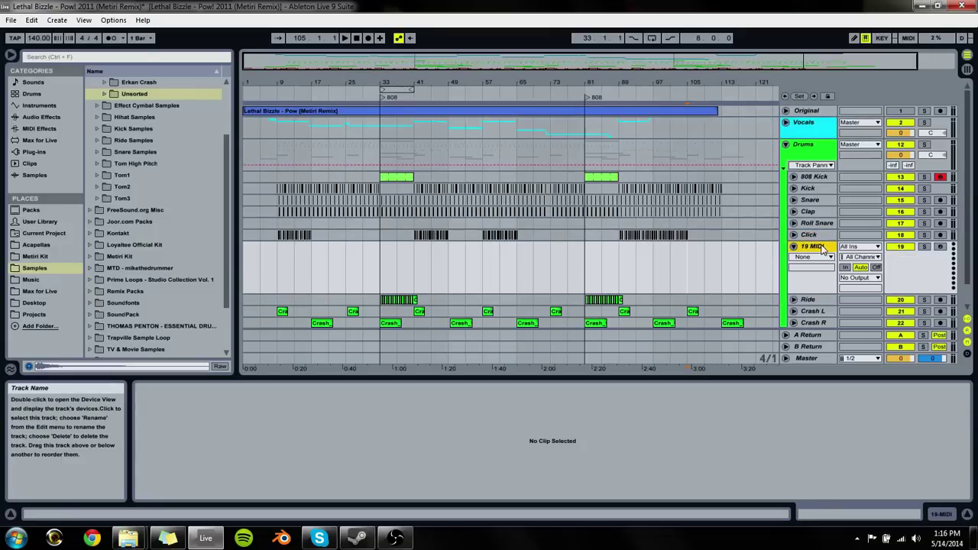
pyautogui.click(37, 116)
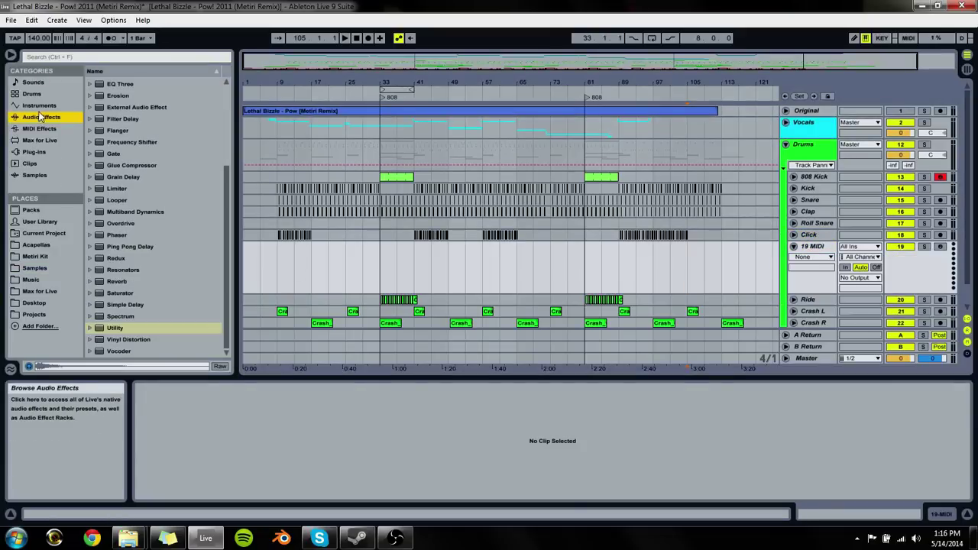
pyautogui.click(39, 106)
pyautogui.moveTo(124, 163); pyautogui.dragTo(97, 178)
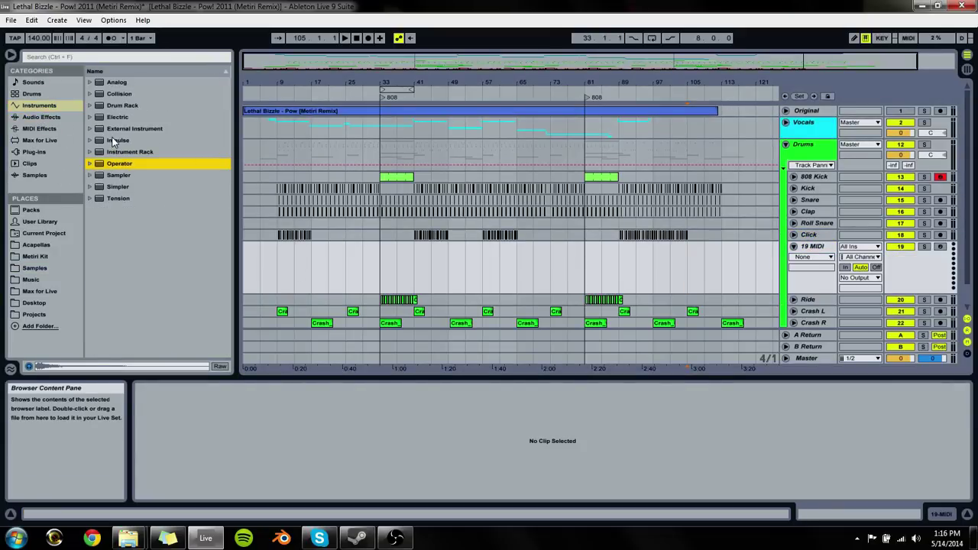
pyautogui.moveTo(113, 142); pyautogui.dragTo(502, 285)
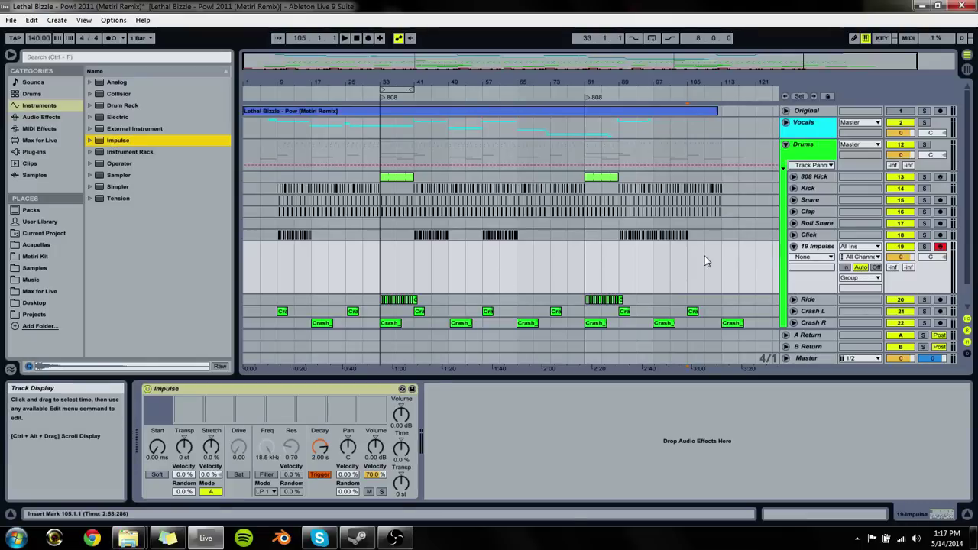
pyautogui.scroll(-1, 802, 272)
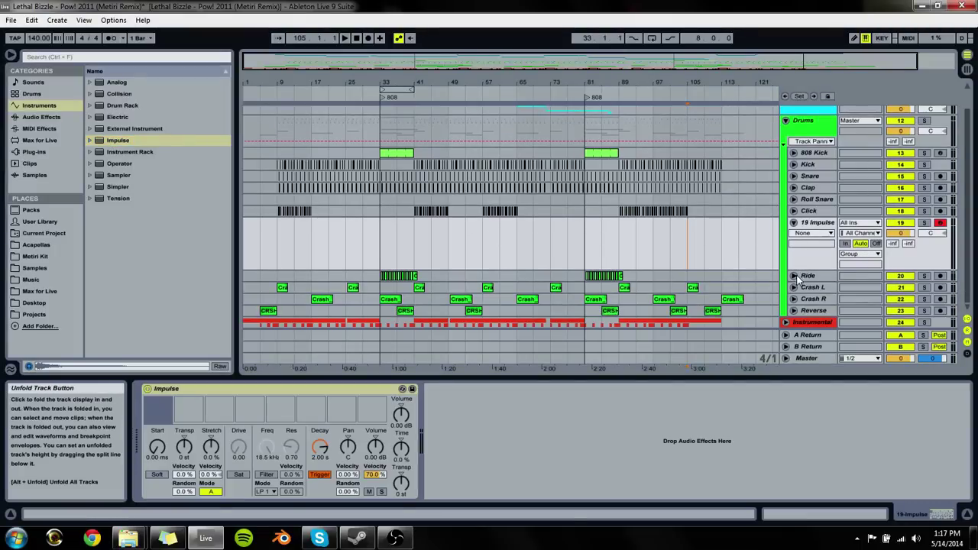
pyautogui.click(793, 276)
pyautogui.click(793, 276)
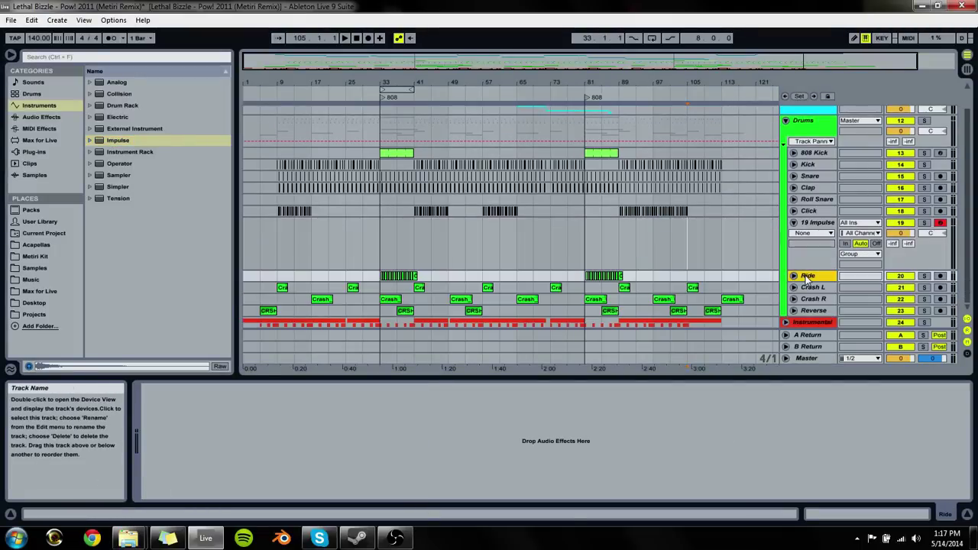
pyautogui.click(813, 300)
pyautogui.scroll(1, 854, 152)
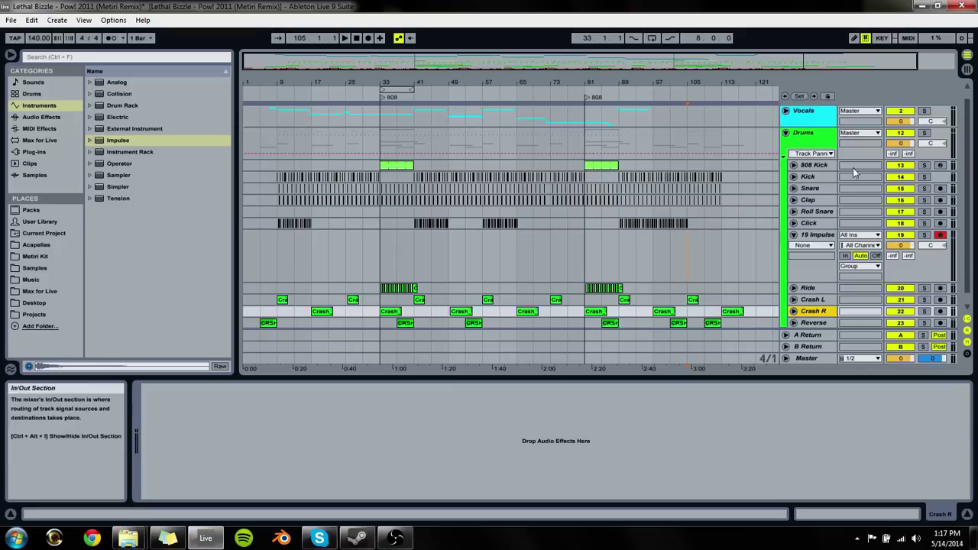
# Step: Solo and unfold the Original track, and listen to it from bar 9 and from bar 13
pyautogui.click(816, 235)
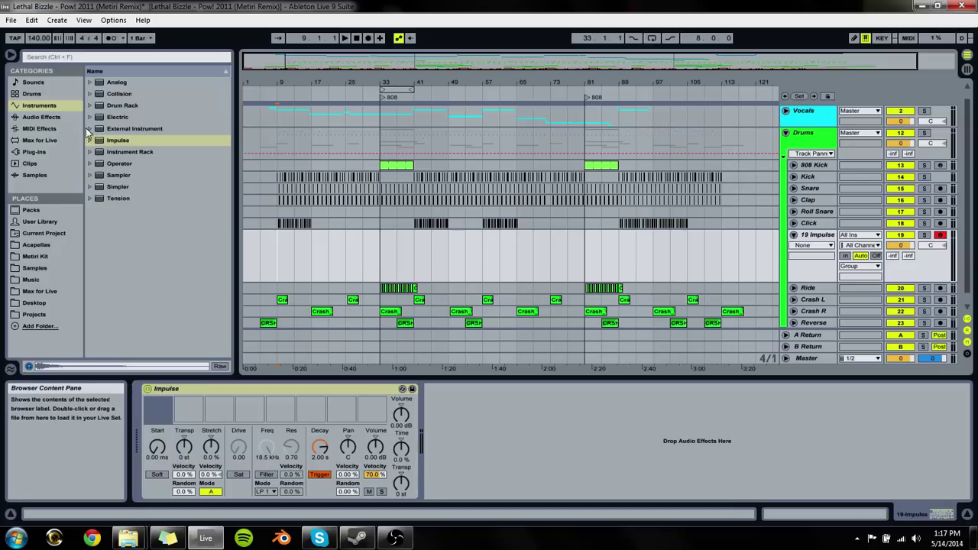
pyautogui.hotkey('ctrl', 'z')
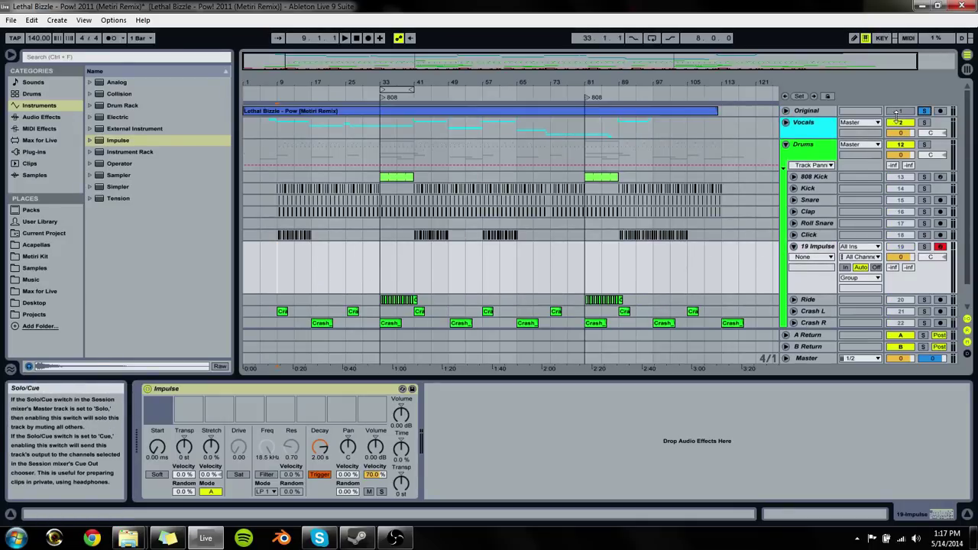
pyautogui.press('space')
pyautogui.click(785, 110)
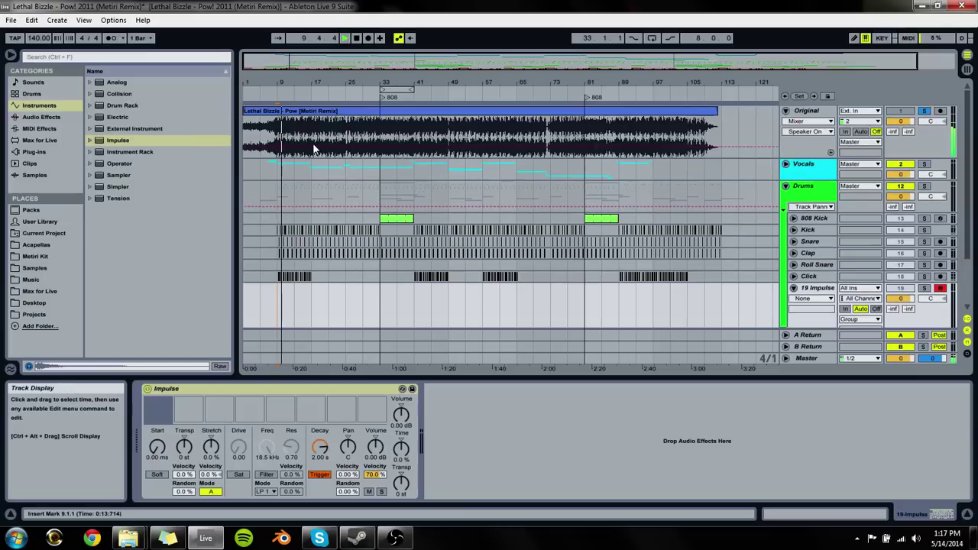
pyautogui.click(297, 136)
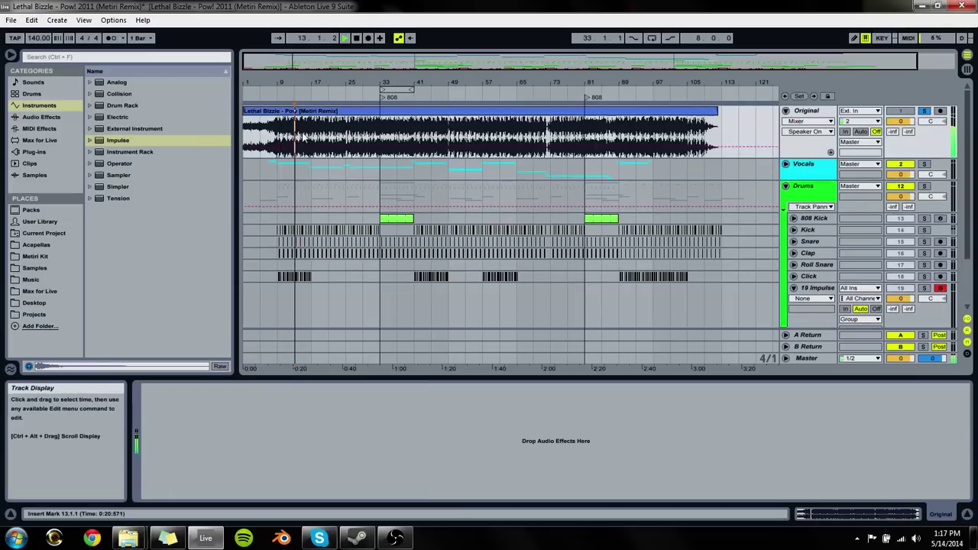
# Step: Listen to the Original track from bar 25, bar 41 and bar 49
pyautogui.press('space')
pyautogui.click(344, 142)
pyautogui.press('space')
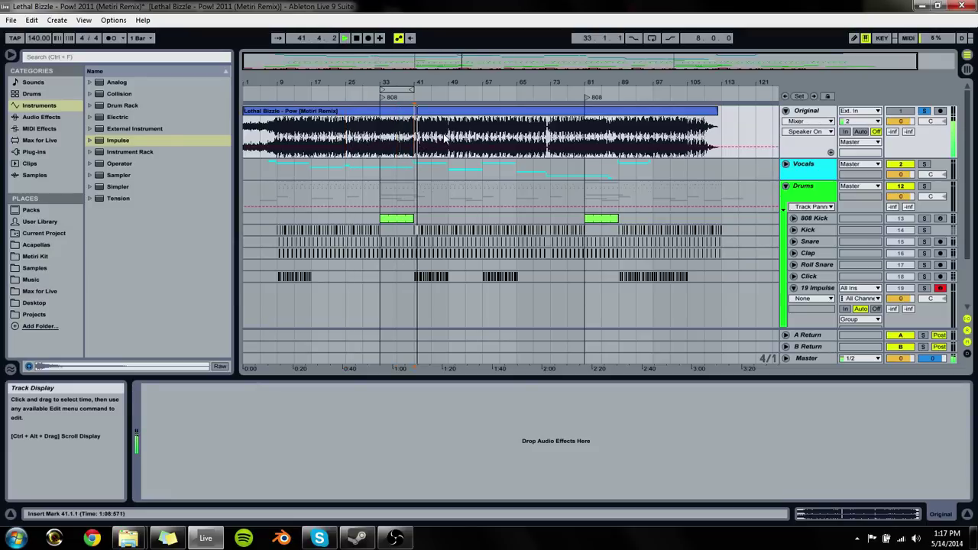
pyautogui.press('space')
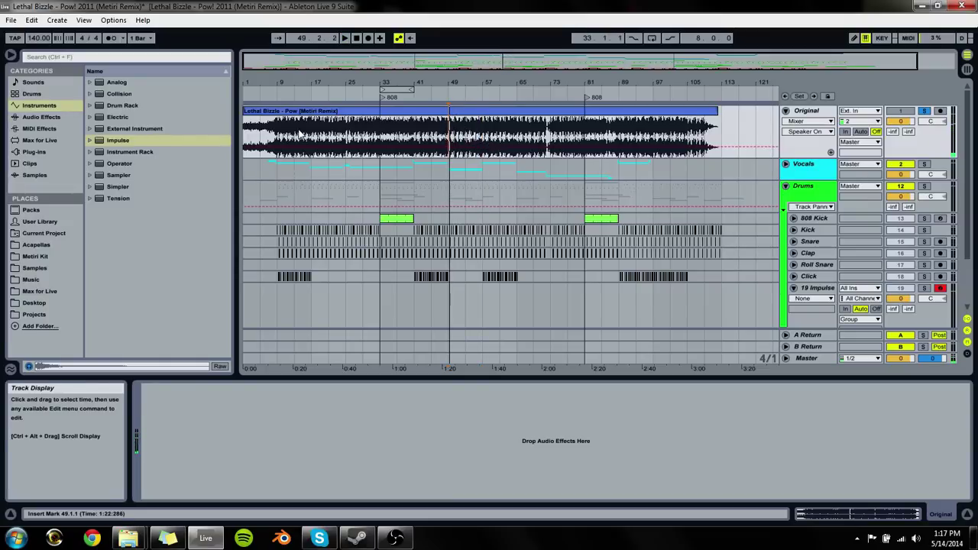
# Step: Move the first 808 locator to bar 17 and rename it HH
pyautogui.click(279, 94)
pyautogui.moveTo(382, 97); pyautogui.dragTo(311, 100)
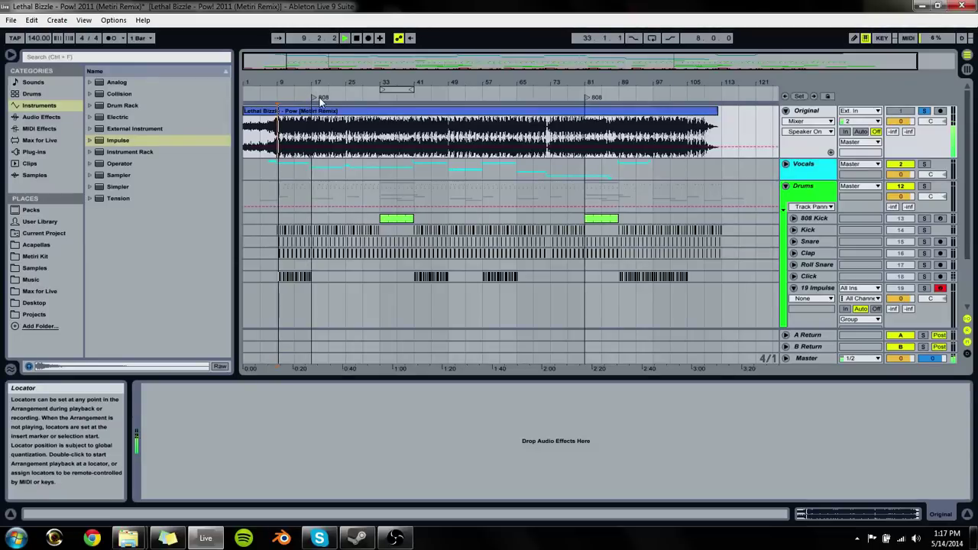
pyautogui.rightClick(316, 98)
pyautogui.click(342, 110)
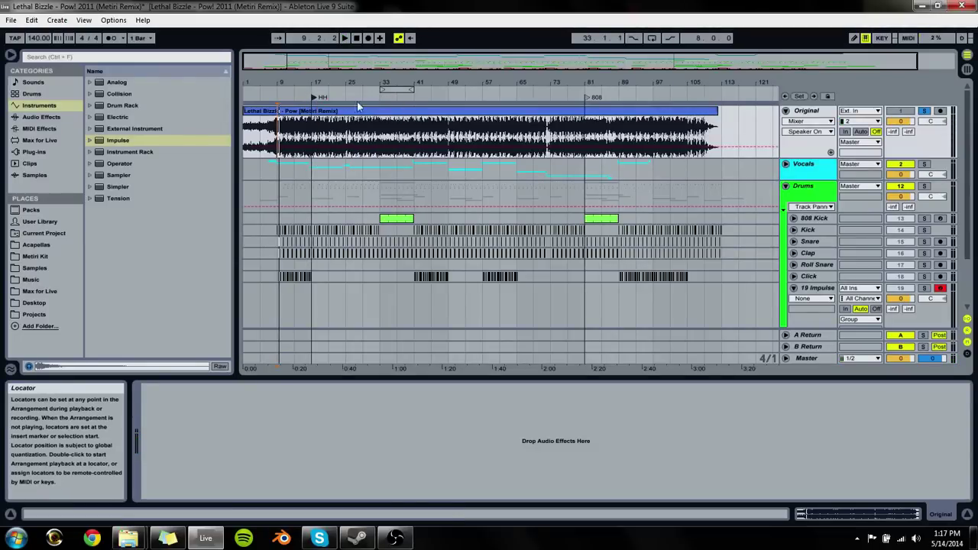
# Step: Move the remaining 808 locator to bar 57 and rename it HH
pyautogui.click(473, 97)
pyautogui.moveTo(588, 100); pyautogui.dragTo(485, 110)
pyautogui.rightClick(486, 97)
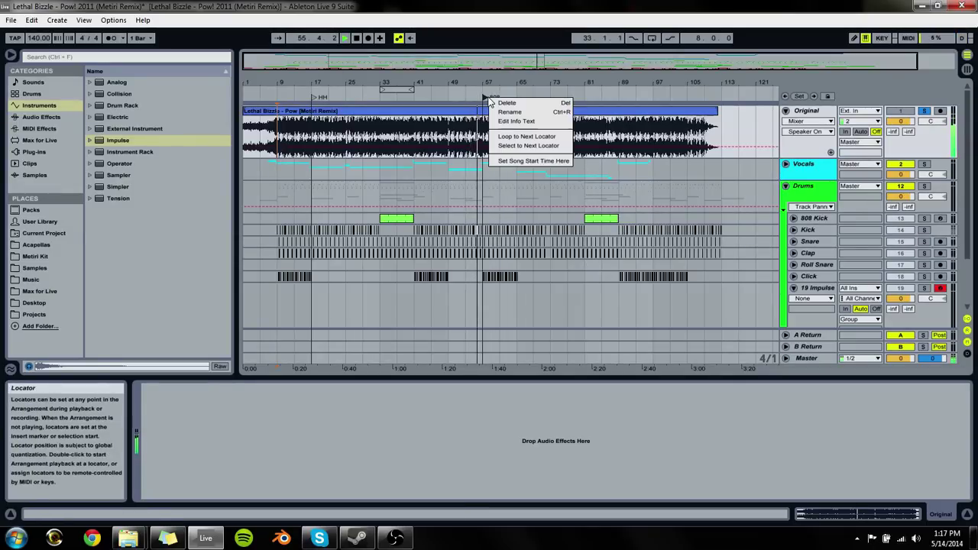
pyautogui.click(524, 114)
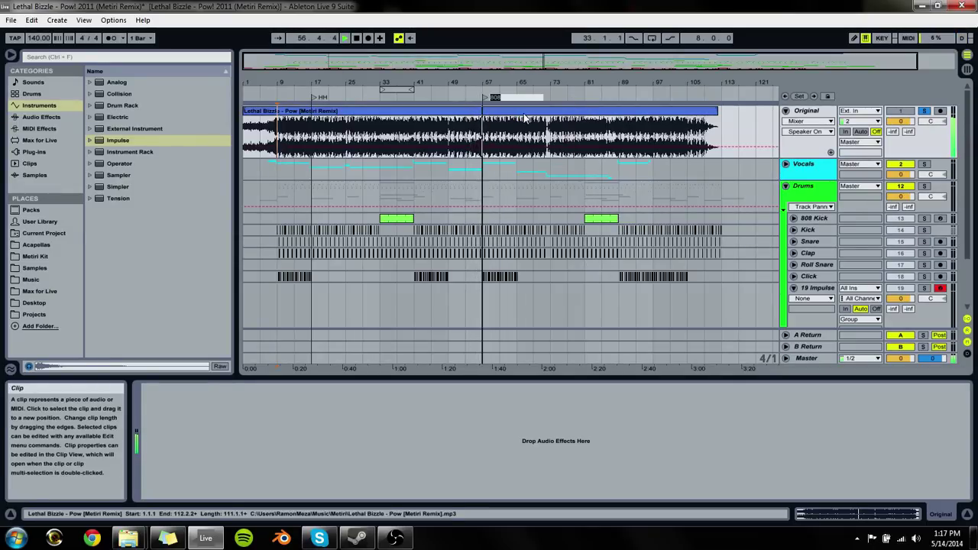
pyautogui.press('Return')
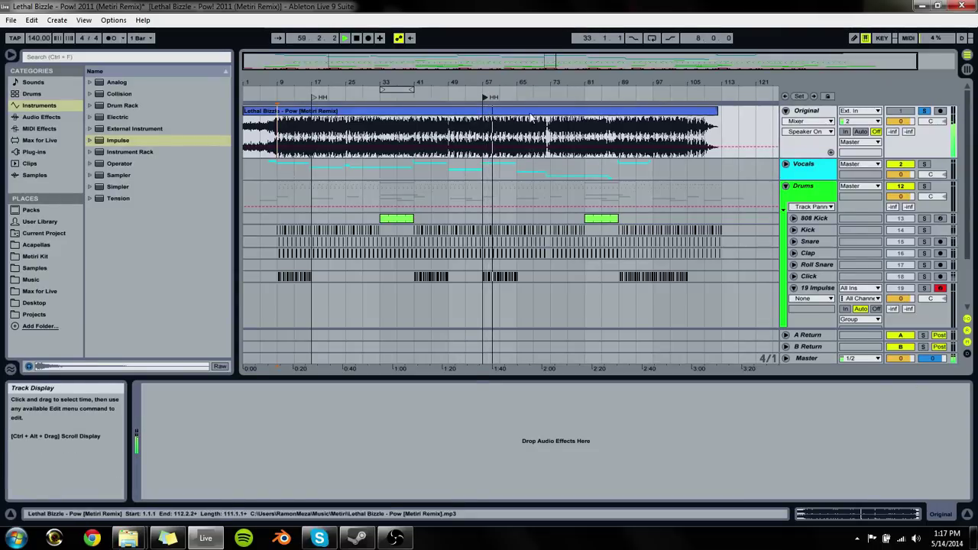
# Step: Listen to the Original track around bars 65, 73, 82 and 87
pyautogui.click(519, 92)
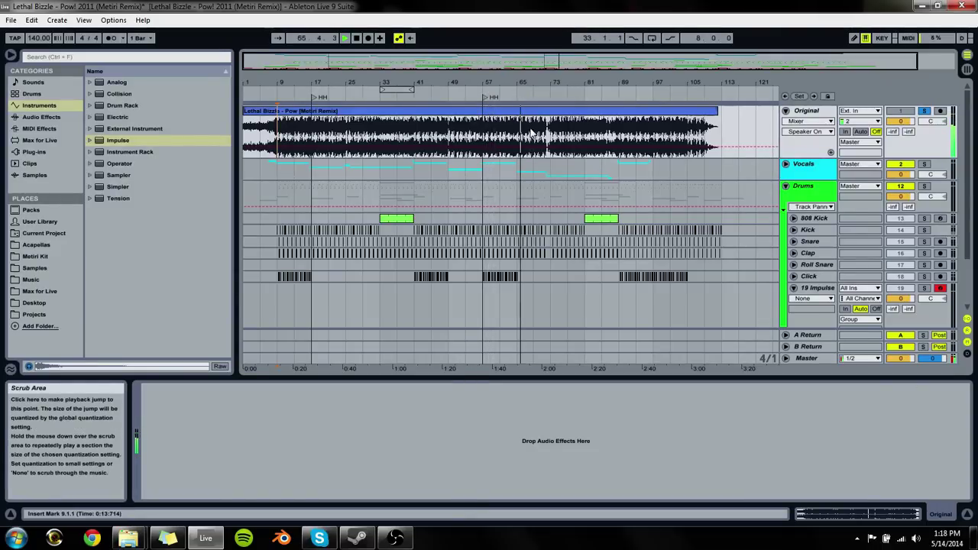
pyautogui.click(550, 97)
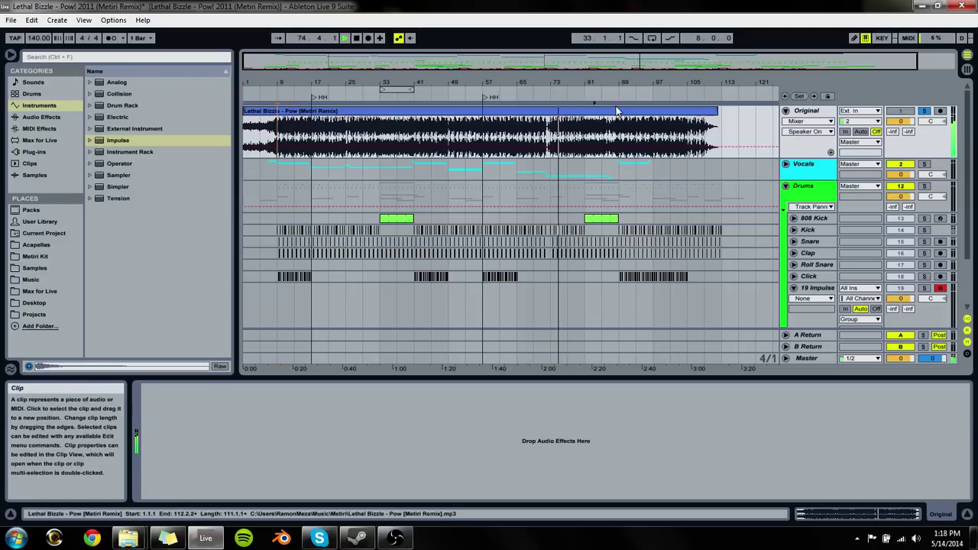
pyautogui.click(589, 97)
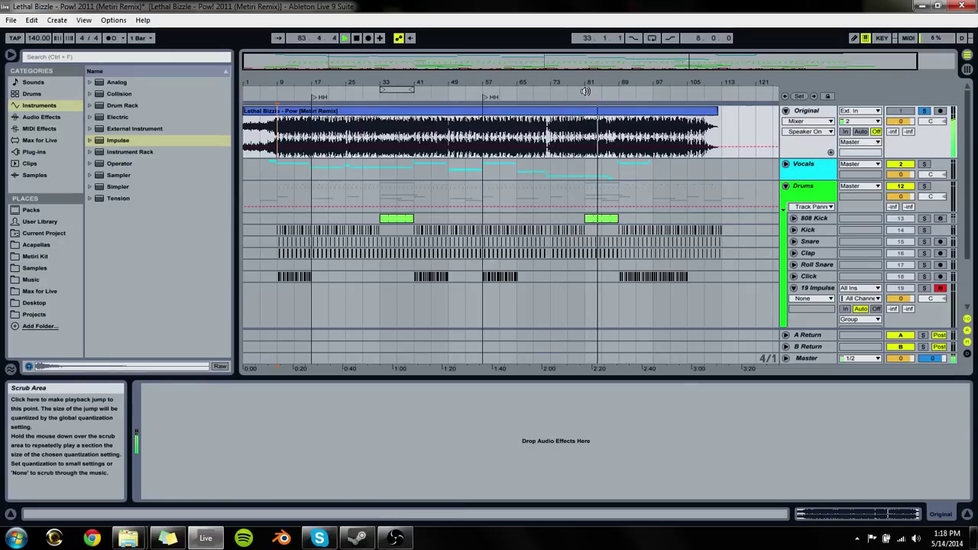
pyautogui.scroll(-1, 585, 161)
pyautogui.scroll(1, 579, 166)
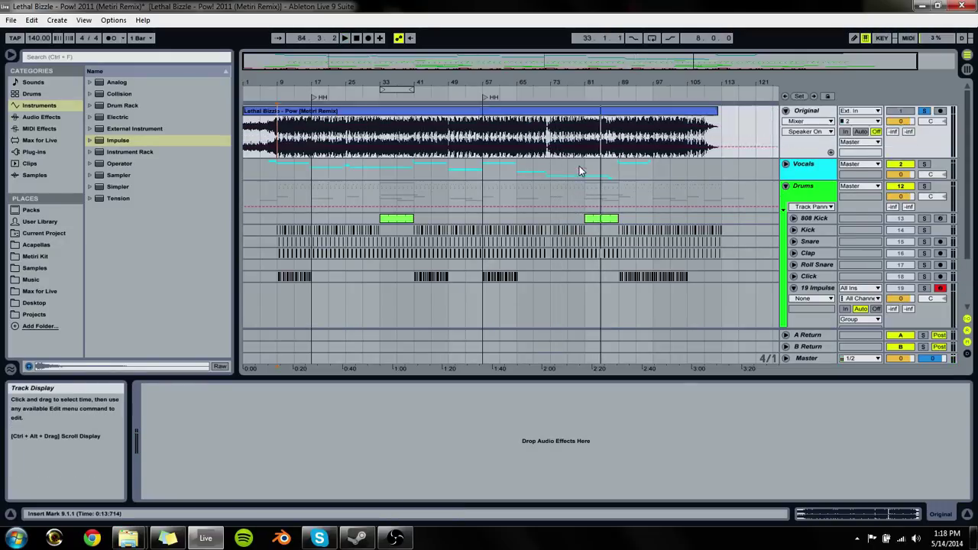
pyautogui.click(613, 95)
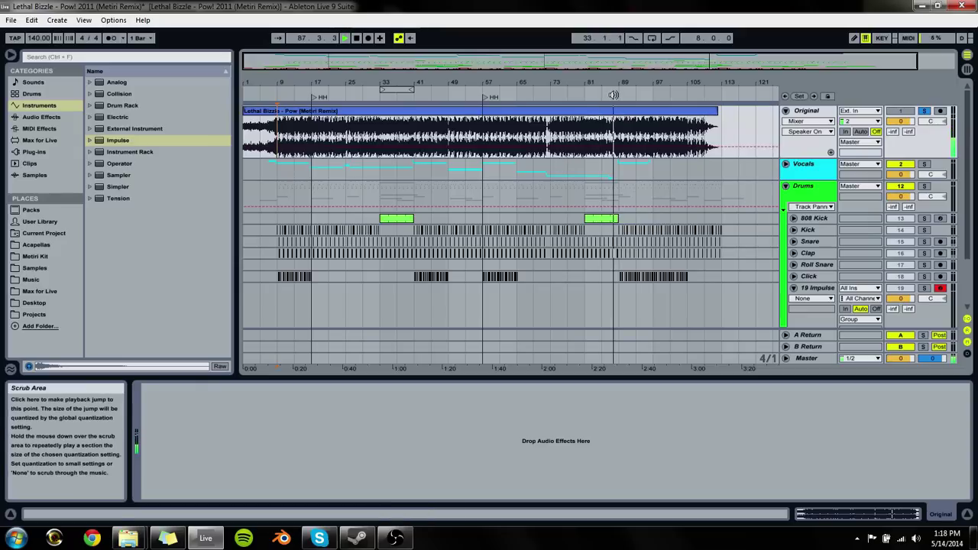
pyautogui.rightClick(615, 94)
pyautogui.click(633, 126)
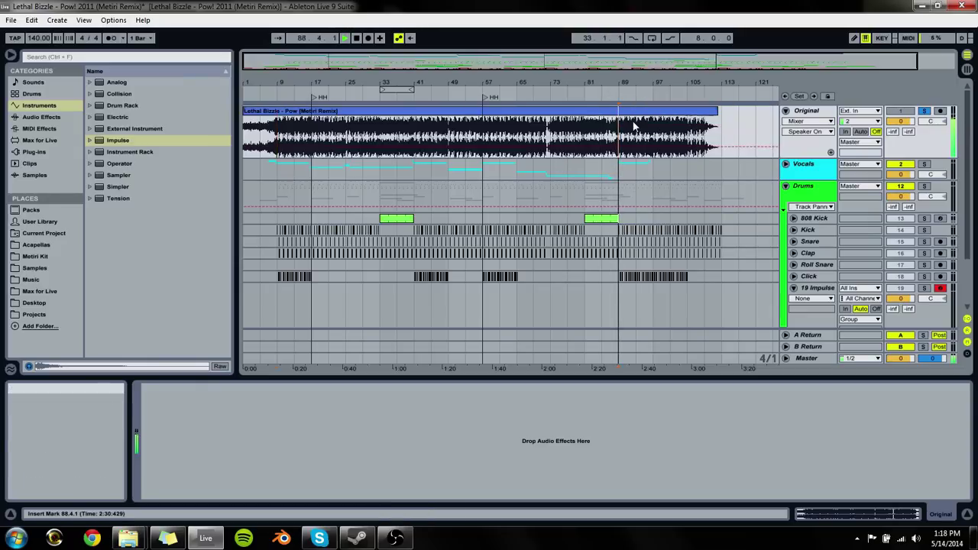
pyautogui.rightClick(616, 92)
pyautogui.press('Escape')
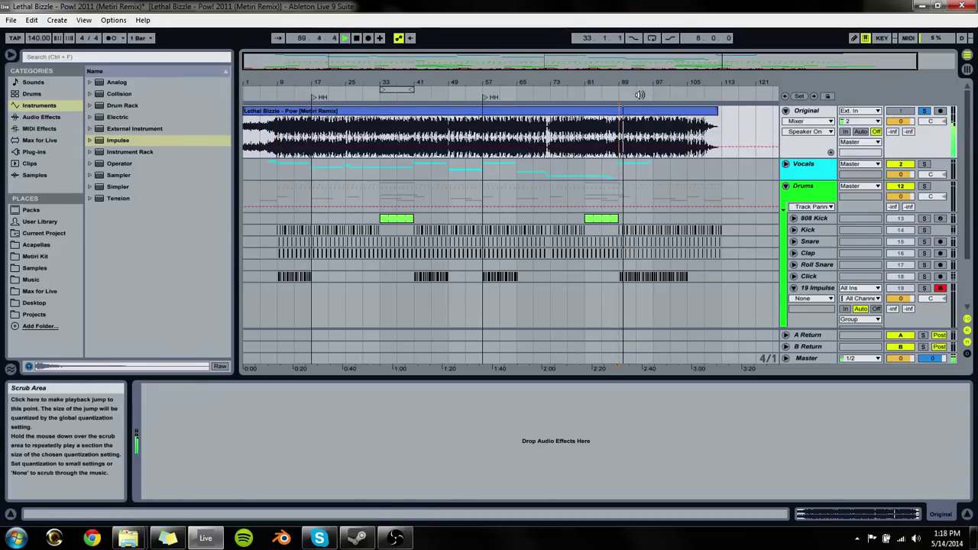
# Step: Add a third locator just before bar 97 and name it HH
pyautogui.rightClick(652, 96)
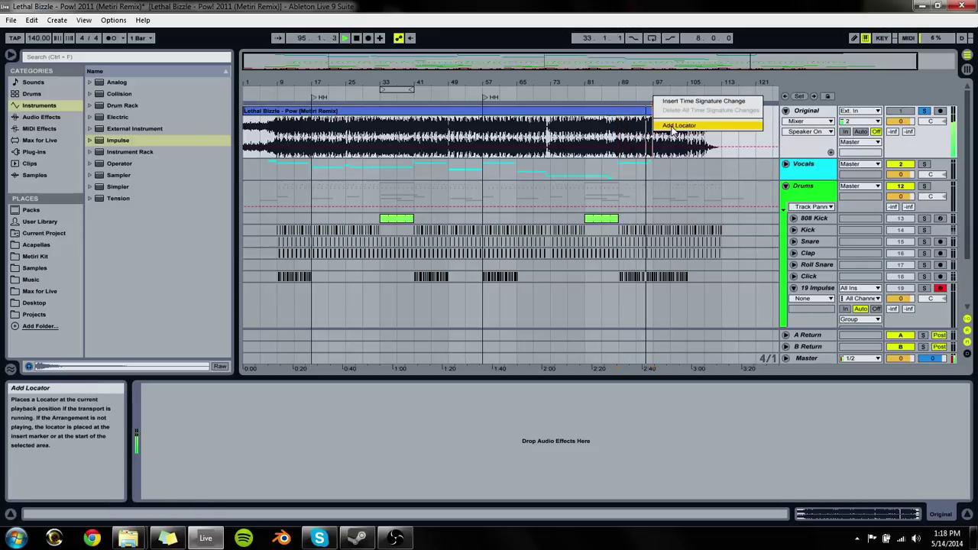
pyautogui.click(674, 127)
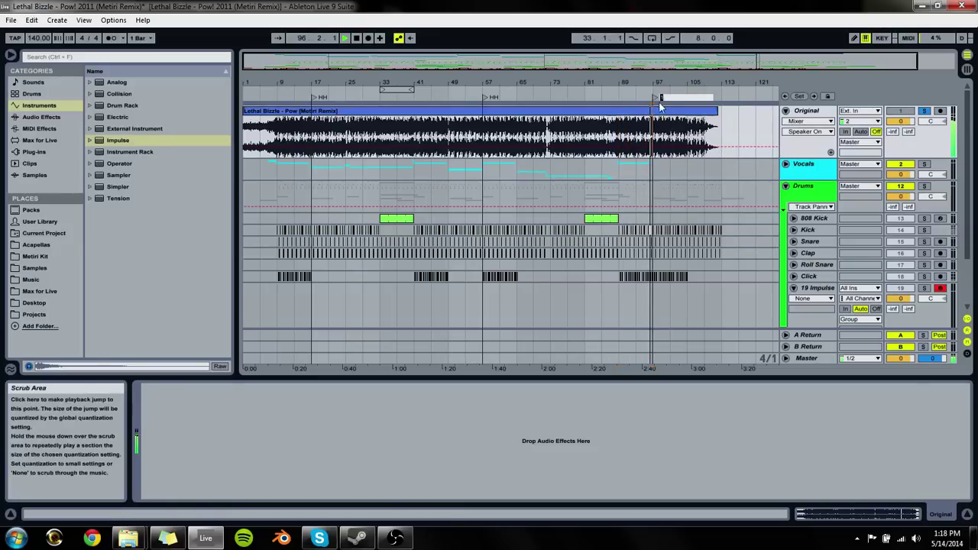
pyautogui.write('HH')
pyautogui.press('Return')
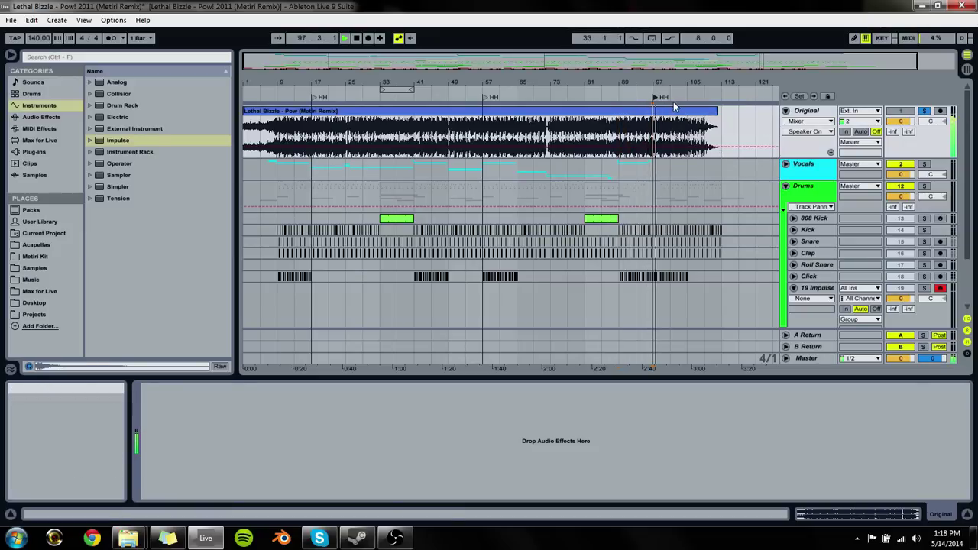
# Step: Move the third HH locator to bar 105, and from there back to bar 41
pyautogui.moveTo(654, 98); pyautogui.dragTo(689, 97)
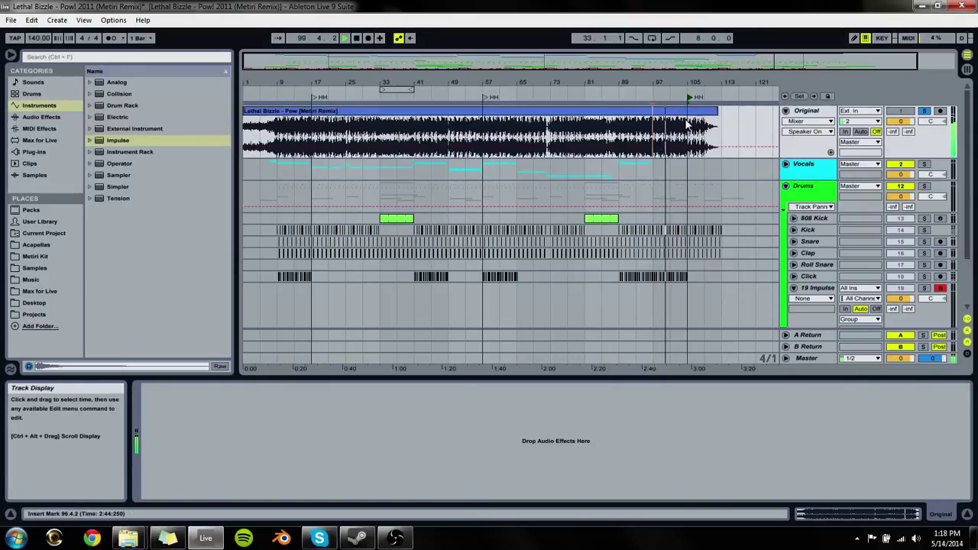
pyautogui.click(691, 97)
pyautogui.press('space')
pyautogui.moveTo(691, 97); pyautogui.dragTo(416, 97)
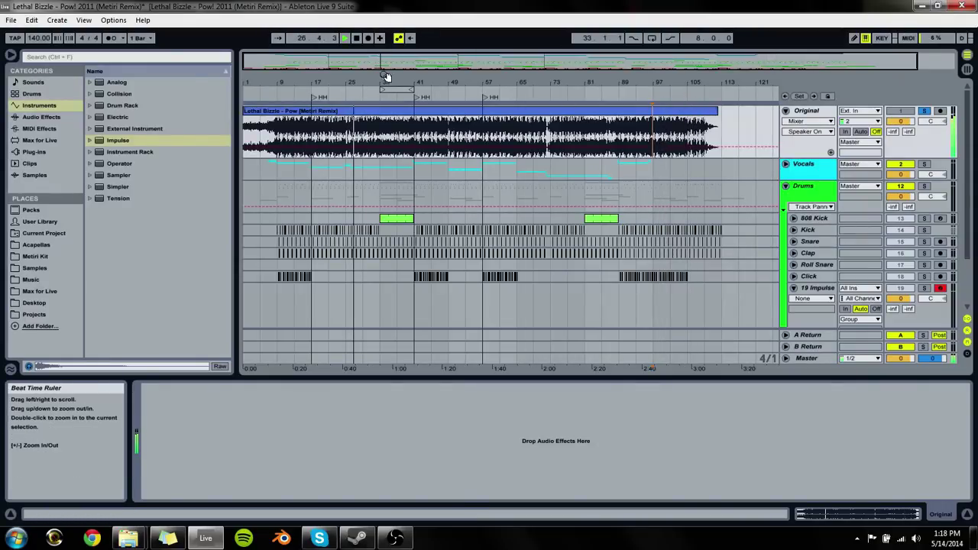
# Step: Move the bar 41 HH locator to bar 49 and listen to the Original track around it
pyautogui.moveTo(382, 81); pyautogui.dragTo(399, 98)
pyautogui.click(398, 98)
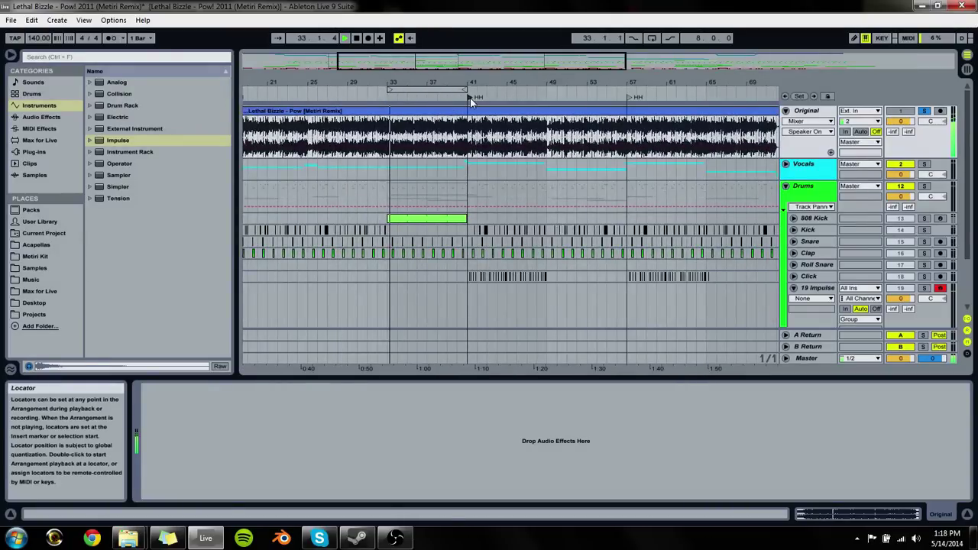
pyautogui.moveTo(470, 98); pyautogui.dragTo(551, 119)
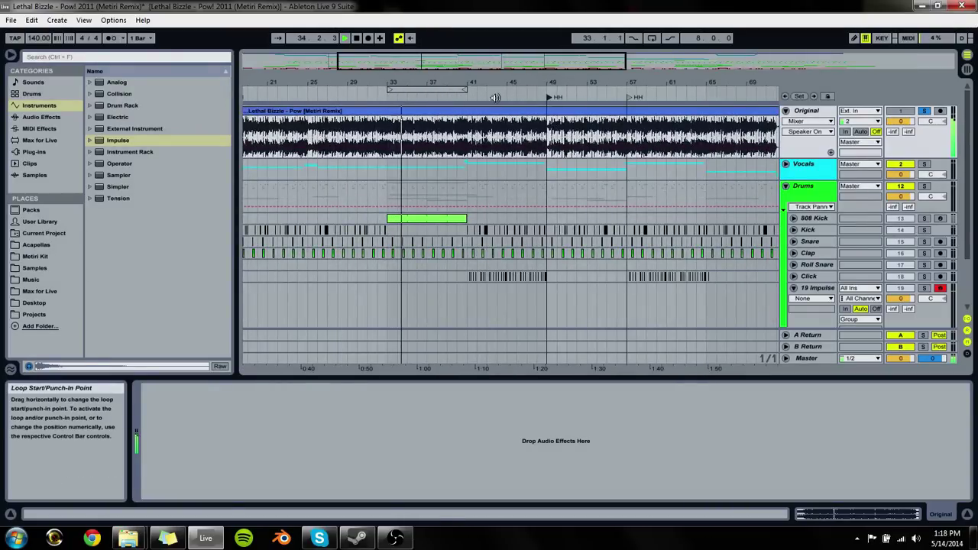
pyautogui.click(493, 98)
pyautogui.click(470, 98)
pyautogui.click(547, 97)
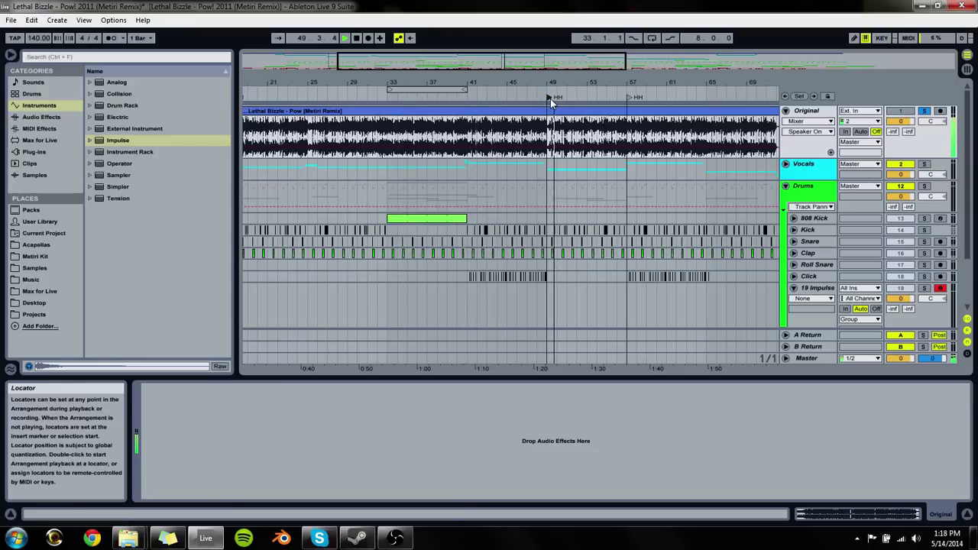
# Step: Move the HH locator at bar 49 to bar 73
pyautogui.press('Delete')
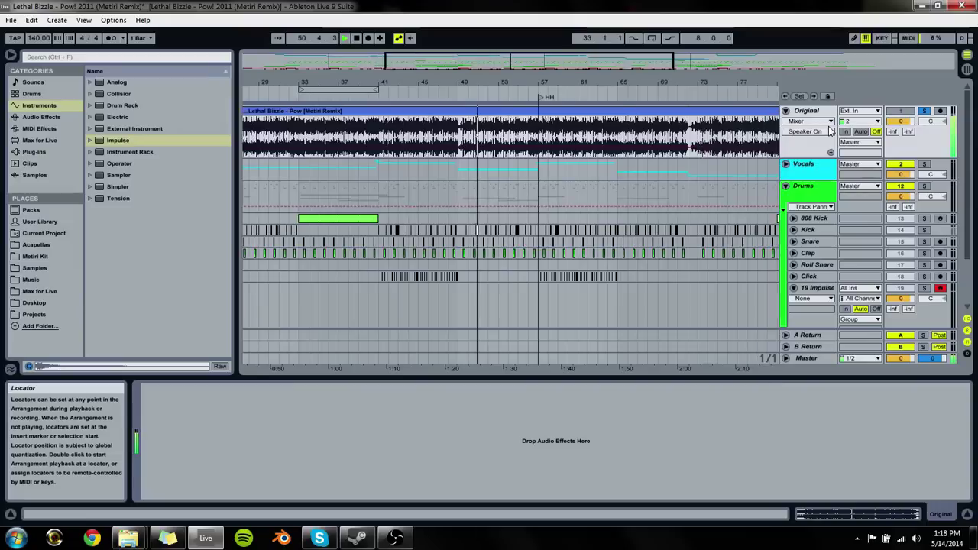
pyautogui.click(600, 98)
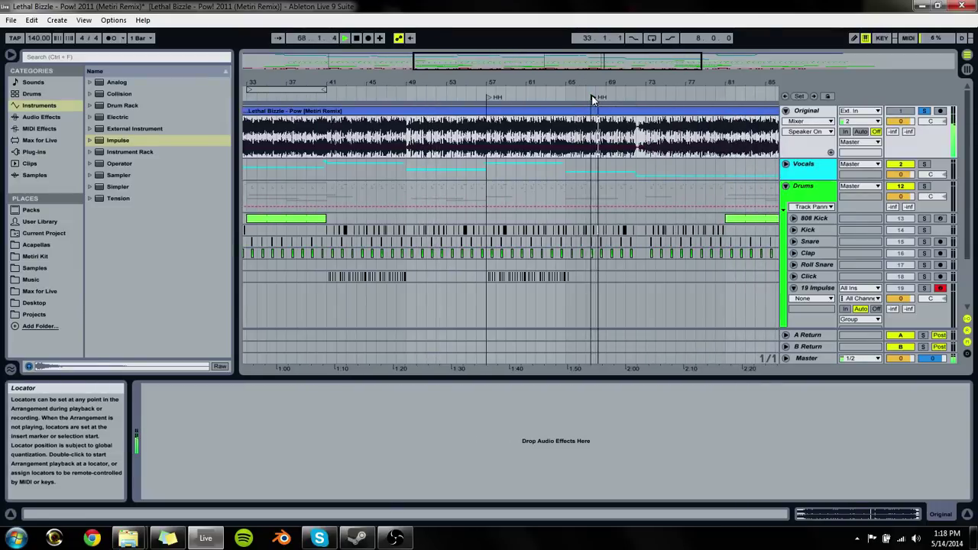
pyautogui.moveTo(593, 96); pyautogui.dragTo(463, 134)
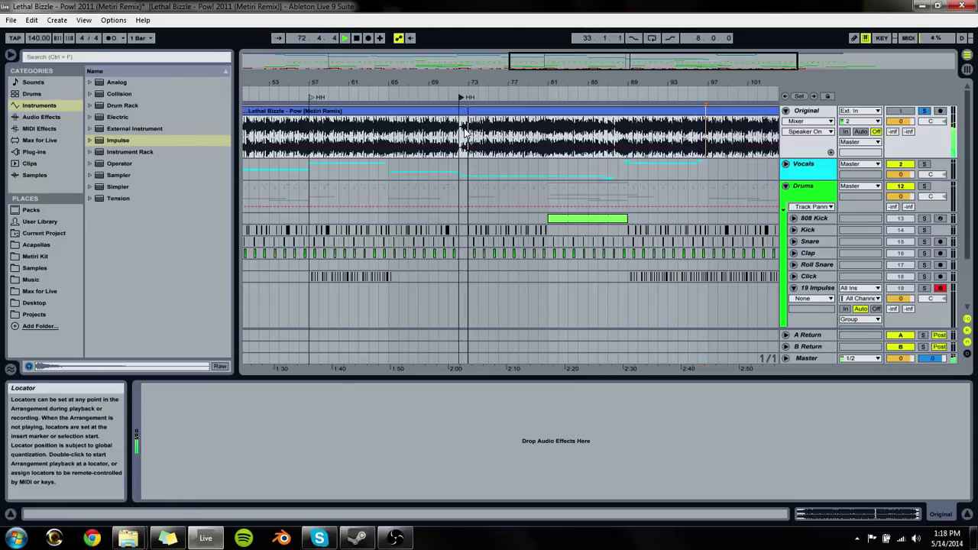
pyautogui.moveTo(464, 131); pyautogui.dragTo(471, 116)
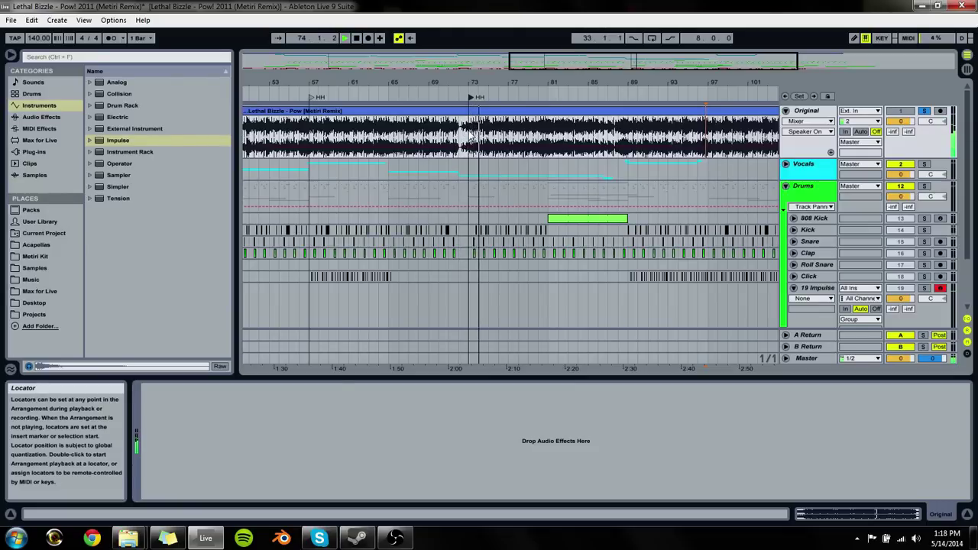
# Step: Rename the bar 73 locator No HH and move it to bar 89, at the end of the second 808 Kick clip
pyautogui.rightClick(474, 97)
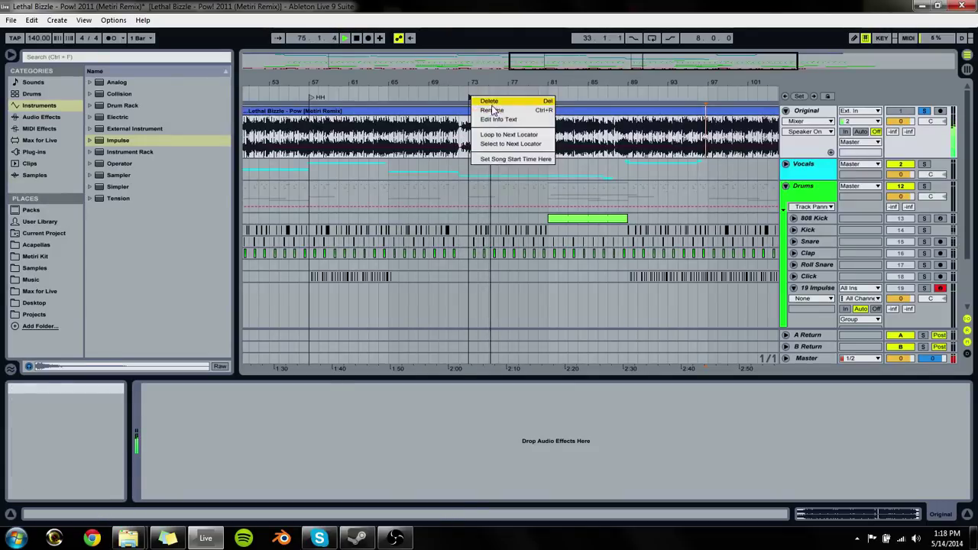
pyautogui.click(487, 106)
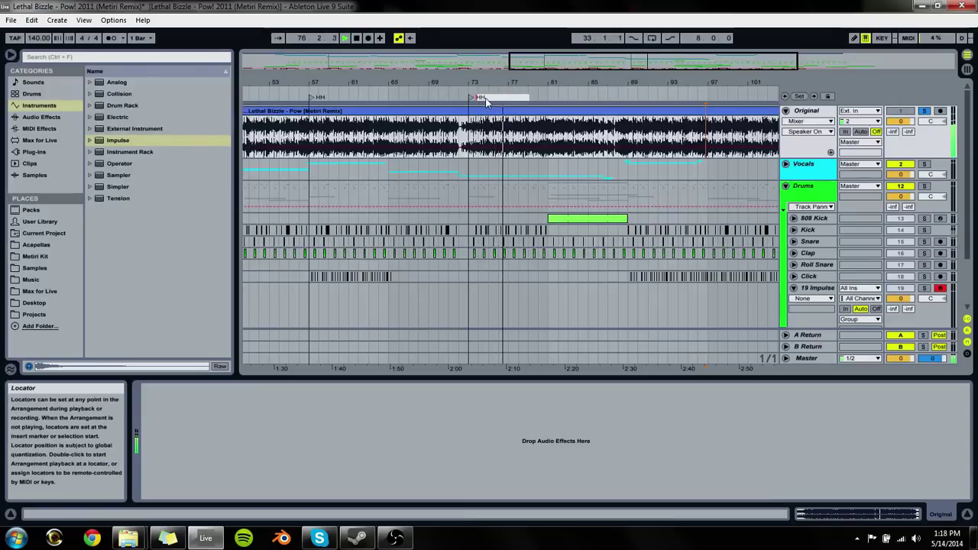
pyautogui.write('No')
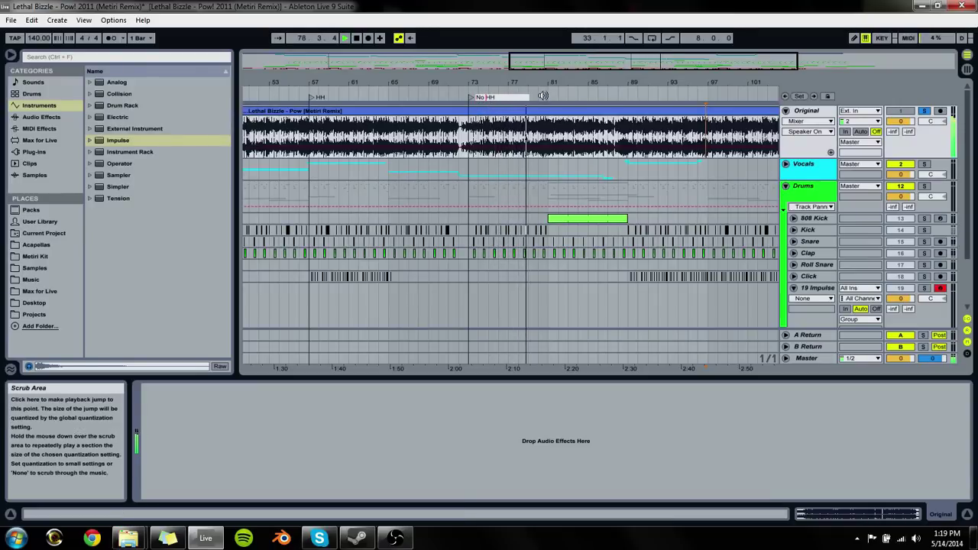
pyautogui.click(540, 219)
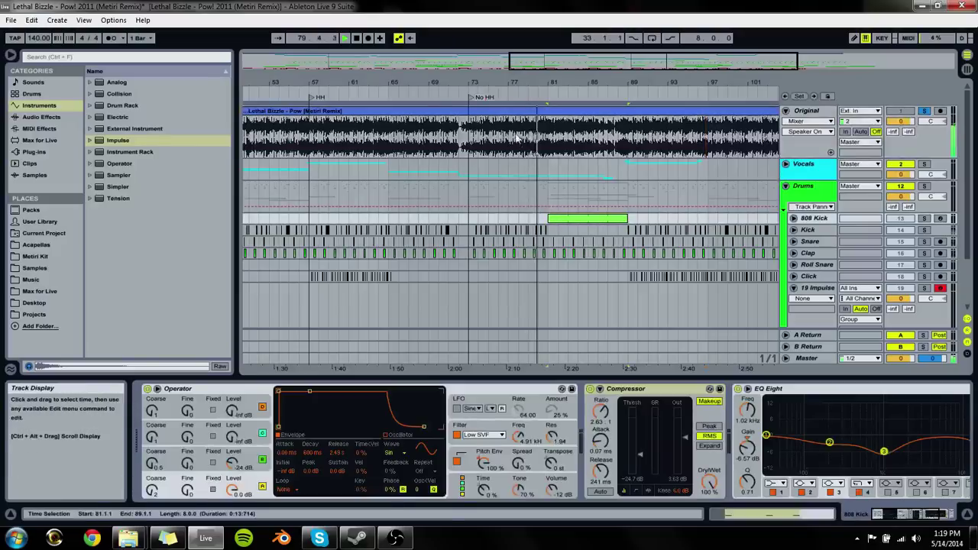
pyautogui.moveTo(485, 97); pyautogui.dragTo(631, 98)
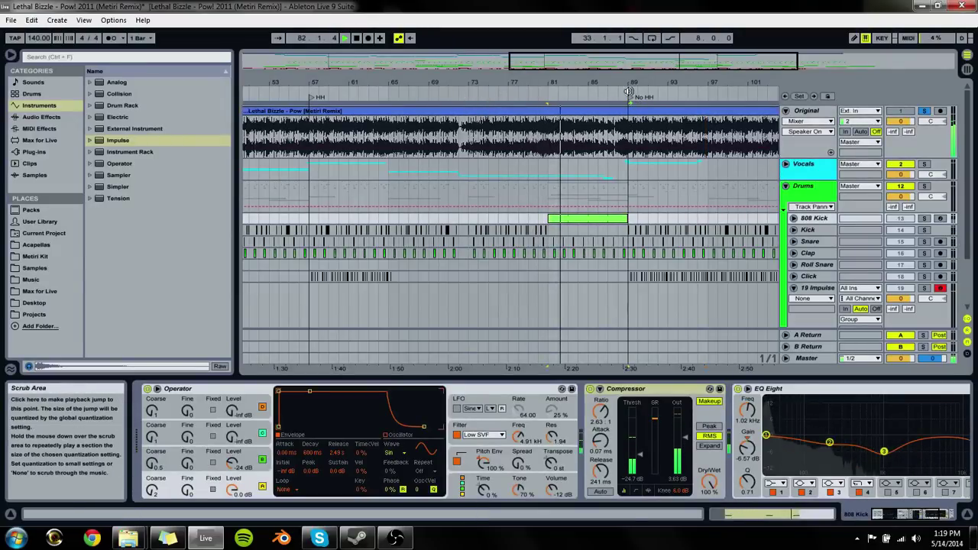
# Step: Turn off solo on the Original track and save the set
pyautogui.moveTo(566, 82); pyautogui.dragTo(567, 64)
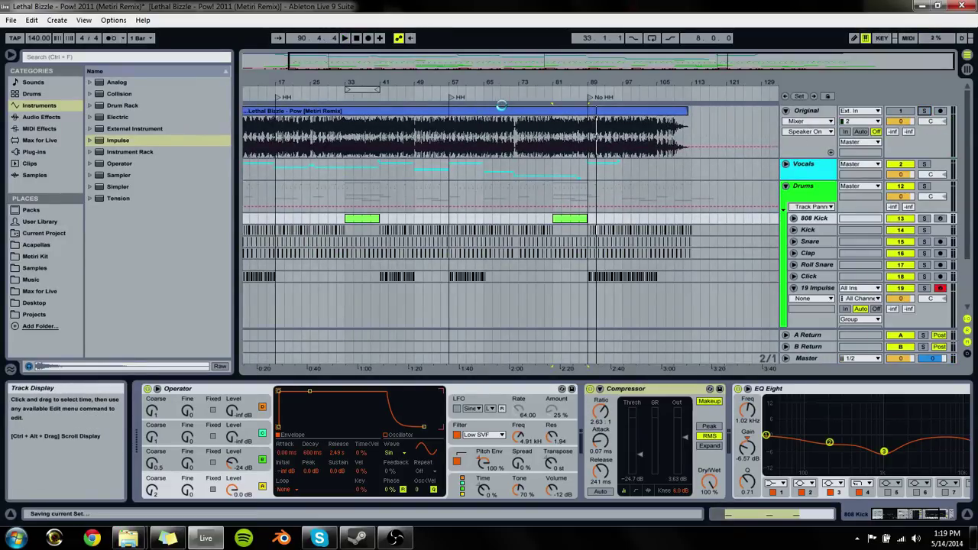
pyautogui.moveTo(373, 88); pyautogui.dragTo(412, 82)
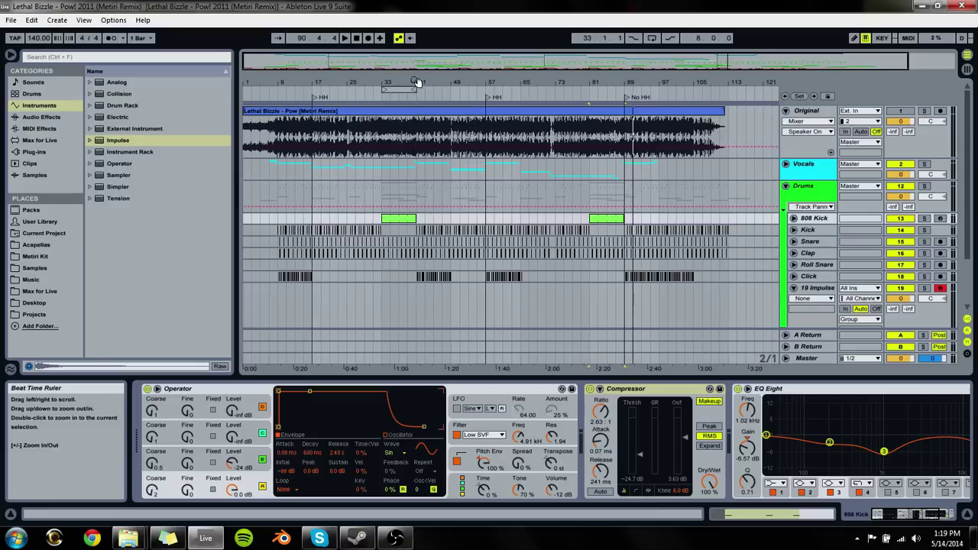
# Step: Listen to the full mix around bar 25 and from the HH locator at bar 17
pyautogui.click(344, 93)
pyautogui.moveTo(347, 83); pyautogui.dragTo(482, 86)
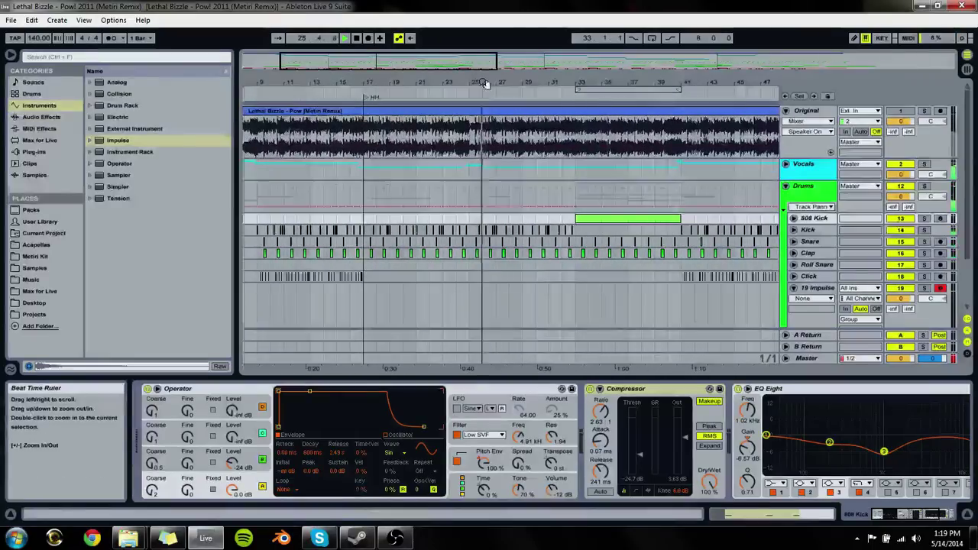
pyautogui.click(367, 94)
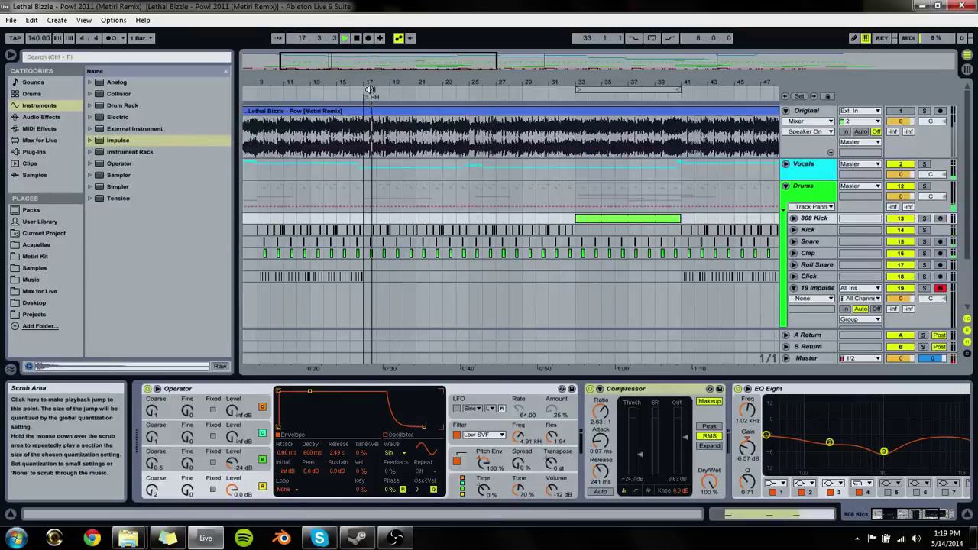
# Step: Solo the Original track and listen to it around bar 25 and on to bar 41
pyautogui.click(924, 111)
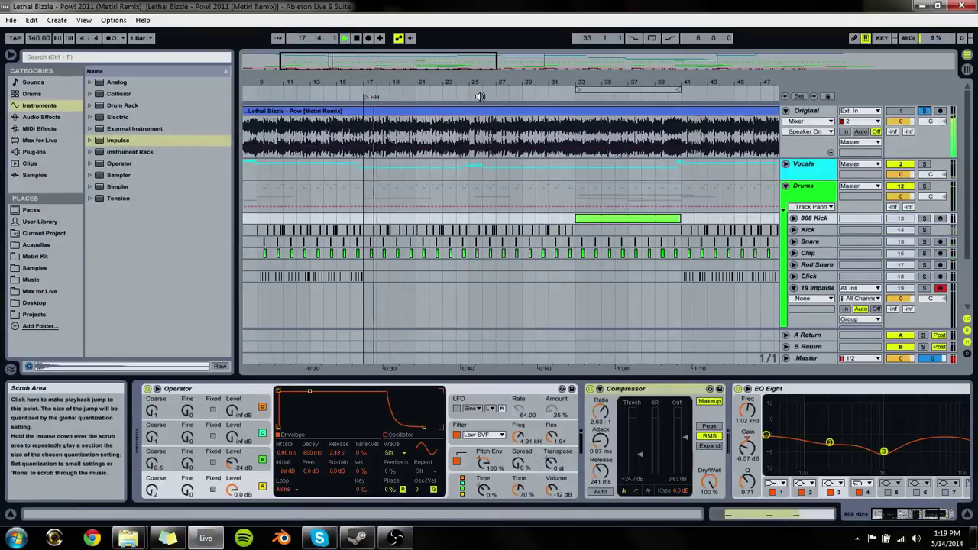
pyautogui.click(480, 97)
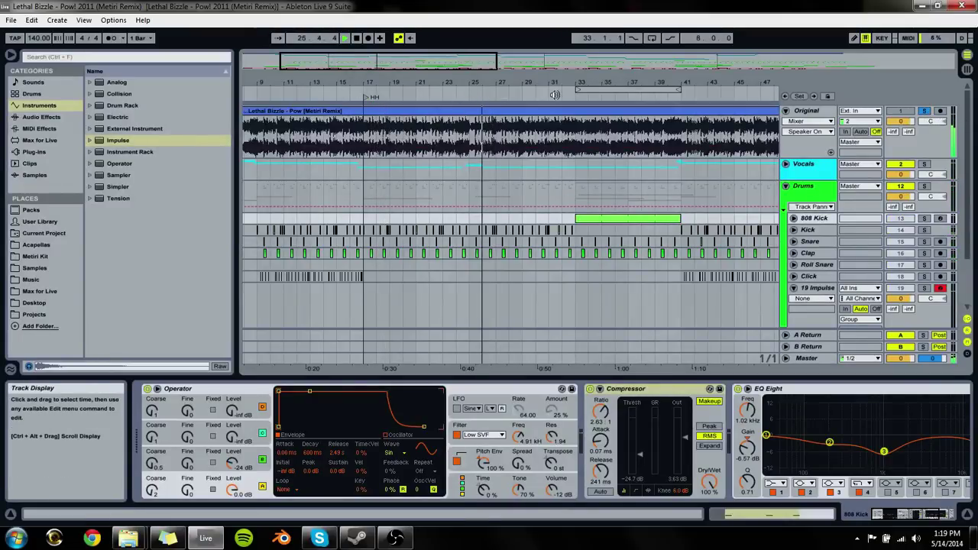
pyautogui.moveTo(565, 86); pyautogui.dragTo(451, 100)
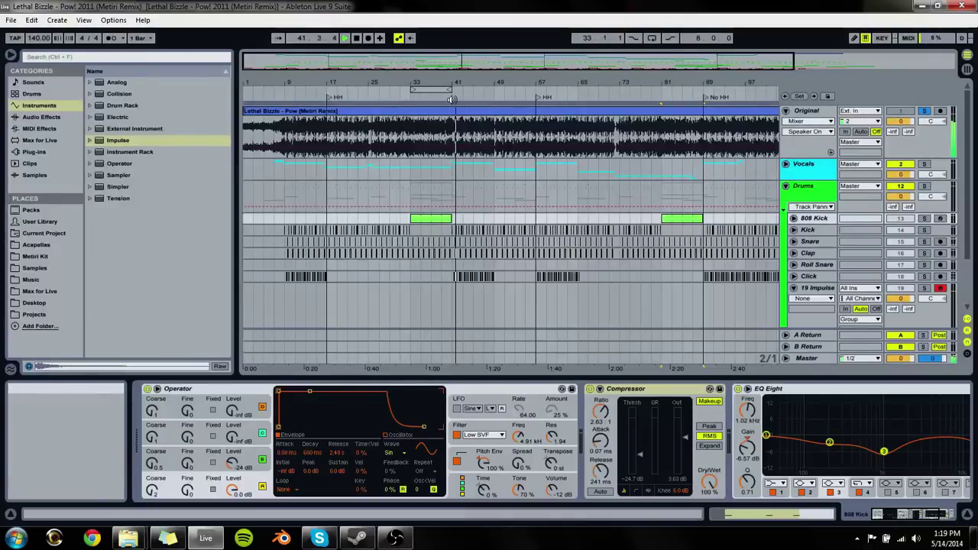
# Step: Add a locator named No HH at bar 41, at the end of the first 808 Kick clip
pyautogui.rightClick(453, 100)
pyautogui.click(477, 131)
pyautogui.write('No HH')
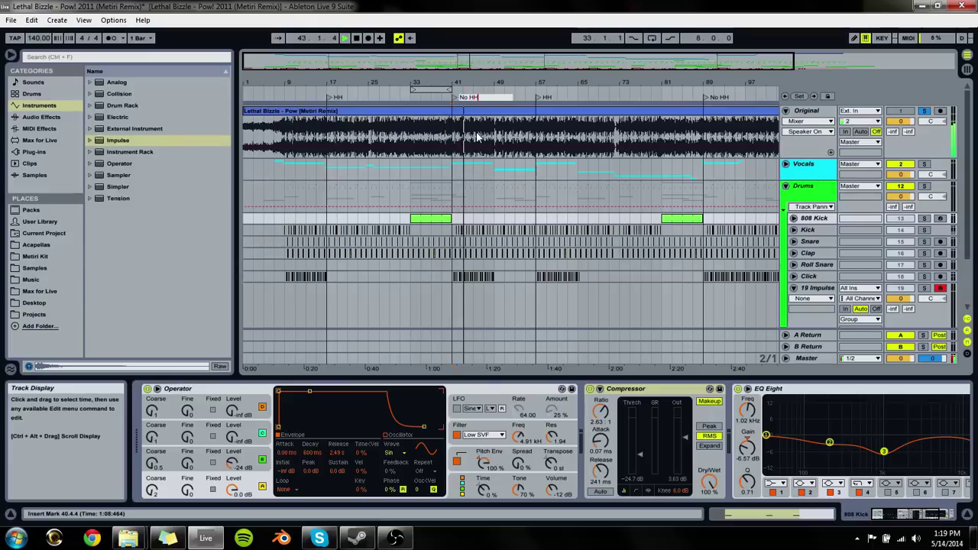
pyautogui.press('Return')
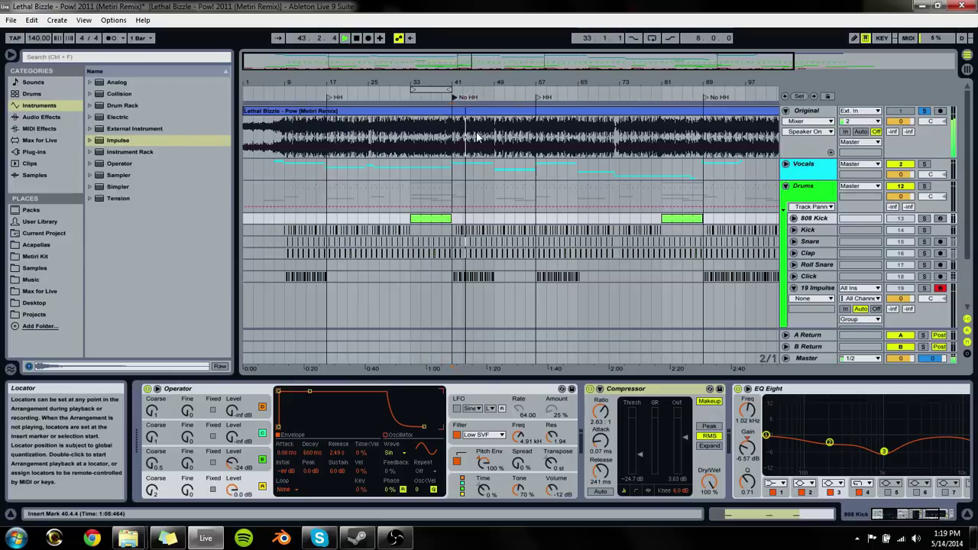
pyautogui.rightClick(454, 97)
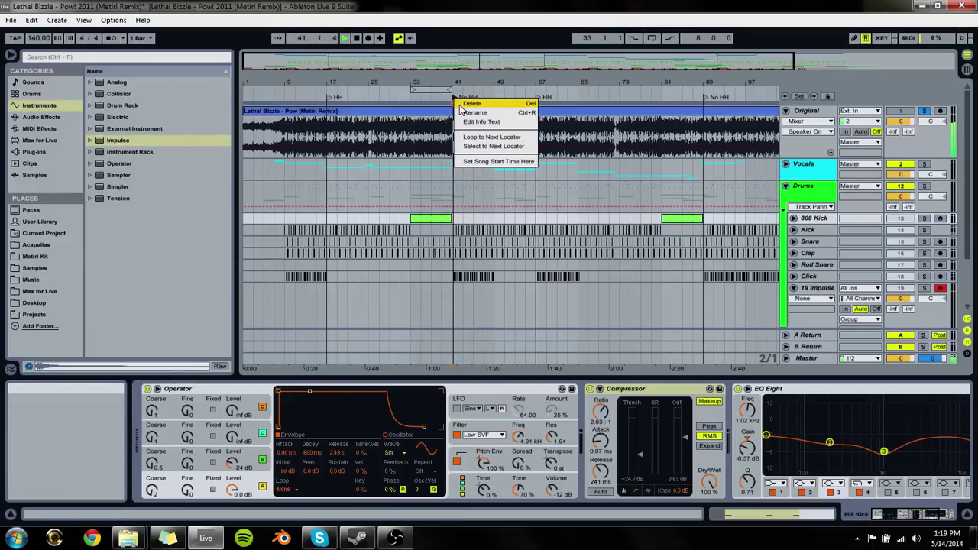
pyautogui.press('Escape')
# Step: Listen to the Original track around bars 53 and 75, and stop playback
pyautogui.click(517, 92)
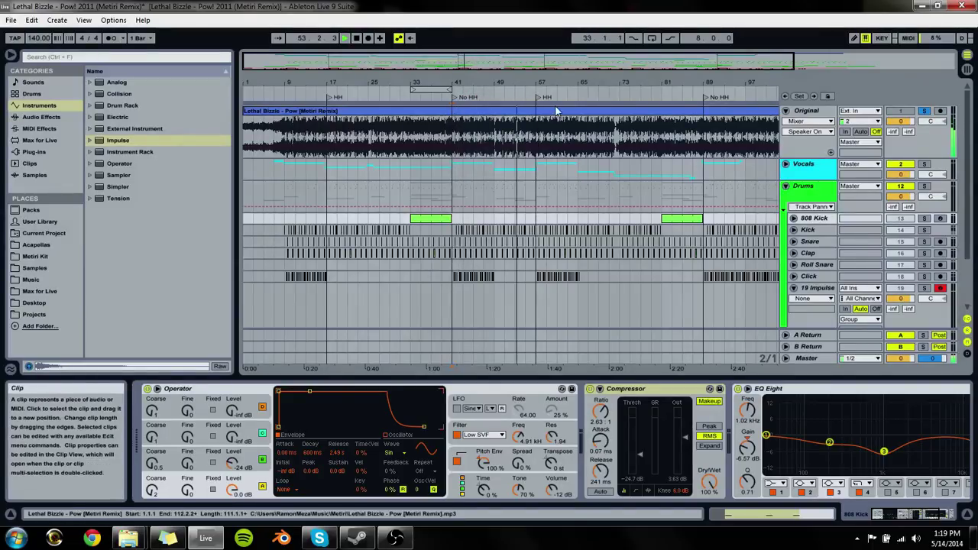
pyautogui.click(596, 99)
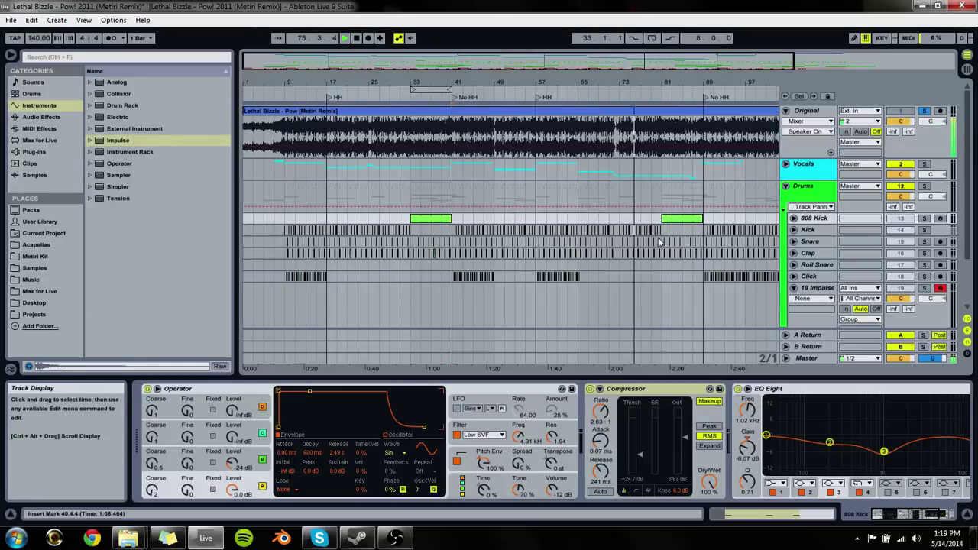
pyautogui.press('space')
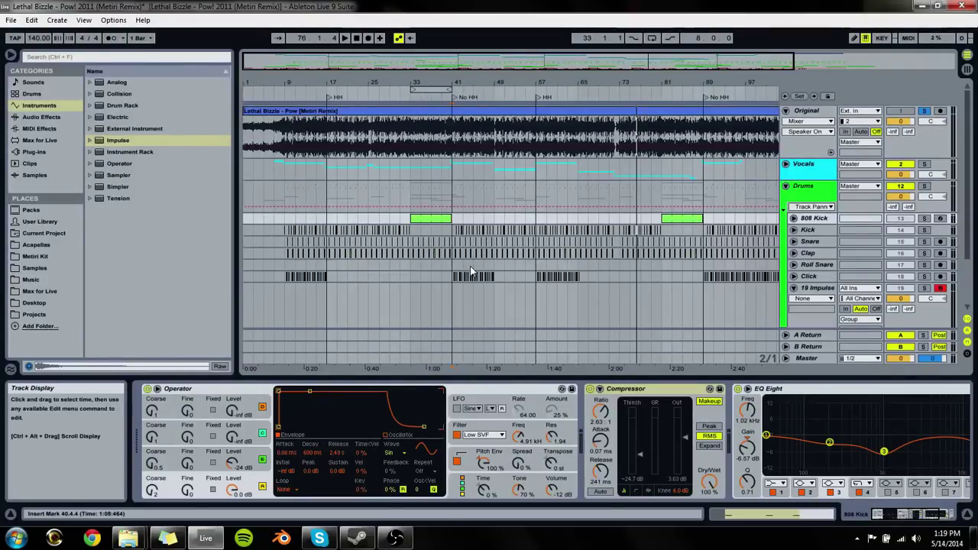
# Step: Save the set and rename the 19 Impulse track HH
pyautogui.click(382, 265)
pyautogui.hotkey('ctrl', 's')
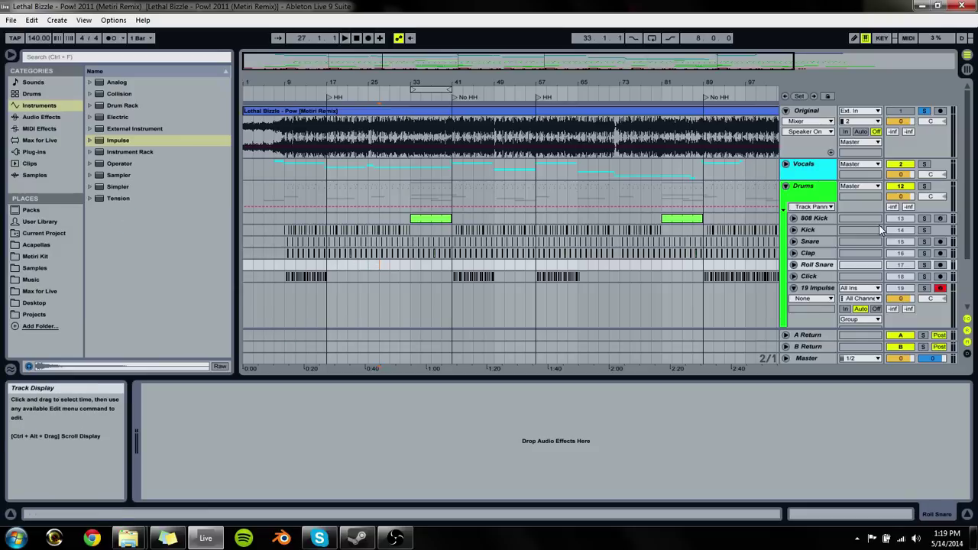
pyautogui.click(794, 288)
pyautogui.scroll(-1, 802, 294)
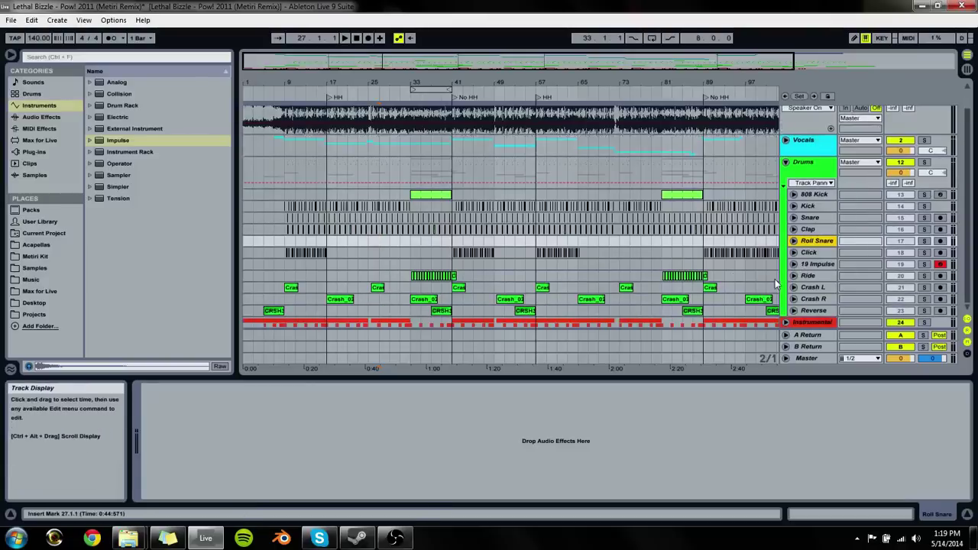
pyautogui.click(794, 264)
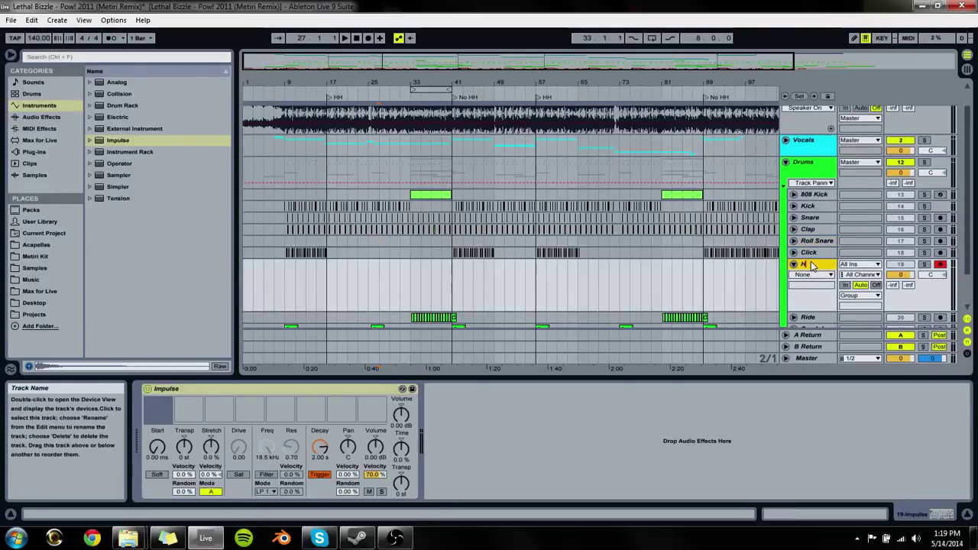
# Step: Play from the HH locator at bar 17, turn off solo on the Original track and fold that track
pyautogui.click(332, 294)
pyautogui.press('space')
pyautogui.scroll(1, 367, 191)
pyautogui.press('+')
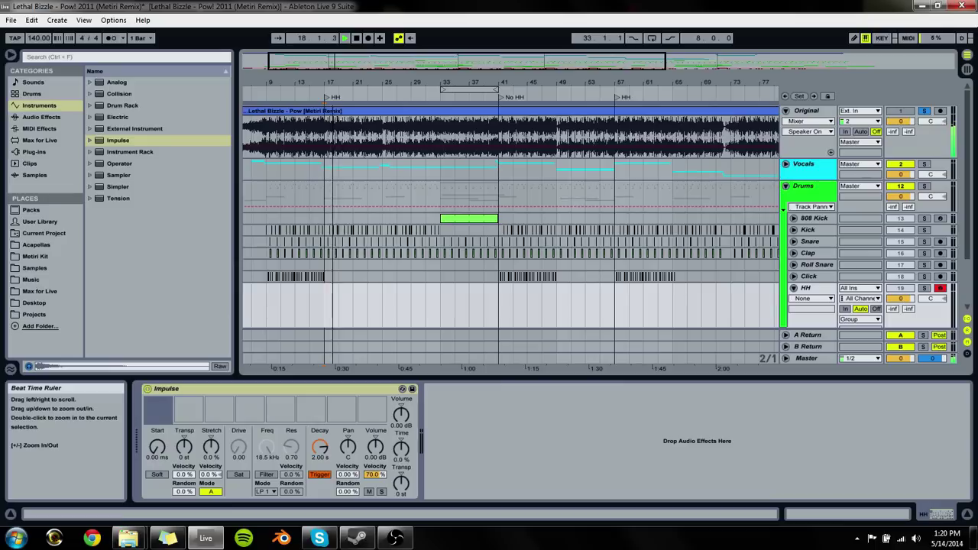
pyautogui.click(785, 110)
pyautogui.scroll(-1, 328, 262)
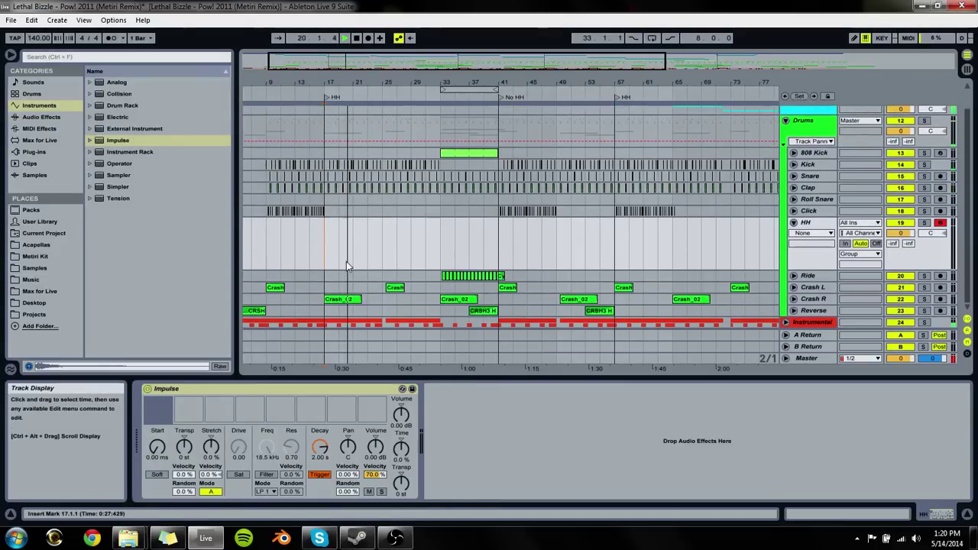
# Step: Fold the Drums group and check the Bell Loop and Horn Hits tracks in the Instrumental group during playback
pyautogui.click(786, 121)
pyautogui.click(786, 166)
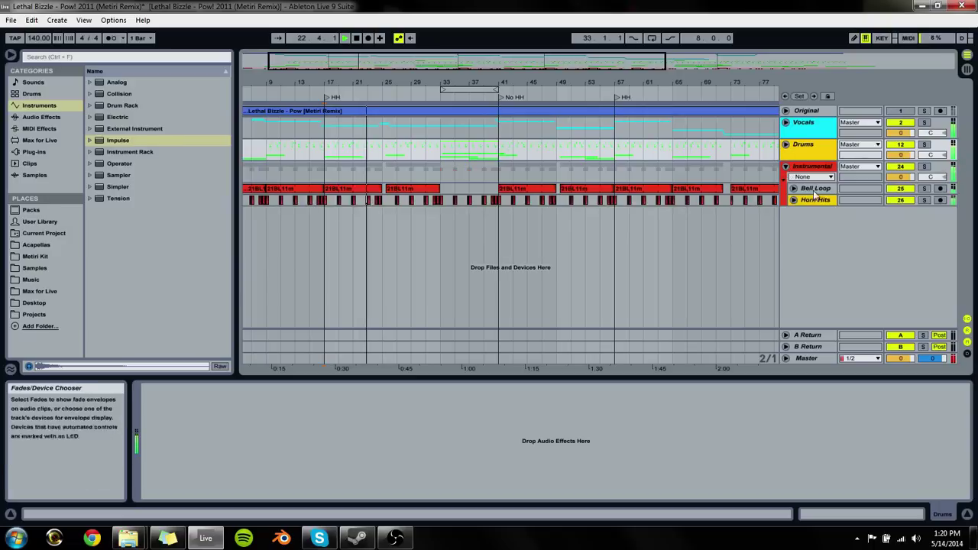
pyautogui.click(814, 191)
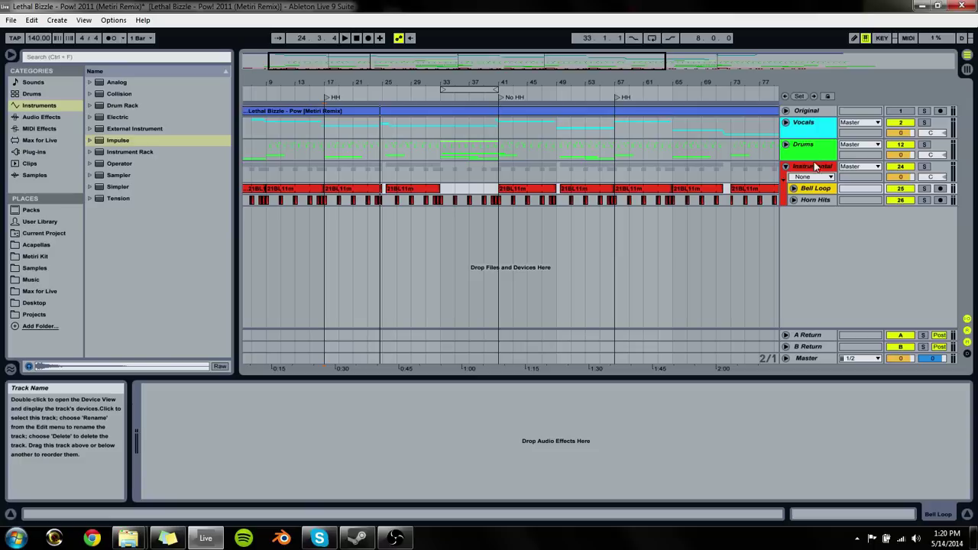
pyautogui.click(786, 167)
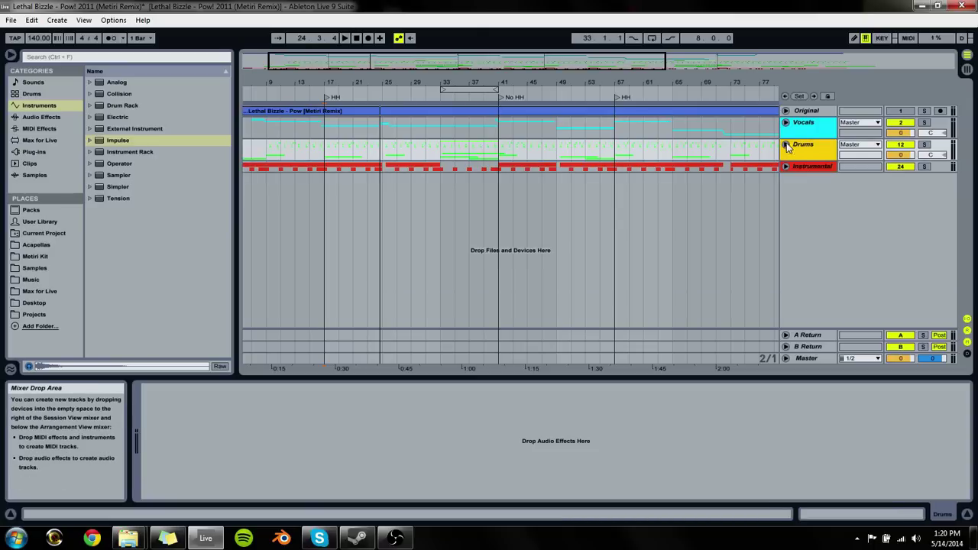
# Step: Unfold the Drums group and play the mix from about bar 15
pyautogui.click(787, 146)
pyautogui.click(322, 268)
pyautogui.press('space')
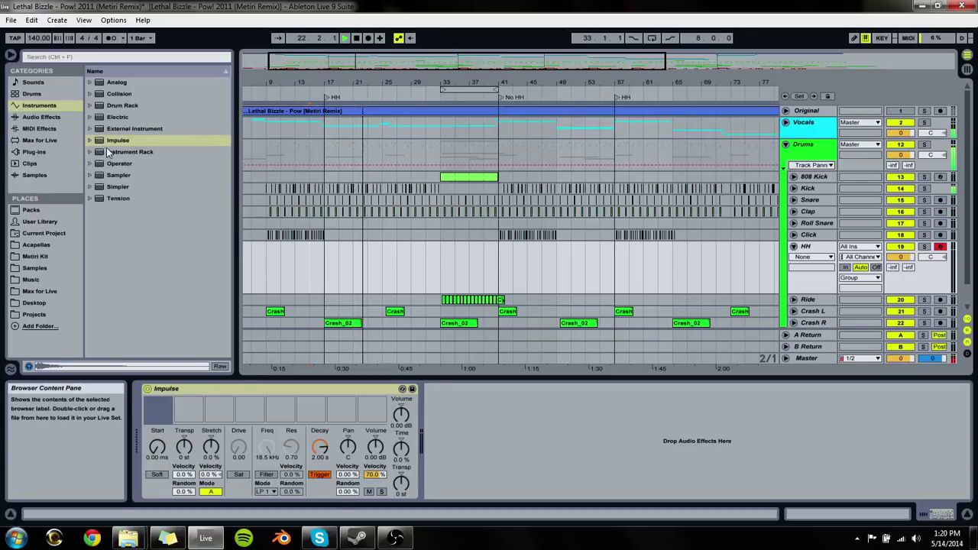
# Step: Browse the Samples folder and collapse the Erkan's Organized Samples folder
pyautogui.click(35, 268)
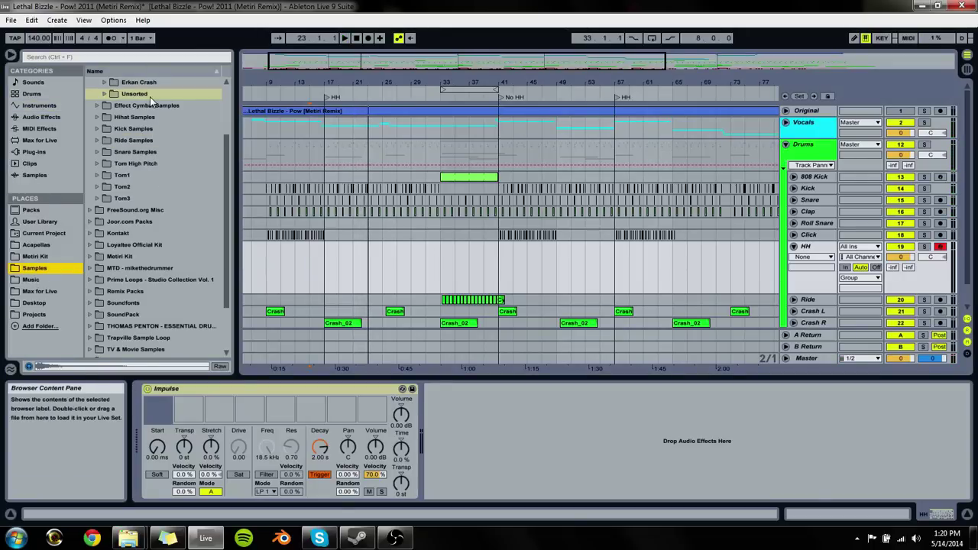
pyautogui.press('Left')
pyautogui.press('Left')
pyautogui.press('Left')
pyautogui.press('Left')
pyautogui.press('Down')
pyautogui.press('Down')
pyautogui.press('Down')
pyautogui.press('Down')
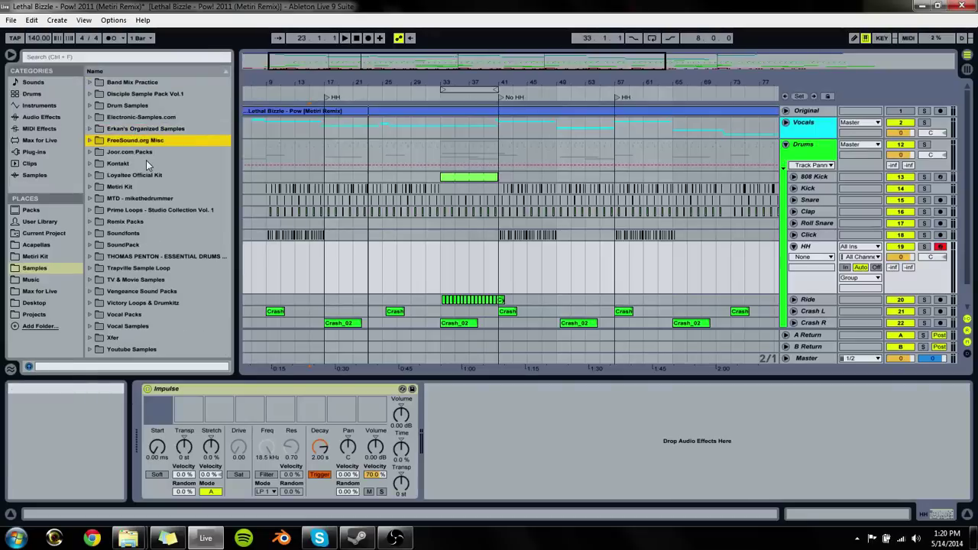
# Step: Expand the Loyaltee Official Kit sample folder to find its hi-hats
pyautogui.press('Right')
pyautogui.press('Down')
pyautogui.press('Down')
pyautogui.press('Down')
pyautogui.press('Down')
pyautogui.press('Down')
pyautogui.press('Down')
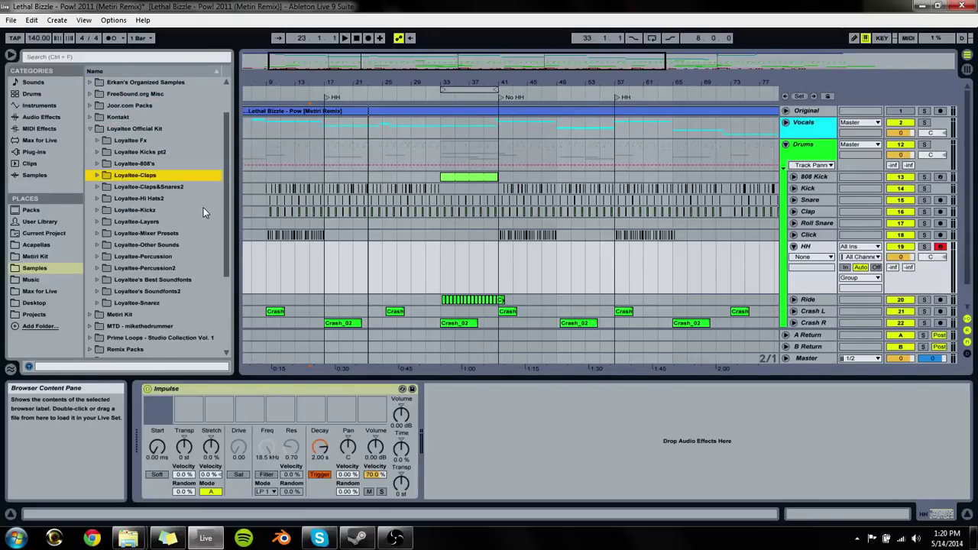
# Step: Preview the hat samples in the Loyaltee-Hi Hats2 folder through Yt hat.wav
pyautogui.press('Right')
pyautogui.press('Down')
pyautogui.press('Down')
pyautogui.press('Down')
pyautogui.press('Down')
pyautogui.press('Down')
pyautogui.press('Down')
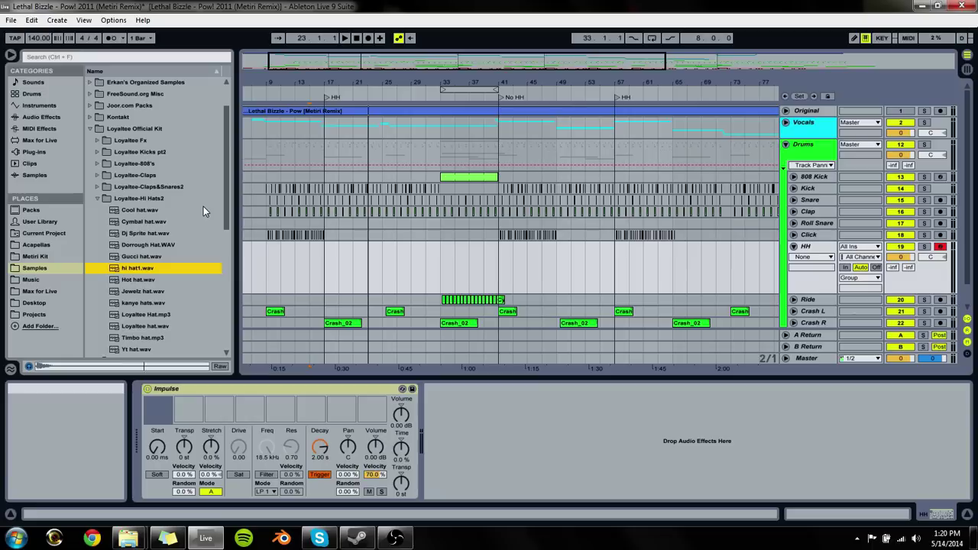
pyautogui.press('Down')
pyautogui.press('Down')
pyautogui.press('Down')
pyautogui.press('Down')
pyautogui.press('Down')
pyautogui.press('Down')
pyautogui.press('Down')
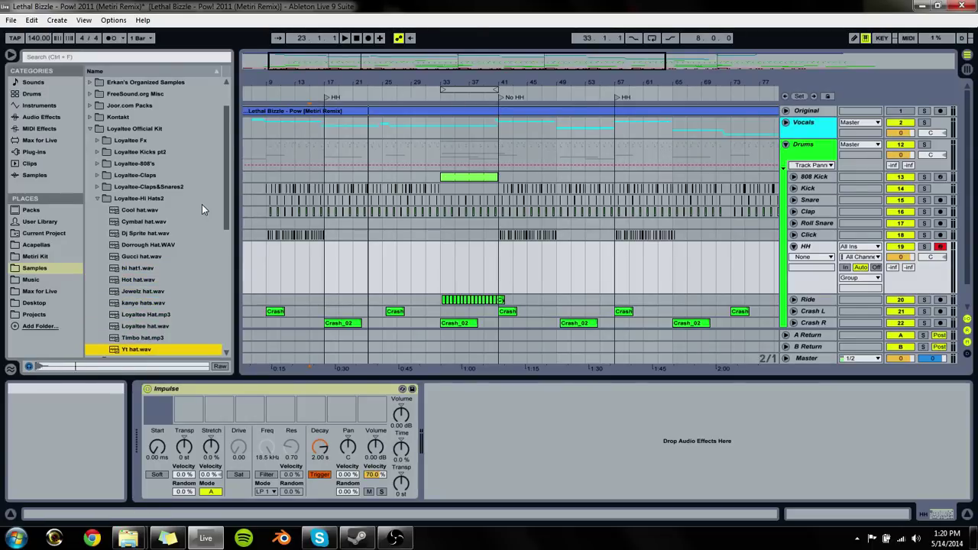
# Step: Open the Loyaltee-Kickz folder briefly and collapse the Loyaltee Official Kit folder
pyautogui.press('Down')
pyautogui.press('Right')
pyautogui.press('Up')
pyautogui.press('Up')
pyautogui.press('Left')
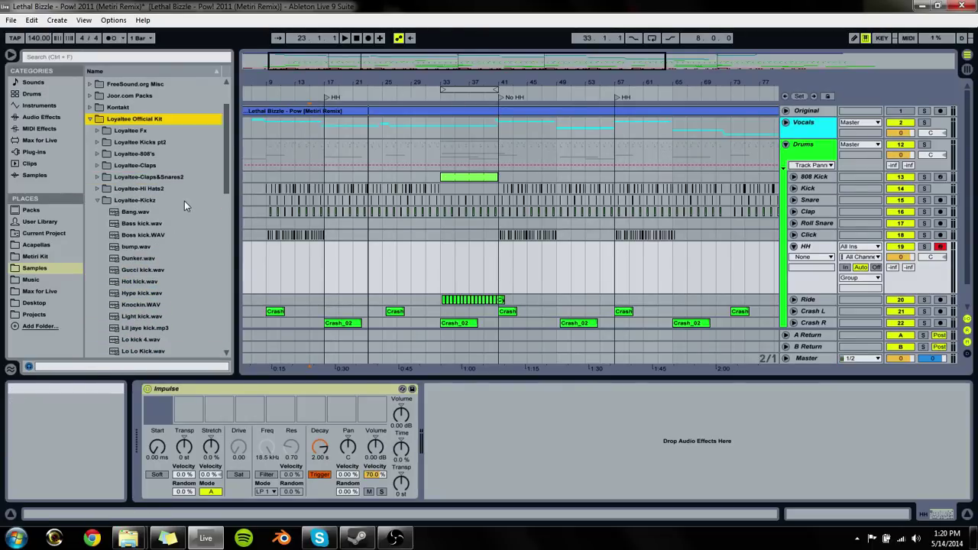
pyautogui.press('Left')
pyautogui.press('Up')
pyautogui.press('Up')
# Step: Expand the Drum Samples folder and the Lex Luger Kit folder inside it
pyautogui.click(126, 82)
pyautogui.press('Down')
pyautogui.press('Down')
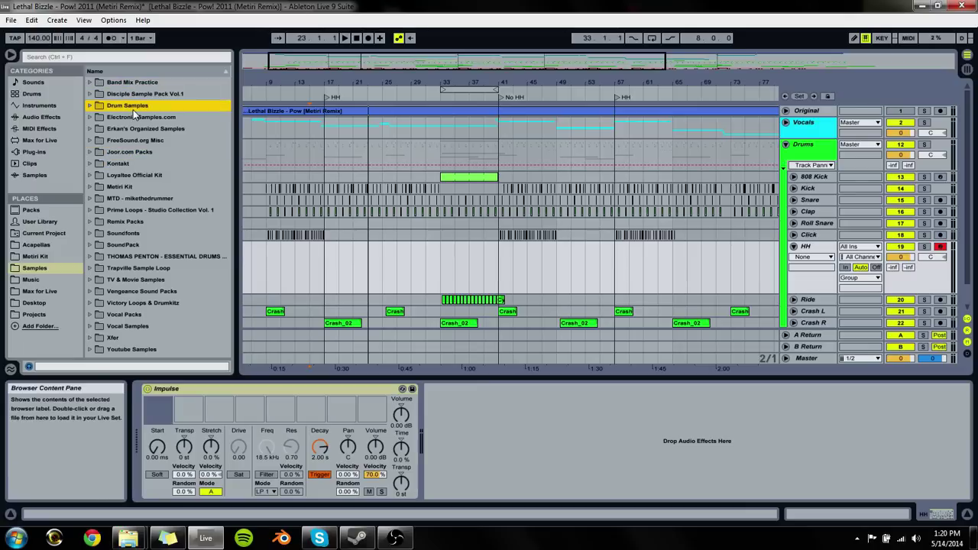
pyautogui.press('Right')
pyautogui.scroll(-3, 151, 210)
pyautogui.scroll(-4, 151, 210)
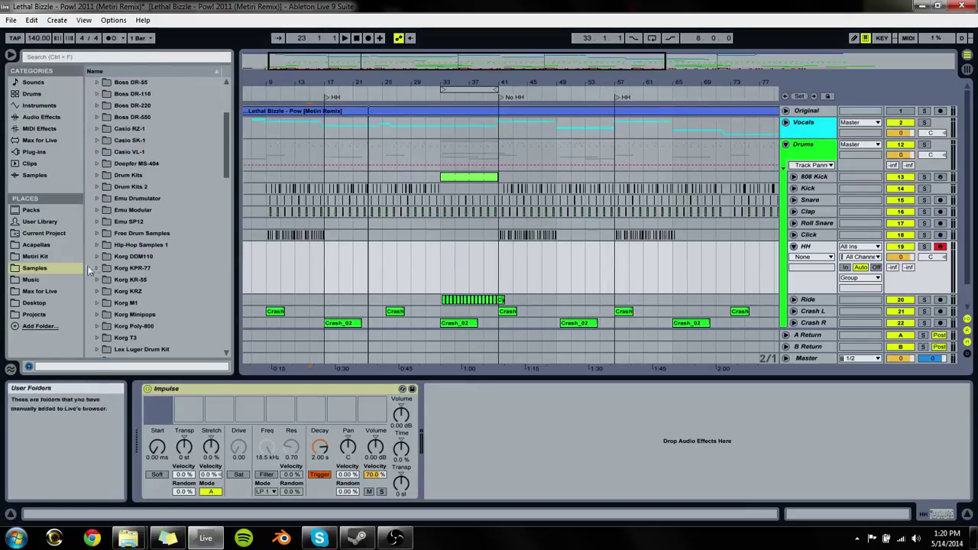
pyautogui.click(128, 272)
pyautogui.scroll(-3, 127, 277)
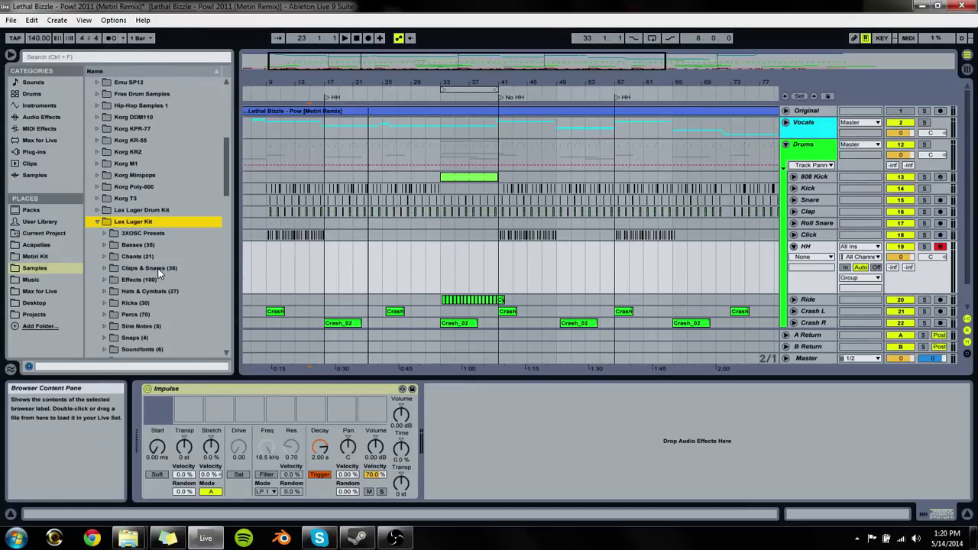
# Step: Expand the Hats & Cymbals (27) folder and preview its samples down to Hat_Closed_02.wav
pyautogui.click(136, 243)
pyautogui.press('Right')
pyautogui.press('Down')
pyautogui.press('Down')
pyautogui.press('Down')
pyautogui.press('Down')
pyautogui.press('Down')
pyautogui.press('Down')
pyautogui.press('Down')
pyautogui.press('Down')
pyautogui.press('Down')
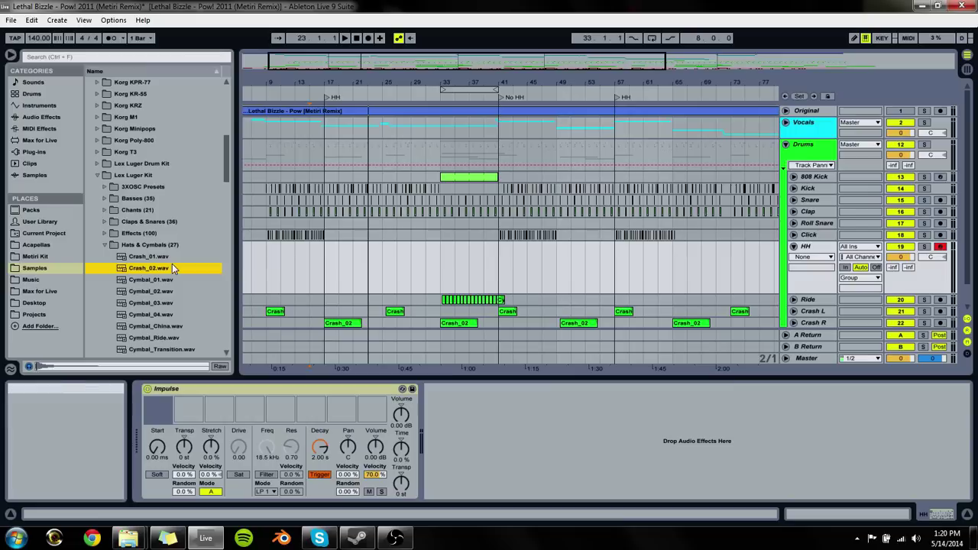
pyautogui.press('Down')
pyautogui.press('Down')
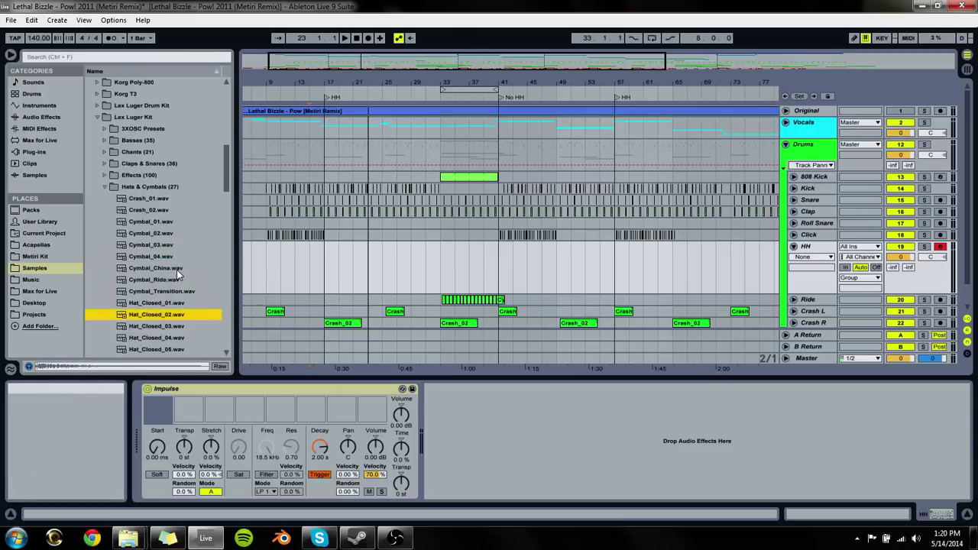
# Step: Compare Hat_Closed_01.wav with Hat_Closed_02.wav and load a closed hat sample into Impulse's first slot
pyautogui.press('Up')
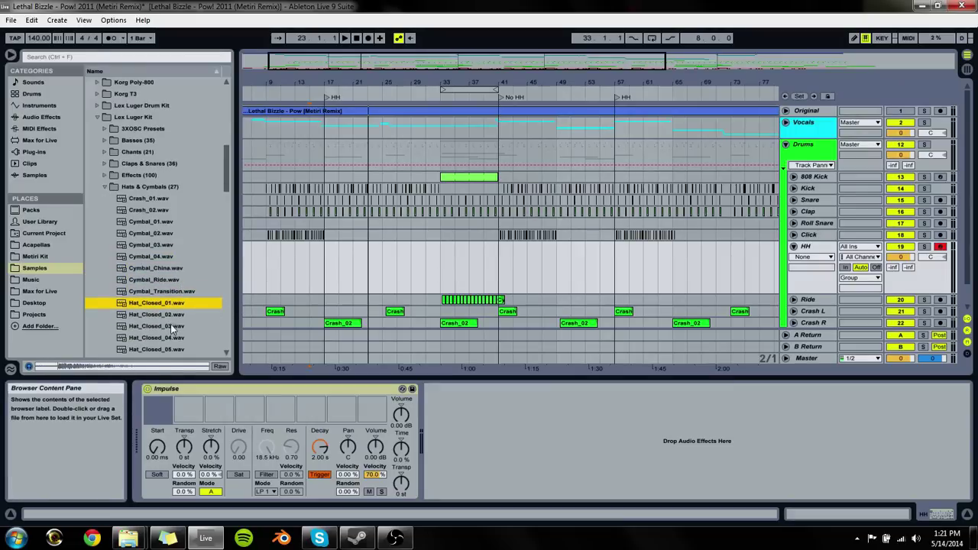
pyautogui.press('Down')
pyautogui.moveTo(161, 440); pyautogui.dragTo(158, 413)
# Step: Preview the closed hats down to Hat_Closed_05.wav and load Hat_Closed_04.wav into Impulse's second slot
pyautogui.press('Down')
pyautogui.press('Down')
pyautogui.press('Down')
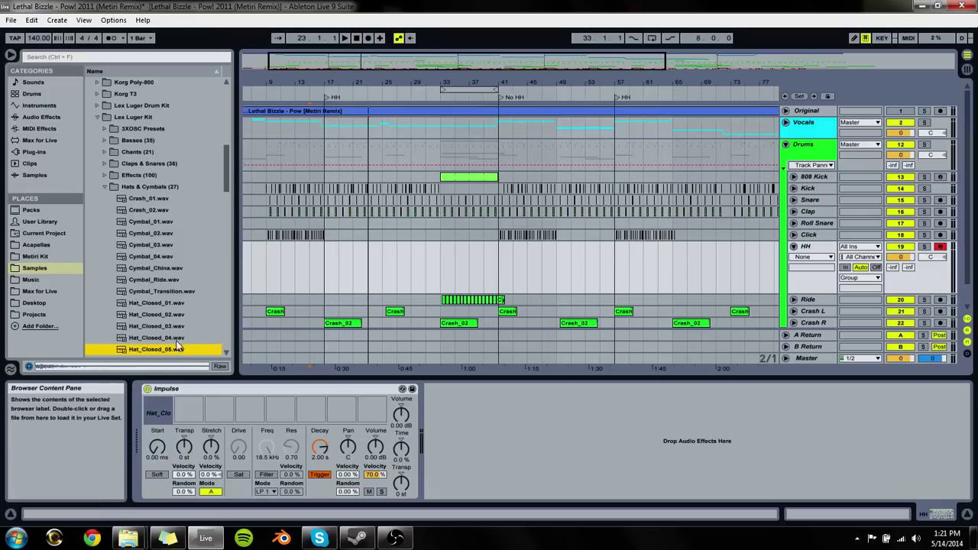
pyautogui.moveTo(169, 341); pyautogui.dragTo(188, 413)
# Step: Preview the closed hats from Hat_Closed_05.wav and load Hat_Closed_08.wav into Impulse's second slot
pyautogui.click(165, 350)
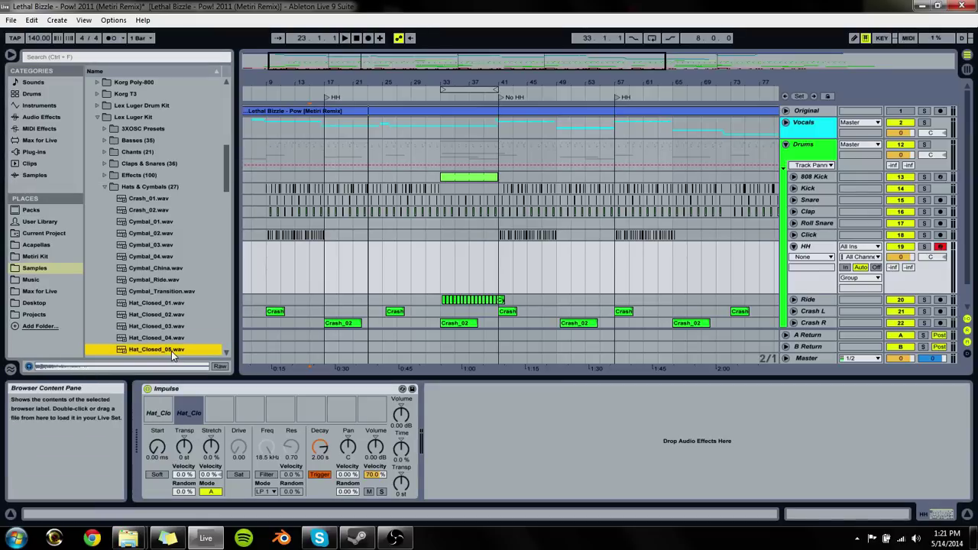
pyautogui.press('Down')
pyautogui.press('Down')
pyautogui.press('Down')
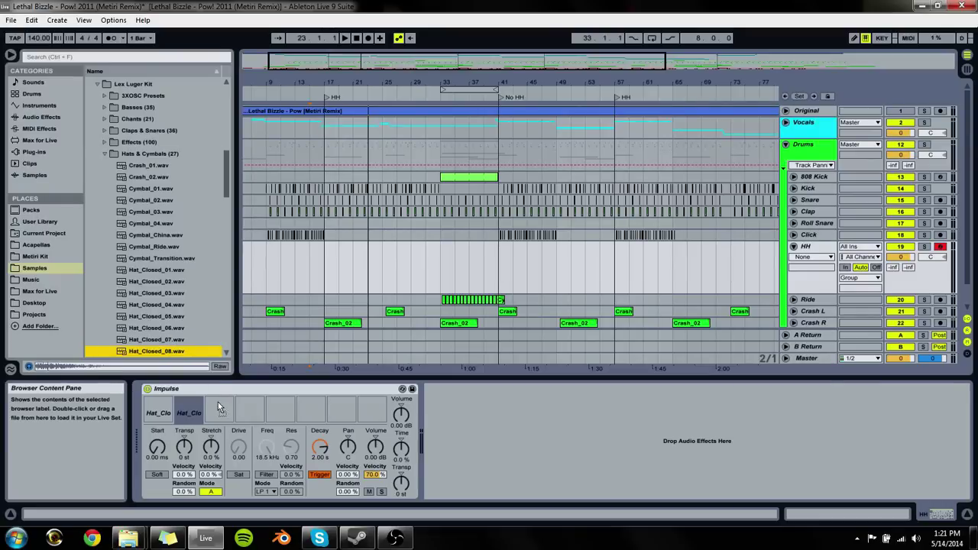
pyautogui.click(194, 413)
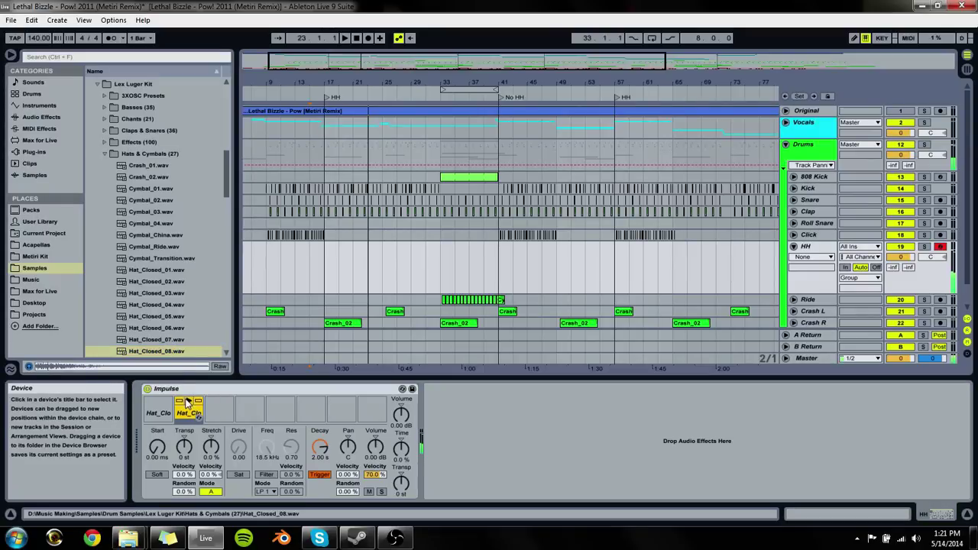
# Step: Preview the remaining closed and open hat samples through Hat_Open_09.wav and go back up to Hat_Closed_09.wav
pyautogui.press('Down')
pyautogui.press('Down')
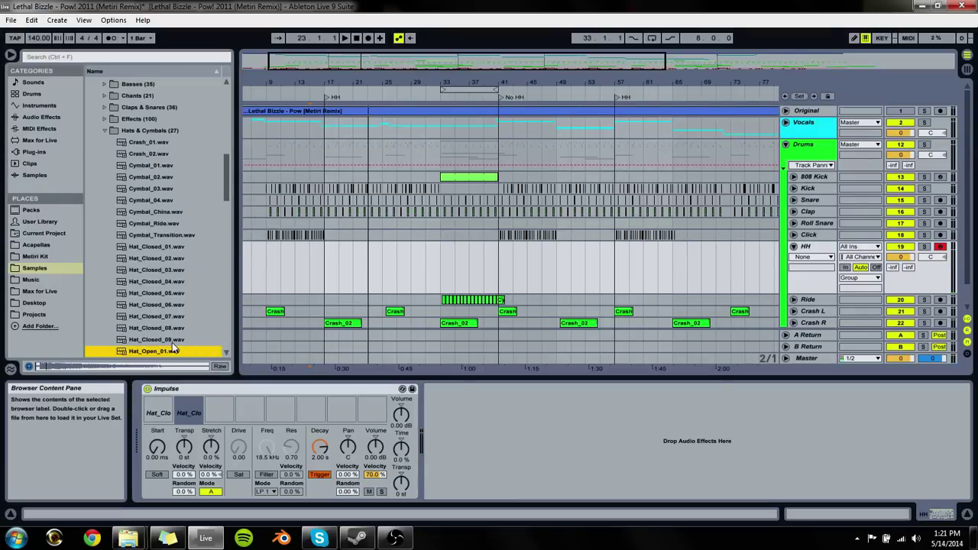
pyautogui.scroll(-3, 202, 334)
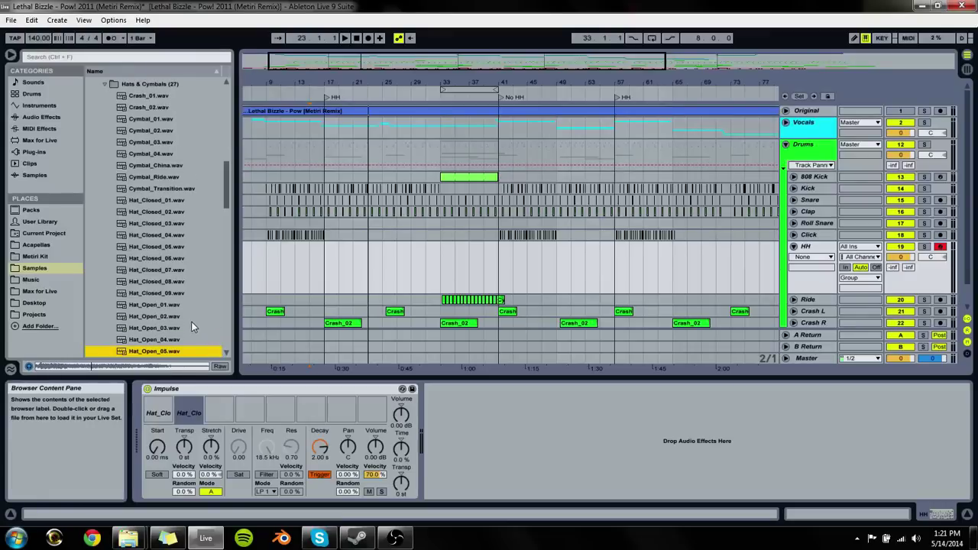
pyautogui.click(190, 316)
pyautogui.press('Down')
pyautogui.press('Down')
pyautogui.press('Down')
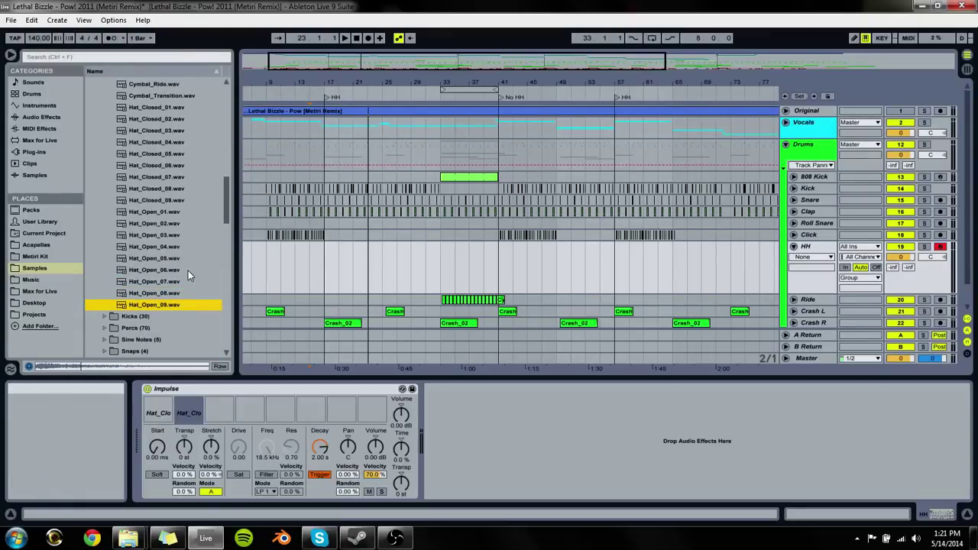
pyautogui.click(189, 235)
pyautogui.press('Up')
pyautogui.press('Up')
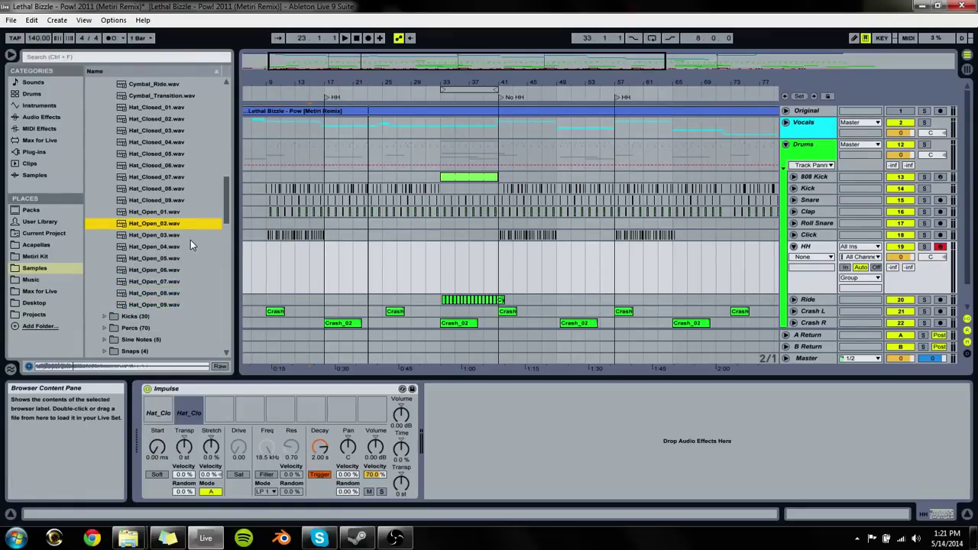
pyautogui.press('Up')
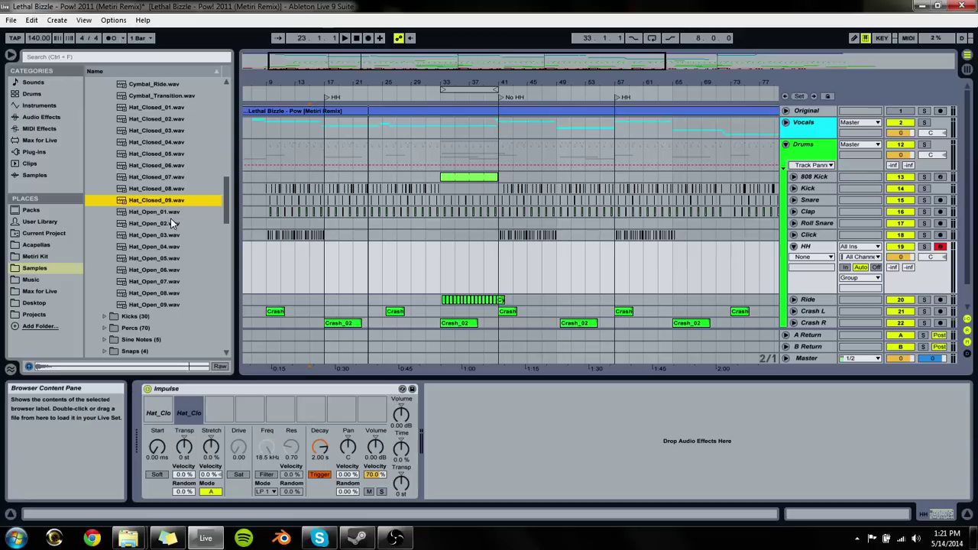
# Step: Compare the hat in Impulse's second slot with Hat_Closed_07.wav through Hat_Closed_09.wav
pyautogui.click(188, 401)
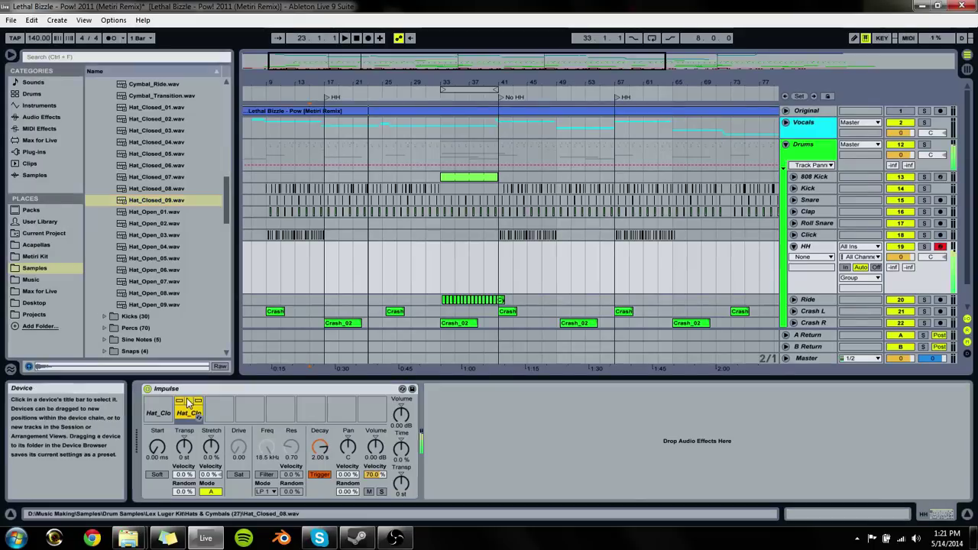
pyautogui.click(152, 176)
pyautogui.press('Down')
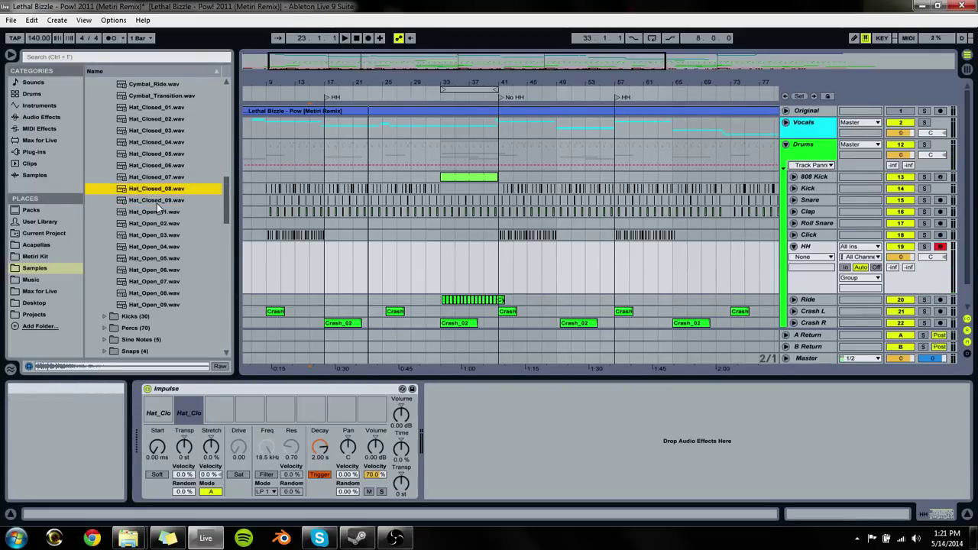
pyautogui.press('Down')
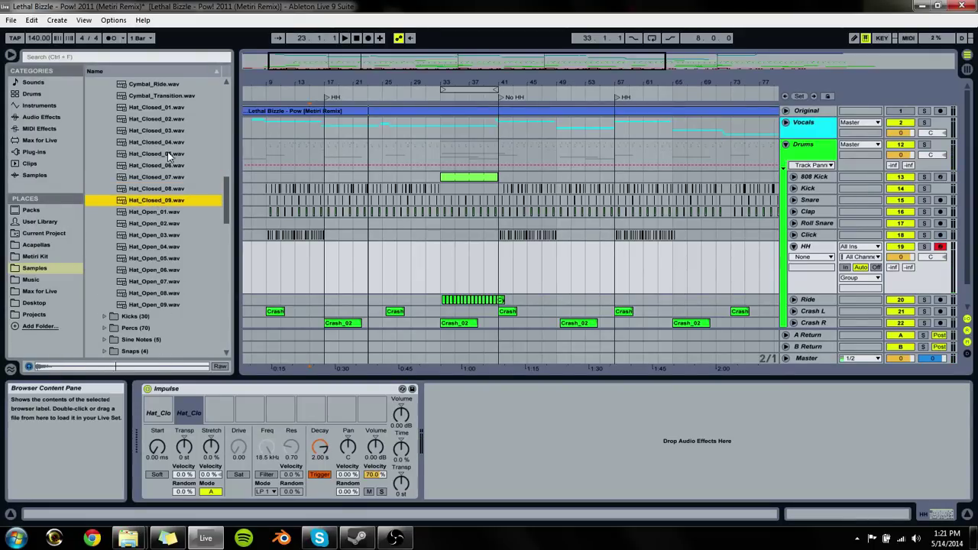
# Step: Compare Hat_Closed_05.wav with the first slot's hat and load it into Impulse's third slot
pyautogui.click(168, 153)
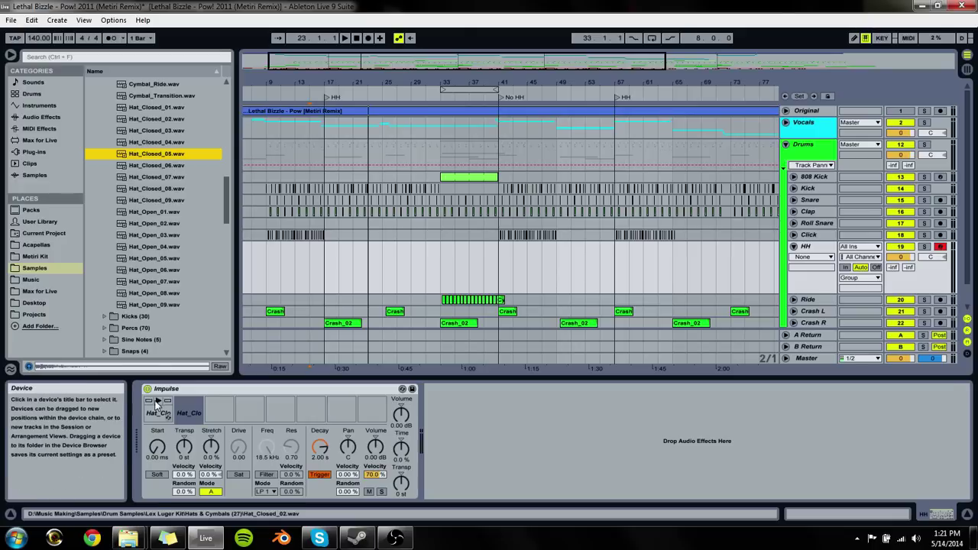
pyautogui.click(156, 403)
pyautogui.click(175, 155)
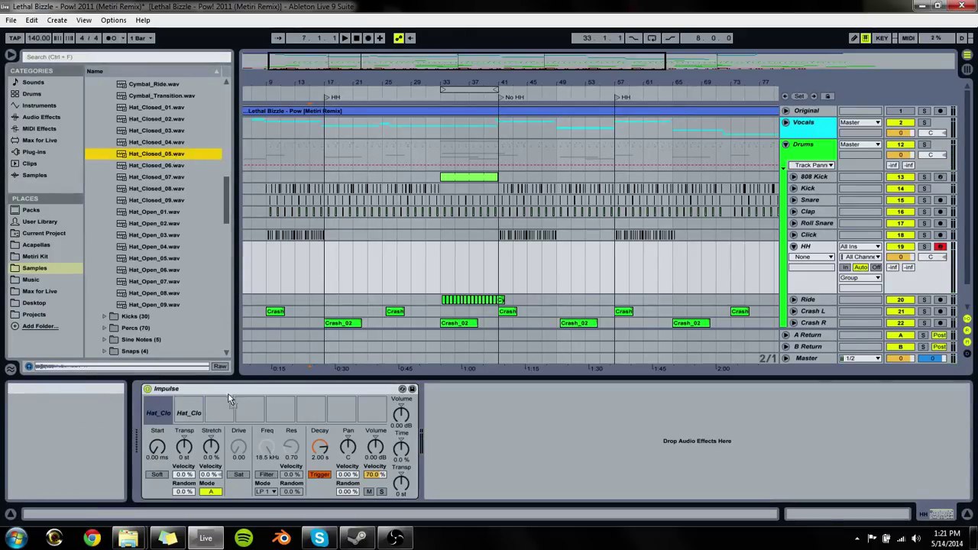
pyautogui.moveTo(229, 399); pyautogui.dragTo(225, 410)
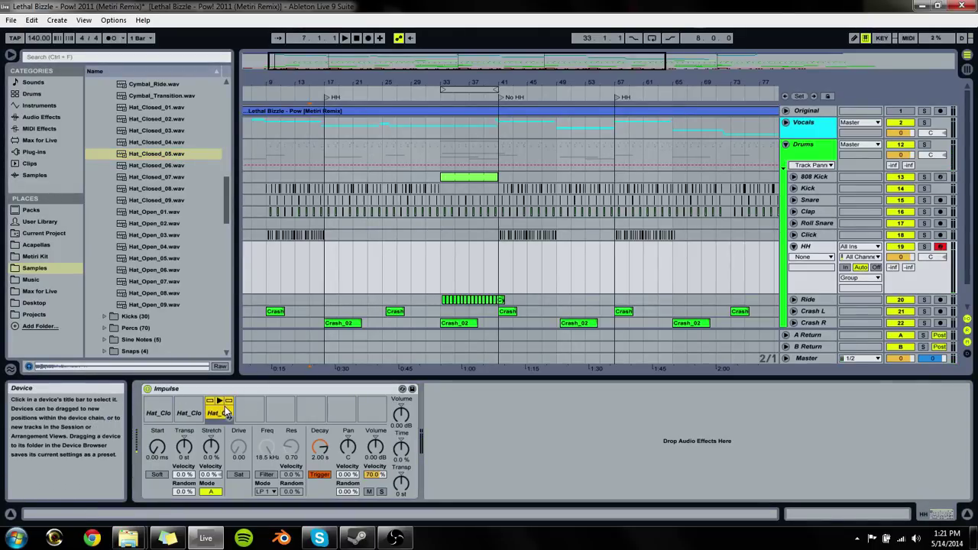
# Step: Play the loaded hats to set Impulse's overall volume to -12 dB, and select bars 9 to 17 on the HH track
pyautogui.press('d')
pyautogui.press('d')
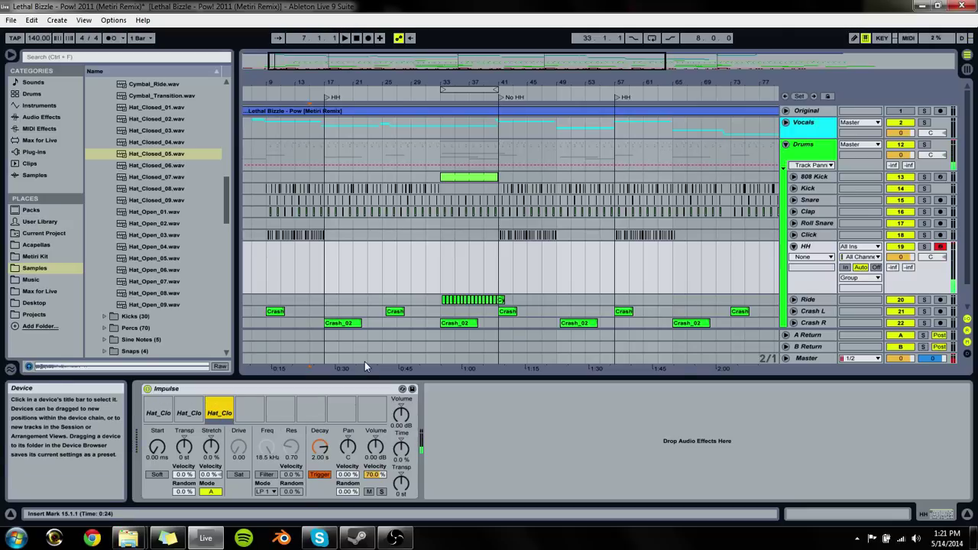
pyautogui.press('a')
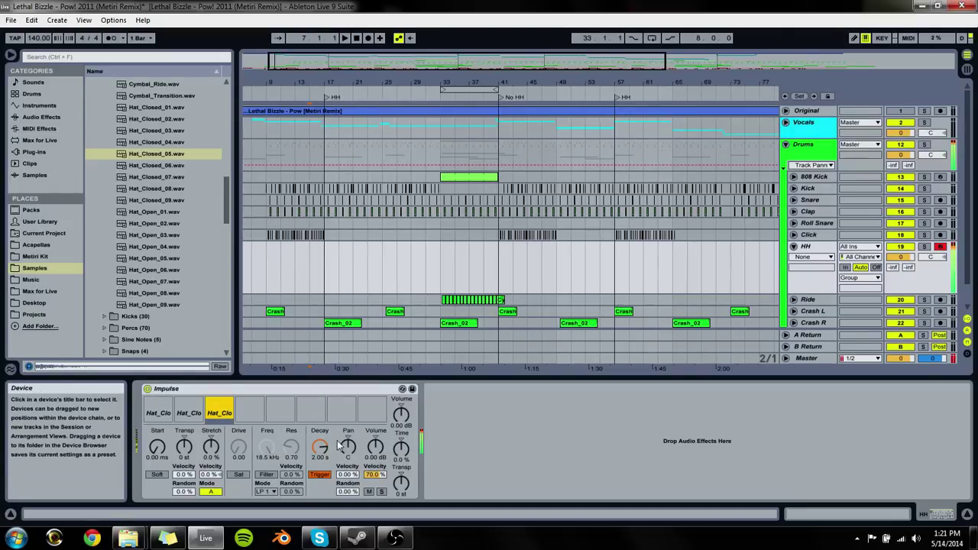
pyautogui.moveTo(401, 423); pyautogui.dragTo(402, 454)
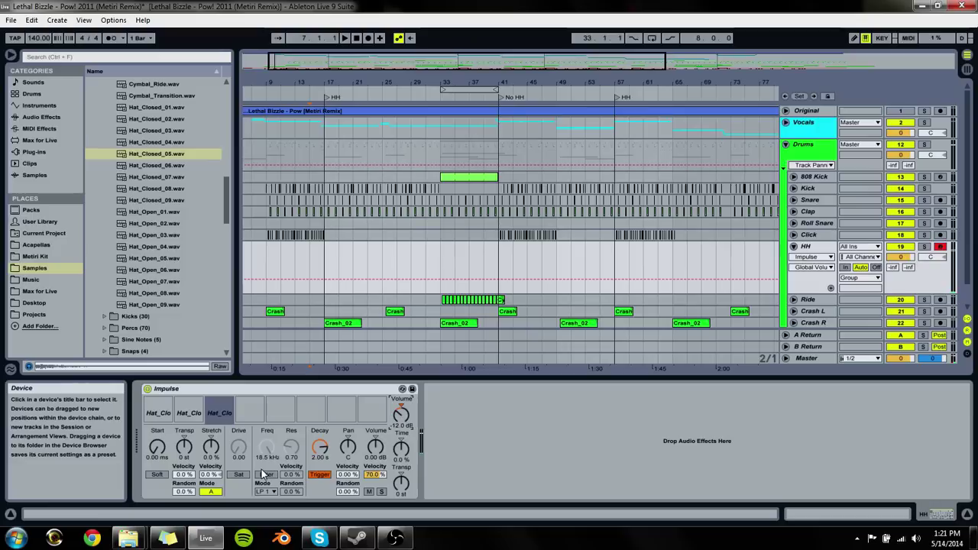
pyautogui.moveTo(273, 272); pyautogui.dragTo(318, 271)
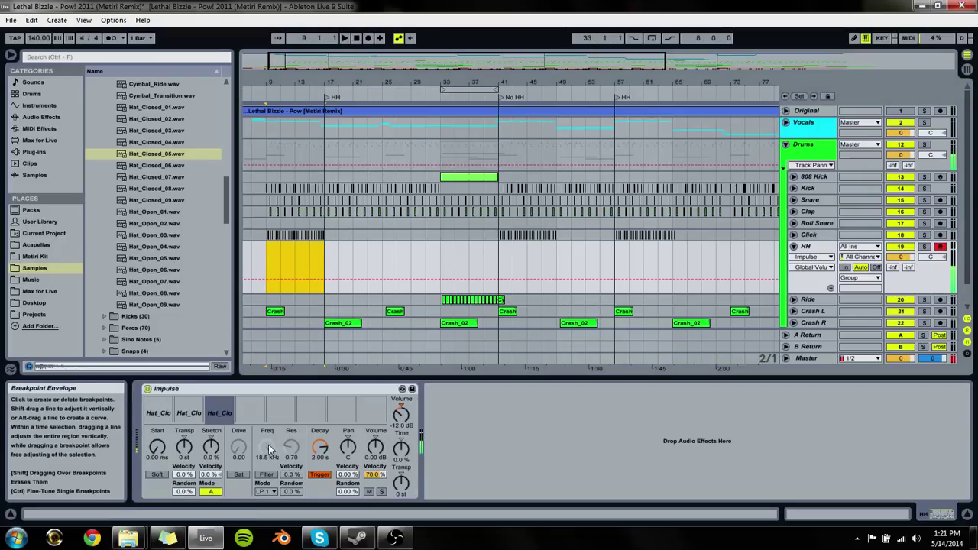
# Step: Try panning the first hat slot to 50R and the third to 50L, and reset the slot pans to centre
pyautogui.click(347, 446)
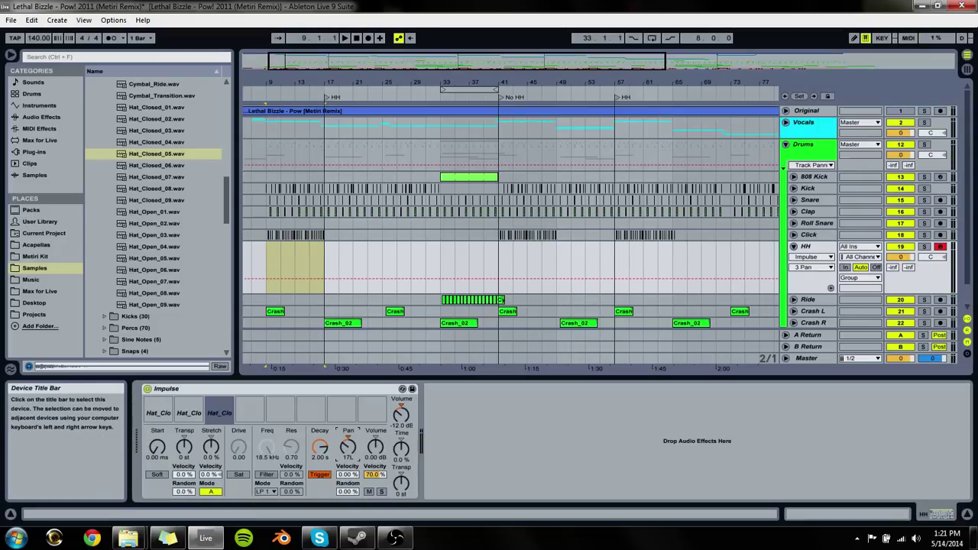
pyautogui.click(183, 414)
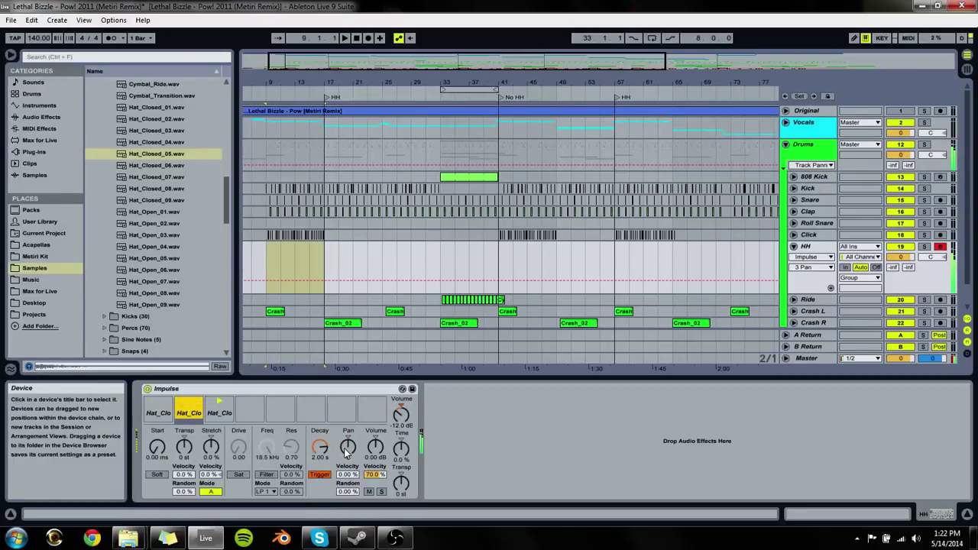
pyautogui.click(158, 413)
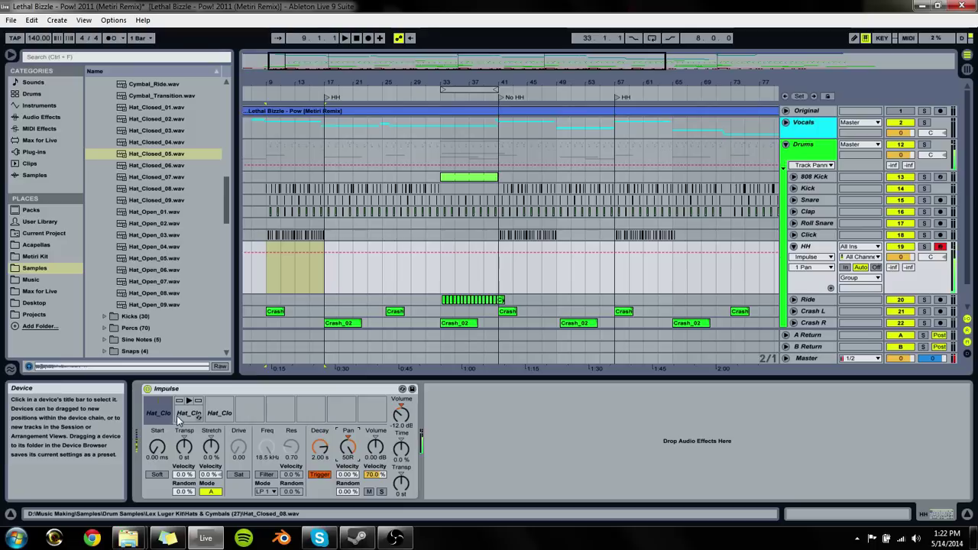
pyautogui.click(228, 417)
pyautogui.moveTo(353, 452); pyautogui.dragTo(354, 470)
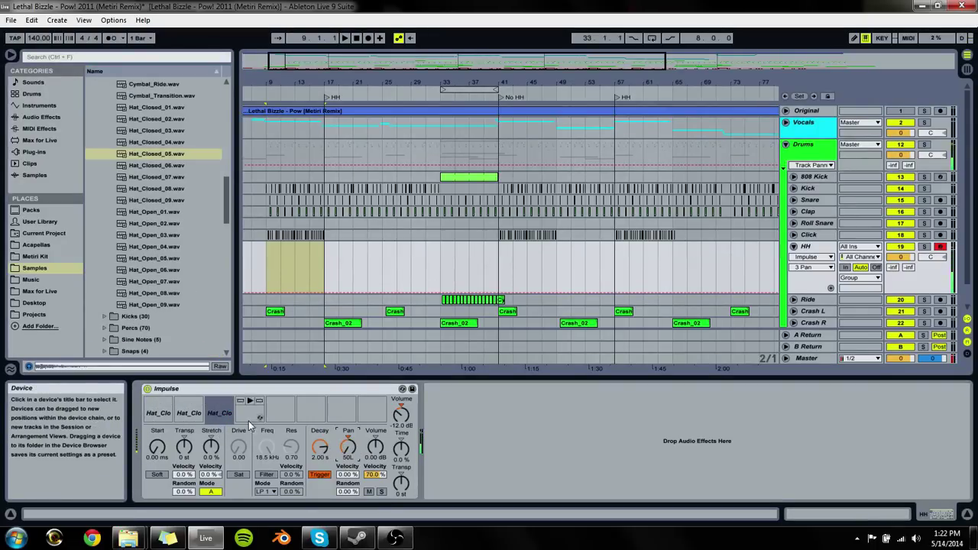
pyautogui.moveTo(348, 443); pyautogui.dragTo(348, 441)
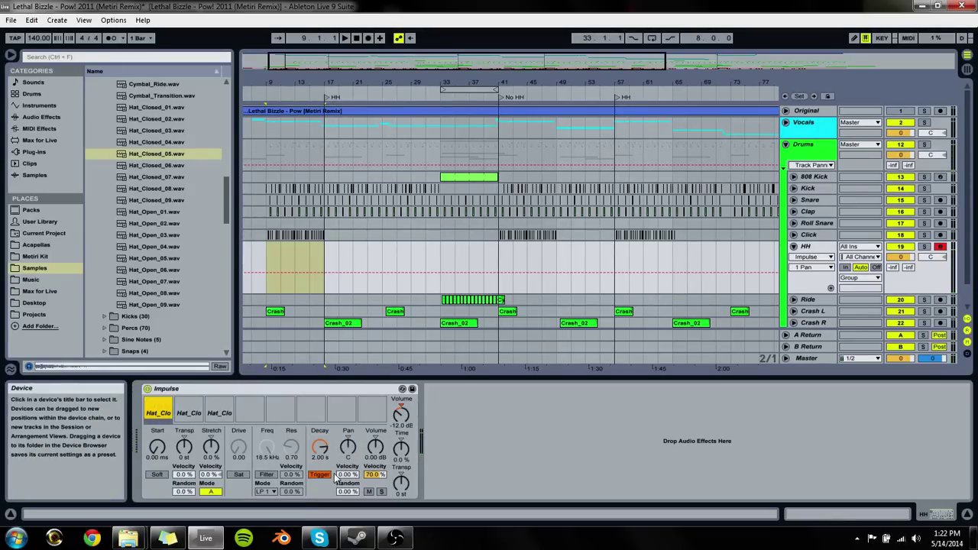
# Step: Set the first hat slot's pan Random amount to 100% and its volume Velocity amount to 75%
pyautogui.moveTo(166, 413)
pyautogui.moveTo(344, 495); pyautogui.dragTo(377, 468)
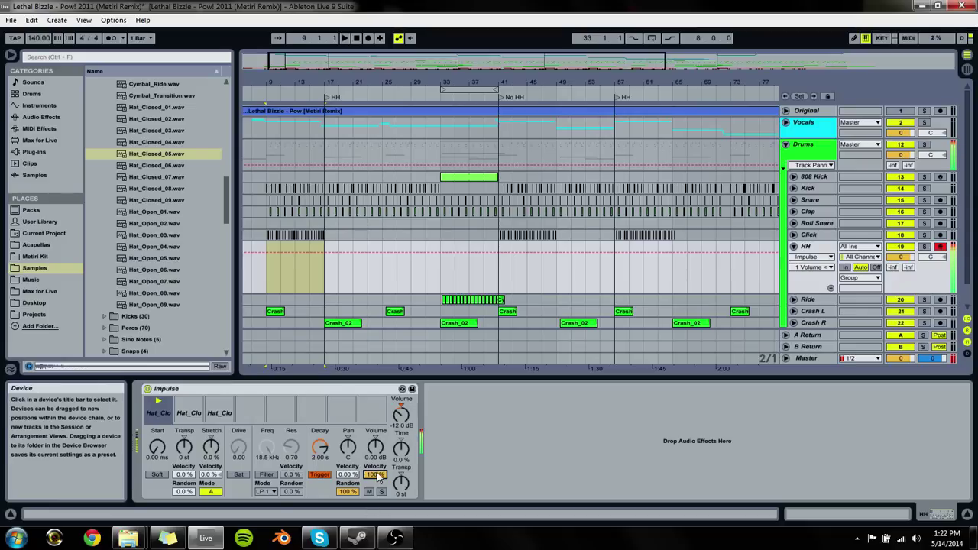
pyautogui.moveTo(378, 475); pyautogui.dragTo(378, 482)
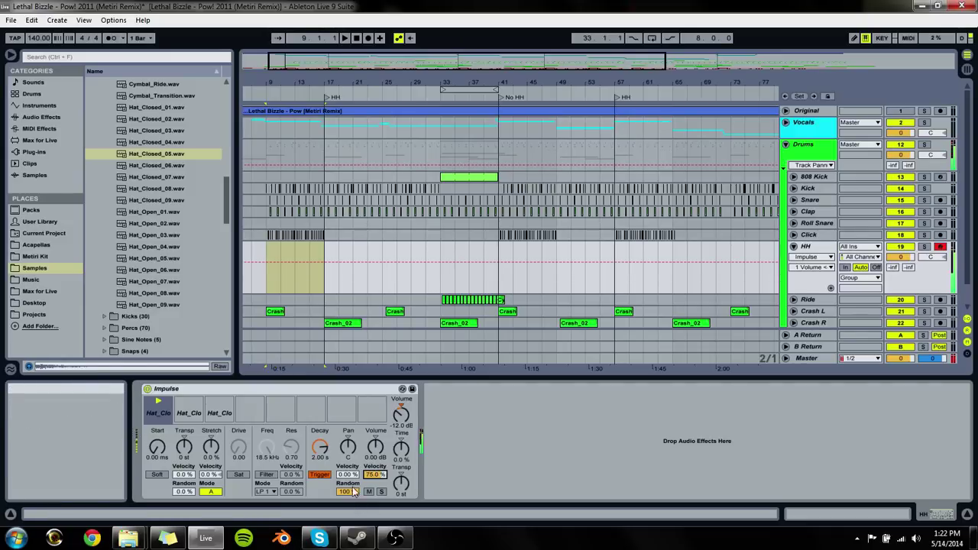
# Step: Set Impulse's overall volume to -20 dB and try the first slot's volume Velocity at 100% before restoring it to 75%
pyautogui.click(399, 414)
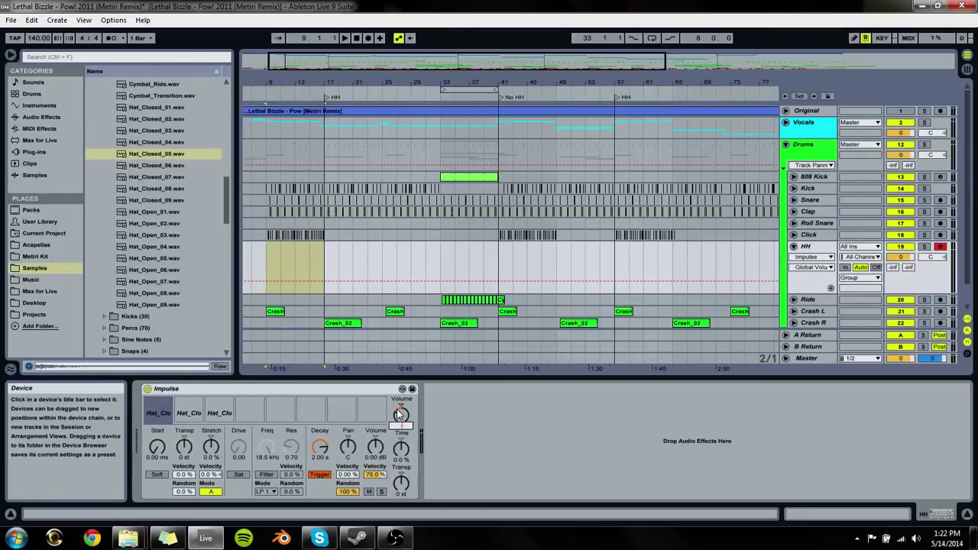
pyautogui.click(375, 476)
pyautogui.press('Delete')
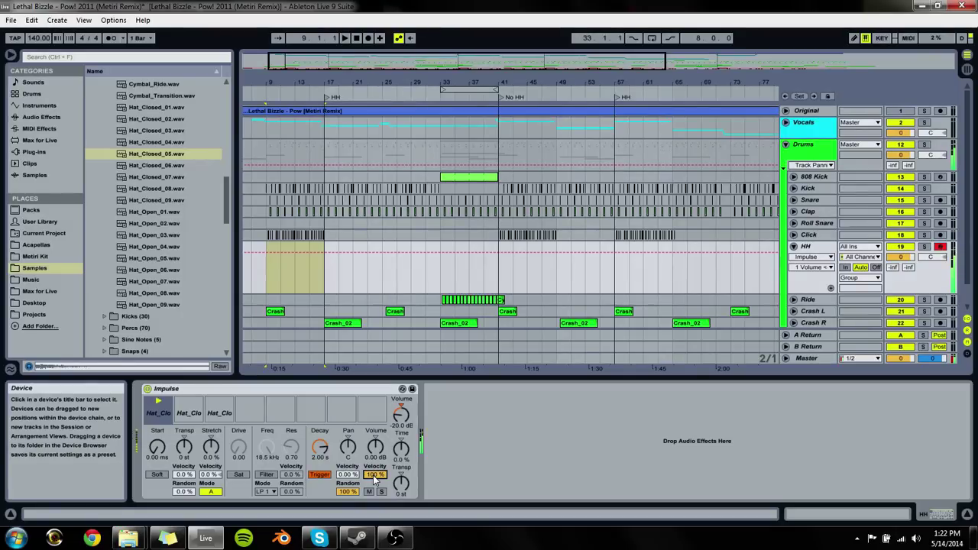
pyautogui.moveTo(375, 478); pyautogui.dragTo(375, 489)
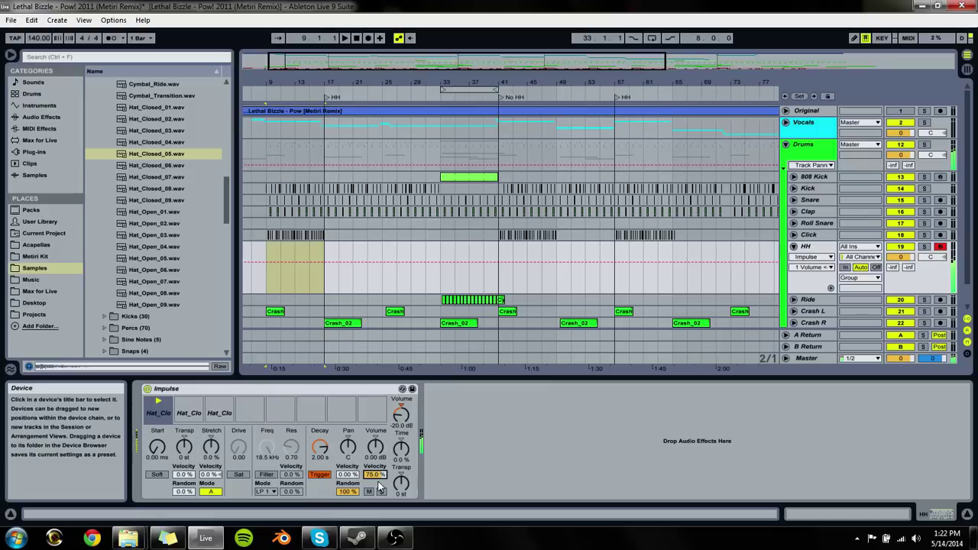
# Step: Try different pan Velocity amounts on the first hat slot and set it to 30%
pyautogui.moveTo(351, 476); pyautogui.dragTo(350, 451)
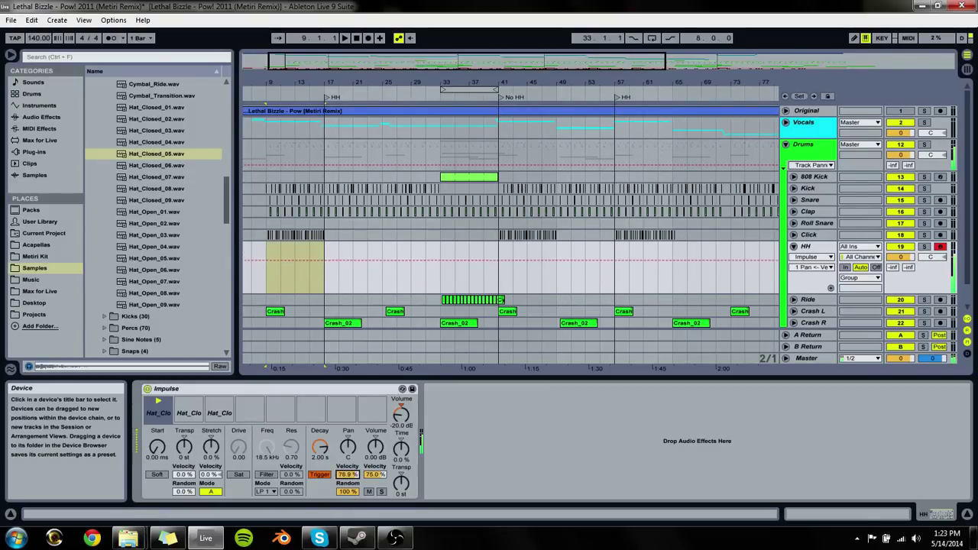
pyautogui.moveTo(347, 475)
pyautogui.mouseDown()
pyautogui.moveTo(348, 497)
pyautogui.moveTo(341, 474)
pyautogui.mouseUp()
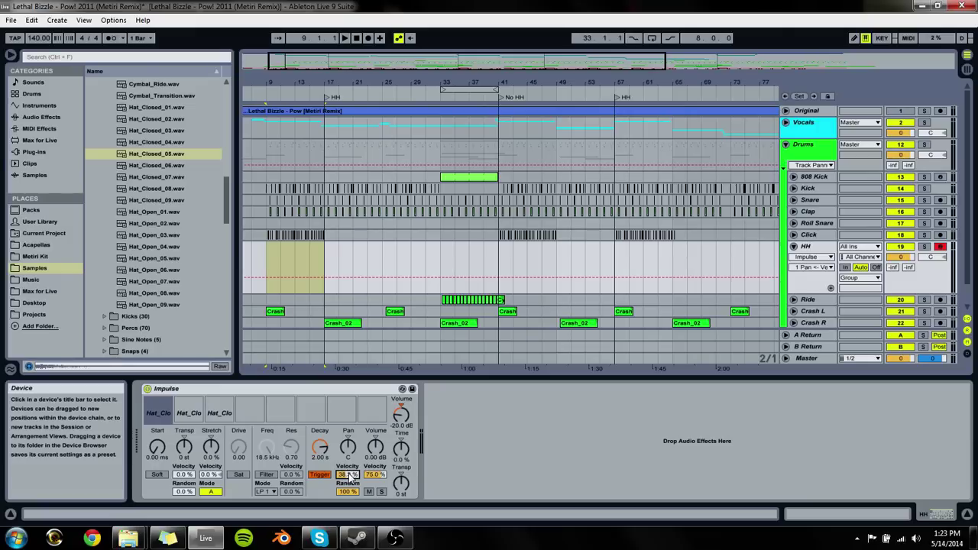
pyautogui.moveTo(349, 478); pyautogui.dragTo(349, 484)
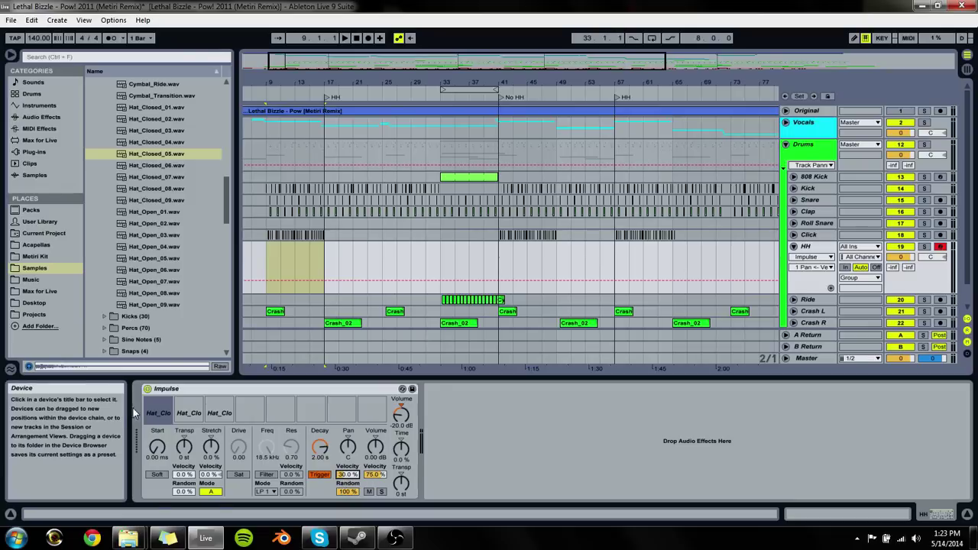
# Step: Set the second hat slot's pan Random to 100%, volume Velocity to 75% and pan Velocity to 30%
pyautogui.click(182, 416)
pyautogui.click(345, 492)
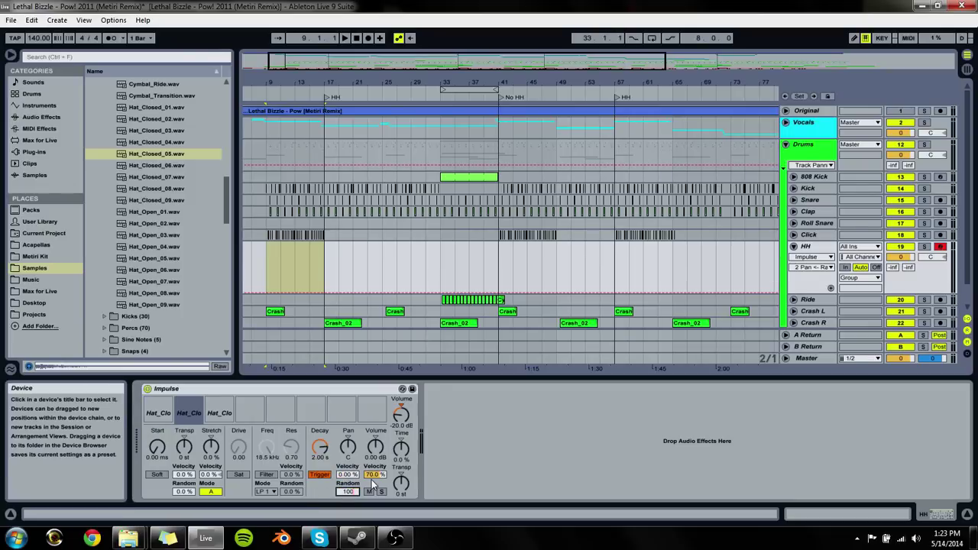
pyautogui.click(375, 476)
pyautogui.click(346, 475)
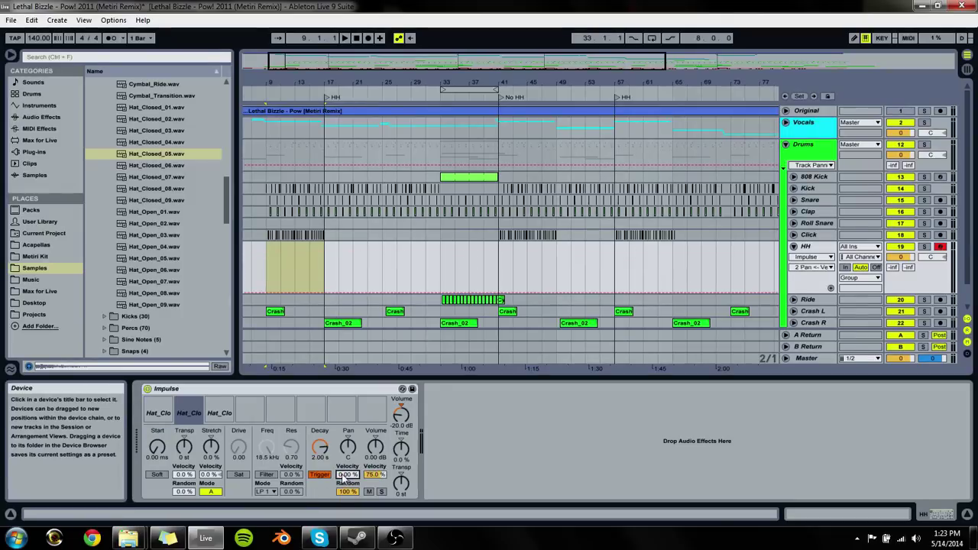
pyautogui.write('31')
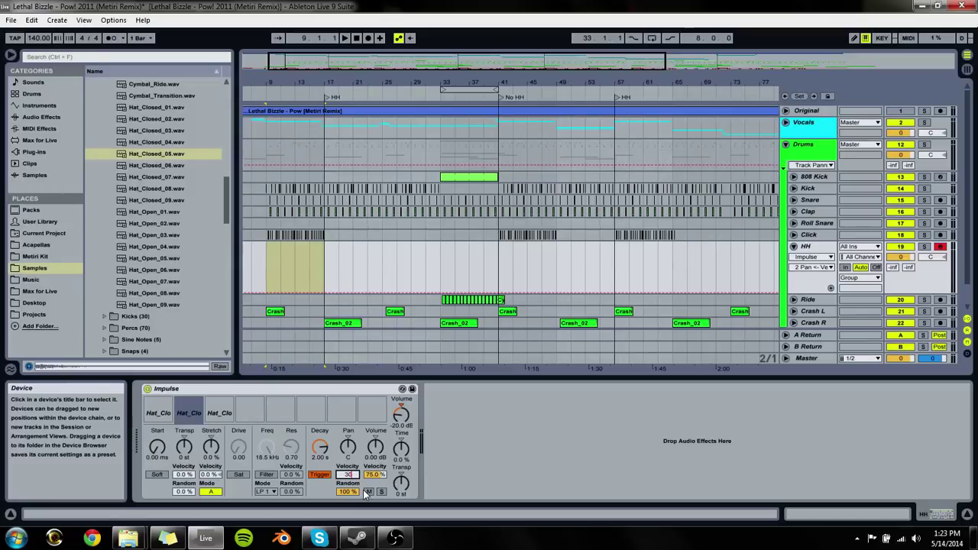
# Step: Give the third hat slot pan Random 100%, volume Velocity 75% and pan Velocity 30%
pyautogui.click(219, 412)
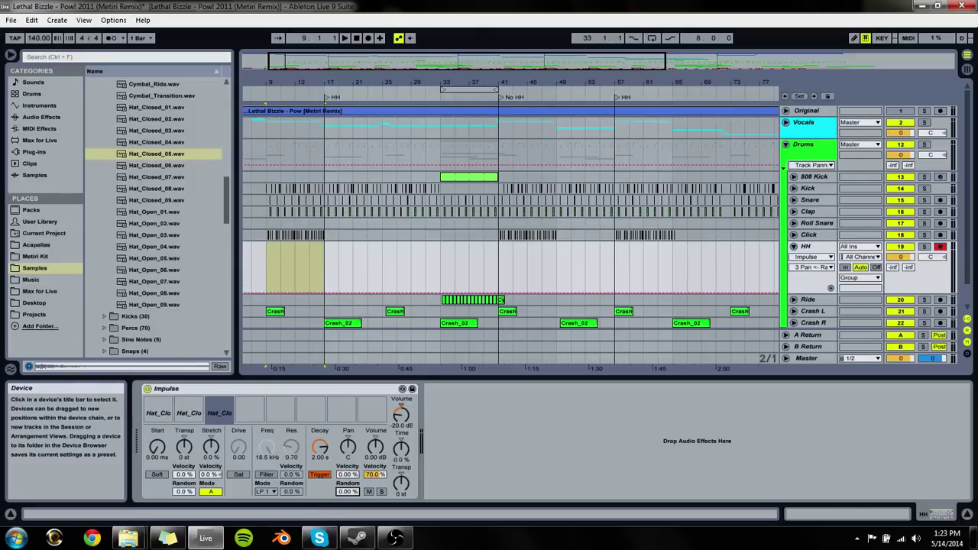
pyautogui.click(373, 477)
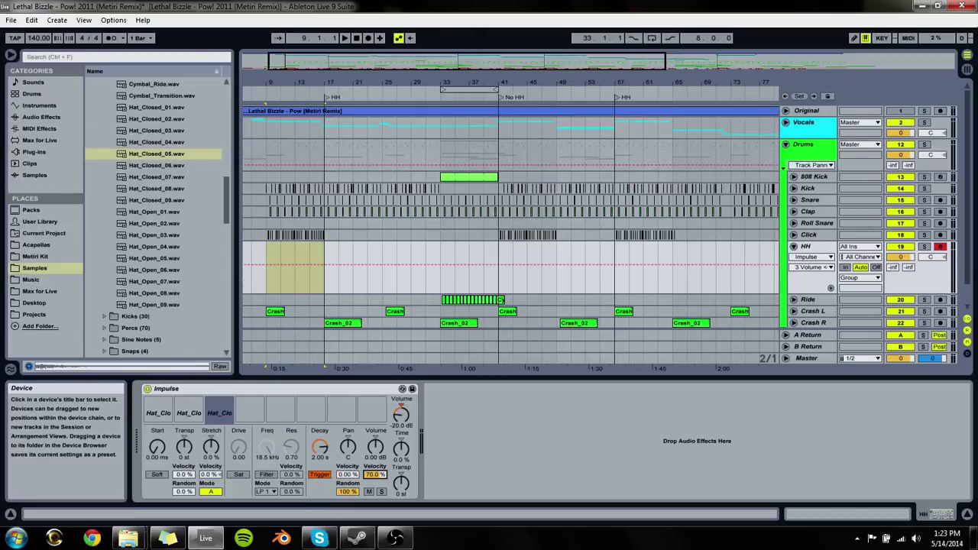
pyautogui.click(352, 476)
pyautogui.write('30')
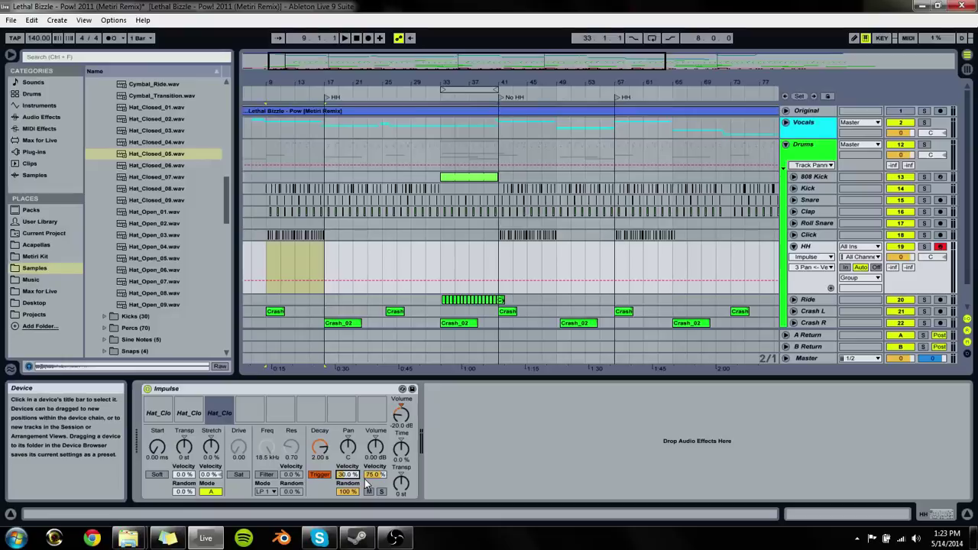
pyautogui.press('Return')
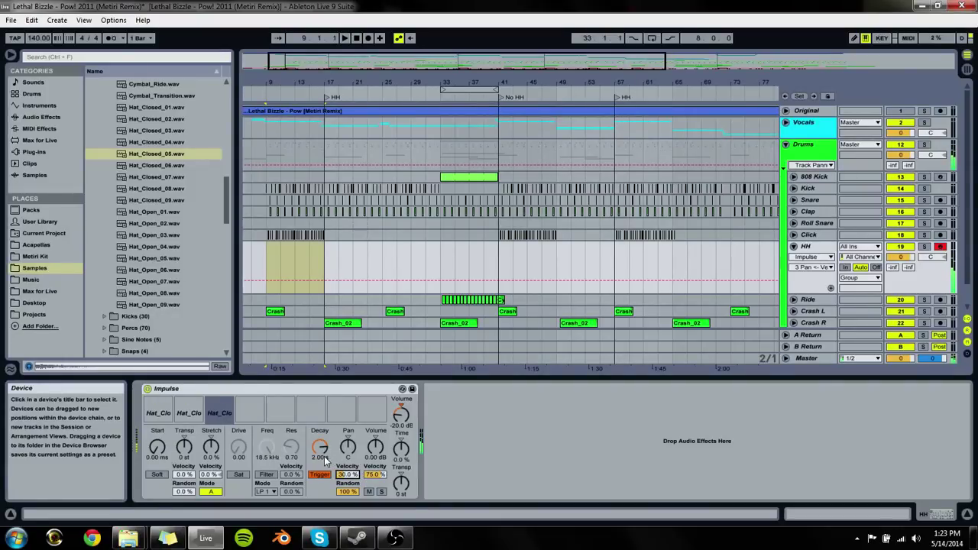
# Step: Shorten the third hat slot's Decay to 385 ms and turn on its Soft fade-in
pyautogui.moveTo(319, 454); pyautogui.dragTo(319, 477)
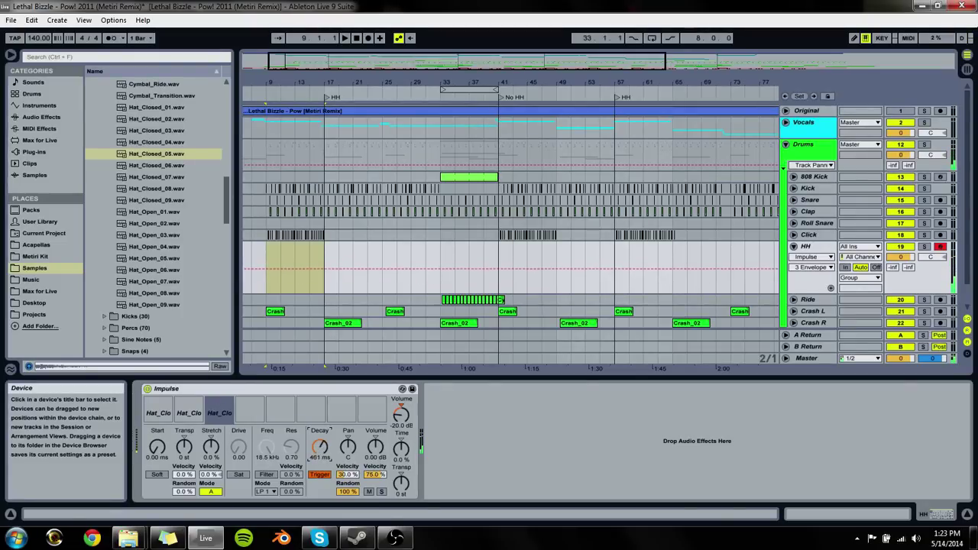
pyautogui.click(224, 416)
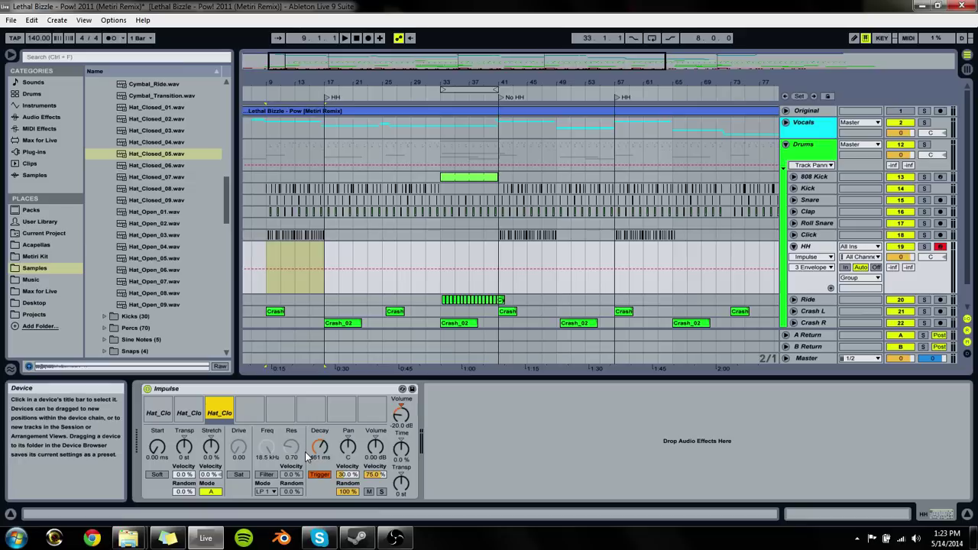
pyautogui.moveTo(325, 446)
pyautogui.mouseDown()
pyautogui.moveTo(325, 472)
pyautogui.moveTo(325, 457)
pyautogui.mouseUp()
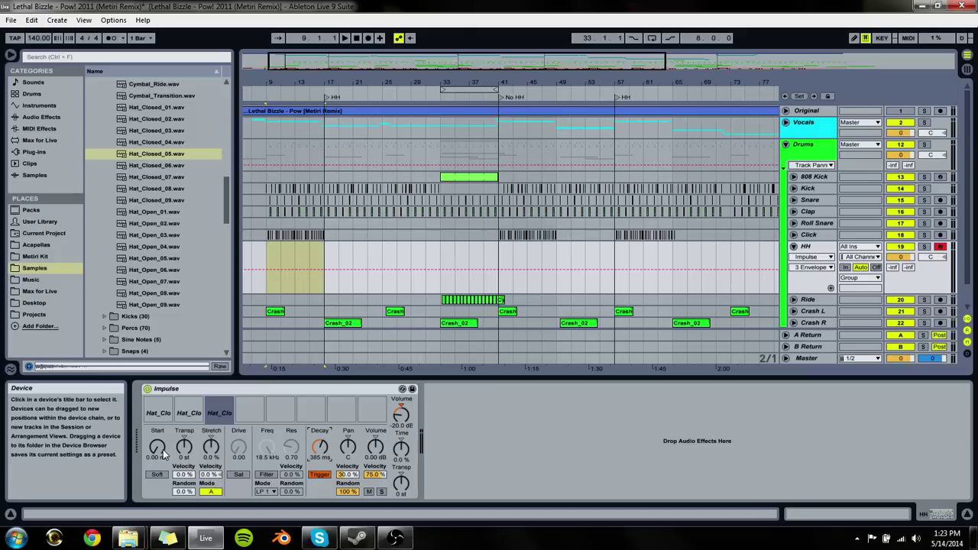
pyautogui.click(159, 475)
pyautogui.click(157, 474)
# Step: Try the Soft fade-in on the second hat slot, turn it back off, and shorten its Decay to about 490 ms
pyautogui.click(189, 413)
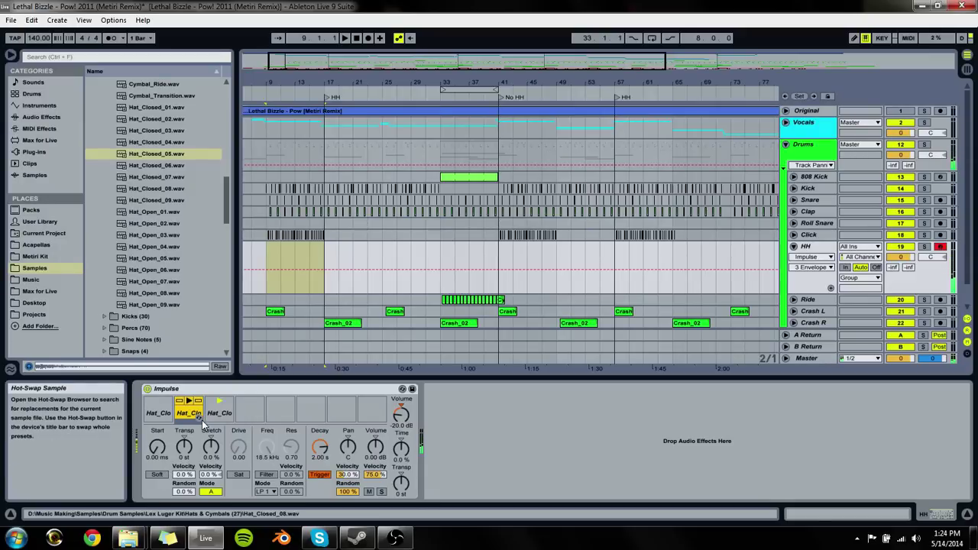
pyautogui.click(164, 476)
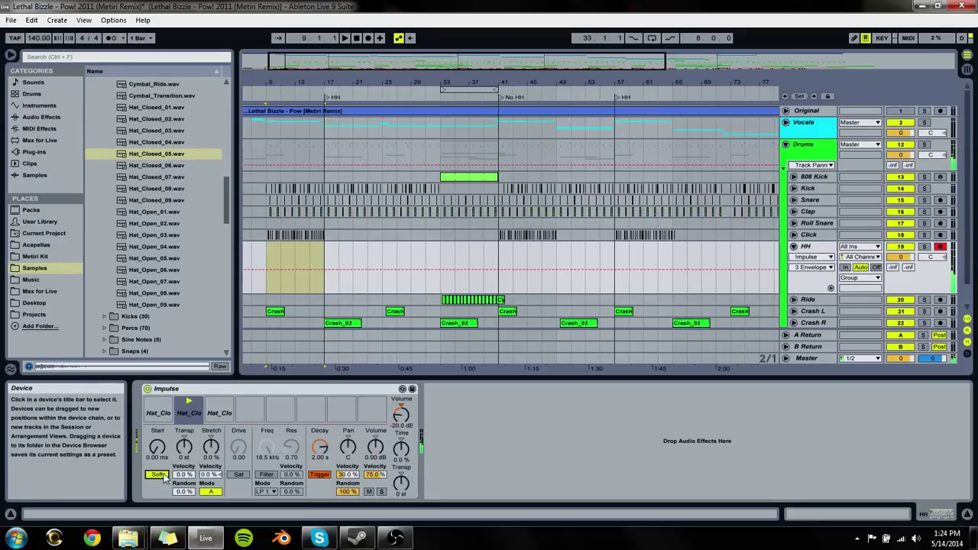
pyautogui.click(165, 477)
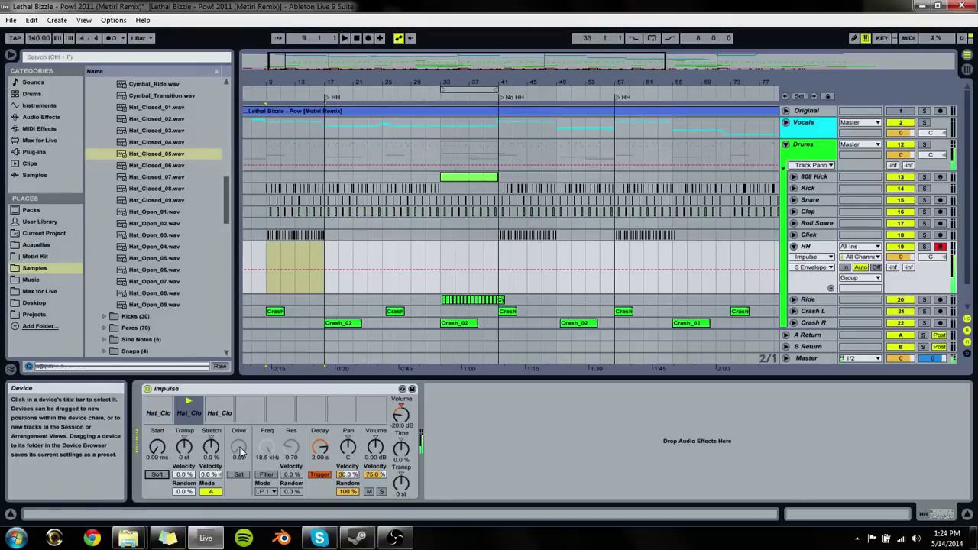
pyautogui.moveTo(322, 454); pyautogui.dragTo(321, 480)
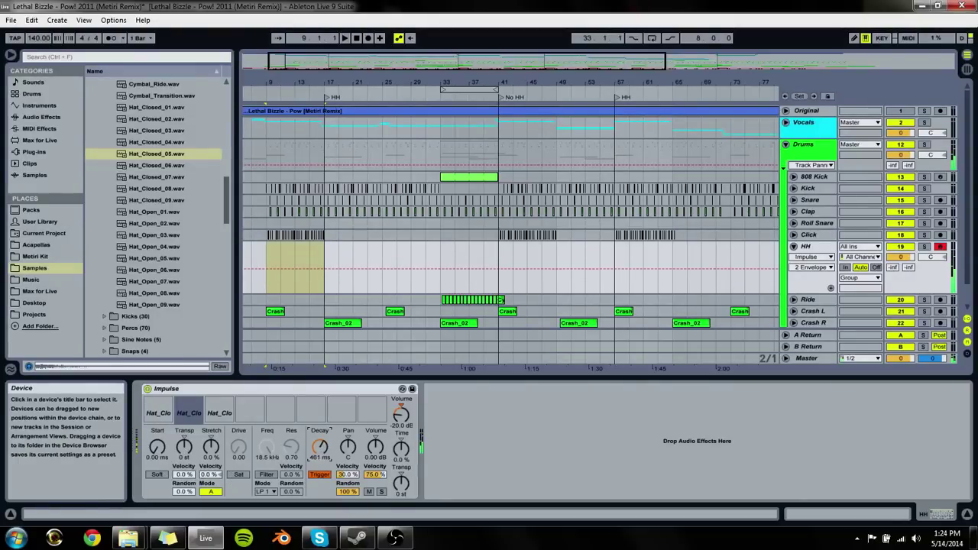
# Step: Raise the third hat slot's Volume to 7 dB, comparing it against the second slot
pyautogui.click(219, 412)
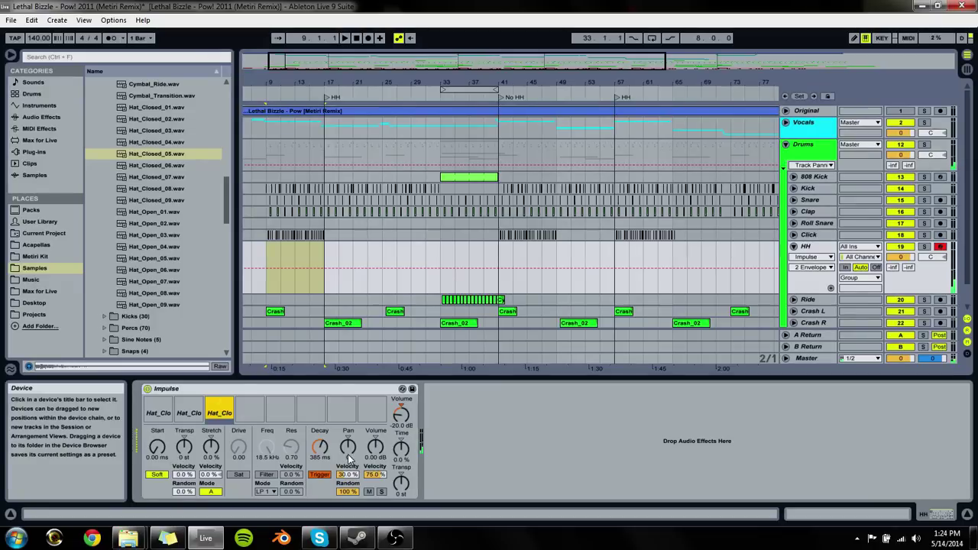
pyautogui.moveTo(375, 456); pyautogui.dragTo(374, 424)
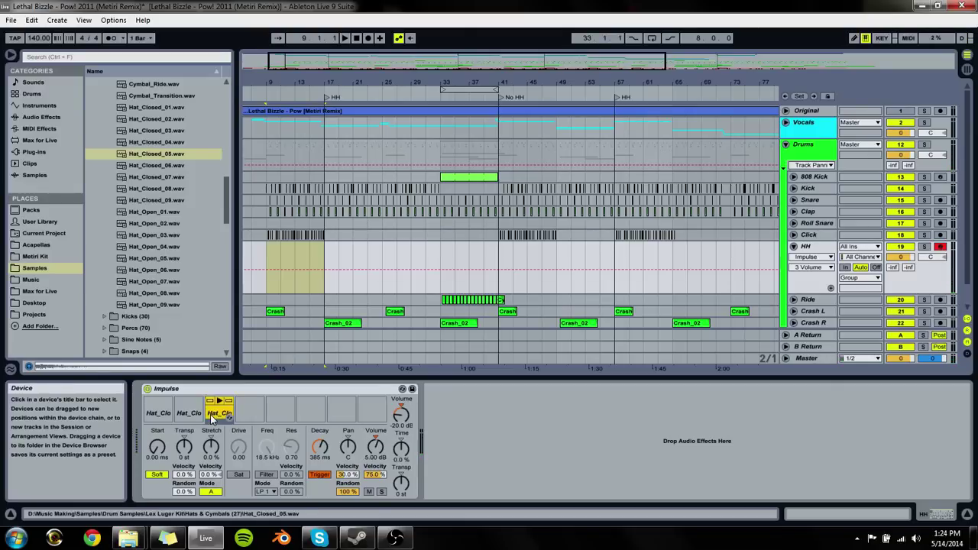
pyautogui.click(184, 420)
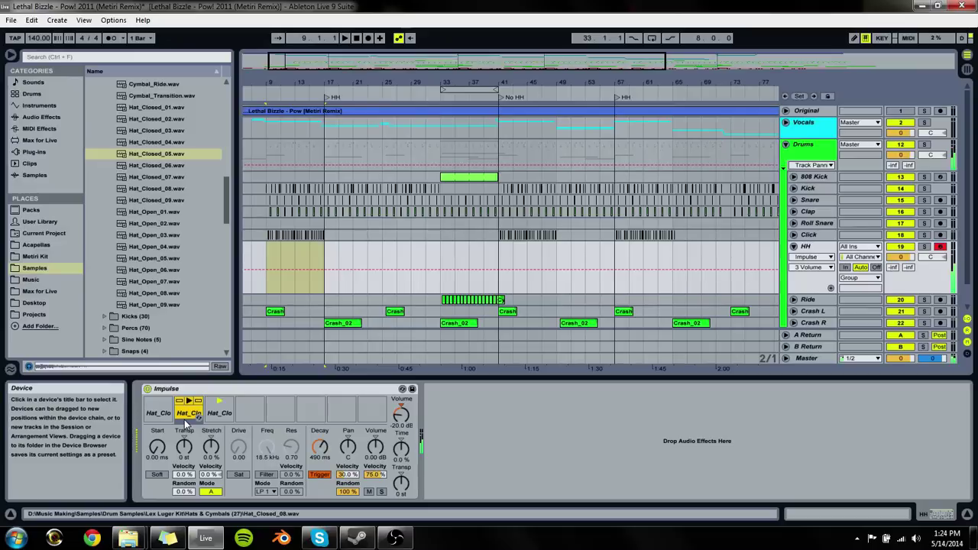
pyautogui.click(219, 413)
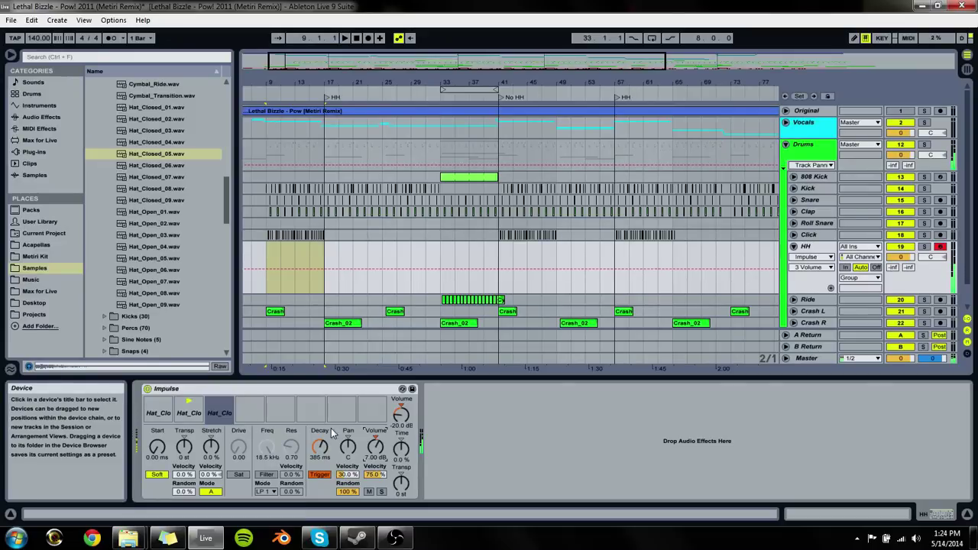
# Step: Set the Decay to 843 ms on the first hat slot and 703 ms on the second hat slot
pyautogui.click(155, 419)
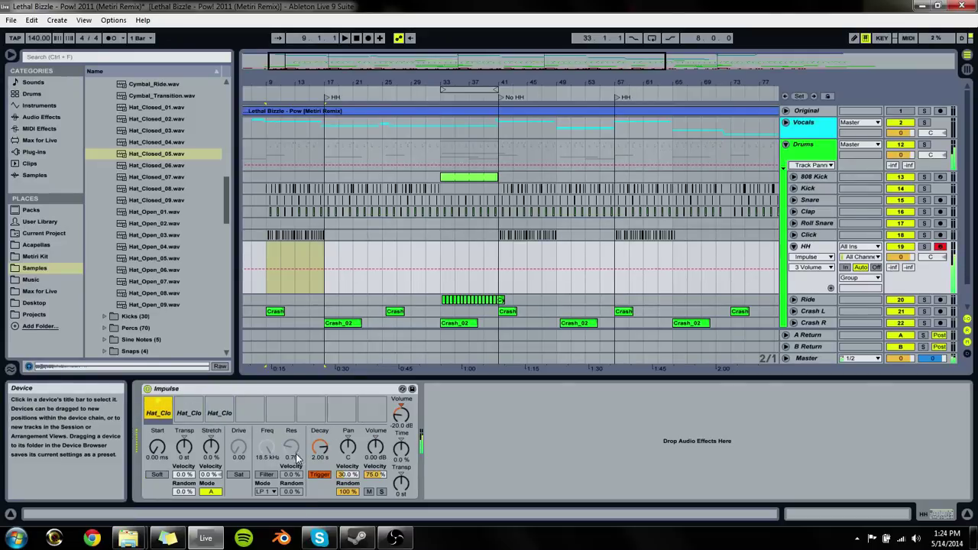
pyautogui.moveTo(320, 447); pyautogui.dragTo(320, 466)
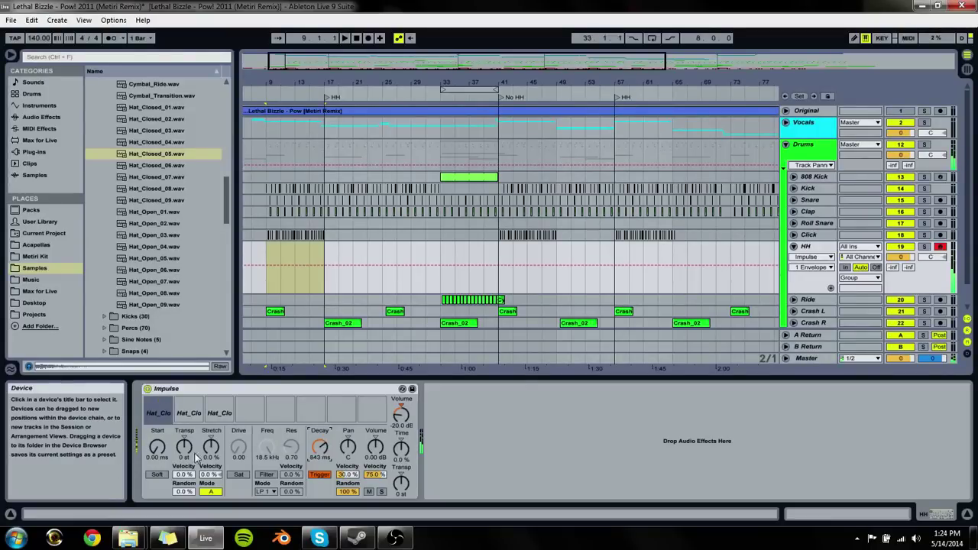
pyautogui.click(189, 412)
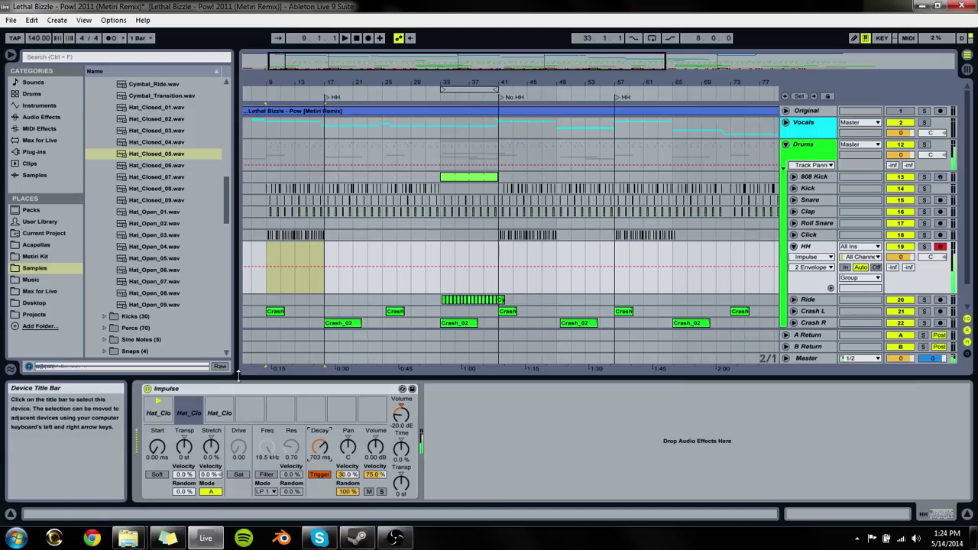
# Step: Lower the HH track's volume to -6.2 dB and insert an empty eight-bar MIDI clip on it from bar 17
pyautogui.click(901, 257)
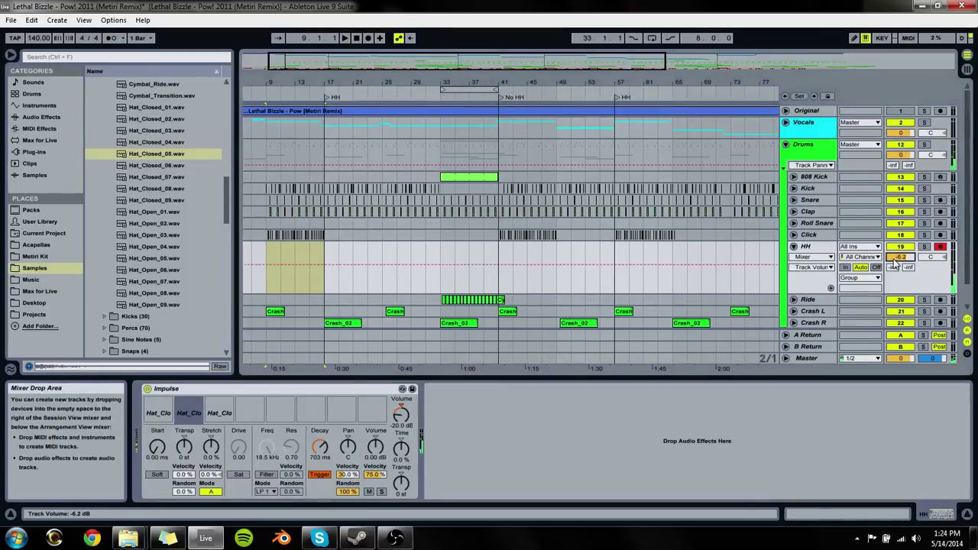
pyautogui.click(336, 288)
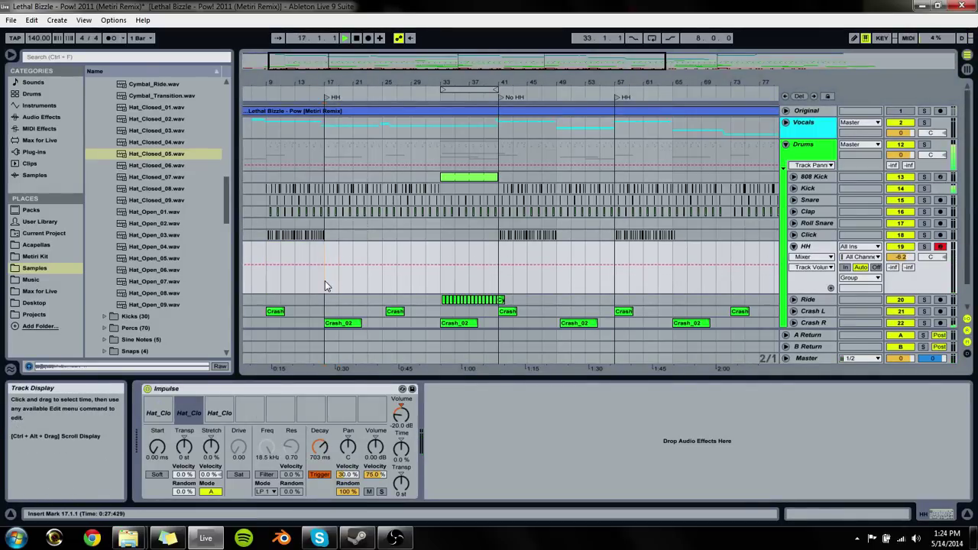
pyautogui.moveTo(325, 286)
pyautogui.mouseDown()
pyautogui.moveTo(398, 291)
pyautogui.moveTo(328, 290)
pyautogui.mouseUp()
pyautogui.hotkey('ctrl', 'shift', 'm')
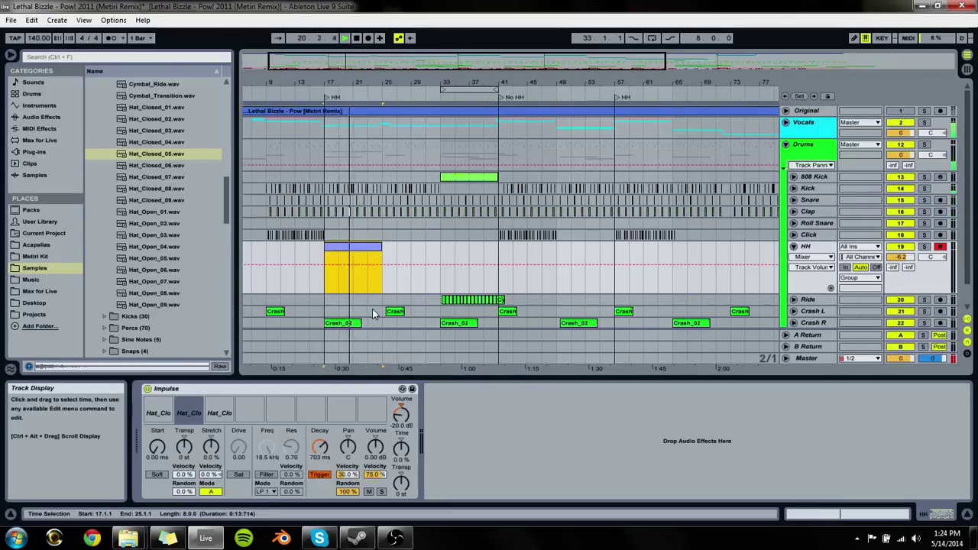
pyautogui.press('space')
# Step: Duplicate the new HH clip to bar 25 and open the first clip's notes in an enlarged note editor
pyautogui.doubleClick(349, 252)
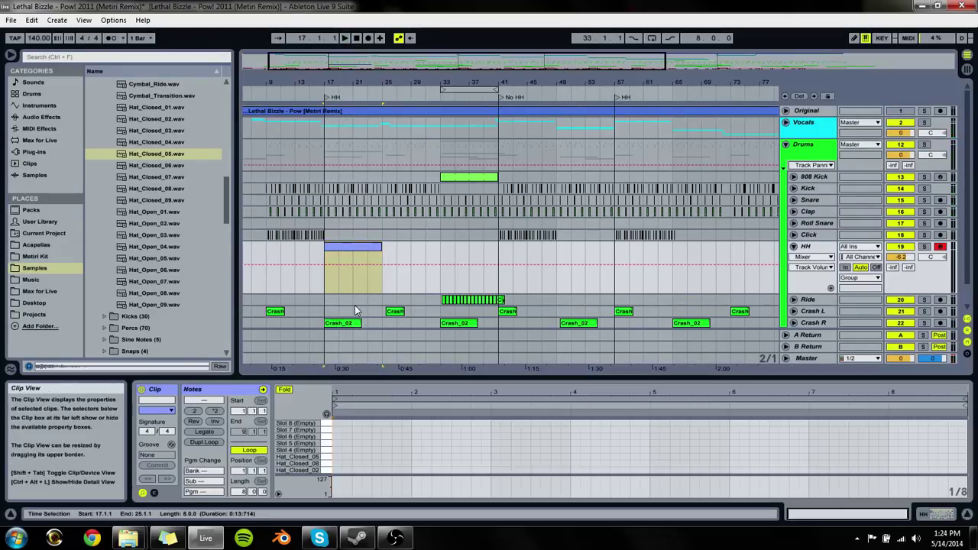
pyautogui.click(371, 252)
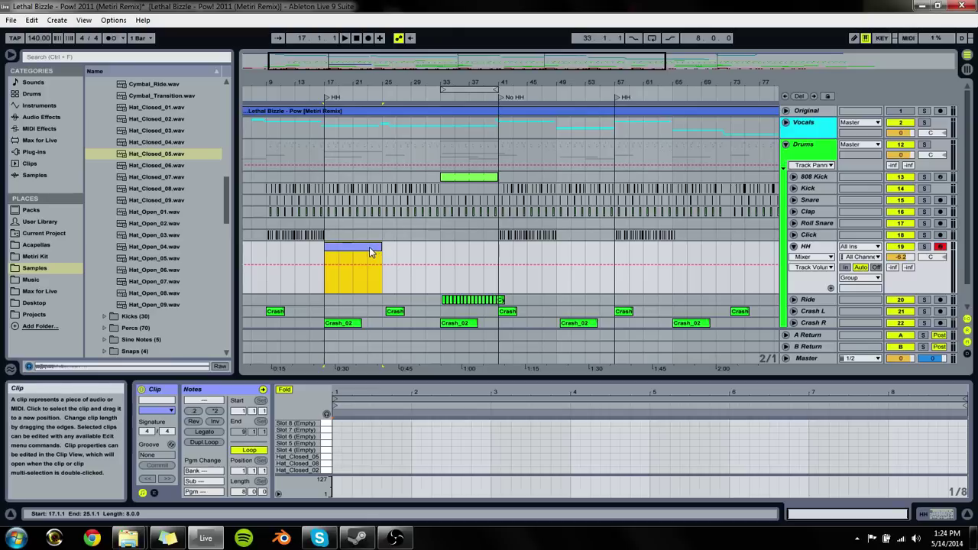
pyautogui.hotkey('ctrl', 'd')
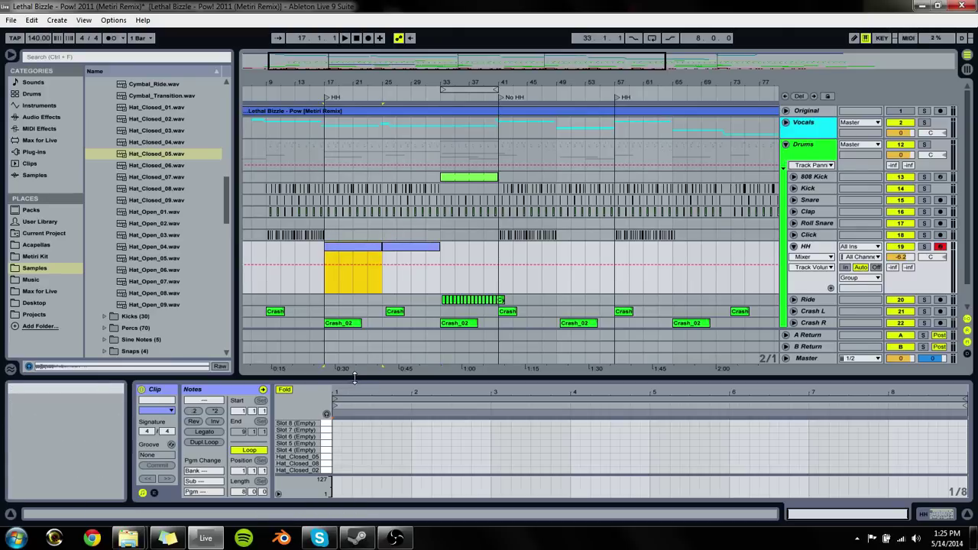
pyautogui.moveTo(354, 377); pyautogui.dragTo(352, 311)
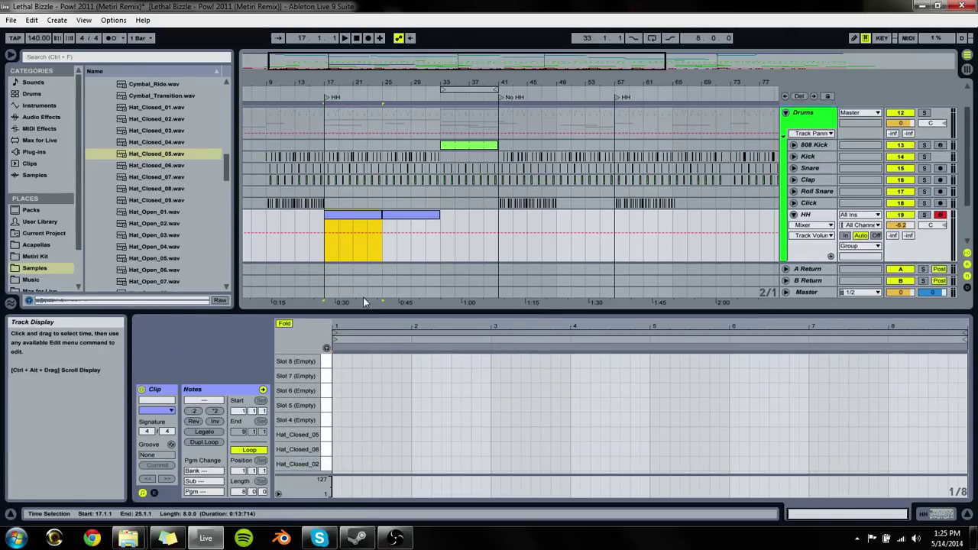
# Step: Add a Hat_Closed_02 note at 1.1.1 and a Hat_Closed_08 note at 1.1.3, and solo the Drums group
pyautogui.click(349, 451)
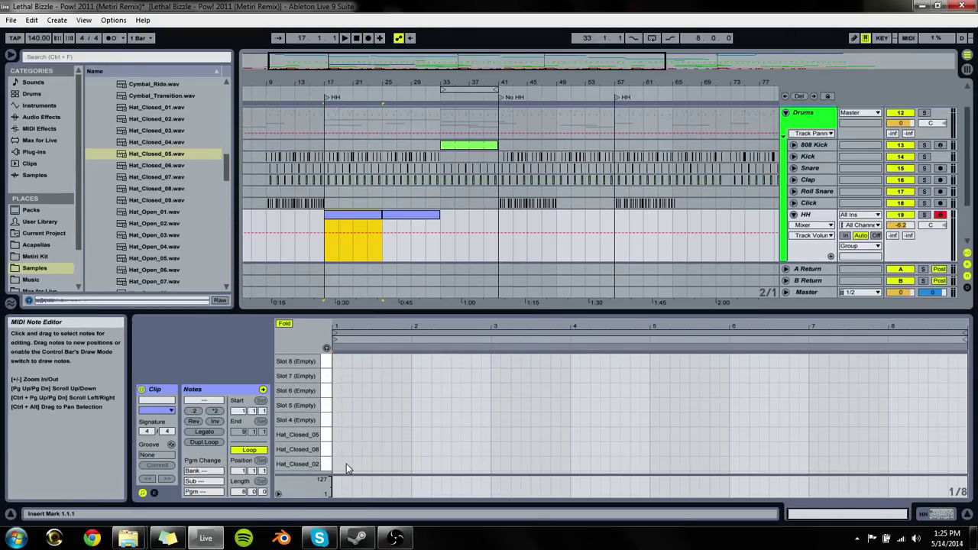
pyautogui.doubleClick(335, 464)
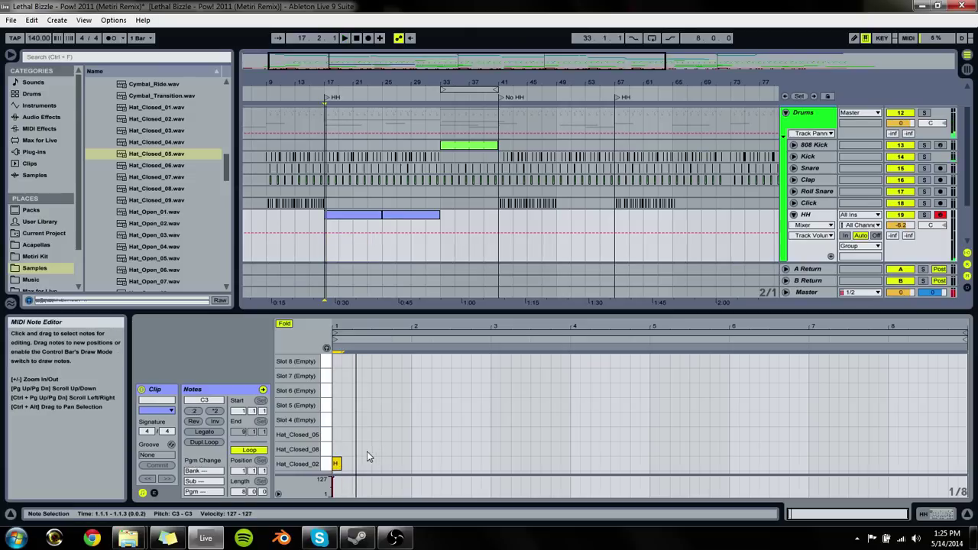
pyautogui.doubleClick(356, 448)
pyautogui.press('space')
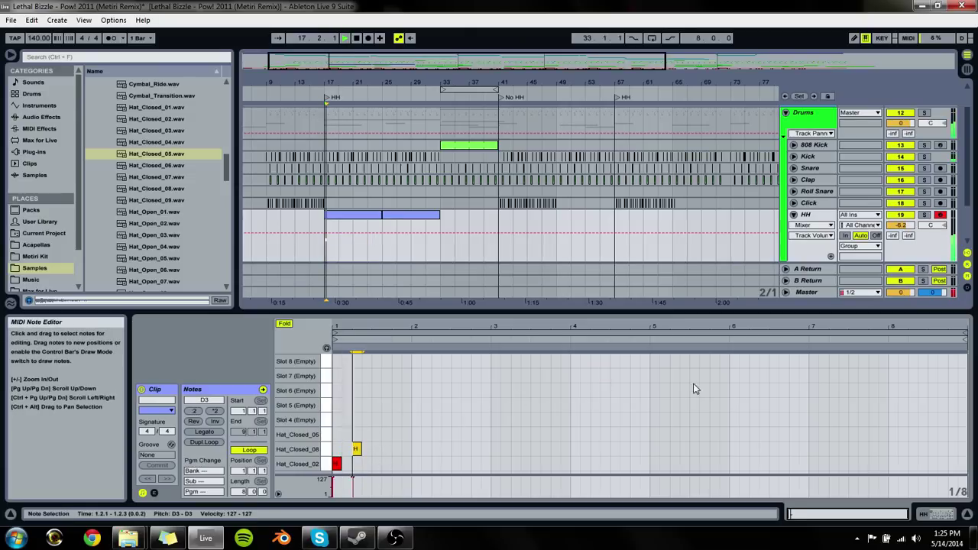
pyautogui.click(923, 113)
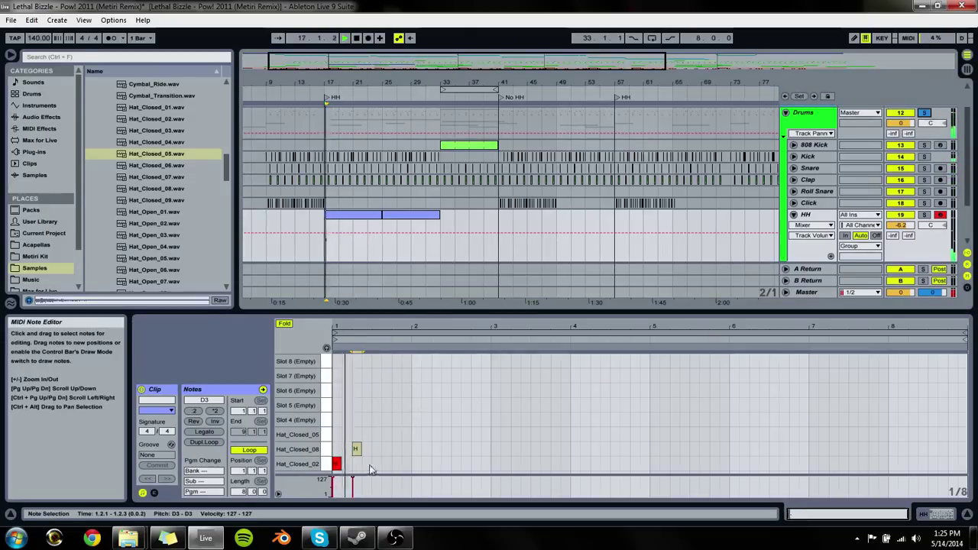
pyautogui.press('space')
pyautogui.moveTo(357, 449); pyautogui.dragTo(346, 449)
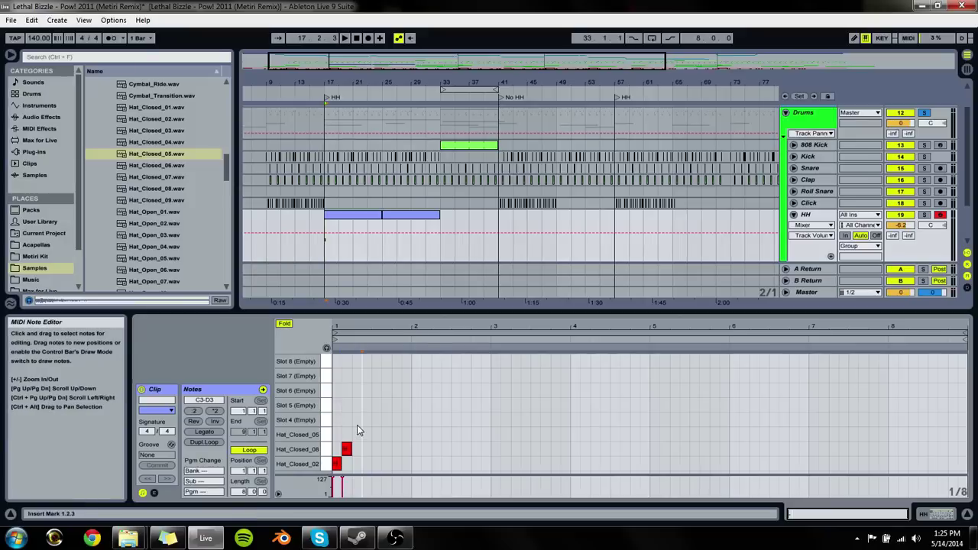
# Step: Place a Hat_Closed_05 note at 1.2 and sixteenth notes of Hat_Closed_08 at 1.1.3 and Hat_Closed_02 at 1.1.4
pyautogui.doubleClick(357, 420)
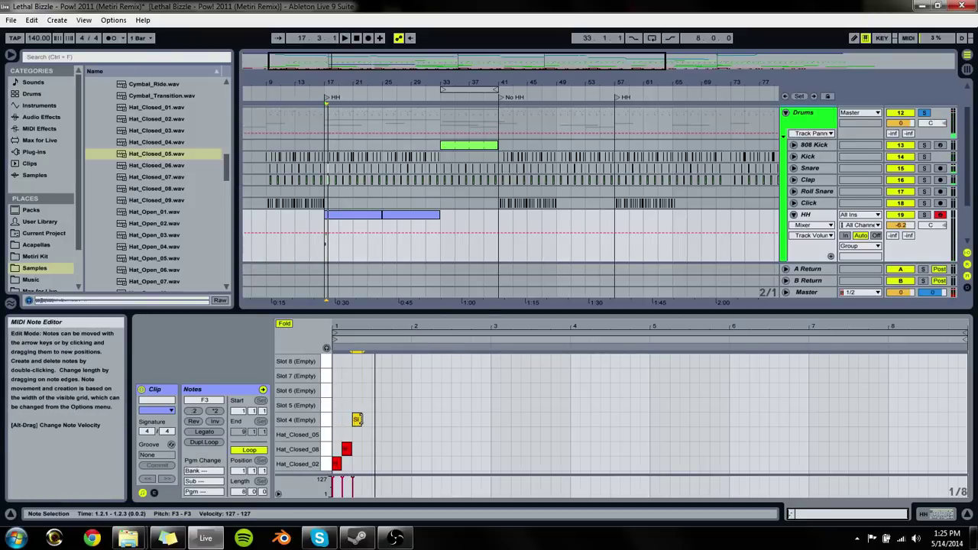
pyautogui.moveTo(360, 426); pyautogui.dragTo(393, 434)
pyautogui.press('+')
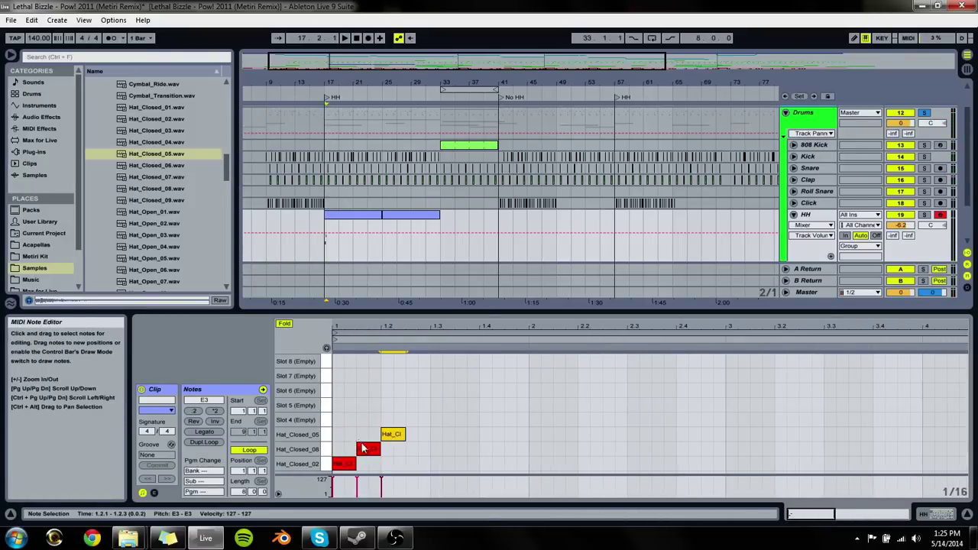
pyautogui.press('space')
pyautogui.doubleClick(373, 462)
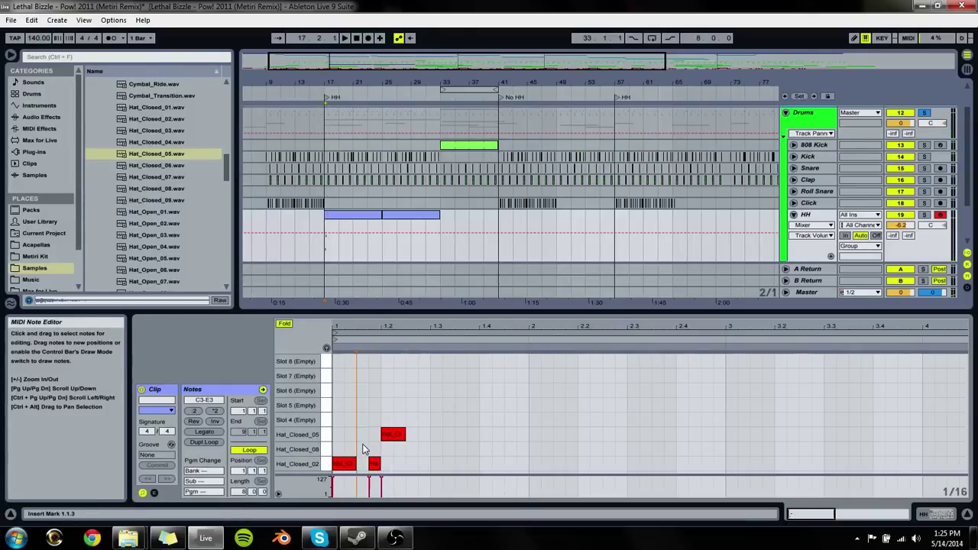
pyautogui.moveTo(380, 450); pyautogui.dragTo(369, 449)
# Step: Fill the rest of bar 1 from 1.2.3 with eighth notes alternating between Hat_Closed_08 and Hat_Closed_02
pyautogui.doubleClick(435, 449)
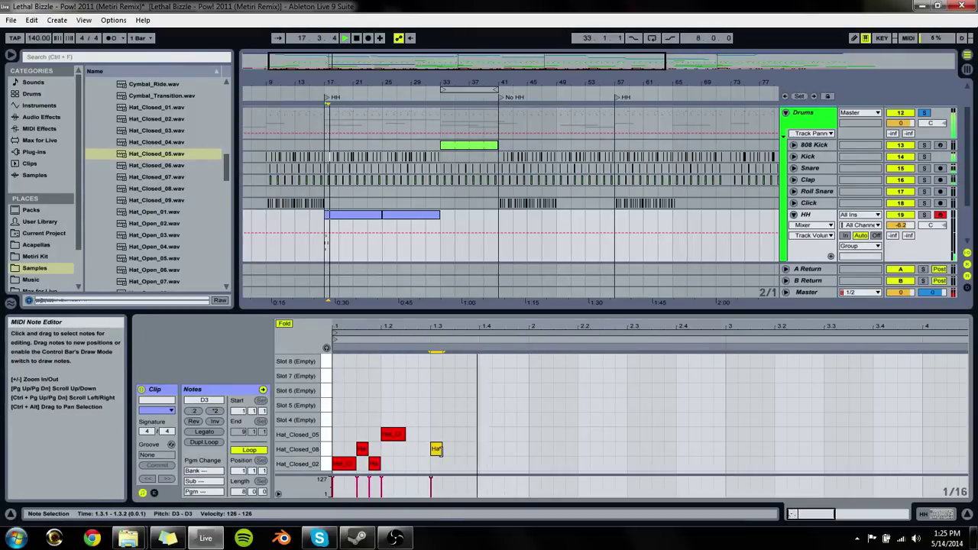
pyautogui.moveTo(440, 450)
pyautogui.mouseDown()
pyautogui.moveTo(411, 452)
pyautogui.moveTo(450, 456)
pyautogui.moveTo(443, 446)
pyautogui.moveTo(445, 467)
pyautogui.moveTo(467, 455)
pyautogui.moveTo(488, 464)
pyautogui.moveTo(518, 452)
pyautogui.mouseUp()
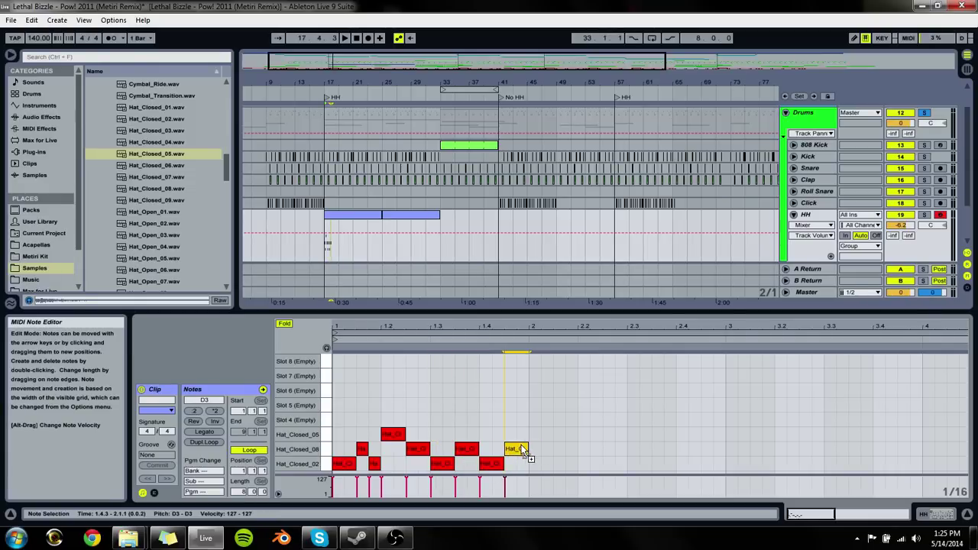
pyautogui.click(535, 442)
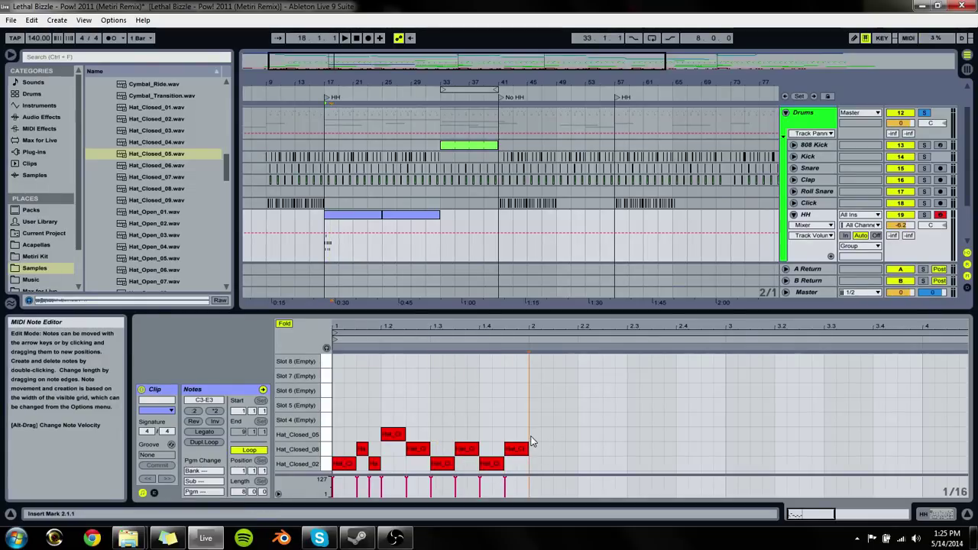
# Step: Start bar 2 with a quarter-note Hat_Closed_05 at 2.1, then eighth notes of Hat_Closed_08 at 2.2 and Hat_Closed_02 at 2.2.3
pyautogui.doubleClick(535, 434)
pyautogui.press('space')
pyautogui.moveTo(542, 435); pyautogui.dragTo(578, 436)
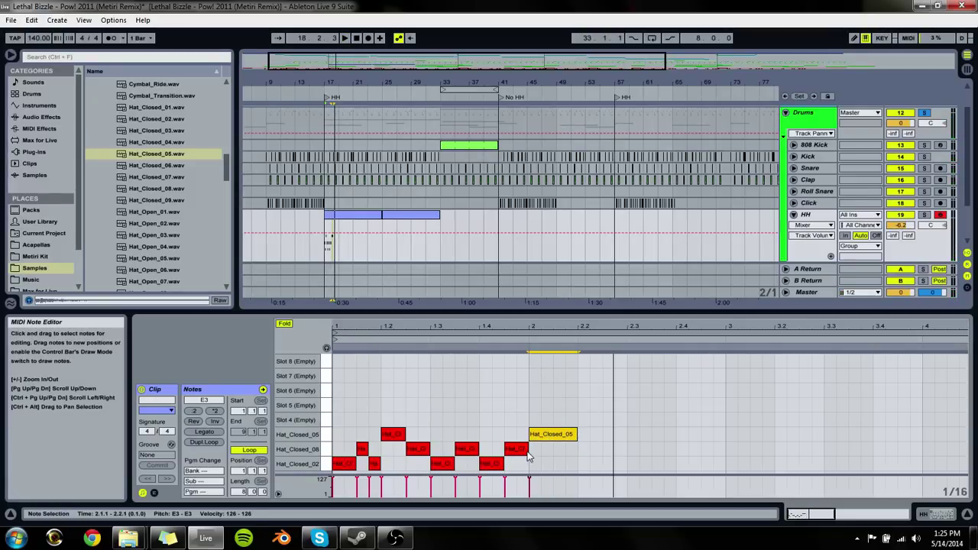
pyautogui.moveTo(516, 450); pyautogui.dragTo(615, 463)
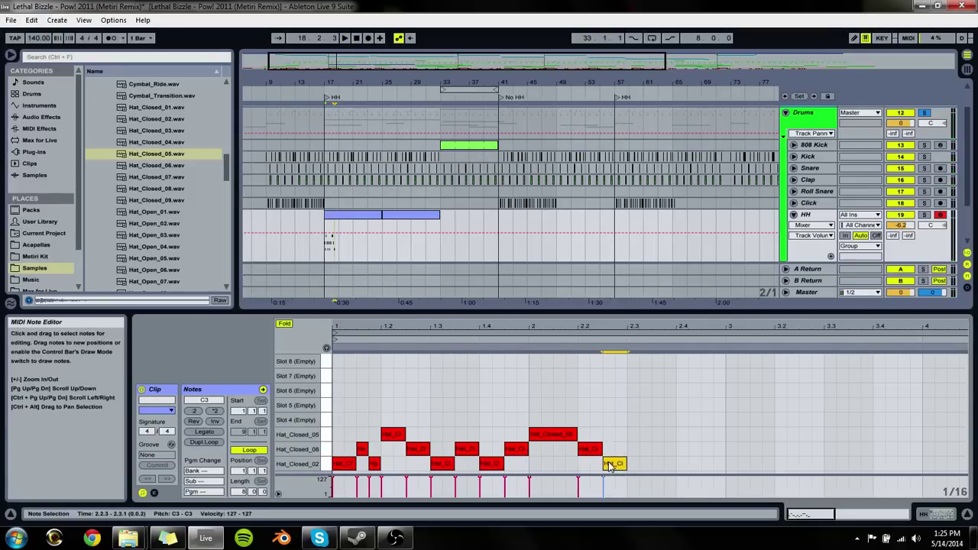
# Step: Finish bar 2 with Hat_Closed_05 at 2.3, sixteenths of Hat_Closed_08 and Hat_Closed_02 from 2.4, and Hat_Closed_05 at 2.4.3
pyautogui.moveTo(554, 434); pyautogui.dragTo(651, 434)
pyautogui.moveTo(586, 454); pyautogui.dragTo(687, 457)
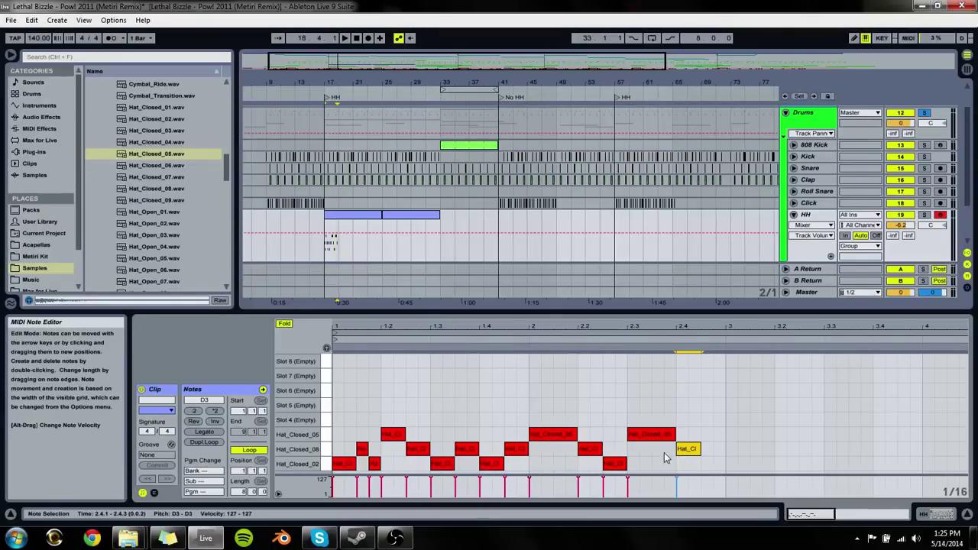
pyautogui.moveTo(698, 449); pyautogui.dragTo(723, 435)
pyautogui.press('space')
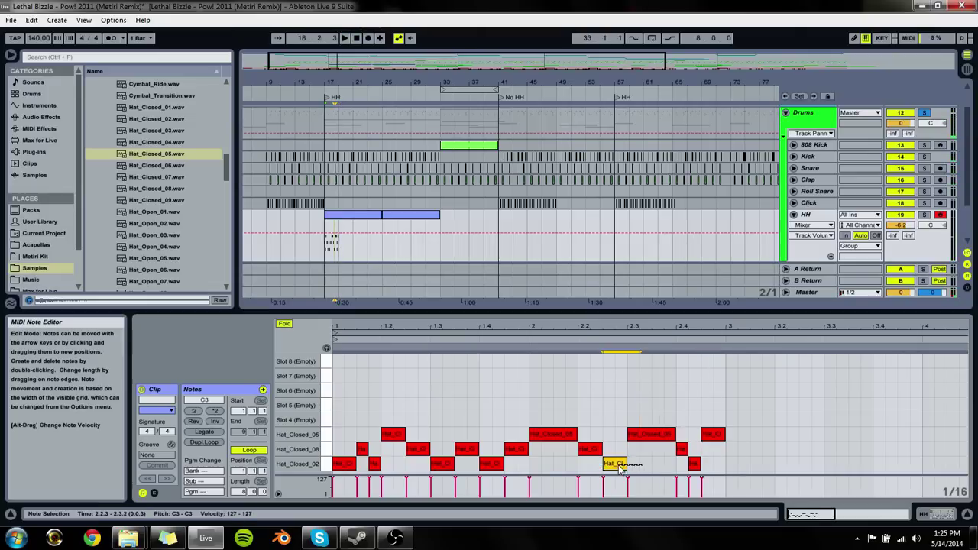
# Step: Shorten the Hat_Closed_05 note at 2.1 to an eighth, shift the following bar 2 notes an eighth earlier, and audition the pattern
pyautogui.moveTo(606, 464); pyautogui.dragTo(558, 449)
pyautogui.click(574, 434)
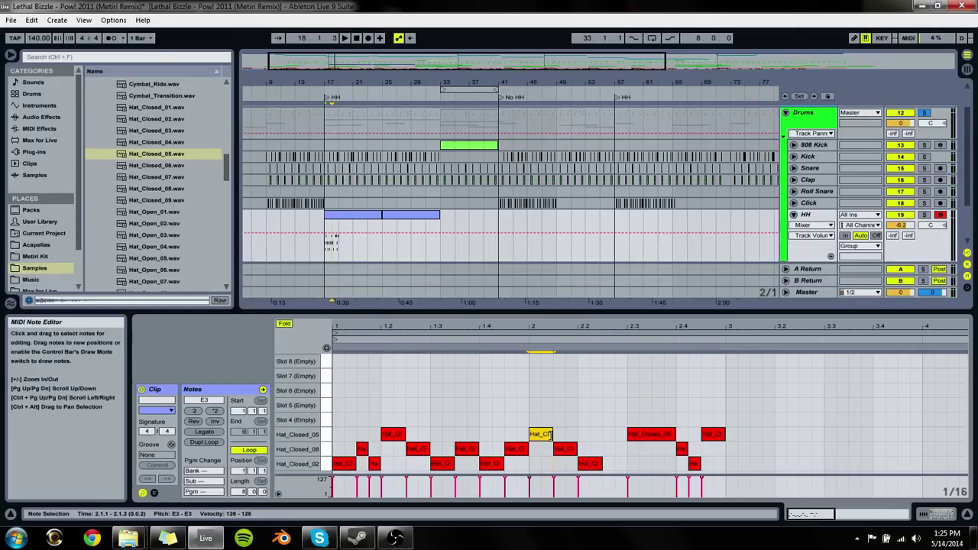
pyautogui.moveTo(653, 471); pyautogui.dragTo(723, 434)
pyautogui.press('Left')
pyautogui.press('space')
# Step: Make the Hat_Closed_05 notes at 2.2.3 and 2.4 eighths, and add Hat_Closed_02 at 2.3 and Hat_Closed_08 at 2.4.3
pyautogui.click(710, 438)
pyautogui.click(697, 434)
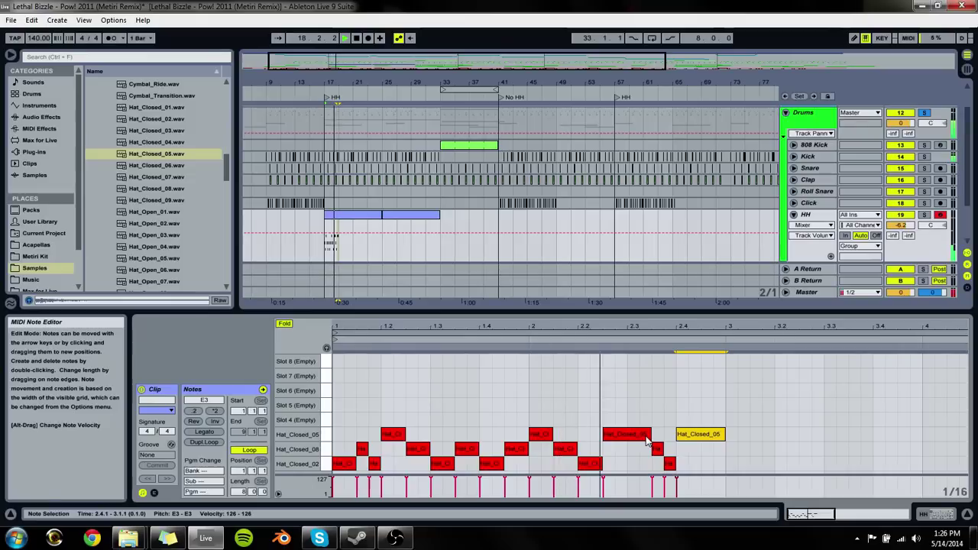
pyautogui.press('space')
pyautogui.moveTo(649, 434); pyautogui.dragTo(645, 462)
pyautogui.doubleClick(639, 434)
pyautogui.press('space')
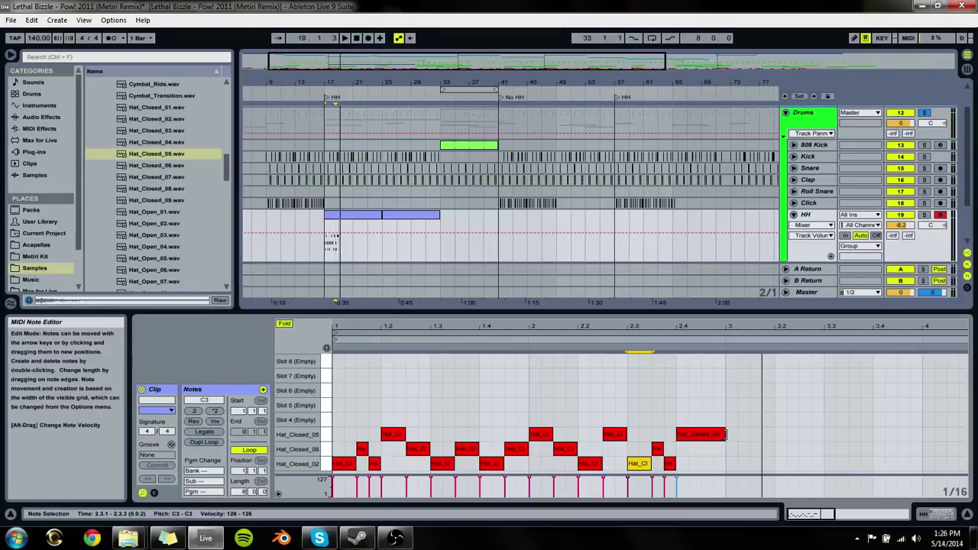
pyautogui.moveTo(725, 434); pyautogui.dragTo(723, 458)
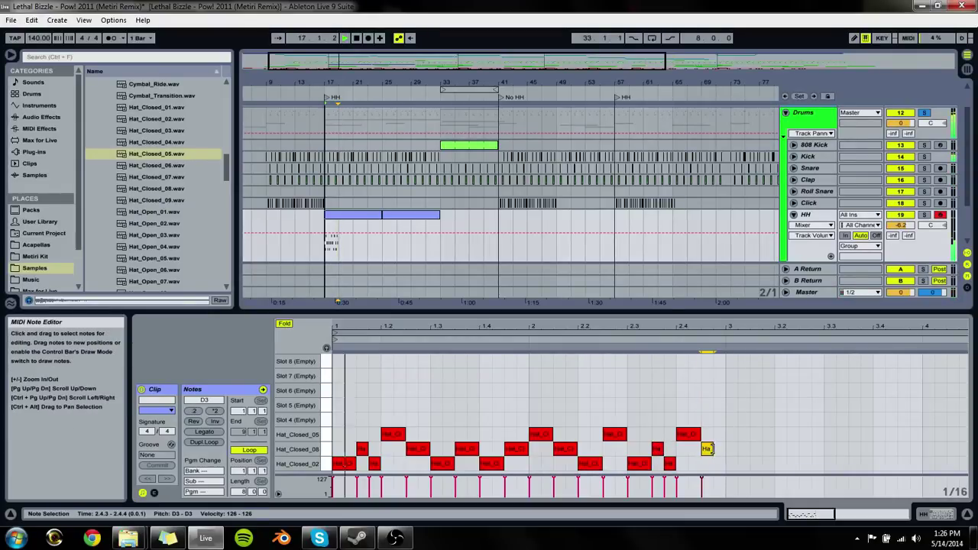
# Step: Trim the first HH clip to end at bar 19 and set its loop length to 2 bars
pyautogui.hotkey('ctrl', 'a')
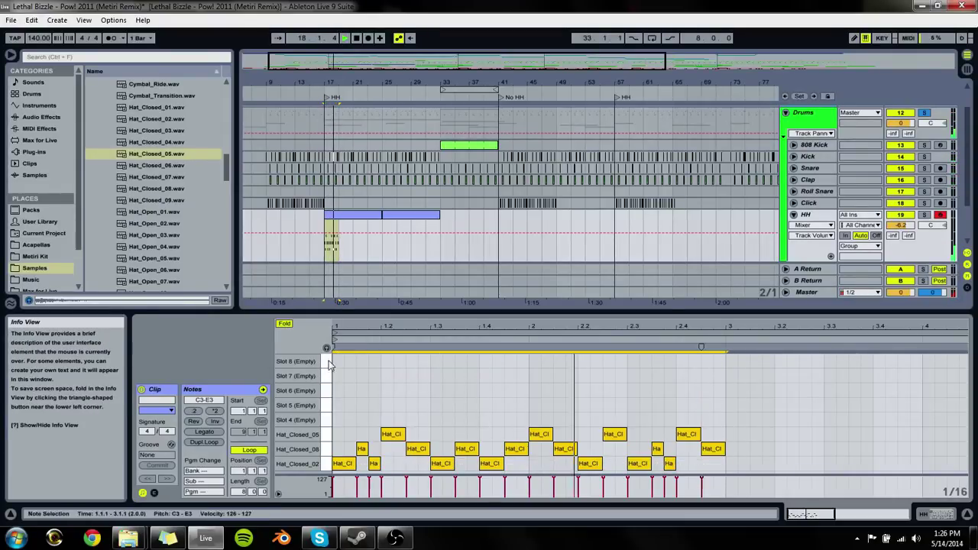
pyautogui.moveTo(383, 214); pyautogui.dragTo(338, 214)
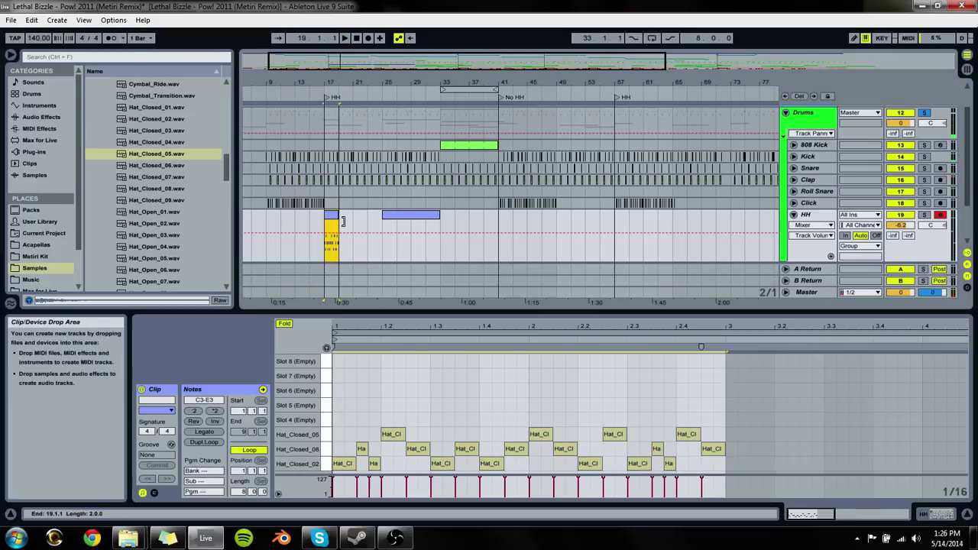
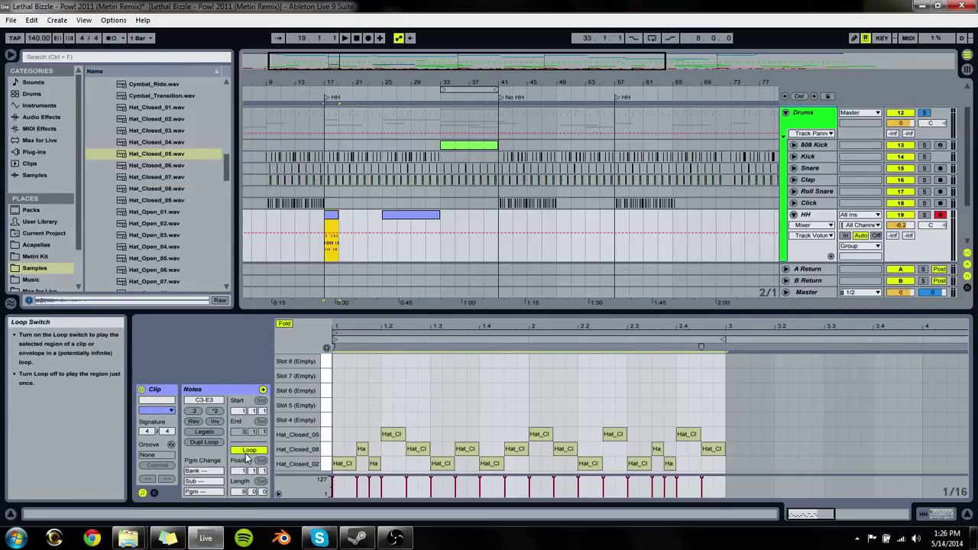
pyautogui.moveTo(254, 499); pyautogui.dragTo(254, 520)
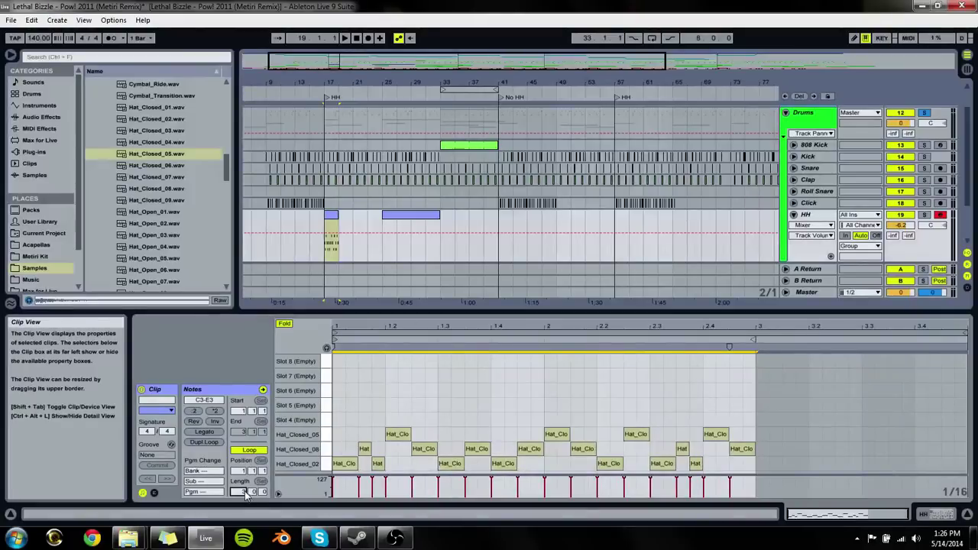
pyautogui.click(365, 230)
# Step: Extend the looped HH clip to bar 25 and duplicate it to fill bars 25 to 33
pyautogui.moveTo(338, 222); pyautogui.dragTo(380, 220)
pyautogui.press('space')
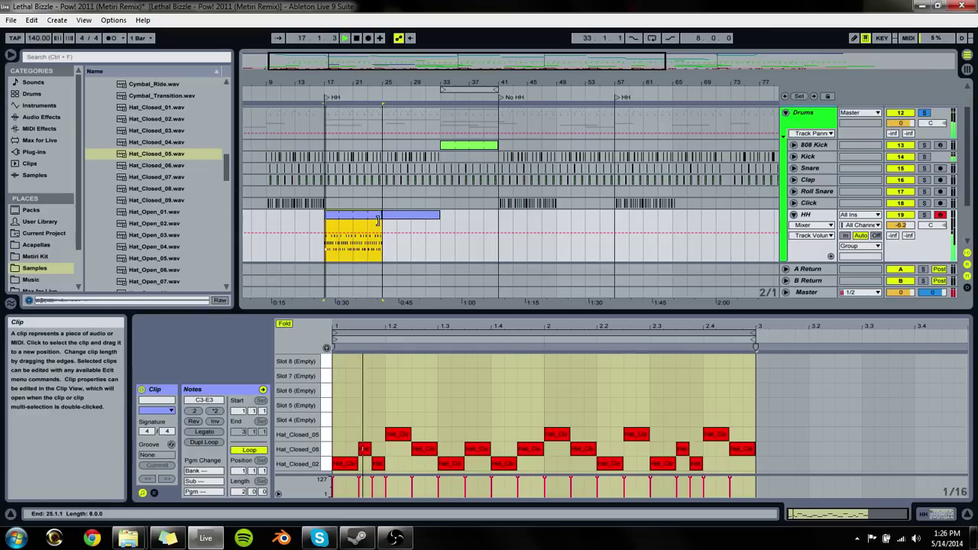
pyautogui.hotkey('ctrl', 'd')
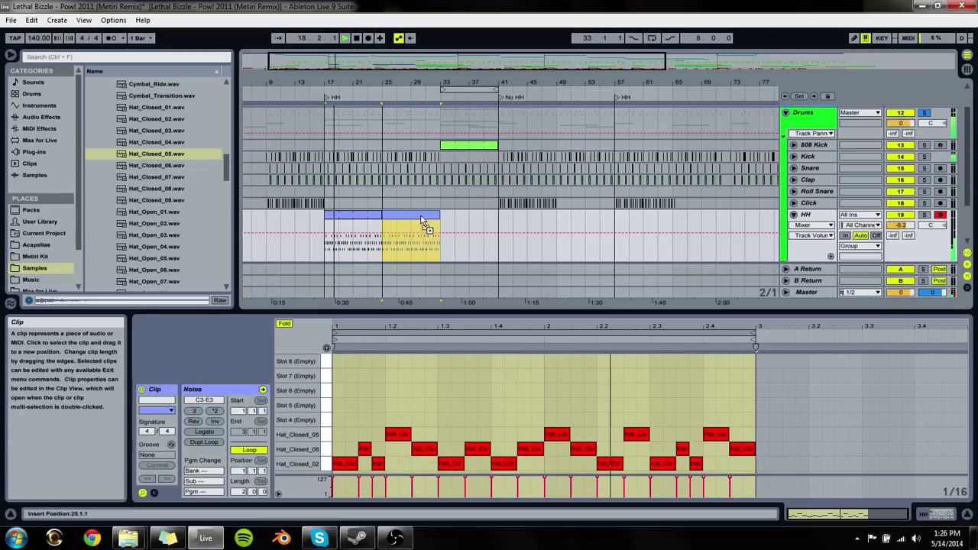
pyautogui.press('space')
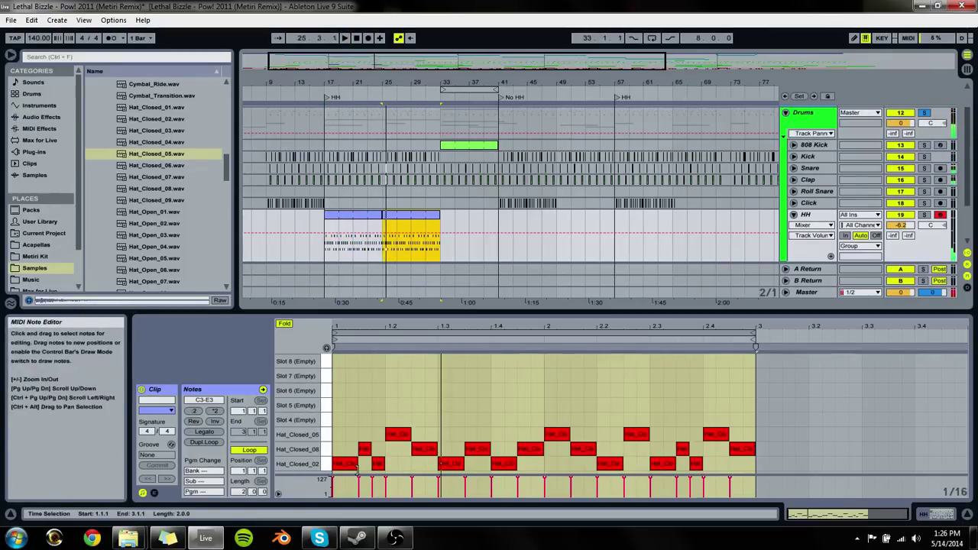
# Step: In the bar 25 clip, replace the opening note with sixteenths of Hat_Closed_08 at 1.1.1 and Hat_Closed_02 at 1.1.2
pyautogui.click(352, 462)
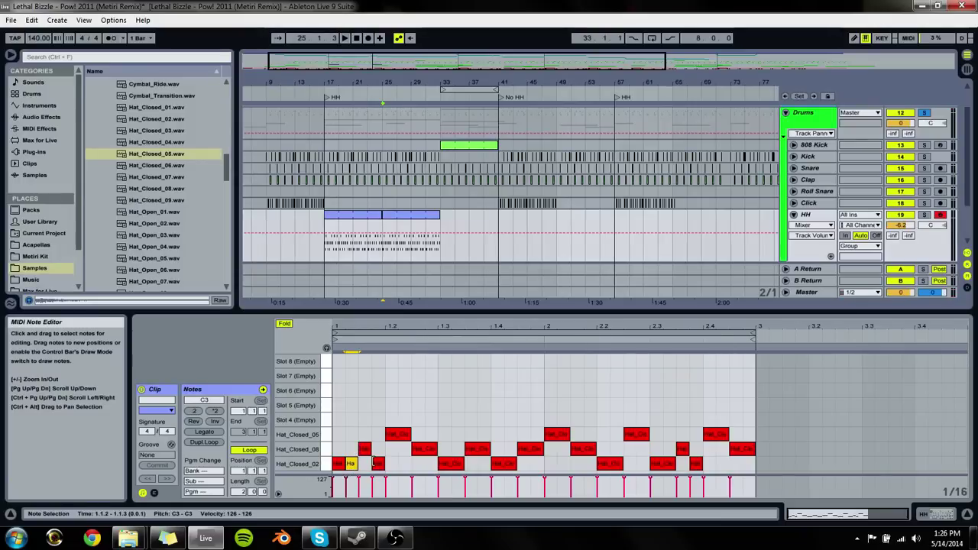
pyautogui.hotkey('alt', 'Right')
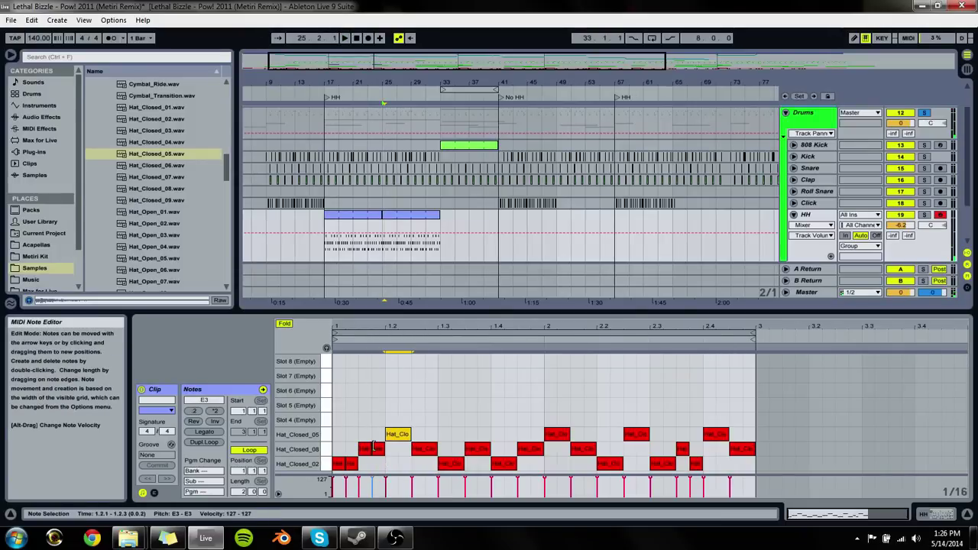
pyautogui.doubleClick(338, 450)
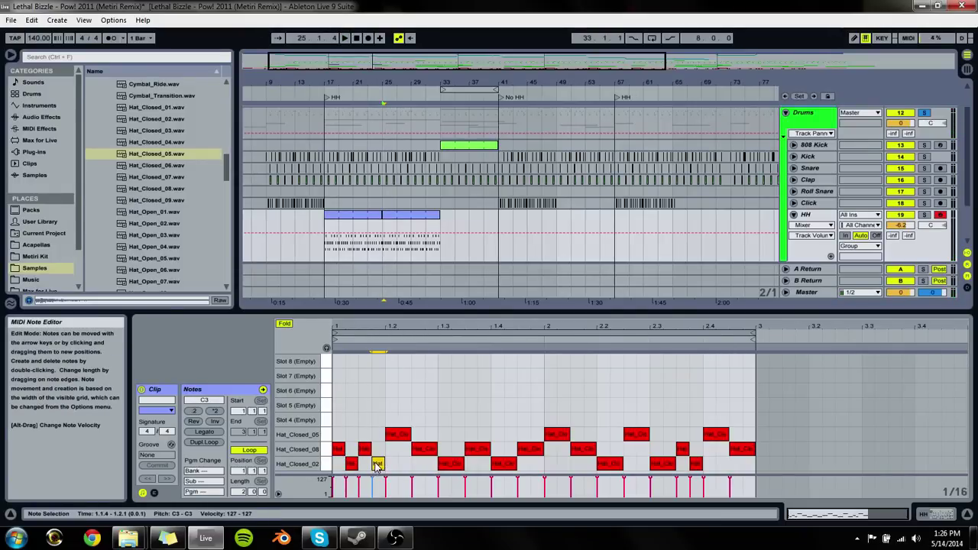
pyautogui.click(398, 436)
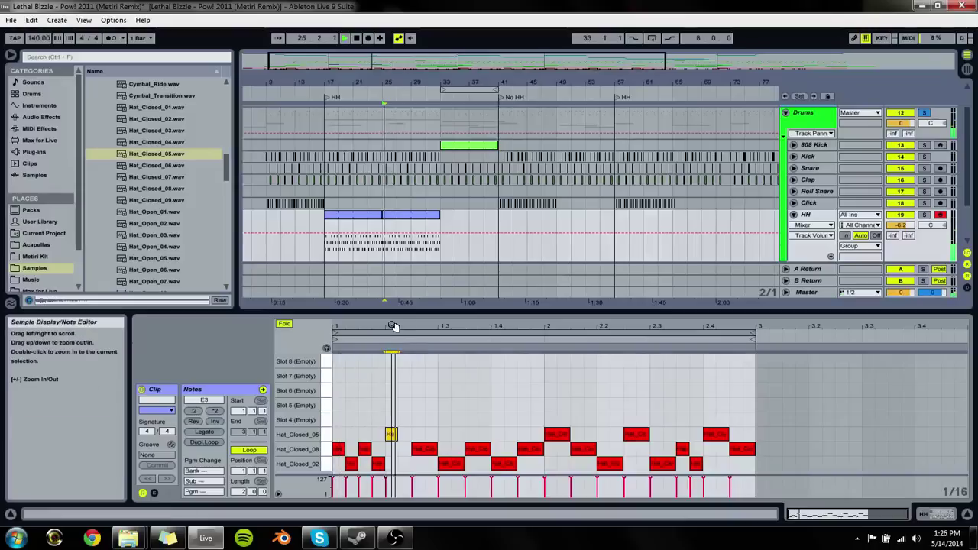
pyautogui.moveTo(391, 334); pyautogui.dragTo(423, 338)
pyautogui.moveTo(432, 434); pyautogui.dragTo(457, 434)
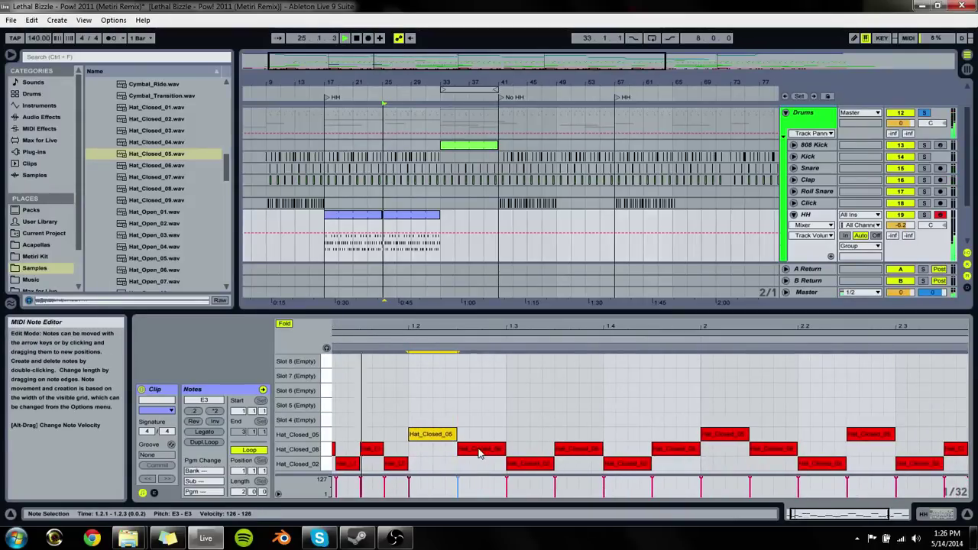
# Step: Replace the Hat_Closed_08 eighth at 1.2.3 with four thirty-second notes and audition the roll
pyautogui.doubleClick(476, 454)
pyautogui.doubleClick(463, 449)
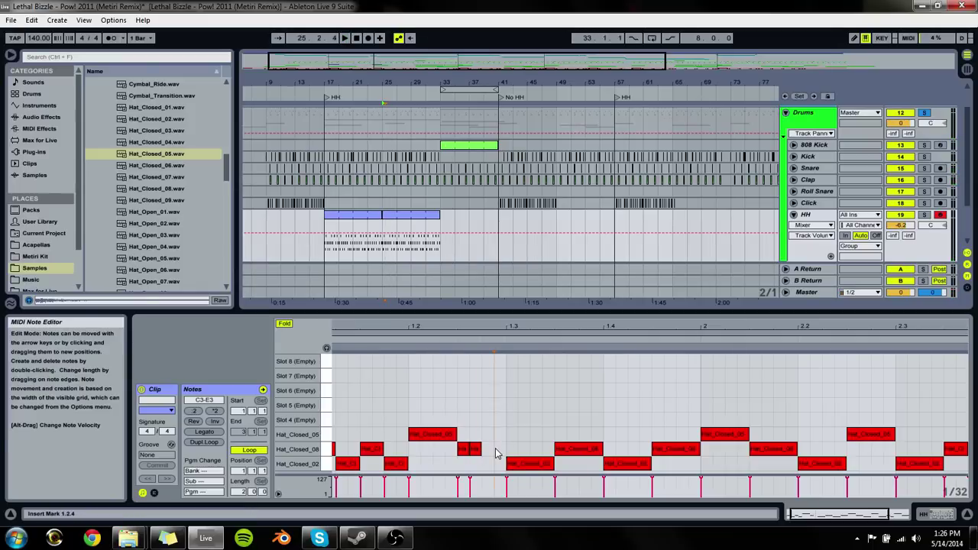
pyautogui.doubleClick(500, 449)
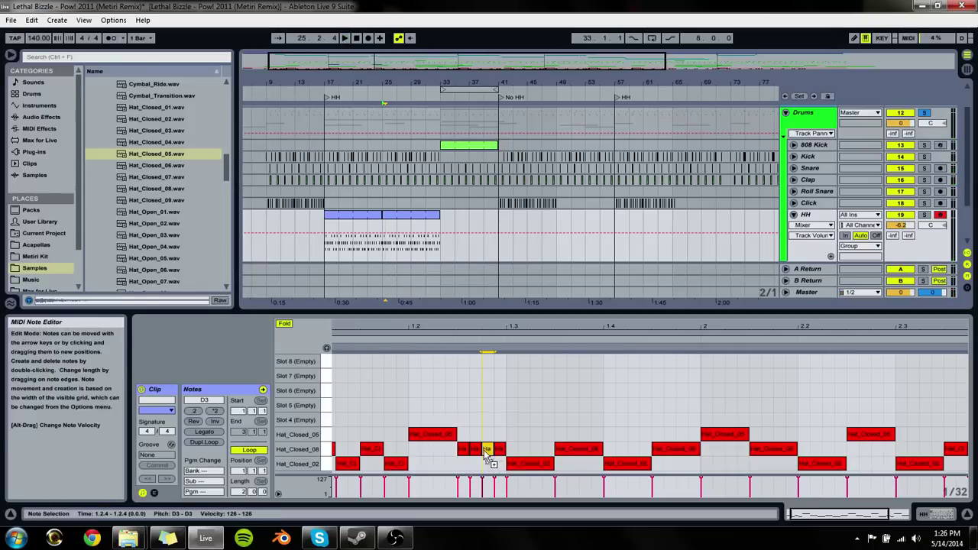
pyautogui.press('space')
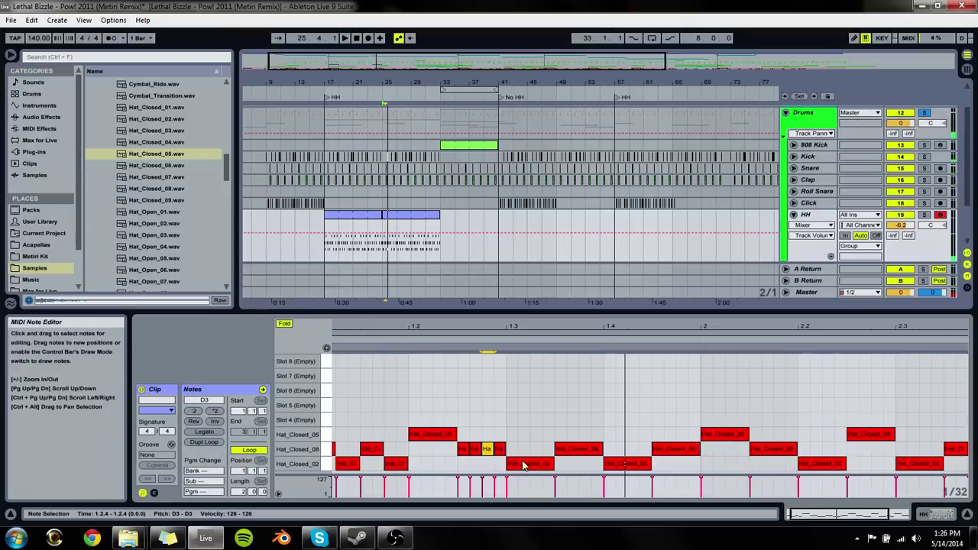
# Step: Move the last two thirty-second notes of the roll, from 1.2.4, down to Hat_Closed_02
pyautogui.press('space')
pyautogui.doubleClick(524, 466)
pyautogui.keyDown('shift'); pyautogui.click(499, 450); pyautogui.keyUp('shift')
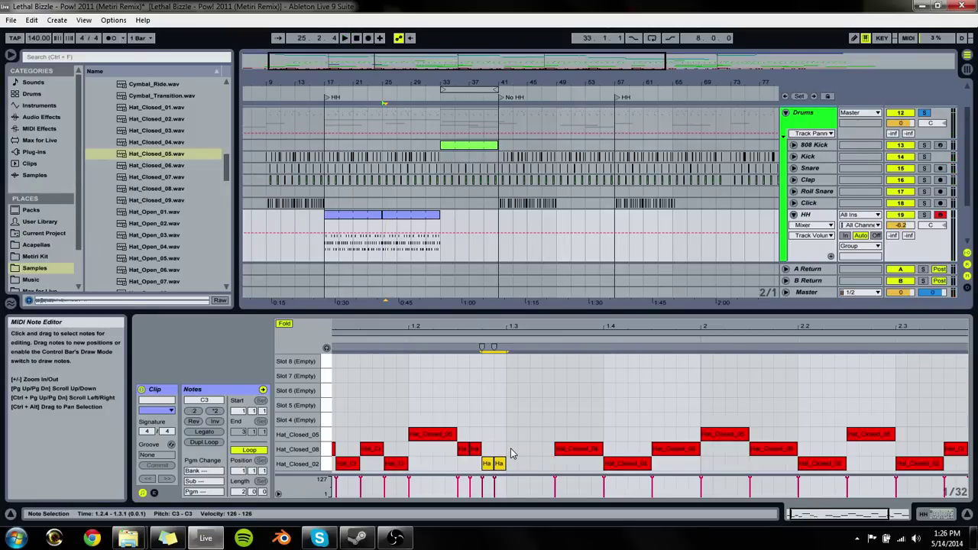
pyautogui.press('space')
# Step: Delete the note at 1.3 and shift all the following notes of the clip an eighth note earlier
pyautogui.doubleClick(547, 463)
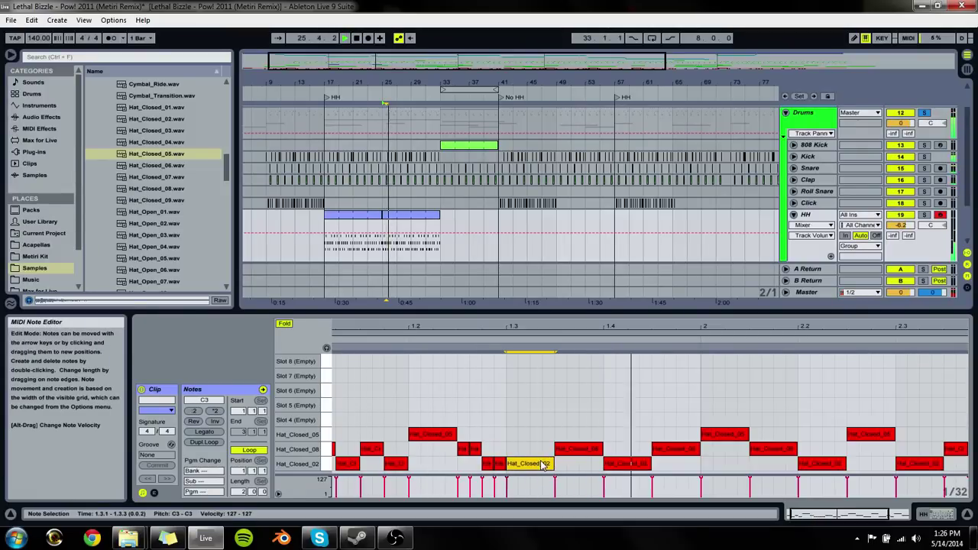
pyautogui.moveTo(544, 465); pyautogui.dragTo(540, 457)
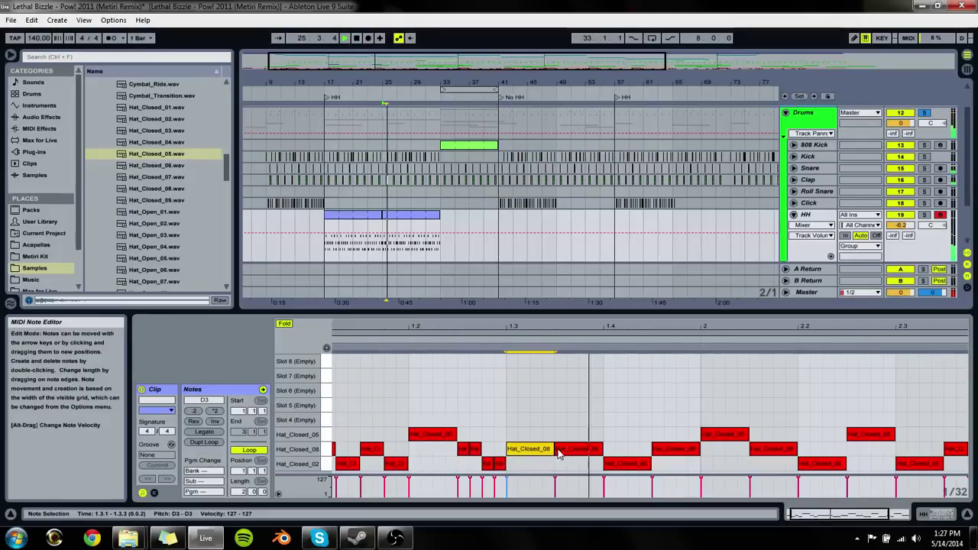
pyautogui.doubleClick(539, 450)
pyautogui.press('space')
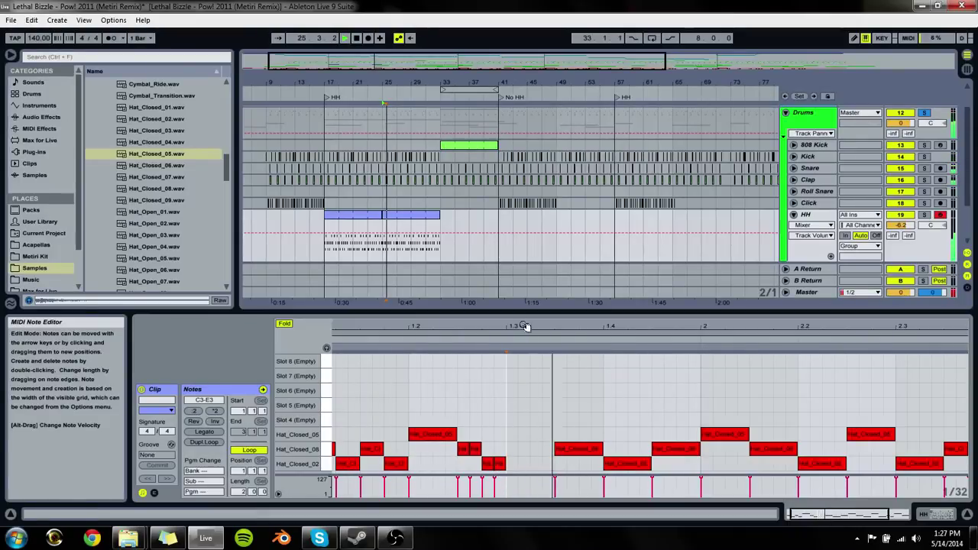
pyautogui.moveTo(519, 324); pyautogui.dragTo(498, 313)
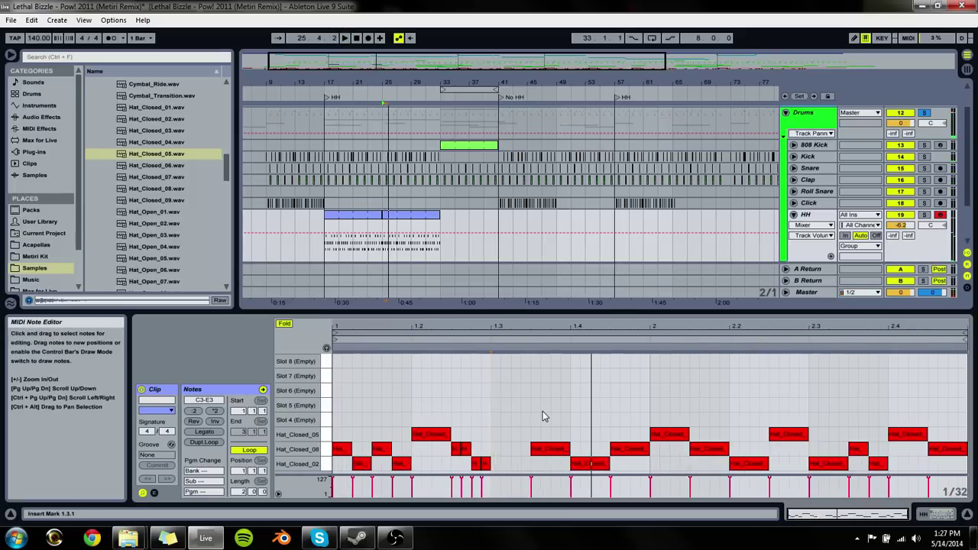
pyautogui.moveTo(542, 415); pyautogui.dragTo(947, 472)
pyautogui.press('Left')
pyautogui.hotkey('alt', 'space')
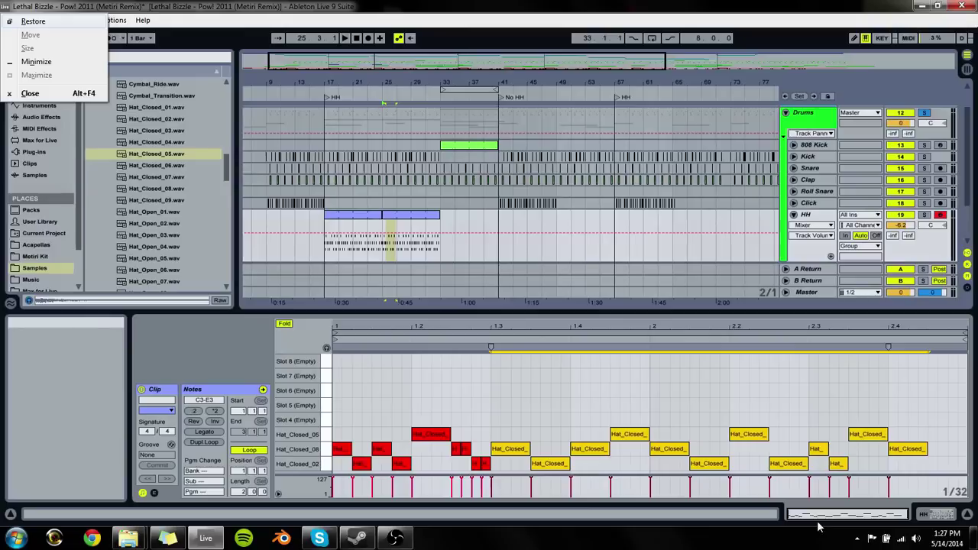
# Step: Play the clip from 1.1.1 with only the HH track soloed
pyautogui.click(437, 405)
pyautogui.click(336, 407)
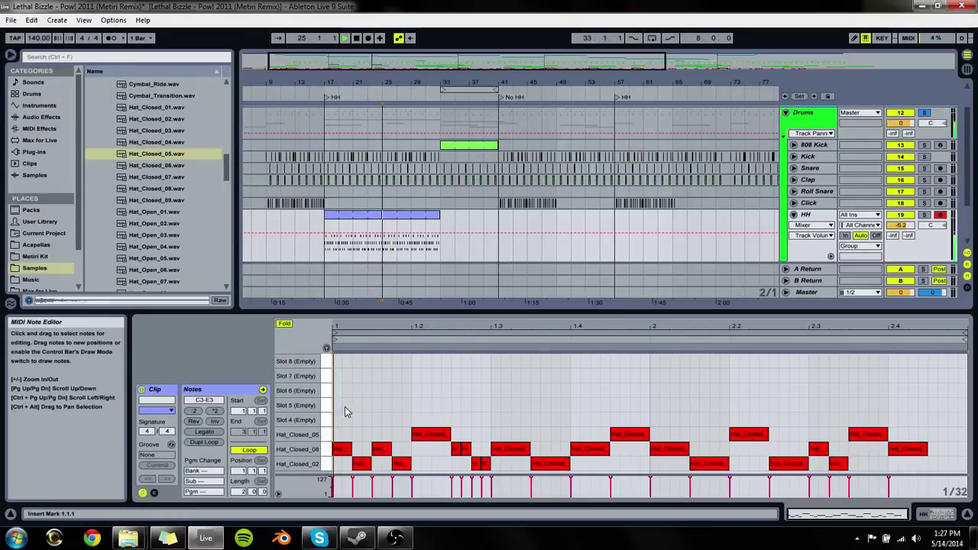
pyautogui.click(923, 215)
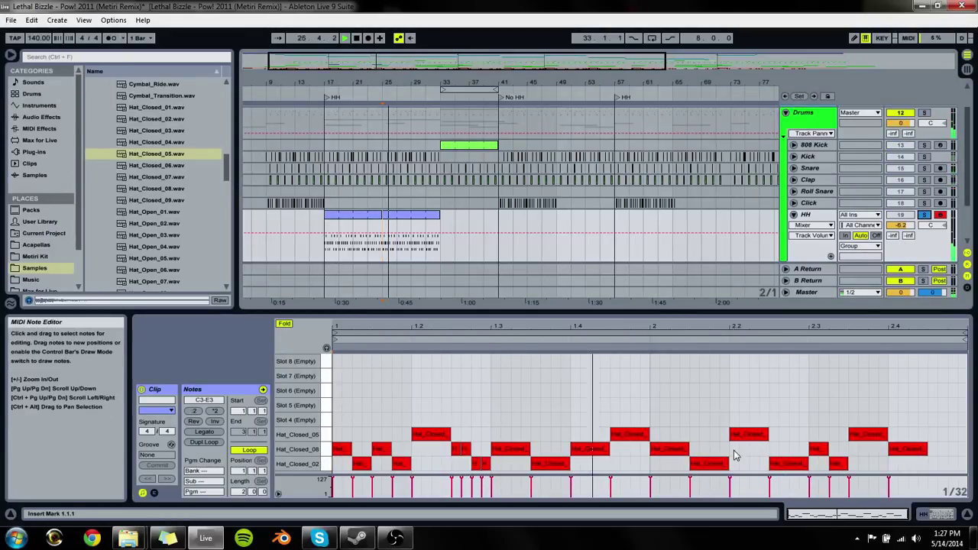
# Step: Replace the Hat_Closed_08 note at 2.1 with two groups of 1/64, 1/64 and 1/32 notes, and set their velocity to 64
pyautogui.moveTo(687, 449); pyautogui.dragTo(655, 449)
pyautogui.scroll(3, 668, 416)
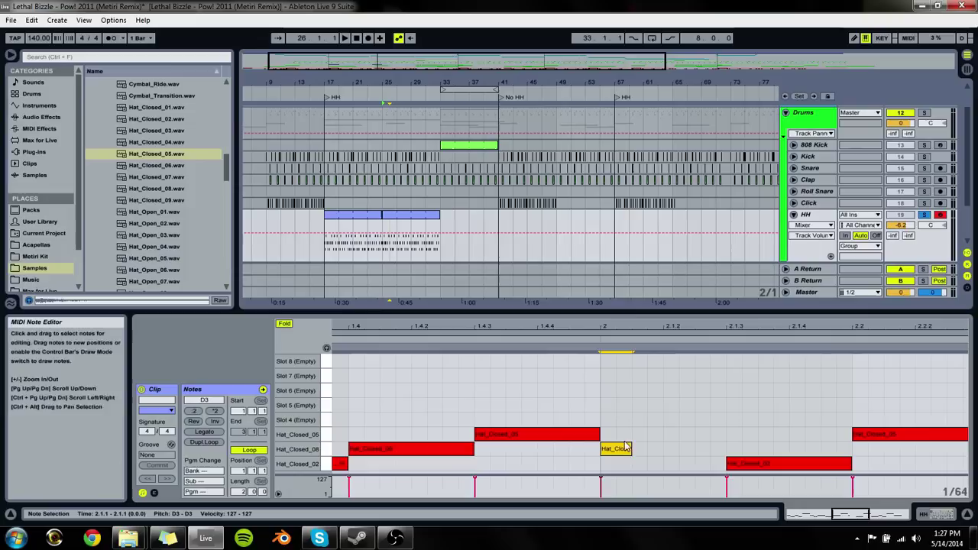
pyautogui.hotkey('ctrl', 'd')
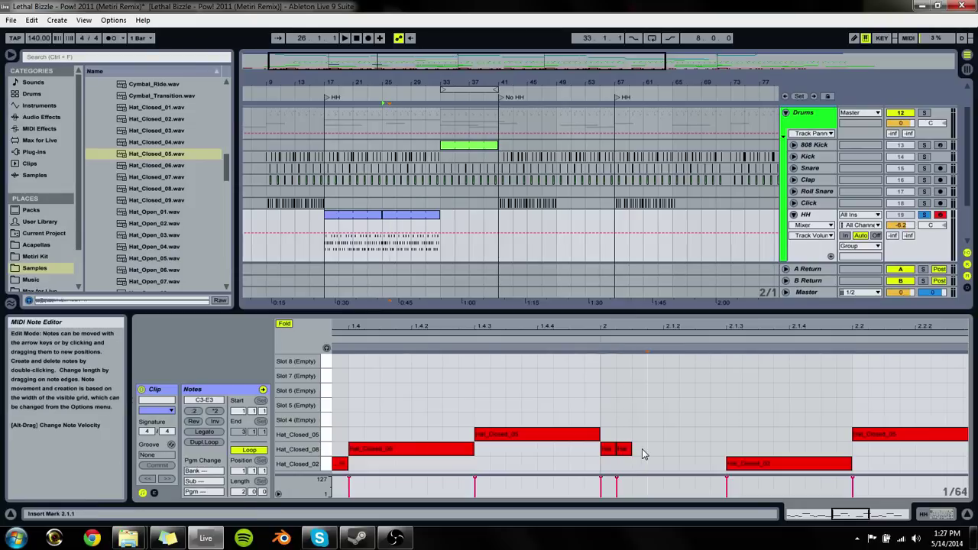
pyautogui.hotkey('ctrl', 'd')
pyautogui.moveTo(655, 464); pyautogui.dragTo(611, 448)
pyautogui.hotkey('ctrl', 'd')
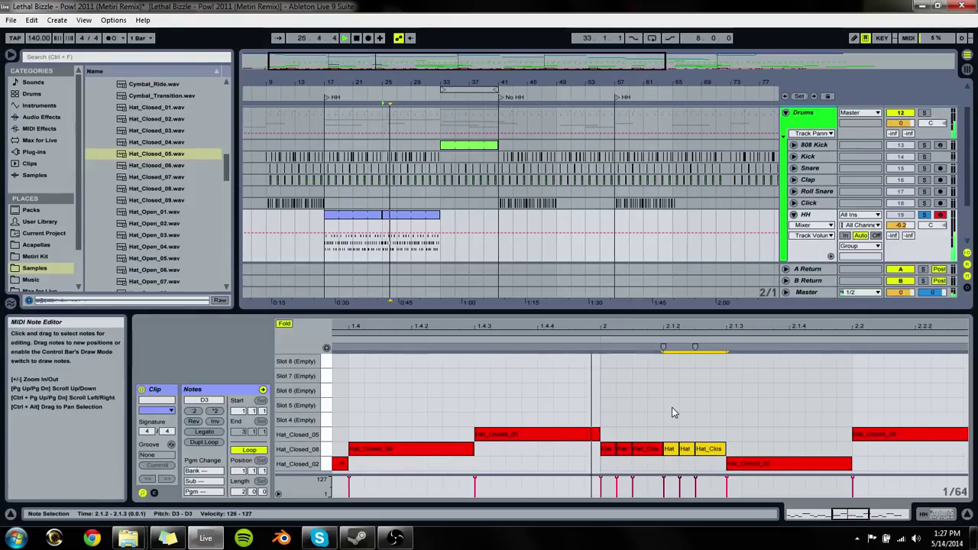
pyautogui.moveTo(697, 420); pyautogui.dragTo(603, 486)
pyautogui.press('space')
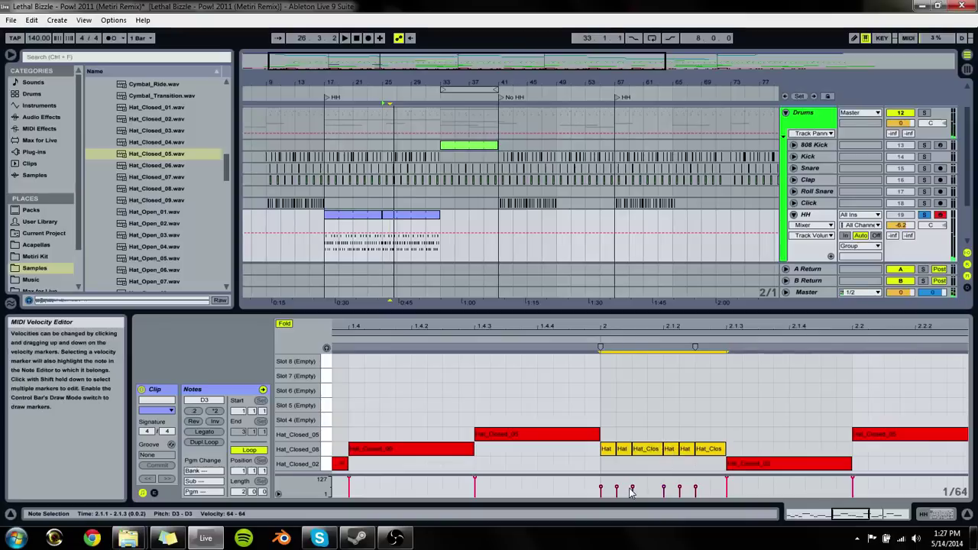
# Step: Set the velocity of the six Hat_Closed_08 roll notes at 2.1 to 127
pyautogui.moveTo(631, 491); pyautogui.dragTo(631, 477)
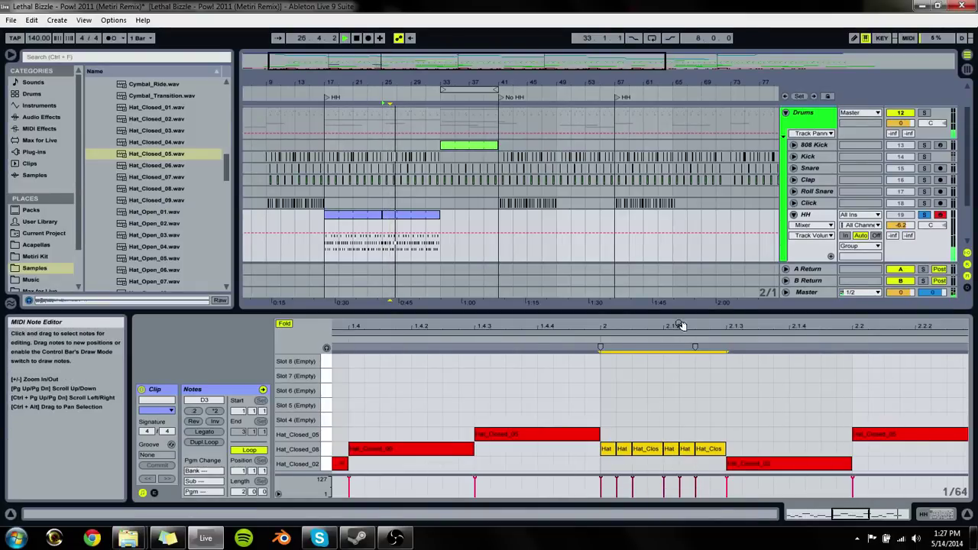
# Step: Try splitting the roll at 2.1 into 1/128 Hat_Closed_08 notes and ending it with a longer 1/16 note, playing it back
pyautogui.moveTo(680, 326); pyautogui.dragTo(667, 359)
pyautogui.click(611, 454)
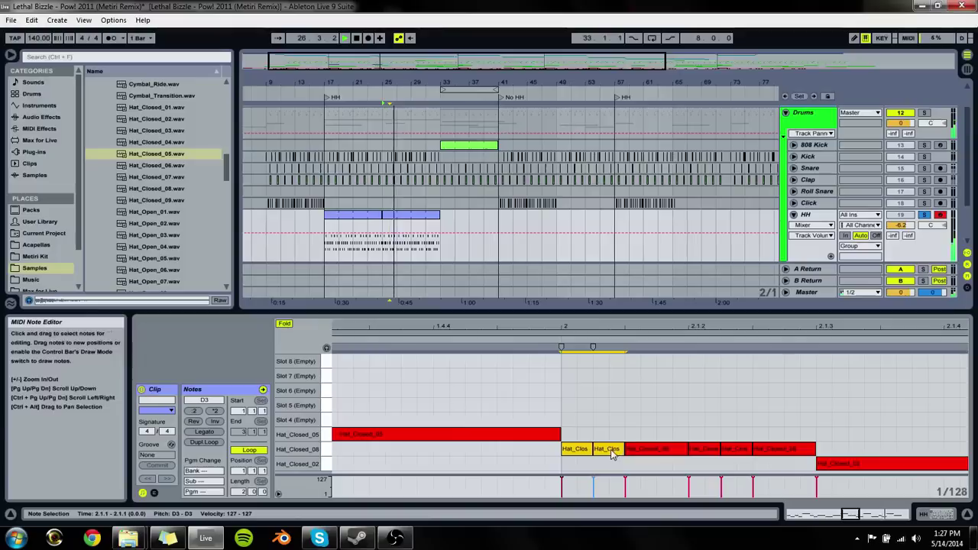
pyautogui.moveTo(593, 451); pyautogui.dragTo(643, 447)
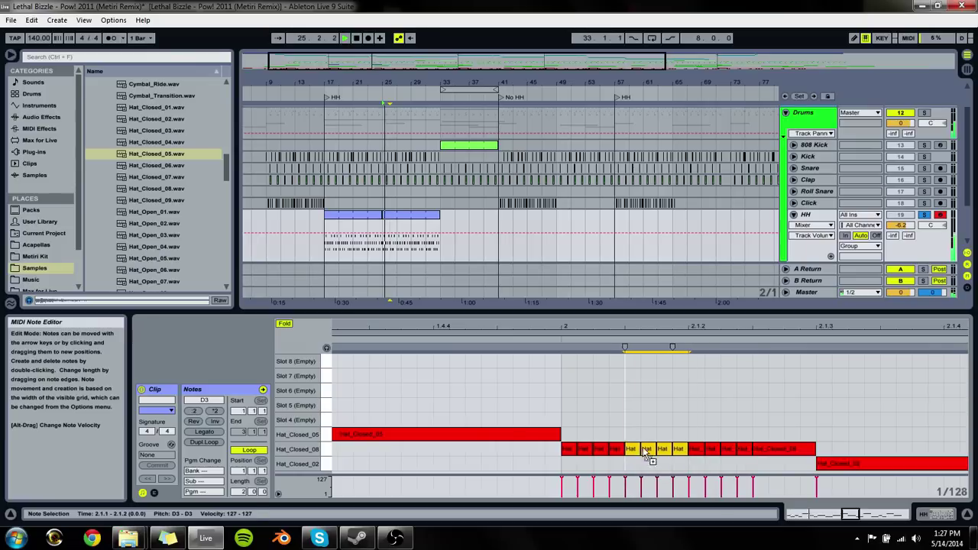
pyautogui.press('space')
pyautogui.click(637, 449)
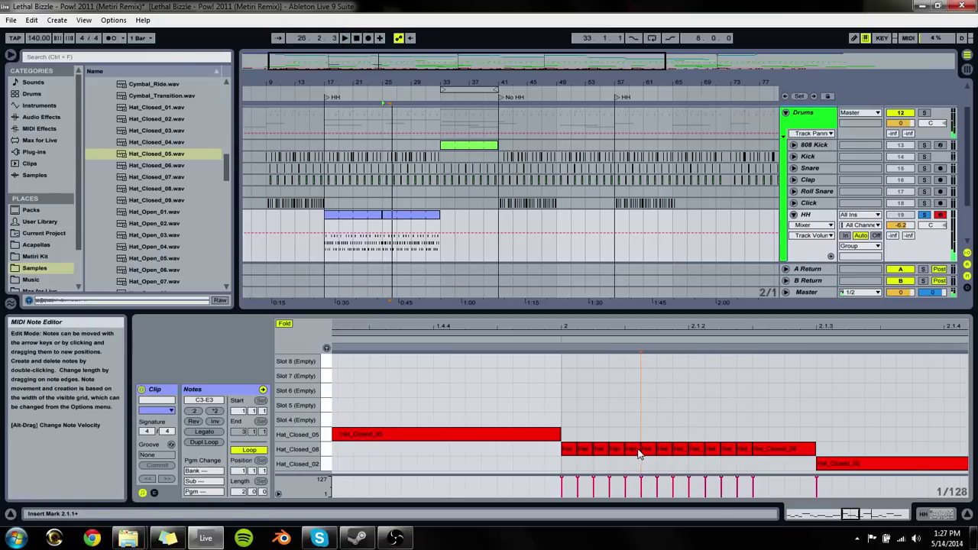
pyautogui.moveTo(654, 449); pyautogui.dragTo(741, 456)
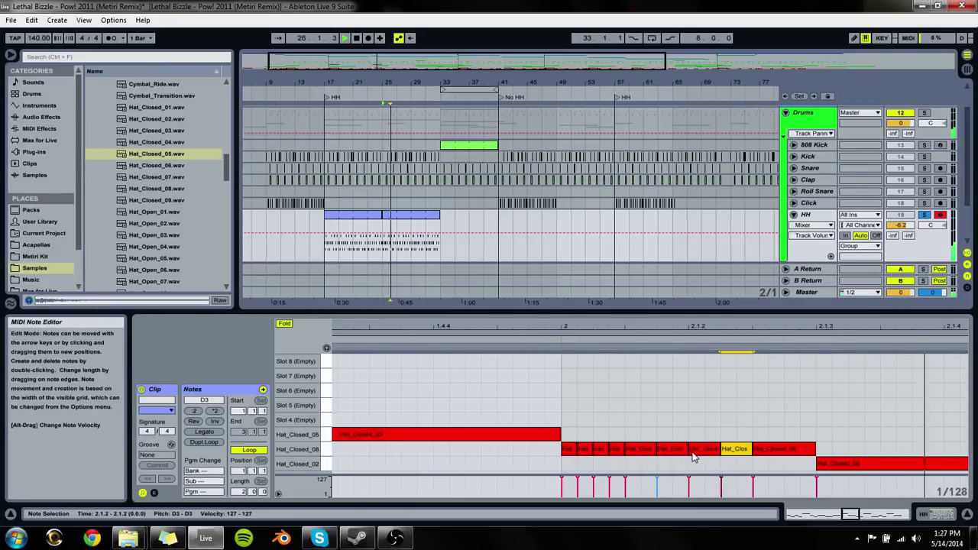
pyautogui.click(653, 450)
pyautogui.moveTo(655, 448); pyautogui.dragTo(685, 449)
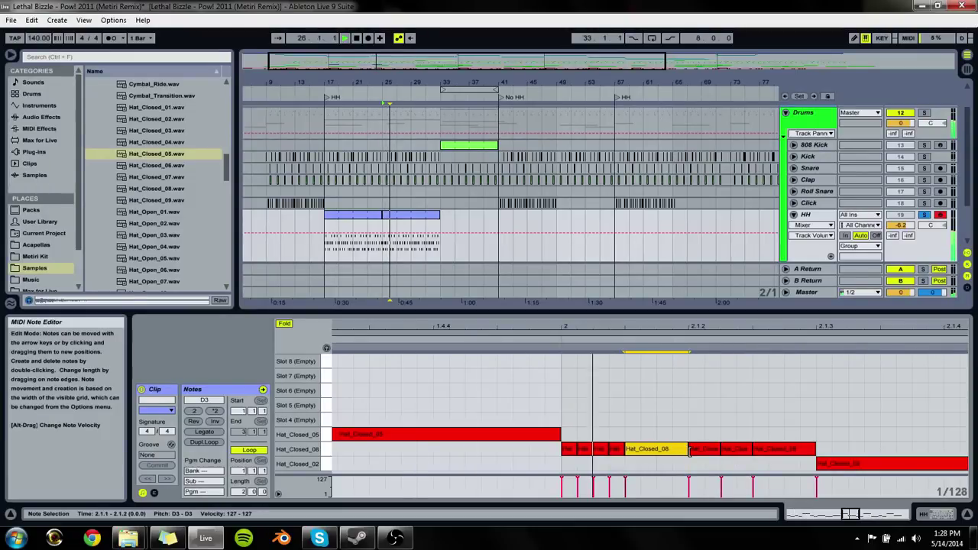
pyautogui.press('space')
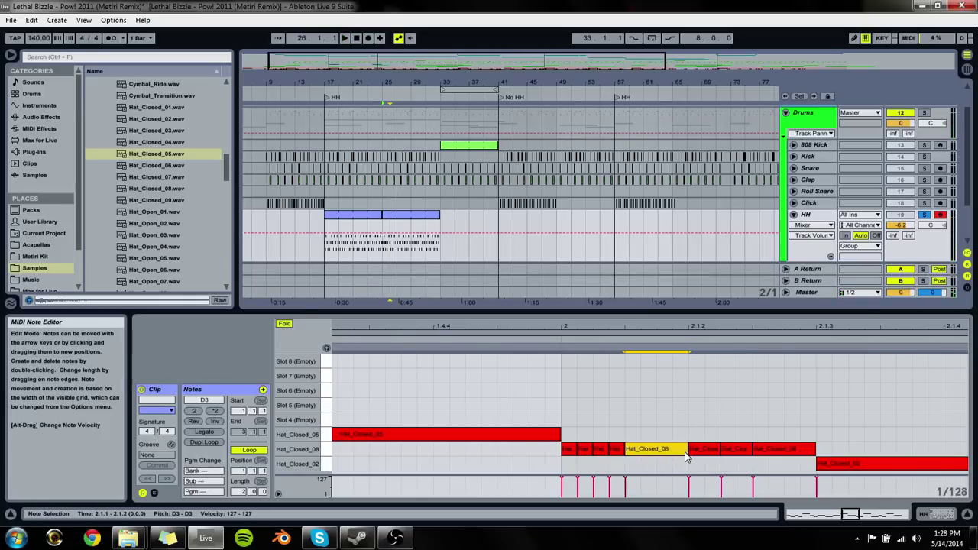
pyautogui.moveTo(687, 450); pyautogui.dragTo(752, 451)
pyautogui.press('space')
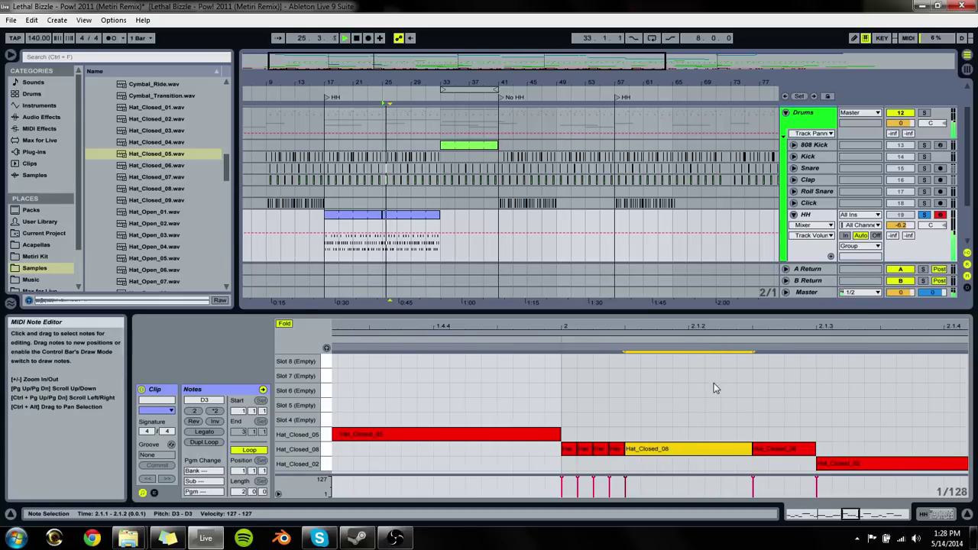
pyautogui.press('space')
# Step: Rebuild the roll at 2.1 as four 1/32 notes alternating Hat_Closed_08 and Hat_Closed_02, and move the note at 2.1.3 to Hat_Closed_08
pyautogui.moveTo(690, 328); pyautogui.dragTo(690, 320)
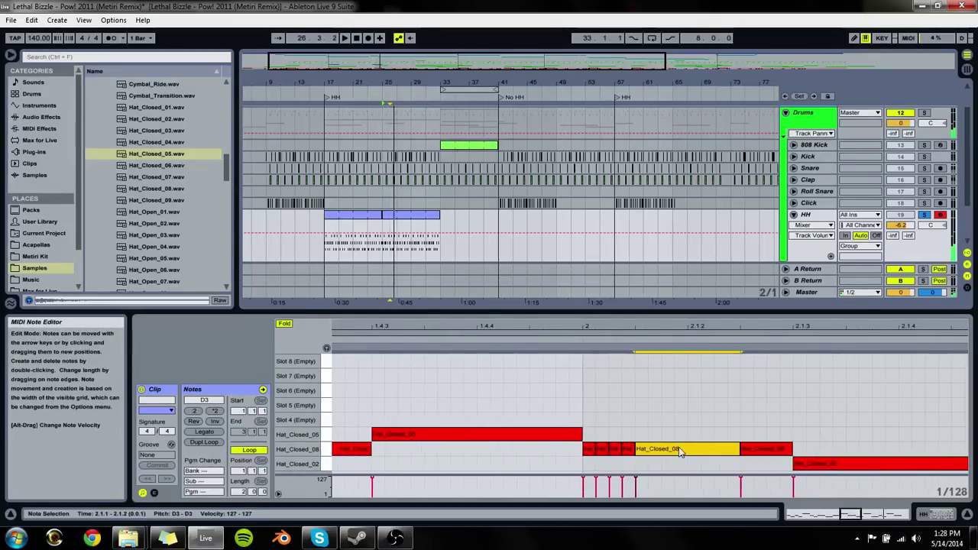
pyautogui.moveTo(678, 447)
pyautogui.mouseDown()
pyautogui.moveTo(639, 448)
pyautogui.moveTo(667, 453)
pyautogui.mouseUp()
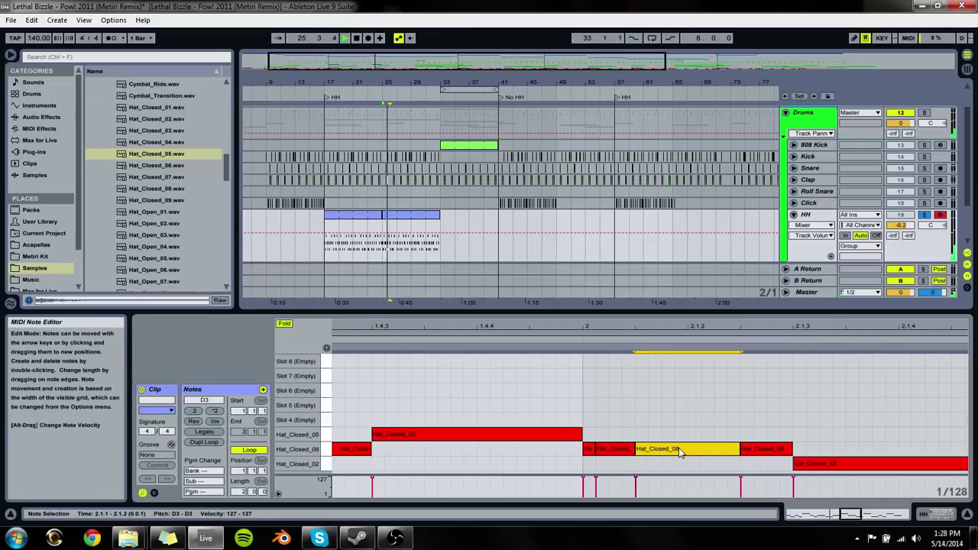
pyautogui.moveTo(769, 454)
pyautogui.mouseDown()
pyautogui.moveTo(531, 463)
pyautogui.moveTo(776, 459)
pyautogui.mouseUp()
pyautogui.moveTo(663, 454); pyautogui.dragTo(664, 463)
pyautogui.press('space')
pyautogui.moveTo(769, 453); pyautogui.dragTo(774, 466)
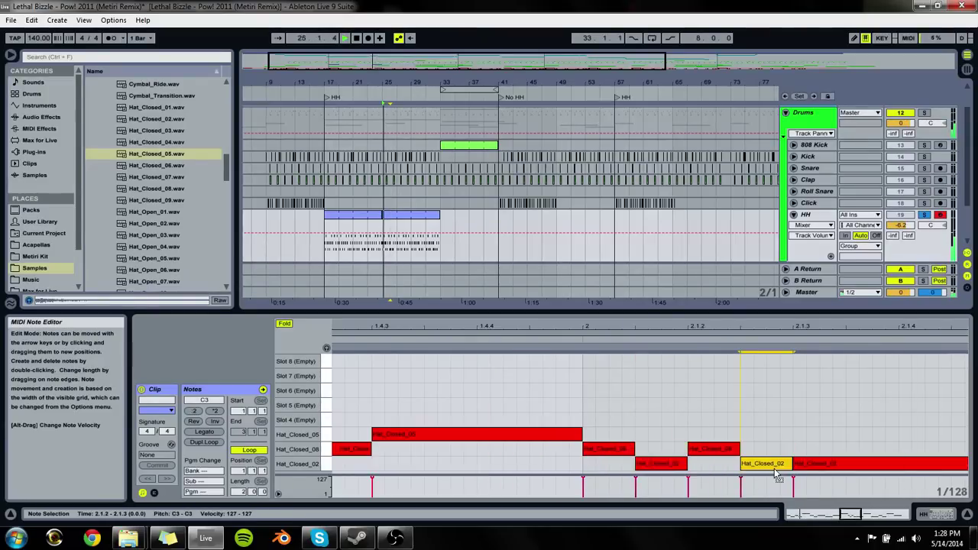
pyautogui.moveTo(839, 465); pyautogui.dragTo(839, 455)
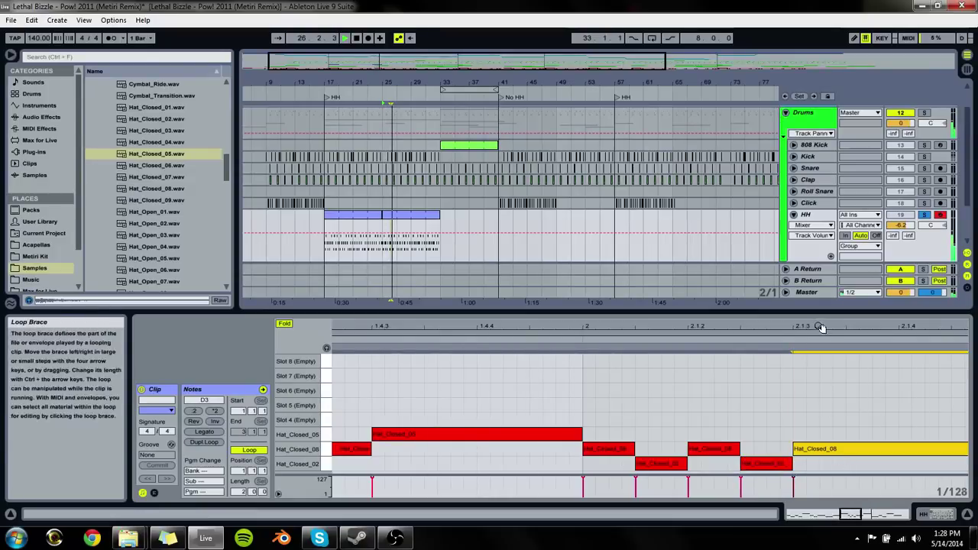
# Step: Shorten the Hat_Closed_05 note at 2.2, add Hat_Closed_02 at 2.2.2, and swap Hat_Closed_08 and Hat_Closed_02 on the next three notes
pyautogui.moveTo(692, 340); pyautogui.dragTo(691, 330)
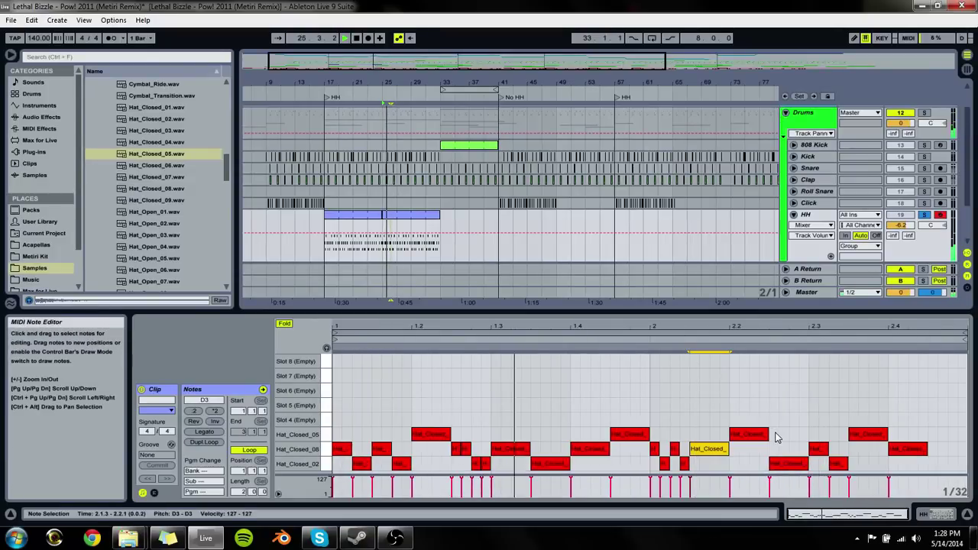
pyautogui.moveTo(768, 434); pyautogui.dragTo(819, 464)
pyautogui.click(790, 464)
pyautogui.click(818, 449)
pyautogui.moveTo(838, 464); pyautogui.dragTo(838, 449)
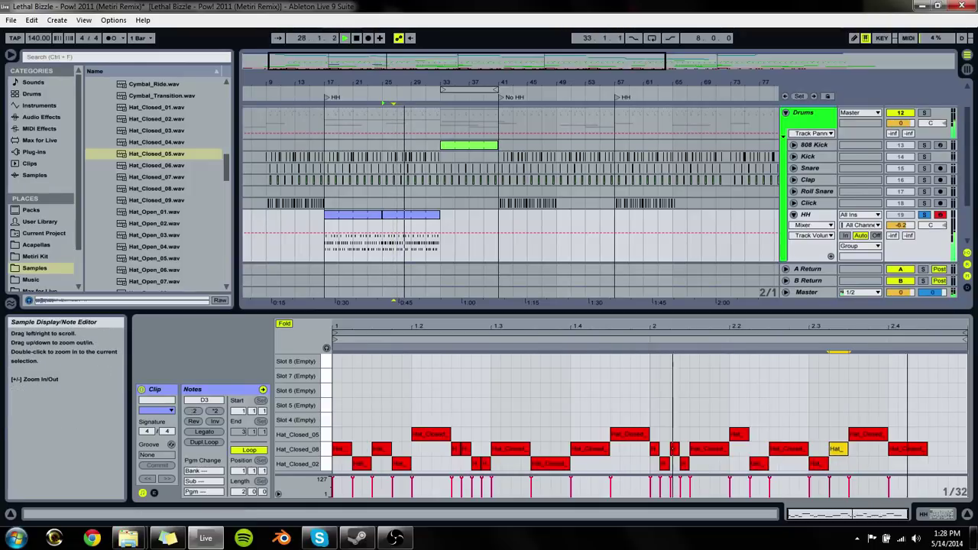
# Step: Fill the clip's end from 2.4.3 with four 1/32 notes on Hat_Closed_02, Hat_Closed_08, Hat_Closed_05 and Hat_Closed_08
pyautogui.press('space')
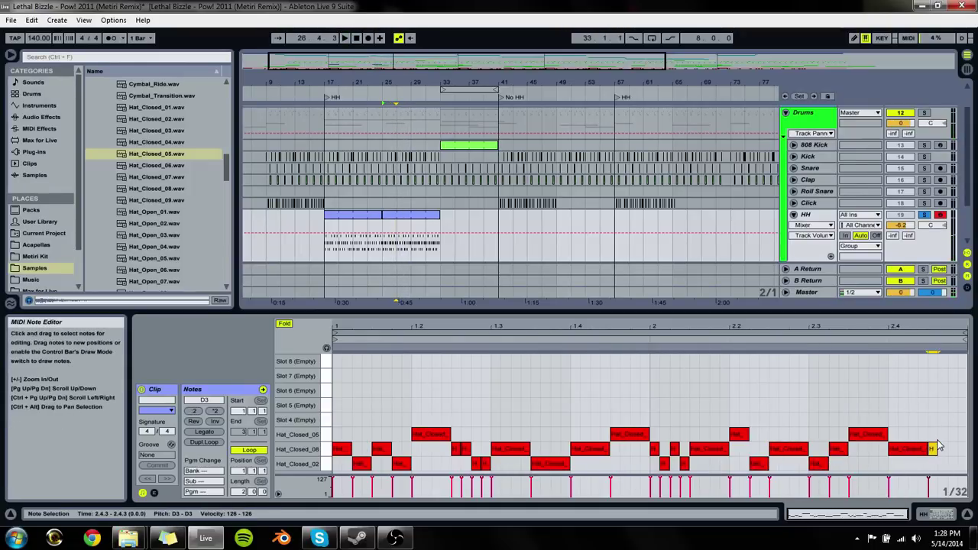
pyautogui.doubleClick(932, 450)
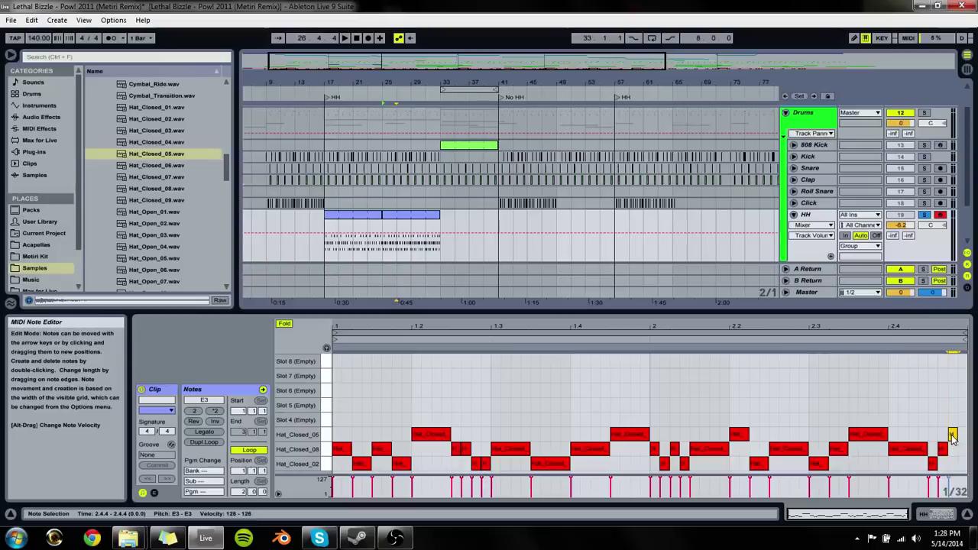
pyautogui.doubleClick(962, 450)
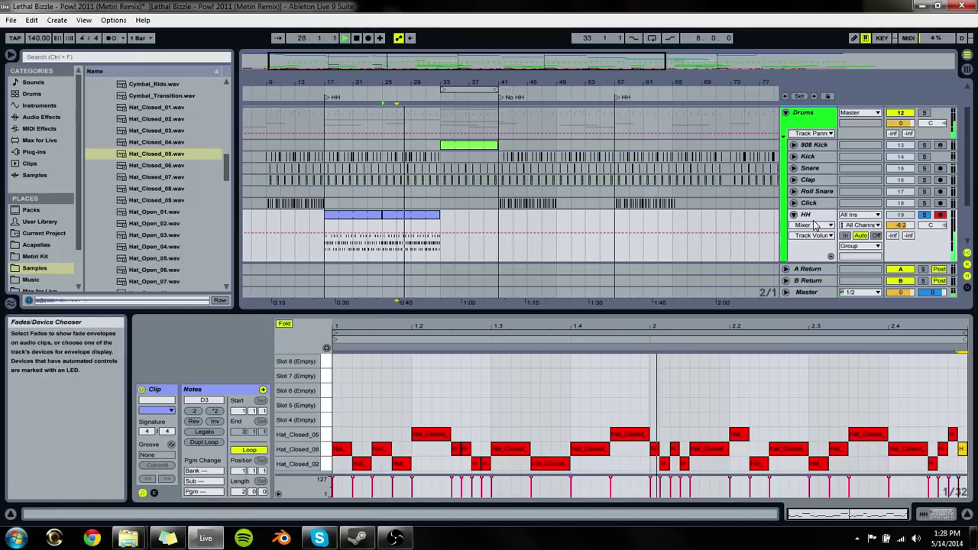
# Step: Duplicate the HH track and rename the copy Fast HH
pyautogui.hotkey('ctrl', 'd')
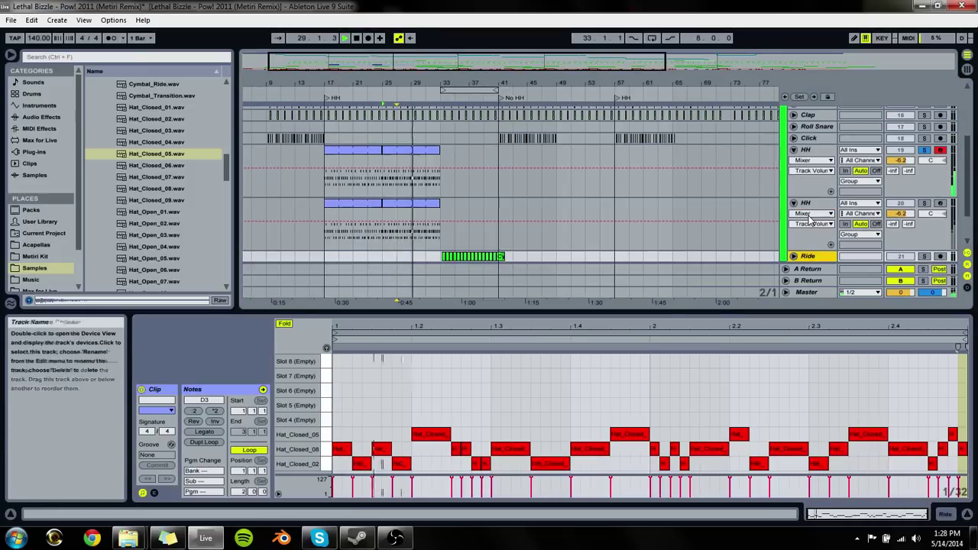
pyautogui.click(810, 220)
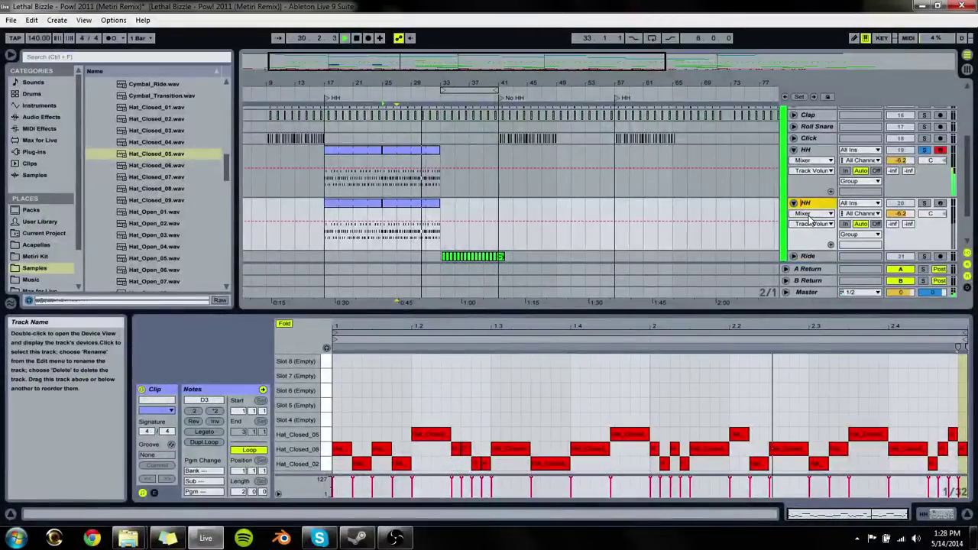
pyautogui.write('Fast HH')
pyautogui.press('Return')
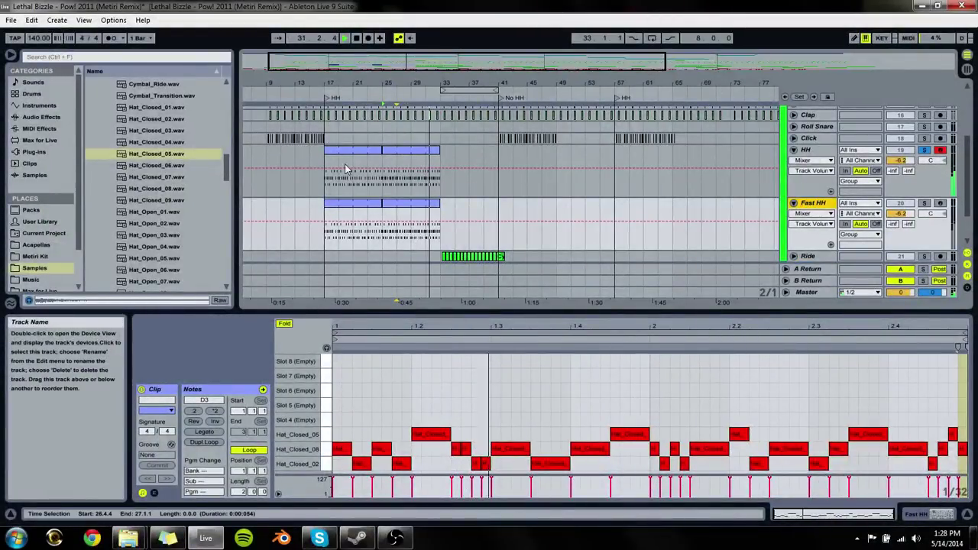
# Step: Delete the bar 17 clip from the Fast HH track and the bar 25 clip from the HH track
pyautogui.click(356, 203)
pyautogui.press('Delete')
pyautogui.click(409, 152)
pyautogui.press('Delete')
pyautogui.click(403, 205)
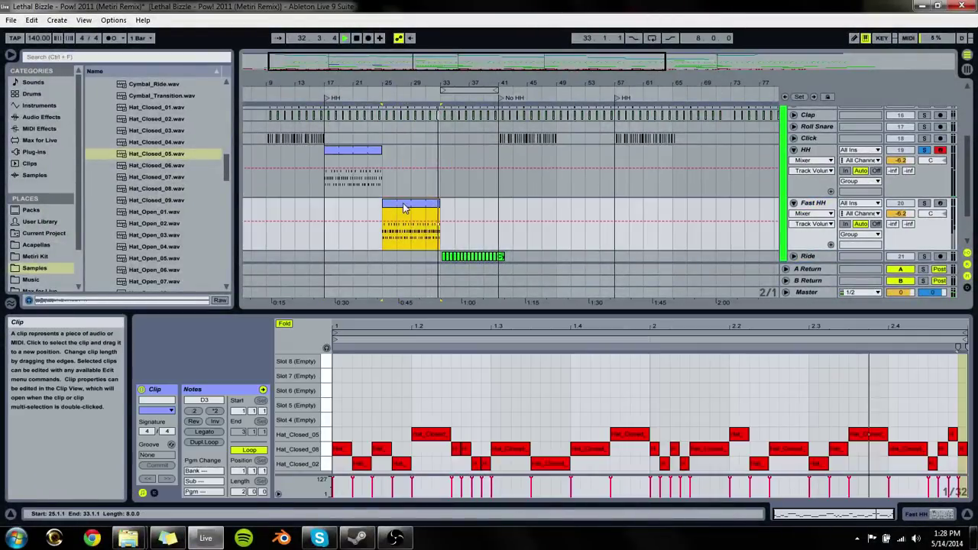
# Step: Move the bar 25 clip back up to the HH track and delete the Fast HH track
pyautogui.moveTo(403, 205); pyautogui.dragTo(401, 192)
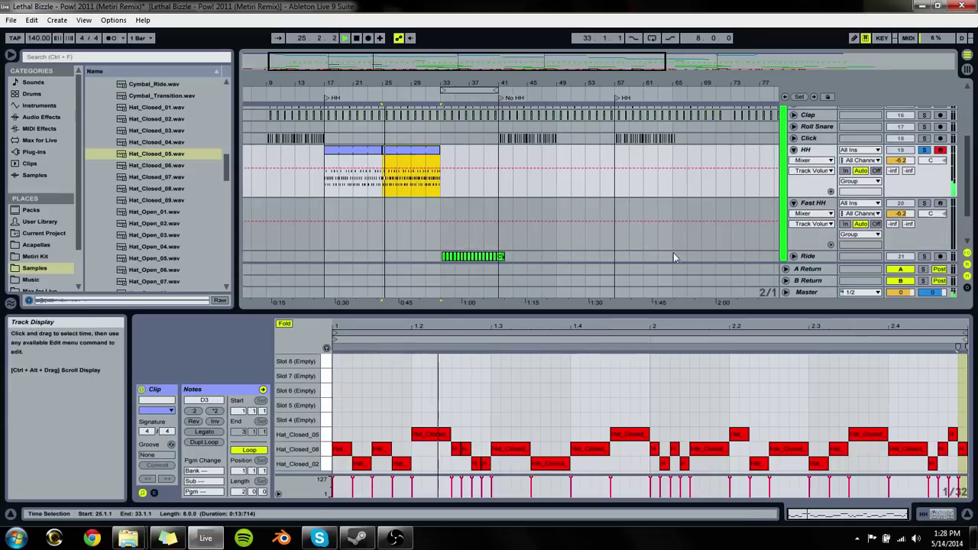
pyautogui.click(813, 202)
pyautogui.press('Delete')
# Step: Try to load Hat_Closed_02, Hat_Closed_08 and Hat_Closed_05 into the next three empty Impulse slots of the HH track
pyautogui.click(404, 163)
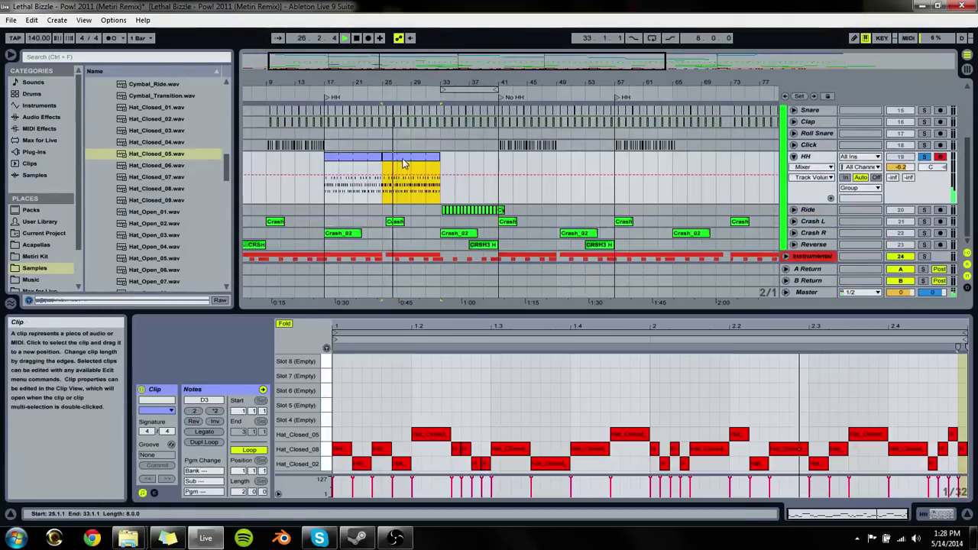
pyautogui.hotkey('shift', 'Tab')
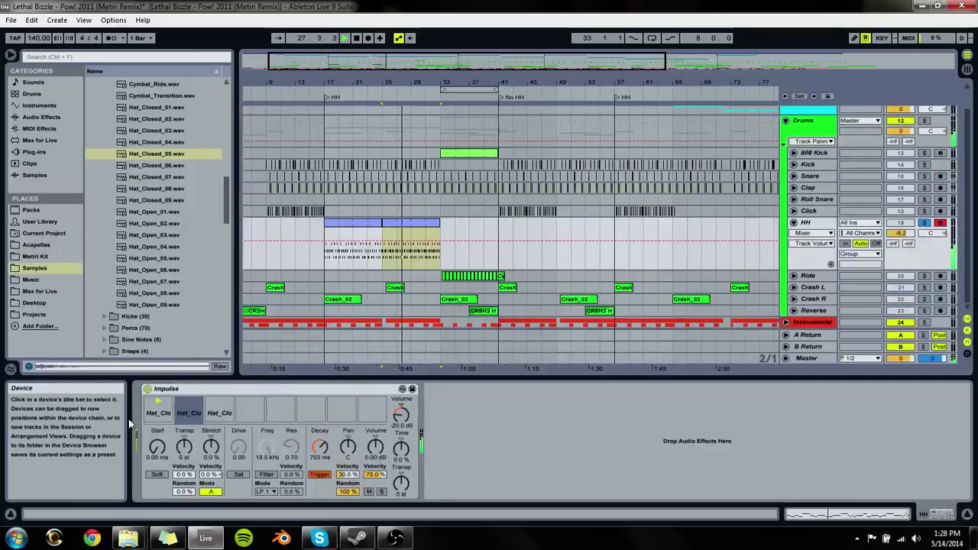
pyautogui.click(157, 412)
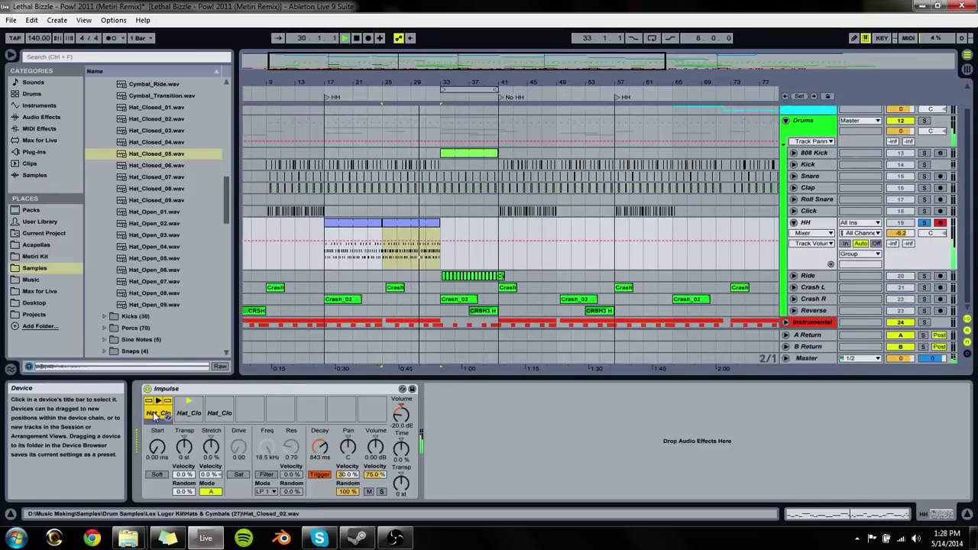
pyautogui.moveTo(157, 118); pyautogui.dragTo(249, 414)
pyautogui.click(189, 413)
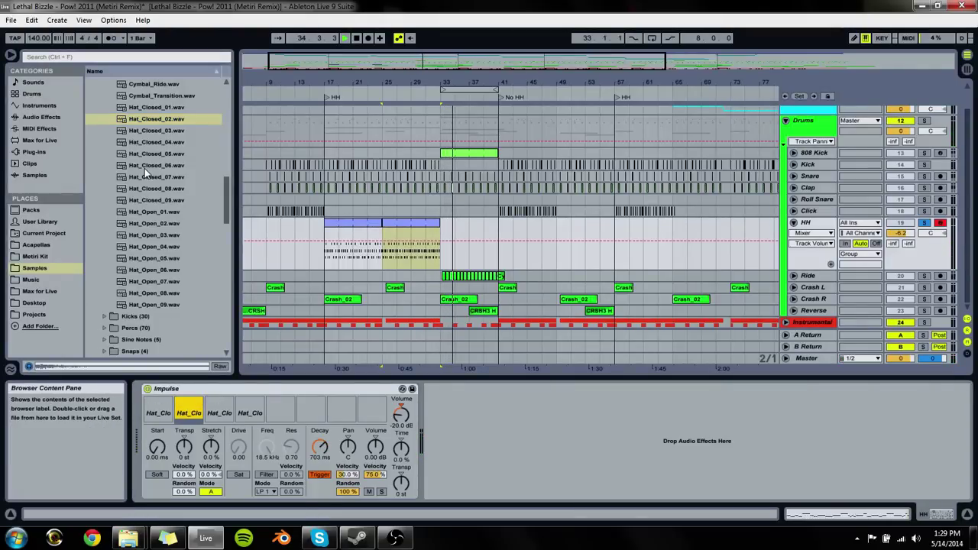
pyautogui.click(153, 188)
pyautogui.moveTo(281, 415); pyautogui.dragTo(280, 415)
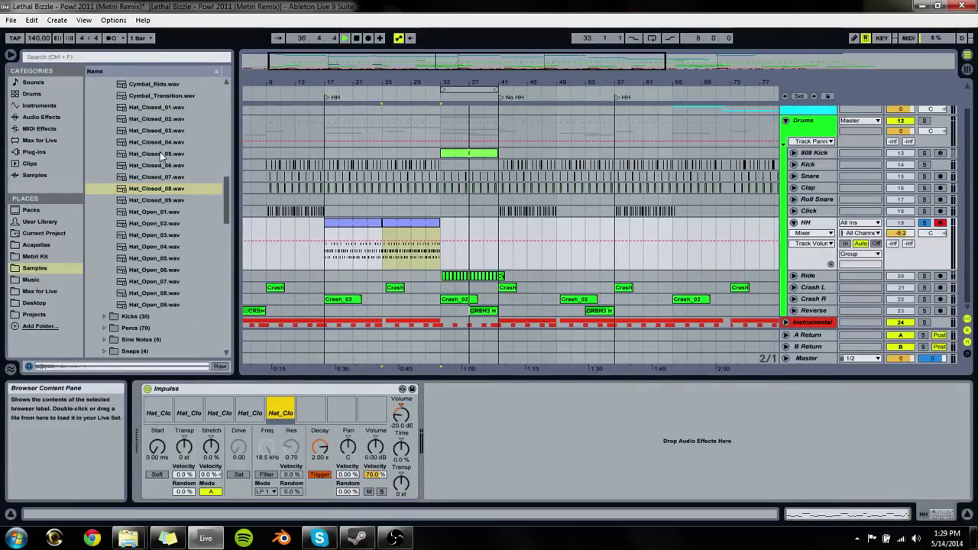
pyautogui.moveTo(160, 154); pyautogui.dragTo(312, 420)
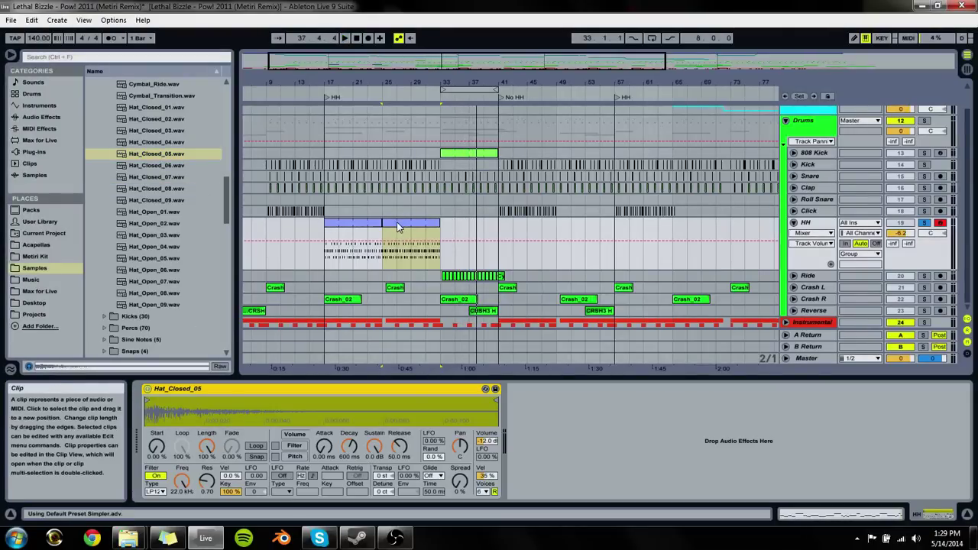
# Step: Open and play the HH clips from bar 25 and bar 17, and check the track's device
pyautogui.doubleClick(397, 224)
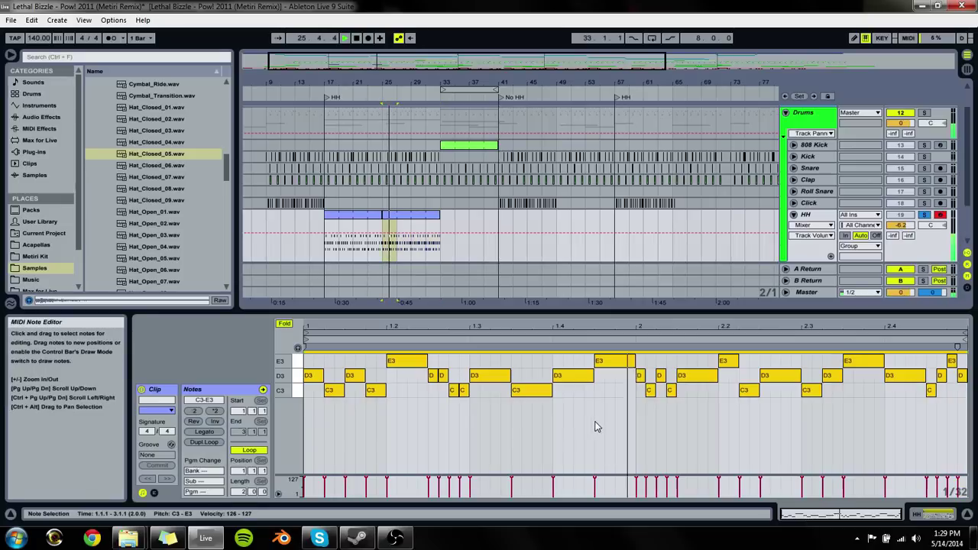
pyautogui.click(385, 216)
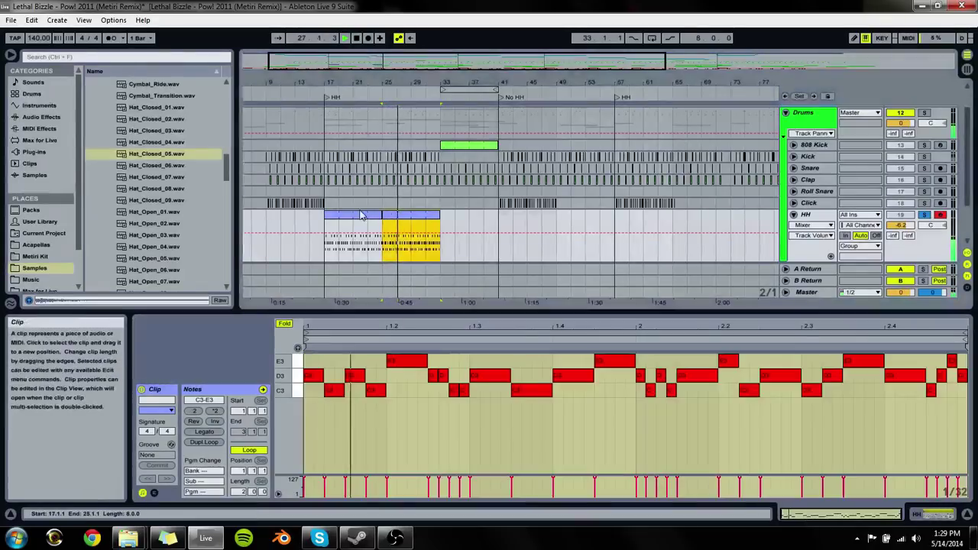
pyautogui.press('space')
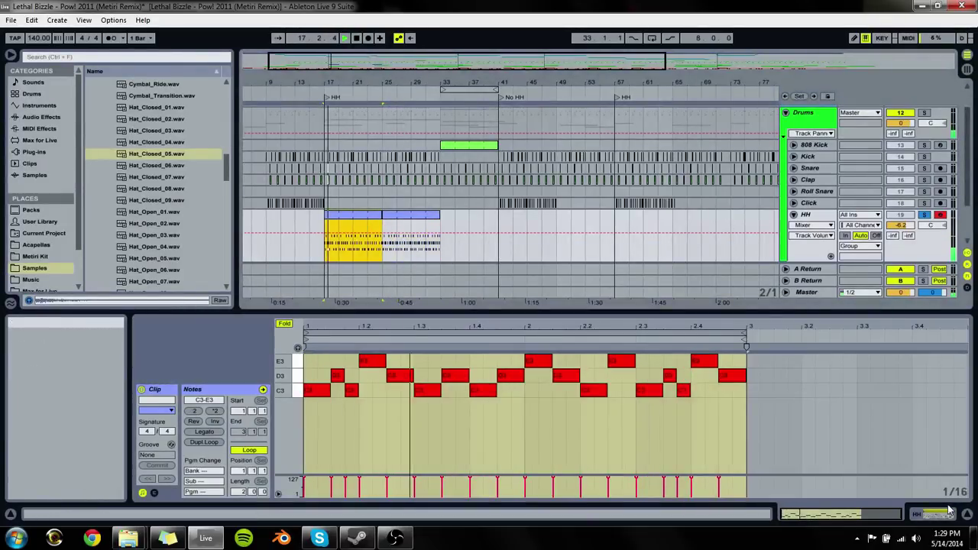
pyautogui.hotkey('shift', 'Tab')
pyautogui.press('space')
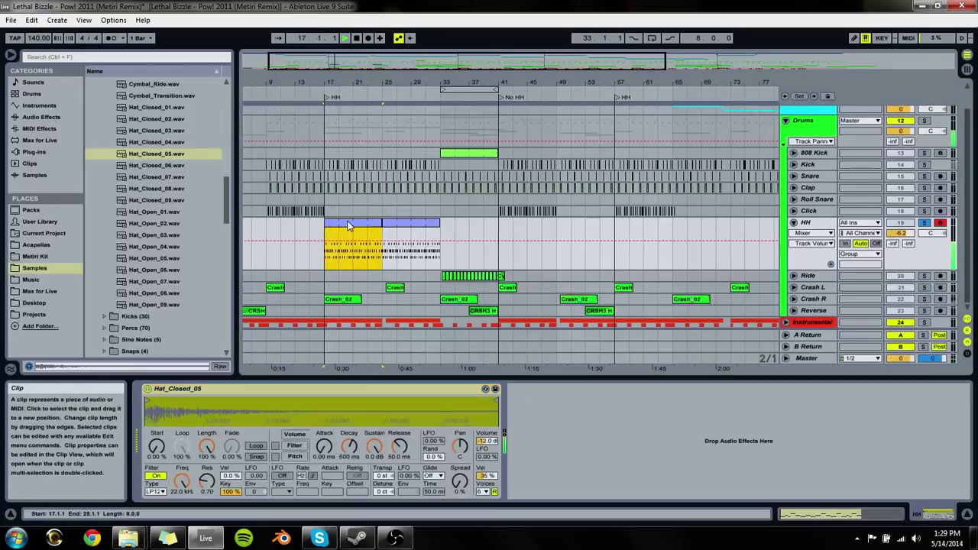
# Step: Restore the HH track's Impulse with its three original hats and load Hat_Closed_02.wav into the fourth slot
pyautogui.press('Right')
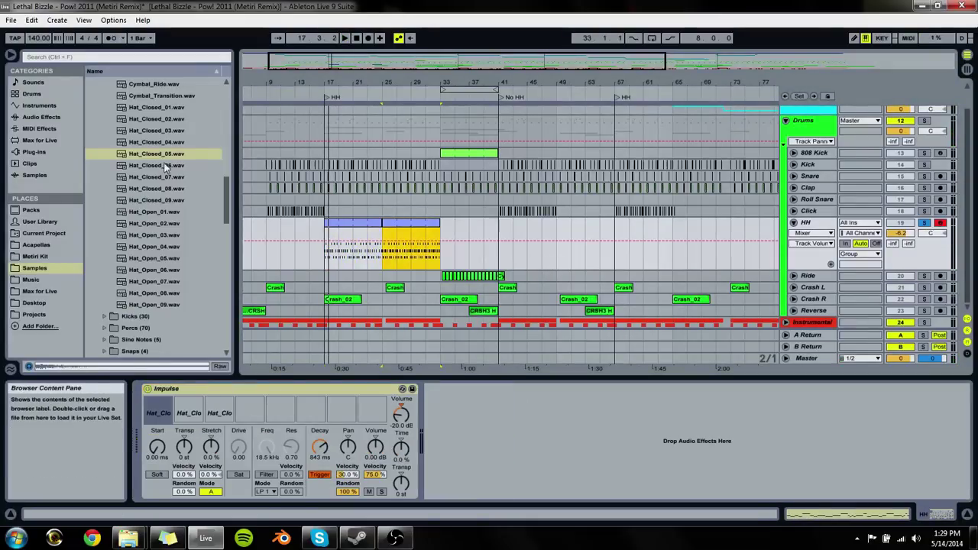
pyautogui.press('space')
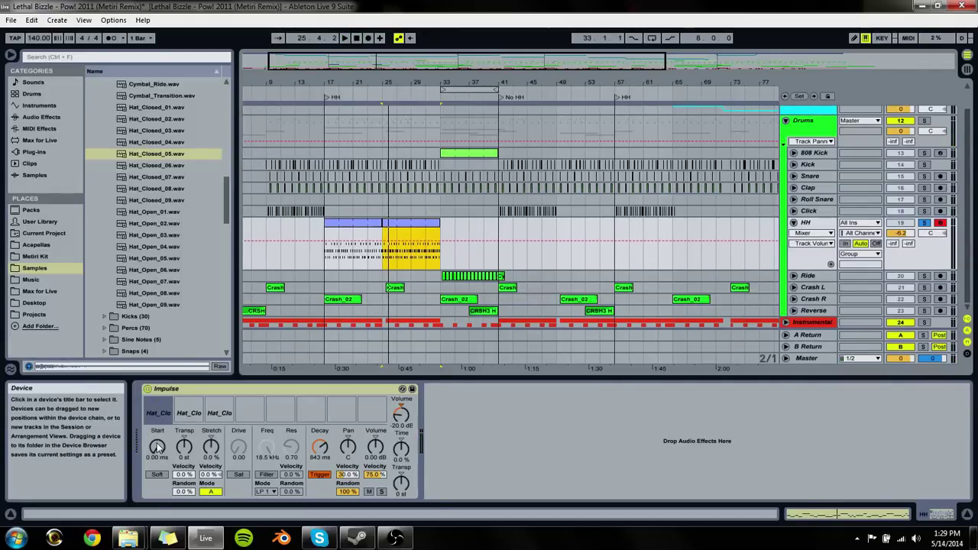
pyautogui.click(157, 119)
pyautogui.moveTo(237, 390); pyautogui.dragTo(250, 413)
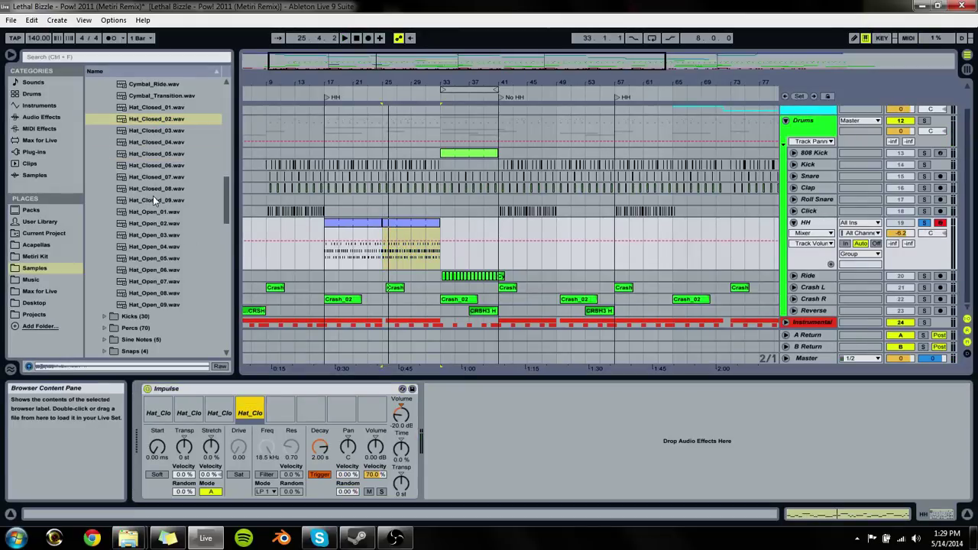
# Step: Load Hat_Closed_08.wav and Hat_Closed_05.wav into the fifth and sixth Impulse slots of the HH track
pyautogui.moveTo(154, 190); pyautogui.dragTo(280, 416)
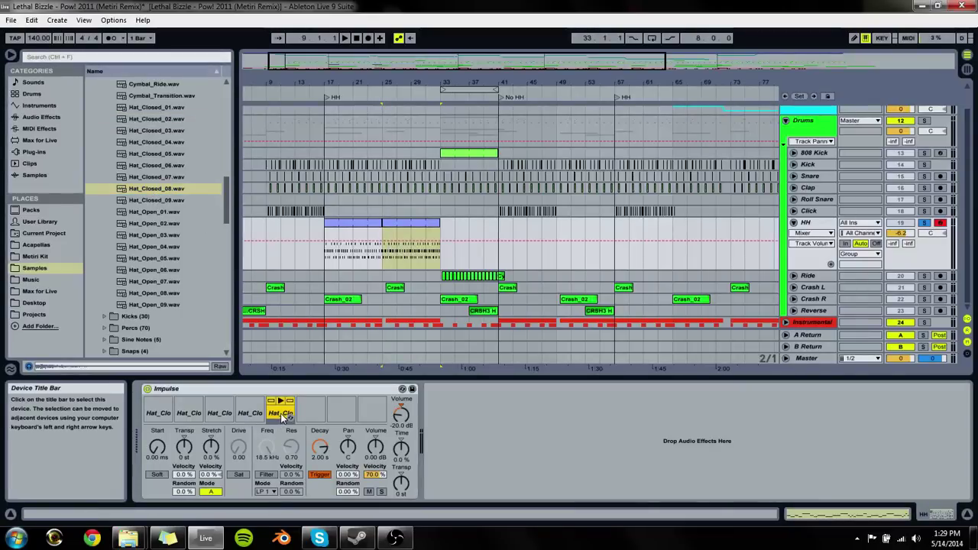
pyautogui.moveTo(156, 156); pyautogui.dragTo(318, 403)
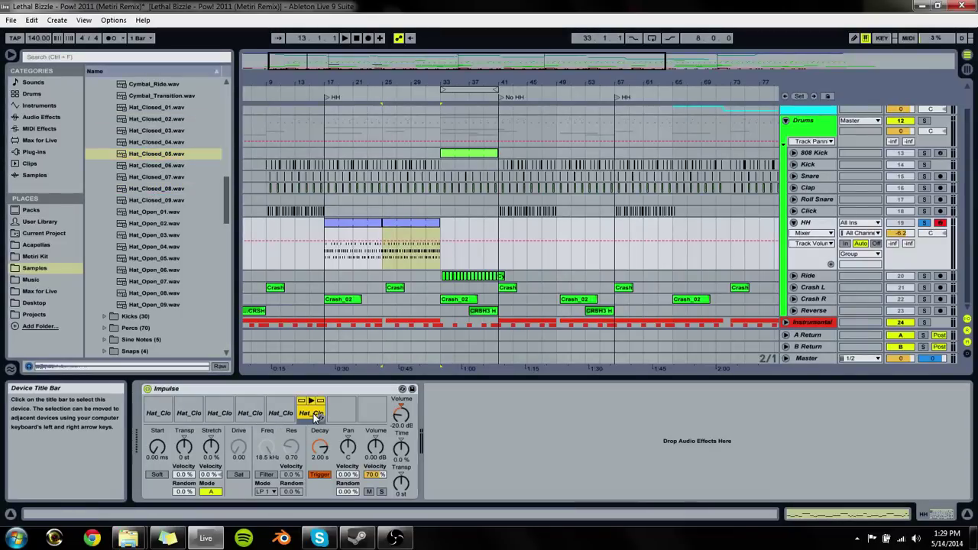
# Step: Transpose all notes of the HH clip at bar 25 up to the slot 4–6 hats (F3–A3) and play the clip
pyautogui.click(407, 225)
pyautogui.press('space')
pyautogui.press('Up')
pyautogui.press('Up')
pyautogui.press('Up')
pyautogui.press('Up')
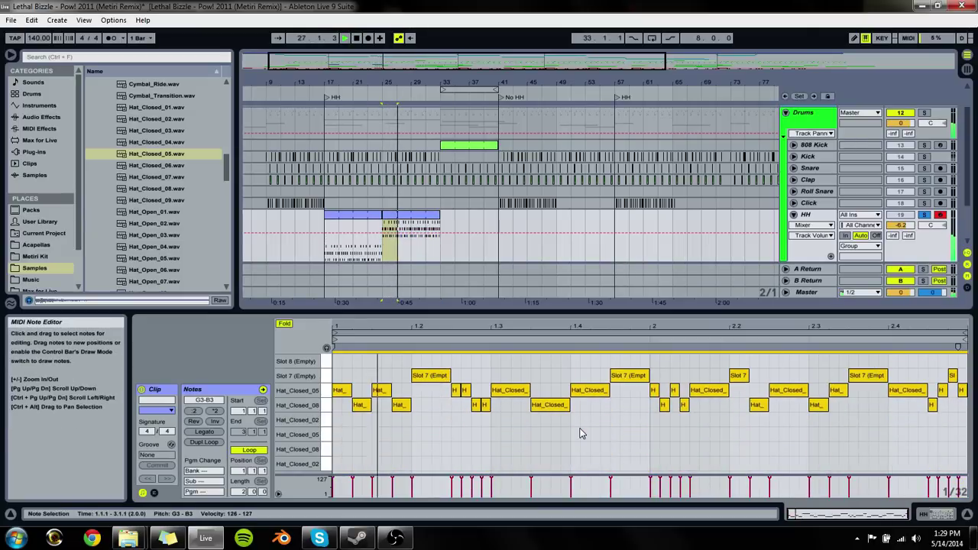
pyautogui.press('Down')
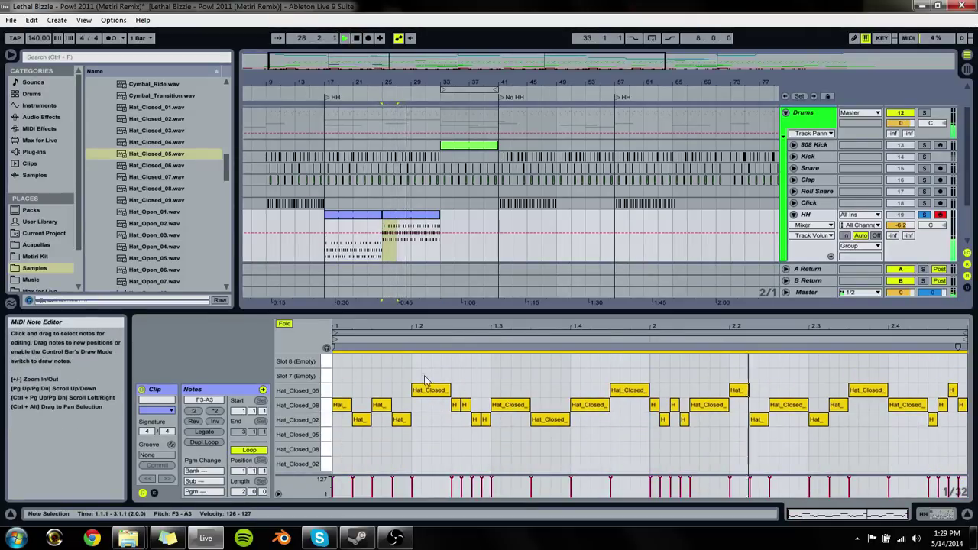
pyautogui.click(408, 219)
pyautogui.press('space')
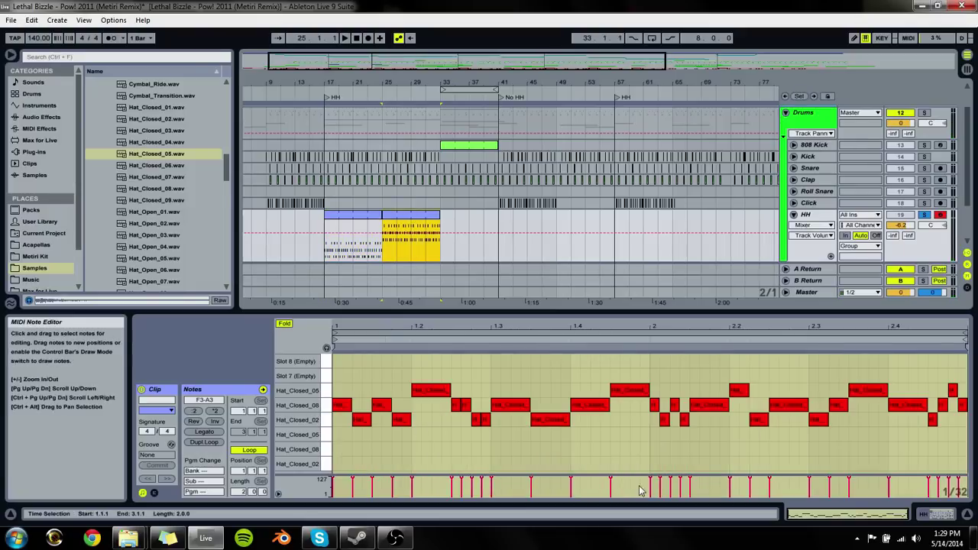
# Step: Set the decay of the fourth Impulse slot to 843 ms to match the first slot
pyautogui.hotkey('shift', 'Tab')
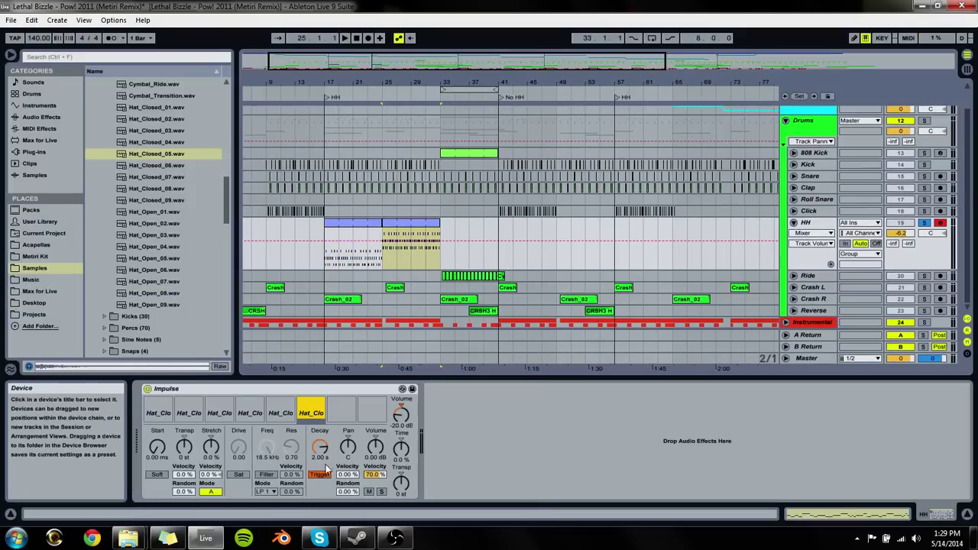
pyautogui.click(159, 417)
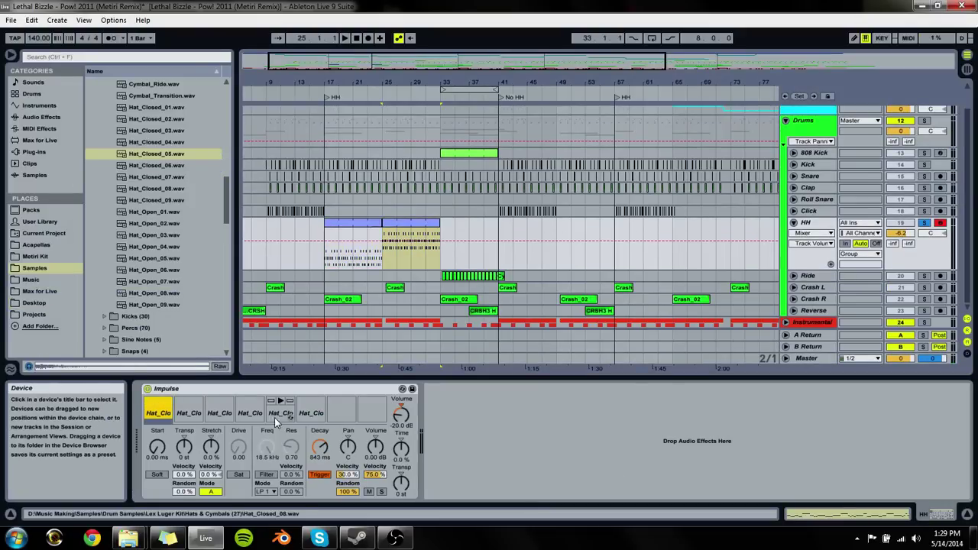
pyautogui.click(324, 462)
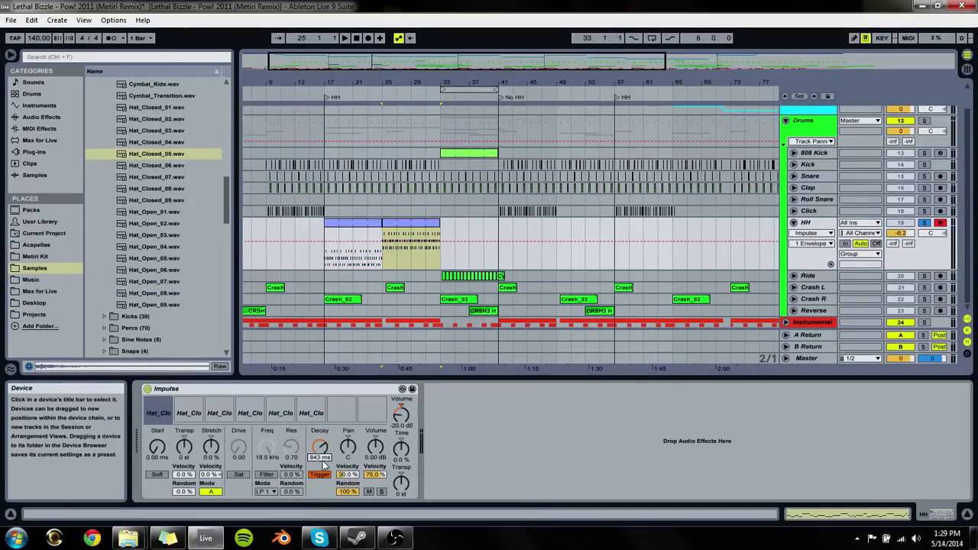
pyautogui.click(250, 413)
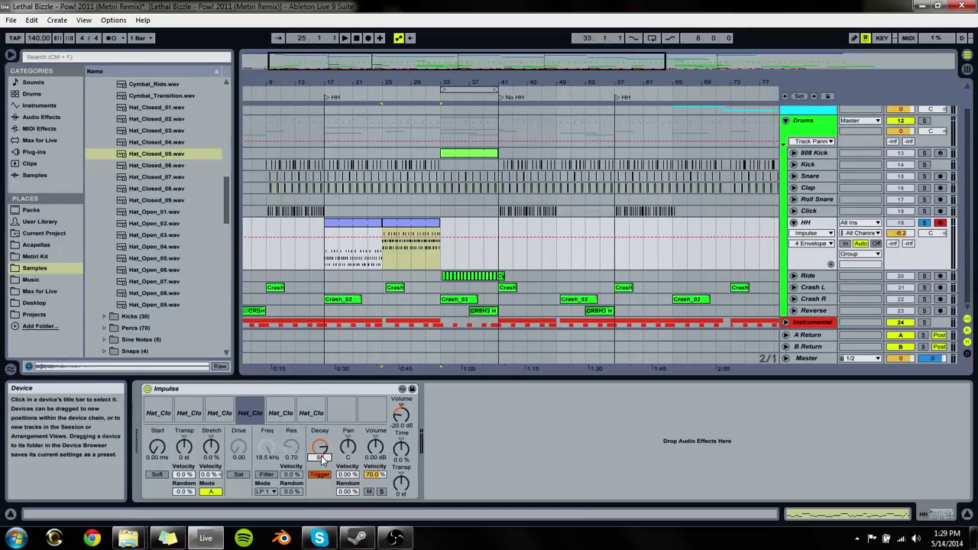
pyautogui.write('843')
pyautogui.press('Return')
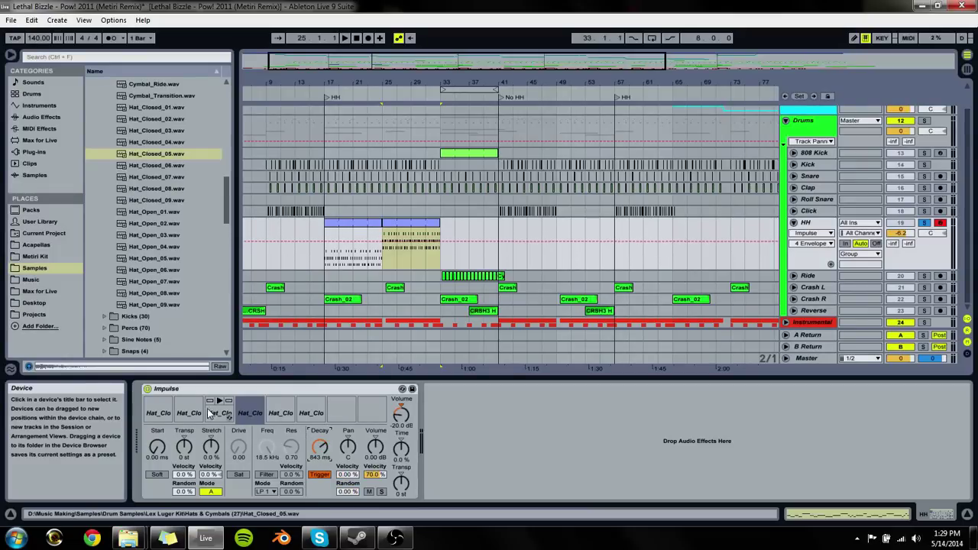
# Step: Check the second and third Impulse slots and set the fifth slot's decay to 703 ms
pyautogui.click(194, 417)
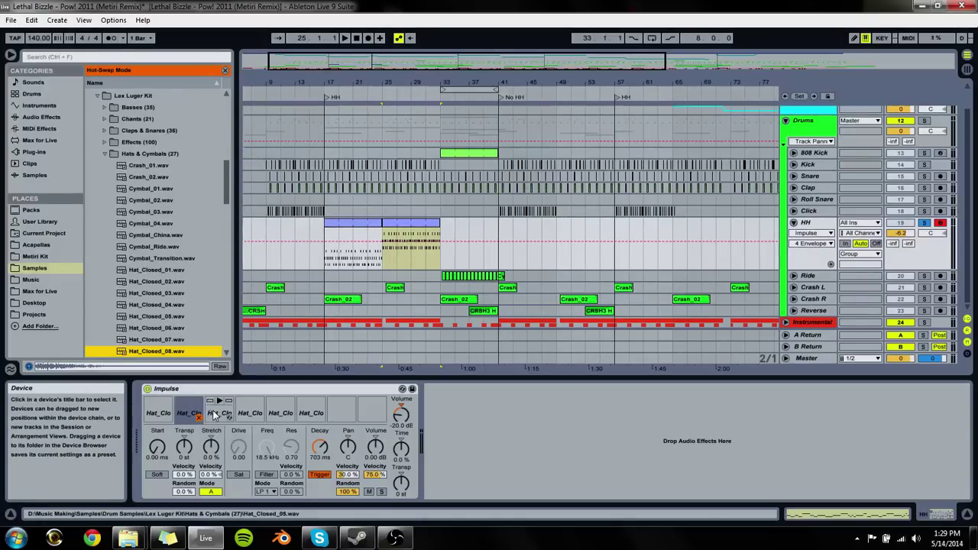
pyautogui.click(215, 414)
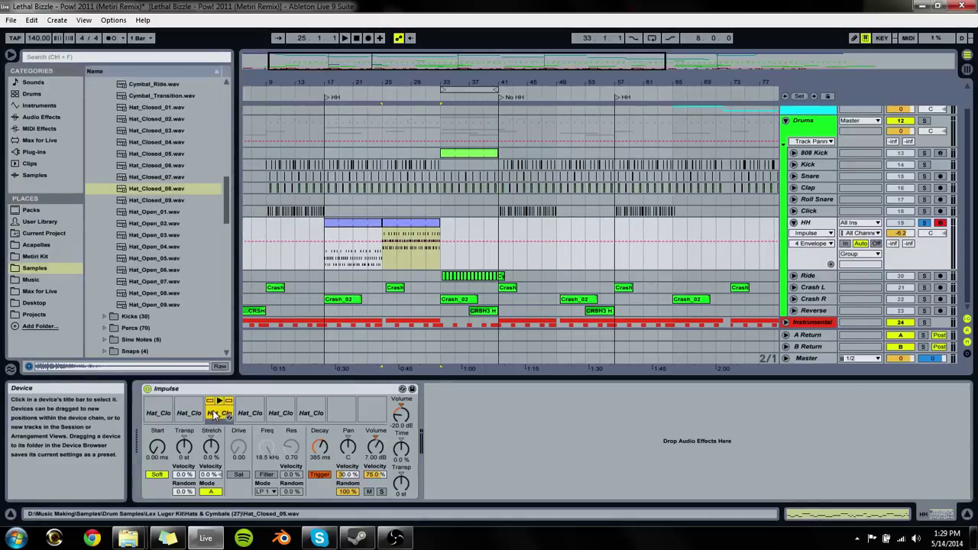
pyautogui.click(272, 417)
pyautogui.click(323, 459)
pyautogui.write('703')
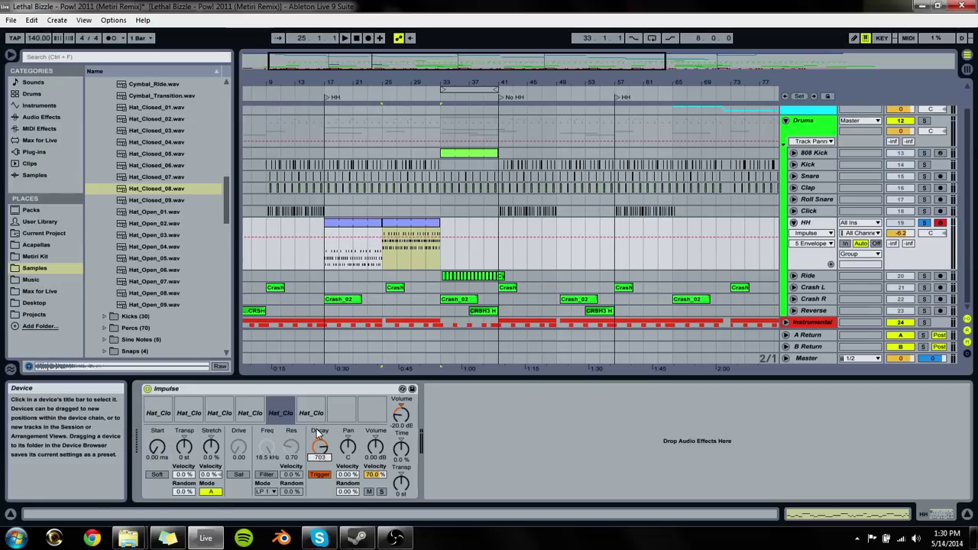
# Step: Set the decay of the sixth Impulse slot to 385 ms
pyautogui.click(315, 418)
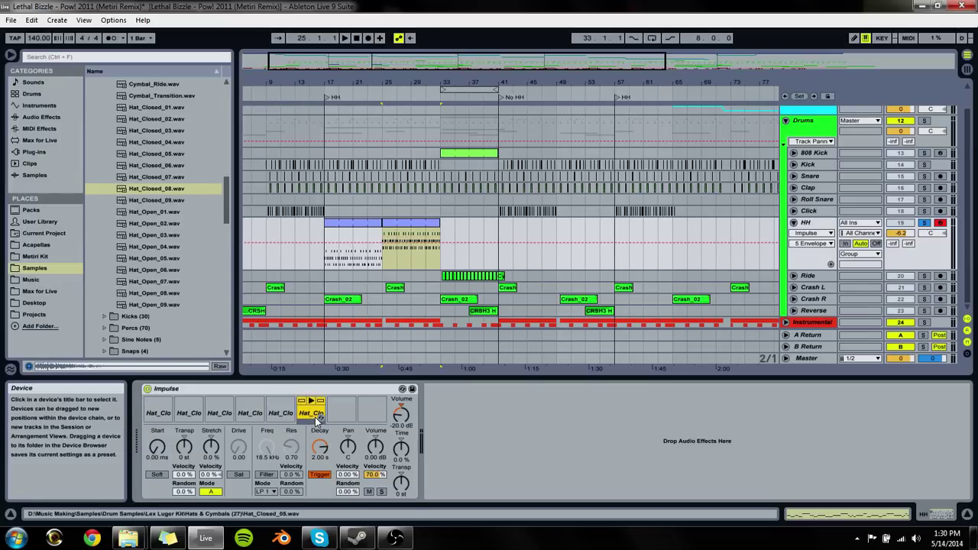
pyautogui.click(323, 457)
pyautogui.write('385')
pyautogui.press('Return')
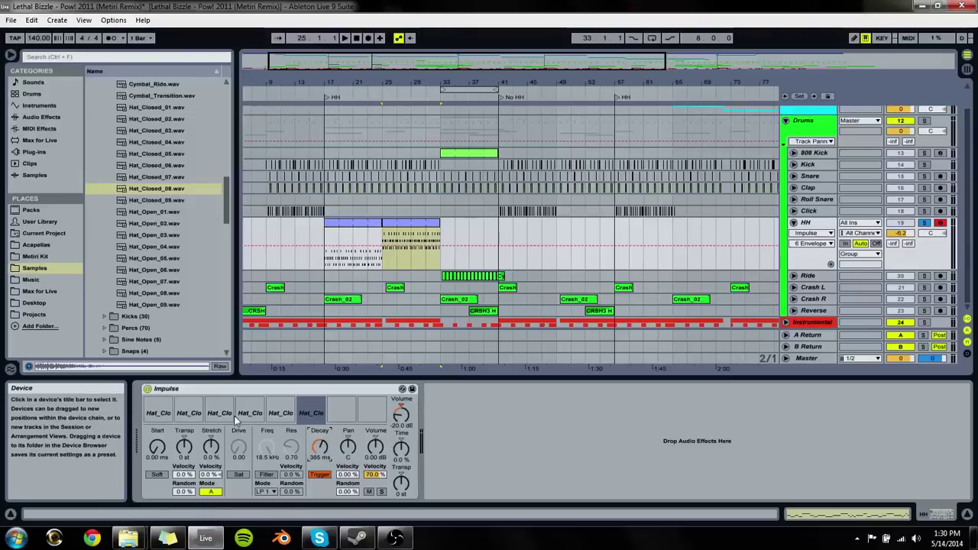
# Step: Turn on Soft and raise the volume to about 7 dB on the fifth Impulse slot while the bar 25 clip plays
pyautogui.click(223, 413)
pyautogui.click(281, 413)
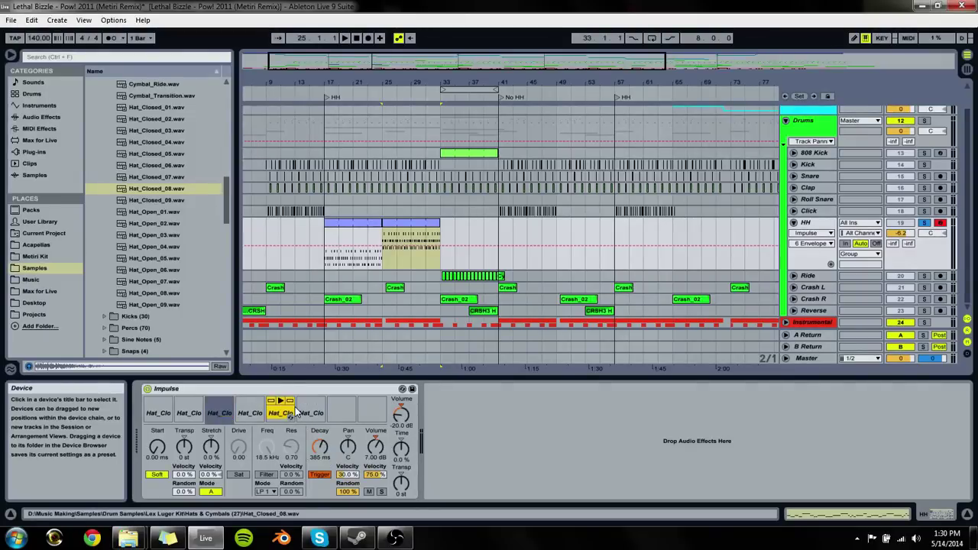
pyautogui.press('space')
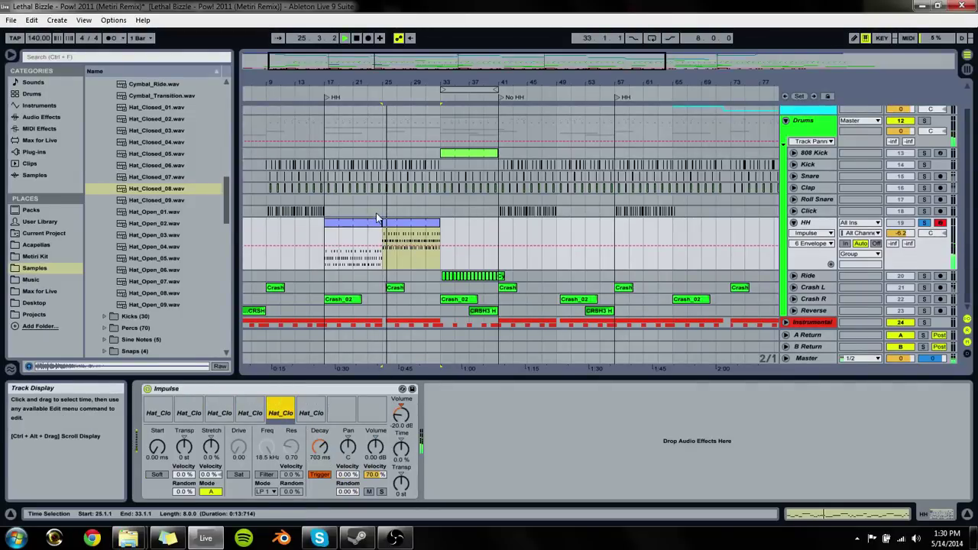
pyautogui.click(409, 243)
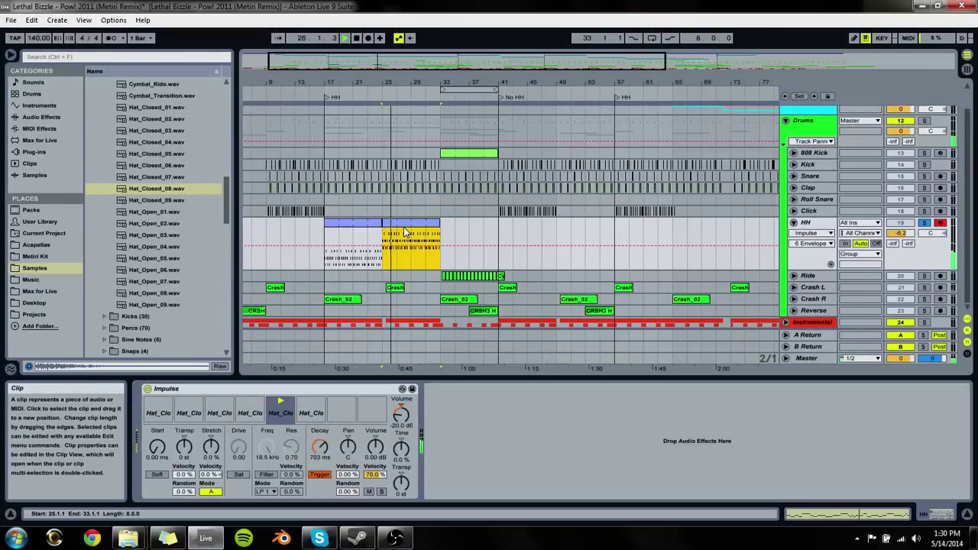
pyautogui.click(157, 475)
pyautogui.moveTo(375, 448); pyautogui.dragTo(375, 458)
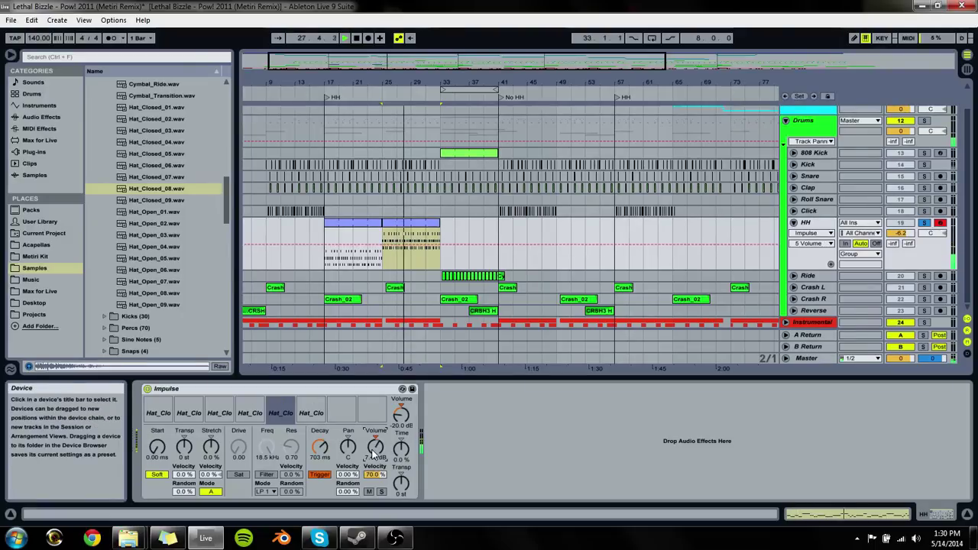
# Step: Open the HH clip at bar 25, unsolo the HH track and play the full mix from bar 17
pyautogui.doubleClick(413, 233)
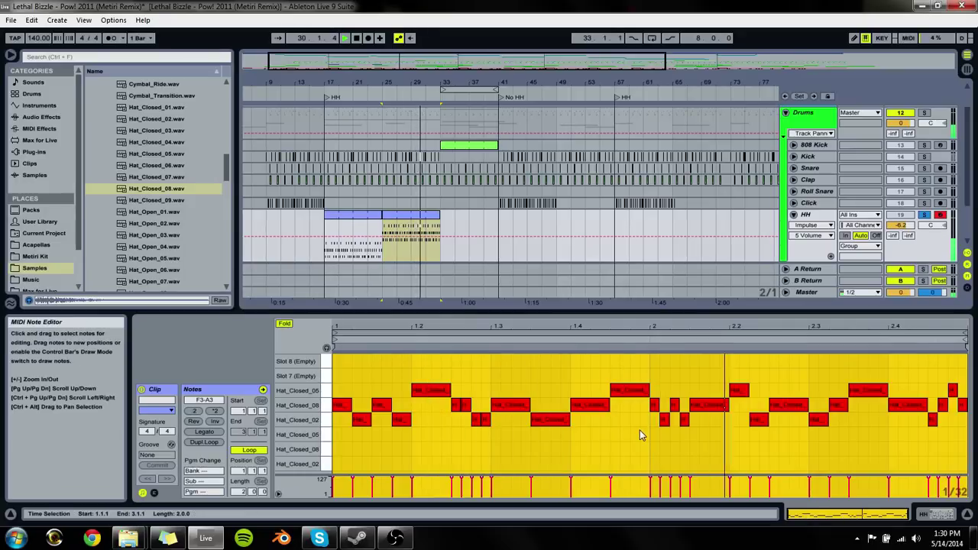
pyautogui.click(932, 220)
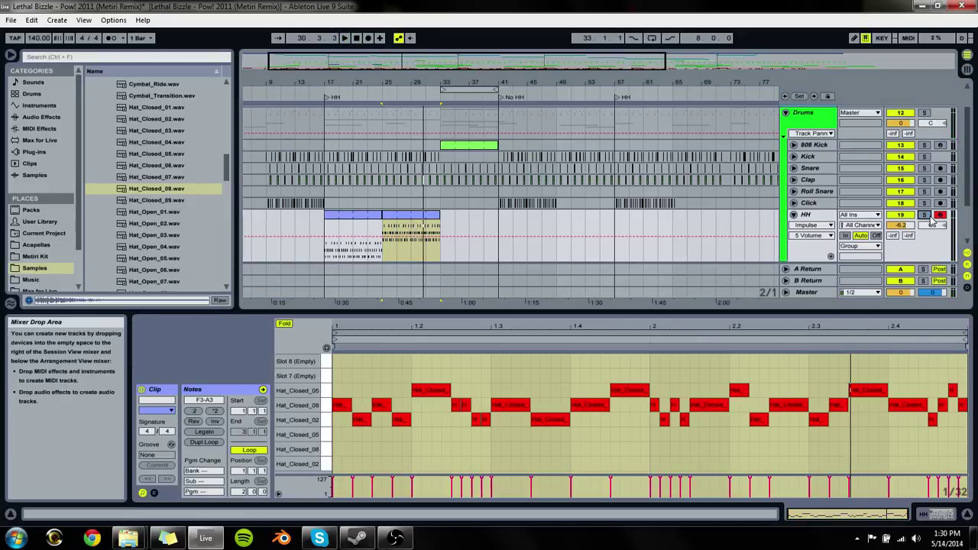
pyautogui.click(371, 221)
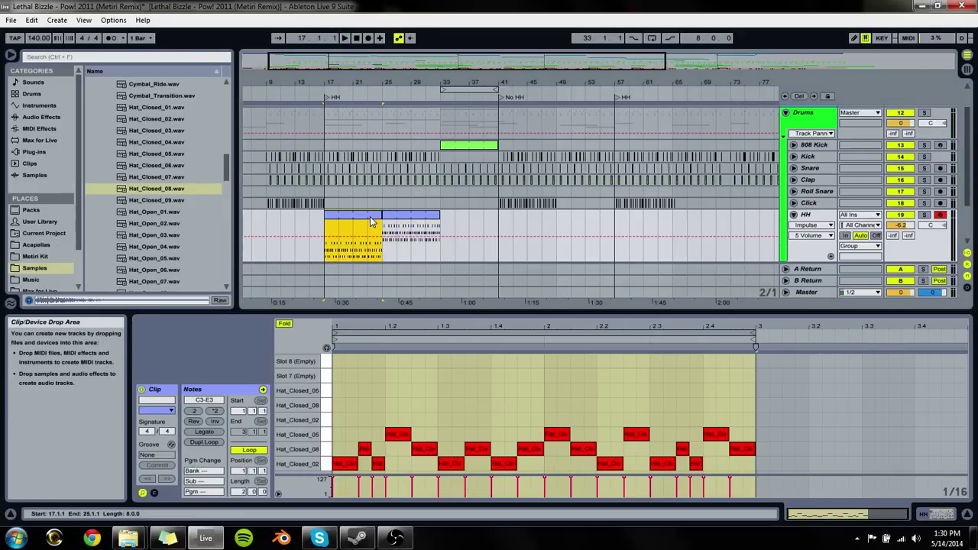
pyautogui.press('space')
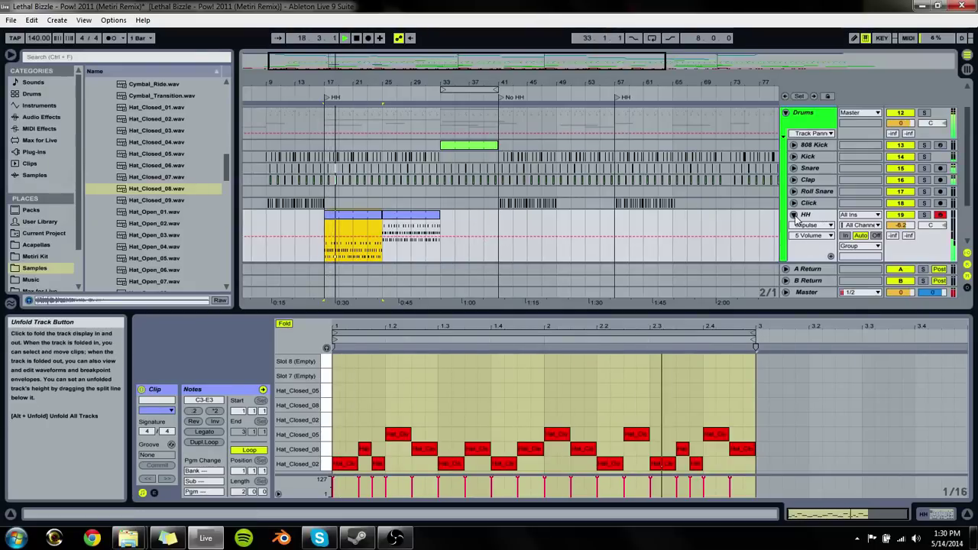
# Step: Duplicate the two HH clips from bars 17 and 25 and move the copies to start at bar 57
pyautogui.click(397, 222)
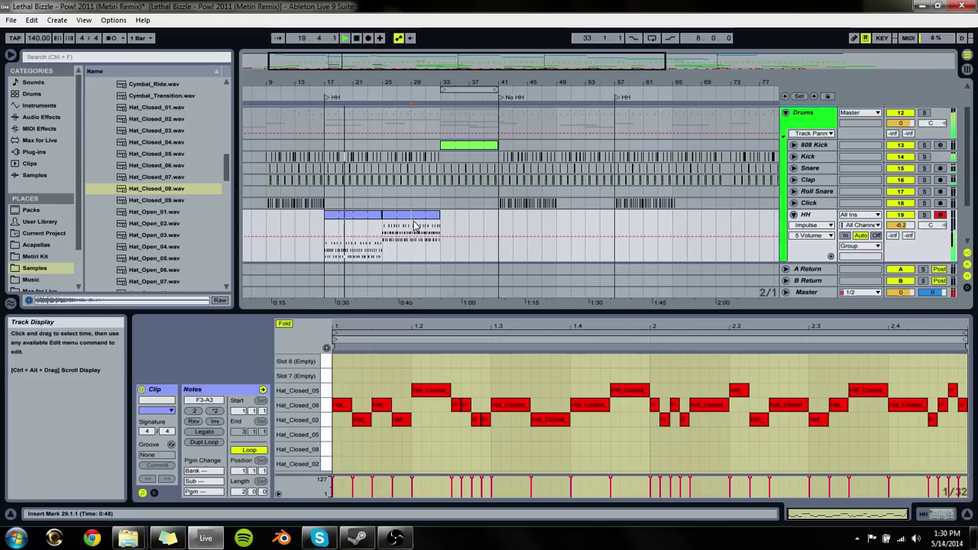
pyautogui.moveTo(363, 217); pyautogui.dragTo(347, 229)
pyautogui.hotkey('ctrl', 'z')
pyautogui.hotkey('ctrl', 'd')
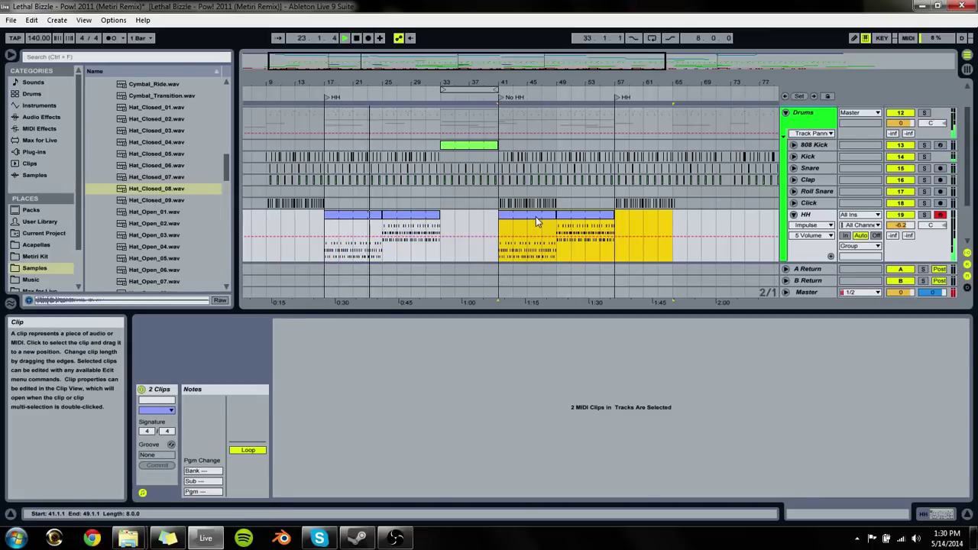
pyautogui.click(535, 216)
pyautogui.click(581, 216)
pyautogui.keyDown('shift'); pyautogui.click(529, 214); pyautogui.keyUp('shift')
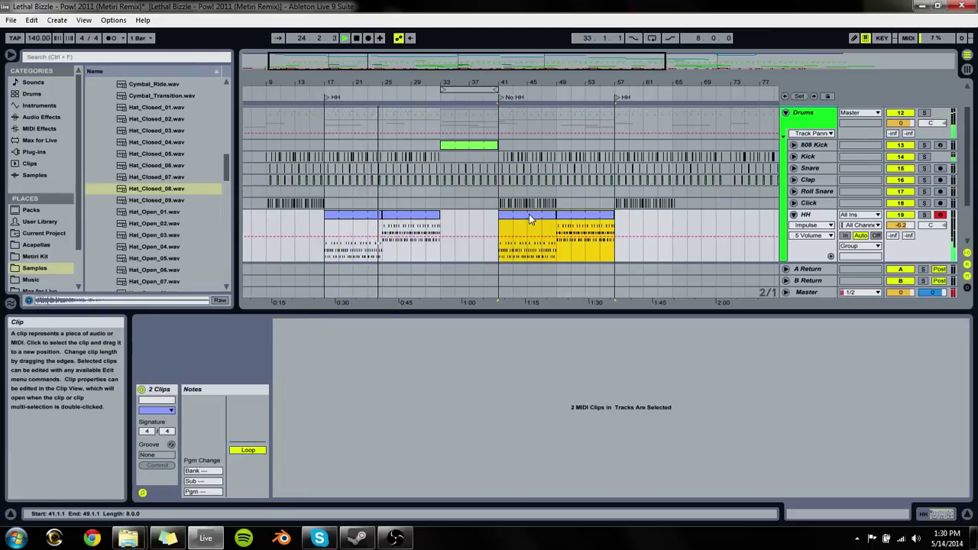
pyautogui.moveTo(529, 214); pyautogui.dragTo(640, 220)
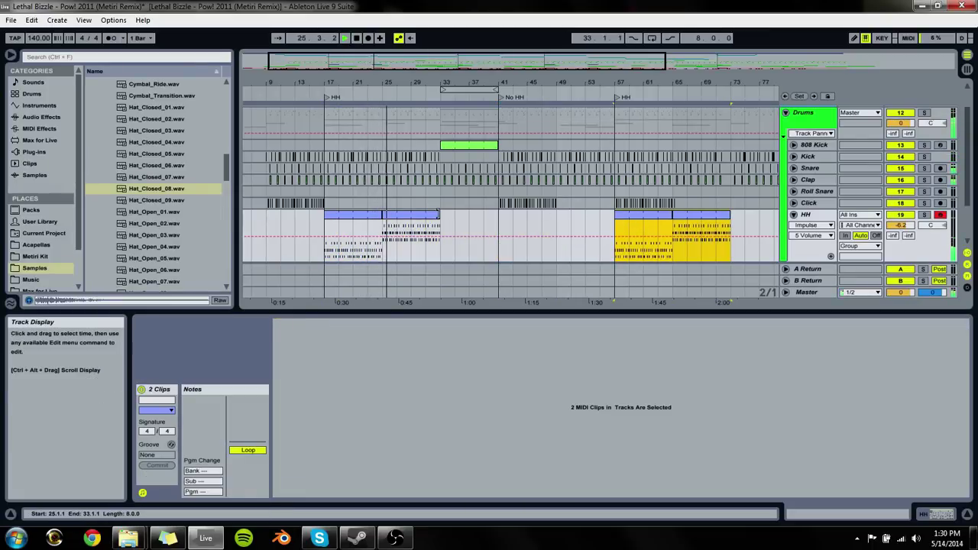
# Step: Trim the start of the bar 25 HH clip to bar 26 and play from bar 25
pyautogui.click(389, 237)
pyautogui.moveTo(383, 89); pyautogui.dragTo(369, 222)
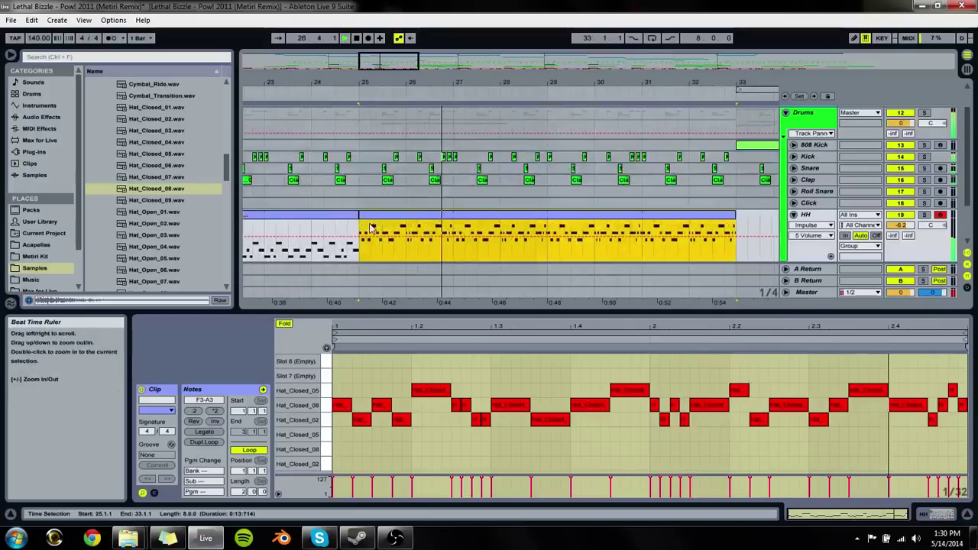
pyautogui.click(365, 206)
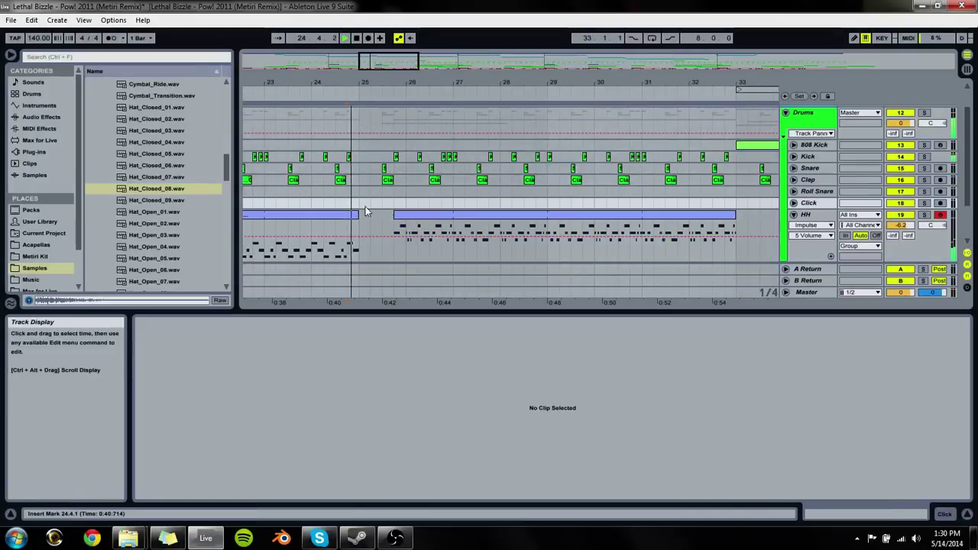
pyautogui.moveTo(394, 221)
pyautogui.mouseDown()
pyautogui.moveTo(383, 222)
pyautogui.moveTo(406, 215)
pyautogui.mouseUp()
pyautogui.click(362, 217)
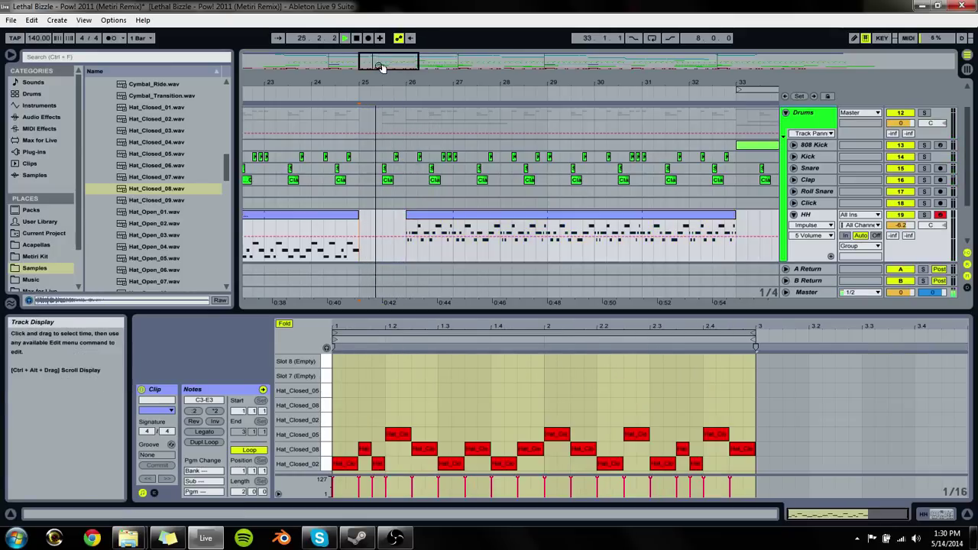
# Step: Trim the start of the bar 17 HH clip to 17.3 and play from bar 17
pyautogui.moveTo(382, 68); pyautogui.dragTo(338, 63)
pyautogui.click(472, 220)
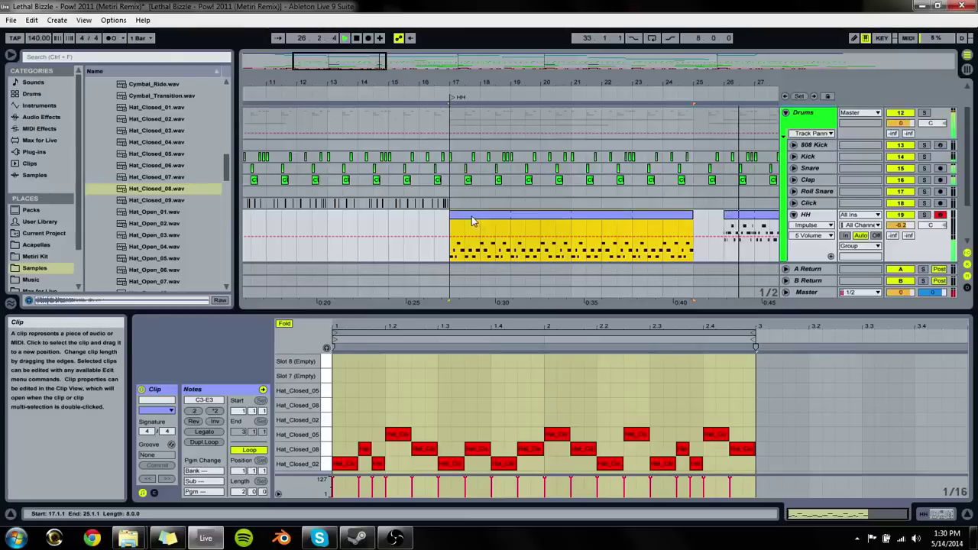
pyautogui.click(451, 230)
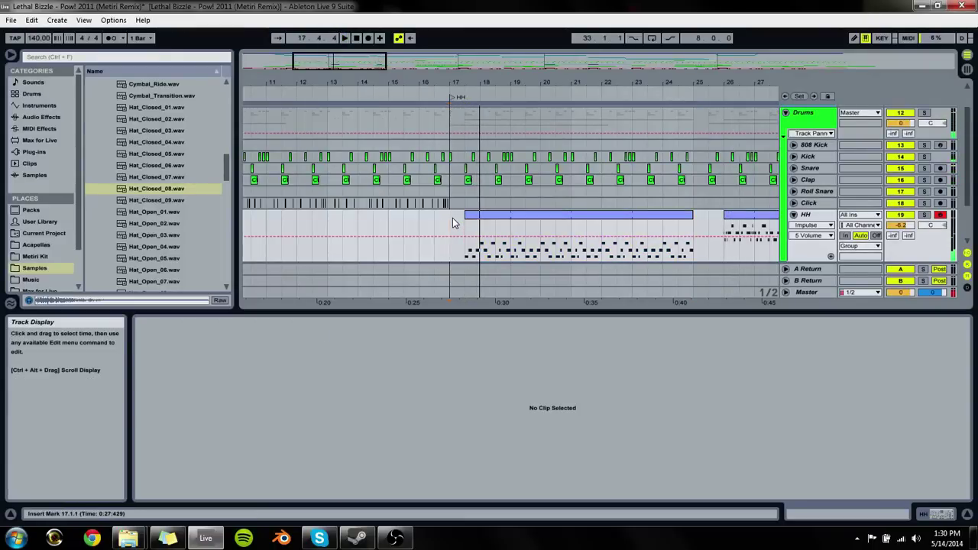
# Step: Recolour the two trimmed HH clips between bars 17 and 33 green
pyautogui.scroll(-3, 539, 218)
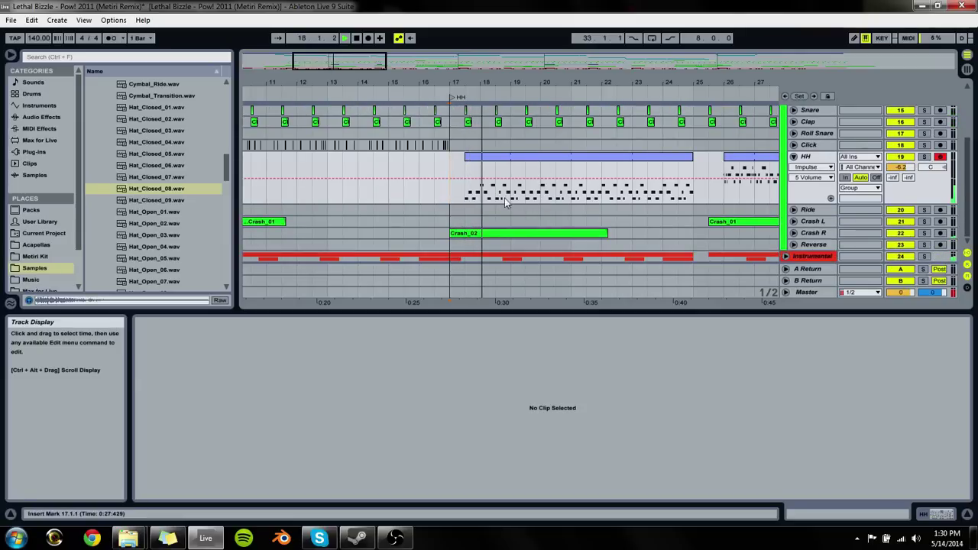
pyautogui.moveTo(699, 81); pyautogui.dragTo(519, 78)
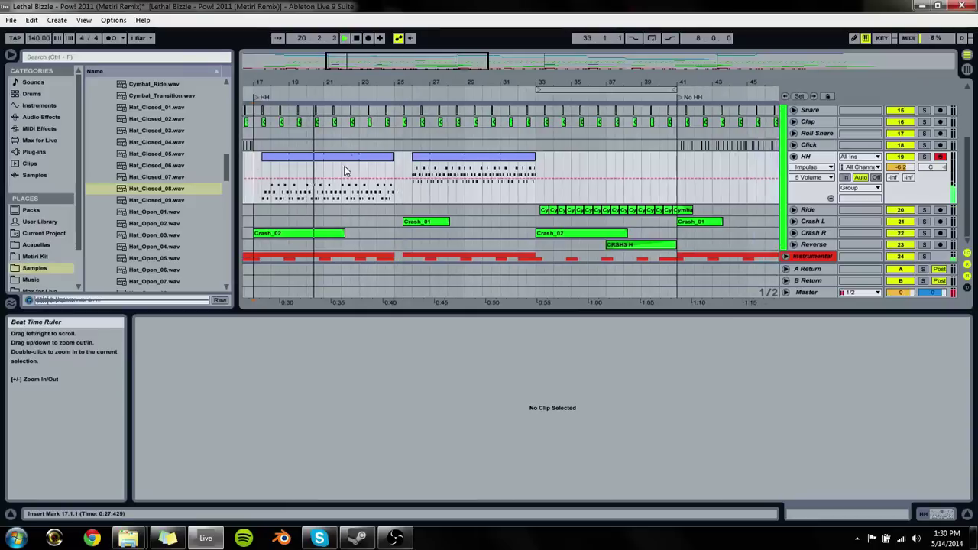
pyautogui.click(348, 164)
pyautogui.keyDown('shift'); pyautogui.click(432, 162); pyautogui.keyUp('shift')
pyautogui.rightClick(432, 162)
pyautogui.click(463, 296)
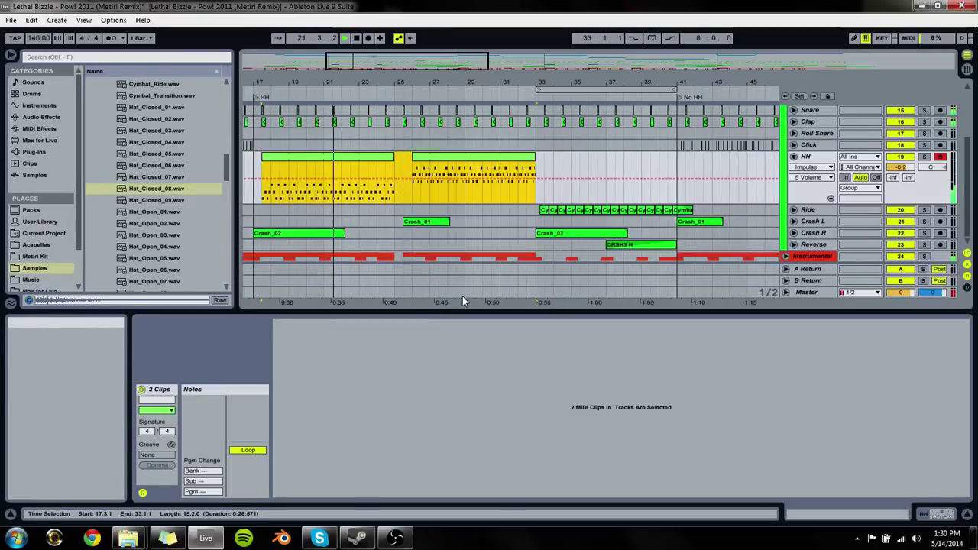
# Step: Recolour the two HH clips between bars 17 and 33 a brighter green and select the bar 26 clip
pyautogui.rightClick(519, 159)
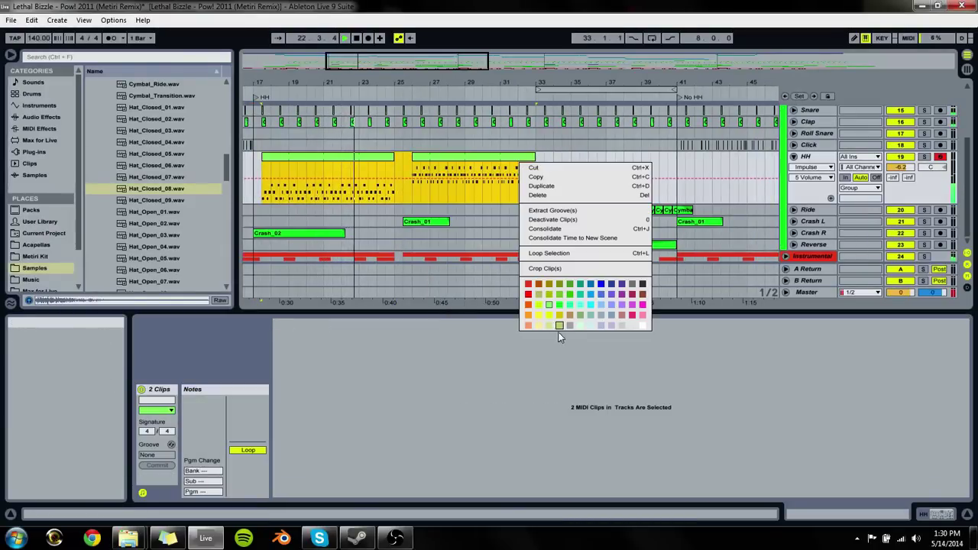
pyautogui.click(558, 307)
pyautogui.click(542, 169)
pyautogui.click(510, 162)
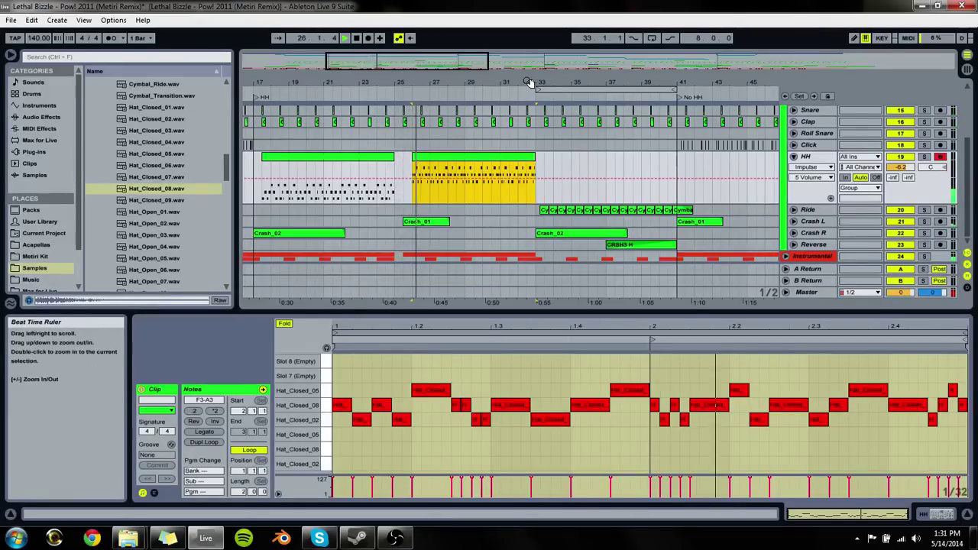
# Step: Play the arrangement from the Ride entry at bar 33 and from the Crash_01 clip at bar 41
pyautogui.moveTo(527, 81); pyautogui.dragTo(323, 82)
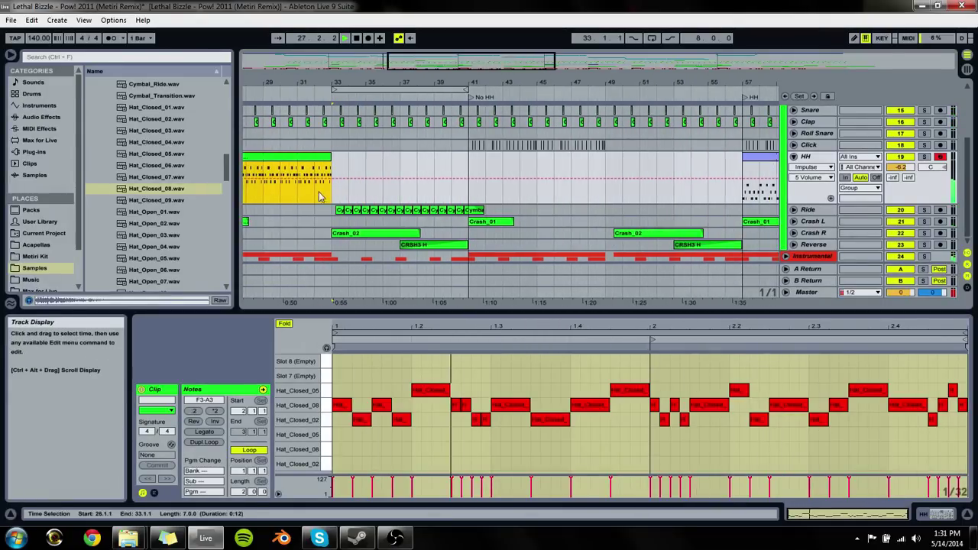
pyautogui.click(334, 210)
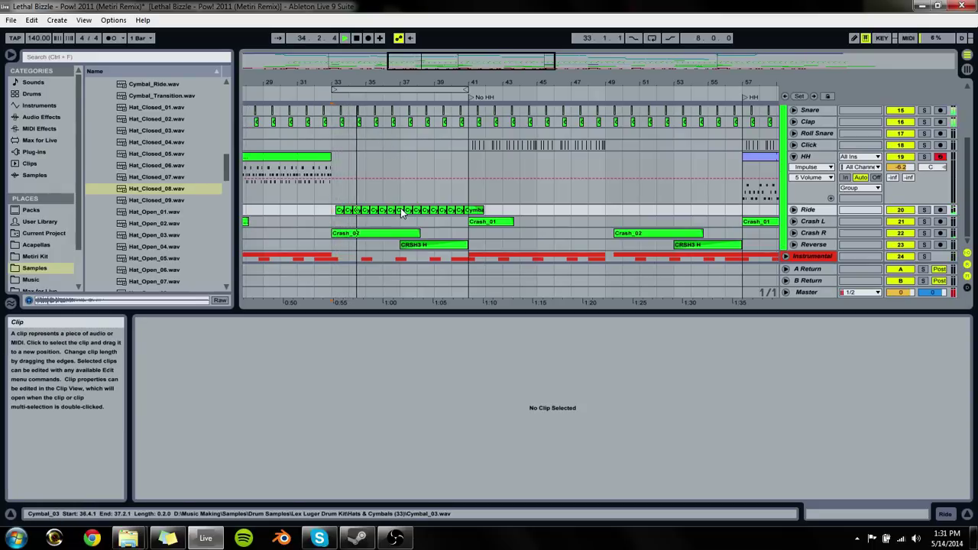
pyautogui.click(483, 220)
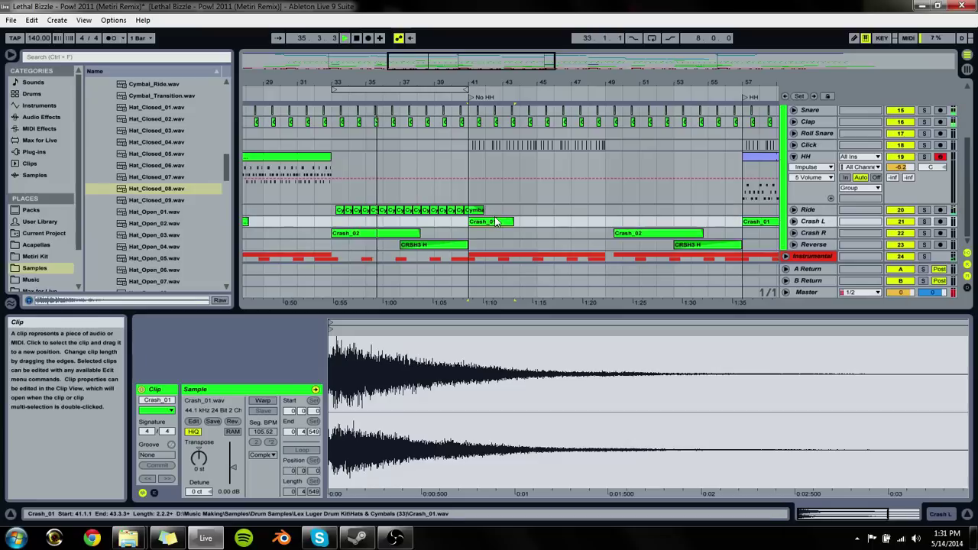
# Step: Copy the two trimmed green HH clips to the section starting at bar 57, over the blue HH clips
pyautogui.moveTo(743, 84); pyautogui.dragTo(365, 121)
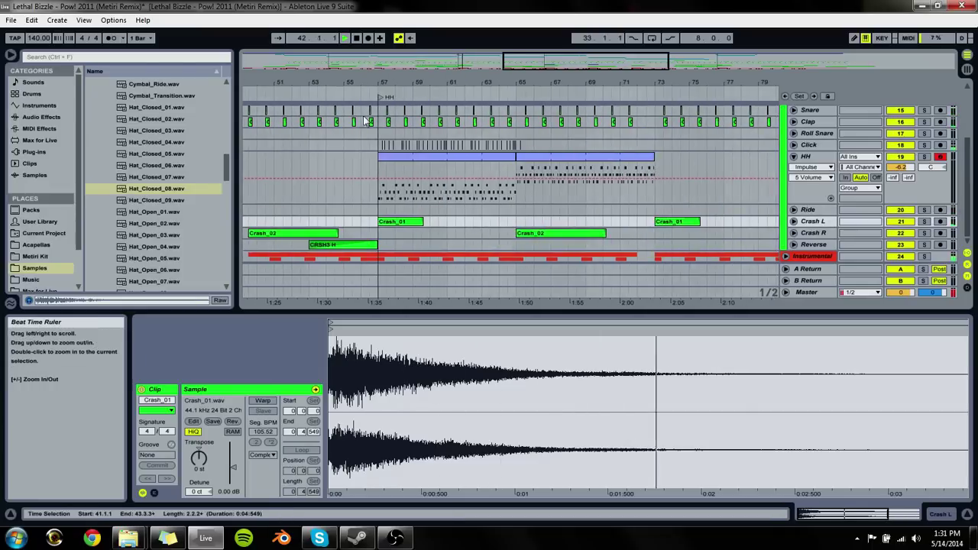
pyautogui.press('-')
pyautogui.press('-')
pyautogui.press('-')
pyautogui.press('-')
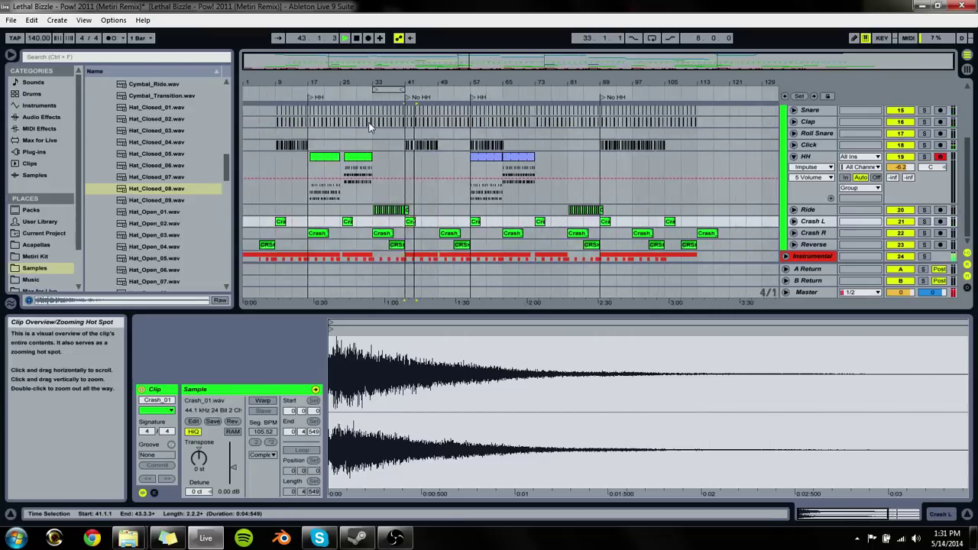
pyautogui.moveTo(390, 169); pyautogui.dragTo(482, 171)
pyautogui.click(486, 159)
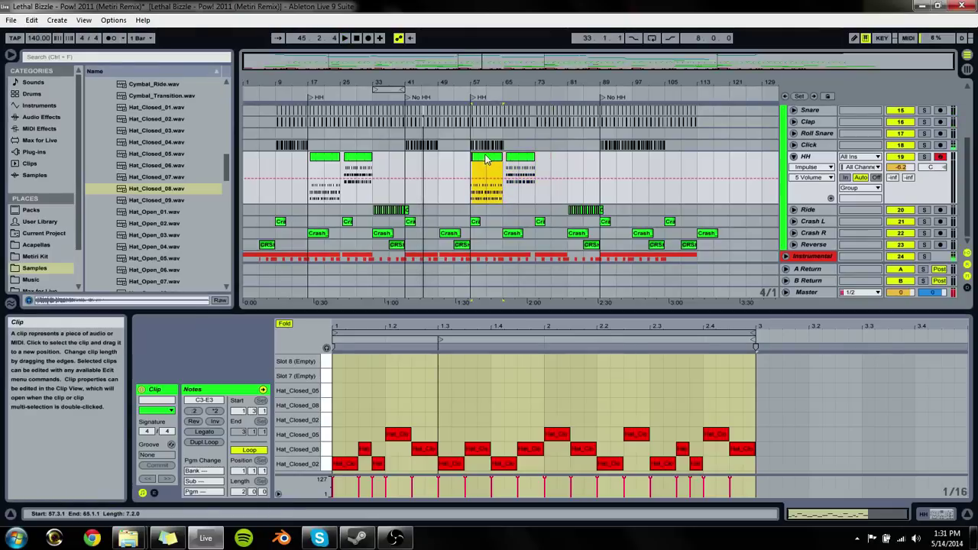
# Step: Delete the leftover blue HH fragment between bar 57 and 57.3
pyautogui.press('+')
pyautogui.press('+')
pyautogui.press('+')
pyautogui.press('+')
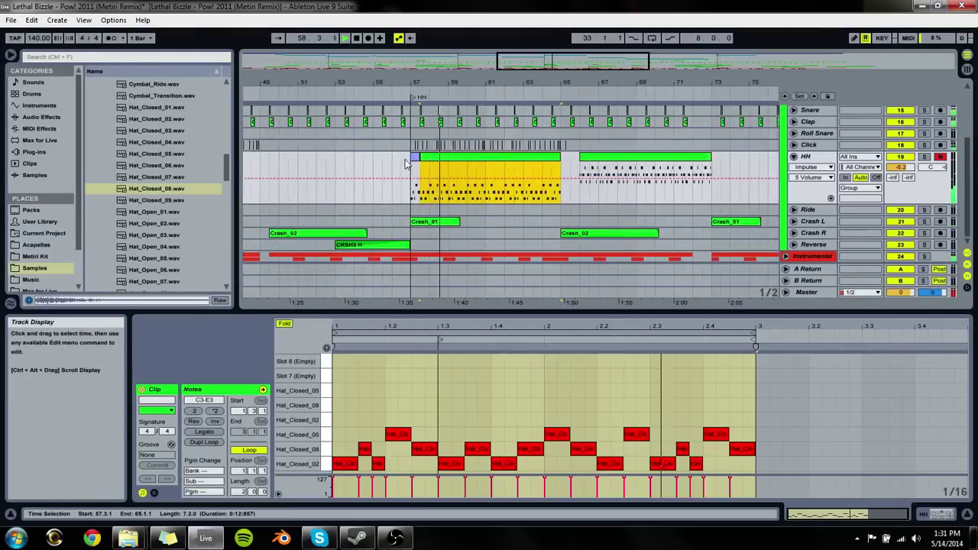
pyautogui.moveTo(411, 176); pyautogui.dragTo(423, 161)
pyautogui.click(425, 158)
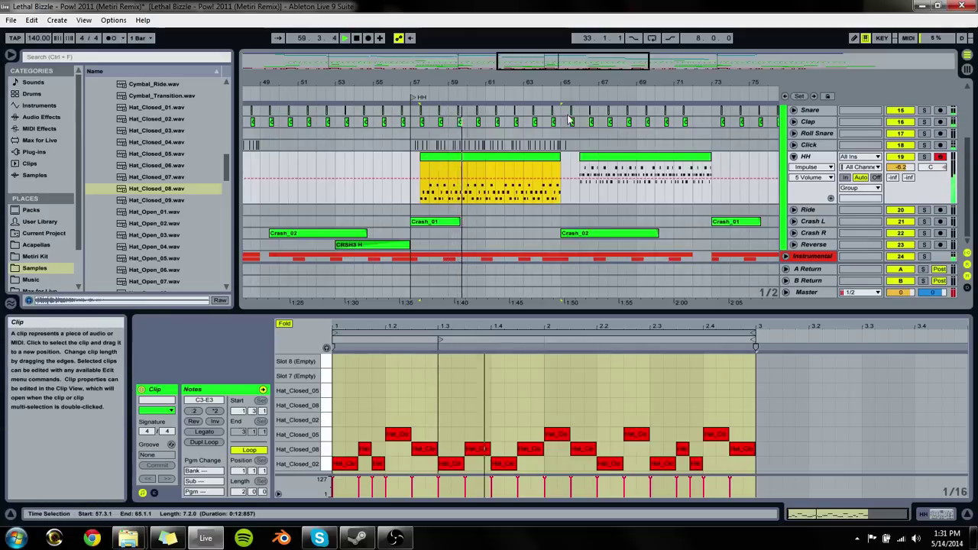
# Step: Move the HH clip at bar 66 to bar 74 and the one at 57.3 to bar 65, and play from there
pyautogui.moveTo(581, 65); pyautogui.dragTo(619, 65)
pyautogui.click(455, 159)
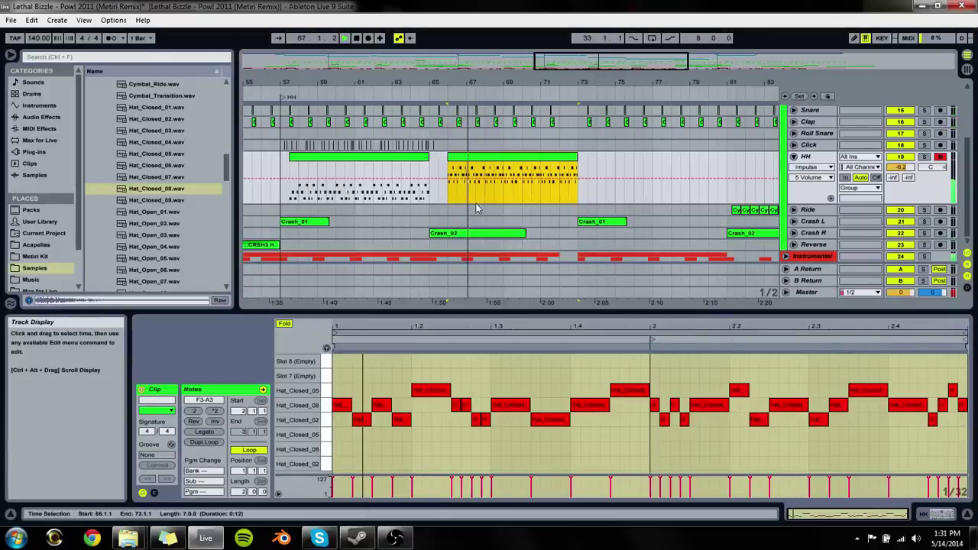
pyautogui.moveTo(460, 162); pyautogui.dragTo(609, 170)
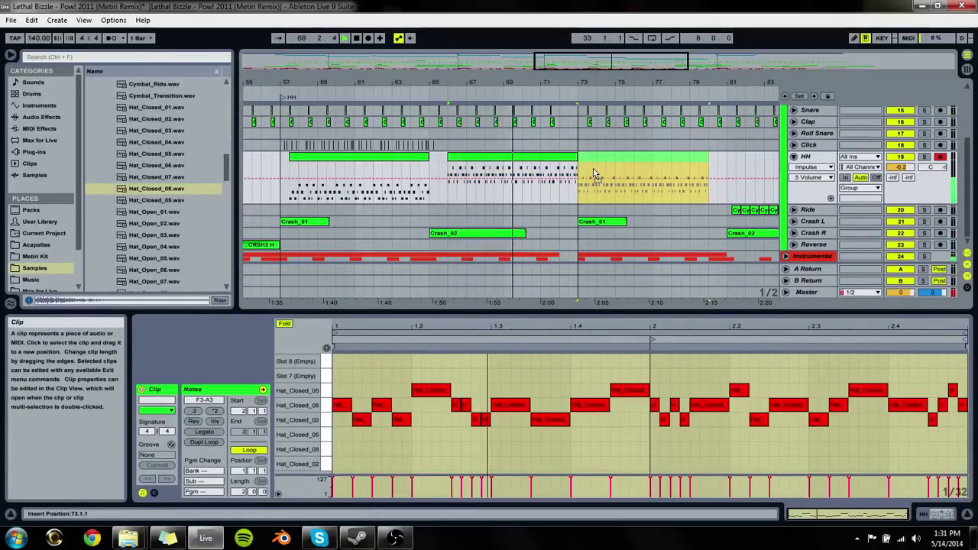
pyautogui.moveTo(609, 173); pyautogui.dragTo(609, 174)
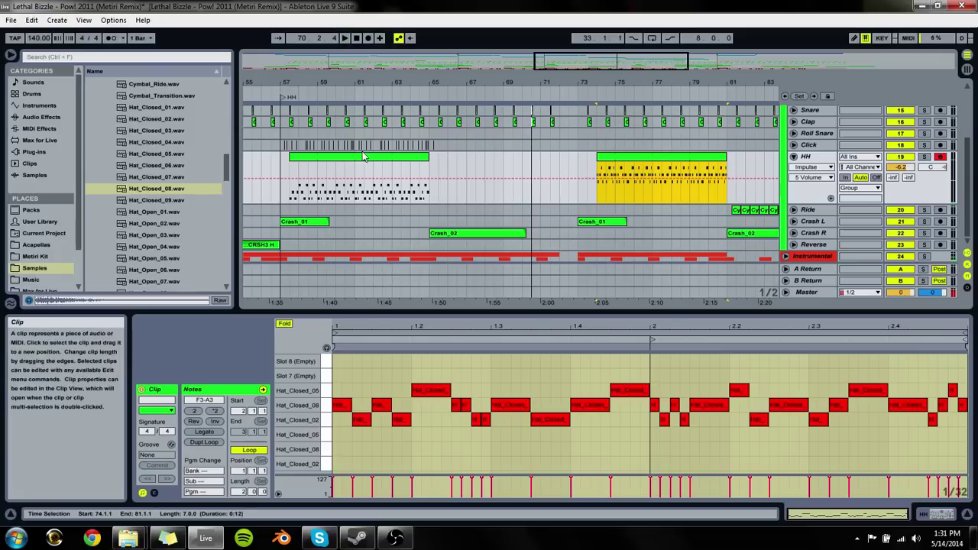
pyautogui.moveTo(362, 156); pyautogui.dragTo(497, 161)
pyautogui.press('space')
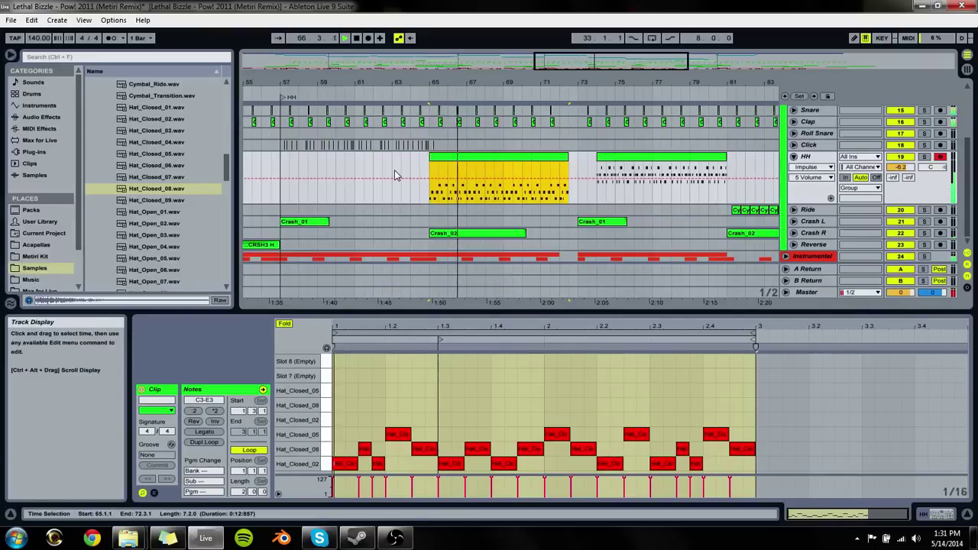
# Step: Try trimming the start of the bar 65 HH clip to bar 66 and compare it with the bar 17 clip
pyautogui.moveTo(432, 156)
pyautogui.mouseDown()
pyautogui.moveTo(284, 164)
pyautogui.moveTo(428, 171)
pyautogui.mouseUp()
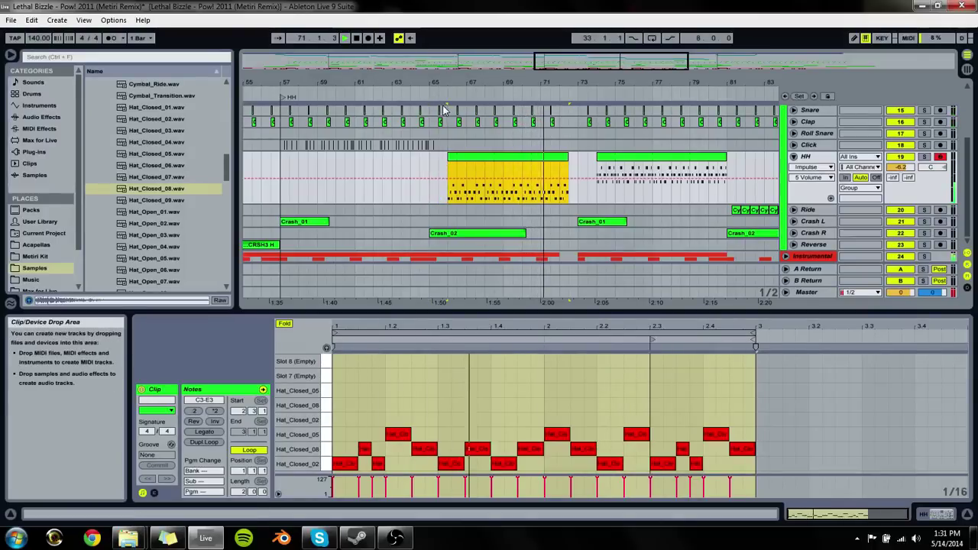
pyautogui.moveTo(455, 77); pyautogui.dragTo(455, 46)
pyautogui.click(325, 162)
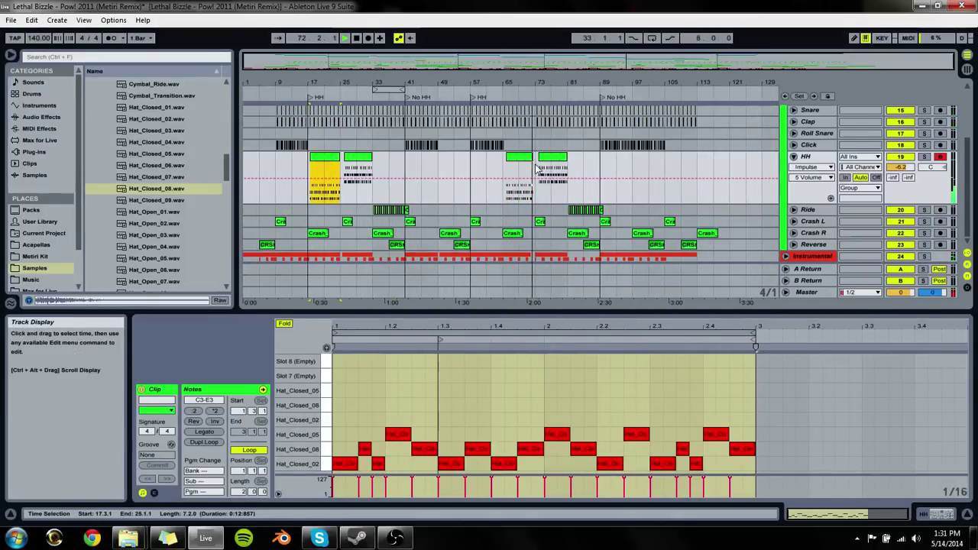
pyautogui.click(517, 163)
# Step: Set the earlier HH clip in the bar 65 section to start at 65.3 and end at bar 72
pyautogui.moveTo(506, 84); pyautogui.dragTo(504, 122)
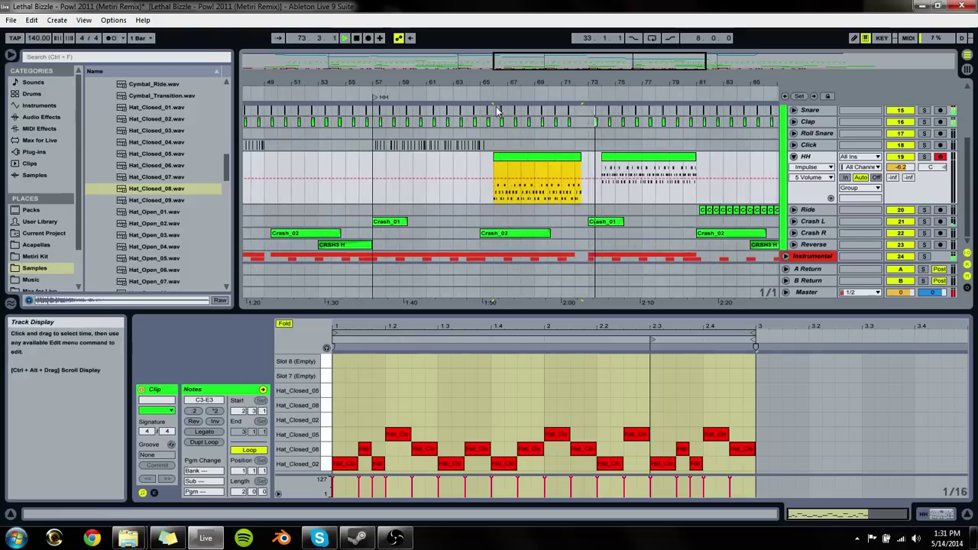
pyautogui.moveTo(506, 84); pyautogui.dragTo(504, 99)
pyautogui.click(474, 168)
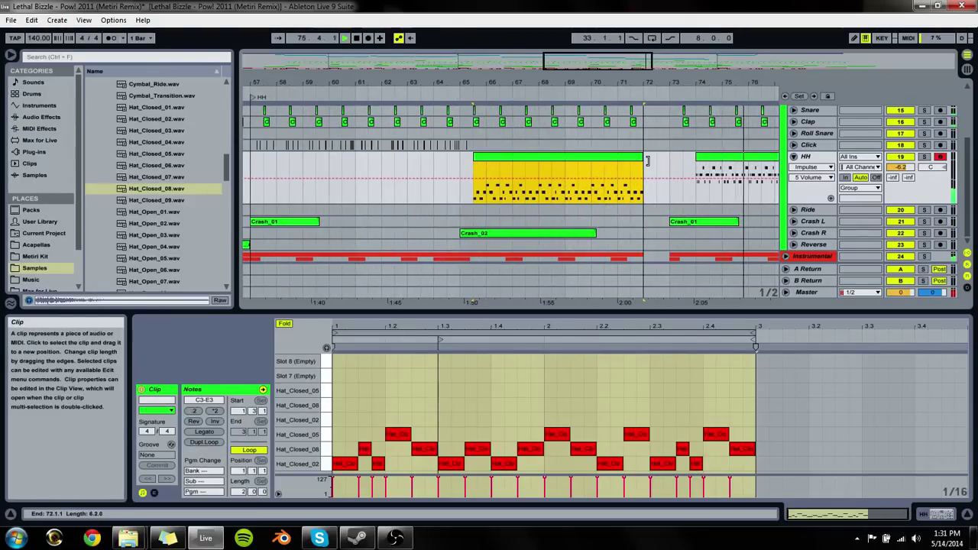
pyautogui.click(462, 168)
pyautogui.click(474, 158)
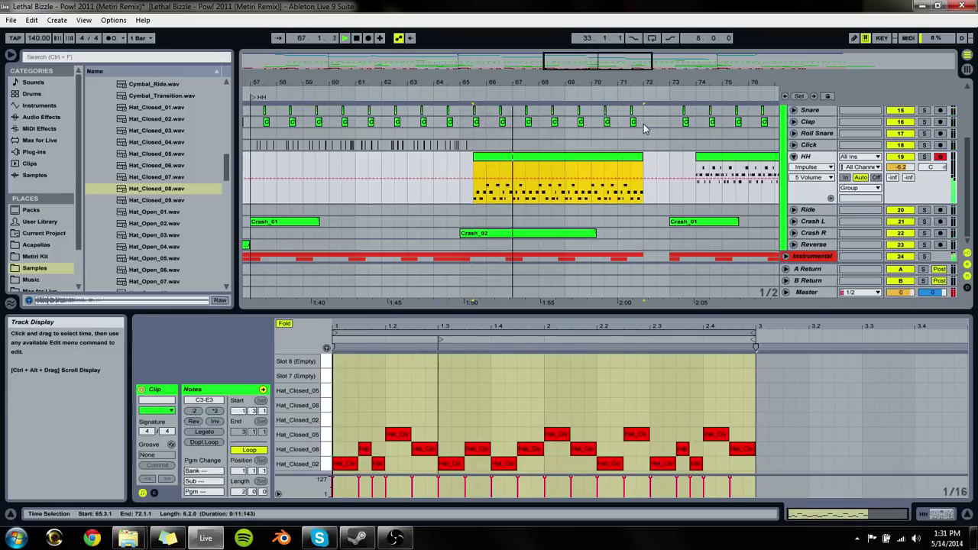
# Step: Move the HH clip at bar 74 to bar 73 and trim its start to 73.3
pyautogui.moveTo(550, 82); pyautogui.dragTo(392, 82)
pyautogui.click(520, 178)
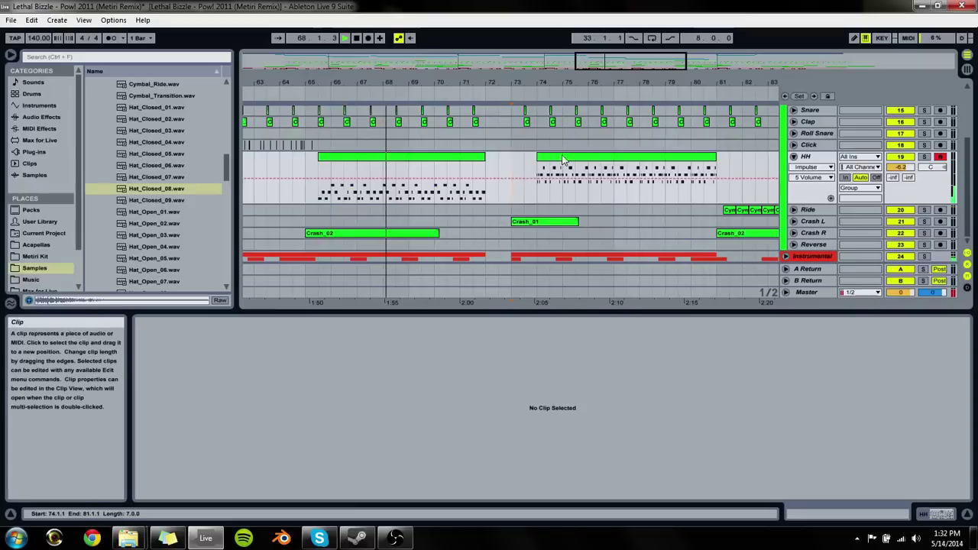
pyautogui.moveTo(561, 162); pyautogui.dragTo(547, 162)
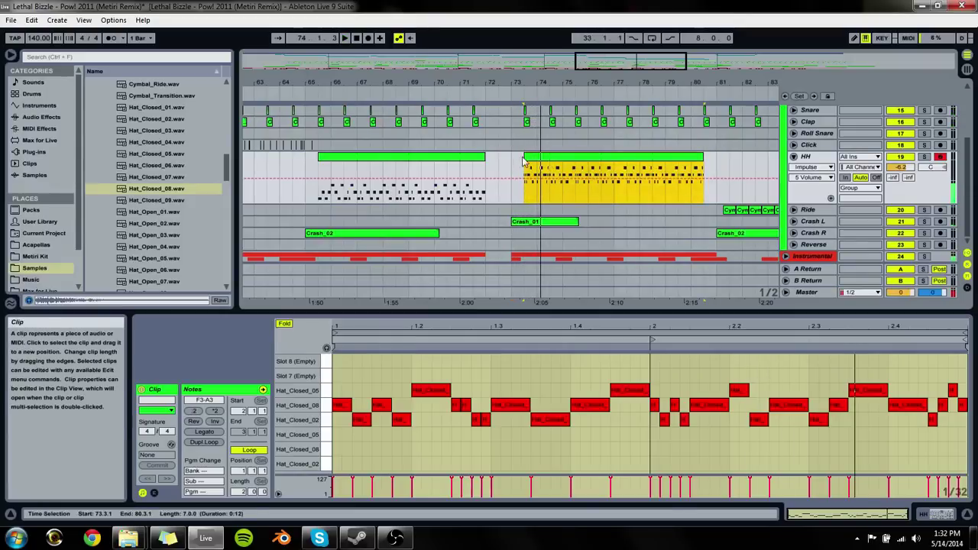
pyautogui.click(523, 160)
pyautogui.moveTo(526, 157)
pyautogui.mouseDown()
pyautogui.moveTo(486, 157)
pyautogui.moveTo(524, 158)
pyautogui.mouseUp()
pyautogui.hotkey('ctrl', 'z')
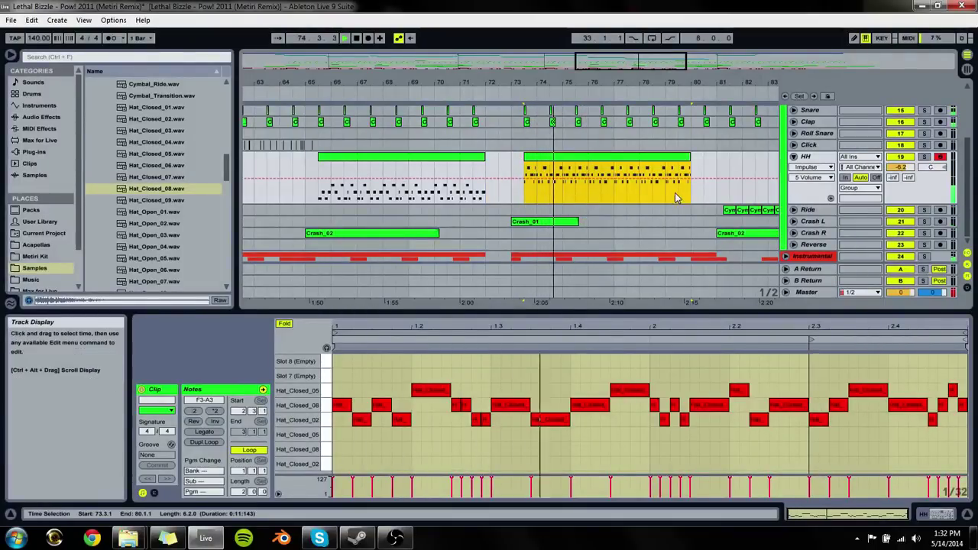
# Step: Extend the end of the 73.3 HH clip to bar 81 and play its transition into the Ride section
pyautogui.moveTo(689, 173); pyautogui.dragTo(716, 173)
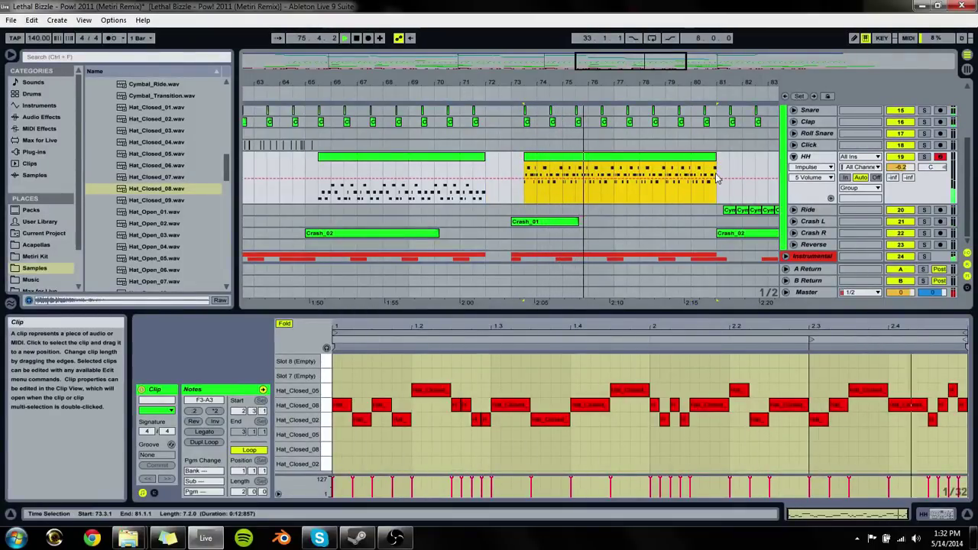
pyautogui.click(690, 153)
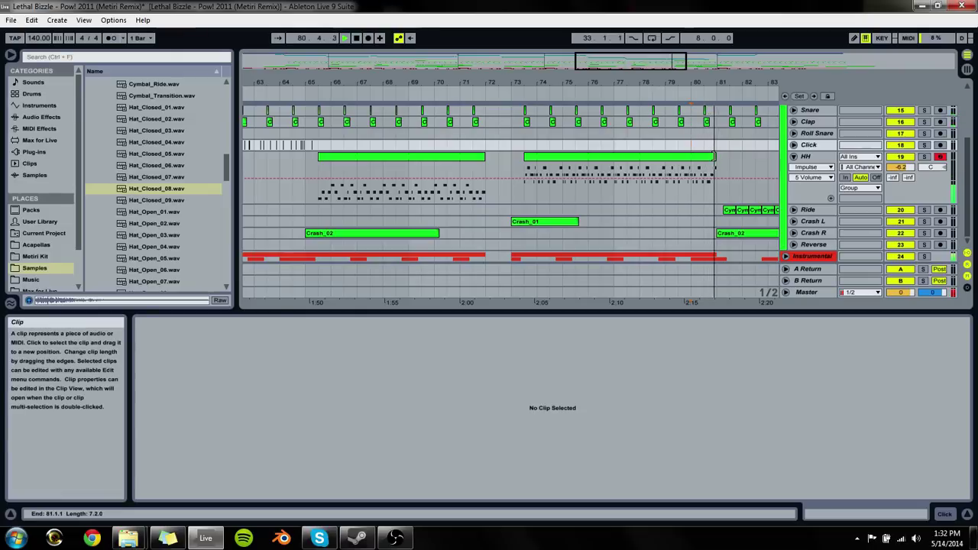
pyautogui.scroll(-5, 583, 101)
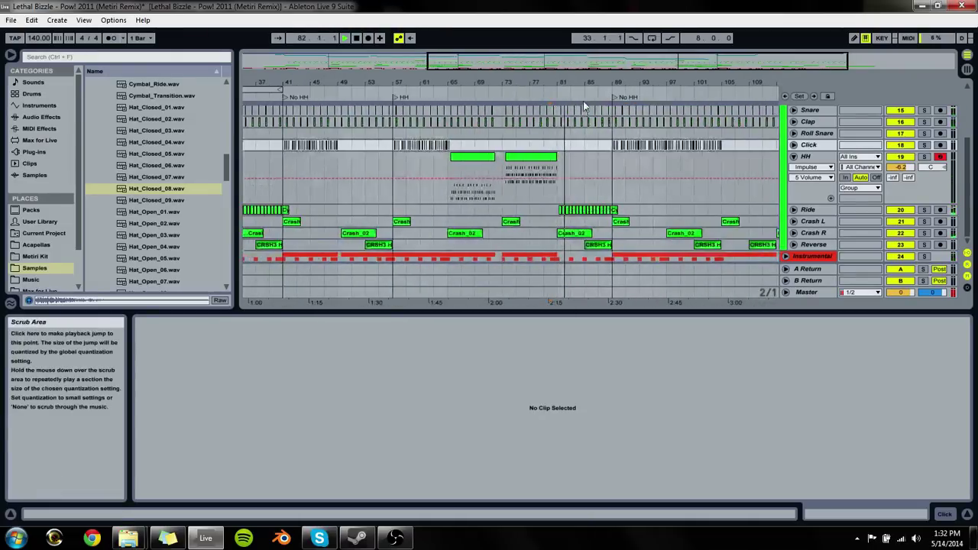
pyautogui.moveTo(583, 82); pyautogui.dragTo(583, 107)
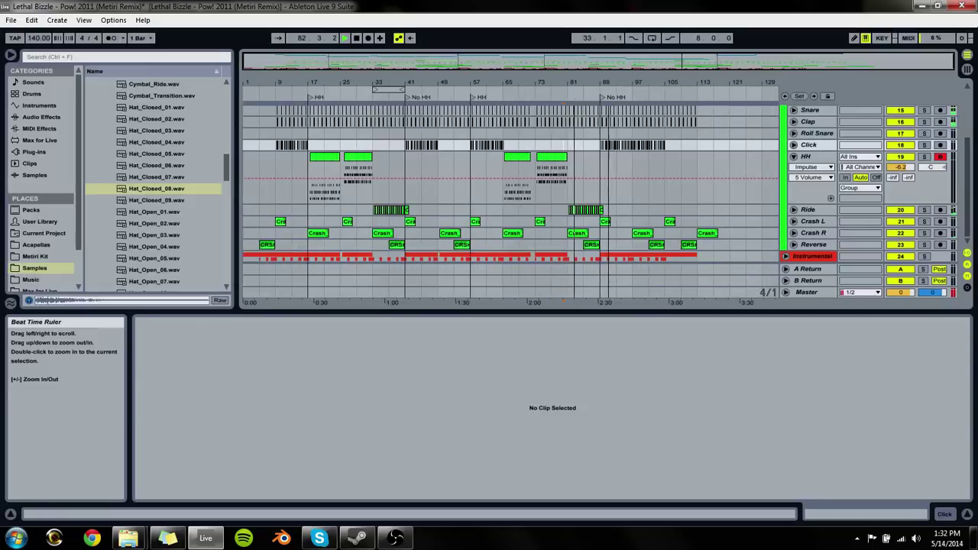
# Step: Save the set and add a copy of the hi-hat clip to the HH track from 57.3.1 to 64.1.1
pyautogui.click(604, 174)
pyautogui.hotkey('ctrl', 's')
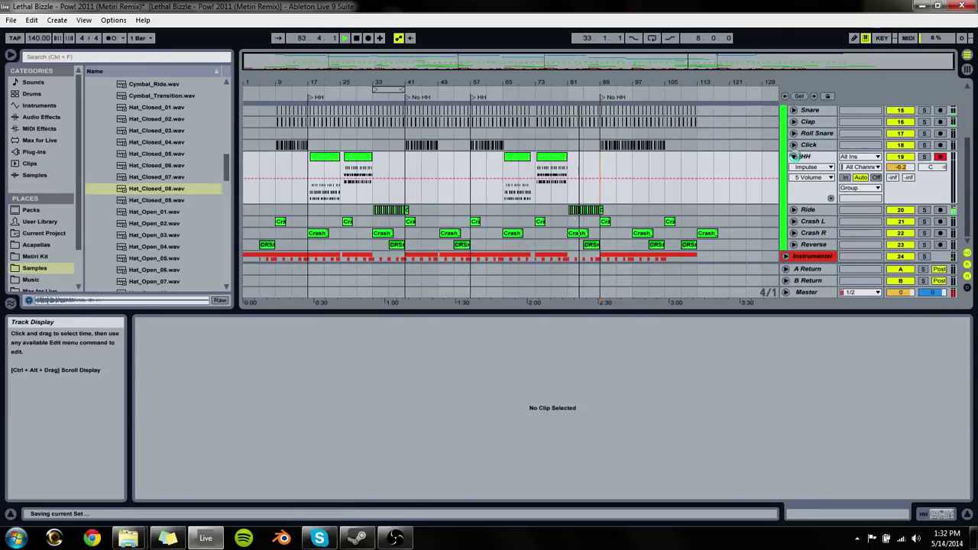
pyautogui.click(517, 157)
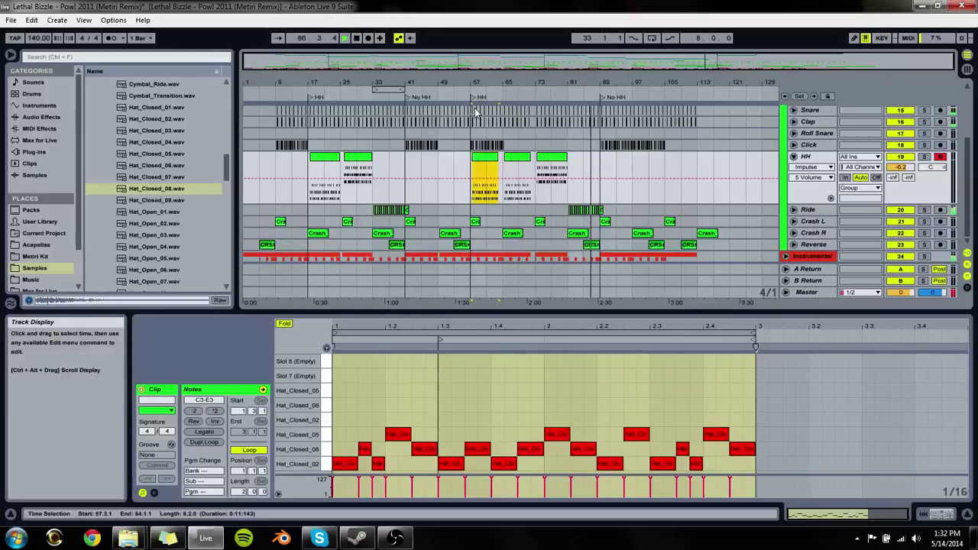
# Step: Move the copied hi-hat clip to start at 57.2.1, extend its end to 64.1.1, and play it back from bar 57
pyautogui.moveTo(478, 87); pyautogui.dragTo(479, 153)
pyautogui.click(447, 174)
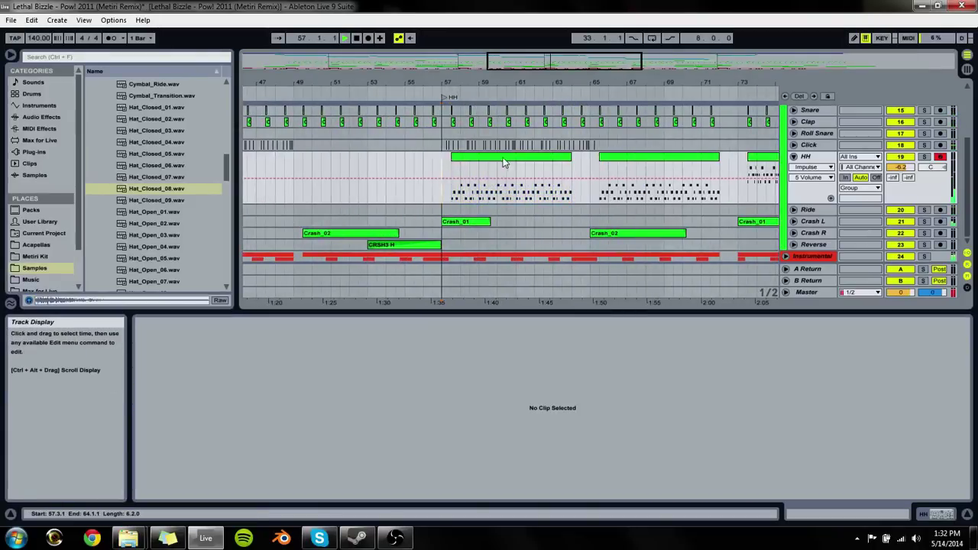
pyautogui.press('space')
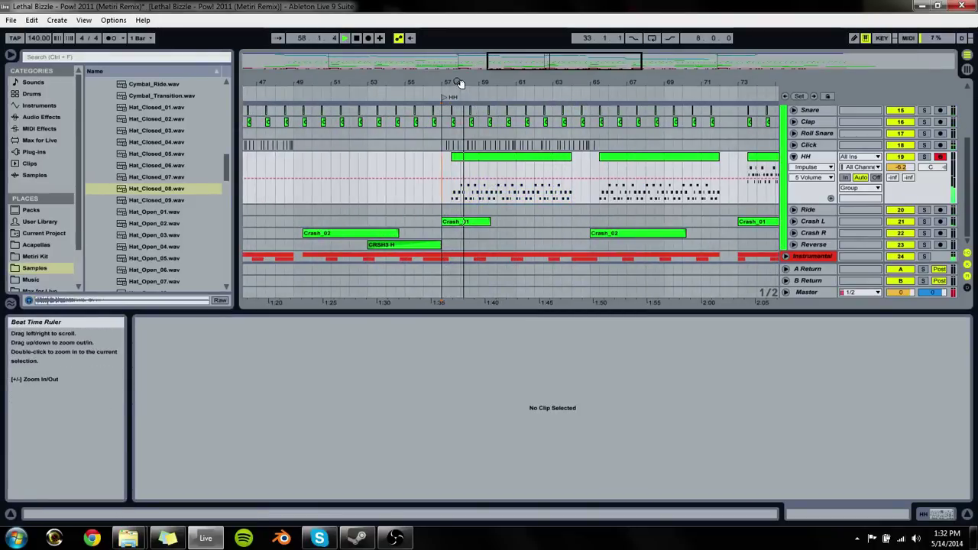
pyautogui.moveTo(458, 86); pyautogui.dragTo(444, 162)
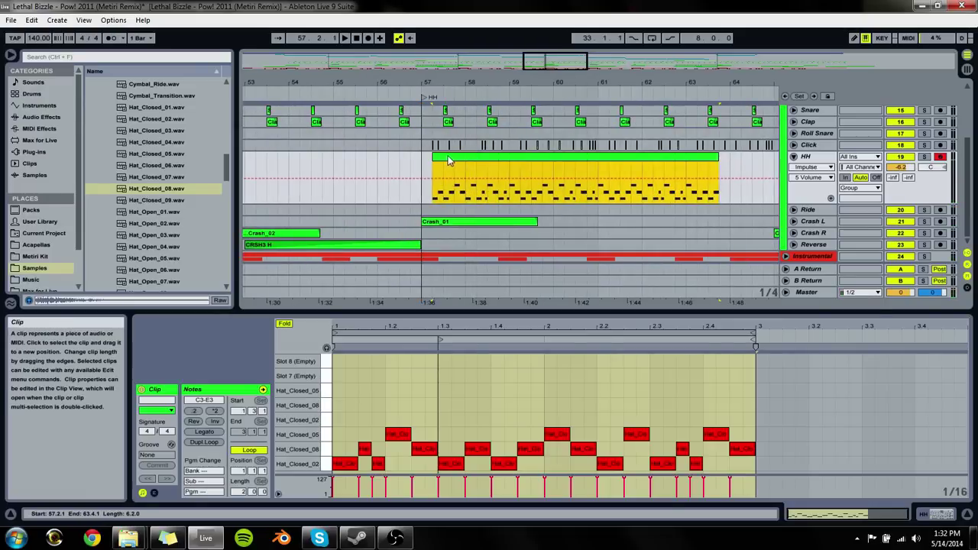
pyautogui.moveTo(377, 162); pyautogui.dragTo(433, 162)
pyautogui.click(419, 175)
pyautogui.click(445, 162)
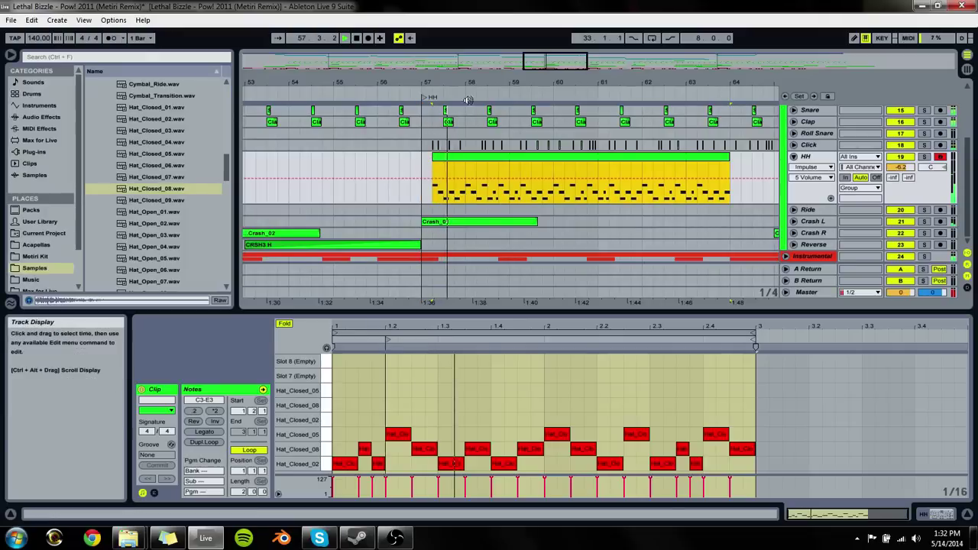
pyautogui.click(421, 180)
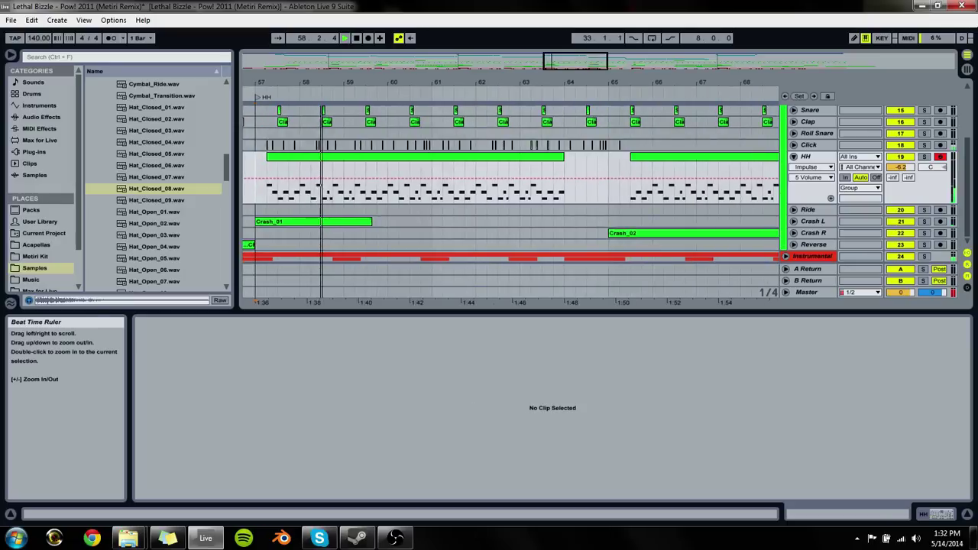
# Step: Extend the end of the HH clip that starts at 57.2.1 to 65.1.1
pyautogui.moveTo(535, 81); pyautogui.dragTo(534, 121)
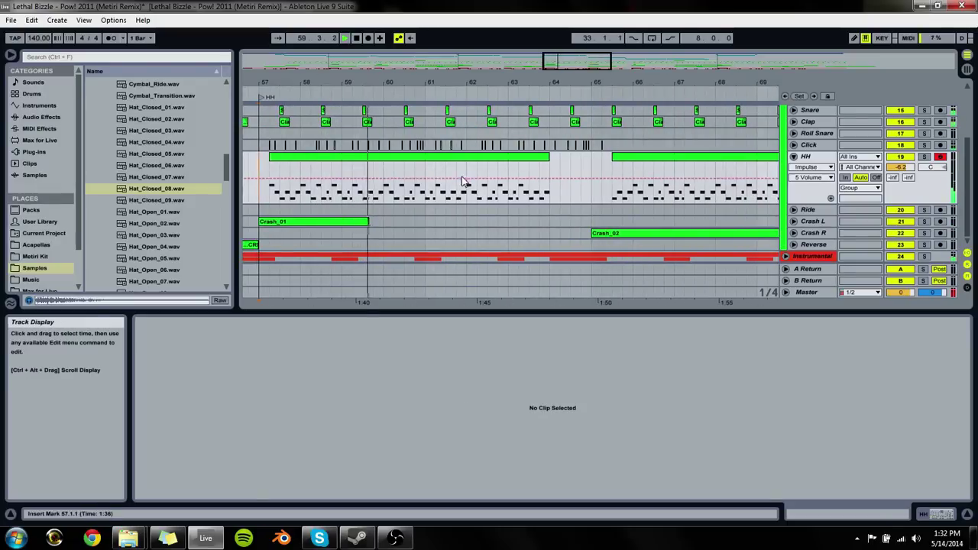
pyautogui.click(546, 168)
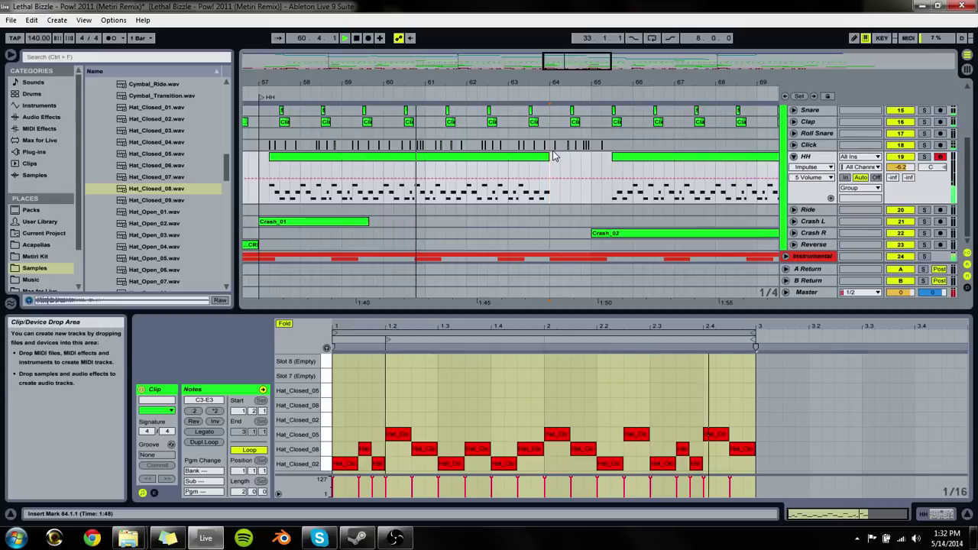
pyautogui.moveTo(548, 158); pyautogui.dragTo(592, 160)
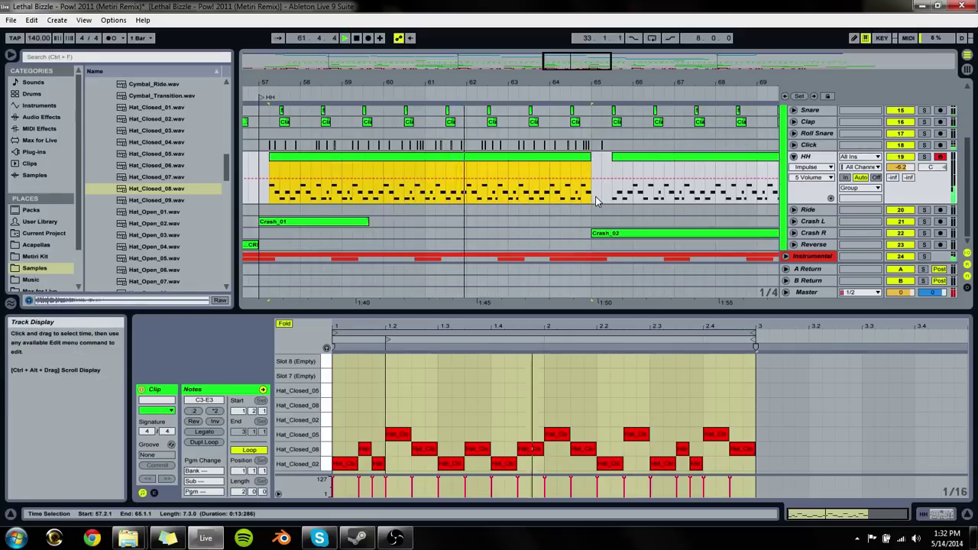
pyautogui.click(595, 197)
# Step: Extend the start of the second HH clip, near bar 65, back to 65.2.1 and play from bar 65
pyautogui.moveTo(583, 67)
pyautogui.mouseDown()
pyautogui.moveTo(580, 60)
pyautogui.moveTo(580, 71)
pyautogui.mouseUp()
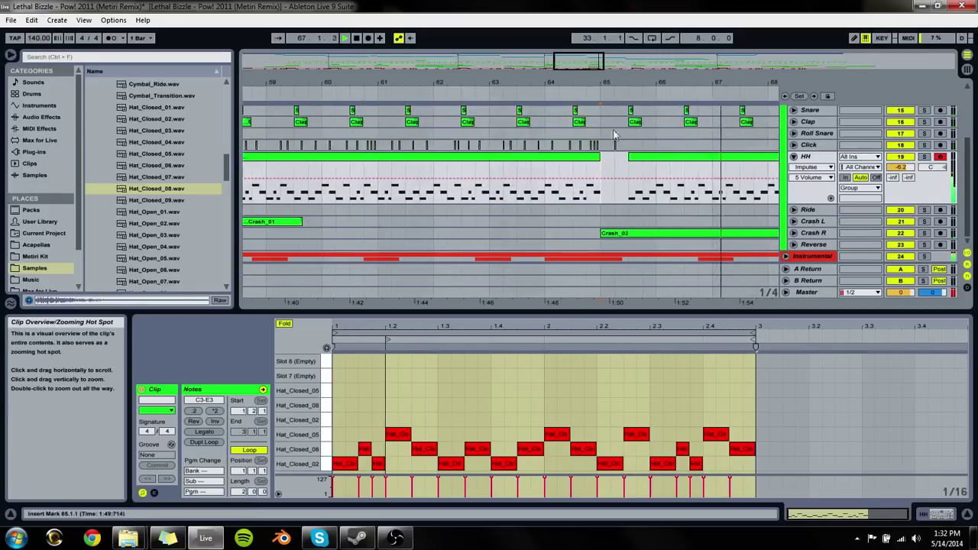
pyautogui.click(627, 154)
pyautogui.click(604, 174)
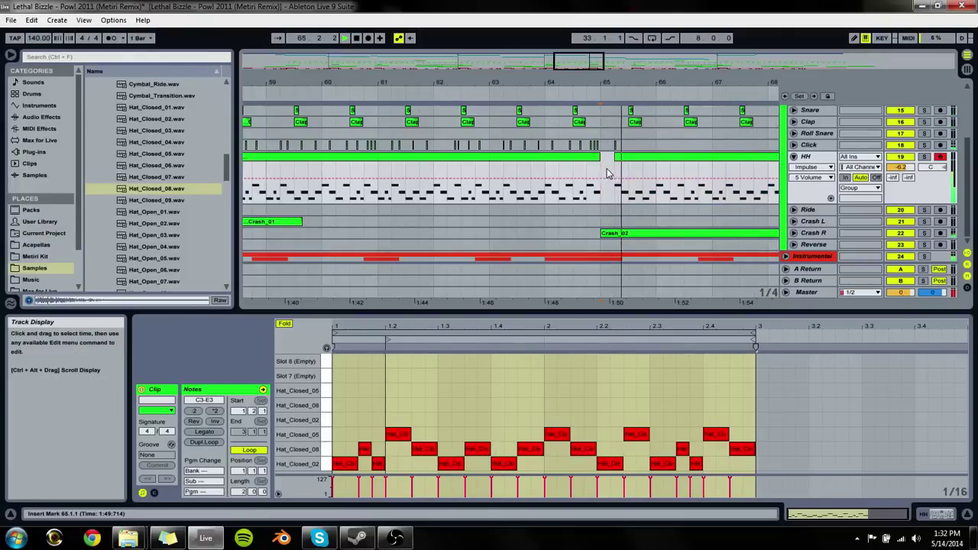
# Step: Copy the HH section from 57.1.1 to 65.1.1 and paste it at bar 17 on the same track
pyautogui.moveTo(578, 61); pyautogui.dragTo(471, 46)
pyautogui.moveTo(556, 167); pyautogui.dragTo(593, 169)
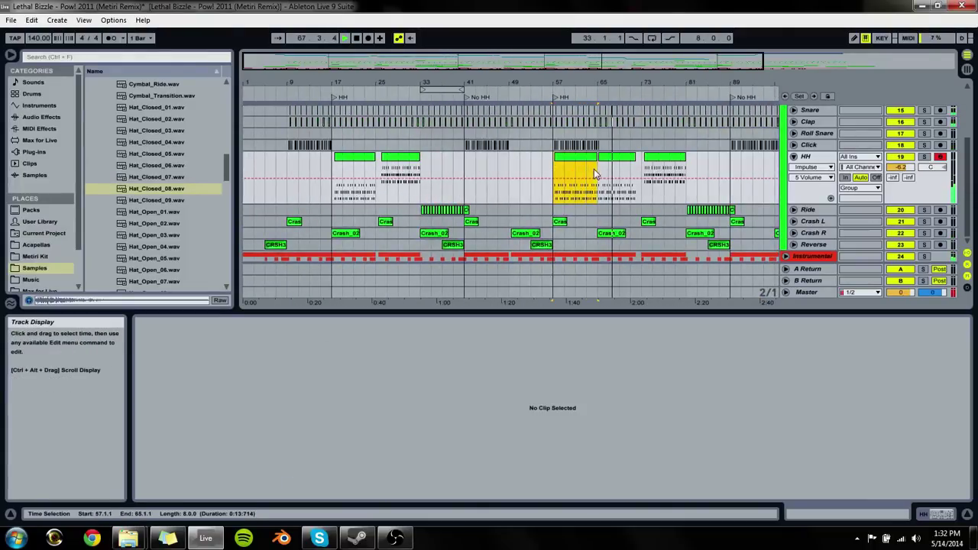
pyautogui.moveTo(333, 174); pyautogui.dragTo(375, 174)
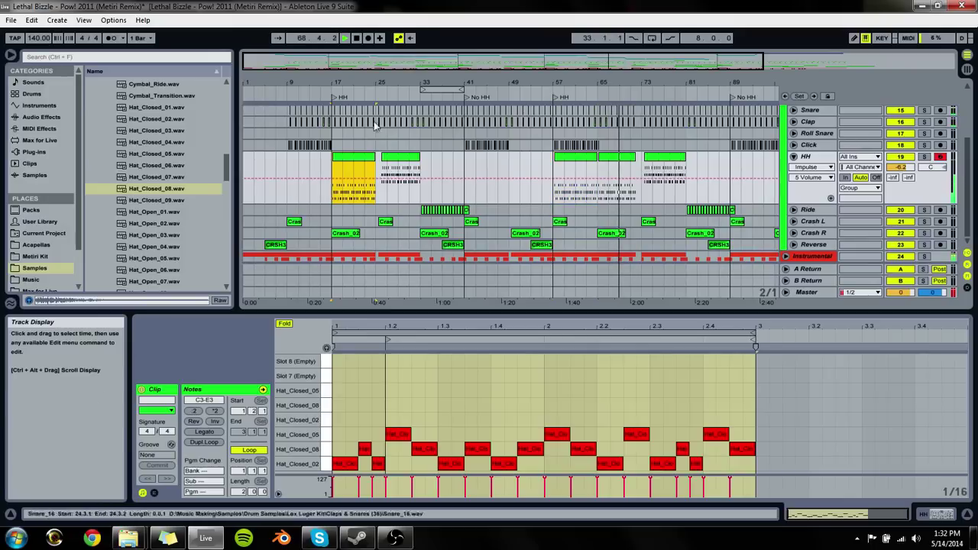
# Step: Extend the start of the HH clip after bar 25 back to 25.4.1 and play from bar 25
pyautogui.click(643, 167)
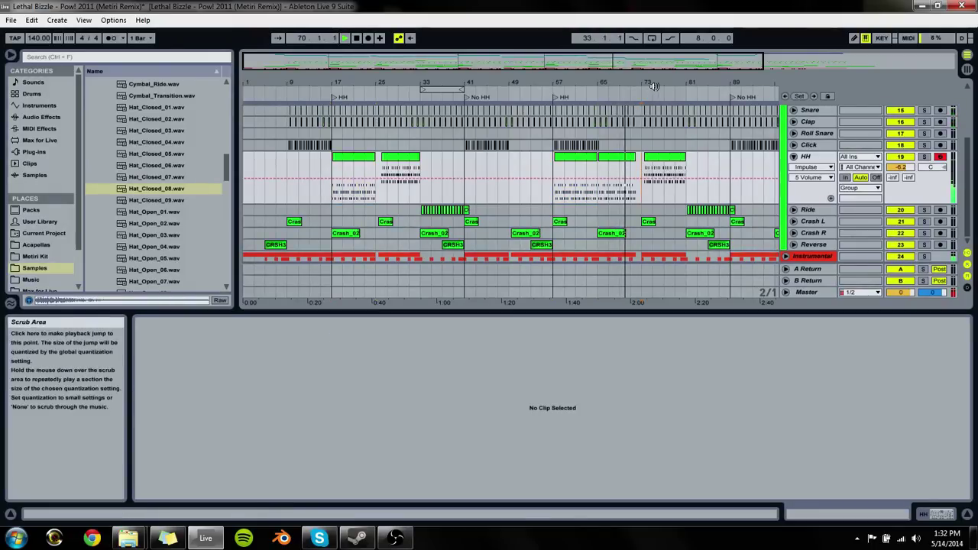
pyautogui.moveTo(420, 174); pyautogui.dragTo(381, 174)
pyautogui.press('space')
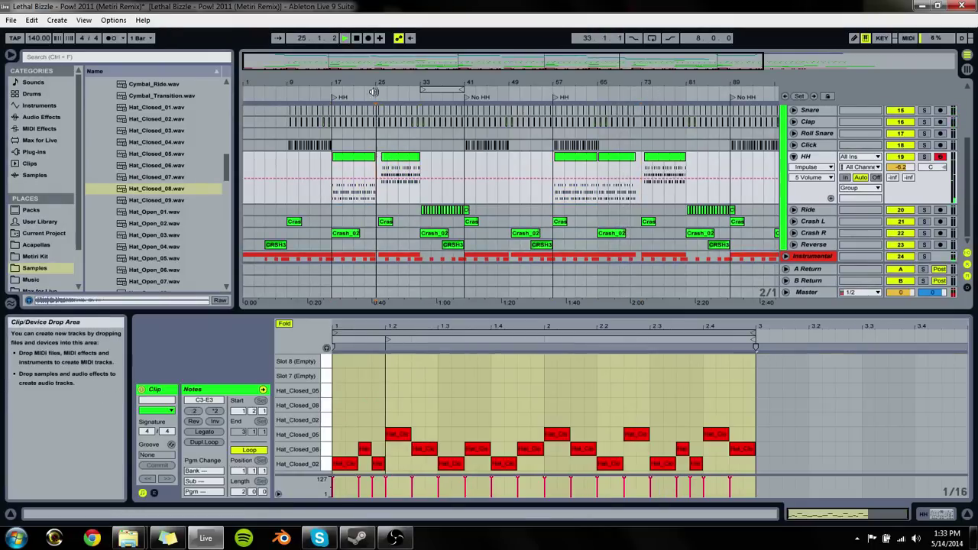
pyautogui.moveTo(374, 77); pyautogui.dragTo(389, 151)
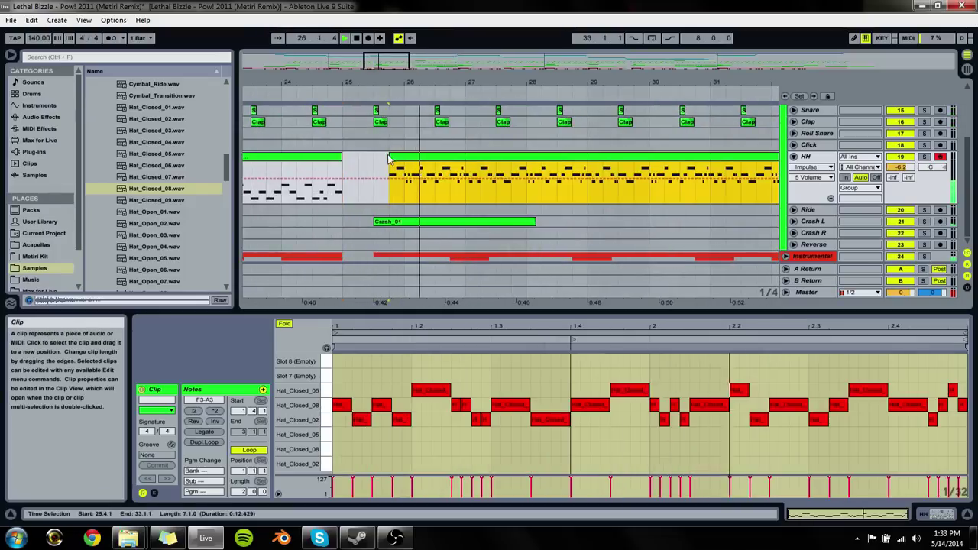
pyautogui.click(345, 163)
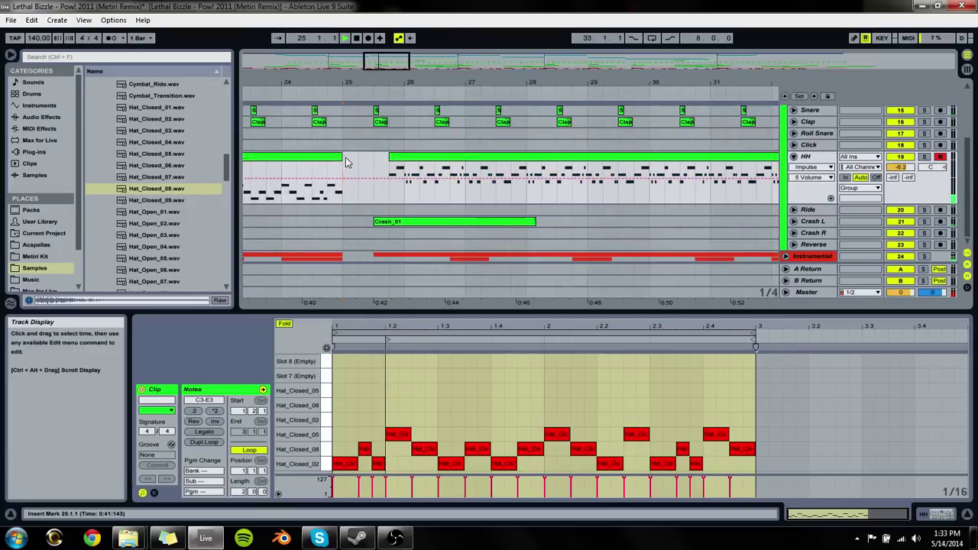
# Step: Try to paste a copy of the HH clip that starts at 25.4.1 near bar 73, and undo the change
pyautogui.click(405, 156)
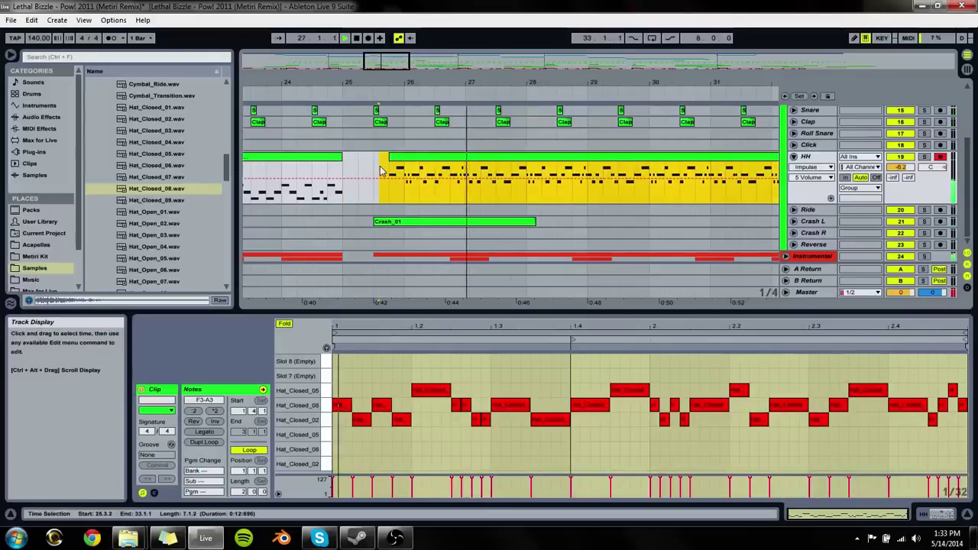
pyautogui.moveTo(395, 67); pyautogui.dragTo(545, 181)
pyautogui.click(514, 216)
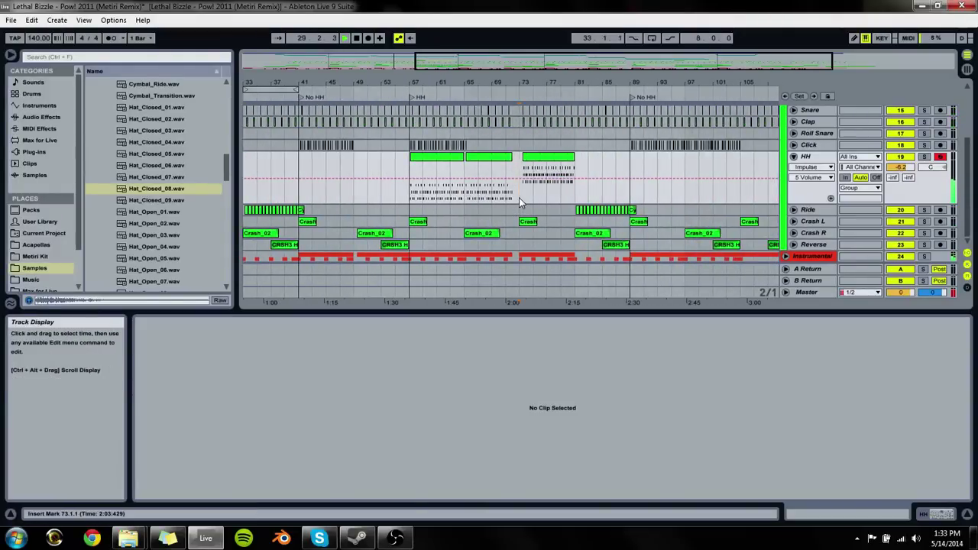
pyautogui.click(531, 183)
pyautogui.moveTo(537, 85); pyautogui.dragTo(557, 173)
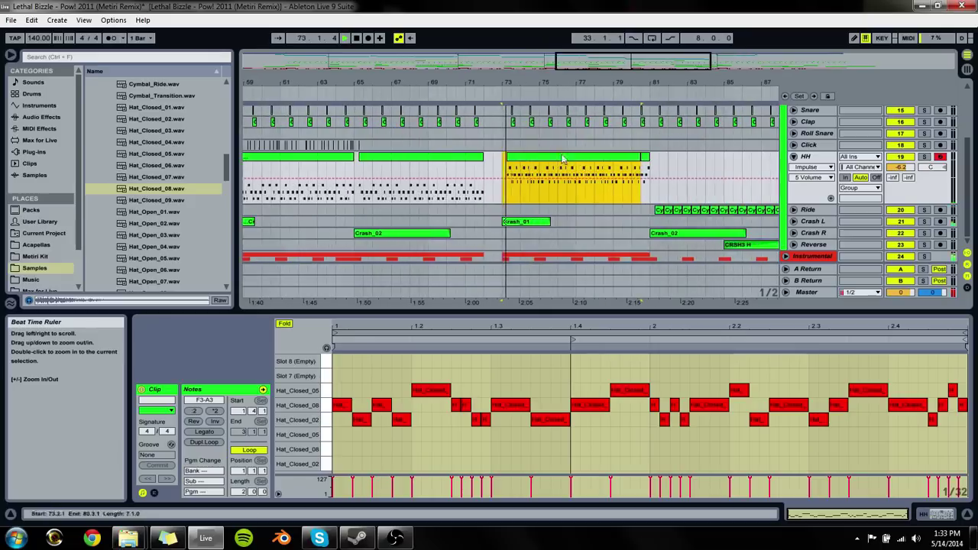
pyautogui.moveTo(642, 161)
pyautogui.mouseDown()
pyautogui.moveTo(709, 160)
pyautogui.moveTo(622, 163)
pyautogui.mouseUp()
pyautogui.hotkey('ctrl', 'z')
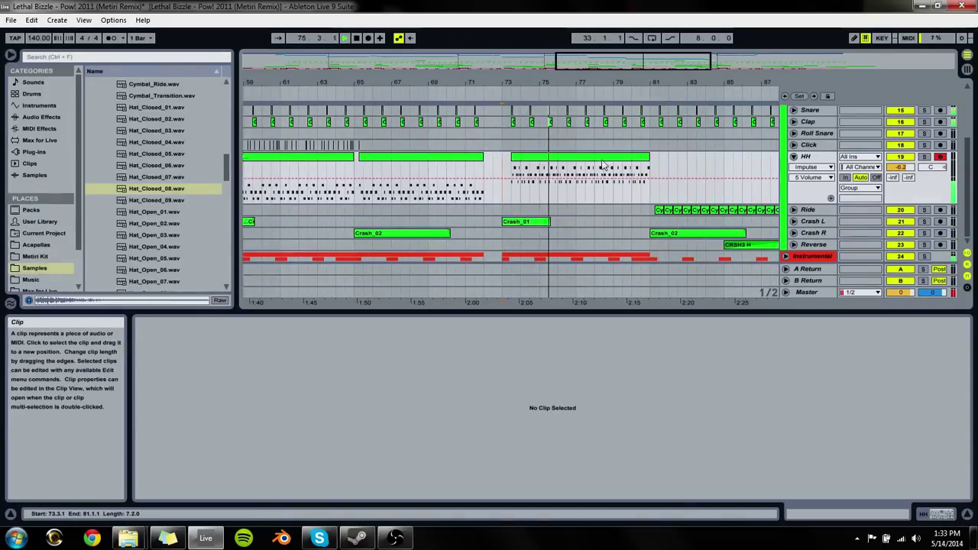
# Step: Extend the start of the HH clip near bar 73 back to 73.2.1 and play from bar 73
pyautogui.moveTo(502, 83); pyautogui.dragTo(504, 160)
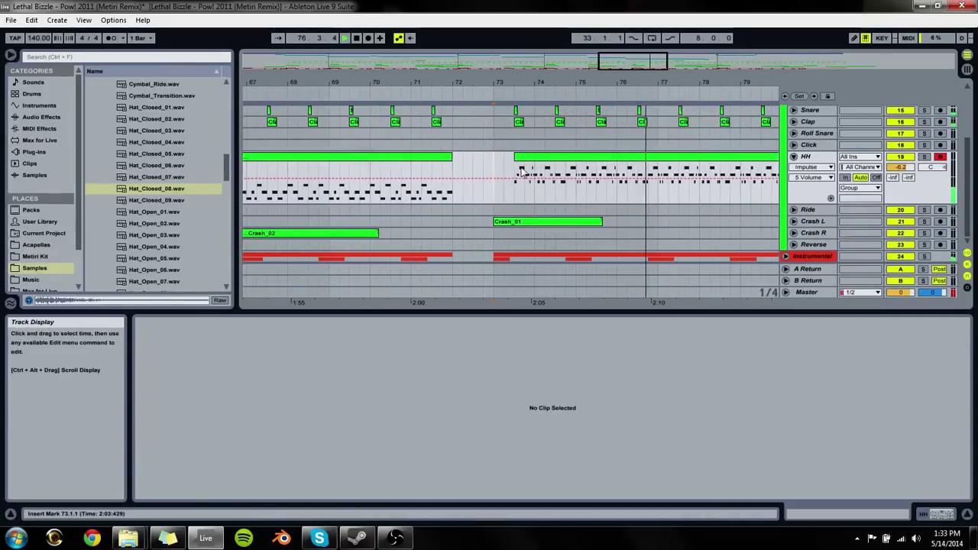
pyautogui.click(504, 161)
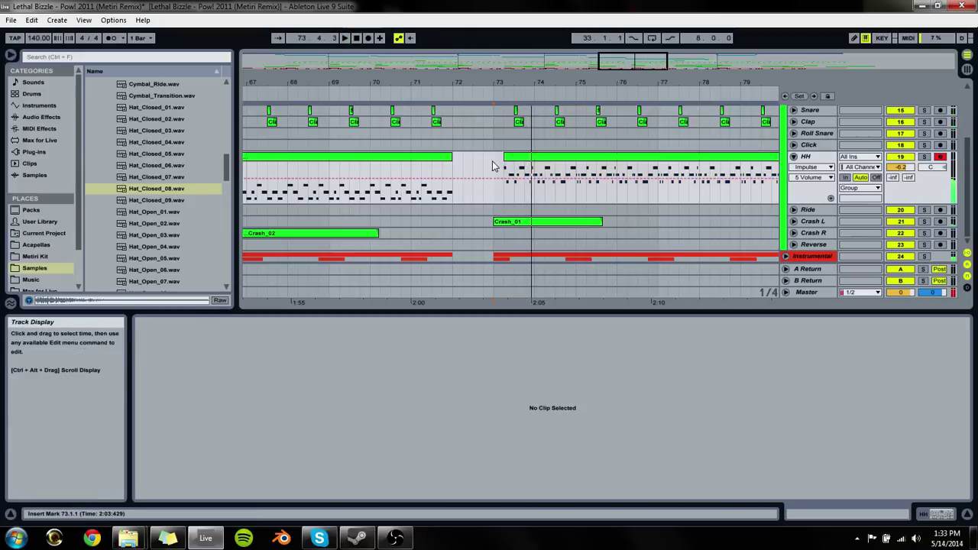
pyautogui.click(497, 82)
# Step: Copy the HH section from 25.1.1 to 33.1.1 to bar 73, set the clip start to 73.2.1, and play it back
pyautogui.moveTo(497, 61); pyautogui.dragTo(410, 129)
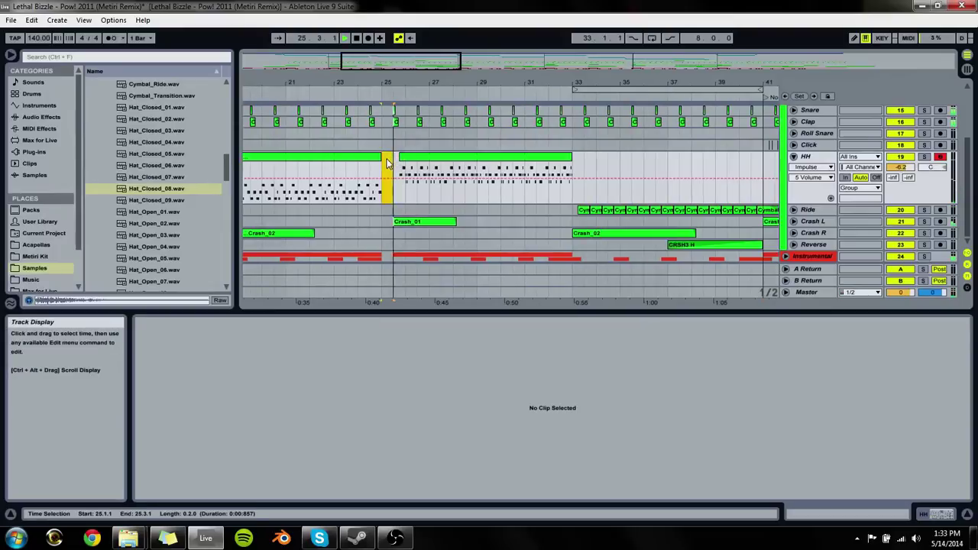
pyautogui.moveTo(387, 163); pyautogui.dragTo(546, 166)
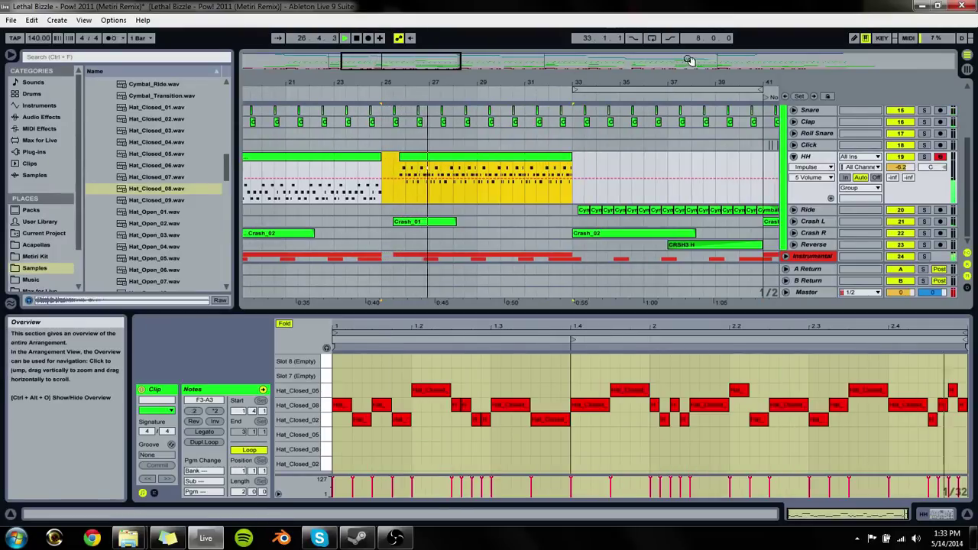
pyautogui.click(717, 61)
pyautogui.moveTo(717, 62); pyautogui.dragTo(609, 73)
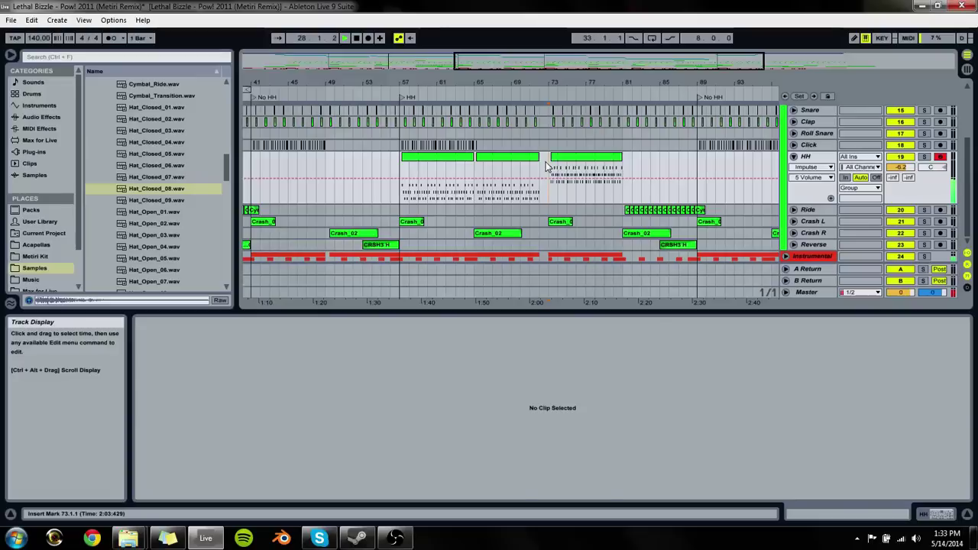
pyautogui.click(562, 169)
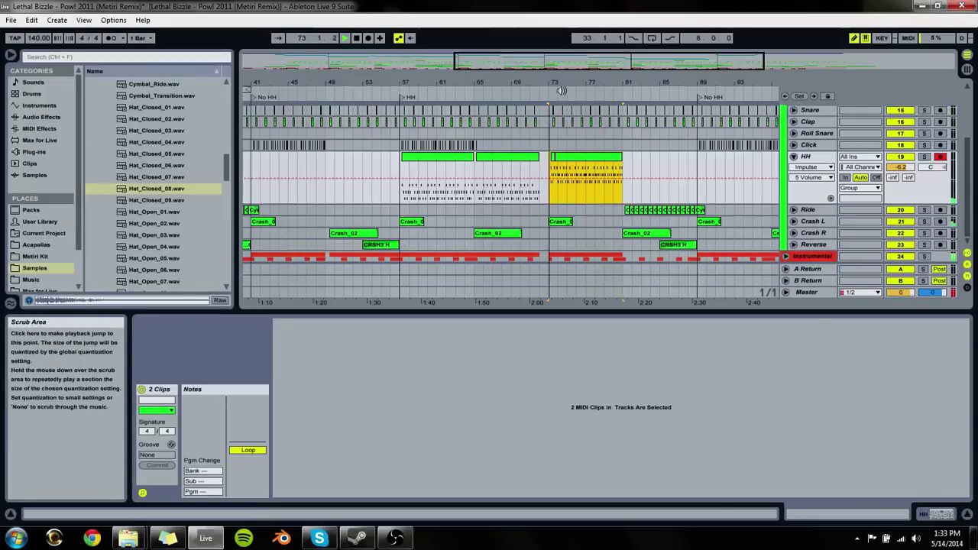
pyautogui.moveTo(554, 86); pyautogui.dragTo(564, 151)
pyautogui.click(550, 157)
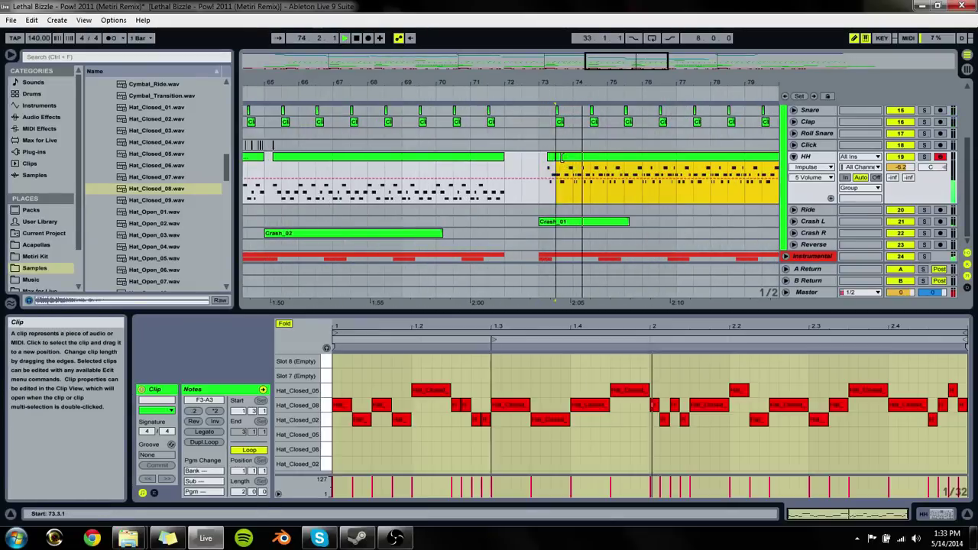
pyautogui.press('space')
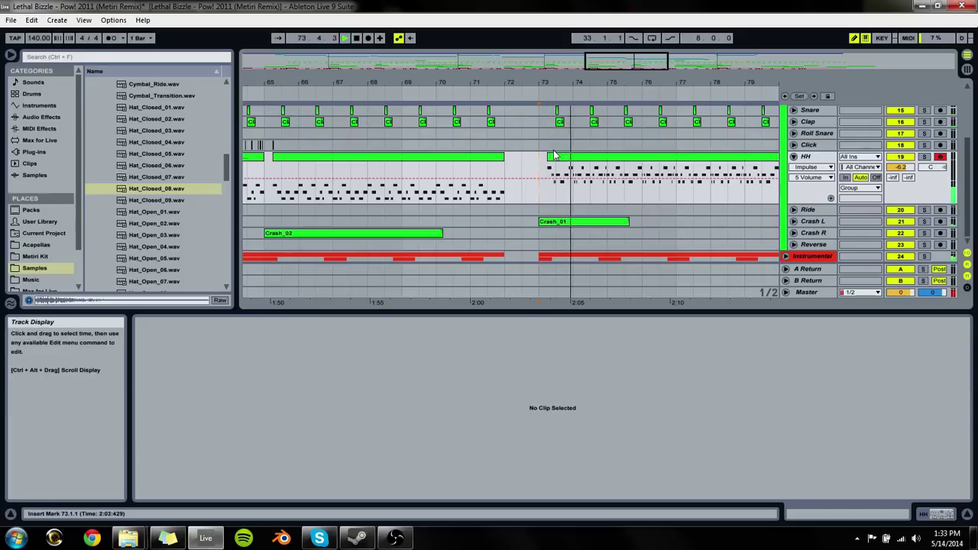
# Step: Fold the HH track and enlarge the arrangement area to show more tracks
pyautogui.click(793, 157)
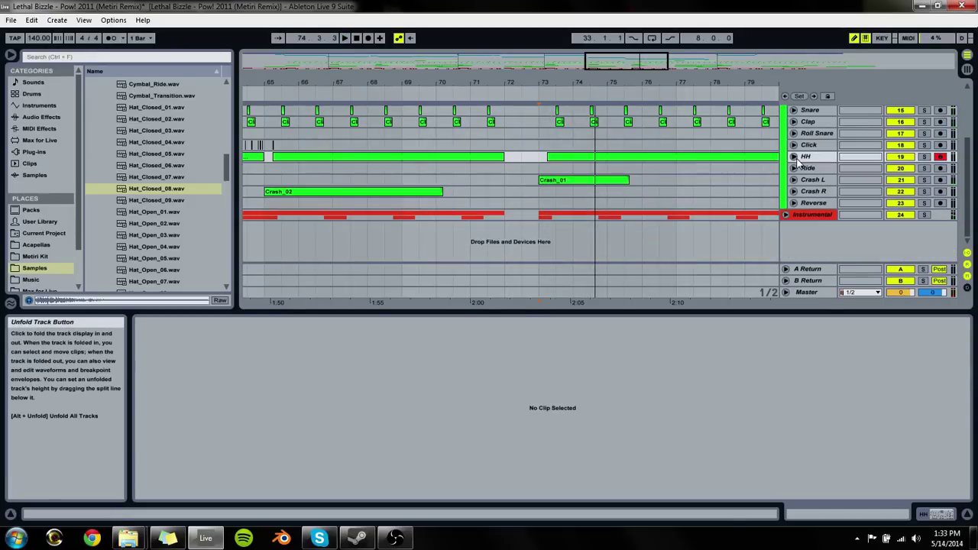
pyautogui.moveTo(636, 65); pyautogui.dragTo(635, 64)
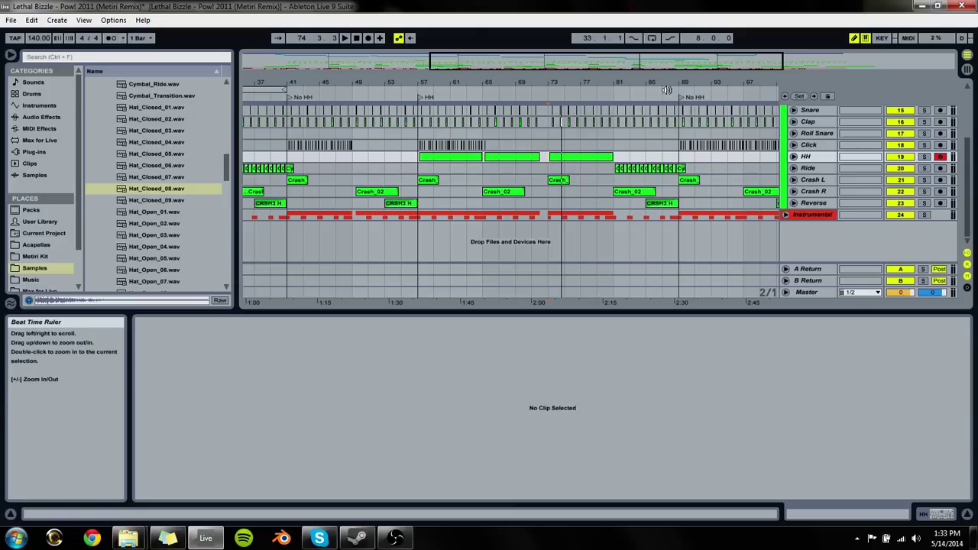
pyautogui.scroll(3, 841, 182)
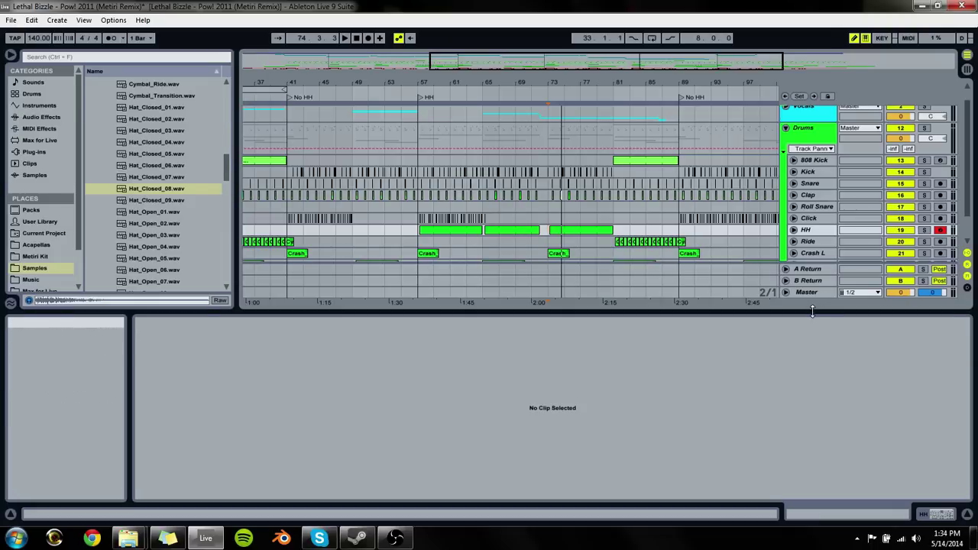
pyautogui.moveTo(811, 311); pyautogui.dragTo(812, 355)
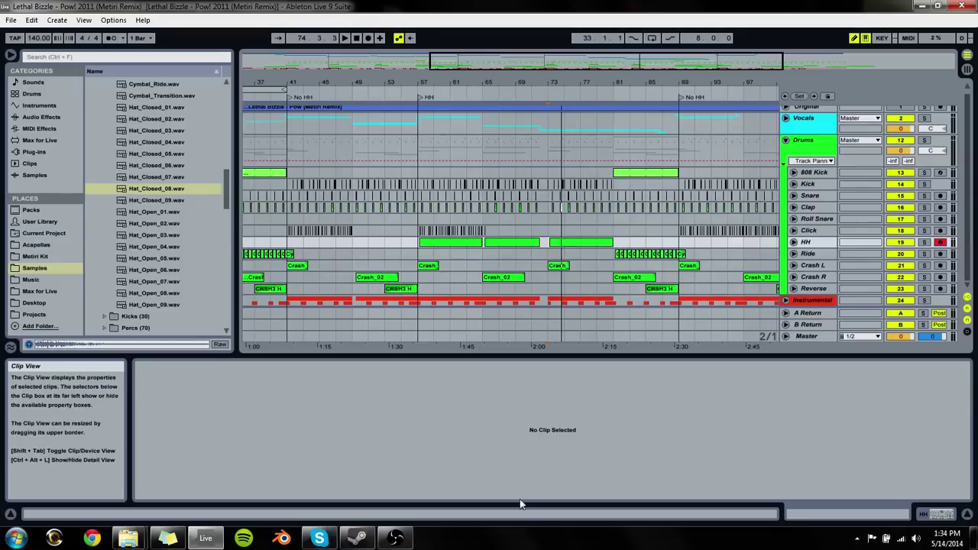
pyautogui.click(381, 543)
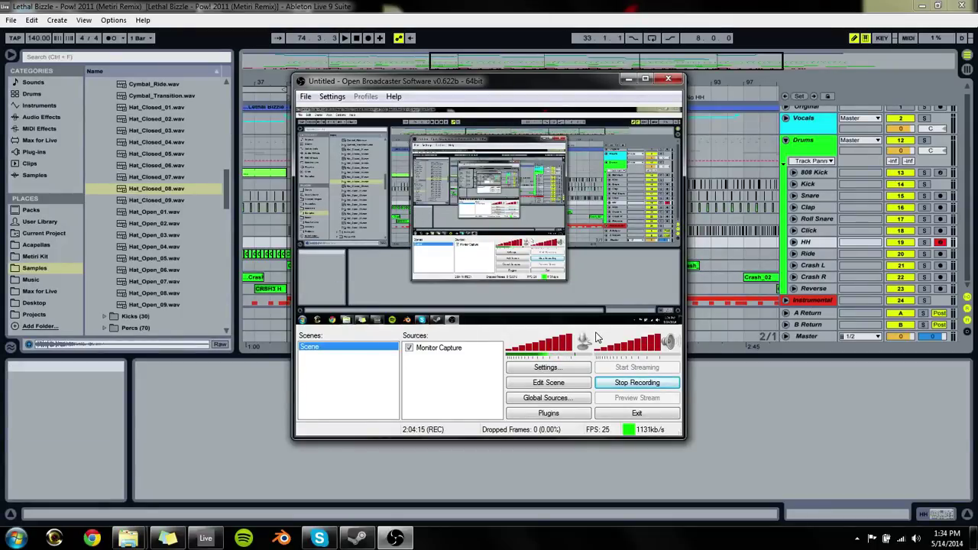
pyautogui.click(902, 6)
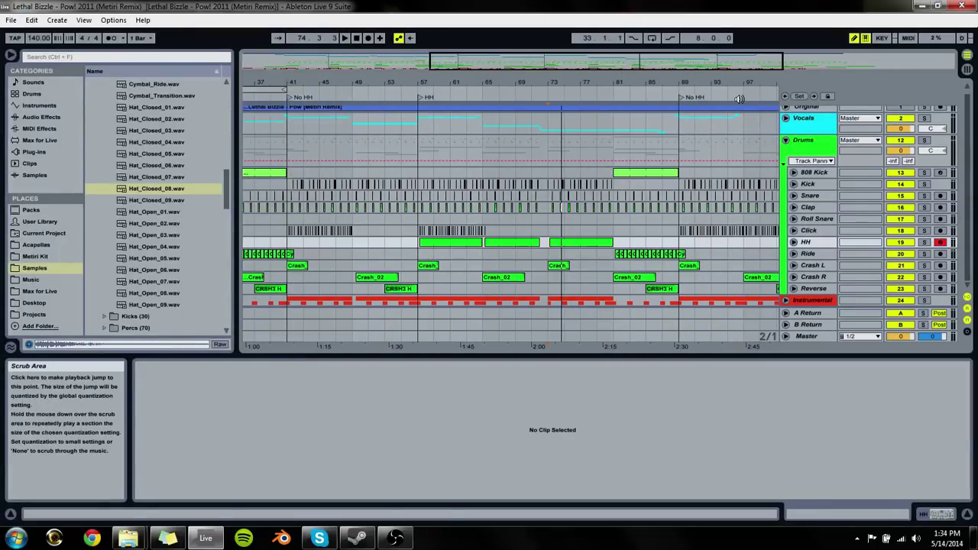
pyautogui.click(785, 142)
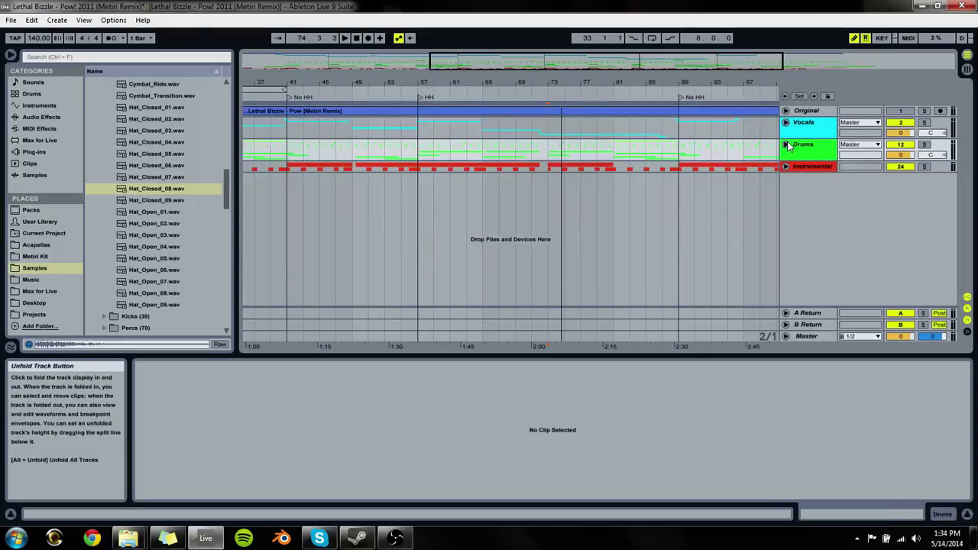
pyautogui.click(785, 144)
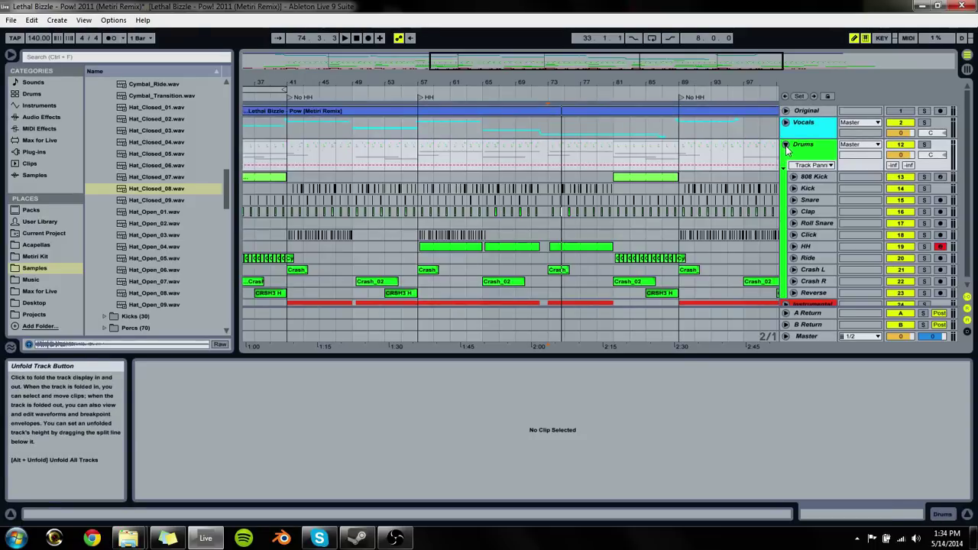
pyautogui.click(786, 144)
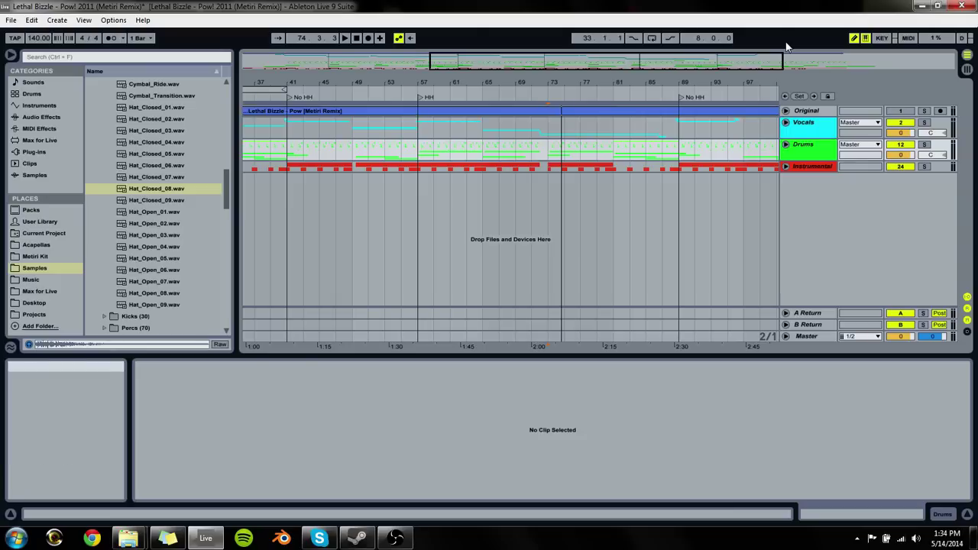
pyautogui.click(786, 144)
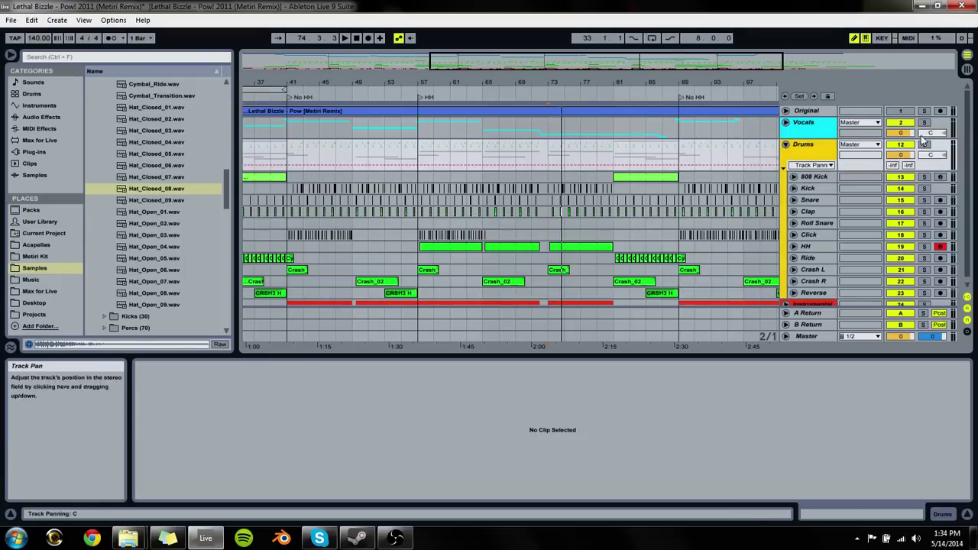
# Step: Switch to the Session View mixer, set the volume of all tracks inside the Drums group to -inf dB, and fold the group
pyautogui.press('Tab')
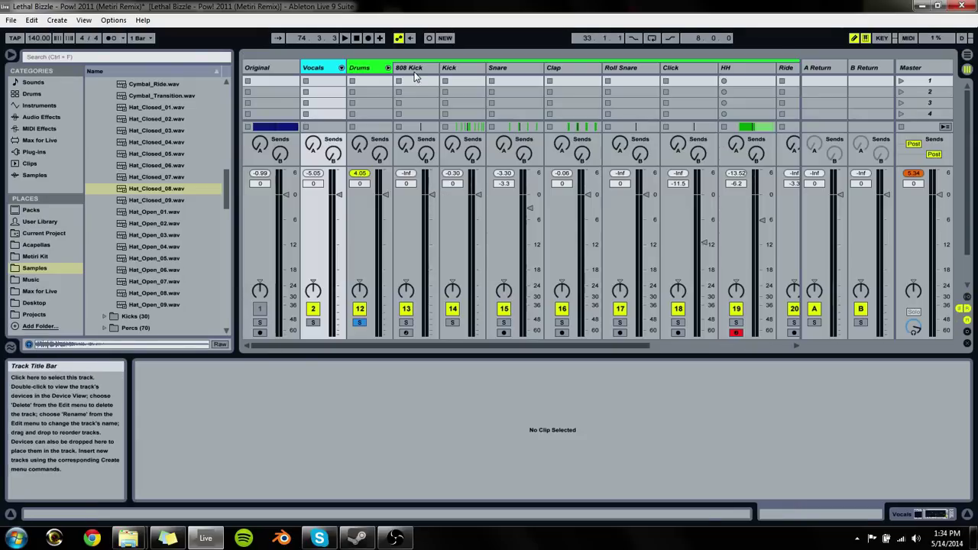
pyautogui.moveTo(309, 344); pyautogui.dragTo(433, 345)
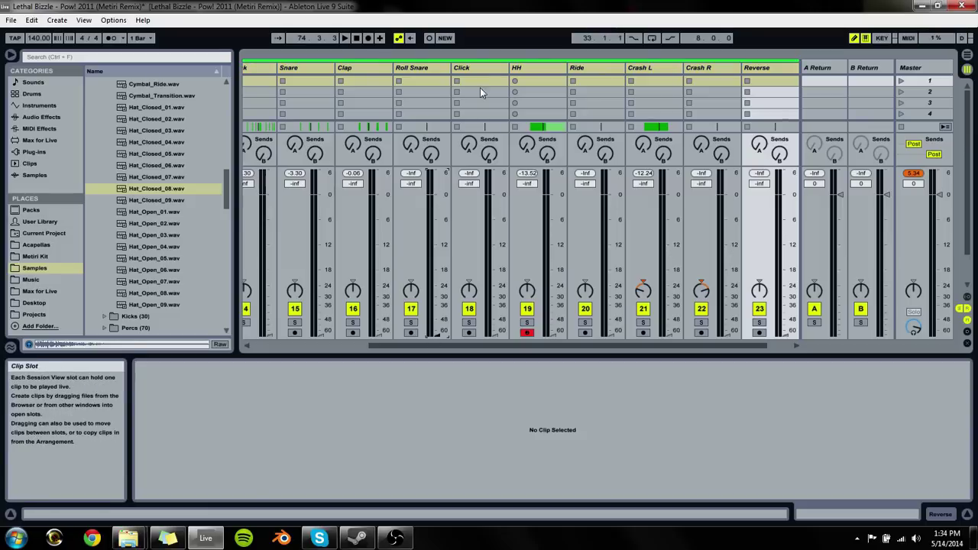
pyautogui.click(492, 59)
# Step: Unfold the Vocals group, set the volume of all its tracks from Intro to M&M's Delay to -inf dB, and fold it again
pyautogui.click(282, 65)
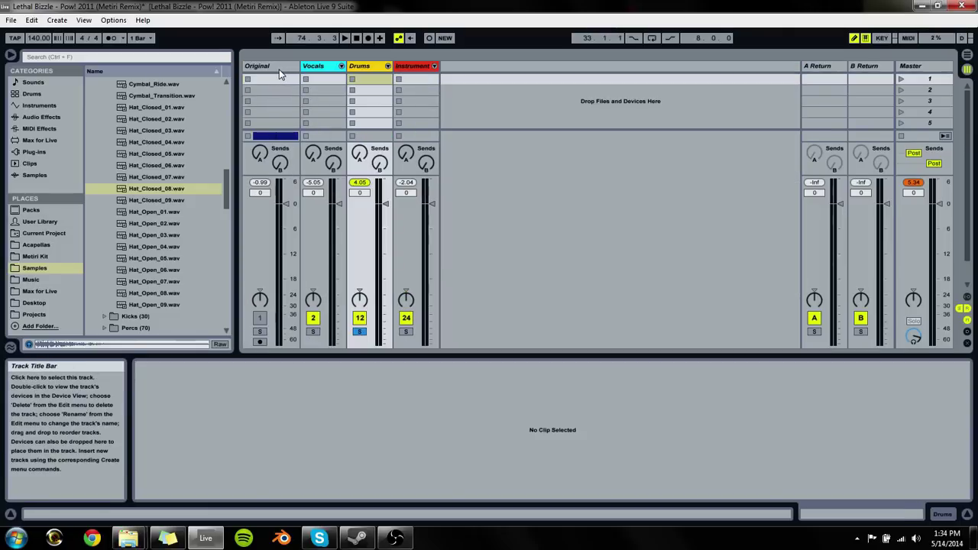
pyautogui.click(338, 67)
pyautogui.click(338, 67)
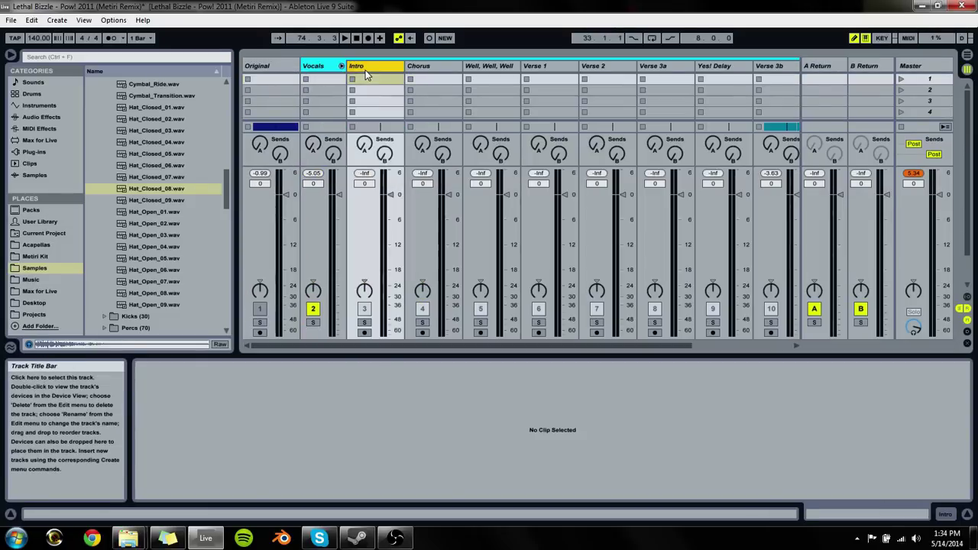
pyautogui.moveTo(437, 195); pyautogui.dragTo(437, 336)
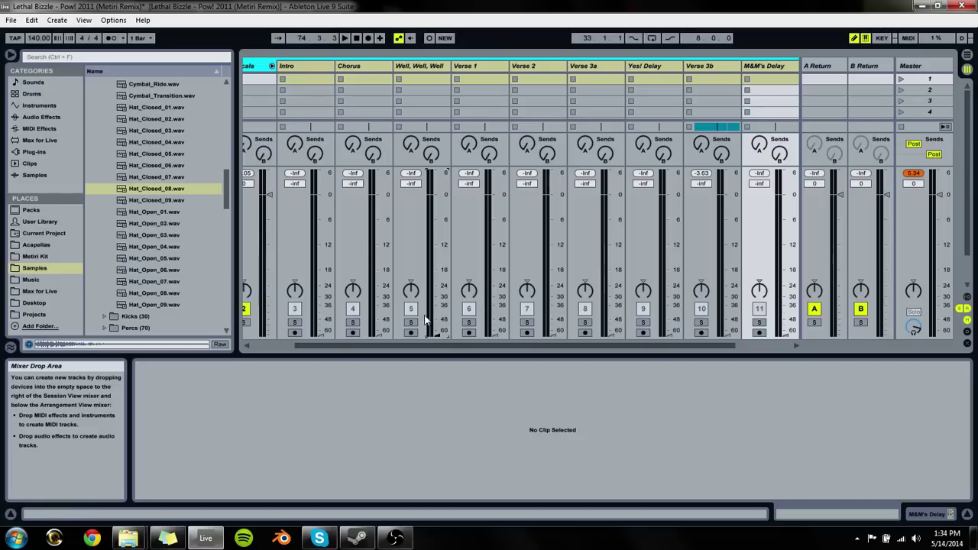
pyautogui.click(272, 66)
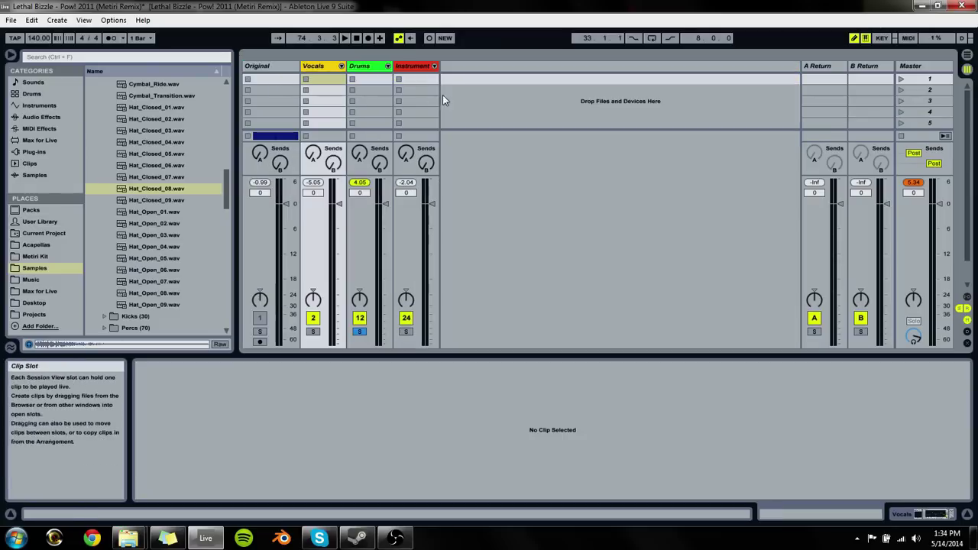
# Step: Set the Bell Loop and Horn Hits tracks in the Instrumental group to -inf dB and fold the group
pyautogui.click(434, 67)
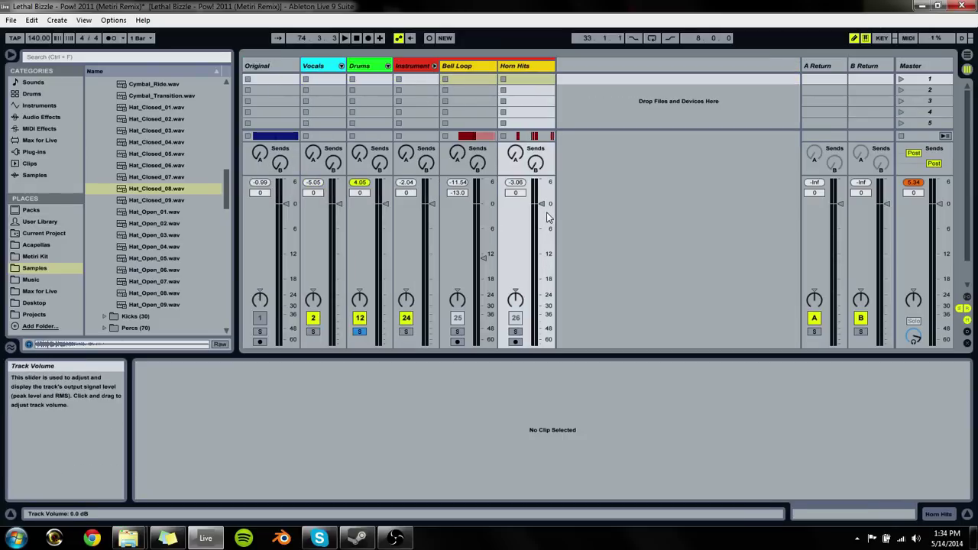
pyautogui.click(413, 66)
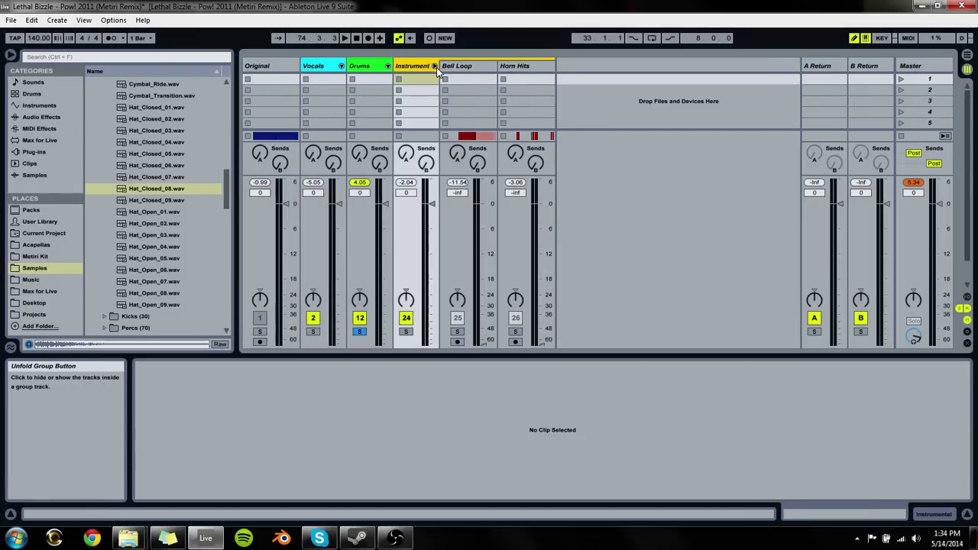
pyautogui.click(434, 66)
# Step: Turn off solo on the Drums group and unfold it to show its tracks
pyautogui.click(372, 69)
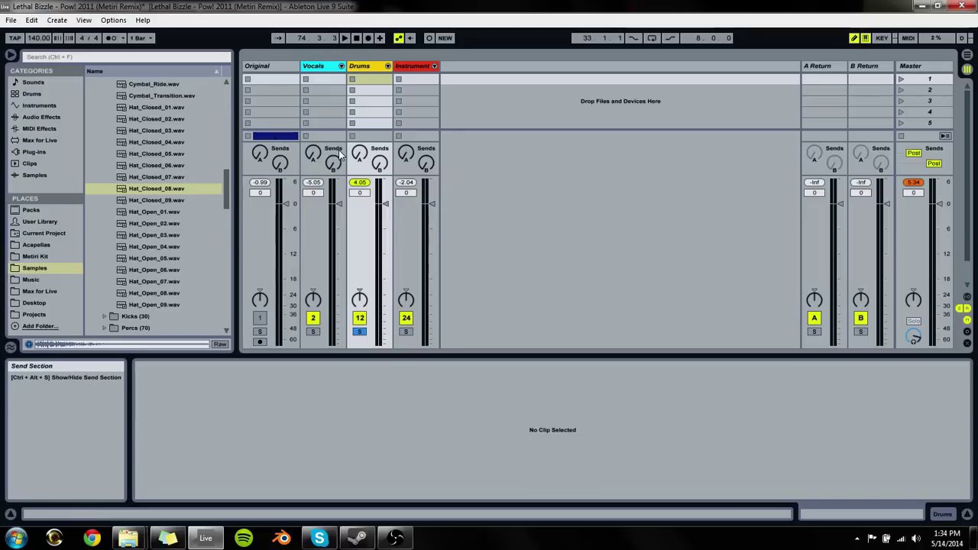
pyautogui.click(361, 333)
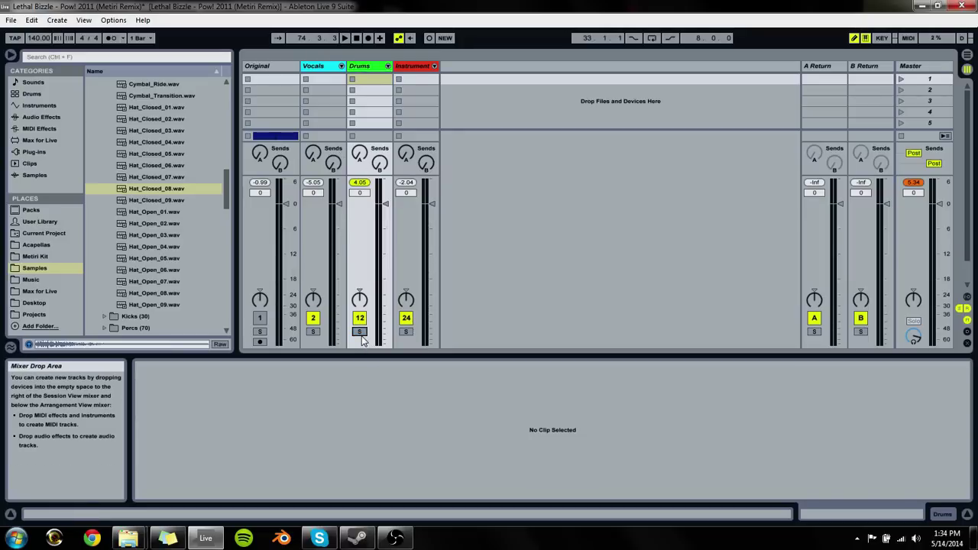
pyautogui.click(387, 67)
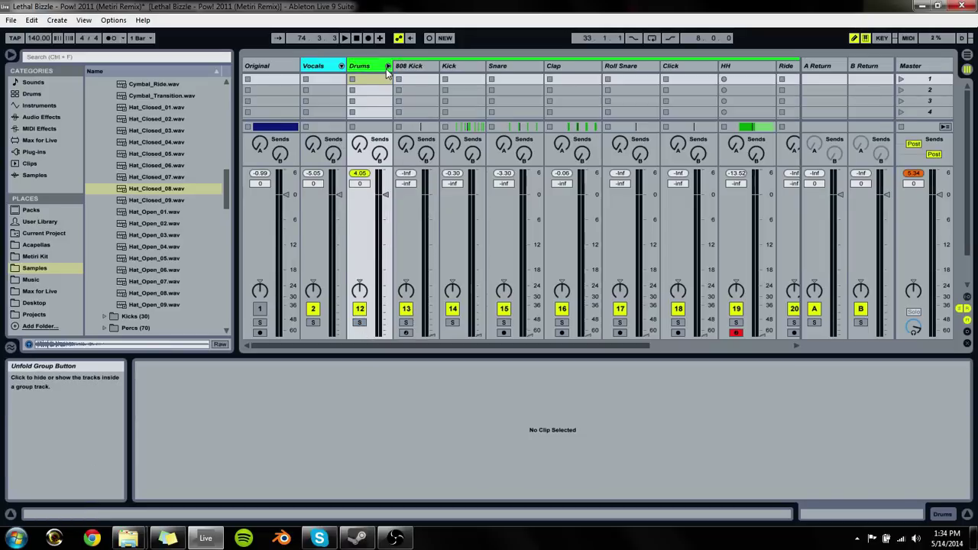
# Step: Hide the return tracks, the sends and the browser to make room for the mixer, and show the 808 Kick track's devices
pyautogui.click(917, 66)
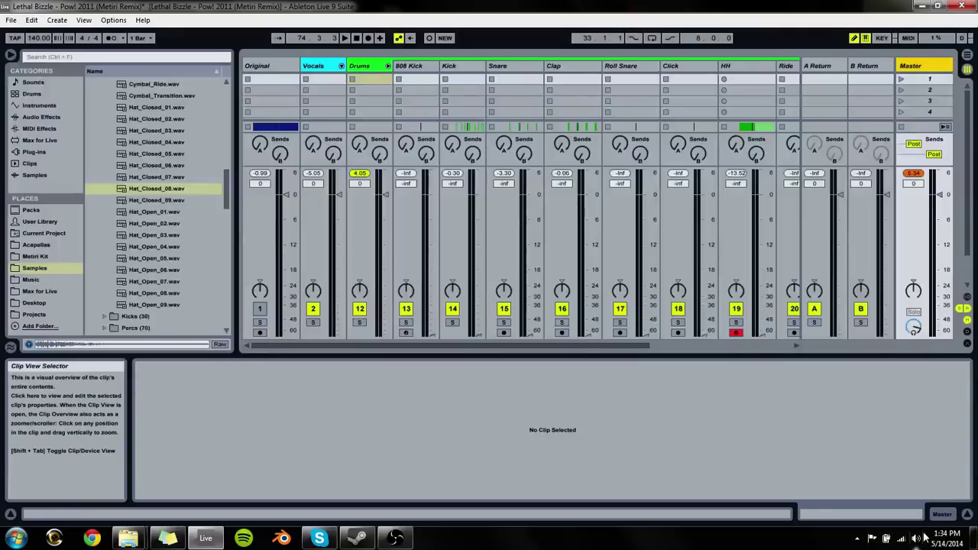
pyautogui.click(942, 514)
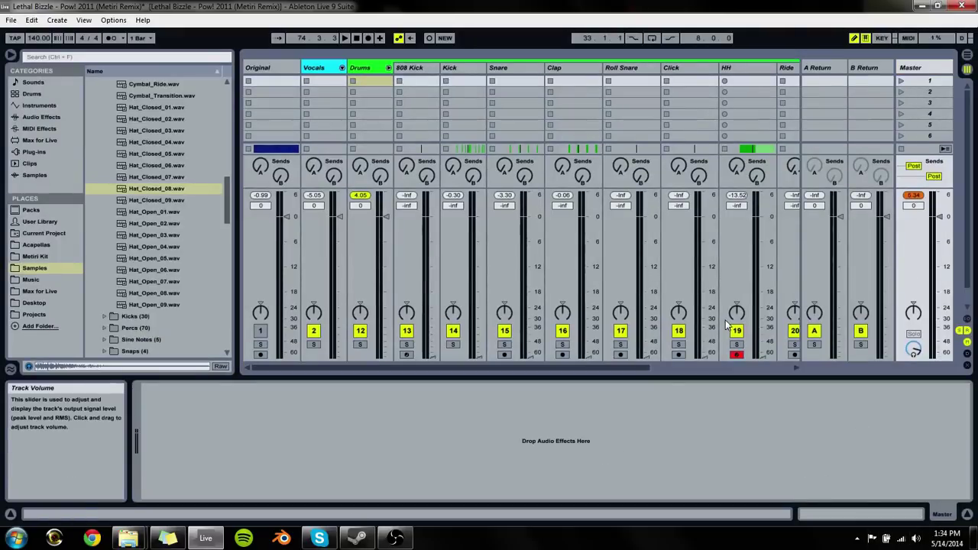
pyautogui.click(822, 67)
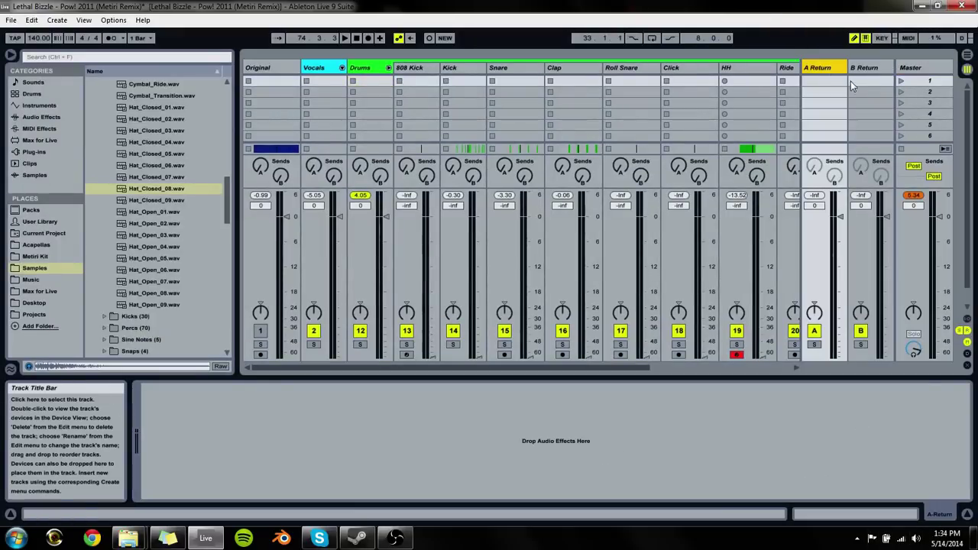
pyautogui.hotkey('ctrl', 'alt', 'r')
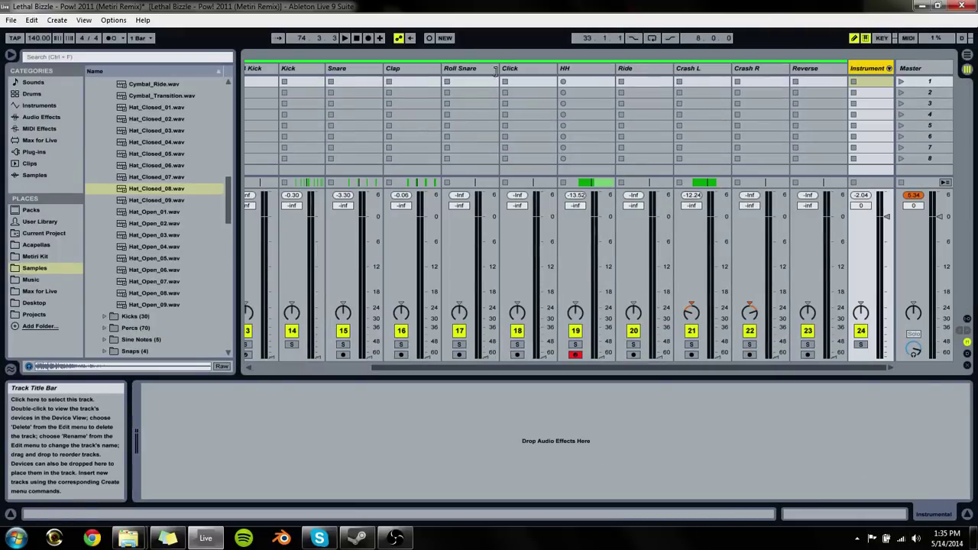
pyautogui.click(453, 71)
pyautogui.click(11, 55)
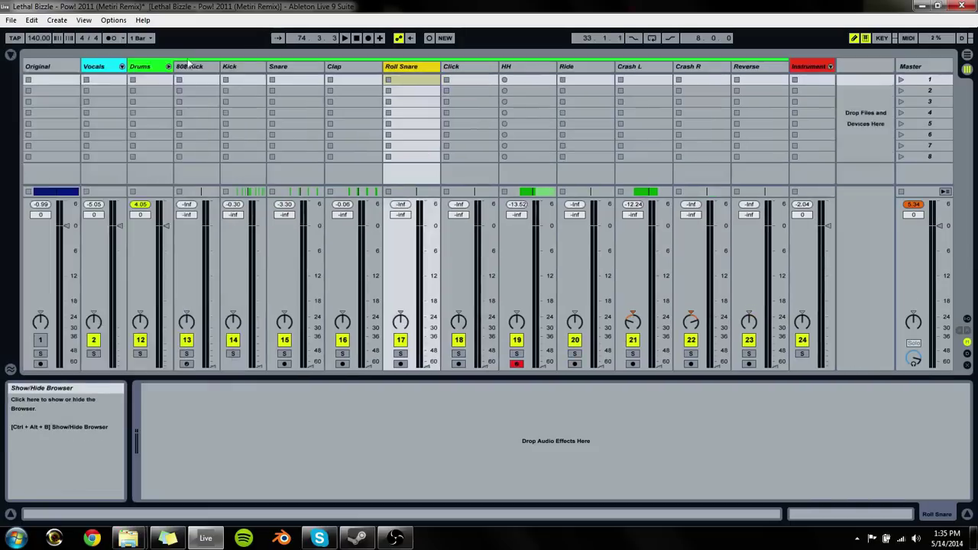
pyautogui.click(158, 66)
pyautogui.click(207, 69)
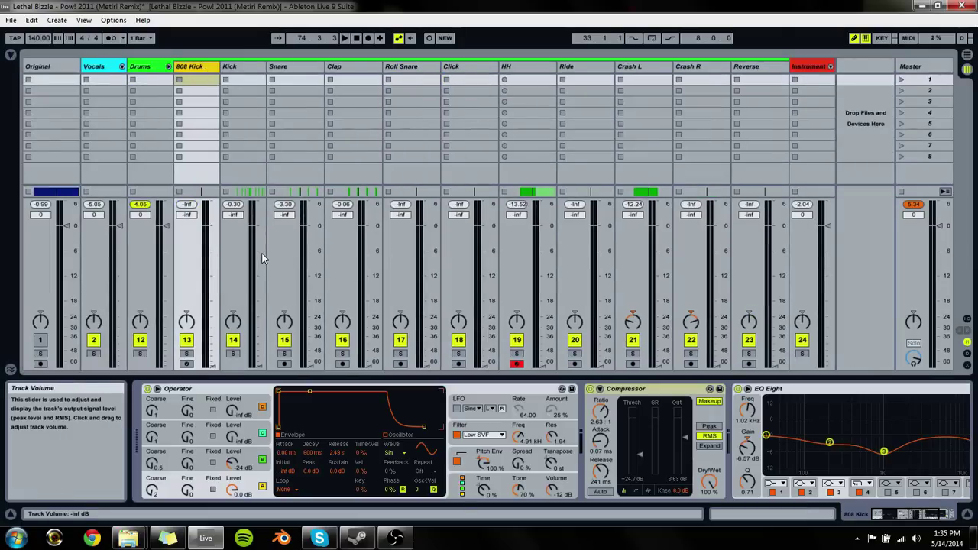
# Step: Loop the arrangement from 25.1.1 for 16 bars, enable looping, and return to the Session View mixer
pyautogui.press('Tab')
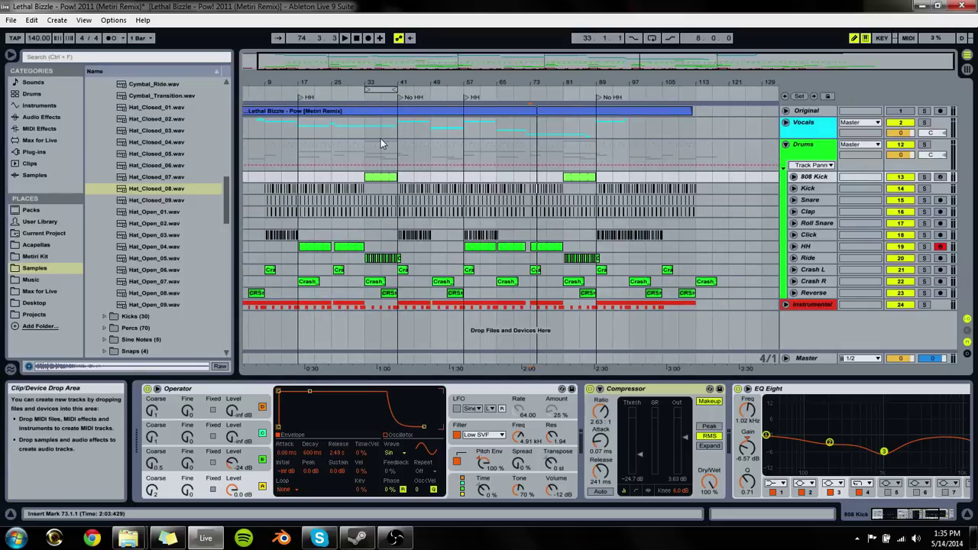
pyautogui.moveTo(388, 91)
pyautogui.mouseDown()
pyautogui.moveTo(321, 93)
pyautogui.moveTo(395, 90)
pyautogui.mouseUp()
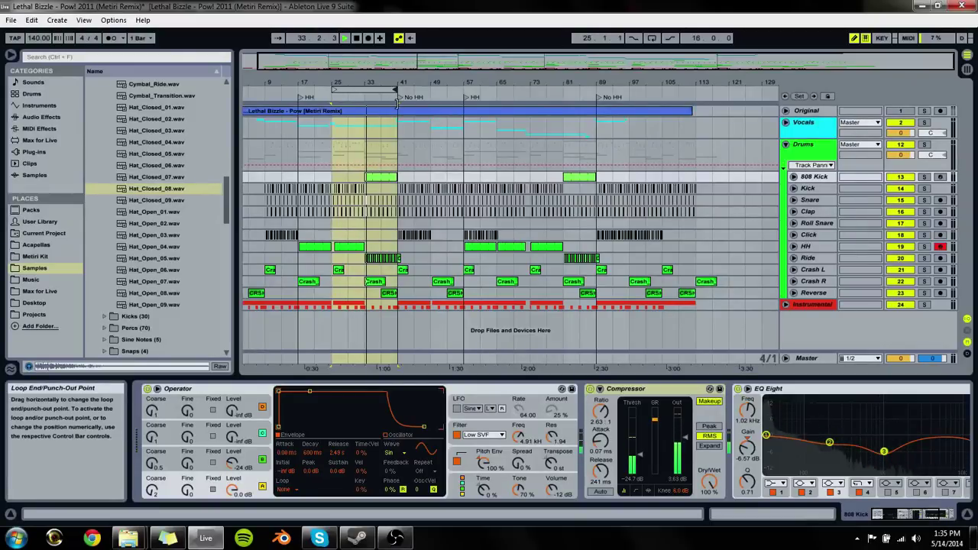
pyautogui.click(650, 38)
pyautogui.press('Tab')
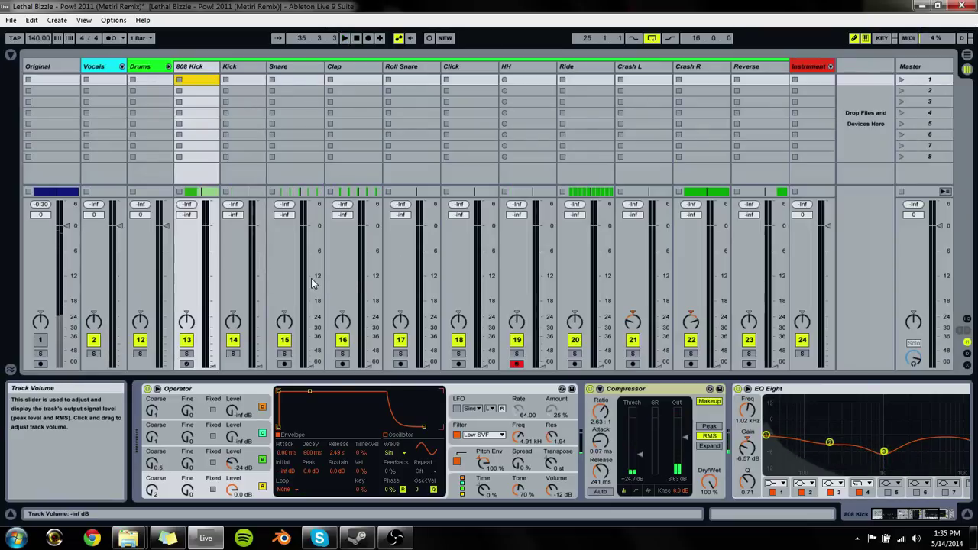
# Step: Raise the Kick track's volume to -14.5 dB while checking it in loop playback
pyautogui.click(259, 285)
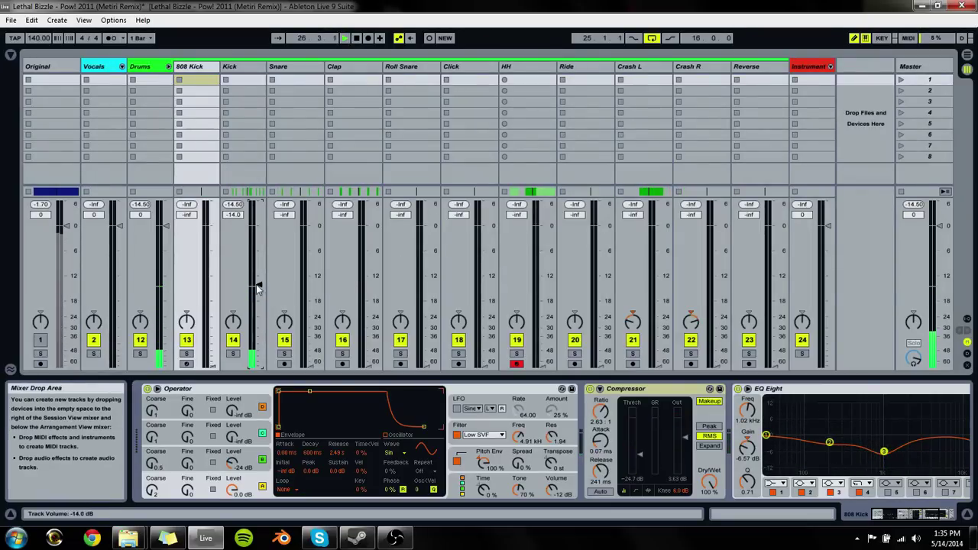
pyautogui.moveTo(258, 284); pyautogui.dragTo(258, 284)
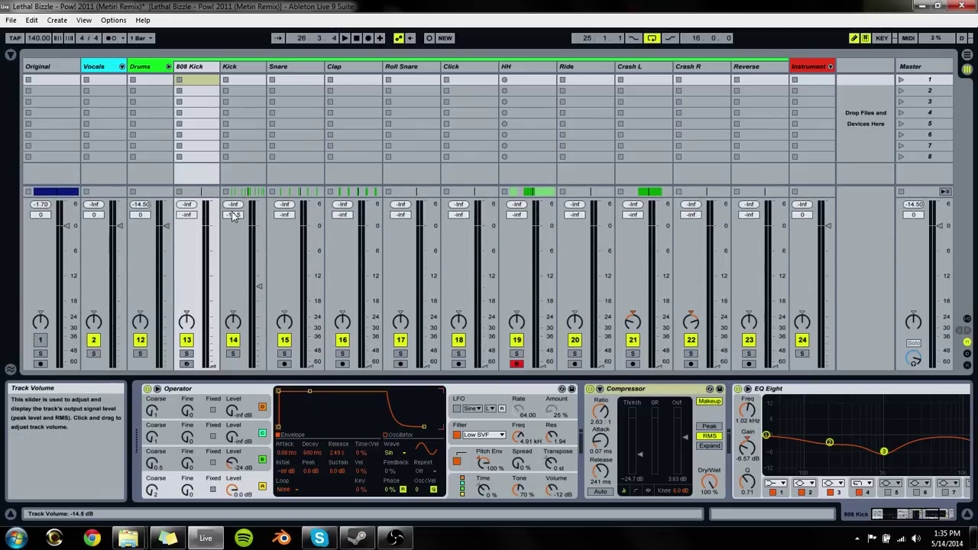
pyautogui.press('space')
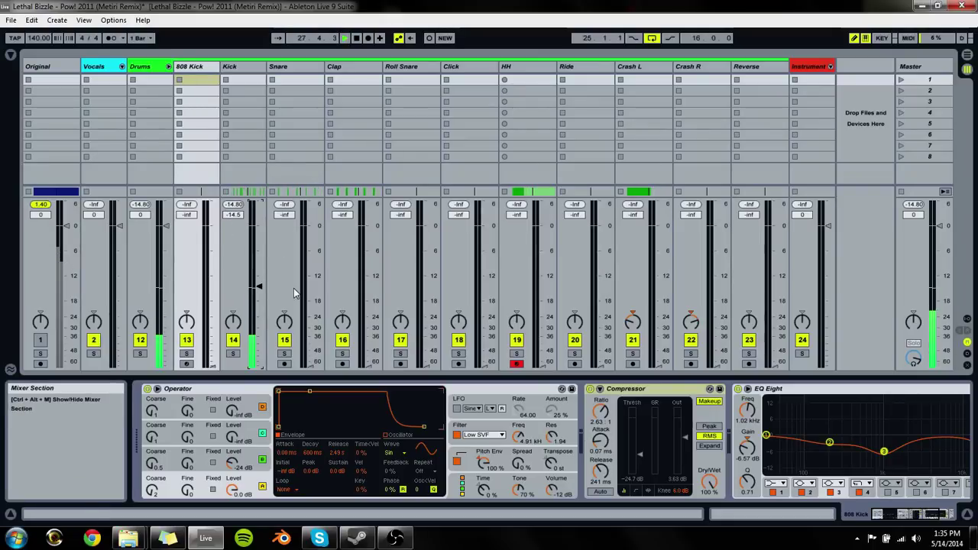
# Step: Raise the Clap track's volume to -16.7 dB and the Snare track's volume to -20.0 dB during playback
pyautogui.click(369, 320)
pyautogui.moveTo(369, 320); pyautogui.dragTo(369, 298)
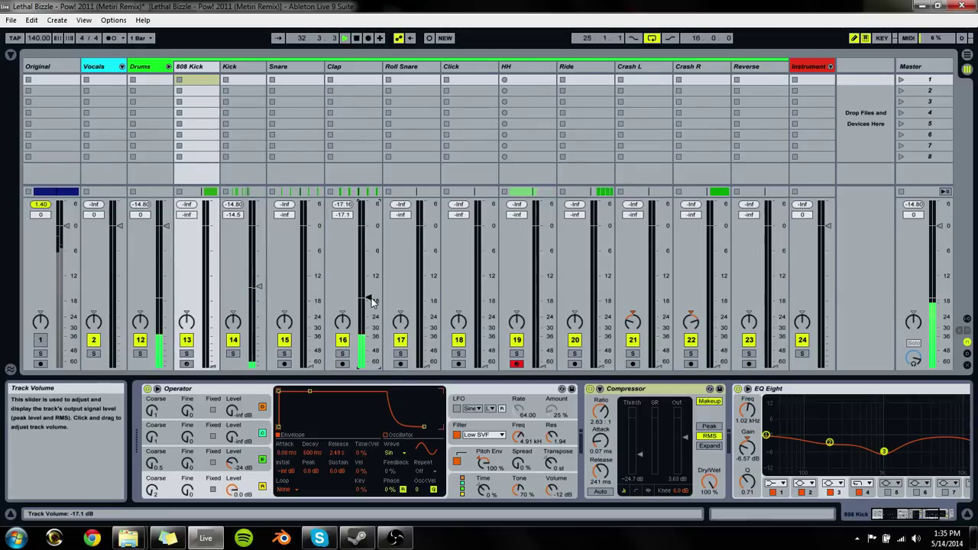
pyautogui.moveTo(315, 330); pyautogui.dragTo(313, 301)
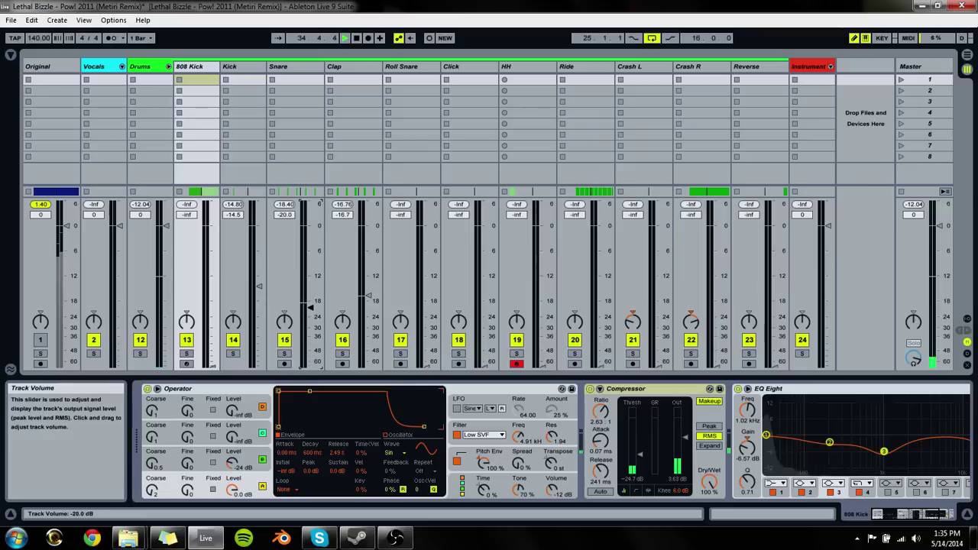
# Step: Show the browser again and add a Compressor from the audio effects to the Master track
pyautogui.click(11, 55)
pyautogui.click(39, 141)
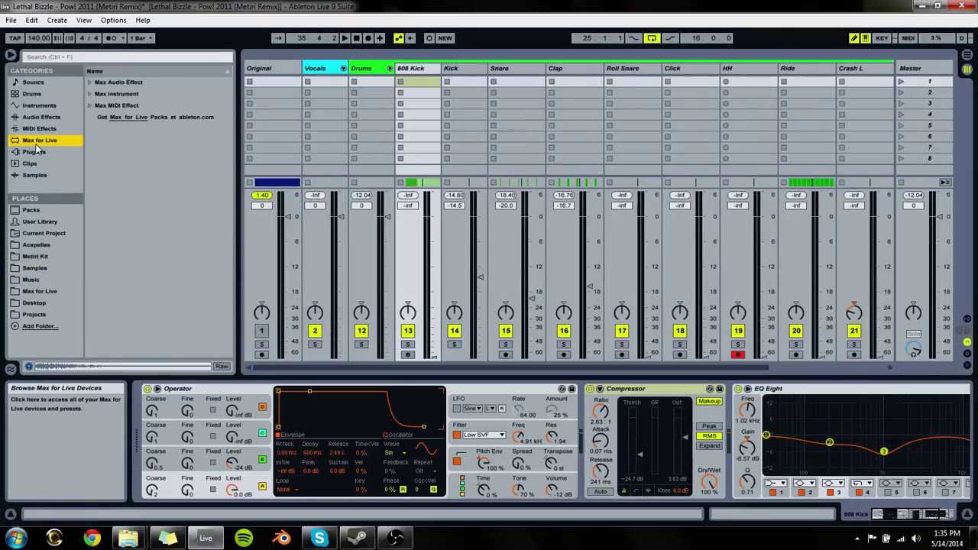
pyautogui.click(39, 117)
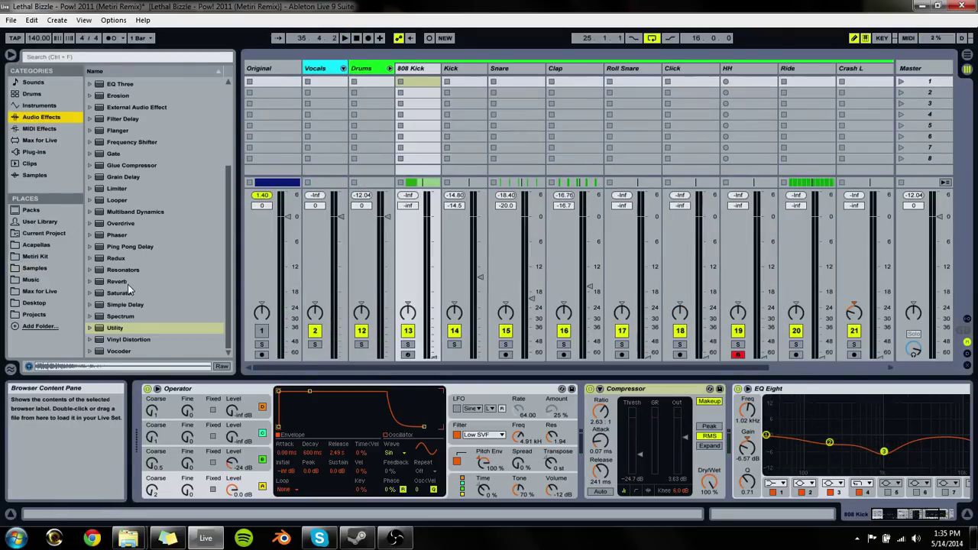
pyautogui.scroll(2, 108, 229)
pyautogui.scroll(1, 111, 203)
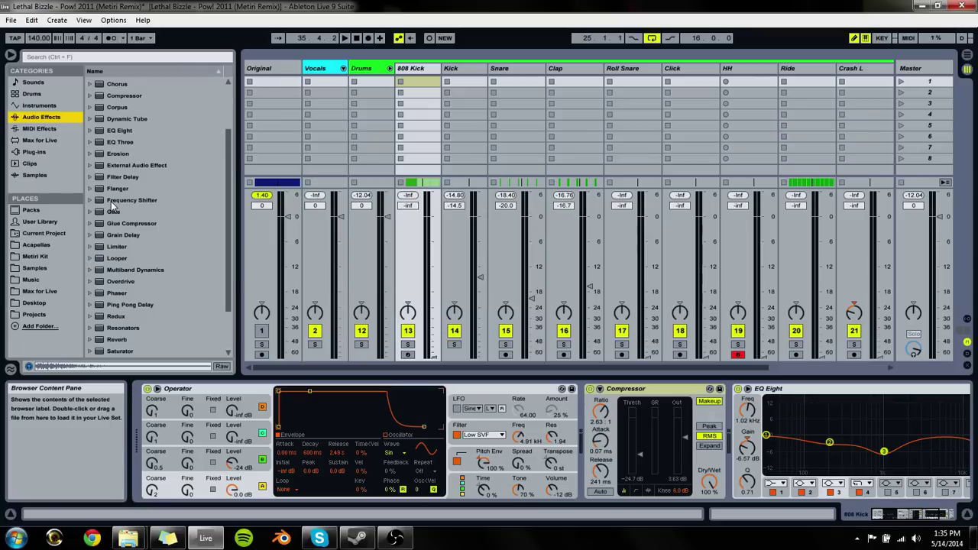
pyautogui.click(119, 98)
pyautogui.click(920, 79)
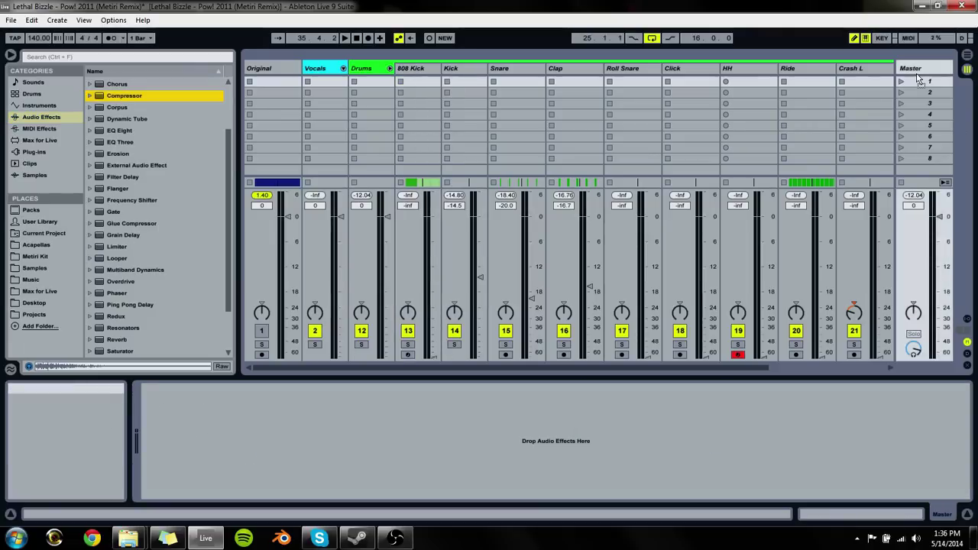
pyautogui.press('Return')
pyautogui.click(176, 389)
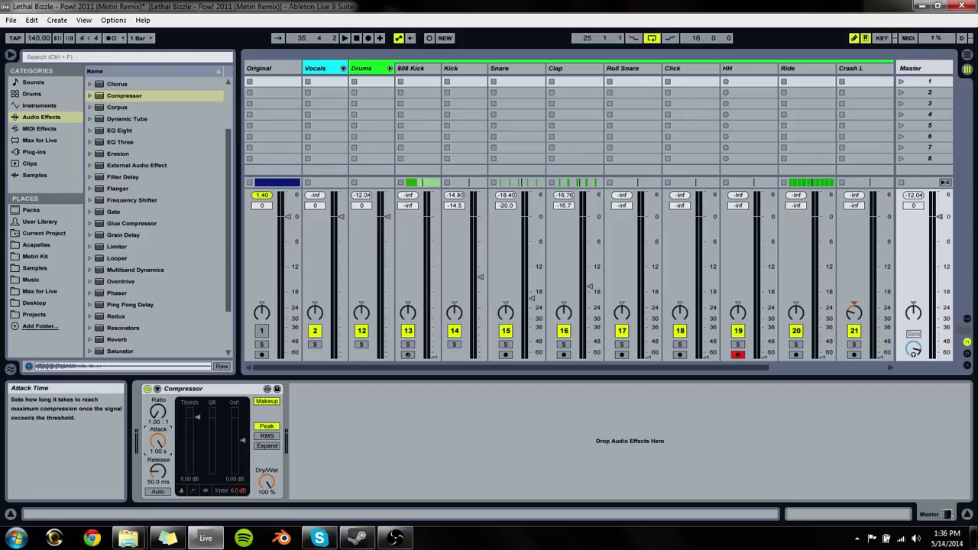
# Step: Set the Master compressor's attack to 2.00 ms and its output gain to 12.0 dB, checking it in loop playback
pyautogui.press('Return')
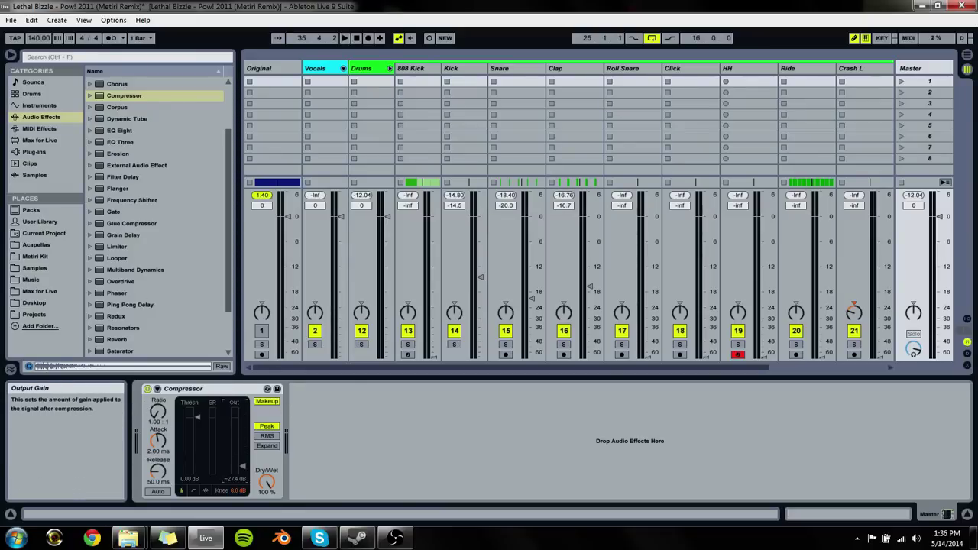
pyautogui.moveTo(242, 442); pyautogui.dragTo(243, 425)
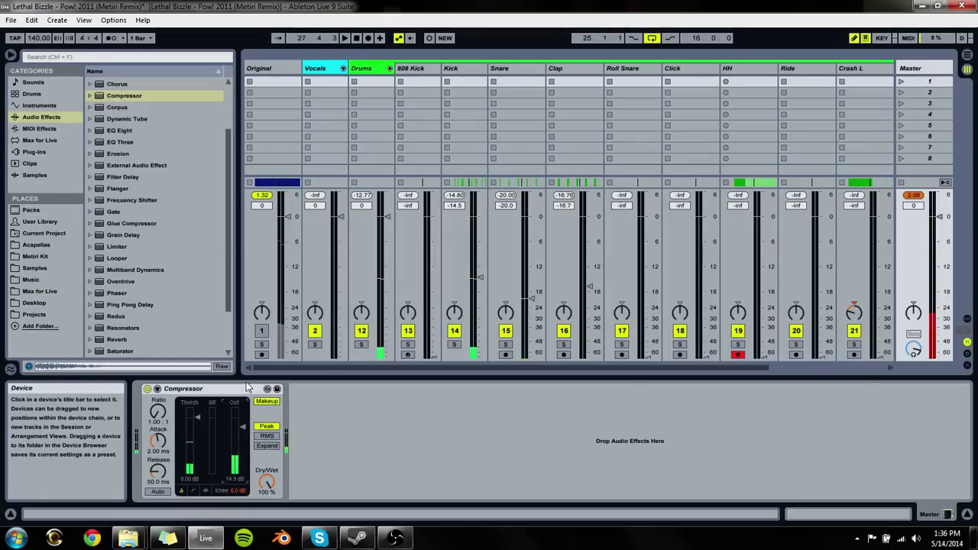
pyautogui.press('space')
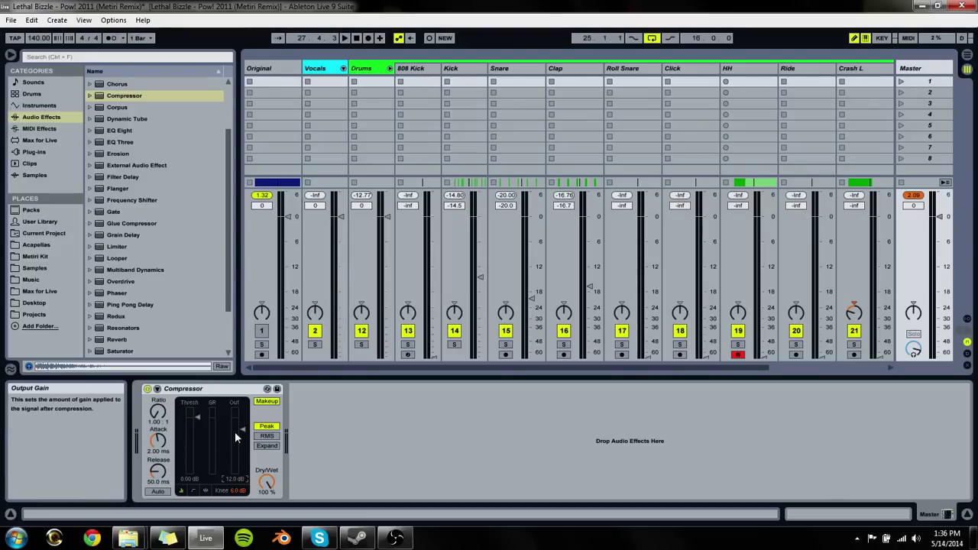
pyautogui.press('space')
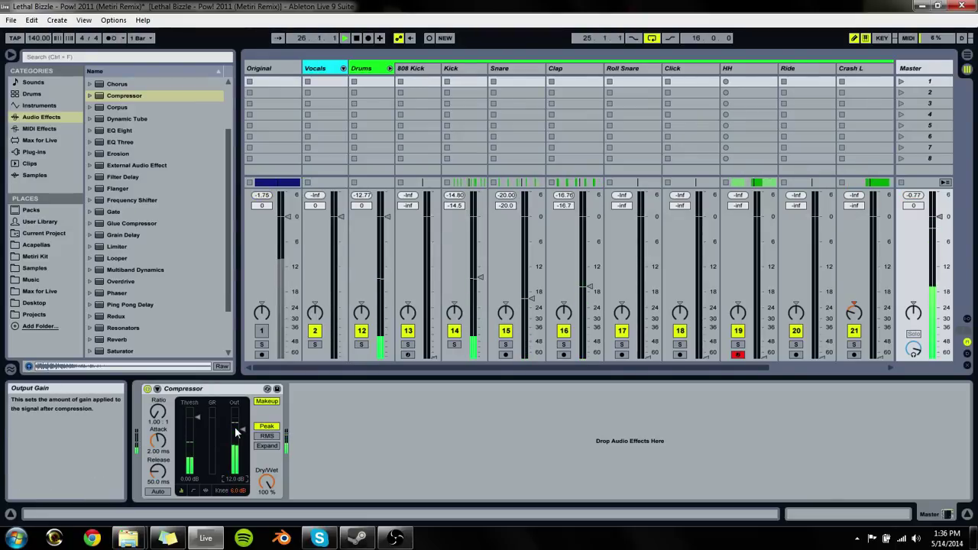
pyautogui.press('Tab')
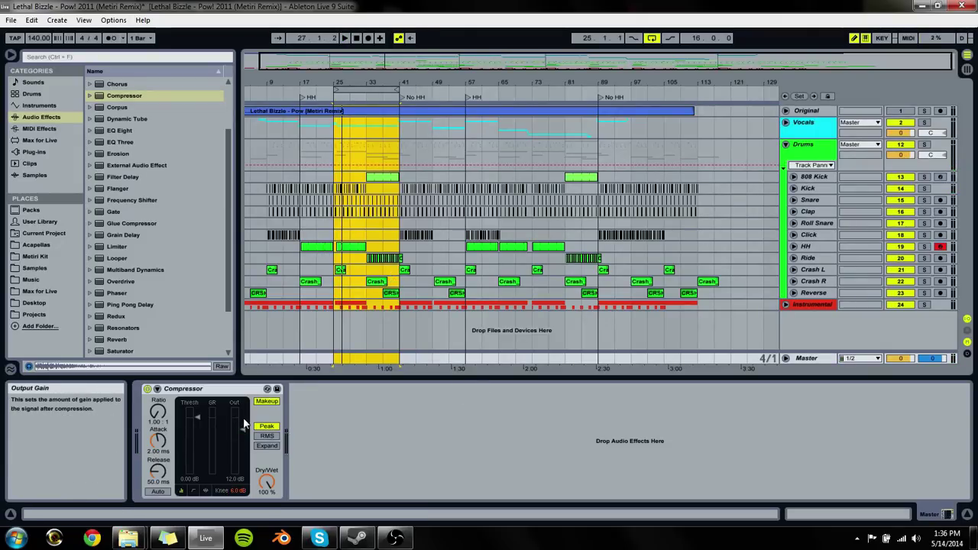
pyautogui.press('Tab')
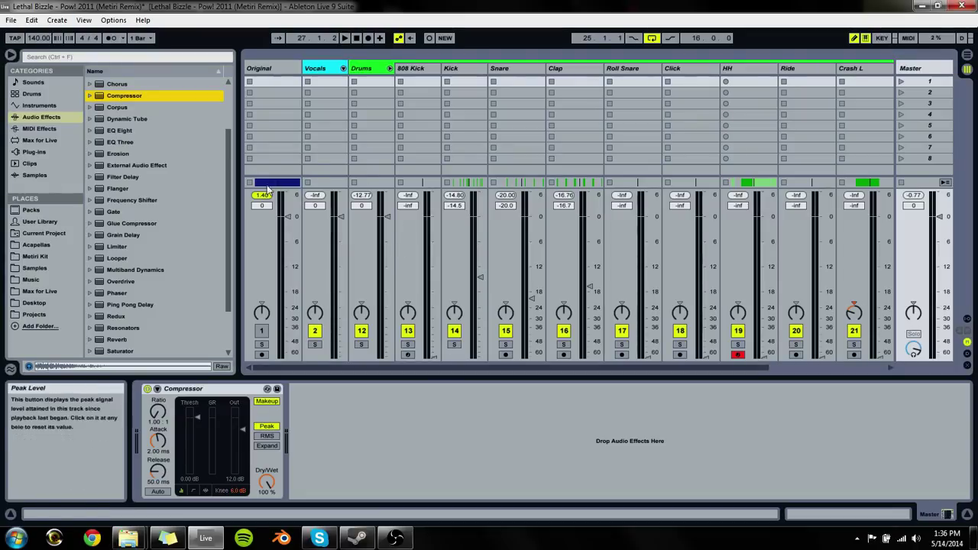
pyautogui.click(410, 68)
pyautogui.click(480, 69)
pyautogui.click(513, 74)
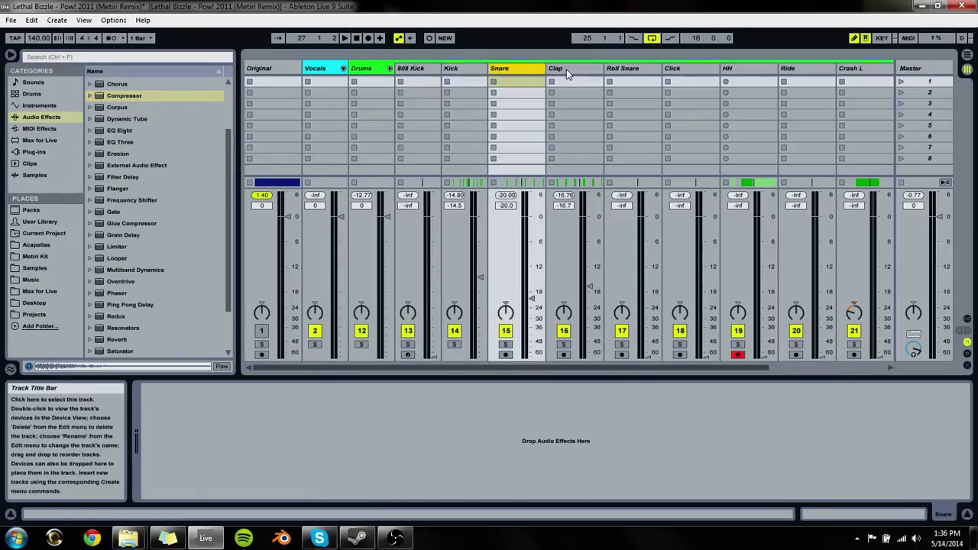
pyautogui.click(569, 72)
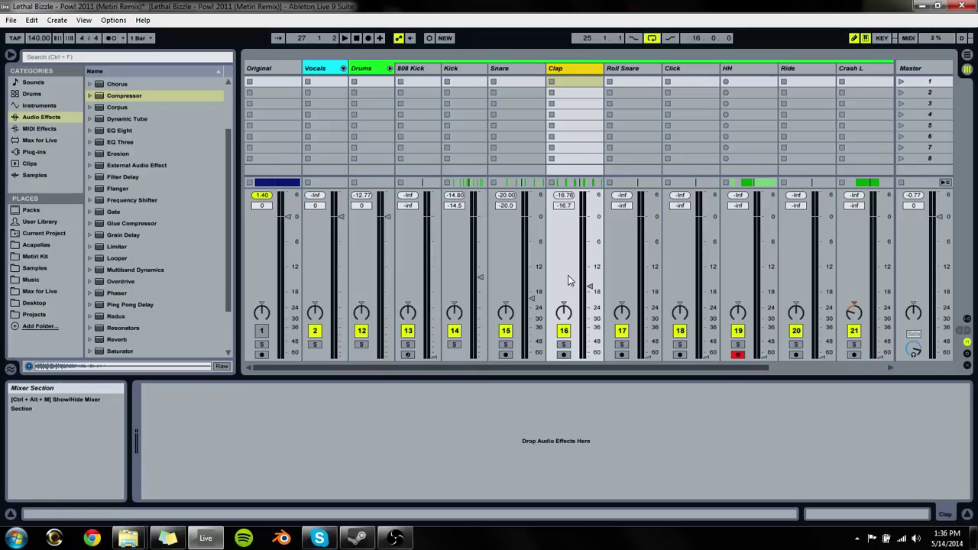
# Step: Insert a return track and load the Reverb audio effect onto it
pyautogui.hotkey('ctrl', 'alt', 't')
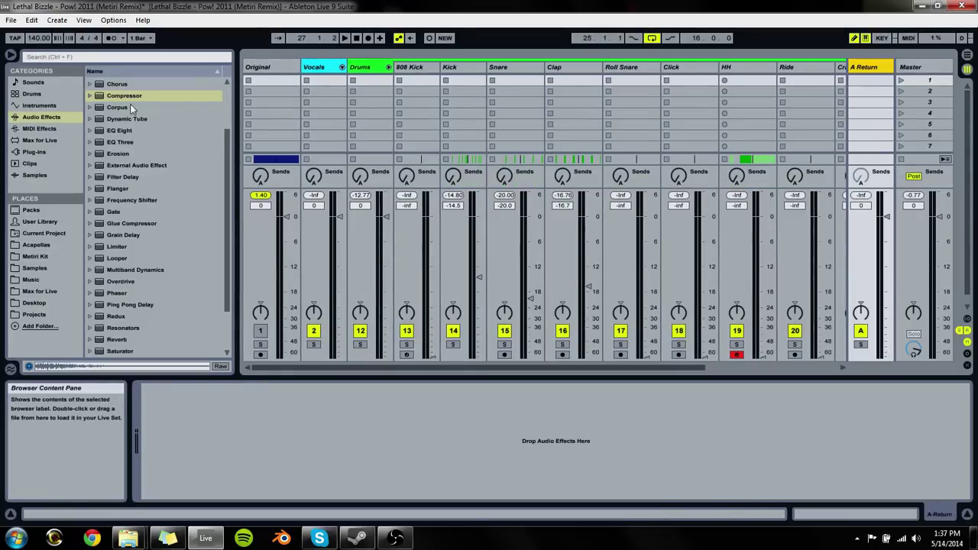
pyautogui.scroll(-2, 123, 233)
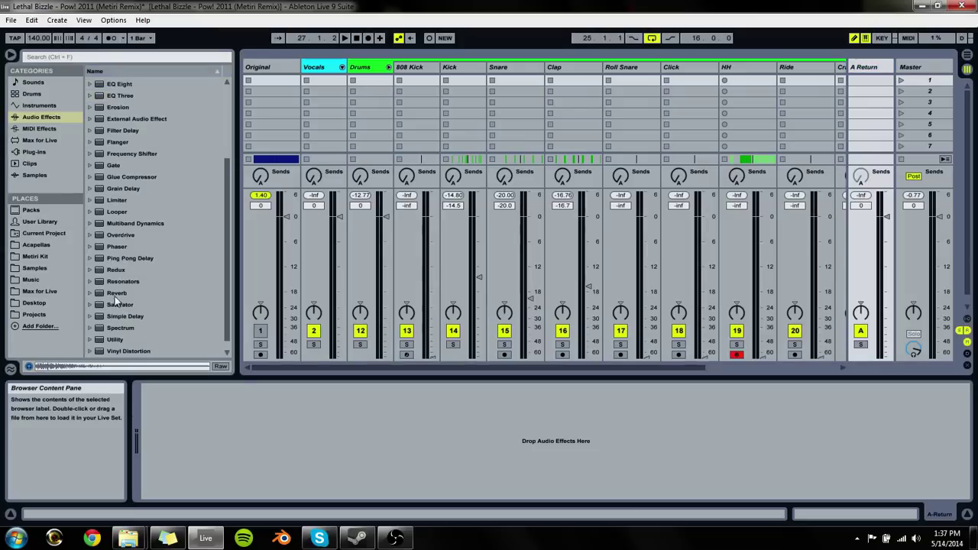
pyautogui.moveTo(115, 297); pyautogui.dragTo(165, 299)
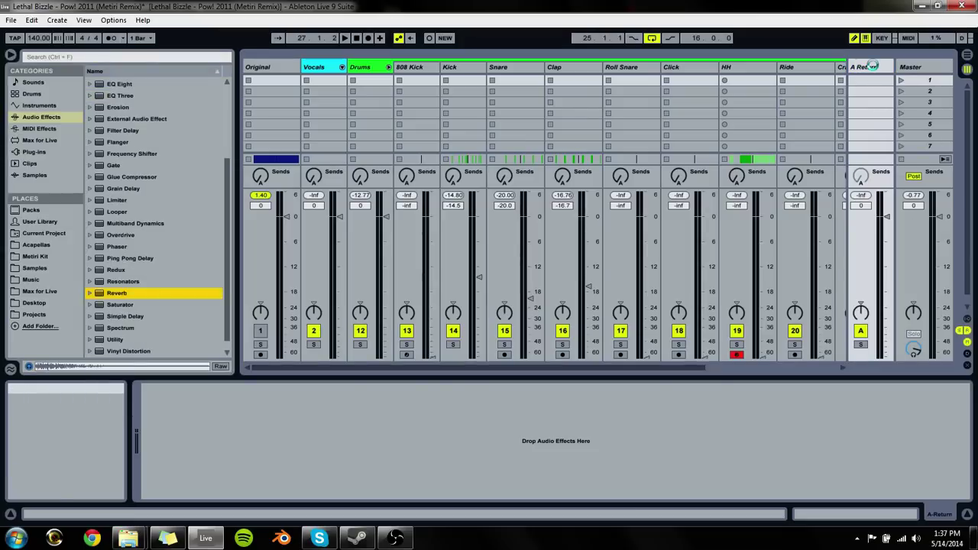
pyautogui.moveTo(872, 67); pyautogui.dragTo(872, 68)
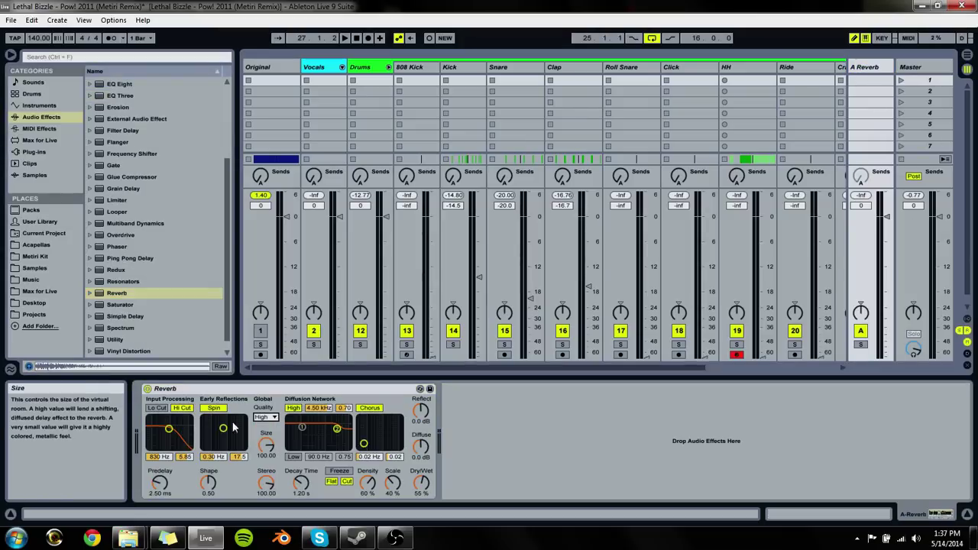
# Step: Switch the reverb's input filter from Hi Cut to Lo Cut and its diffusion network filter from High to Low
pyautogui.click(182, 409)
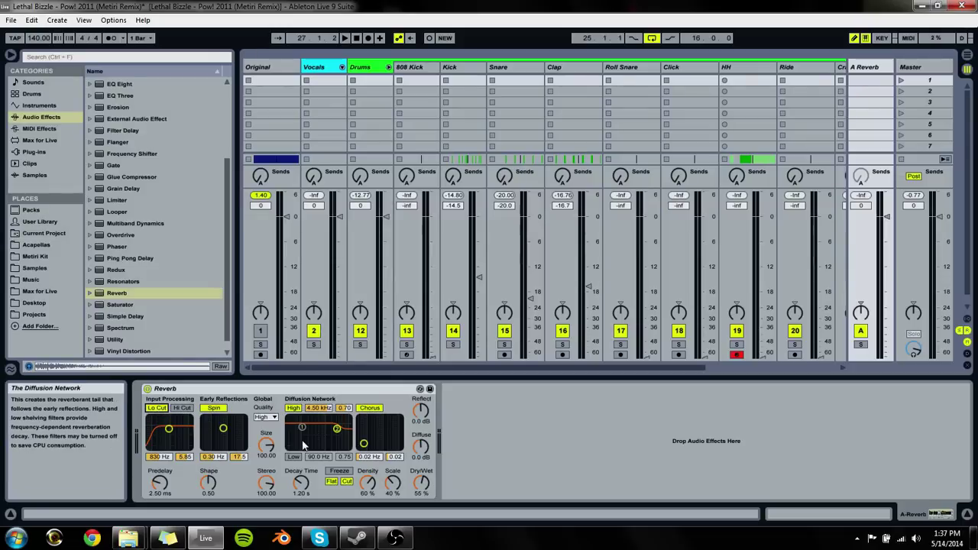
pyautogui.click(296, 410)
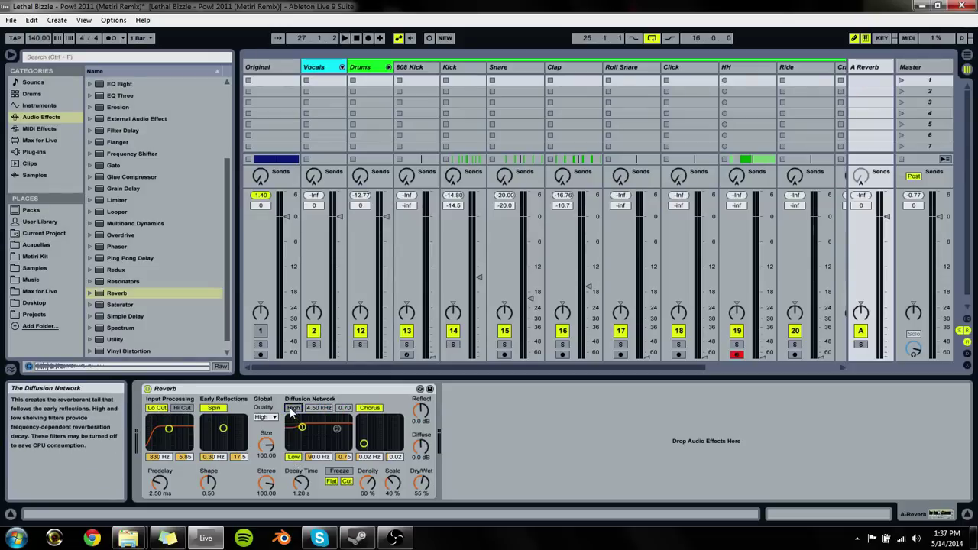
# Step: Set the reverb's Dry/Wet to 100%, Size to 146.83, Stereo to 109.52, Decay Time to 1.92 s, Density to 73%, Scale to 56% and Predelay to 1.28 ms
pyautogui.moveTo(421, 483); pyautogui.dragTo(421, 481)
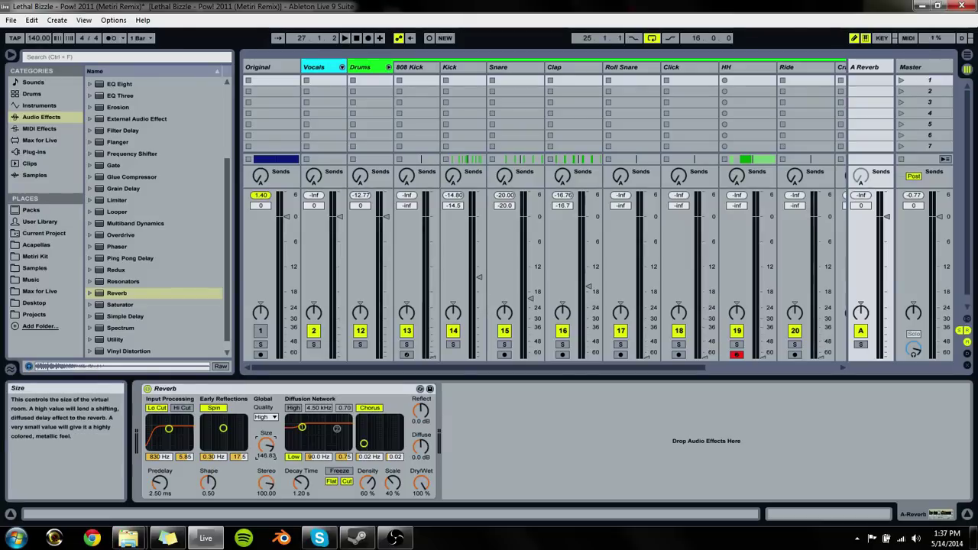
pyautogui.moveTo(269, 480); pyautogui.dragTo(290, 493)
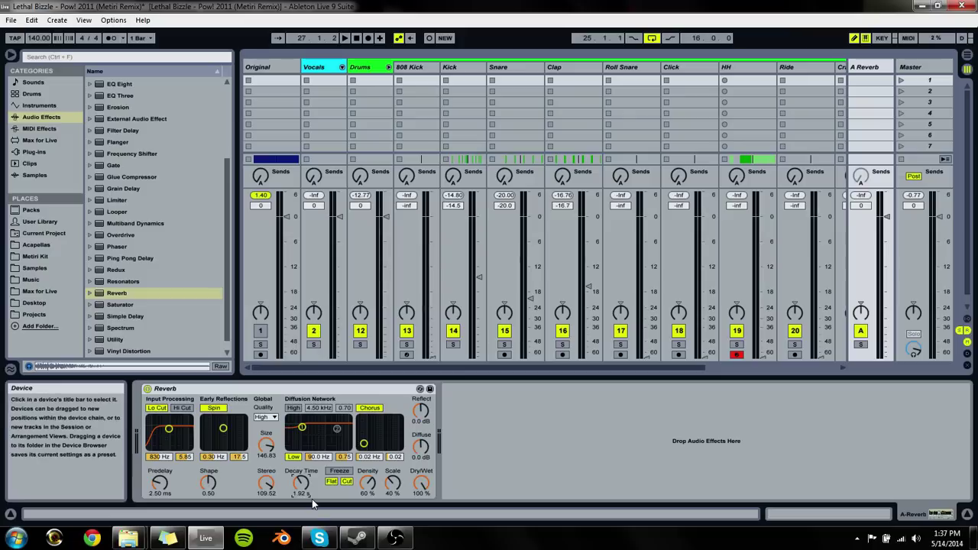
pyautogui.moveTo(392, 483); pyautogui.dragTo(392, 478)
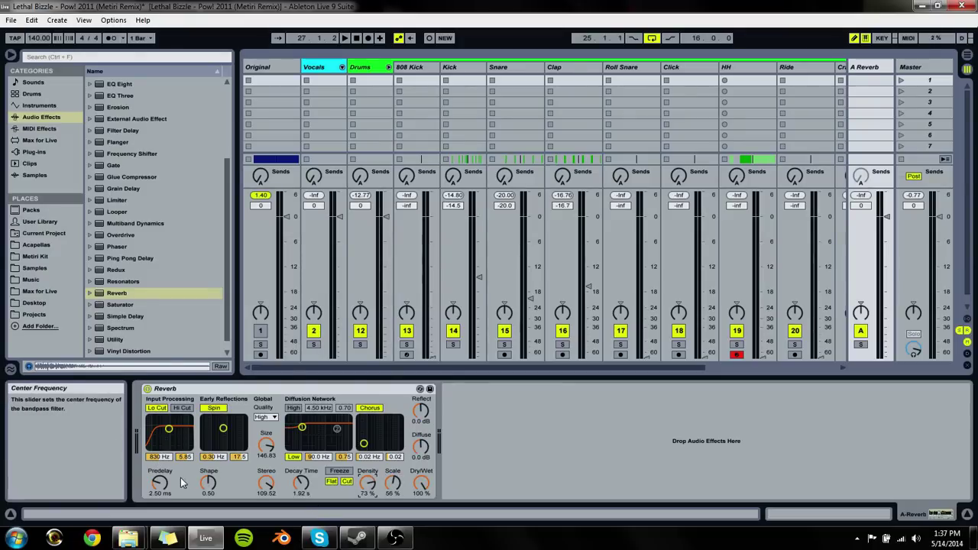
pyautogui.moveTo(159, 483); pyautogui.dragTo(159, 489)
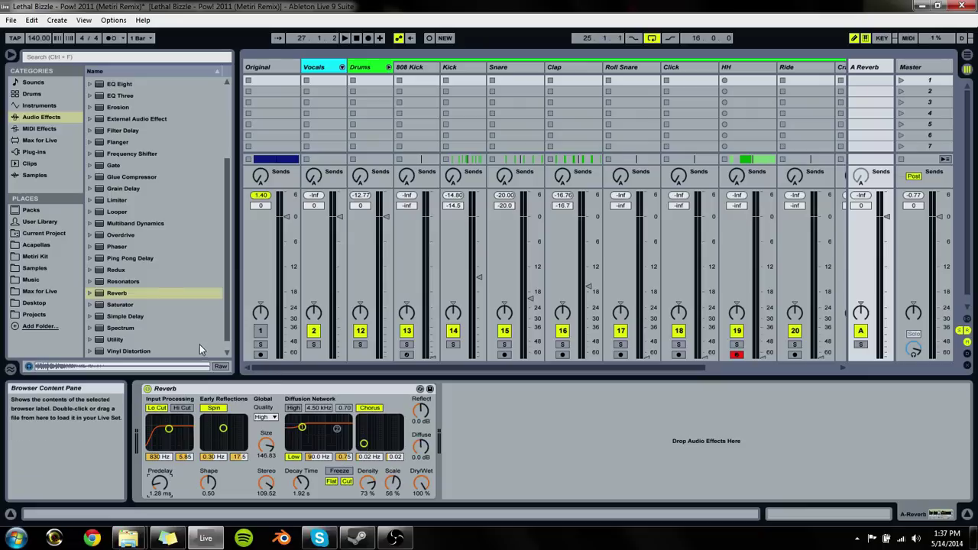
# Step: Add an EQ Eight after the reverb and make its band 2 a 12 dB/octave low cut at 450 Hz
pyautogui.scroll(1, 138, 176)
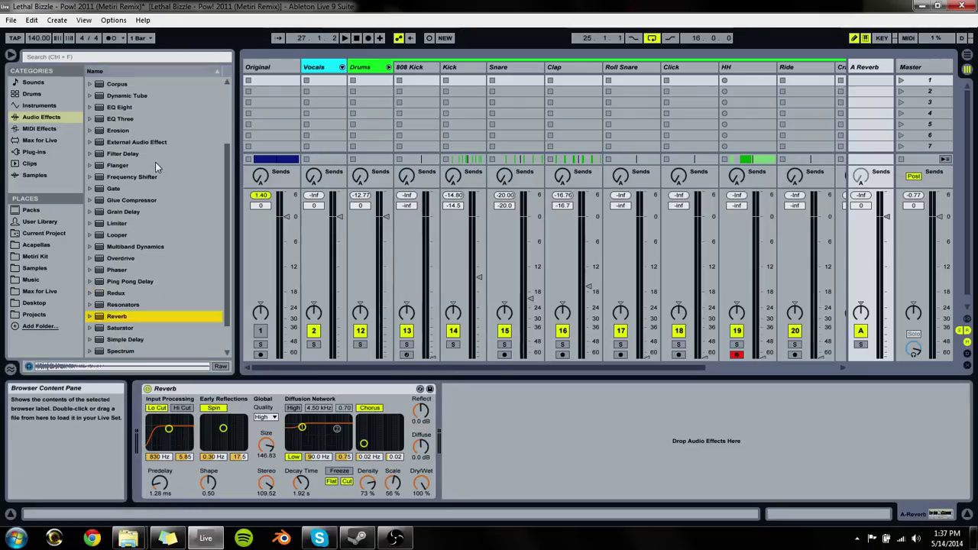
pyautogui.moveTo(120, 107); pyautogui.dragTo(535, 440)
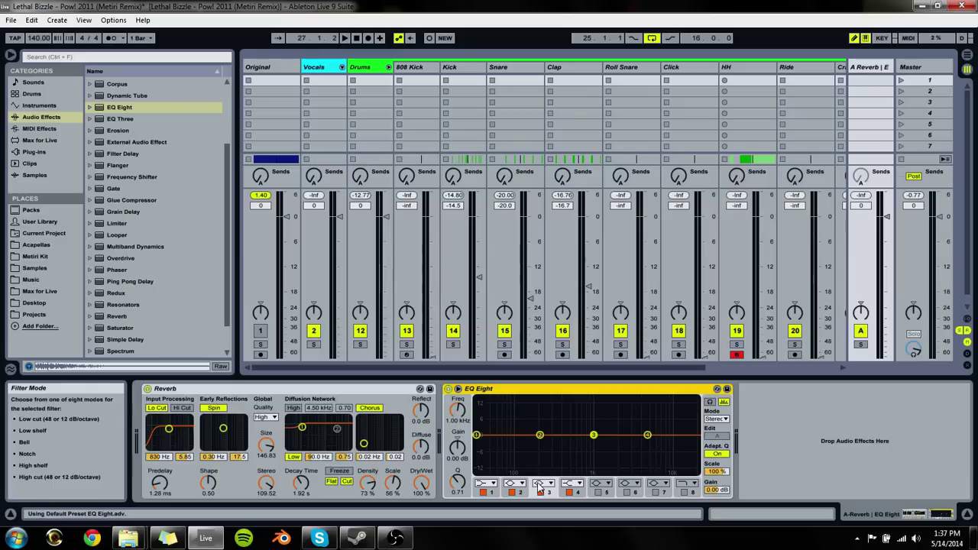
pyautogui.click(518, 489)
pyautogui.click(512, 421)
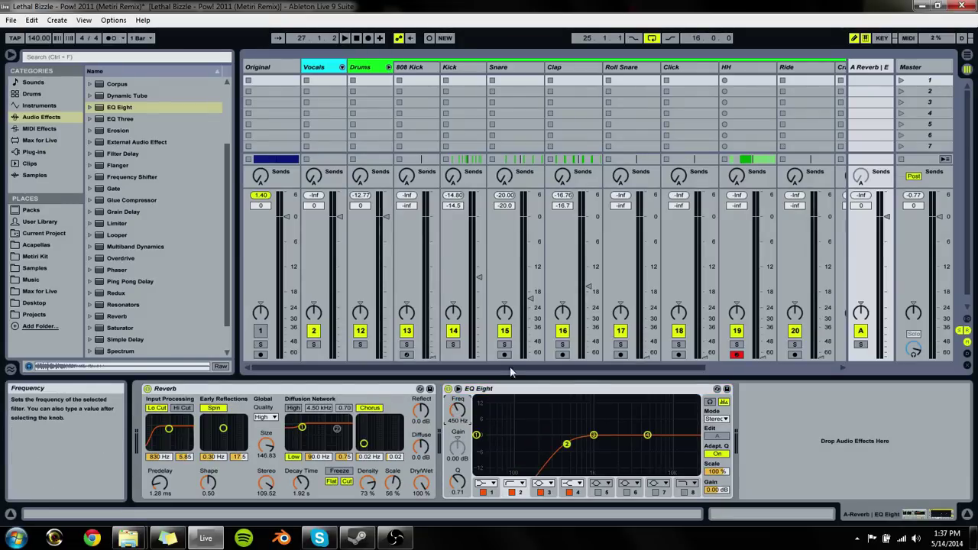
# Step: Raise the Clap track's send A to maximum in loop playback and set the reverb's Decay Time to 1.47 s and Stereo to 86.67
pyautogui.click(556, 77)
pyautogui.press('space')
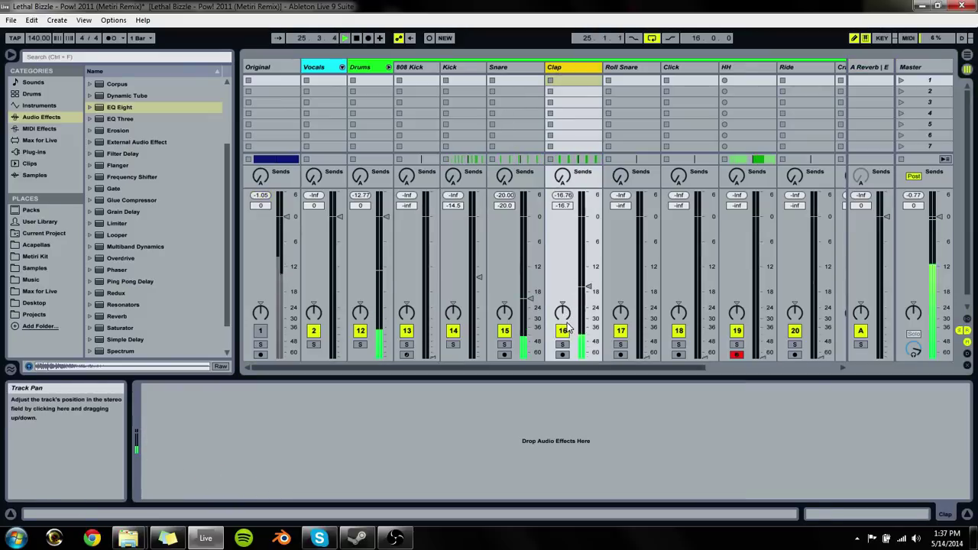
pyautogui.moveTo(562, 175)
pyautogui.mouseDown()
pyautogui.moveTo(562, 141)
pyautogui.moveTo(563, 182)
pyautogui.mouseUp()
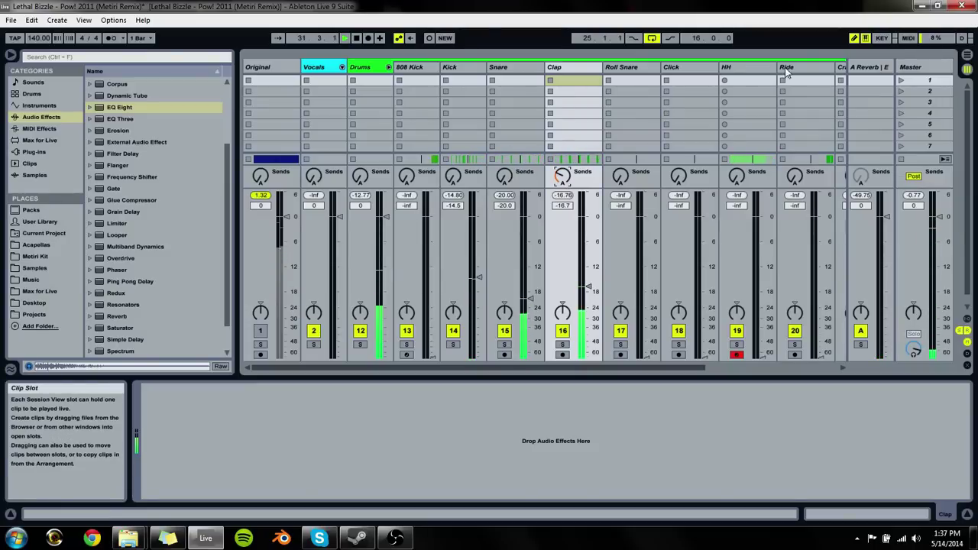
pyautogui.click(871, 70)
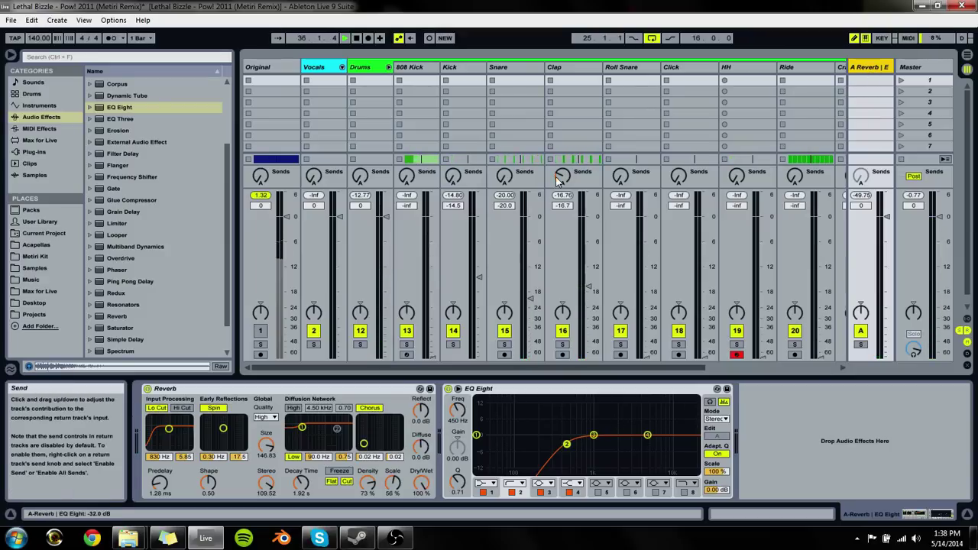
pyautogui.moveTo(301, 482); pyautogui.dragTo(266, 489)
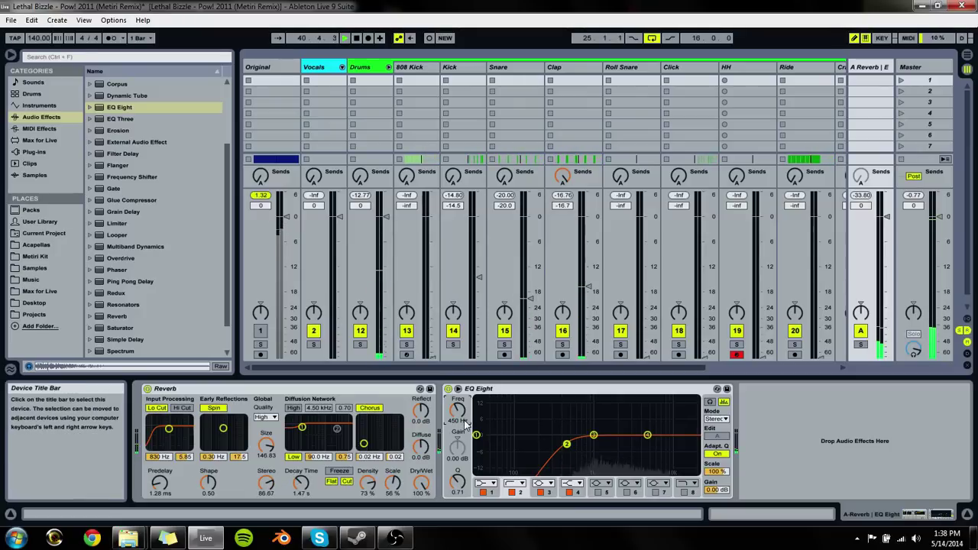
# Step: Set the EQ Eight low-cut band to 375 Hz, trying the 48 dB/octave slope before restoring the 12 dB/octave one
pyautogui.moveTo(457, 410)
pyautogui.mouseDown()
pyautogui.moveTo(457, 424)
pyautogui.moveTo(457, 408)
pyautogui.mouseUp()
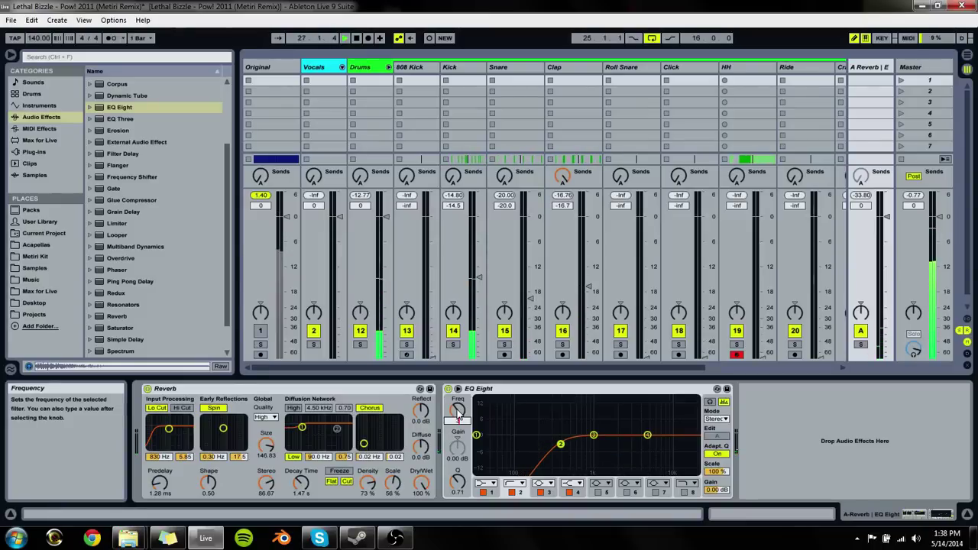
pyautogui.click(538, 485)
pyautogui.click(514, 484)
pyautogui.click(509, 412)
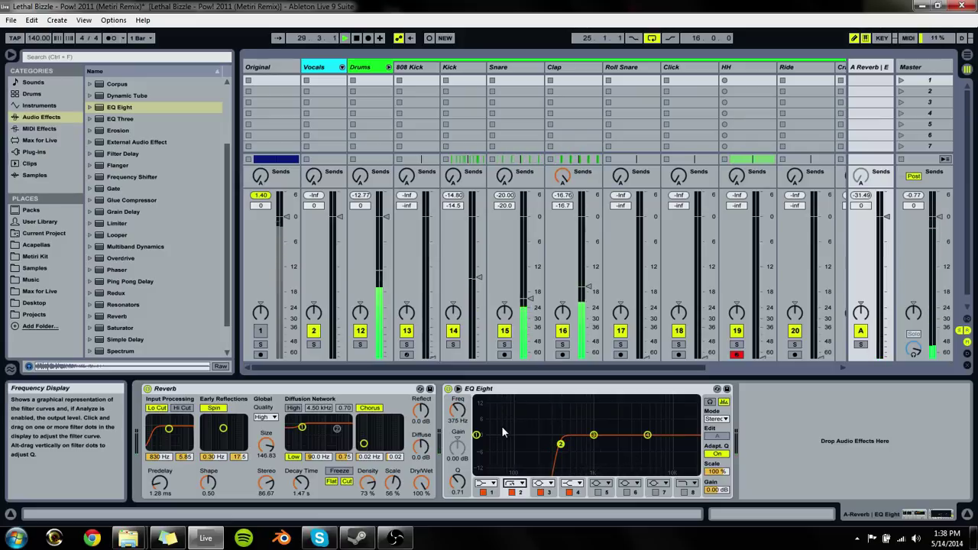
pyautogui.click(513, 484)
pyautogui.click(508, 420)
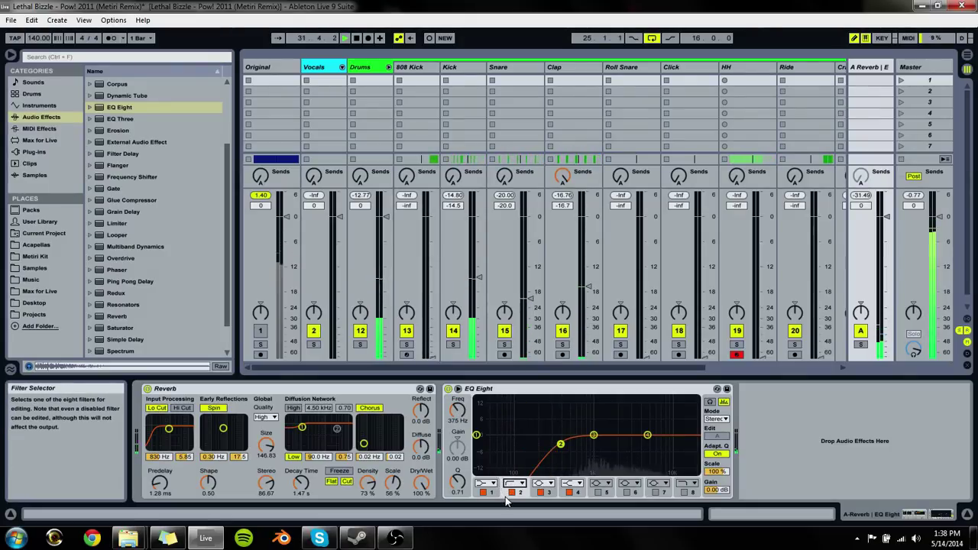
# Step: Lower the Clap track's send A to about the middle and set the reverb's Decay Time to 1.07 s during playback
pyautogui.press('space')
pyautogui.click(562, 176)
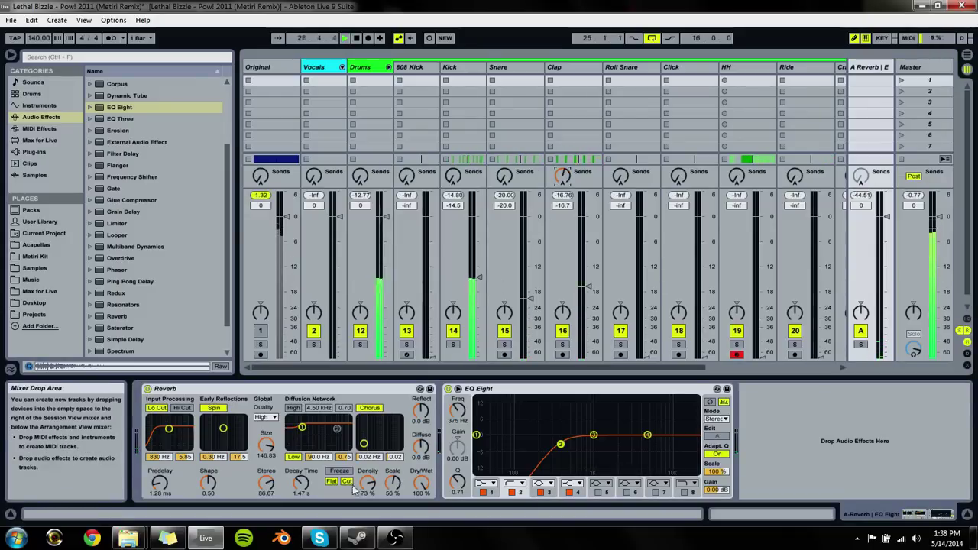
pyautogui.moveTo(301, 481); pyautogui.dragTo(301, 497)
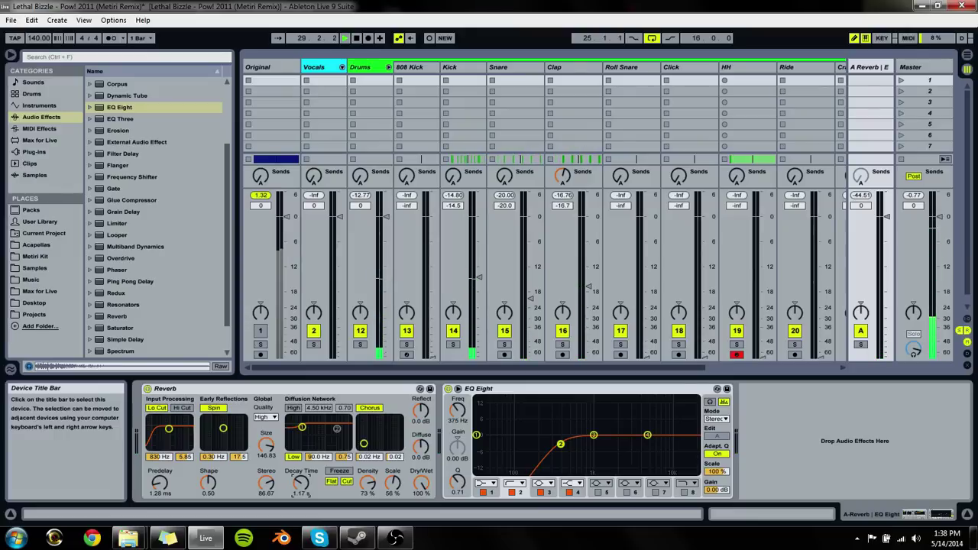
pyautogui.moveTo(301, 497); pyautogui.dragTo(301, 500)
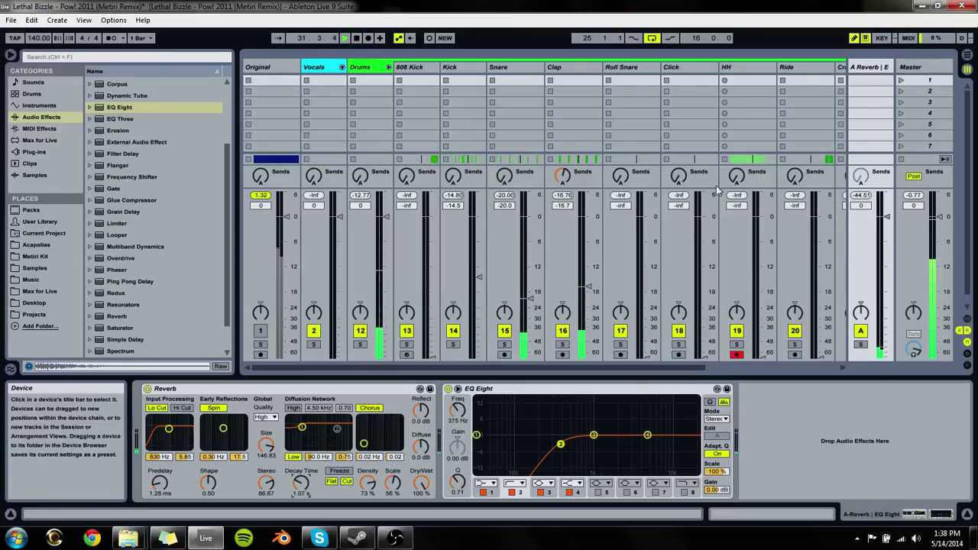
# Step: Rename return track A to Short Reverb and insert a second return track
pyautogui.click(868, 66)
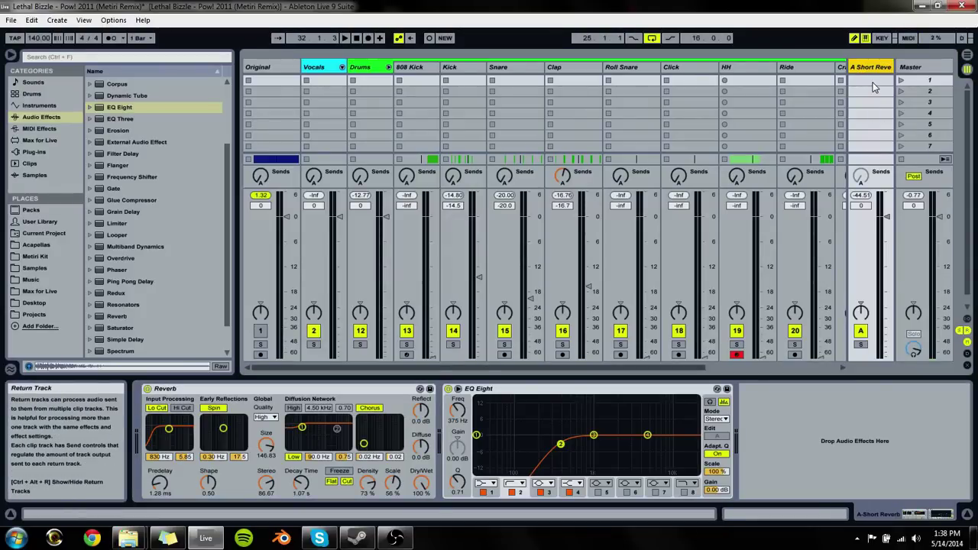
pyautogui.hotkey('ctrl', 'alt', 't')
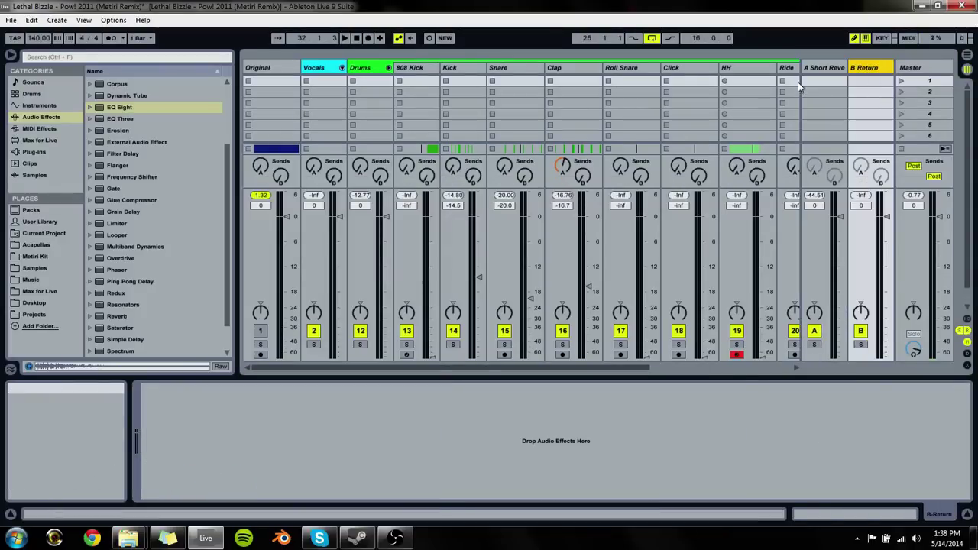
# Step: Copy the Reverb and EQ Eight from the Short Reverb return onto return track B
pyautogui.click(818, 107)
pyautogui.click(393, 389)
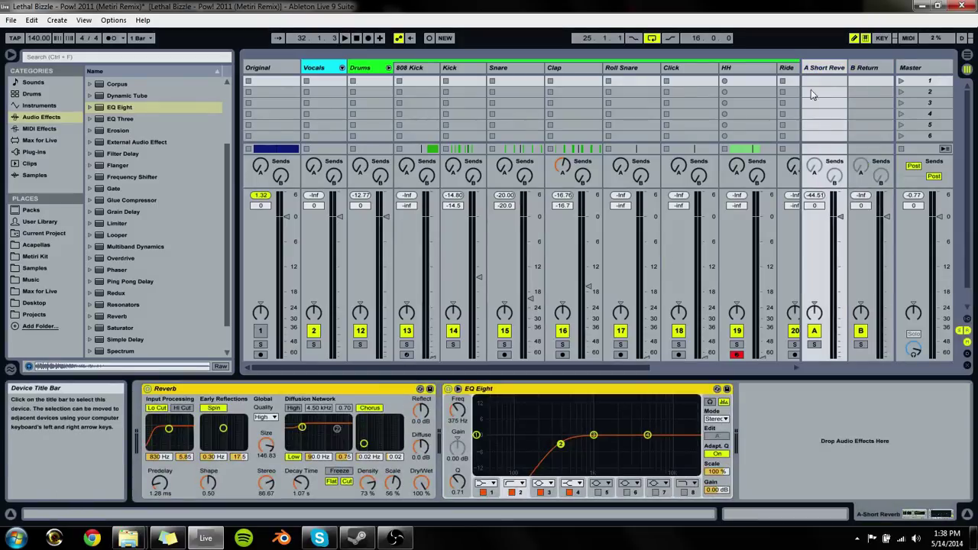
pyautogui.click(864, 69)
pyautogui.hotkey('ctrl', 'v')
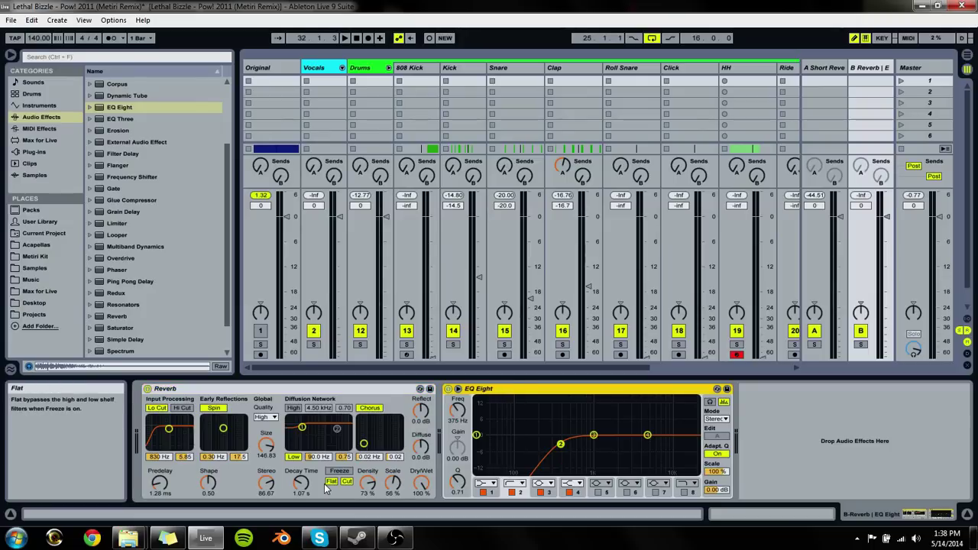
# Step: Set return B's Reverb stereo width to 100 and raise its EQ Eight low-cut frequency to 1.24 kHz
pyautogui.moveTo(273, 486); pyautogui.dragTo(274, 473)
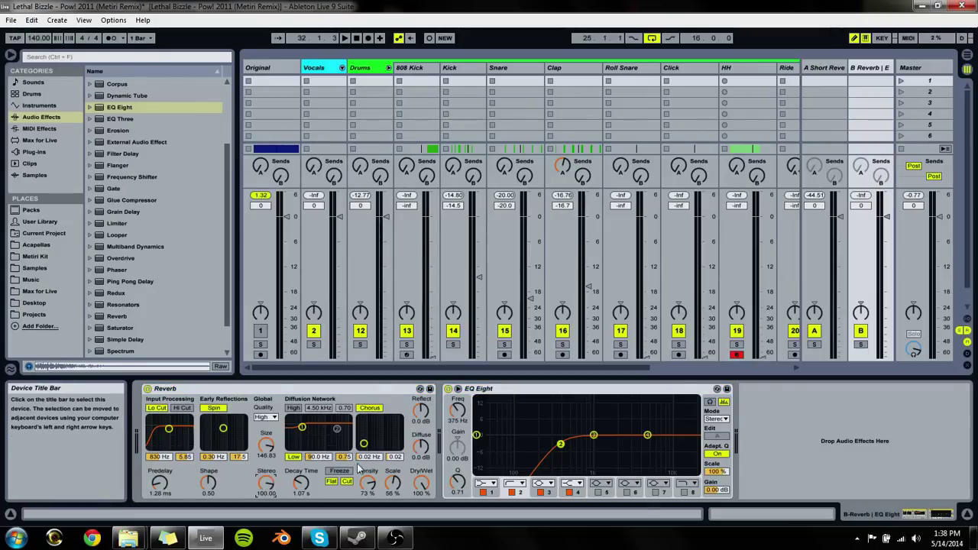
pyautogui.moveTo(457, 410); pyautogui.dragTo(457, 403)
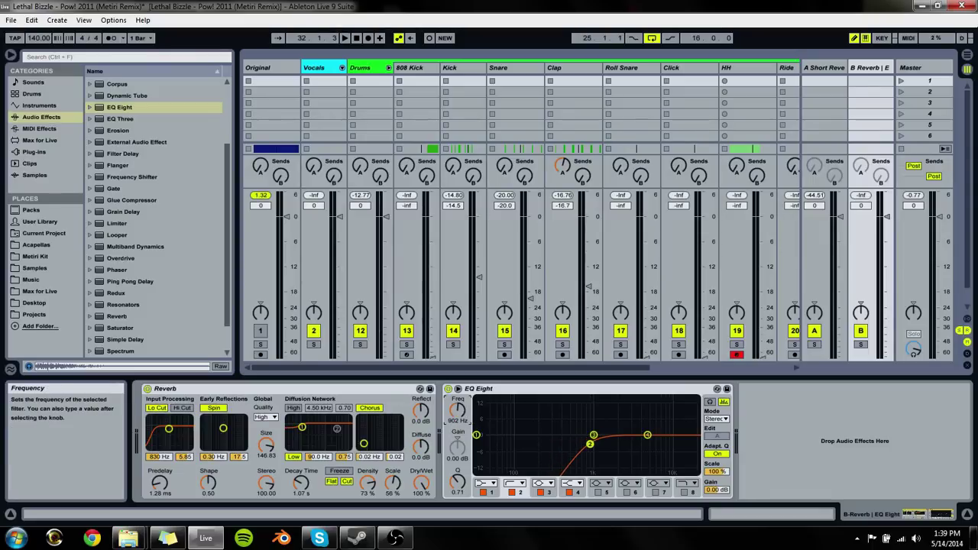
pyautogui.hscroll(5, 877, 75)
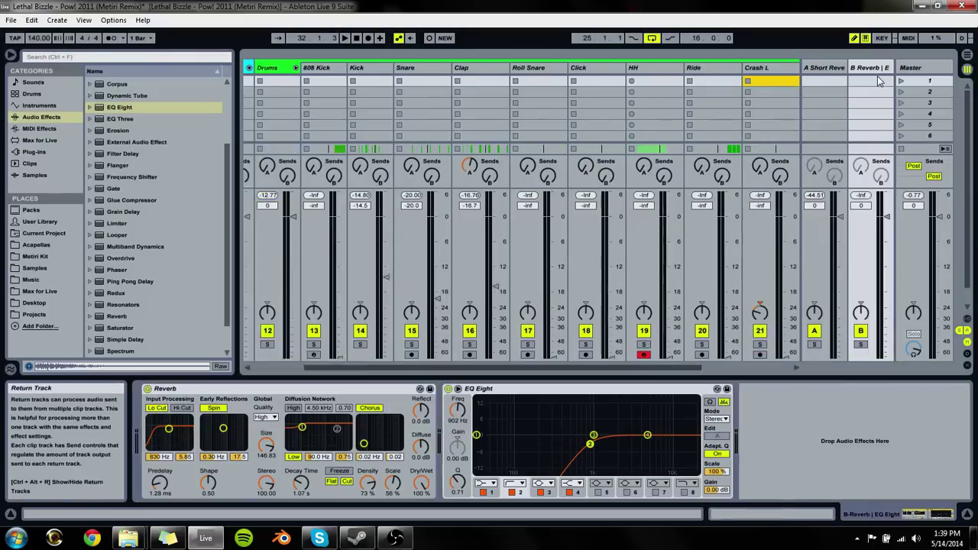
pyautogui.click(830, 93)
pyautogui.click(865, 69)
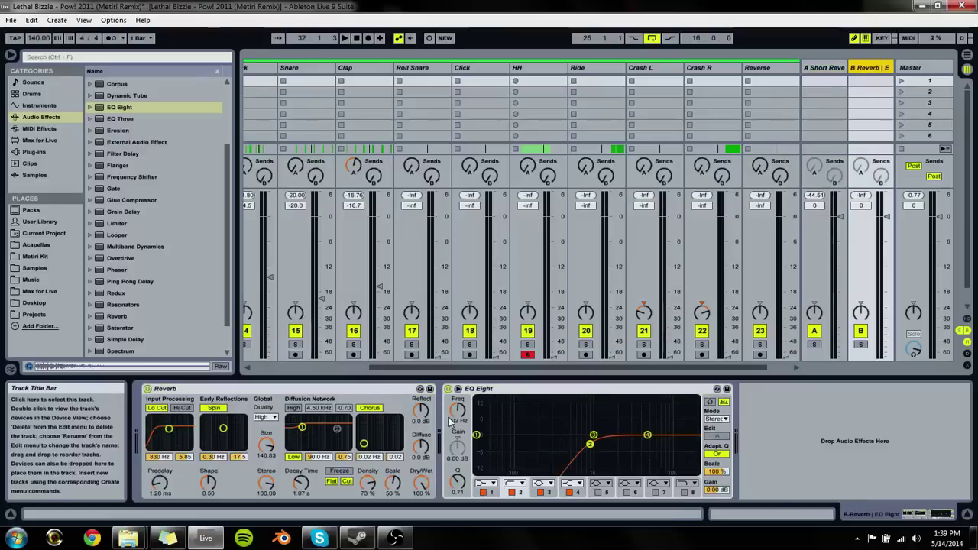
pyautogui.moveTo(457, 410); pyautogui.dragTo(457, 400)
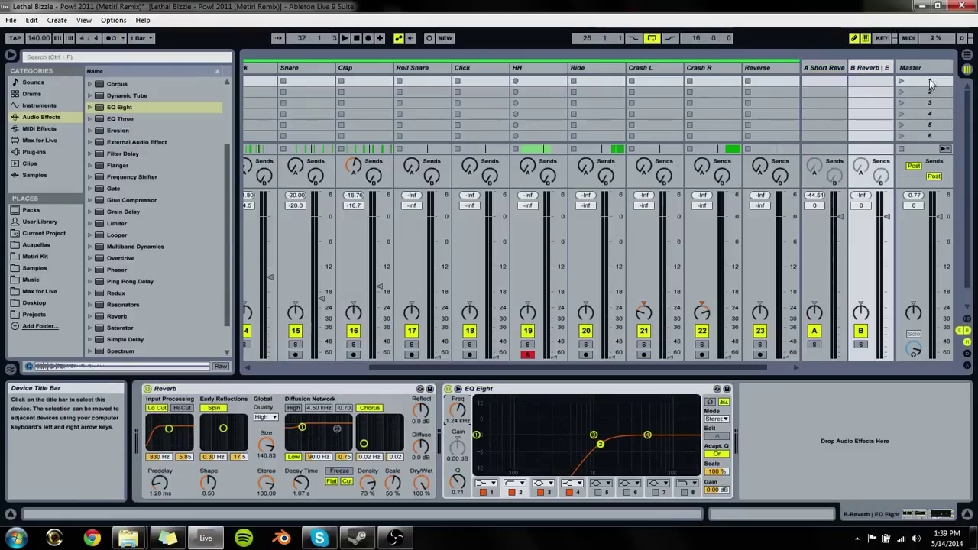
# Step: Switch return B's EQ Eight band 2 to the 48 dB/octave low cut and disable bands 1, 3 and 4
pyautogui.click(522, 483)
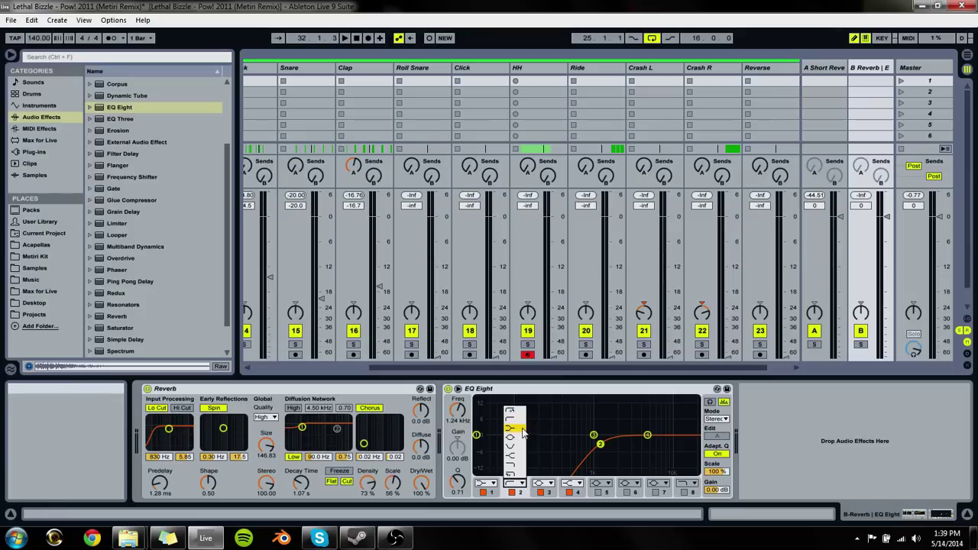
pyautogui.click(483, 492)
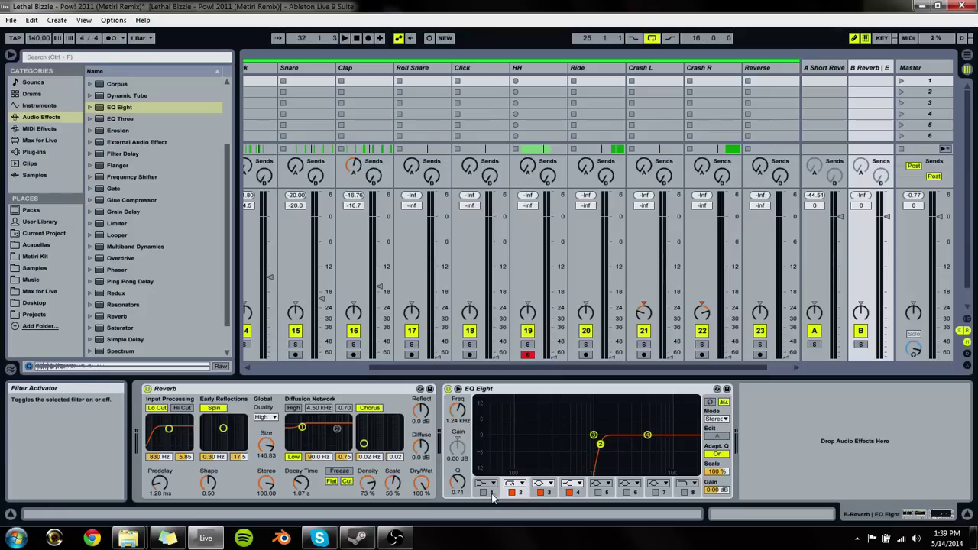
pyautogui.click(541, 493)
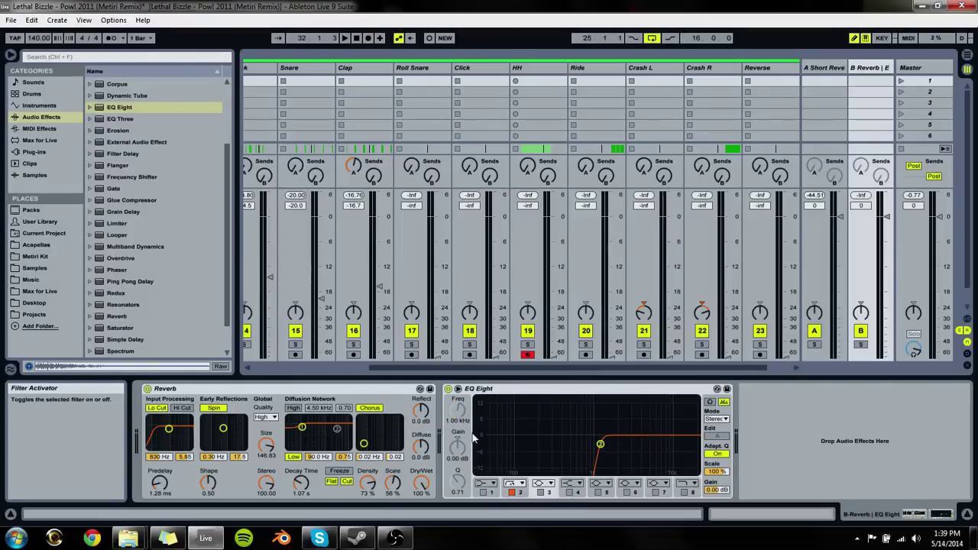
# Step: Disable bands 1, 3 and 4 of the Short Reverb return's EQ Eight, keeping band 2's low-cut type
pyautogui.click(823, 67)
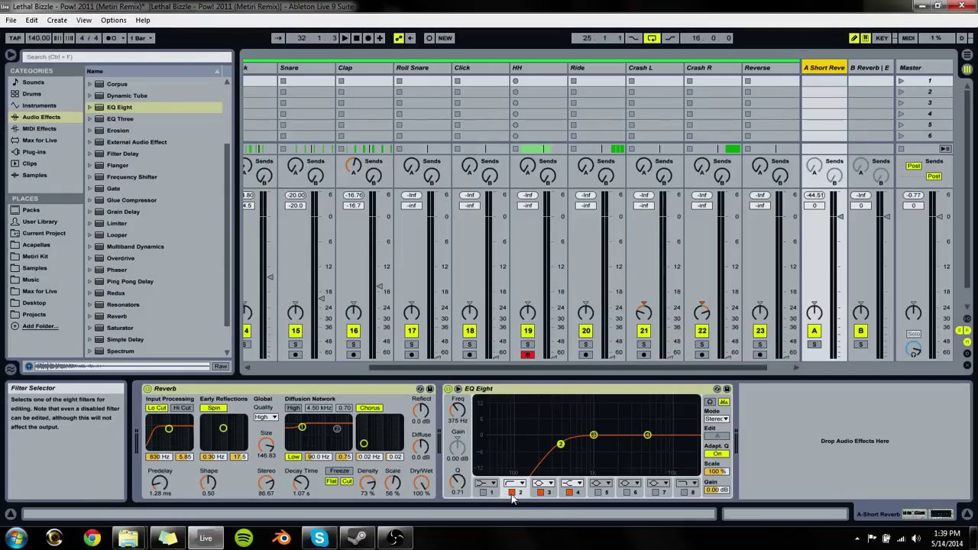
pyautogui.click(570, 493)
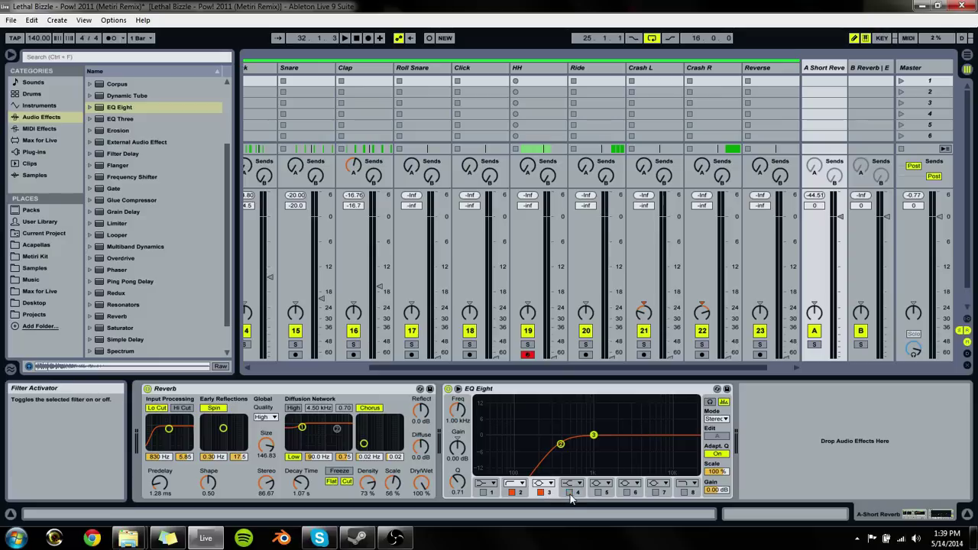
pyautogui.click(515, 483)
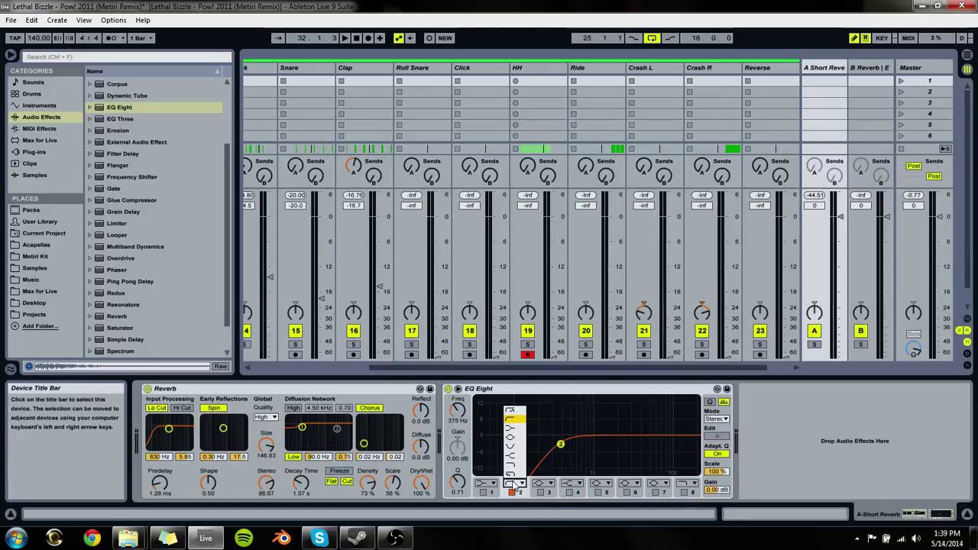
pyautogui.click(838, 399)
# Step: Set the Reverb's Decay Time on return track B to 2.30 s and play the looped section
pyautogui.press('space')
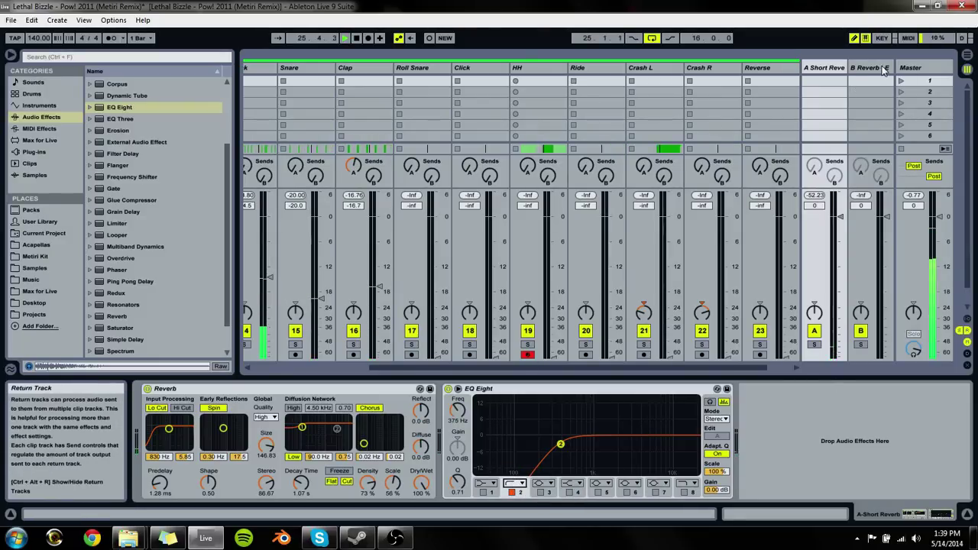
pyautogui.press('Tab')
pyautogui.press('space')
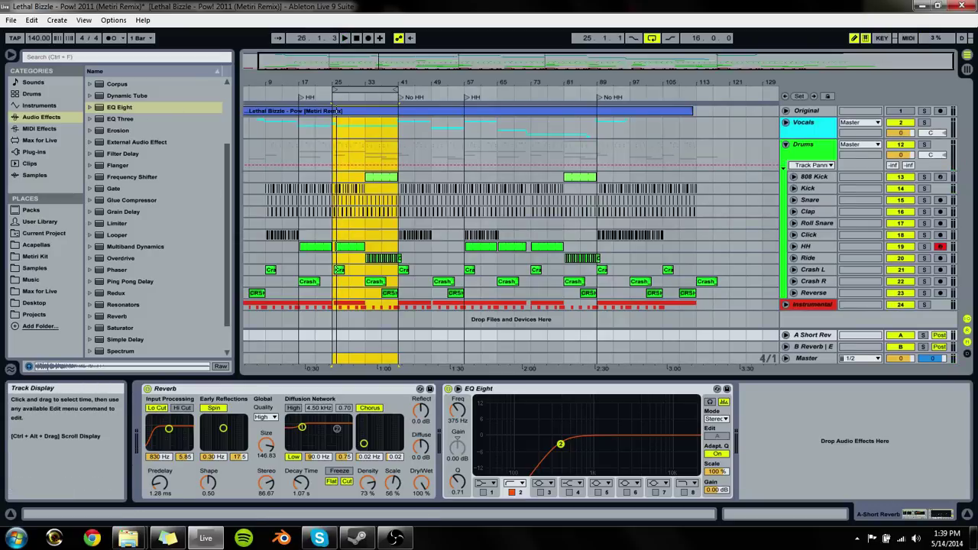
pyautogui.click(800, 347)
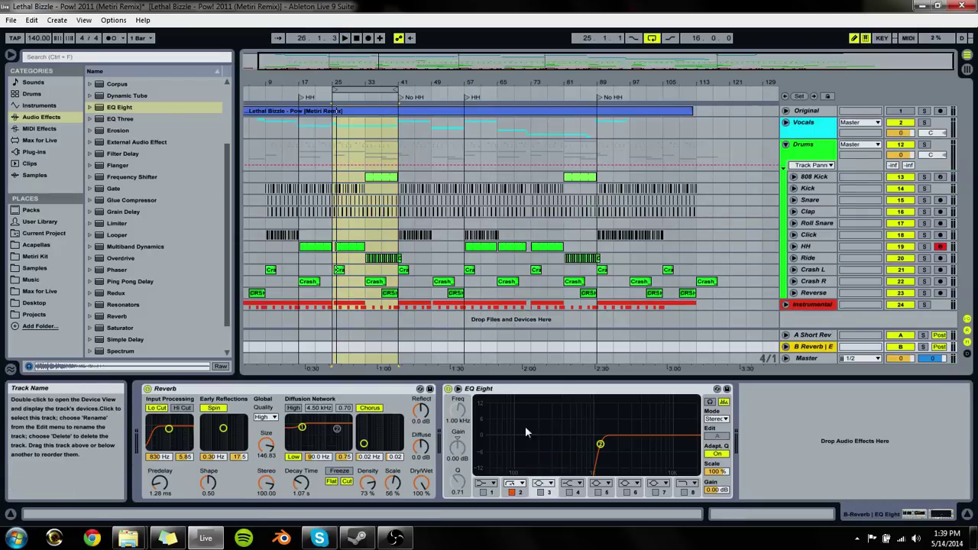
pyautogui.moveTo(300, 484); pyautogui.dragTo(300, 479)
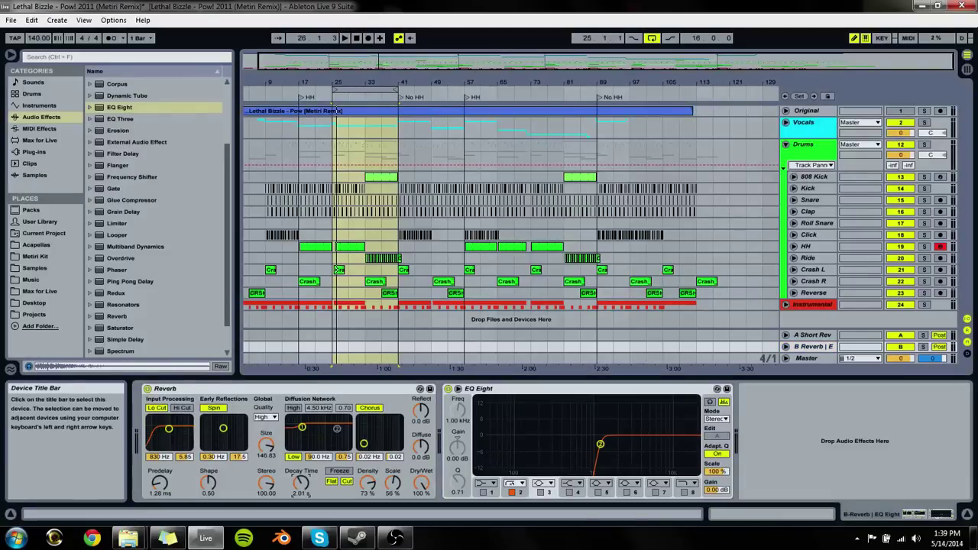
pyautogui.press('Tab')
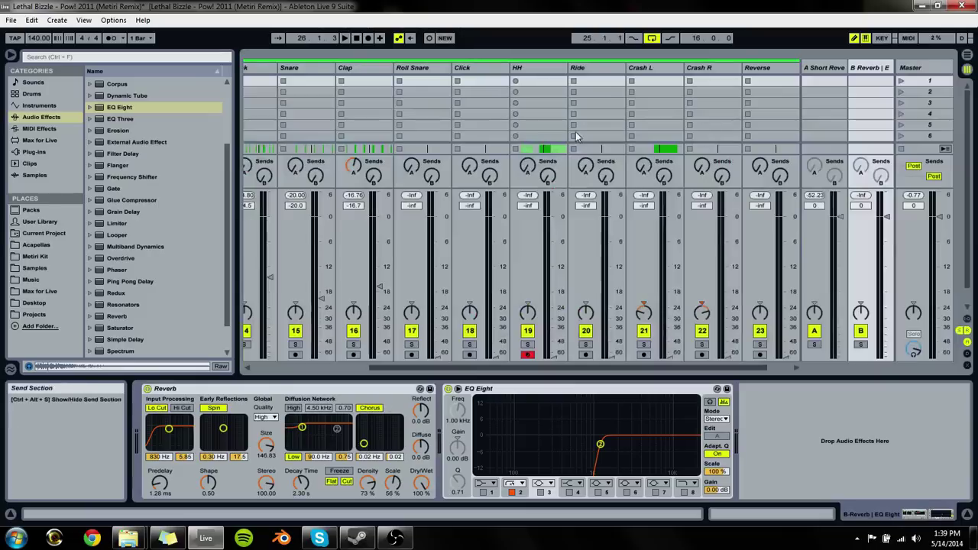
pyautogui.press('space')
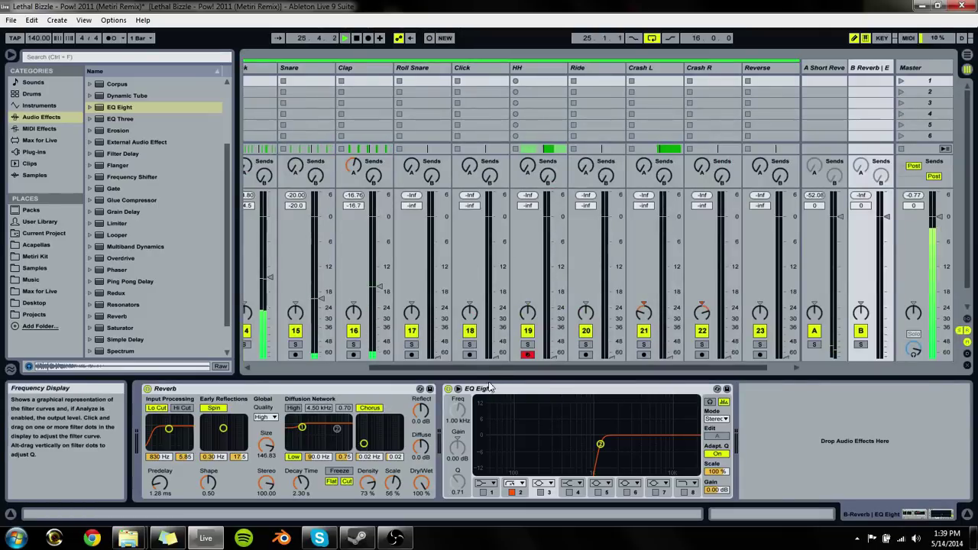
# Step: Examine the device chains of the Kick, Snare and Clap tracks and reset the Kick's peak level indicator
pyautogui.hscroll(-5, 406, 374)
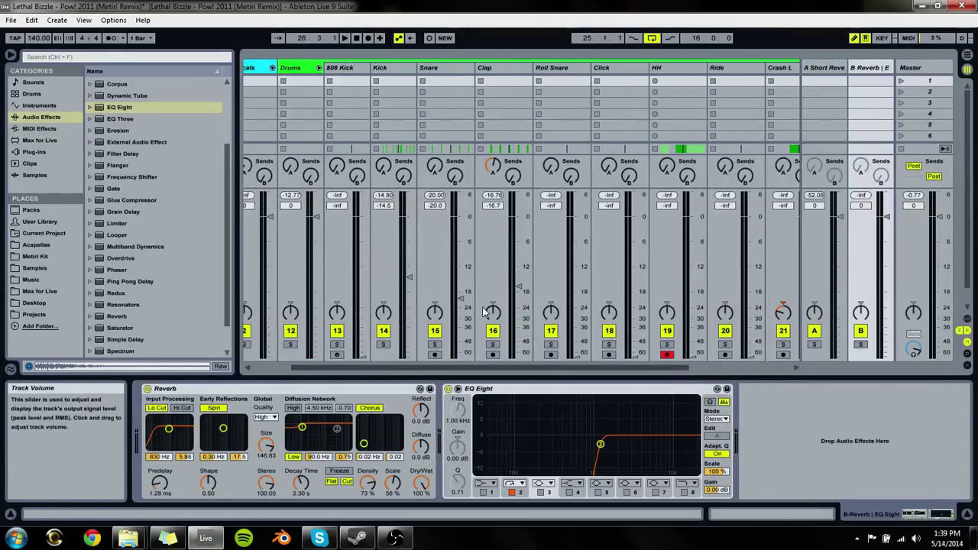
pyautogui.click(453, 67)
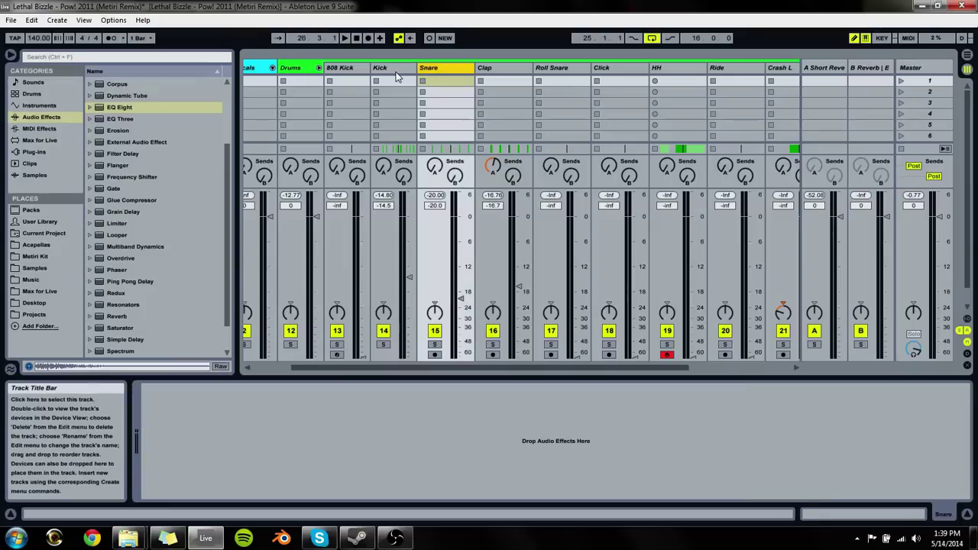
pyautogui.click(395, 72)
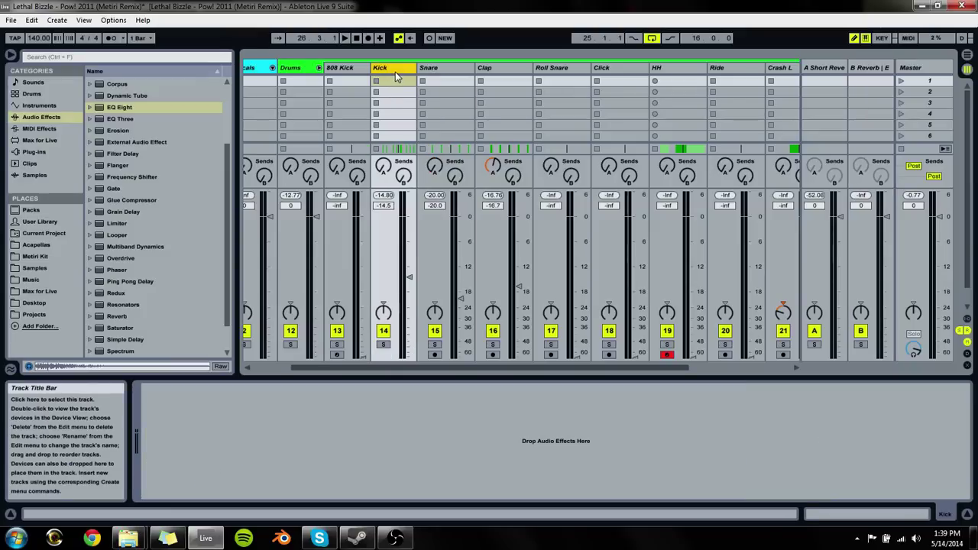
pyautogui.click(385, 196)
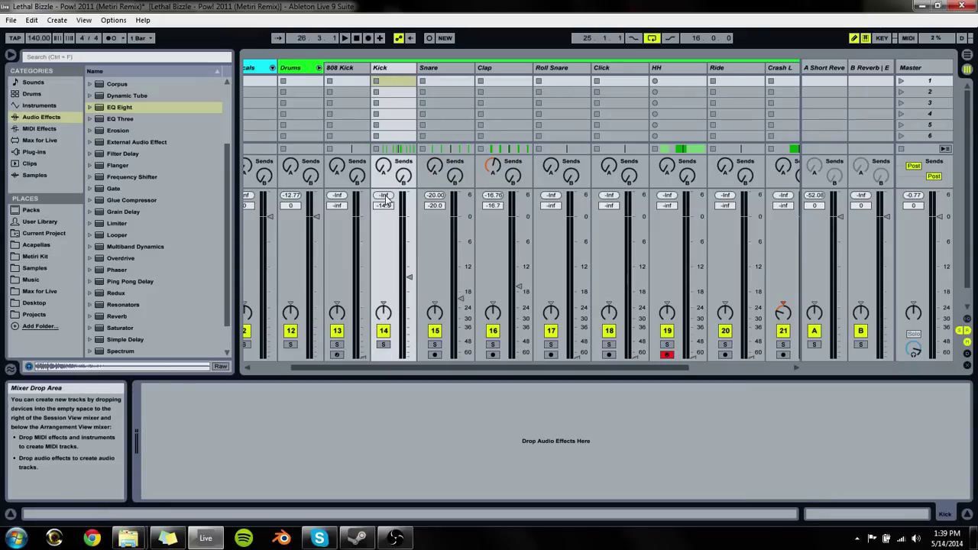
pyautogui.click(450, 69)
pyautogui.click(496, 68)
pyautogui.click(447, 80)
pyautogui.click(451, 81)
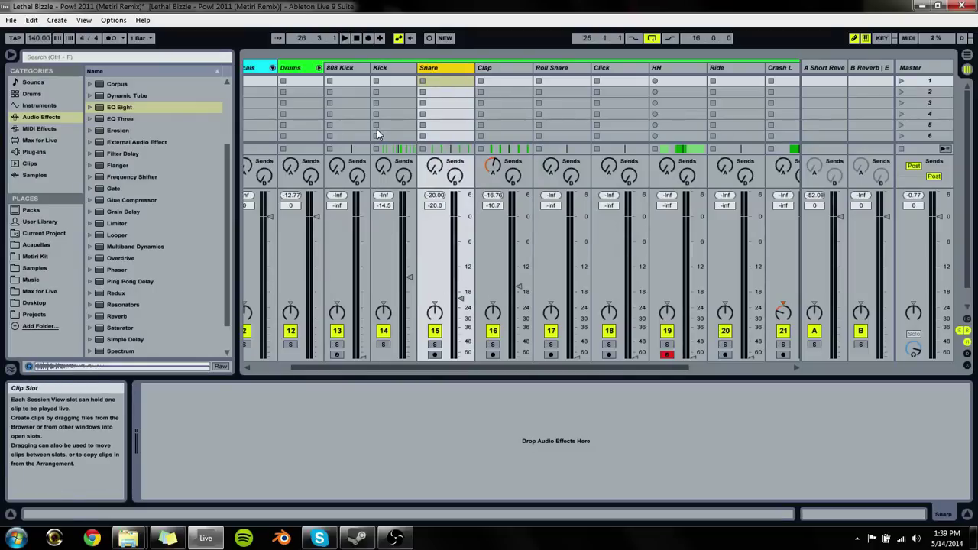
pyautogui.click(389, 69)
pyautogui.click(451, 68)
pyautogui.click(519, 68)
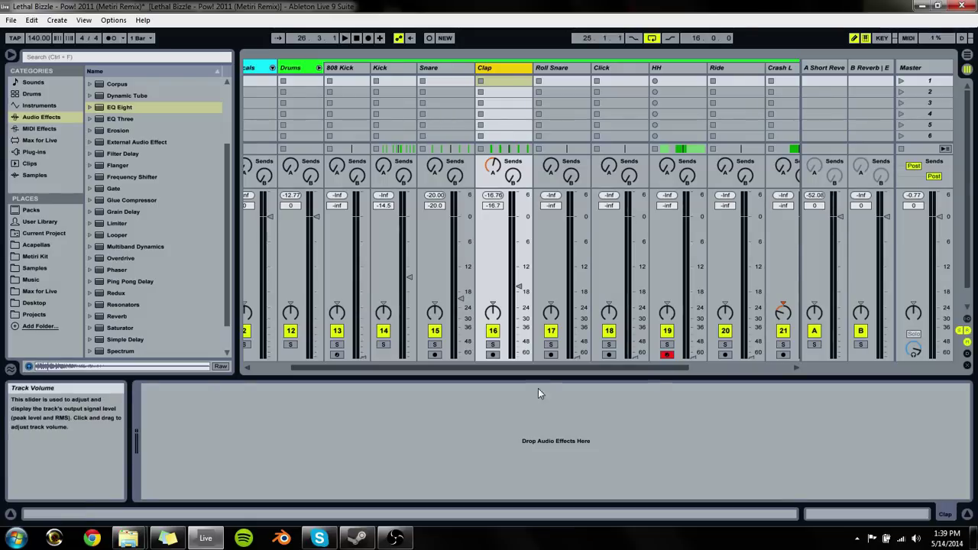
# Step: During playback, set the Clap volume to -17.7 dB and the Snare to -25.0 dB with its Short Reverb send at -25.7 dB
pyautogui.press('space')
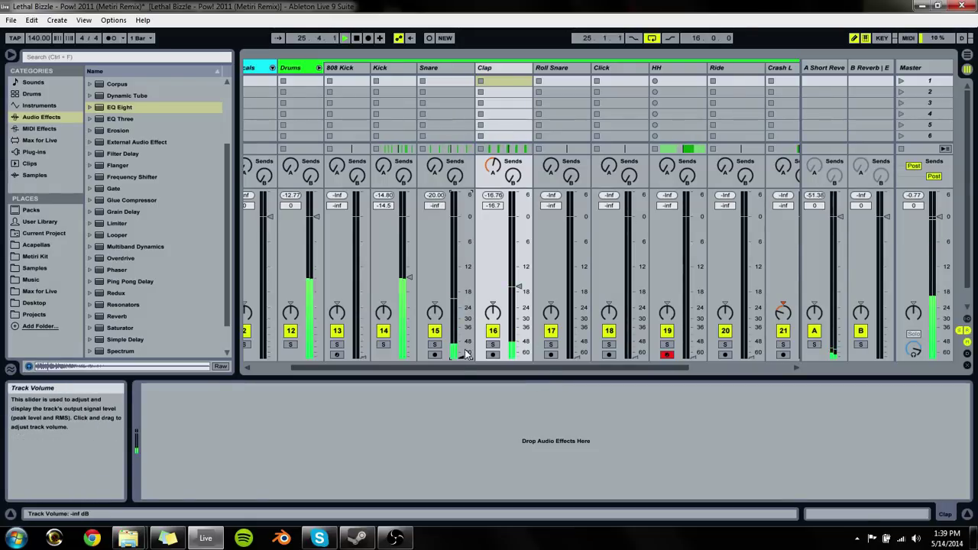
pyautogui.moveTo(519, 289); pyautogui.dragTo(519, 292)
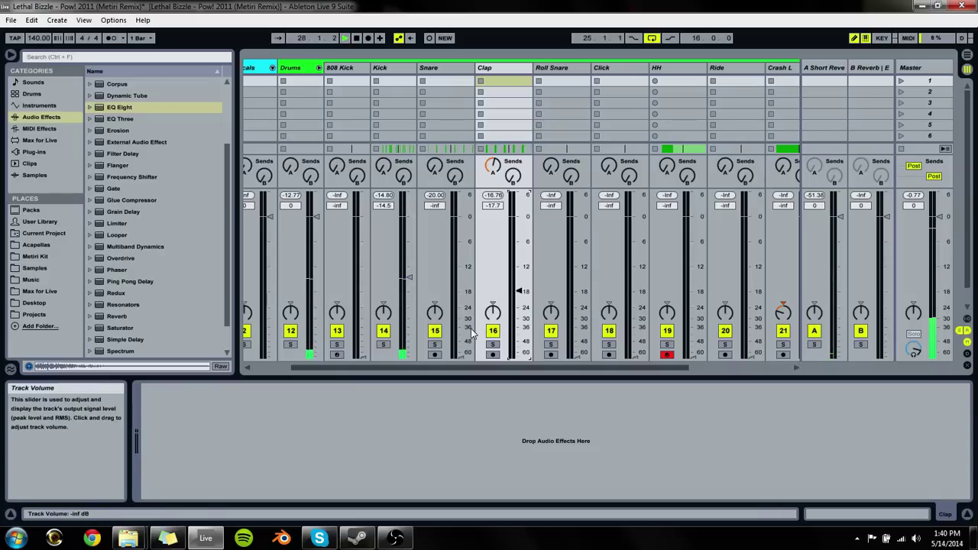
pyautogui.moveTo(460, 353); pyautogui.dragTo(460, 309)
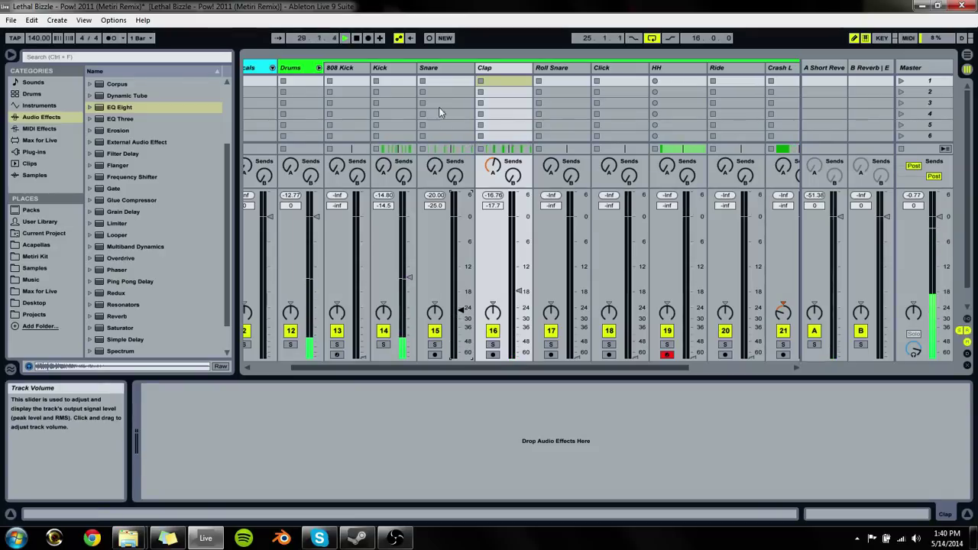
pyautogui.moveTo(435, 164); pyautogui.dragTo(435, 145)
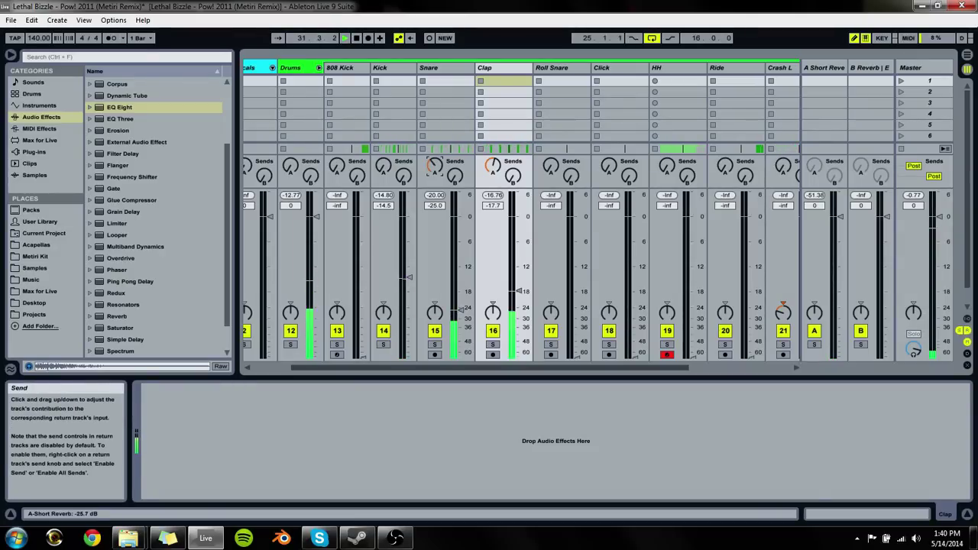
# Step: Insert an EQ Eight on the Kick track and pull band 2 down to about -4.59 dB near 776 Hz
pyautogui.click(390, 67)
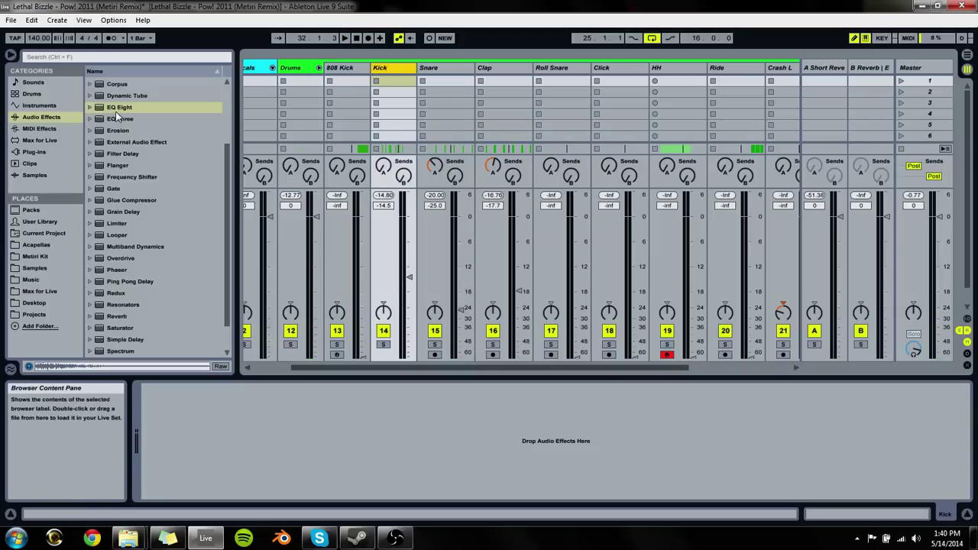
pyautogui.moveTo(109, 107); pyautogui.dragTo(235, 470)
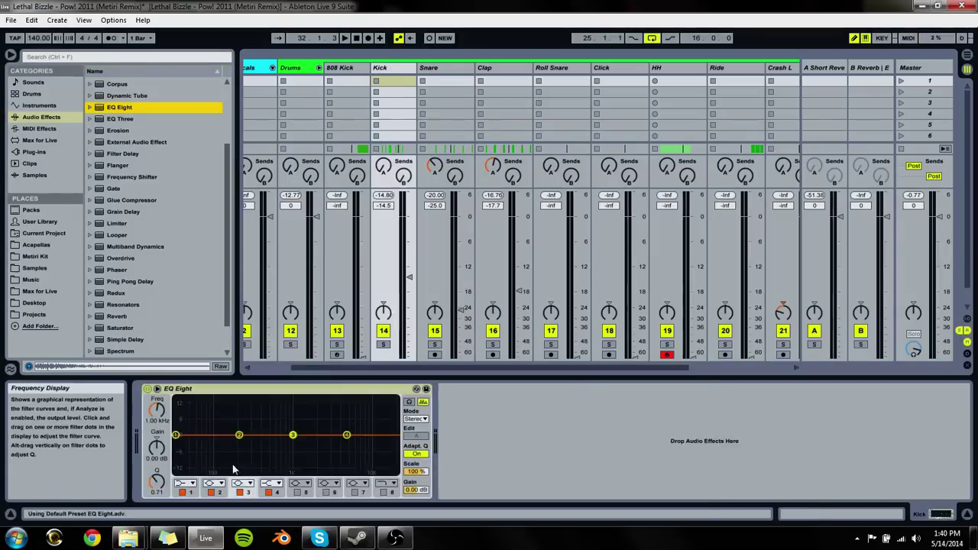
pyautogui.moveTo(239, 434); pyautogui.dragTo(285, 447)
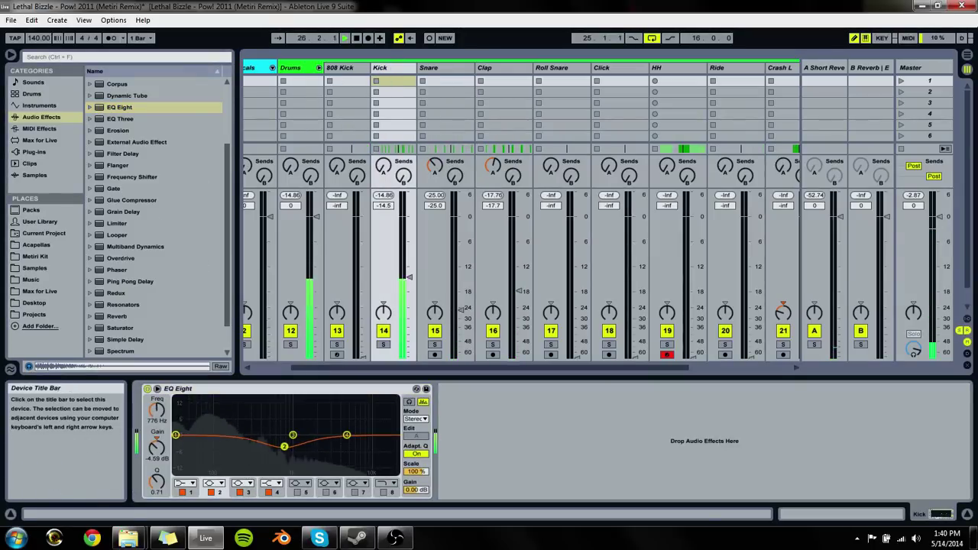
# Step: Change band 4 of the Kick's EQ Eight to a steep high cut at about 14.2 kHz
pyautogui.click(271, 483)
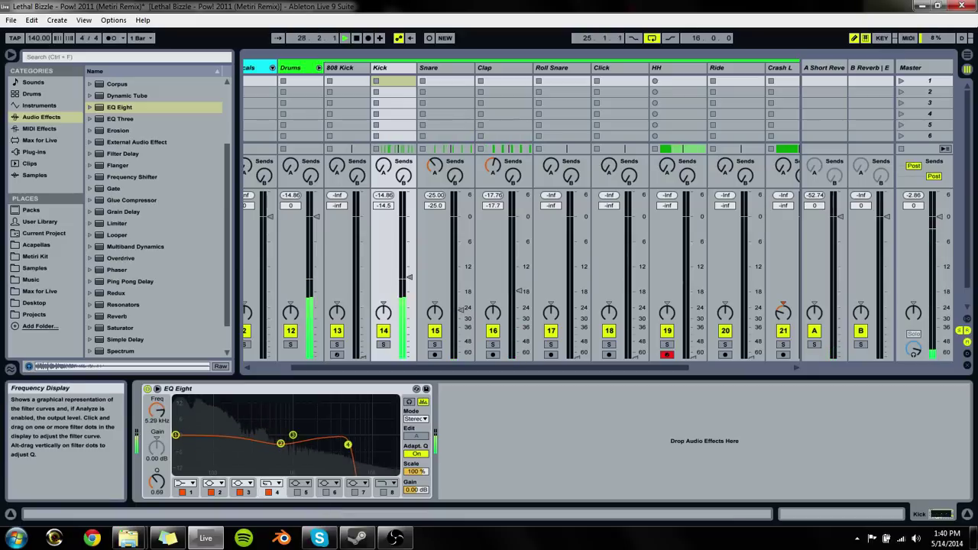
pyautogui.moveTo(348, 444); pyautogui.dragTo(386, 447)
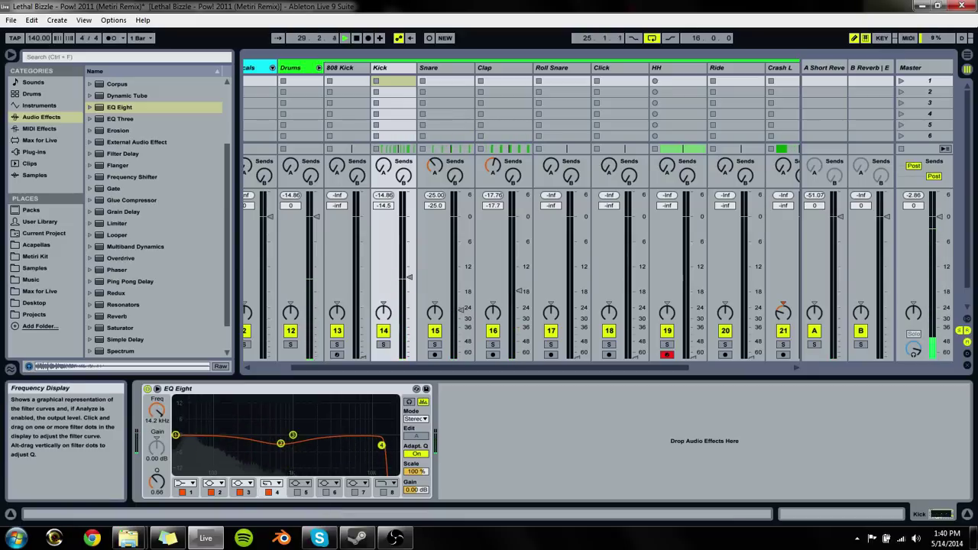
# Step: Turn band 2 of the Kick's EQ Eight into a narrow boost of about 4.34 dB at 88.2 Hz with a Q of 5.02
pyautogui.moveTo(276, 450); pyautogui.dragTo(201, 445)
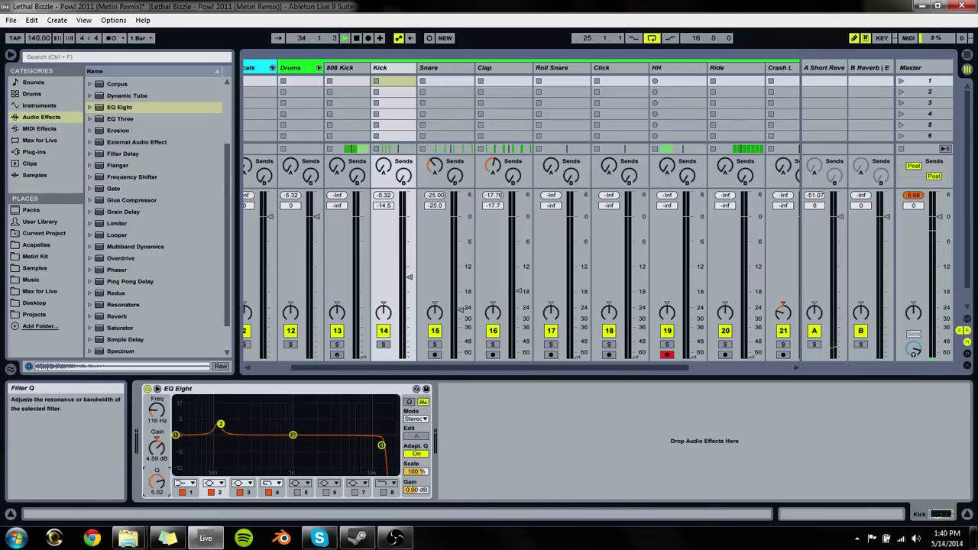
pyautogui.press('space')
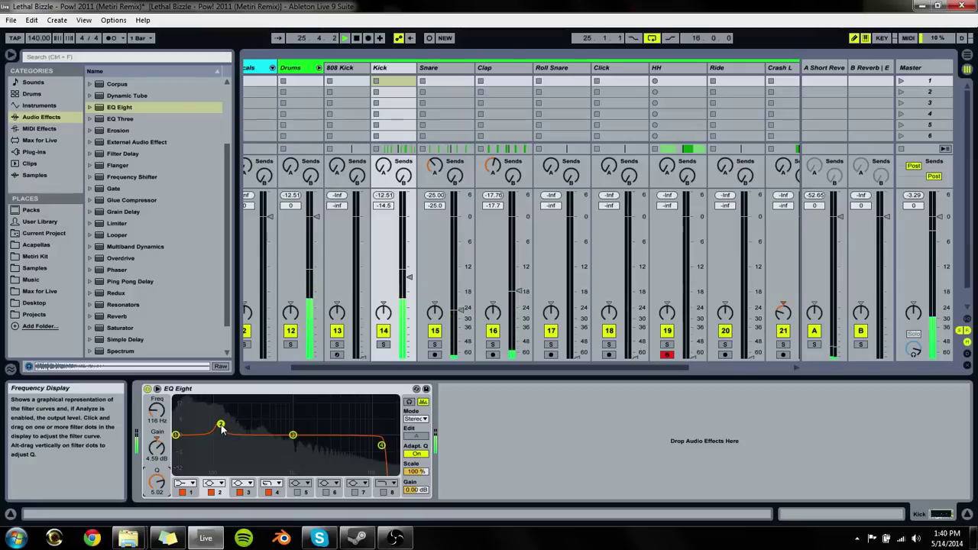
pyautogui.moveTo(221, 429)
pyautogui.mouseDown()
pyautogui.moveTo(201, 428)
pyautogui.moveTo(210, 424)
pyautogui.mouseUp()
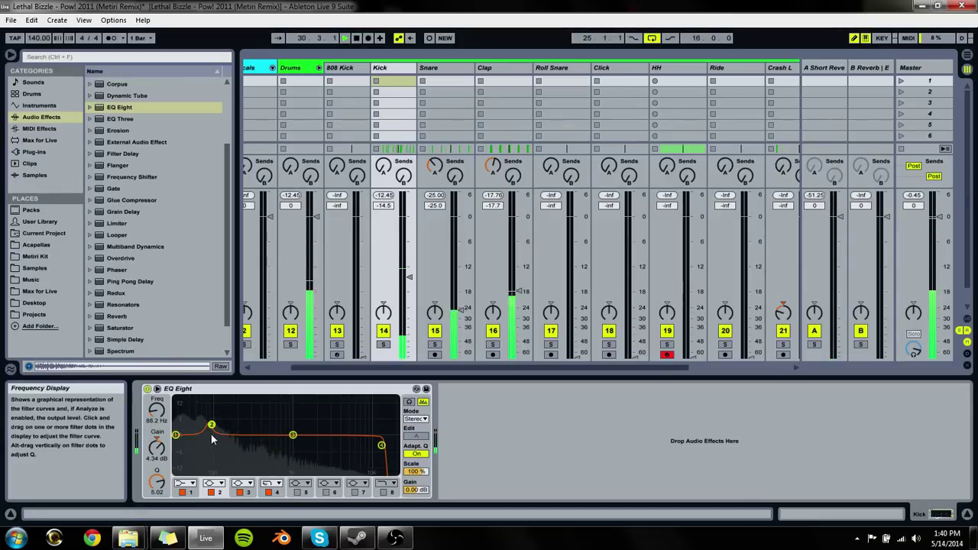
# Step: Cut the Kick's EQ Eight band 3 by 5.33 dB at 646 Hz with Q 0.52, and soften band 4's high cut at 15.3 kHz
pyautogui.moveTo(300, 435); pyautogui.dragTo(277, 446)
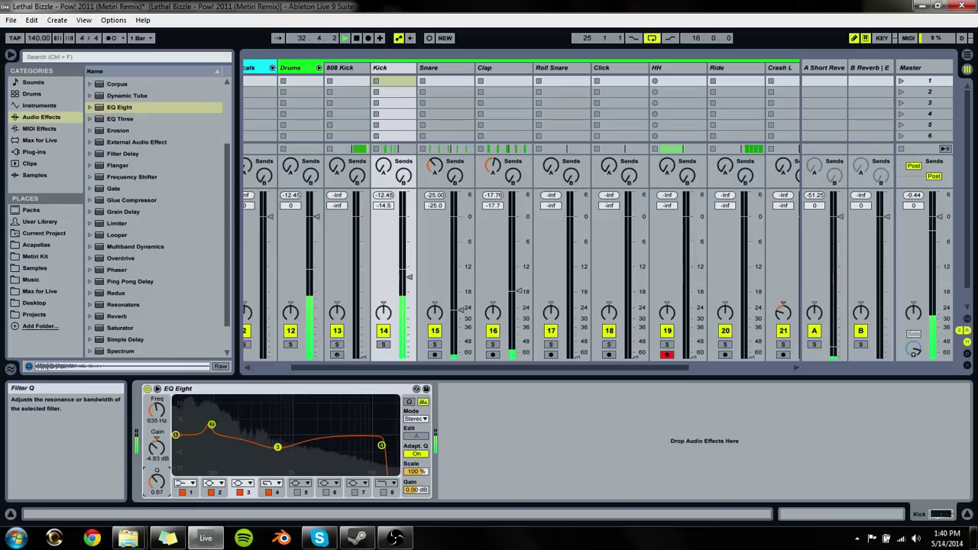
pyautogui.moveTo(156, 481); pyautogui.dragTo(155, 488)
pyautogui.moveTo(277, 447); pyautogui.dragTo(279, 455)
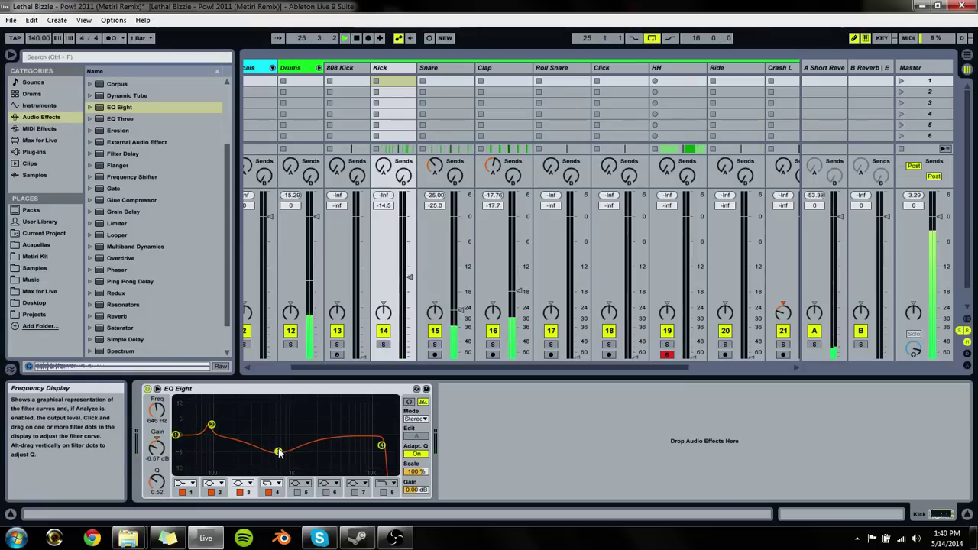
pyautogui.press('Tab')
pyautogui.press('Tab')
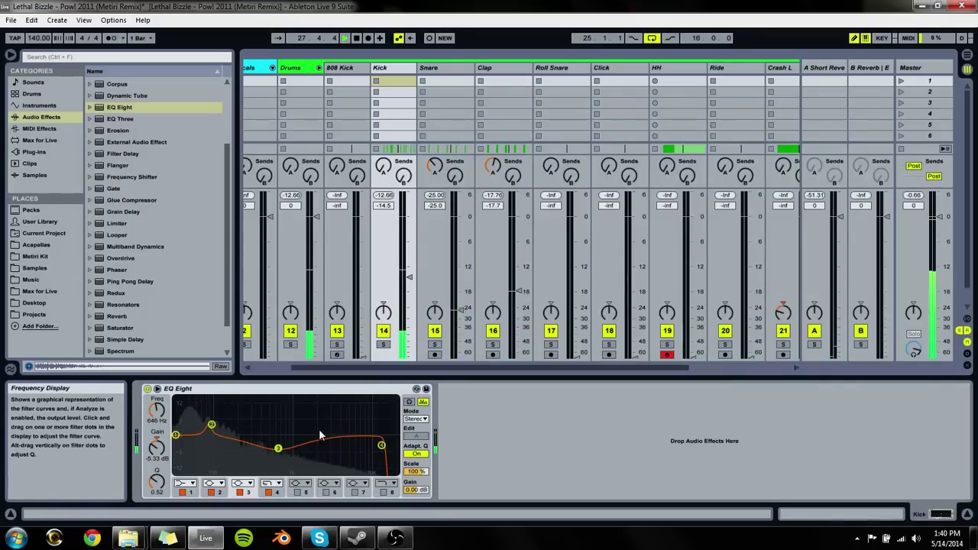
pyautogui.moveTo(383, 446); pyautogui.dragTo(384, 456)
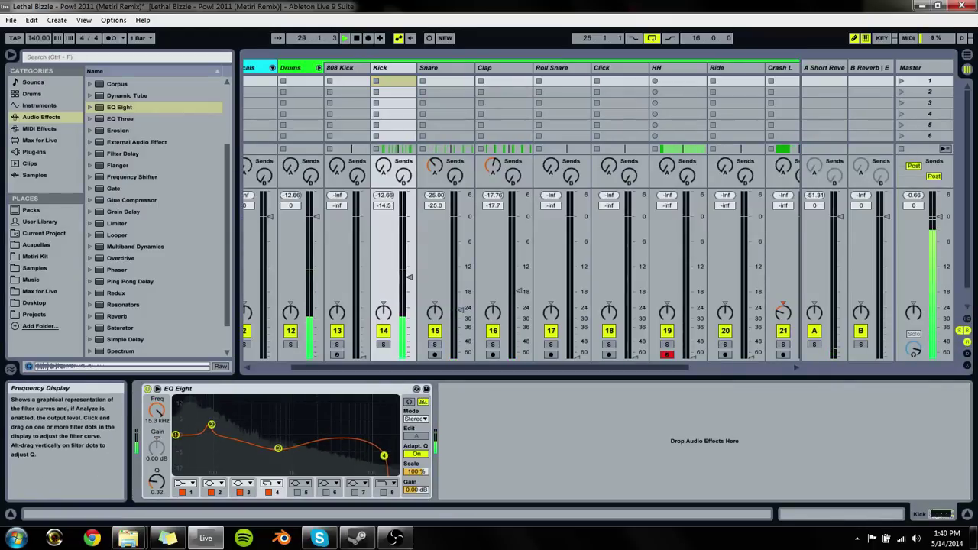
# Step: Add a Utility with 0% width after the Kick's EQ Eight and lower the Kick volume to -17.0 dB
pyautogui.scroll(-1, 135, 311)
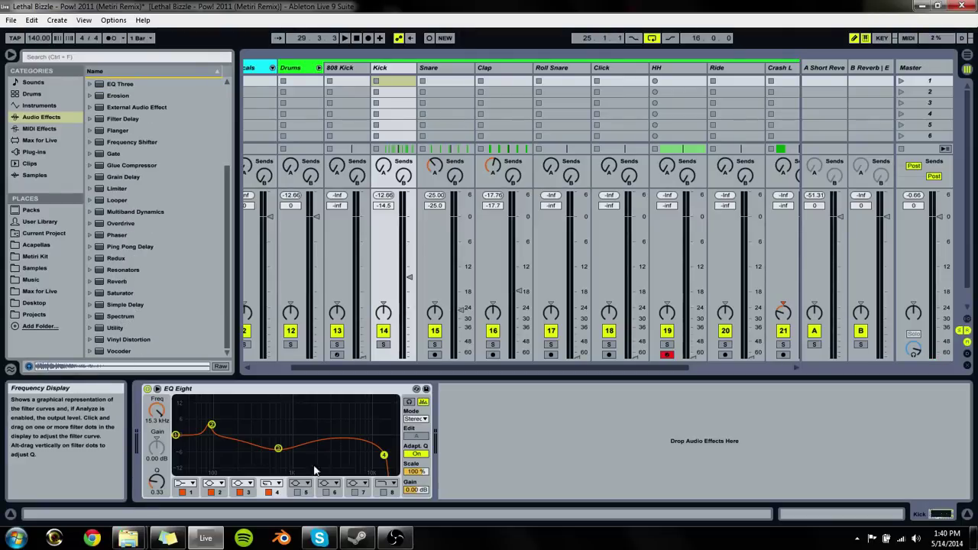
pyautogui.moveTo(123, 329); pyautogui.dragTo(482, 426)
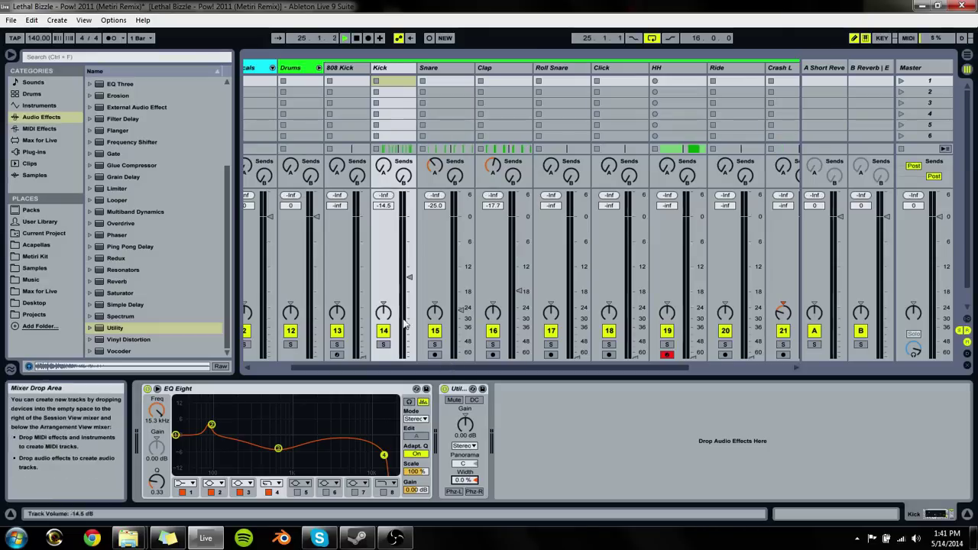
pyautogui.press('space')
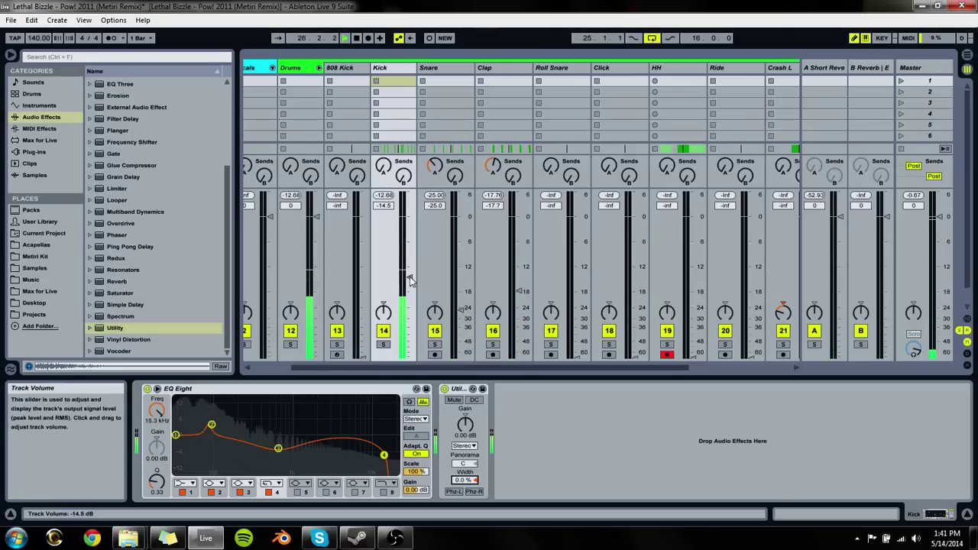
pyautogui.moveTo(405, 244); pyautogui.dragTo(405, 251)
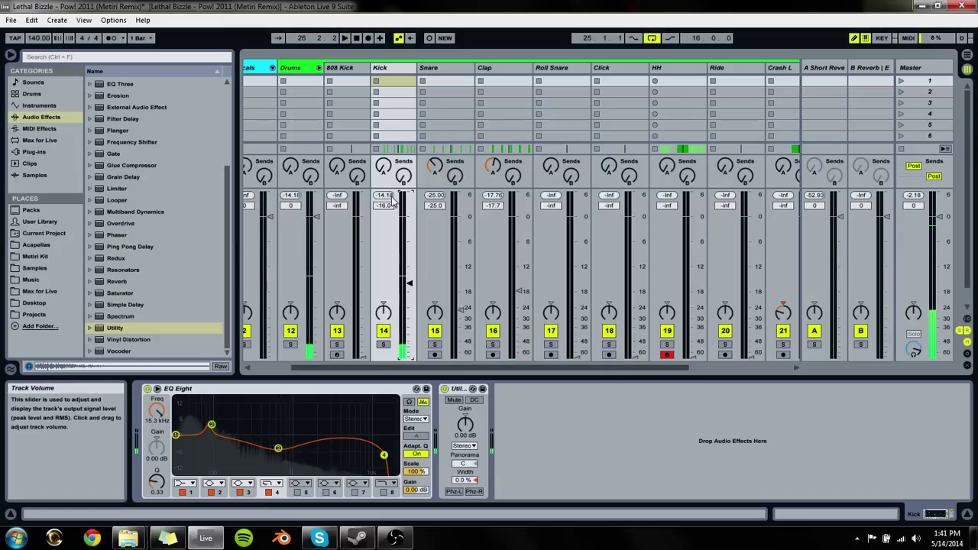
pyautogui.moveTo(408, 281); pyautogui.dragTo(408, 289)
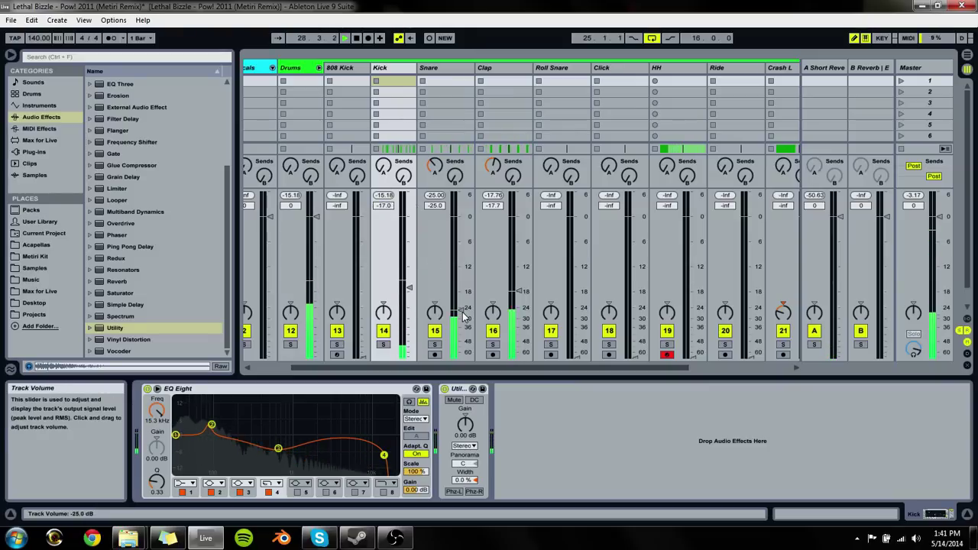
# Step: Stop playback and insert an EQ Eight on the Clap track
pyautogui.click(489, 67)
pyautogui.press('space')
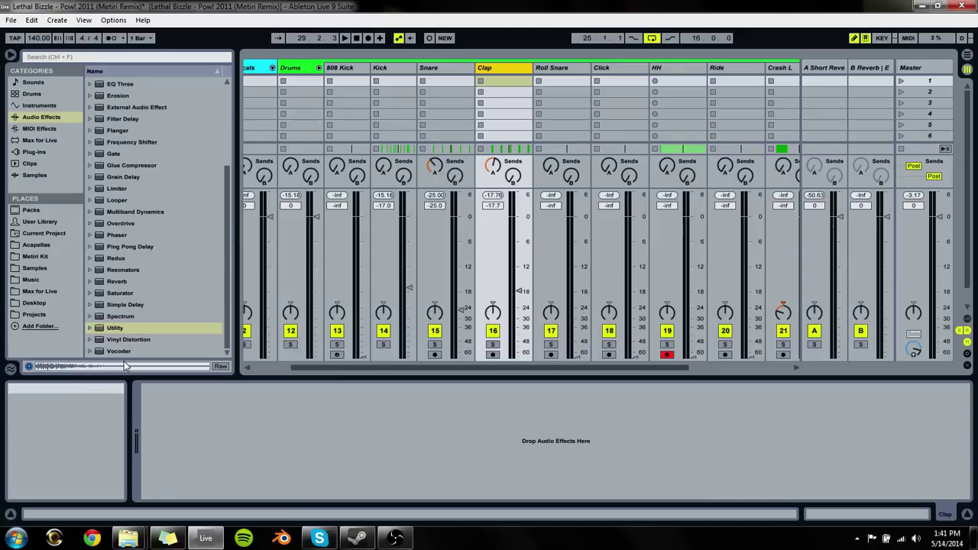
pyautogui.click(113, 328)
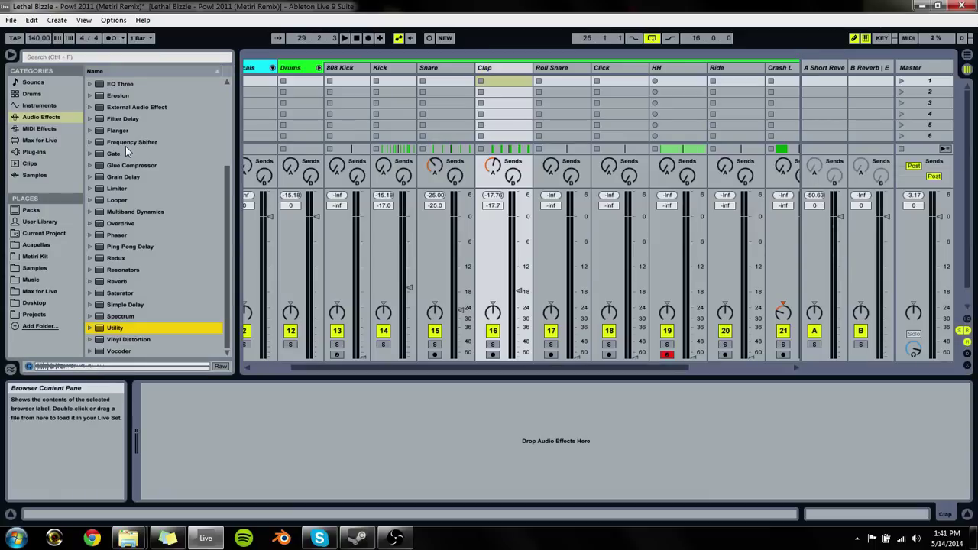
pyautogui.scroll(1, 124, 122)
pyautogui.moveTo(120, 108); pyautogui.dragTo(480, 382)
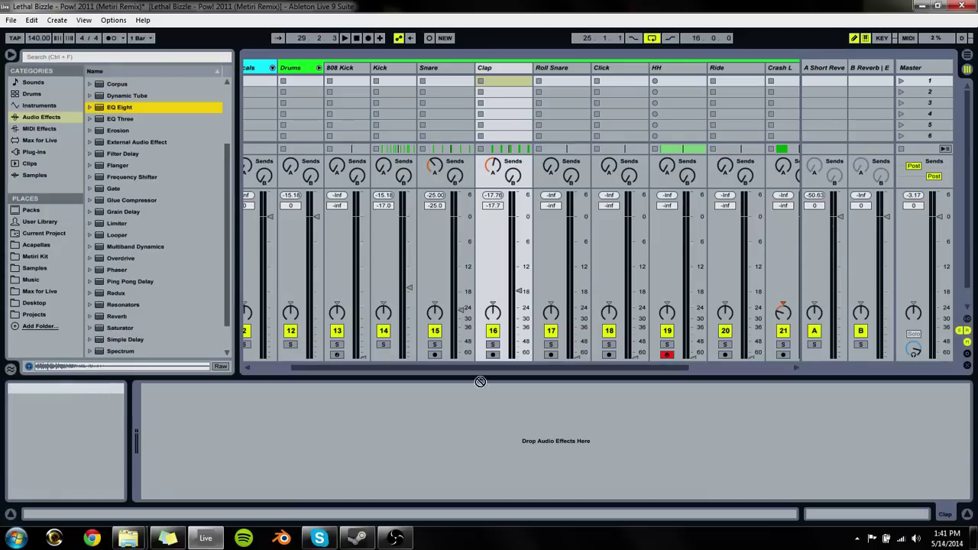
pyautogui.moveTo(490, 462); pyautogui.dragTo(491, 463)
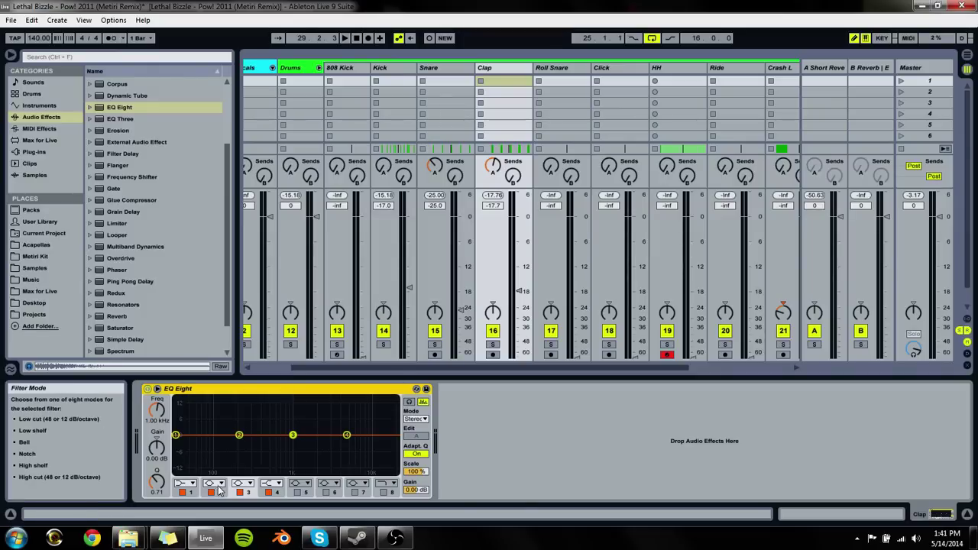
# Step: Change band 1 of the Clap's EQ Eight to a steep low cut at about 411 Hz, listening with the Clap soloed
pyautogui.click(186, 483)
pyautogui.click(186, 410)
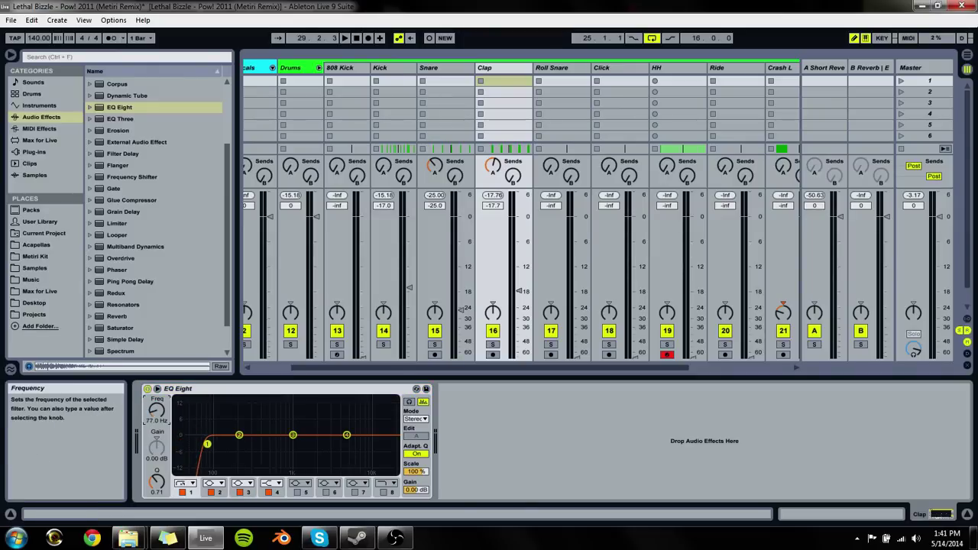
pyautogui.press('space')
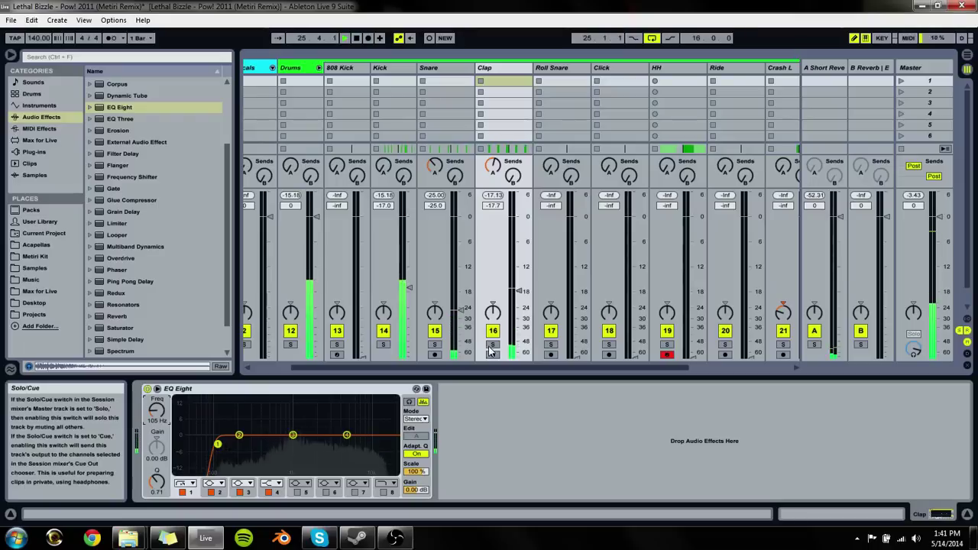
pyautogui.click(493, 344)
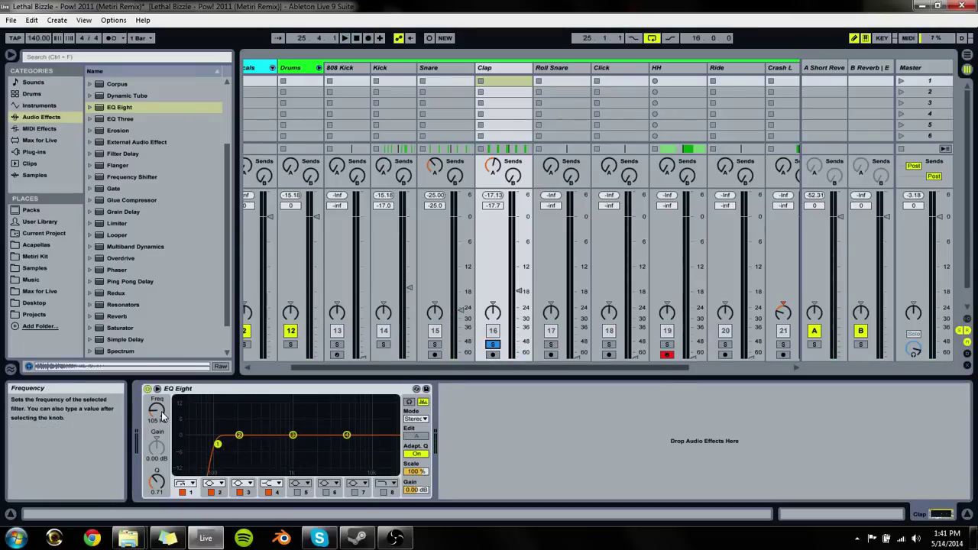
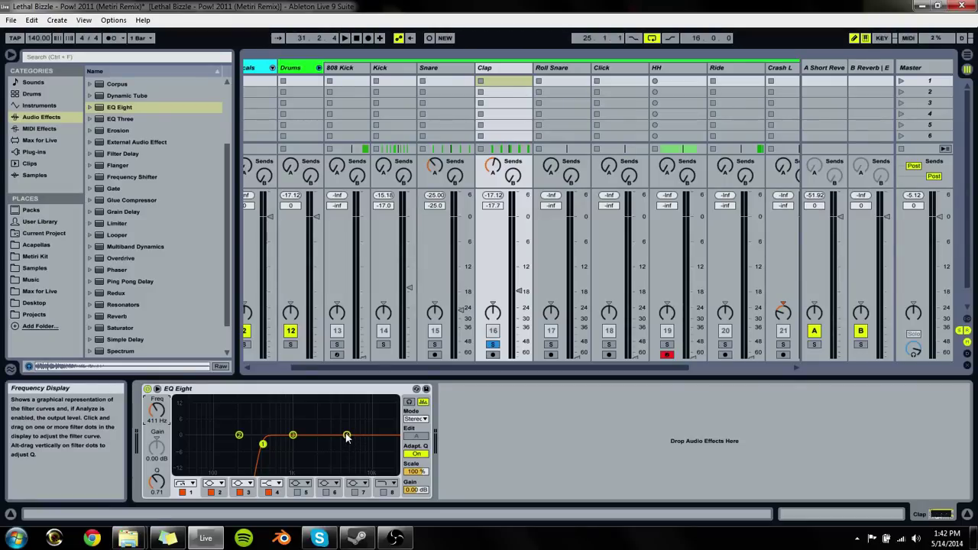
# Step: Lower the Clap's EQ Eight band 4 shelf to -3.10 dB at 4.49 kHz and enable band 8 as a steep high cut at 13.9 kHz
pyautogui.press('space')
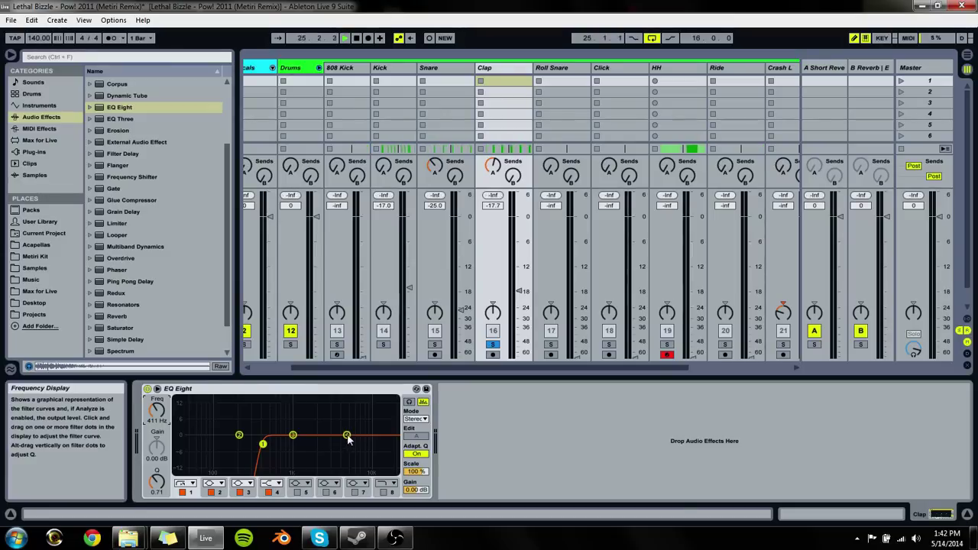
pyautogui.moveTo(347, 438); pyautogui.dragTo(343, 444)
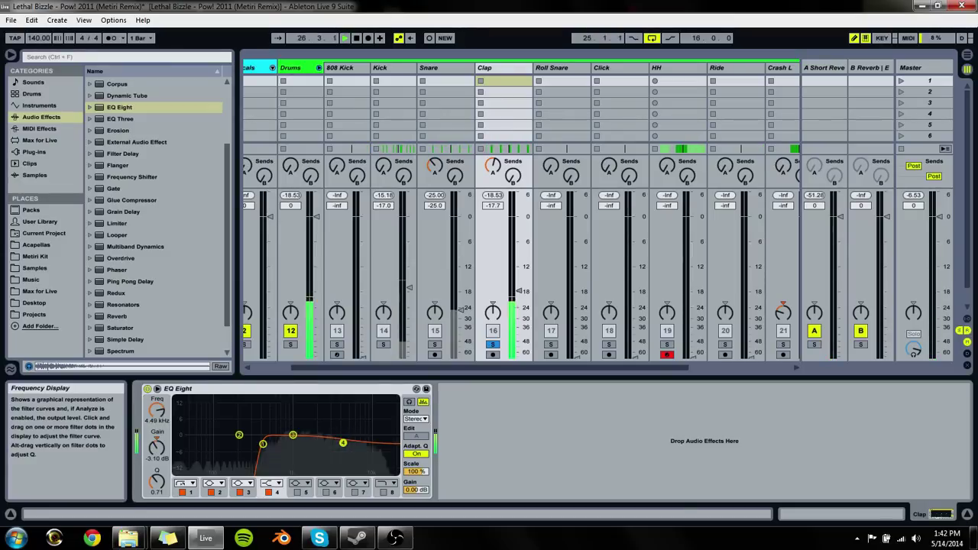
pyautogui.click(386, 482)
pyautogui.click(386, 472)
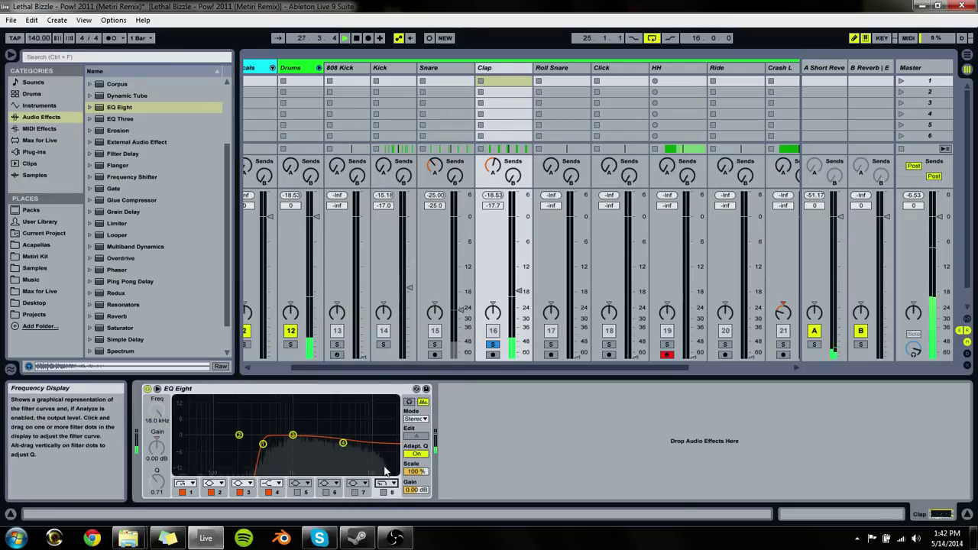
pyautogui.click(382, 492)
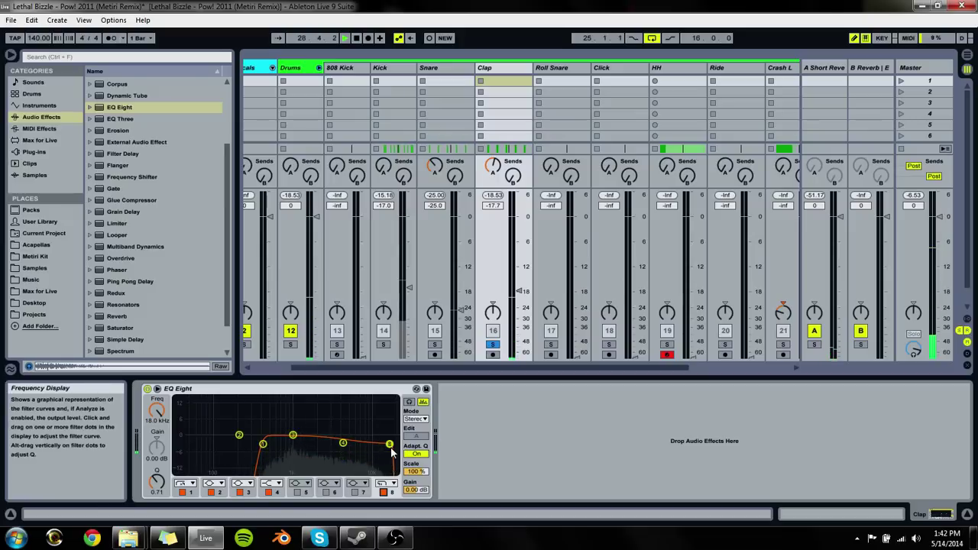
pyautogui.moveTo(391, 450); pyautogui.dragTo(380, 445)
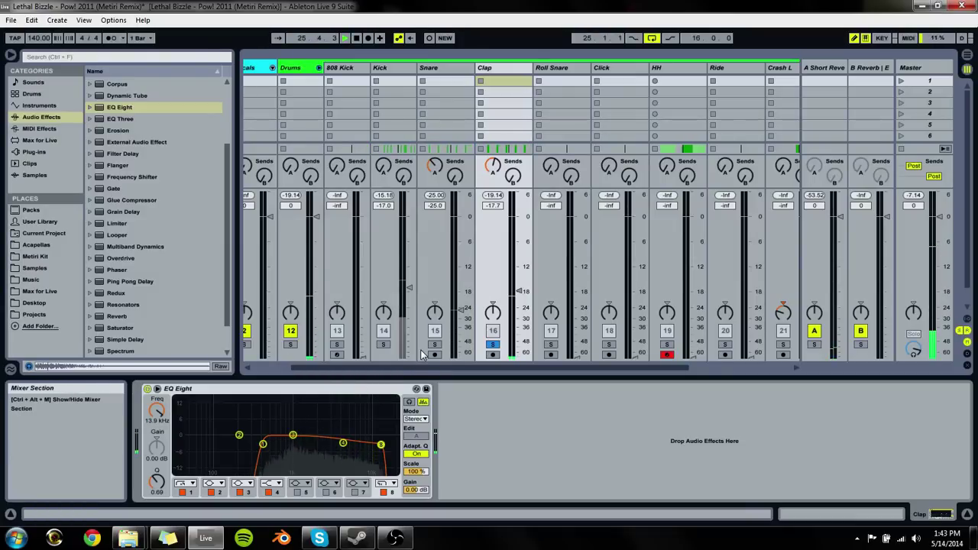
# Step: Boost band 3 of the Clap's EQ Eight by 2.11 dB at 1.00 kHz with Q 1.79, and set band 1 to 425 Hz with Q 0.41
pyautogui.moveTo(262, 443); pyautogui.dragTo(293, 430)
pyautogui.moveTo(156, 481); pyautogui.dragTo(156, 472)
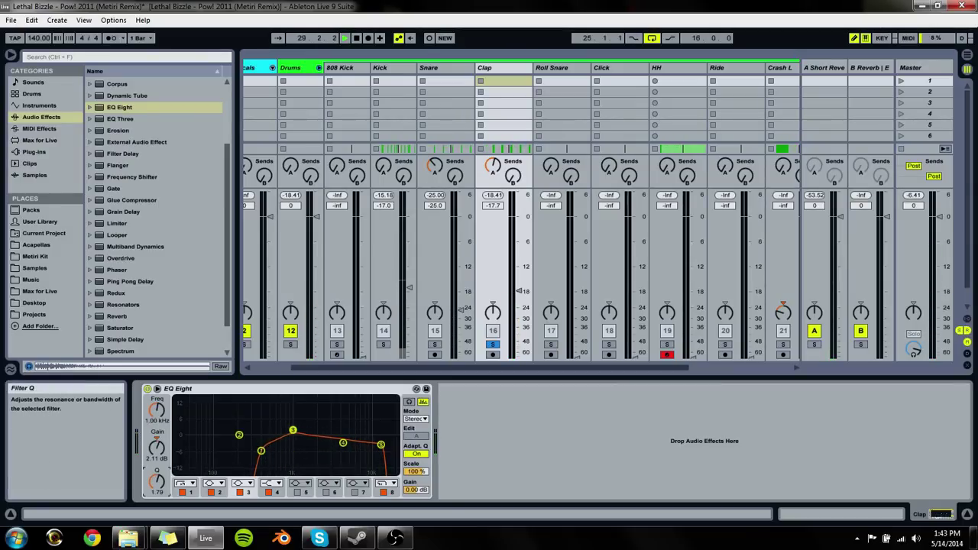
pyautogui.click(261, 451)
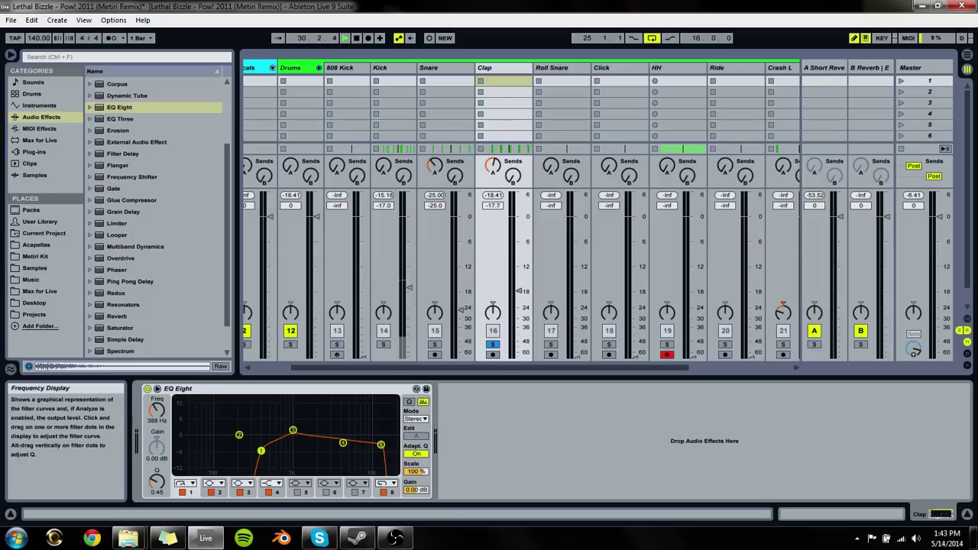
pyautogui.moveTo(261, 451); pyautogui.dragTo(264, 453)
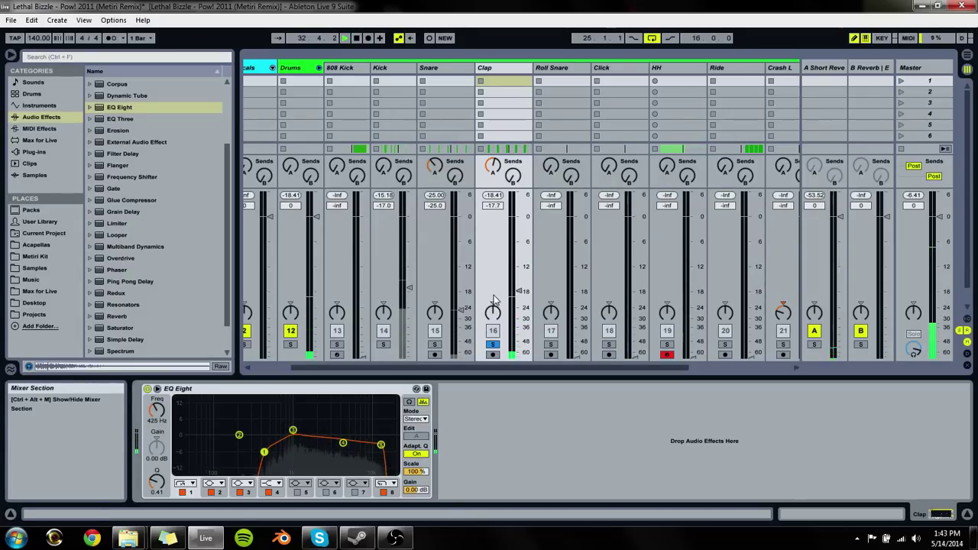
# Step: Unsolo the Clap and raise its volume to -15.2 dB while listening to the full drum mix
pyautogui.moveTo(518, 291); pyautogui.dragTo(518, 283)
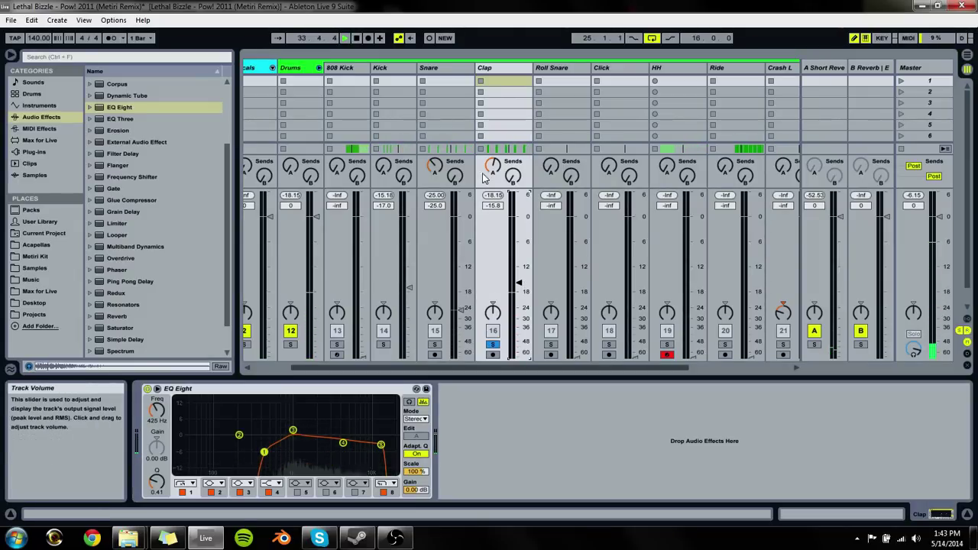
pyautogui.click(492, 344)
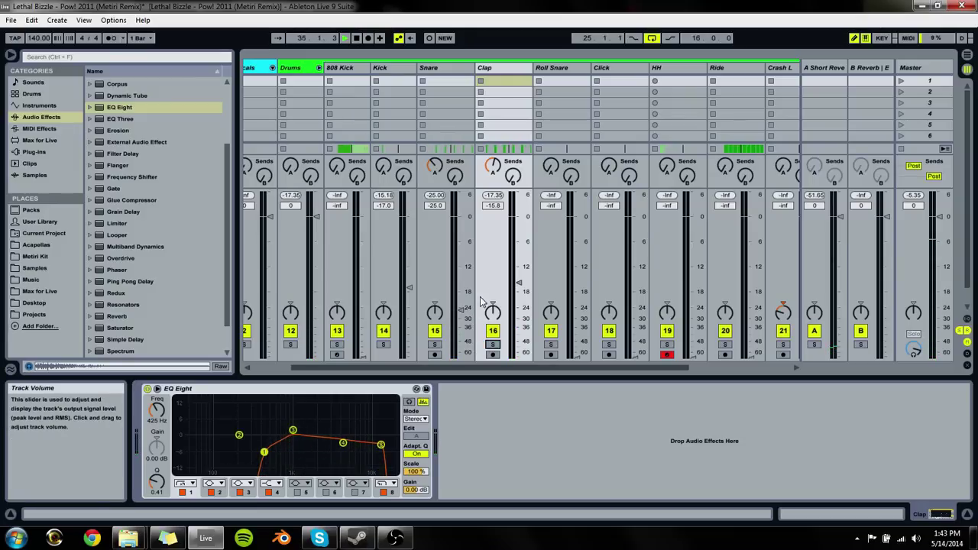
pyautogui.press('space')
pyautogui.press('space')
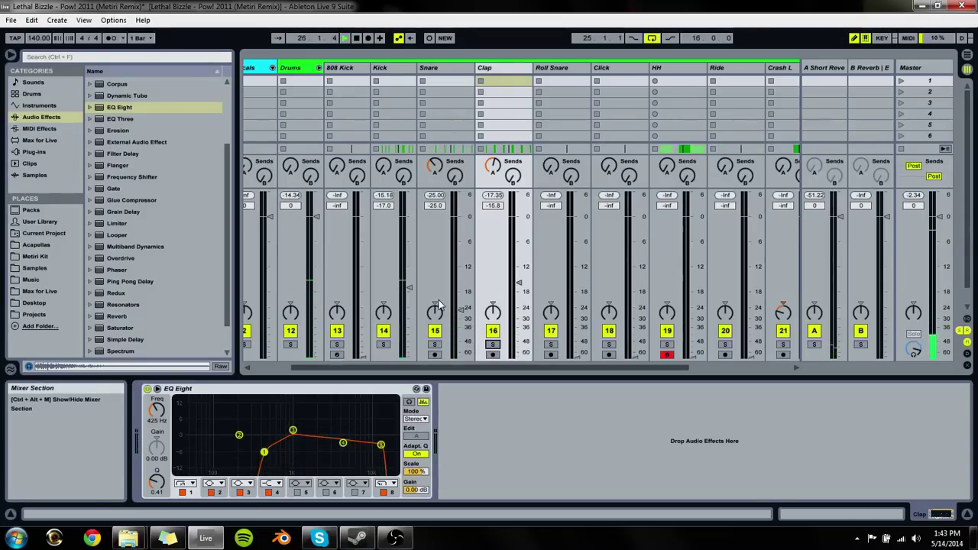
pyautogui.moveTo(518, 288); pyautogui.dragTo(519, 279)
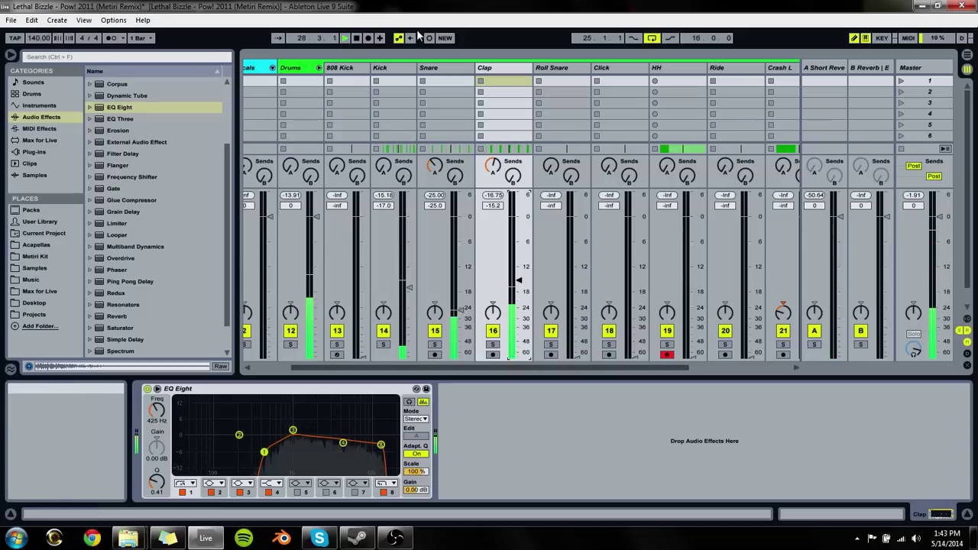
# Step: Insert an EQ Eight on the Snare track and make band 1 a steep low cut at about 137 Hz
pyautogui.click(429, 67)
pyautogui.moveTo(114, 107); pyautogui.dragTo(398, 408)
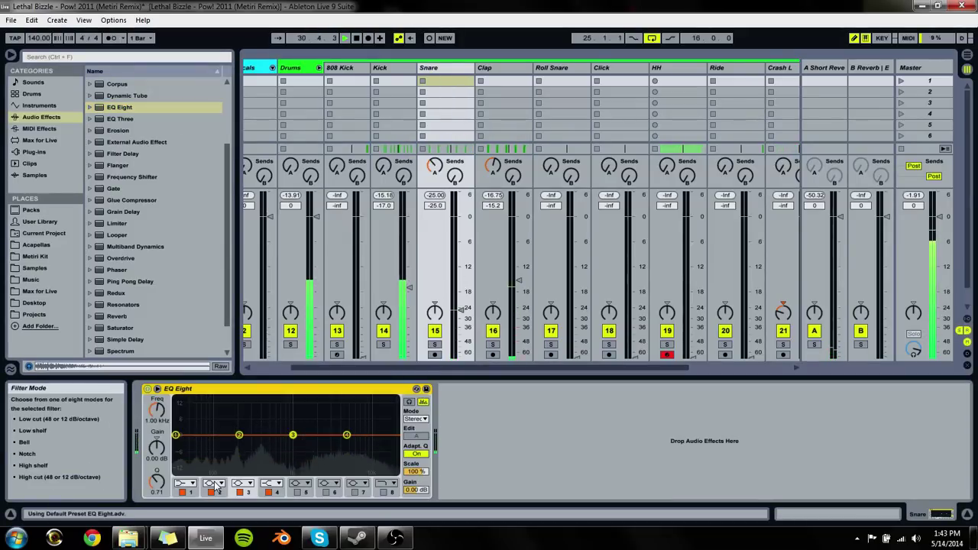
pyautogui.click(188, 483)
pyautogui.click(190, 416)
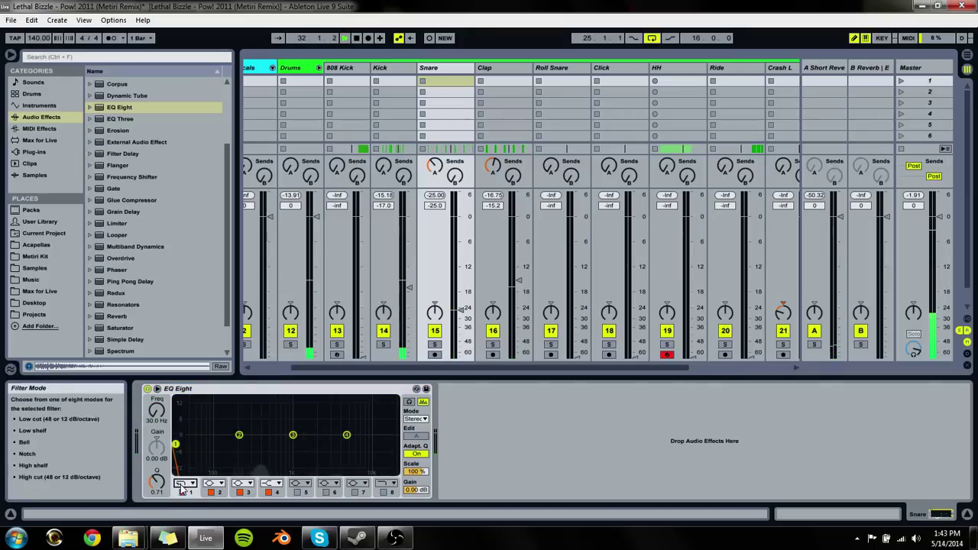
pyautogui.click(182, 491)
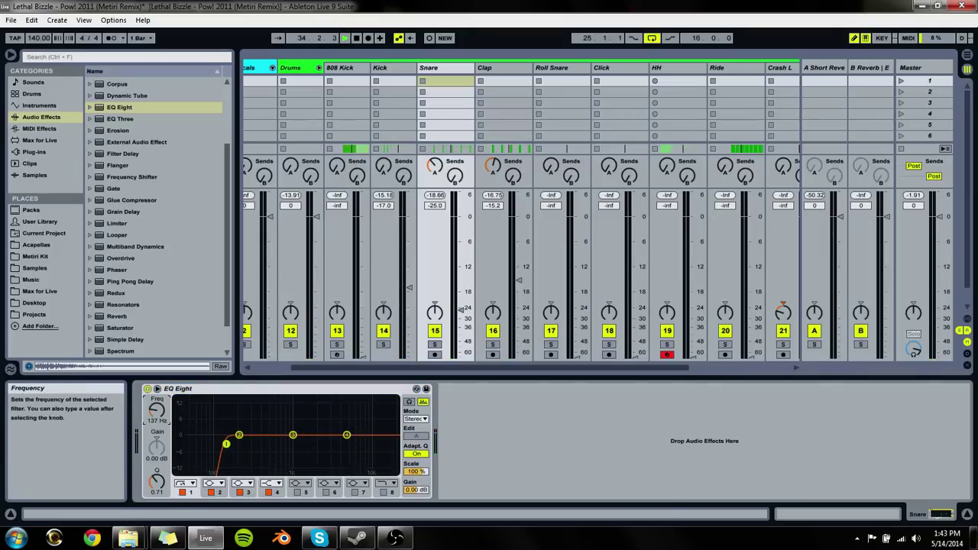
# Step: Solo the Snare, carve a deep narrow cut with its EQ Eight's band 2, and move band 1's low cut to 147 Hz with Q 0.72
pyautogui.click(434, 344)
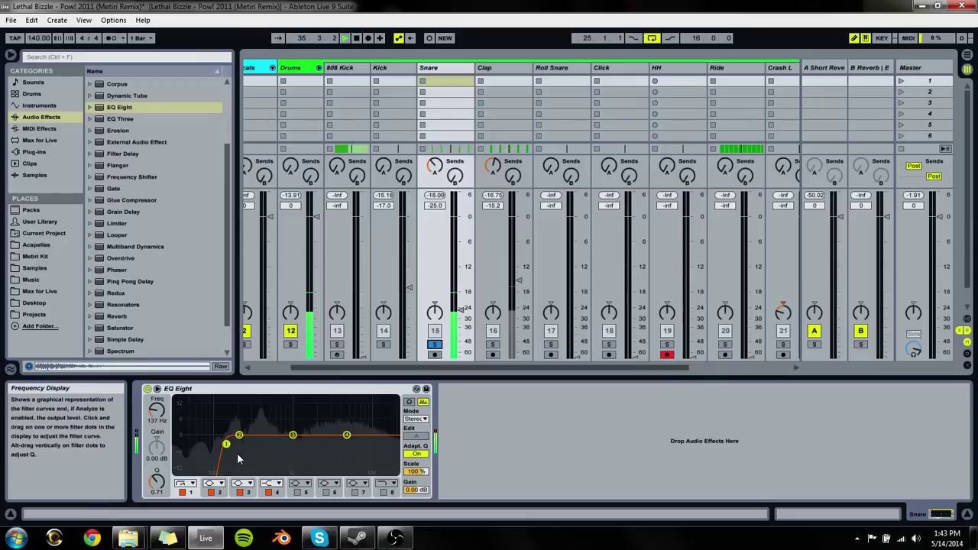
pyautogui.moveTo(240, 435); pyautogui.dragTo(249, 452)
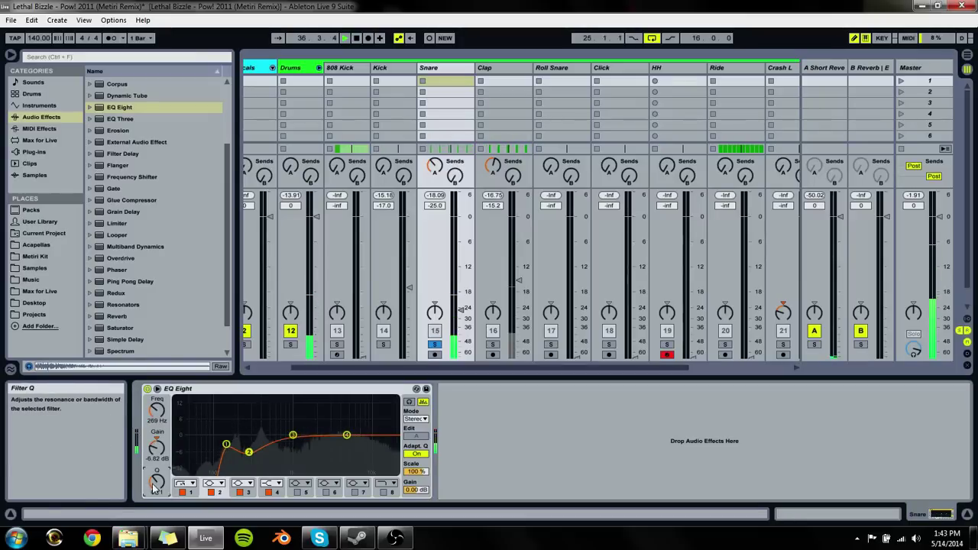
pyautogui.moveTo(153, 487); pyautogui.dragTo(152, 468)
pyautogui.moveTo(249, 451); pyautogui.dragTo(229, 444)
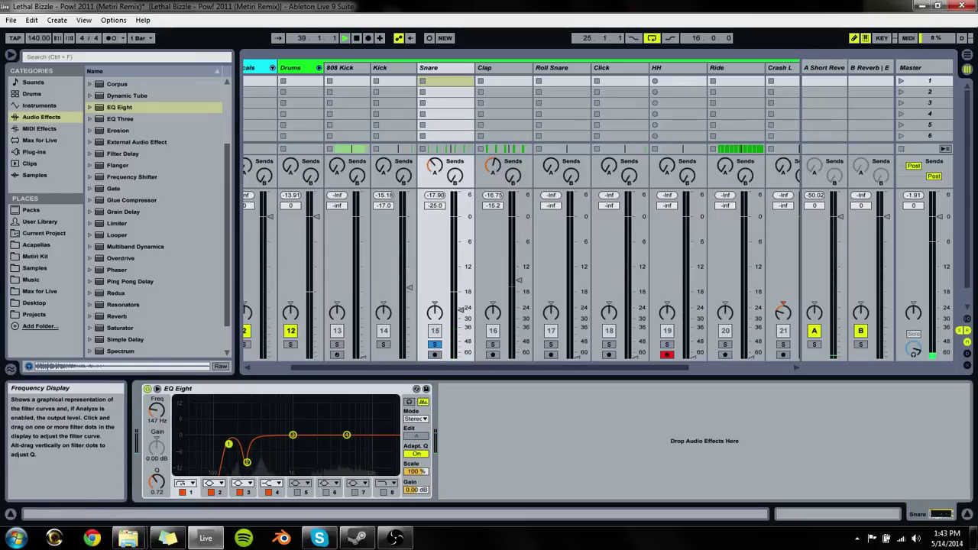
# Step: Change band 3 of the Snare's EQ Eight to a notch at 966 Hz with Q 0.78
pyautogui.moveTo(293, 434); pyautogui.dragTo(292, 453)
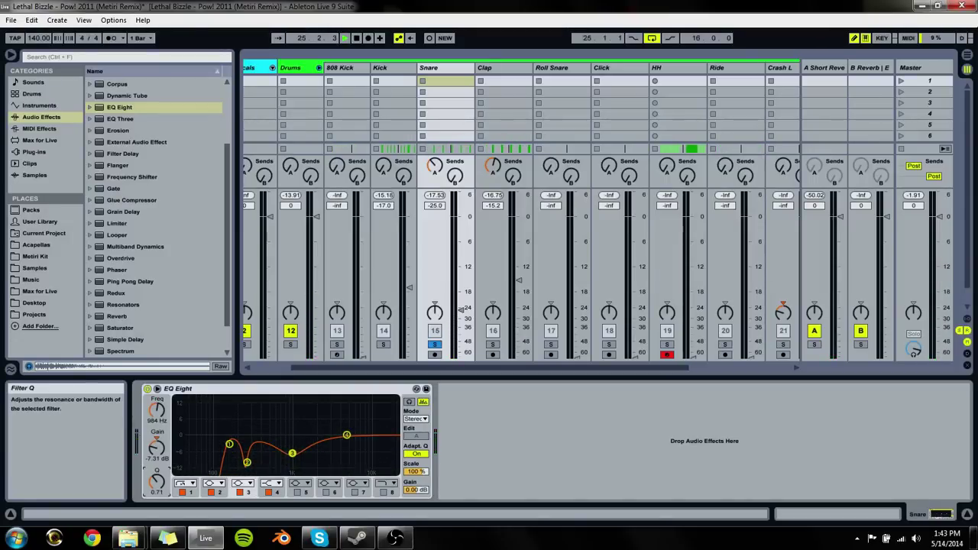
pyautogui.moveTo(293, 458); pyautogui.dragTo(293, 462)
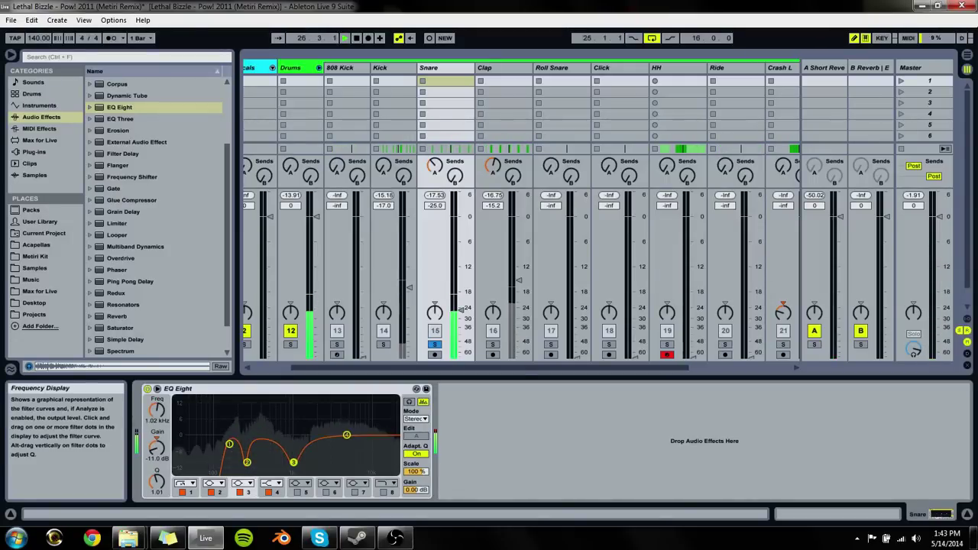
pyautogui.click(241, 483)
pyautogui.click(239, 450)
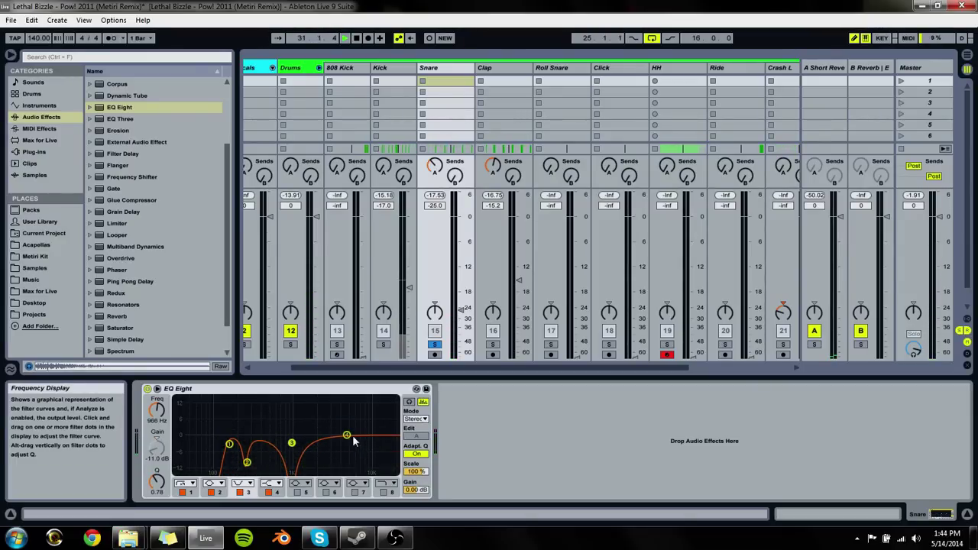
# Step: Lower band 4 of the Snare's EQ Eight to -2.60 dB at 5.10 kHz and add a band 8 high cut at 11.2 kHz, Q 0.82
pyautogui.moveTo(347, 435)
pyautogui.mouseDown()
pyautogui.moveTo(347, 455)
pyautogui.moveTo(347, 431)
pyautogui.moveTo(347, 441)
pyautogui.mouseUp()
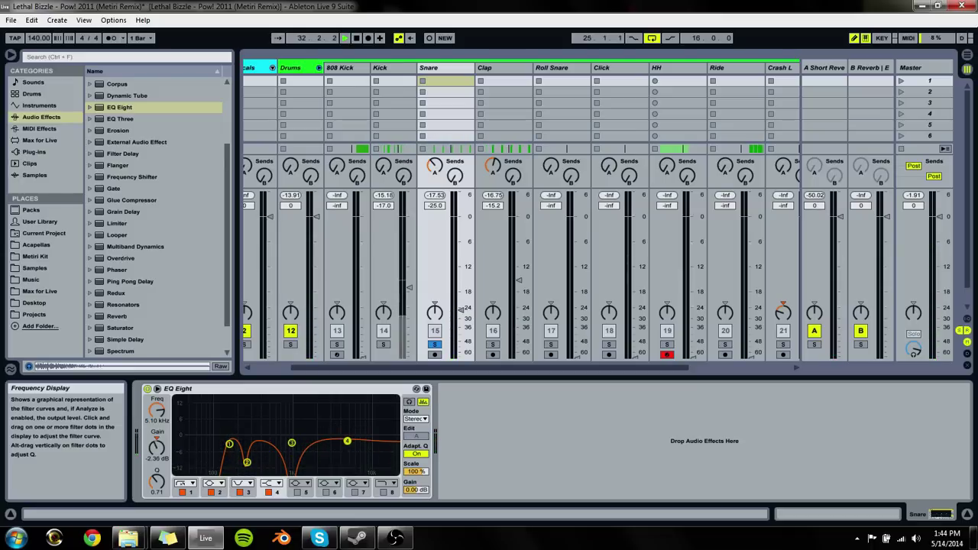
pyautogui.click(392, 483)
pyautogui.click(389, 451)
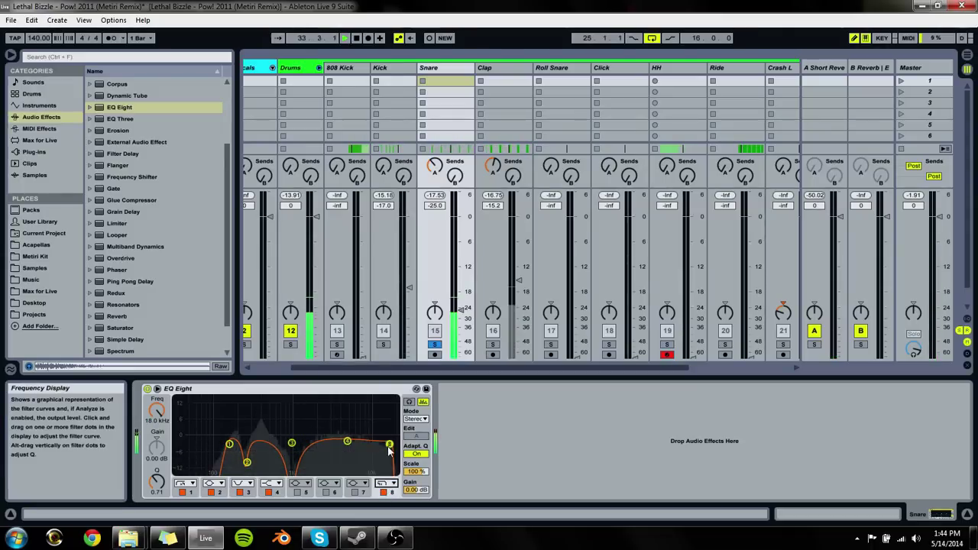
pyautogui.moveTo(389, 451); pyautogui.dragTo(369, 442)
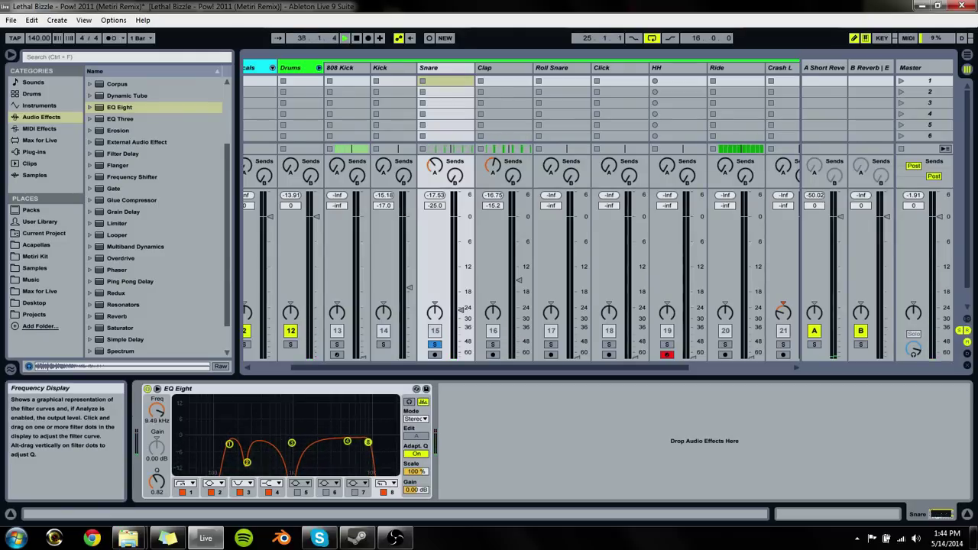
pyautogui.moveTo(361, 441); pyautogui.dragTo(372, 442)
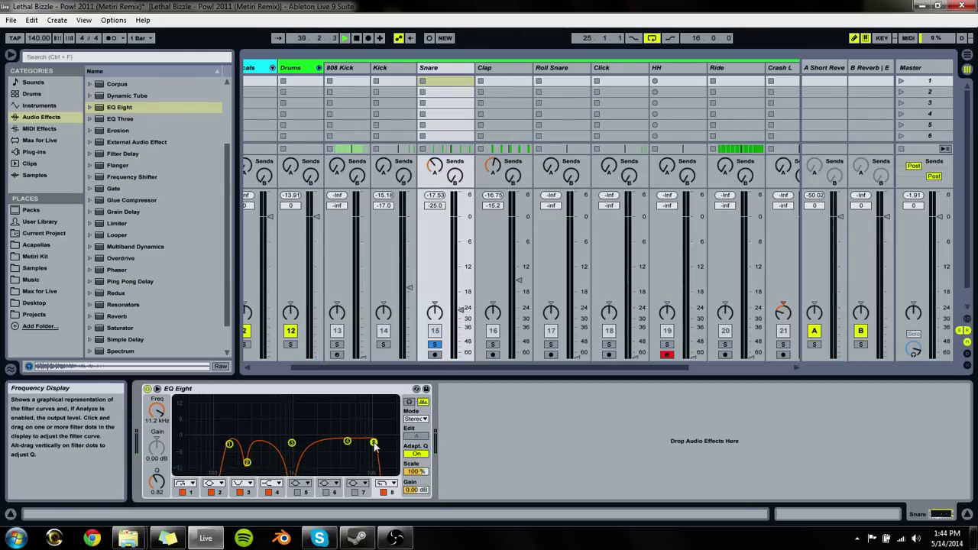
pyautogui.click(347, 442)
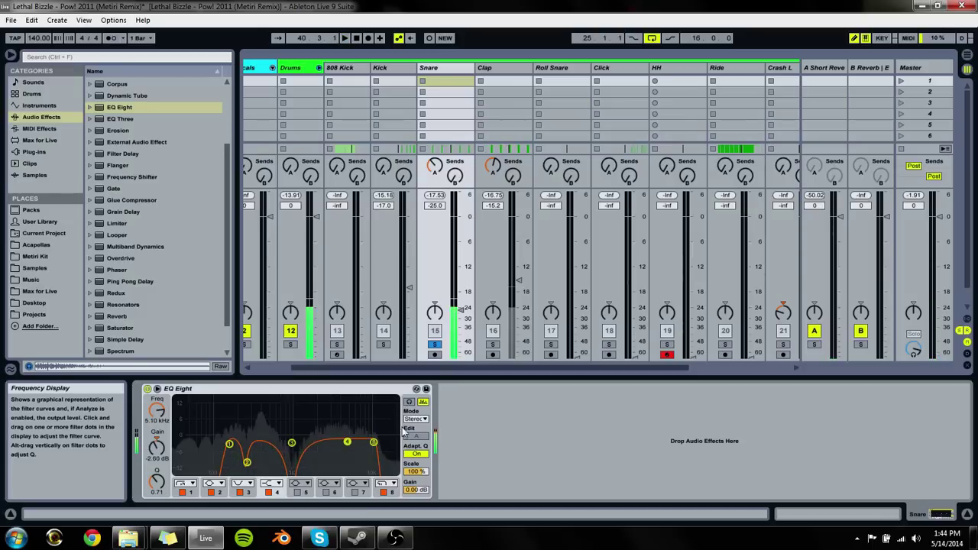
pyautogui.press('space')
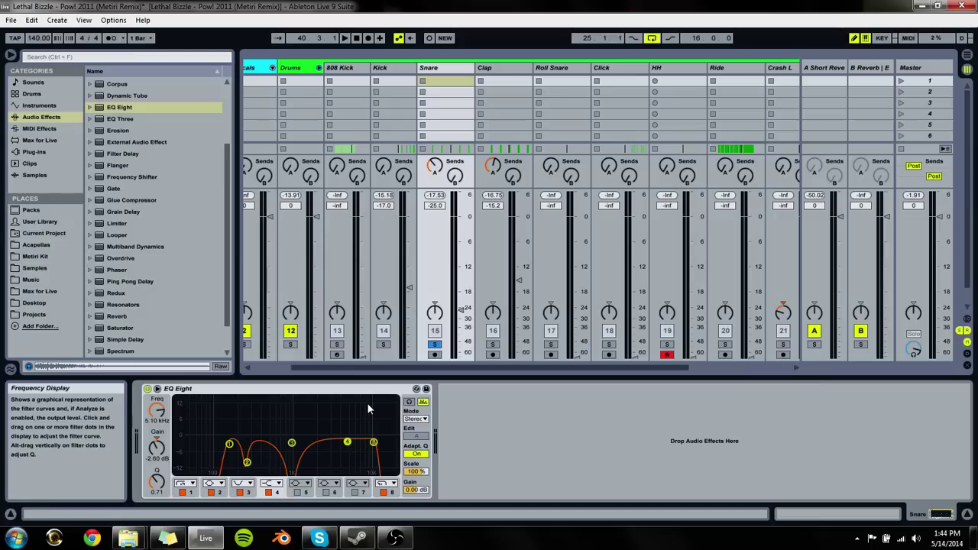
# Step: Unsolo the Snare and set its volume to -25.4 dB against the full drum mix
pyautogui.click(435, 346)
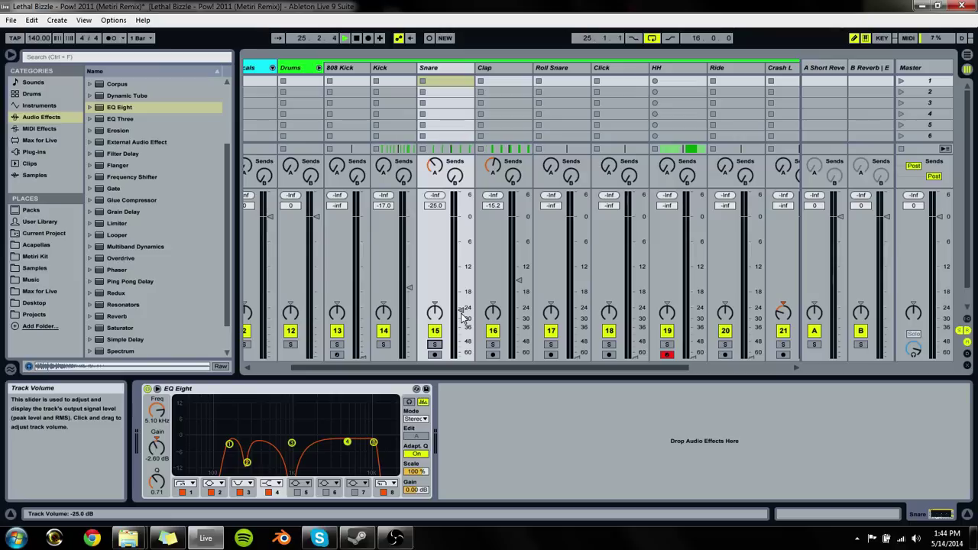
pyautogui.scroll(-1, 461, 317)
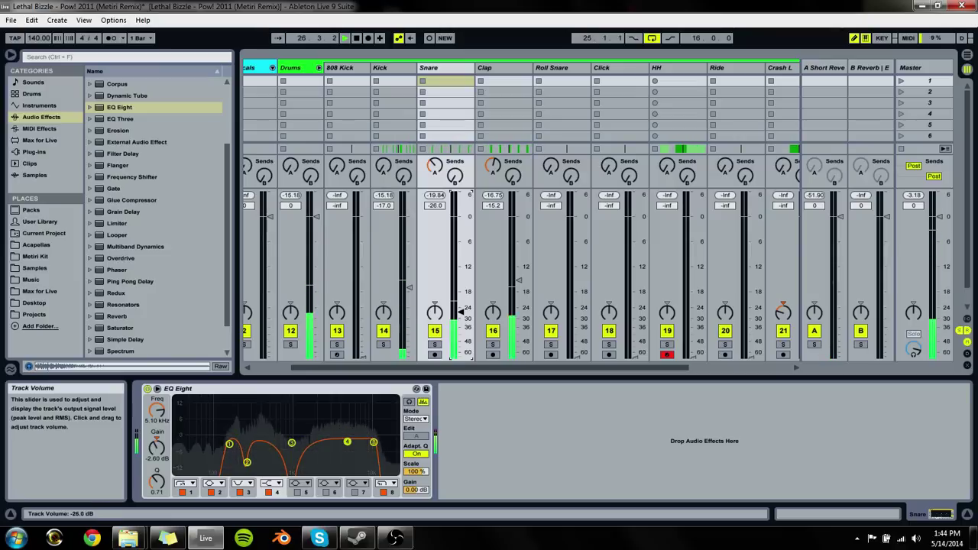
pyautogui.scroll(1, 460, 313)
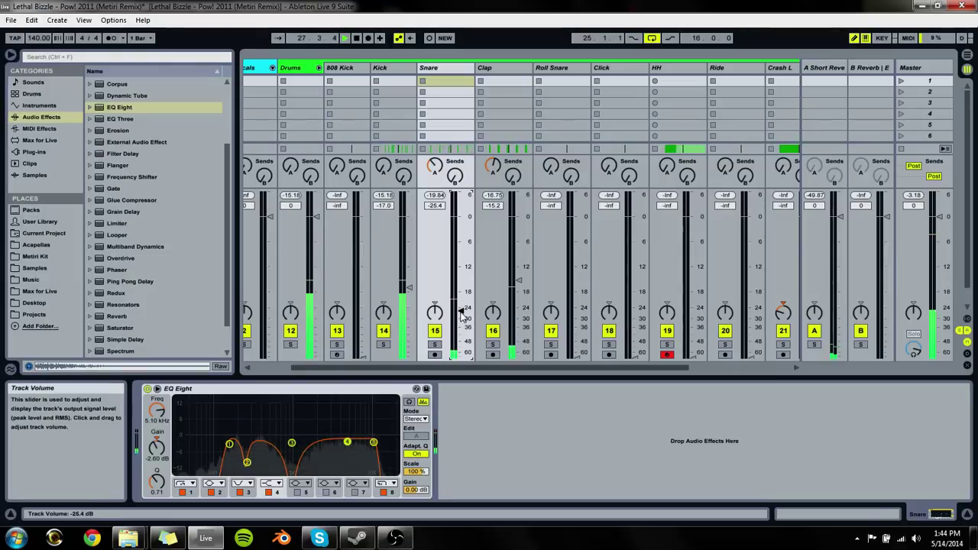
# Step: Raise the HH track's volume to -19.2 dB and insert an EQ Eight after its Impulse
pyautogui.hscroll(3, 497, 321)
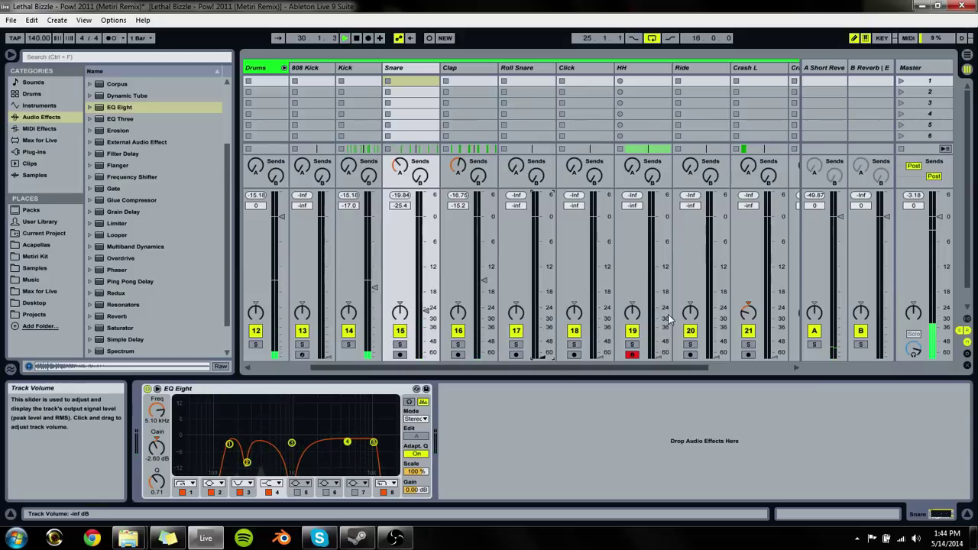
pyautogui.moveTo(667, 314); pyautogui.dragTo(659, 295)
pyautogui.click(643, 67)
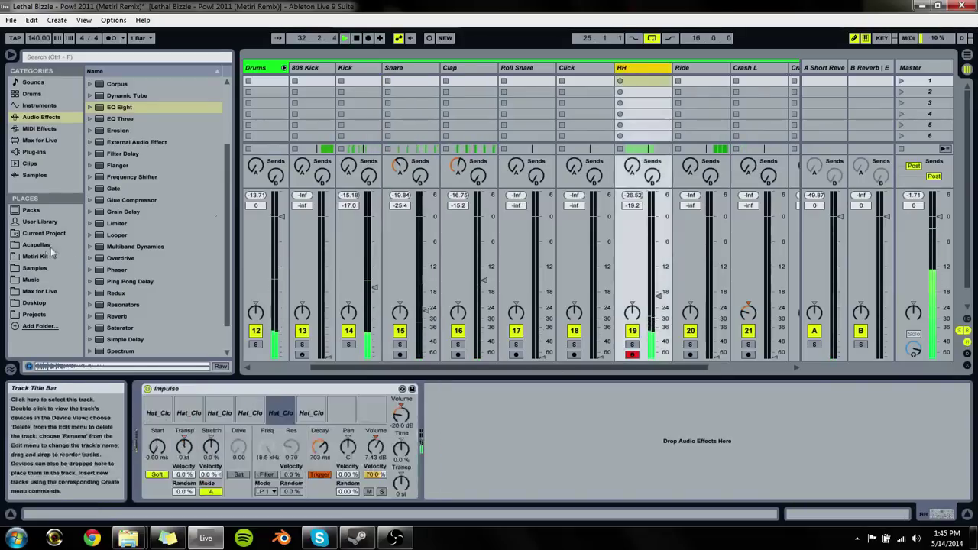
pyautogui.click(119, 107)
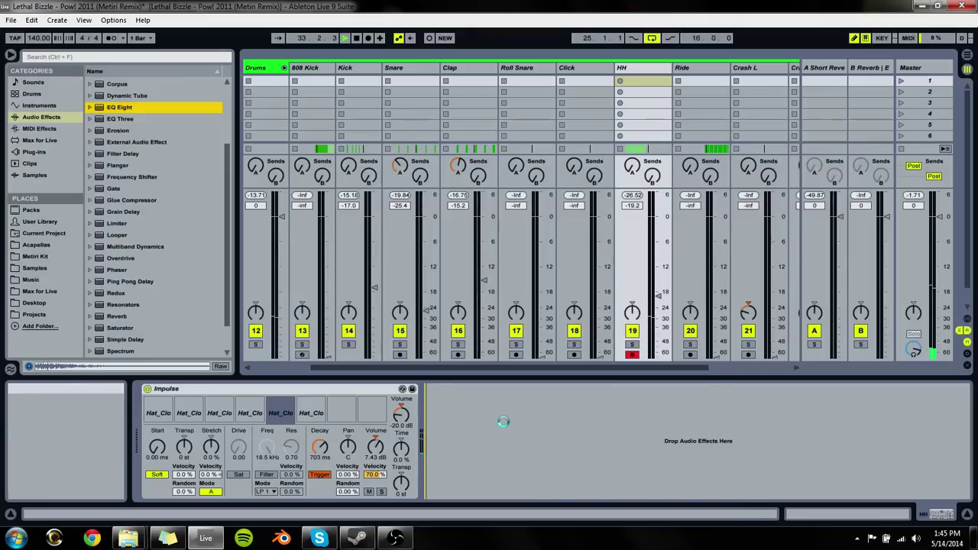
pyautogui.moveTo(502, 422); pyautogui.dragTo(503, 451)
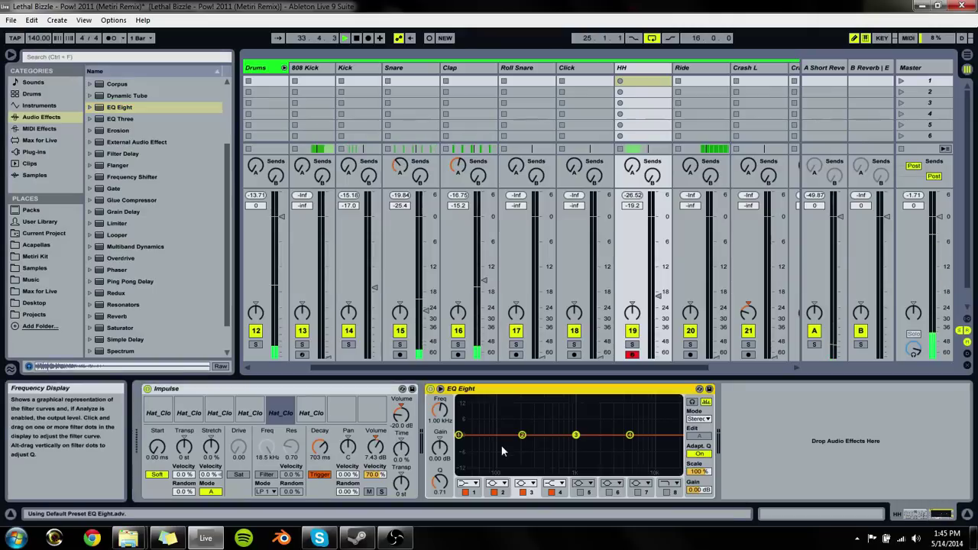
# Step: Make band 1 of the HH's EQ Eight a low cut at 1.80 kHz, Q 0.39, and cut band 3 by 5.58 dB at 4.57 kHz
pyautogui.click(470, 484)
pyautogui.click(467, 413)
pyautogui.press('space')
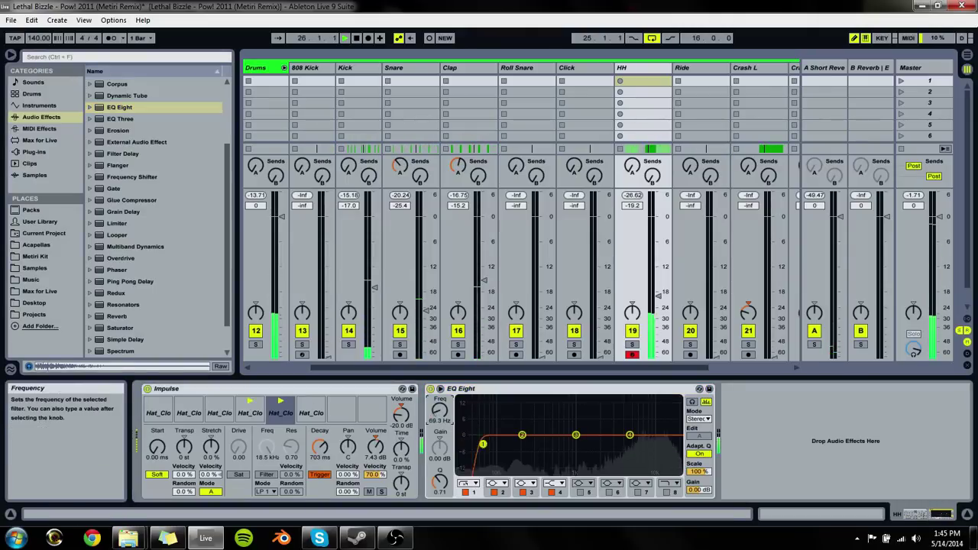
pyautogui.moveTo(483, 444); pyautogui.dragTo(595, 453)
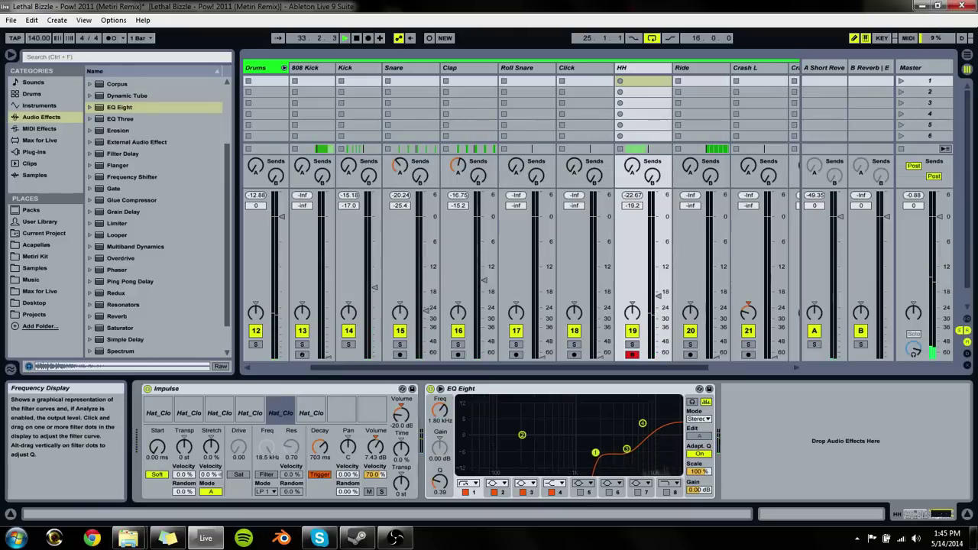
pyautogui.click(626, 450)
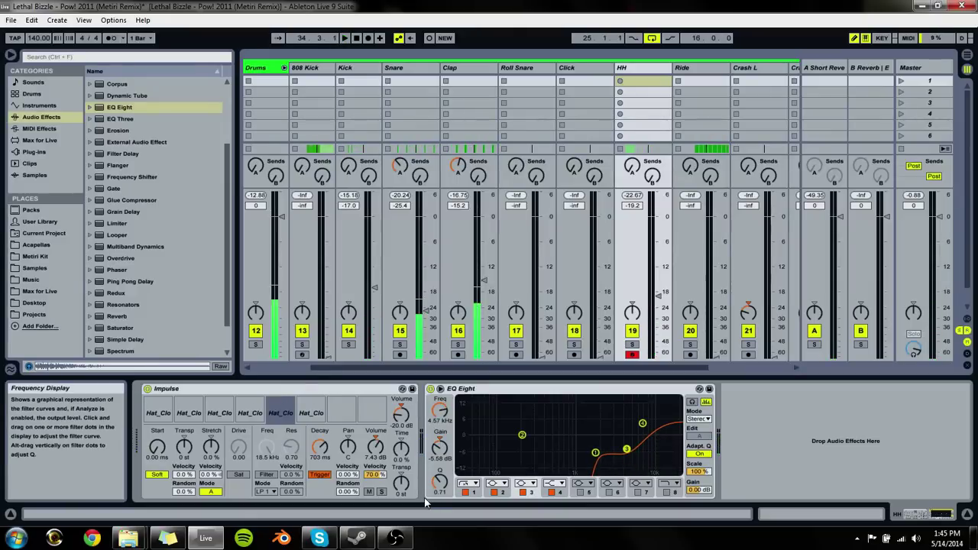
# Step: Add a band 8 high cut at 17.3 kHz, Q 0.45, to the HH's EQ Eight and set band 4 to 4.83 dB, 6.96 kHz, Q 1.09
pyautogui.click(667, 492)
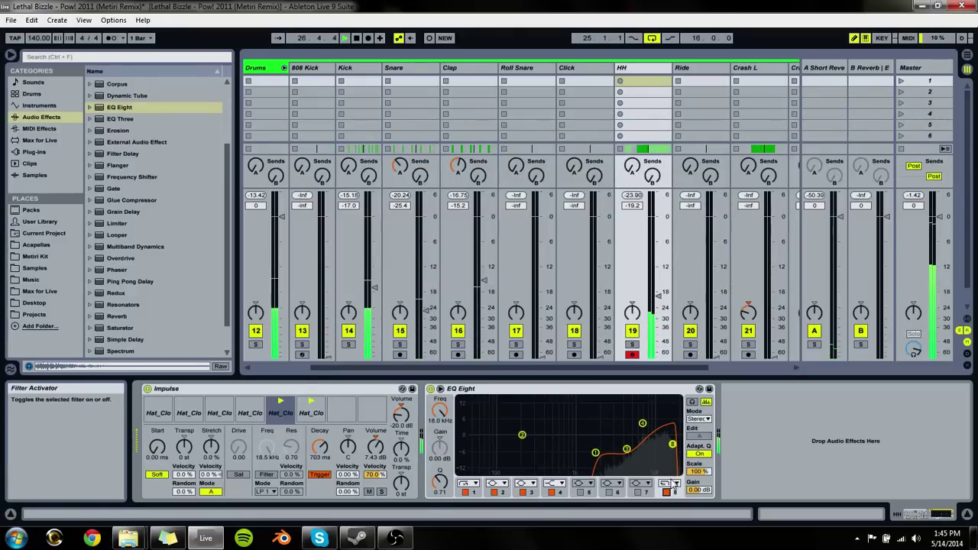
pyautogui.moveTo(671, 444); pyautogui.dragTo(670, 452)
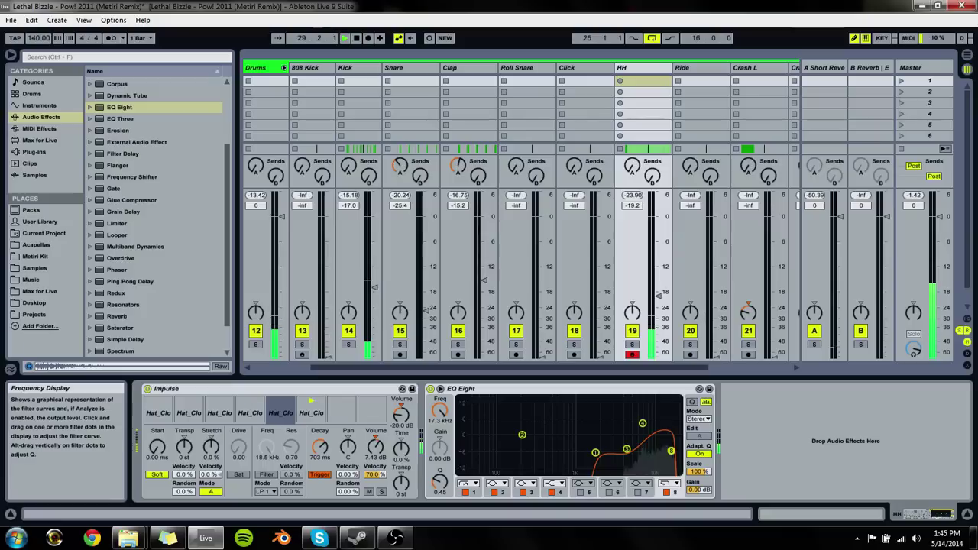
pyautogui.click(644, 424)
pyautogui.moveTo(440, 480); pyautogui.dragTo(439, 467)
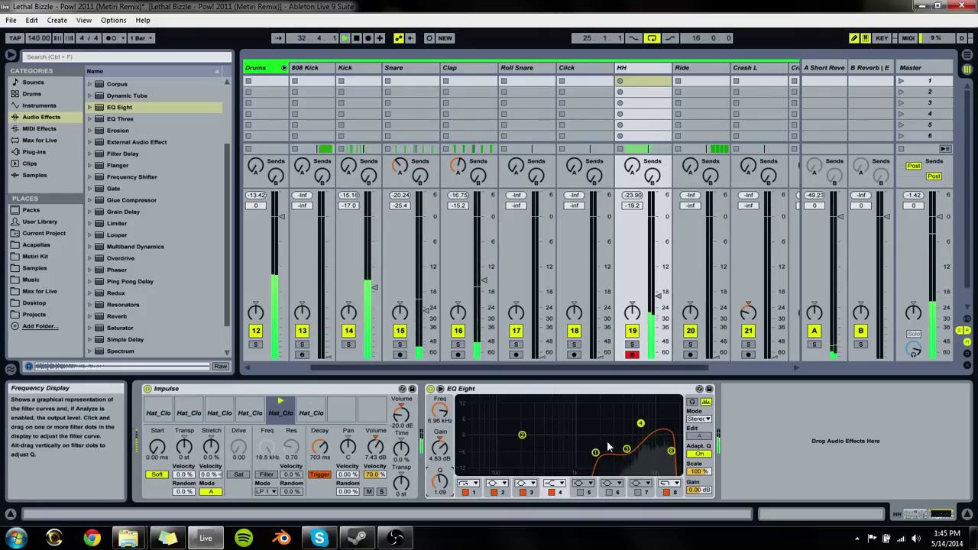
# Step: Raise the HH volume to -18.2 dB and feed both reverb returns, with send B at -33.6 dB and a low send A
pyautogui.moveTo(658, 295); pyautogui.dragTo(658, 294)
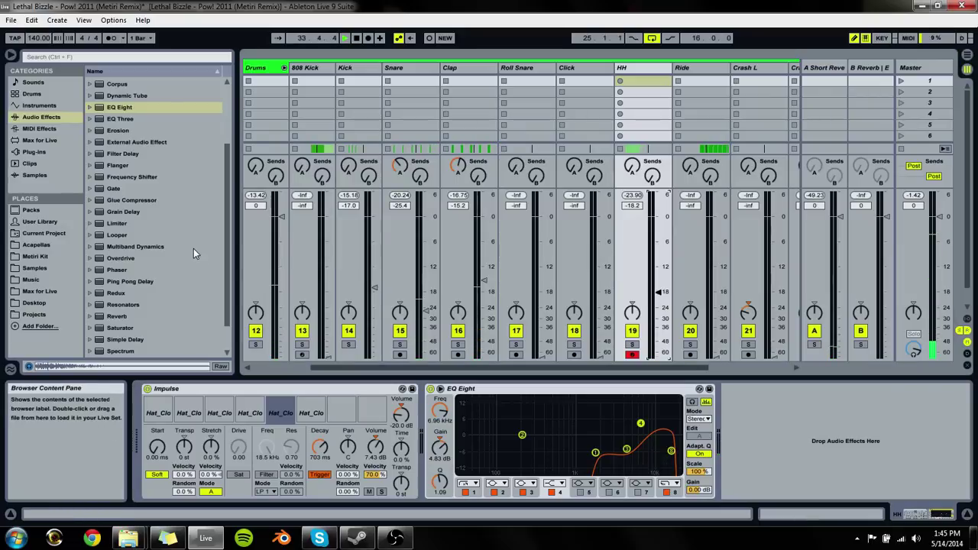
pyautogui.press('space')
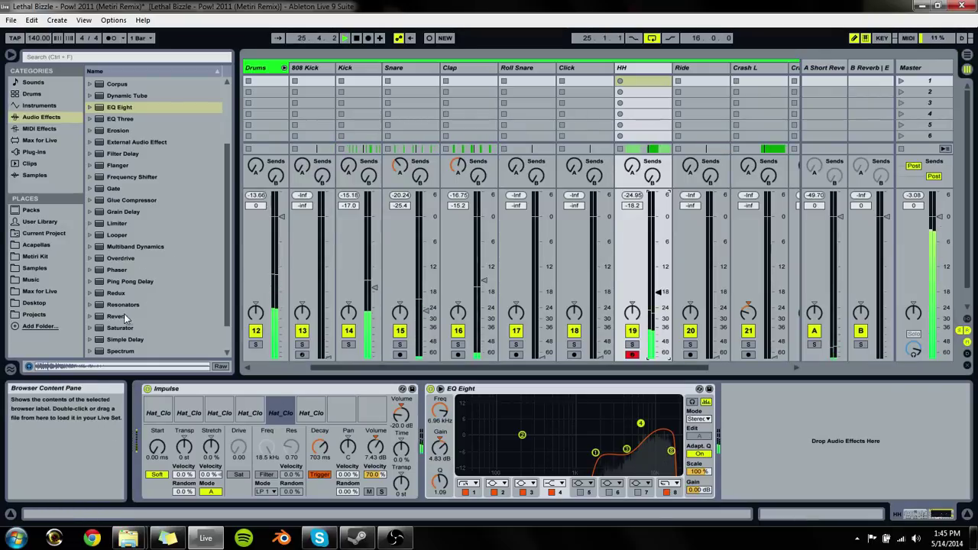
pyautogui.moveTo(652, 176); pyautogui.dragTo(652, 173)
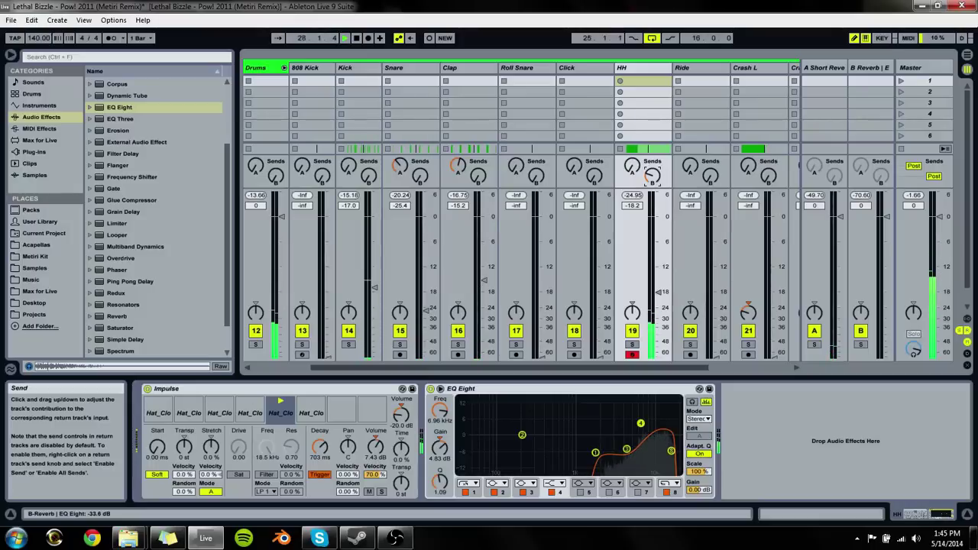
pyautogui.click(632, 166)
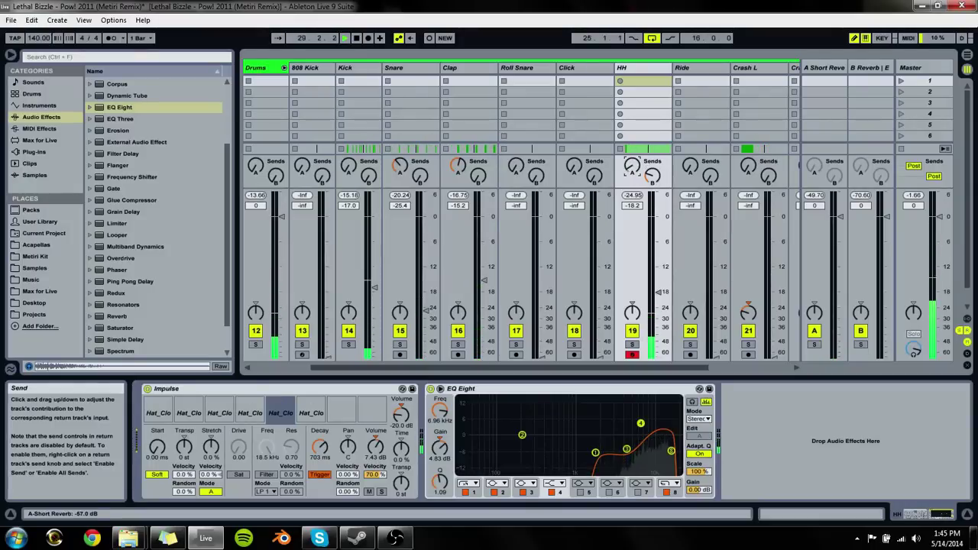
pyautogui.moveTo(632, 166); pyautogui.dragTo(632, 170)
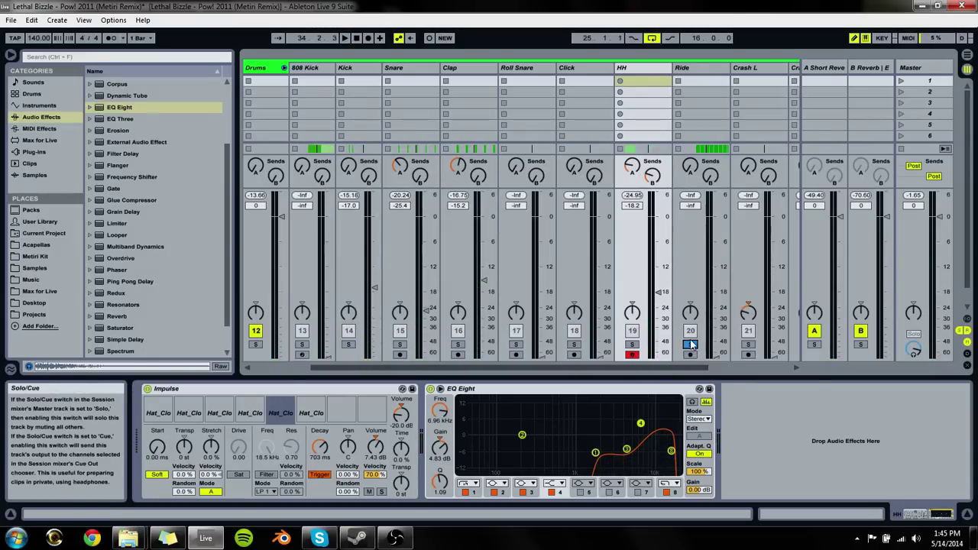
# Step: Solo the Ride track and shorten the arrangement loop to the 8 bars starting at bar 33
pyautogui.click(691, 67)
pyautogui.press('Tab')
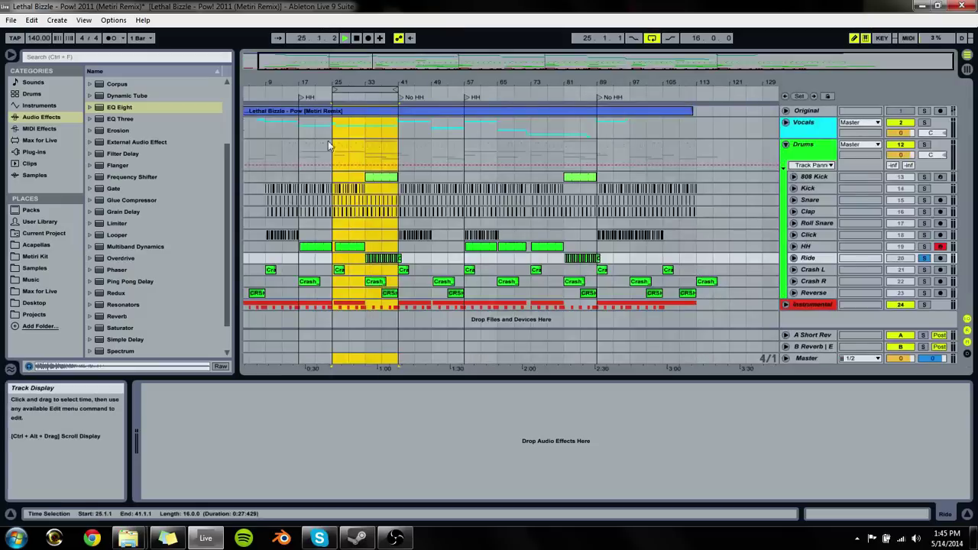
pyautogui.moveTo(334, 91); pyautogui.dragTo(371, 90)
pyautogui.press('Tab')
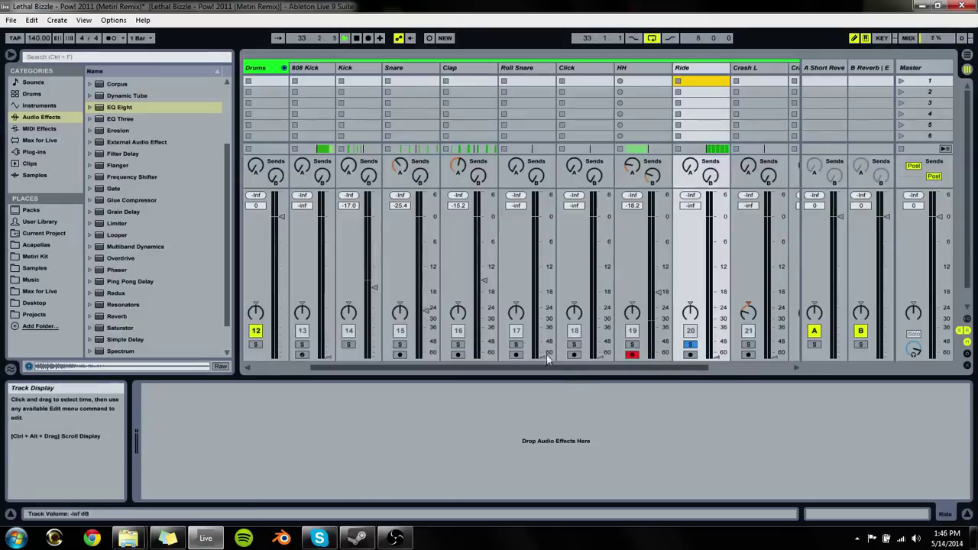
# Step: Raise the Ride's volume to -24.2 dB and unsolo it
pyautogui.moveTo(717, 356); pyautogui.dragTo(716, 307)
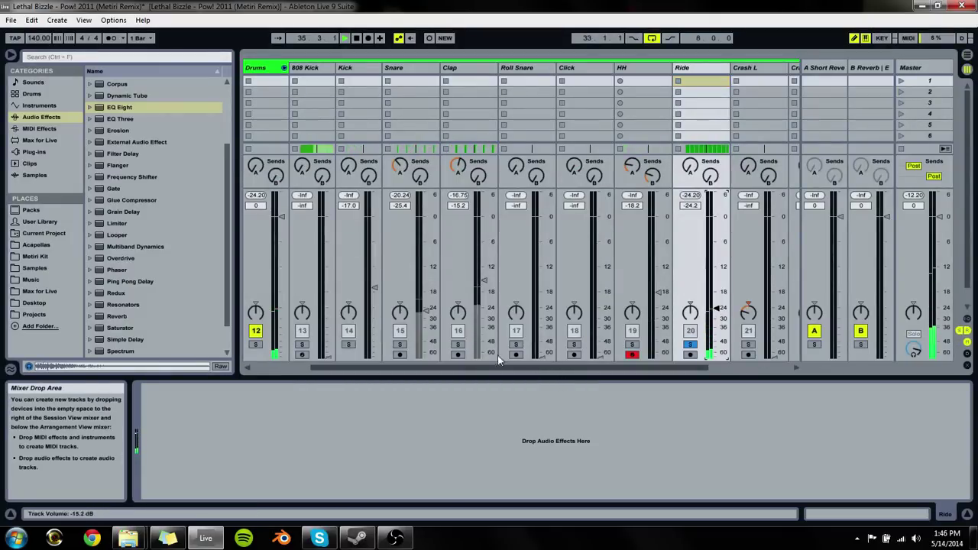
pyautogui.click(690, 344)
# Step: Raise the 808 Kick's volume to about -15 dB while listening to the full mix, leaving the Vocals at 0 dB
pyautogui.moveTo(665, 370); pyautogui.dragTo(541, 370)
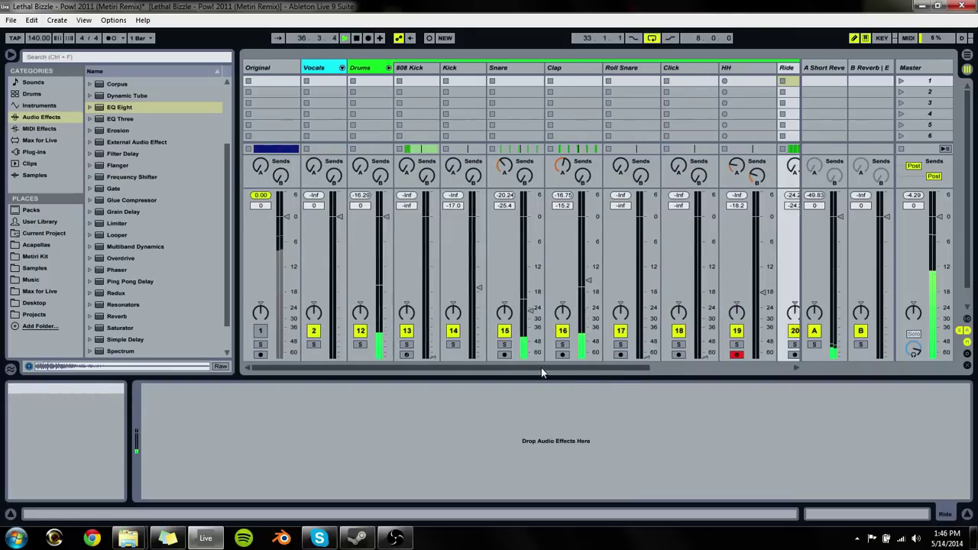
pyautogui.click(339, 282)
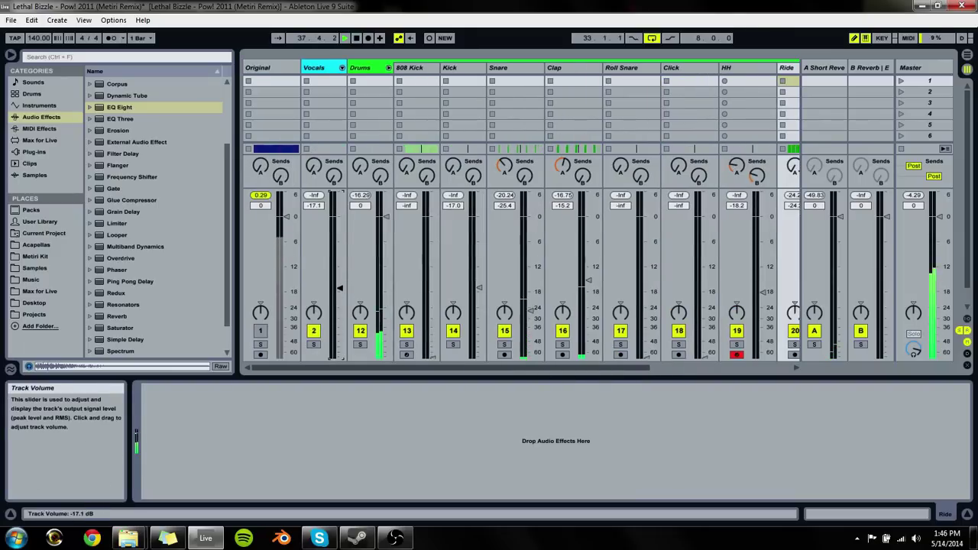
pyautogui.click(432, 275)
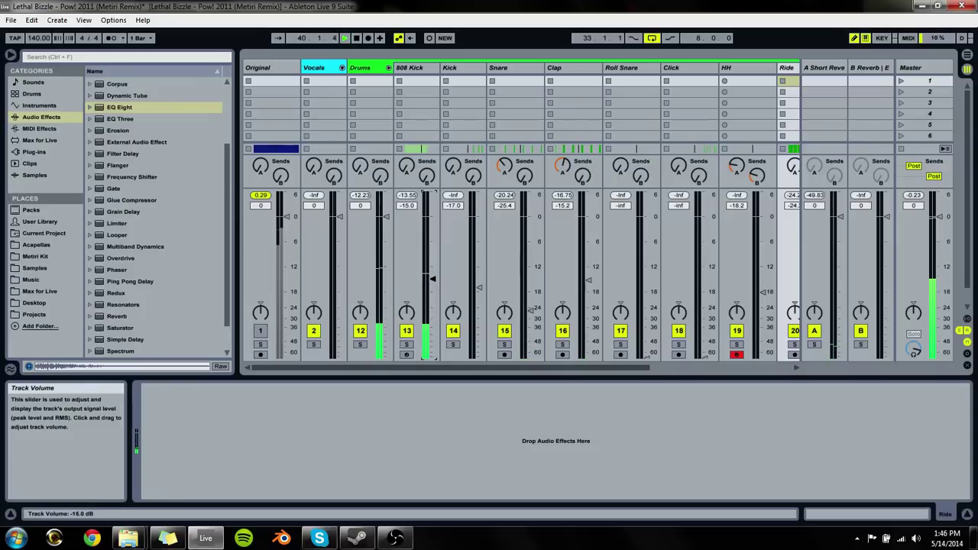
pyautogui.moveTo(433, 279); pyautogui.dragTo(425, 277)
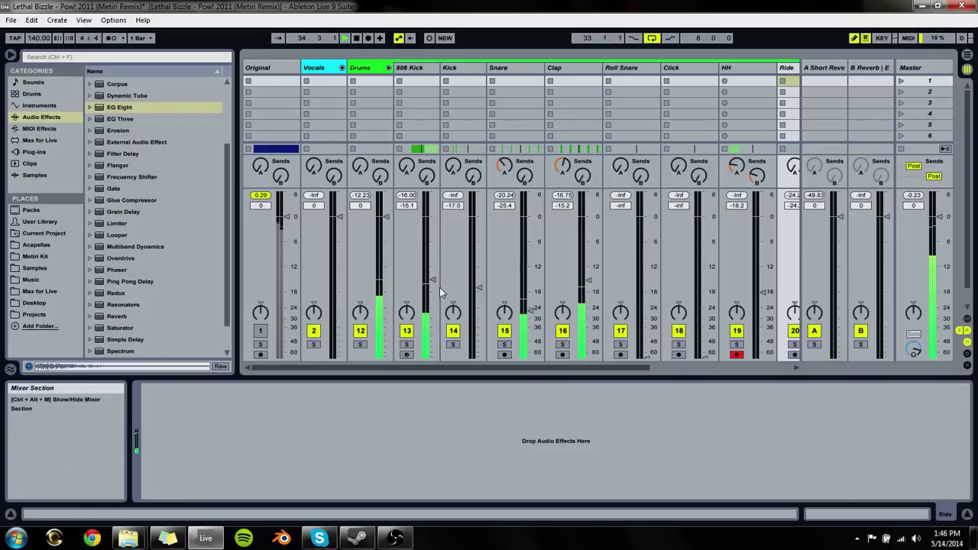
pyautogui.moveTo(435, 281); pyautogui.dragTo(435, 284)
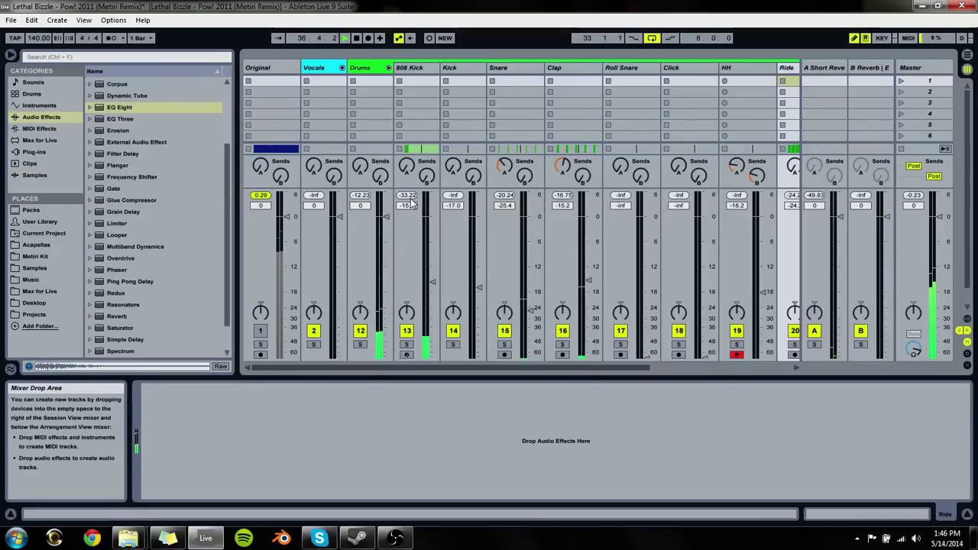
# Step: Add a second EQ Eight at the end of the 808 Kick track's device chain
pyautogui.click(414, 77)
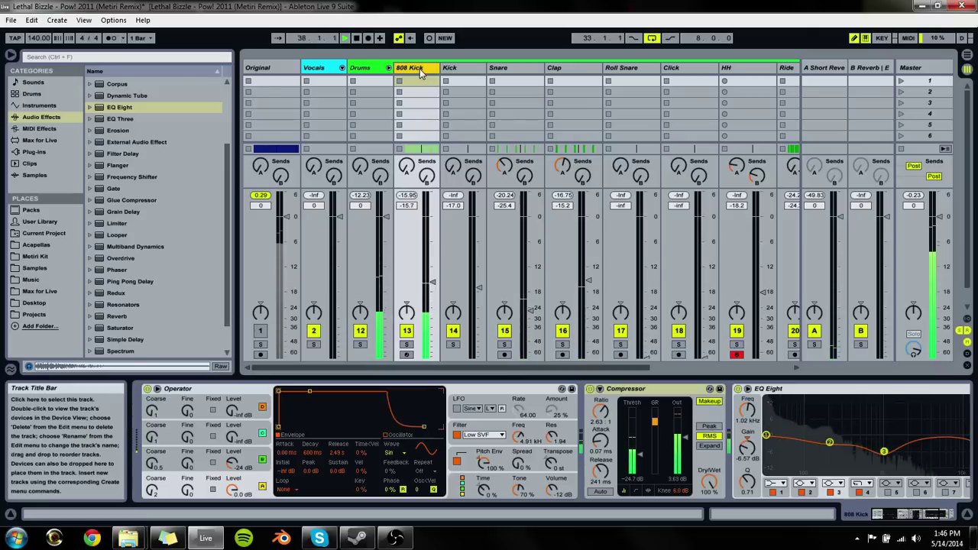
pyautogui.click(825, 389)
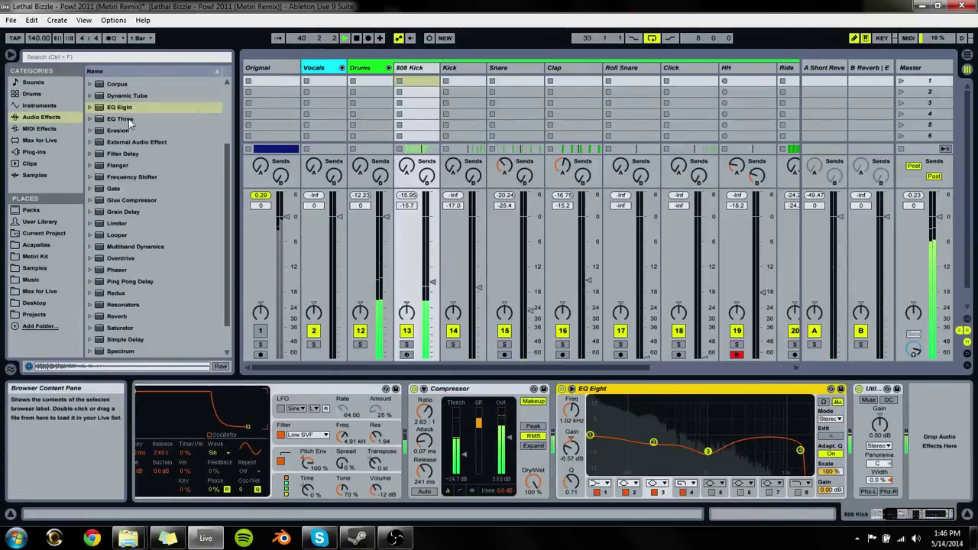
pyautogui.click(228, 347)
pyautogui.moveTo(946, 500); pyautogui.dragTo(940, 458)
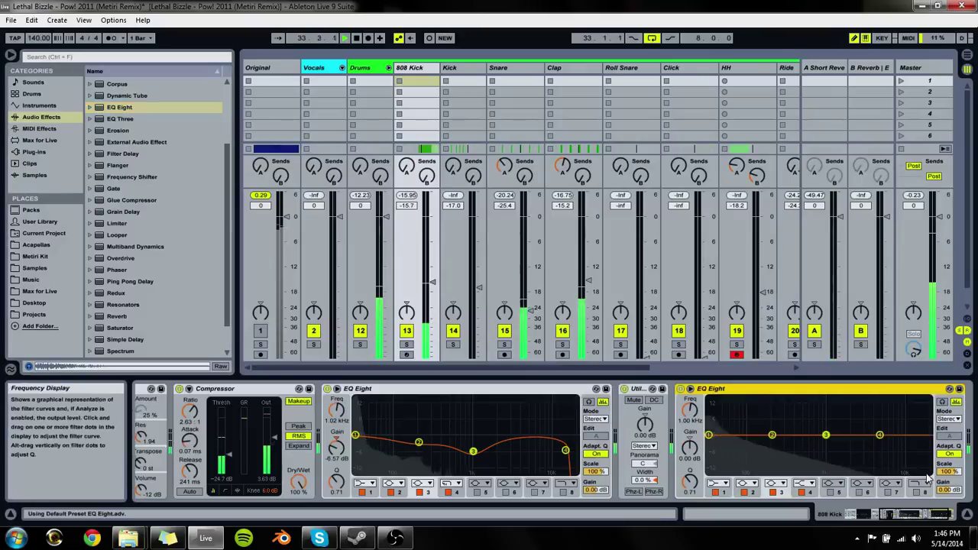
# Step: On the 808 Kick's new EQ Eight, make band 3 a high cut and dip band 2 at around 200 Hz
pyautogui.click(774, 483)
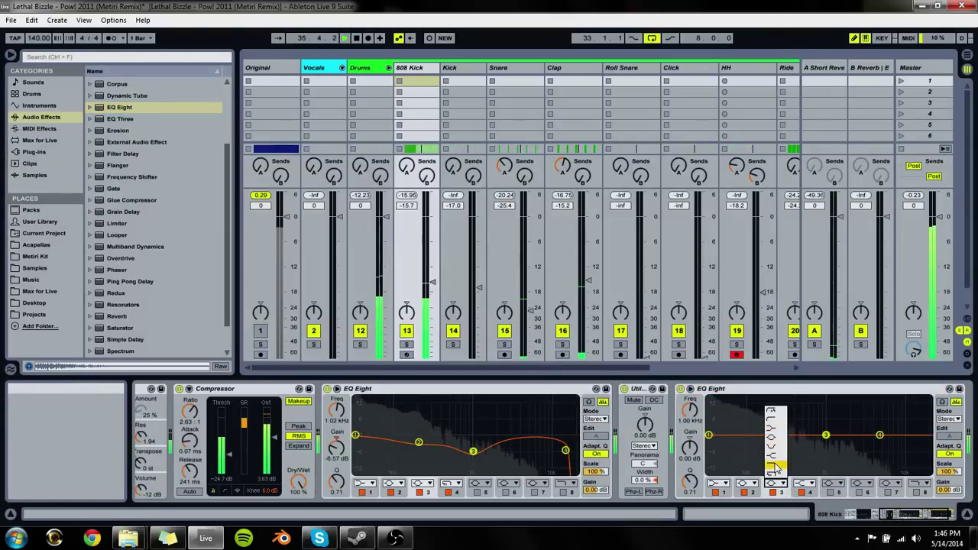
pyautogui.click(774, 447)
pyautogui.moveTo(826, 447); pyautogui.dragTo(778, 443)
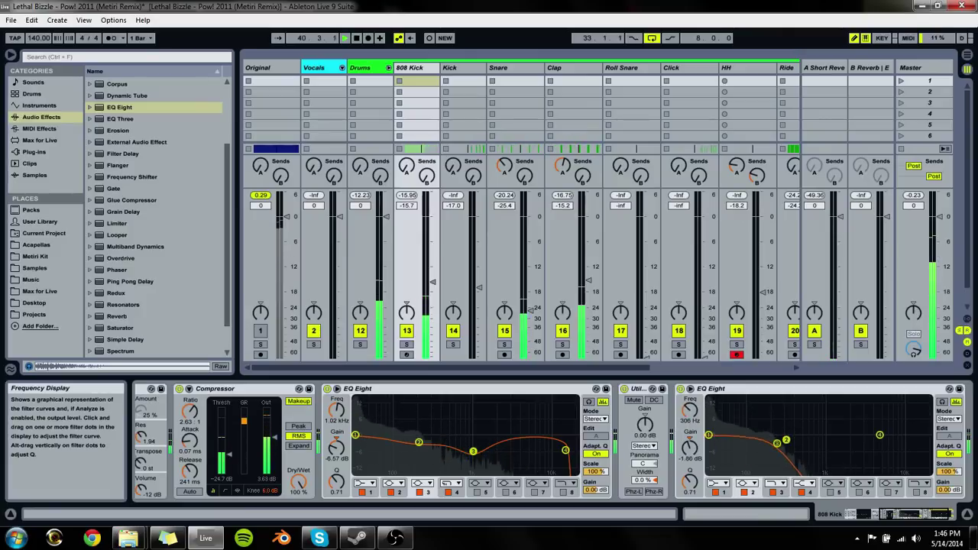
pyautogui.moveTo(689, 481); pyautogui.dragTo(690, 470)
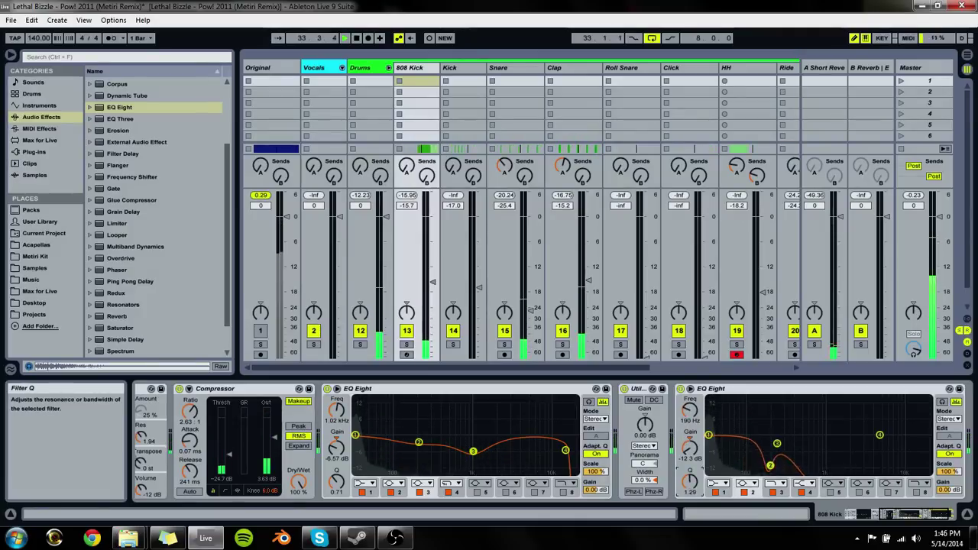
pyautogui.moveTo(770, 466); pyautogui.dragTo(772, 465)
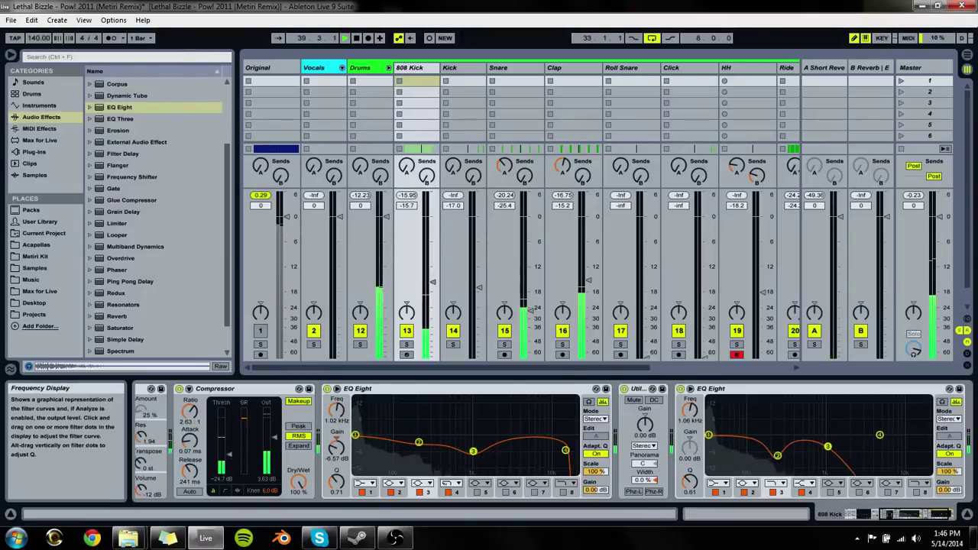
# Step: Set the new EQ's band 3 high cut to about 1.32 kHz with Q 0.38, and move the EQ ahead of Utility
pyautogui.click(775, 482)
pyautogui.click(776, 480)
pyautogui.moveTo(821, 446); pyautogui.dragTo(833, 447)
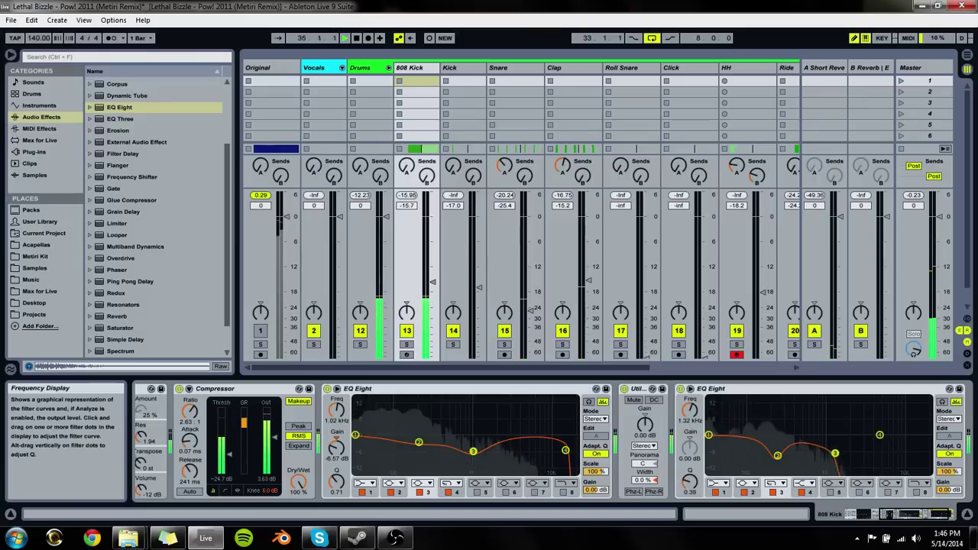
pyautogui.click(801, 492)
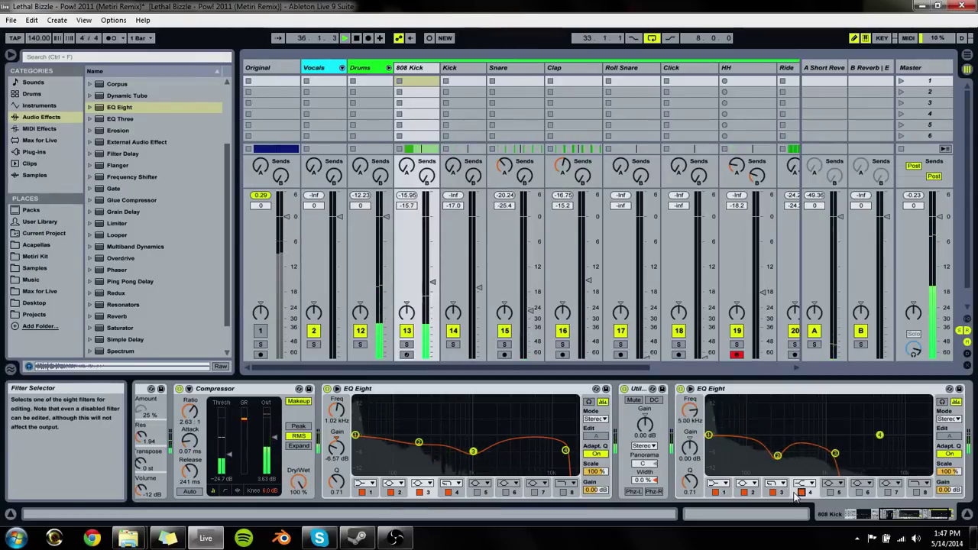
pyautogui.click(755, 392)
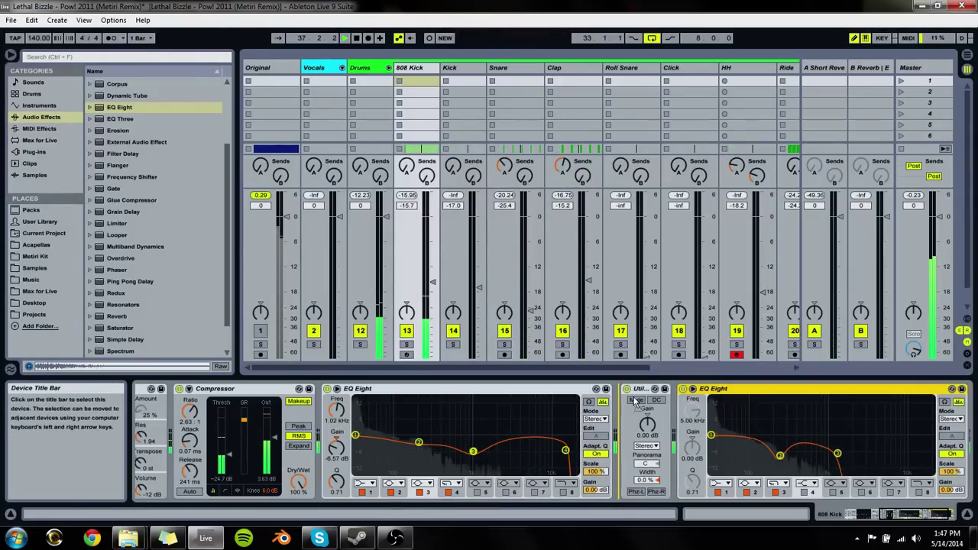
# Step: Look through the drum tracks' device chains and add an EQ Eight to the Ride track
pyautogui.click(462, 67)
pyautogui.click(501, 68)
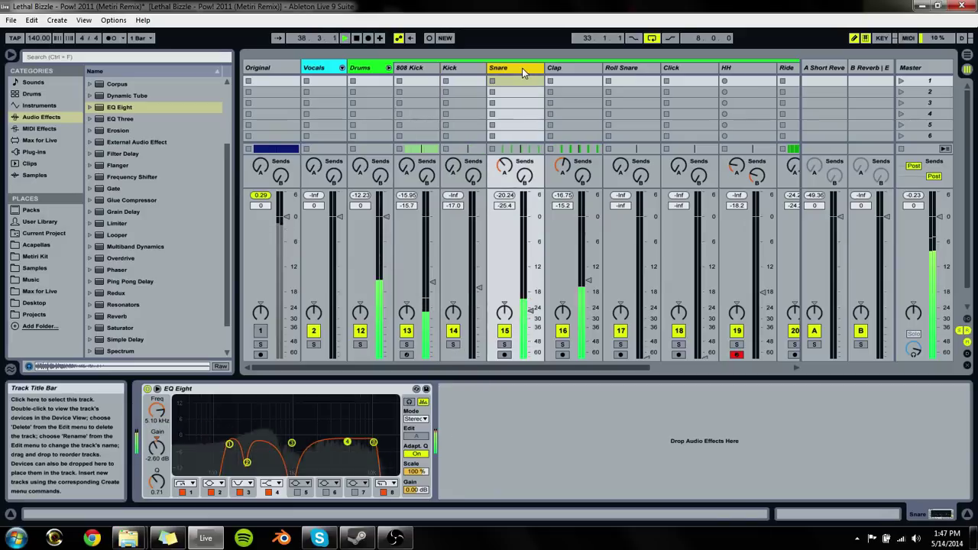
pyautogui.click(622, 68)
pyautogui.click(787, 67)
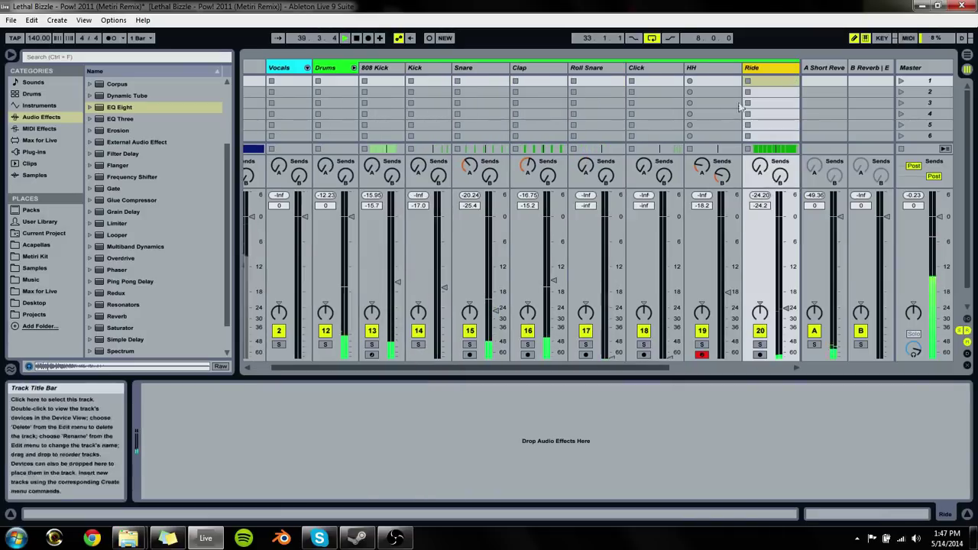
pyautogui.moveTo(120, 107); pyautogui.dragTo(252, 428)
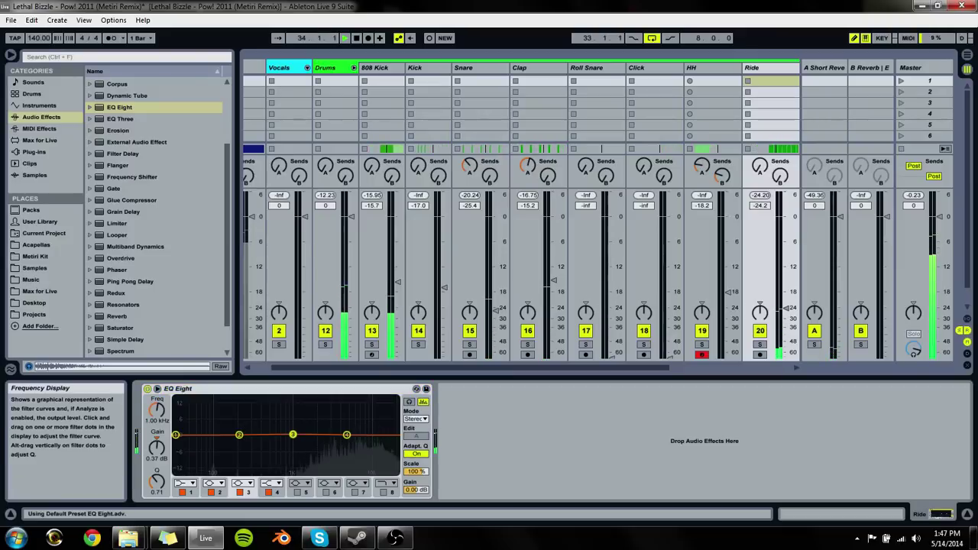
# Step: On the Ride's EQ Eight, turn band 3 into a low cut above 1 kHz and boost the highs with band 4
pyautogui.click(241, 483)
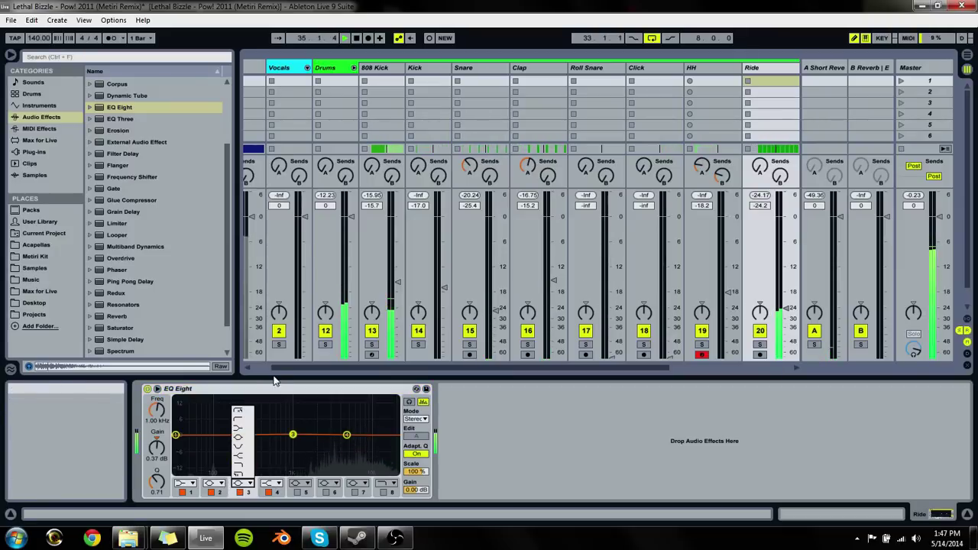
pyautogui.click(238, 411)
pyautogui.moveTo(294, 447); pyautogui.dragTo(357, 426)
# Step: Enable a high cut near 18 kHz on the Ride EQ's band 8, and dip band 2 by 5.33 dB at 3.23 kHz with band 1 off
pyautogui.click(392, 485)
pyautogui.click(381, 472)
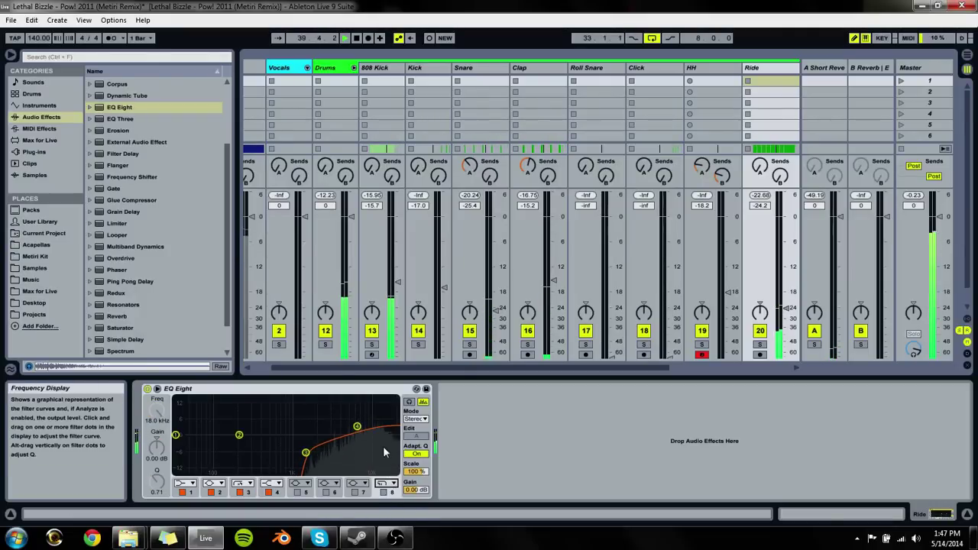
pyautogui.click(383, 492)
pyautogui.moveTo(389, 444); pyautogui.dragTo(384, 450)
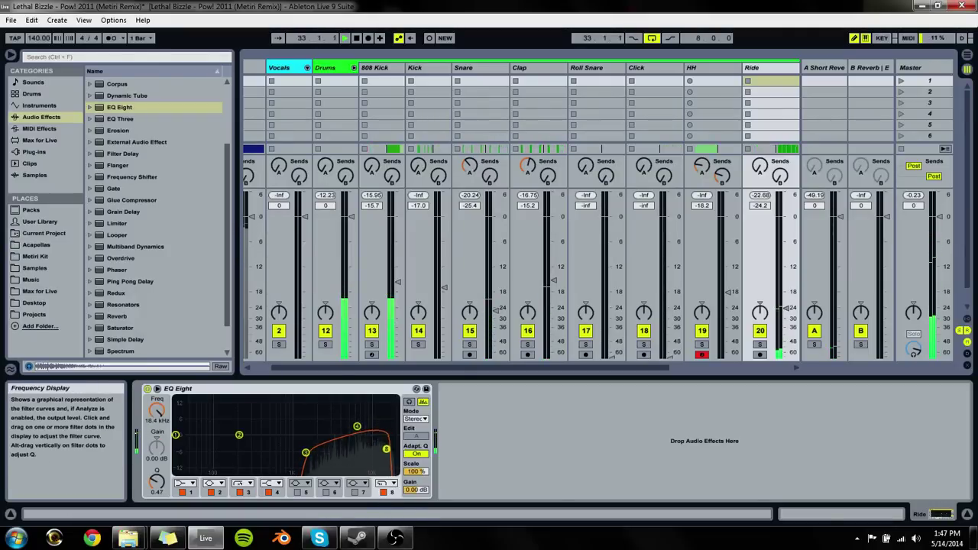
pyautogui.moveTo(239, 435); pyautogui.dragTo(332, 448)
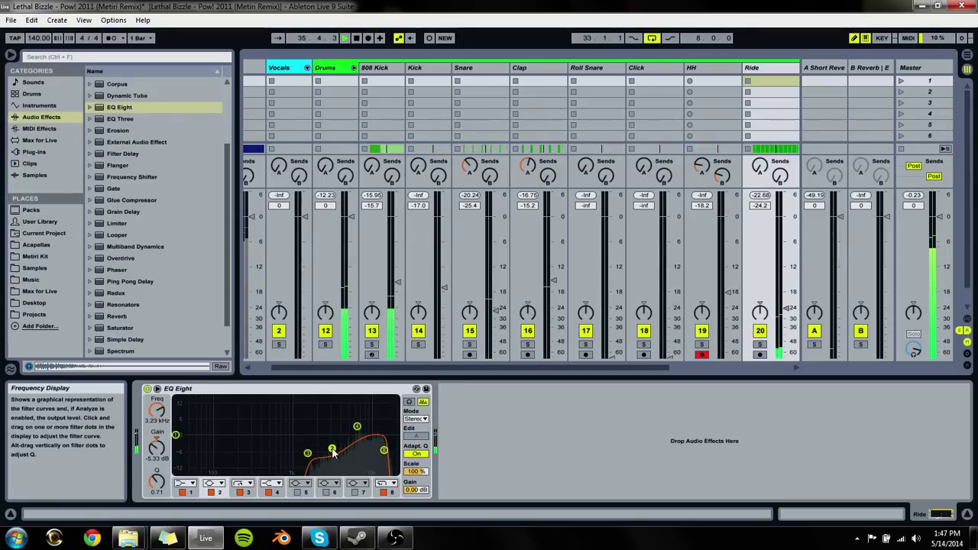
pyautogui.click(182, 492)
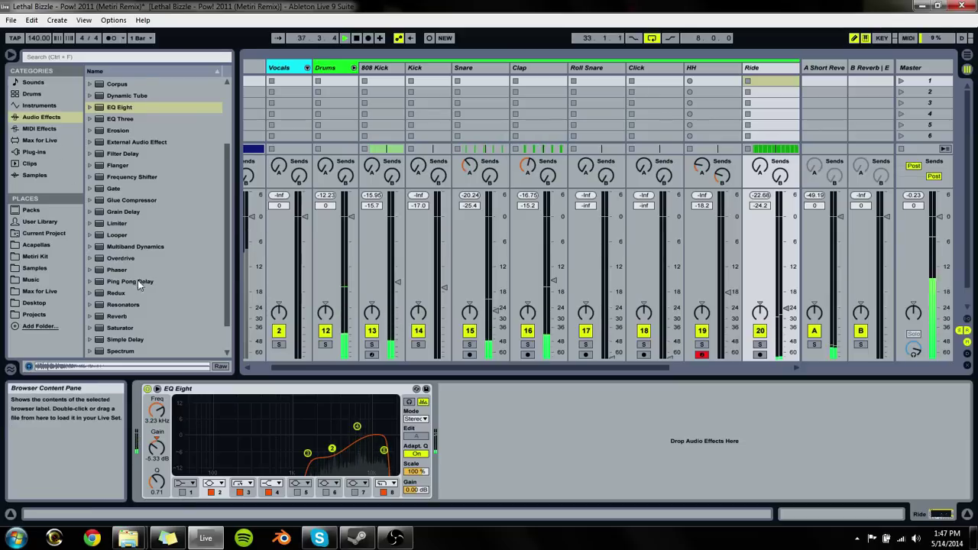
# Step: Add a Utility to the Ride track with 0% width and place it before the EQ Eight
pyautogui.scroll(-3, 149, 336)
pyautogui.moveTo(114, 328); pyautogui.dragTo(518, 464)
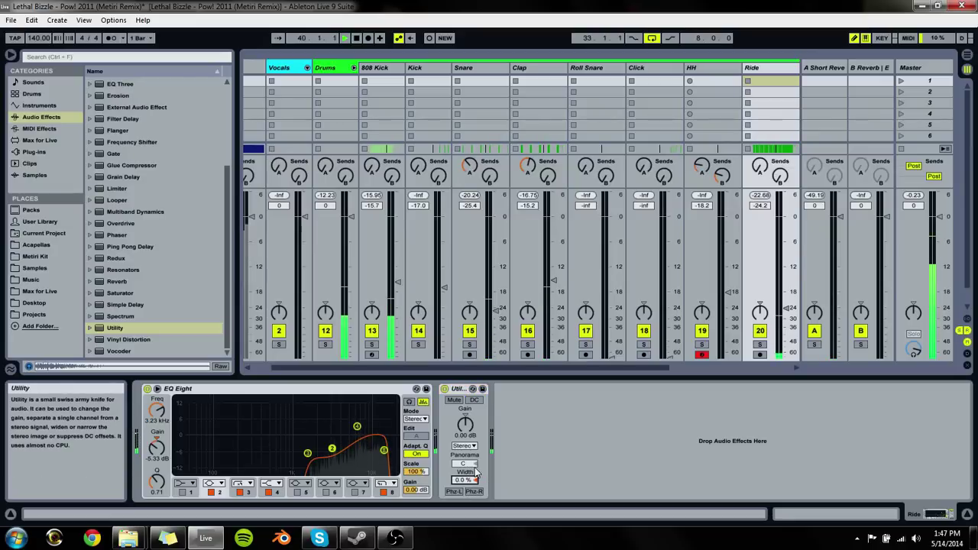
pyautogui.moveTo(464, 480); pyautogui.dragTo(465, 535)
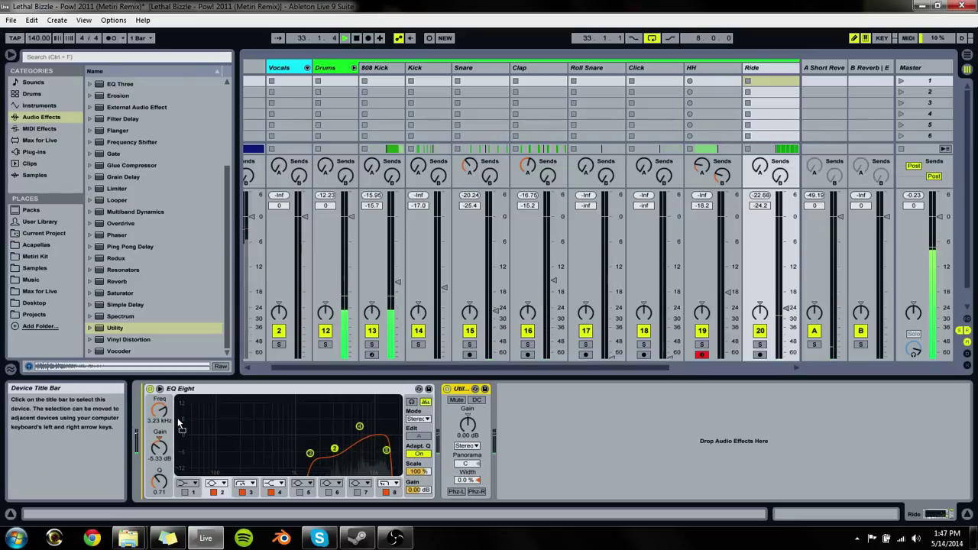
pyautogui.moveTo(457, 388); pyautogui.dragTo(255, 409)
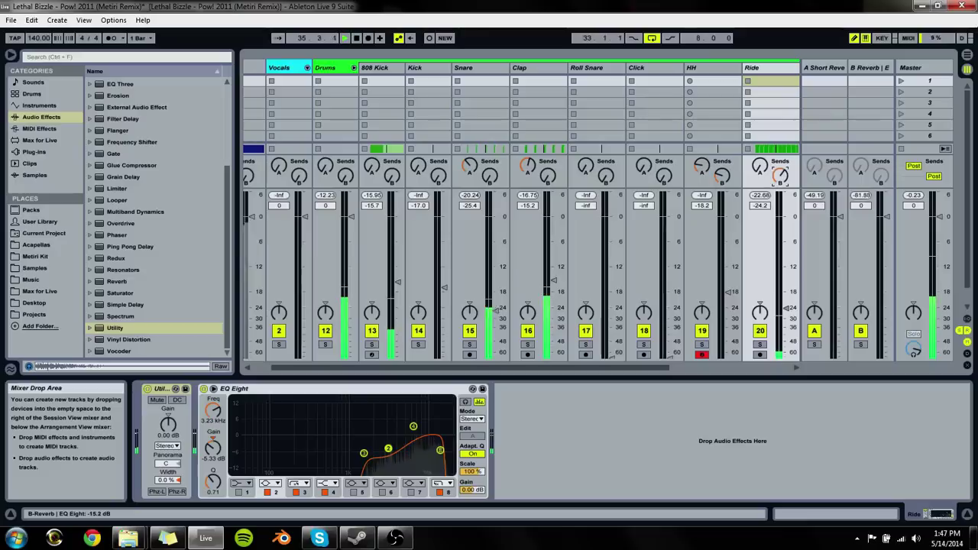
# Step: Feed the Ride into the reverb returns, mainly through send B, and raise its volume to -20.7 dB
pyautogui.moveTo(779, 175); pyautogui.dragTo(779, 164)
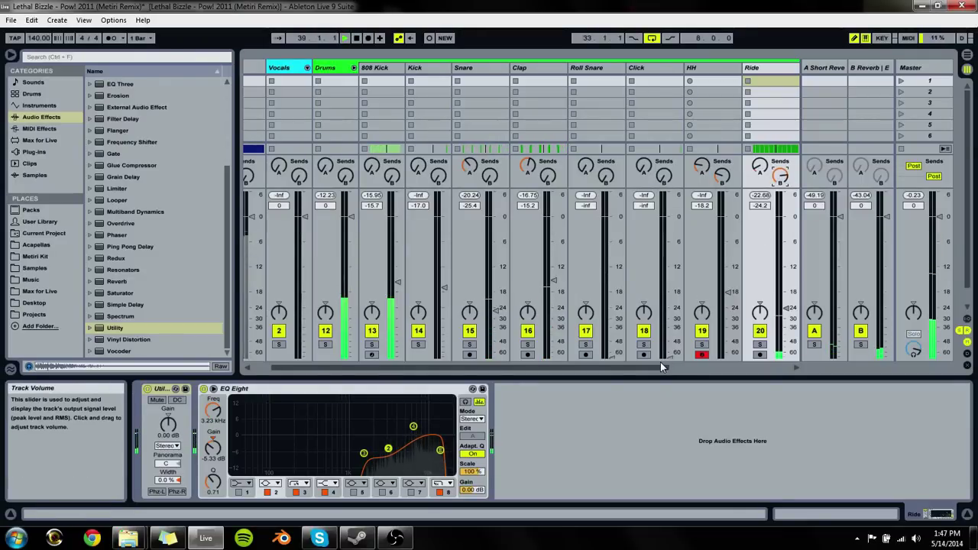
pyautogui.moveTo(662, 366); pyautogui.dragTo(745, 364)
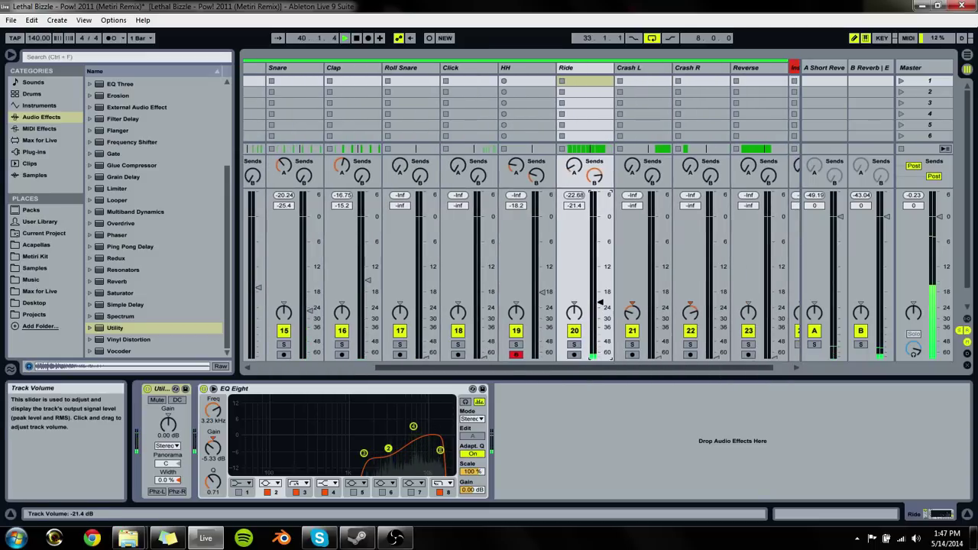
pyautogui.moveTo(602, 309); pyautogui.dragTo(602, 303)
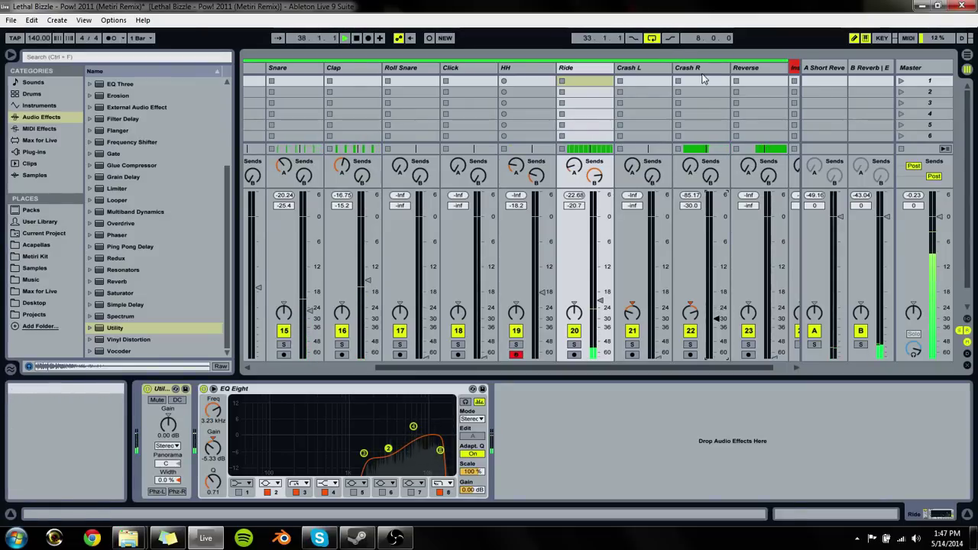
# Step: Bring the Crash R volume up to -30.0 dB and add a Utility with 0% width to that track
pyautogui.moveTo(716, 304); pyautogui.dragTo(722, 366)
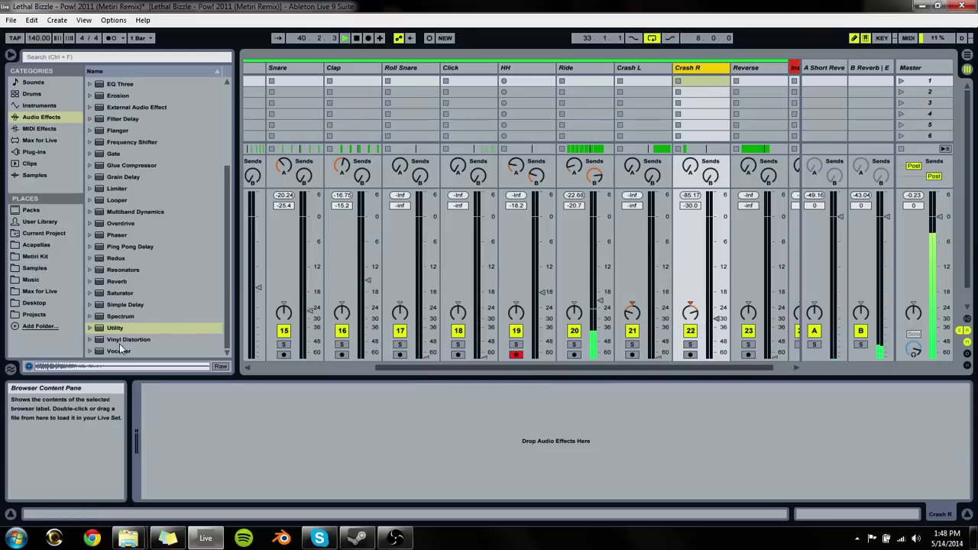
pyautogui.moveTo(118, 328); pyautogui.dragTo(306, 492)
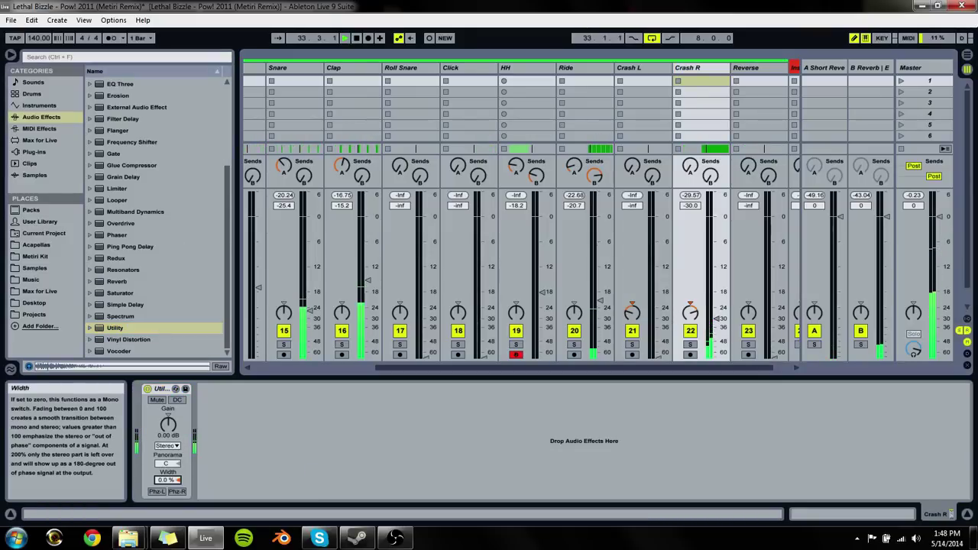
pyautogui.moveTo(167, 480); pyautogui.dragTo(168, 520)
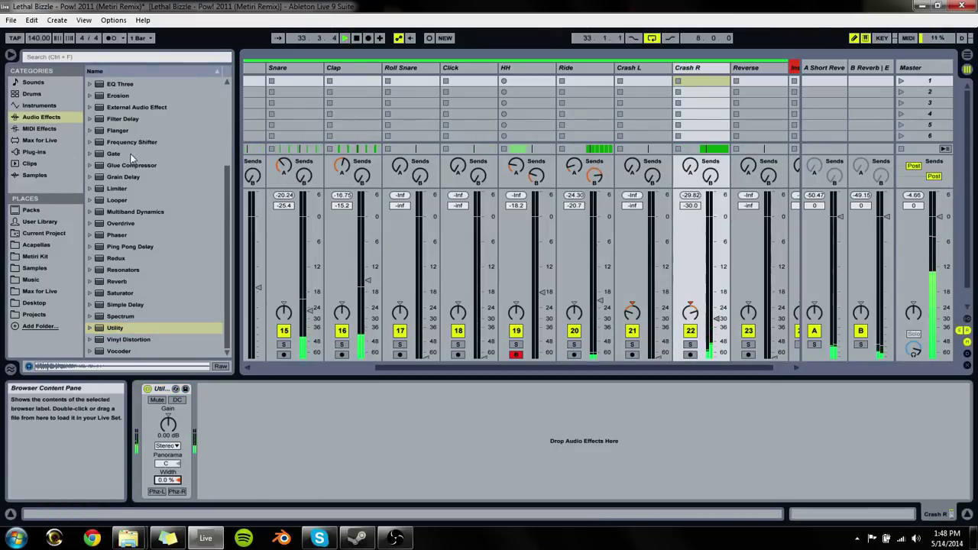
# Step: Add an EQ Eight after the Utility on Crash R and check the Ride's EQ curve for reference
pyautogui.scroll(2, 125, 100)
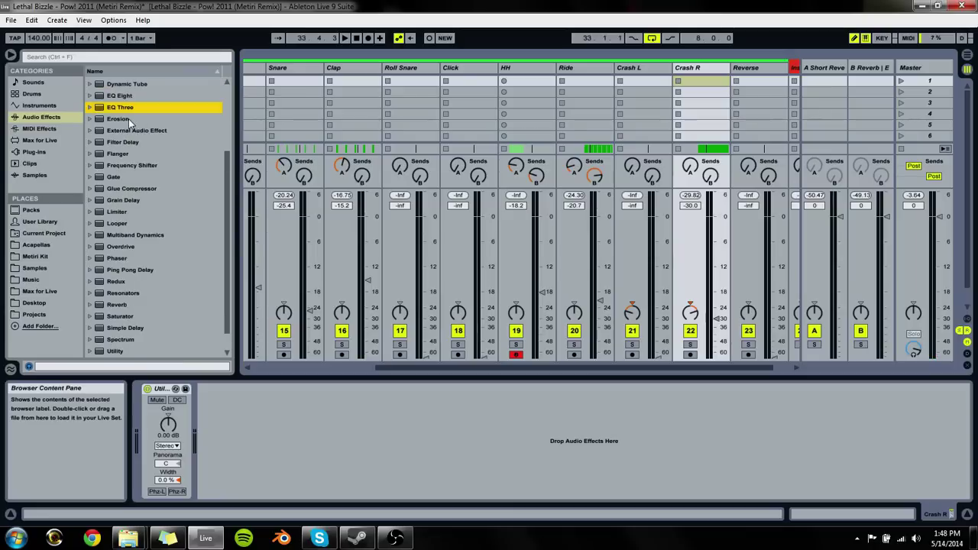
pyautogui.click(126, 96)
pyautogui.moveTo(127, 96); pyautogui.dragTo(197, 398)
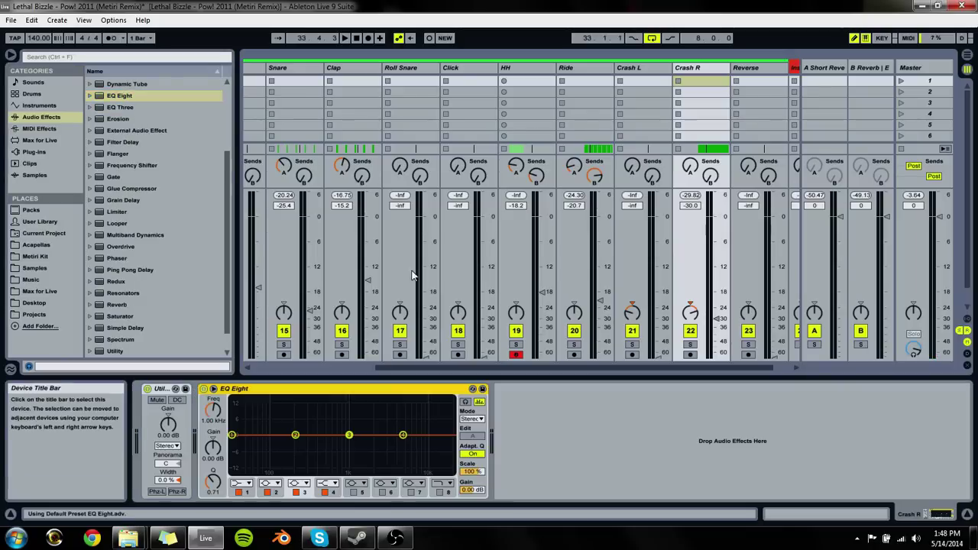
pyautogui.click(604, 66)
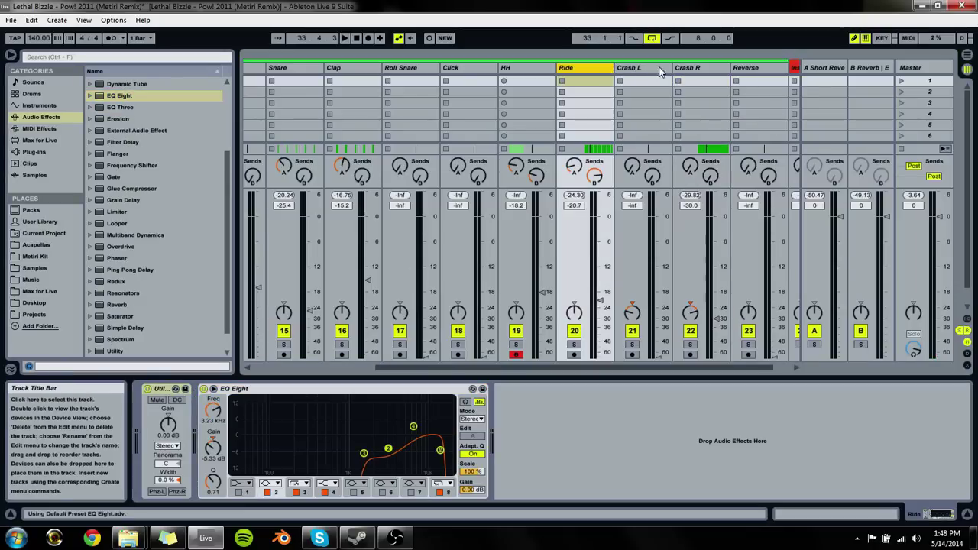
pyautogui.click(707, 70)
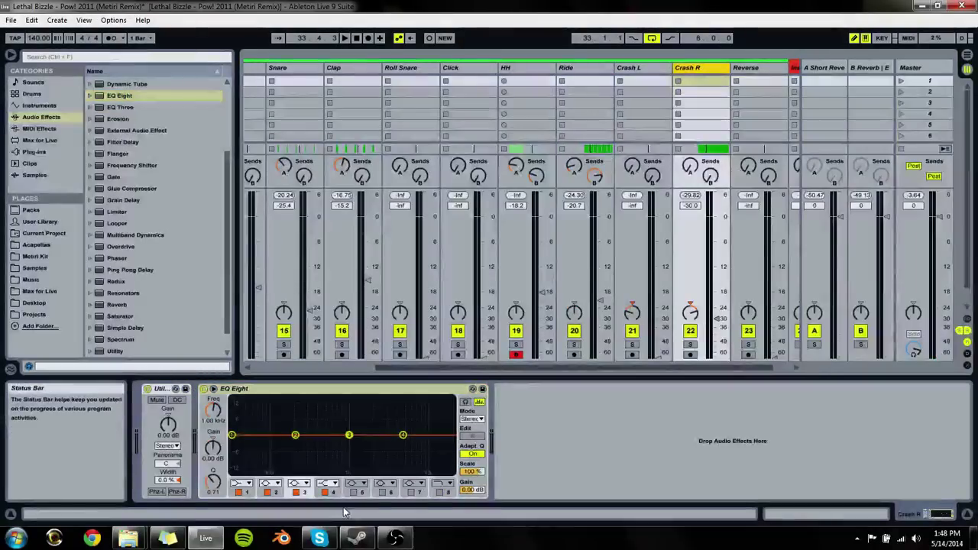
# Step: On Crash R's EQ, disable bands 1 and 2, low-cut above 1 kHz with band 3, and lift band 4 by 1.36 dB at 7.62 kHz
pyautogui.click(301, 492)
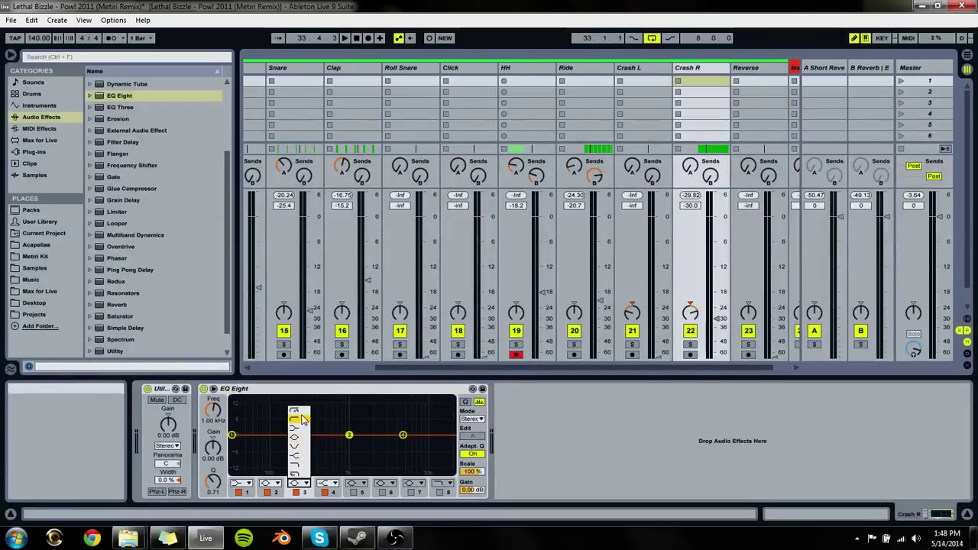
pyautogui.click(303, 418)
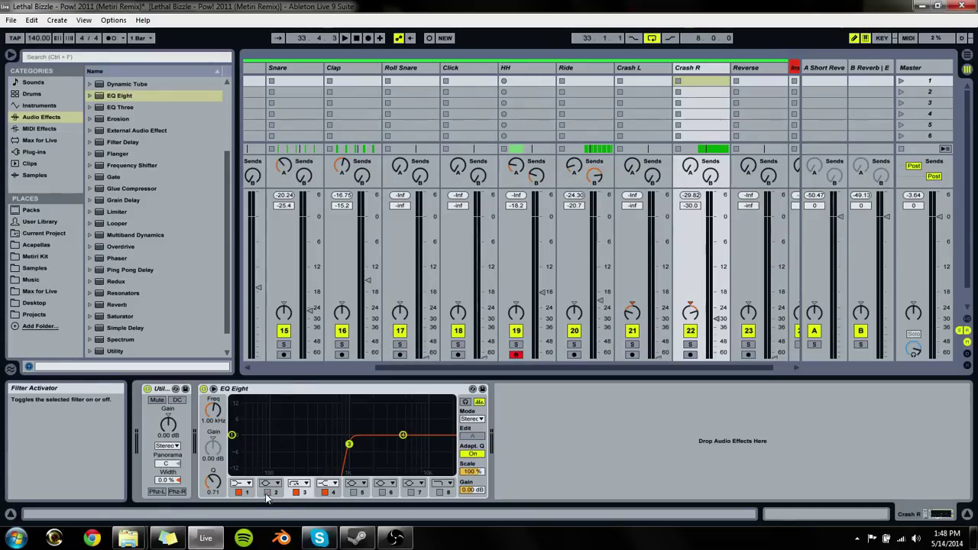
pyautogui.click(238, 492)
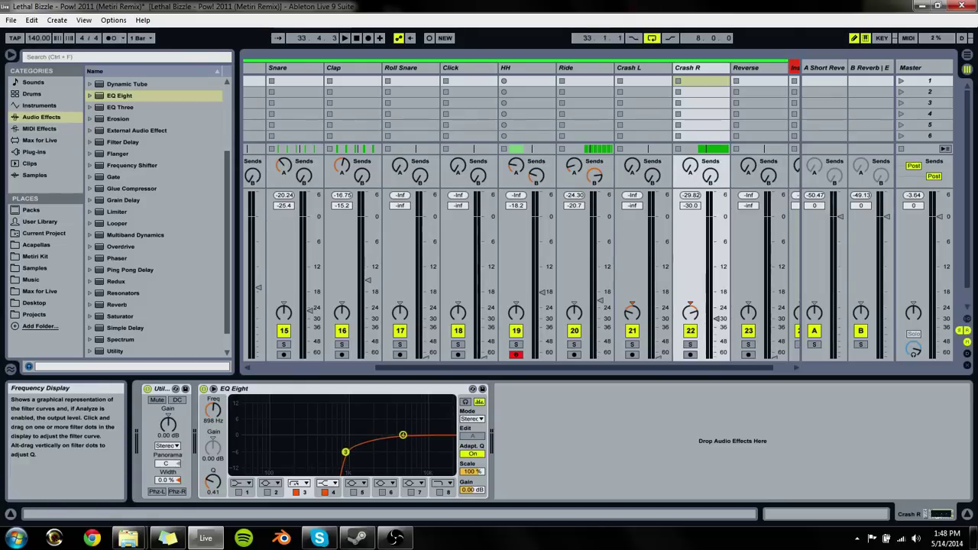
pyautogui.press('space')
pyautogui.moveTo(345, 453); pyautogui.dragTo(355, 453)
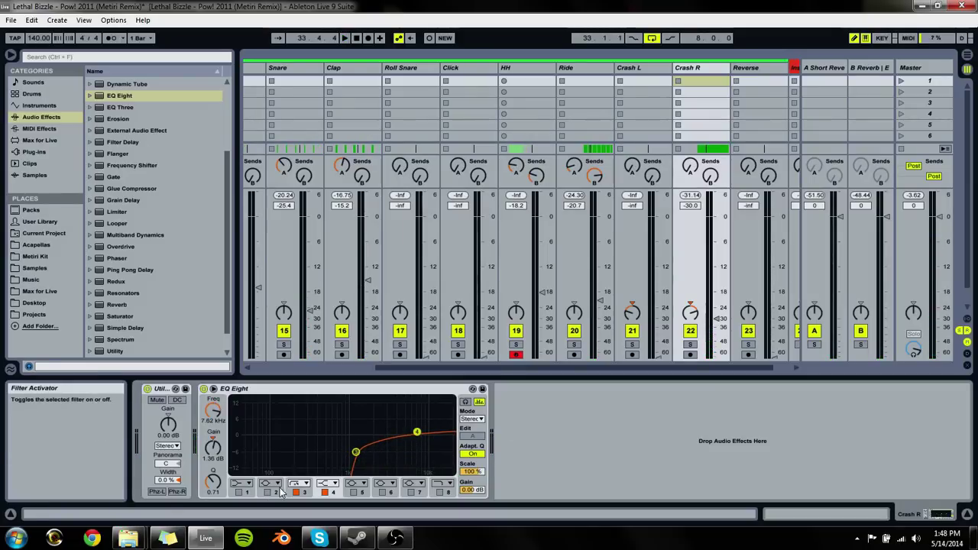
# Step: On Crash R's EQ, enable bands 5 and 8, dip the lower mids with band 5, and lift band 4 by 4.59 dB at 5.59 kHz
pyautogui.click(353, 492)
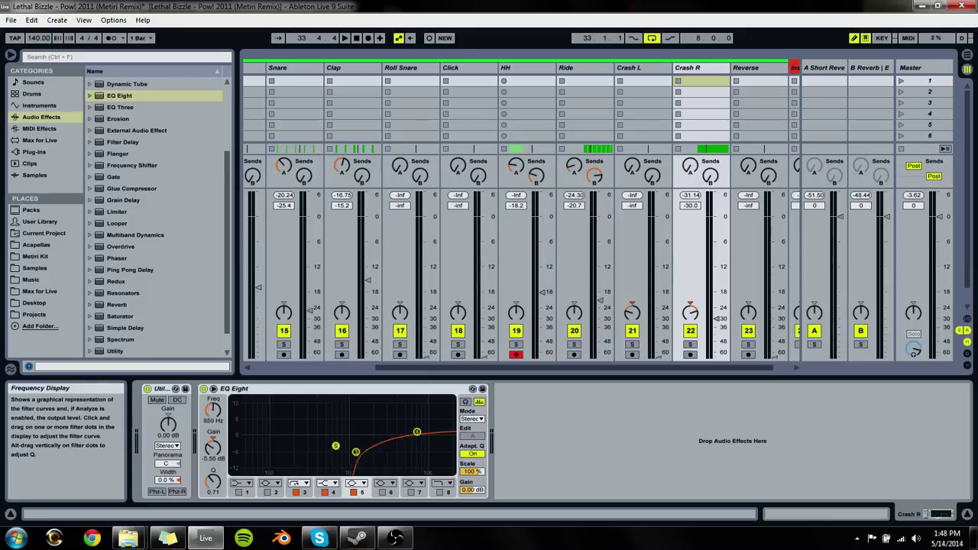
pyautogui.press('space')
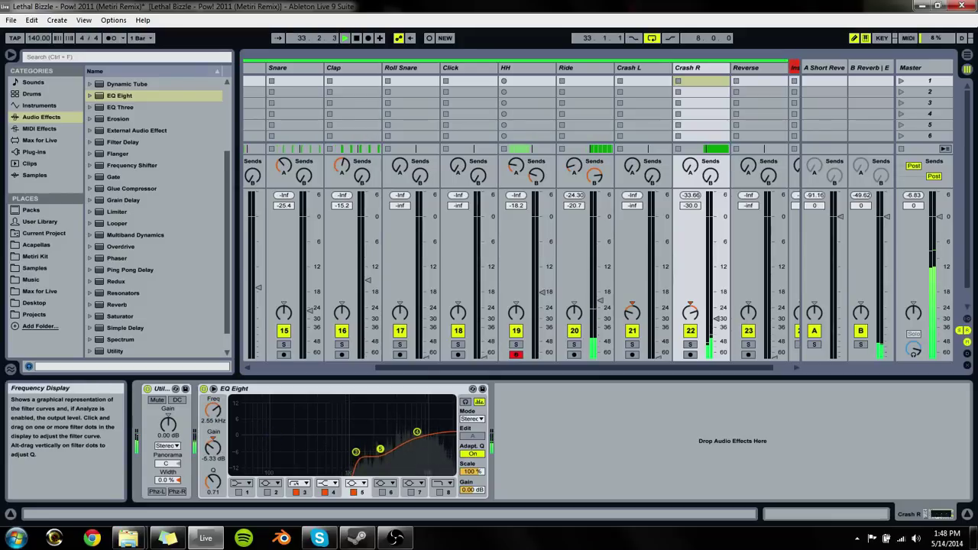
pyautogui.click(439, 492)
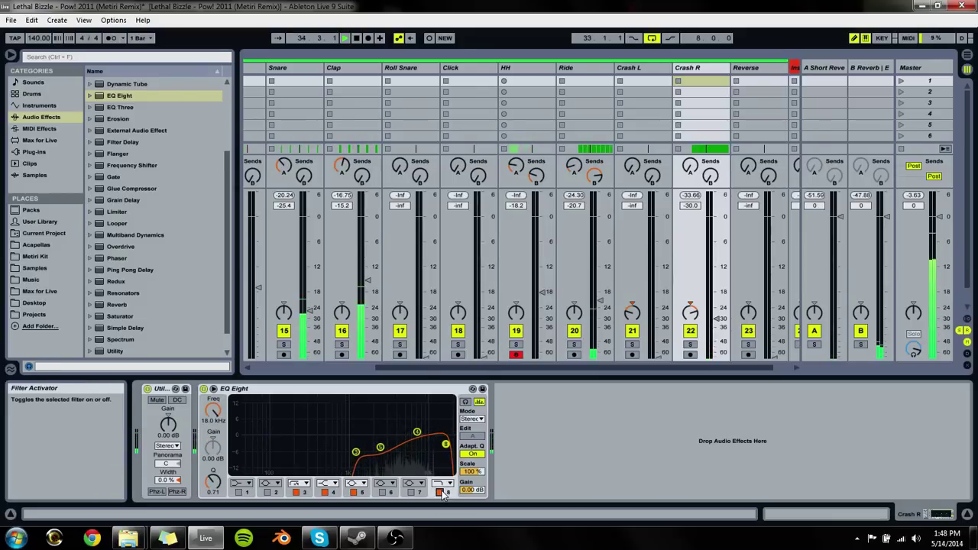
pyautogui.moveTo(417, 433); pyautogui.dragTo(417, 426)
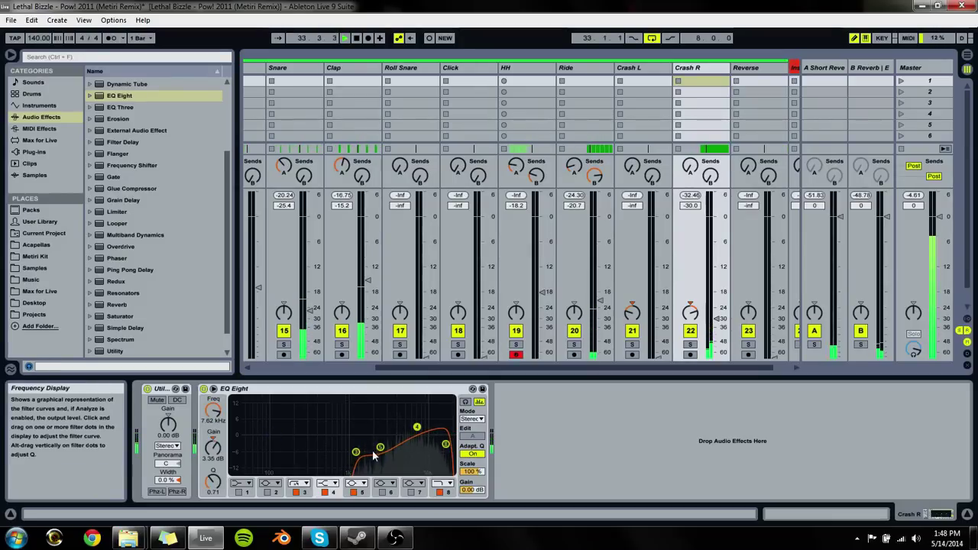
pyautogui.moveTo(374, 451); pyautogui.dragTo(407, 423)
pyautogui.press('space')
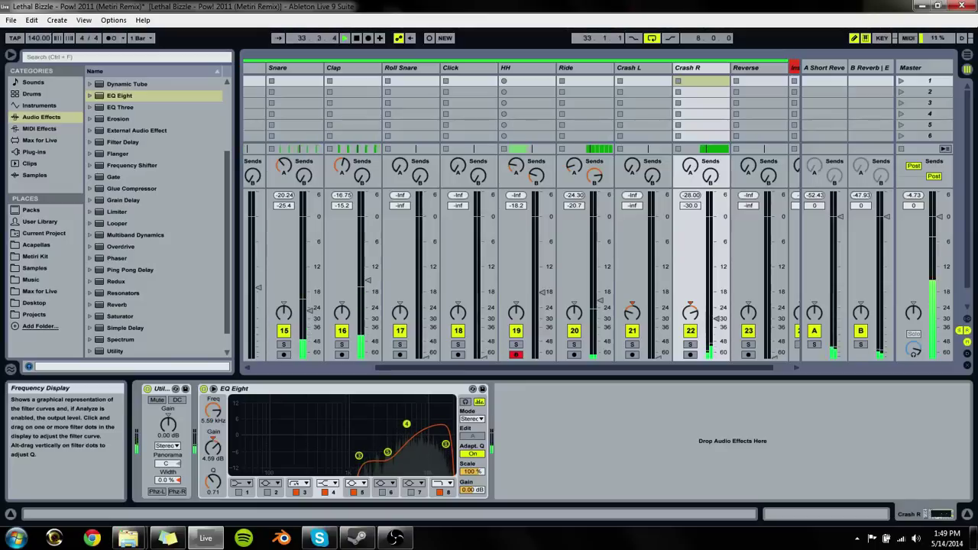
# Step: Change band 8 of Crash R's EQ to a steeper high cut and set it to 14.5 kHz with a Q of 0.53
pyautogui.click(444, 444)
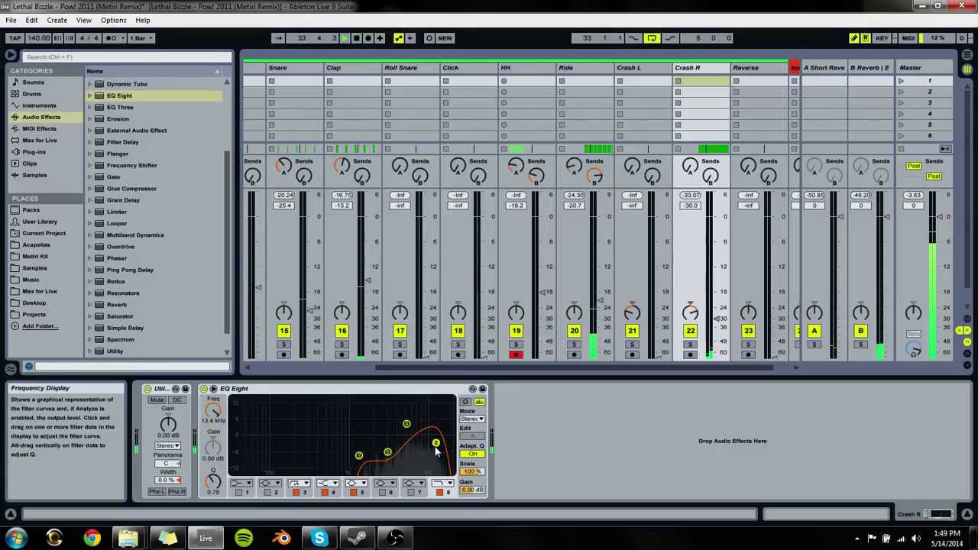
pyautogui.click(442, 483)
pyautogui.click(437, 443)
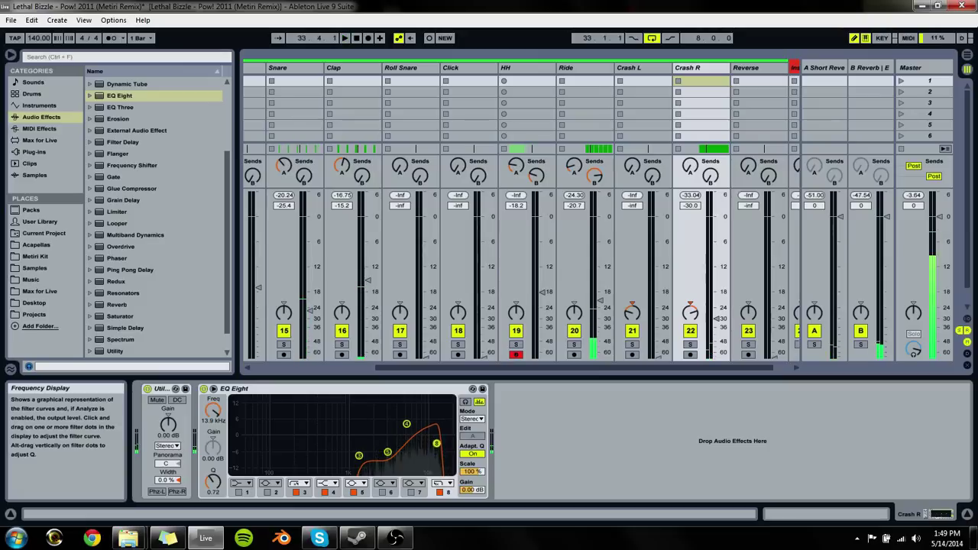
pyautogui.moveTo(436, 443); pyautogui.dragTo(437, 448)
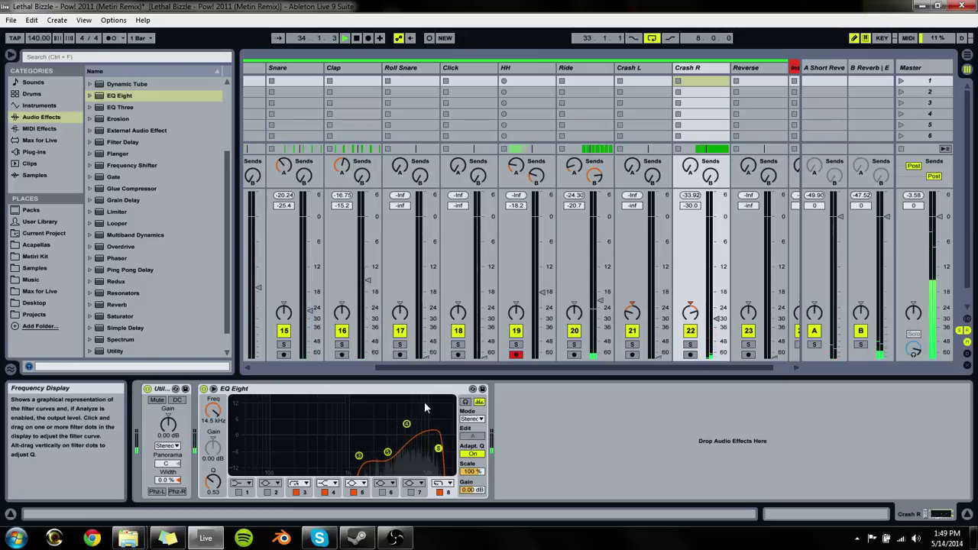
# Step: Turn Crash R's send B fully up and set the track's volume to -27.4 dB
pyautogui.moveTo(719, 318); pyautogui.dragTo(716, 309)
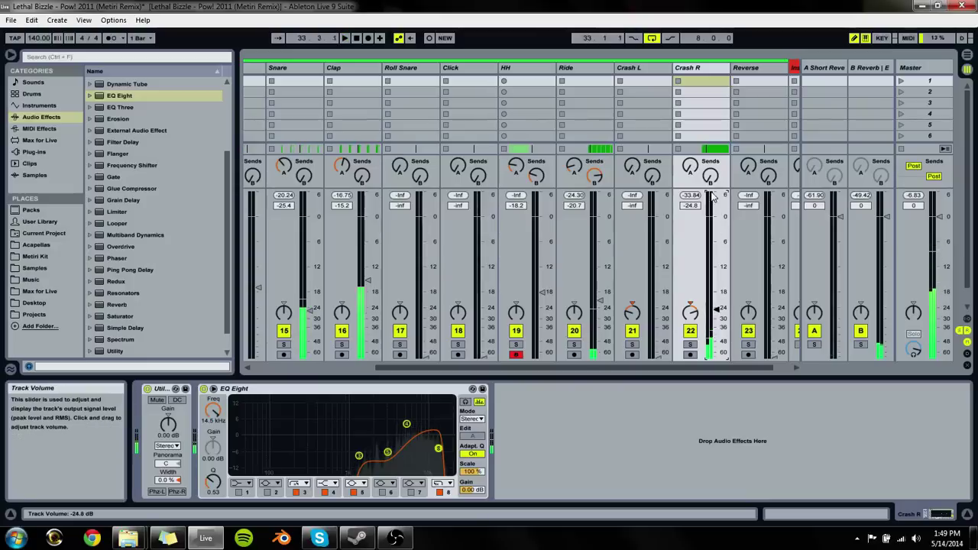
pyautogui.moveTo(710, 175); pyautogui.dragTo(710, 165)
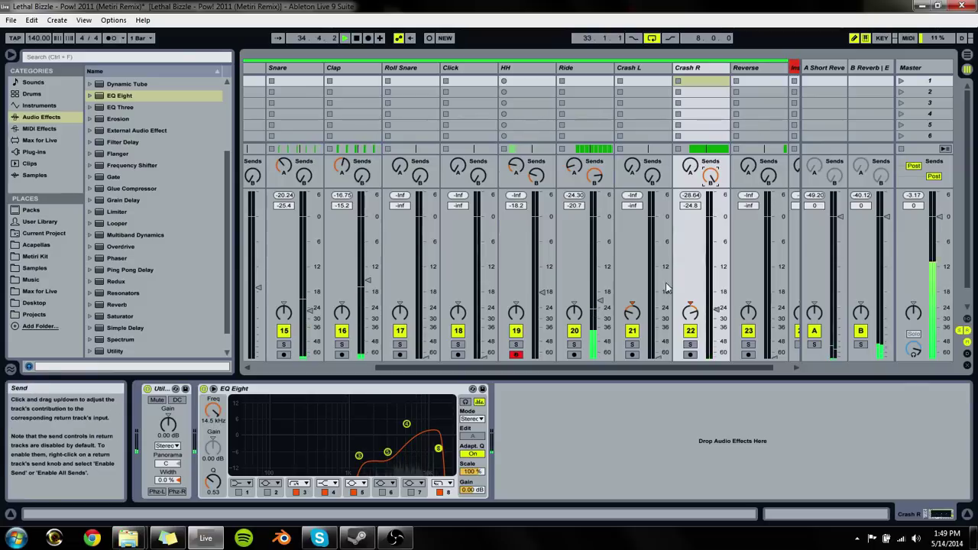
pyautogui.moveTo(717, 309); pyautogui.dragTo(717, 315)
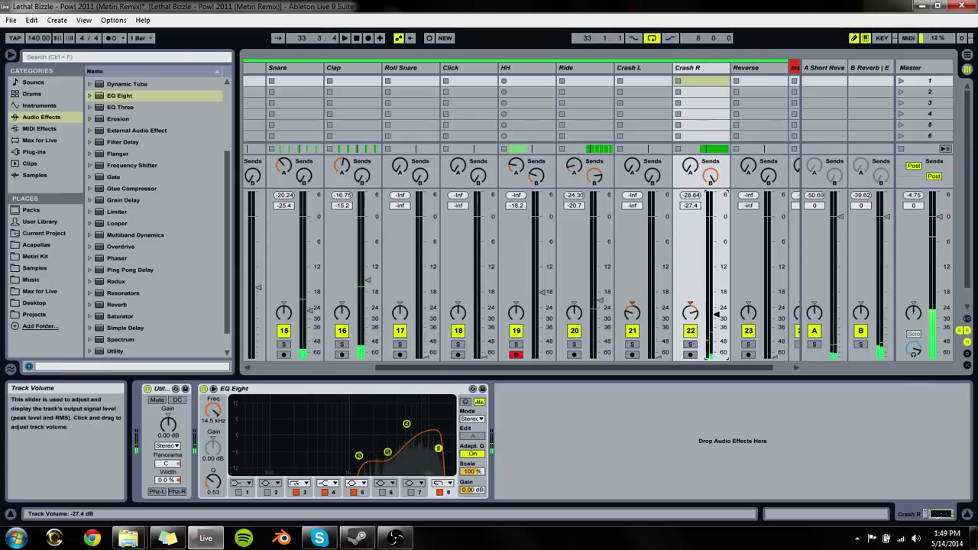
# Step: Move the eight-bar loop to start at bar 25 and bring Crash L's volume up to -27.8 dB
pyautogui.press('Tab')
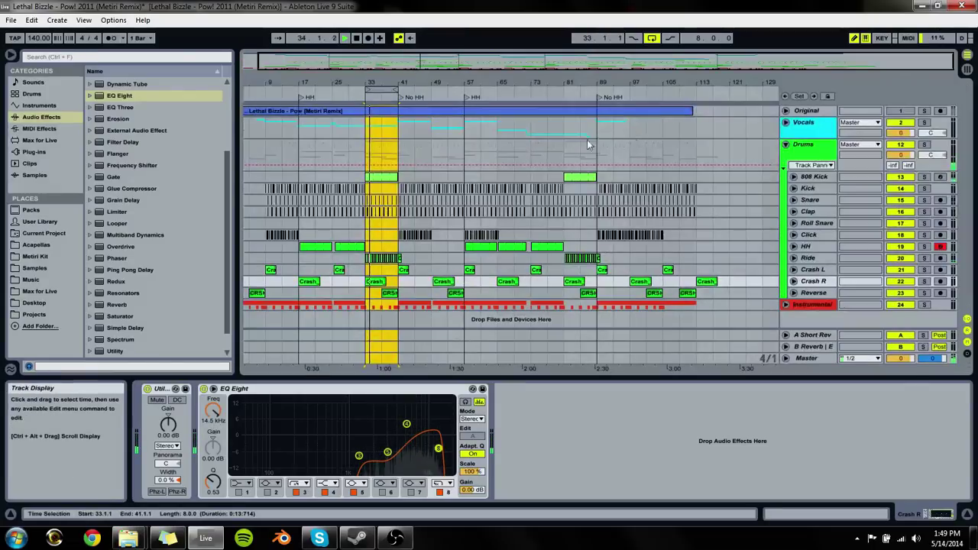
pyautogui.moveTo(379, 95); pyautogui.dragTo(346, 97)
pyautogui.press('Tab')
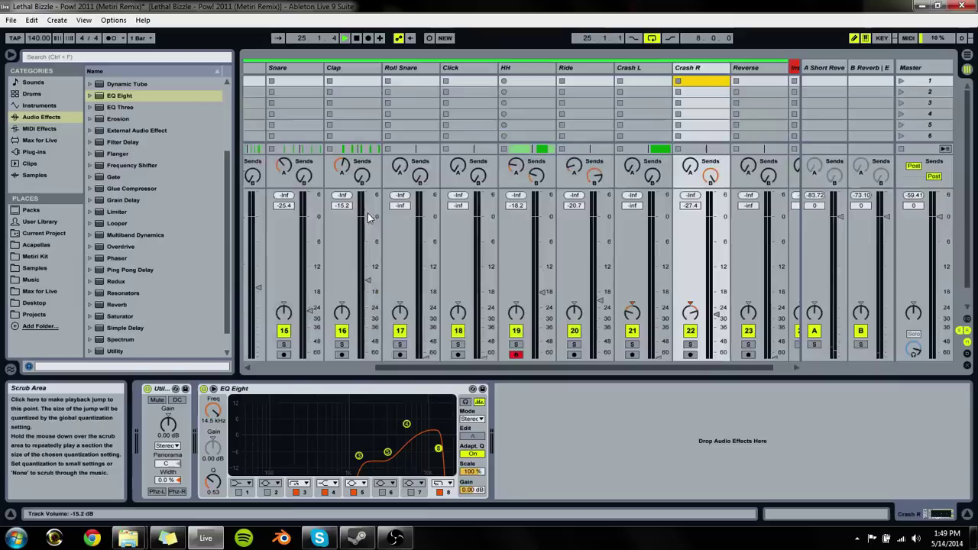
pyautogui.press('space')
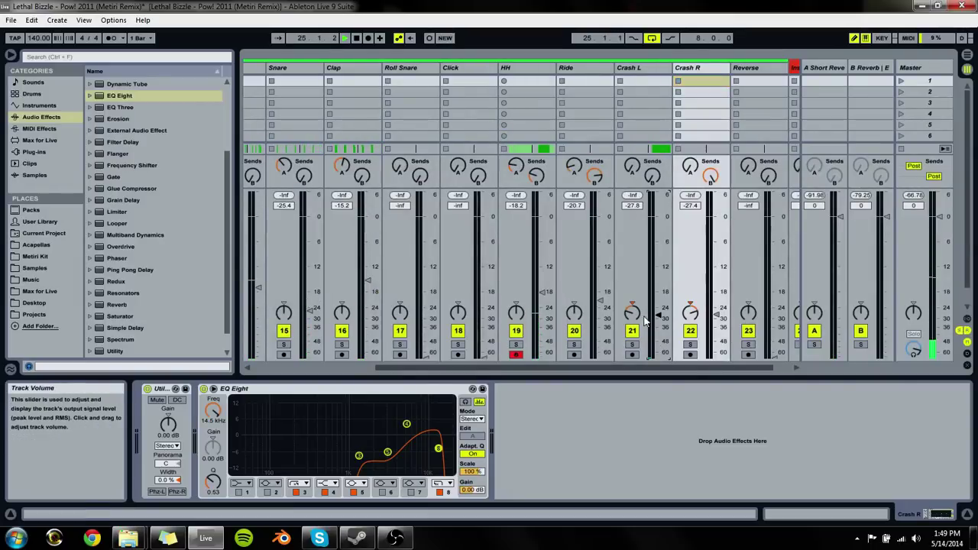
pyautogui.press('space')
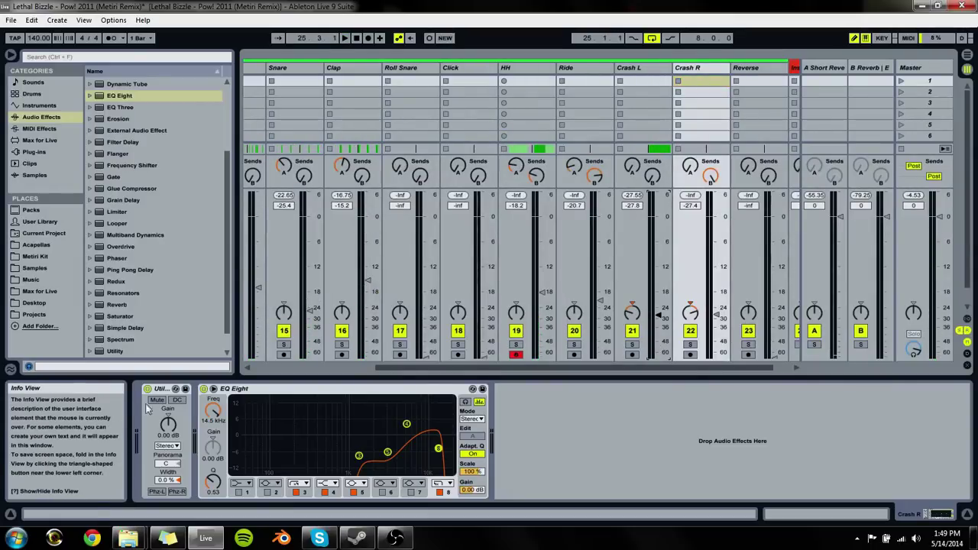
# Step: Copy the Utility and EQ Eight from Crash R to the Crash L track
pyautogui.click(169, 394)
pyautogui.click(311, 396)
pyautogui.click(644, 80)
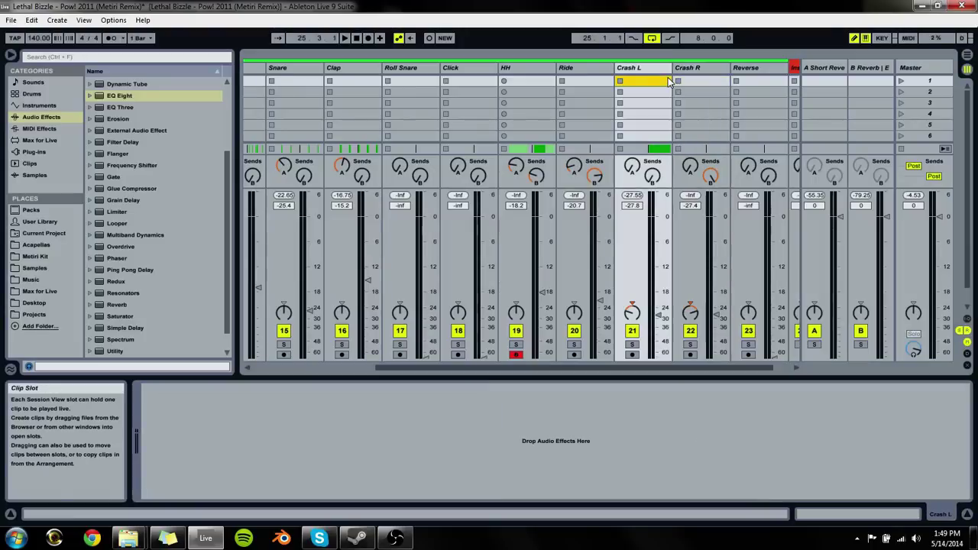
pyautogui.click(602, 448)
# Step: During playback, set Crash L's volume to -26.0 dB and turn send B fully up, leaving send A at minimum
pyautogui.press('space')
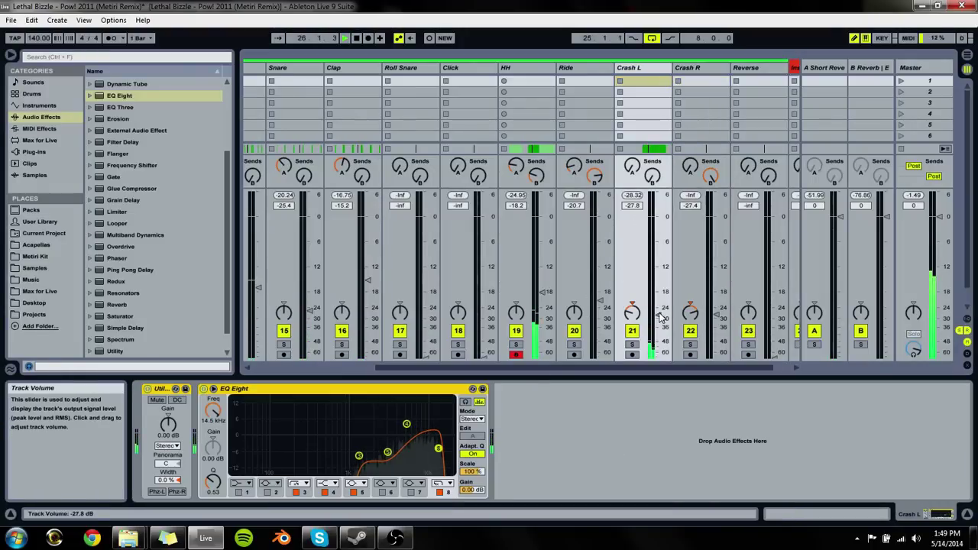
pyautogui.moveTo(659, 315); pyautogui.dragTo(657, 313)
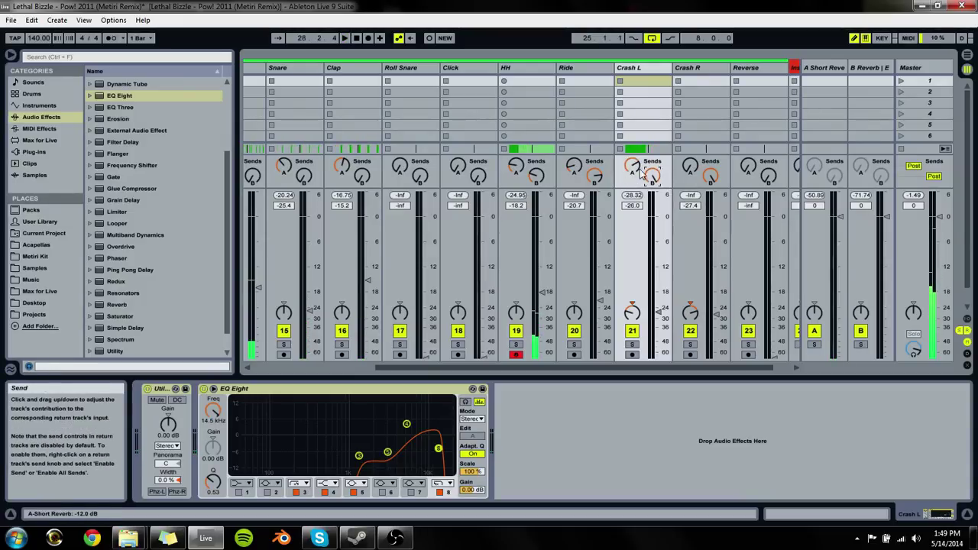
pyautogui.moveTo(631, 166); pyautogui.dragTo(630, 172)
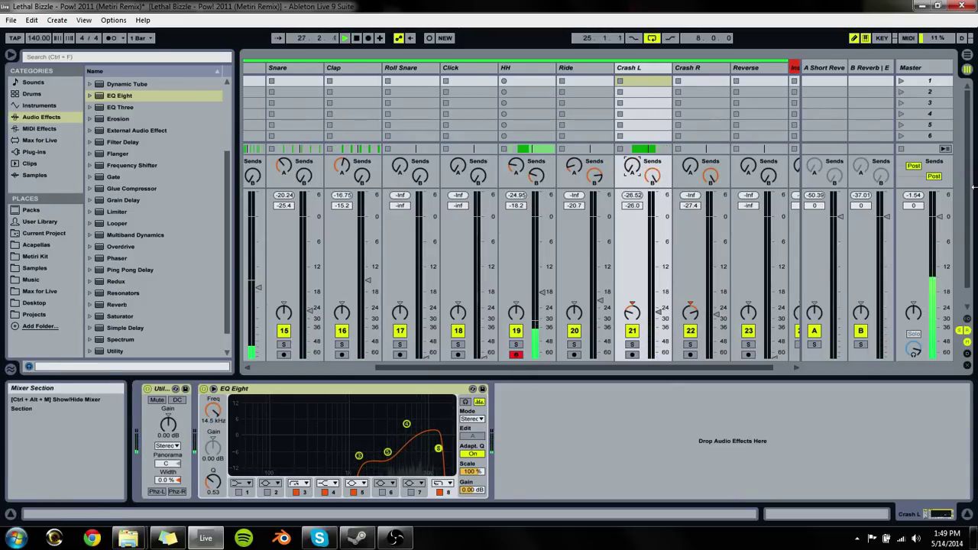
# Step: Add a third return track named Delay and rename return B to Long Reverb
pyautogui.click(867, 69)
pyautogui.hotkey('ctrl', 'alt', 'r')
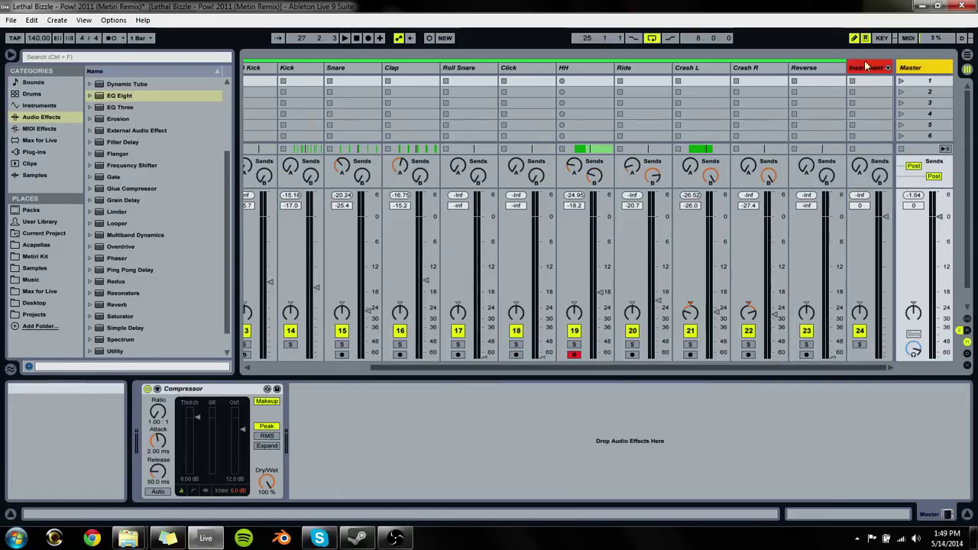
pyautogui.click(966, 342)
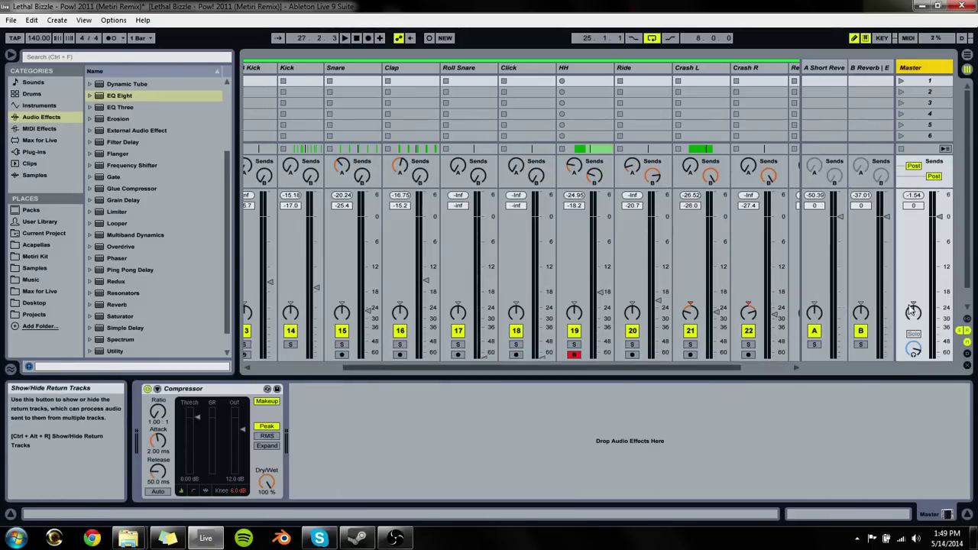
pyautogui.hotkey('ctrl', 'alt', 't')
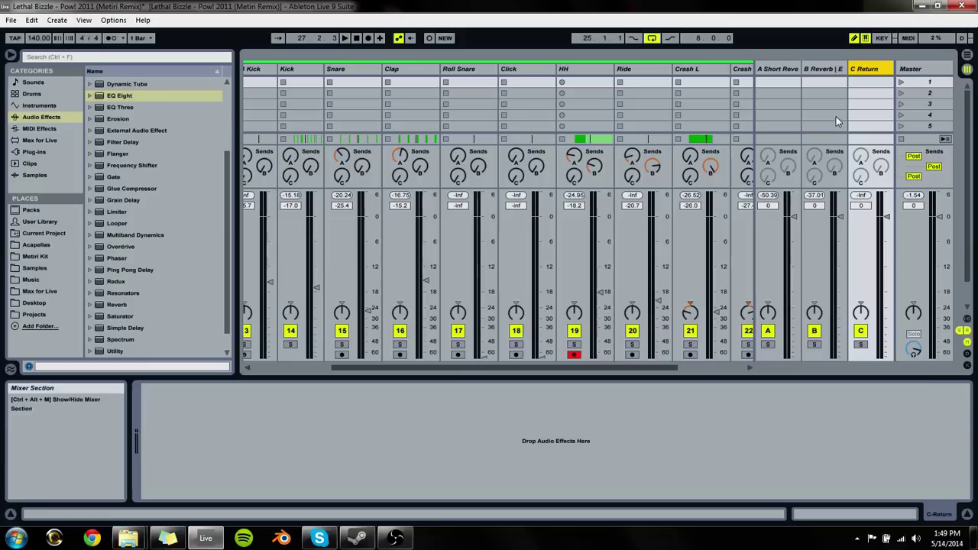
pyautogui.click(835, 69)
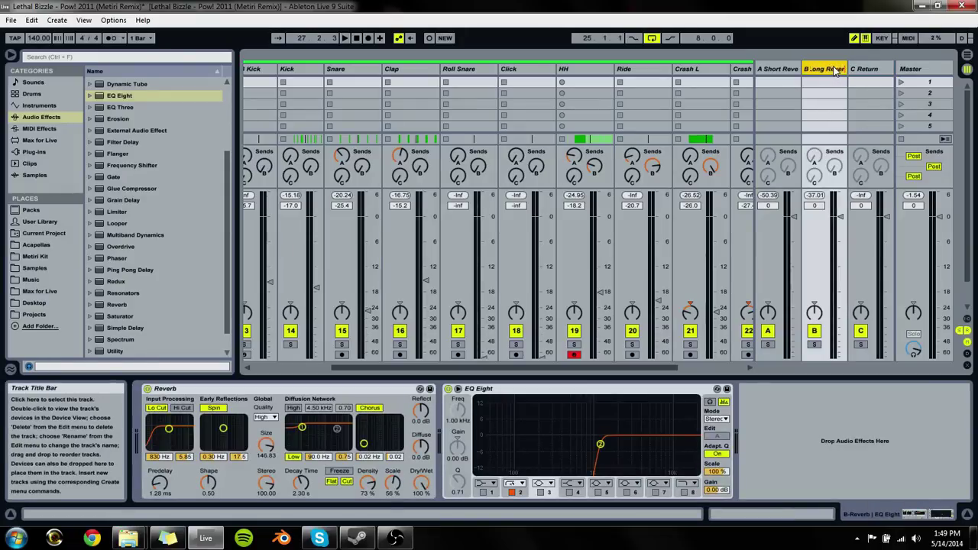
pyautogui.press('Tab')
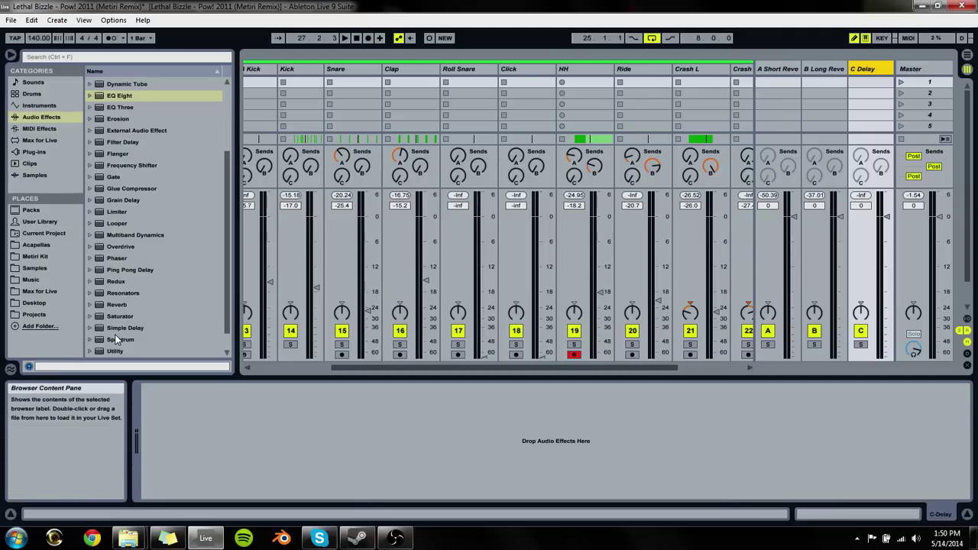
# Step: Add a Ping Pong Delay to the Delay return with 100% wet, its filter at 2.12 kHz and 41% feedback
pyautogui.scroll(-1, 135, 339)
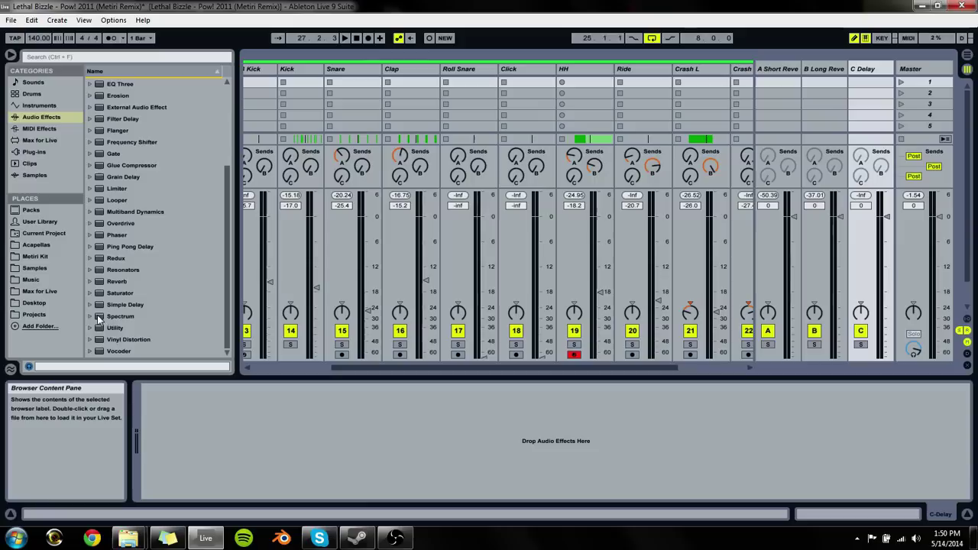
pyautogui.moveTo(125, 247); pyautogui.dragTo(874, 74)
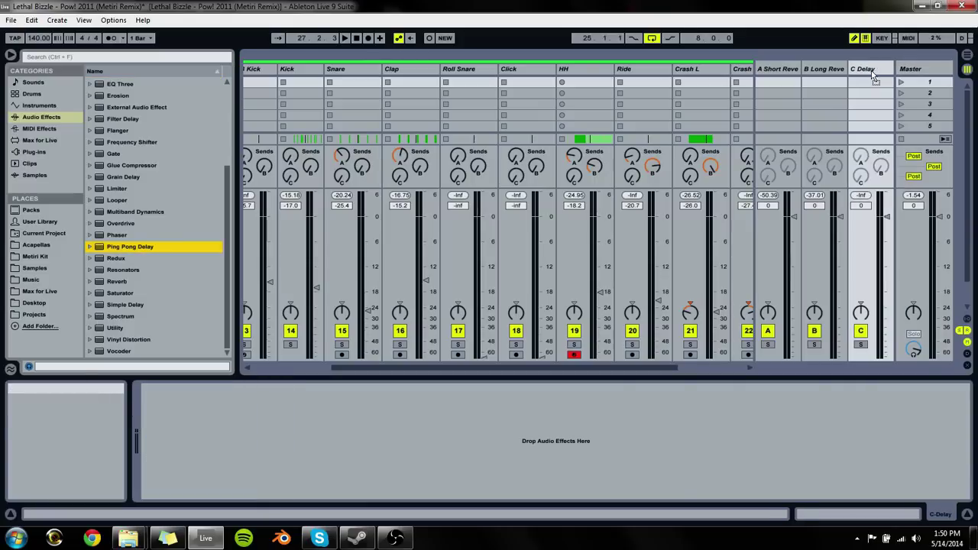
pyautogui.moveTo(730, 80); pyautogui.dragTo(309, 443)
pyautogui.moveTo(191, 482); pyautogui.dragTo(192, 436)
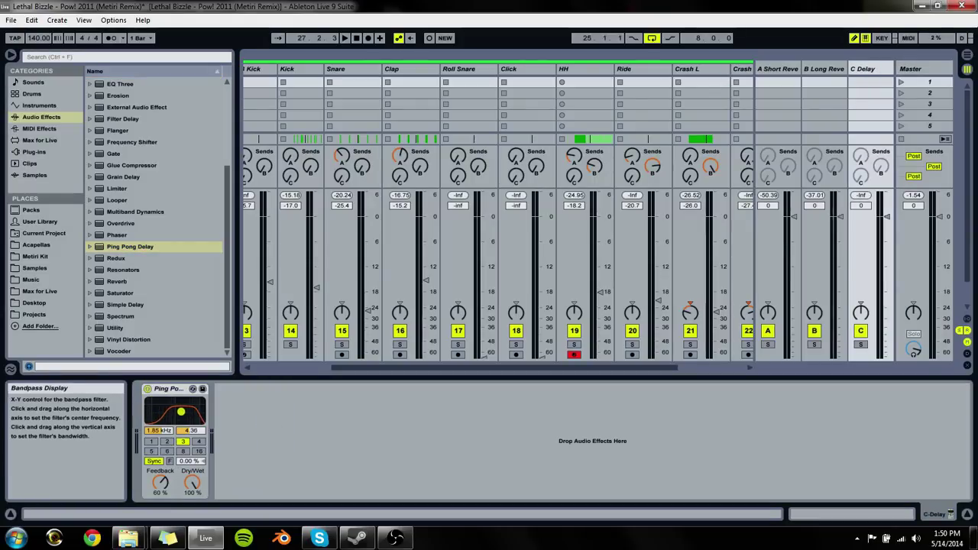
pyautogui.click(160, 487)
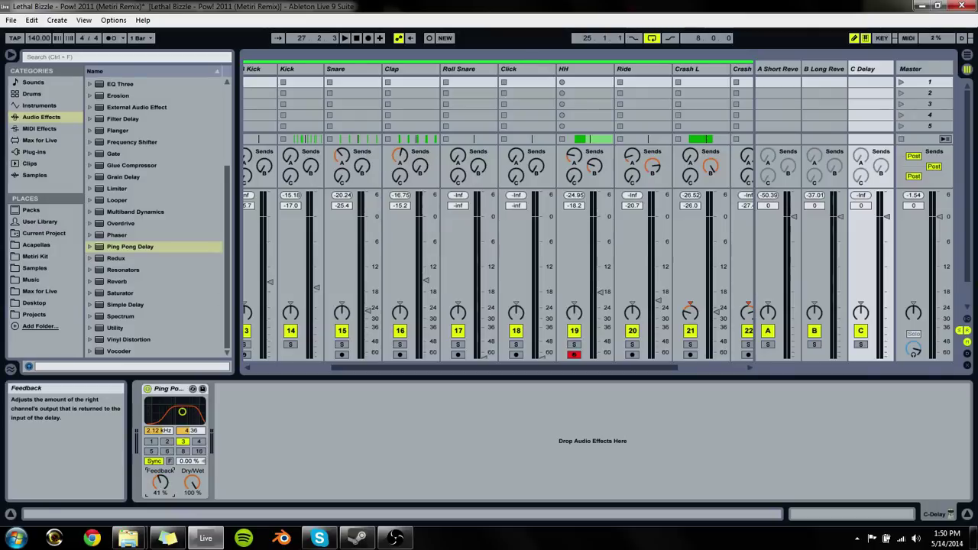
# Step: Feed Crash L into the Delay return through send C at -26.0 dB and raise the Ping Pong Delay's feedback to 95%
pyautogui.click(735, 70)
pyautogui.click(641, 143)
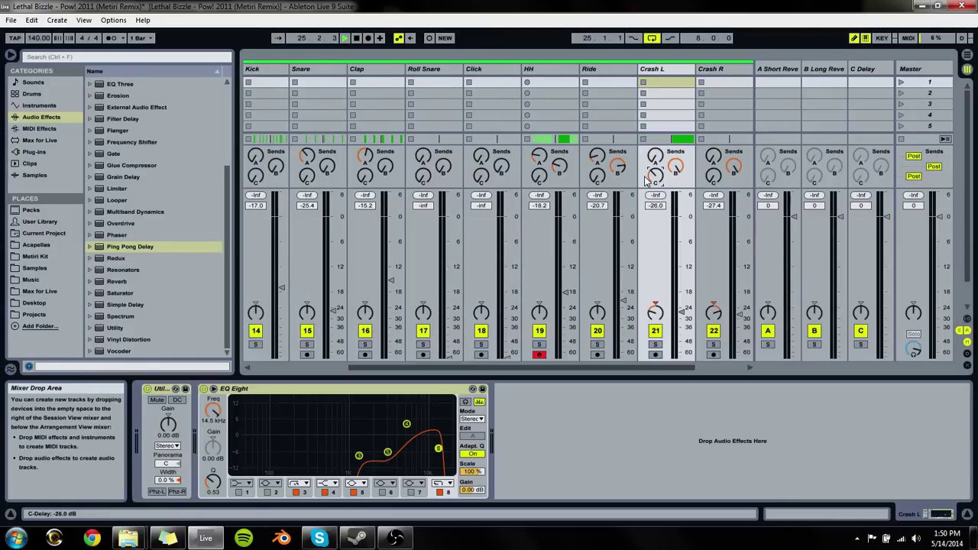
pyautogui.click(864, 69)
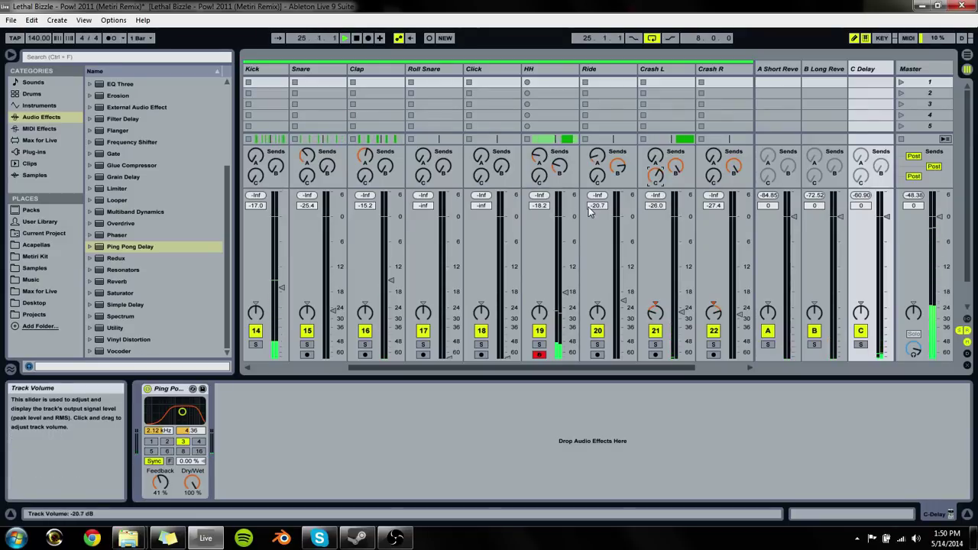
pyautogui.press('space')
pyautogui.press('space')
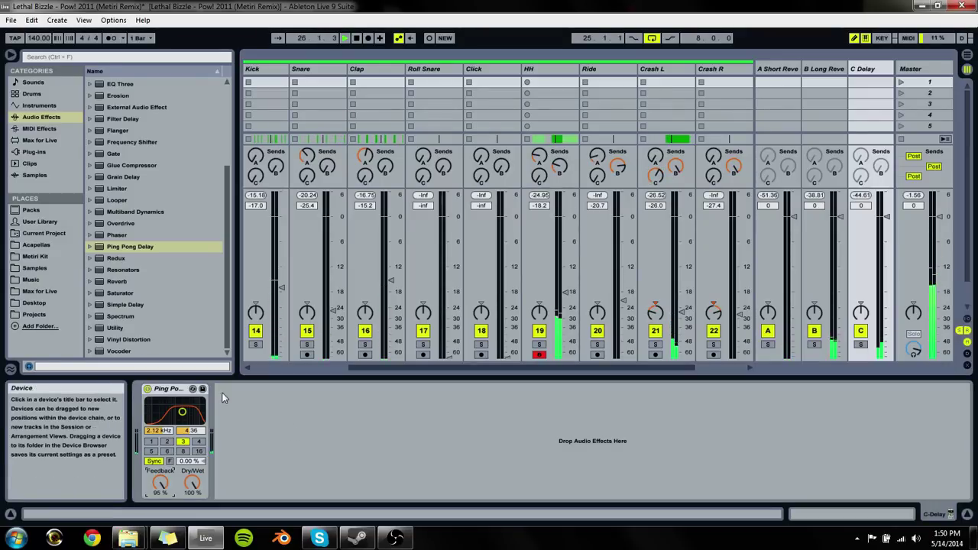
pyautogui.moveTo(654, 175); pyautogui.dragTo(655, 201)
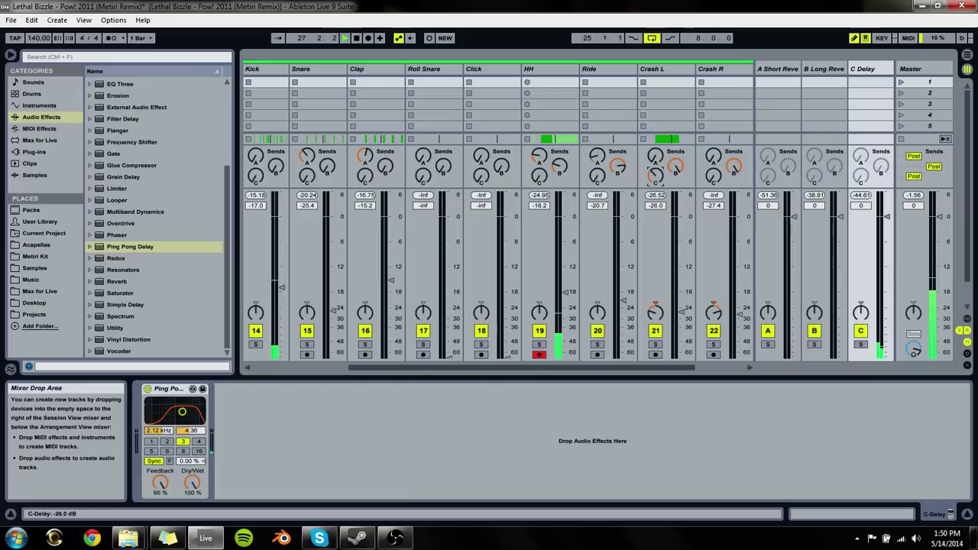
# Step: Restart playback, set the Ping Pong Delay's beat division to 5 and lower its feedback to 59%
pyautogui.press('space')
pyautogui.press('space')
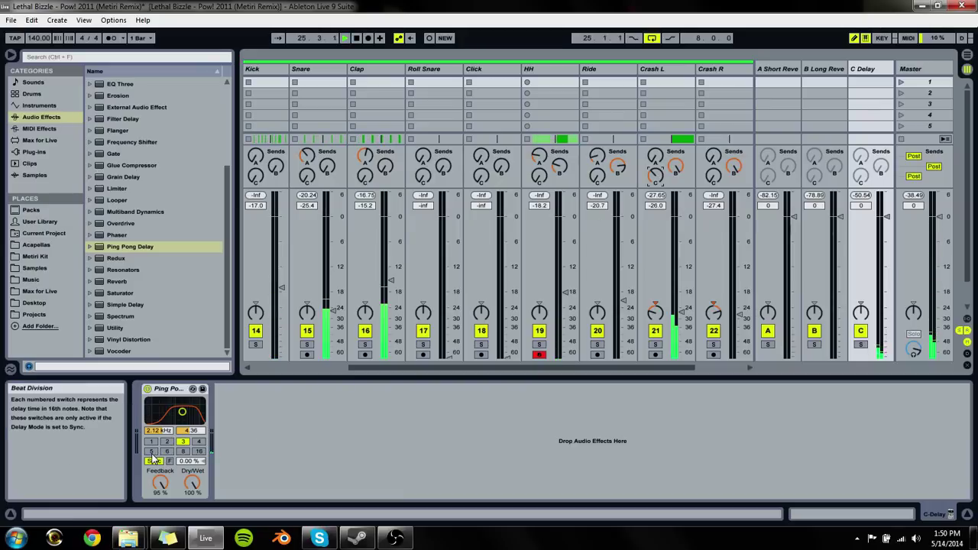
pyautogui.click(152, 452)
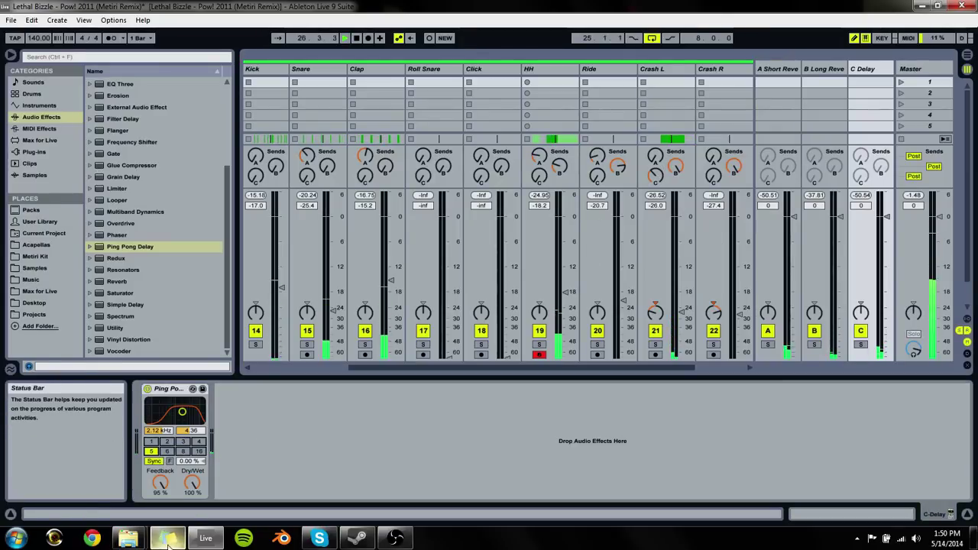
pyautogui.moveTo(159, 482); pyautogui.dragTo(160, 506)
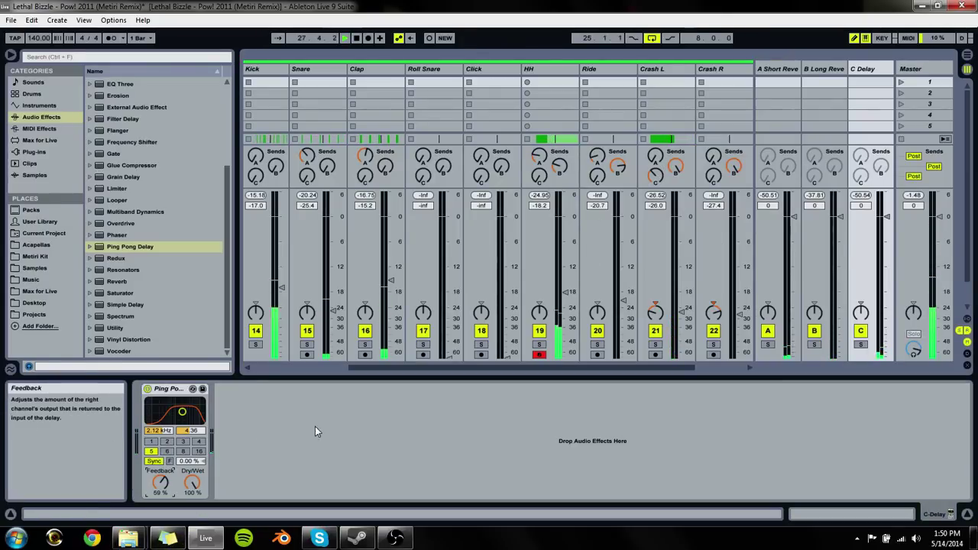
# Step: Audition Crash L with its Delay send off and restore send C at -33.0 dB
pyautogui.click(655, 176)
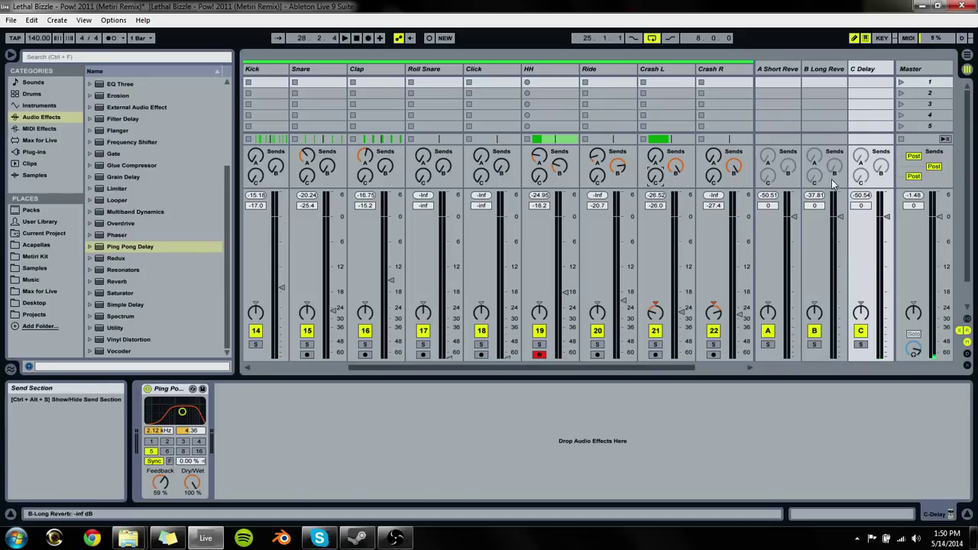
pyautogui.press('space')
pyautogui.press('space')
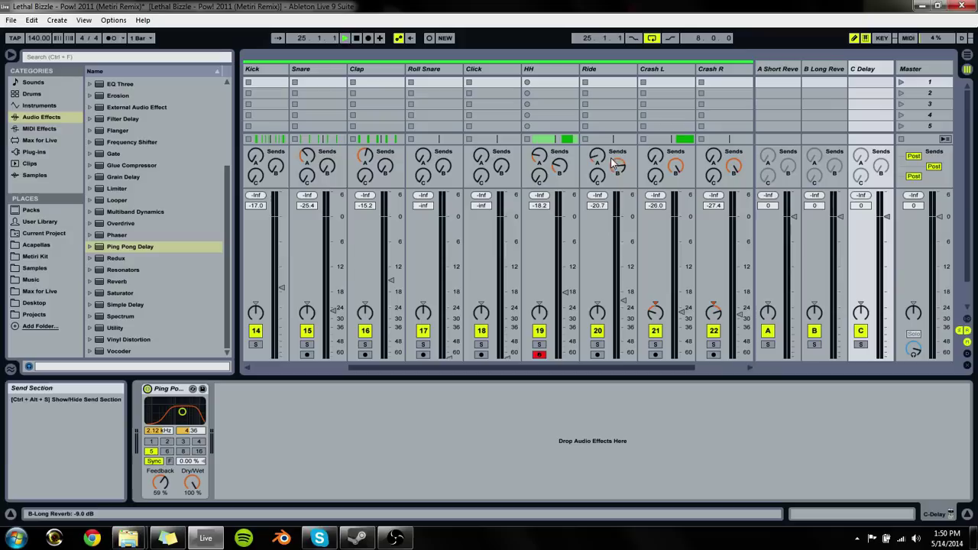
pyautogui.press('space')
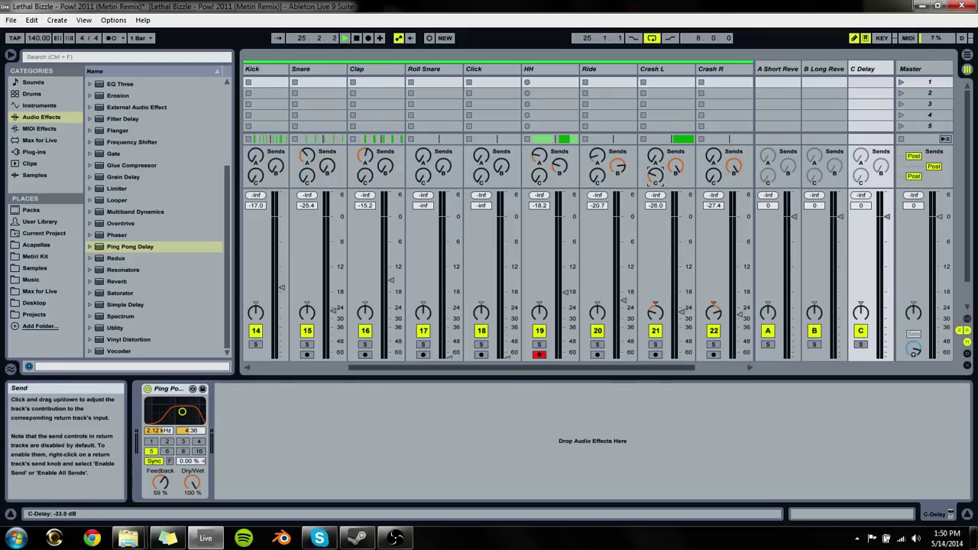
pyautogui.press('space')
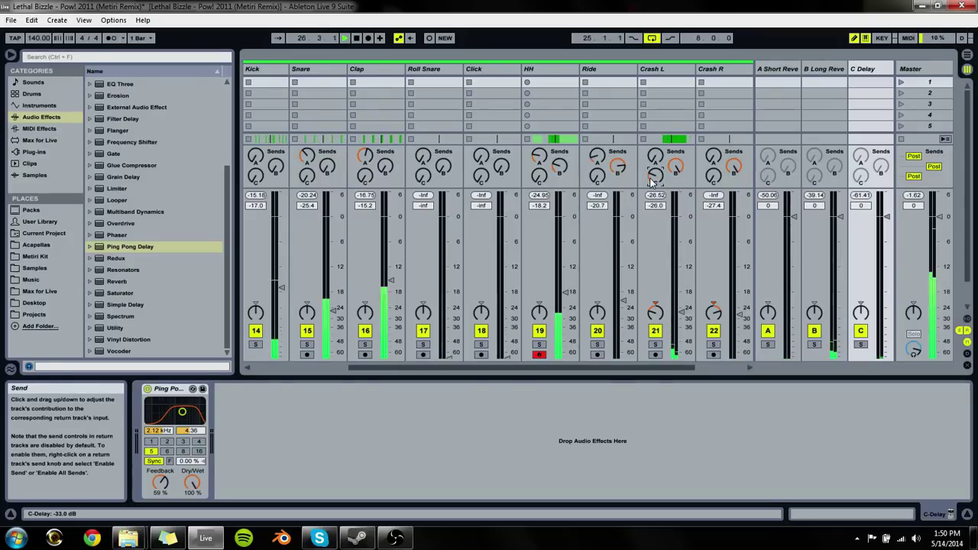
# Step: Feed Crash R into the Delay return through send C and readjust Crash L's Delay send during playback
pyautogui.press('space')
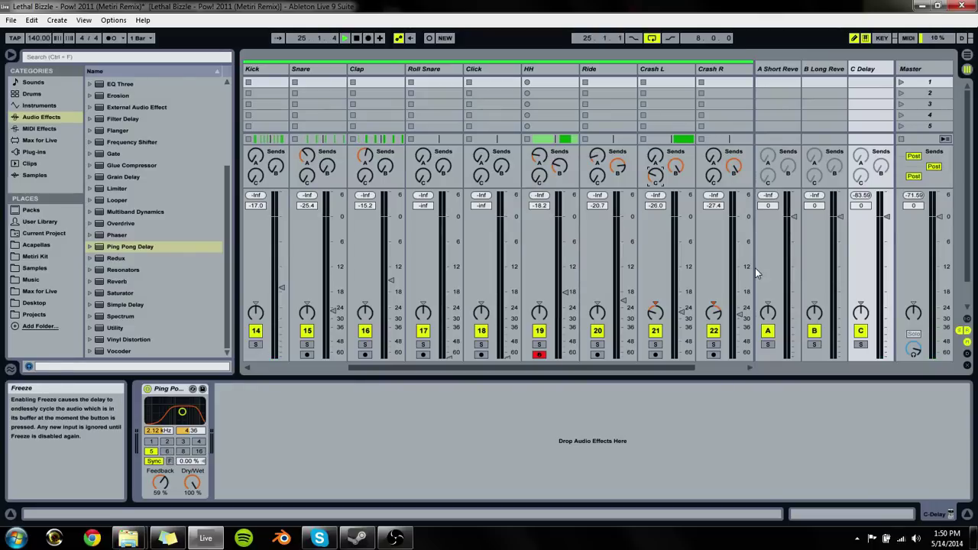
pyautogui.press('space')
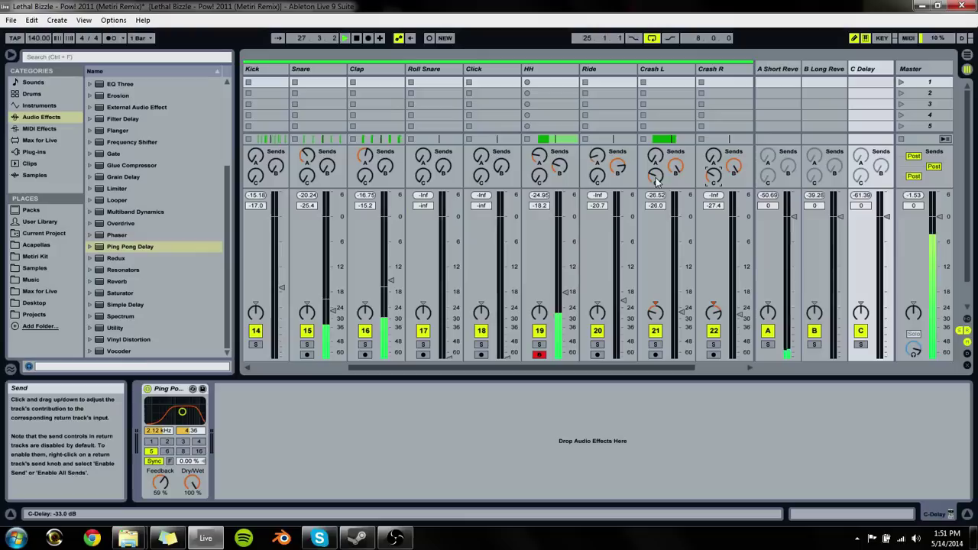
pyautogui.moveTo(656, 177); pyautogui.dragTo(656, 178)
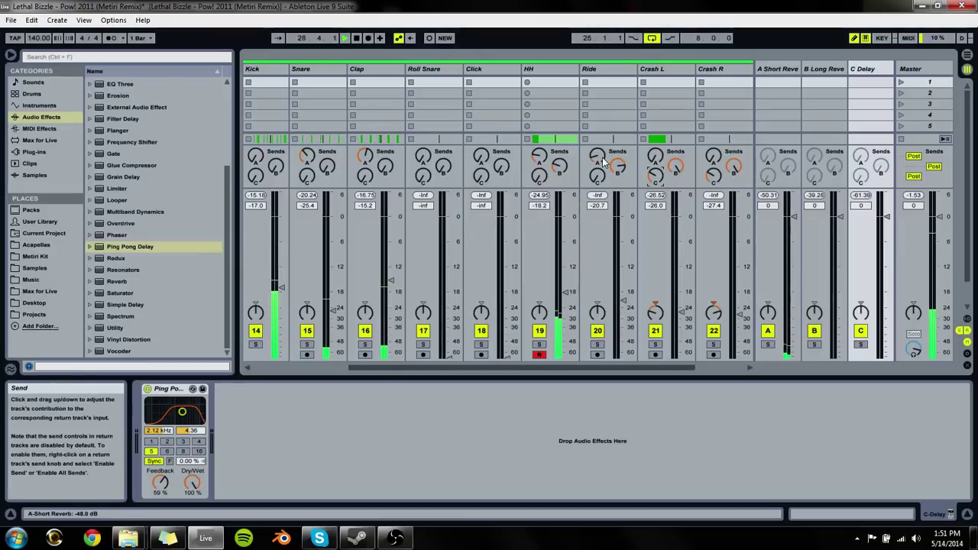
# Step: Extend the arrangement loop that starts at bar 25 to 16 bars
pyautogui.press('Tab')
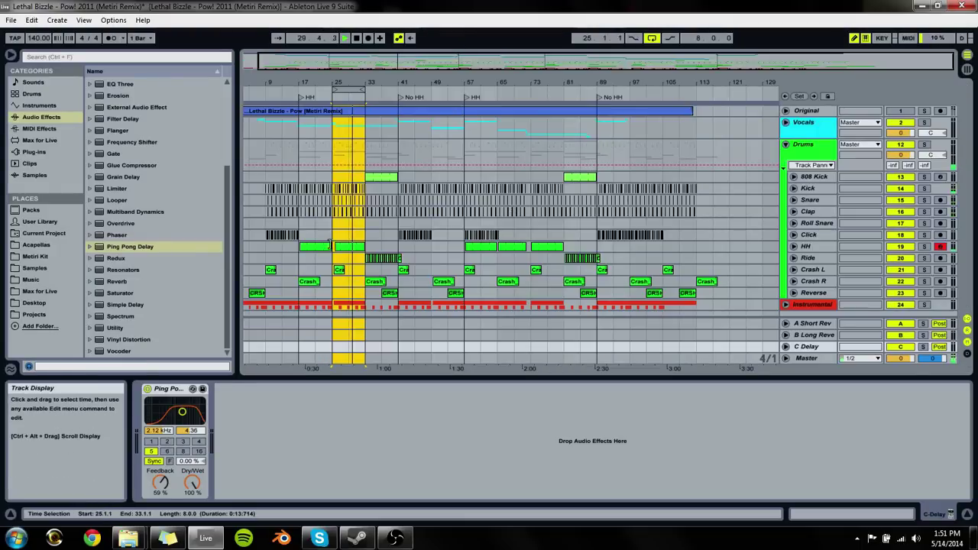
pyautogui.click(362, 89)
pyautogui.press('Tab')
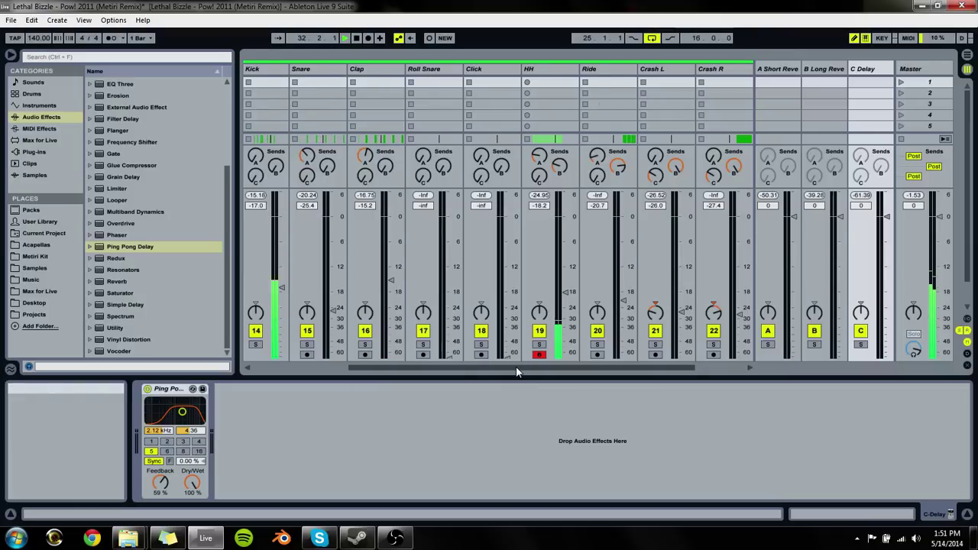
# Step: Lower the Reverse track's volume to -24.5 dB, raising its Long Reverb send and setting its Delay send to -26.0 dB
pyautogui.moveTo(513, 367); pyautogui.dragTo(409, 366)
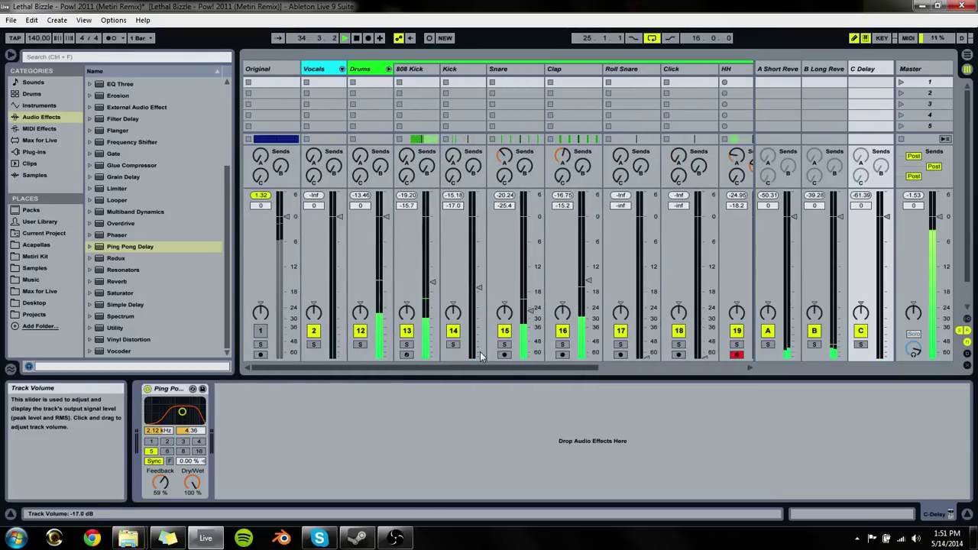
pyautogui.moveTo(496, 367); pyautogui.dragTo(694, 307)
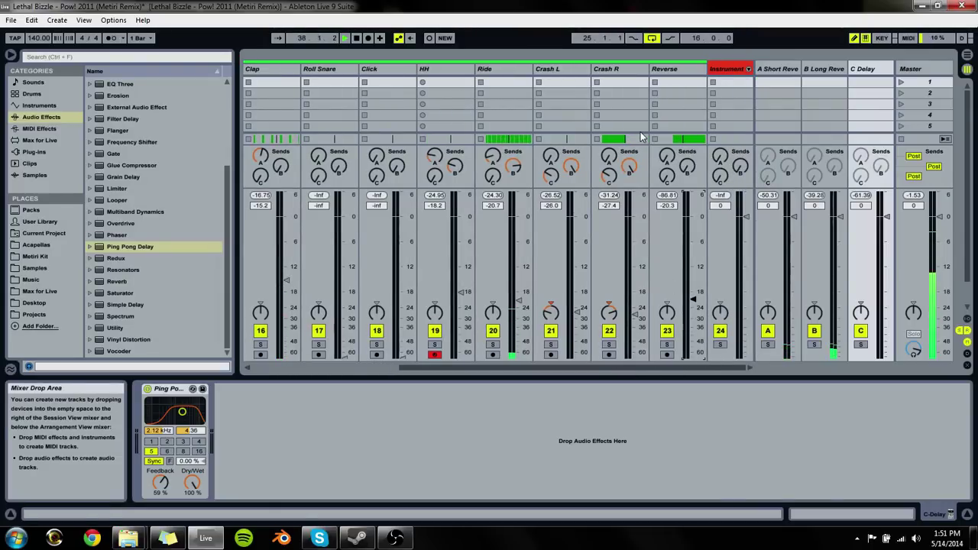
pyautogui.click(673, 69)
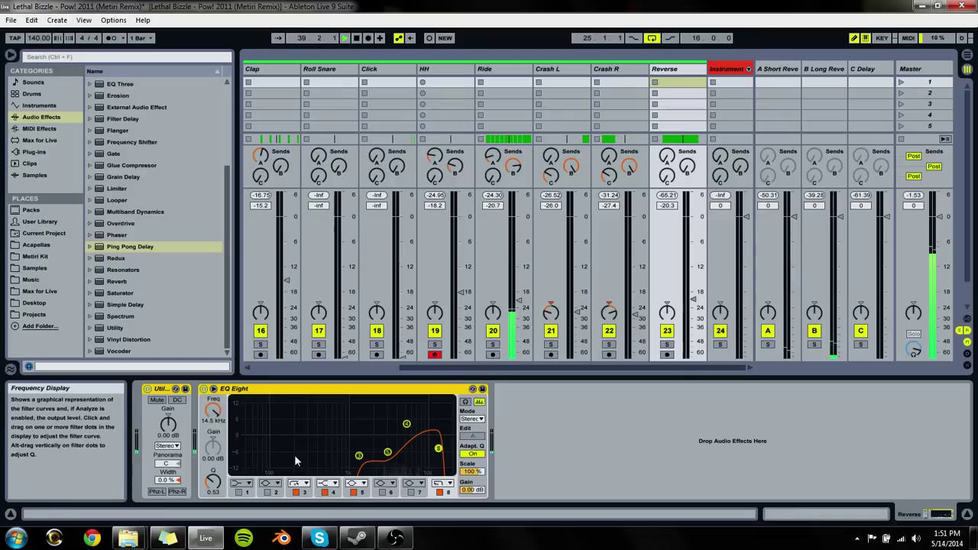
pyautogui.moveTo(696, 302); pyautogui.dragTo(695, 311)
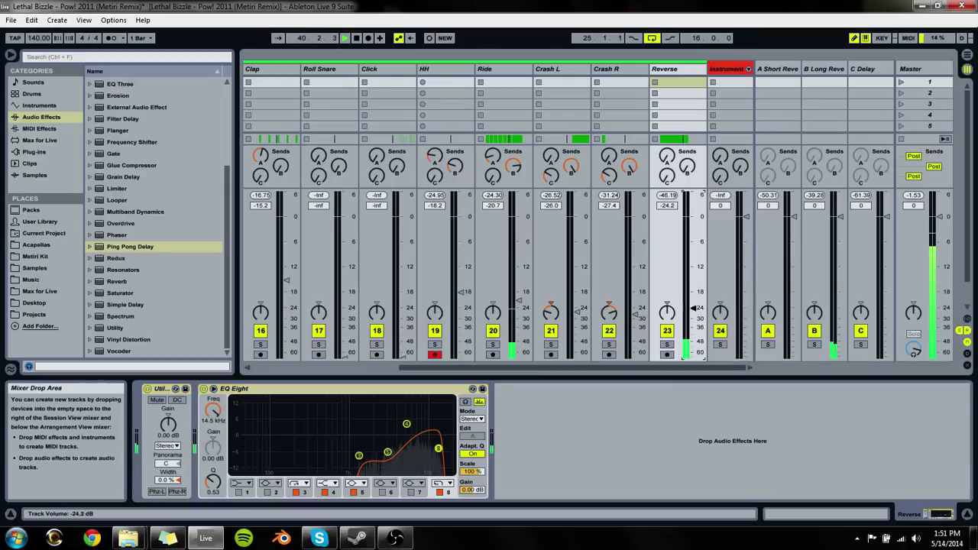
pyautogui.moveTo(687, 166); pyautogui.dragTo(687, 153)
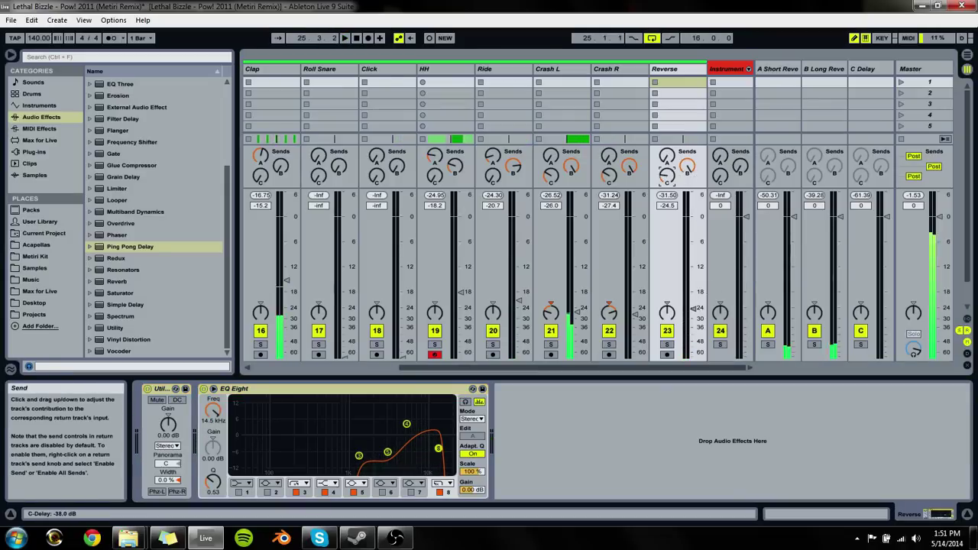
pyautogui.press('Tab')
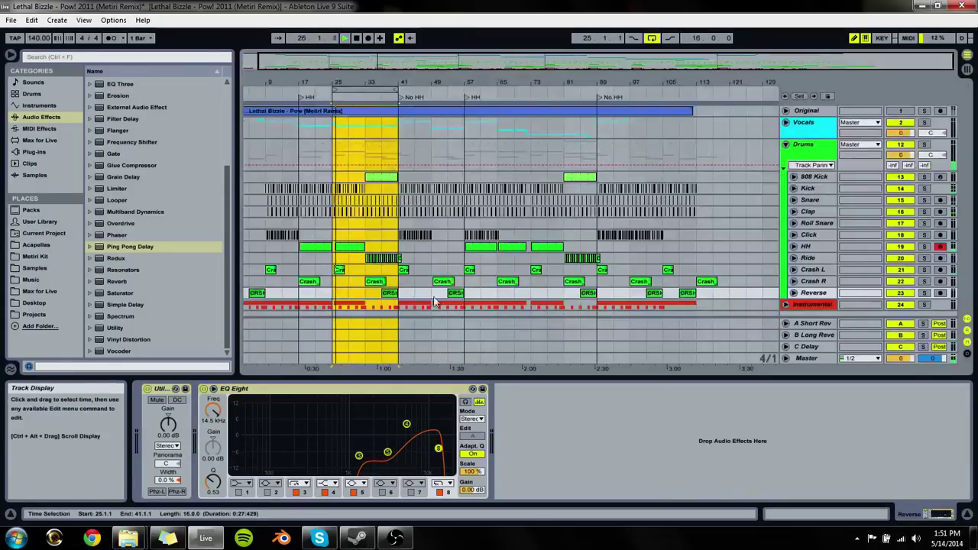
pyautogui.press('Tab')
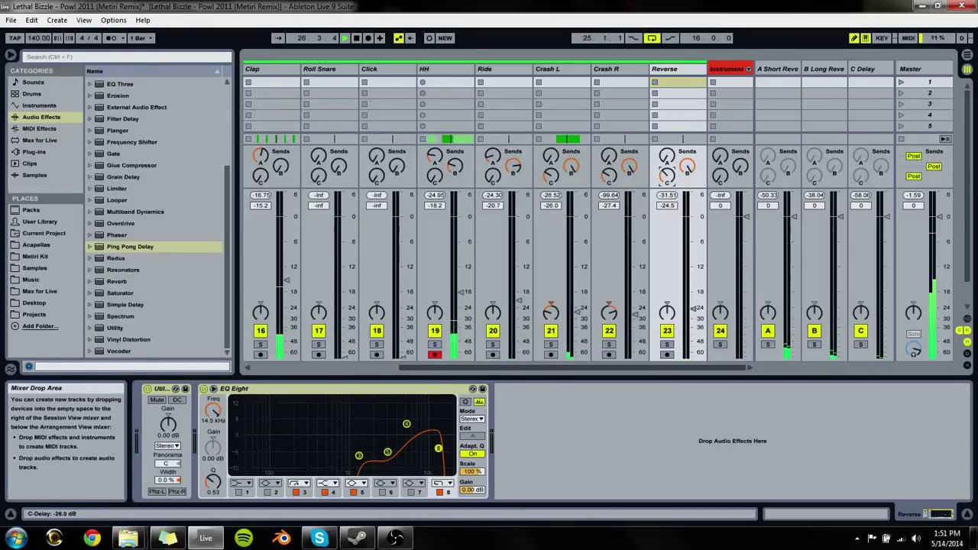
# Step: Move the arrangement loop to bar 41 with a length of 8 bars and start playback
pyautogui.hscroll(-4, 344, 84)
pyautogui.click(287, 69)
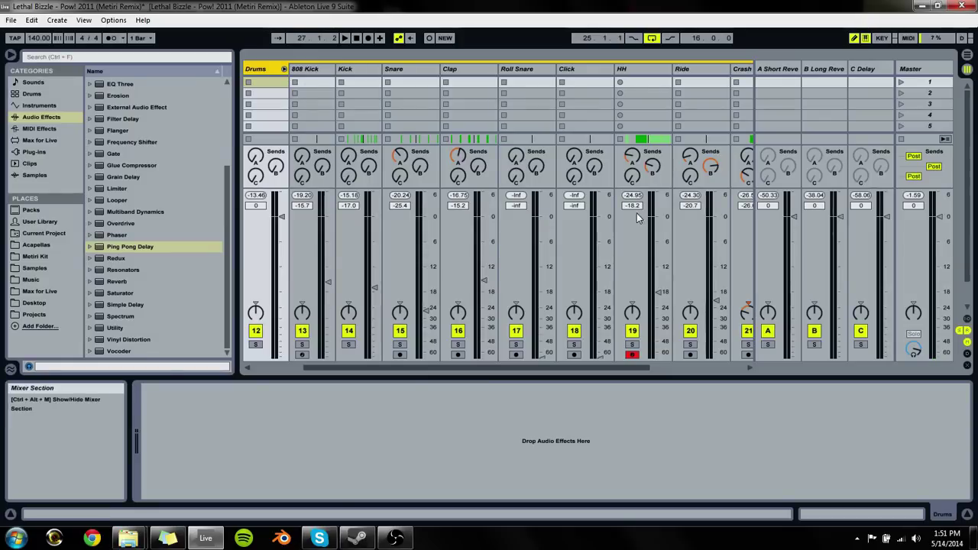
pyautogui.press('Tab')
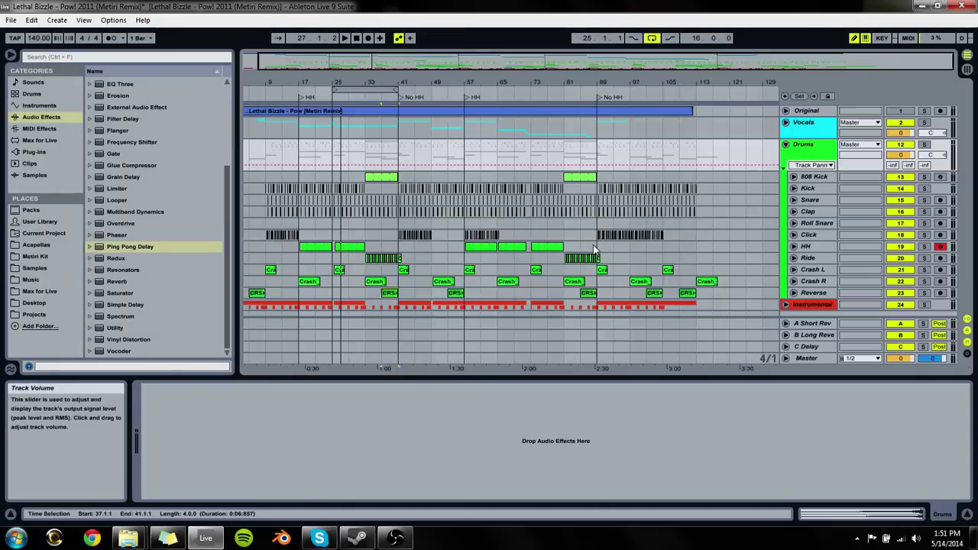
pyautogui.moveTo(365, 91); pyautogui.dragTo(431, 91)
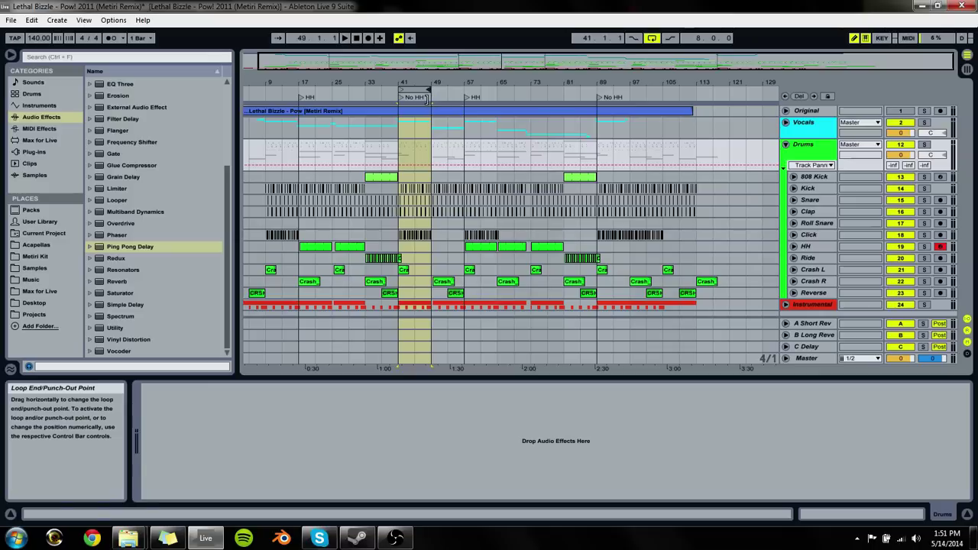
pyautogui.press('space')
pyautogui.press('Tab')
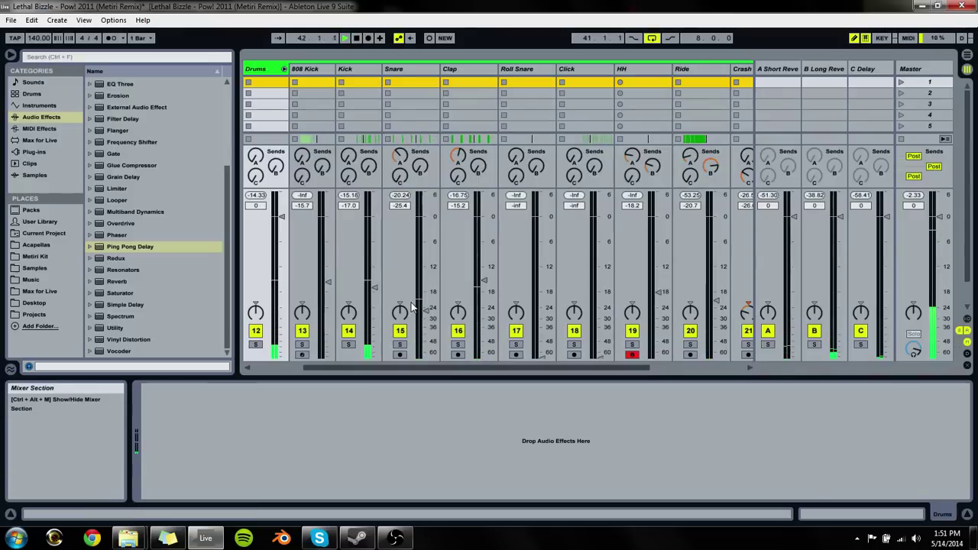
# Step: Raise the Click track's volume to -26.4 dB and paste the copied 0% width Utility onto it, removing the accompanying EQ Eight
pyautogui.moveTo(542, 353)
pyautogui.mouseDown()
pyautogui.moveTo(542, 327)
pyautogui.moveTo(544, 357)
pyautogui.mouseUp()
pyautogui.moveTo(596, 298); pyautogui.dragTo(595, 257)
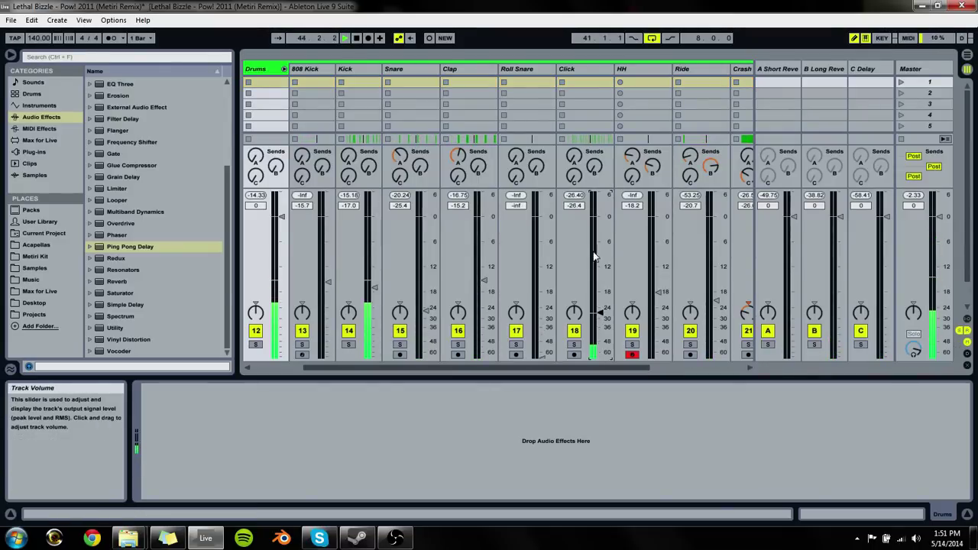
pyautogui.click(584, 73)
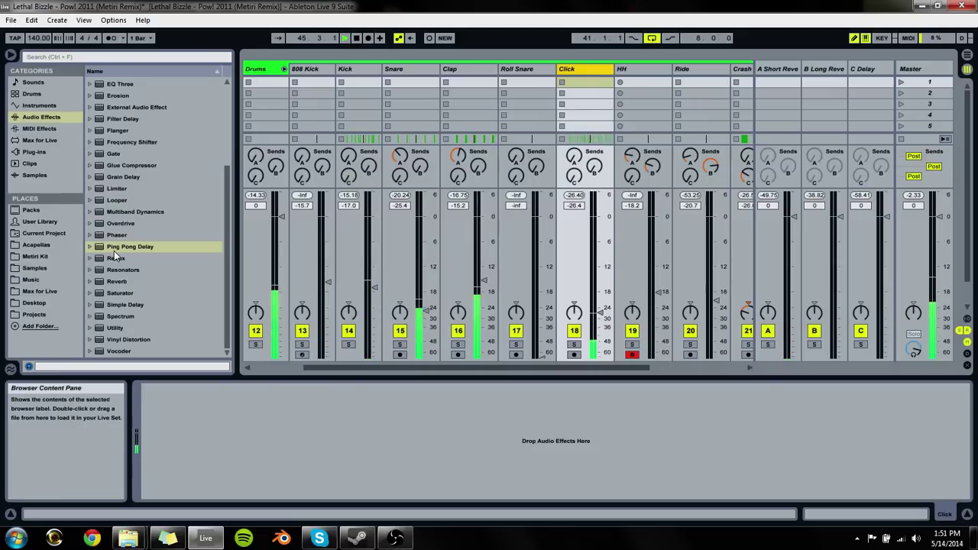
pyautogui.click(289, 424)
pyautogui.hotkey('ctrl', 'v')
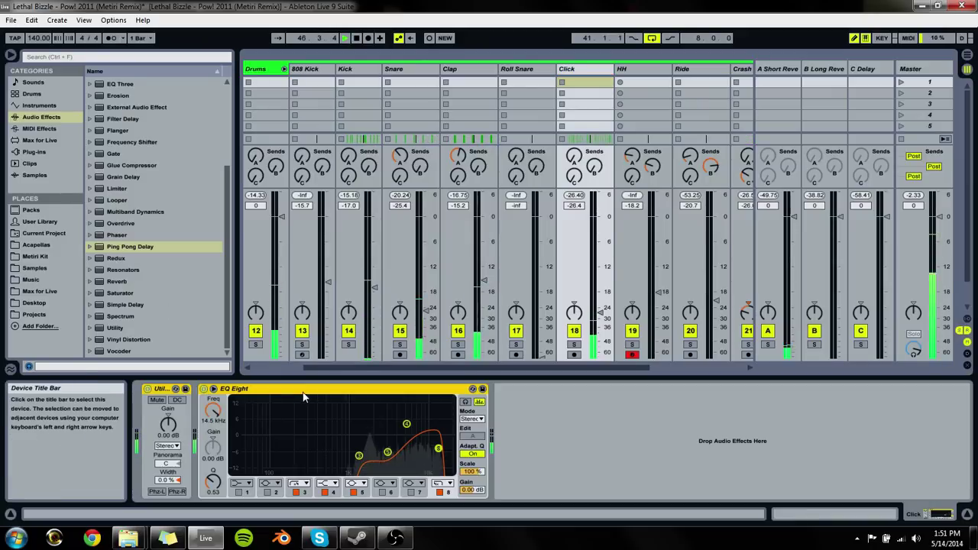
pyautogui.click(303, 397)
pyautogui.press('Delete')
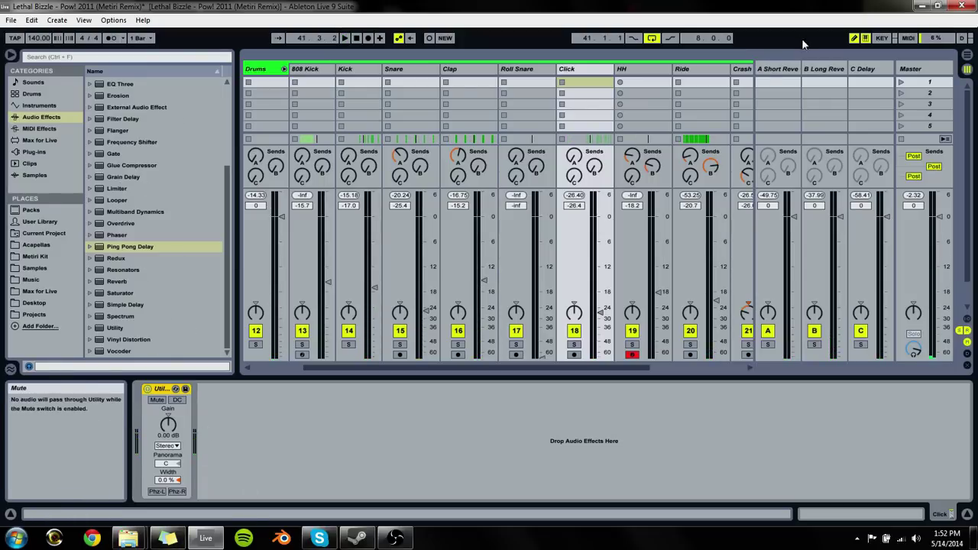
# Step: Examine the device chains of the HH, Ride, Crash L, Click, Roll Snare and Clap tracks
pyautogui.click(646, 68)
pyautogui.click(701, 68)
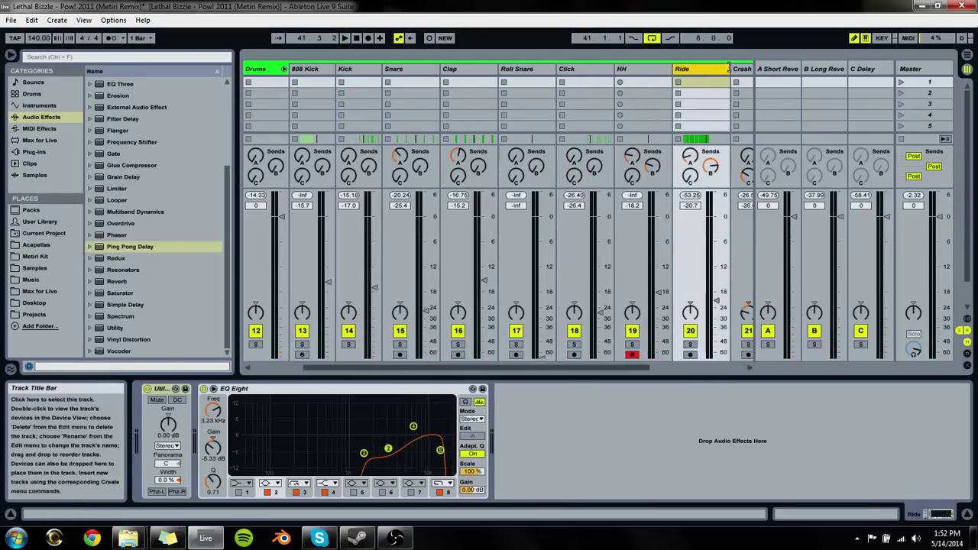
pyautogui.click(739, 68)
pyautogui.click(660, 71)
pyautogui.click(623, 73)
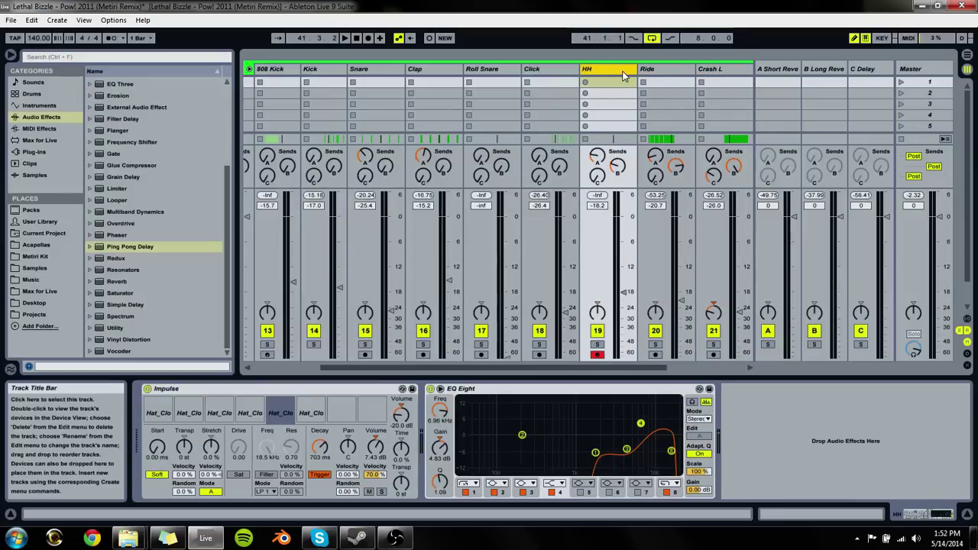
pyautogui.click(663, 76)
pyautogui.click(715, 72)
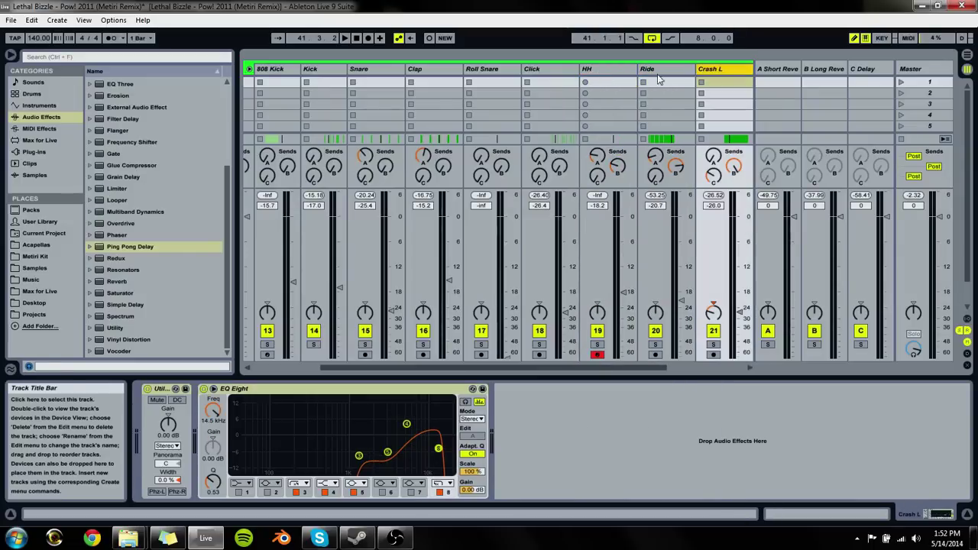
pyautogui.click(603, 72)
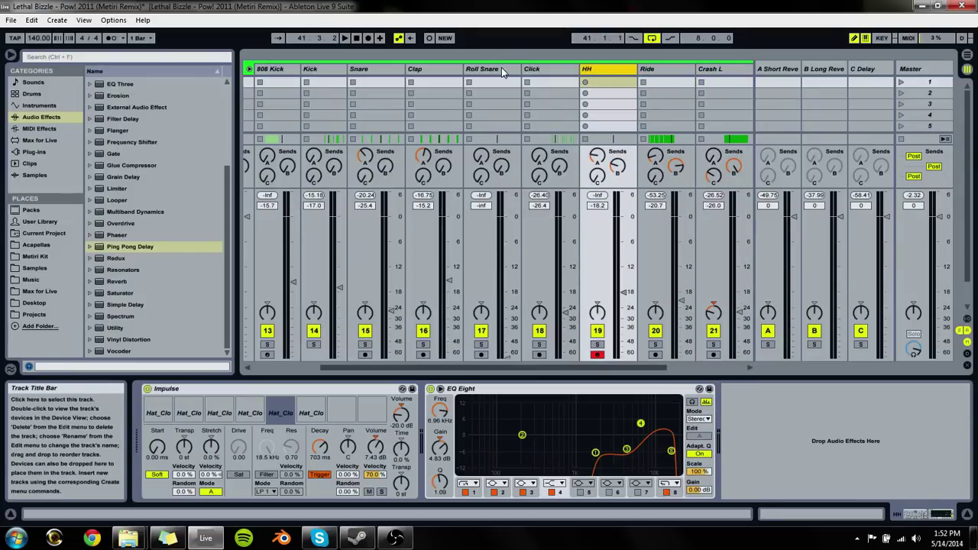
pyautogui.click(553, 69)
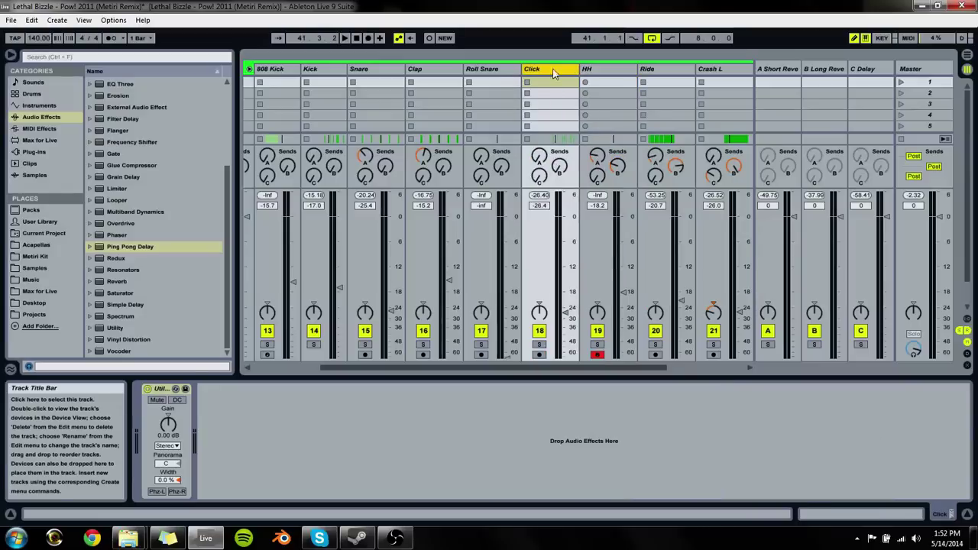
pyautogui.click(493, 71)
pyautogui.click(441, 75)
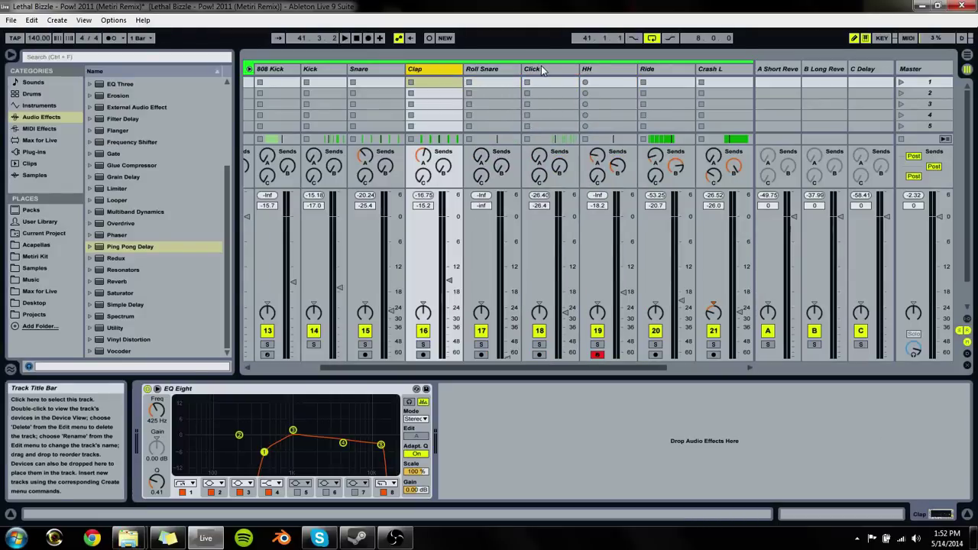
# Step: Add a new EQ Eight after the Utility on the Click track and make band 1 a steep low-cut filter
pyautogui.click(542, 71)
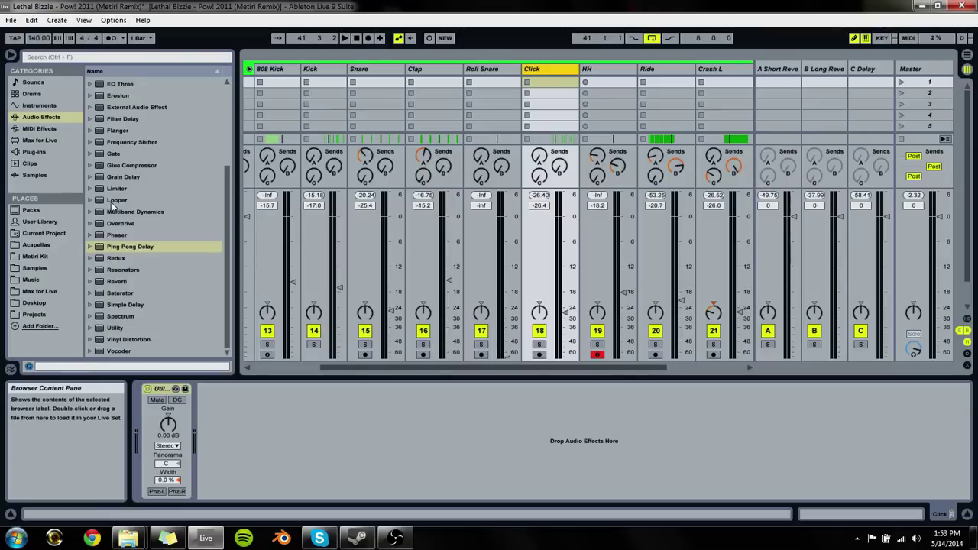
pyautogui.scroll(2, 122, 184)
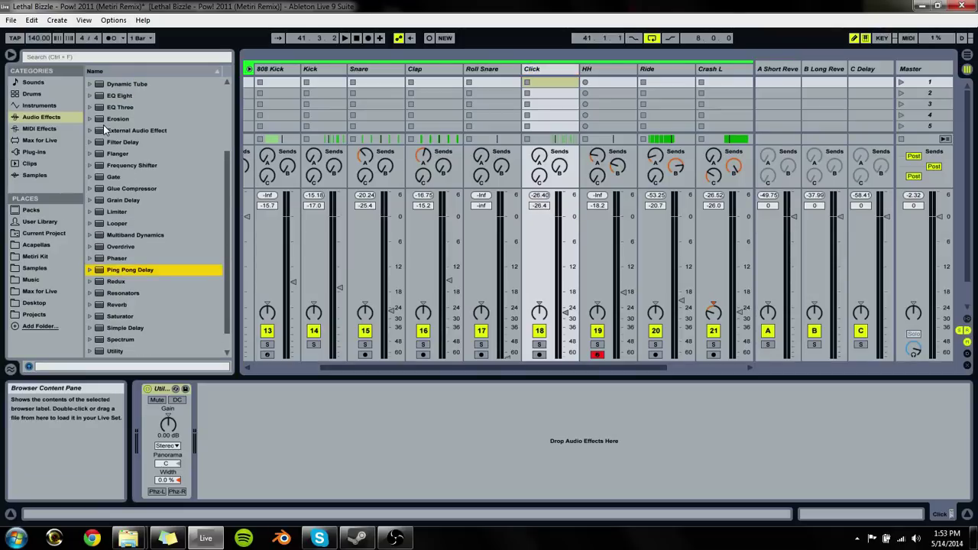
pyautogui.moveTo(119, 95); pyautogui.dragTo(290, 488)
pyautogui.moveTo(280, 441); pyautogui.dragTo(280, 442)
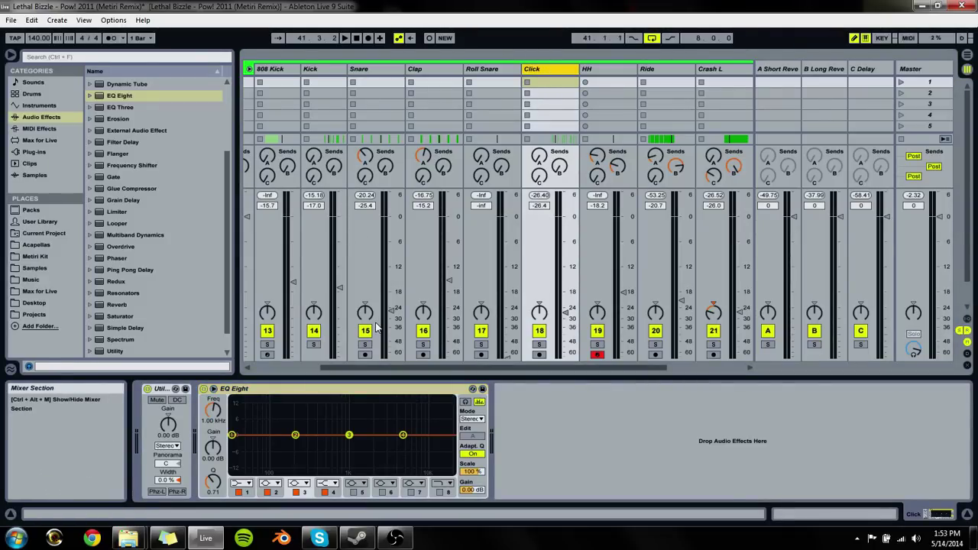
pyautogui.click(241, 483)
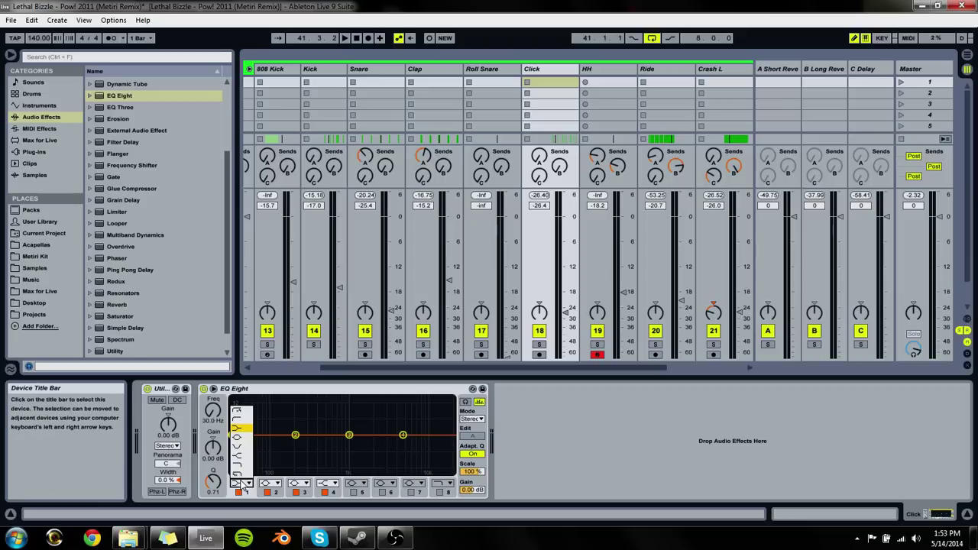
pyautogui.click(239, 413)
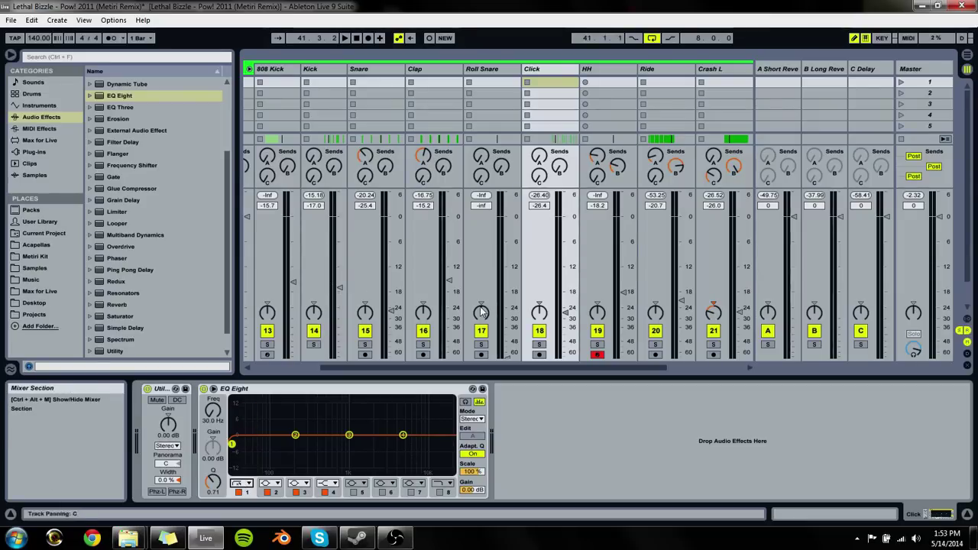
# Step: During playback, raise band 1's low-cut frequency in the Click track's EQ Eight and make band 3 a notch at 898 Hz
pyautogui.press('space')
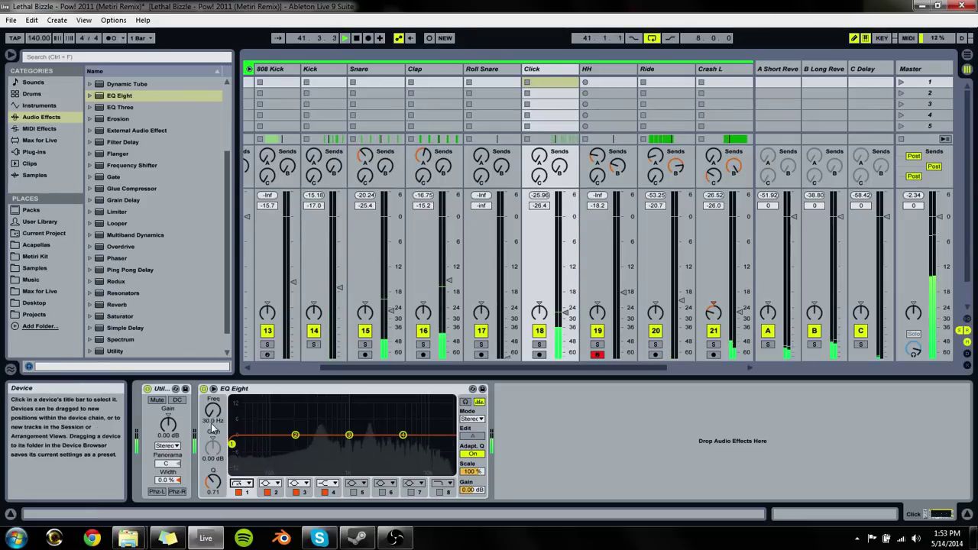
pyautogui.moveTo(212, 413); pyautogui.dragTo(212, 380)
pyautogui.moveTo(348, 434); pyautogui.dragTo(346, 471)
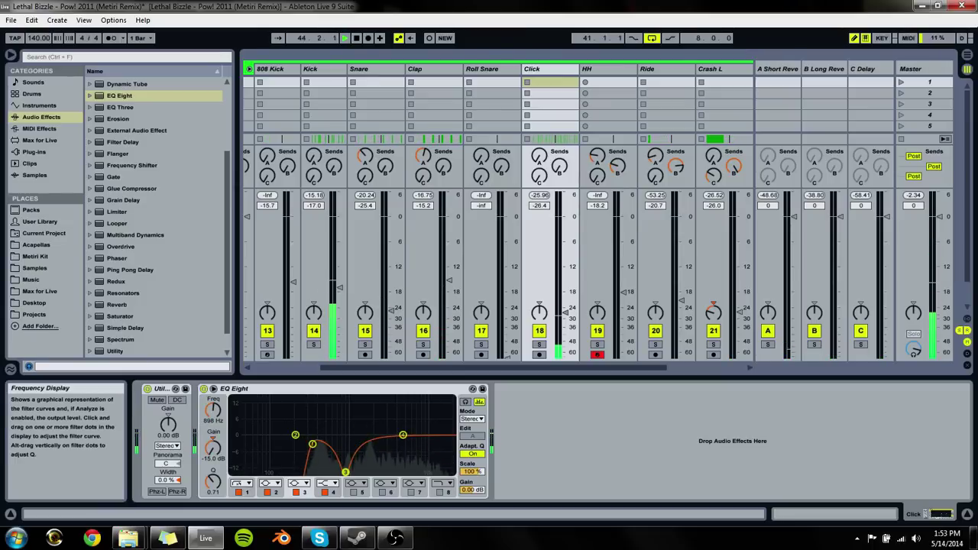
pyautogui.click(298, 486)
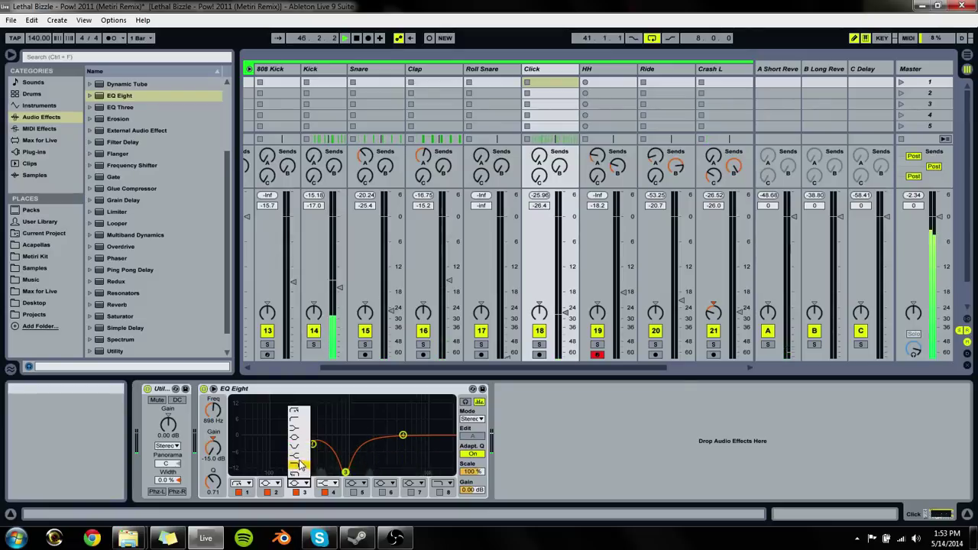
pyautogui.click(298, 454)
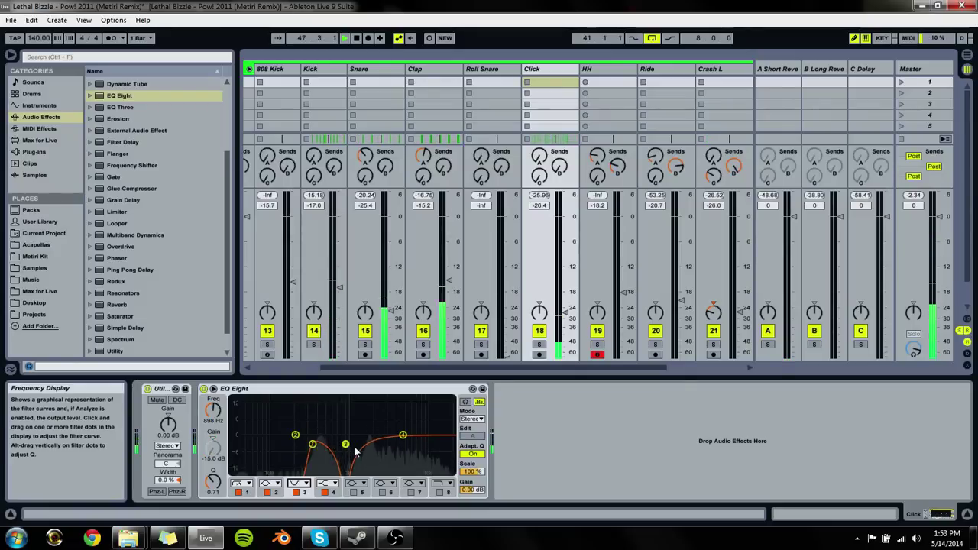
# Step: Enable band 8 of the Click EQ as a steep high-cut filter and set band 4 to 4.83 kHz with 0.12 dB gain
pyautogui.moveTo(395, 436)
pyautogui.mouseDown()
pyautogui.moveTo(393, 446)
pyautogui.moveTo(407, 408)
pyautogui.moveTo(398, 445)
pyautogui.mouseUp()
pyautogui.click(438, 492)
pyautogui.click(443, 483)
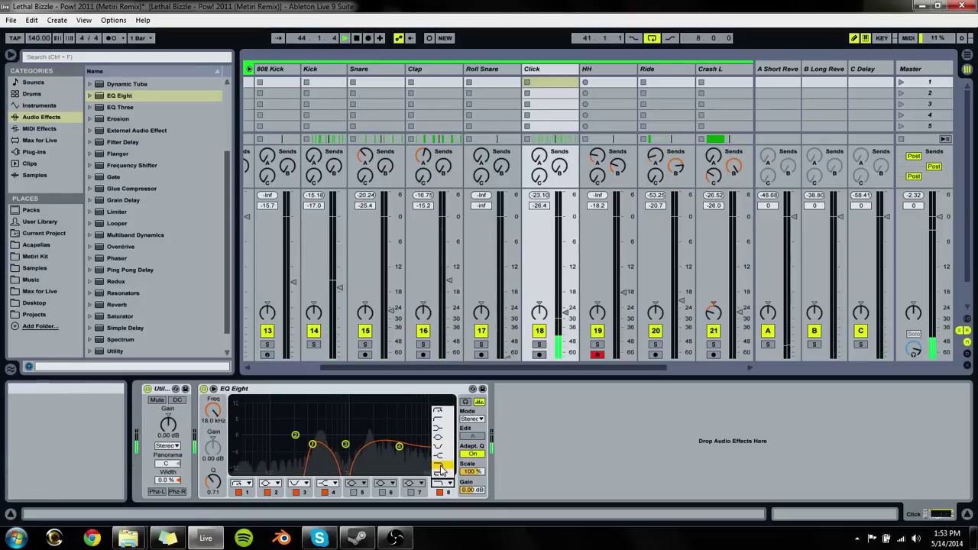
pyautogui.click(441, 474)
pyautogui.moveTo(399, 445); pyautogui.dragTo(402, 434)
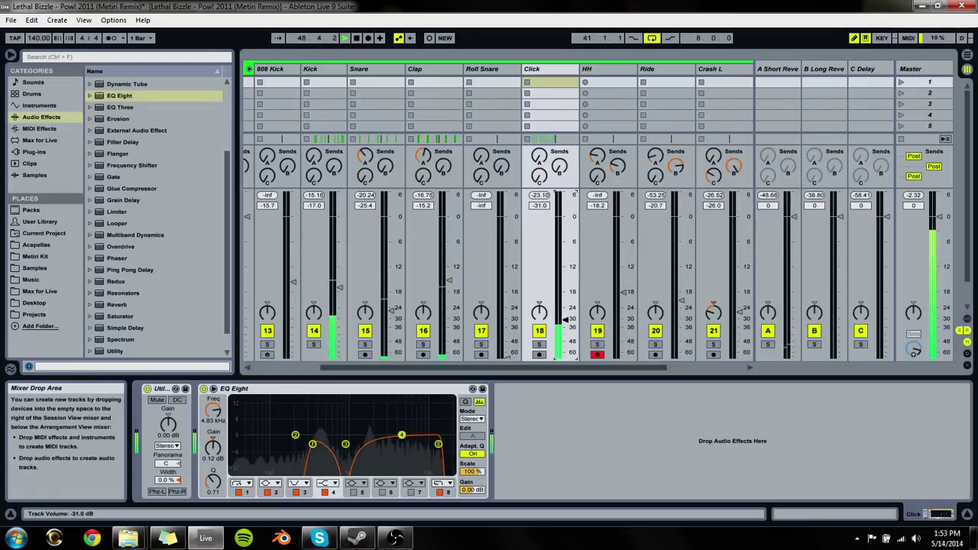
# Step: Move the 8-bar arrangement loop to bar 57 and set band 4 of the Click EQ to 4.74 kHz with -3.35 dB gain
pyautogui.press('Tab')
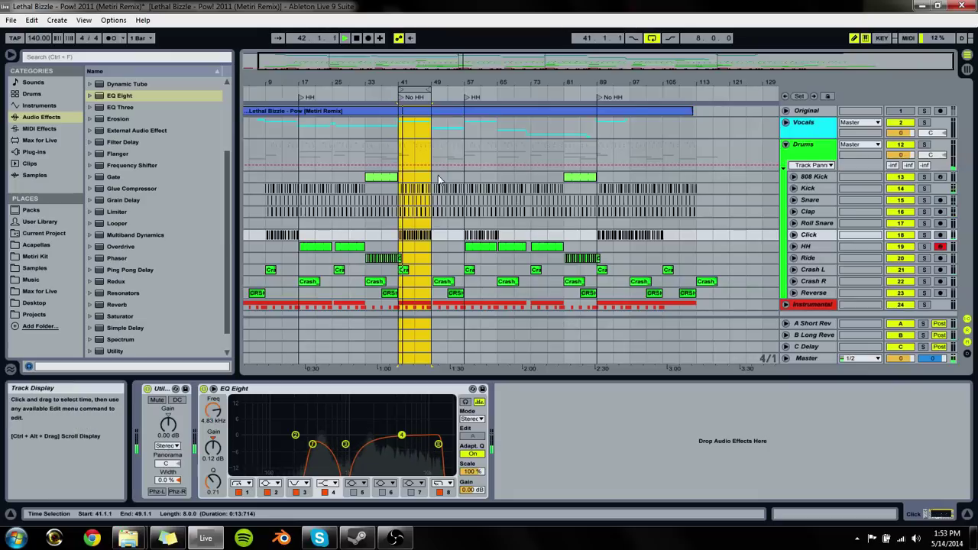
pyautogui.moveTo(423, 91); pyautogui.dragTo(495, 123)
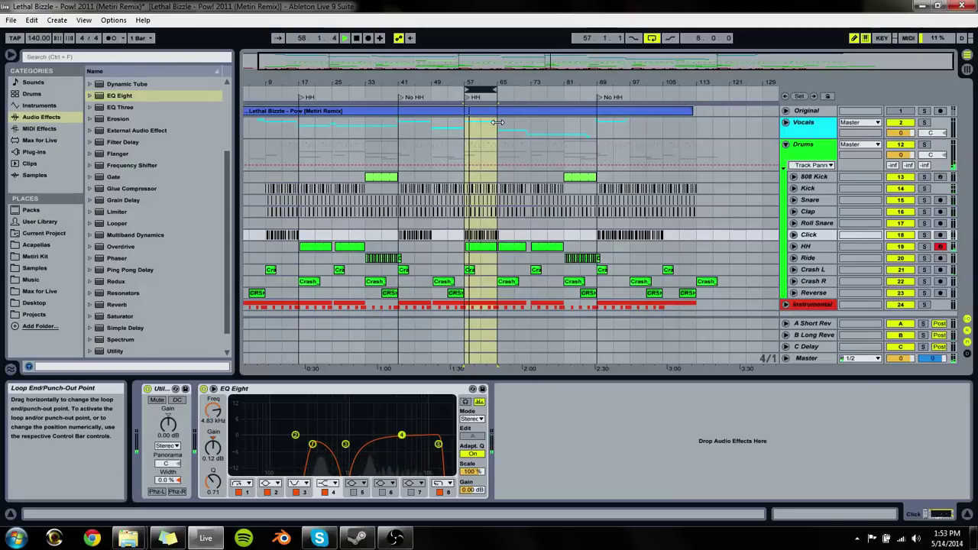
pyautogui.moveTo(401, 435); pyautogui.dragTo(400, 443)
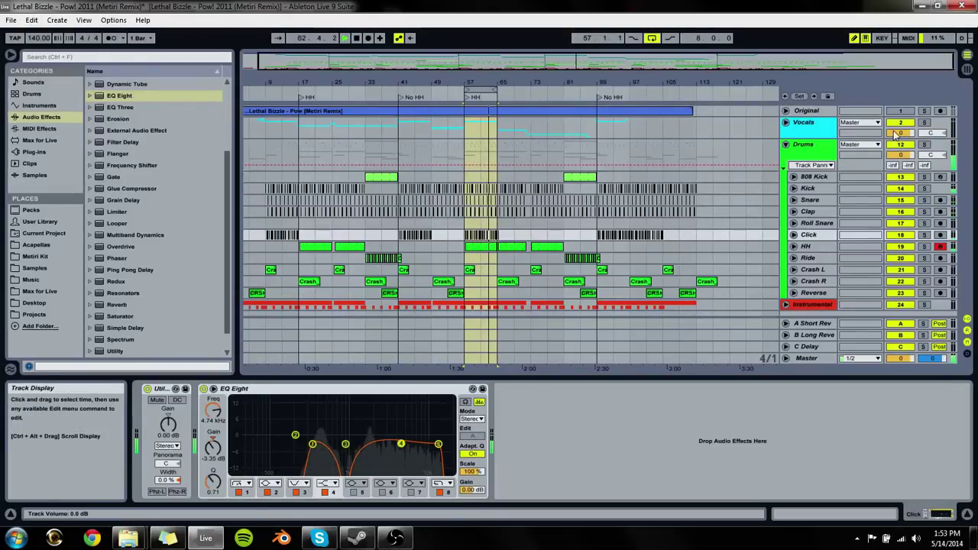
# Step: Raise the Click track's short reverb send slightly, set its delay send to -43.0 dB and HH's delay send to -67.0 dB, then restart playback
pyautogui.press('Tab')
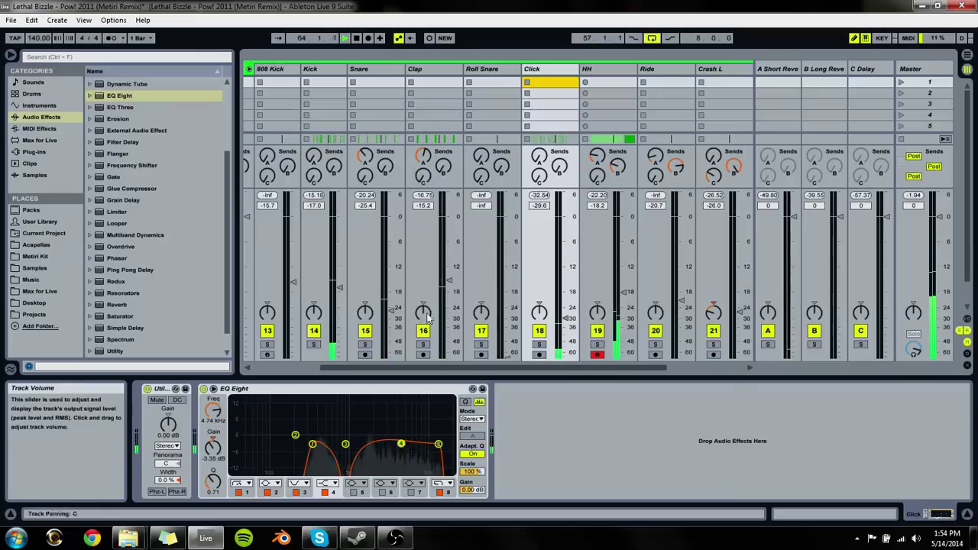
pyautogui.click(540, 157)
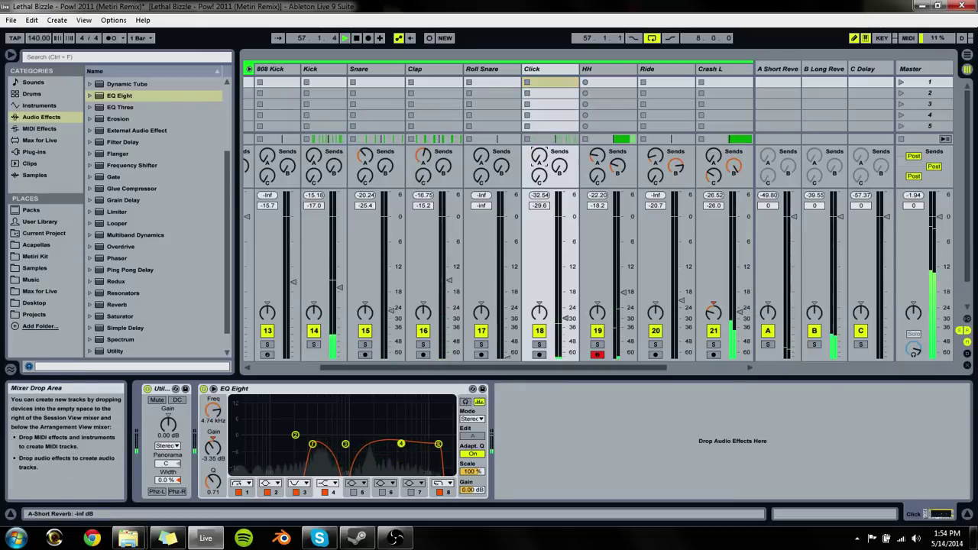
pyautogui.moveTo(539, 157); pyautogui.dragTo(539, 151)
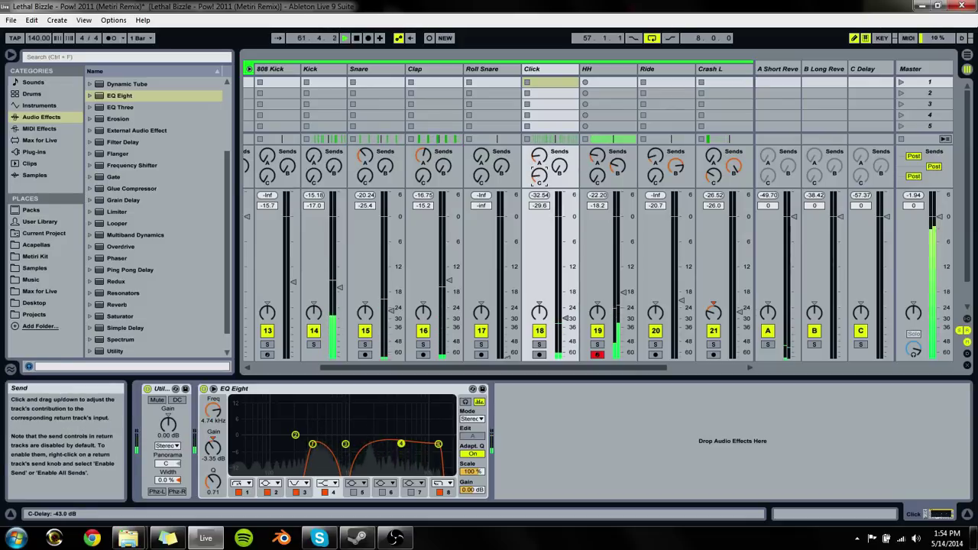
pyautogui.moveTo(540, 176); pyautogui.dragTo(596, 177)
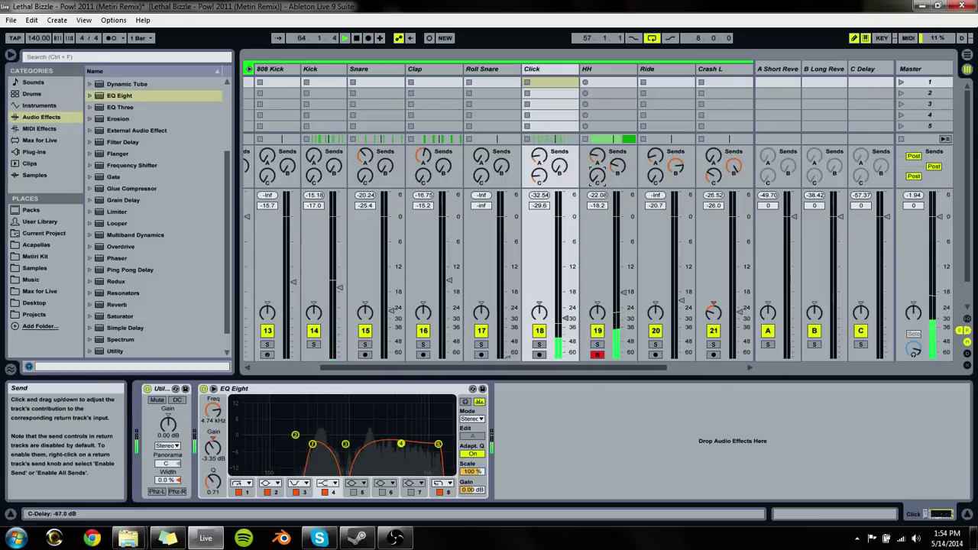
pyautogui.press('space')
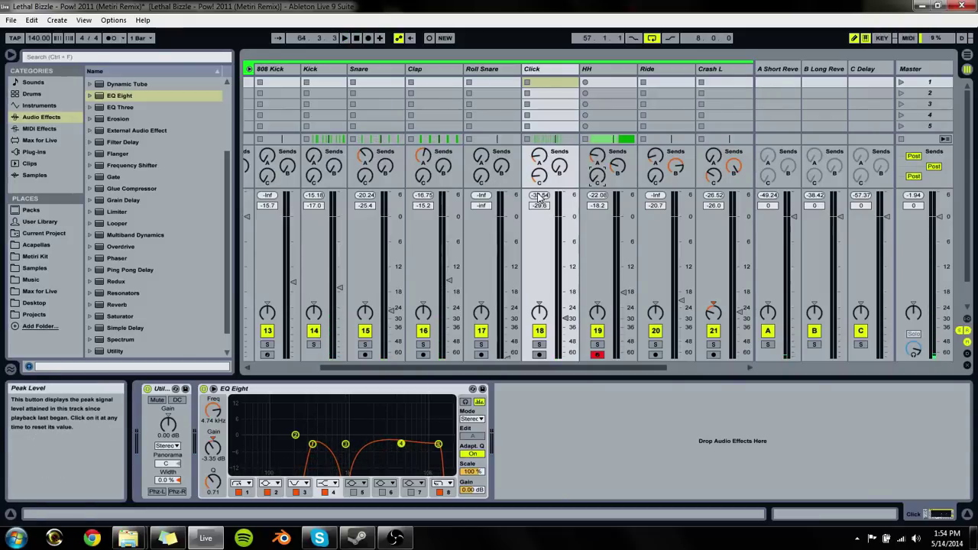
pyautogui.press('space')
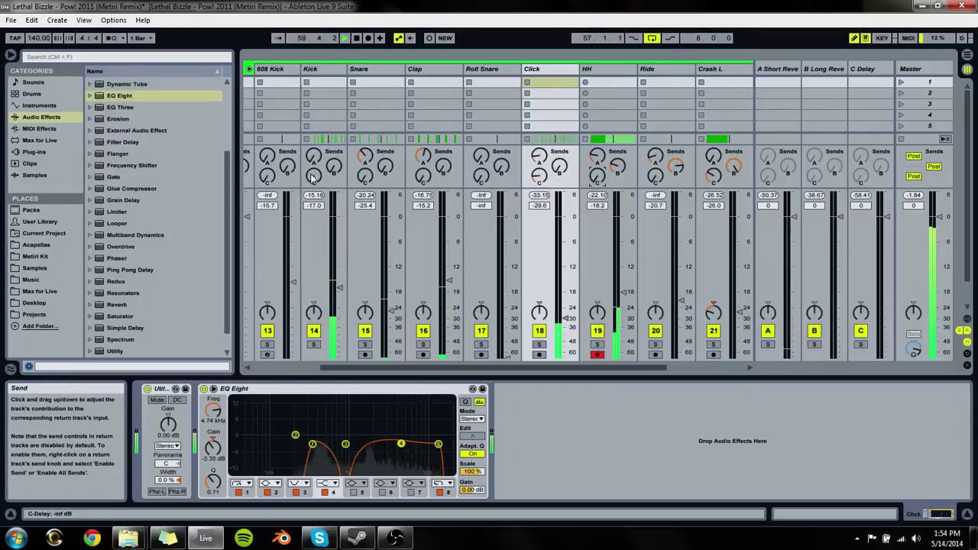
# Step: Review the drum tracks' mixer settings and leave the Drums group folded
pyautogui.click(249, 70)
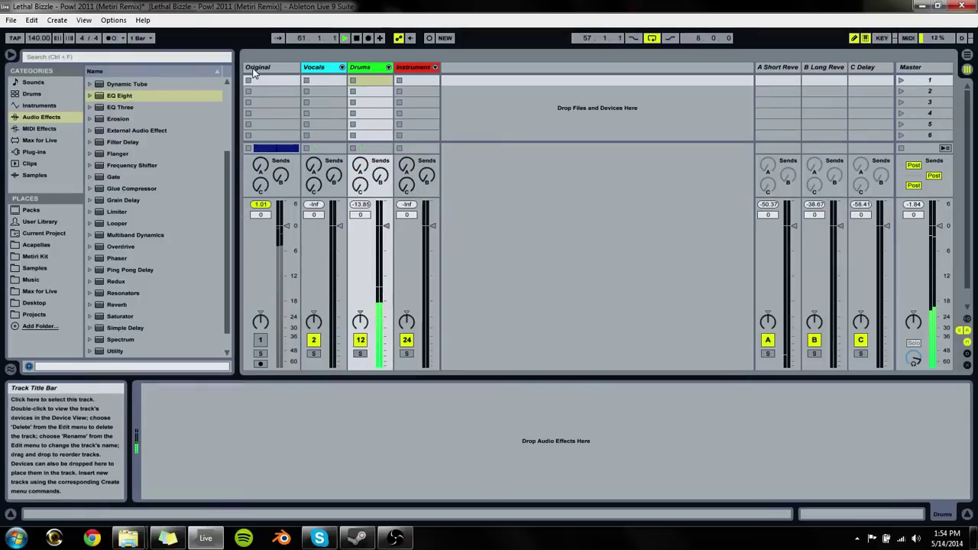
pyautogui.press('Tab')
pyautogui.press('Tab')
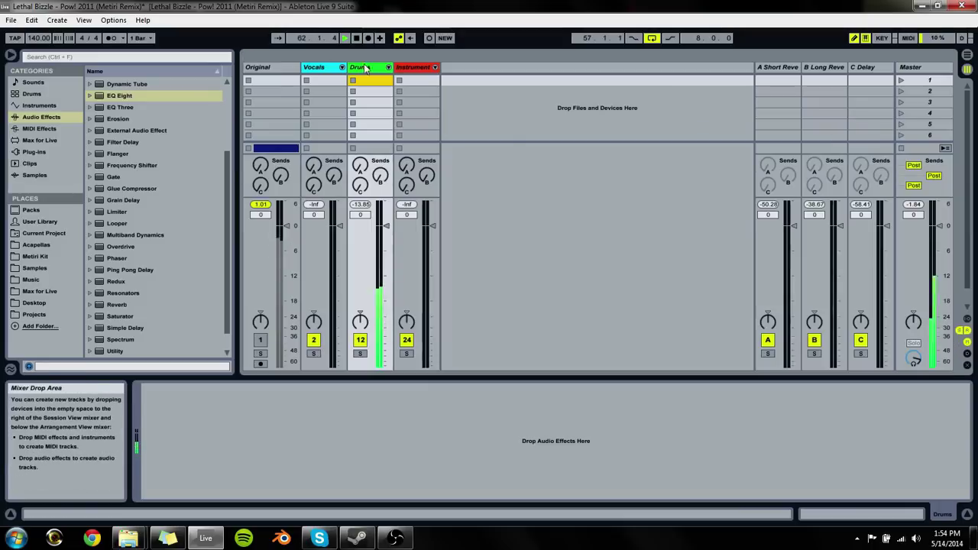
pyautogui.click(388, 68)
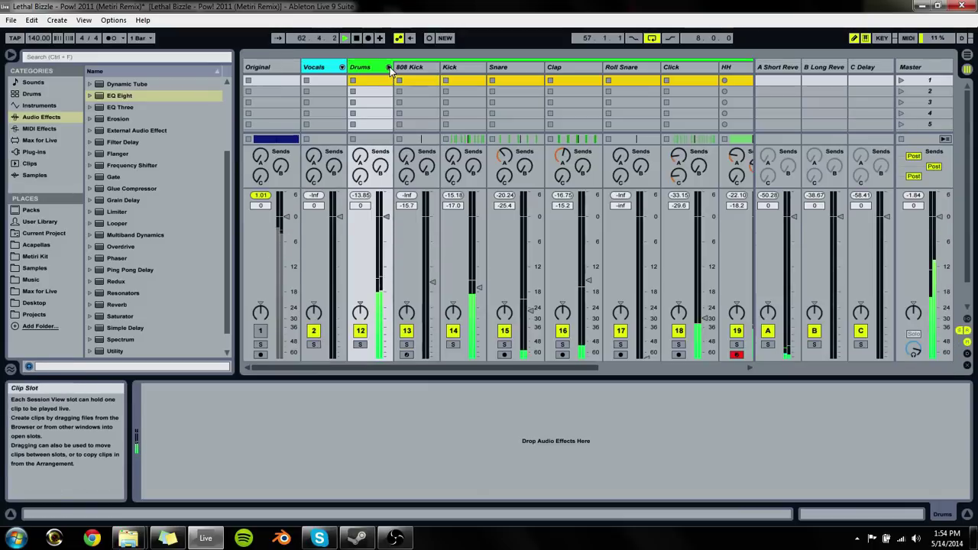
pyautogui.click(692, 366)
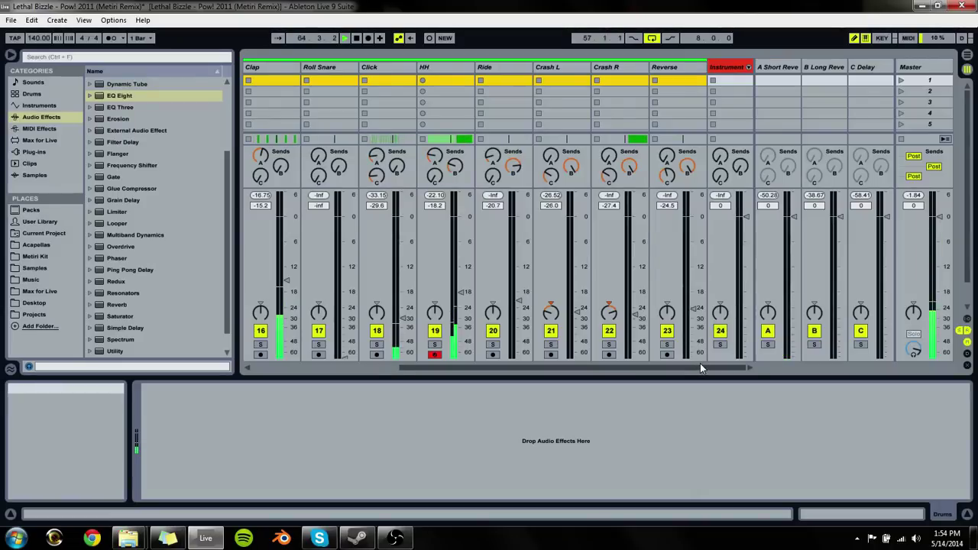
pyautogui.moveTo(700, 363); pyautogui.dragTo(302, 298)
pyautogui.click(389, 67)
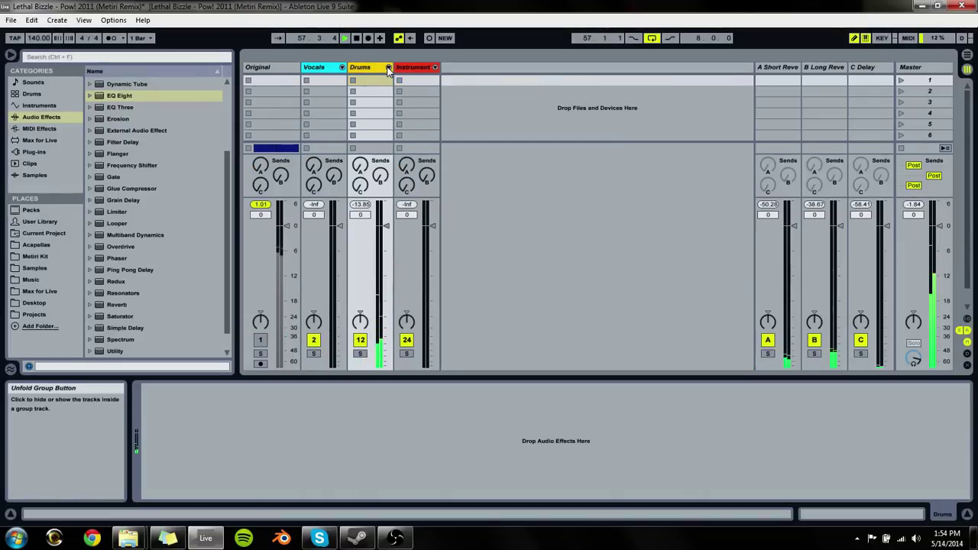
pyautogui.press('Tab')
pyautogui.press('Tab')
# Step: Unfold the Instrumental group, add an EQ Eight to the Bell Loop track and bring its volume up to -36.0 dB
pyautogui.click(434, 67)
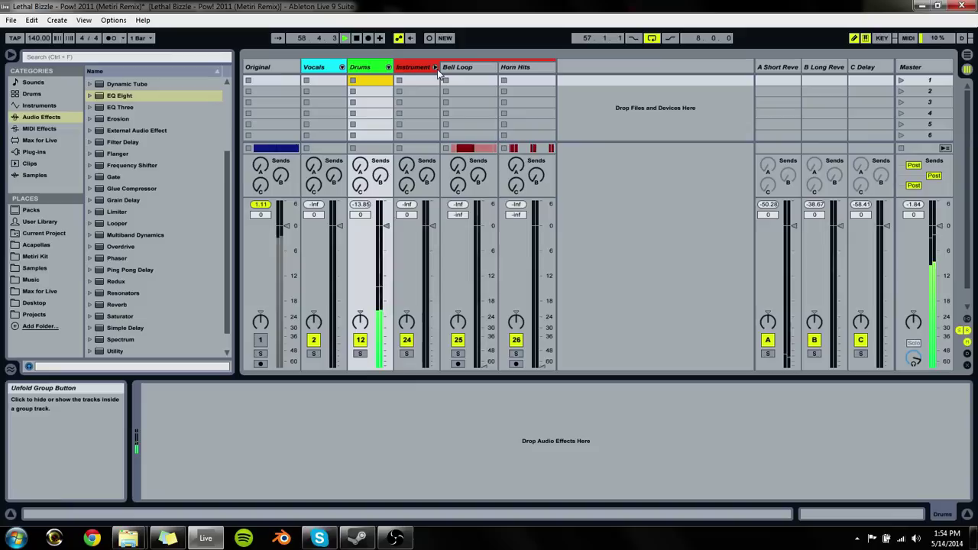
pyautogui.click(462, 68)
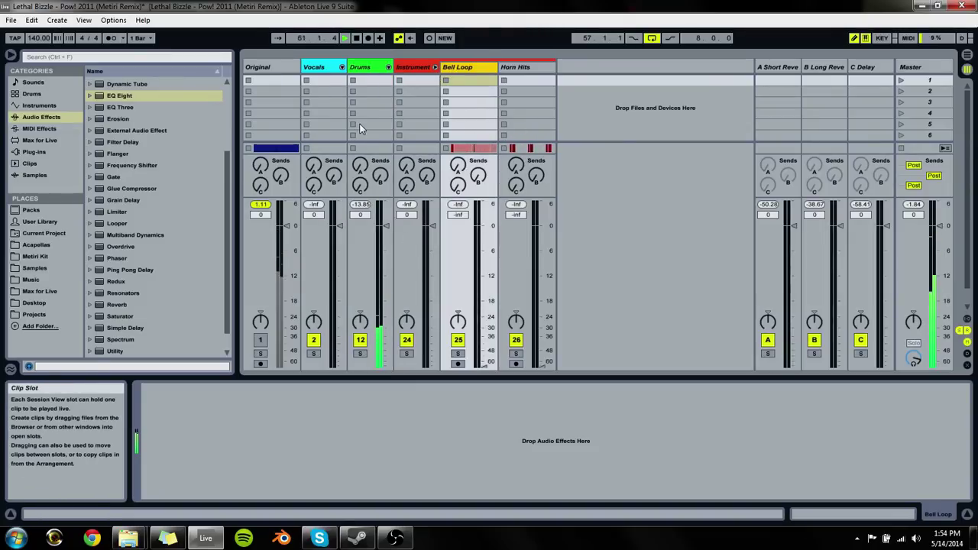
pyautogui.moveTo(119, 97); pyautogui.dragTo(474, 68)
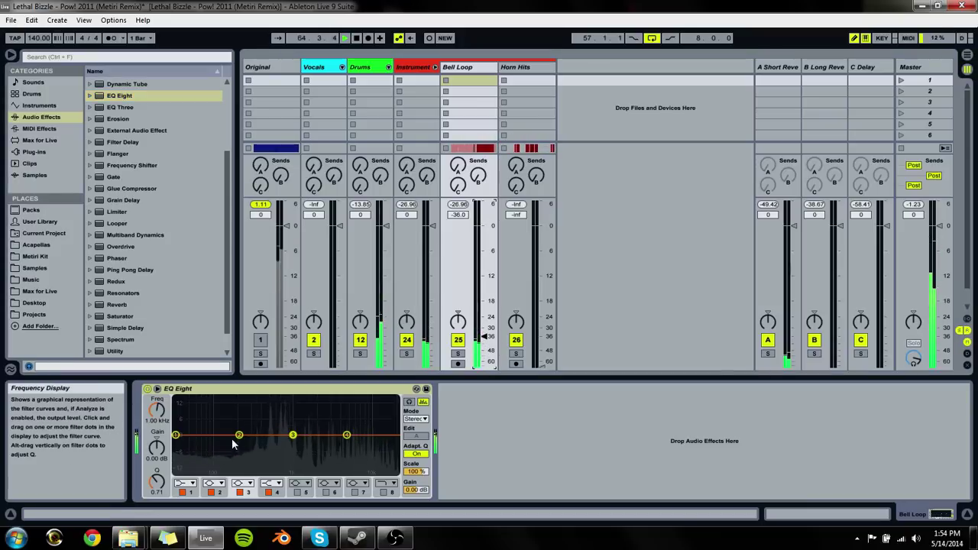
# Step: Make band 2 of the Bell Loop EQ a steep low-cut filter and dip band 3 by -7.81 dB at 1.06 kHz with Q 0.85
pyautogui.click(211, 483)
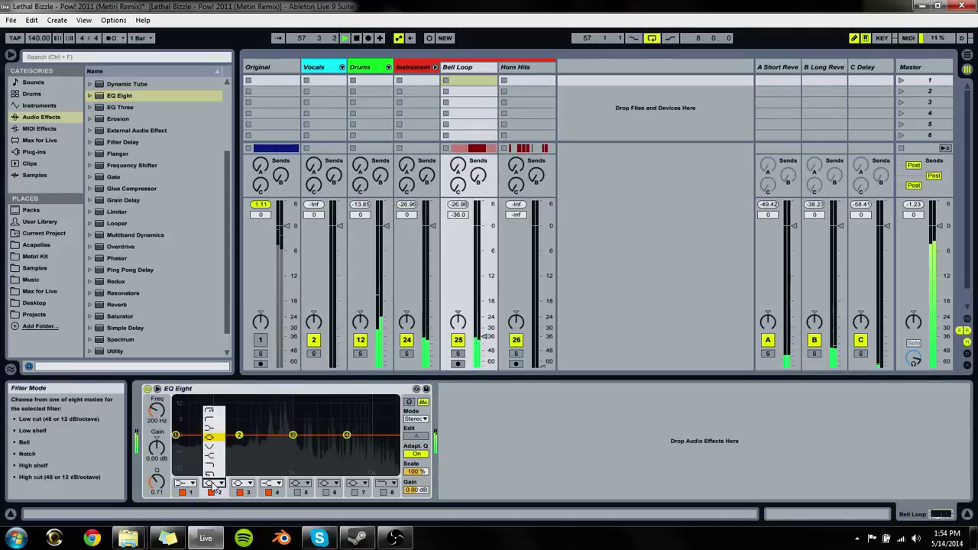
pyautogui.click(213, 412)
pyautogui.moveTo(239, 440); pyautogui.dragTo(294, 455)
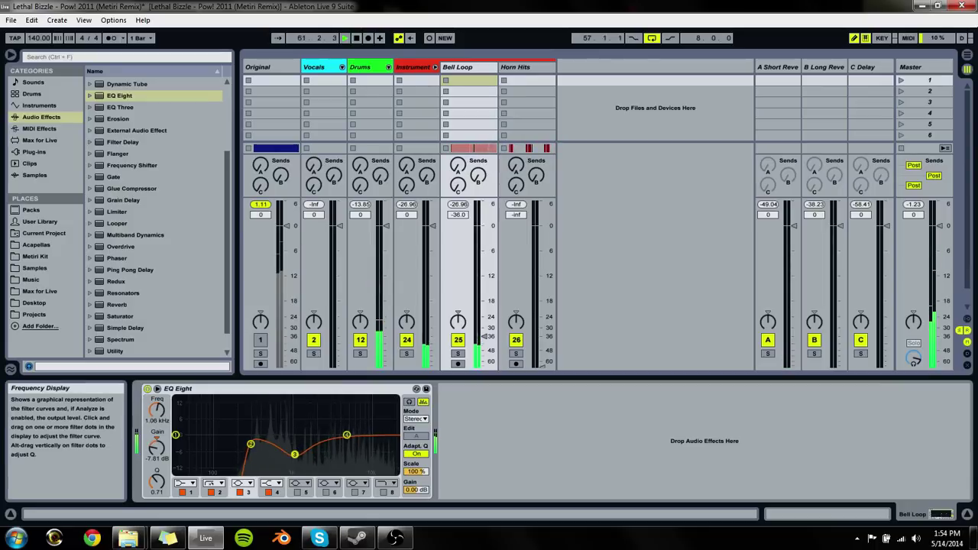
pyautogui.moveTo(156, 479); pyautogui.dragTo(157, 471)
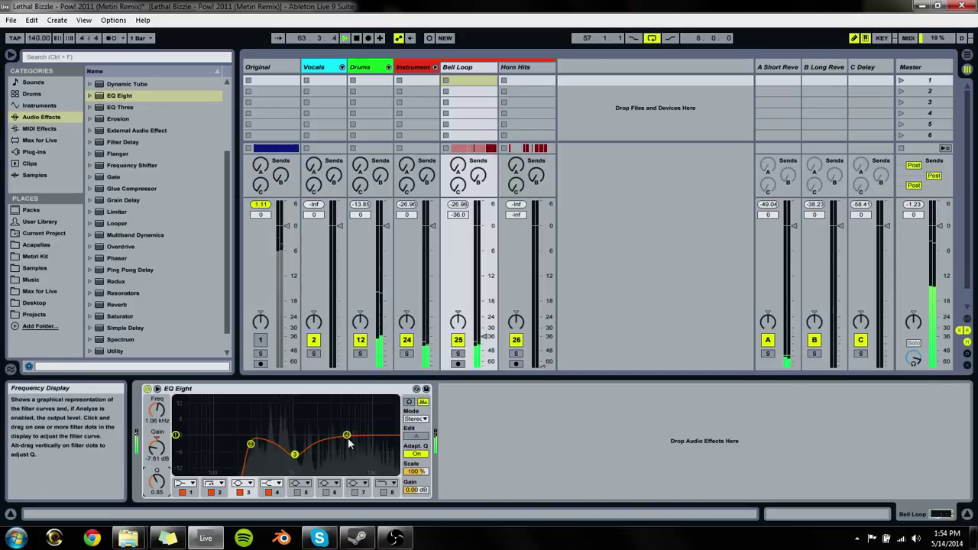
# Step: Boost band 4 of the Bell Loop EQ to 10.8 dB at 4.57 kHz and enable band 8 as a high-cut filter at 17.3 kHz
pyautogui.moveTo(346, 435); pyautogui.dragTo(344, 409)
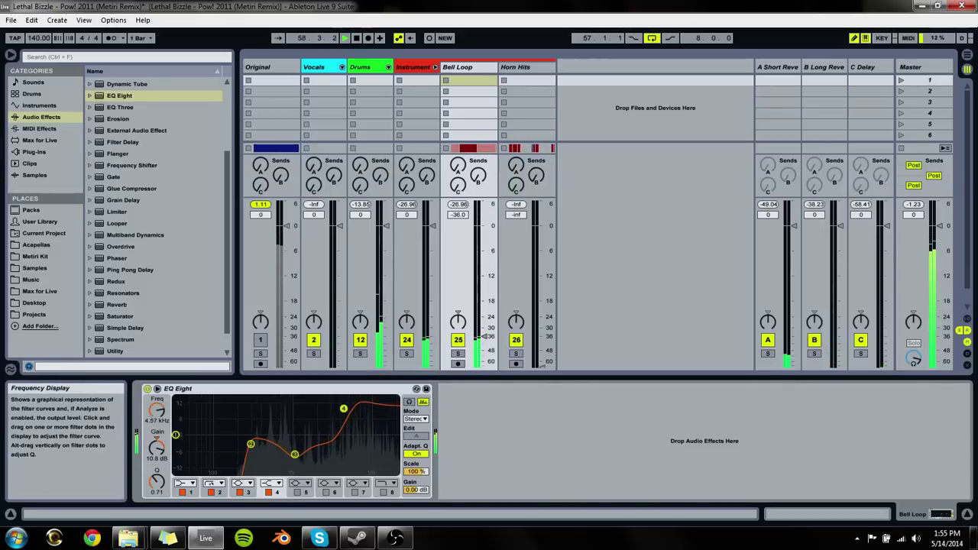
pyautogui.click(386, 484)
pyautogui.click(382, 440)
pyautogui.click(384, 492)
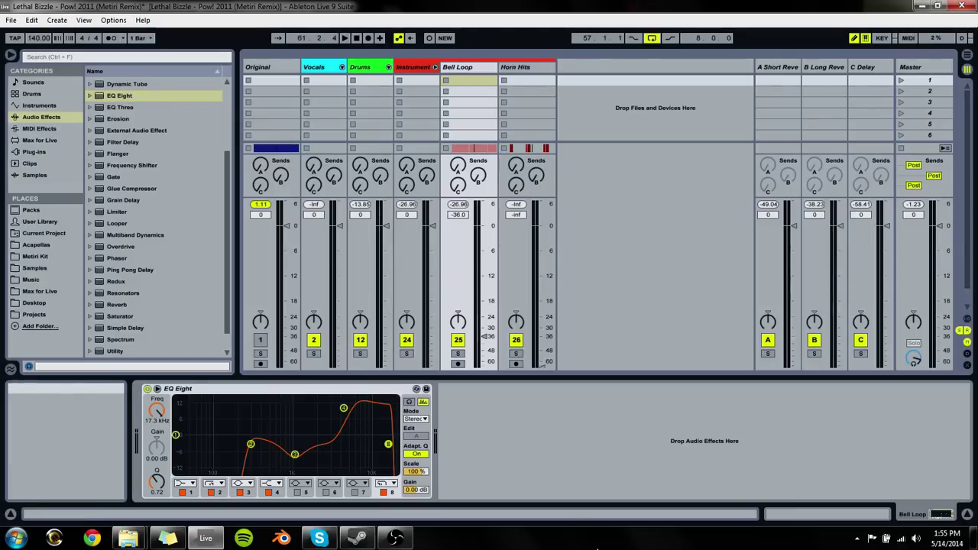
# Step: Play the loop, raise the Bell Loop track's volume to -30.0 dB and deactivate the Instrumental group track
pyautogui.press('space')
pyautogui.press('Tab')
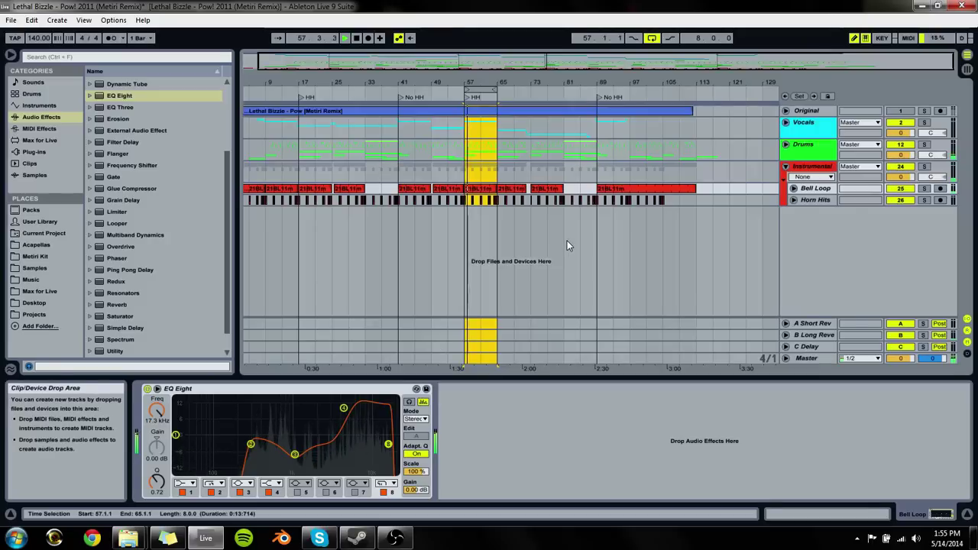
pyautogui.press('Tab')
pyautogui.moveTo(483, 336); pyautogui.dragTo(486, 331)
pyautogui.click(413, 67)
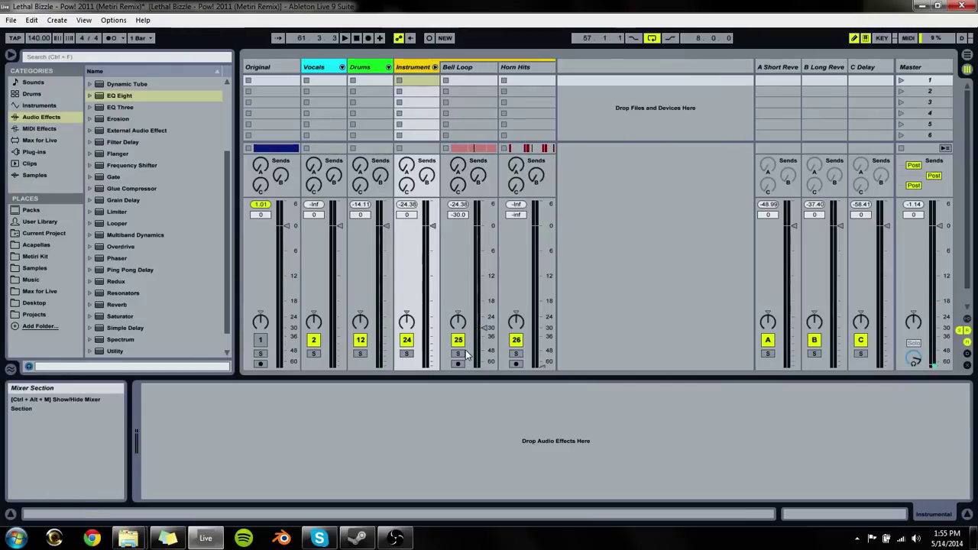
pyautogui.click(407, 343)
# Step: Select and unfold the Drums group and restart playback
pyautogui.click(378, 67)
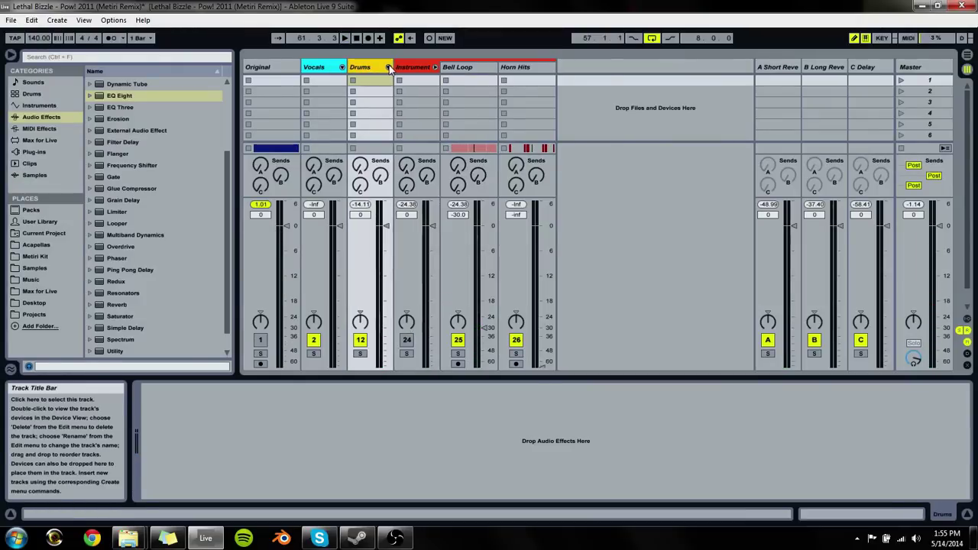
pyautogui.click(388, 67)
pyautogui.press('space')
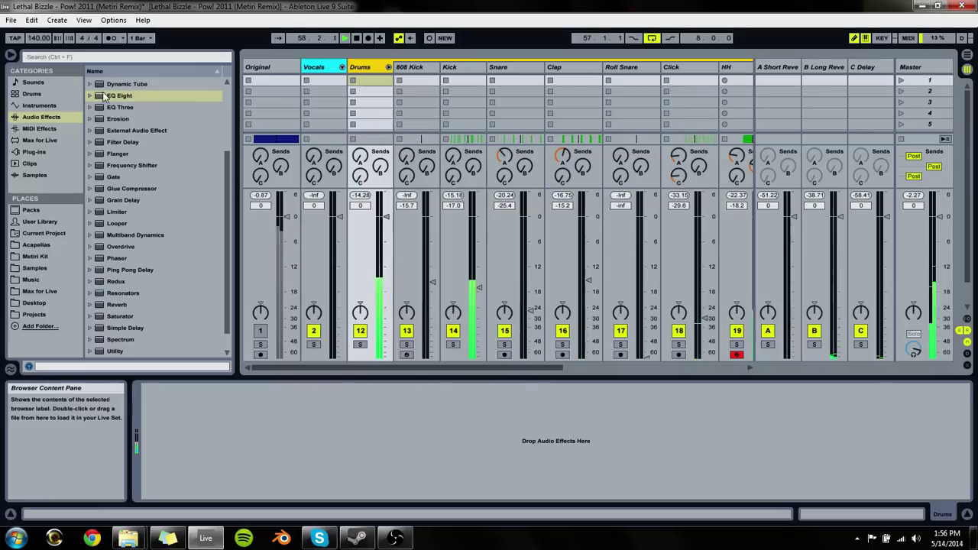
# Step: Add an EQ Eight to the Drums group, dipping band 2 near 1 kHz and boosting band 4 2.11 dB at 5.69 kHz and band 1 1.86 dB
pyautogui.moveTo(120, 96); pyautogui.dragTo(380, 102)
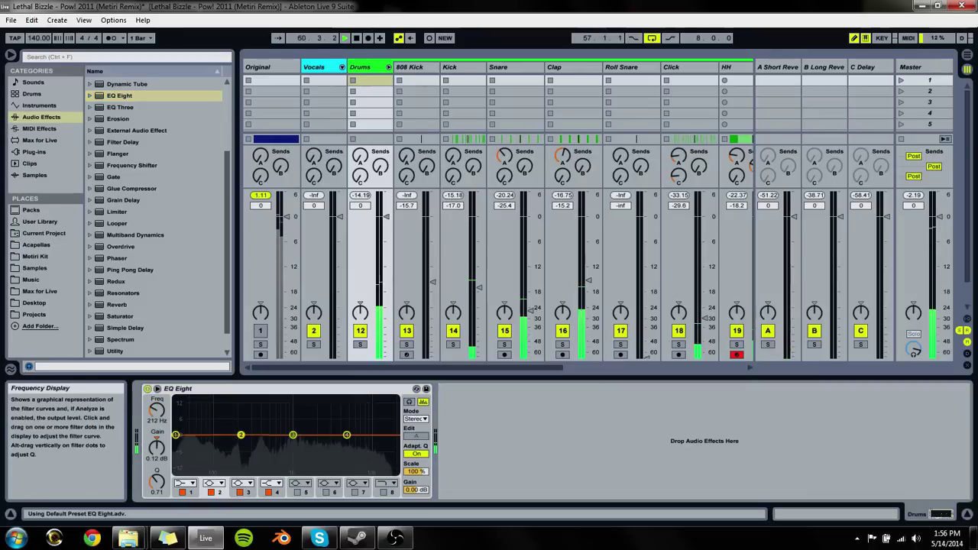
pyautogui.moveTo(241, 435); pyautogui.dragTo(351, 431)
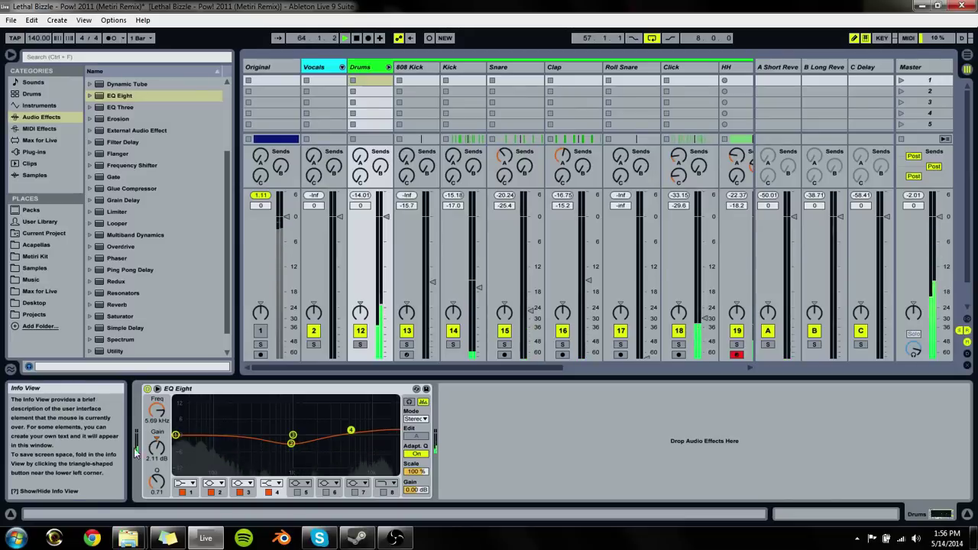
pyautogui.moveTo(175, 434); pyautogui.dragTo(214, 431)
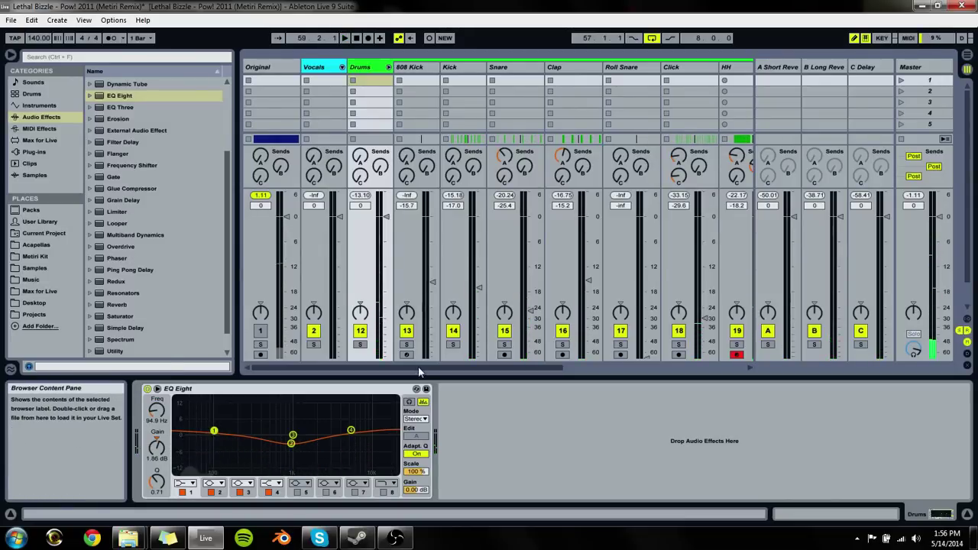
# Step: Set band 2 of the Drums EQ to -3.84 dB at 984 Hz and add the "Drum - full parallel" Glue Compressor preset after it
pyautogui.moveTo(292, 443); pyautogui.dragTo(291, 440)
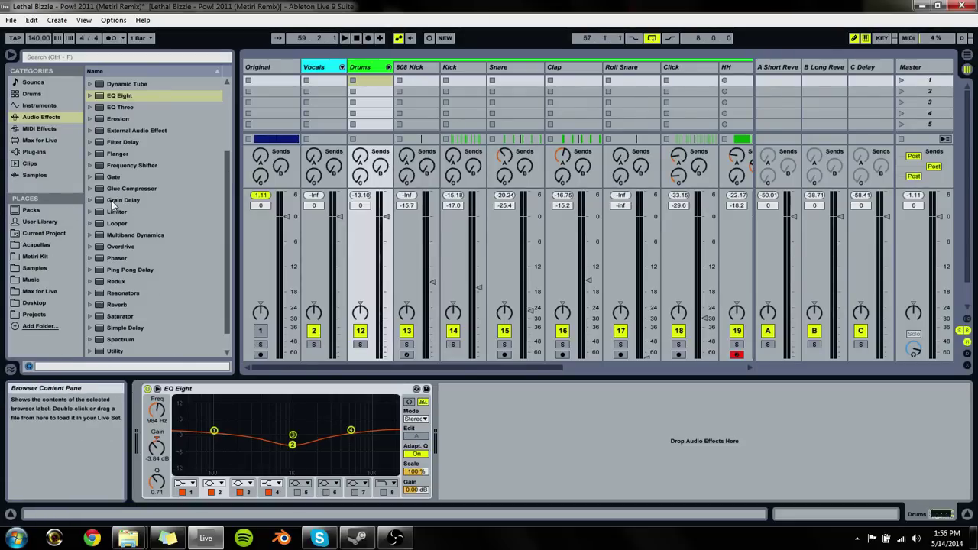
pyautogui.click(95, 189)
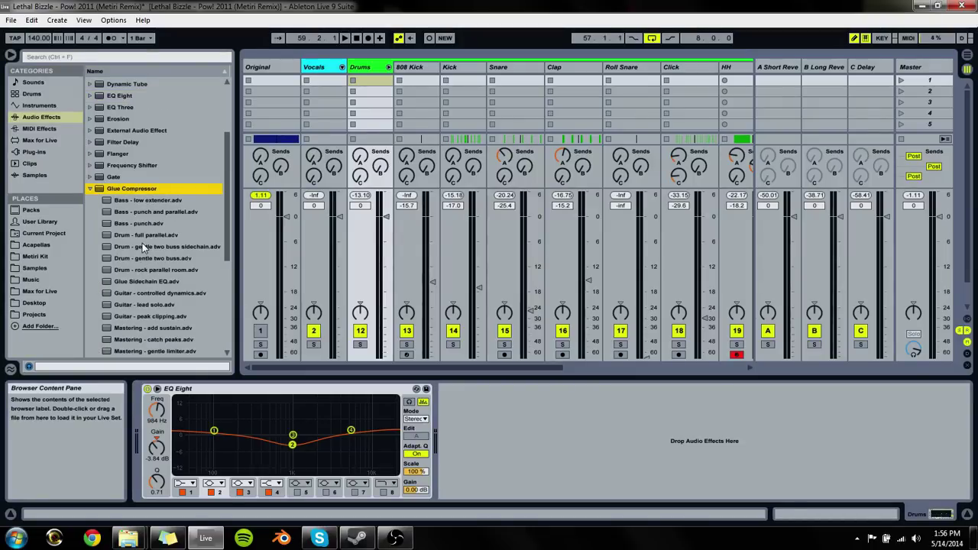
pyautogui.moveTo(141, 238); pyautogui.dragTo(561, 437)
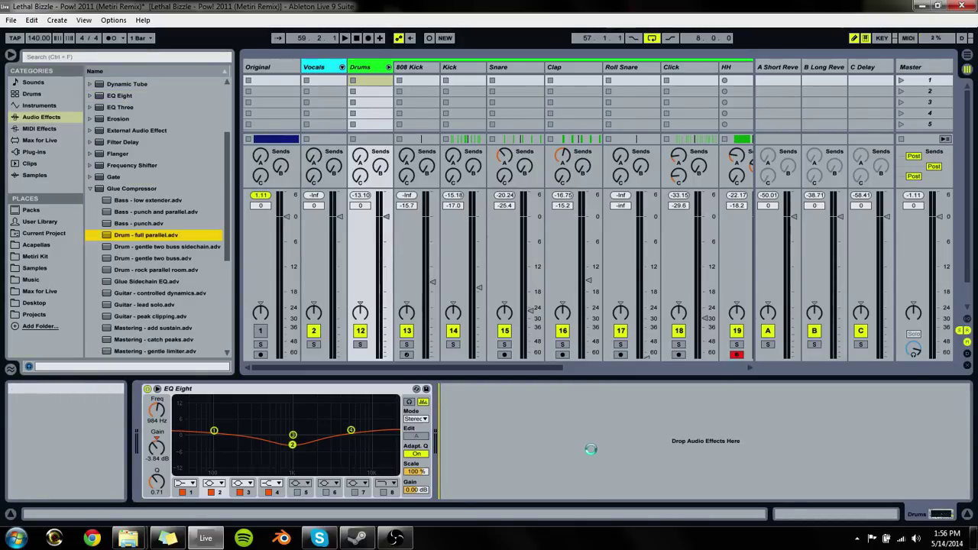
# Step: Play the loop and set the Drums Glue Compressor's threshold to -27.9 dB and its Dry/Wet mix to 45%
pyautogui.press('space')
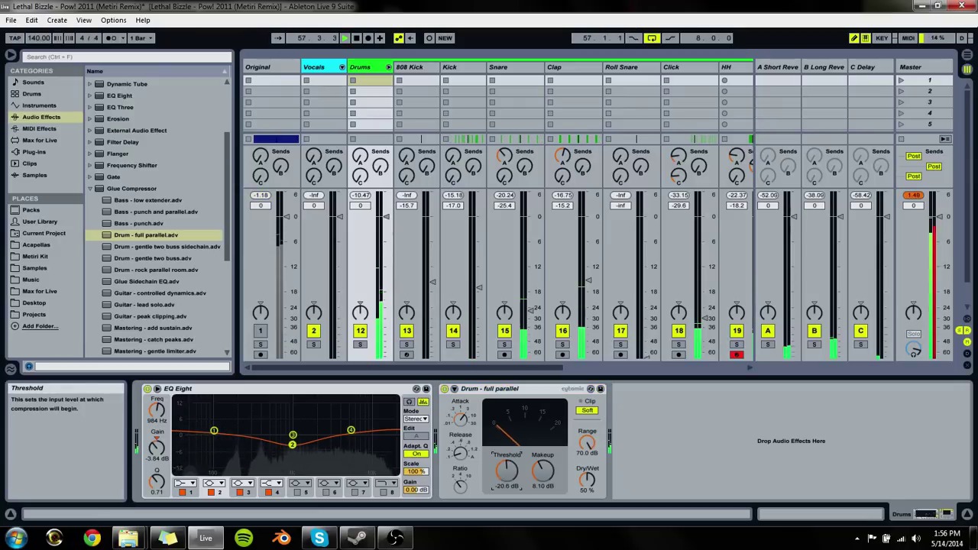
pyautogui.moveTo(503, 468); pyautogui.dragTo(502, 472)
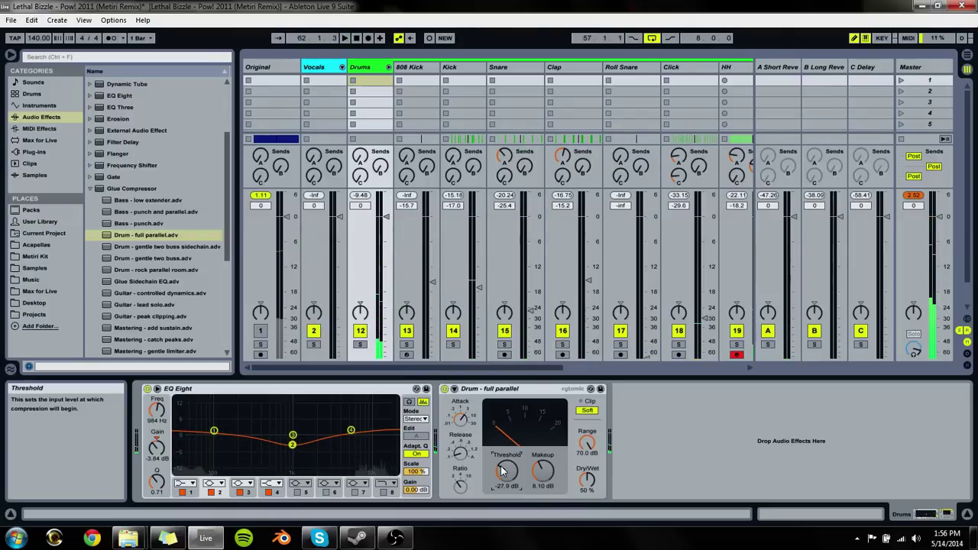
pyautogui.moveTo(587, 479); pyautogui.dragTo(587, 481)
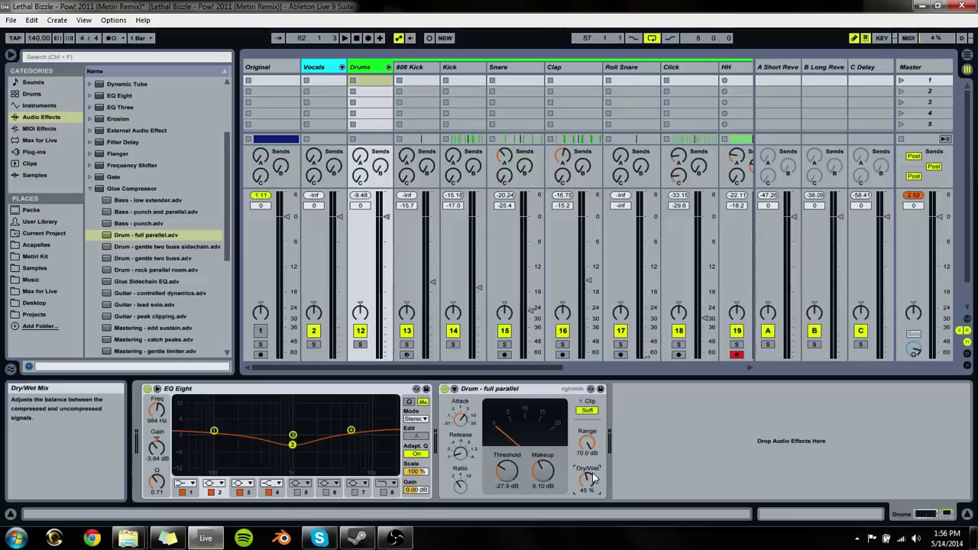
# Step: Set the Drums Glue Compressor's makeup gain to 6 dB while listening to the loop, and stop playback
pyautogui.press('space')
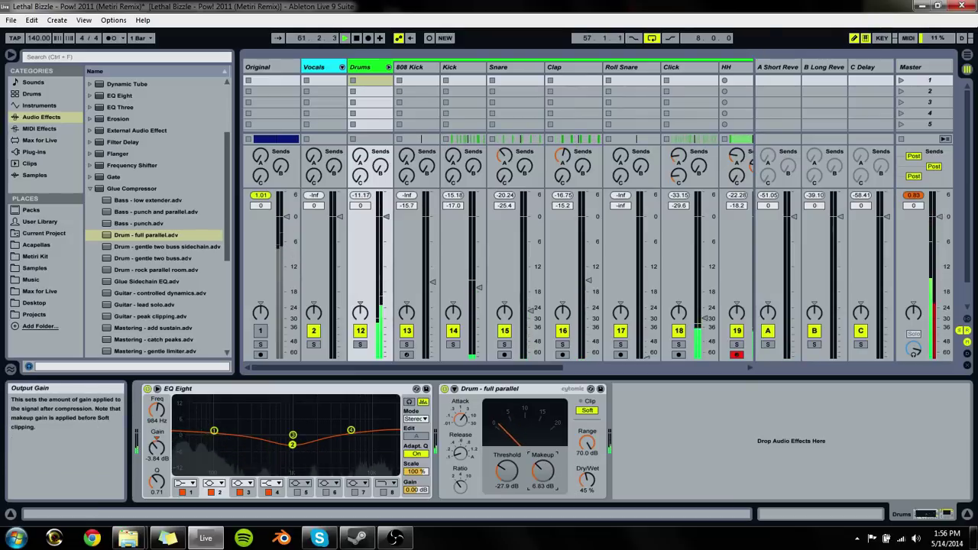
pyautogui.moveTo(543, 470); pyautogui.dragTo(543, 473)
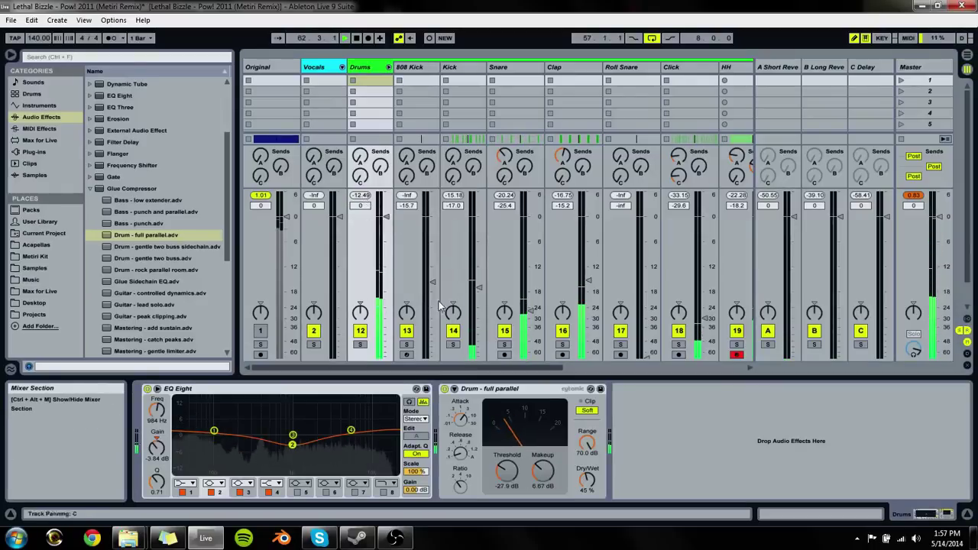
pyautogui.click(546, 484)
pyautogui.write('6')
pyautogui.press('Return')
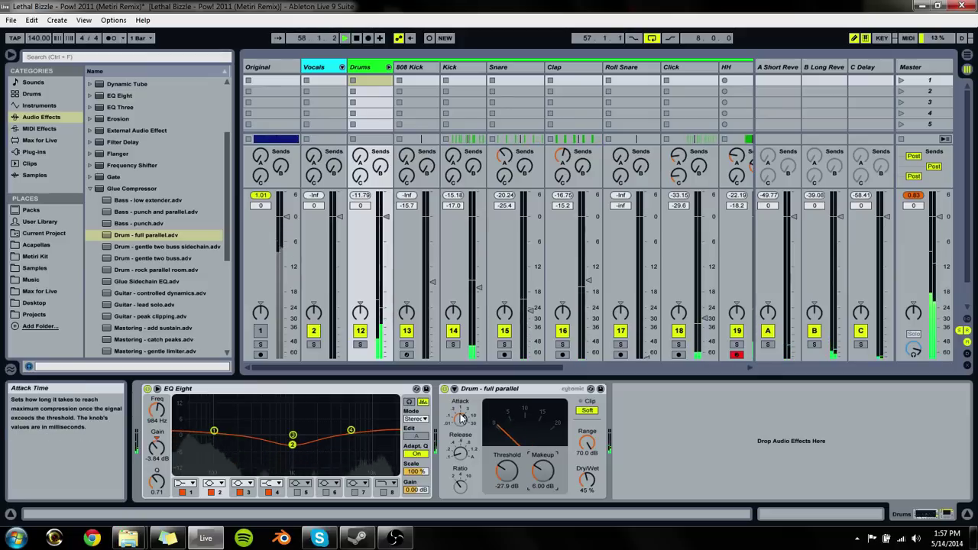
pyautogui.press('space')
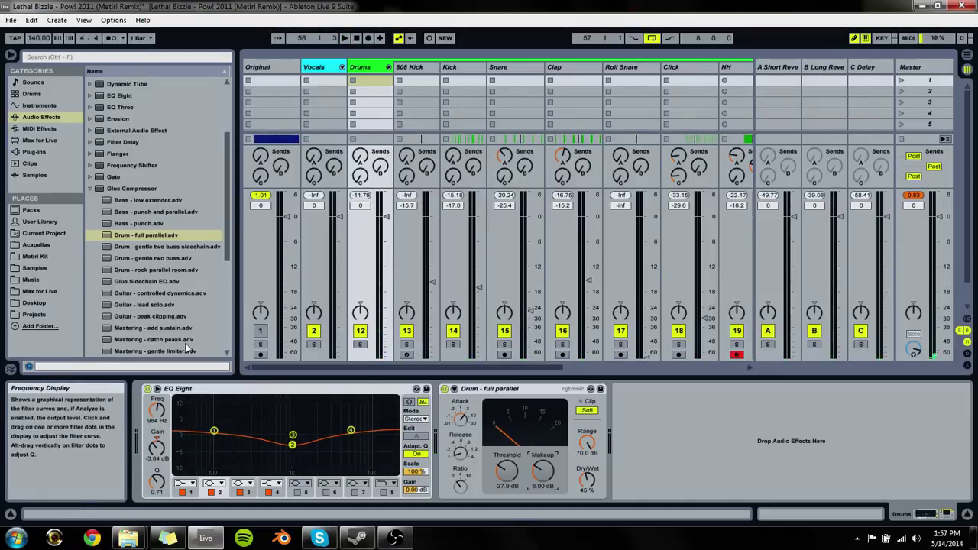
# Step: Fold the Drums group, raise the Bell Loop track's delay send C during playback, and reactivate the Instrumental group track
pyautogui.click(388, 67)
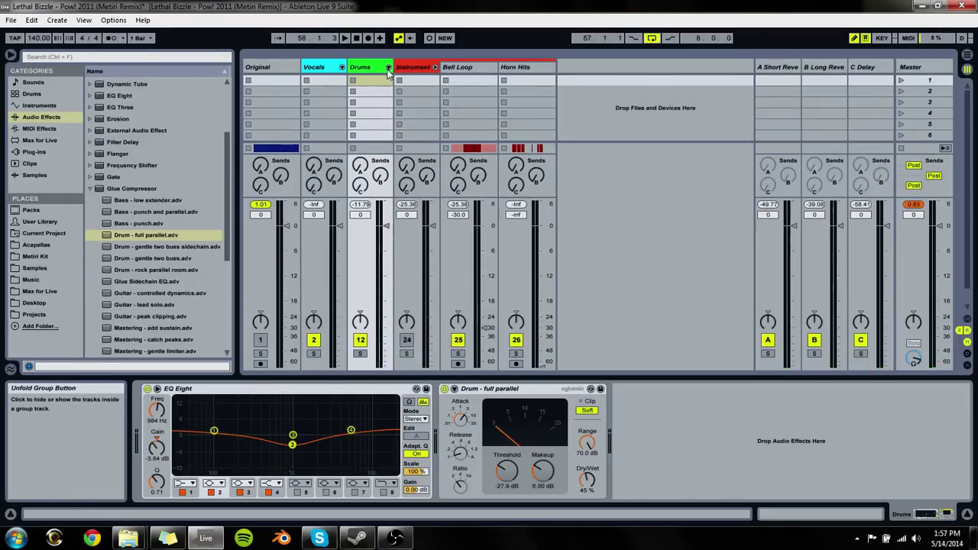
pyautogui.press('space')
pyautogui.click(457, 67)
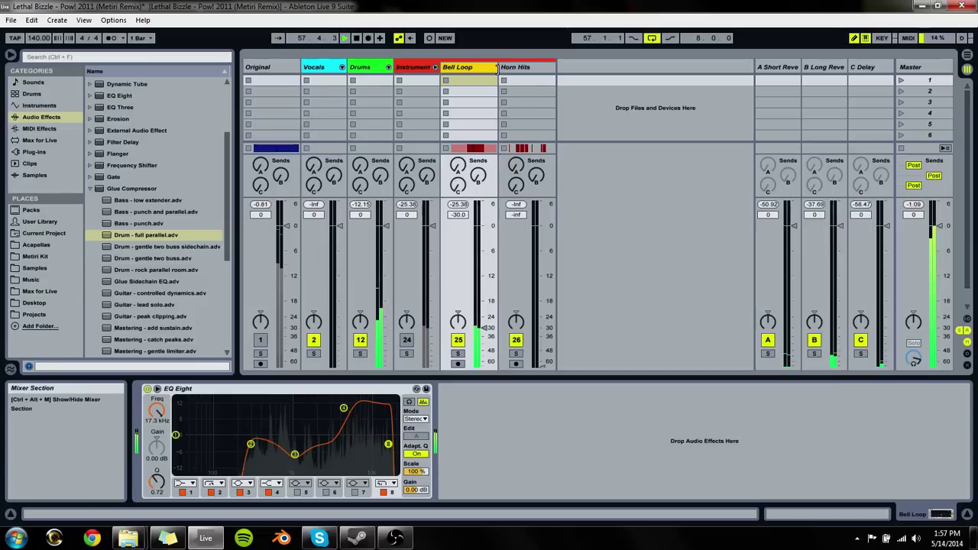
pyautogui.press('space')
pyautogui.press('space')
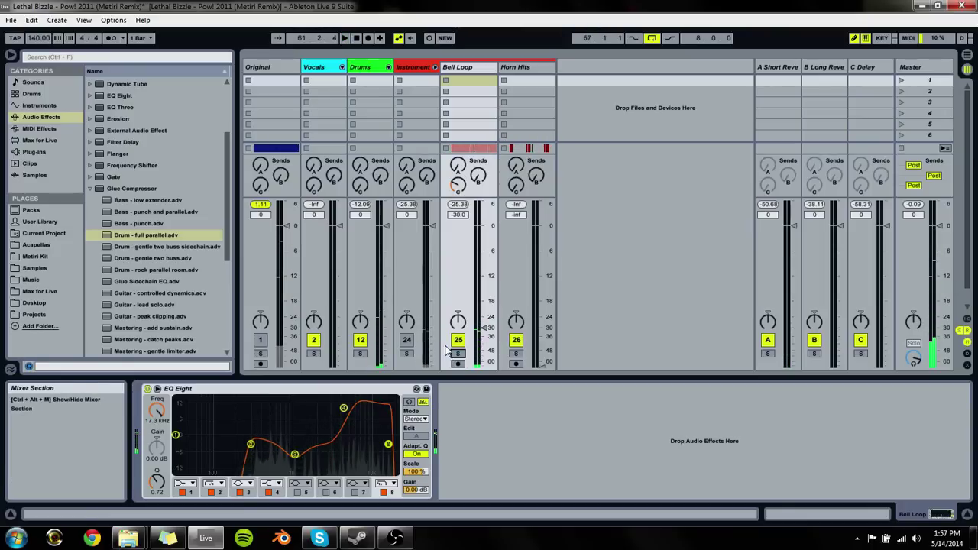
pyautogui.click(406, 339)
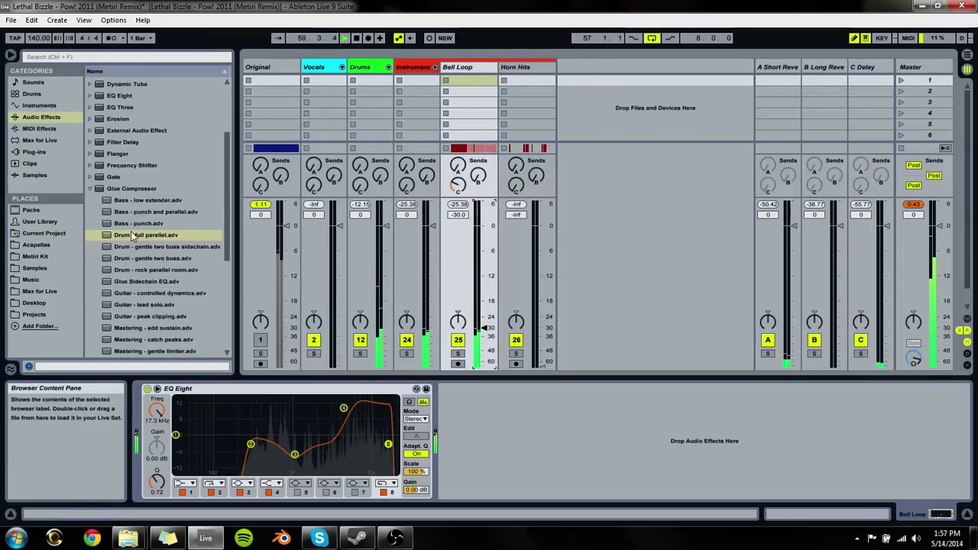
# Step: Raise the Bell Loop track's reverb sends A and B and set its volume to -31.2 dB
pyautogui.click(94, 187)
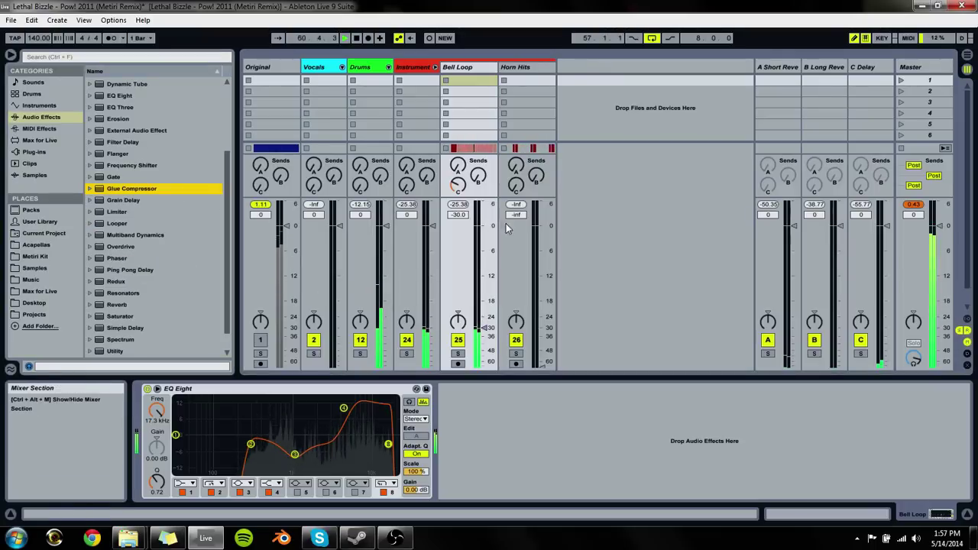
pyautogui.click(477, 176)
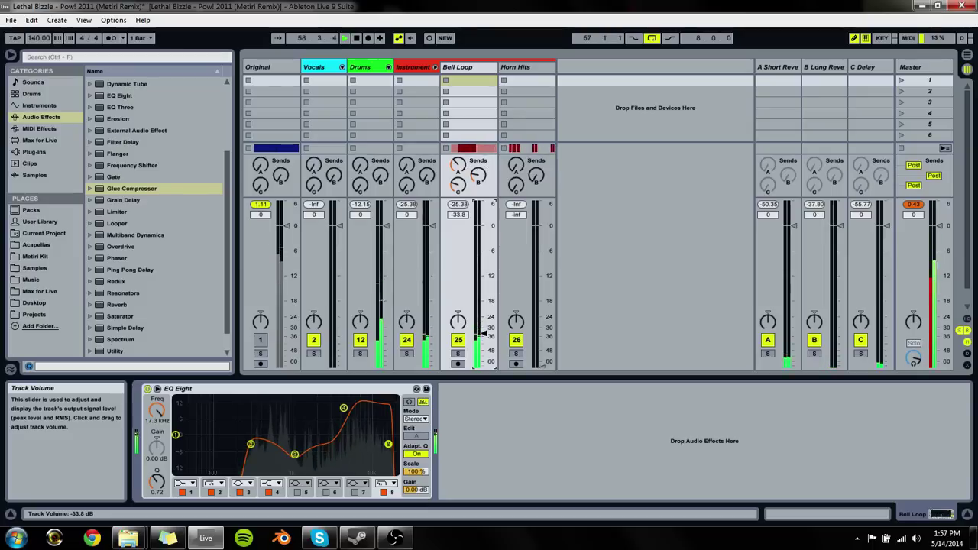
pyautogui.moveTo(483, 334); pyautogui.dragTo(482, 331)
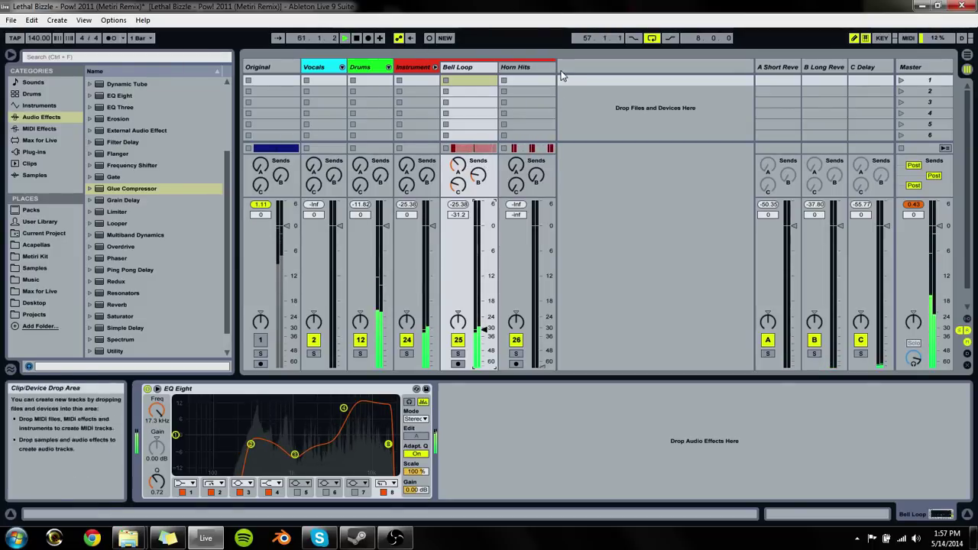
# Step: Add an EQ Eight to the Horn Hits track and make band 1 a low-cut filter at 43.3 Hz
pyautogui.click(535, 67)
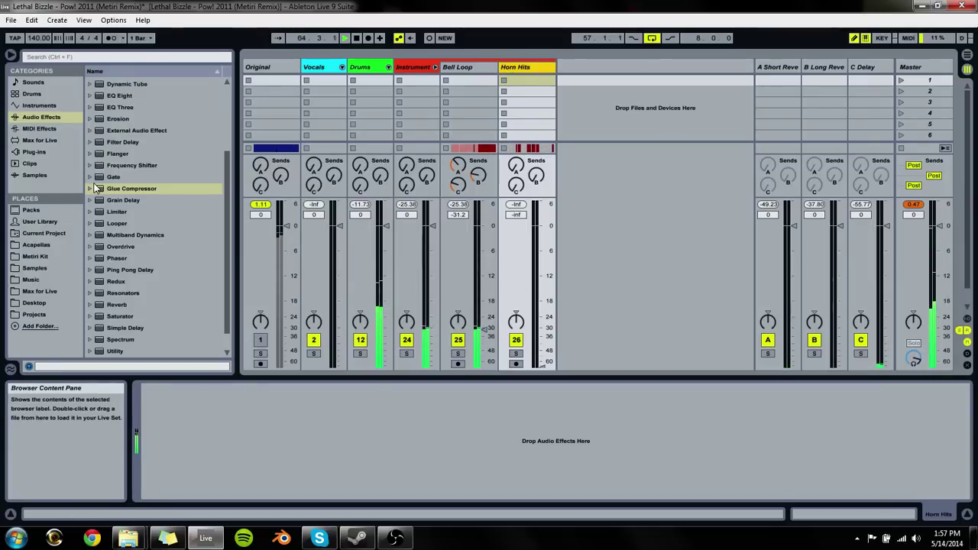
pyautogui.moveTo(118, 96); pyautogui.dragTo(527, 252)
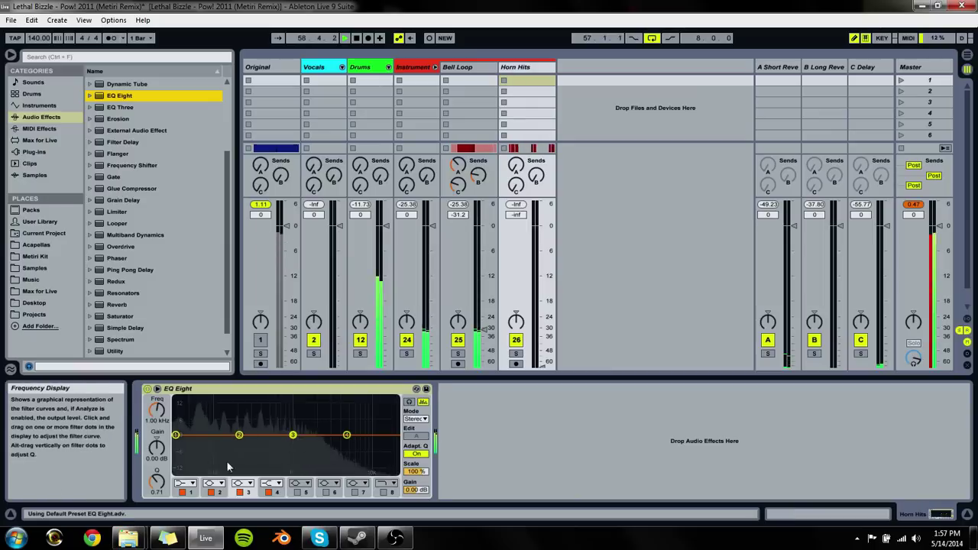
pyautogui.click(191, 483)
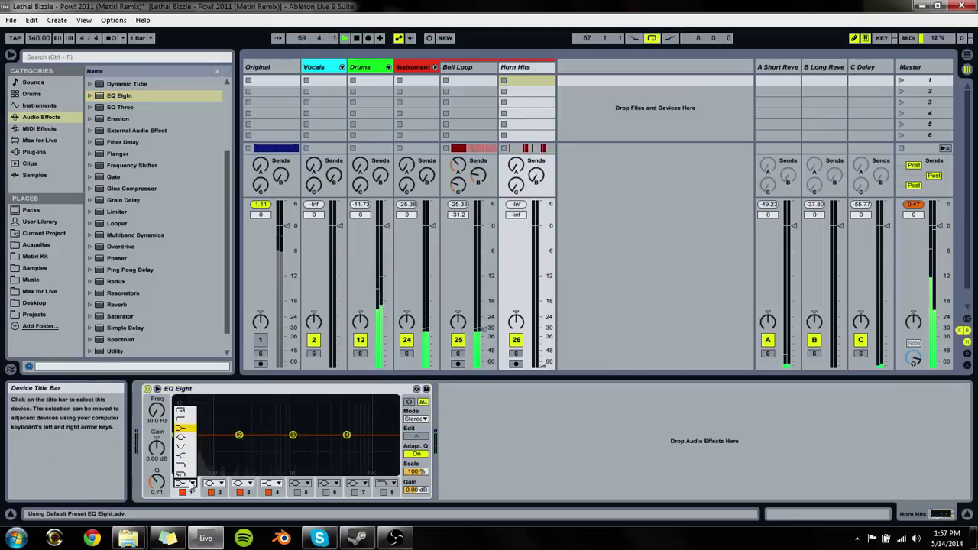
pyautogui.click(180, 417)
pyautogui.moveTo(190, 444); pyautogui.dragTo(183, 444)
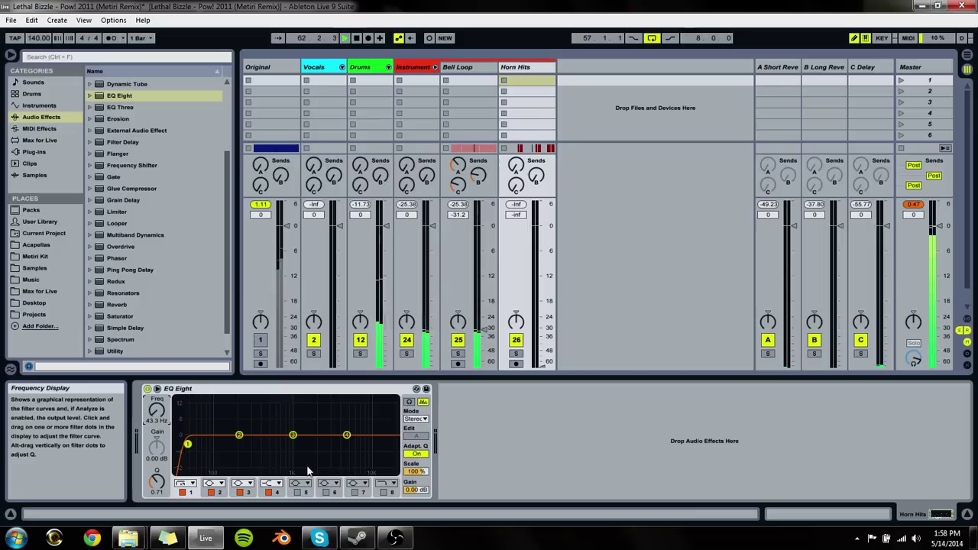
# Step: Raise Horn Hits to -23.6 dB and shape its EQ Eight highs with a 4.34 dB band 4 boost and a 15.3 kHz band 8 cutoff
pyautogui.moveTo(542, 364); pyautogui.dragTo(542, 316)
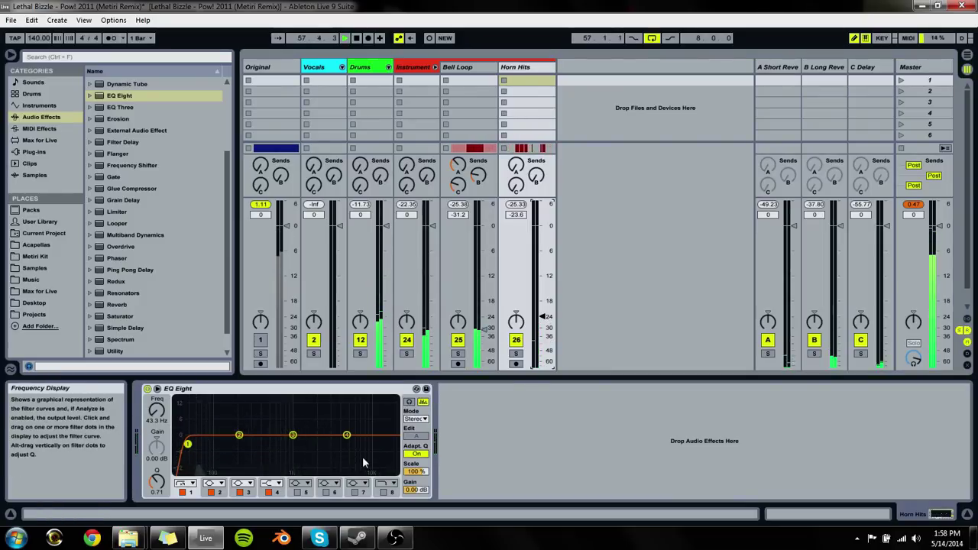
pyautogui.moveTo(346, 438); pyautogui.dragTo(346, 423)
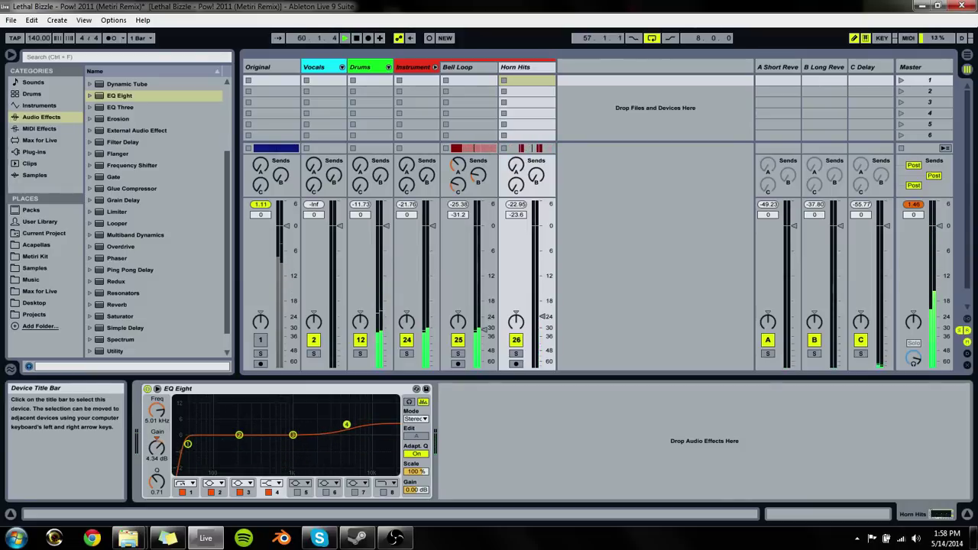
pyautogui.click(384, 492)
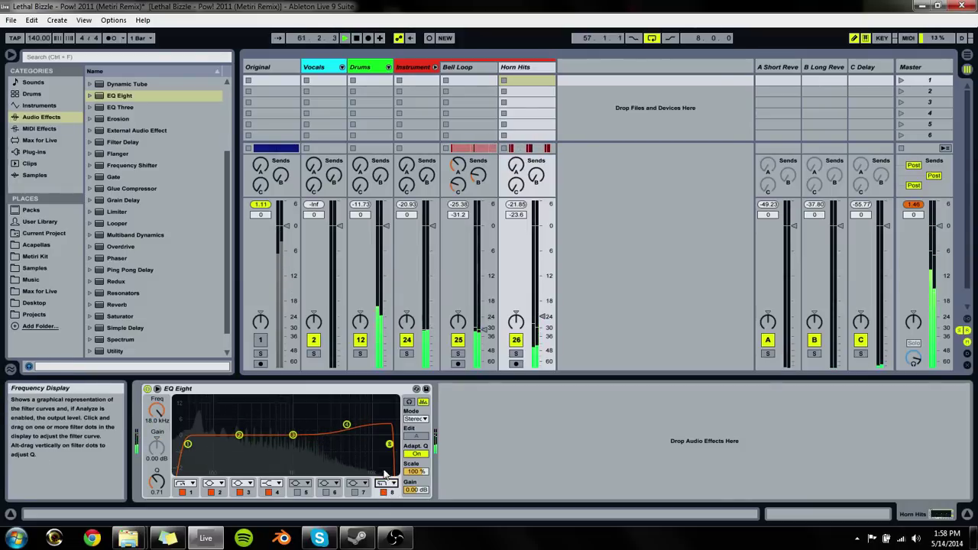
pyautogui.moveTo(389, 444); pyautogui.dragTo(384, 448)
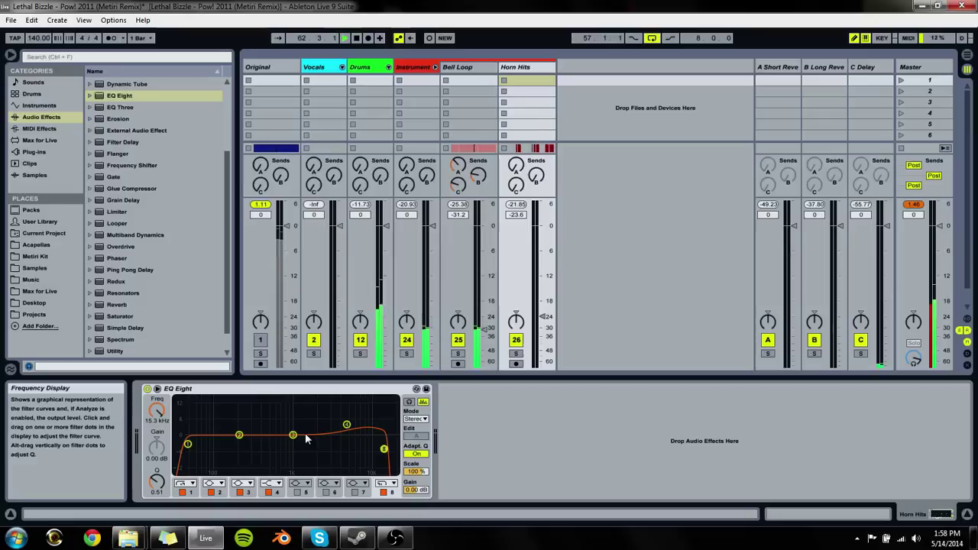
# Step: Cut a narrowed EQ band 2 near 200 Hz, boost band 3 by 3.60 dB at 491 Hz with Q 1.34, and raise band 1's cutoff to about 55 Hz
pyautogui.moveTo(293, 435); pyautogui.dragTo(240, 453)
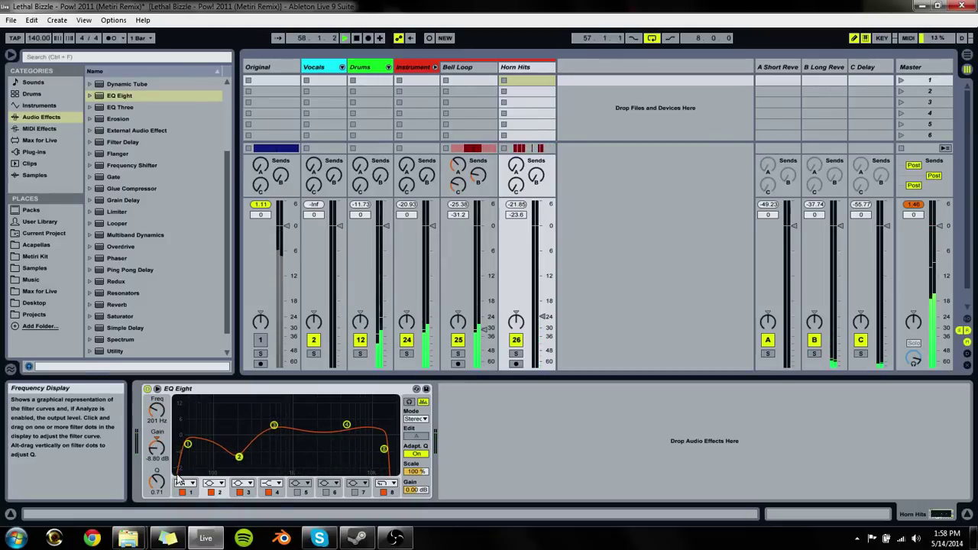
pyautogui.moveTo(156, 480); pyautogui.dragTo(157, 466)
pyautogui.moveTo(239, 456); pyautogui.dragTo(279, 432)
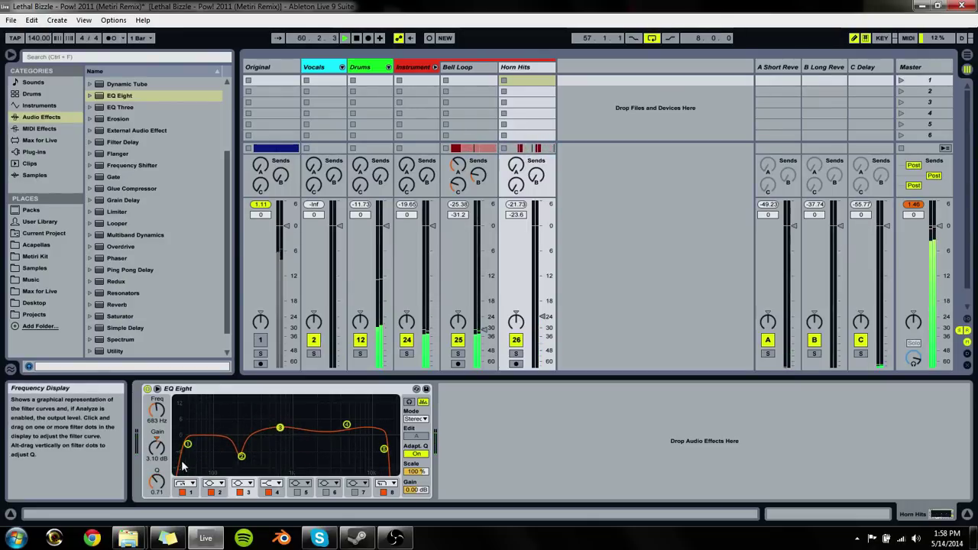
pyautogui.moveTo(156, 479); pyautogui.dragTo(157, 467)
pyautogui.moveTo(279, 427); pyautogui.dragTo(269, 426)
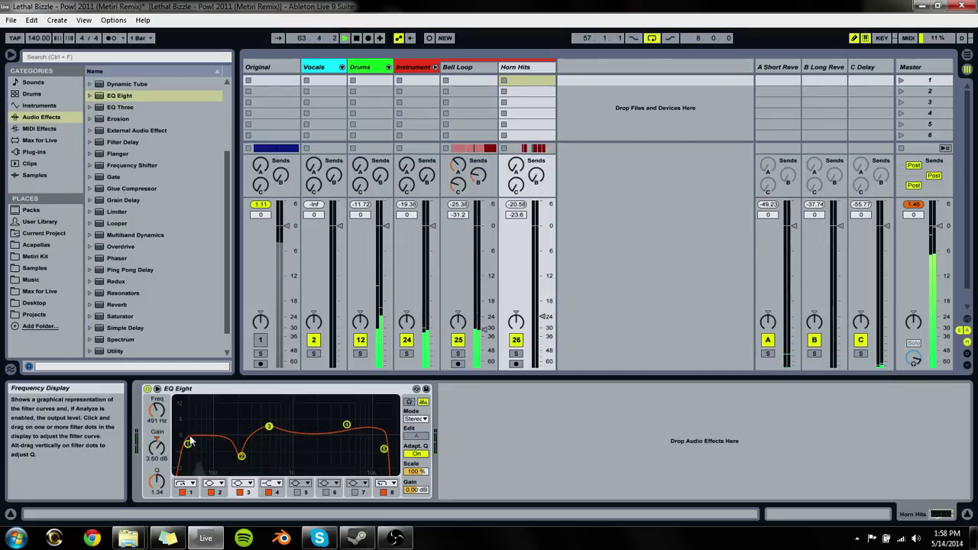
pyautogui.moveTo(189, 441); pyautogui.dragTo(194, 444)
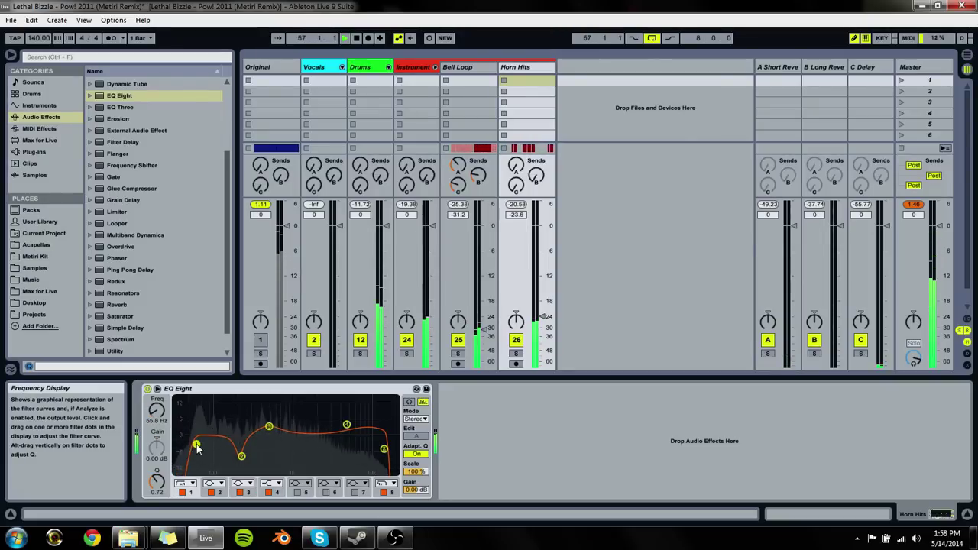
pyautogui.click(347, 425)
# Step: Turn Horn Hits sends A and B well up and send C to -47.0 dB, briefly soloing the track to check the reverb
pyautogui.moveTo(516, 165); pyautogui.dragTo(516, 151)
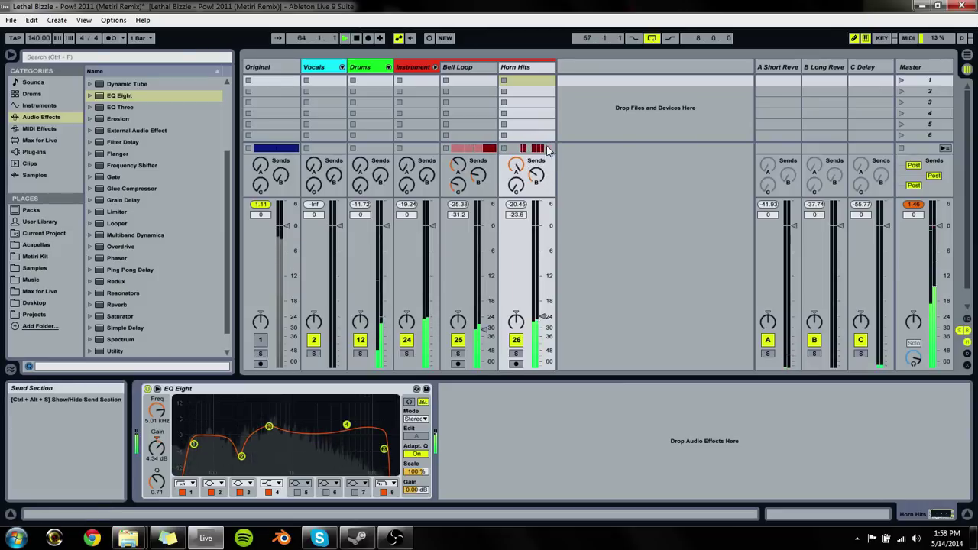
pyautogui.moveTo(536, 177); pyautogui.dragTo(536, 162)
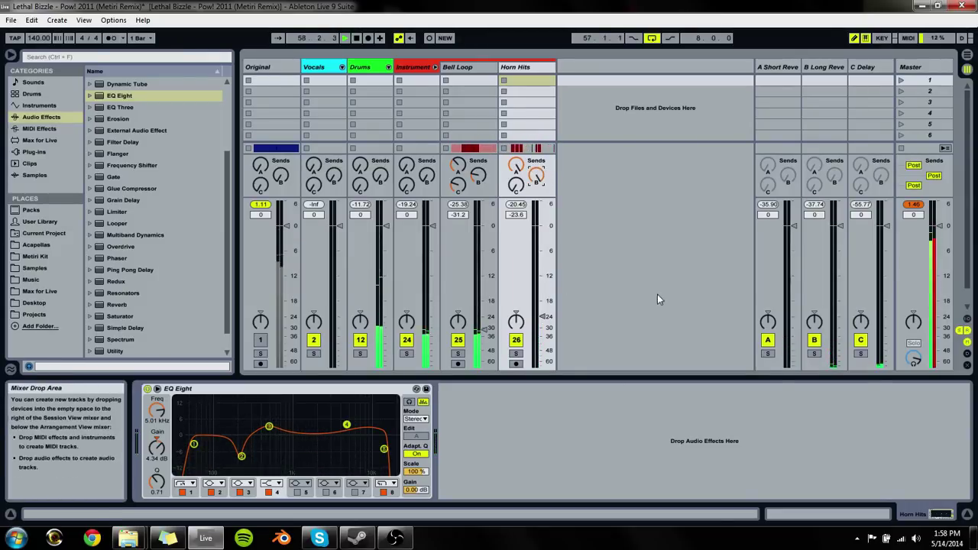
pyautogui.click(516, 354)
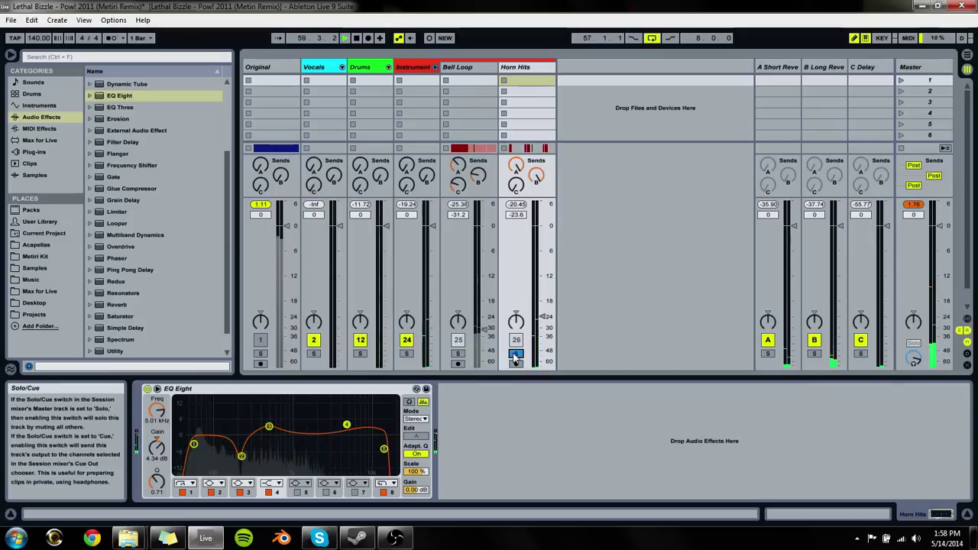
pyautogui.click(516, 354)
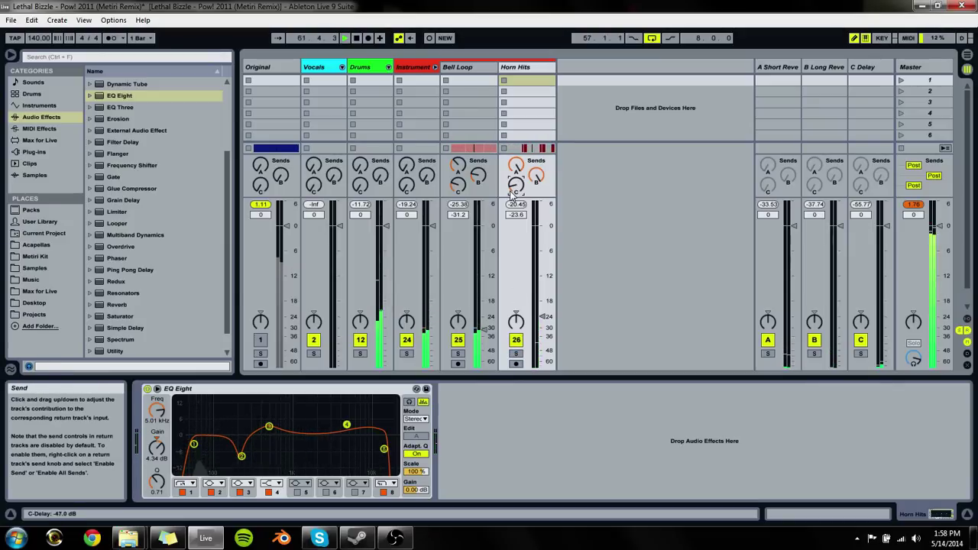
# Step: Solo the Instrument group and add a Utility with 50 % width ahead of the EQ Eight on Horn Hits
pyautogui.click(407, 354)
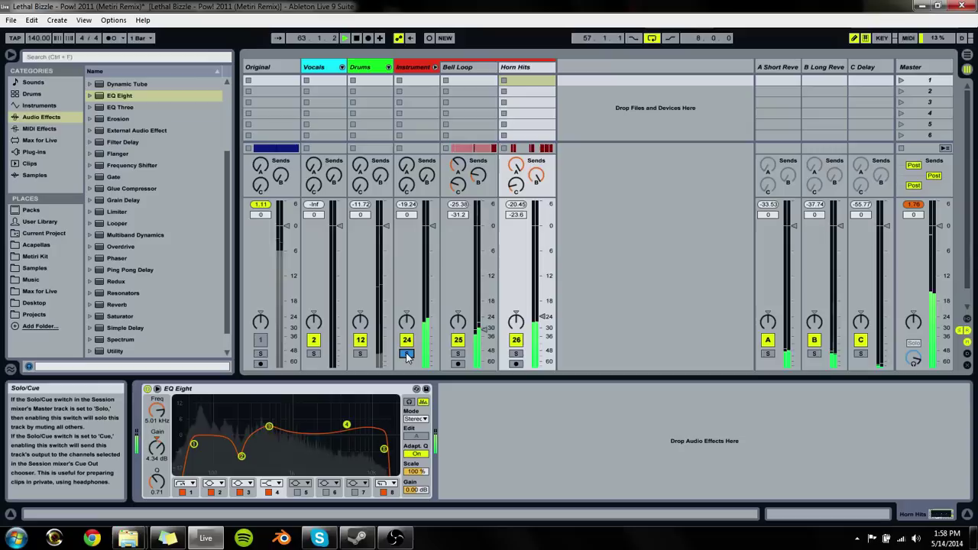
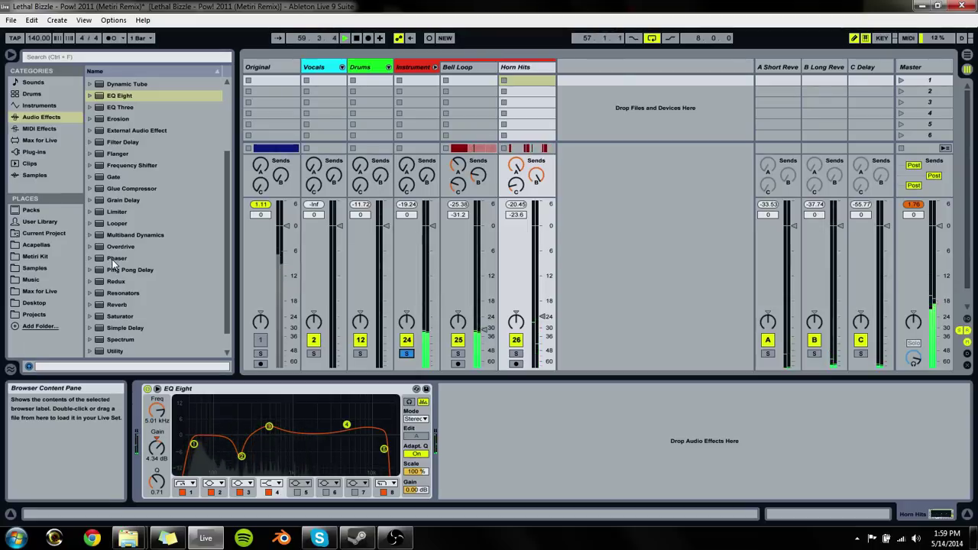
pyautogui.moveTo(116, 351); pyautogui.dragTo(527, 69)
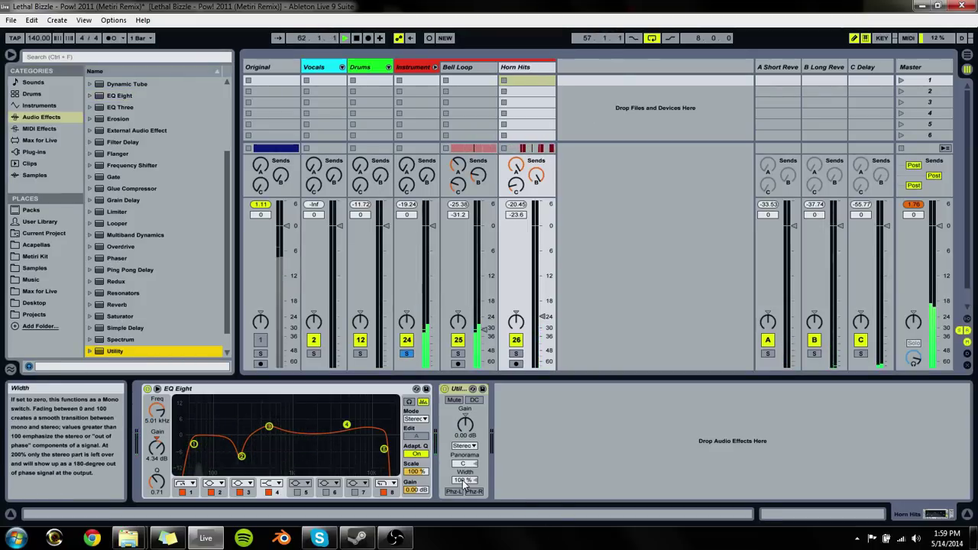
pyautogui.moveTo(465, 479); pyautogui.dragTo(464, 514)
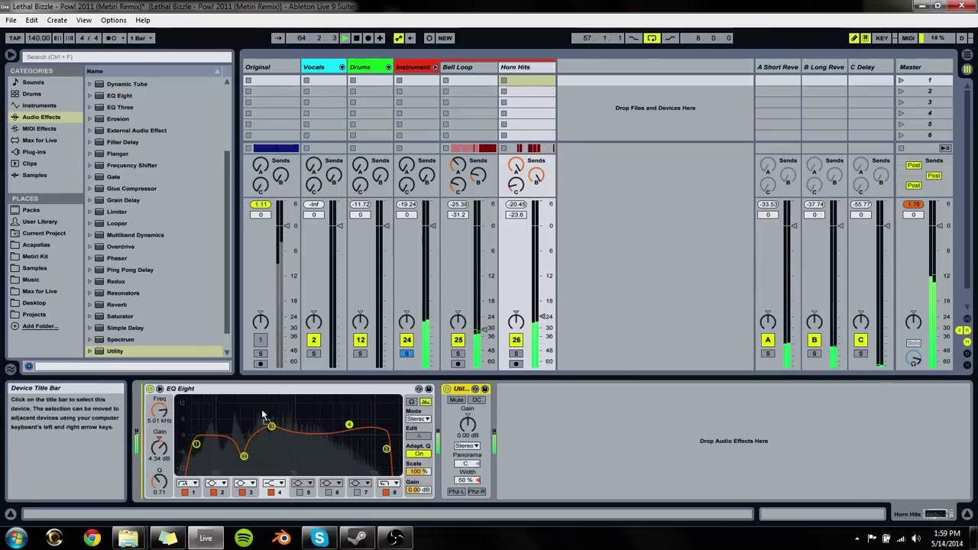
pyautogui.moveTo(459, 389); pyautogui.dragTo(145, 389)
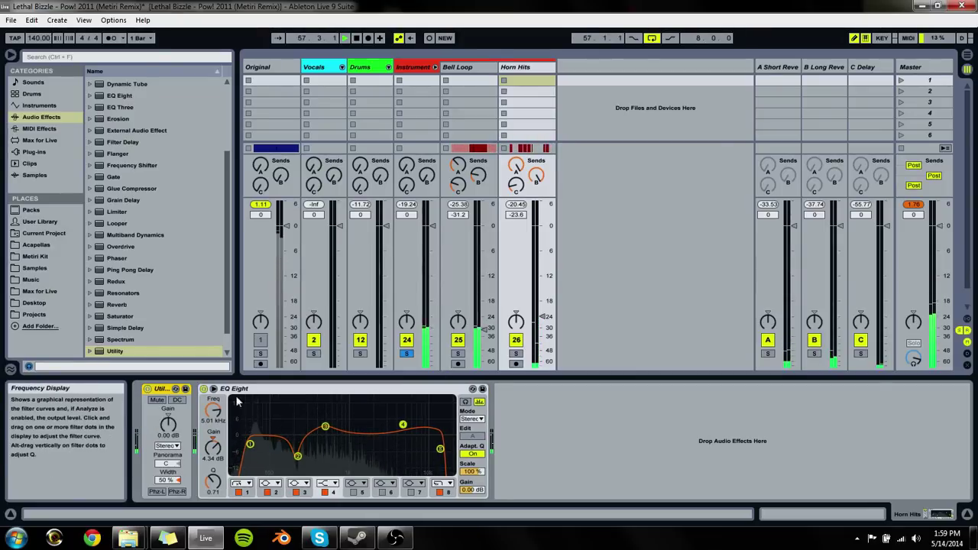
# Step: Adjust EQ Eight band 4 to 5.08 dB at 4.74 kHz and set the Utility width to 70 %
pyautogui.moveTo(402, 425); pyautogui.dragTo(400, 424)
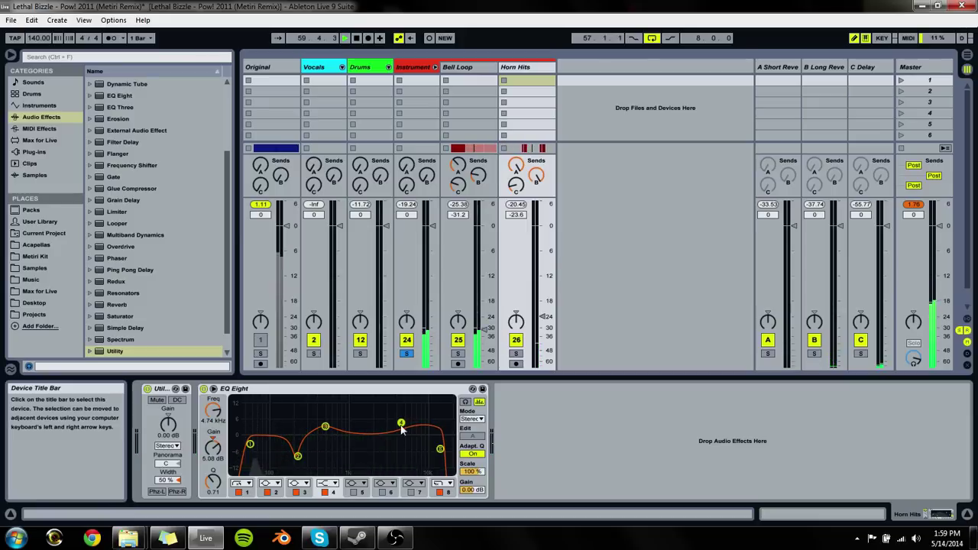
pyautogui.moveTo(174, 481); pyautogui.dragTo(174, 390)
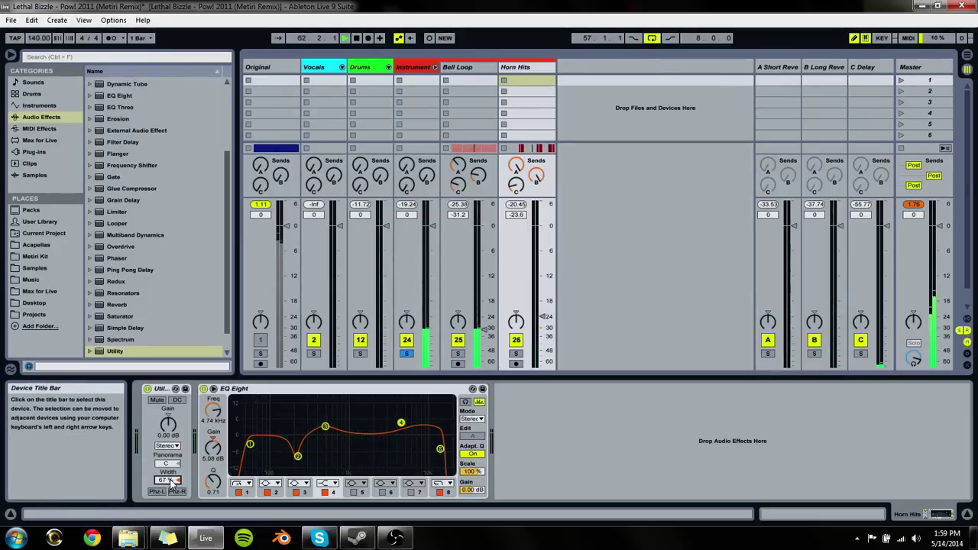
pyautogui.moveTo(175, 481); pyautogui.dragTo(175, 477)
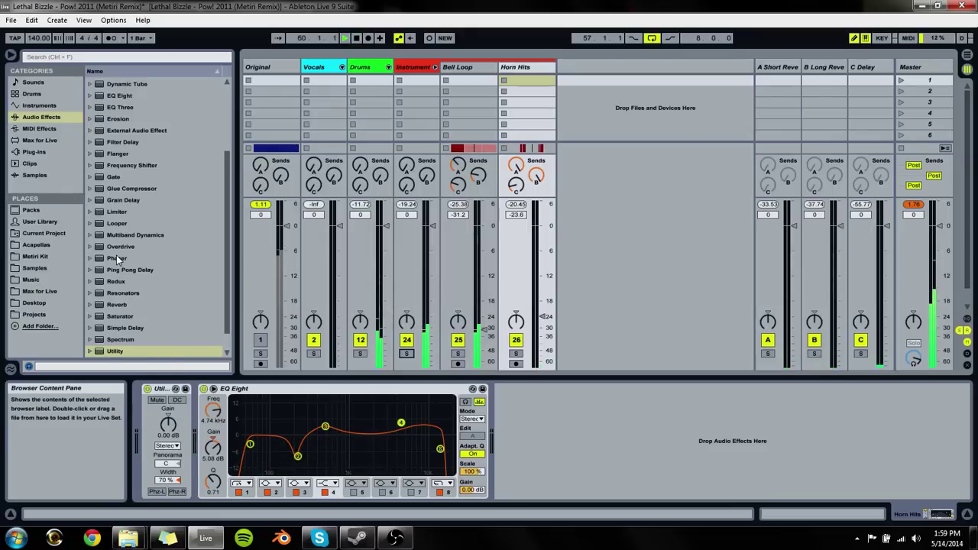
# Step: Add an Audio Effect Rack after the EQ Eight on the Horn Hits track
pyautogui.scroll(2, 108, 305)
pyautogui.moveTo(589, 433); pyautogui.dragTo(497, 419)
pyautogui.moveTo(75, 81); pyautogui.dragTo(114, 160)
pyautogui.scroll(3, 116, 166)
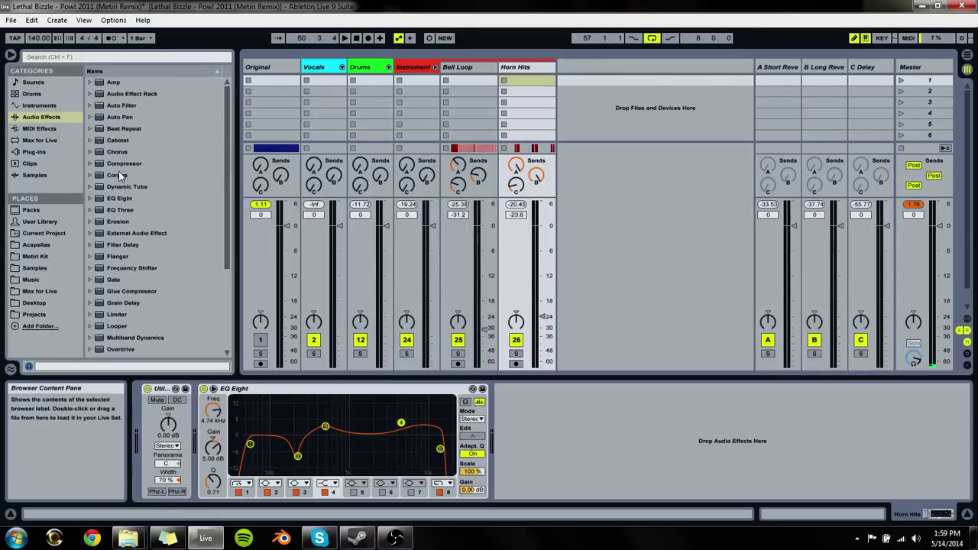
pyautogui.moveTo(113, 82); pyautogui.dragTo(574, 376)
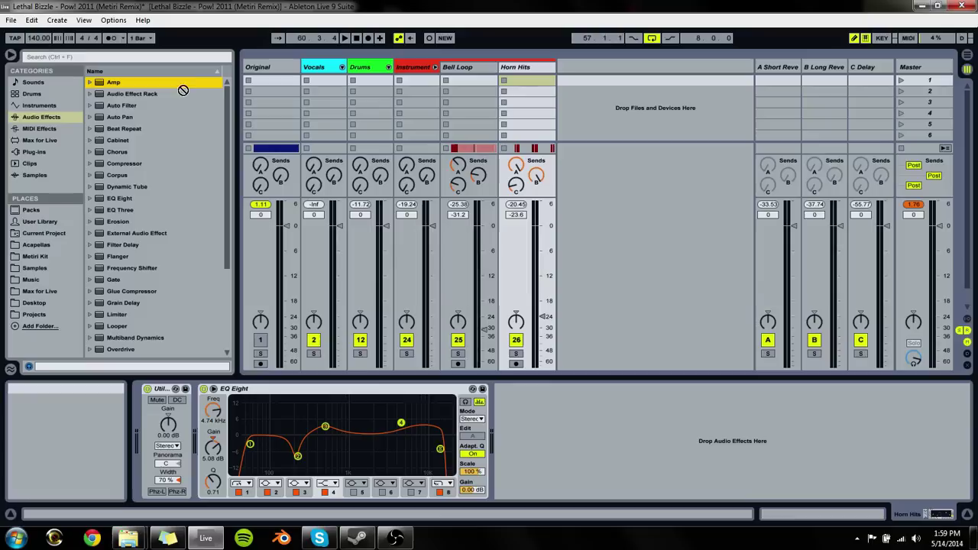
pyautogui.moveTo(184, 91); pyautogui.dragTo(577, 410)
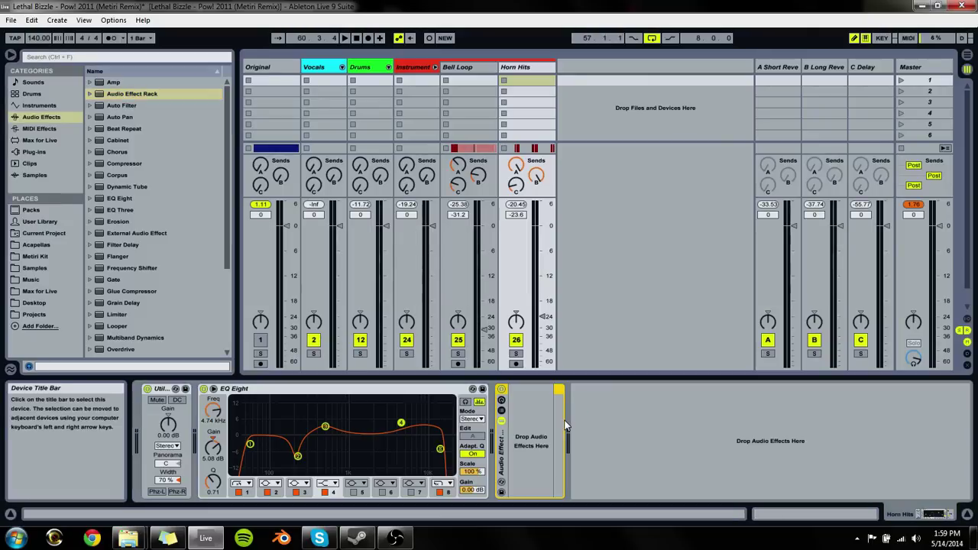
# Step: Show the rack's chain list and create a first chain in it
pyautogui.click(501, 412)
pyautogui.rightClick(534, 440)
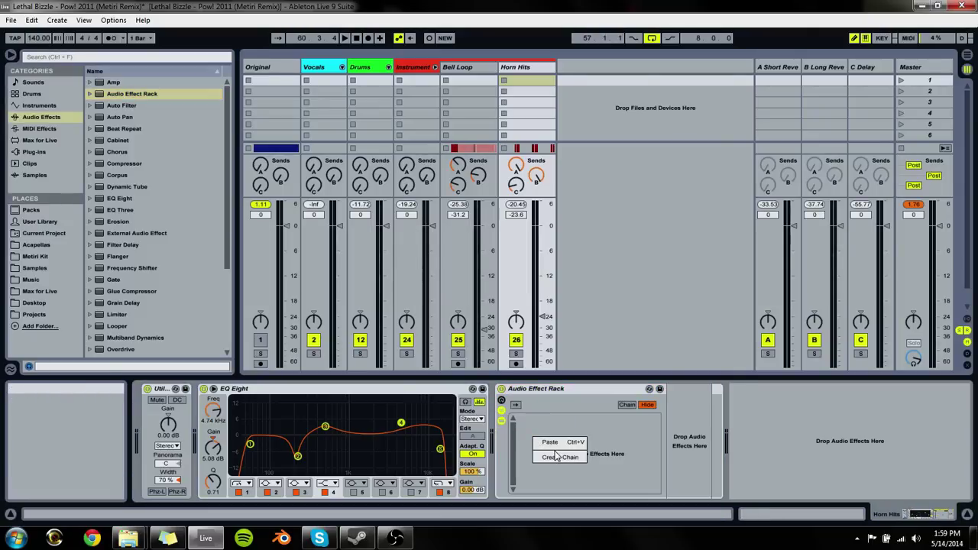
pyautogui.rightClick(558, 446)
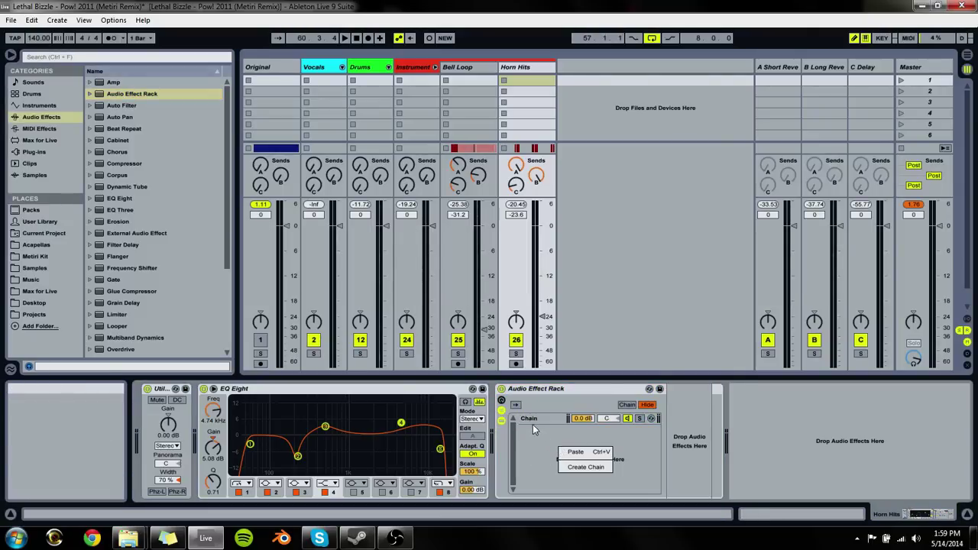
pyautogui.click(531, 421)
# Step: Add an EQ Three to the rack's chain and switch off its low band
pyautogui.click(107, 198)
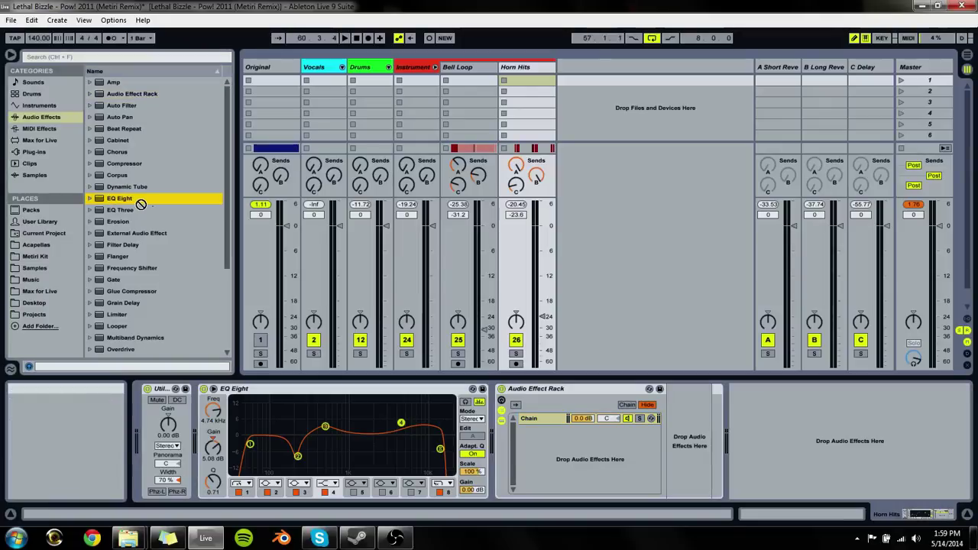
pyautogui.moveTo(110, 212); pyautogui.dragTo(688, 428)
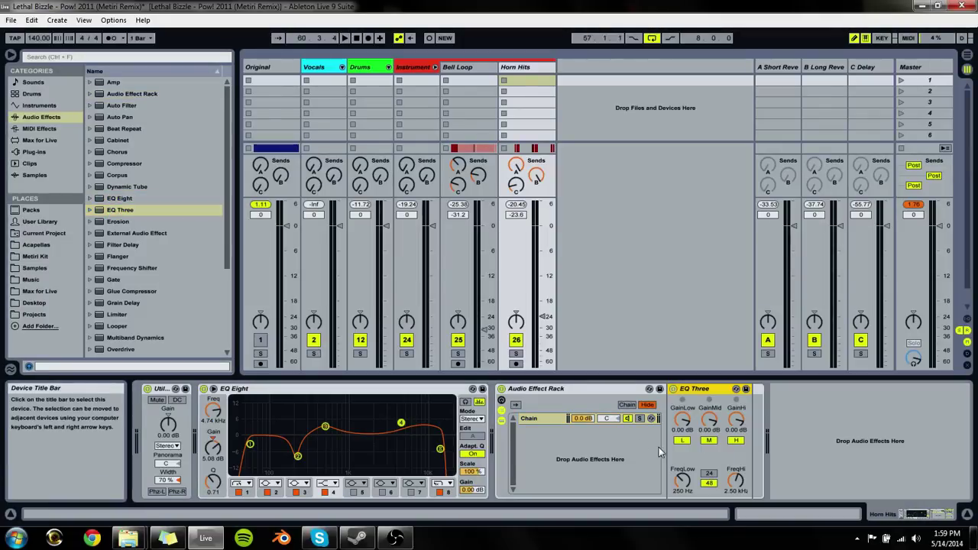
pyautogui.click(538, 424)
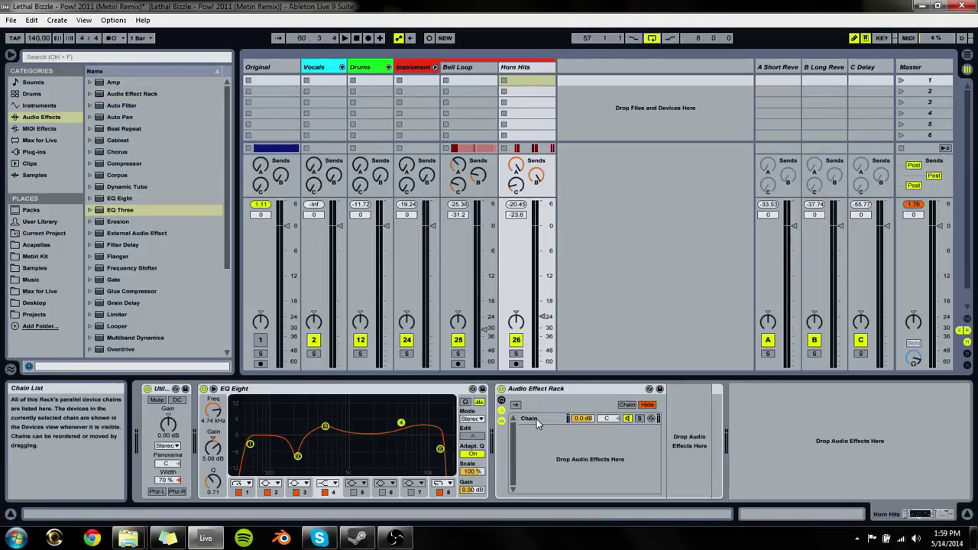
# Step: Create a second chain in the rack and place a copy of the EQ Three in it
pyautogui.click(536, 419)
pyautogui.rightClick(537, 425)
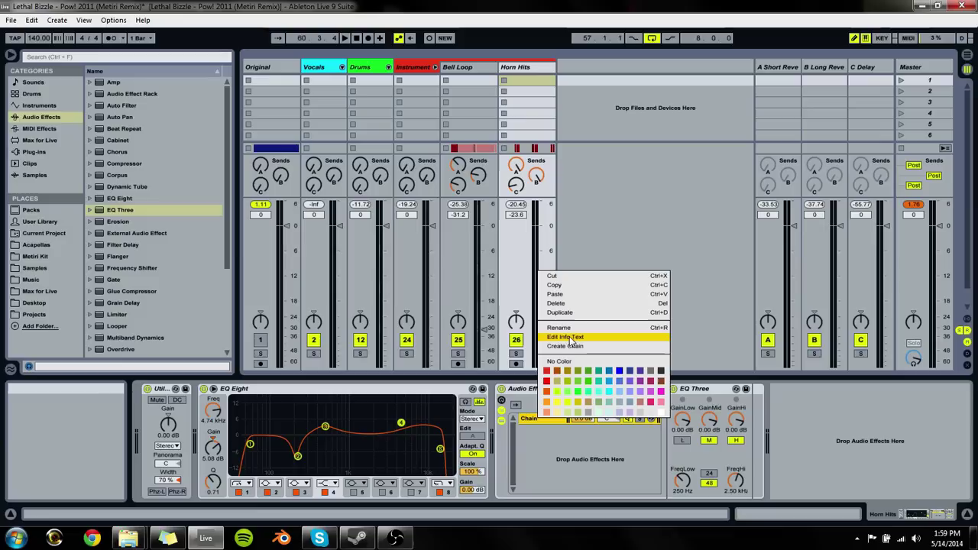
pyautogui.click(569, 352)
pyautogui.click(535, 419)
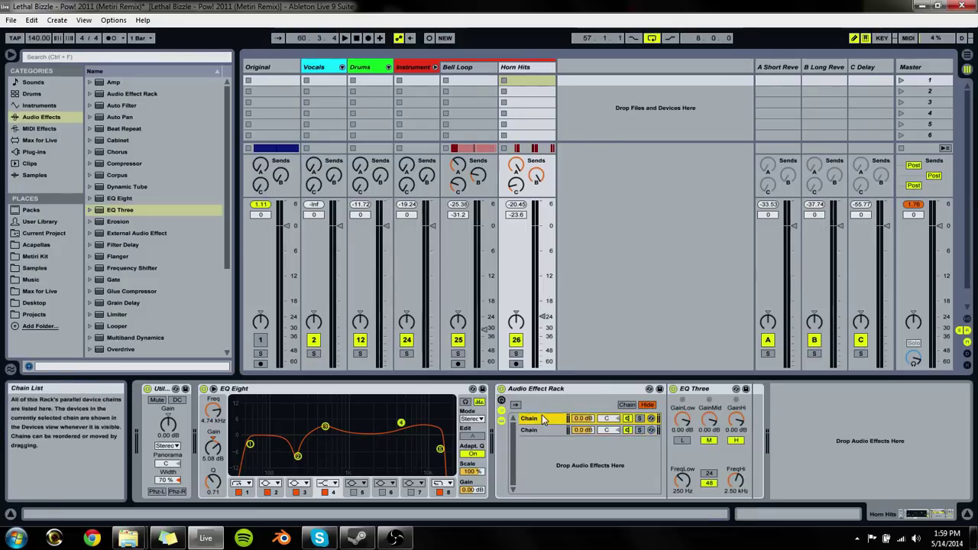
pyautogui.click(692, 388)
pyautogui.click(535, 429)
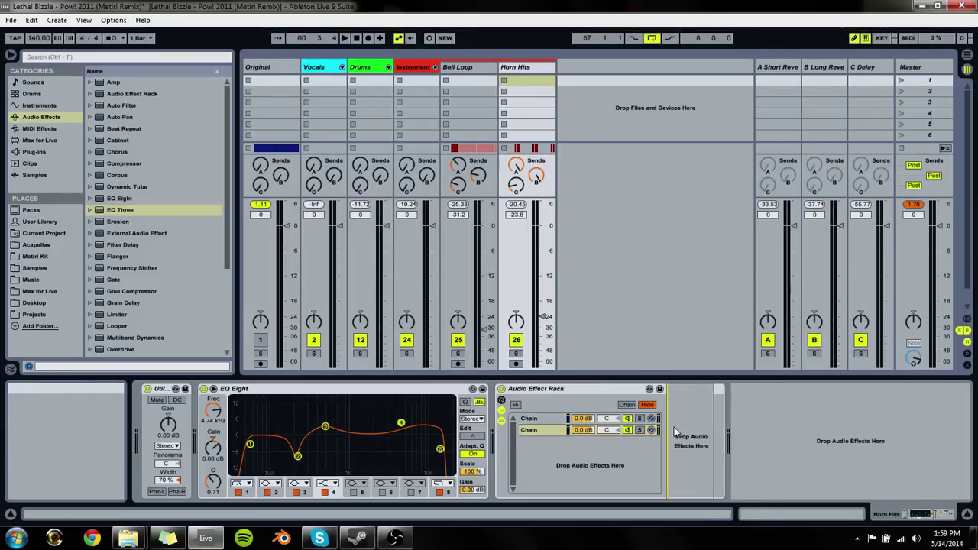
# Step: Leave only the low band active in the second chain's EQ Three, and name that chain Low End and the first one Other
pyautogui.click(709, 441)
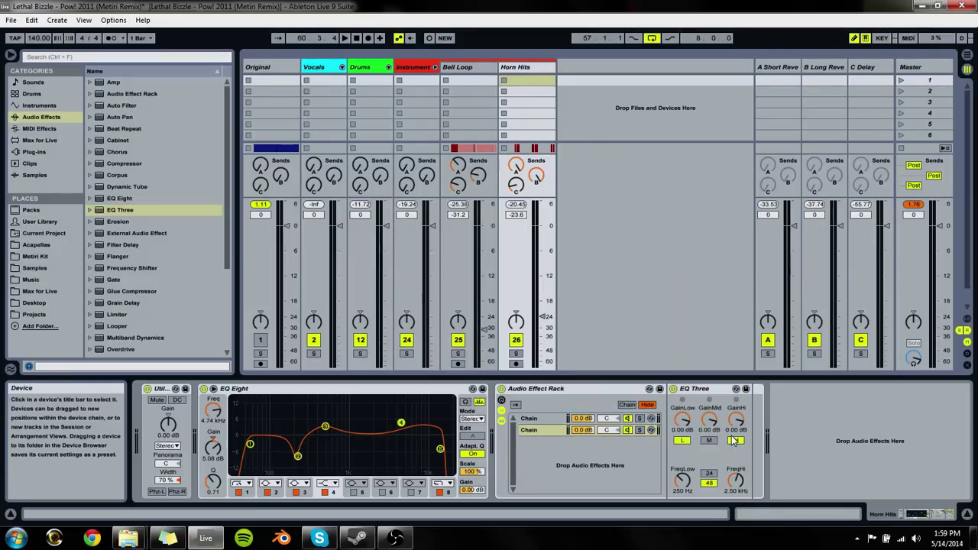
pyautogui.click(736, 440)
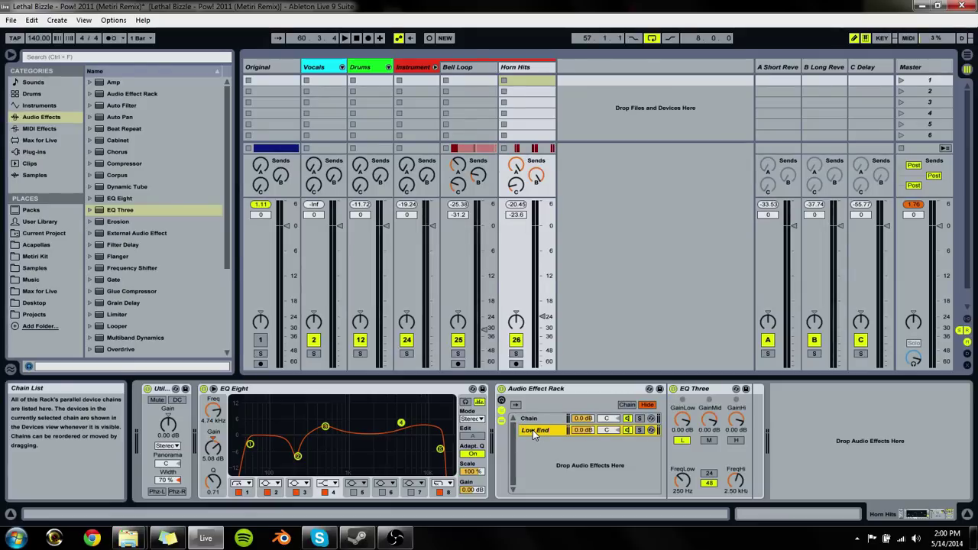
pyautogui.click(531, 419)
pyautogui.hotkey('ctrl', 'r')
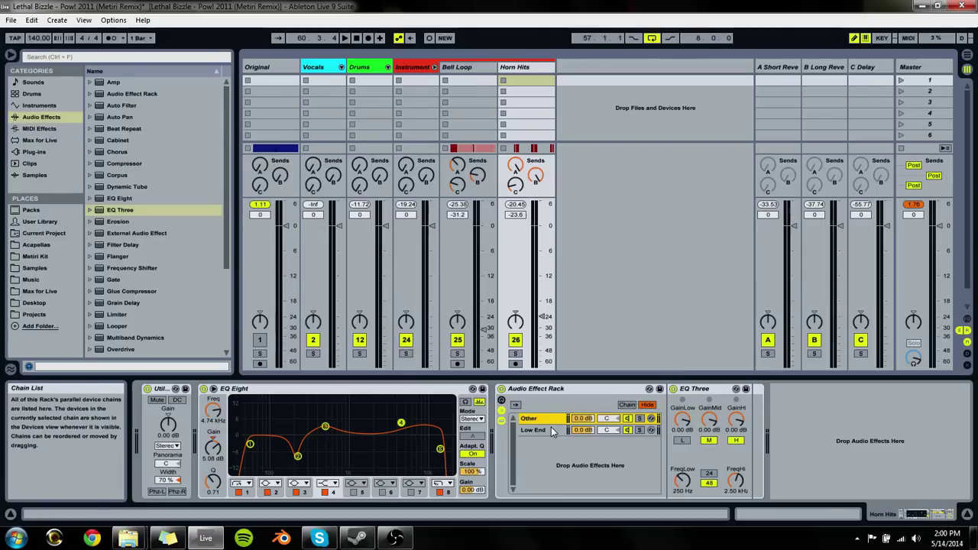
pyautogui.click(551, 427)
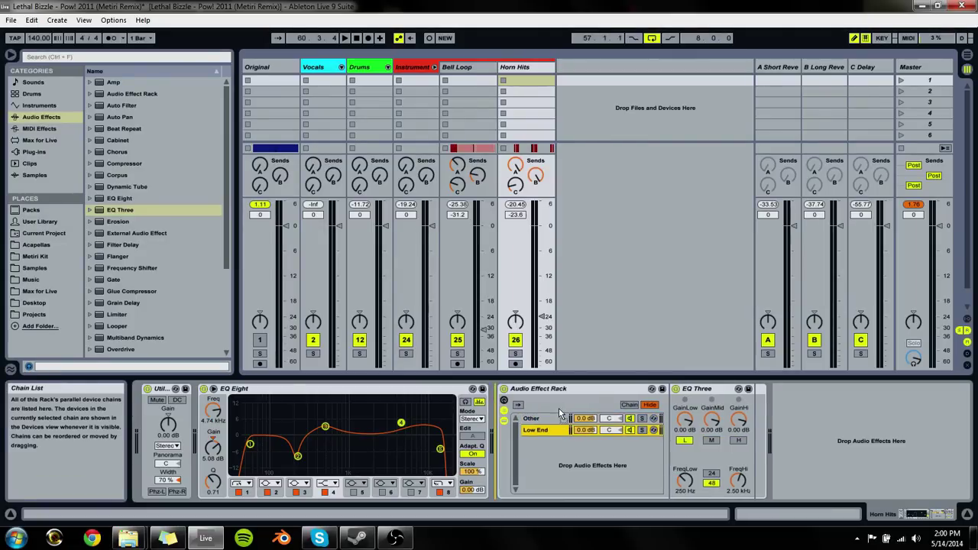
# Step: Move the Low End chain above Other and place a copy of the Utility with 0% width after its EQ Three
pyautogui.moveTo(544, 429); pyautogui.dragTo(545, 420)
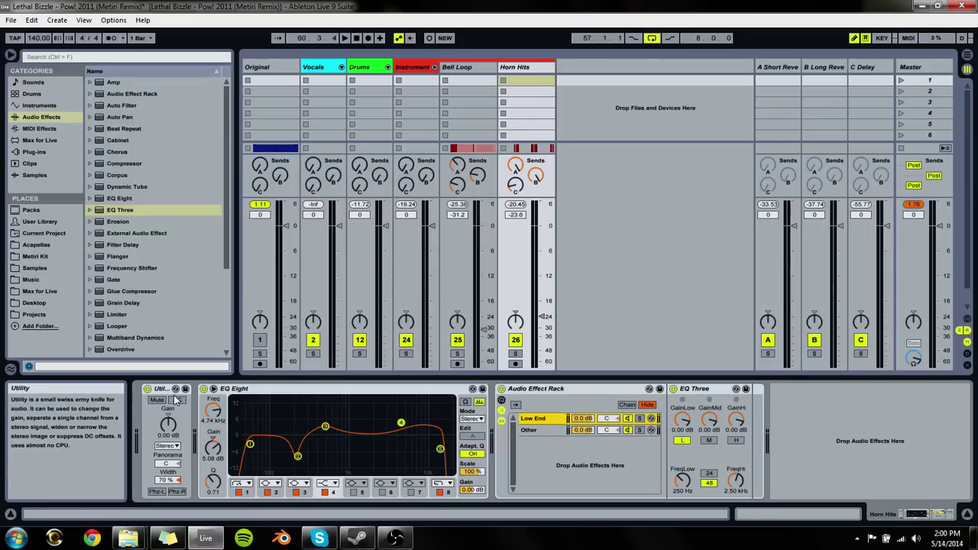
pyautogui.moveTo(162, 388); pyautogui.dragTo(759, 468)
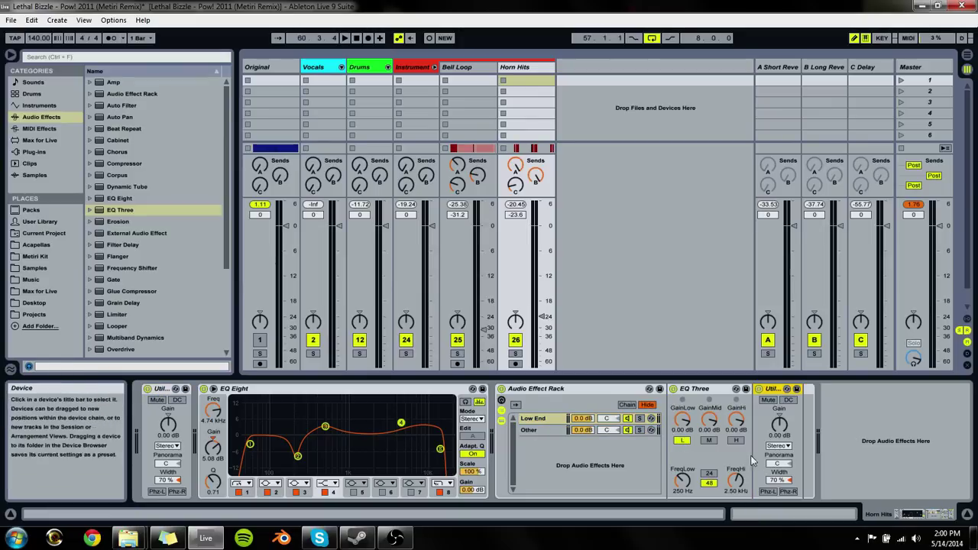
# Step: Play the loop with the Horn Hits track soloed and raise its volume to -21.0 dB
pyautogui.press('space')
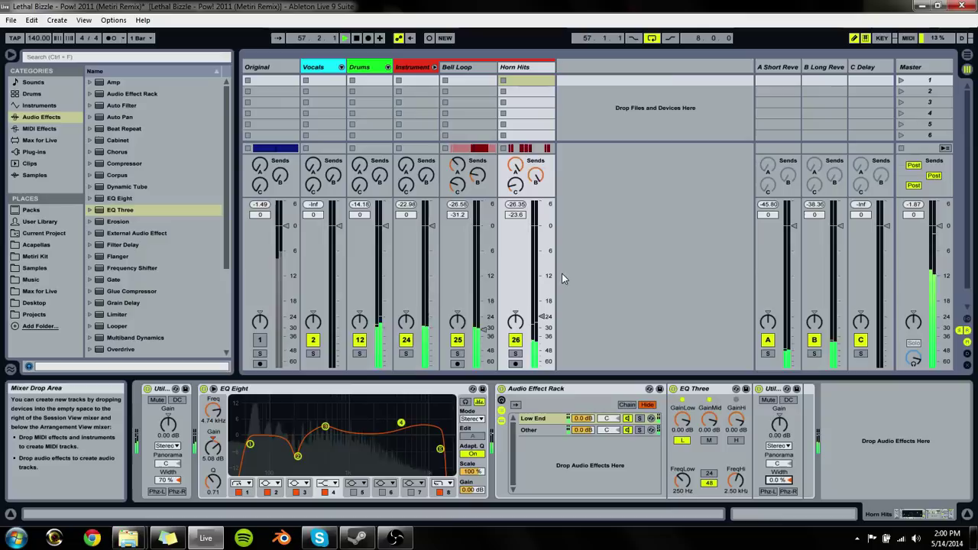
pyautogui.click(517, 353)
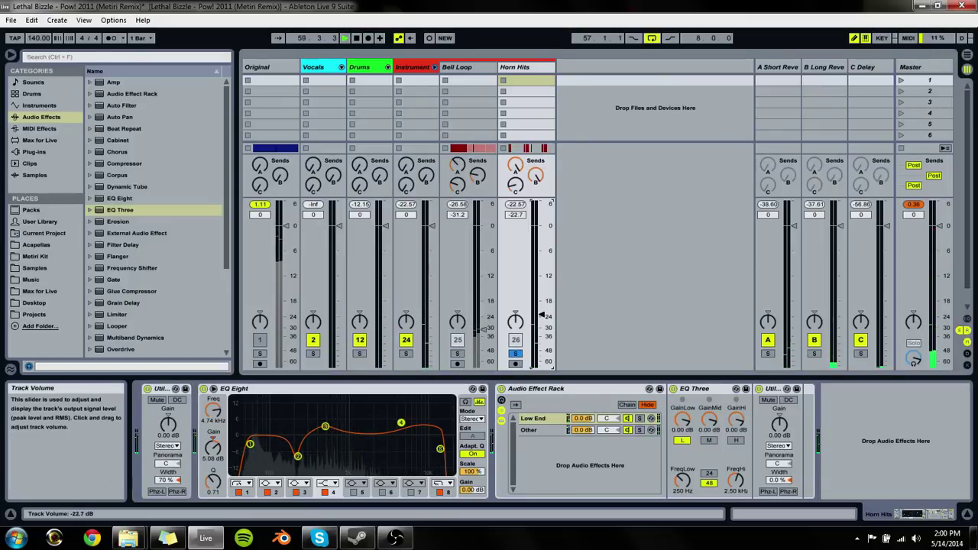
pyautogui.moveTo(541, 316); pyautogui.dragTo(541, 310)
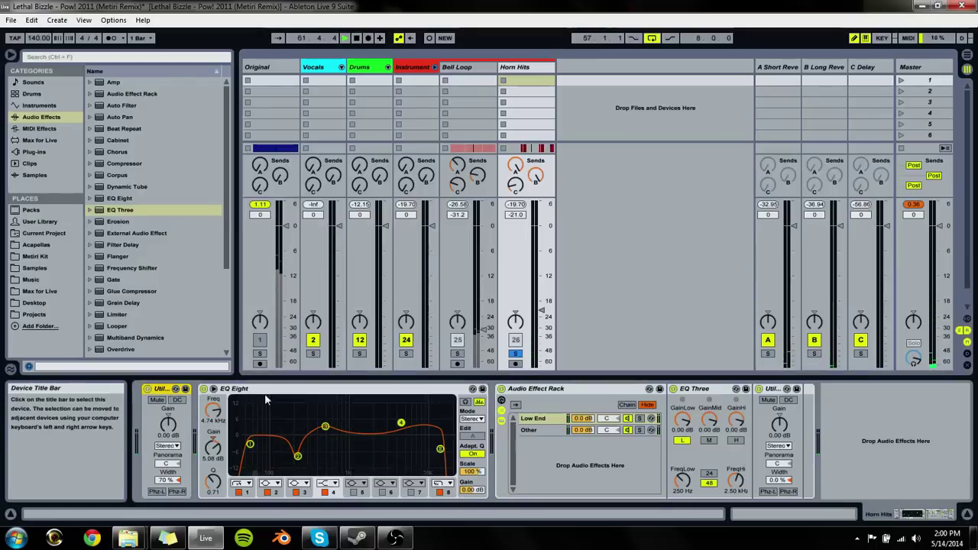
# Step: Move the Utility with 70% width from the start of the device chain to after the EQ Three in the Other chain
pyautogui.click(579, 435)
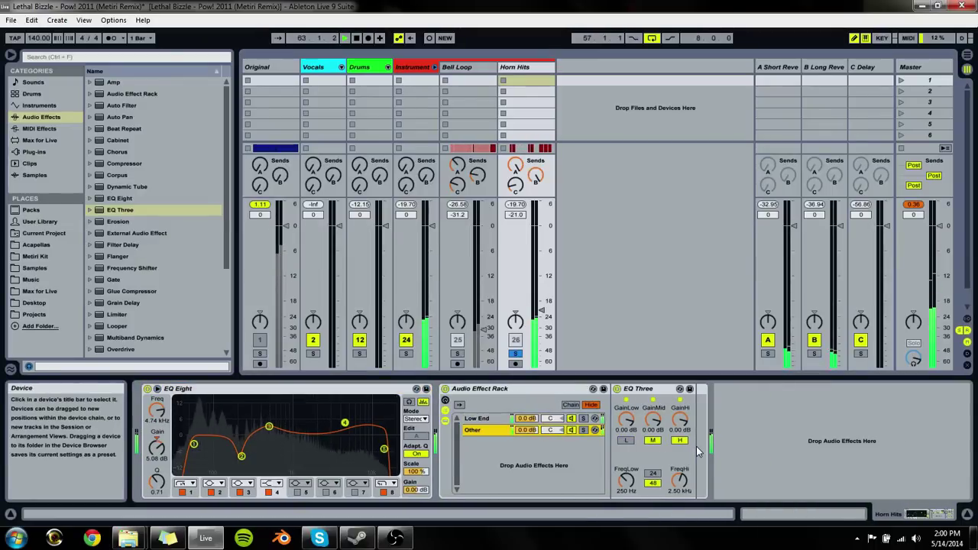
pyautogui.hotkey('ctrl', 'v')
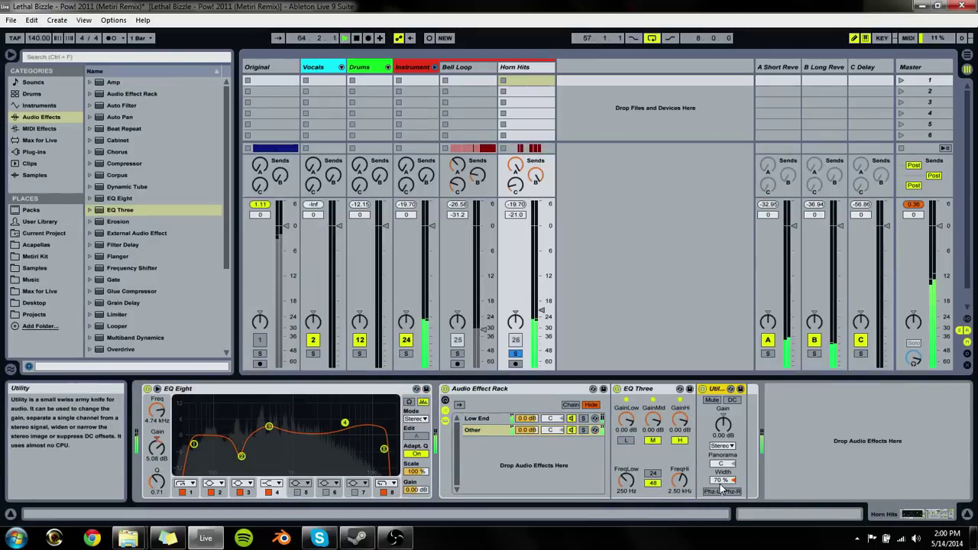
# Step: Compare the Horn Hits sound with the Audio Effect Rack switched off and back on
pyautogui.click(474, 418)
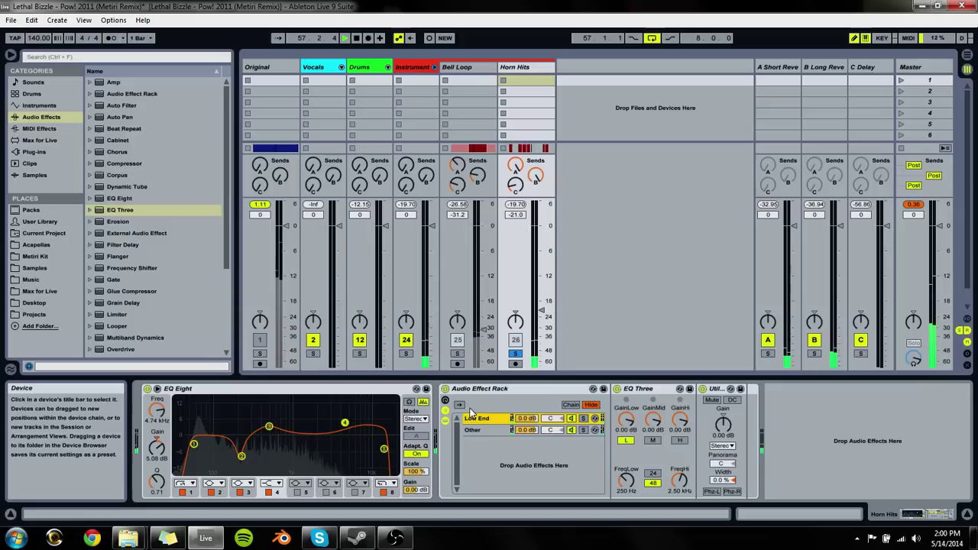
pyautogui.click(444, 389)
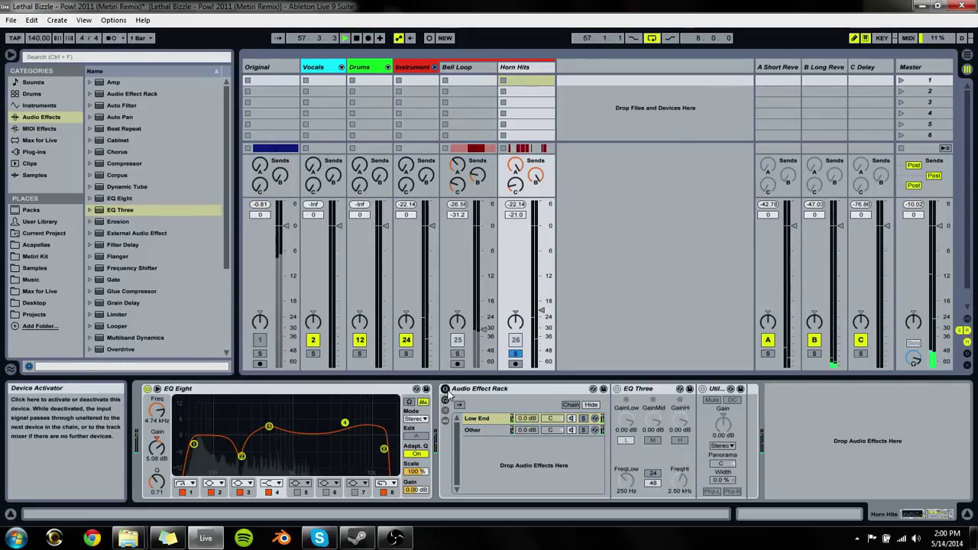
pyautogui.click(445, 390)
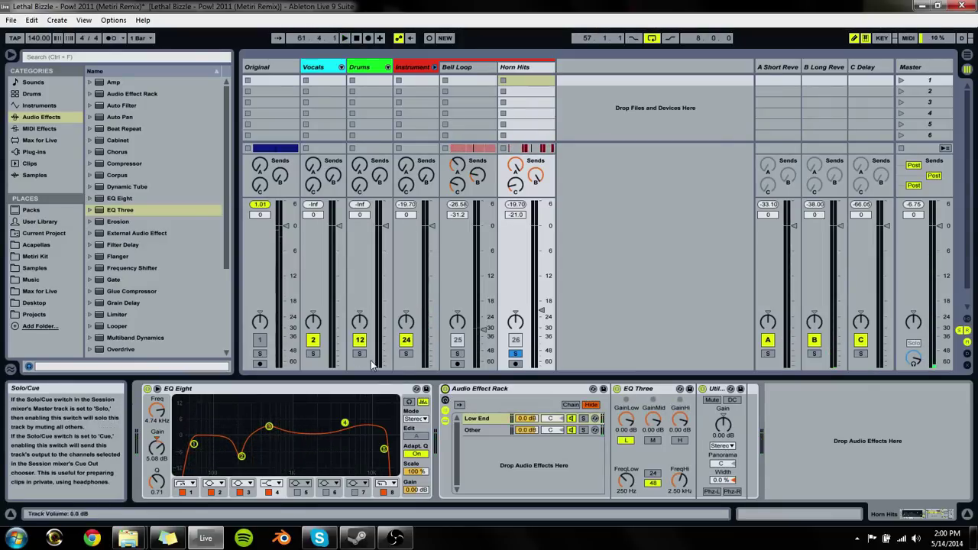
# Step: Set the low crossover frequency of the EQ Three to 150 Hz in both the Low End and Other chains
pyautogui.click(480, 431)
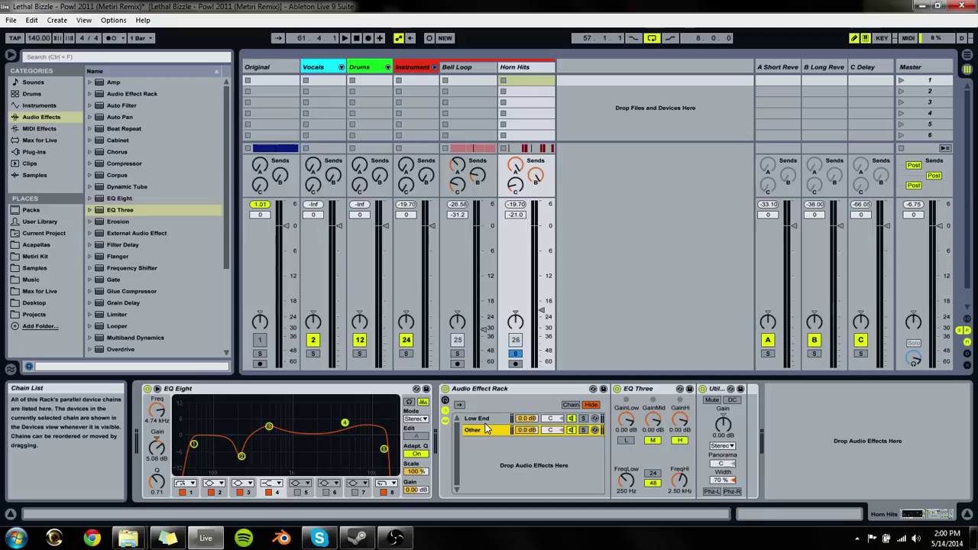
pyautogui.click(484, 421)
pyautogui.click(483, 430)
pyautogui.click(526, 419)
pyautogui.click(621, 491)
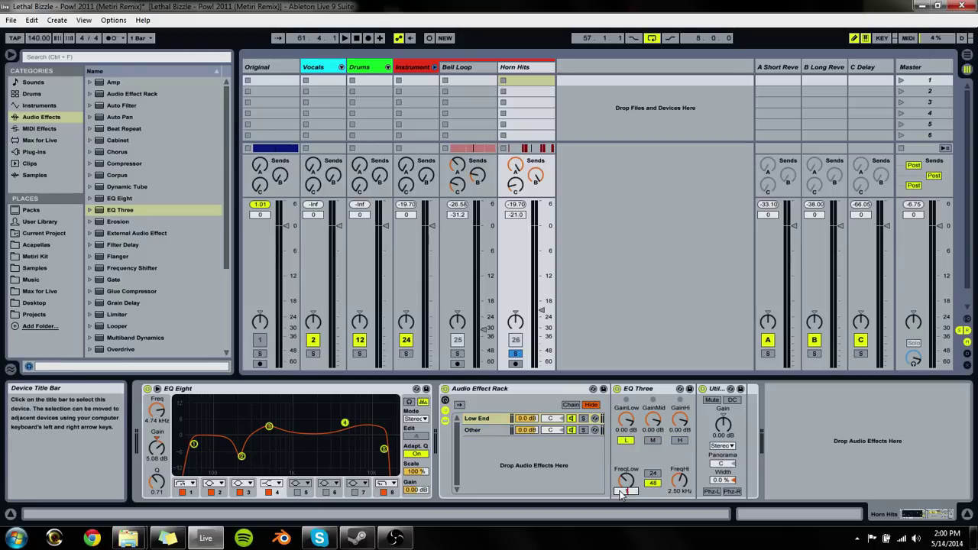
pyautogui.press('Return')
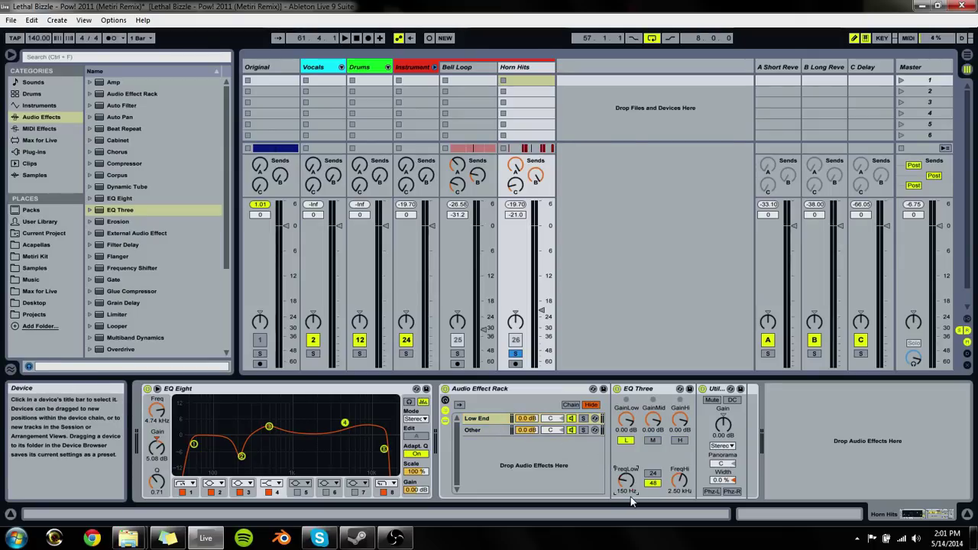
# Step: Resume playback, unsolo the Horn Hits track and raise its volume to -19.6 dB
pyautogui.press('space')
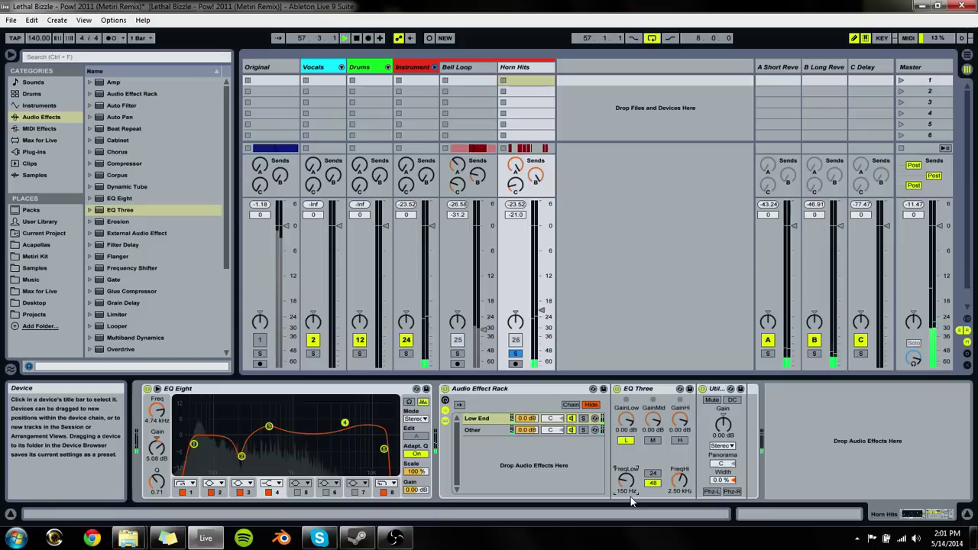
pyautogui.click(475, 430)
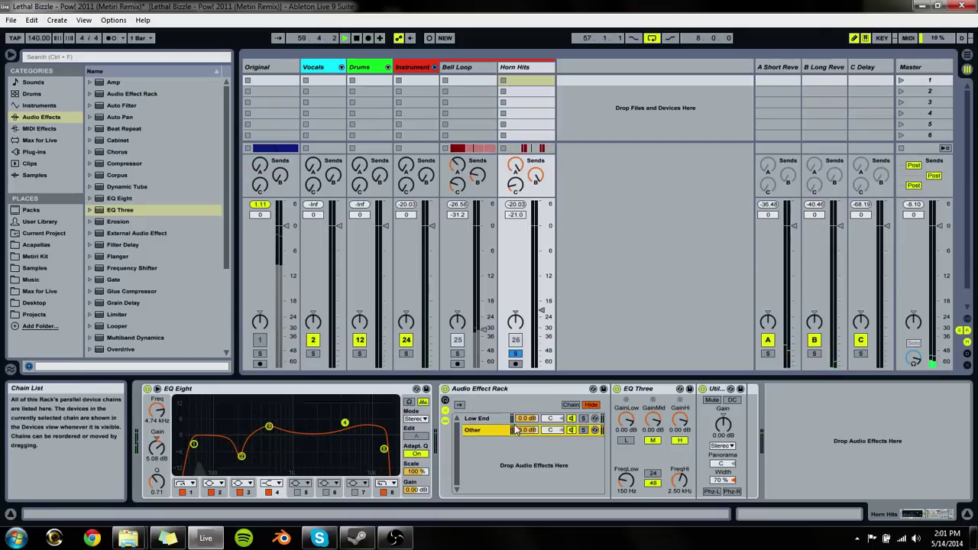
pyautogui.click(516, 354)
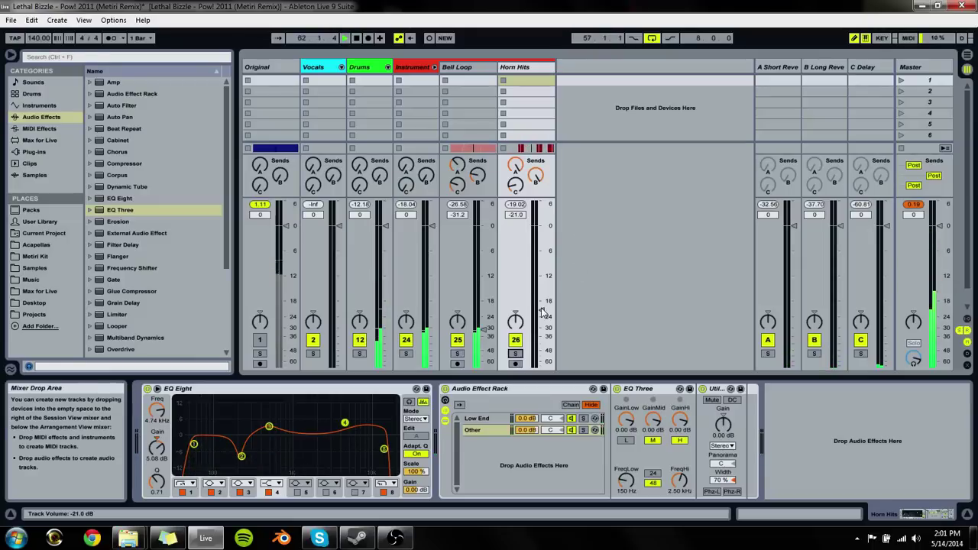
pyautogui.moveTo(539, 312); pyautogui.dragTo(540, 306)
# Step: Move the EQ Eight behind the Audio Effect Rack and lower the Horn Hits volume to -22.0 dB
pyautogui.click(489, 388)
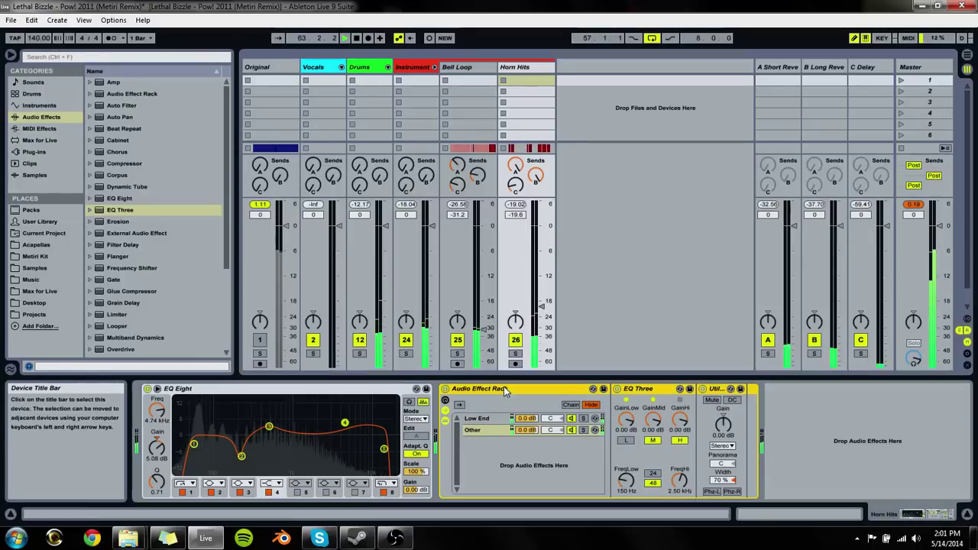
pyautogui.moveTo(183, 388); pyautogui.dragTo(771, 416)
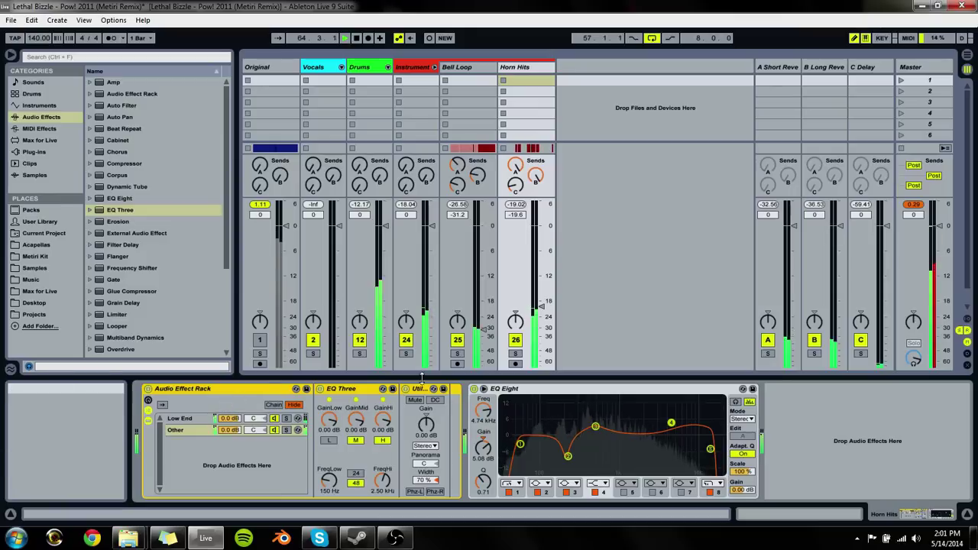
pyautogui.moveTo(540, 307); pyautogui.dragTo(541, 317)
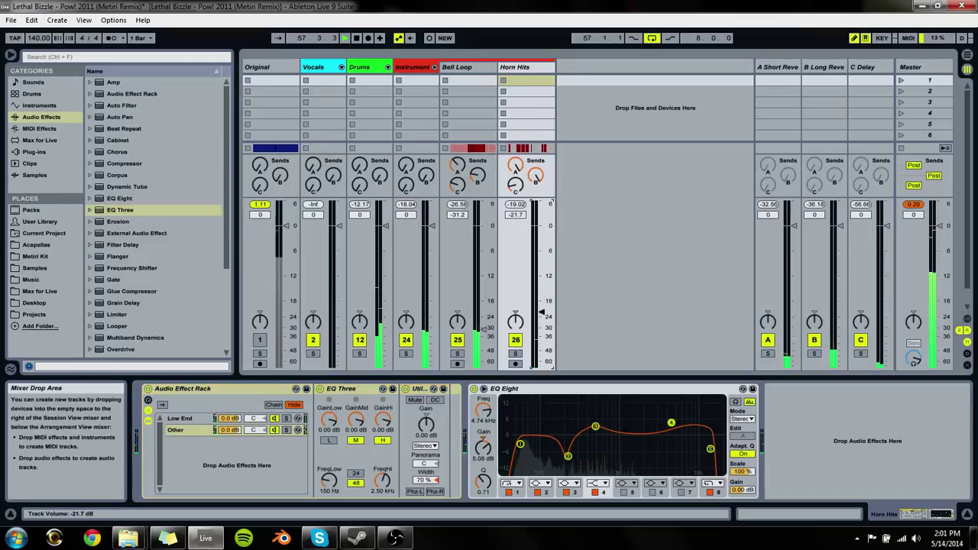
# Step: Set the arrangement loop to start at bar 33 and last 16 bars, and return to the Session view mixer
pyautogui.press('Tab')
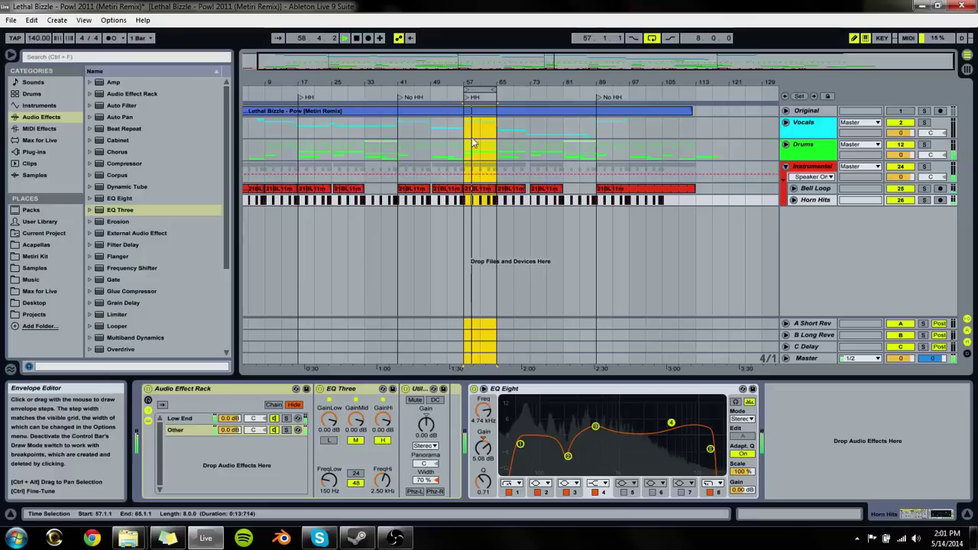
pyautogui.moveTo(465, 91); pyautogui.dragTo(368, 110)
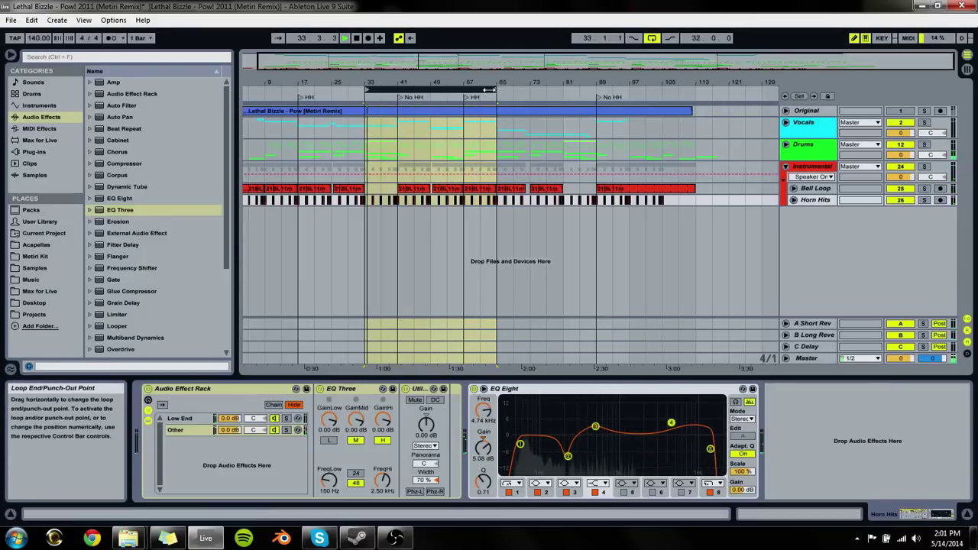
pyautogui.moveTo(494, 90); pyautogui.dragTo(392, 107)
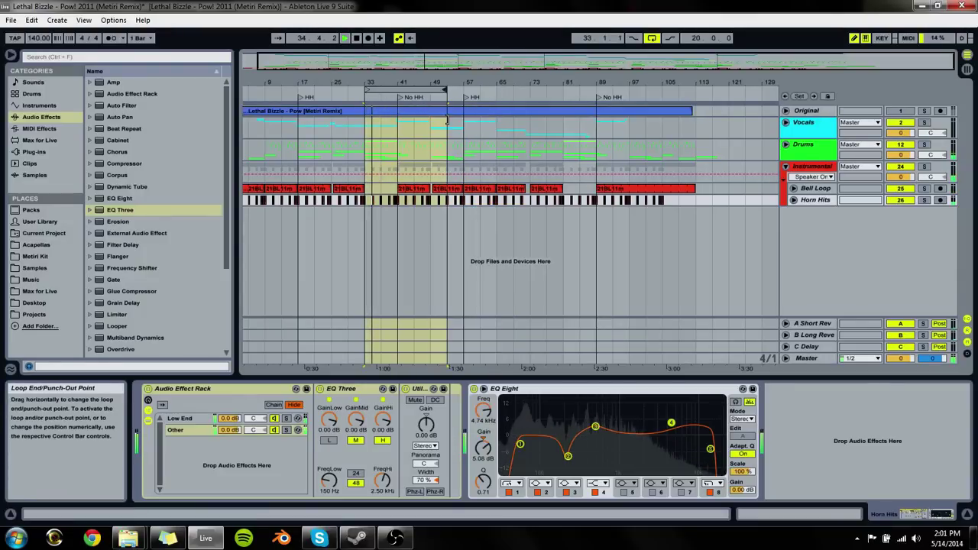
pyautogui.press('Tab')
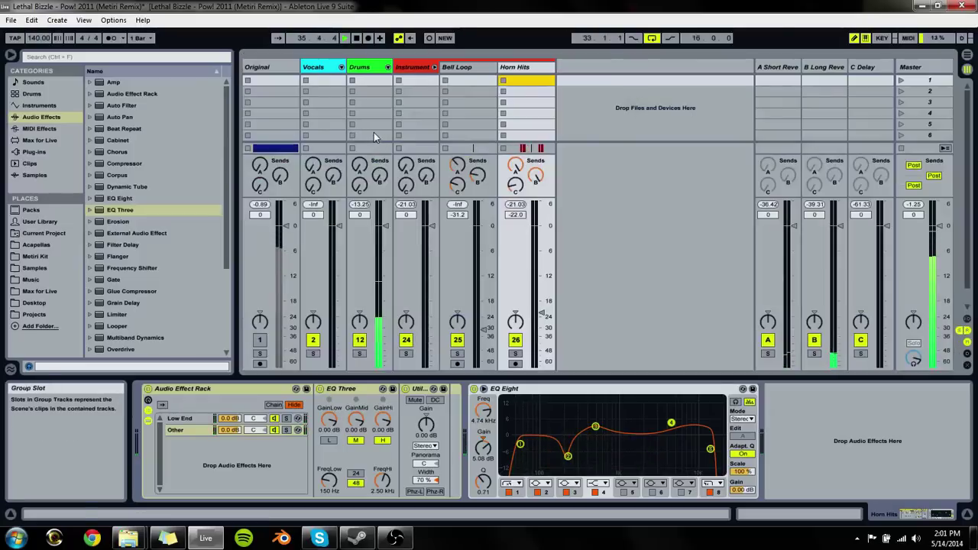
pyautogui.press('Tab')
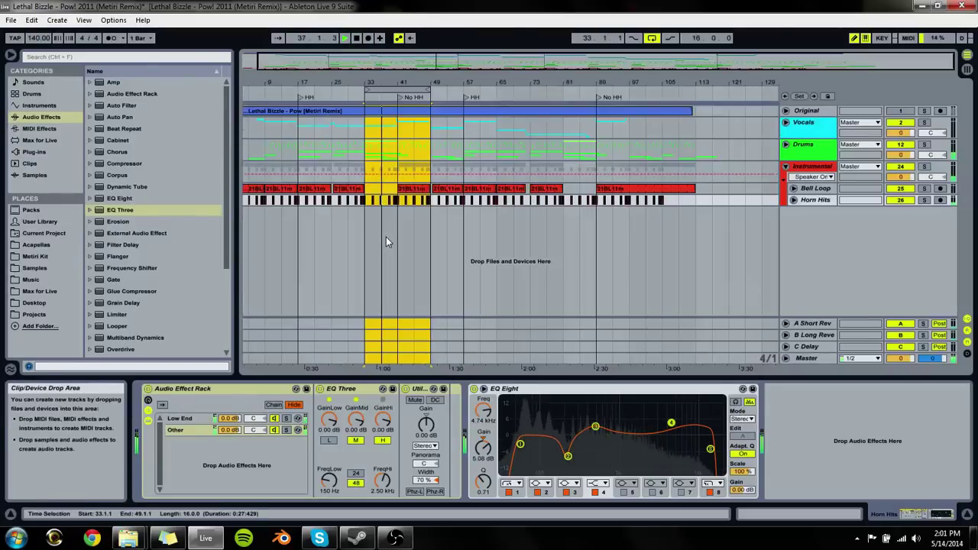
pyautogui.press('Tab')
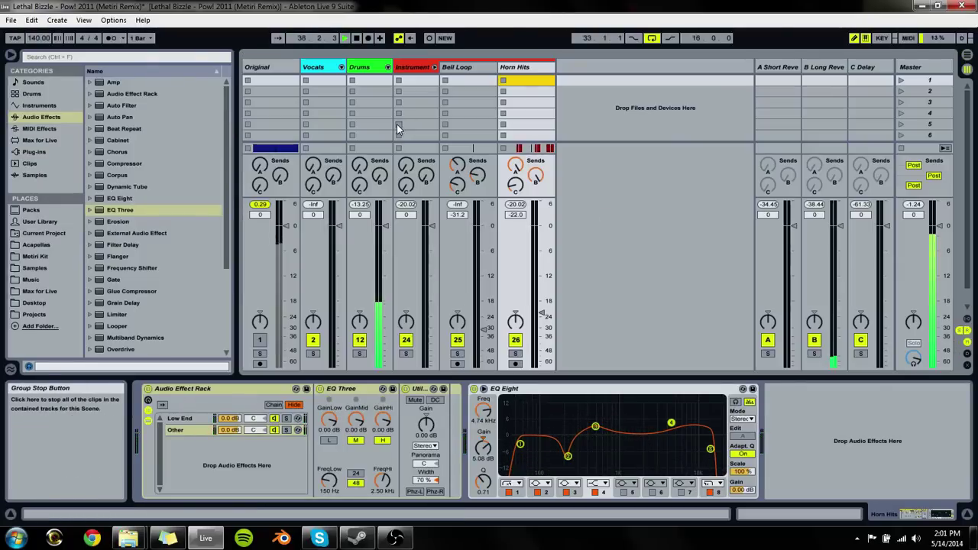
# Step: Unfold the Drums group in the arrangement and duplicate its 808 Kick track
pyautogui.click(412, 66)
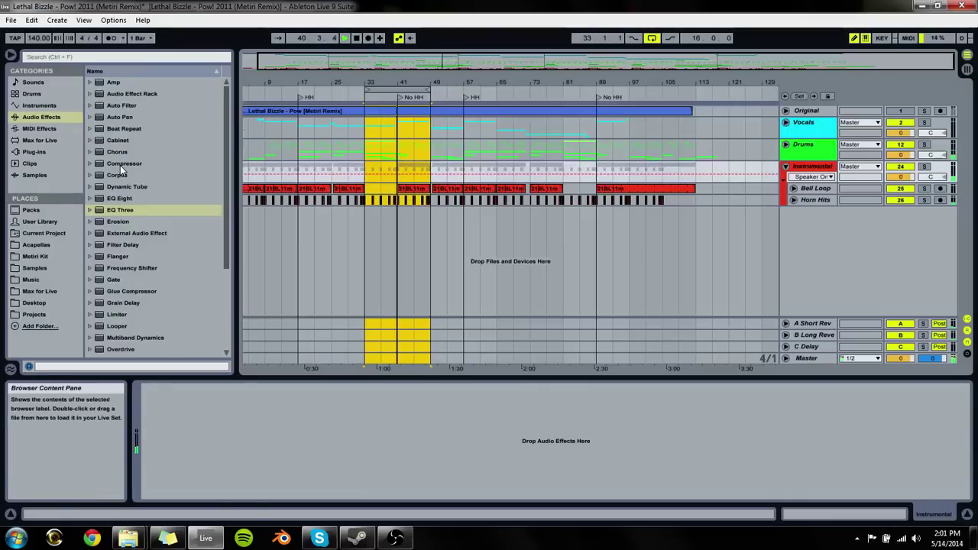
pyautogui.press('Tab')
pyautogui.click(804, 145)
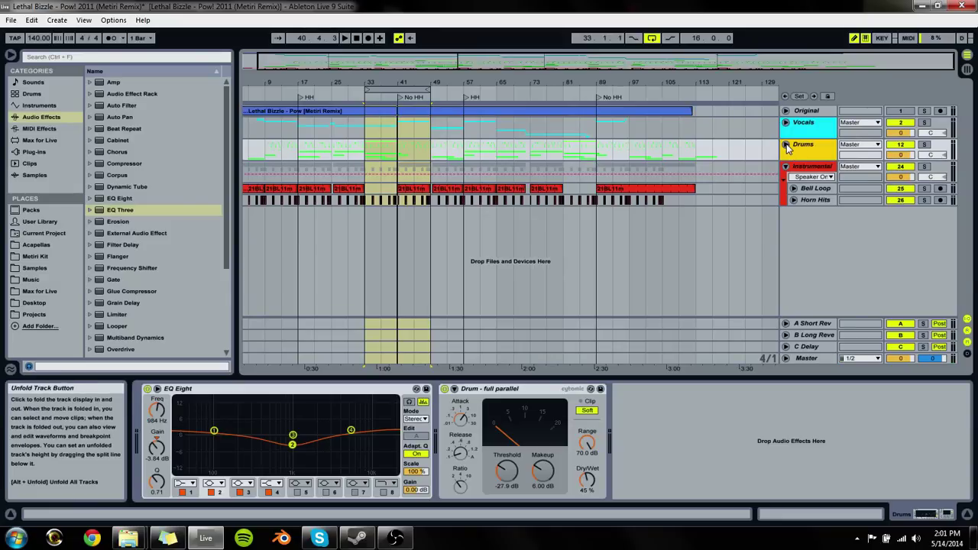
pyautogui.click(786, 144)
pyautogui.click(804, 176)
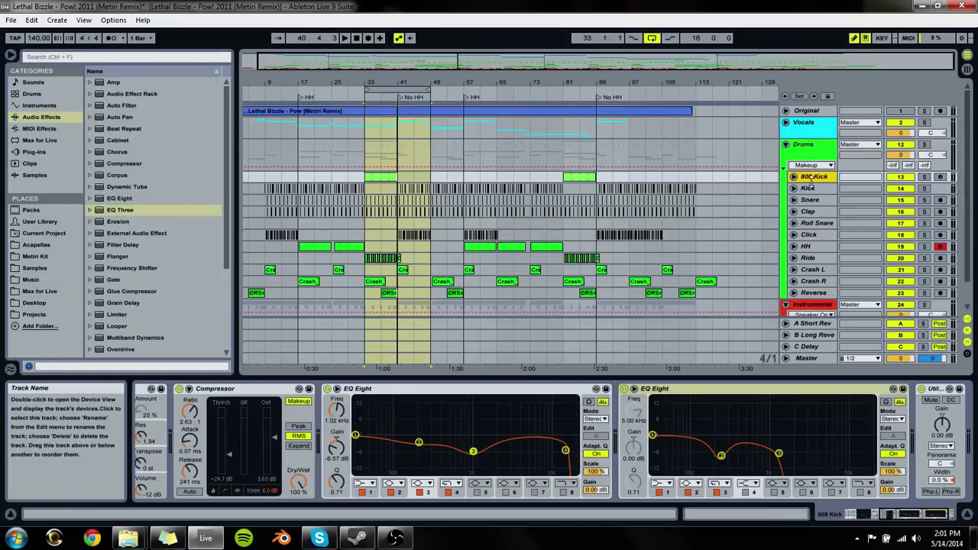
pyautogui.hotkey('ctrl', 'd')
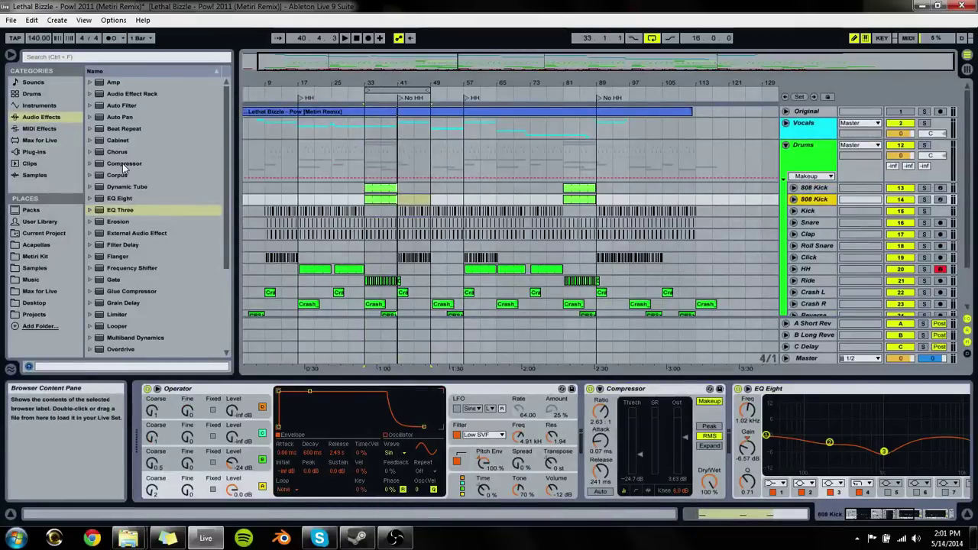
# Step: Replace the Operator on the duplicated 808 Kick track with an Impulse instrument
pyautogui.click(31, 105)
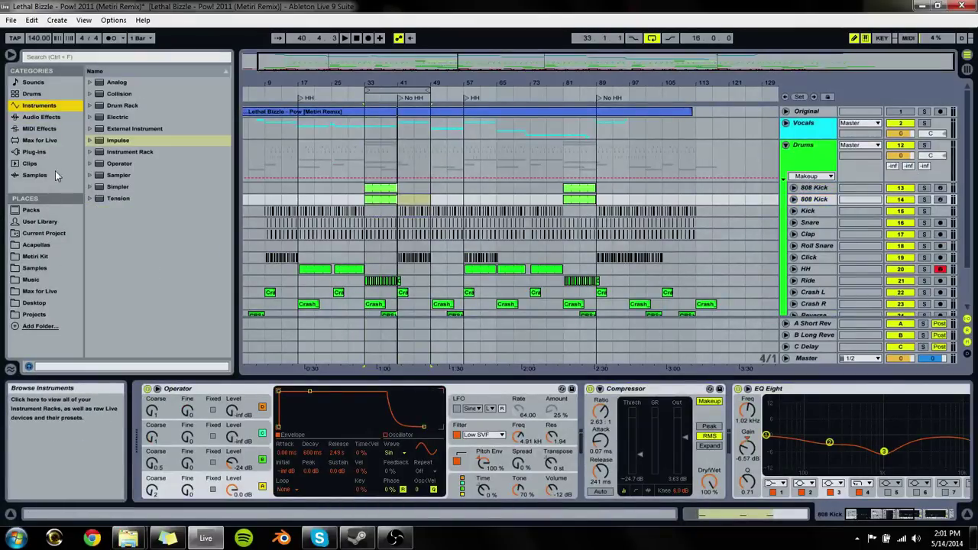
pyautogui.click(114, 141)
pyautogui.press('Return')
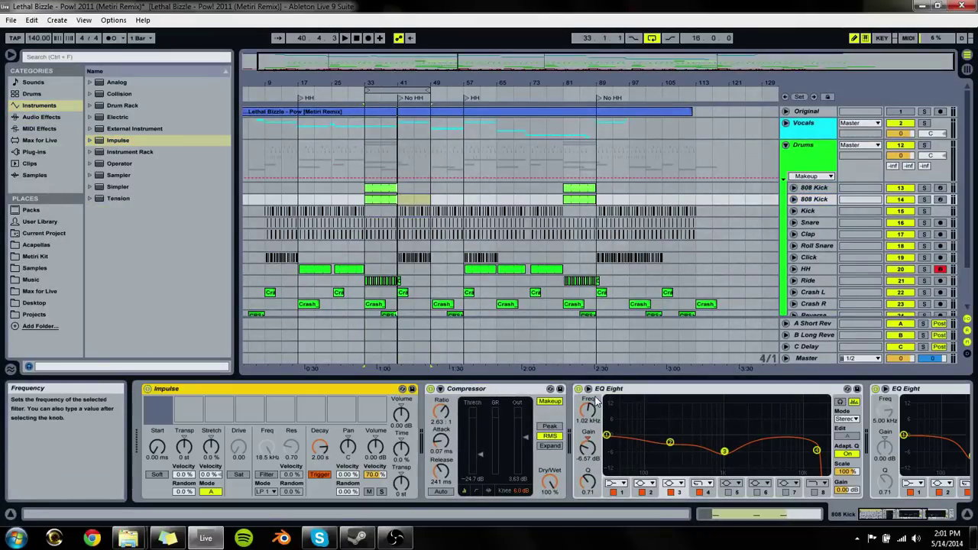
# Step: Delete the Impulse, Compressor, both EQ Eights and the Utility from the duplicated 808 Kick track
pyautogui.press('Delete')
pyautogui.click(593, 390)
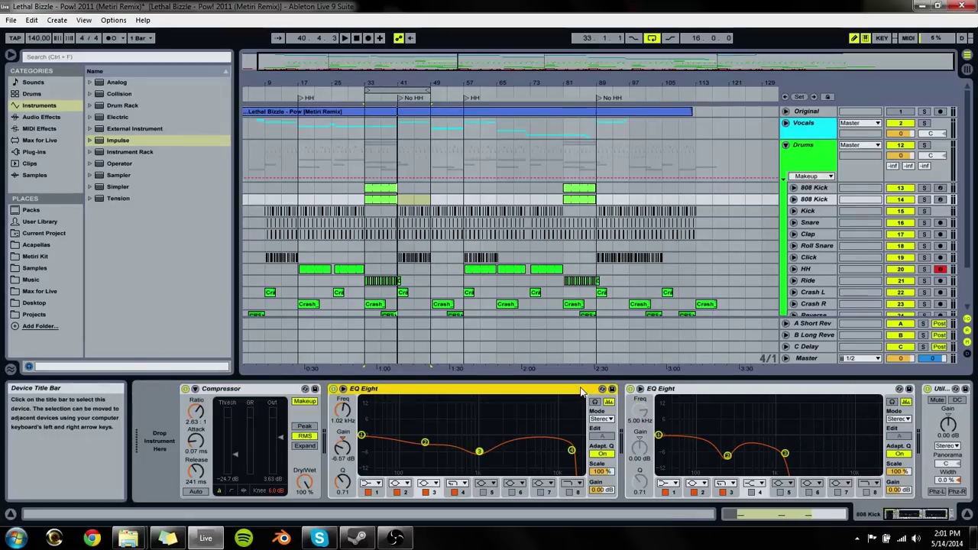
pyautogui.press('Delete')
pyautogui.press('Delete')
pyautogui.press('Delete')
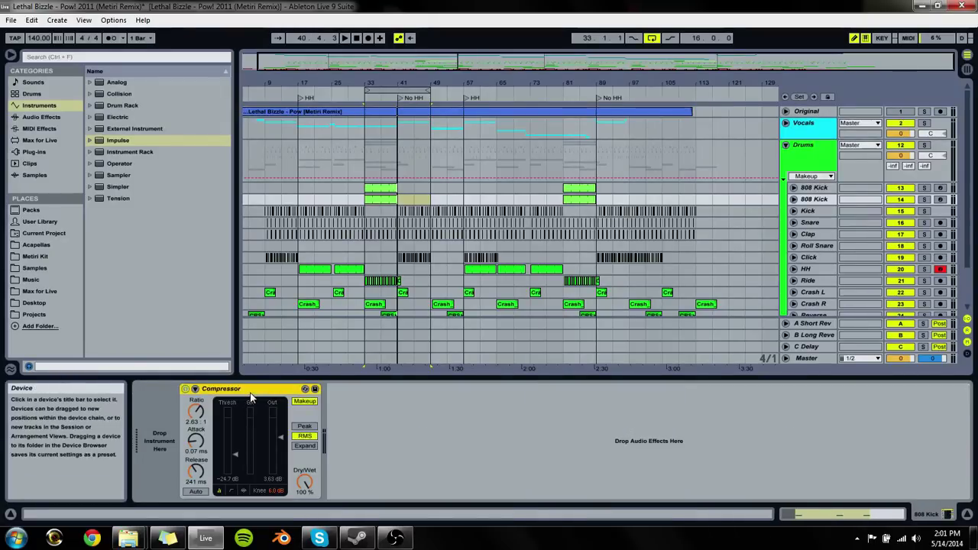
pyautogui.press('Delete')
# Step: Load a fresh Impulse onto the emptied duplicate of the 808 Kick track
pyautogui.moveTo(122, 139); pyautogui.dragTo(227, 320)
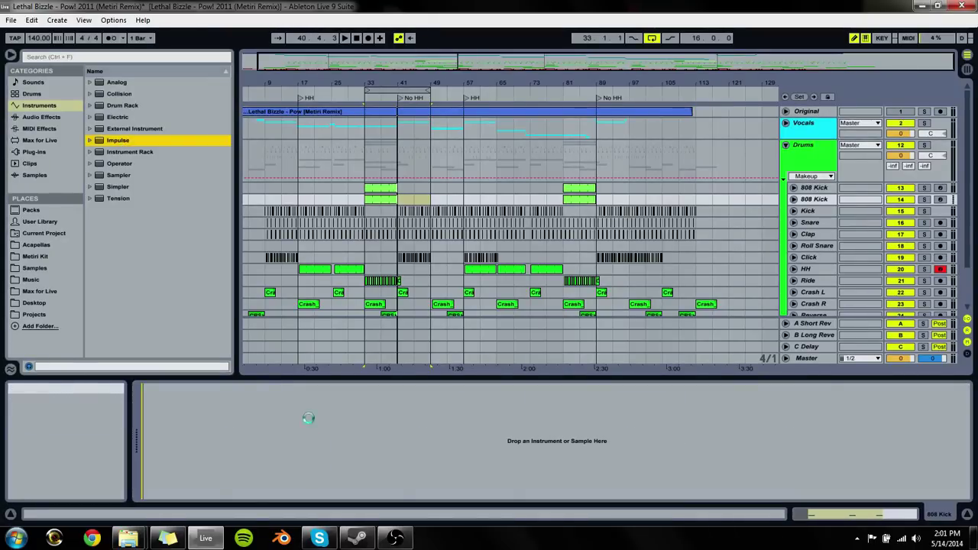
pyautogui.moveTo(308, 418); pyautogui.dragTo(308, 418)
pyautogui.press('+')
pyautogui.press('+')
pyautogui.press('+')
pyautogui.press('+')
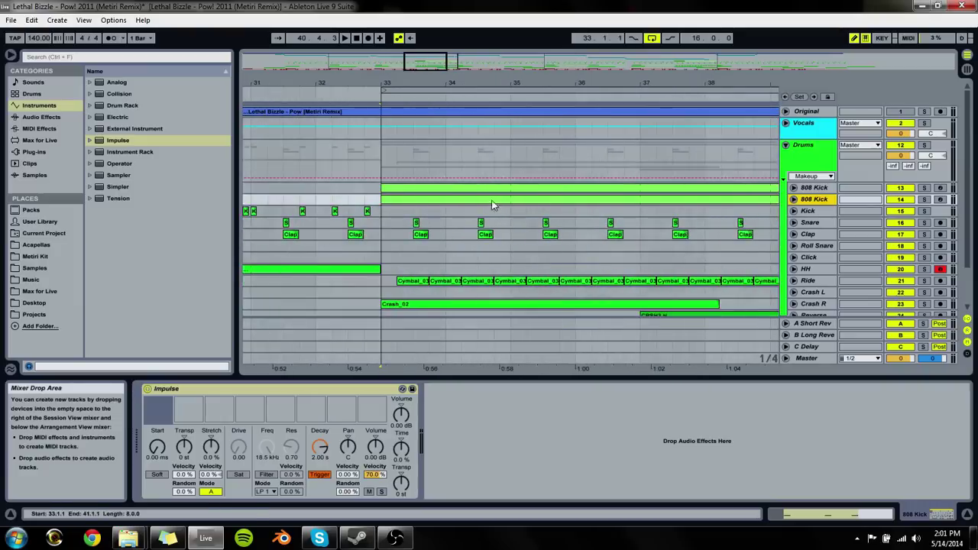
# Step: Load the sample from the Kick track's clip into the first Impulse slot on the duplicated 808 Kick track
pyautogui.click(370, 212)
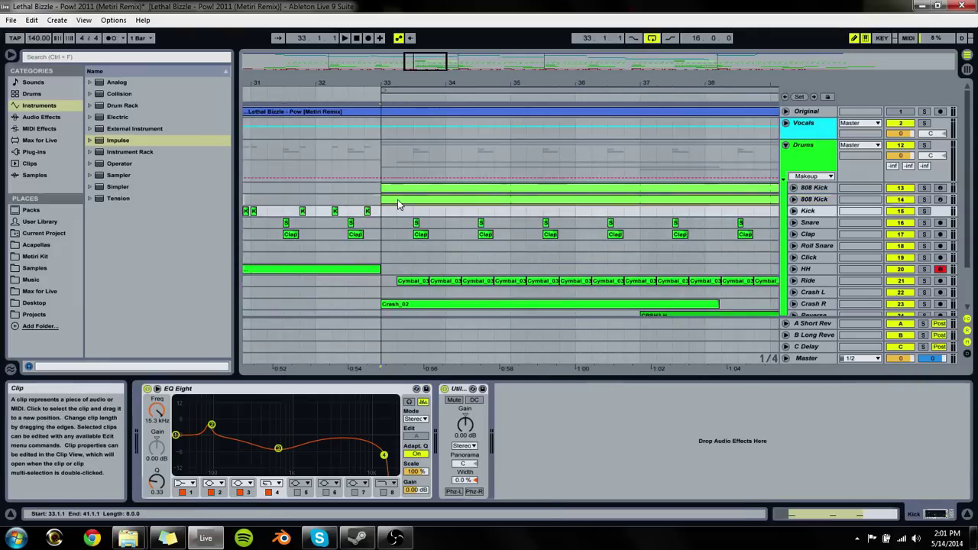
pyautogui.click(398, 200)
pyautogui.click(156, 416)
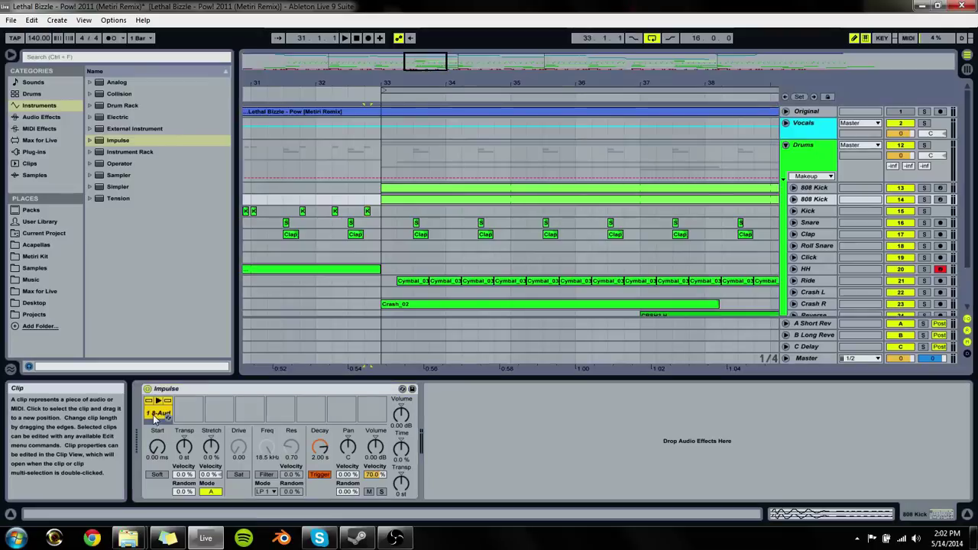
# Step: Play the duplicated 808 Kick track in solo, unfold it, and solo the whole Drums group instead
pyautogui.click(464, 201)
pyautogui.press('space')
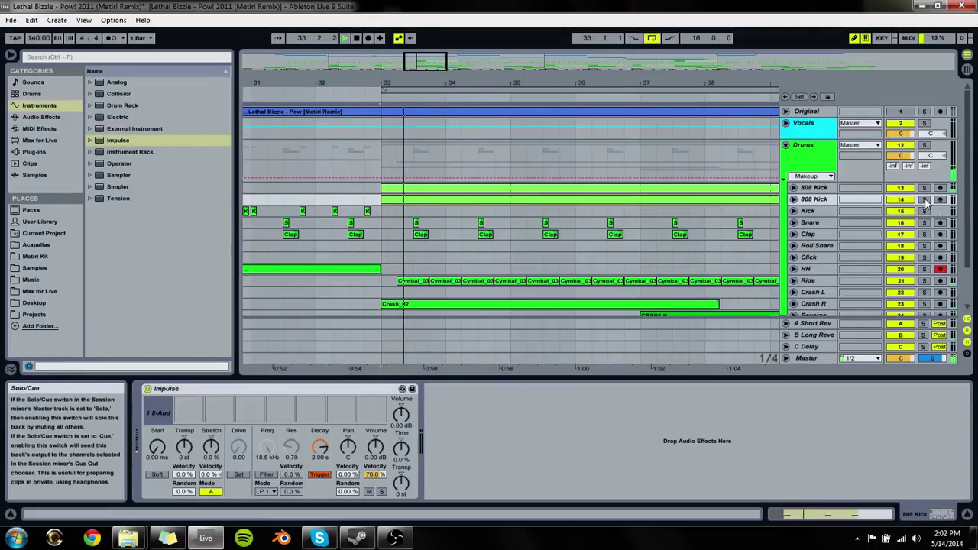
pyautogui.click(924, 199)
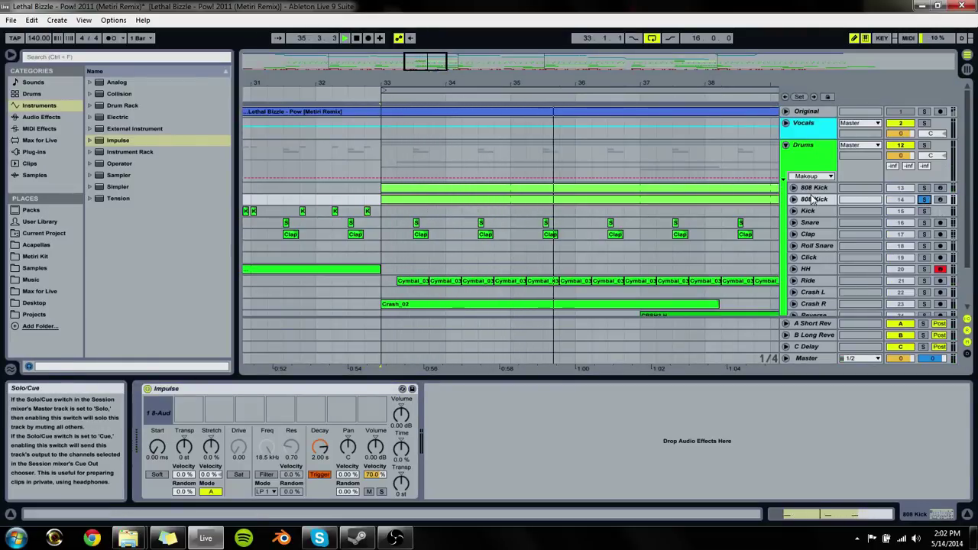
pyautogui.click(793, 199)
pyautogui.click(794, 199)
pyautogui.click(794, 199)
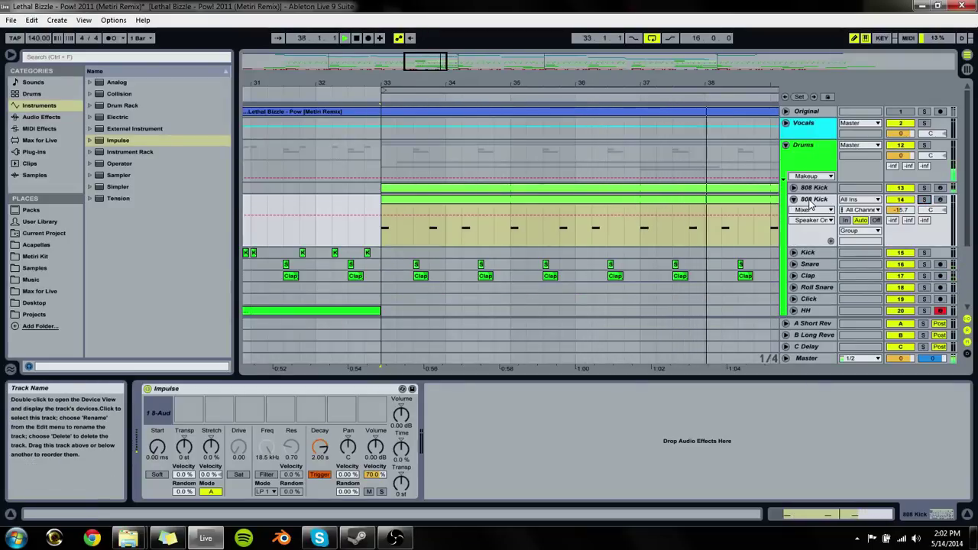
pyautogui.click(924, 198)
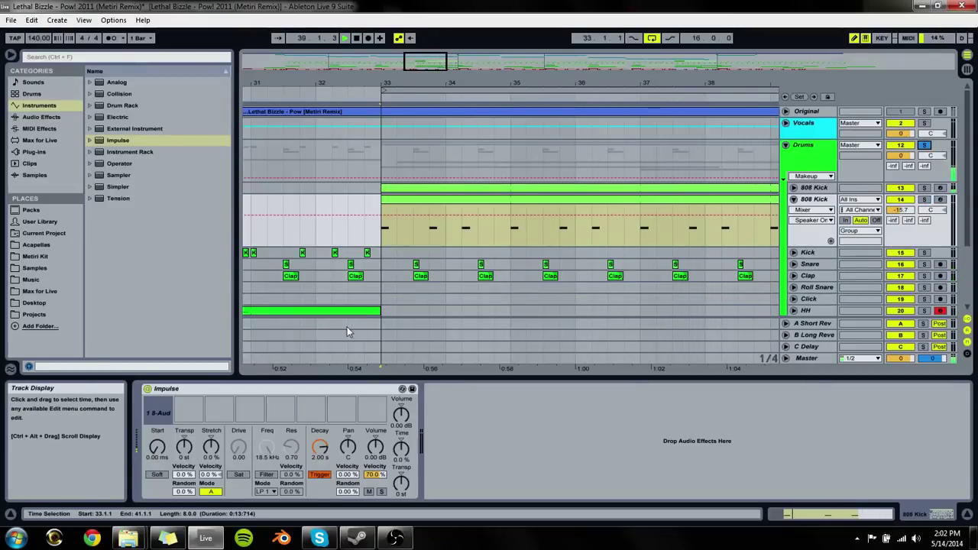
# Step: Audition the Impulse's first slot and move all notes of the duplicate's MIDI clip from C-1 up to the 1 8-Audio slot
pyautogui.click(317, 390)
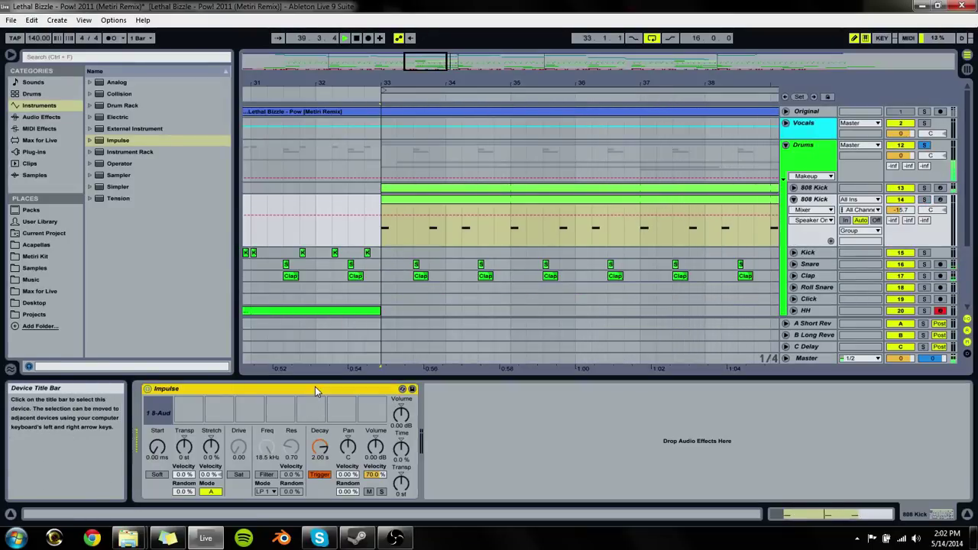
pyautogui.click(159, 406)
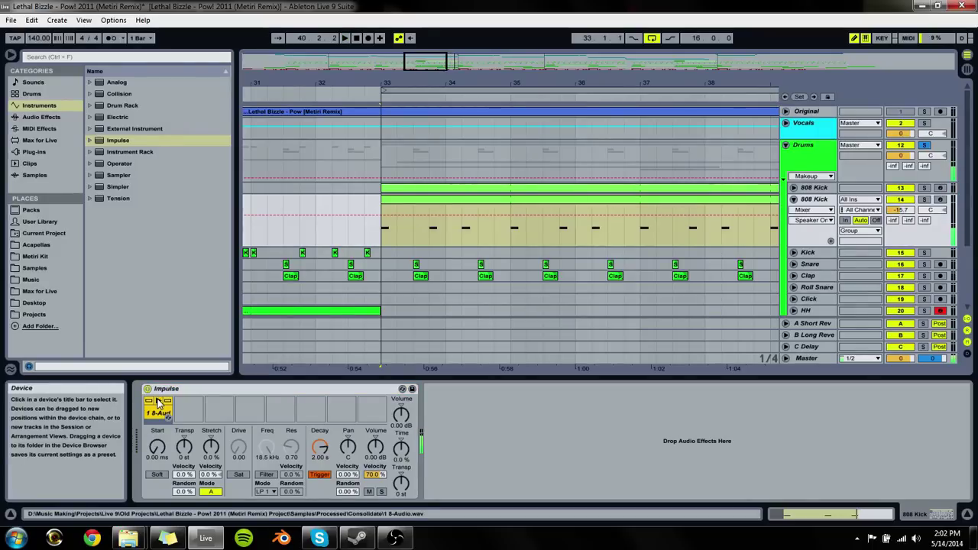
pyautogui.doubleClick(424, 201)
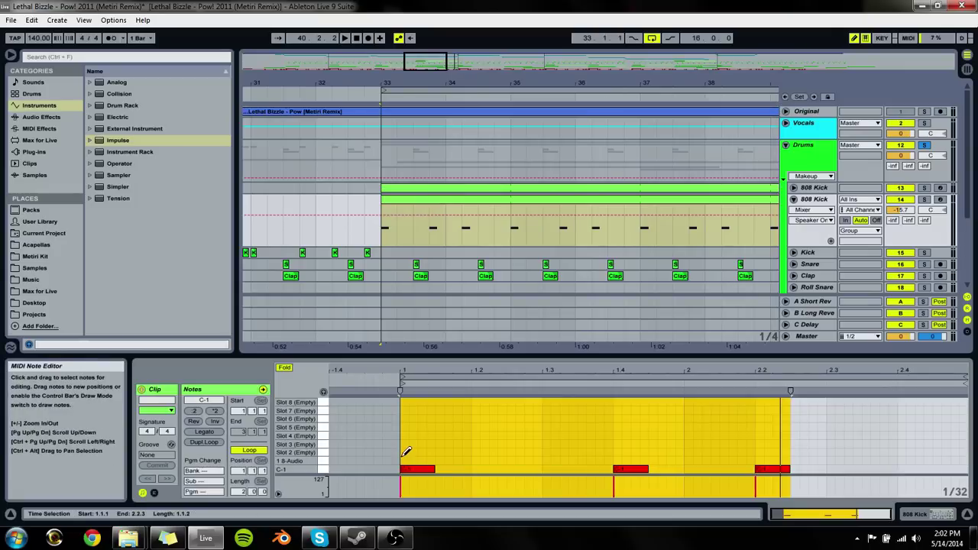
pyautogui.moveTo(416, 470)
pyautogui.mouseDown()
pyautogui.moveTo(427, 458)
pyautogui.moveTo(419, 468)
pyautogui.mouseUp()
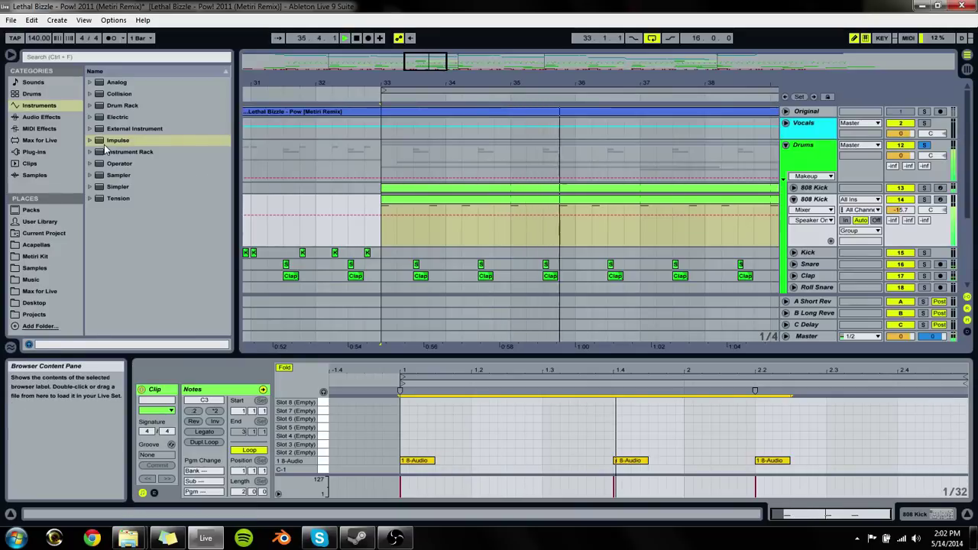
# Step: Deactivate the duplicated 808 Kick track and set its track volume to -15.7 dB
pyautogui.press('space')
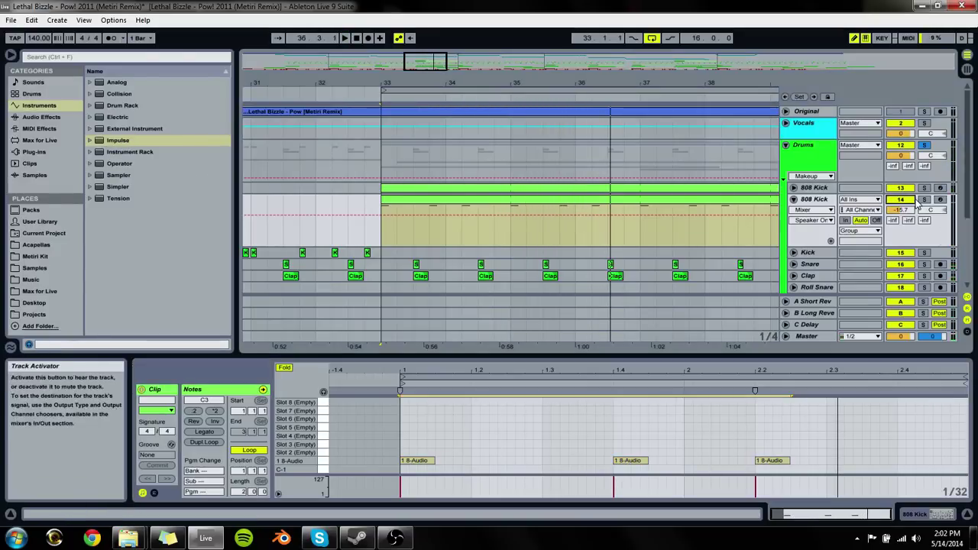
pyautogui.click(901, 210)
pyautogui.press('Delete')
pyautogui.press('space')
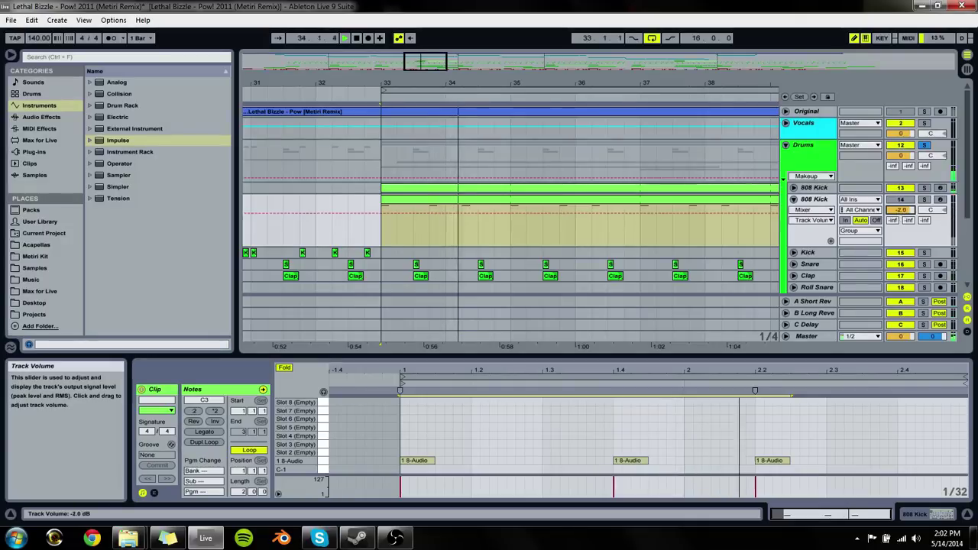
pyautogui.moveTo(902, 210); pyautogui.dragTo(899, 218)
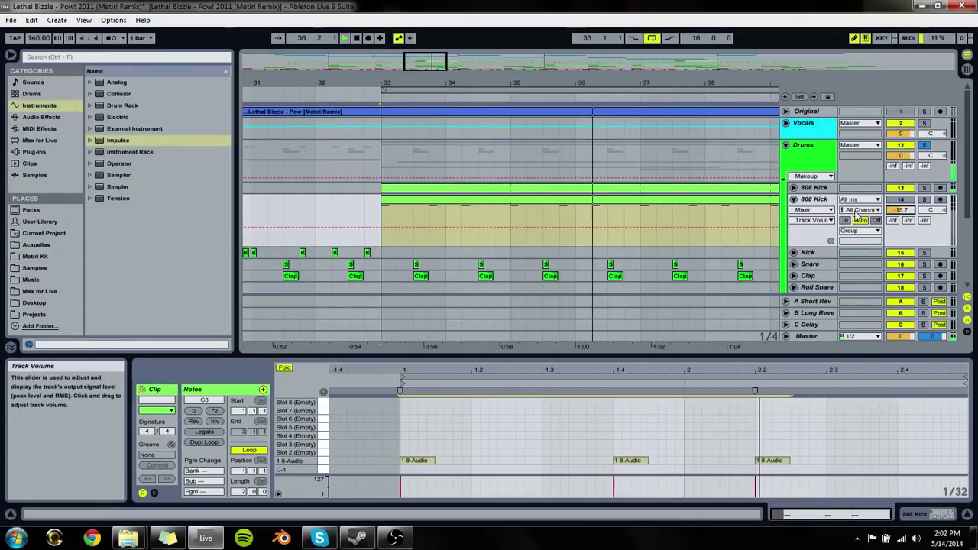
# Step: Fold the duplicated 808 Kick track, rename it Ghost 808, and move it above the original 808 Kick
pyautogui.click(793, 199)
pyautogui.click(787, 146)
pyautogui.click(787, 146)
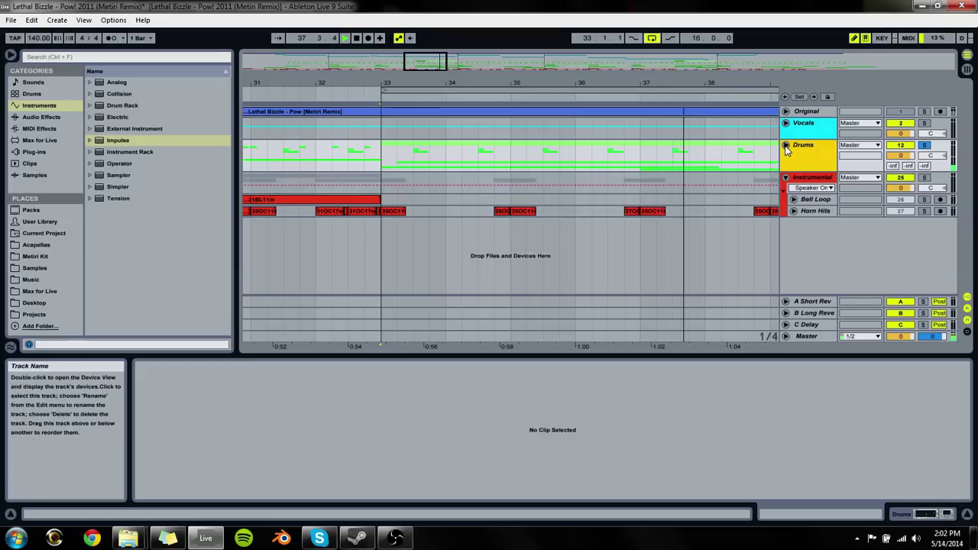
pyautogui.click(815, 200)
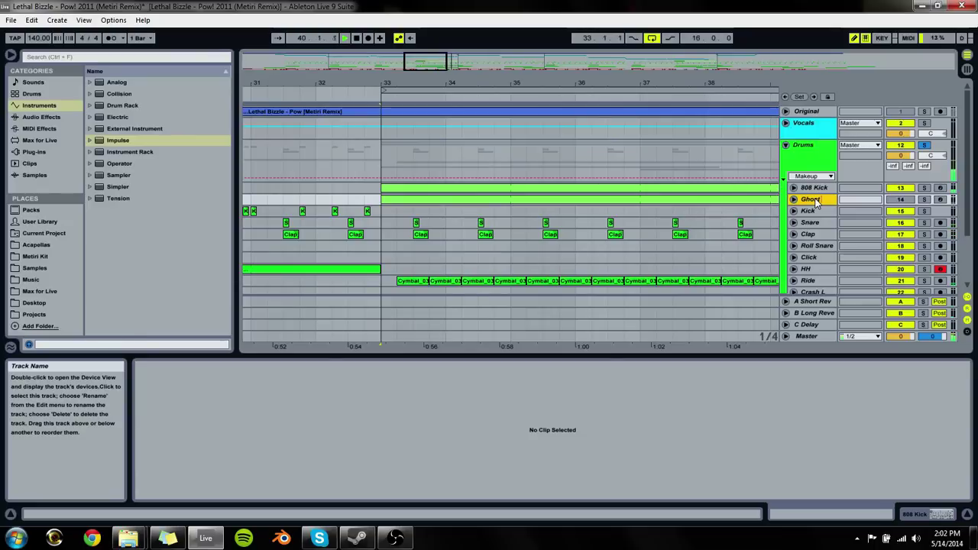
pyautogui.moveTo(819, 202); pyautogui.dragTo(820, 185)
pyautogui.moveTo(793, 152); pyautogui.dragTo(793, 161)
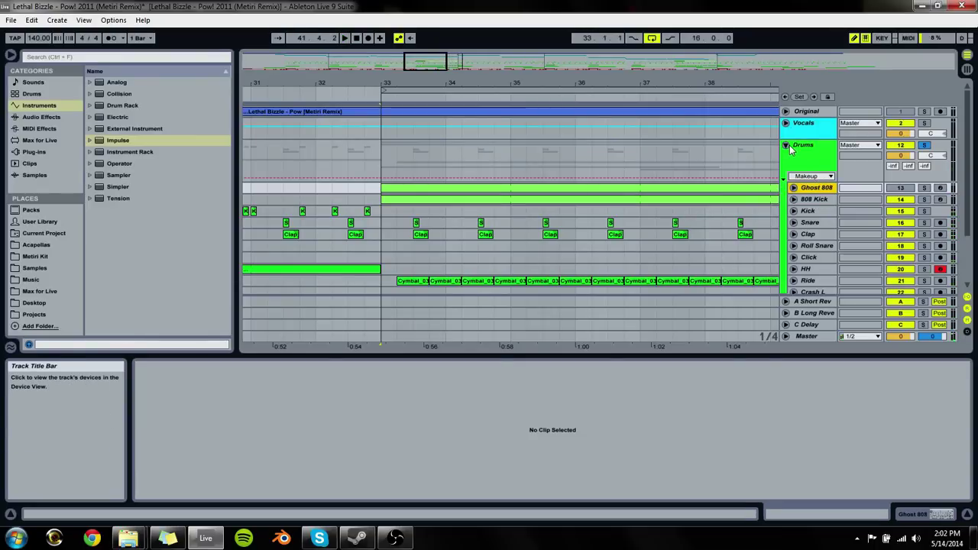
# Step: Fold the Drums group and load a Compressor onto the Instrumental group track
pyautogui.click(786, 145)
pyautogui.moveTo(593, 88); pyautogui.dragTo(489, 30)
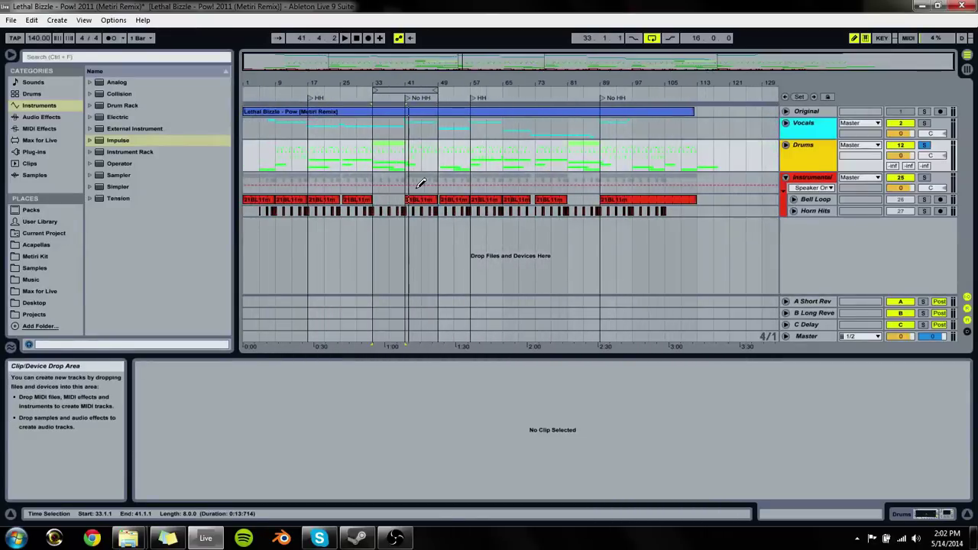
pyautogui.click(795, 189)
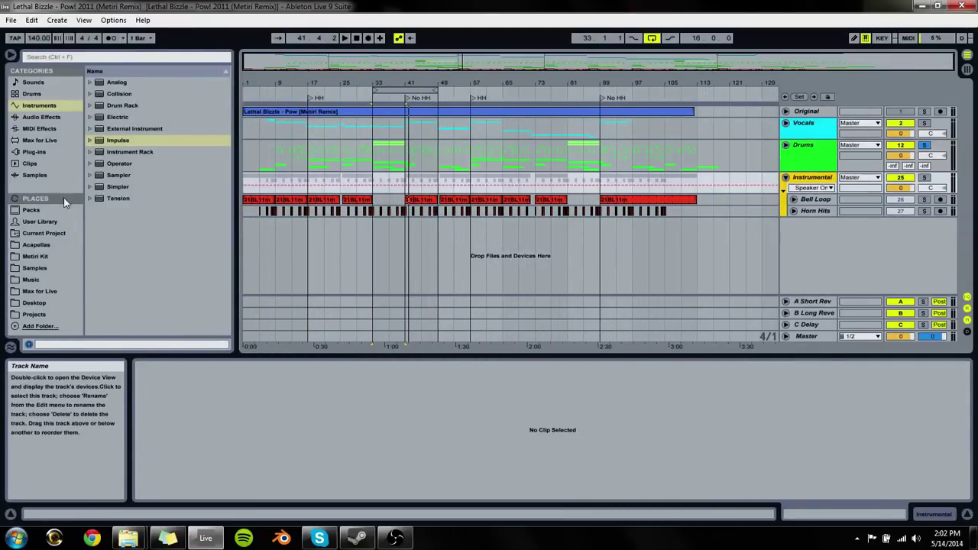
pyautogui.click(38, 117)
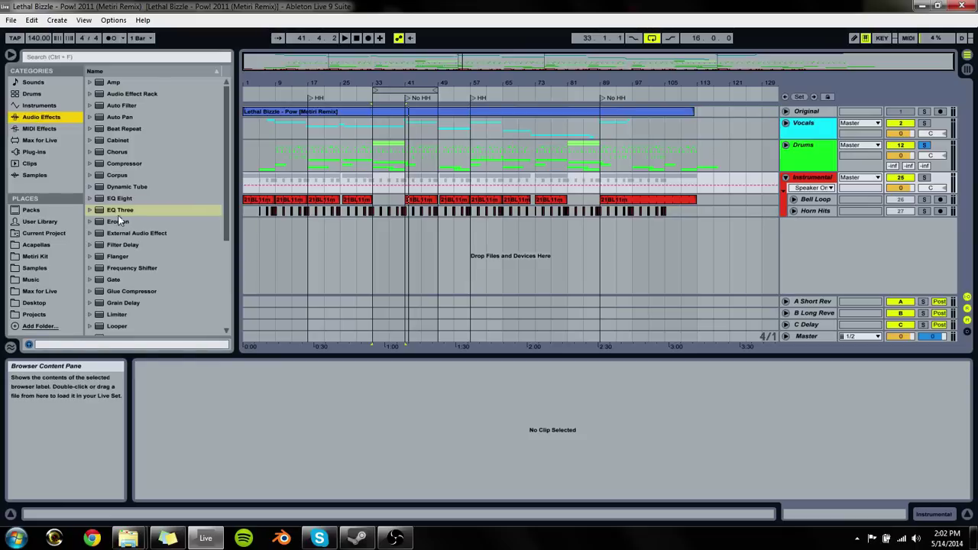
pyautogui.moveTo(126, 167); pyautogui.dragTo(631, 208)
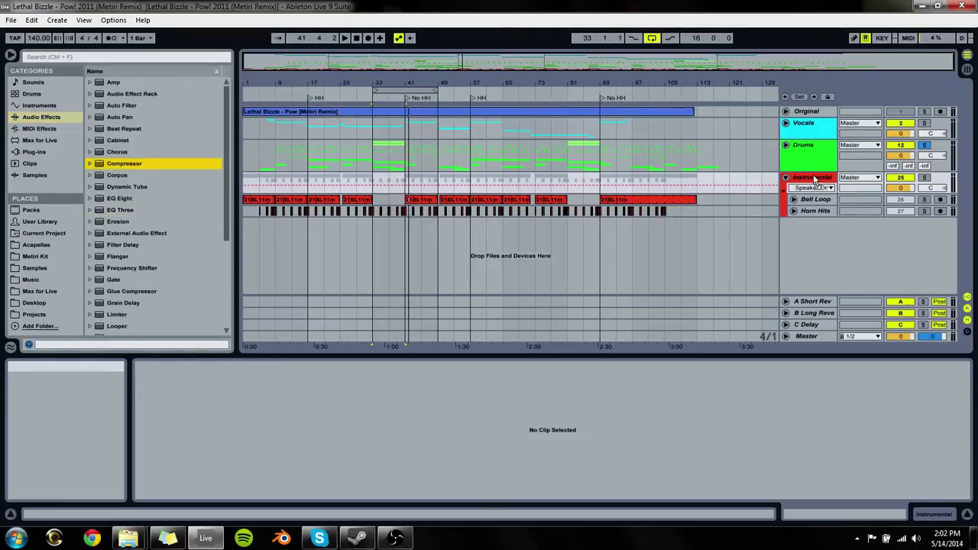
pyautogui.moveTo(816, 211); pyautogui.dragTo(816, 211)
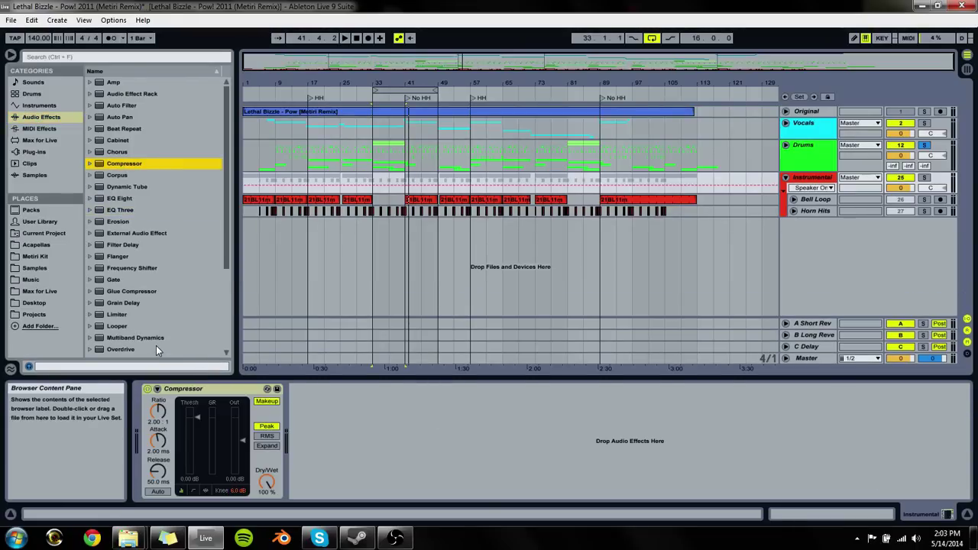
# Step: Enable Sidechain on the Instrumental group's Compressor and duplicate the device
pyautogui.click(177, 390)
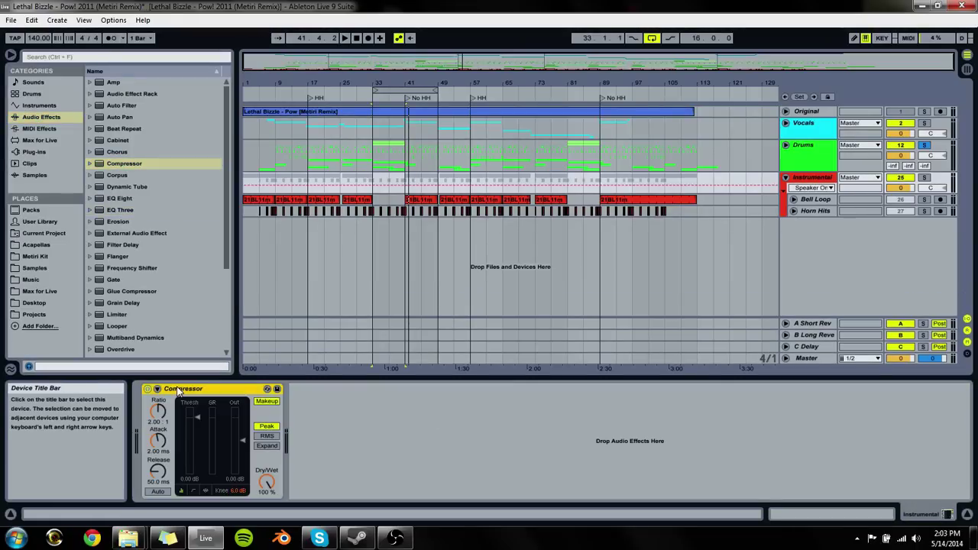
pyautogui.click(157, 388)
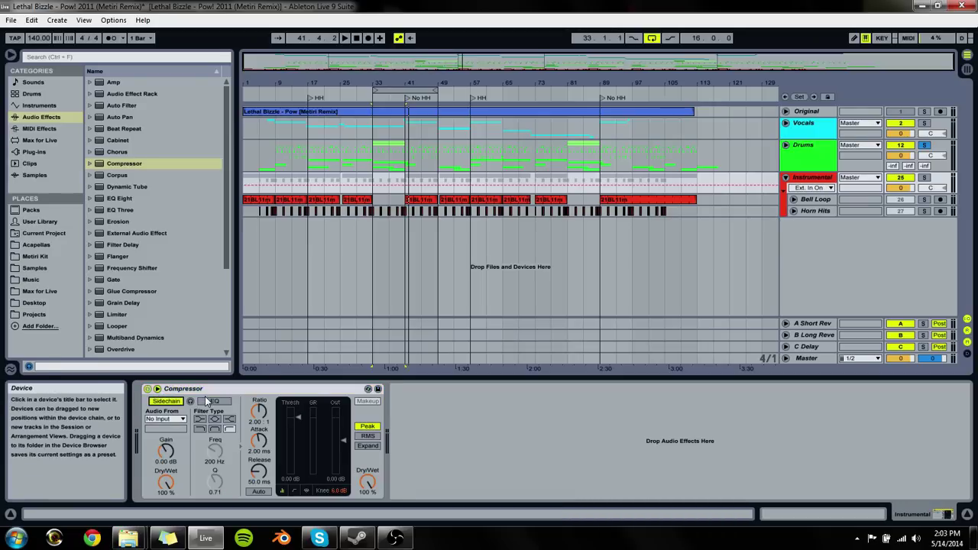
pyautogui.click(166, 401)
pyautogui.hotkey('ctrl', 'd')
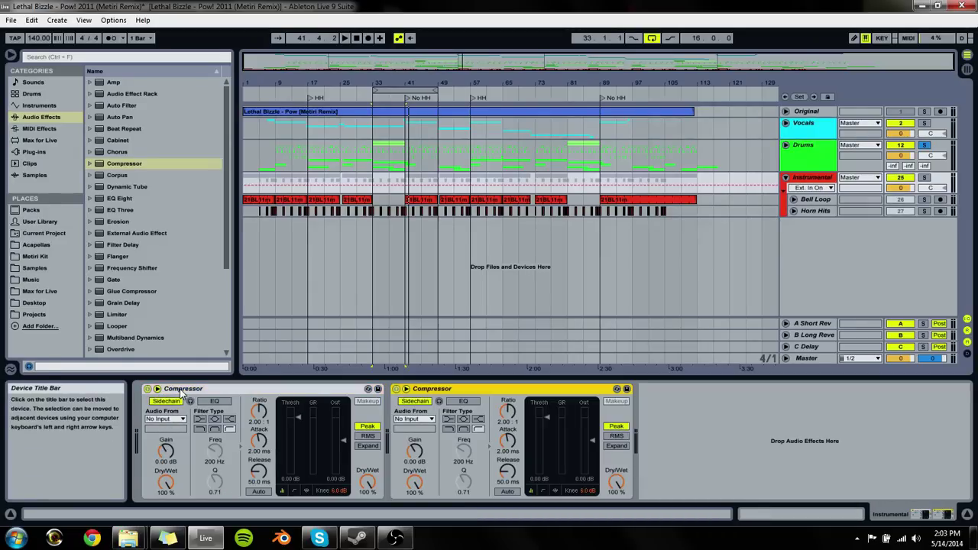
# Step: Set the sidechain source of the first Compressor to Ghost 808 and of the second to Kick
pyautogui.click(165, 419)
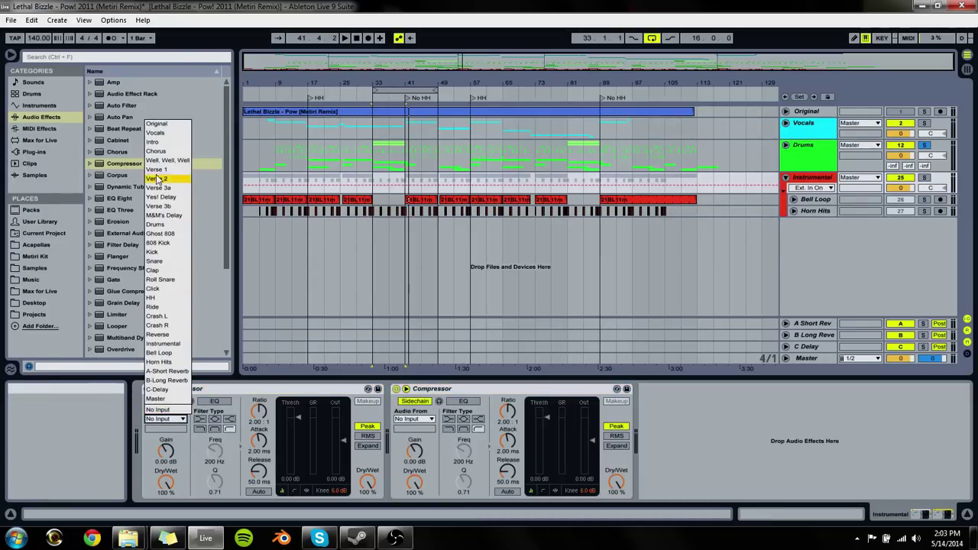
pyautogui.click(156, 234)
pyautogui.click(428, 418)
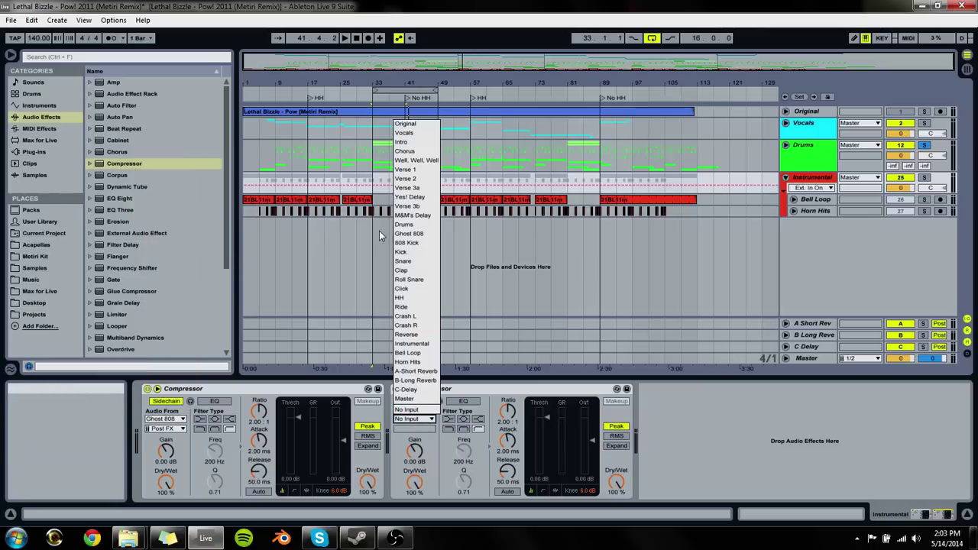
pyautogui.click(409, 261)
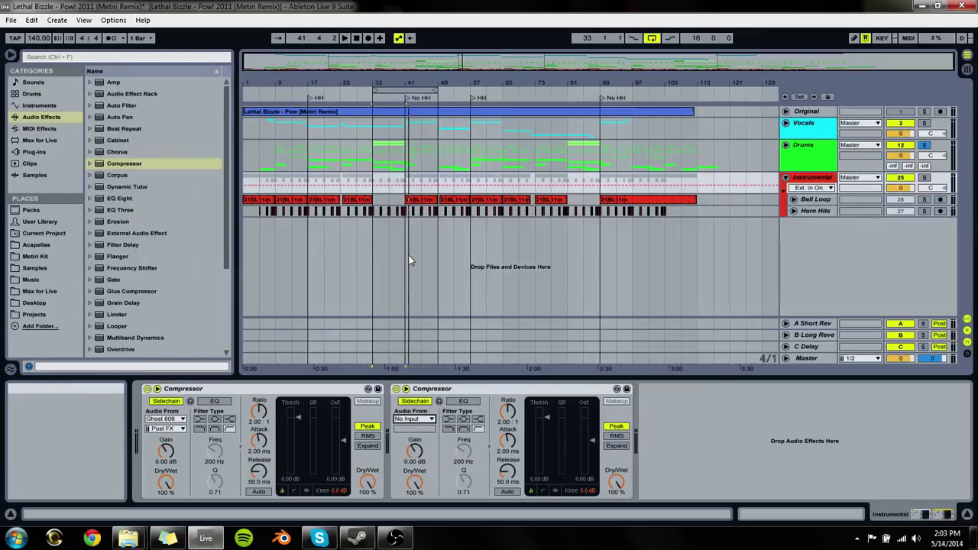
# Step: Duplicate the Kick-sidechained Compressor and set the copy's sidechain source to Snare
pyautogui.click(467, 391)
pyautogui.hotkey('ctrl', 'd')
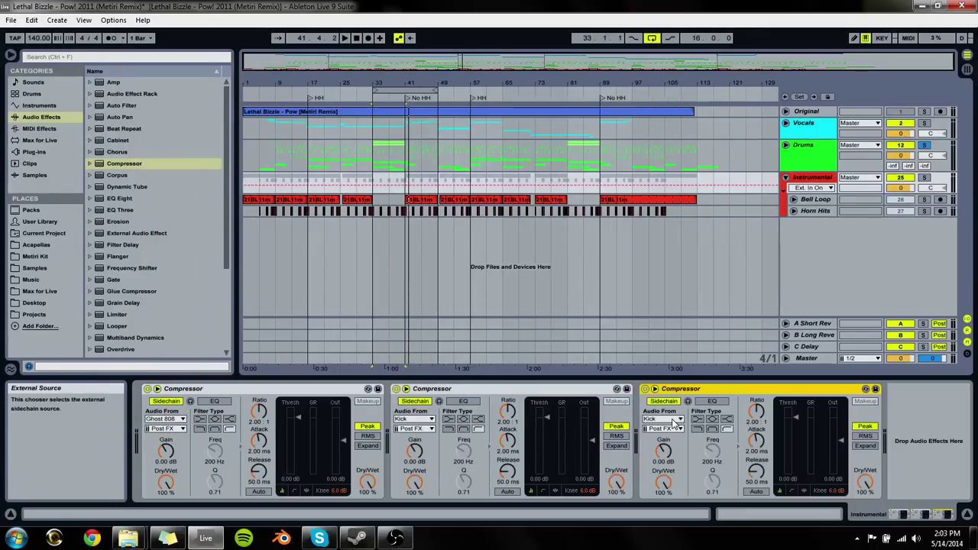
pyautogui.click(664, 419)
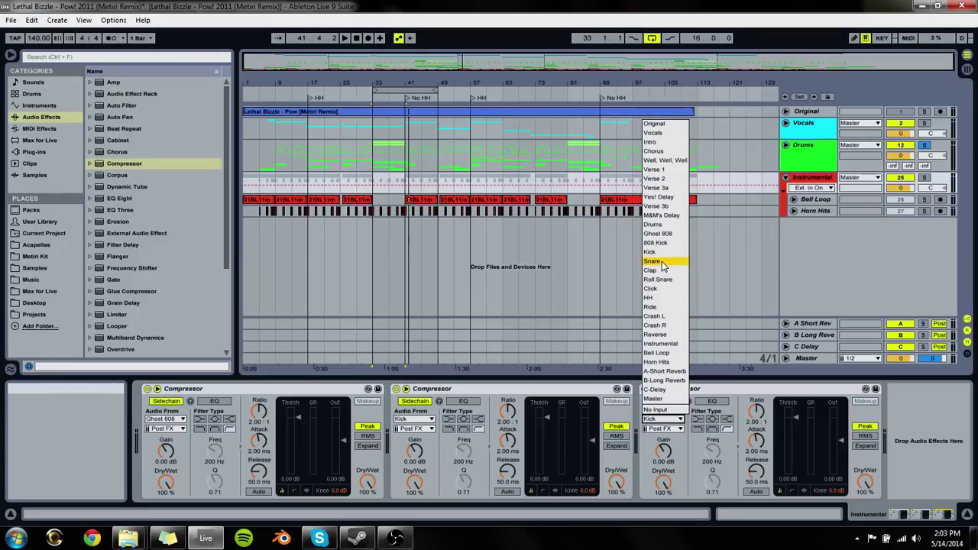
pyautogui.click(654, 261)
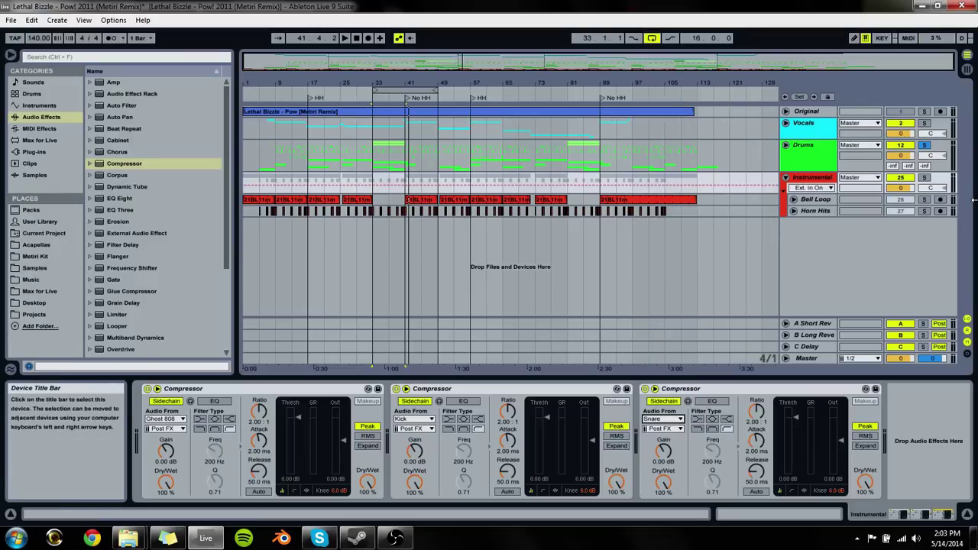
# Step: Play the soloed Instrumental group and set the Ghost 808 Compressor to -9.04 dB threshold, 0.32 ms attack and 33.9 ms release
pyautogui.press('space')
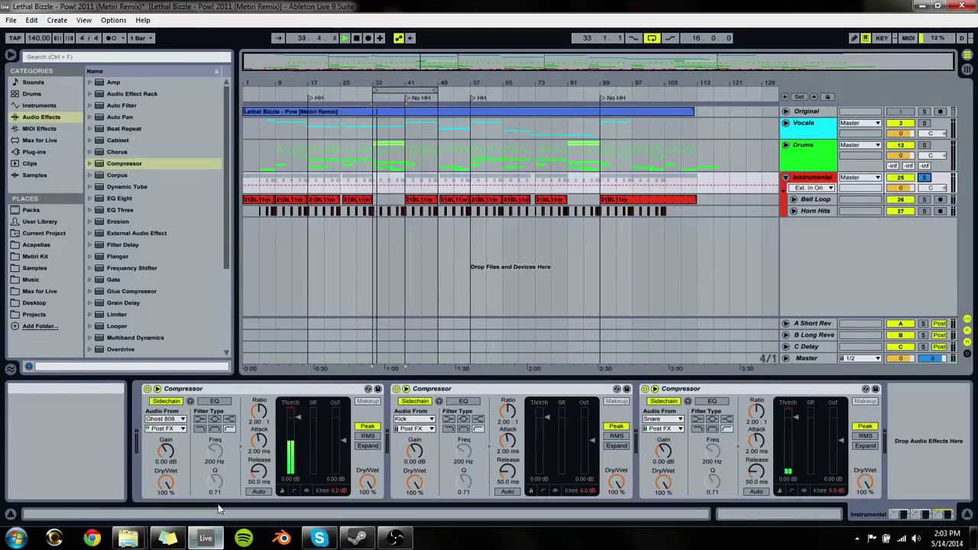
pyautogui.moveTo(297, 417); pyautogui.dragTo(263, 460)
pyautogui.click(259, 469)
pyautogui.click(261, 473)
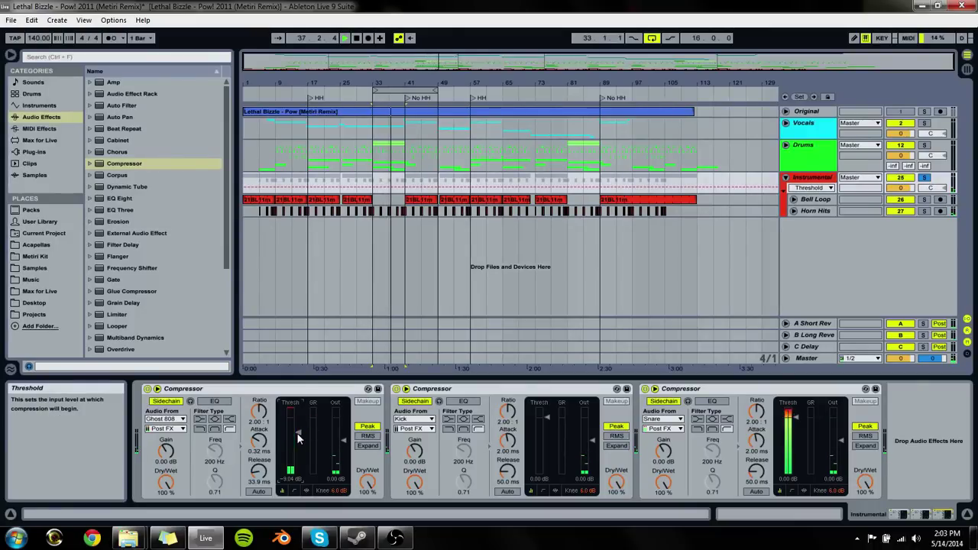
# Step: Set the playback loop to the single bar from 40.1.1 to 41.1.1 using a time selection on the Bell Loop track
pyautogui.moveTo(422, 88); pyautogui.dragTo(420, 206)
pyautogui.click(420, 206)
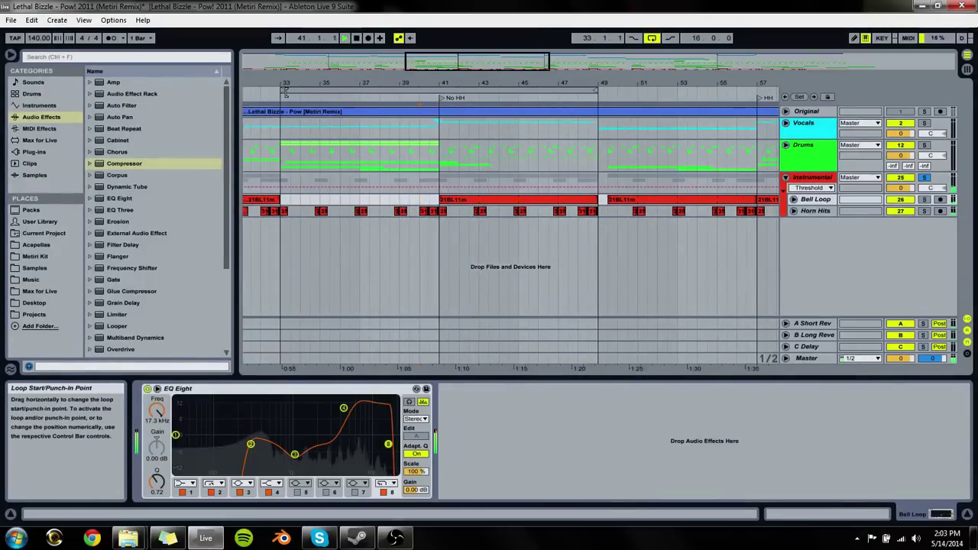
pyautogui.click(426, 163)
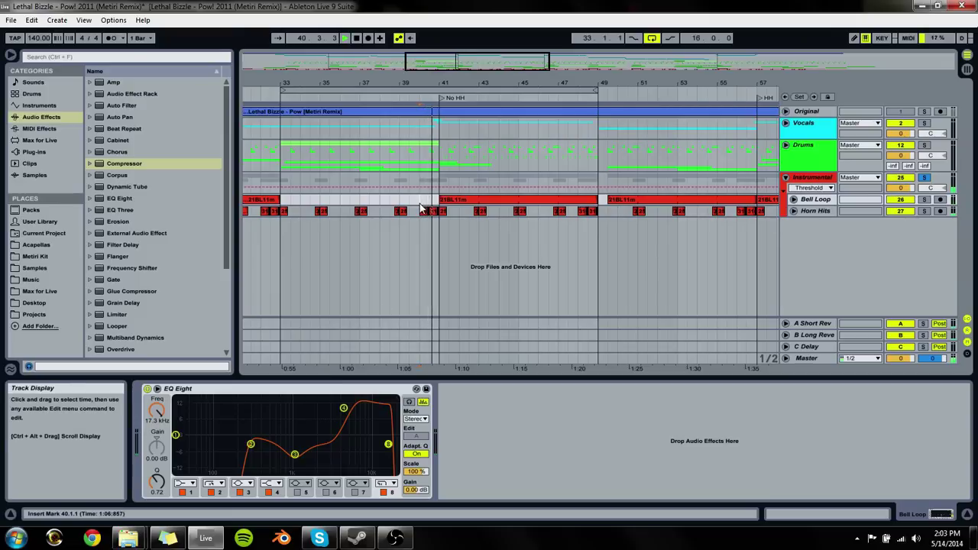
pyautogui.moveTo(421, 208); pyautogui.dragTo(437, 208)
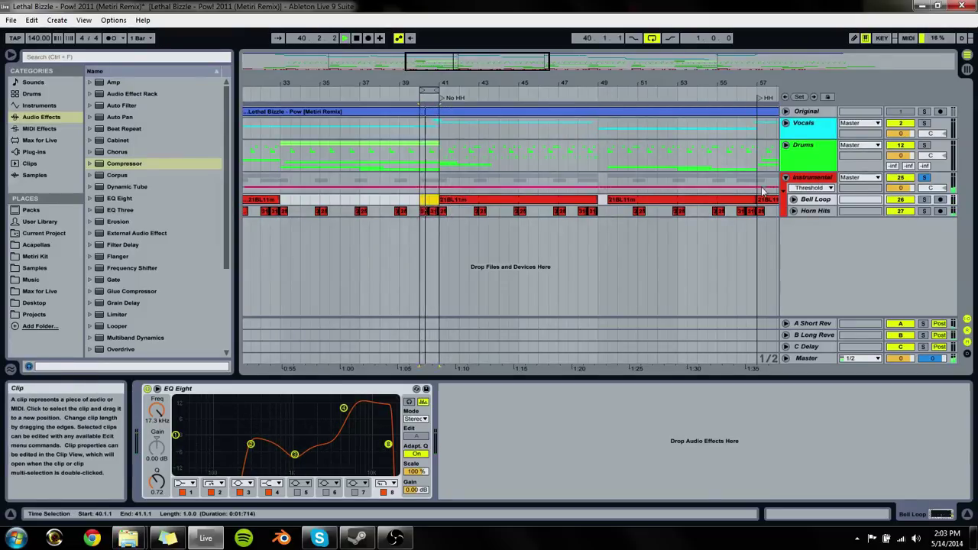
# Step: Set the Ghost 808 Compressor on the Instrumental group to -7.94 dB threshold, 0.04 ms attack, 2.25:1 ratio and 98.7 ms release during playback
pyautogui.click(762, 191)
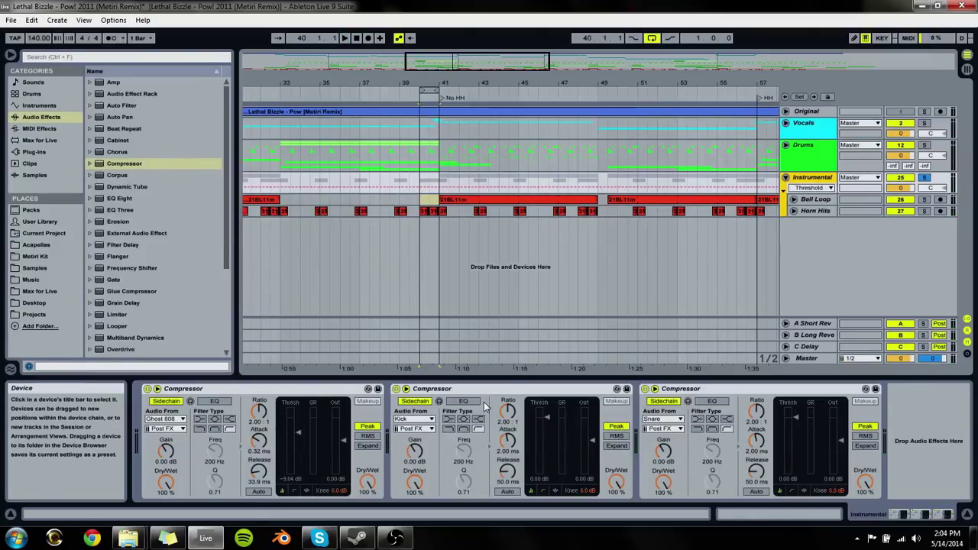
pyautogui.press('space')
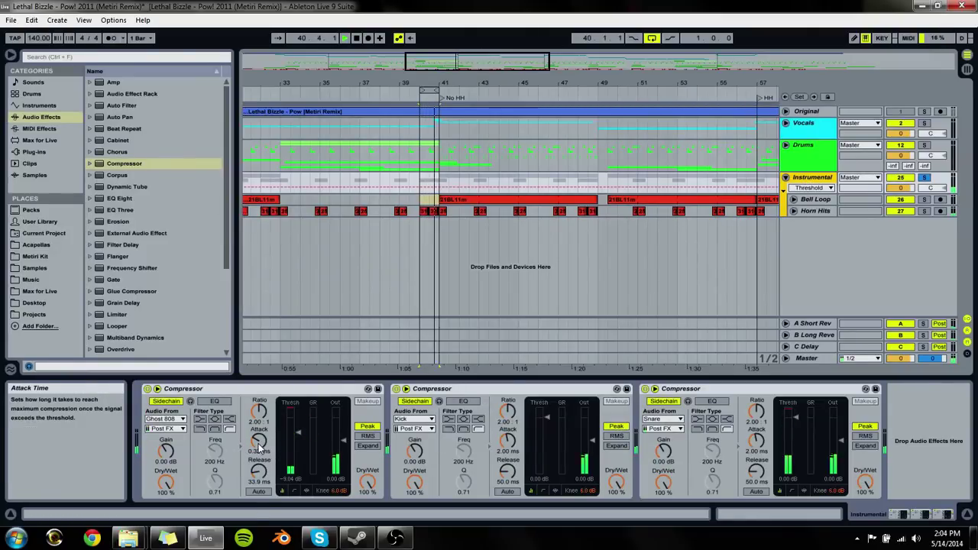
pyautogui.moveTo(308, 438); pyautogui.dragTo(298, 428)
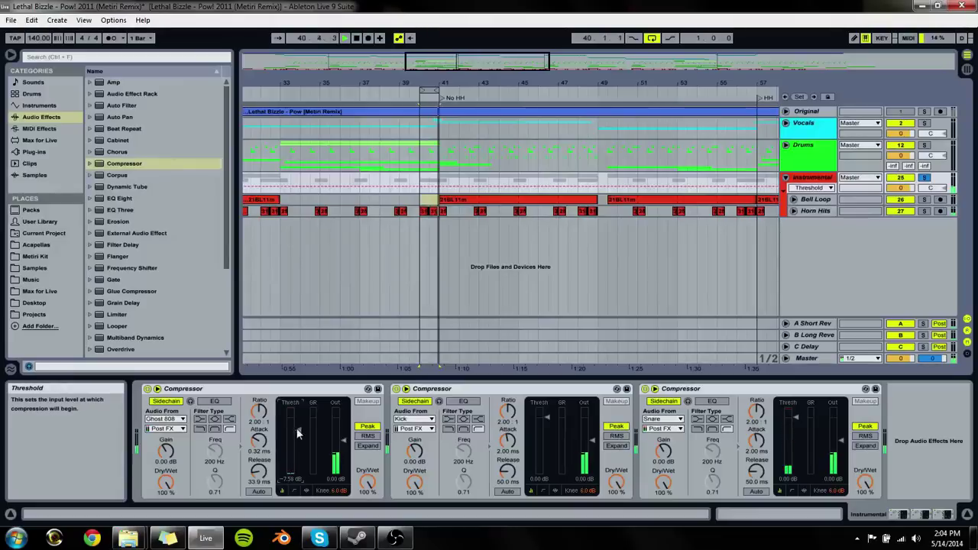
pyautogui.moveTo(262, 458); pyautogui.dragTo(262, 489)
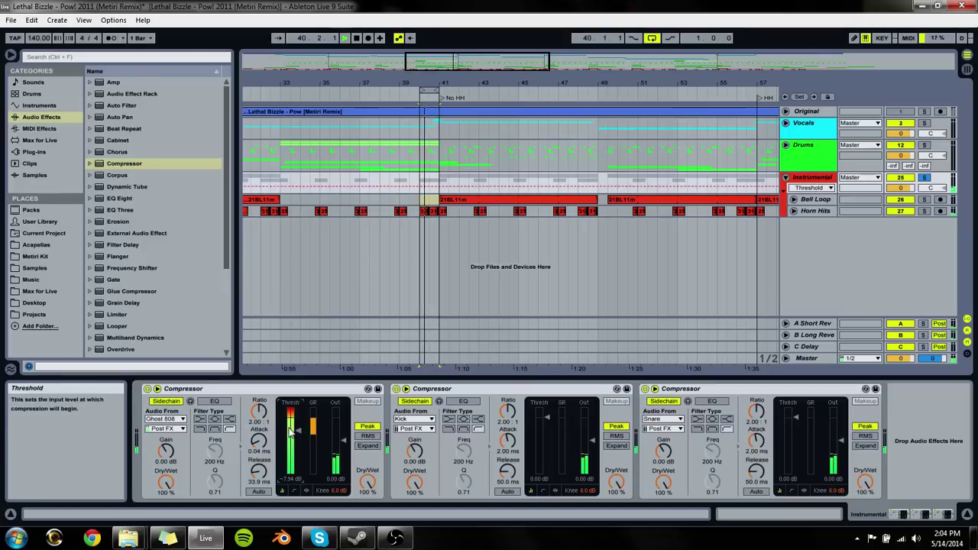
pyautogui.moveTo(259, 413)
pyautogui.mouseDown()
pyautogui.moveTo(259, 401)
pyautogui.moveTo(266, 423)
pyautogui.mouseUp()
pyautogui.moveTo(258, 472); pyautogui.dragTo(258, 461)
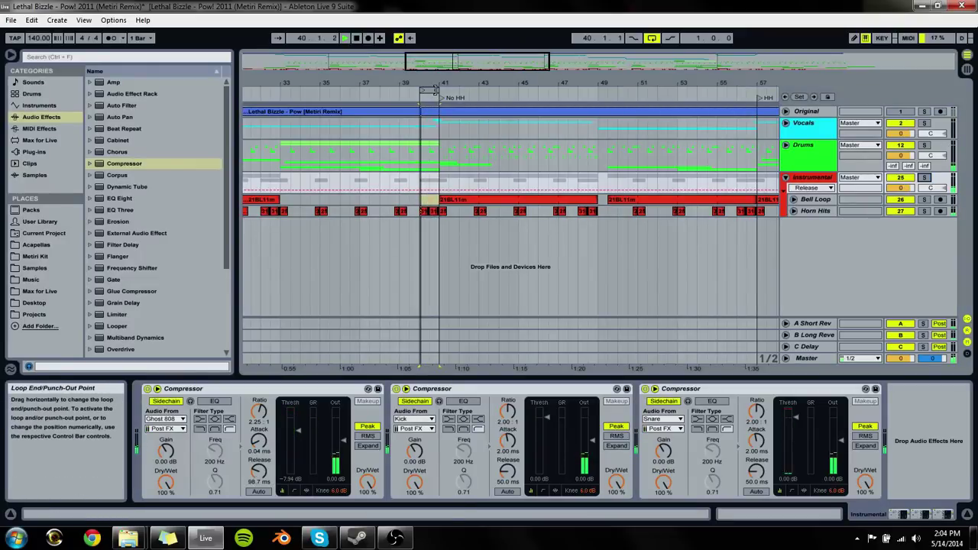
# Step: Loop 13 bars from 41.1.1 and set the Kick-sidechained Compressor to -10.1 dB threshold, 0.22 ms attack and 33.9 ms release
pyautogui.moveTo(435, 90); pyautogui.dragTo(681, 90)
pyautogui.moveTo(495, 91)
pyautogui.mouseDown()
pyautogui.moveTo(518, 92)
pyautogui.moveTo(507, 92)
pyautogui.mouseUp()
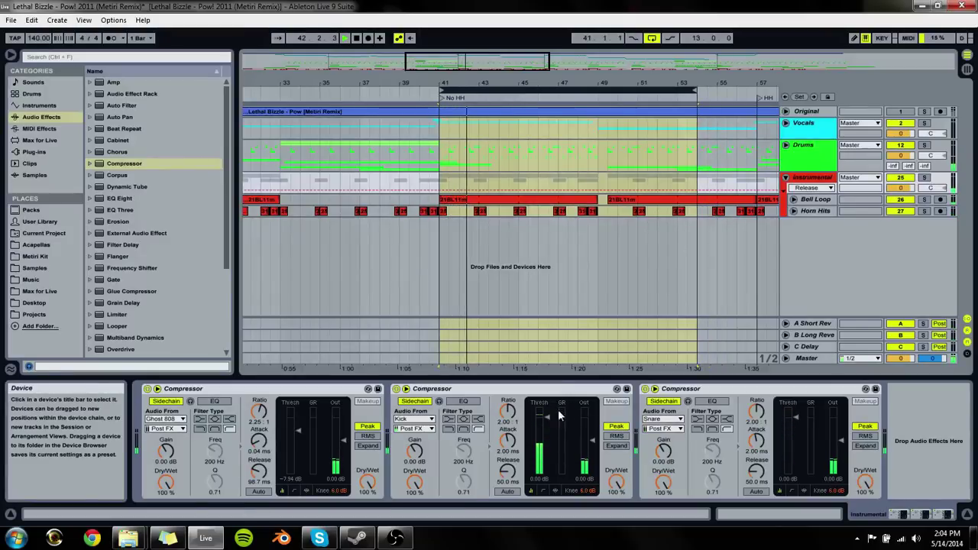
pyautogui.moveTo(559, 415); pyautogui.dragTo(558, 434)
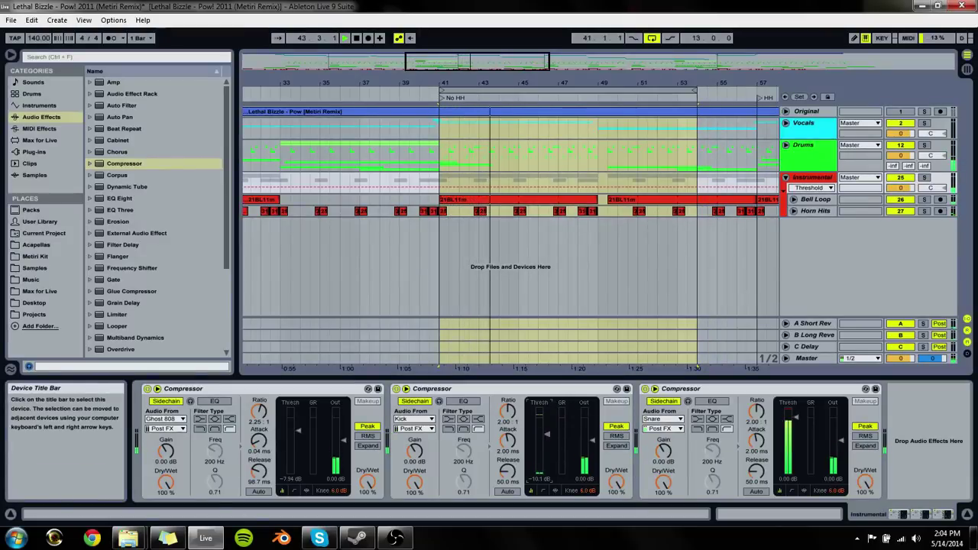
pyautogui.click(587, 211)
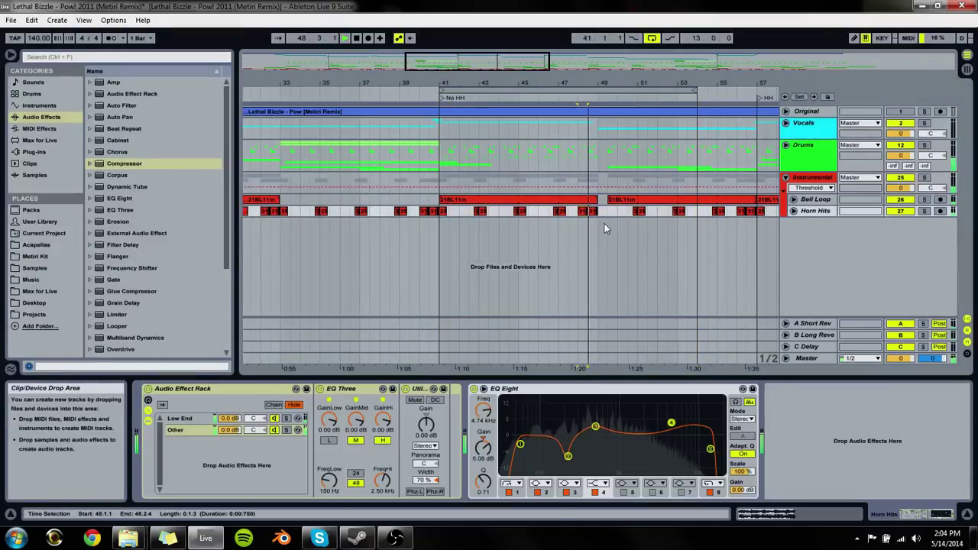
pyautogui.click(581, 182)
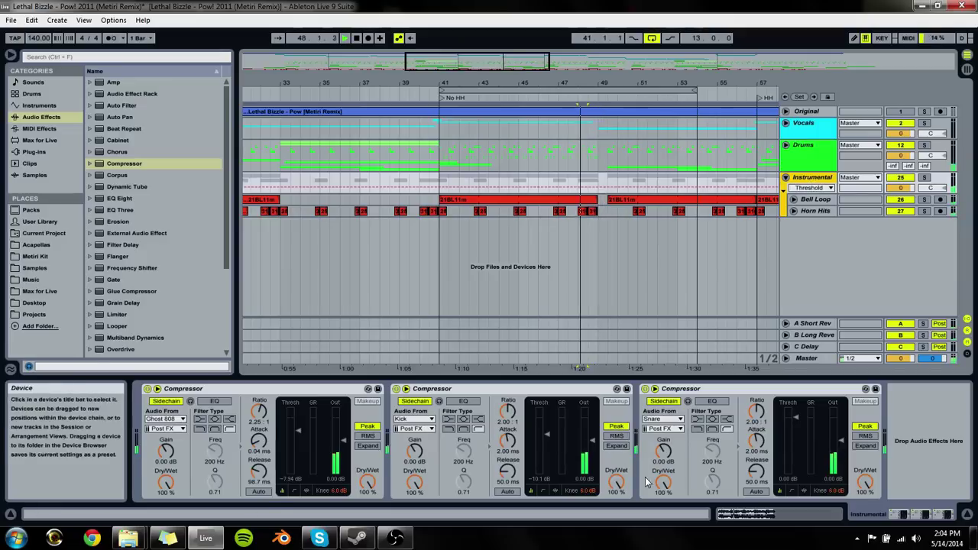
pyautogui.click(508, 440)
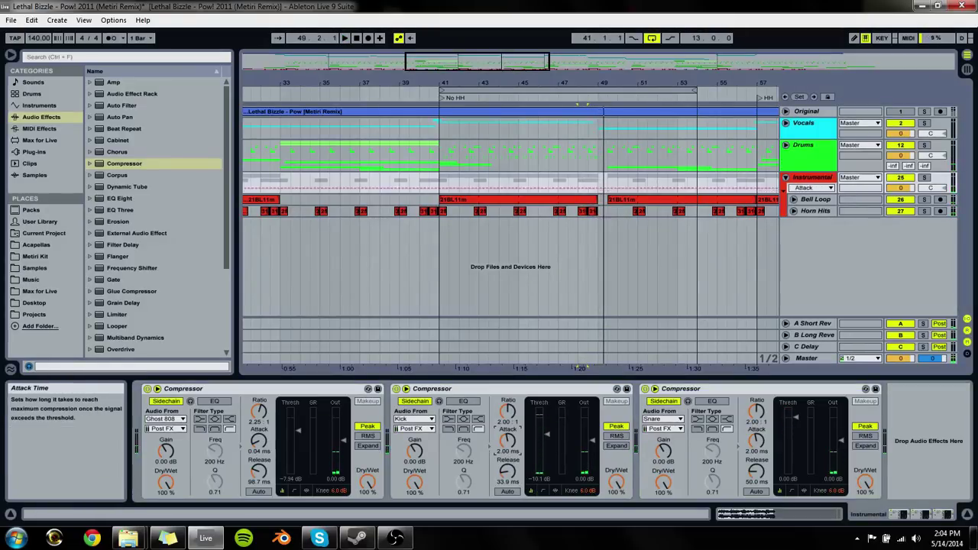
pyautogui.click(923, 177)
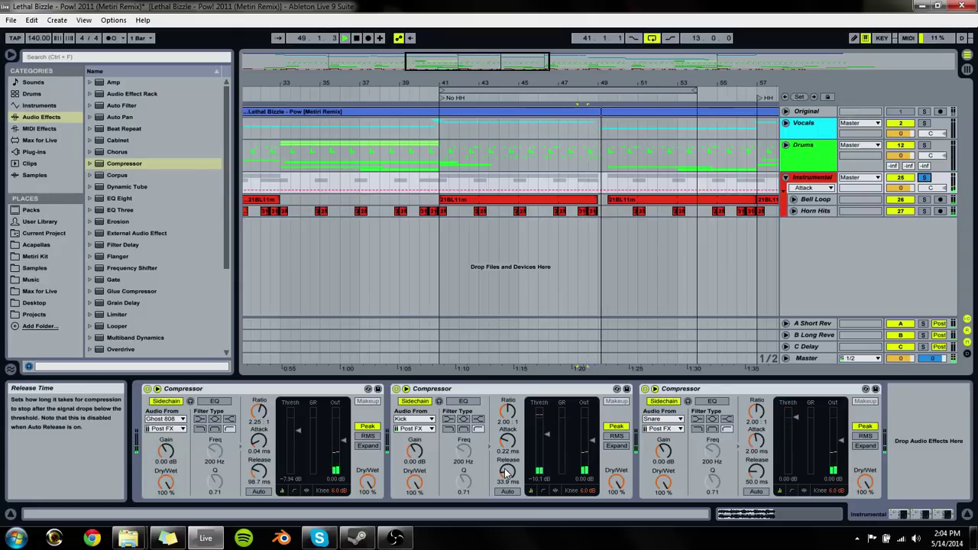
pyautogui.press('space')
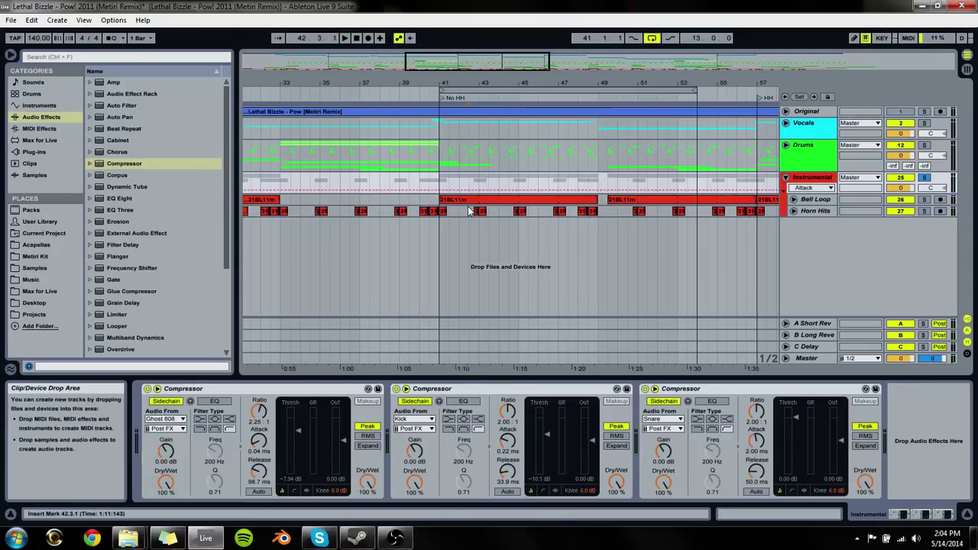
# Step: Play the soloed Instrumental group and set the Snare-sidechained Compressor to -12.0 dB threshold, 0.11 ms attack and 63.2 ms release
pyautogui.click(457, 200)
pyautogui.press('space')
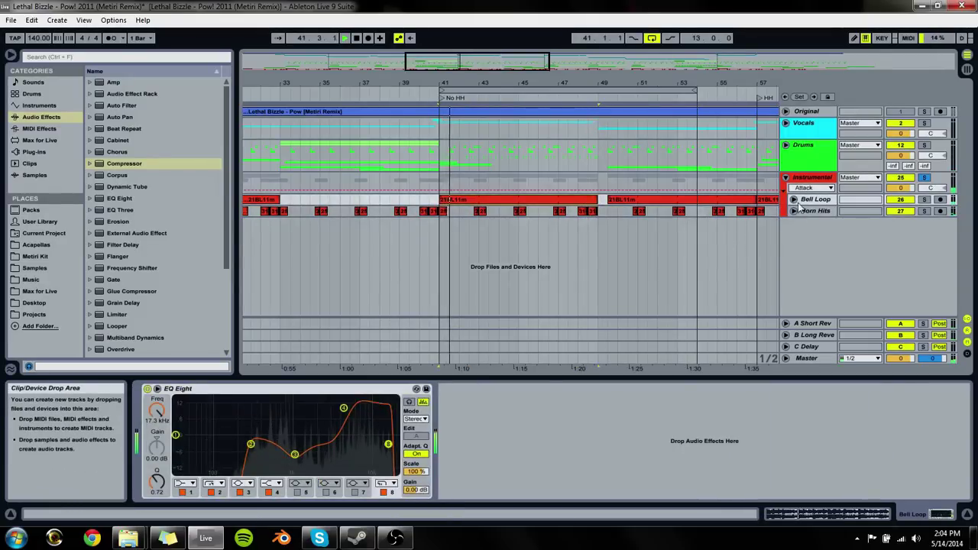
pyautogui.click(800, 180)
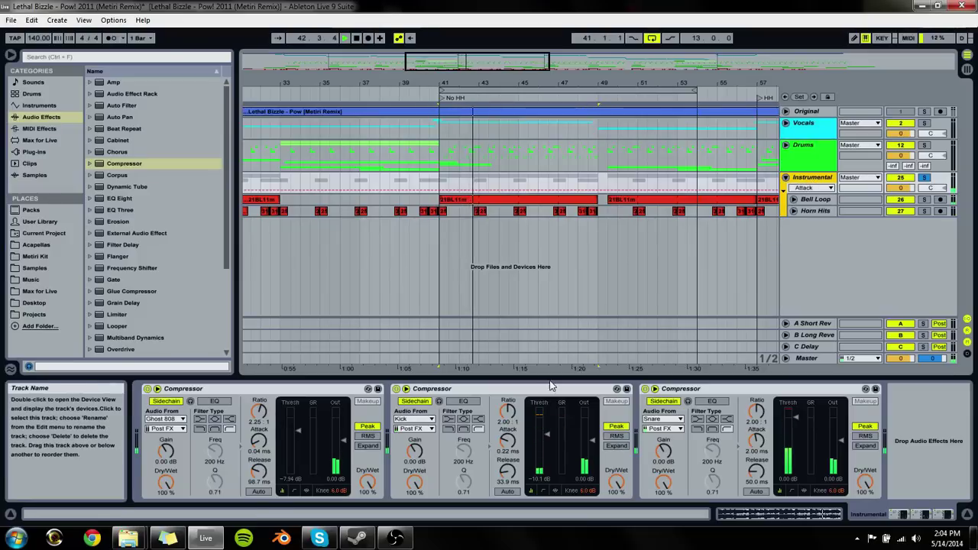
pyautogui.moveTo(795, 418); pyautogui.dragTo(794, 437)
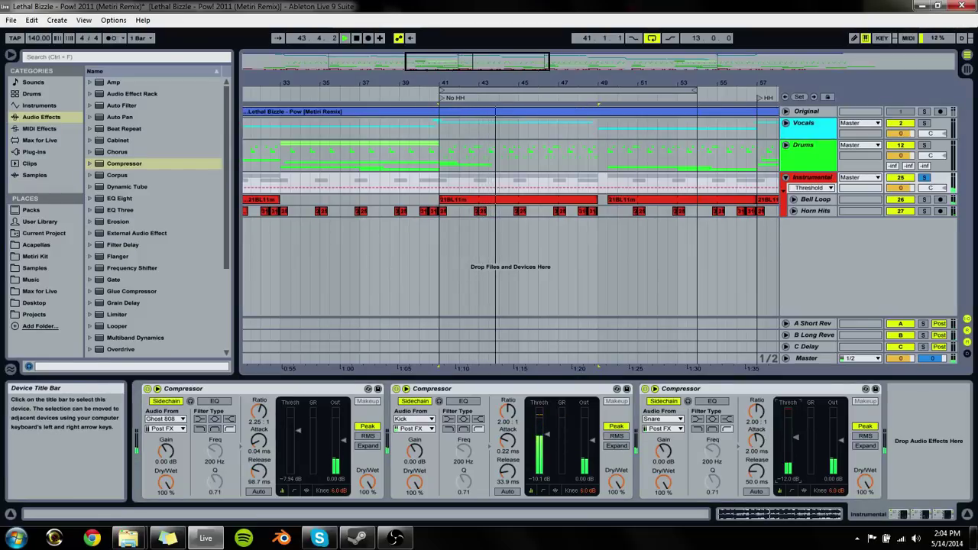
pyautogui.click(751, 452)
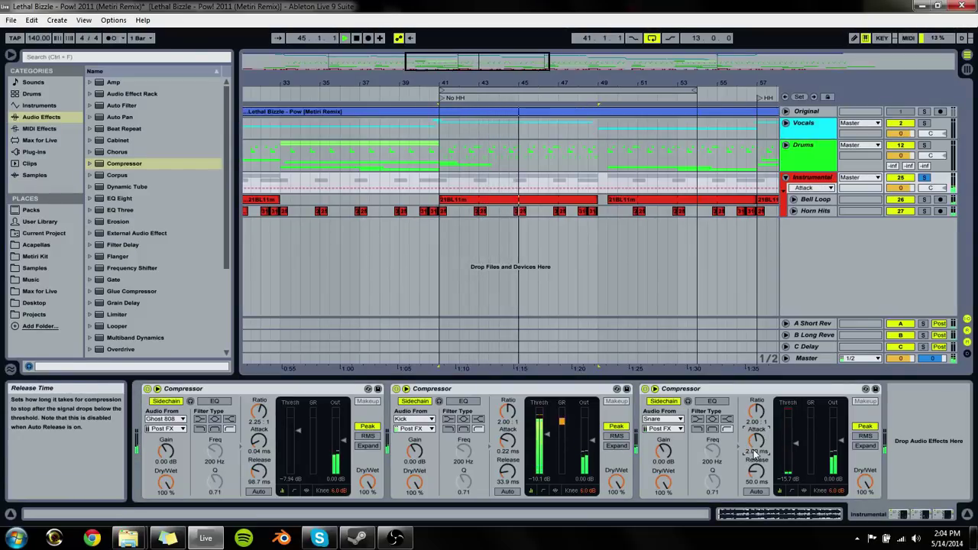
pyautogui.click(754, 475)
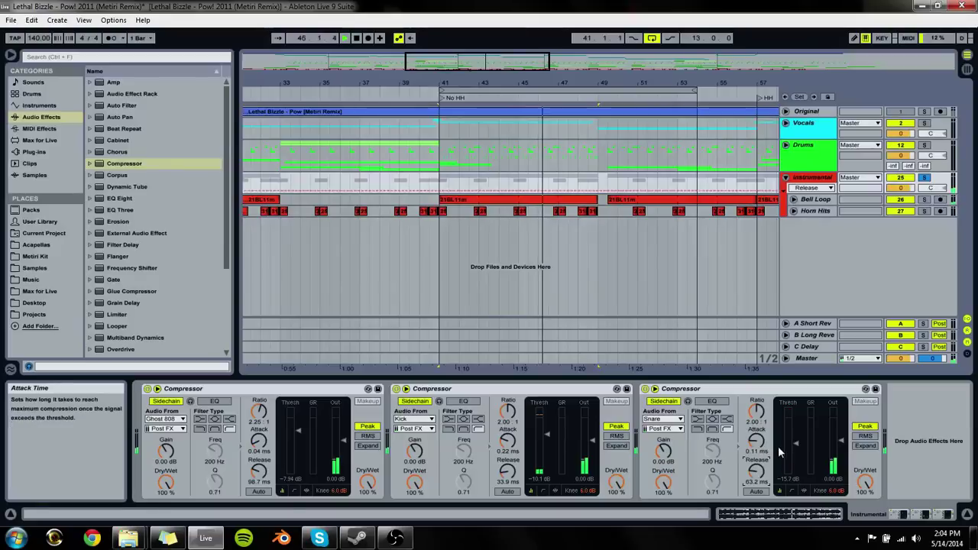
pyautogui.click(793, 441)
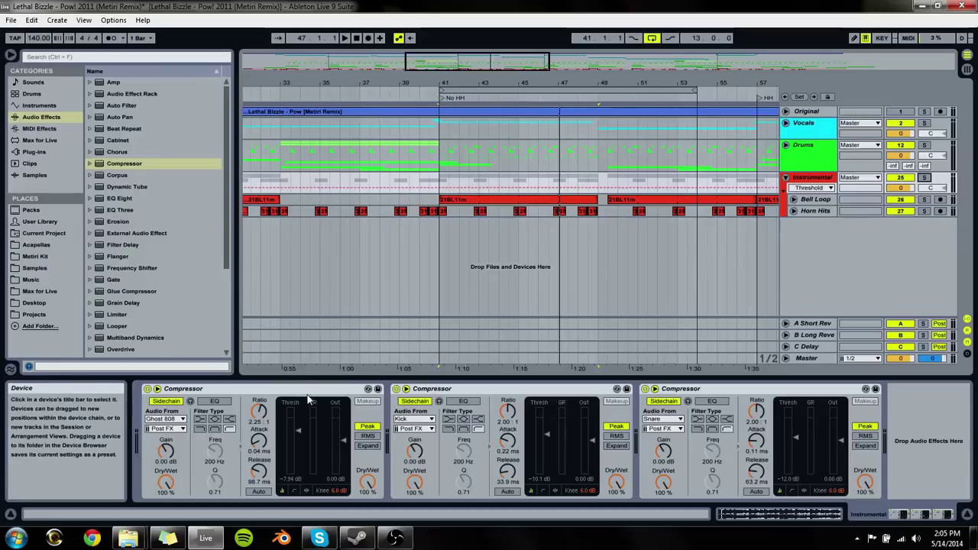
# Step: Group the Instrumental group's three Compressors into an Audio Effect Rack and play the full mix from about bar 34
pyautogui.click(359, 388)
pyautogui.keyDown('shift'); pyautogui.click(790, 394); pyautogui.keyUp('shift')
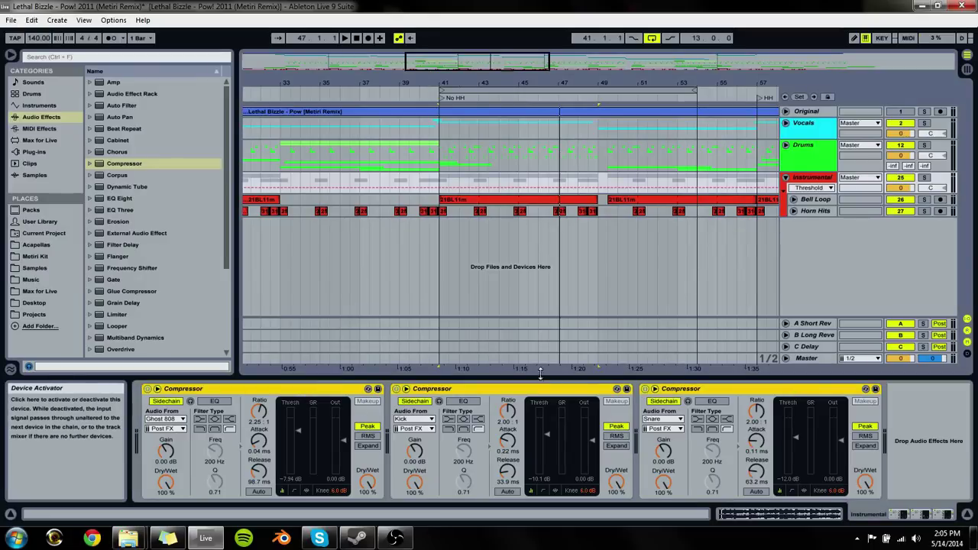
pyautogui.click(315, 209)
pyautogui.press('space')
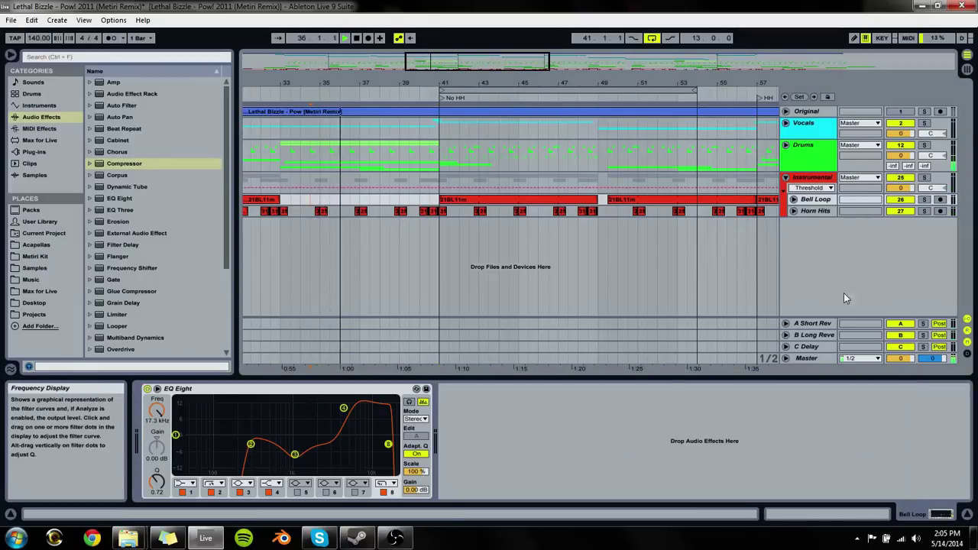
pyautogui.click(811, 178)
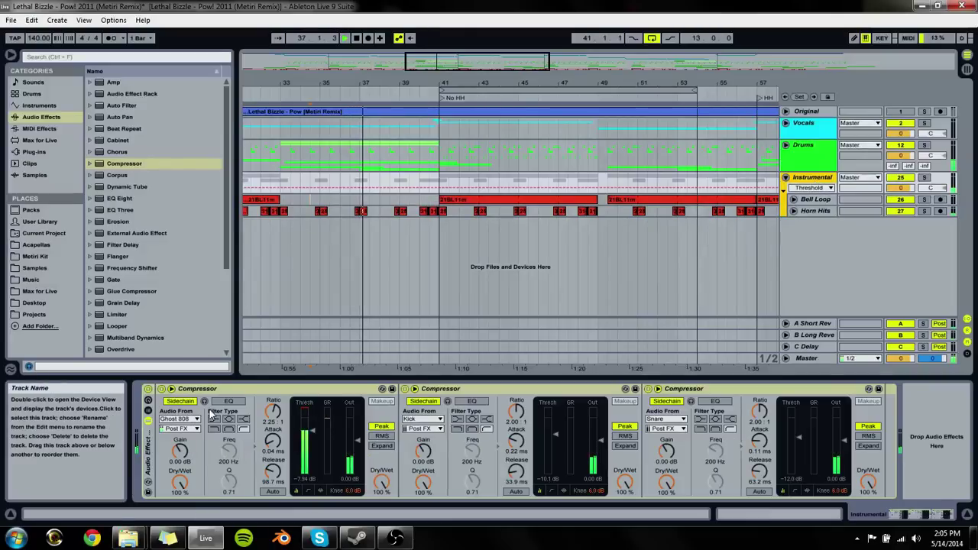
# Step: Compare the mix with the Instrumental Compressor rack bypassed and enabled, and ungroup the rack
pyautogui.click(150, 393)
pyautogui.press('space')
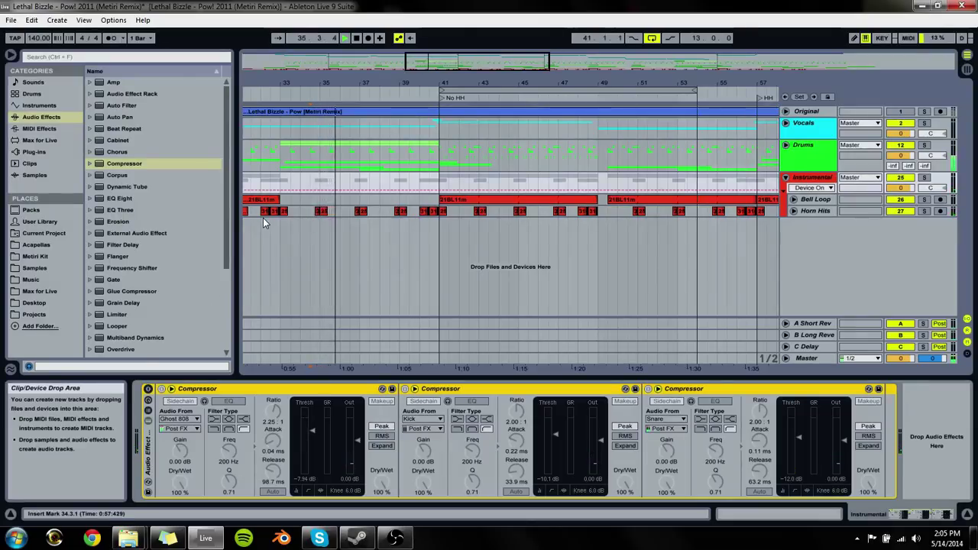
pyautogui.click(148, 390)
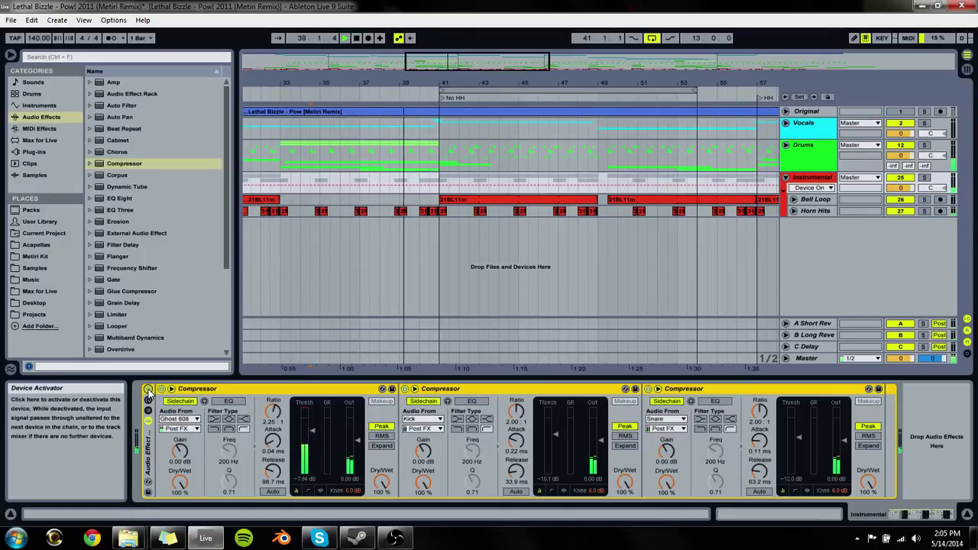
pyautogui.click(149, 390)
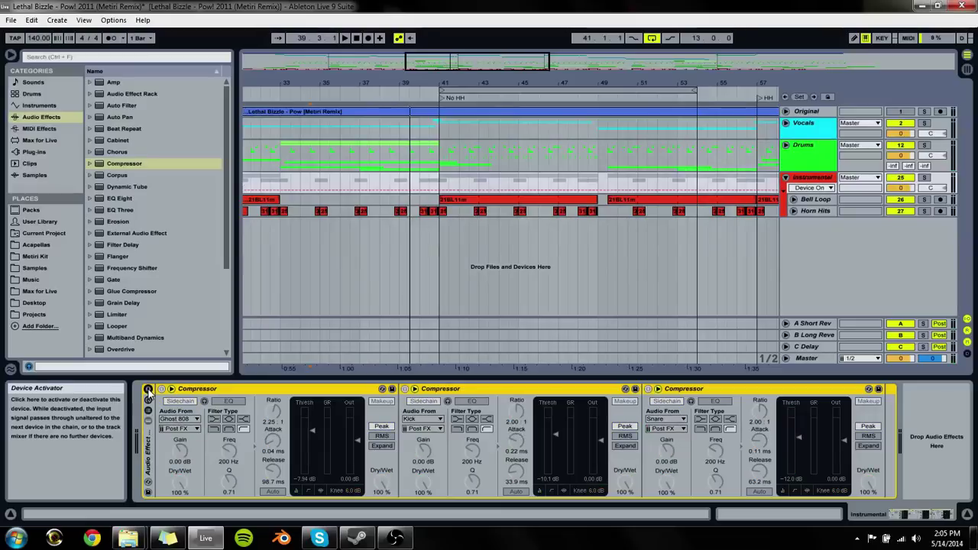
pyautogui.click(148, 390)
pyautogui.rightClick(153, 437)
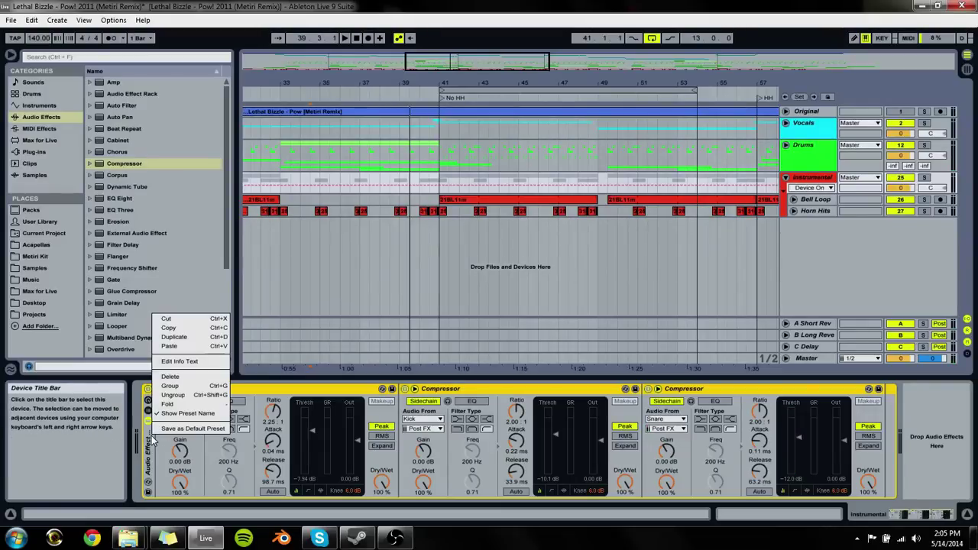
pyautogui.click(169, 395)
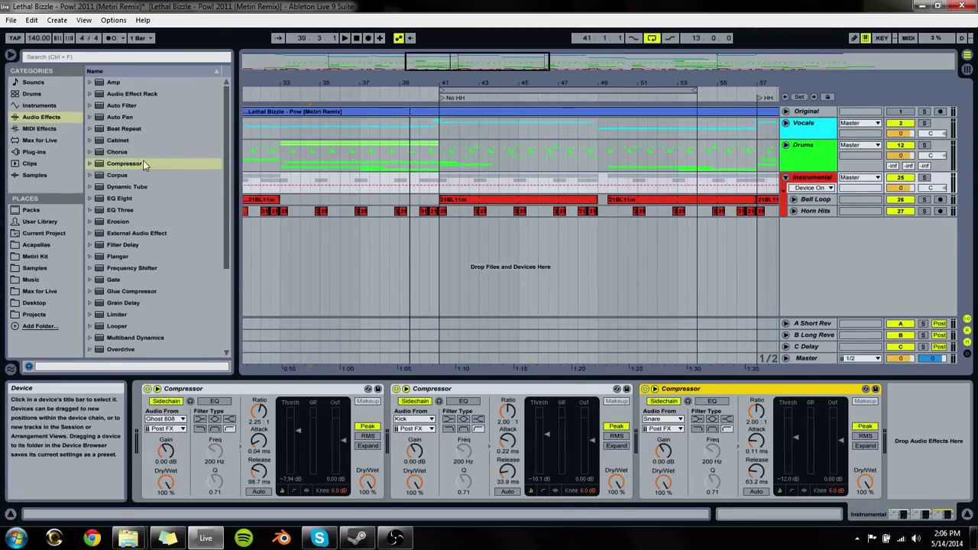
# Step: Collapse the Instrumental group and unfold the Vocals group, selecting its Intro track
pyautogui.click(785, 178)
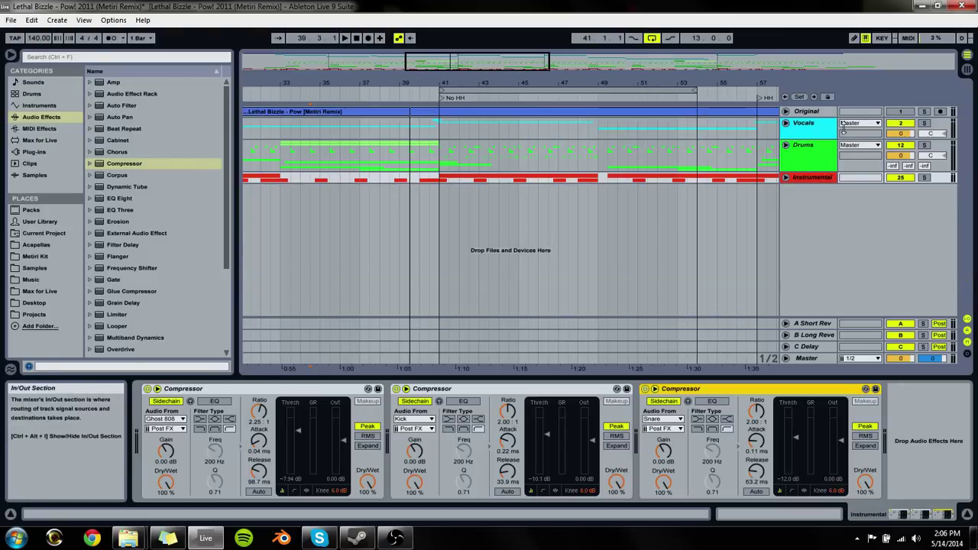
pyautogui.click(806, 124)
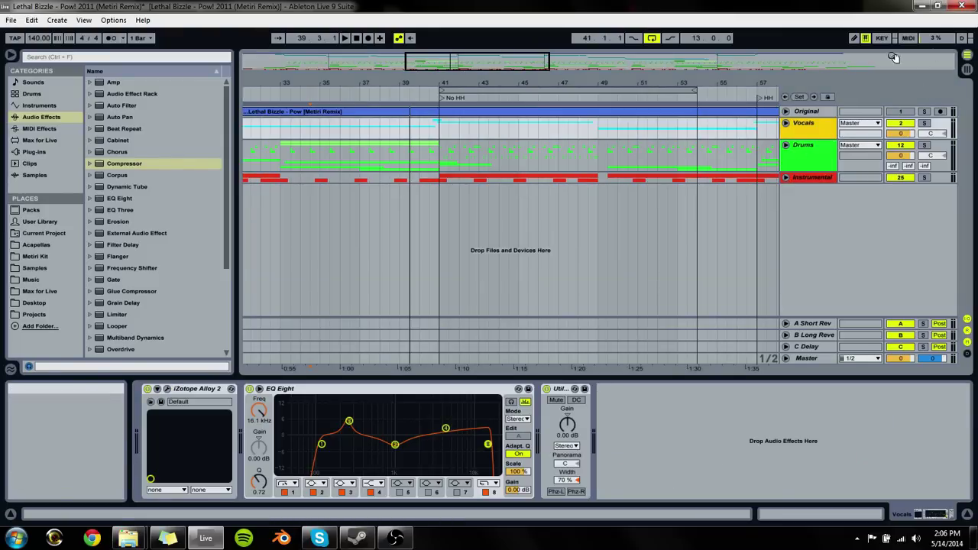
pyautogui.click(785, 123)
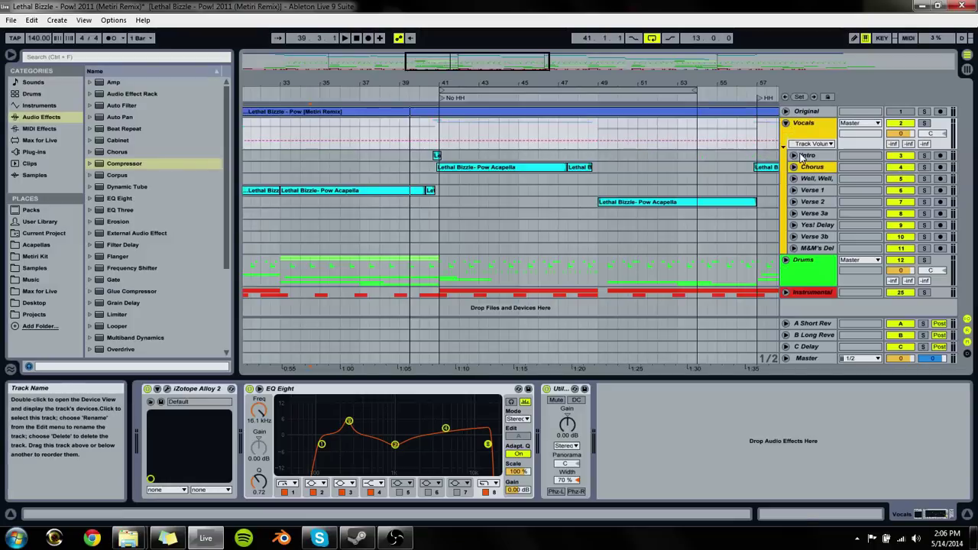
pyautogui.click(803, 156)
# Step: Shorten the playback loop to the eight bars from 41.1.1 to 49.1.1 and play it
pyautogui.moveTo(528, 61); pyautogui.dragTo(704, 99)
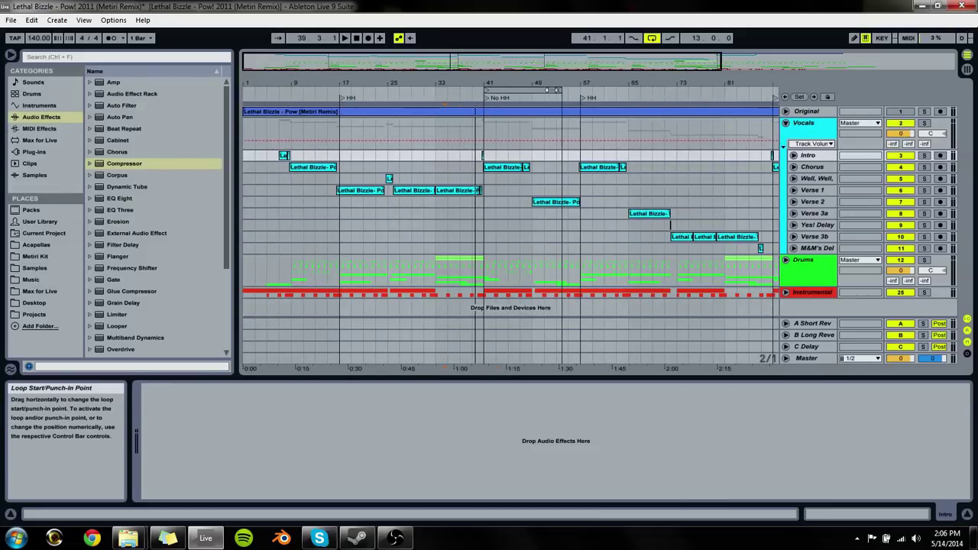
pyautogui.moveTo(560, 92); pyautogui.dragTo(532, 93)
pyautogui.press('space')
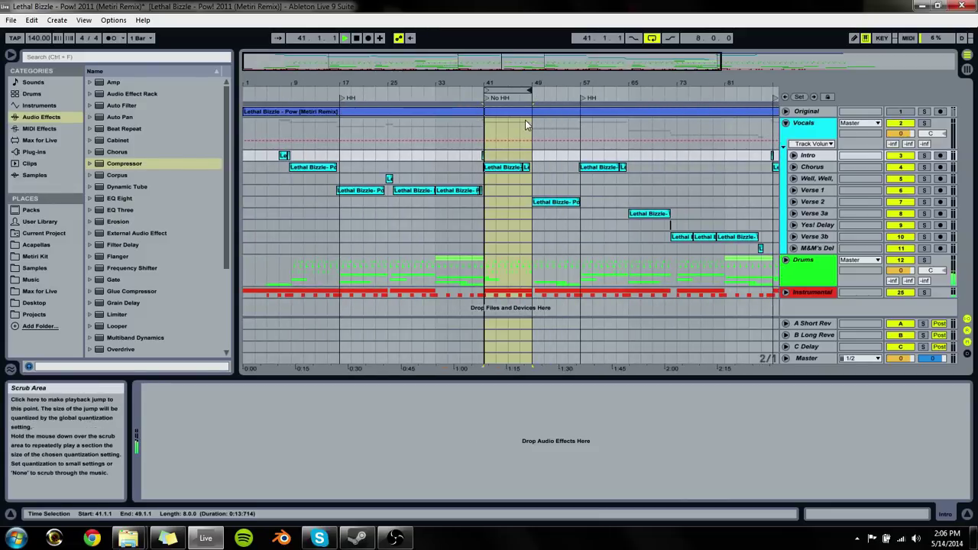
# Step: Set the Chorus vocal track's volume to -18.5 dB in the Session View mixer
pyautogui.press('Tab')
pyautogui.press('Tab')
pyautogui.press('Tab')
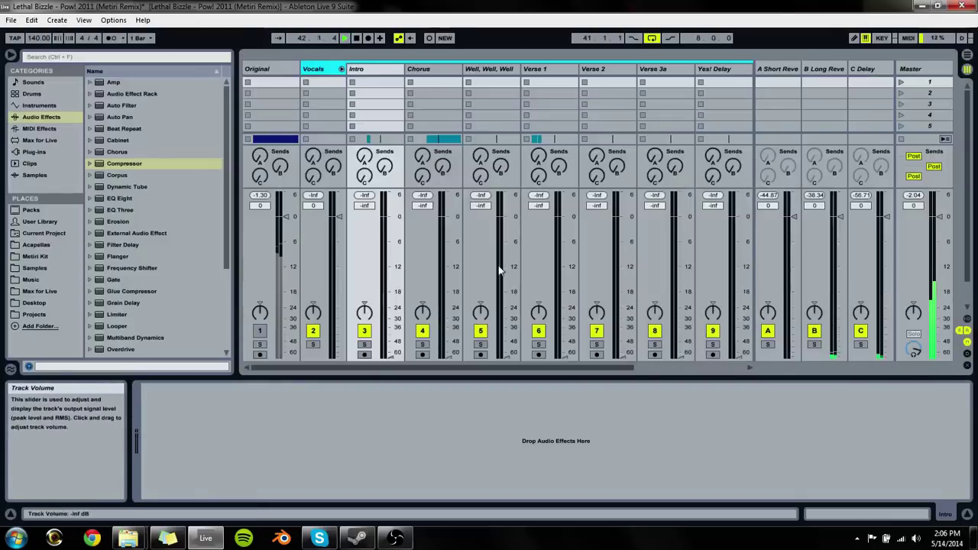
pyautogui.moveTo(454, 318); pyautogui.dragTo(454, 292)
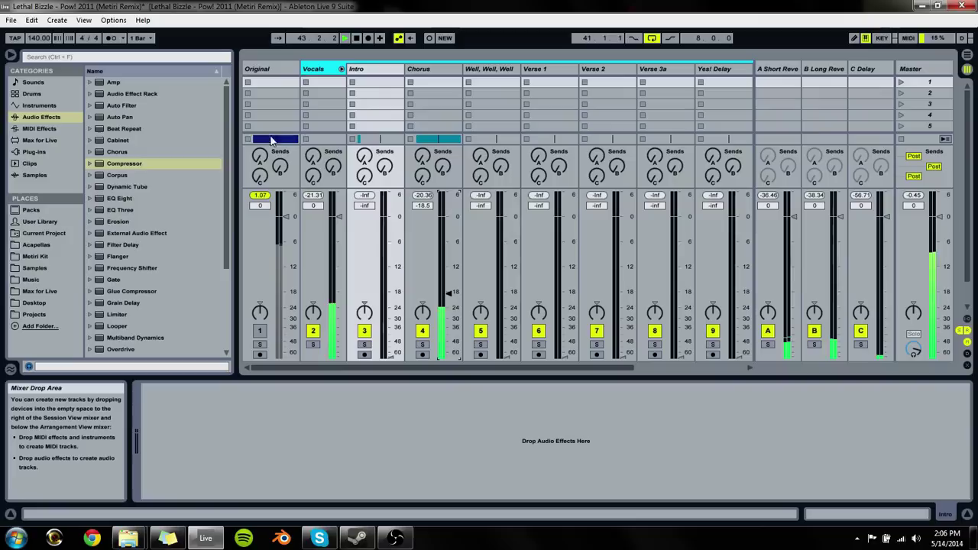
# Step: Place the Vocals group's Utility before EQ Eight and set EQ band 2 to 915 Hz and -6.32 dB
pyautogui.press('Left')
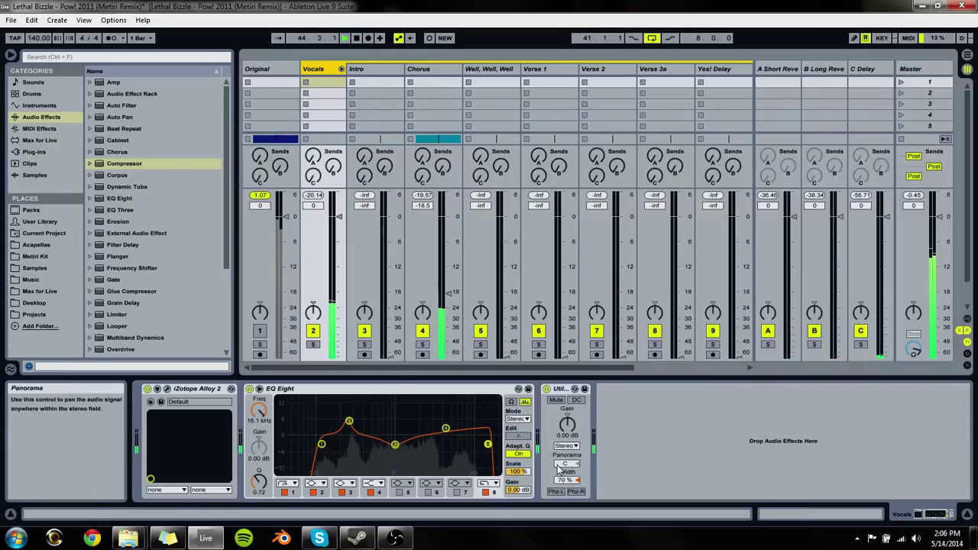
pyautogui.click(560, 391)
pyautogui.moveTo(409, 438); pyautogui.dragTo(447, 451)
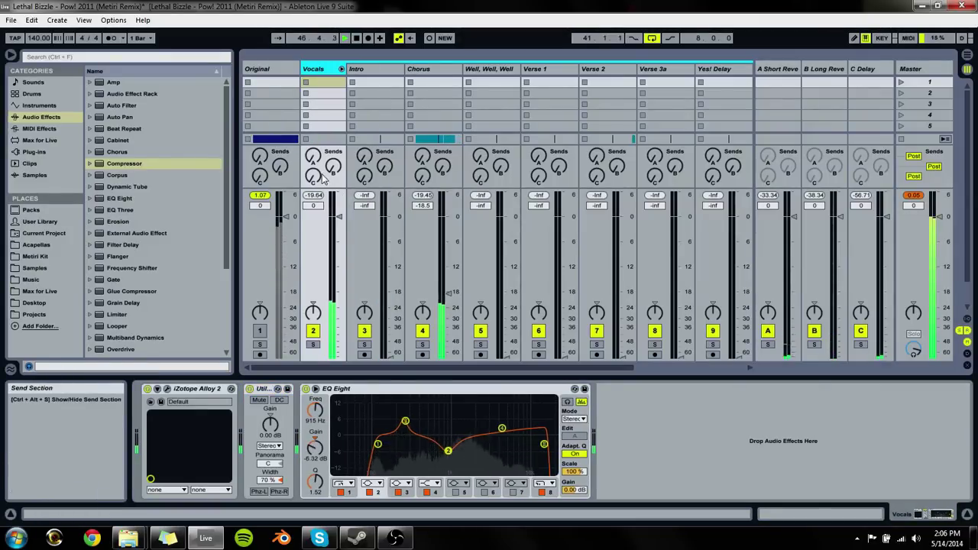
# Step: Set the Vocals group's send A to -20.6 dB and its send C to -69 dB, ending playback
pyautogui.moveTo(312, 156); pyautogui.dragTo(312, 145)
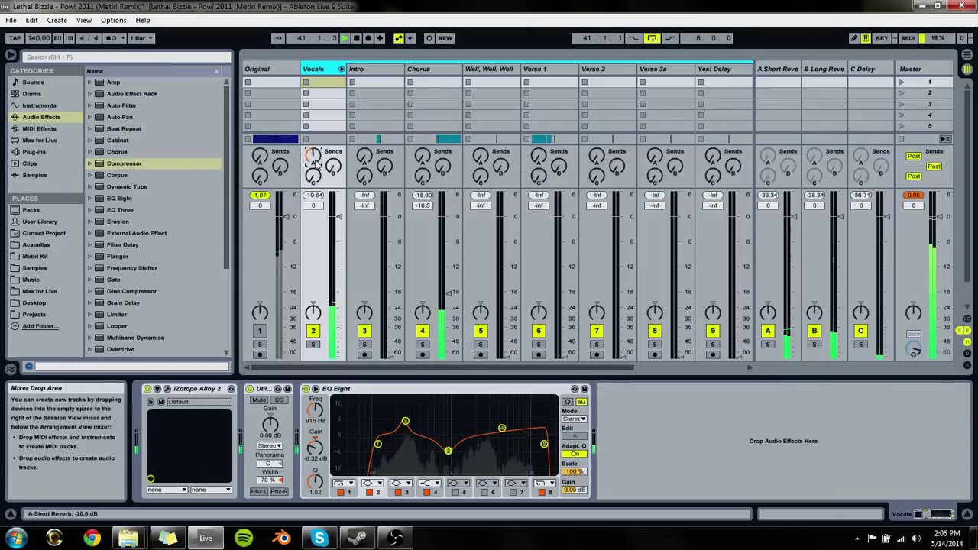
pyautogui.moveTo(314, 180); pyautogui.dragTo(313, 188)
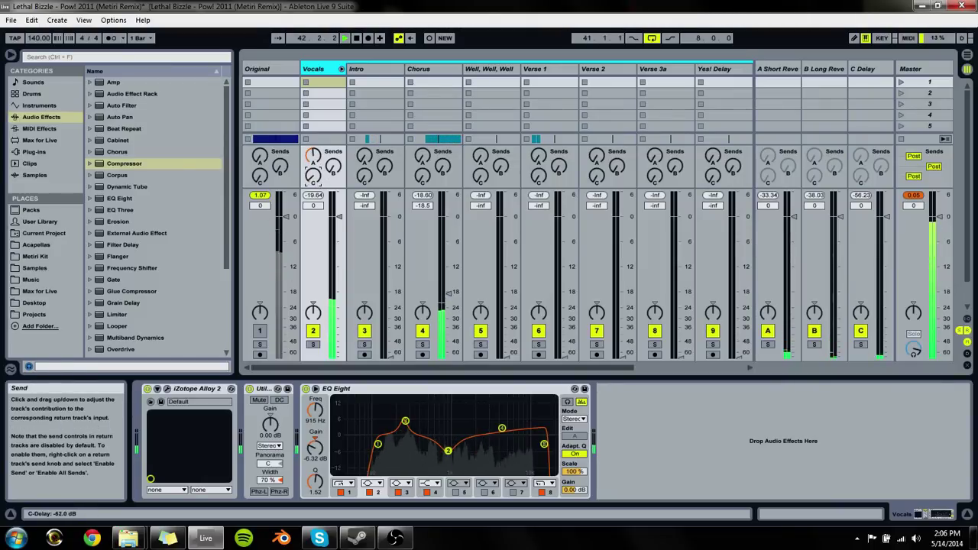
pyautogui.press('space')
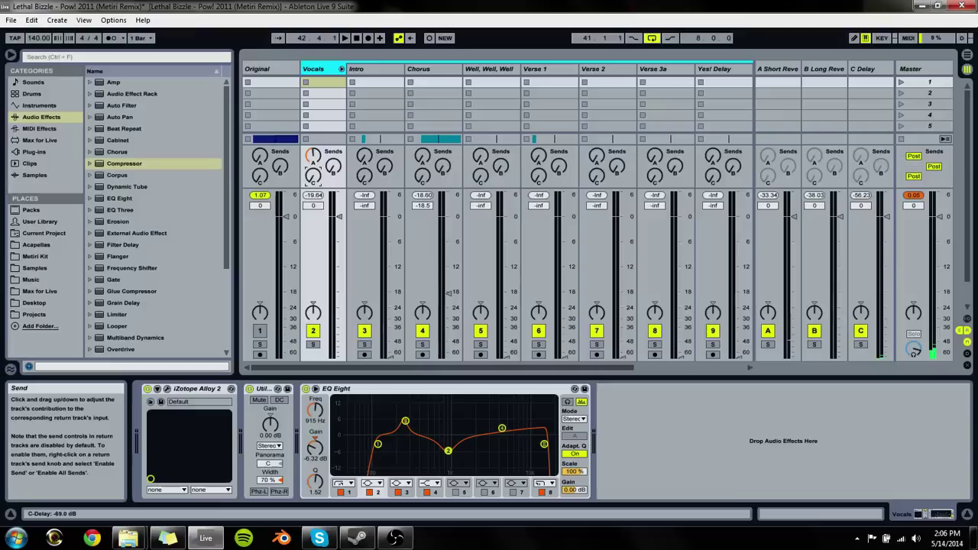
# Step: Insert a new return track after return track C
pyautogui.click(856, 68)
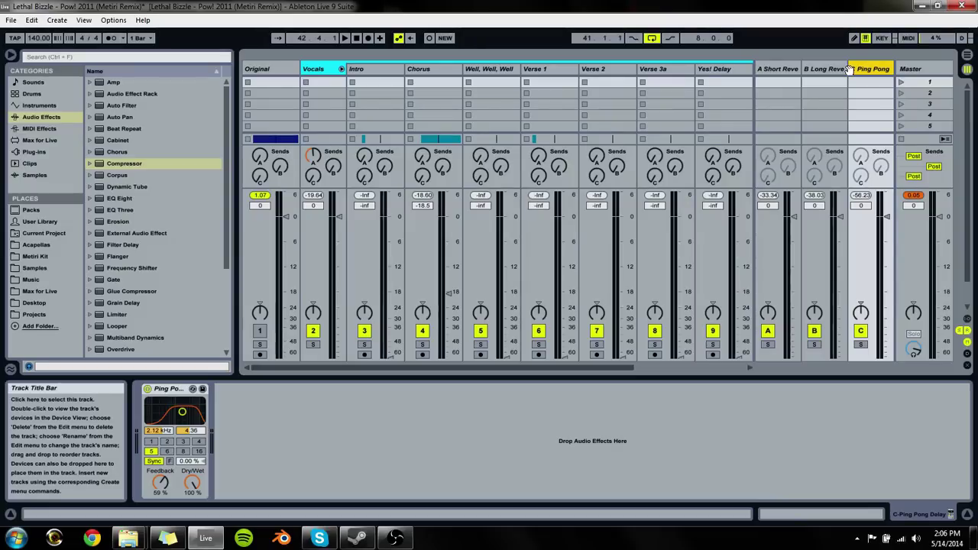
pyautogui.hotkey('ctrl', 'alt', 't')
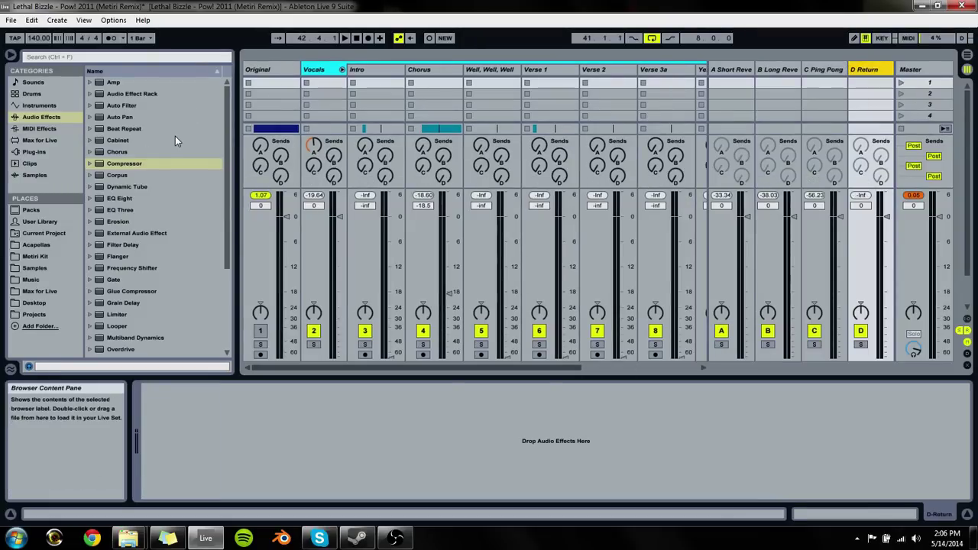
# Step: Add a Compressor to the Vocals group and place it between iZotope Alloy 2 and Utility
pyautogui.click(124, 163)
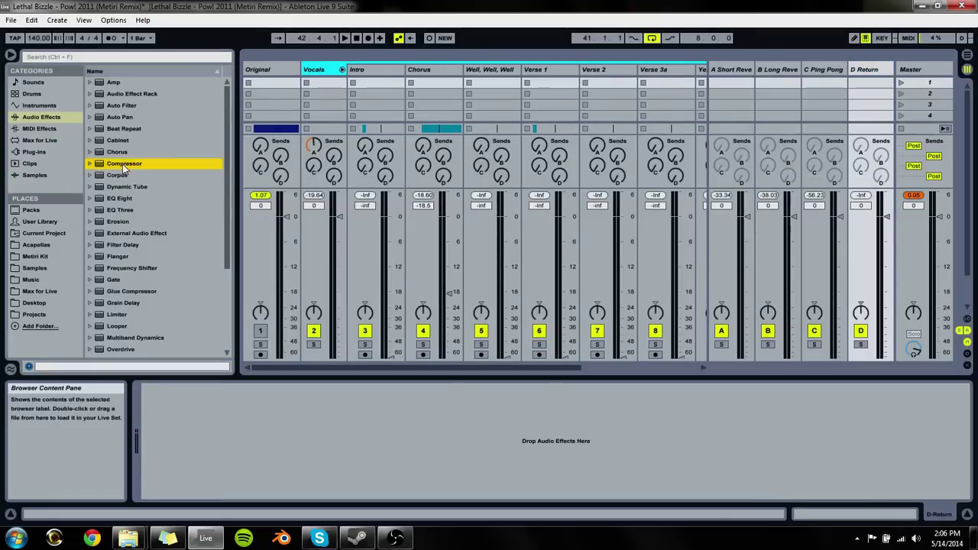
pyautogui.click(320, 69)
pyautogui.moveTo(316, 65); pyautogui.dragTo(318, 67)
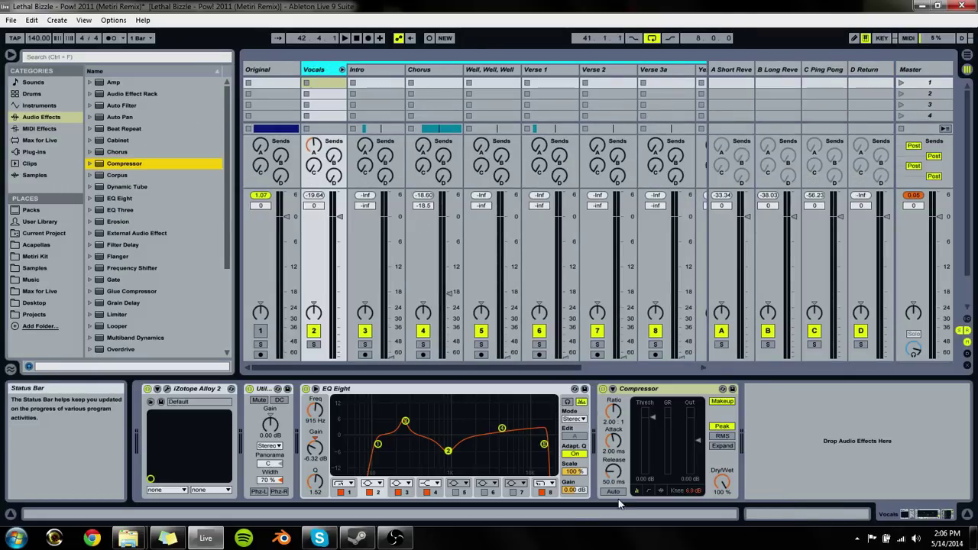
pyautogui.click(643, 390)
pyautogui.moveTo(255, 454); pyautogui.dragTo(245, 447)
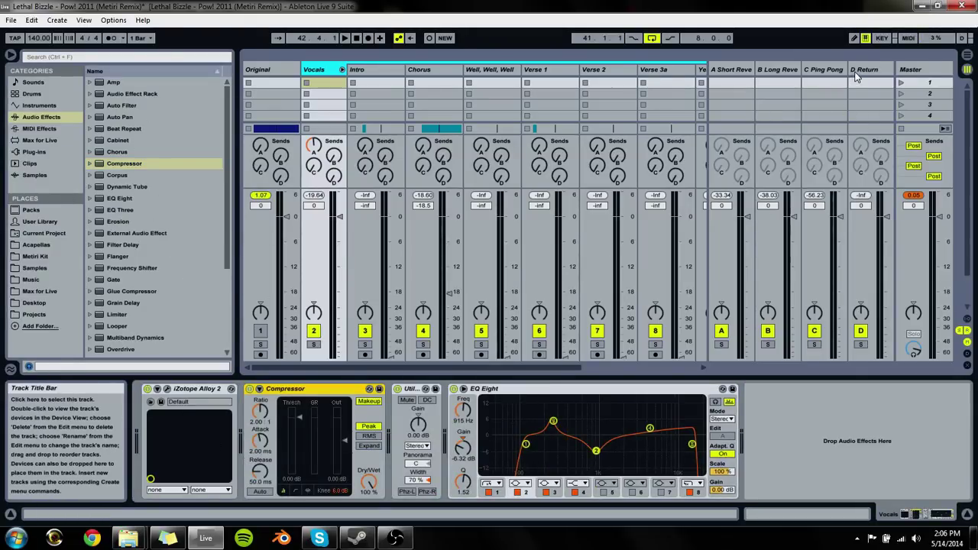
# Step: Load a Simple Delay audio effect onto the empty return track D
pyautogui.click(123, 163)
pyautogui.scroll(-3, 131, 249)
pyautogui.scroll(-3, 136, 256)
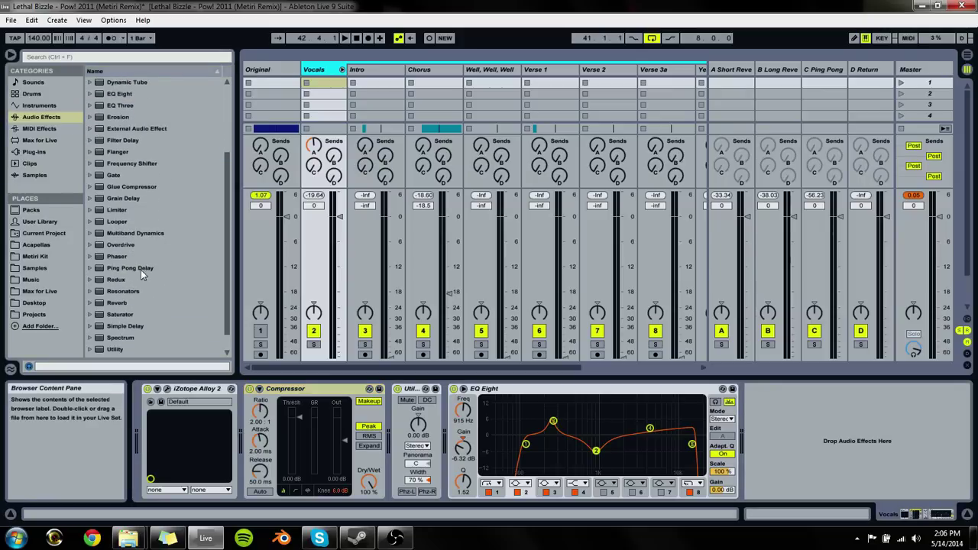
pyautogui.scroll(-2, 142, 275)
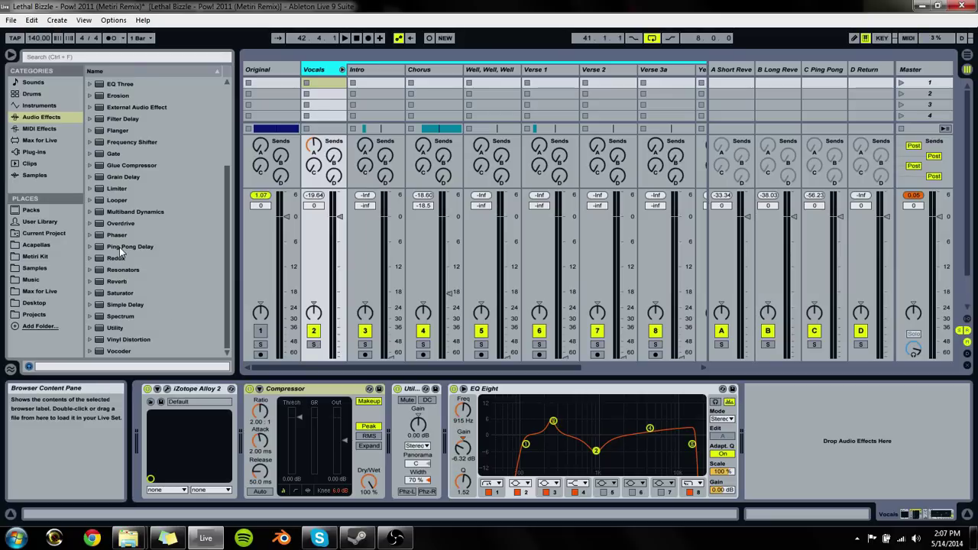
pyautogui.moveTo(123, 304); pyautogui.dragTo(173, 300)
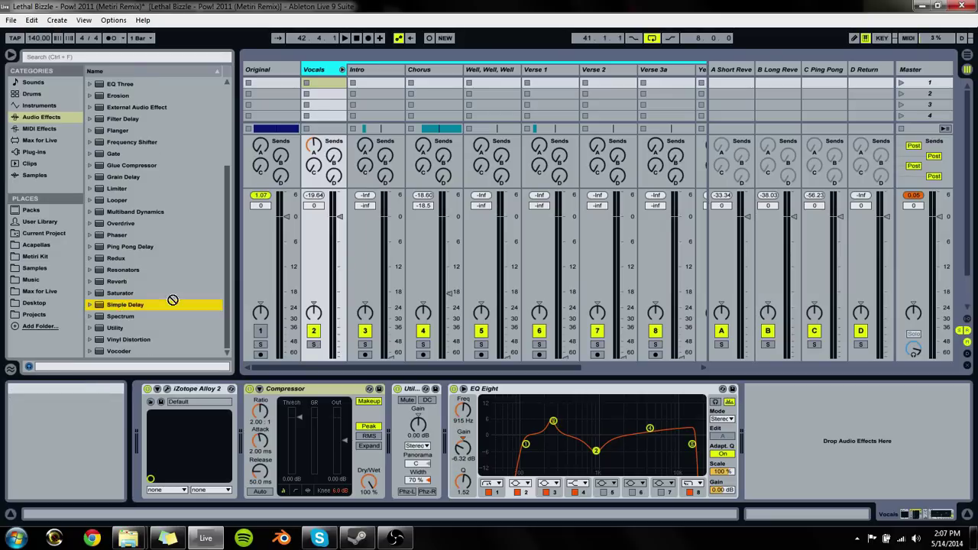
pyautogui.click(877, 106)
pyautogui.moveTo(861, 95); pyautogui.dragTo(863, 91)
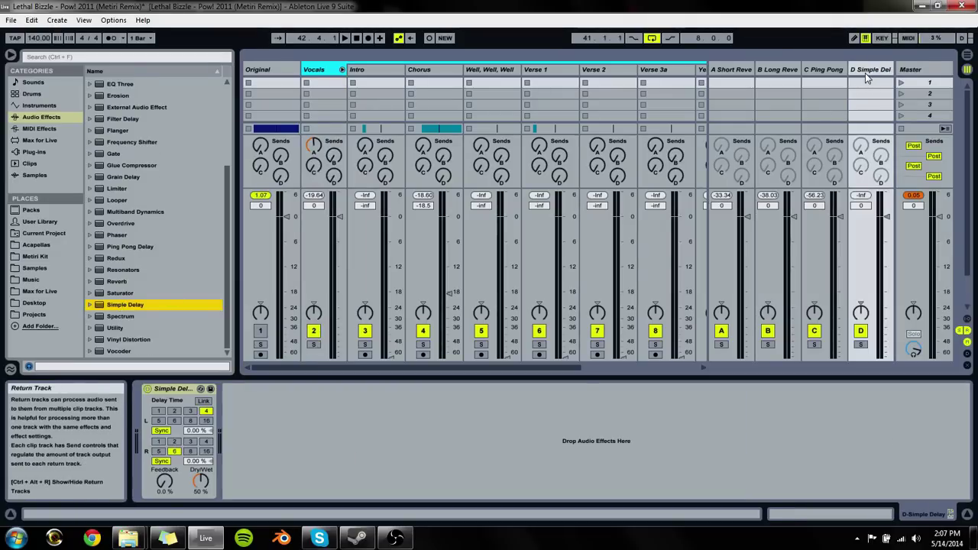
# Step: Solo the Vocals group during playback, turn its send A down and set its Simple Delay send to -46 dB
pyautogui.press('space')
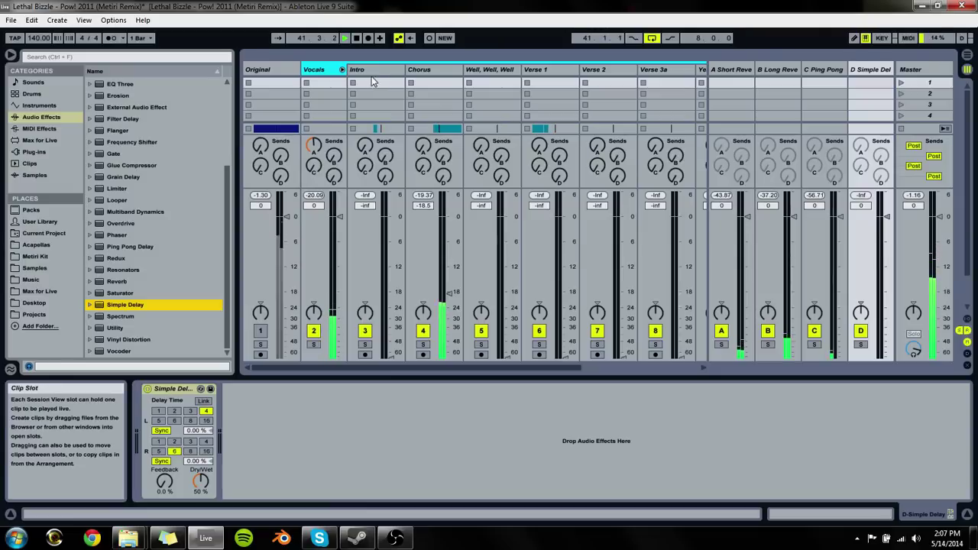
pyautogui.click(313, 343)
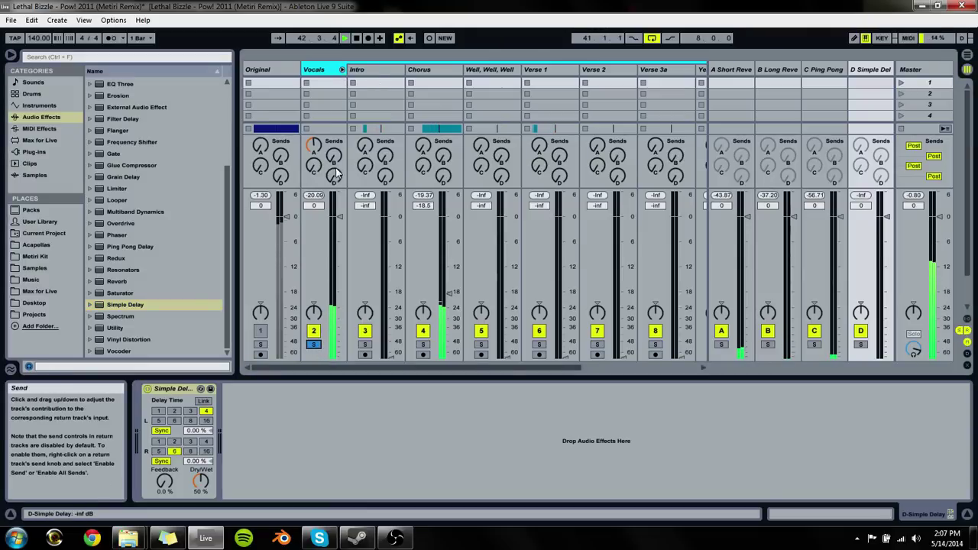
pyautogui.moveTo(334, 176); pyautogui.dragTo(313, 142)
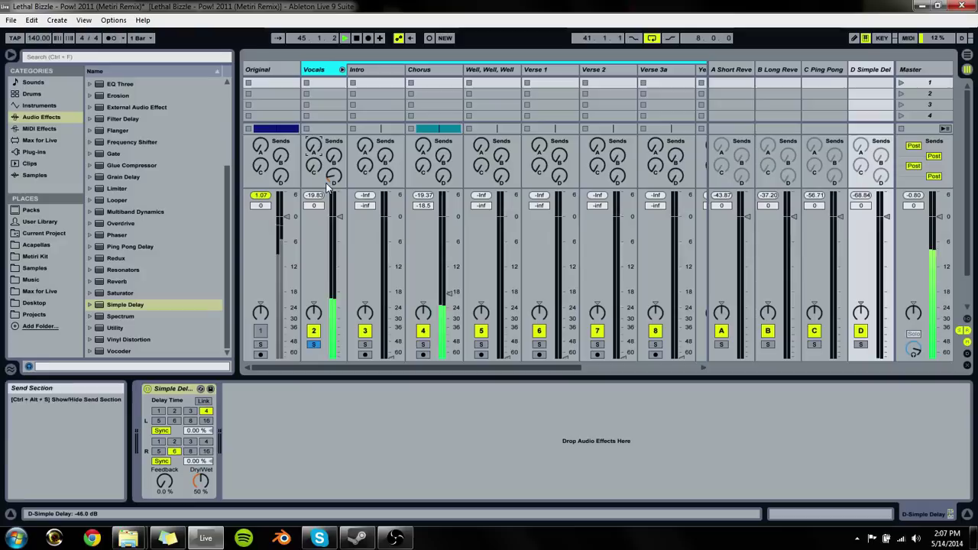
pyautogui.press('space')
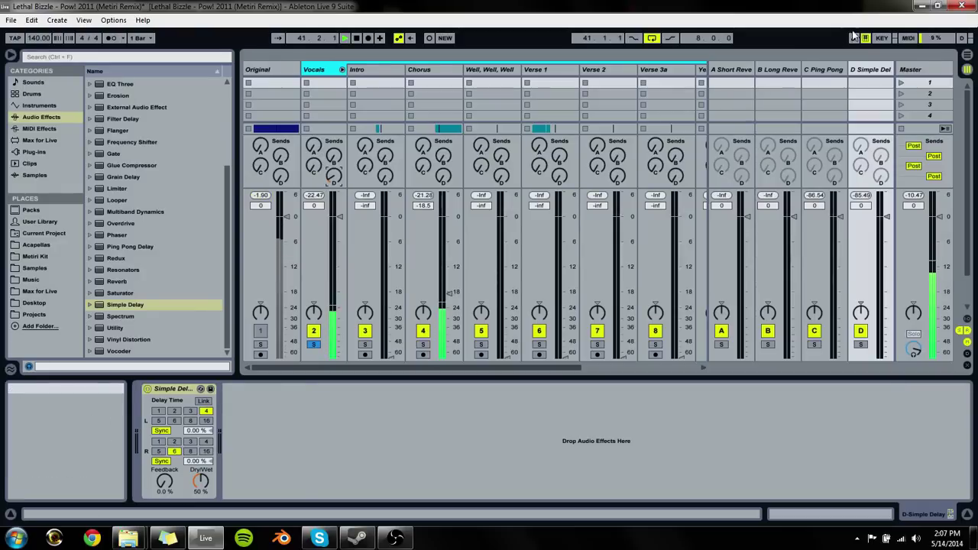
# Step: Set the Simple Delay's Dry/Wet to 100% and its Feedback to 6% on return track D
pyautogui.click(877, 68)
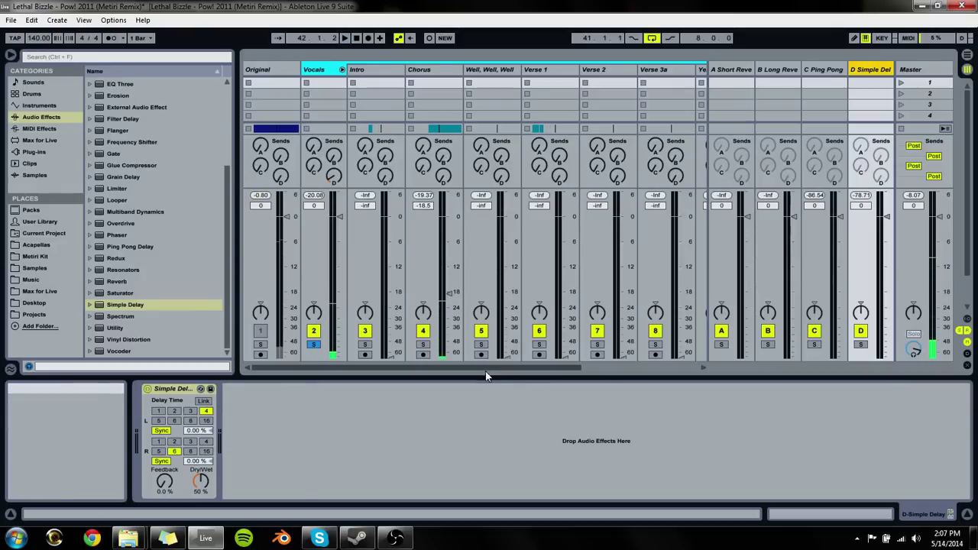
pyautogui.moveTo(201, 481); pyautogui.dragTo(201, 451)
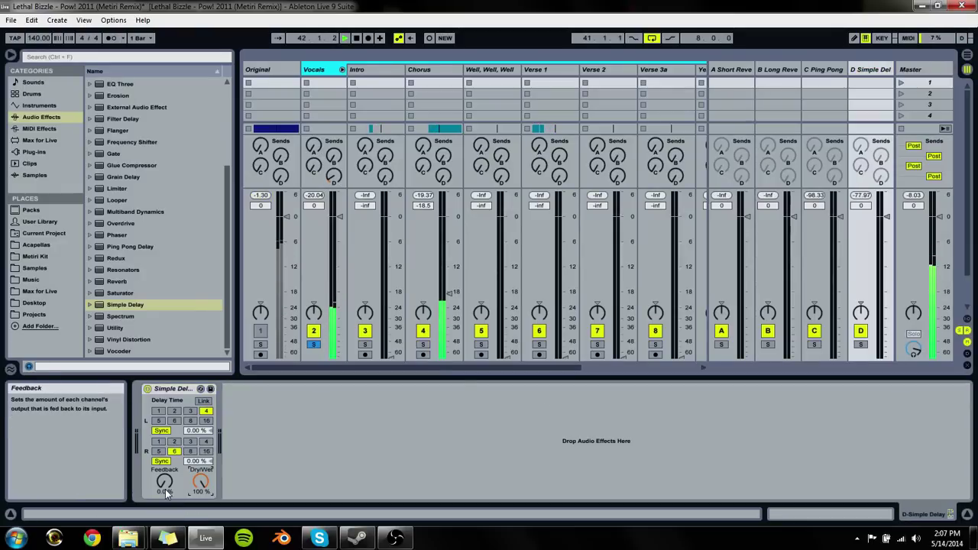
pyautogui.moveTo(164, 481); pyautogui.dragTo(165, 477)
pyautogui.moveTo(261, 197); pyautogui.dragTo(260, 191)
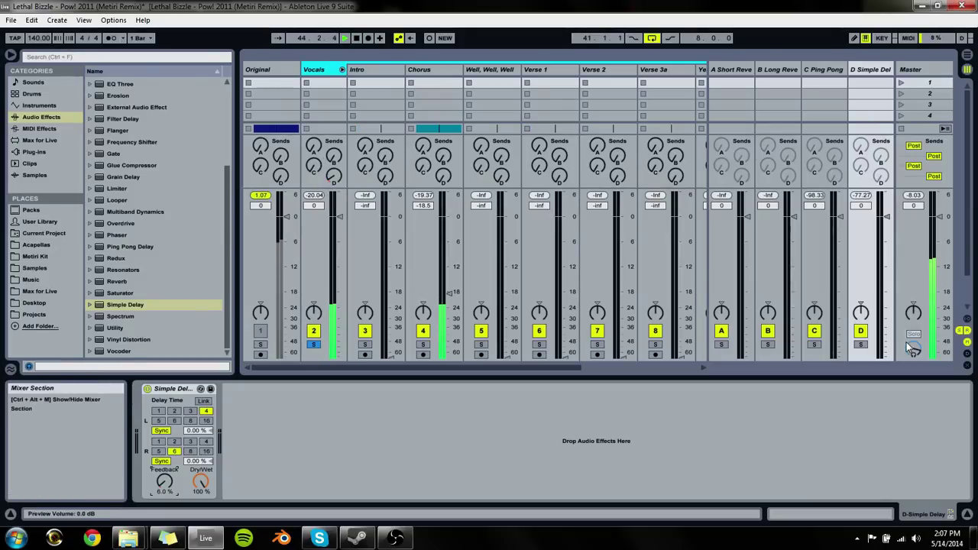
# Step: Solo the Simple Delay return instead of the Vocals and set both channels' delay times to 6 sixteenths
pyautogui.click(862, 345)
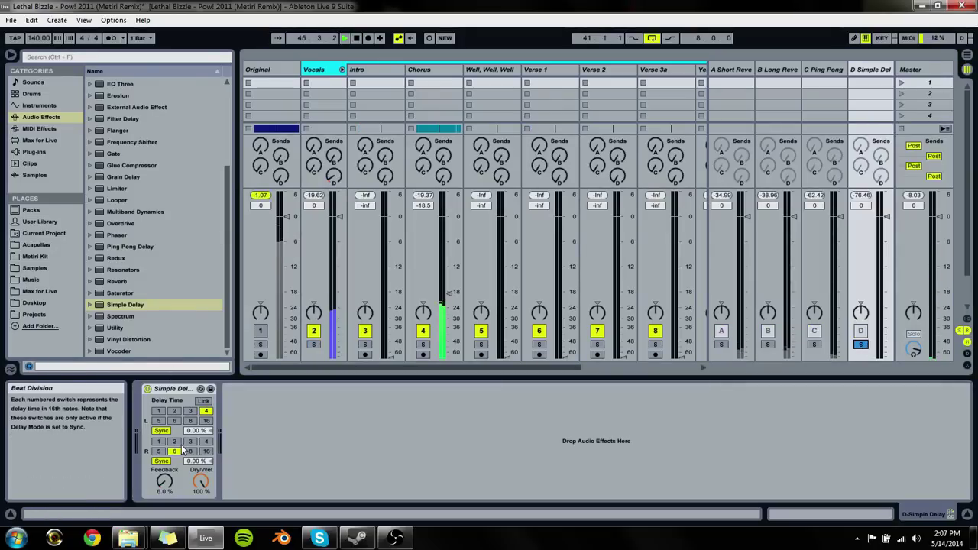
pyautogui.click(206, 452)
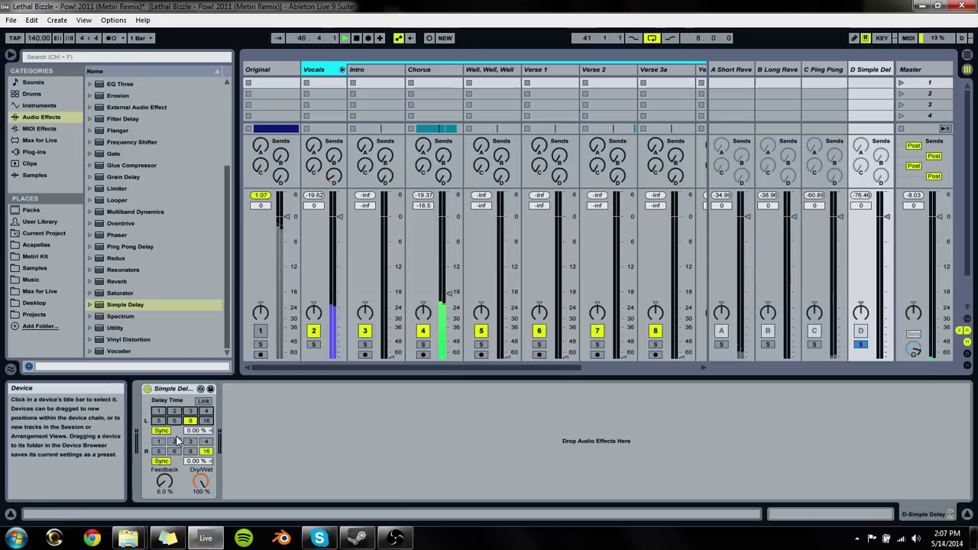
pyautogui.click(174, 420)
pyautogui.click(174, 451)
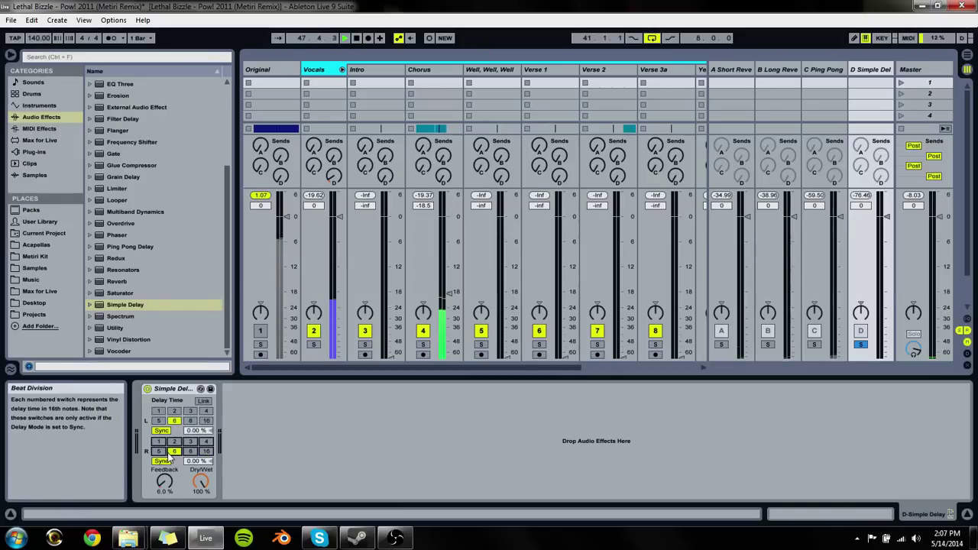
# Step: Set the Simple Delay's Feedback to 37% and both delay times to 8 sixteenths, then unsolo its return and stop playback
pyautogui.moveTo(164, 480); pyautogui.dragTo(164, 468)
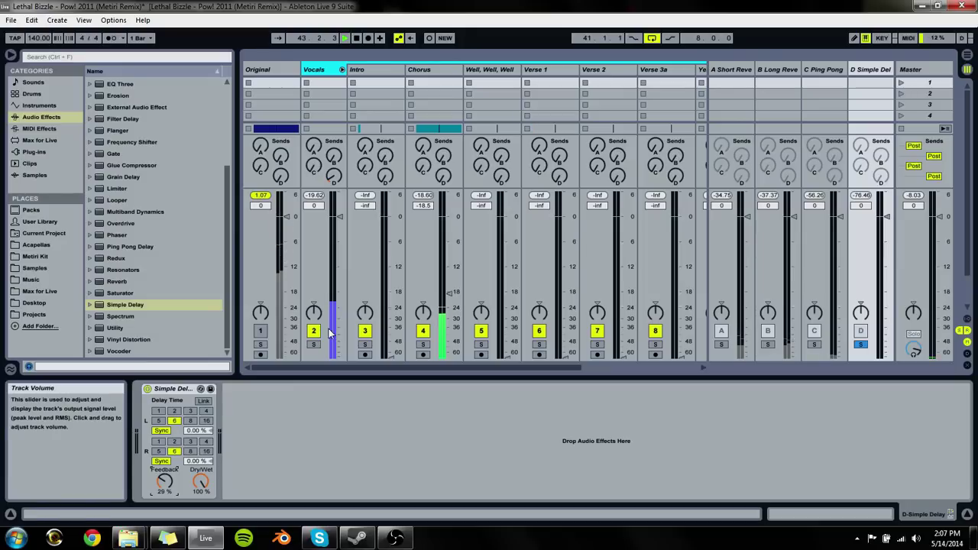
pyautogui.moveTo(164, 482); pyautogui.dragTo(165, 451)
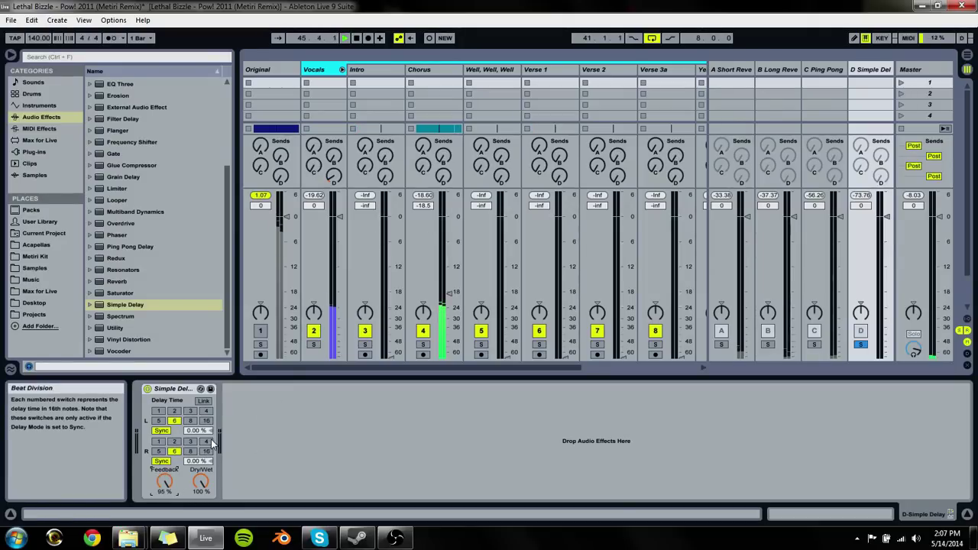
pyautogui.click(191, 451)
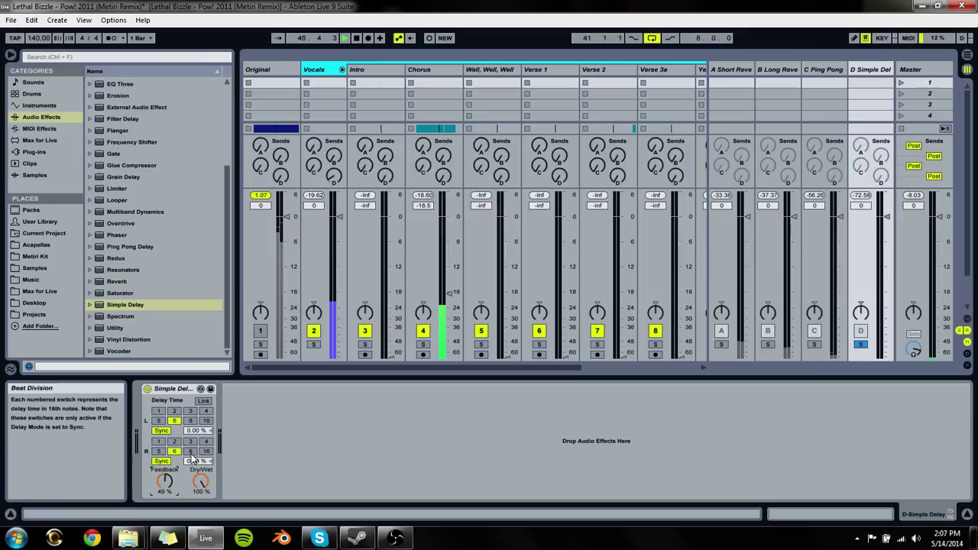
pyautogui.click(191, 420)
pyautogui.moveTo(164, 481); pyautogui.dragTo(164, 493)
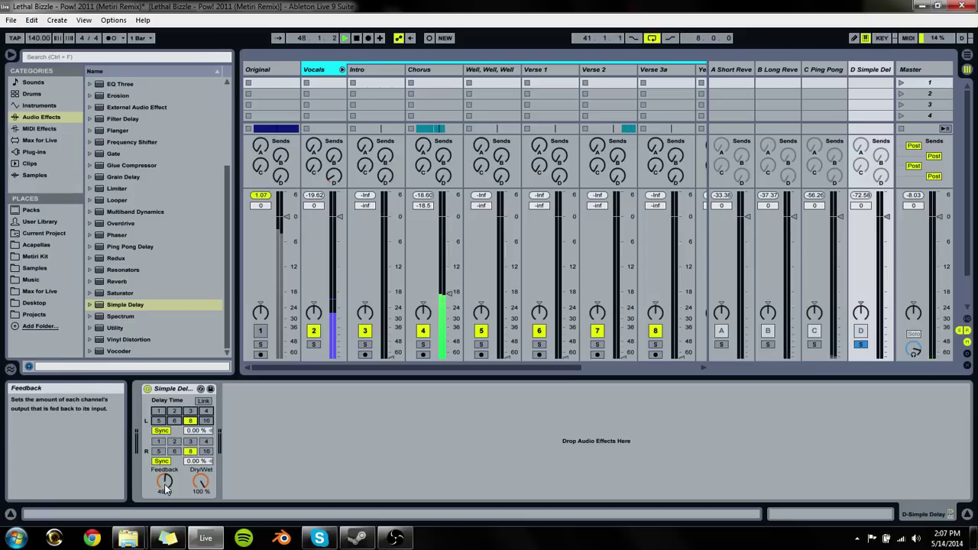
pyautogui.click(861, 344)
pyautogui.press('space')
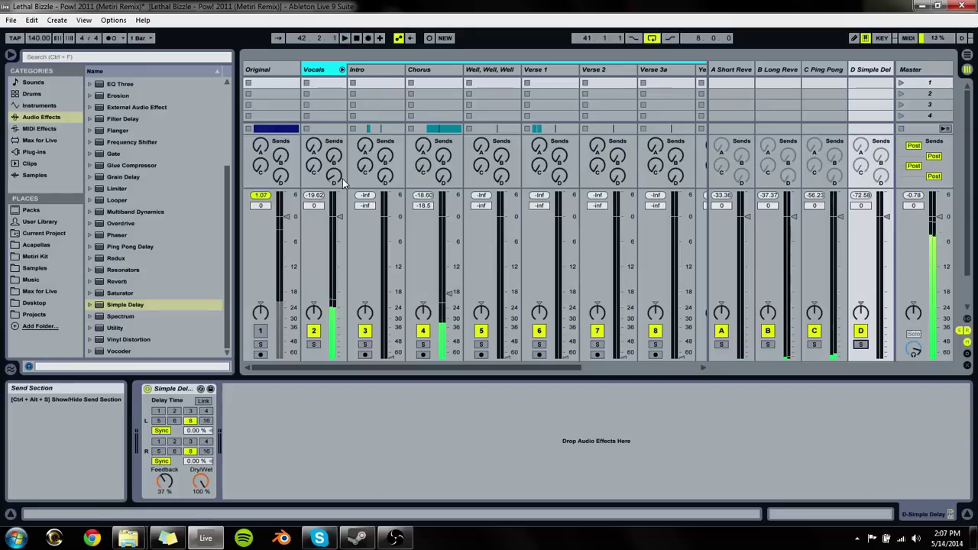
# Step: Readjust the Vocals group's send level to the Simple Delay return
pyautogui.click(334, 175)
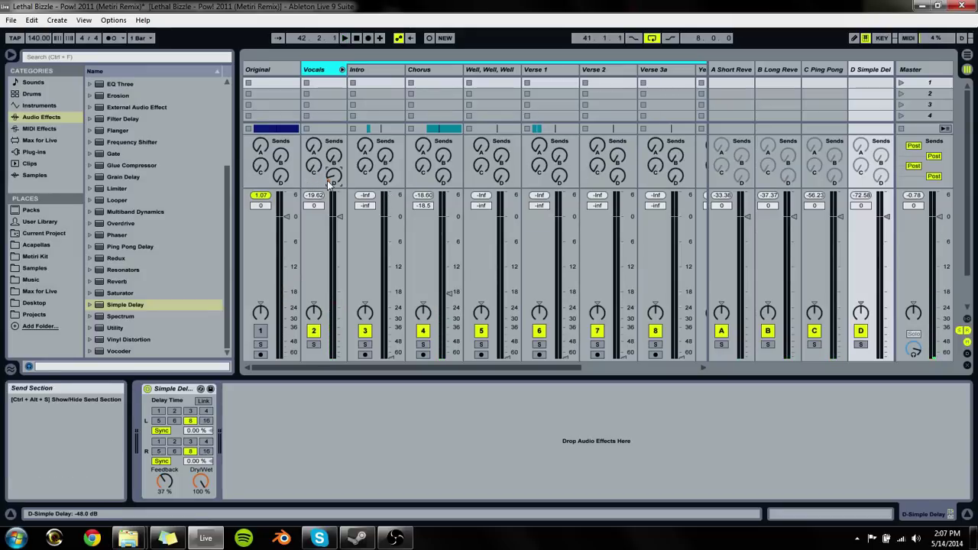
pyautogui.moveTo(327, 180); pyautogui.dragTo(327, 174)
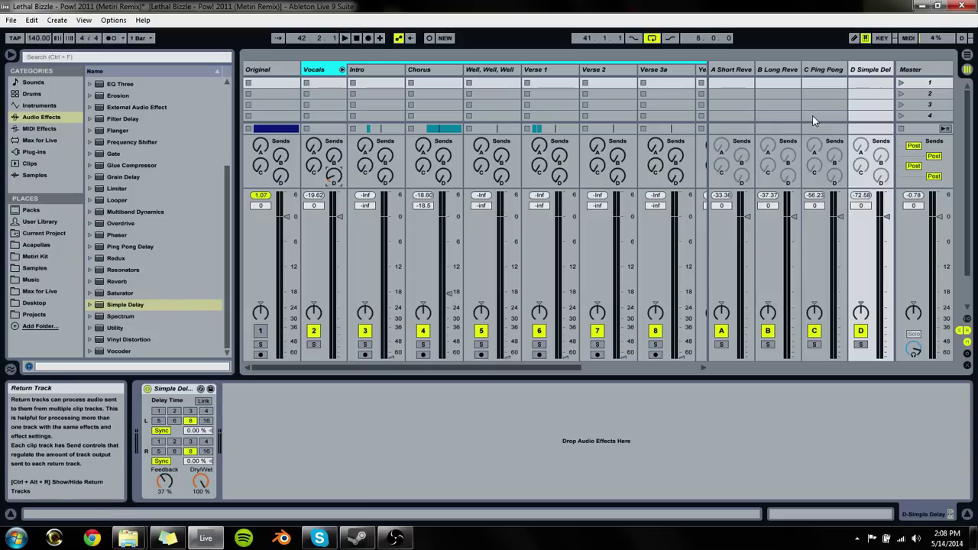
# Step: Select return tracks A to D together and narrow their mixer columns
pyautogui.click(732, 69)
pyautogui.keyDown('shift'); pyautogui.click(858, 69); pyautogui.keyUp('shift')
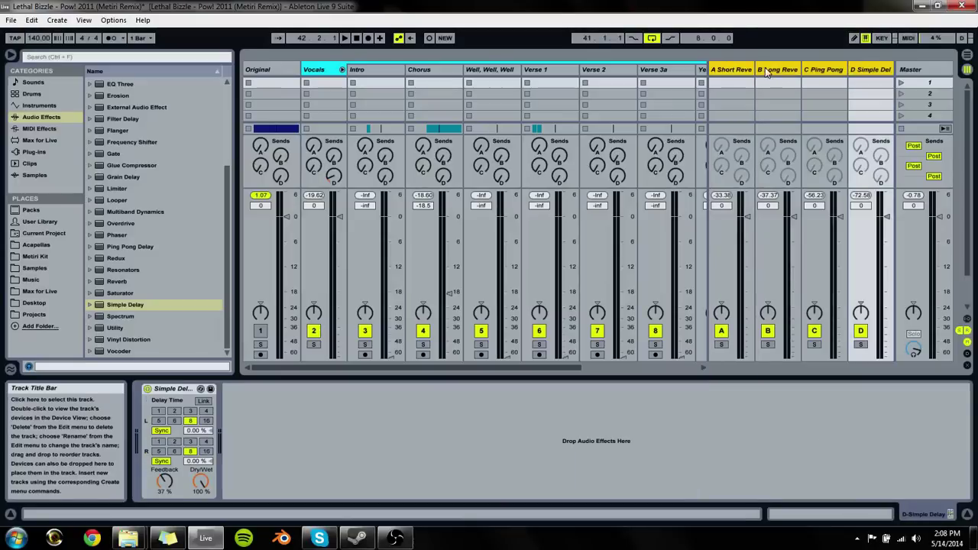
pyautogui.moveTo(757, 68); pyautogui.dragTo(780, 69)
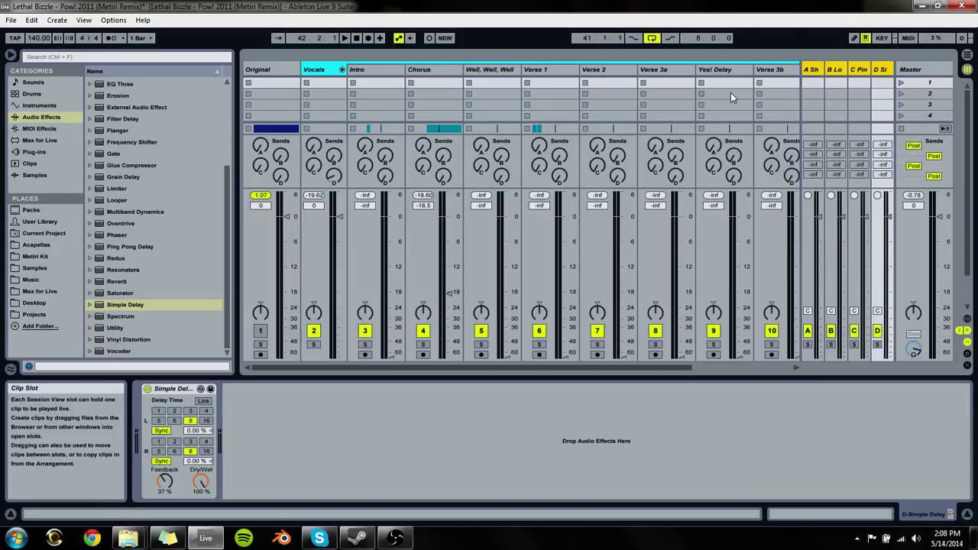
# Step: Play the loop briefly and deactivate the Compressor on the Vocals group
pyautogui.click(435, 70)
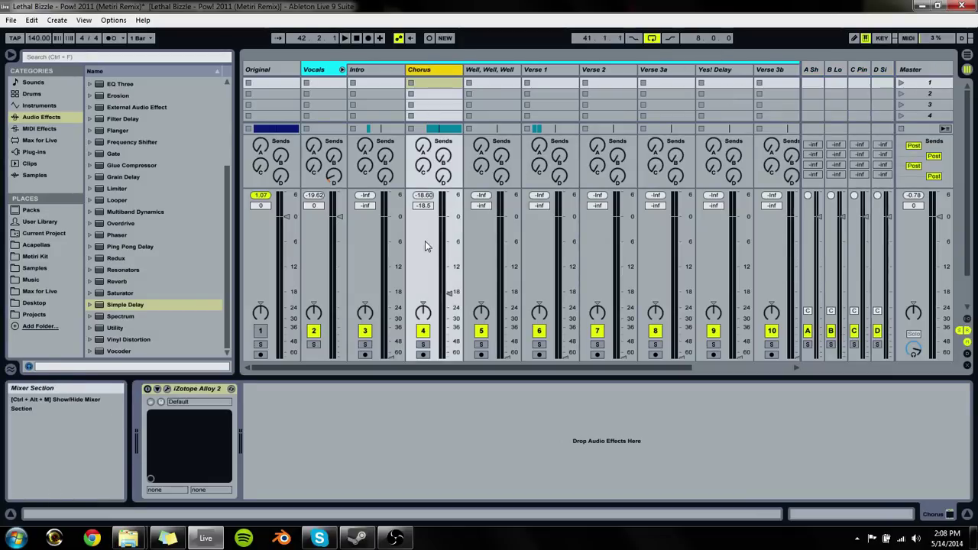
pyautogui.press('space')
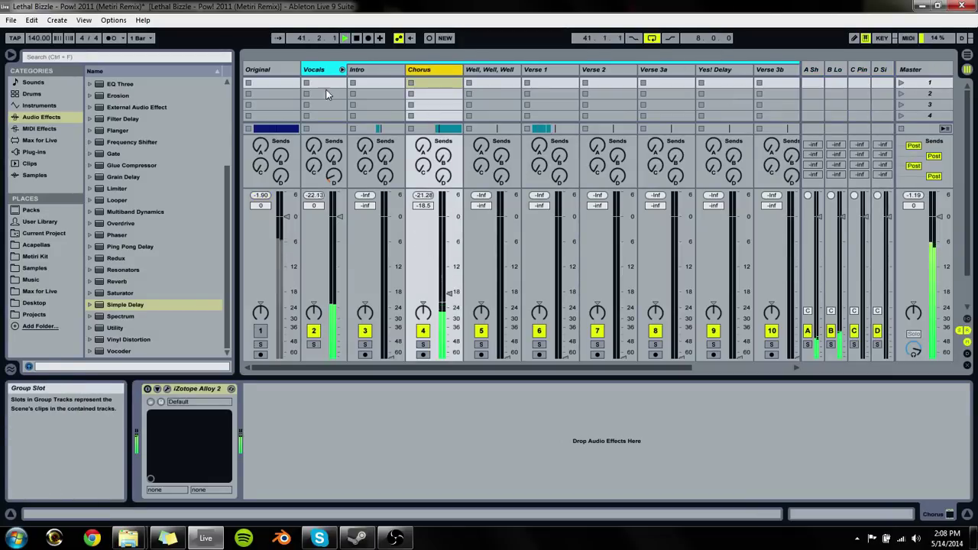
pyautogui.click(320, 69)
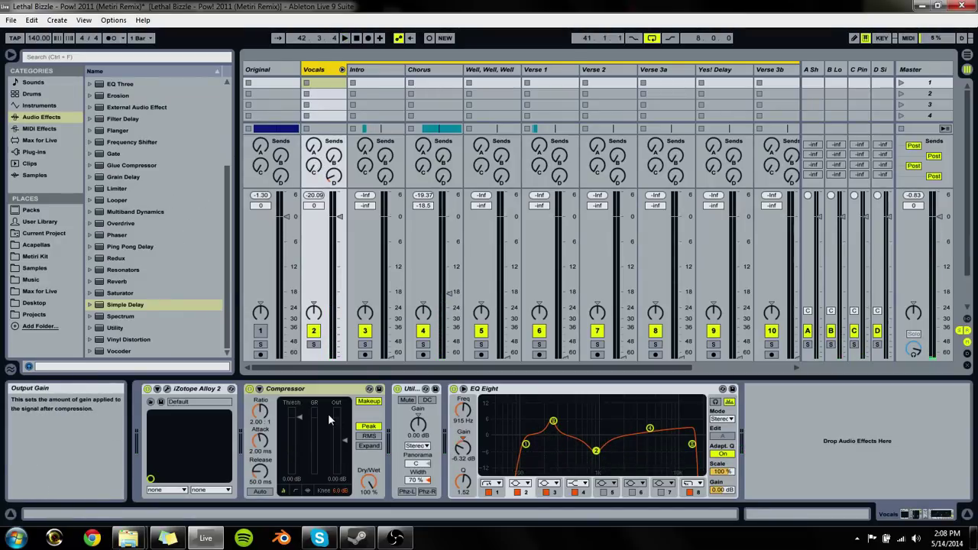
pyautogui.click(250, 389)
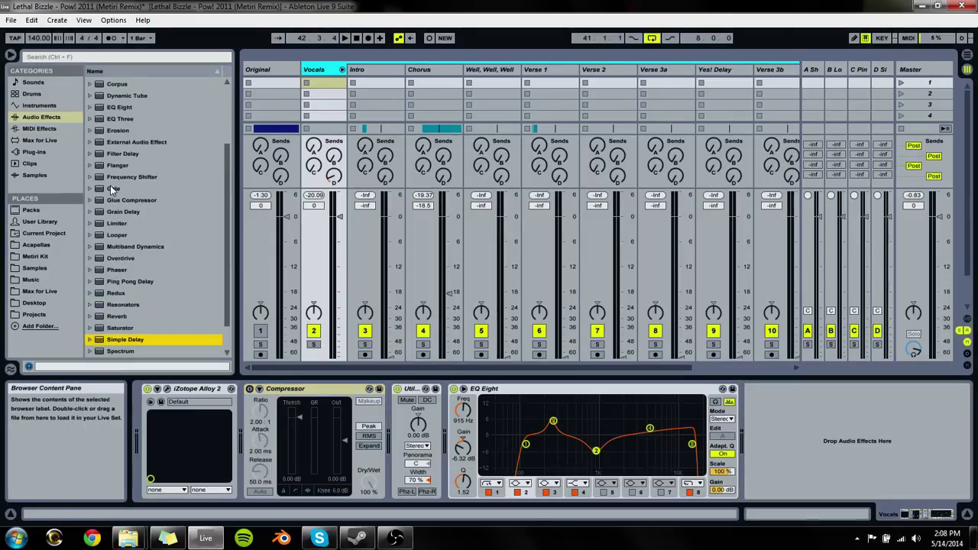
# Step: Insert a Reverb after the Compressor on the Vocals group and set its Global Quality to High
pyautogui.scroll(3, 130, 252)
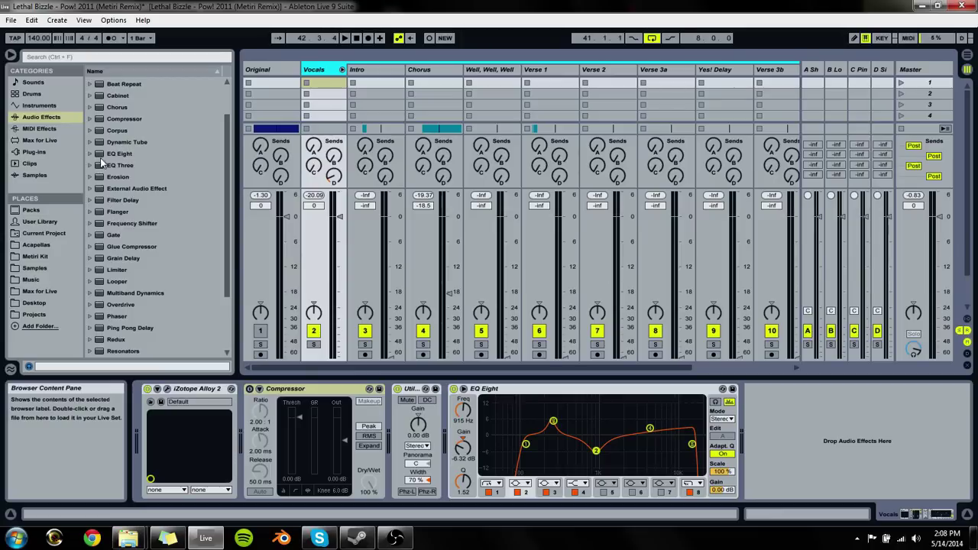
pyautogui.scroll(-2, 133, 328)
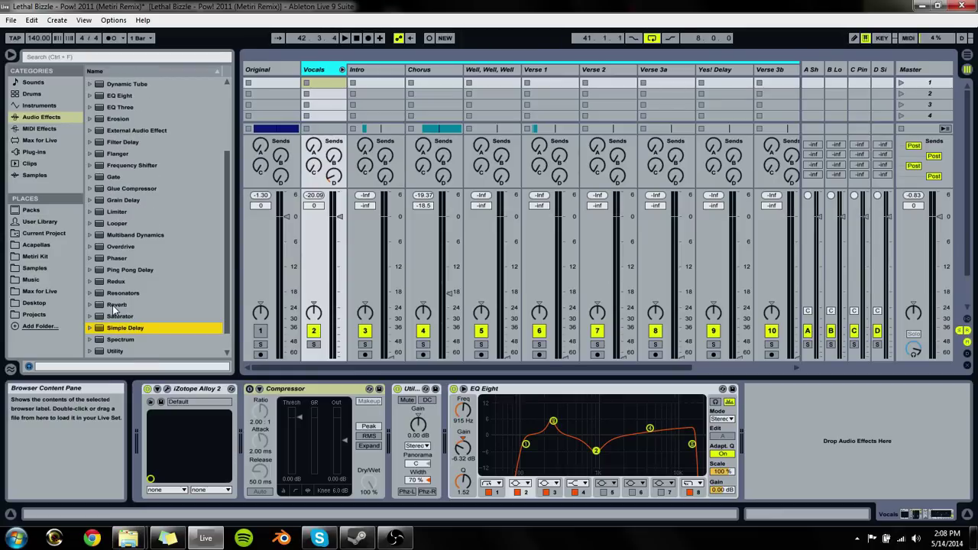
pyautogui.click(115, 304)
pyautogui.moveTo(333, 74)
pyautogui.mouseDown()
pyautogui.moveTo(344, 435)
pyautogui.moveTo(243, 441)
pyautogui.moveTo(403, 439)
pyautogui.mouseUp()
pyautogui.click(516, 417)
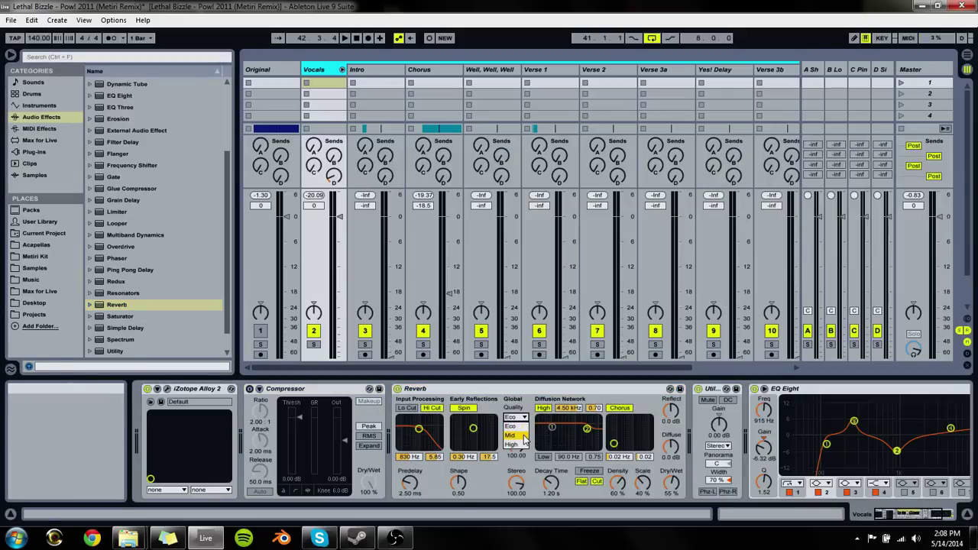
pyautogui.click(524, 437)
pyautogui.click(519, 417)
pyautogui.click(517, 432)
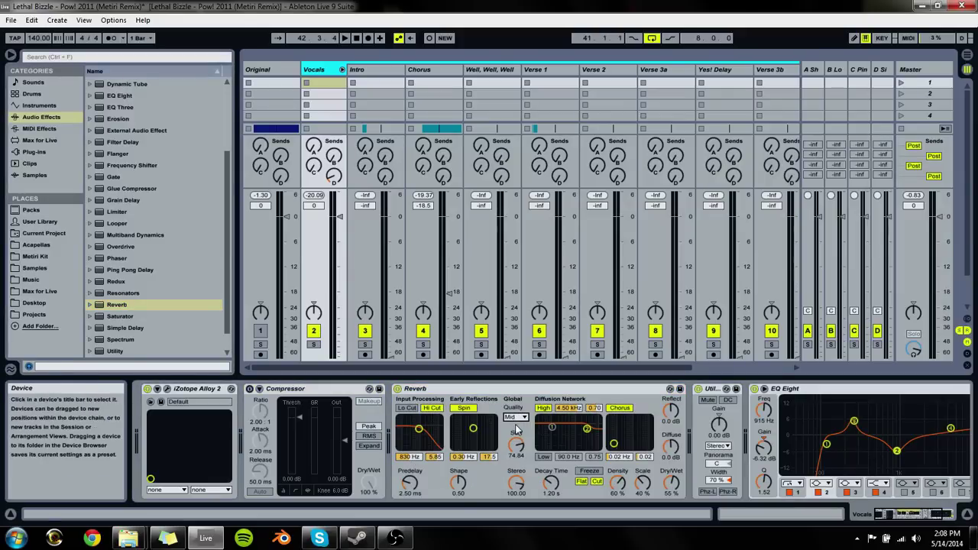
pyautogui.click(515, 418)
pyautogui.click(518, 446)
# Step: Start playback, set the Reverb's Dry/Wet to 20% and Decay Time to 413 ms, and solo the Vocals group
pyautogui.press('space')
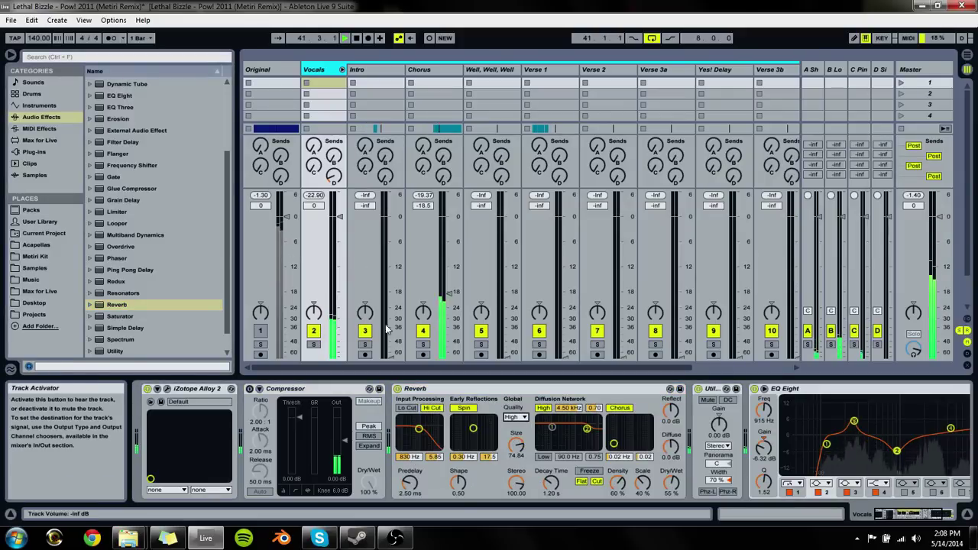
pyautogui.moveTo(671, 482); pyautogui.dragTo(670, 513)
pyautogui.moveTo(550, 483); pyautogui.dragTo(550, 506)
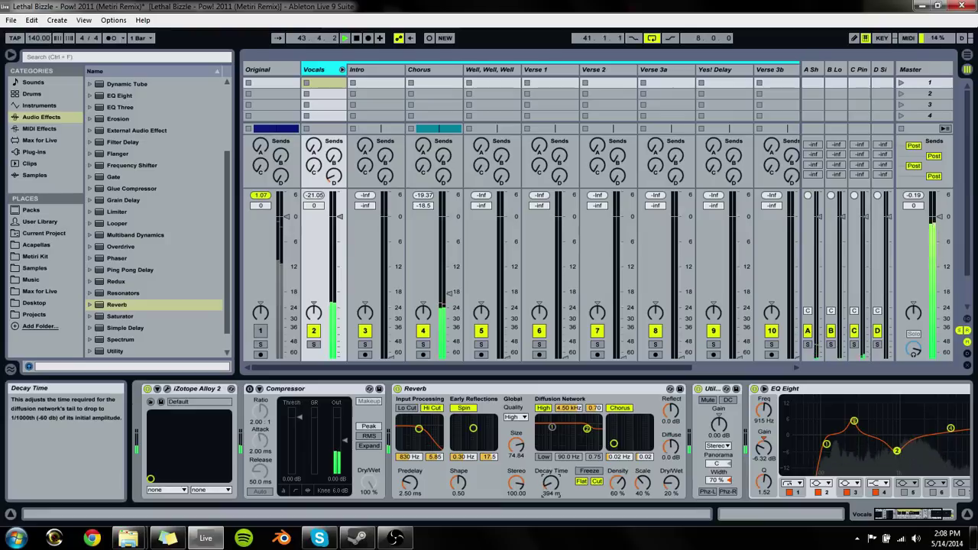
pyautogui.click(314, 344)
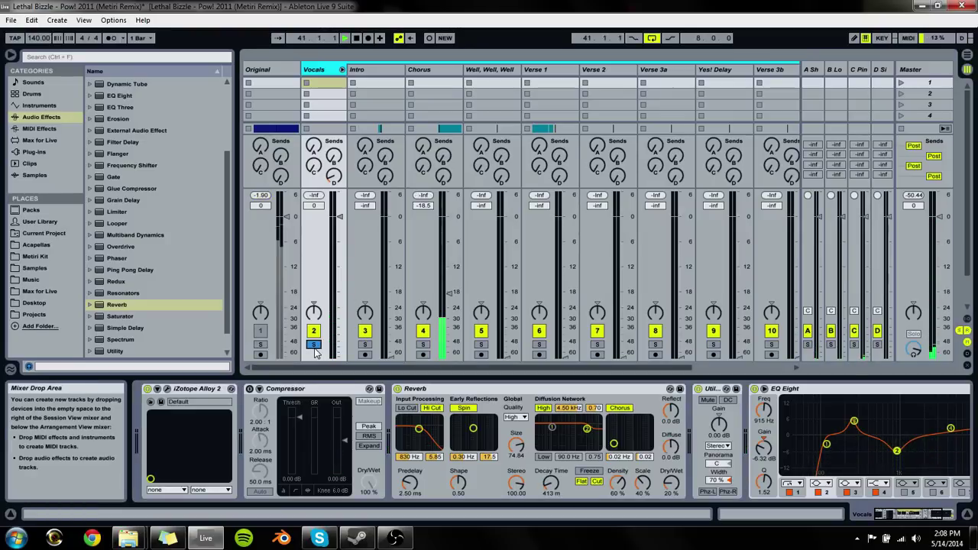
# Step: Set the Reverb's Stereo to 55.24 and Size to 51.82, and filter its input with Lo Cut instead of Hi Cut
pyautogui.moveTo(516, 481); pyautogui.dragTo(517, 500)
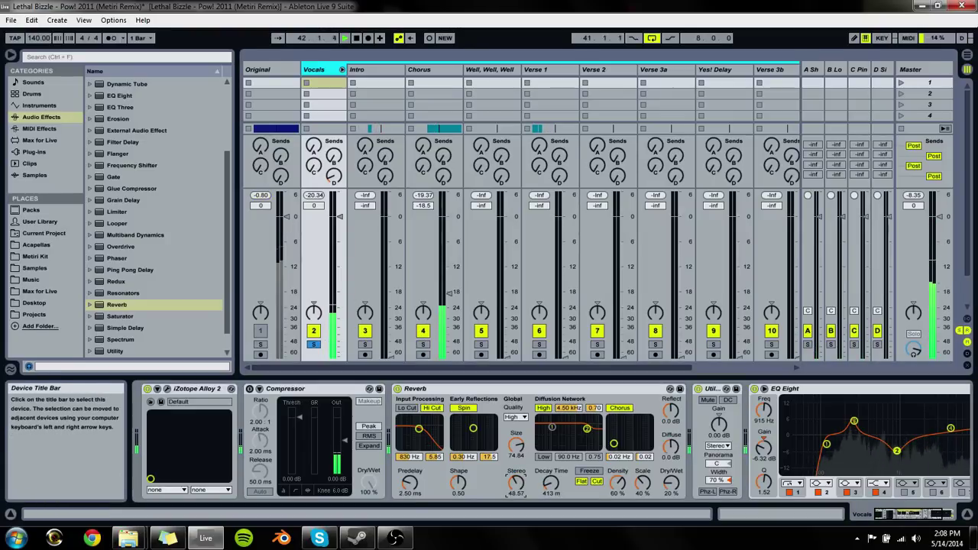
pyautogui.moveTo(517, 445); pyautogui.dragTo(517, 459)
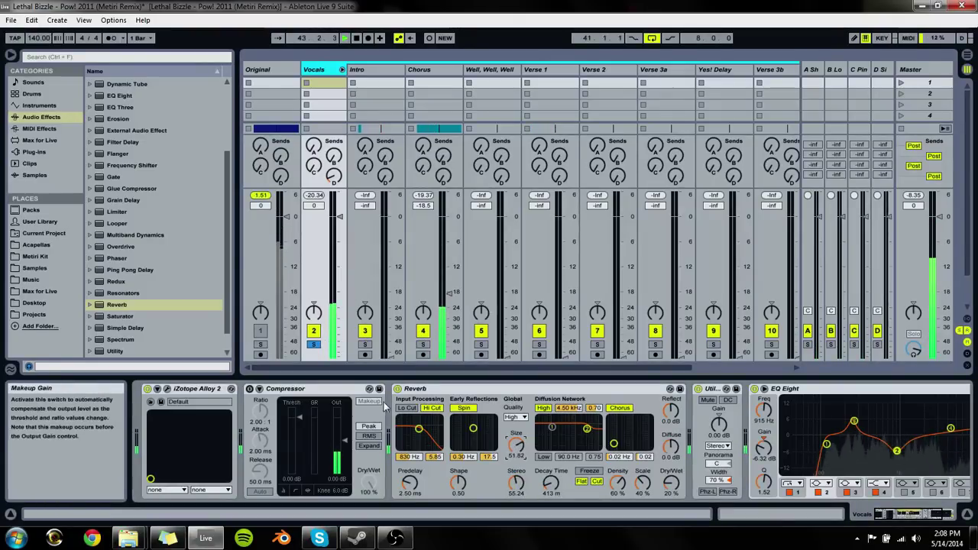
pyautogui.click(420, 409)
pyautogui.click(411, 410)
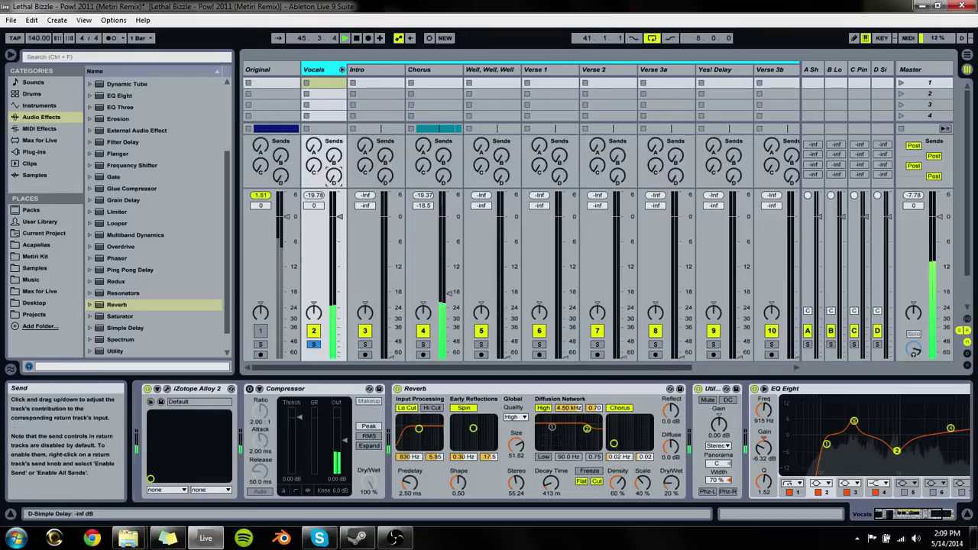
# Step: Turn off the Vocals group's Simple Delay send and set the Reverb's Dry/Wet to 100%, Predelay 0.82 ms, Shape 0.17, Stereo 31.43 and Diffuse -16 dB
pyautogui.click(326, 170)
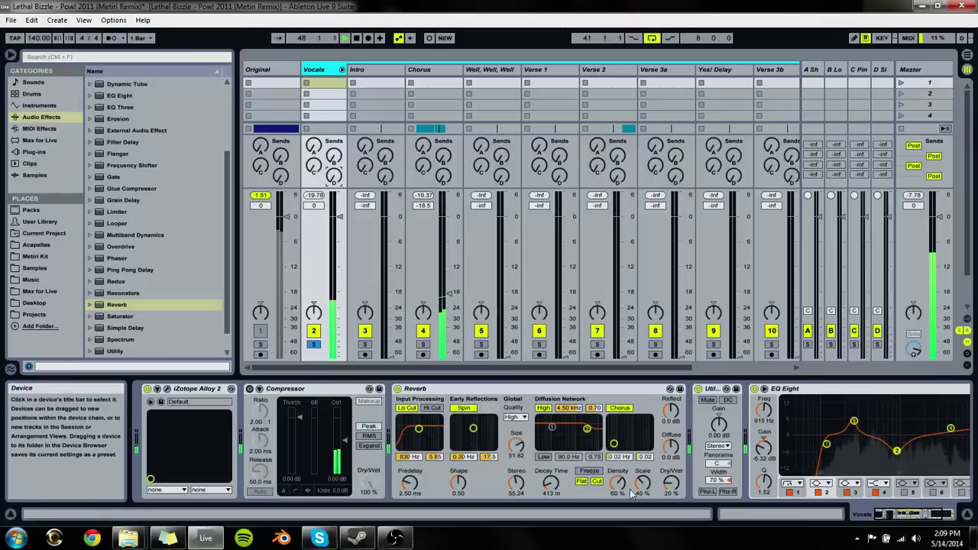
pyautogui.click(667, 490)
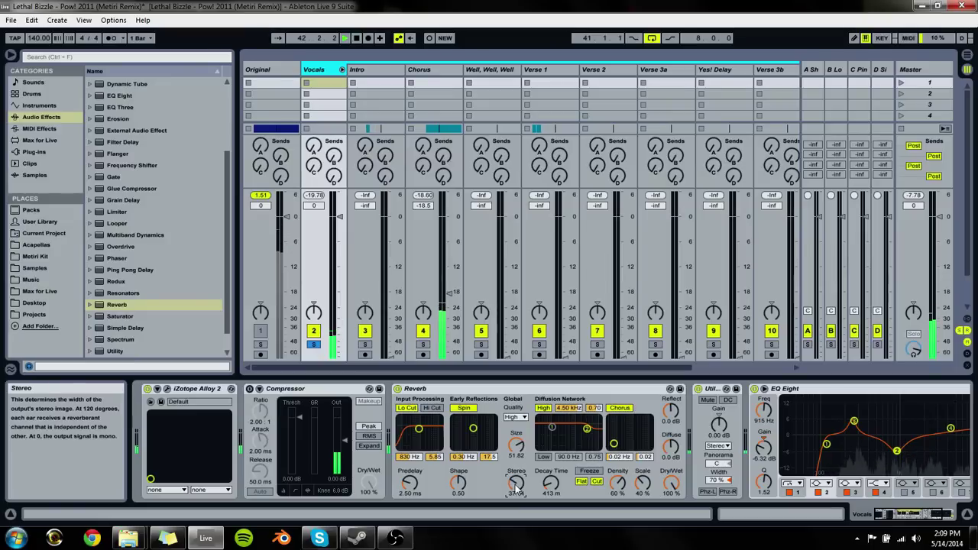
pyautogui.scroll(-2, 399, 495)
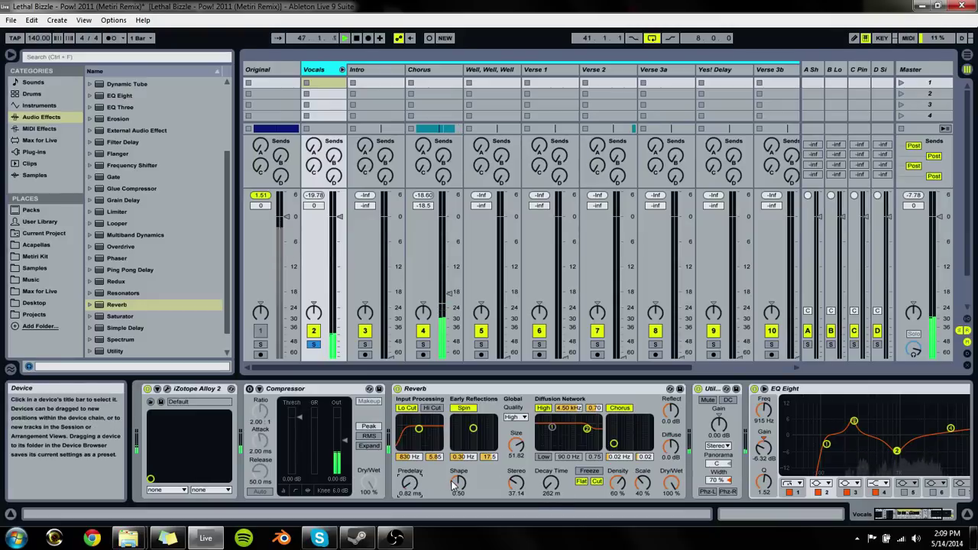
pyautogui.scroll(3, 451, 494)
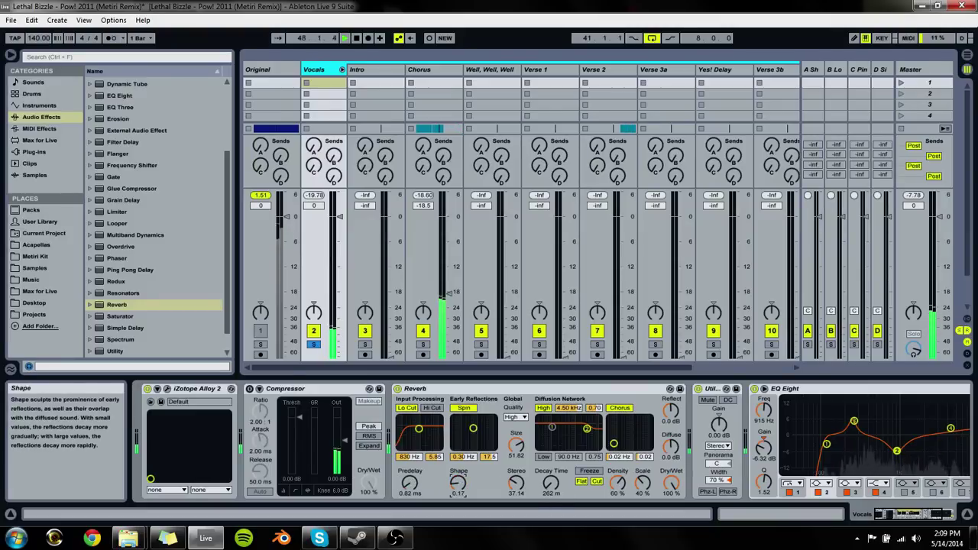
pyautogui.scroll(-2, 533, 483)
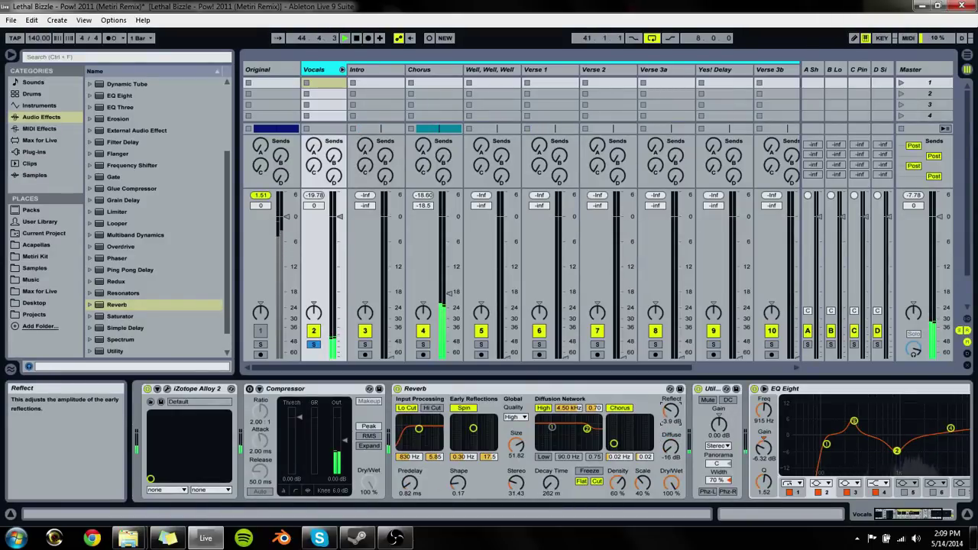
# Step: Set the Reverb's Reflect to 1.5 dB, Scale to 73%, Density to 96%, Decay Time to 432 ms, Size to 23.37 and Dry/Wet to 29%
pyautogui.moveTo(643, 483); pyautogui.dragTo(642, 443)
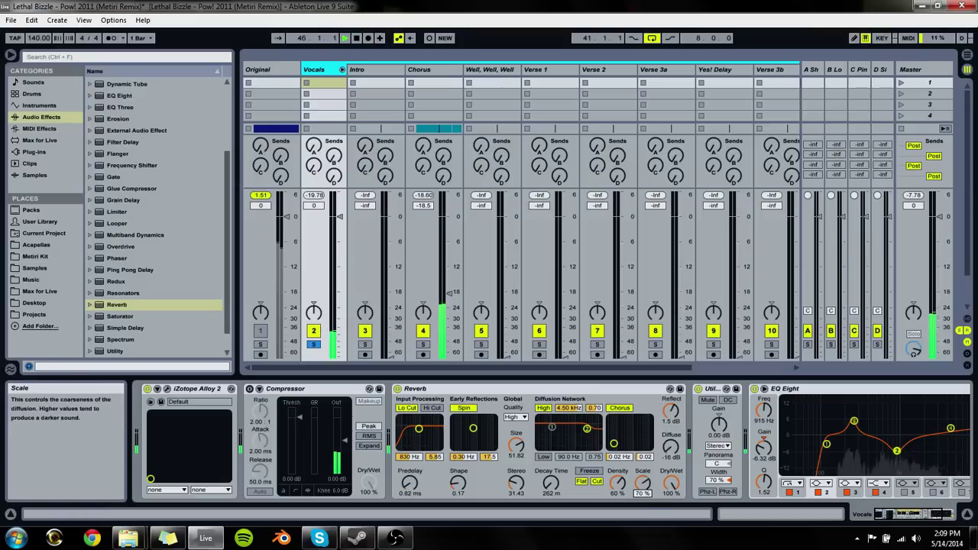
pyautogui.moveTo(643, 483); pyautogui.dragTo(617, 458)
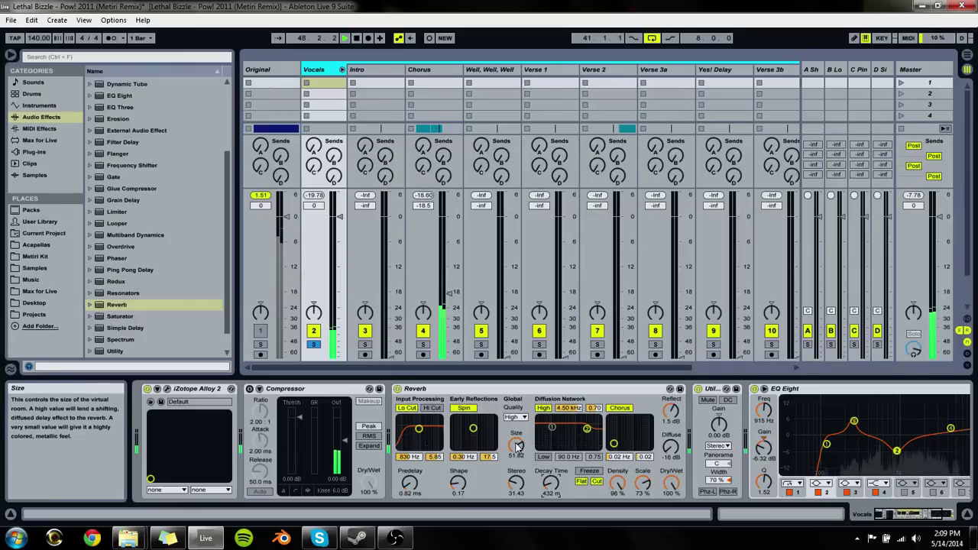
pyautogui.moveTo(516, 445); pyautogui.dragTo(517, 474)
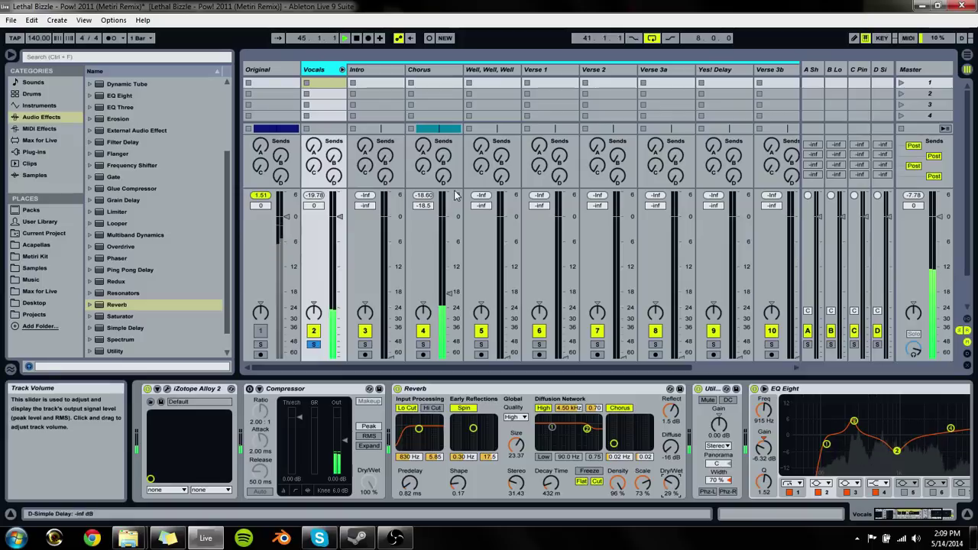
# Step: Audition the Chorus track in solo in place of the Vocals group, select it, and remove its solo
pyautogui.click(422, 344)
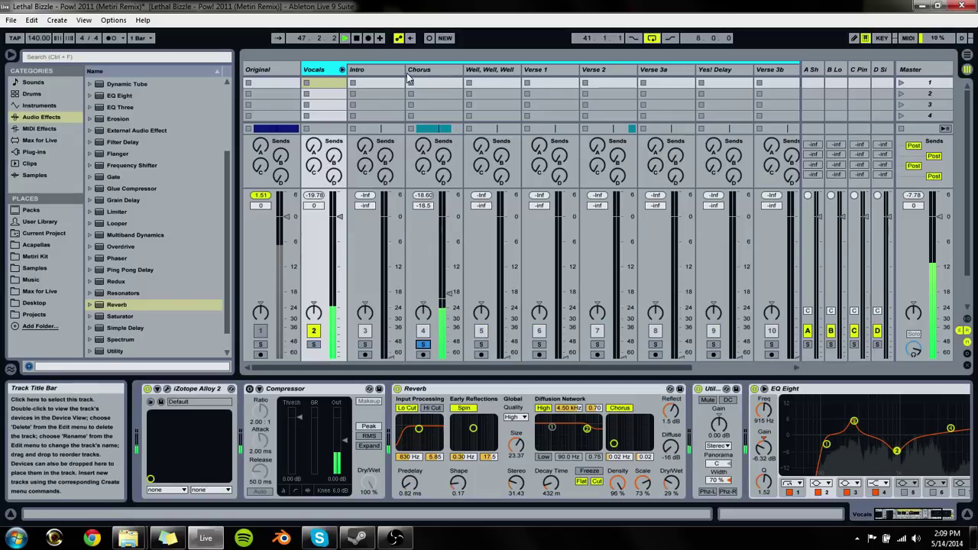
pyautogui.click(428, 348)
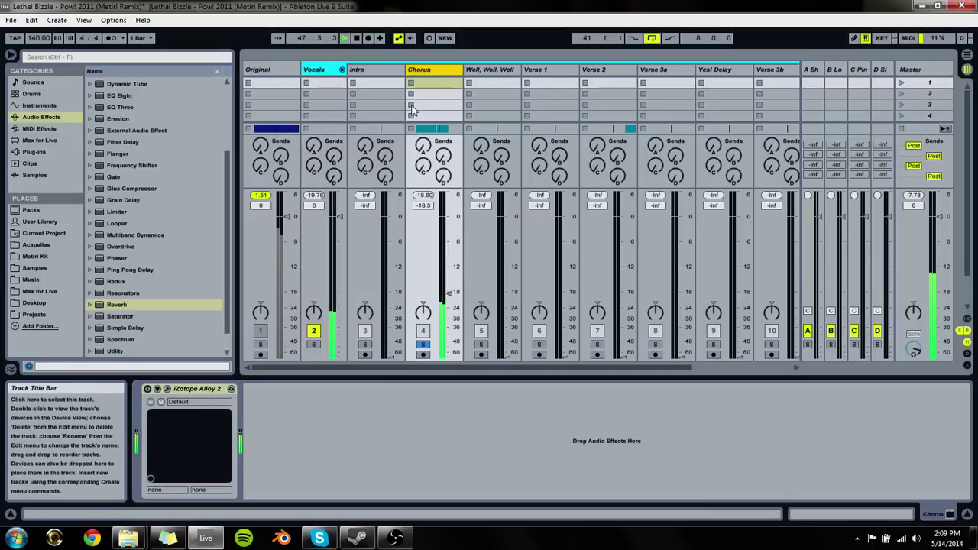
pyautogui.click(422, 345)
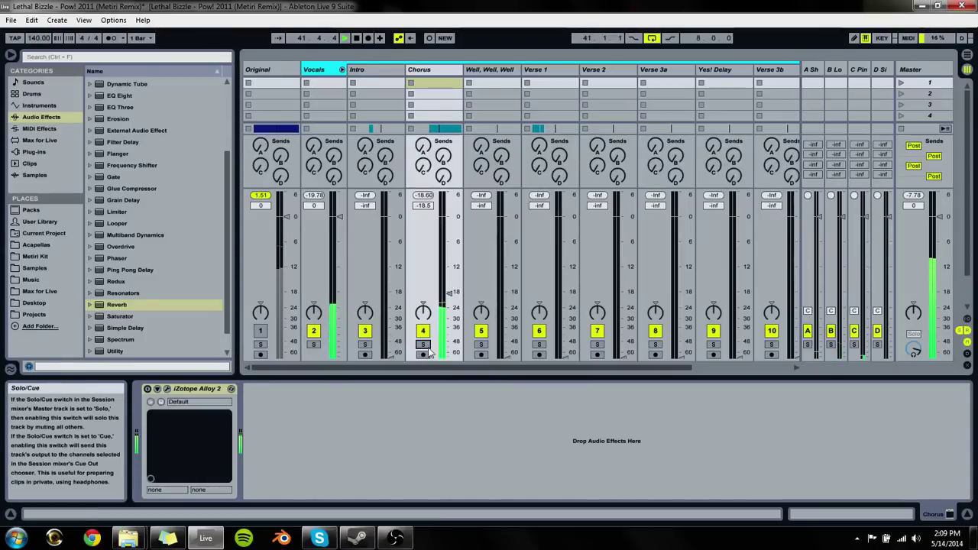
# Step: On the Vocals group, set the Reverb's Decay Time to 541 ms and Dry/Wet to 40%, and raise the group's send A
pyautogui.click(319, 72)
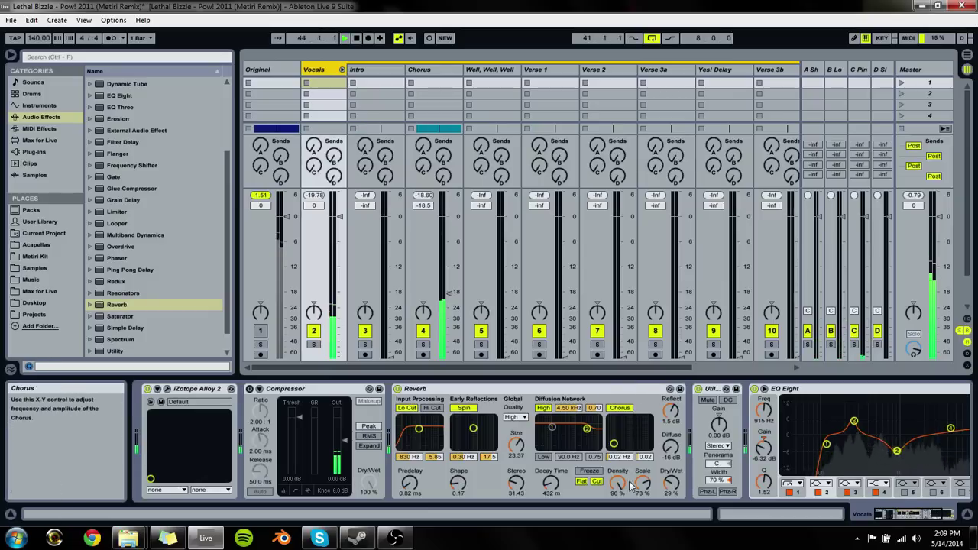
pyautogui.moveTo(551, 482); pyautogui.dragTo(551, 470)
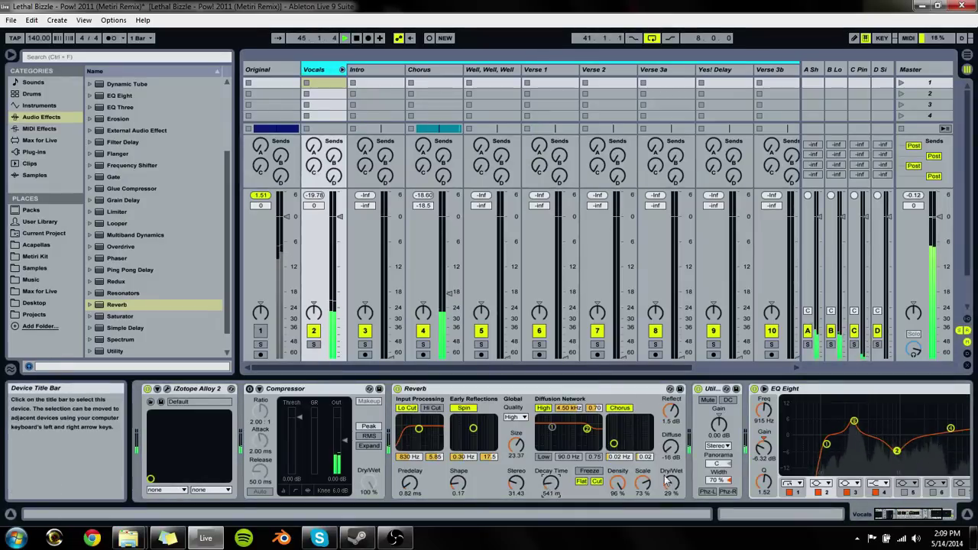
pyautogui.moveTo(669, 481); pyautogui.dragTo(669, 477)
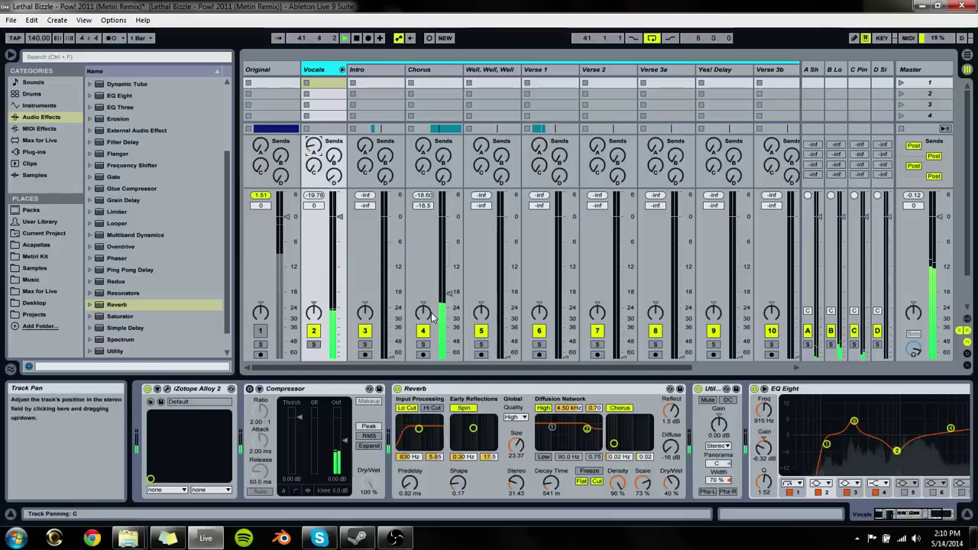
# Step: Set the Chorus track's volume to -16.7 dB and extend the arrangement loop from bar 41 to a 16-bar length
pyautogui.moveTo(449, 293); pyautogui.dragTo(449, 284)
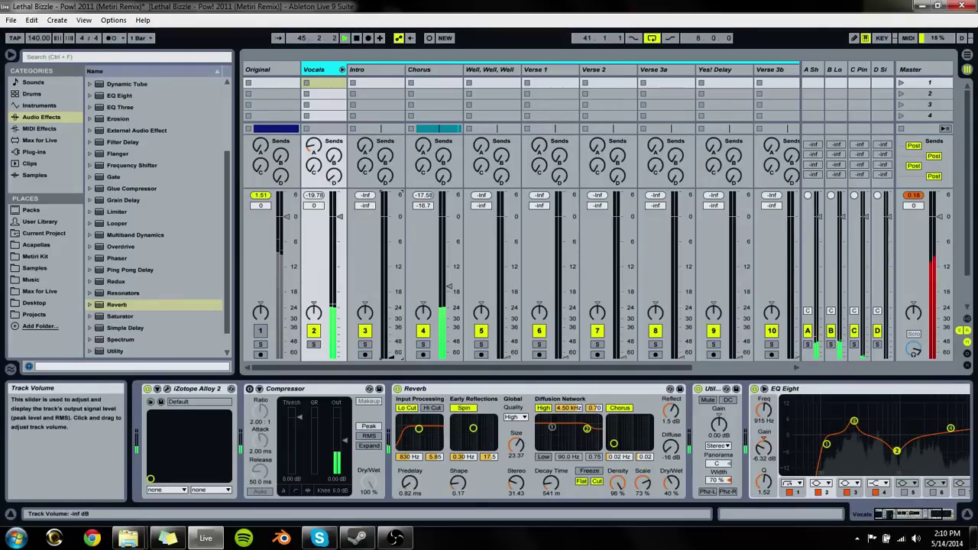
pyautogui.press('Tab')
pyautogui.press('Tab')
pyautogui.press('Tab')
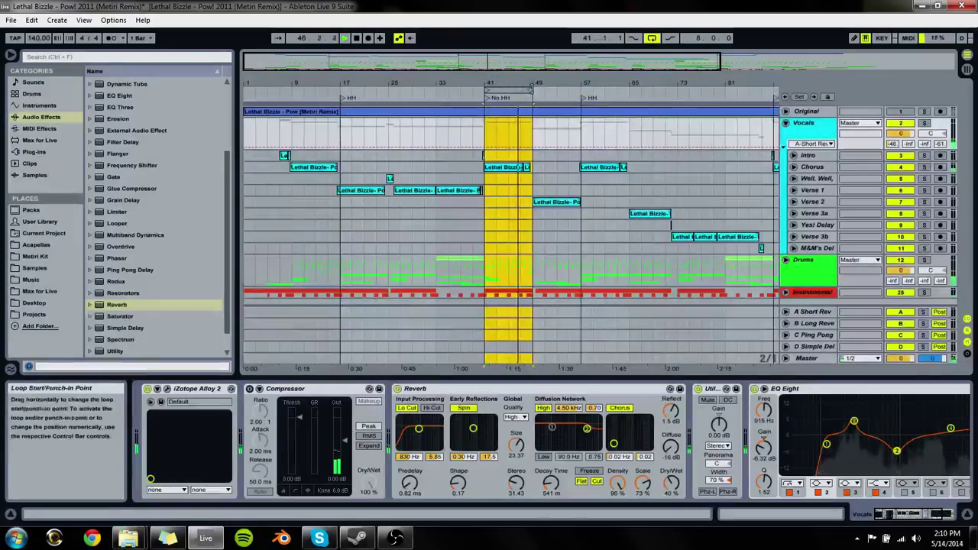
pyautogui.moveTo(531, 90); pyautogui.dragTo(582, 90)
# Step: Raise the Verse 2 track's volume to -14.0 dB and set the Vocals Reverb's Decay Time to 452 ms and Dry/Wet to 32%
pyautogui.press('Tab')
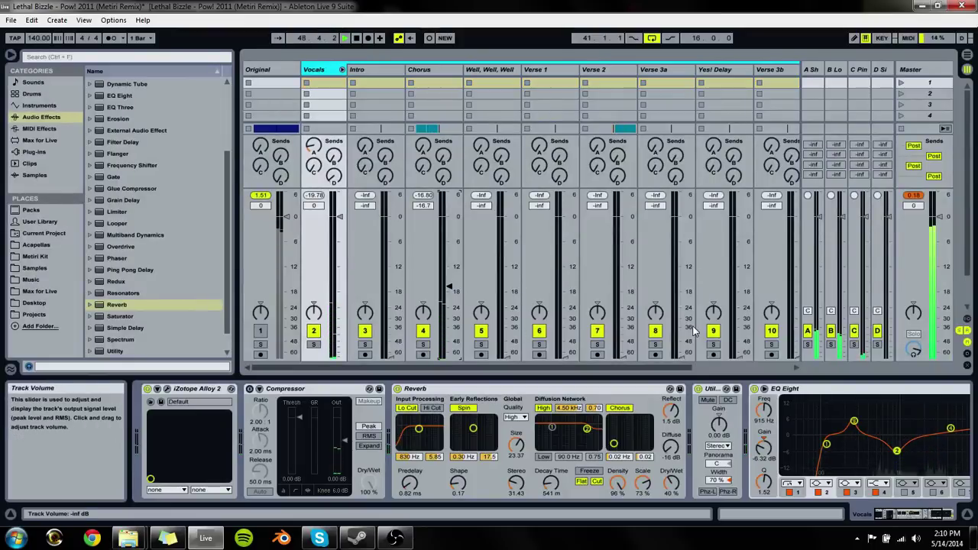
pyautogui.moveTo(619, 351); pyautogui.dragTo(623, 287)
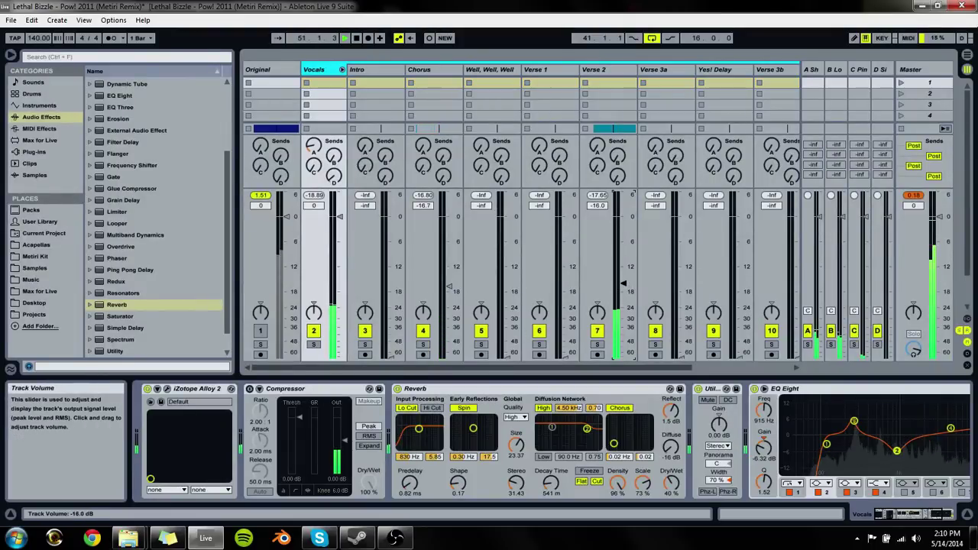
pyautogui.moveTo(623, 283); pyautogui.dragTo(620, 282)
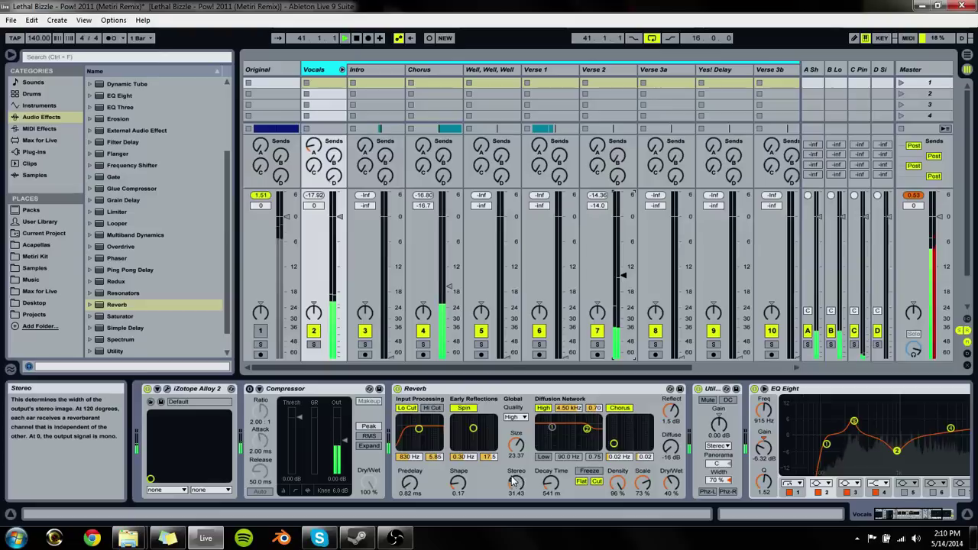
pyautogui.moveTo(671, 482); pyautogui.dragTo(671, 489)
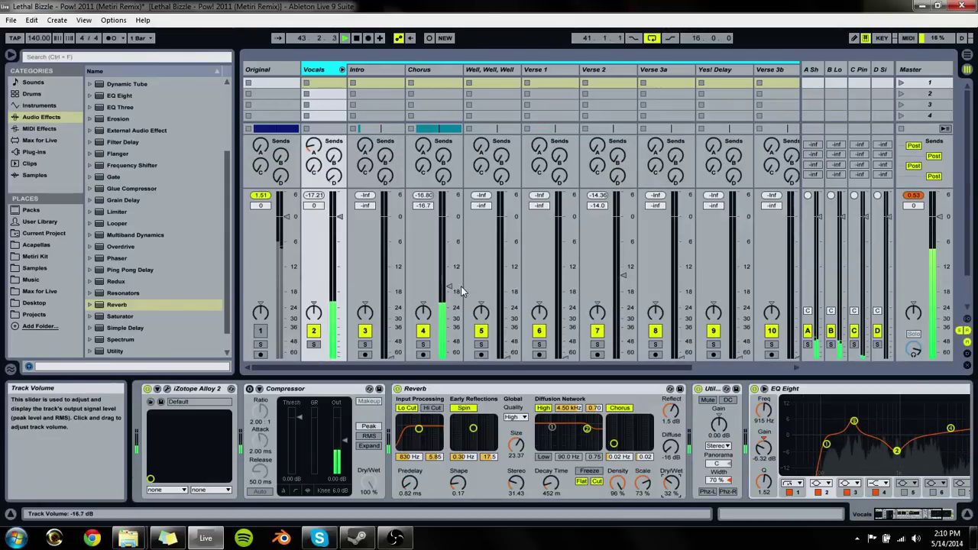
# Step: Balance the Chorus track's volume at -15.5 dB against the Verse 2 track's volume at -14.2 dB
pyautogui.moveTo(454, 294); pyautogui.dragTo(450, 286)
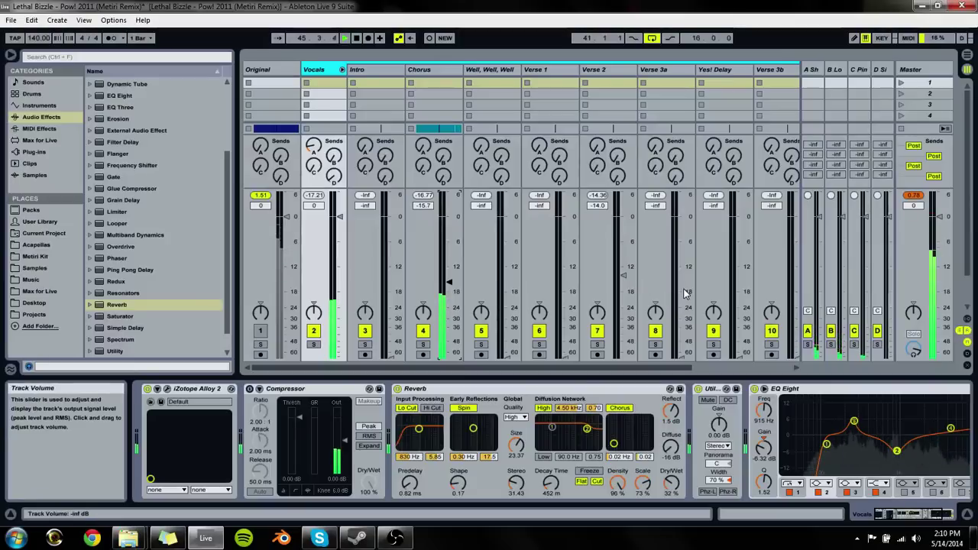
pyautogui.moveTo(449, 283); pyautogui.dragTo(449, 281)
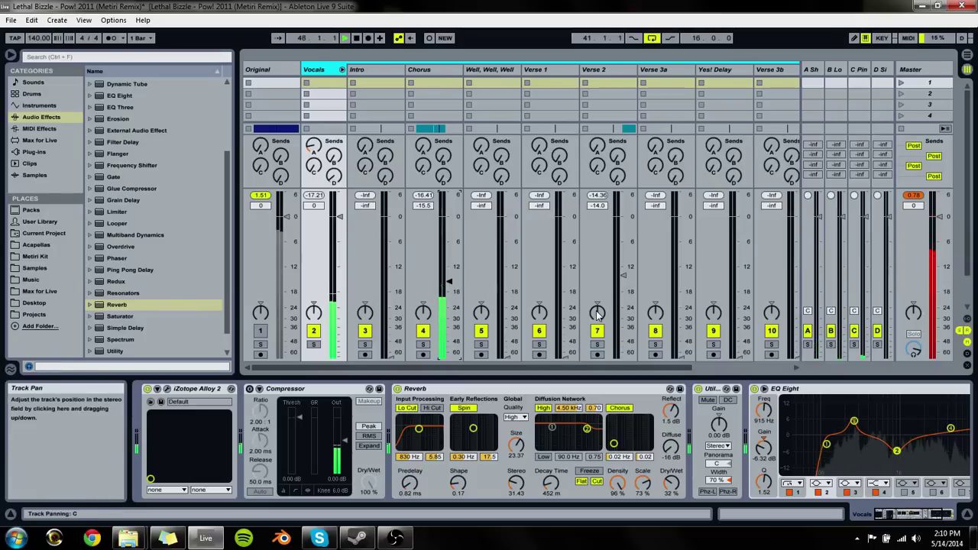
pyautogui.moveTo(623, 273); pyautogui.dragTo(623, 272)
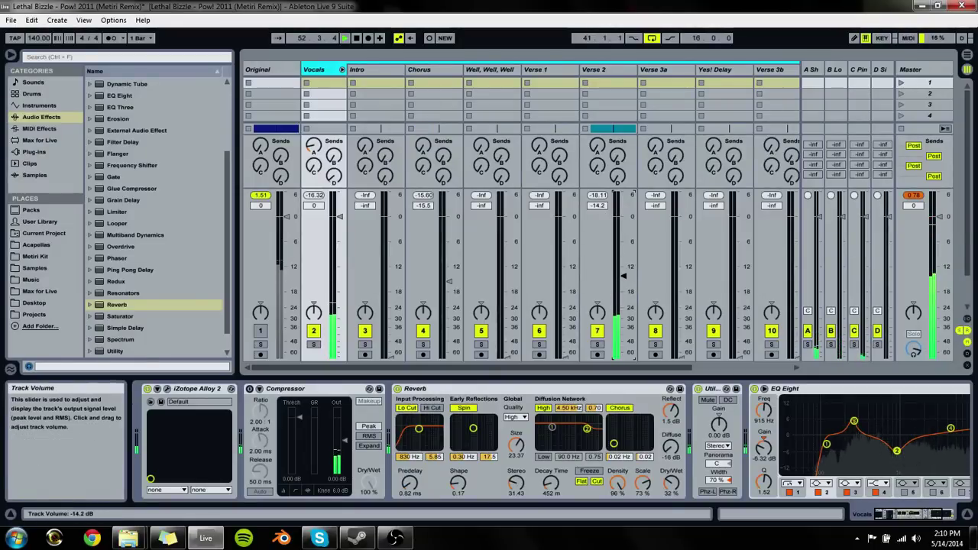
# Step: Move the 16-bar arrangement loop to start at bar 13 and return to the session mixer
pyautogui.press('Tab')
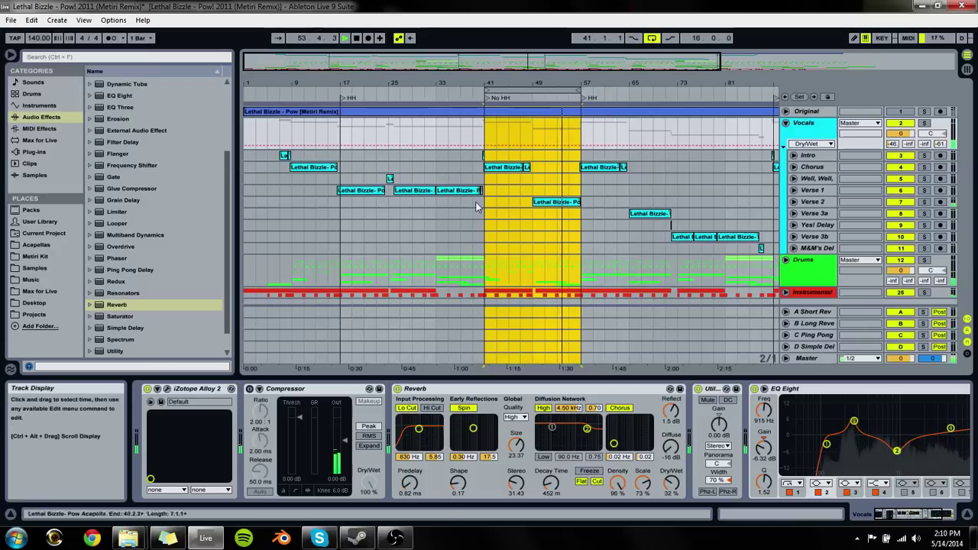
pyautogui.moveTo(544, 103); pyautogui.dragTo(375, 104)
pyautogui.press('Tab')
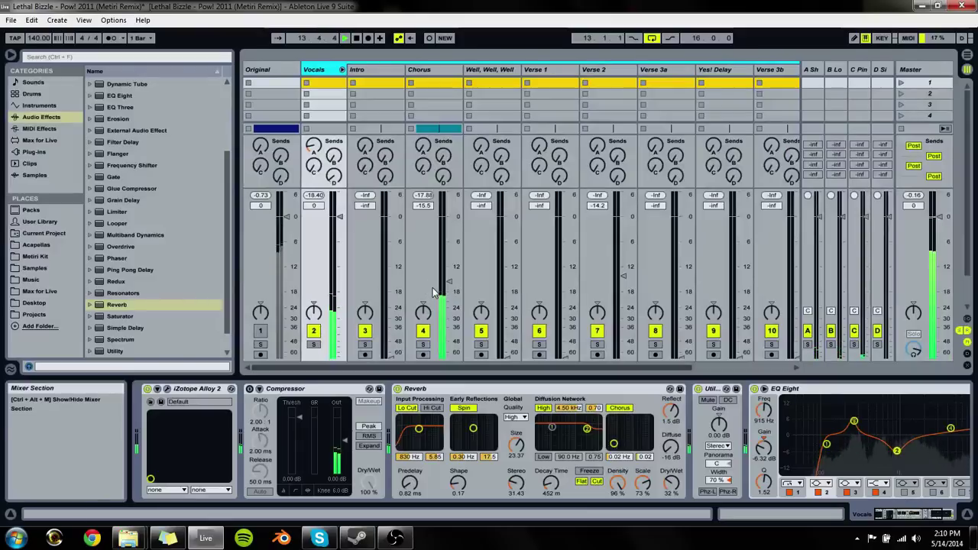
# Step: Raise the Verse 1 track's volume to -13.5 dB
pyautogui.click(567, 314)
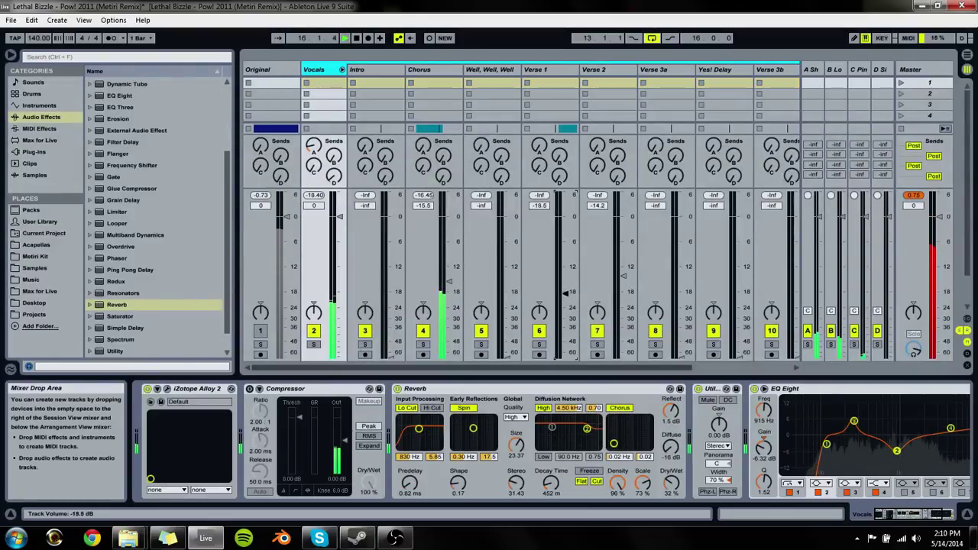
pyautogui.moveTo(567, 293); pyautogui.dragTo(566, 276)
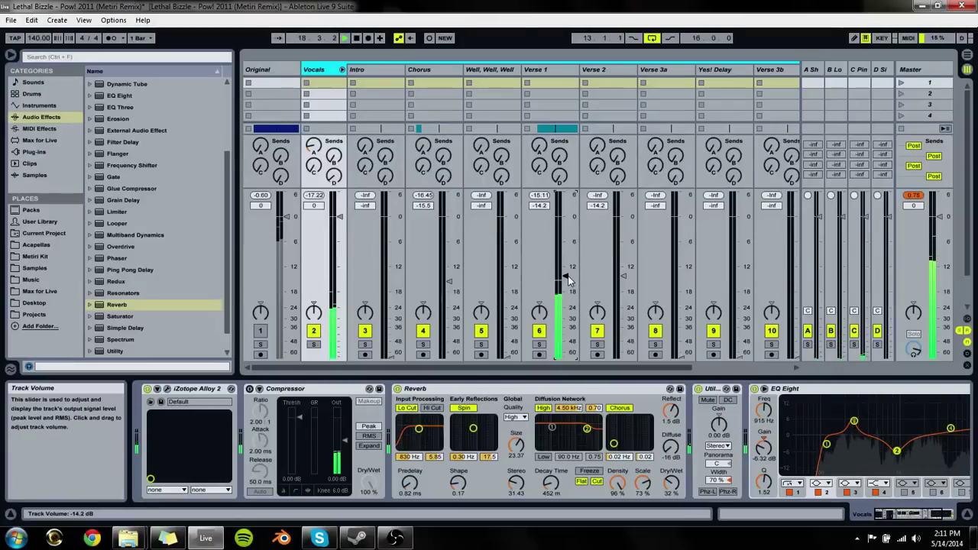
pyautogui.moveTo(566, 274); pyautogui.dragTo(570, 278)
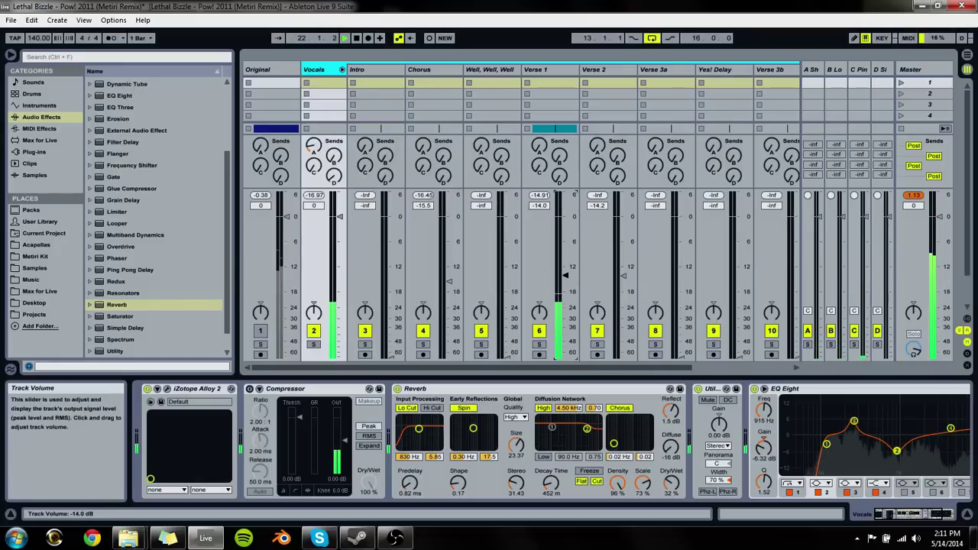
pyautogui.moveTo(566, 273); pyautogui.dragTo(566, 271)
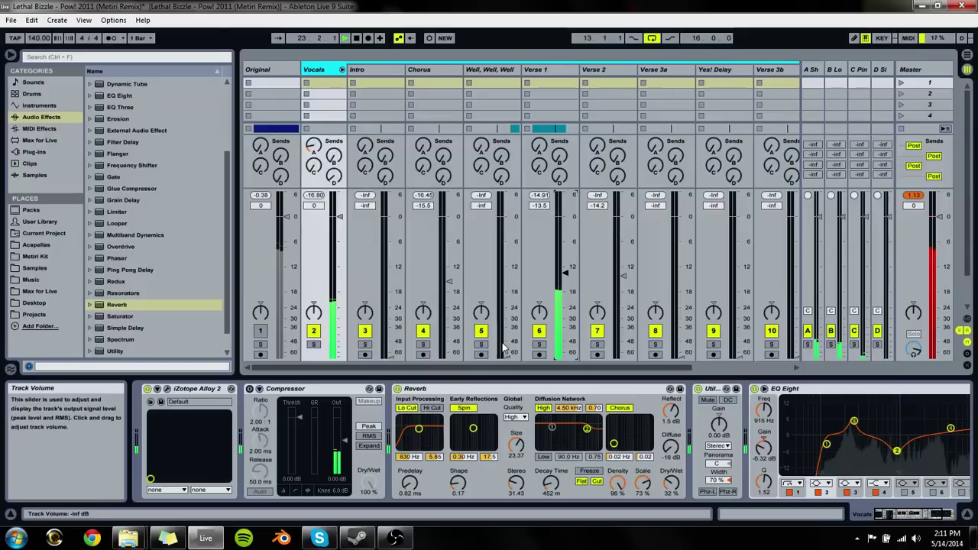
# Step: Set the Well, Well, Well track's volume to -12.8 dB and its Simple Delay send to -20.6 dB, looping 16 bars from bar 23
pyautogui.moveTo(508, 353); pyautogui.dragTo(507, 267)
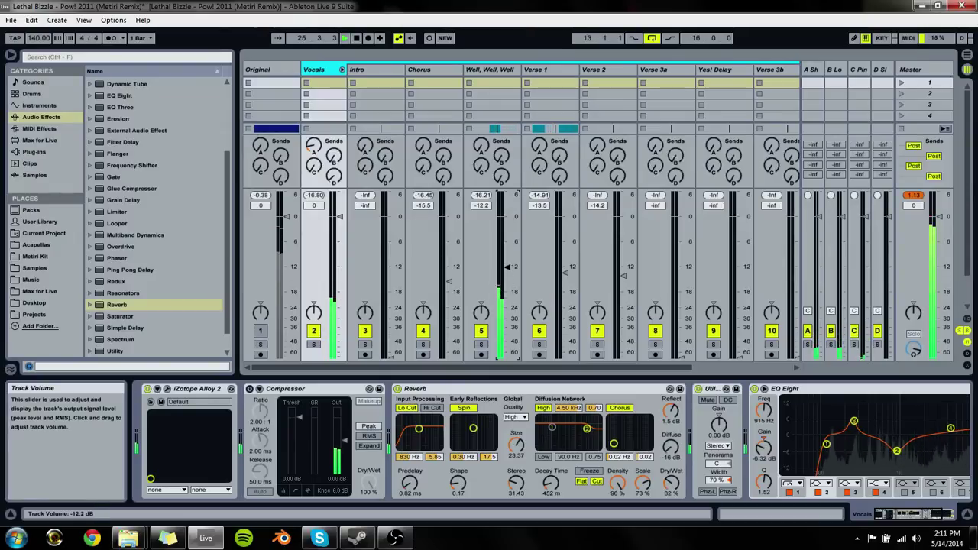
pyautogui.moveTo(501, 179); pyautogui.dragTo(502, 180)
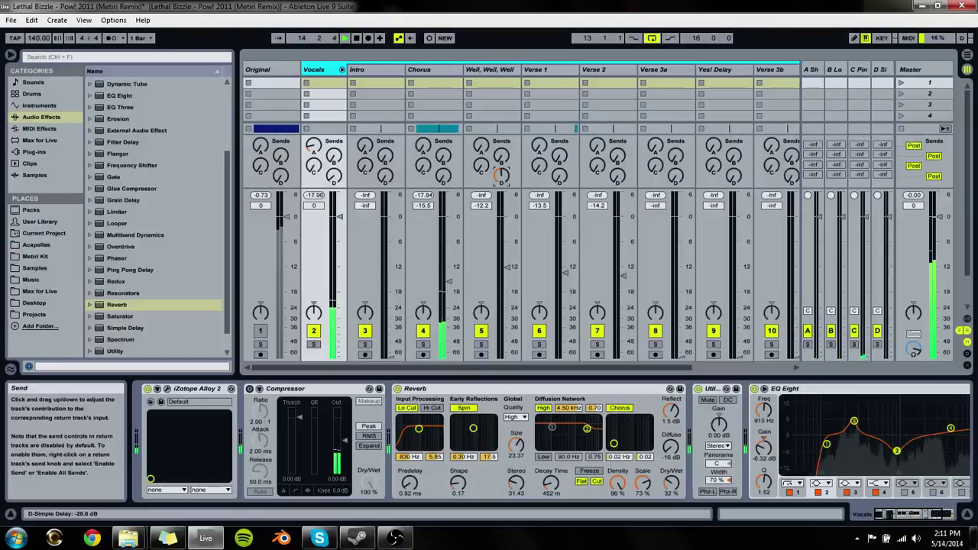
pyautogui.press('Tab')
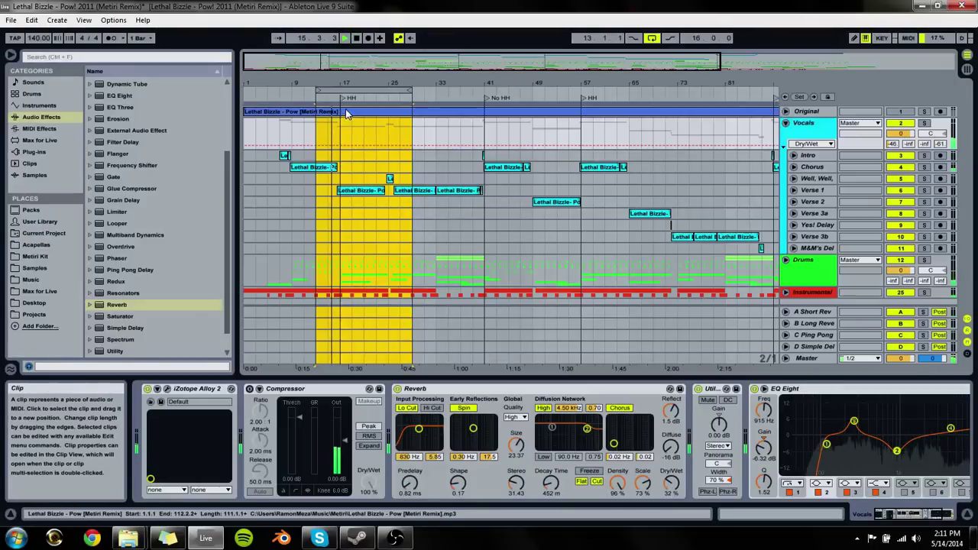
pyautogui.moveTo(369, 93); pyautogui.dragTo(434, 93)
pyautogui.press('Tab')
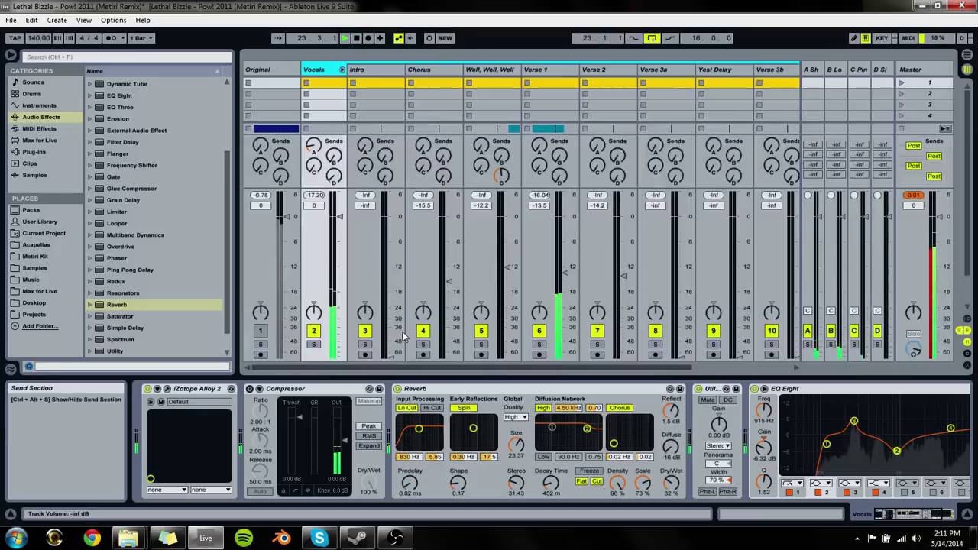
pyautogui.moveTo(508, 269); pyautogui.dragTo(511, 273)
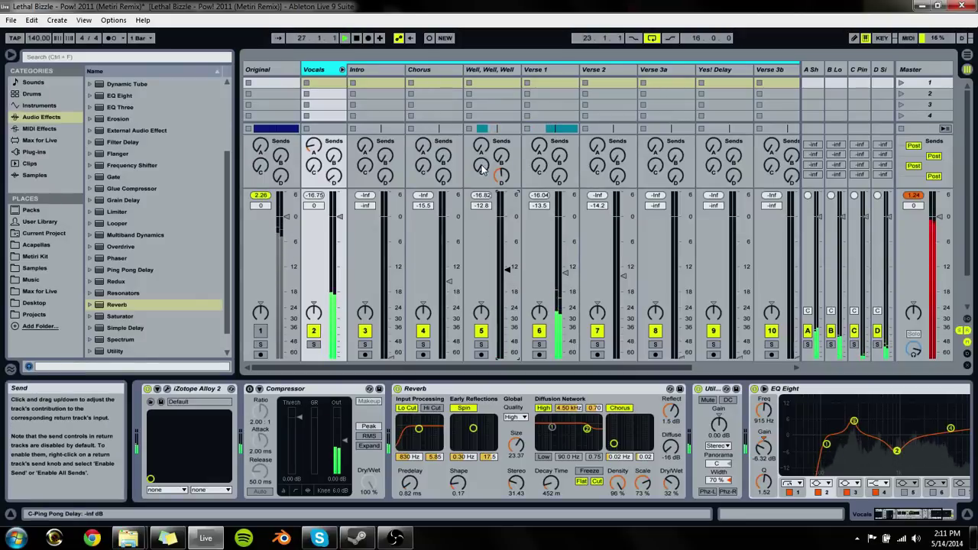
pyautogui.moveTo(481, 146); pyautogui.dragTo(481, 144)
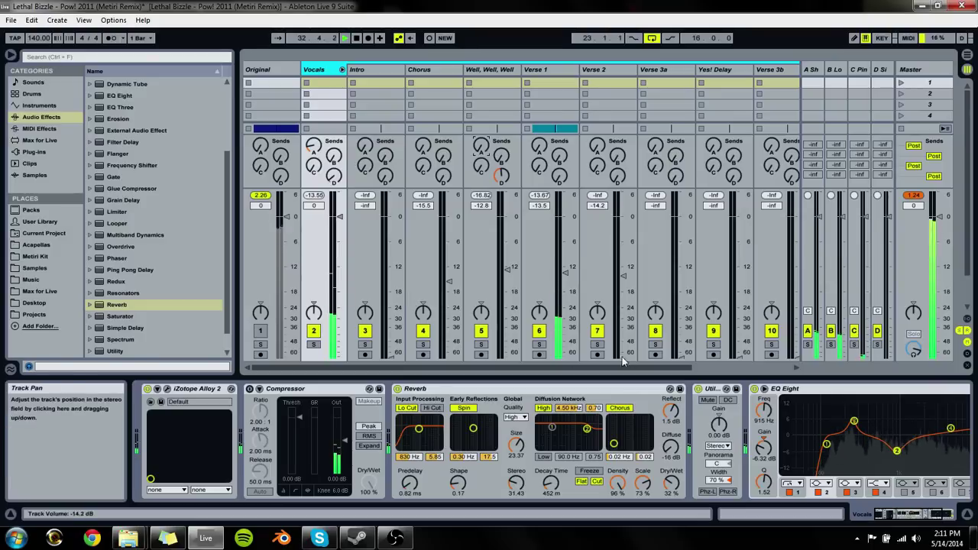
# Step: Loop the 16 bars from bar 7 and set the Intro track's volume to -14.2 dB and the Chorus track's to -13.8 dB
pyautogui.press('Right')
pyautogui.press('Right')
pyautogui.press('Right')
pyautogui.press('Right')
pyautogui.press('Right')
pyautogui.press('Right')
pyautogui.press('Right')
pyautogui.press('Right')
pyautogui.press('Right')
pyautogui.press('Right')
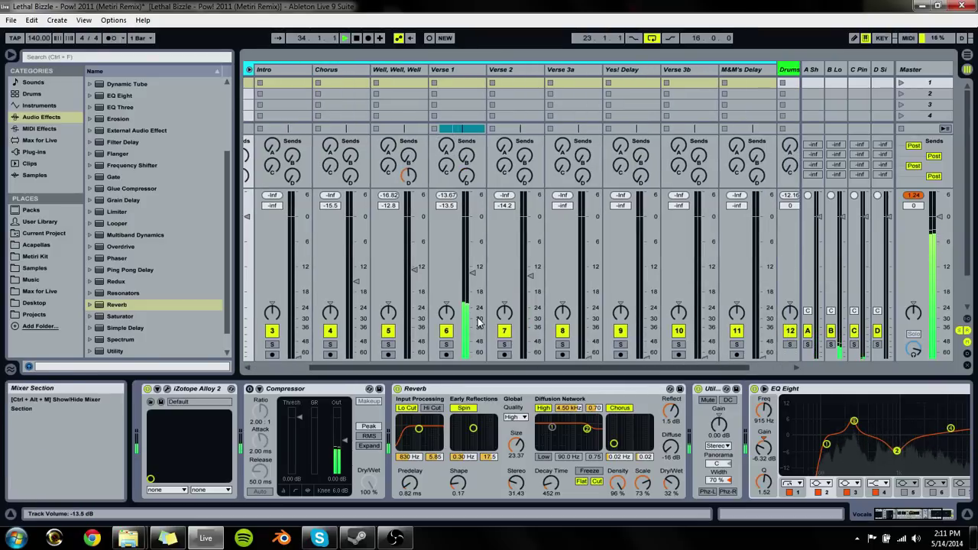
pyautogui.press('Tab')
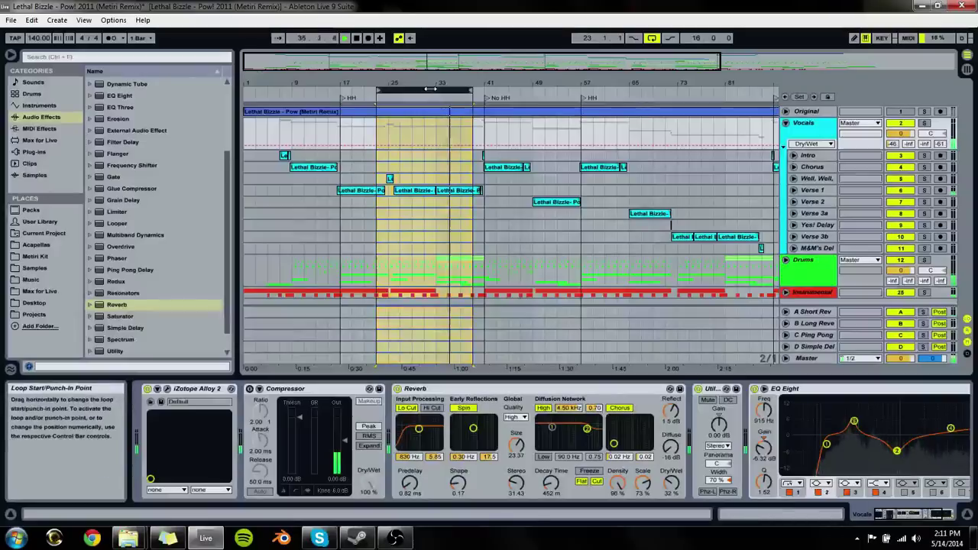
pyautogui.moveTo(430, 88); pyautogui.dragTo(343, 130)
pyautogui.press('Tab')
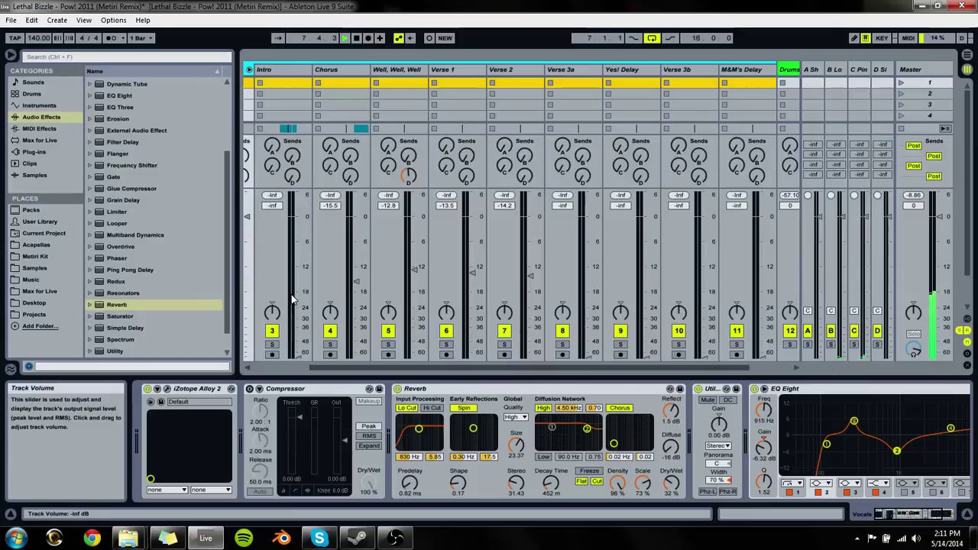
pyautogui.moveTo(292, 298); pyautogui.dragTo(298, 277)
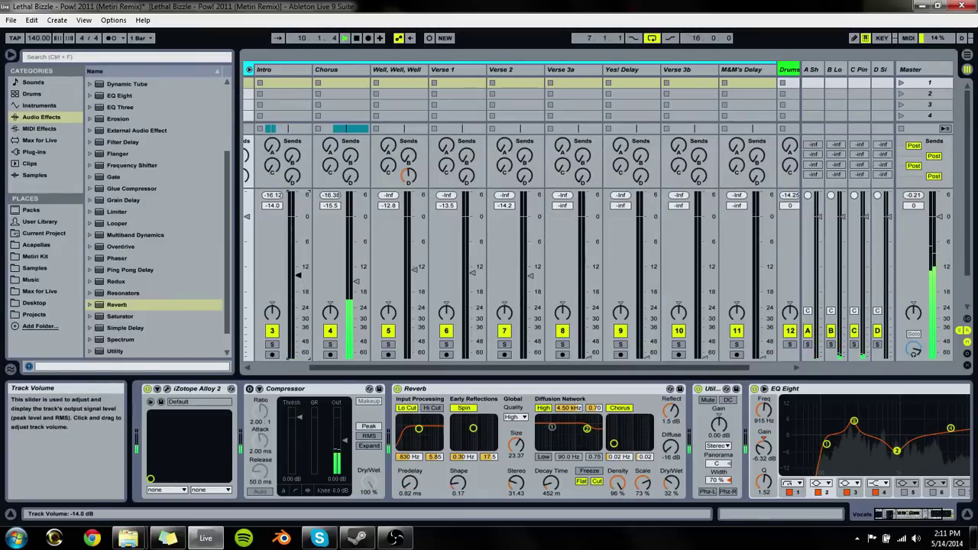
pyautogui.moveTo(356, 282)
pyautogui.mouseDown()
pyautogui.moveTo(298, 276)
pyautogui.moveTo(356, 276)
pyautogui.mouseUp()
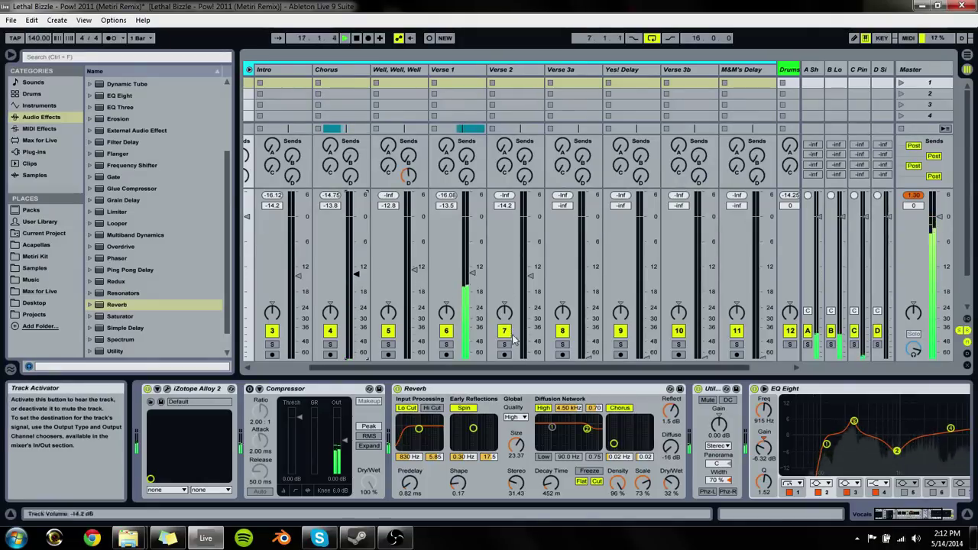
# Step: Move the 16-bar arrangement loop to start at bar 47 and play it with the mixer shown
pyautogui.moveTo(580, 366); pyautogui.dragTo(603, 366)
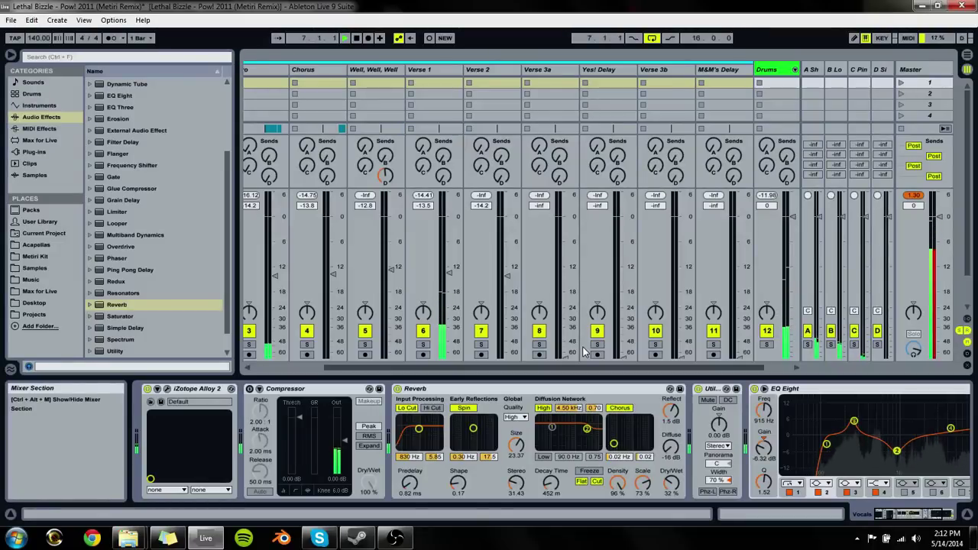
pyautogui.press('Tab')
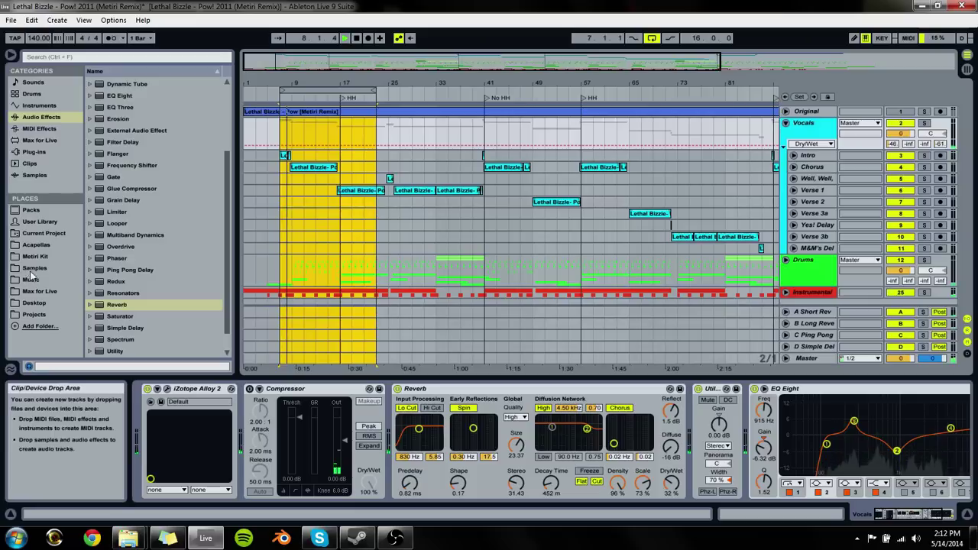
pyautogui.moveTo(328, 91); pyautogui.dragTo(580, 91)
pyautogui.press('Left')
pyautogui.press('Left')
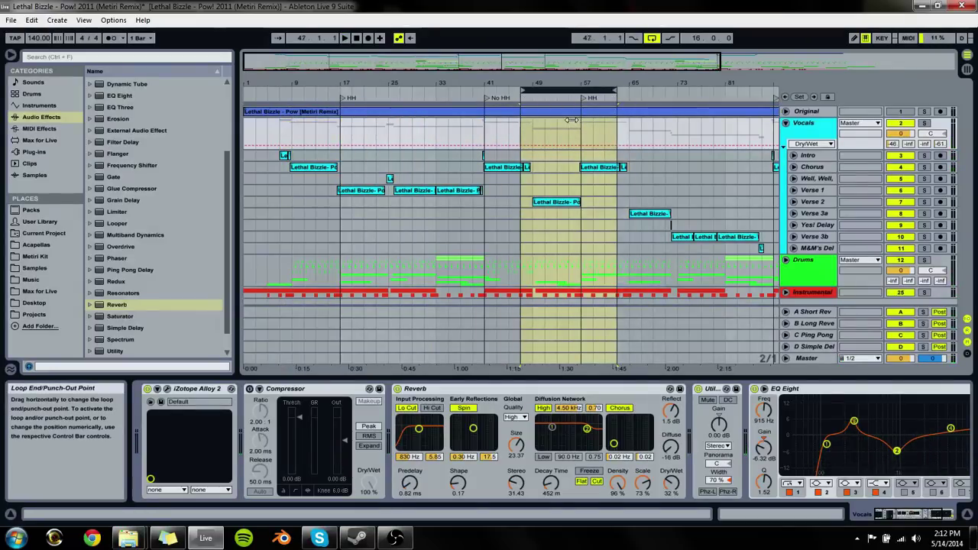
pyautogui.press('Right')
pyautogui.press('Tab')
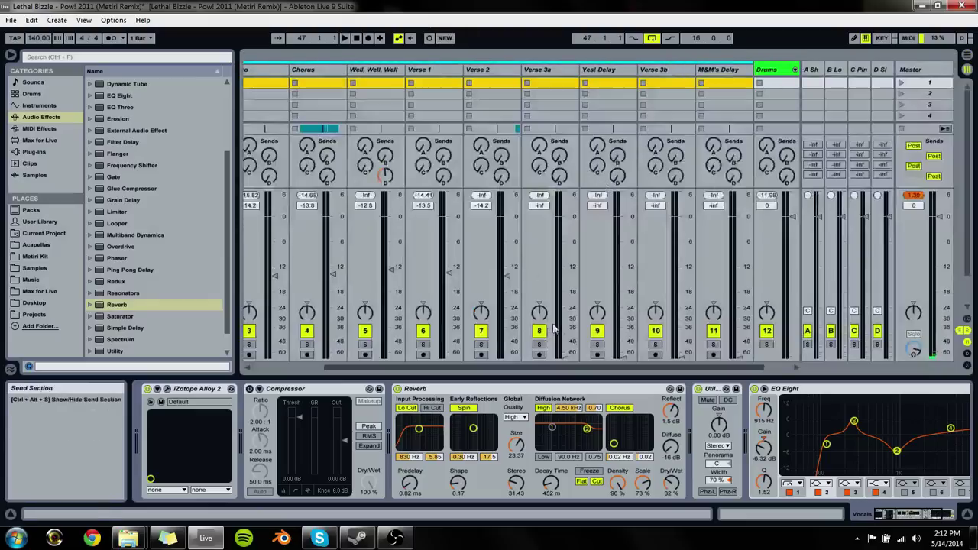
pyautogui.press('space')
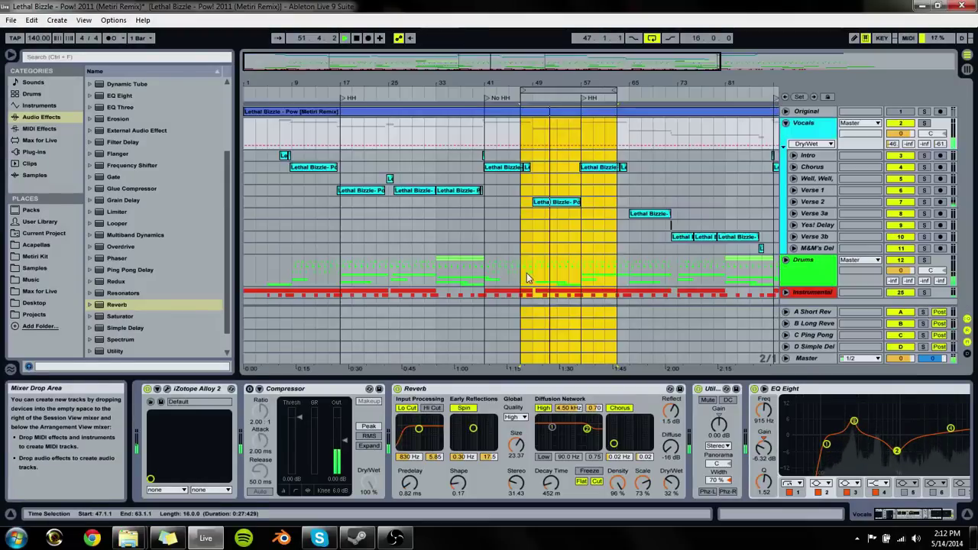
# Step: Move the arrangement loop to start at bar 63 and raise the Verse 3a track's volume to -13.5 dB
pyautogui.press('Tab')
pyautogui.moveTo(592, 368); pyautogui.dragTo(408, 368)
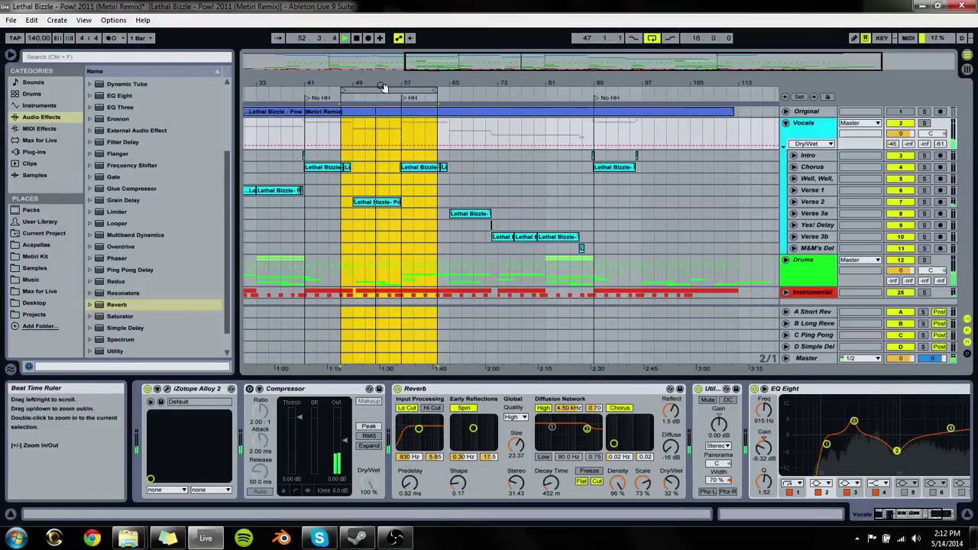
pyautogui.moveTo(408, 90); pyautogui.dragTo(507, 117)
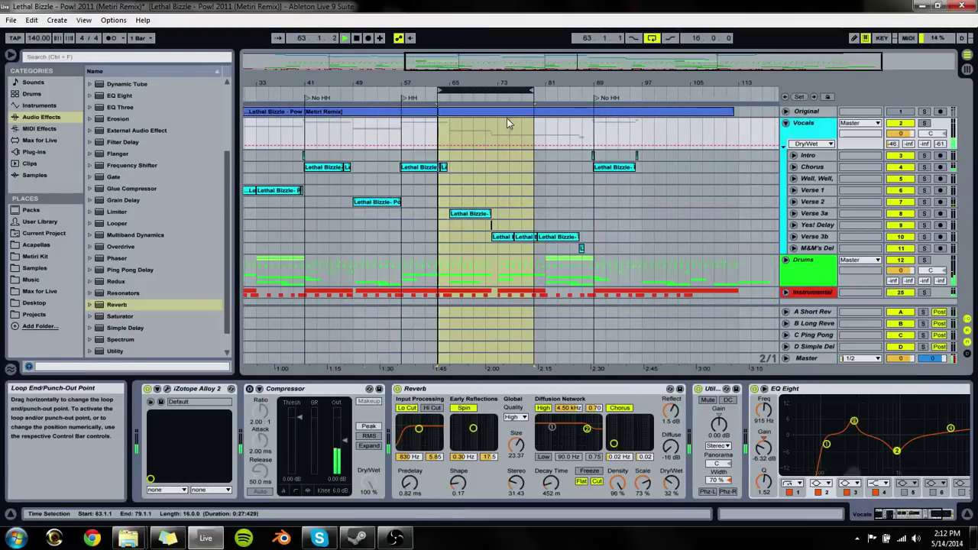
pyautogui.press('Tab')
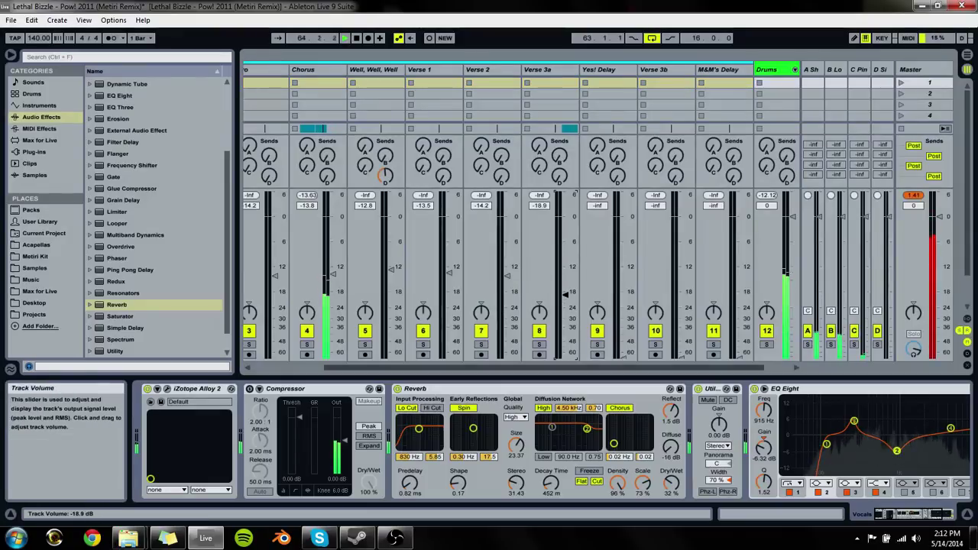
pyautogui.moveTo(566, 304); pyautogui.dragTo(565, 272)
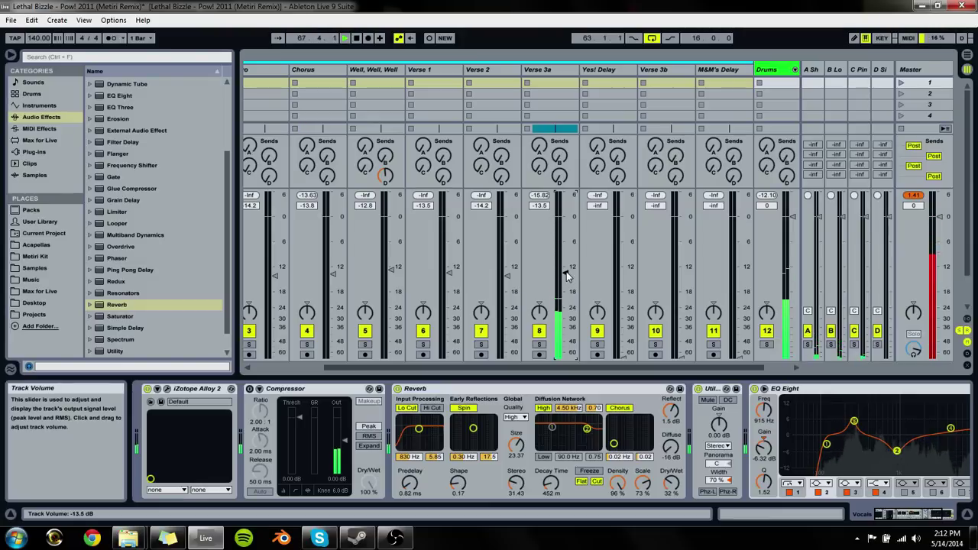
# Step: Move the loop to start at bar 71, then set the Yes! Delay track's volume to -12.6 dB and raise its Simple Delay send
pyautogui.press('Tab')
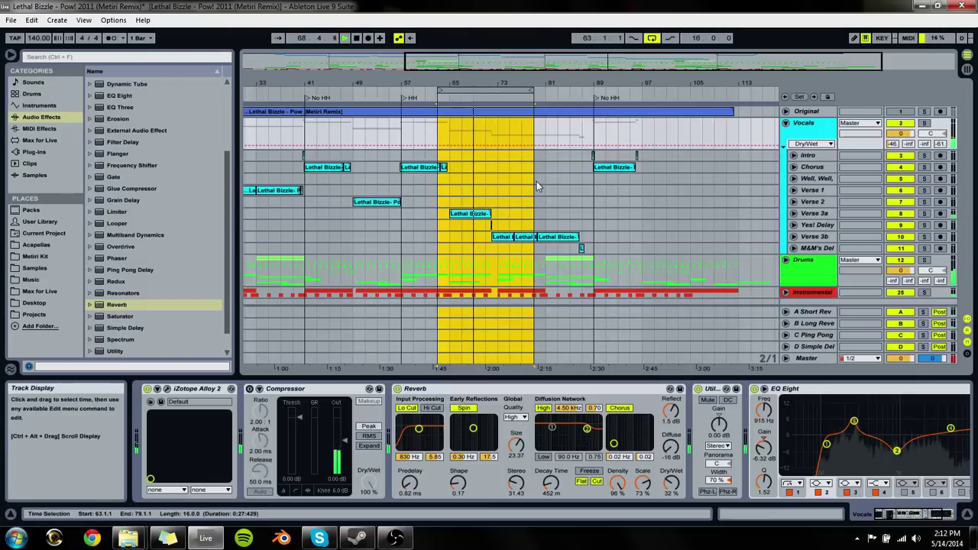
pyautogui.moveTo(495, 90); pyautogui.dragTo(542, 94)
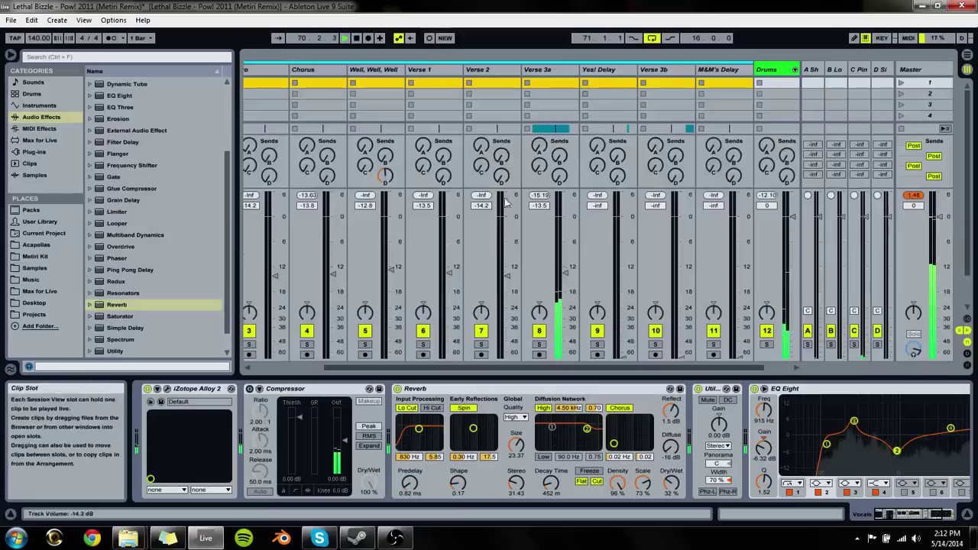
pyautogui.press('Tab')
pyautogui.moveTo(623, 317); pyautogui.dragTo(622, 269)
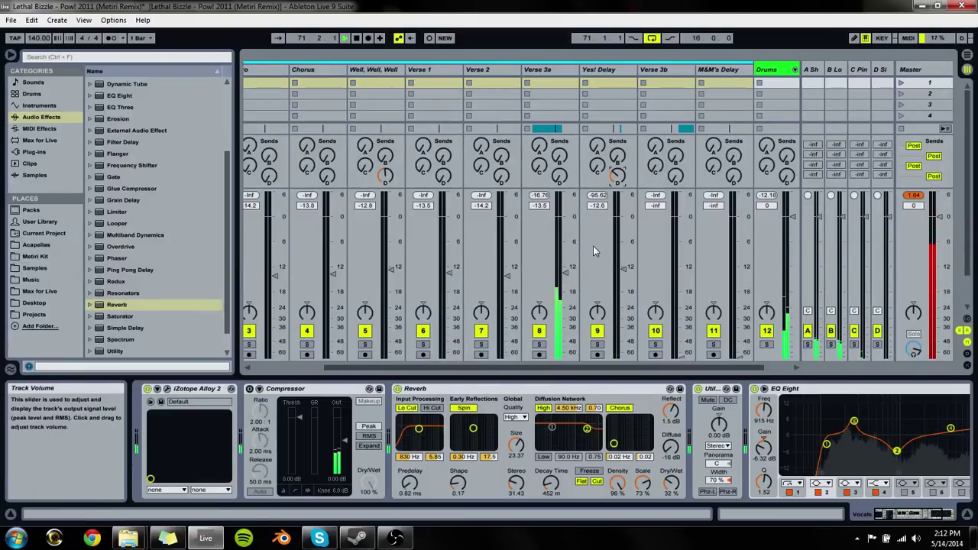
pyautogui.press('Tab')
pyautogui.press('Tab')
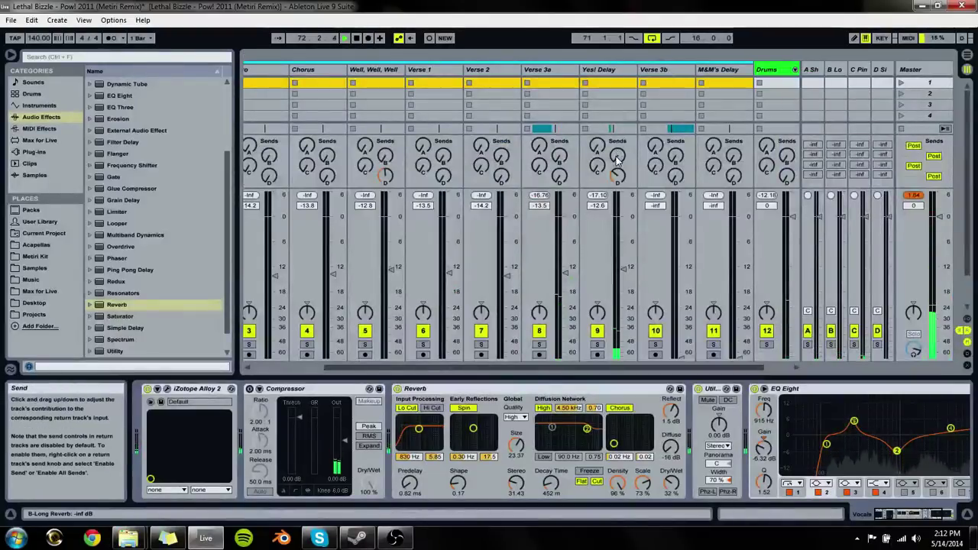
# Step: Raise the Verse 3b track's volume to -12.8 dB
pyautogui.moveTo(682, 353); pyautogui.dragTo(682, 271)
pyautogui.press('space')
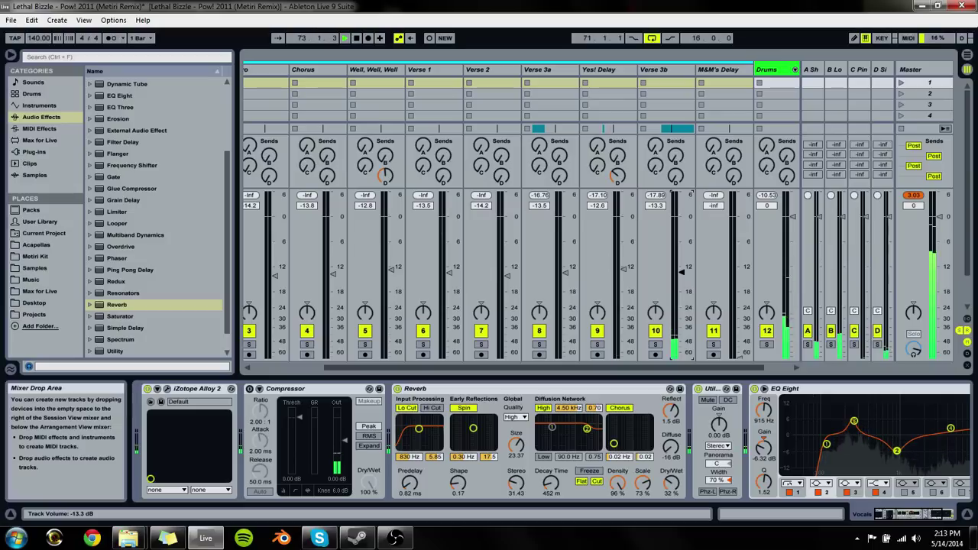
pyautogui.moveTo(682, 272); pyautogui.dragTo(683, 270)
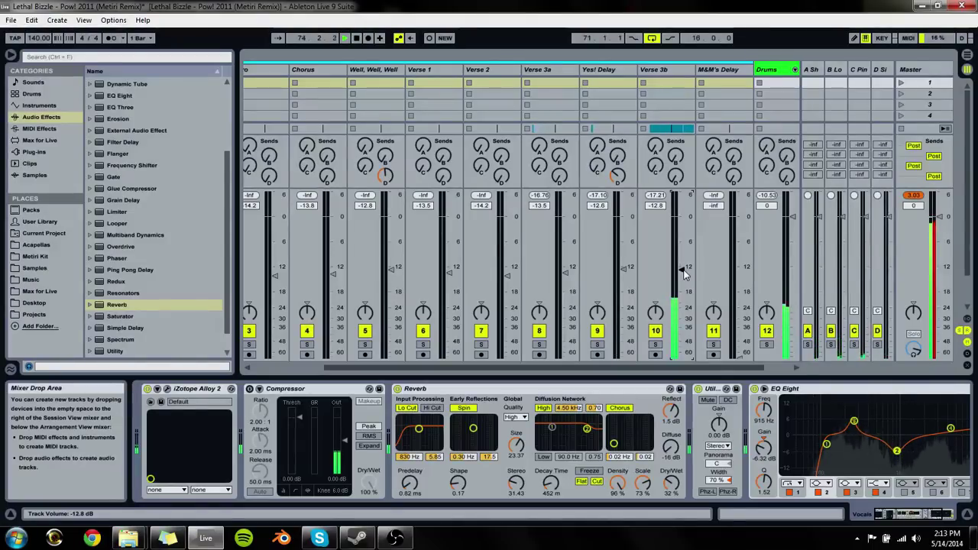
# Step: Open the first Verse 3b clip's sample, add a warp marker aligned to beat 1.3 and adjust the marker at 1.2.2
pyautogui.press('Tab')
pyautogui.click(504, 239)
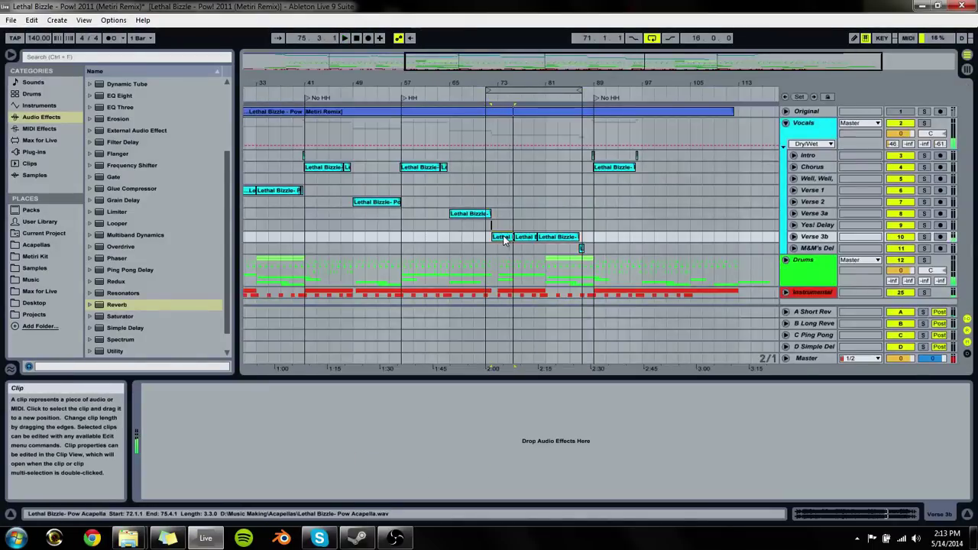
pyautogui.doubleClick(504, 238)
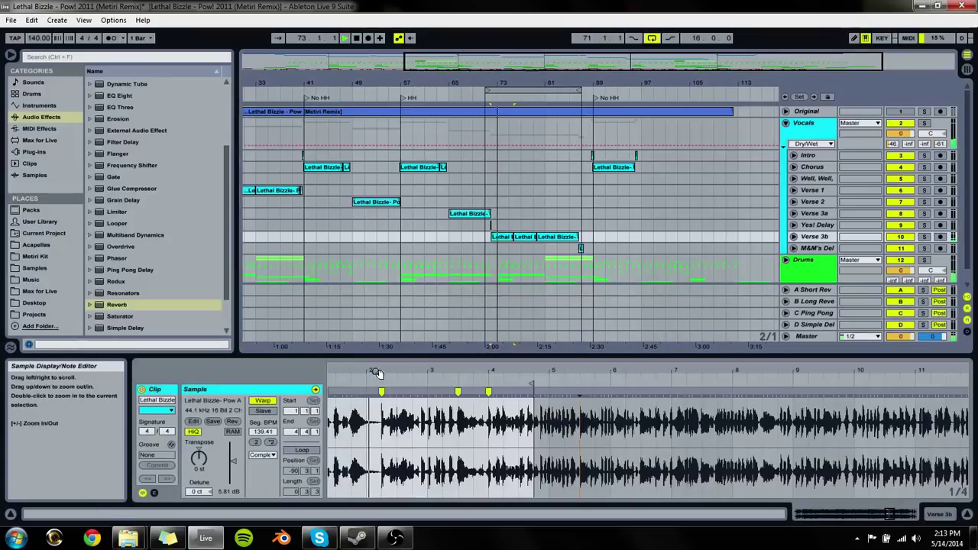
pyautogui.moveTo(376, 372); pyautogui.dragTo(710, 396)
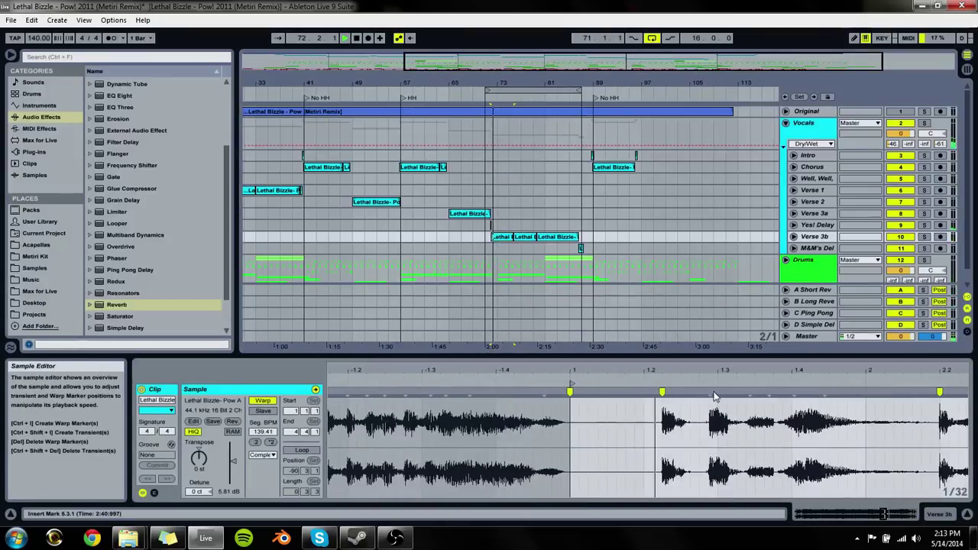
pyautogui.doubleClick(714, 394)
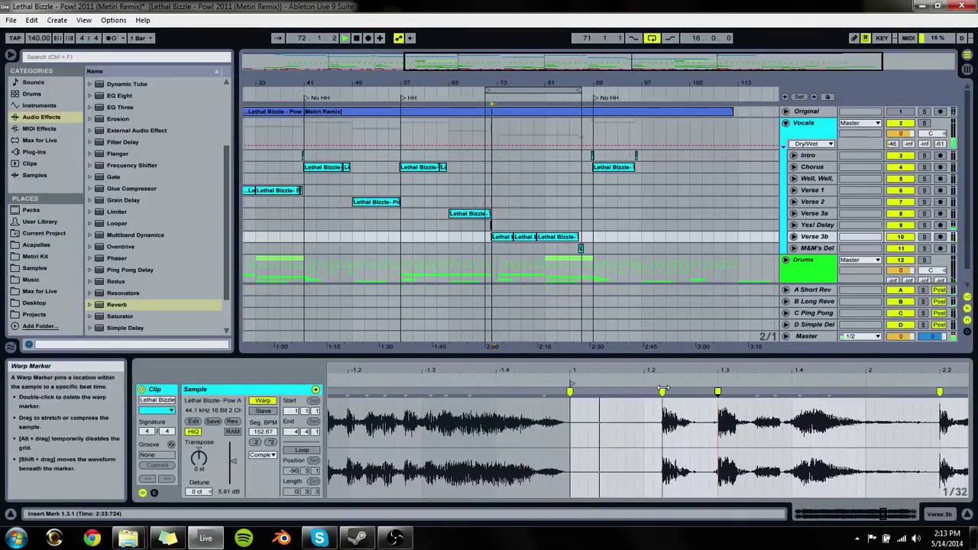
pyautogui.moveTo(662, 391)
pyautogui.mouseDown()
pyautogui.moveTo(670, 392)
pyautogui.moveTo(662, 392)
pyautogui.mouseUp()
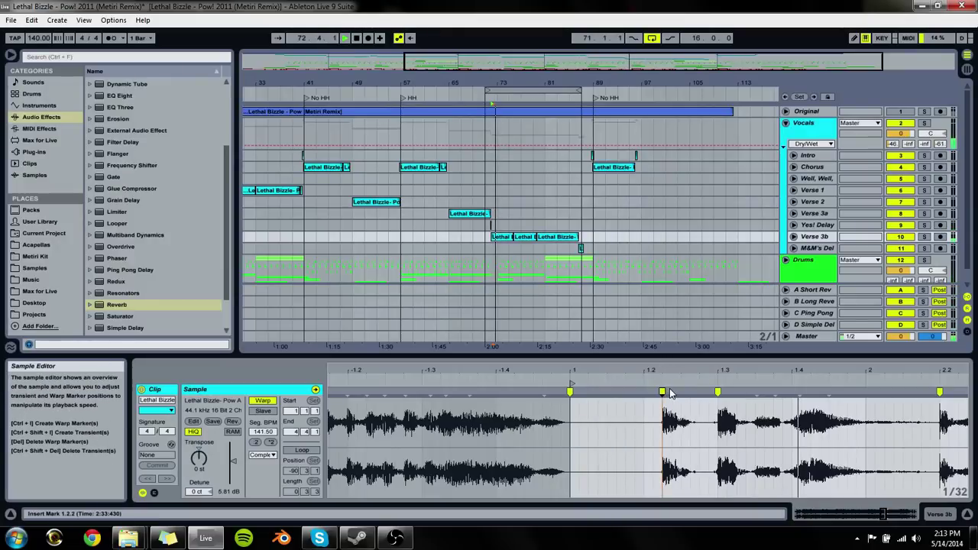
# Step: Add an EQ Eight to the Verse 3b track and move the arrangement loop to start at bar 73
pyautogui.click(485, 243)
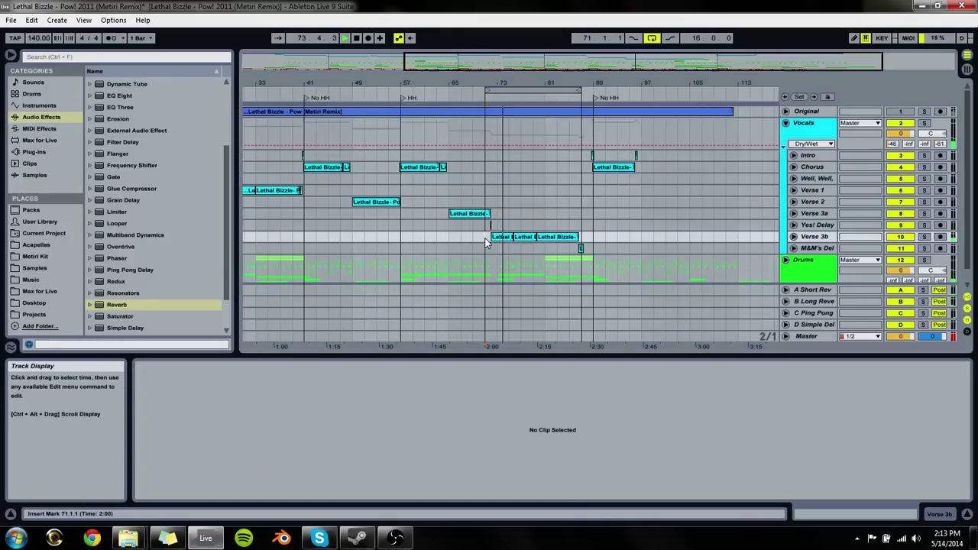
pyautogui.press('Tab')
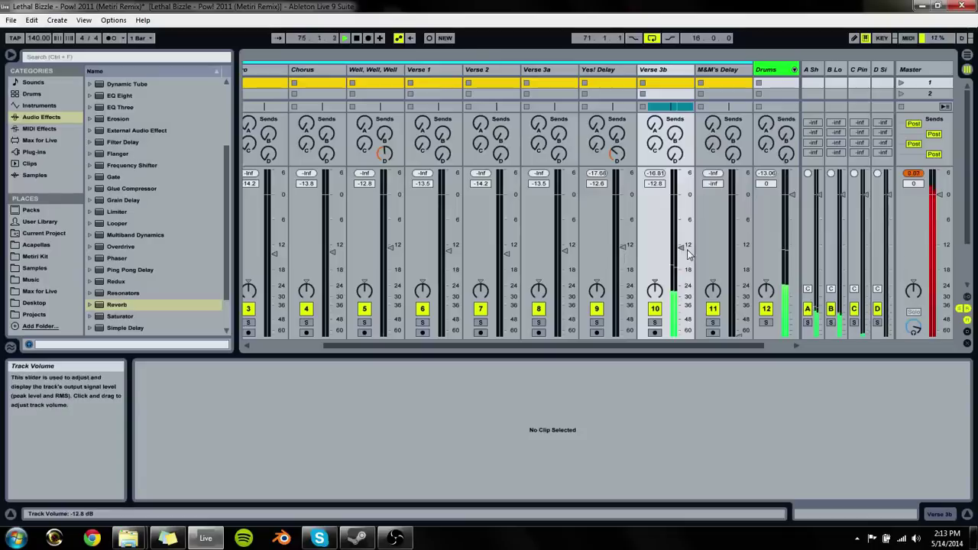
pyautogui.click(661, 81)
pyautogui.press('space')
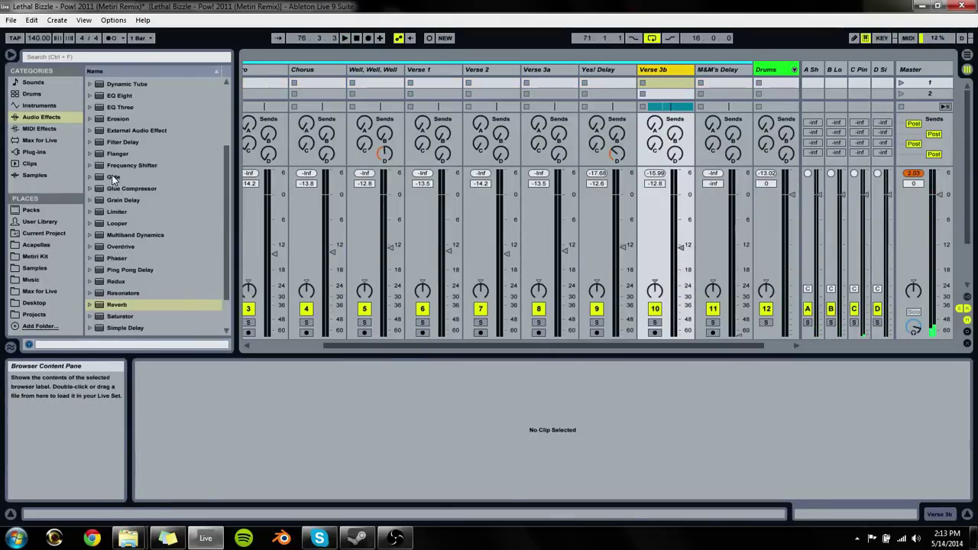
pyautogui.scroll(2, 122, 214)
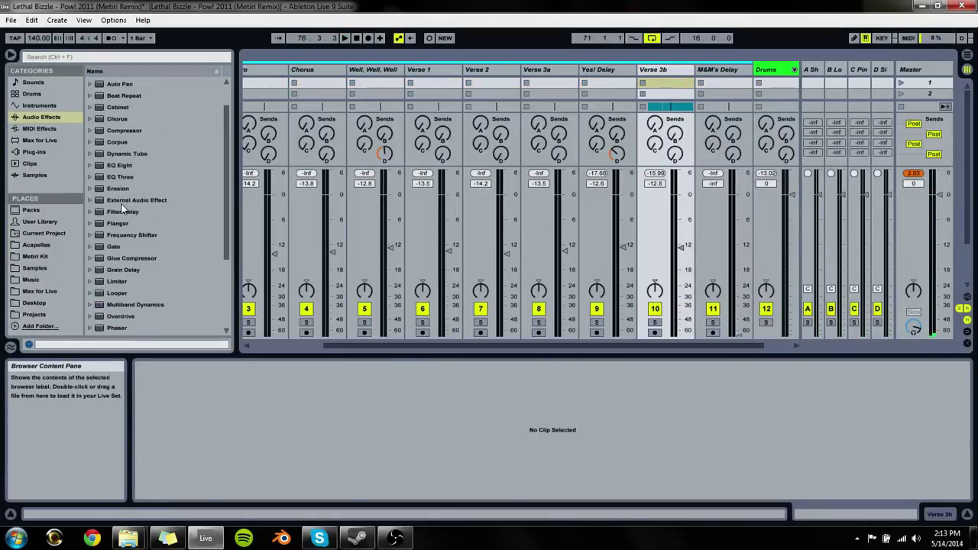
pyautogui.moveTo(121, 167); pyautogui.dragTo(557, 382)
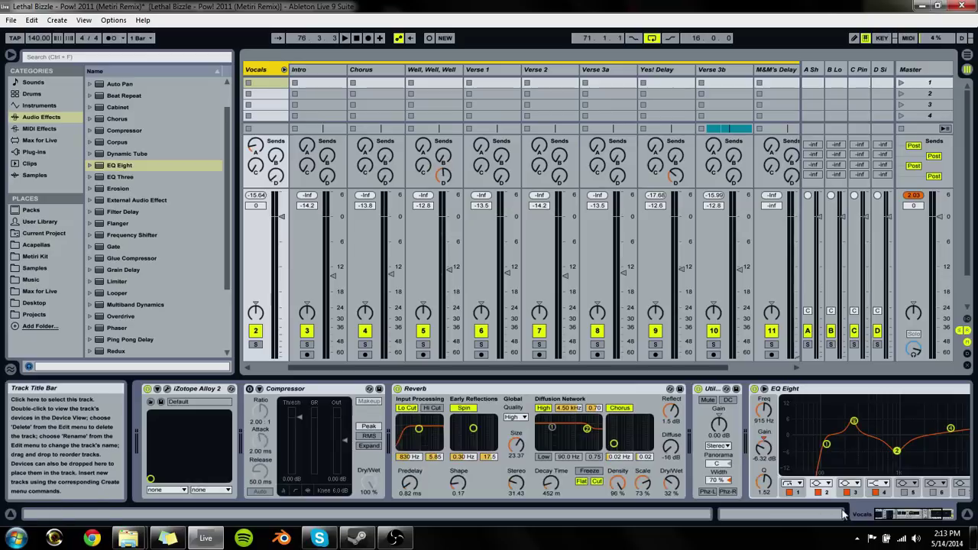
pyautogui.click(711, 70)
pyautogui.press('space')
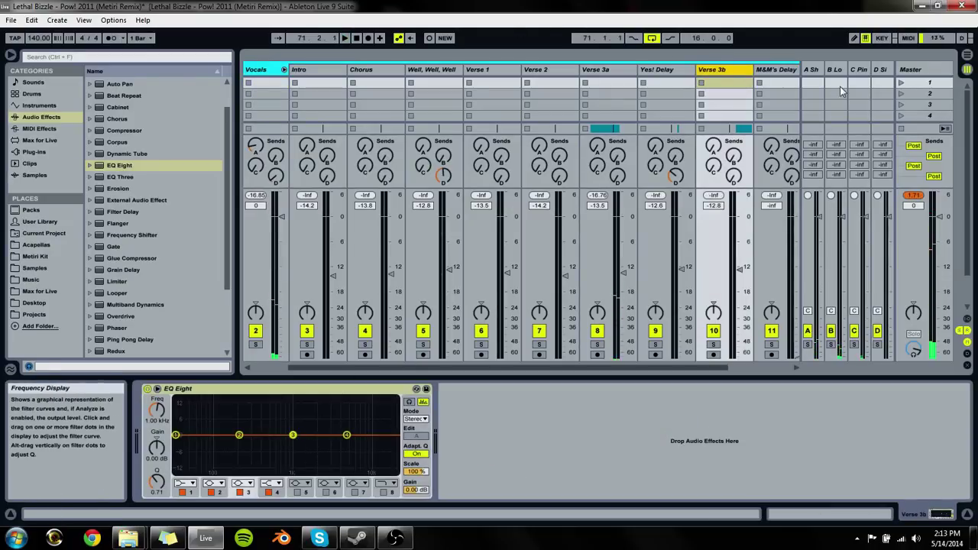
pyautogui.press('Tab')
pyautogui.moveTo(520, 91); pyautogui.dragTo(531, 91)
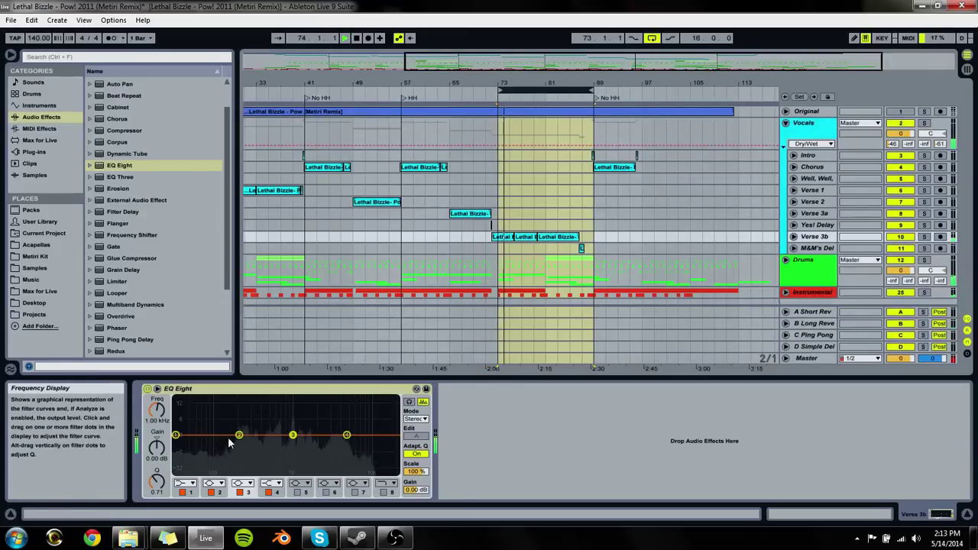
# Step: Shape the Verse 3b EQ with a 105 Hz low cut, dips at 274 Hz and about 1 kHz, a 5.19 kHz high-shelf cut and a 187 Hz boost
pyautogui.moveTo(239, 434)
pyautogui.mouseDown()
pyautogui.moveTo(283, 451)
pyautogui.moveTo(269, 446)
pyautogui.moveTo(254, 470)
pyautogui.moveTo(290, 451)
pyautogui.moveTo(323, 460)
pyautogui.moveTo(320, 423)
pyautogui.moveTo(270, 429)
pyautogui.moveTo(295, 401)
pyautogui.moveTo(264, 401)
pyautogui.moveTo(261, 434)
pyautogui.moveTo(234, 430)
pyautogui.moveTo(296, 426)
pyautogui.moveTo(245, 447)
pyautogui.moveTo(245, 434)
pyautogui.moveTo(249, 450)
pyautogui.mouseUp()
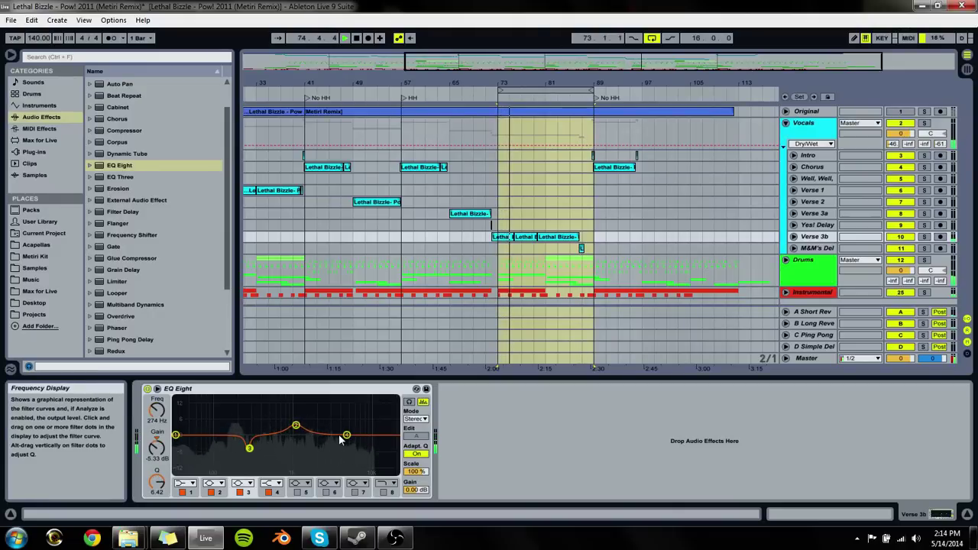
pyautogui.moveTo(348, 436)
pyautogui.mouseDown()
pyautogui.moveTo(318, 446)
pyautogui.moveTo(275, 421)
pyautogui.moveTo(294, 455)
pyautogui.moveTo(349, 454)
pyautogui.mouseUp()
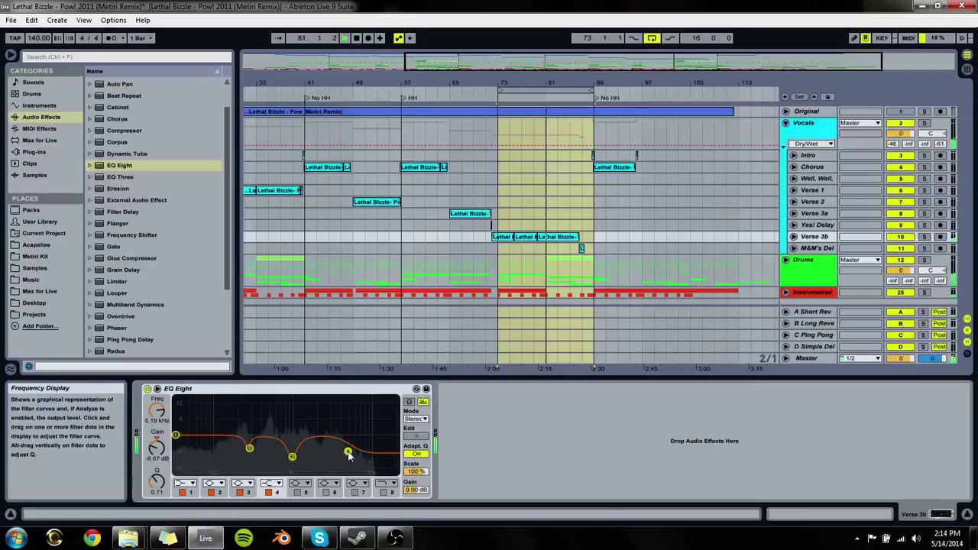
pyautogui.click(185, 483)
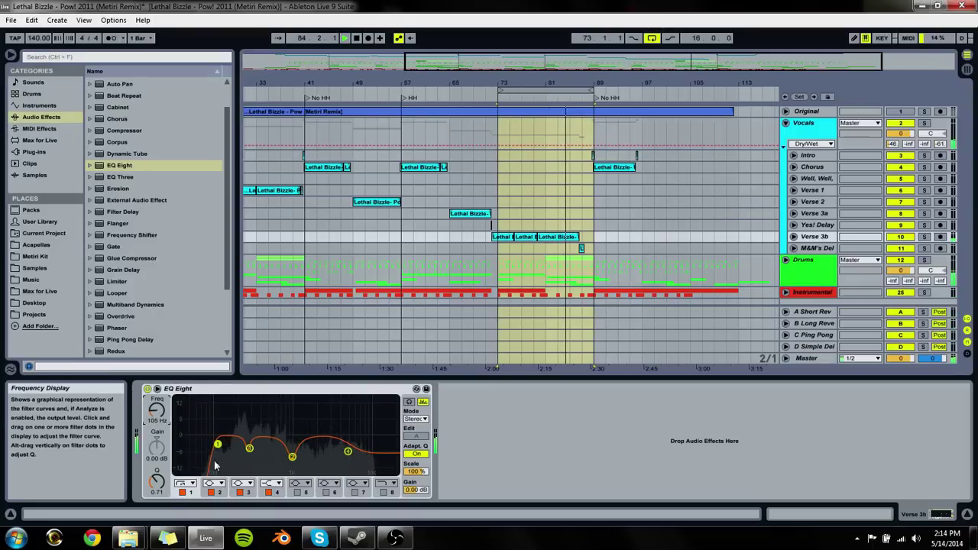
pyautogui.click(298, 492)
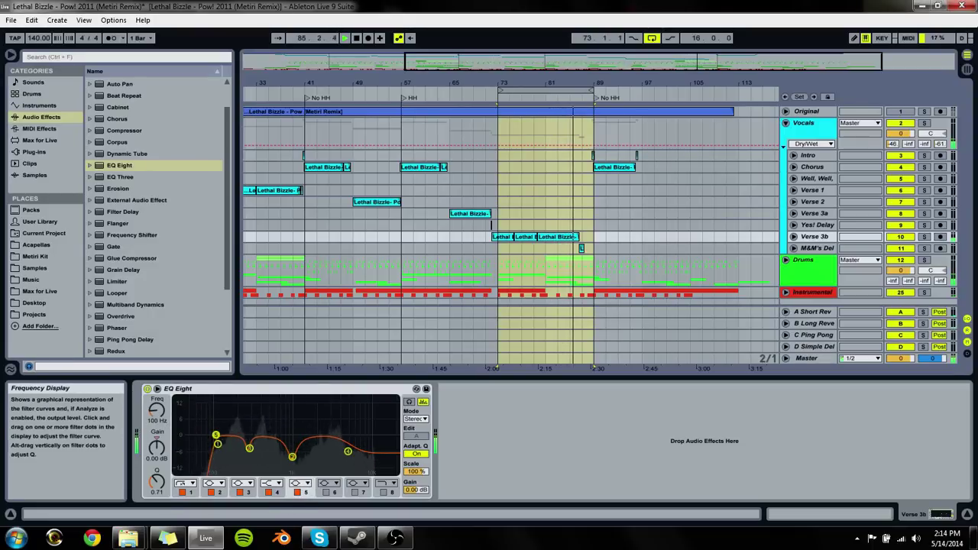
pyautogui.moveTo(216, 436)
pyautogui.mouseDown()
pyautogui.moveTo(234, 406)
pyautogui.moveTo(211, 440)
pyautogui.mouseUp()
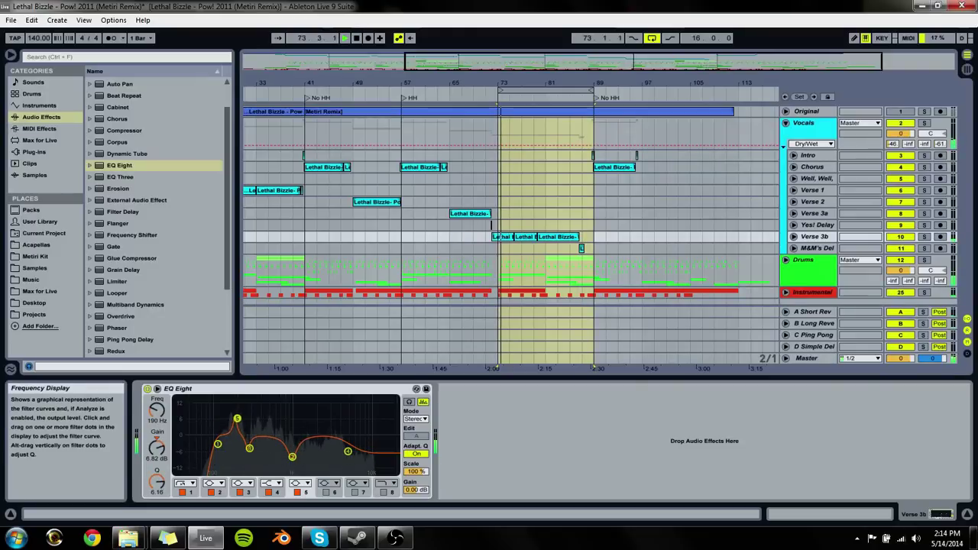
# Step: Copy the Verse 3b EQ Eight to the M&M's Delay track and place it before the Simple Delay
pyautogui.click(810, 248)
pyautogui.click(452, 437)
pyautogui.hotkey('ctrl', 'v')
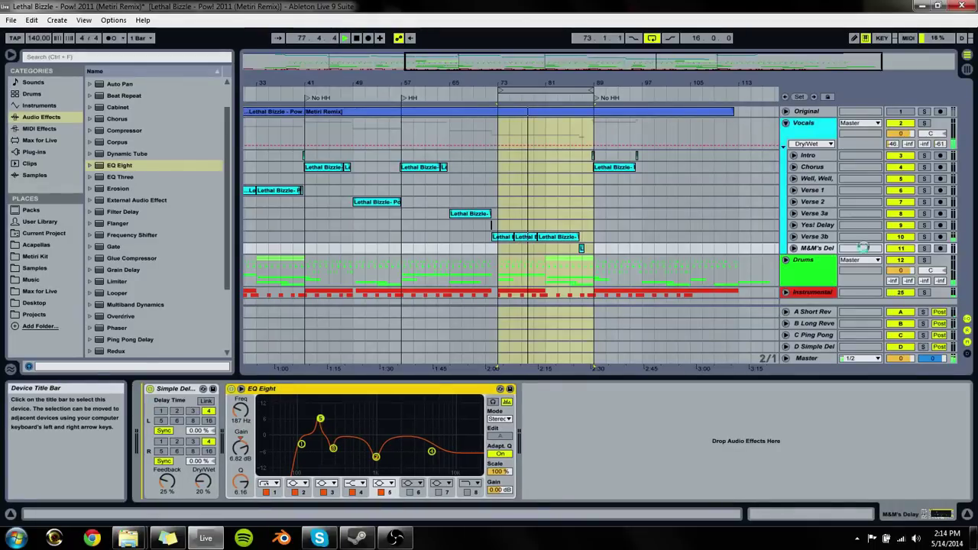
pyautogui.moveTo(264, 388); pyautogui.dragTo(153, 412)
pyautogui.press('Tab')
pyautogui.press('Tab')
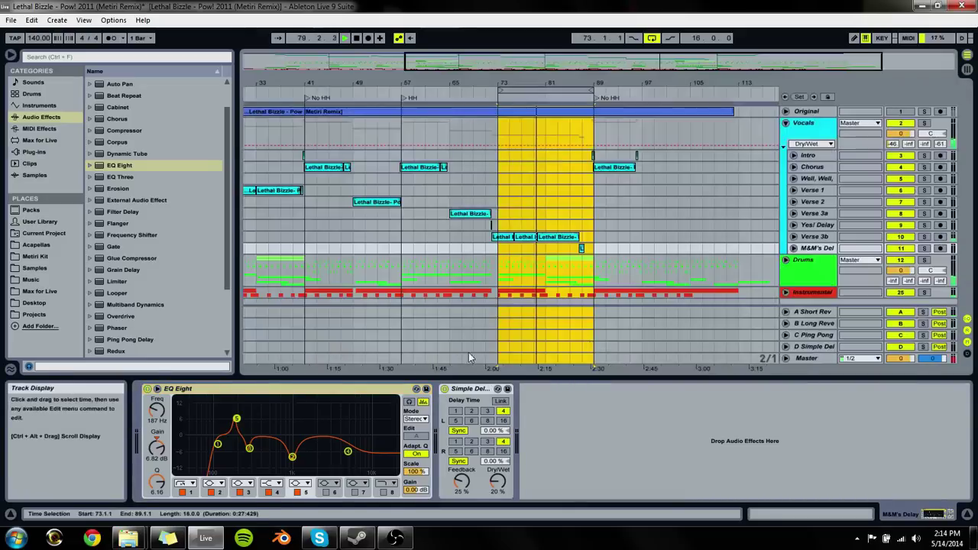
# Step: Move the arrangement loop to start at bar 83 and set the M&M's Delay track's volume to -12.0 dB
pyautogui.moveTo(557, 93); pyautogui.dragTo(604, 94)
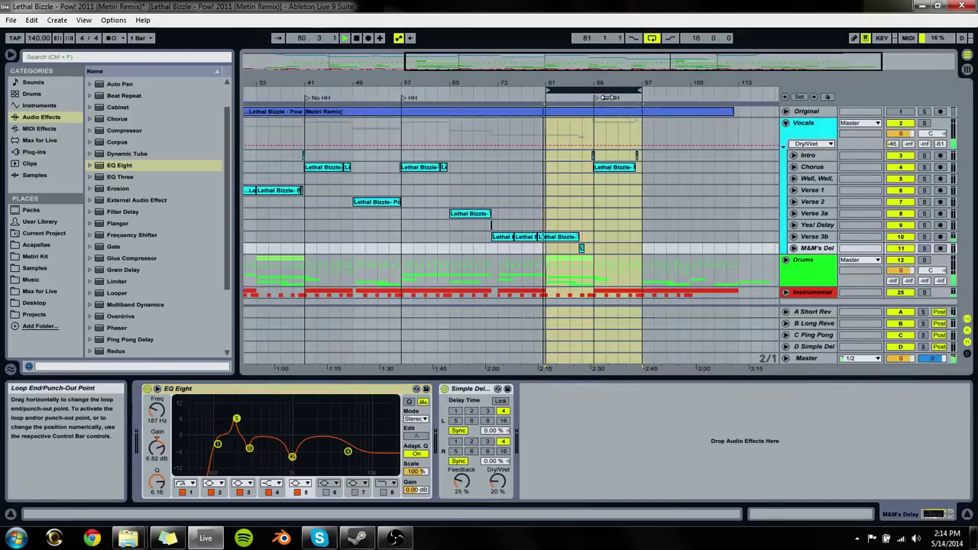
pyautogui.press('Tab')
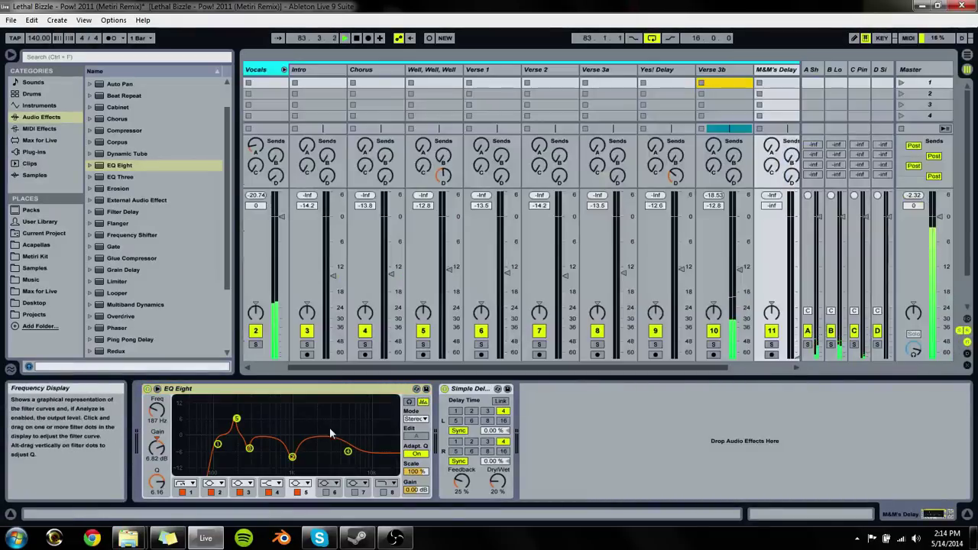
pyautogui.moveTo(783, 345); pyautogui.dragTo(796, 326)
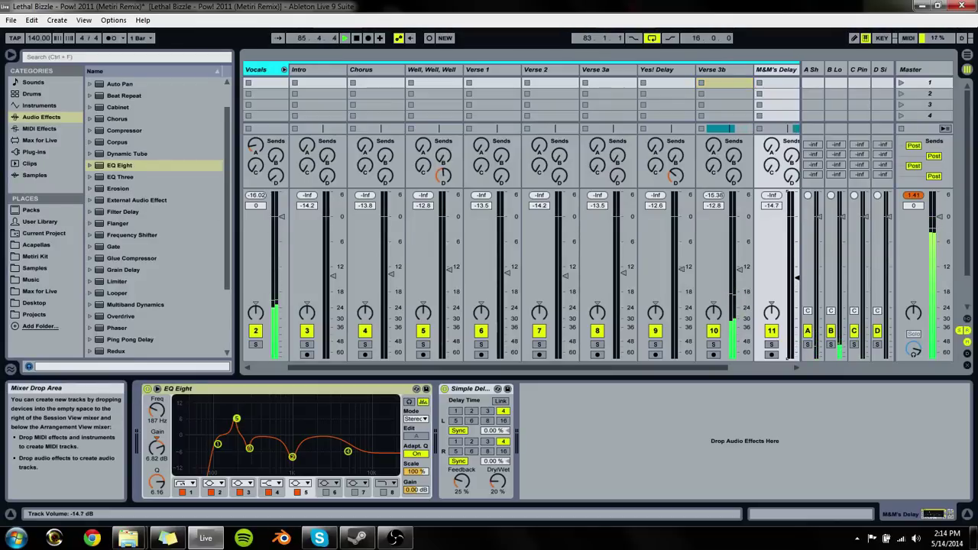
pyautogui.moveTo(796, 279); pyautogui.dragTo(796, 267)
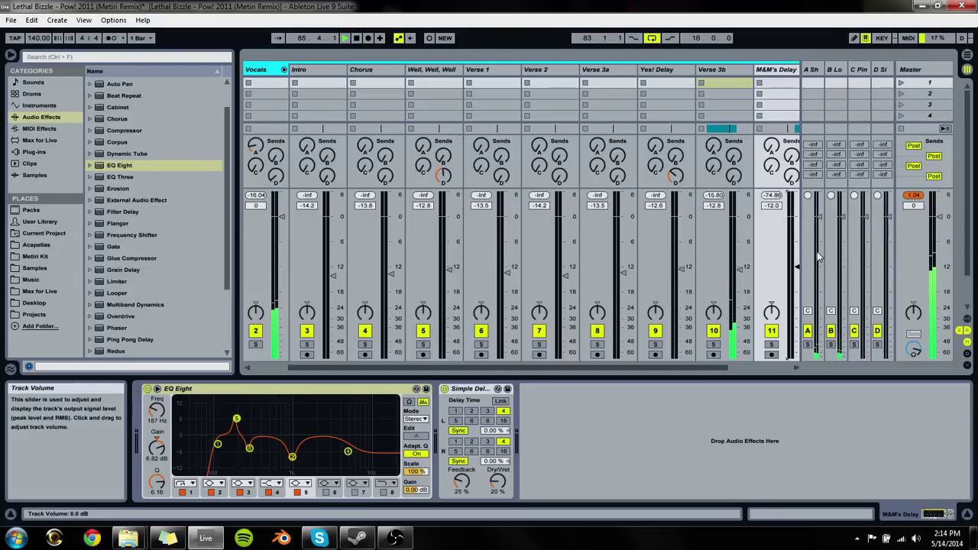
# Step: Turn off the arrangement loop and show the Vocals group's individual tracks around bar 89 in the arrangement
pyautogui.click(285, 69)
pyautogui.press('Tab')
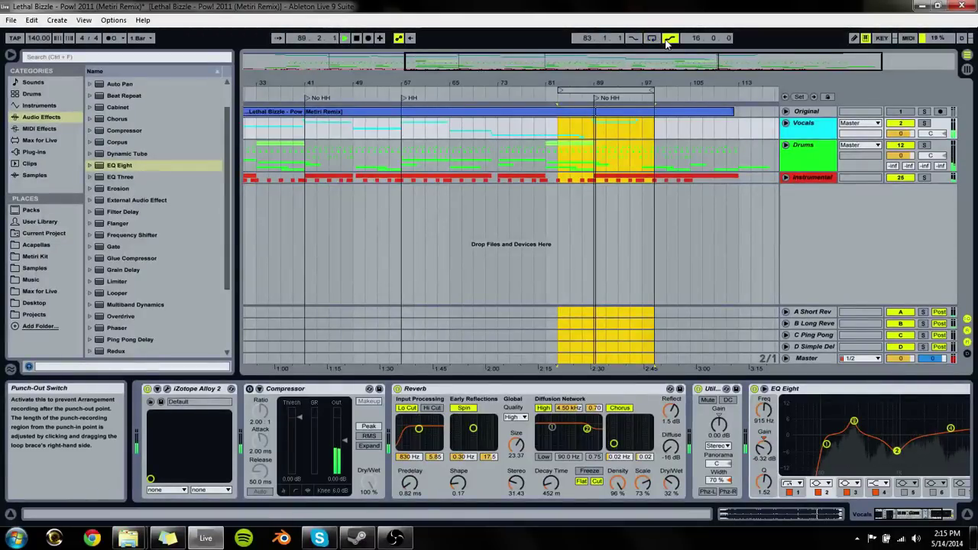
pyautogui.moveTo(593, 82); pyautogui.dragTo(594, 65)
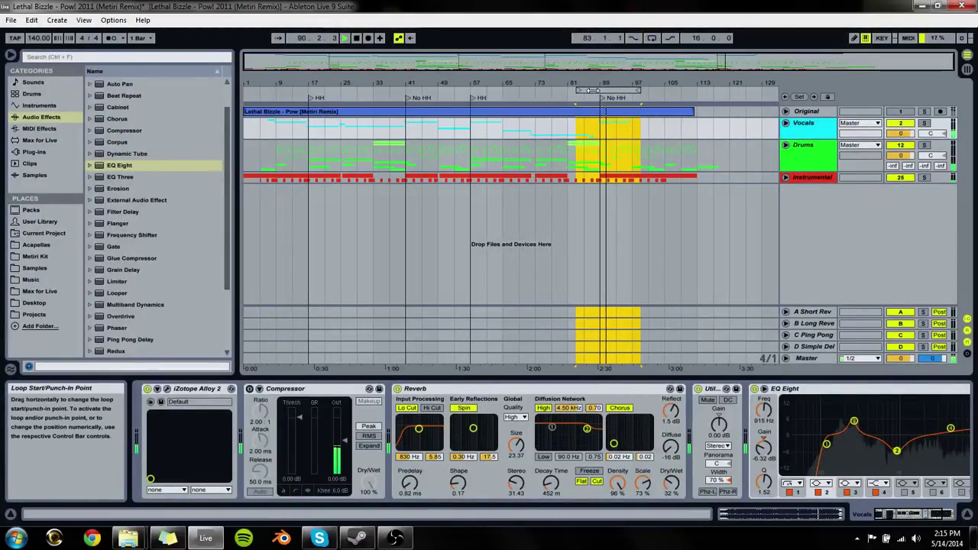
pyautogui.click(785, 122)
pyautogui.moveTo(606, 76); pyautogui.dragTo(625, 102)
pyautogui.click(576, 162)
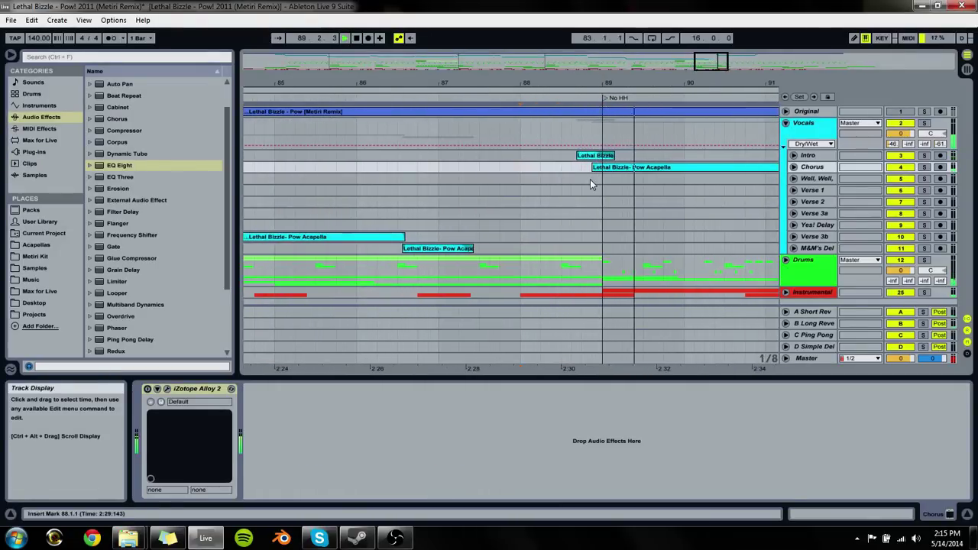
# Step: Try extending the start of the Chorus clip near bar 89 and deleting the overlapping Intro clip, and undo these edits
pyautogui.click(595, 156)
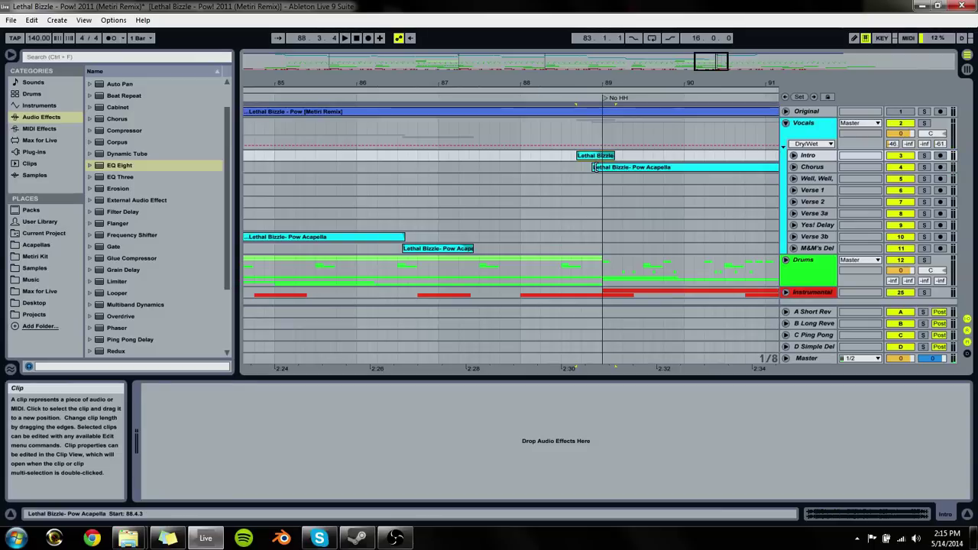
pyautogui.moveTo(593, 166); pyautogui.dragTo(574, 167)
pyautogui.click(793, 167)
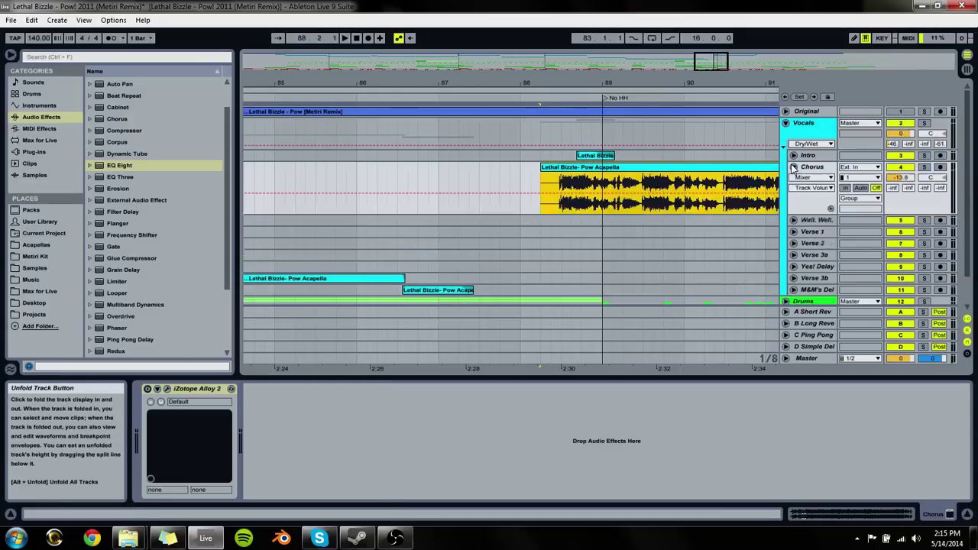
pyautogui.press('space')
pyautogui.click(590, 159)
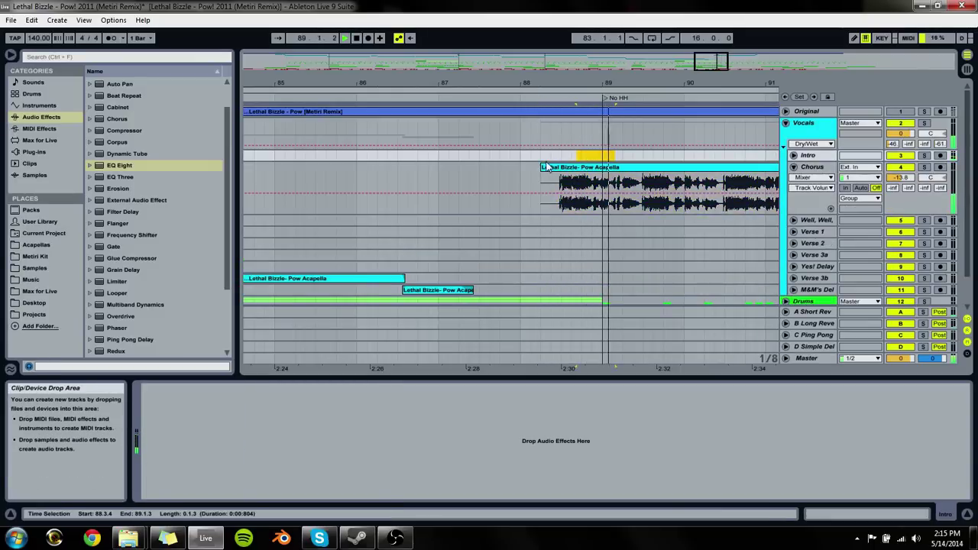
pyautogui.press('Delete')
pyautogui.hotkey('ctrl', 'z')
pyautogui.hotkey('ctrl', 'z')
pyautogui.hotkey('ctrl', 'z')
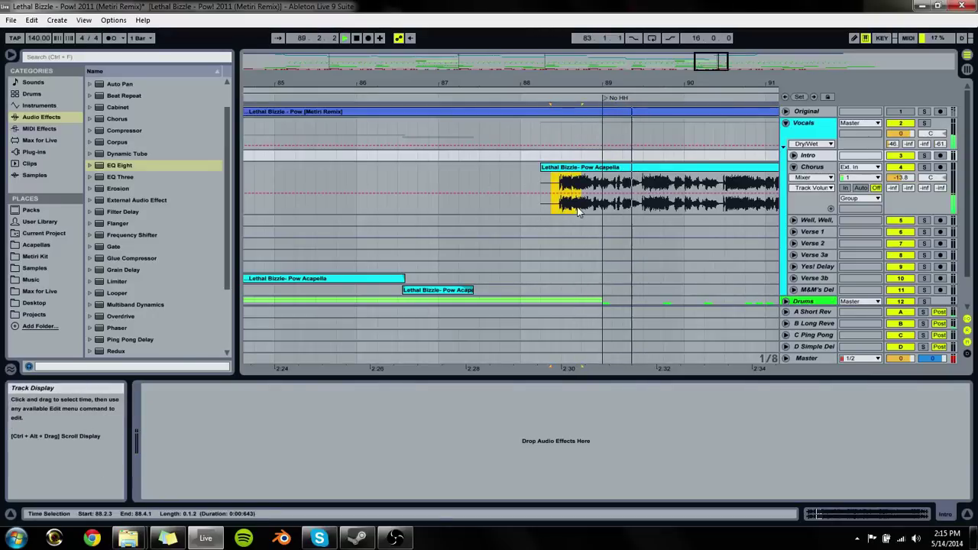
pyautogui.press('space')
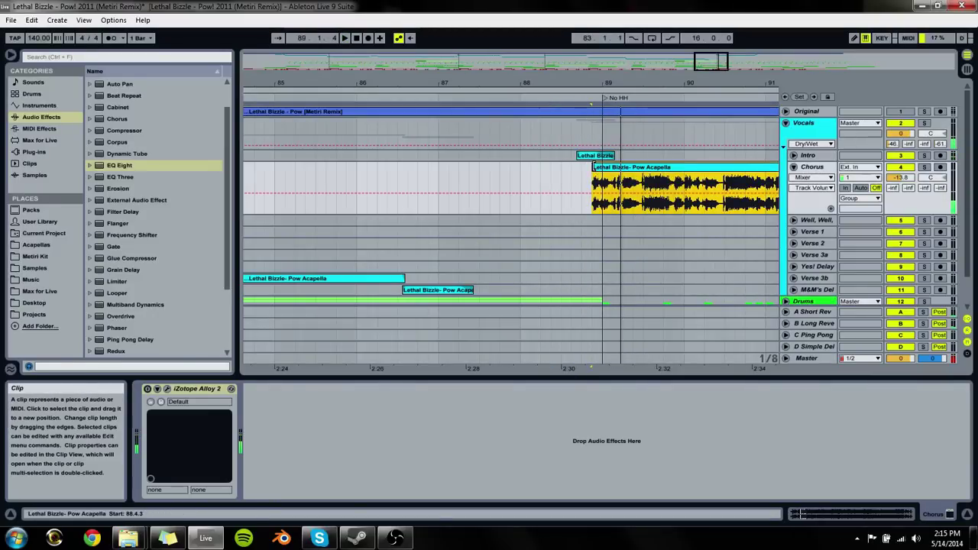
# Step: Extend the Chorus clip's start back to 88.2.3 and move the Intro clip so its waveform lines up with the Chorus vocal
pyautogui.moveTo(594, 167); pyautogui.dragTo(551, 166)
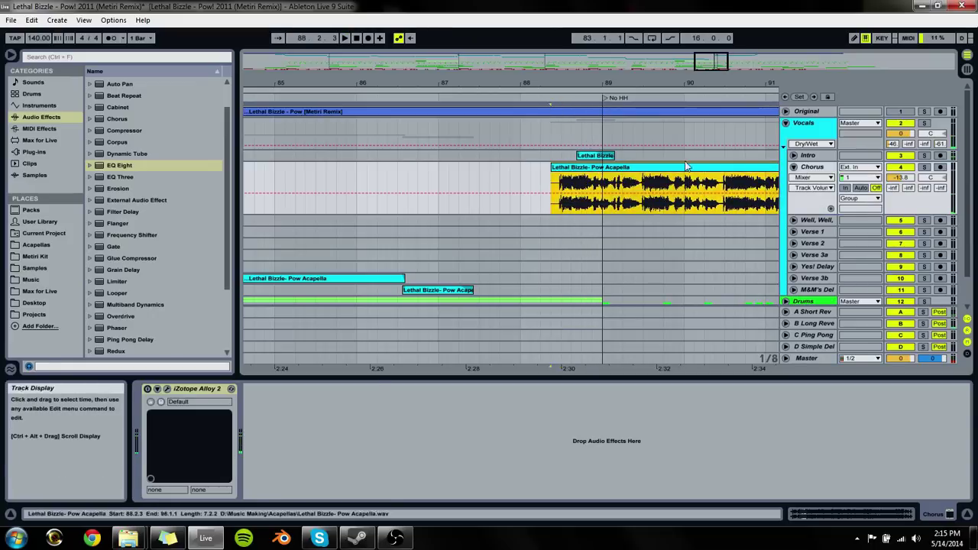
pyautogui.click(793, 155)
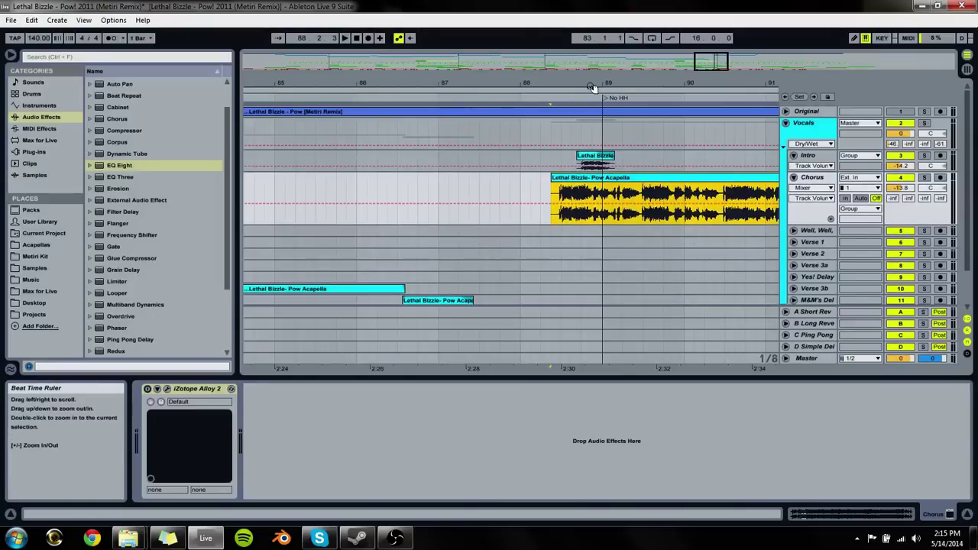
pyautogui.moveTo(589, 85); pyautogui.dragTo(603, 99)
pyautogui.moveTo(812, 164); pyautogui.dragTo(810, 226)
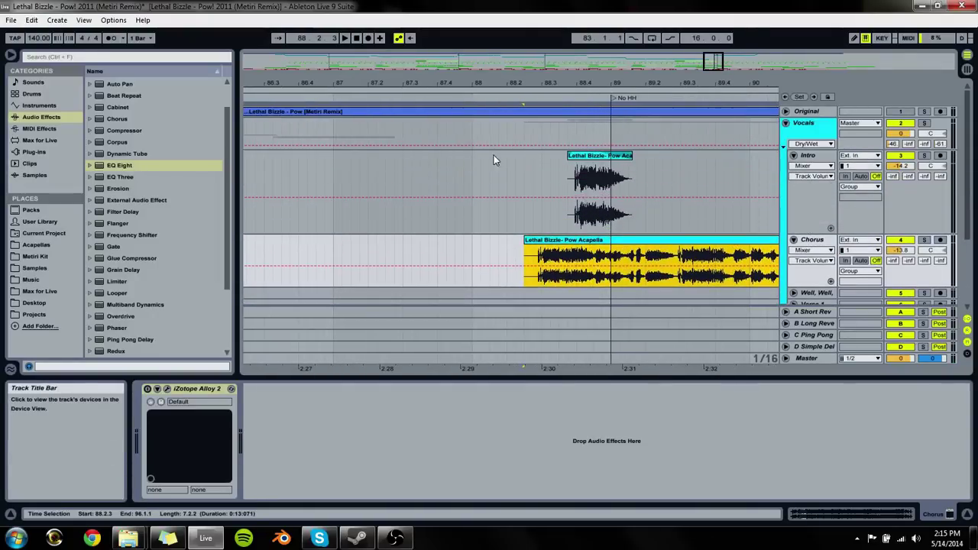
pyautogui.moveTo(611, 157); pyautogui.dragTo(572, 162)
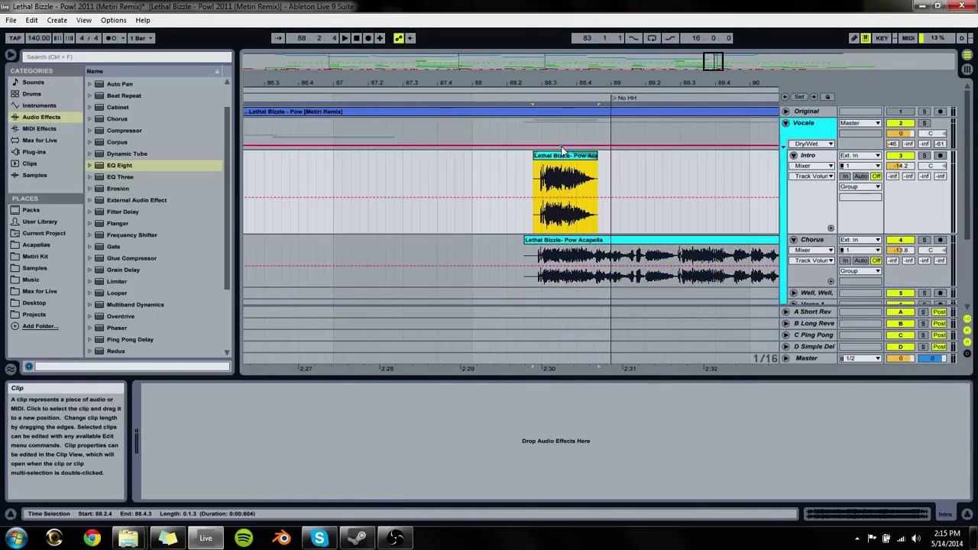
pyautogui.moveTo(548, 81); pyautogui.dragTo(554, 124)
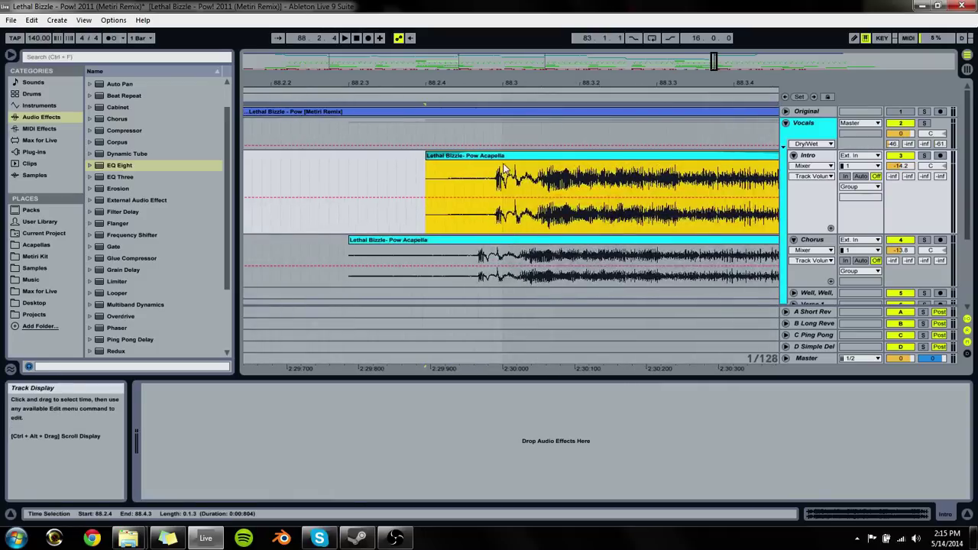
pyautogui.moveTo(503, 169); pyautogui.dragTo(469, 179)
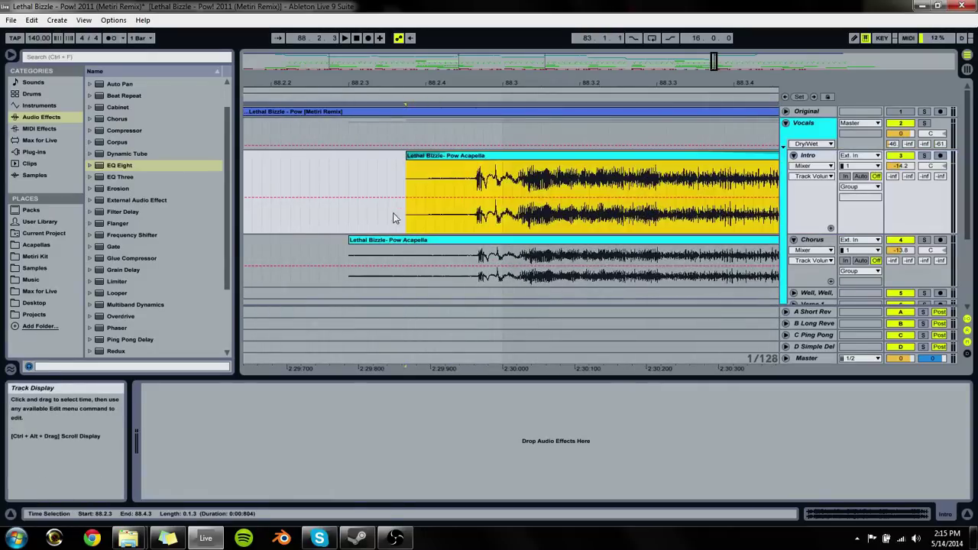
# Step: Trim the start of the Chorus clip near bar 88 to 88.3.3 and display the Chorus track's fades
pyautogui.moveTo(348, 243); pyautogui.dragTo(694, 243)
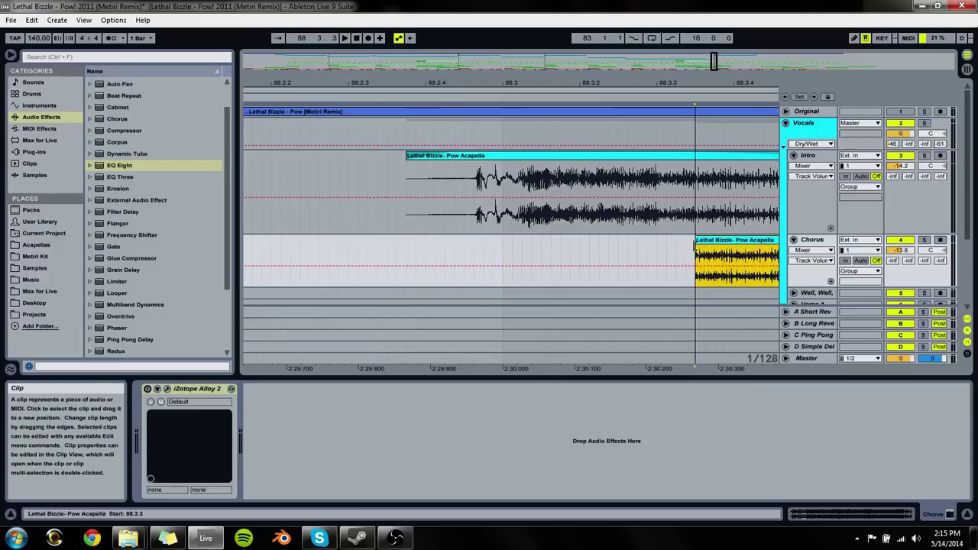
pyautogui.click(810, 250)
pyautogui.click(810, 262)
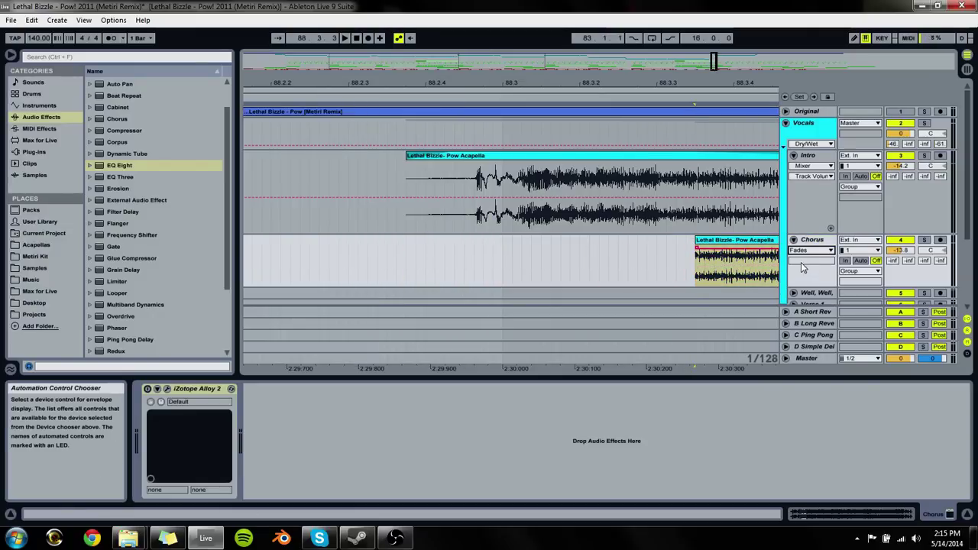
pyautogui.moveTo(732, 82); pyautogui.dragTo(495, 107)
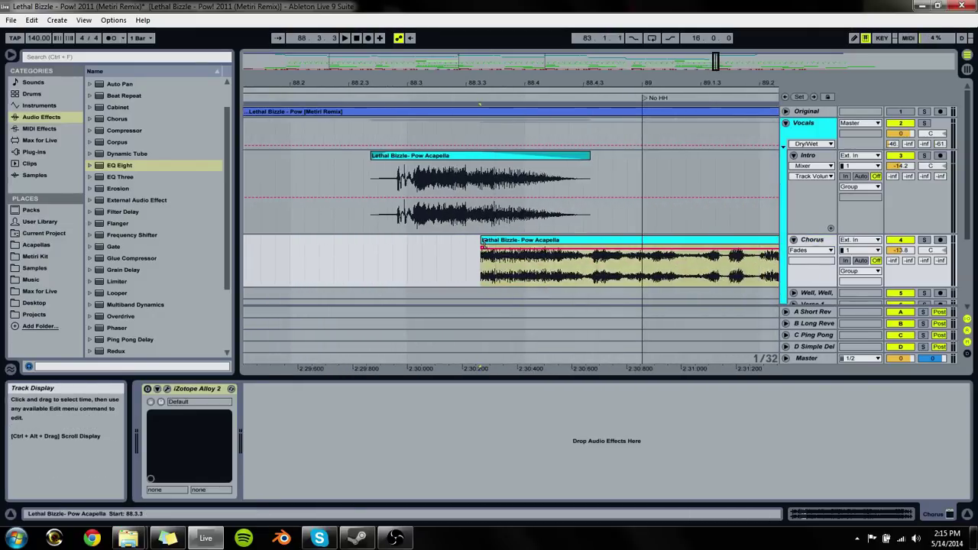
# Step: Display the Intro track's fades and add a fade-in to the start of the Chorus clip
pyautogui.moveTo(482, 241); pyautogui.dragTo(523, 242)
pyautogui.click(810, 166)
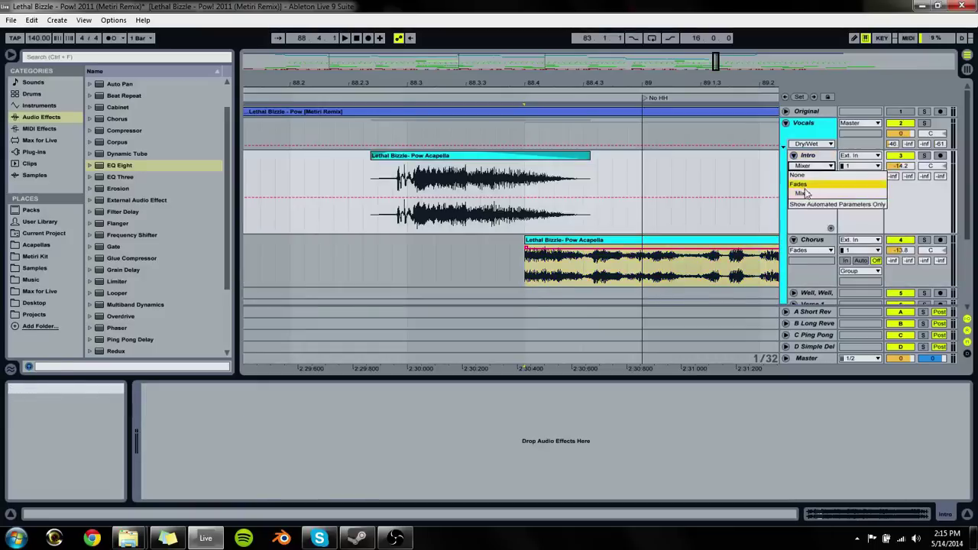
pyautogui.click(810, 177)
pyautogui.moveTo(524, 249); pyautogui.dragTo(570, 251)
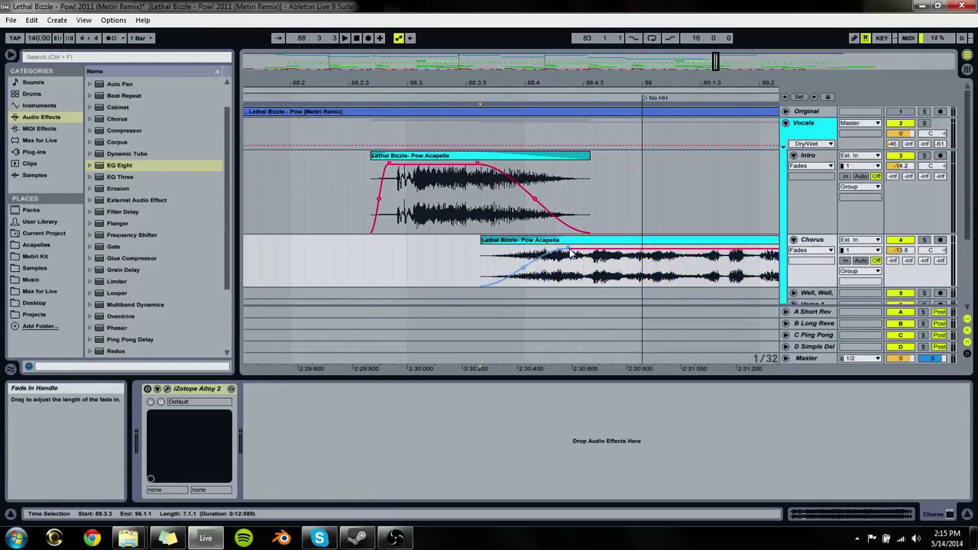
# Step: Play the bar 88 transition, extend the Chorus clip's start slightly earlier and shorten the Intro clip's fade-out
pyautogui.click(363, 262)
pyautogui.press('space')
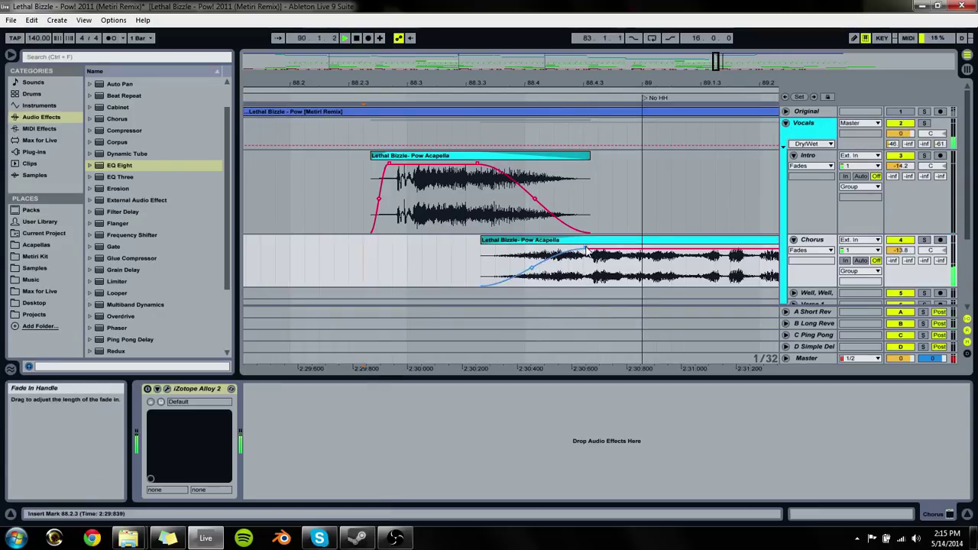
pyautogui.moveTo(486, 240); pyautogui.dragTo(471, 240)
pyautogui.click(298, 246)
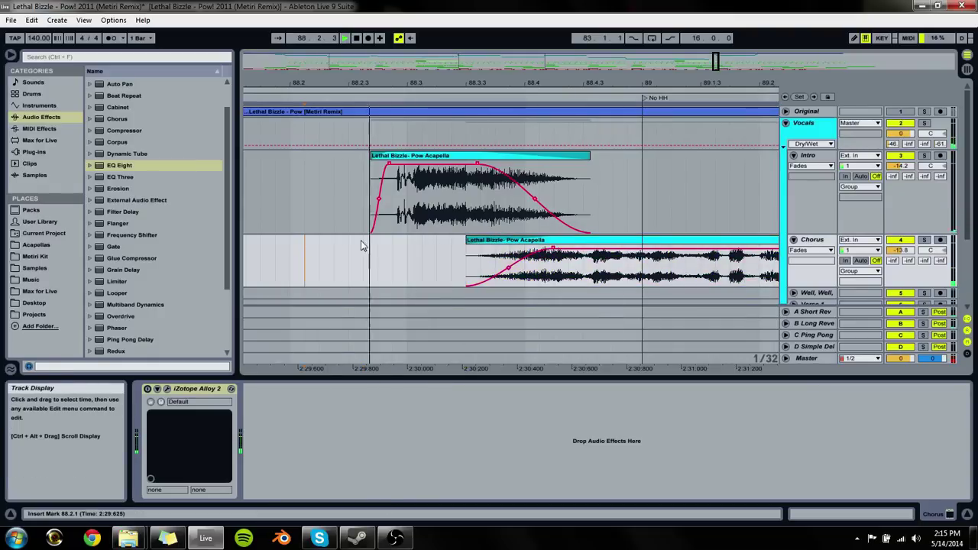
pyautogui.click(480, 166)
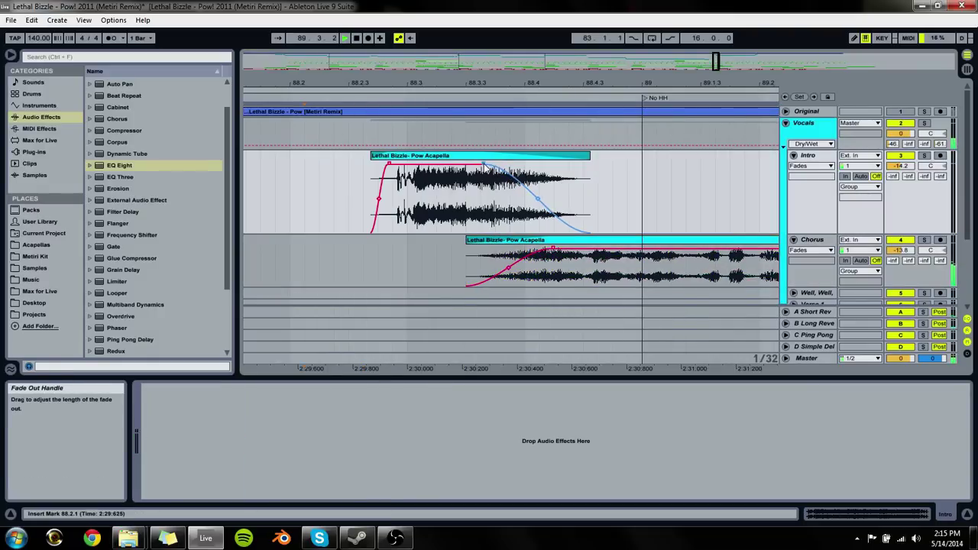
# Step: Collapse the expanded vocal tracks and the Vocals group, and save the project
pyautogui.press('-')
pyautogui.press('-')
pyautogui.press('-')
pyautogui.press('-')
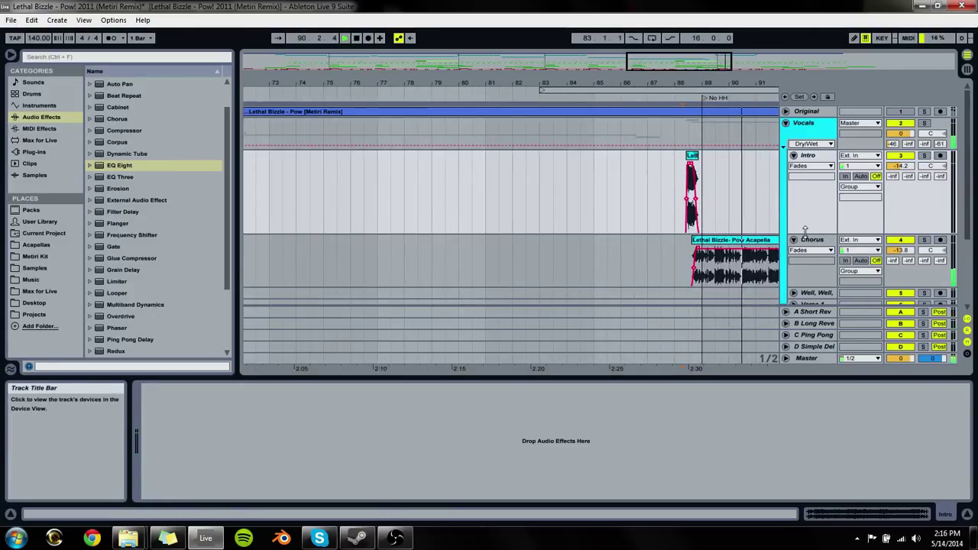
pyautogui.moveTo(877, 230); pyautogui.dragTo(877, 191)
pyautogui.click(793, 155)
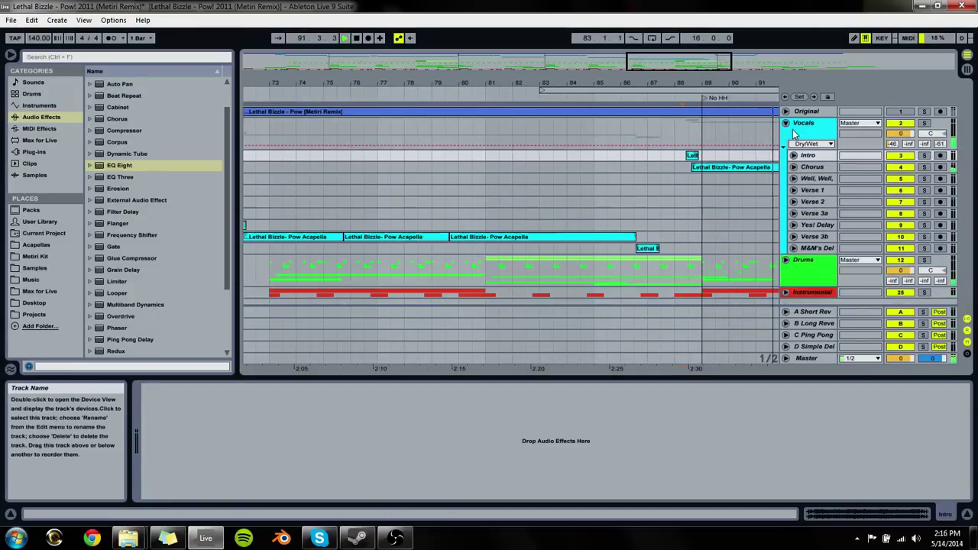
pyautogui.click(795, 168)
pyautogui.hotkey('ctrl', 's')
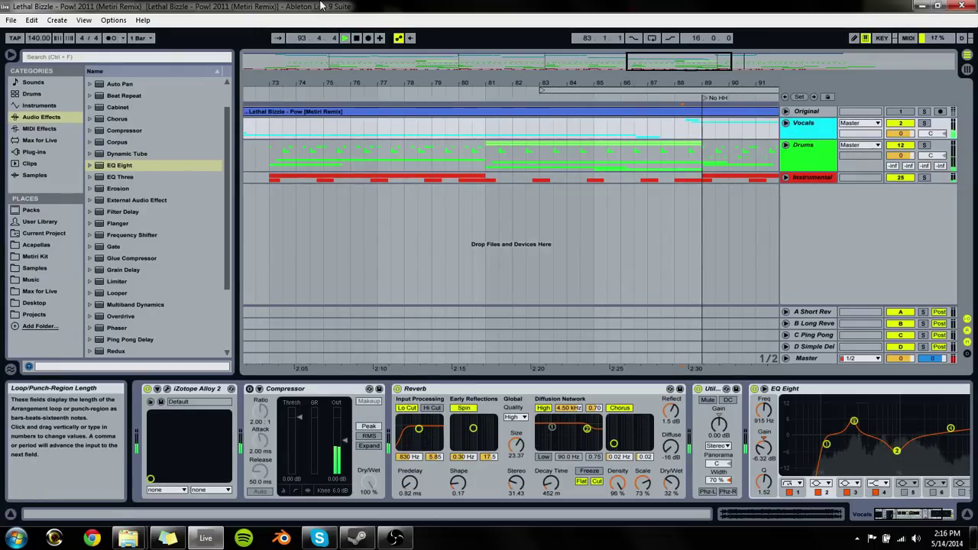
# Step: Enable the Vocals compressor in RMS mode with threshold -22.6 dB, ratio 2.63:1, attack 0.12 ms, release 17.5 ms and knee 7.5 dB, without makeup
pyautogui.click(705, 299)
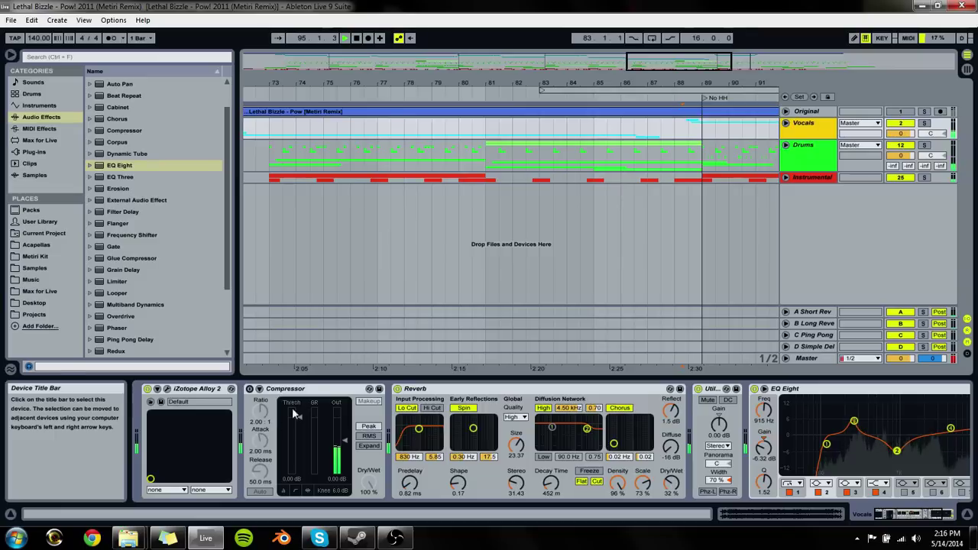
pyautogui.click(250, 390)
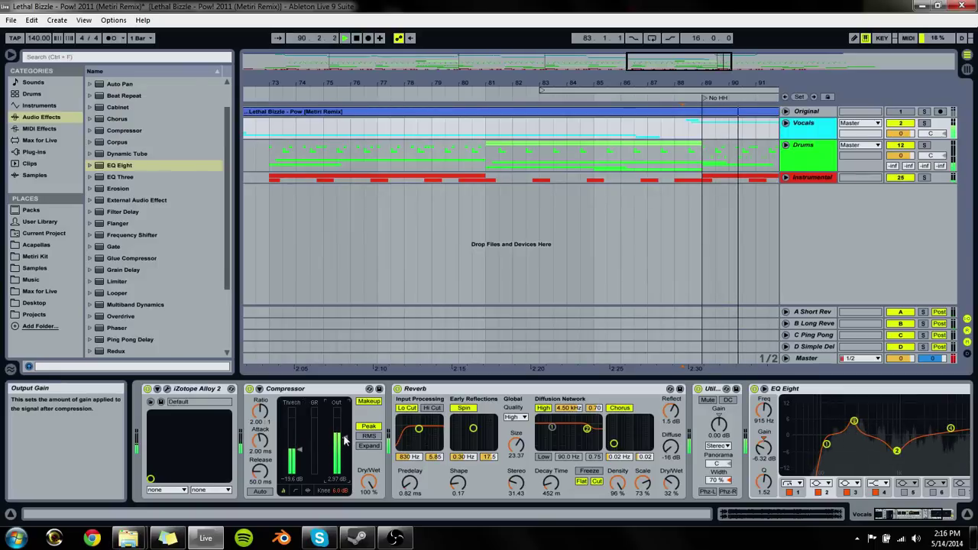
pyautogui.click(369, 435)
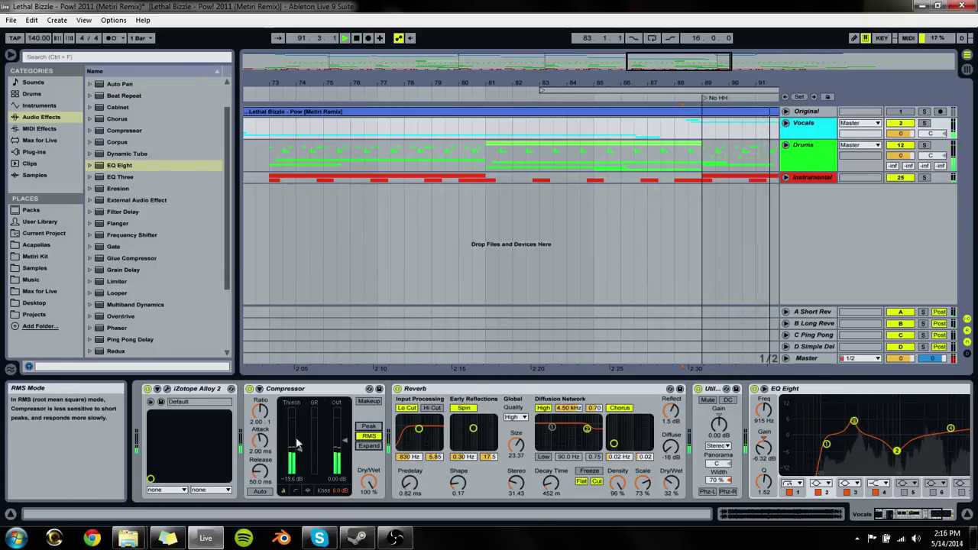
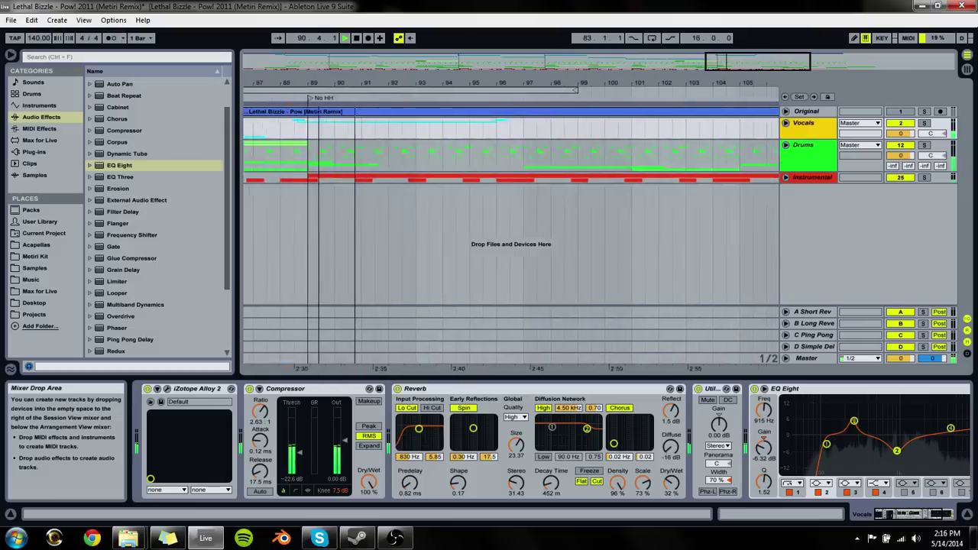
# Step: Trim the end of the Intro clip at bar 96 back to 96.2.2 and shorten its fade-out
pyautogui.click(786, 123)
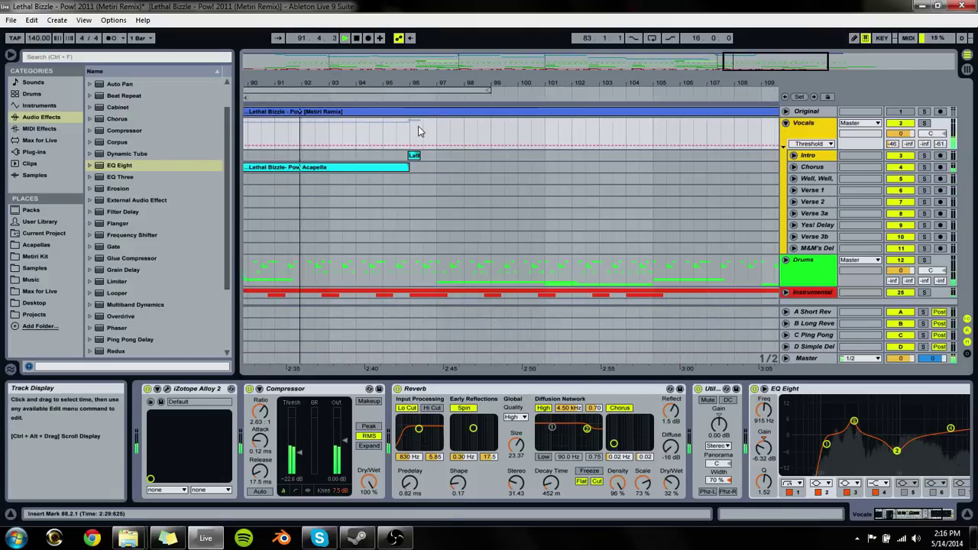
pyautogui.moveTo(411, 90); pyautogui.dragTo(417, 149)
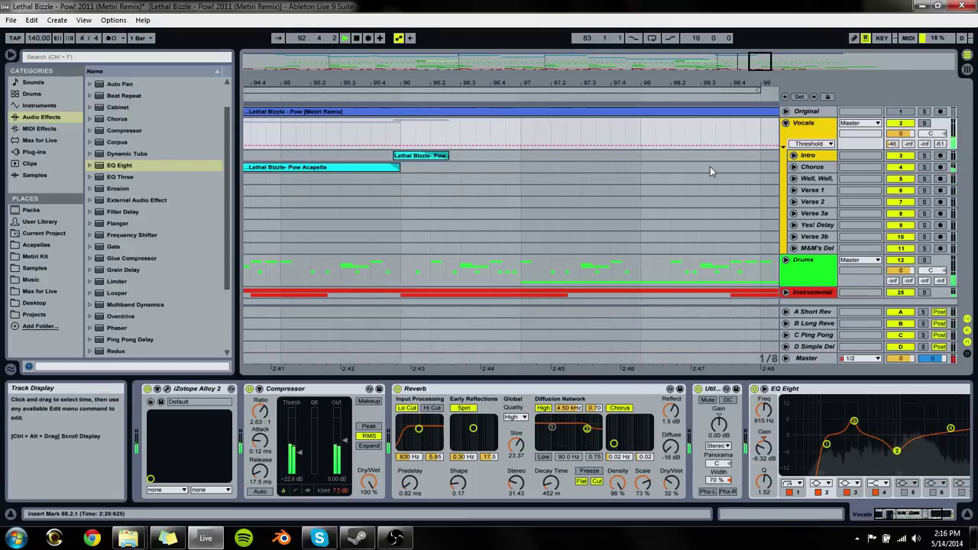
pyautogui.click(795, 159)
pyautogui.click(793, 156)
pyautogui.moveTo(443, 81); pyautogui.dragTo(451, 91)
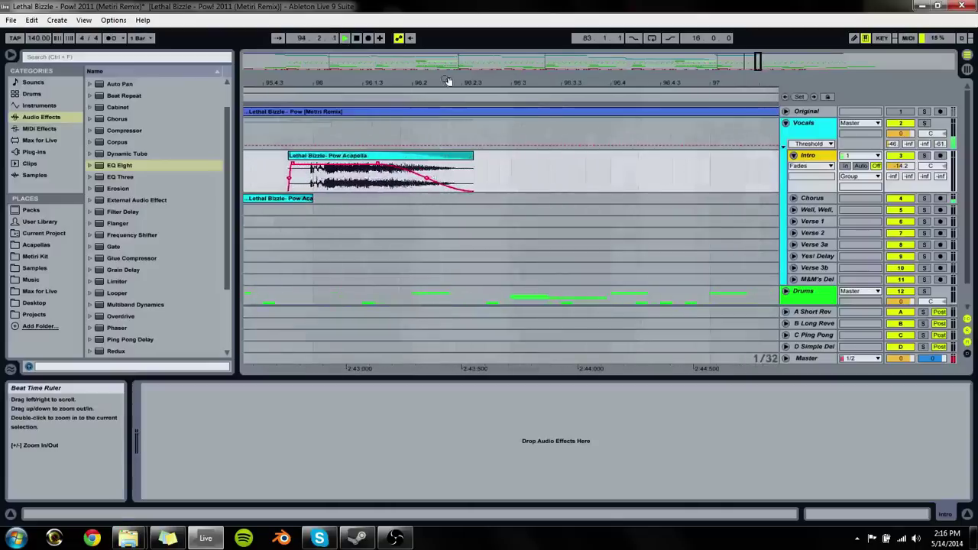
pyautogui.moveTo(475, 162); pyautogui.dragTo(460, 162)
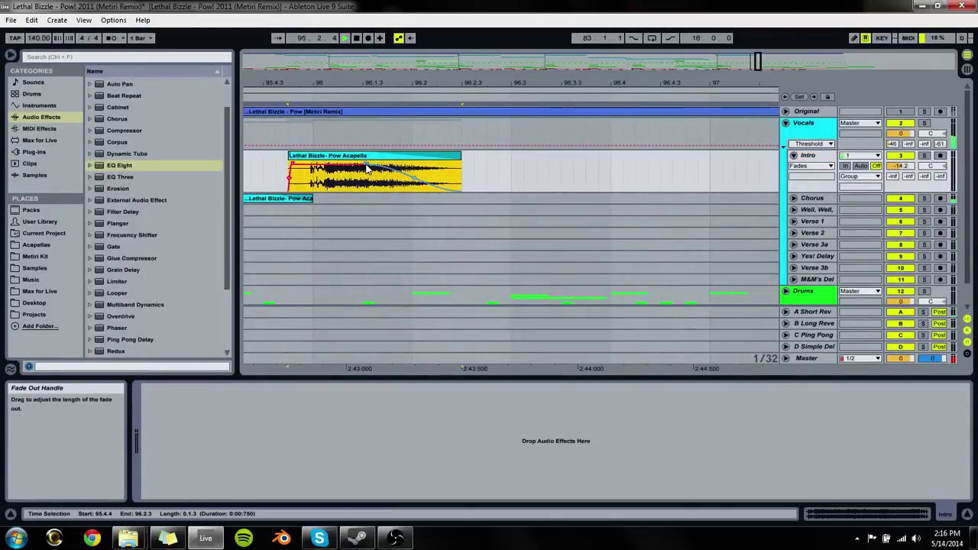
pyautogui.moveTo(461, 156); pyautogui.dragTo(450, 157)
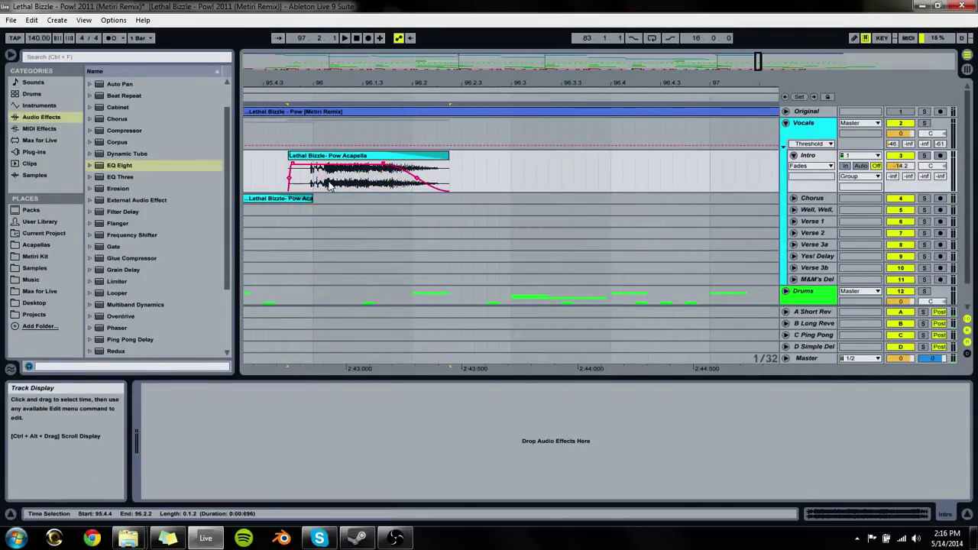
# Step: Play back the Intro clip at bar 96 and the Chorus section between the two Intro clips
pyautogui.press('space')
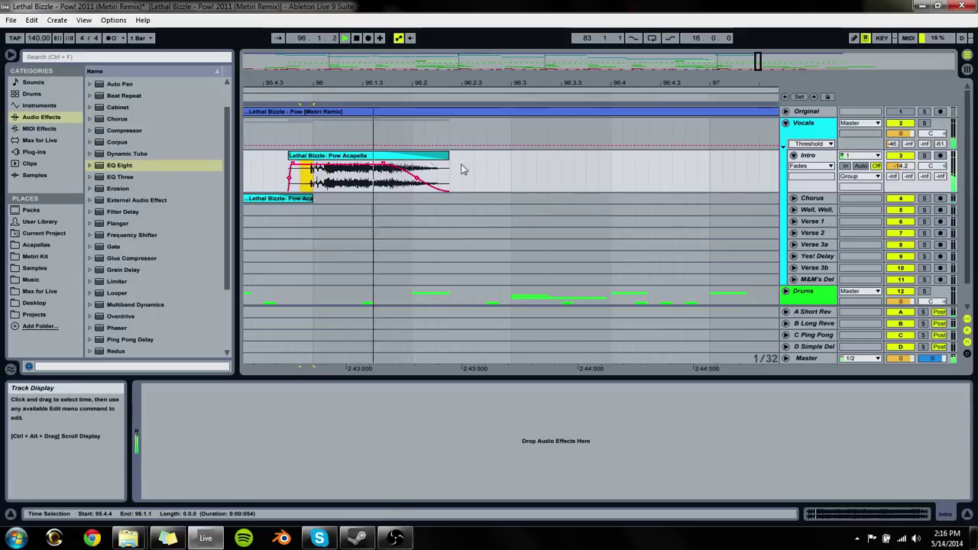
pyautogui.moveTo(484, 82); pyautogui.dragTo(467, 153)
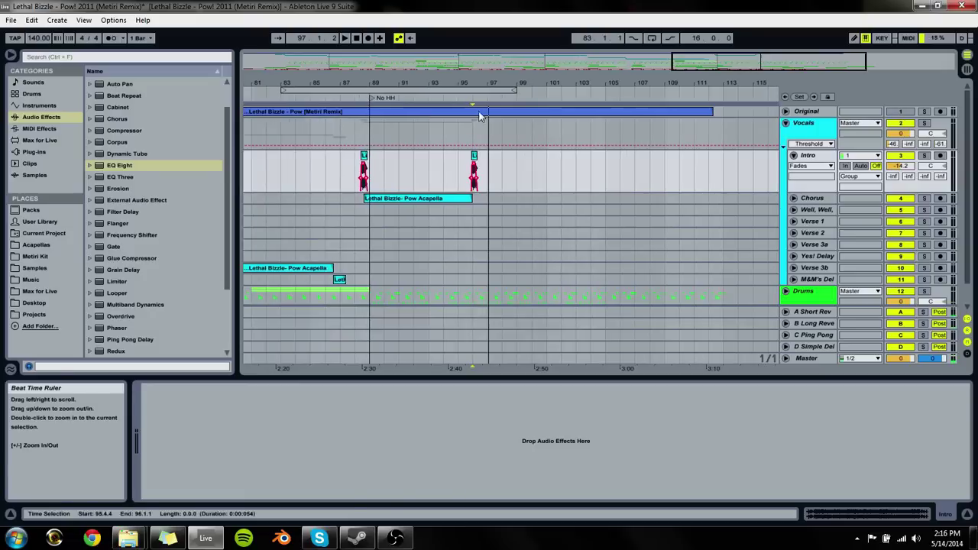
pyautogui.click(462, 200)
pyautogui.click(446, 198)
pyautogui.press('space')
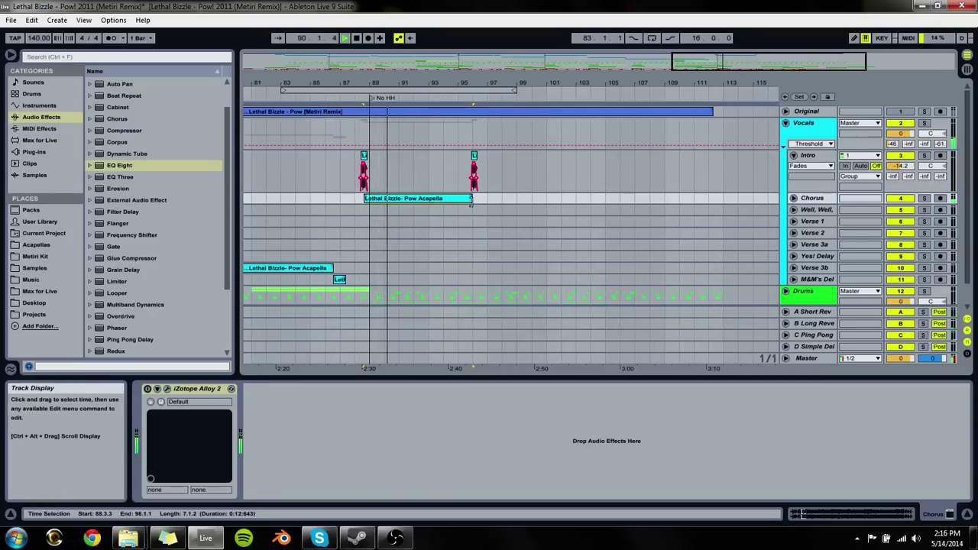
pyautogui.click(435, 210)
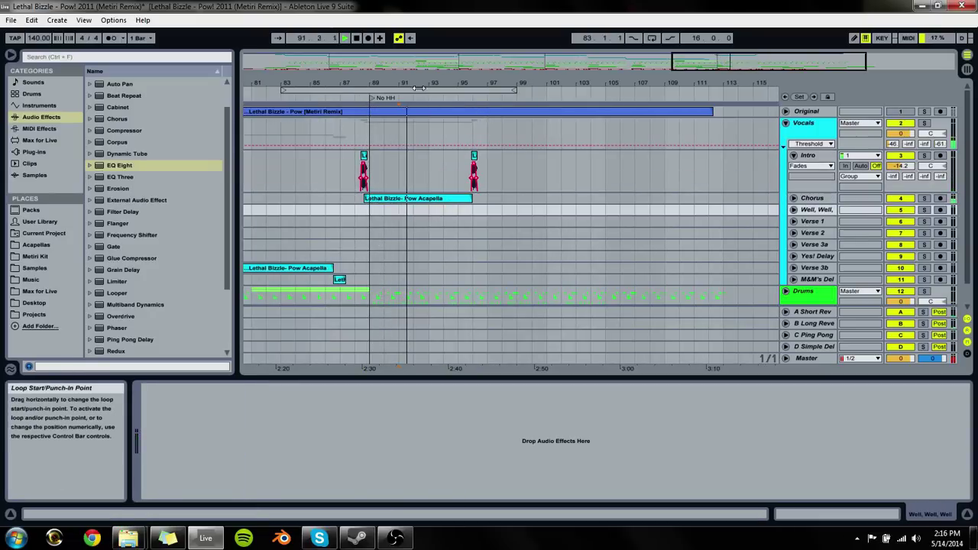
# Step: Expand the Chorus track around bars 90 to 96 and insert an audio track named Yeah below it
pyautogui.click(284, 90)
pyautogui.moveTo(433, 82); pyautogui.dragTo(486, 107)
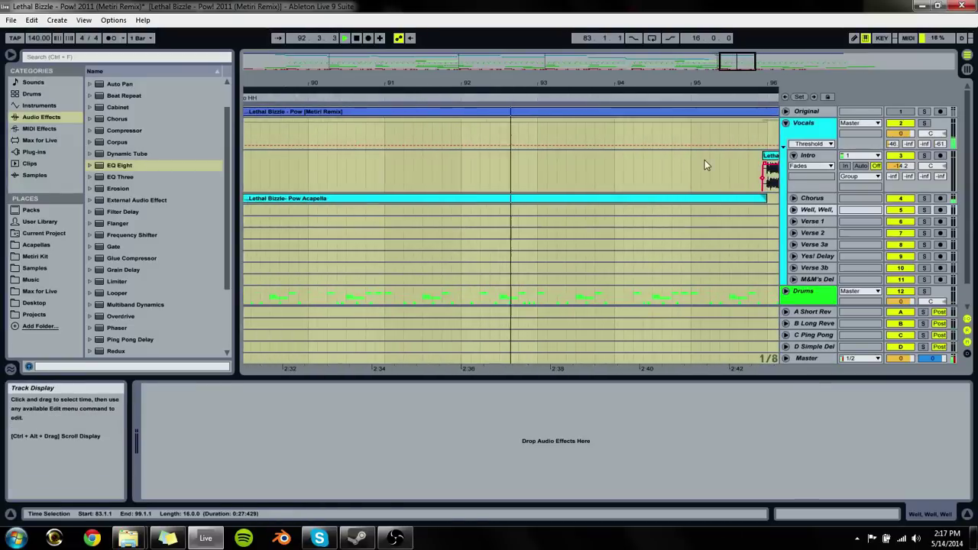
pyautogui.click(794, 198)
pyautogui.click(435, 243)
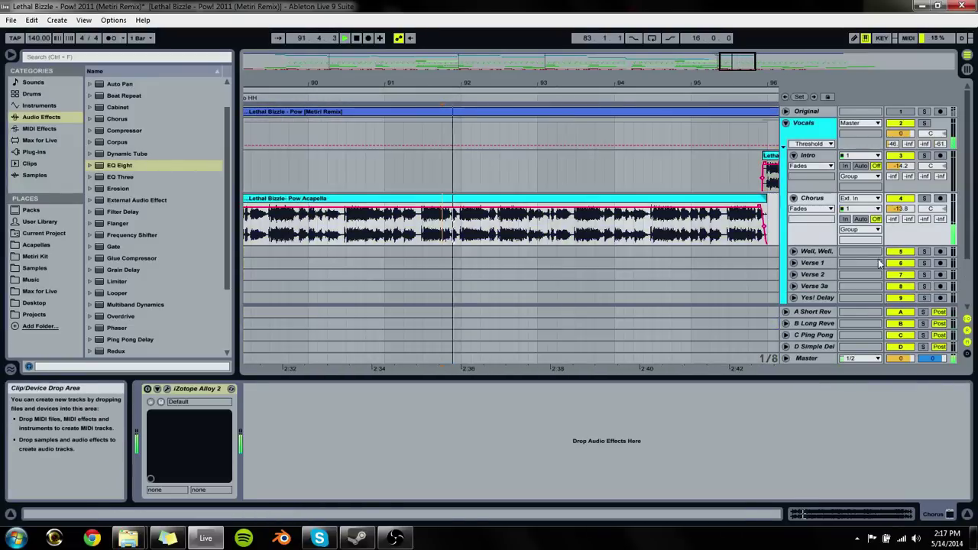
pyautogui.click(817, 239)
pyautogui.hotkey('ctrl', 't')
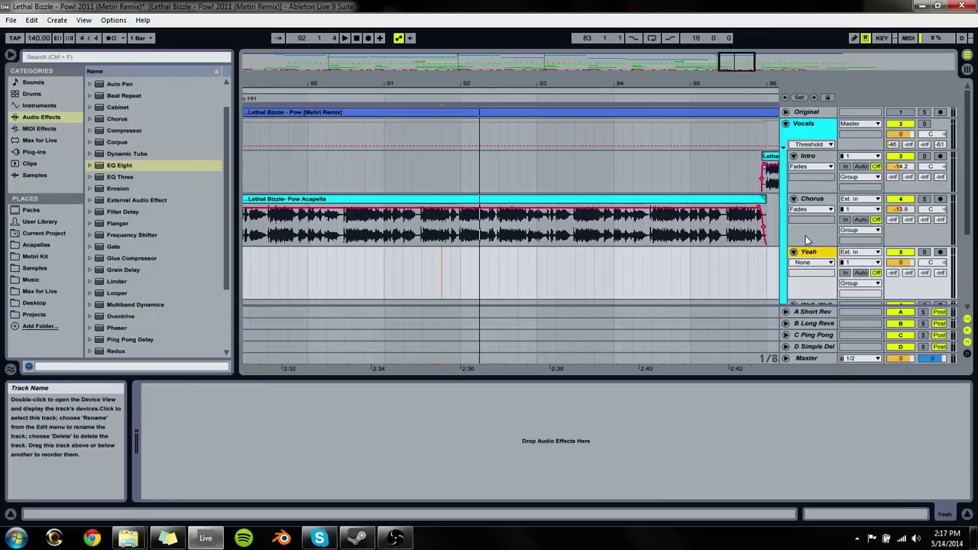
# Step: Solo the Chorus track, locate the vocal phrase at about 92.4, and copy that segment to the Yeah track
pyautogui.click(518, 237)
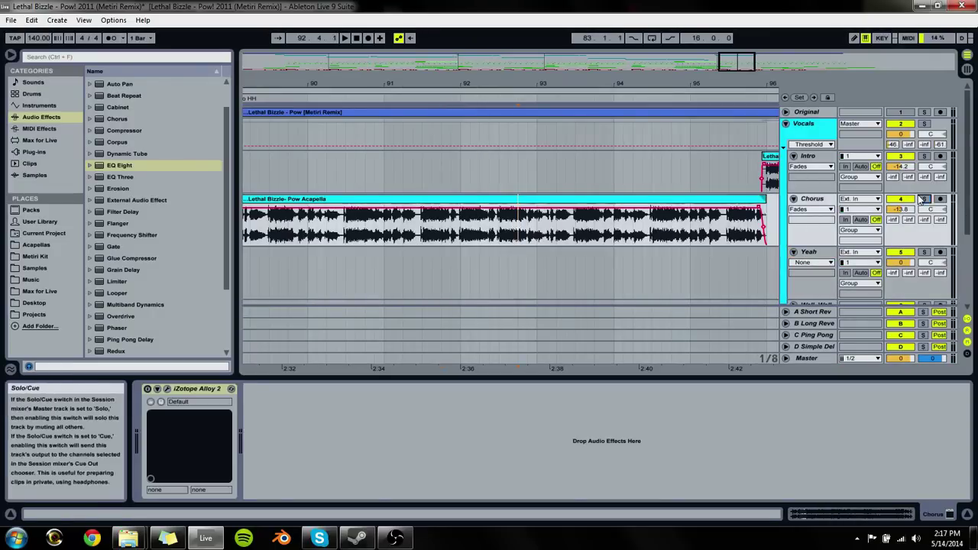
pyautogui.click(924, 198)
pyautogui.press('space')
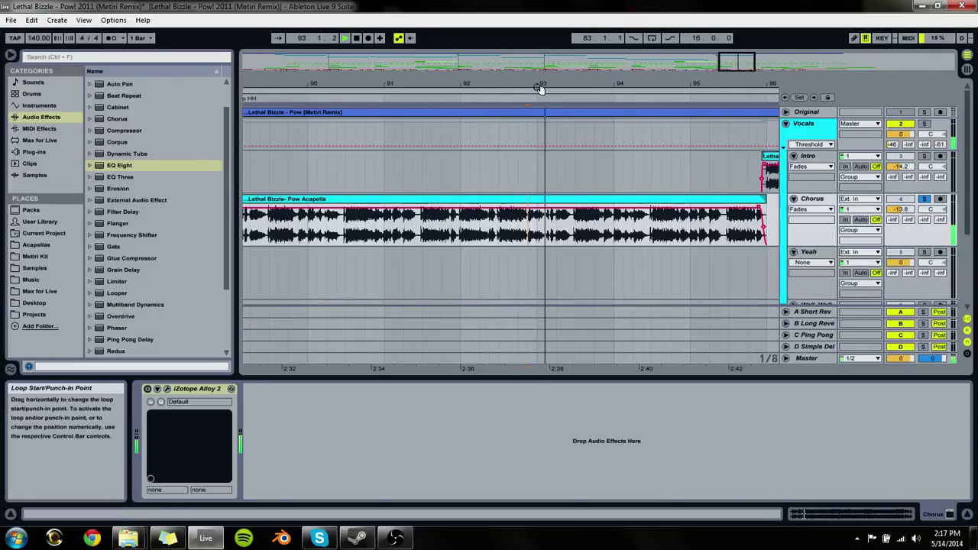
pyautogui.moveTo(538, 88); pyautogui.dragTo(539, 126)
pyautogui.click(445, 242)
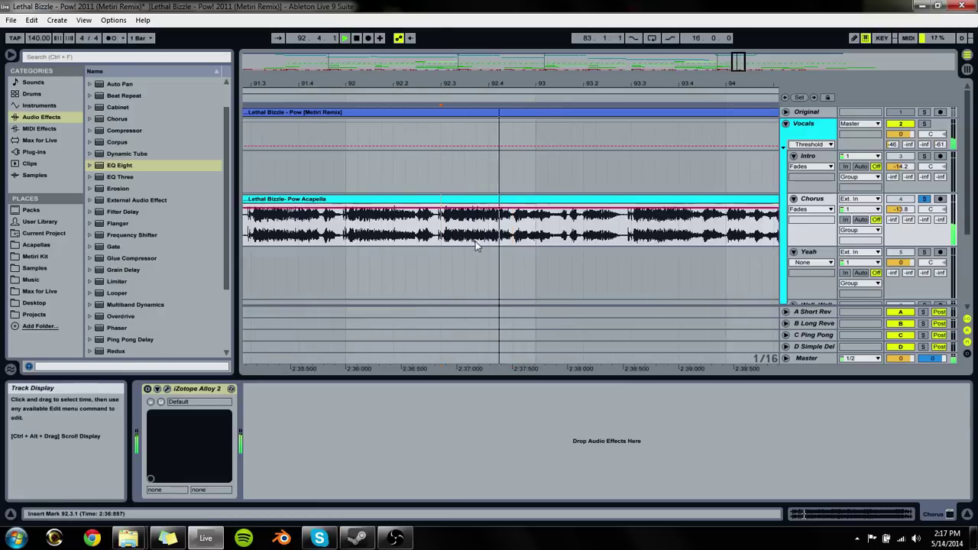
pyautogui.press('space')
pyautogui.moveTo(489, 241); pyautogui.dragTo(505, 271)
pyautogui.click(290, 274)
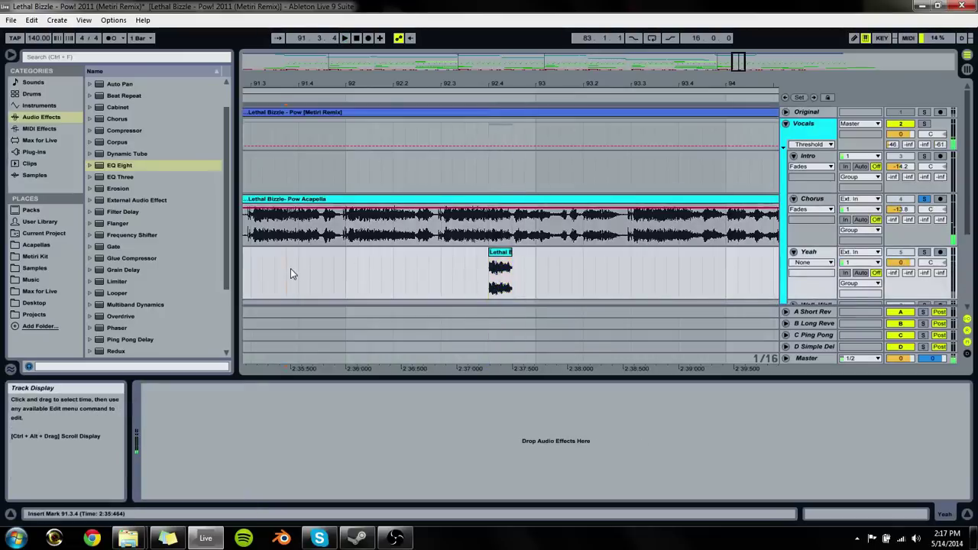
# Step: Play the Chorus around bar 92, remove the copied clip from the Yeah track and unsolo the Chorus track
pyautogui.click(325, 239)
pyautogui.press('space')
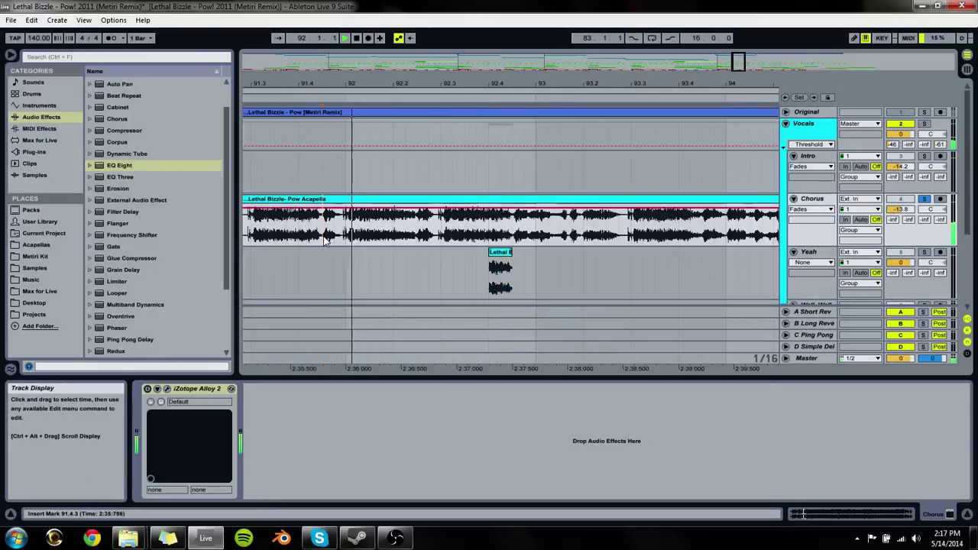
pyautogui.click(507, 257)
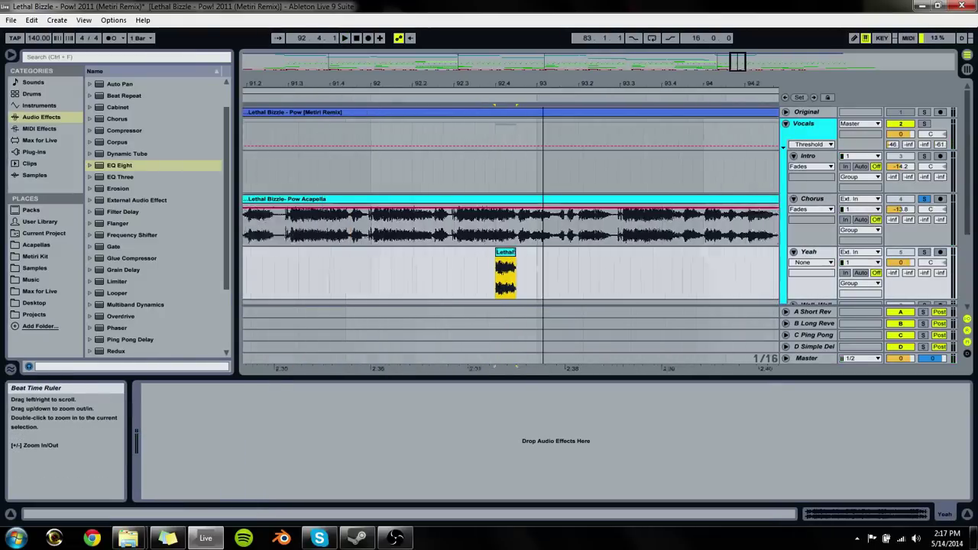
pyautogui.press('-')
pyautogui.press('-')
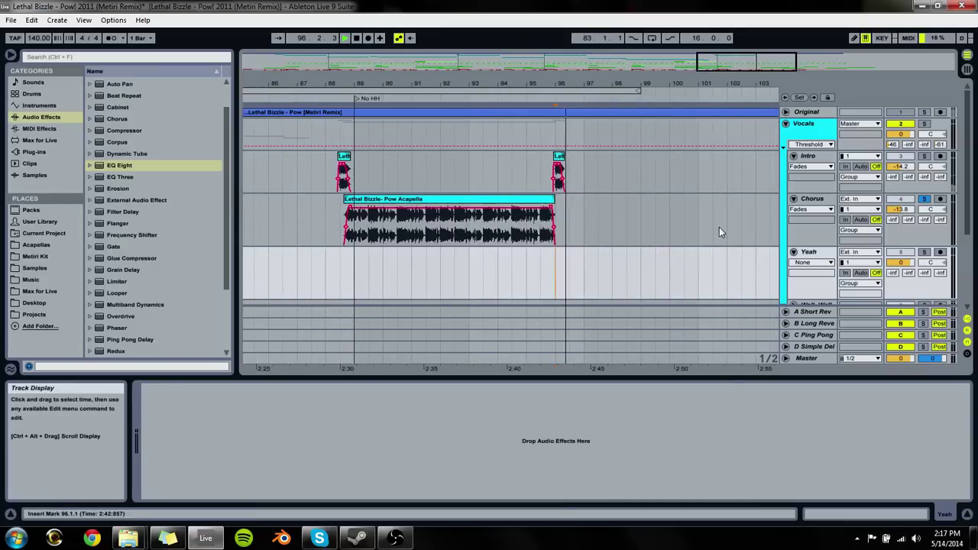
pyautogui.click(924, 198)
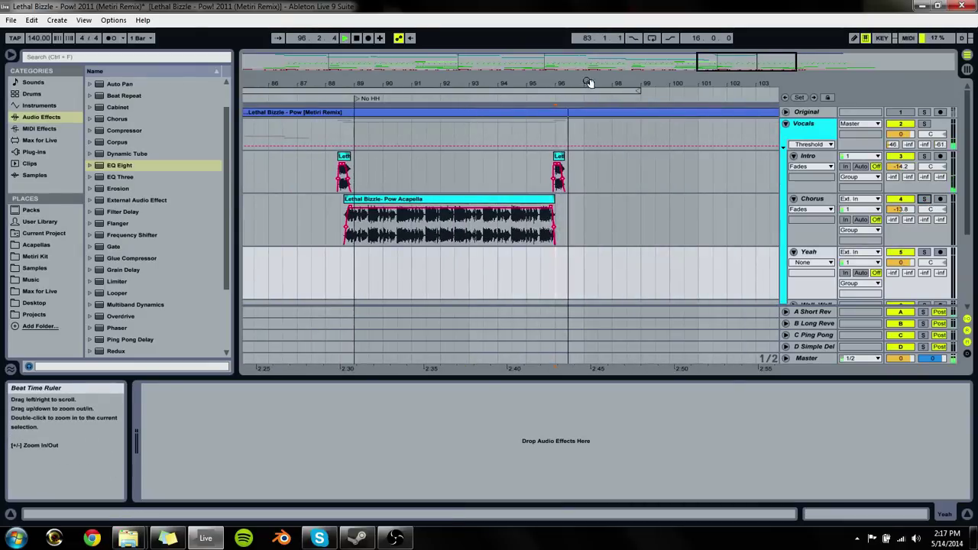
# Step: Paste the copied vocal segment onto the Yeah track at 97.2 and duplicate it to 97.4
pyautogui.moveTo(588, 83); pyautogui.dragTo(588, 104)
pyautogui.click(522, 262)
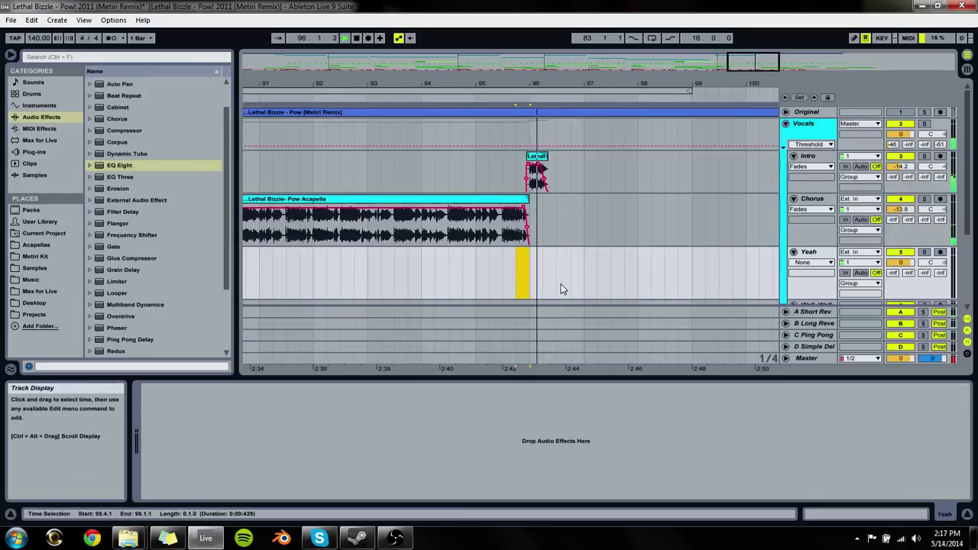
pyautogui.click(590, 281)
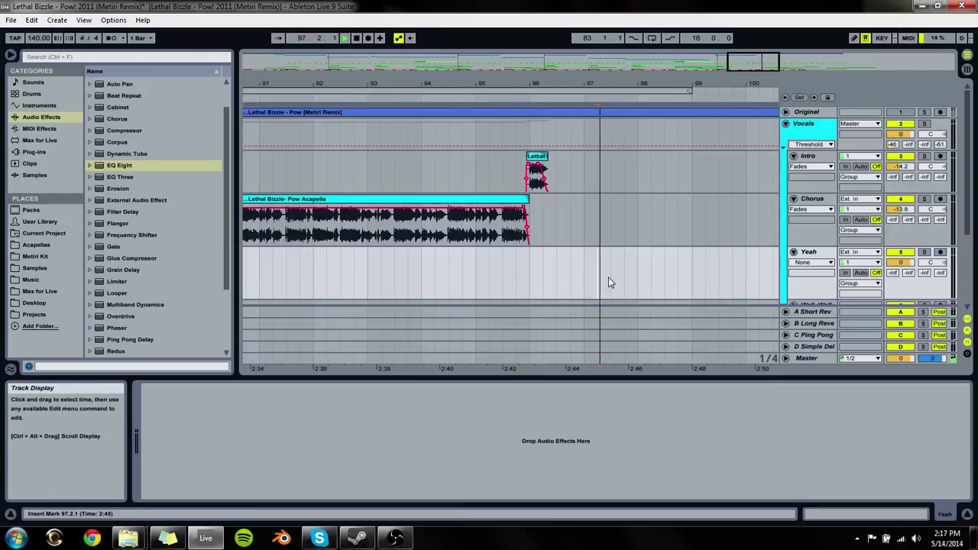
pyautogui.click(599, 272)
pyautogui.hotkey('ctrl', 'v')
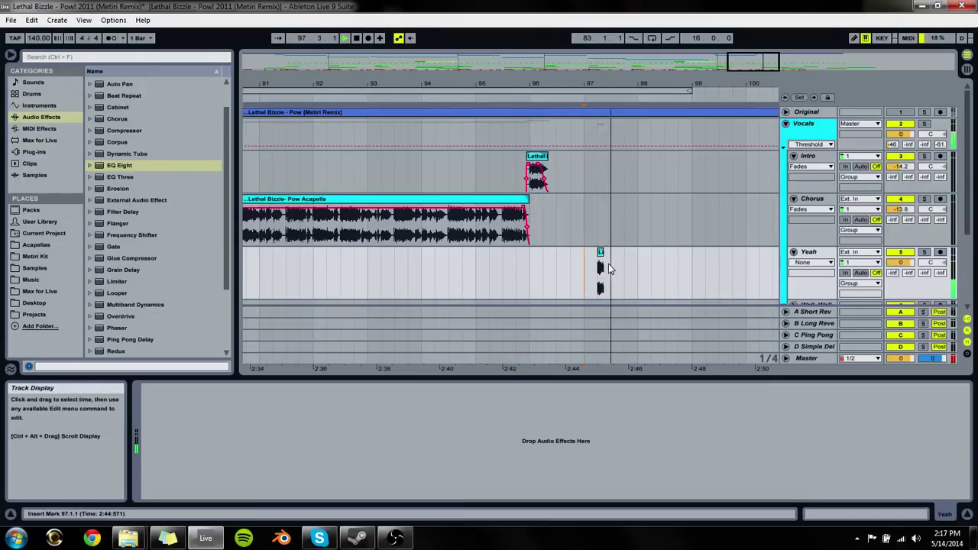
pyautogui.moveTo(612, 268); pyautogui.dragTo(584, 268)
pyautogui.hotkey('ctrl', 'd')
pyautogui.click(584, 275)
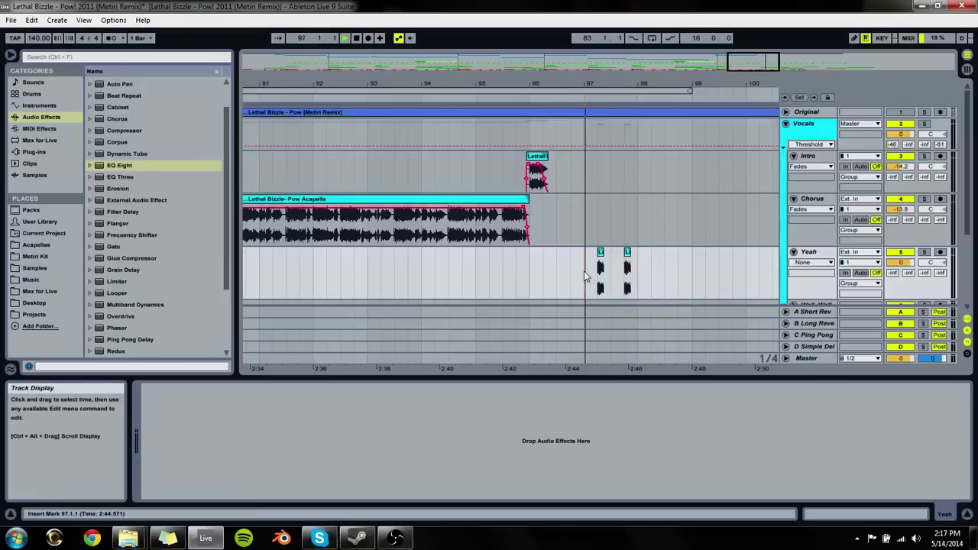
# Step: Lower the Yeah track's volume to -10.6 dB during playback and display the track's clip fades
pyautogui.moveTo(900, 262); pyautogui.dragTo(900, 294)
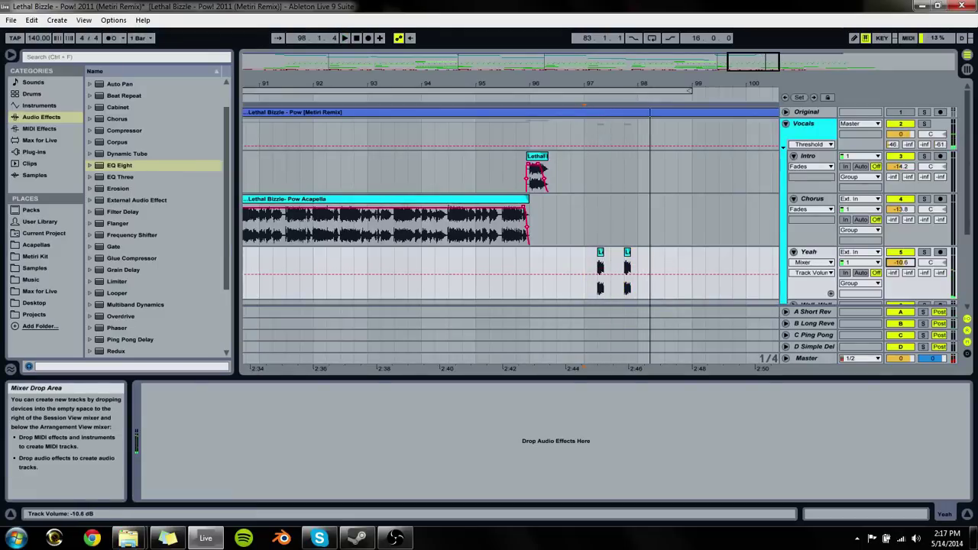
pyautogui.press('space')
pyautogui.click(812, 262)
pyautogui.click(793, 287)
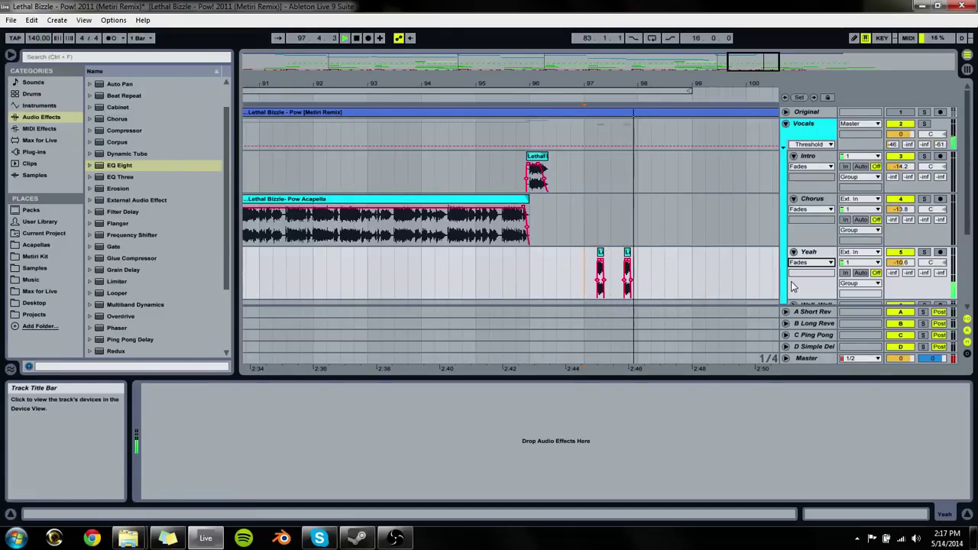
# Step: Shape a short fade-out on the Yeah clip at 97.2 and copy that clip over the one at 97.4
pyautogui.click(600, 263)
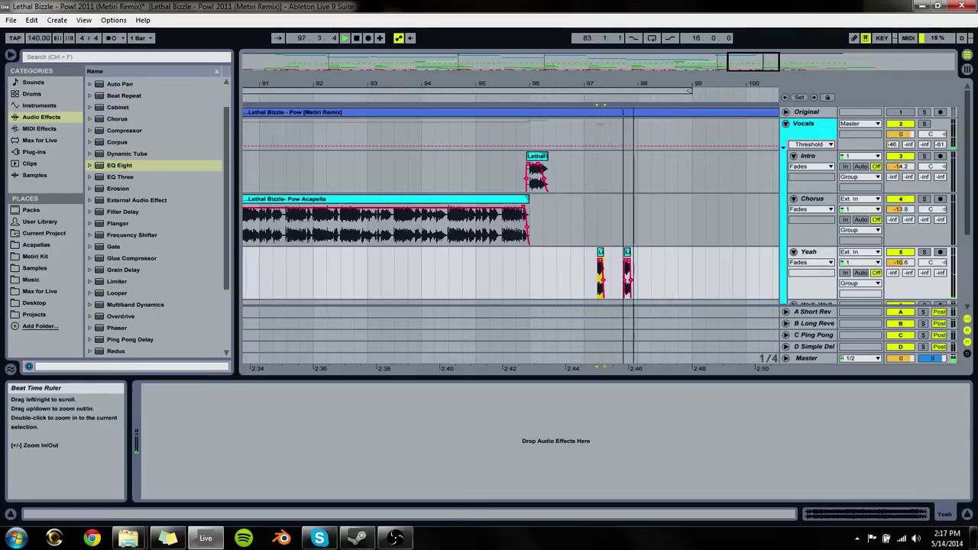
pyautogui.moveTo(642, 83); pyautogui.dragTo(503, 265)
pyautogui.click(475, 264)
pyautogui.press('space')
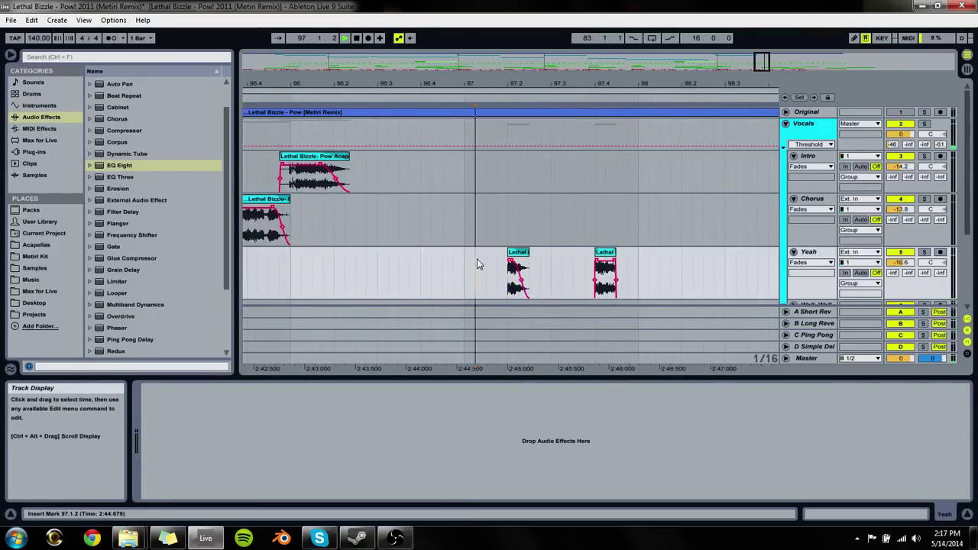
pyautogui.click(514, 264)
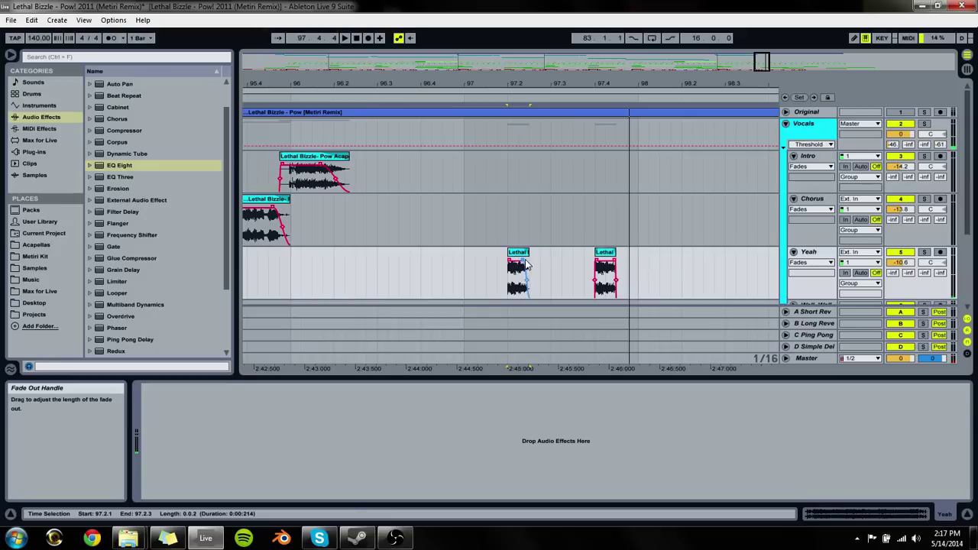
pyautogui.click(606, 269)
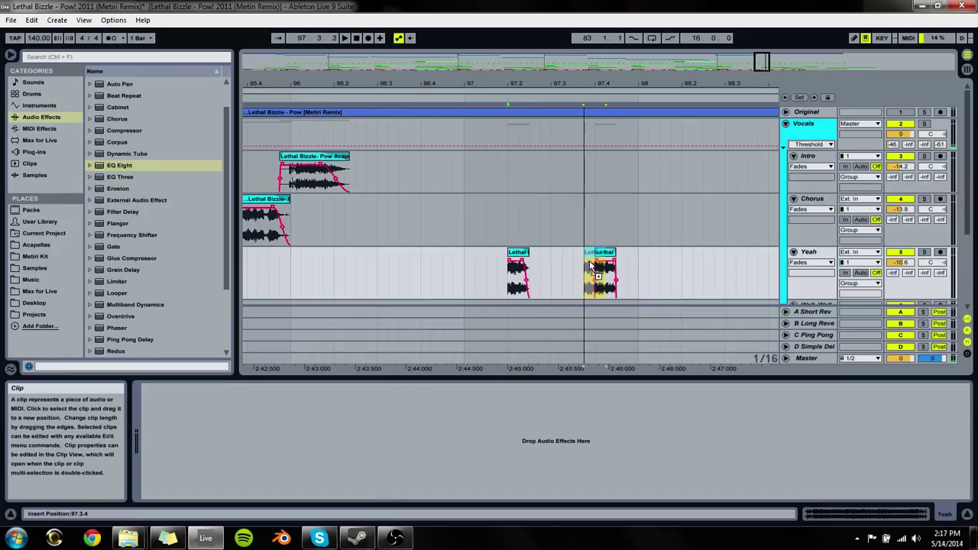
pyautogui.click(459, 261)
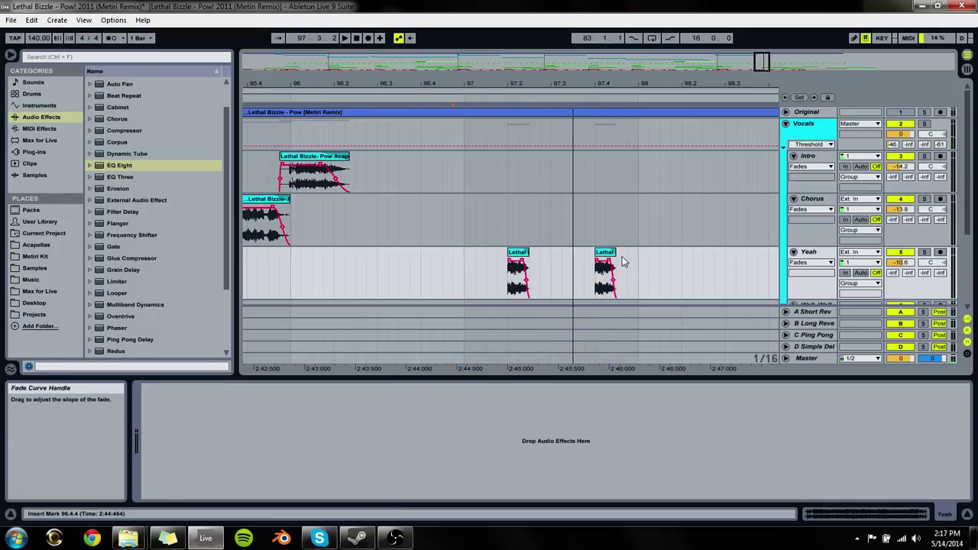
# Step: Separate the second half of the 97.4 Yeah clip, place it at 97.4.3 and play the pattern
pyautogui.click(609, 267)
pyautogui.hotkey('ctrl', 'd')
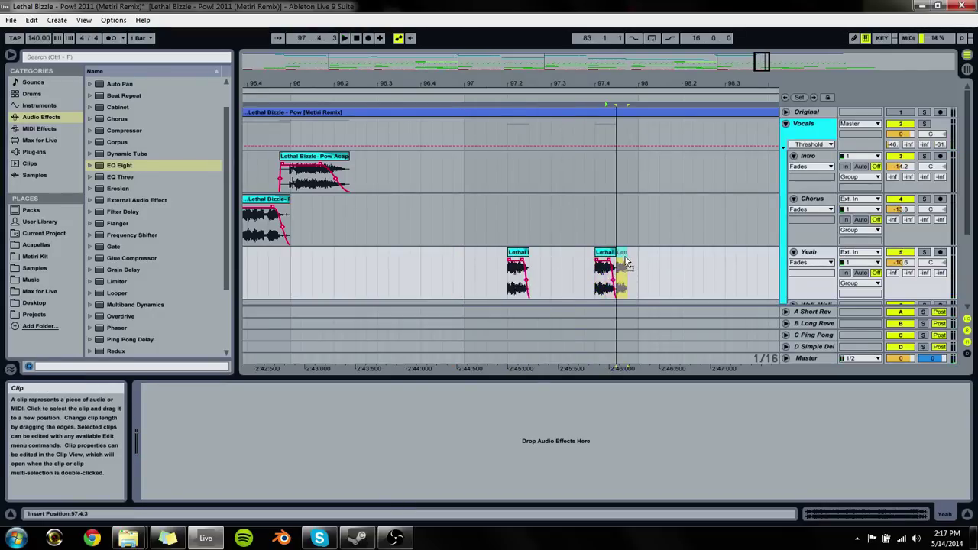
pyautogui.click(390, 277)
pyautogui.press('space')
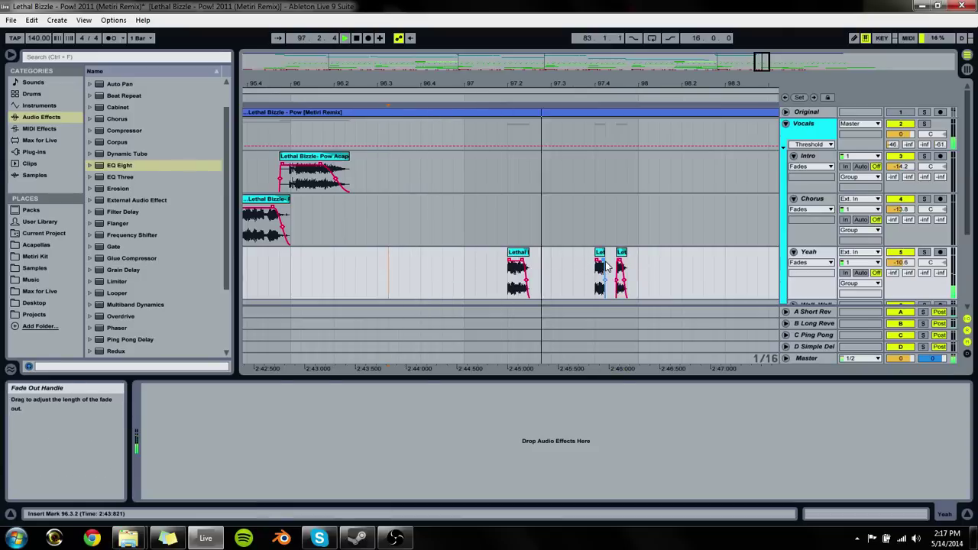
pyautogui.press('space')
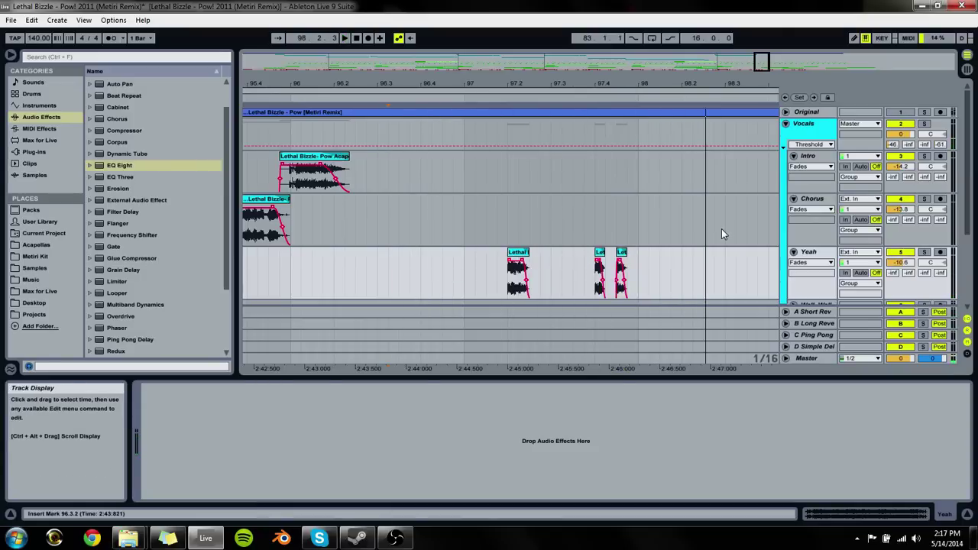
# Step: Play the Yeah clips from bar 97 and copy the first one to 98.2
pyautogui.moveTo(638, 268); pyautogui.dragTo(464, 276)
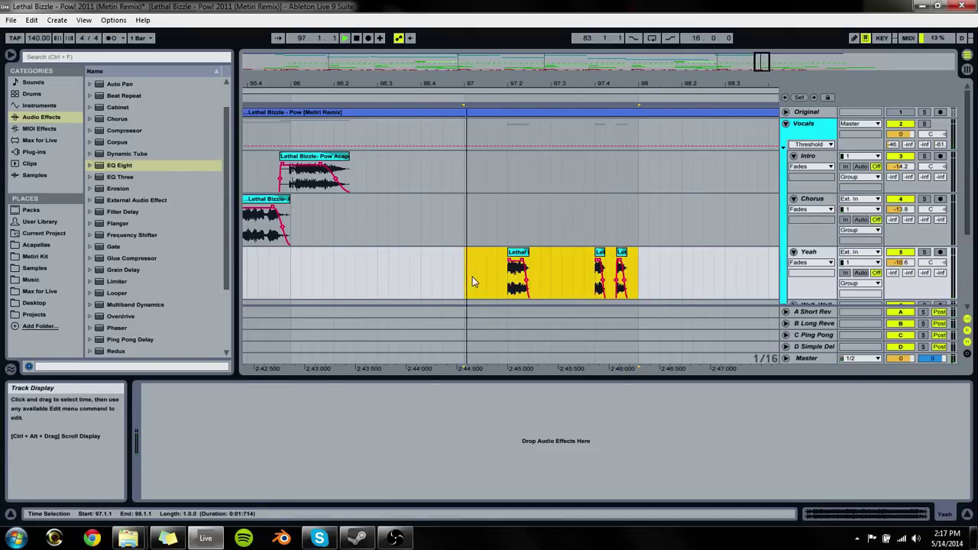
pyautogui.click(512, 264)
pyautogui.press('space')
pyautogui.moveTo(522, 259); pyautogui.dragTo(707, 259)
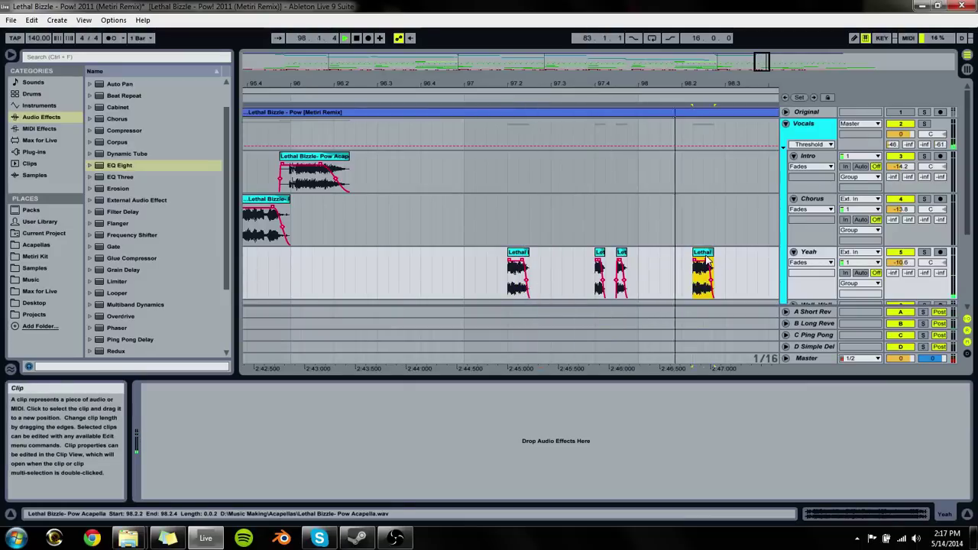
pyautogui.press('space')
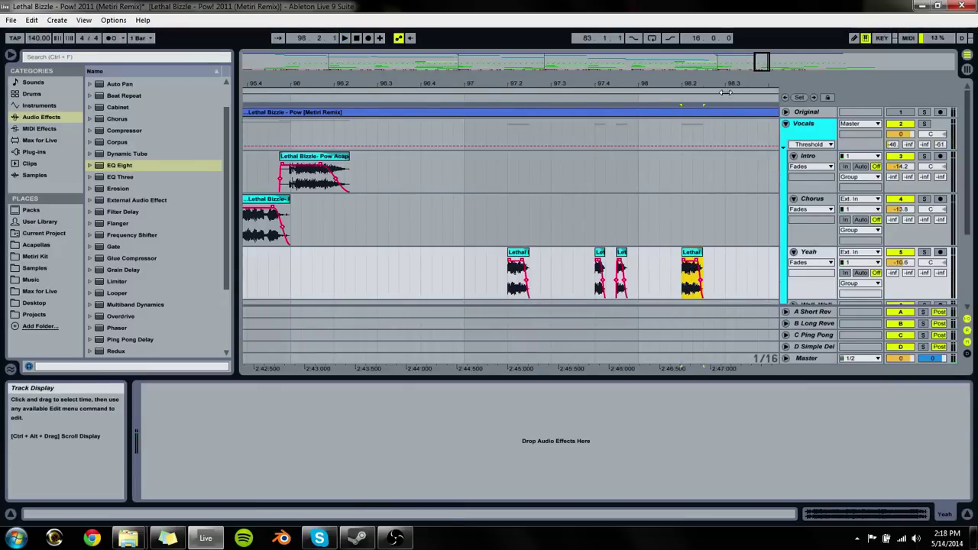
# Step: Play back the Yeah clips from just before 97.2 and lower the track's volume to -16.1 dB
pyautogui.moveTo(726, 91); pyautogui.dragTo(579, 61)
pyautogui.moveTo(445, 206); pyautogui.dragTo(397, 257)
pyautogui.press('space')
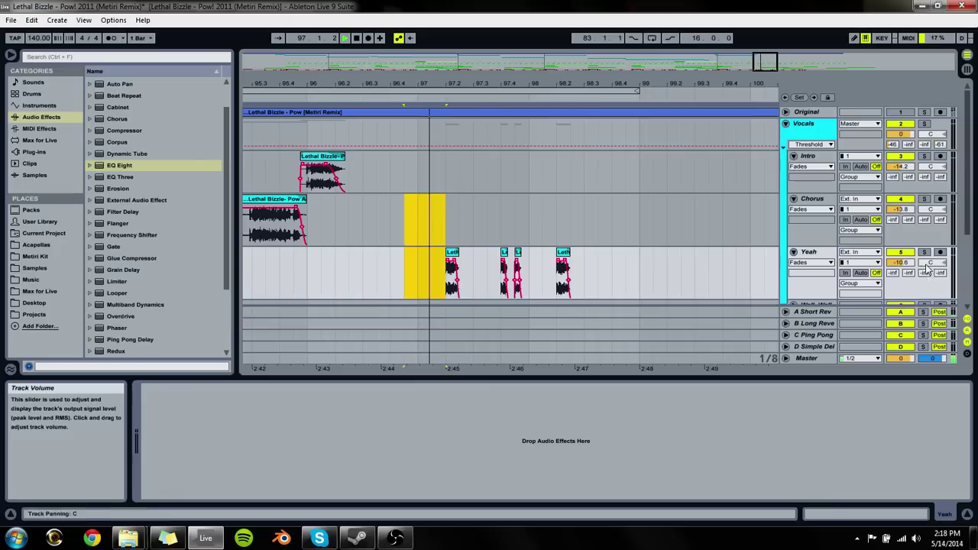
pyautogui.click(910, 273)
pyautogui.moveTo(900, 262); pyautogui.dragTo(900, 272)
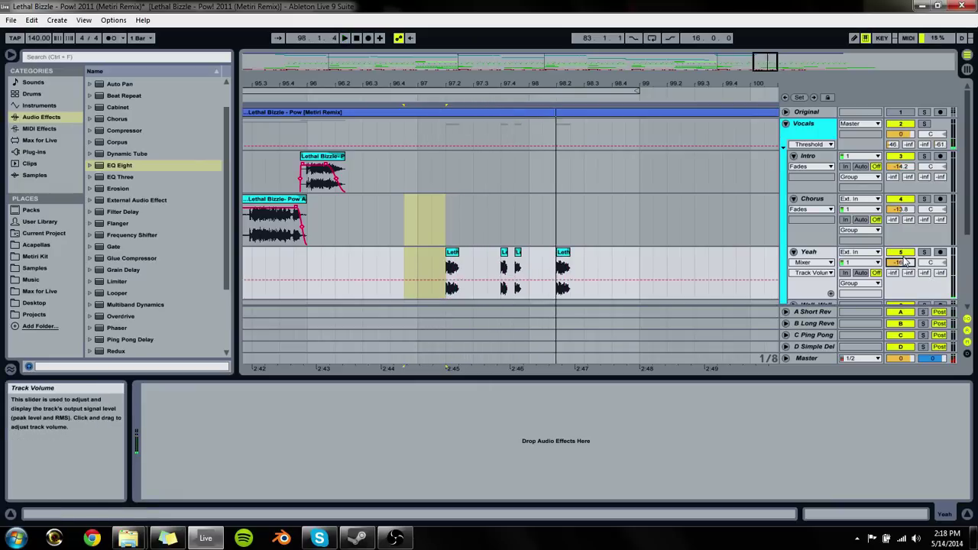
pyautogui.press('space')
pyautogui.press('space')
pyautogui.click(525, 292)
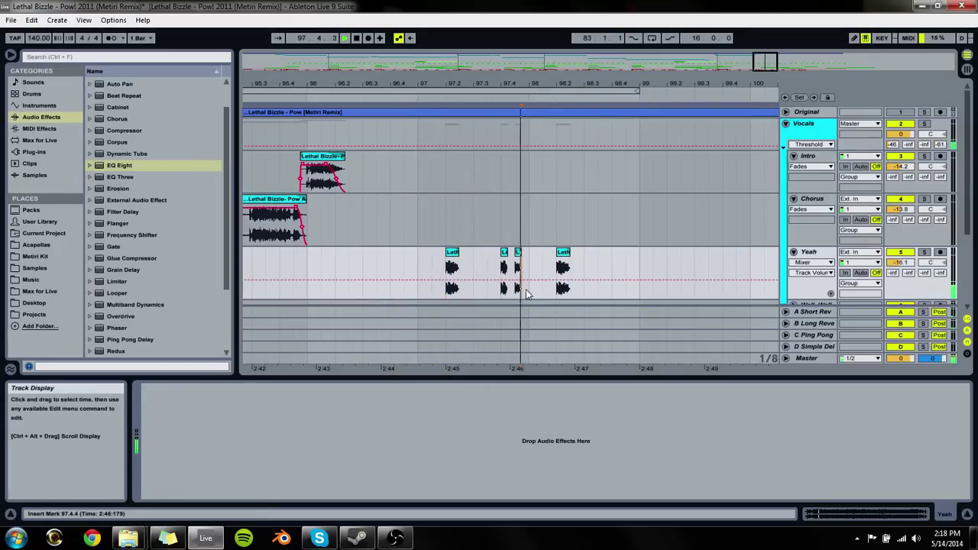
pyautogui.press('space')
# Step: Move the 98.2 Yeah clip out to 99.2.3 and paste copies of the 97.4 clip pair at 98.2, 98.3 and 98.4
pyautogui.moveTo(562, 266); pyautogui.dragTo(638, 271)
pyautogui.moveTo(530, 266); pyautogui.dragTo(501, 267)
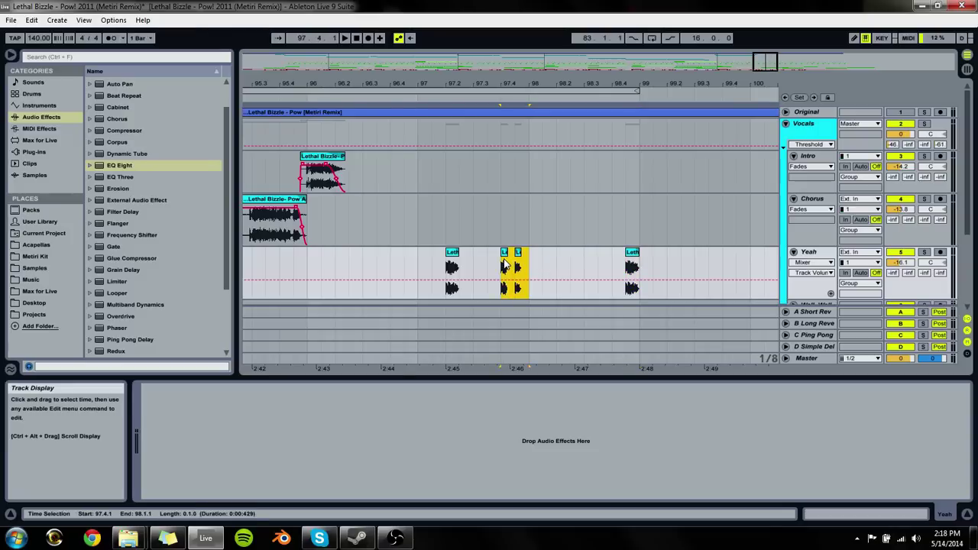
pyautogui.hotkey('ctrl', 'c')
pyautogui.click(559, 268)
pyautogui.hotkey('ctrl', 'v')
pyautogui.click(586, 270)
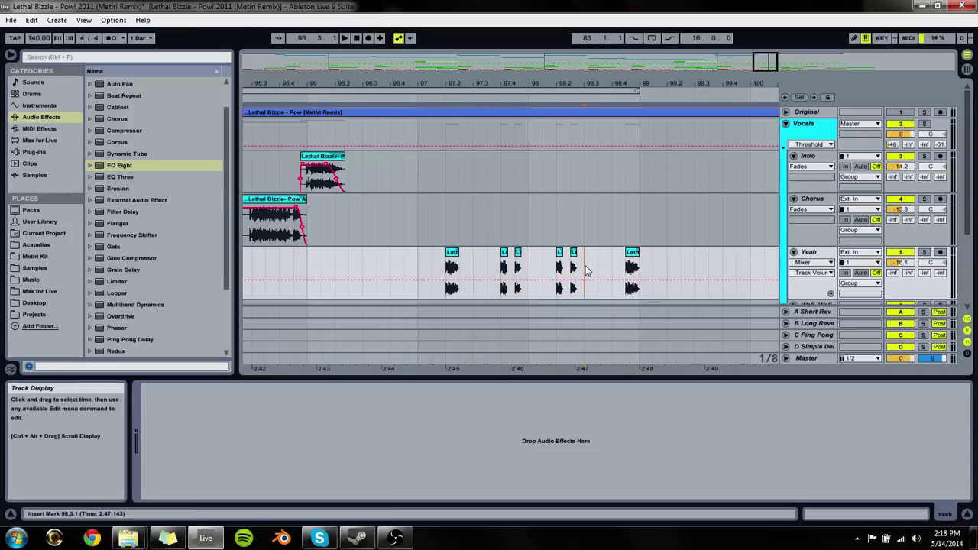
pyautogui.hotkey('ctrl', 'v')
pyautogui.moveTo(632, 263); pyautogui.dragTo(689, 264)
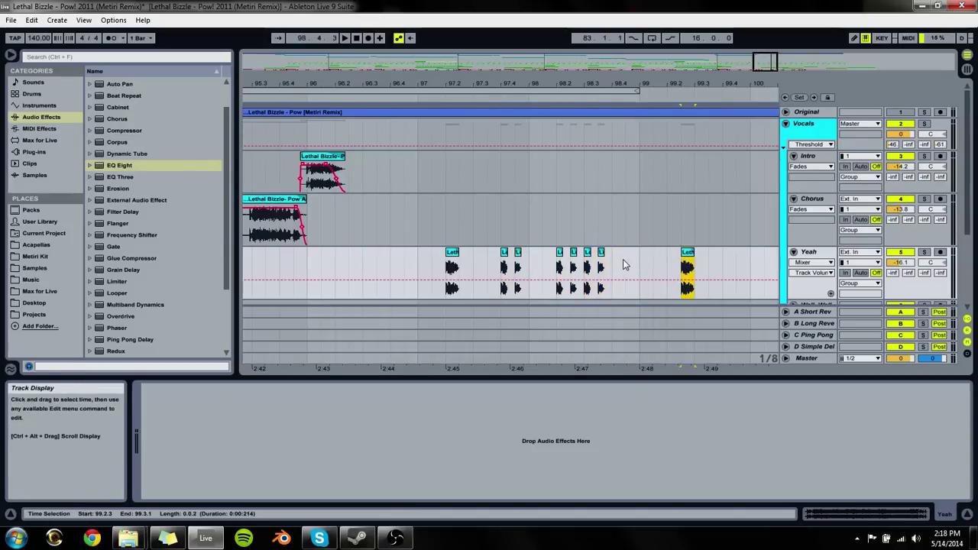
pyautogui.click(617, 266)
pyautogui.hotkey('ctrl', 'v')
# Step: Play the Yeah pattern through bar 98 and delete the leftover clip at 99.2.3
pyautogui.click(391, 268)
pyautogui.press('space')
pyautogui.click(688, 264)
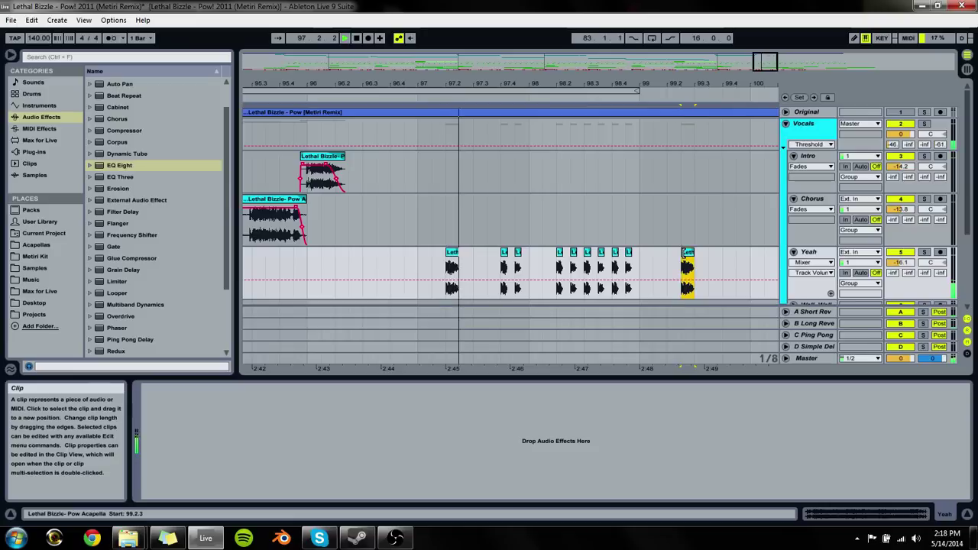
pyautogui.press('Delete')
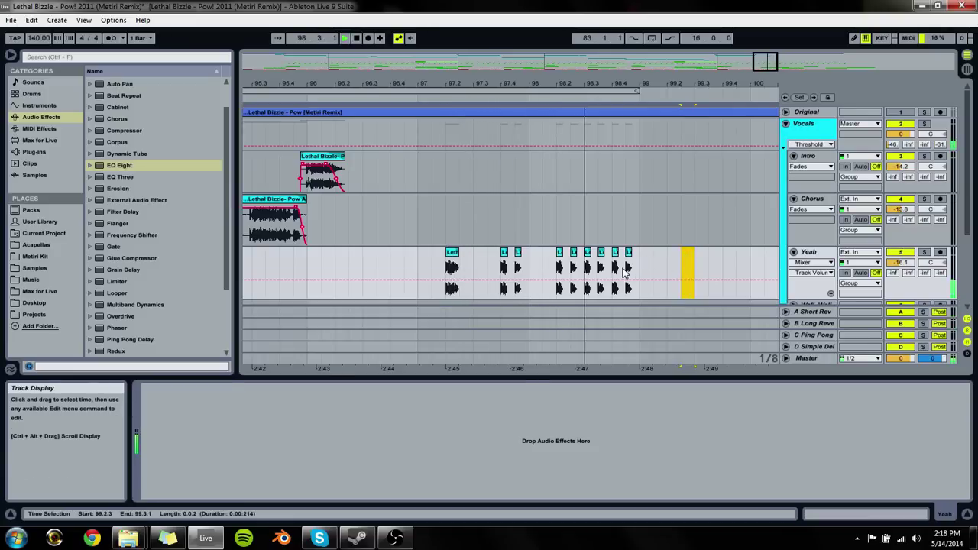
pyautogui.press('space')
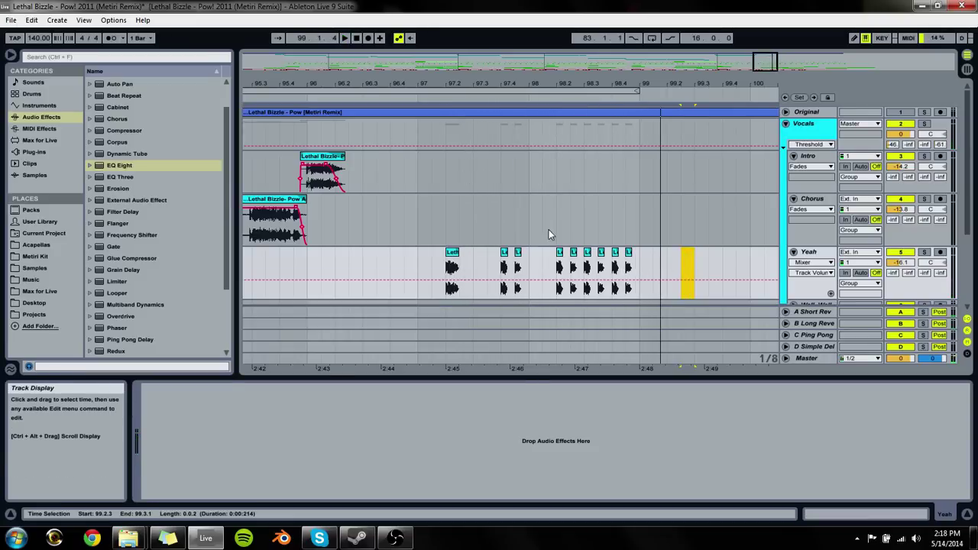
# Step: Duplicate the two-bar Yeah pattern from bars 97 to 99 so it repeats from bar 99, and play it
pyautogui.moveTo(638, 268); pyautogui.dragTo(395, 287)
pyautogui.hotkey('ctrl', 'd')
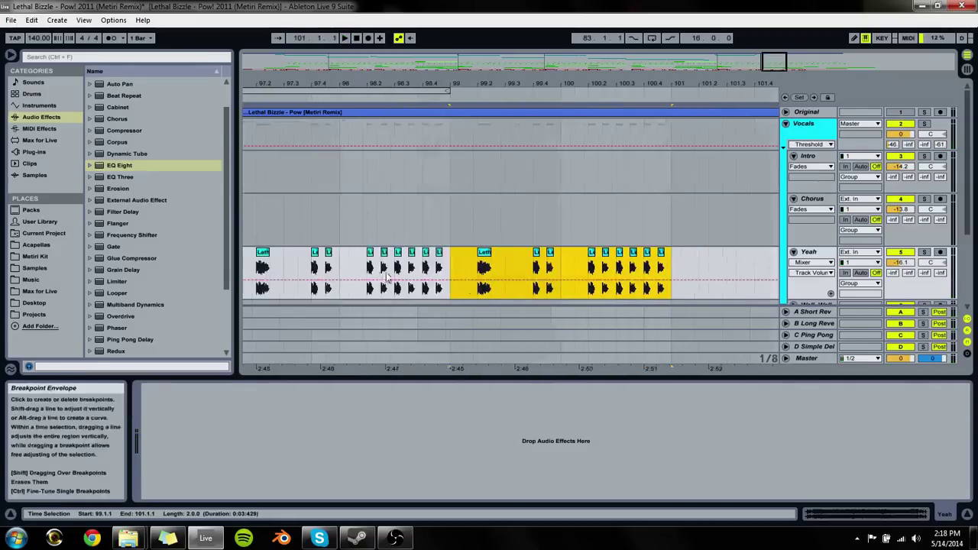
pyautogui.press('space')
pyautogui.click(612, 221)
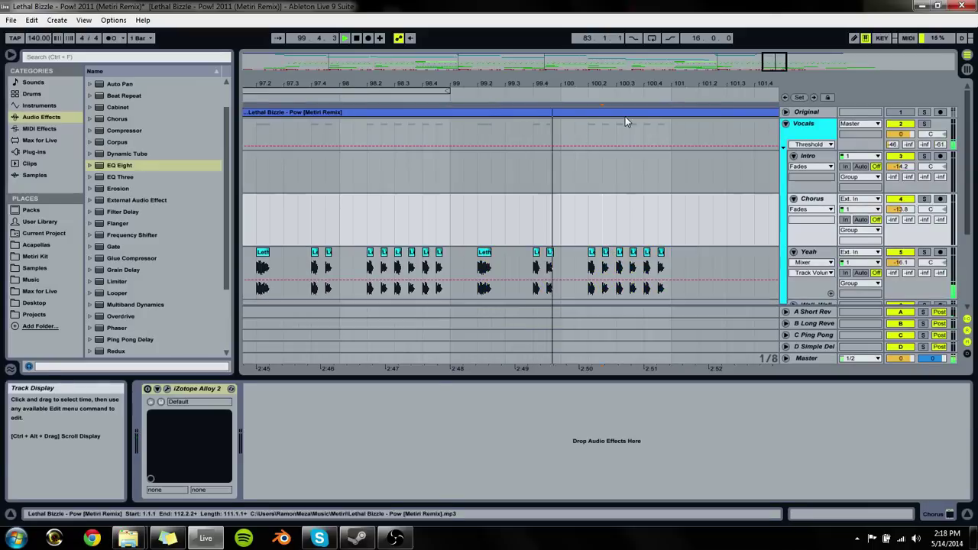
pyautogui.moveTo(614, 84); pyautogui.dragTo(430, 253)
pyautogui.press('space')
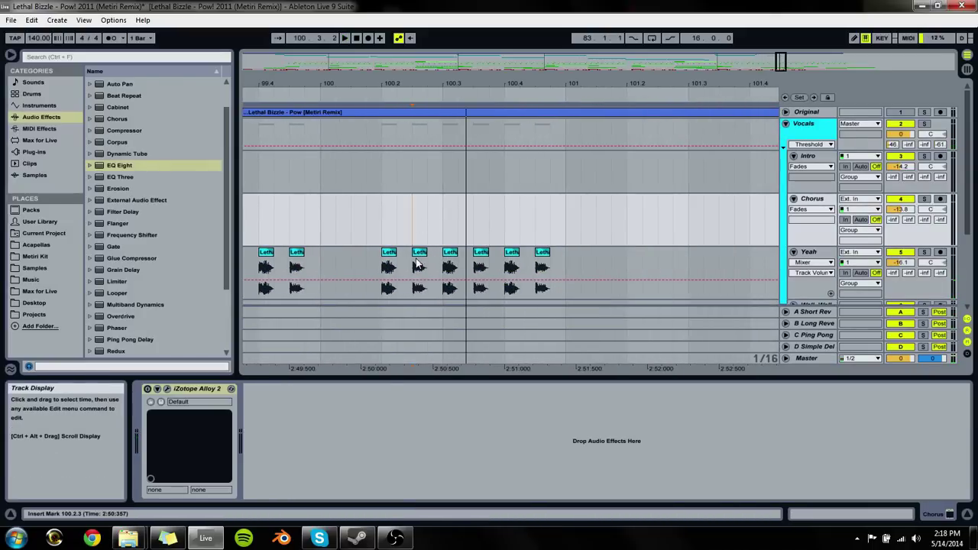
# Step: Split the Yeah clip at 100.2.3 in half, place its second half at 100.2.4 and play the result
pyautogui.click(416, 264)
pyautogui.moveTo(416, 84); pyautogui.dragTo(416, 107)
pyautogui.moveTo(402, 267); pyautogui.dragTo(410, 269)
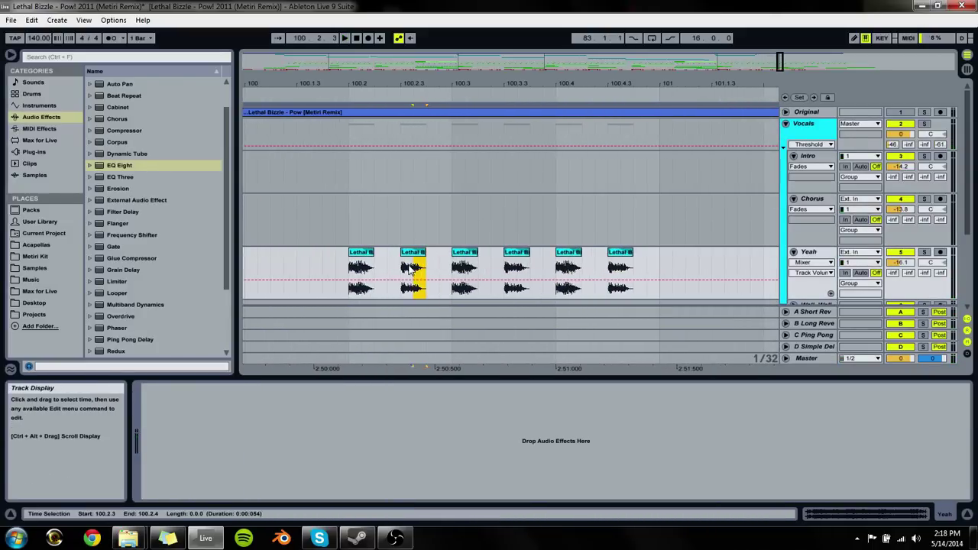
pyautogui.hotkey('ctrl', 'e')
pyautogui.click(334, 256)
pyautogui.press('space')
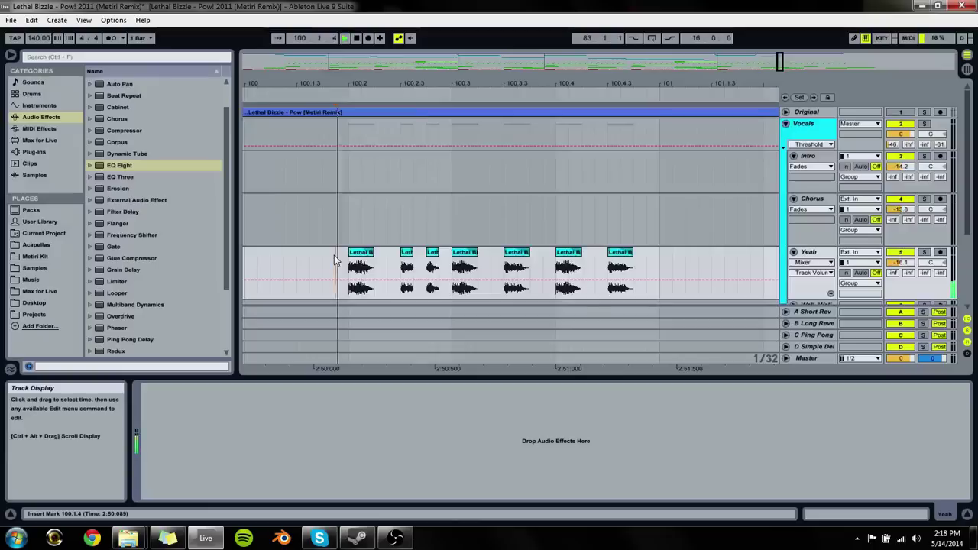
pyautogui.press('space')
# Step: Extend the Yeah clip at 100.4 to 100.4.3, delete the last clip after it and play the ending
pyautogui.moveTo(452, 267); pyautogui.dragTo(349, 268)
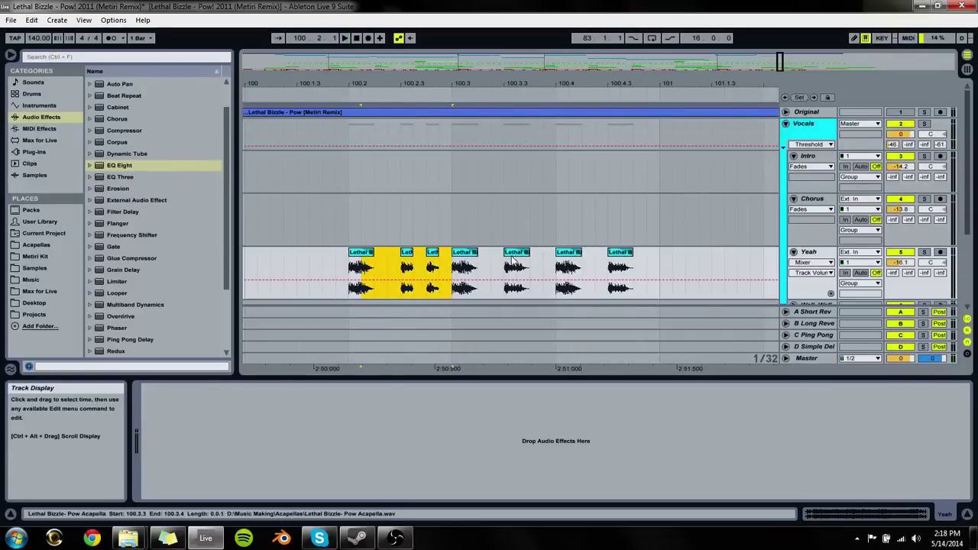
pyautogui.click(580, 253)
pyautogui.moveTo(579, 253); pyautogui.dragTo(627, 262)
pyautogui.click(627, 262)
pyautogui.press('Delete')
pyautogui.click(322, 253)
pyautogui.press('space')
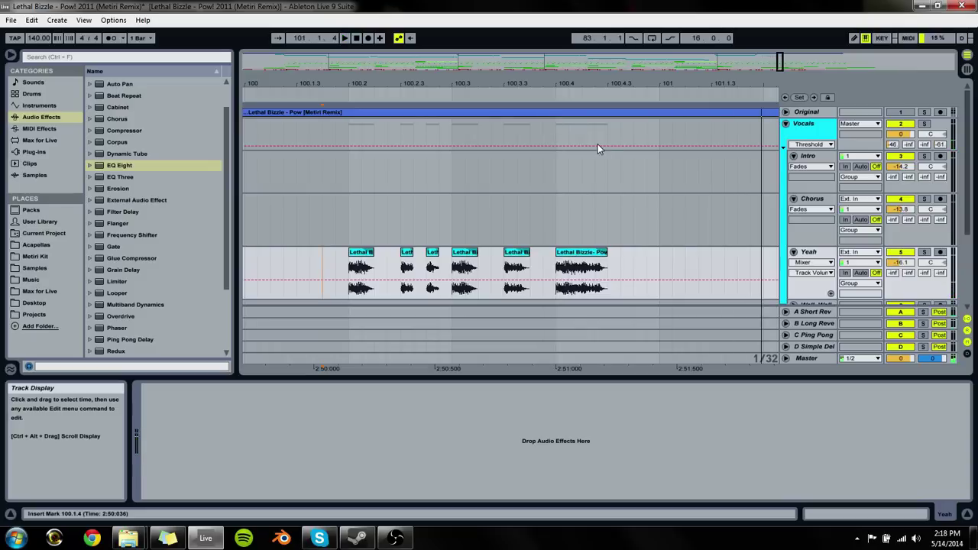
pyautogui.press('space')
# Step: Crop the Yeah clip at 100.4, reverse its sample and play the result from 100.1.3
pyautogui.click(582, 254)
pyautogui.click(829, 515)
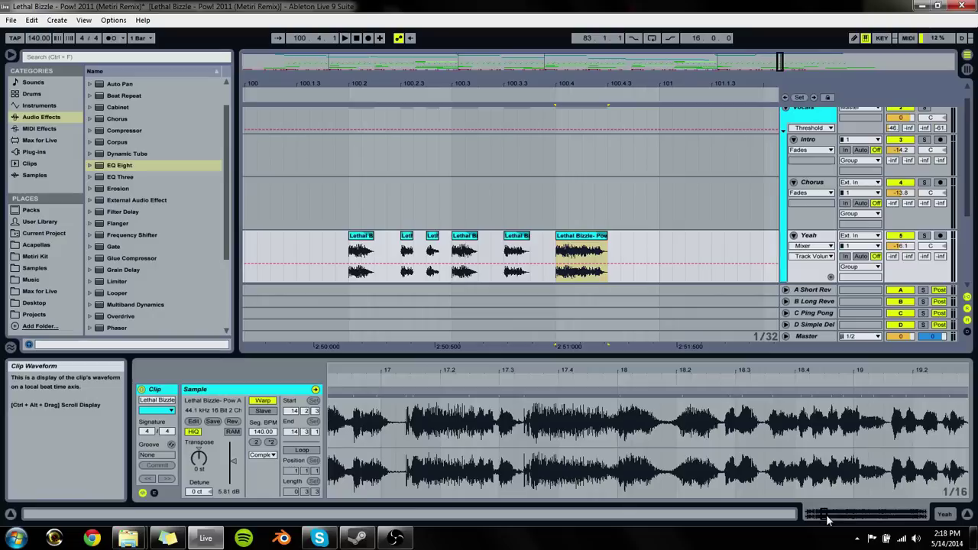
pyautogui.rightClick(563, 256)
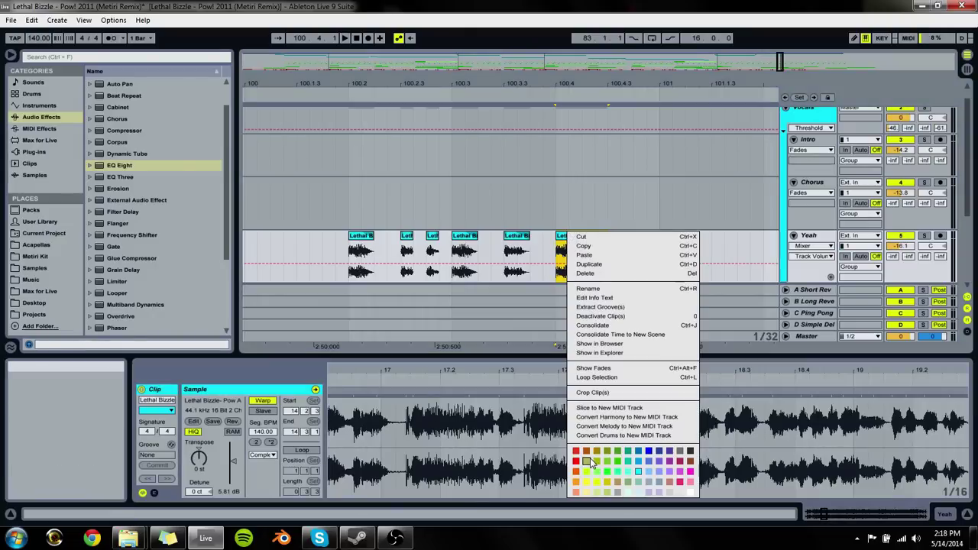
pyautogui.click(591, 389)
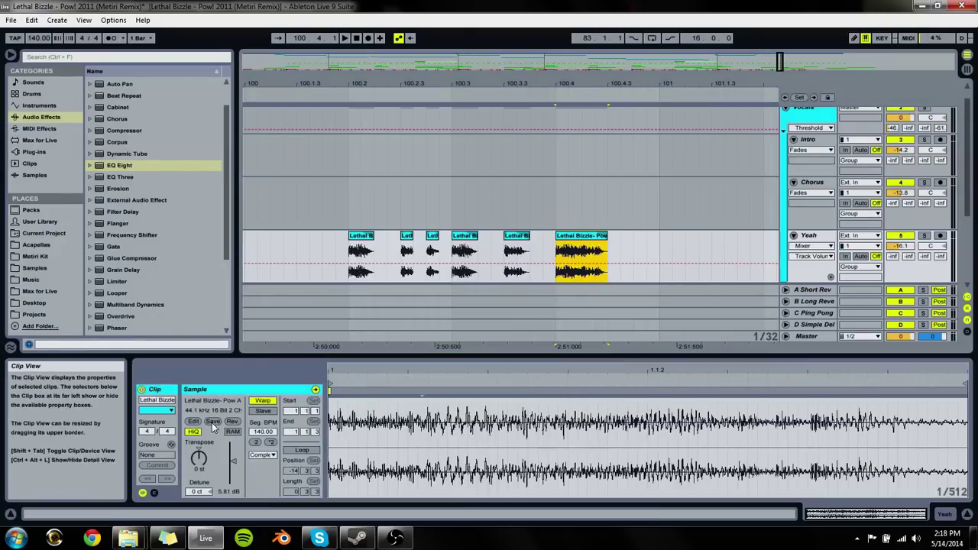
pyautogui.click(232, 422)
pyautogui.press('space')
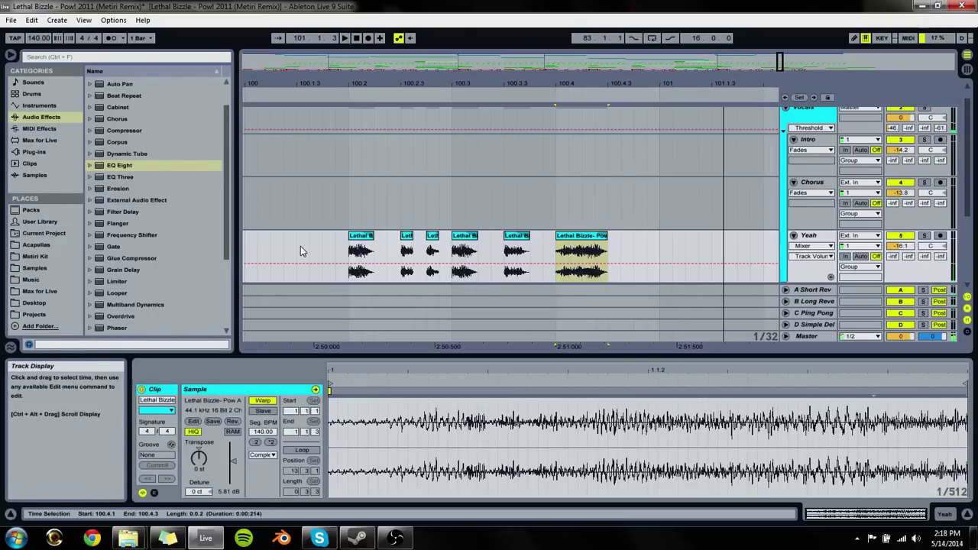
pyautogui.click(300, 246)
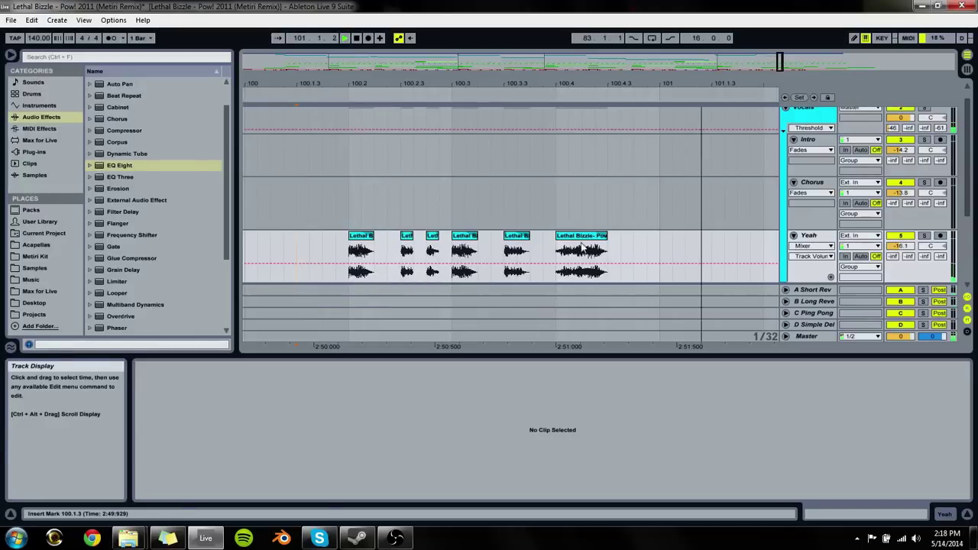
pyautogui.press('space')
# Step: Double the original tempo of the reversed Yeah clip to 280 BPM so it stretches to bar 101, and play the pattern
pyautogui.click(604, 238)
pyautogui.press('space')
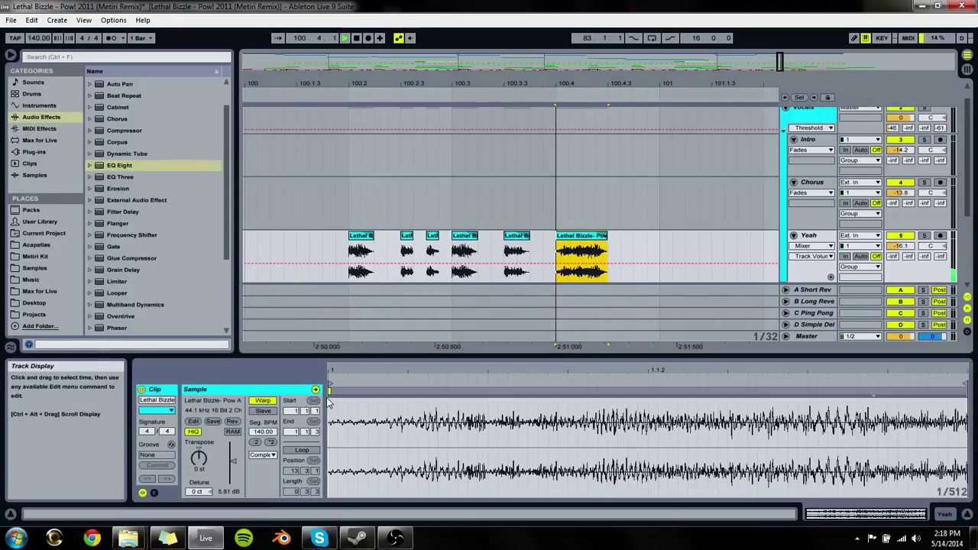
pyautogui.click(271, 442)
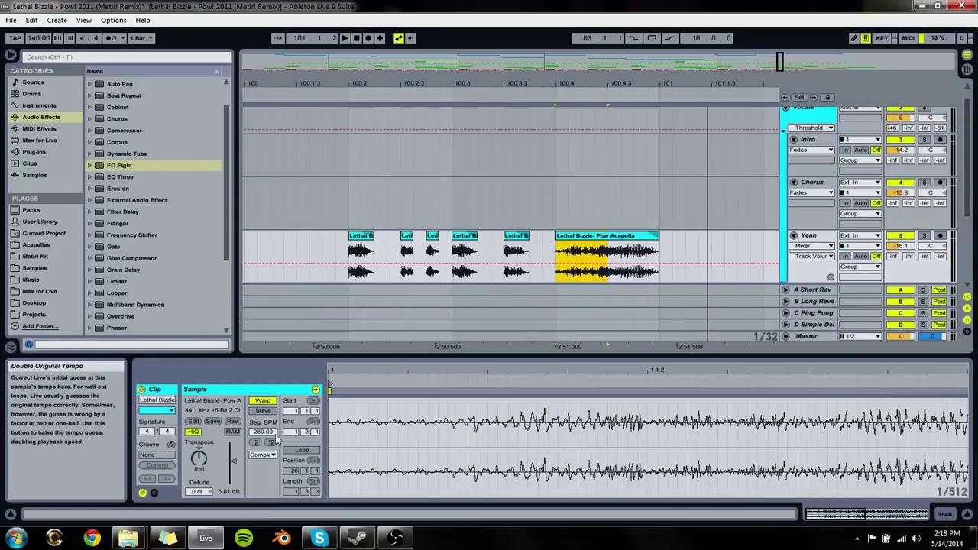
pyautogui.click(274, 242)
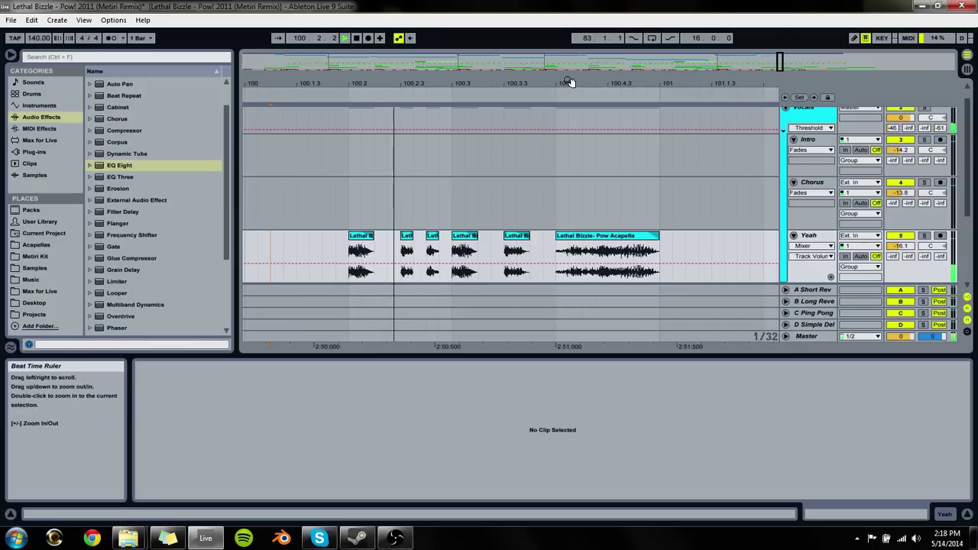
pyautogui.moveTo(568, 83); pyautogui.dragTo(567, 78)
pyautogui.press('space')
# Step: Duplicate the four-bar Yeah pattern from bars 97 to 101 three times so it repeats up to bar 113, and start playback
pyautogui.moveTo(578, 256); pyautogui.dragTo(292, 213)
pyautogui.hotkey('ctrl', 'a')
pyautogui.press('space')
pyautogui.press('-')
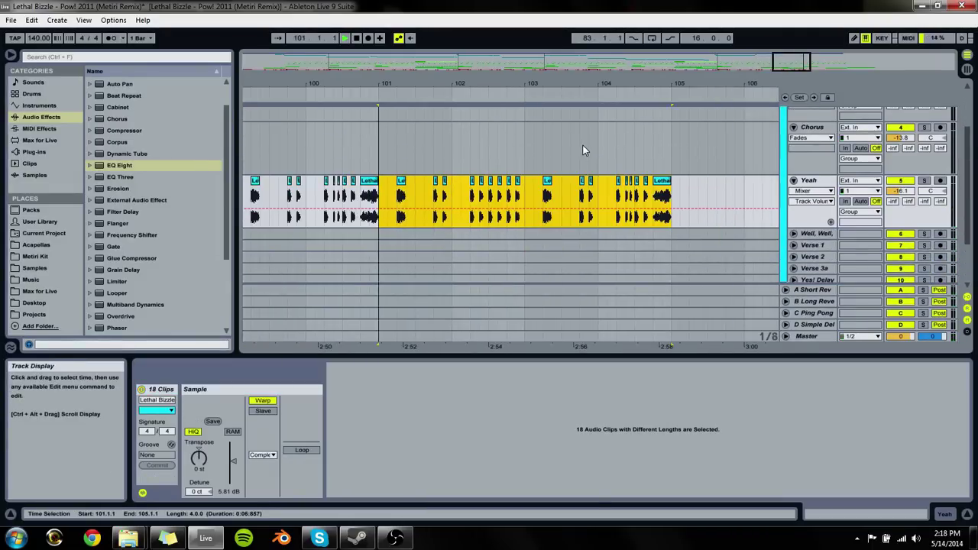
pyautogui.moveTo(624, 83); pyautogui.dragTo(624, 87)
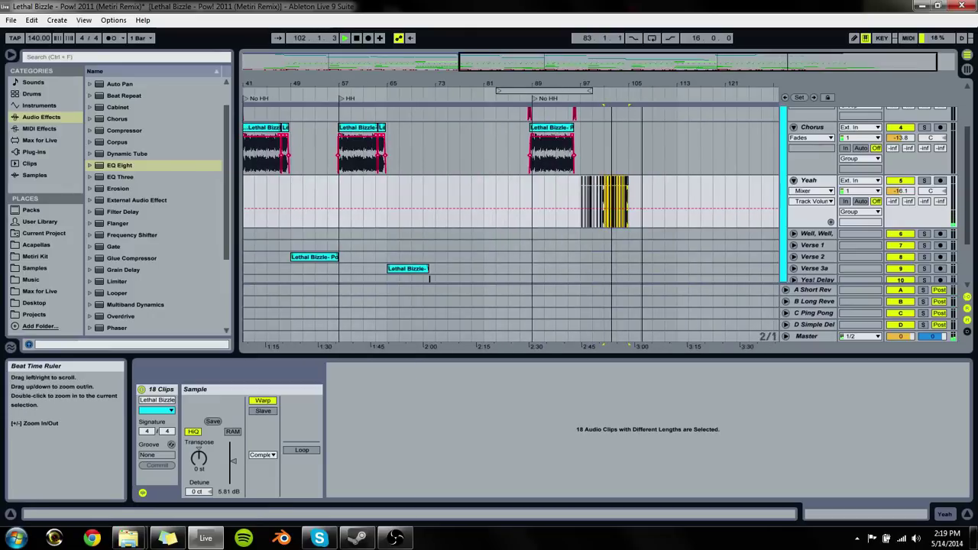
pyautogui.hotkey('ctrl', 'd')
pyautogui.hotkey('ctrl', 'd')
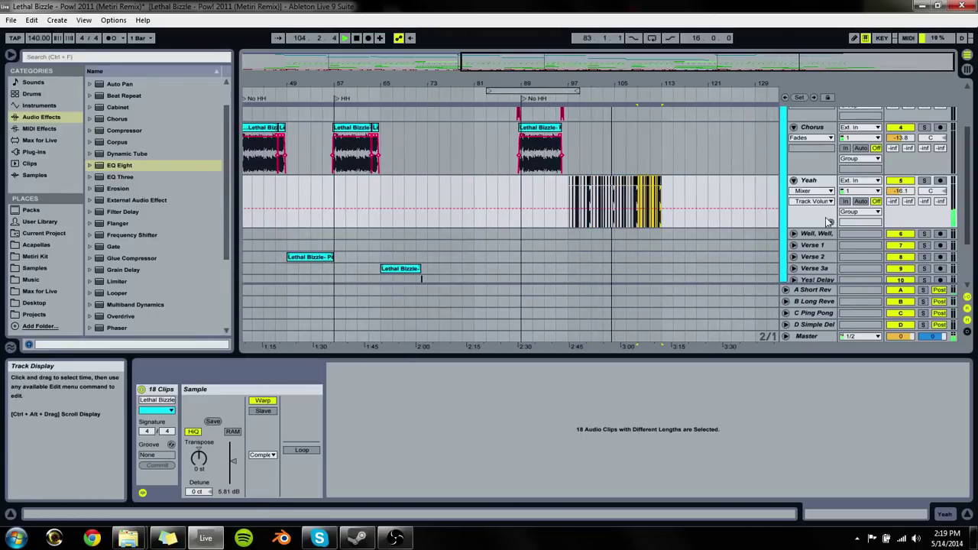
# Step: Fold the Yeah, Chorus and Intro tracks and collapse the Vocals group
pyautogui.click(794, 179)
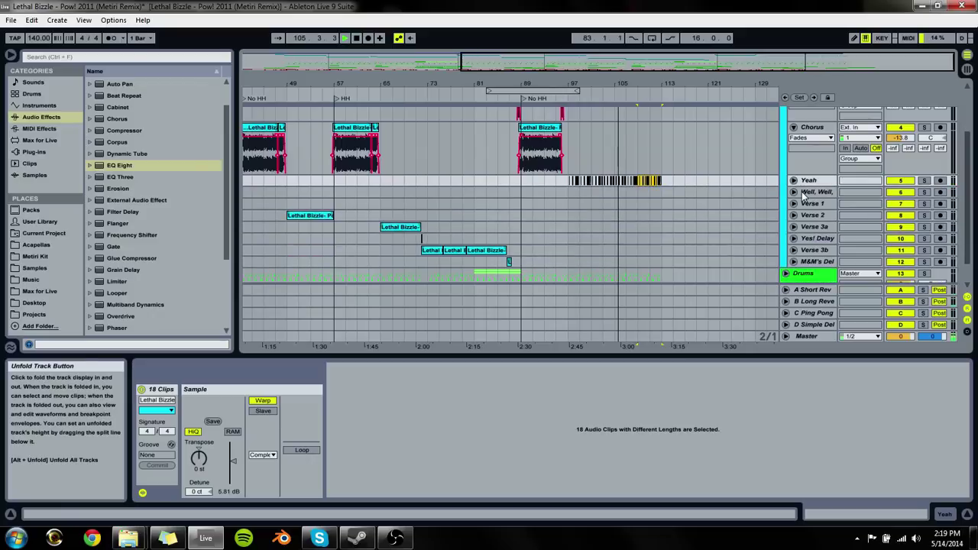
pyautogui.scroll(2, 829, 154)
pyautogui.scroll(1, 829, 154)
pyautogui.click(794, 176)
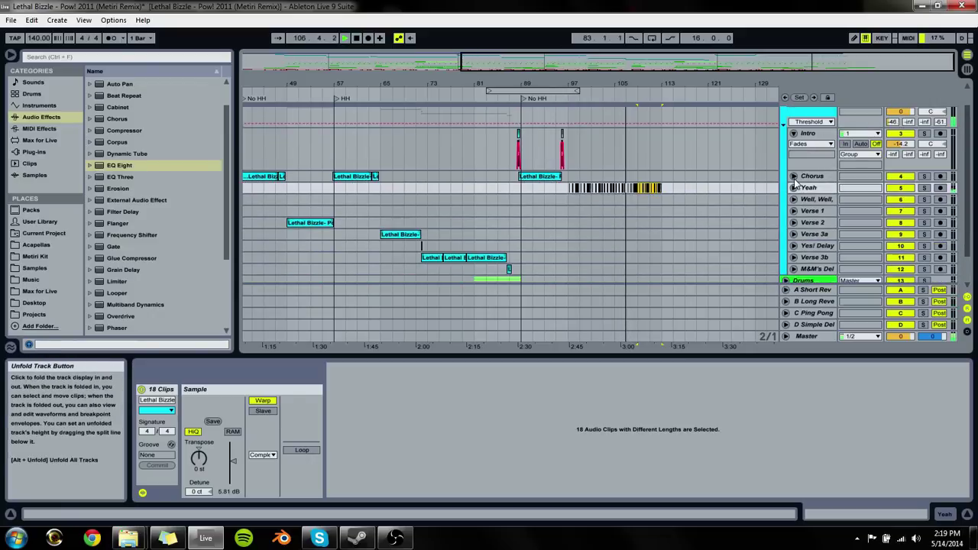
pyautogui.click(794, 134)
pyautogui.scroll(2, 797, 145)
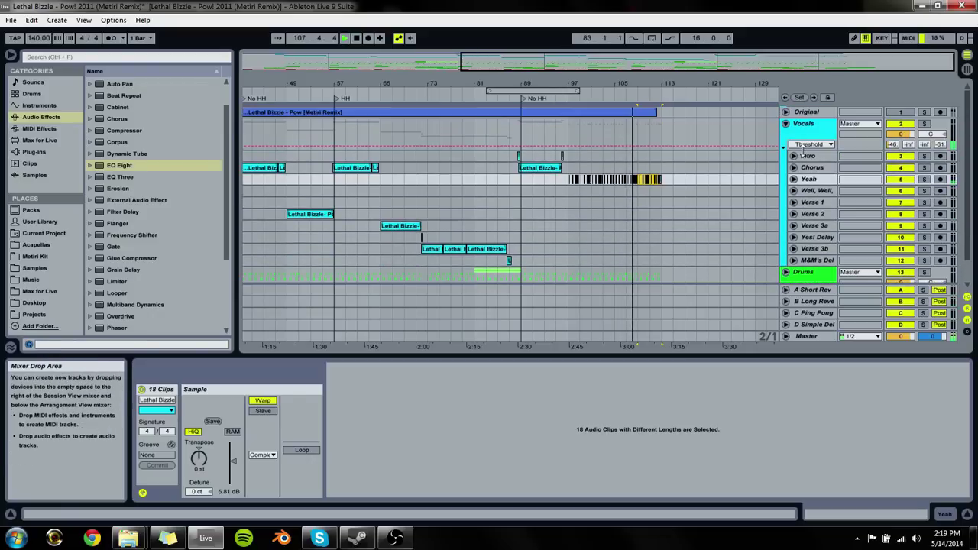
pyautogui.click(786, 123)
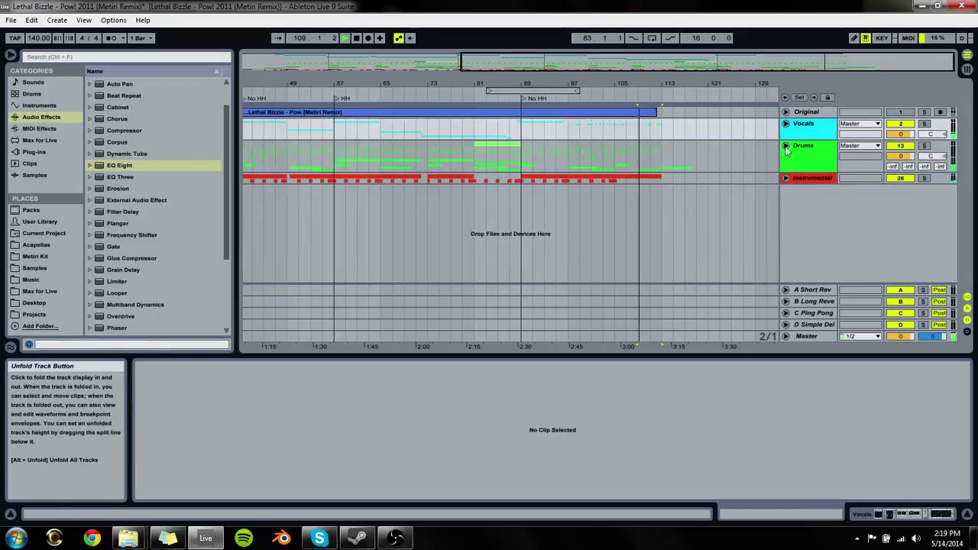
# Step: Play the arrangement through its ending and save the set
pyautogui.click(638, 139)
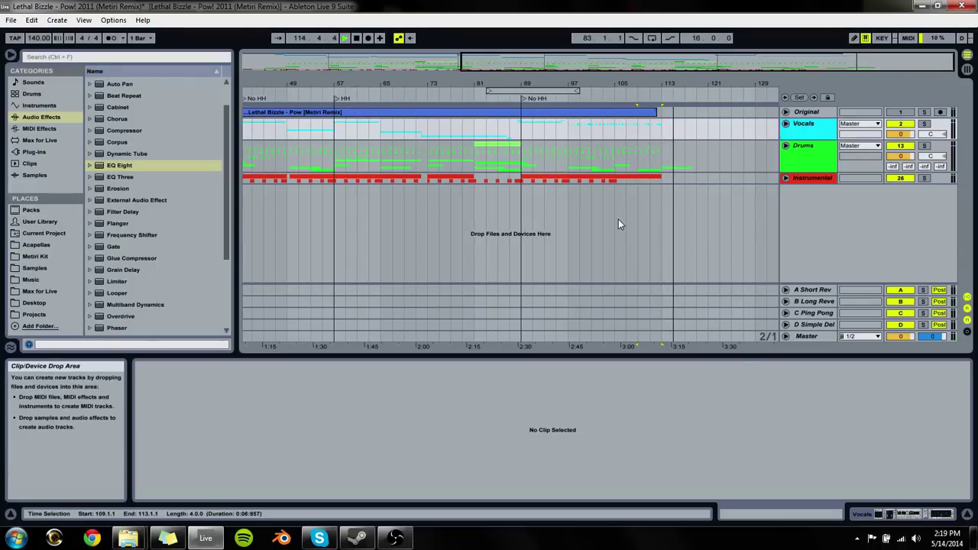
pyautogui.press('-')
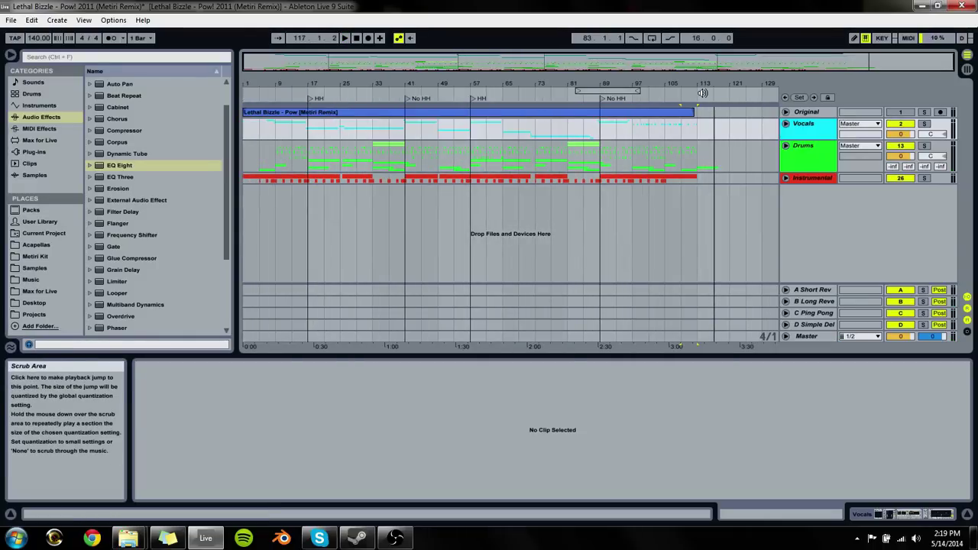
pyautogui.hotkey('ctrl', 's')
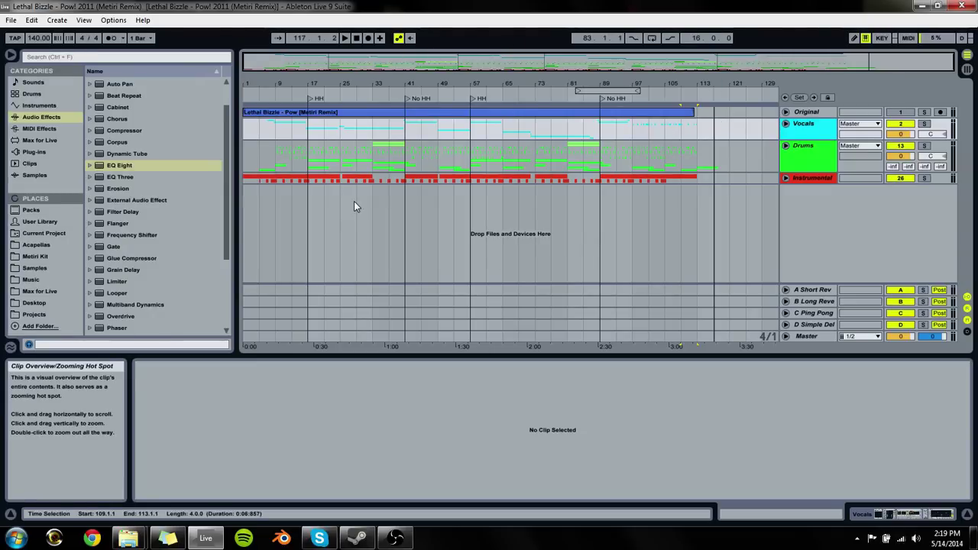
pyautogui.click(306, 165)
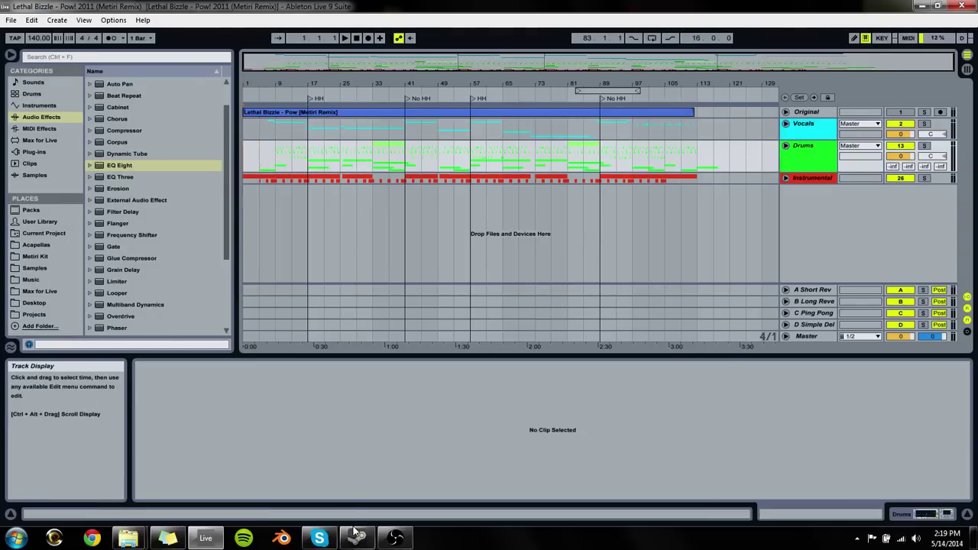
pyautogui.click(395, 538)
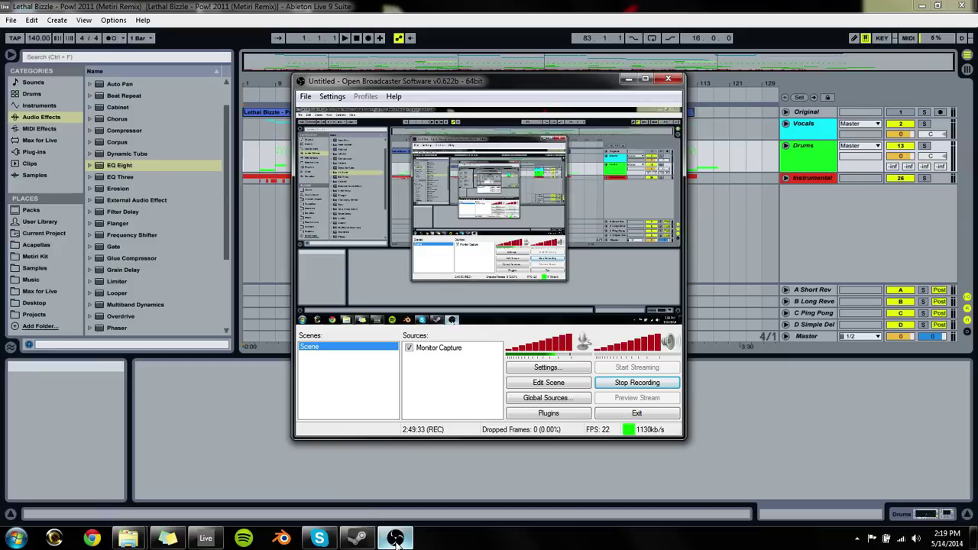
pyautogui.click(395, 538)
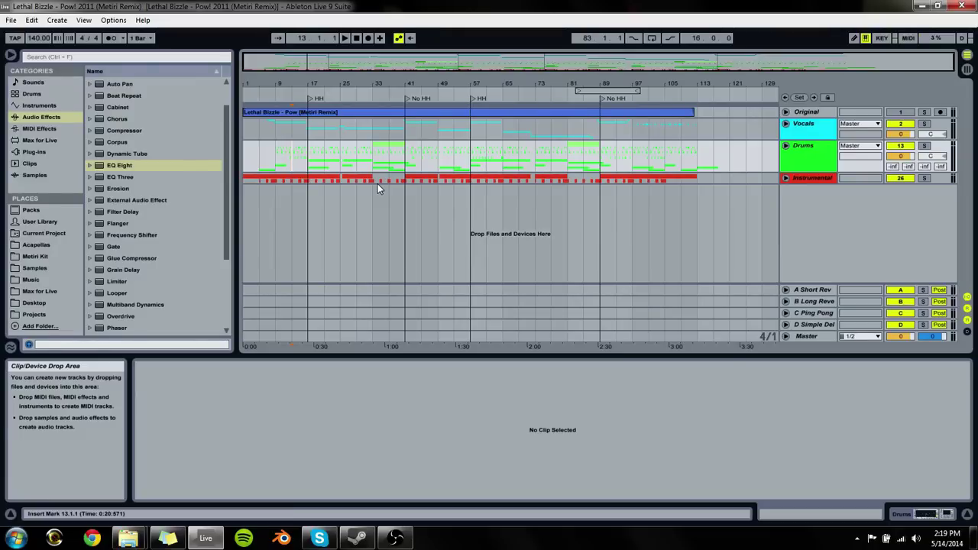
# Step: Delete the Compressor from the Master track and briefly play the mix from bar 13
pyautogui.click(806, 336)
pyautogui.click(931, 517)
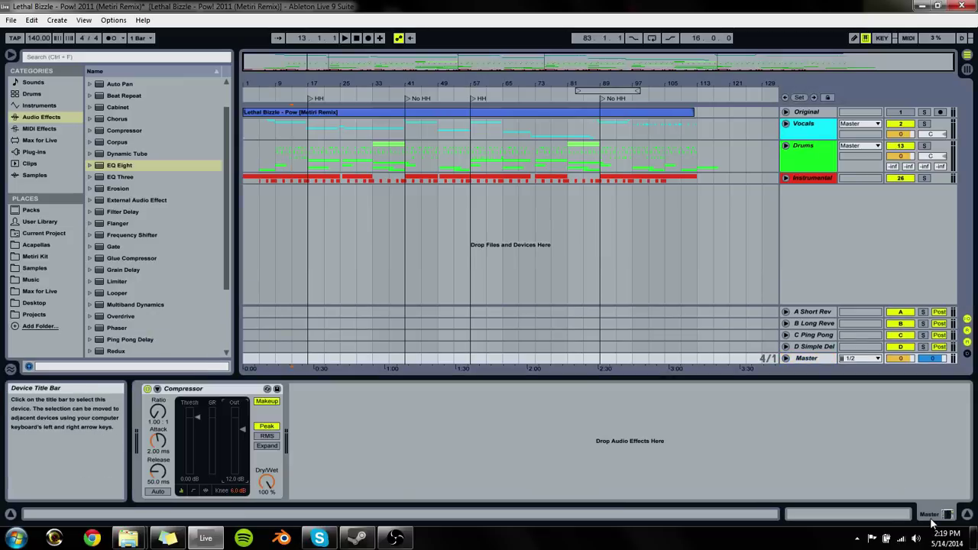
pyautogui.click(181, 390)
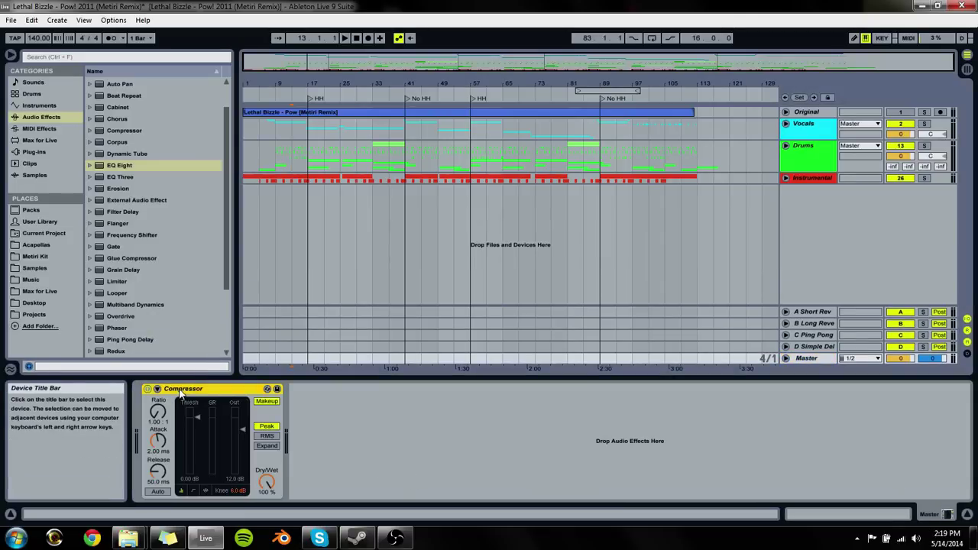
pyautogui.press('Delete')
pyautogui.press('space')
pyautogui.press('space')
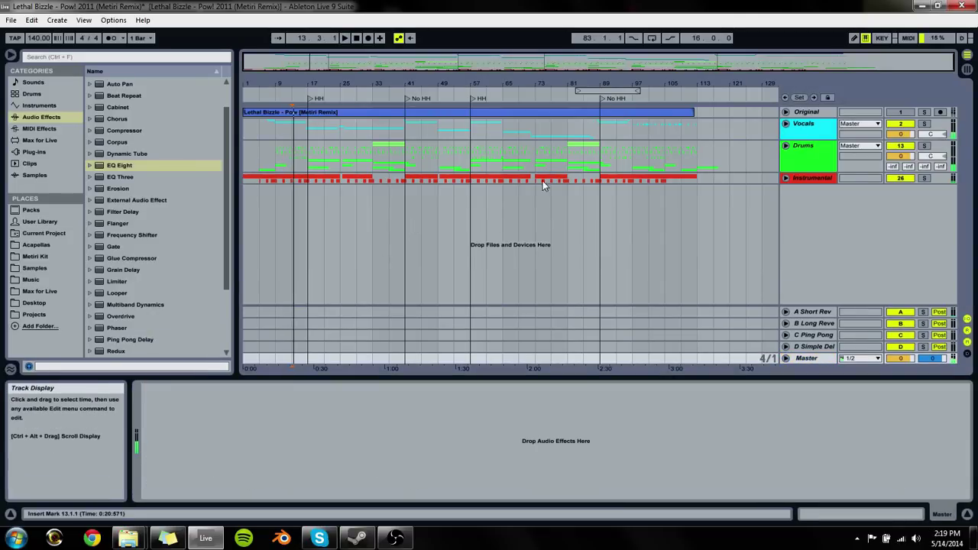
# Step: Switch to Session View to show the mixer levels and save the set
pyautogui.press('Tab')
pyautogui.hotkey('ctrl', 's')
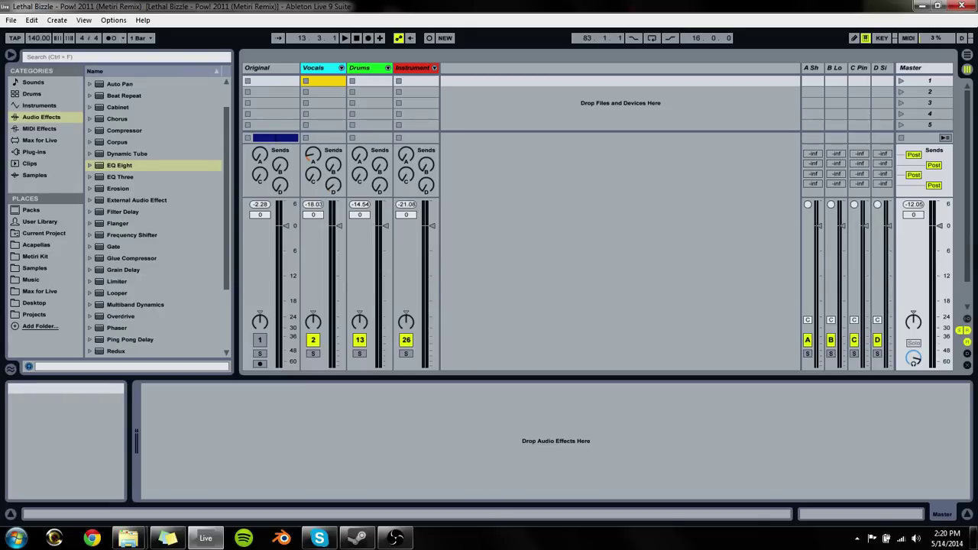
pyautogui.click(395, 538)
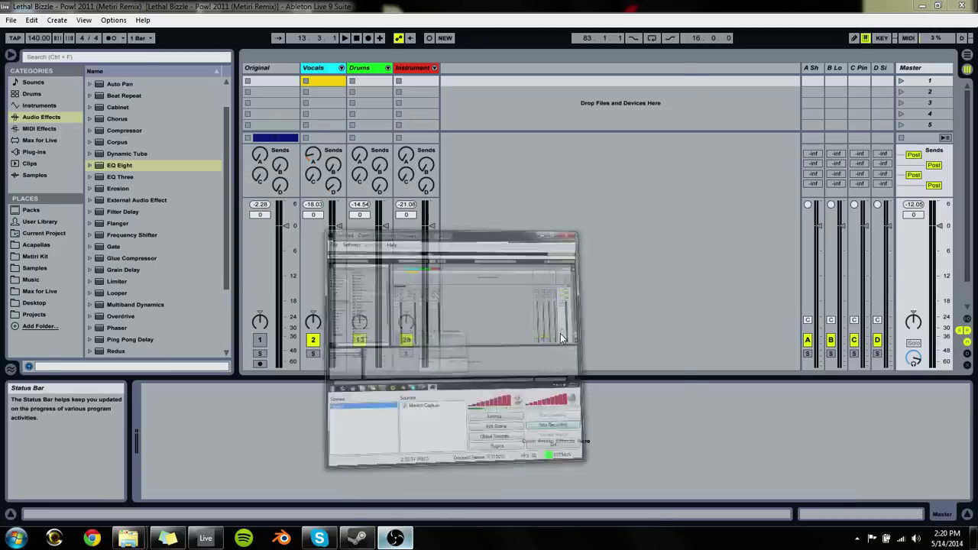